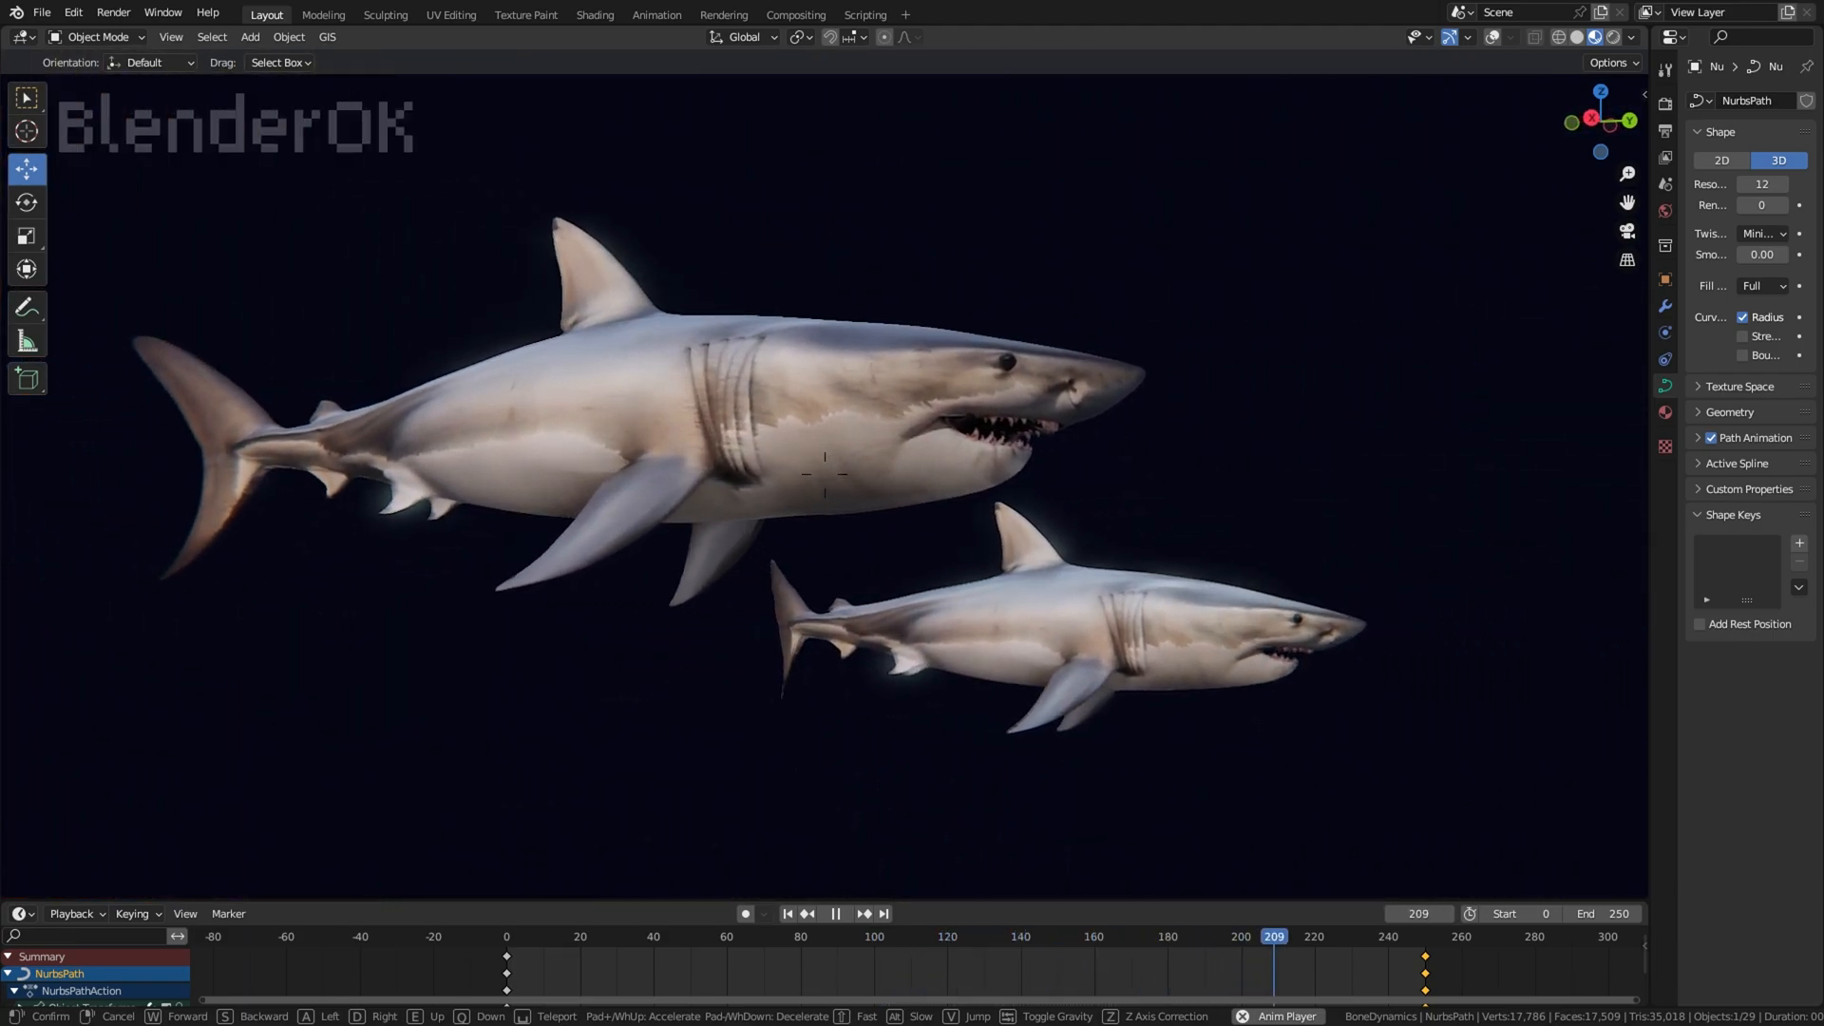
key(w)
click(825, 474)
click(1492, 37)
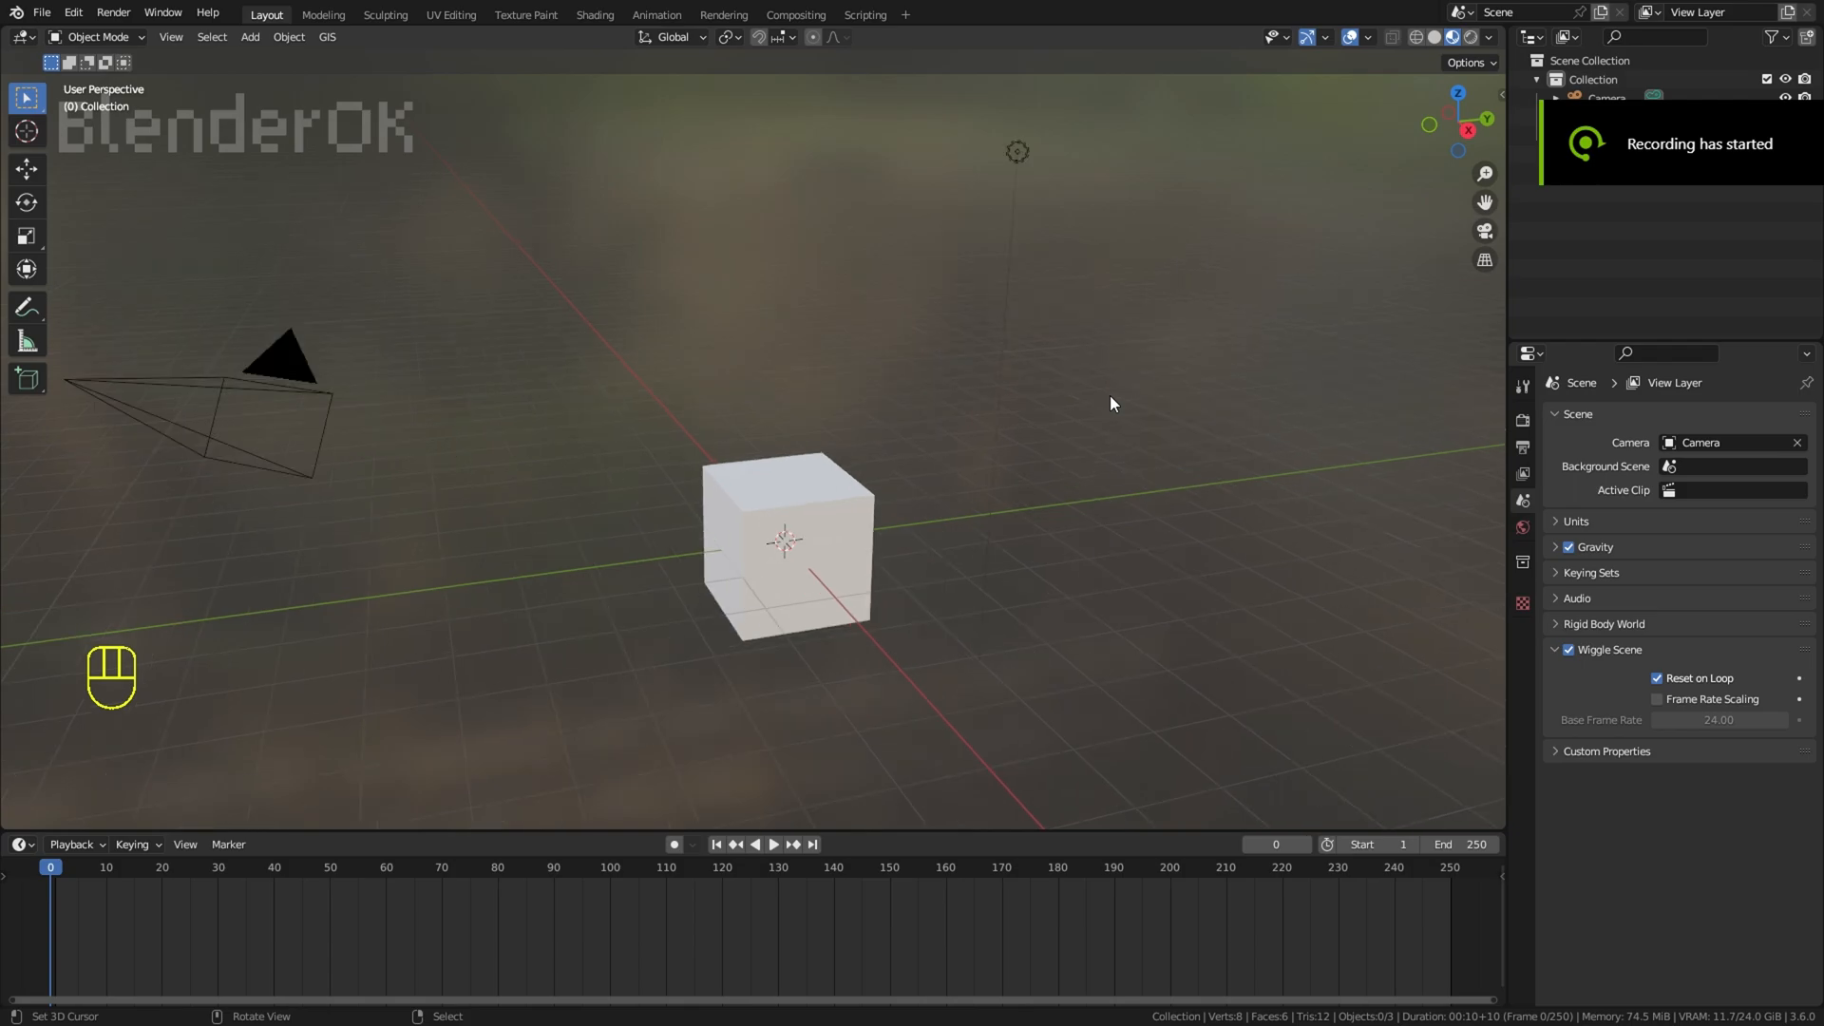
Step: Load the side-view great white shark picture as a background image in the right orthographic view
key(KP_3)
key(shift+a)
mouse_move(1054, 313)
click(1235, 343)
click(988, 504)
scroll(950, 513, down, 1)
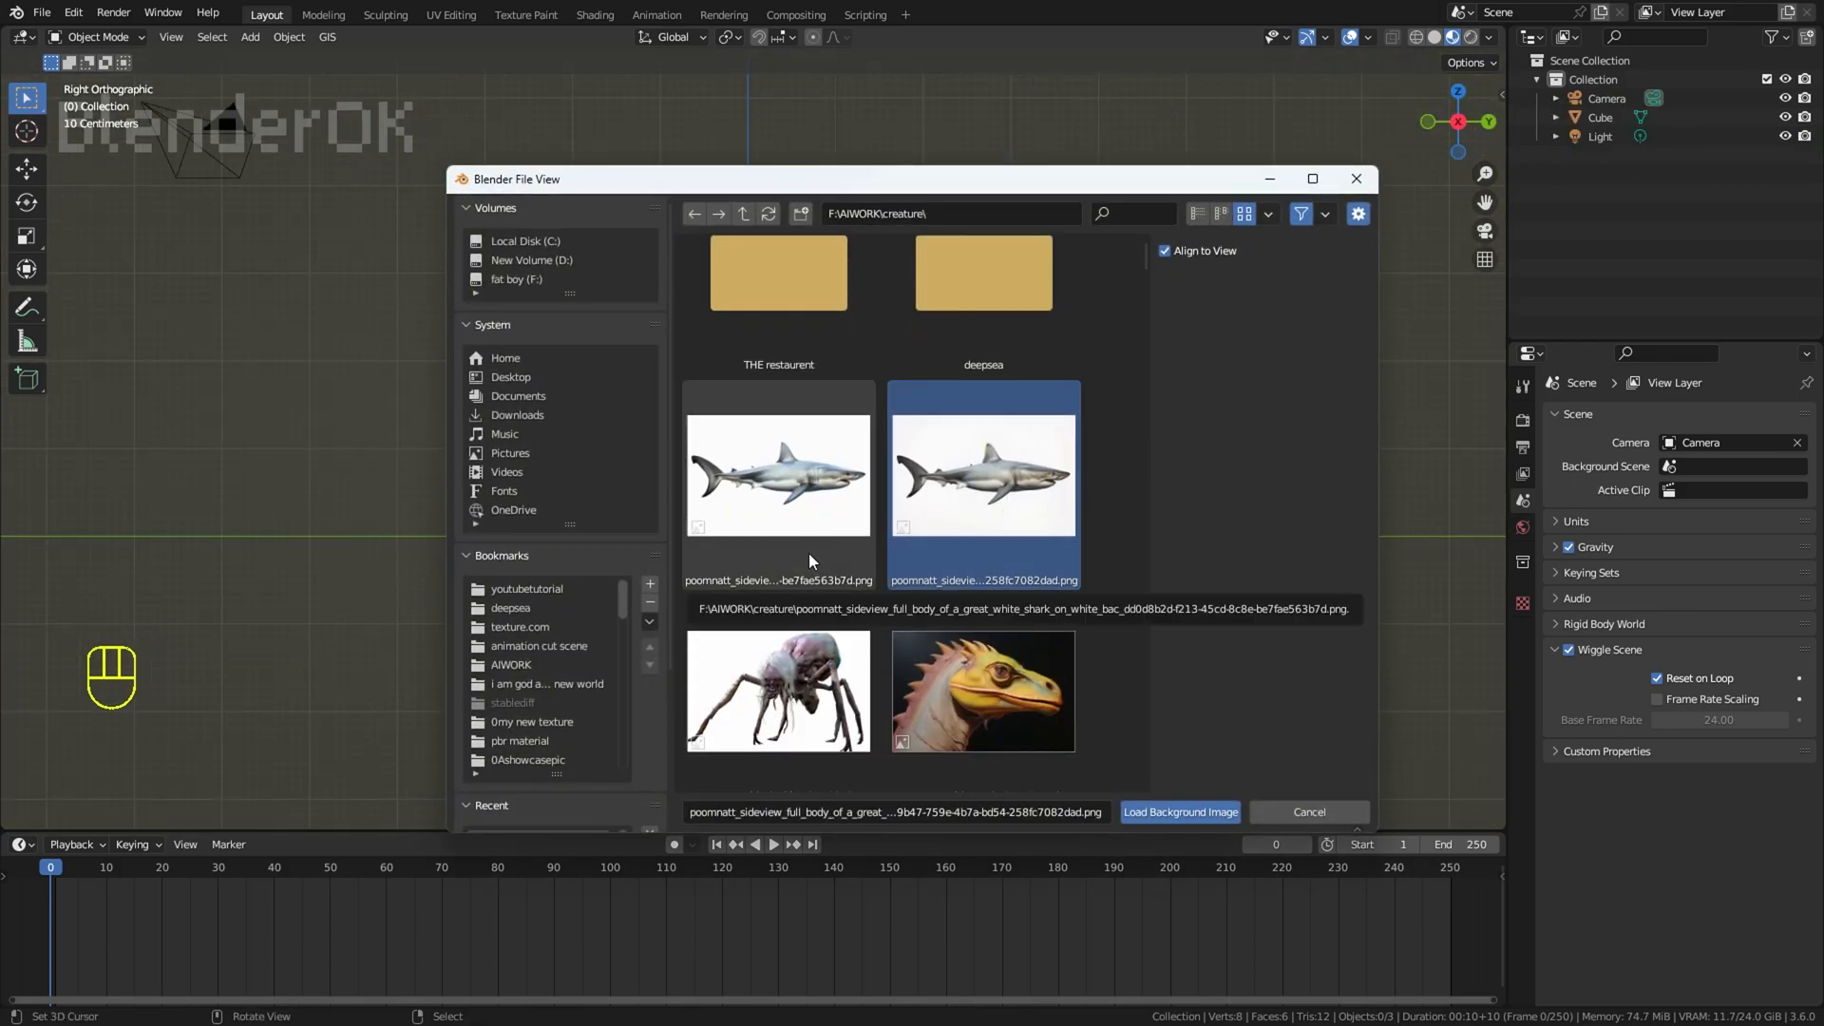
click(1199, 811)
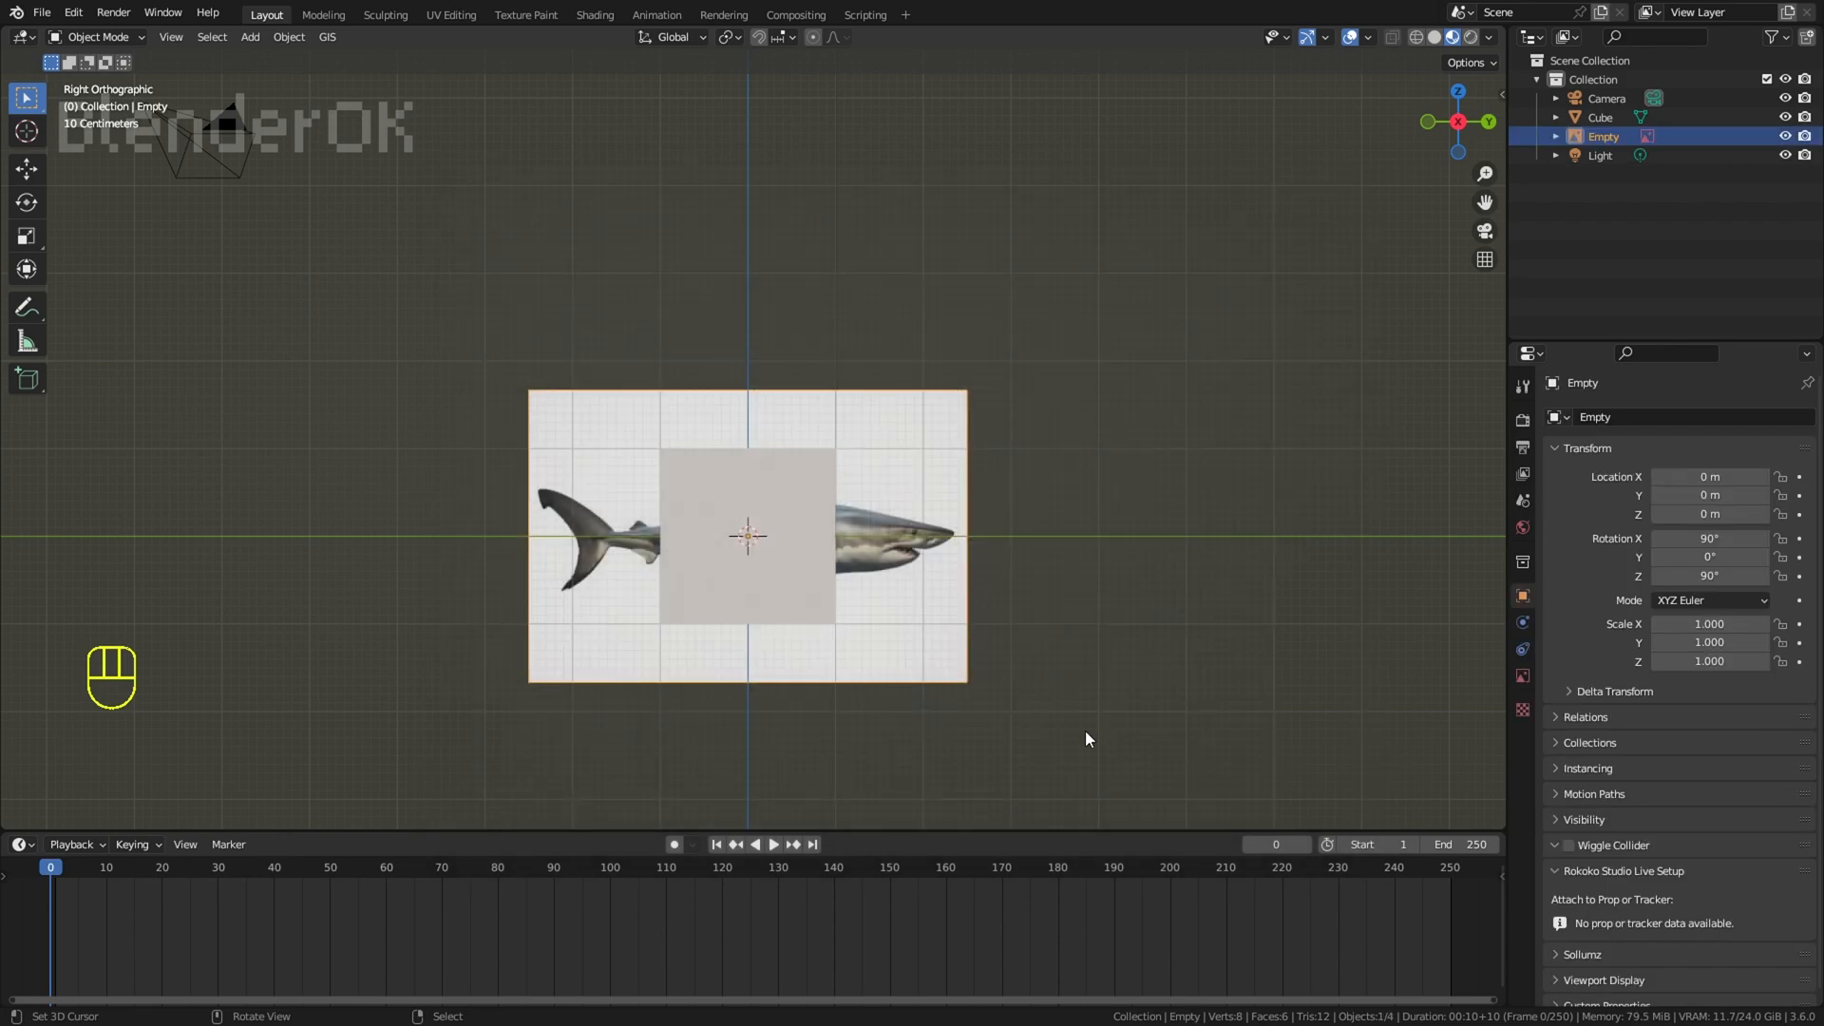
Step: Scale the shark reference image to about 2.994 and move it to about Y -0.574 m, Z 0.054 m
key(s)
click(1417, 716)
key(g)
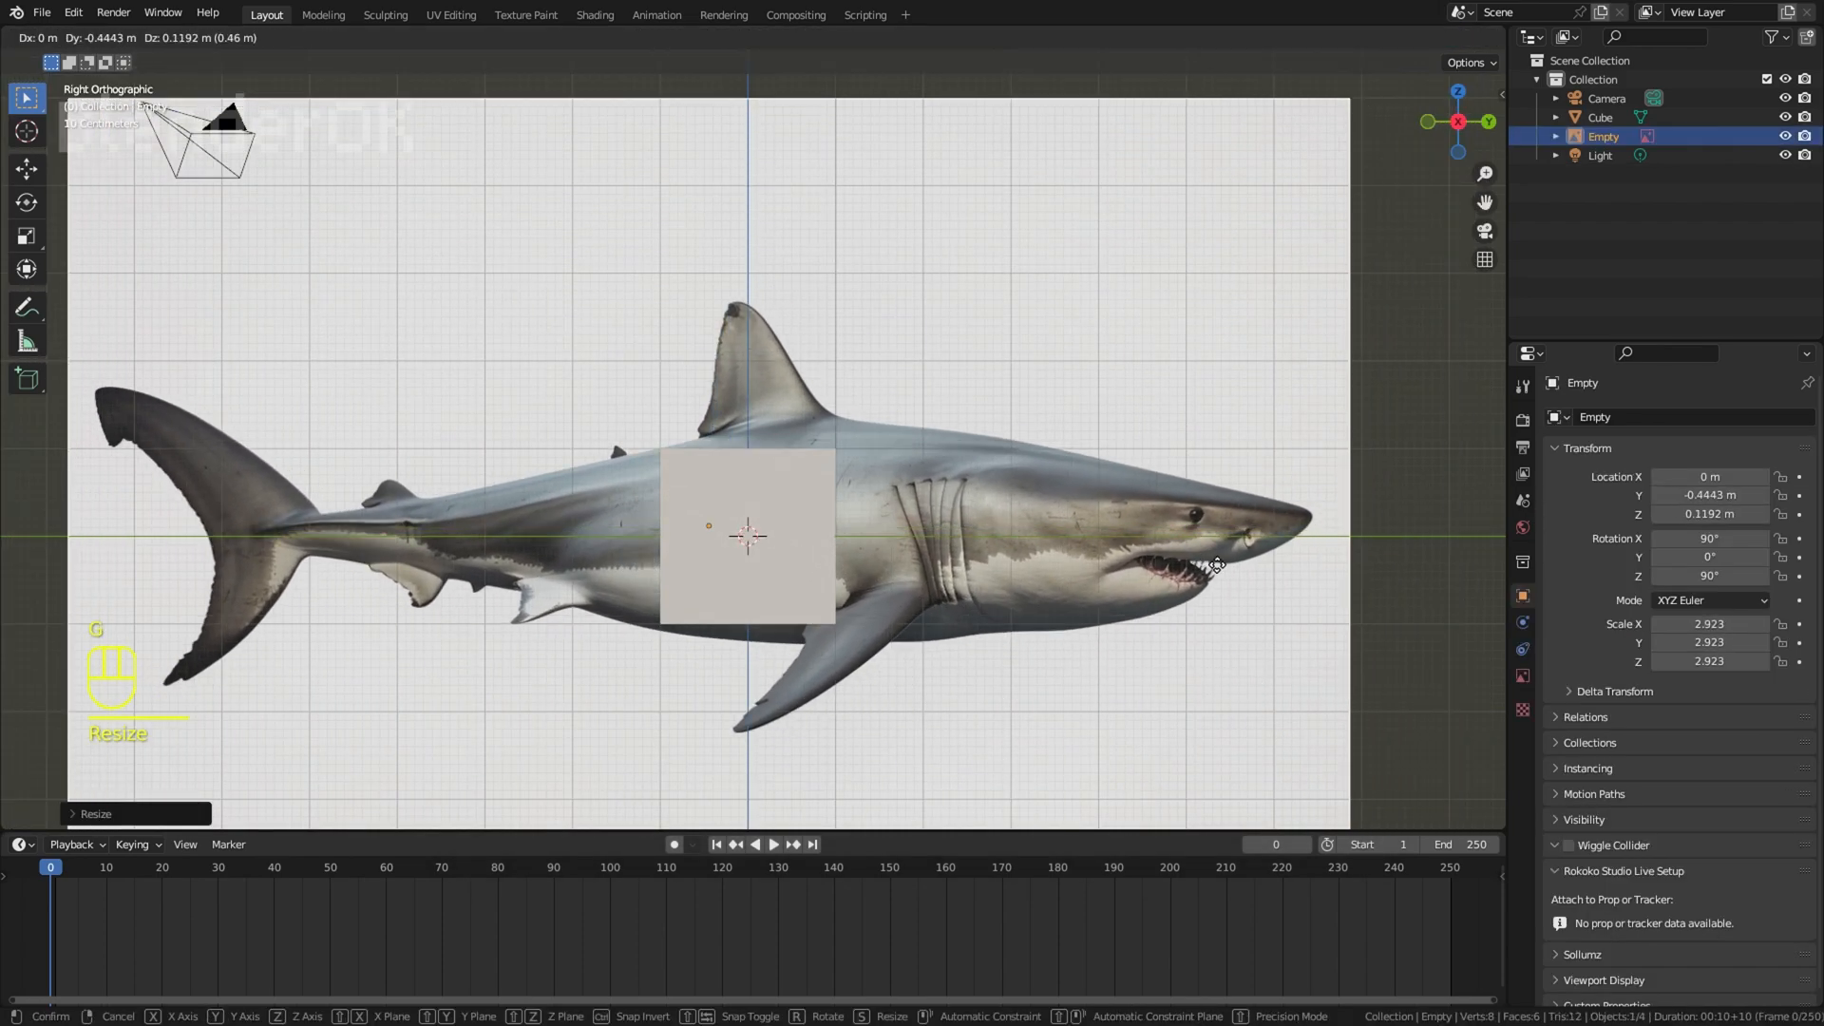
click(1216, 566)
key(s)
click(1210, 570)
key(g)
click(1205, 573)
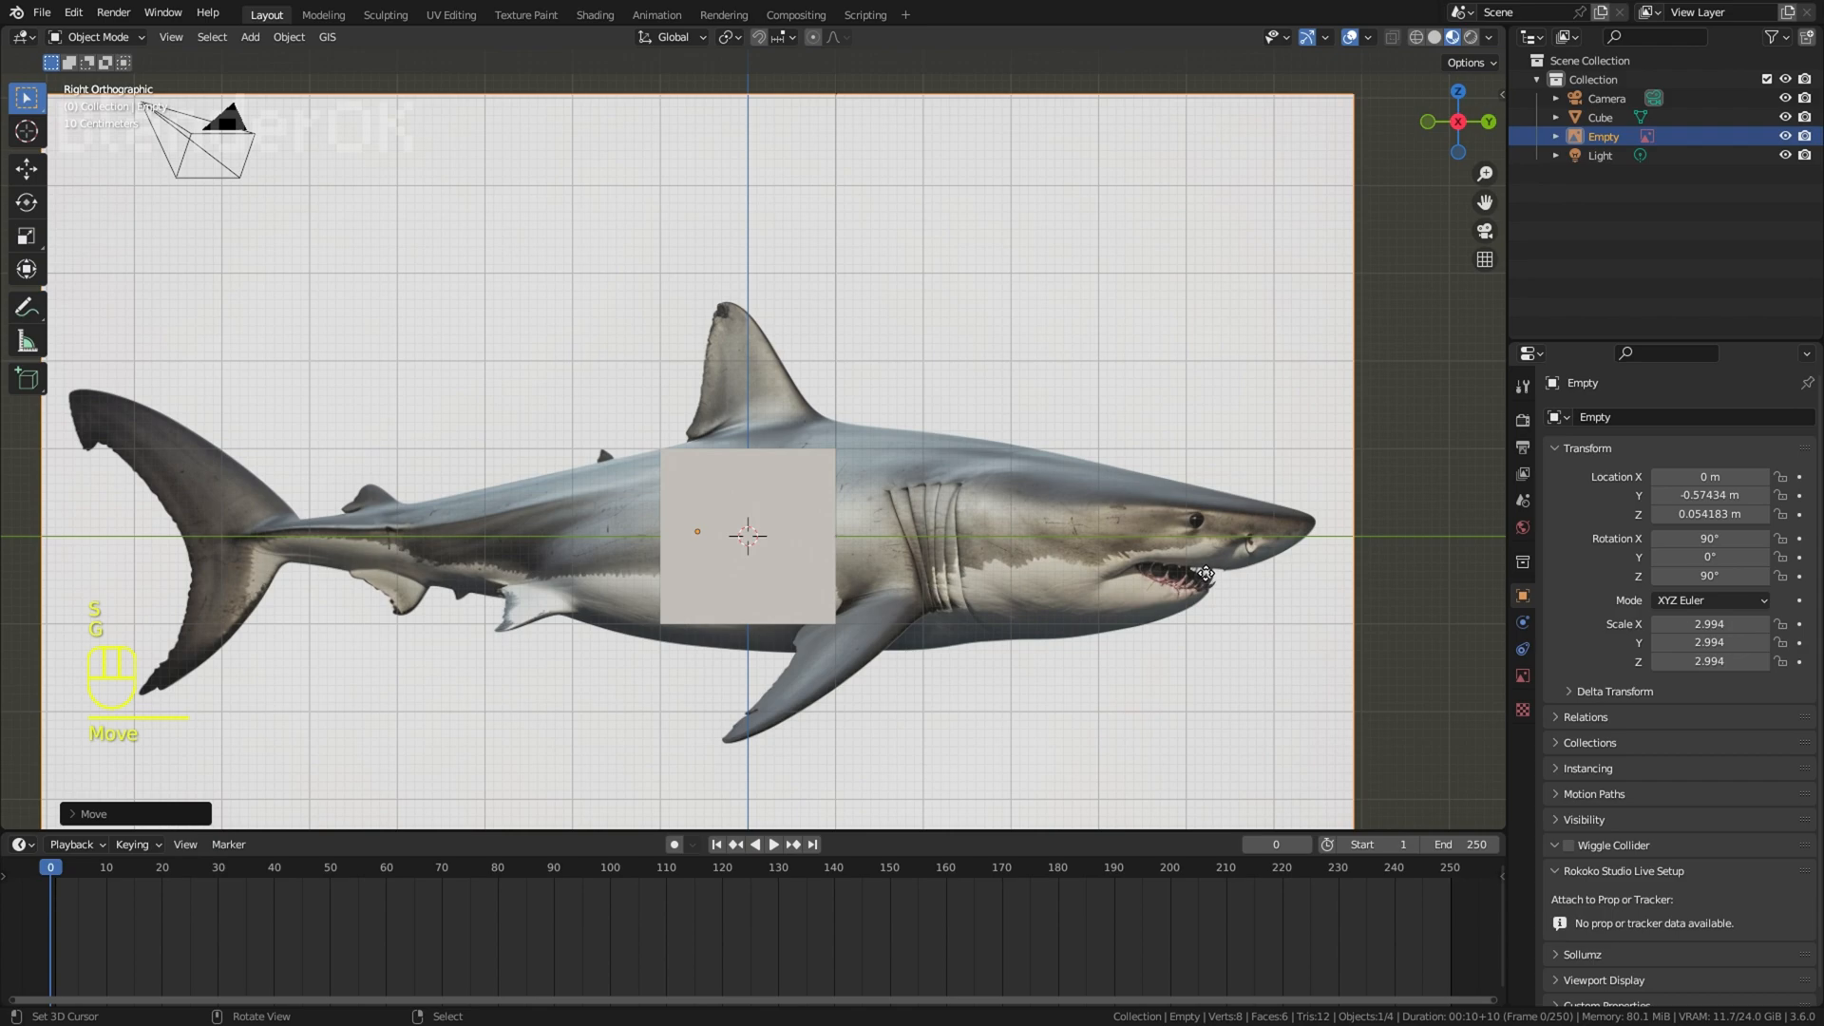
Step: Select the cube, display it in wireframe and enter Edit Mode with face selection
right_click(806, 486)
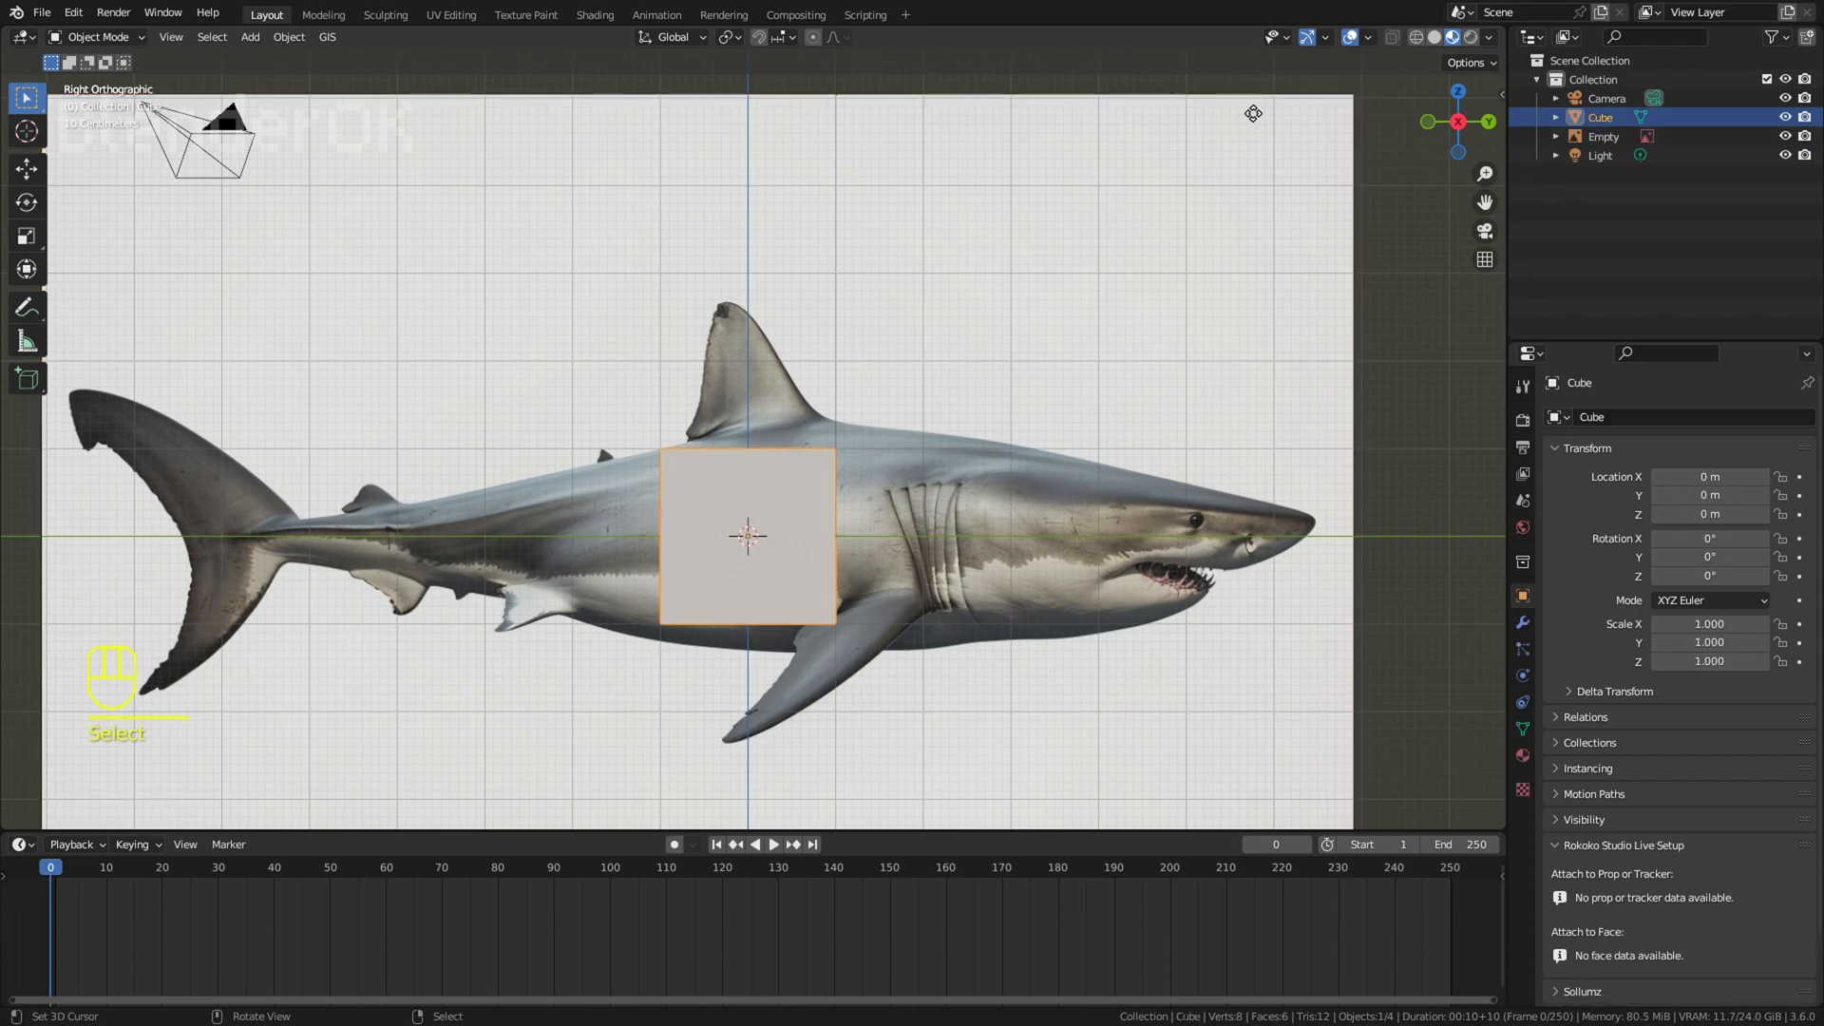
click(1351, 37)
click(1351, 37)
scroll(810, 509, up, 1)
shift+middle_drag(811, 509, 962, 312)
scroll(962, 311, up, 1)
click(96, 38)
key(Tab)
scroll(1020, 298, down, 3)
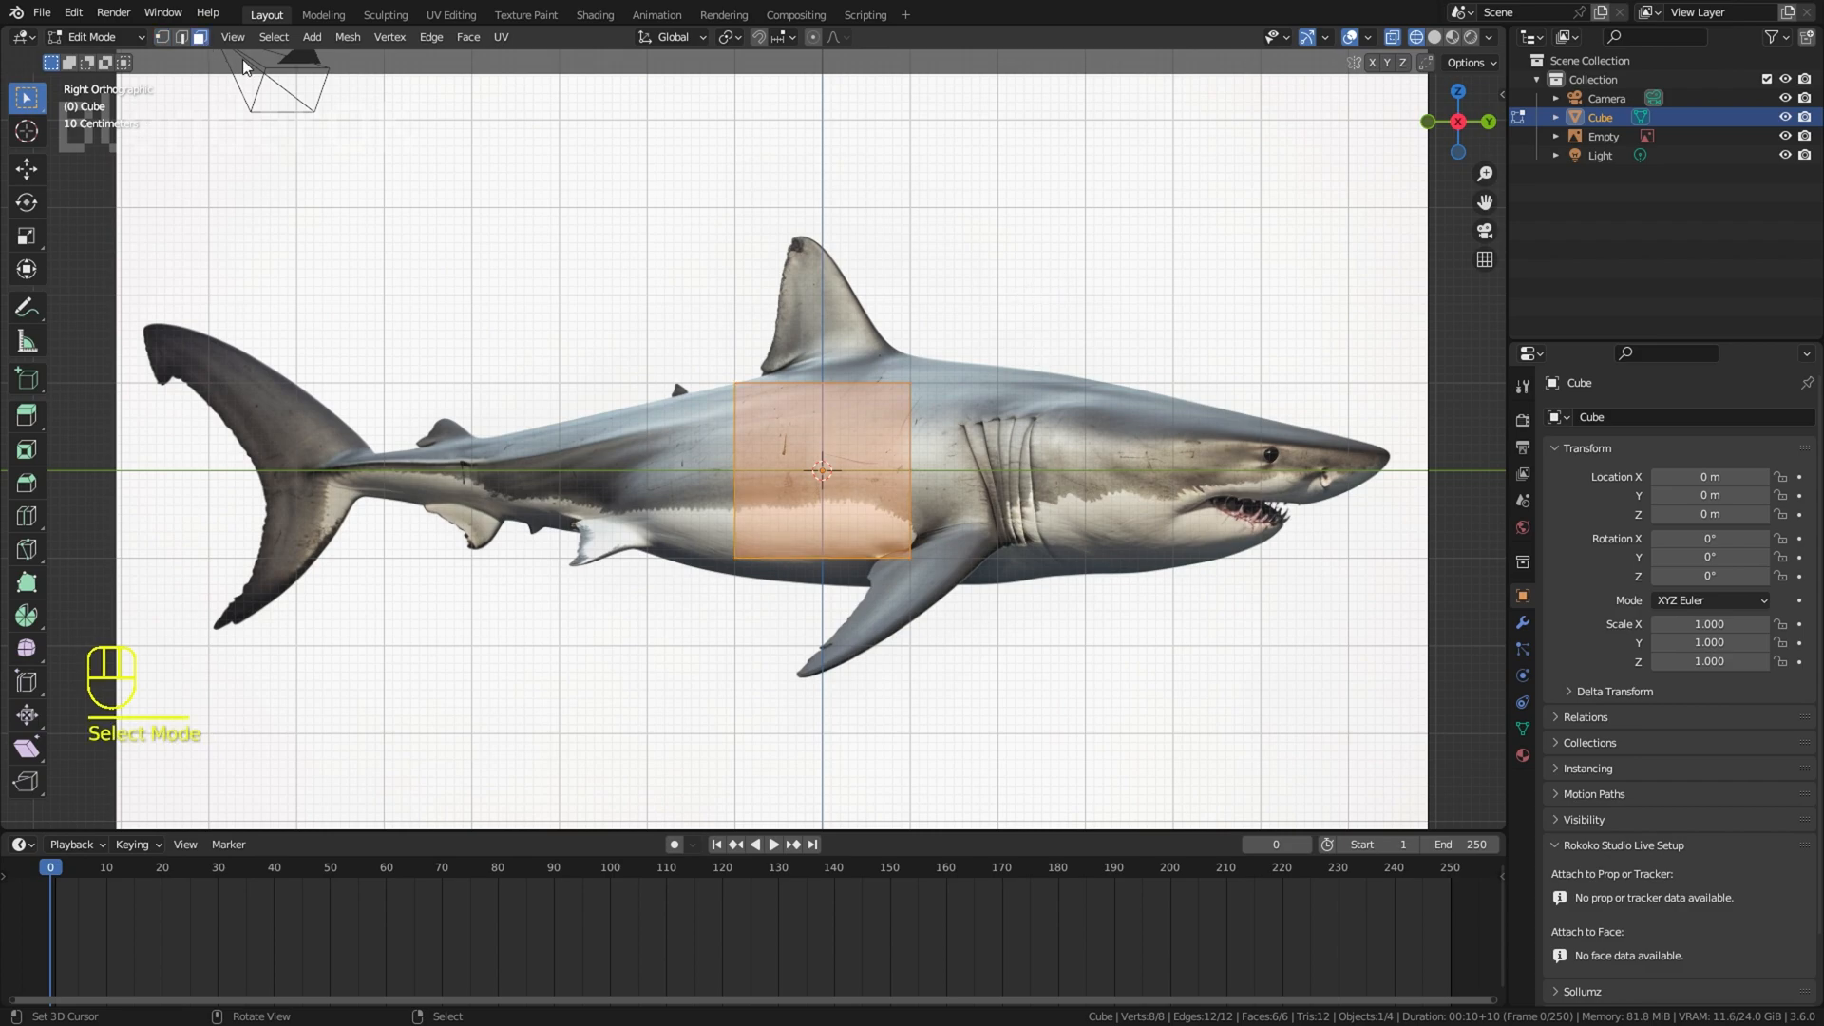
Step: Scale and move the cube's end faces to match the shark's body outline below the dorsal fin
scroll(989, 418, up, 2)
click(989, 418)
key(s)
click(1036, 428)
key(g)
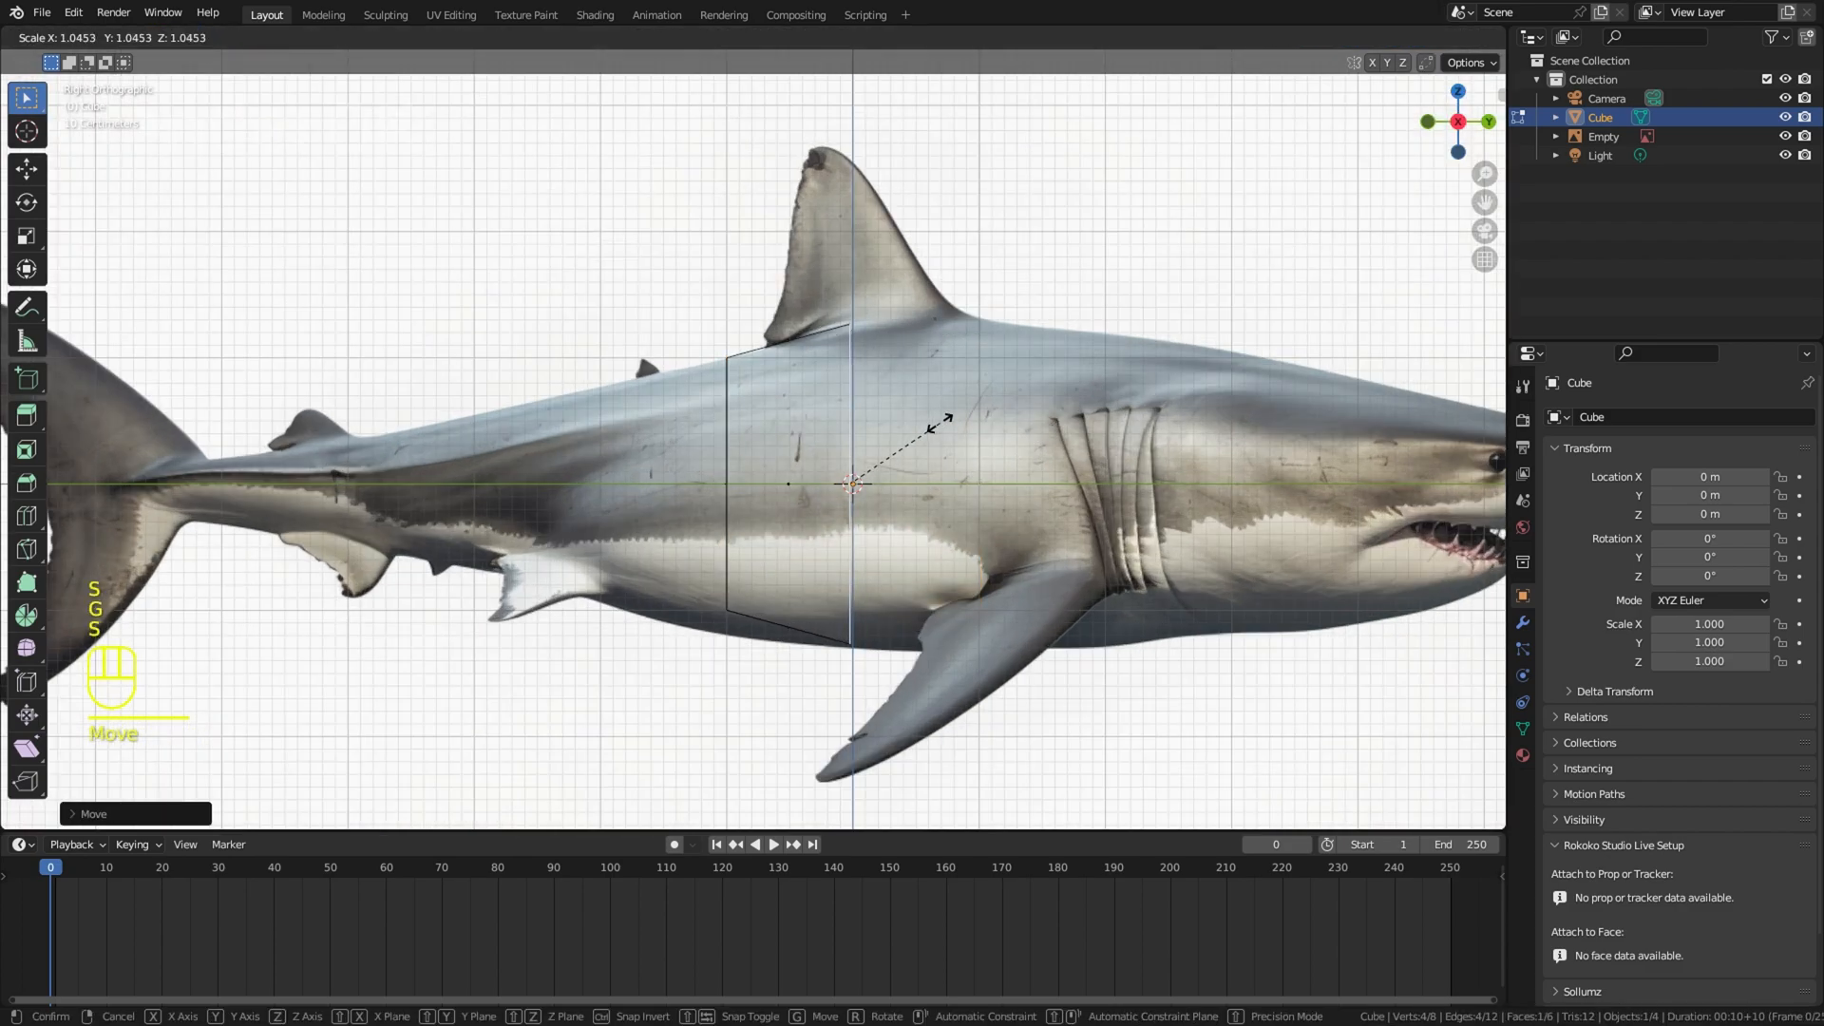
click(940, 419)
key(g)
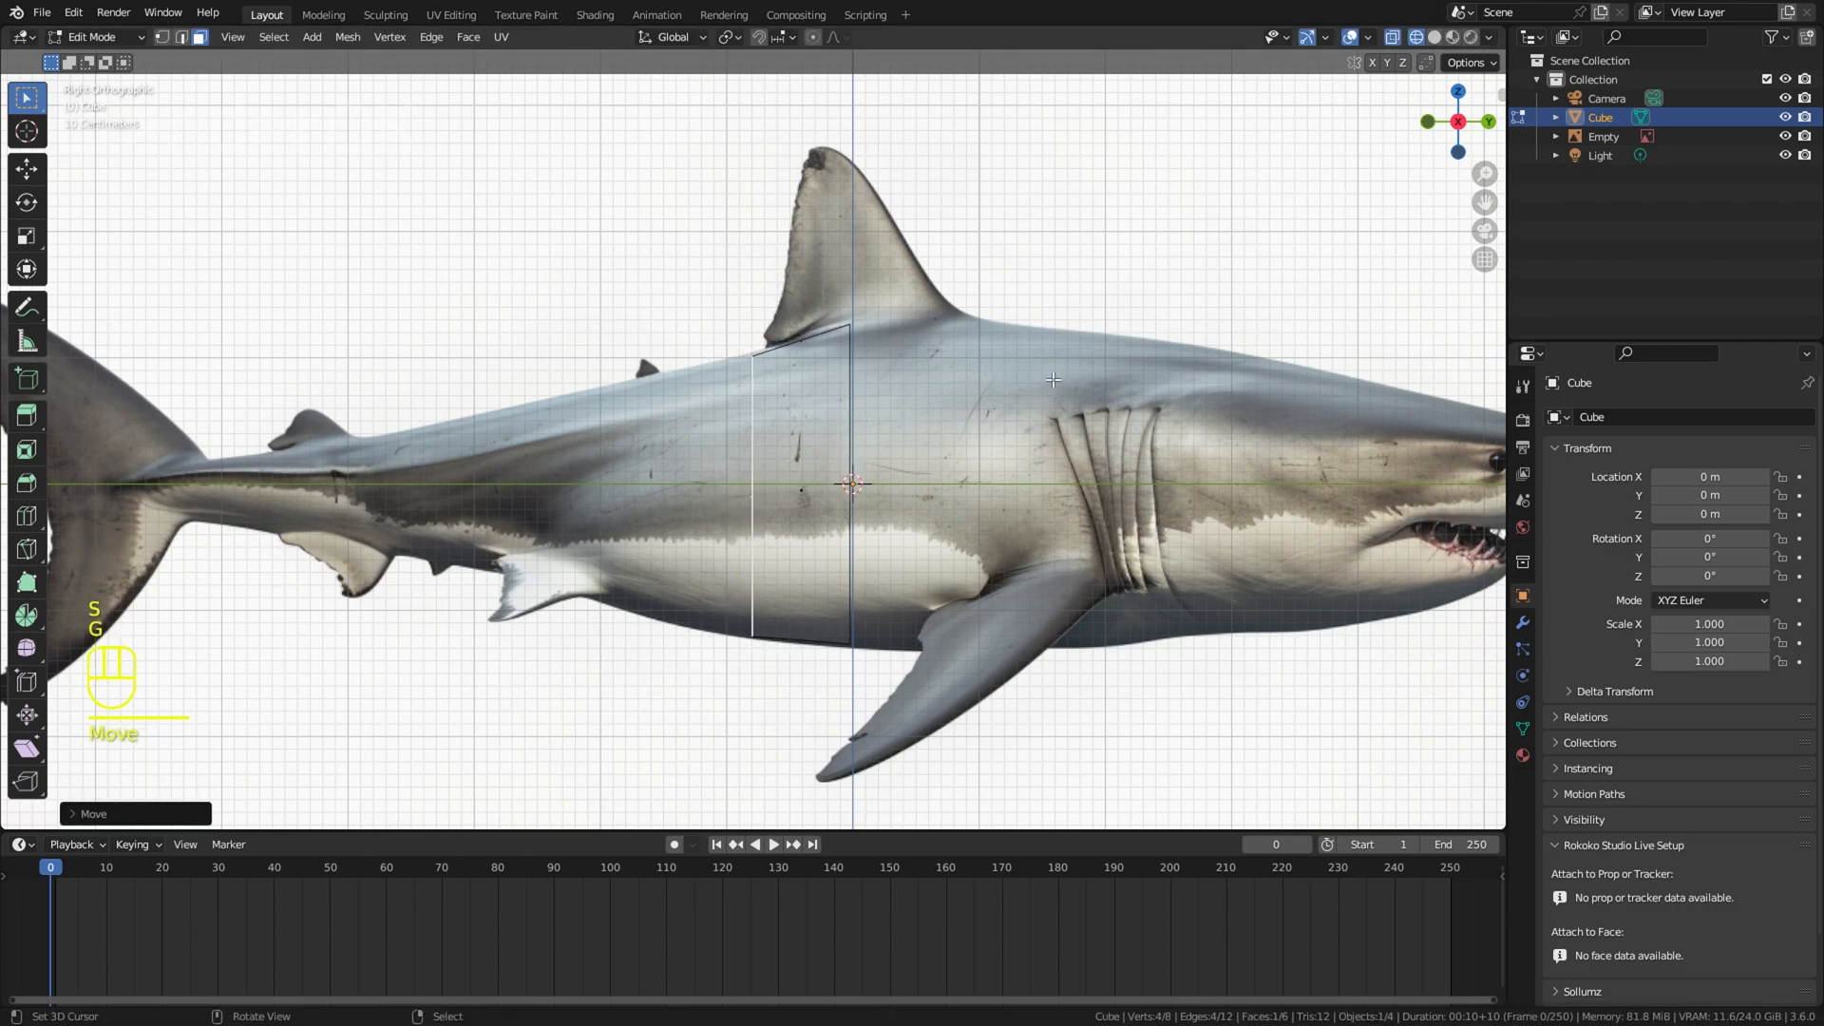
Step: Extrude the rear face in sections toward the tail, scaling and moving each one to follow the body outline
key(e)
click(954, 380)
key(s)
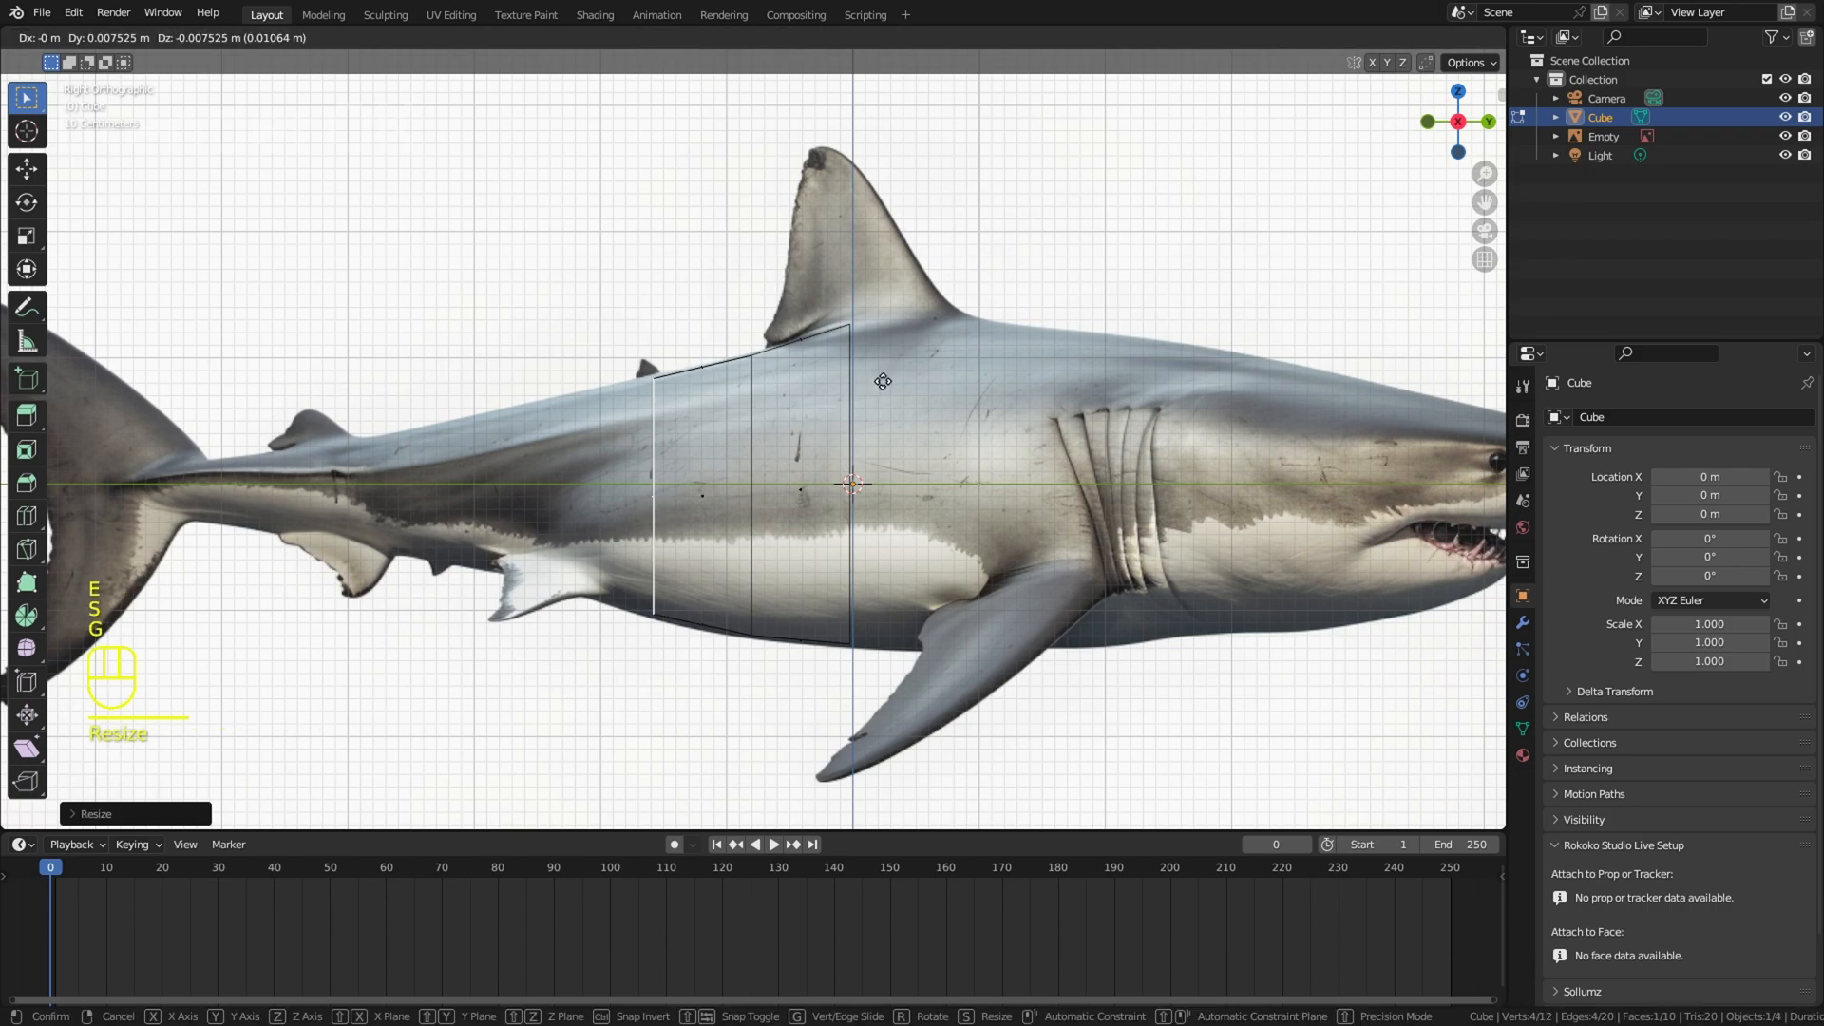
click(885, 381)
shift+middle_drag(910, 371, 1007, 378)
key(g)
click(1014, 375)
key(e)
click(797, 371)
key(s)
click(746, 367)
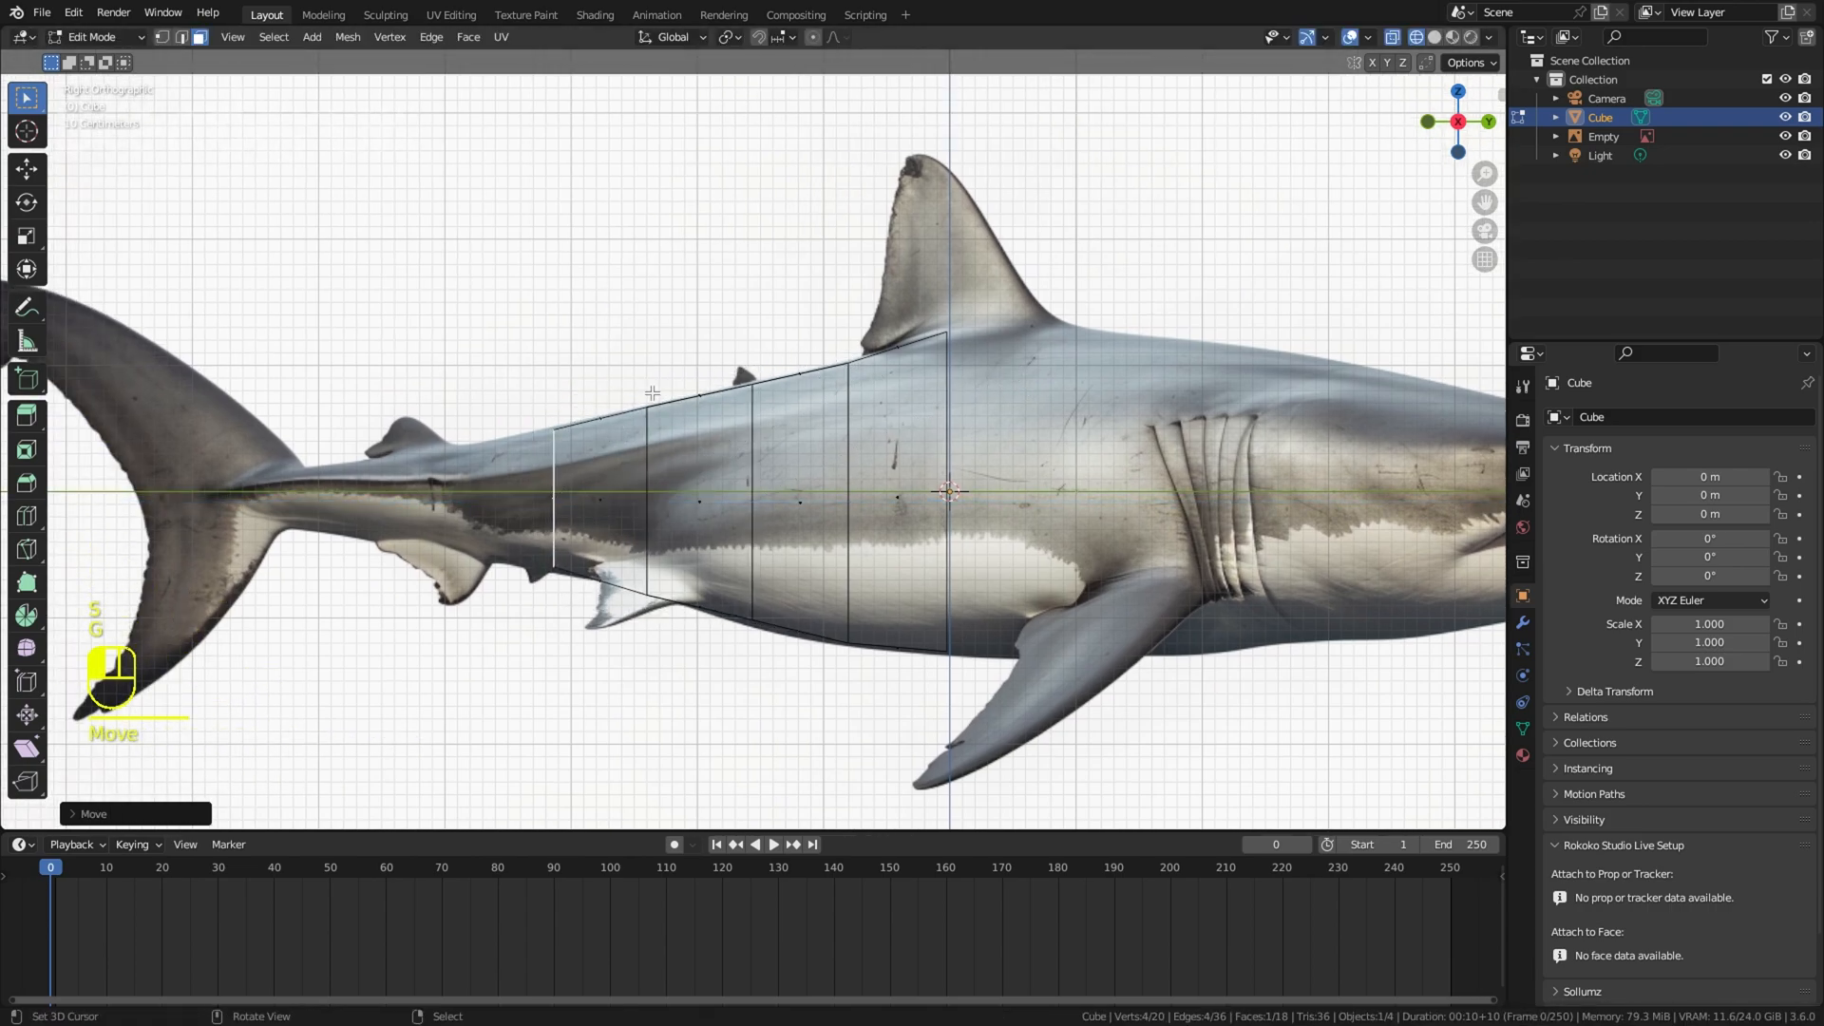
Step: Continue extruding and shrinking the rear face along the narrowing tail to the base of the tail fin
scroll(652, 392, down, 1)
shift+middle_drag(825, 410, 1003, 420)
key(e)
click(958, 431)
scroll(955, 435, up, 2)
shift+middle_drag(912, 463, 1009, 427)
key(s)
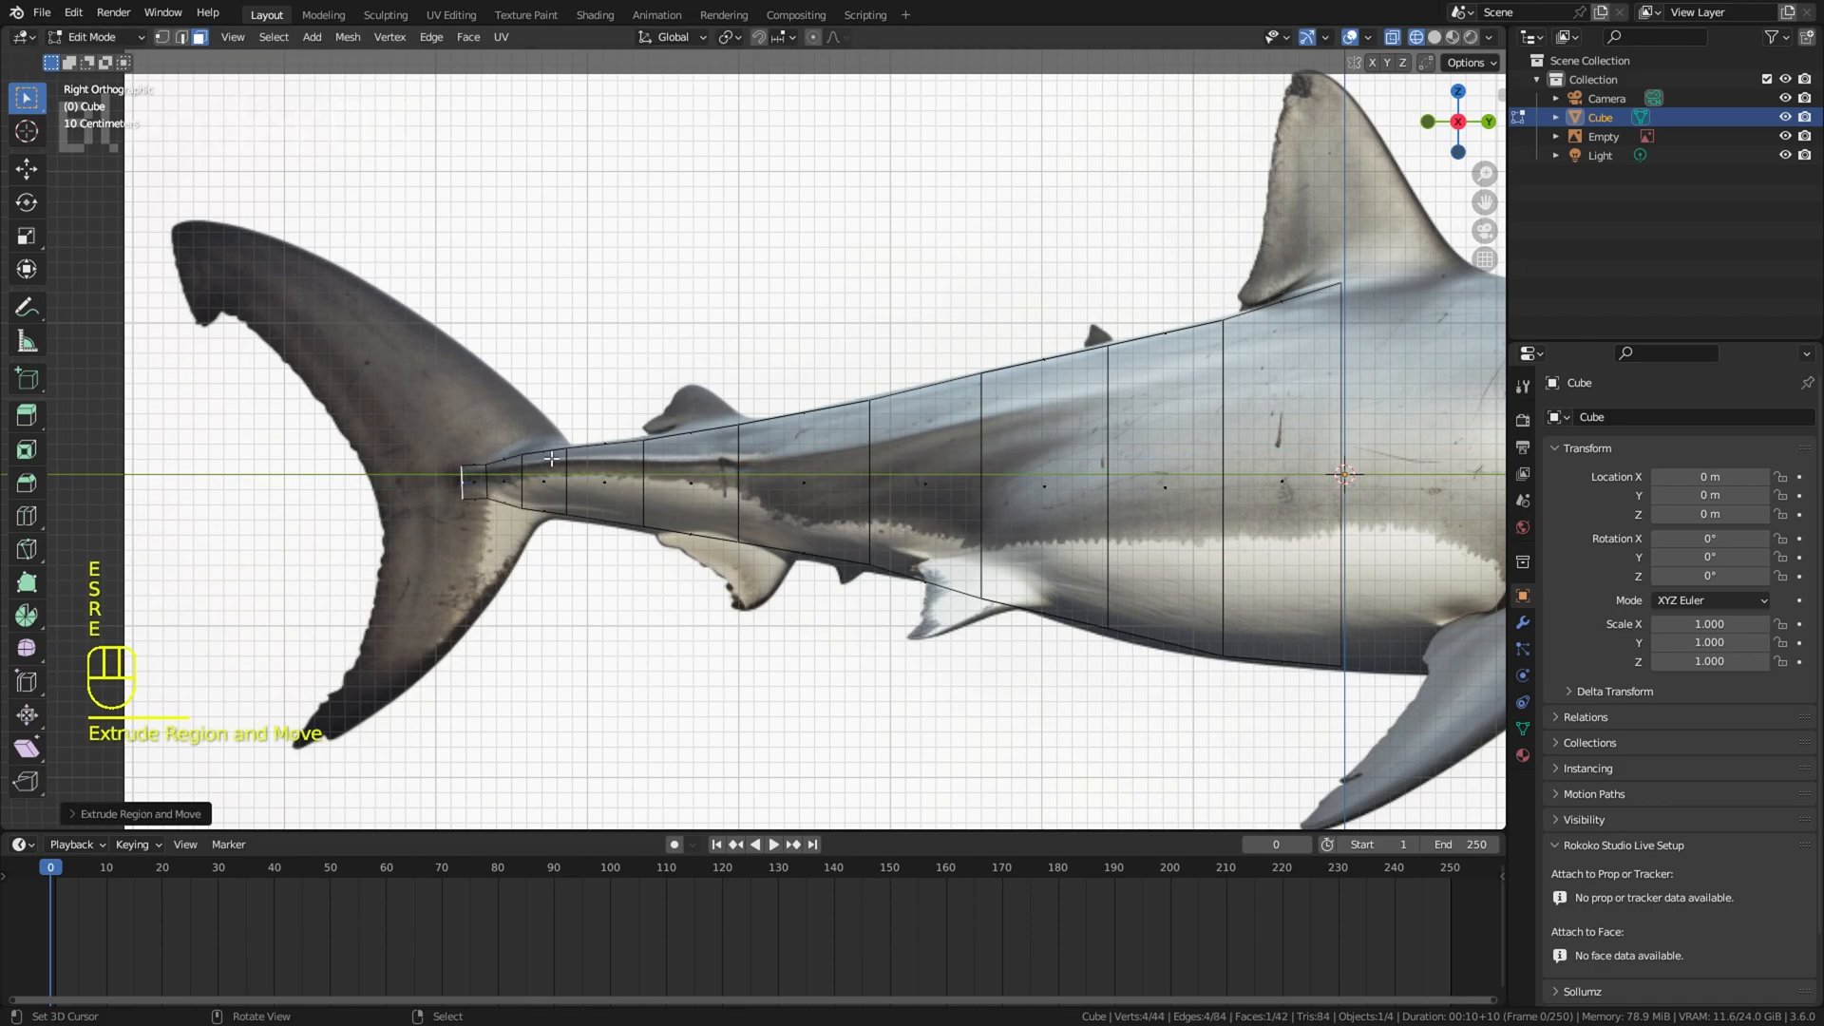
Step: Extrude the cube's front face toward the gills, scaling and moving the sections to fit the body outline
scroll(752, 381, down, 2)
shift+middle_drag(1154, 460, 650, 388)
right_click(655, 391)
scroll(1006, 331, up, 2)
key(s)
click(1008, 330)
key(g)
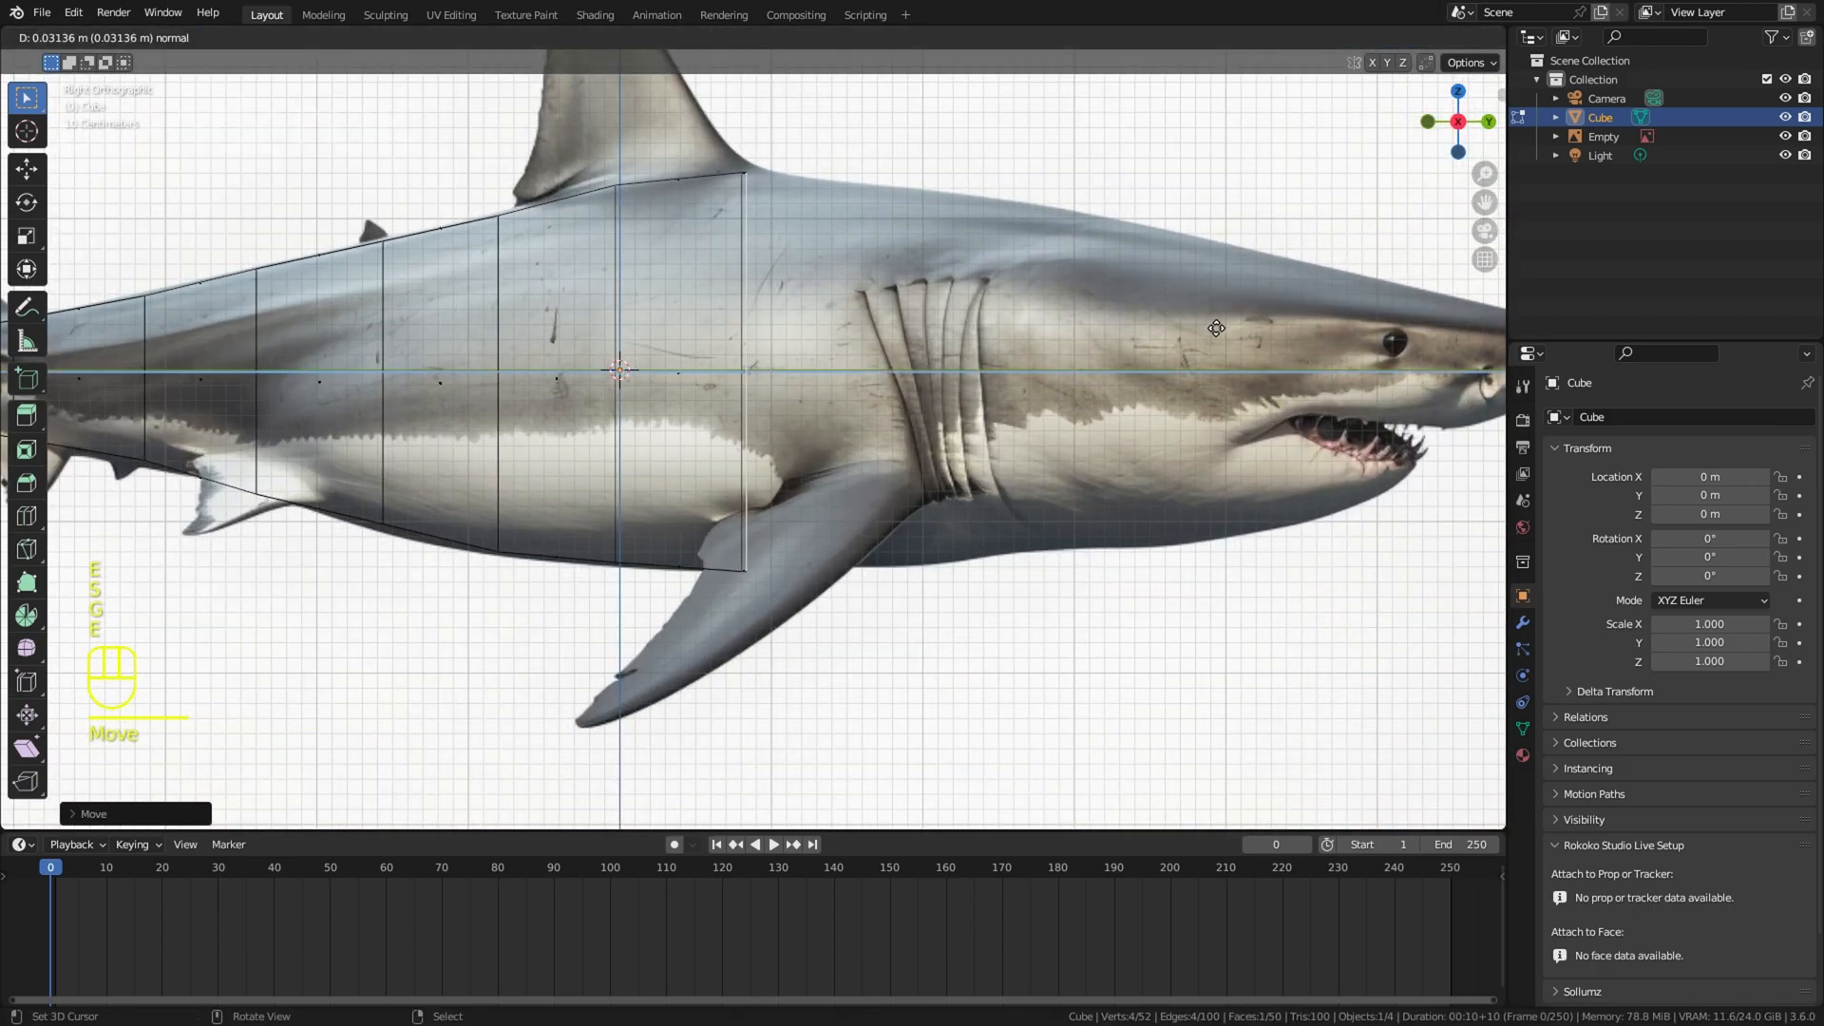
click(1278, 356)
key(s)
click(1274, 352)
Step: Extrude one section across the gill slits and scale it to the body outline
shift+middle_drag(1266, 337, 1073, 362)
key(e)
click(1220, 364)
key(s)
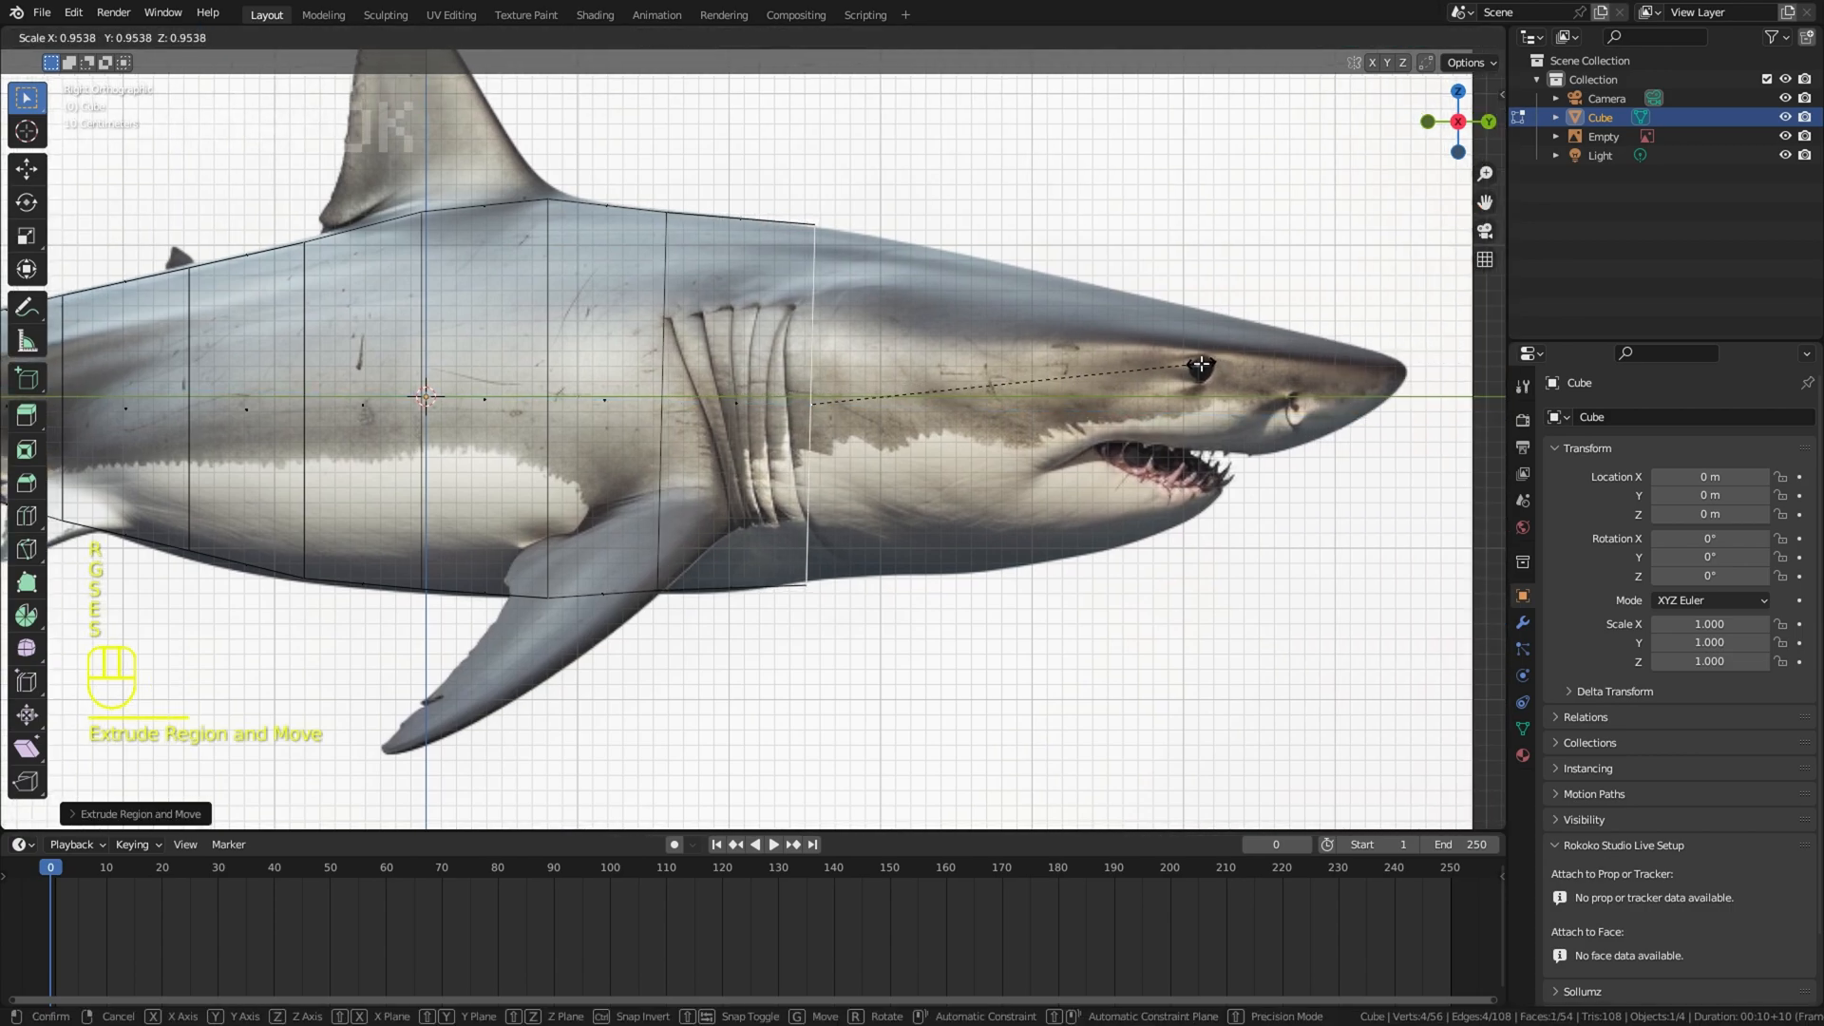
click(1179, 364)
Step: Extrude further sections from behind the gills to the eye, scaling each to the head outline
shift+middle_drag(1195, 350, 1016, 400)
key(e)
click(1211, 366)
key(s)
click(1152, 377)
key(e)
click(1193, 390)
key(s)
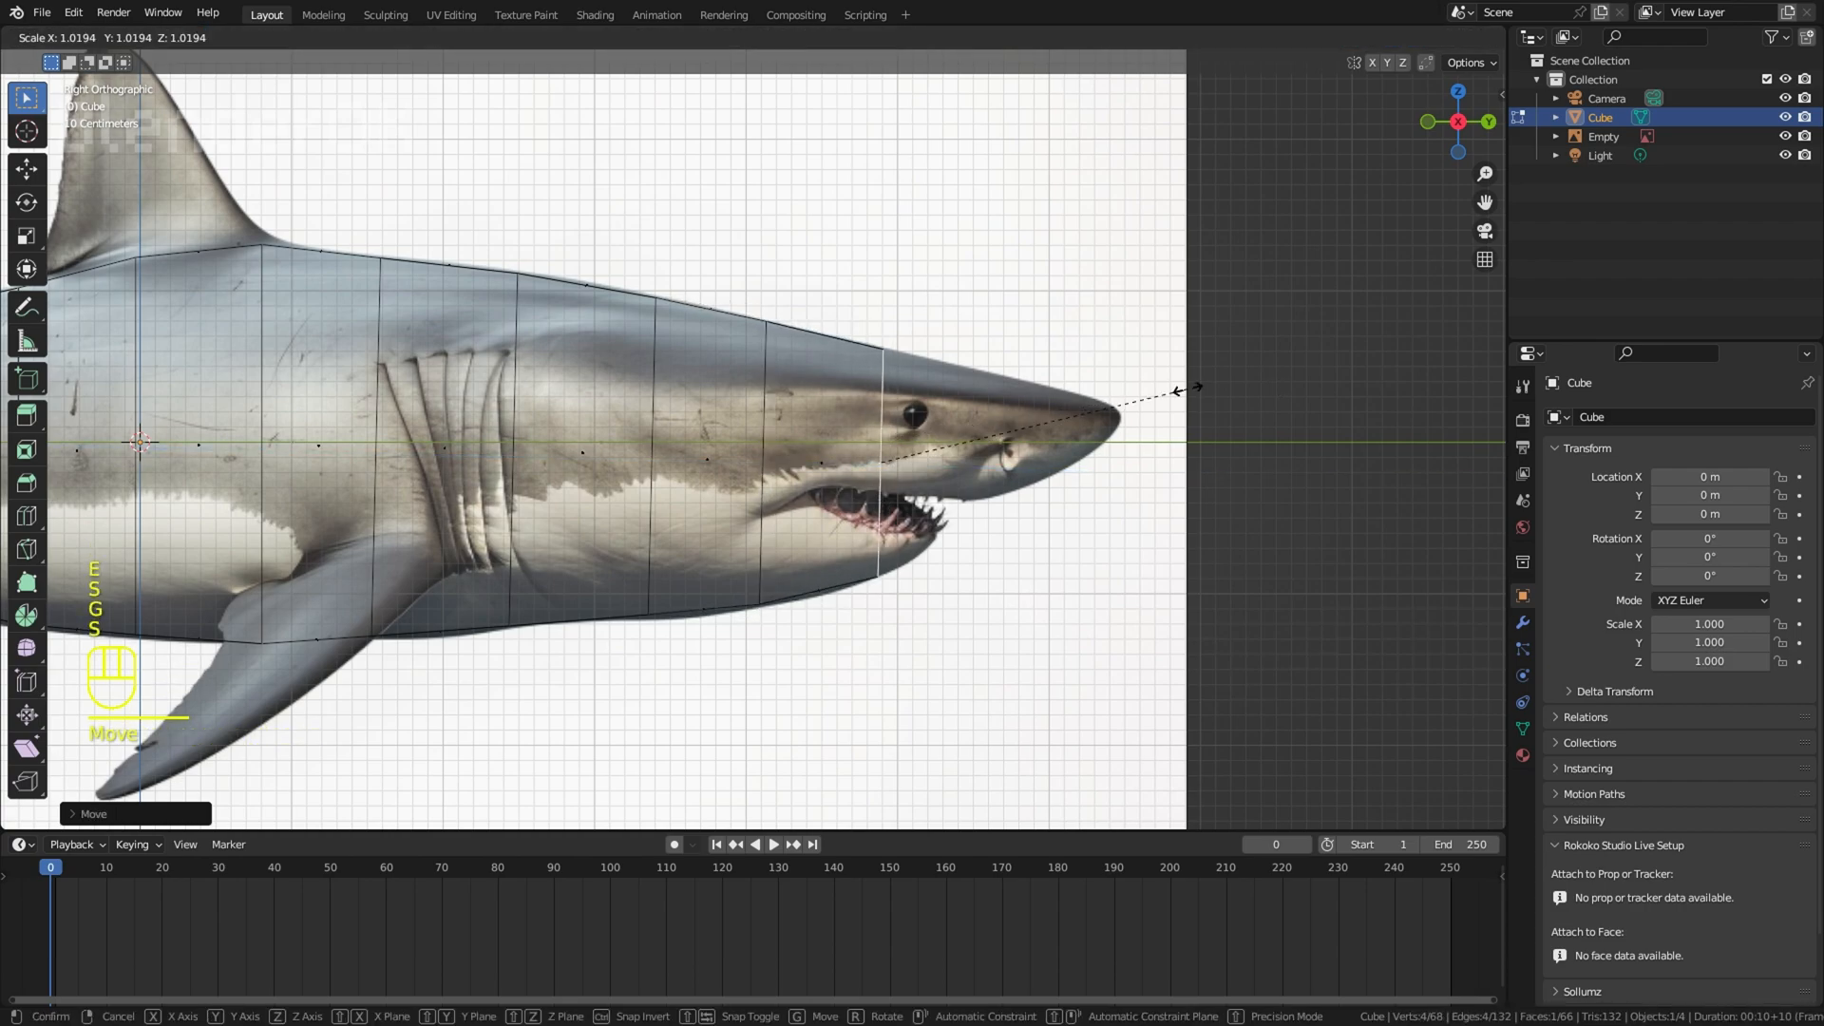
click(1178, 391)
Step: Extrude the head's end face past the mouth to the snout tip, fitting it to the nose outline
scroll(1041, 424, up, 2)
key(e)
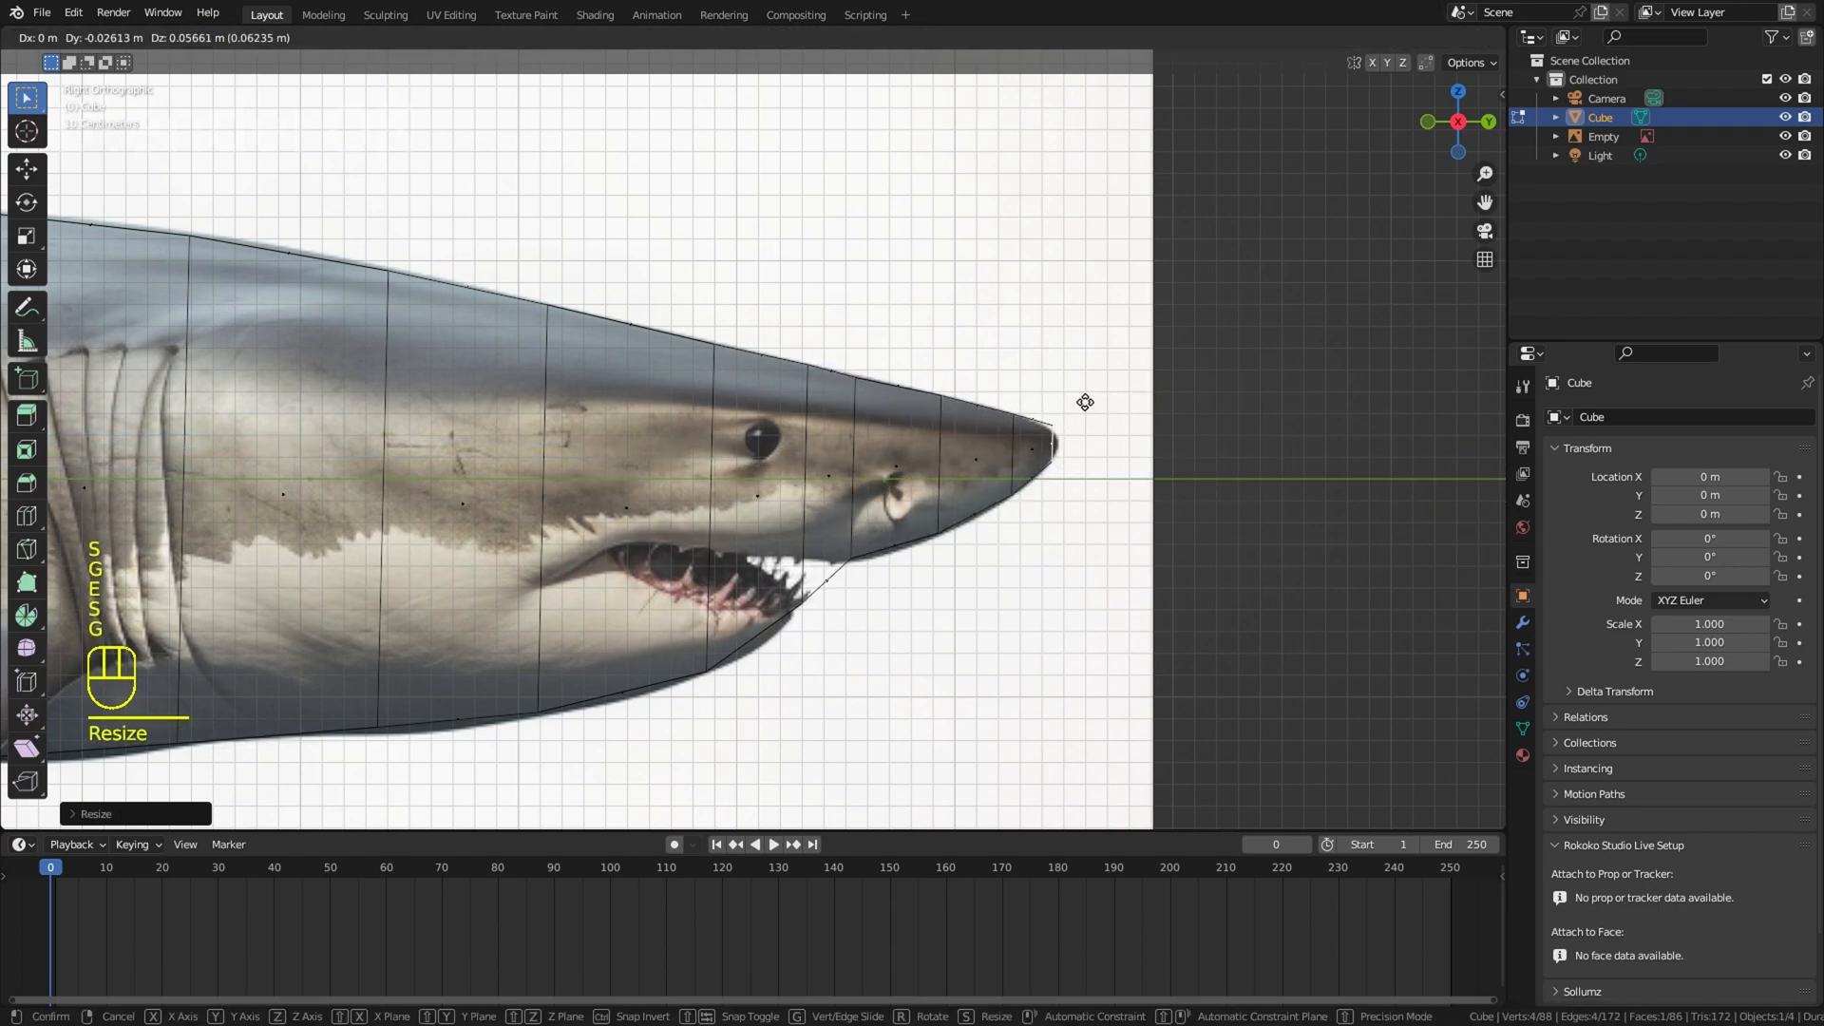
click(1111, 418)
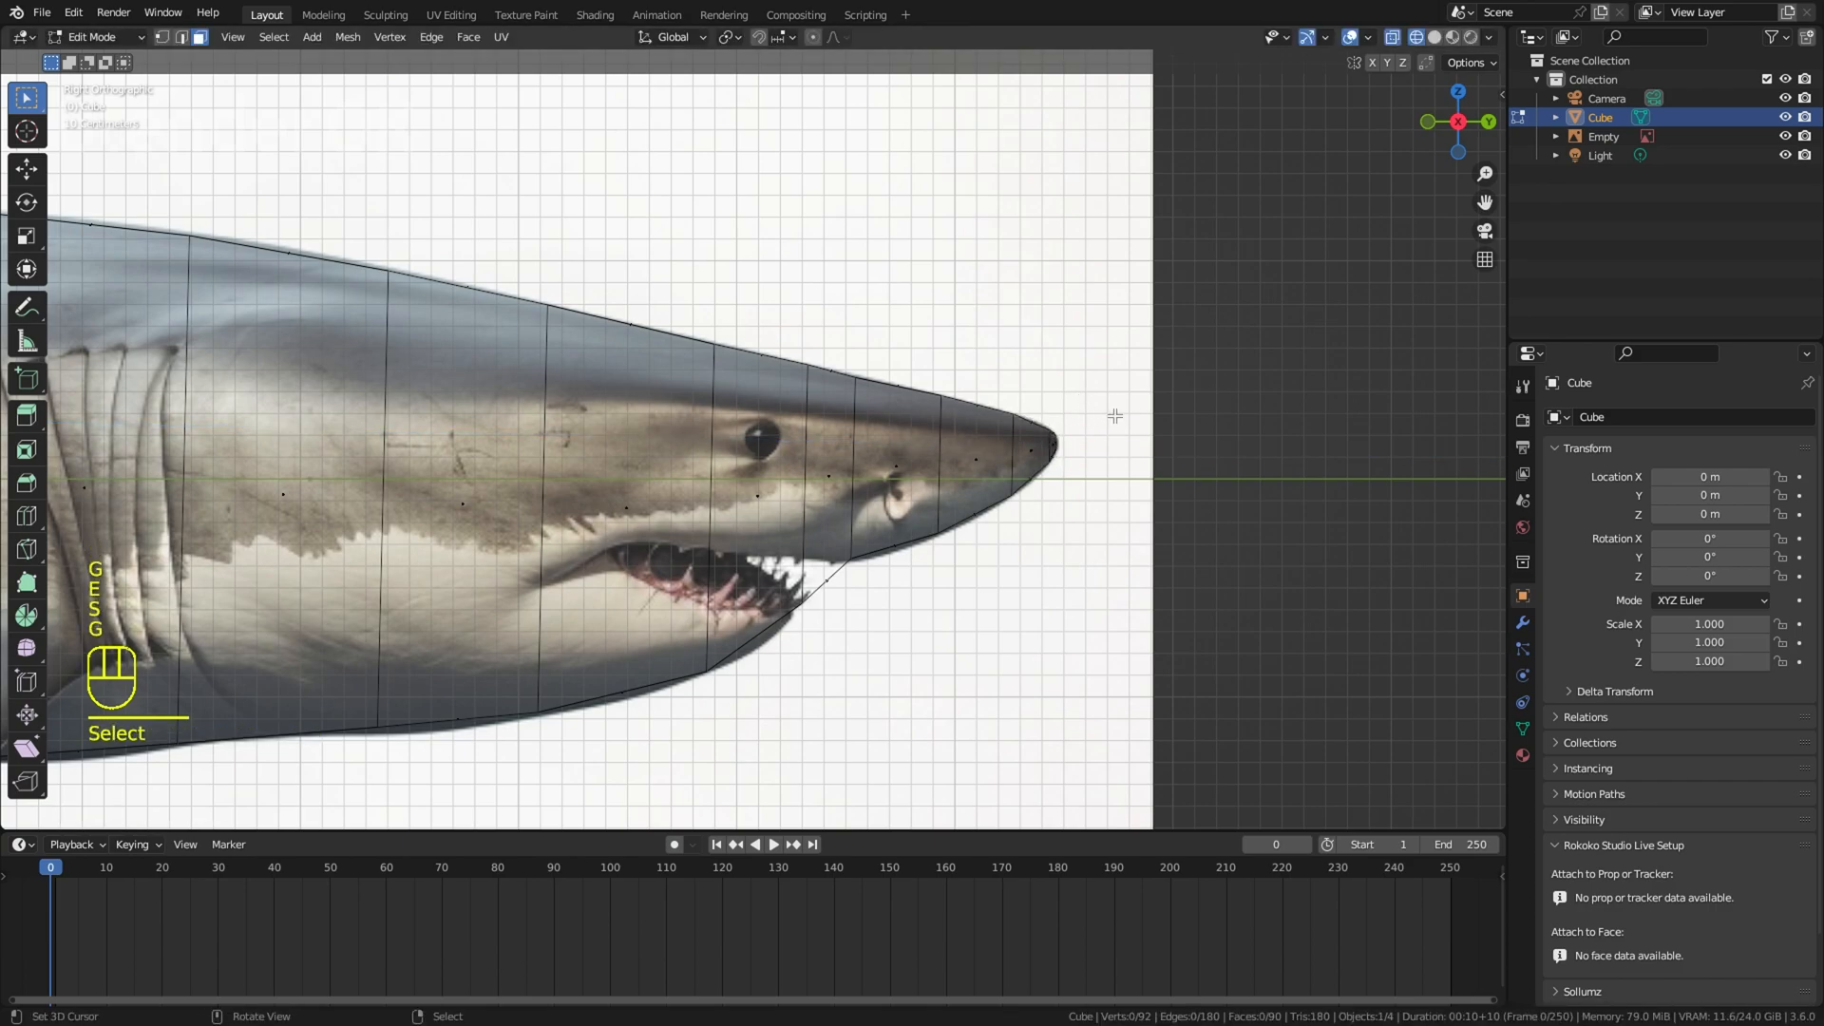
scroll(1112, 418, down, 4)
key(alt+z)
key(alt+z)
key(a)
key(a)
key(a)
key(a)
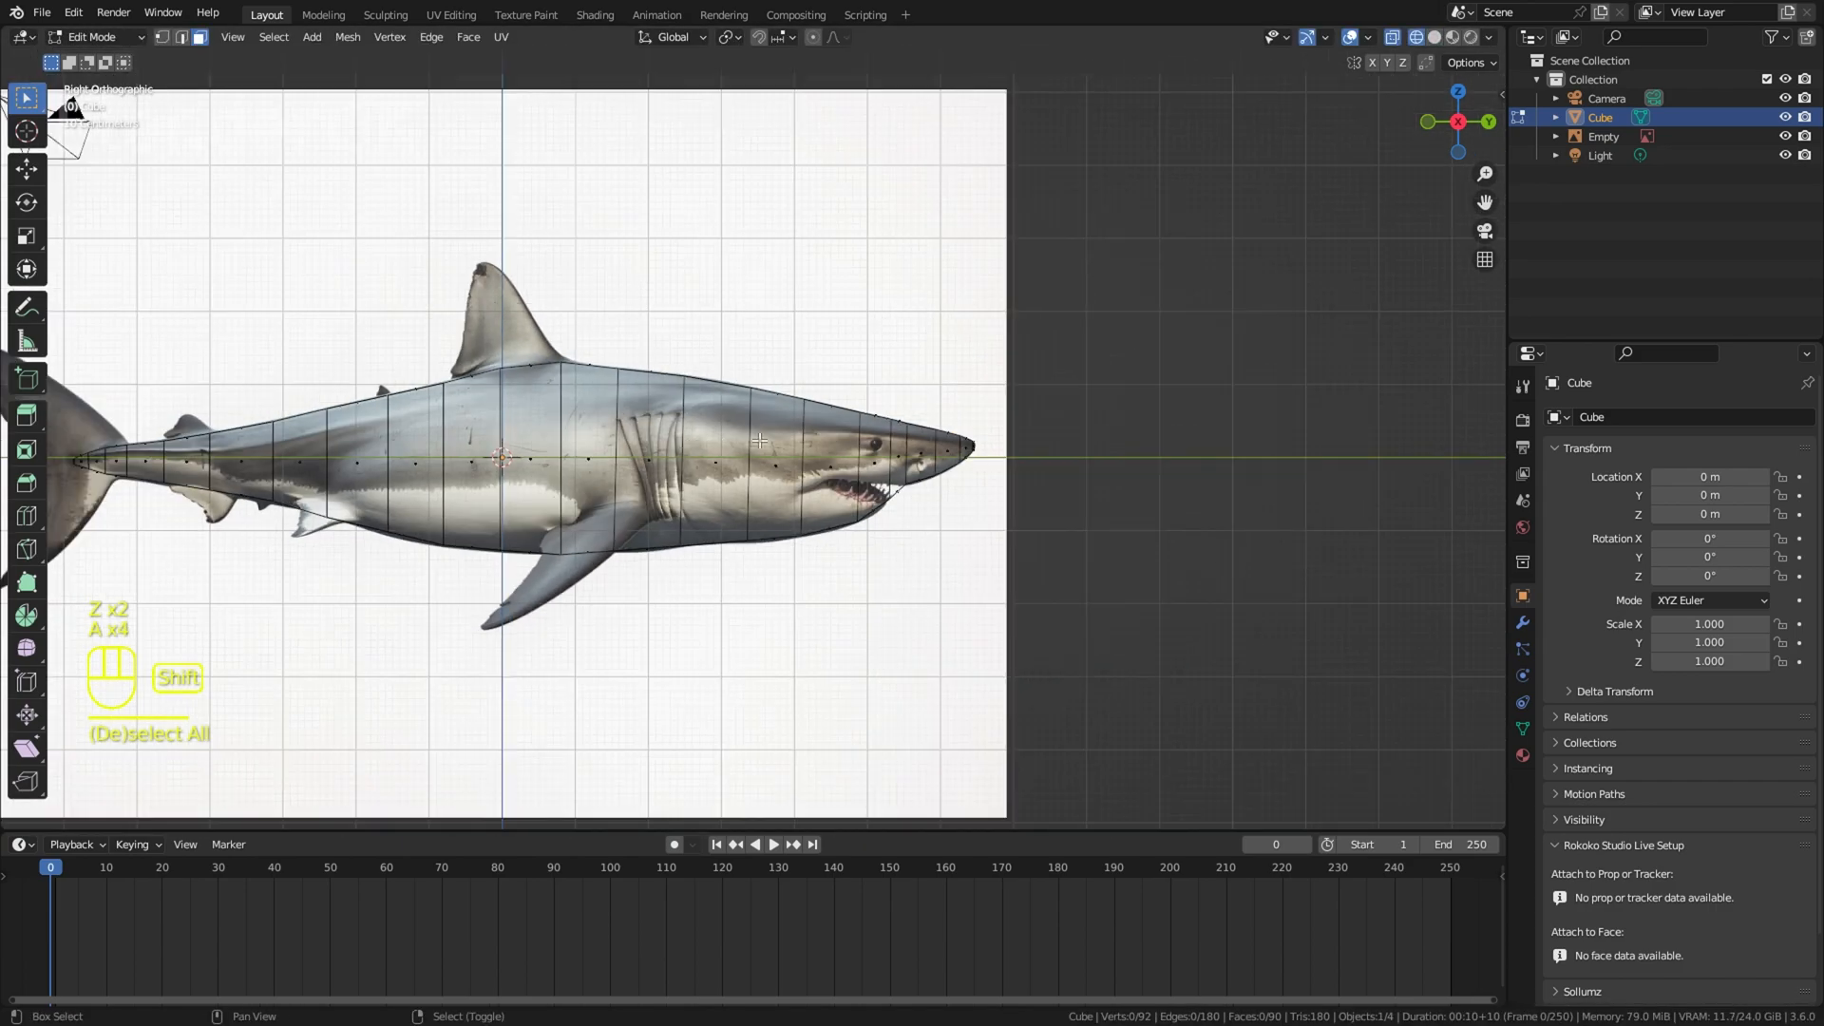
Step: Cut two lengthwise edge loops around the body's sides and scale them outward along X
key(ctrl+r)
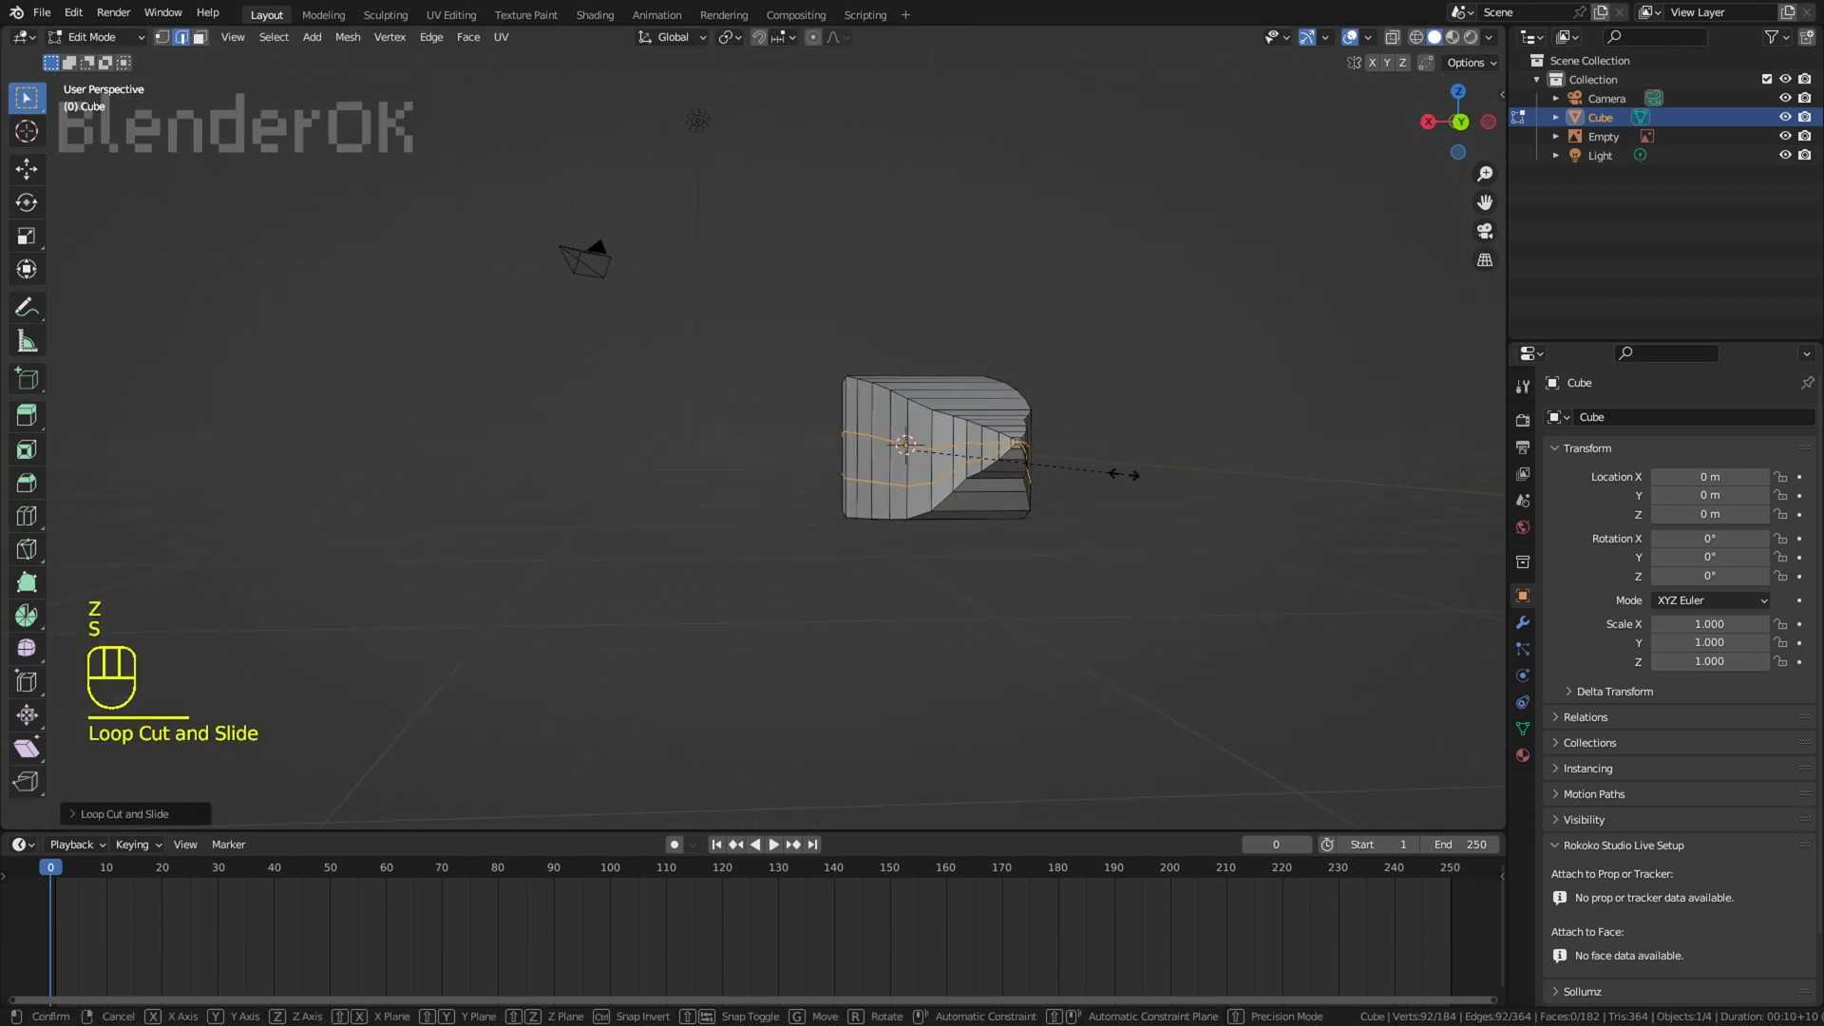
key(s)
key(x)
click(1318, 462)
Step: Select the whole body mesh and scale it along X to adjust its width
key(a)
key(s)
key(x)
click(1021, 466)
shift+middle_drag(1021, 465, 846, 473)
key(s)
key(x)
click(982, 440)
right_click(982, 439)
middle_drag(984, 440, 1045, 543)
Step: Add a lengthwise loop cut along the centre of the back and belly without sliding it
key(ctrl+r)
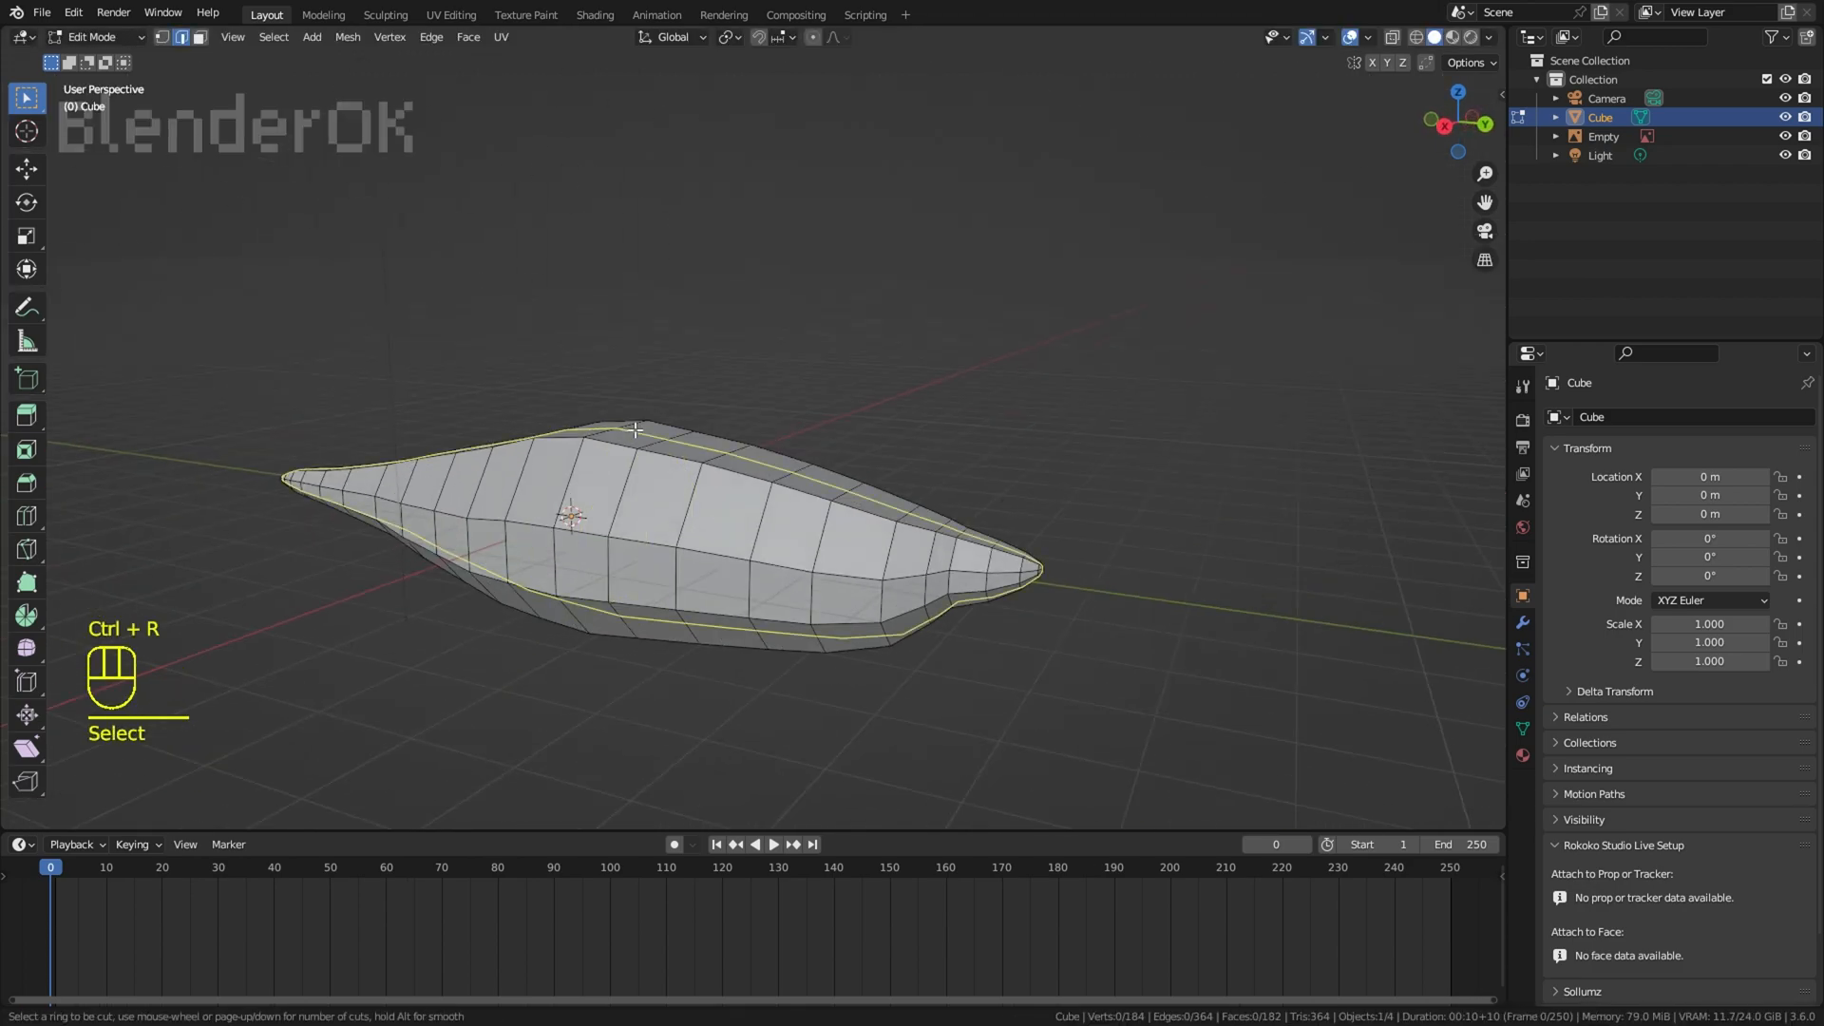
click(969, 560)
right_click(969, 561)
Step: Box-select the negative X half of the body in the back wireframe view and delete its faces
key(KP_1)
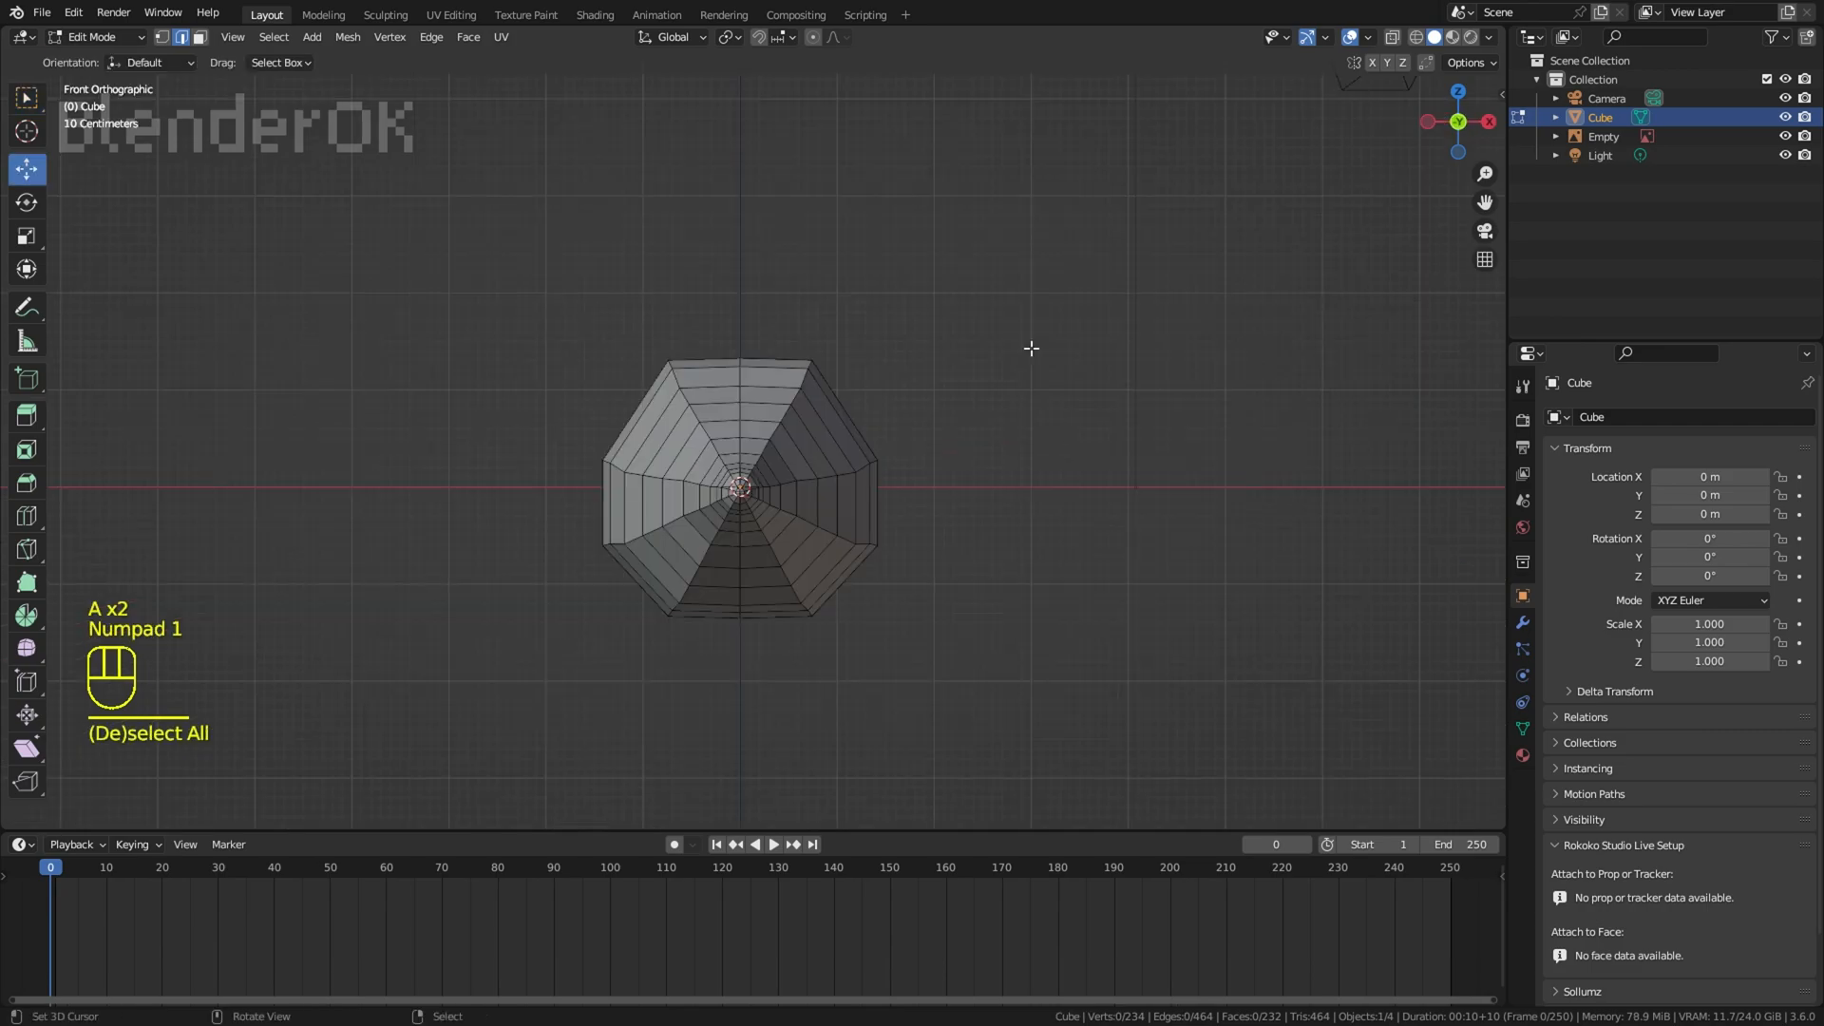
key(KP_3)
key(ctrl+KP_1)
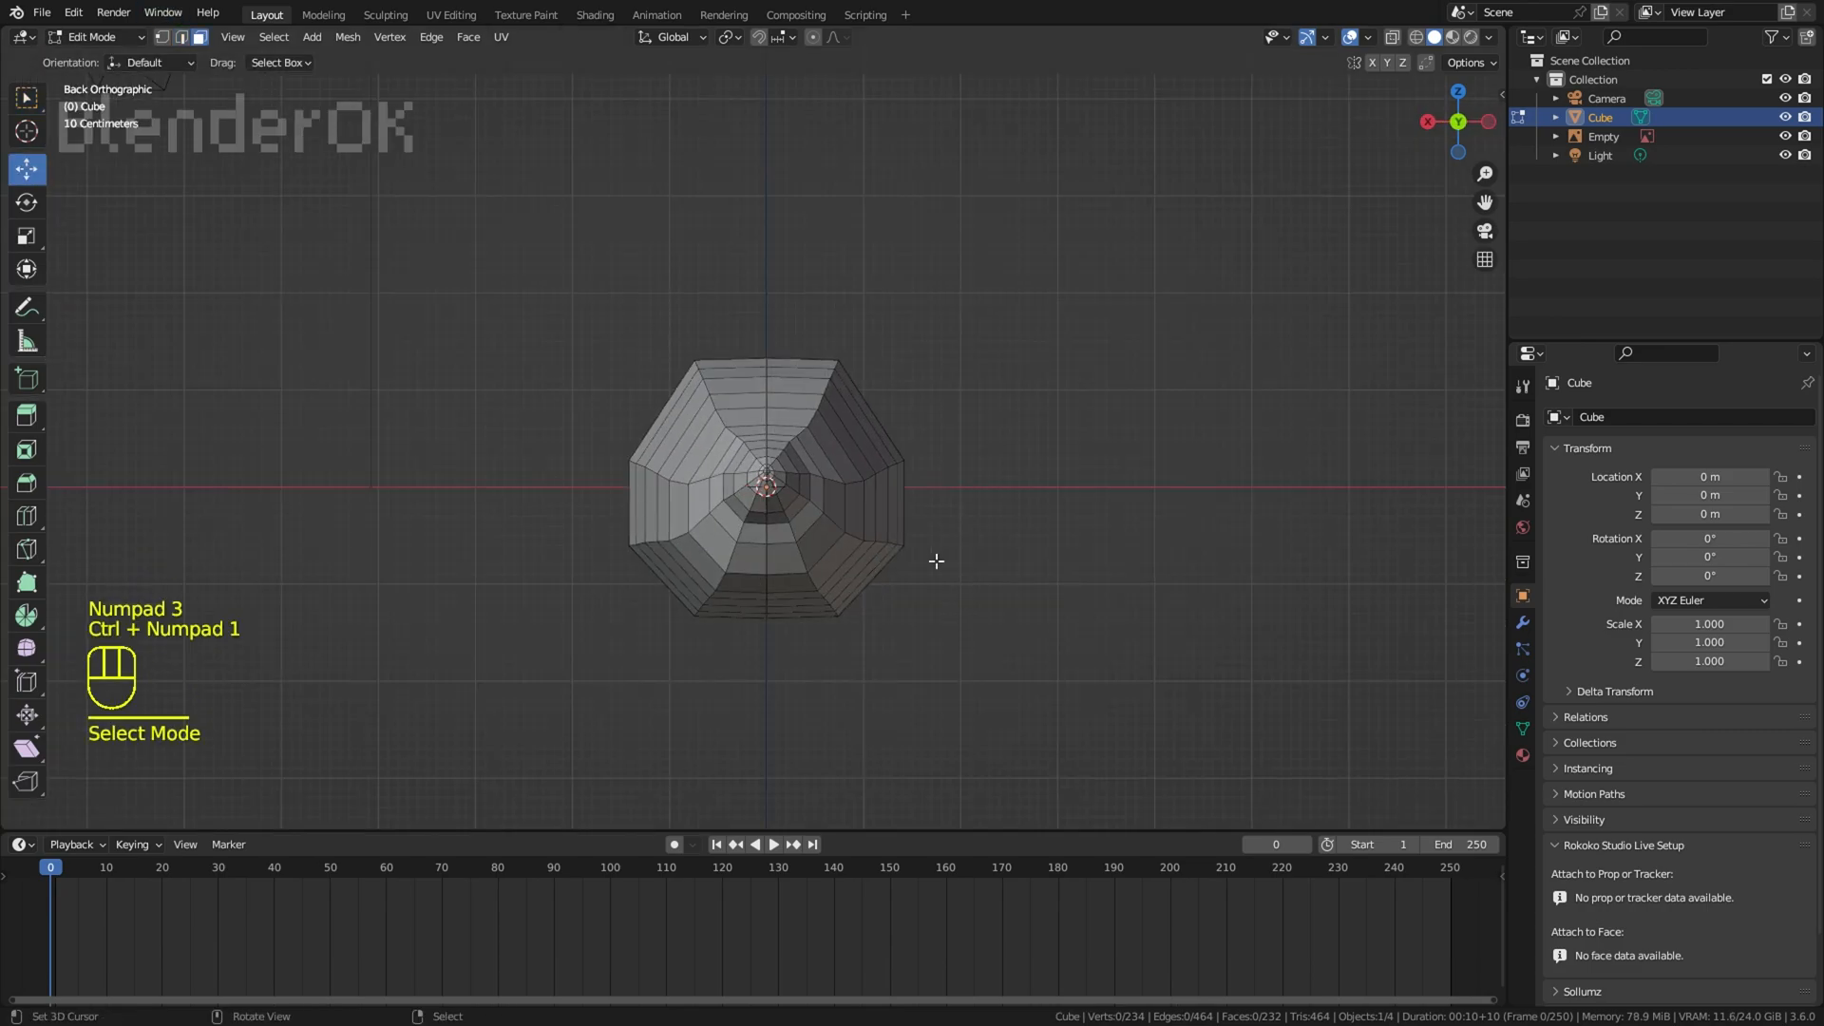
scroll(936, 561, up, 2)
right_click(899, 540)
key(z)
click(802, 242)
drag(772, 175, 1050, 755)
scroll(993, 551, up, 4)
shift+middle_drag(993, 551, 943, 357)
key(x)
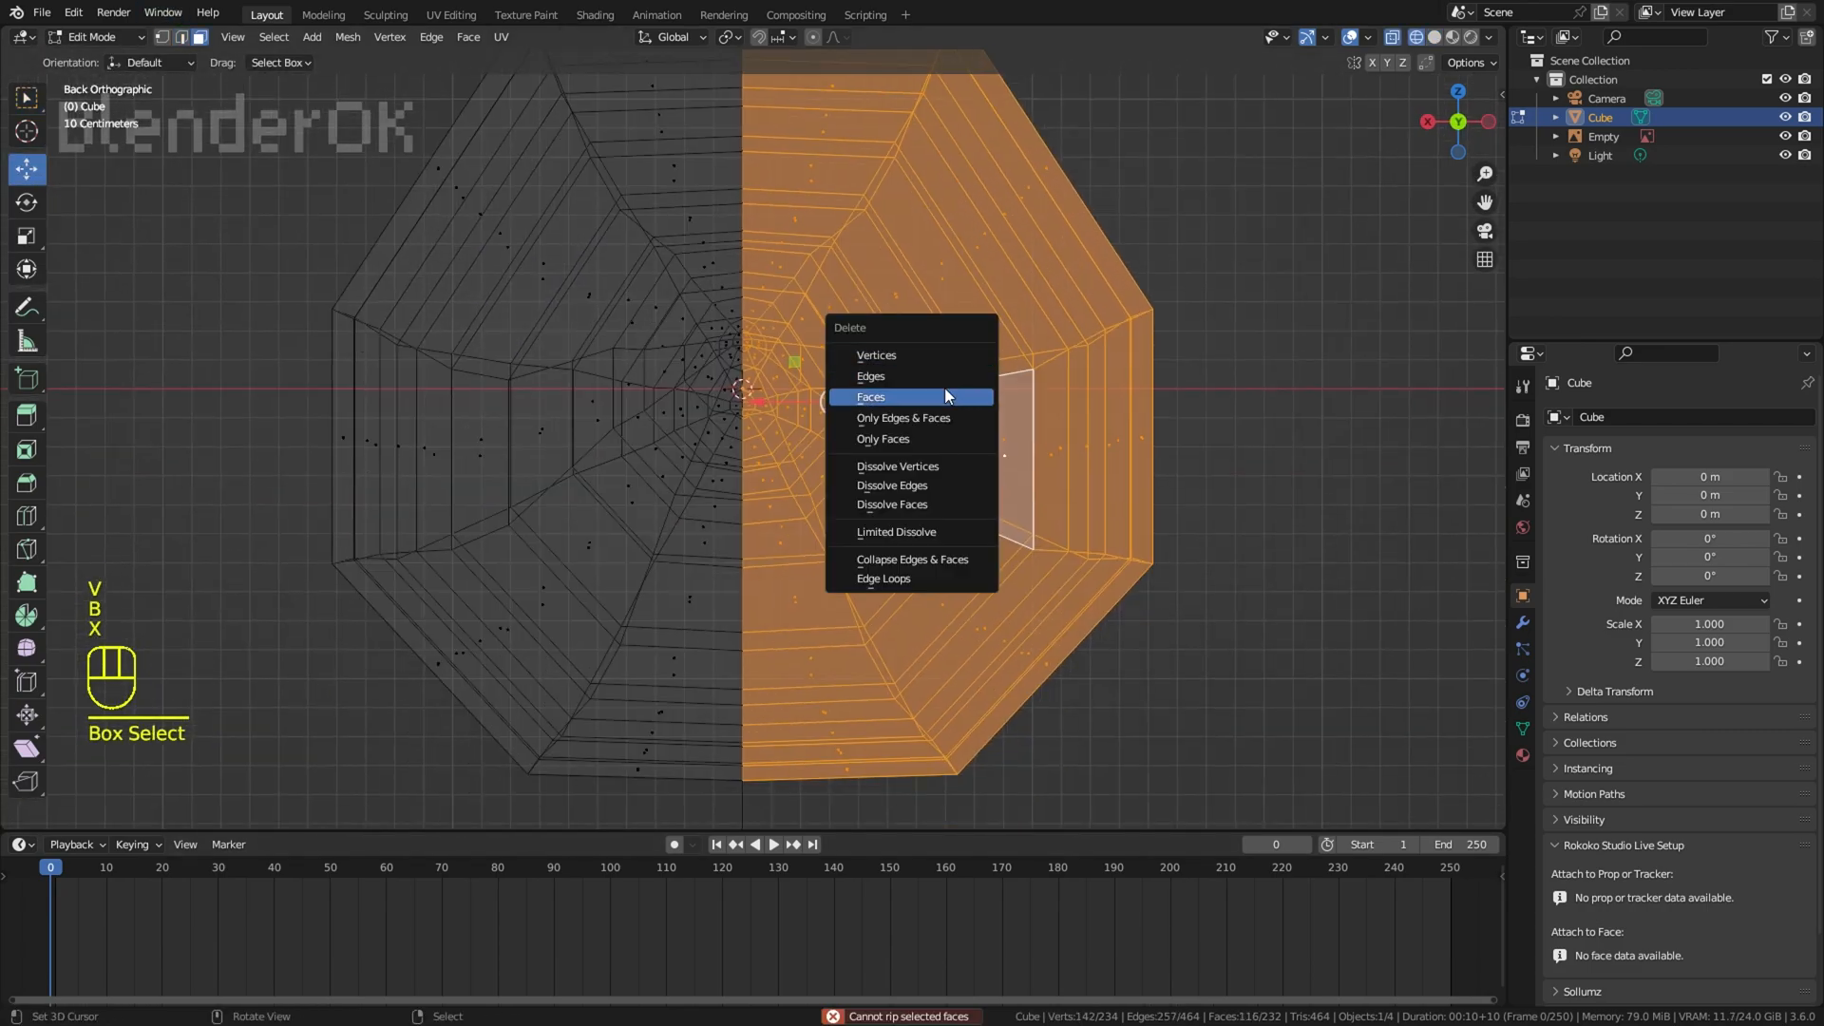
click(949, 395)
Step: Add a Mirror modifier on the X axis to the half body and enable Clipping
click(1523, 623)
click(1605, 418)
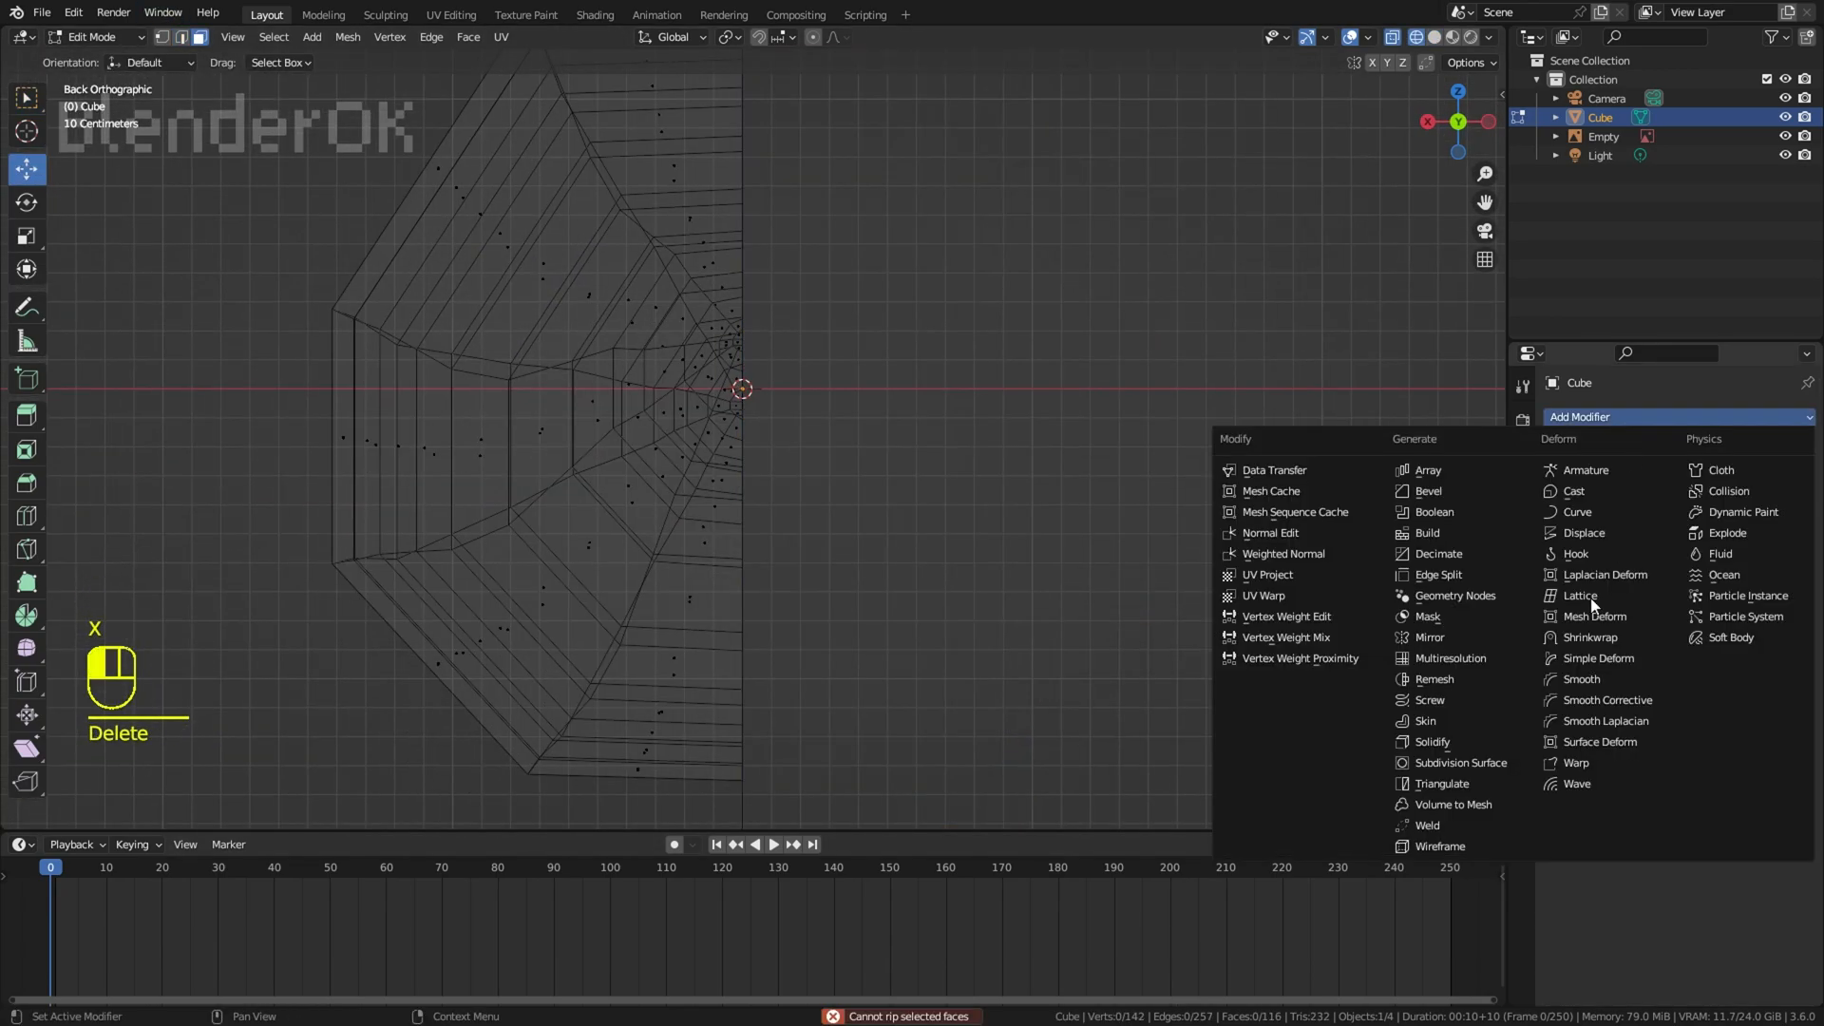
click(1448, 637)
click(1657, 568)
Step: Check the mirrored body in solid shading, return to the right wireframe view and switch to edge selection
key(z)
click(998, 561)
middle_drag(921, 556, 1140, 521)
key(KP_3)
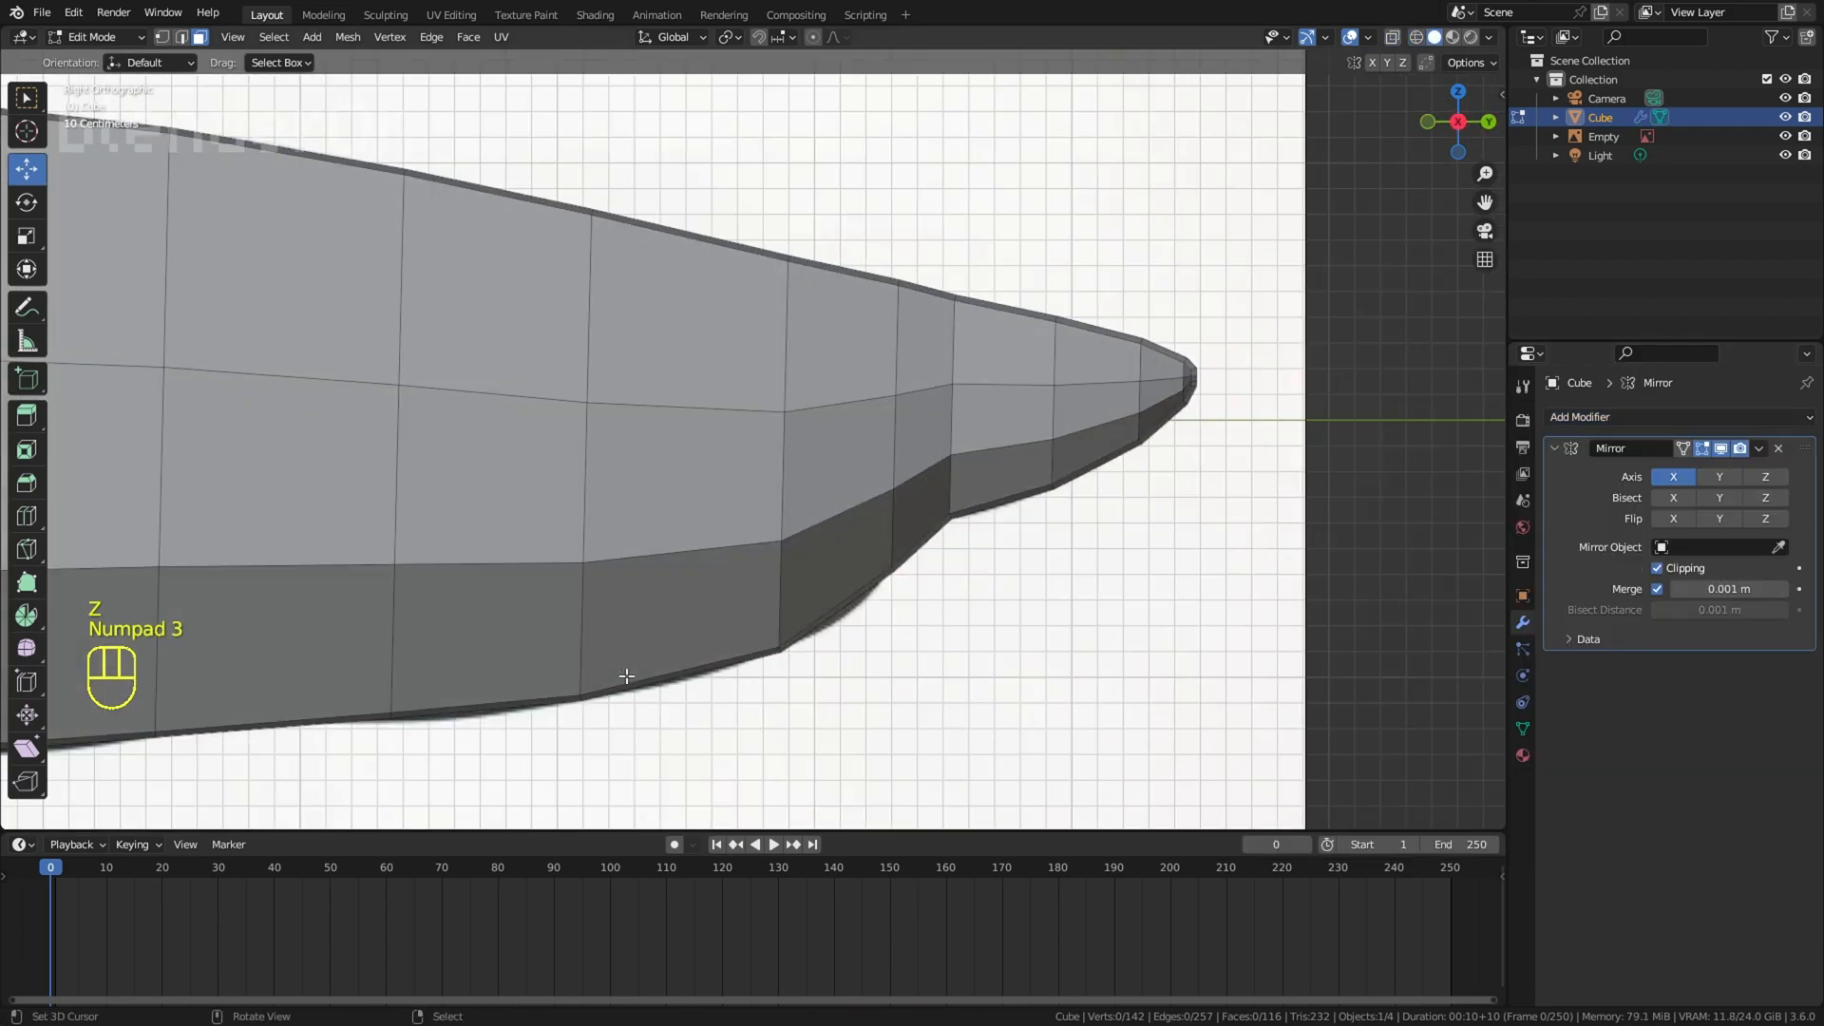
scroll(655, 532, down, 7)
key(z)
click(608, 466)
shift+middle_drag(673, 452, 860, 455)
scroll(860, 455, up, 2)
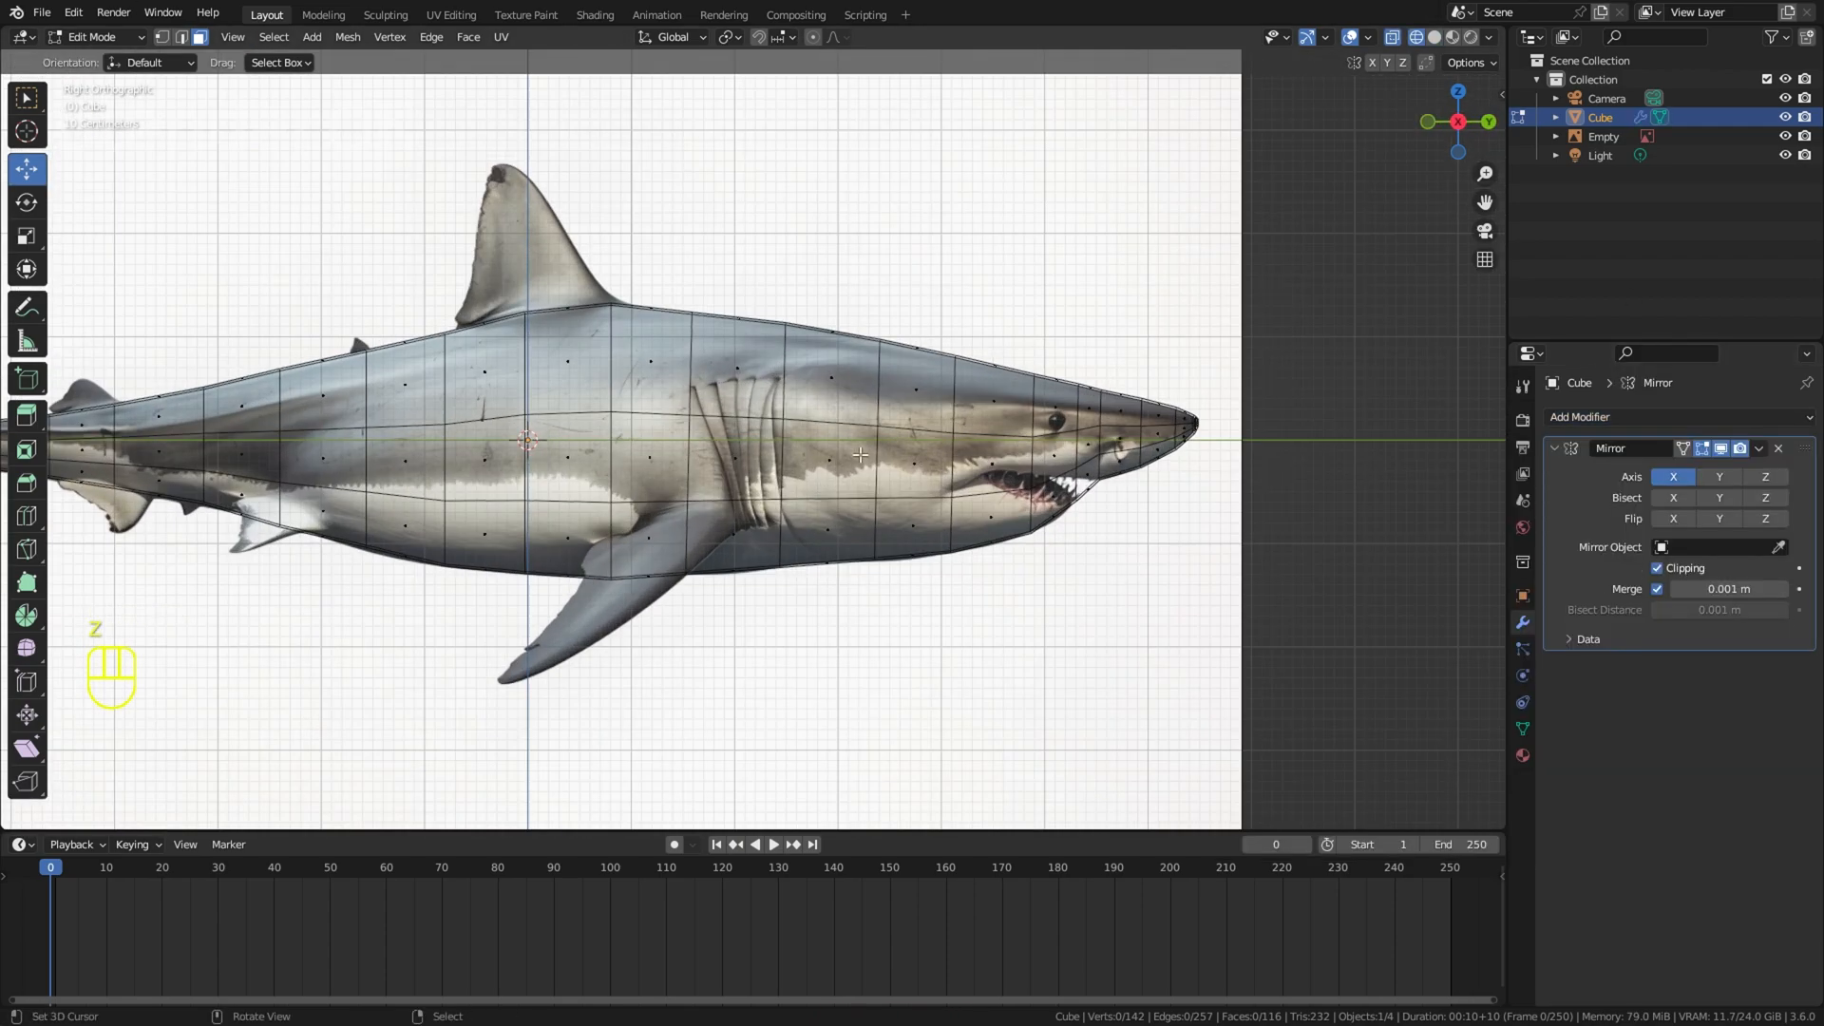
click(183, 38)
Step: Move and rotate the upper side edge behind the eye so it runs just above eye level
shift+middle_drag(1036, 418, 685, 424)
scroll(684, 424, up, 4)
key(z)
click(525, 443)
key(g)
key(z)
key(r)
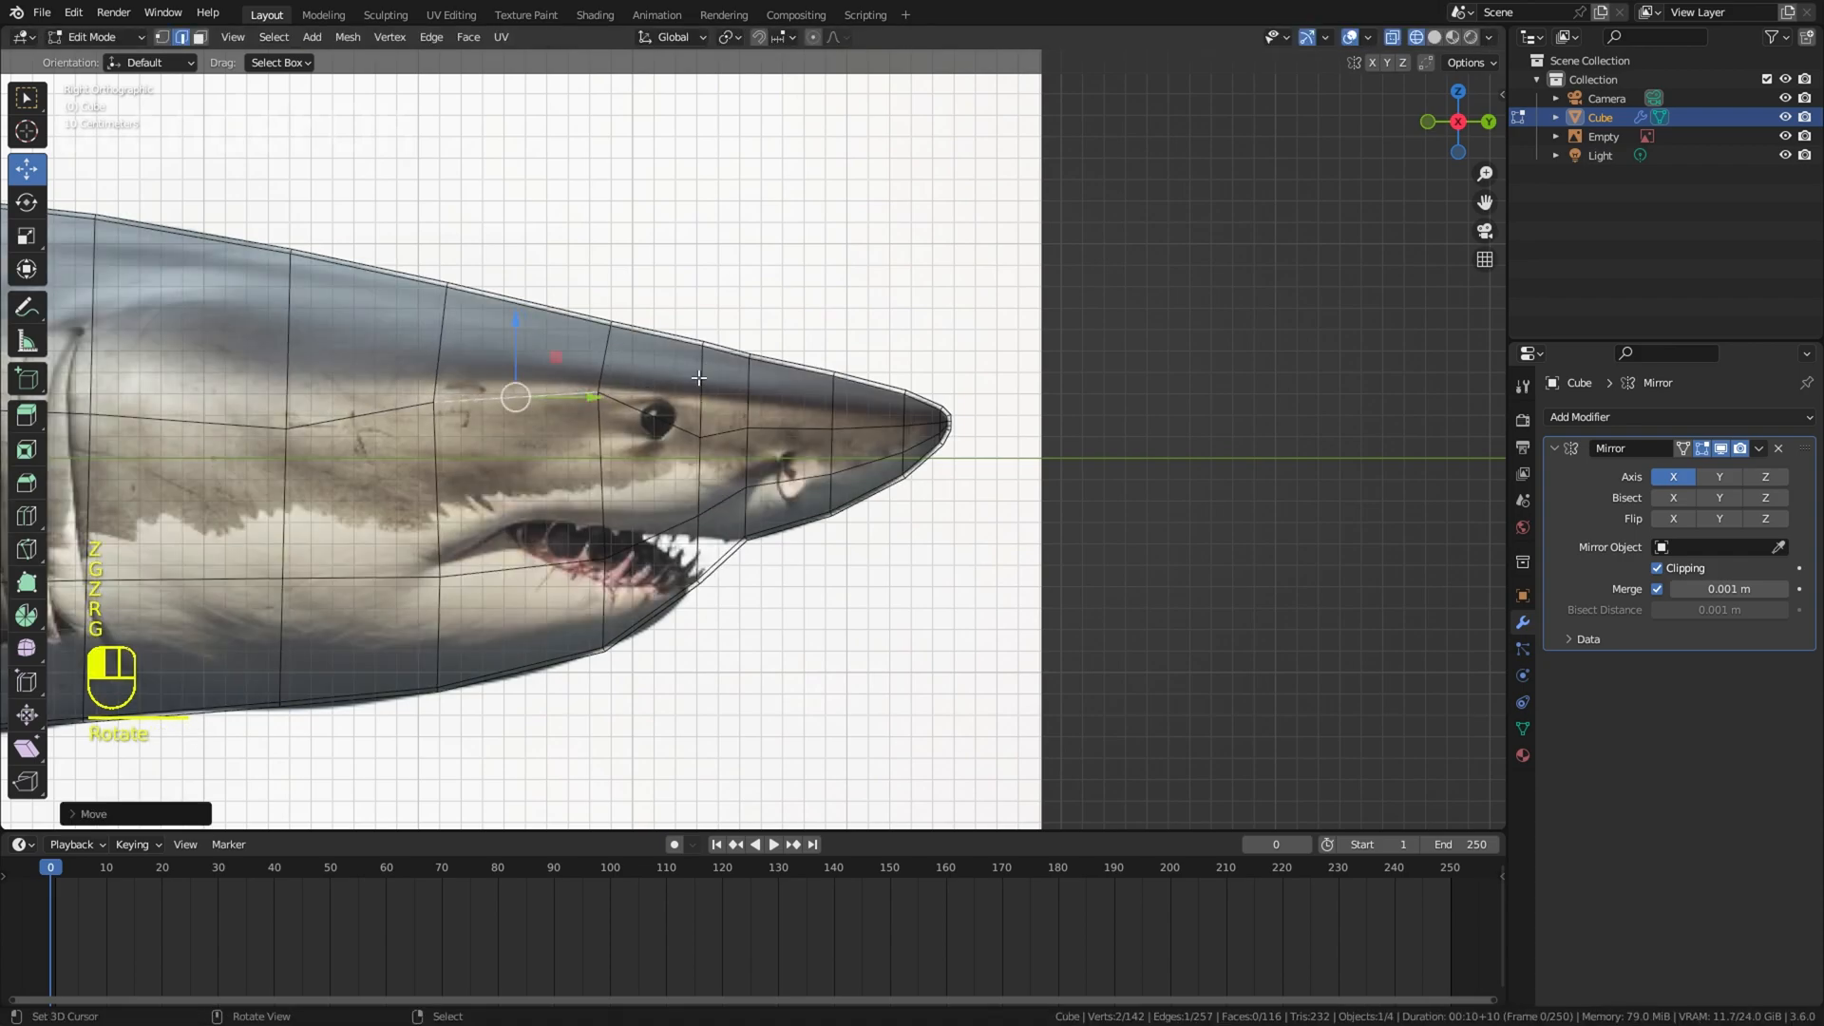
Step: Move and rotate the upper side edges between the eye and the snout tip to form a straight line
click(723, 433)
key(r)
key(g)
click(793, 413)
click(869, 427)
key(r)
click(990, 444)
key(g)
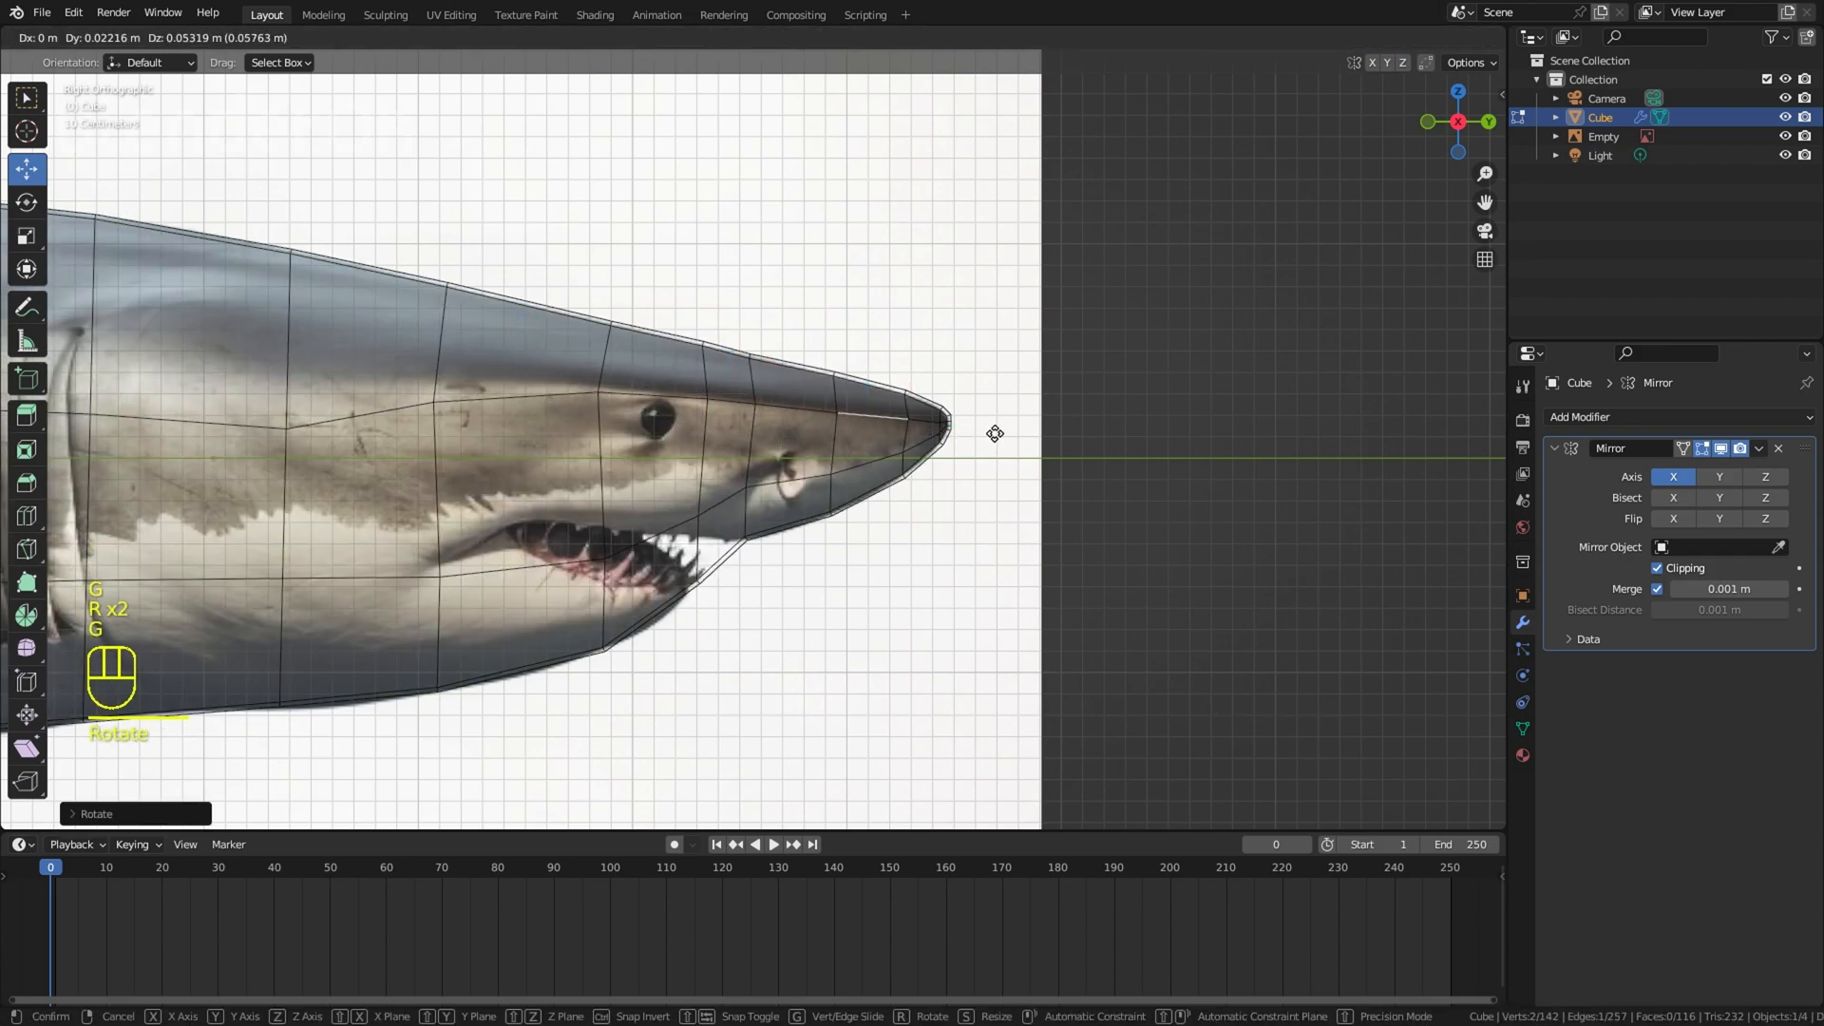
click(995, 433)
Step: Rotate and move the upper side edges between the eye and the gill slits to continue the straight line
shift+middle_drag(532, 427, 809, 406)
click(475, 402)
key(r)
click(655, 359)
key(g)
click(826, 325)
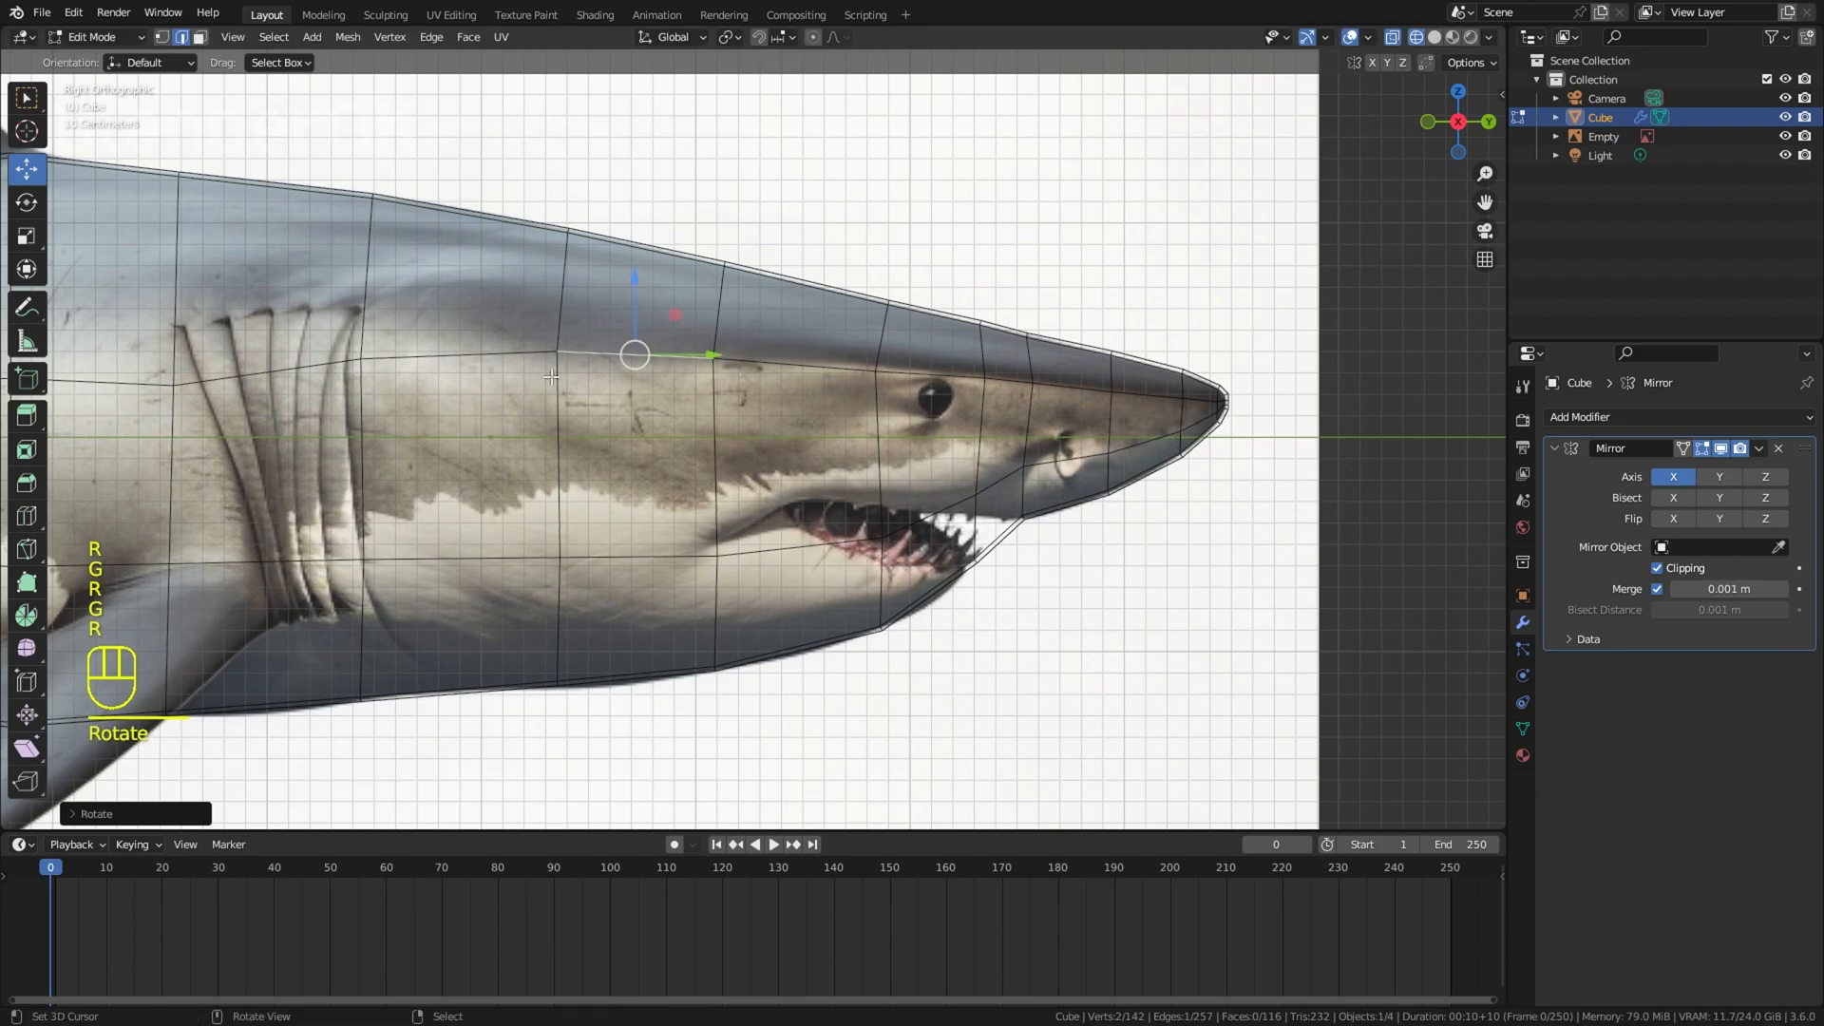
Step: Rotate the upper side edge behind the gill slits to continue the line smoothly toward the mid-body
click(268, 372)
shift+middle_drag(268, 371, 648, 361)
key(r)
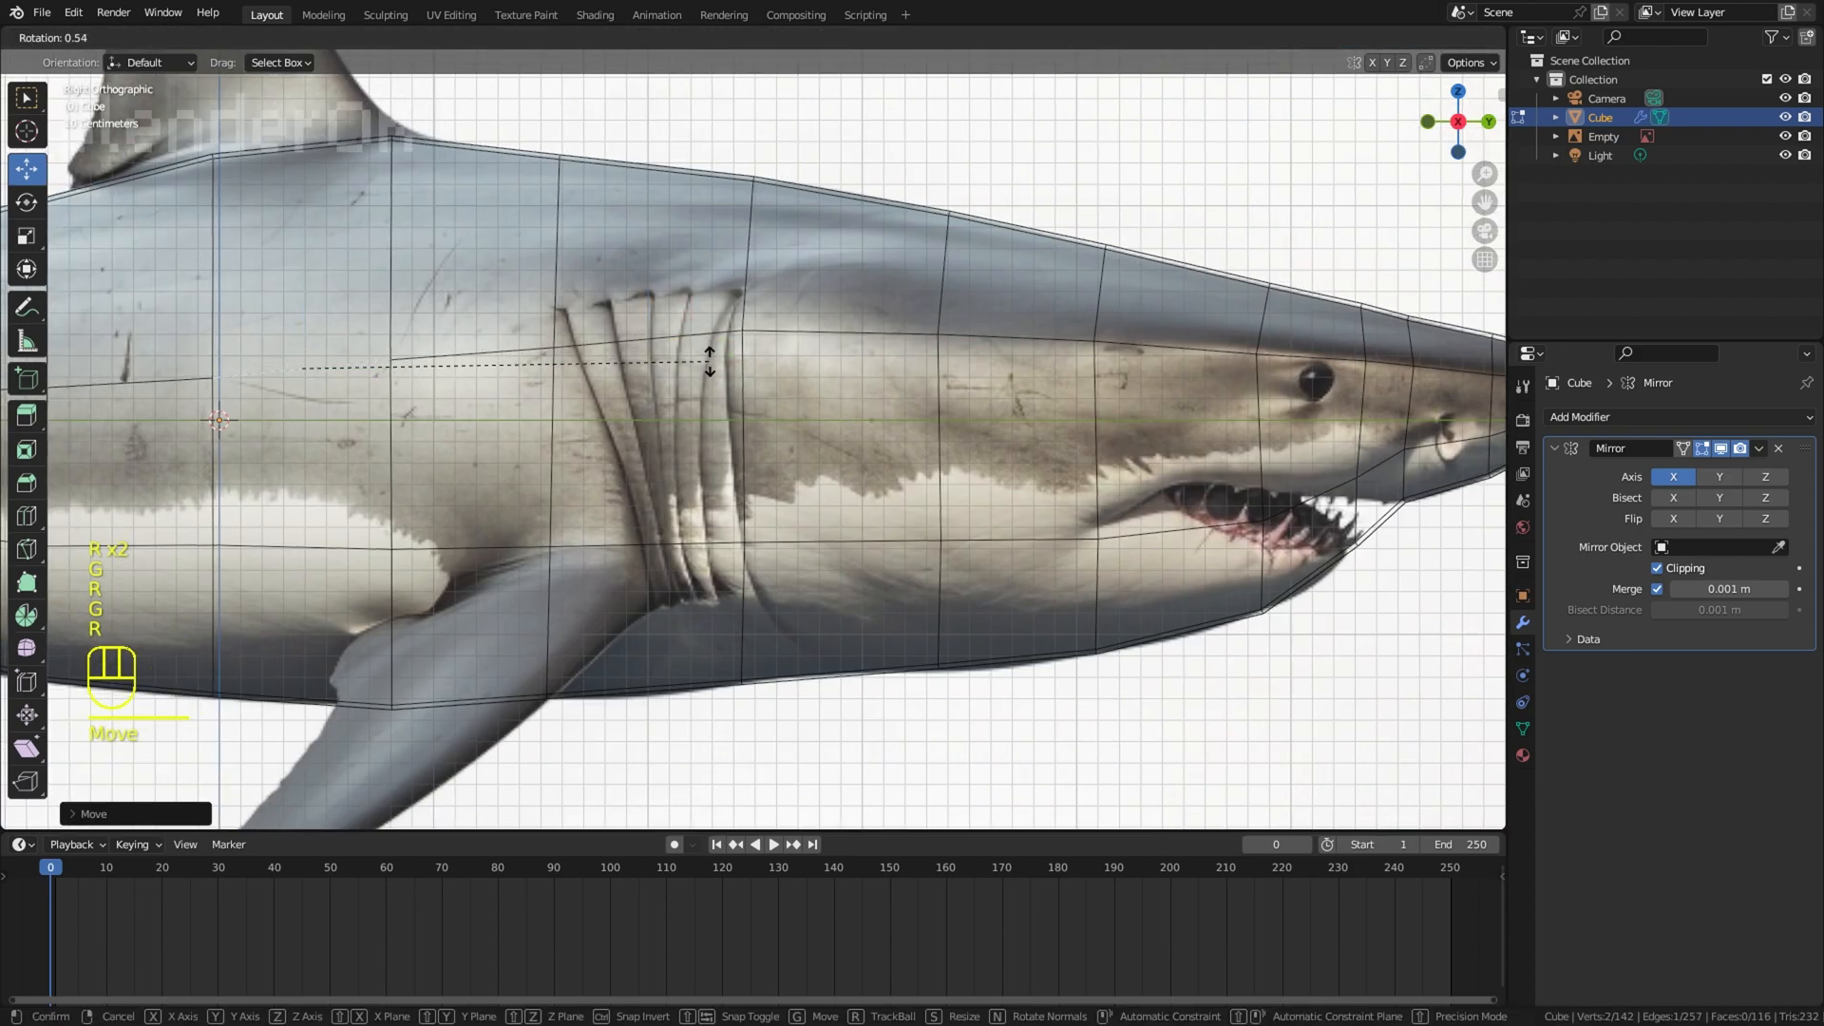
click(709, 362)
Step: Move and rotate the lower side edges in front of the gill slits so the line rises to the mouth corner
click(950, 550)
key(g)
click(1107, 530)
click(1176, 530)
key(r)
key(g)
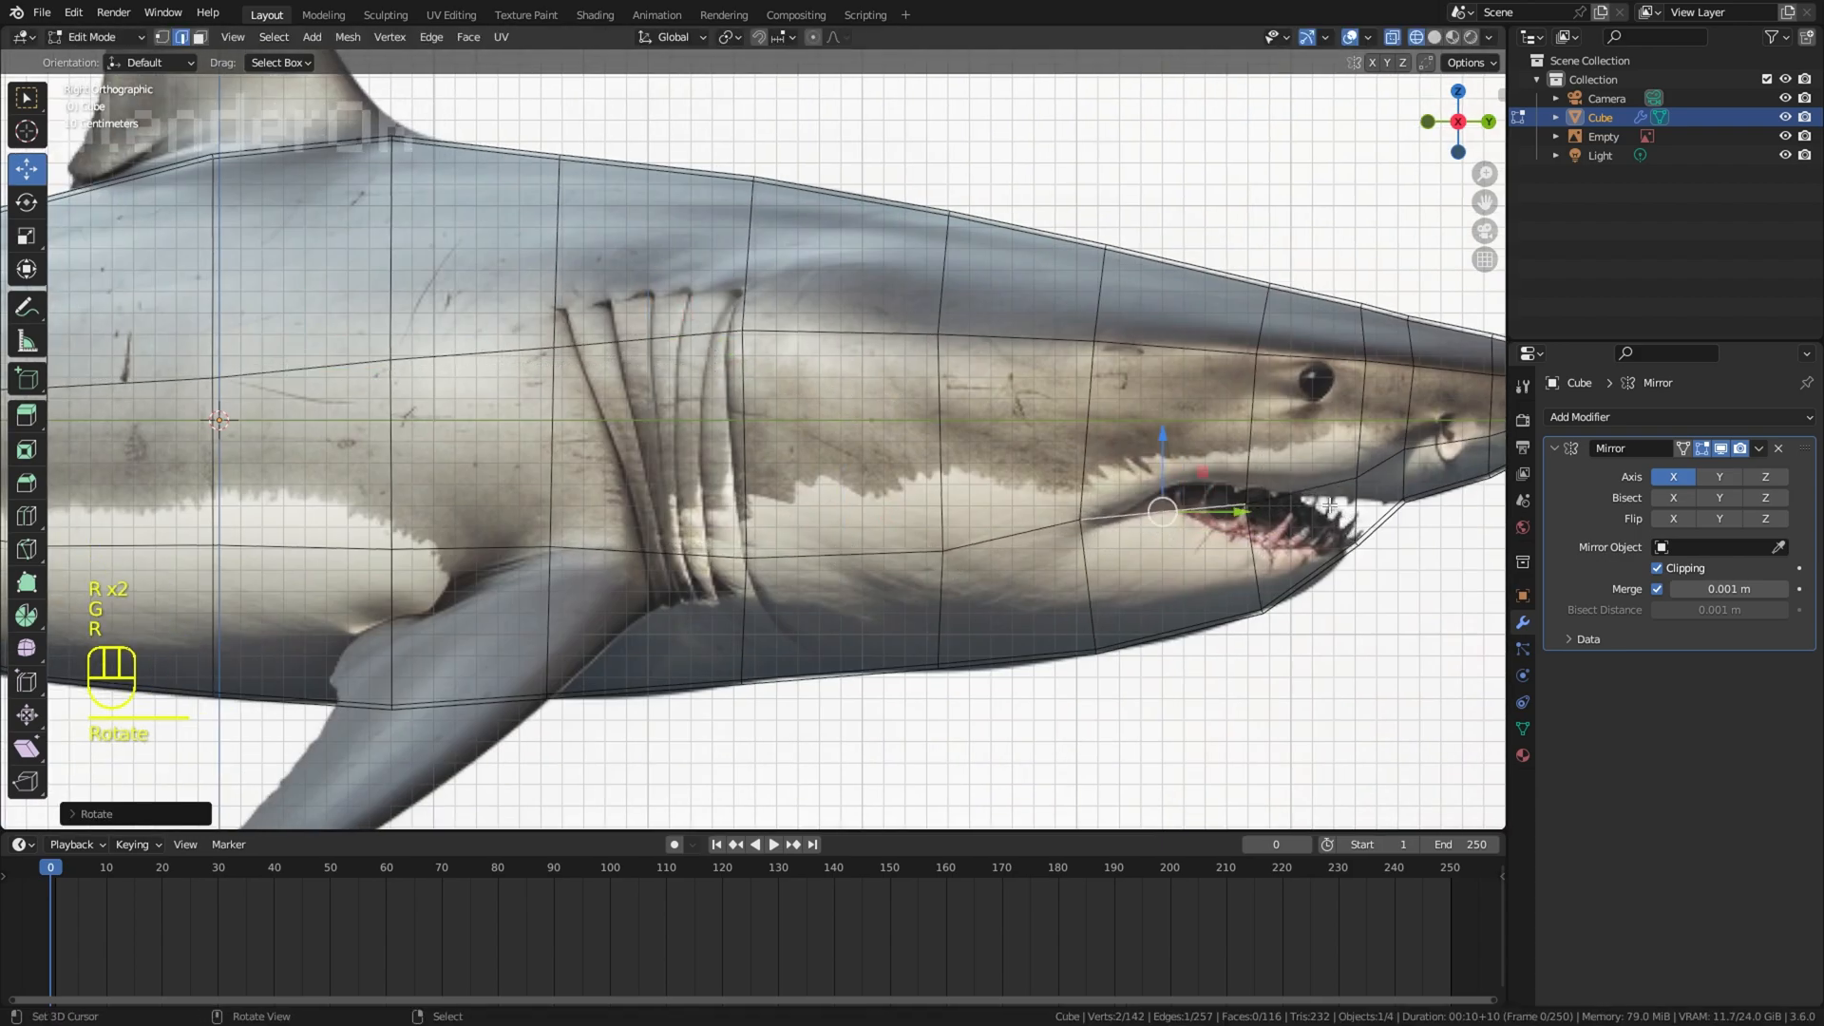
Step: Compare the whole body mesh with the reference in solid and wireframe shading, with nothing left selected
scroll(1278, 503, down, 4)
key(z)
click(1340, 510)
shift+middle_drag(845, 611, 1072, 589)
key(z)
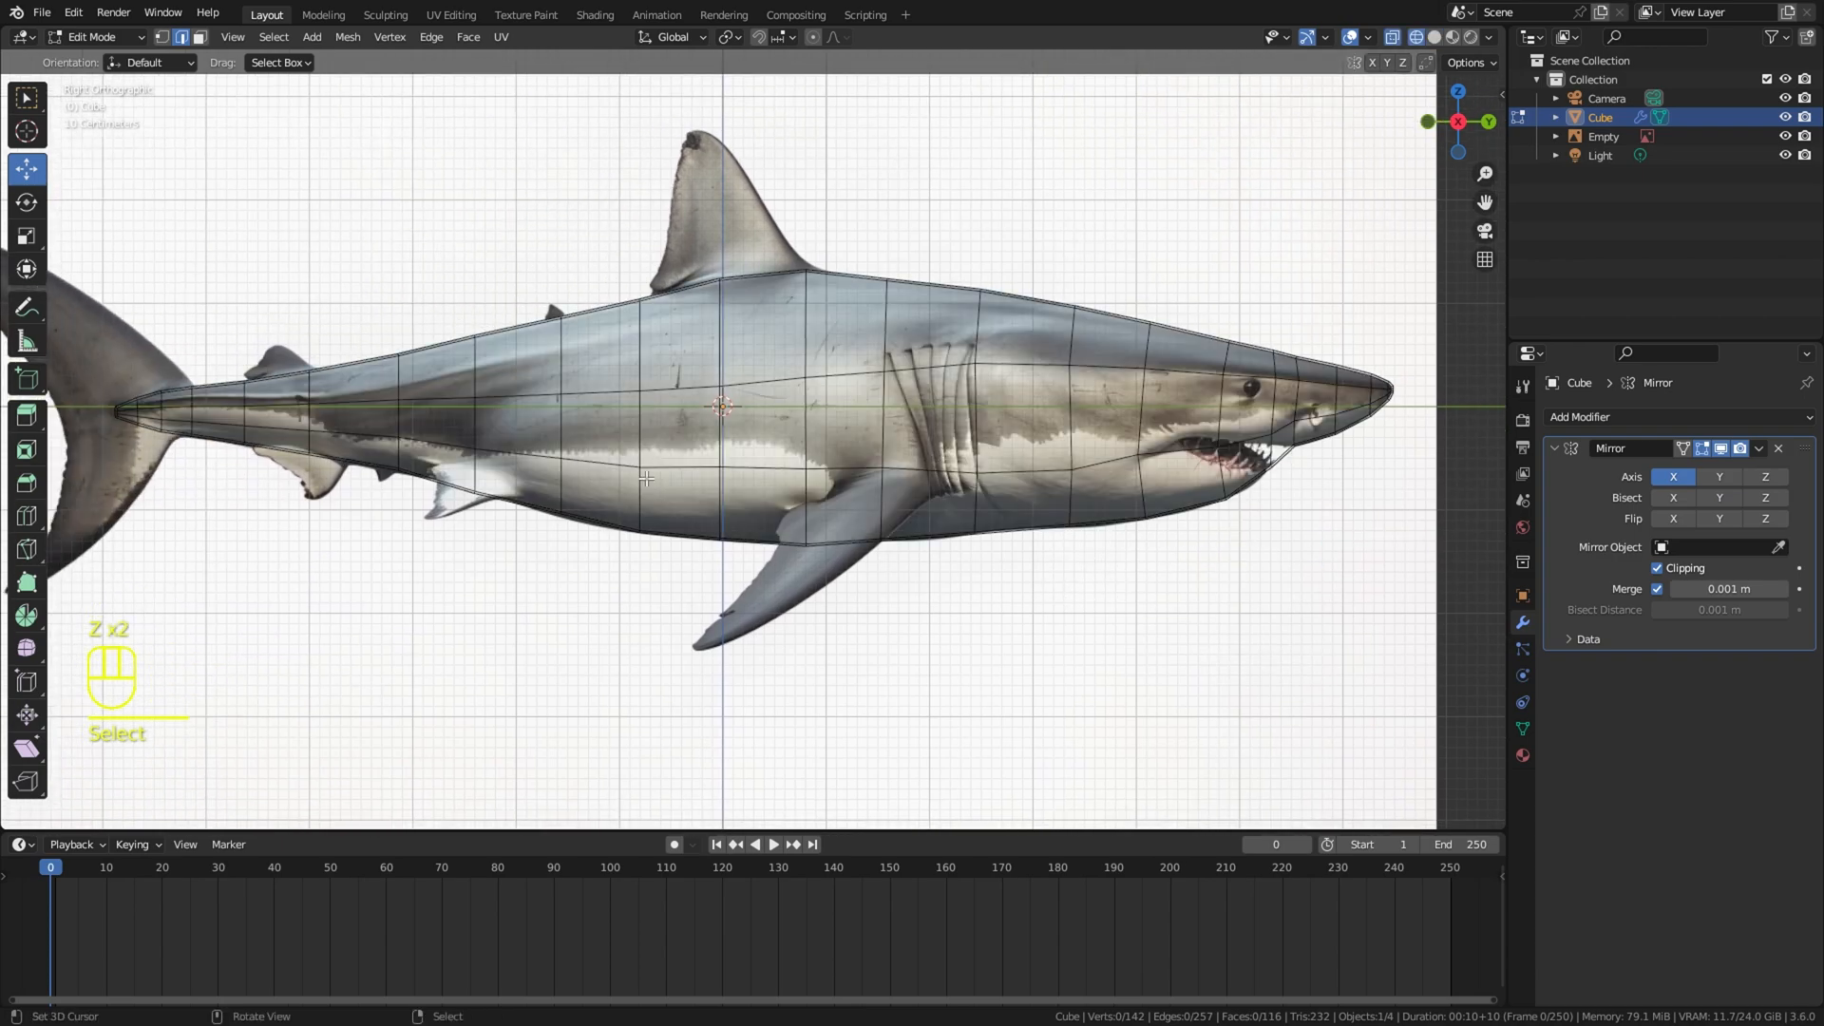
shift+middle_drag(646, 478, 731, 472)
key(a)
key(a)
key(a)
key(a)
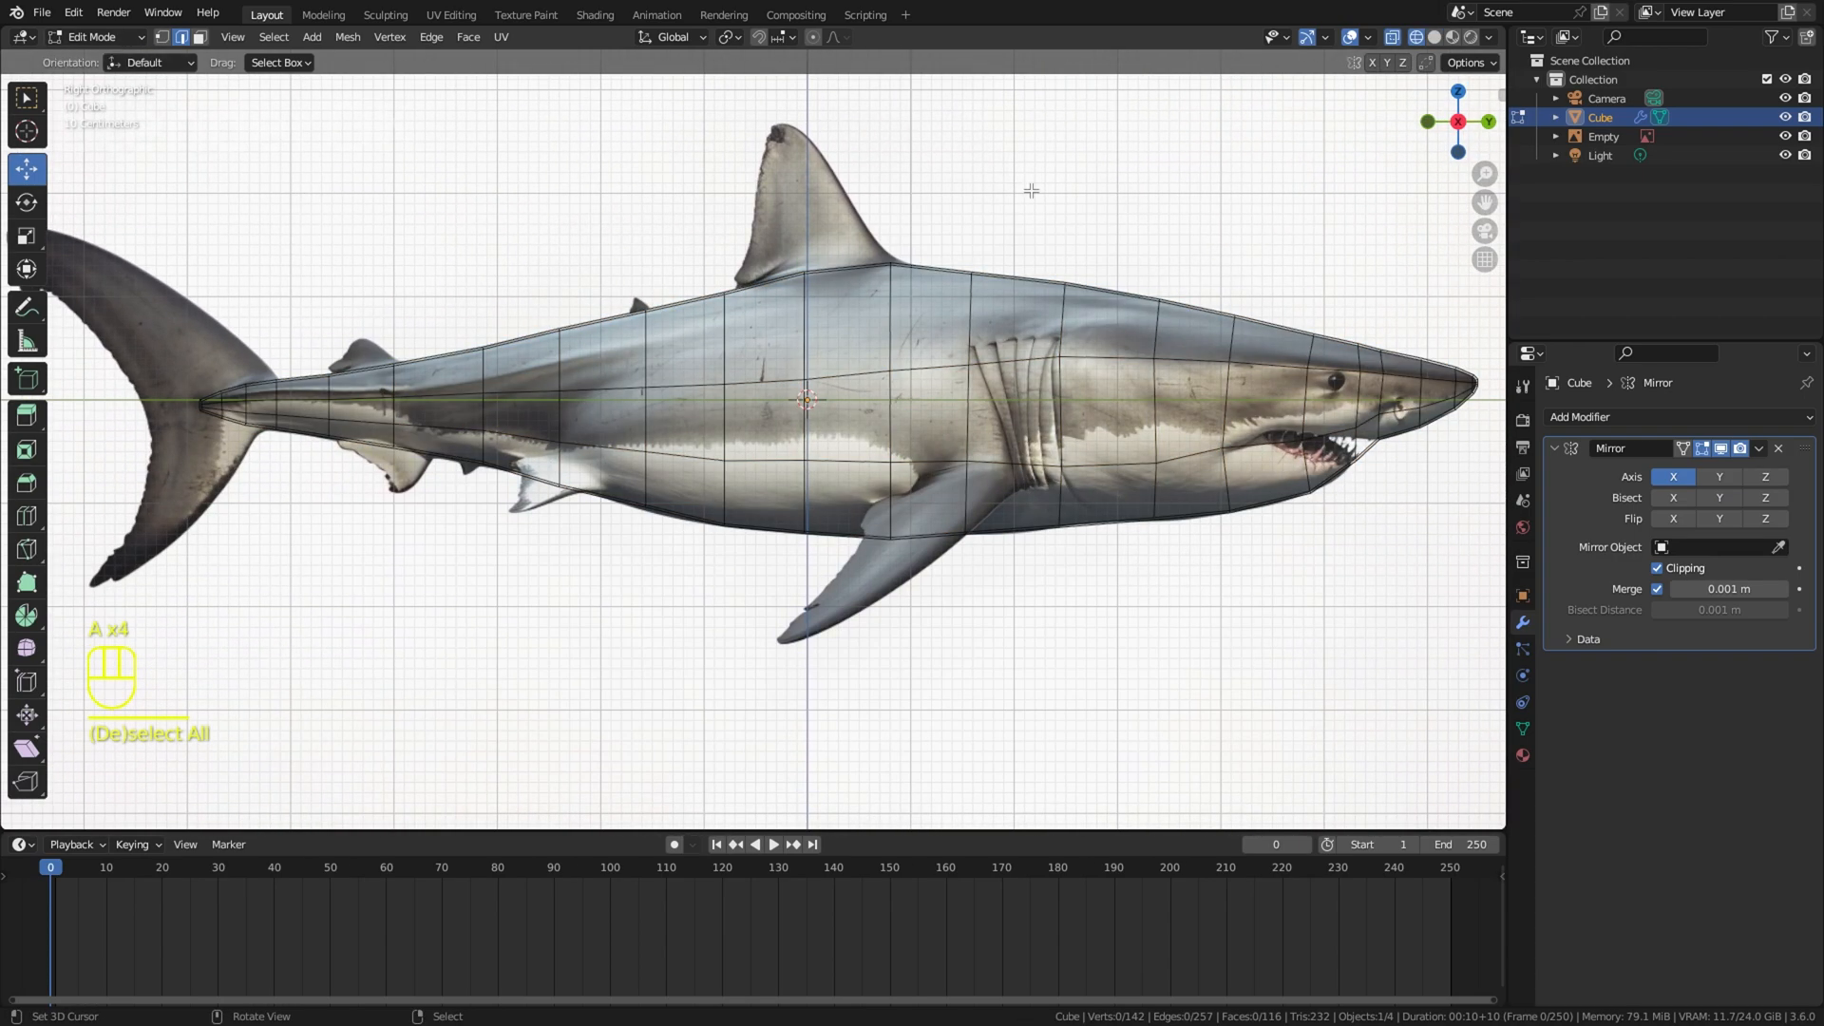
Step: Add a Subdivision Surface modifier to the shark body and show it in solid shading
click(1615, 417)
click(1458, 764)
key(z)
click(1435, 577)
scroll(1342, 564, down, 2)
shift+middle_drag(1343, 563, 945, 562)
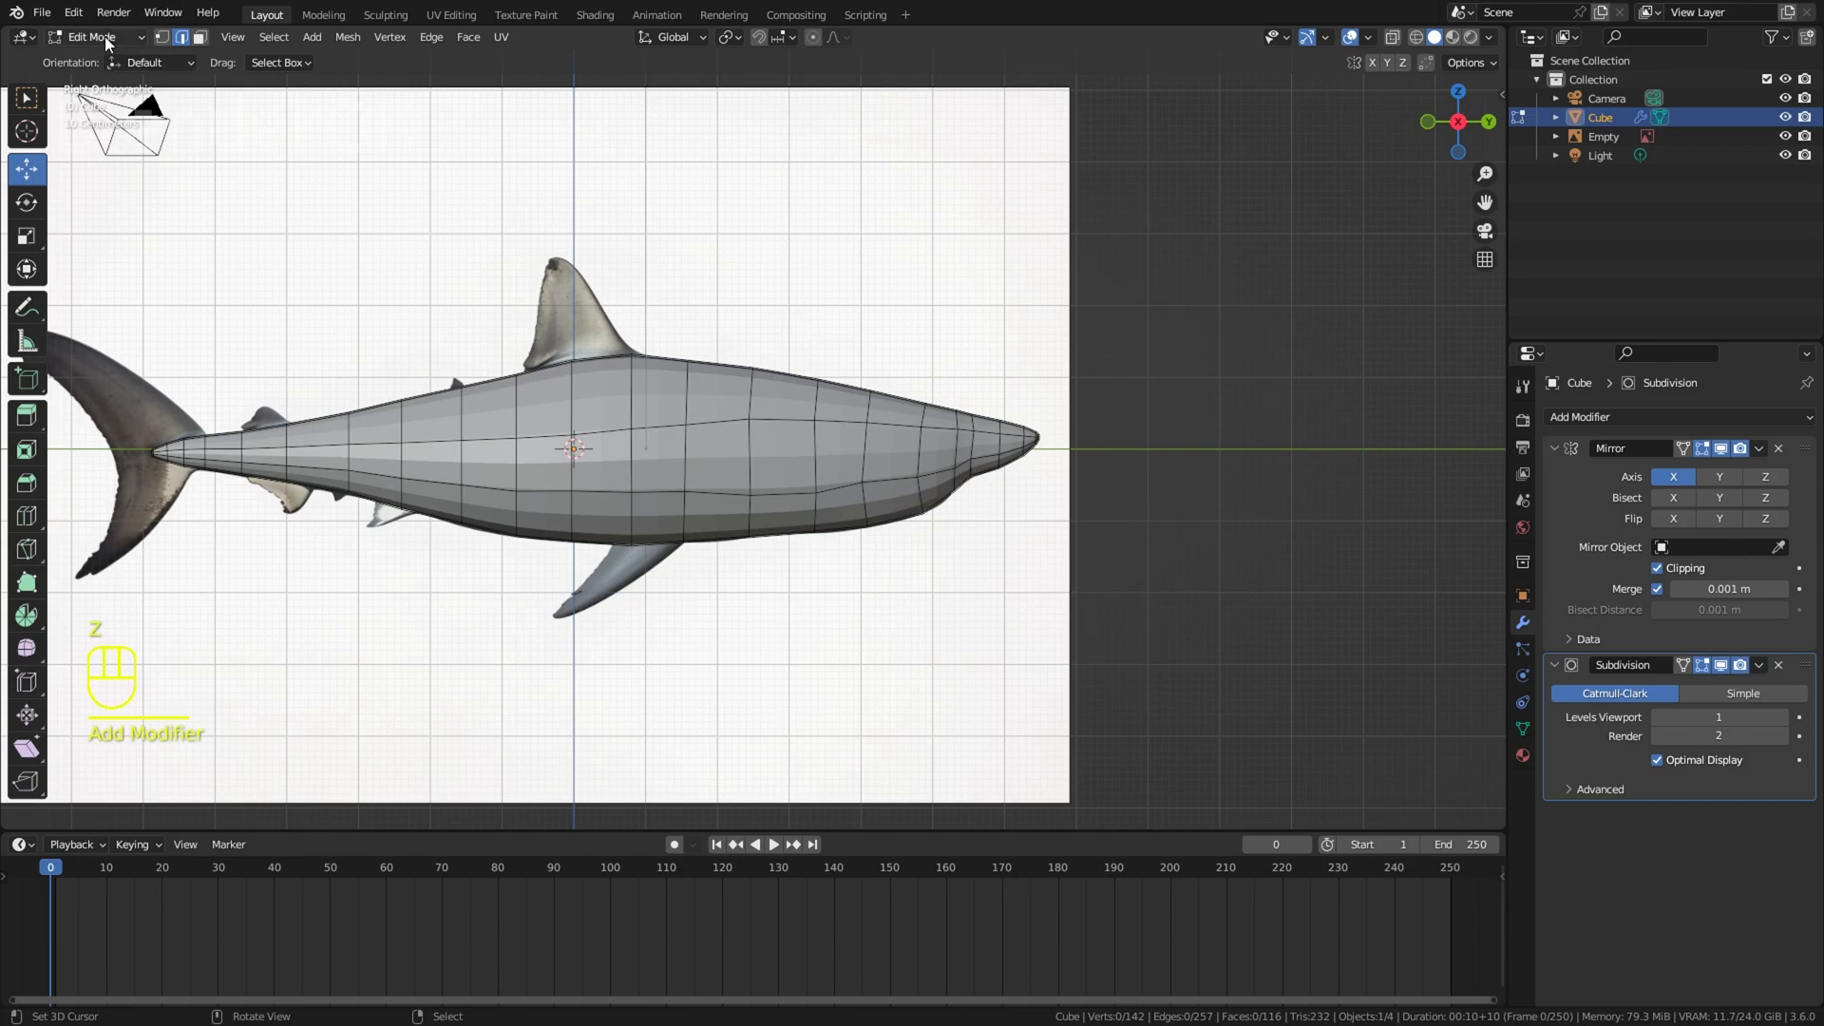
Step: Switch to Object Mode, apply Shade Smooth to the body and view it from the front
click(107, 43)
click(105, 61)
key(w)
click(1080, 424)
middle_drag(1359, 424, 874, 485)
middle_drag(874, 485, 965, 383)
scroll(966, 383, up, 2)
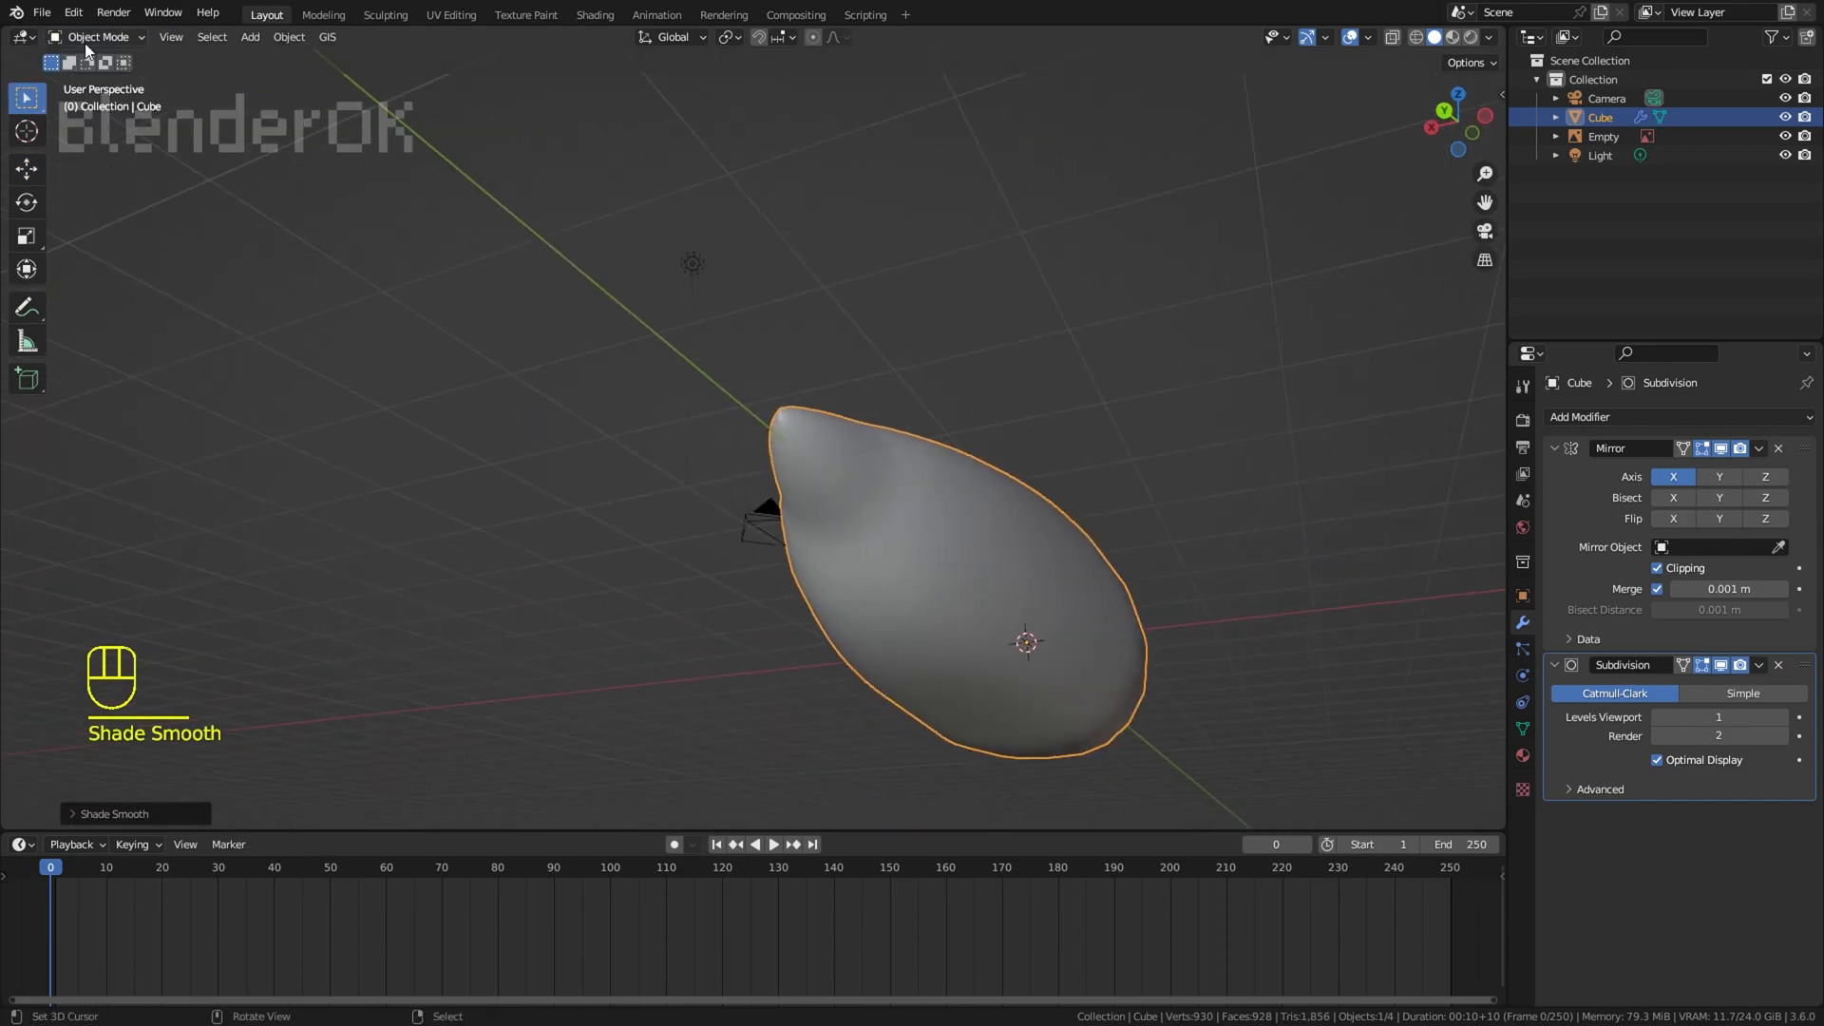
Step: In the right wireframe view of Edit Mode, add a lengthwise loop cut along the lower body through the mouth
key(Tab)
key(KP_3)
key(z)
key(a)
key(a)
key(ctrl+r)
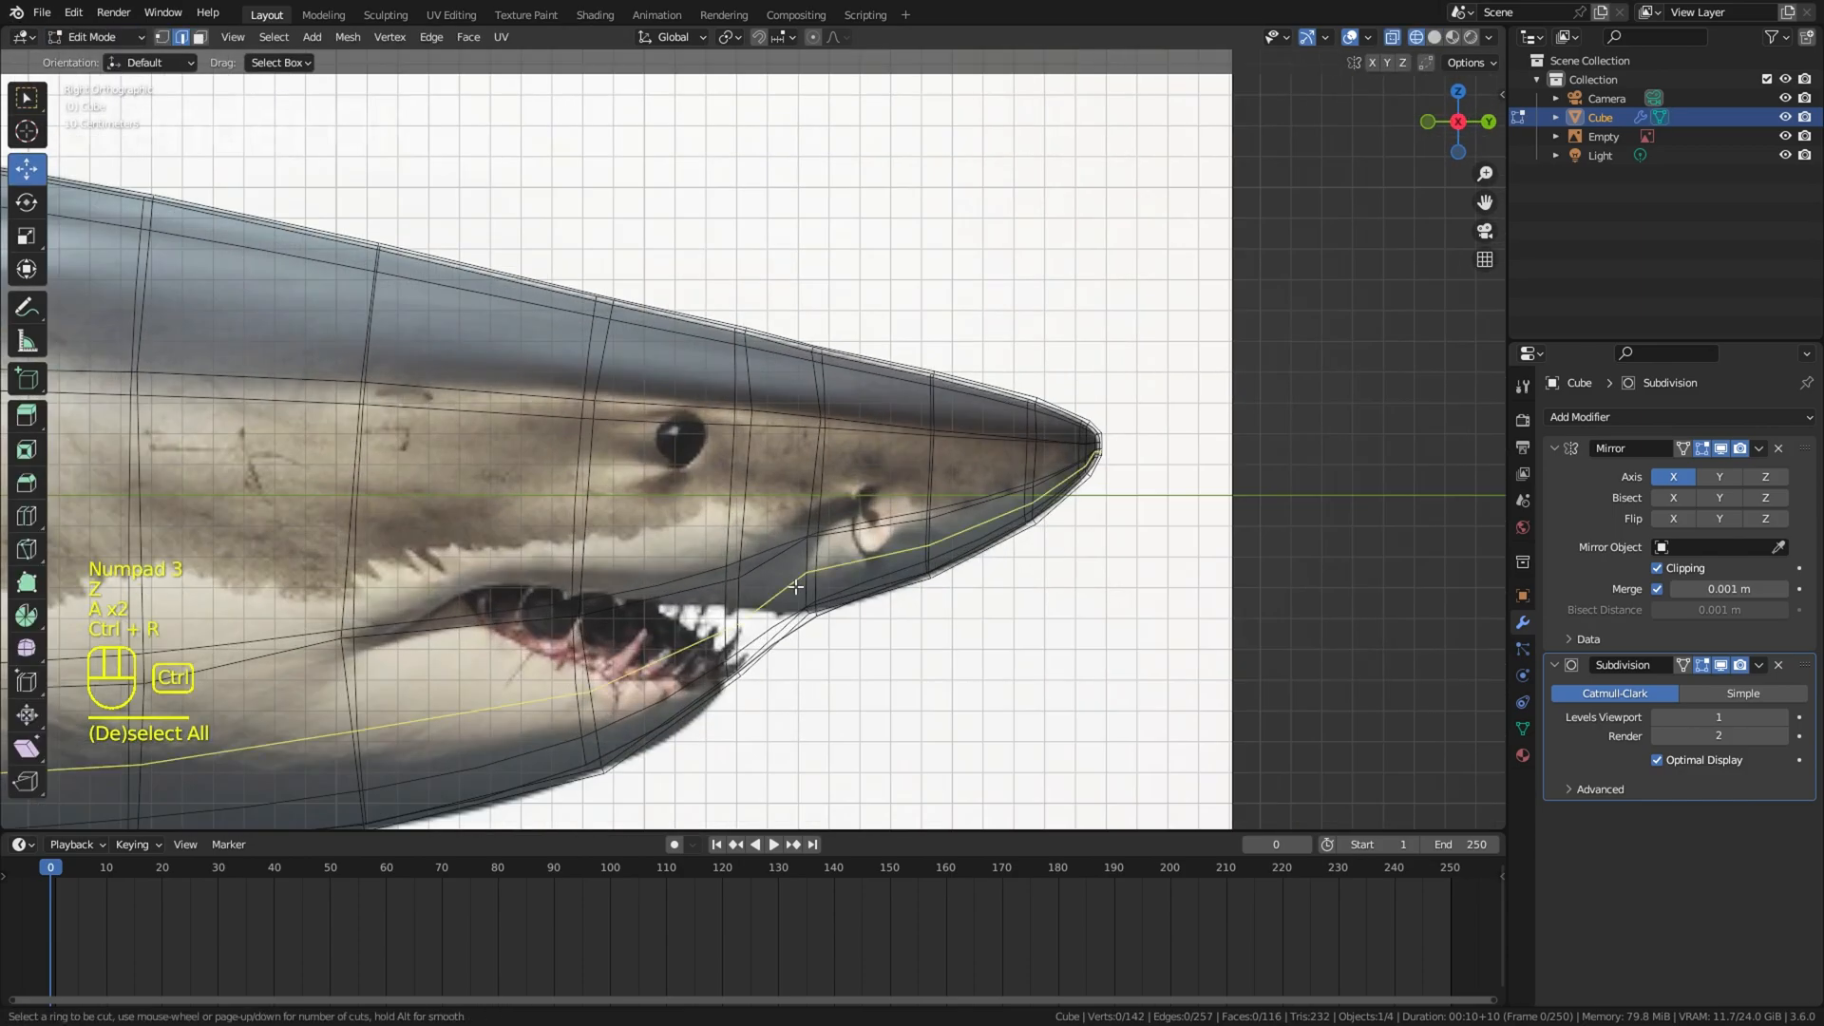
click(795, 599)
click(786, 575)
key(z)
mouse_move(907, 575)
shift+middle_down()
mouse_move(964, 529)
mouse_move(1071, 500)
shift+middle_up()
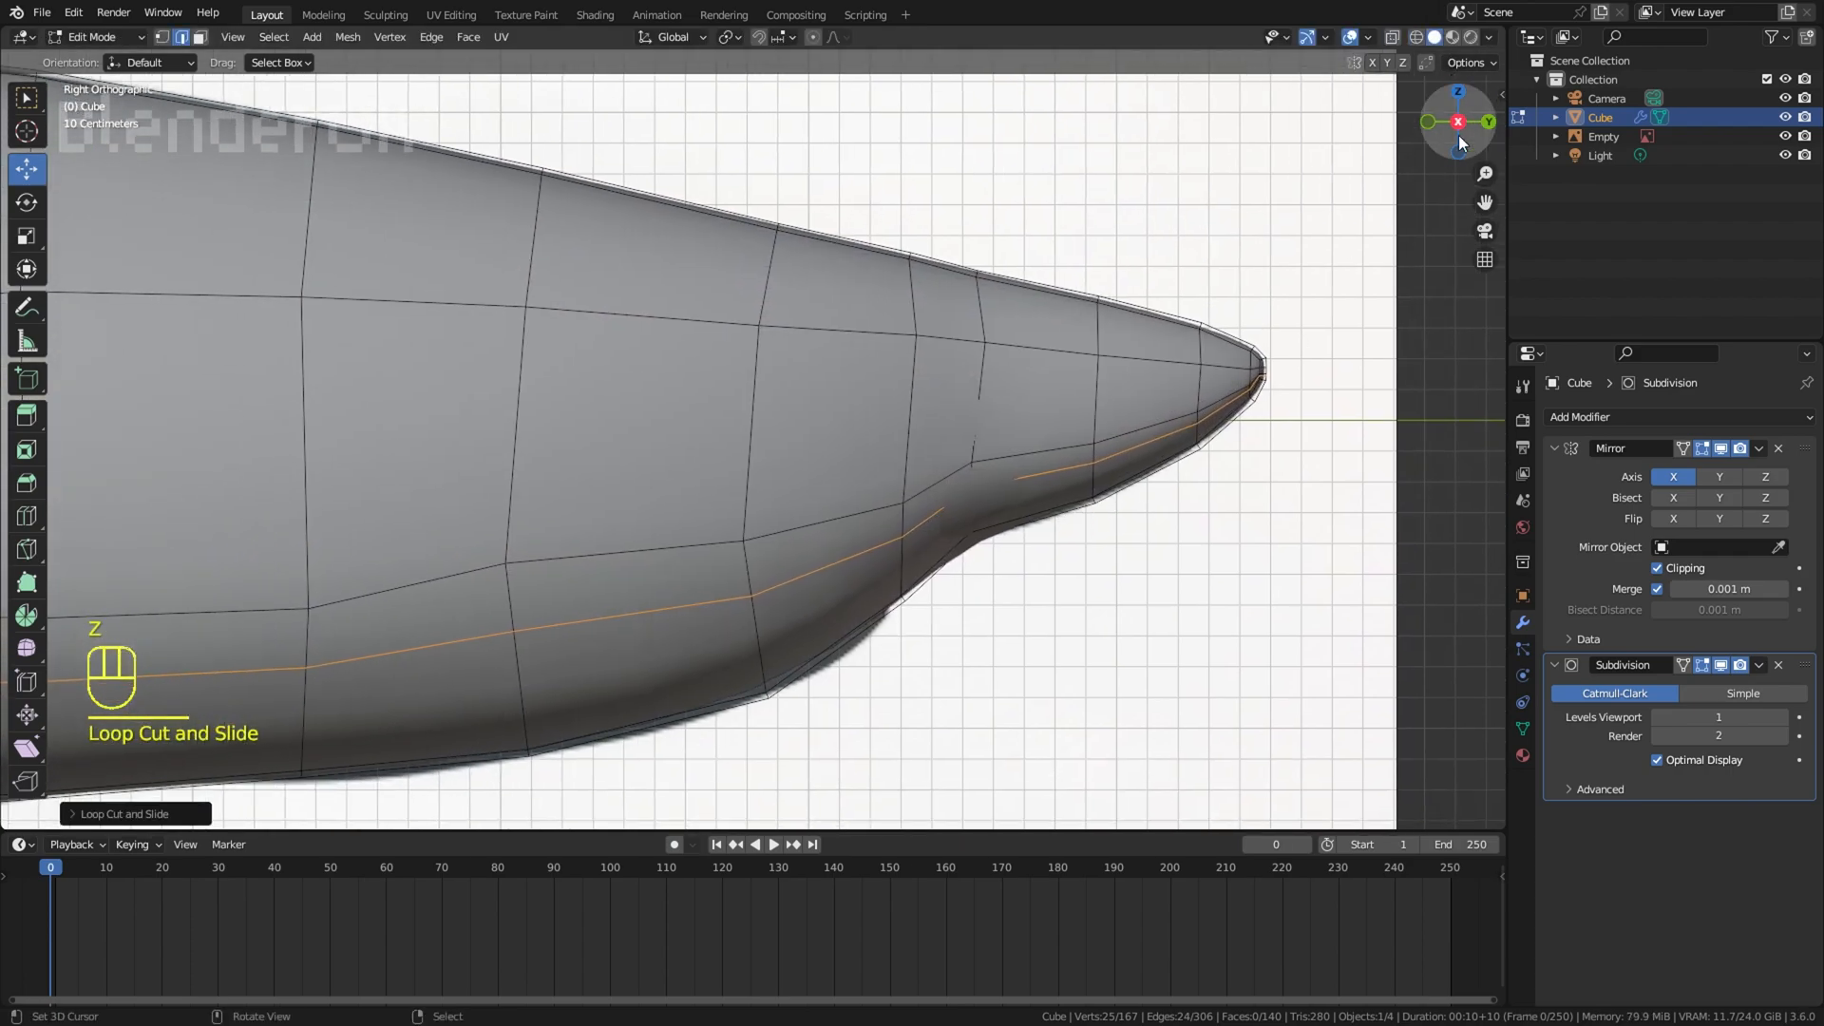
Step: Turn off the Subdivision modifier's viewport display and rotate the new loop's edge at the front of the mouth
key(z)
click(1721, 665)
scroll(1023, 522, up, 1)
click(992, 530)
key(r)
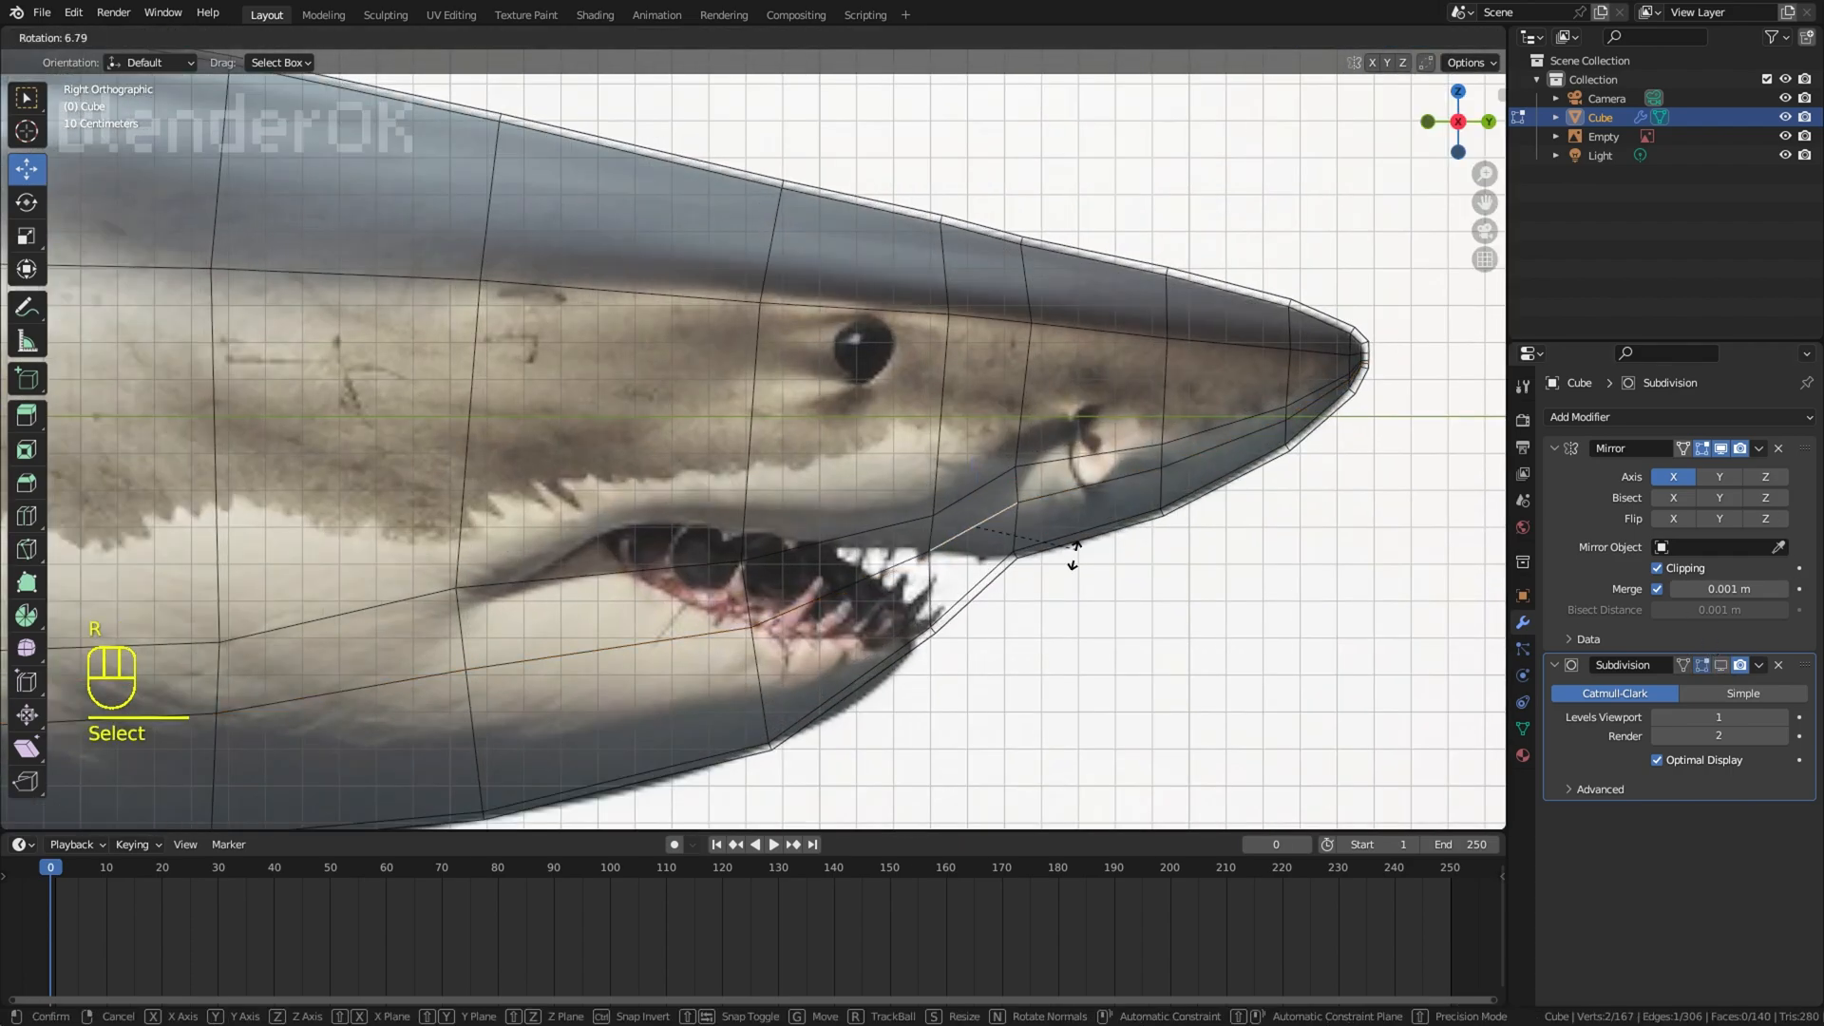
click(1052, 599)
Step: Move, rotate and scale the edges above the mouth so they run above the upper lip from the mouth corner to the nostril
click(613, 572)
key(r)
key(g)
key(s)
key(g)
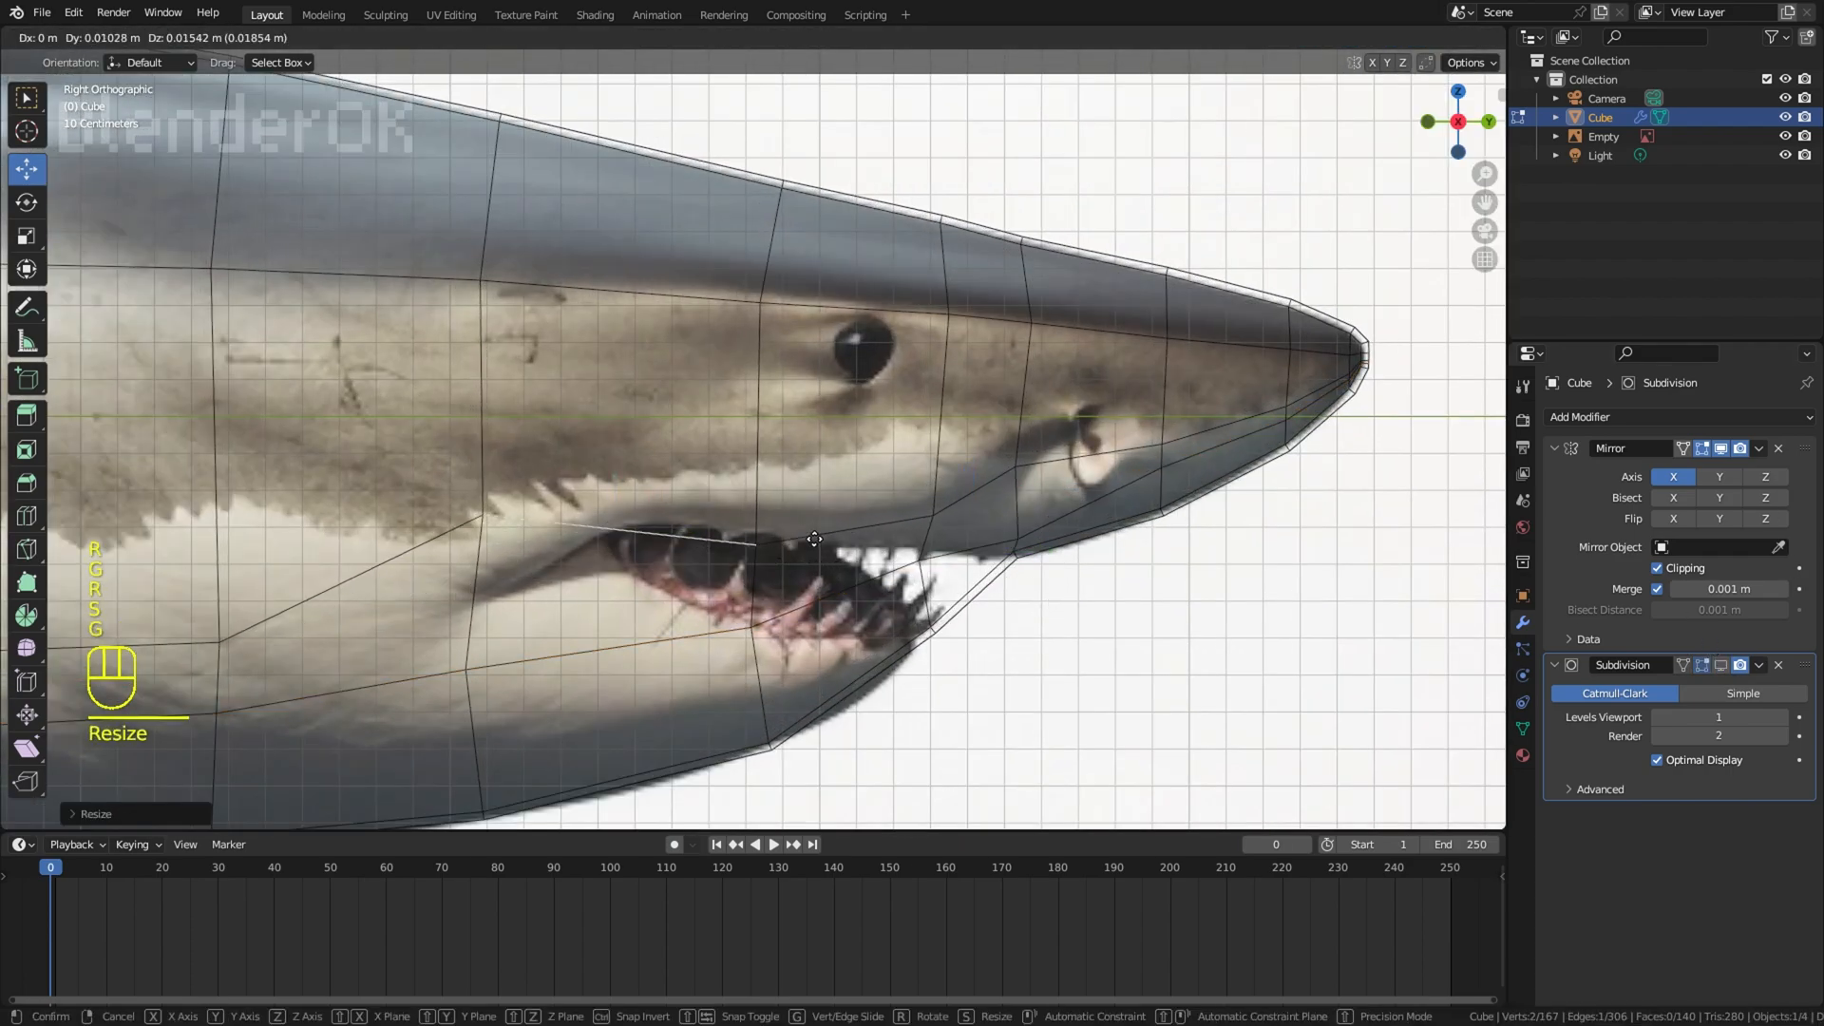
key(r)
key(g)
key(r)
key(g)
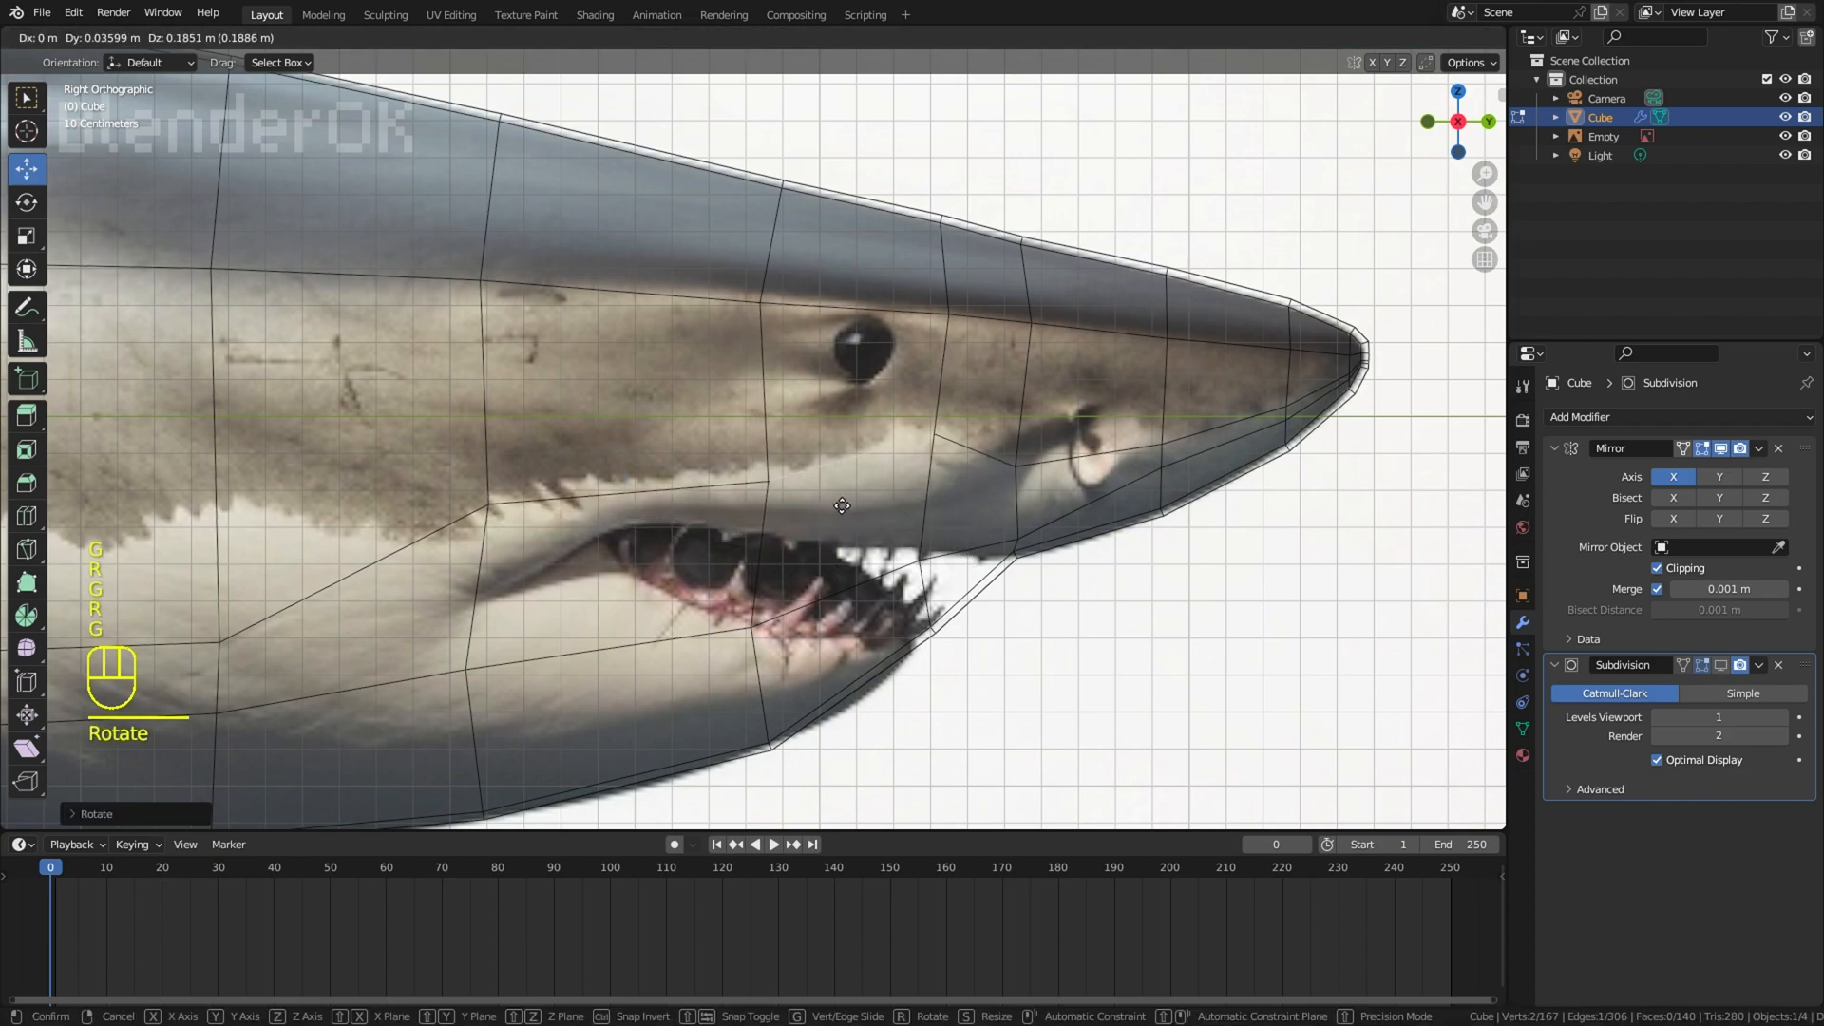
click(1060, 461)
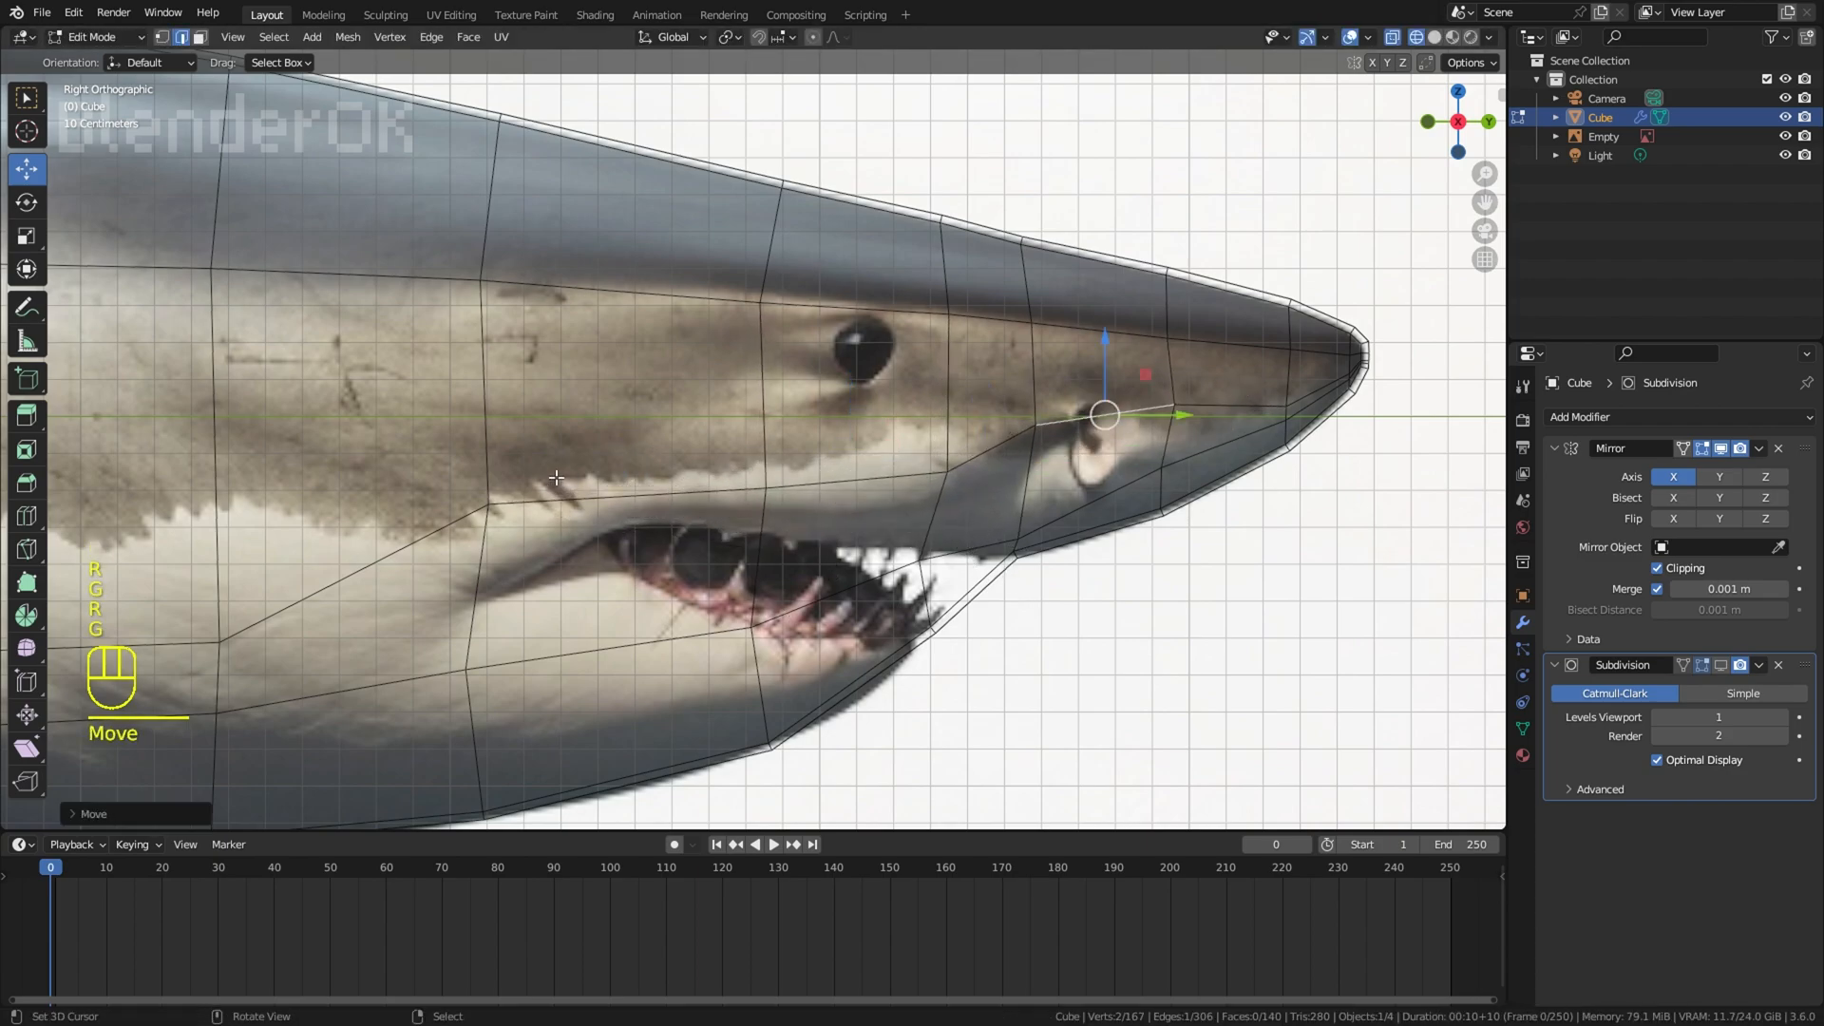
Step: Fit the next lower edge to the mouth corner so it follows the upper lip line
key(g)
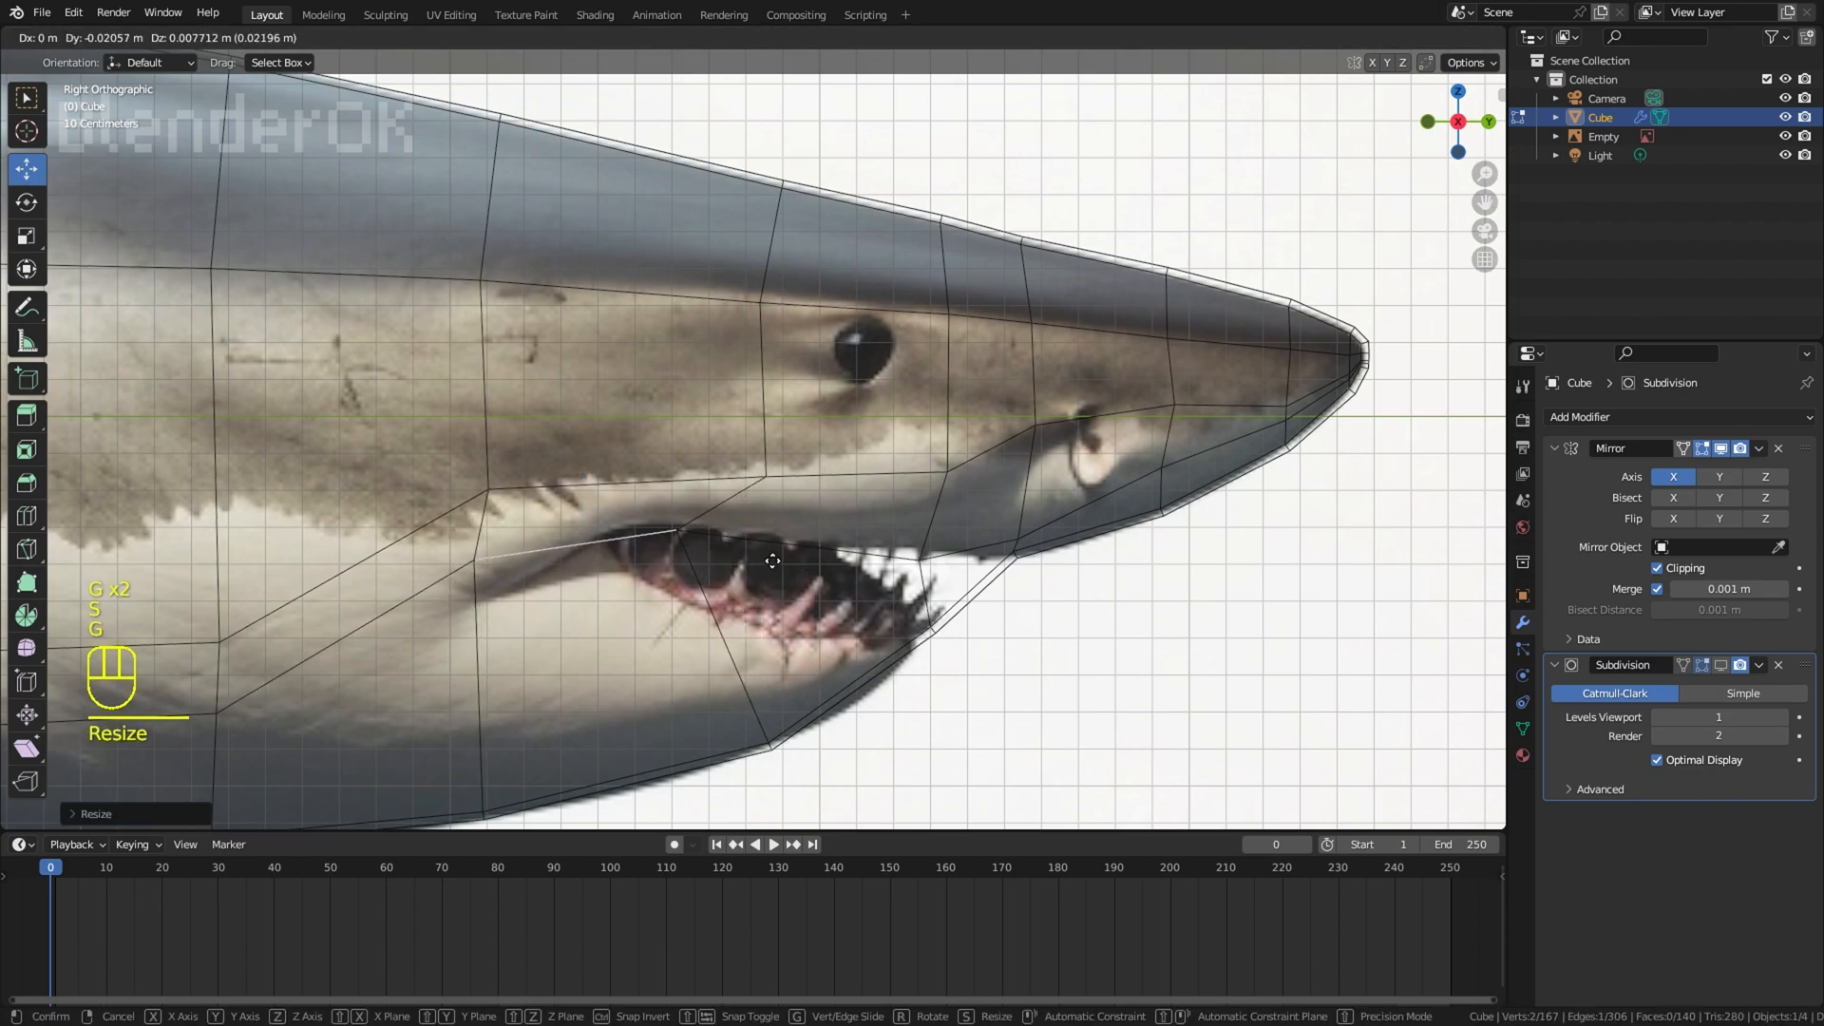
click(712, 534)
key(r)
click(714, 532)
Step: Add a second lengthwise loop cut below the mouth and fit its edges to the lower lip and jaw tip
key(ctrl+r)
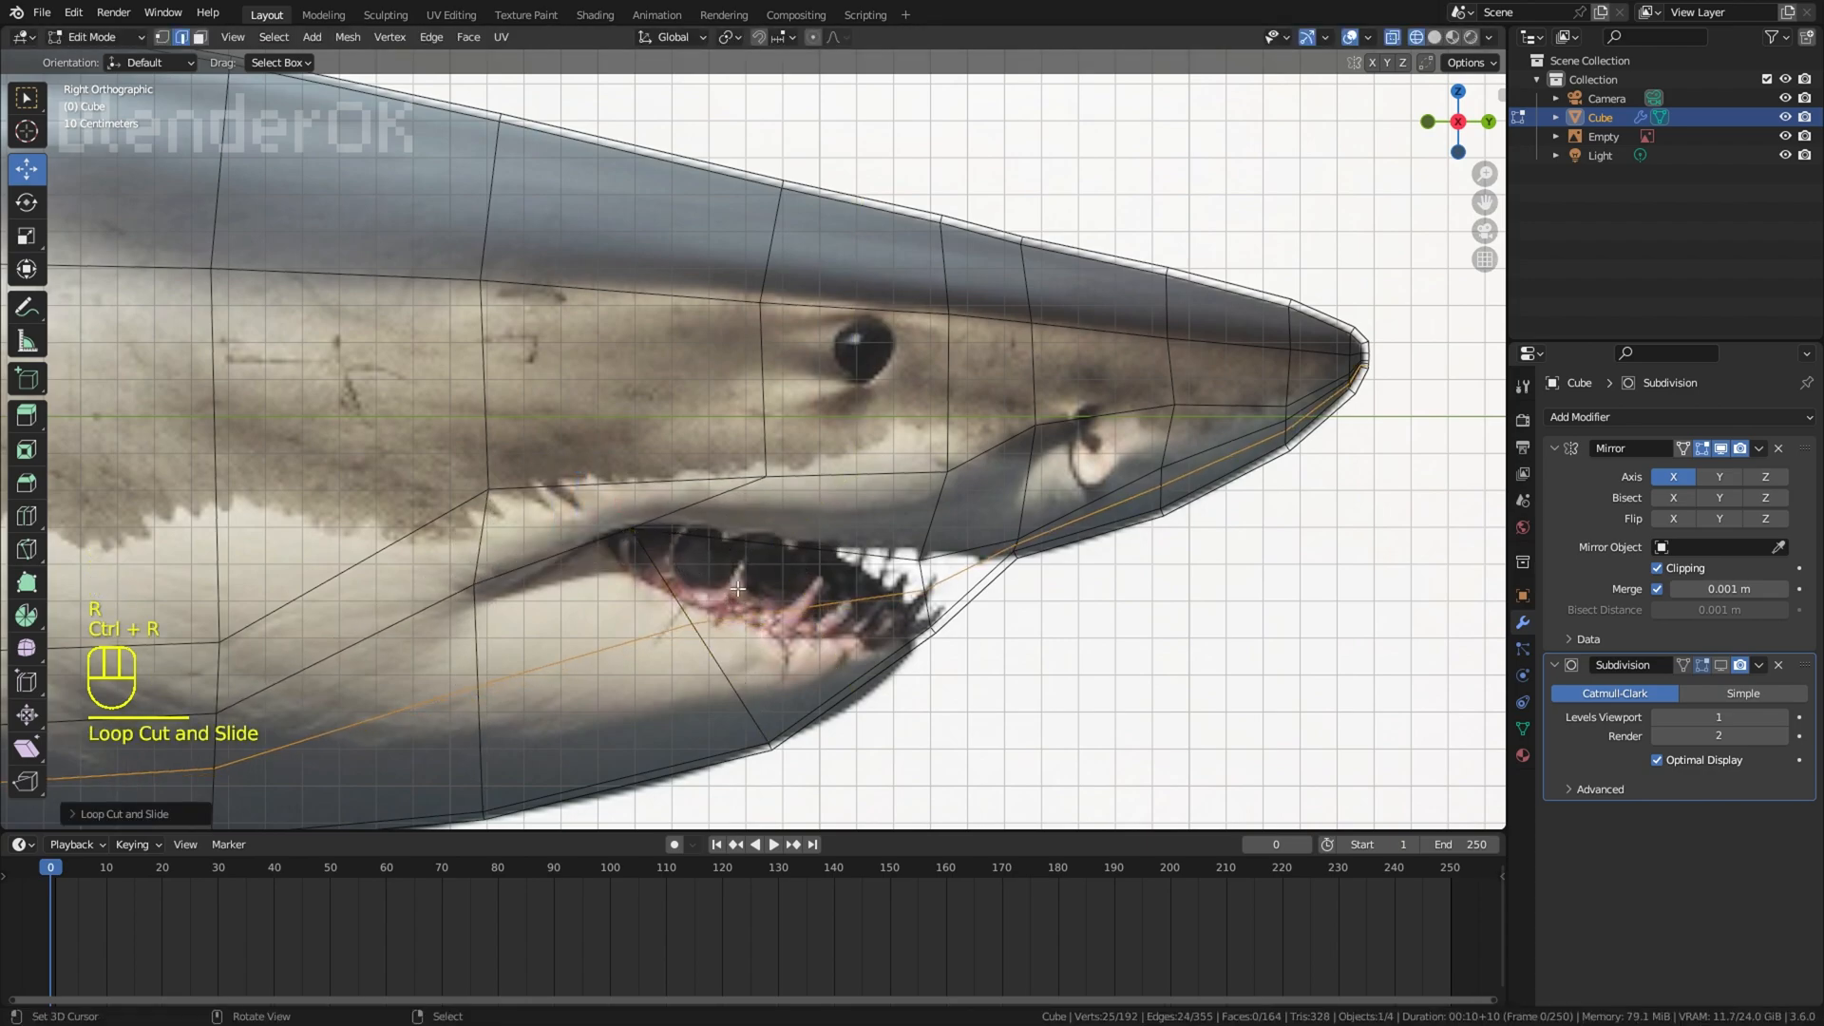
right_click(802, 605)
key(r)
click(954, 650)
key(g)
key(g)
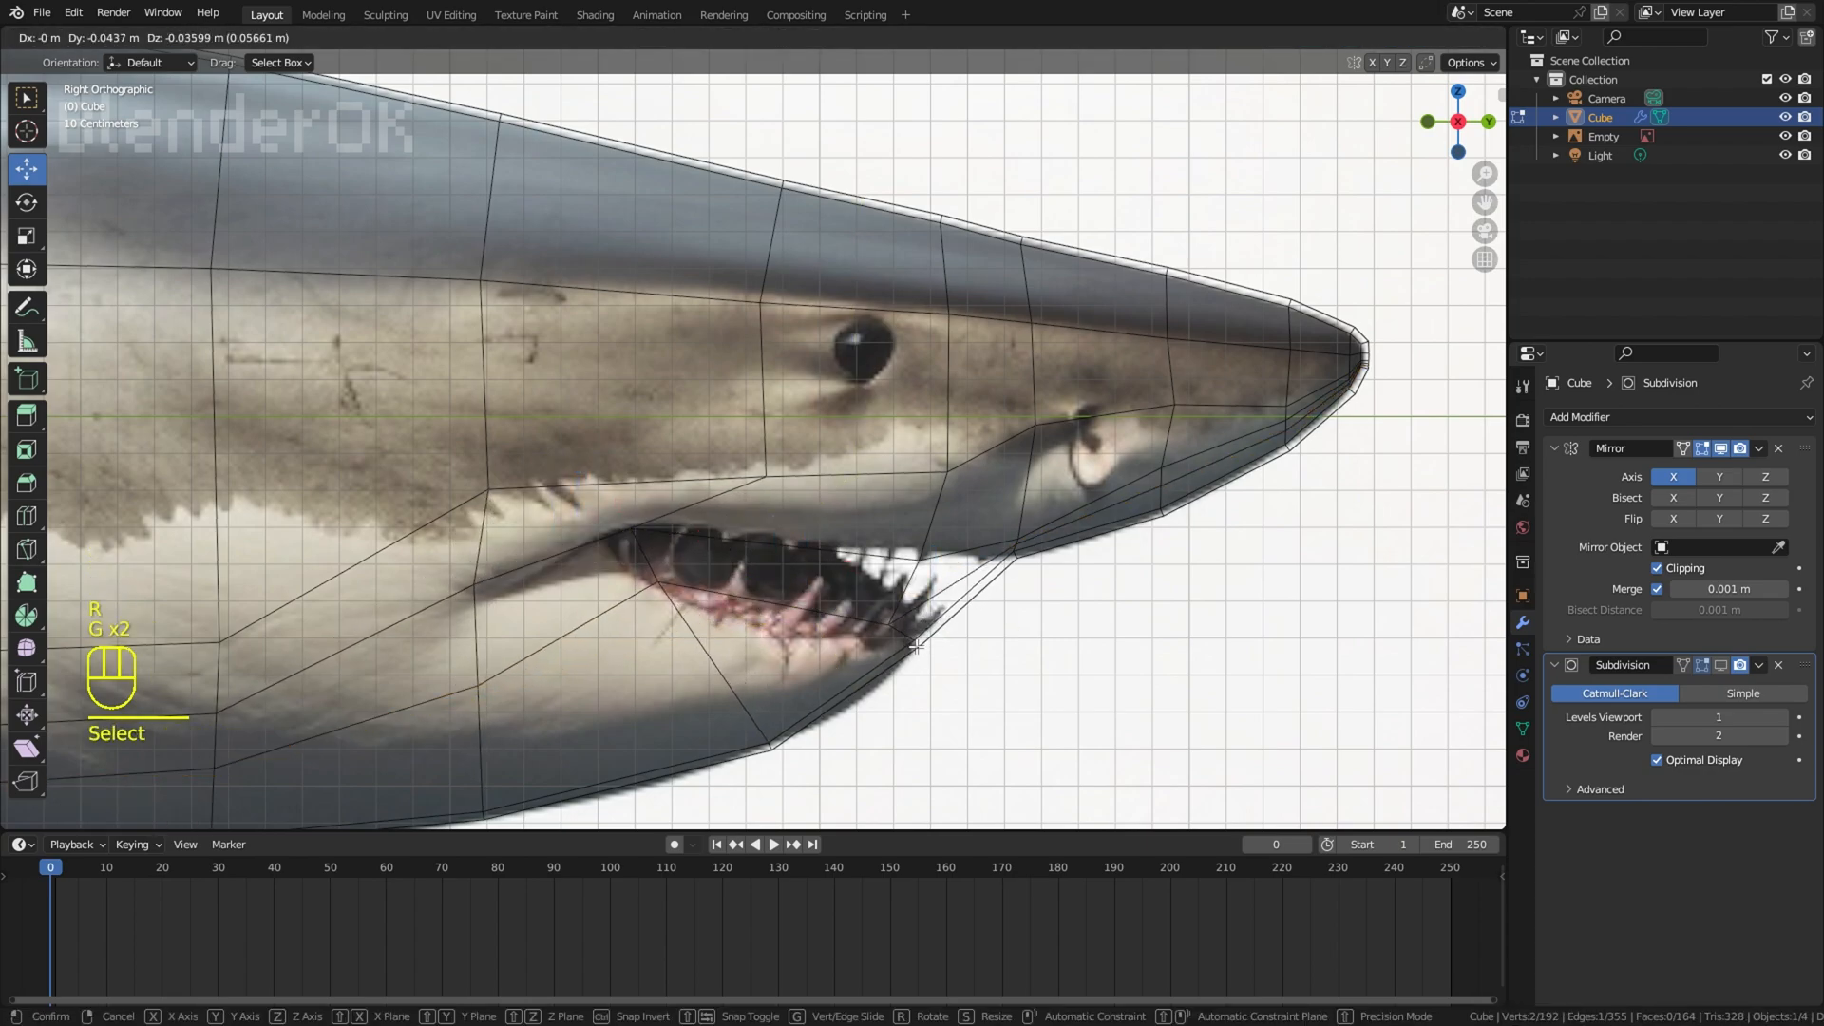
click(904, 646)
Step: Delete the faces between the upper and lower lip edges to open the mouth
key(z)
mouse_move(294, 641)
middle_down()
mouse_move(207, 583)
mouse_move(86, 555)
middle_up()
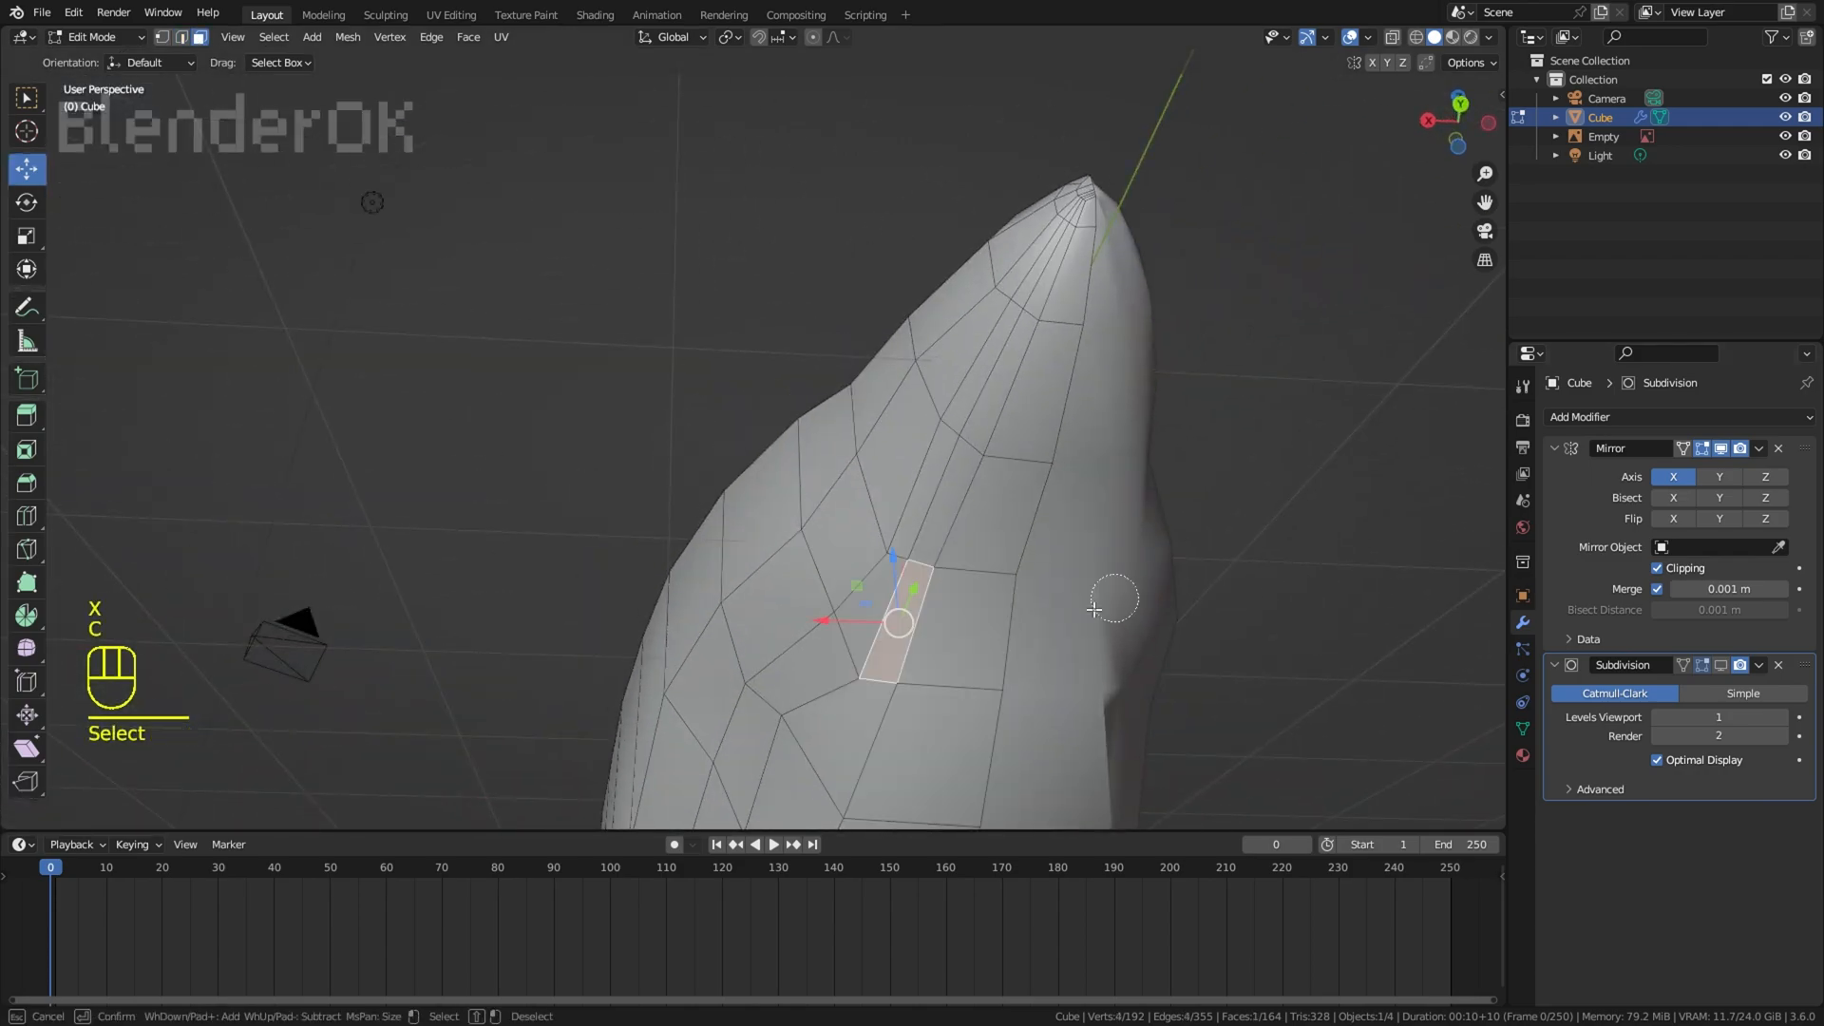
right_click(846, 646)
key(x)
click(845, 647)
scroll(845, 647, down, 3)
middle_drag(846, 646, 855, 532)
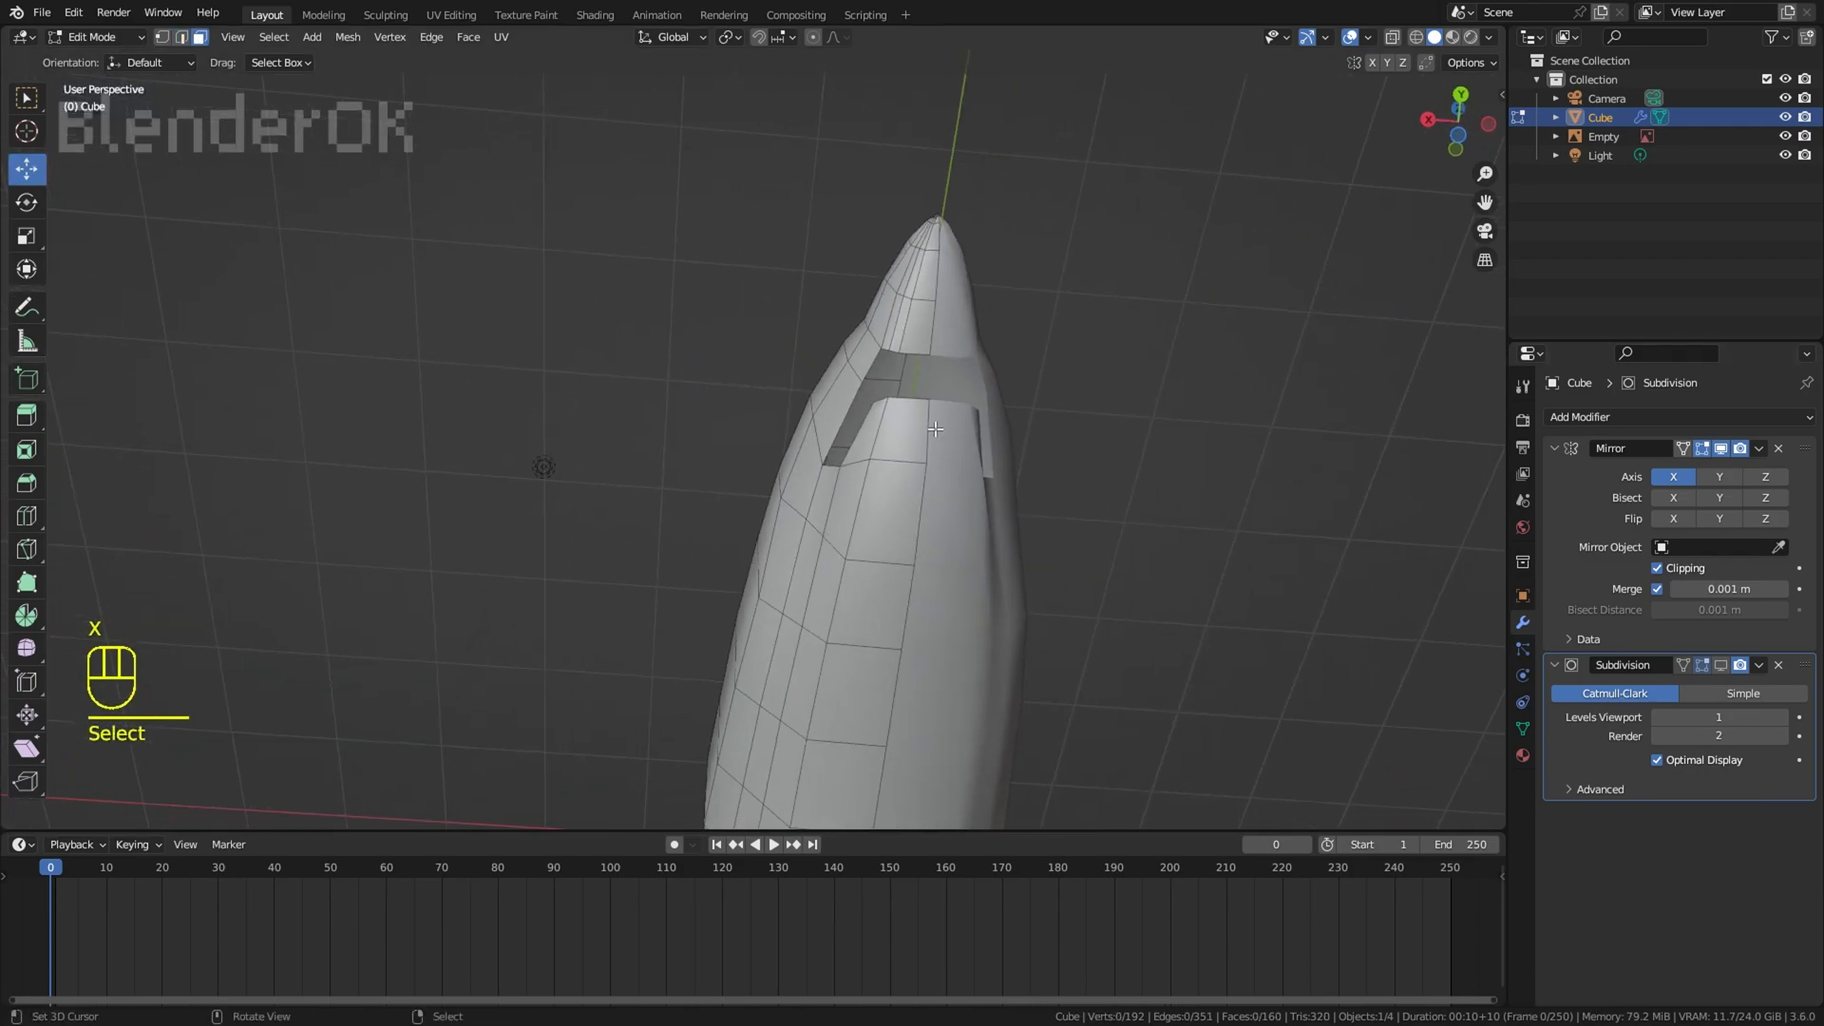
scroll(884, 532, up, 3)
right_click(879, 537)
key(g)
click(915, 395)
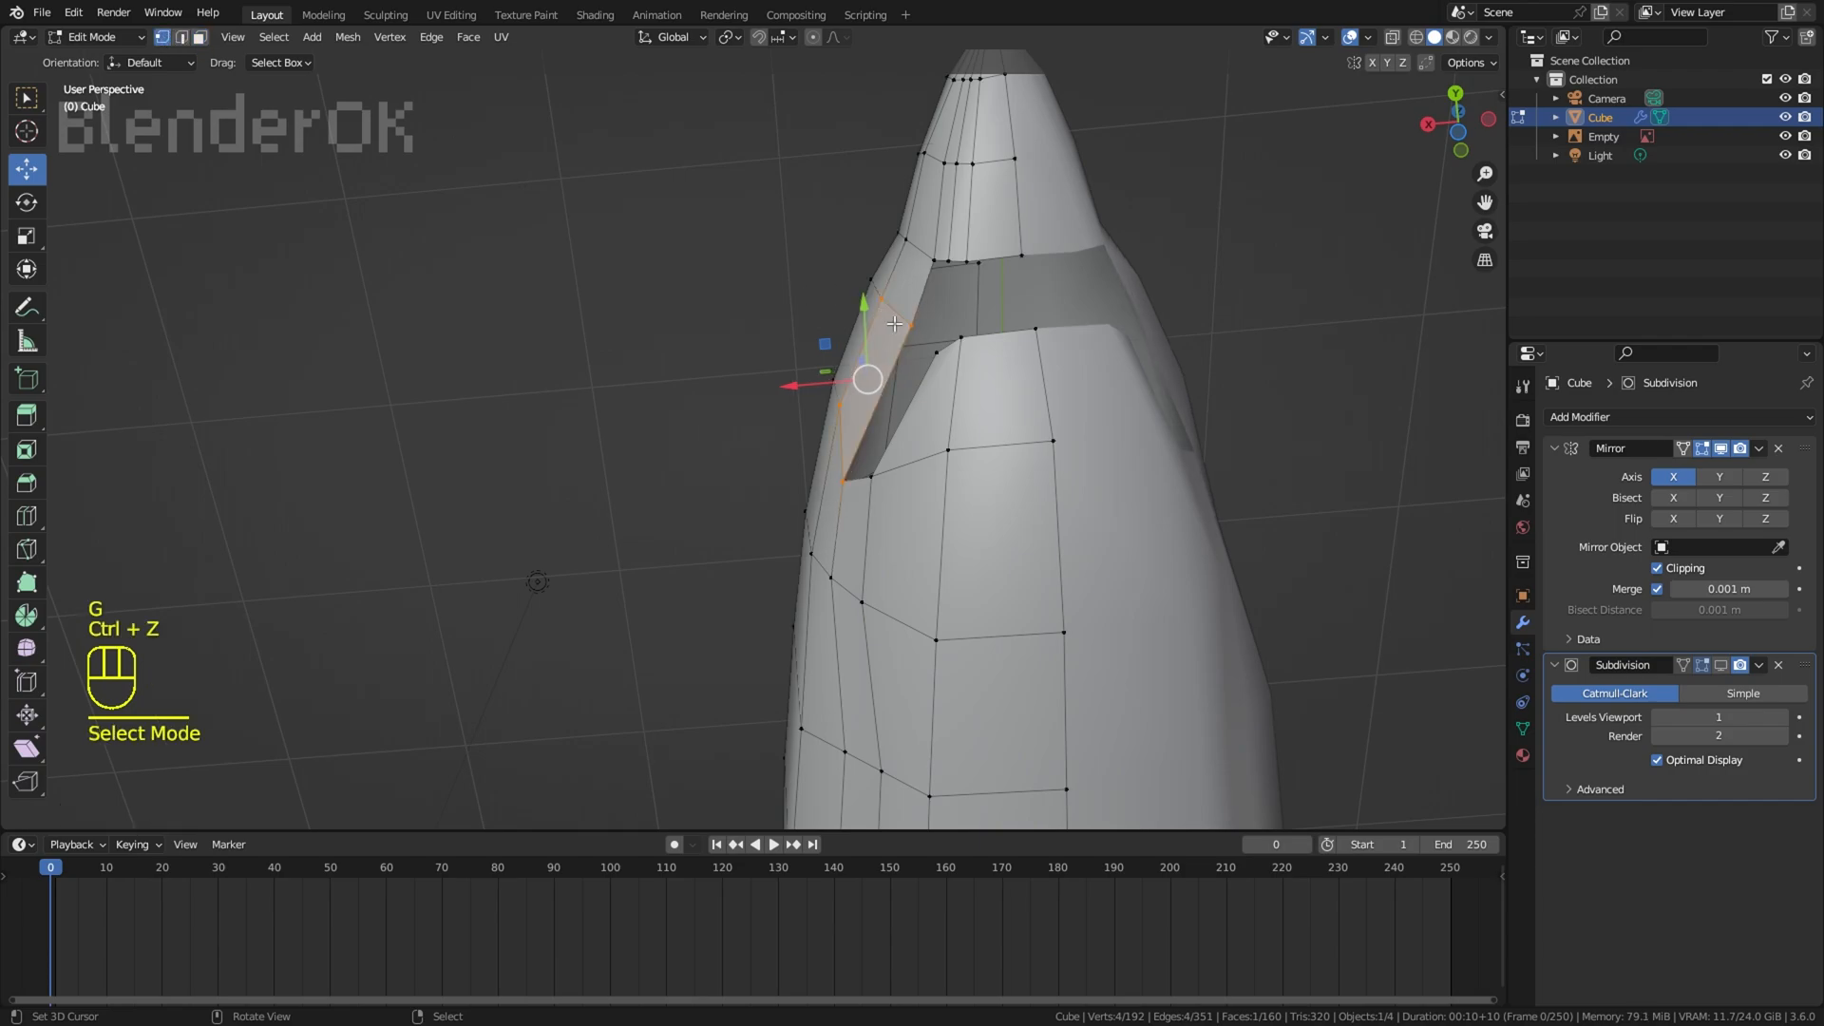
Step: In vertex selection, move the upper lip vertices beside the mouth opening to smooth its side outline
right_click(910, 325)
shift+right_click(883, 301)
middle_drag(883, 302, 847, 291)
key(g)
click(878, 318)
key(r)
key(r)
key(g)
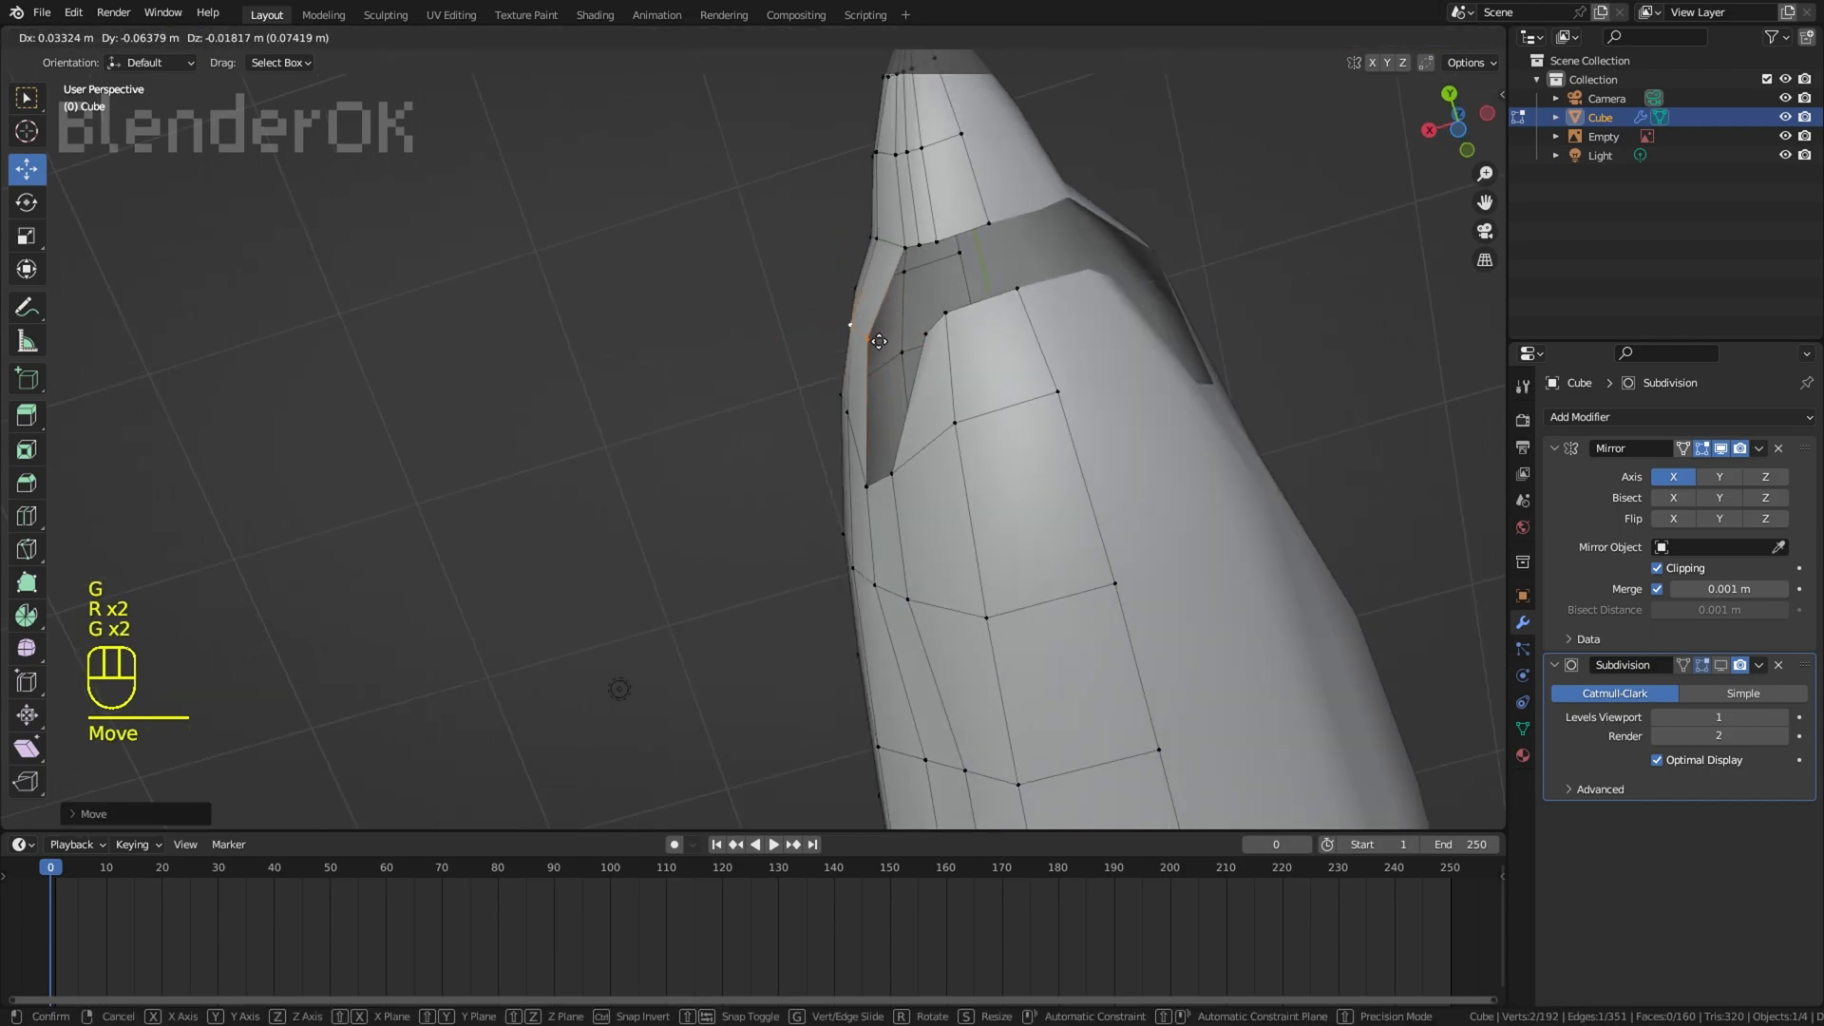
click(884, 312)
key(g)
click(894, 286)
Step: Move the front upper lip vertices under the snout into a rounded arc
right_click(938, 243)
key(g)
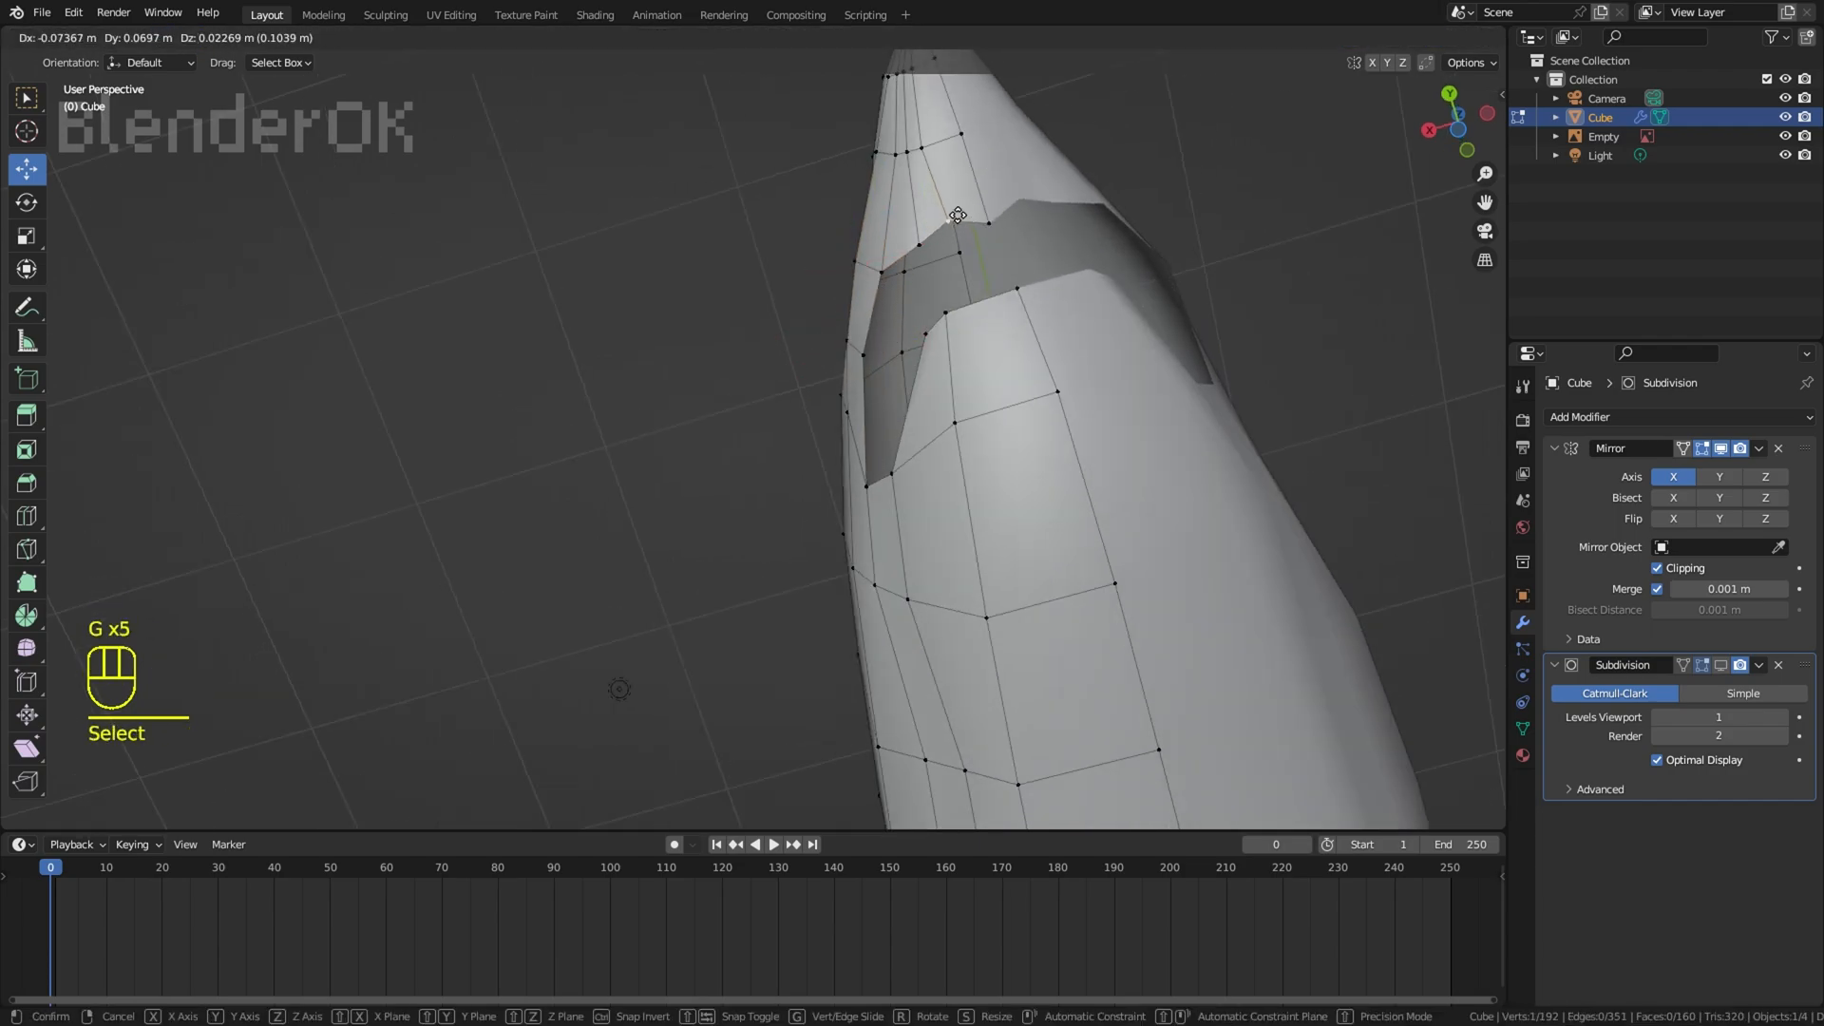
click(950, 235)
shift+right_click(990, 222)
key(g)
click(993, 195)
click(1007, 176)
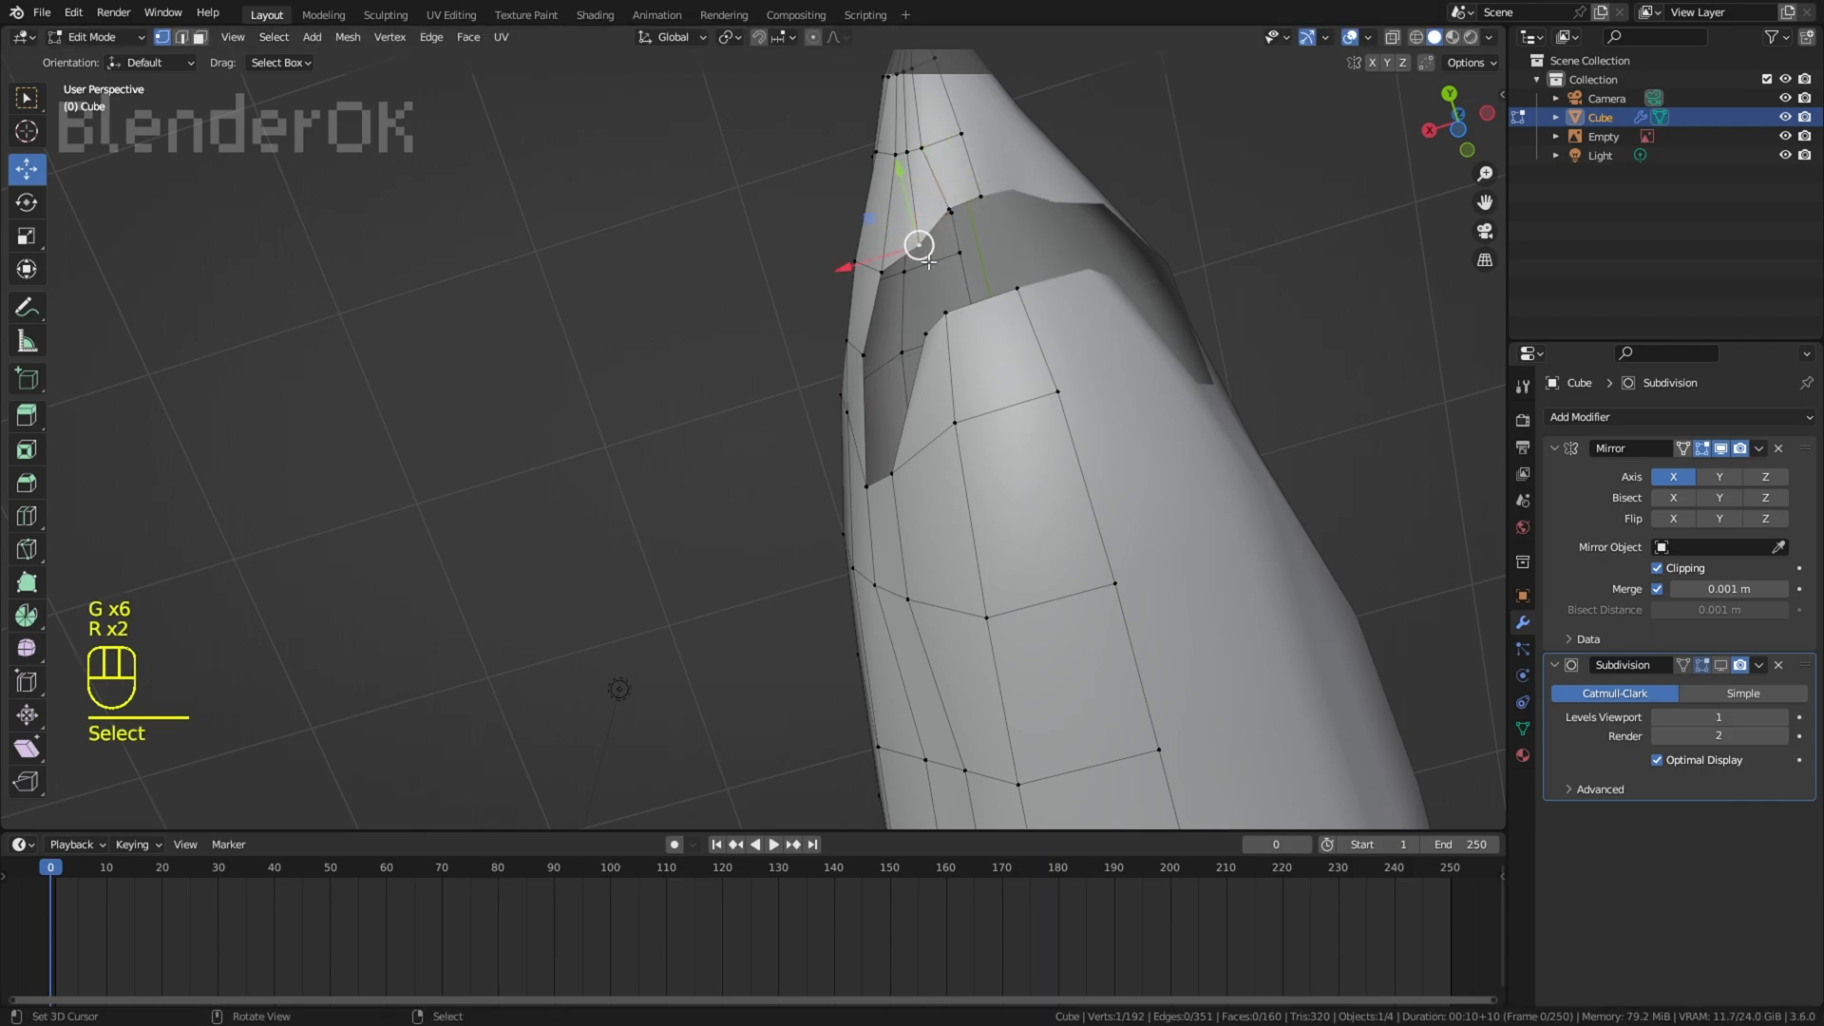
key(g)
click(912, 249)
Step: Slide and move the lower lip vertices along the side of the jaw to round its outline
right_click(905, 451)
key(g)
key(g)
click(899, 450)
right_click(925, 359)
Step: Add a loop cut across the front of the lower jaw and move the vertices behind it back for even spacing
key(g)
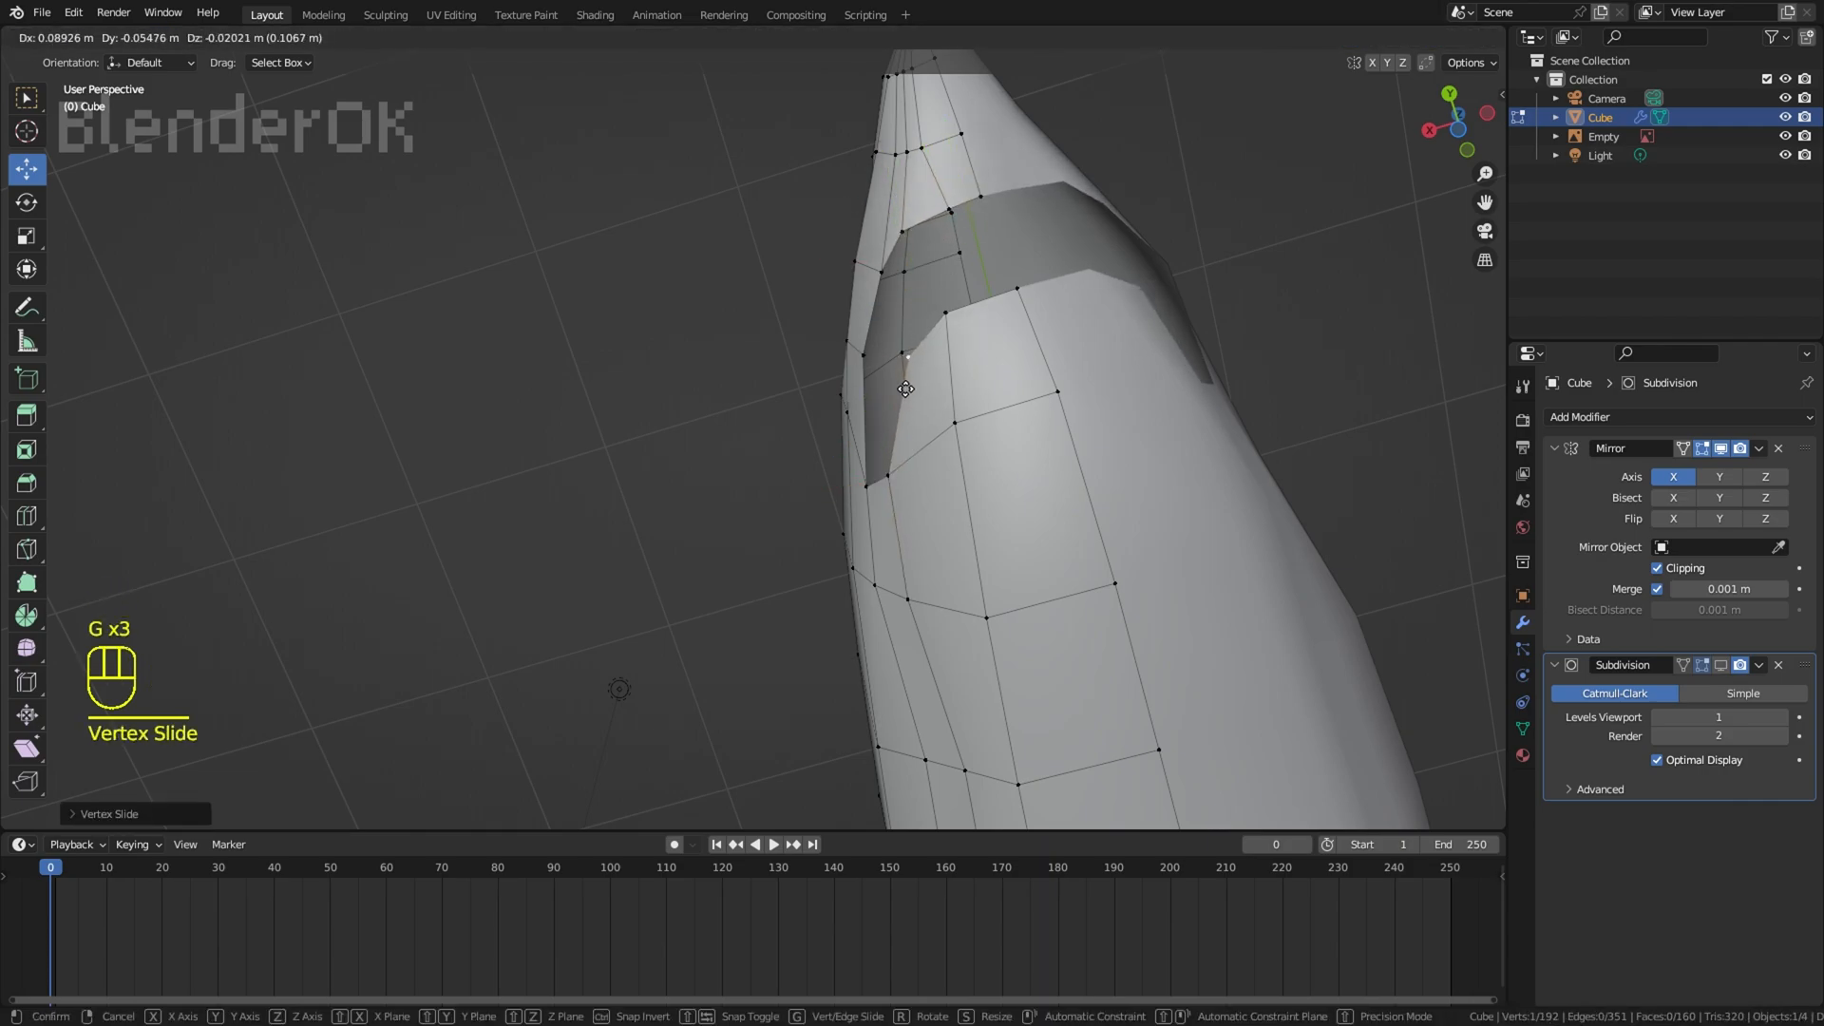
click(905, 389)
key(ctrl+r)
right_click(890, 473)
key(g)
click(894, 481)
right_click(959, 430)
key(g)
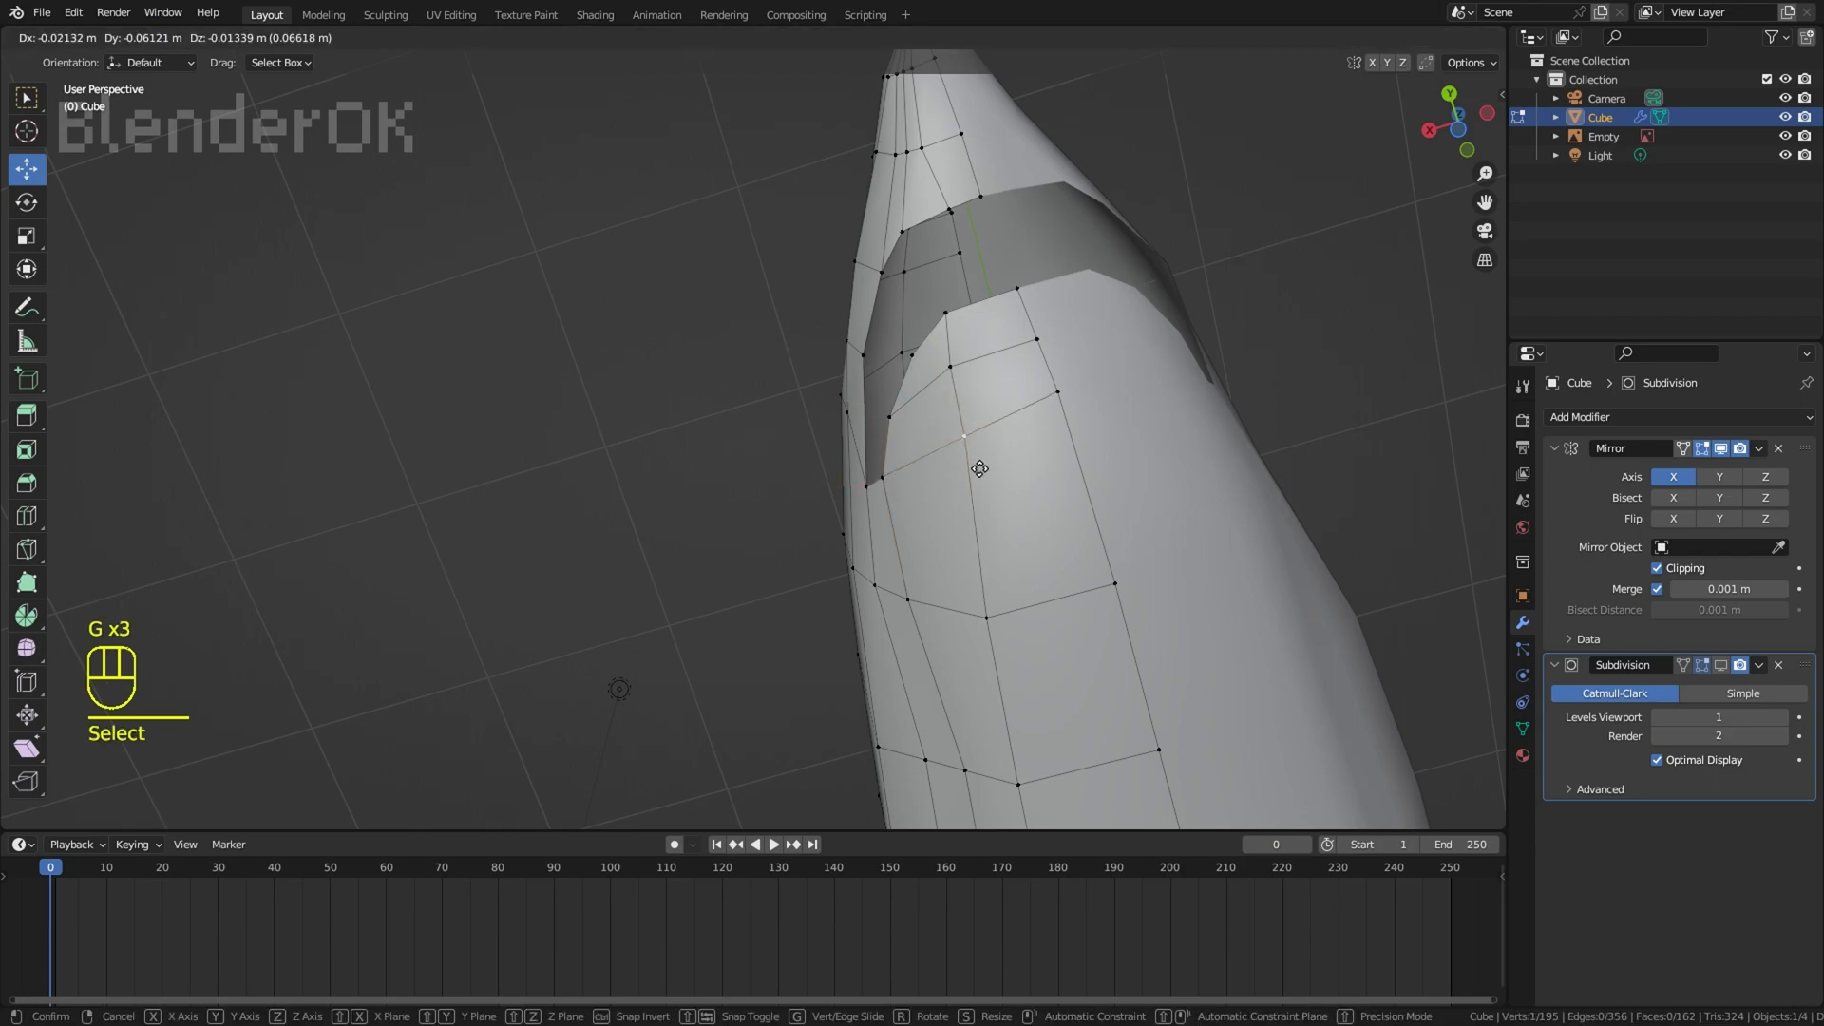
click(979, 464)
right_click(1064, 403)
key(g)
middle_drag(1113, 592, 1235, 646)
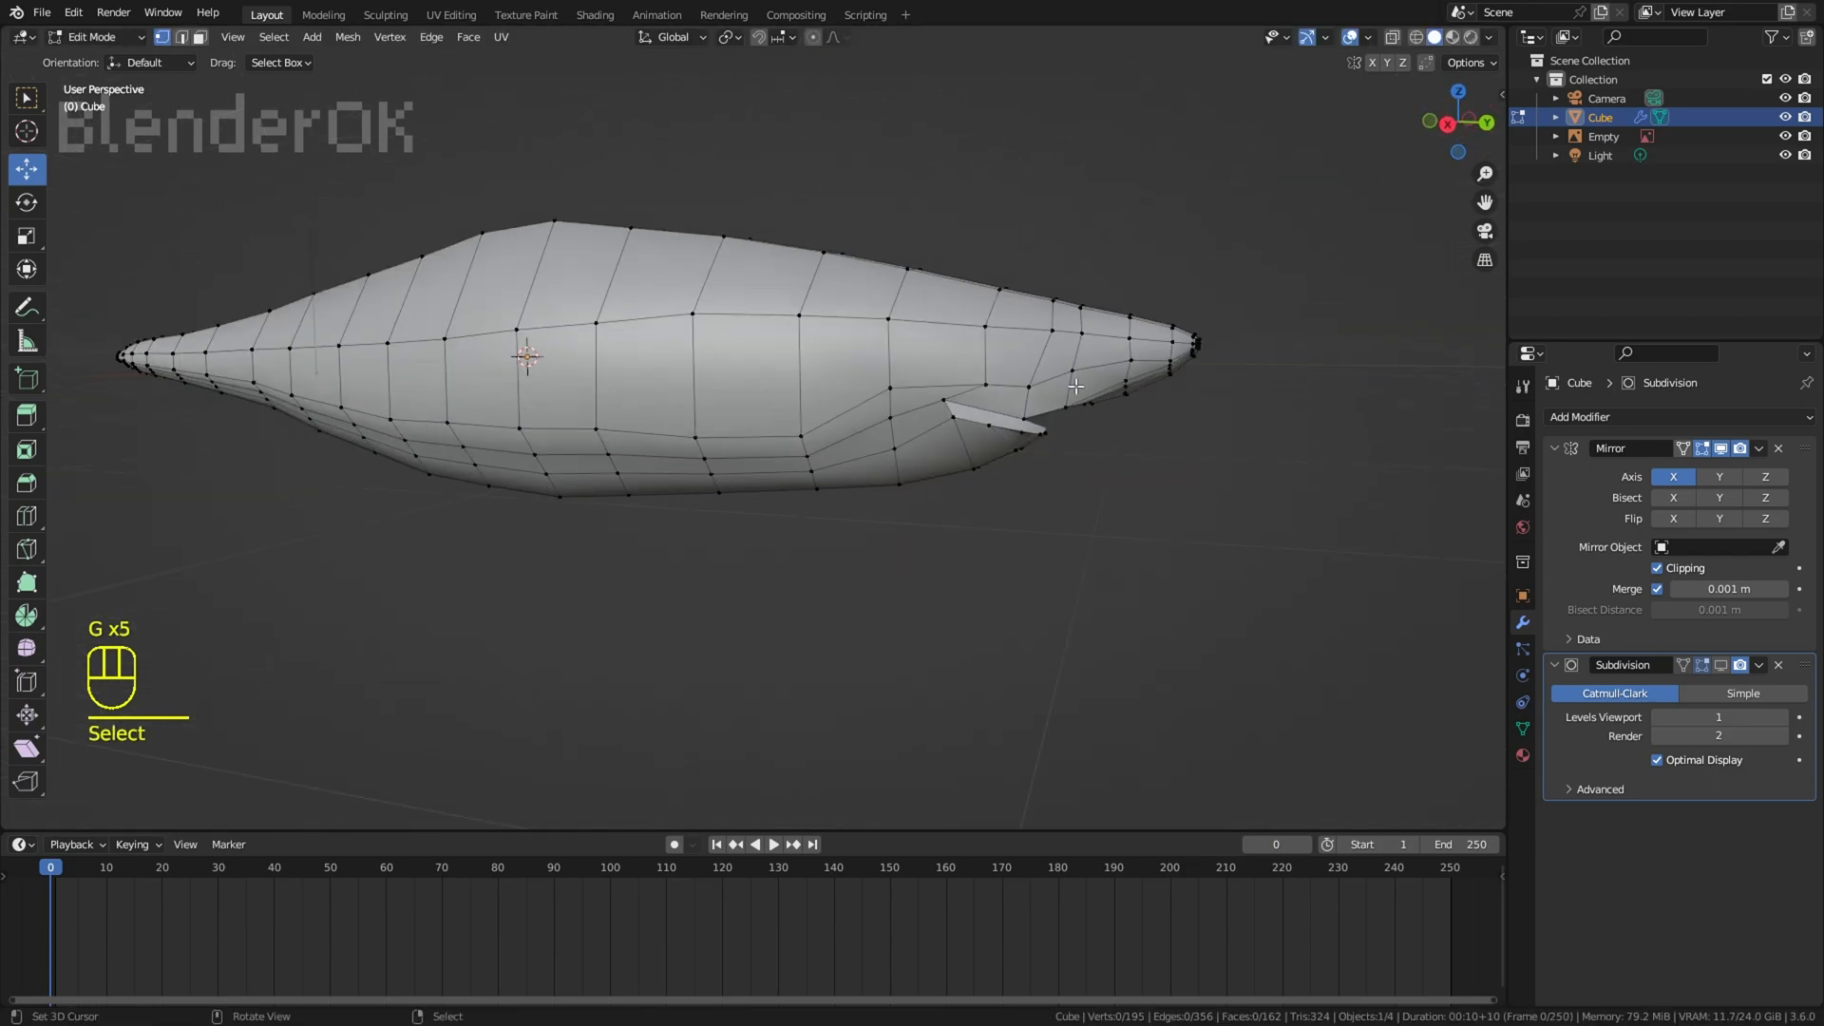
Step: Move the upper lip vertex at the side of the mouth opening to even out the lip line
right_click(1018, 414)
middle_drag(1017, 413, 998, 401)
key(g)
click(1012, 408)
right_click(1100, 244)
Step: Return to the right wireframe view and move the upper lip vertices onto the reference's upper lip line
middle_drag(1121, 347, 1168, 372)
key(KP_3)
key(z)
scroll(1169, 371, up, 5)
right_click(815, 468)
key(g)
click(816, 467)
right_click(1026, 496)
key(g)
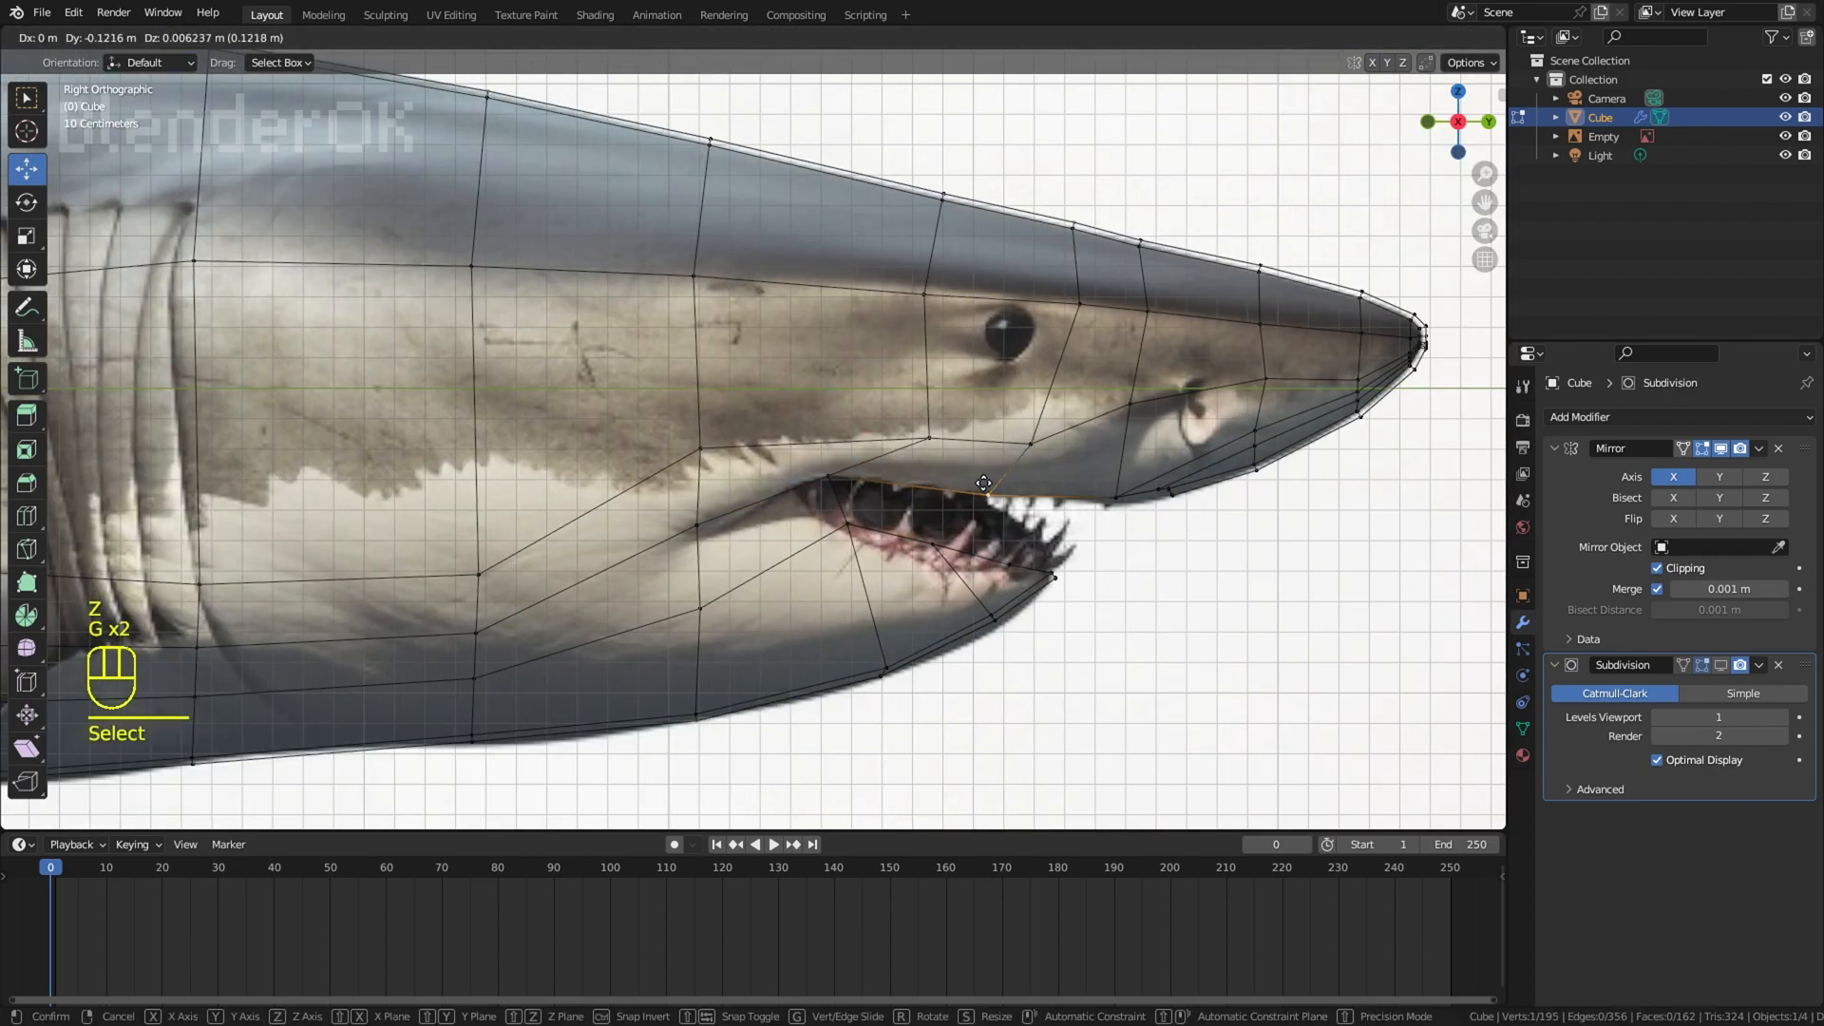
click(994, 491)
right_click(1115, 497)
key(g)
click(1112, 500)
Step: Move the upper lip vertices beneath the snout onto the outline in the reference image
shift+middle_drag(1165, 490, 912, 437)
click(1083, 451)
right_click(1159, 419)
key(g)
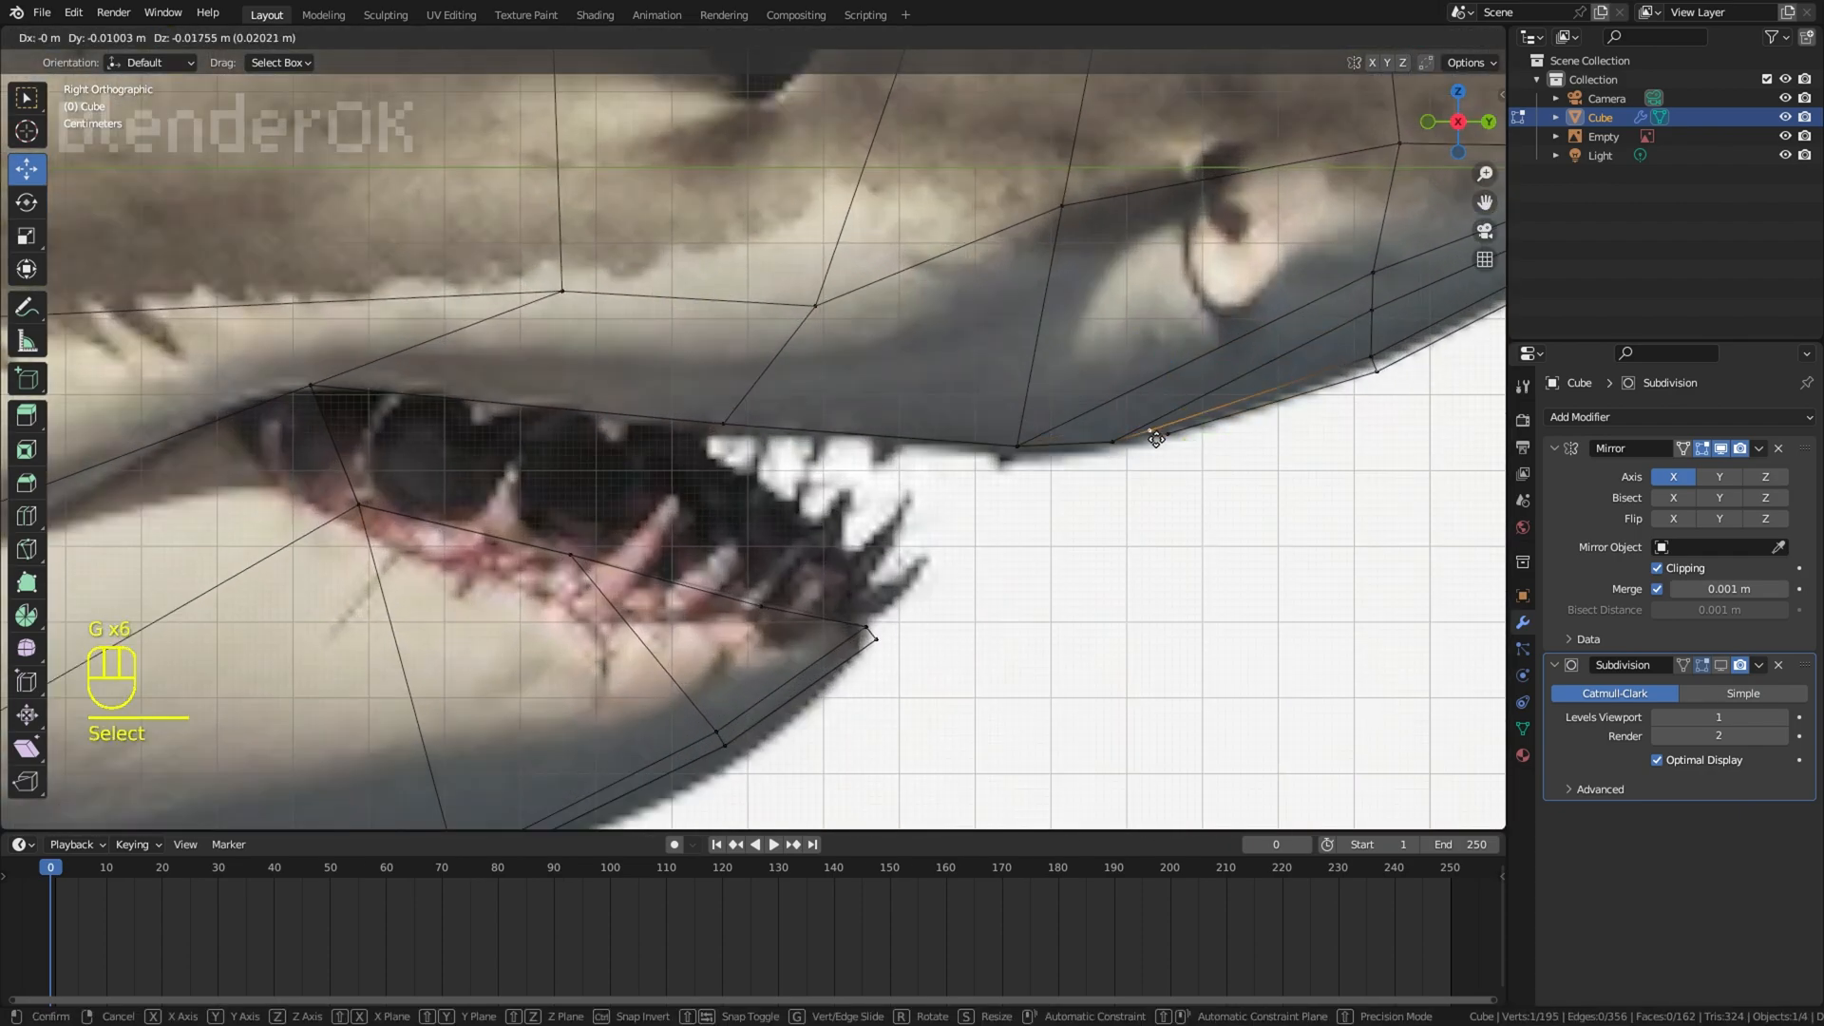
click(1153, 436)
right_click(1169, 436)
key(g)
click(1180, 436)
right_click(1116, 446)
click(1111, 447)
right_click(1148, 438)
key(g)
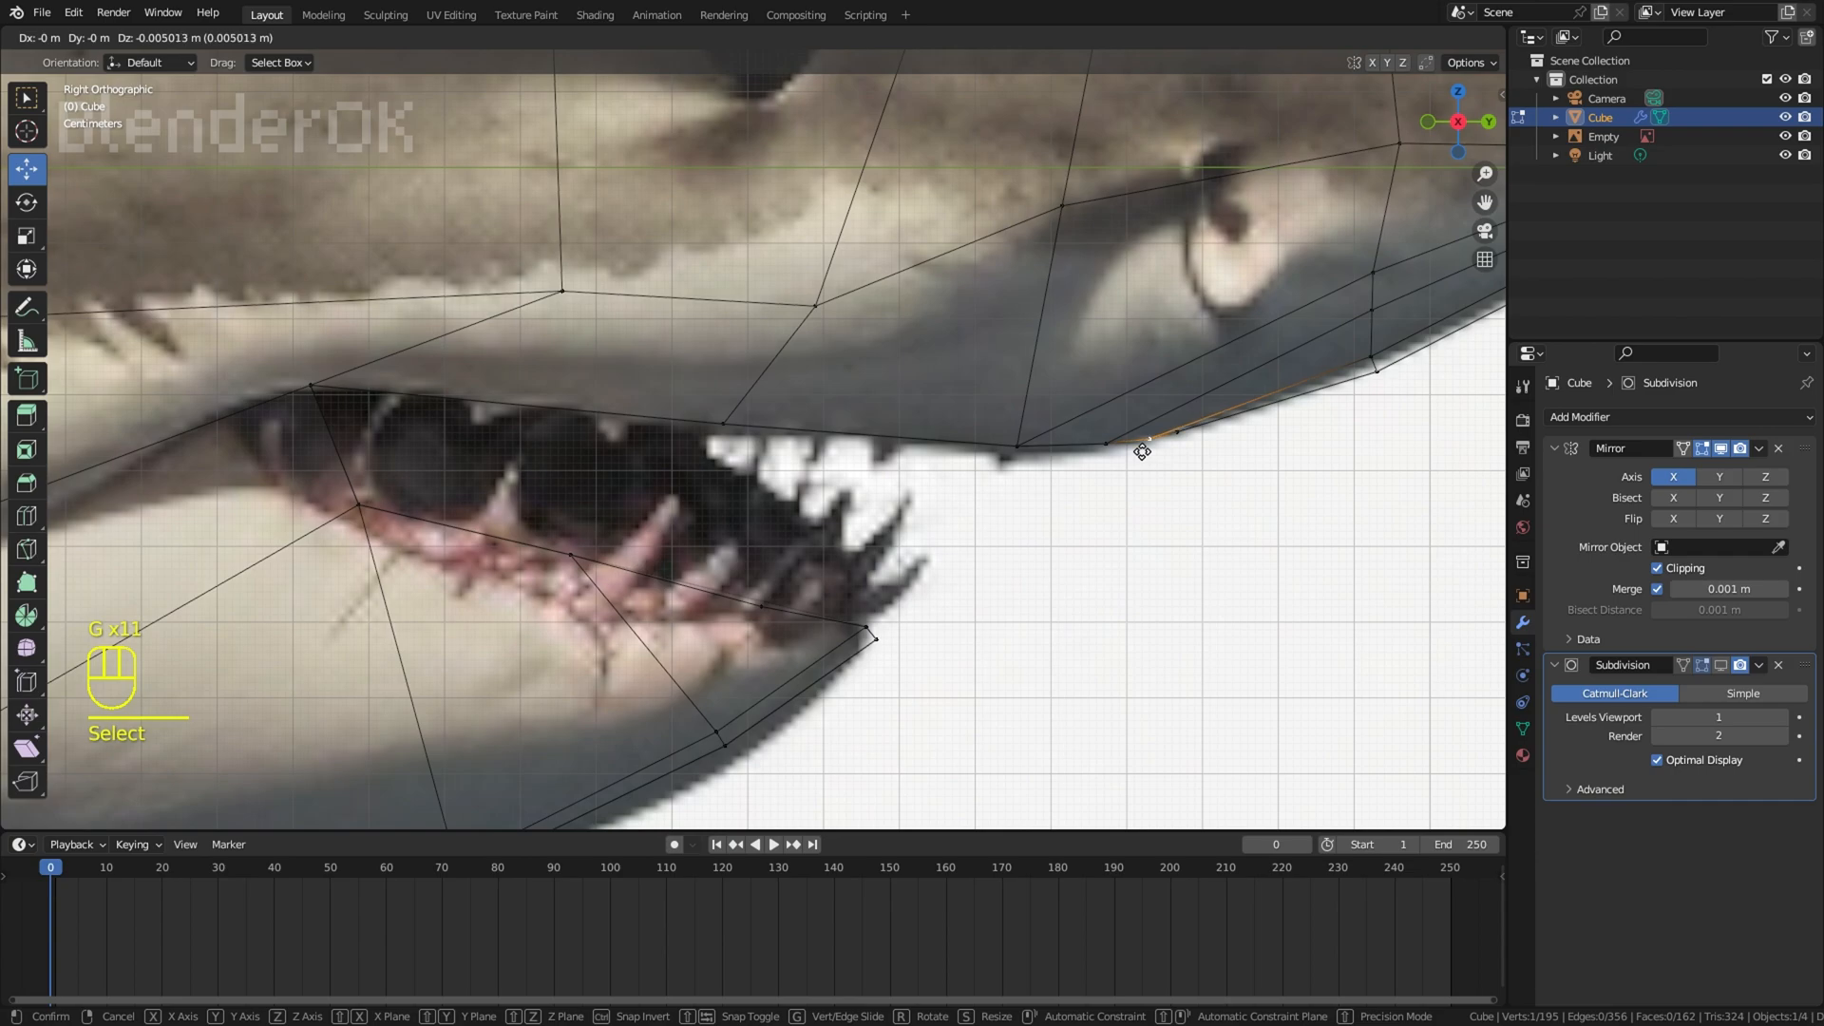
Step: Move the lower lip and mouth-corner vertices to match the mouth opening in the reference image
right_click(764, 611)
key(g)
click(764, 607)
right_click(574, 561)
key(g)
click(584, 584)
right_click(361, 511)
key(g)
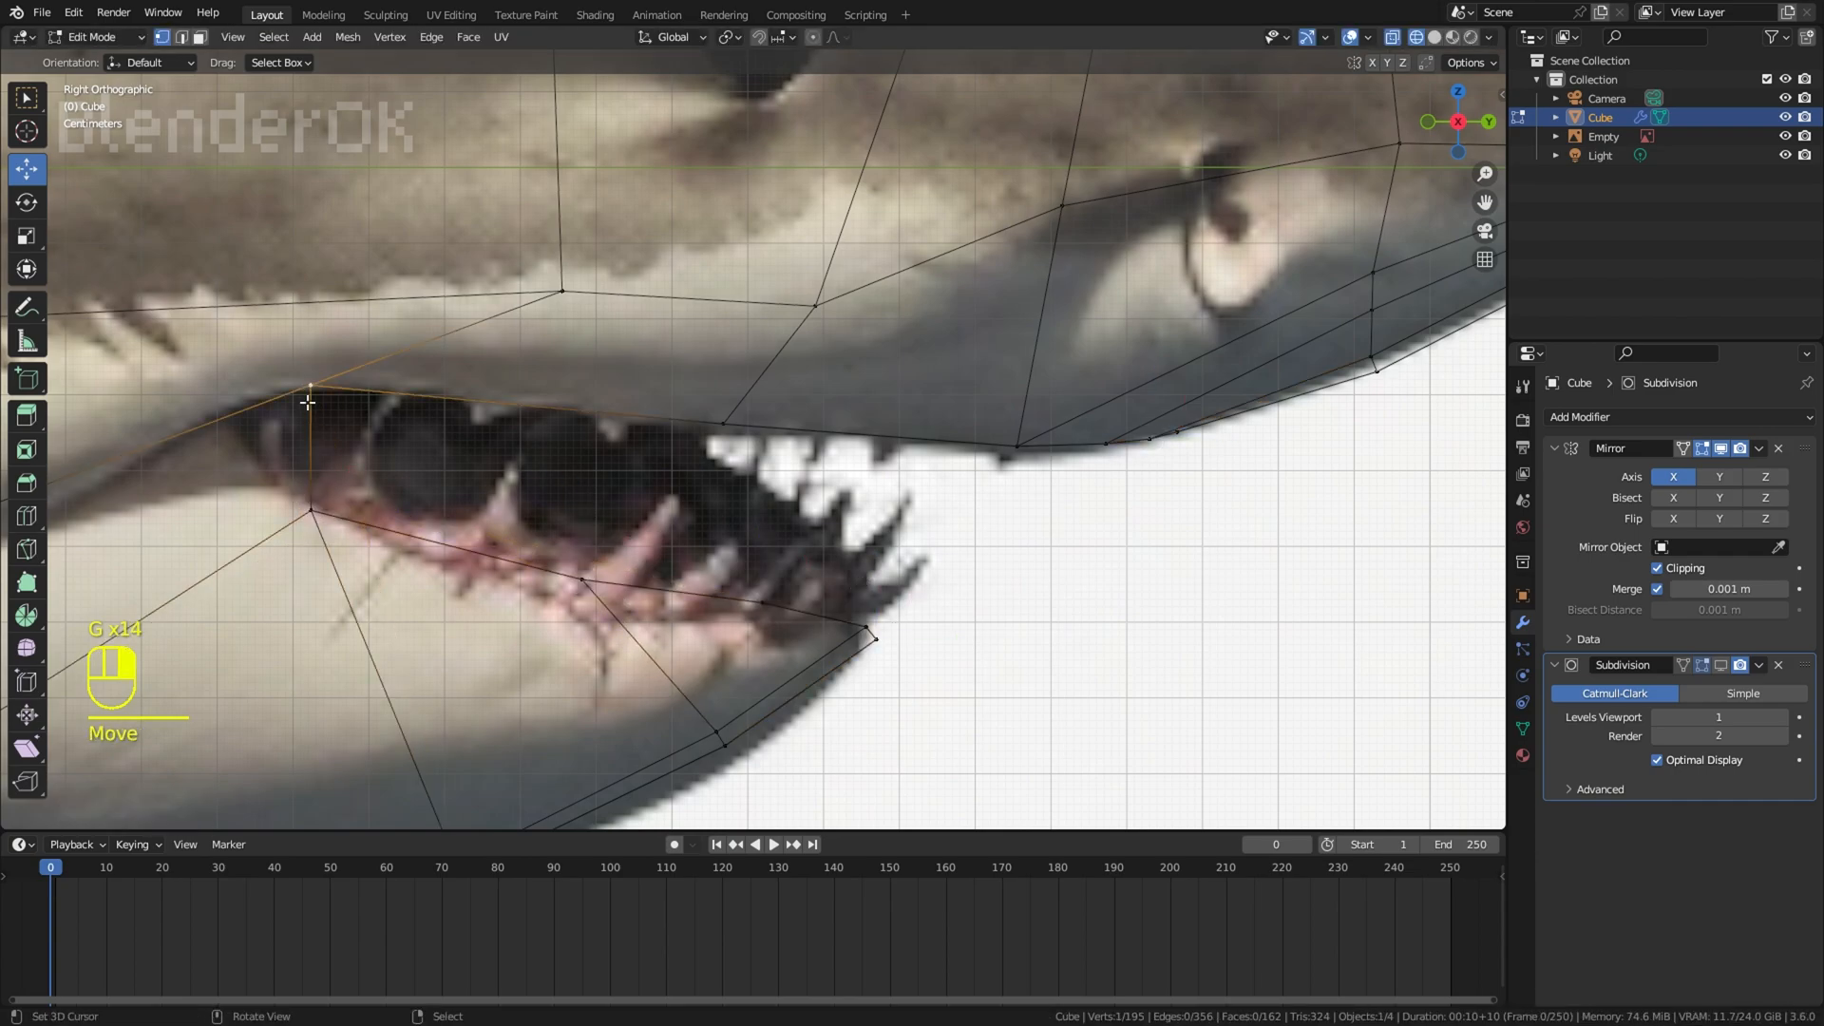
click(1188, 448)
Step: Undo the last two edits and reposition the edge on the lower side of the body behind the jaw
scroll(988, 486, down, 5)
right_click(985, 489)
mouse_move(986, 488)
middle_down()
mouse_move(945, 330)
mouse_move(859, 485)
mouse_move(623, 437)
mouse_move(627, 411)
mouse_move(639, 440)
mouse_move(778, 187)
mouse_move(900, 541)
middle_up()
key(ctrl+z)
key(ctrl+z)
right_click(625, 436)
shift+right_click(626, 422)
key(g)
click(627, 425)
Step: In the right wireframe view, add a loop cut just ahead of the gill slits and move the belly vertex behind it forward
key(KP_3)
key(alt+z)
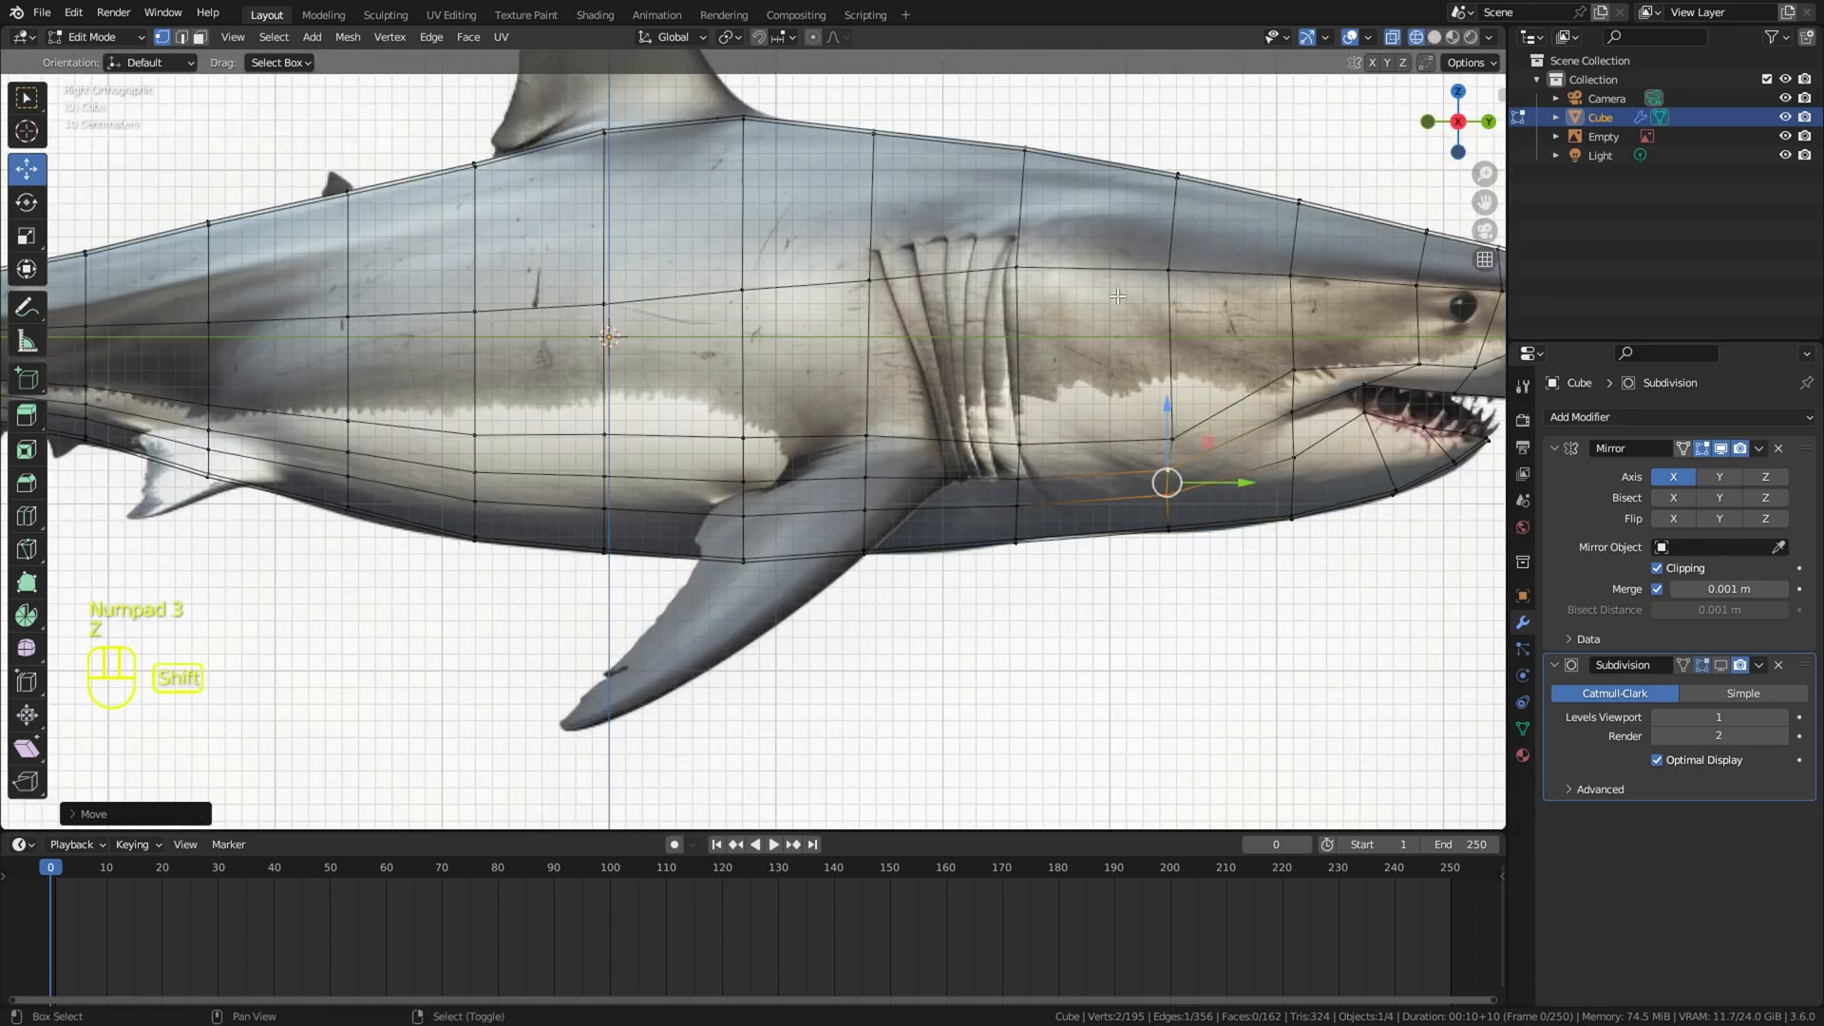
click(952, 232)
right_click(952, 231)
right_click(842, 579)
scroll(912, 580, up, 3)
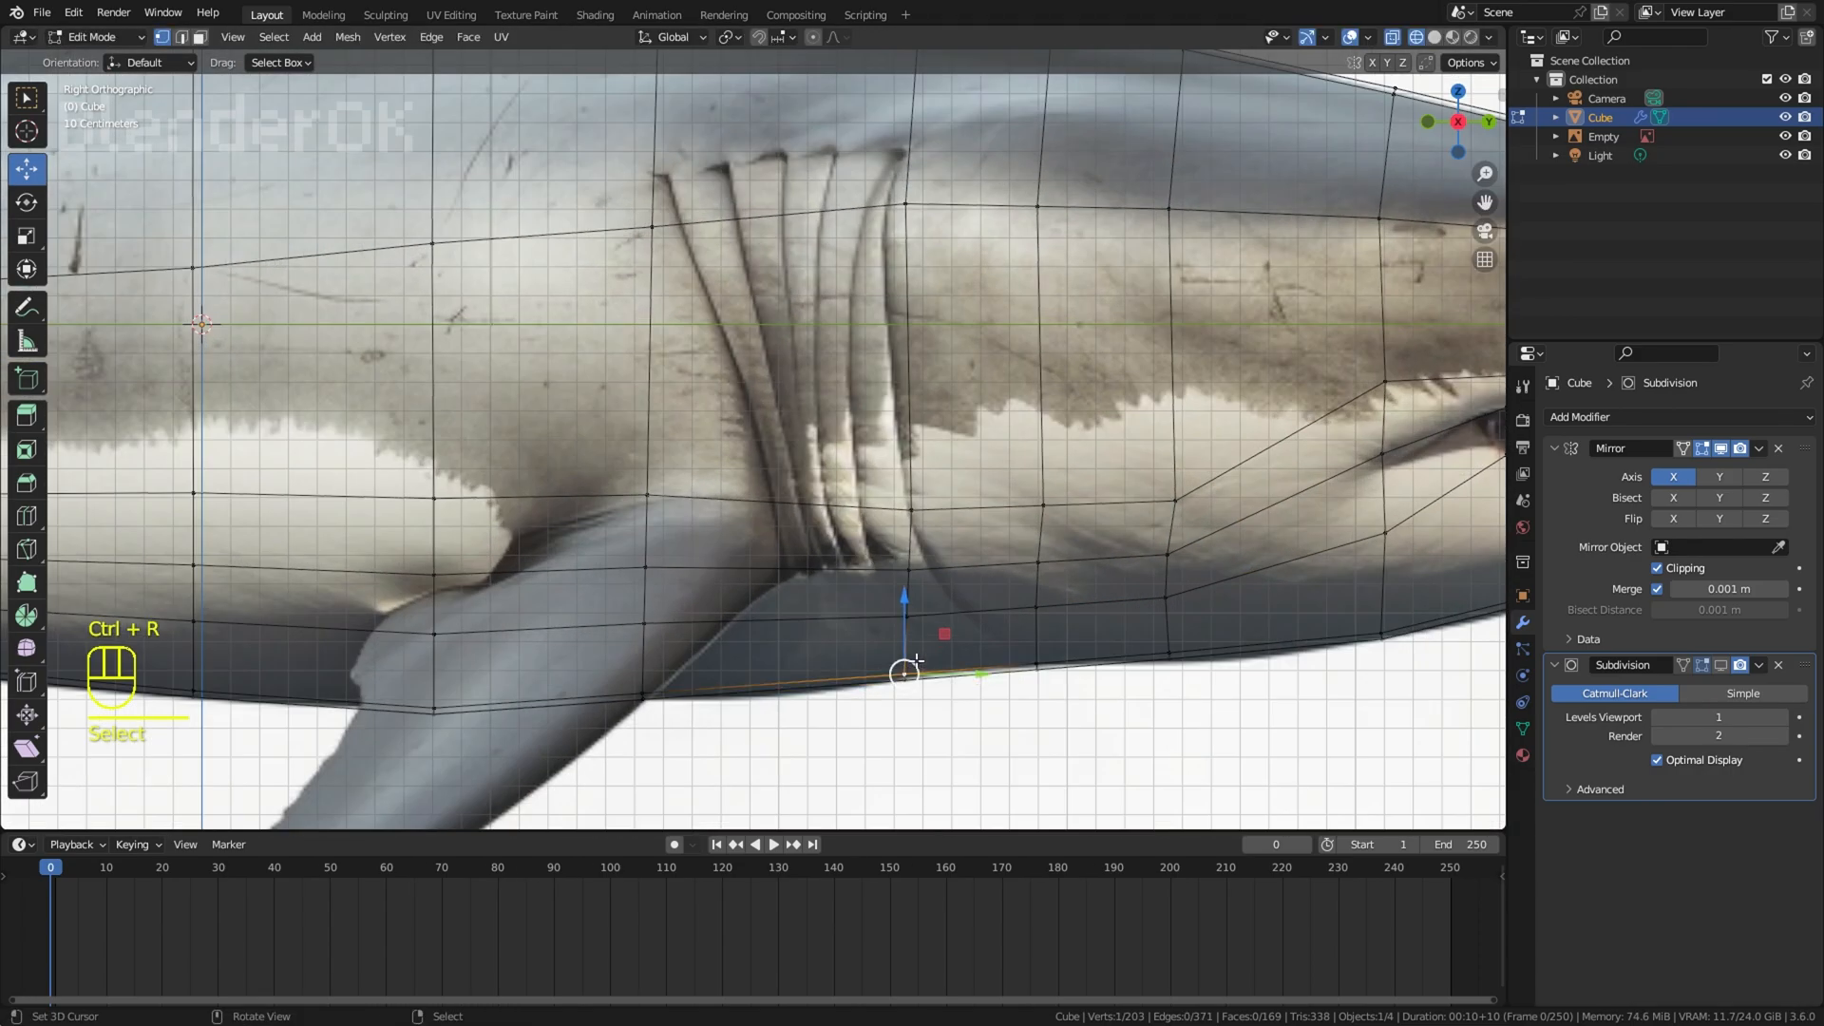
key(g)
click(914, 663)
right_click(923, 696)
Step: Raise the lower side vertices between the gill slits and the jaw to follow the lower edge of the dark skin
key(g)
click(943, 647)
right_click(916, 573)
key(g)
click(900, 566)
right_click(914, 512)
key(g)
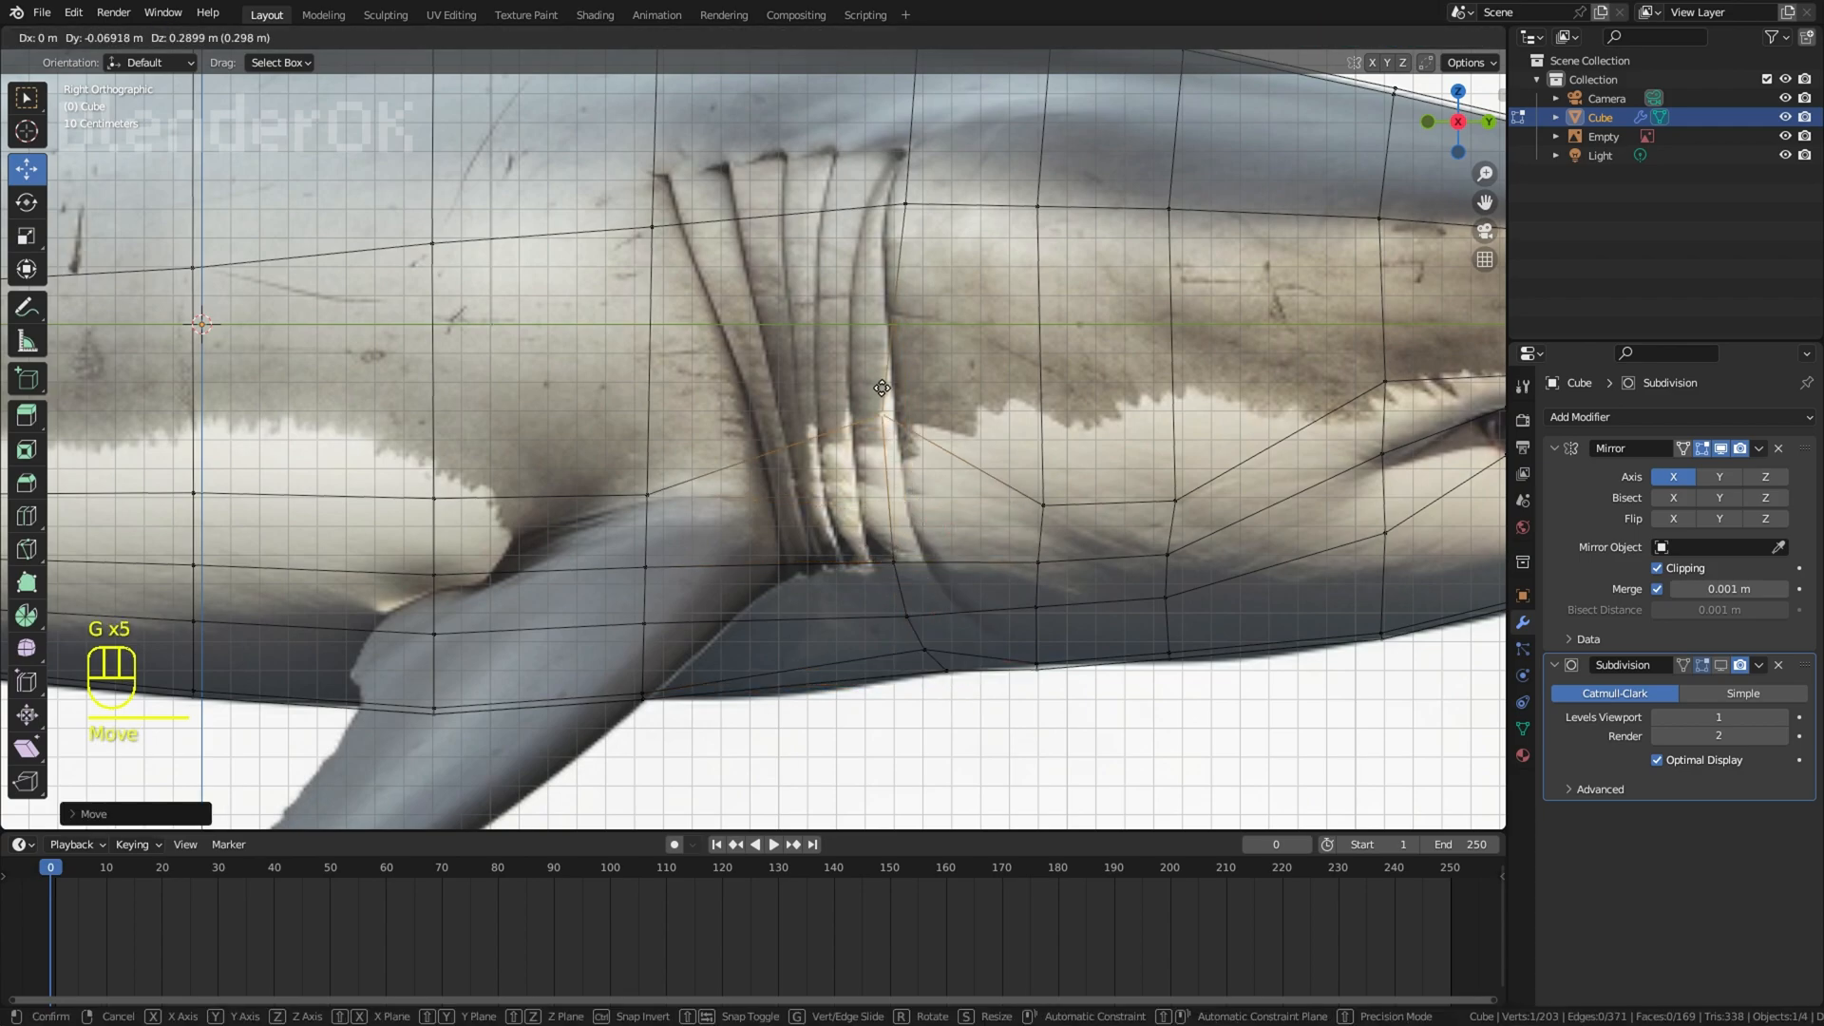
click(906, 454)
right_click(1042, 503)
click(1158, 493)
right_click(1175, 497)
Step: Shift the lower vertices in front of the pectoral fin forward so the edges curve with the last gill slit and stay evenly spaced
key(g)
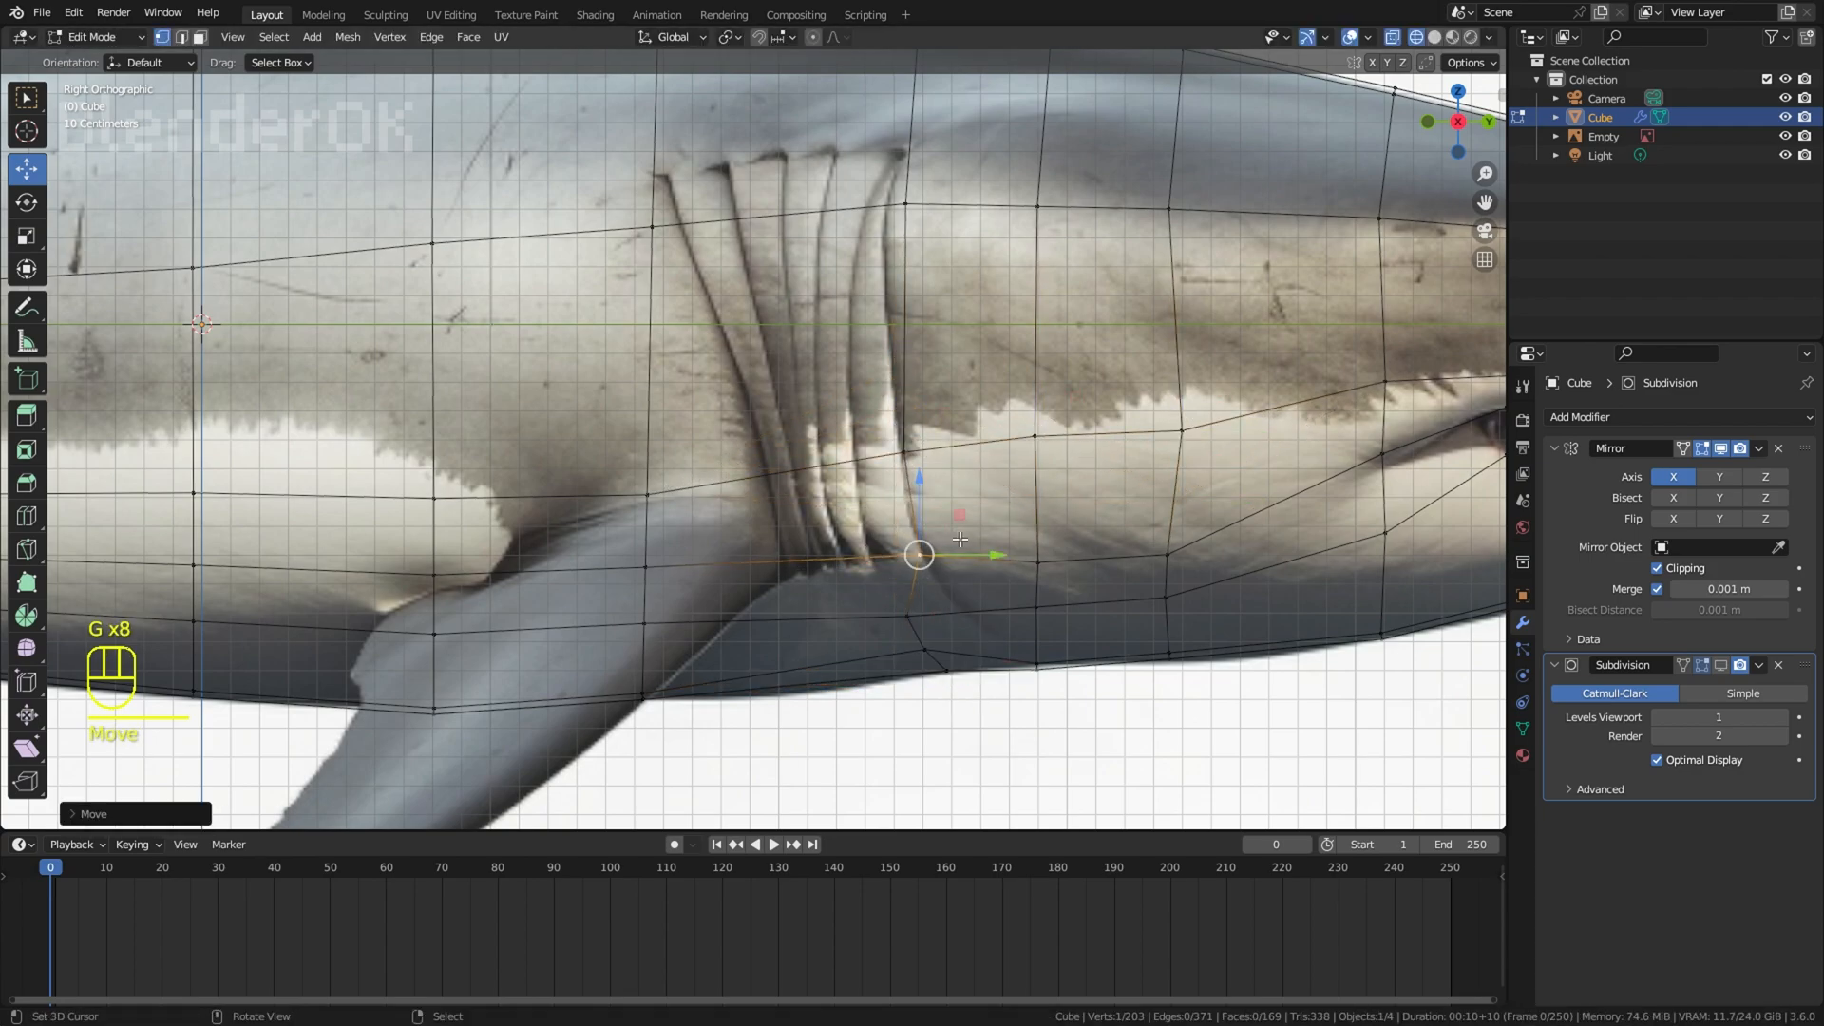
right_click(1034, 560)
key(g)
click(1039, 556)
right_click(911, 614)
key(g)
click(963, 605)
right_click(928, 647)
key(g)
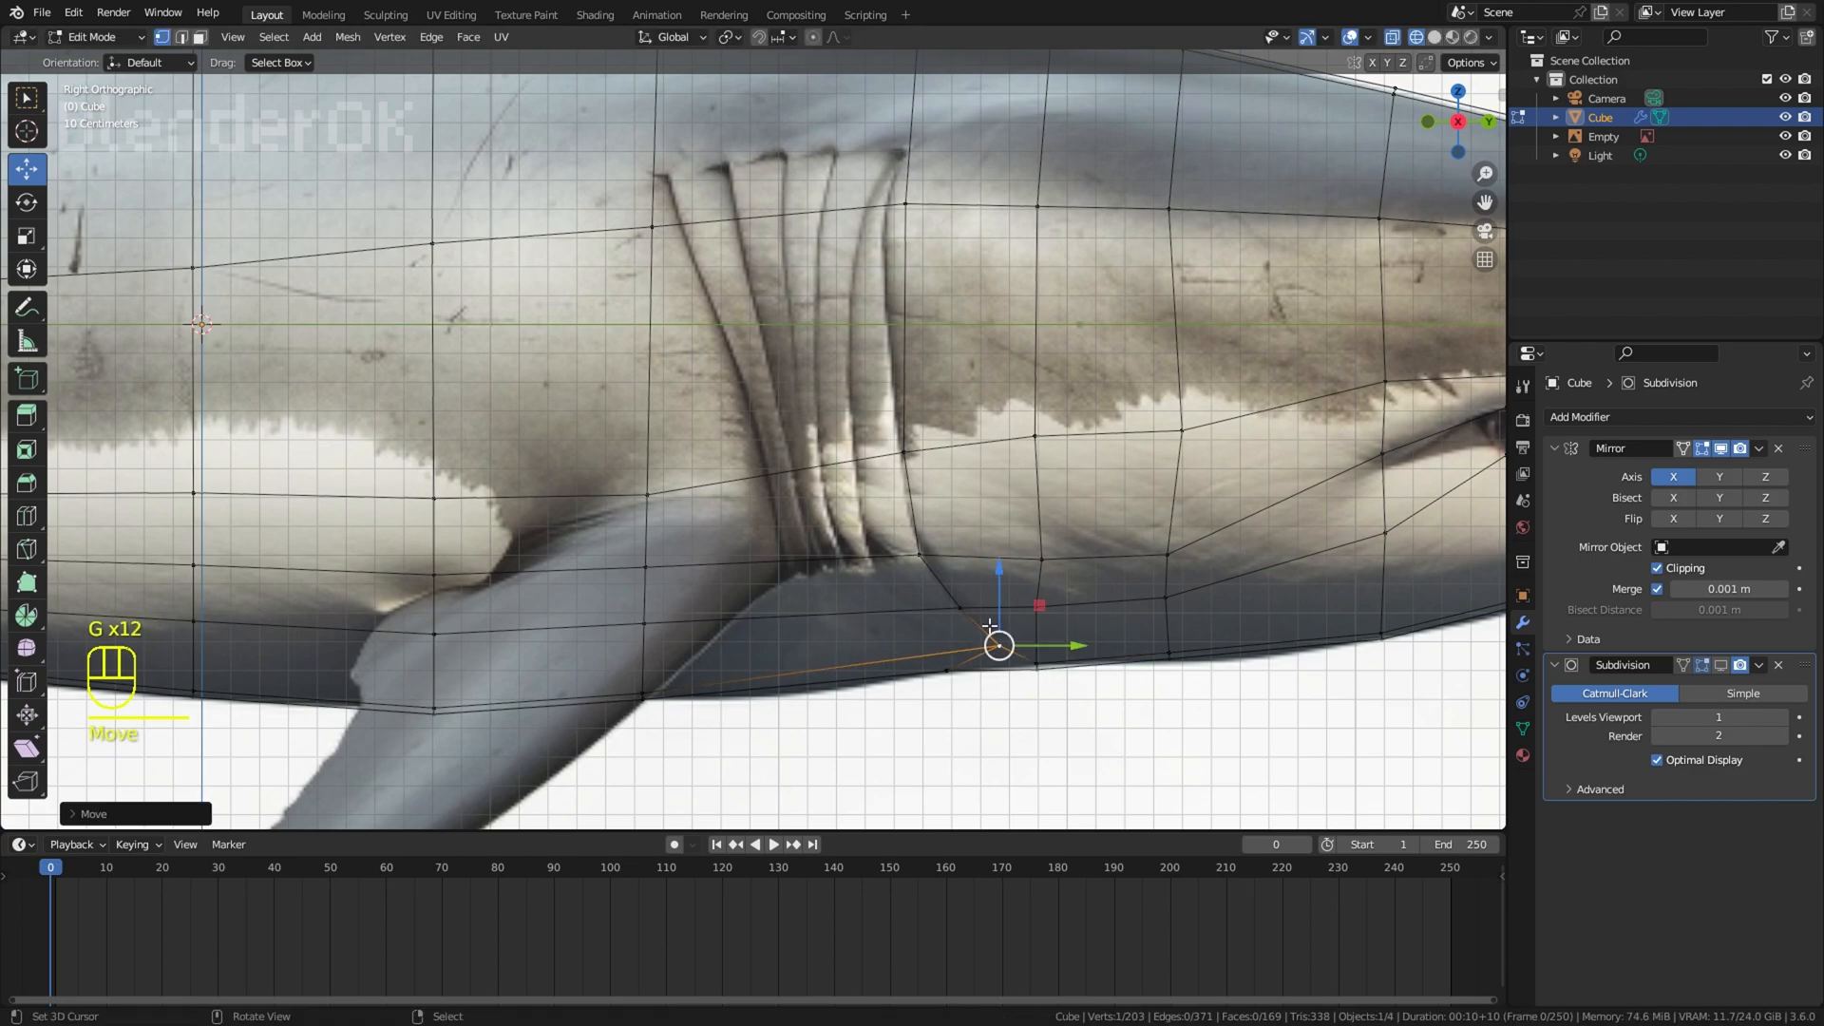
key(g)
click(983, 618)
right_click(963, 609)
key(g)
click(955, 611)
right_click(1039, 606)
Step: Switch to solid shading and move the underside vertices near the gills to smooth the belly surface
key(g)
click(1048, 608)
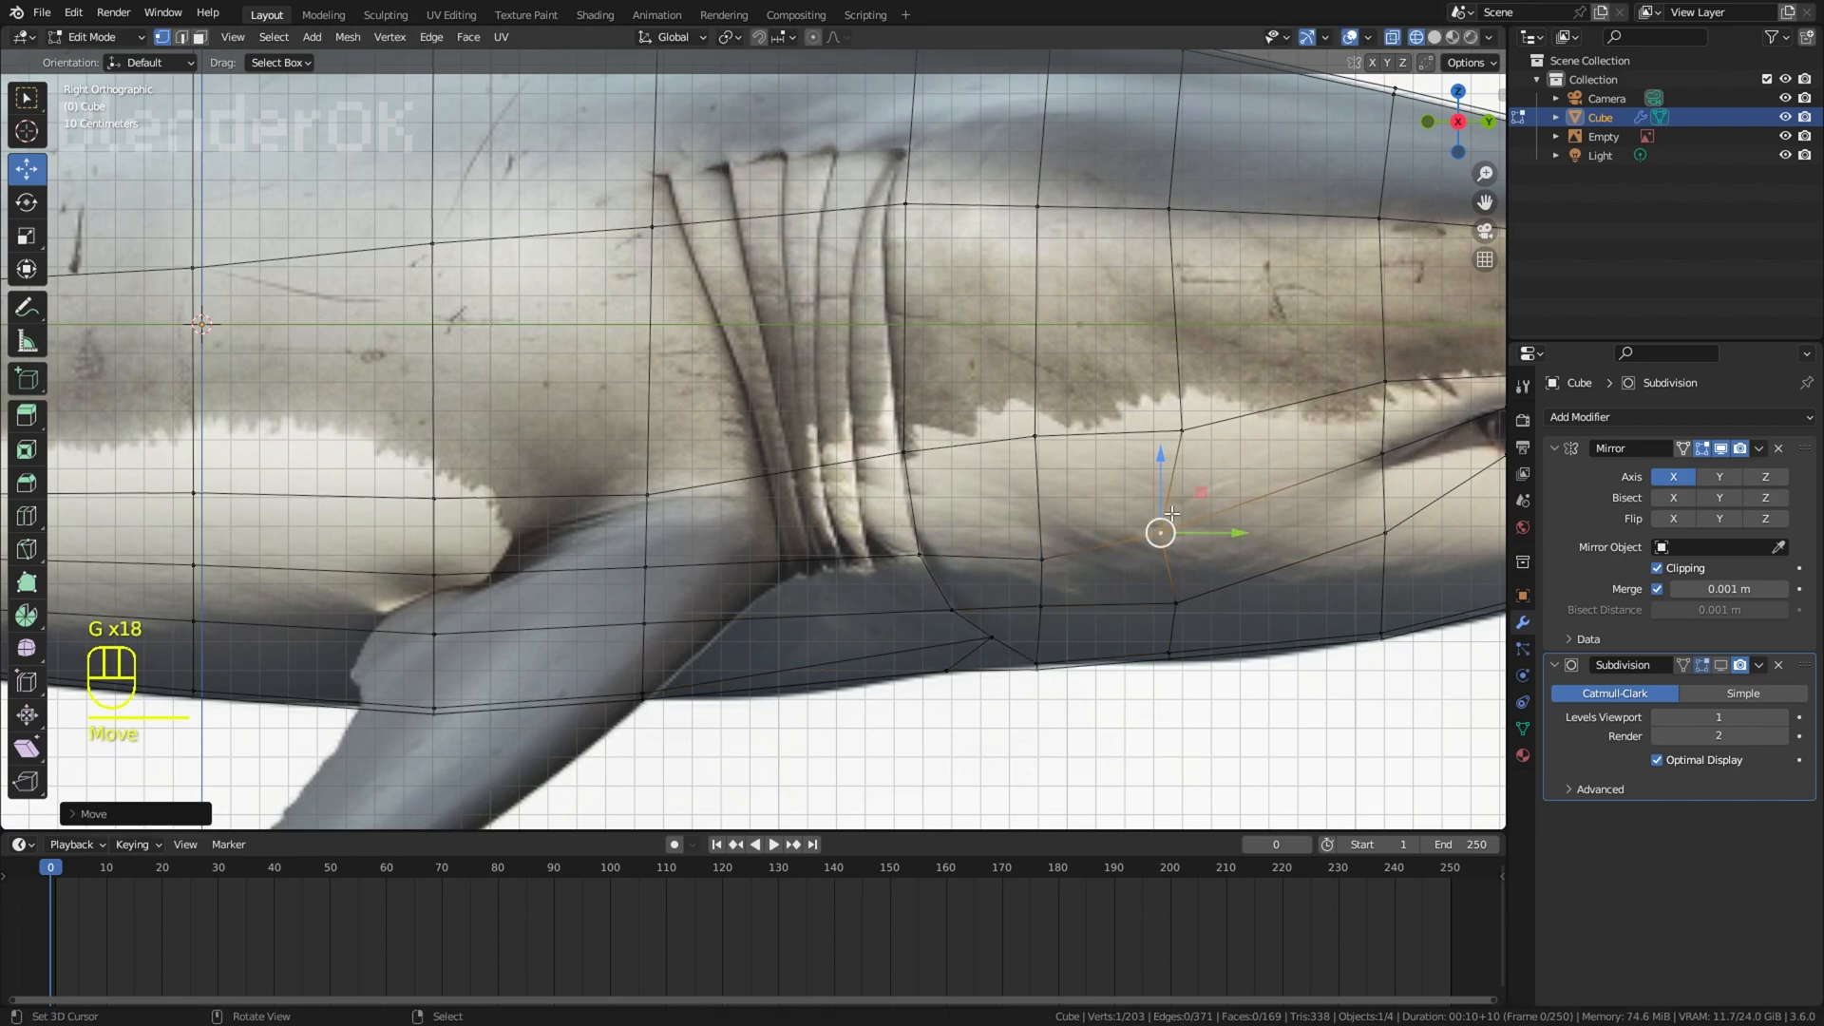
right_click(1036, 666)
scroll(1037, 666, down, 3)
key(z)
key(z)
key(z)
mouse_move(845, 613)
shift+middle_down()
mouse_move(1119, 611)
mouse_move(977, 618)
mouse_move(1032, 388)
shift+middle_up()
key(z)
key(z)
right_click(1006, 637)
ctrl+shift+right_click(367, 528)
drag(690, 506, 685, 523)
shift+middle_drag(1216, 720, 1288, 716)
right_click(1245, 633)
key(g)
click(1246, 629)
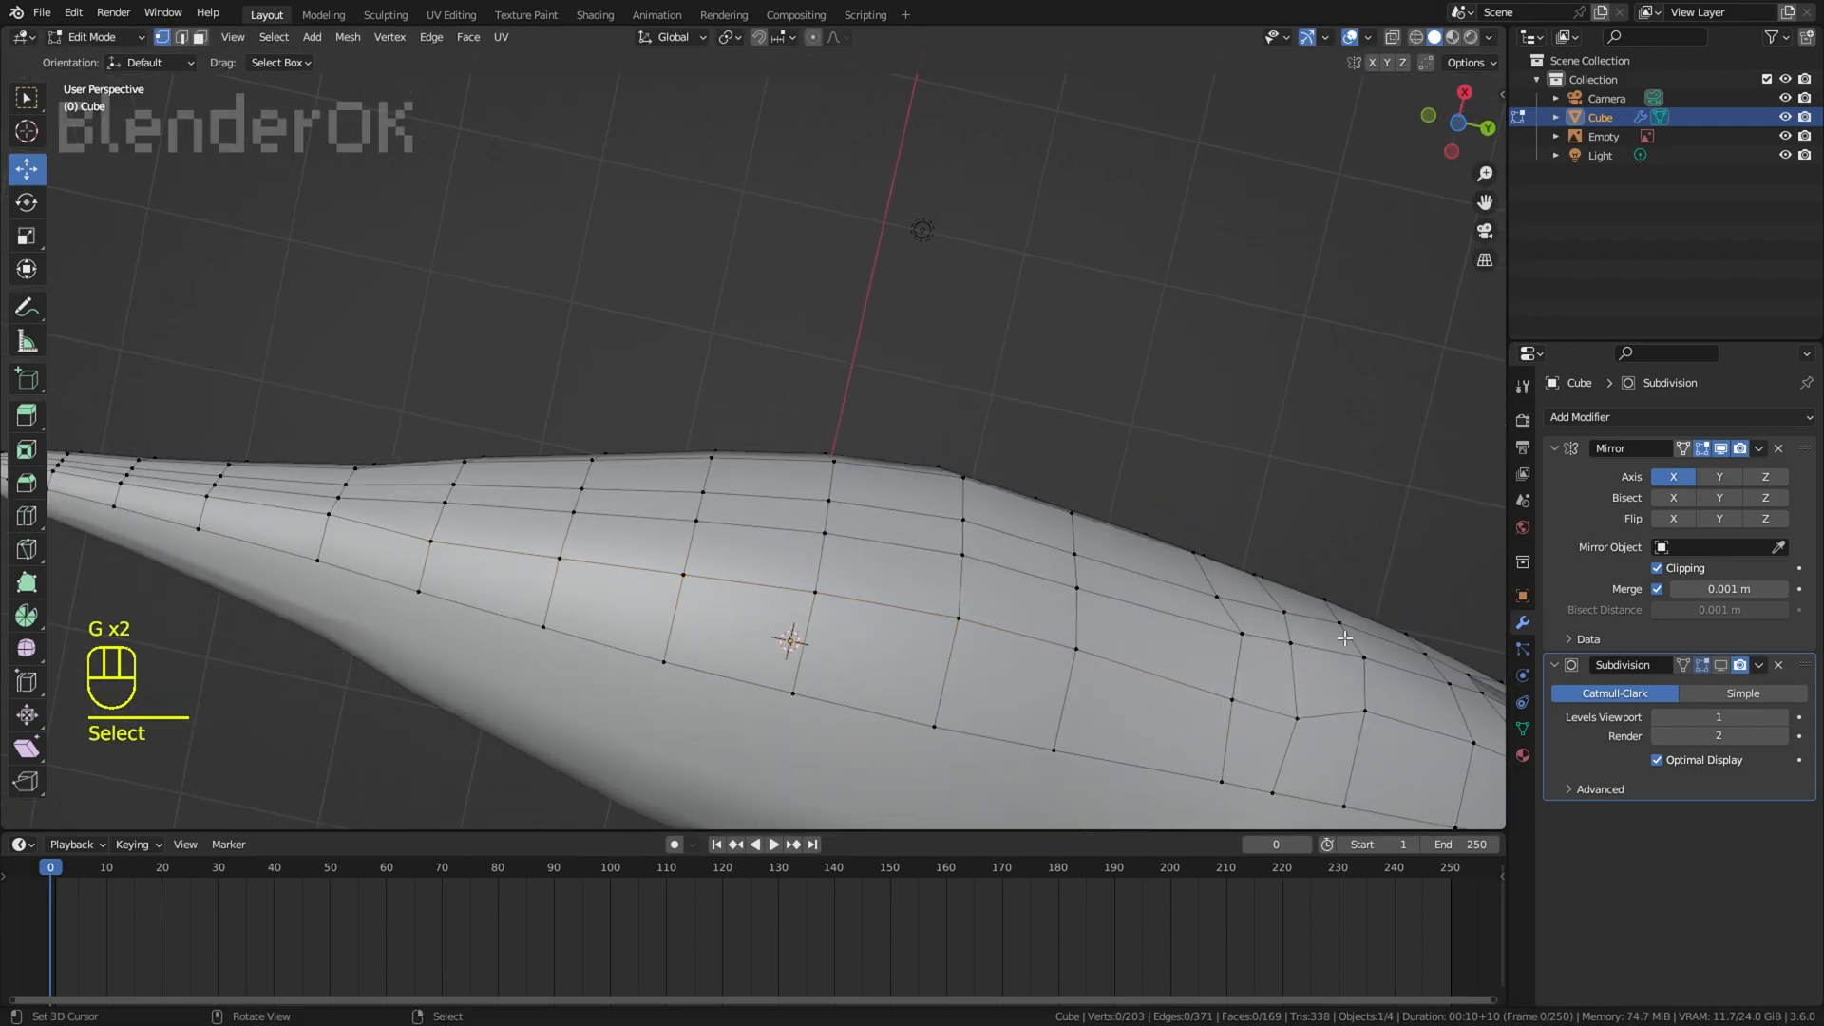
Step: Move the vertices on the underside of the lower jaw and throat to even out the edge flow
key(g)
click(1292, 608)
right_click(1413, 408)
middle_drag(1046, 532, 798, 512)
right_click(893, 552)
key(g)
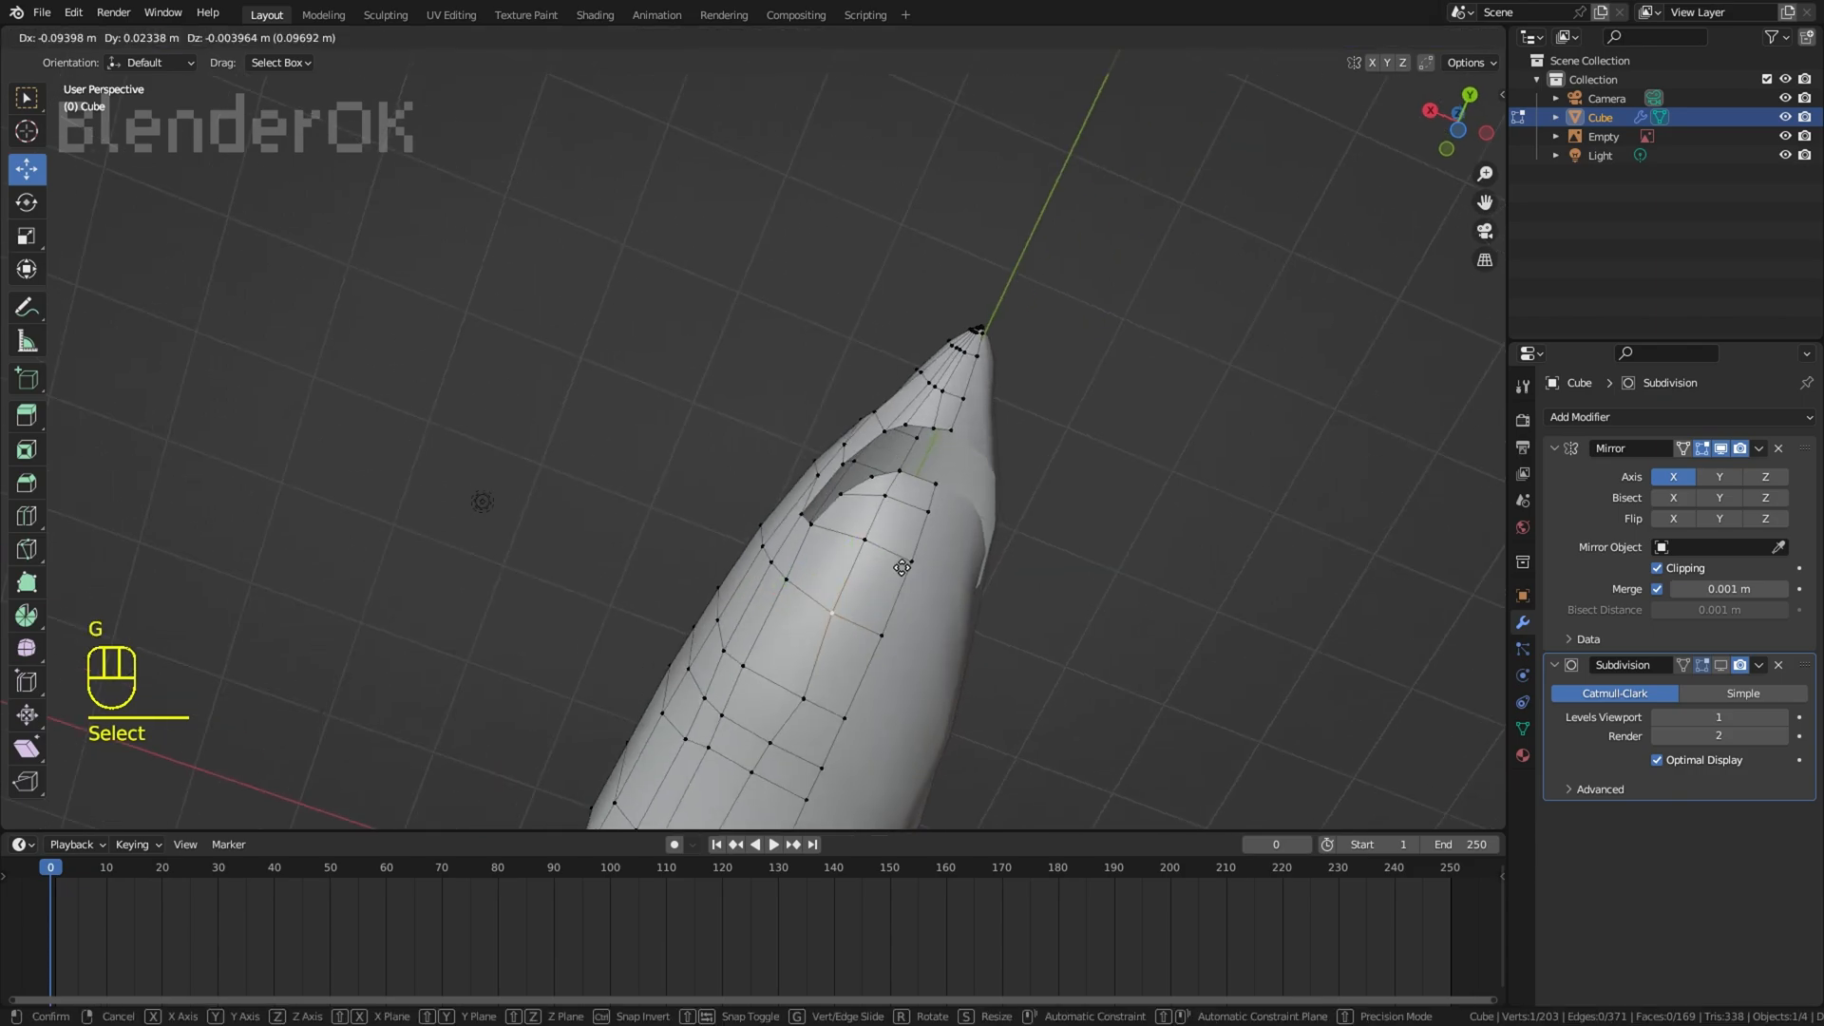
click(867, 538)
right_click(788, 676)
key(g)
click(782, 688)
middle_drag(1146, 527, 1088, 698)
Step: Cut a new edge line with the Knife tool from the lower lip back along the side of the jaw and throat
right_click(914, 535)
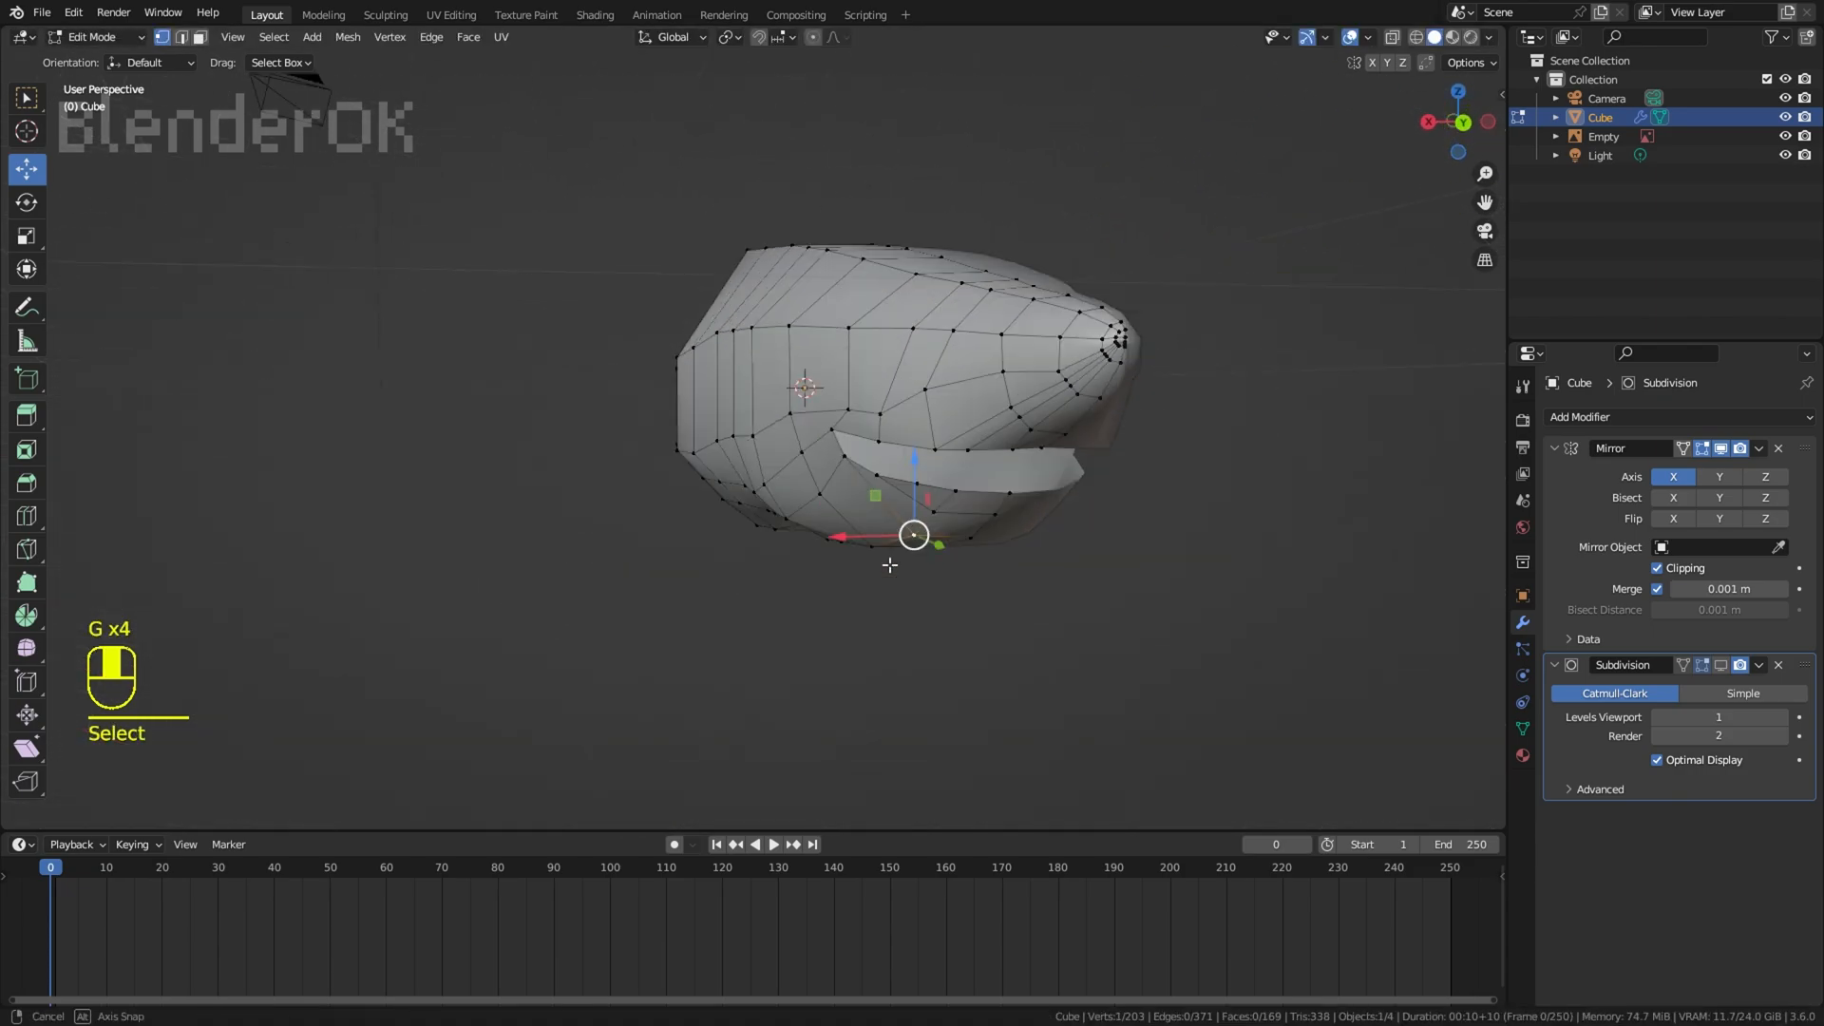
key(ctrl+r)
middle_drag(914, 535, 933, 462)
scroll(993, 480, up, 1)
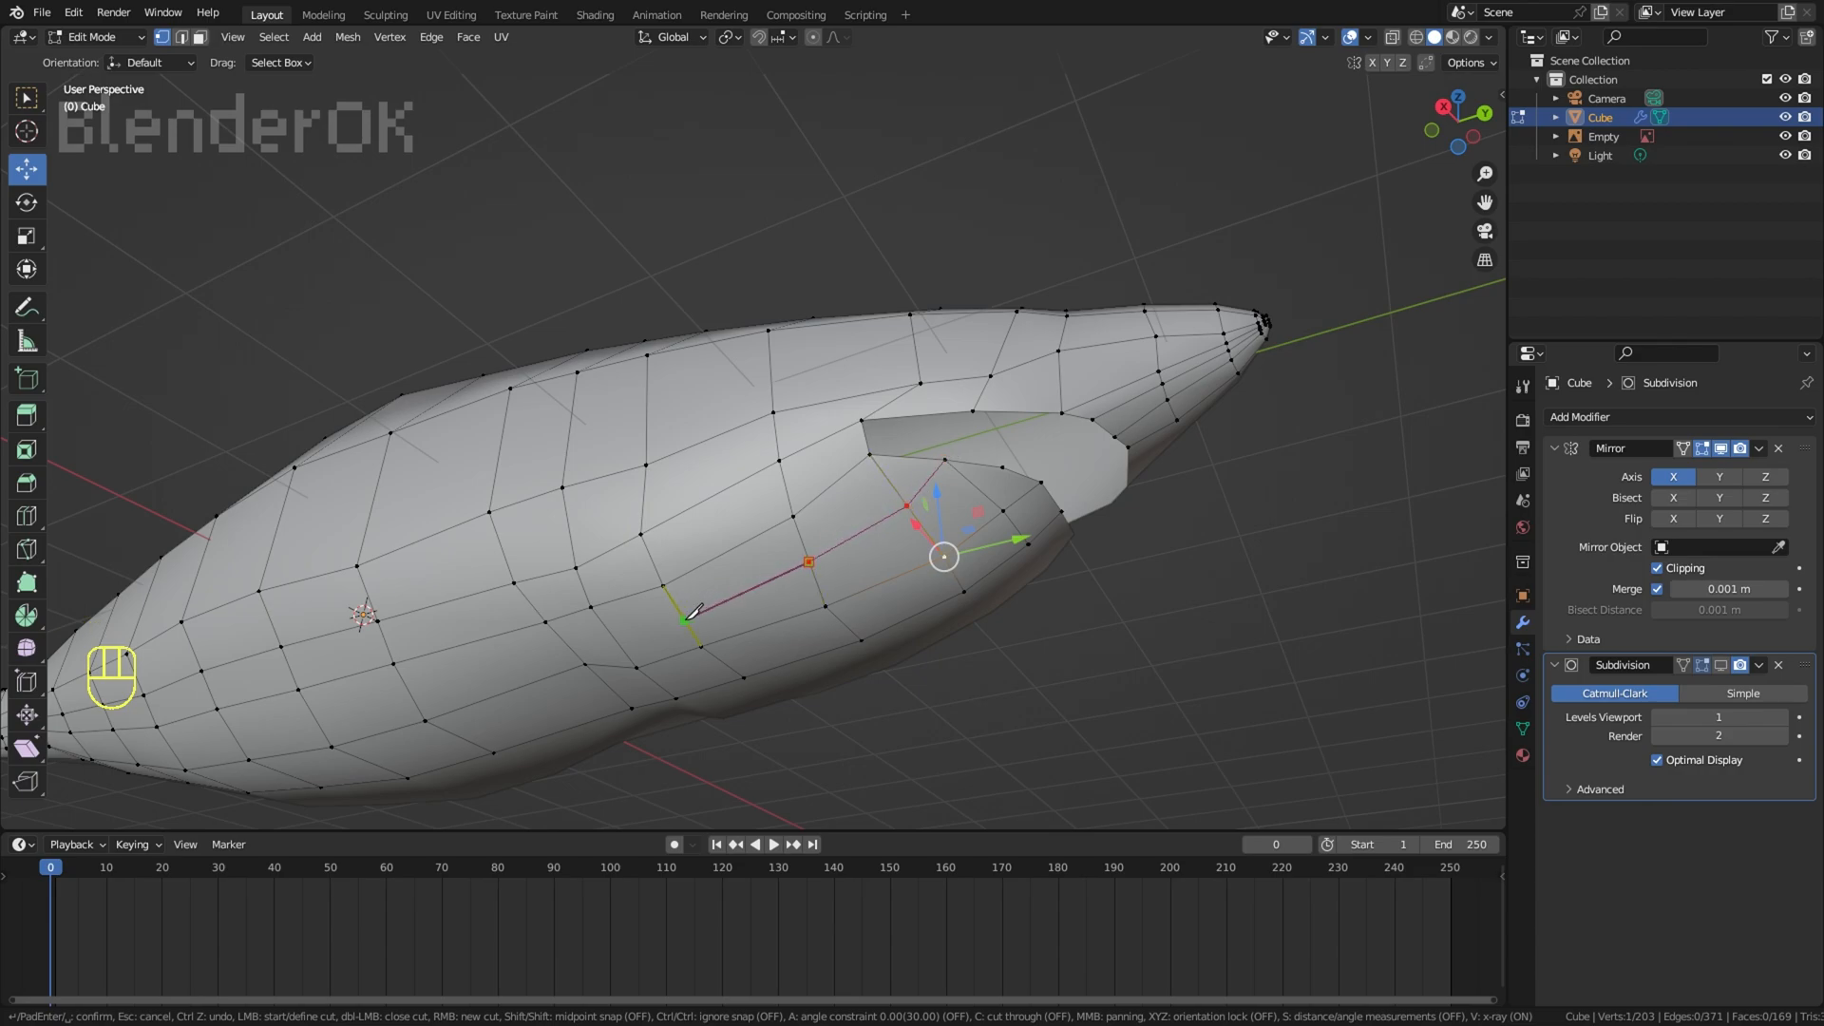
click(394, 663)
key(Return)
middle_drag(394, 663, 532, 618)
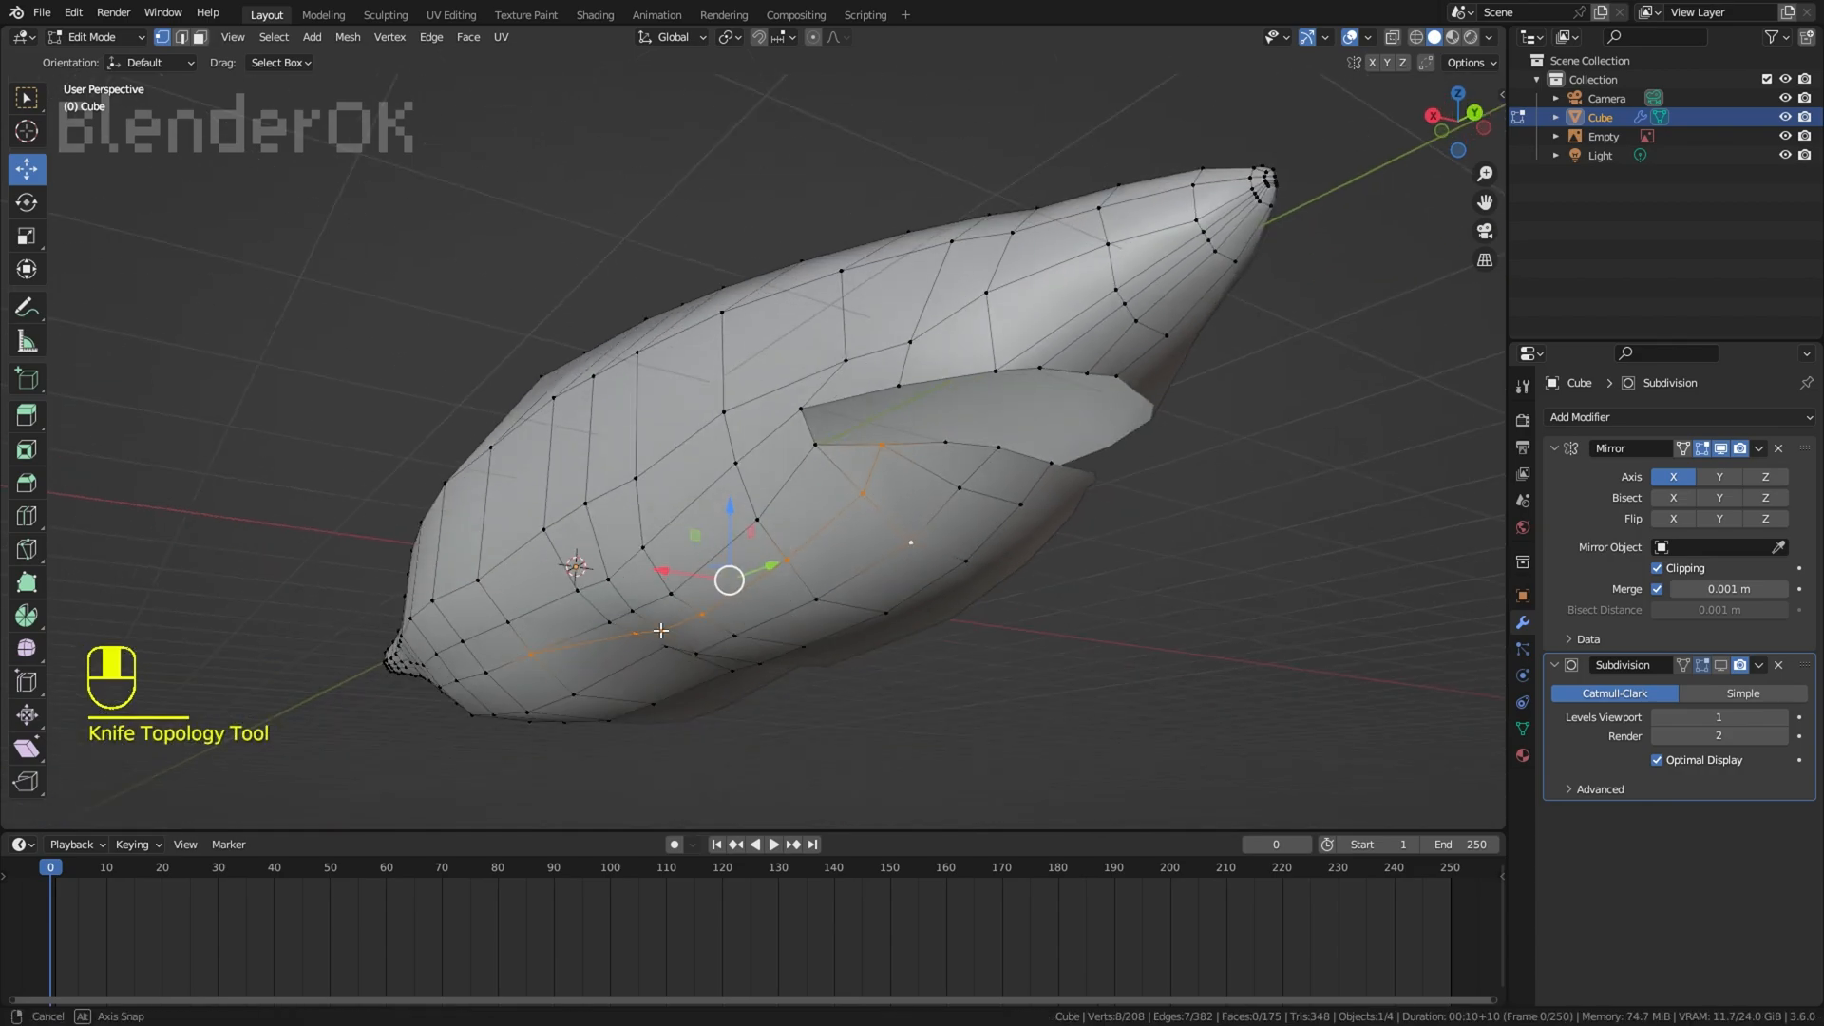
Step: Move the vertices around the new knife cut to even the spacing along the lower jaw and throat
middle_drag(722, 532, 836, 328)
key(g)
click(938, 291)
right_click(924, 364)
key(g)
click(921, 358)
key(g)
key(g)
key(g)
right_click(826, 407)
key(g)
click(827, 418)
key(g)
click(828, 419)
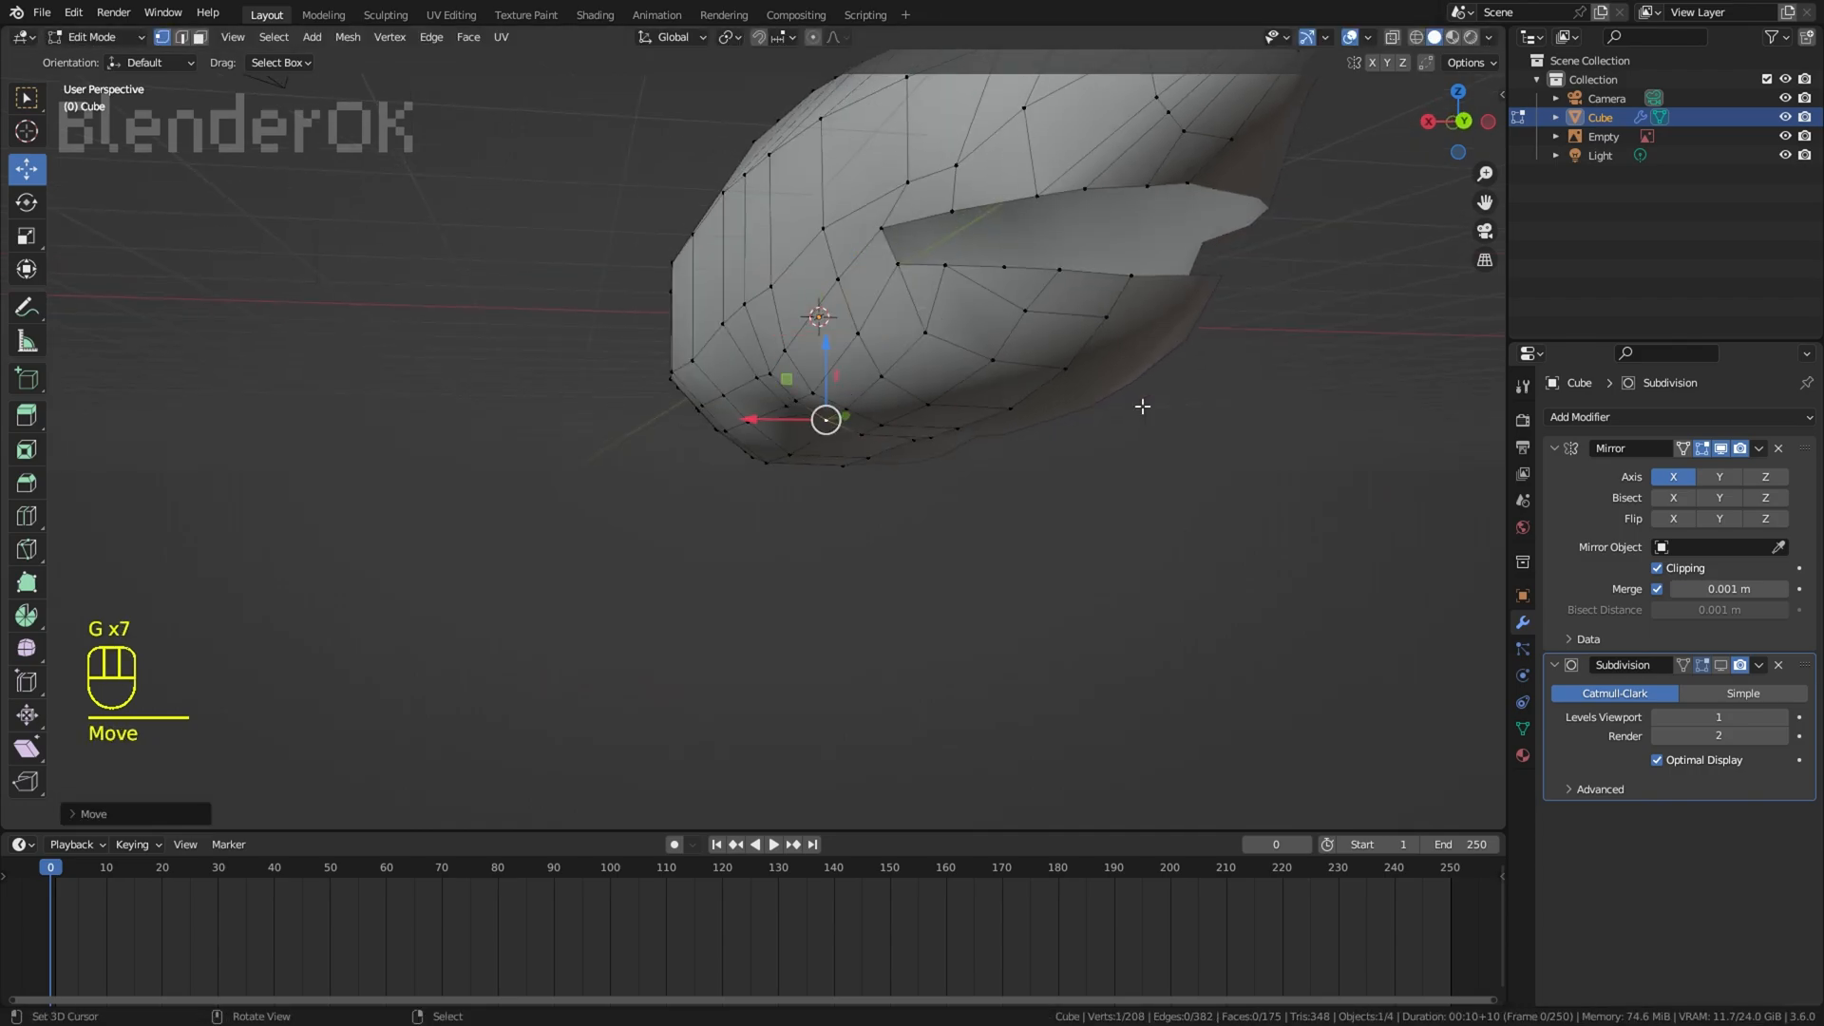
Step: Examine the shape of the head and open mouth from several angles with the viewport overlays toggled
right_click(1140, 404)
middle_drag(907, 418, 1054, 423)
key(alt+shift+z)
scroll(1031, 382, down, 6)
shift+middle_drag(996, 364, 969, 394)
middle_drag(969, 394, 1017, 375)
click(1350, 37)
scroll(903, 333, up, 4)
middle_drag(893, 332, 801, 349)
Step: In the right wireframe view, add a loop cut around the snout between the eye and the nostril
key(KP_3)
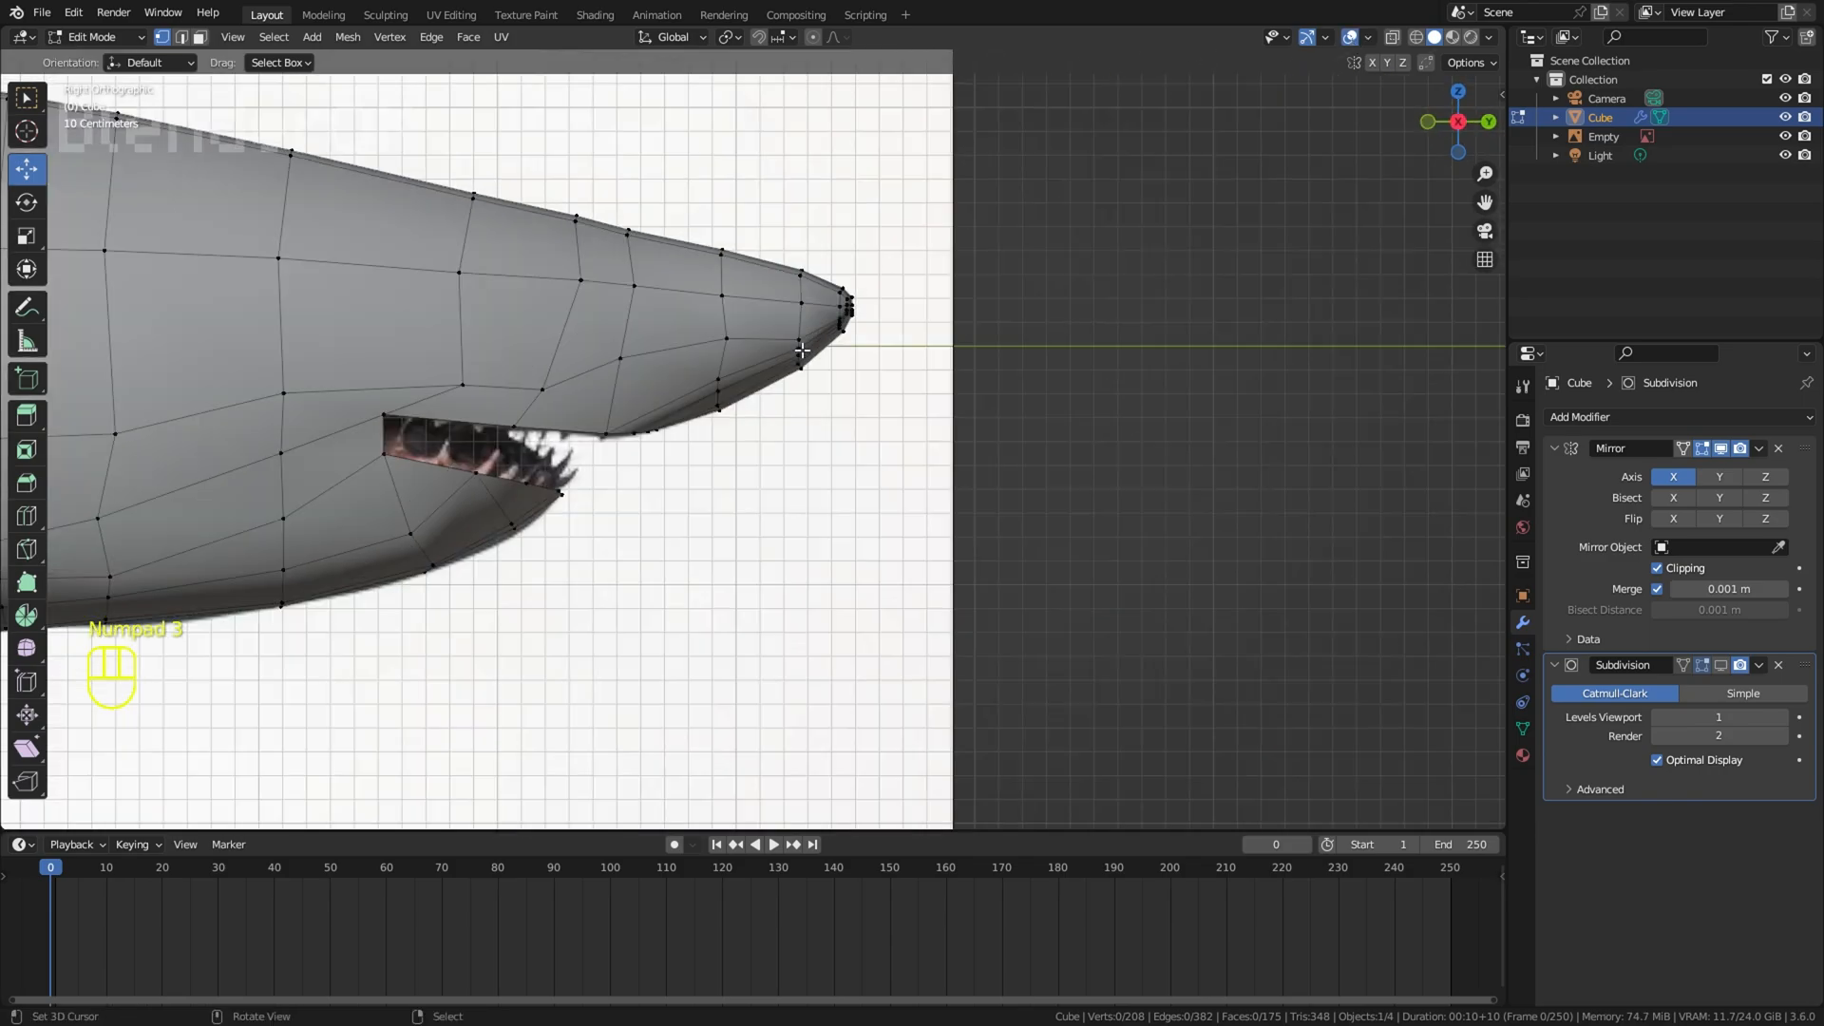
key(z)
Step: Turn on proportional editing in solid view and move a vertex on the side of the head above the mouth
key(z)
key(z)
key(ctrl+r)
click(698, 290)
click(699, 290)
key(z)
mouse_move(698, 289)
middle_down()
mouse_move(546, 186)
mouse_move(518, 256)
middle_up()
right_click(719, 385)
click(813, 38)
key(g)
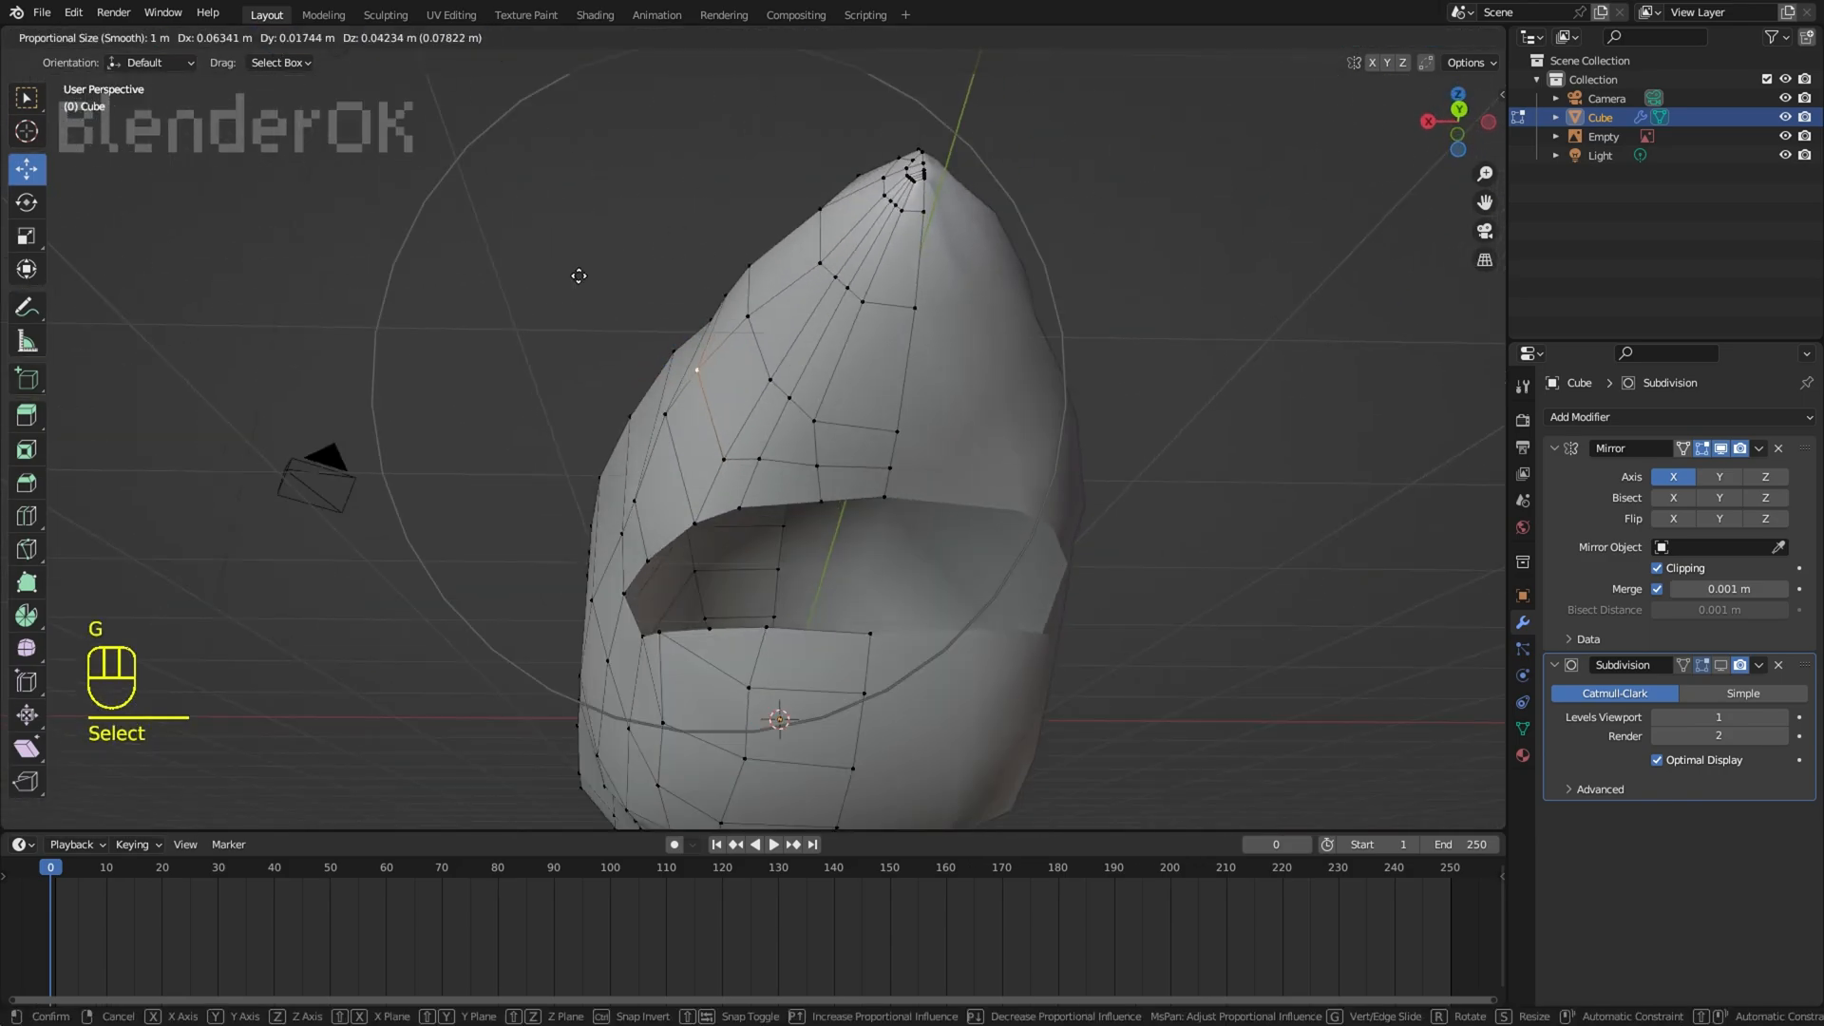
click(583, 279)
Step: Move the vertices along the side of the snout with proportional editing to smooth its outline from below
right_click(826, 223)
key(g)
click(815, 228)
right_click(722, 309)
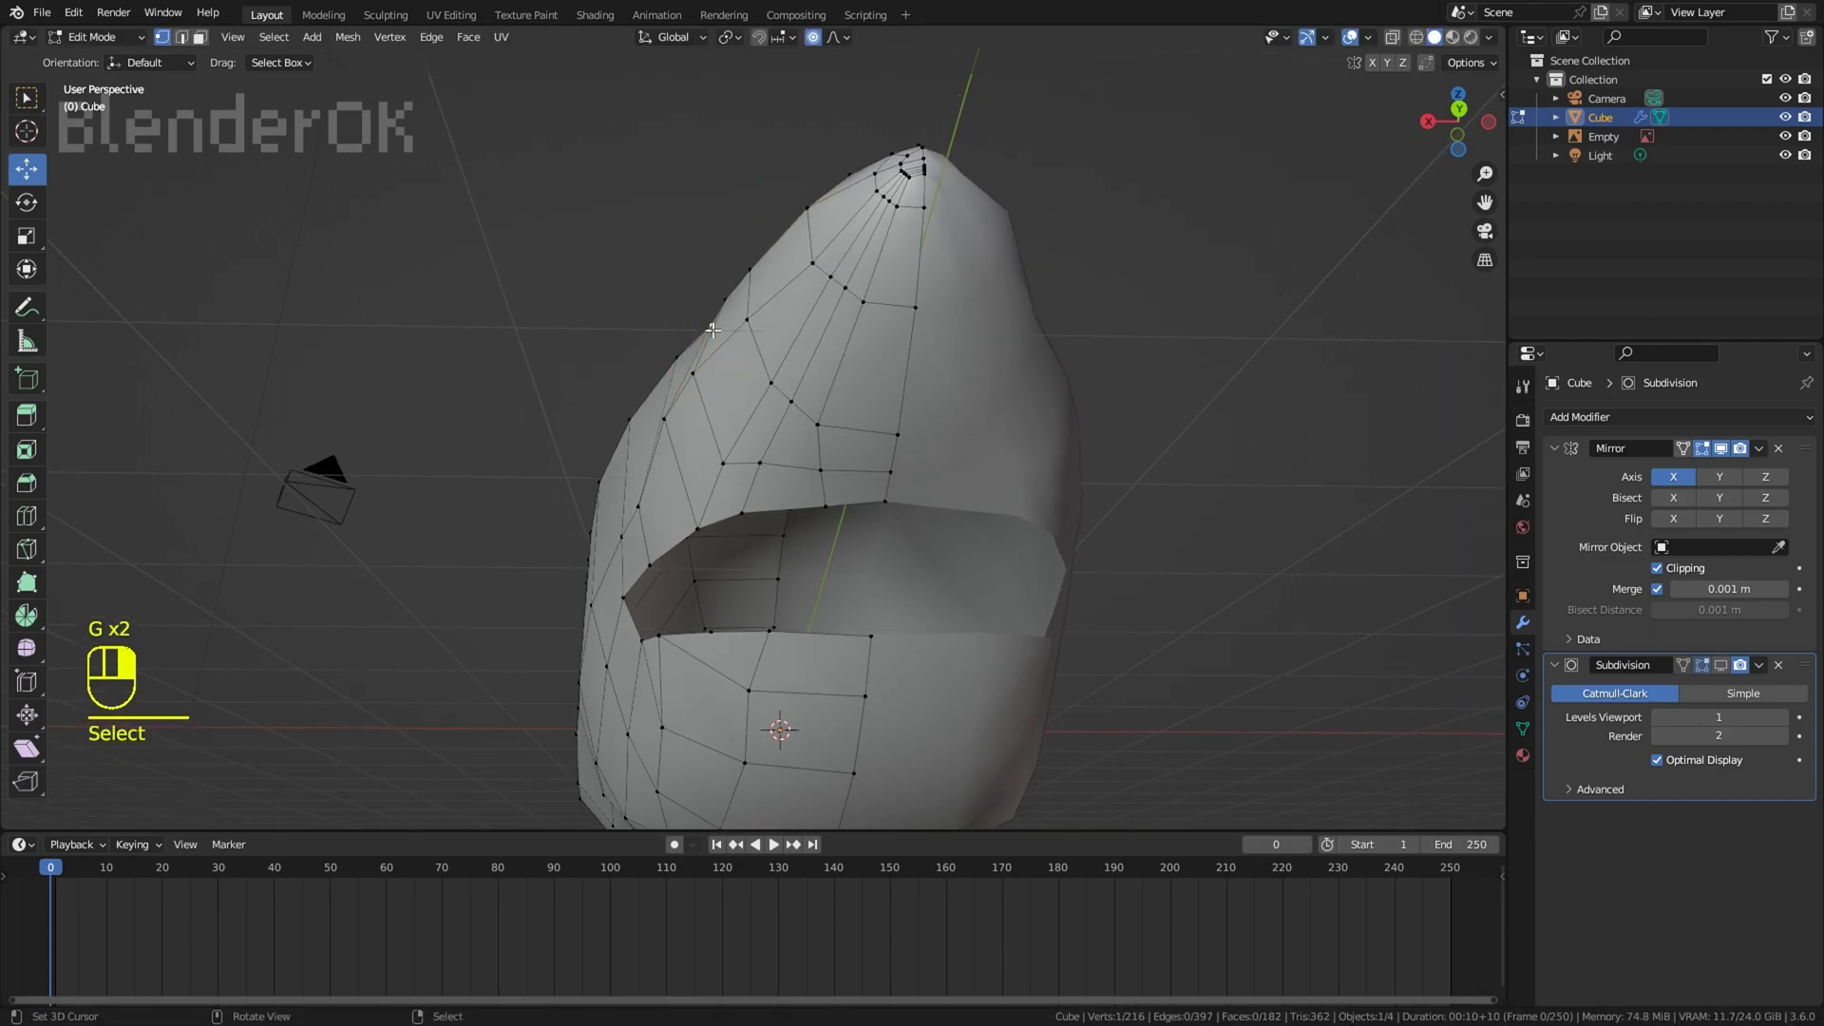
key(g)
click(718, 315)
middle_drag(719, 316, 855, 224)
key(g)
Step: Move the vertex behind the eye in the right wireframe view and refine the side of the head in perspective
key(g)
middle_drag(751, 327, 889, 206)
right_click(889, 207)
key(KP_1)
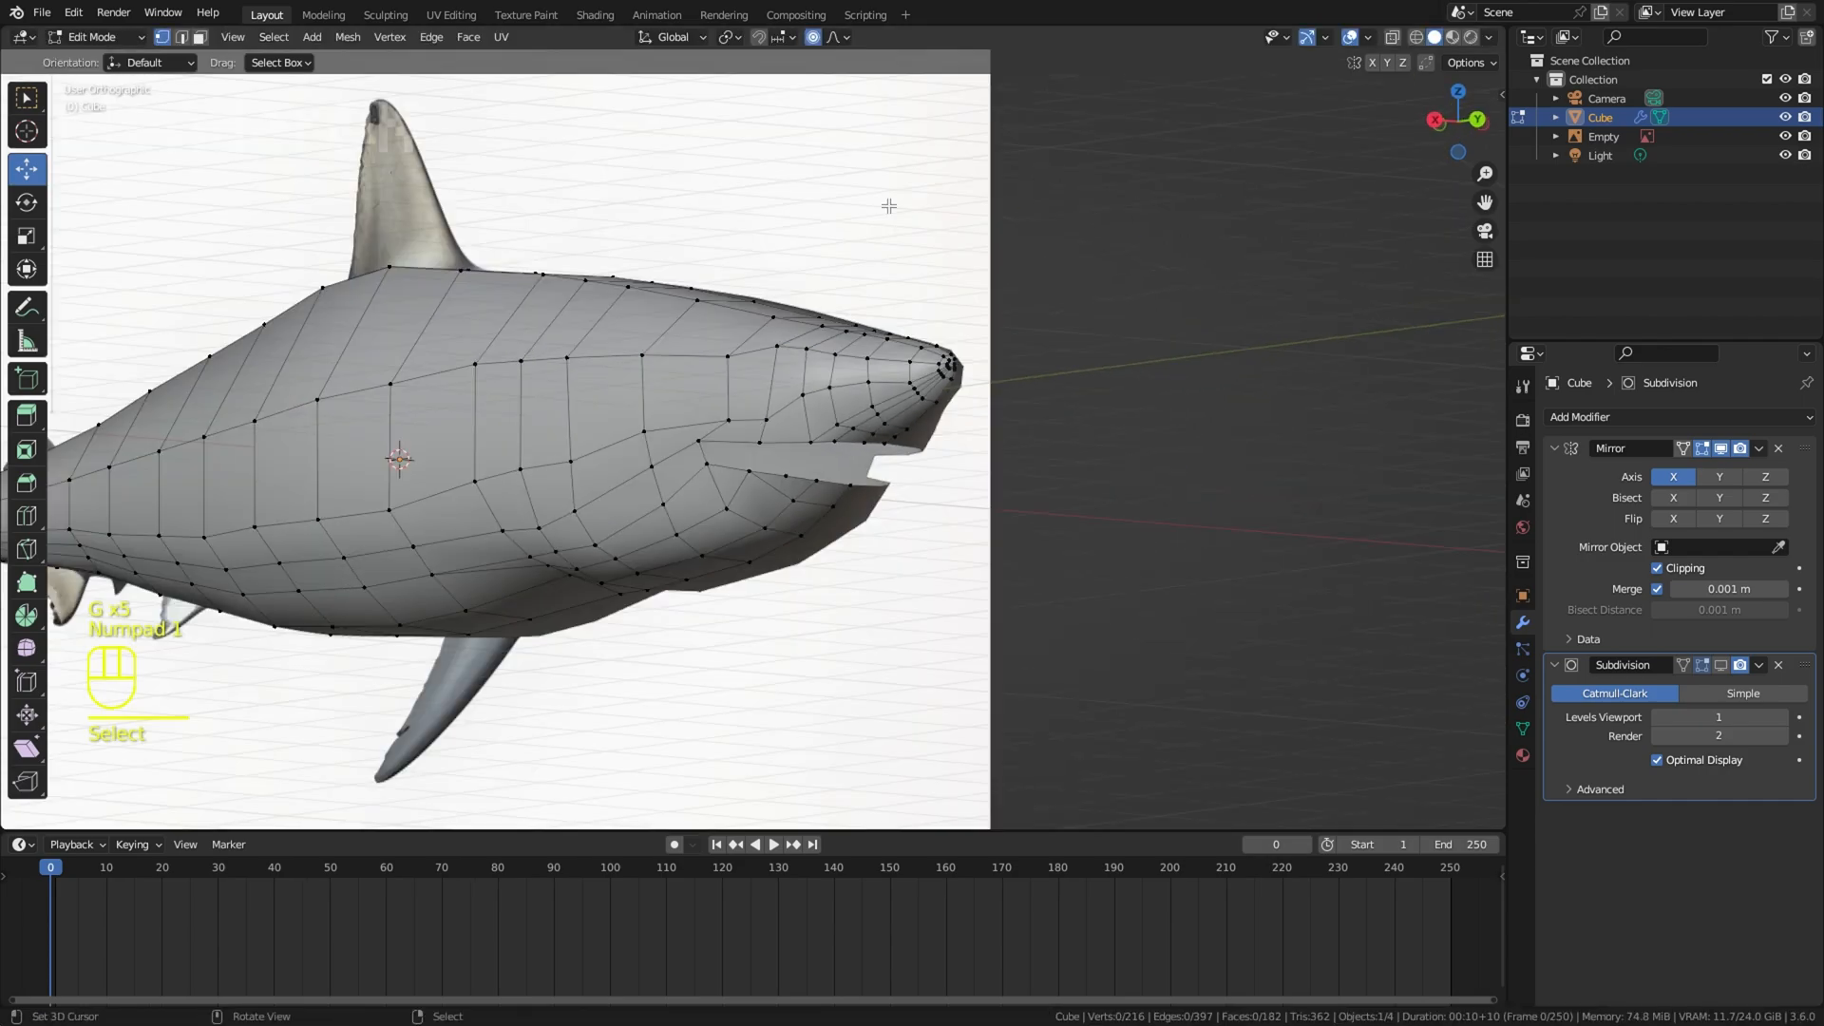
key(KP_3)
key(z)
key(g)
click(948, 336)
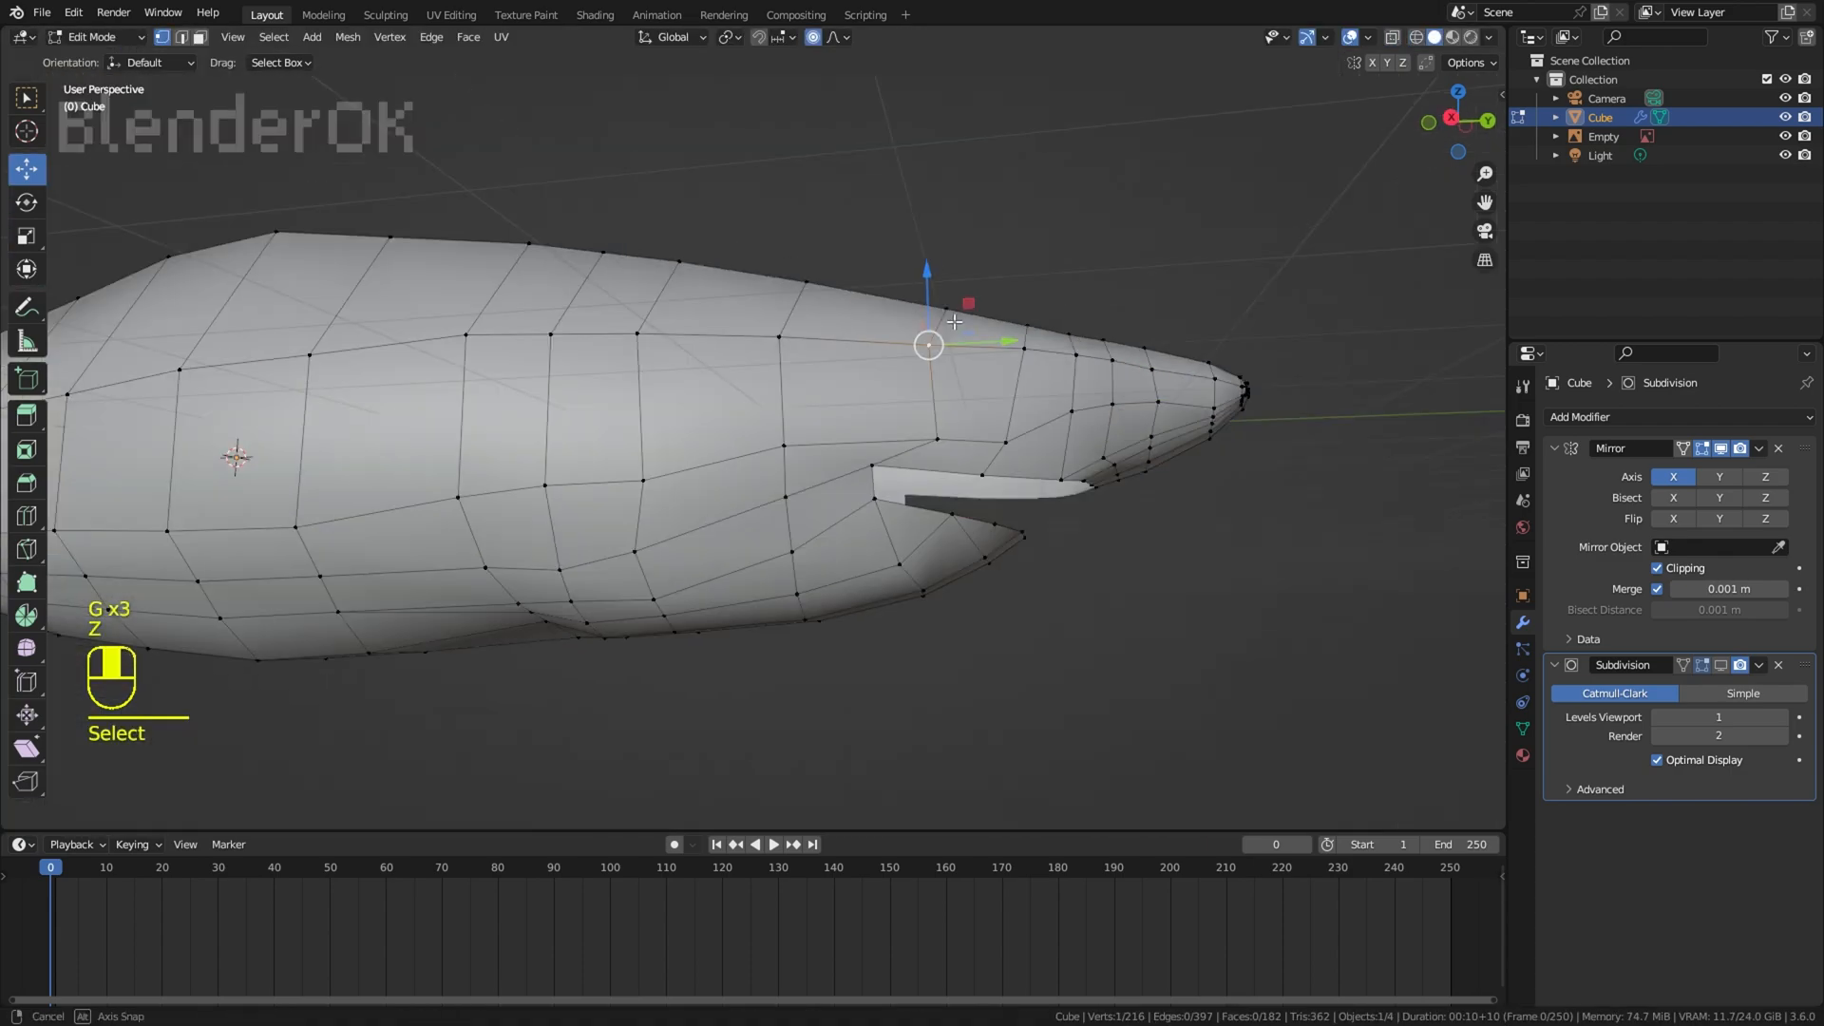
middle_drag(931, 399, 959, 408)
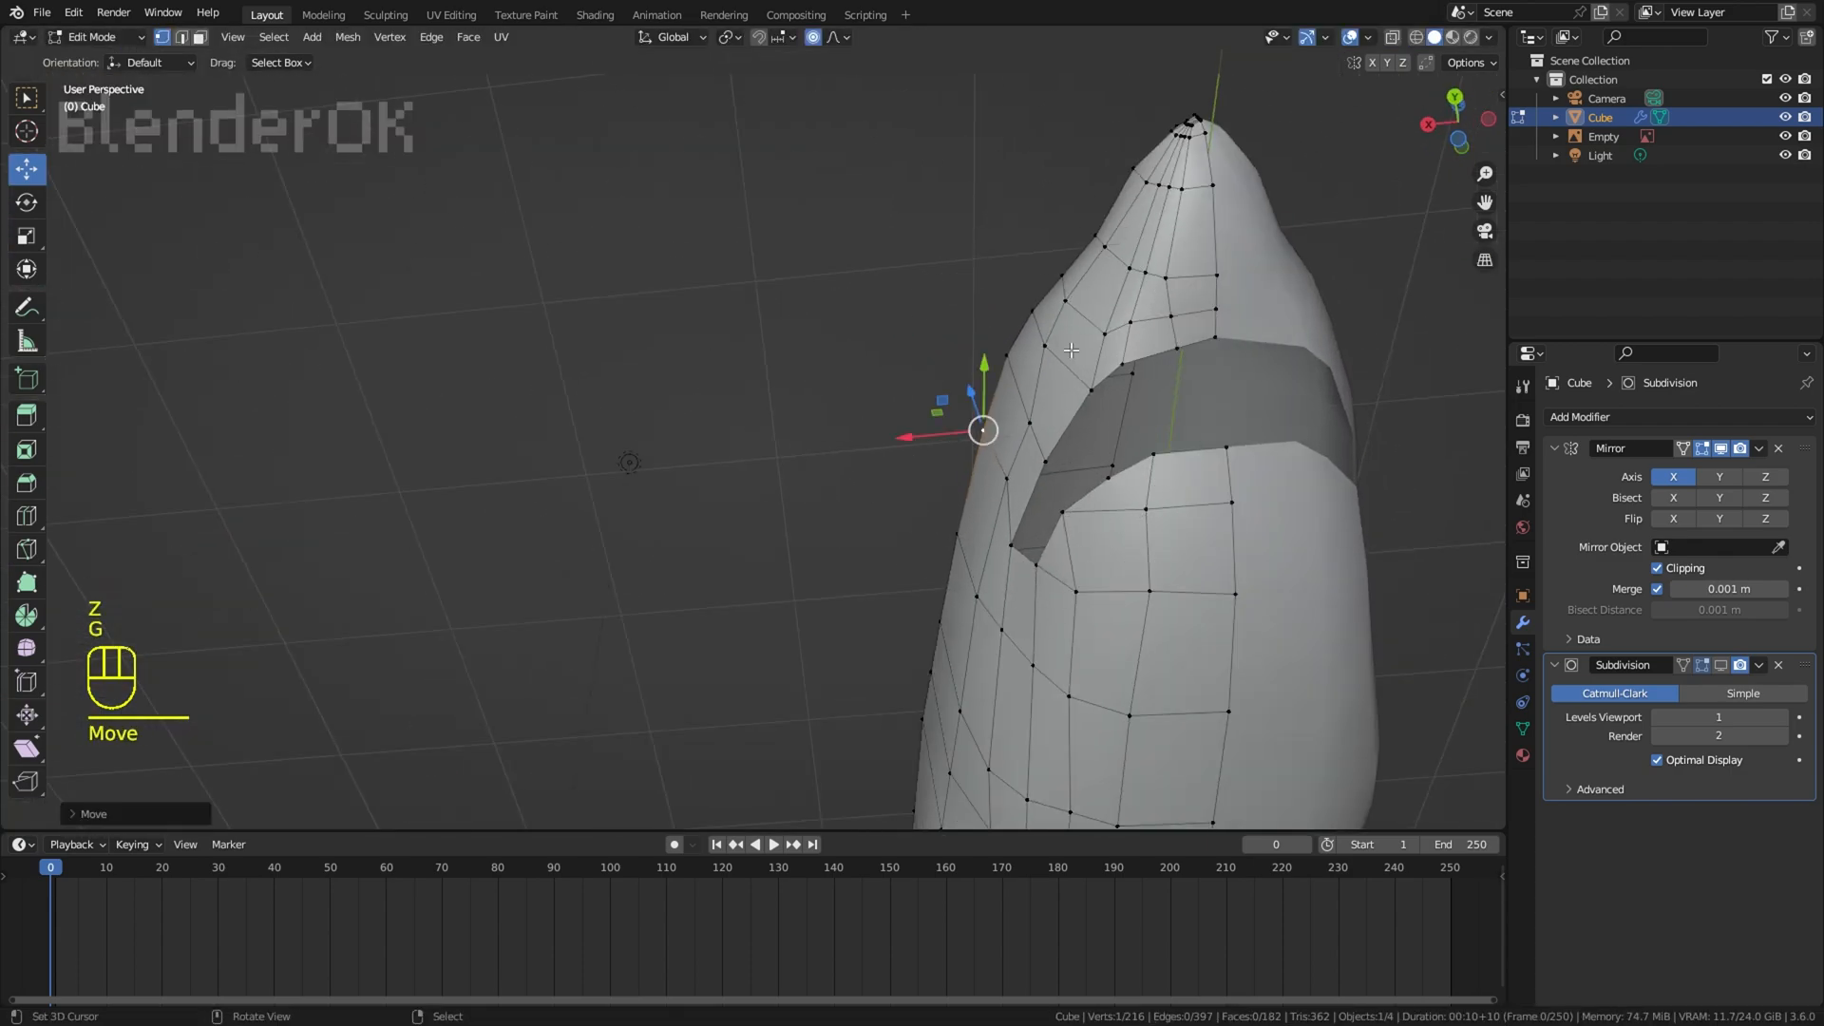
click(1173, 203)
Step: In the right view, add a loop cut from the upper lip over the head just behind the eye, and turn off proportional editing
middle_drag(1173, 204, 1201, 379)
scroll(1200, 375, up, 3)
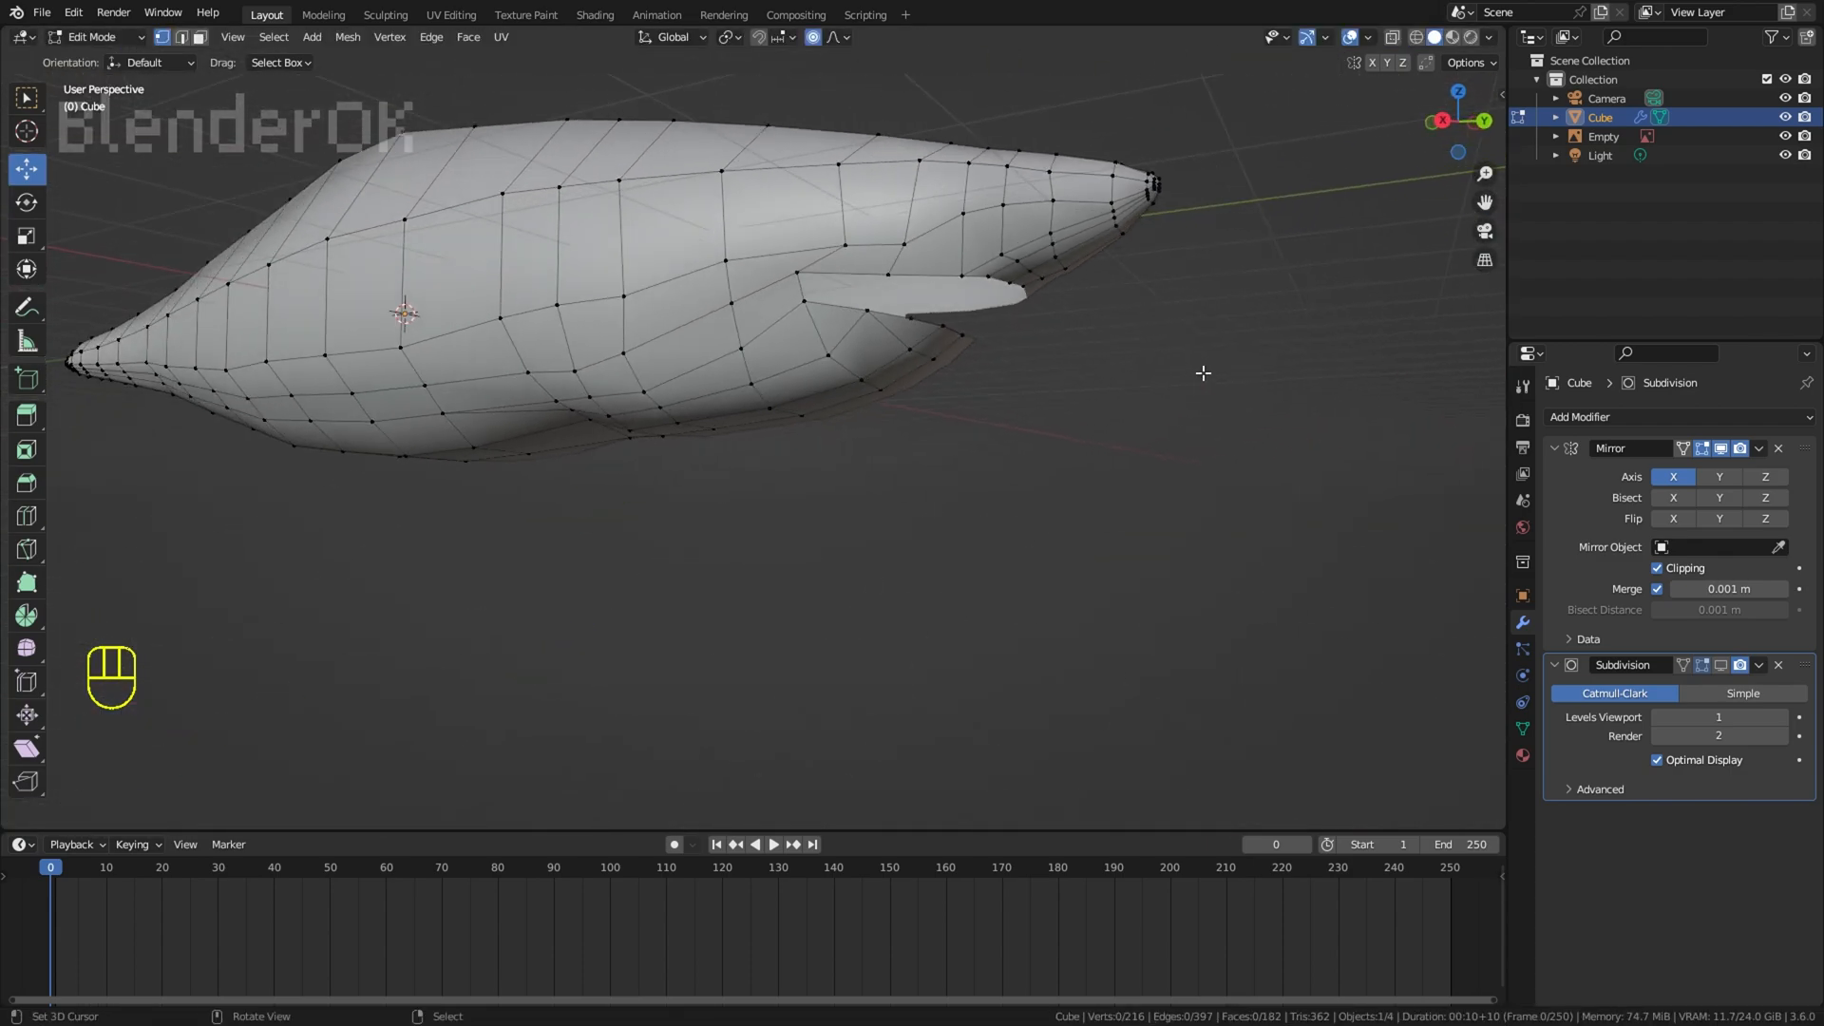
scroll(1139, 469, up, 4)
key(KP_3)
right_click(957, 316)
key(g)
right_click(958, 316)
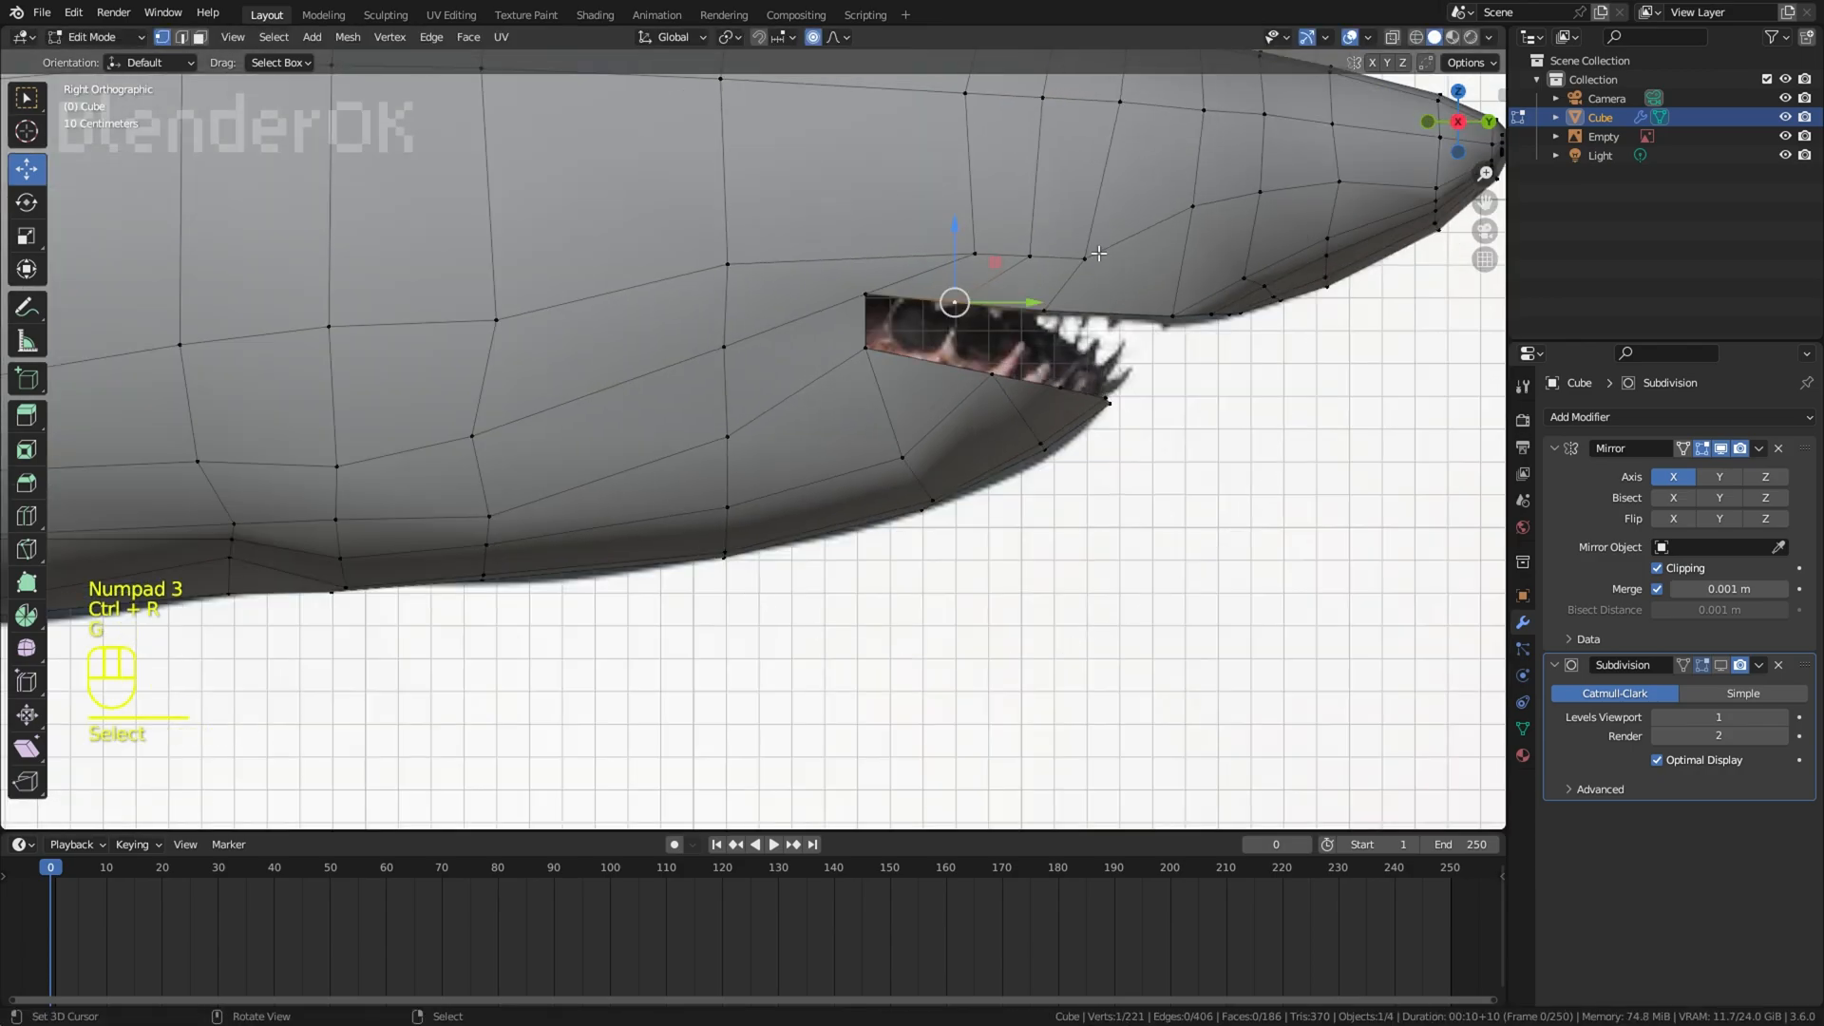
click(828, 36)
click(816, 37)
Step: Match the vertices at the corner of the mouth to the reference in wireframe view
key(z)
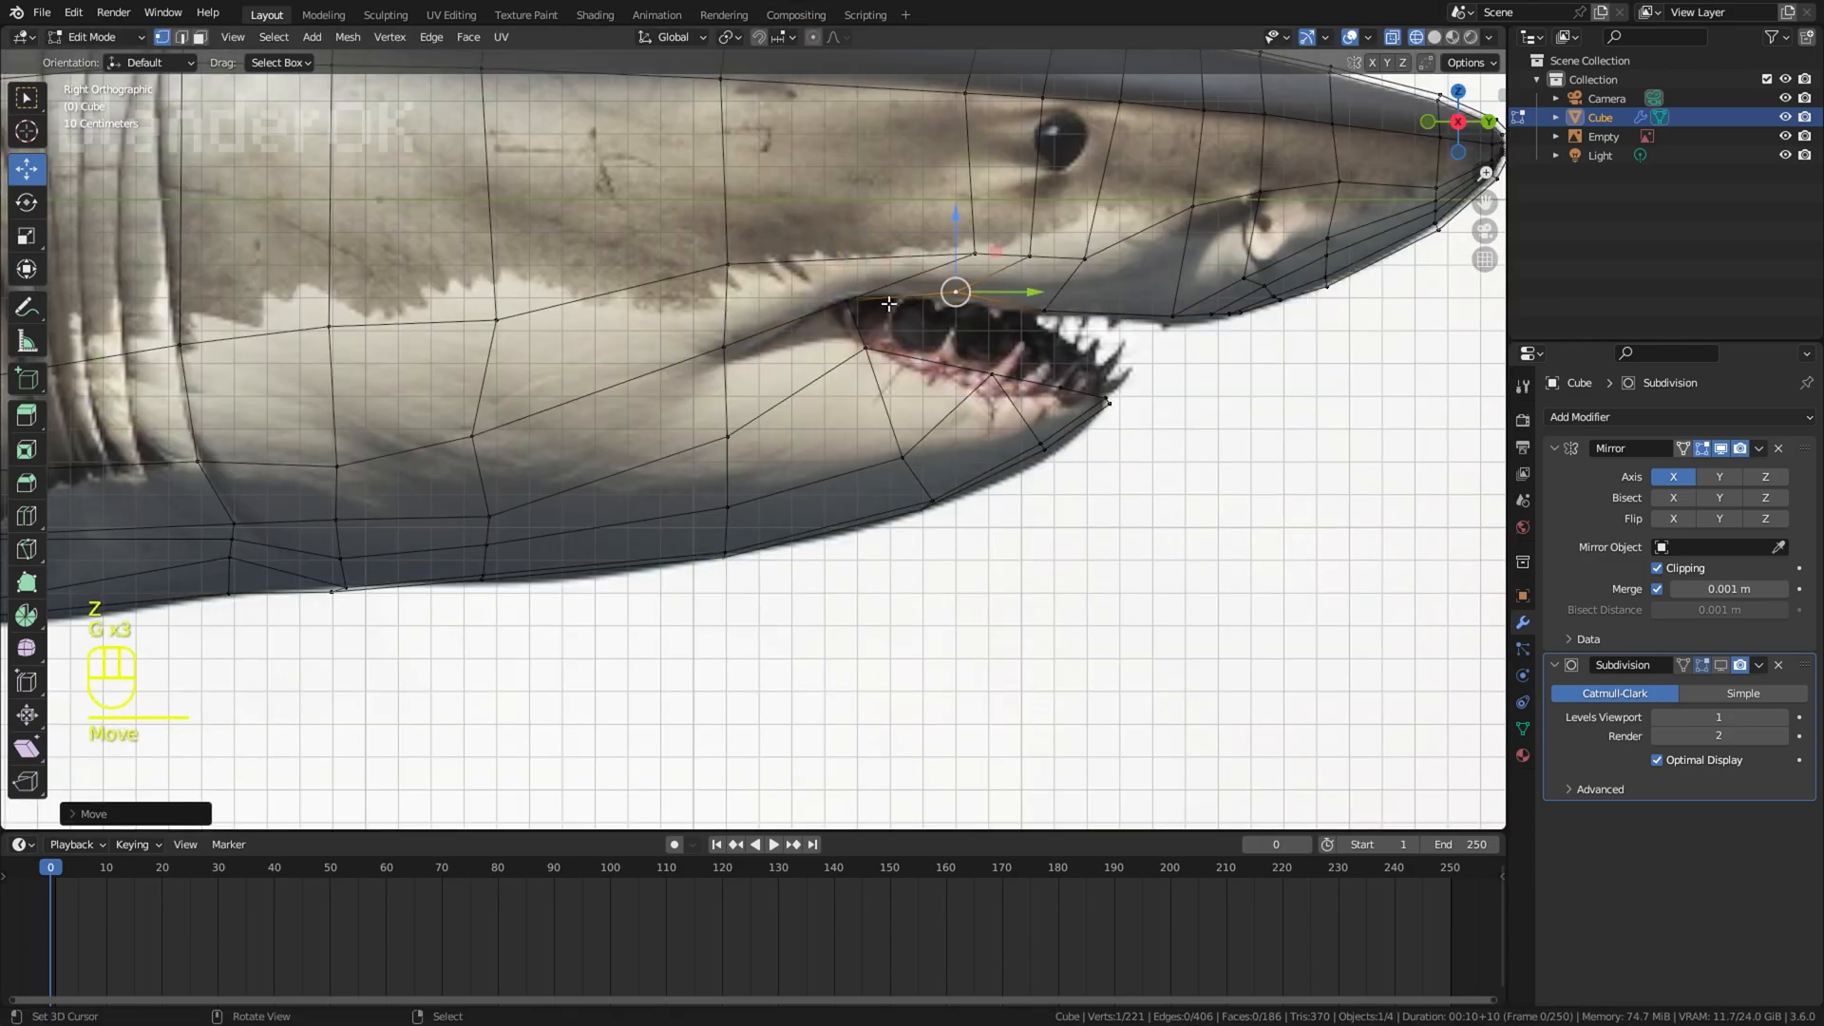
right_click(851, 301)
key(g)
click(848, 299)
right_click(865, 349)
key(g)
click(868, 347)
Step: Add a lengthwise loop cut along the side of the body, passing just below the eye in the right wireframe view
key(z)
middle_drag(1030, 542, 856, 510)
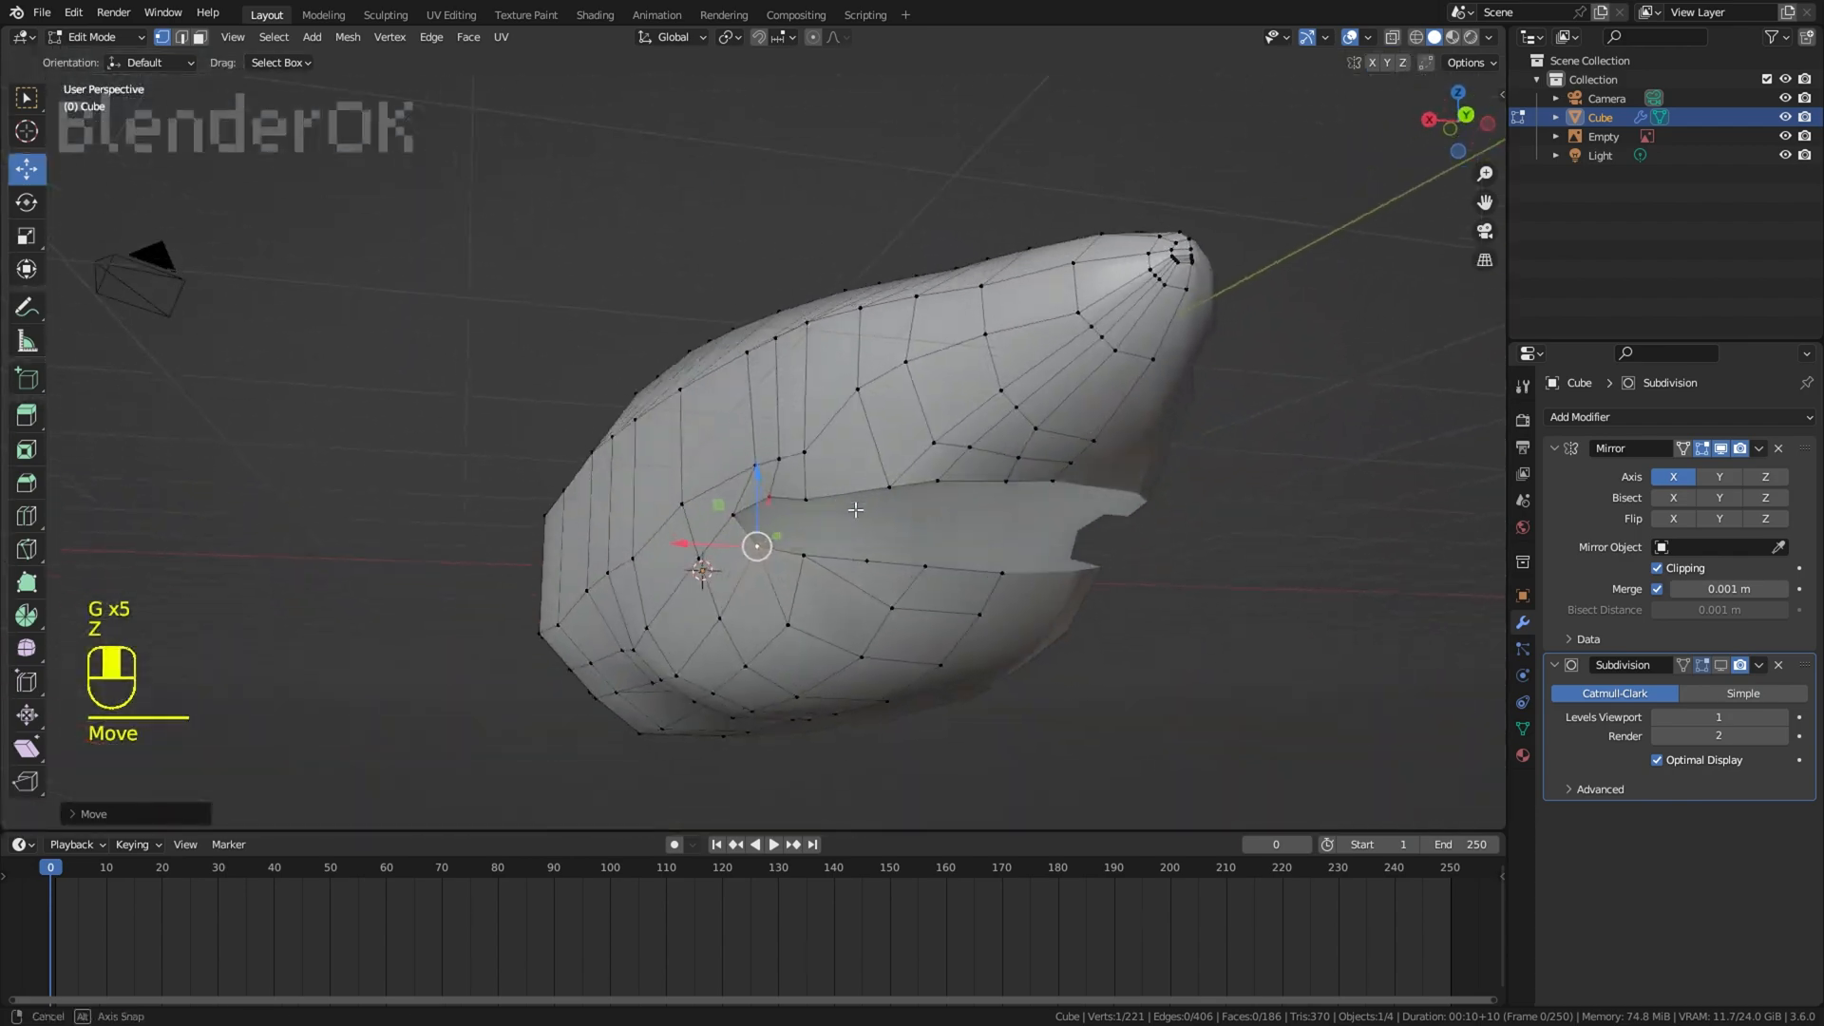
key(KP_1)
key(KP_3)
key(z)
key(ctrl+r)
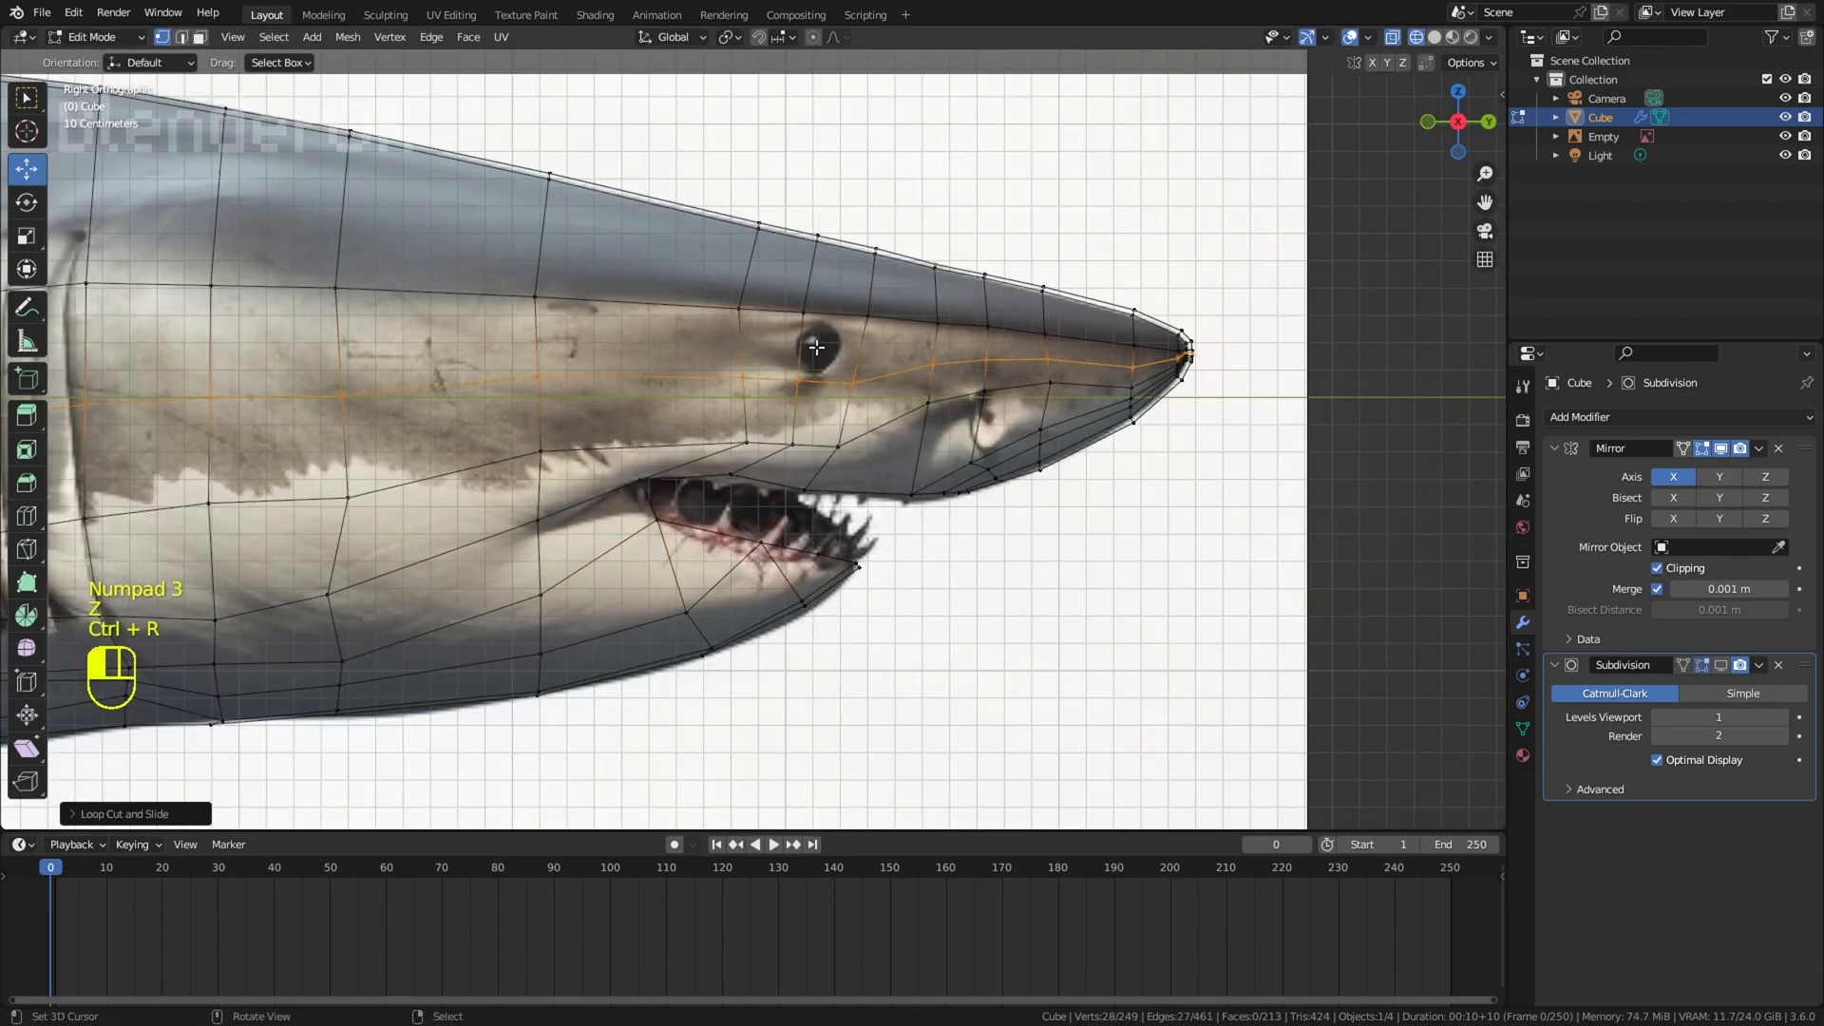
Step: Select a path of vertices on the new lengthwise loop at the side of the head and move them to round it
key(z)
middle_drag(816, 348, 935, 358)
key(g)
right_click(867, 393)
ctrl+right_click(991, 364)
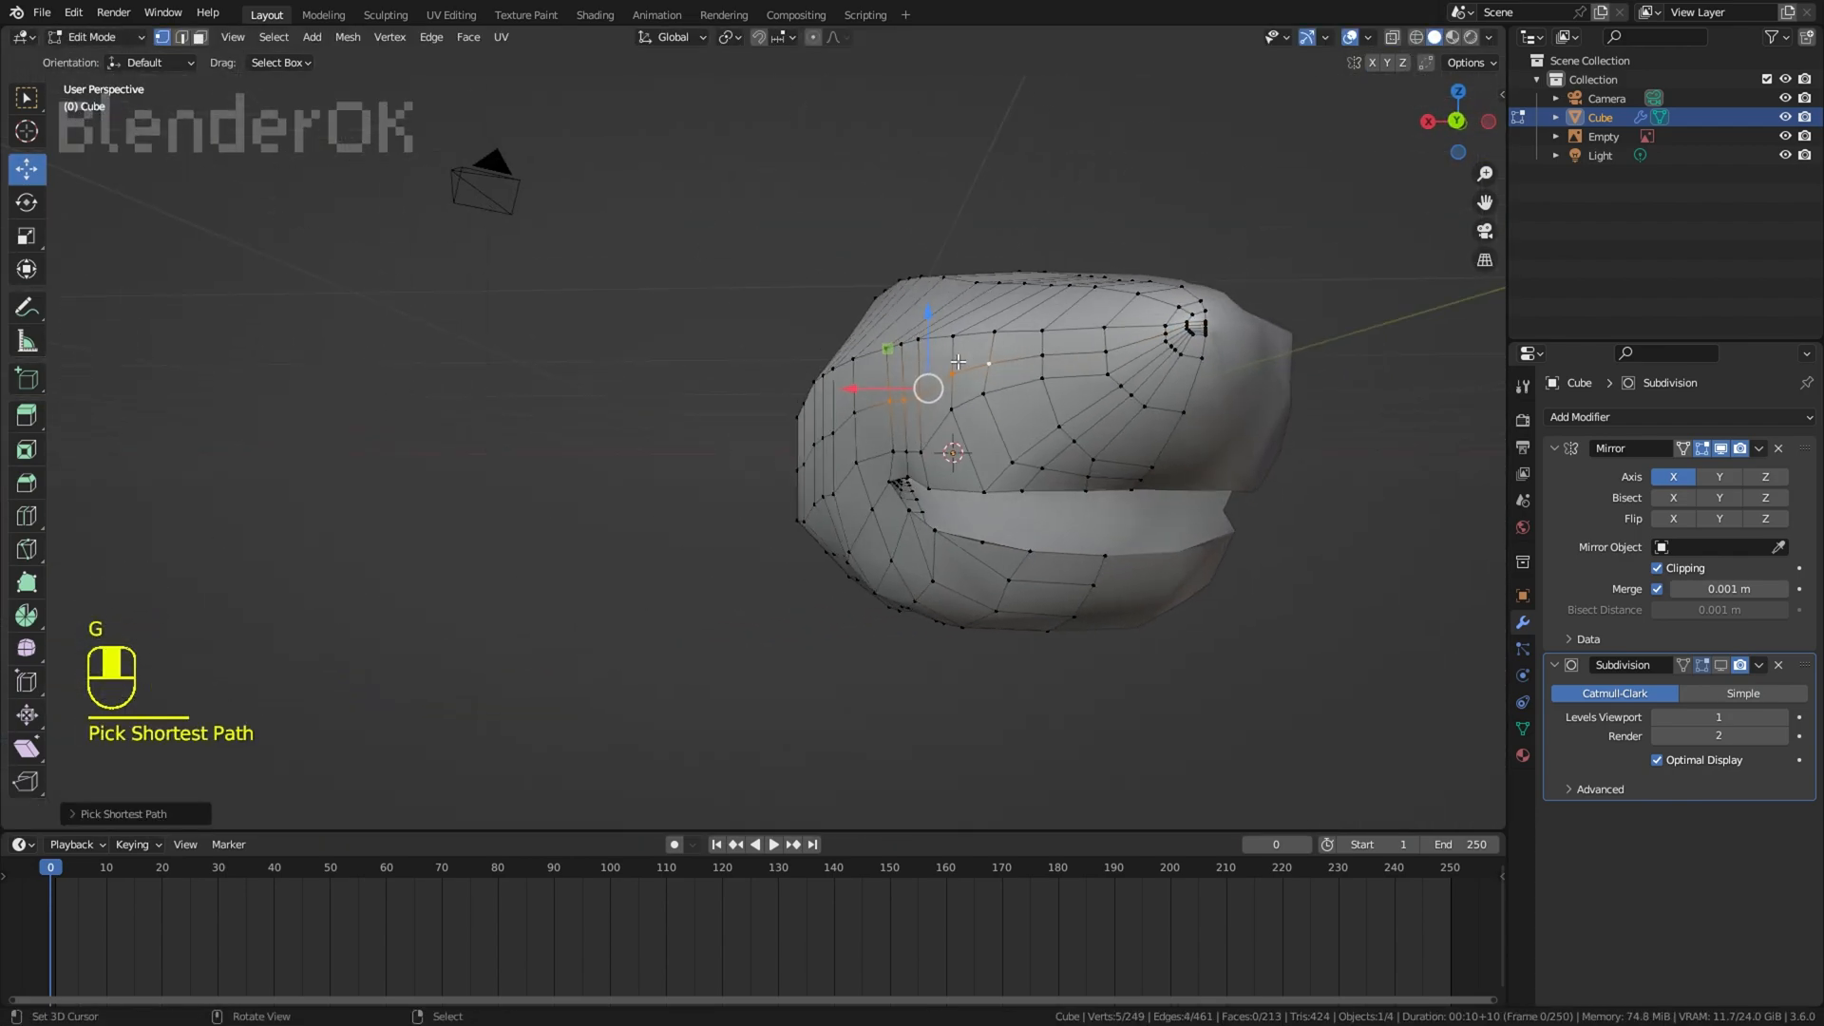
key(g)
click(851, 380)
key(g)
Step: Adjust the vertex at the corner of the mouth from a front perspective
key(g)
click(848, 404)
right_click(856, 456)
middle_drag(856, 456, 741, 442)
key(g)
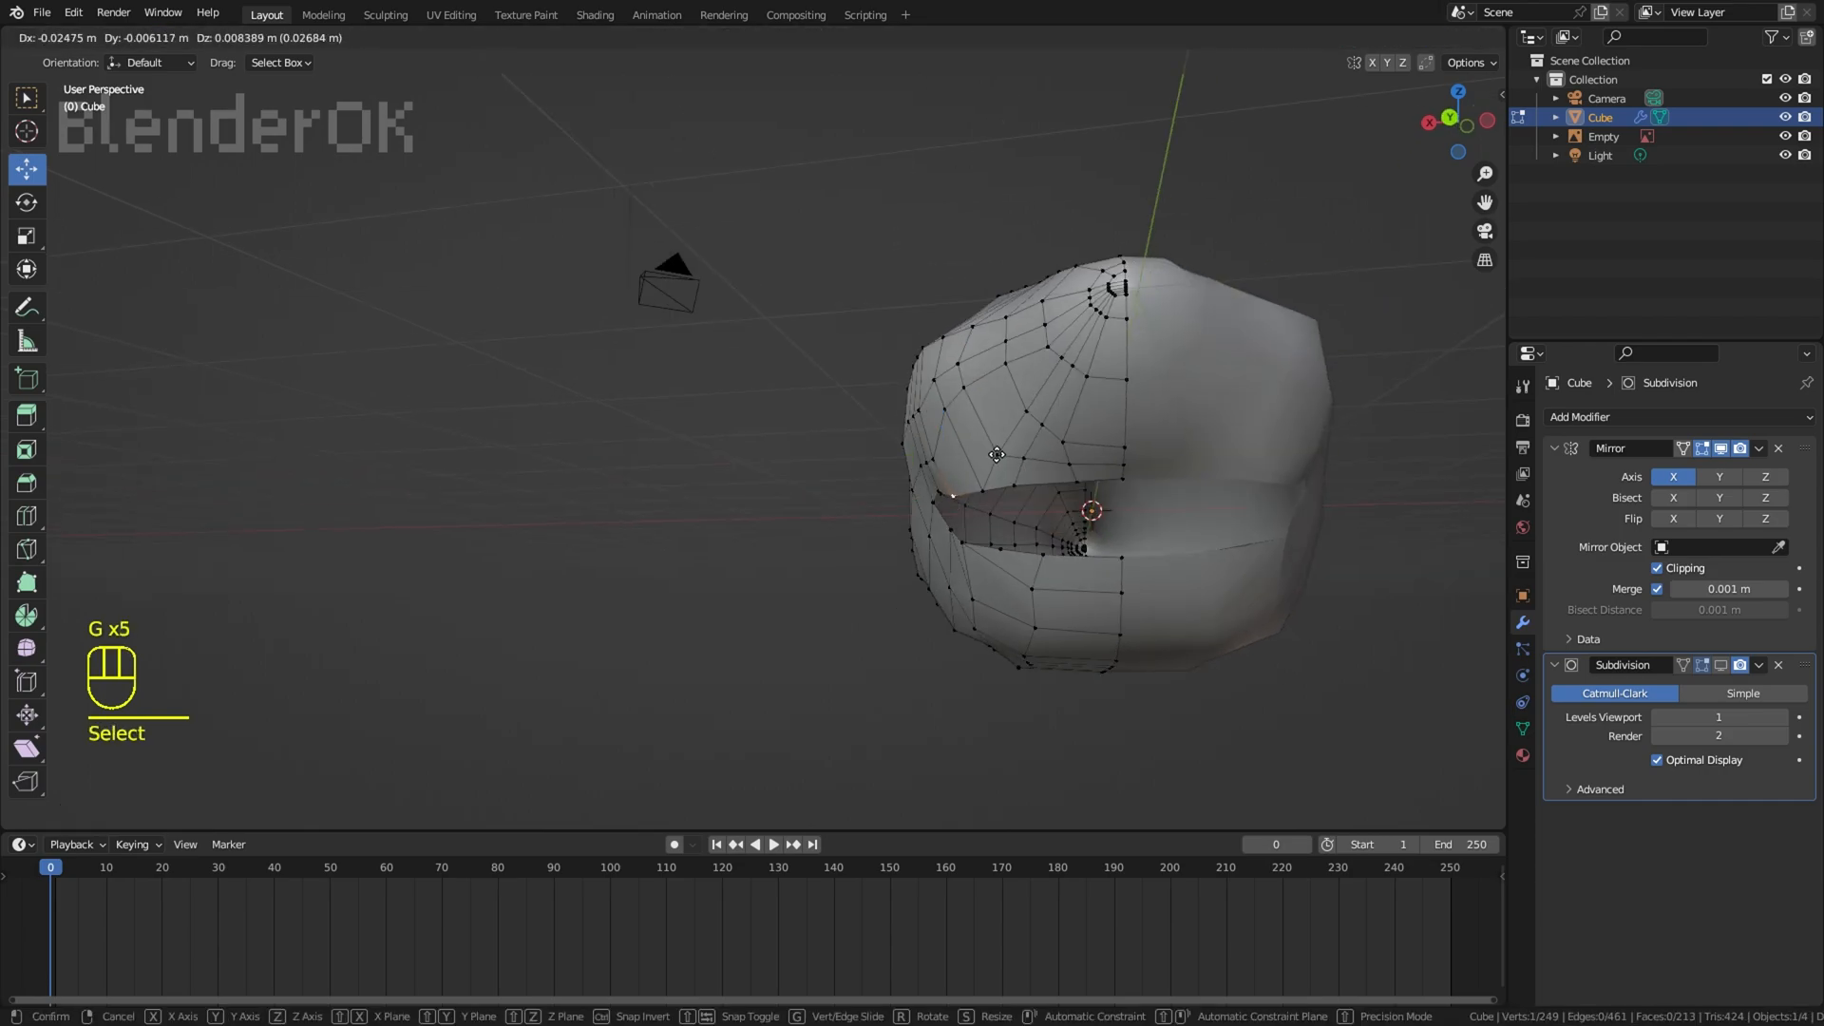
click(936, 465)
Step: Hide the viewport overlays to examine the overall shape of the body, and show them again
right_click(1311, 190)
middle_drag(1311, 163, 1336, 97)
click(1350, 38)
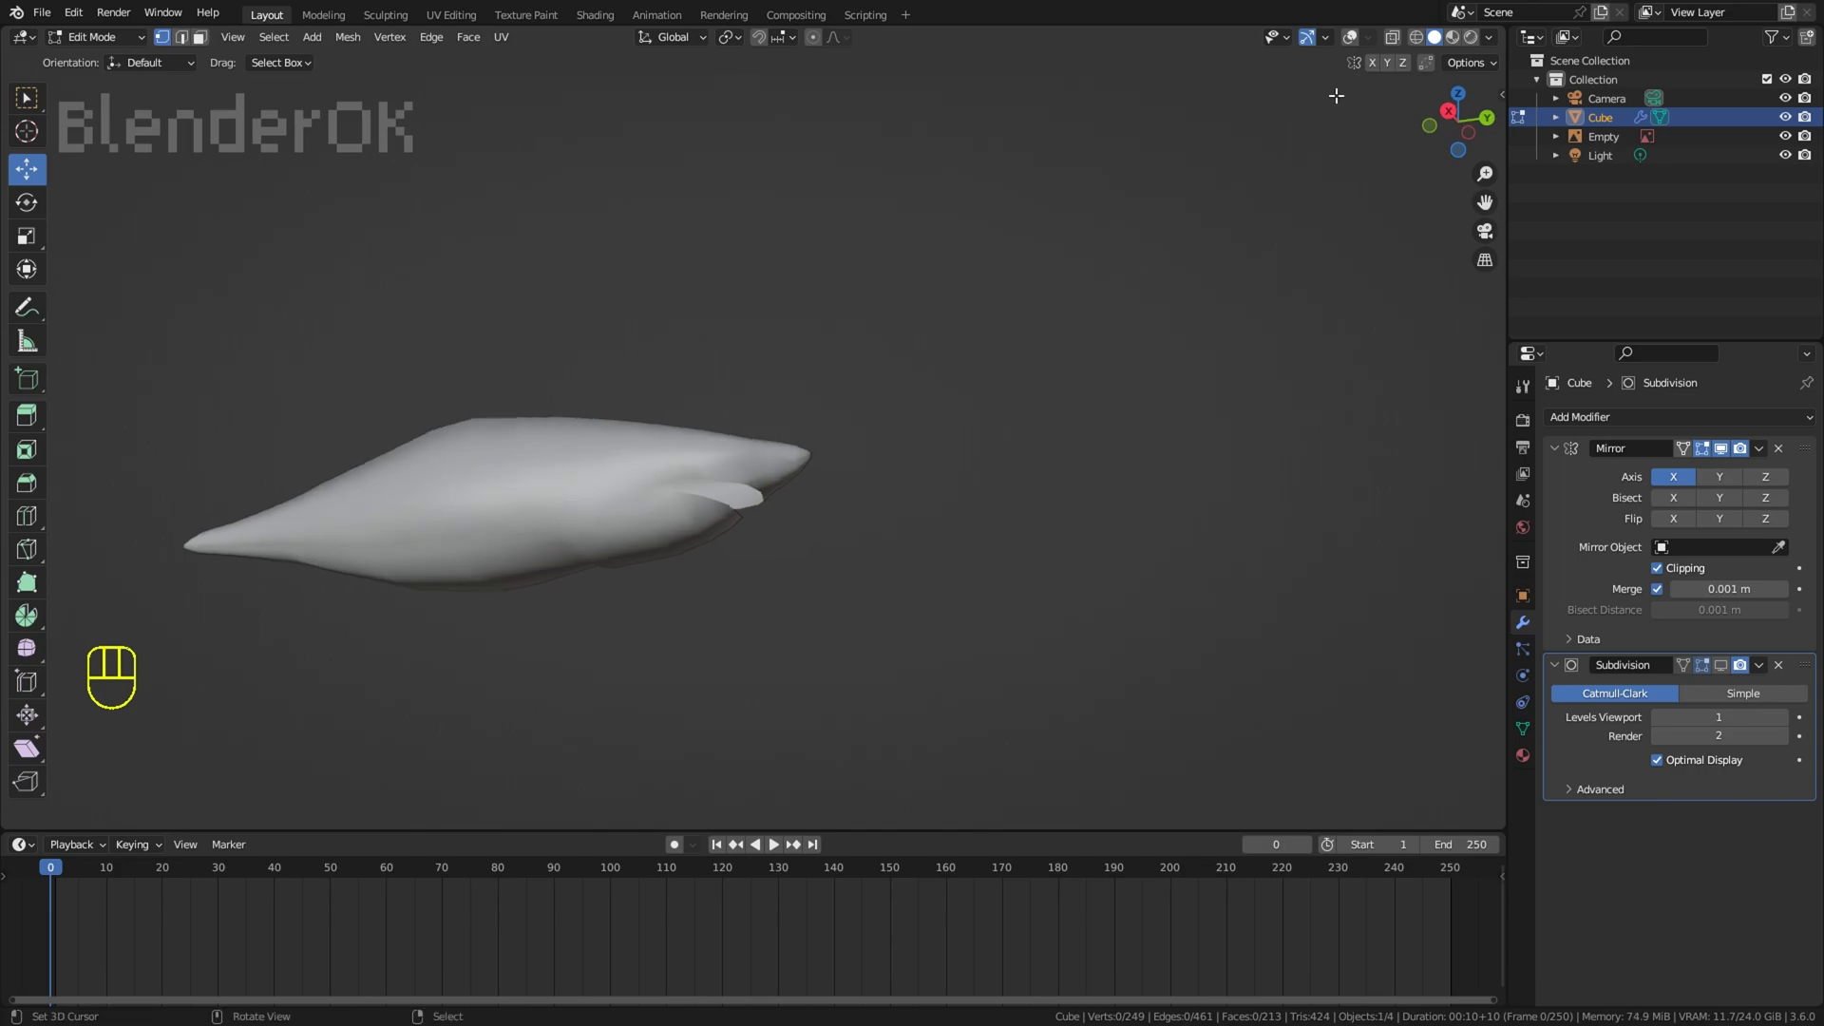
click(1350, 38)
Step: In the right wireframe view, move the vertex at the upper base of the pectoral fin toward the gills
key(KP_1)
key(KP_3)
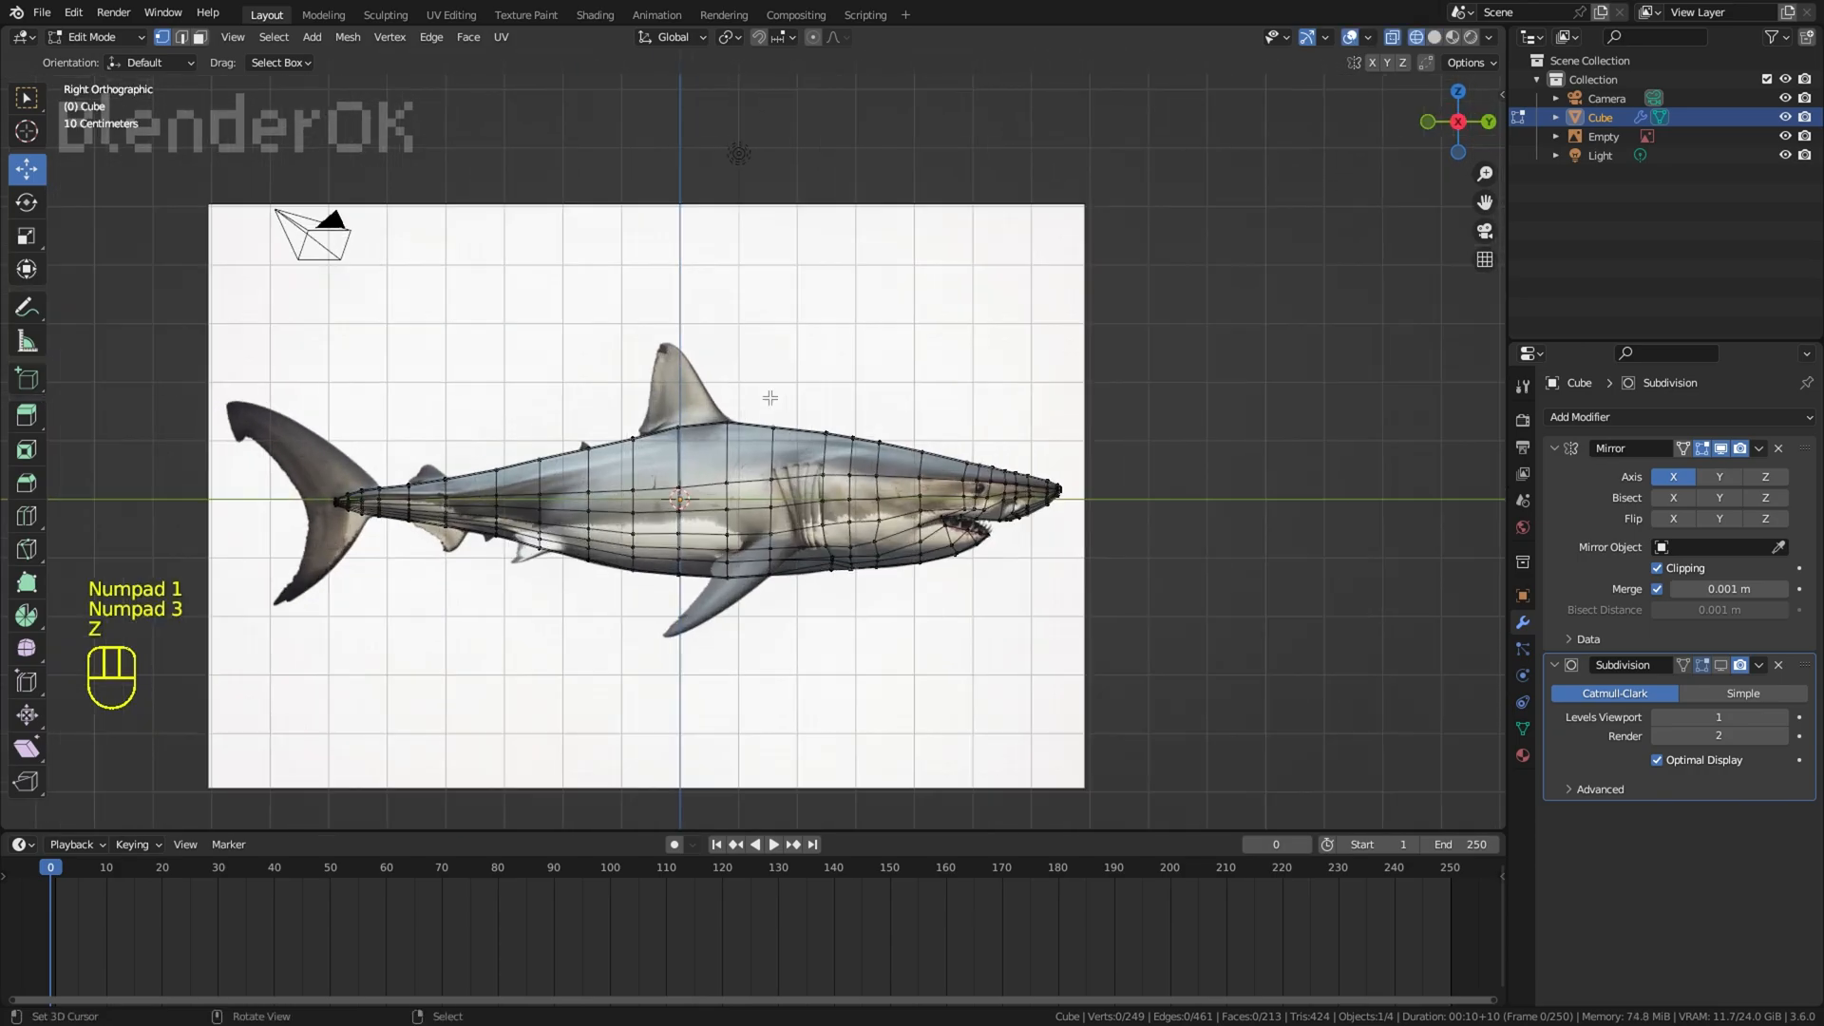
scroll(876, 351, up, 3)
key(alt+z)
shift+middle_drag(983, 443, 1073, 403)
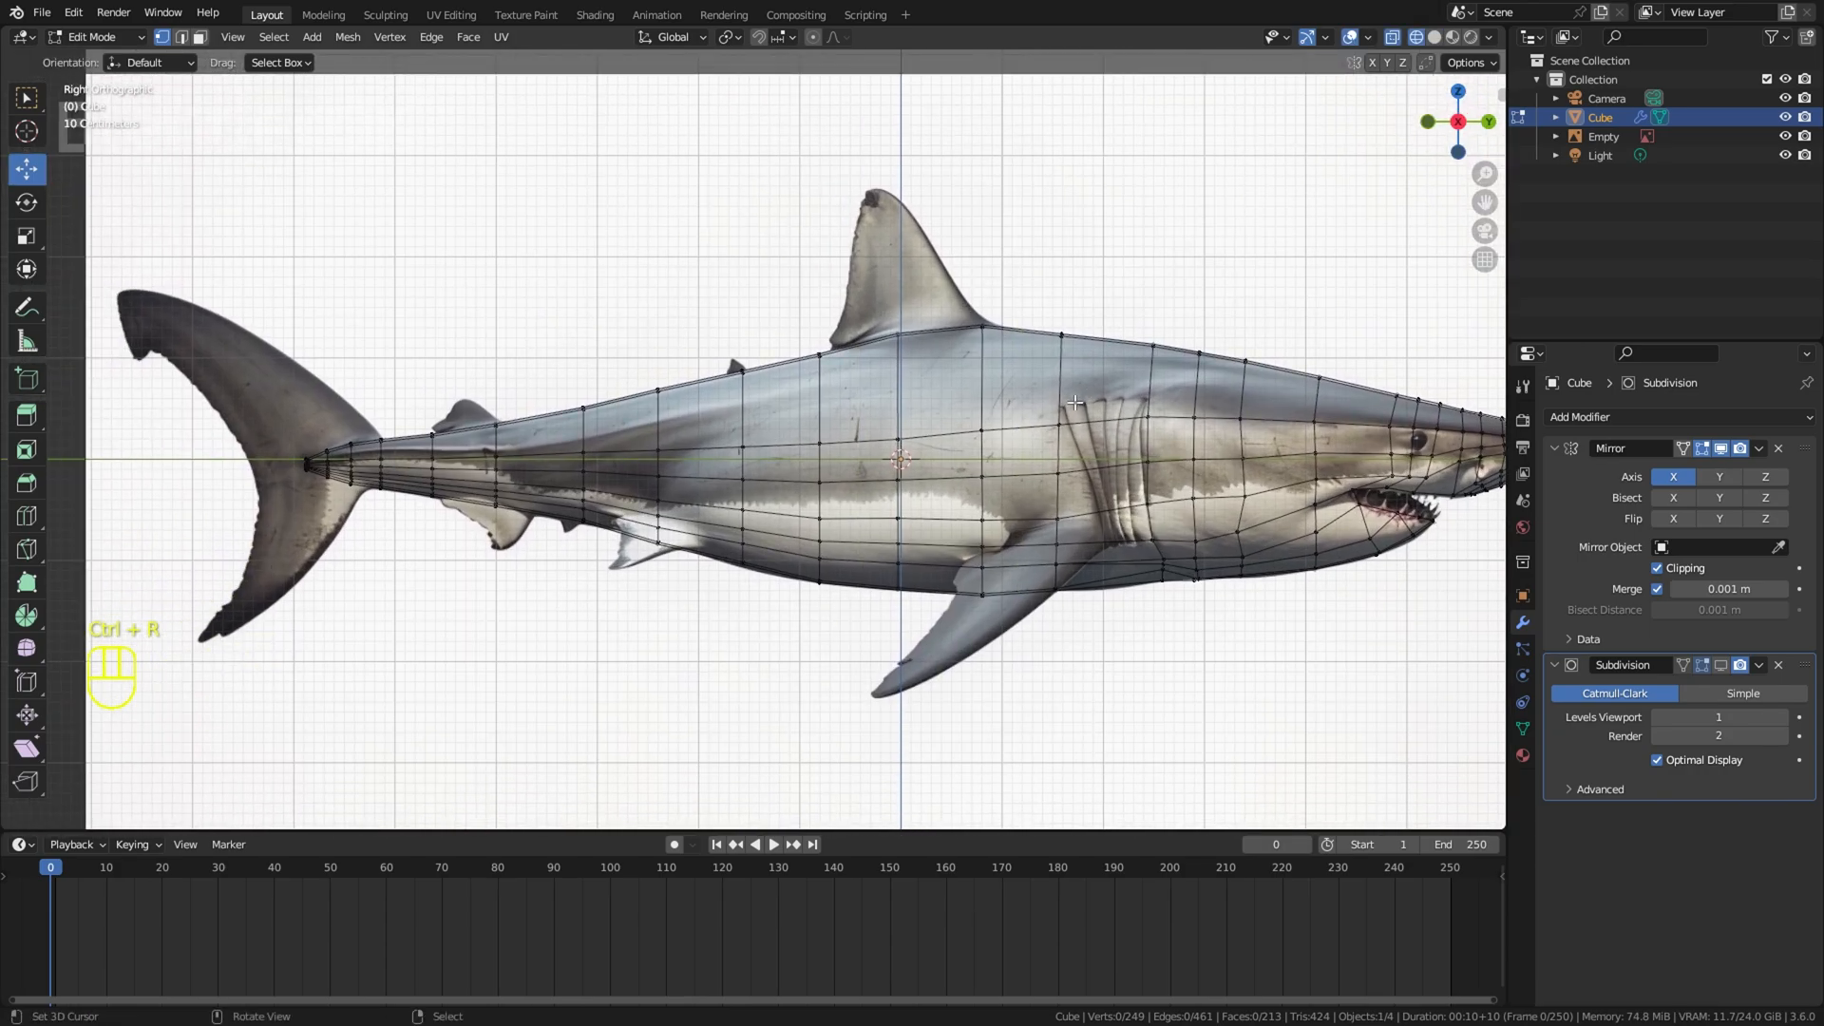
shift+middle_drag(1241, 430, 747, 404)
scroll(747, 403, up, 3)
right_click(430, 591)
key(g)
click(462, 588)
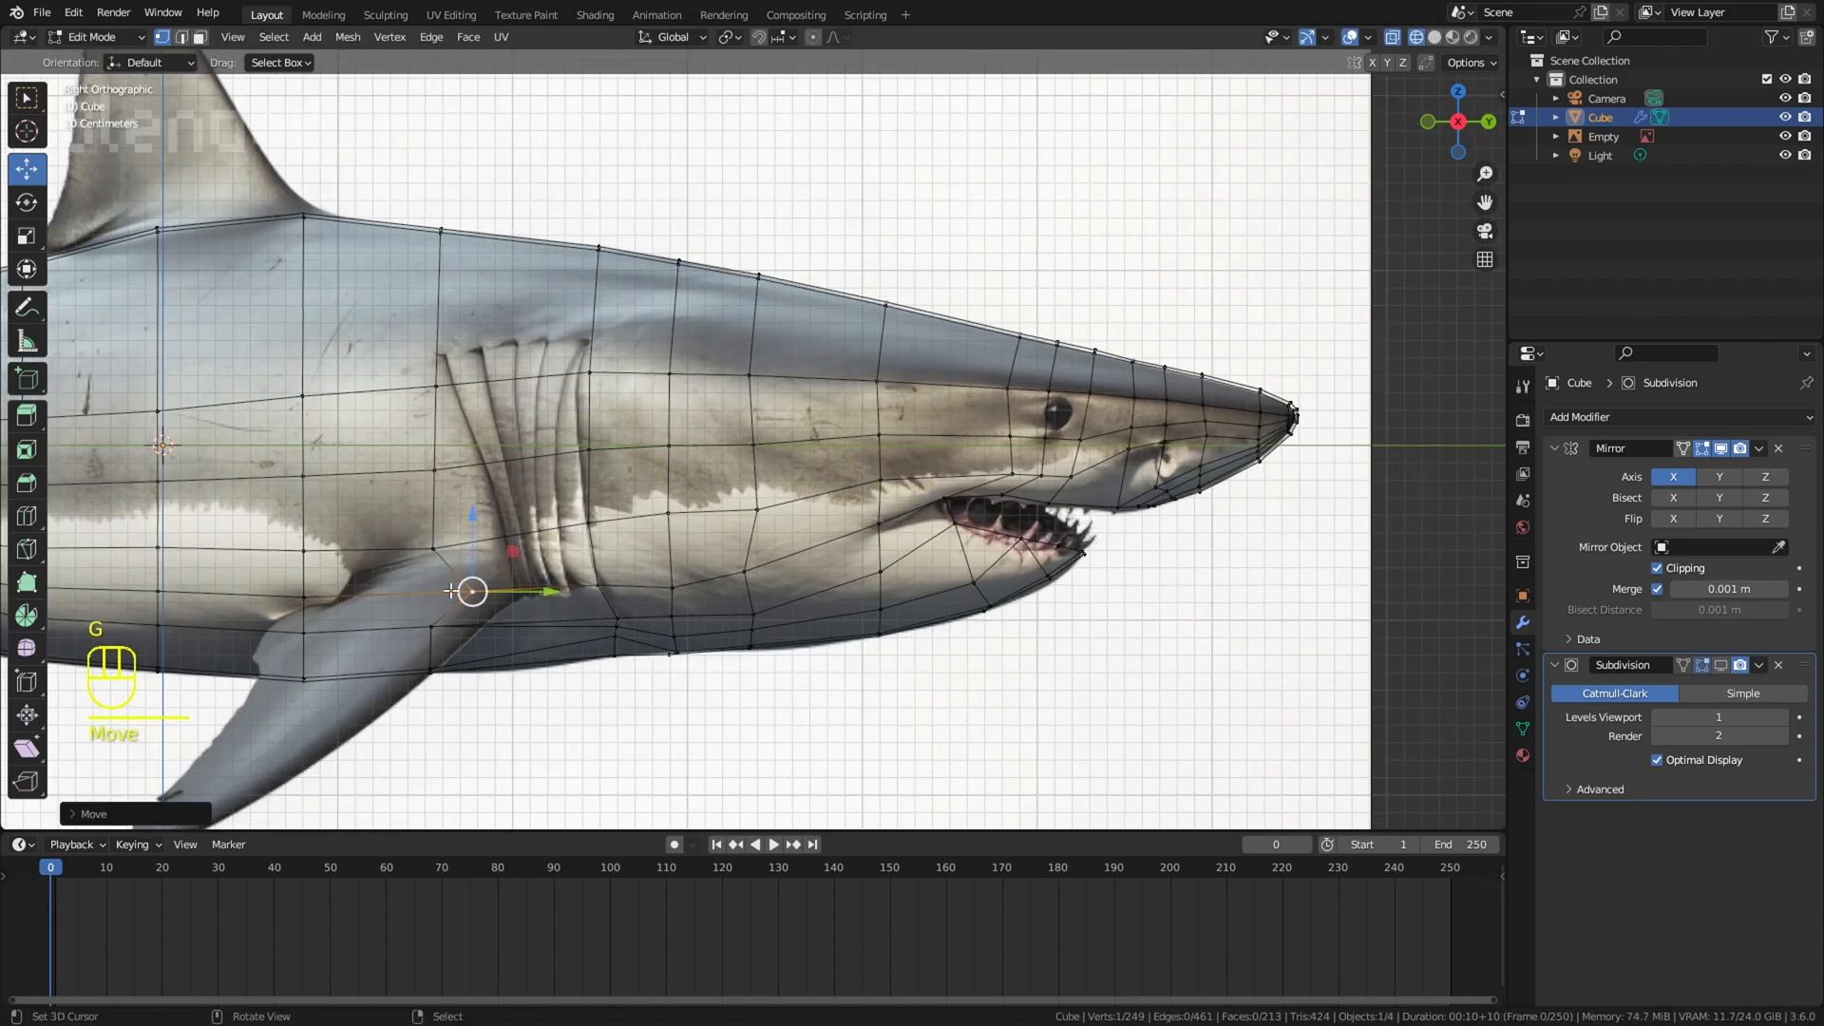
Step: Shift the belly vertex under the pectoral fin's base forward and refine the position of the vertex above it
shift+right_click(425, 663)
key(r)
click(613, 652)
key(g)
right_click(475, 590)
key(g)
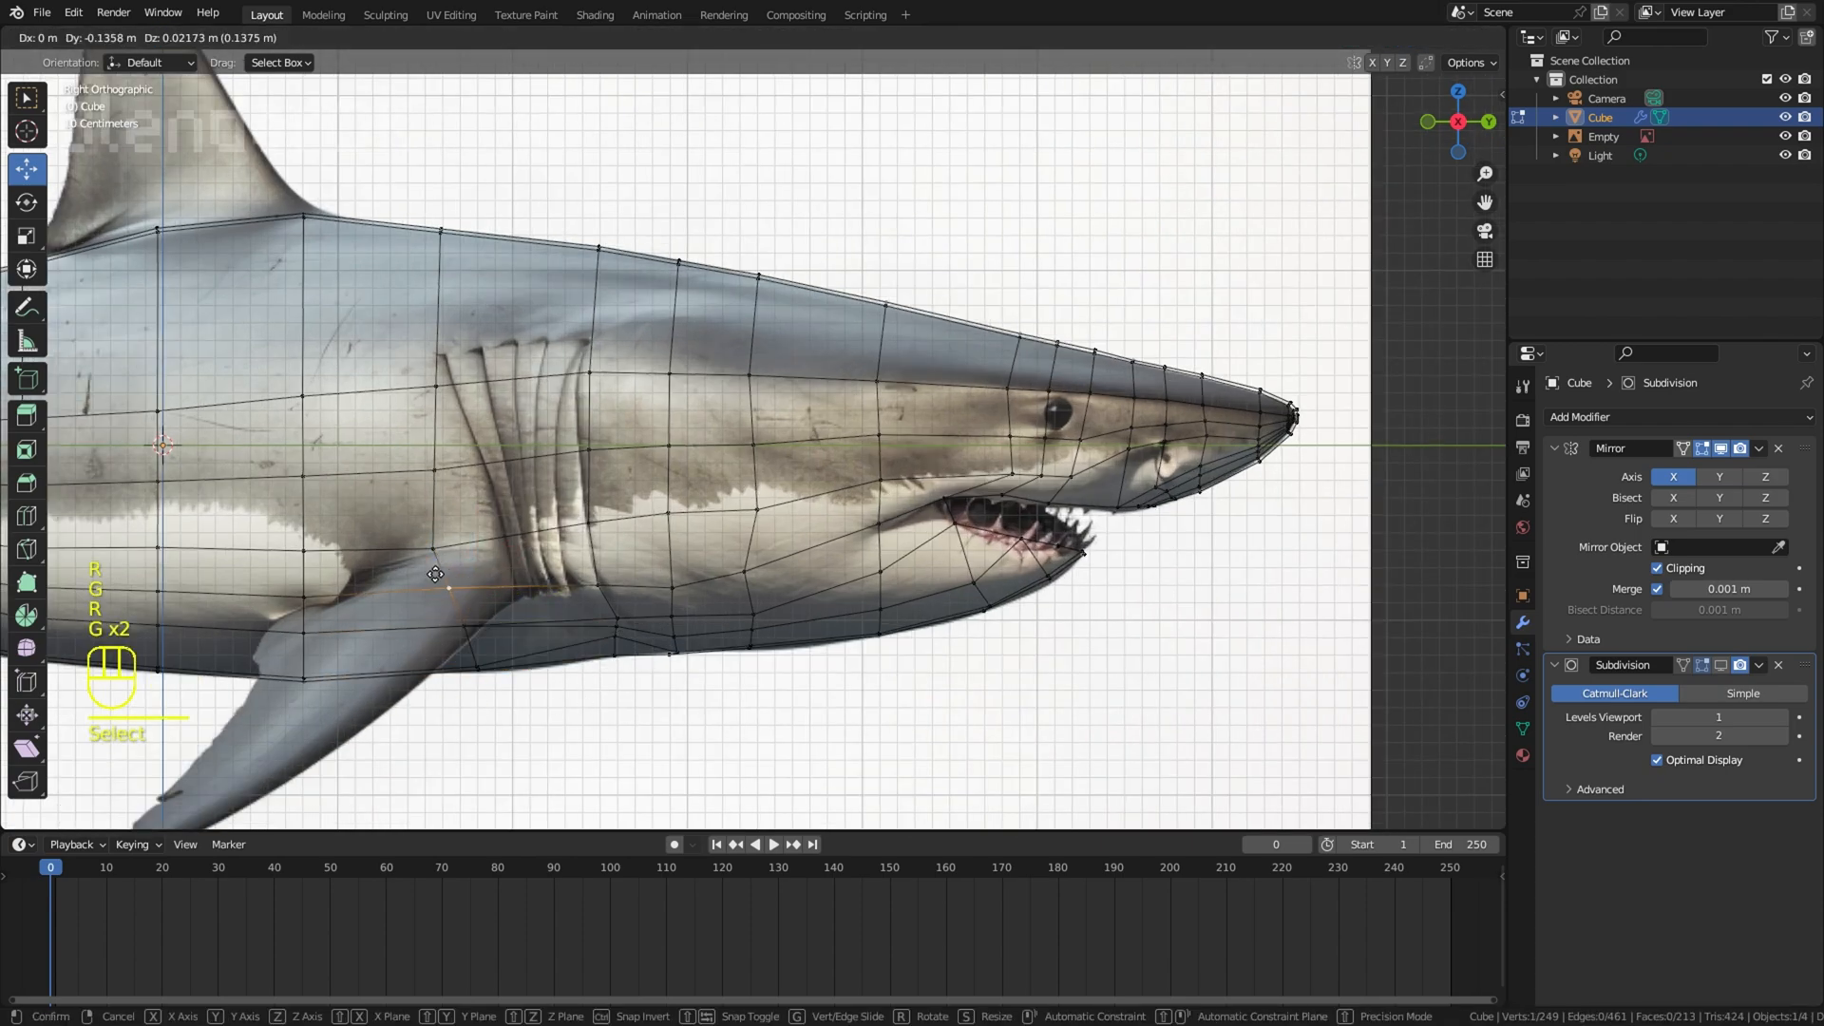
click(447, 587)
Step: Move the column of vertices up to the back so the edge follows the slant of the rearmost gill slit
right_click(434, 549)
key(g)
click(435, 518)
right_click(432, 467)
key(g)
click(427, 586)
right_click(437, 387)
key(g)
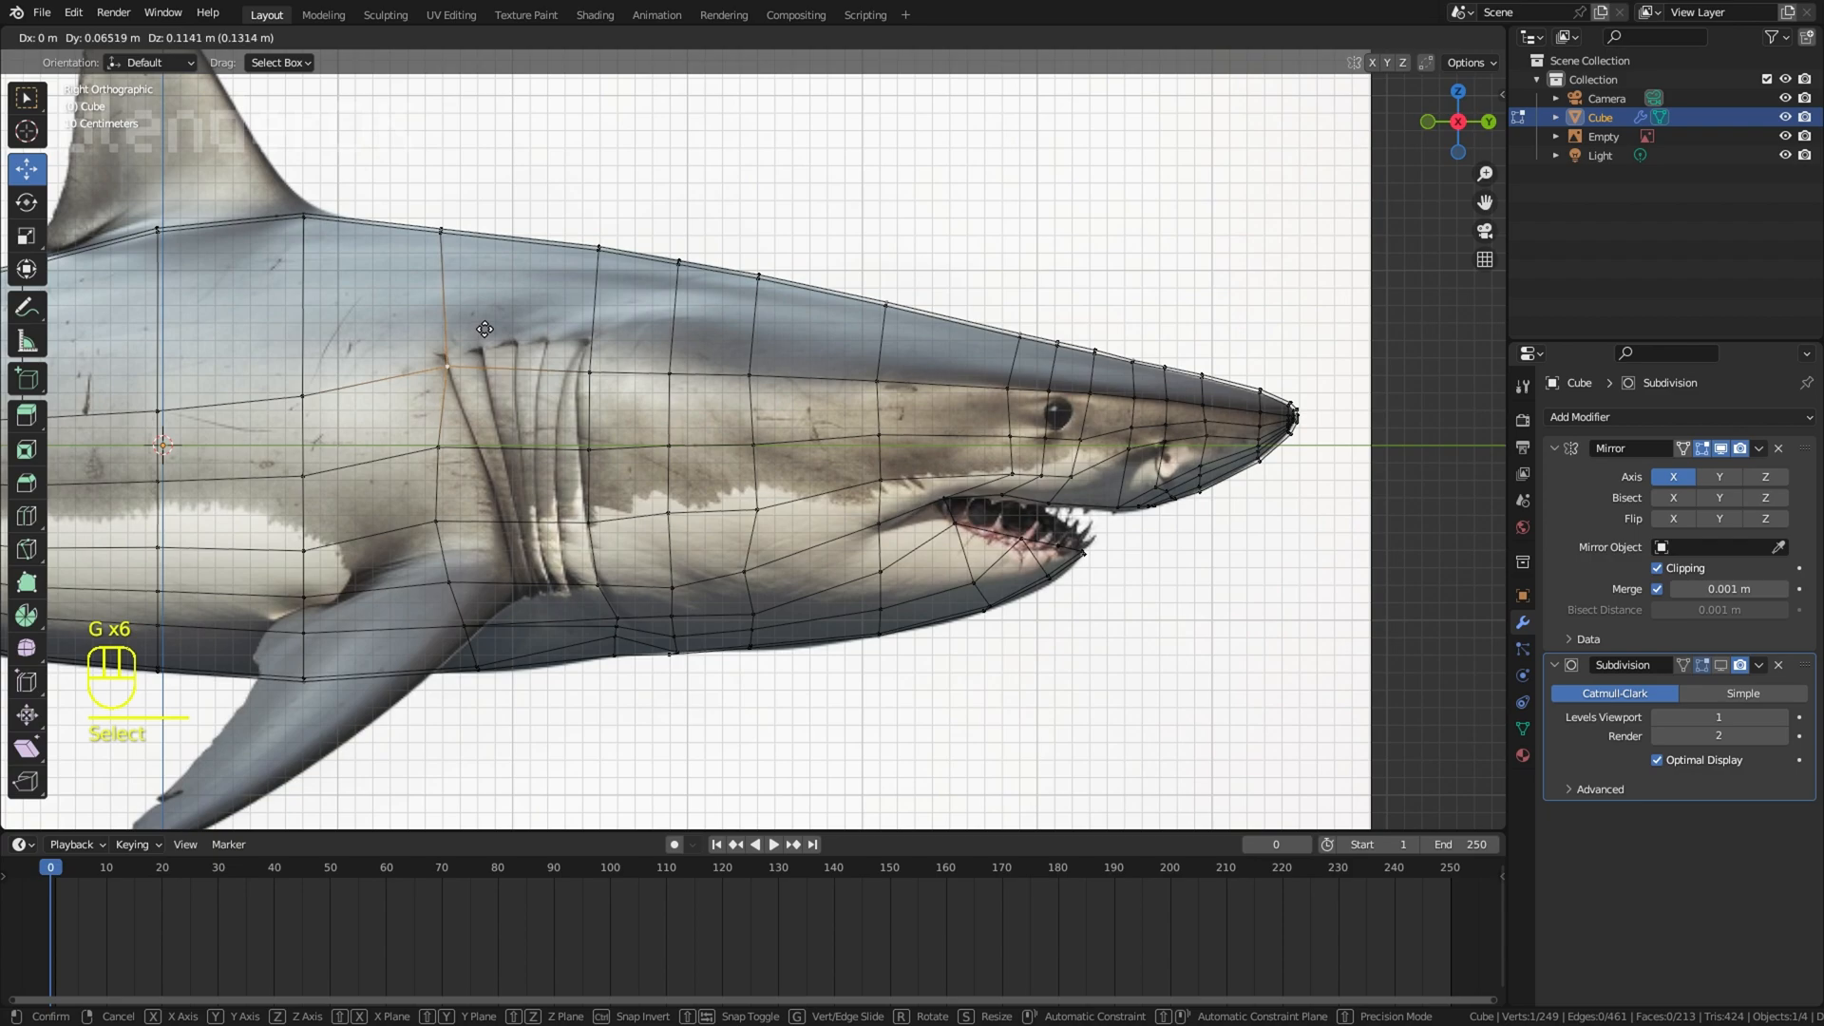
click(443, 366)
right_click(472, 216)
key(g)
click(558, 222)
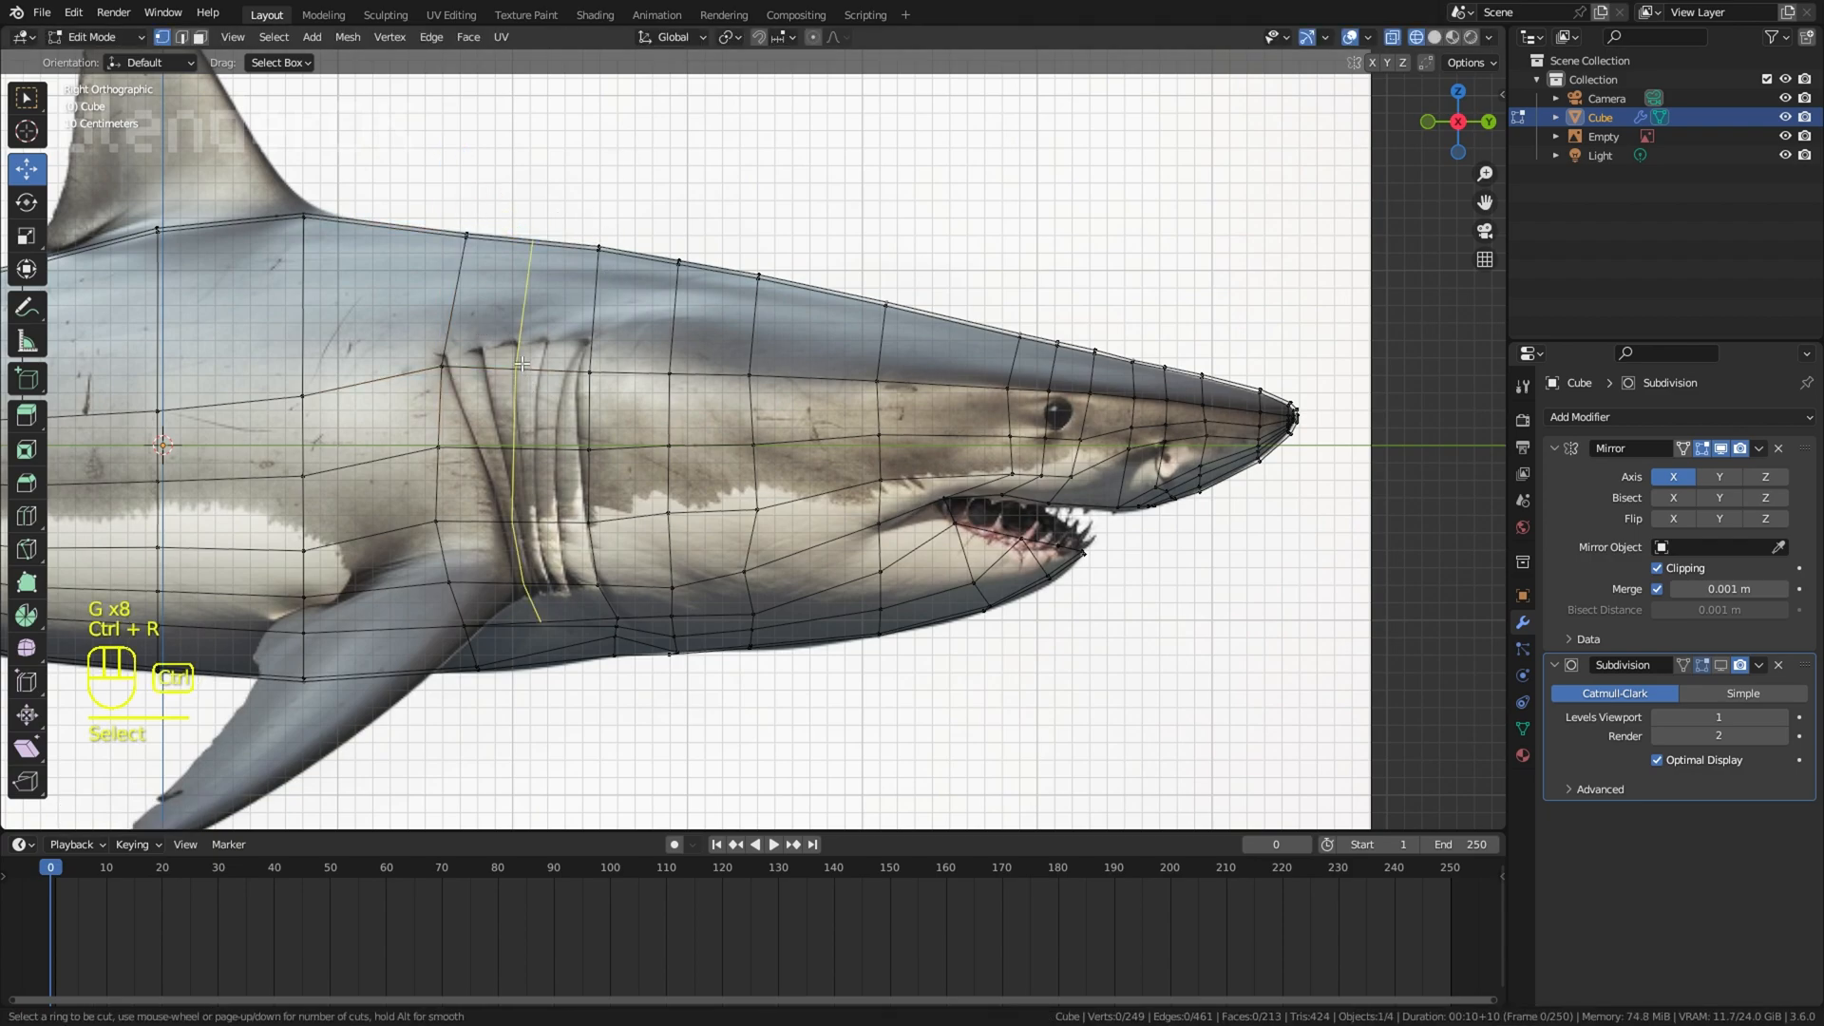
Step: Adjust the belly vertices just below the gills to the reference in the right wireframe view
shift+middle_drag(405, 381, 568, 388)
scroll(761, 361, down, 3)
key(z)
mouse_move(950, 399)
middle_down()
mouse_move(796, 409)
mouse_move(851, 413)
middle_up()
key(KP_3)
key(z)
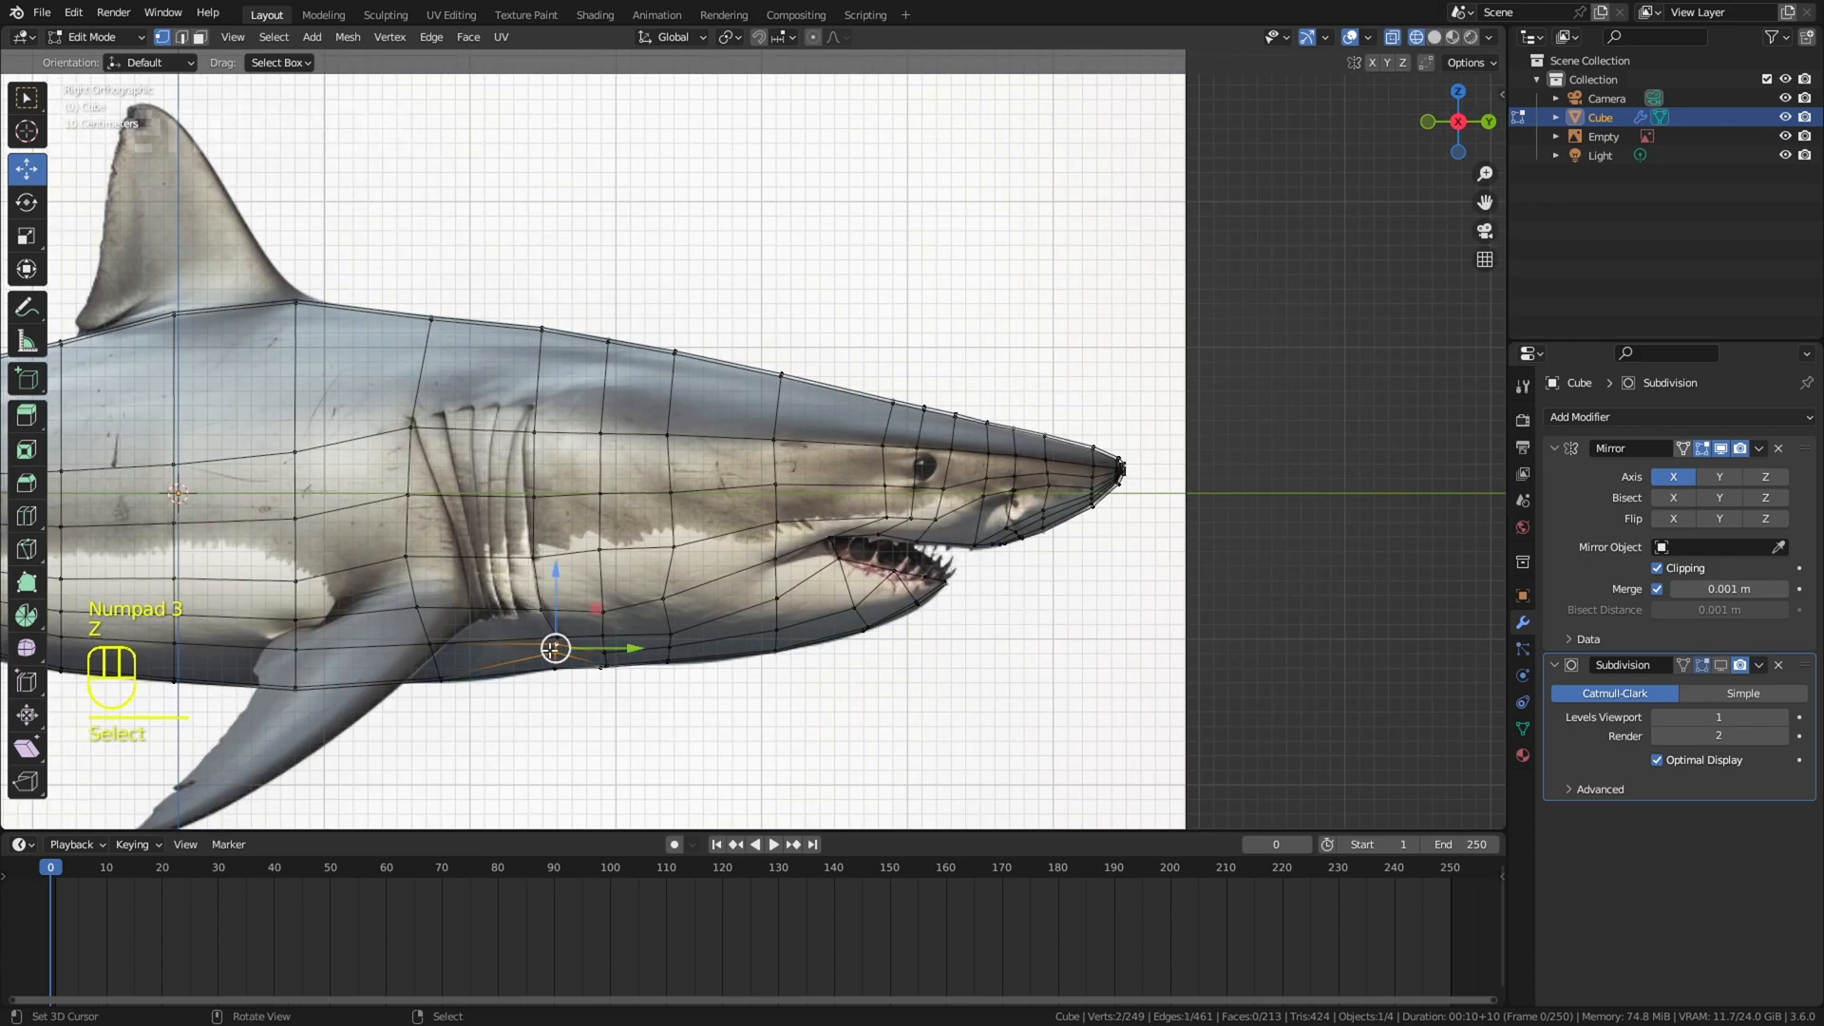
click(549, 657)
key(z)
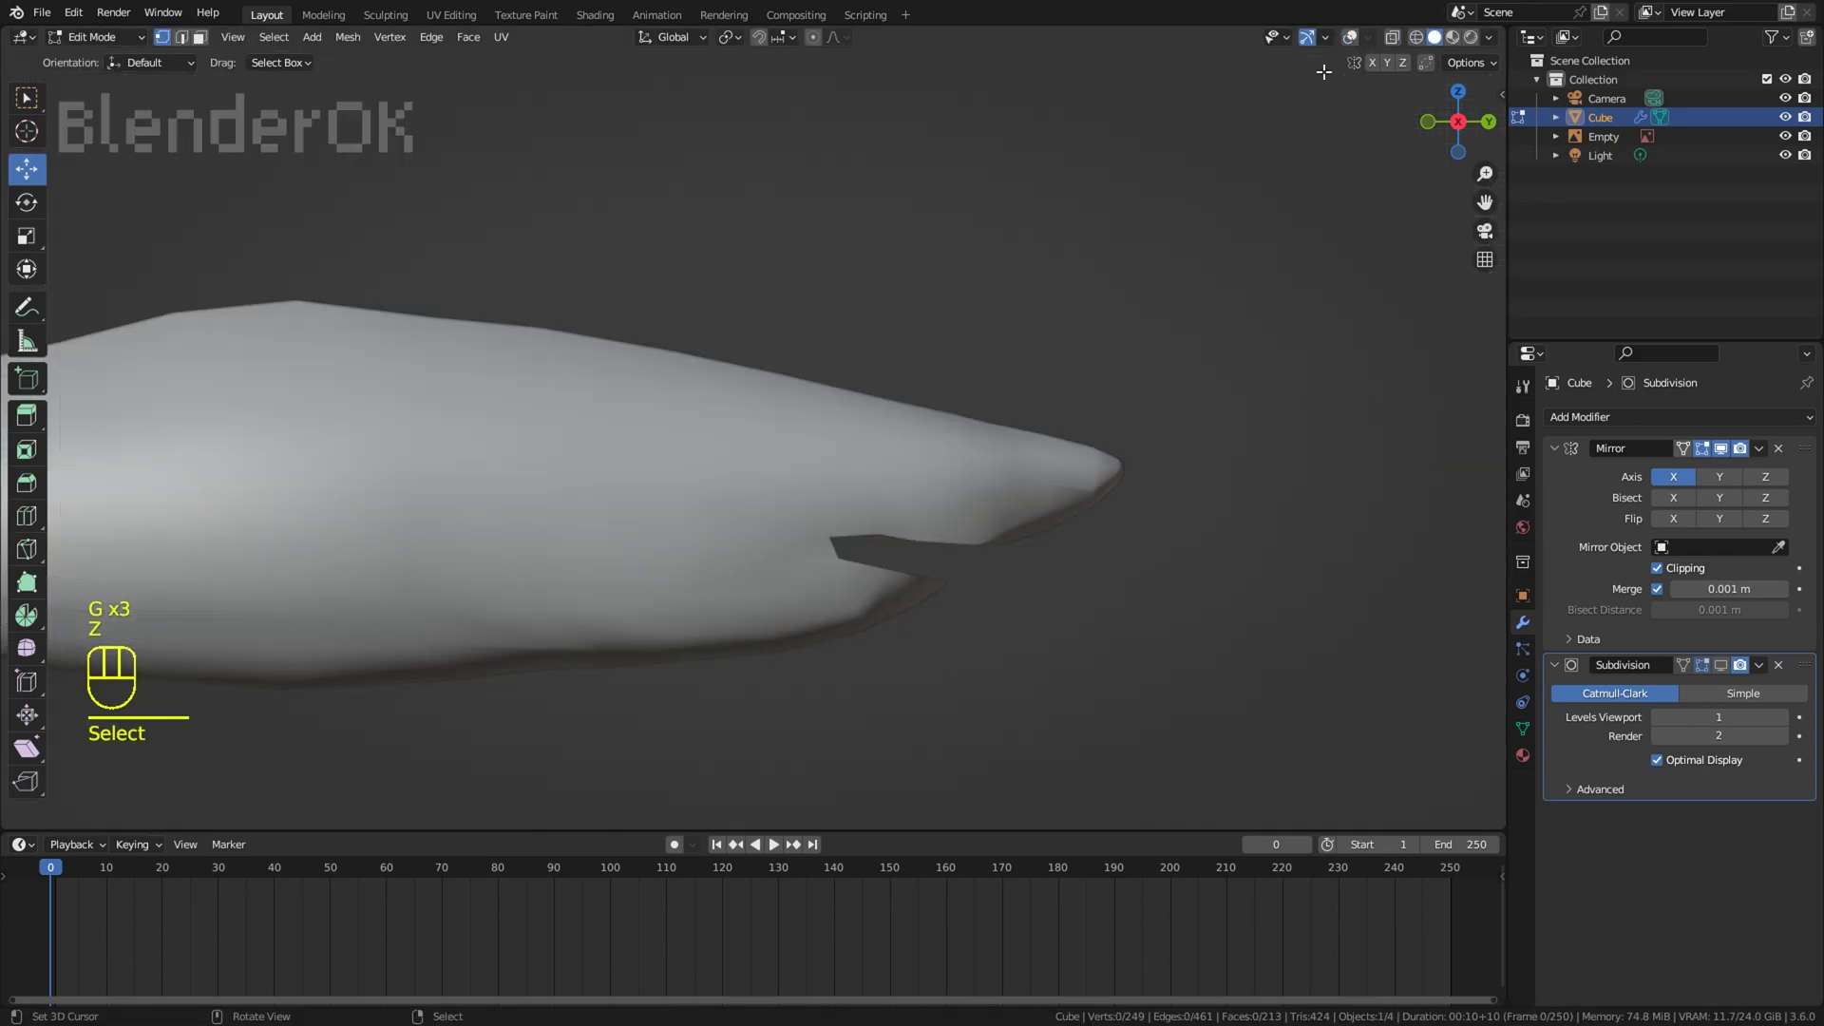
Step: Try to raise the vertices of the upper flank row below the dorsal fin and toward the tail
scroll(1079, 256, down, 4)
middle_drag(1079, 257, 698, 504)
right_click(787, 546)
middle_drag(788, 547, 851, 565)
right_click(446, 505)
middle_drag(446, 505, 471, 410)
right_click(724, 495)
key(KP_3)
key(alt+z)
key(g)
key(g)
key(g)
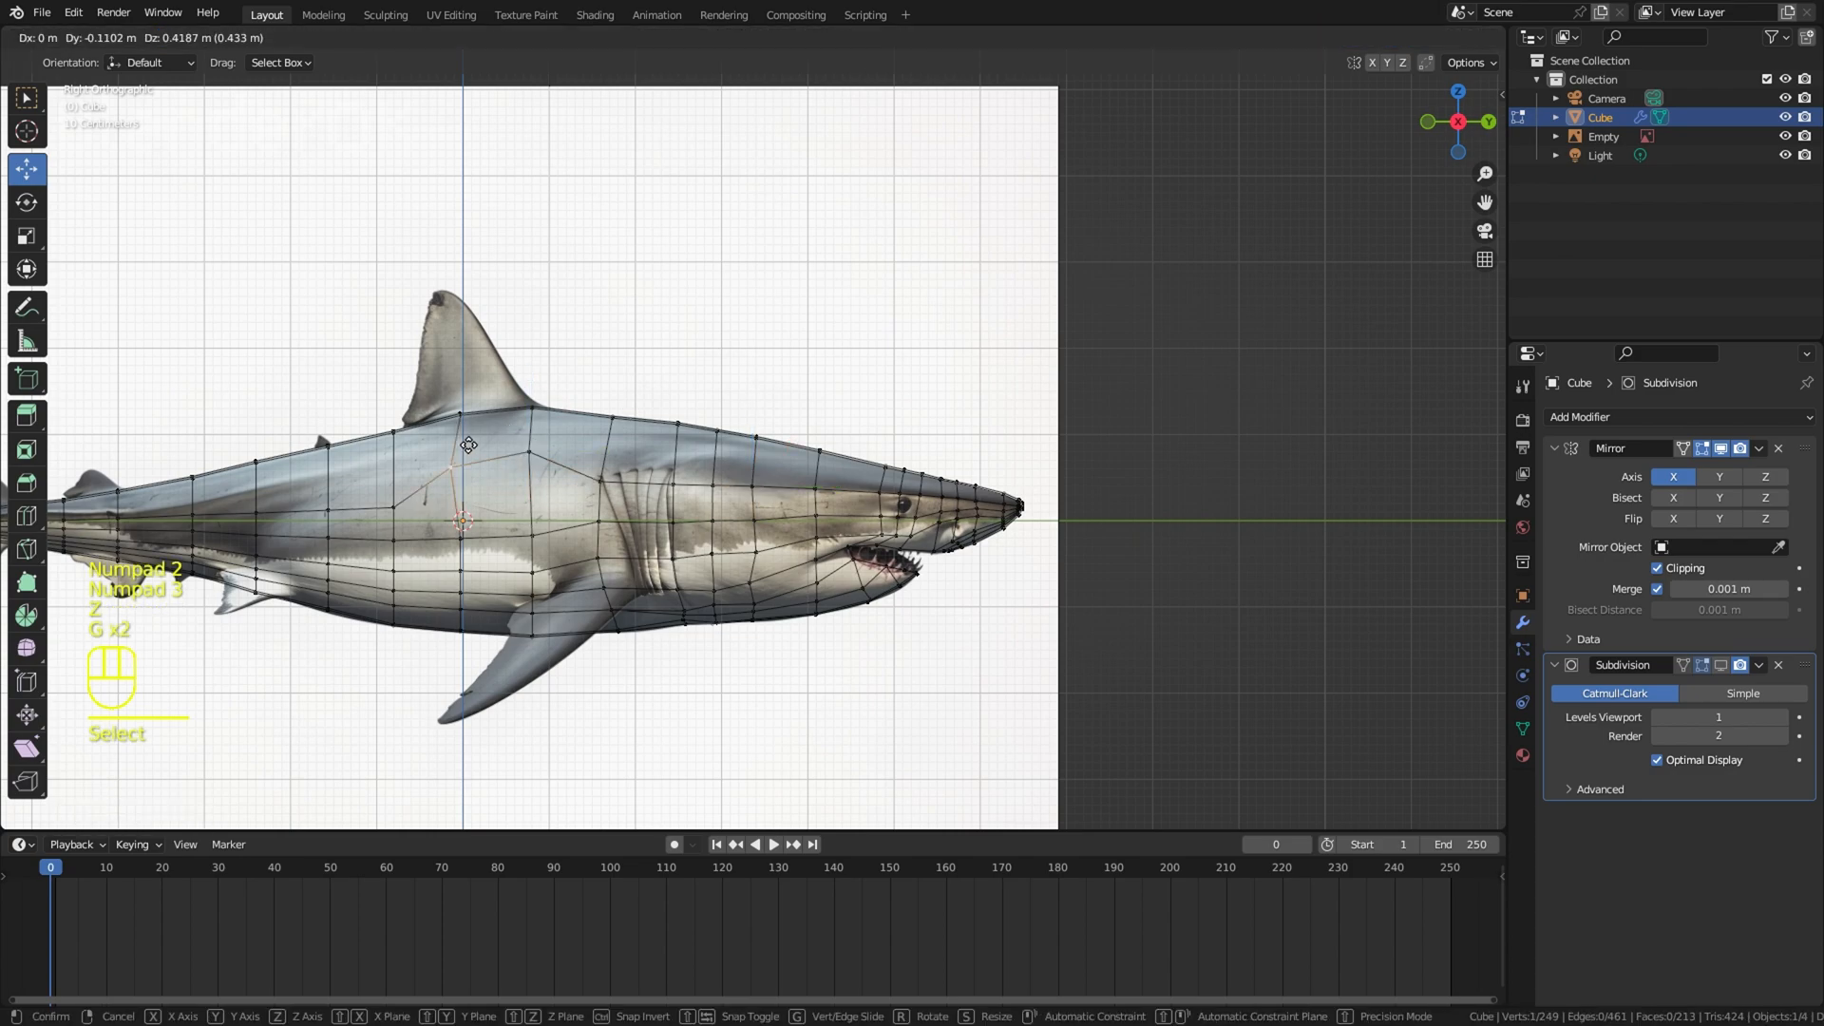
click(203, 492)
Step: Try to reposition the remaining upper flank vertices between the gills and the eye
shift+middle_drag(652, 480, 858, 502)
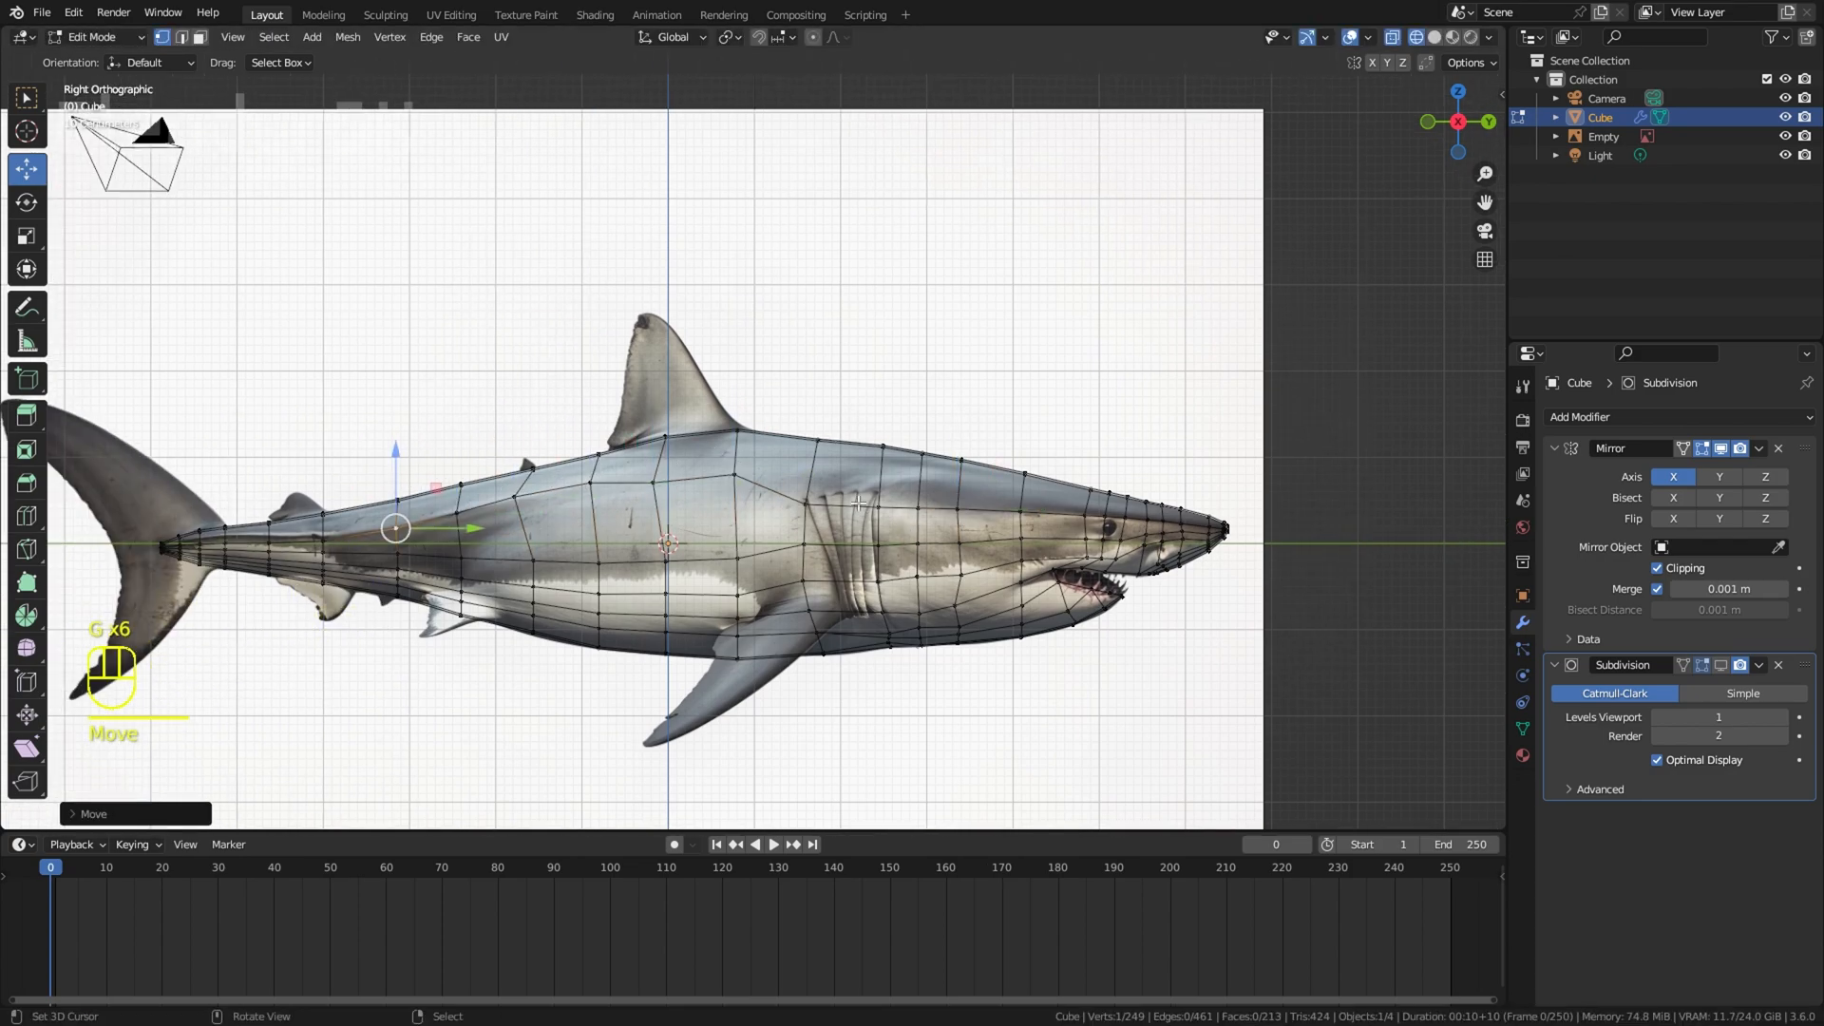
key(g)
key(g)
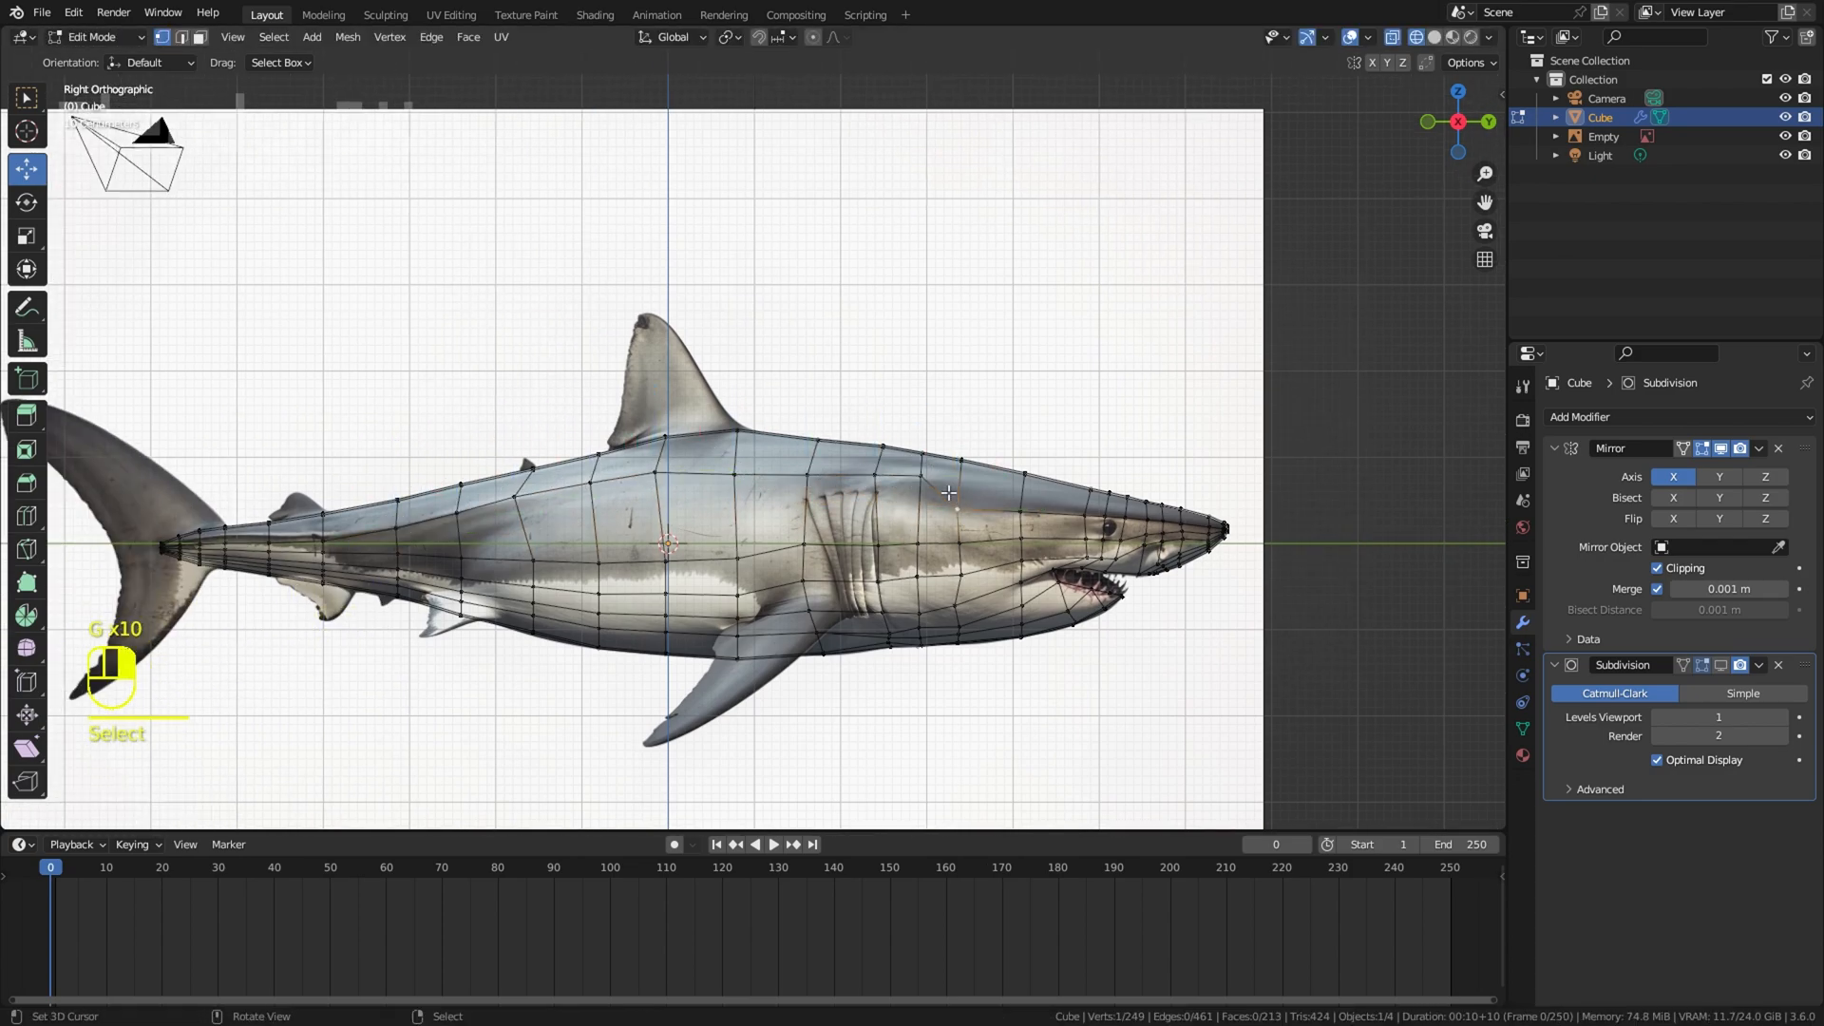
click(981, 482)
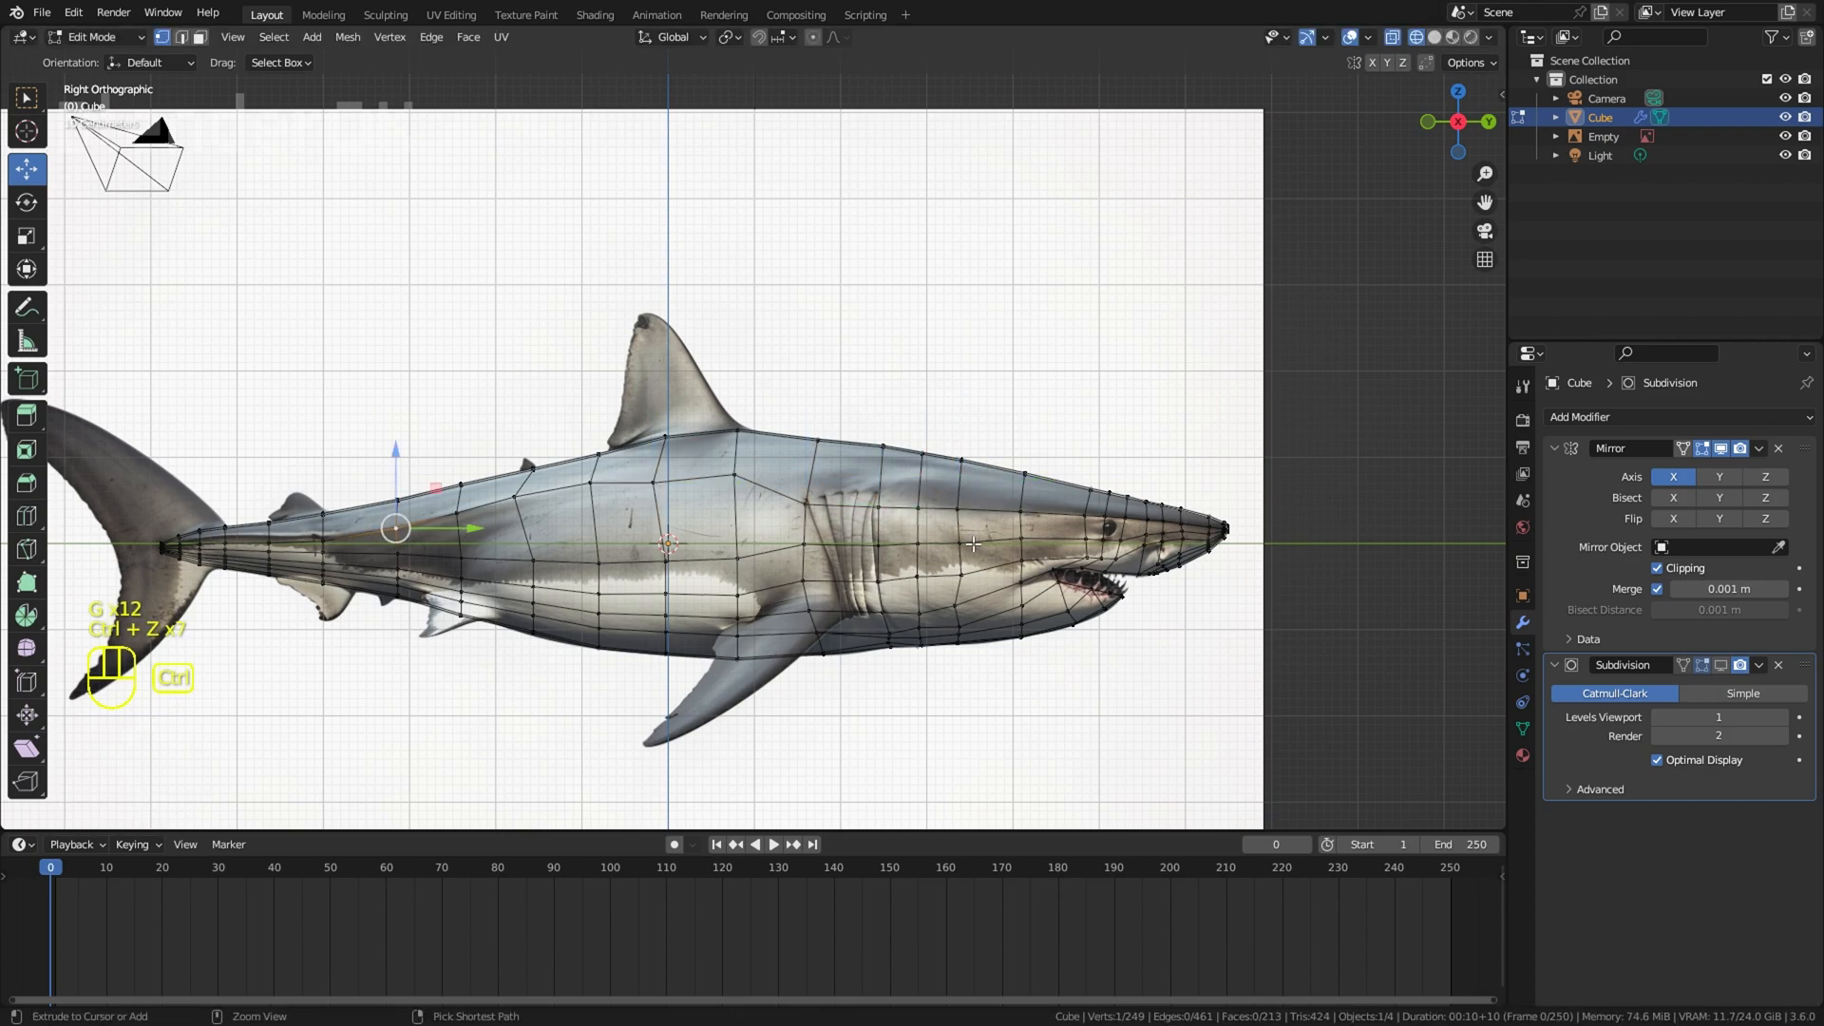
Step: Add a lengthwise loop cut along the upper back between the top centre line and the upper flank row
click(832, 470)
key(z)
middle_drag(829, 472, 719, 539)
shift+middle_drag(720, 428, 460, 534)
scroll(460, 532, up, 3)
middle_drag(460, 532, 500, 516)
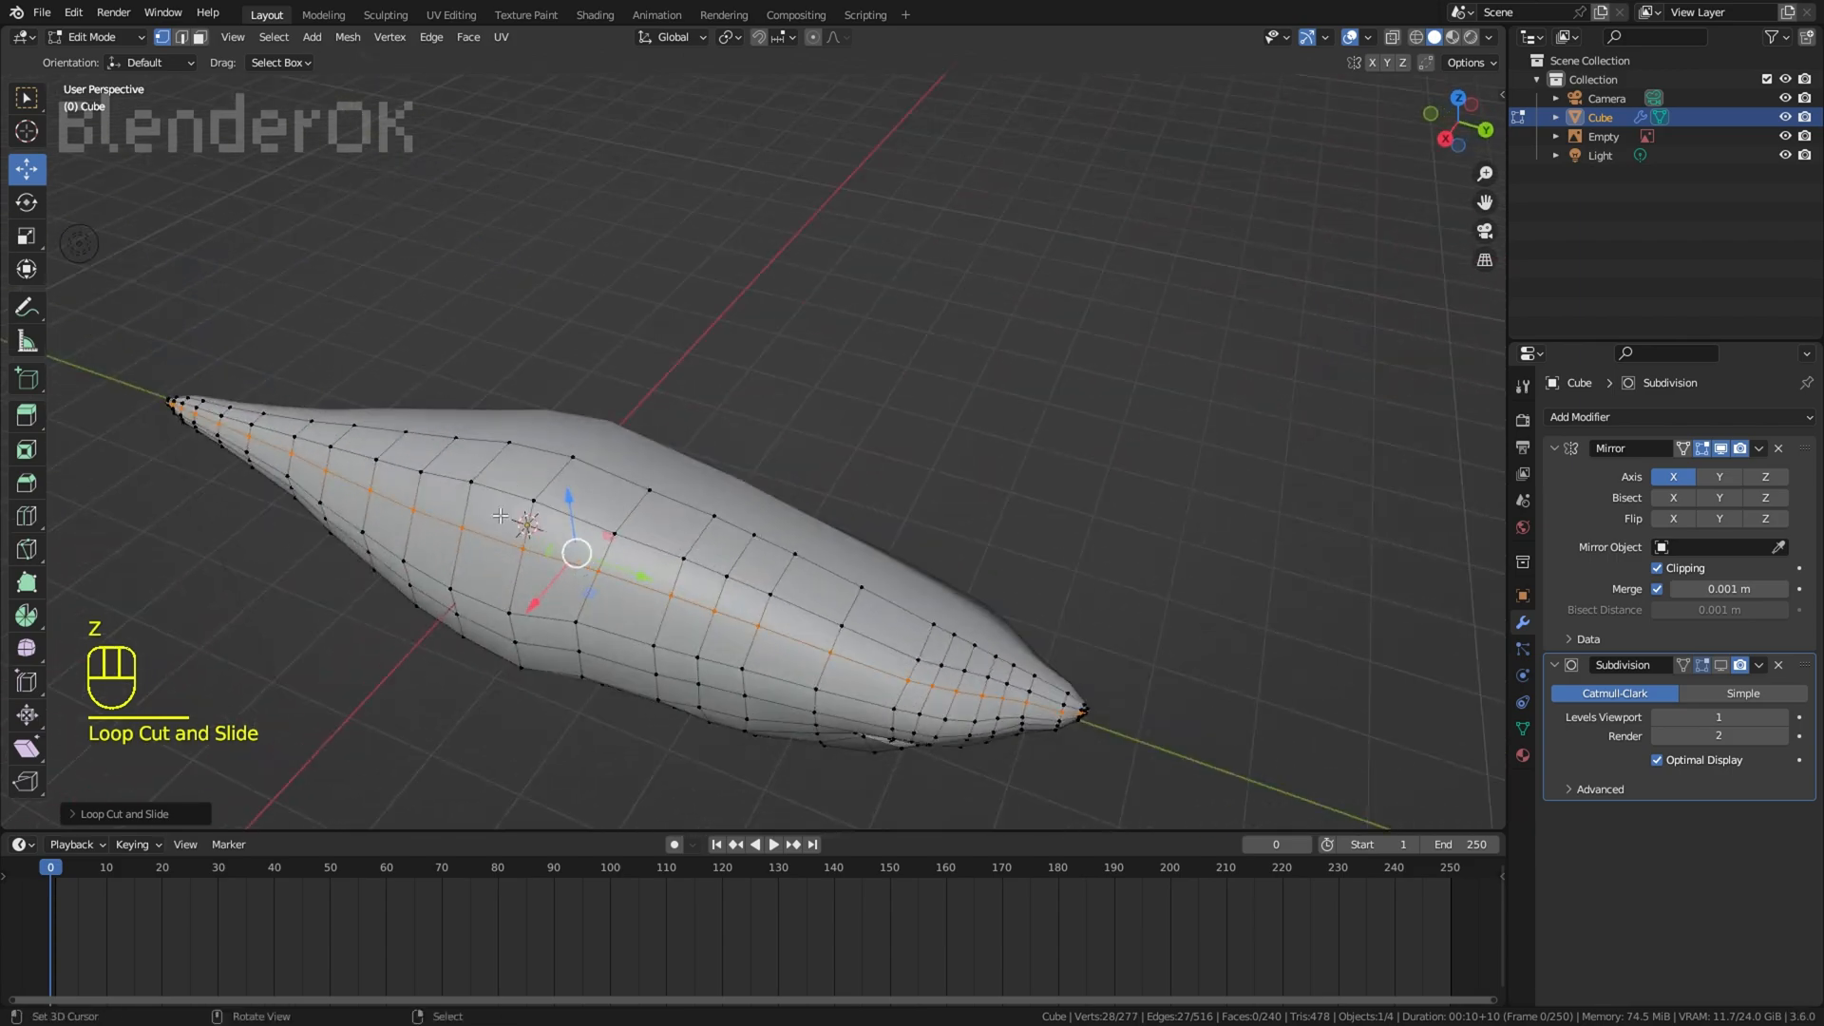
Step: Select a path of vertices along the new upper back loop and move them to round the body's cross-section
middle_drag(921, 650, 750, 561)
key(g)
right_click(960, 623)
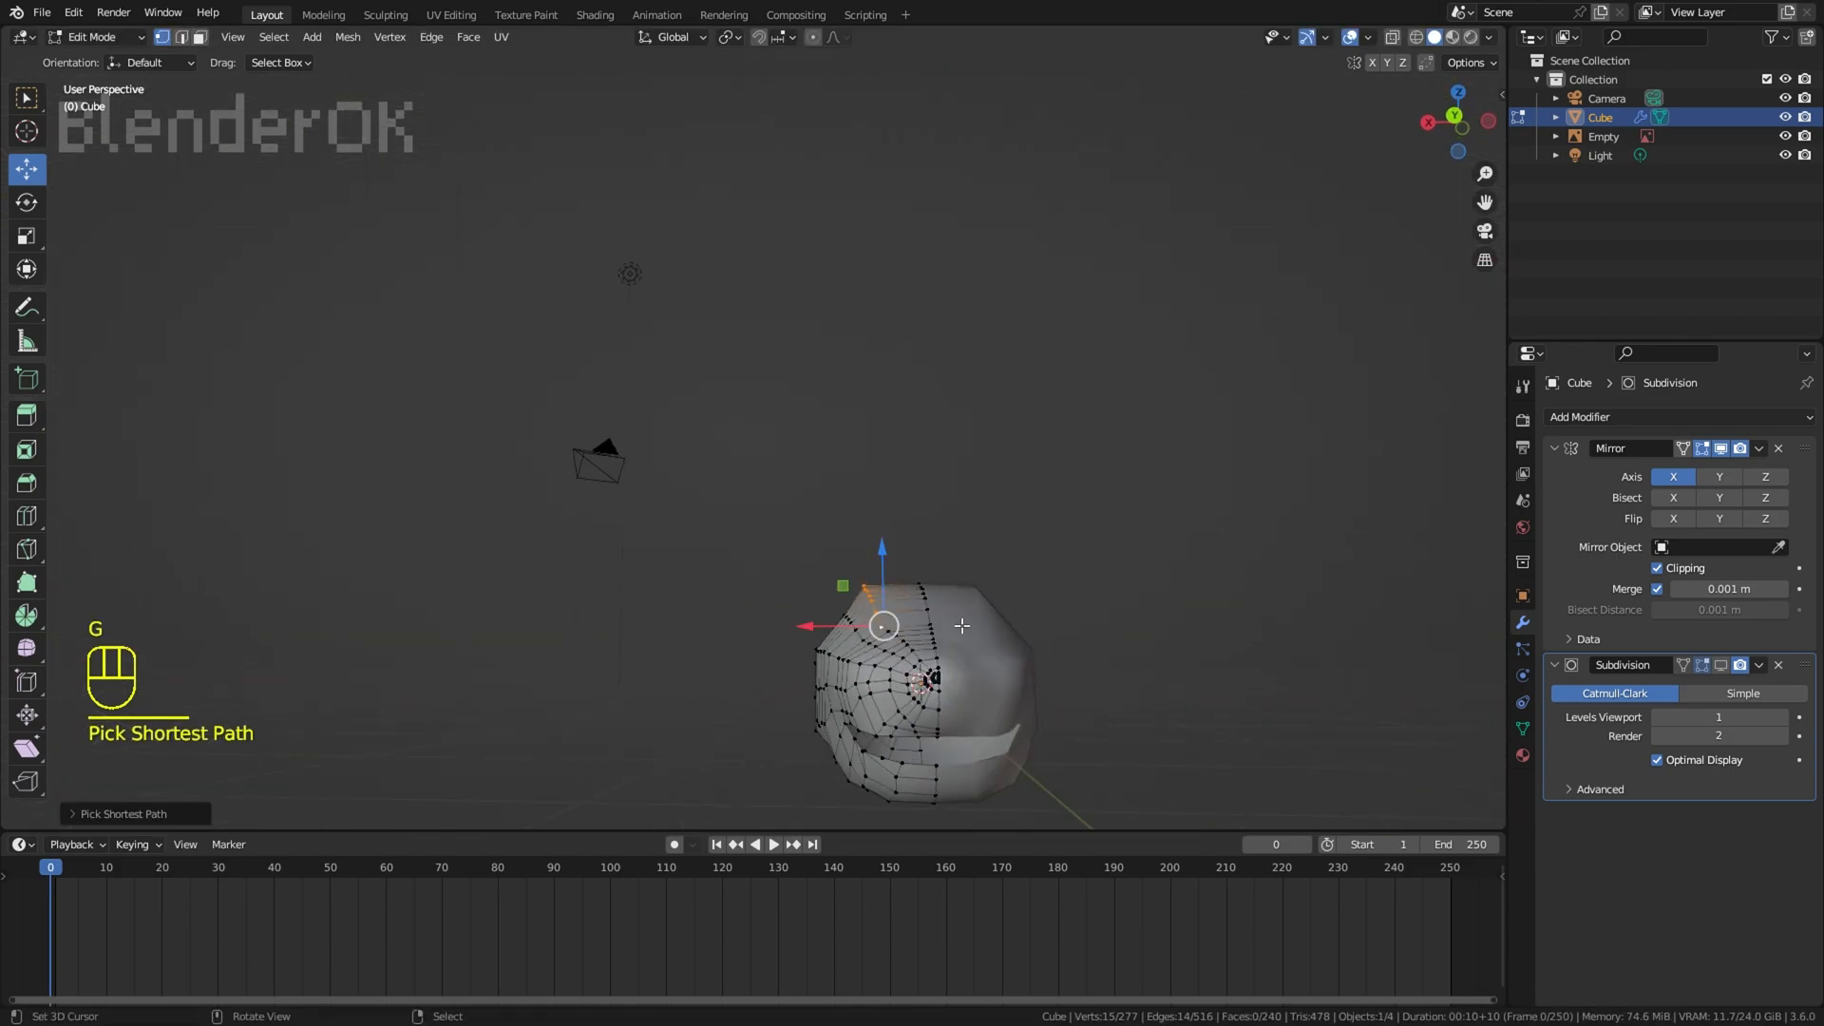
middle_drag(961, 623, 1207, 599)
ctrl+shift+click(851, 636)
key(g)
click(1024, 544)
key(r)
right_click(1026, 545)
key(g)
click(1046, 526)
Step: Adjust the upper back loop vertex near the tail tip
shift+middle_drag(722, 608, 543, 712)
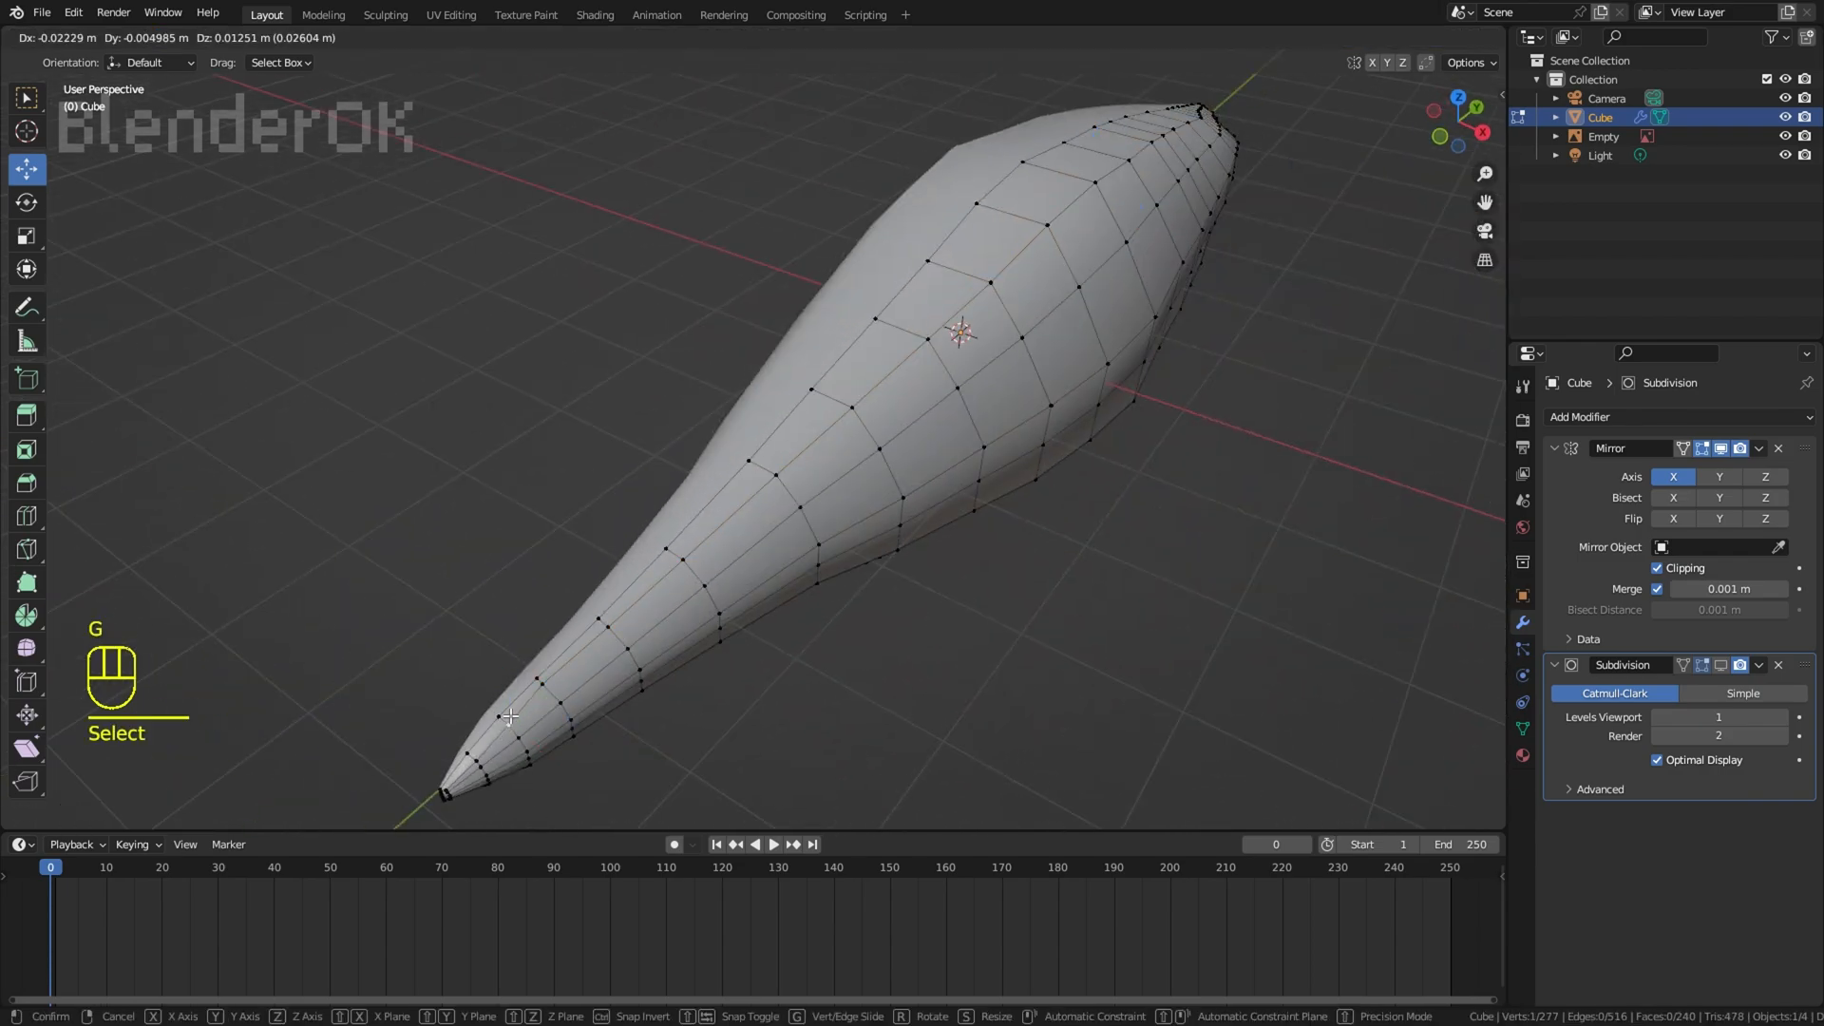
click(510, 715)
scroll(570, 589, down, 4)
Step: Select the strip of faces along the upper back by shortest path and move it to smooth the back
right_click(651, 431)
middle_drag(652, 532, 1087, 464)
scroll(1007, 458, up, 3)
middle_drag(961, 453, 1024, 521)
right_click(668, 417)
ctrl+shift+right_click(796, 562)
middle_drag(1116, 676, 1046, 597)
key(g)
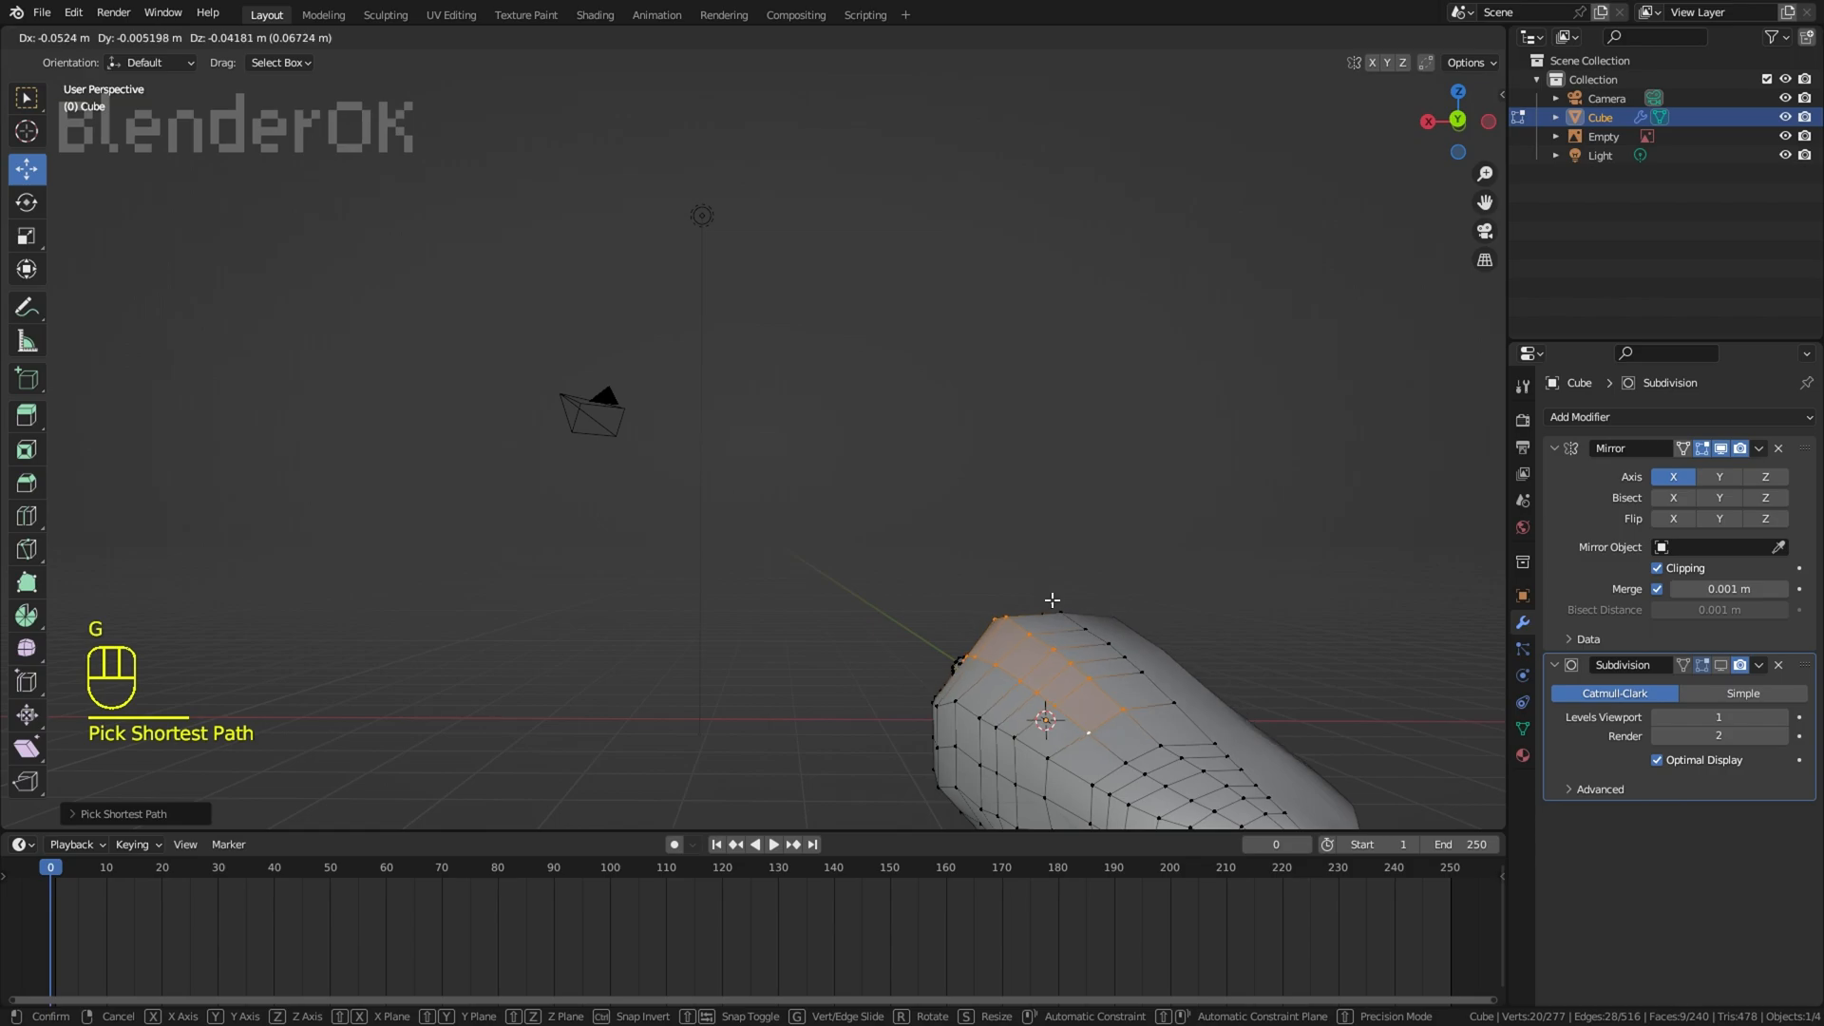
click(1053, 598)
Step: Hide the overlays and switch to Object Mode to examine the smoothed body from several angles
right_click(1093, 494)
click(1352, 39)
middle_drag(855, 437, 960, 432)
shift+middle_drag(960, 433, 937, 274)
click(88, 63)
key(w)
click(841, 572)
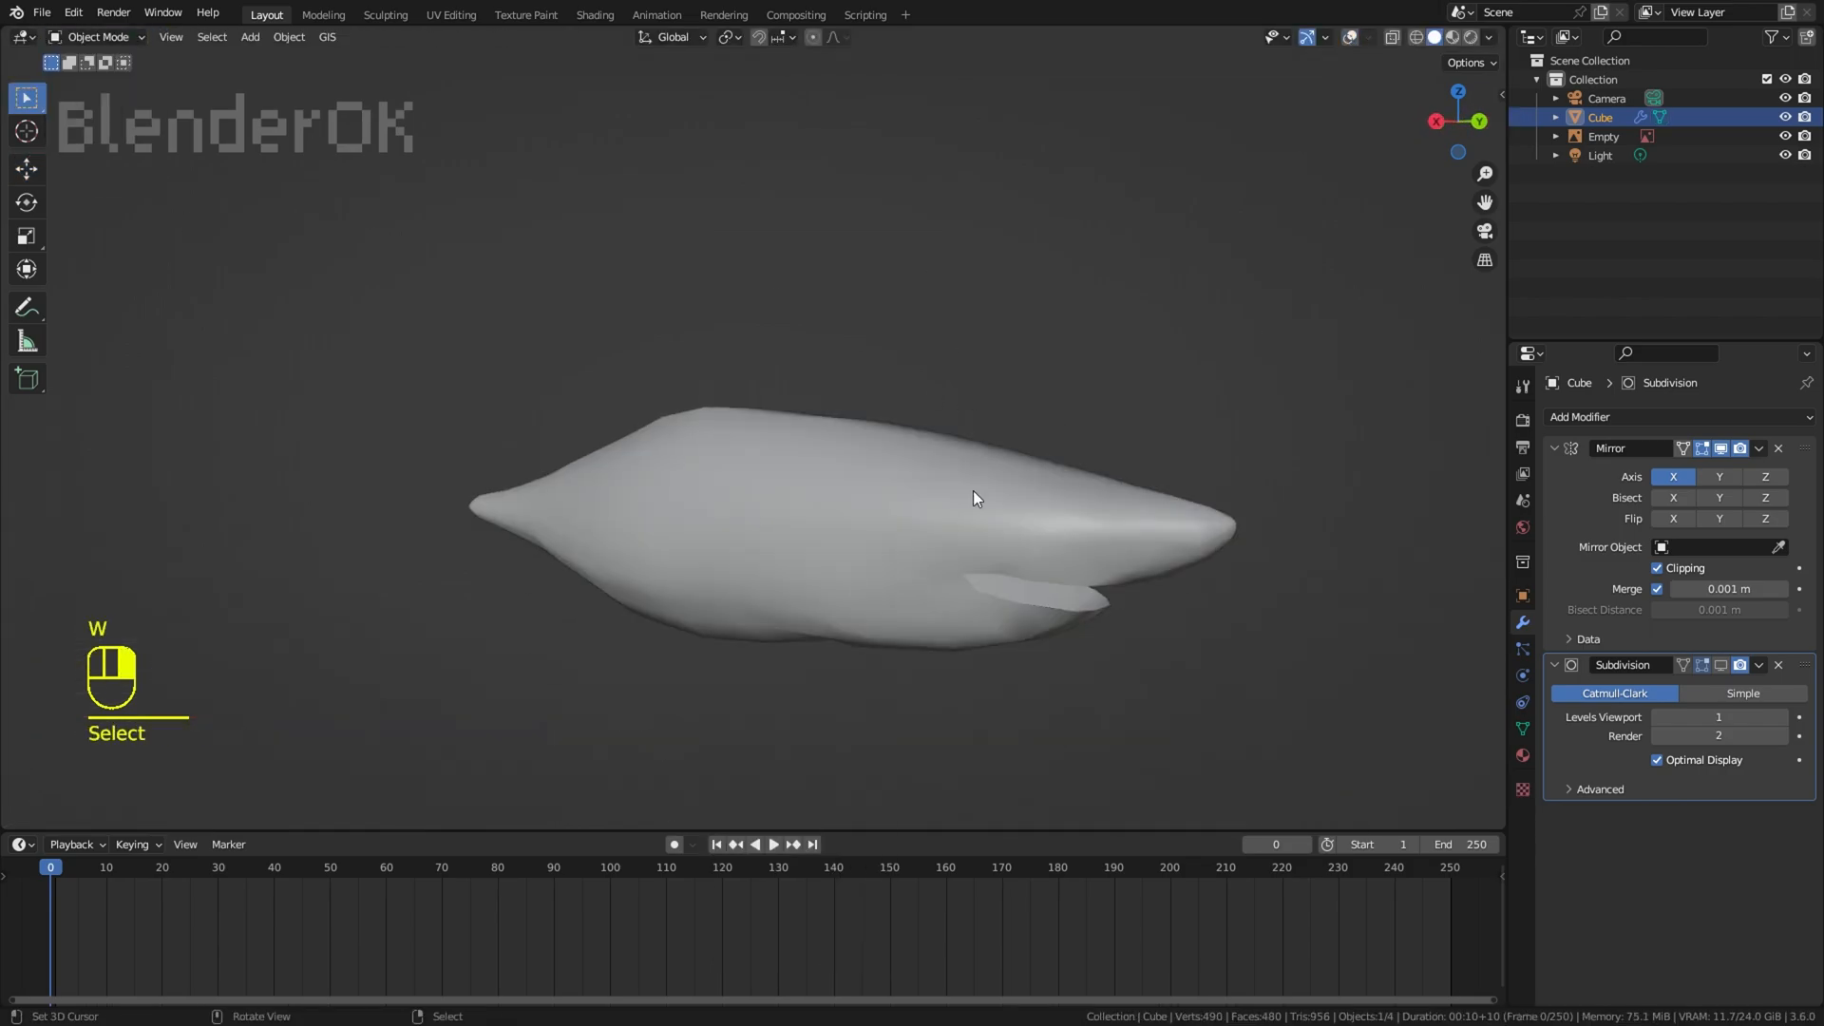
scroll(973, 491, down, 3)
middle_drag(972, 490, 1045, 487)
Step: Set the viewport lighting to MatCap and choose the light brown material sphere
right_click(1325, 157)
click(1488, 38)
click(1470, 116)
click(1425, 181)
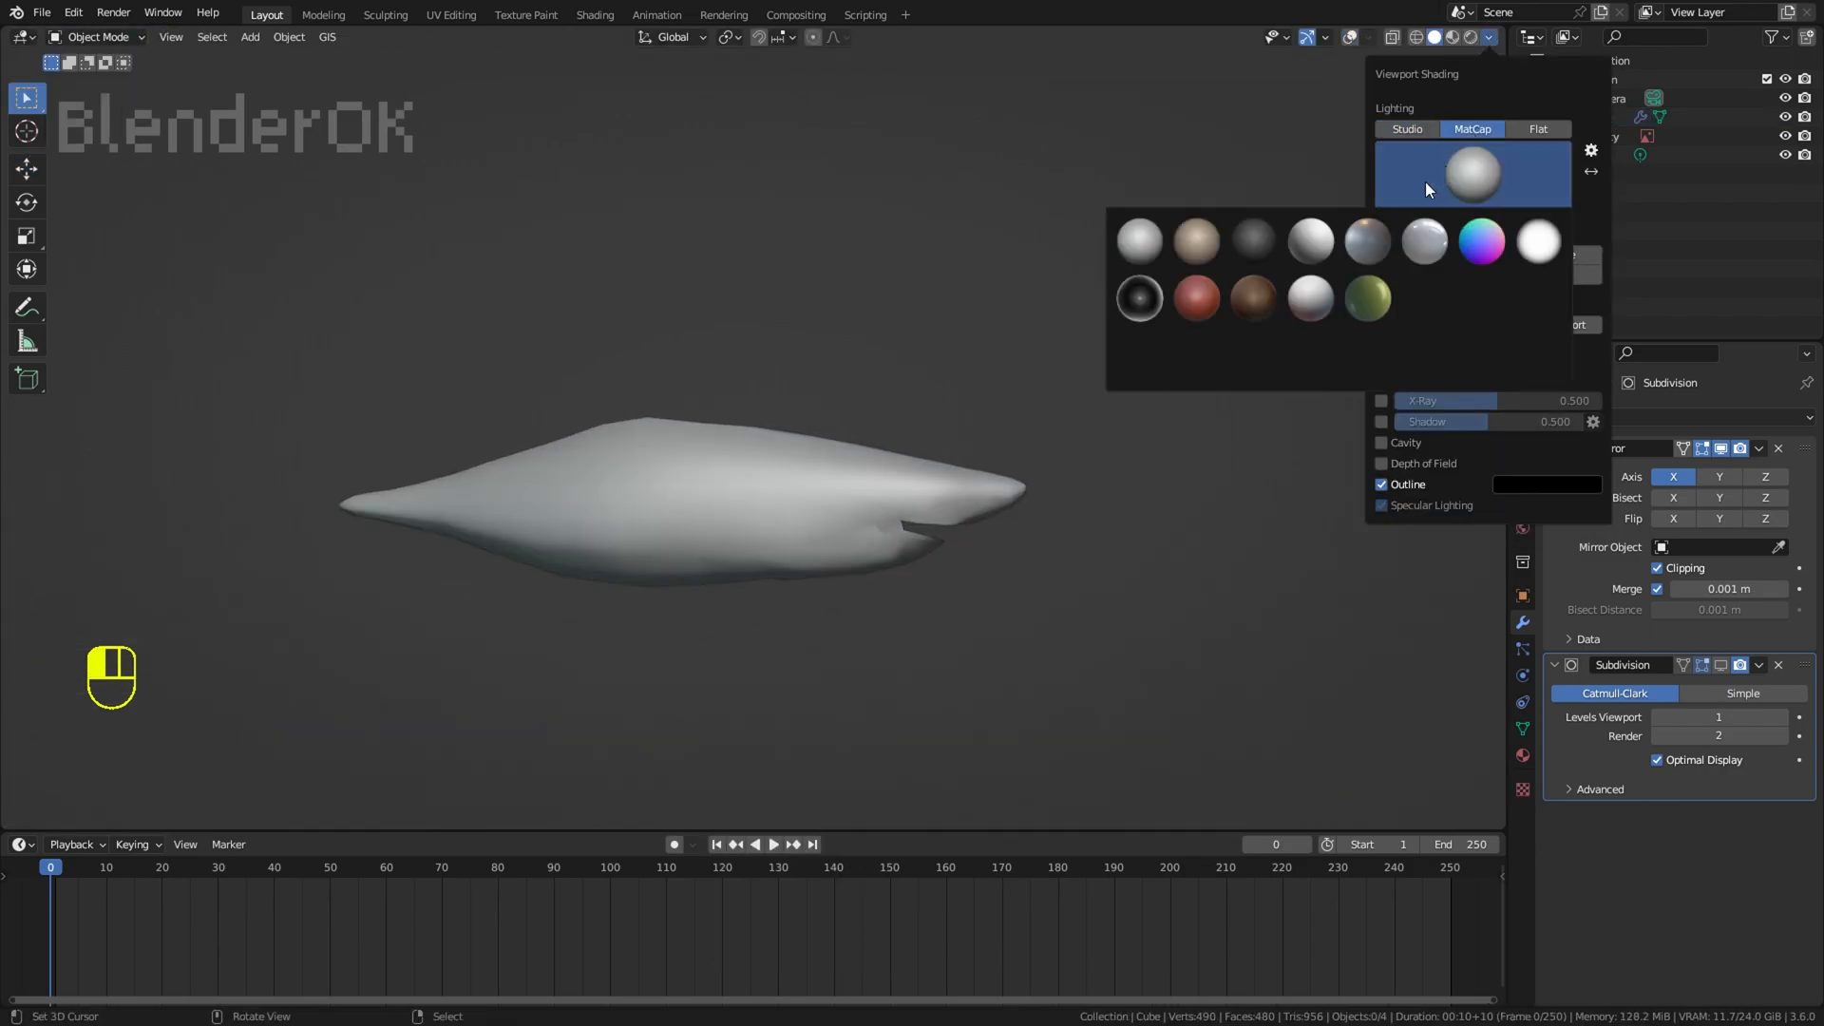
click(1199, 245)
middle_drag(844, 407, 750, 409)
right_click(779, 479)
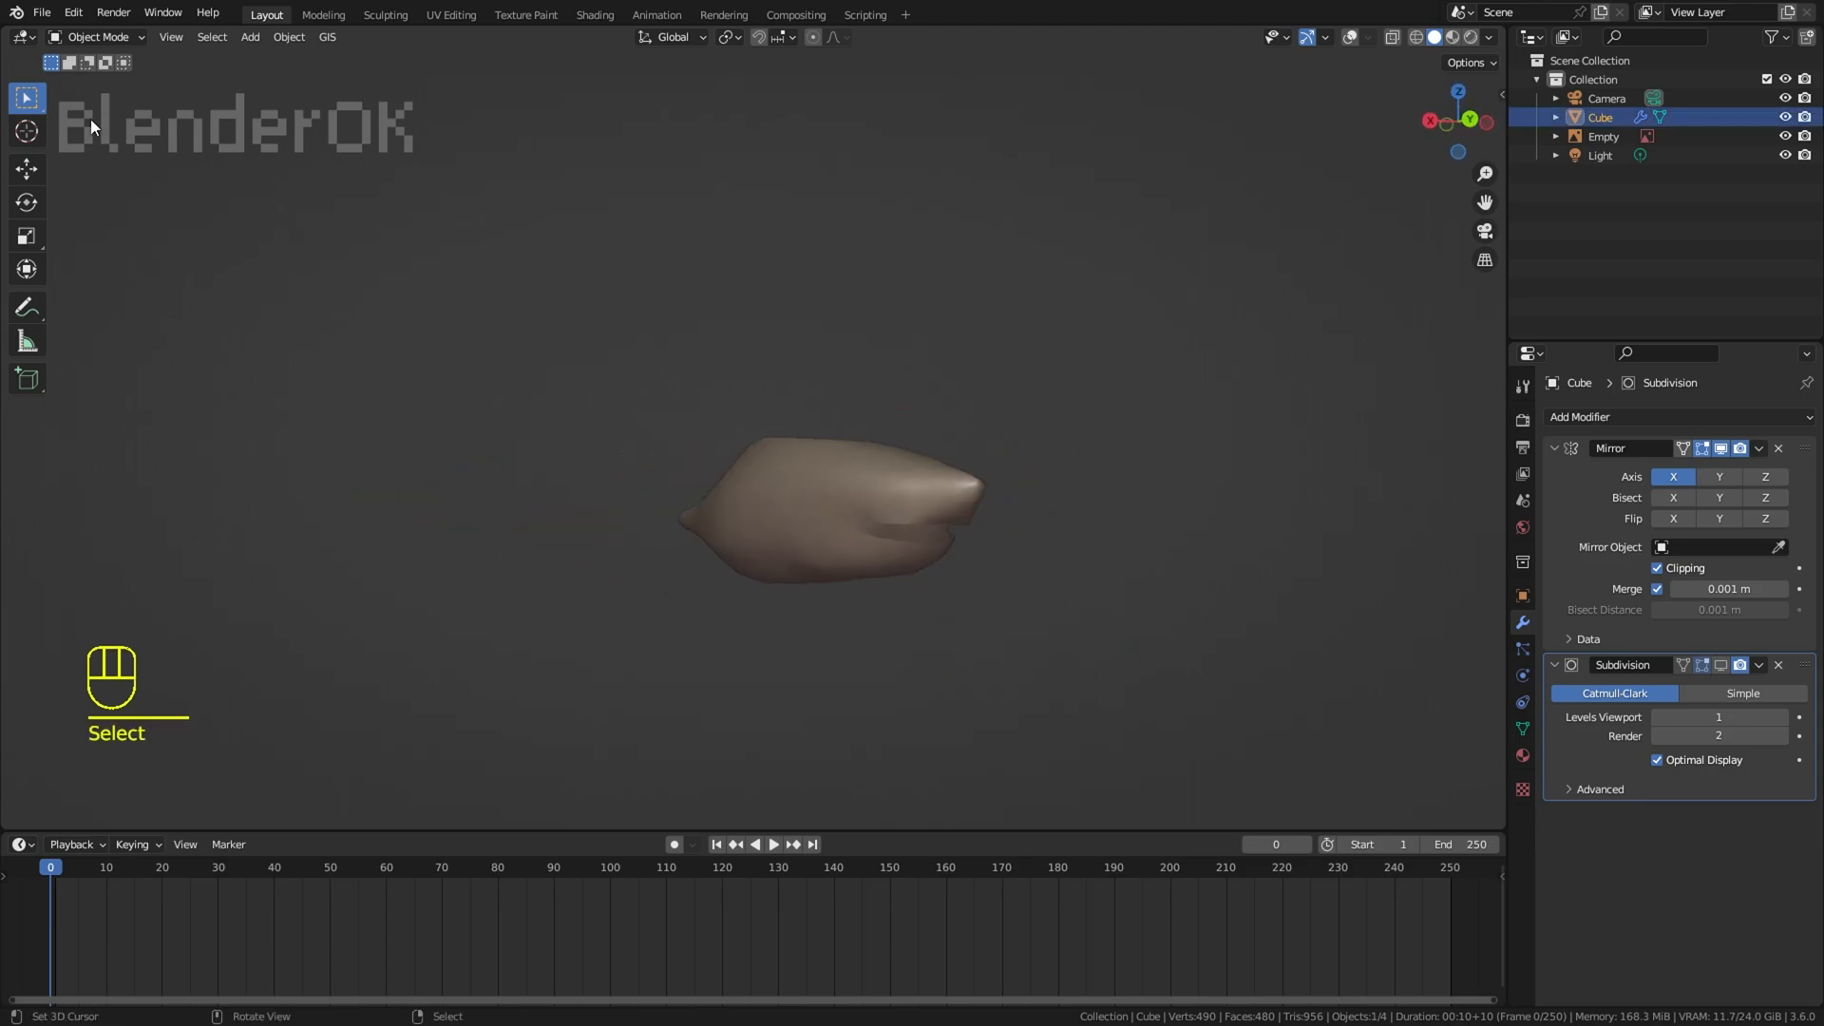
Step: Return the shark body to Edit Mode and show the viewport overlays
click(94, 38)
click(91, 81)
click(1350, 38)
Step: Move and rotate the two selected vertices on the upper lip to reshape the edge of the mouth
middle_drag(1008, 361, 1078, 364)
scroll(878, 498, up, 1)
scroll(878, 497, up, 2)
click(950, 659)
key(g)
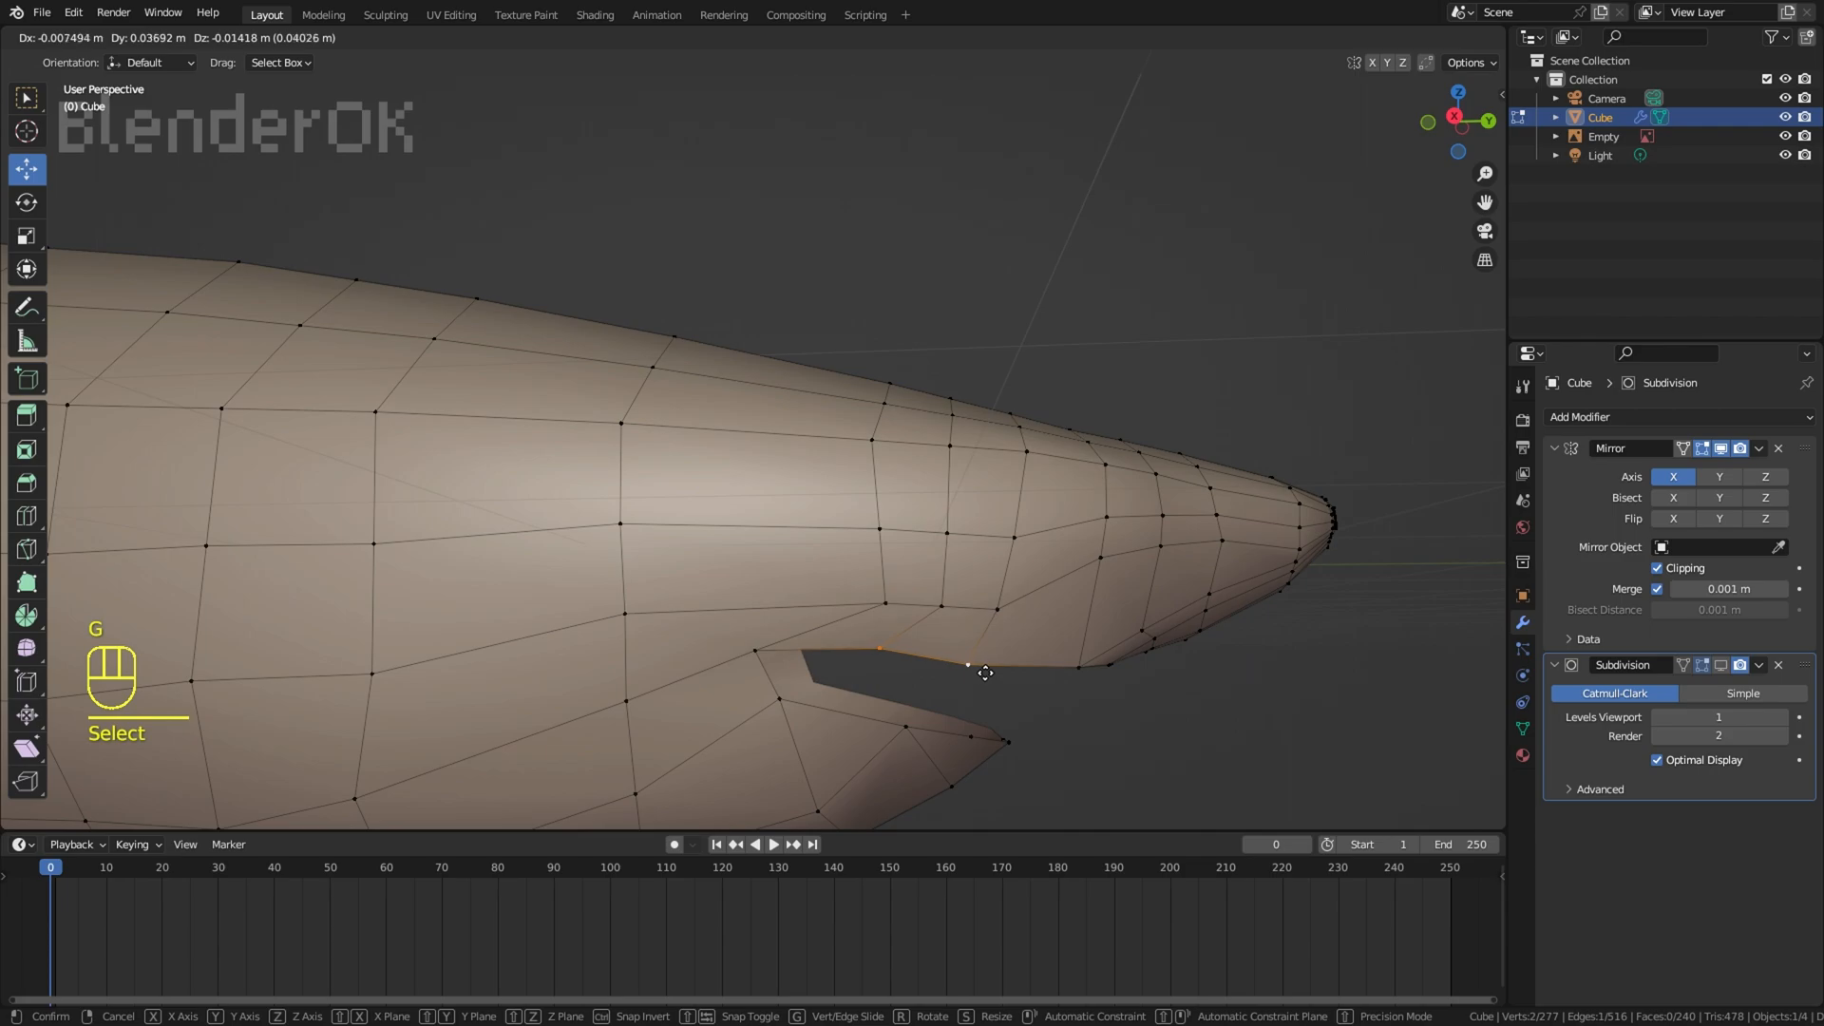
key(r)
key(g)
click(1254, 733)
Step: In the right wireframe view, adjust the lower jaw vertex below the mouth
middle_drag(1254, 732, 1026, 522)
key(KP_3)
key(z)
key(z)
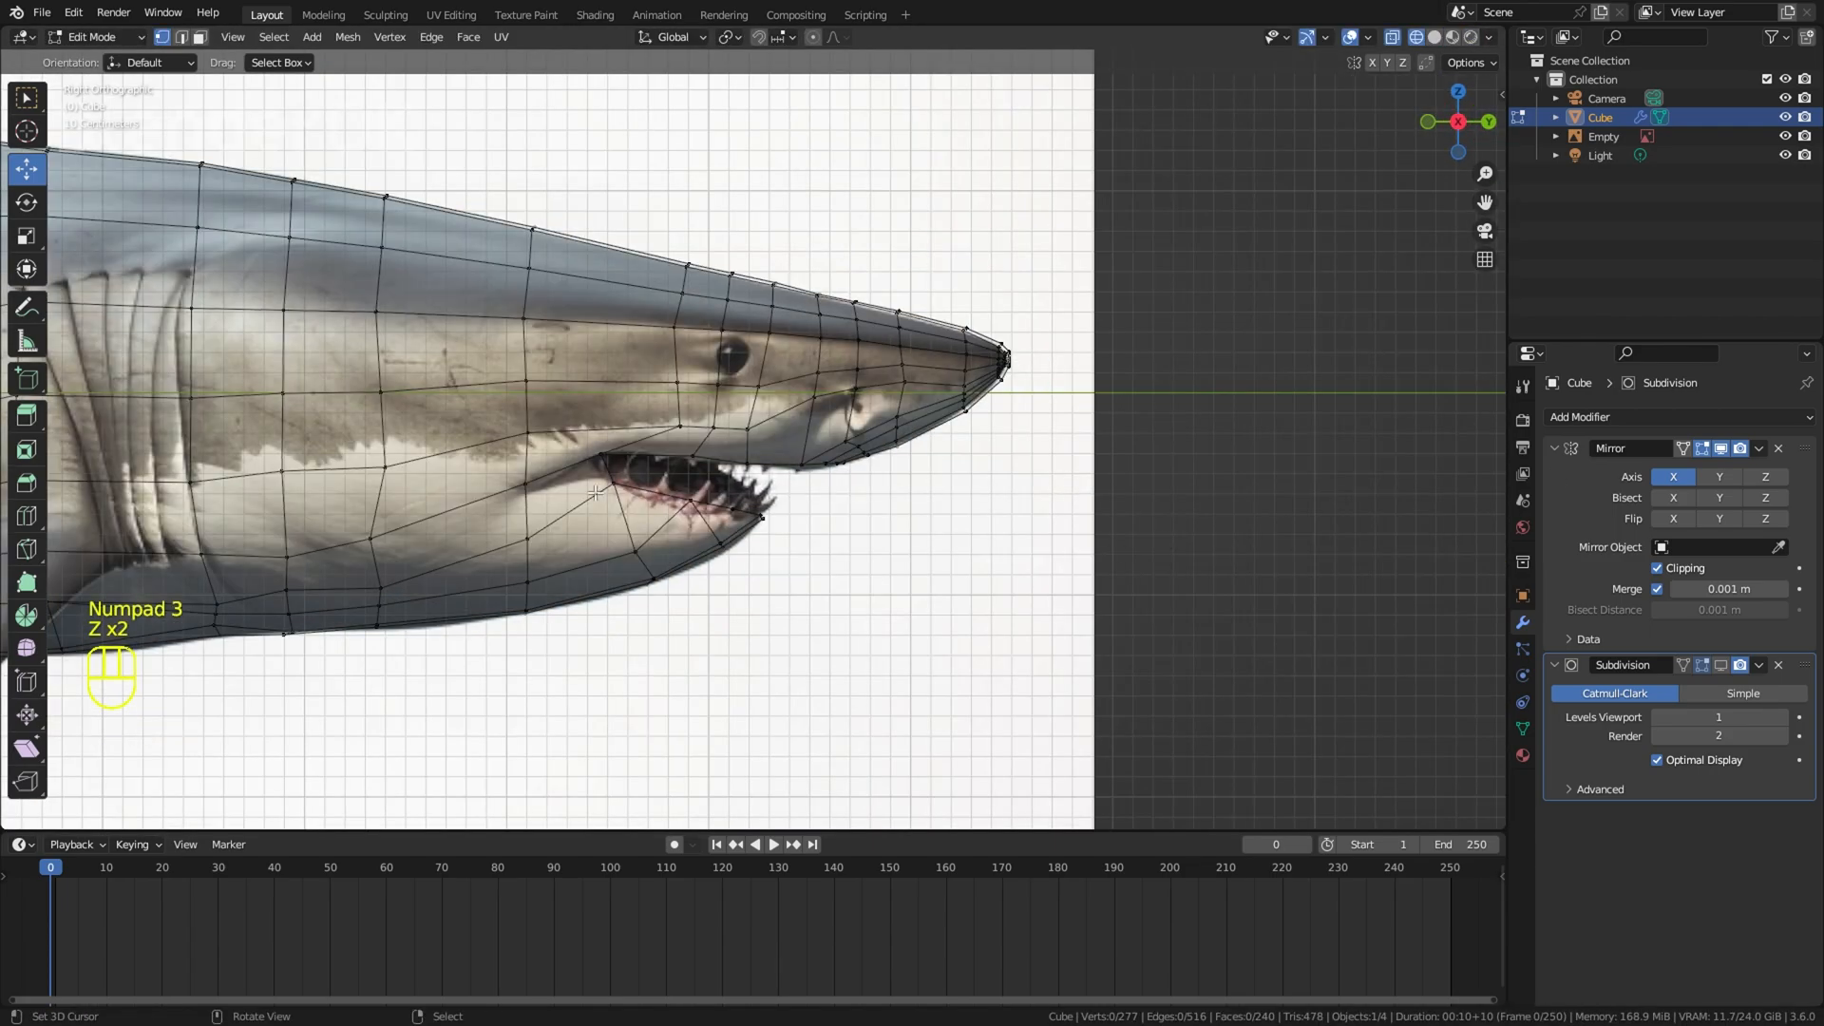
click(637, 551)
key(g)
click(632, 544)
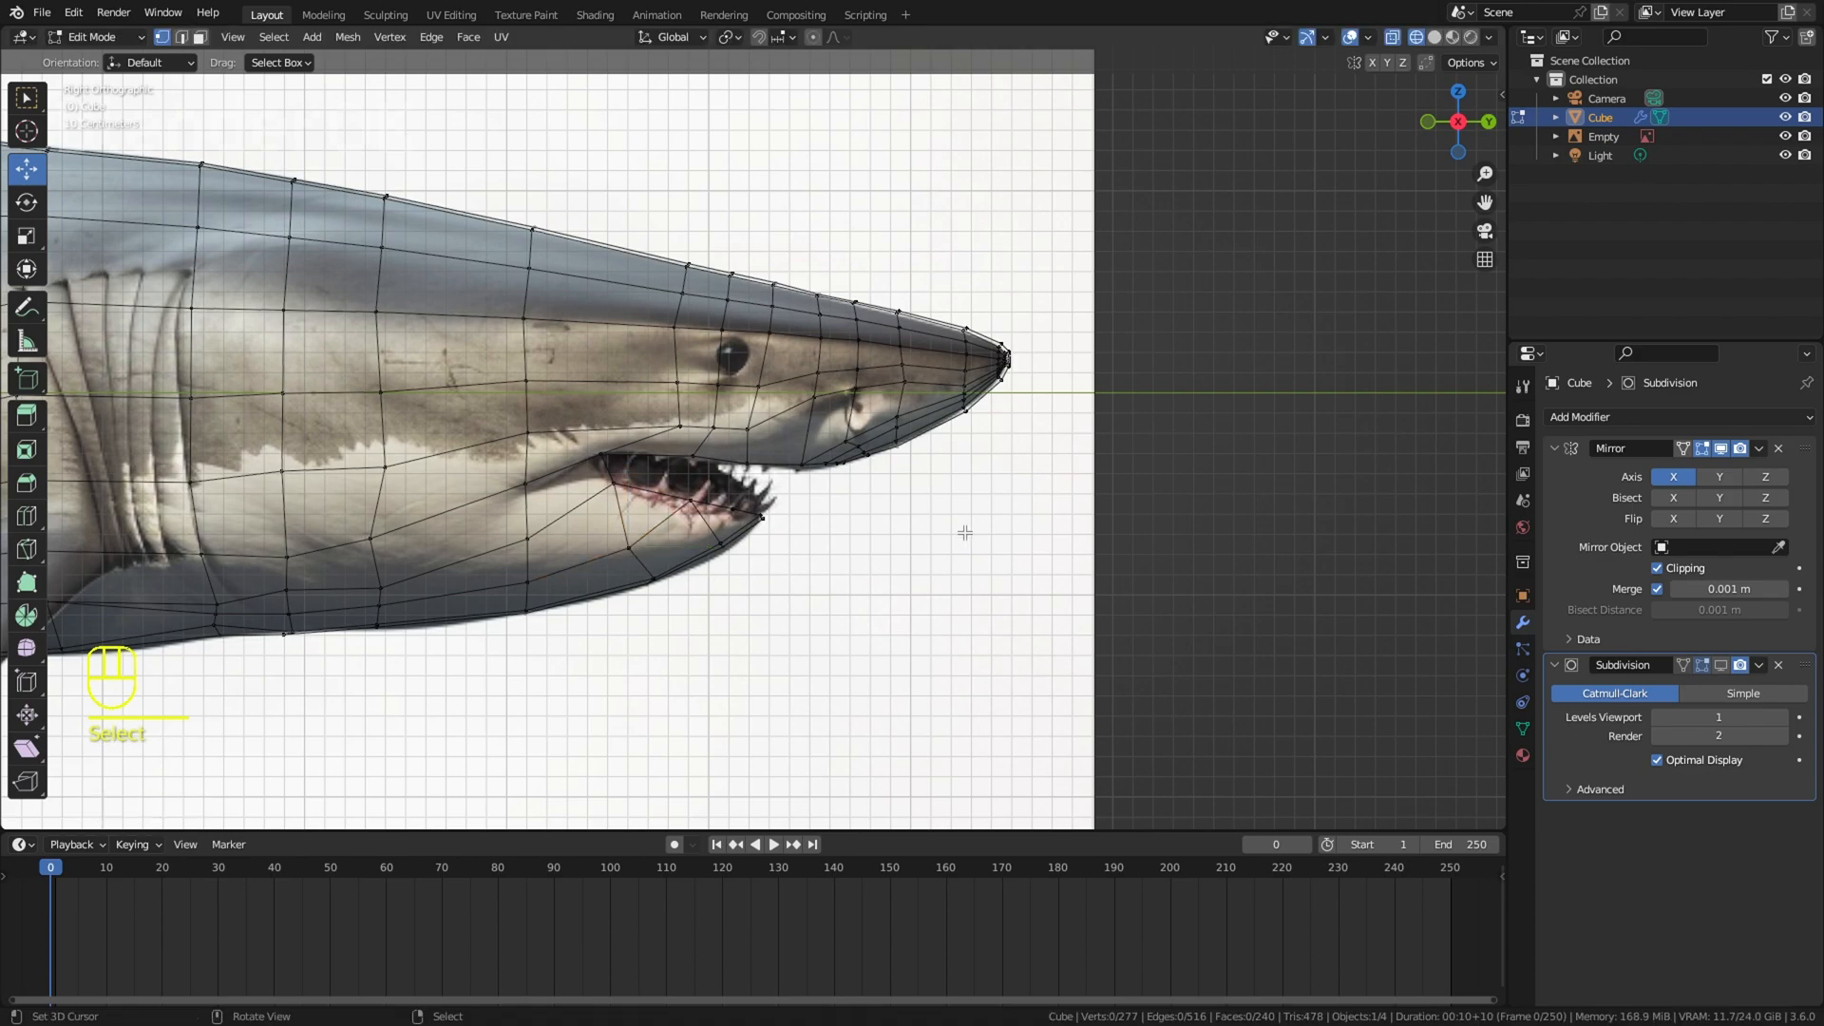
Step: In solid shading, reposition two vertices on the side of the upper jaw just above the mouth opening
scroll(971, 525, up, 2)
key(z)
click(1102, 512)
mouse_move(1102, 511)
middle_down()
mouse_move(852, 586)
mouse_move(855, 560)
middle_up()
right_click(894, 550)
key(g)
click(900, 546)
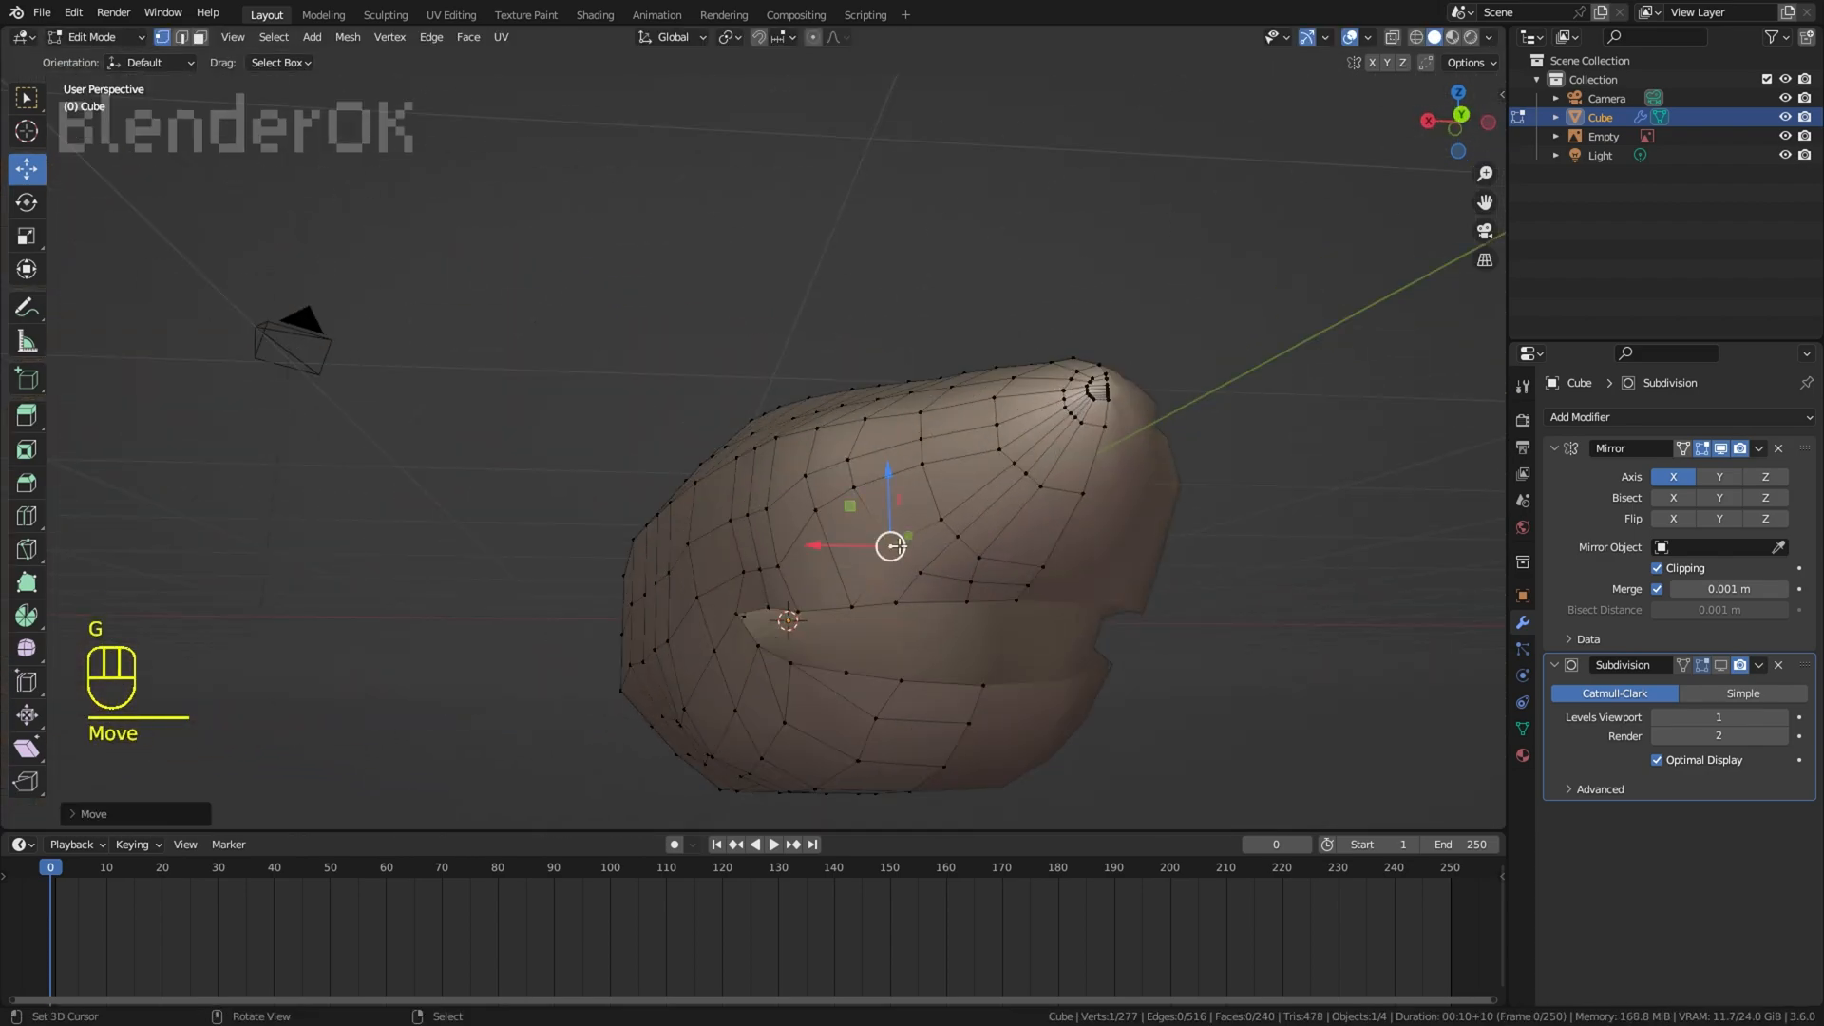
click(928, 571)
key(g)
Step: In the right wireframe view, move individual snout vertices around the nostril to even out the grid in front of the eye
middle_drag(1240, 557, 1152, 599)
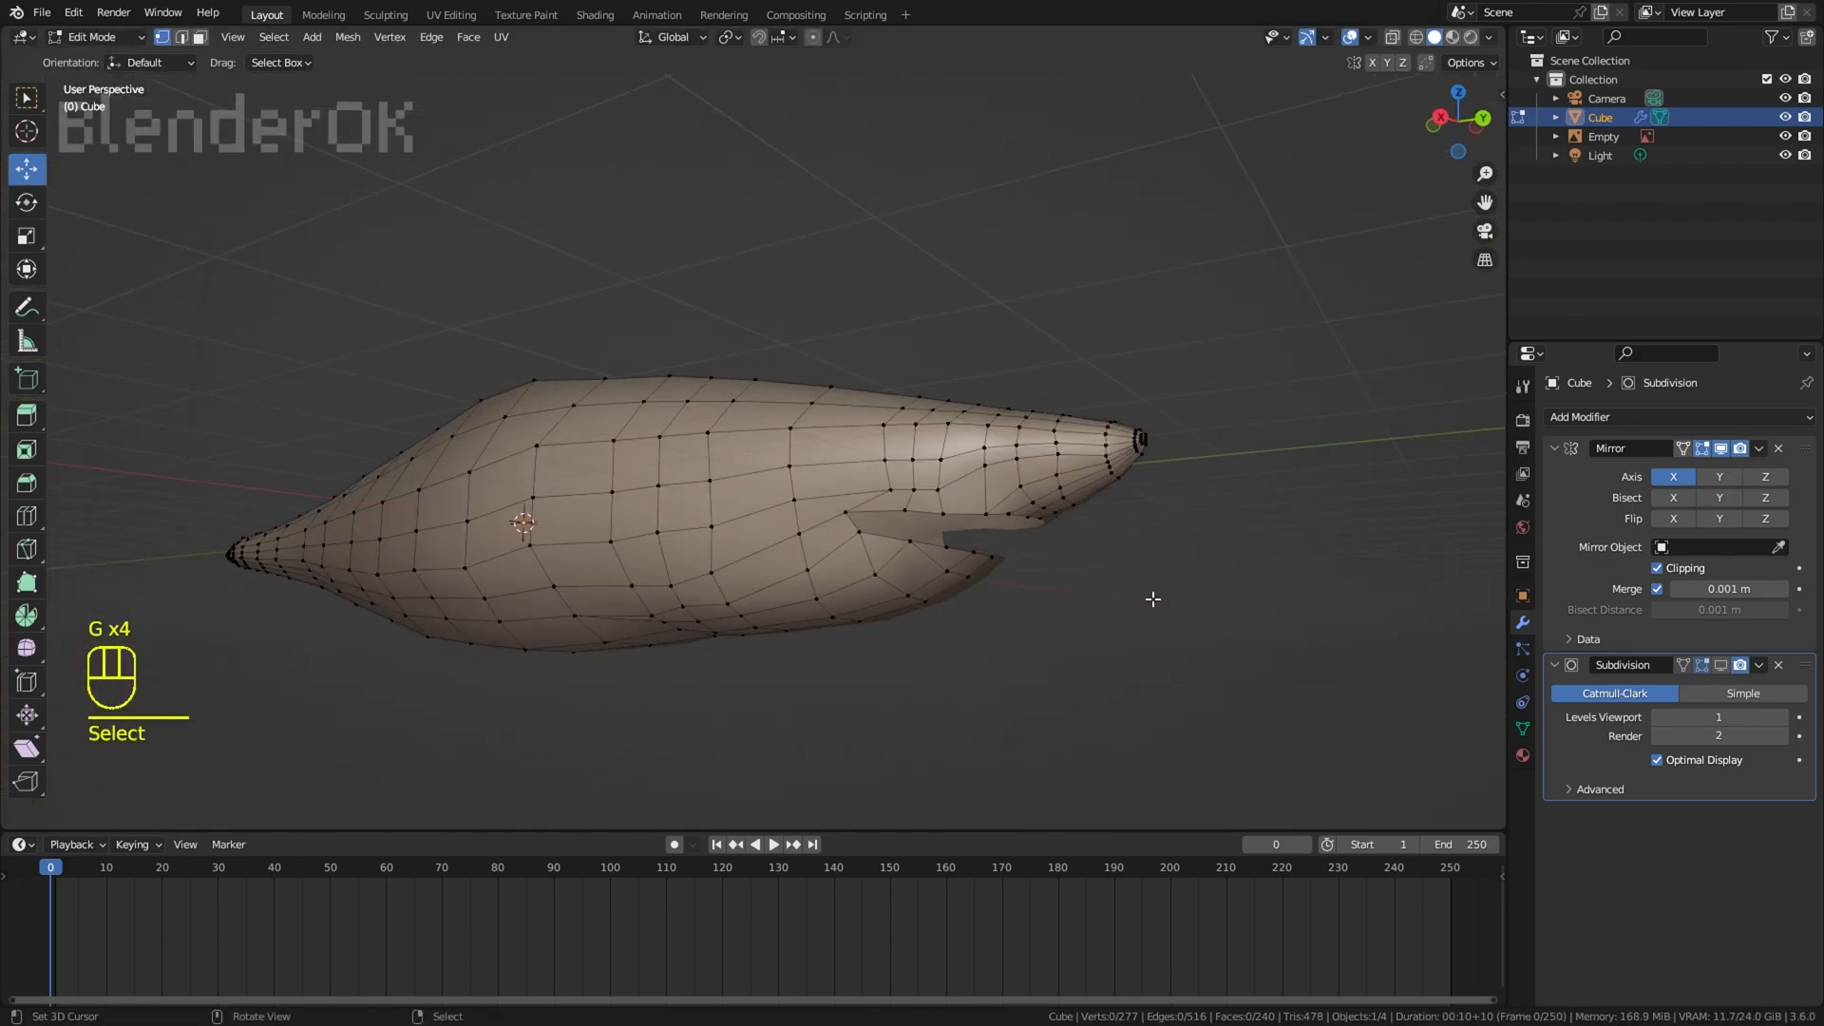
key(KP_3)
scroll(1149, 570, up, 5)
key(z)
right_click(890, 462)
key(g)
click(897, 458)
right_click(950, 449)
right_click(963, 410)
key(g)
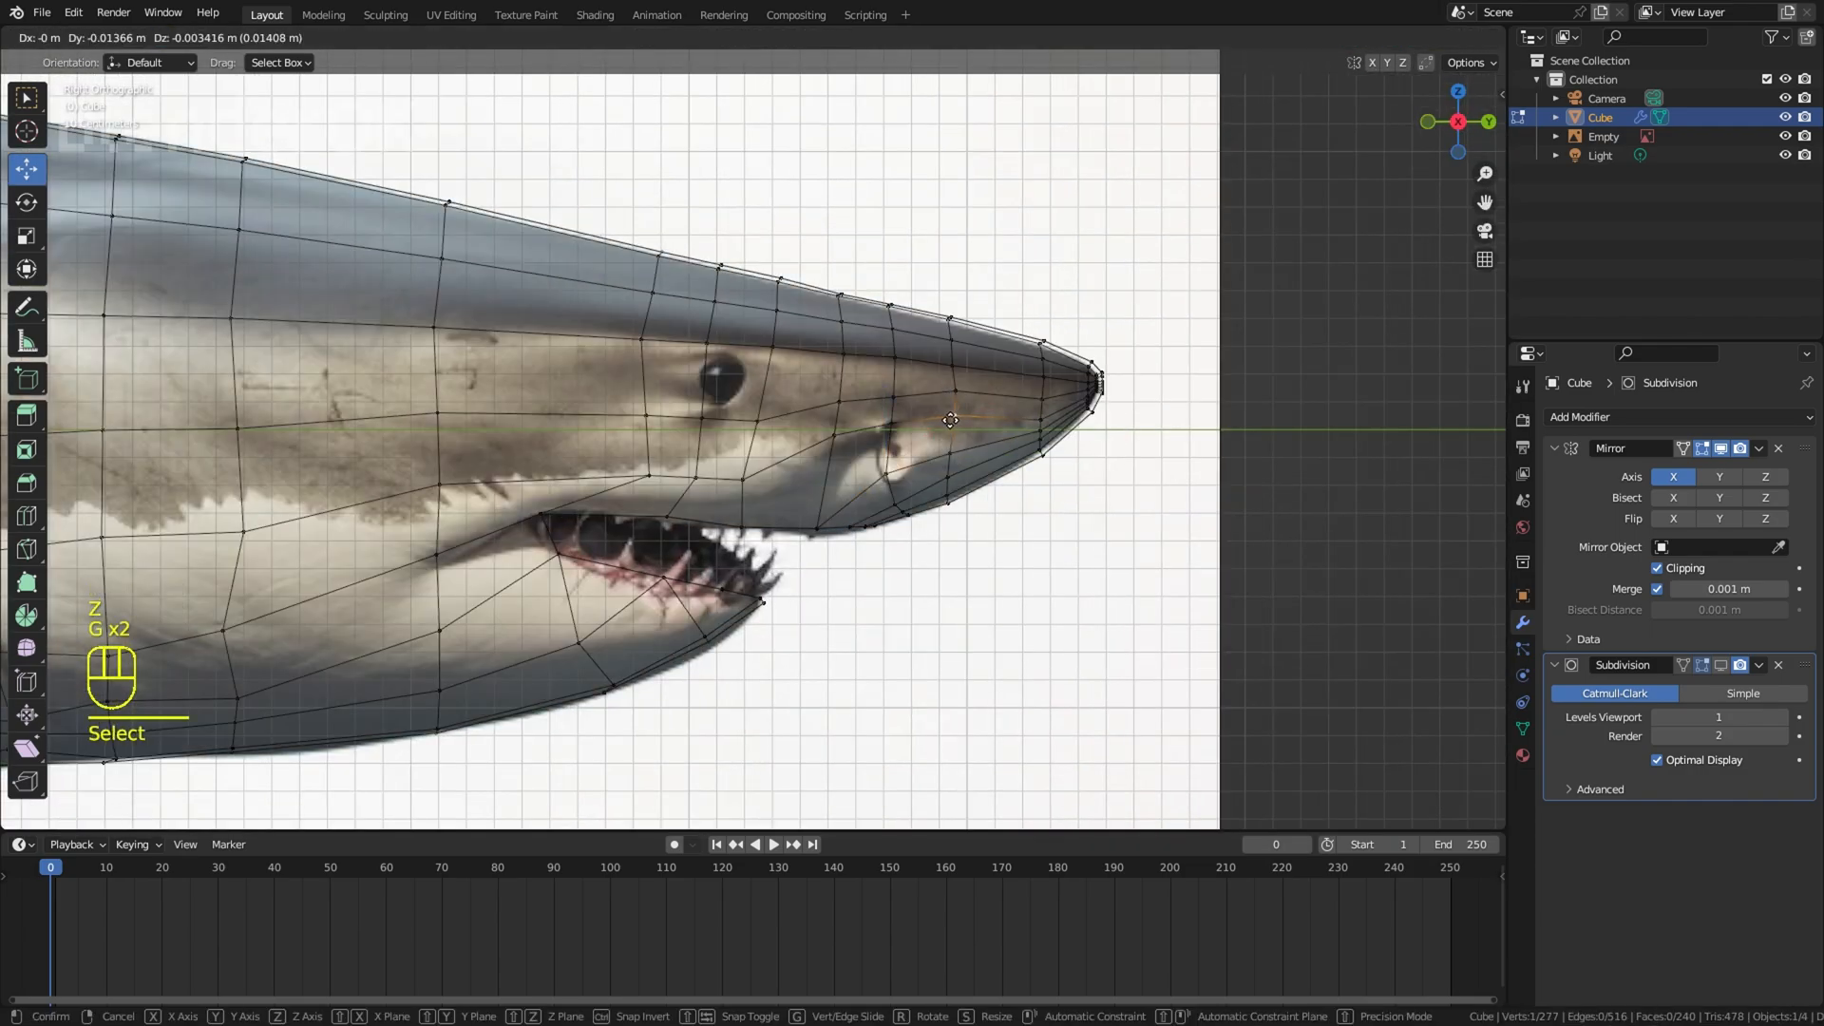
click(968, 390)
key(g)
Step: Select the vertical column of vertices in front of the nostril and relax it with LoopTools
drag(954, 504, 950, 319)
right_click(935, 303)
key(w)
mouse_move(936, 318)
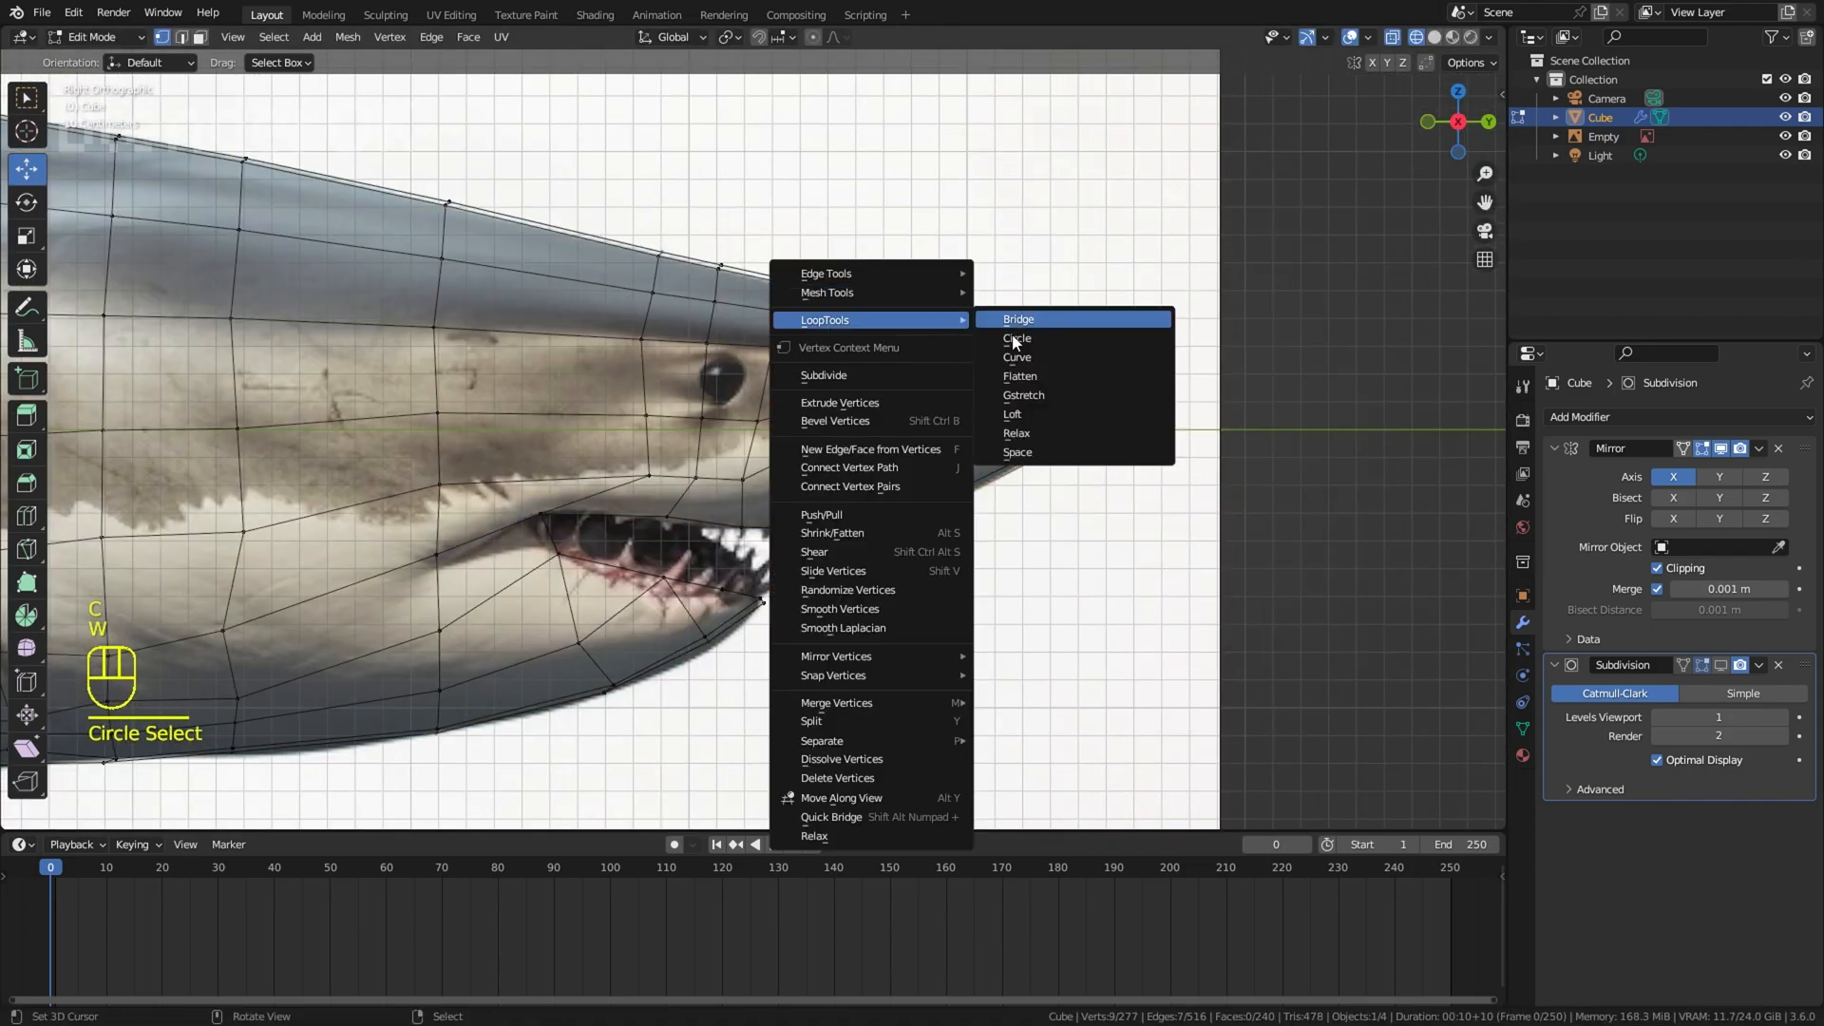
click(1021, 434)
right_click(1137, 290)
Step: Select the vertex column just behind the nose tip, relax it with LoopTools, and undo a trial move
key(z)
key(z)
click(1042, 463)
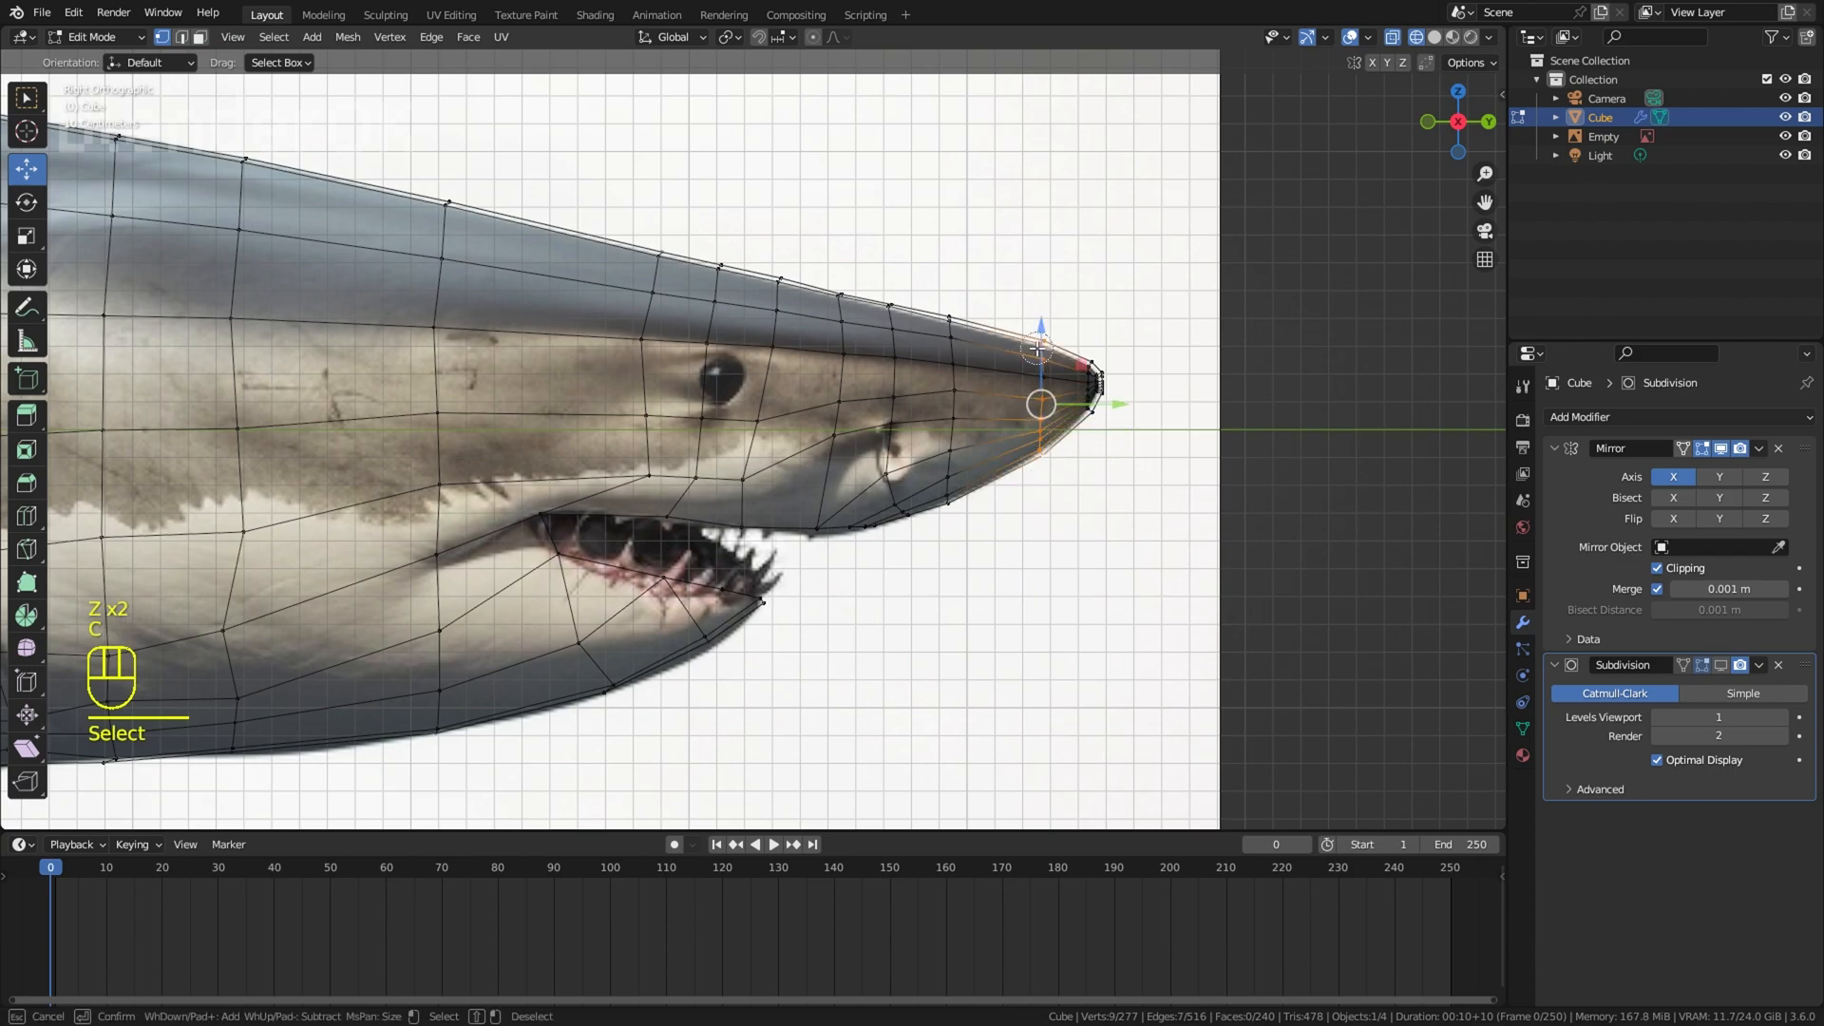
right_click(1054, 334)
key(w)
mouse_move(1122, 292)
click(1185, 403)
key(g)
click(1154, 384)
key(ctrl+z)
Step: Extend the selection of the column behind the nose tip, relax it again, and refine the nose vertices by moving and scaling
key(c)
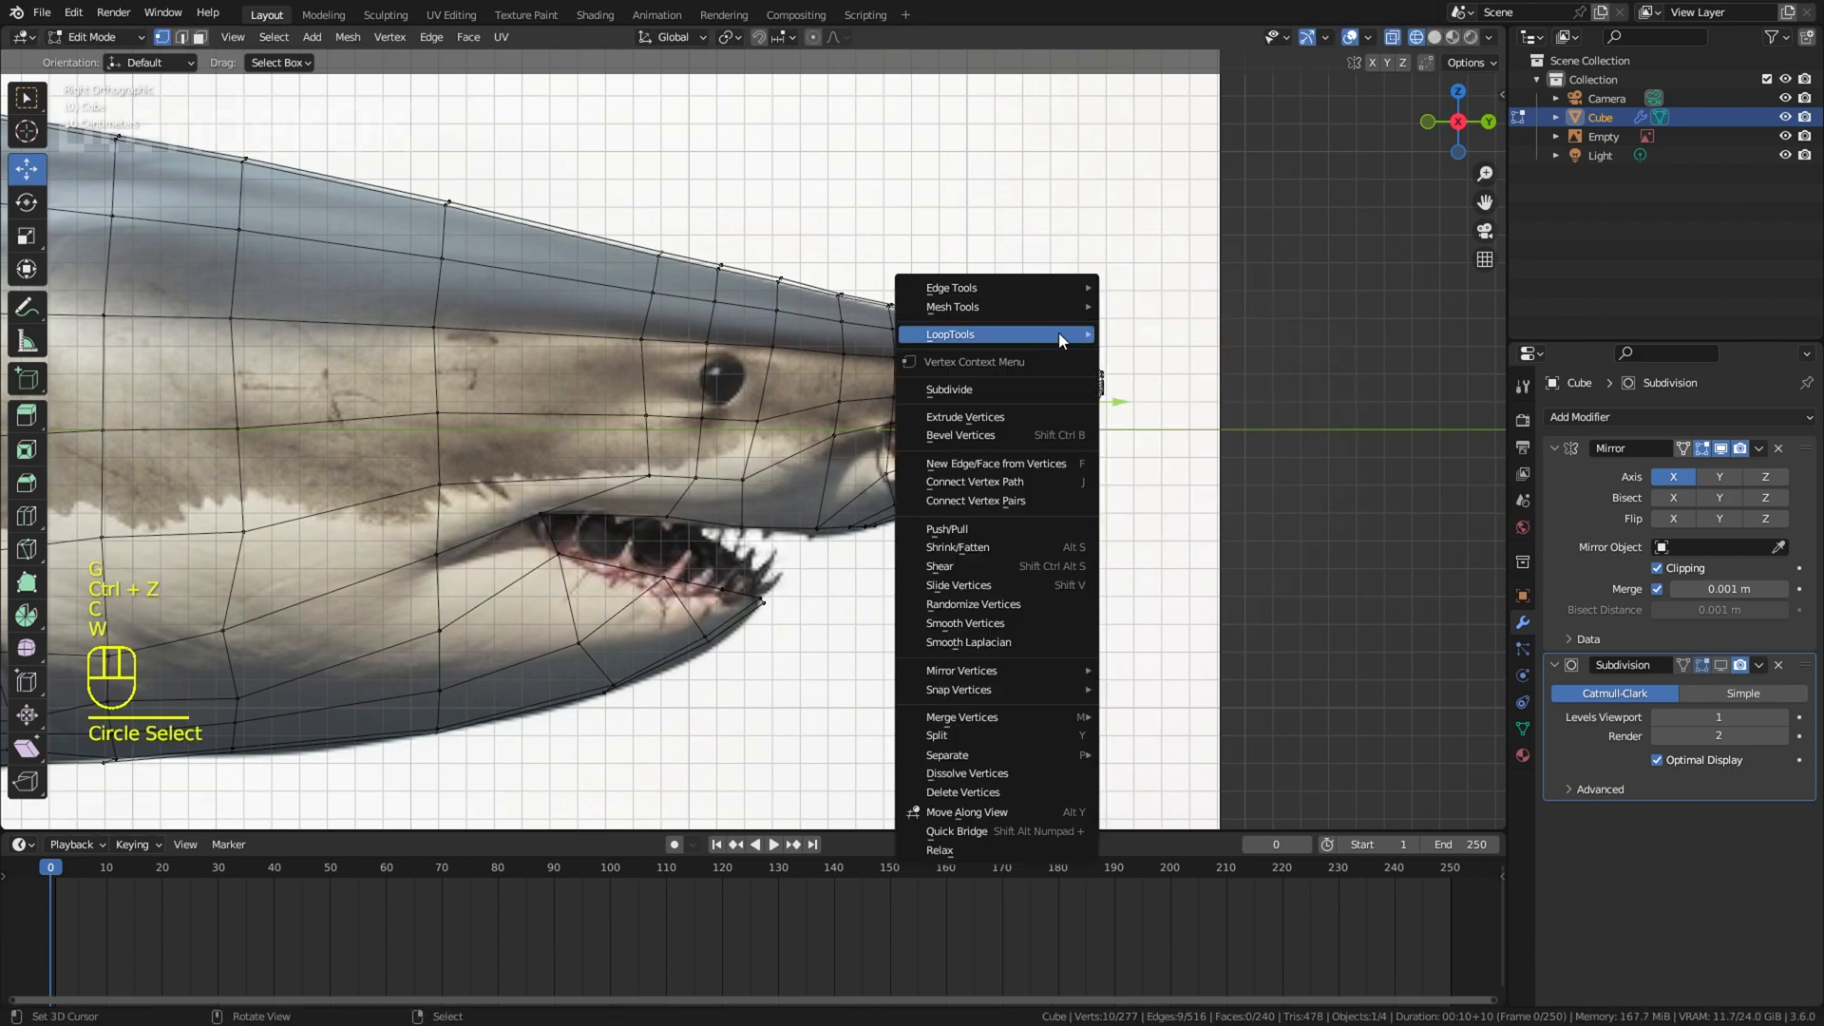
click(1123, 447)
key(g)
click(1158, 378)
key(g)
click(1156, 376)
right_click(1197, 380)
key(z)
scroll(1265, 394, down, 2)
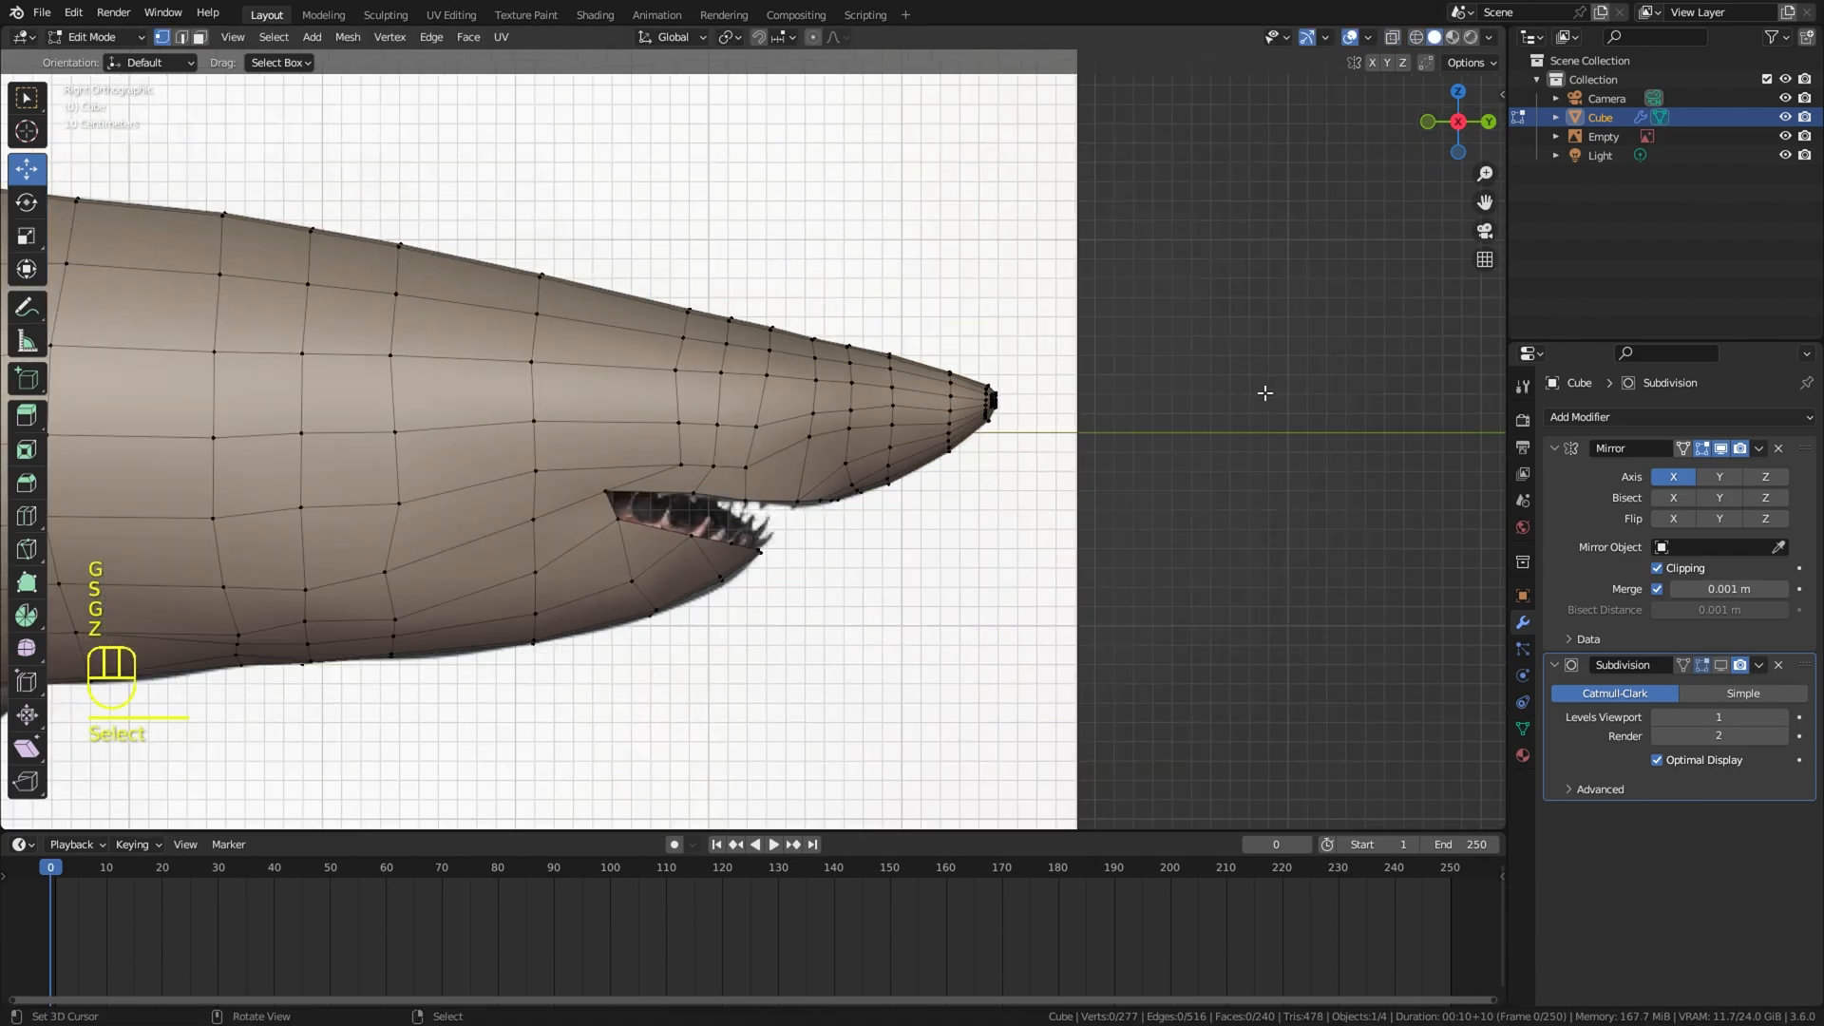
mouse_move(1265, 393)
middle_down()
mouse_move(1187, 223)
mouse_move(1213, 220)
mouse_move(1022, 411)
mouse_move(1241, 413)
middle_up()
key(a)
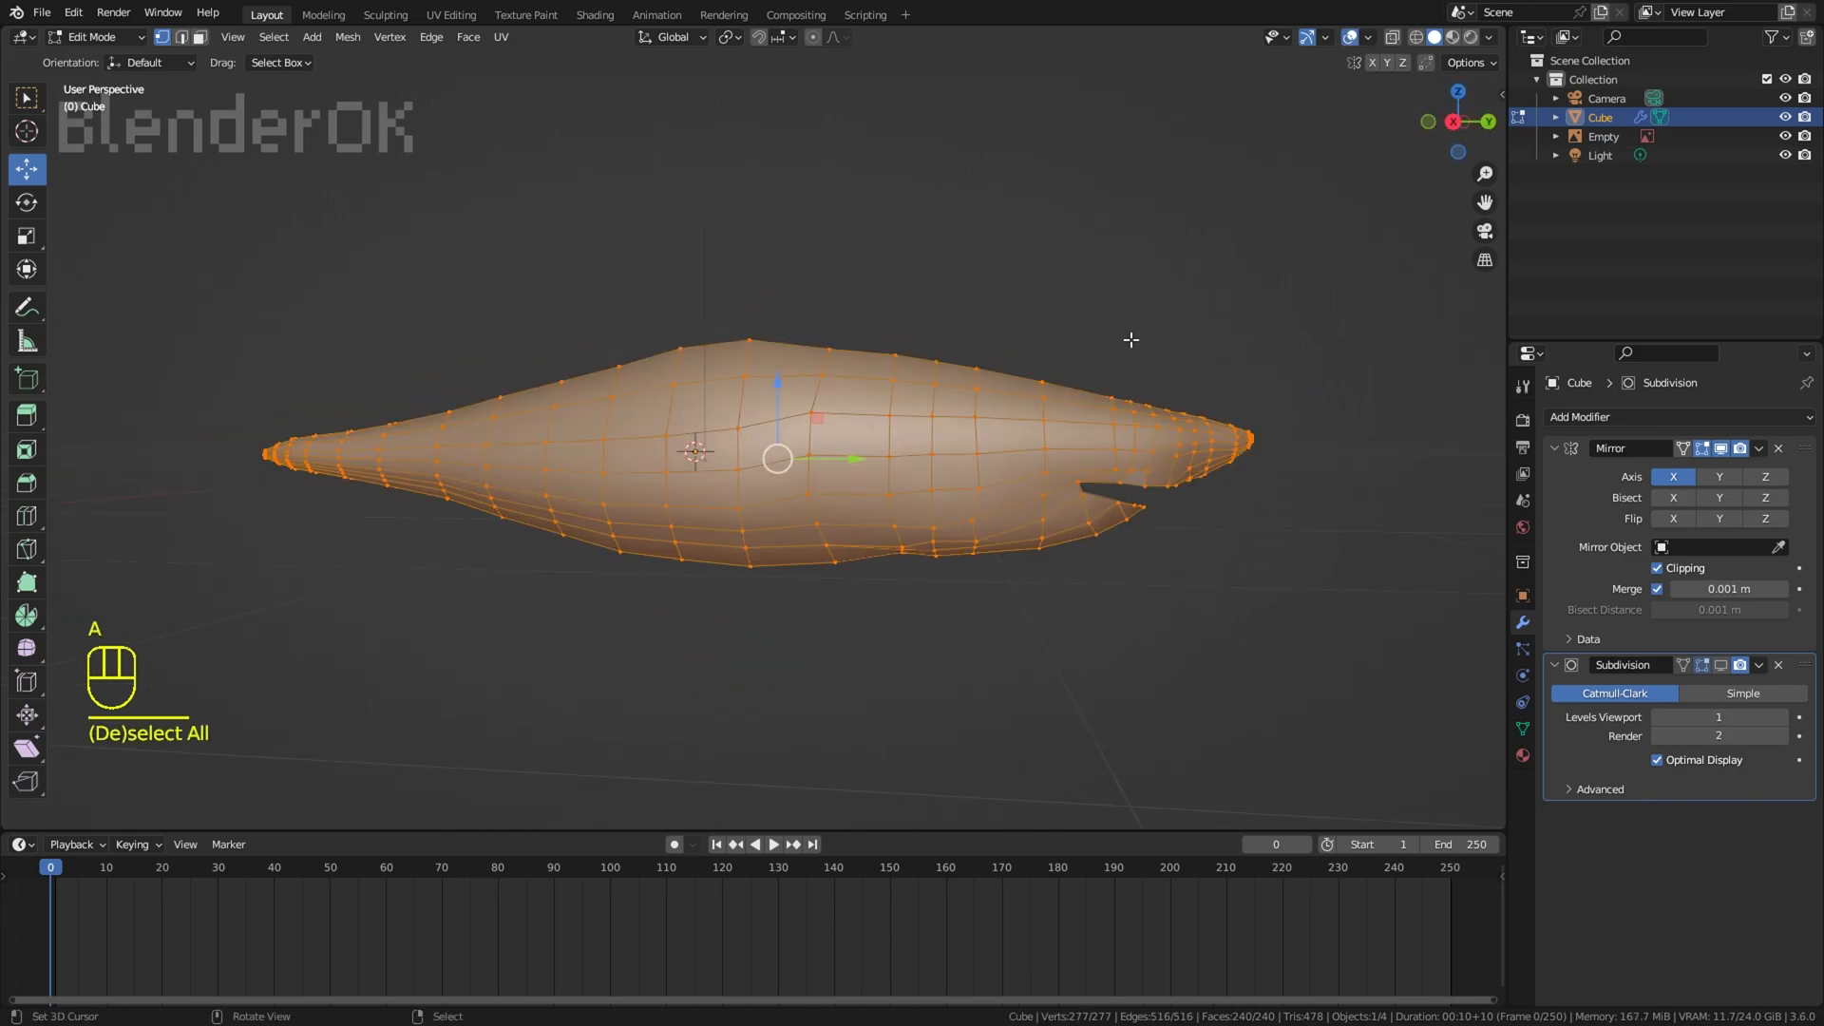
key(a)
key(a)
key(a)
Step: In the right wireframe view, move the two flank vertices at the front edge of the gill slits nearest the dorsal fin
key(KP_3)
key(z)
scroll(1019, 227, up, 3)
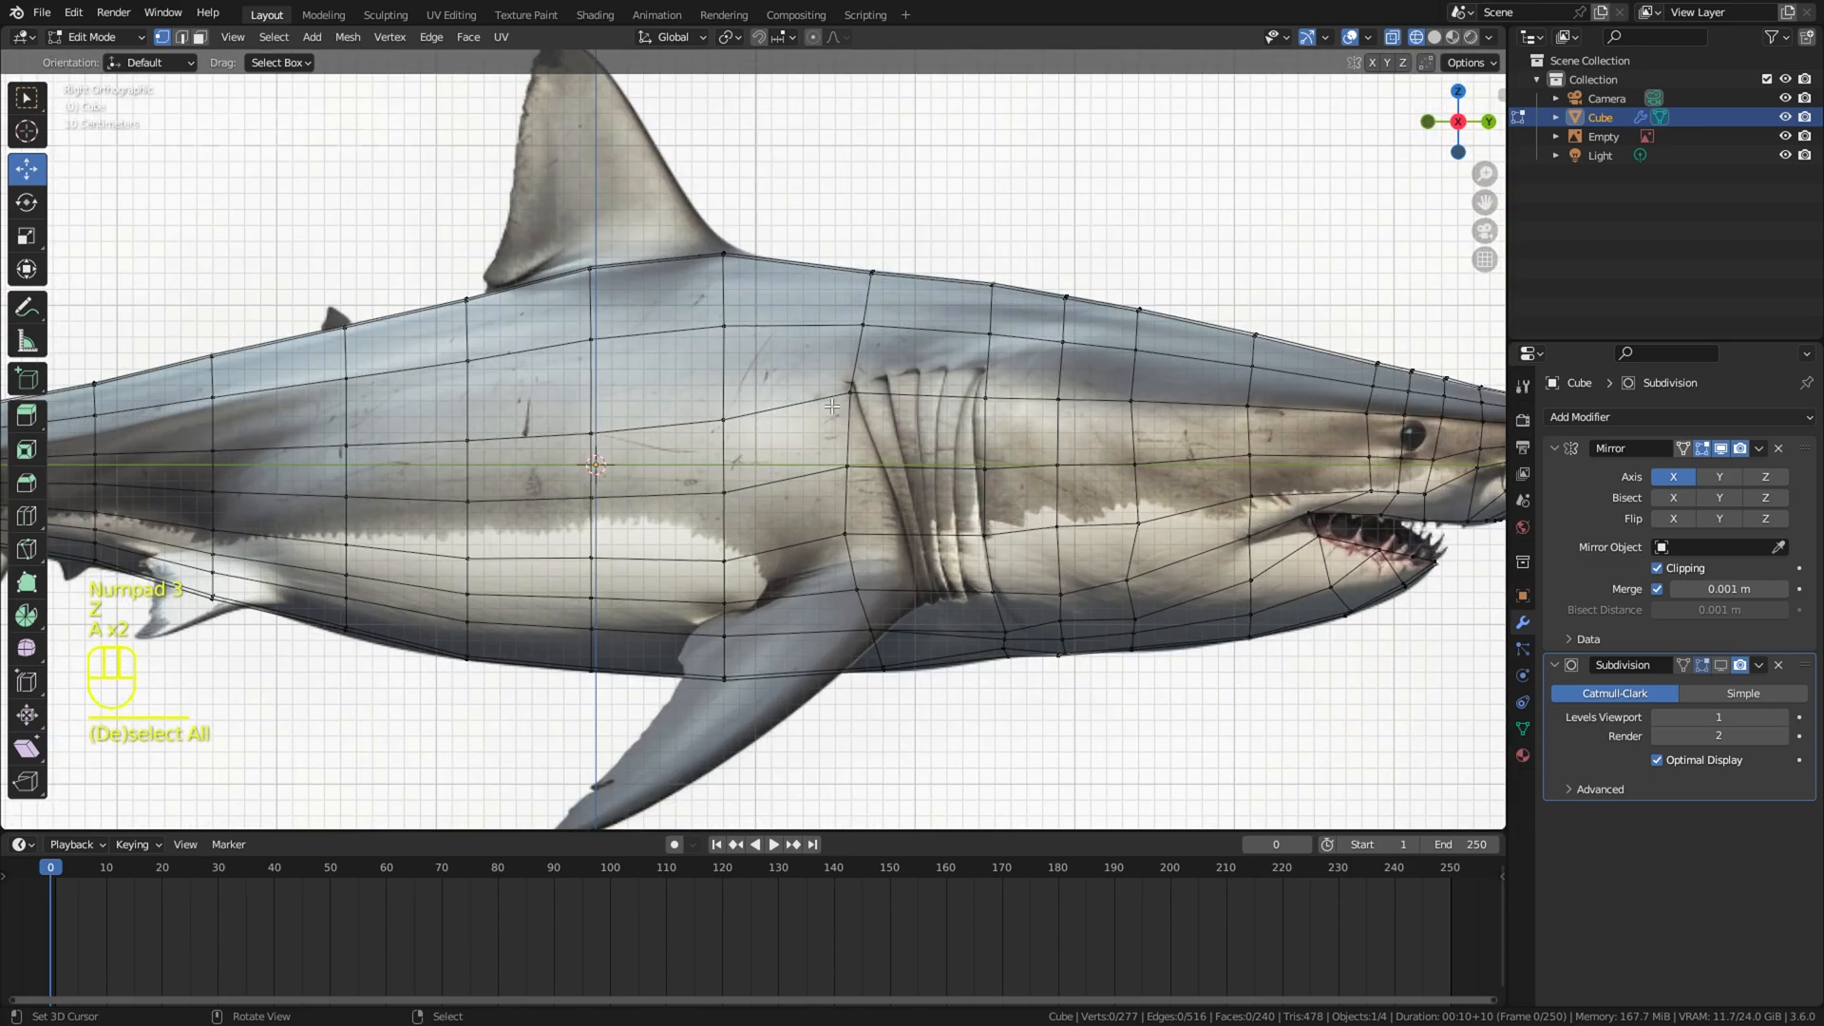
right_click(849, 388)
key(g)
click(837, 387)
right_click(837, 448)
key(g)
click(826, 448)
right_click(871, 274)
Step: Raise the upper flank vertices beneath the dorsal fin to smooth the edge row along the middle of the body
scroll(935, 221, down, 3)
key(z)
key(z)
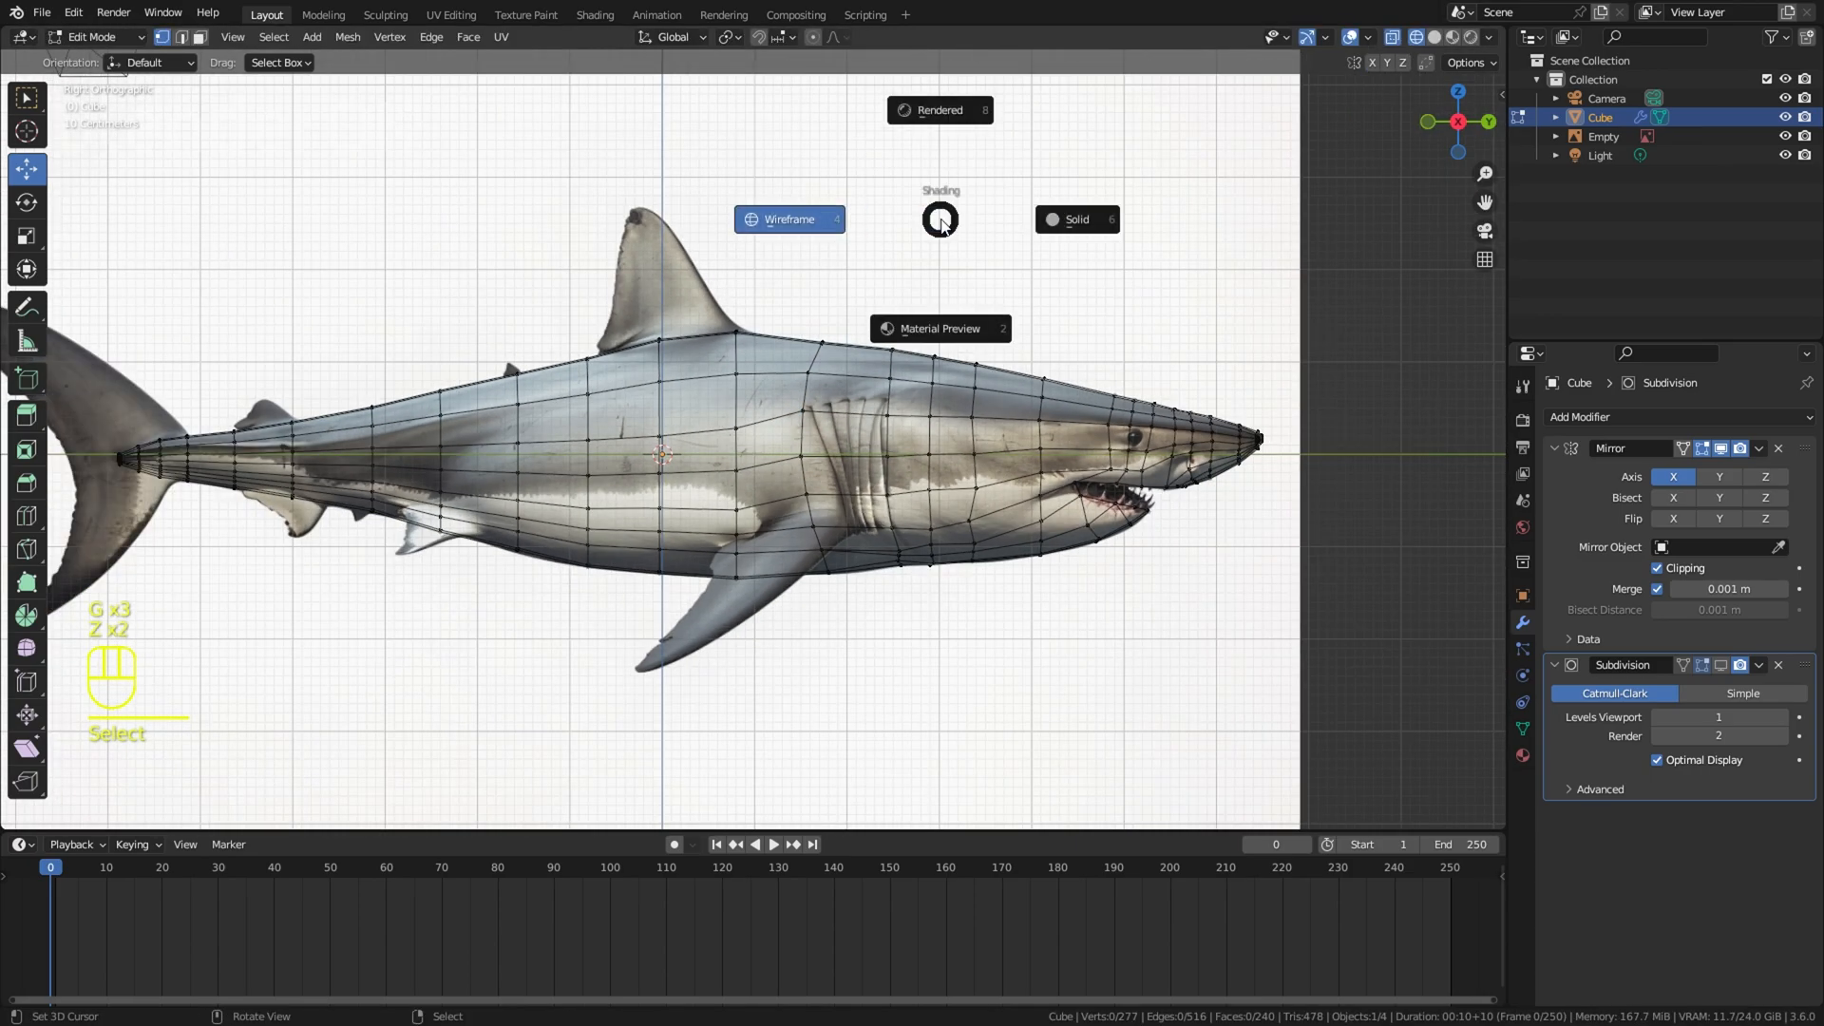
key(a)
scroll(936, 229, up, 1)
key(a)
scroll(760, 333, down, 1)
shift+middle_drag(672, 371, 926, 344)
scroll(858, 408, up, 2)
right_click(874, 398)
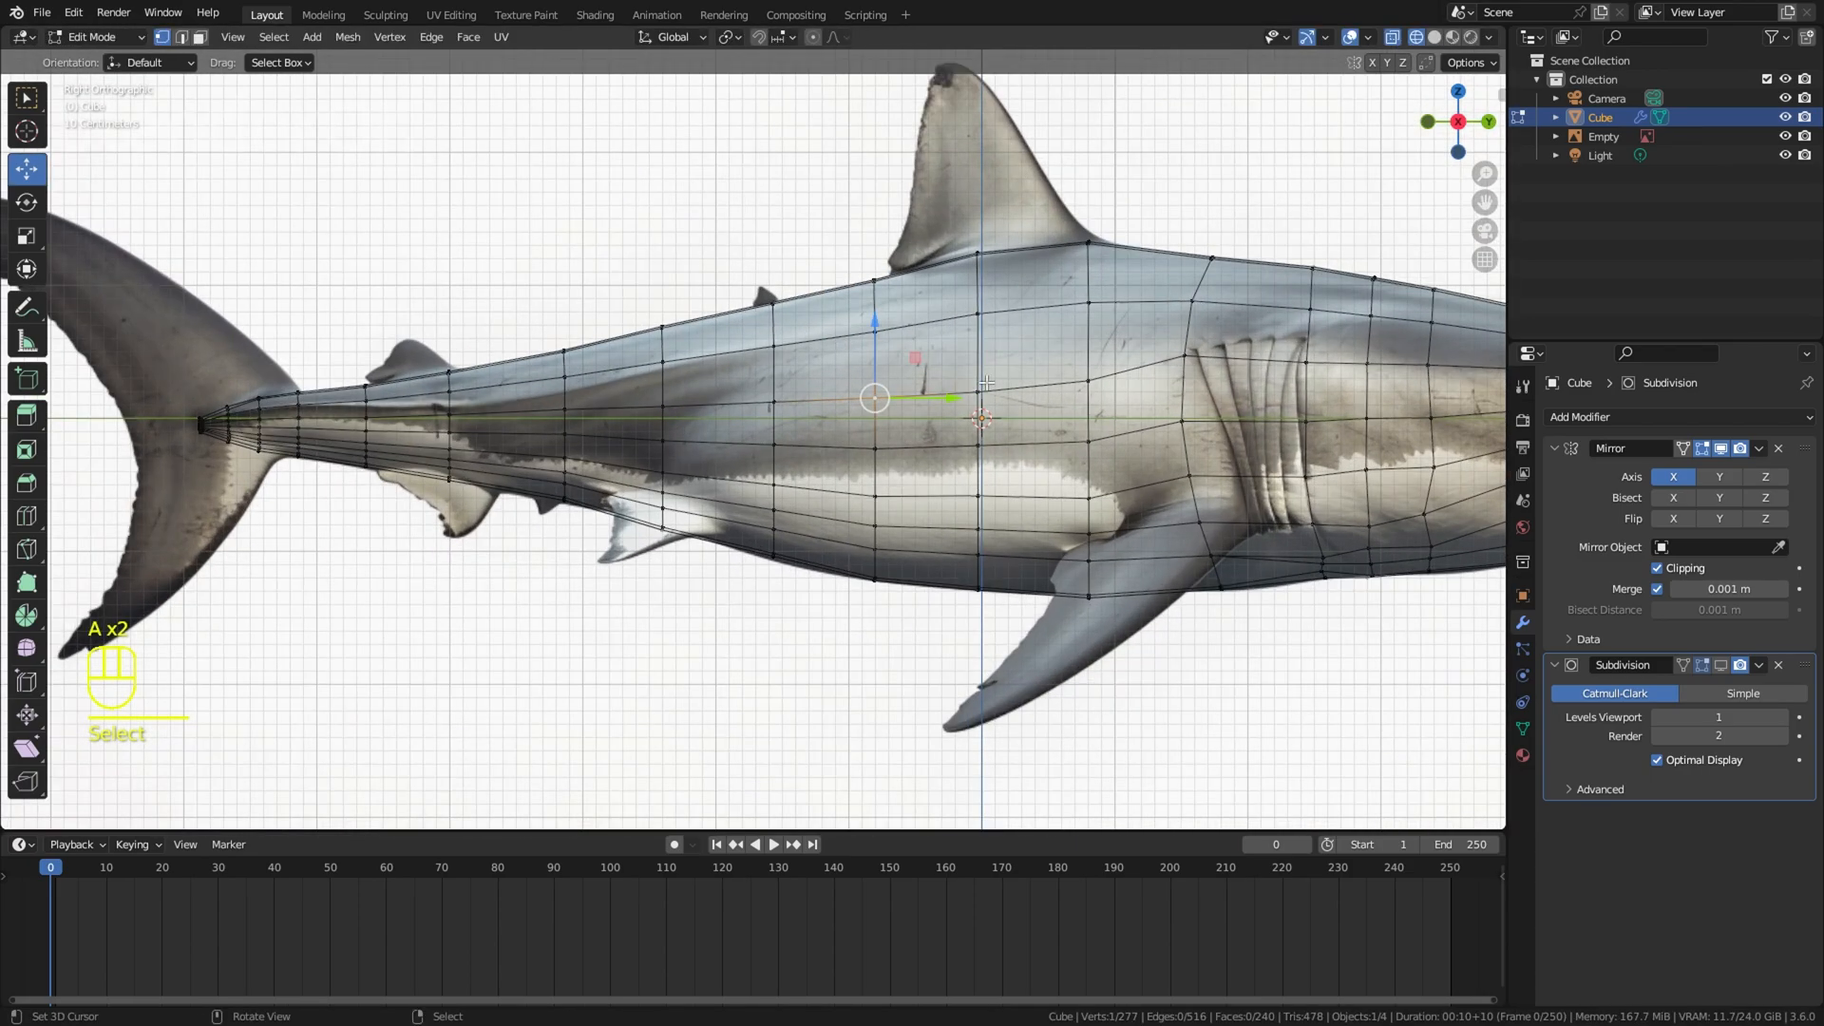
key(g)
click(870, 378)
right_click(988, 368)
Step: Adjust the flank vertices on the rear body above the pelvic fin to smooth the rows running toward the tail
key(g)
click(993, 333)
right_click(1090, 379)
right_click(777, 402)
key(g)
click(770, 395)
right_click(664, 407)
key(g)
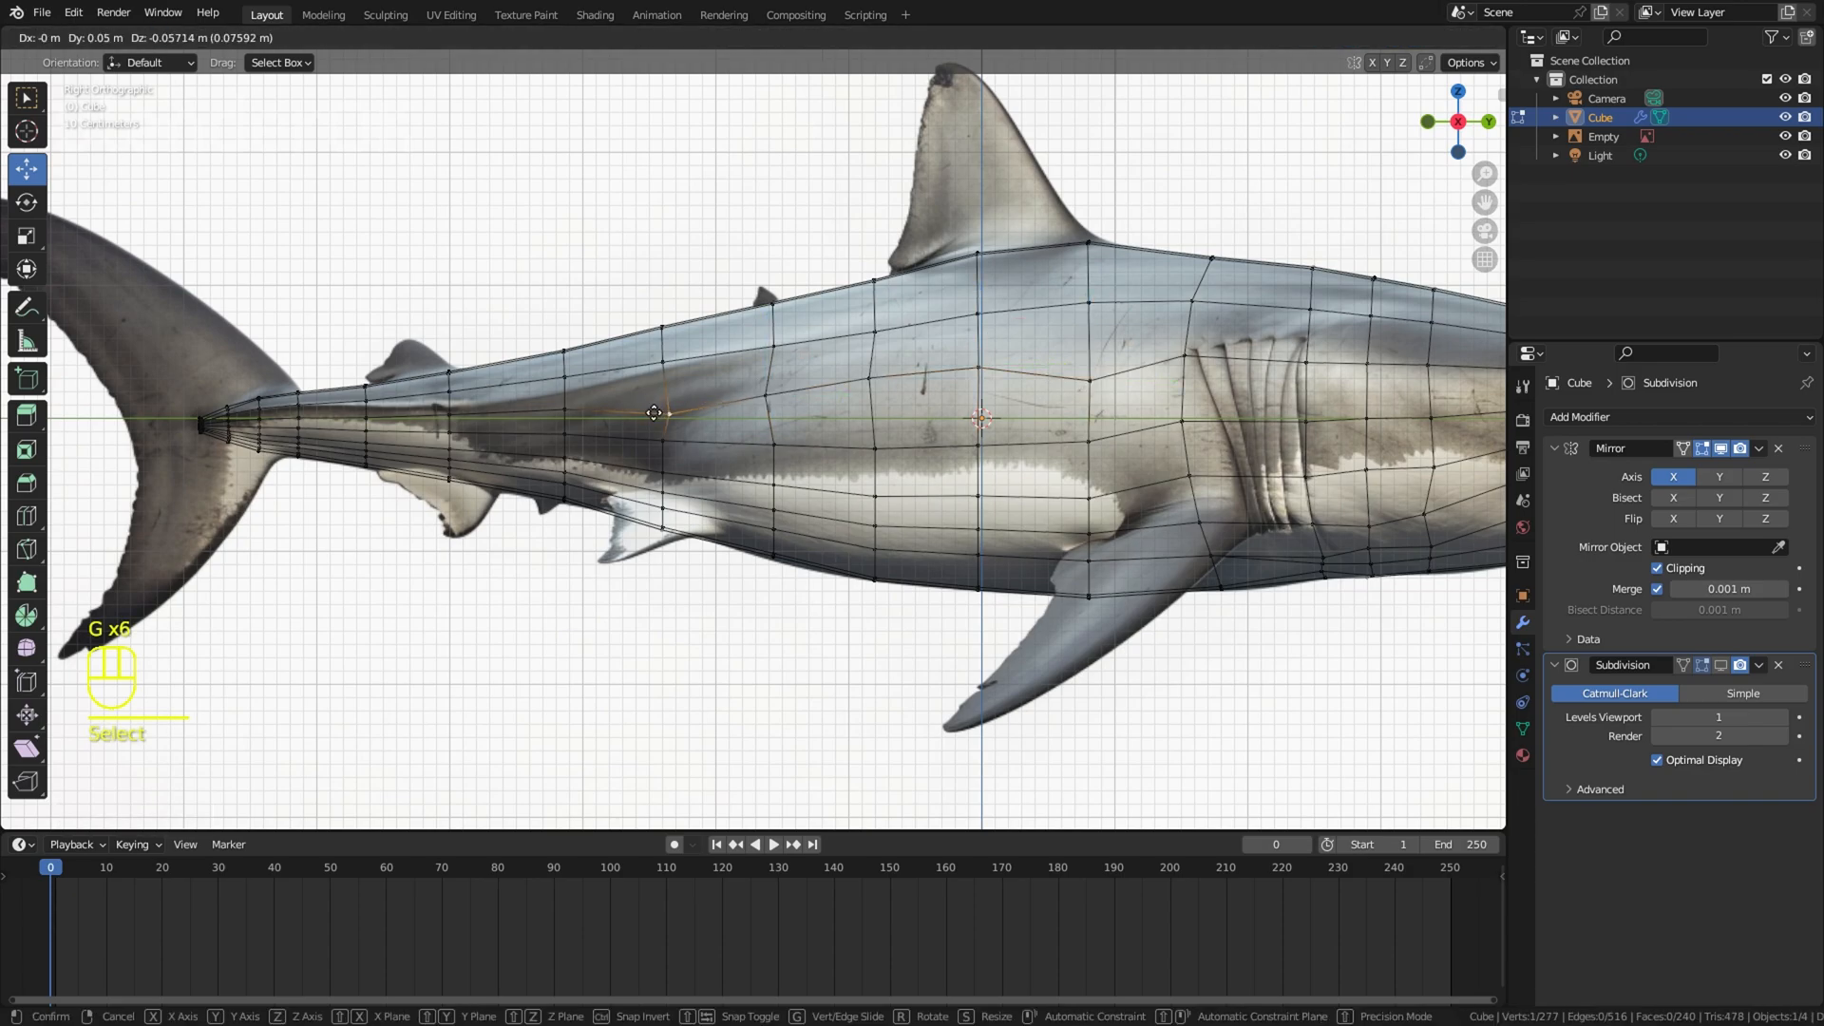
click(671, 414)
right_click(662, 441)
key(g)
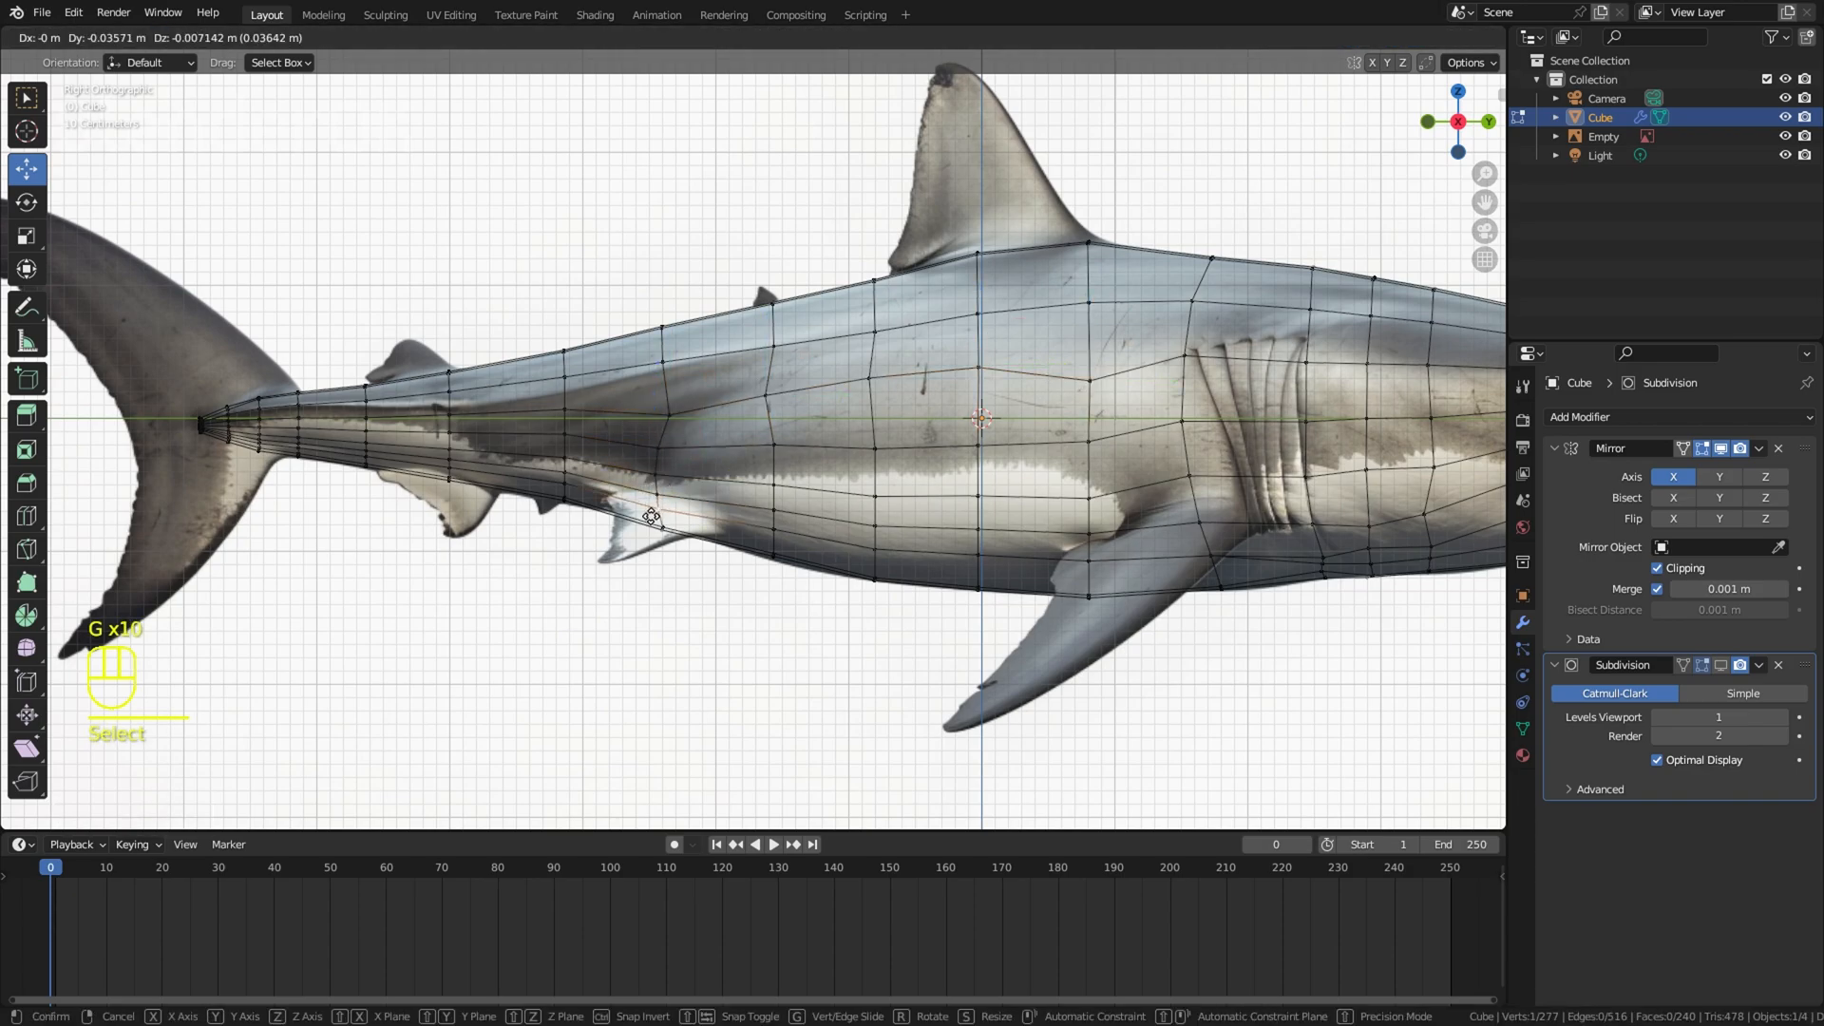
Step: Move the middle flank vertices below the dorsal fin and the one behind the gills into smoother edge rows
key(g)
click(823, 443)
right_click(884, 447)
key(g)
click(889, 429)
right_click(998, 441)
key(g)
click(1021, 424)
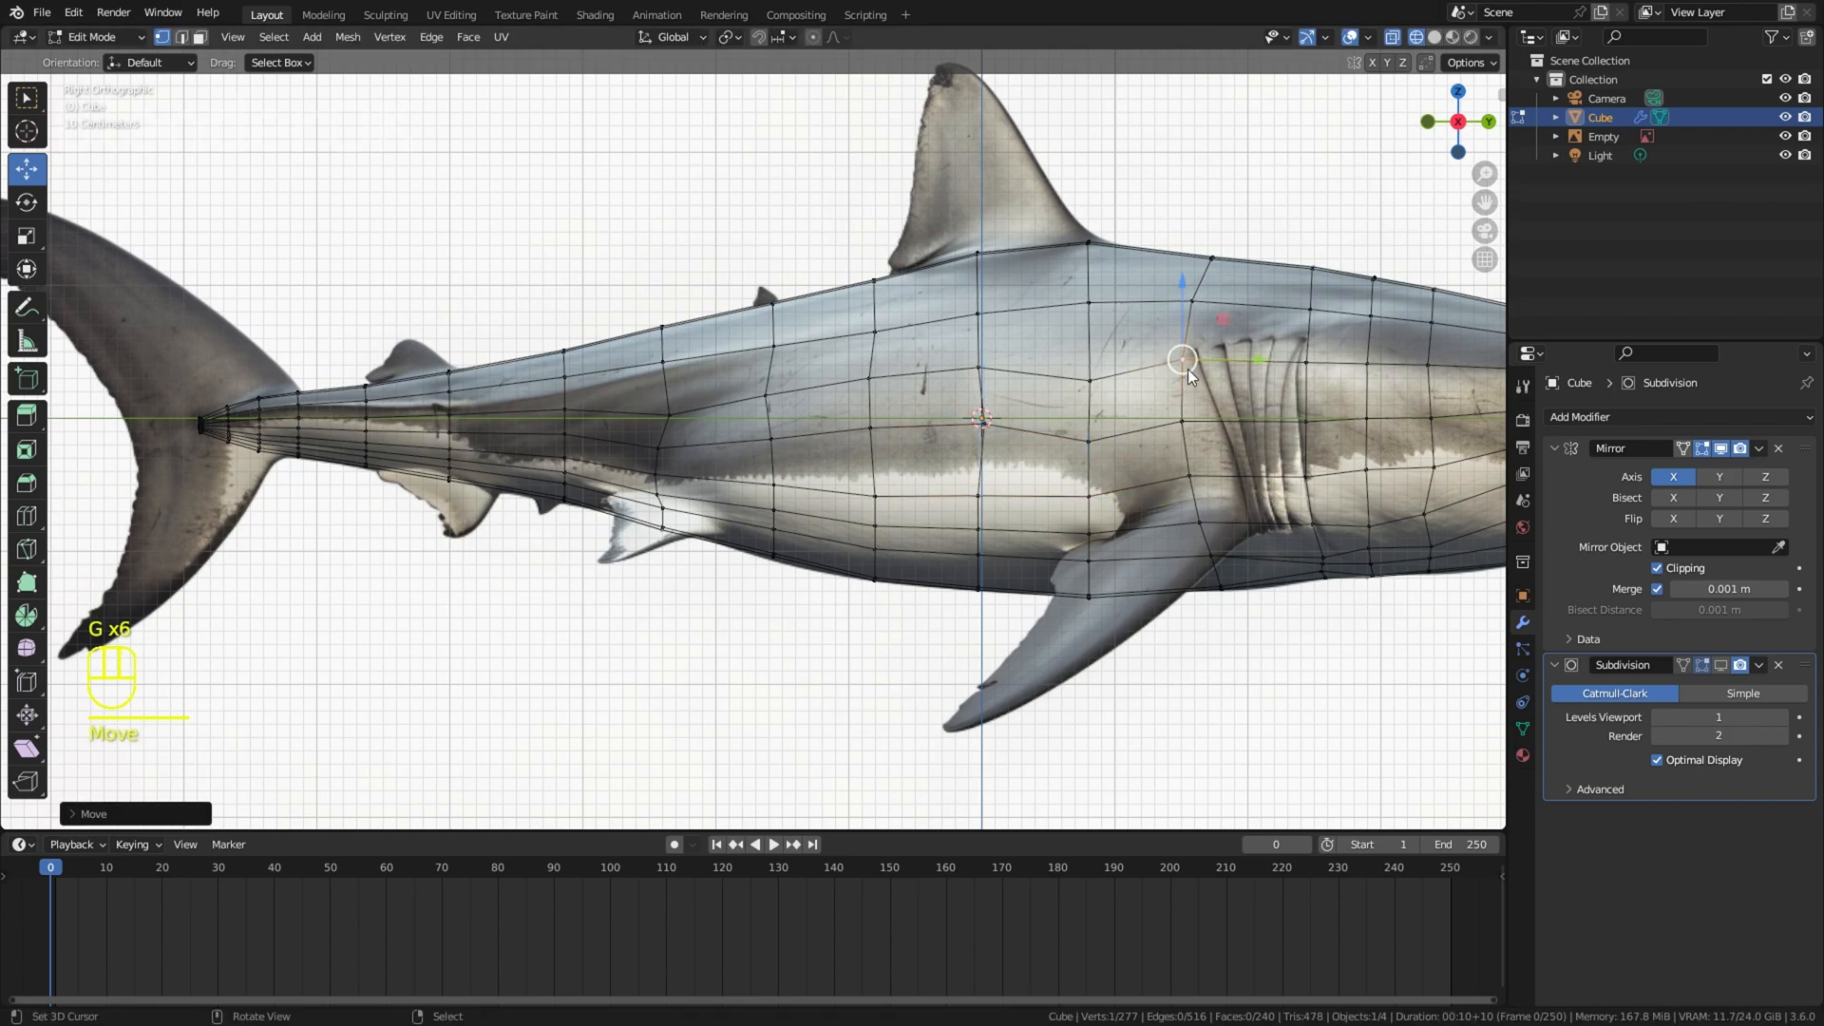
Step: In solid shading, select a path of five vertices on the widest part of the flank, move it along X and rotate it about Z
key(z)
middle_drag(1188, 370, 1321, 377)
right_click(1009, 433)
ctrl+shift+right_click(993, 427)
middle_drag(992, 427, 1056, 442)
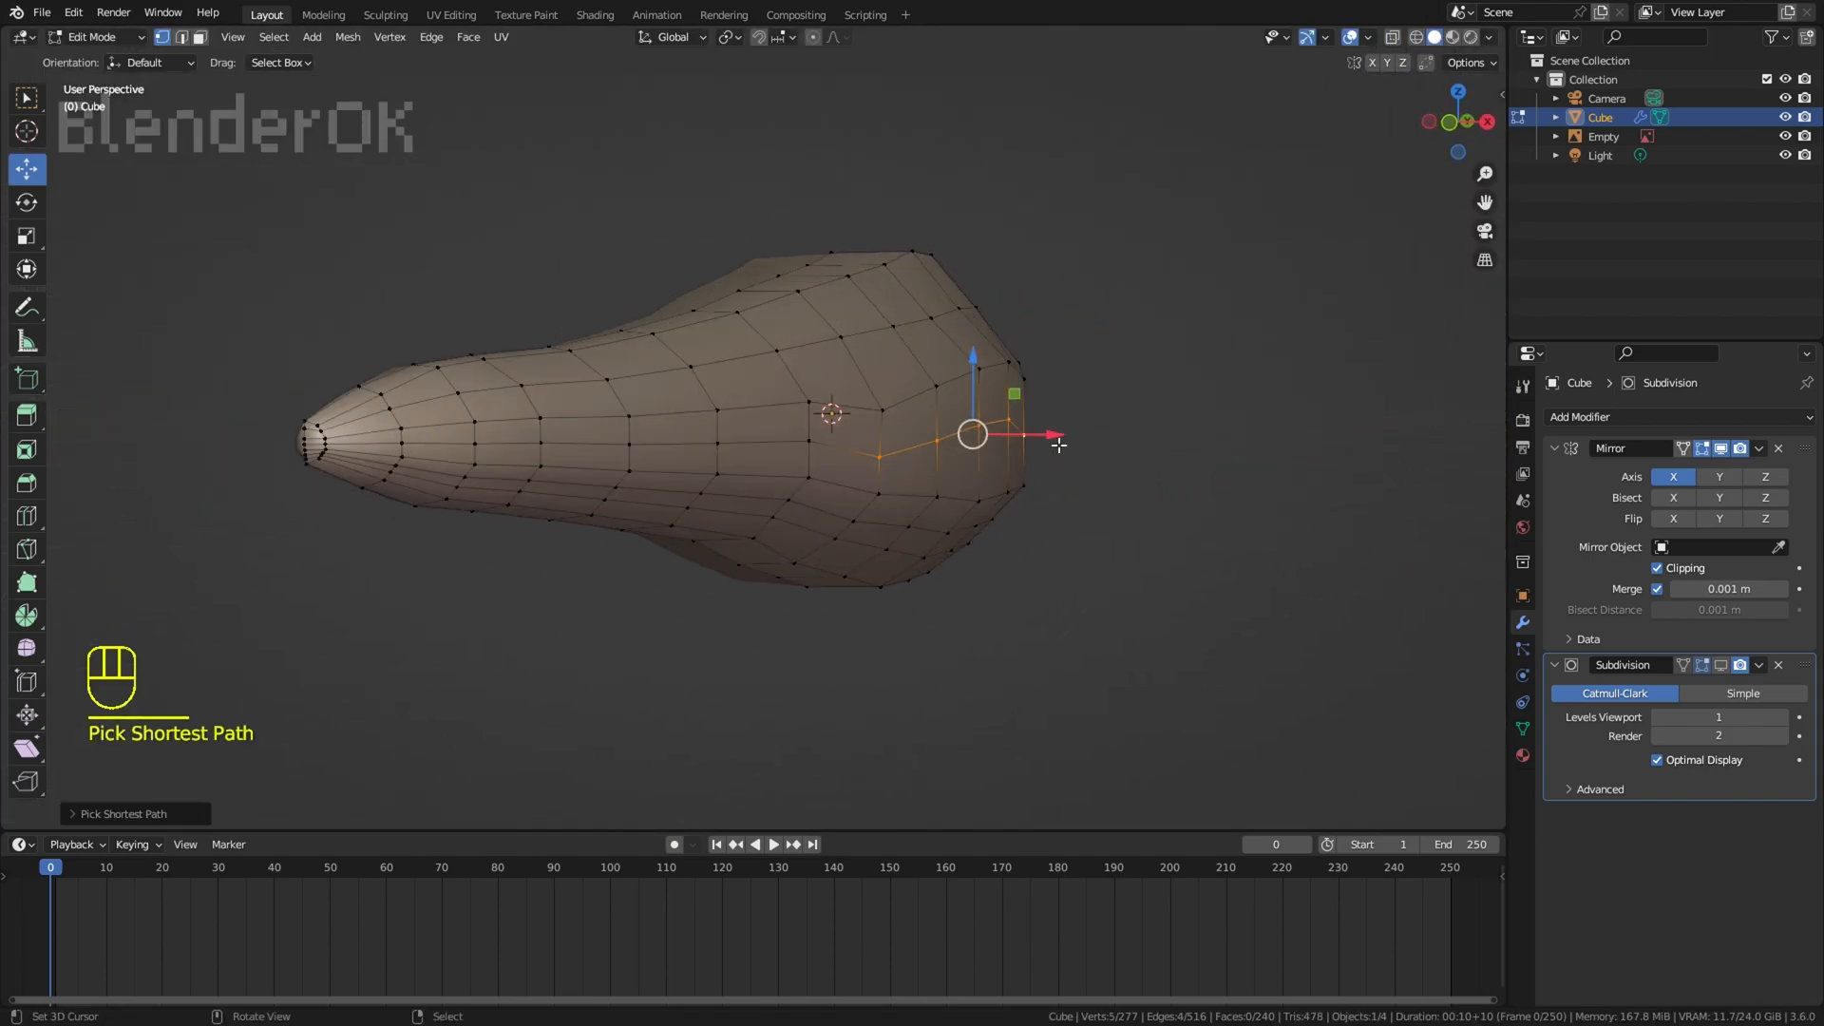
drag(1058, 444, 1083, 444)
middle_drag(1087, 445, 1159, 532)
key(r)
key(z)
click(1232, 463)
right_click(1095, 353)
middle_drag(1095, 352, 963, 431)
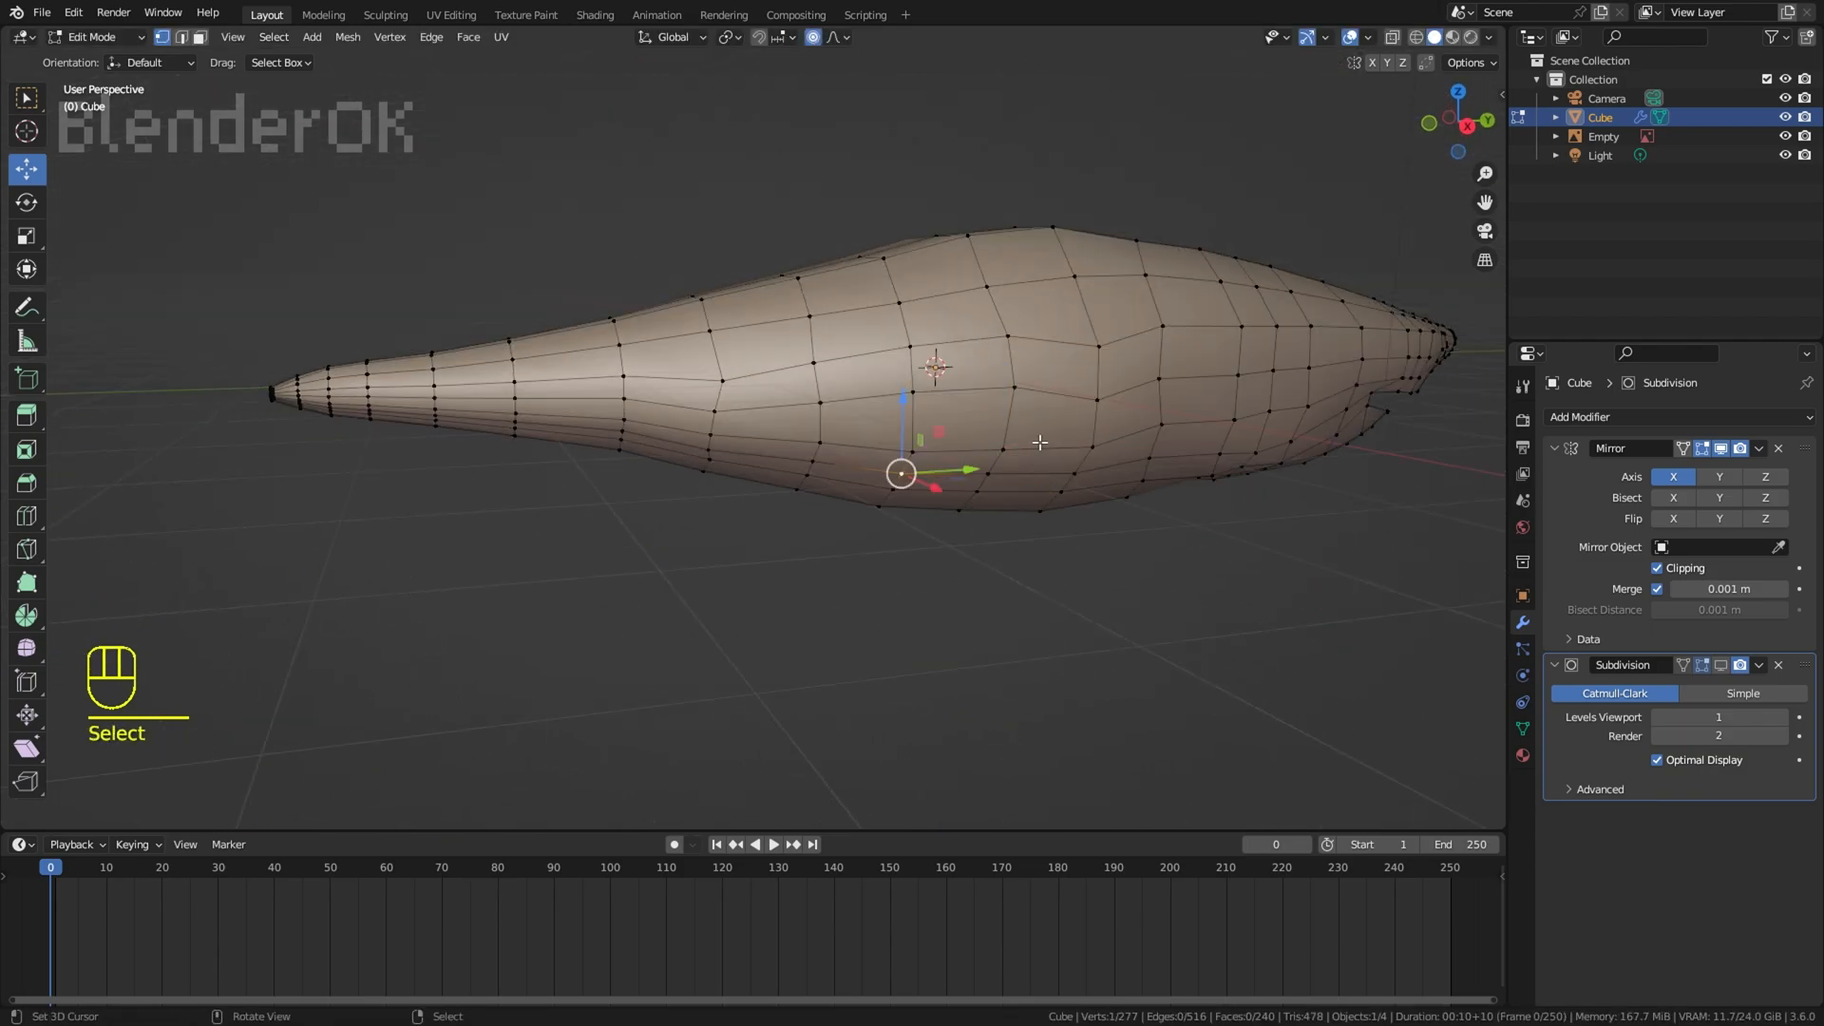
Step: Undo the last vertex change and move two neighbouring vertices on the lower flank instead
key(ctrl+z)
drag(993, 474, 984, 523)
scroll(980, 517, down, 3)
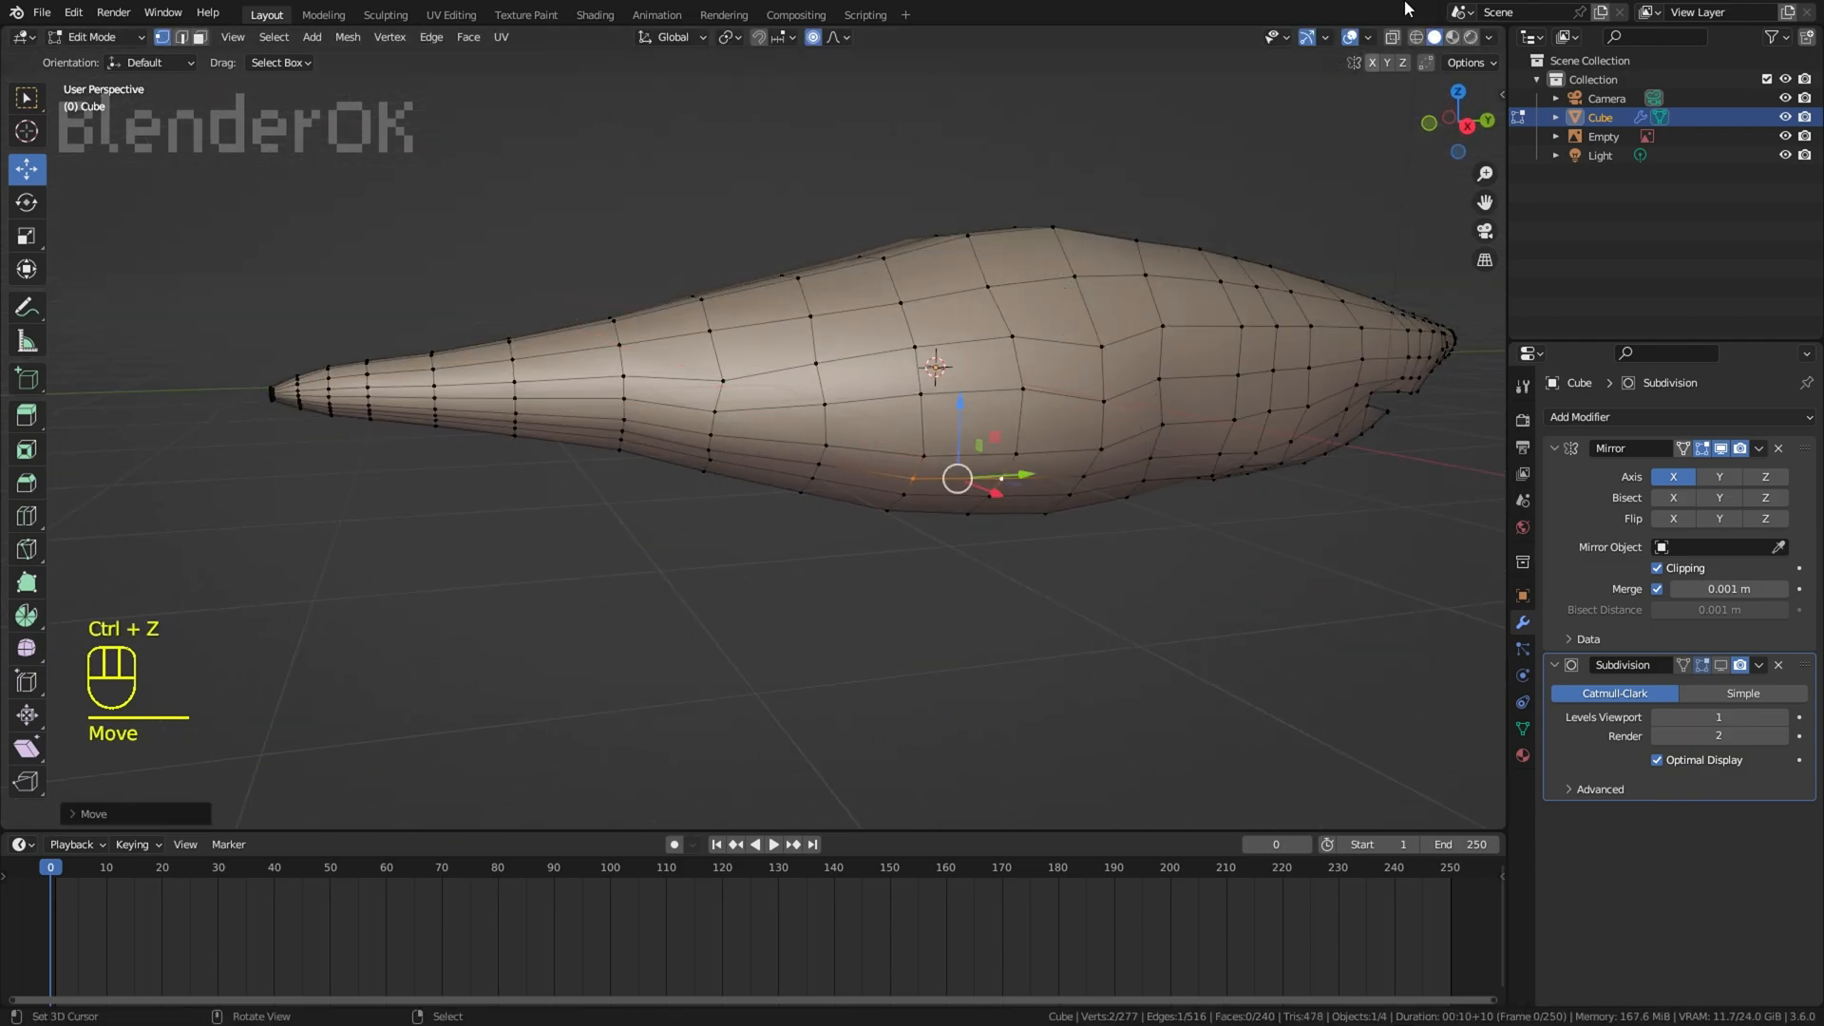
Step: Hide the viewport overlays to examine the body's smoothness, and show them again
click(1351, 37)
right_click(1183, 96)
middle_drag(1182, 97, 1064, 123)
scroll(1001, 342, down, 4)
scroll(1085, 338, up, 2)
key(shift+alt+z)
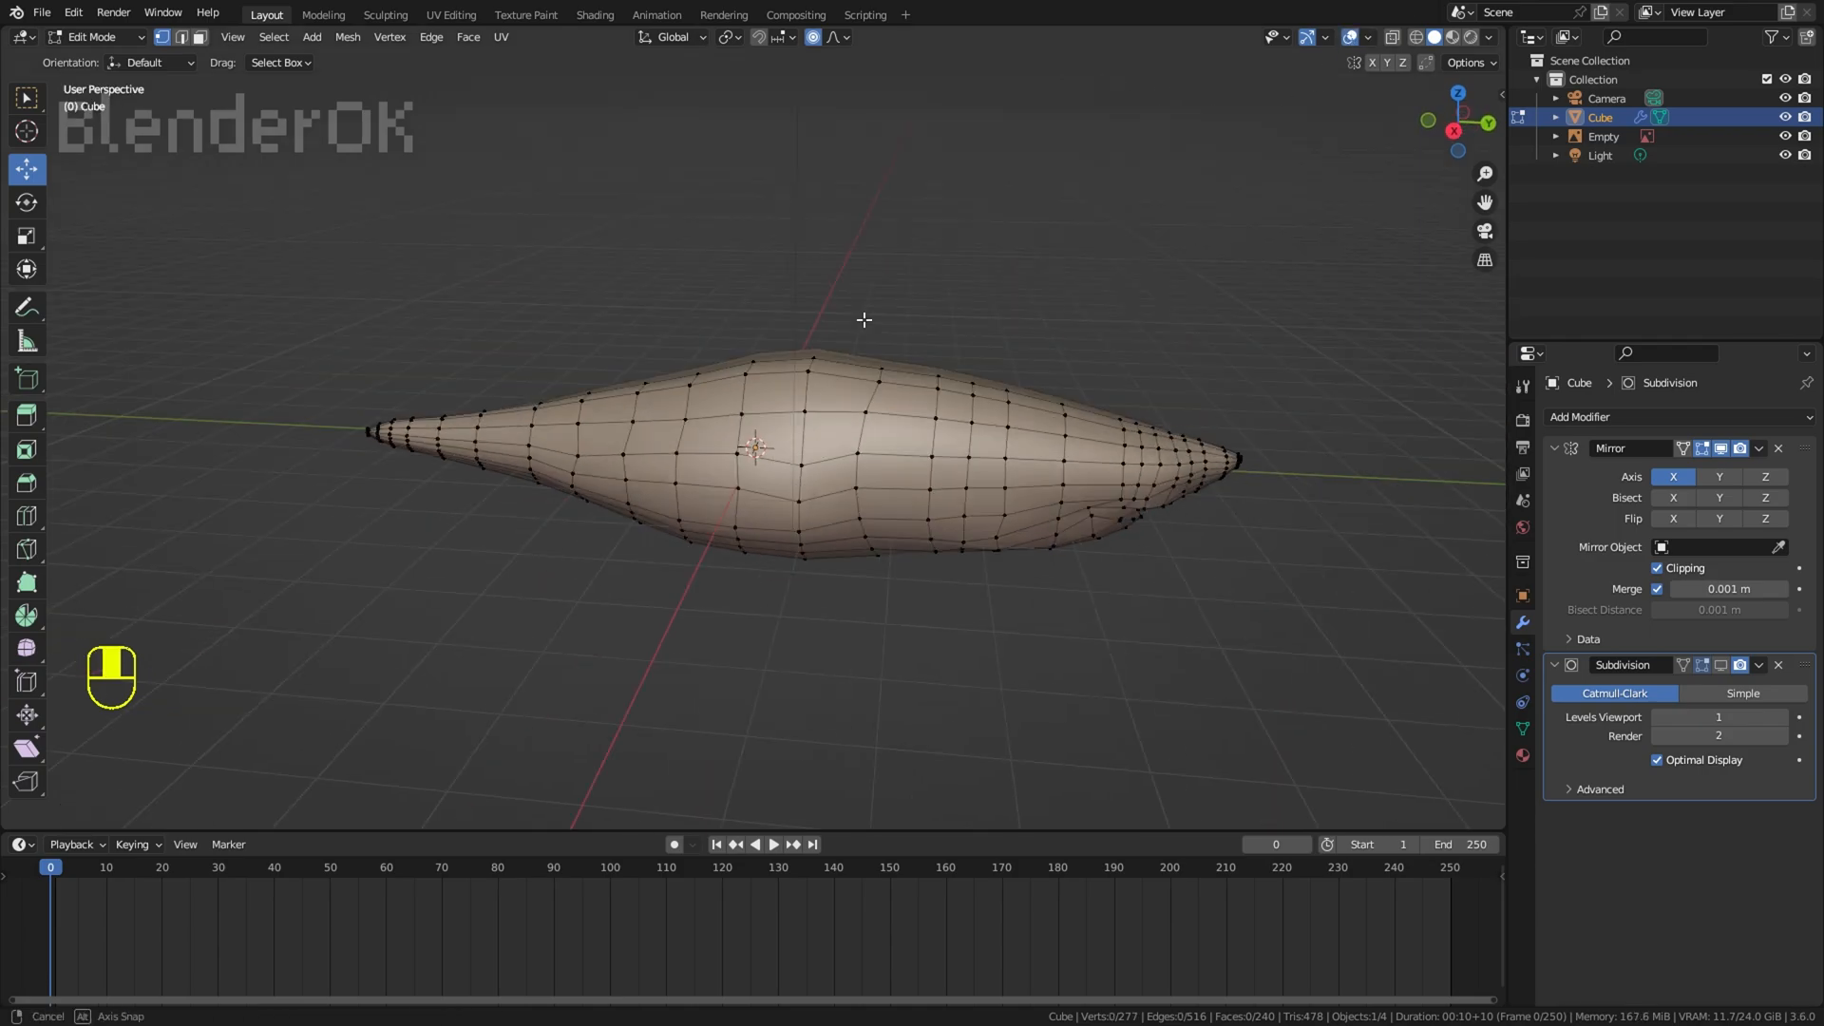
Step: Select the vertex row along the upper back from the rear body to the head, turn proportional editing off, and raise it along Z
middle_drag(863, 317, 500, 484)
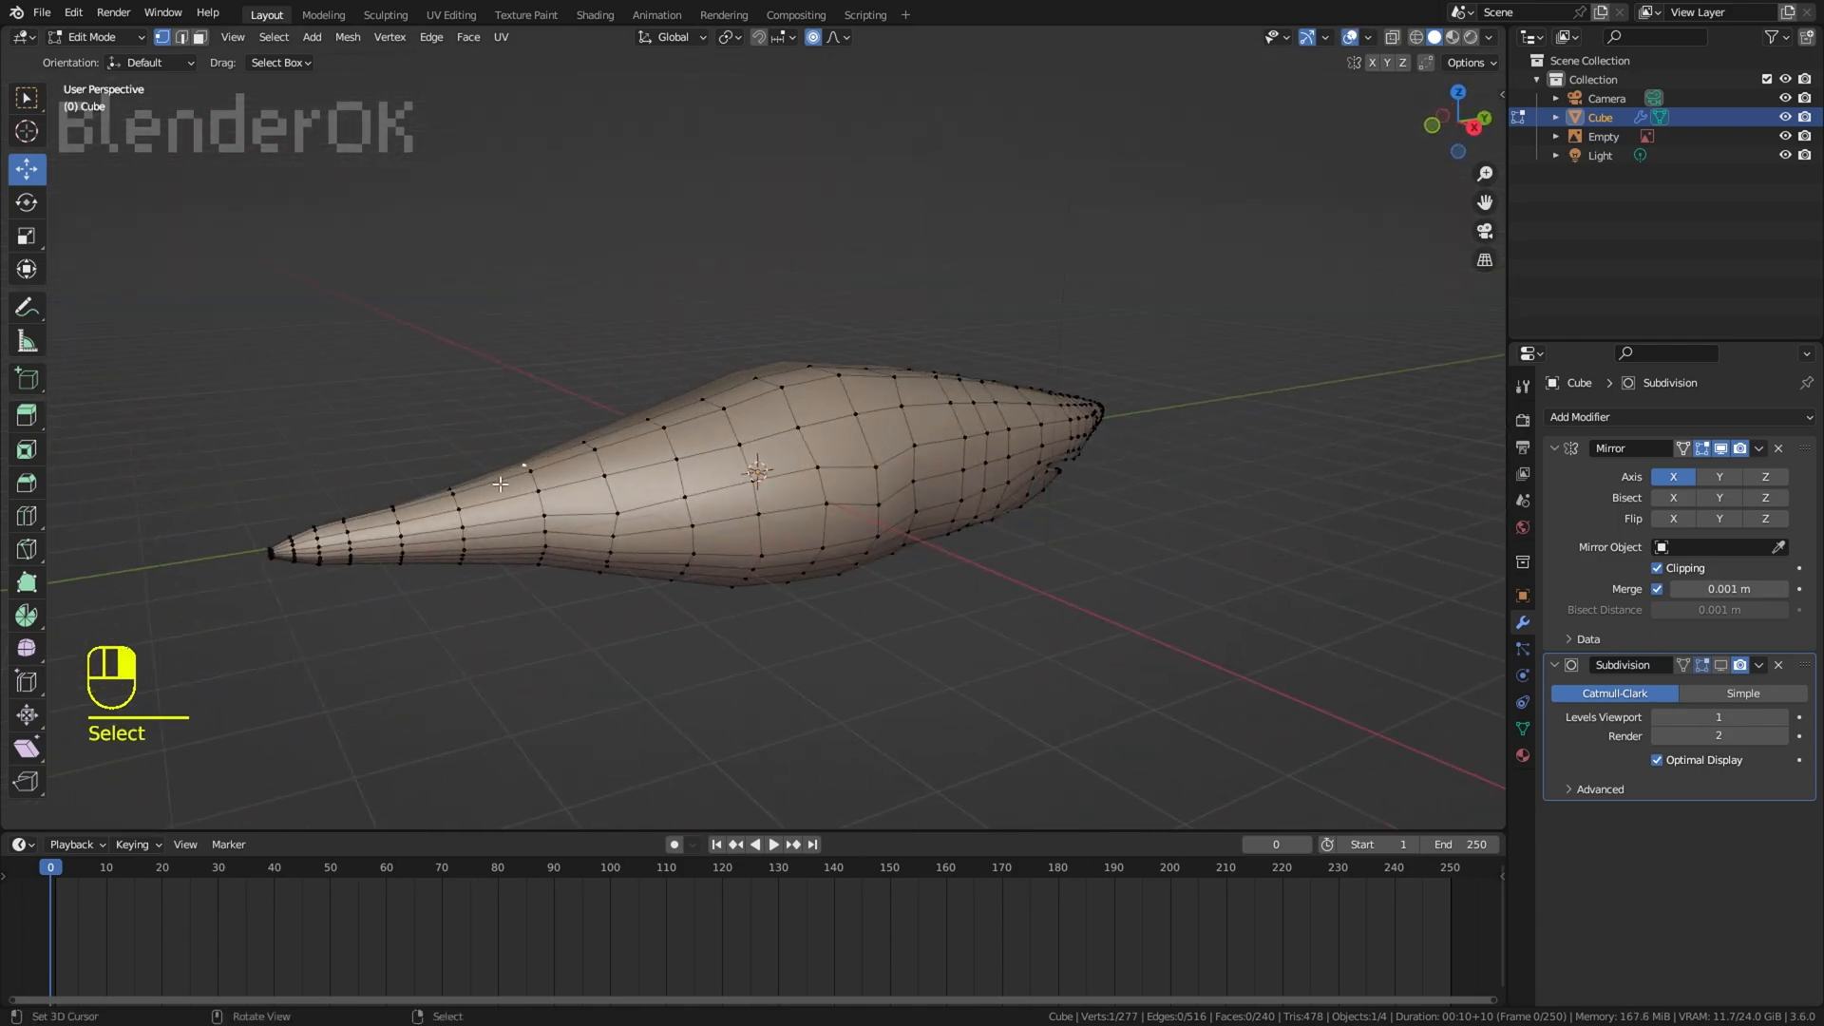
ctrl+shift+click(984, 390)
middle_drag(984, 391, 979, 411)
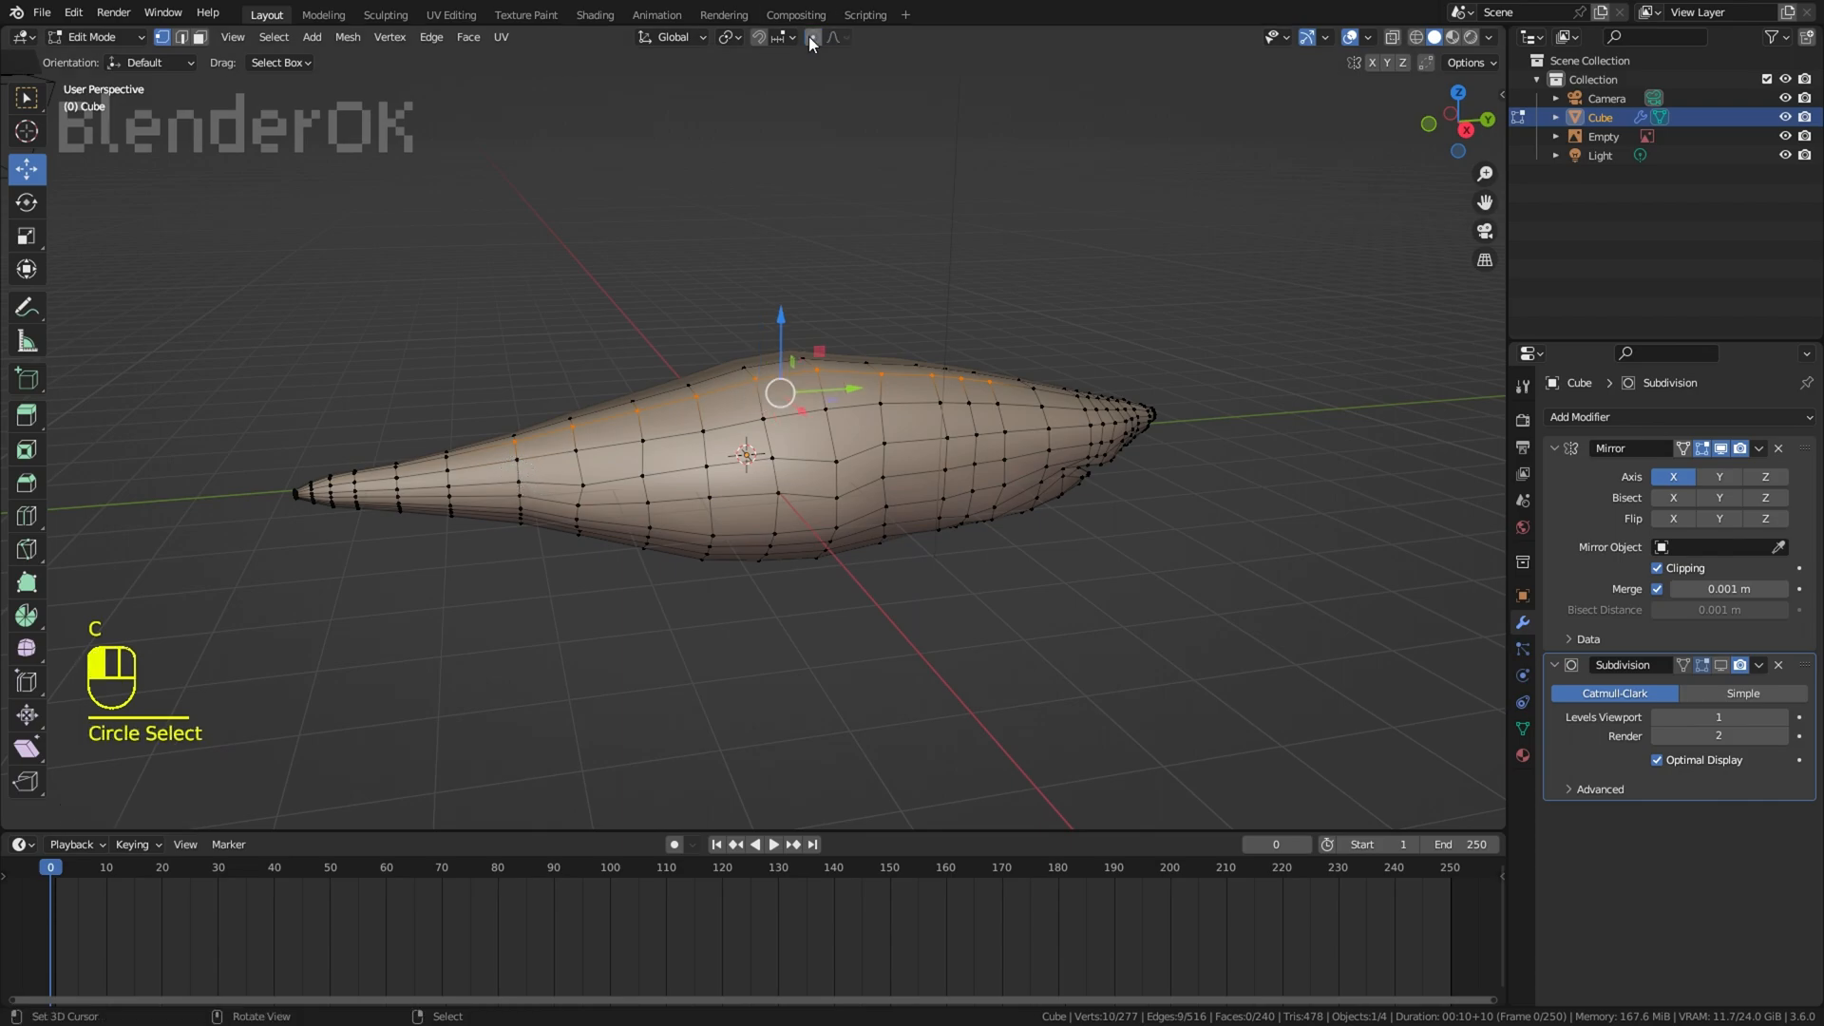
drag(782, 318, 786, 305)
middle_drag(786, 305, 1464, 409)
shift+middle_drag(1463, 408, 1021, 388)
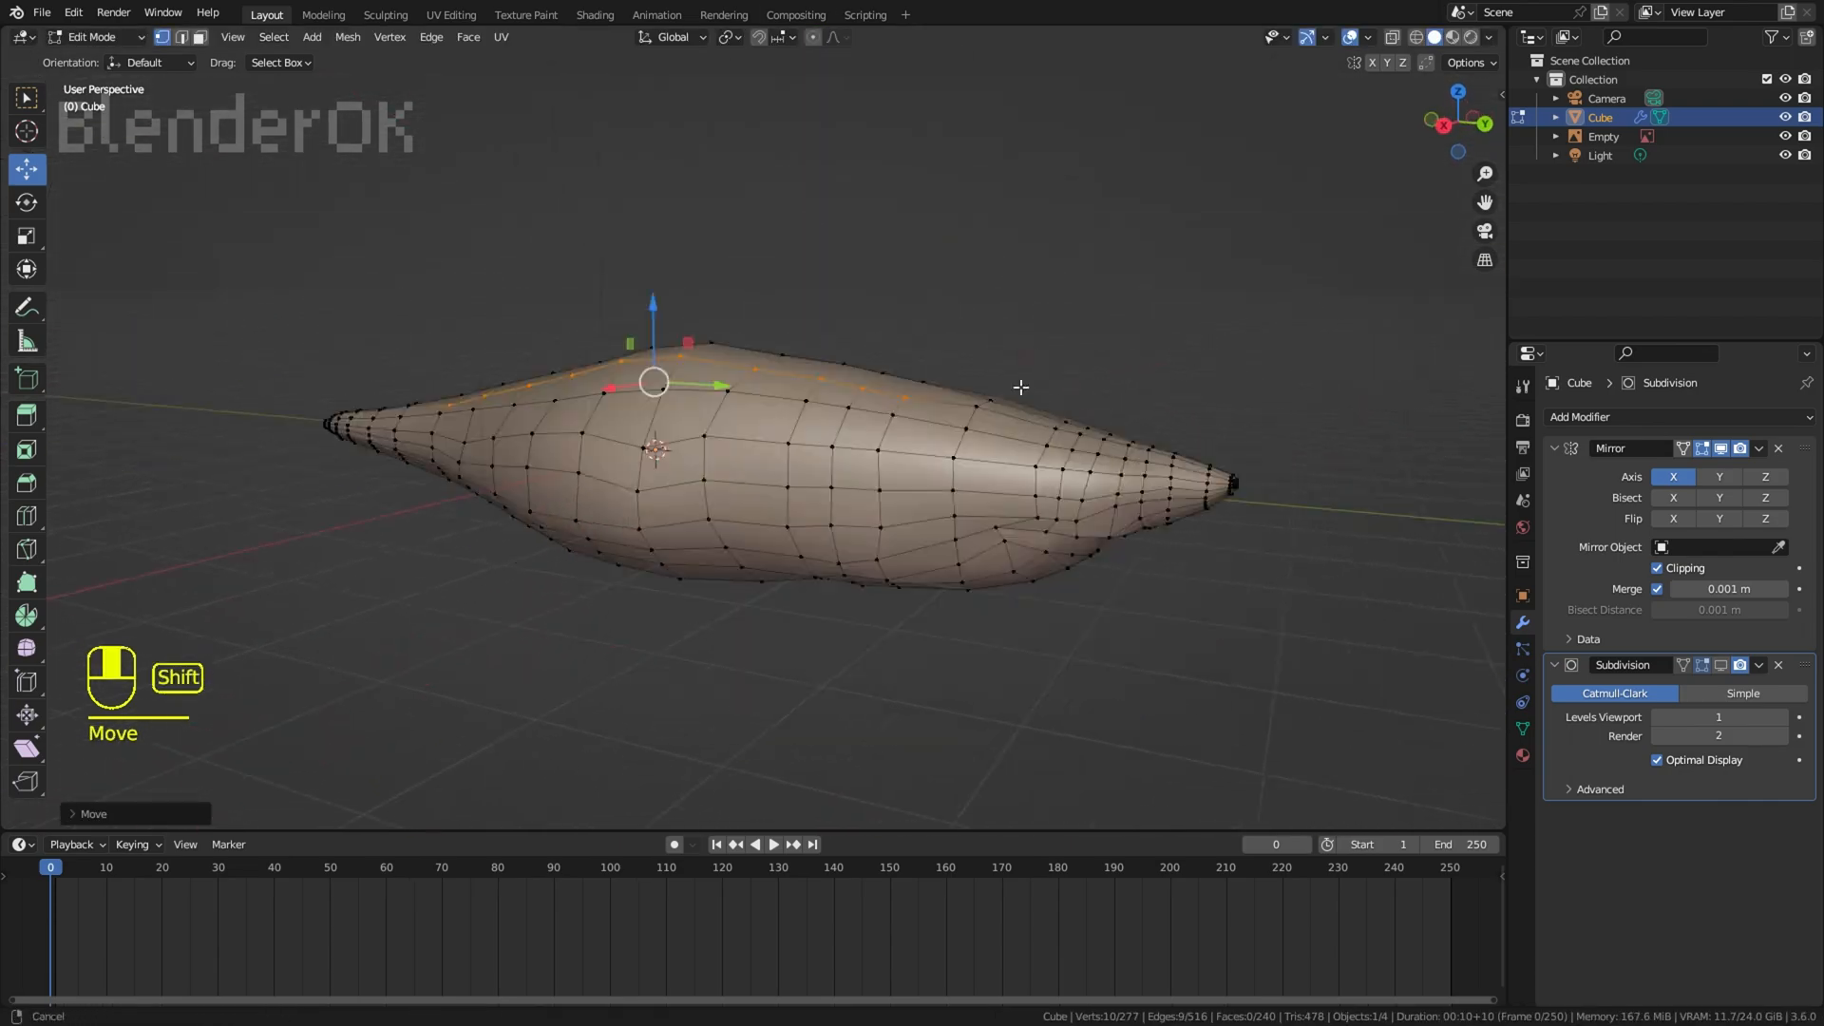
Step: Extend the upper back row selection forward to the snout and relax it with LoopTools
scroll(1021, 388, up, 2)
middle_drag(1131, 413, 1173, 421)
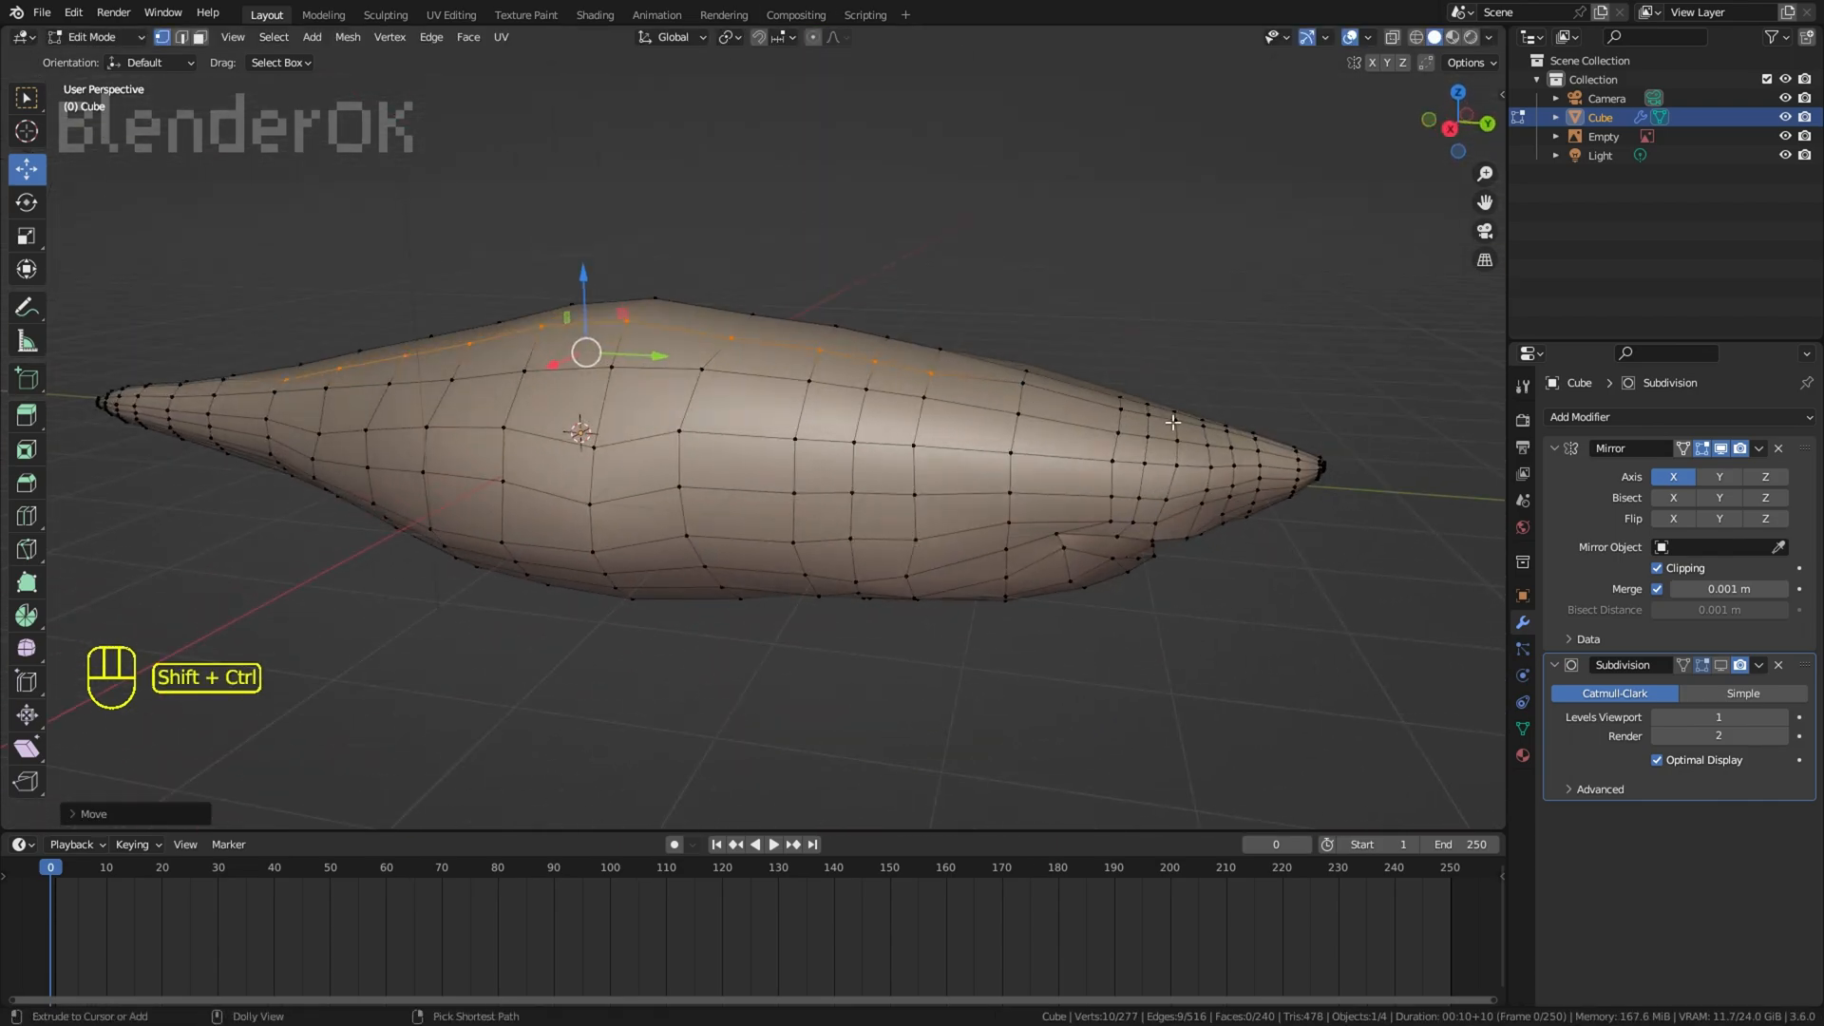
ctrl+shift+right_click(1233, 435)
key(w)
mouse_move(1274, 226)
click(1357, 335)
right_click(1352, 306)
Step: Select the path of vertices running down from the back near the gills and relax it with LoopTools
middle_drag(1045, 237, 1032, 304)
right_click(829, 288)
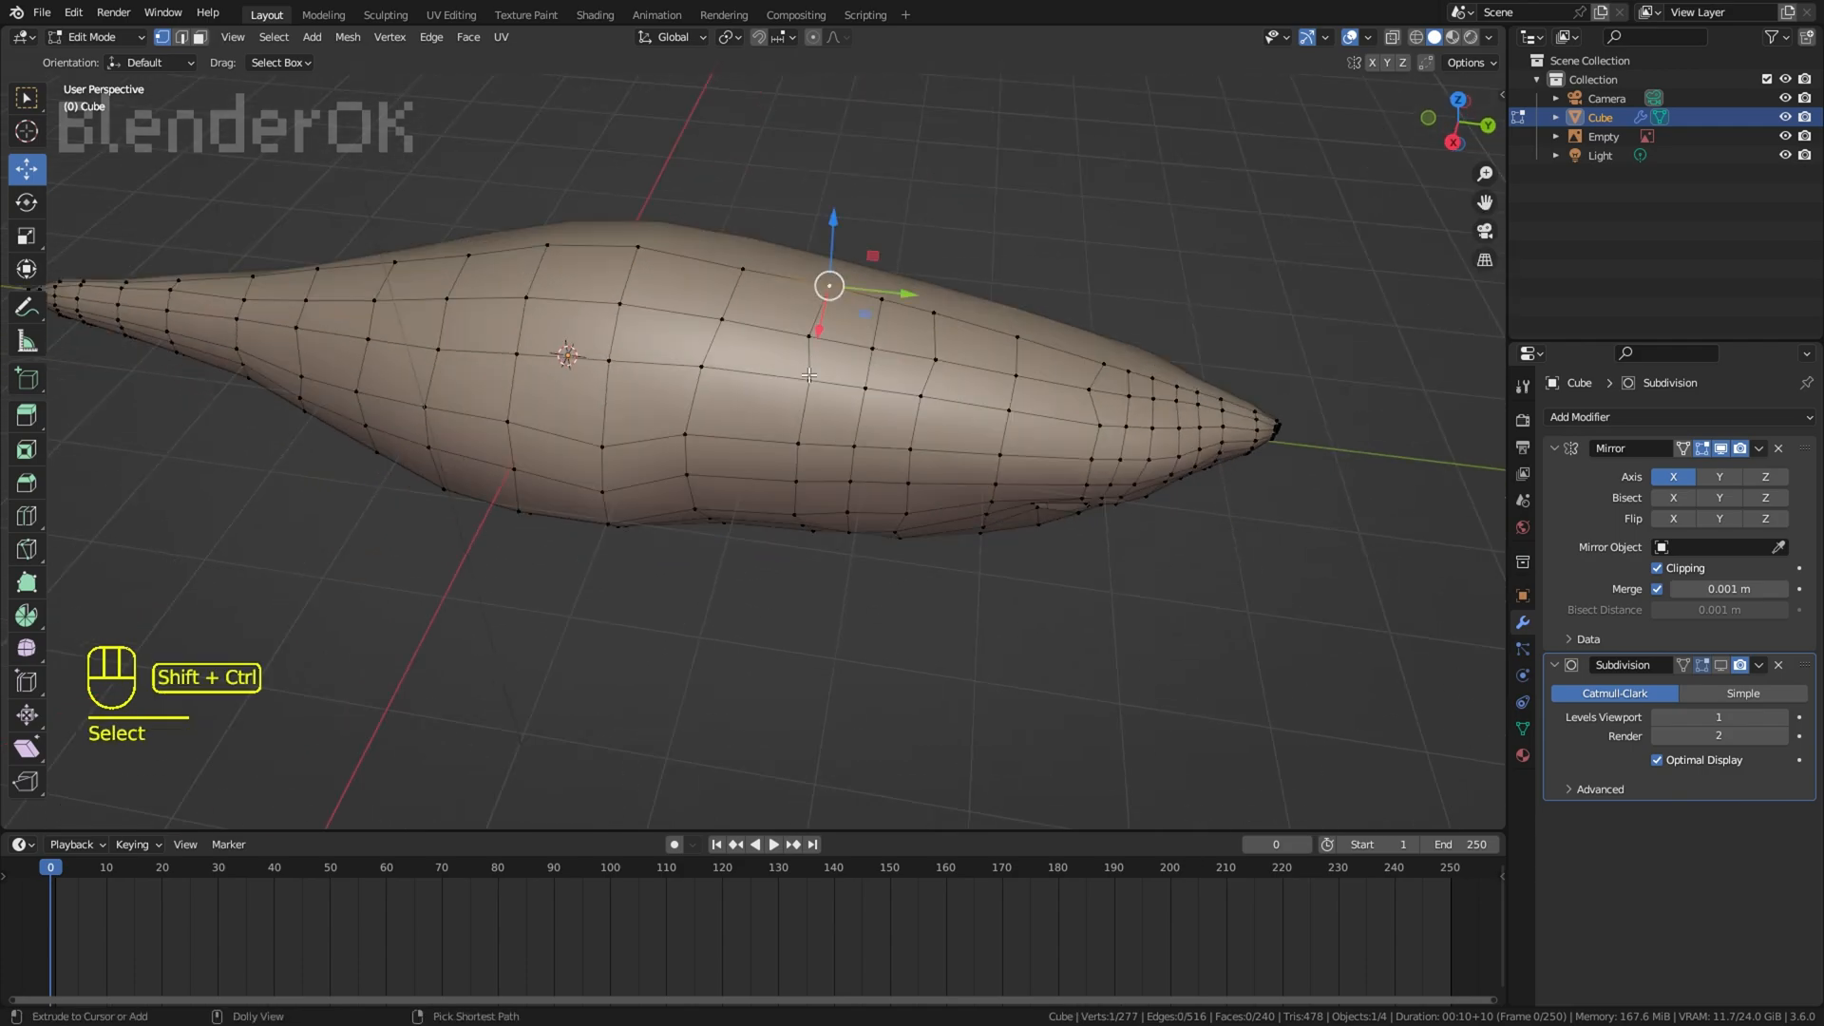
key(w)
mouse_move(1131, 208)
click(1291, 330)
right_click(1278, 296)
Step: Shift individual vertices of the upper row on the back and head along the Y axis, undoing one unwanted move
middle_drag(1199, 296, 1164, 352)
shift+middle_drag(588, 204, 673, 322)
right_click(821, 356)
drag(903, 383, 913, 386)
right_click(966, 407)
drag(1037, 433, 1029, 430)
key(ctrl+z)
right_click(1140, 465)
drag(1212, 493, 1191, 482)
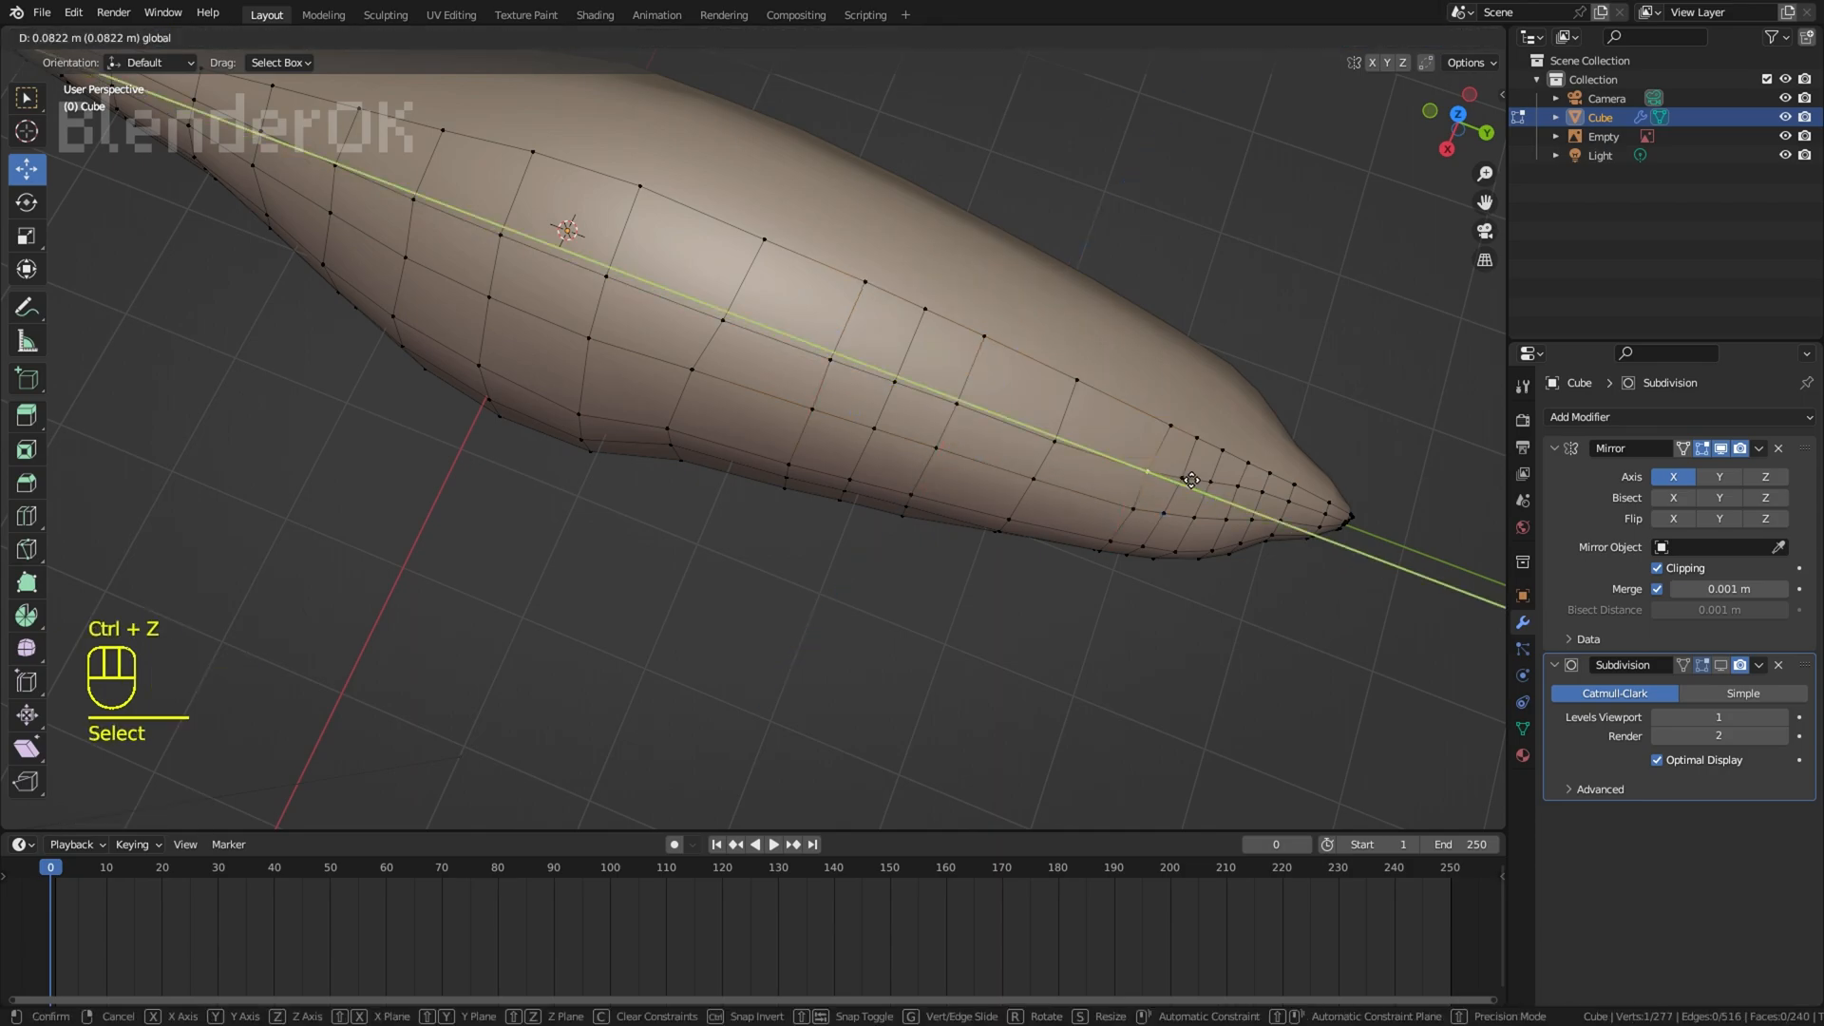
Step: Hide the viewport overlays to examine the overall body shape from several angles, and show them again
right_click(1283, 295)
middle_drag(1283, 295, 1311, 156)
click(1348, 38)
middle_drag(1226, 198, 1216, 171)
scroll(1216, 171, down, 3)
scroll(1199, 213, down, 3)
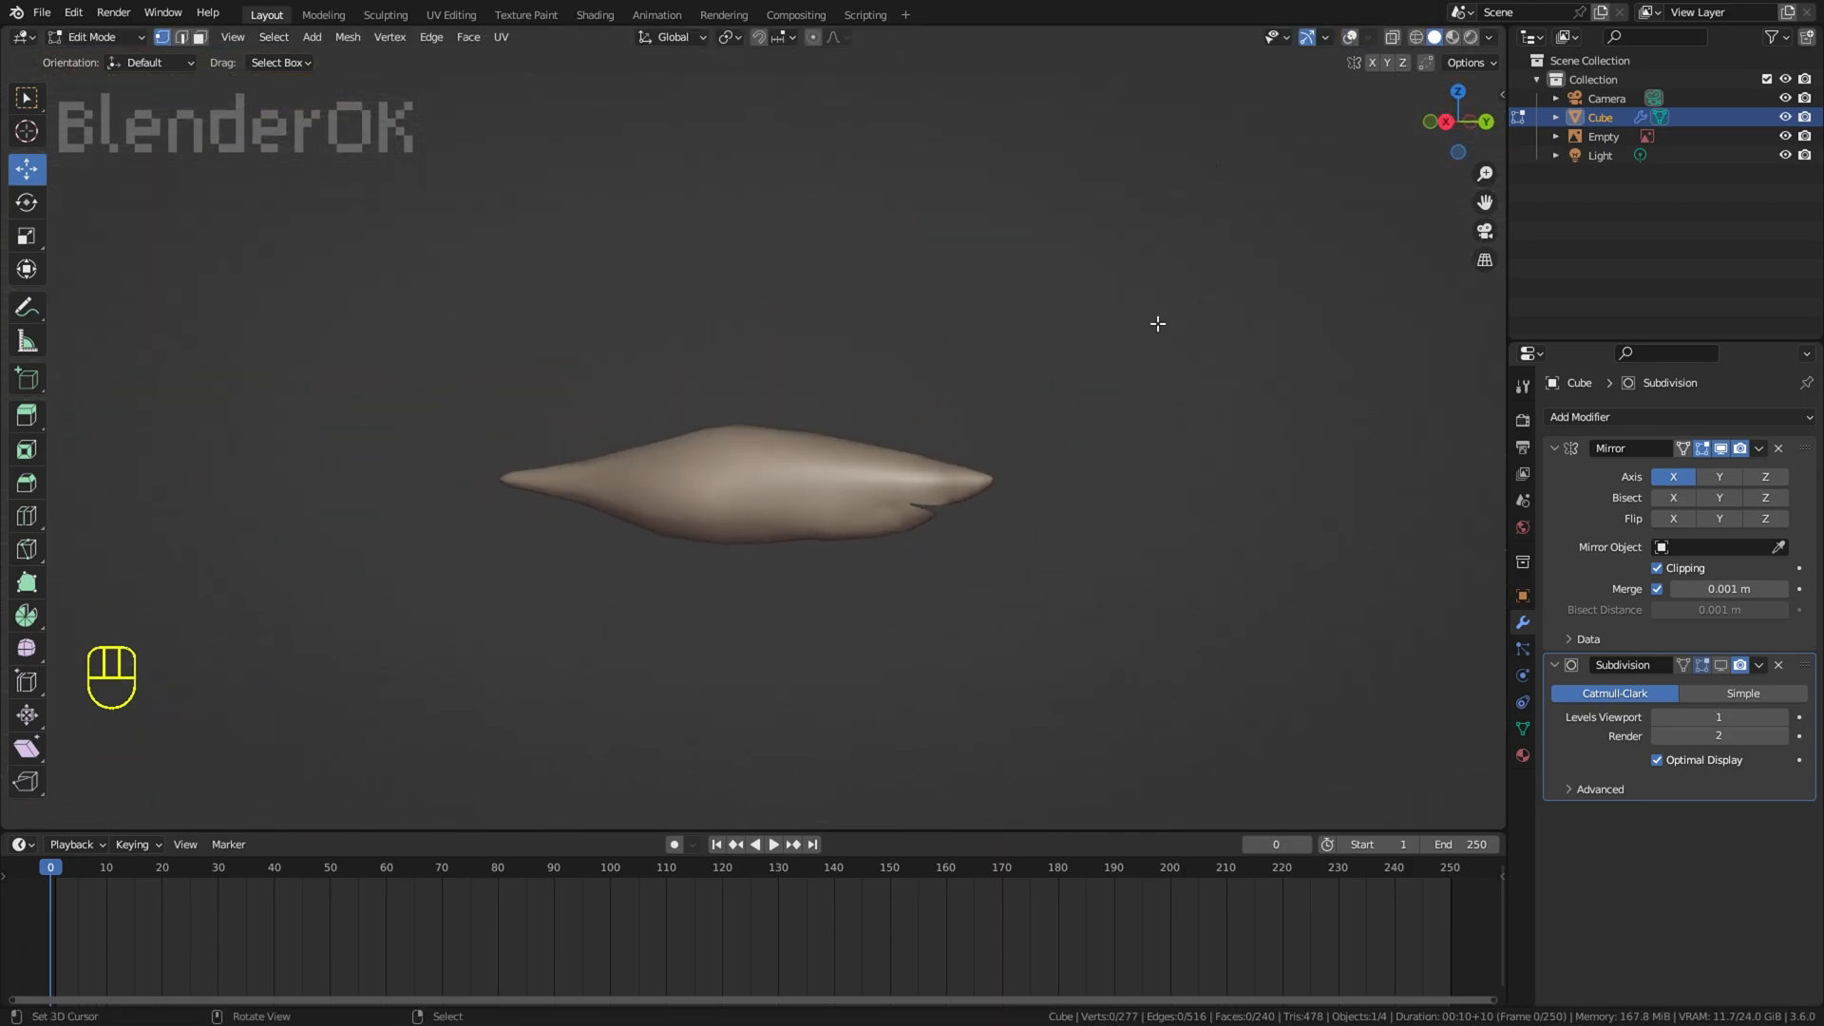
scroll(1159, 314, up, 2)
click(1351, 38)
Step: Reposition a single vertex on the body surface to smooth out an uneven spot
scroll(1235, 285, up, 3)
shift+middle_drag(1221, 347, 965, 354)
scroll(957, 366, up, 2)
right_click(909, 429)
mouse_move(912, 418)
middle_down()
mouse_move(918, 386)
mouse_move(922, 427)
middle_up()
key(g)
click(935, 394)
right_click(917, 450)
Step: Hide the viewport overlays and examine the smoothed body in the right side view
scroll(1009, 334, down, 4)
click(1349, 38)
middle_drag(1254, 105, 1066, 454)
key(KP_3)
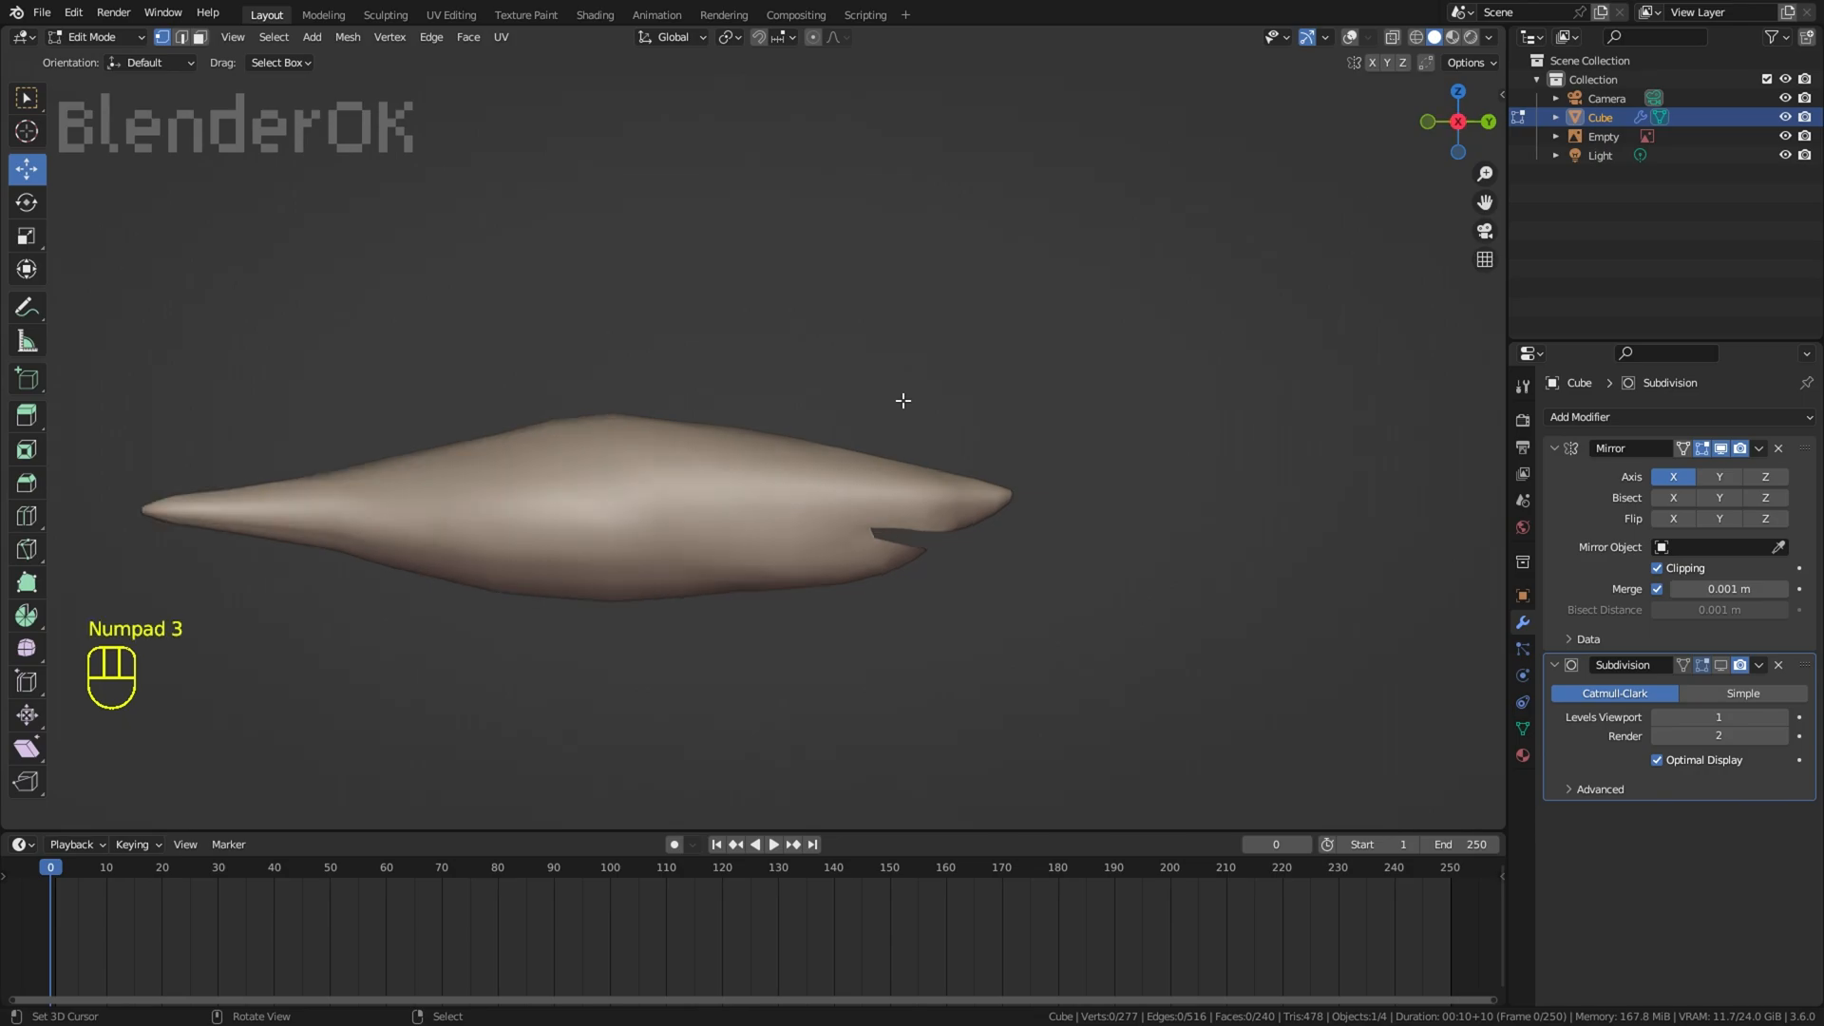
Step: Enable the Subdivision modifier's viewport display and examine the head and snout with the viewport overlays hidden
click(1356, 36)
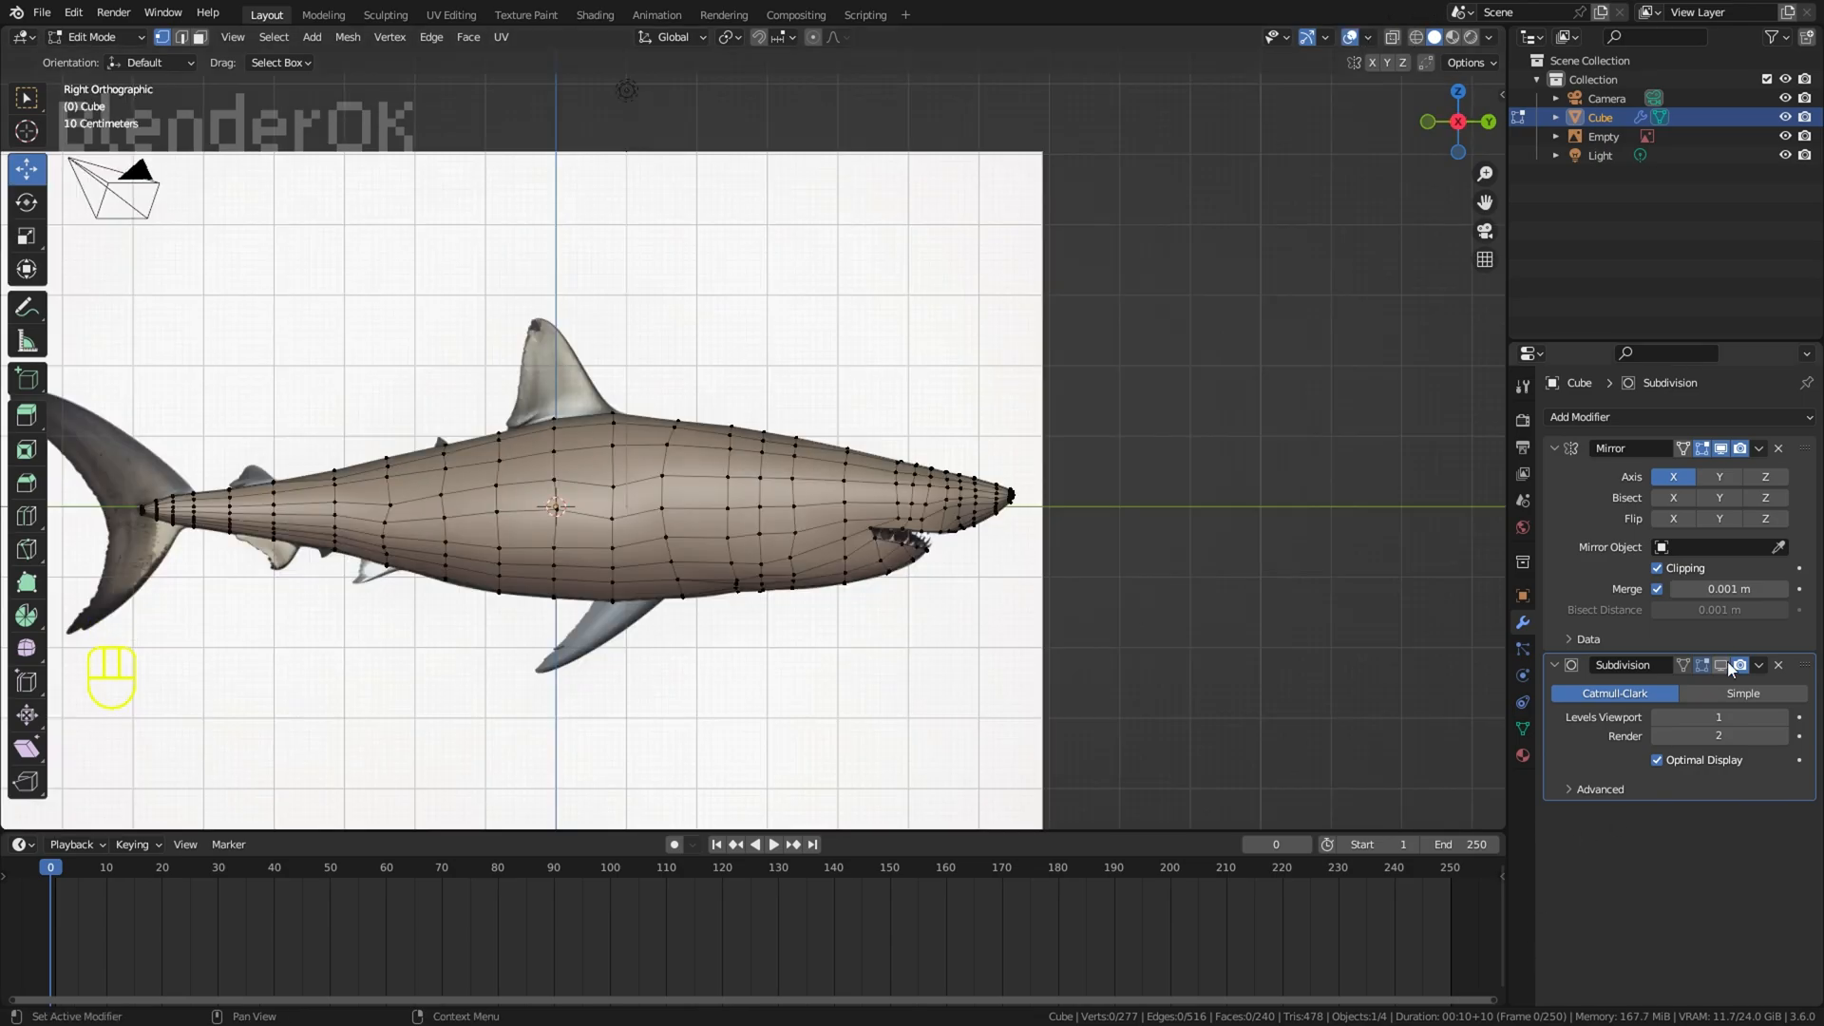
click(1349, 37)
scroll(1132, 289, up, 2)
middle_drag(1132, 289, 936, 100)
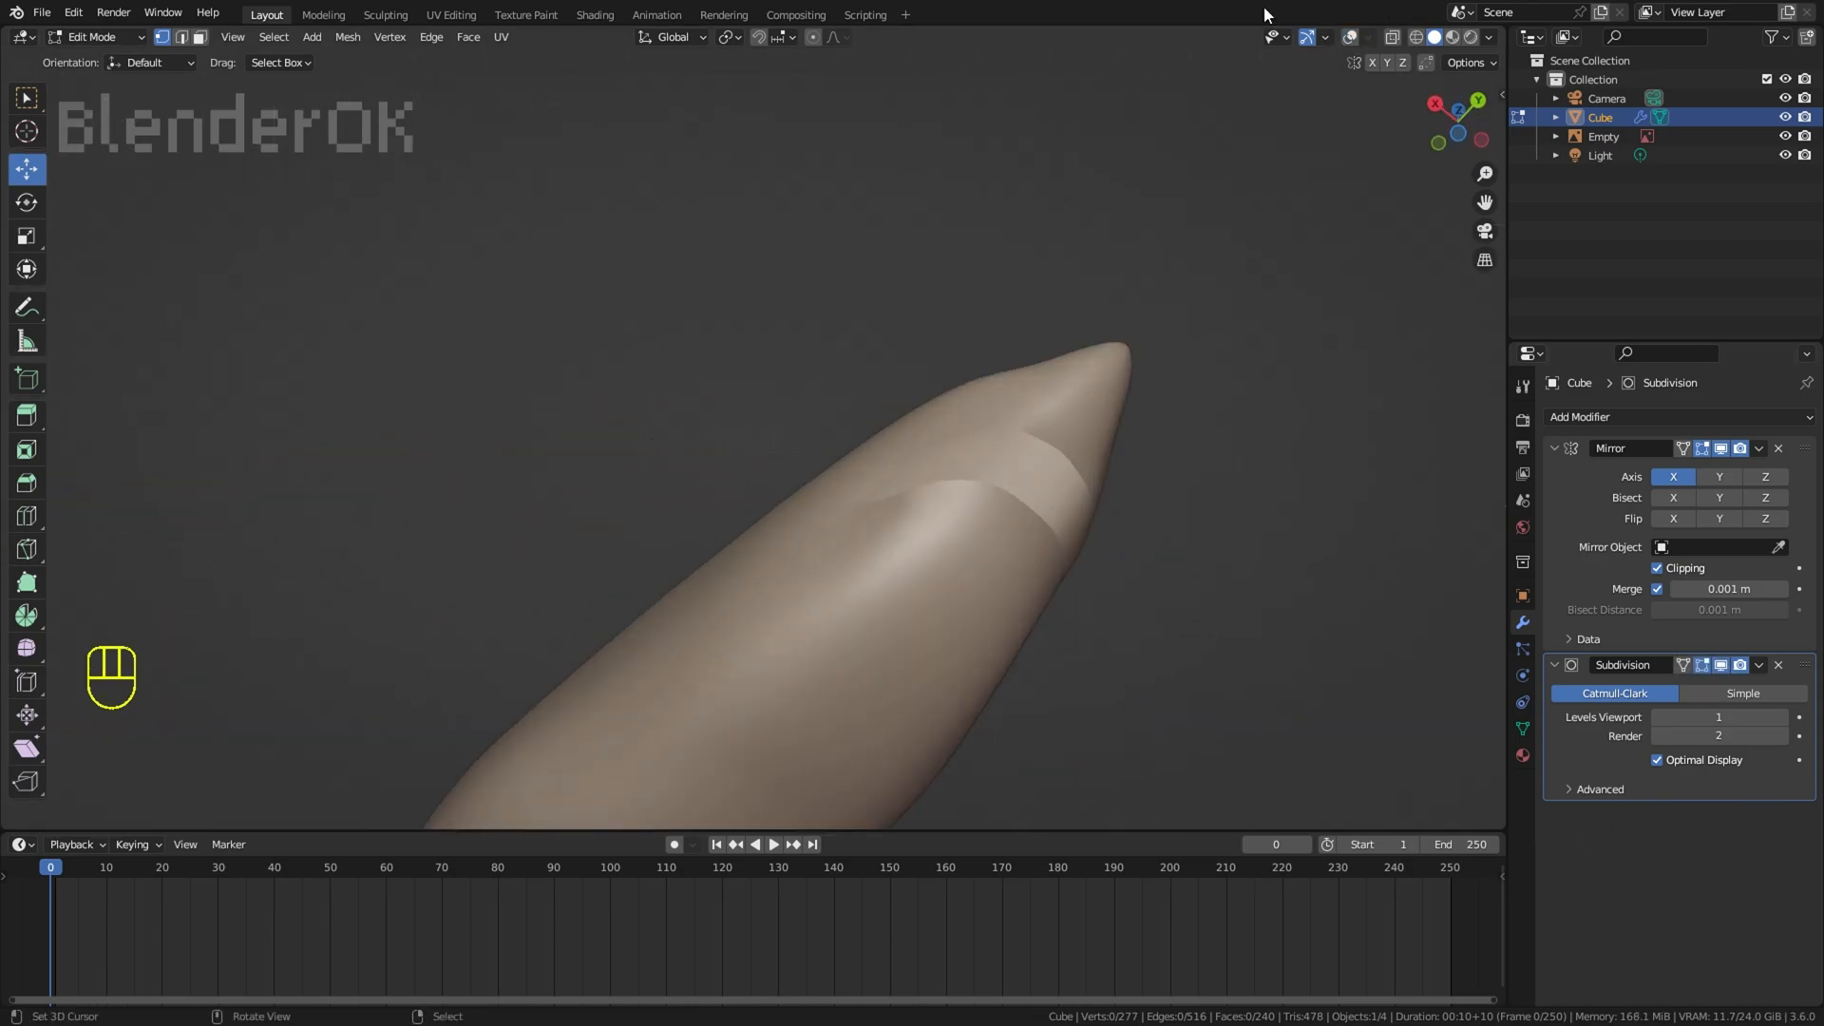
scroll(1007, 399, up, 2)
shift+middle_drag(1007, 399, 766, 358)
scroll(767, 358, up, 2)
Step: Reposition individual vertices on the snout around the mouth opening to smooth the surface
right_click(670, 333)
key(g)
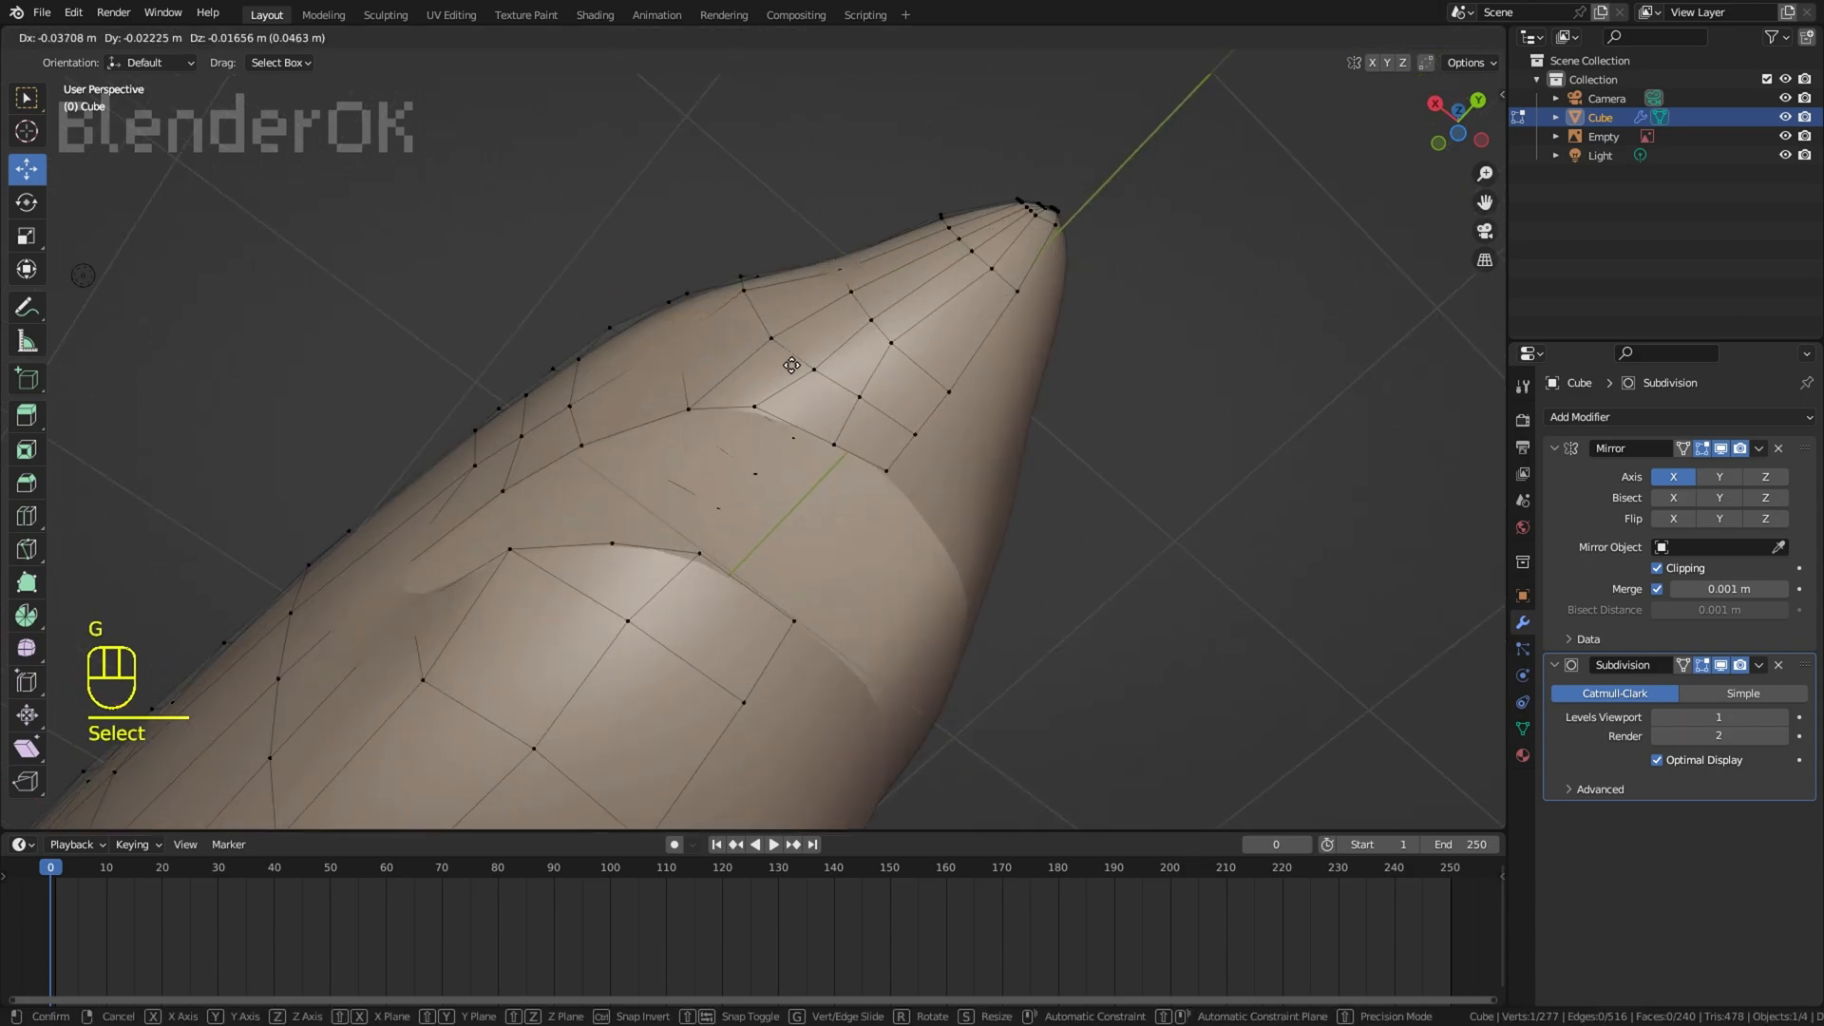
click(760, 319)
key(g)
click(858, 292)
key(r)
key(r)
click(855, 288)
Step: Adjust vertices on the side of the head, checking the contour from the front
middle_drag(855, 287, 751, 466)
key(r)
click(995, 332)
key(g)
click(723, 287)
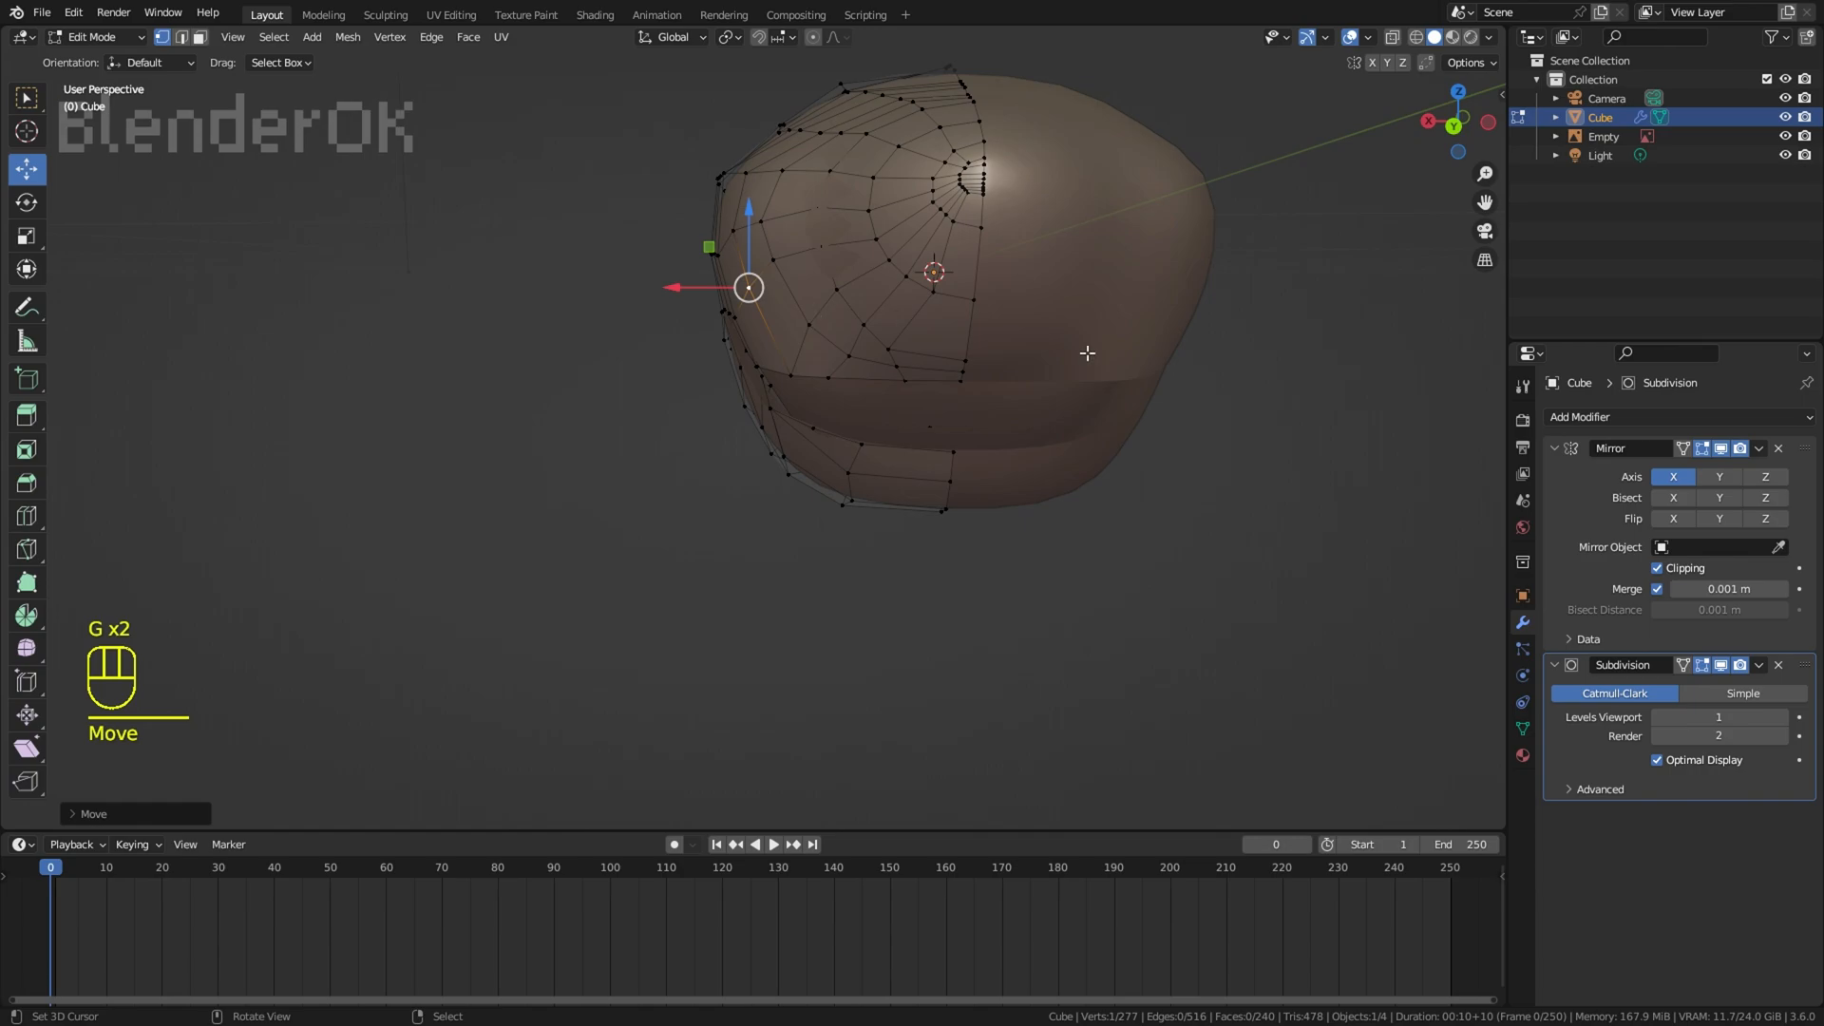
Step: Try adding edge loops around the snout above the mouth and moving a nearby vertex, checking the result without overlays
key(ctrl+r)
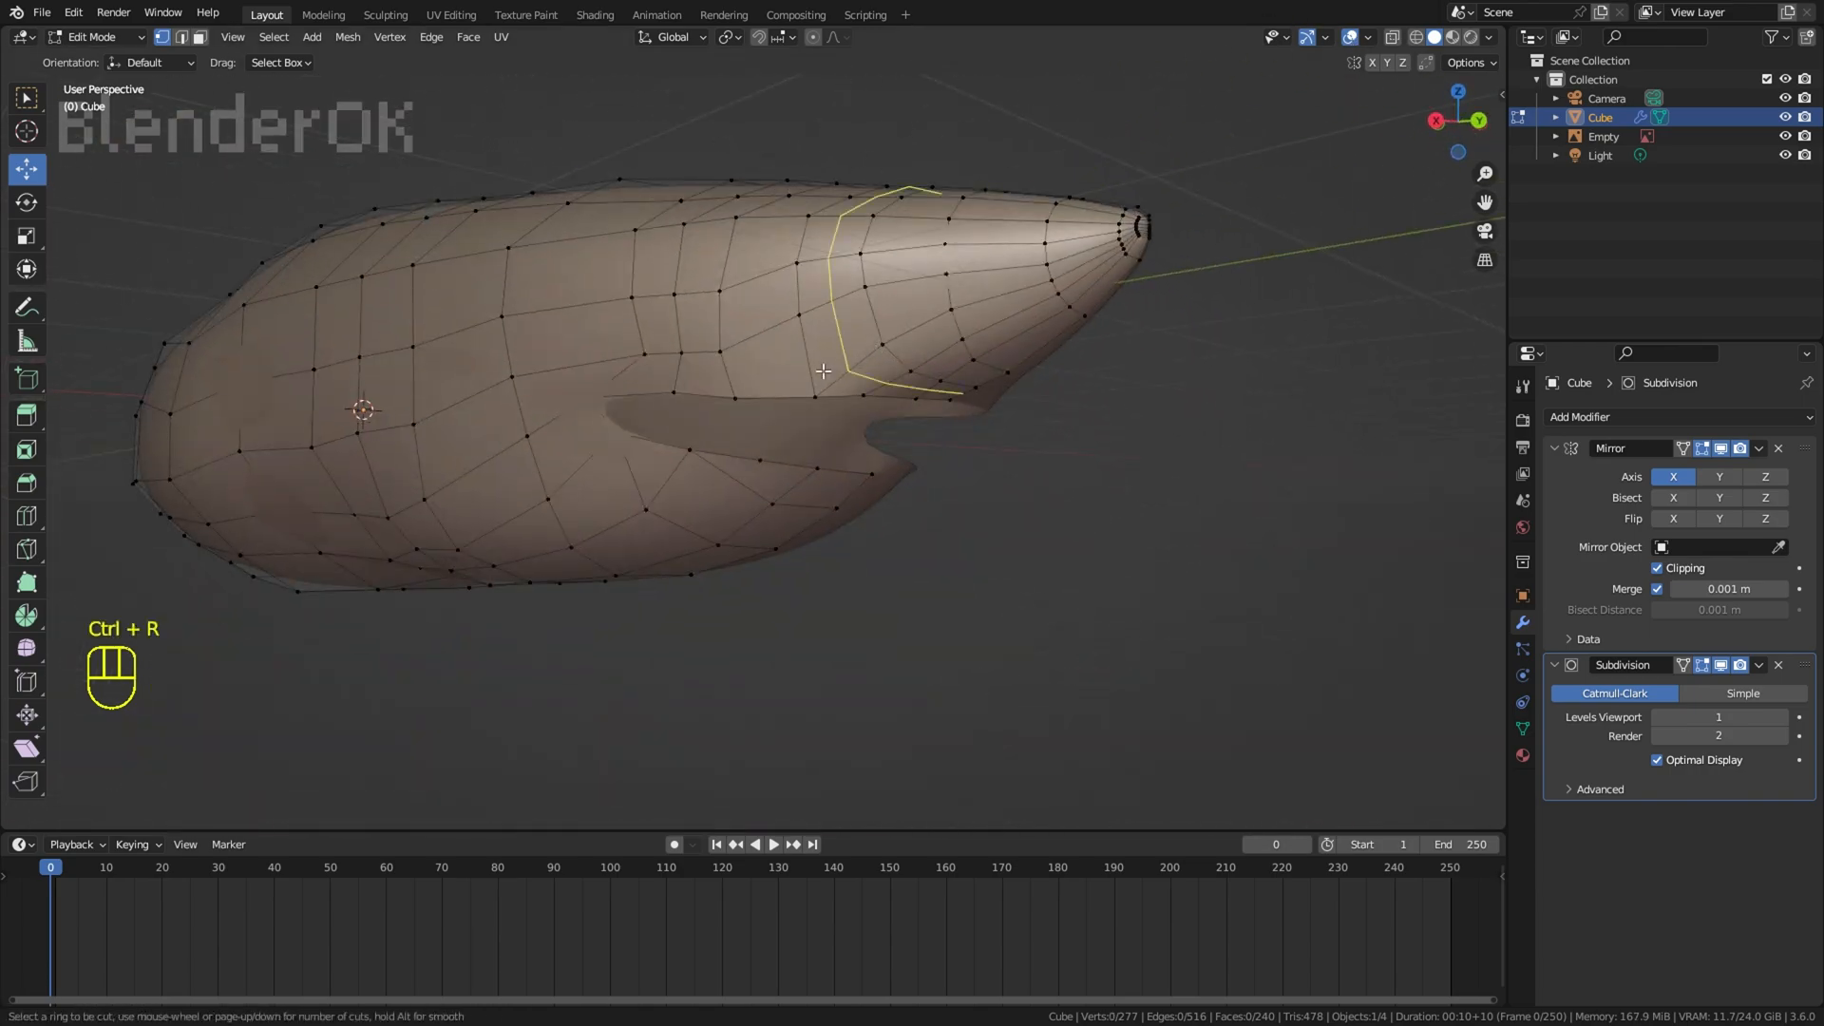
middle_drag(462, 172, 821, 317)
scroll(821, 316, up, 2)
click(509, 447)
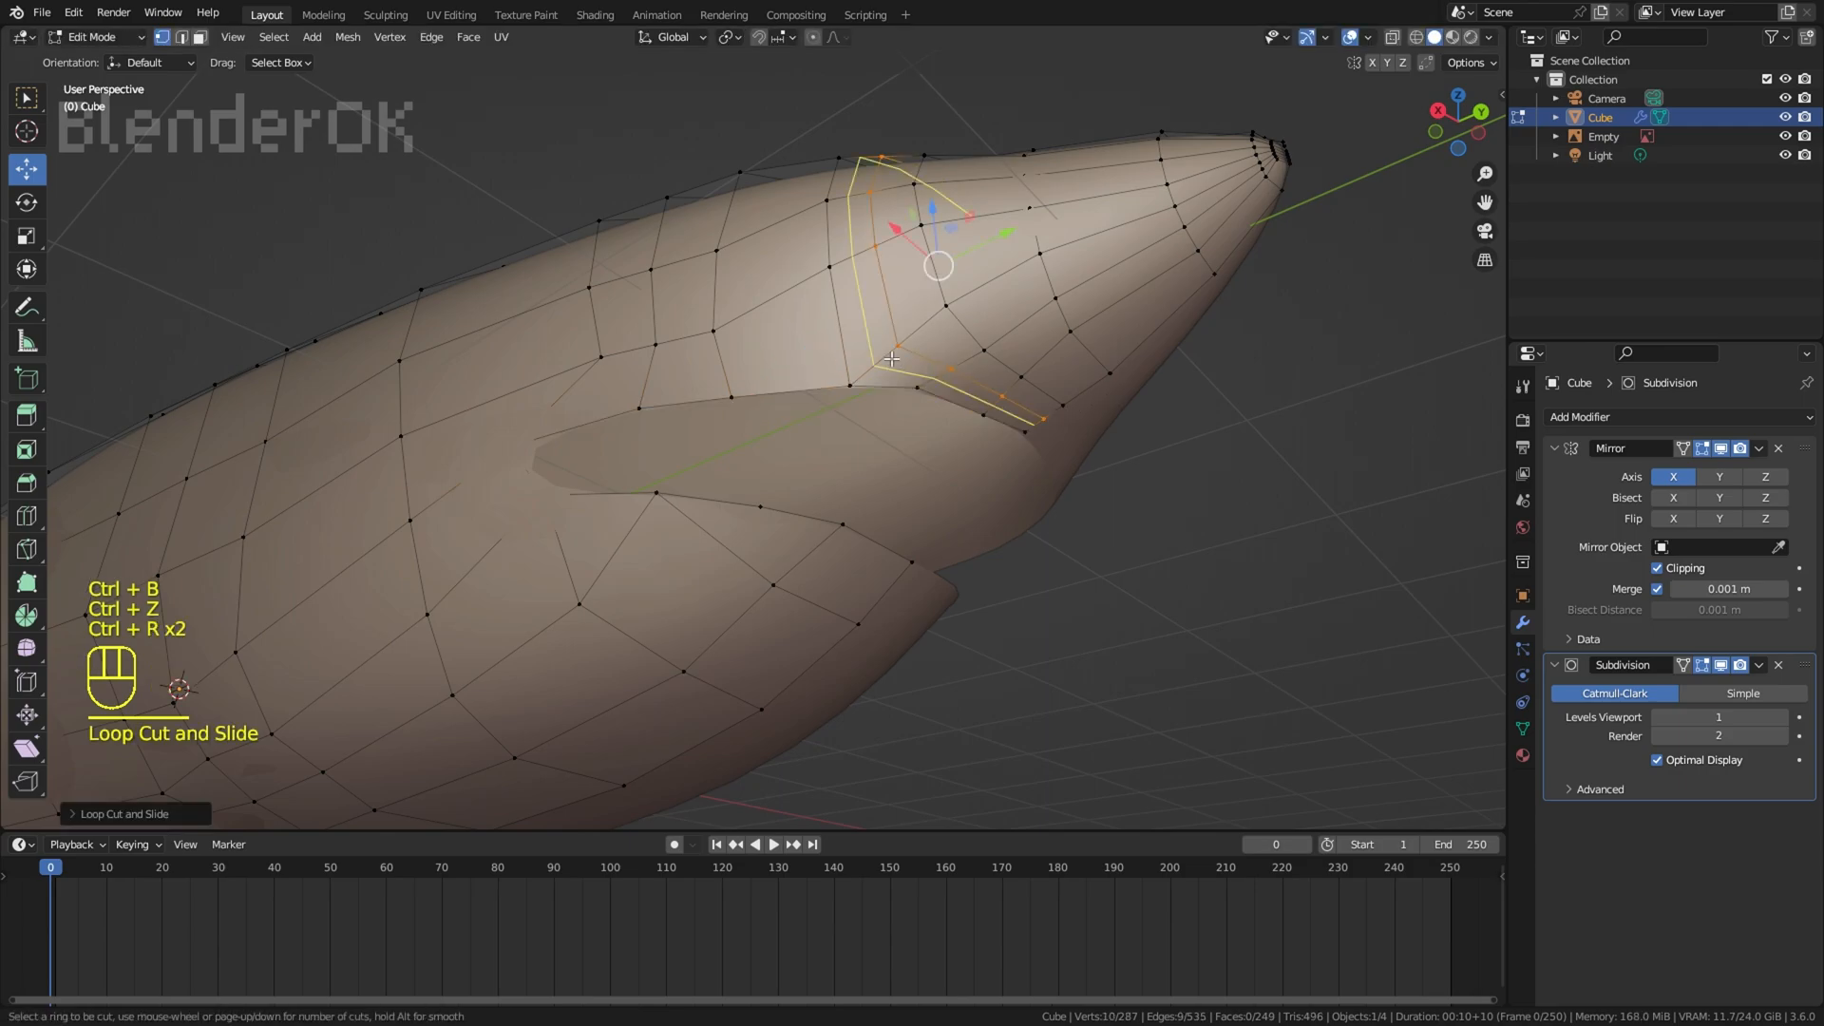
click(919, 264)
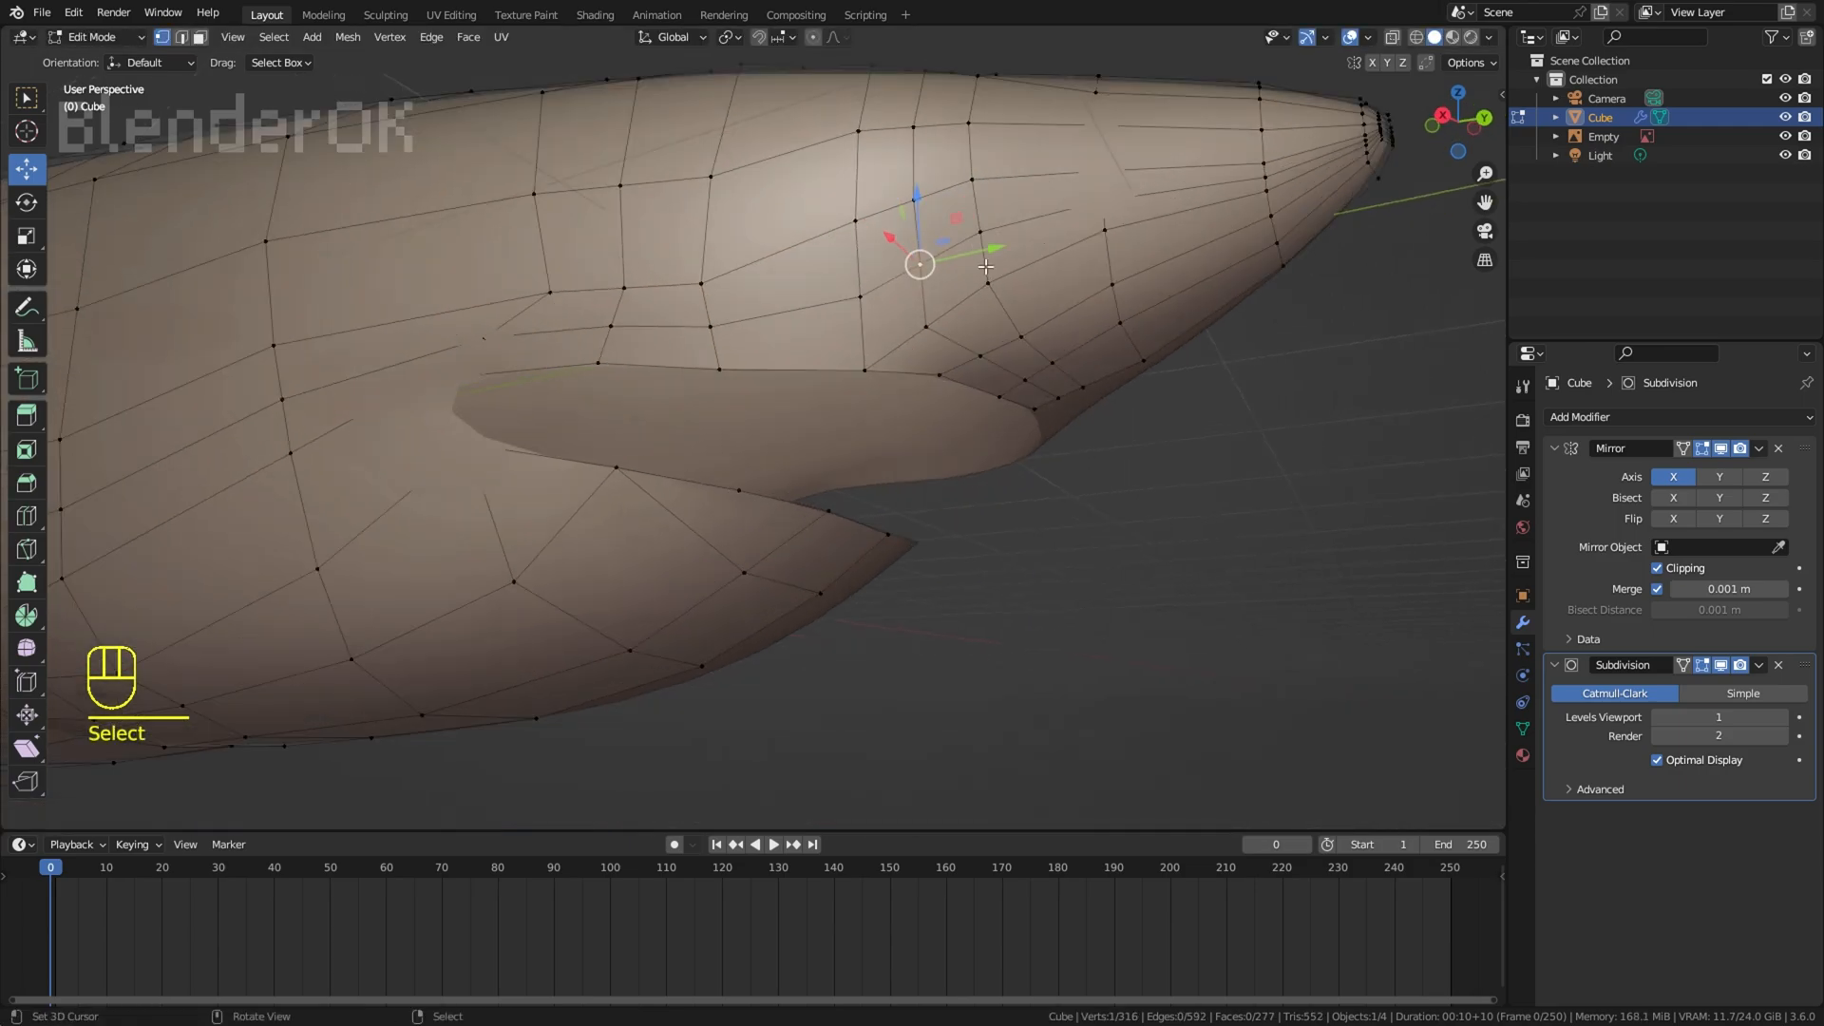
key(g)
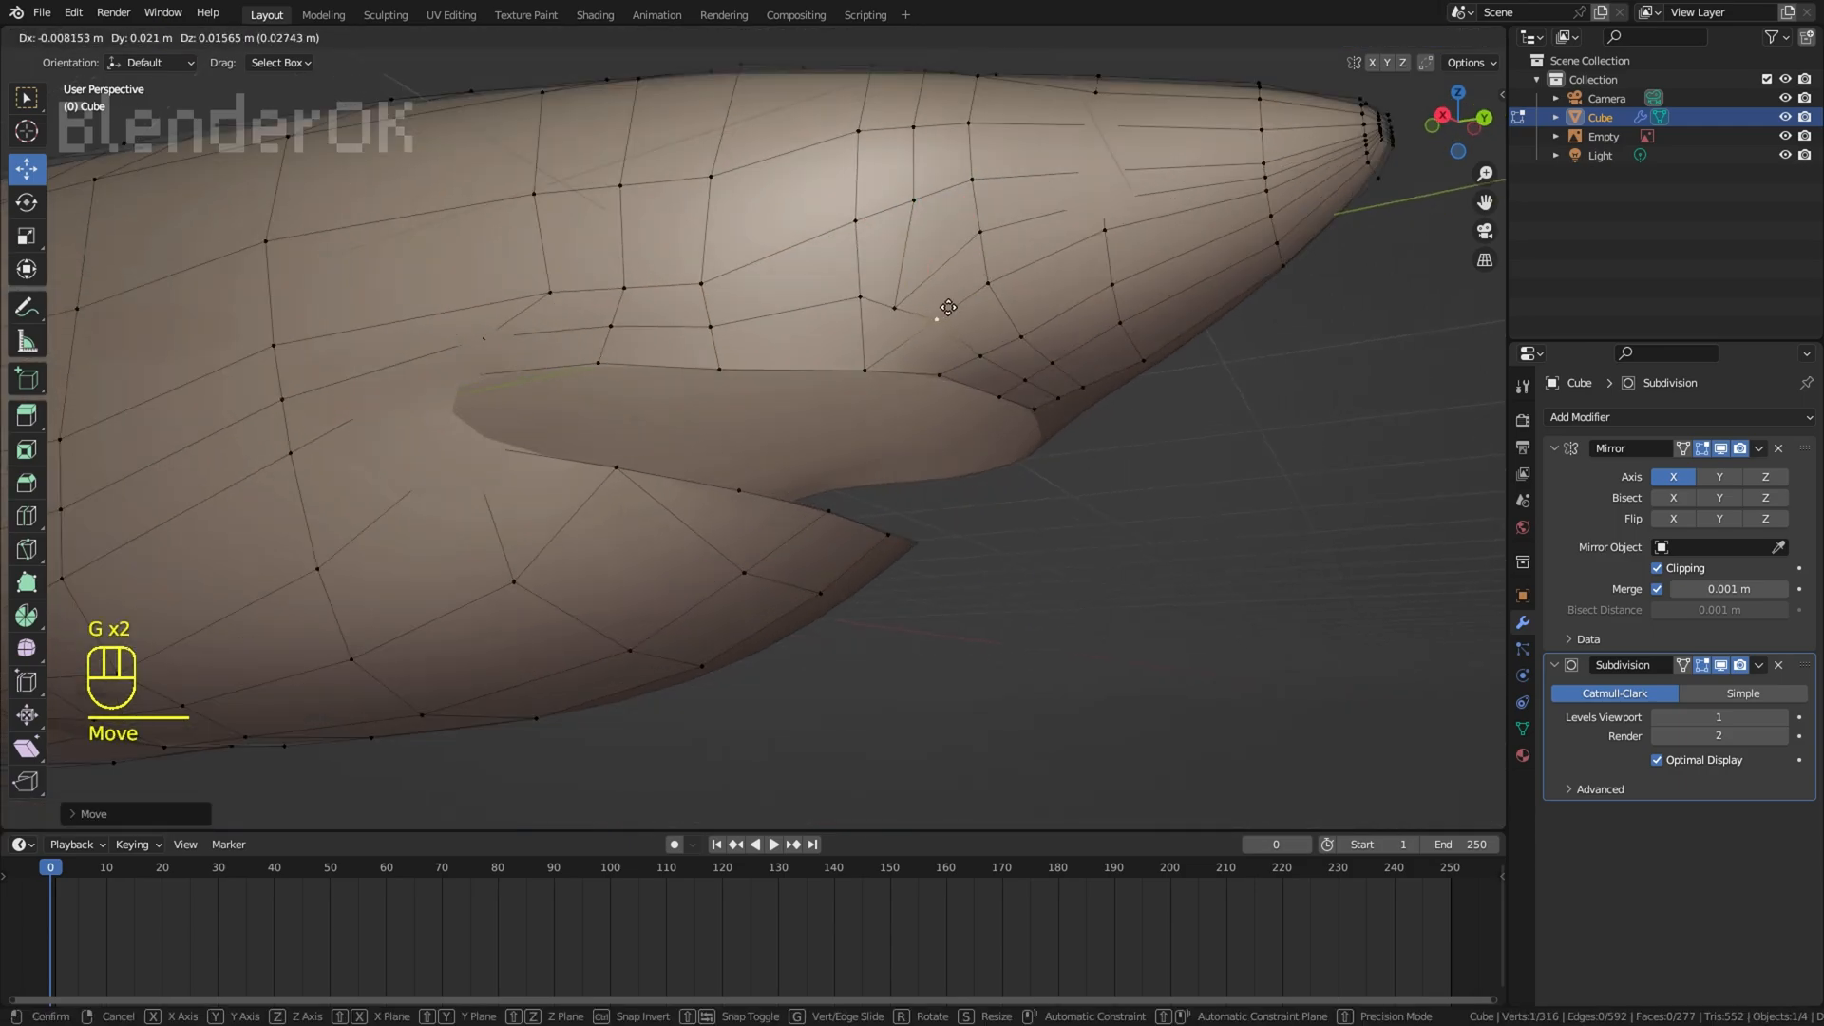
click(1350, 36)
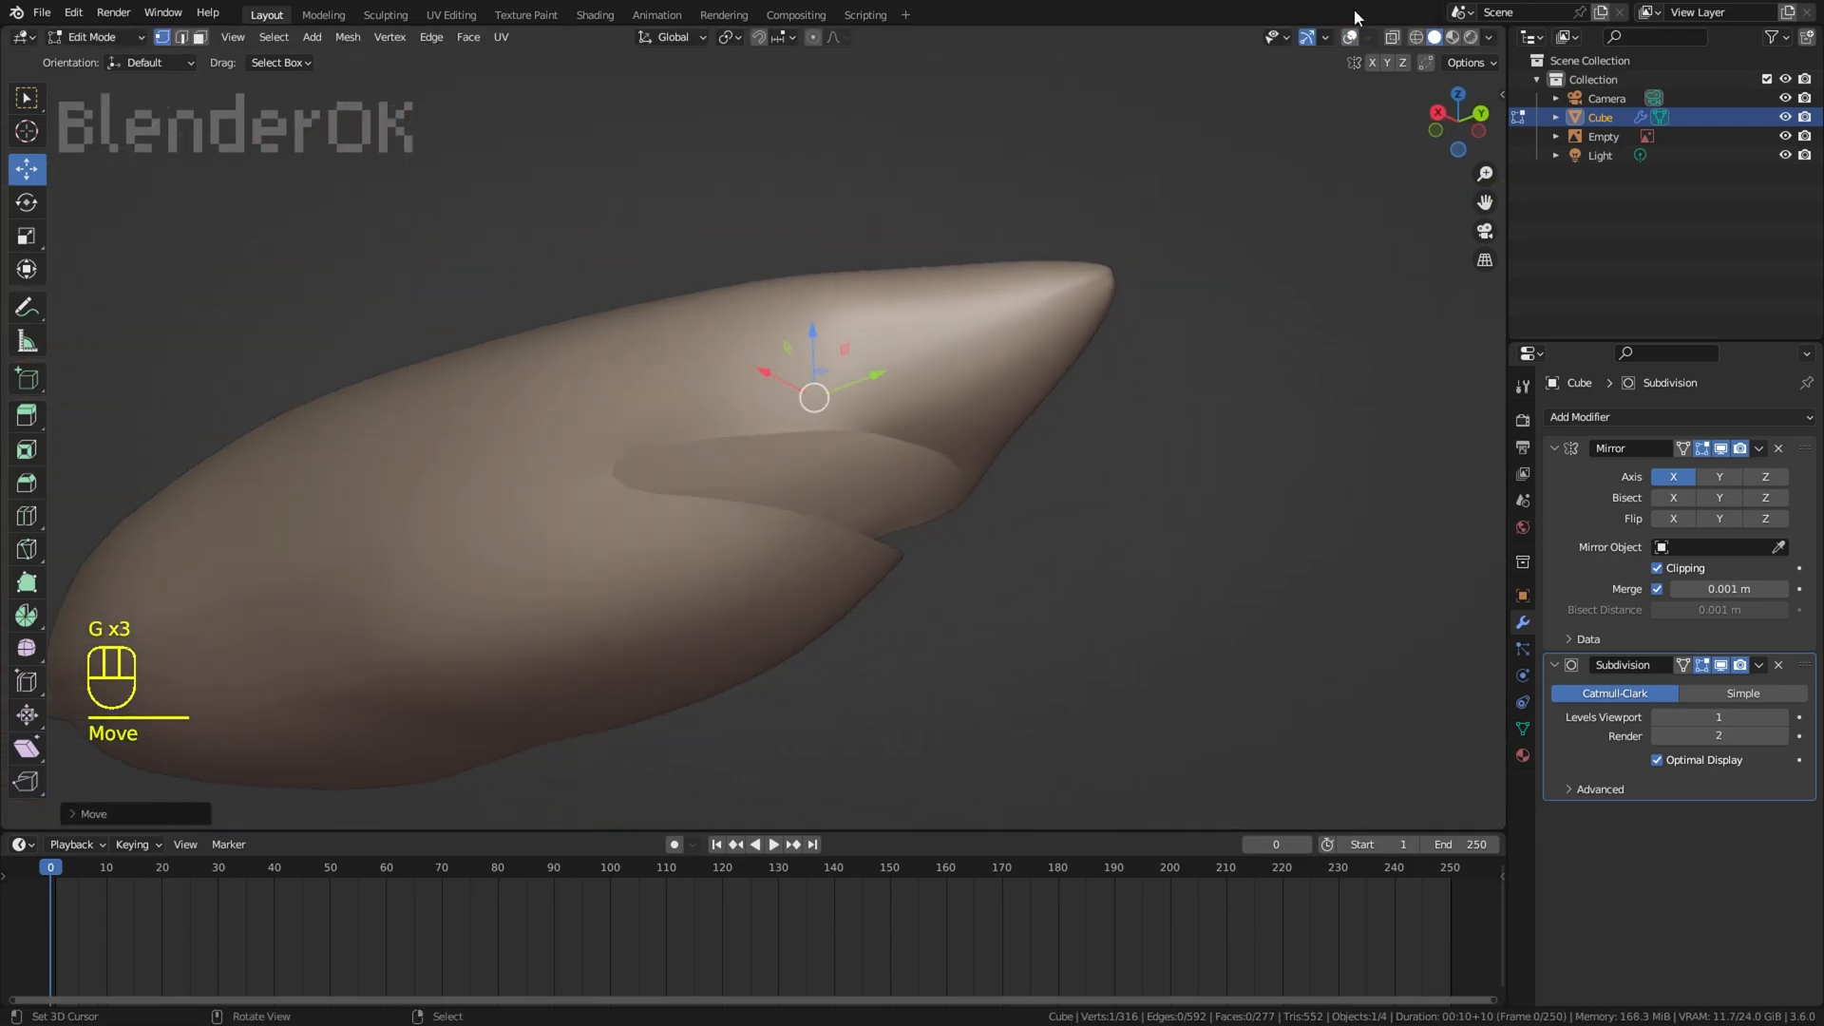
Step: Reposition the body mesh near the dorsal fin area against the side-view reference in wireframe shading
key(a)
key(a)
key(KP_3)
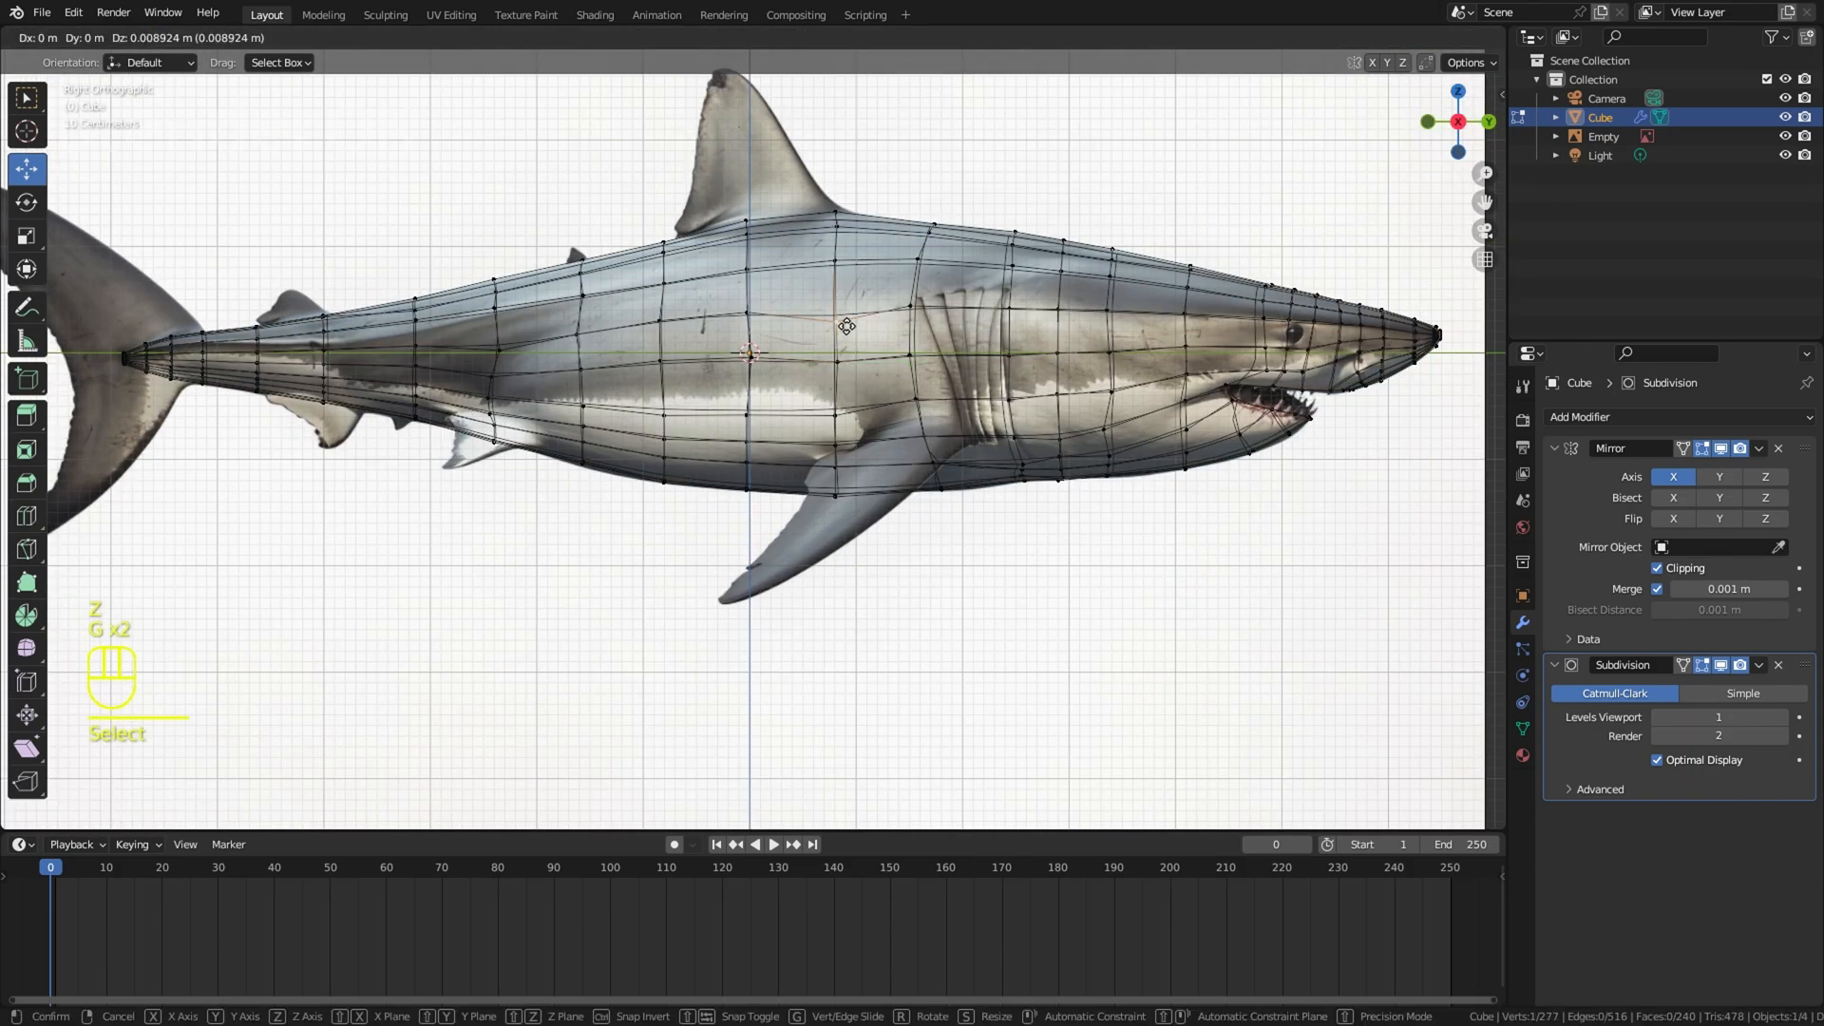
click(1236, 436)
scroll(1236, 436, down, 2)
key(z)
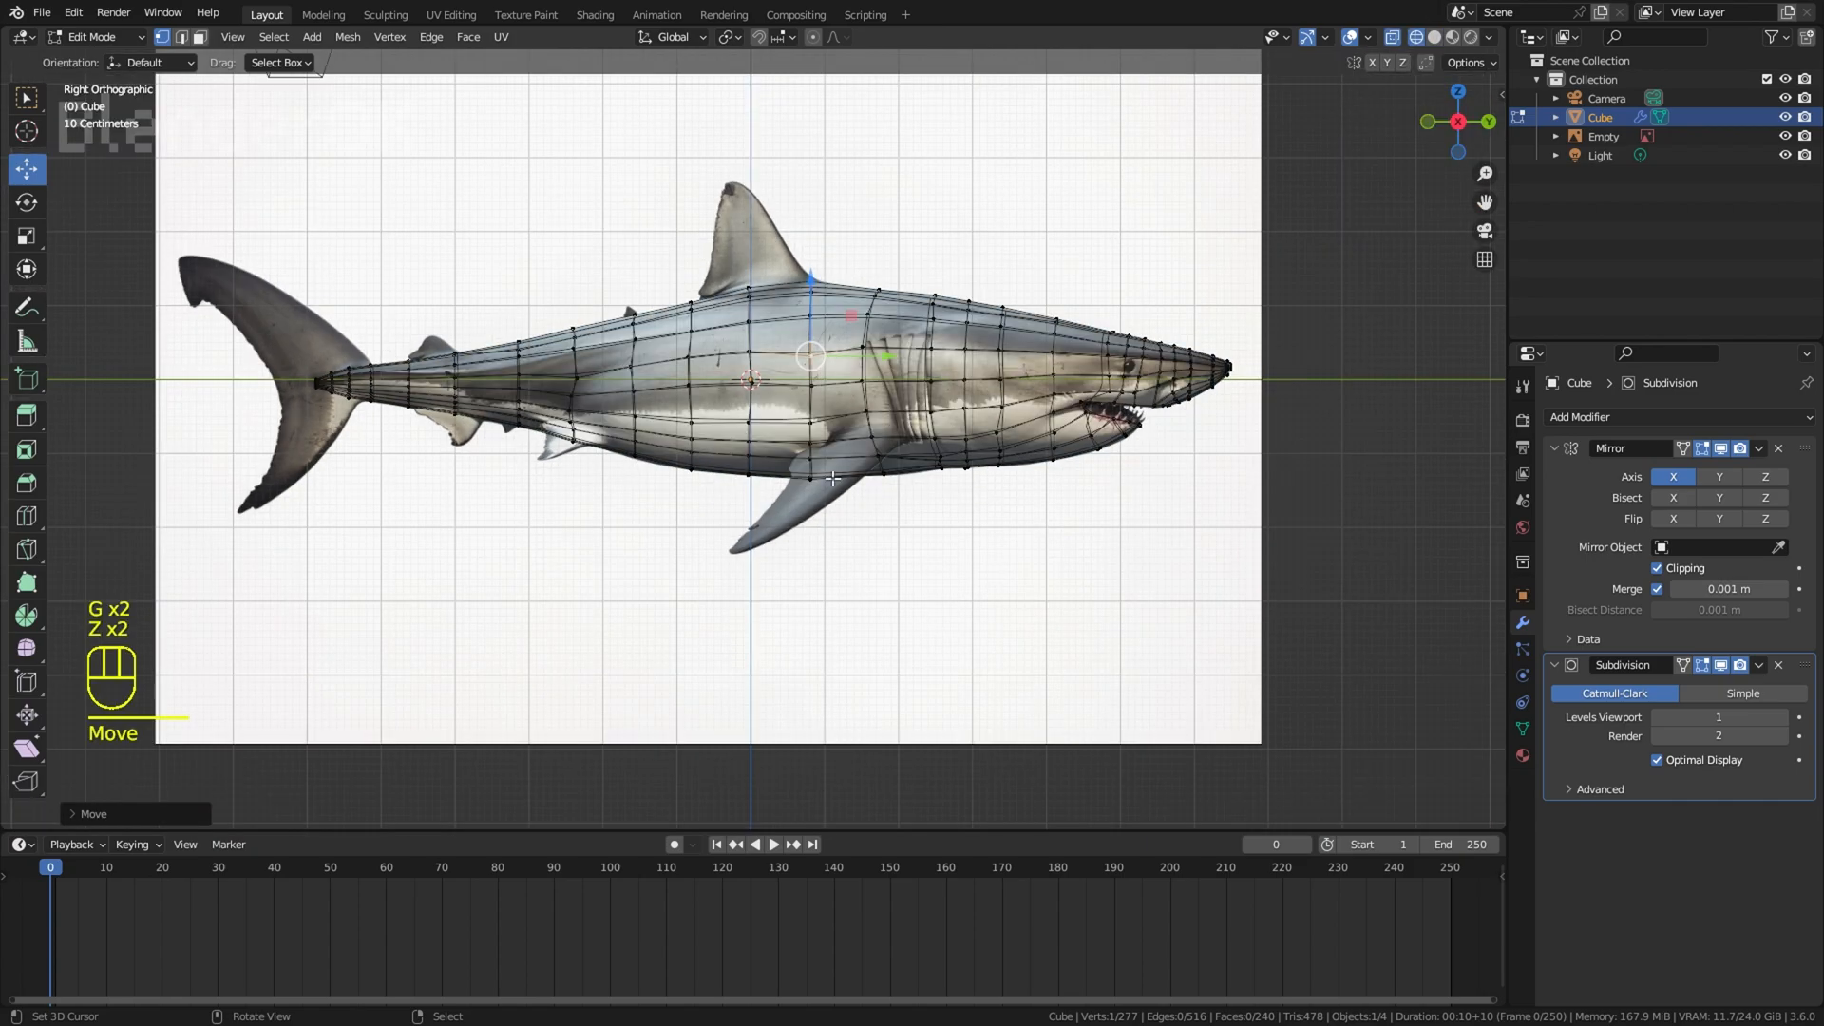
scroll(682, 673, up, 6)
Step: Add a lengthwise edge loop along the upper back of the body and slide it toward the ridge
mouse_move(703, 437)
shift+middle_down()
mouse_move(682, 672)
mouse_move(735, 581)
shift+middle_up()
key(z)
middle_drag(895, 581, 904, 661)
scroll(644, 498, down, 5)
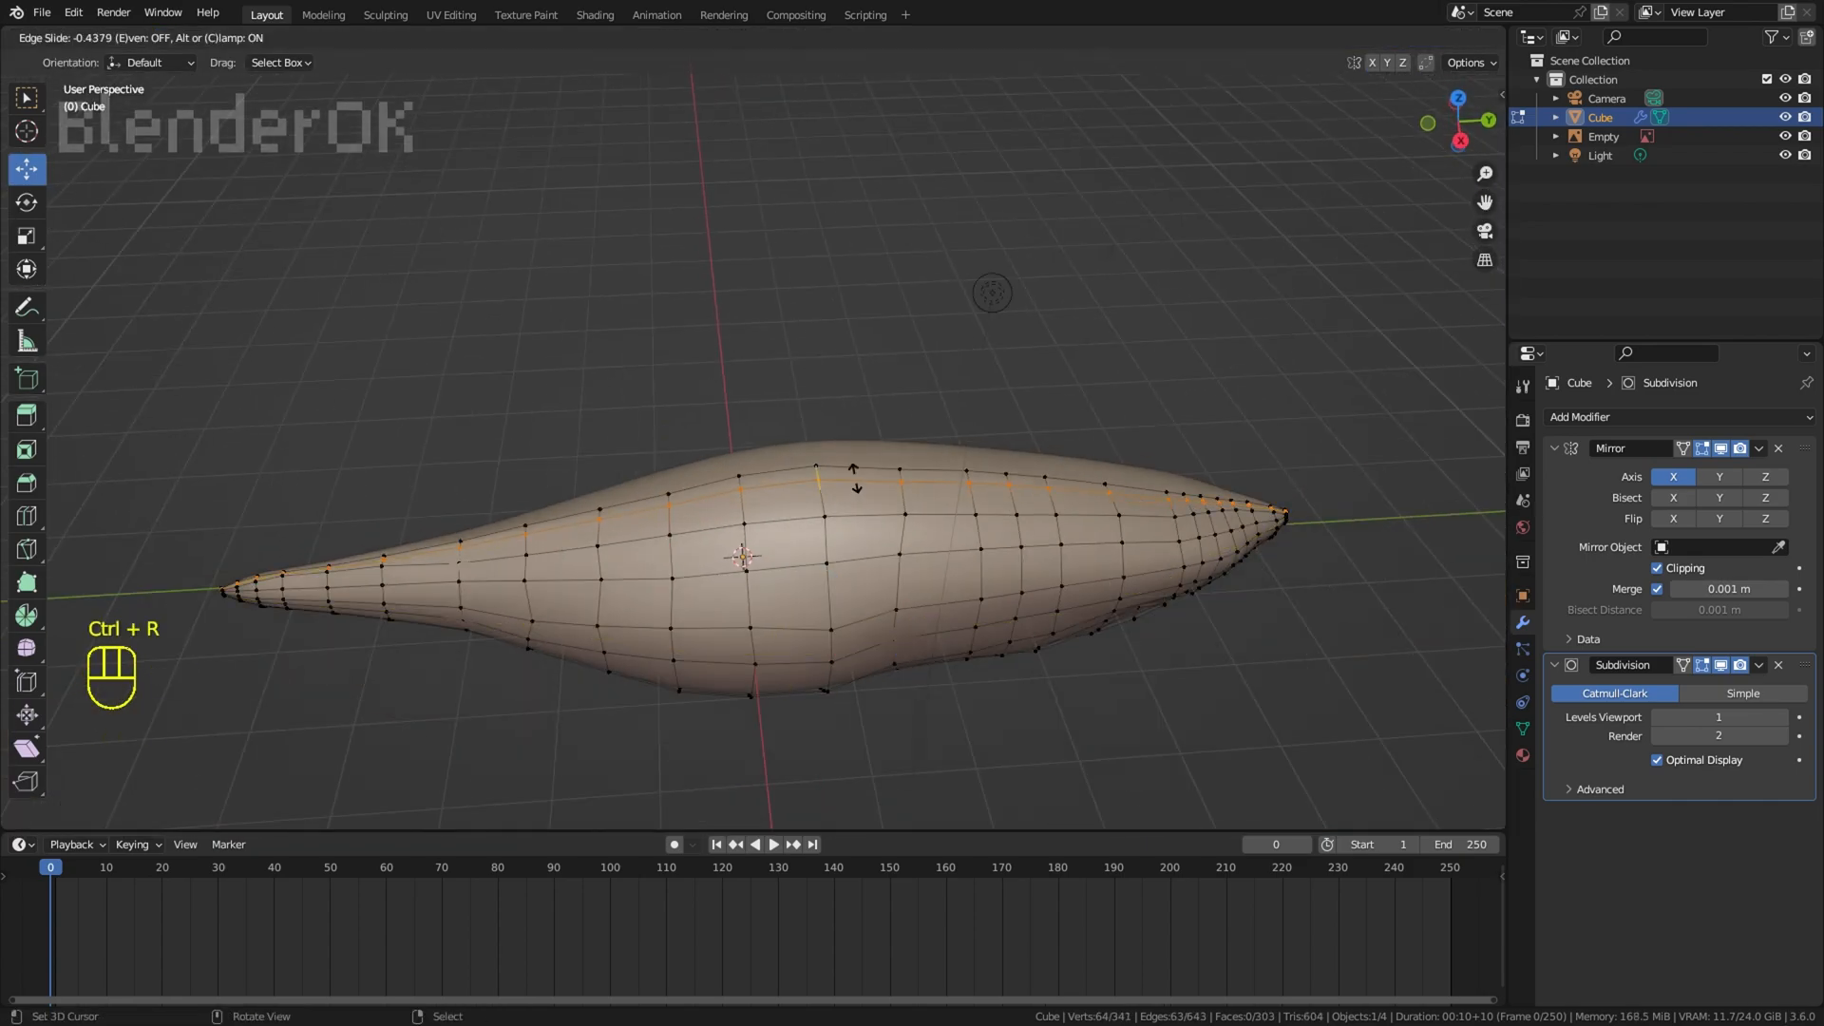
key(KP_3)
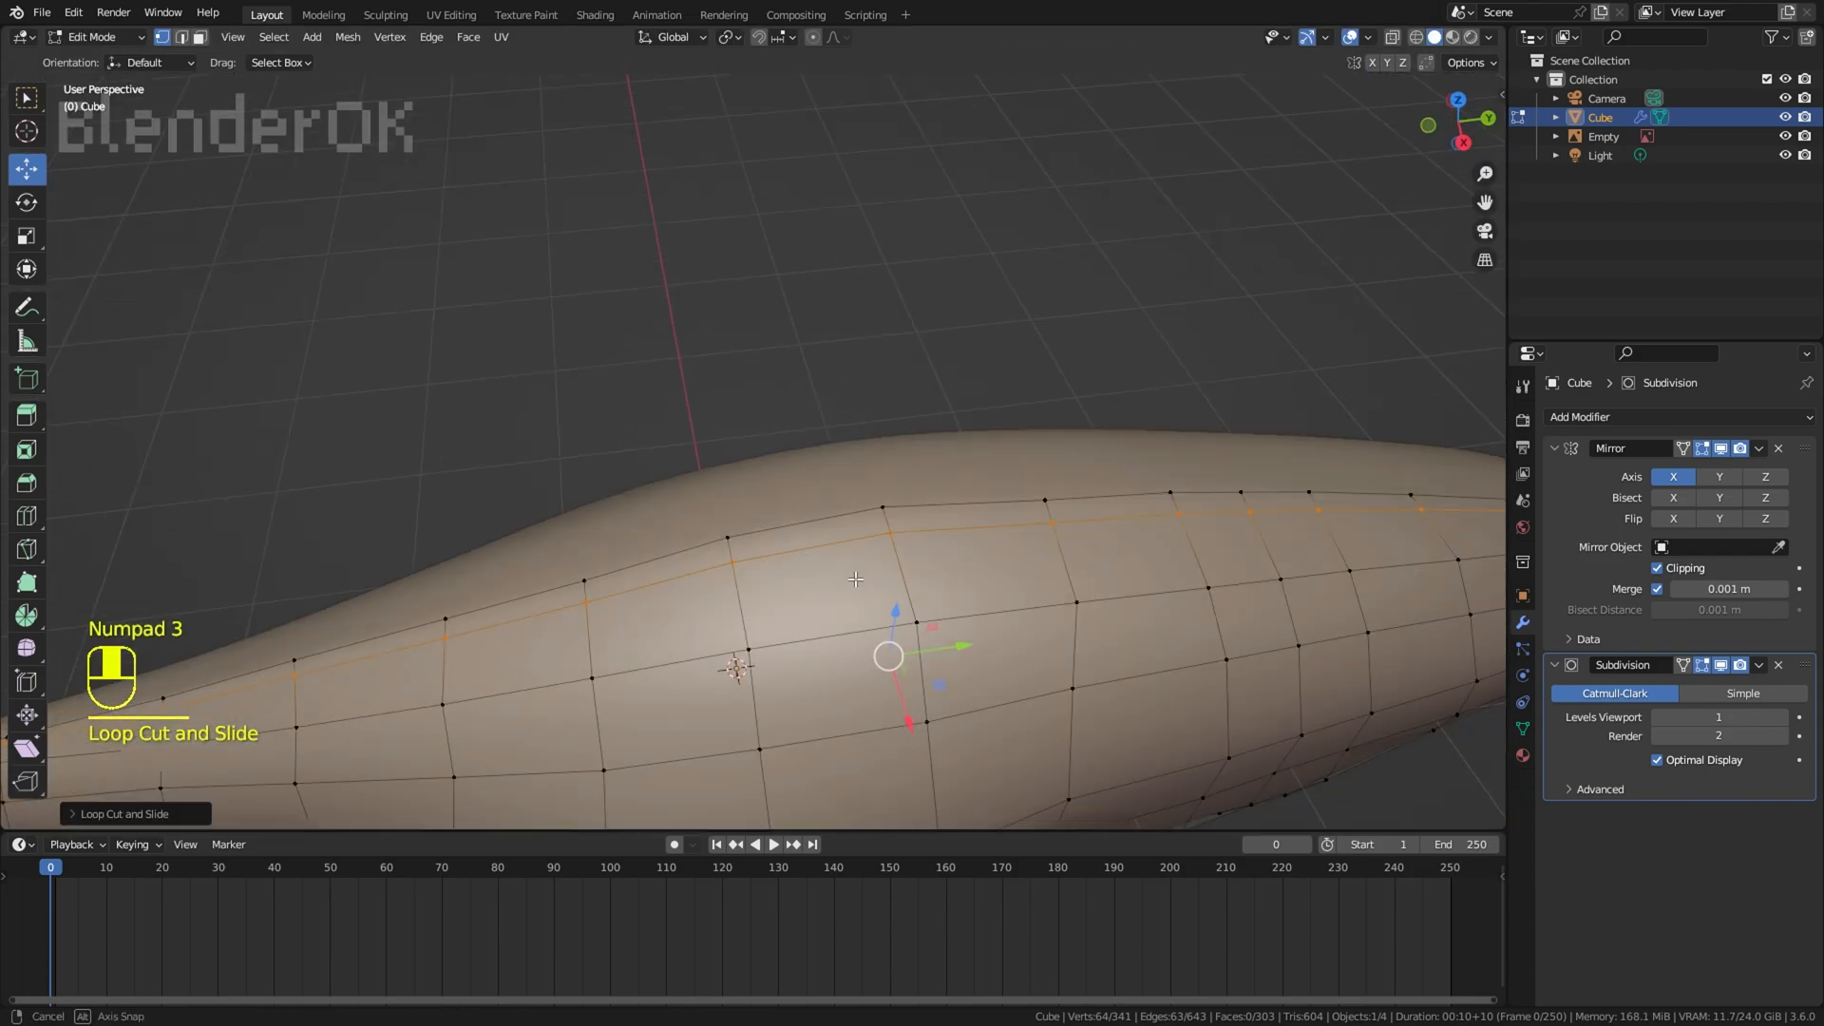
Step: Move individual vertices of the new edge loop on the back to even out its spacing
click(884, 497)
click(680, 566)
middle_drag(730, 696, 718, 603)
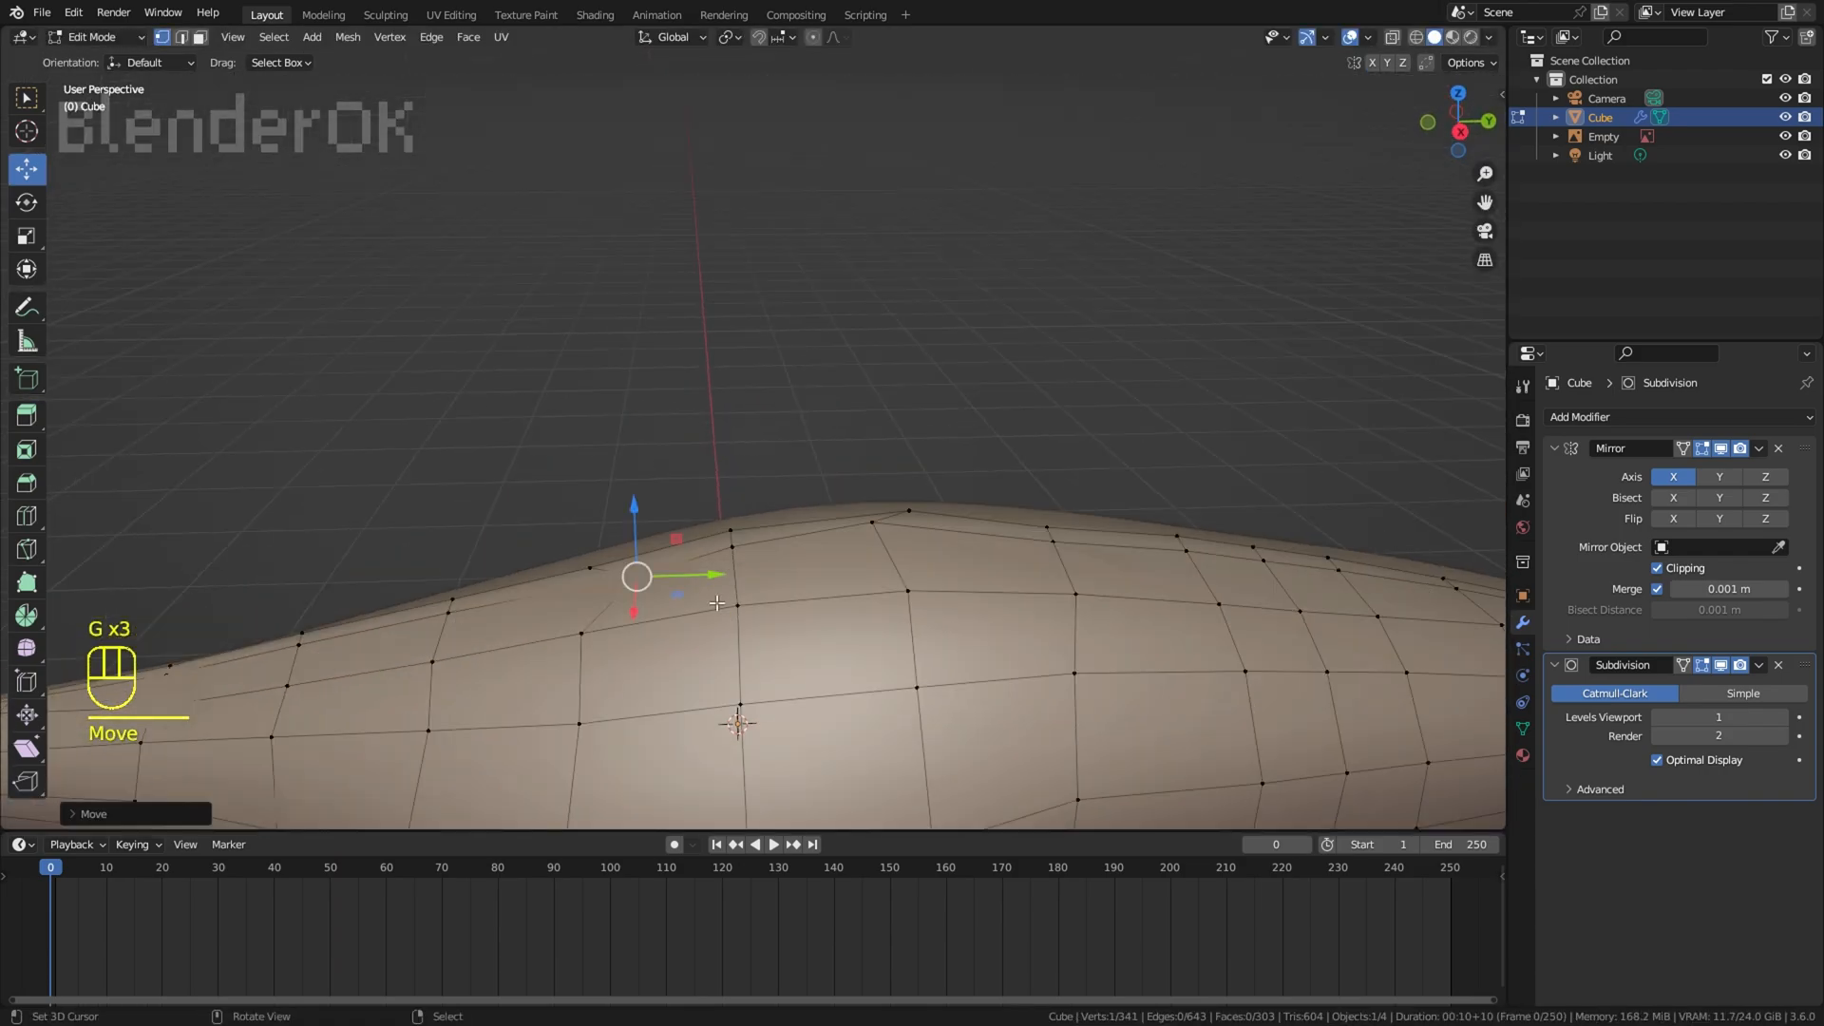
key(g)
middle_drag(542, 631, 627, 637)
click(682, 677)
key(g)
Step: Reposition single vertices on the flank between the body's middle and the tail to smooth the edge flow
key(g)
right_click(674, 767)
key(g)
click(683, 767)
shift+middle_drag(683, 768, 690, 642)
right_click(681, 698)
right_click(576, 586)
key(g)
click(586, 582)
right_click(469, 598)
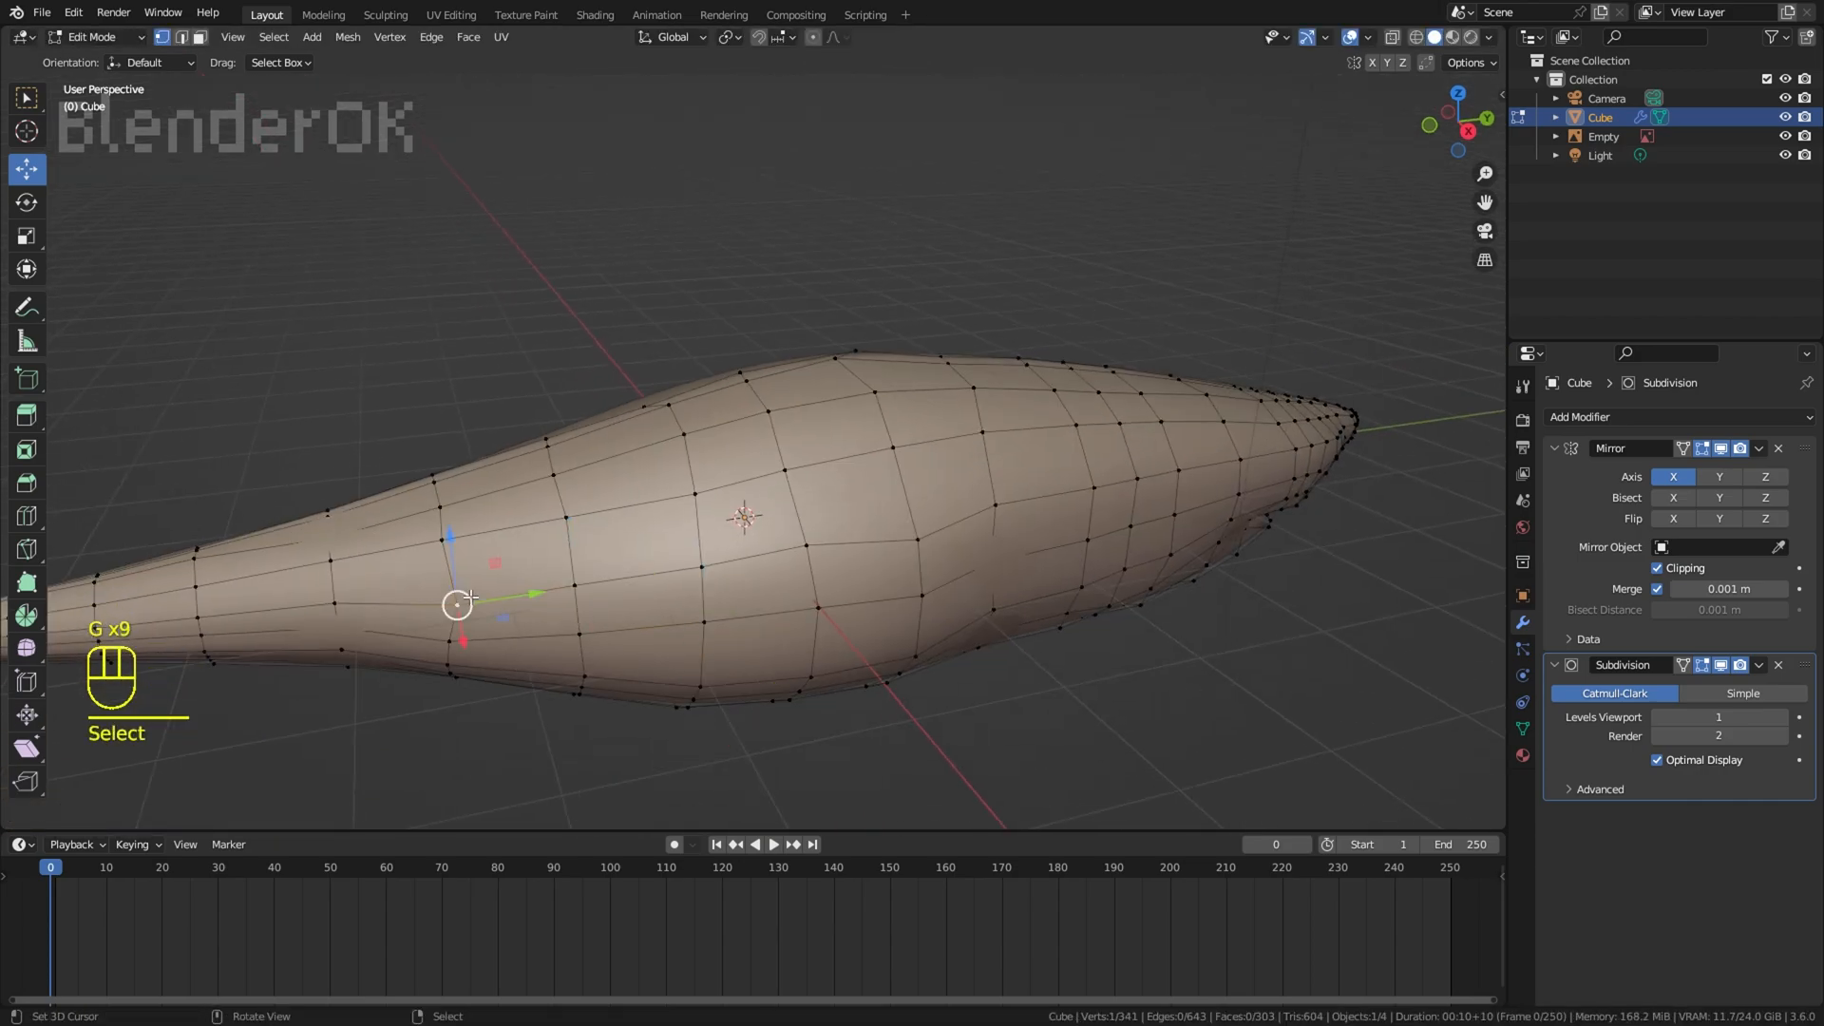
Step: Extrude the two faces on top of the back to start the dorsal fin, scaling and rotating them toward the reference
middle_drag(774, 248, 245, 58)
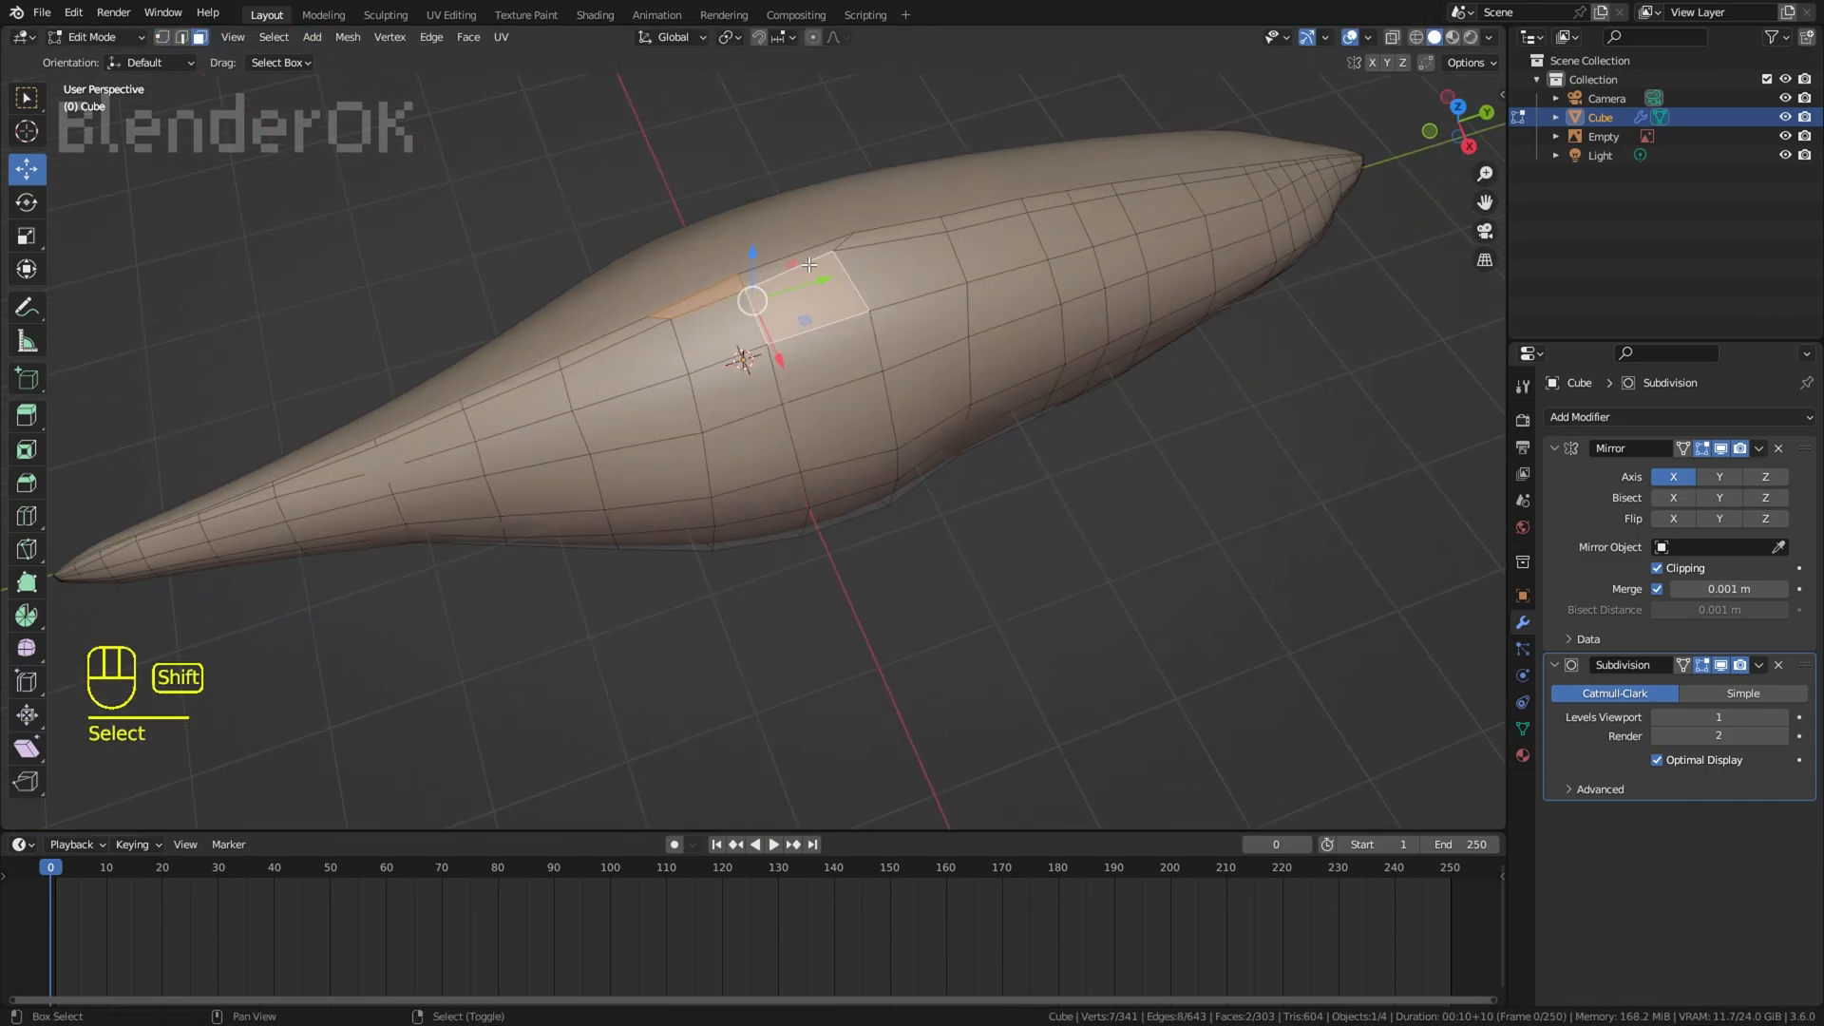
key(KP_3)
scroll(1010, 105, up, 3)
key(e)
key(s)
key(r)
key(g)
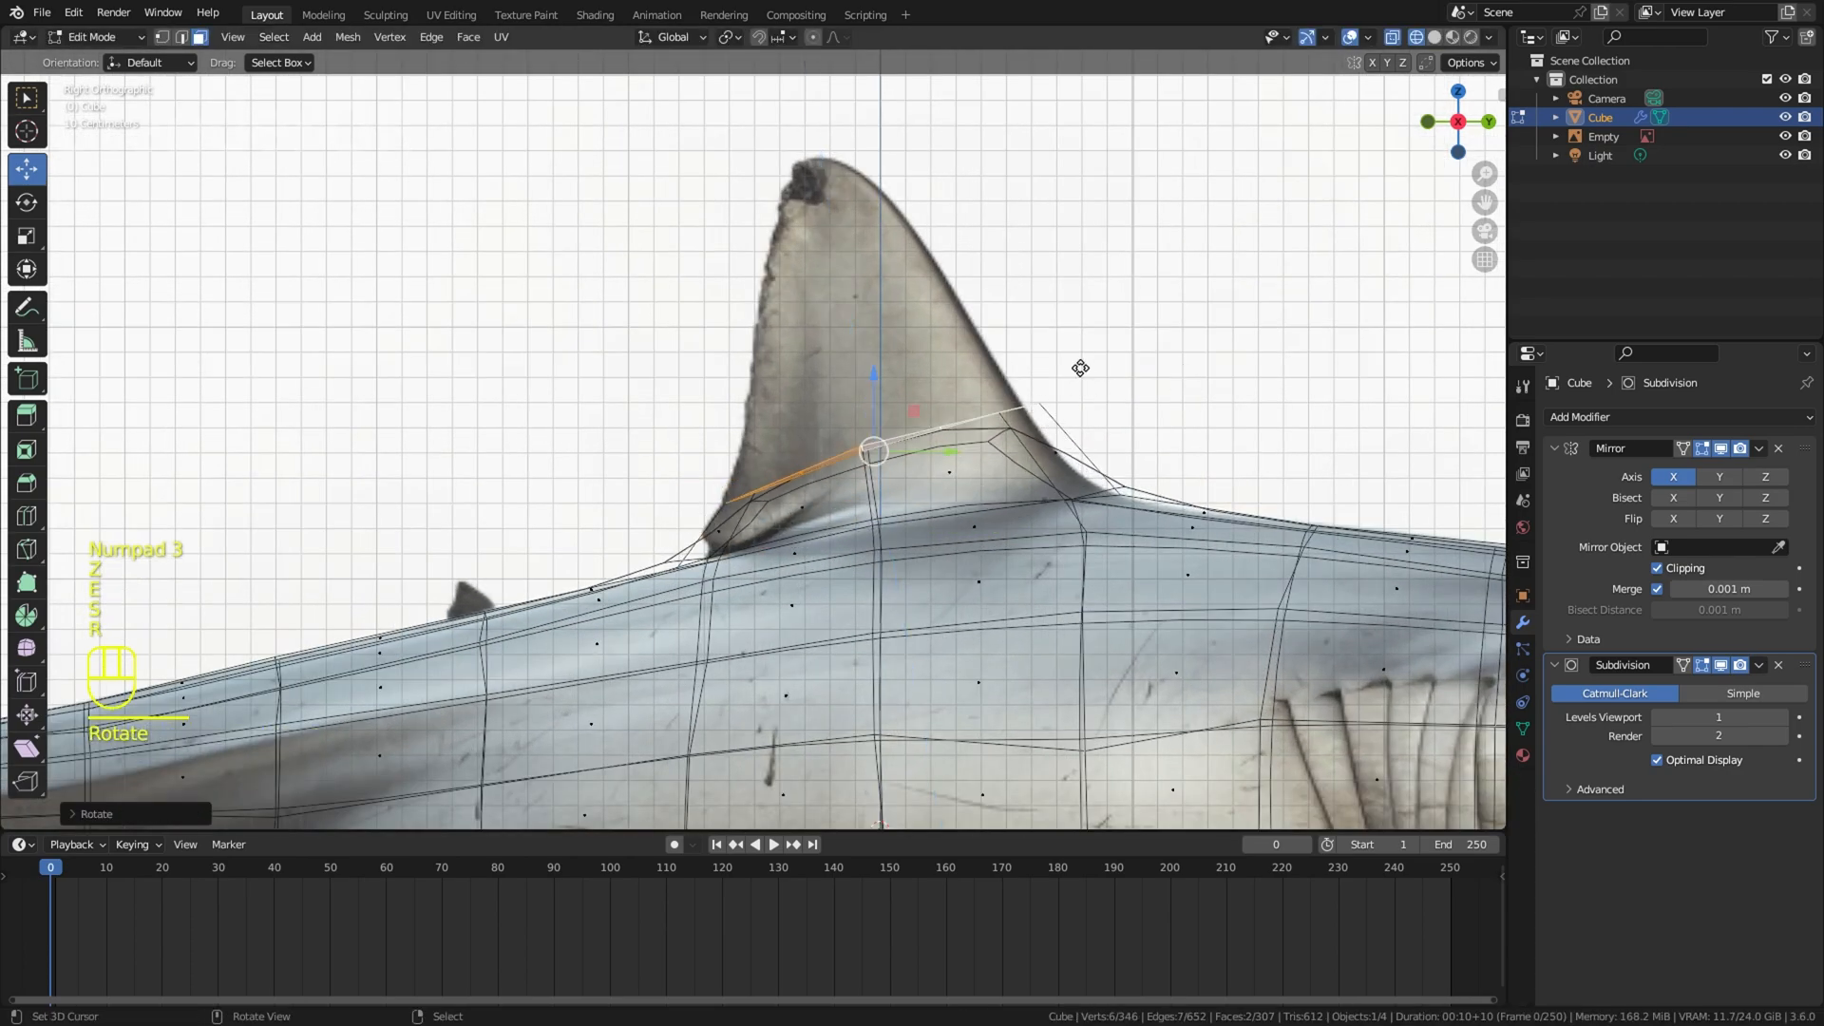
Step: Scale, rotate and lower the extruded faces to fit the base of the dorsal fin in the reference
key(s)
key(g)
click(1117, 441)
key(s)
click(1151, 434)
key(r)
click(1149, 446)
key(g)
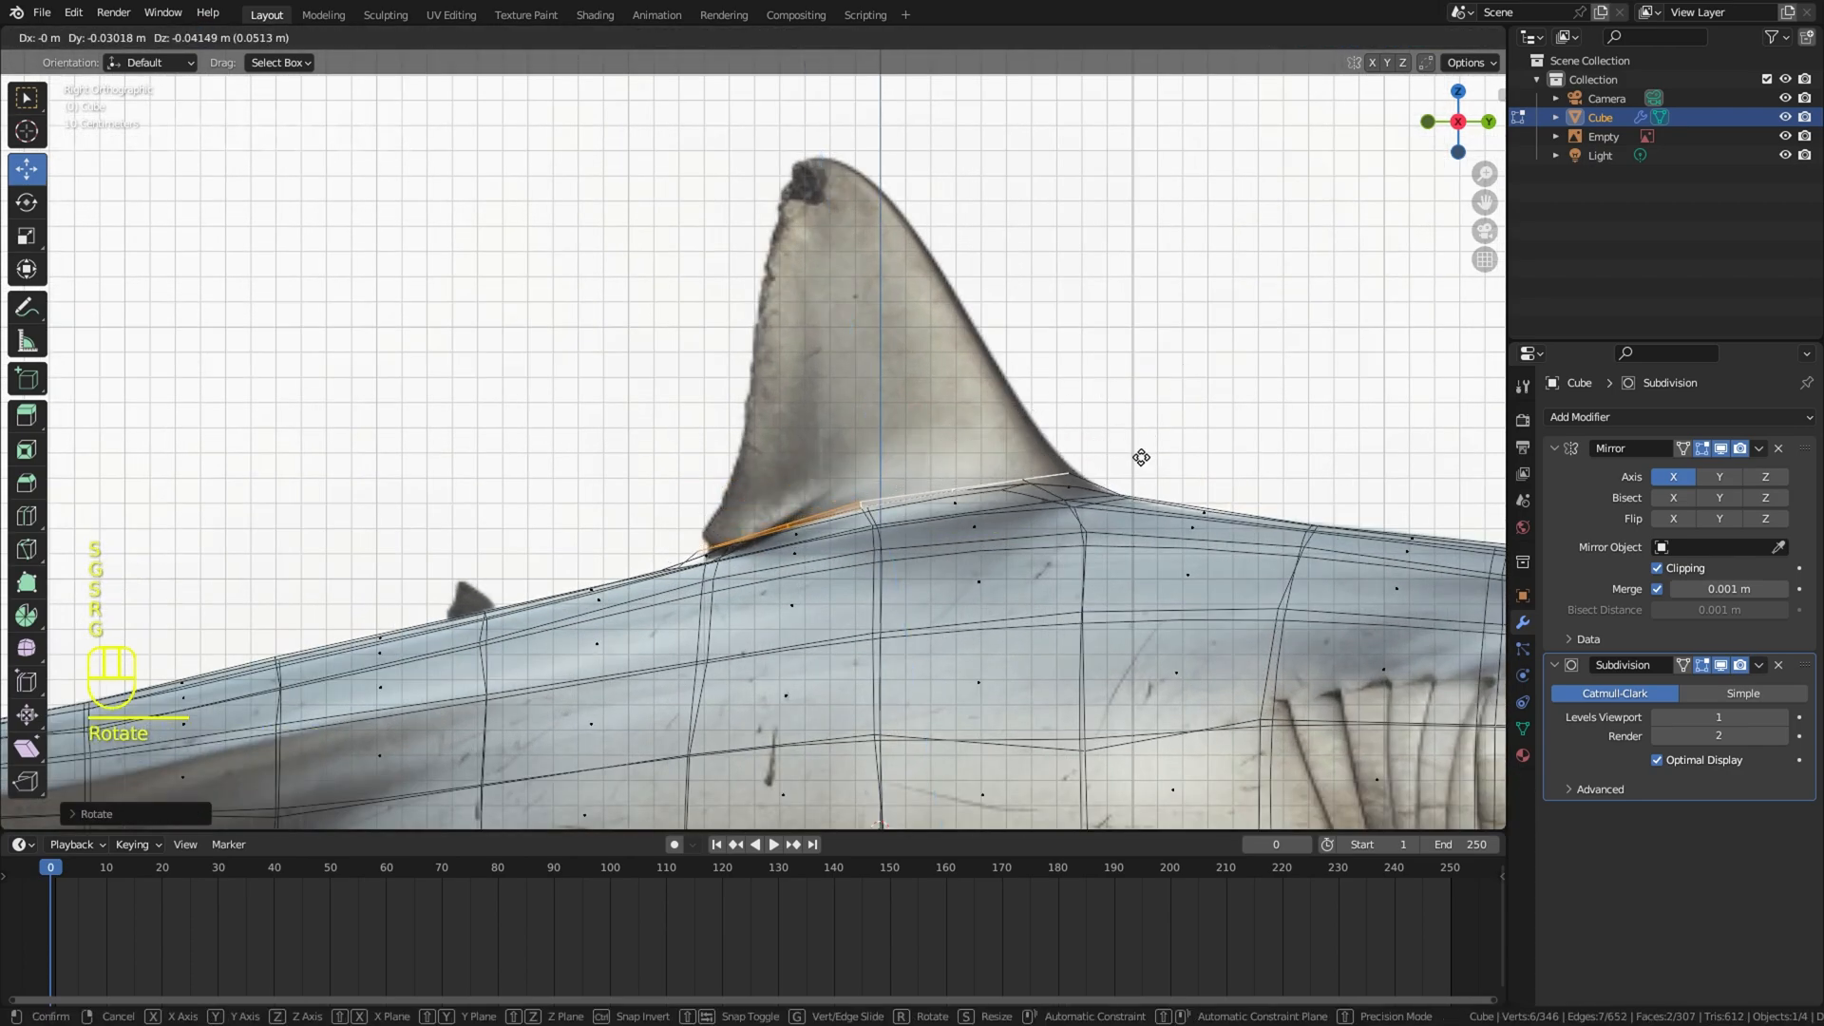
Step: Extrude the dorsal fin upward in successive segments, scaling, rotating and moving each to follow the reference outline to the tip
key(e)
key(s)
click(1140, 418)
key(g)
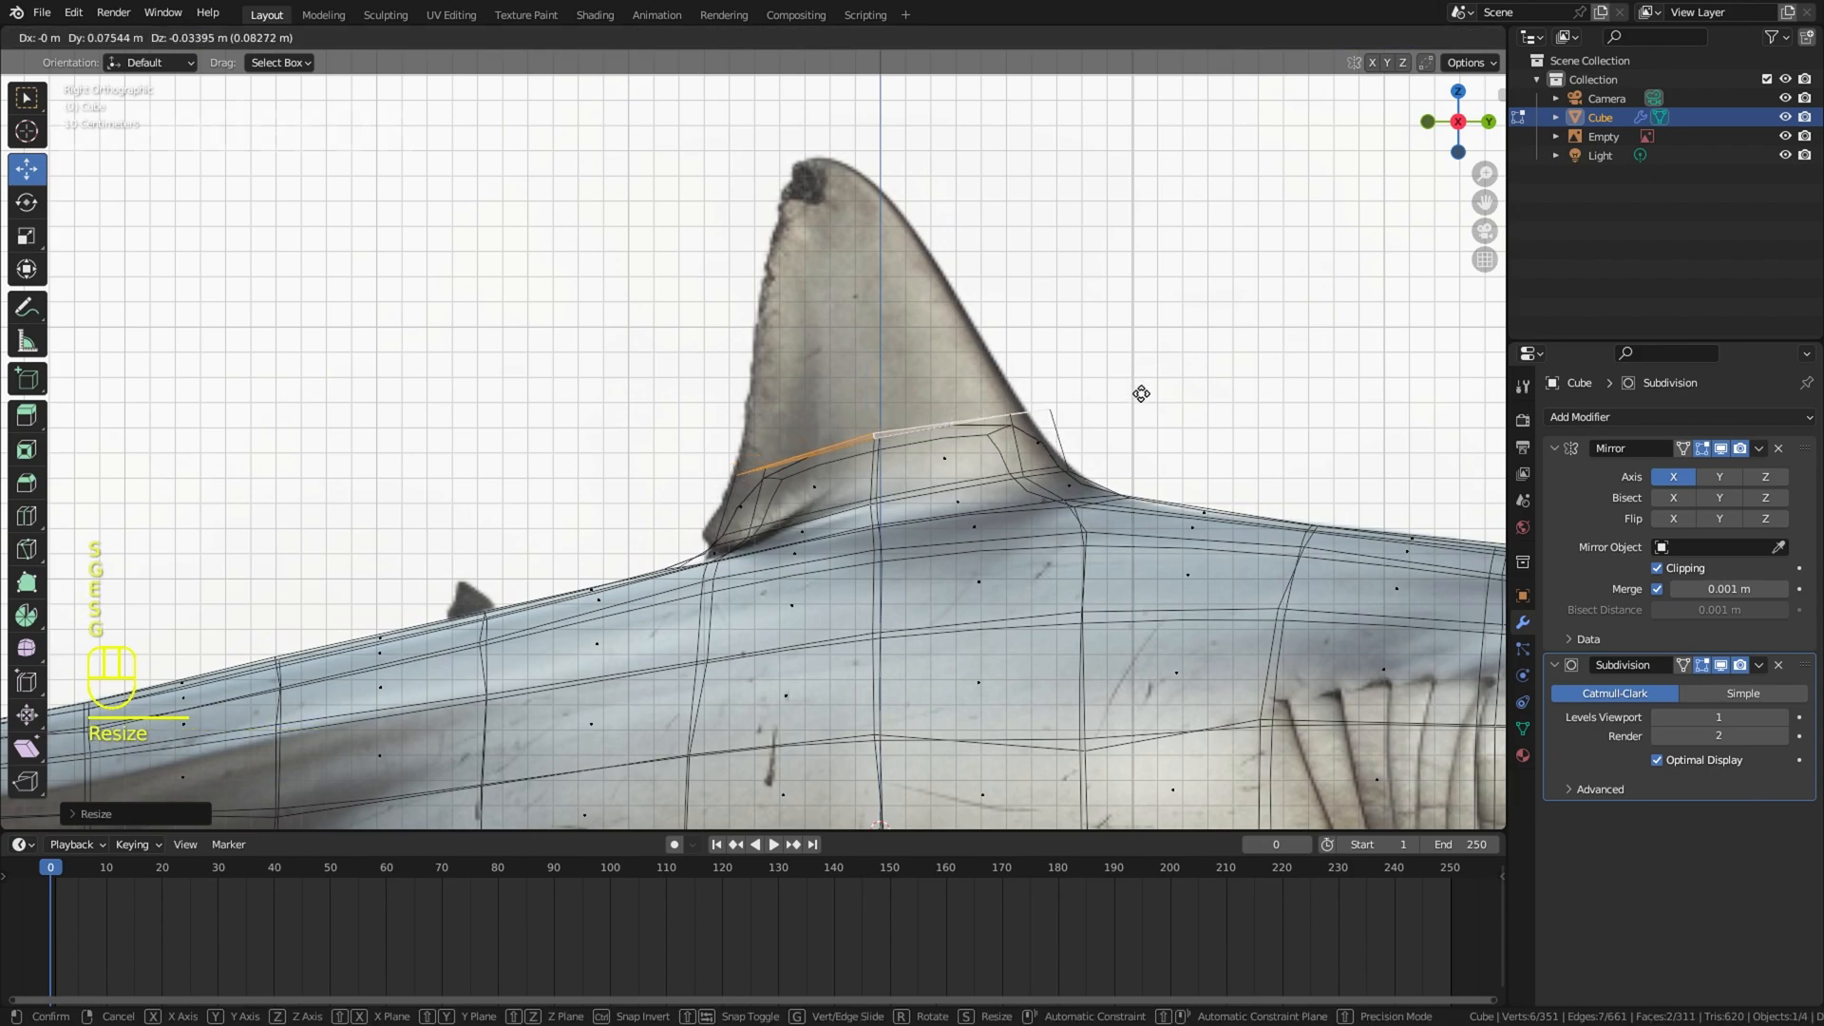
key(e)
key(s)
key(g)
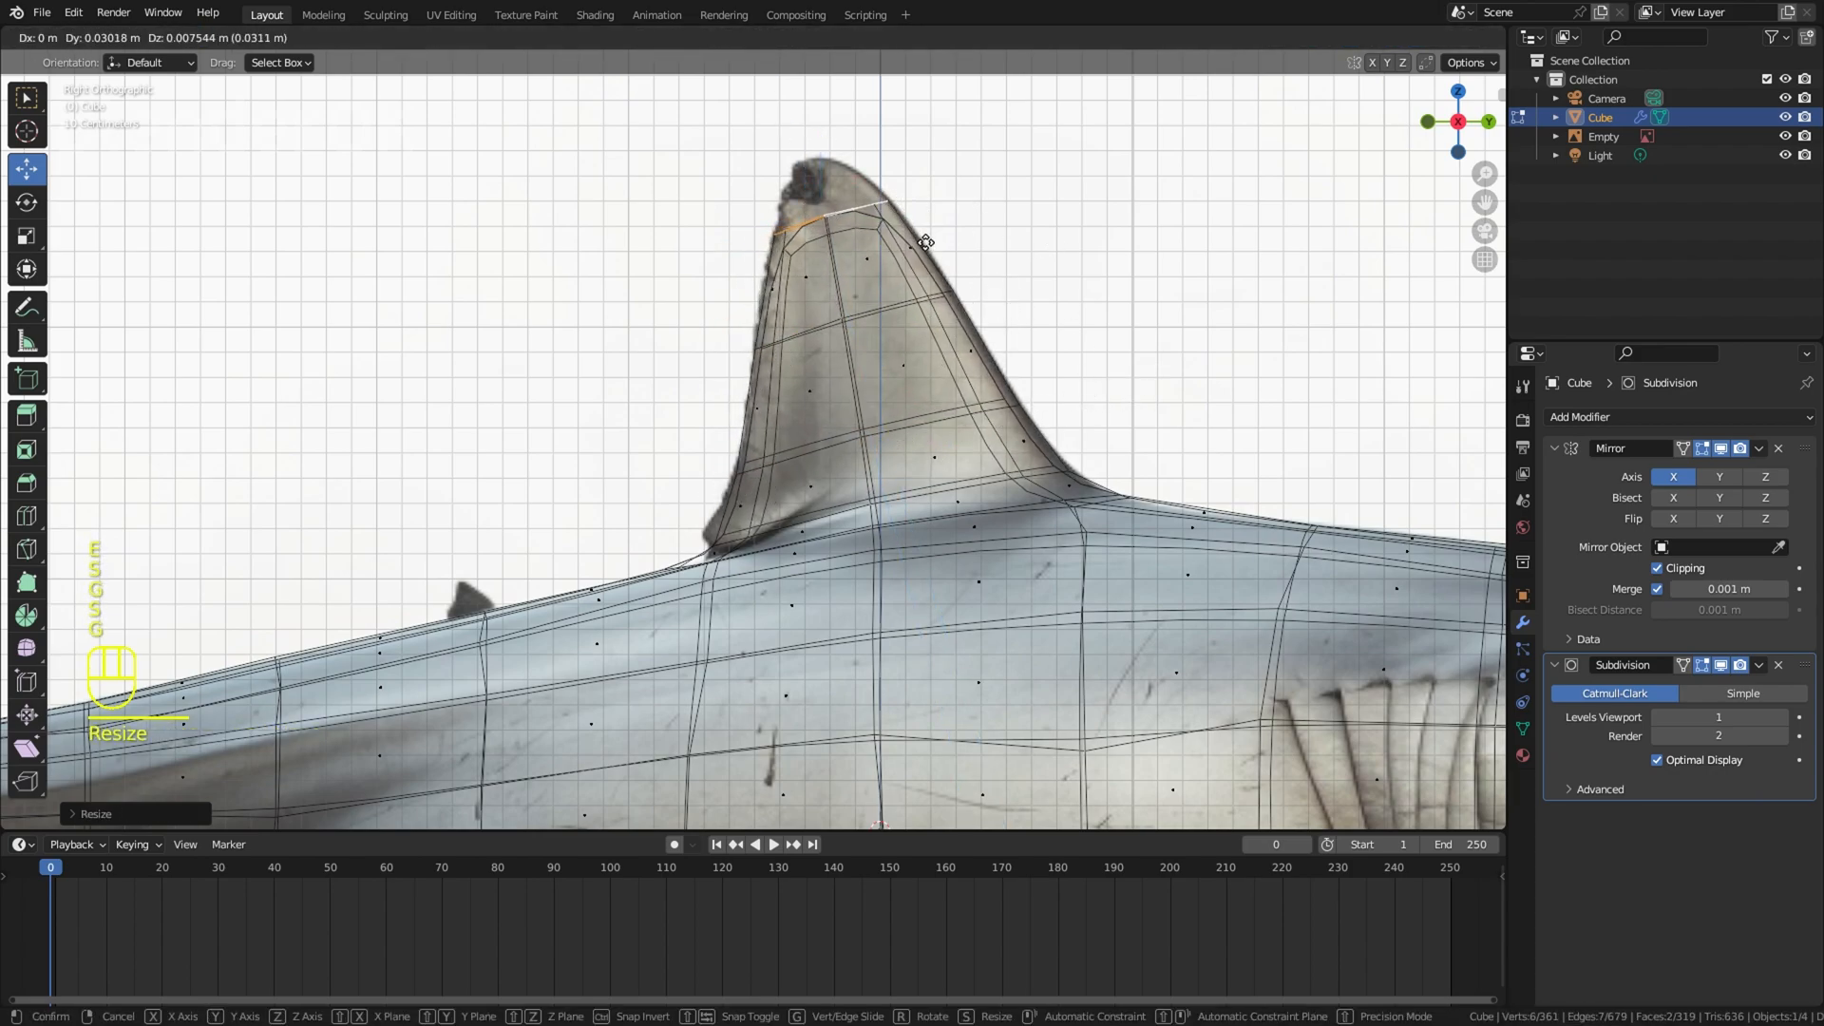
key(g)
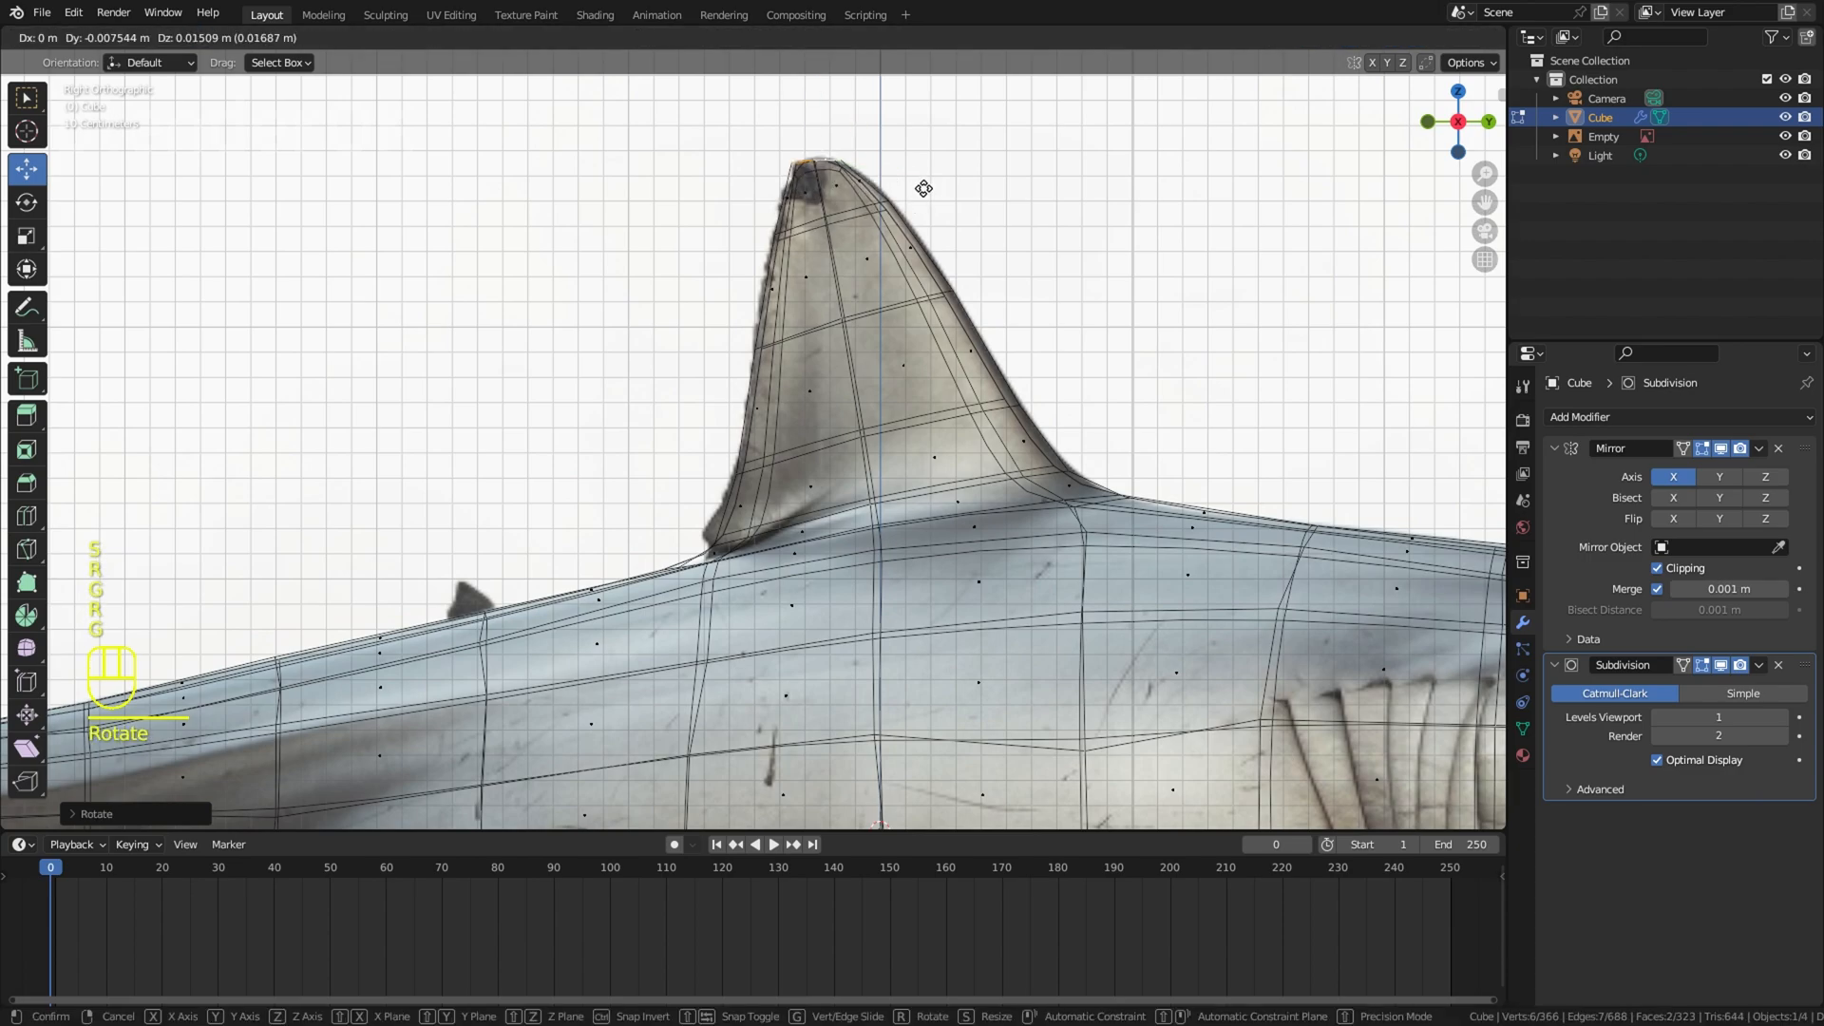
click(933, 188)
Step: Thin the dorsal fin in solid shading by rotating, scaling and shifting its side faces toward the centreline along X
key(z)
click(1152, 223)
right_click(1178, 234)
scroll(1185, 237, down, 7)
mouse_move(1185, 237)
middle_down()
mouse_move(998, 427)
mouse_move(929, 380)
middle_up()
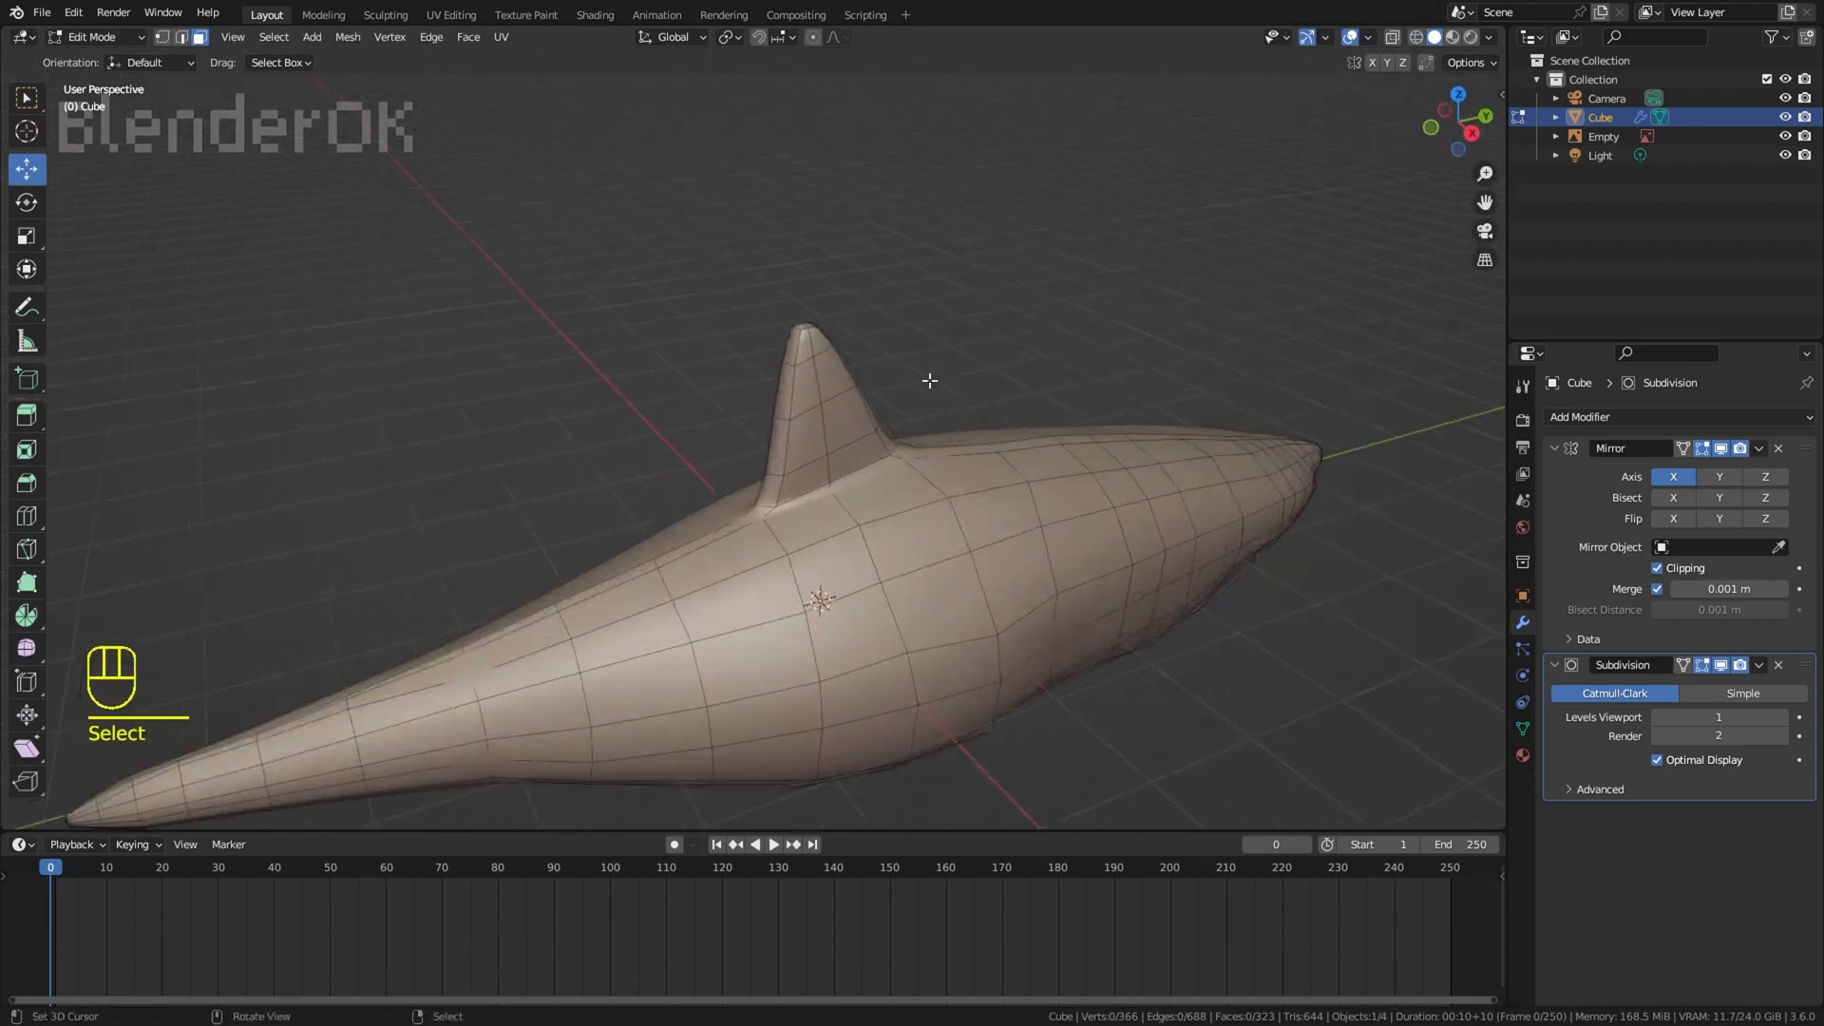
middle_drag(810, 341, 1016, 295)
key(r)
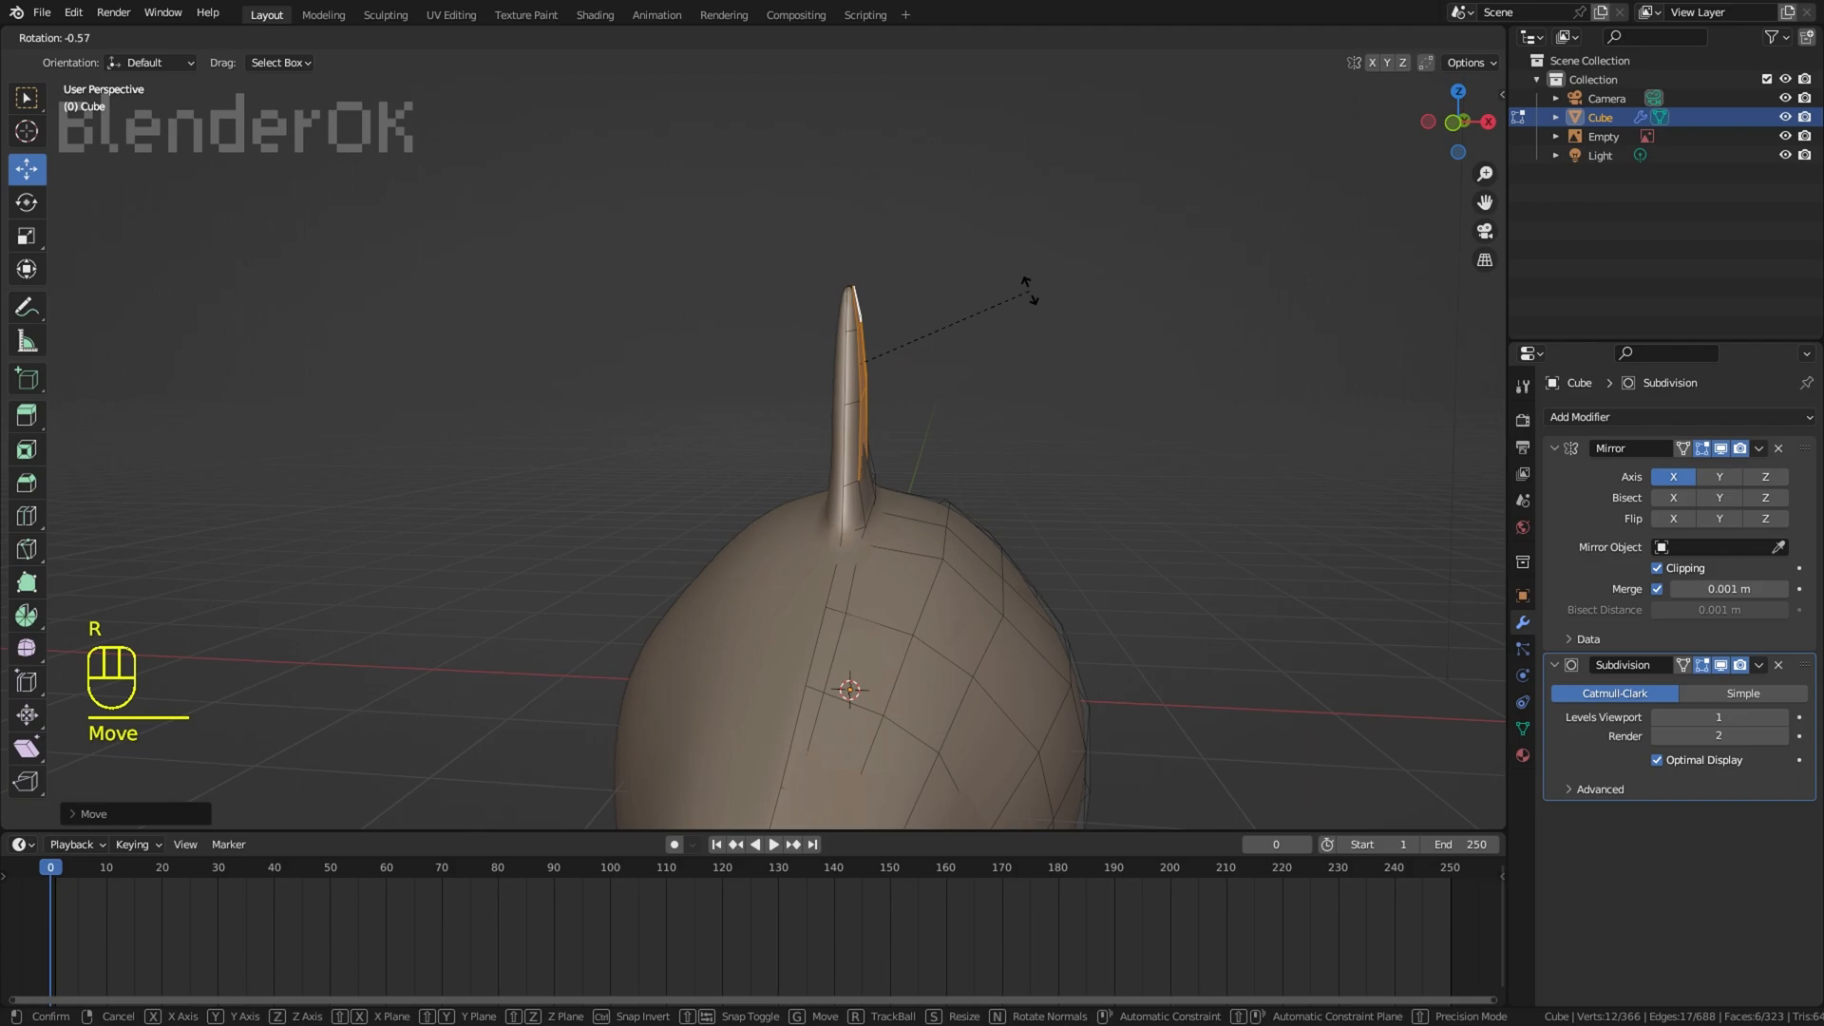
key(r)
drag(891, 369, 954, 372)
click(1083, 312)
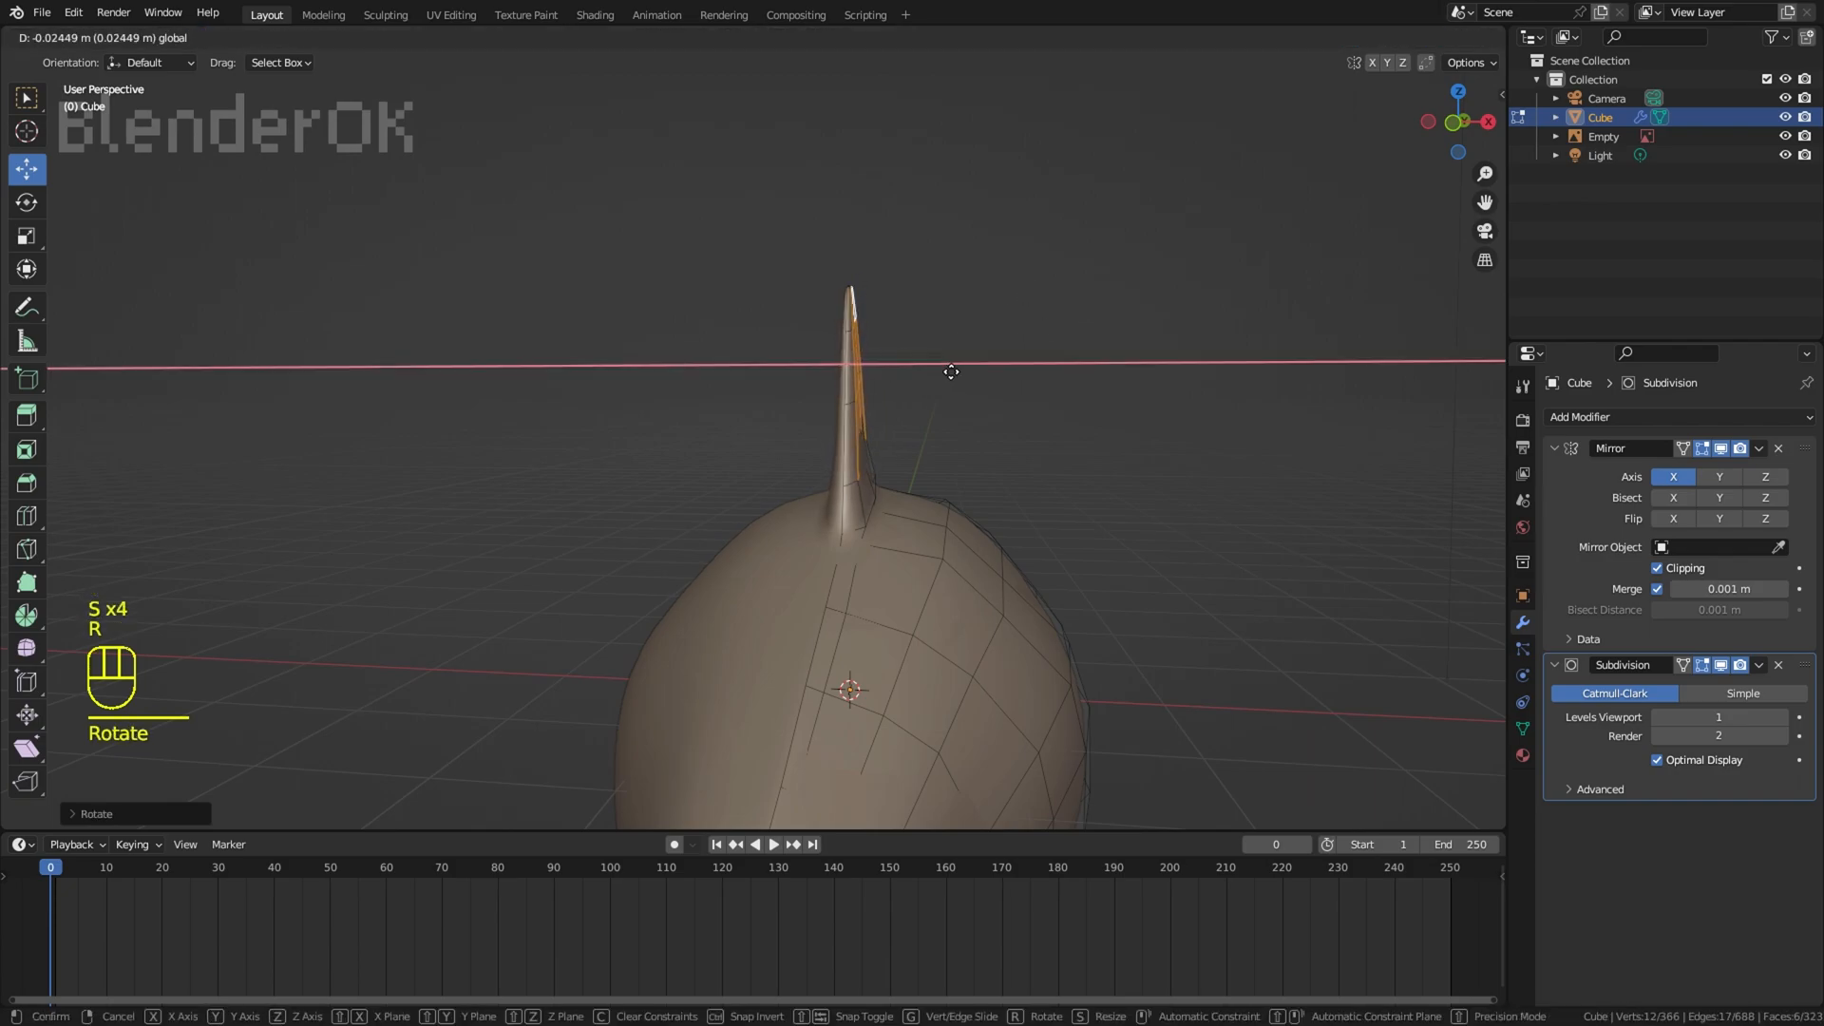
click(941, 365)
click(990, 330)
Step: Turn off the Subdivision modifier's viewport display and extrude and scale the face strip along the tail's top, end and underside
middle_drag(990, 330, 1169, 533)
key(KP_3)
scroll(829, 441, up, 4)
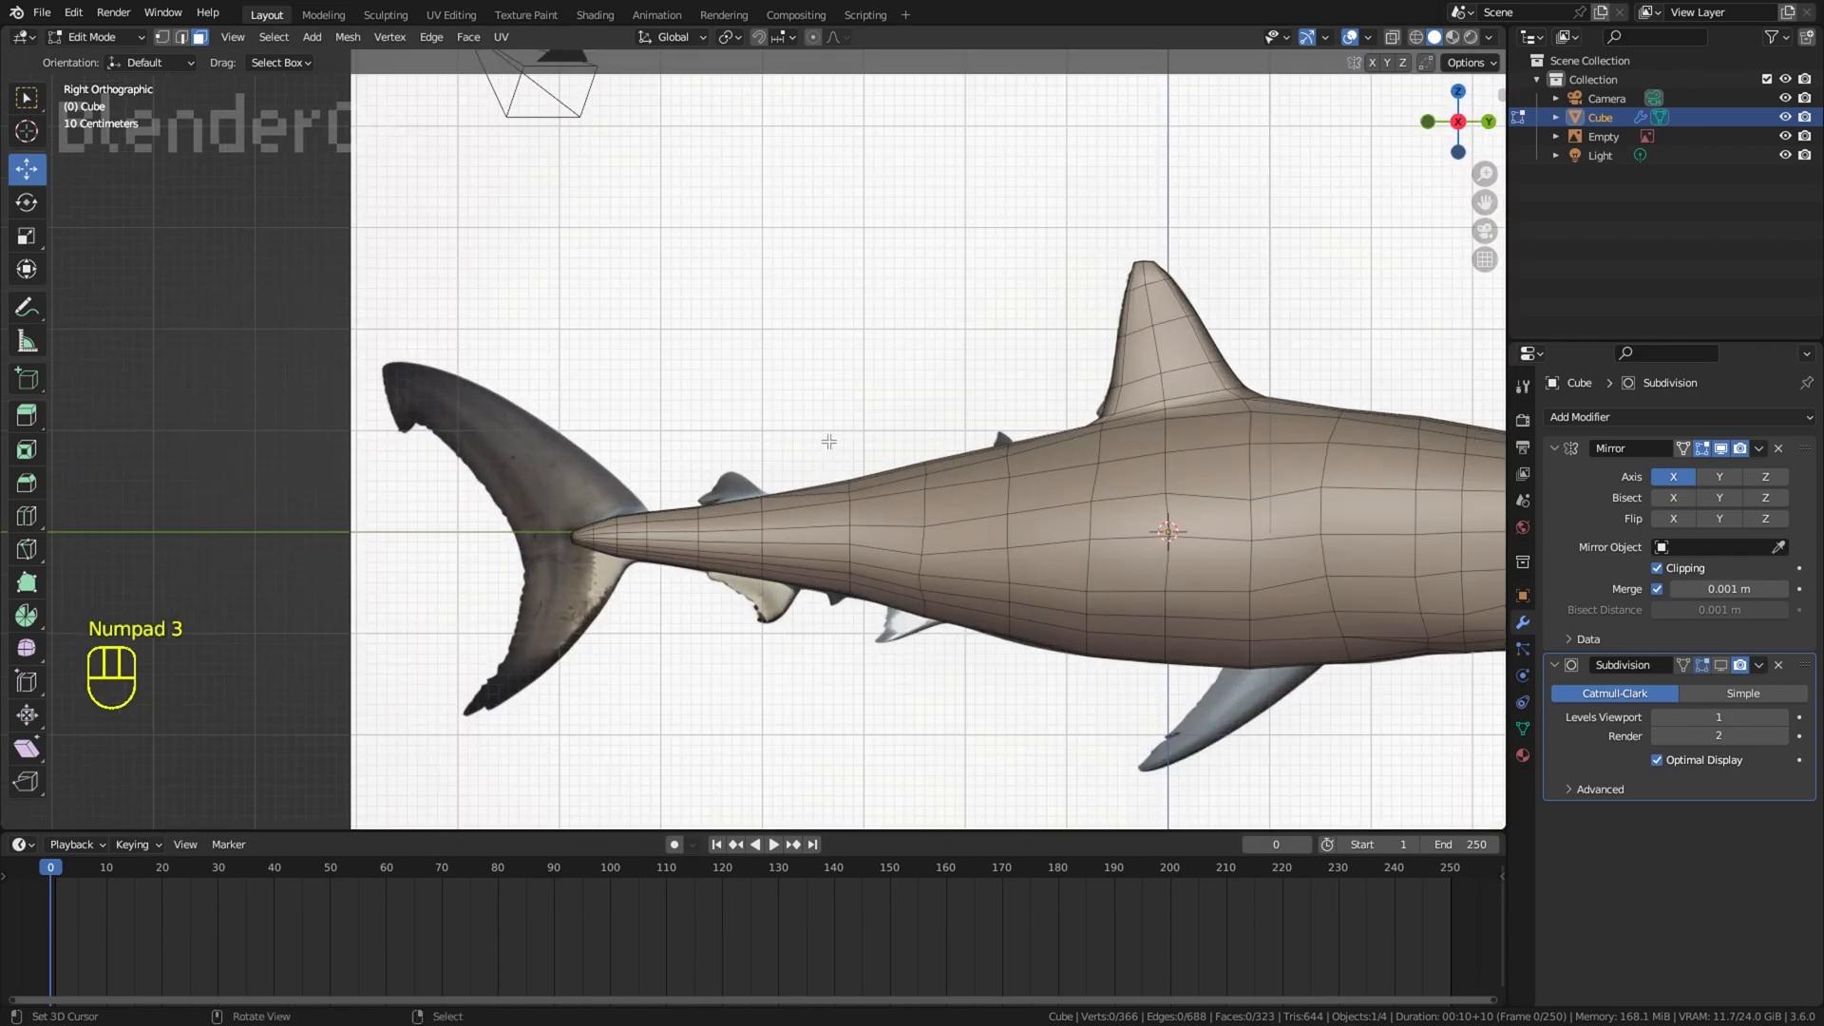
scroll(903, 390, up, 5)
middle_drag(903, 391, 877, 509)
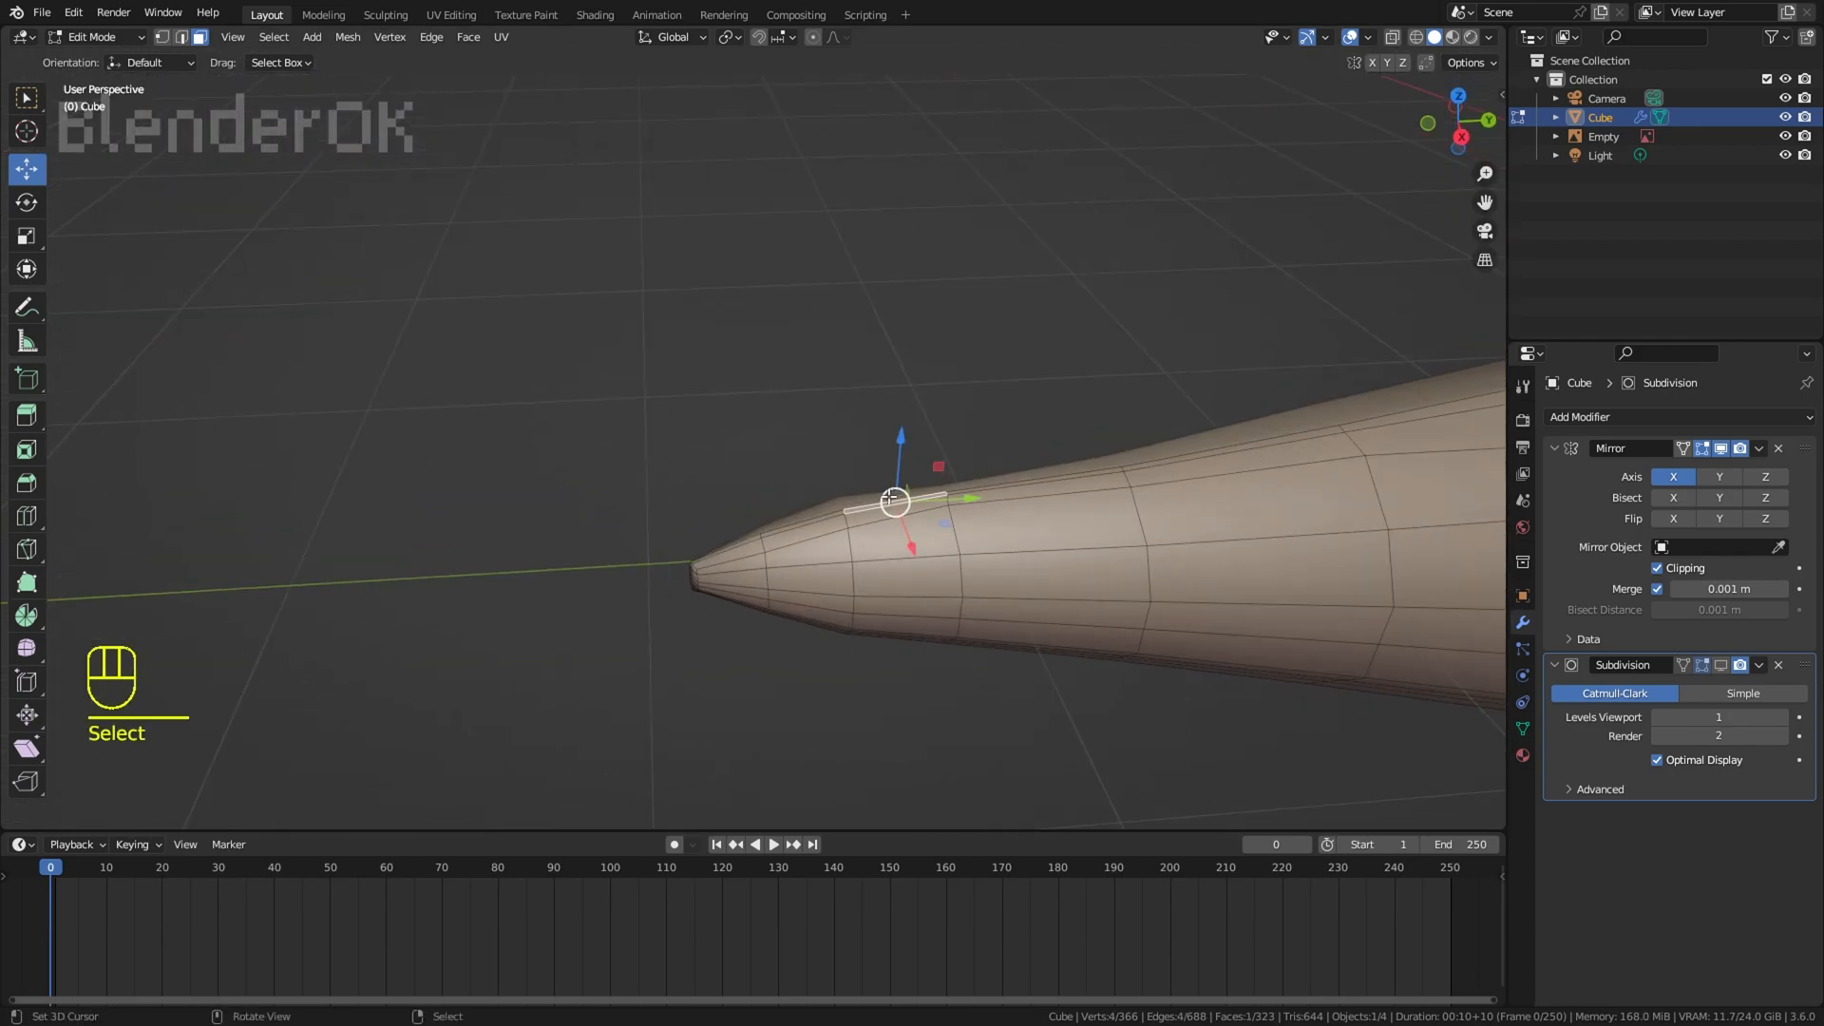
key(KP_3)
key(z)
middle_drag(890, 674, 688, 582)
key(z)
key(KP_3)
key(z)
key(e)
key(s)
click(835, 547)
Step: Move and scale the extruded tail faces to match the root of the caudal fin in the reference
key(g)
click(860, 494)
key(s)
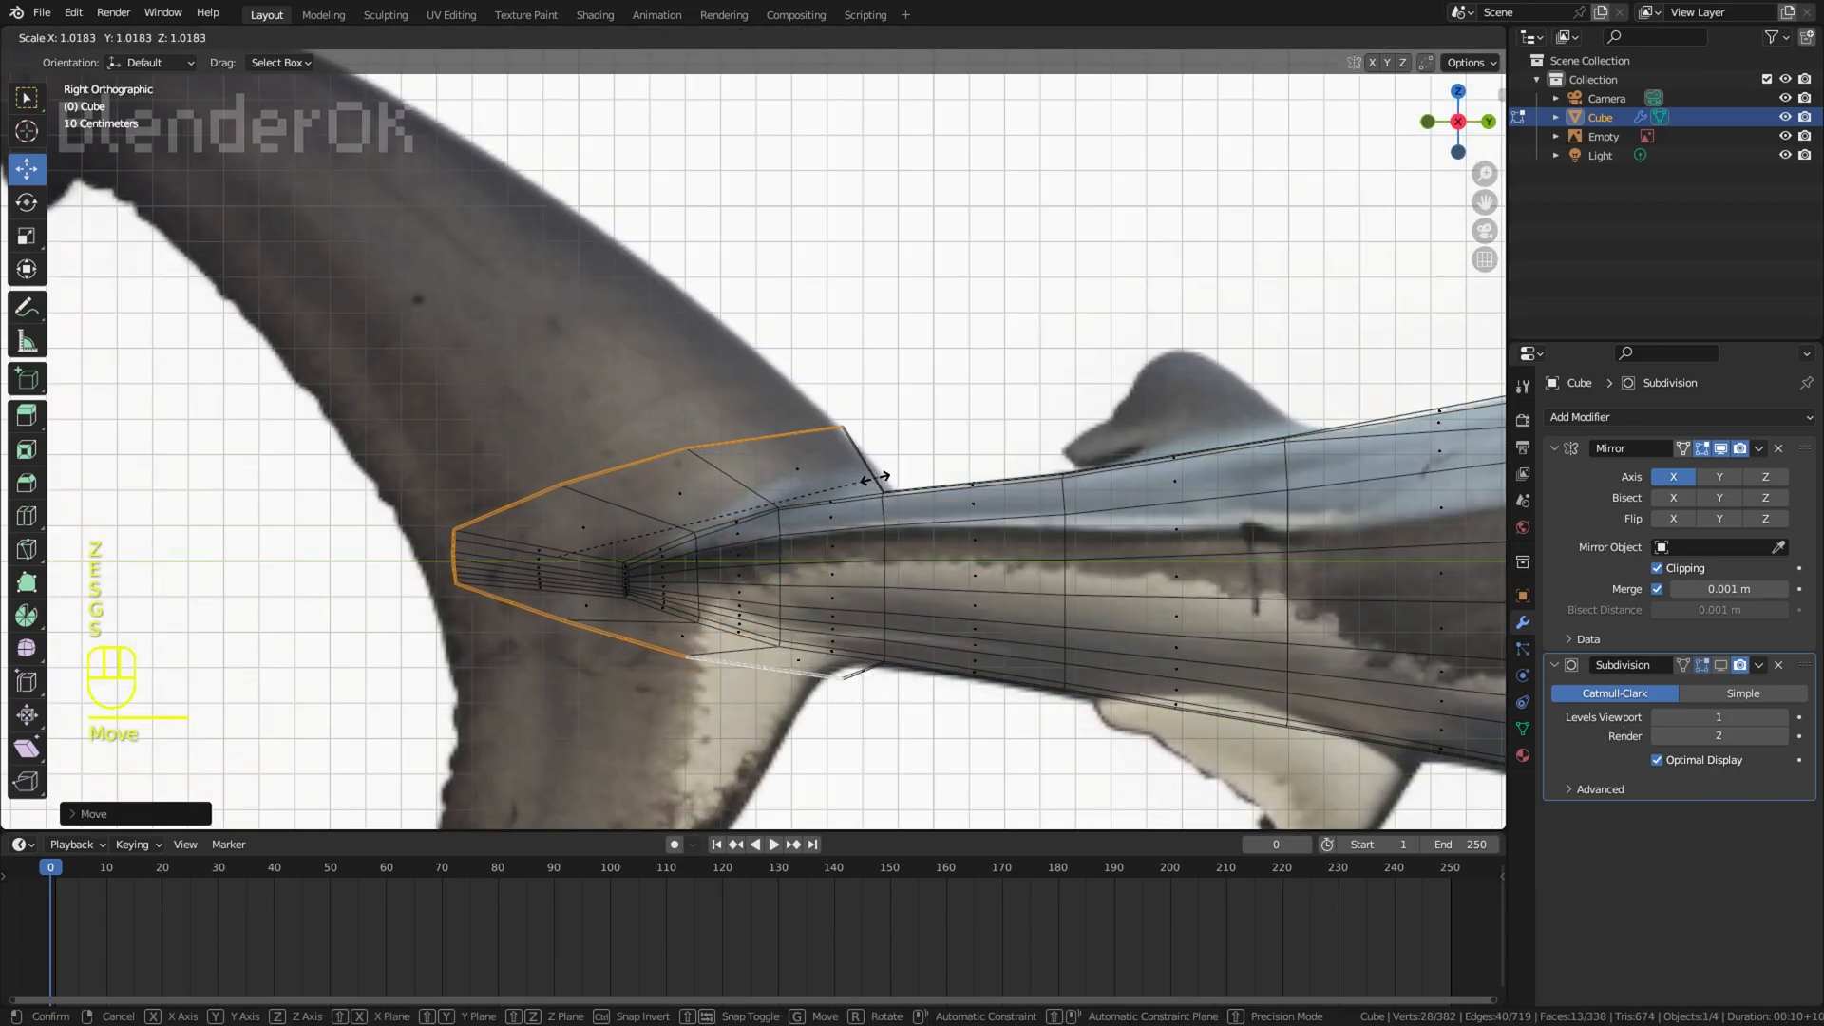
click(861, 475)
key(s)
key(g)
key(s)
key(g)
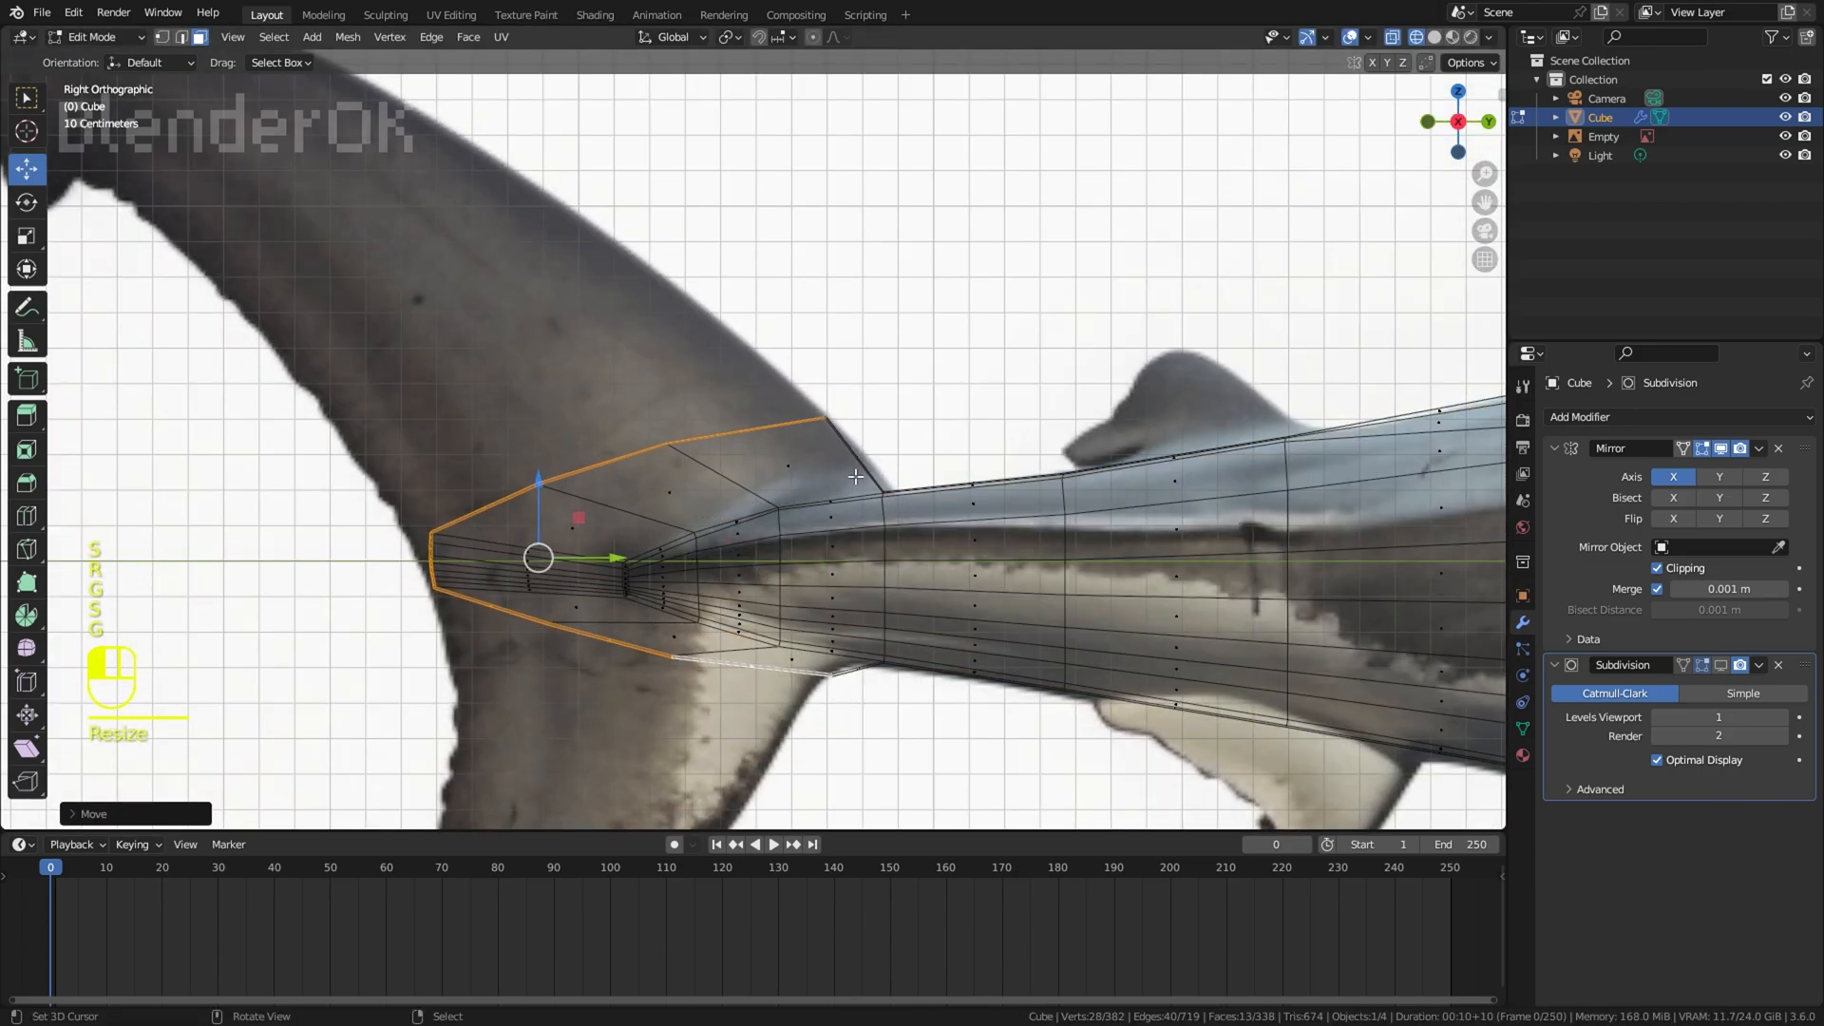
Step: Rotate and move the lower front face of the caudal fin root onto the reference outline
click(858, 667)
key(r)
key(g)
click(987, 676)
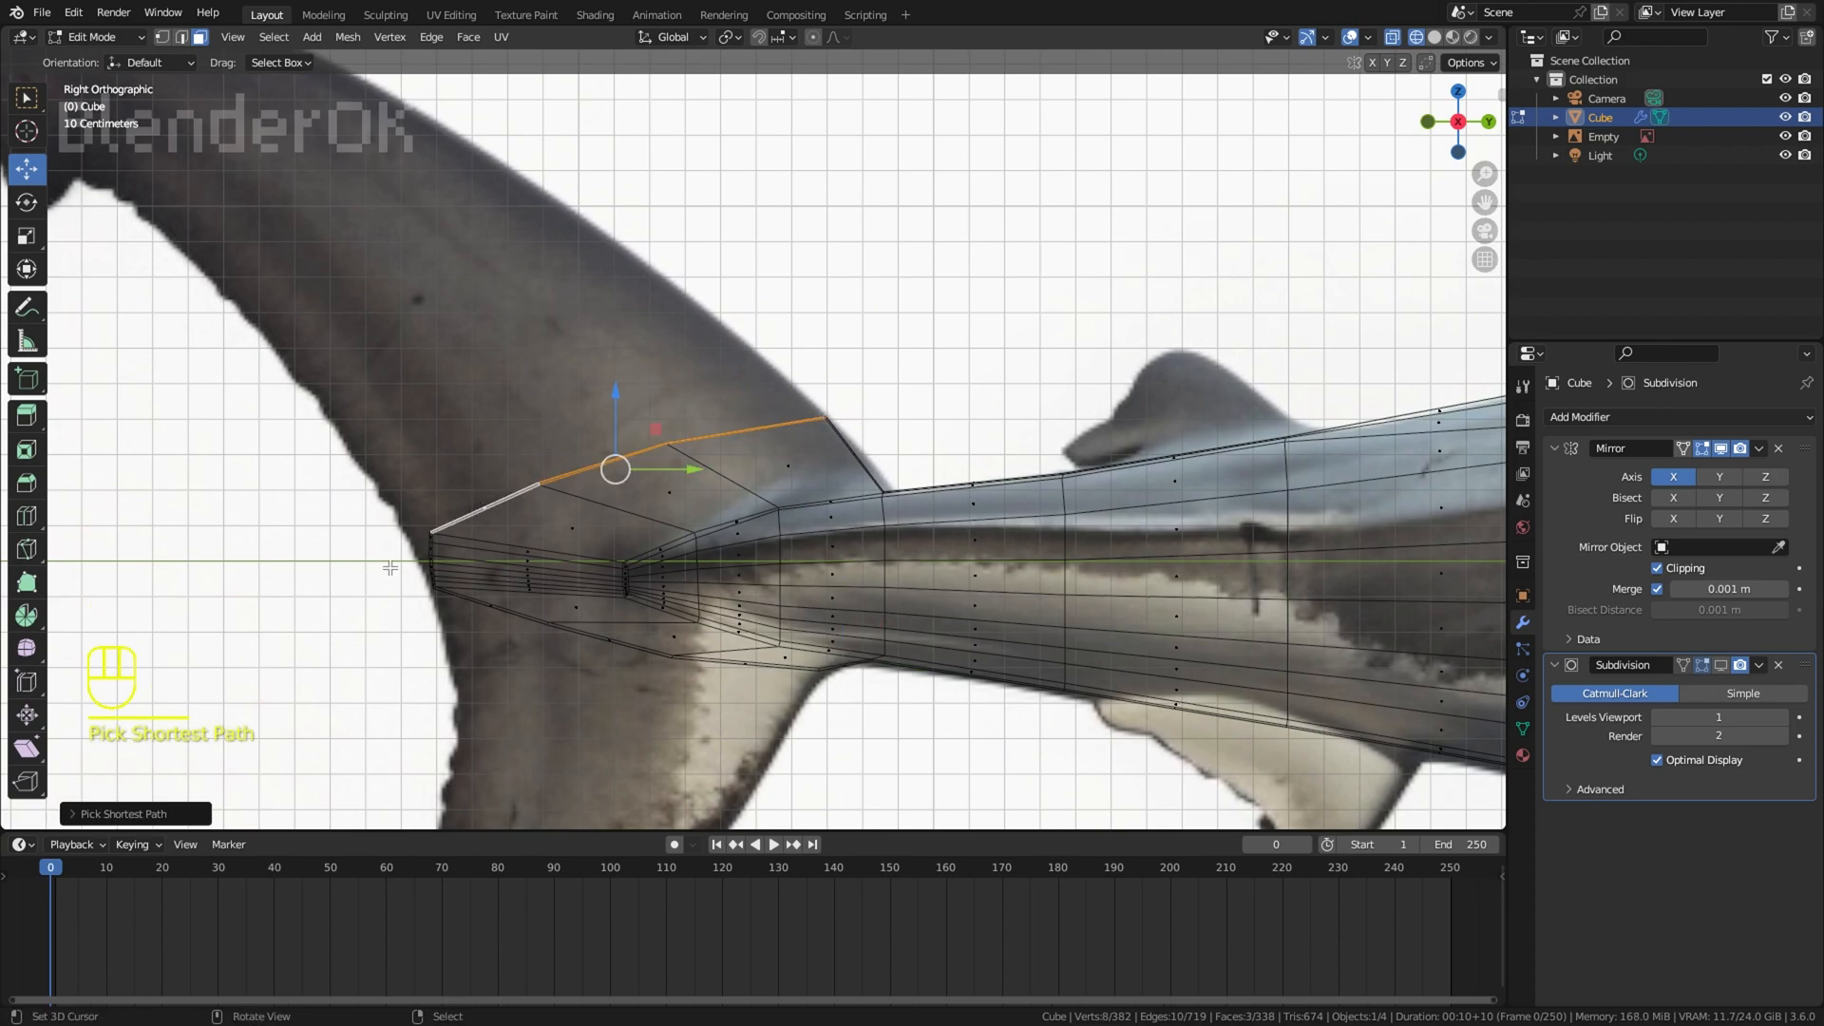
Step: Rotate and move the upper corner face at the rear end of the caudal fin root
scroll(432, 499, up, 4)
right_click(440, 574)
key(r)
click(441, 601)
key(g)
click(462, 586)
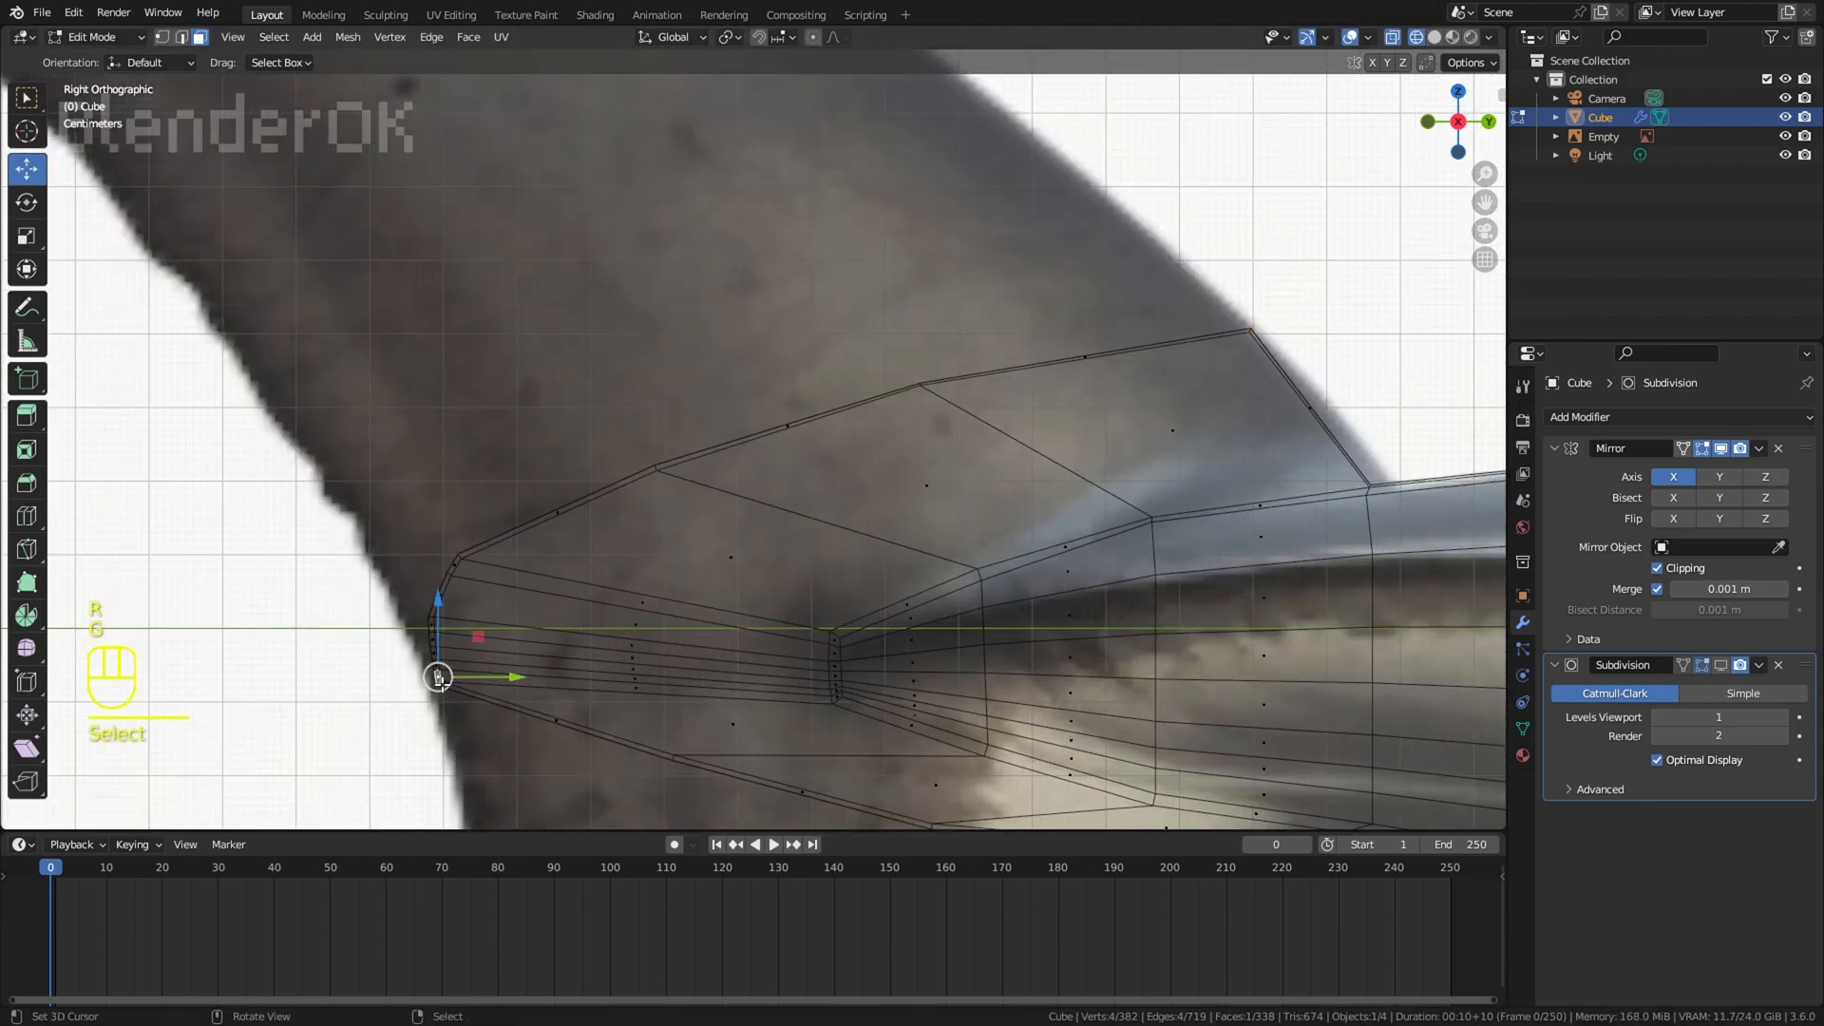
Step: Rotate and move the lower face at the rear end of the caudal fin root along the fin's trailing edge
shift+middle_drag(442, 686, 504, 513)
key(r)
click(591, 520)
key(g)
click(637, 541)
key(r)
click(611, 474)
right_click(497, 476)
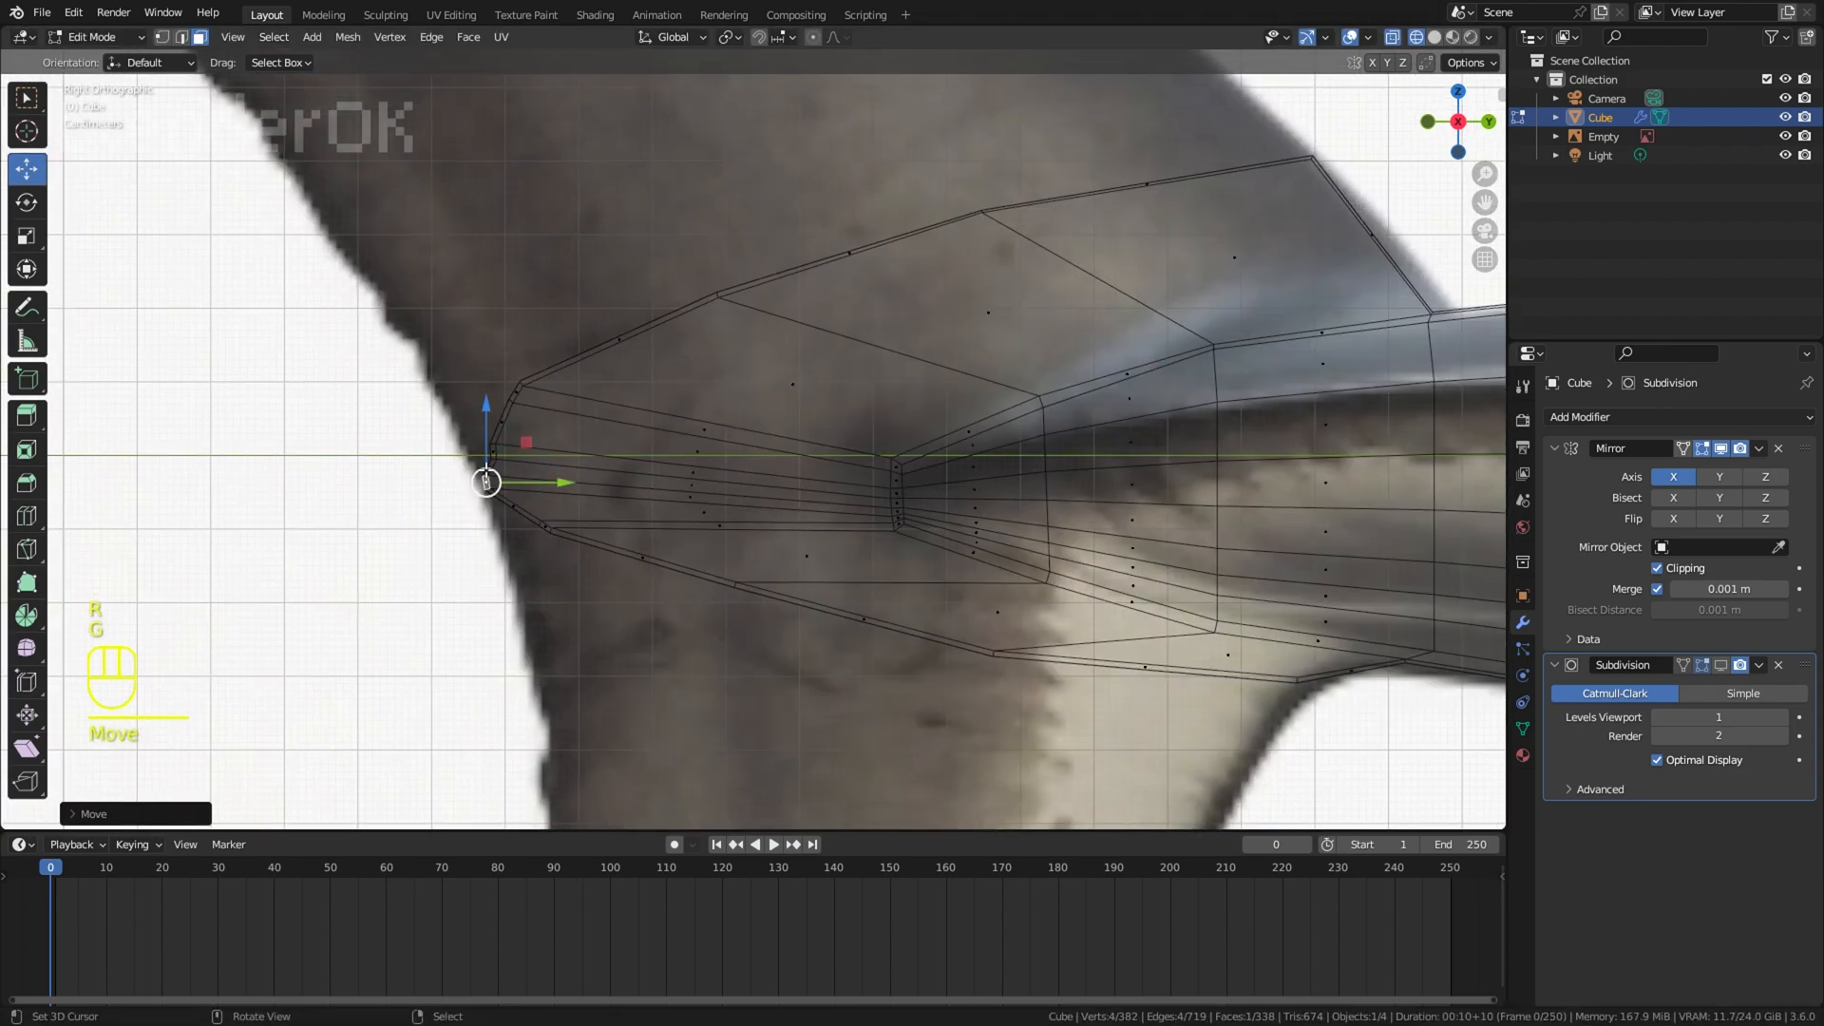
Step: Fine-tune the angle and position of the small rear end faces so they curve along the reference's trailing edge
key(r)
click(568, 447)
key(g)
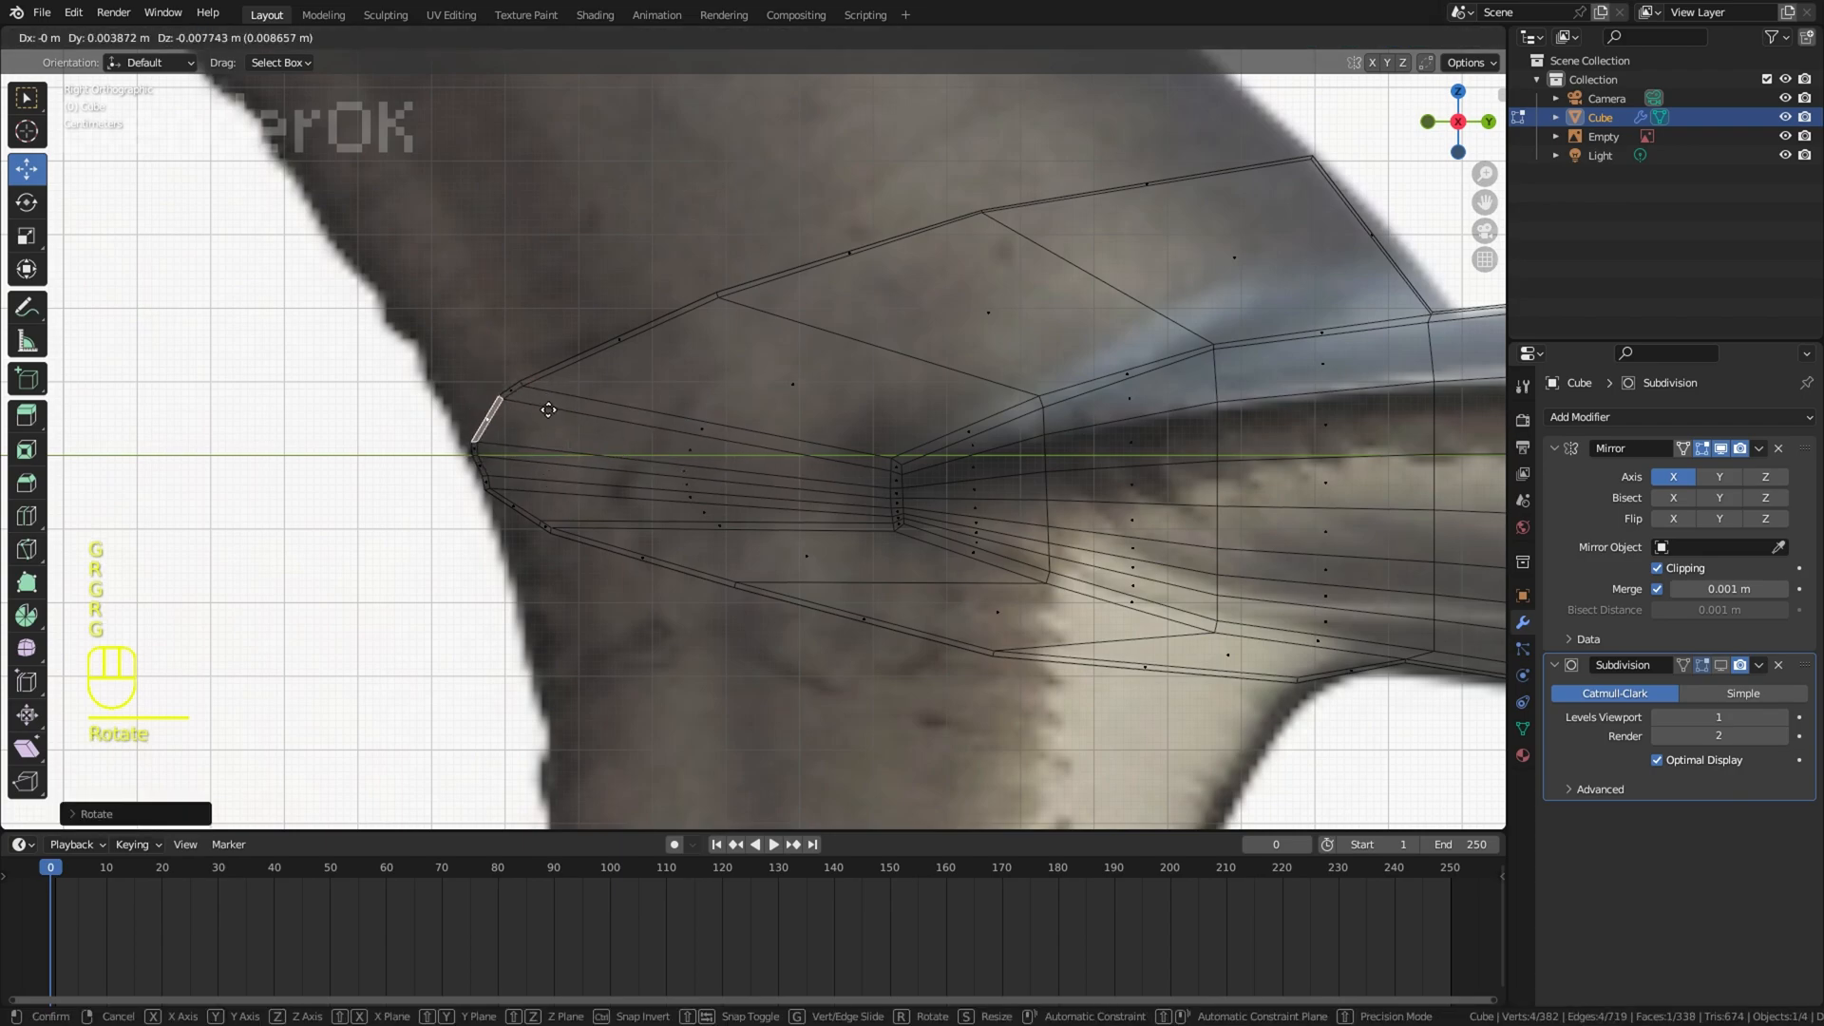
key(r)
click(555, 430)
right_click(502, 475)
key(r)
click(534, 418)
Step: Extrude the strip of faces under the caudal fin root downward, scaling and moving it to begin the lower lobe
scroll(627, 475, down, 2)
ctrl+right_click(1053, 616)
shift+middle_drag(1168, 625, 1156, 371)
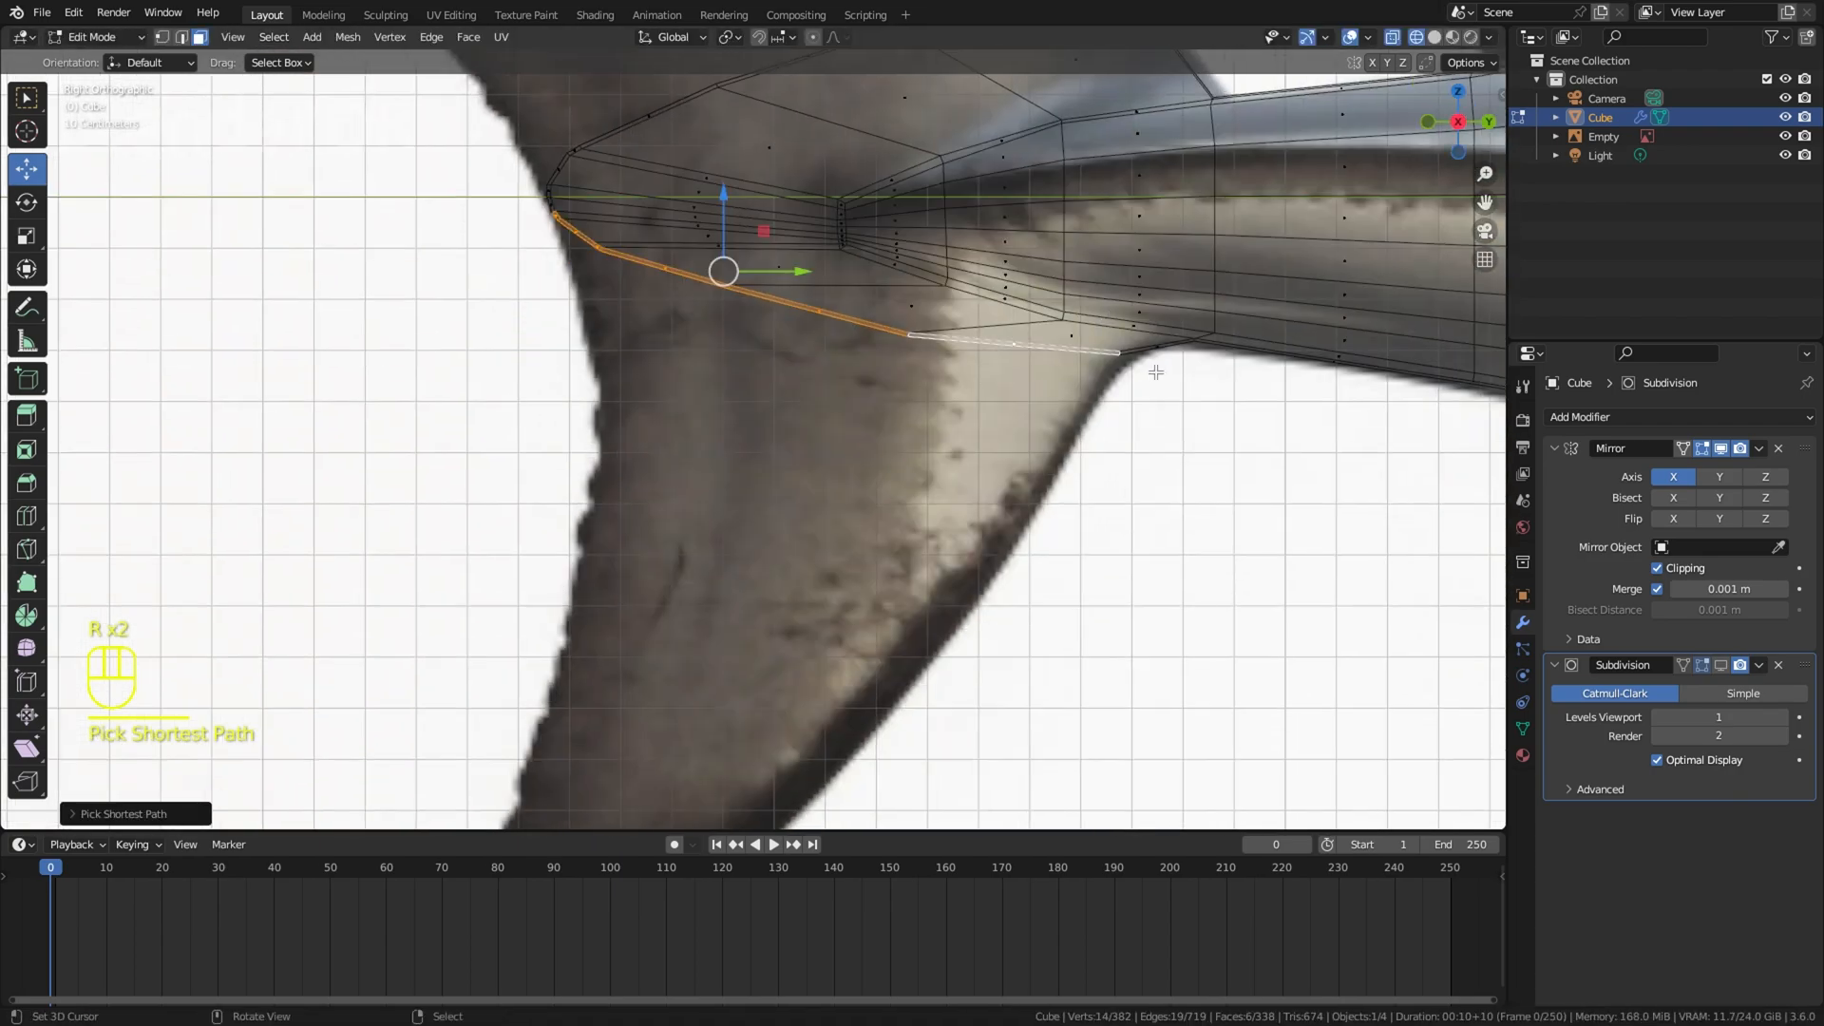
key(e)
key(s)
key(g)
click(1143, 543)
key(z)
scroll(839, 469, down, 1)
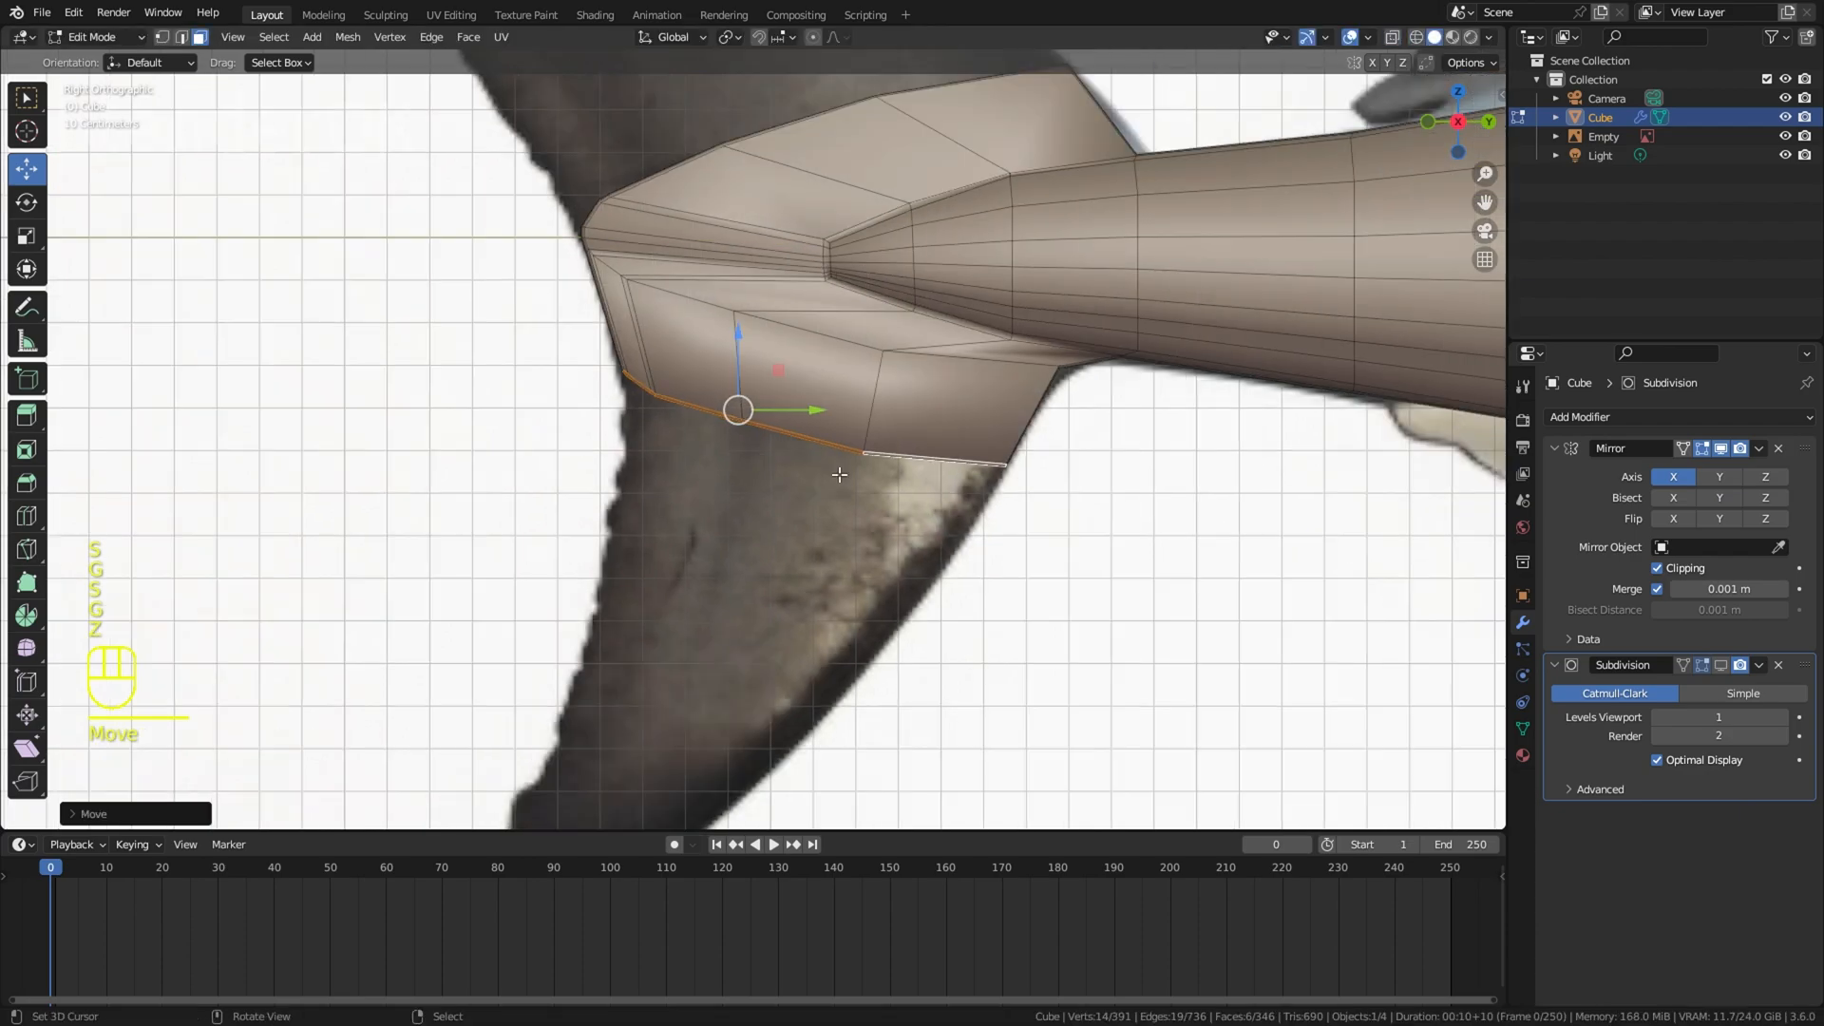
Step: Undo the downward extrusion of the face strip under the caudal fin root and the related reshaping
middle_drag(839, 469, 969, 504)
key(ctrl+z)
key(ctrl+z)
key(ctrl+z)
key(ctrl+z)
key(ctrl+z)
key(ctrl+z)
key(ctrl+z)
key(ctrl+z)
right_click(903, 416)
ctrl+shift+right_click(914, 300)
middle_drag(917, 299, 785, 558)
key(ctrl+z)
Step: Move the path of faces around the caudal fin root along X and try scaling it along X
ctrl+shift+right_click(955, 323)
middle_drag(926, 659, 910, 568)
key(g)
key(x)
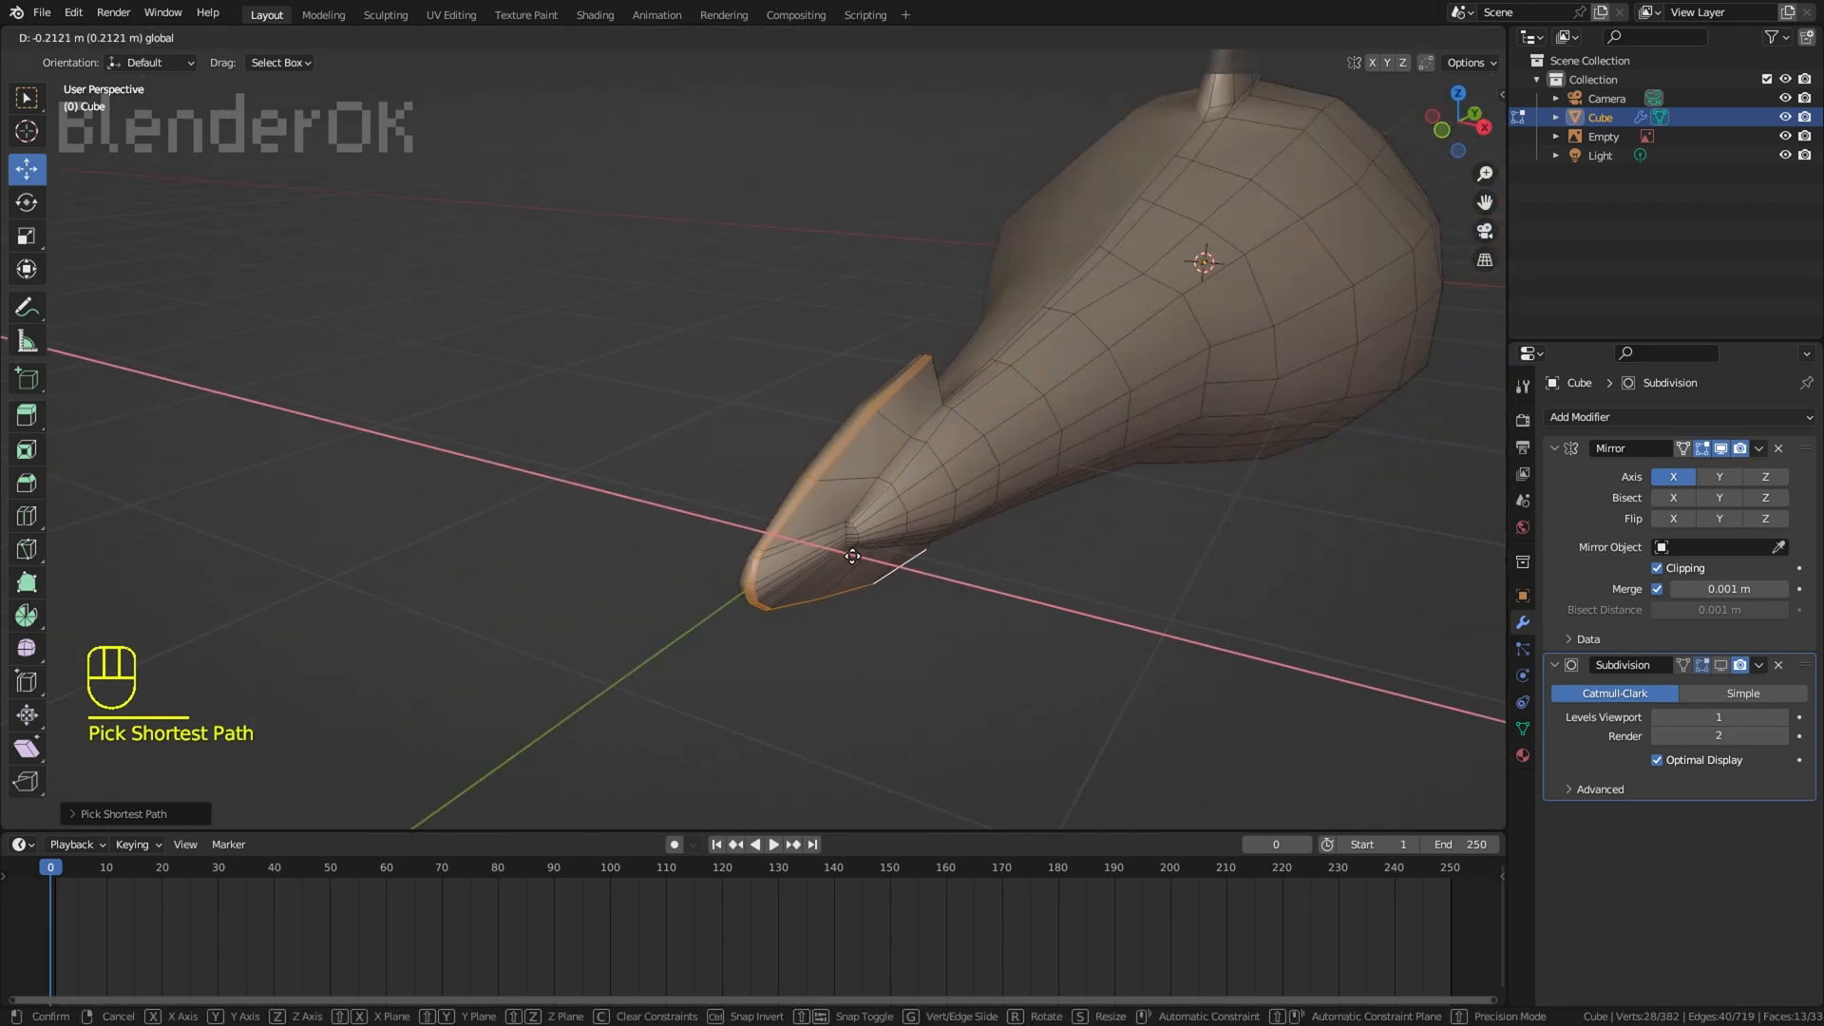
click(852, 556)
key(s)
key(x)
click(891, 563)
key(ctrl+z)
Step: Move the single face where the caudal fin root joins the tail along X, and clear the selection
middle_drag(1121, 470, 917, 500)
key(g)
key(x)
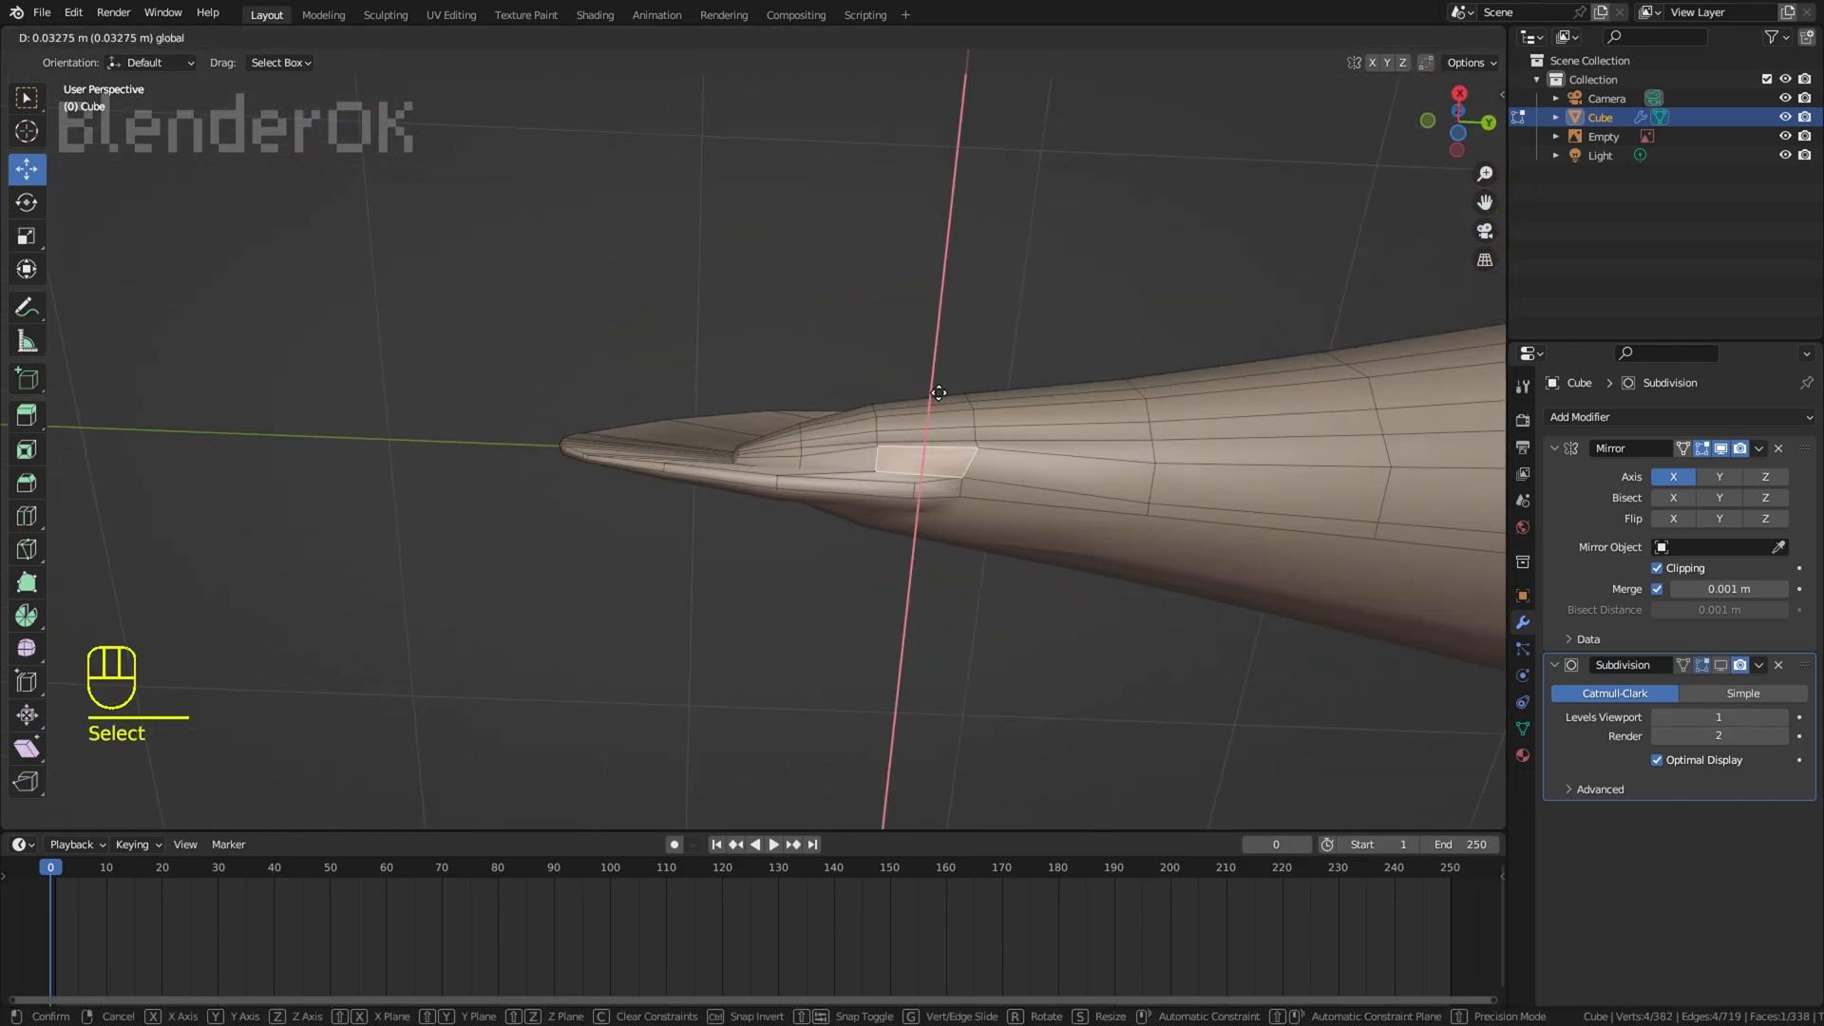
click(977, 359)
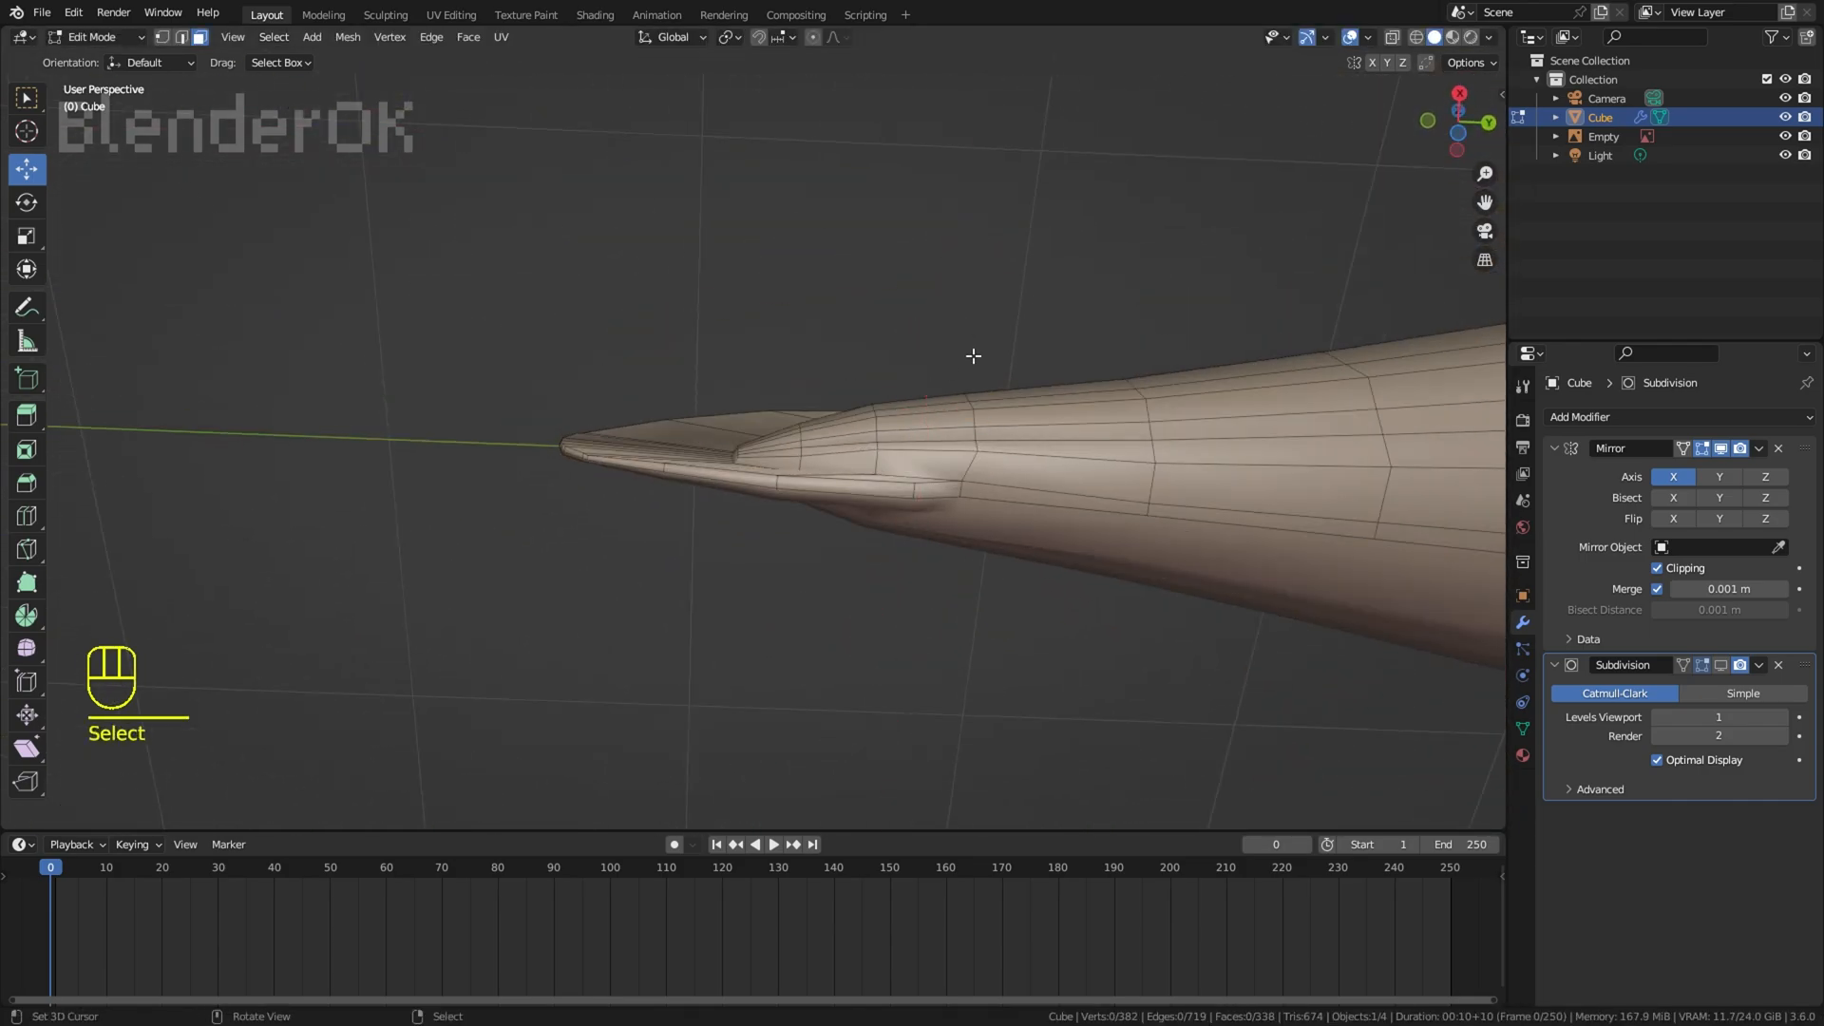
key(a)
key(a)
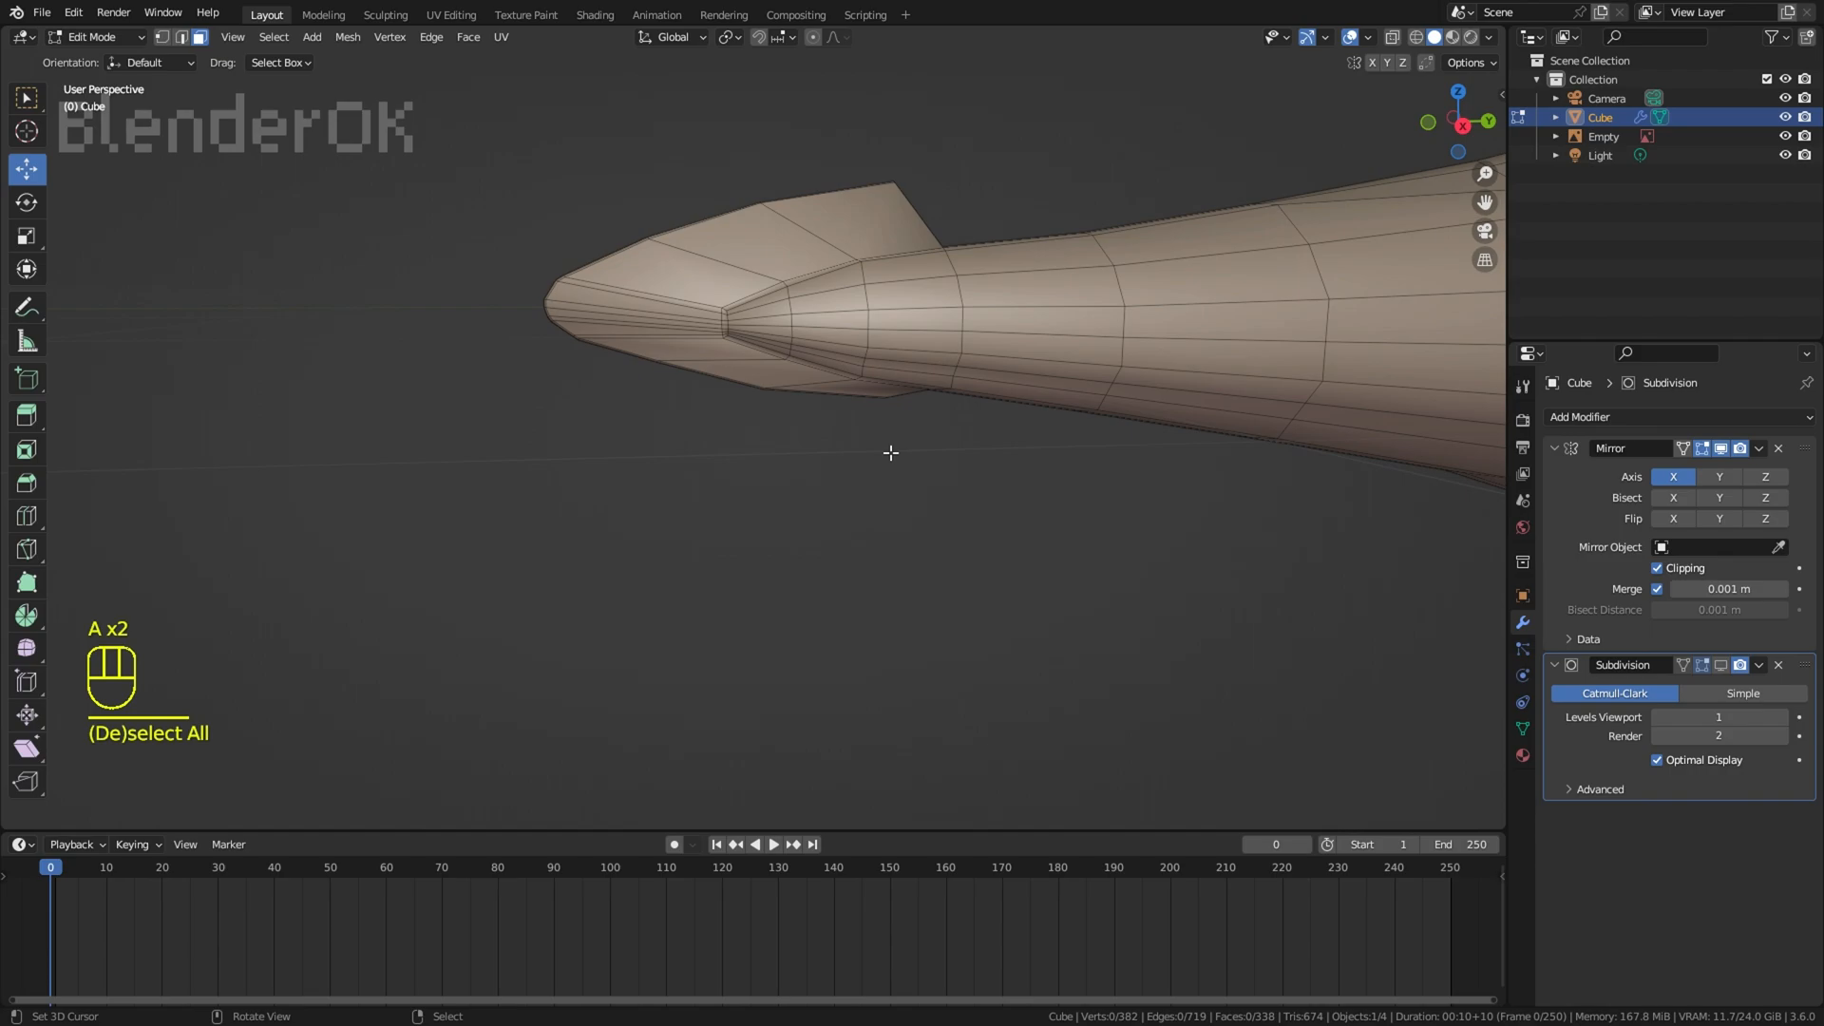
Step: Extrude the strip of faces under the caudal fin root downward and flatten it into a straight edge
key(KP_2)
key(KP_3)
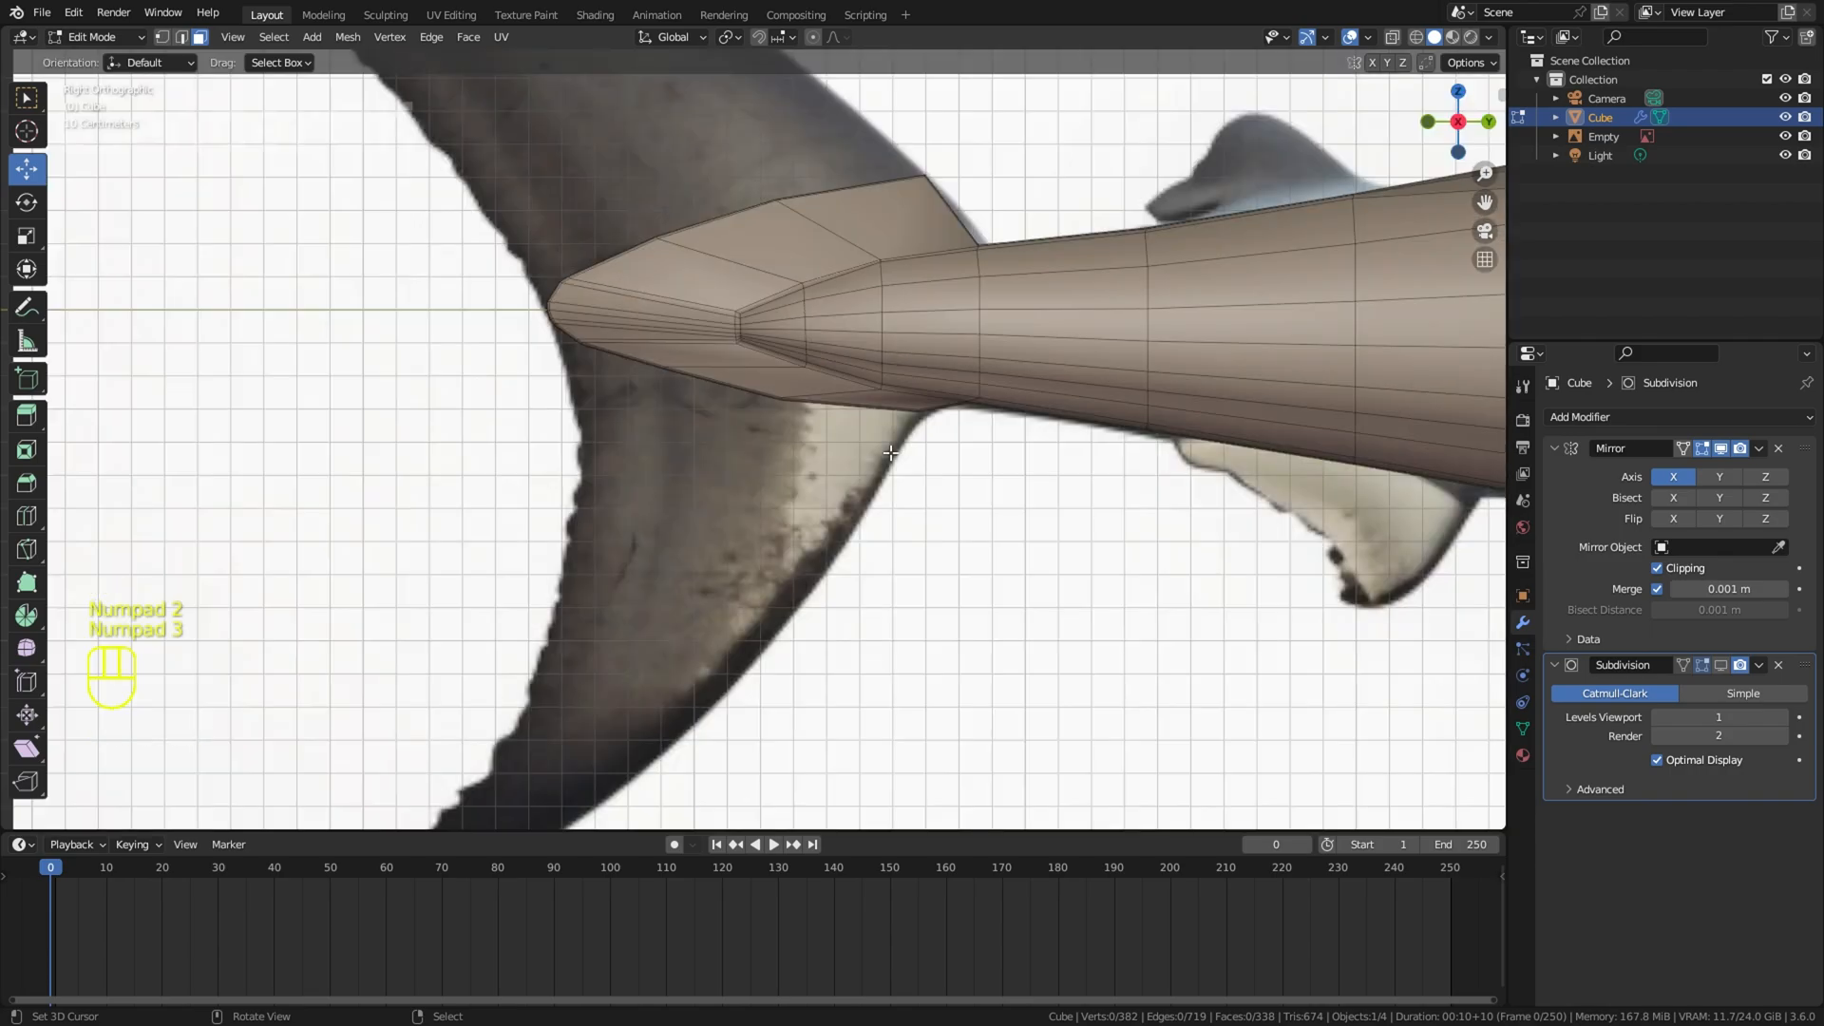
click(678, 502)
click(866, 431)
scroll(576, 350, up, 3)
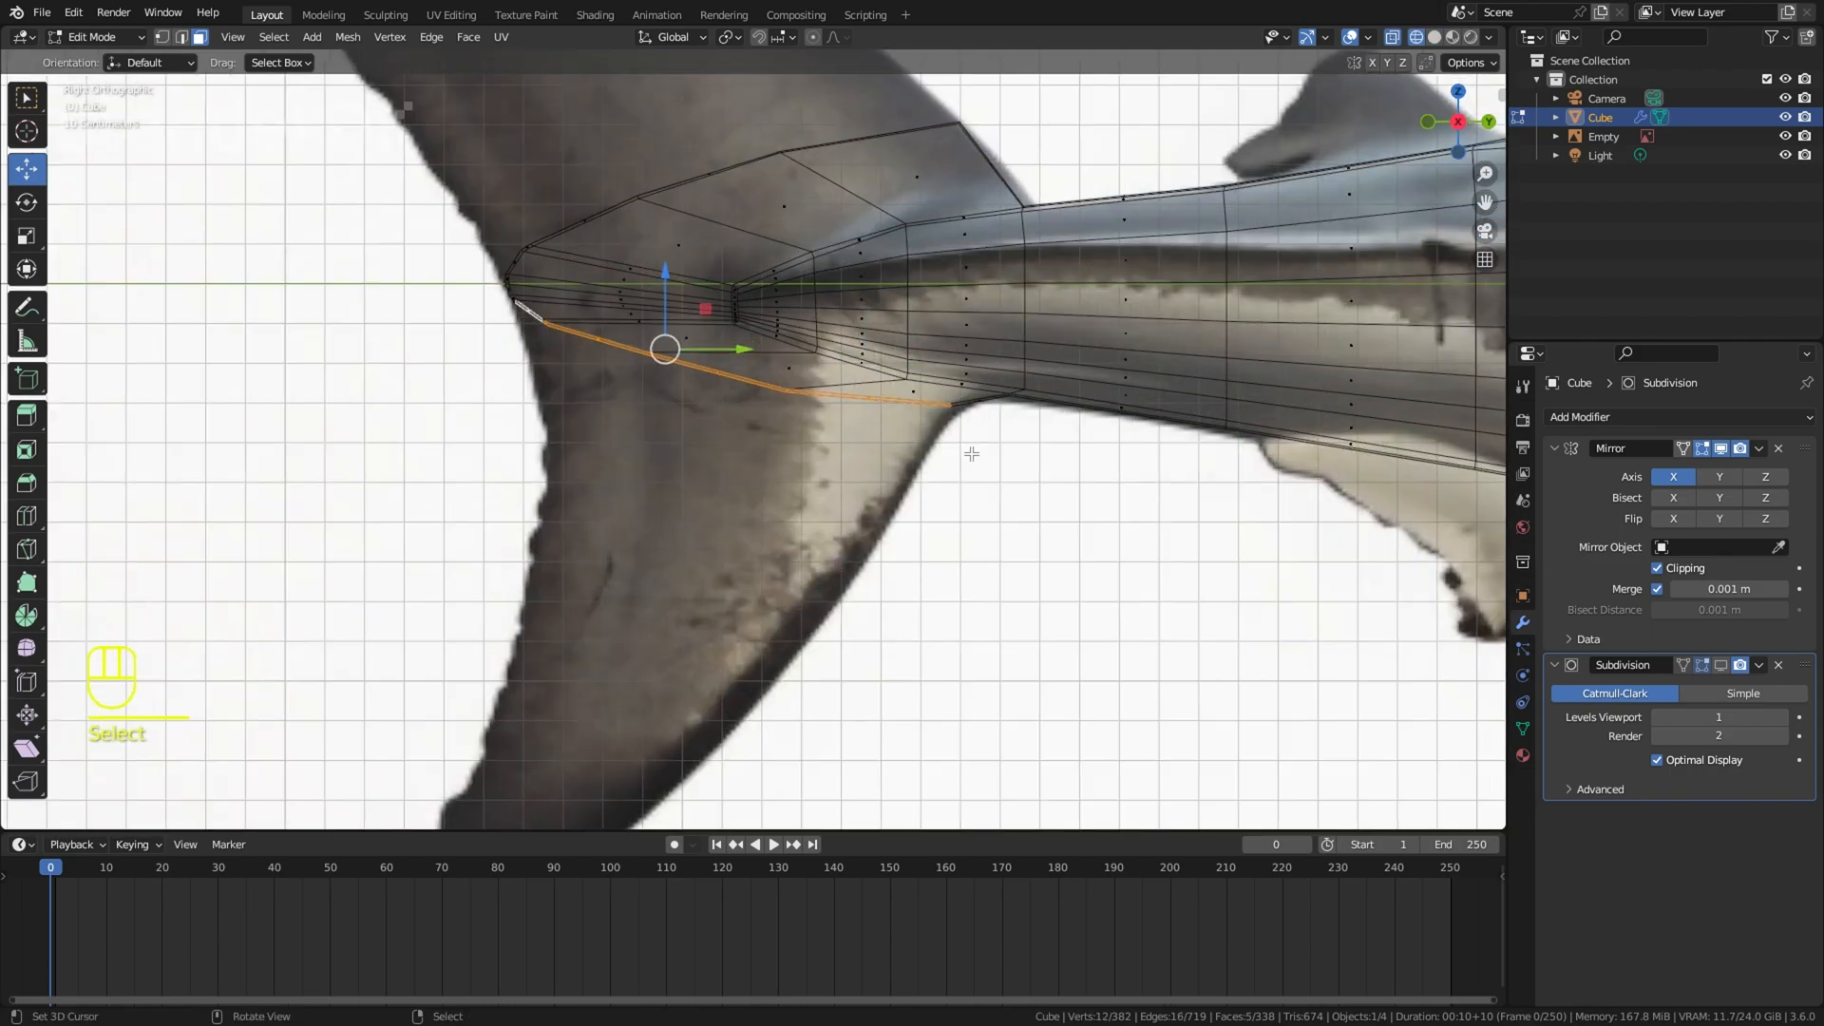
key(shift+d)
key(ctrl+shift+z)
key(e)
click(618, 415)
key(s)
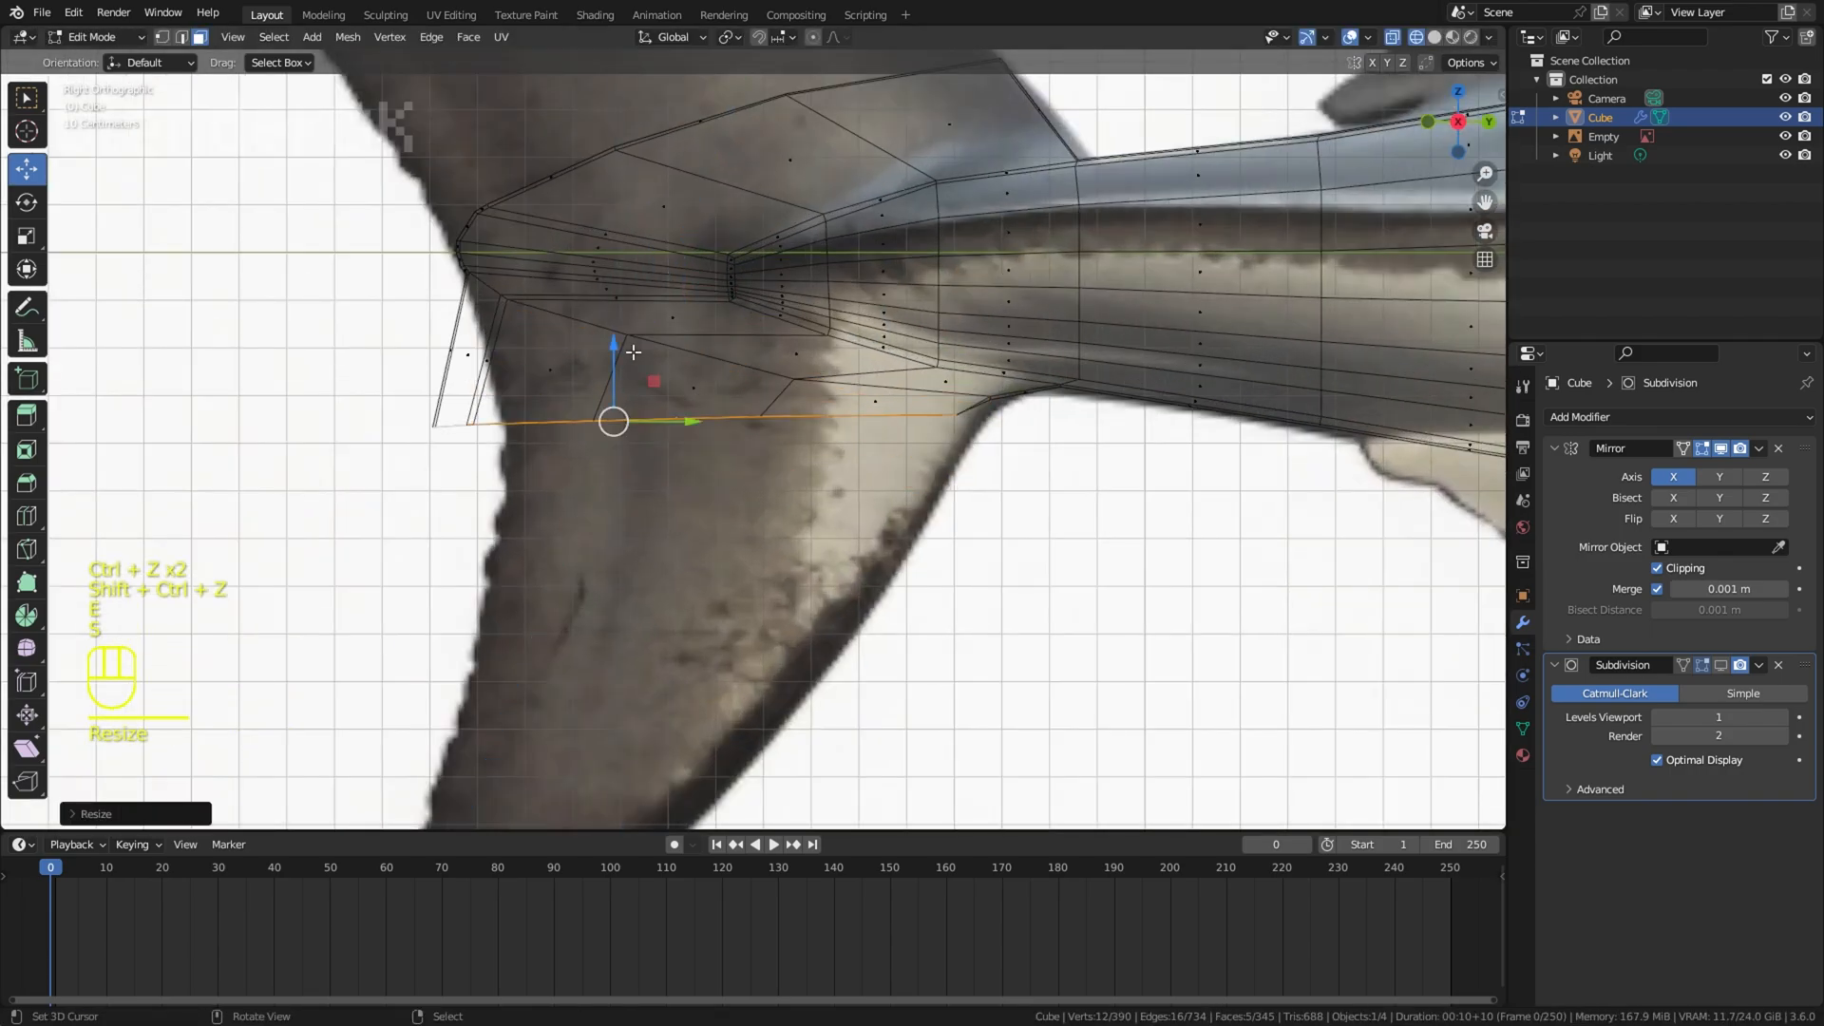
Step: Scale and rotate the extruded lower strip so it slopes across the base of the lower lobe
key(s)
click(620, 348)
key(ctrl+z)
key(s)
click(619, 416)
key(r)
click(1065, 510)
Step: Fine-tune the position, size and angle of the lower strip until its ends meet the reference outline
key(g)
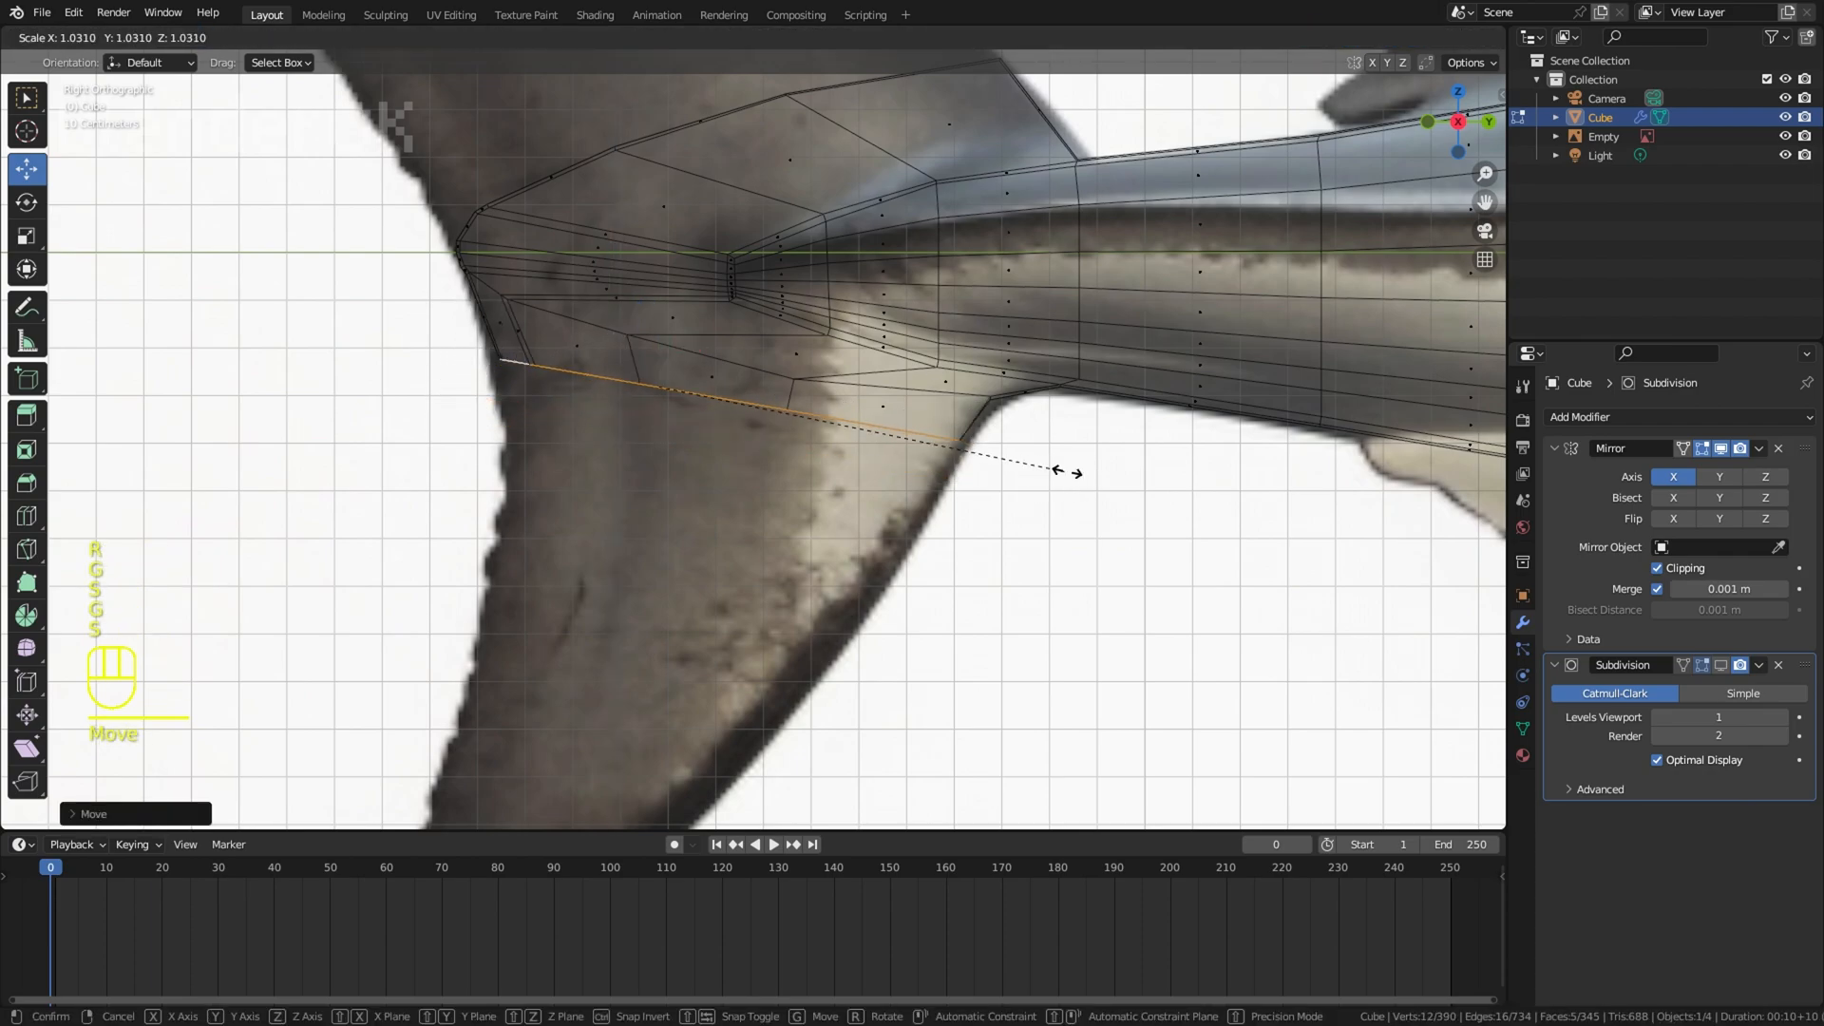
click(1067, 472)
key(s)
click(1081, 475)
click(979, 420)
key(r)
key(g)
click(1026, 437)
Step: Select the whole lower strip, rotate it about Z and move it along X toward the body's centre plane
key(r)
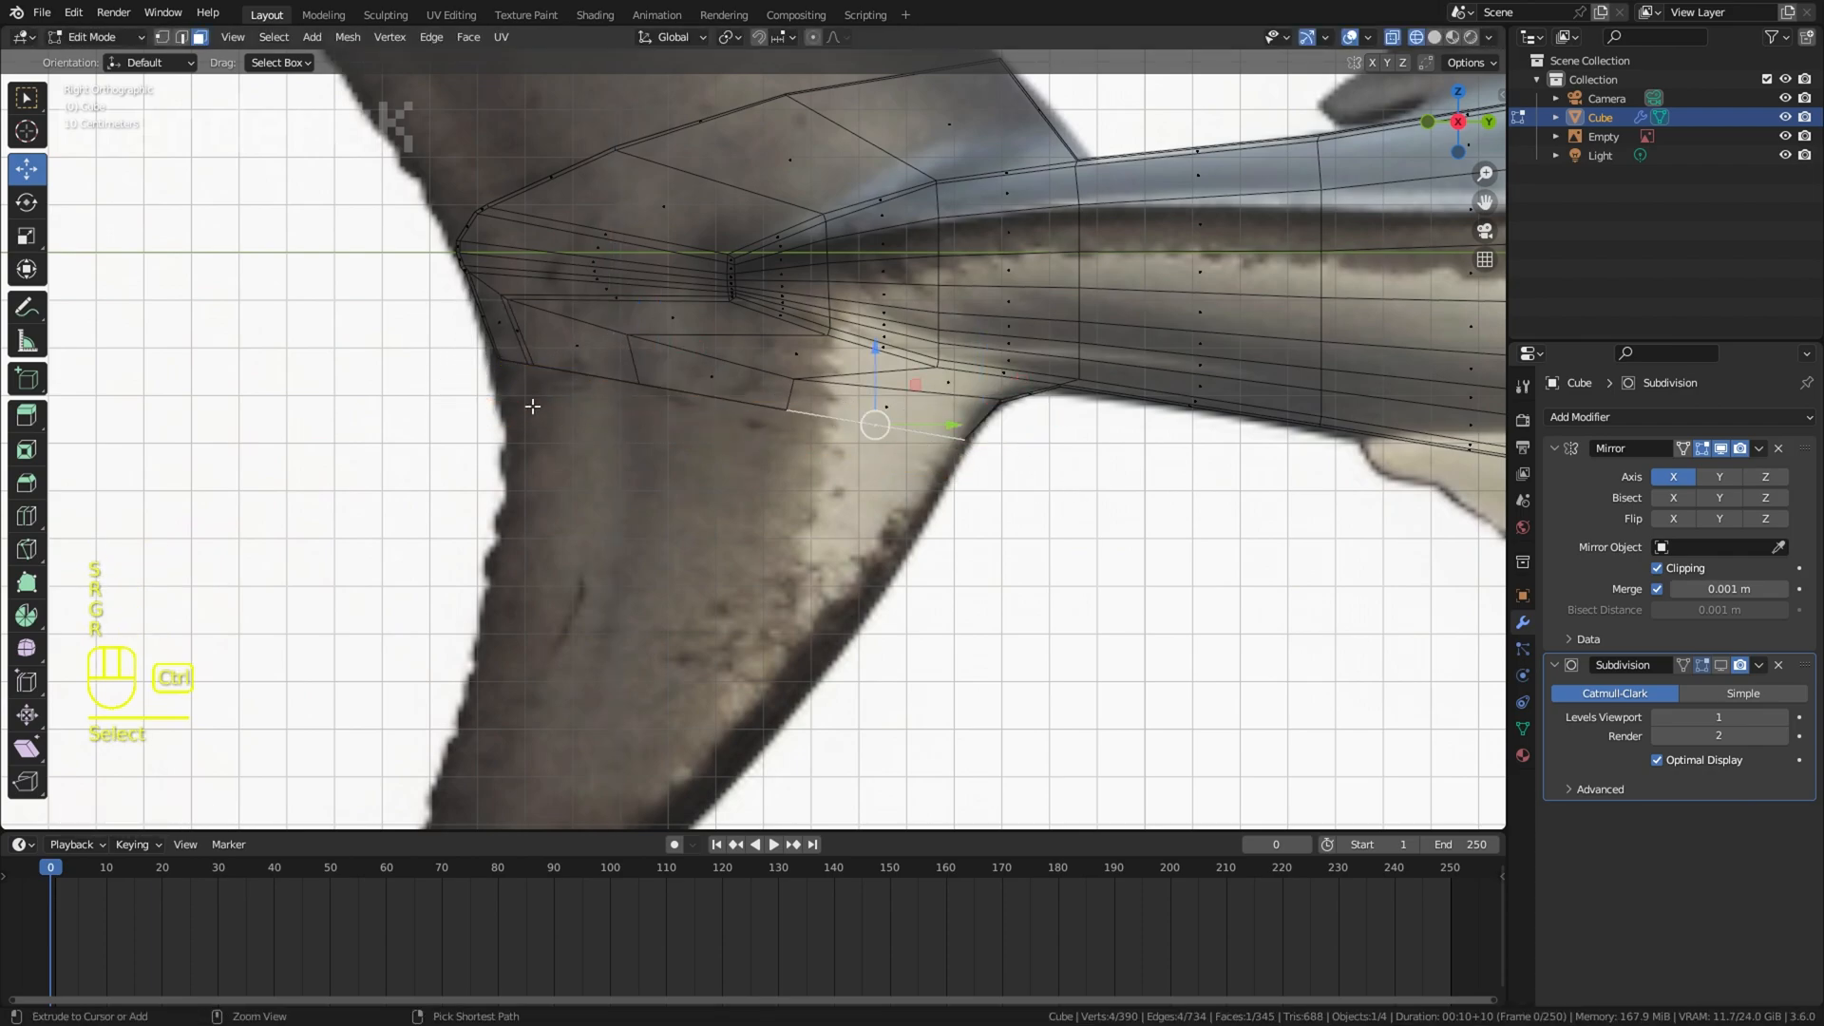
ctrl+click(520, 378)
key(z)
mouse_move(893, 418)
middle_down()
mouse_move(1156, 443)
mouse_move(1069, 432)
middle_up()
drag(955, 415, 936, 416)
click(912, 417)
key(r)
key(z)
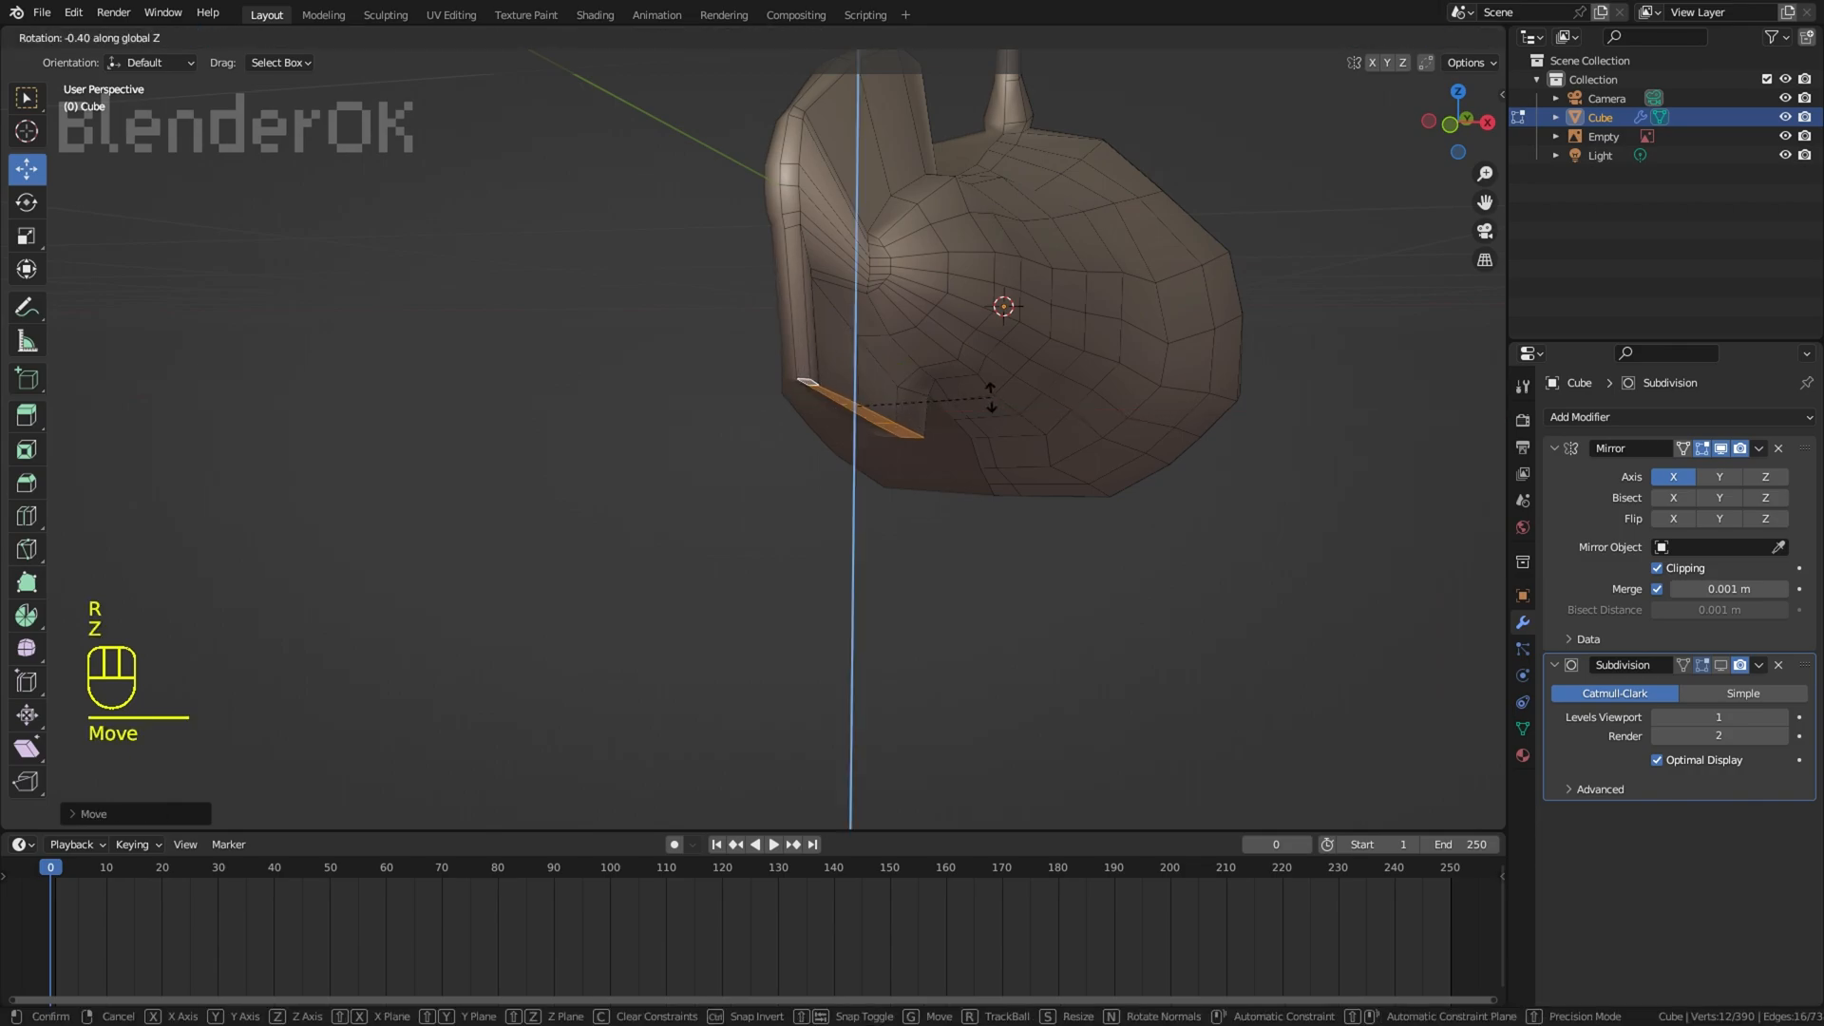
click(980, 397)
key(g)
key(x)
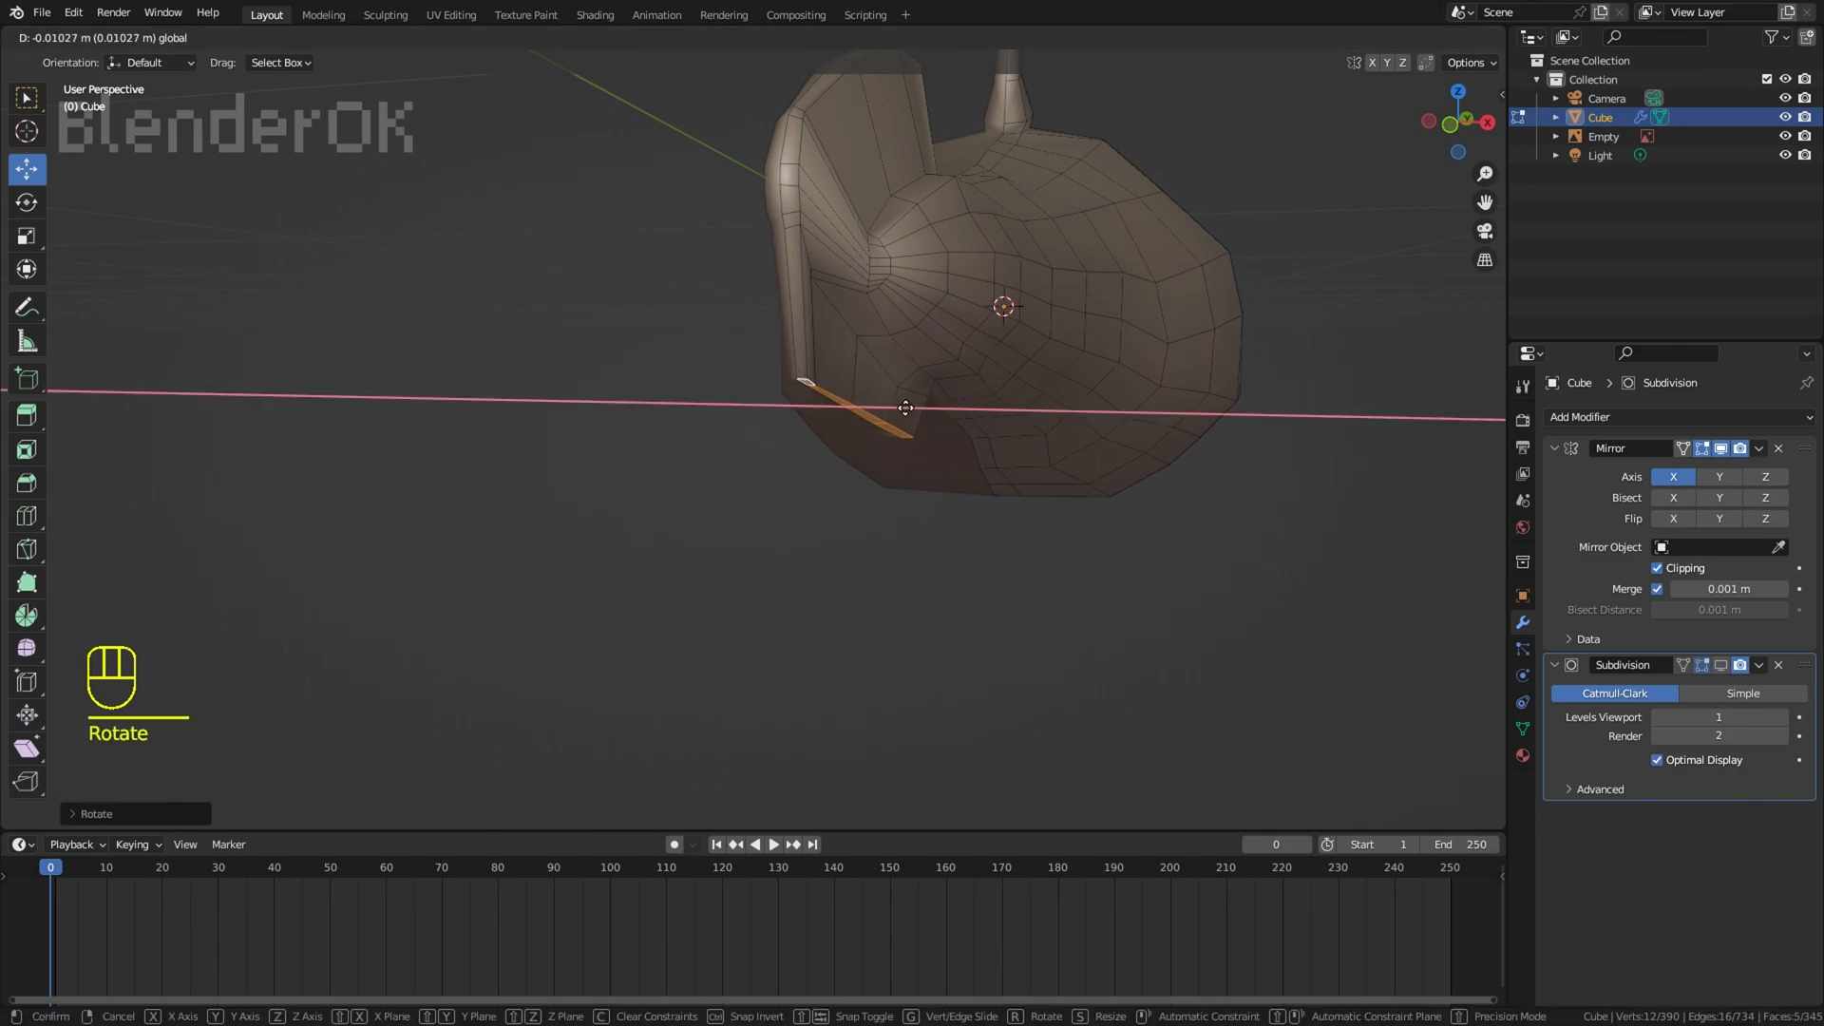
click(905, 408)
Step: Extrude the next section of the lower caudal lobe, then scale, rotate and move it to the reference outline
key(KP_3)
key(e)
click(737, 652)
key(s)
click(675, 638)
key(z)
key(r)
click(910, 608)
key(g)
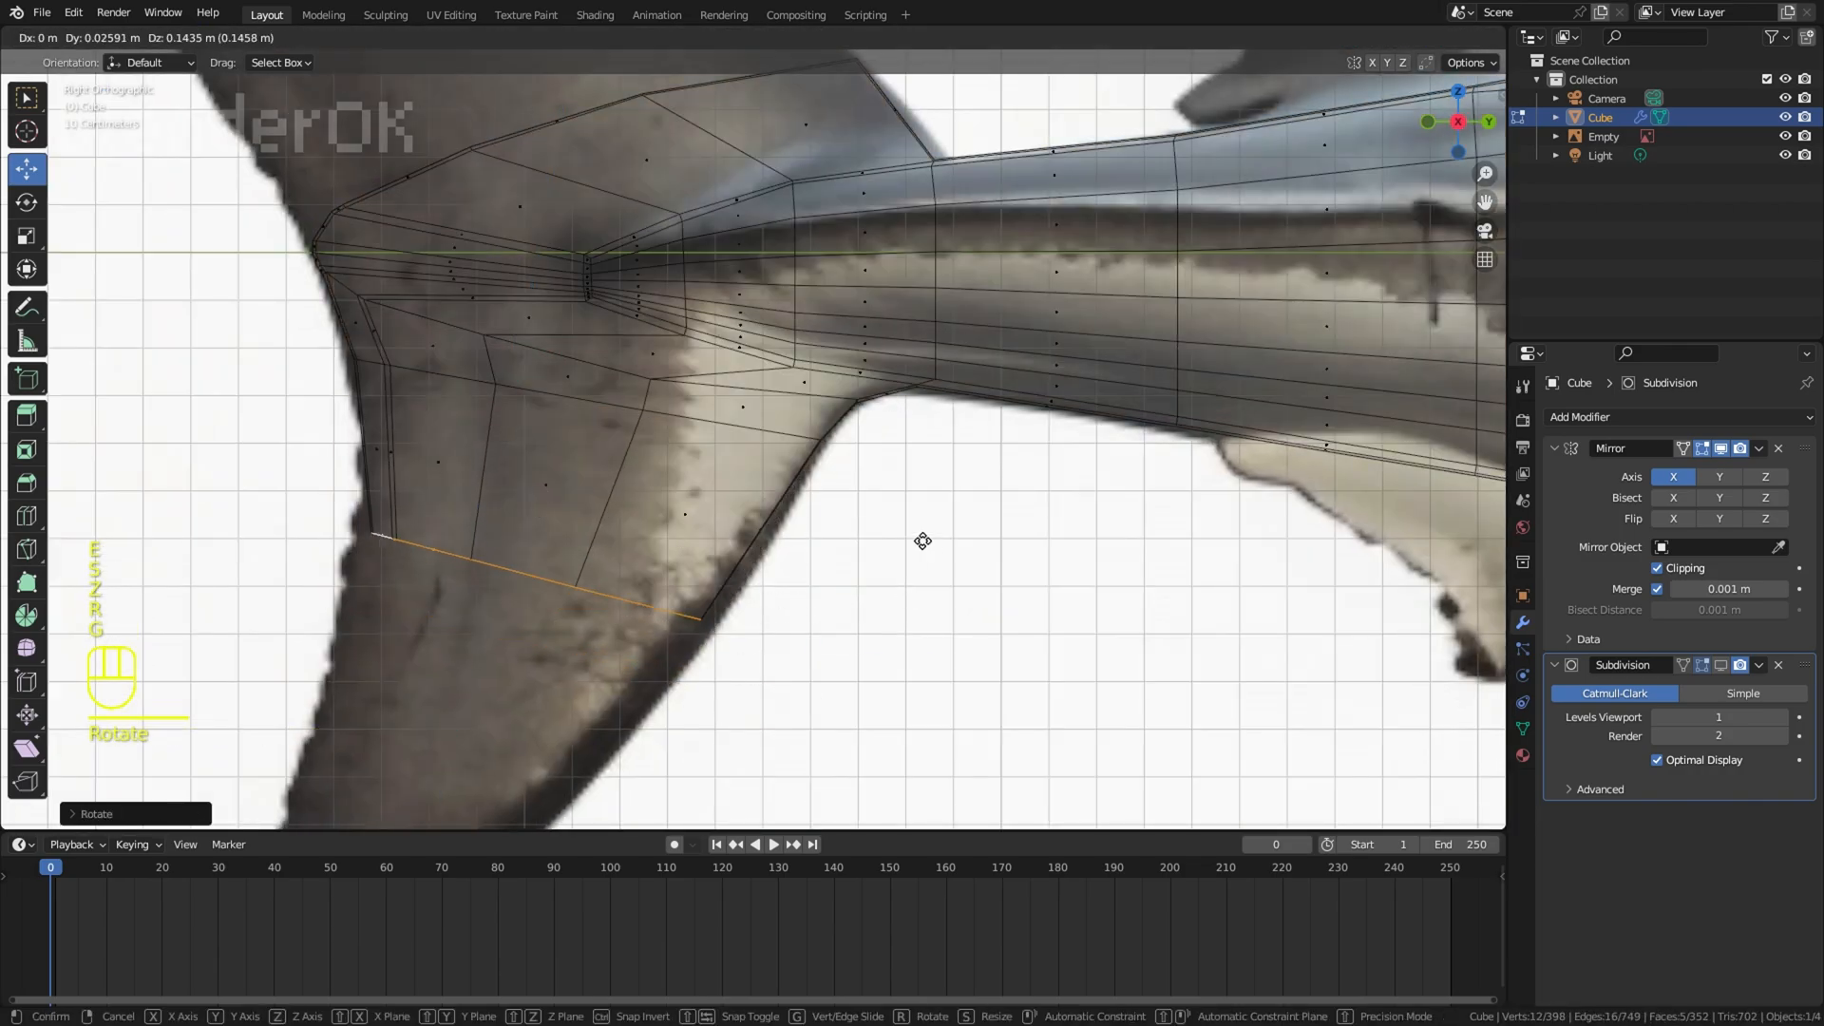
shift+middle_drag(903, 549, 1026, 398)
Step: Extrude and taper further lower lobe sections down to the tip, rotating and moving them along the reference
key(r)
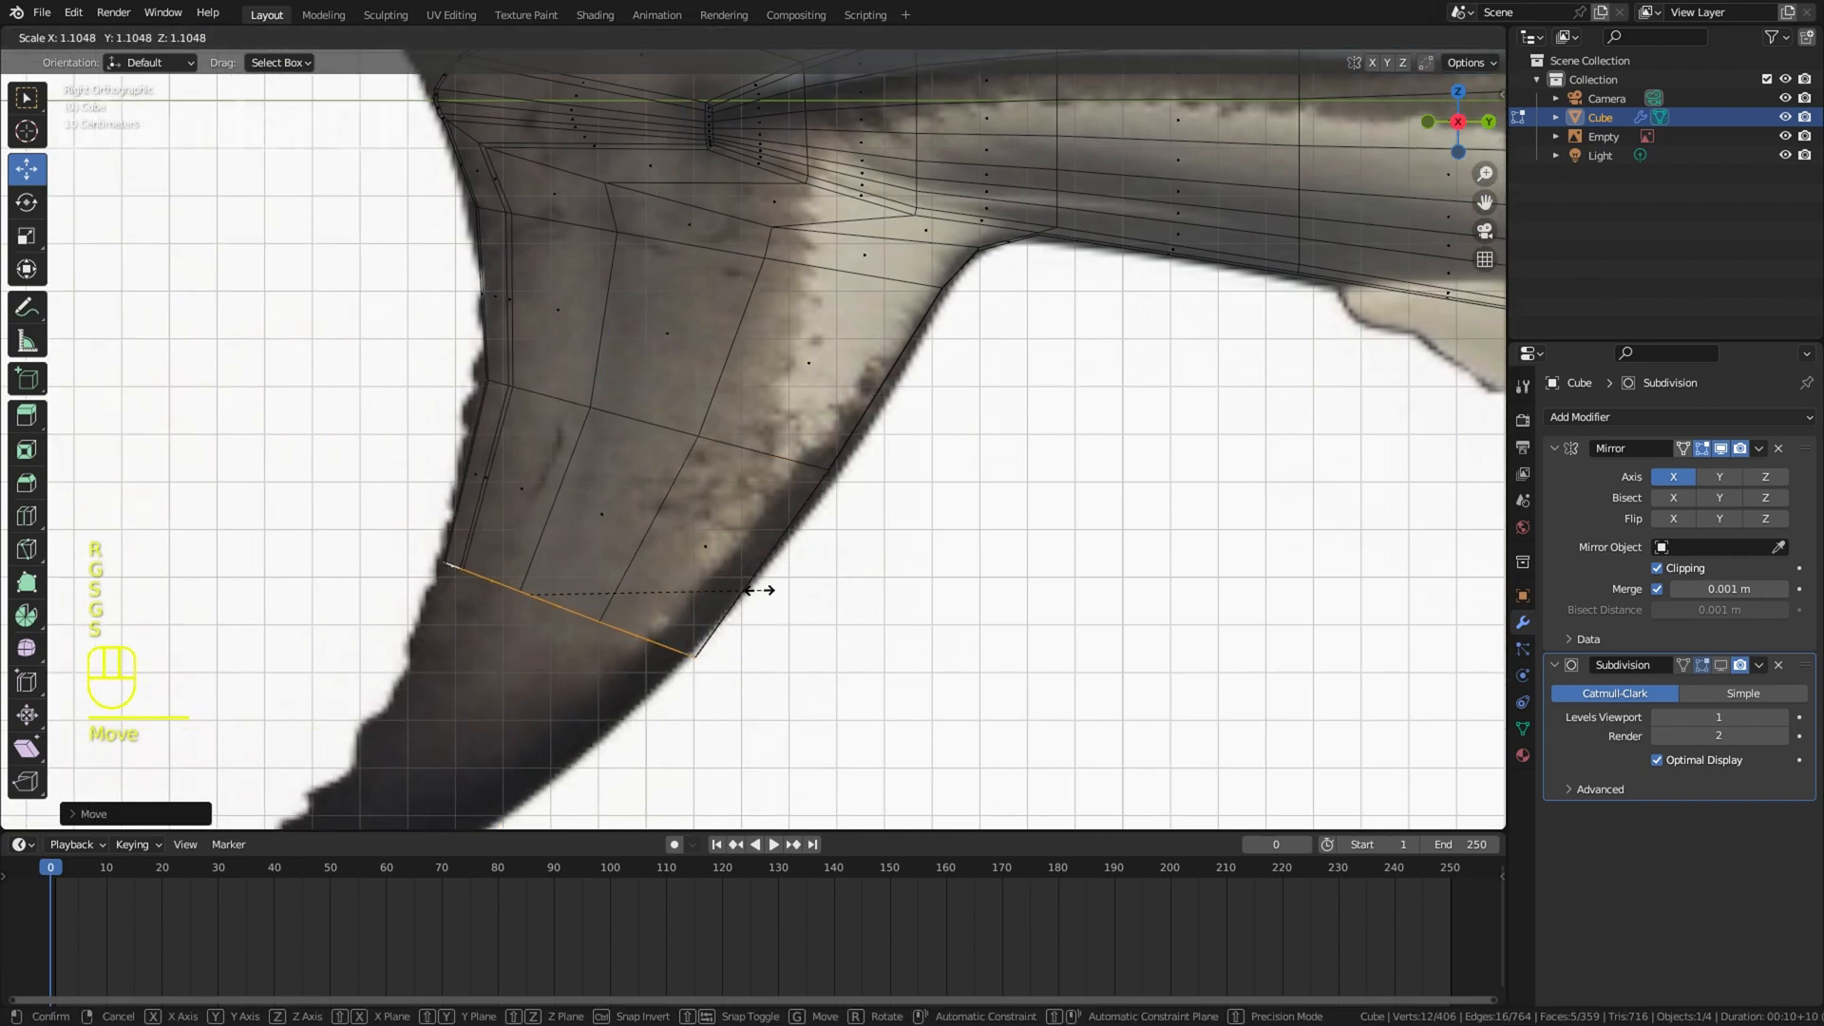
click(757, 590)
shift+middle_drag(857, 587, 1022, 434)
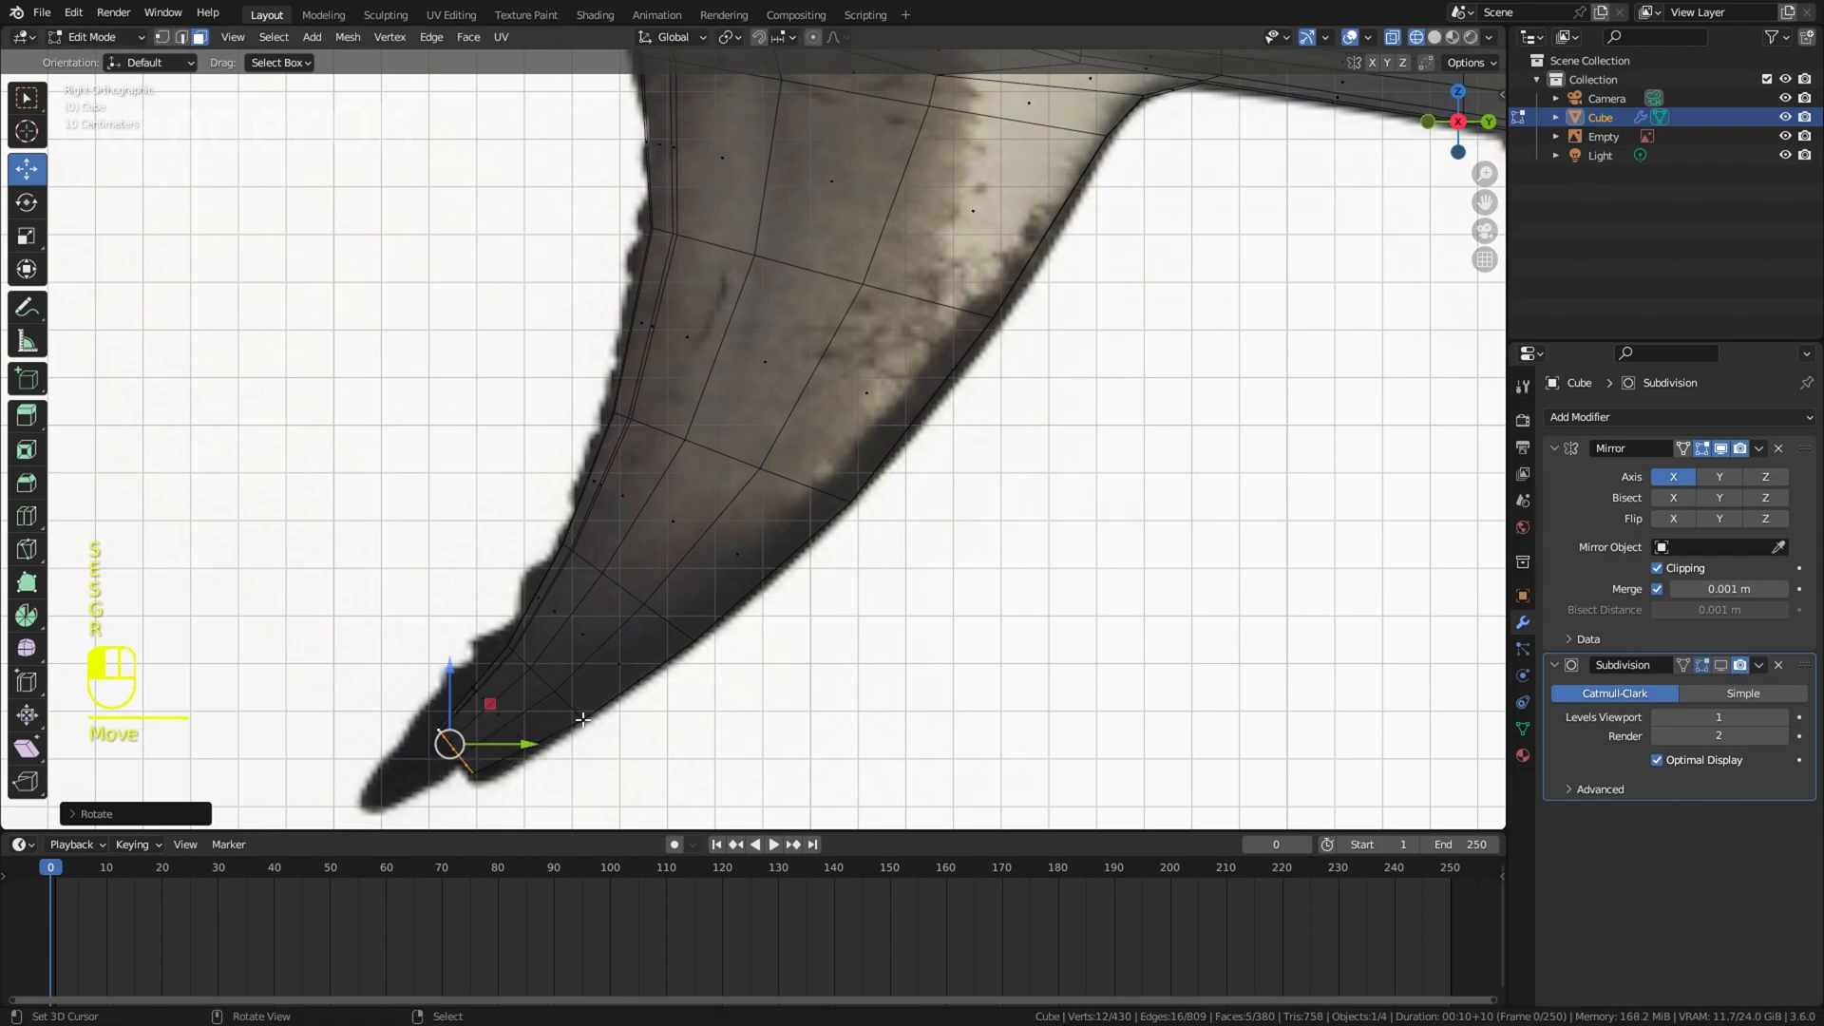
right_click(699, 719)
key(z)
scroll(996, 530, down, 7)
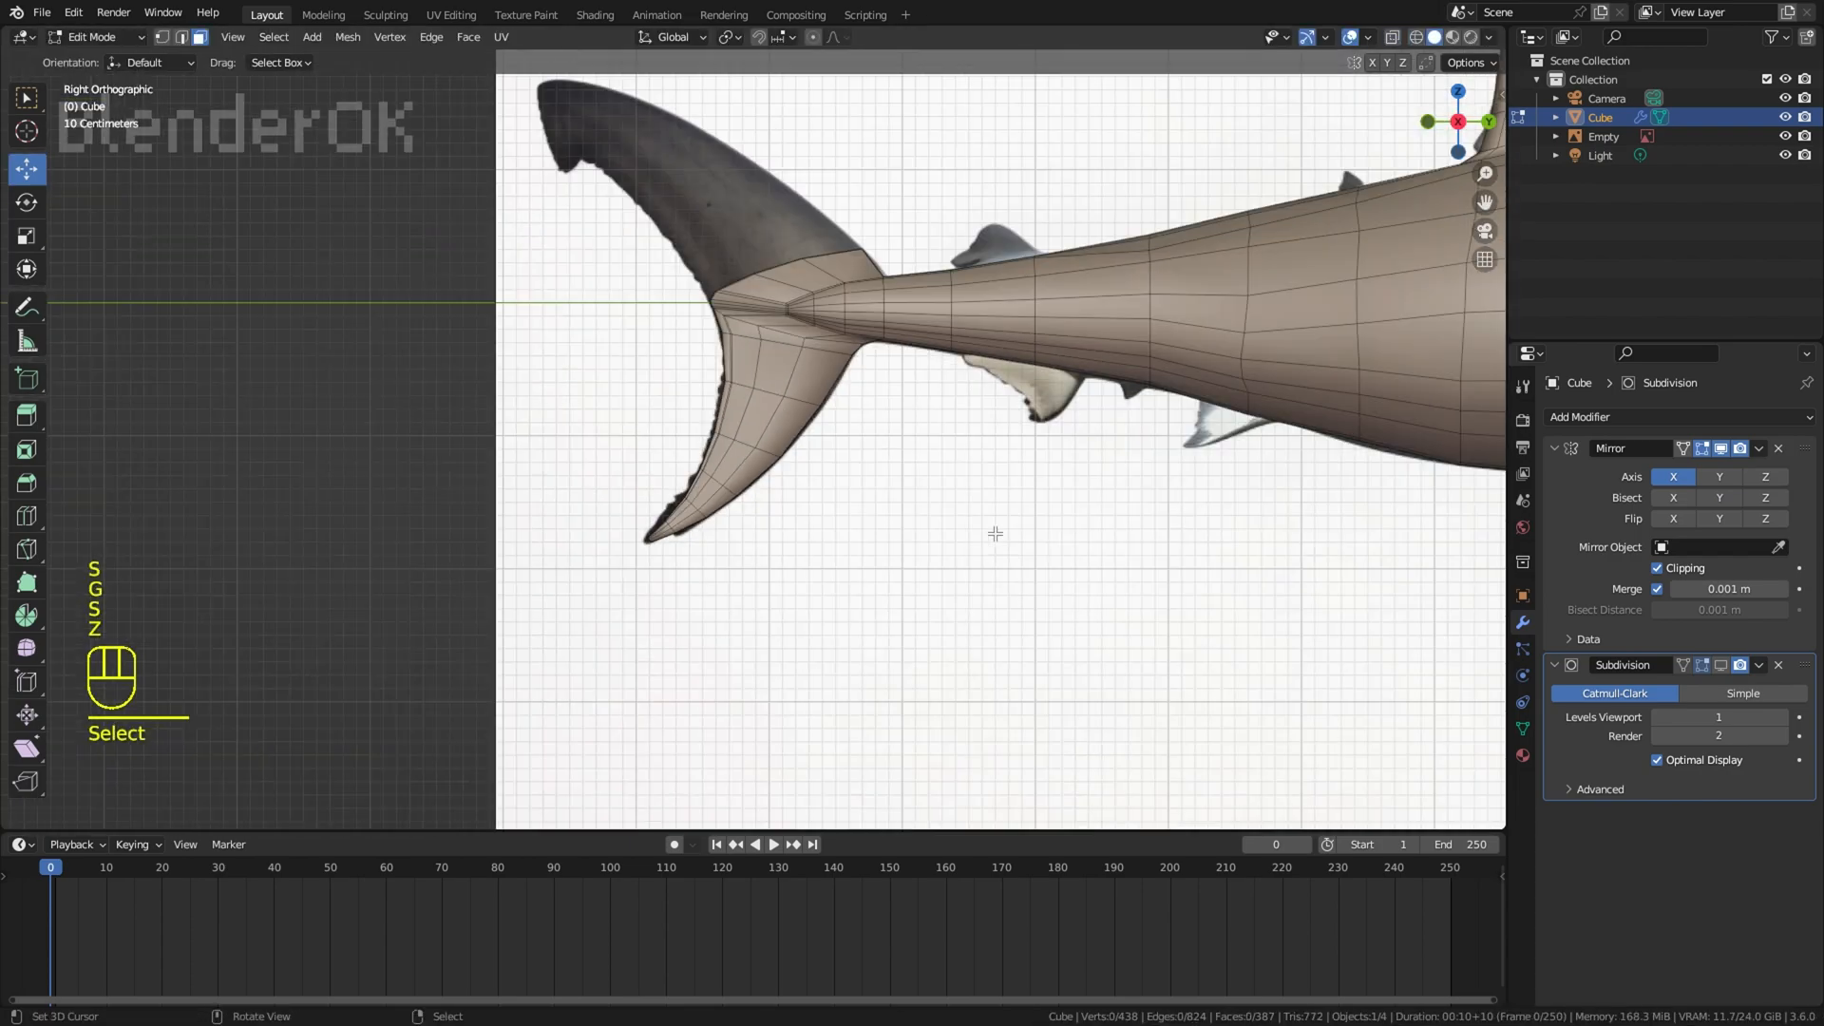
Step: Select the face strip on top of the caudal fin root and scale, rotate and move it across the upper lobe's base
key(z)
shift+middle_drag(846, 361, 837, 618)
scroll(835, 617, up, 5)
ctrl+click(795, 743)
shift+middle_drag(795, 743, 816, 608)
click(775, 594)
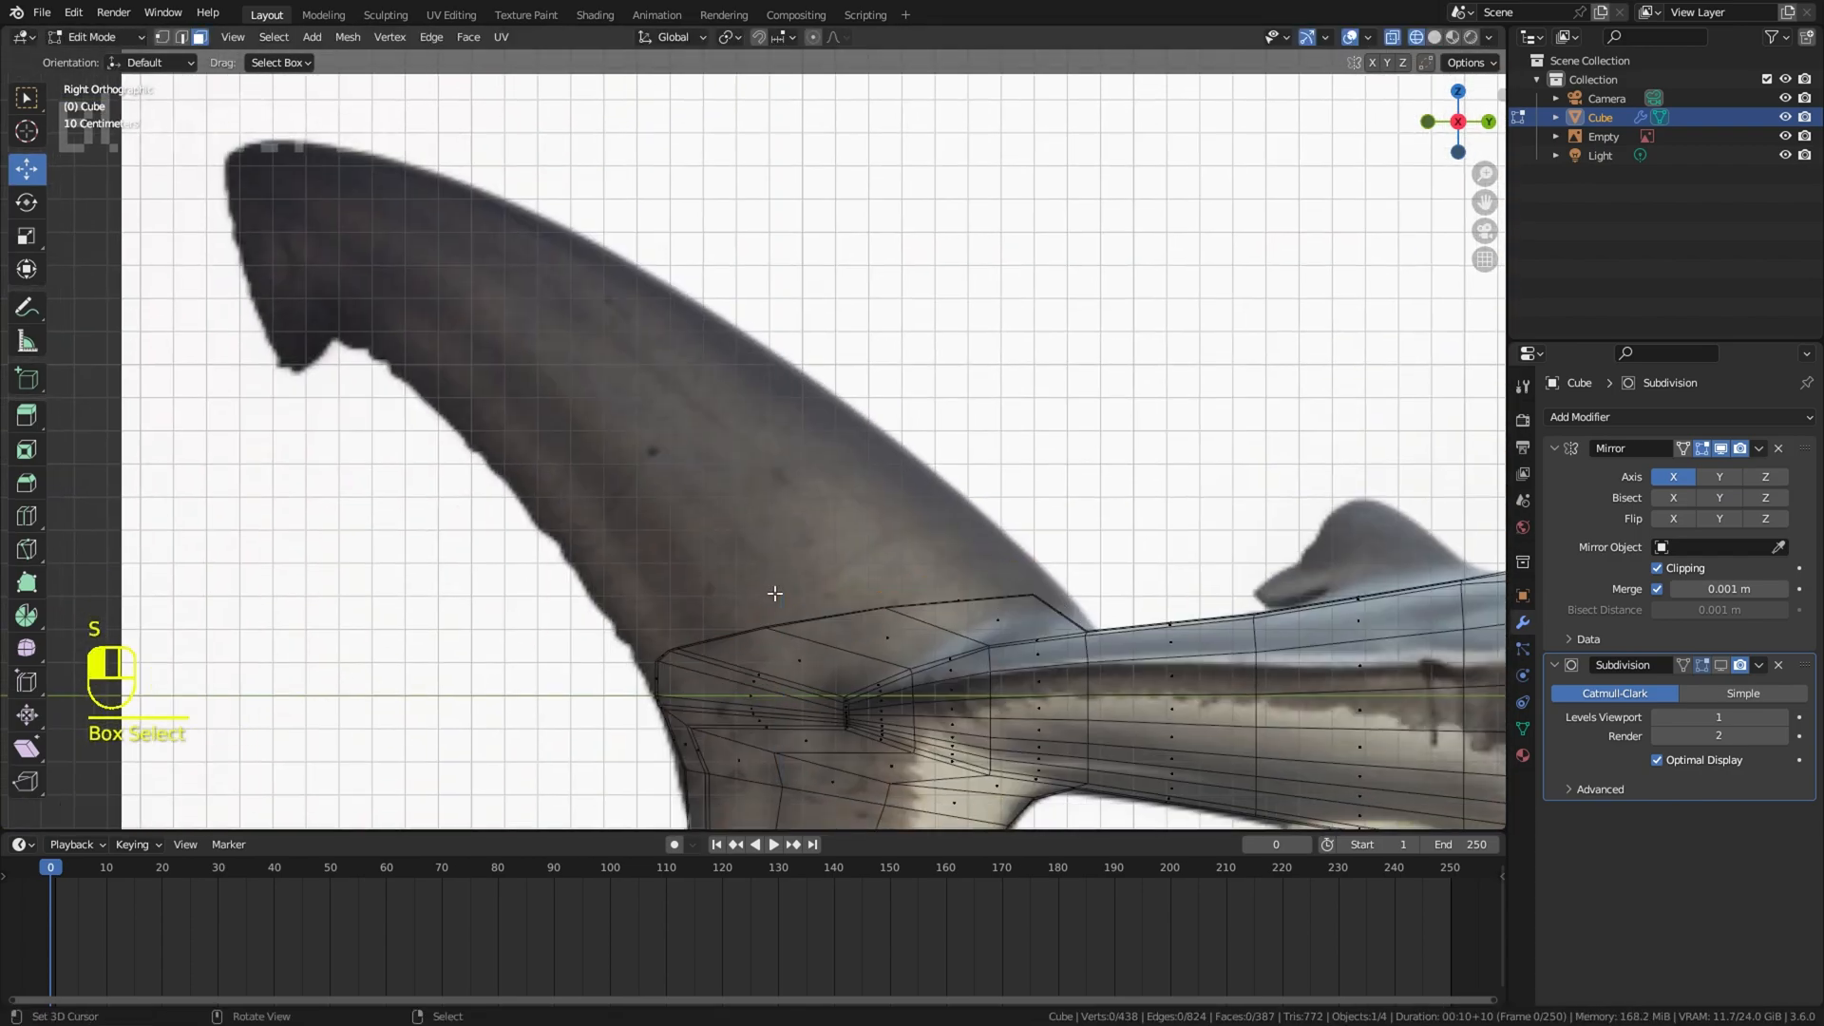
key(ctrl+z)
key(s)
click(782, 559)
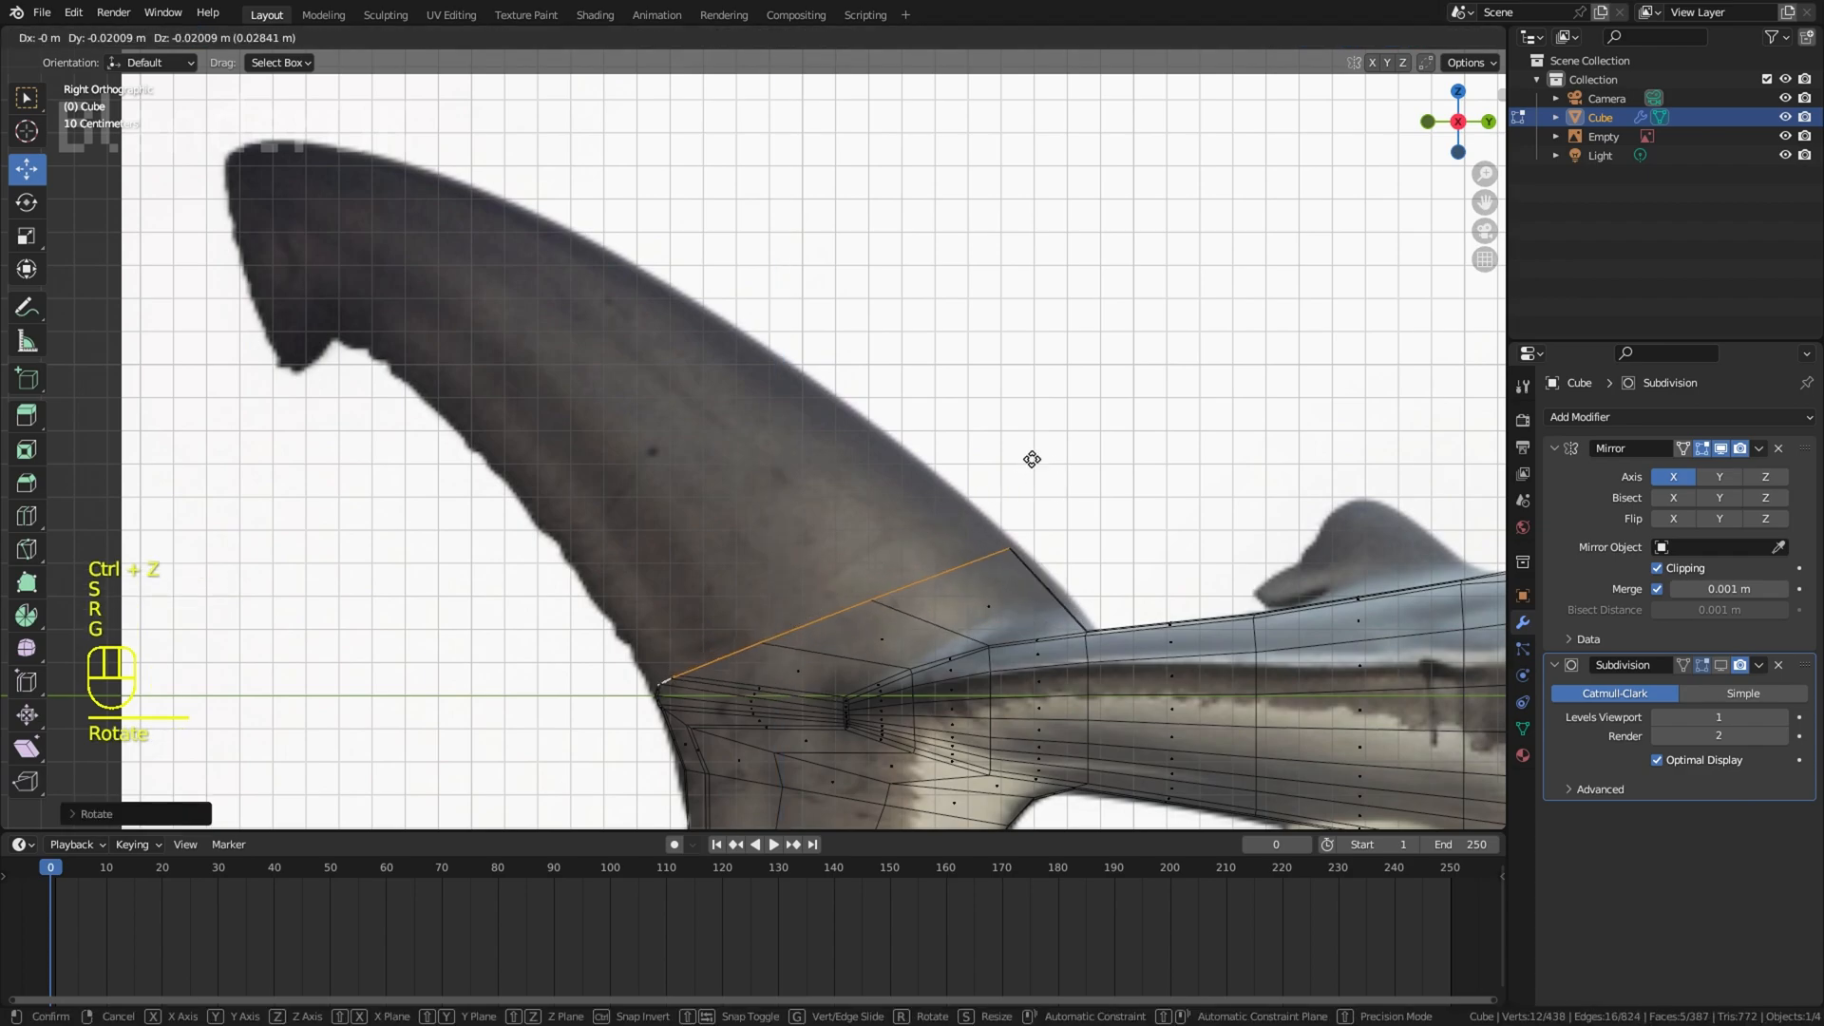
mouse_move(1040, 458)
middle_down()
mouse_move(1116, 497)
mouse_move(1098, 423)
middle_up()
key(z)
middle_drag(1098, 423, 1091, 399)
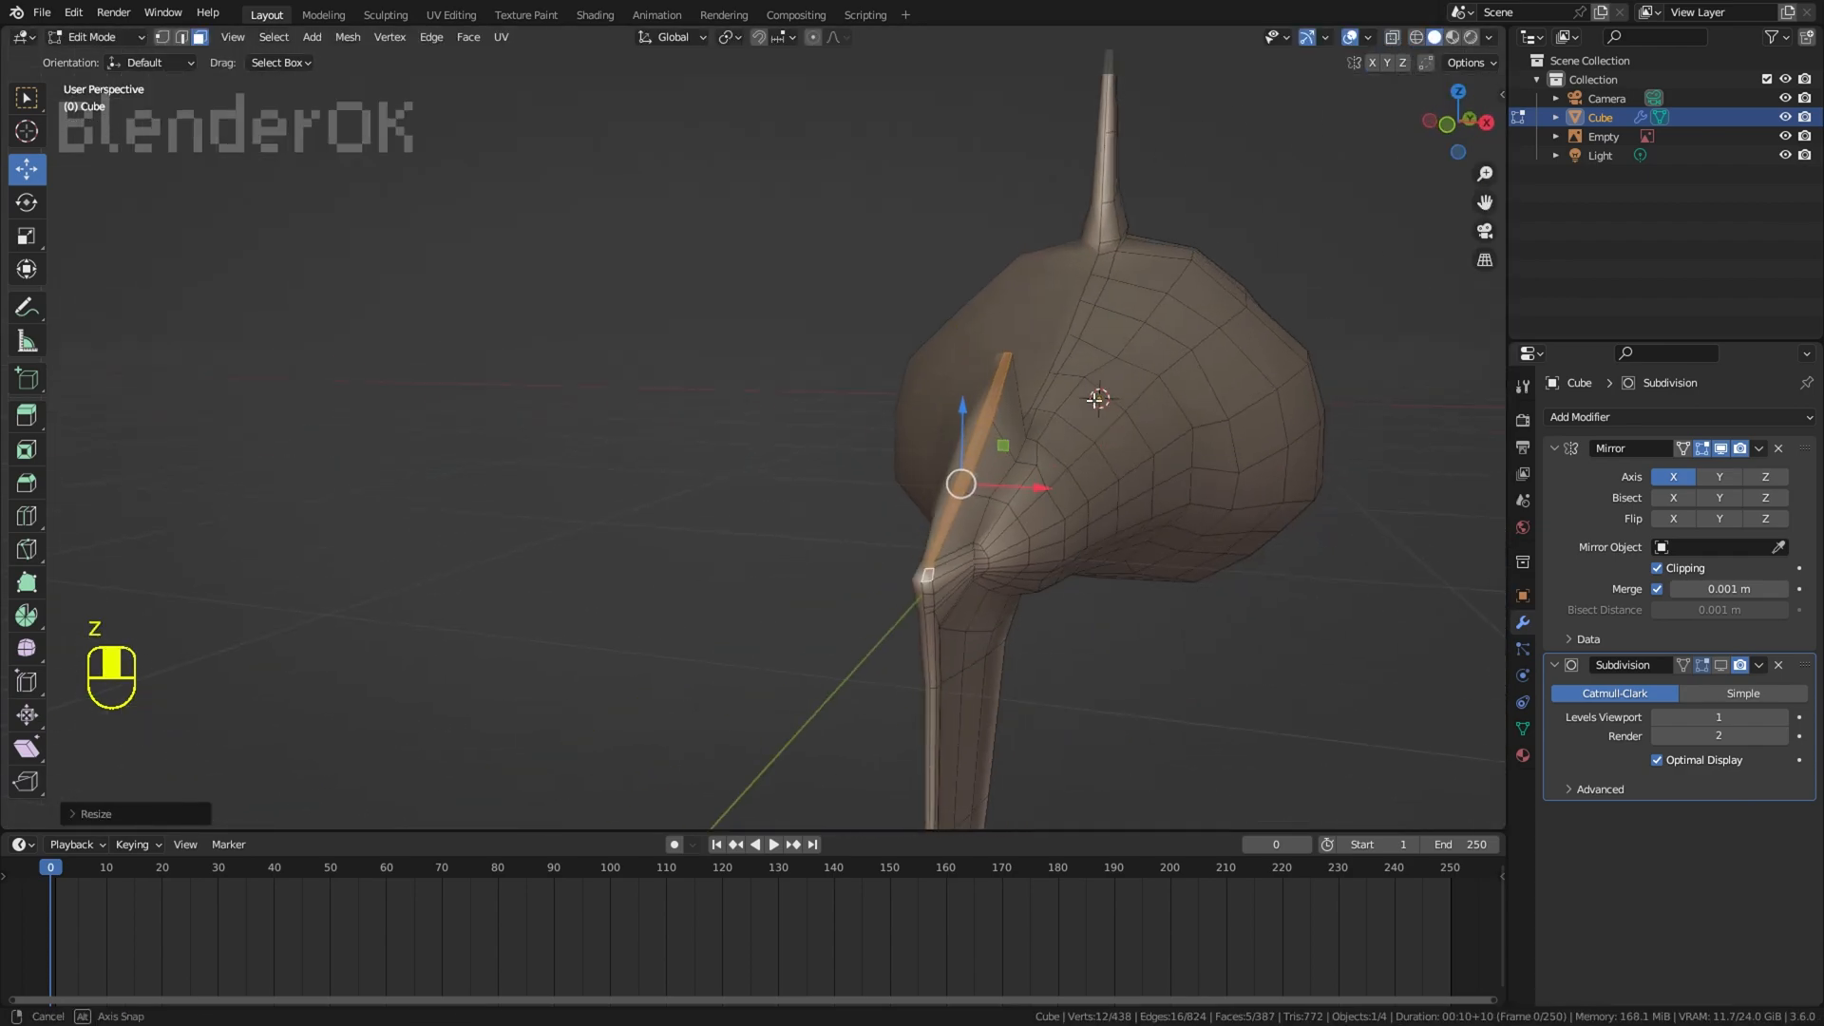
Step: Extrude the first section of the upper caudal lobe and scale, rotate and move it to the reference outline
key(KP_3)
shift+middle_drag(725, 180, 983, 333)
scroll(983, 333, up, 1)
key(e)
key(s)
key(r)
key(g)
key(s)
key(r)
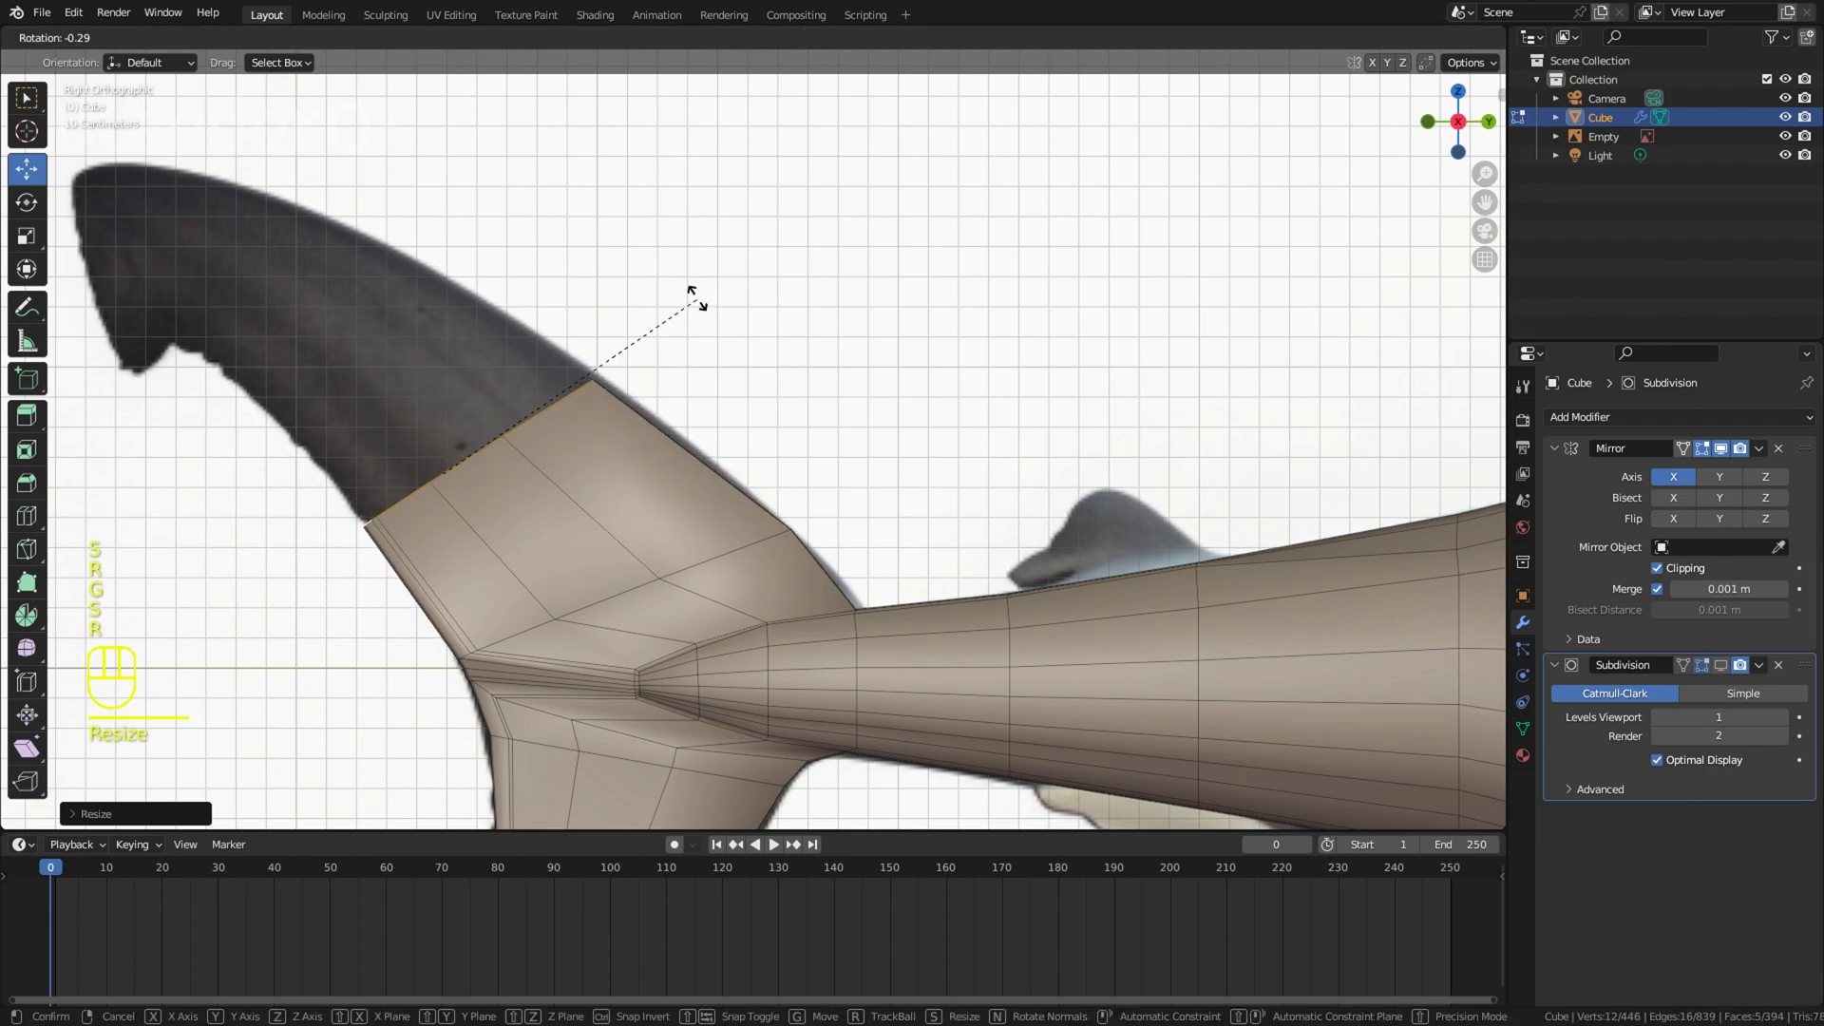
click(715, 302)
key(s)
click(688, 275)
Step: Extrude two more upper lobe sections, scaling, rotating and moving each along the curved reference outline
key(r)
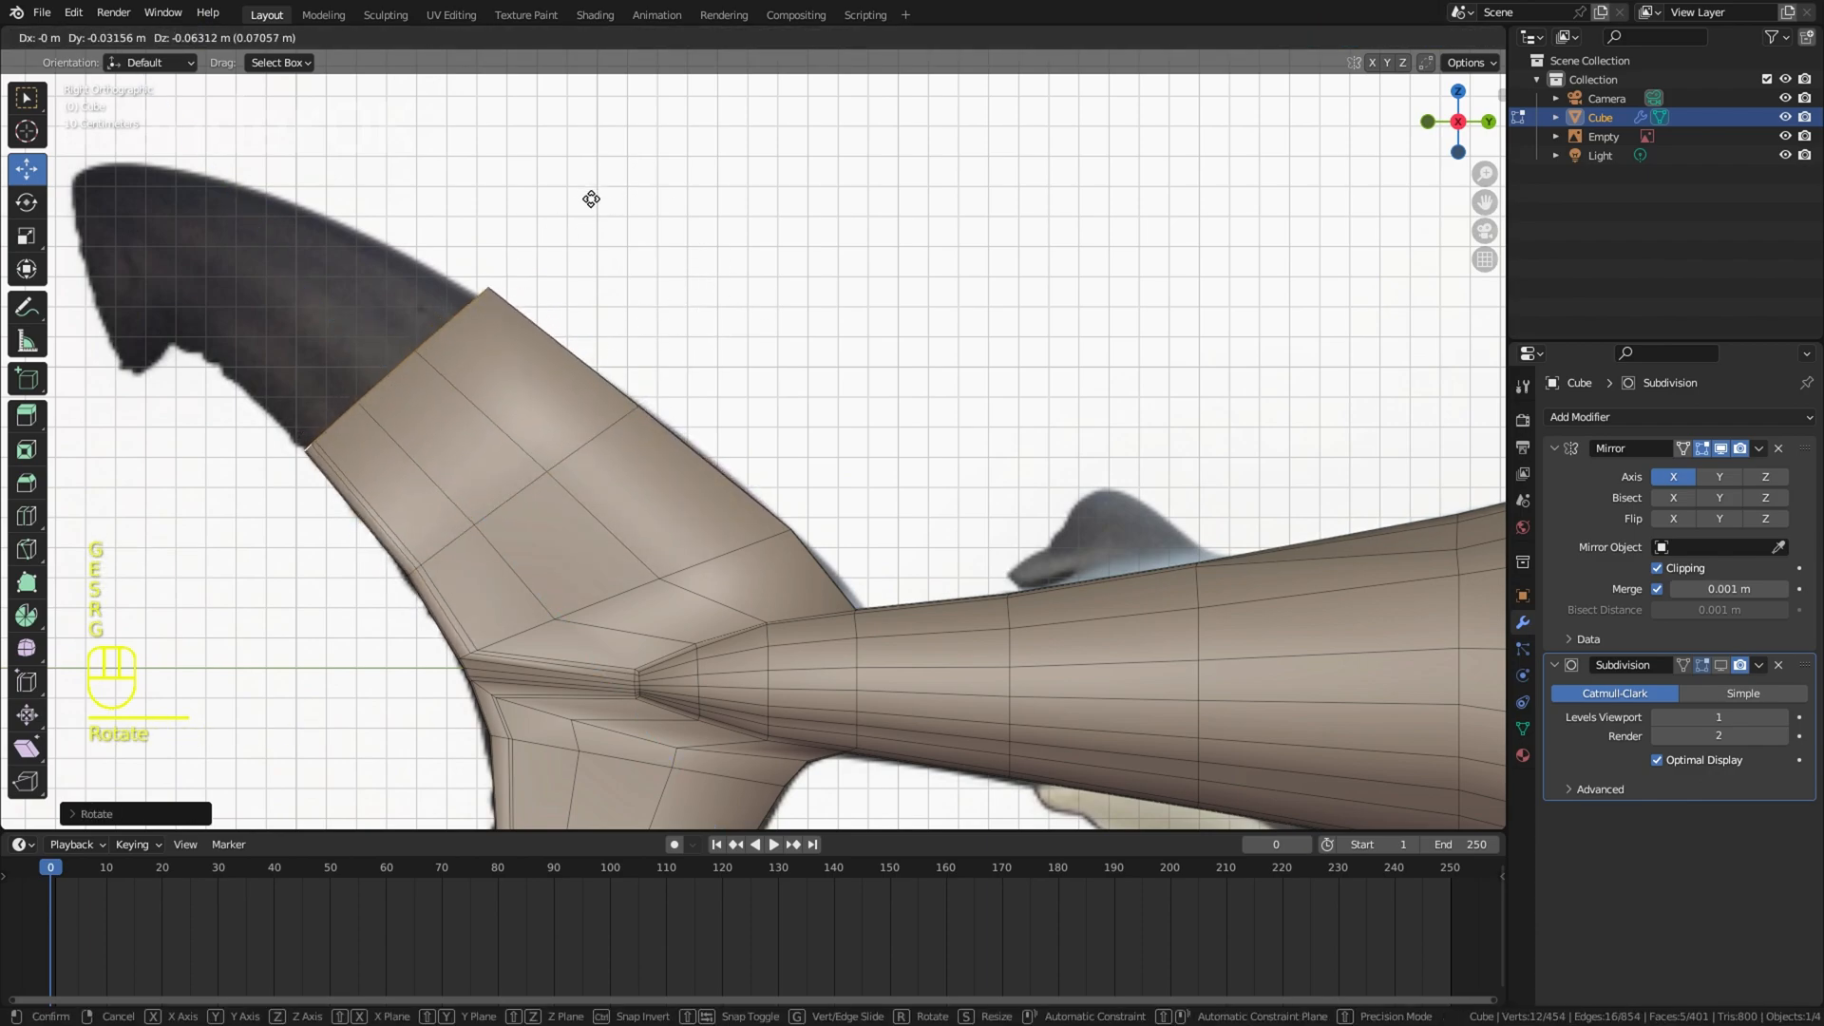
click(570, 201)
key(e)
key(s)
key(r)
key(g)
key(s)
key(g)
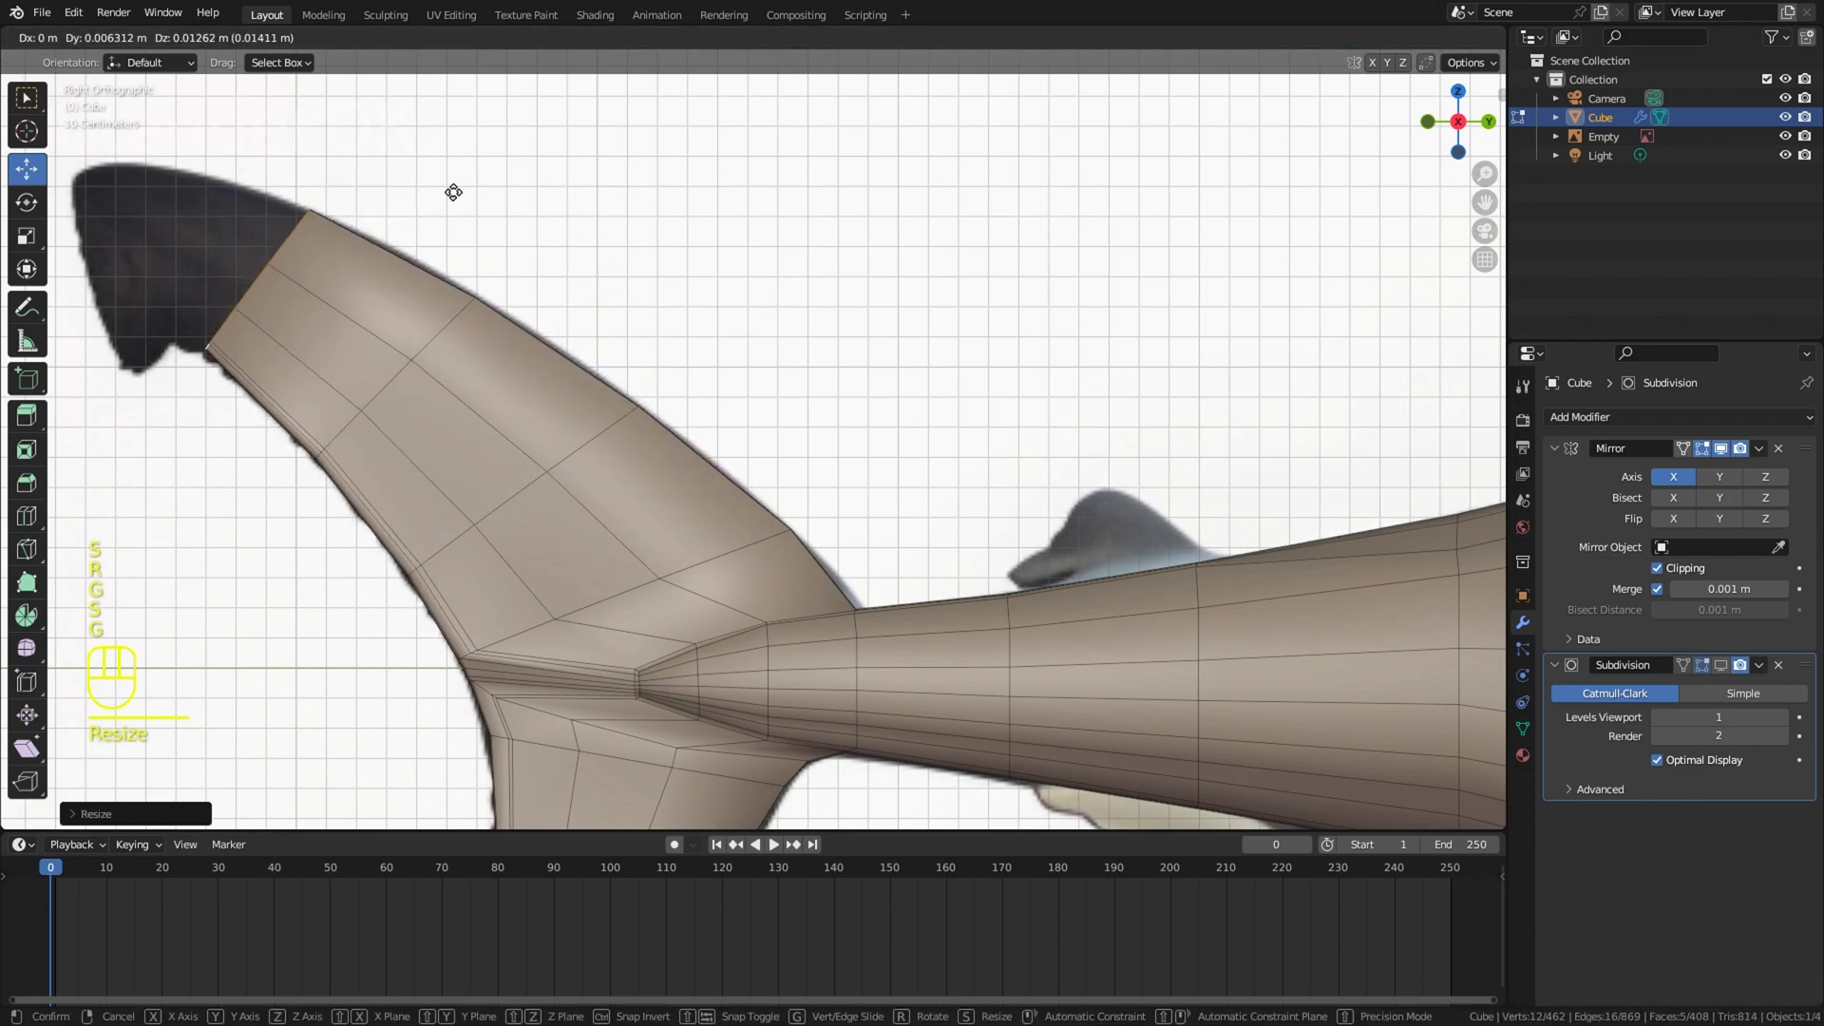
Step: Extrude another section near the upper lobe's end and redo its scaling to narrow it
key(e)
key(s)
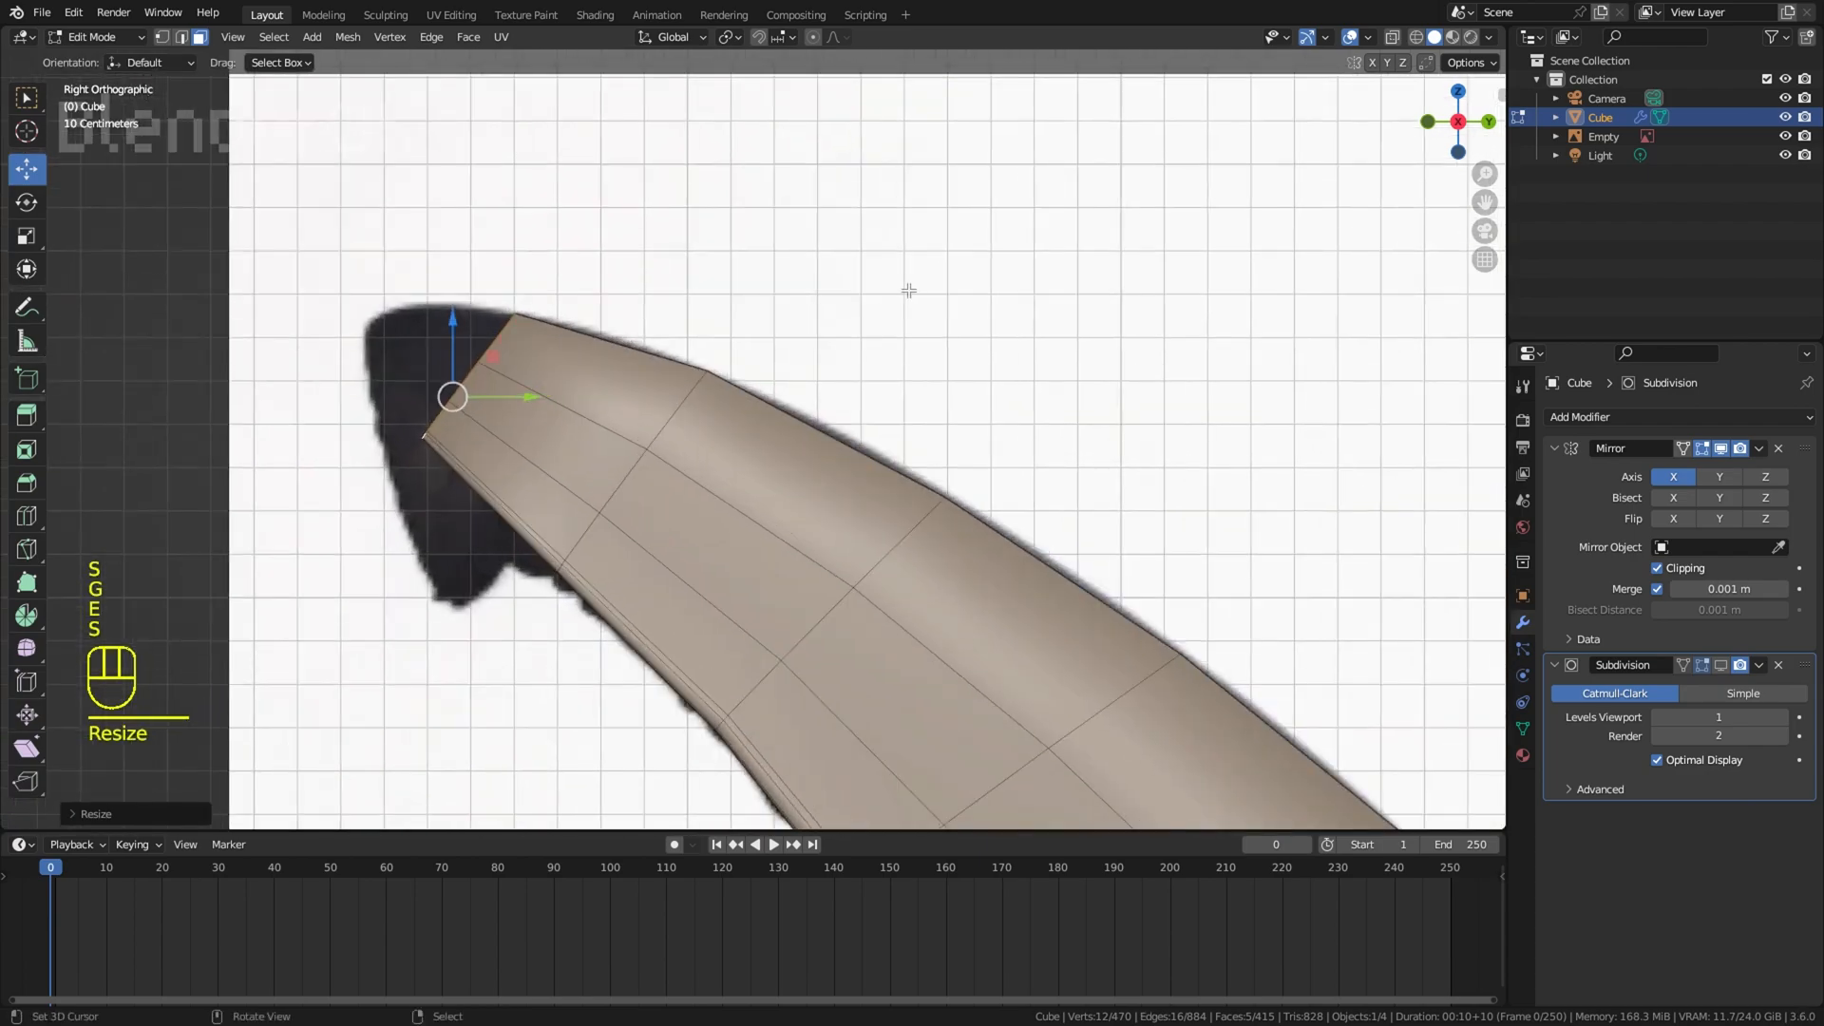
key(ctrl+z)
key(ctrl+z)
key(s)
click(591, 233)
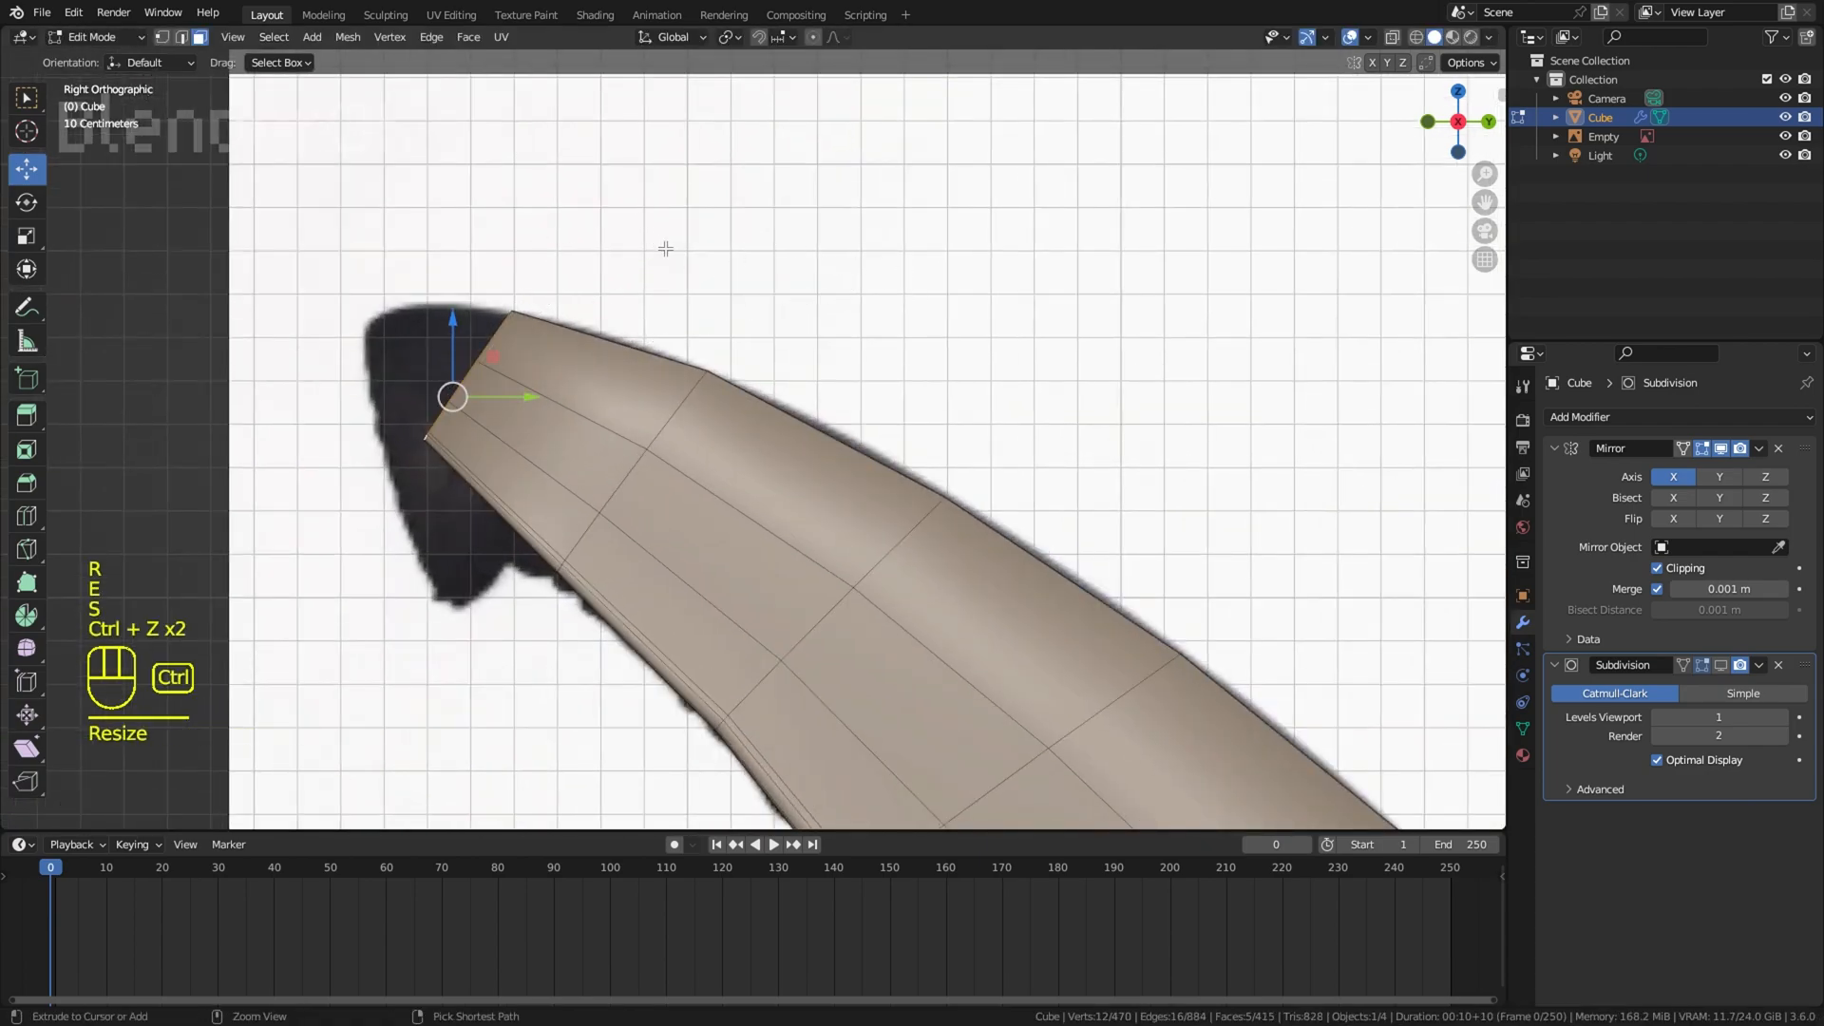
Step: Extrude the last sections of the upper lobe, shrinking and moving them into a pointed tip
key(g)
click(473, 226)
key(e)
key(s)
click(486, 323)
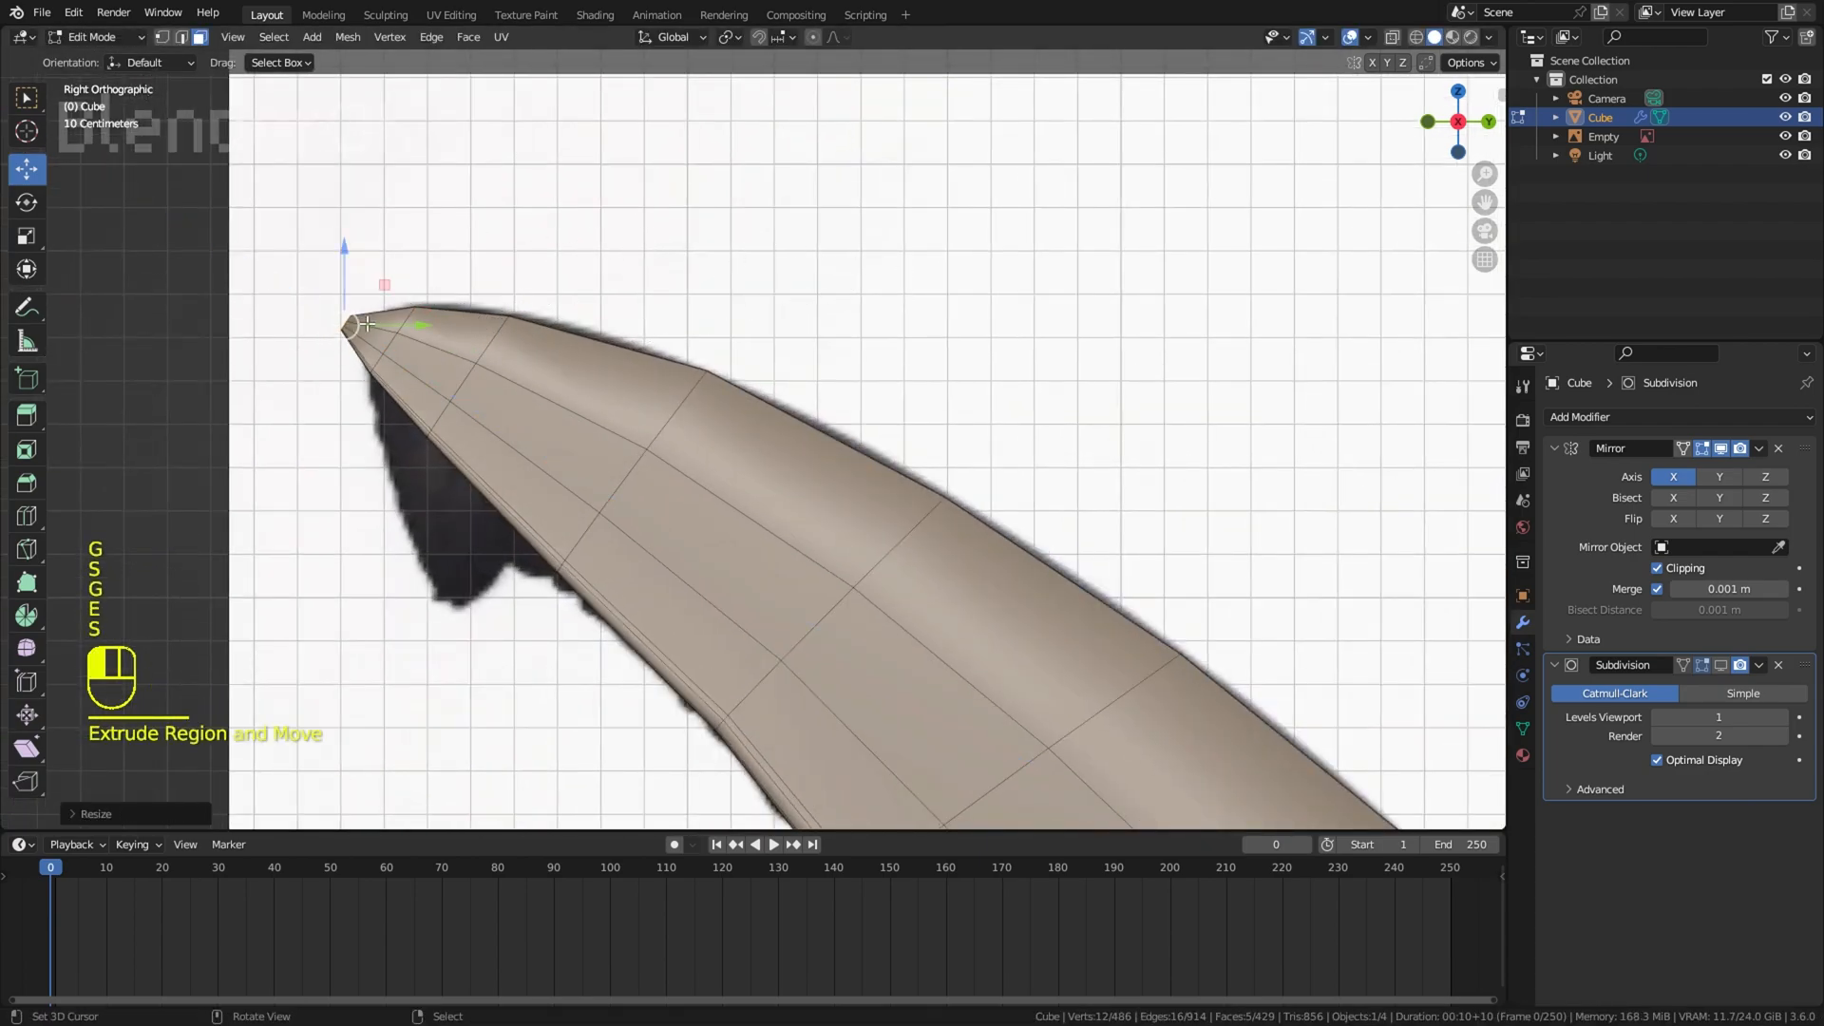
key(g)
click(372, 332)
right_click(385, 410)
Step: Inspect the whole shark with overlays hidden and viewport subdivision on, and preview its material shading
scroll(859, 330, down, 12)
key(z)
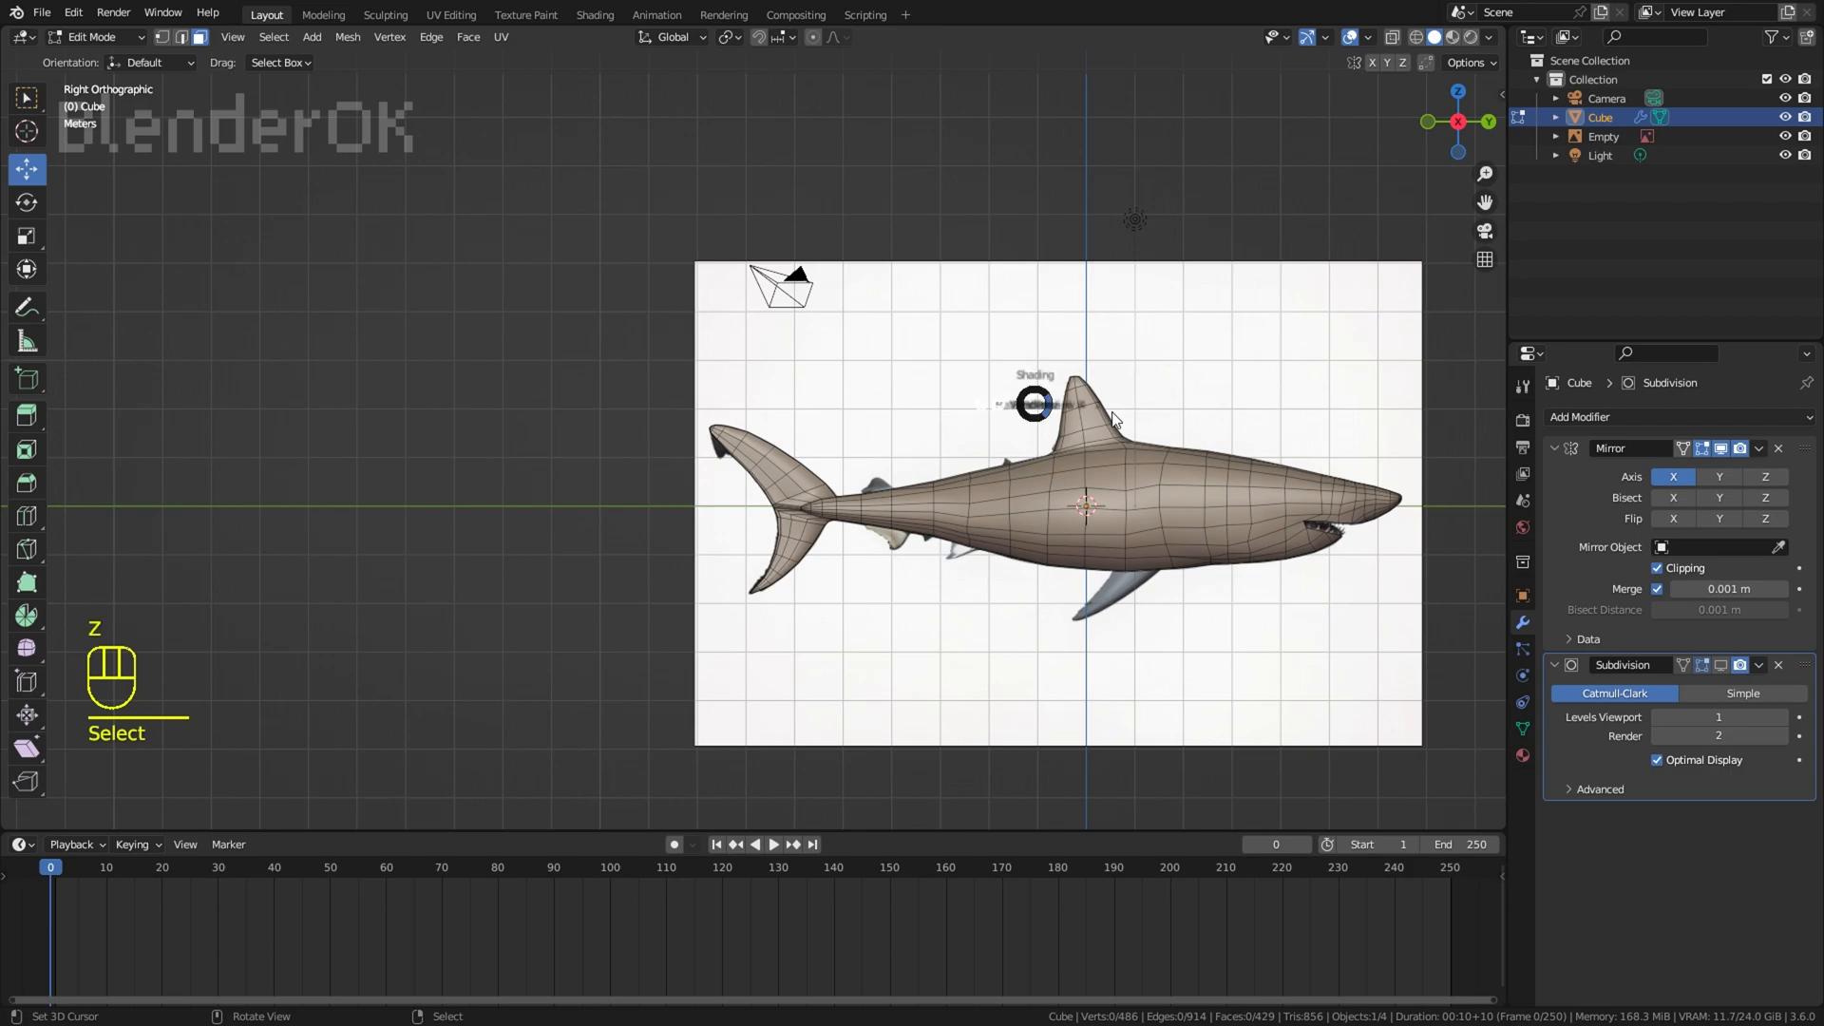
shift+middle_drag(1072, 375, 1089, 310)
scroll(1086, 307, up, 3)
click(1350, 37)
shift+middle_drag(1320, 171, 1149, 171)
middle_drag(1149, 171, 1183, 183)
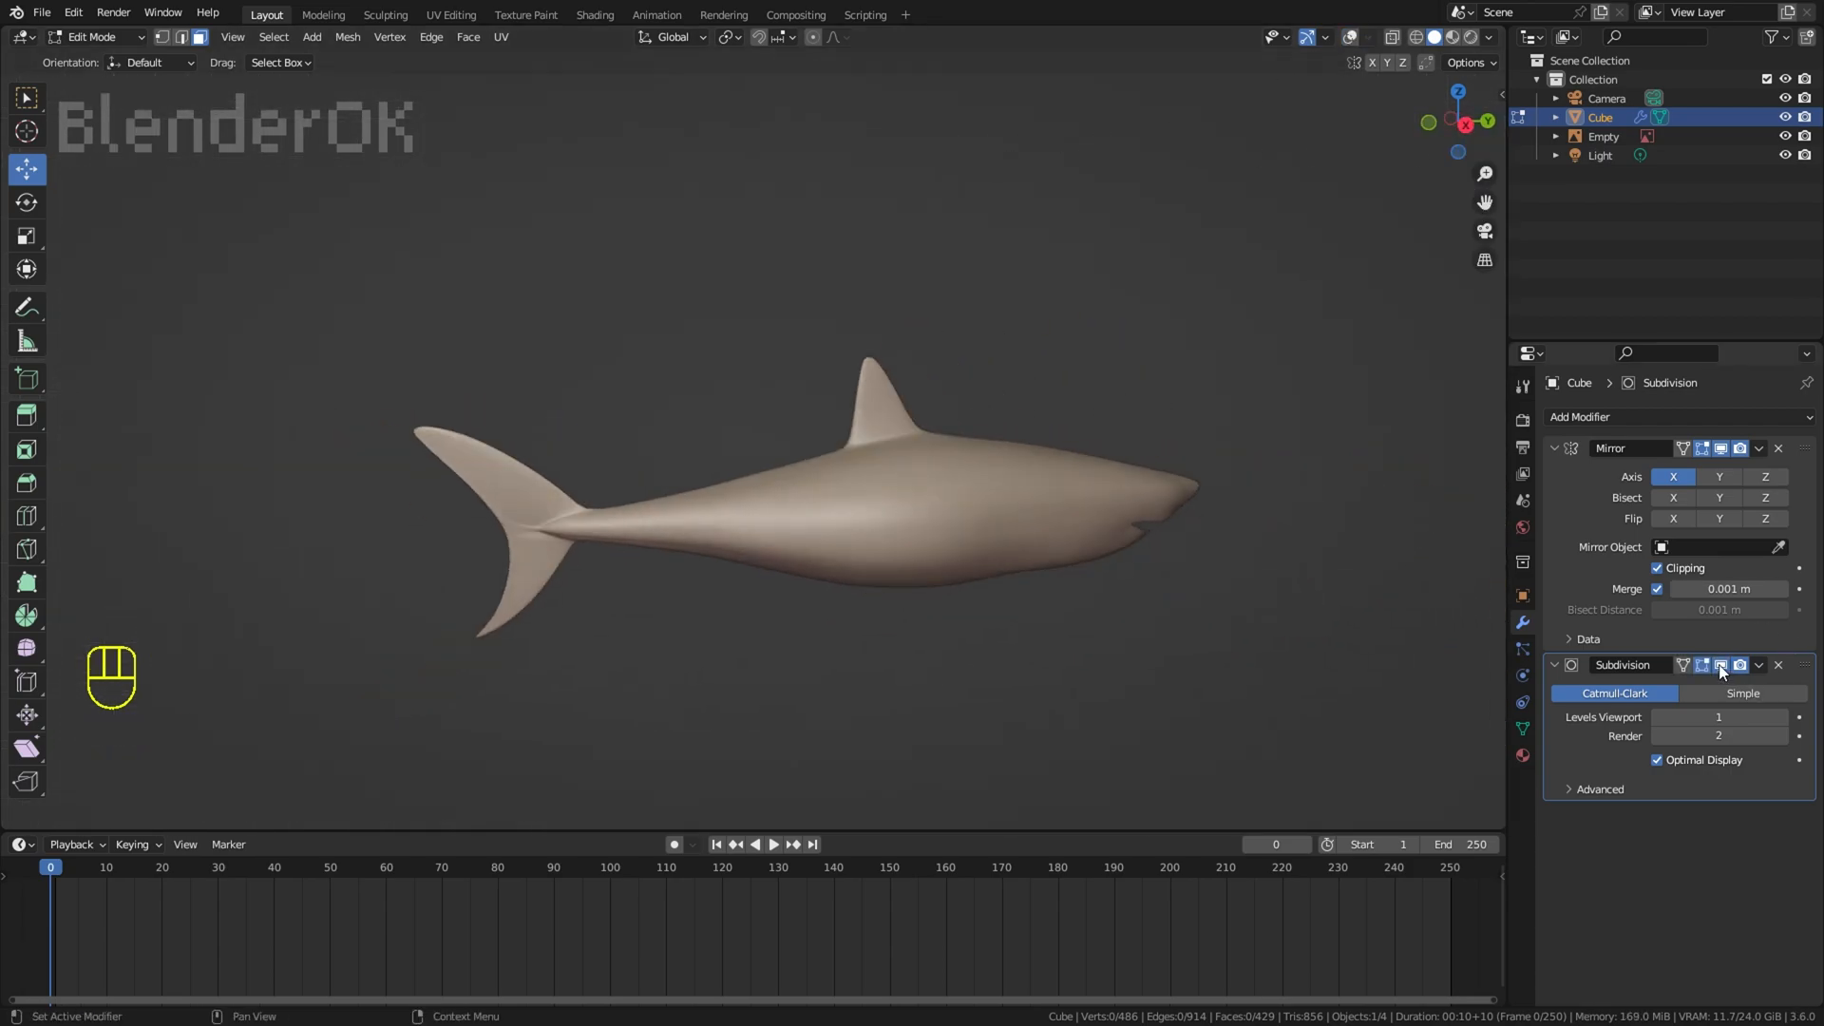
middle_drag(1321, 532, 1255, 516)
click(1452, 37)
click(1350, 37)
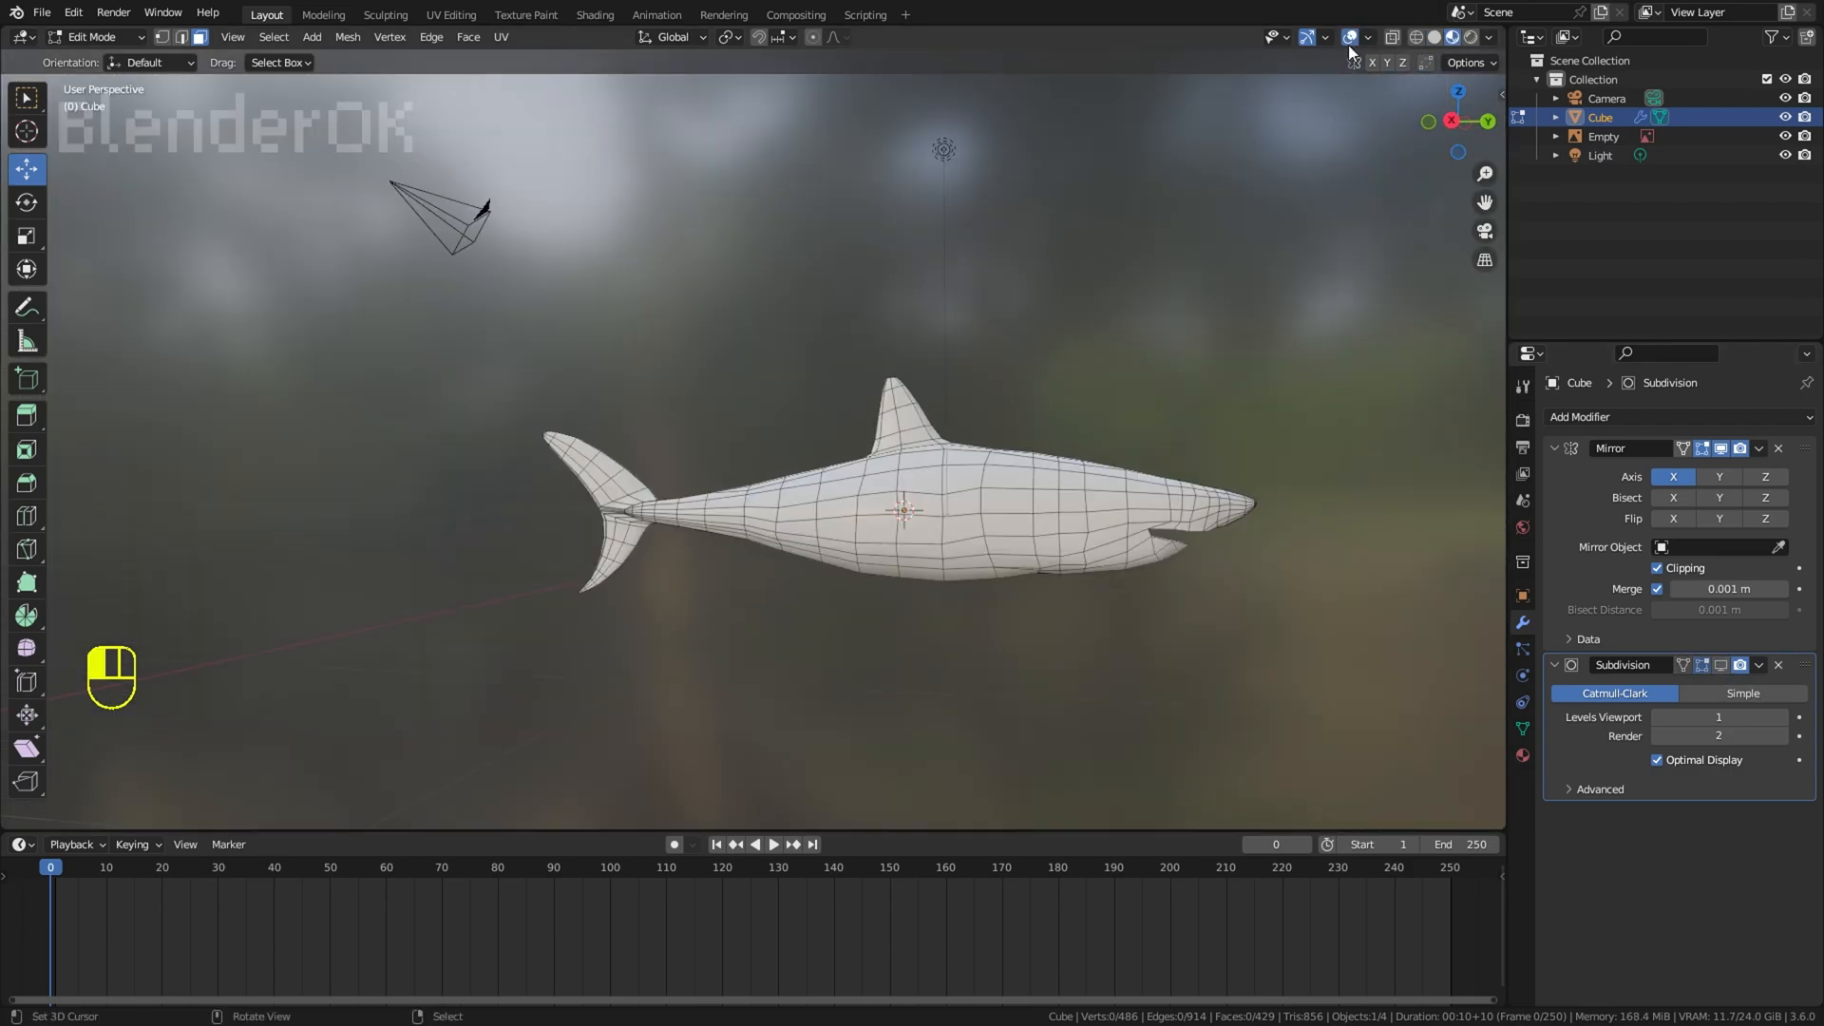
Step: Snap the 3D cursor to a vertex at the small second dorsal fin's base and select the neighbouring vertex on the tail's ridge
key(KP_3)
key(z)
scroll(589, 508, up, 7)
right_click(561, 529)
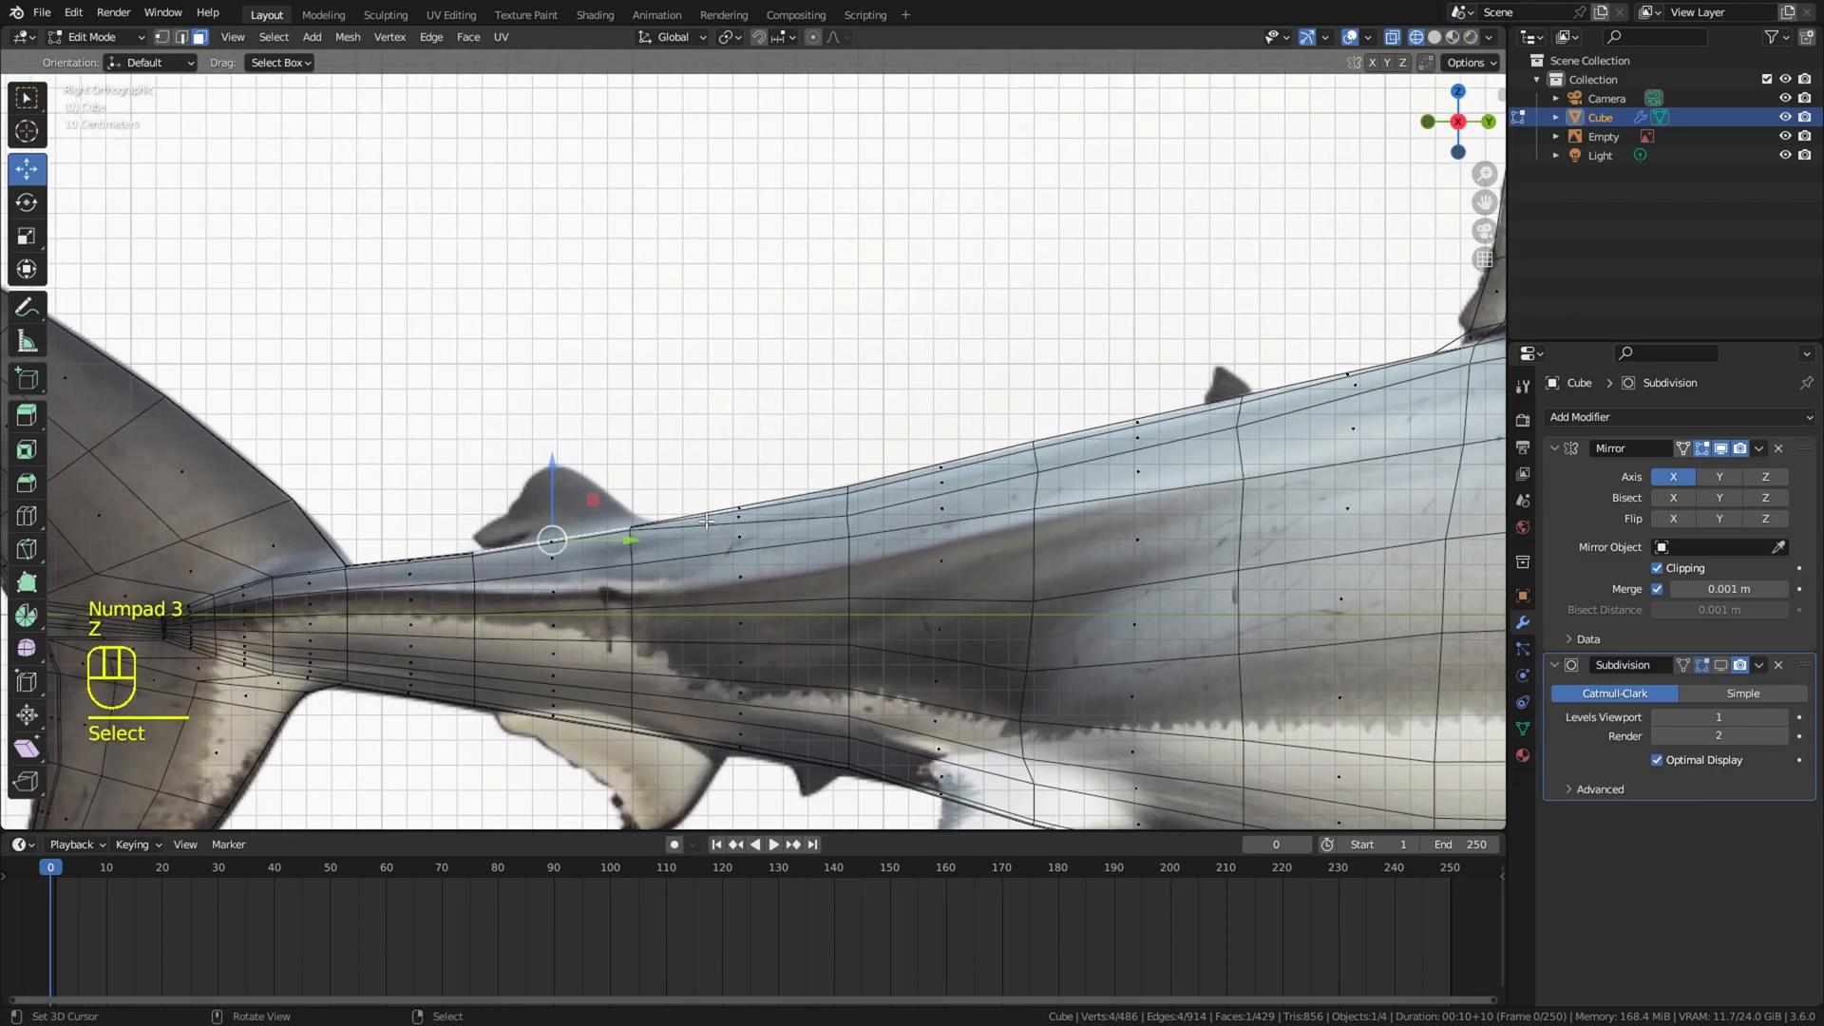
key(z)
middle_drag(551, 461, 580, 556)
key(KP_3)
click(163, 38)
middle_drag(520, 304, 589, 432)
scroll(589, 433, up, 4)
shift+middle_drag(535, 206, 886, 434)
click(779, 408)
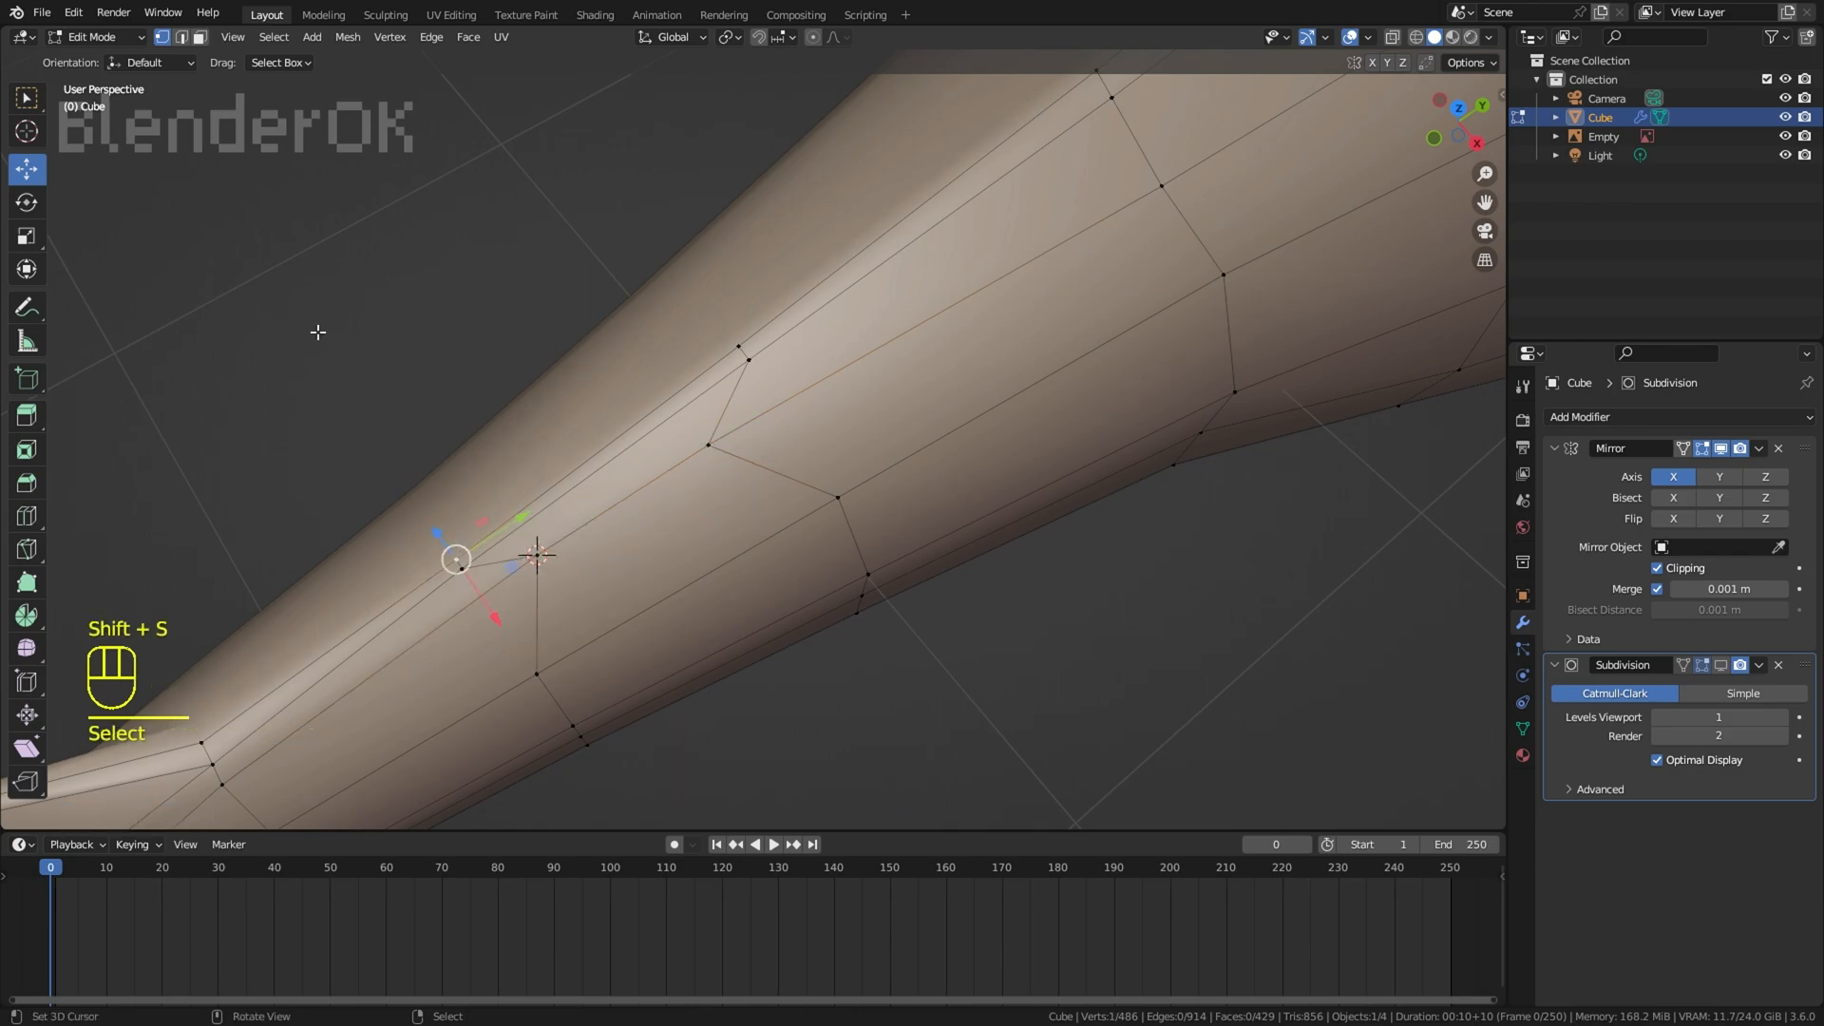
Step: Move and rotate the two ridge faces on the tail to fit the base of the second dorsal fin
key(KP_3)
key(g)
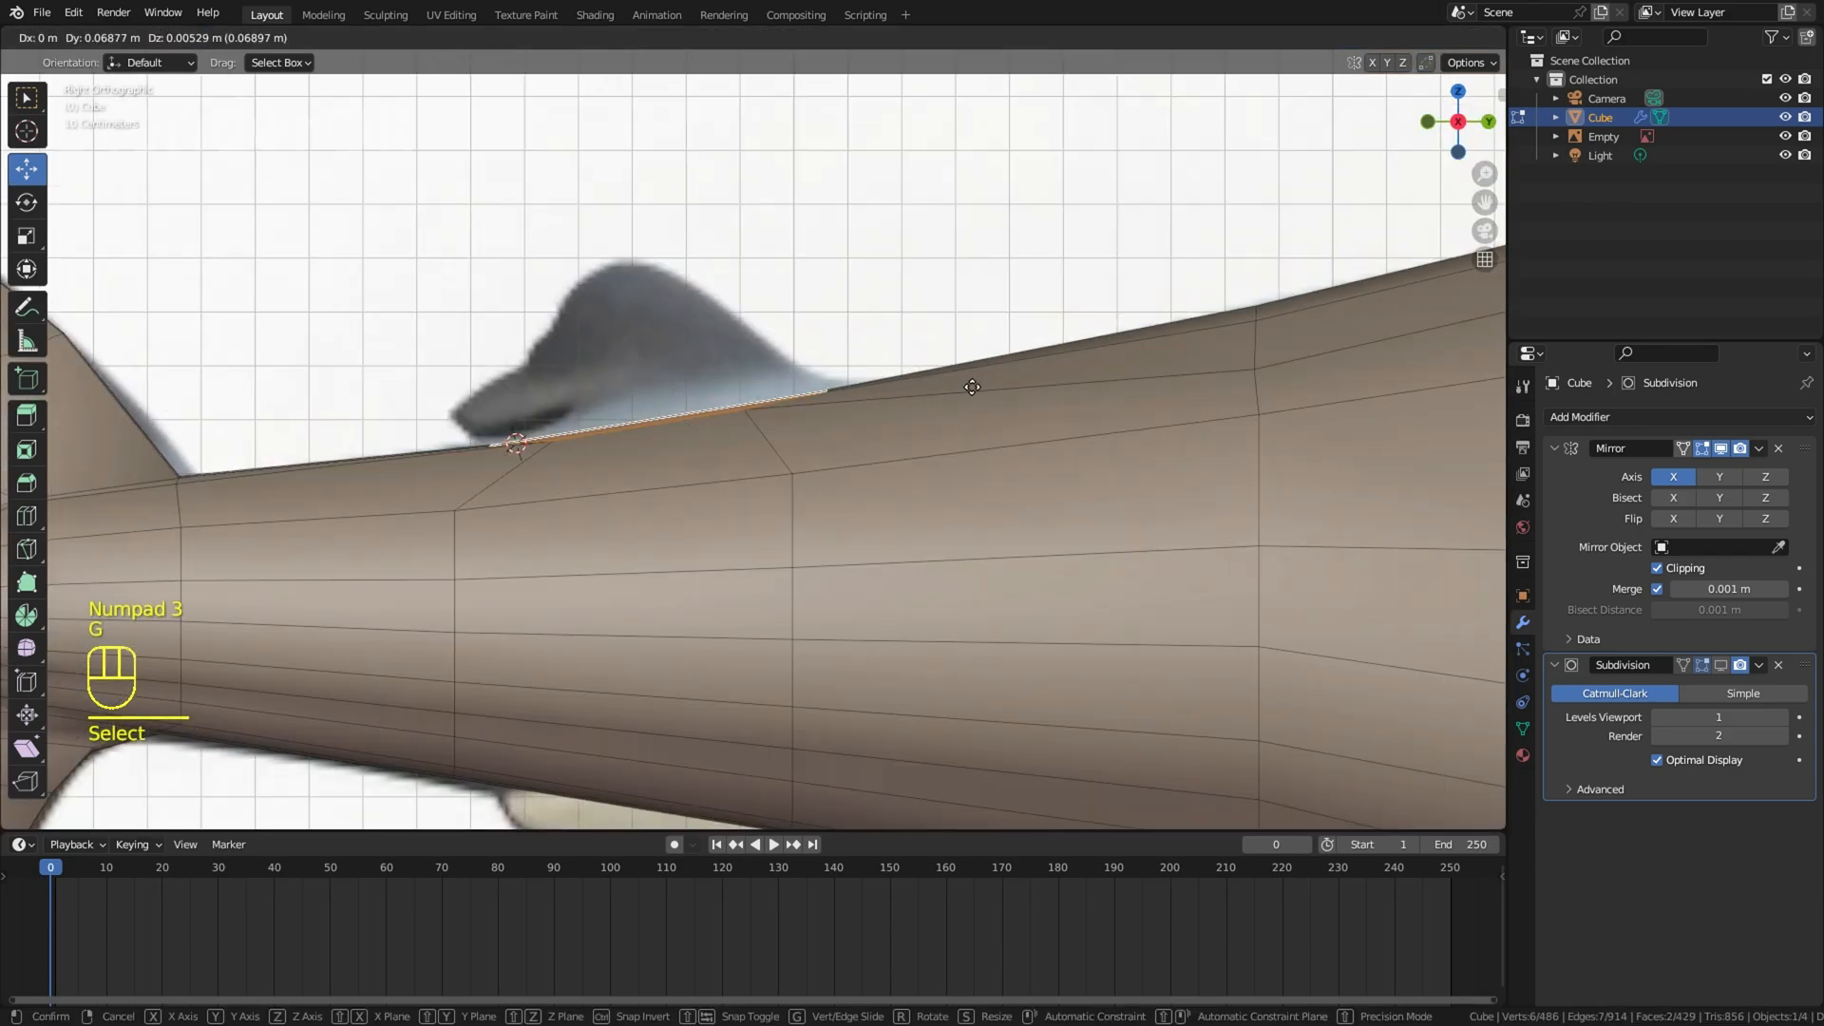
click(973, 383)
key(r)
click(965, 371)
key(g)
Step: Extrude the two base faces upward to start the second dorsal fin, then scale, rotate and move them
key(e)
key(s)
key(g)
key(r)
key(g)
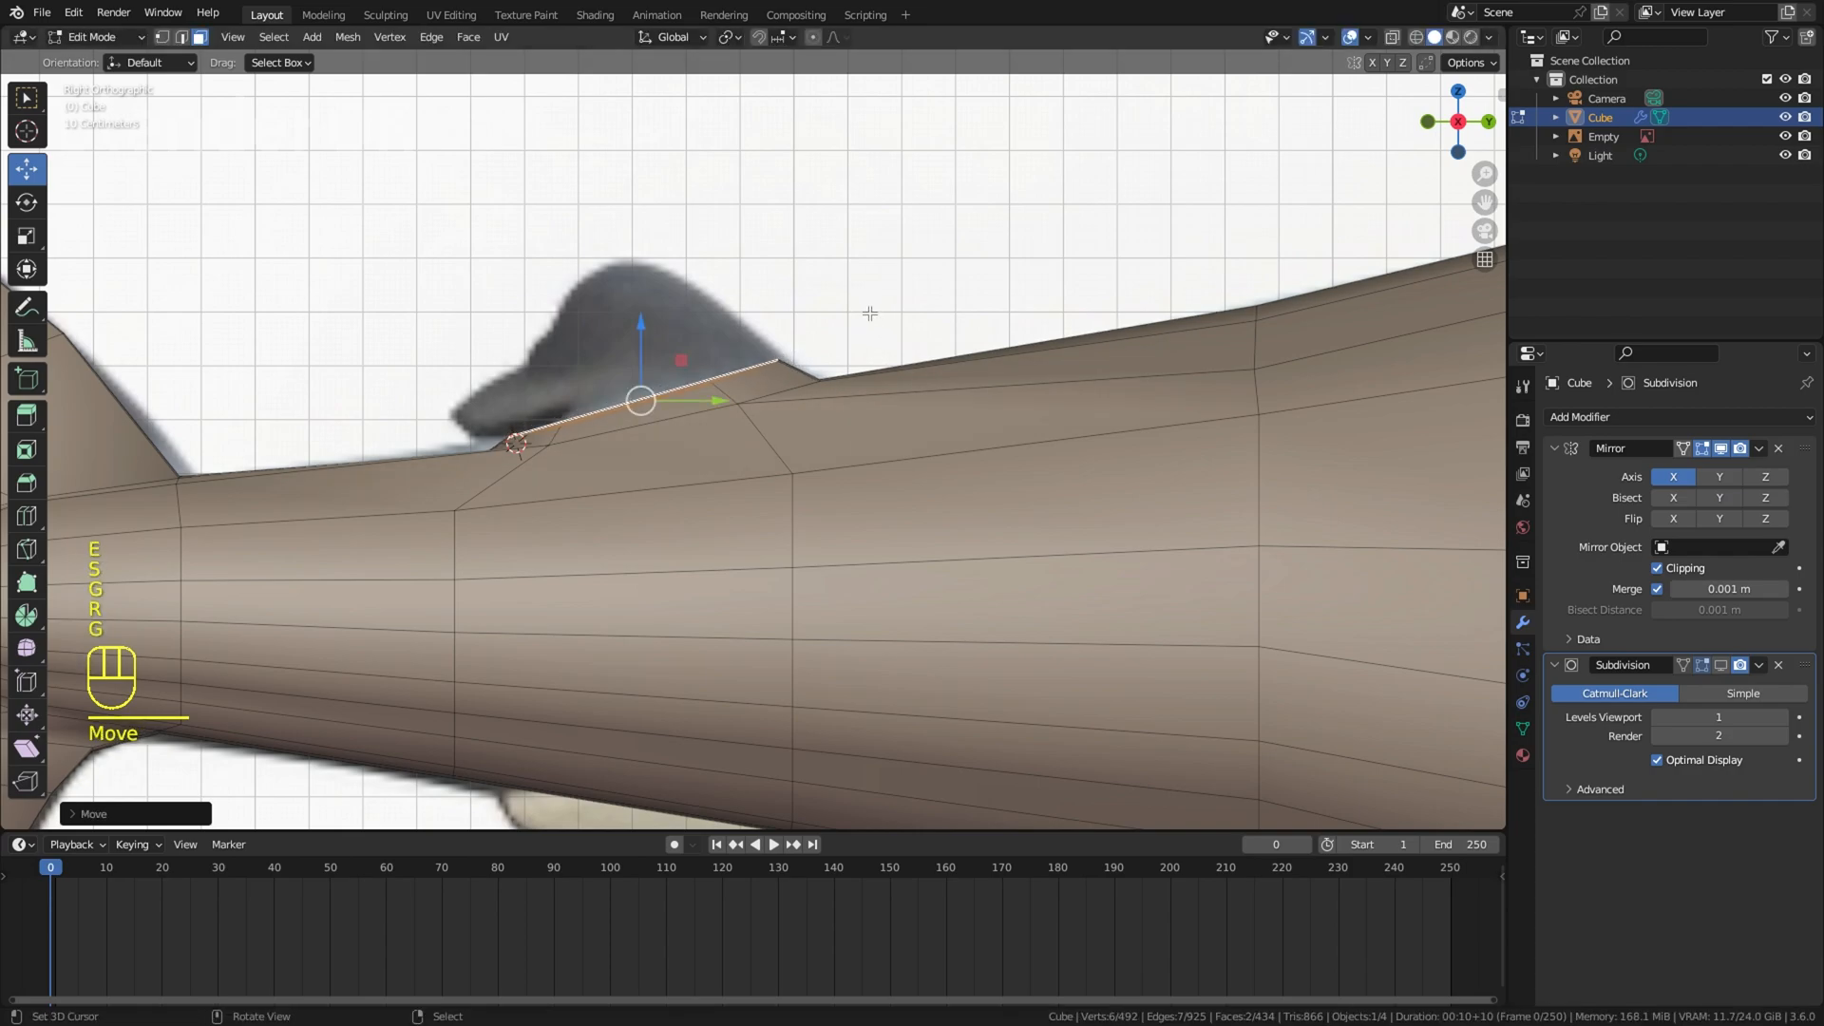
Step: Extrude the second dorsal fin's end faces upward by one section, then scale, rotate and move them to fit the reference outline
key(e)
key(s)
key(r)
key(g)
key(s)
click(835, 309)
Step: Extrude the remaining sections up to the rounded top of the second dorsal fin, scaling and moving them to follow its outline
key(e)
click(778, 278)
key(s)
key(g)
key(s)
key(g)
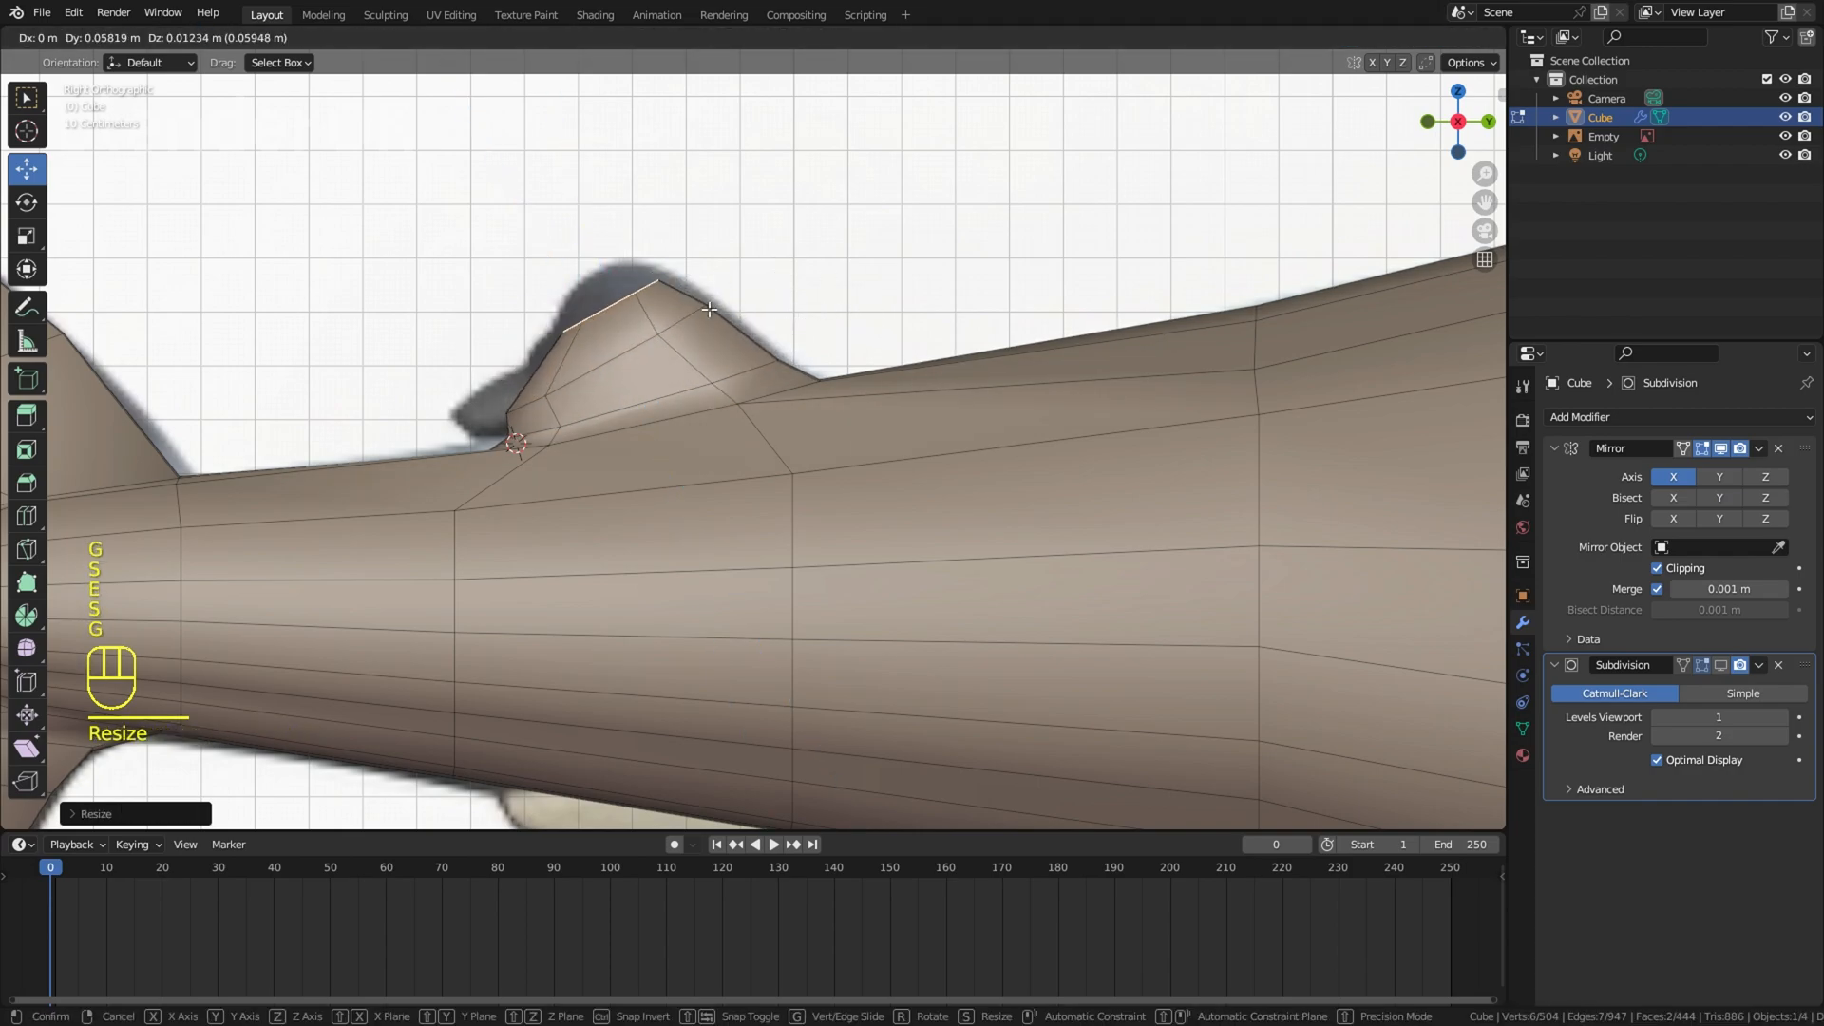
key(e)
click(619, 296)
Step: Extrude the lower rear face of the second dorsal fin backward as its trailing tip, then scale, move and rotate it
click(525, 402)
key(z)
click(507, 424)
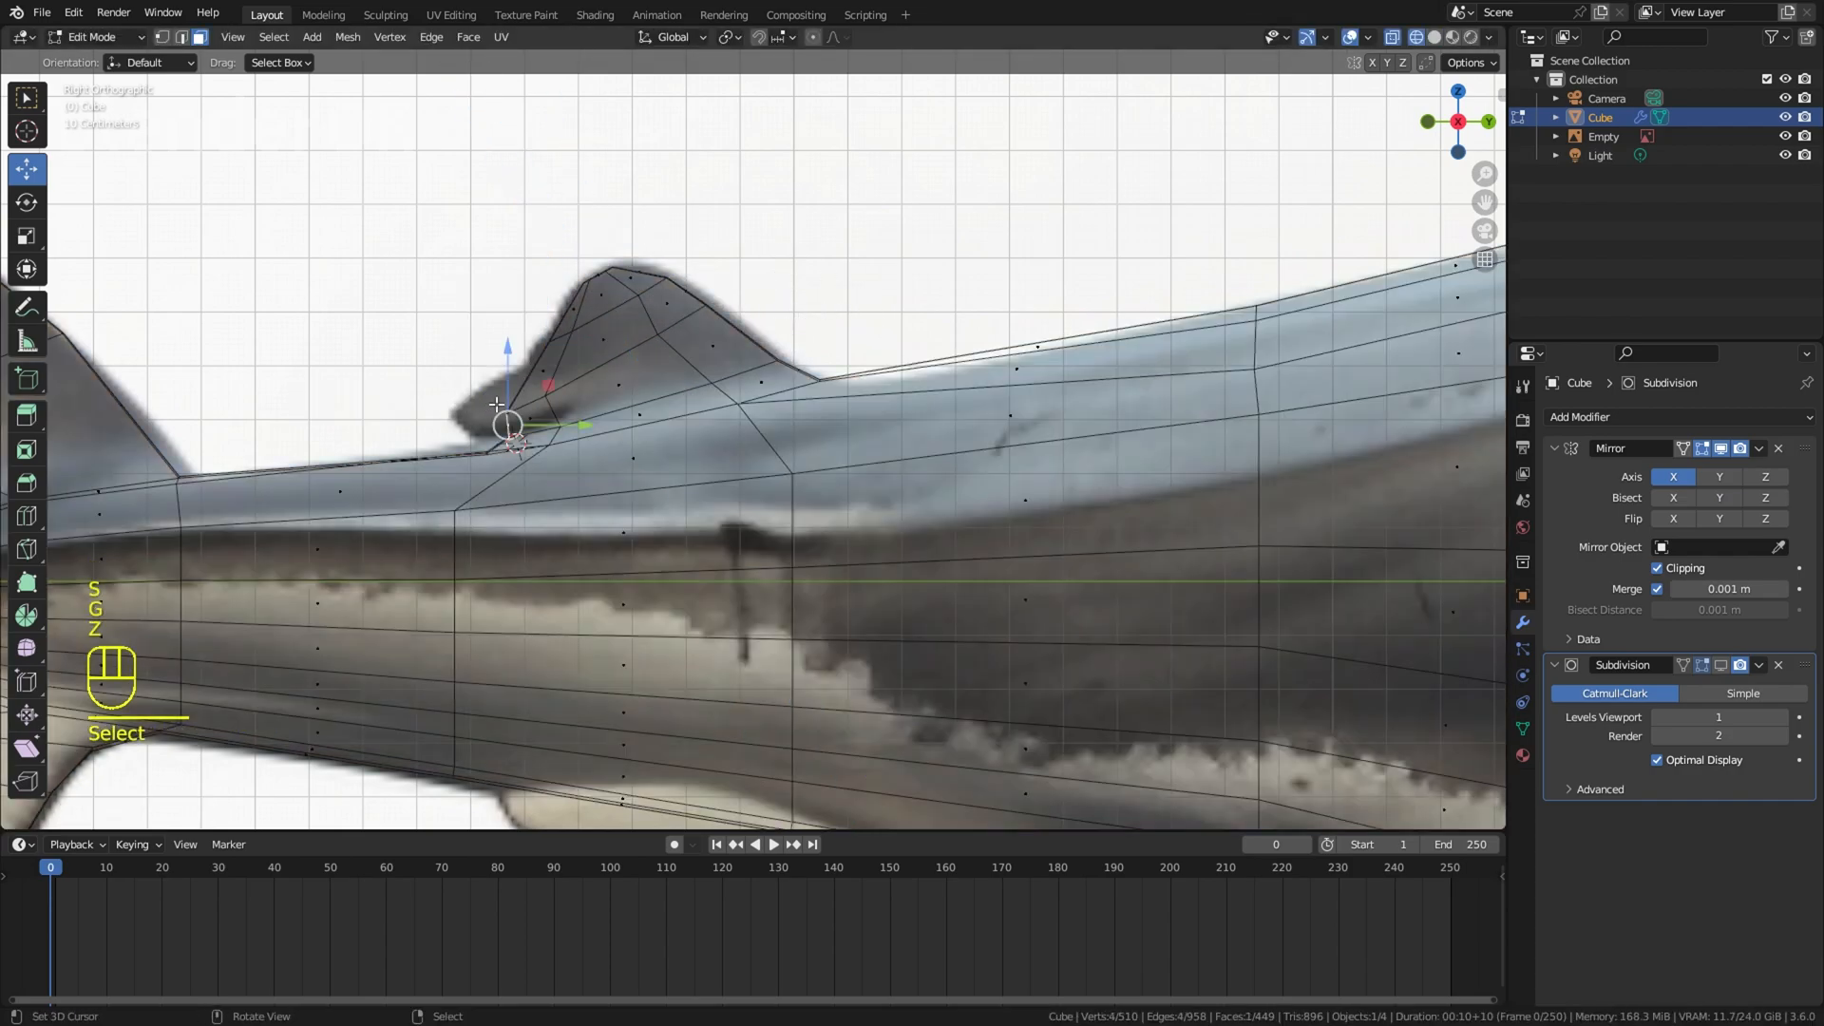
scroll(513, 408, up, 2)
key(e)
key(s)
key(g)
click(460, 383)
key(r)
click(460, 380)
Step: Move and scale the adjoining rear part of the second dorsal fin to match the reference silhouette
right_click(413, 336)
key(g)
click(410, 352)
key(s)
click(418, 357)
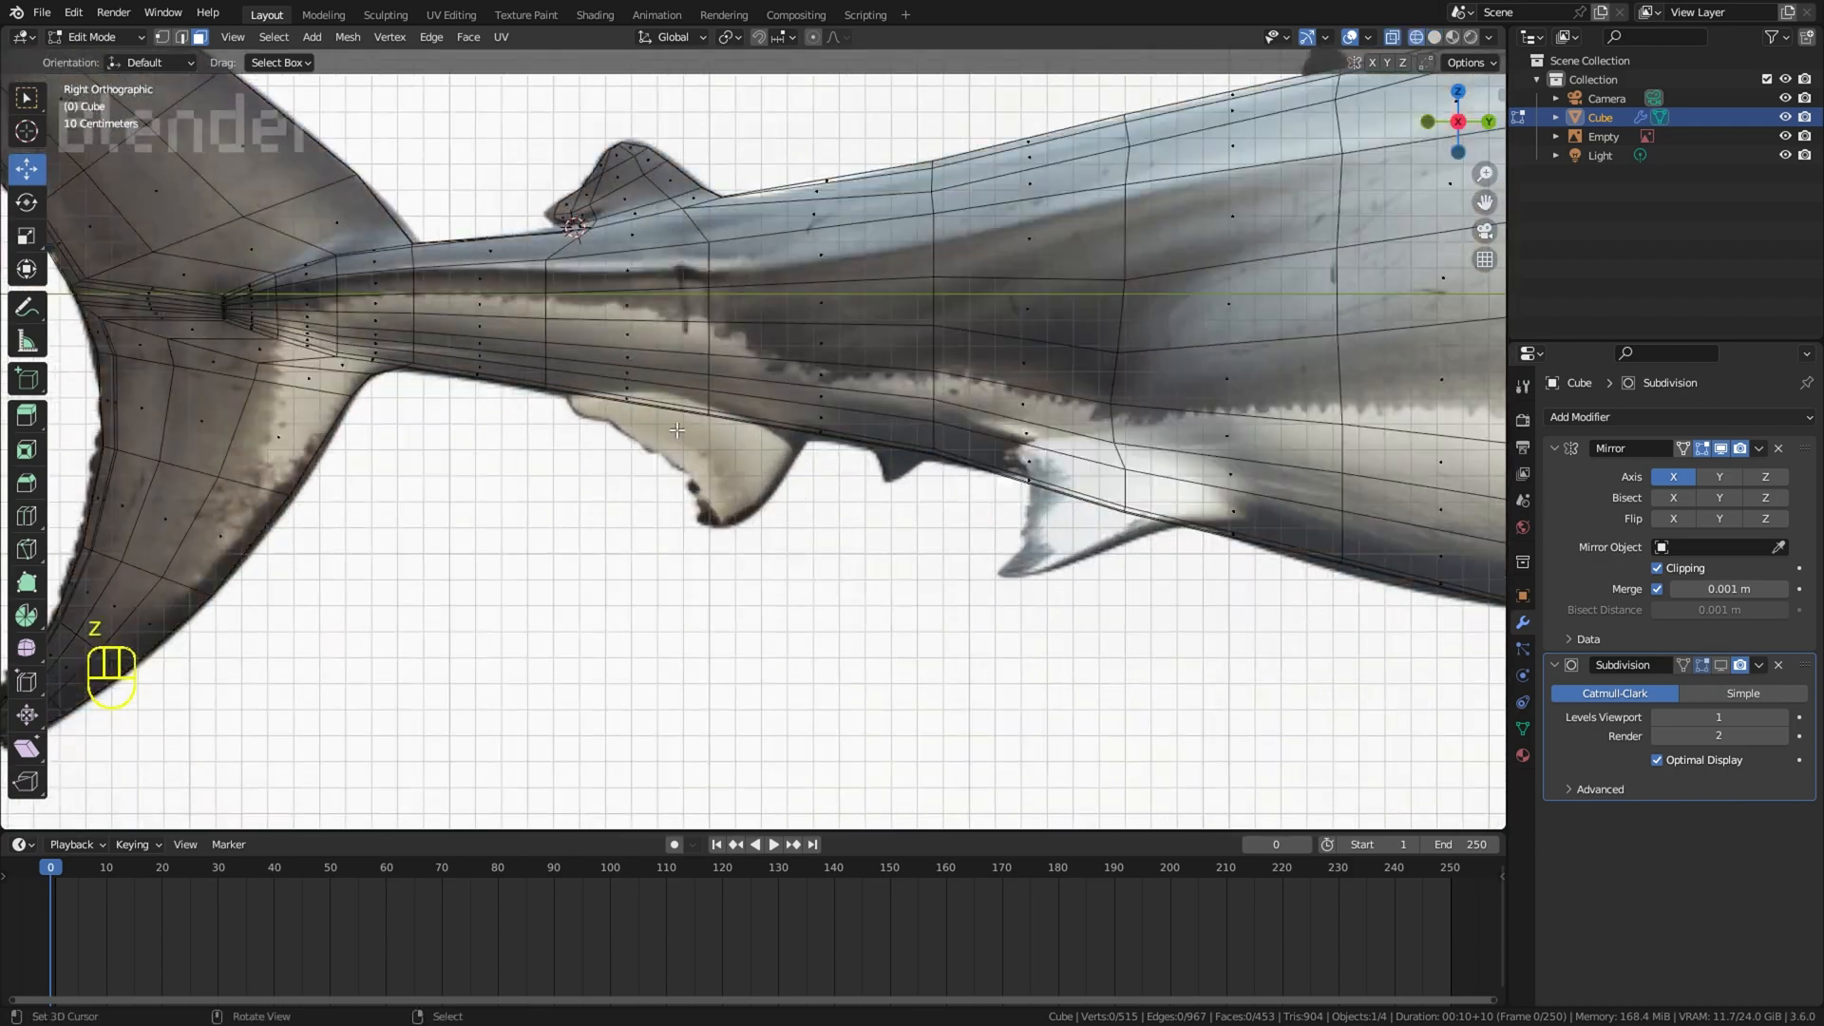
Step: Add a loop cut around the tail at the anal fin and select the two underside faces at the fin's base
key(z)
key(z)
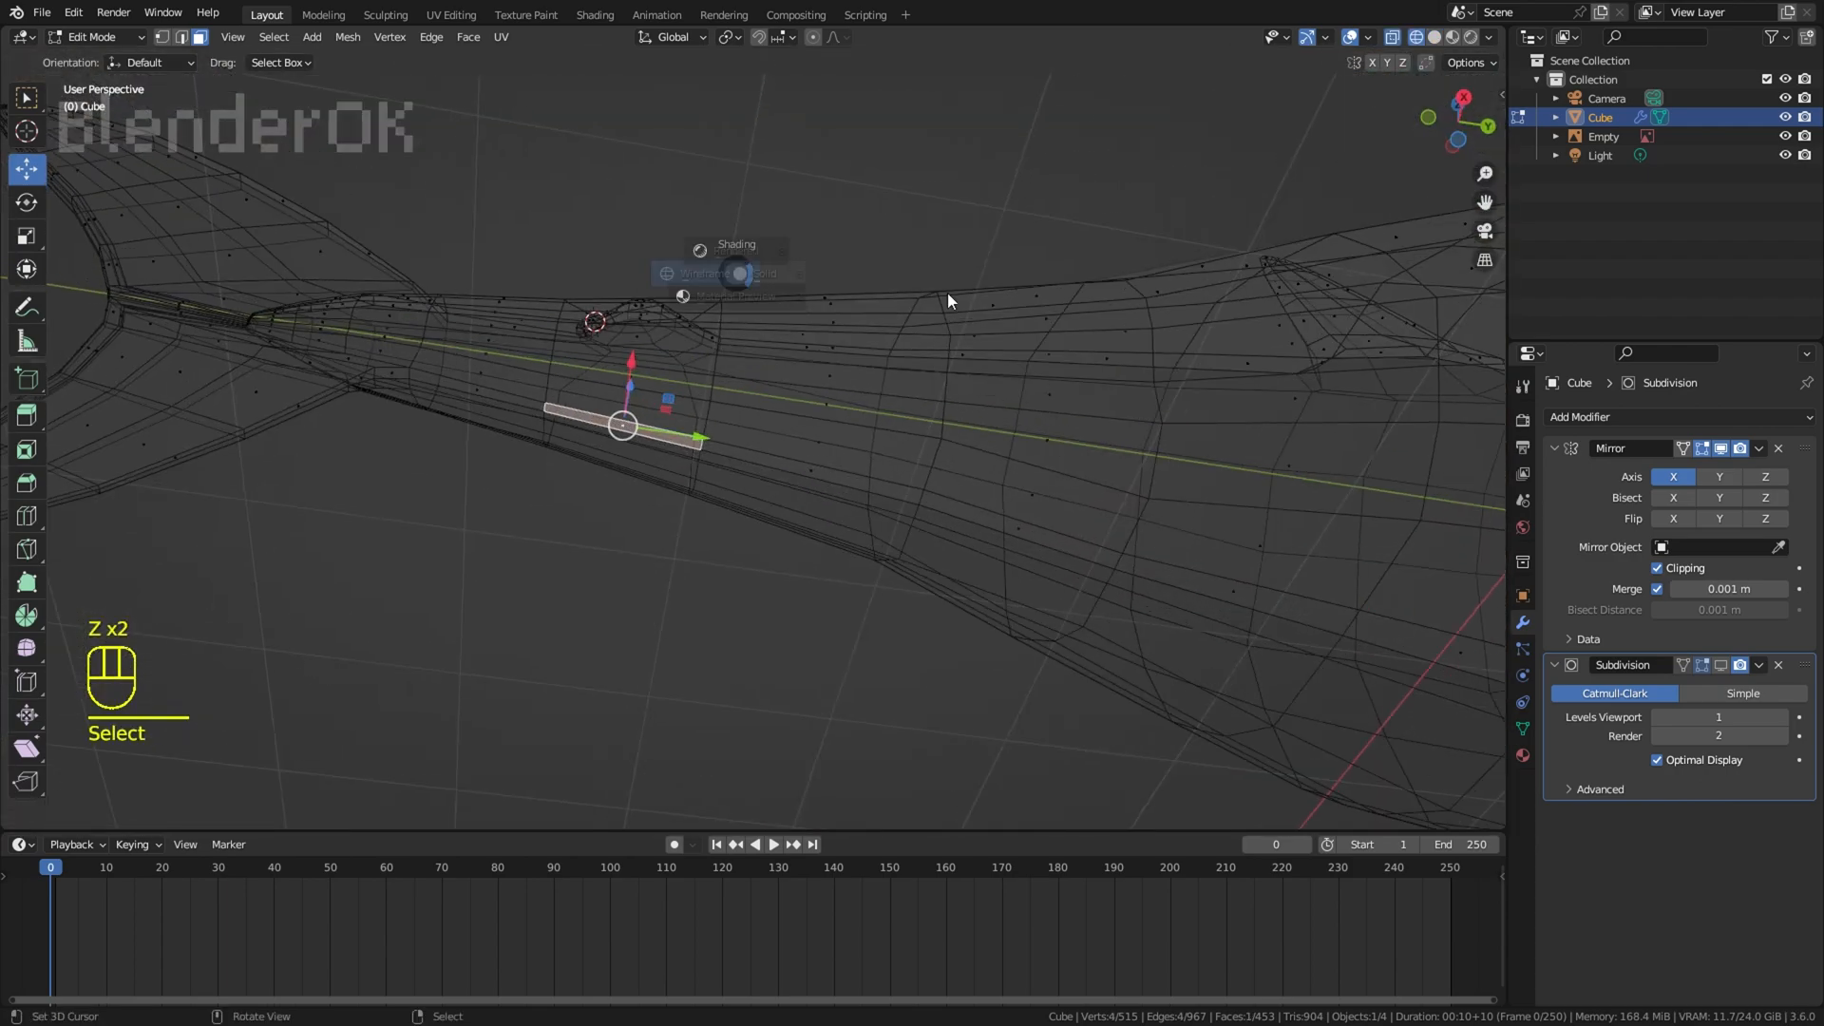
key(ctrl+r)
click(836, 451)
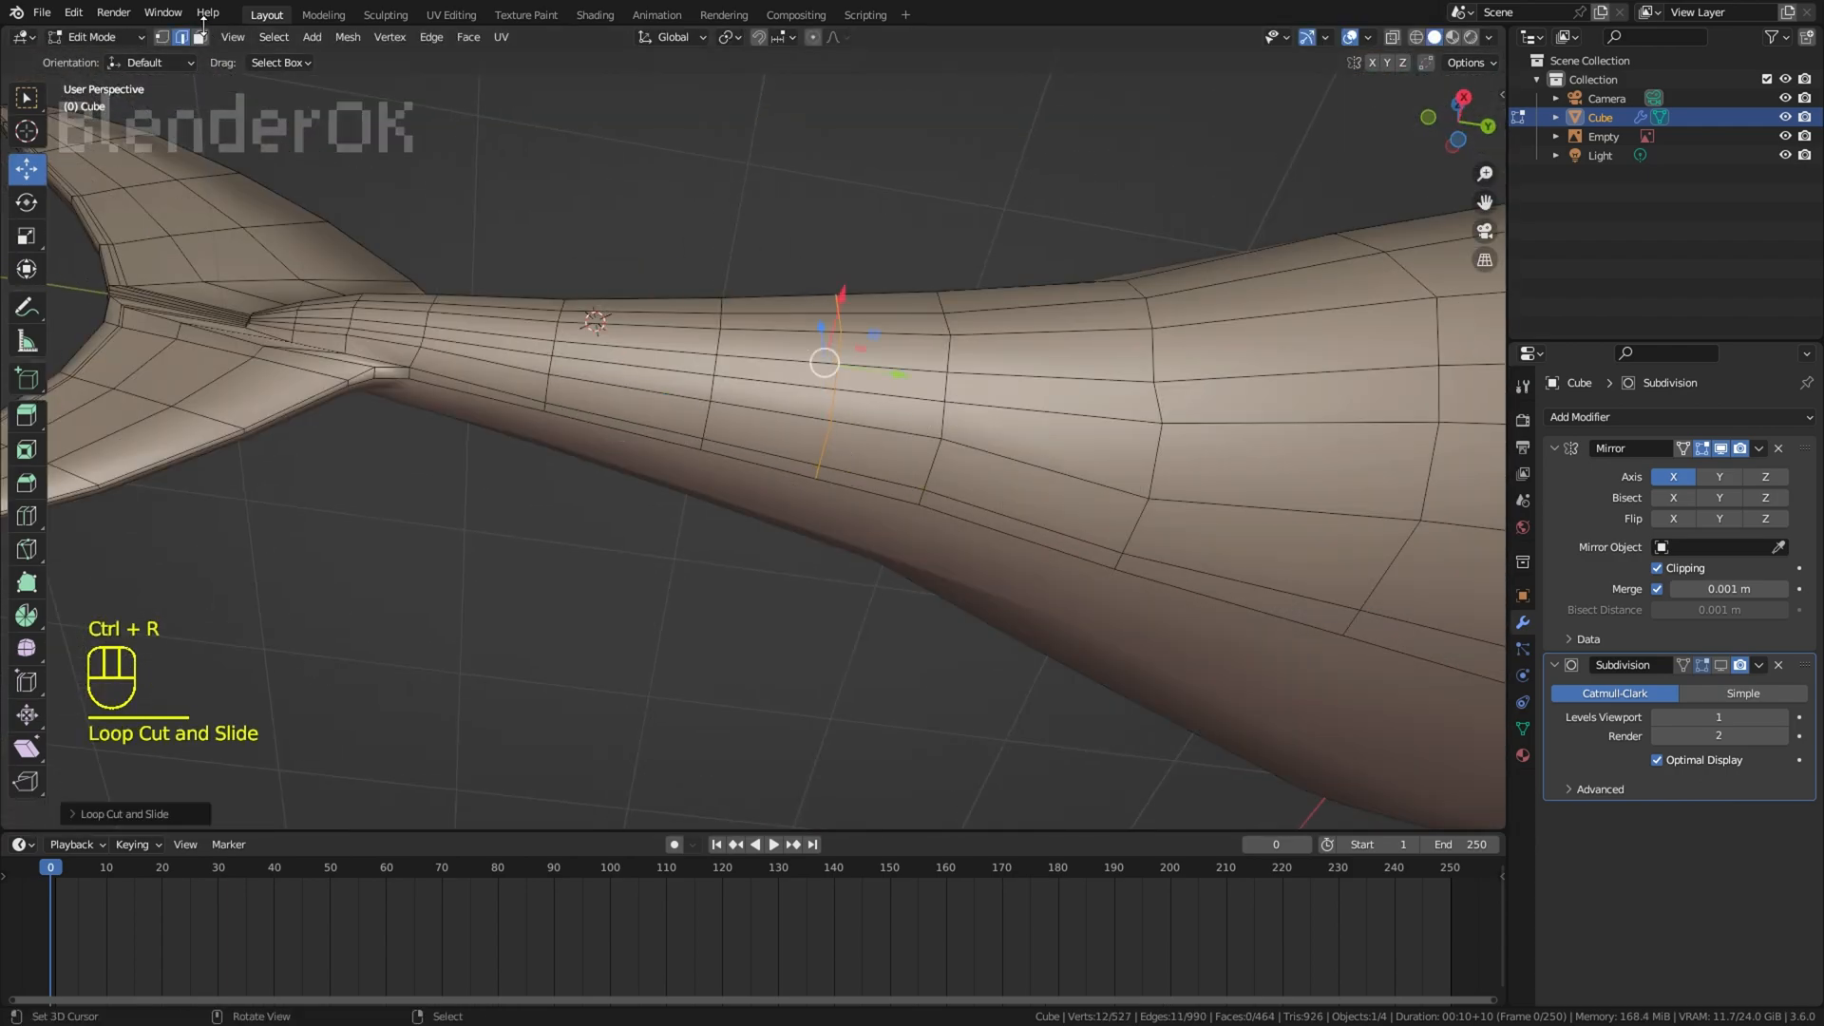
key(KP_3)
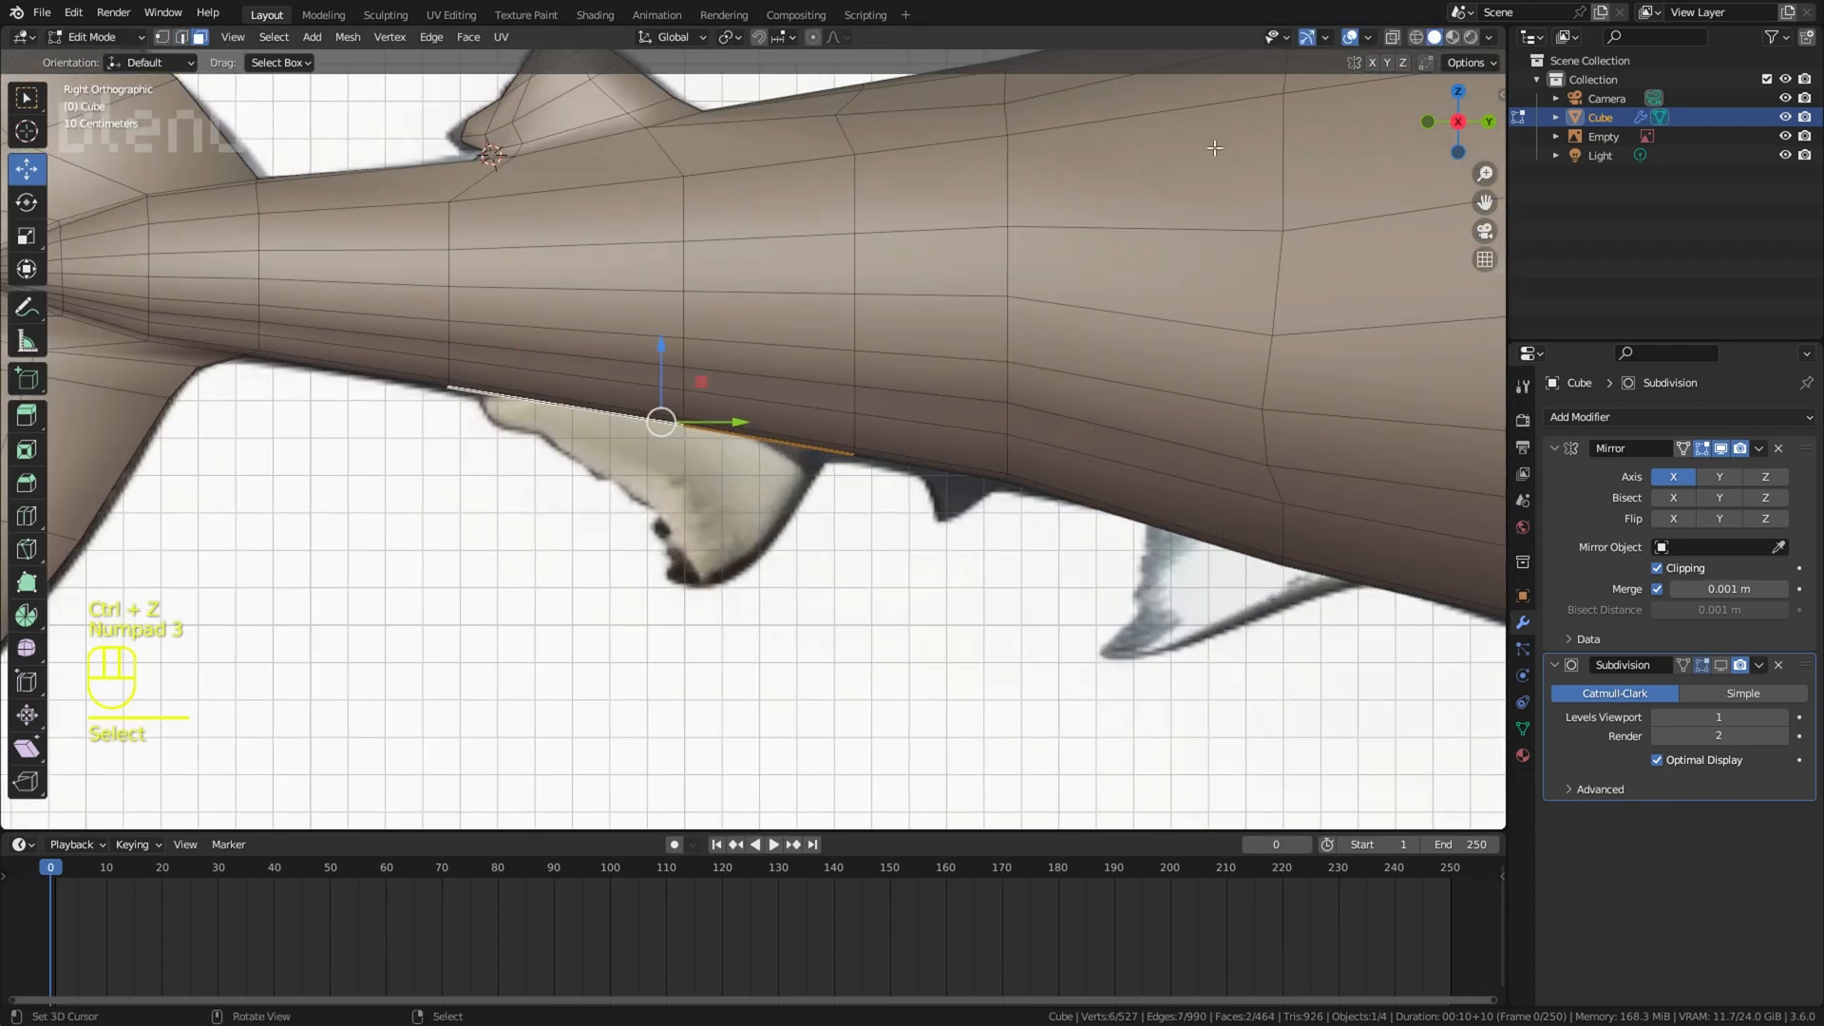
Step: Extrude the two underside faces downward to start the anal fin, then scale and move them
scroll(716, 477, up, 2)
key(e)
click(1083, 350)
key(s)
key(g)
key(s)
Step: Extrude a second section of the anal fin, scaling and rotating it toward the reference outline
key(e)
key(s)
key(r)
key(r)
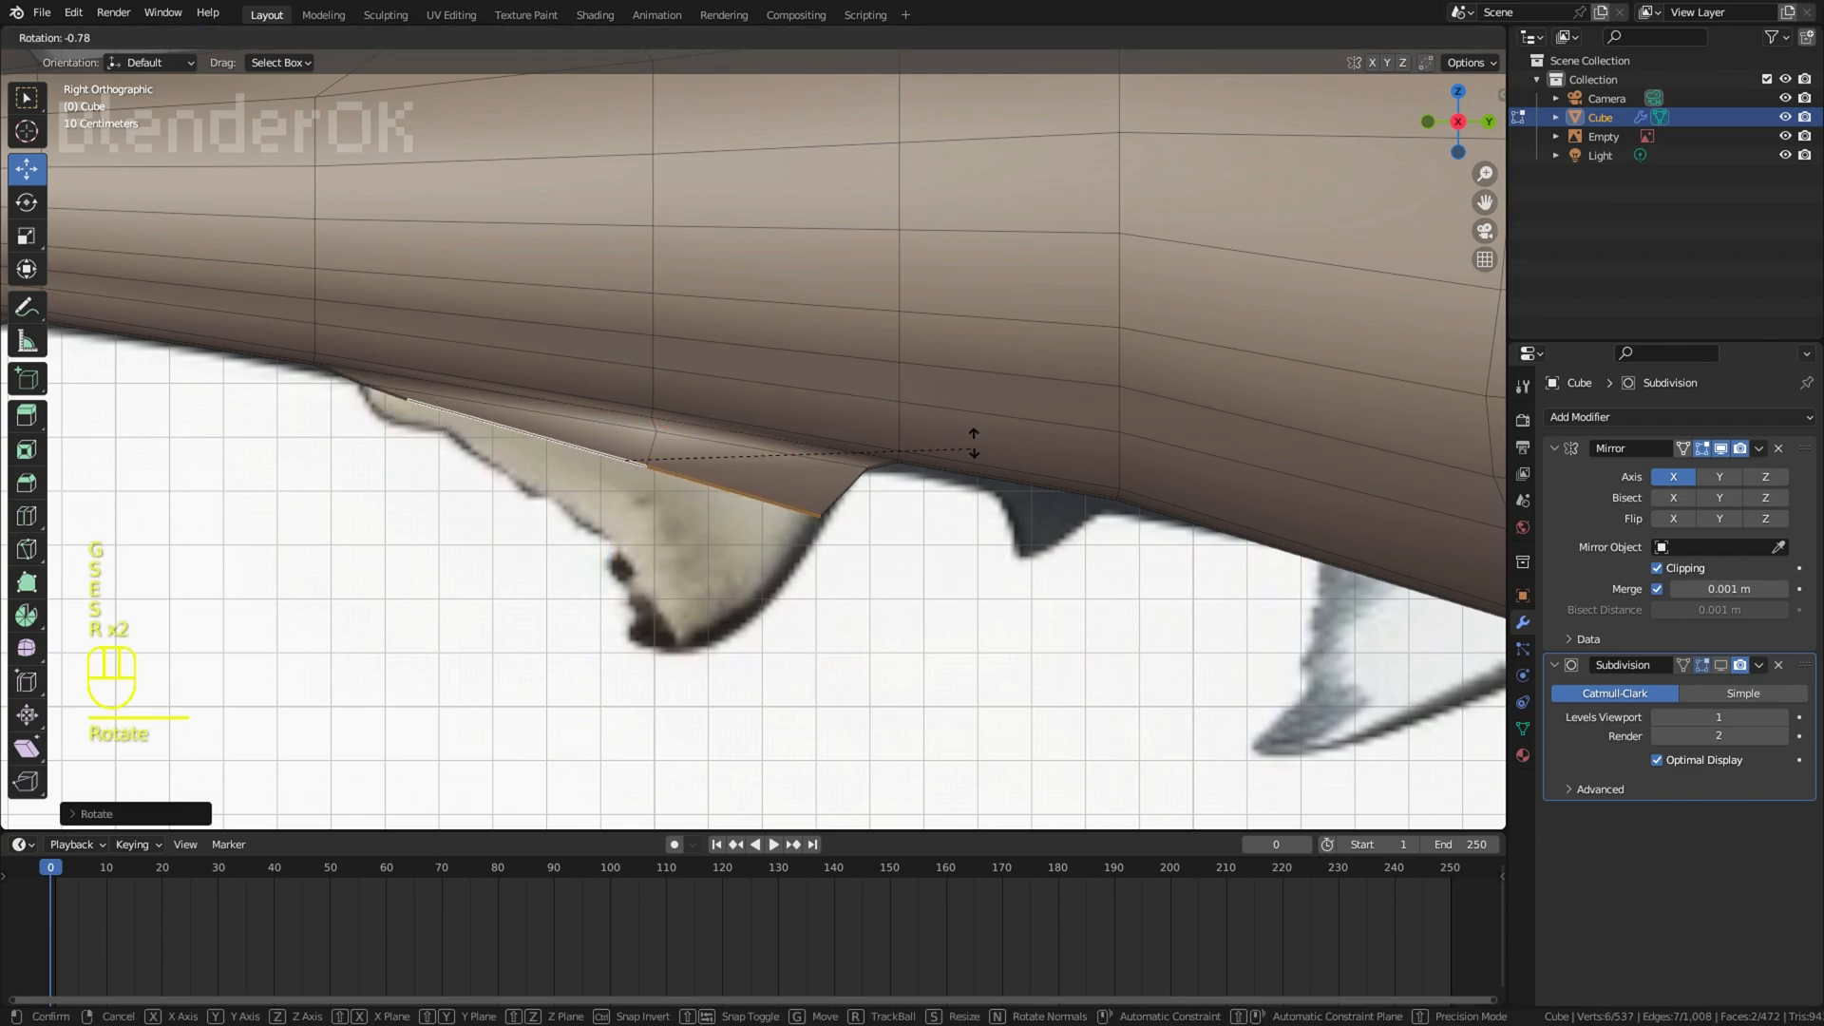
click(986, 418)
Step: Extrude a third anal fin section, then scale, slide and move it so both edges follow the reference
key(e)
key(s)
key(g)
key(g)
key(g)
click(955, 482)
Step: Extrude two more anal fin sections downward, narrowing, rotating and moving them toward the fin's tip
key(g)
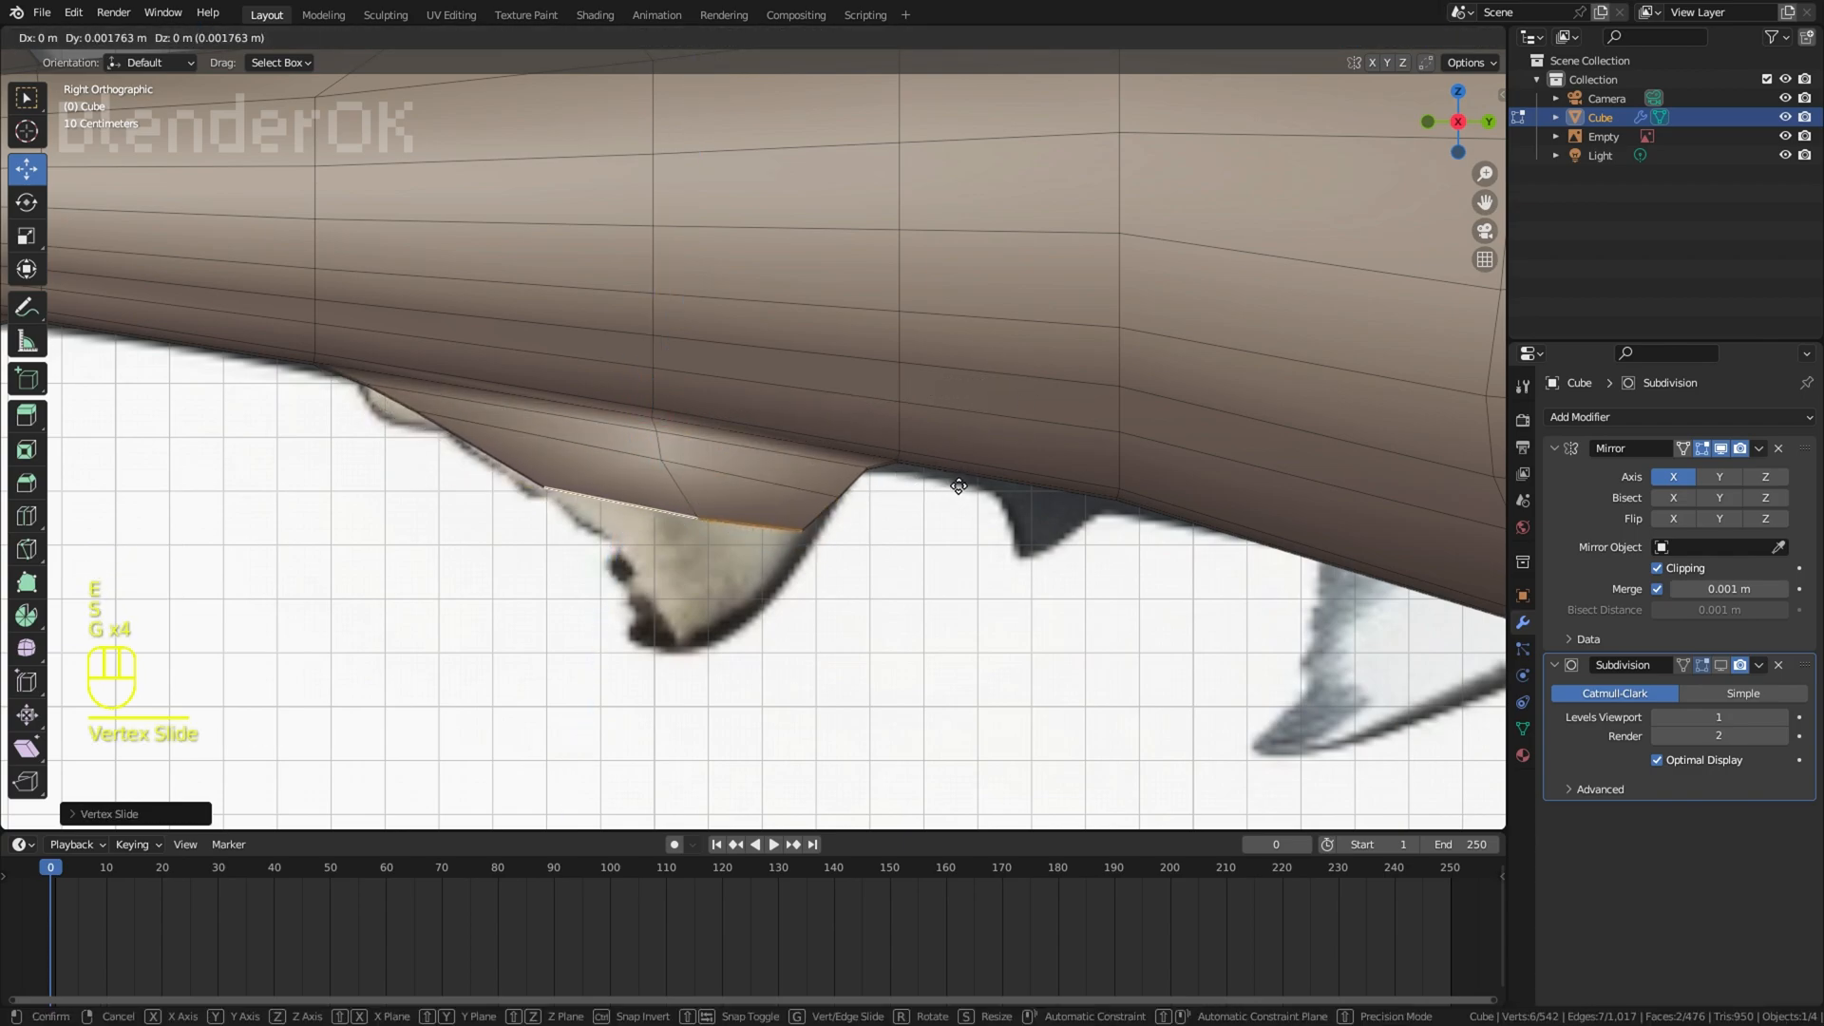
key(e)
key(g)
key(s)
key(r)
key(e)
key(s)
key(g)
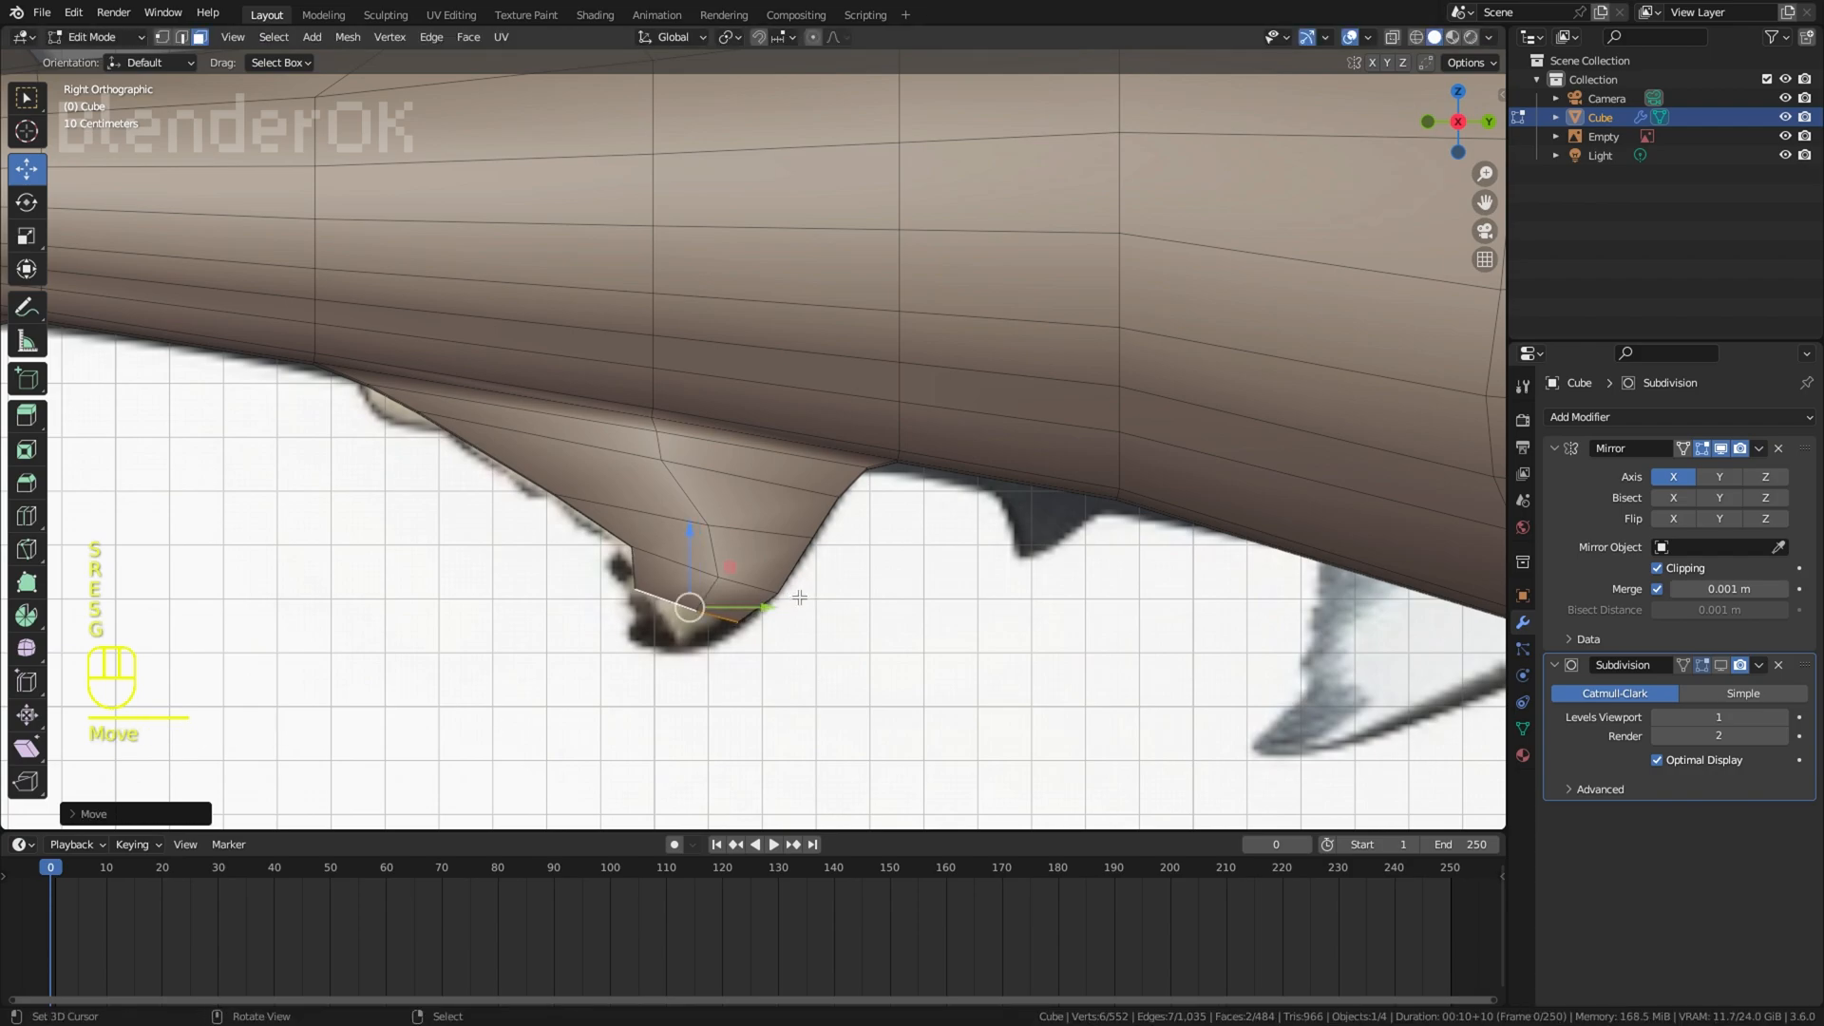
Step: Extrude, scale and rotate the last two sections to close the anal fin at its dark rounded tip
key(e)
key(s)
click(737, 638)
key(e)
key(s)
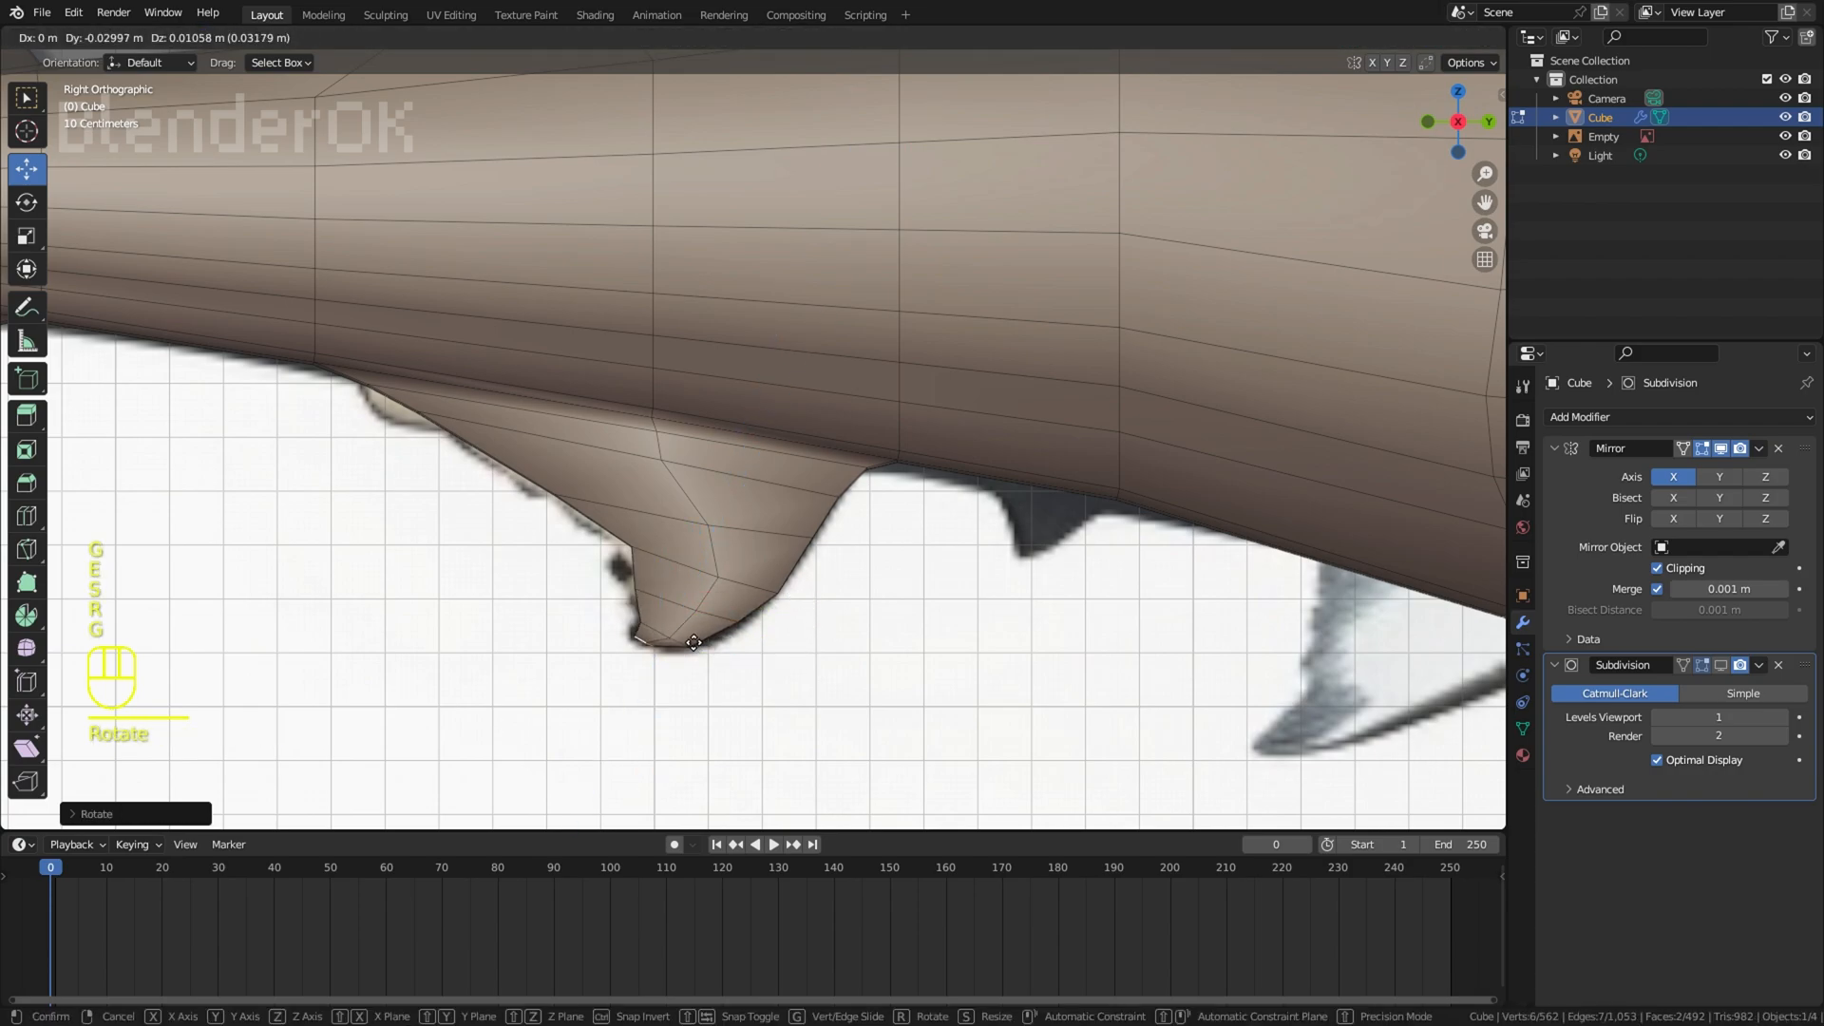
key(r)
click(716, 646)
right_click(770, 652)
Step: Inspect the whole shark with overlays hidden and compare it with the reference from the side
scroll(889, 570, down, 7)
key(z)
click(1353, 42)
scroll(722, 371, down, 4)
middle_drag(608, 366, 912, 333)
scroll(855, 323, down, 3)
key(KP_3)
click(1350, 37)
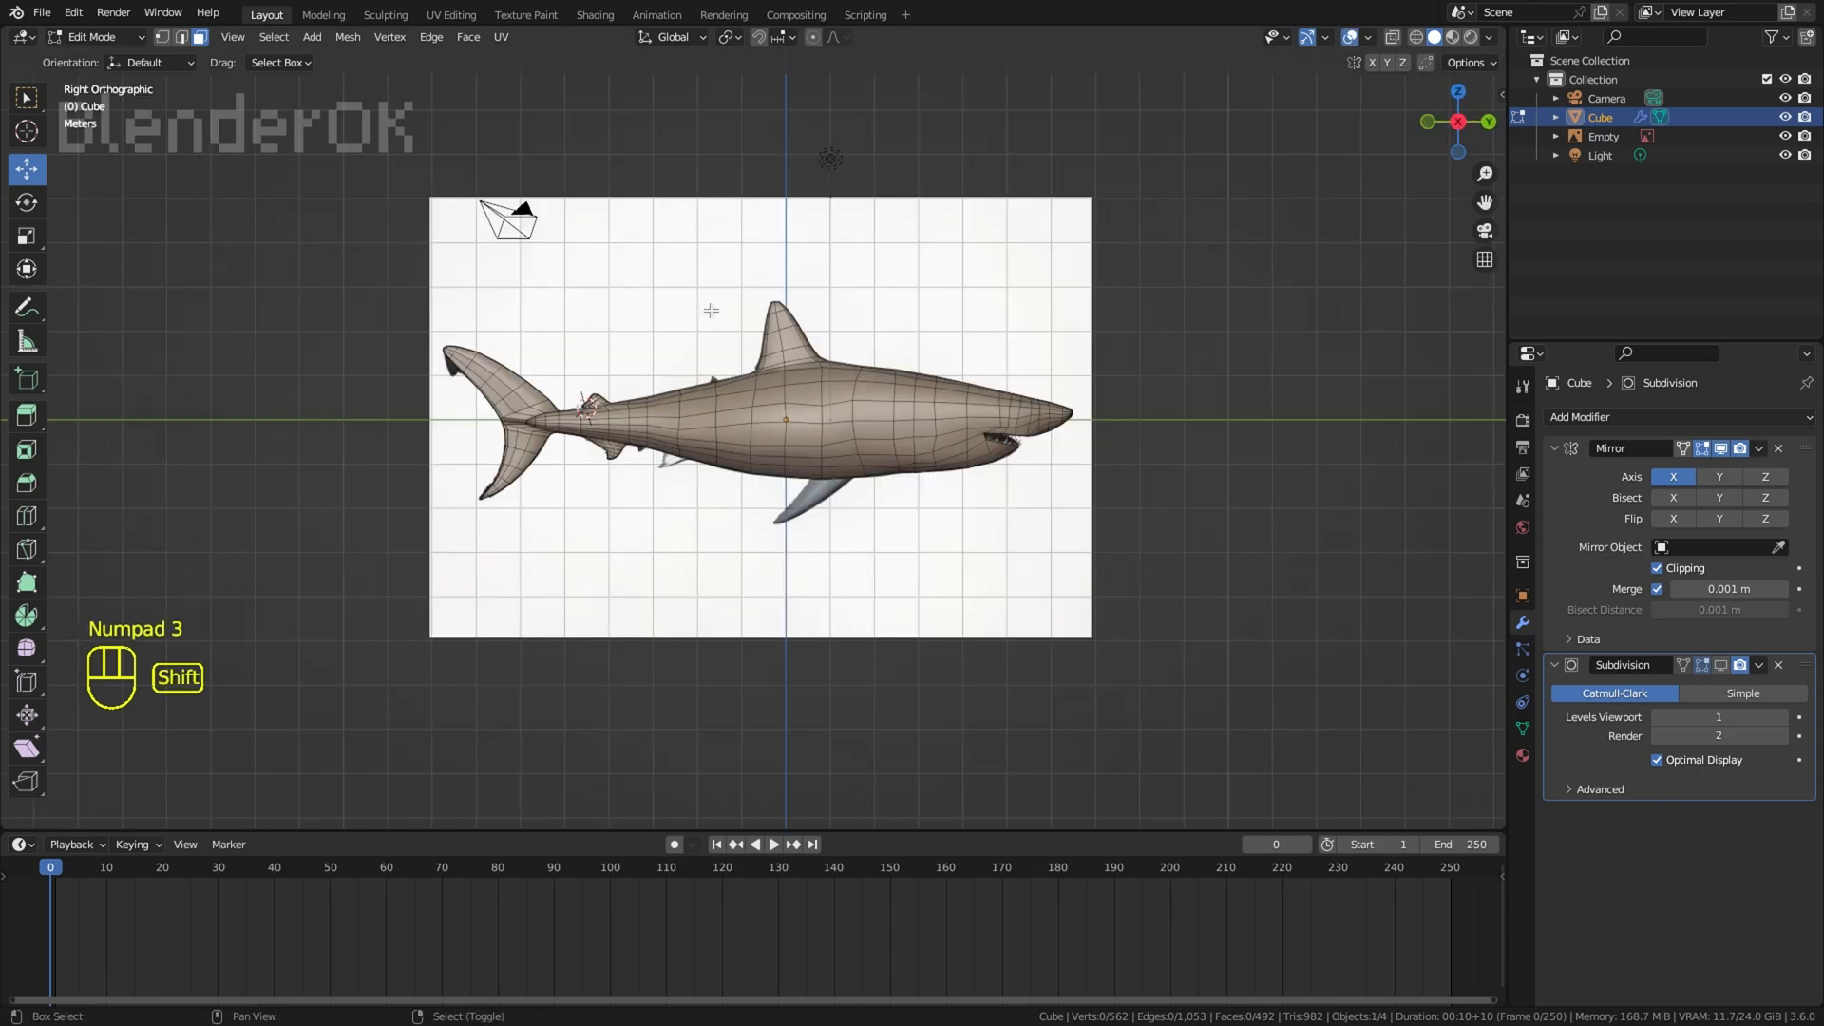
Step: Select the strip of faces along the upper caudal lobe's leading edge and move it to match the reference
shift+middle_drag(492, 306, 749, 282)
scroll(749, 282, up, 8)
key(z)
right_click(595, 471)
ctrl+right_click(858, 586)
key(r)
right_click(1004, 459)
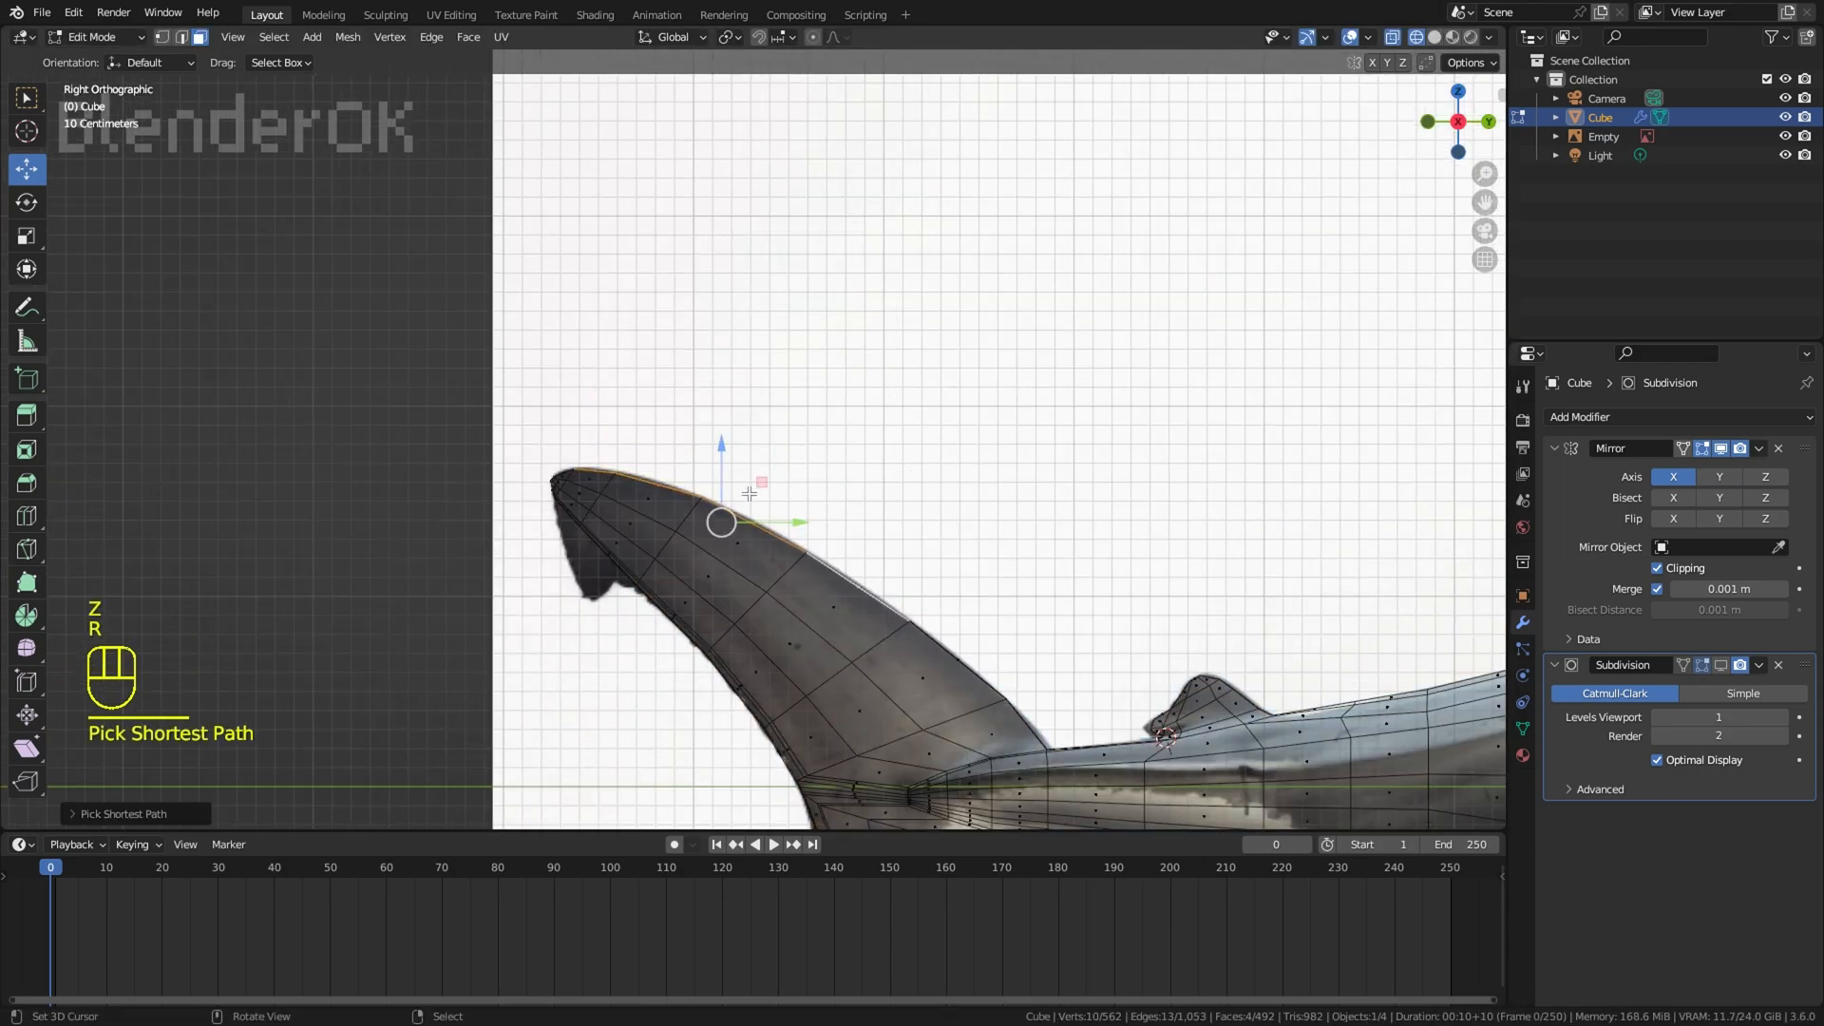
key(g)
click(1029, 467)
right_click(1054, 437)
key(z)
Step: Inspect the fins and tail from several angles with overlays hidden
scroll(1140, 323, down, 8)
click(1349, 42)
shift+middle_drag(1152, 270, 953, 233)
scroll(953, 237, up, 2)
middle_drag(1005, 366, 960, 362)
key(KP_3)
middle_drag(509, 472, 827, 511)
scroll(640, 488, up, 3)
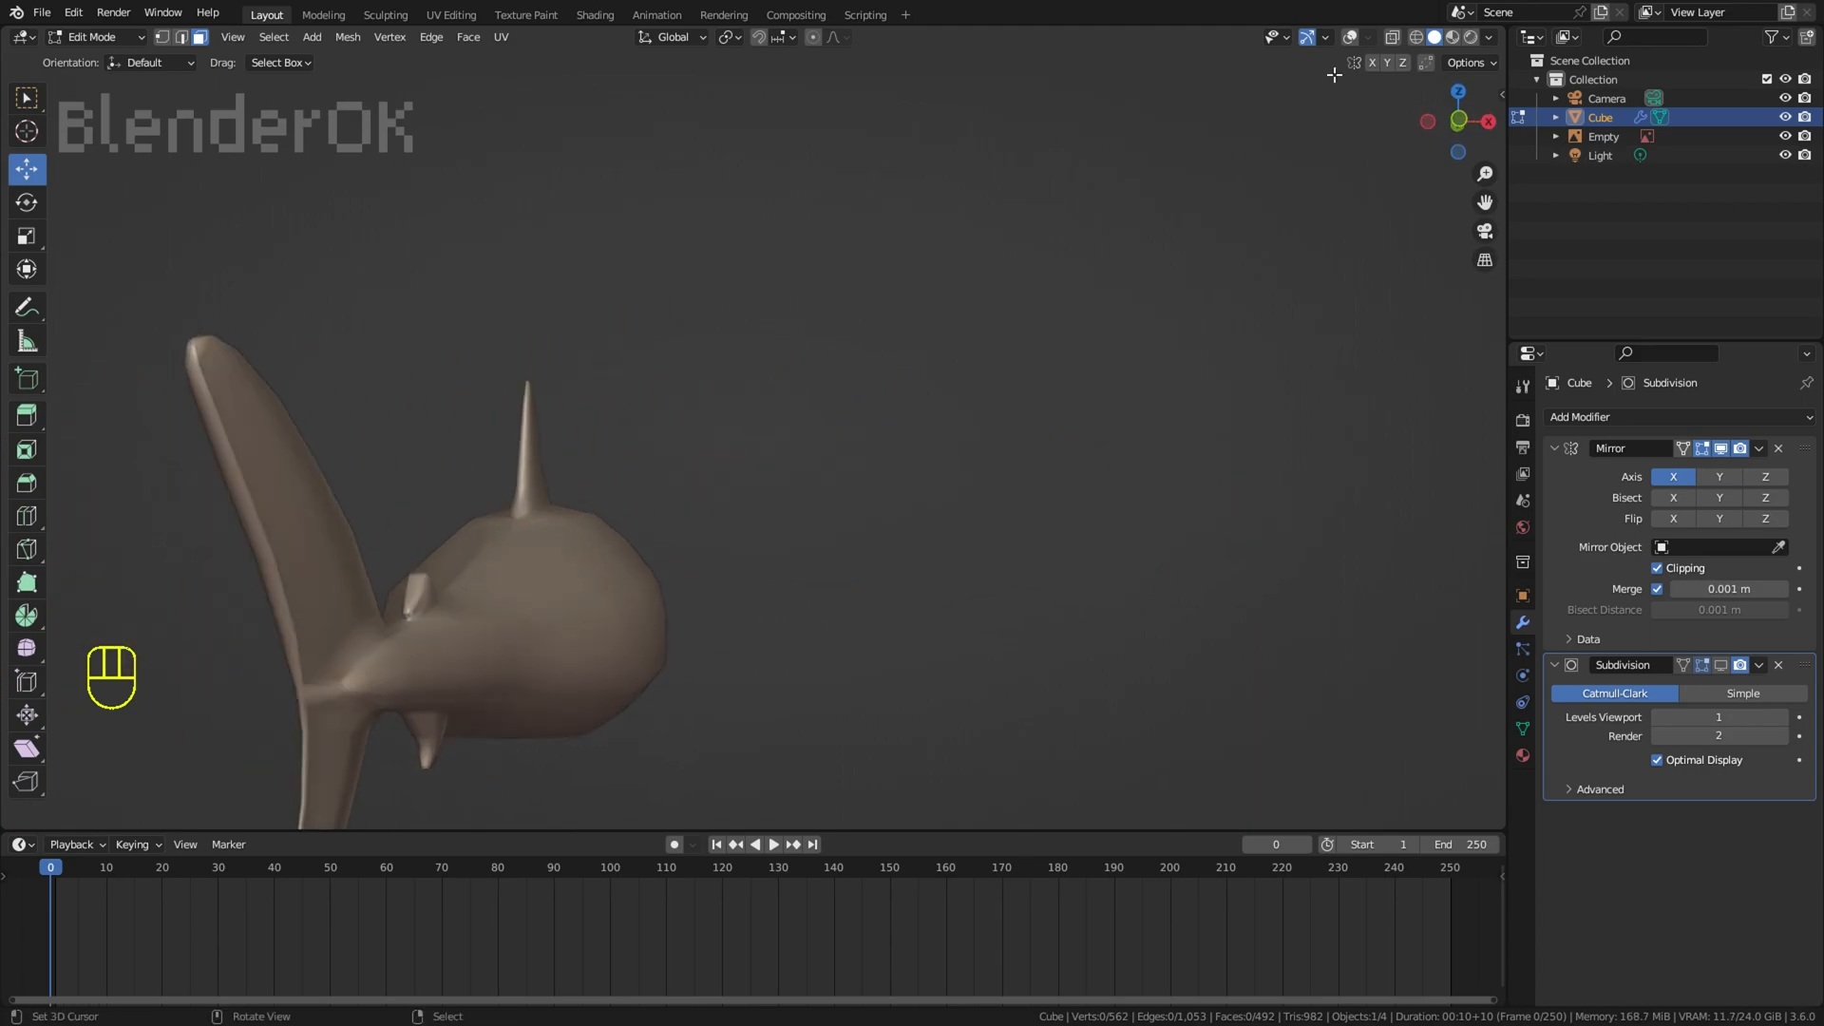
Step: Select the faces around the caudal fin's base and shift them slightly along X, checking the Smooth proportional editing settings
click(1350, 40)
middle_drag(861, 319, 843, 353)
right_click(388, 558)
middle_drag(392, 559, 439, 542)
click(813, 40)
click(835, 39)
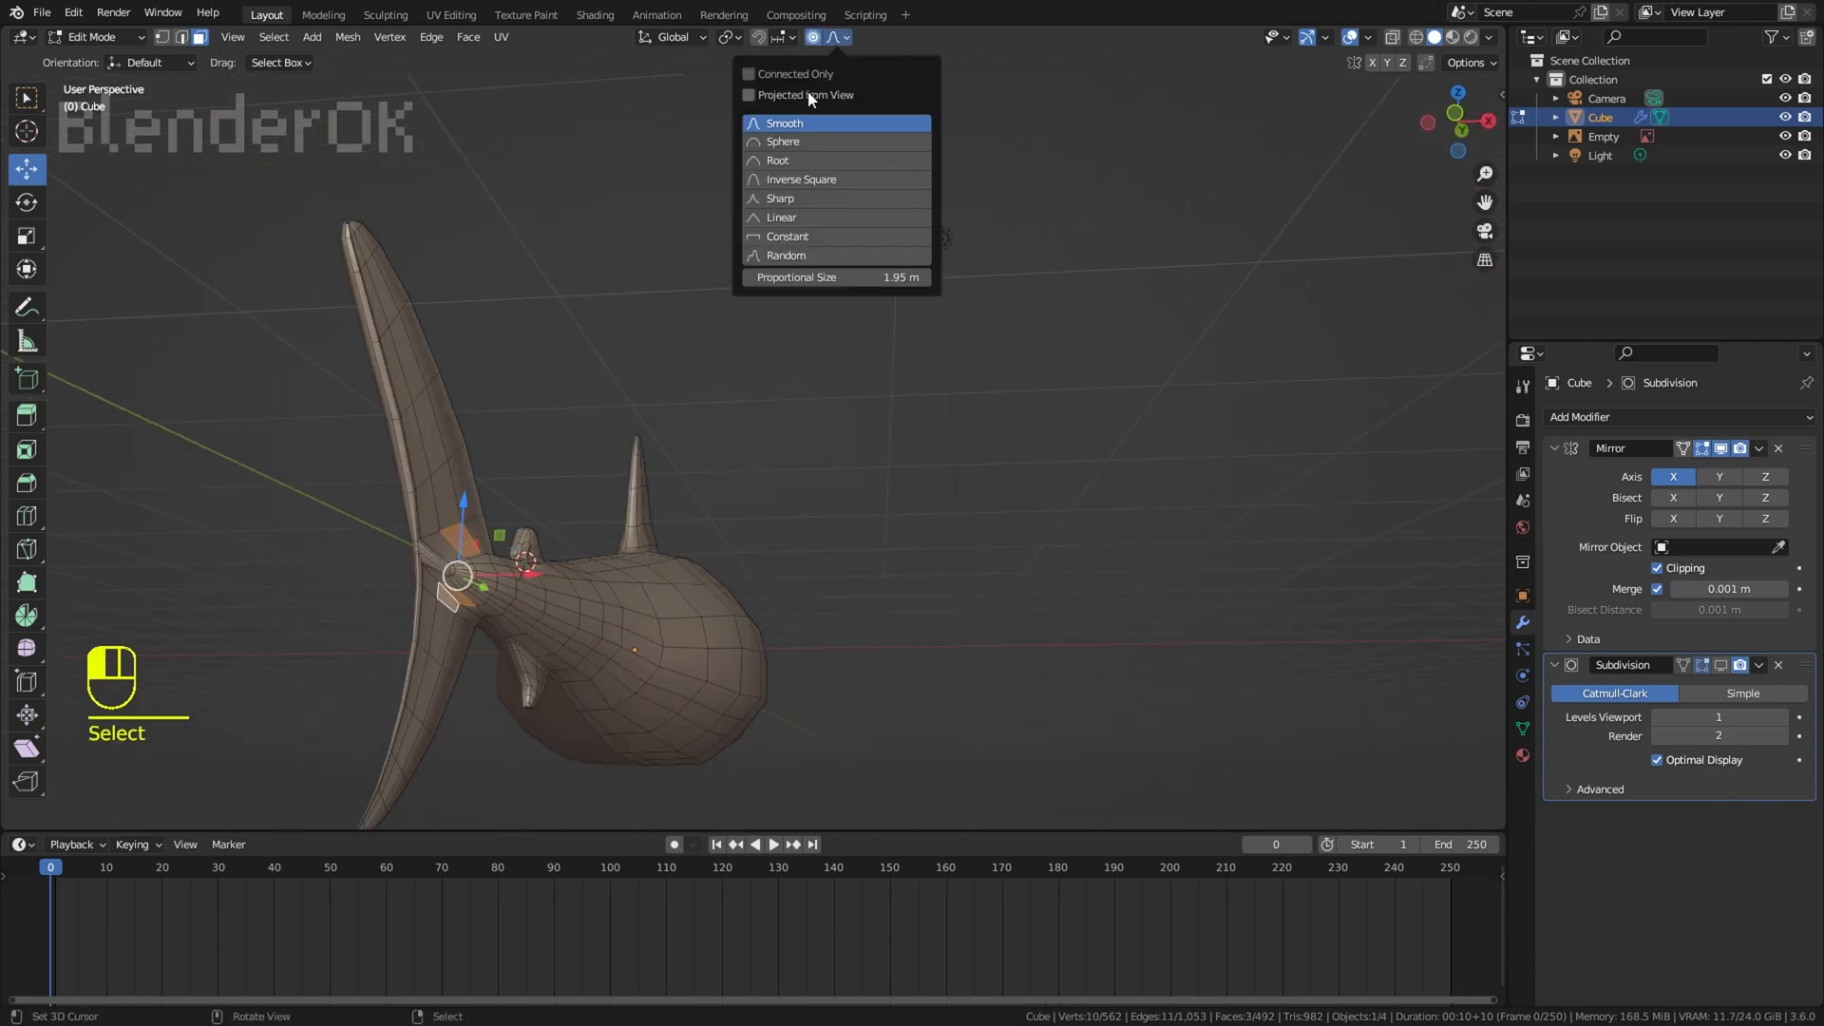
drag(544, 575, 558, 574)
right_click(855, 171)
middle_drag(966, 179, 845, 166)
Step: Check the tail and whole body with overlays hidden, then compare the side profile with the reference
click(1349, 38)
middle_drag(1221, 304, 1136, 329)
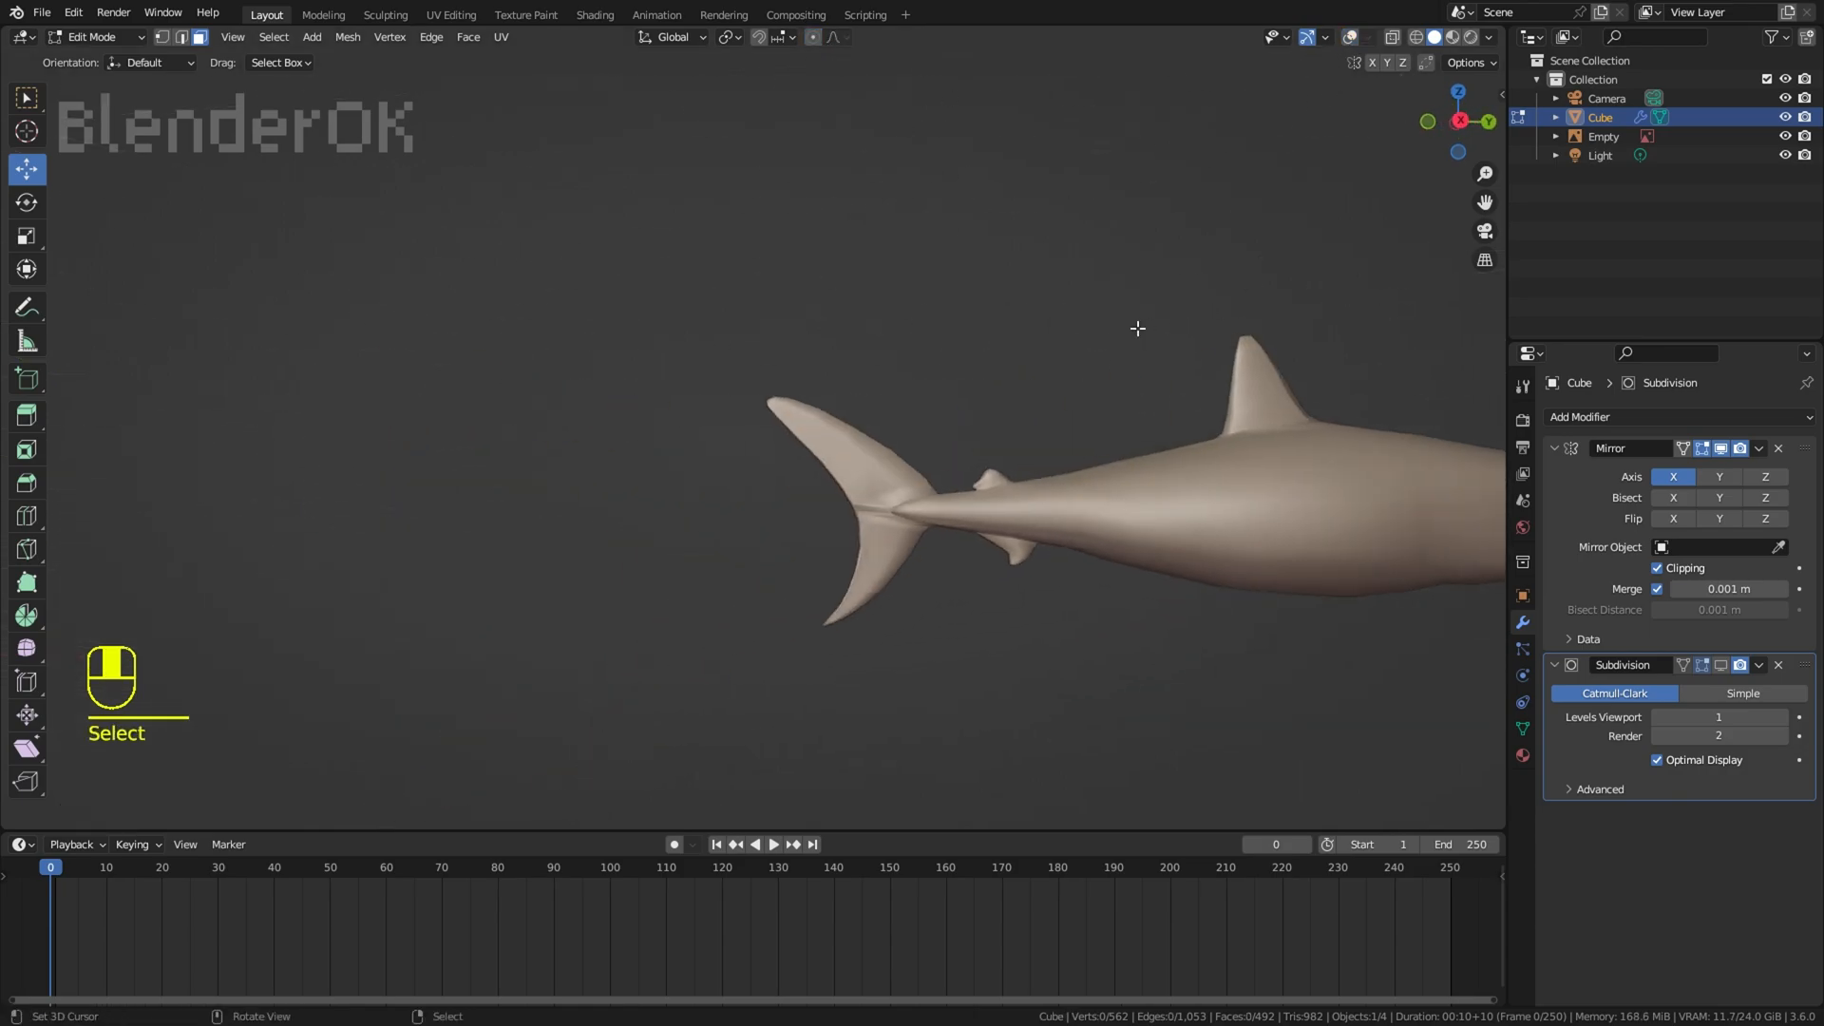
scroll(1136, 342, down, 2)
shift+middle_drag(1188, 513, 950, 530)
key(KP_3)
click(1349, 38)
scroll(1080, 503, up, 3)
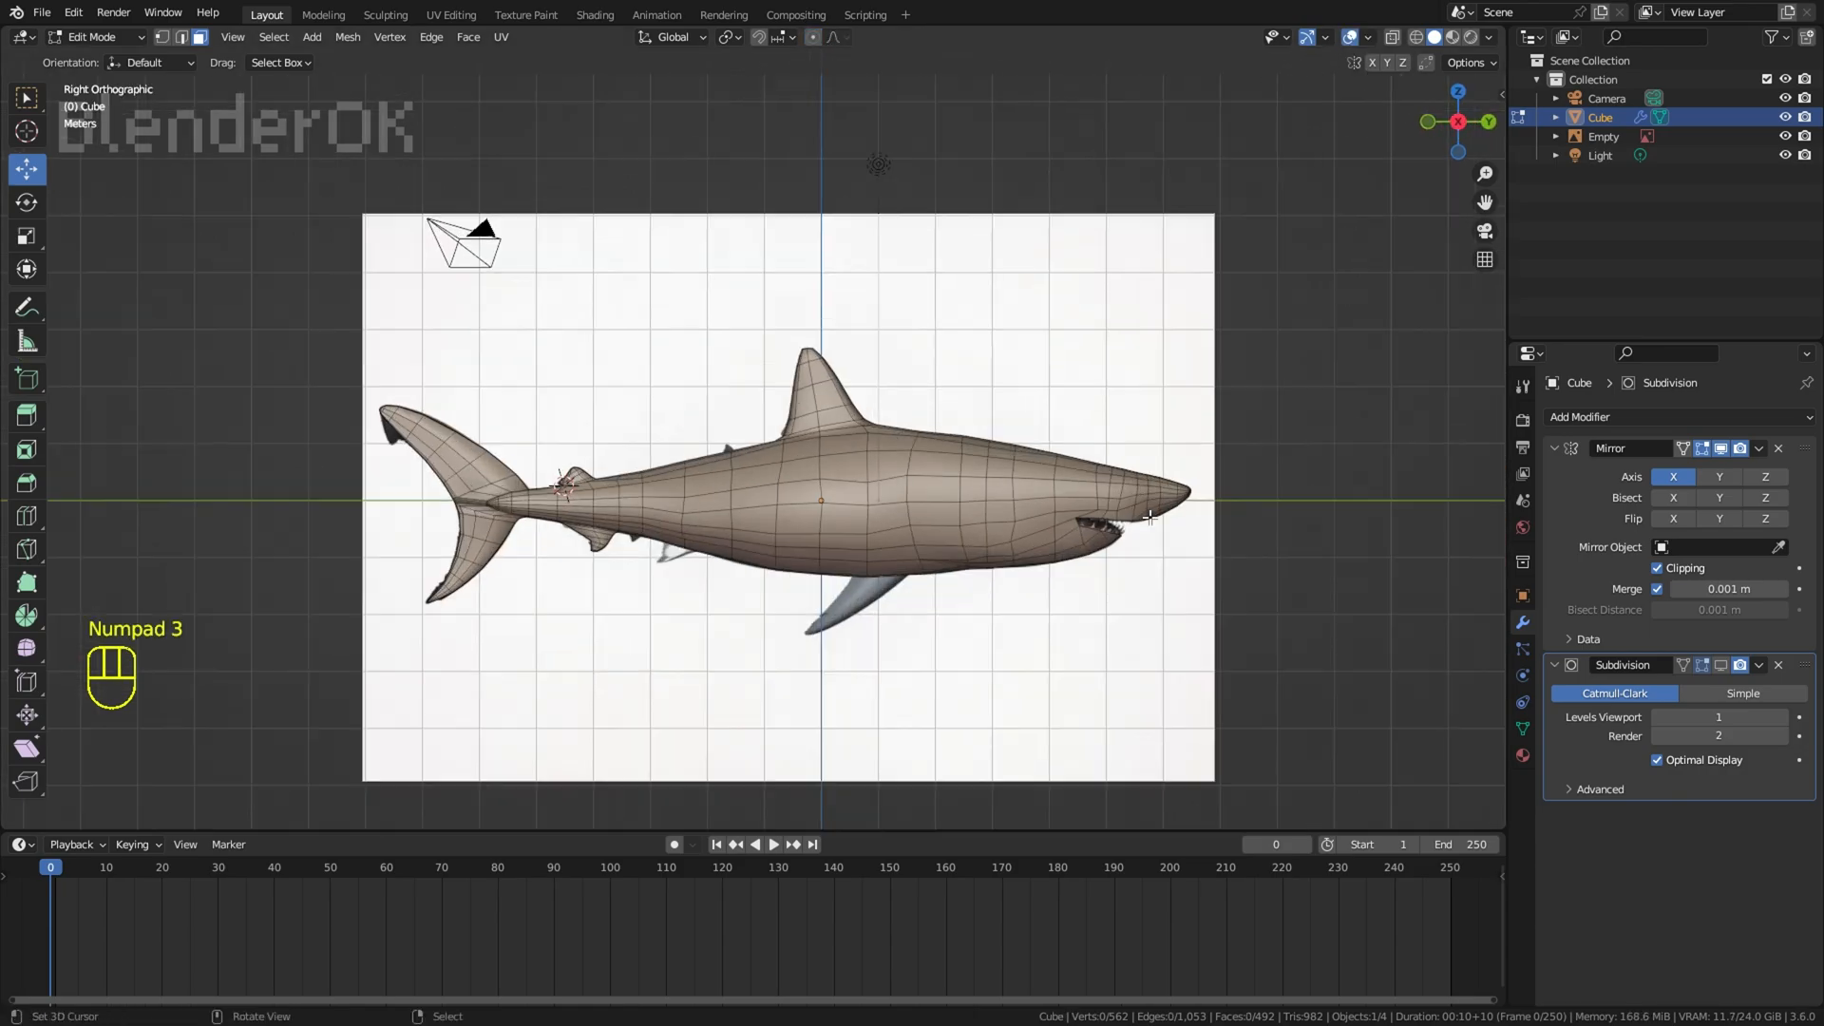
Step: Add a loop cut around the rear body just ahead of the pelvic fin's position
key(z)
key(a)
key(a)
scroll(844, 616, up, 2)
shift+middle_drag(844, 615, 895, 461)
scroll(895, 461, up, 3)
key(z)
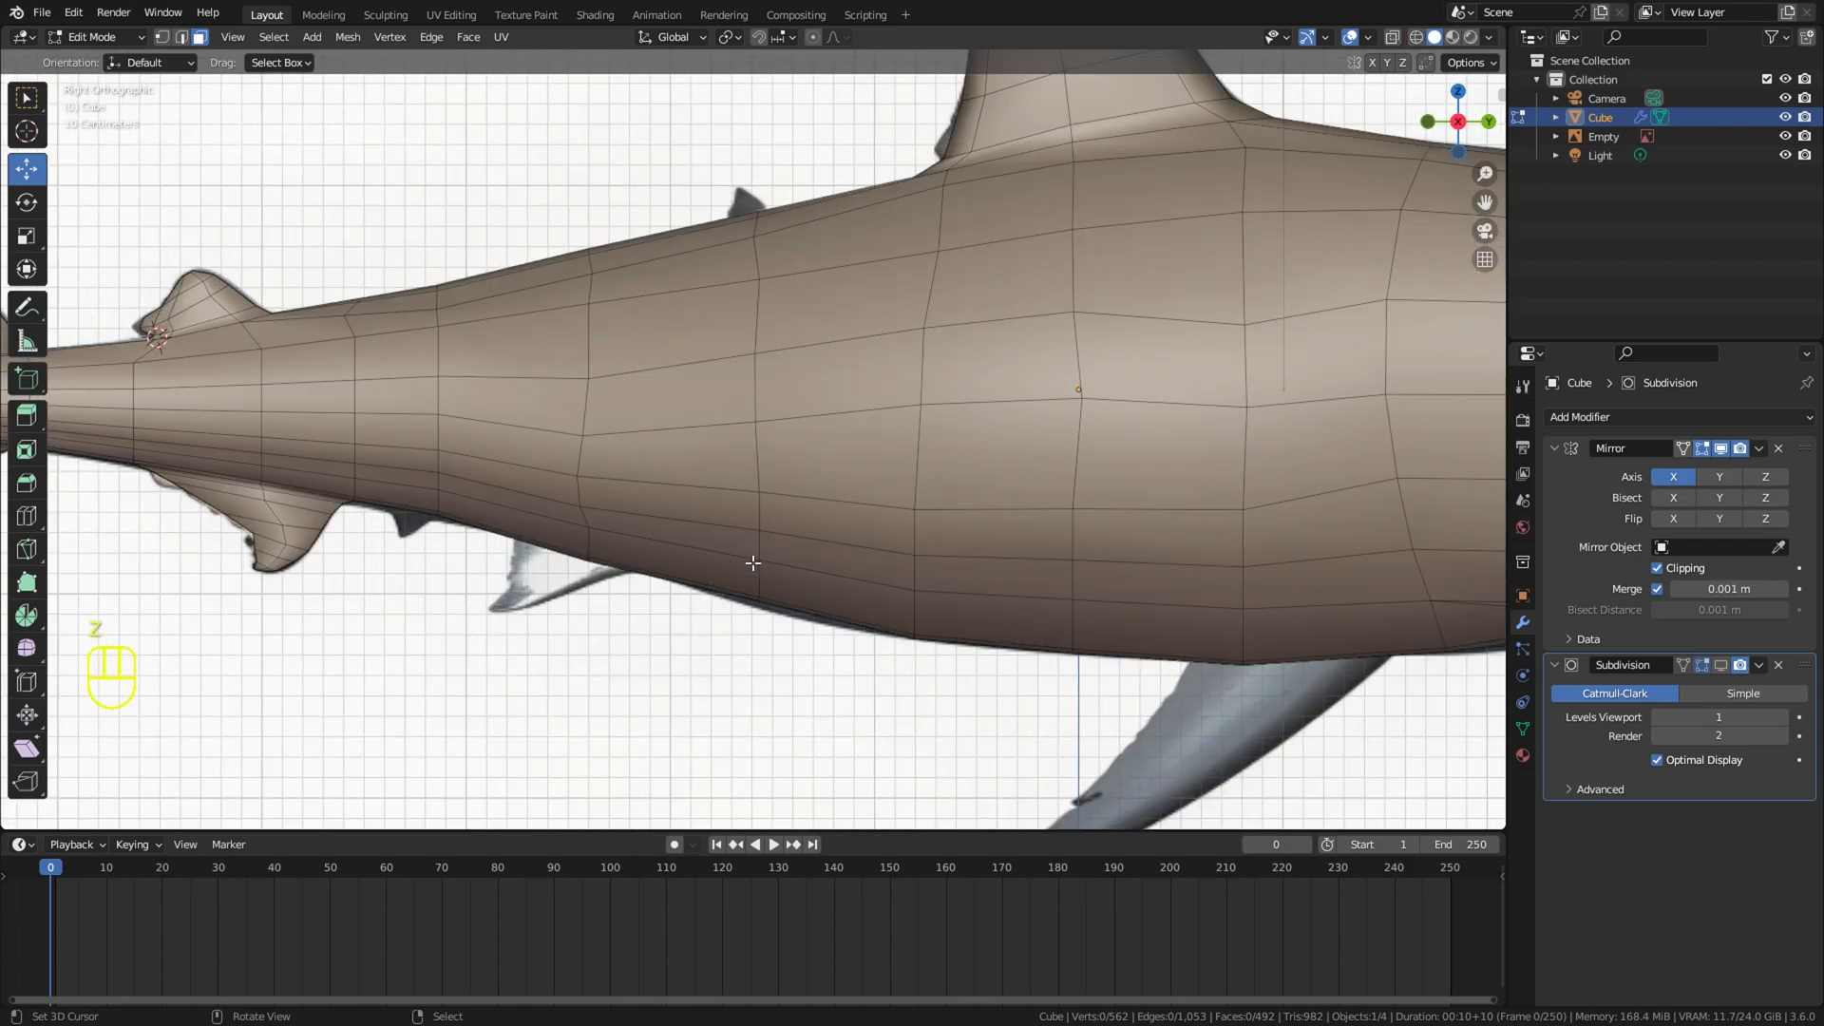
right_click(576, 555)
mouse_move(679, 539)
shift+middle_down()
mouse_move(725, 533)
mouse_move(744, 397)
shift+middle_up()
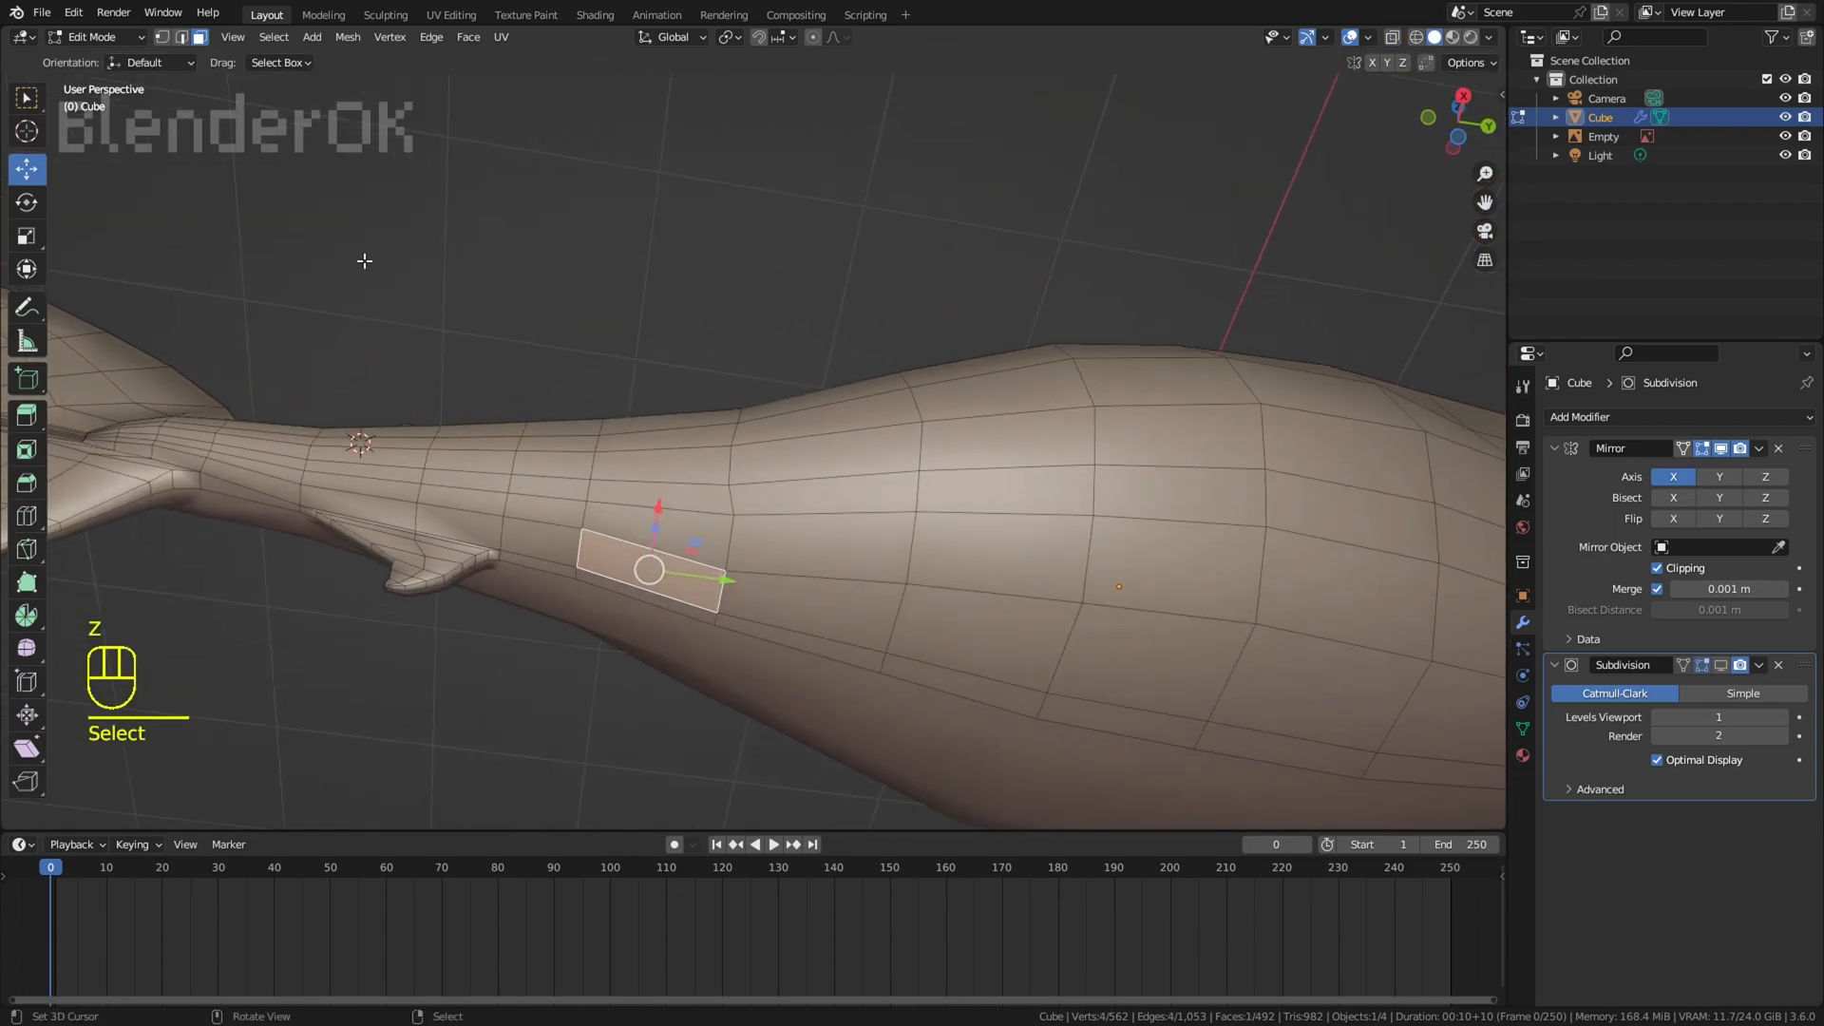
click(777, 572)
right_click(771, 575)
Step: Select the two lower-side edges at the pelvic fin's base, then move, rotate and scale them into line
key(r)
click(860, 548)
shift+right_click(657, 552)
key(g)
key(r)
key(g)
key(s)
click(965, 607)
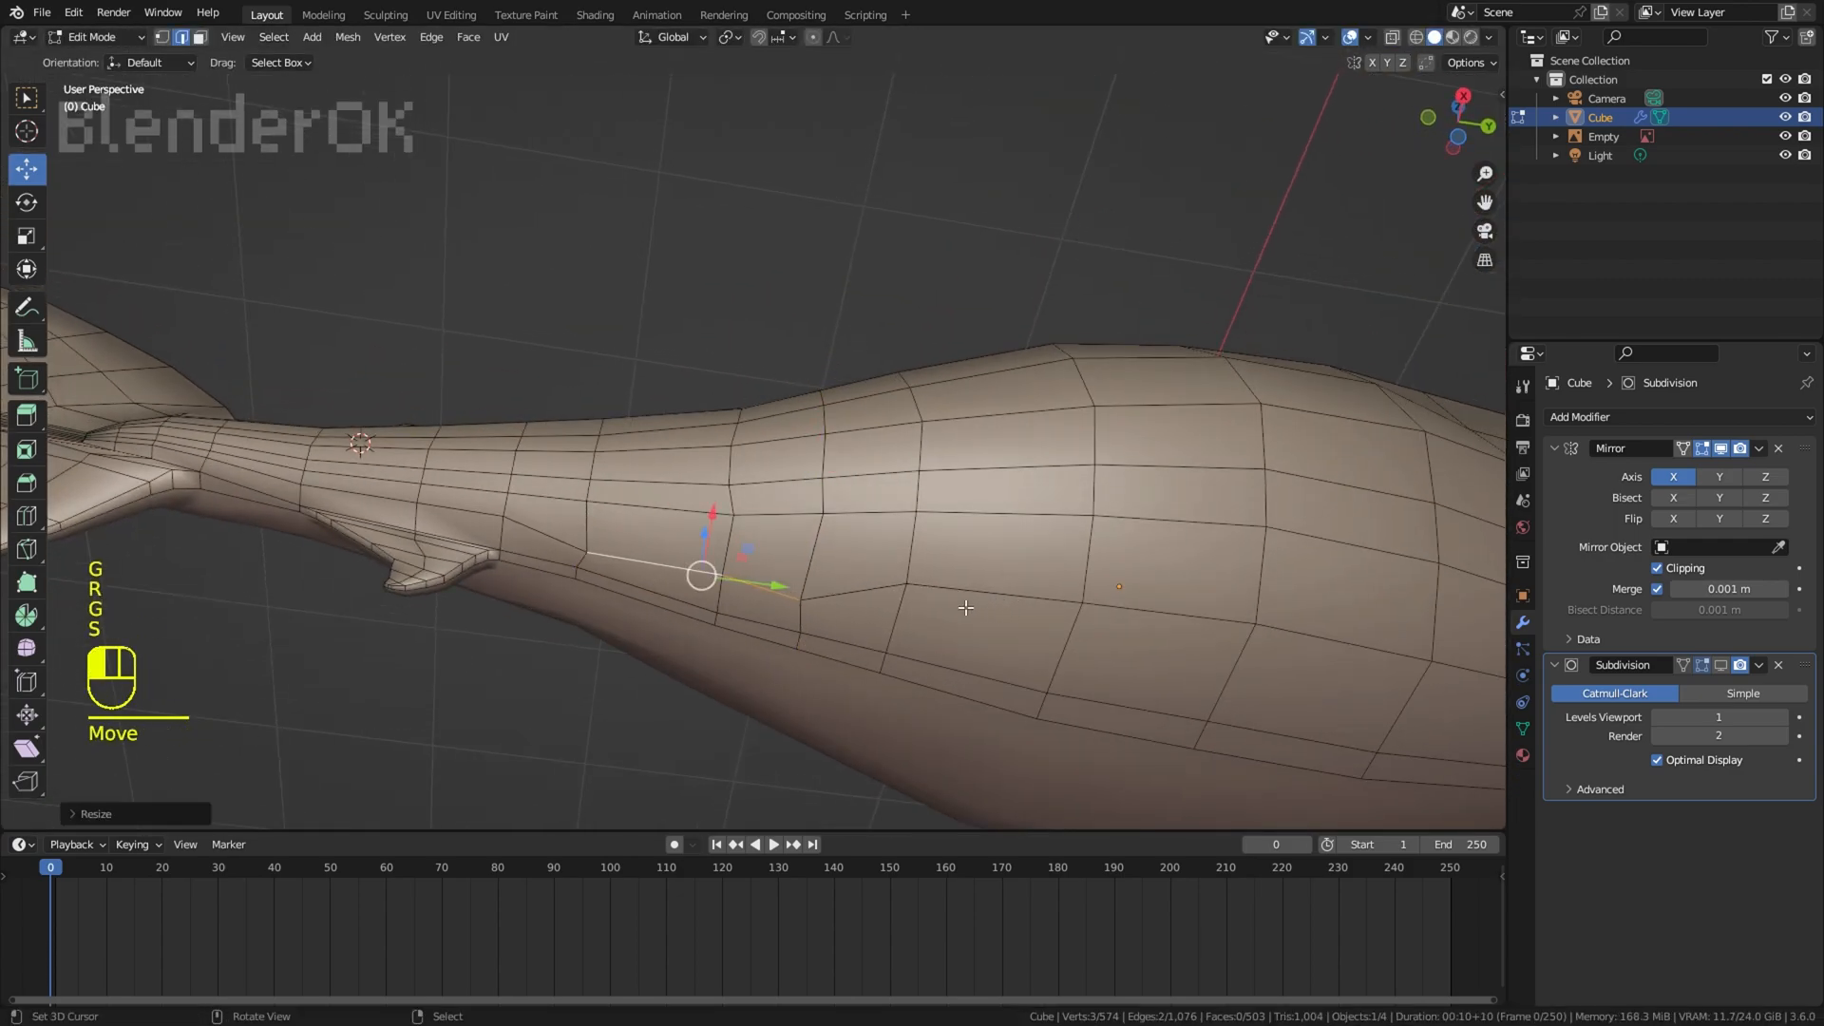
Step: Scale and move the two edges to the reference pelvic fin's base, then bevel them into narrow faces
key(KP_3)
key(z)
key(s)
click(898, 566)
scroll(941, 558, up, 3)
key(ctrl+b)
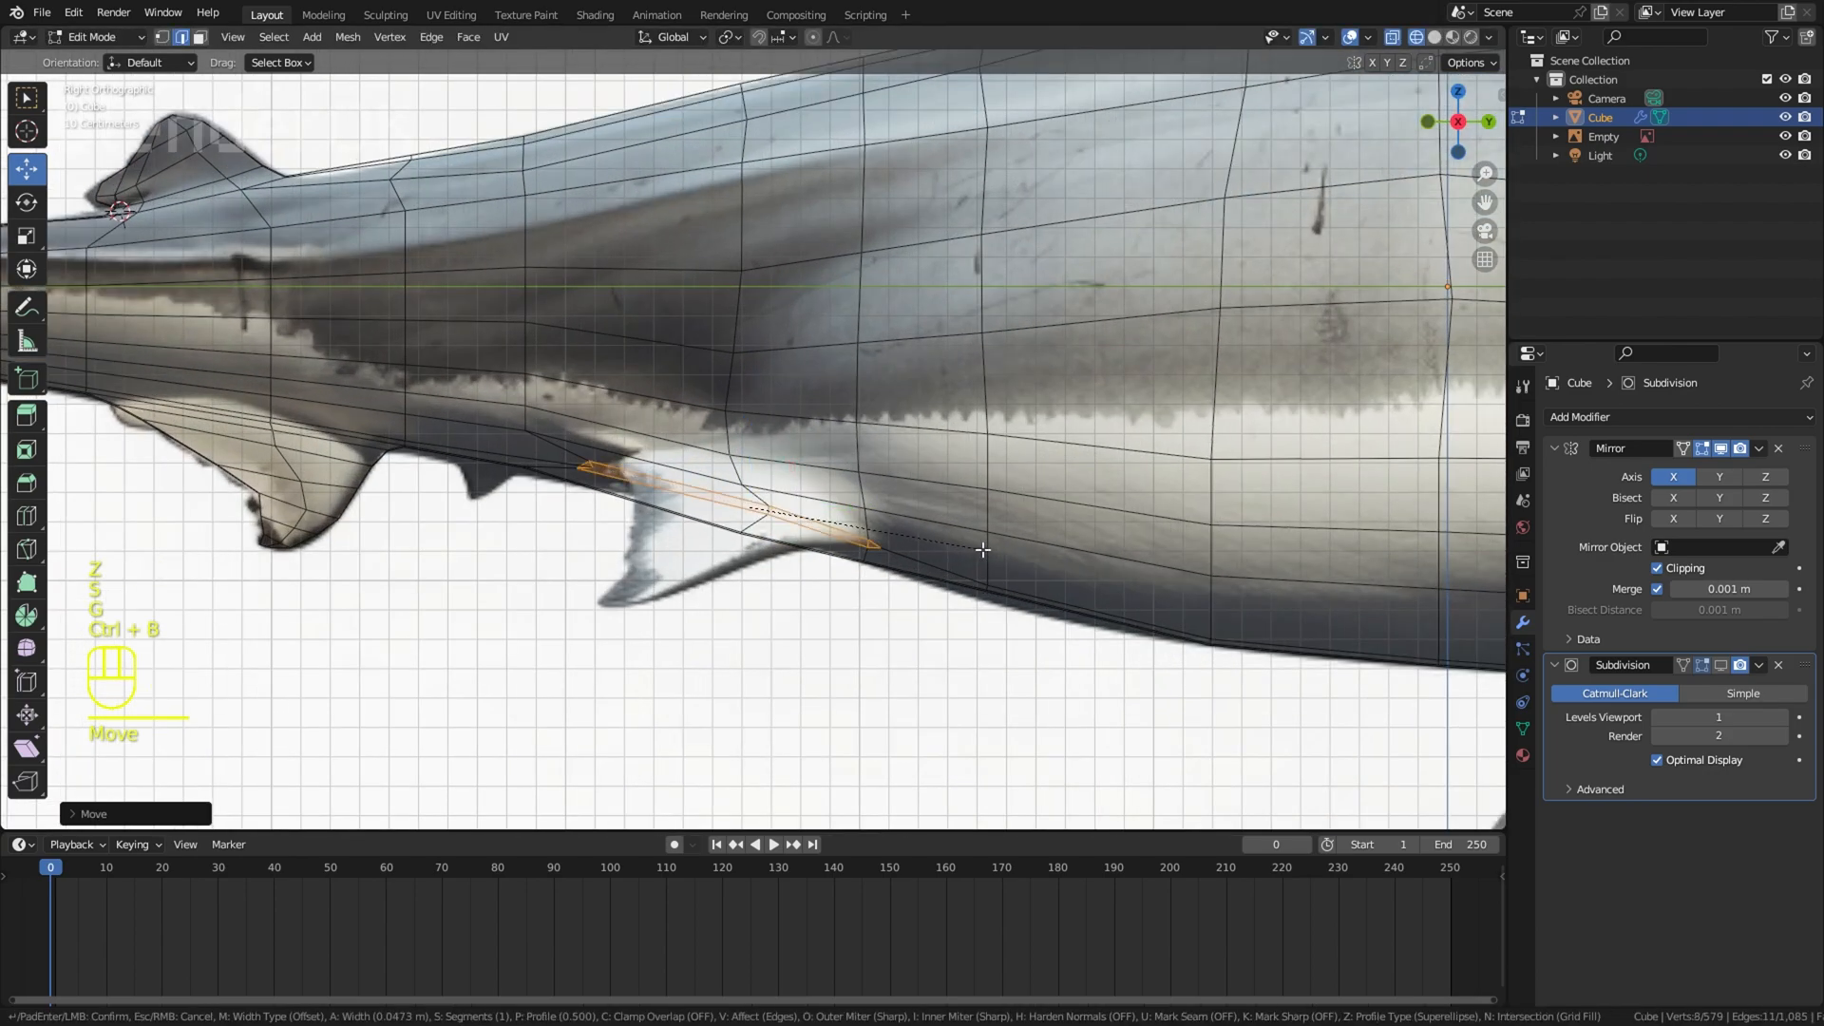
click(984, 553)
middle_drag(984, 553, 590, 452)
key(z)
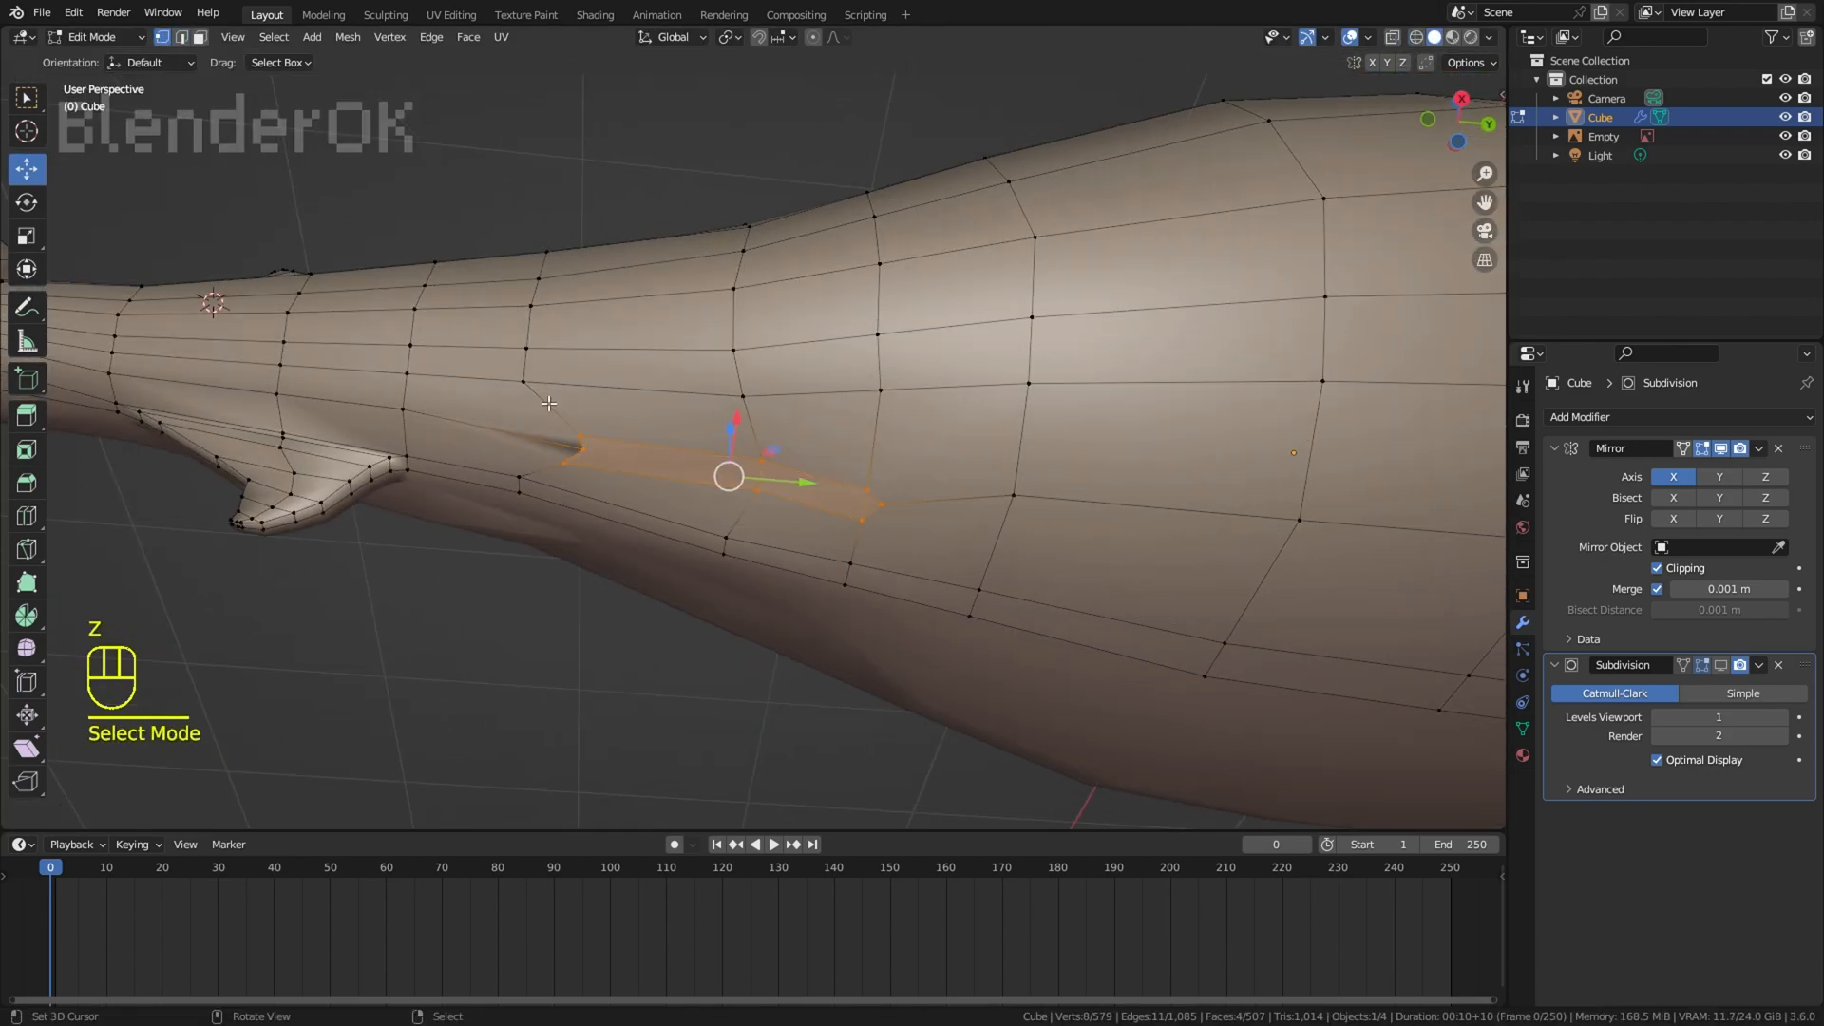
Step: Move the end vertices of the beveled strip to even out the pelvic fin's base and select its two faces
right_click(587, 448)
key(g)
click(554, 442)
right_click(903, 511)
key(g)
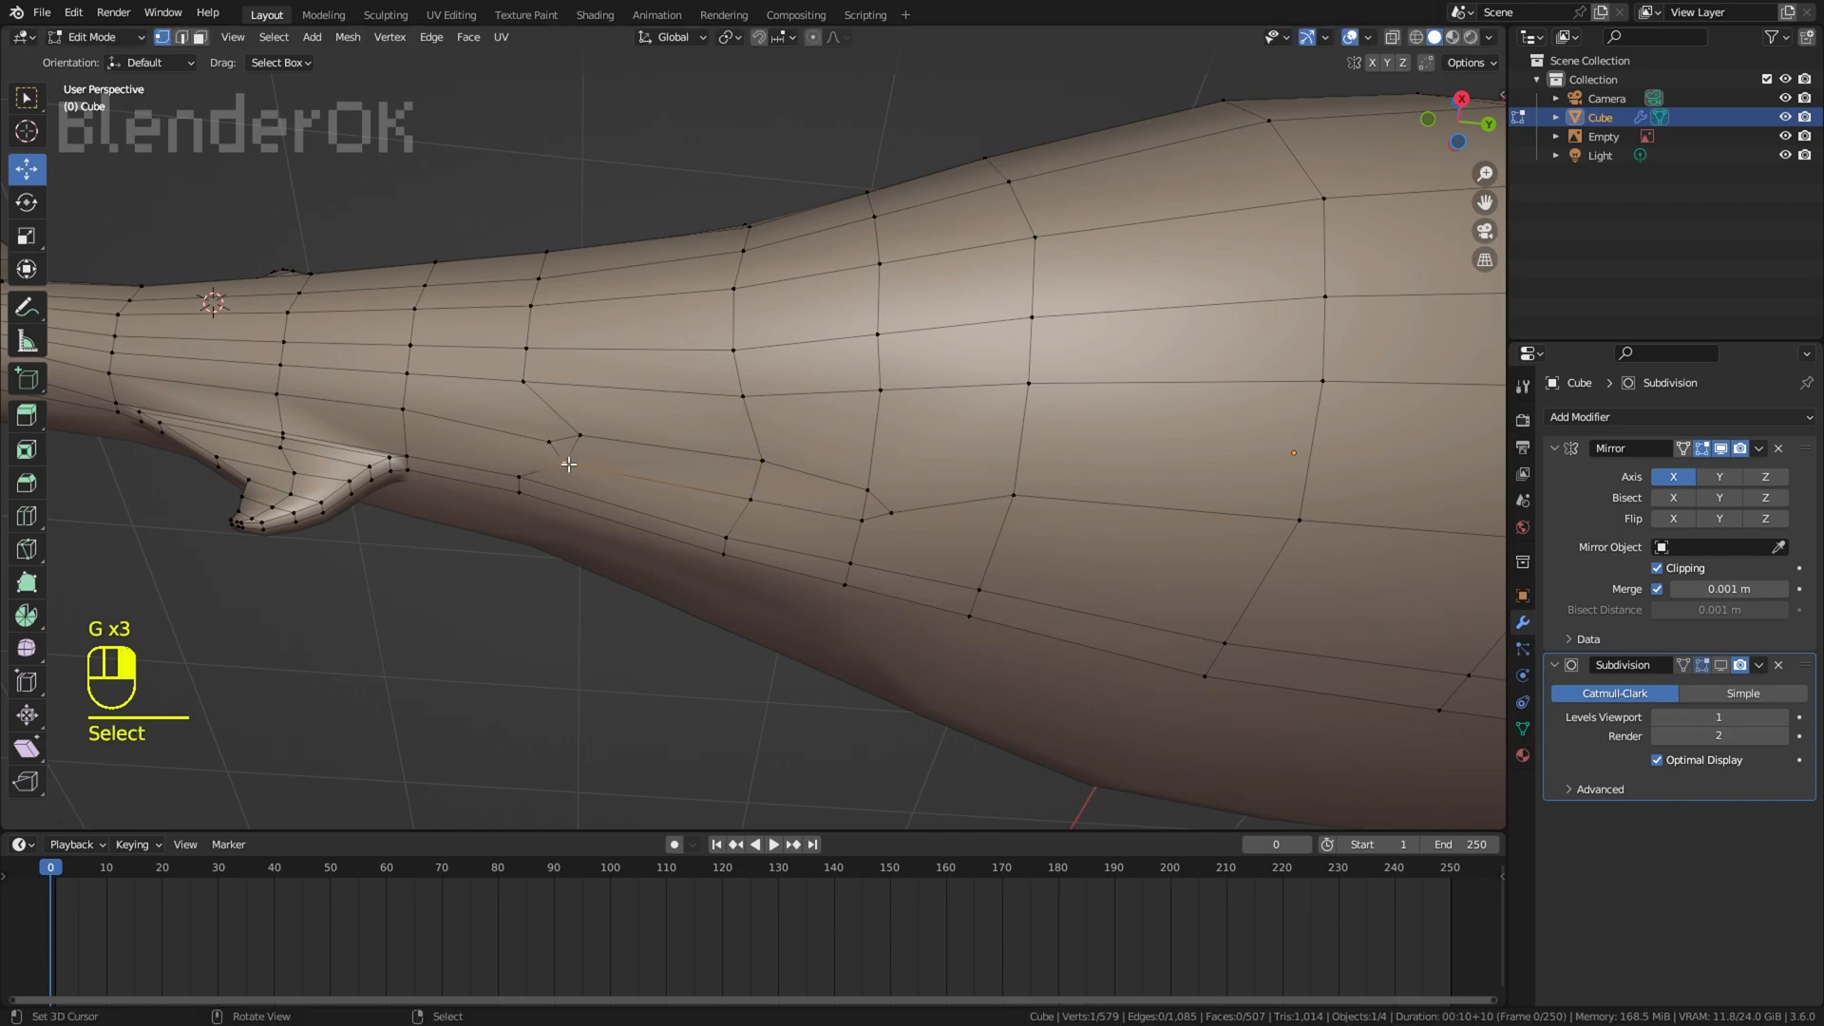
key(g)
key(g)
click(842, 496)
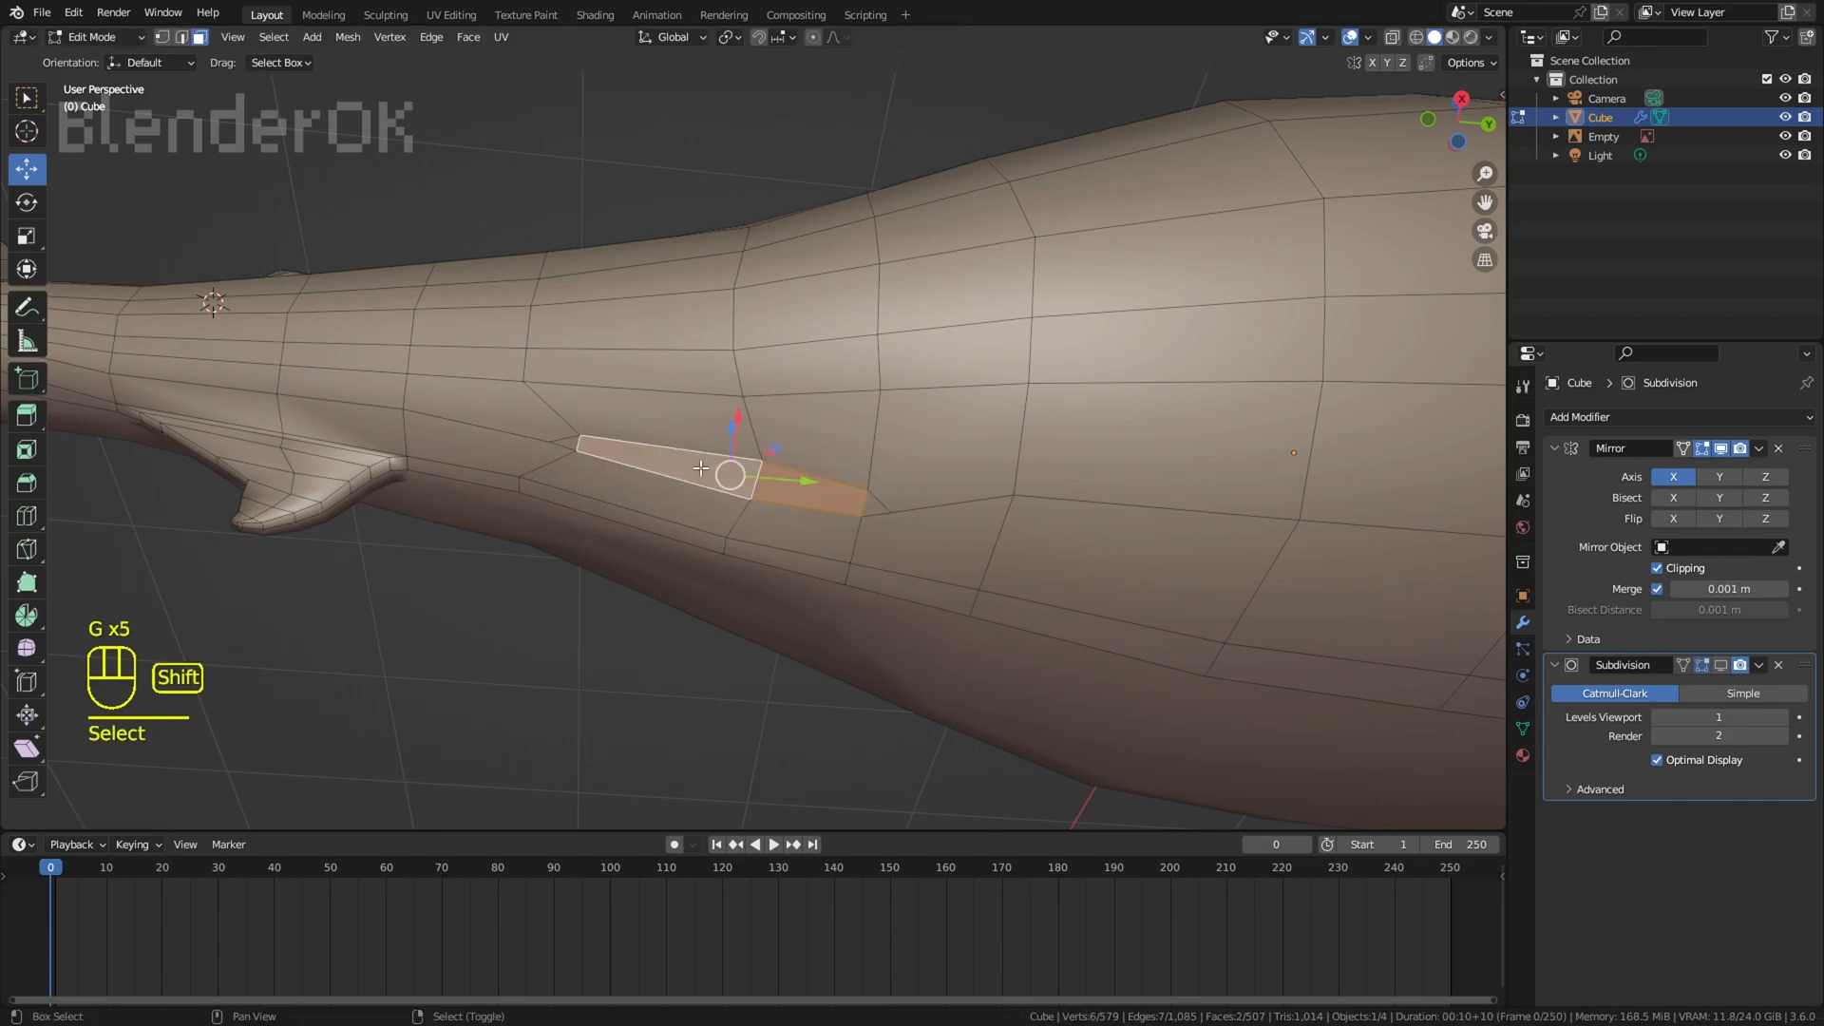
Step: Scale and move the two base faces to match the pelvic fin's root in the side-view reference
key(KP_3)
key(z)
scroll(924, 433, up, 1)
key(s)
click(917, 433)
key(g)
click(920, 433)
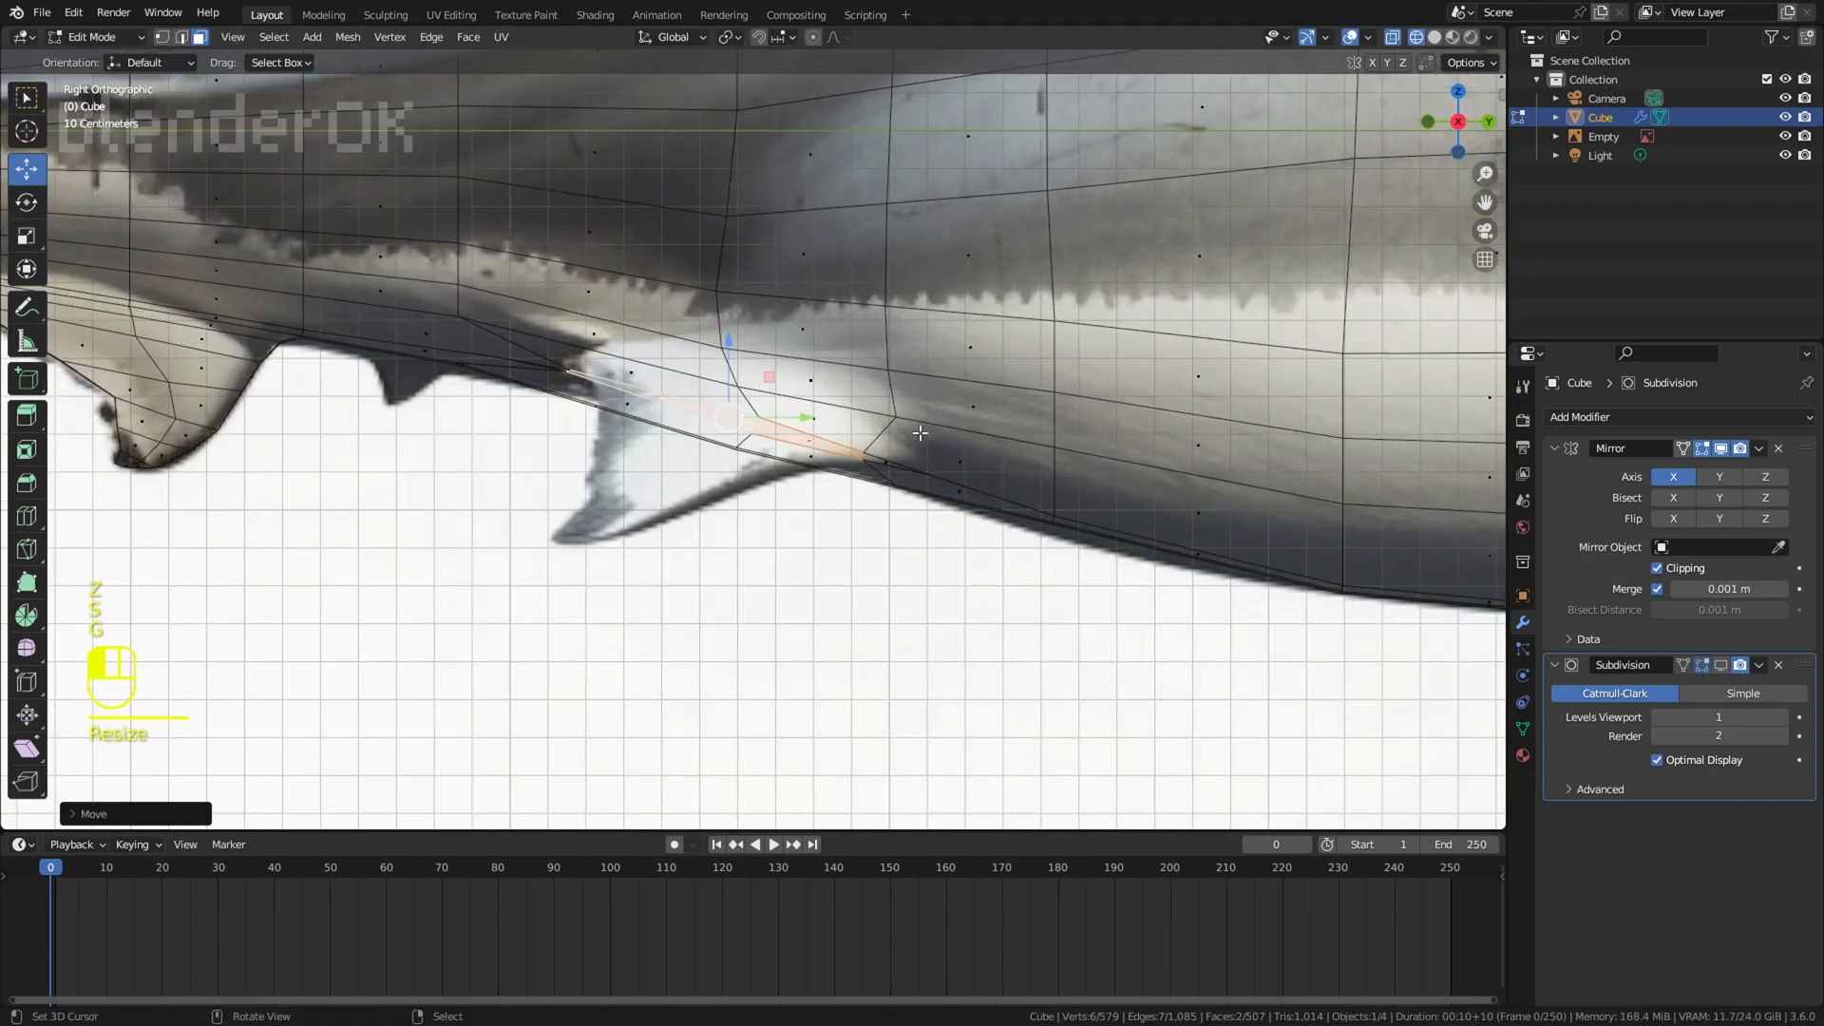
Step: Extrude the pelvic fin's two base faces twice along the reference fin, scaling, rotating and moving the sections to its outline
key(e)
key(r)
click(821, 483)
key(s)
key(e)
click(781, 501)
key(r)
key(g)
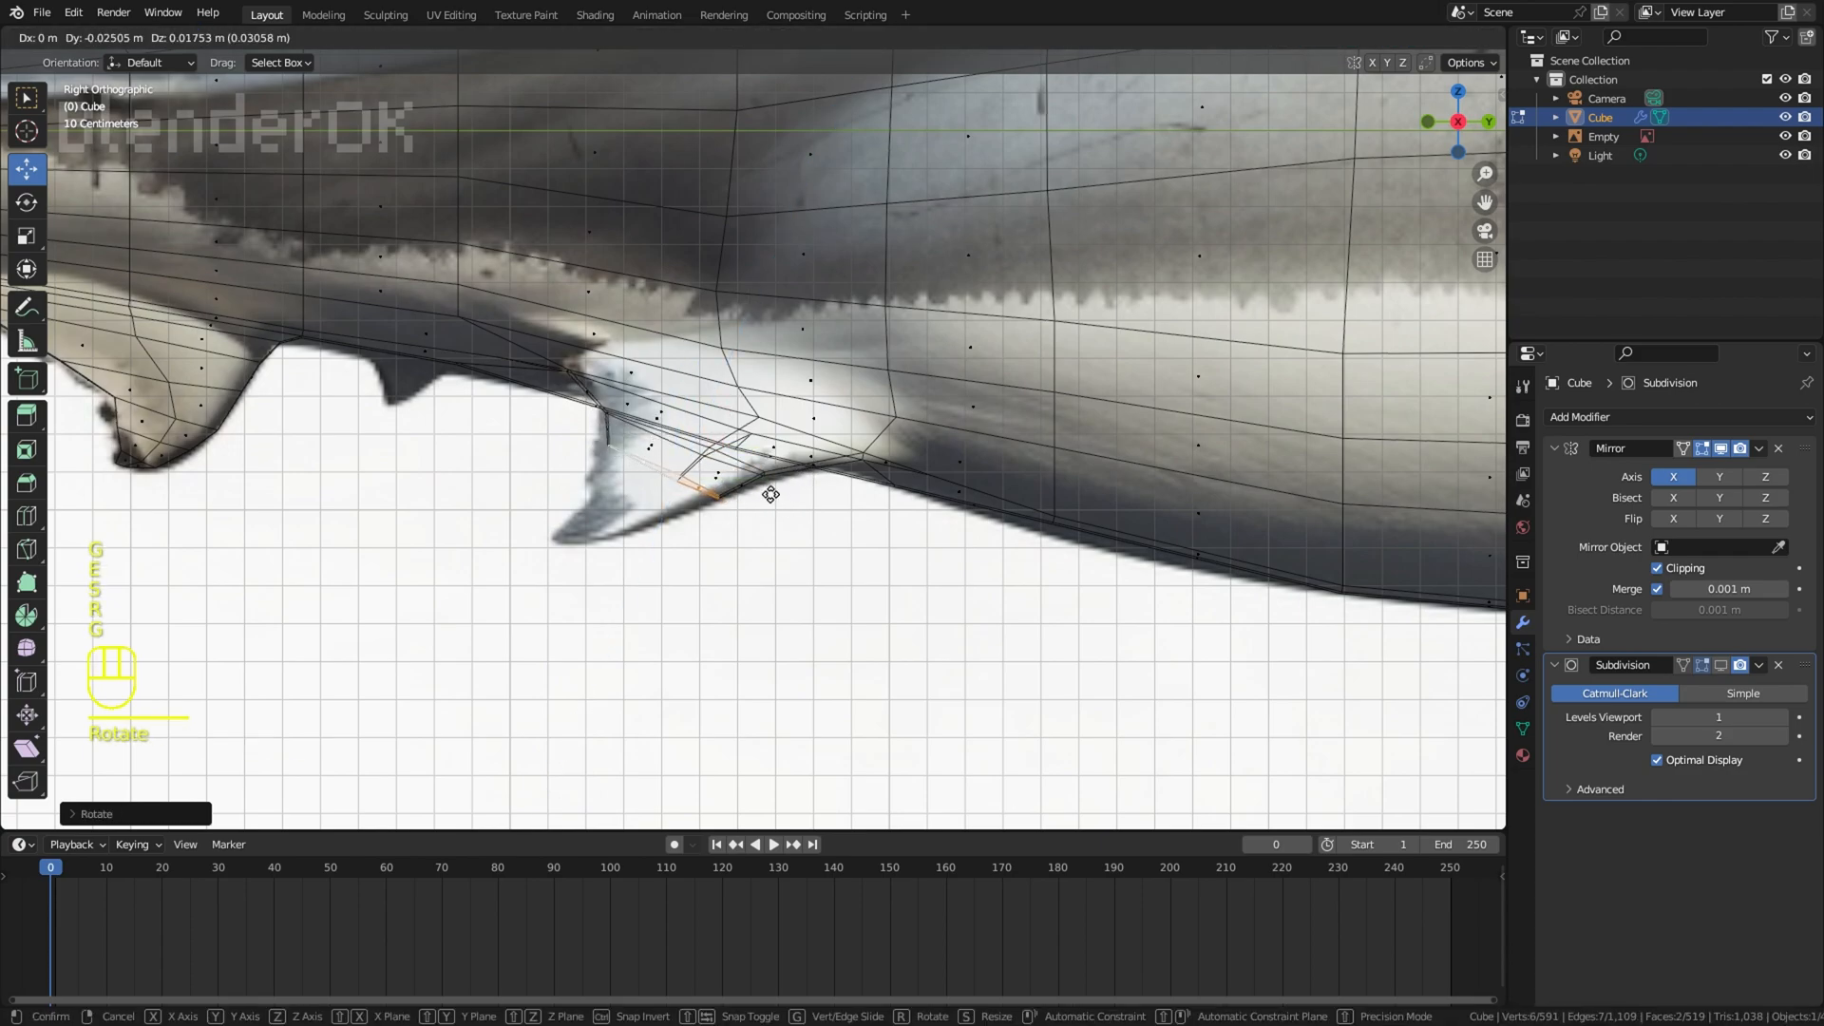
Step: Extrude the end faces further to the pelvic fin's tip, scaling, rotating and moving them to taper along the reference
key(s)
click(751, 513)
key(r)
click(703, 522)
key(g)
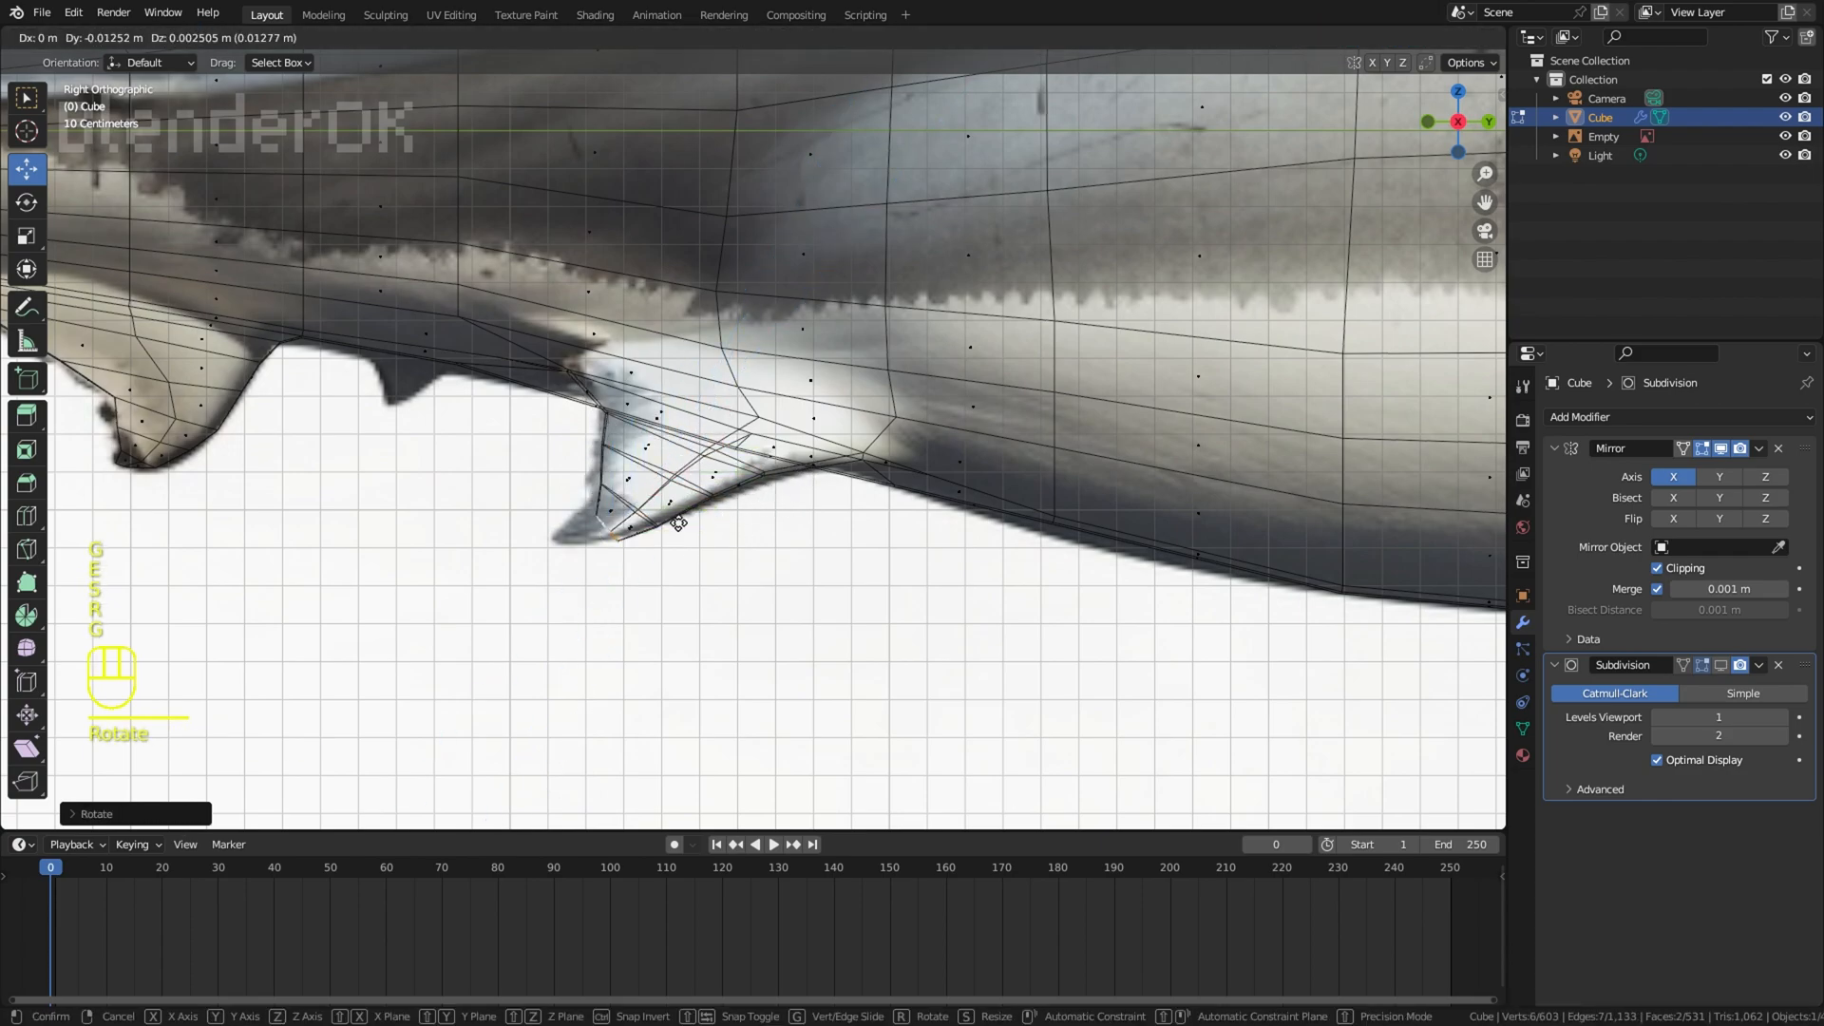
key(e)
click(639, 547)
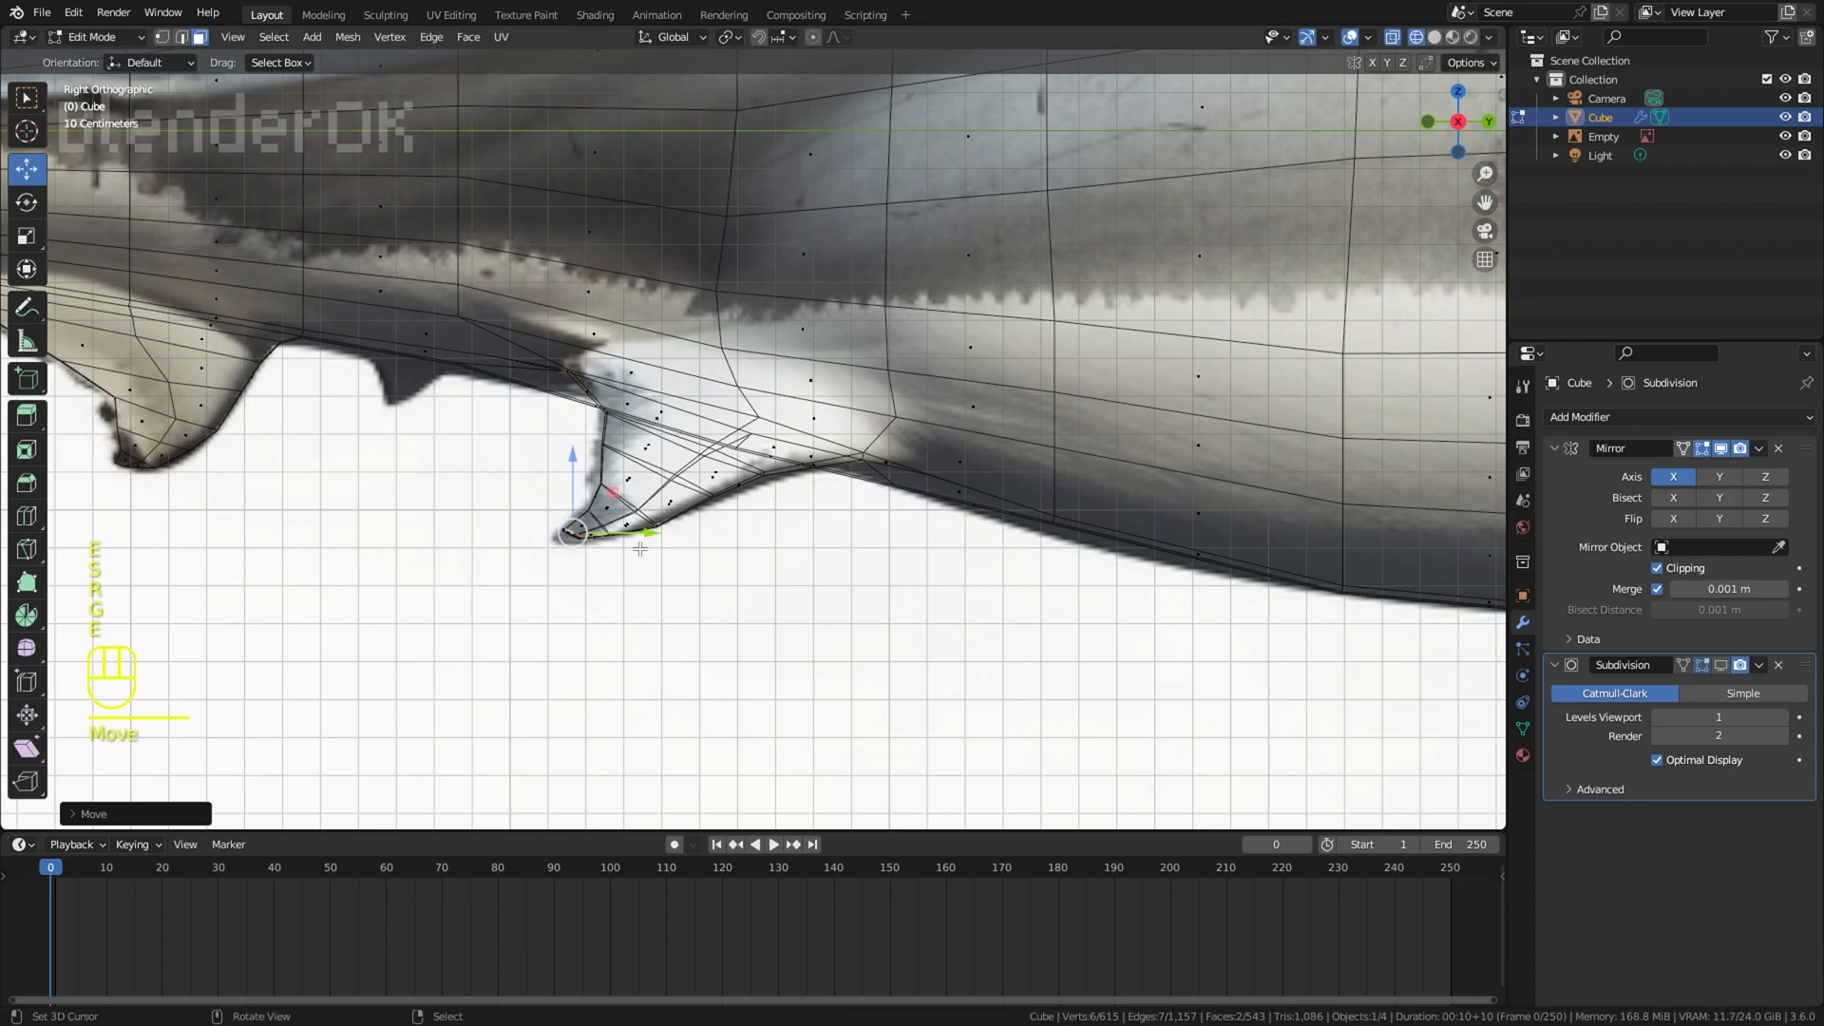
click(587, 561)
Step: Select a face on the pelvic fin's lower edge and rotate it to follow the reference curve
key(z)
key(z)
right_click(677, 506)
key(r)
click(769, 518)
key(z)
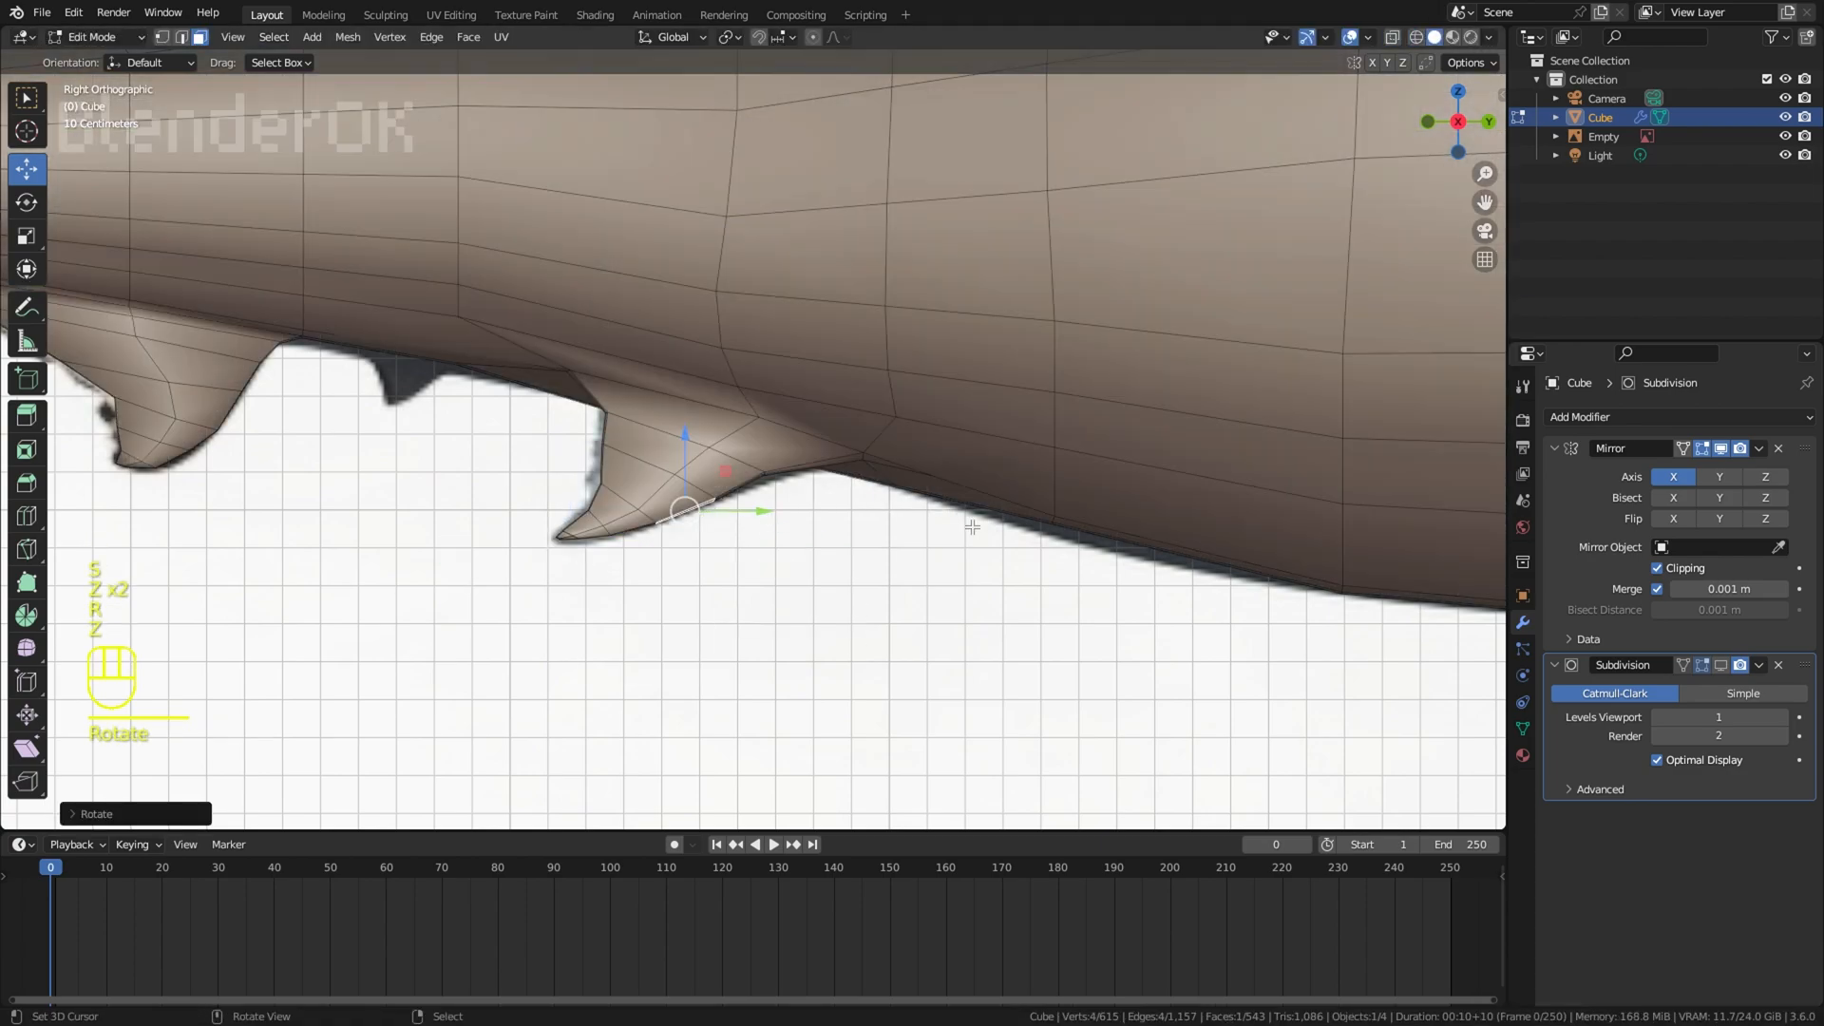
Step: Move the pelvic fin's upper trailing-edge face forward, then extrude, rotate and move it to form the rear lobe
right_click(973, 528)
scroll(912, 522, down, 4)
scroll(694, 396, up, 7)
key(z)
right_click(708, 542)
key(g)
click(807, 518)
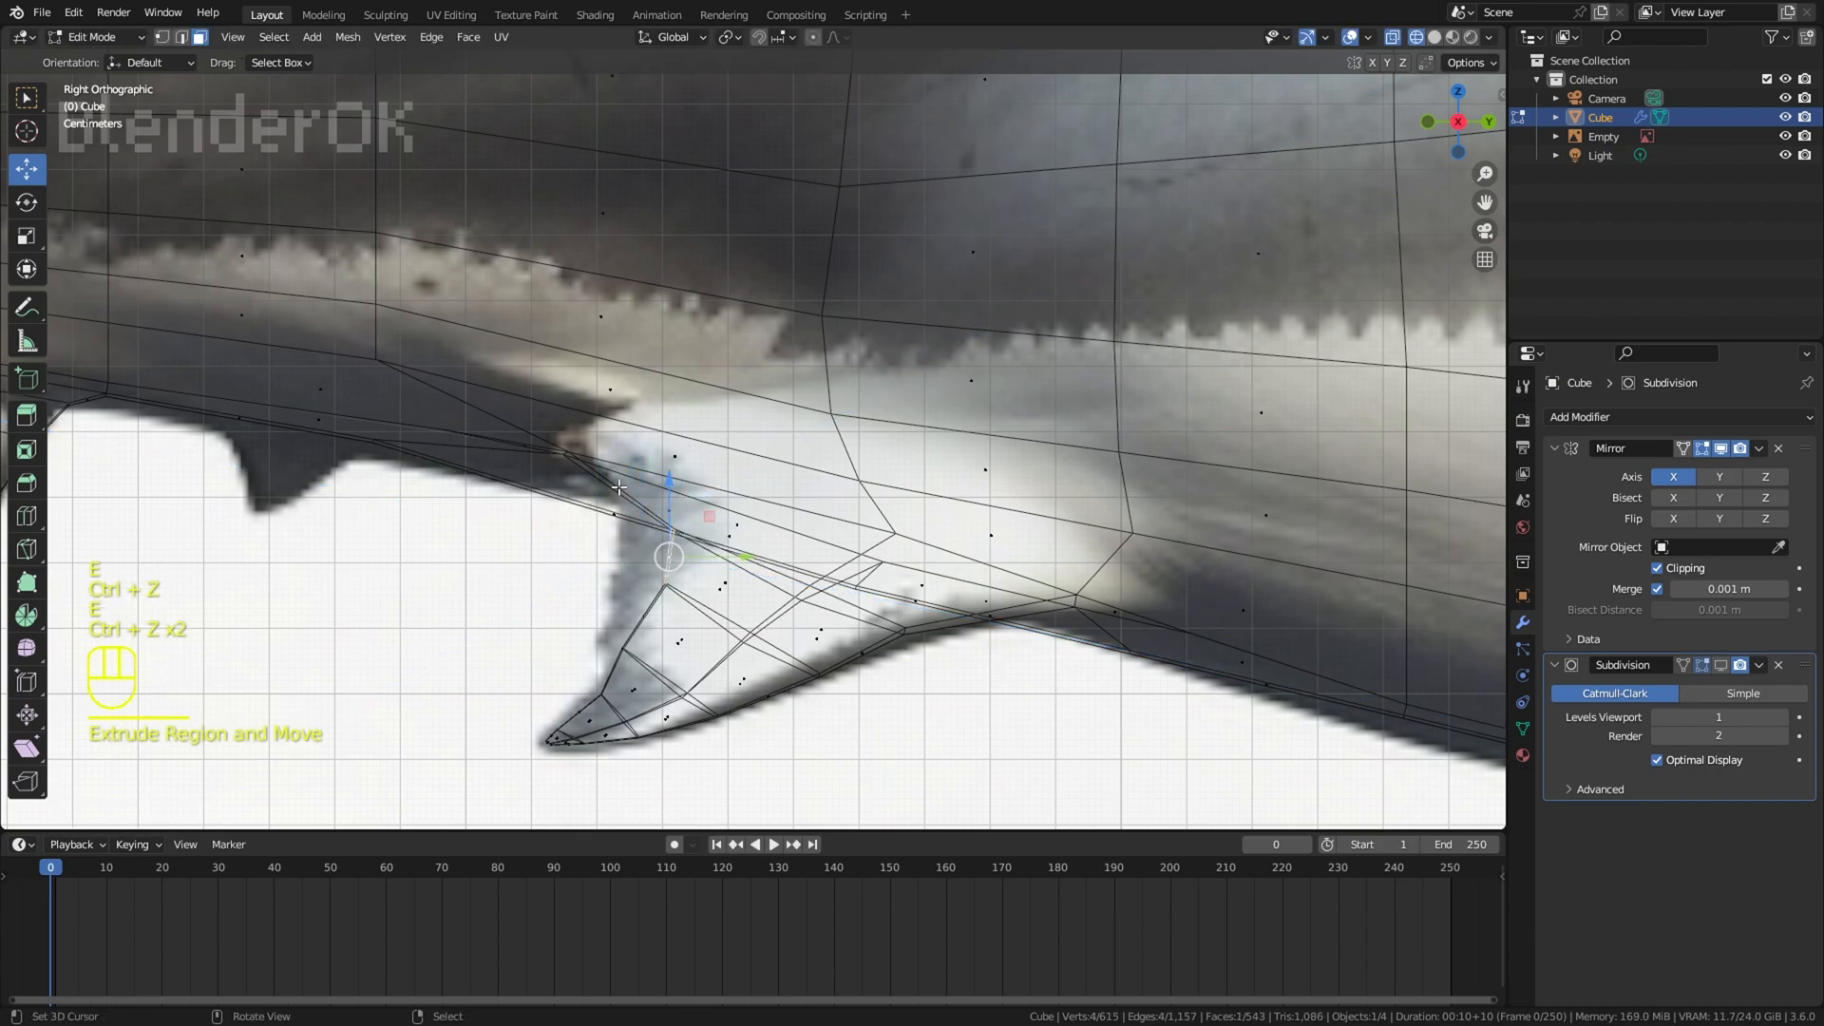
key(r)
key(g)
click(629, 532)
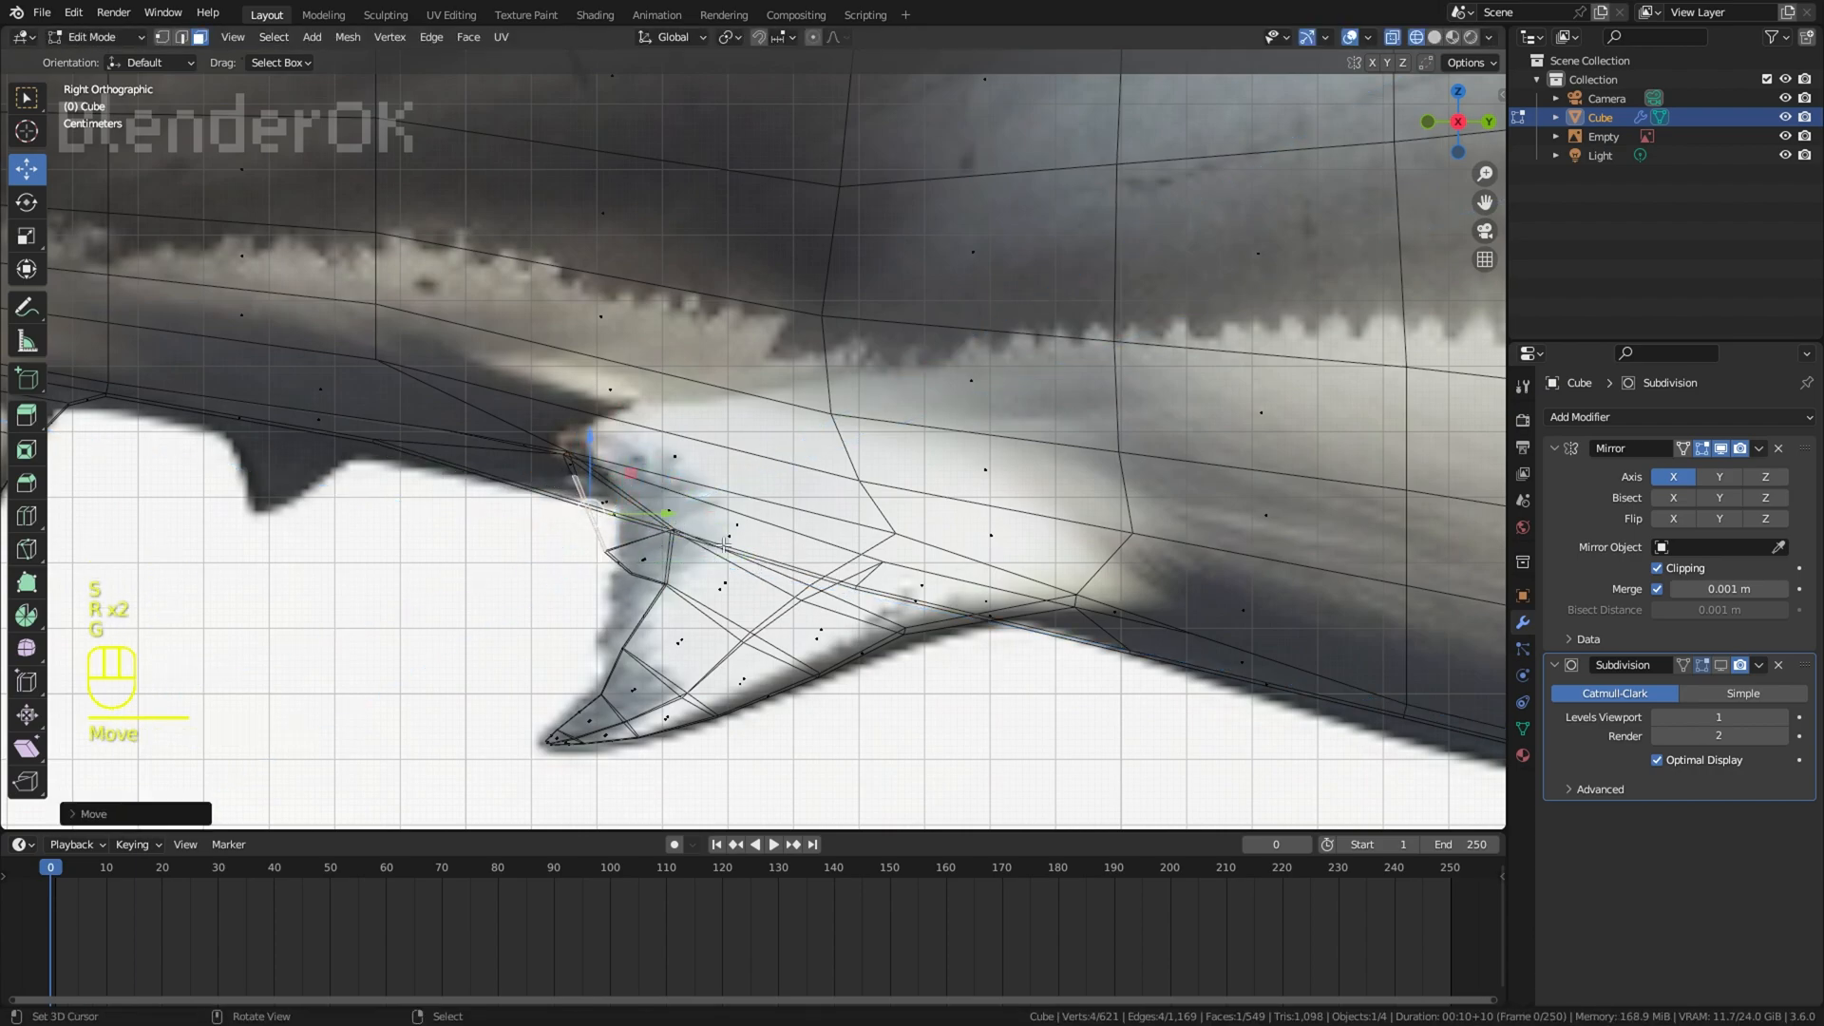
Step: Select the trailing-edge face beside the rear lobe, then rotate and move it to smooth the pelvic fin's back curve
key(z)
key(z)
right_click(661, 580)
key(r)
click(688, 634)
key(g)
click(711, 608)
key(z)
key(z)
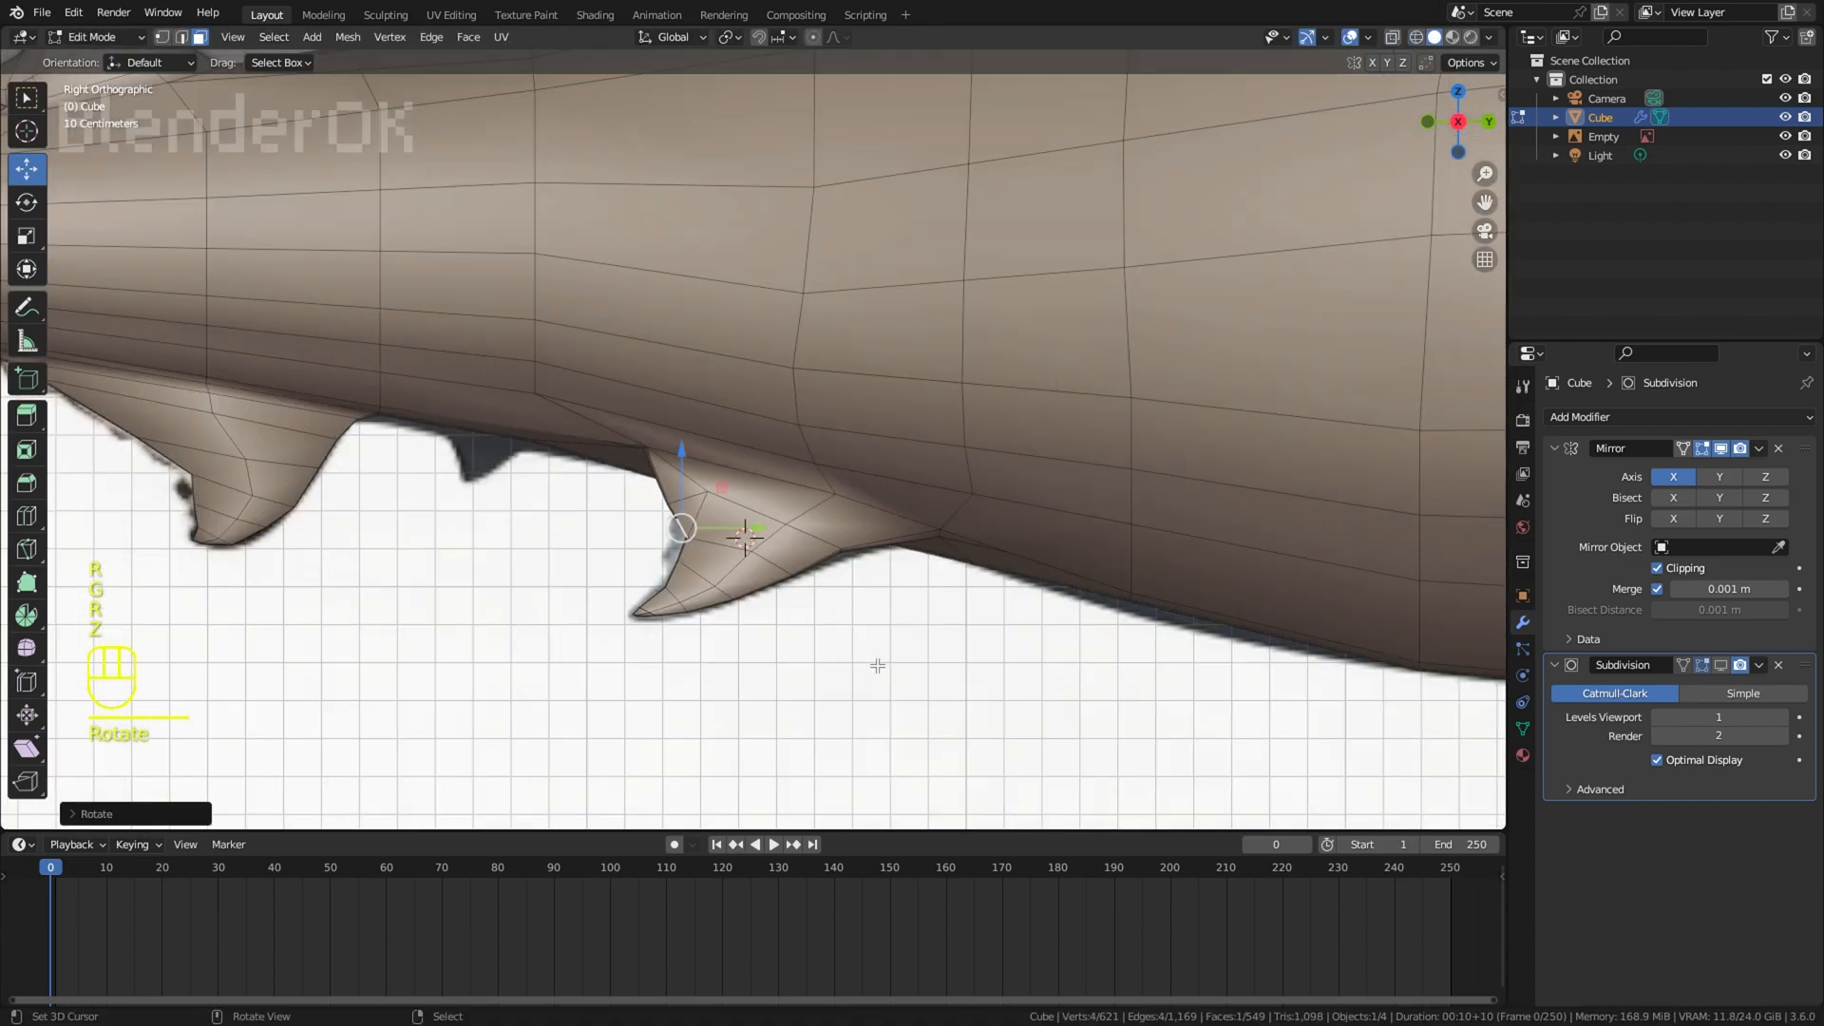
Step: Inspect the pelvic fin in solid shading from an angle, then return to the wireframe side view with nothing selected
scroll(751, 551, down, 8)
right_click(830, 582)
middle_drag(993, 581, 946, 489)
click(1349, 40)
key(KP_3)
key(a)
key(a)
key(z)
scroll(874, 570, up, 4)
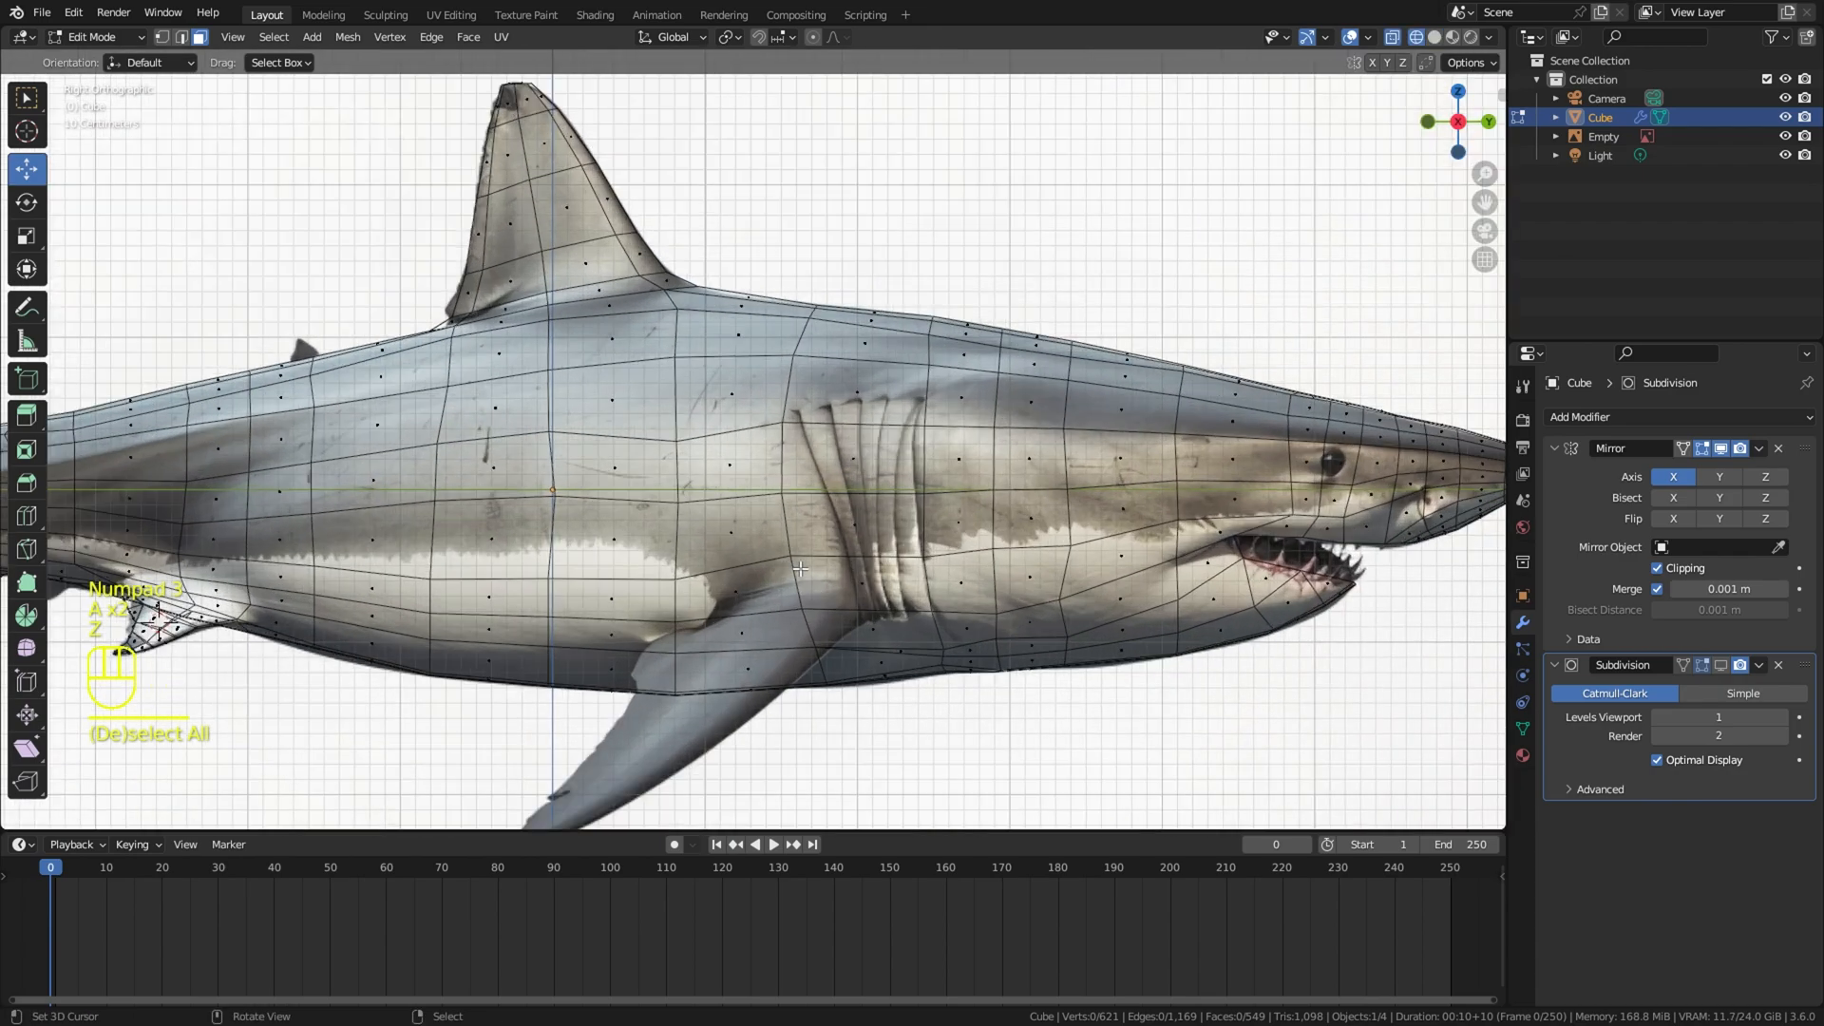
Step: Move the body's lower-side vertices, one at a time, to the root of the pectoral fin in the reference
shift+middle_drag(829, 597, 827, 482)
key(z)
key(z)
scroll(817, 483, up, 2)
right_click(713, 504)
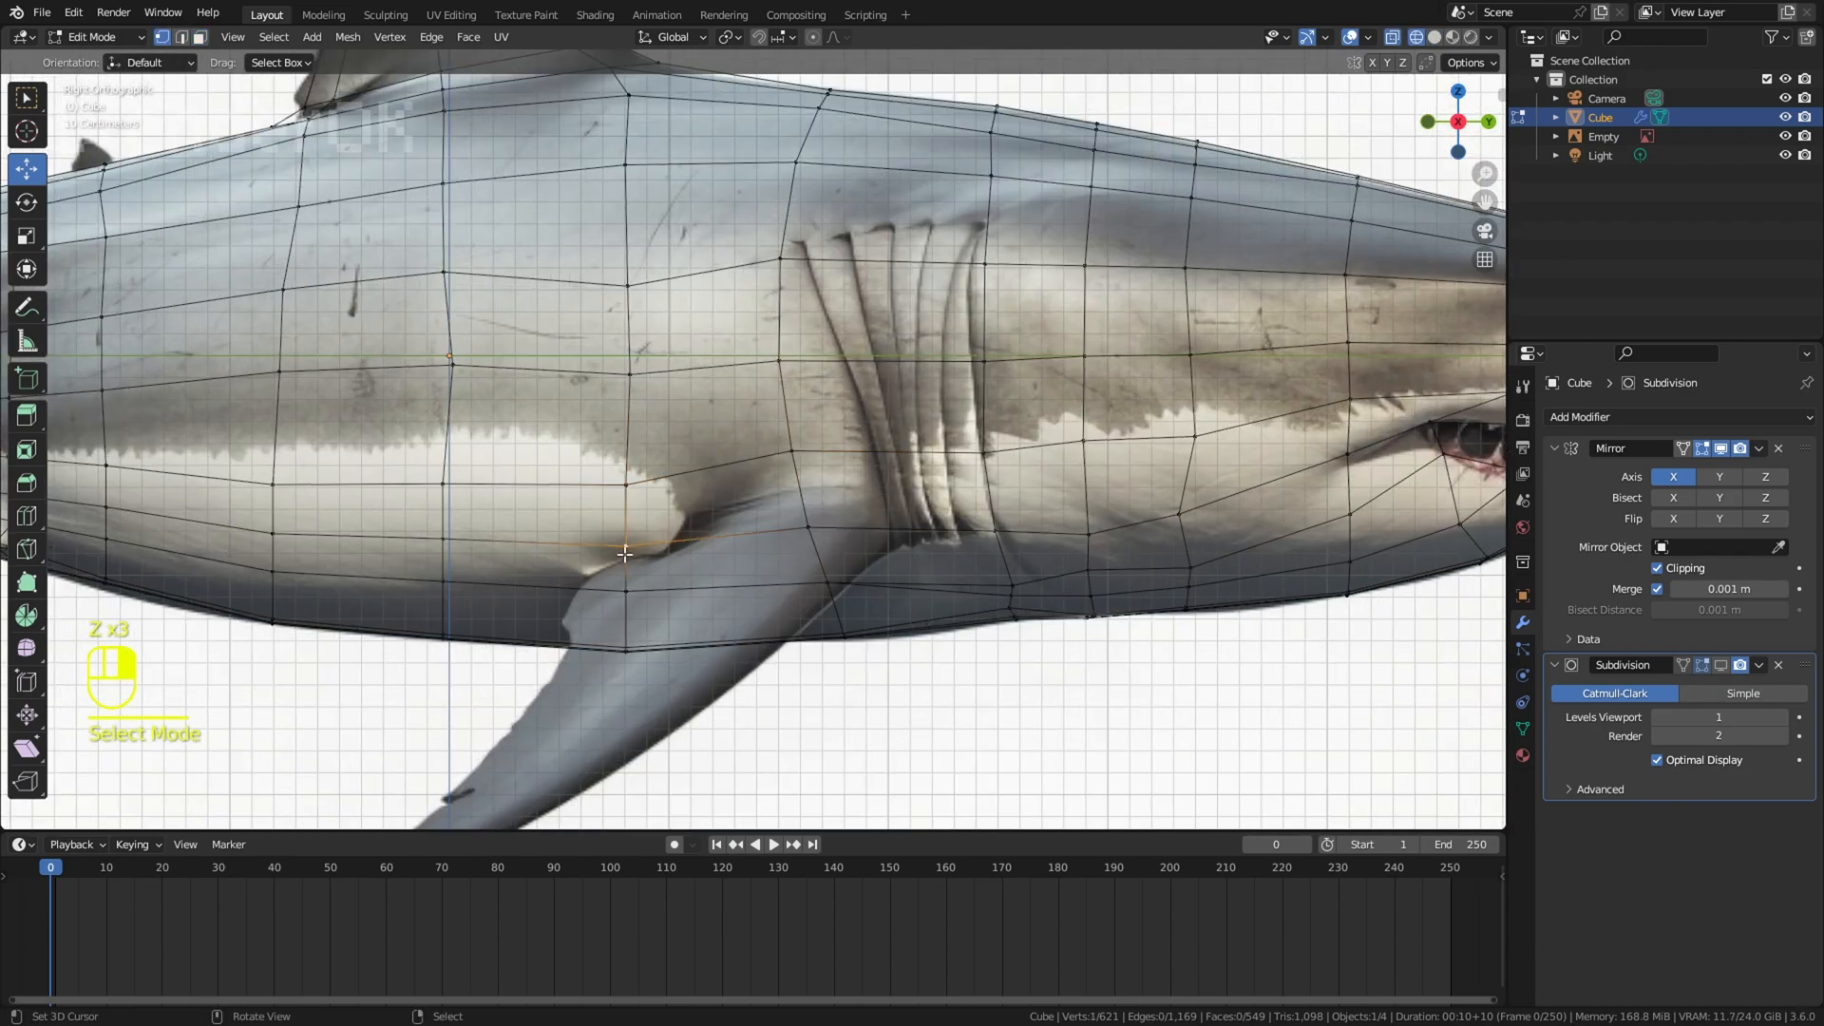
key(g)
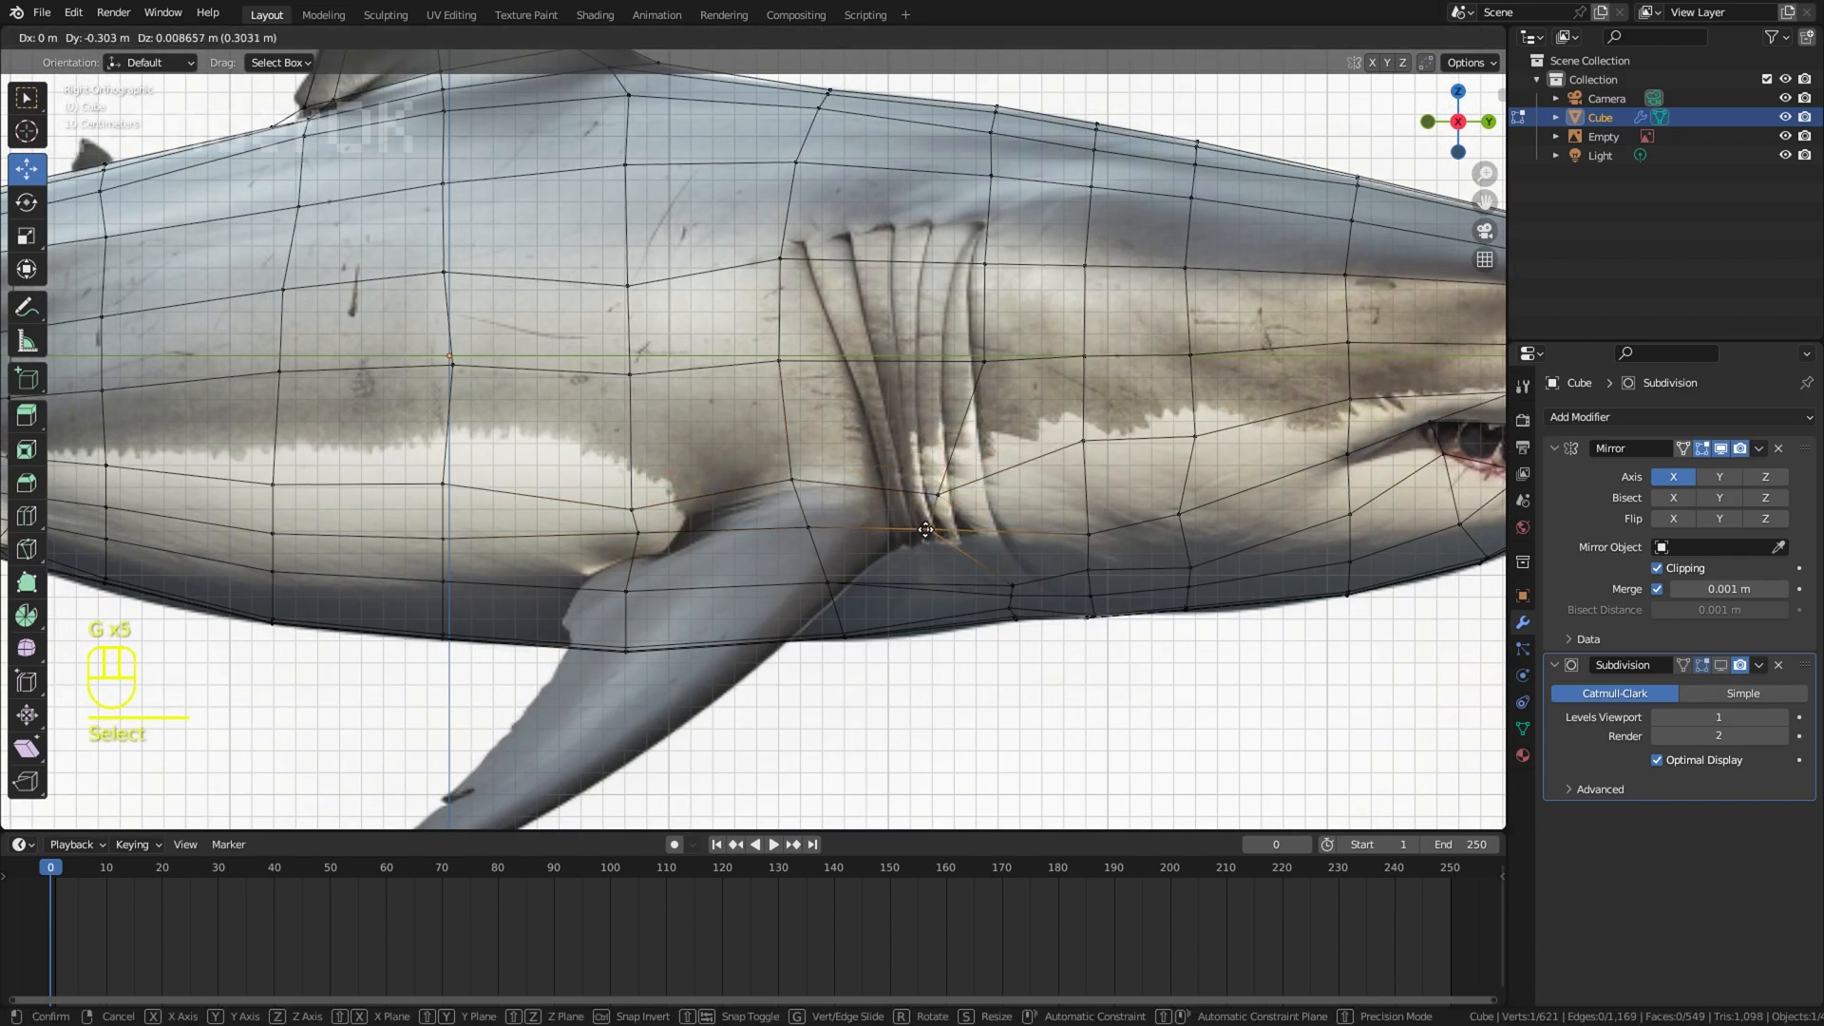
click(926, 530)
Step: Adjust the two vertices at the front end of the pectoral fin's base to fit its reference root
right_click(937, 498)
key(g)
click(932, 507)
shift+right_click(928, 528)
key(g)
click(927, 539)
Step: Rotate and move the edge at the pectoral fin's base, and select the two faces along the fin's root
right_click(809, 486)
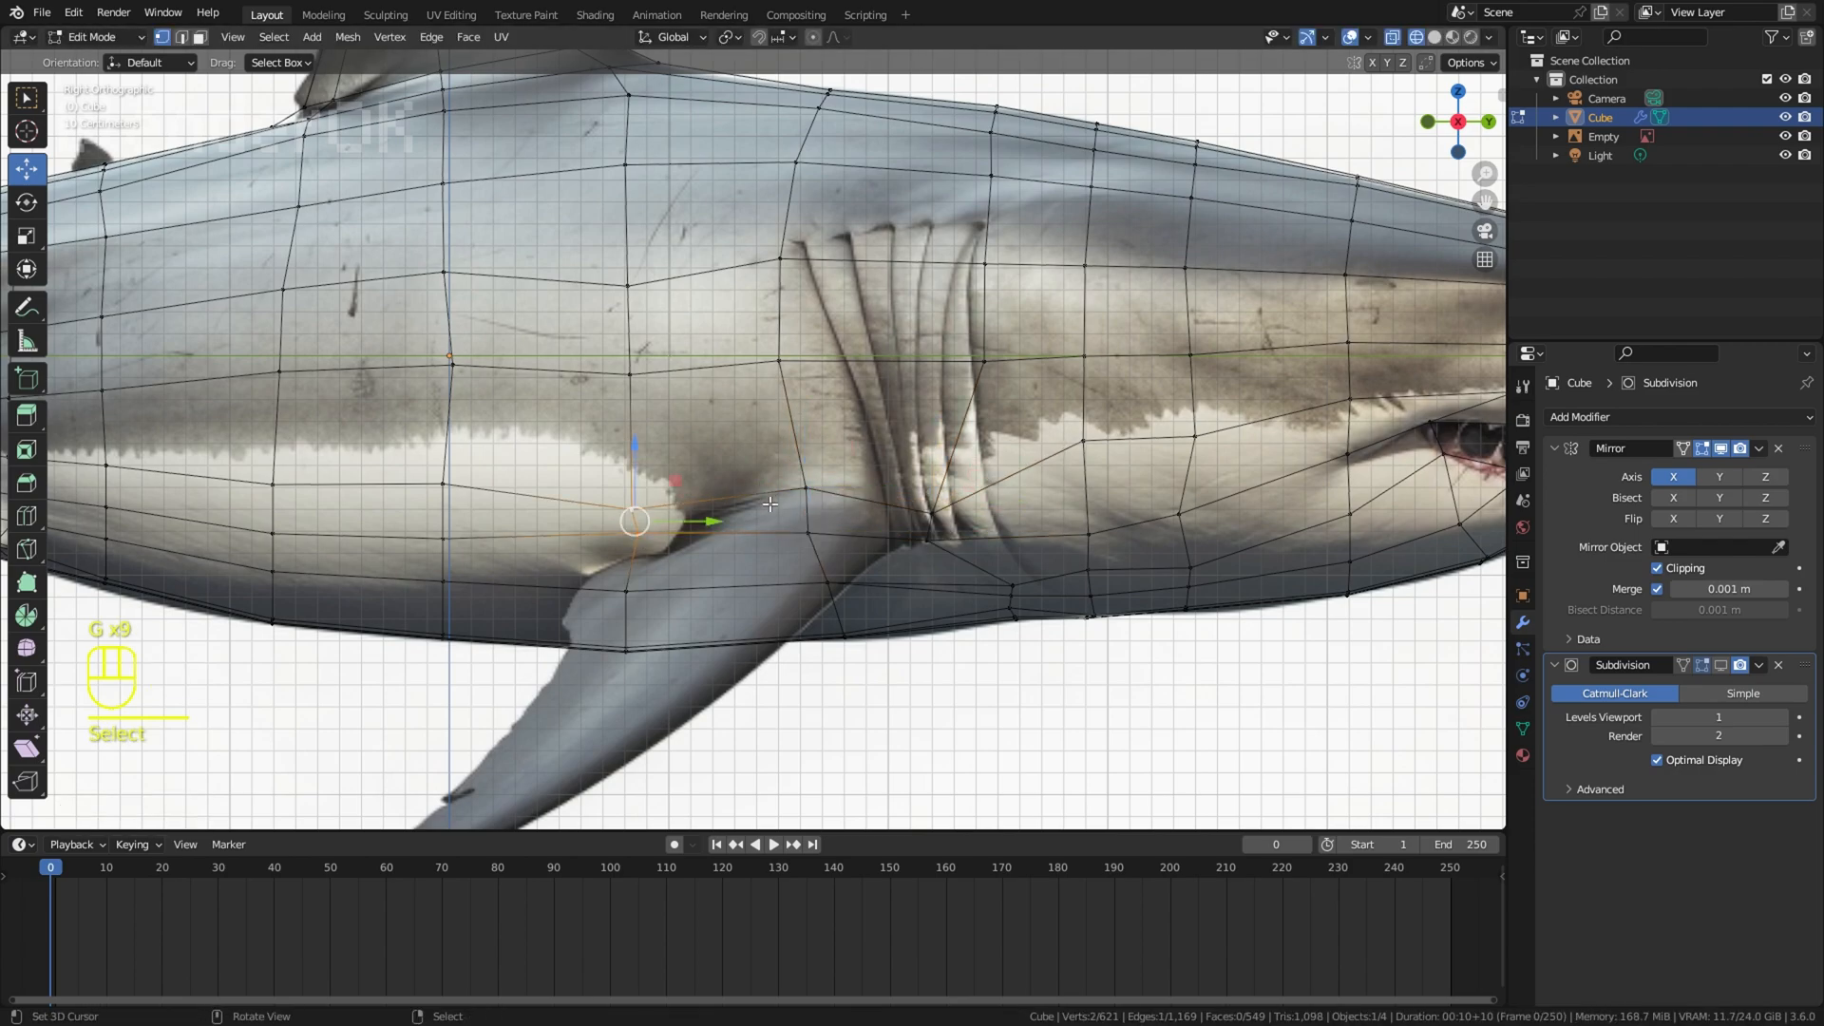
key(r)
key(g)
click(800, 515)
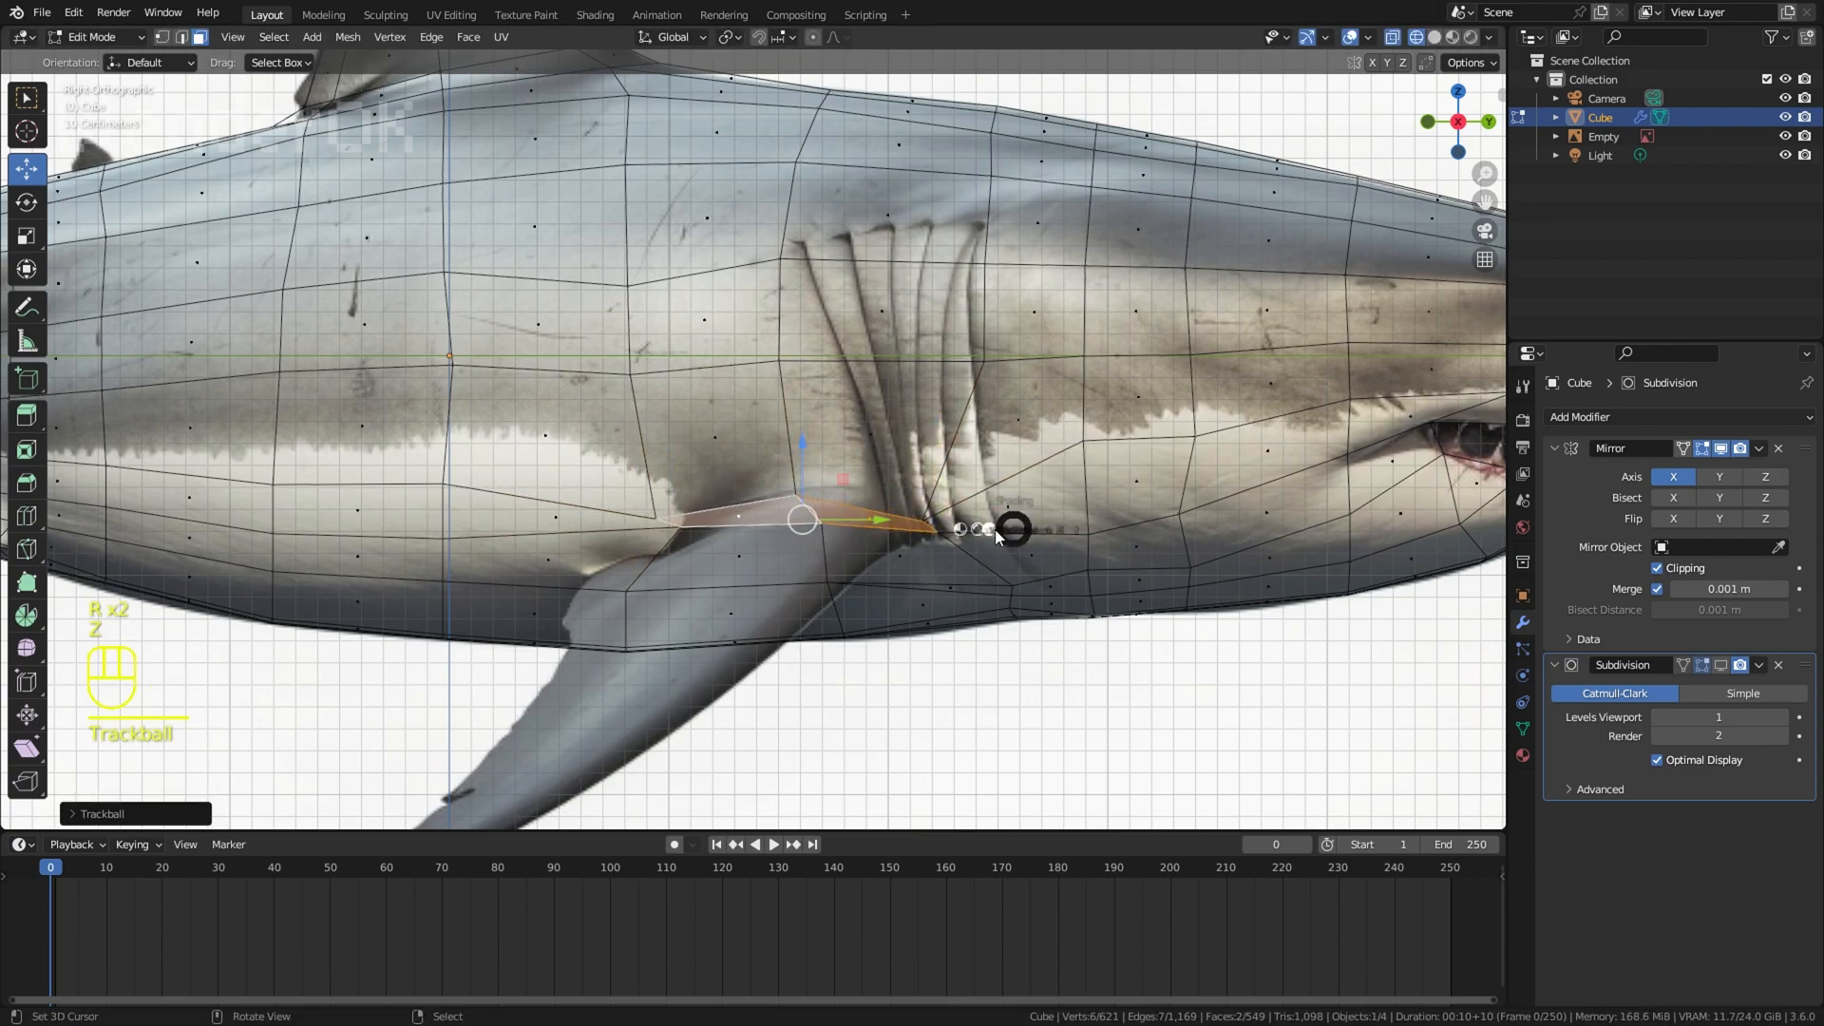
Step: Extrude the two pectoral base faces, then scale, rotate and move them outward from the body as the fin's root section
key(e)
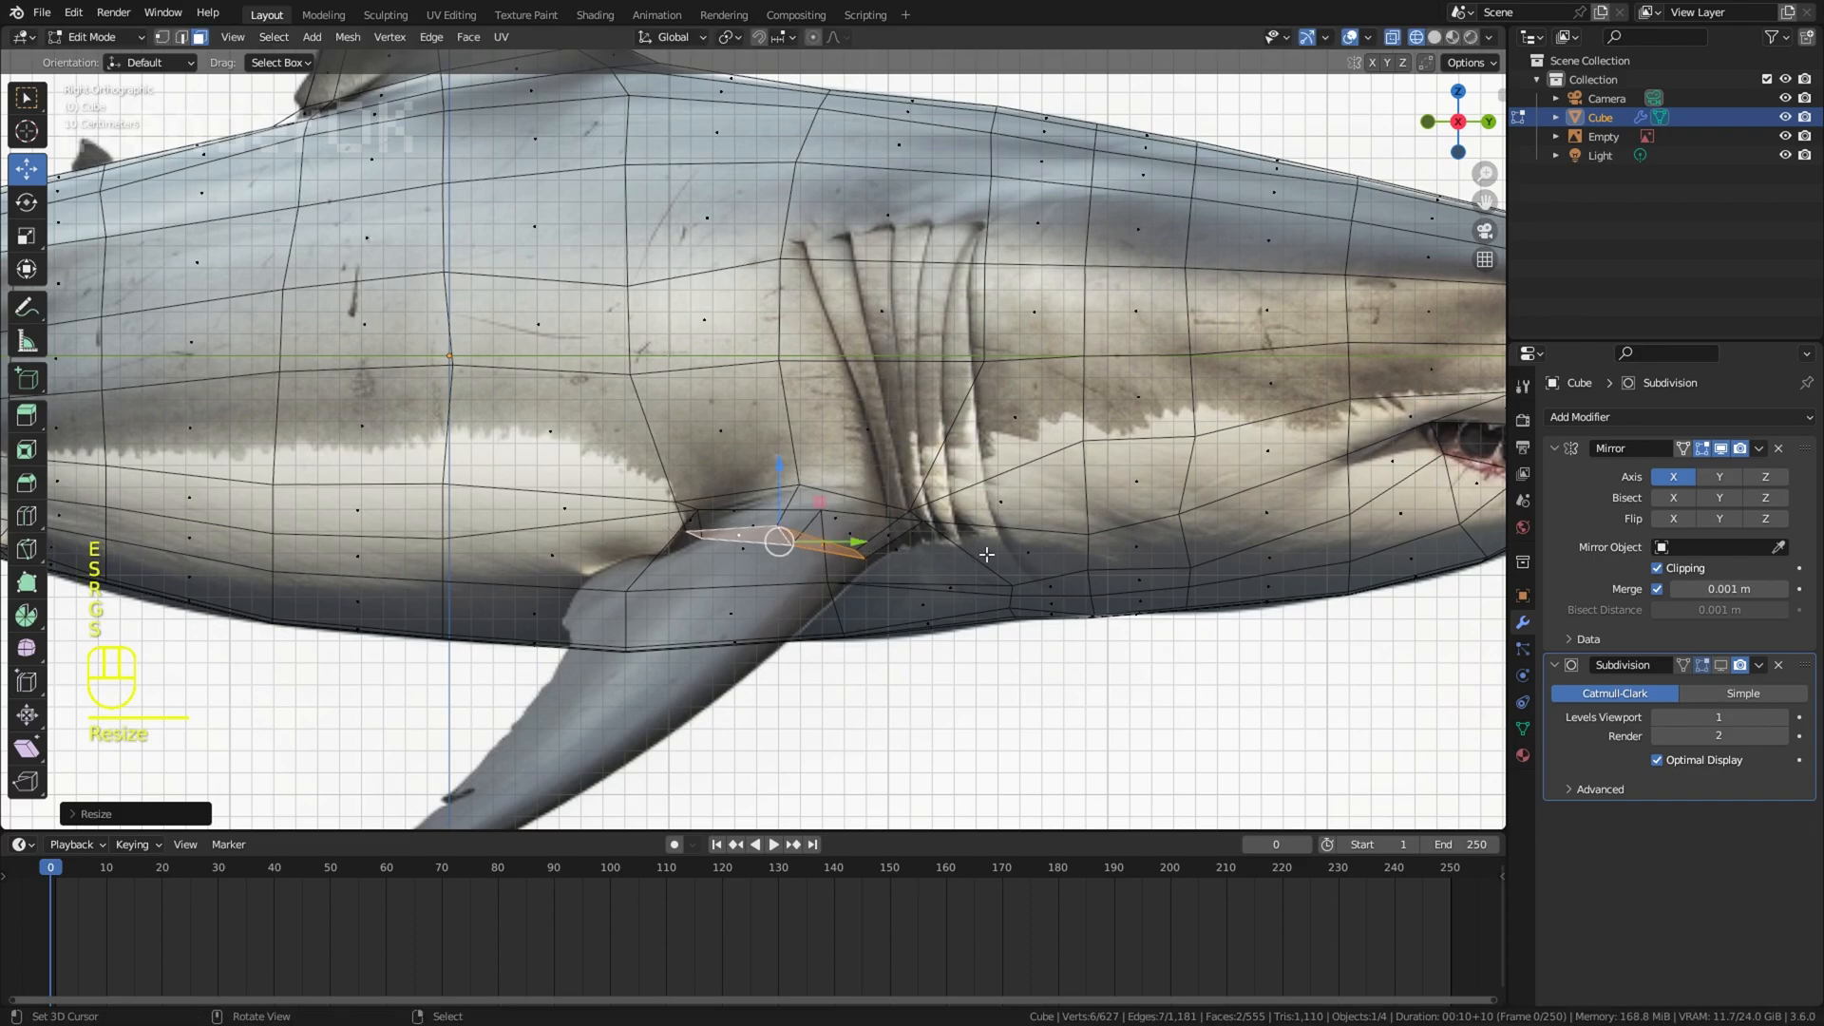
middle_drag(971, 549, 1109, 630)
click(1109, 629)
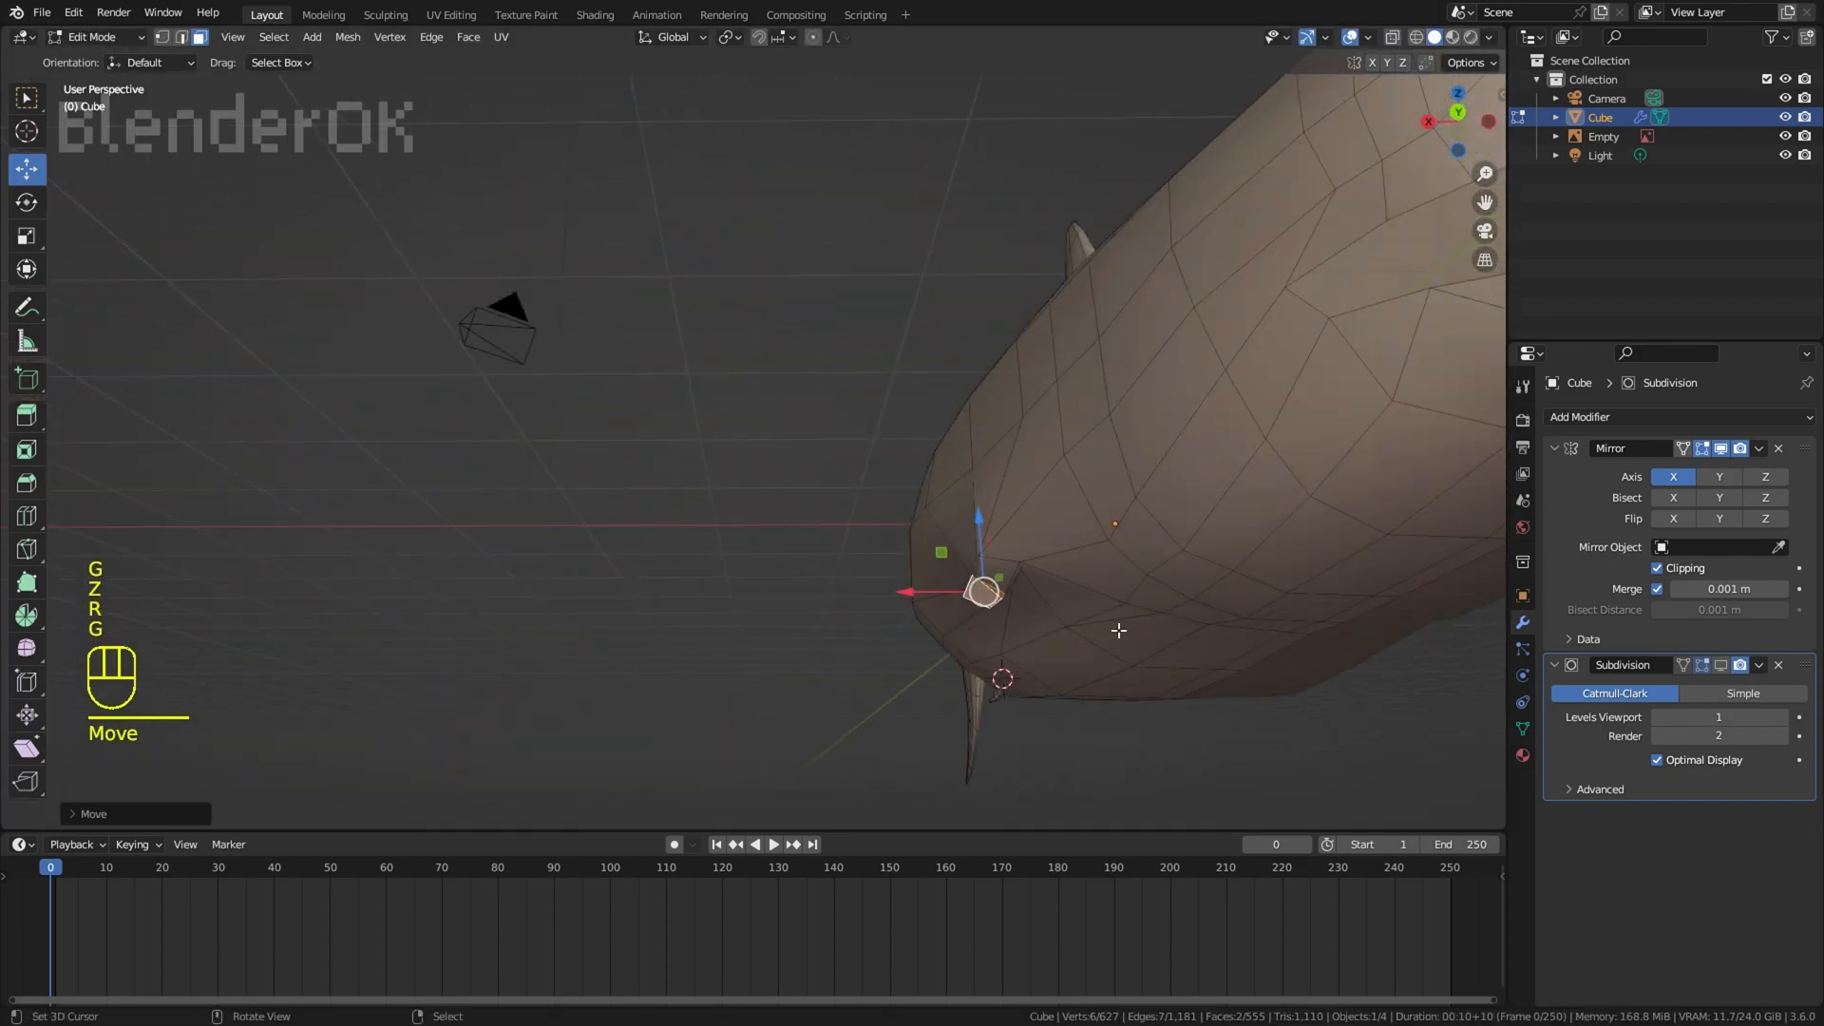
key(KP_3)
key(KP_1)
key(KP_3)
key(z)
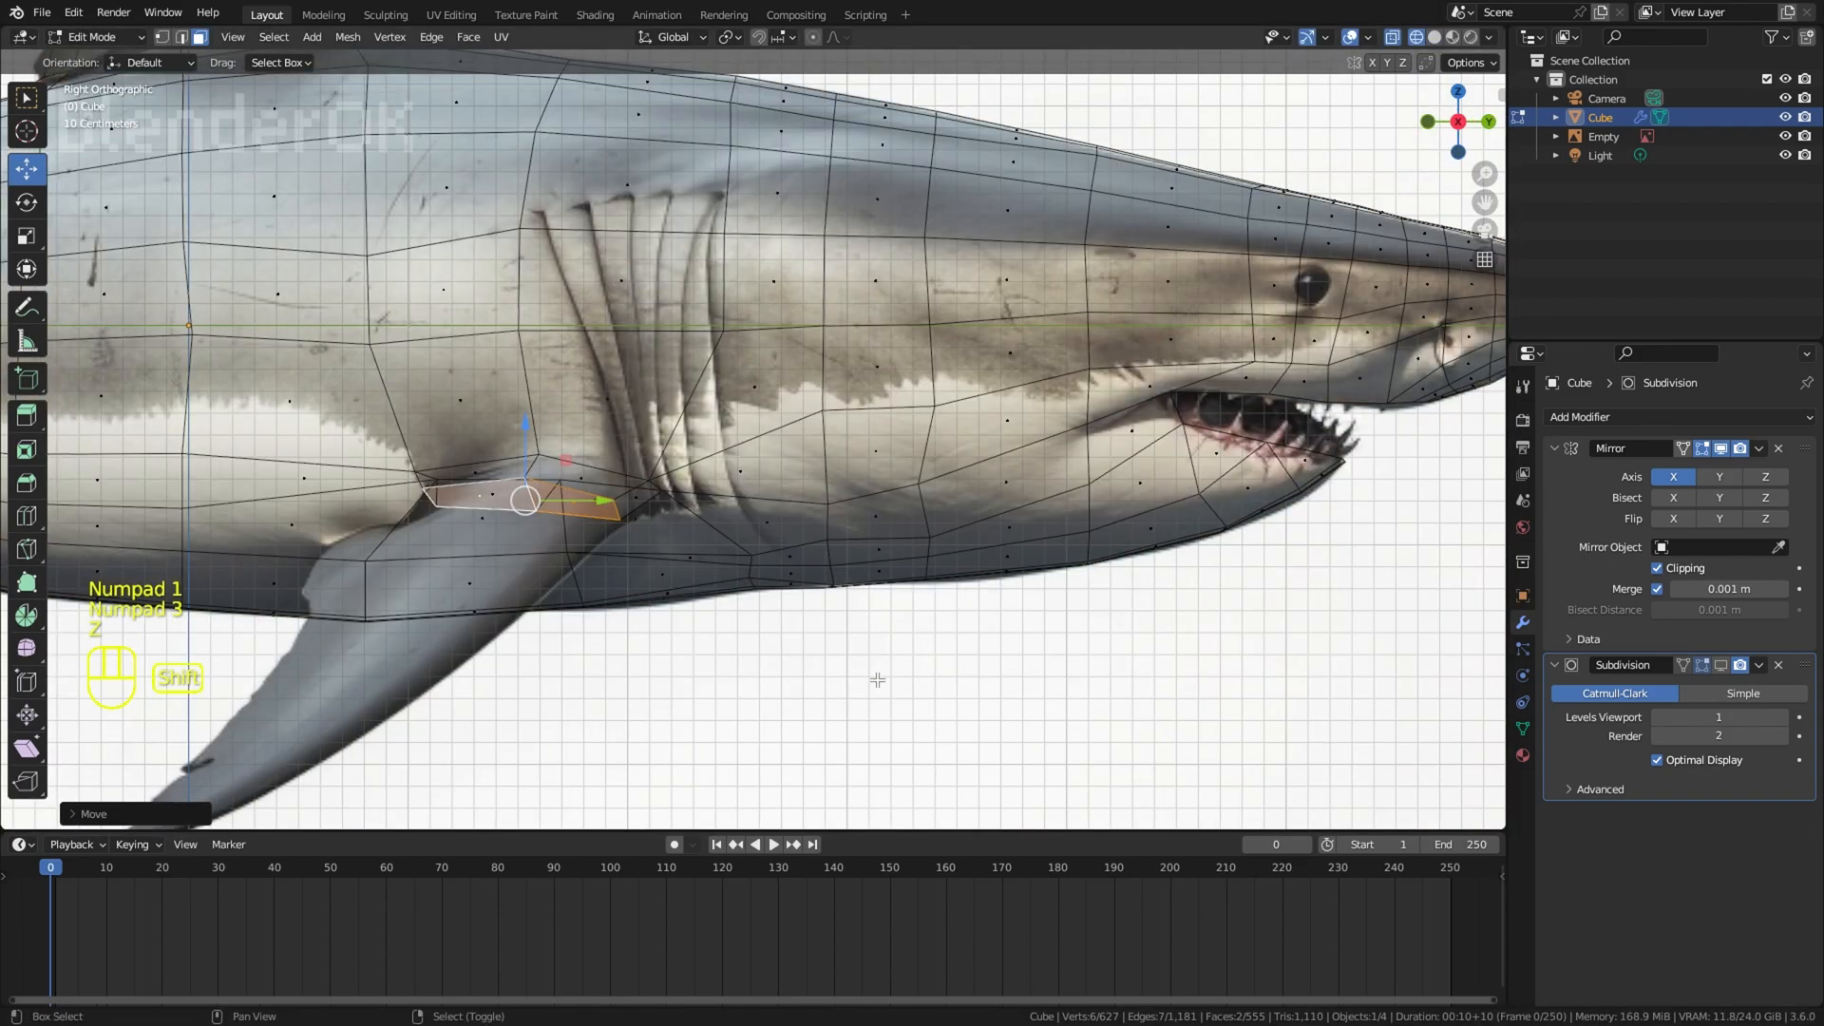
Step: Extrude the pectoral root faces down along the reference fin, then scale, move and rotate the section across the fin
shift+middle_drag(875, 680, 1074, 655)
scroll(1074, 655, up, 2)
key(e)
key(s)
key(g)
key(r)
click(806, 604)
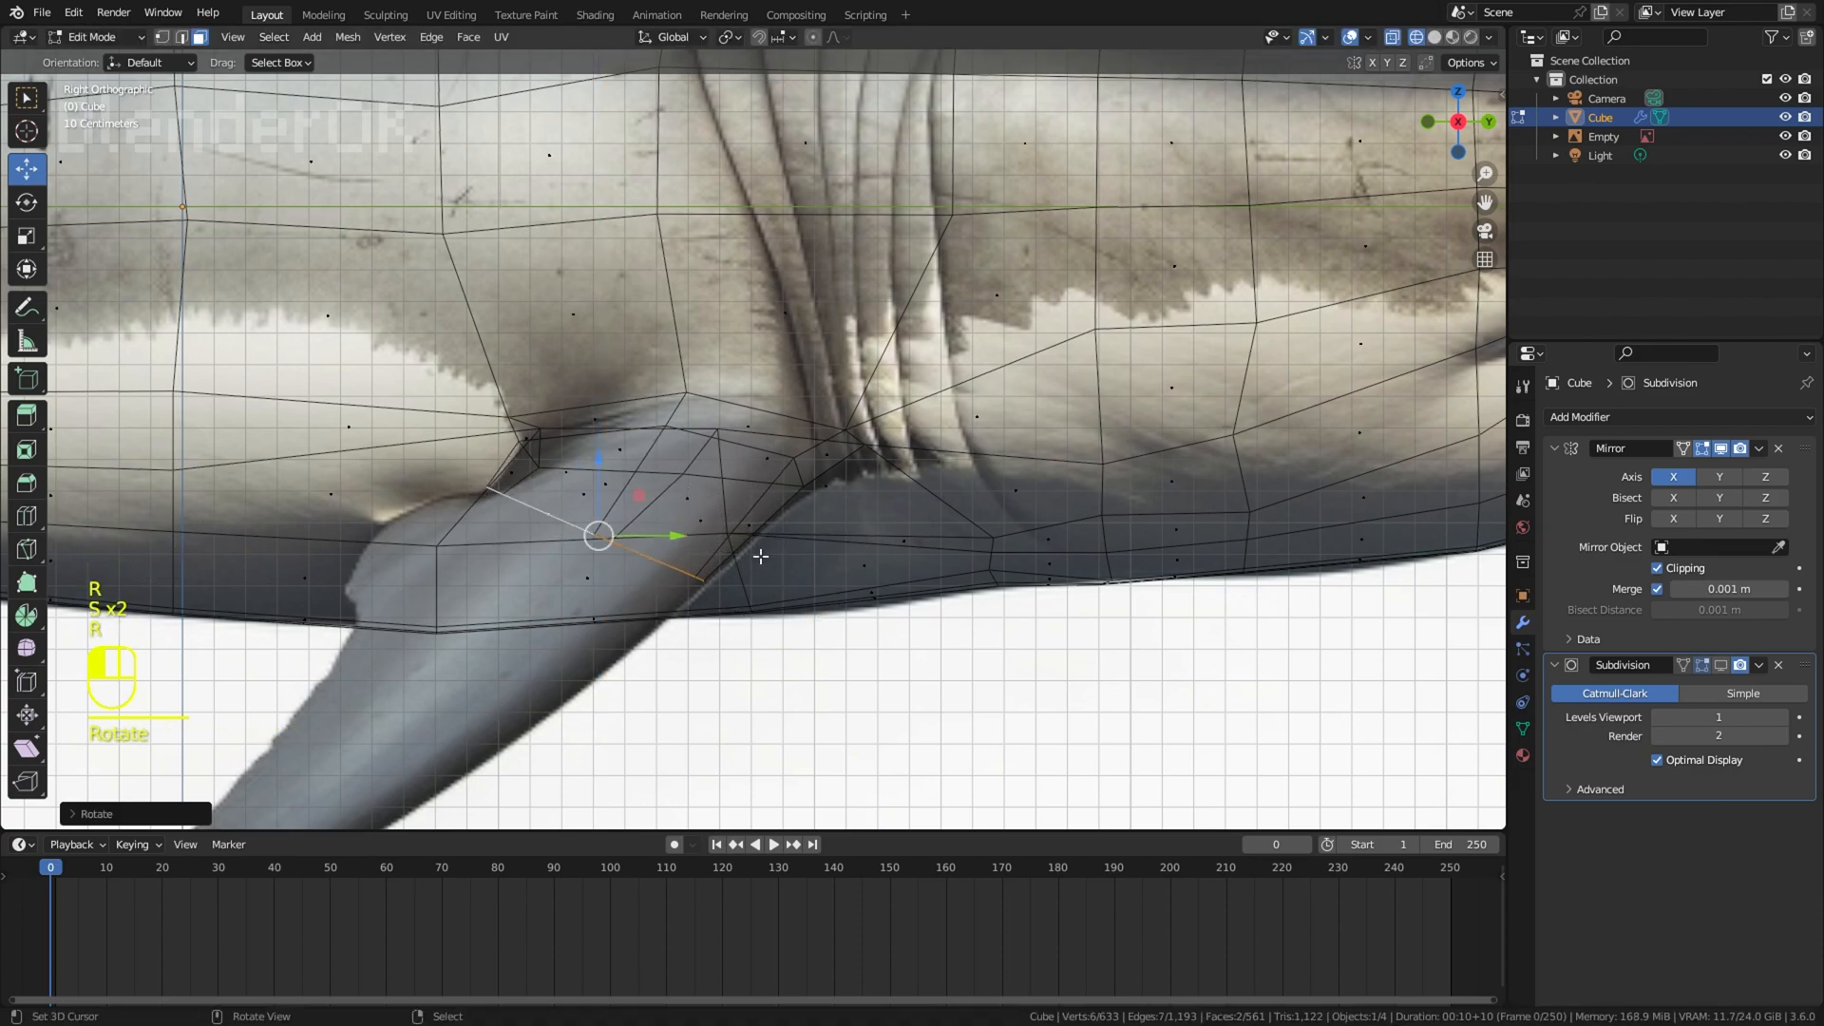
click(830, 610)
Step: Extrude another pectoral fin section past the belly line, then scale, move and rotate it to the reference width
shift+middle_drag(831, 610, 1007, 527)
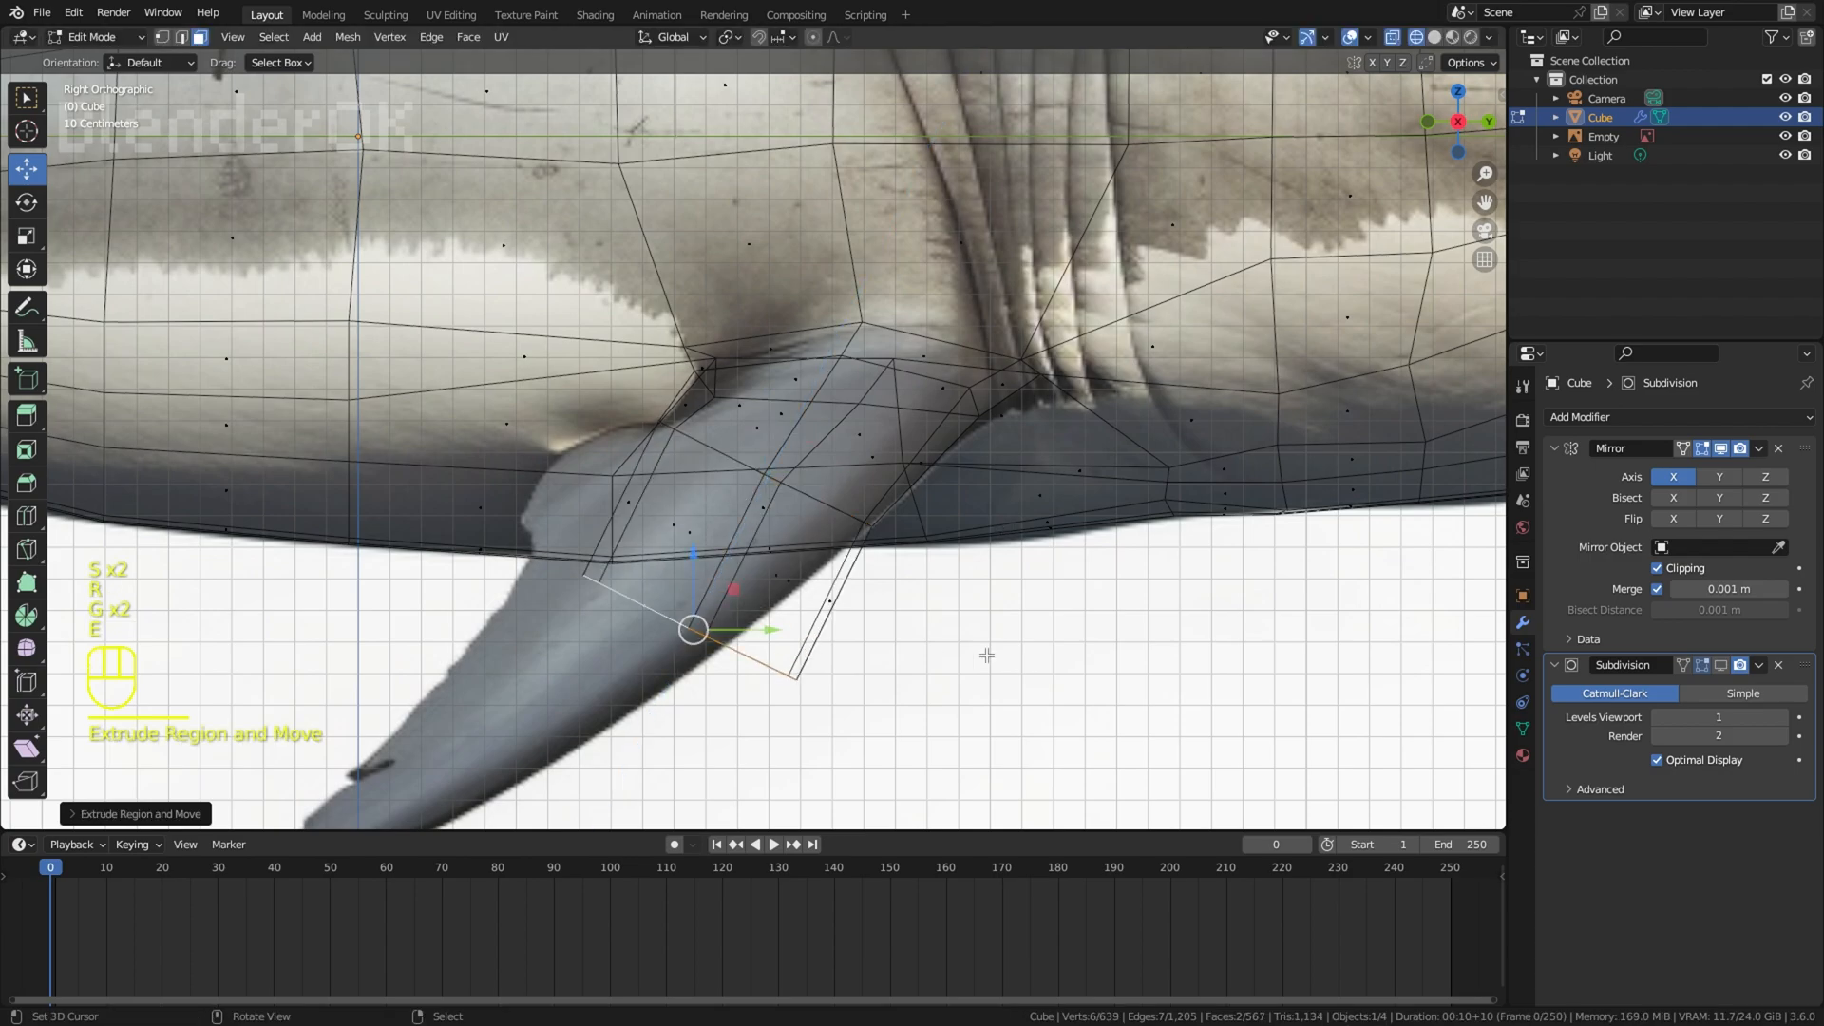
key(s)
click(940, 655)
key(g)
click(903, 587)
key(r)
click(890, 641)
shift+middle_drag(926, 621, 1073, 510)
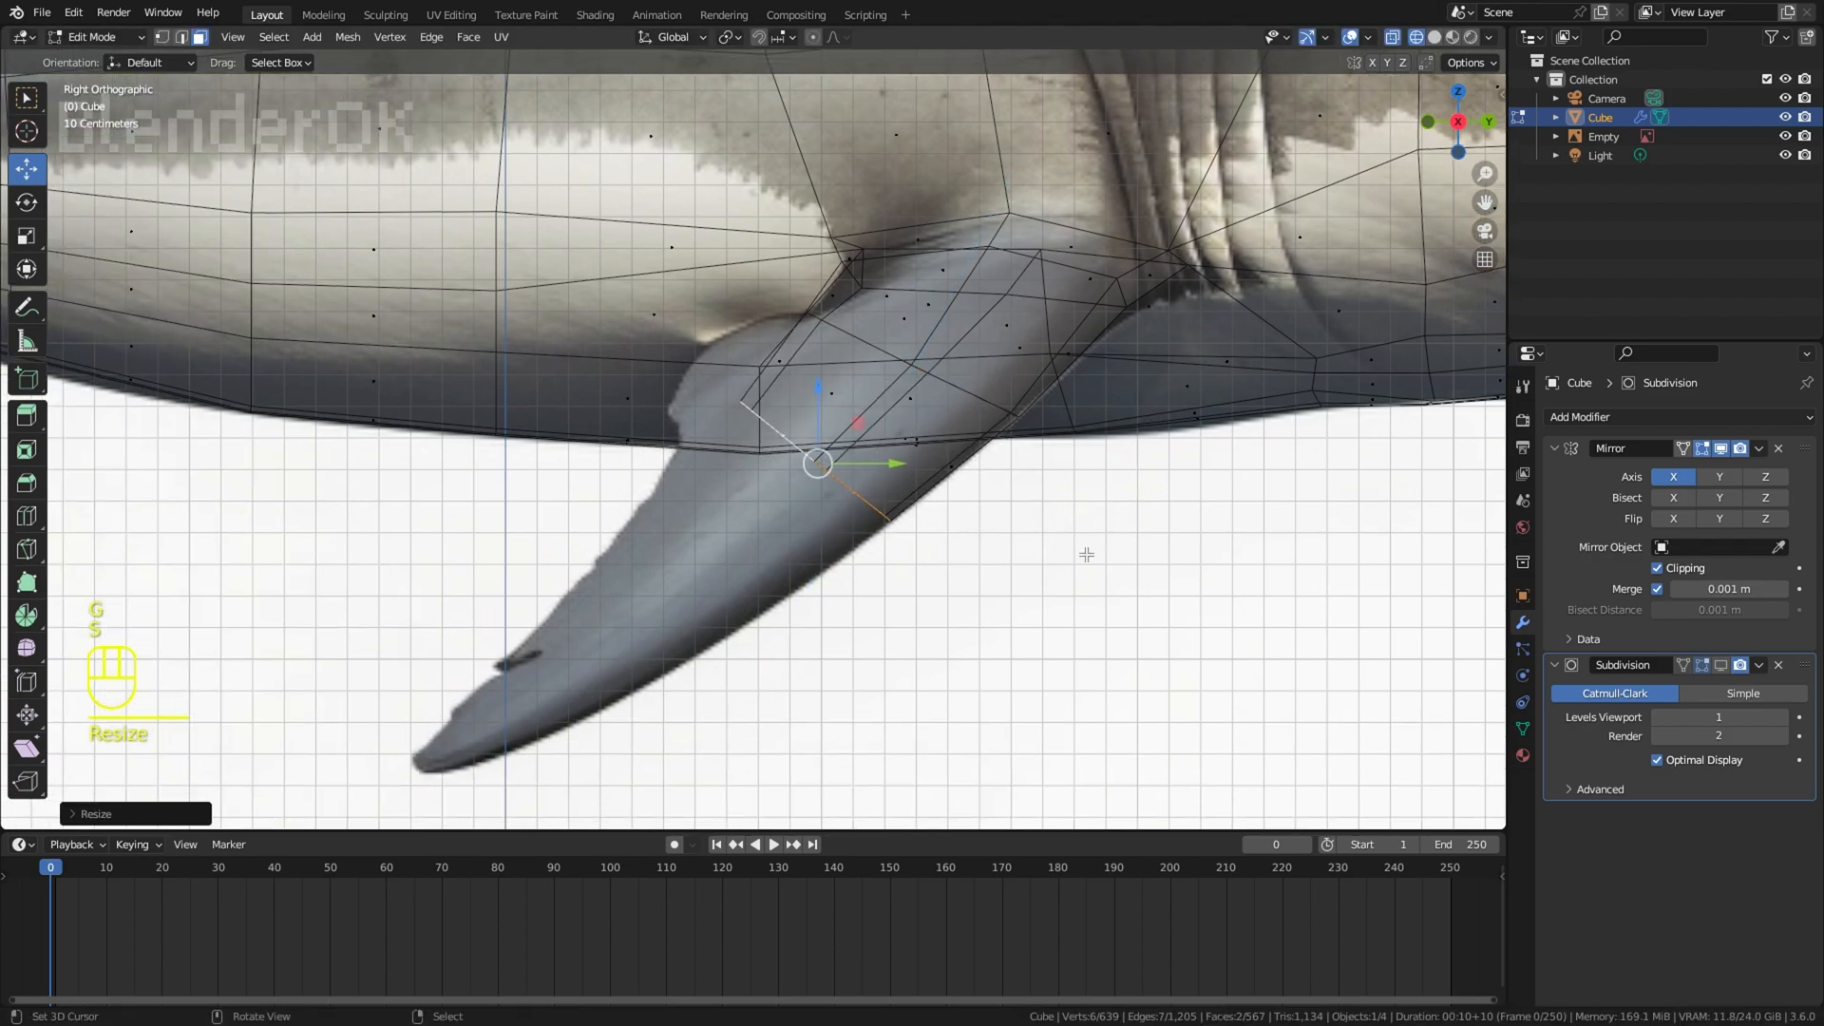
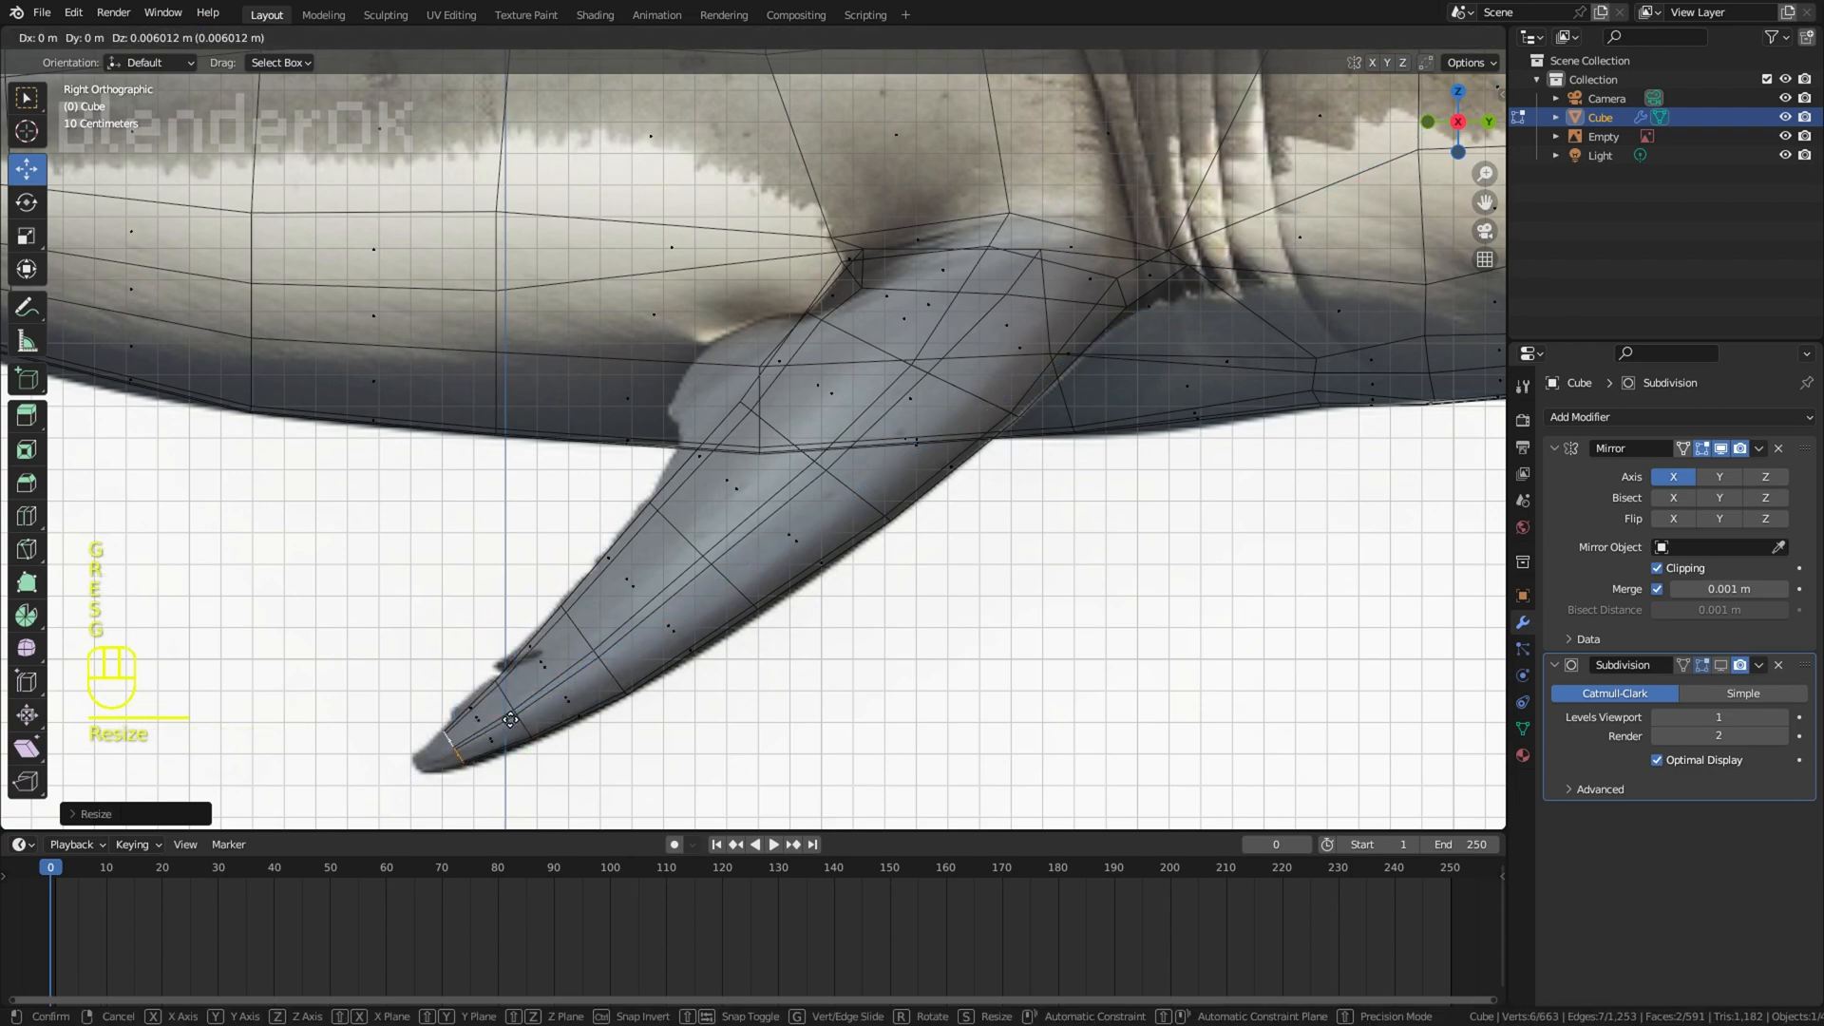
Step: Move the pectoral fin's tip section vertically to the reference tip, then adjust the fin's upper part in solid shading
click(478, 747)
key(z)
scroll(900, 624, down, 4)
middle_drag(900, 623, 1003, 651)
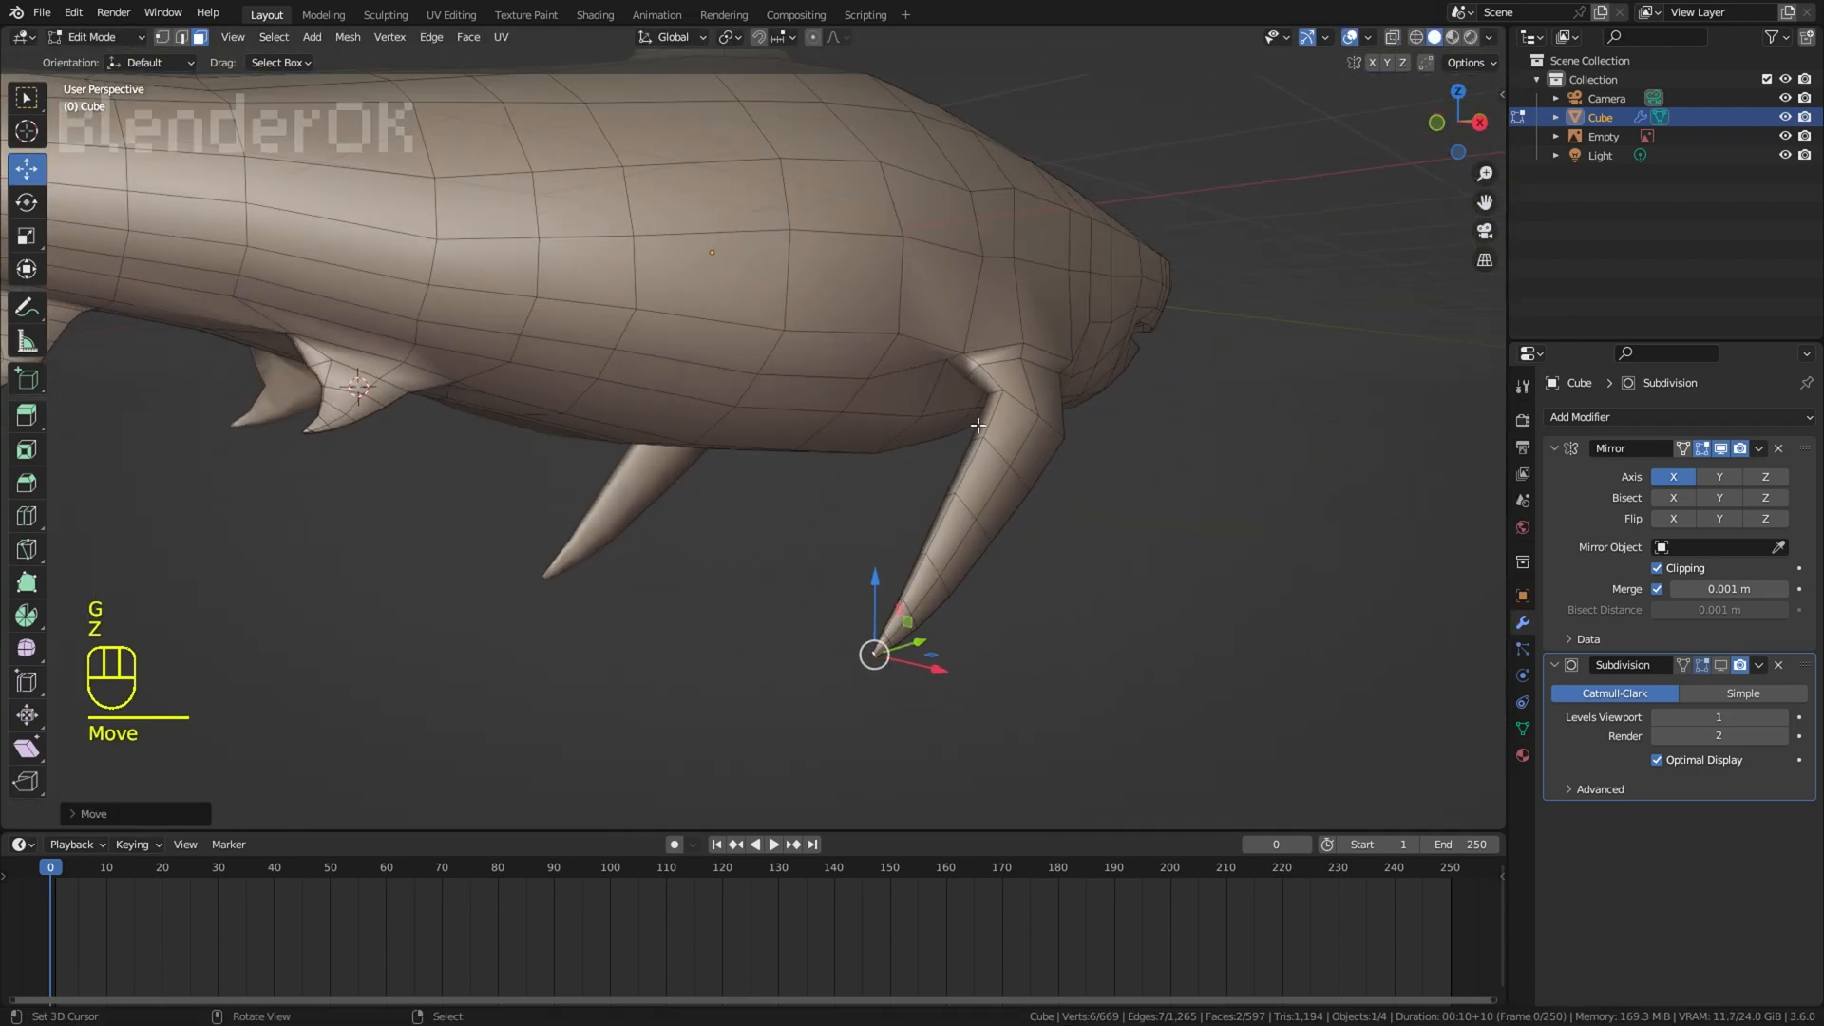
right_click(984, 415)
middle_drag(1121, 425, 1063, 438)
right_click(1051, 439)
scroll(998, 456, down, 4)
middle_drag(912, 466, 682, 335)
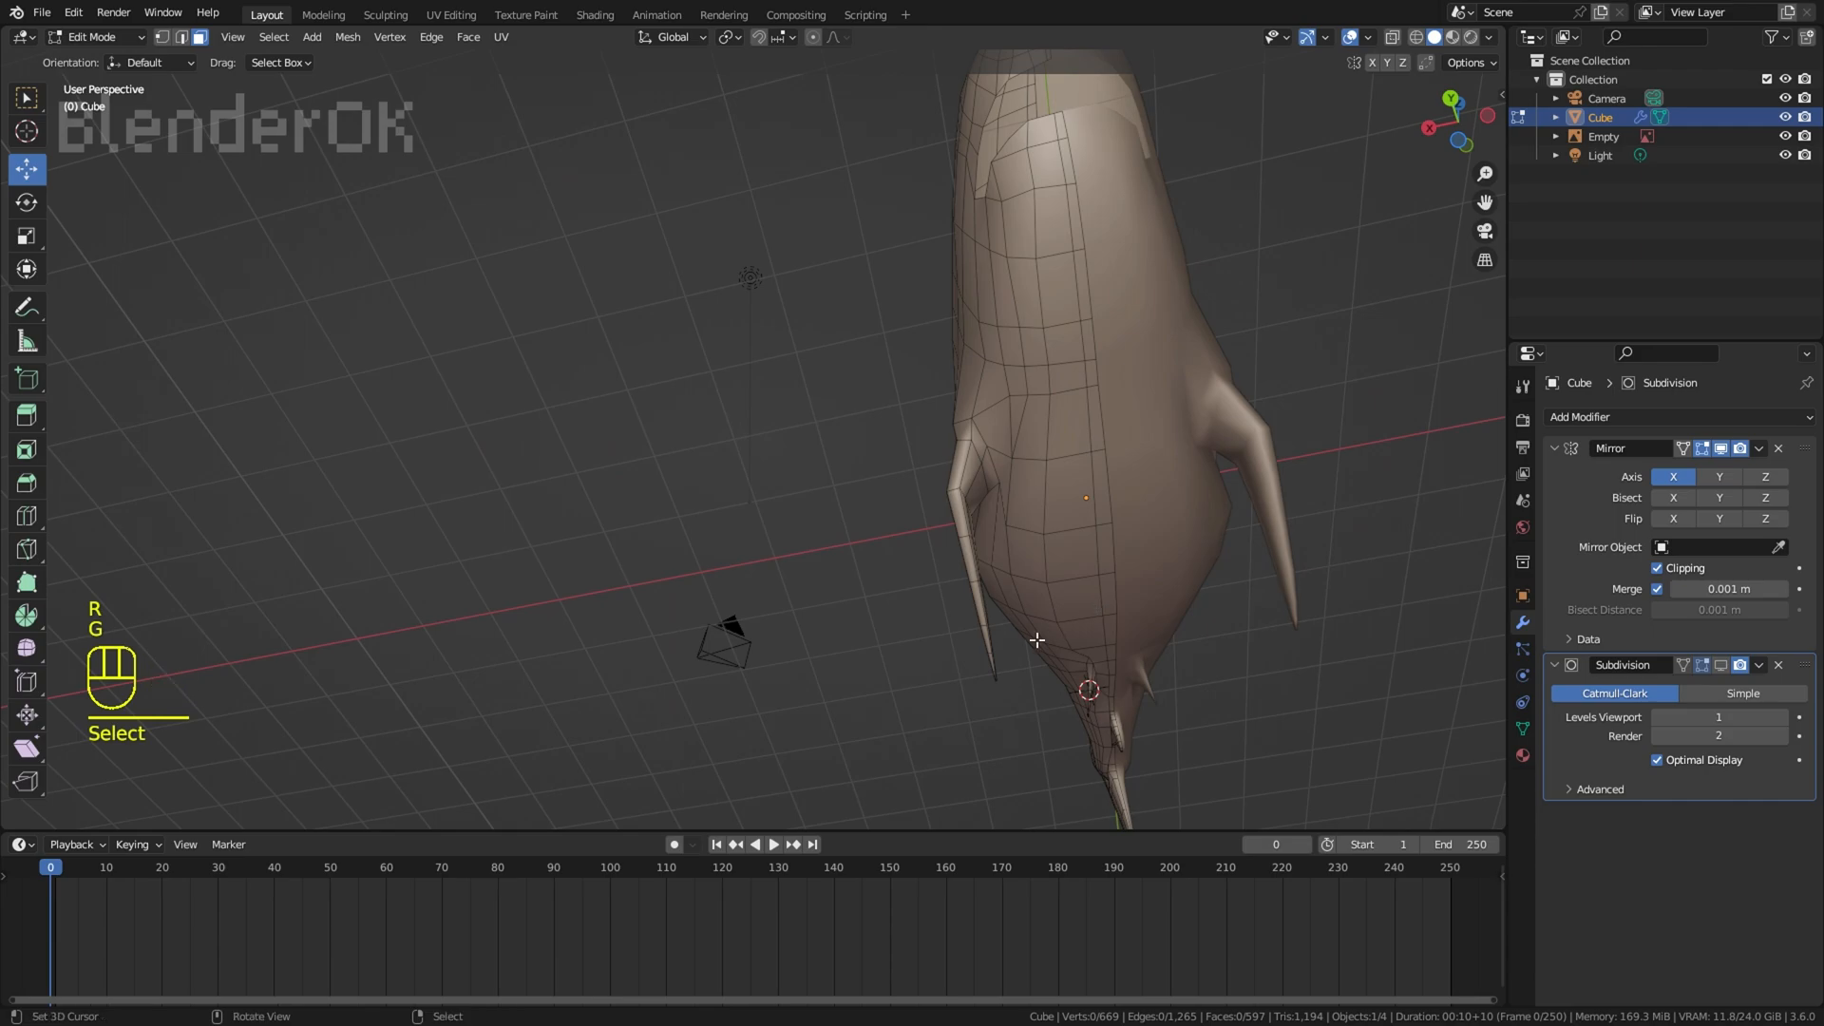
Step: Circle-select the outer pectoral fin through the mesh, then rotate and move it to angle away from the body
key(z)
key(c)
middle_drag(1036, 636, 1245, 722)
right_click(898, 684)
key(z)
key(r)
click(1161, 656)
key(g)
click(1117, 653)
Step: In the right side view, rotate, scale and move the selected fin section until it covers the reference pectoral fin
click(1351, 38)
middle_drag(1216, 152, 1244, 358)
key(KP_3)
key(z)
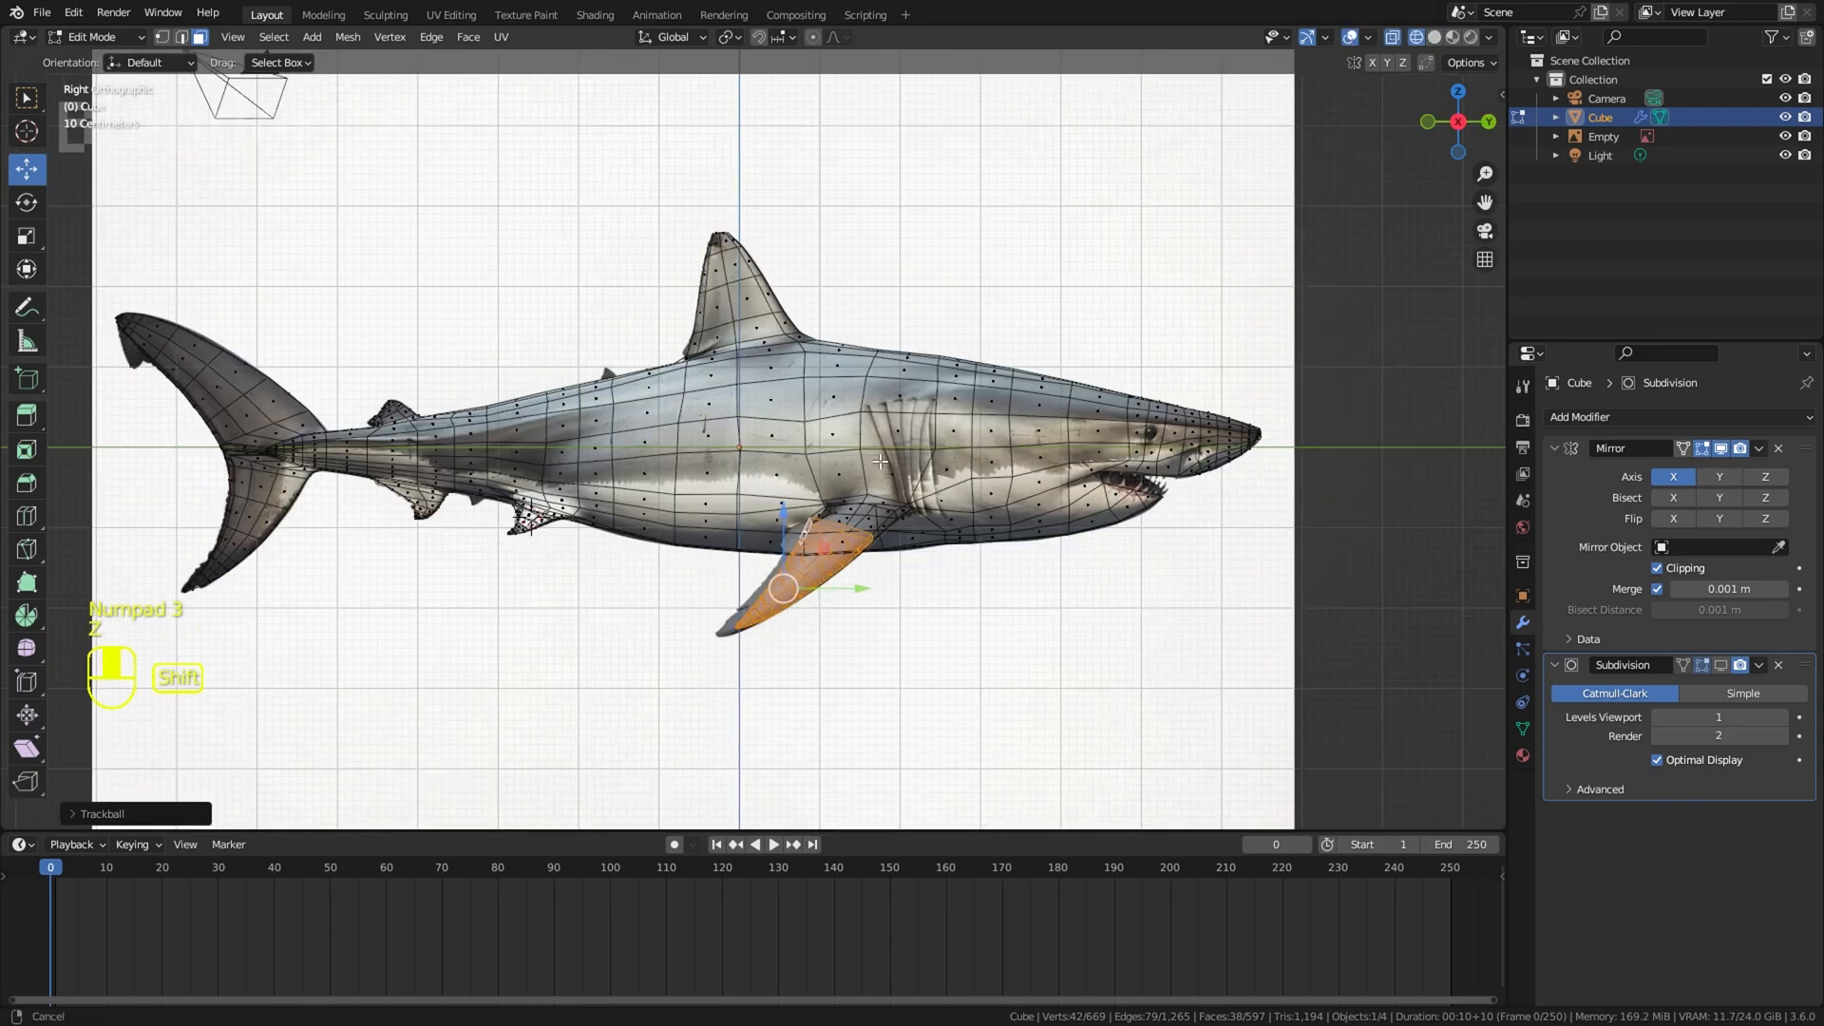
key(g)
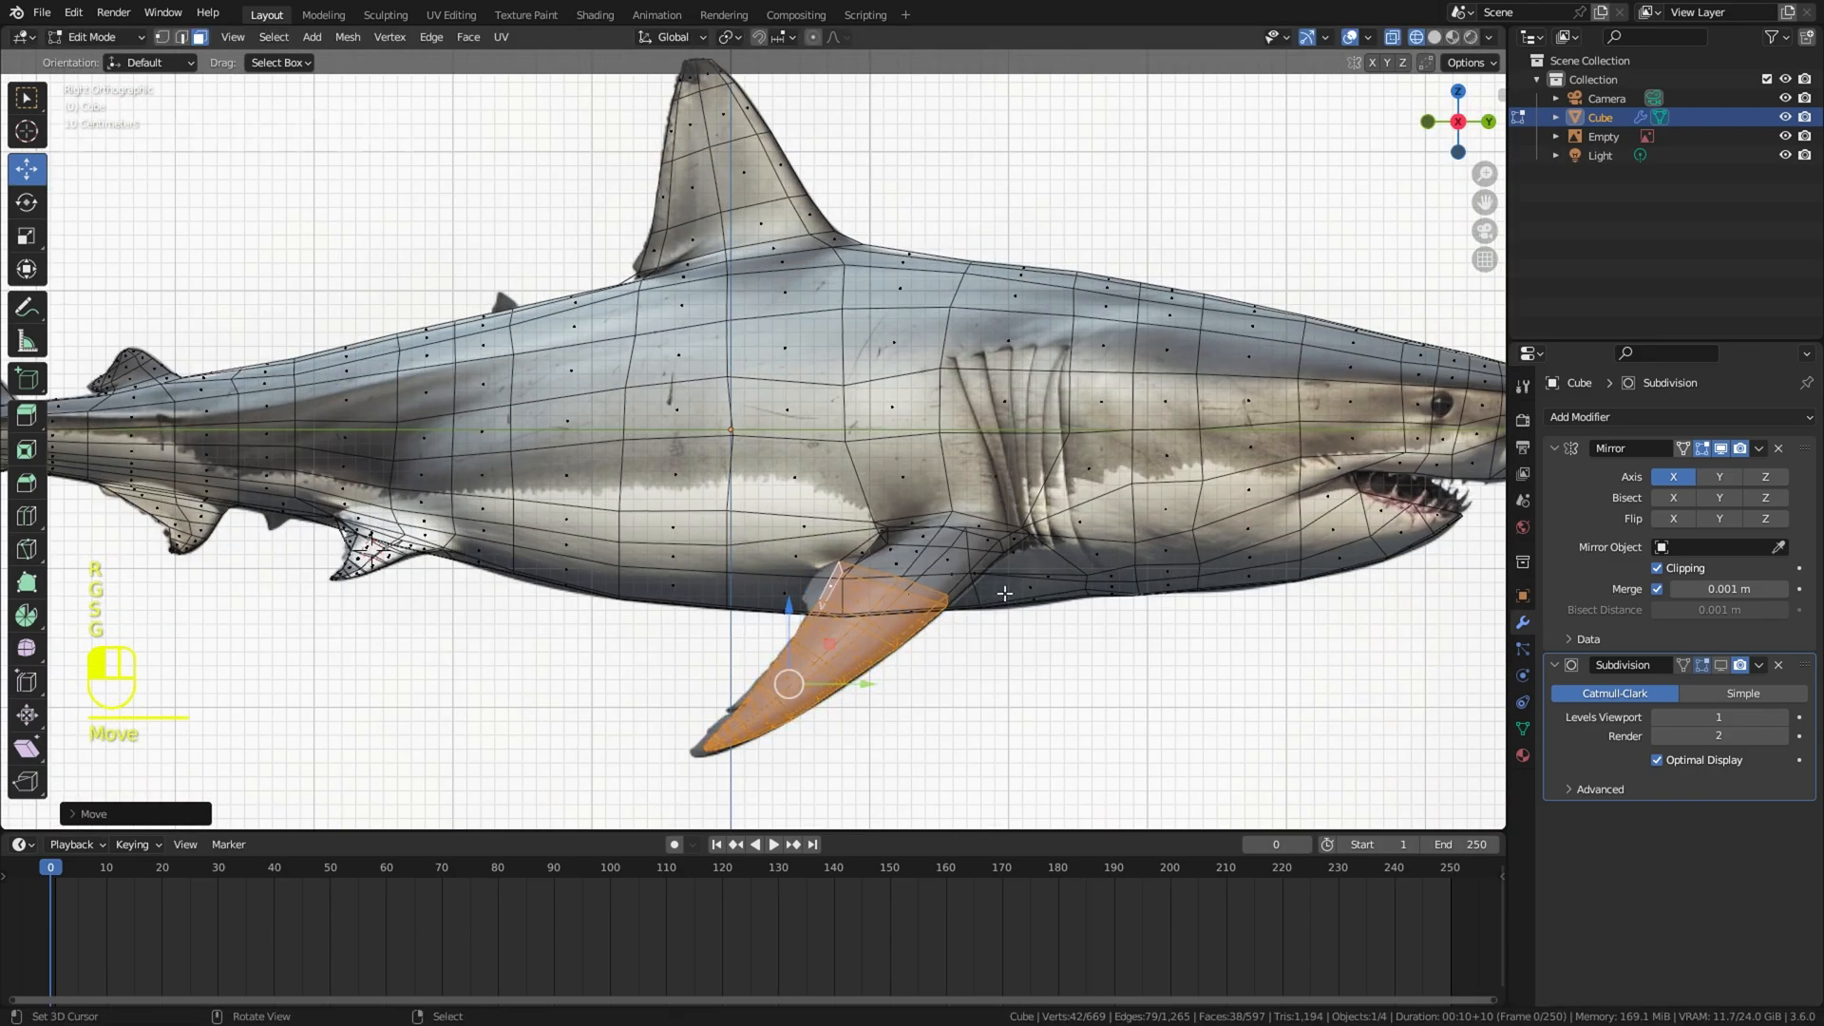
right_click(1009, 594)
key(z)
Step: Slide the body vertices above the pectoral fin's base to even out the mesh spacing
scroll(1140, 600, down, 3)
right_click(1258, 607)
middle_drag(1258, 607, 1117, 580)
scroll(1117, 580, up, 1)
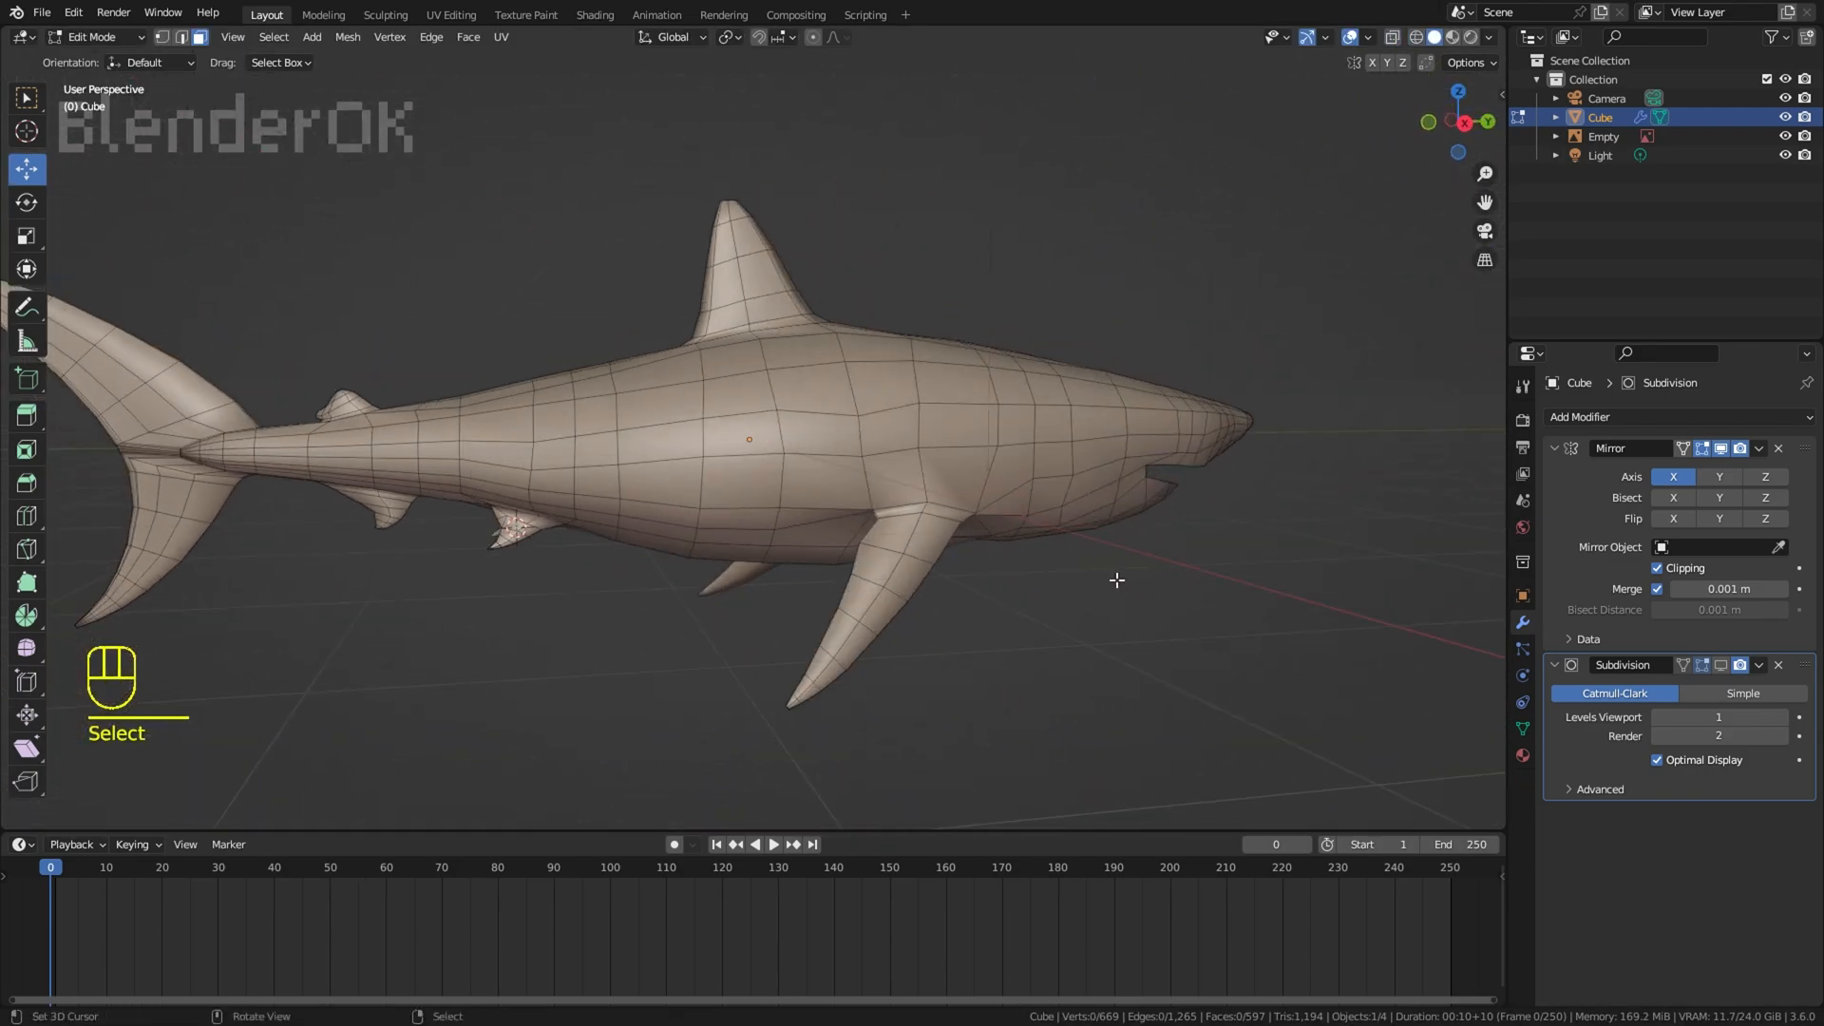
scroll(1117, 579, up, 2)
key(1)
click(882, 450)
key(g)
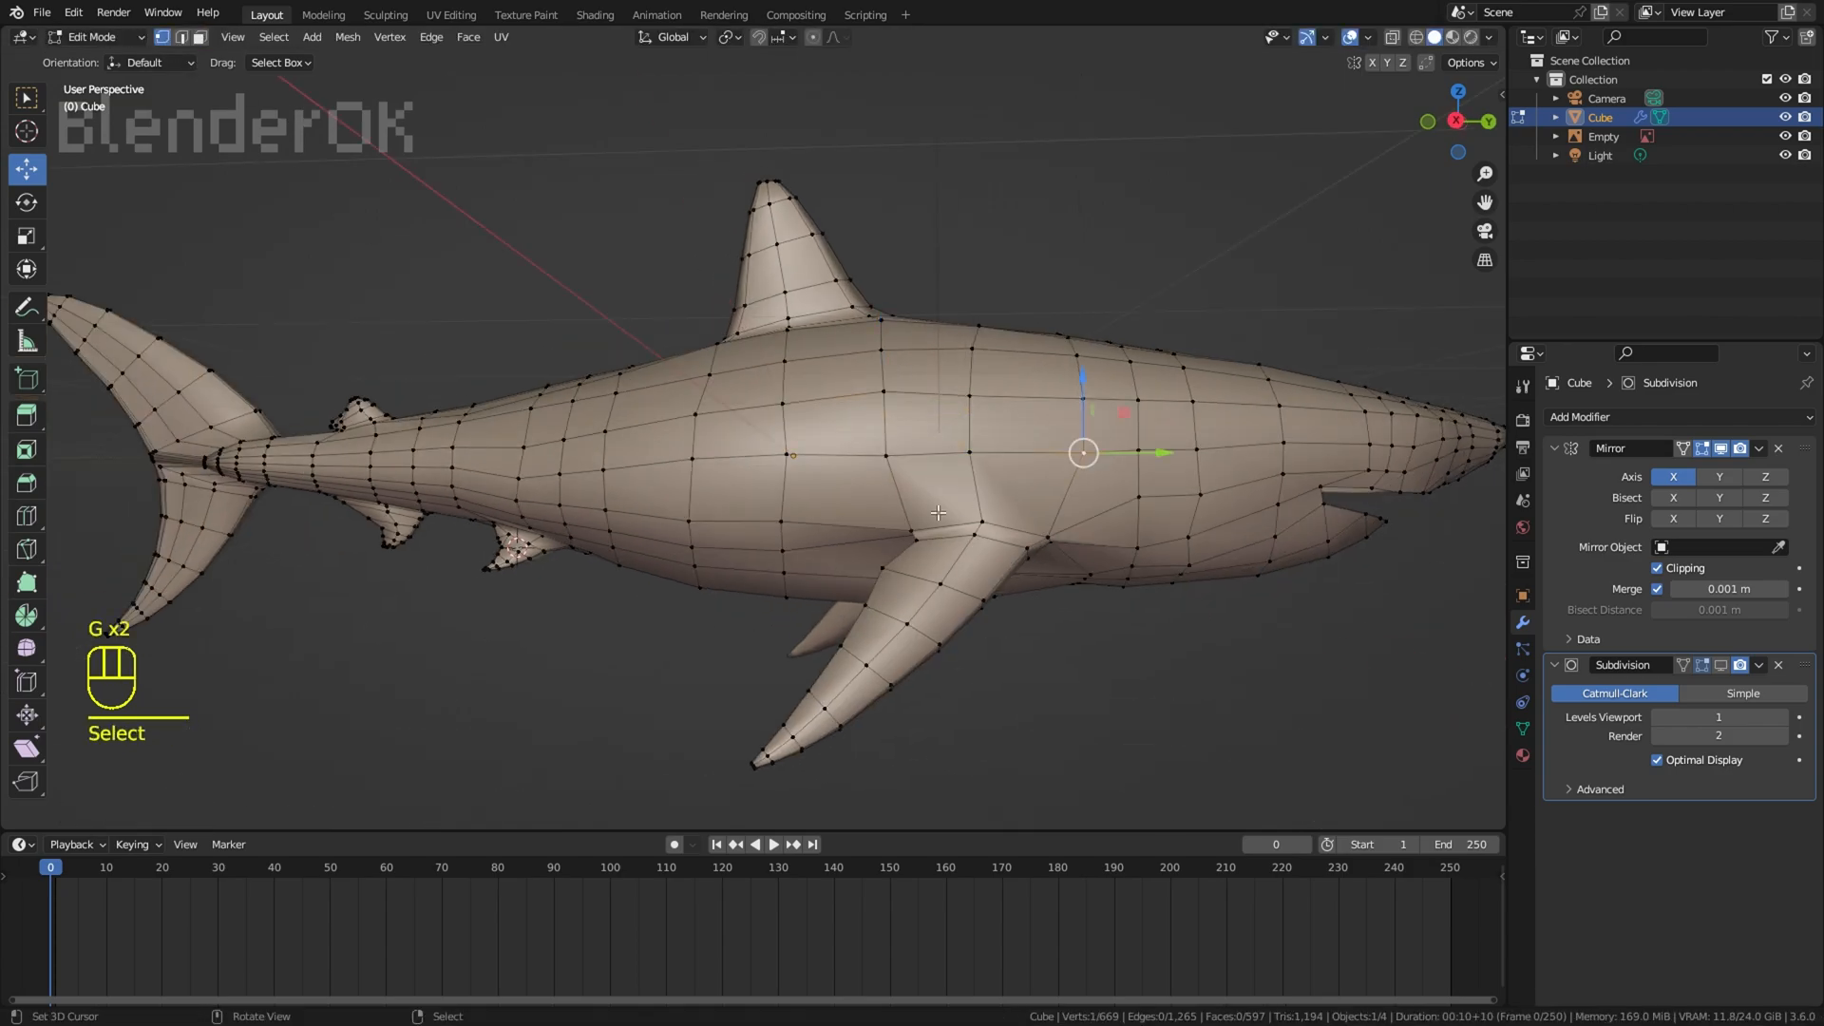
key(ctrl+r)
mouse_move(937, 513)
middle_down()
mouse_move(1045, 490)
mouse_move(920, 507)
middle_up()
right_click(998, 488)
key(ctrl+r)
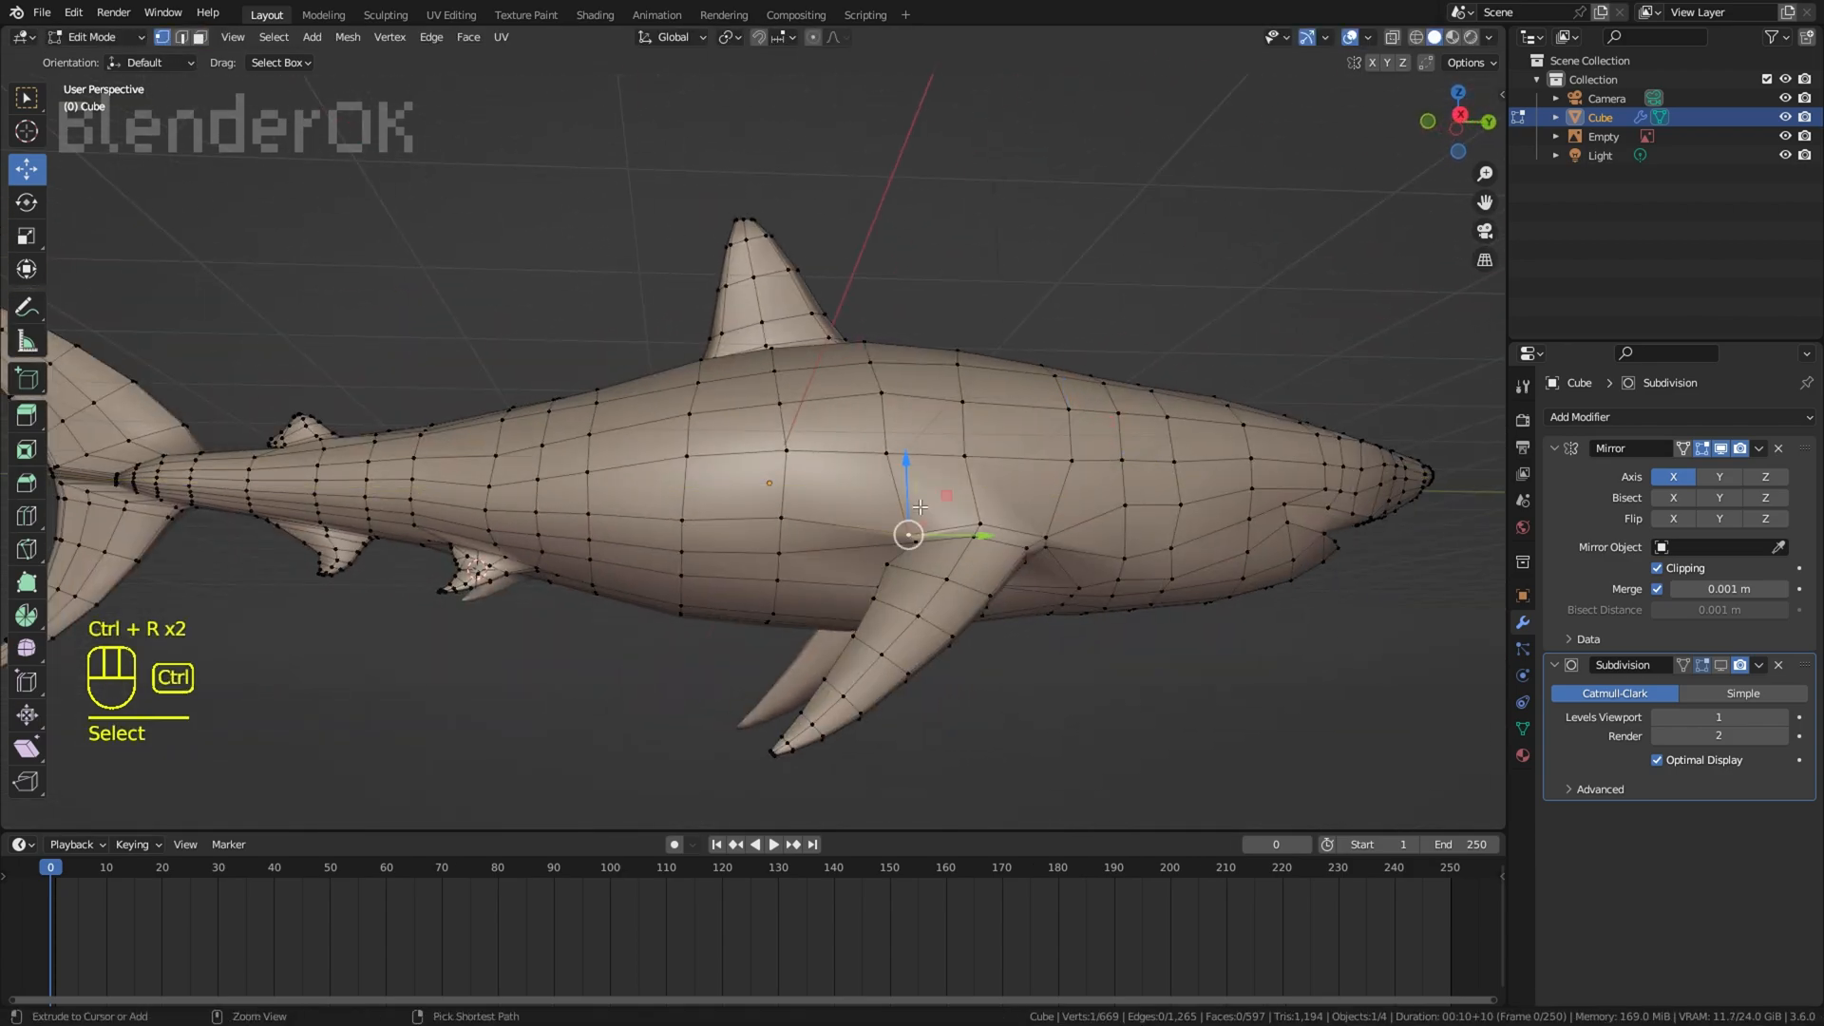
Step: Select the edges along the pectoral fin's root and bevel them
ctrl+click(1046, 539)
middle_drag(1044, 532, 1008, 332)
ctrl+shift+click(936, 544)
middle_drag(940, 532, 1121, 633)
key(ctrl+b)
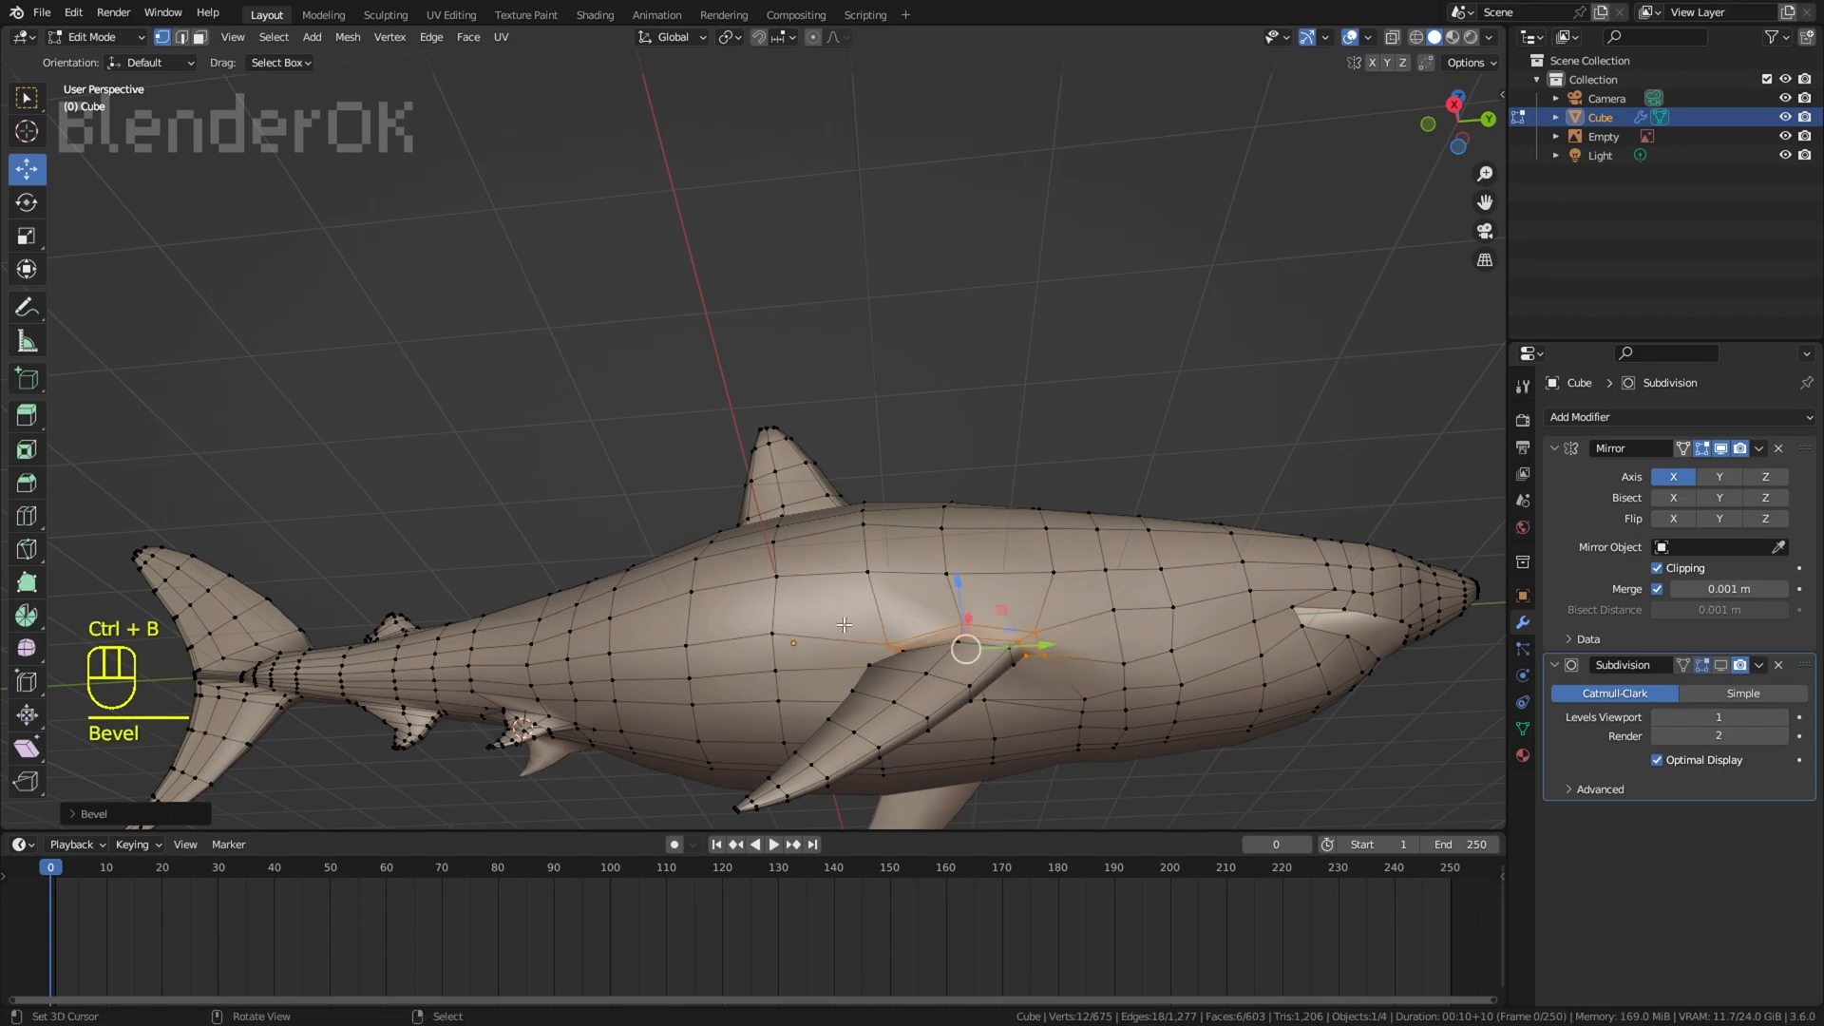
Step: Adjust the body vertices behind and above the bevelled pectoral fin root
right_click(889, 654)
mouse_move(844, 626)
middle_down()
mouse_move(943, 620)
mouse_move(824, 651)
middle_up()
shift+right_click(865, 641)
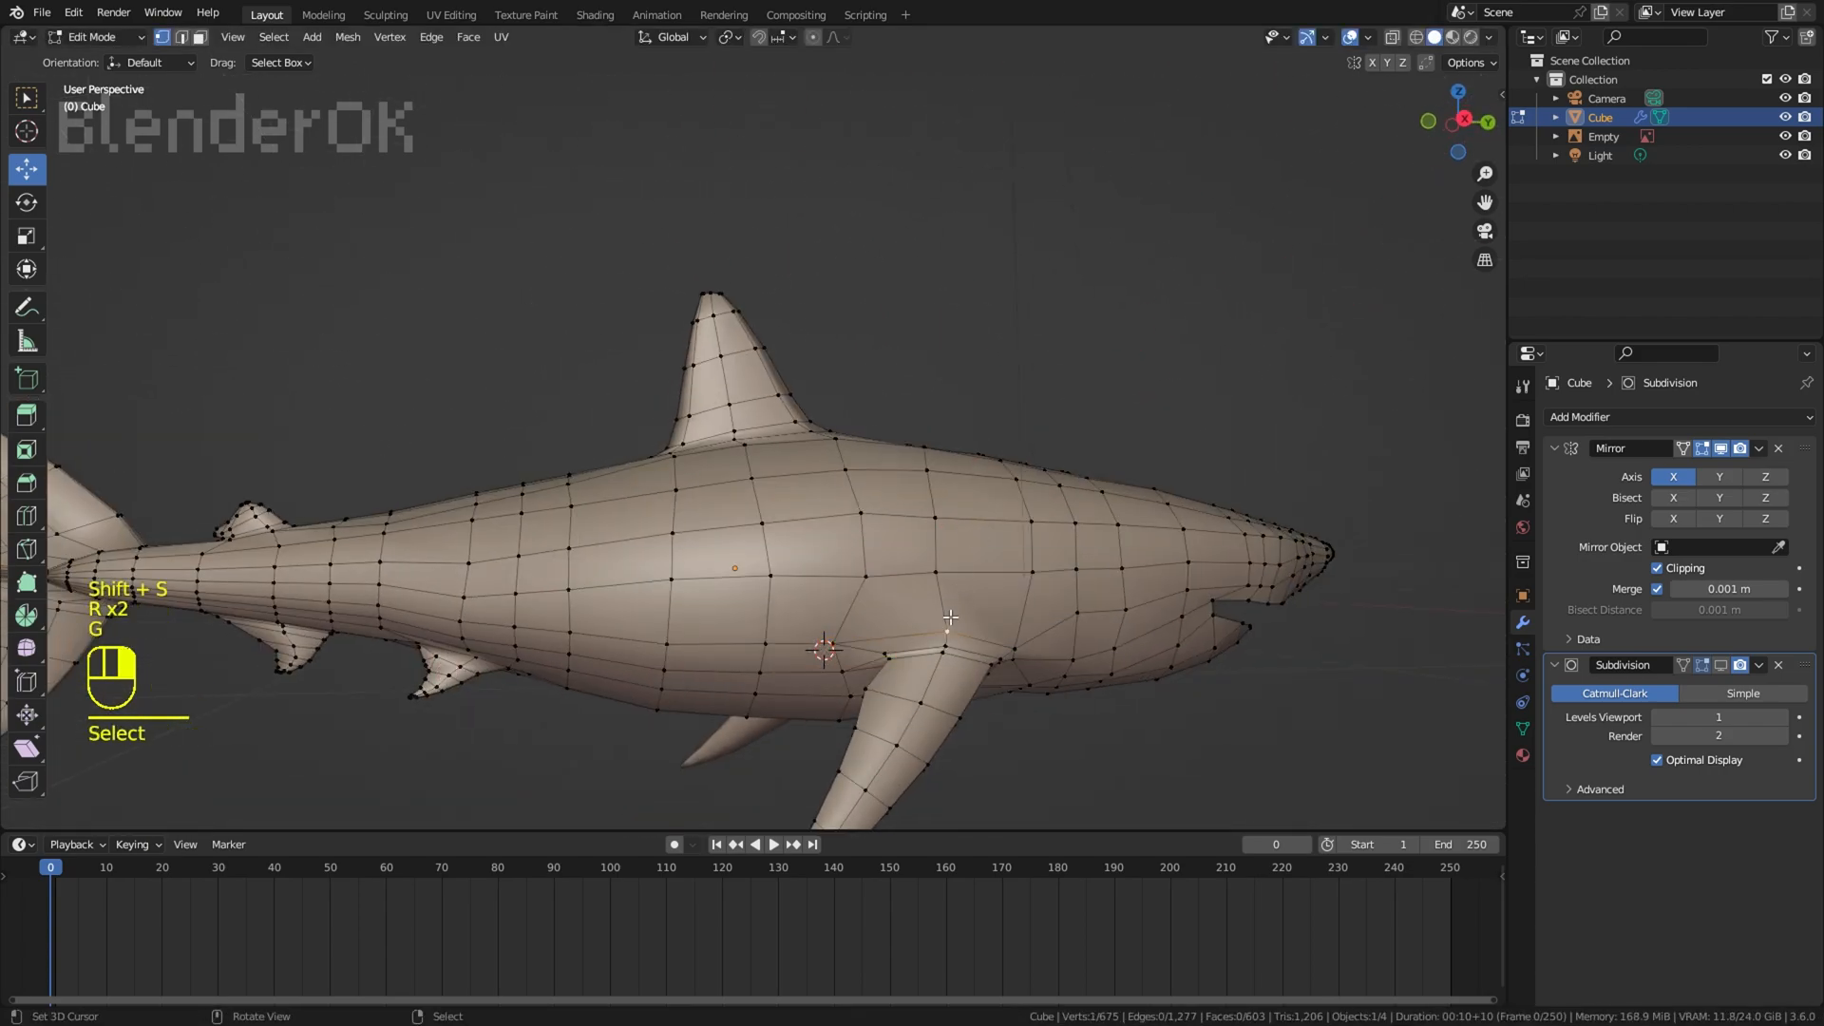
click(1009, 599)
middle_drag(1009, 600, 964, 542)
Step: Slide the vertices at the front of the pectoral fin root and move those on its underside
right_click(1012, 655)
key(g)
key(g)
click(1014, 654)
middle_drag(1013, 654, 988, 494)
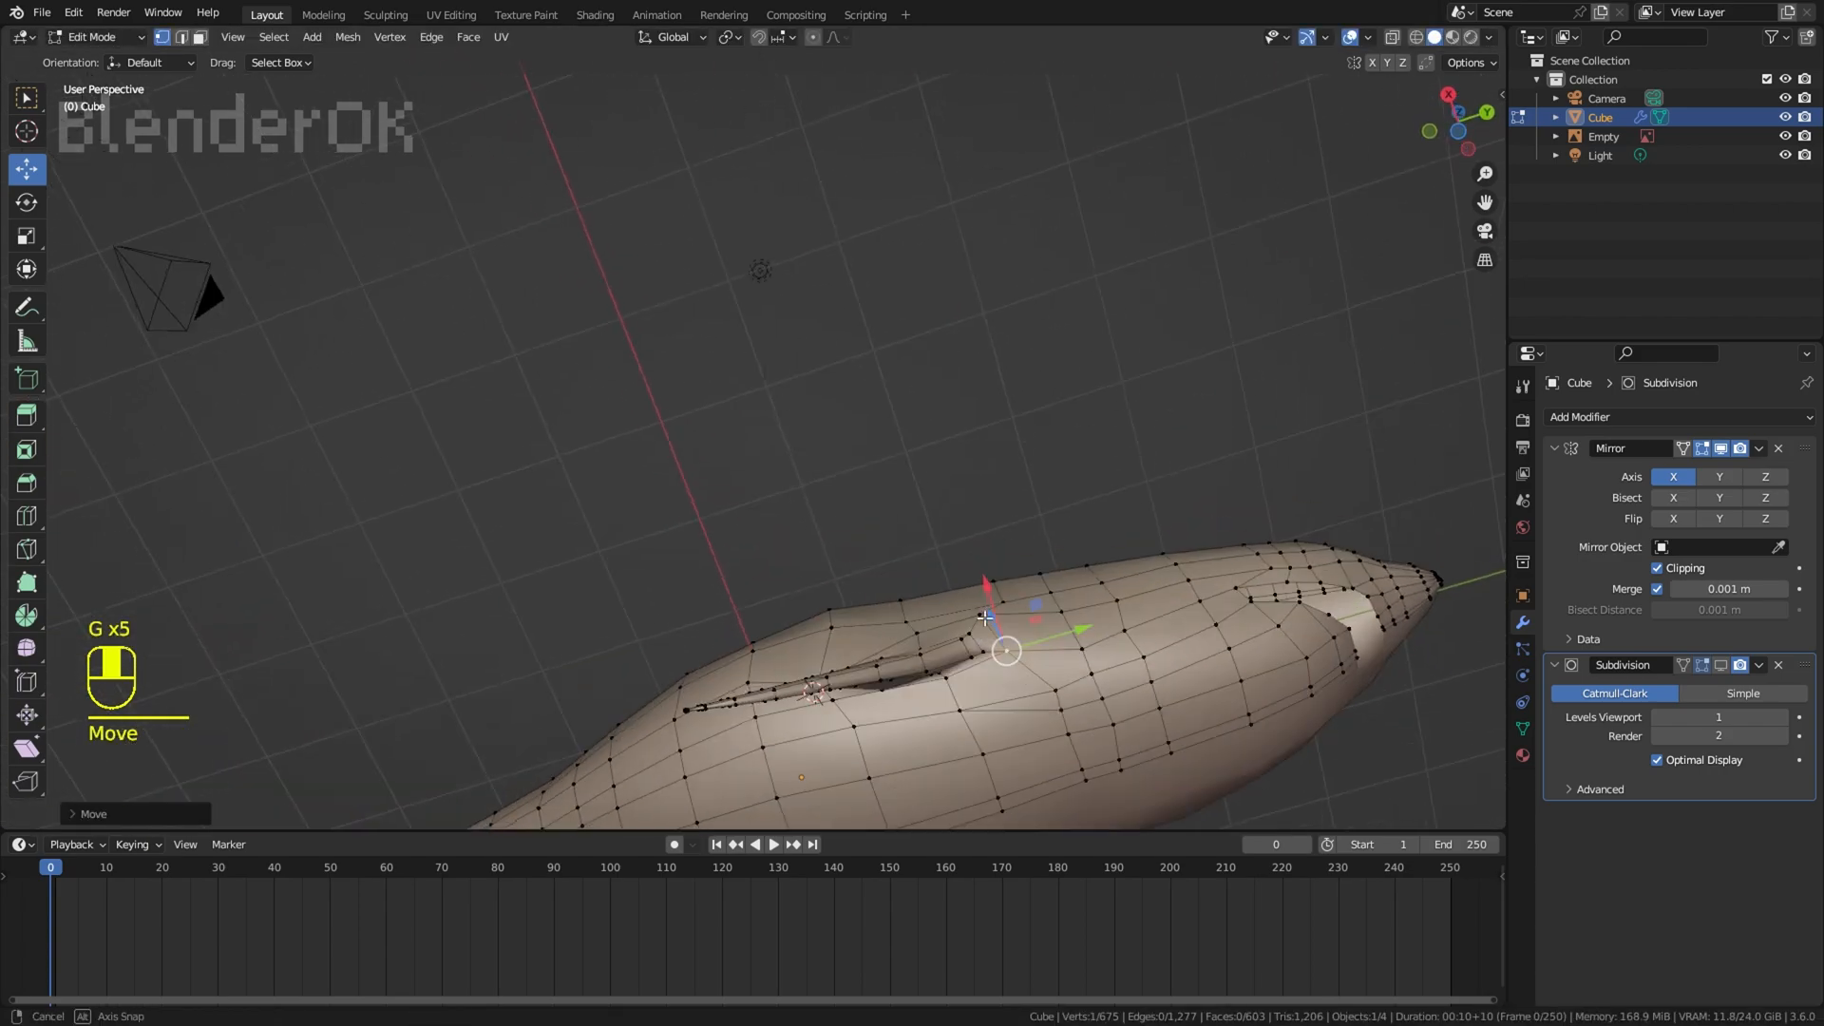
right_click(945, 678)
middle_drag(946, 680, 936, 608)
key(g)
click(949, 737)
Step: Enable the Subdivision modifier's viewport display and inspect the smoothed shark without overlays, then restore the overlays
click(1720, 666)
middle_drag(1226, 361, 1254, 418)
click(1350, 38)
right_click(1199, 561)
middle_drag(1199, 560, 665, 484)
scroll(1116, 485, down, 5)
mouse_move(665, 484)
shift+middle_down()
mouse_move(1137, 491)
mouse_move(673, 503)
shift+middle_up()
scroll(760, 485, up, 6)
middle_drag(889, 456, 1036, 432)
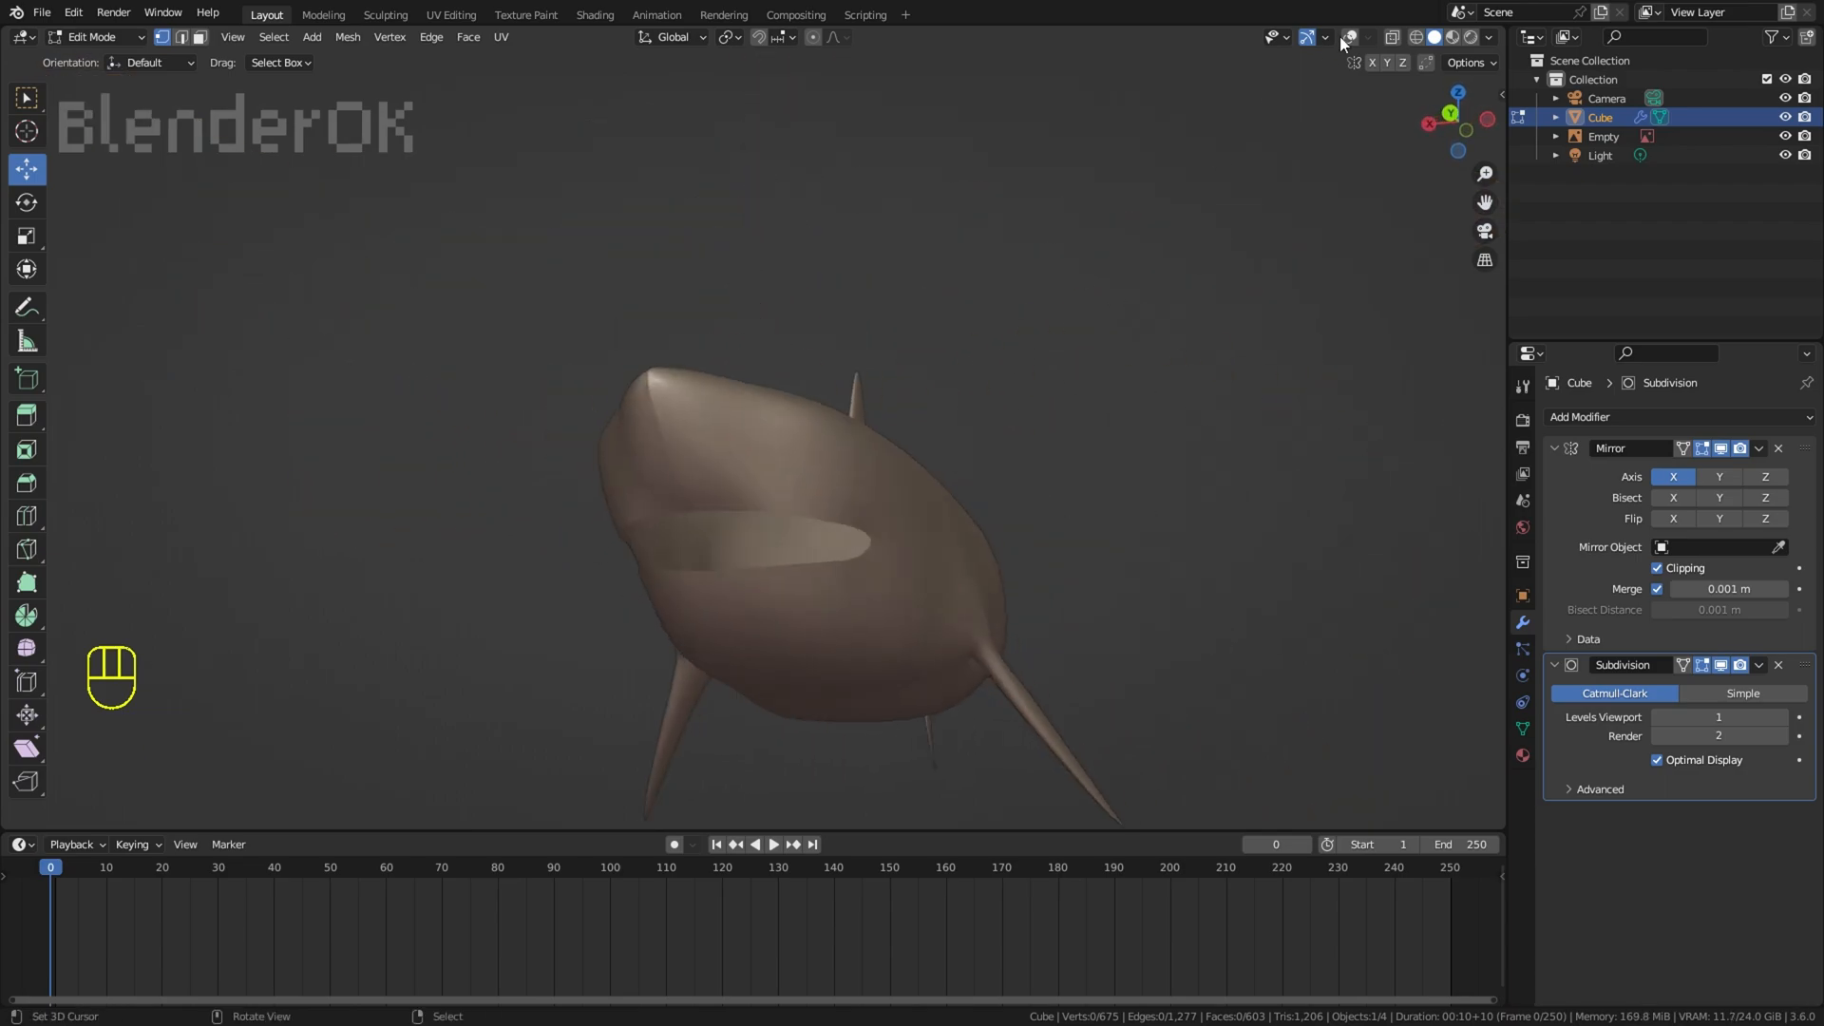
click(1350, 38)
Step: Knife-cut a new edge line along the snout just above the upper lip and relax it
middle_drag(722, 456, 883, 551)
scroll(889, 570, up, 4)
middle_drag(893, 617, 908, 532)
middle_drag(789, 515, 622, 662)
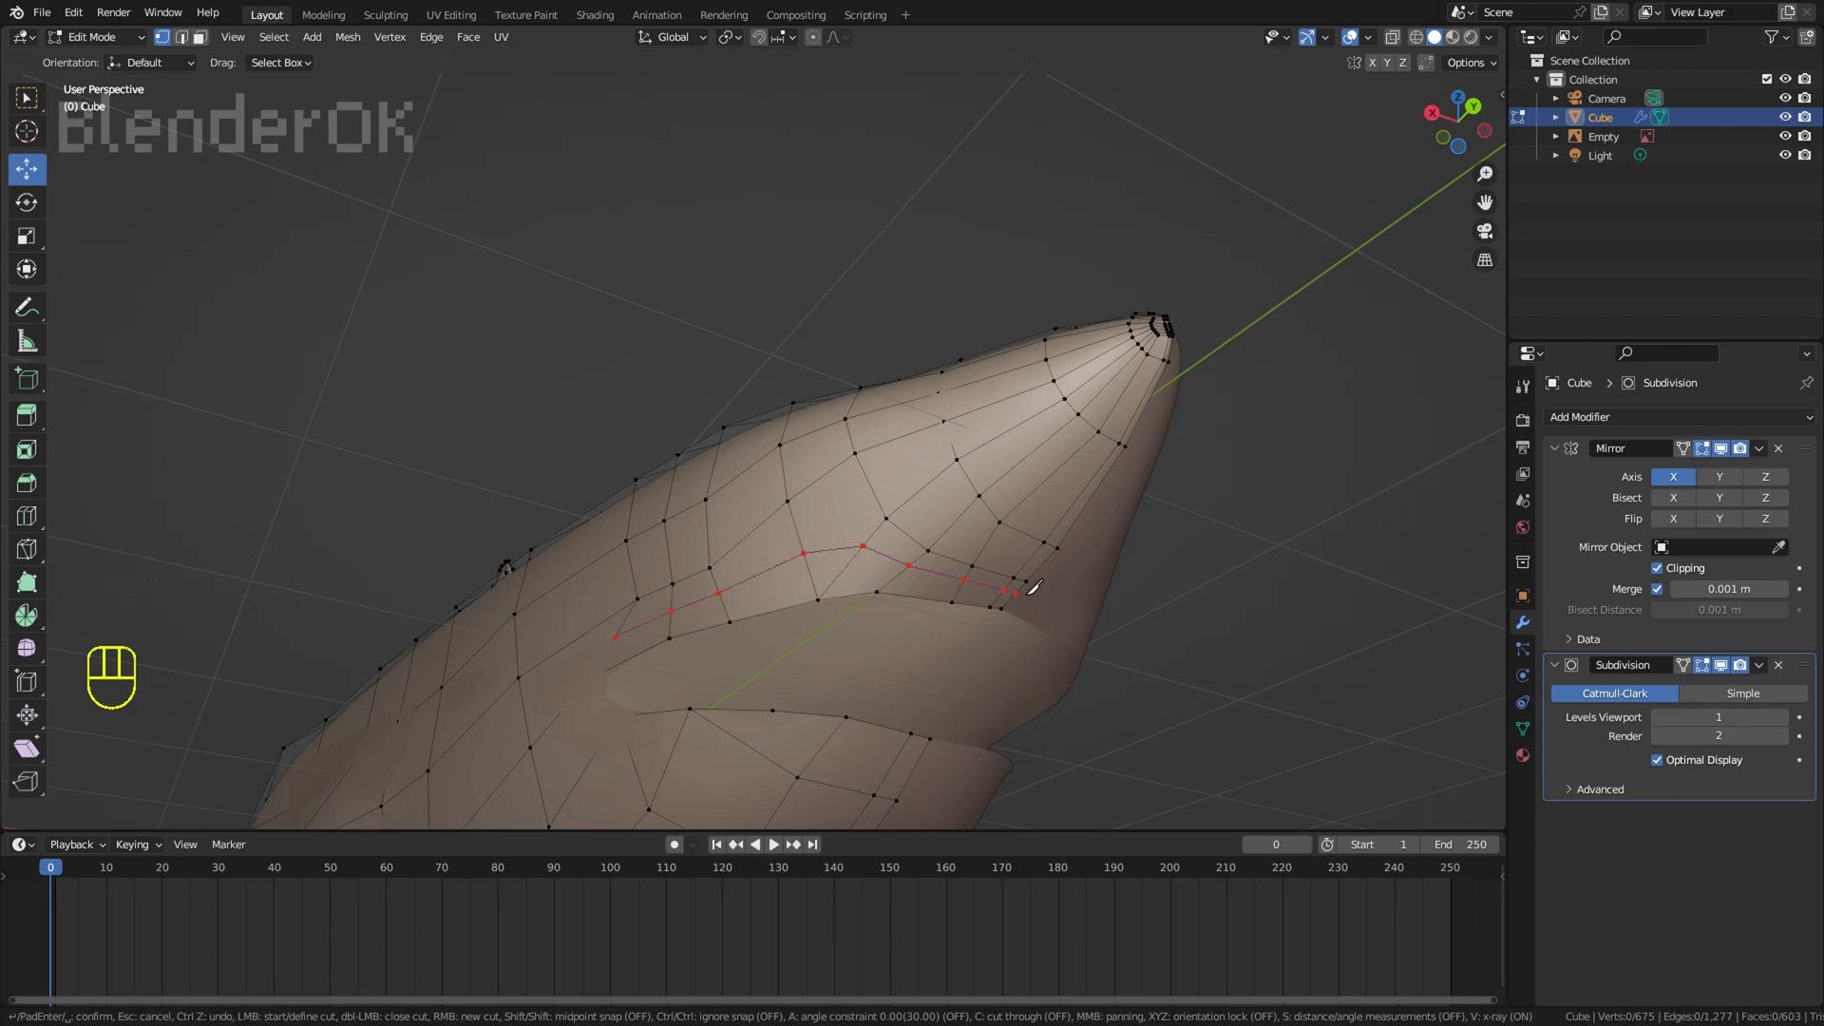
key(w)
mouse_move(1269, 427)
click(1391, 544)
middle_drag(1383, 547, 1120, 613)
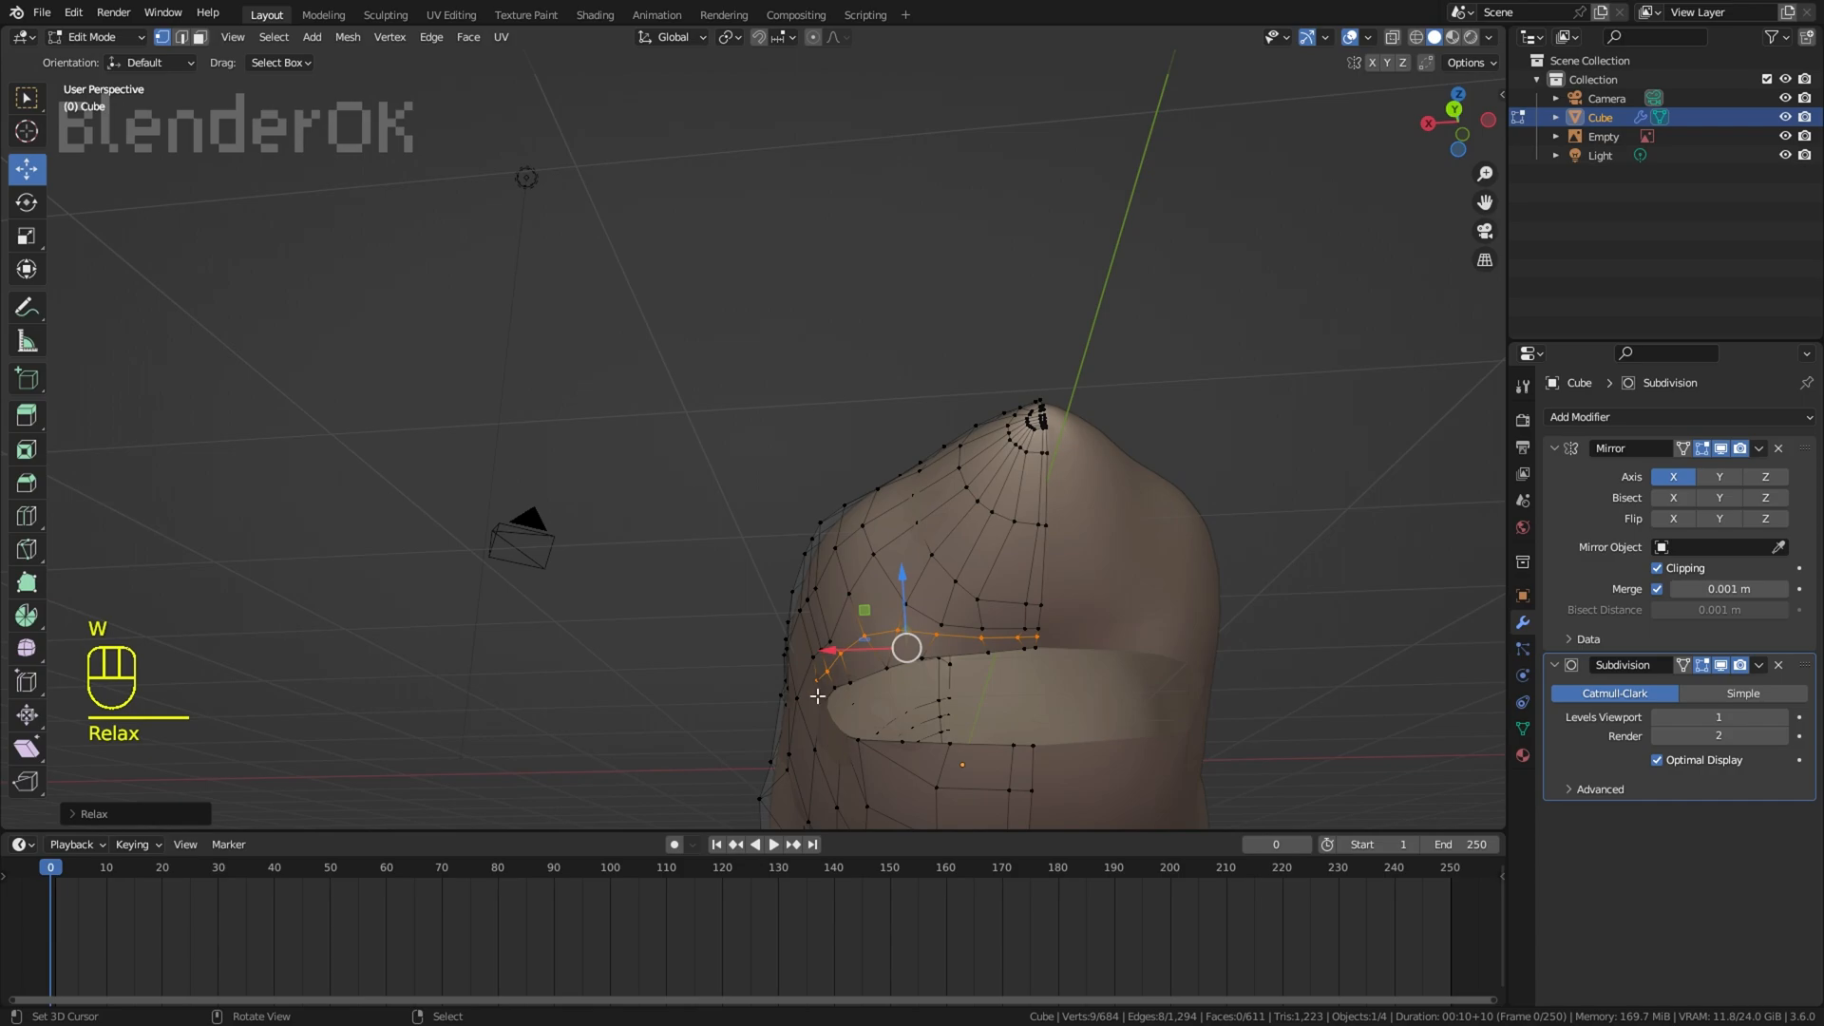
Step: Inspect the snout without overlays, then move a vertex on the upper lip's edge to smooth the mouth opening
click(1350, 39)
middle_drag(1216, 252, 1287, 237)
right_click(1388, 273)
click(1352, 39)
shift+middle_drag(936, 380, 937, 516)
scroll(927, 508, up, 2)
click(841, 436)
key(g)
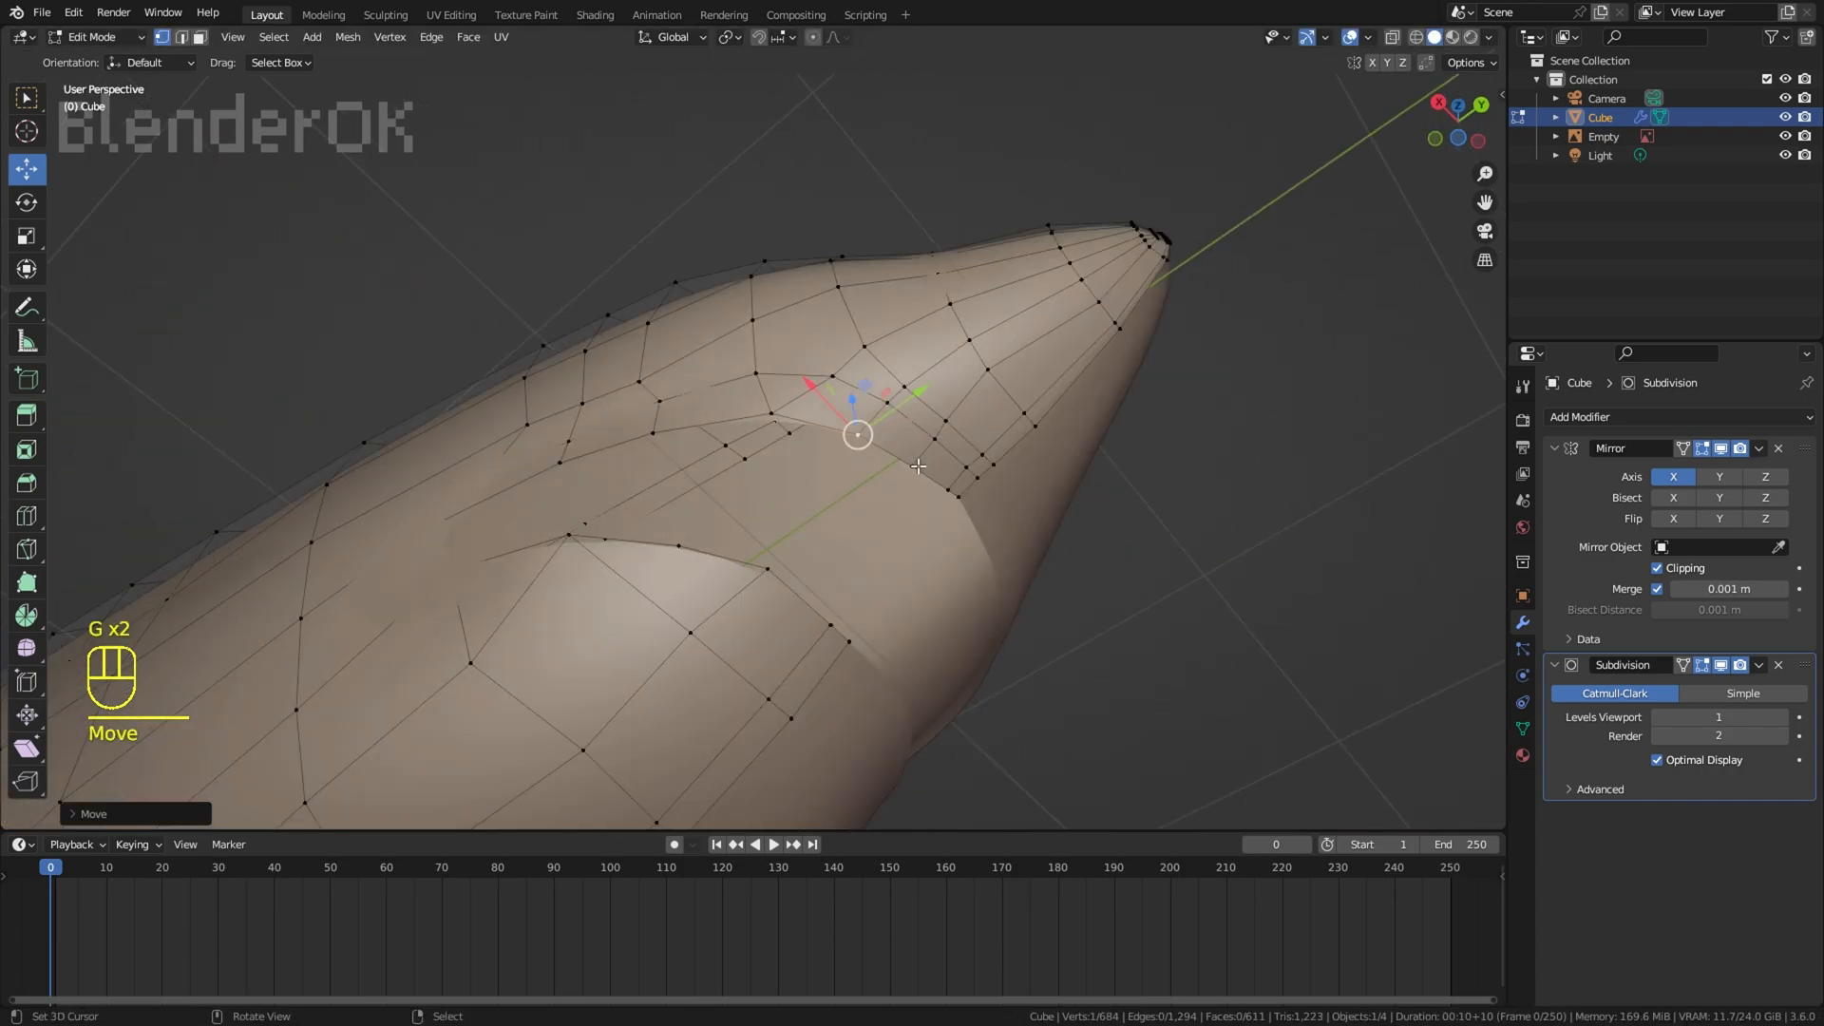
Step: Try scaling and rotating the upper-lip selection, then undo the last change
key(s)
key(r)
click(1073, 565)
click(1142, 518)
key(ctrl+z)
Step: Try moving the upper-lip vertices near the snout's centre line and along the mouth's edge
middle_drag(1142, 518, 1102, 233)
right_click(908, 477)
key(g)
click(932, 473)
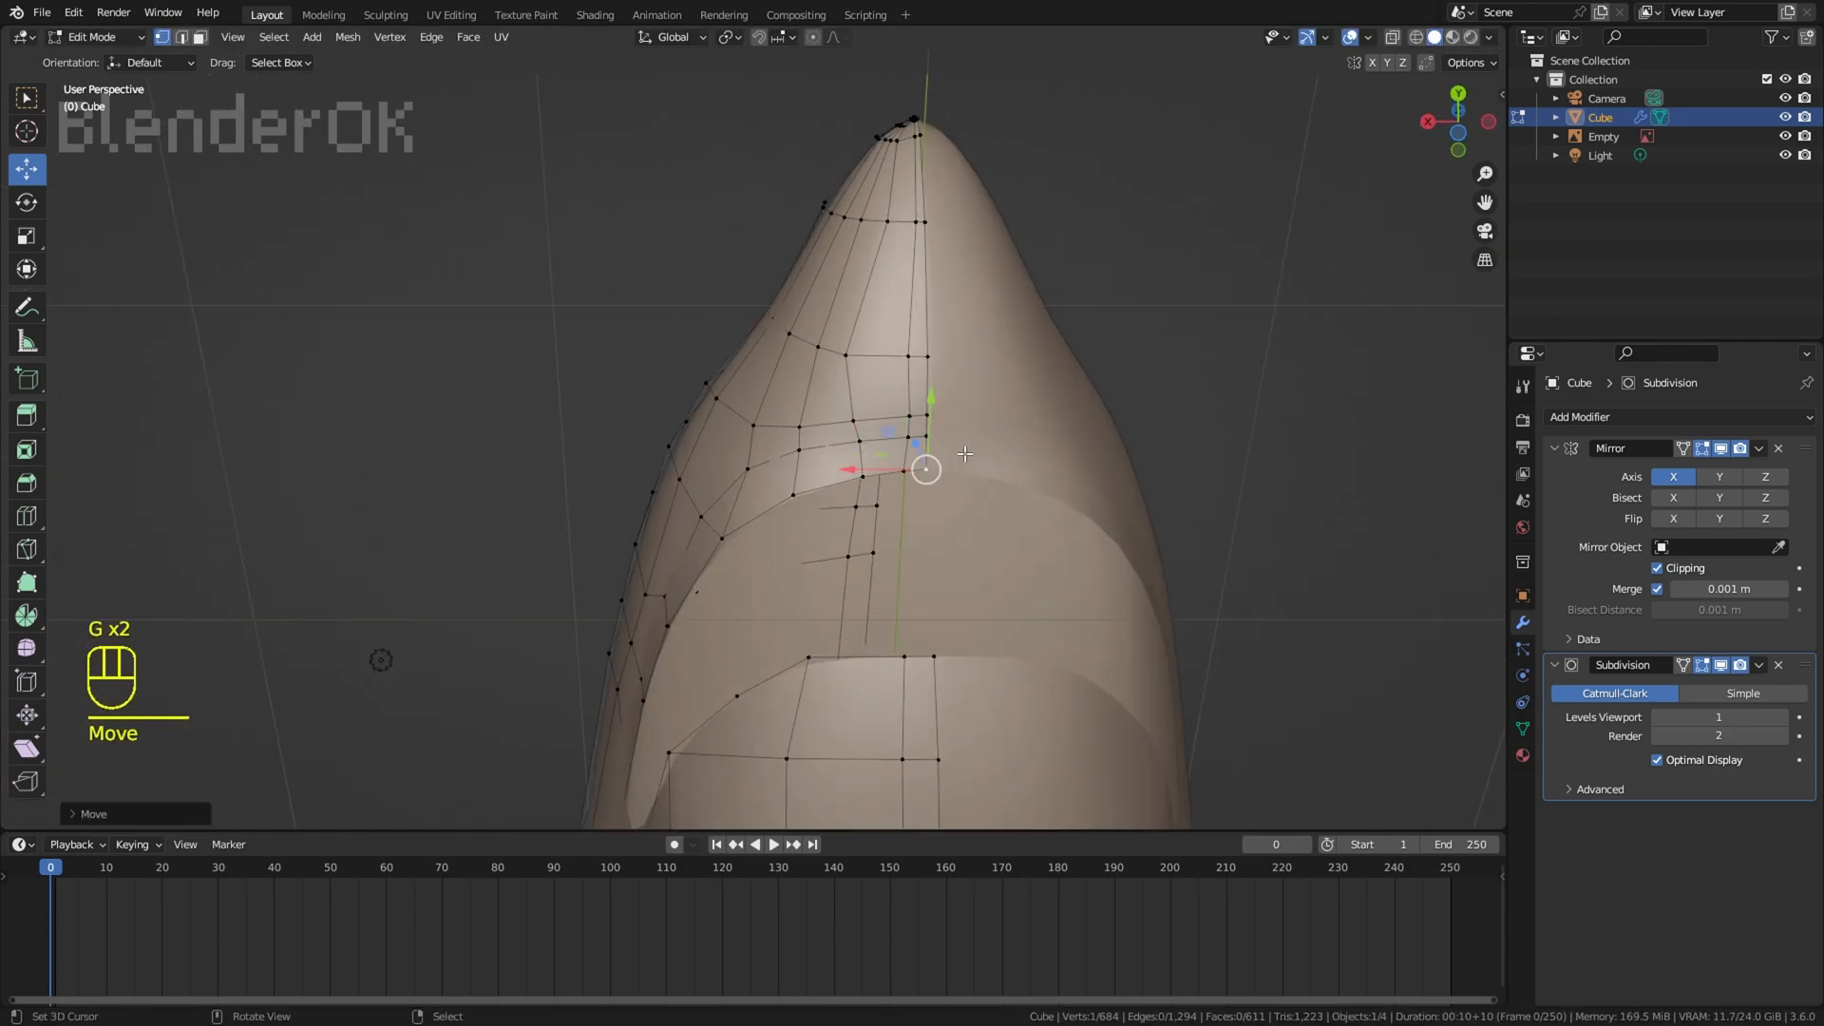
middle_drag(964, 455, 1052, 459)
scroll(1103, 558, up, 6)
ctrl+shift+right_click(1103, 558)
scroll(1103, 558, down, 6)
drag(895, 399, 912, 412)
right_click(1131, 442)
scroll(1131, 442, down, 4)
middle_drag(1131, 442, 1283, 504)
Step: Compare the mouth with overlays hidden and undo the recent vertex edits around the upper lip
click(1349, 37)
middle_drag(1073, 409, 1135, 450)
scroll(1219, 424, down, 4)
key(ctrl+z)
key(ctrl+z)
key(ctrl+z)
key(ctrl+z)
key(ctrl+z)
scroll(1225, 452, up, 8)
key(ctrl+z)
key(ctrl+z)
click(1350, 37)
scroll(1285, 265, down, 1)
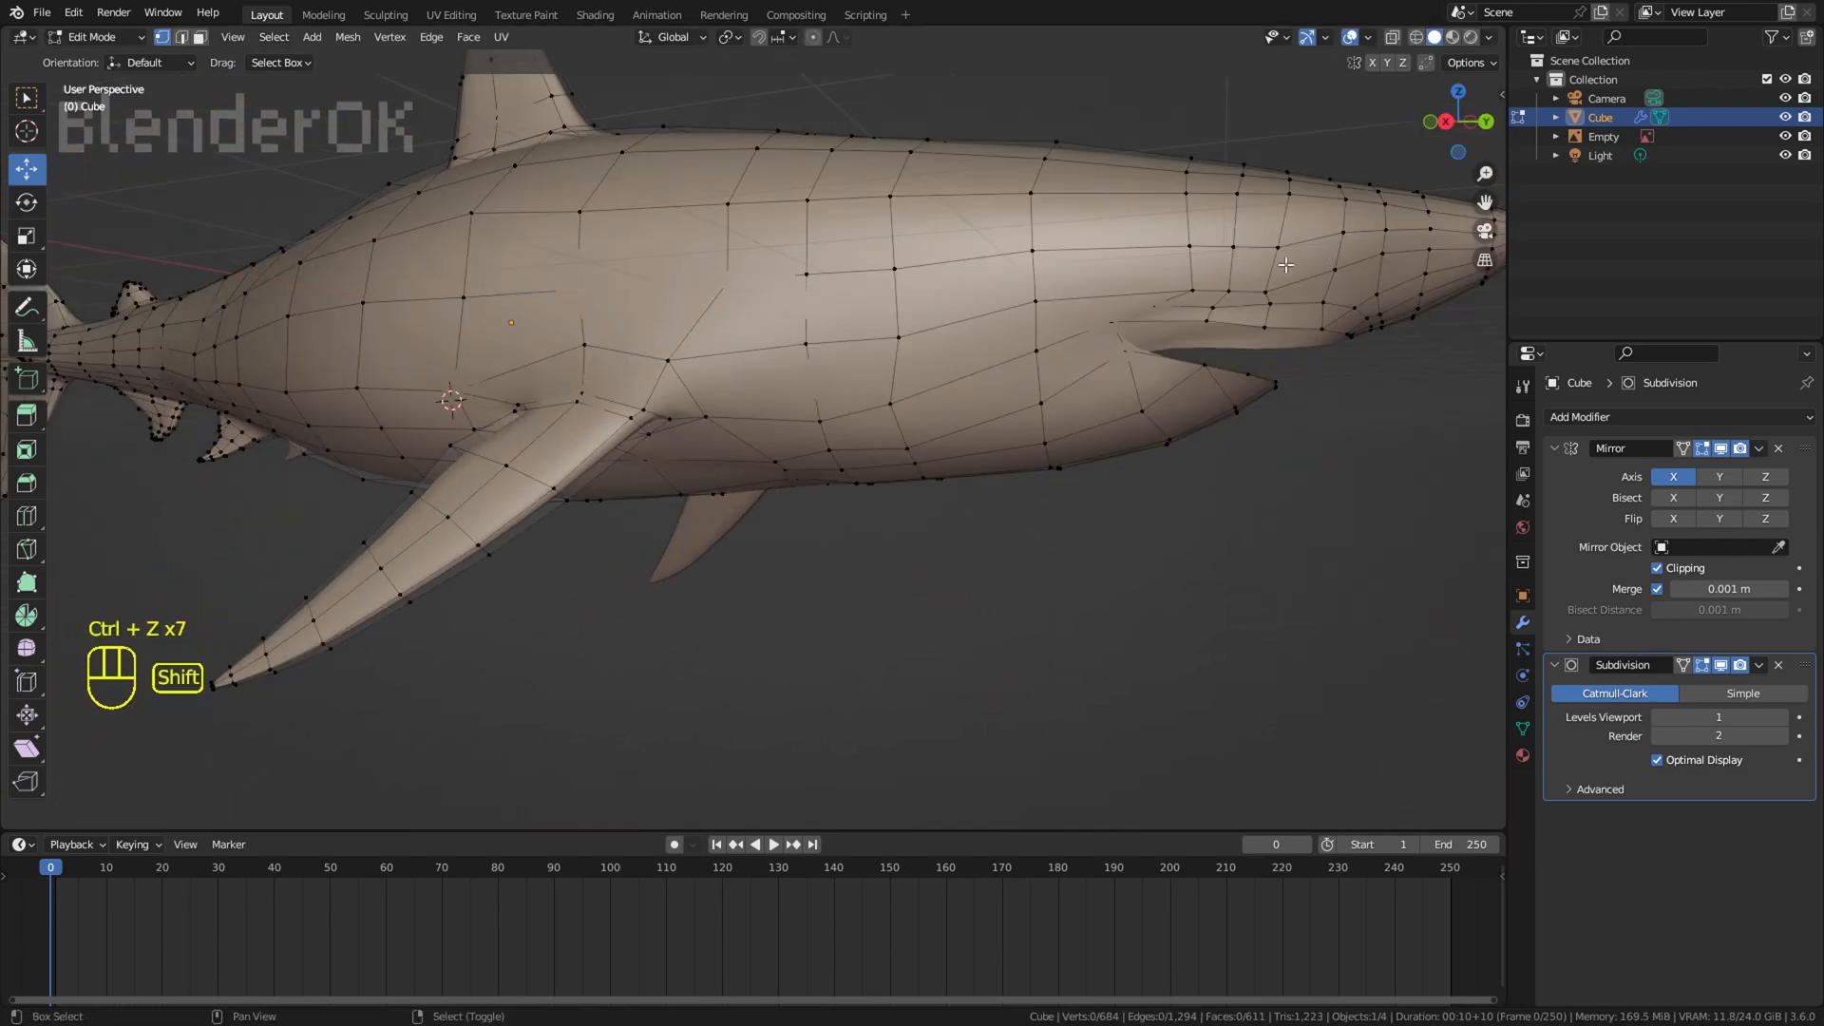
shift+middle_drag(1285, 265, 1187, 332)
middle_drag(1188, 333, 1214, 523)
scroll(908, 322, up, 4)
key(ctrl+z)
key(ctrl+z)
Step: Select the entire mesh and unwrap it with Project from View in the right side view
key(a)
key(a)
scroll(1254, 485, down, 4)
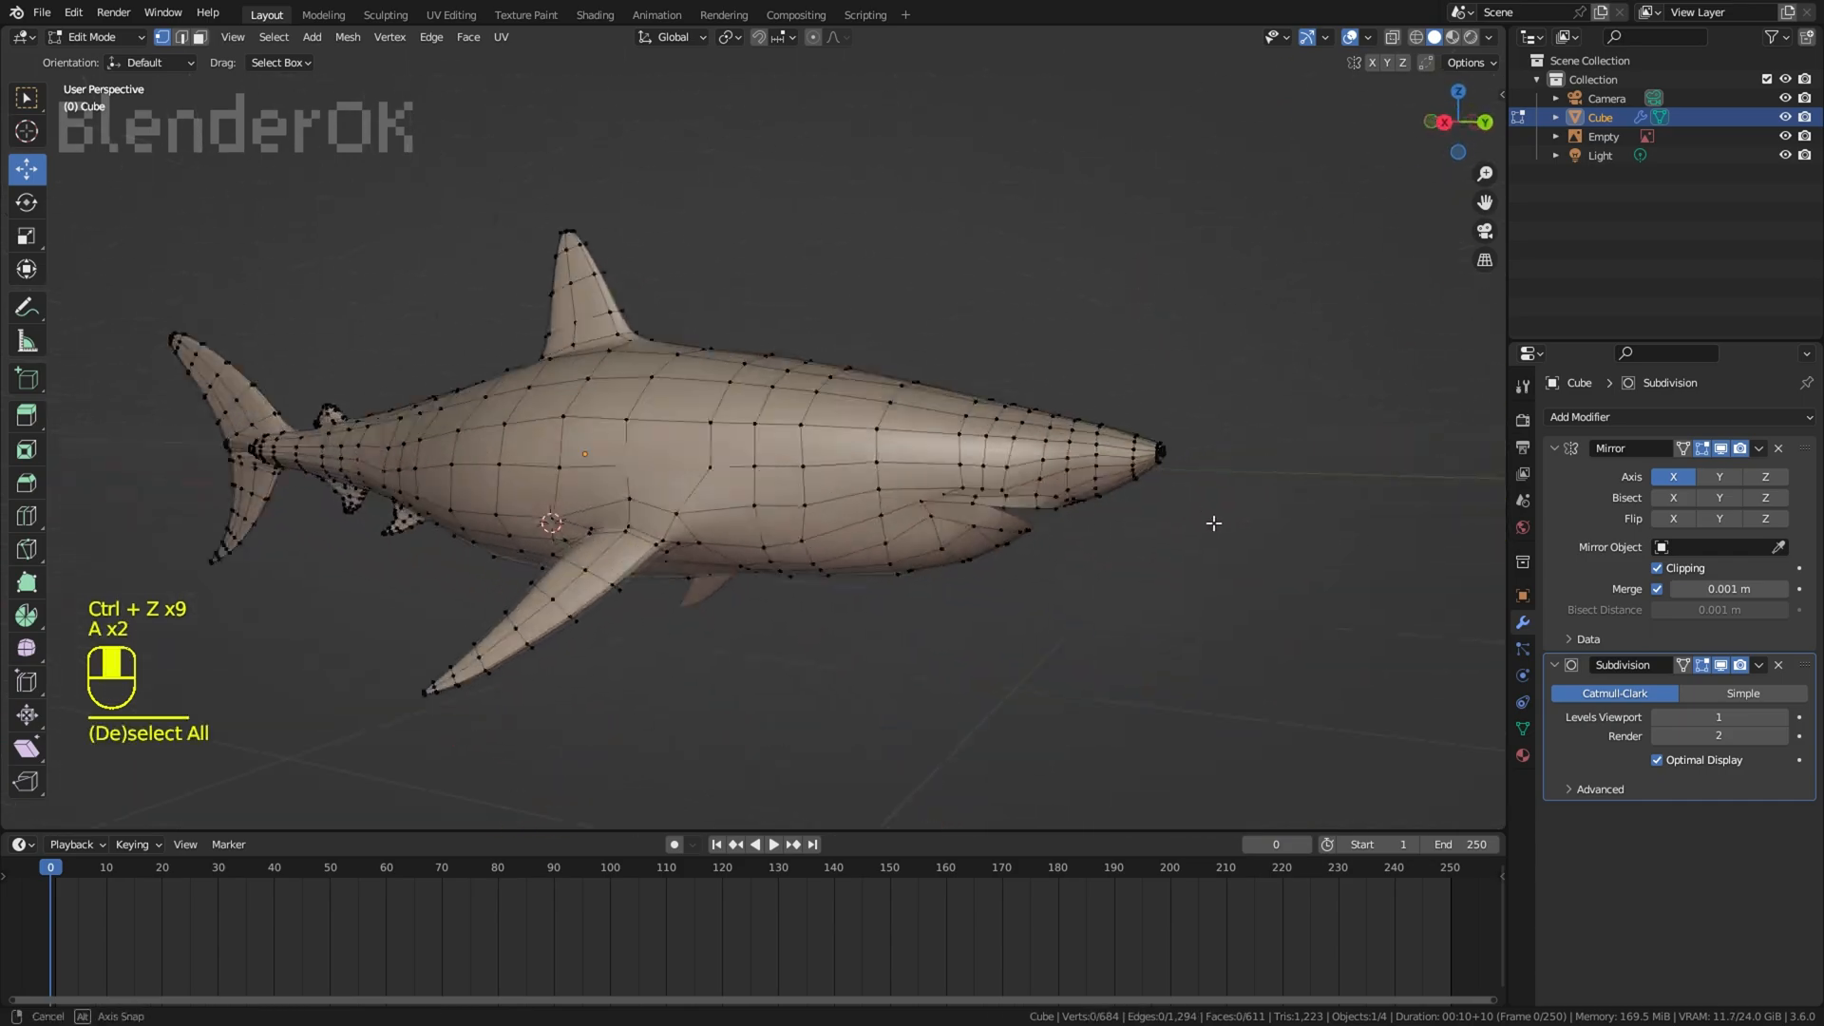
key(a)
key(KP_3)
key(u)
click(1154, 528)
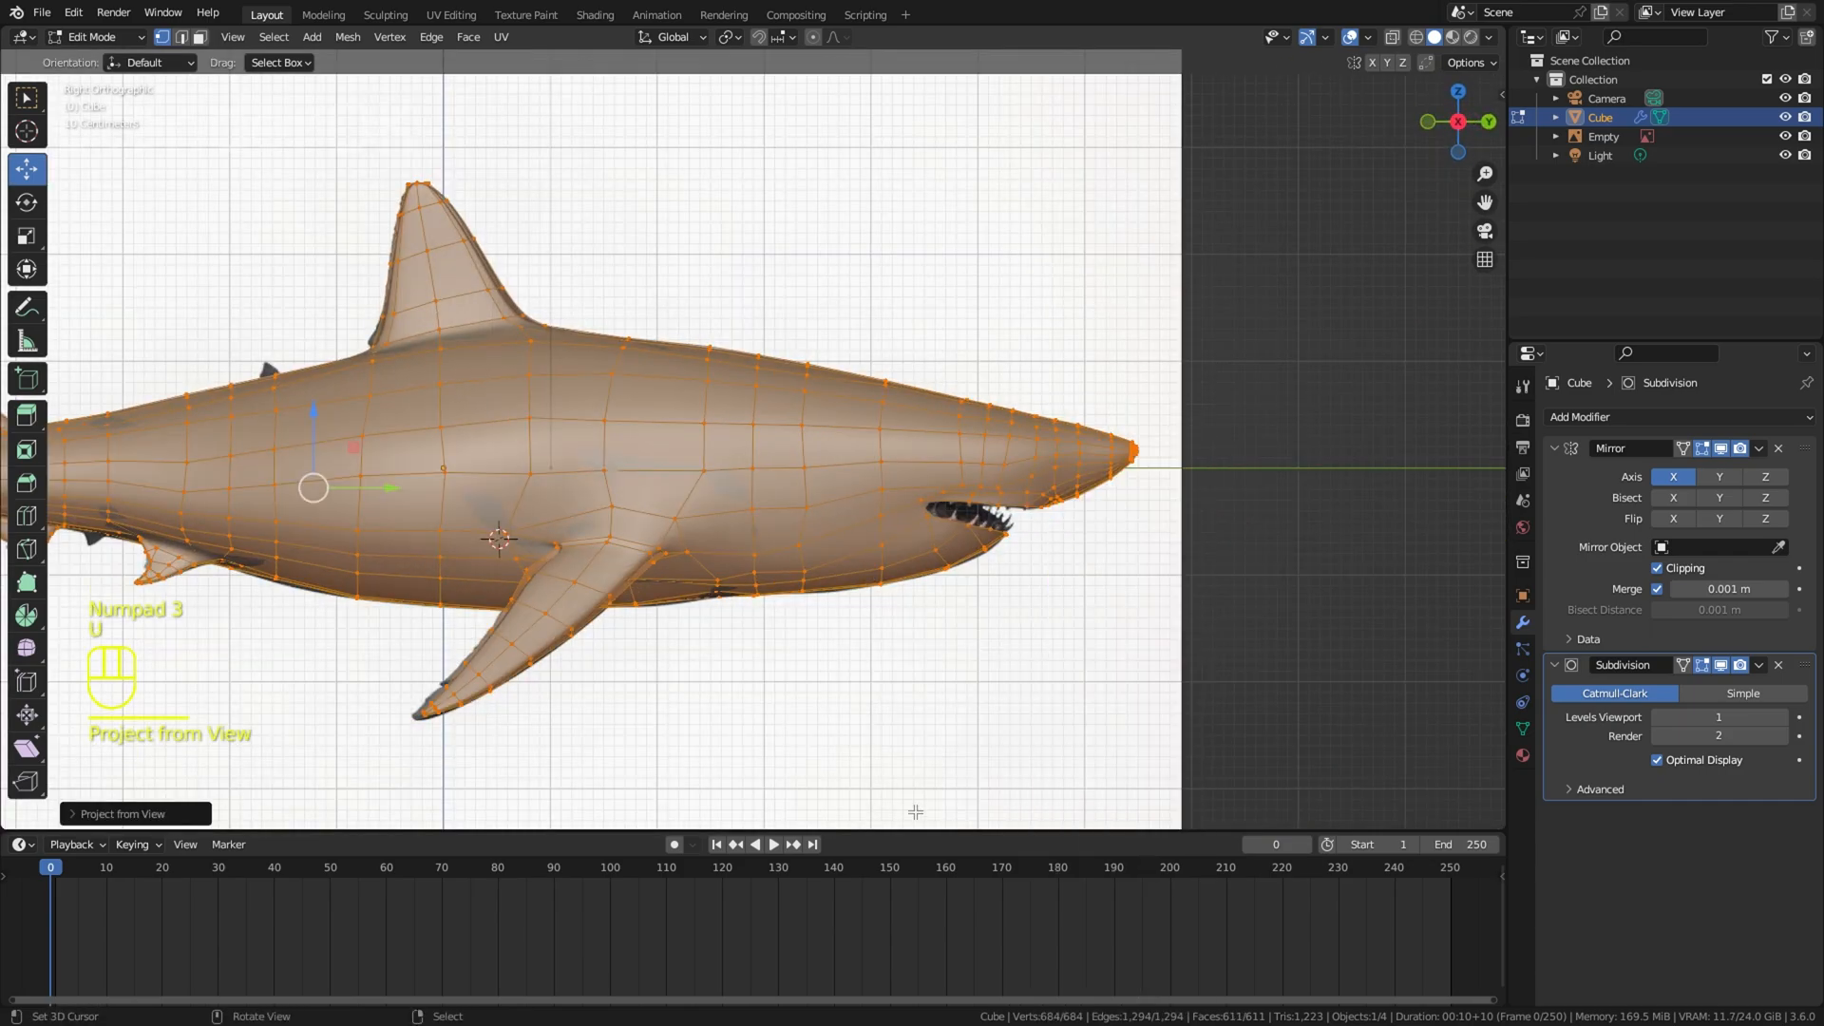
Step: Split off an area below the 3D viewport and set it to the Shader Editor
drag(915, 831, 855, 493)
click(23, 507)
click(66, 706)
Step: Add an Image Texture node linked to the material's Base Color and assign the great white shark side-view image
scroll(684, 736, up, 1)
key(shift+a)
click(587, 622)
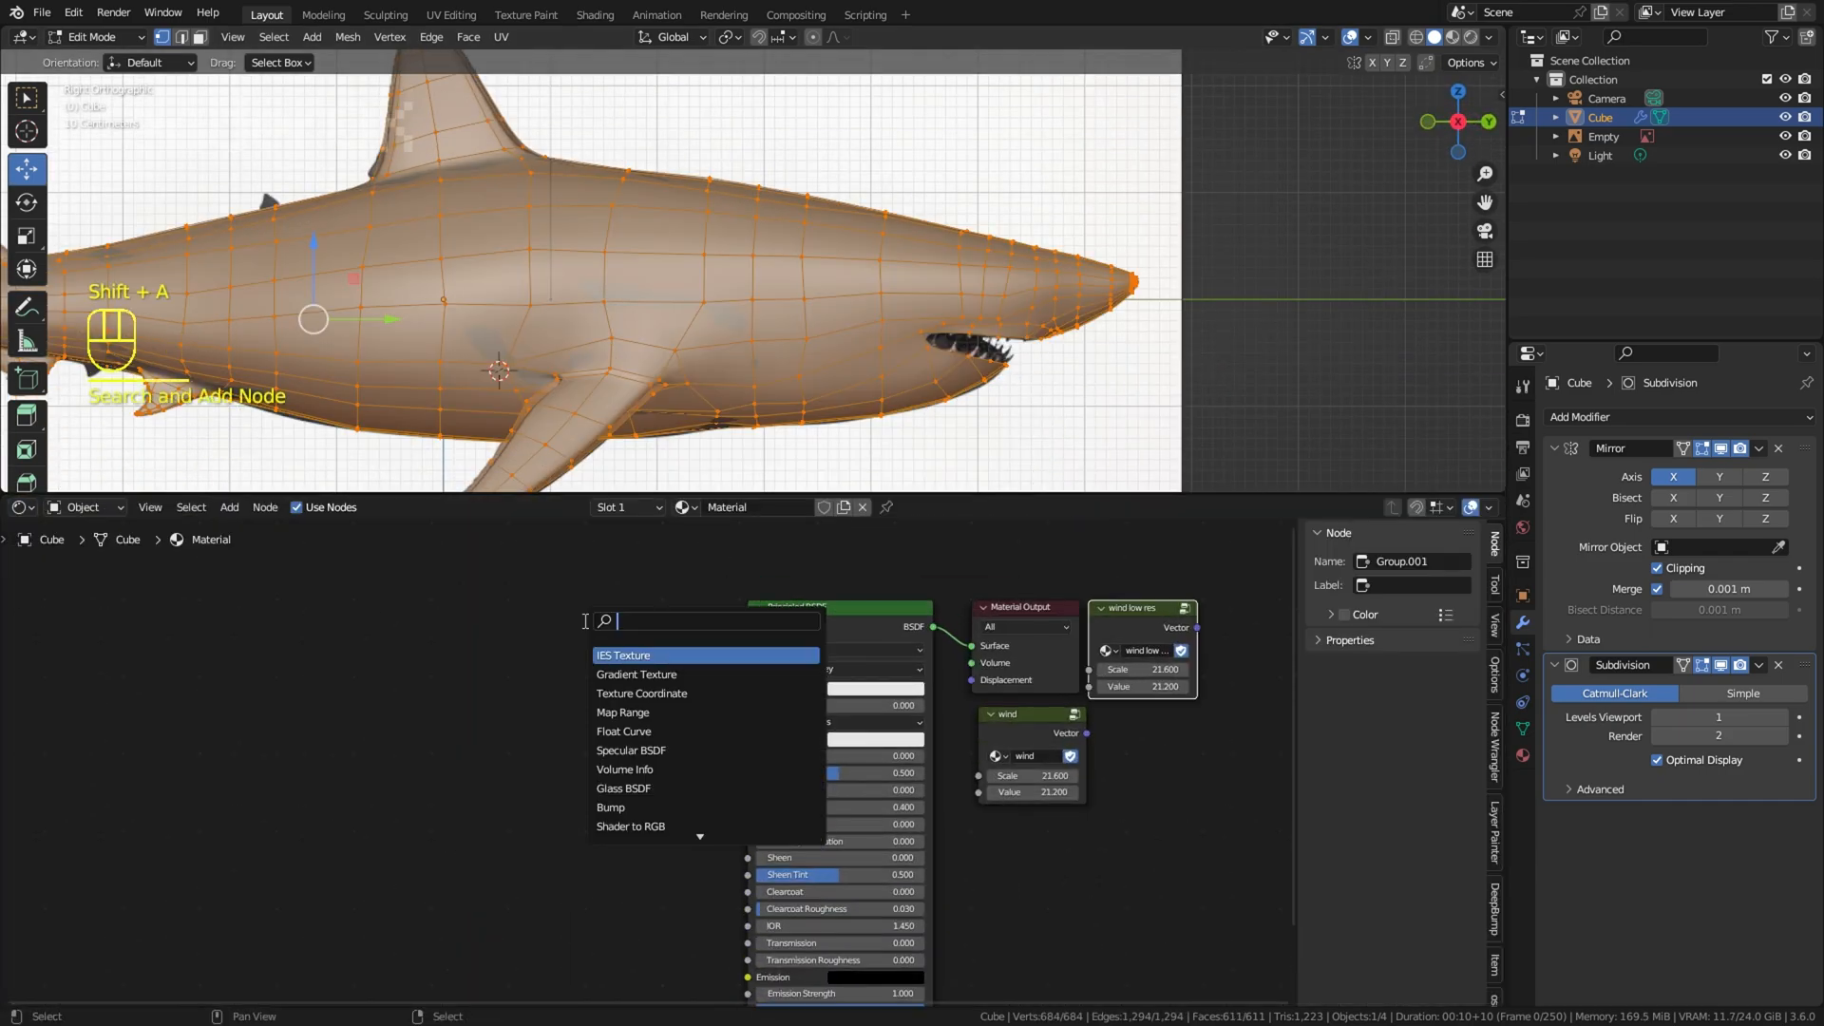
text(im)
click(614, 656)
click(475, 663)
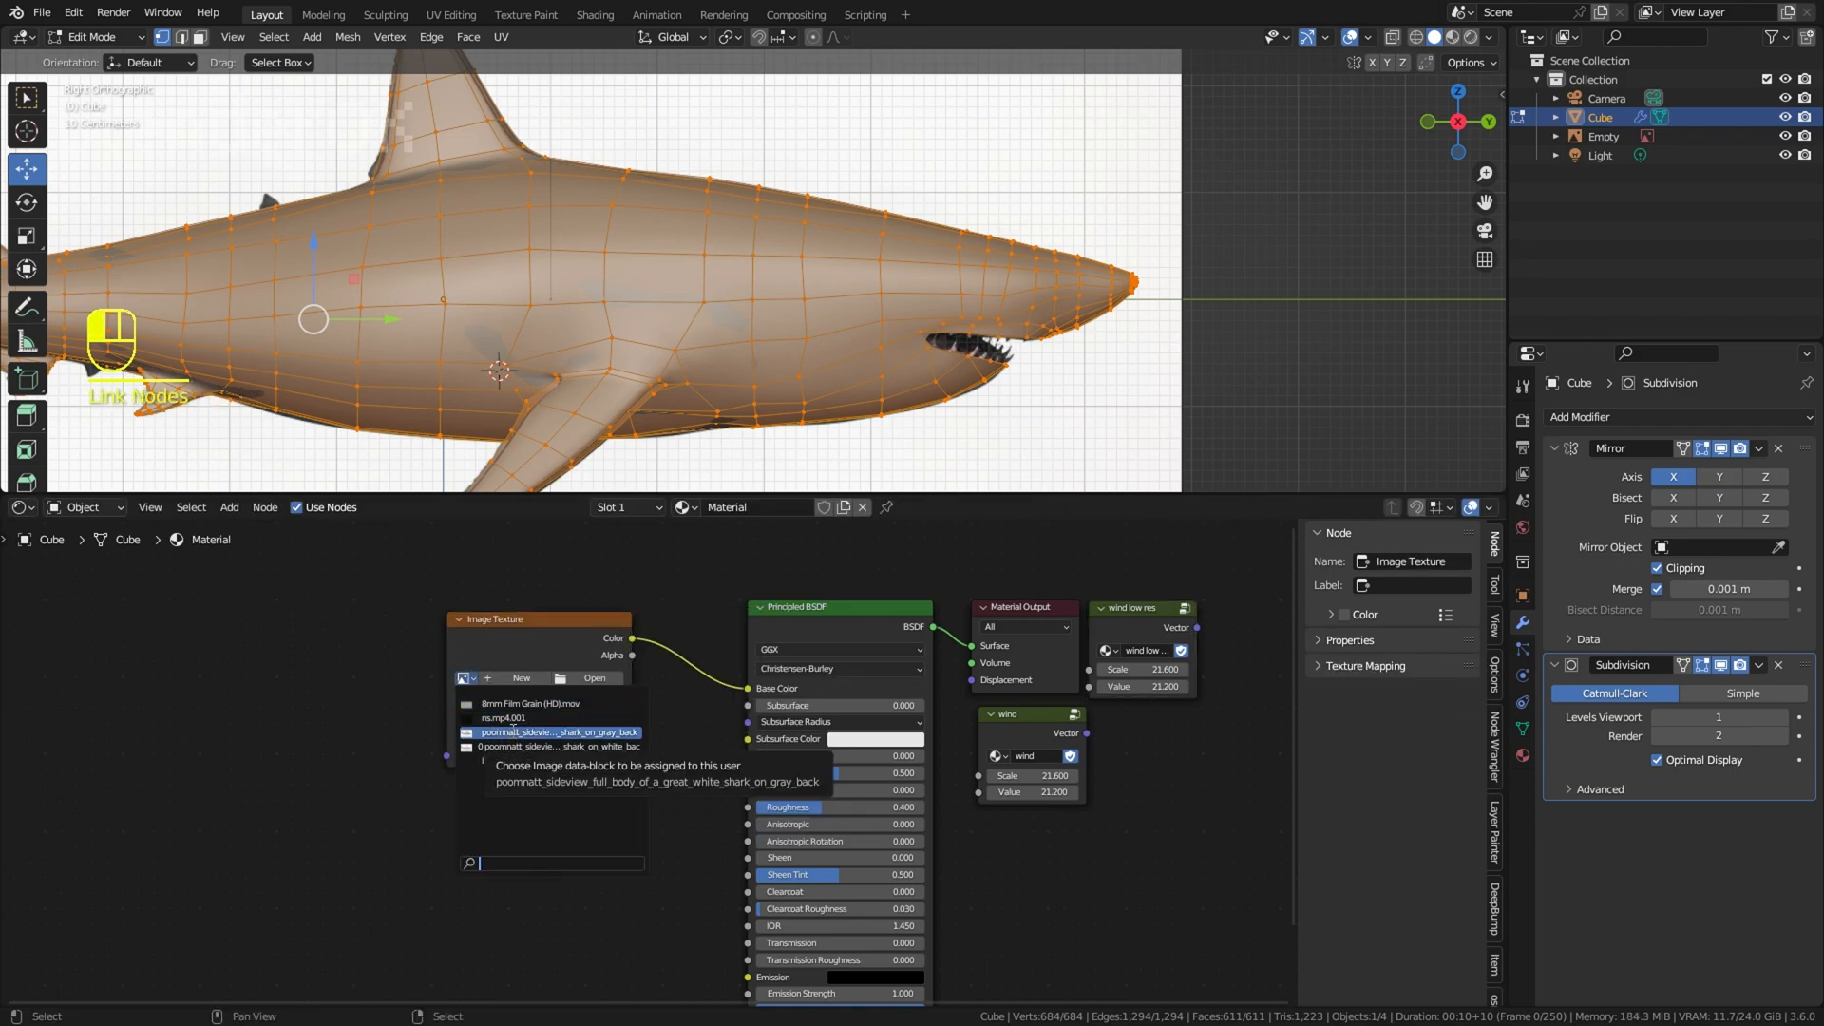
click(513, 732)
drag(731, 495, 731, 783)
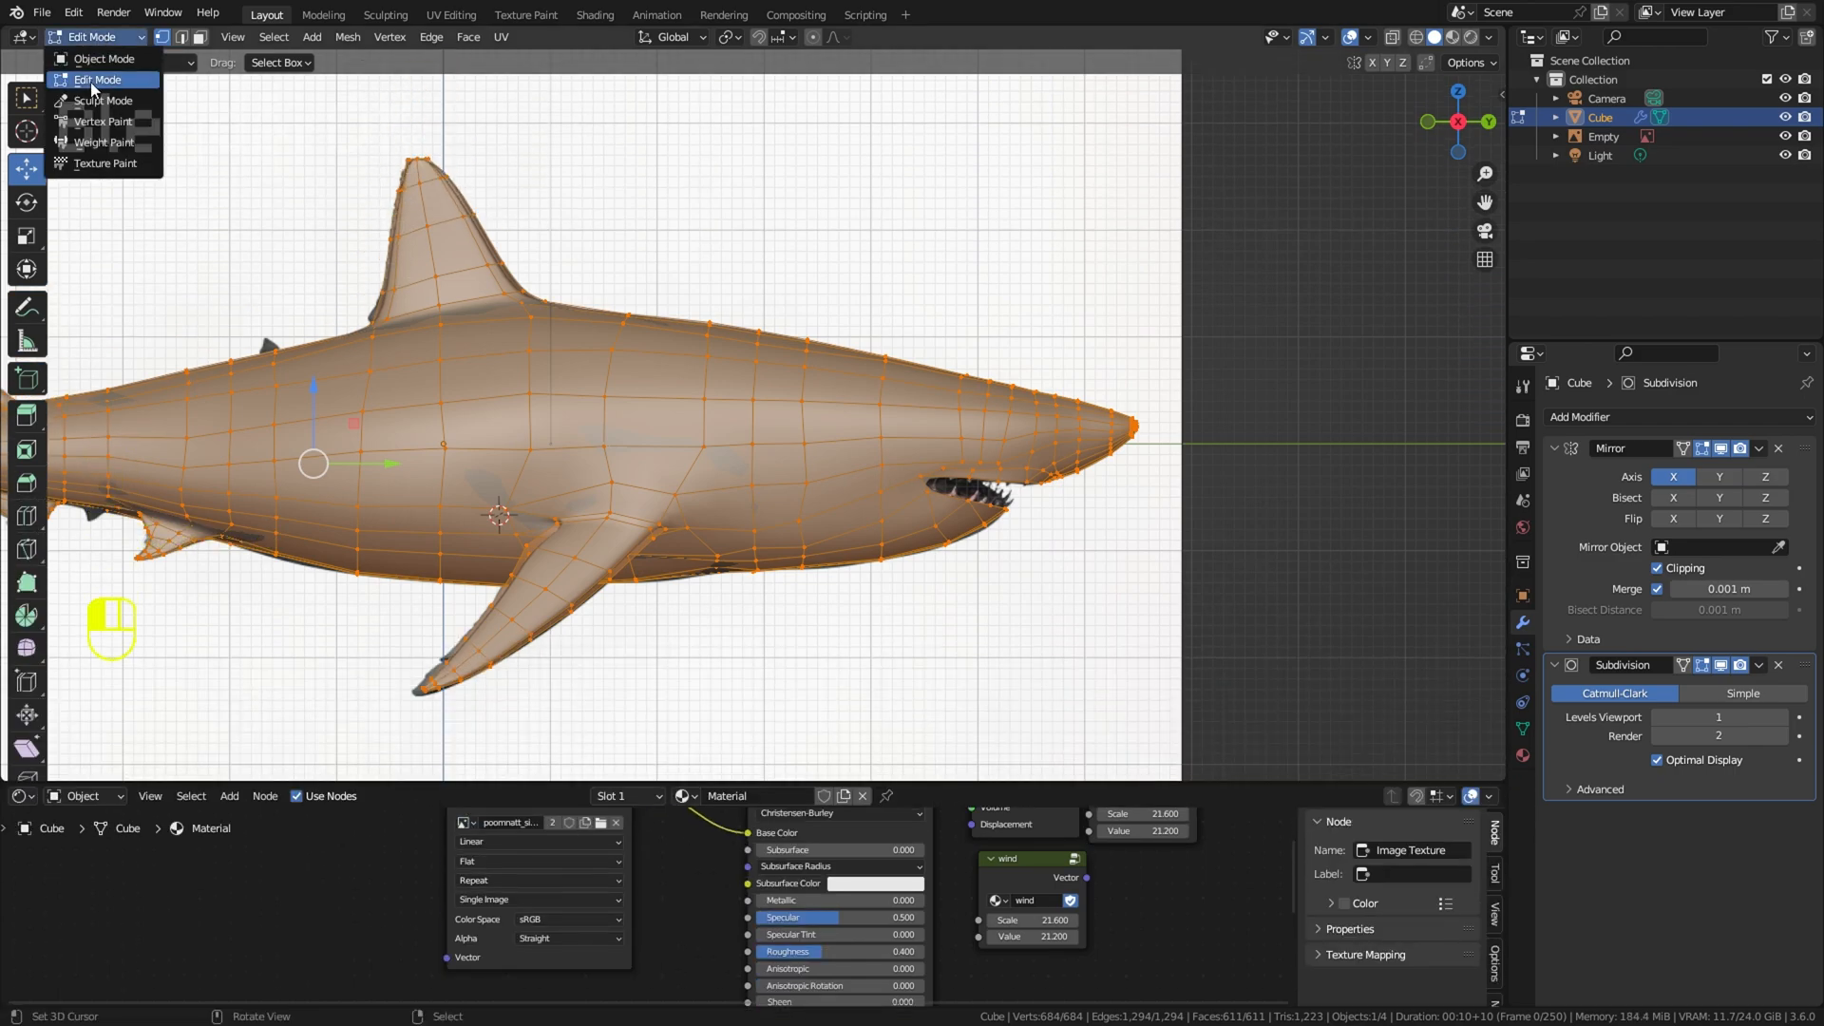
Step: Change the Outliner area to an enlarged UV Editor showing the great white shark side-view image
click(1530, 37)
click(912, 132)
drag(1669, 342, 1670, 726)
drag(1508, 459, 1077, 459)
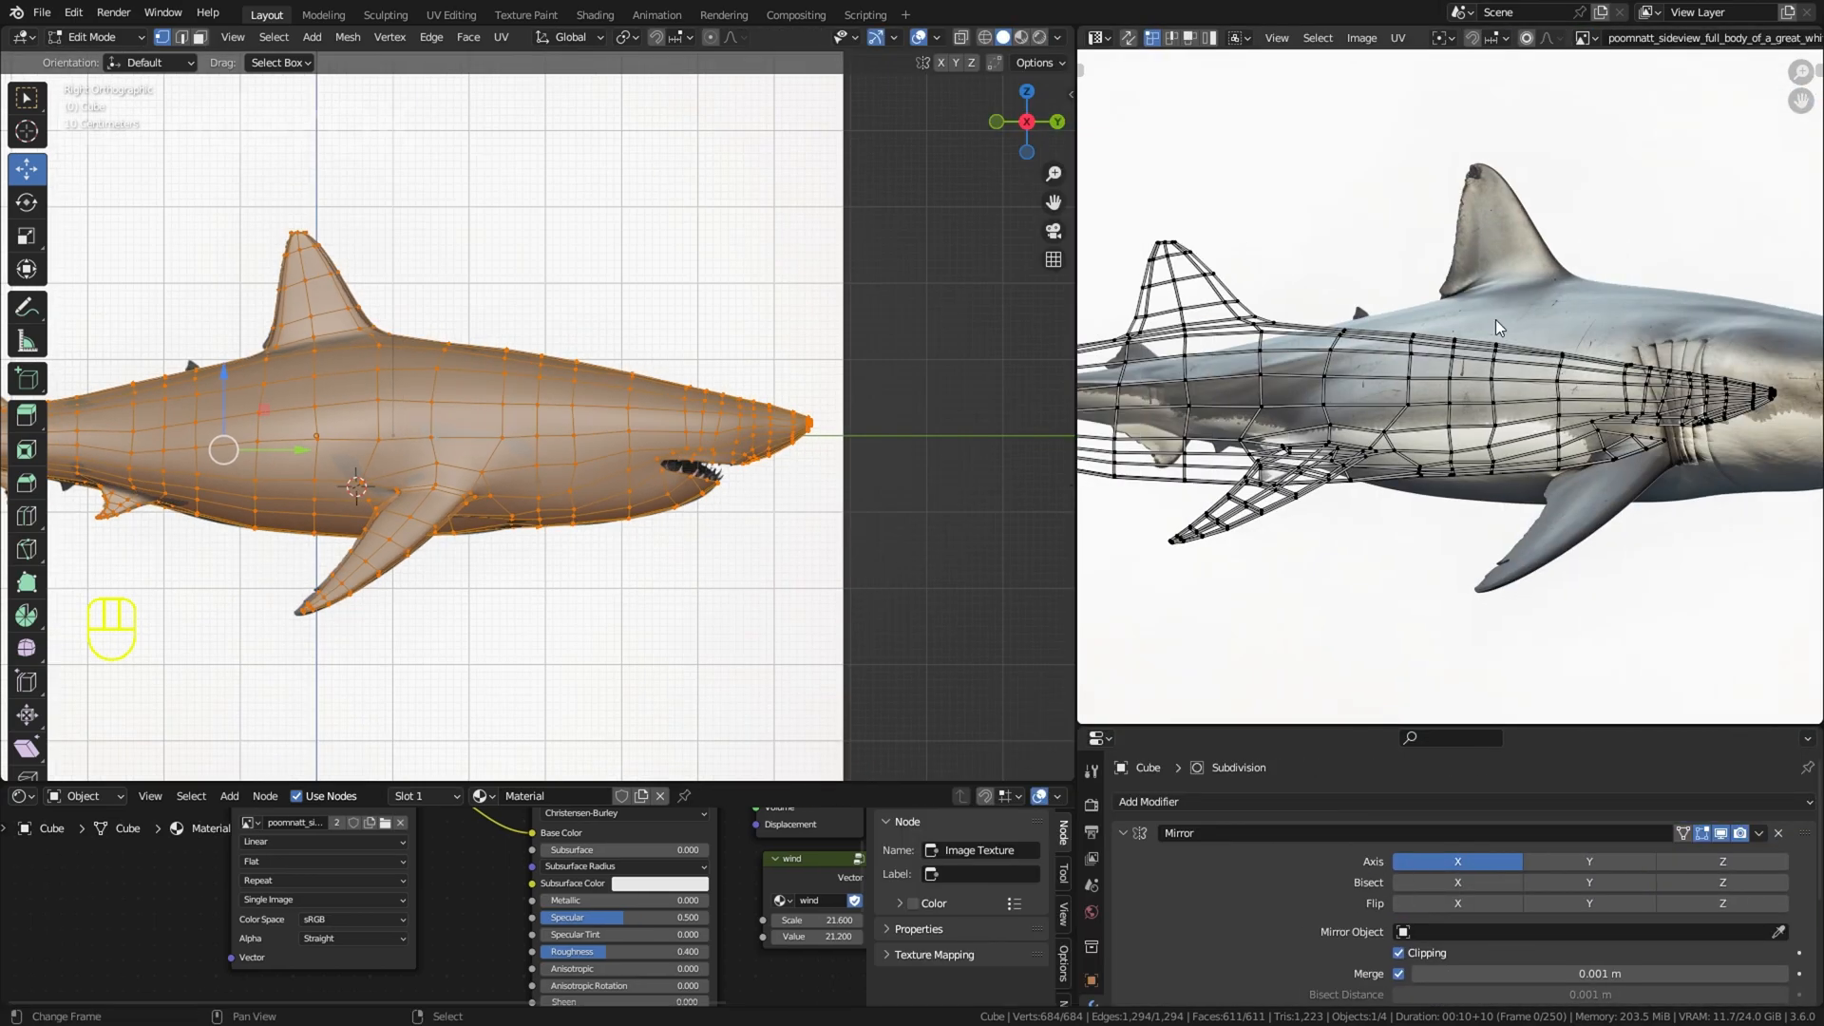
click(1585, 39)
click(1494, 121)
click(1586, 39)
click(1493, 104)
Step: Project the UVs from the side view again and switch the viewport to Material Preview shading
key(u)
click(608, 555)
click(1021, 37)
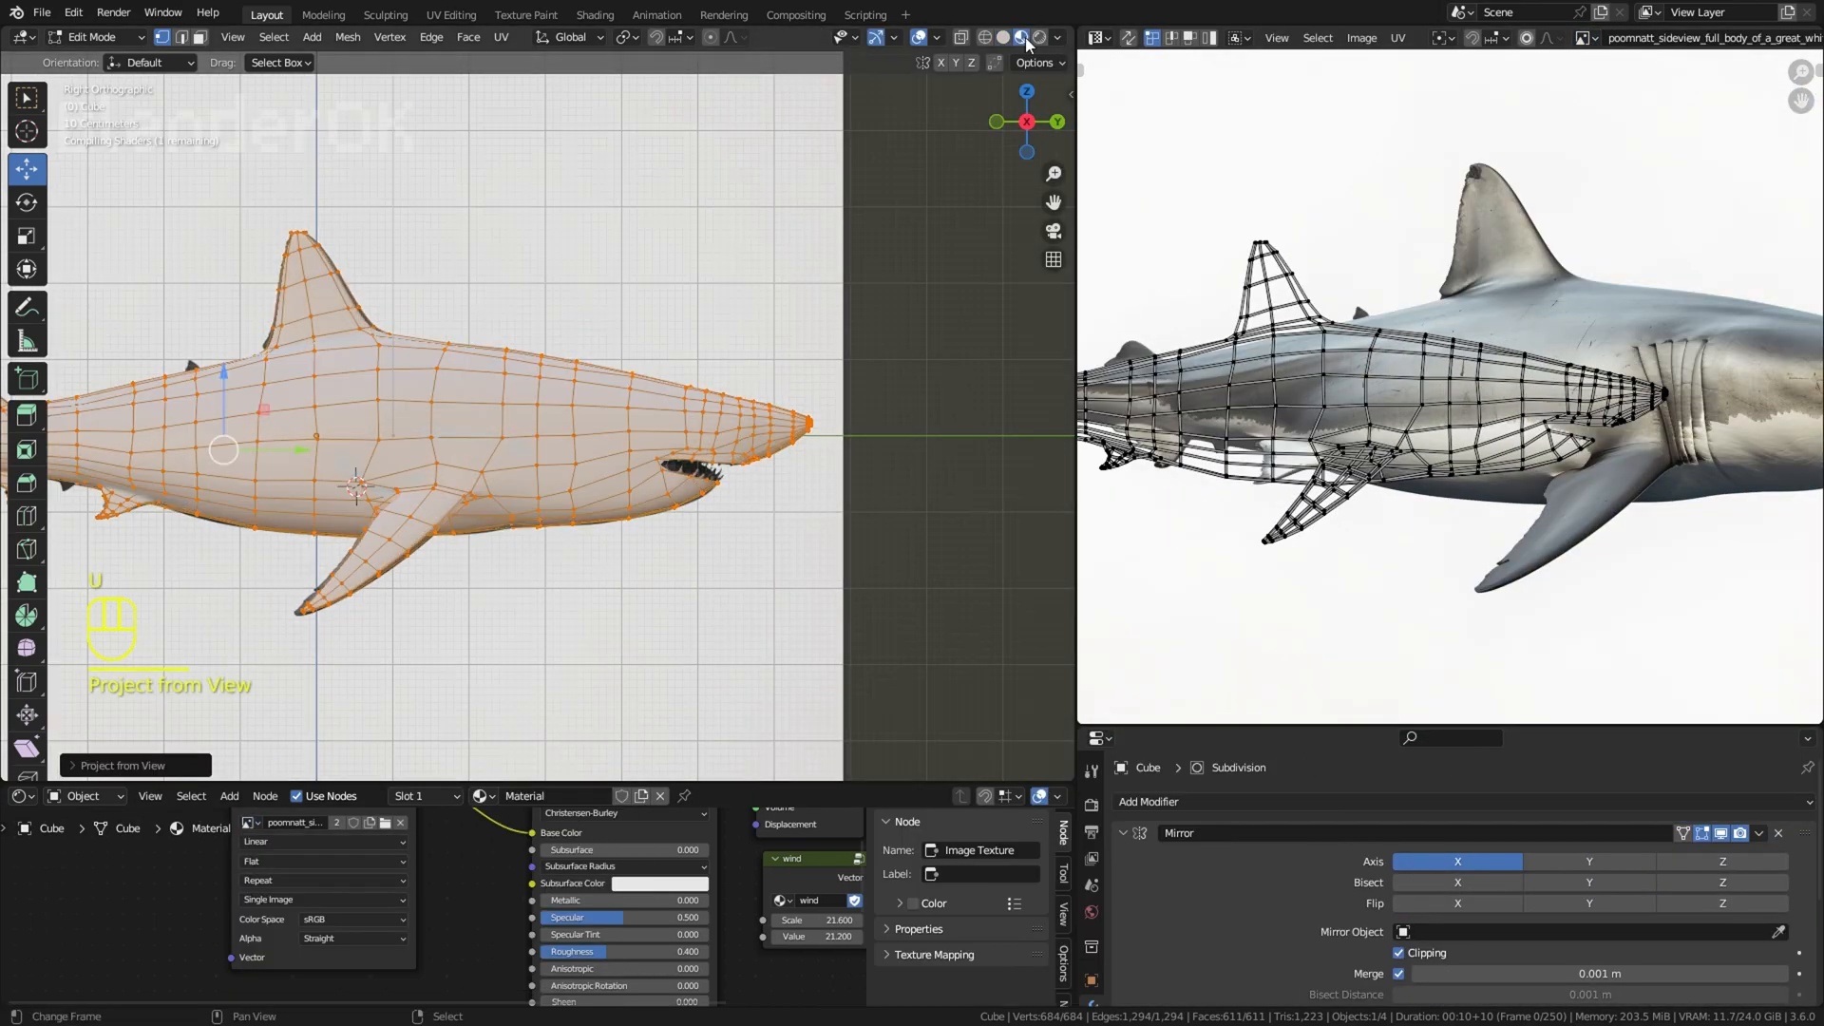
Step: Scale and move all the UVs until the projected mesh lines up with the shark in the image
key(Home)
key(a)
key(s)
click(1613, 443)
key(g)
click(1725, 432)
key(s)
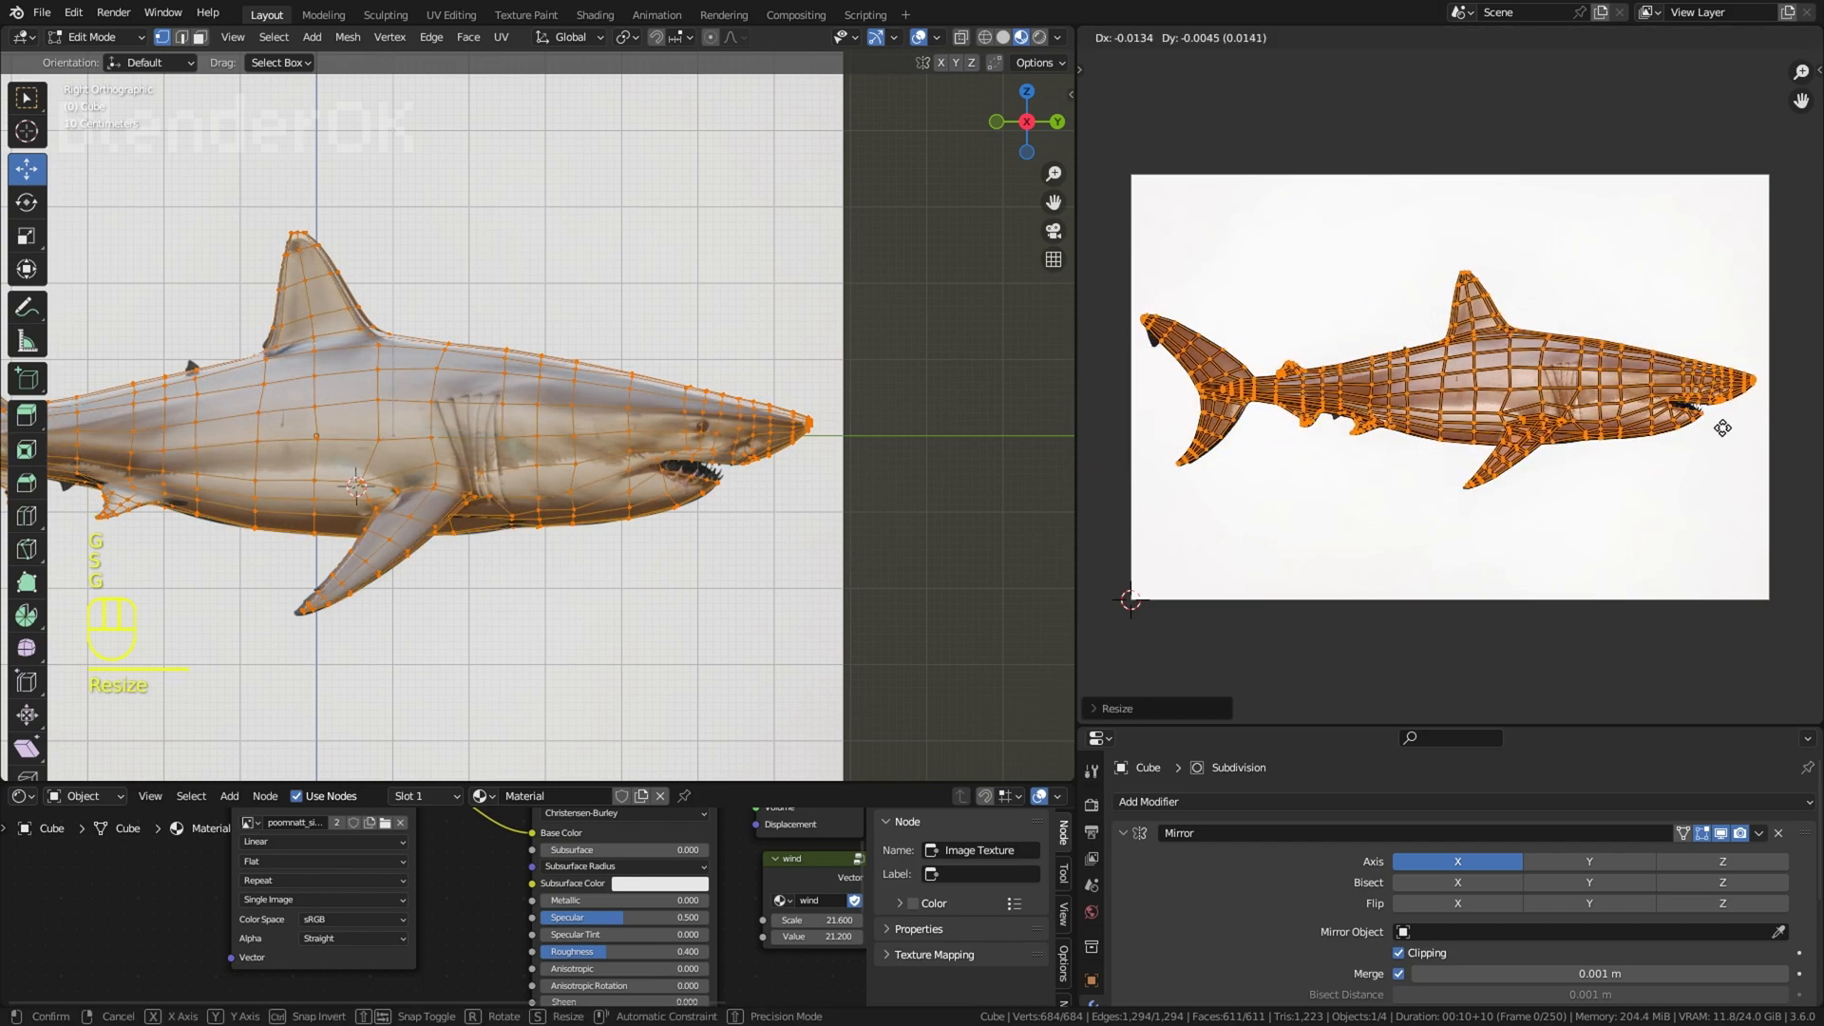
click(1724, 430)
key(g)
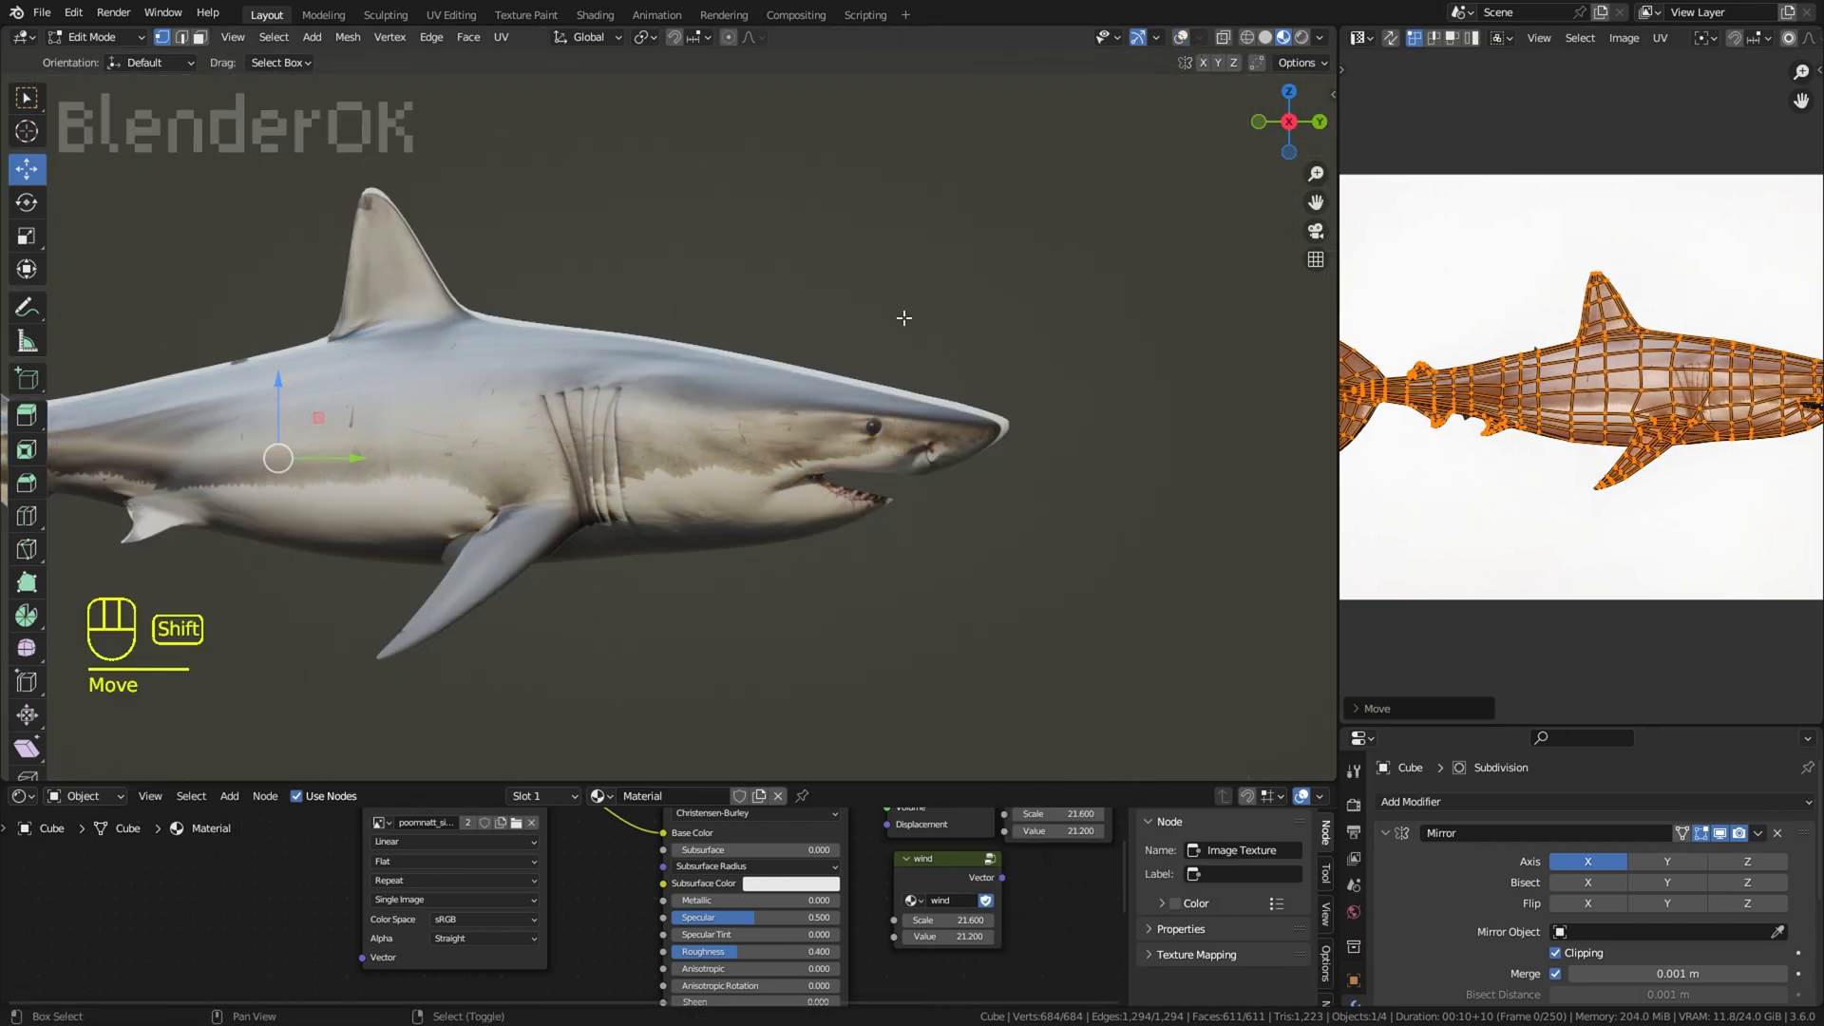
Step: Try the other shark image in the Image Texture node, switch back, and check the texture on the model
click(409, 875)
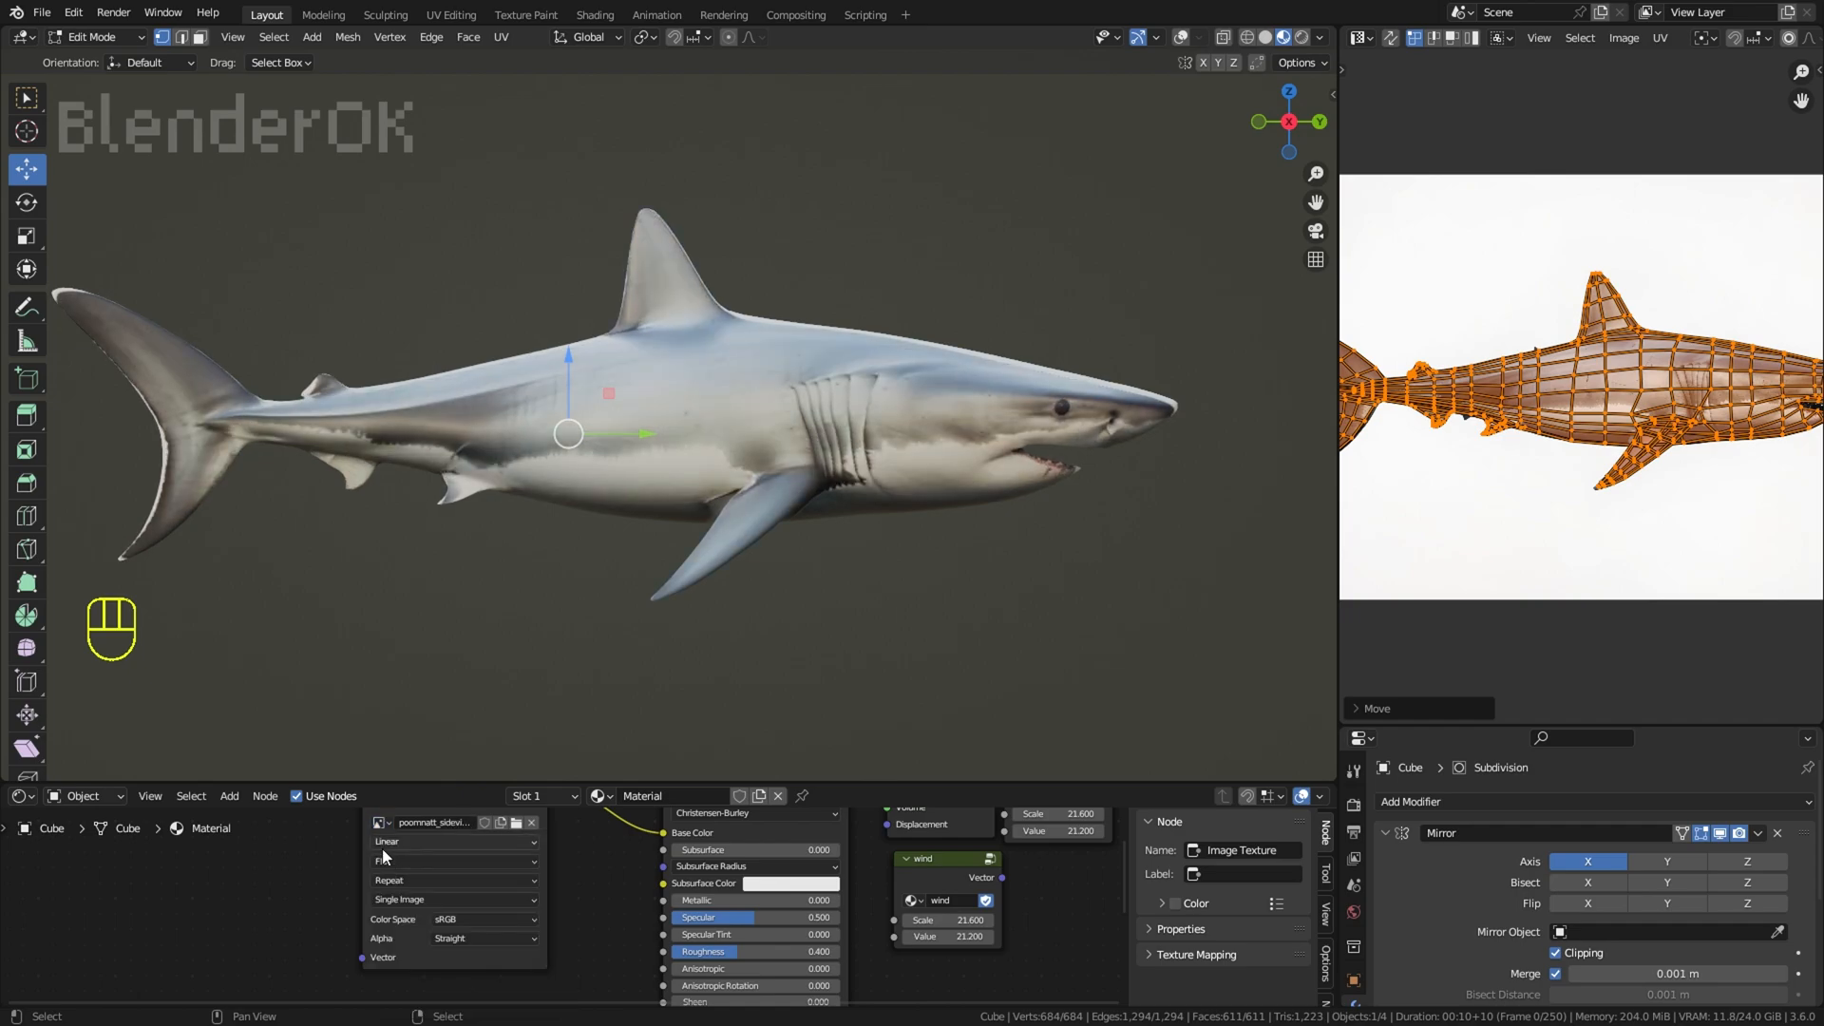
click(407, 888)
middle_drag(971, 509, 960, 451)
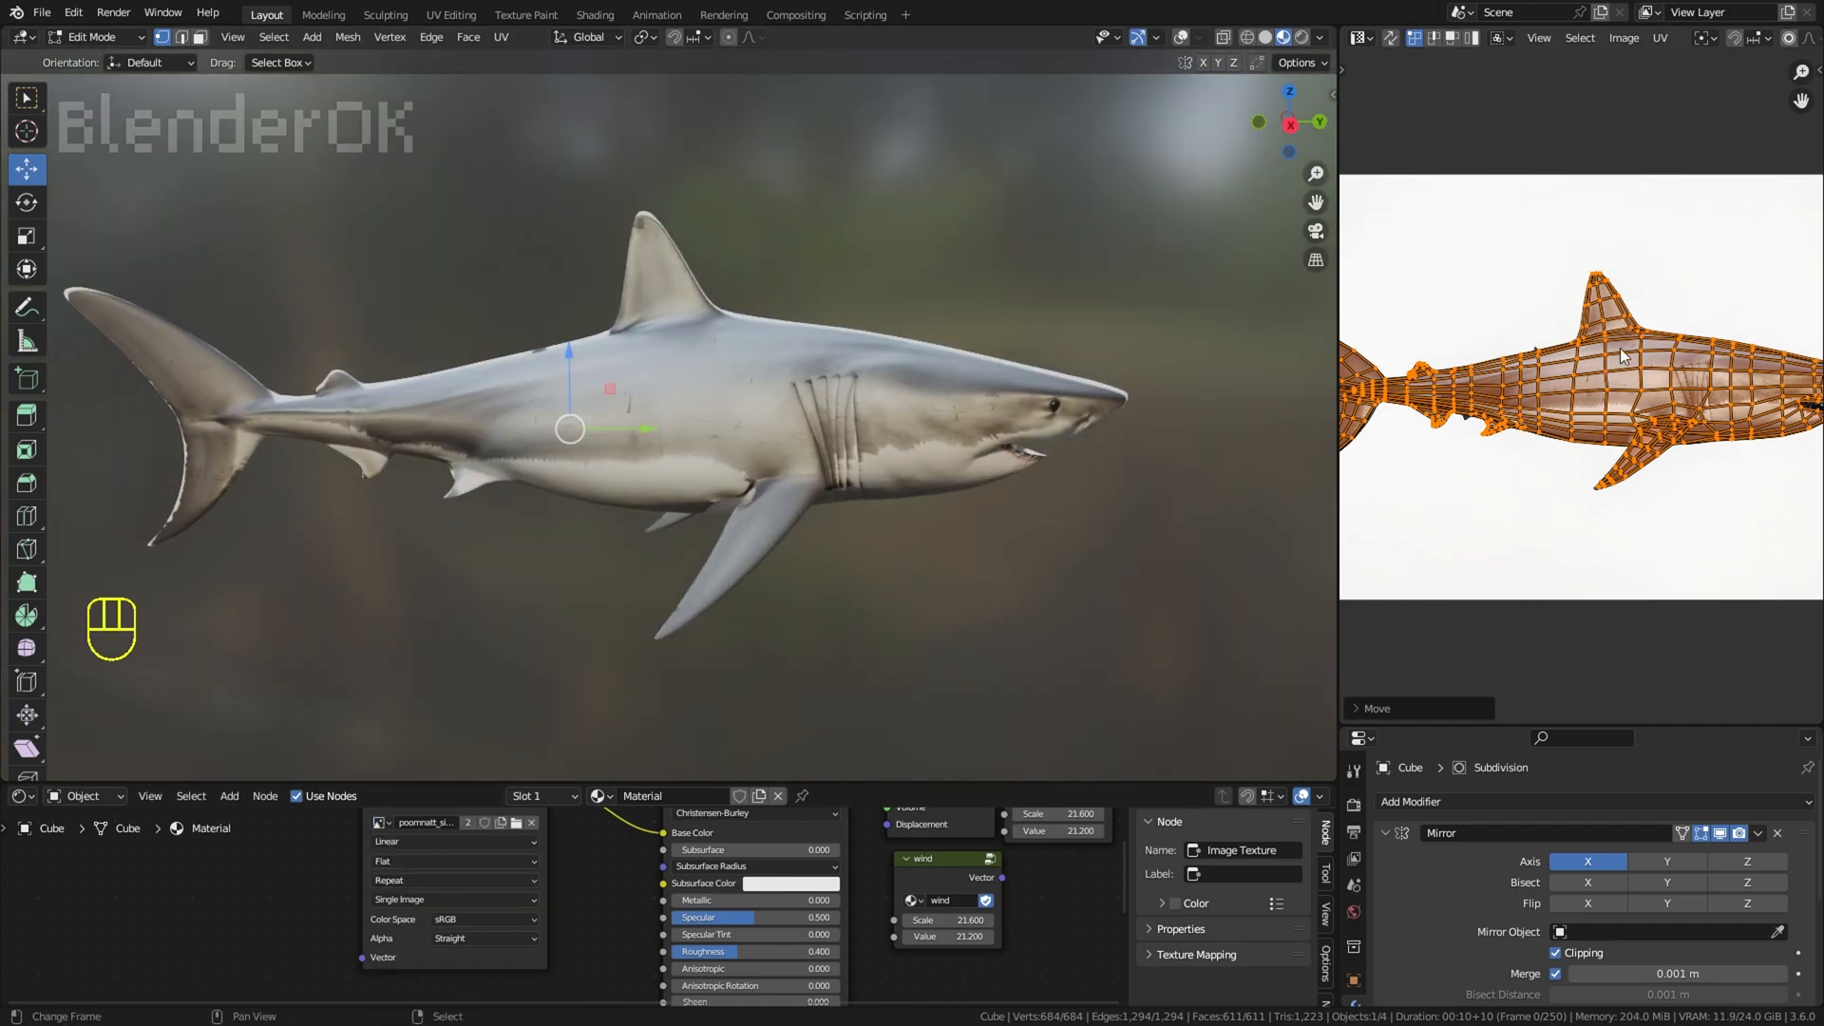
key(g)
key(KP_3)
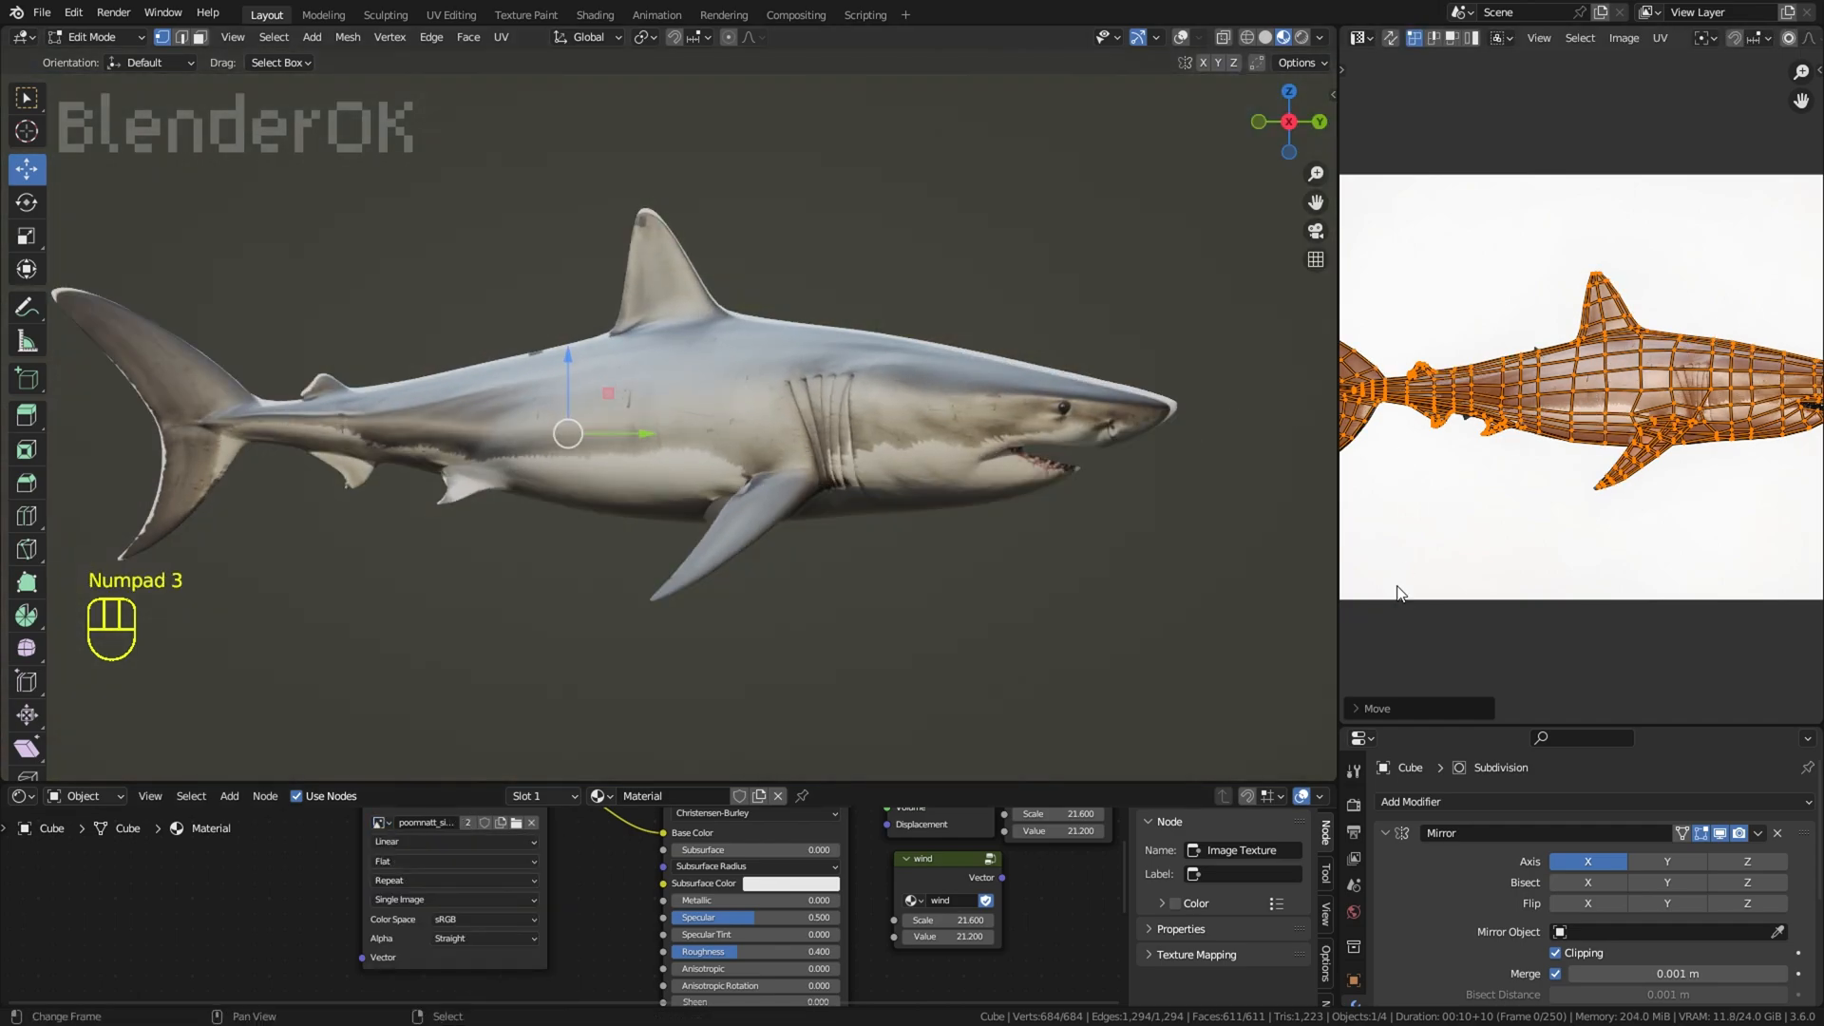
Step: Enlarge the UV Editor and scale and shift all the UVs to fit the shark image more closely
drag(1425, 726, 1425, 893)
drag(1339, 675, 837, 665)
scroll(1600, 590, up, 3)
middle_drag(1600, 590, 1425, 581)
key(s)
click(1789, 513)
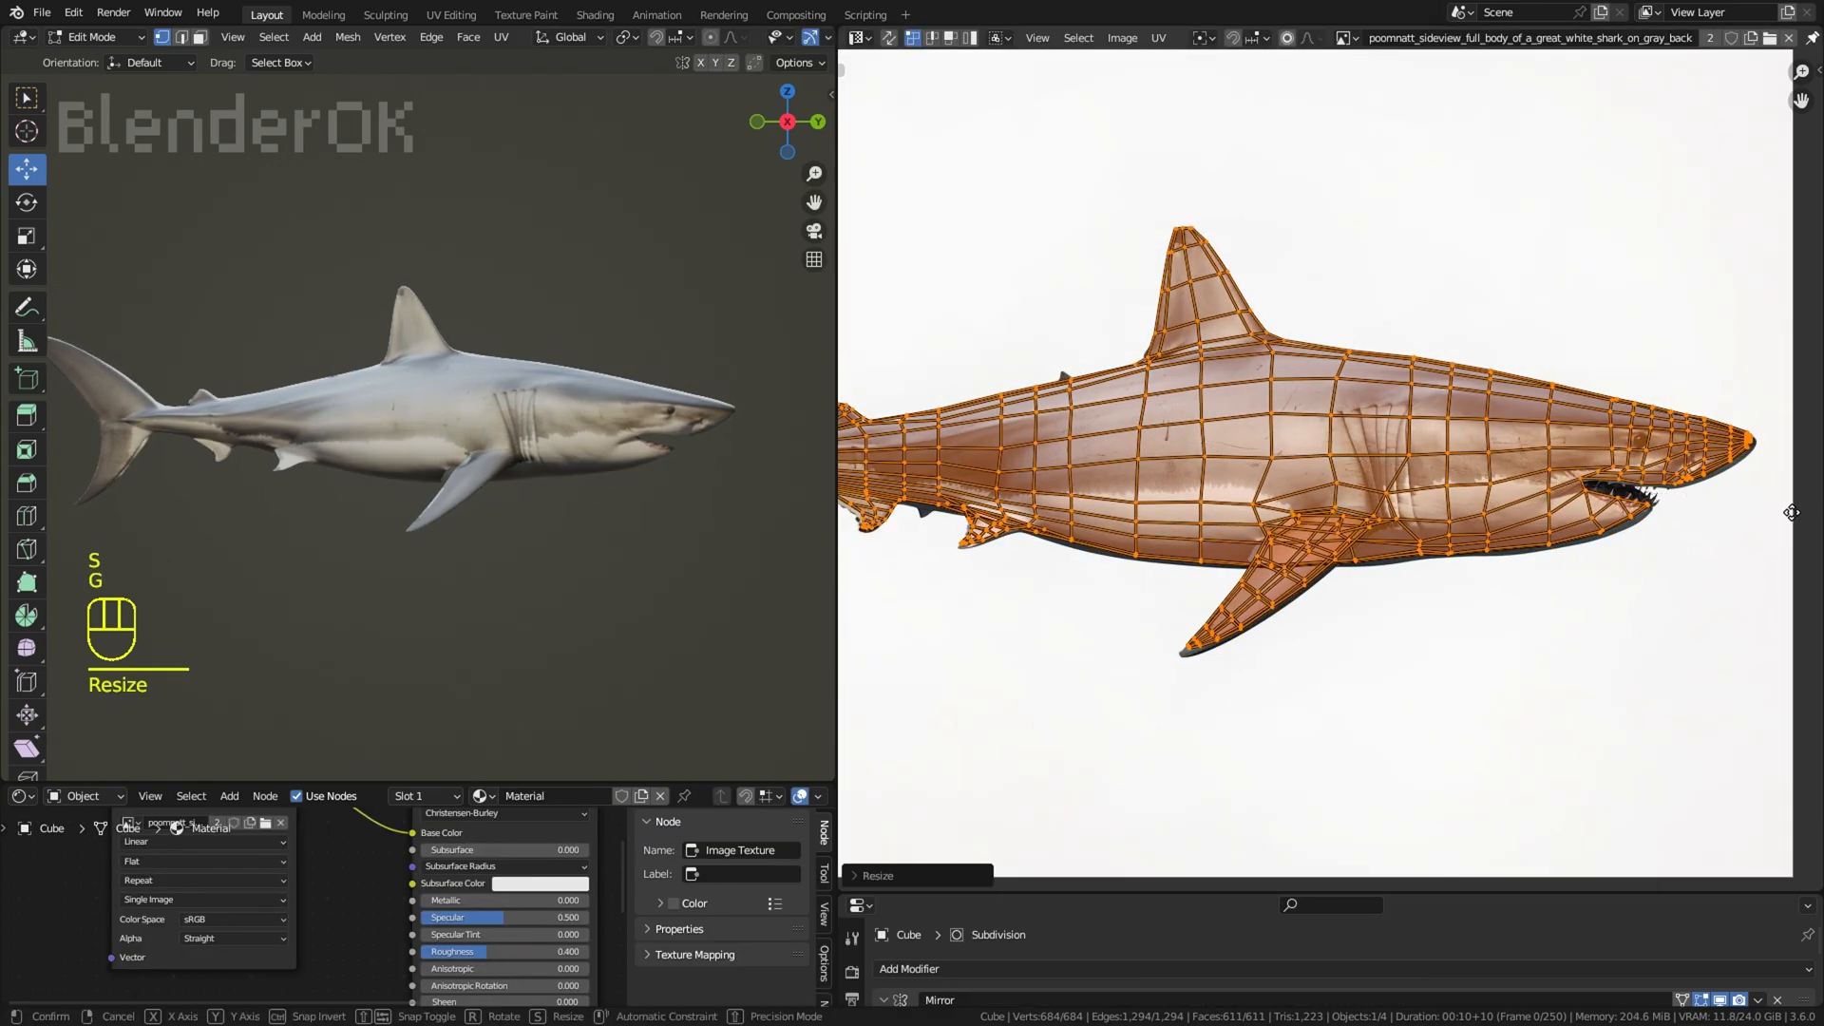
key(g)
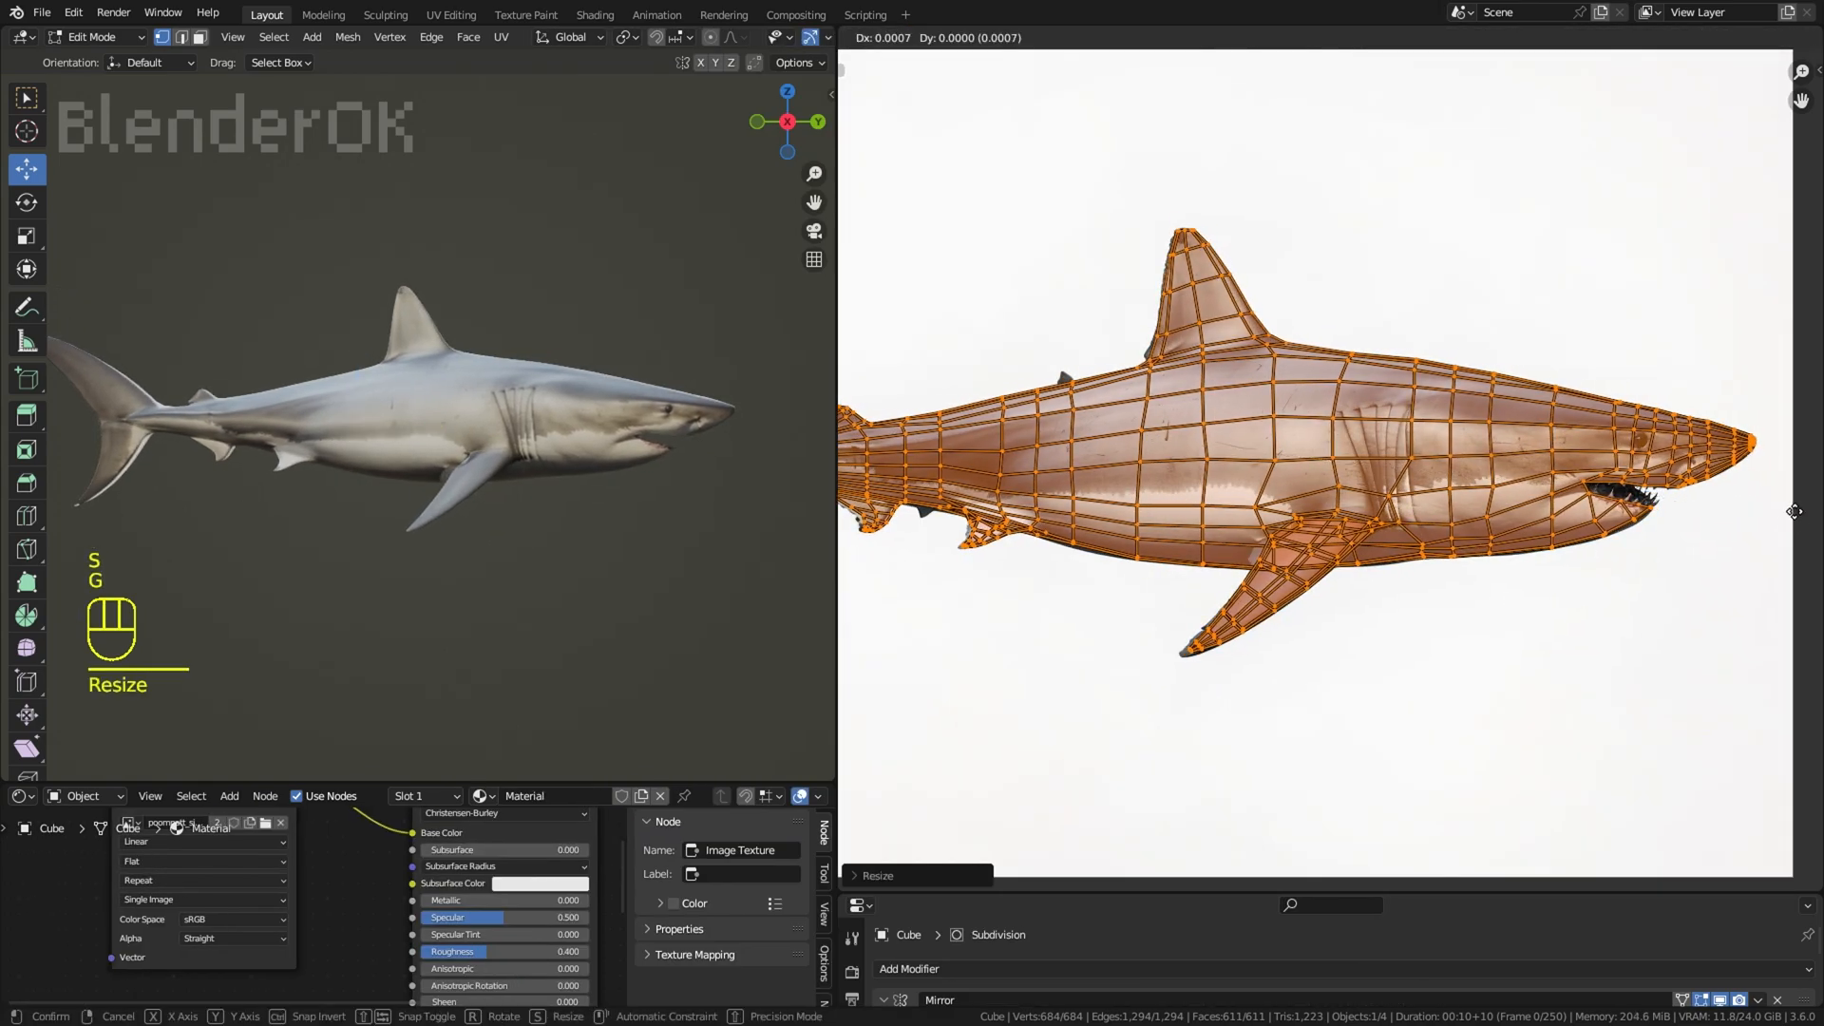
click(1348, 314)
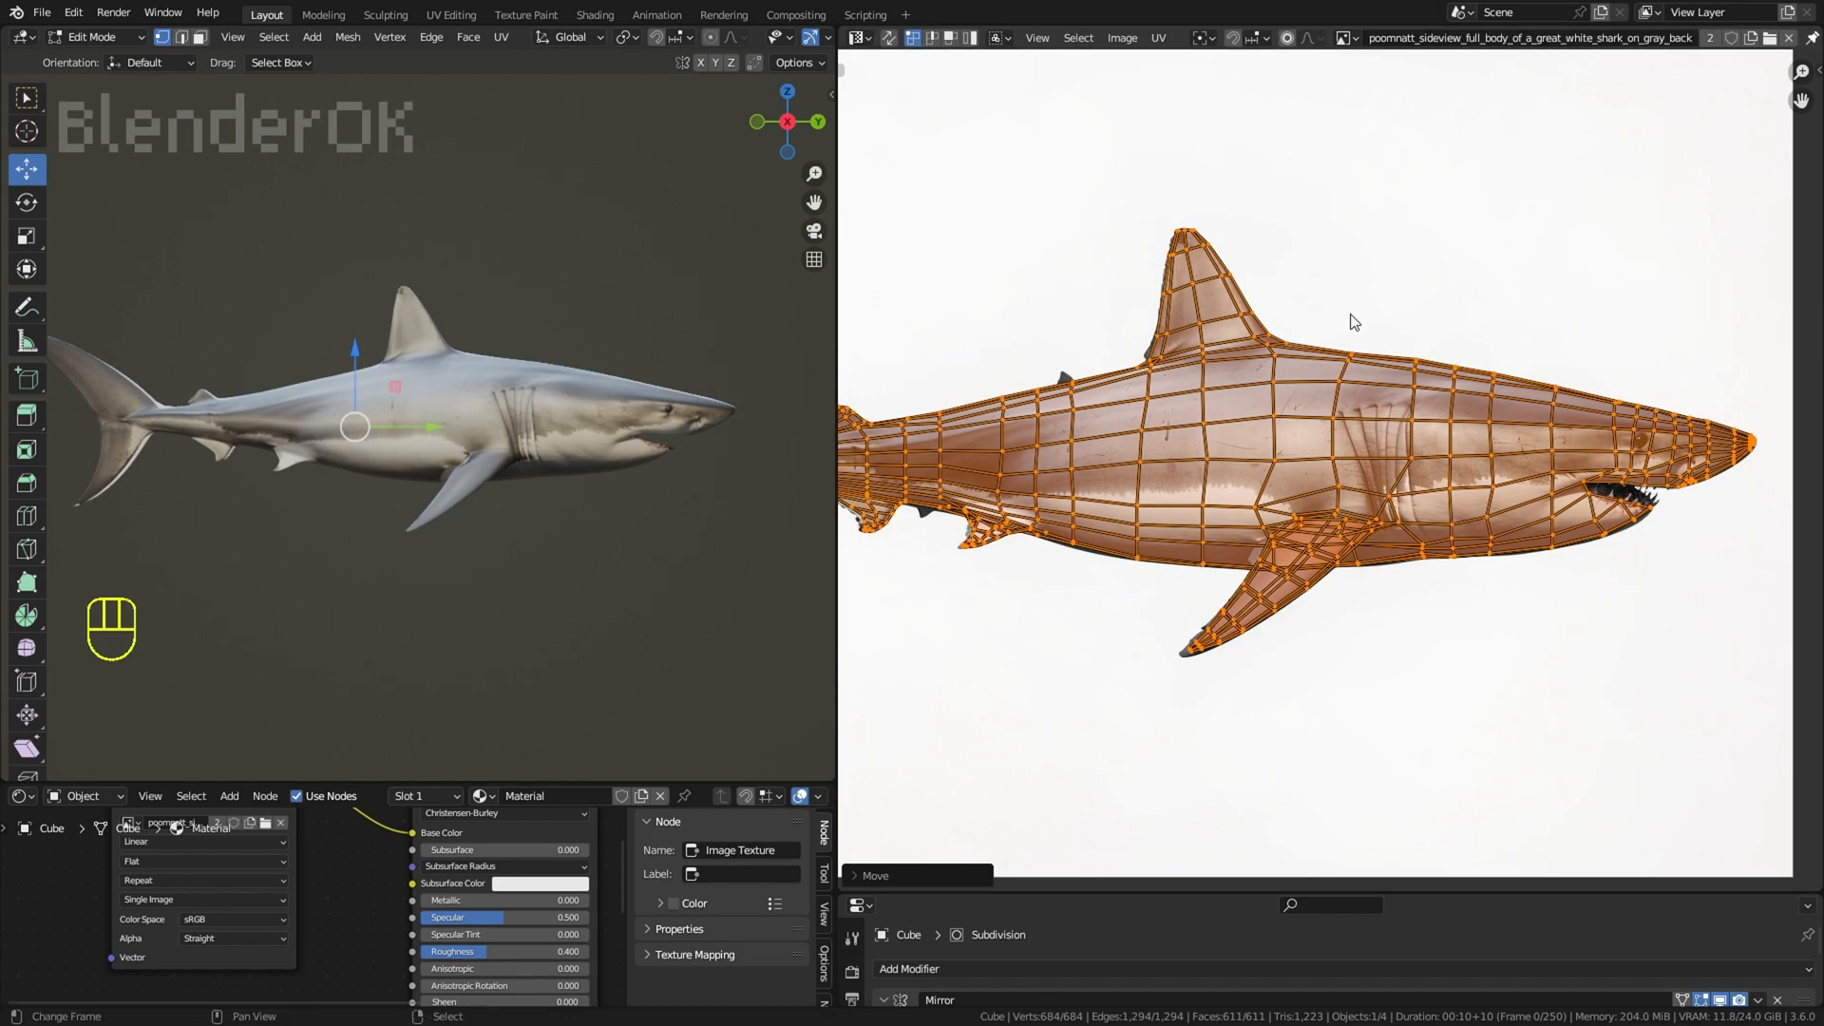
Step: Refine the scale and position of all the UVs so the nose, fins and tail line up with the image
key(s)
click(1704, 396)
scroll(1615, 494, down, 2)
scroll(1368, 537, up, 1)
middle_drag(1368, 537, 1559, 538)
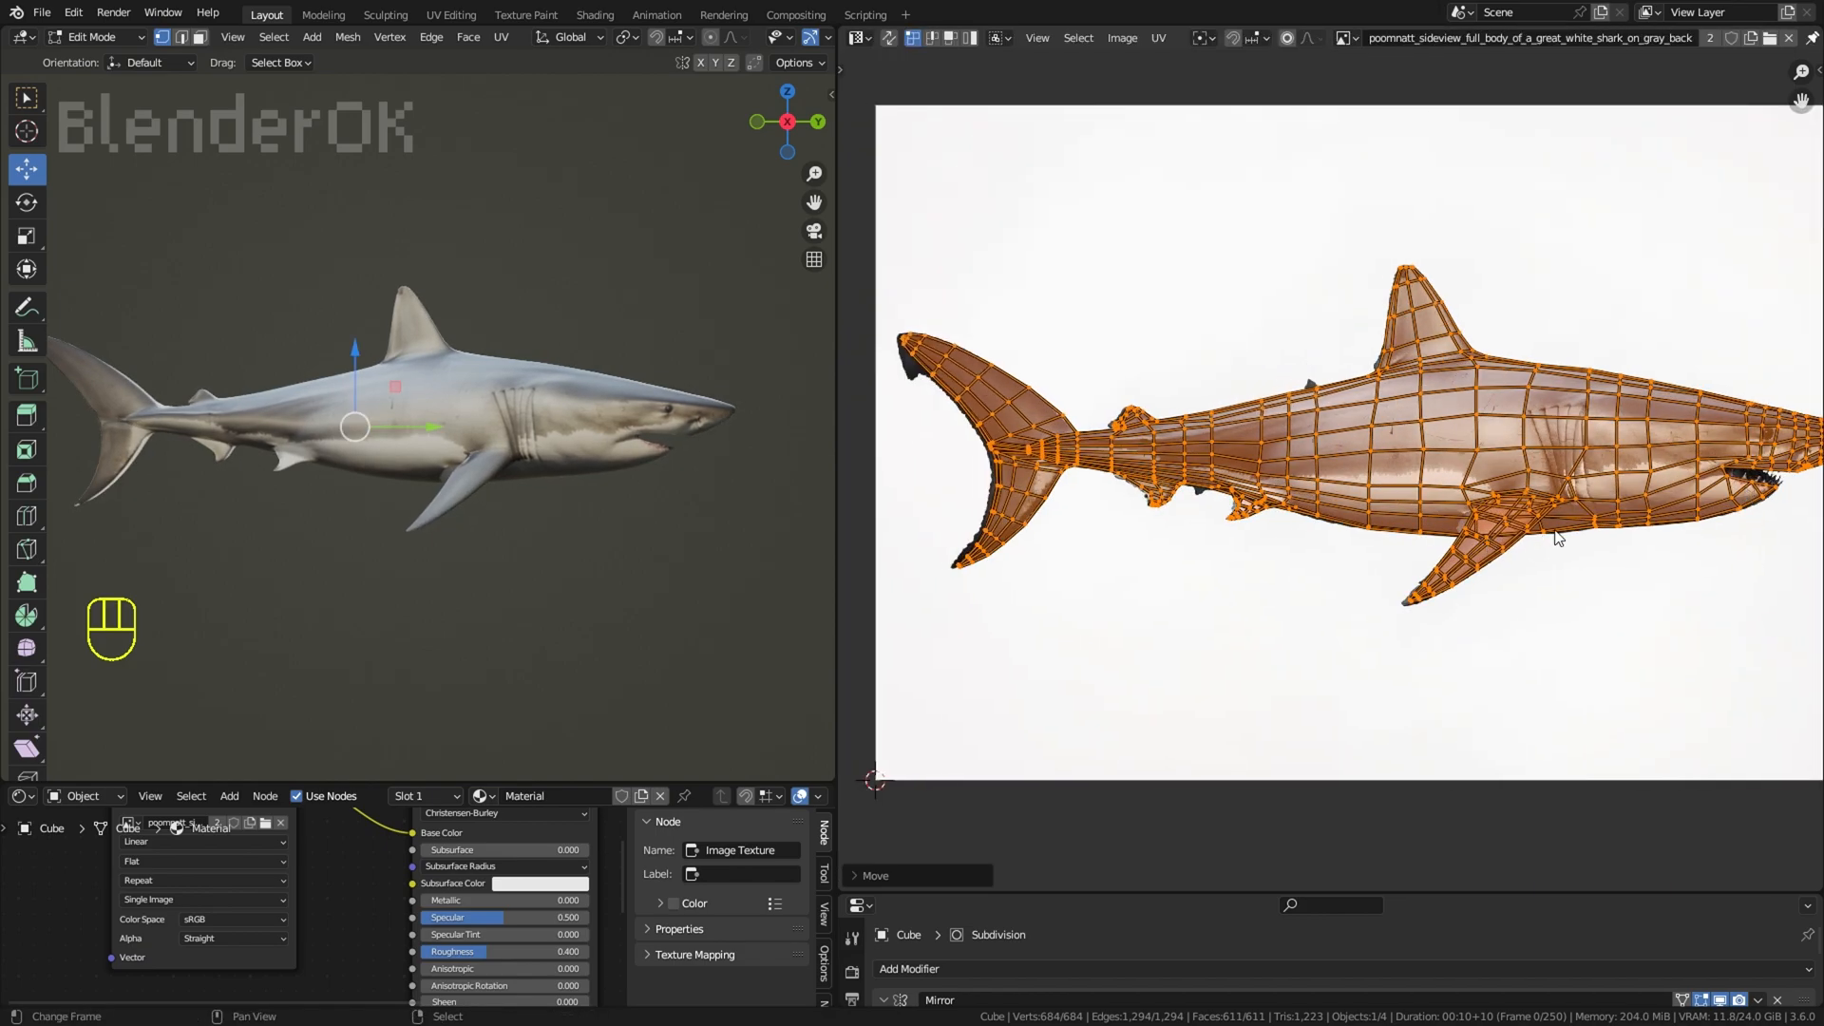
key(g)
click(1674, 540)
middle_drag(1675, 540, 1609, 533)
key(s)
click(1770, 487)
key(g)
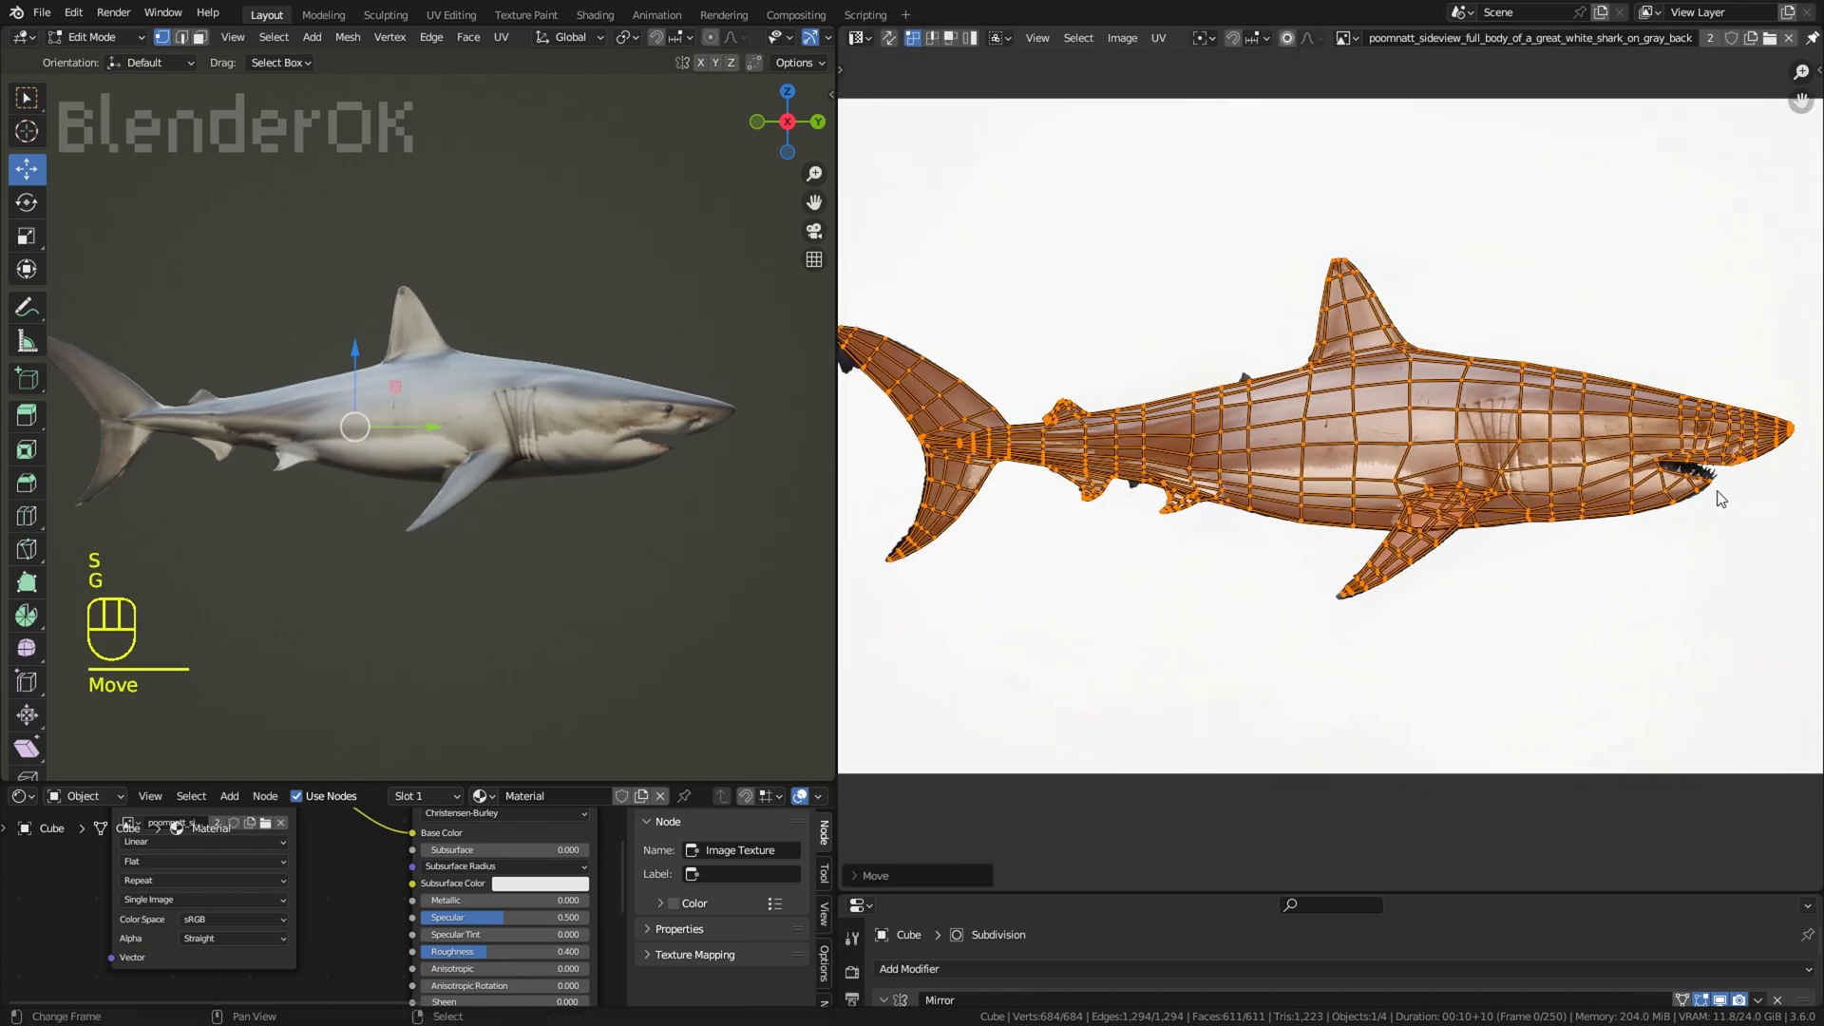
key(g)
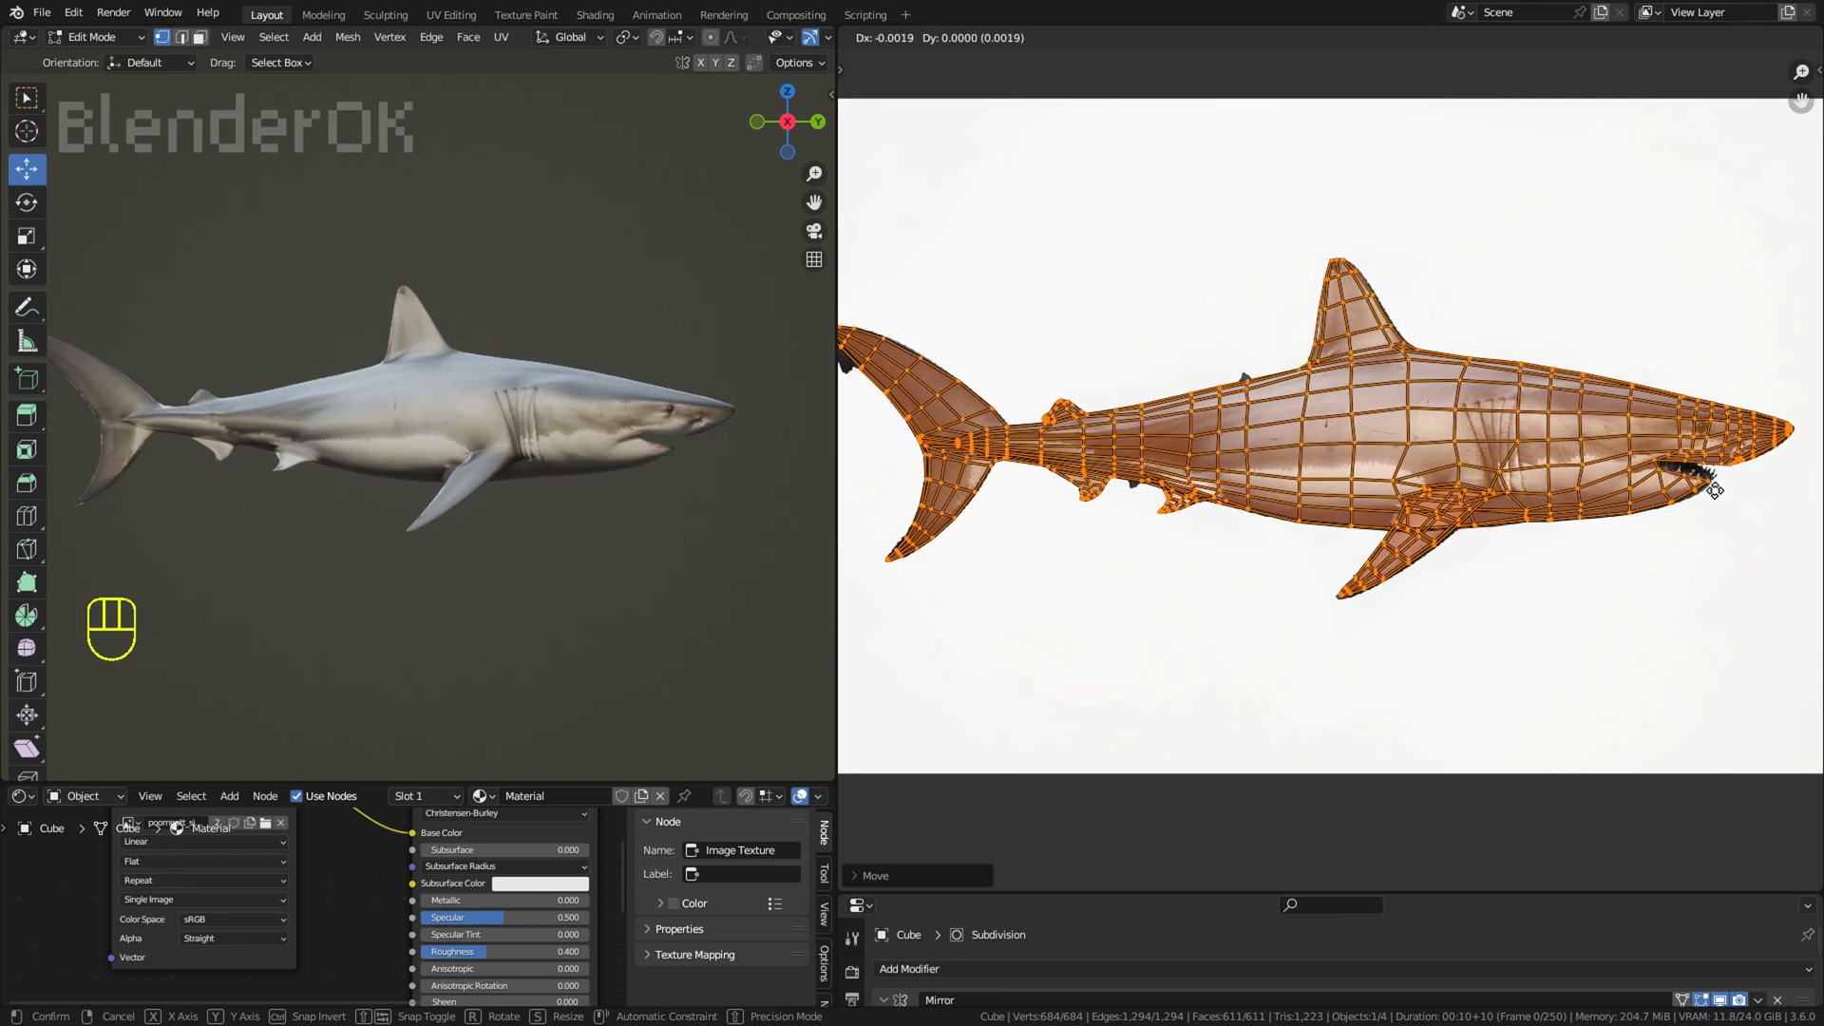
Step: With proportional editing, move the top edge UVs between the dorsal fin and nose down inside the shark's silhouette
drag(838, 623, 1298, 647)
middle_drag(998, 624, 873, 592)
scroll(874, 592, down, 2)
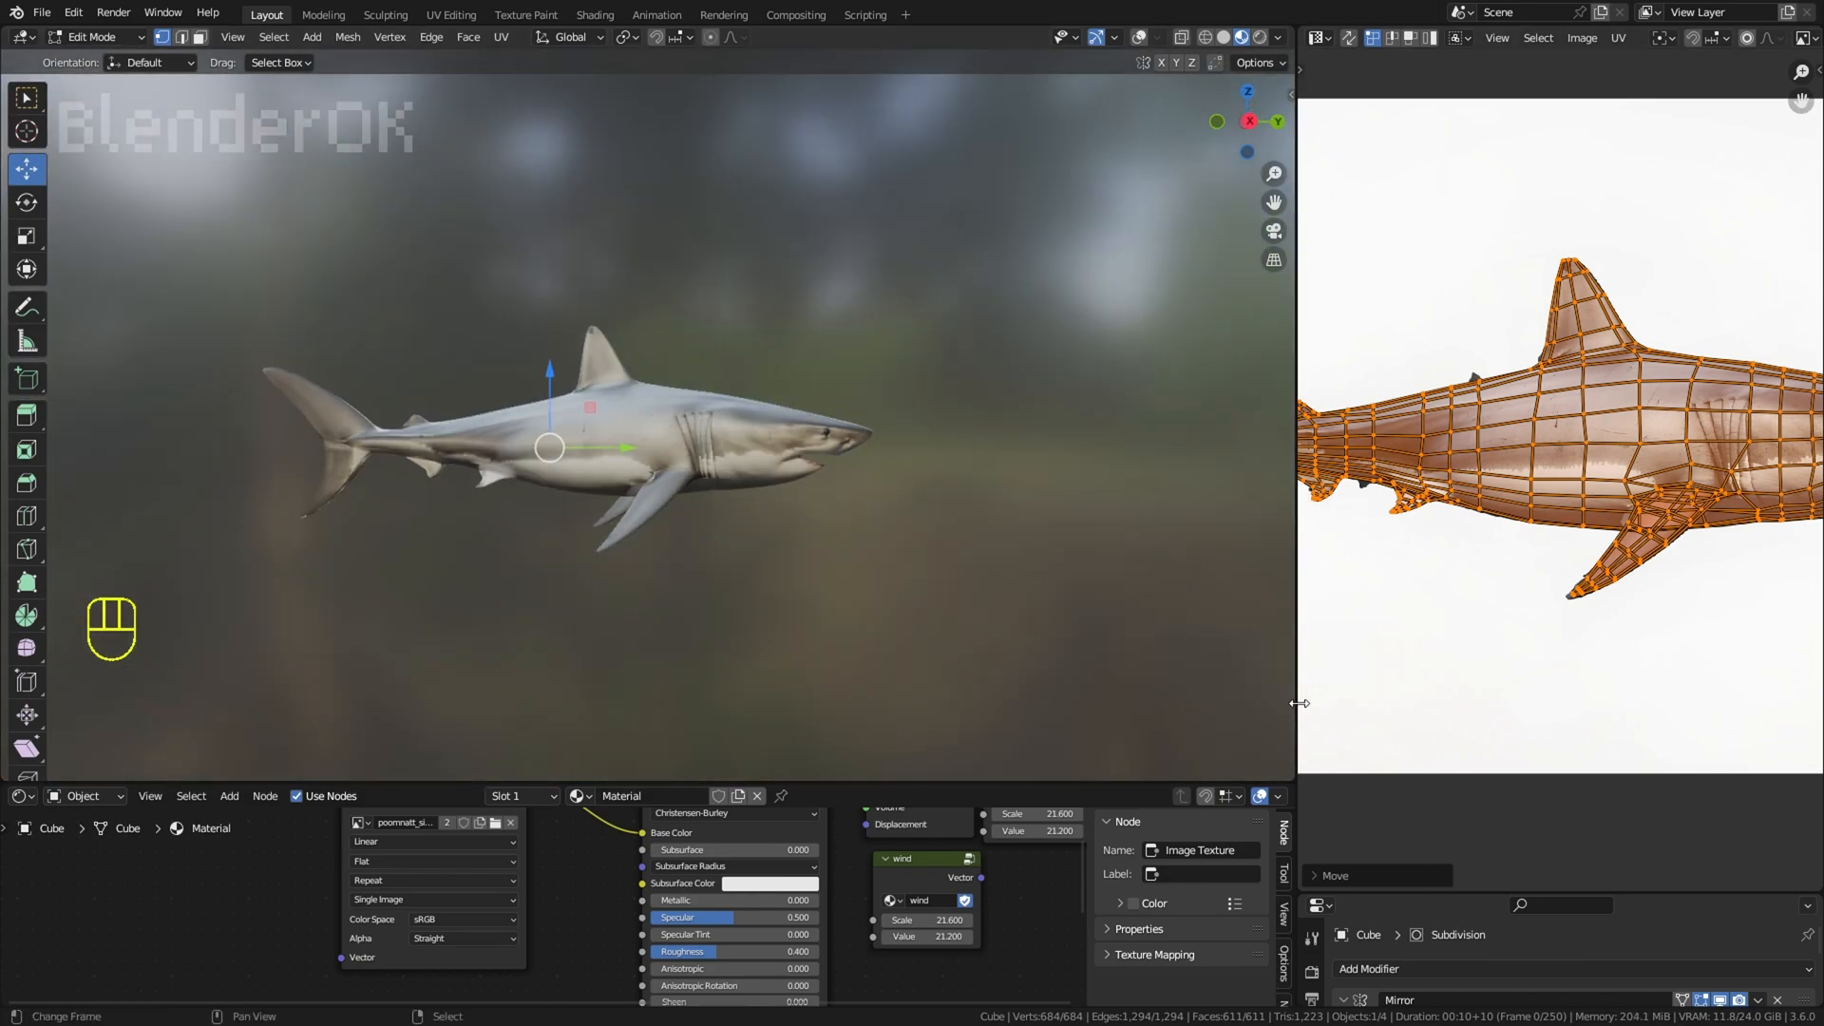
drag(1300, 704, 996, 679)
middle_drag(1384, 526, 1323, 562)
click(1436, 383)
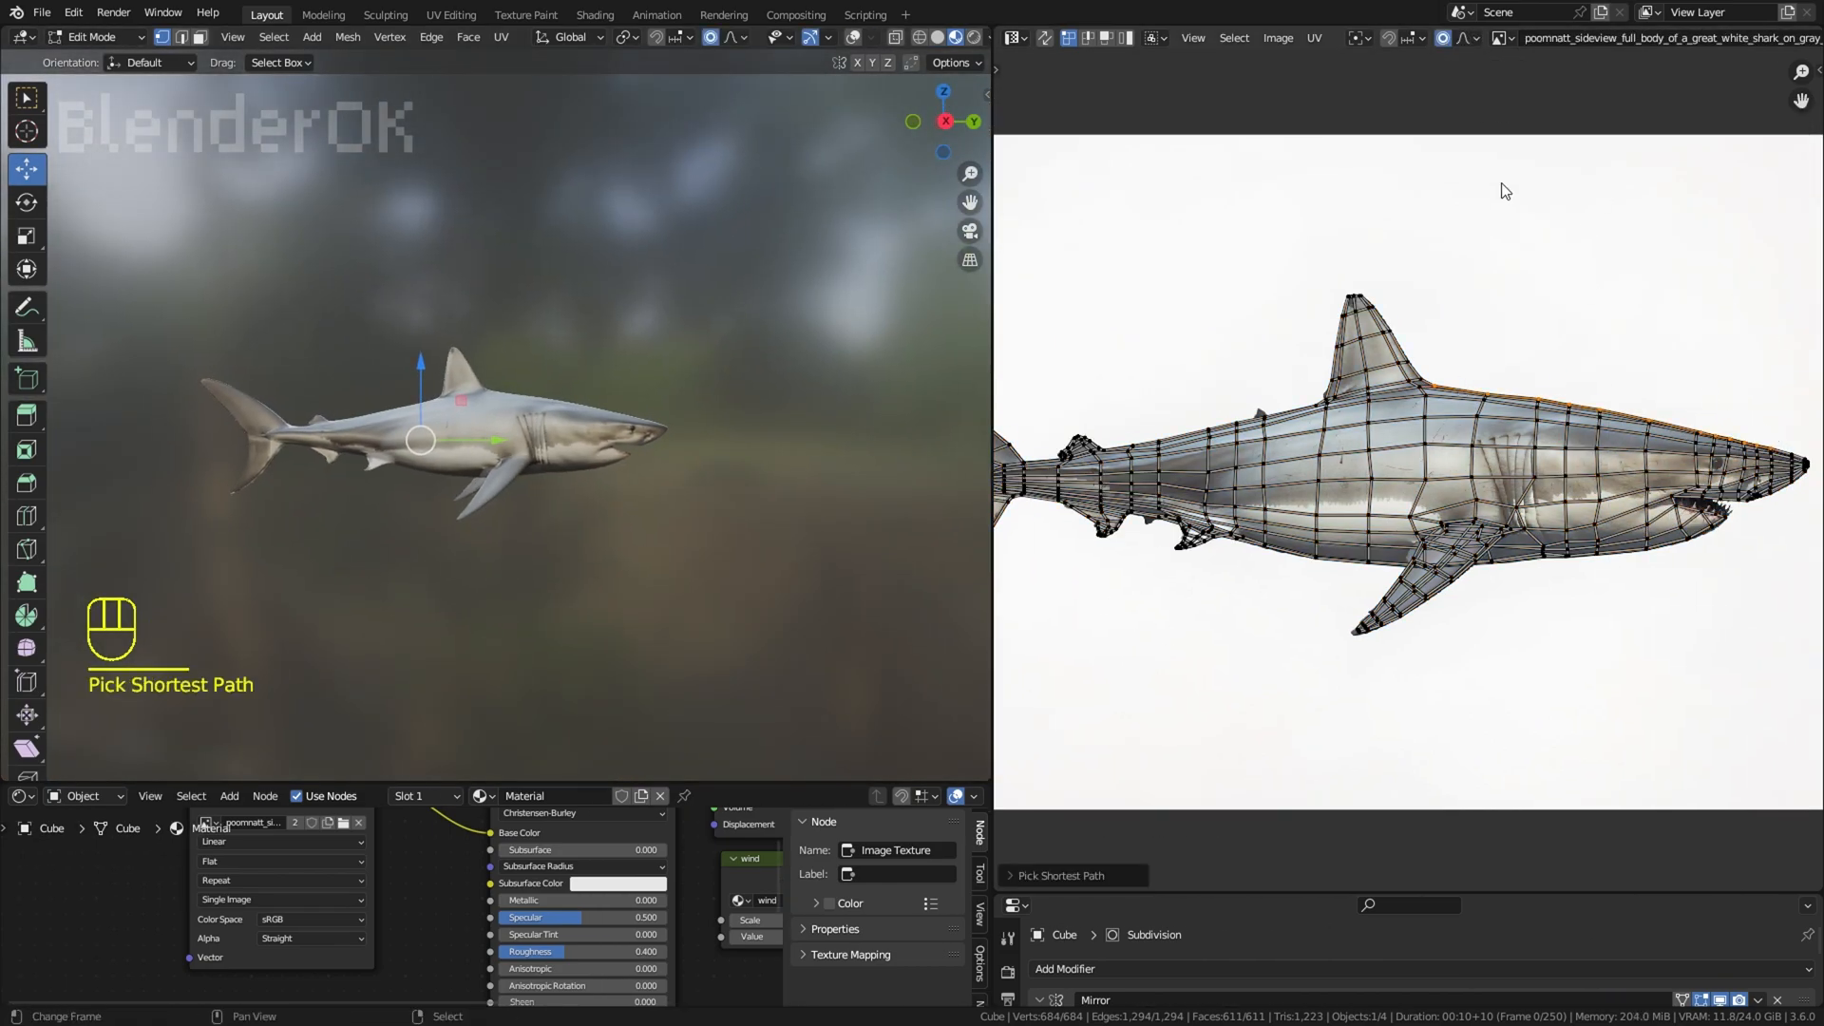
key(g)
scroll(1498, 183, up, 3)
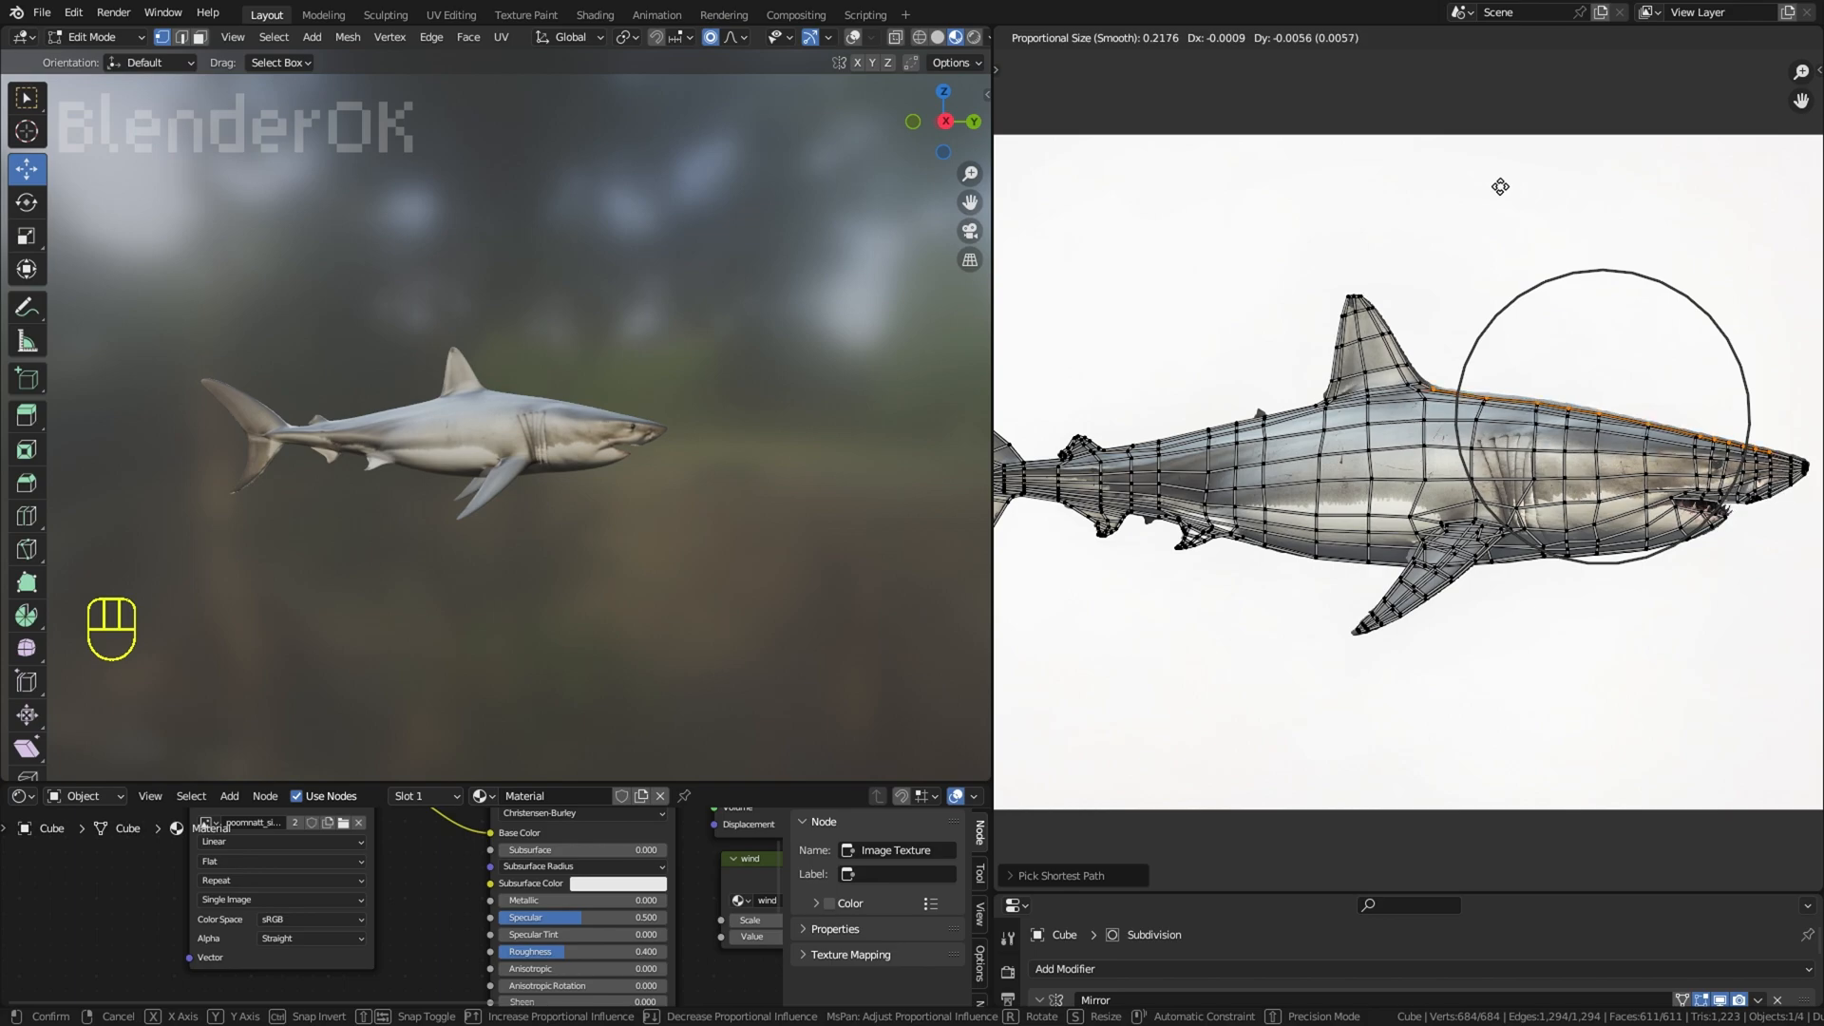
click(1501, 187)
scroll(698, 409, up, 2)
middle_drag(736, 542, 769, 594)
scroll(1189, 468, up, 1)
Step: Select the path of UVs along the back between the two dorsal fins and move it down inside the silhouette
middle_drag(1189, 469, 1307, 437)
click(1470, 357)
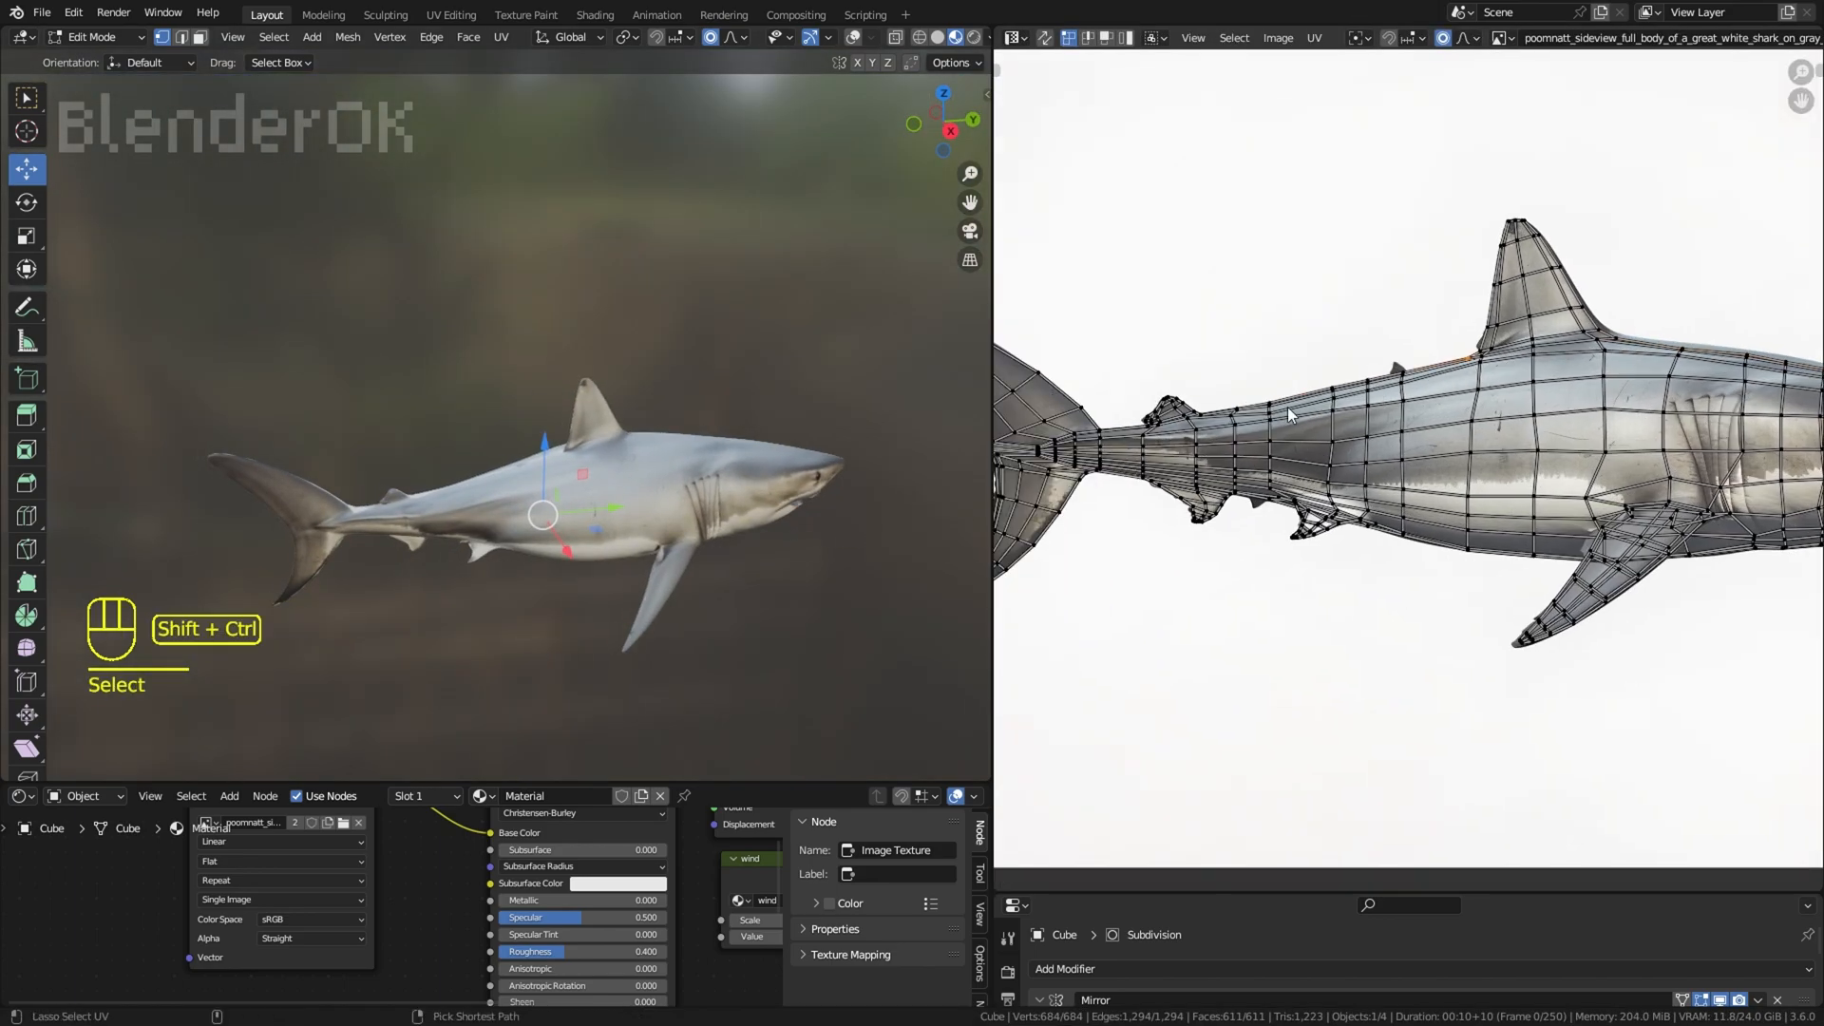
ctrl+shift+right_click(1205, 412)
key(g)
click(1205, 416)
scroll(470, 456, up, 2)
middle_drag(436, 427, 715, 407)
scroll(1101, 394, up, 1)
Step: Move the UV vertices on the front edge of the upper tail lobe inward from the white background
middle_drag(1101, 394, 1335, 492)
right_click(1135, 423)
key(g)
right_click(1133, 421)
scroll(1134, 427, up, 2)
key(g)
click(1135, 419)
right_click(1283, 435)
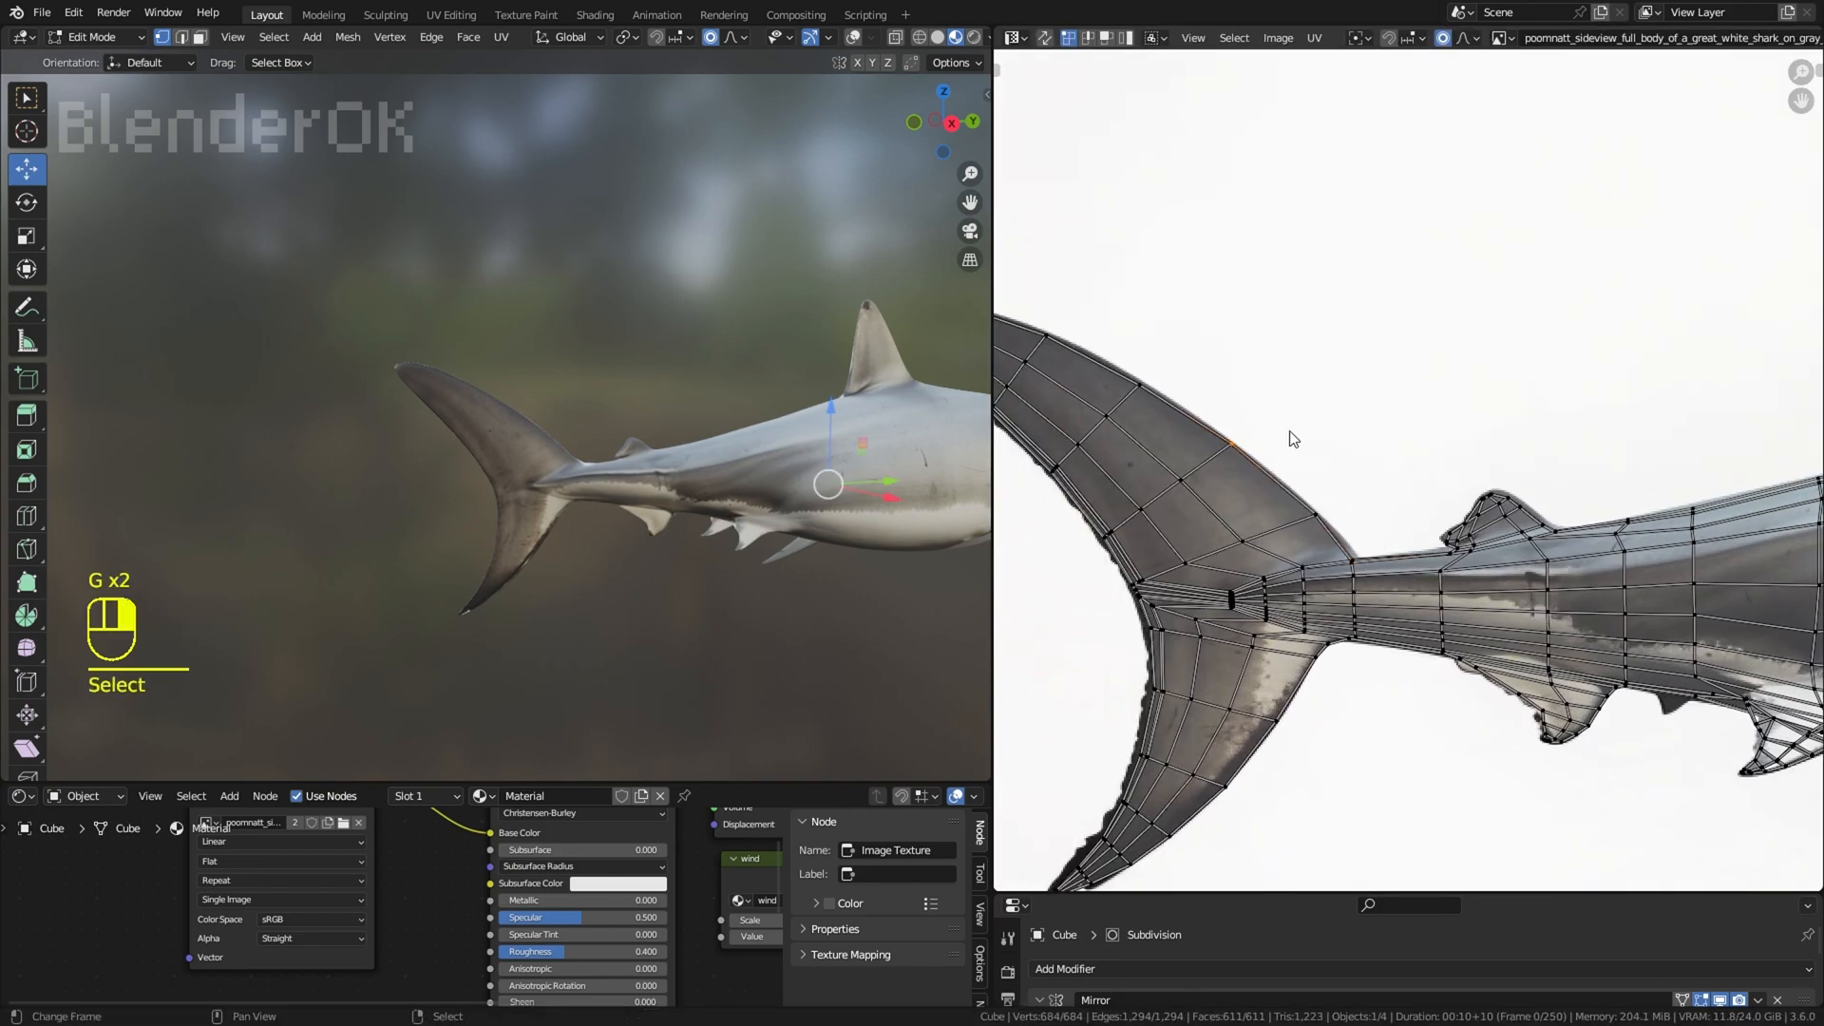
key(g)
click(1287, 441)
Step: Pull the UVs at the upper base of the tail fin down into the body, then undo the last move
mouse_move(571, 508)
middle_down()
mouse_move(554, 574)
mouse_move(568, 523)
middle_up()
scroll(1404, 469, up, 1)
right_click(1338, 593)
key(g)
scroll(1341, 599, up, 8)
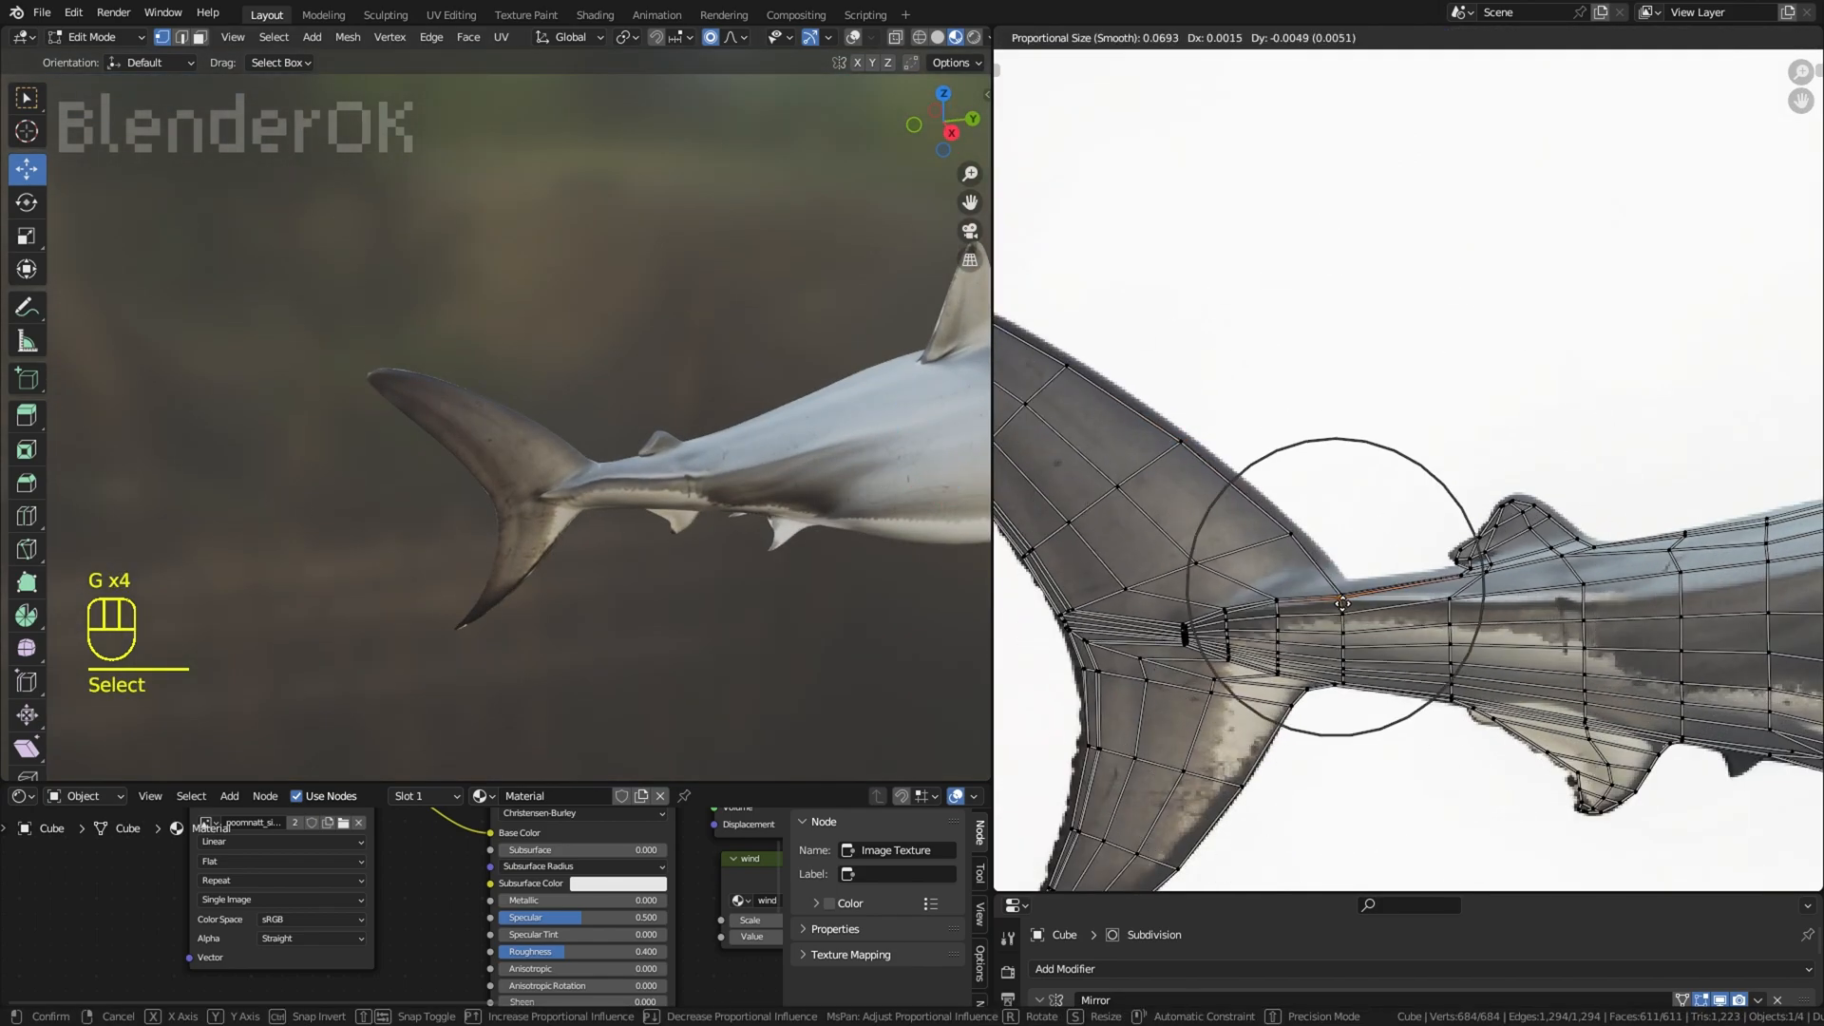
click(1342, 604)
scroll(1368, 603, up, 1)
key(g)
click(1402, 607)
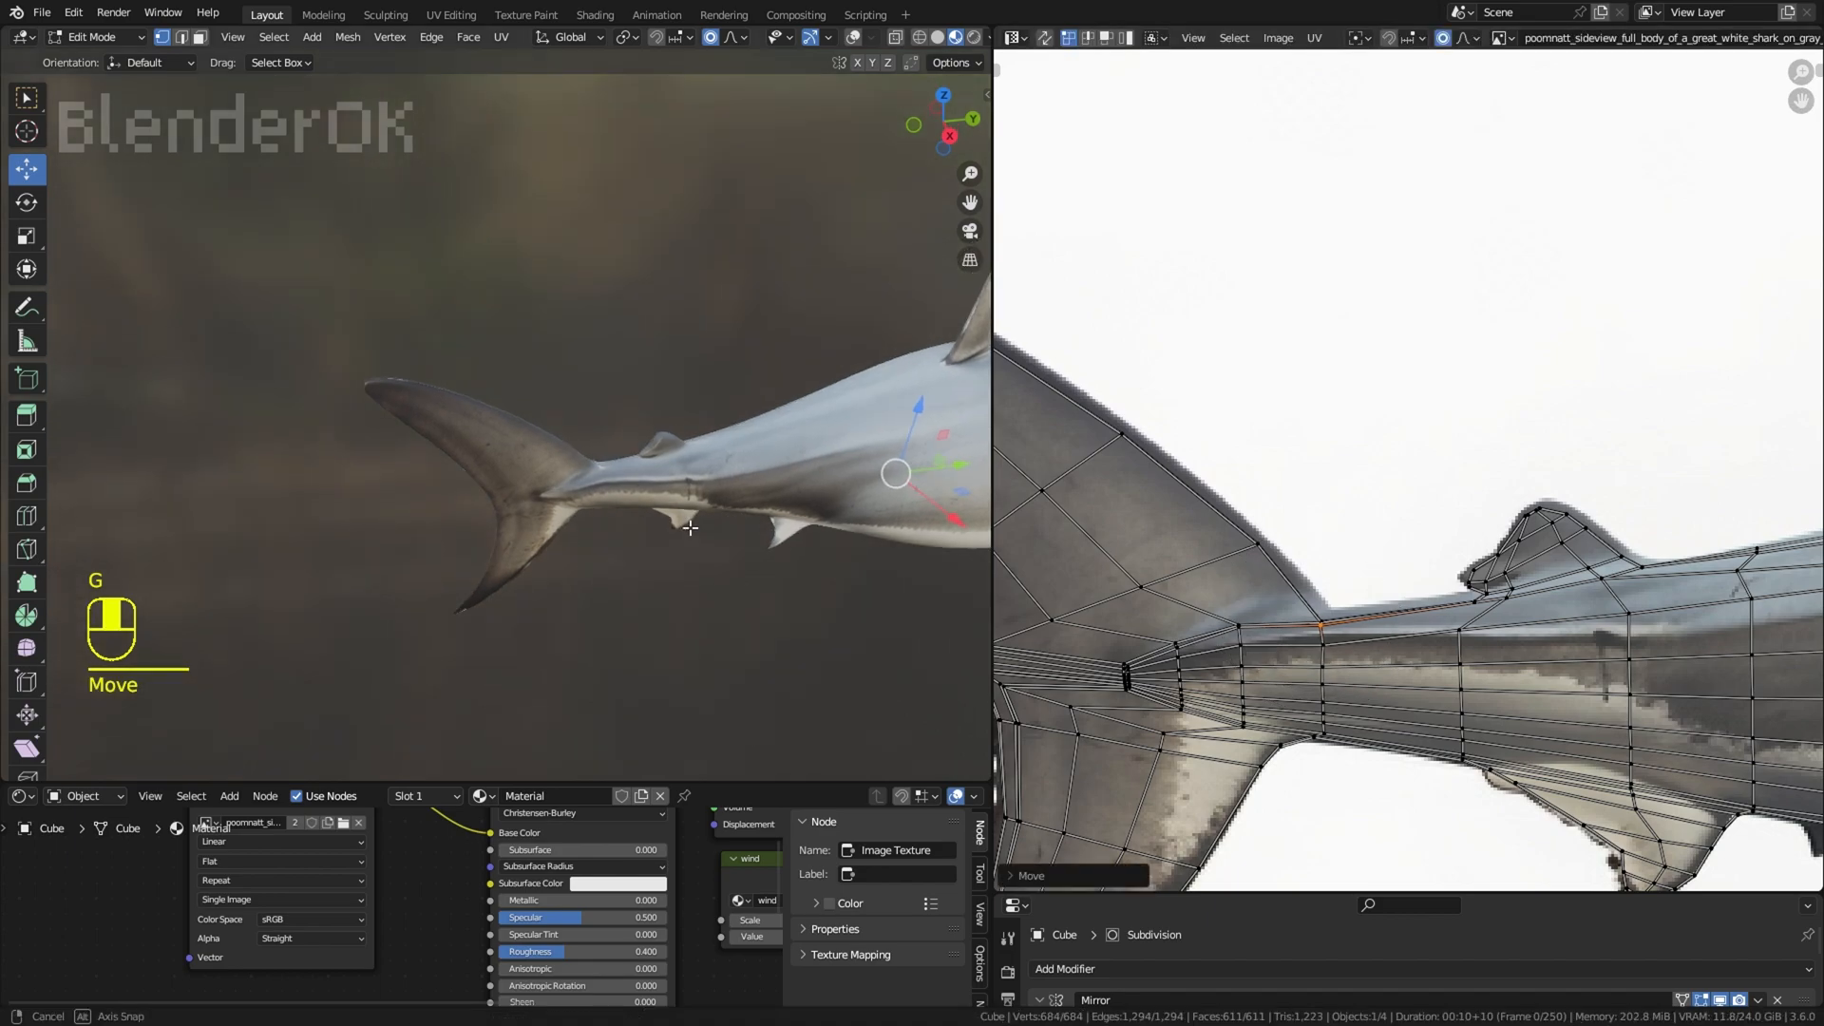
scroll(725, 480, up, 3)
key(ctrl+z)
Step: Nudge the UVs at the notch between tail fin and body further inside the silhouette with a small proportional radius
middle_drag(748, 513, 686, 429)
scroll(1285, 609, up, 3)
key(g)
scroll(1295, 663, up, 8)
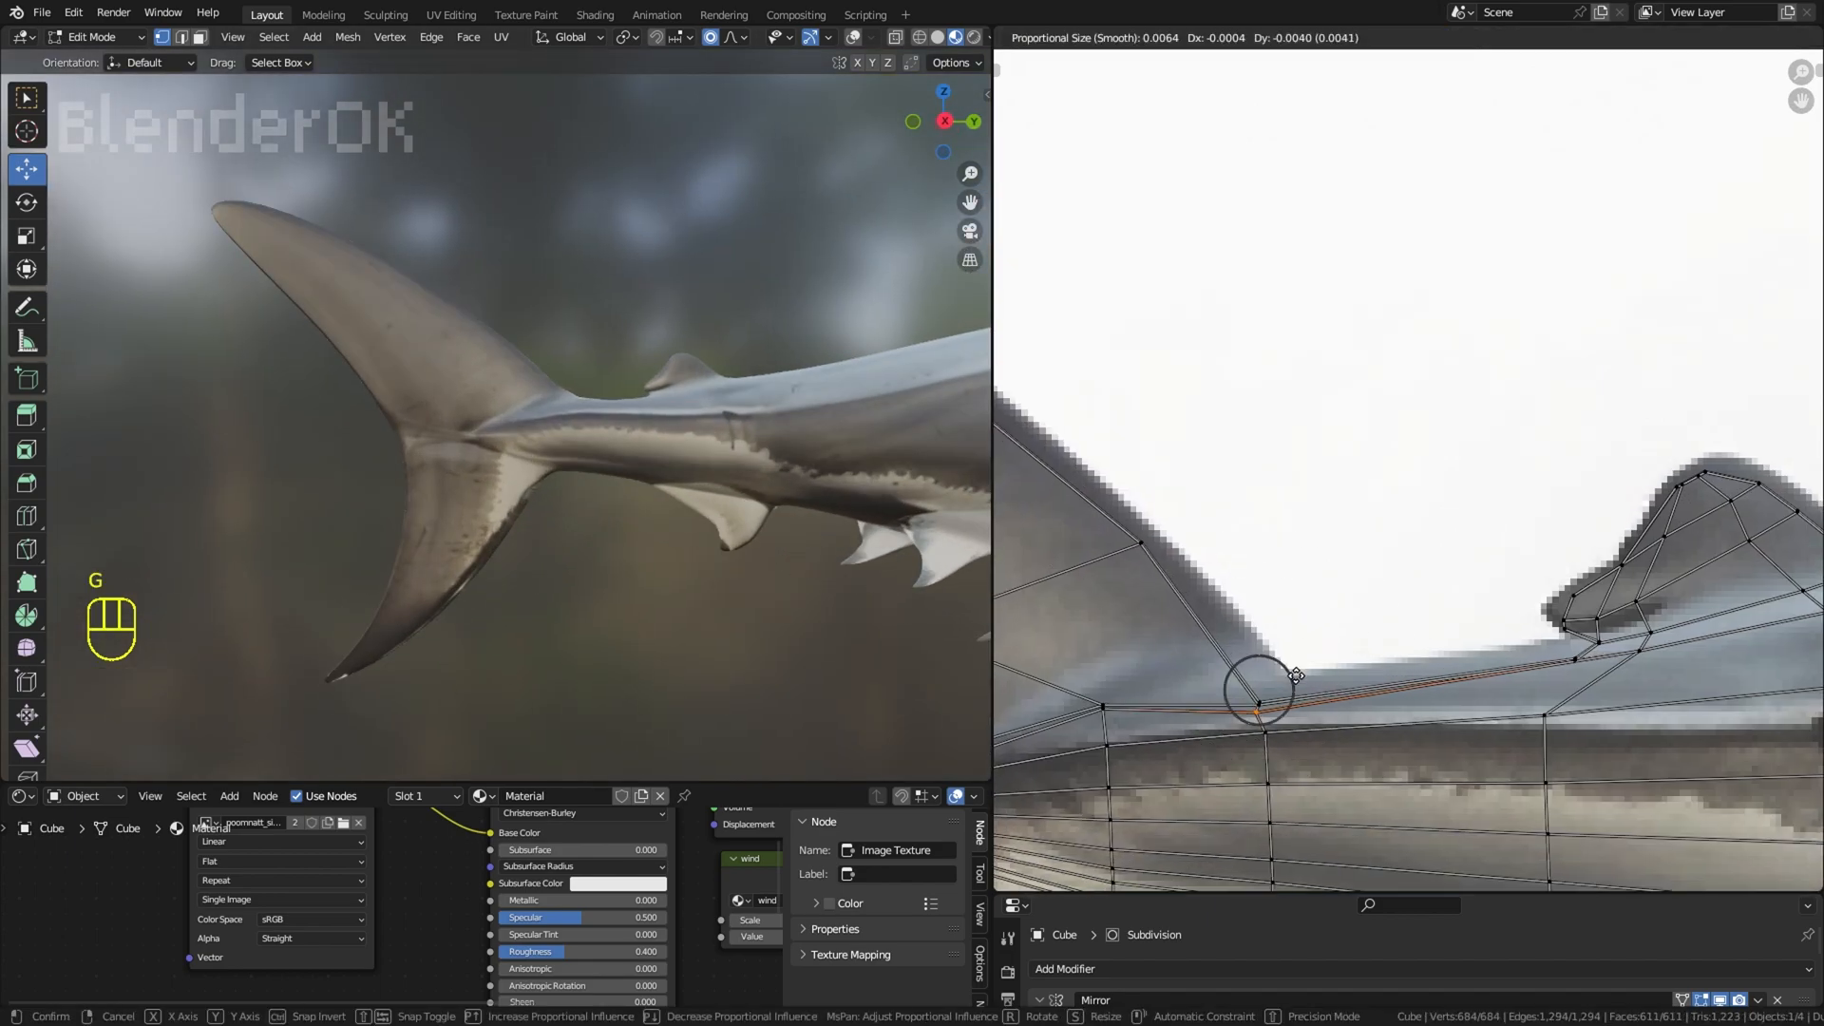
click(1292, 668)
middle_drag(749, 546, 680, 558)
key(g)
click(1287, 658)
scroll(680, 558, down, 7)
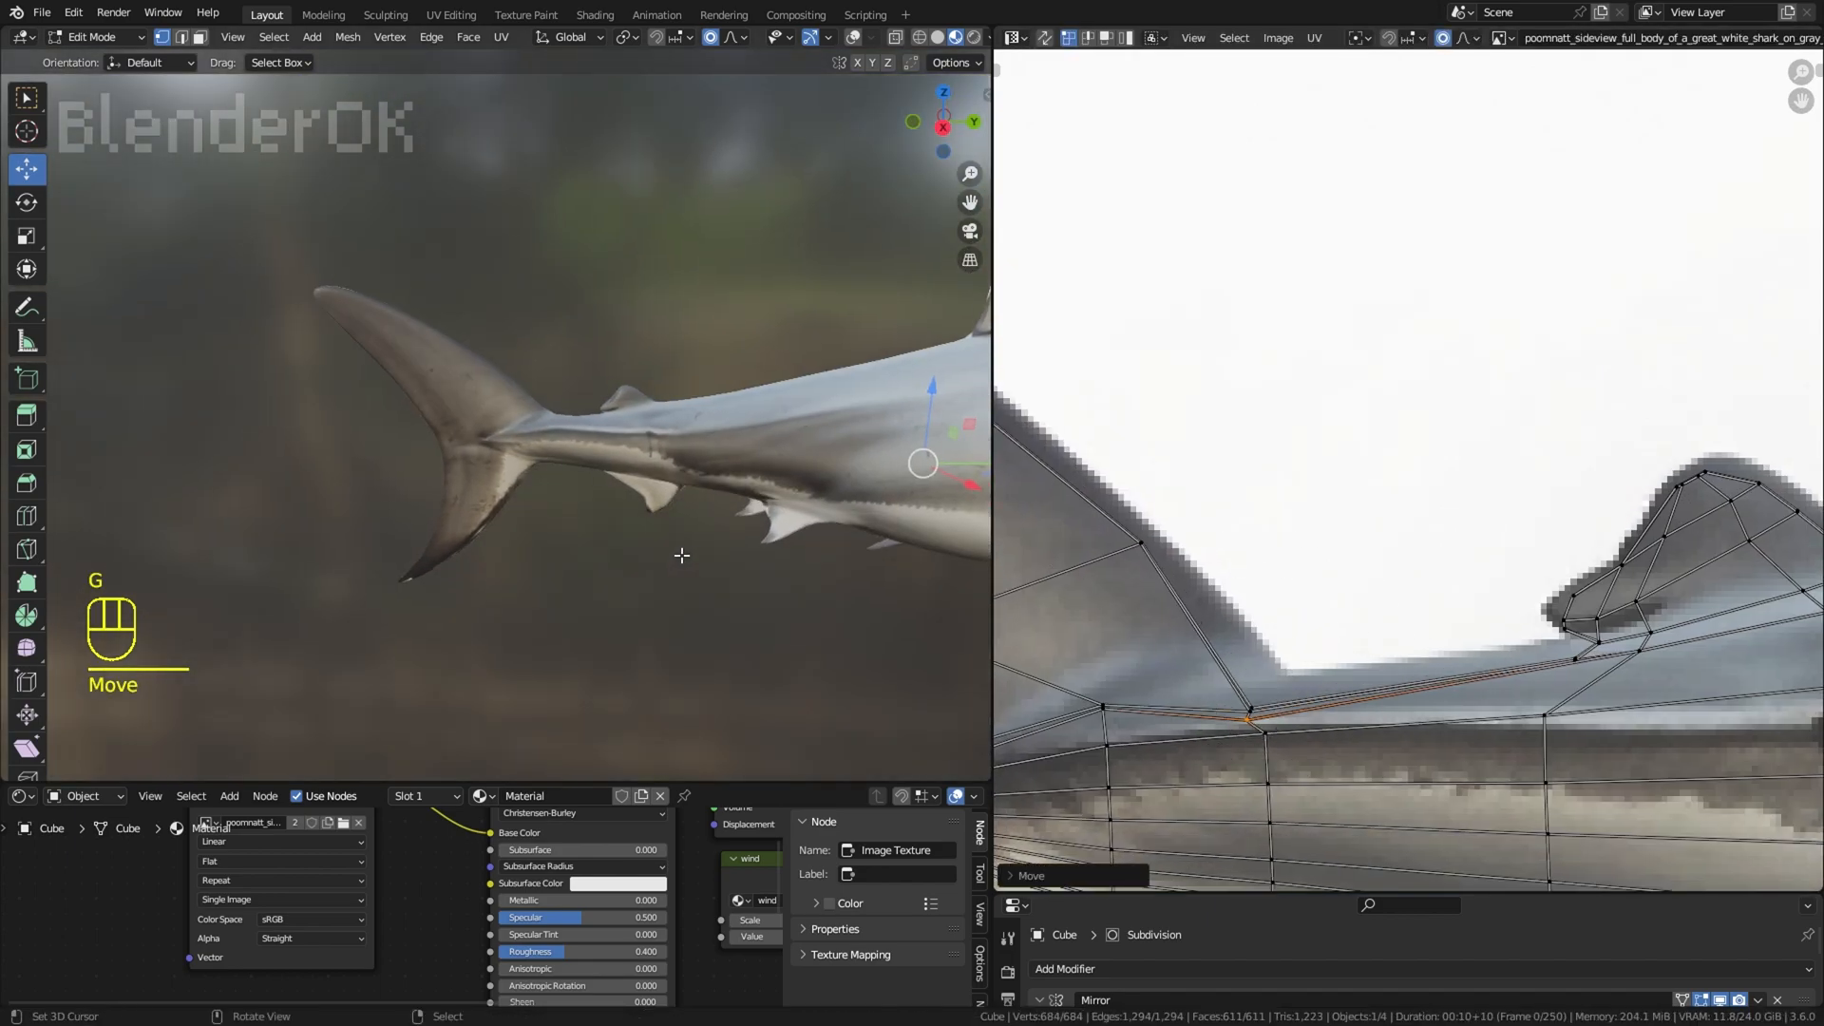
Step: Move the UV vertices near the tip of the lower tail lobe inside the fin's outline
key(a)
key(a)
key(a)
middle_drag(1083, 741, 1235, 469)
middle_drag(1039, 696, 1260, 425)
scroll(1292, 668, down, 4)
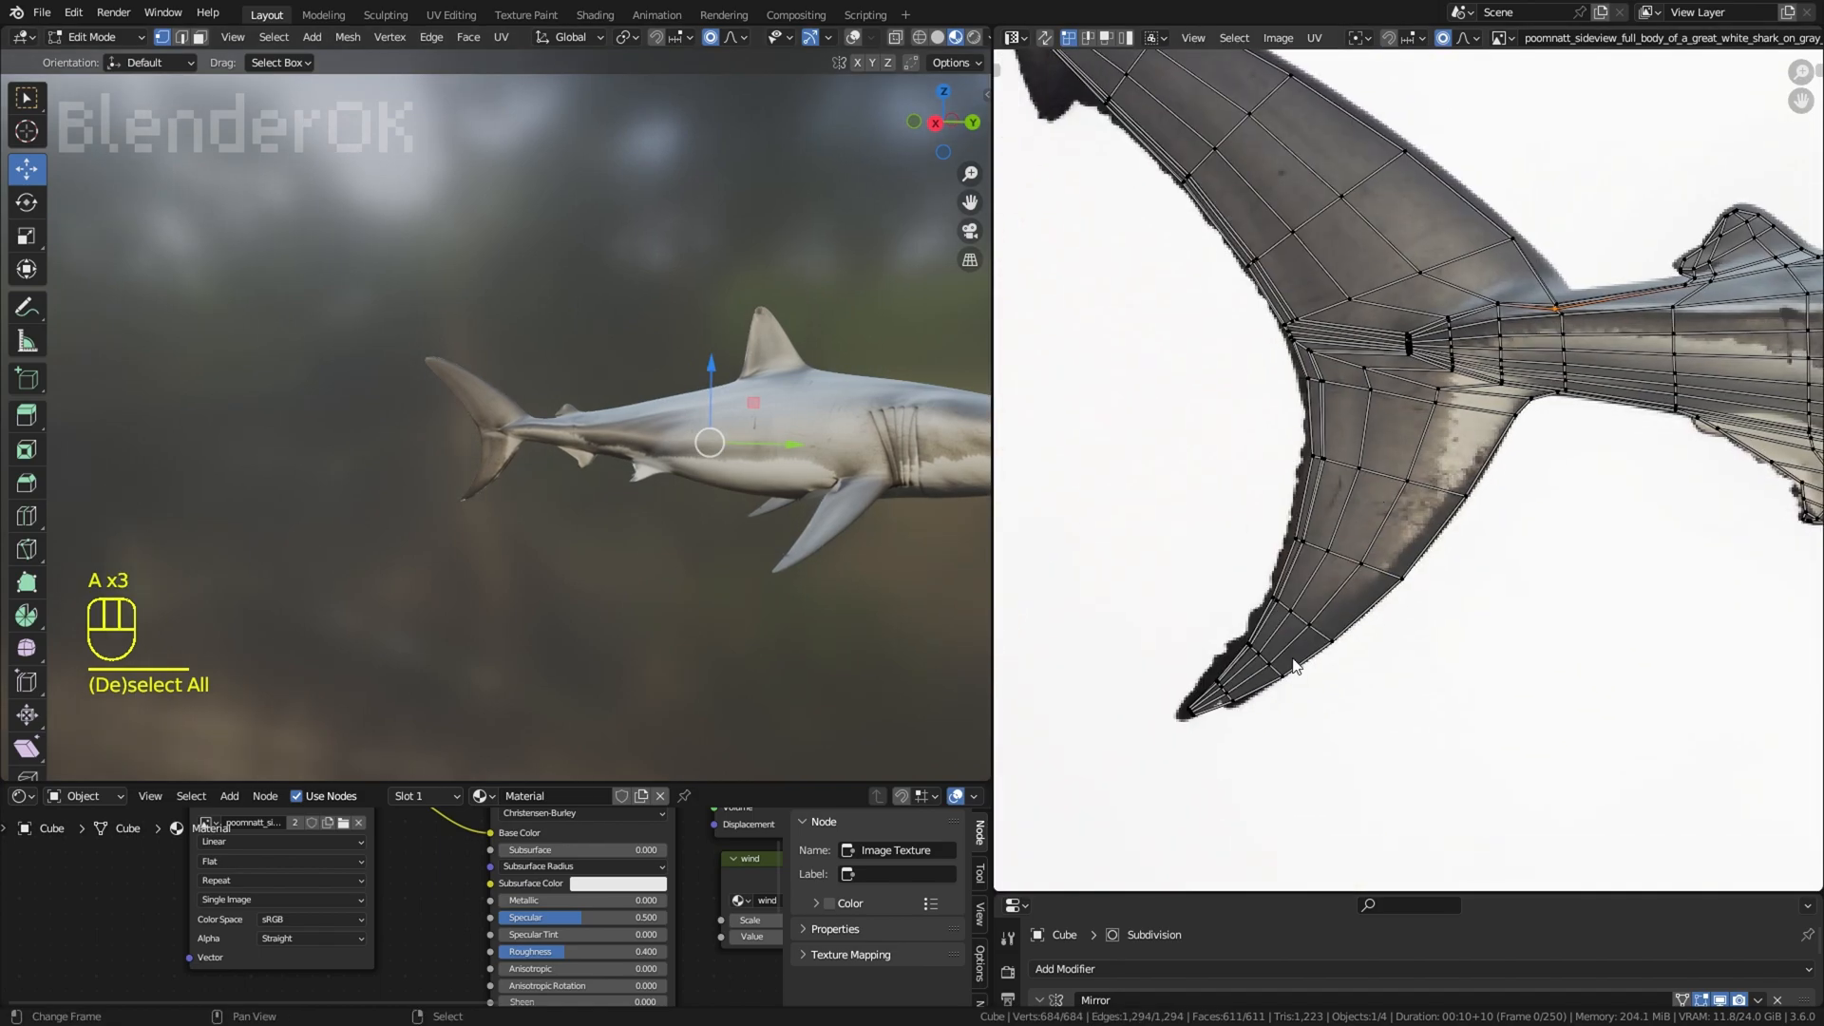
click(1243, 707)
right_click(1204, 730)
key(g)
click(1209, 727)
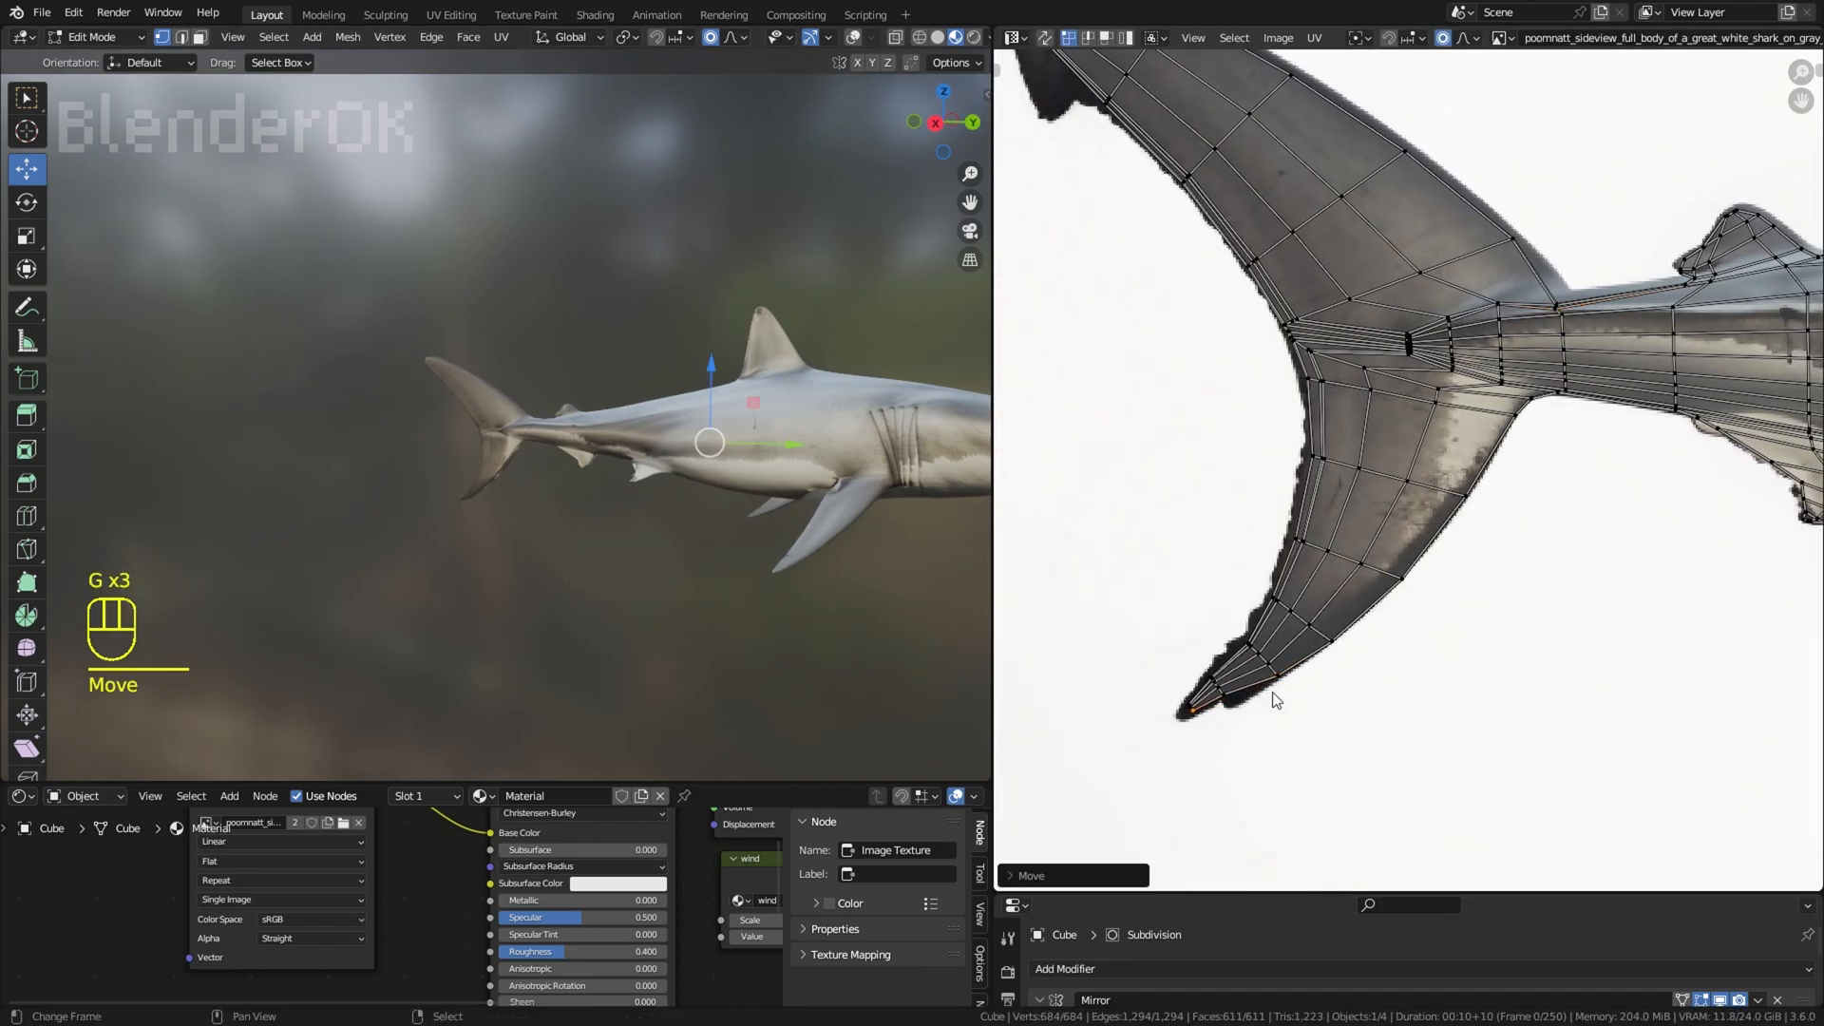
Step: Pull the UVs farther up the front edge of the lower tail lobe inward onto the fin image
right_click(1408, 583)
key(g)
click(1398, 579)
right_click(1471, 498)
key(g)
click(1465, 498)
mouse_move(646, 408)
middle_down()
mouse_move(815, 346)
mouse_move(680, 397)
middle_up()
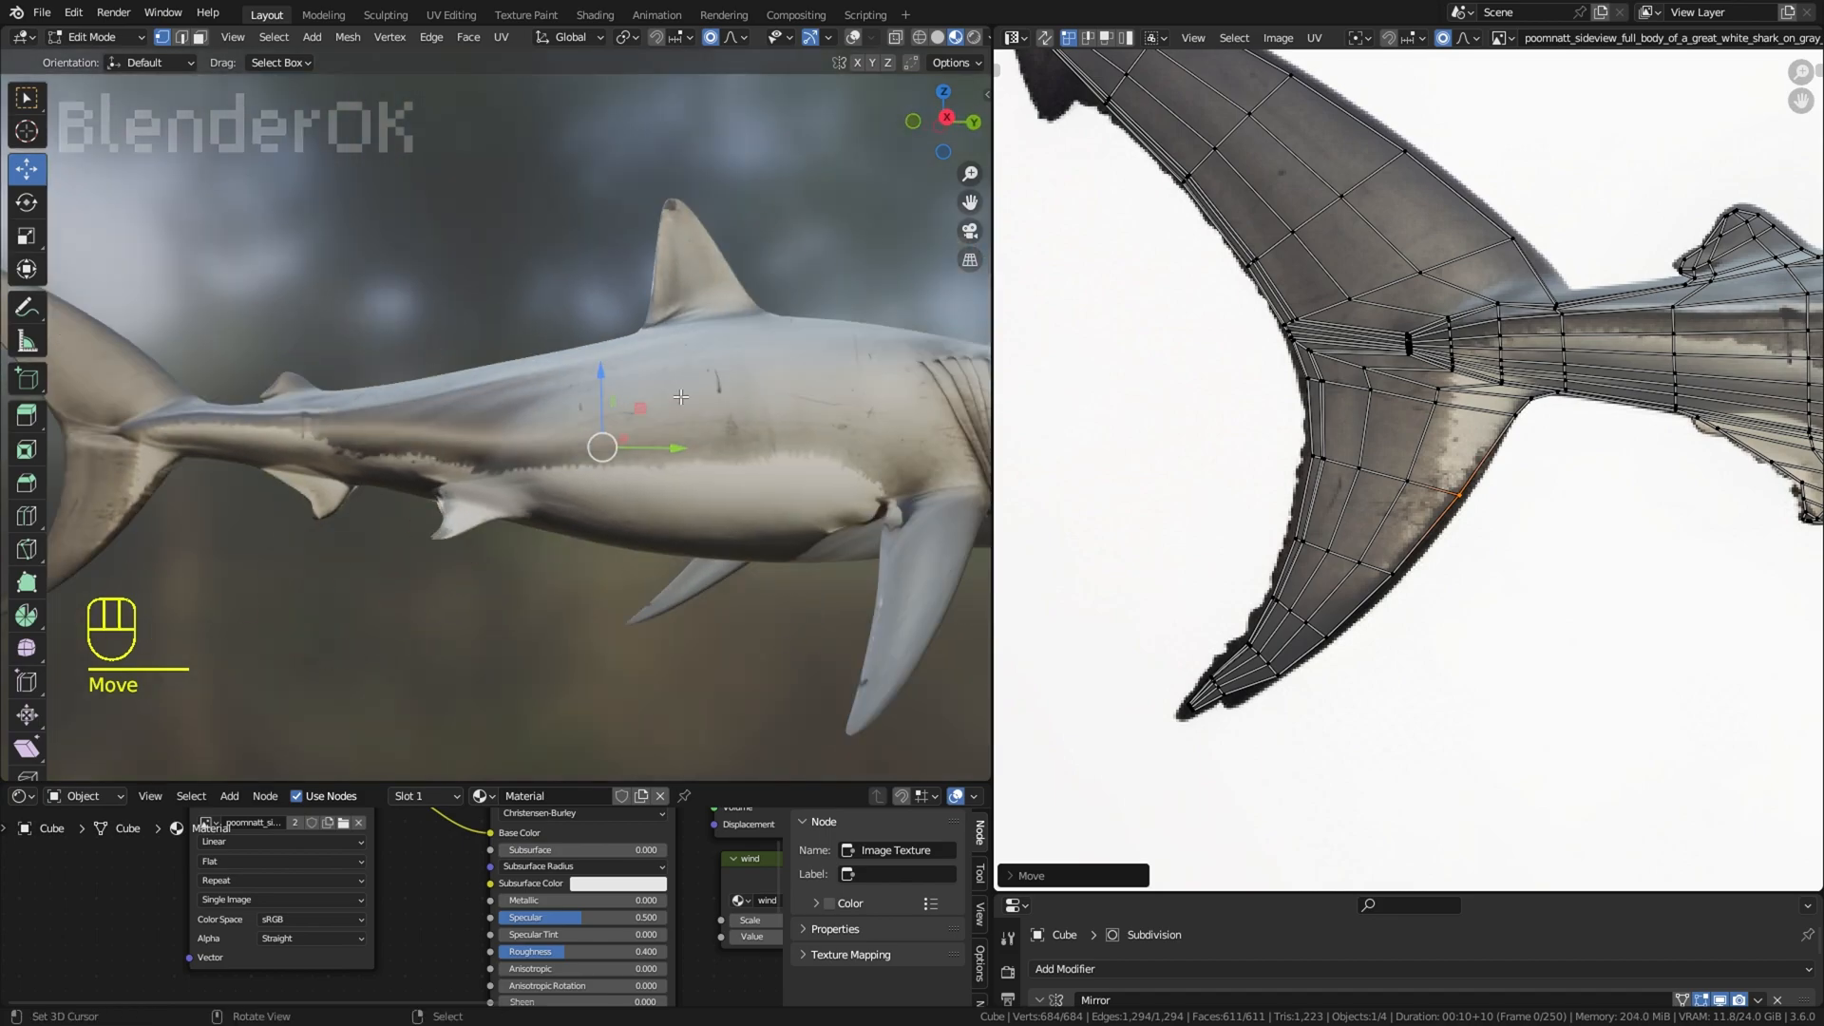
Step: Move the UV vertices along the front edge of the anal fin inside its outline in the image
middle_drag(1708, 582, 1250, 579)
scroll(1250, 579, down, 1)
scroll(1411, 458, up, 4)
right_click(1287, 617)
key(g)
click(1285, 615)
right_click(1319, 598)
key(g)
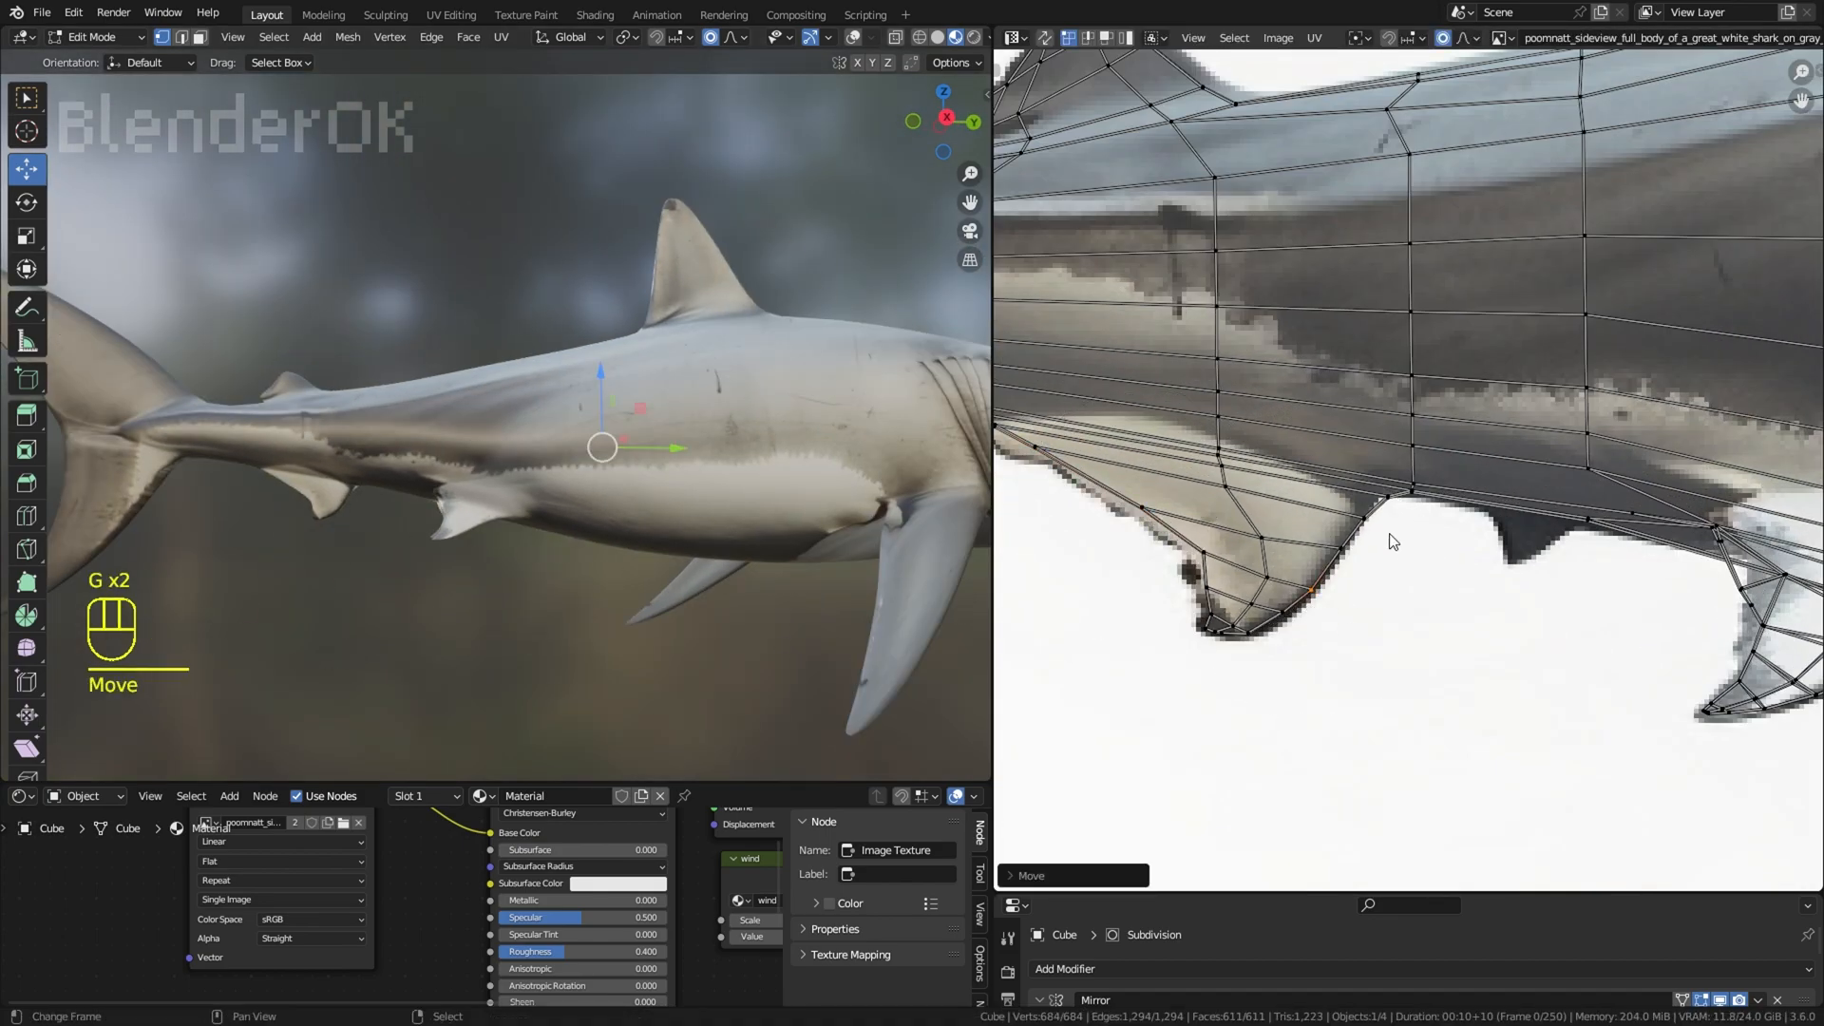
right_click(1368, 521)
key(g)
click(1363, 516)
middle_drag(618, 558, 652, 534)
Step: Move the UV vertices at the rear base of the anal fin onto the fin in the image
middle_drag(1153, 611, 1351, 702)
right_click(1201, 534)
key(g)
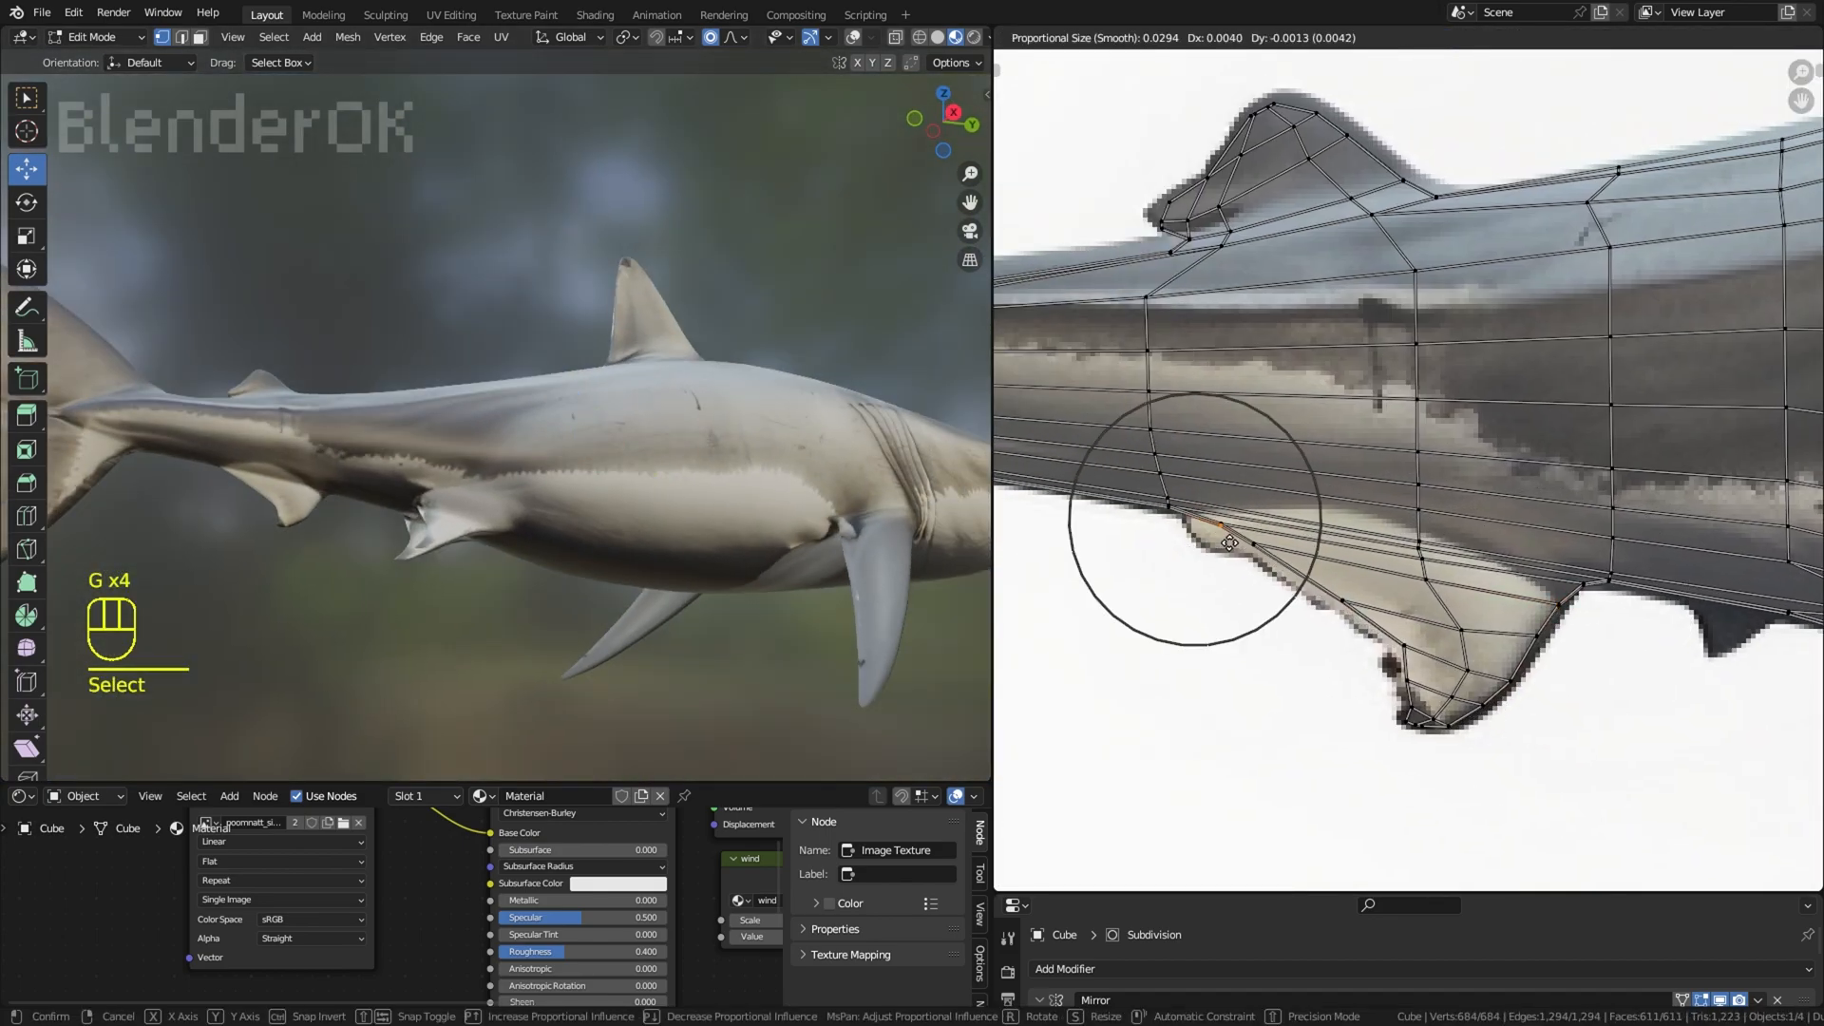
click(1231, 541)
scroll(1330, 567, down, 2)
Step: Adjust the UV vertices on the rear edge, tip and front edge of the pelvic fin to match the image
middle_drag(1729, 579, 1408, 577)
click(1448, 597)
right_click(1441, 629)
key(g)
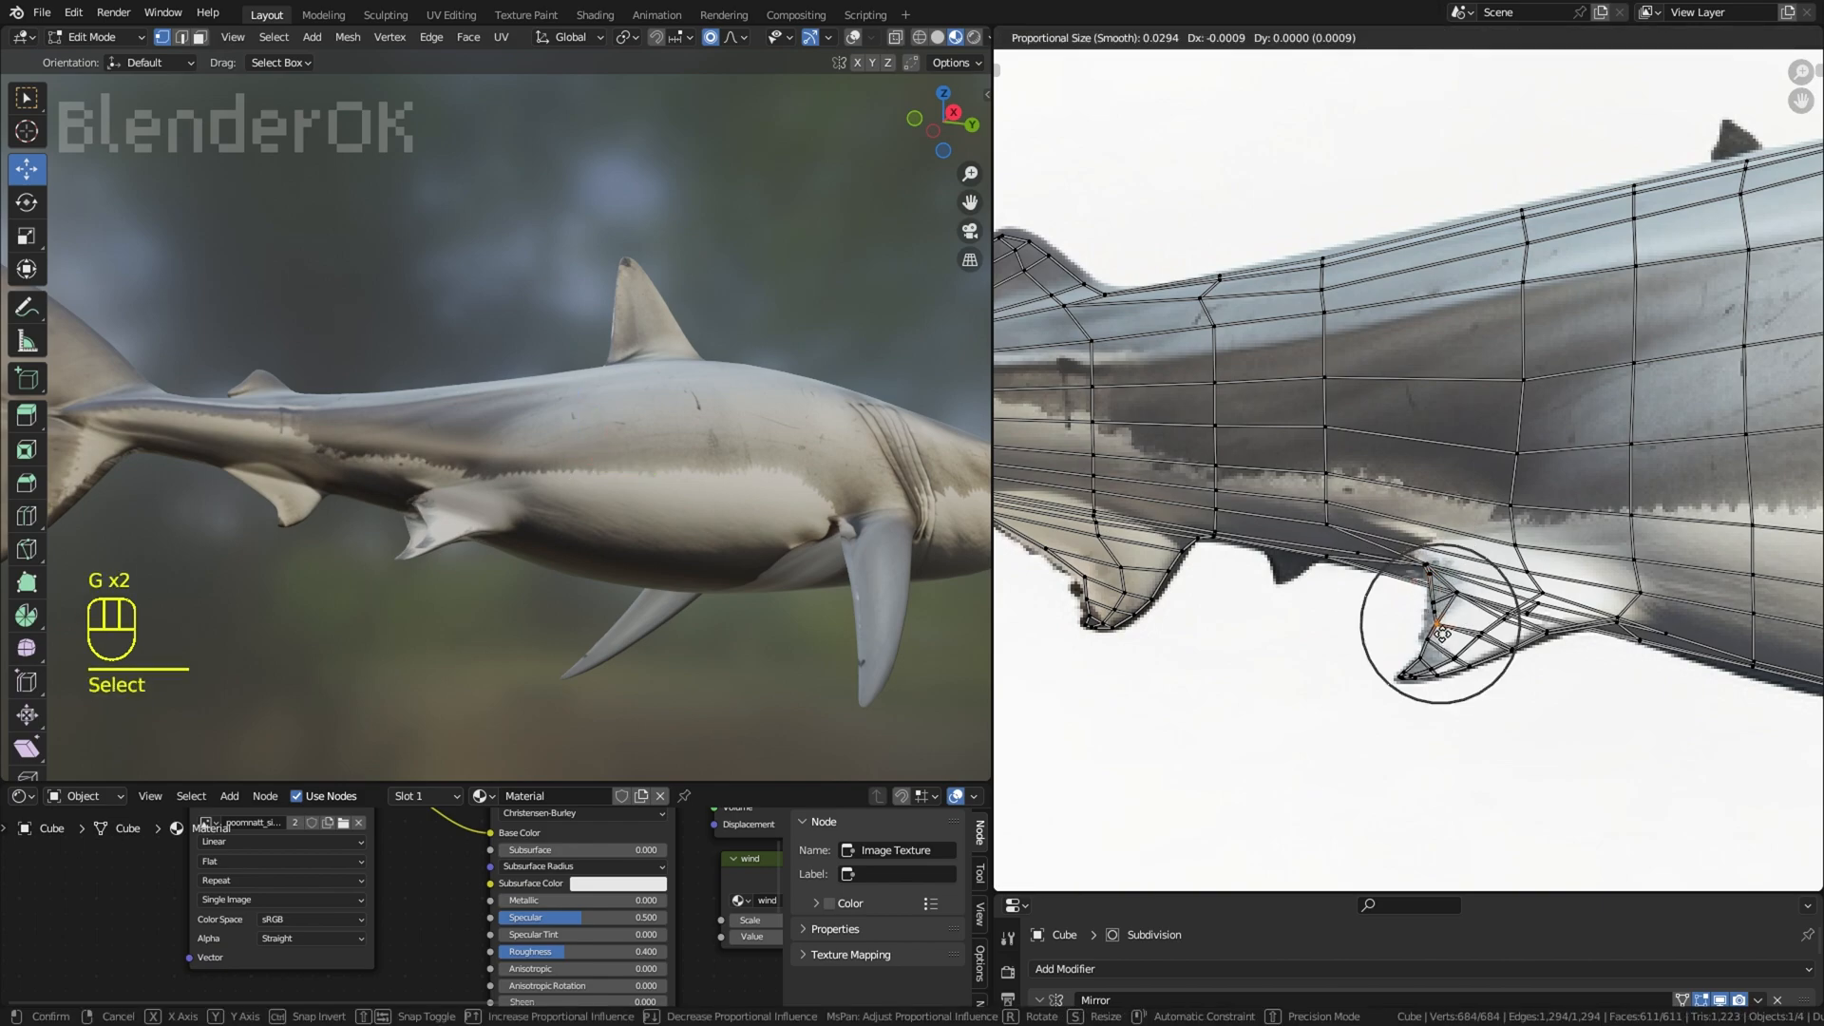
click(1437, 628)
right_click(1509, 656)
right_click(1438, 676)
key(g)
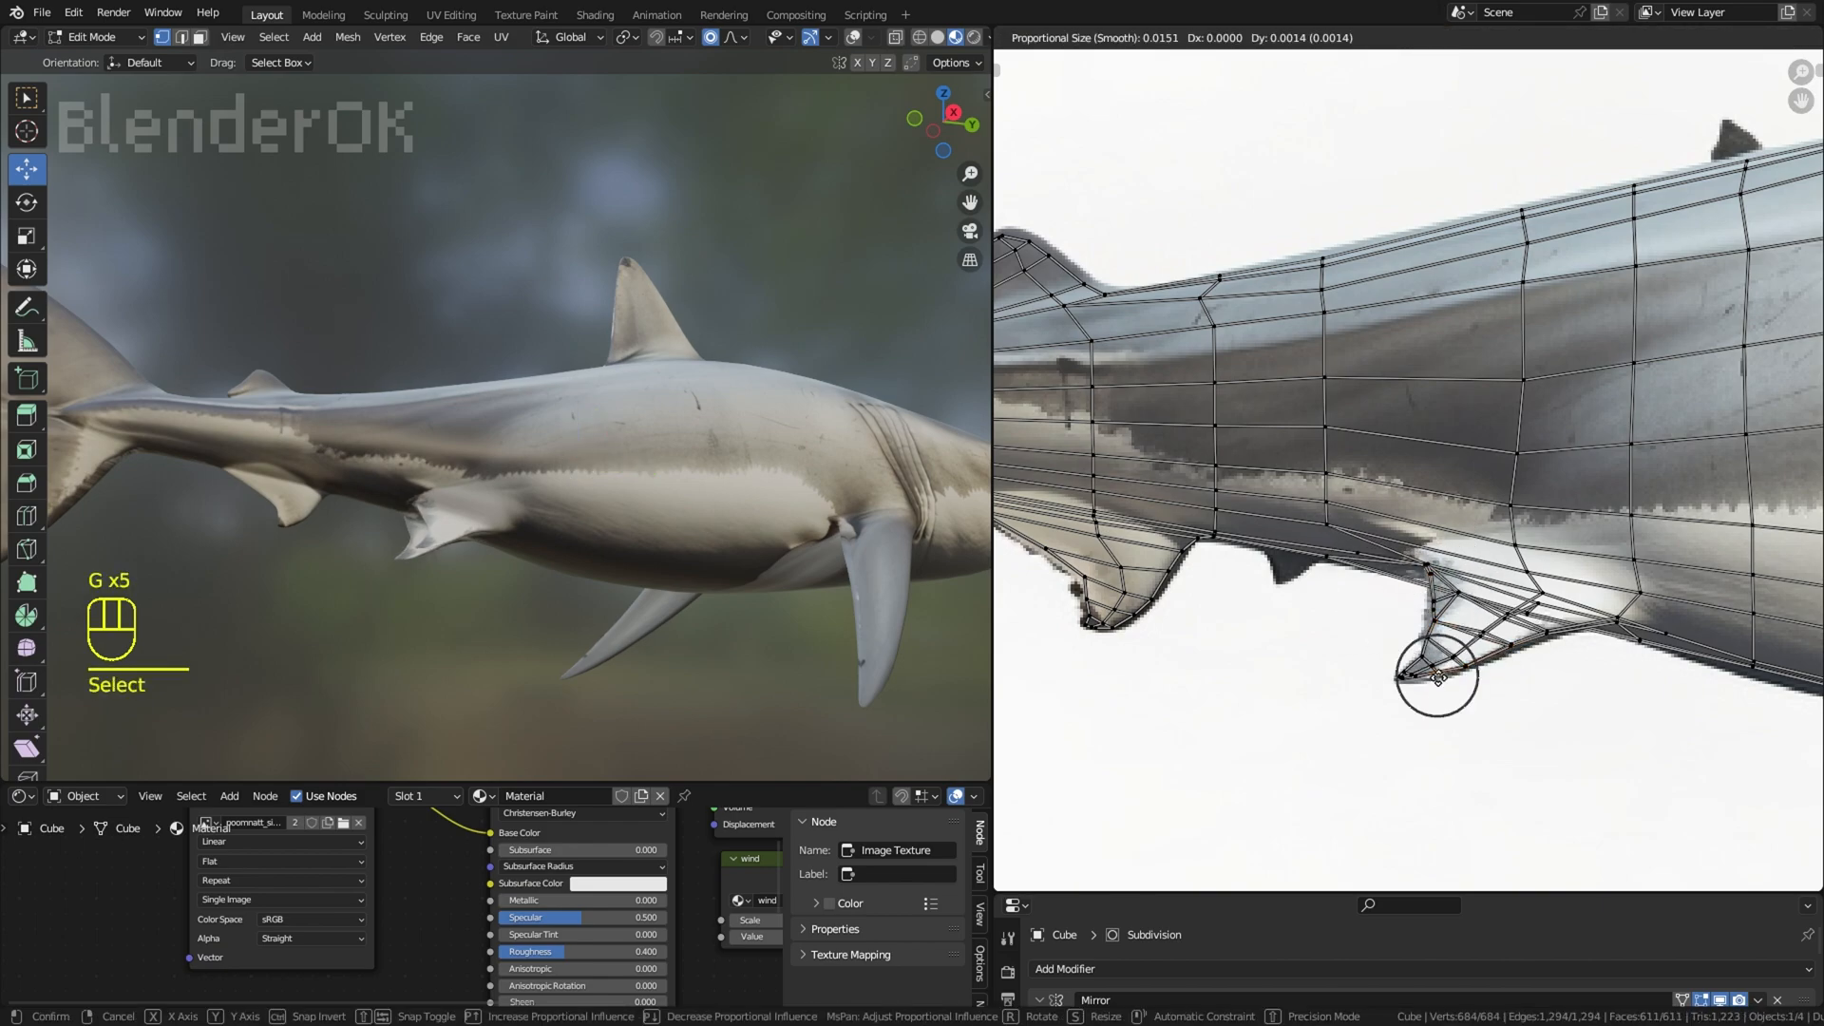
key(g)
click(1547, 643)
right_click(757, 684)
middle_drag(757, 684, 730, 724)
shift+middle_drag(730, 724, 647, 672)
scroll(647, 672, down, 2)
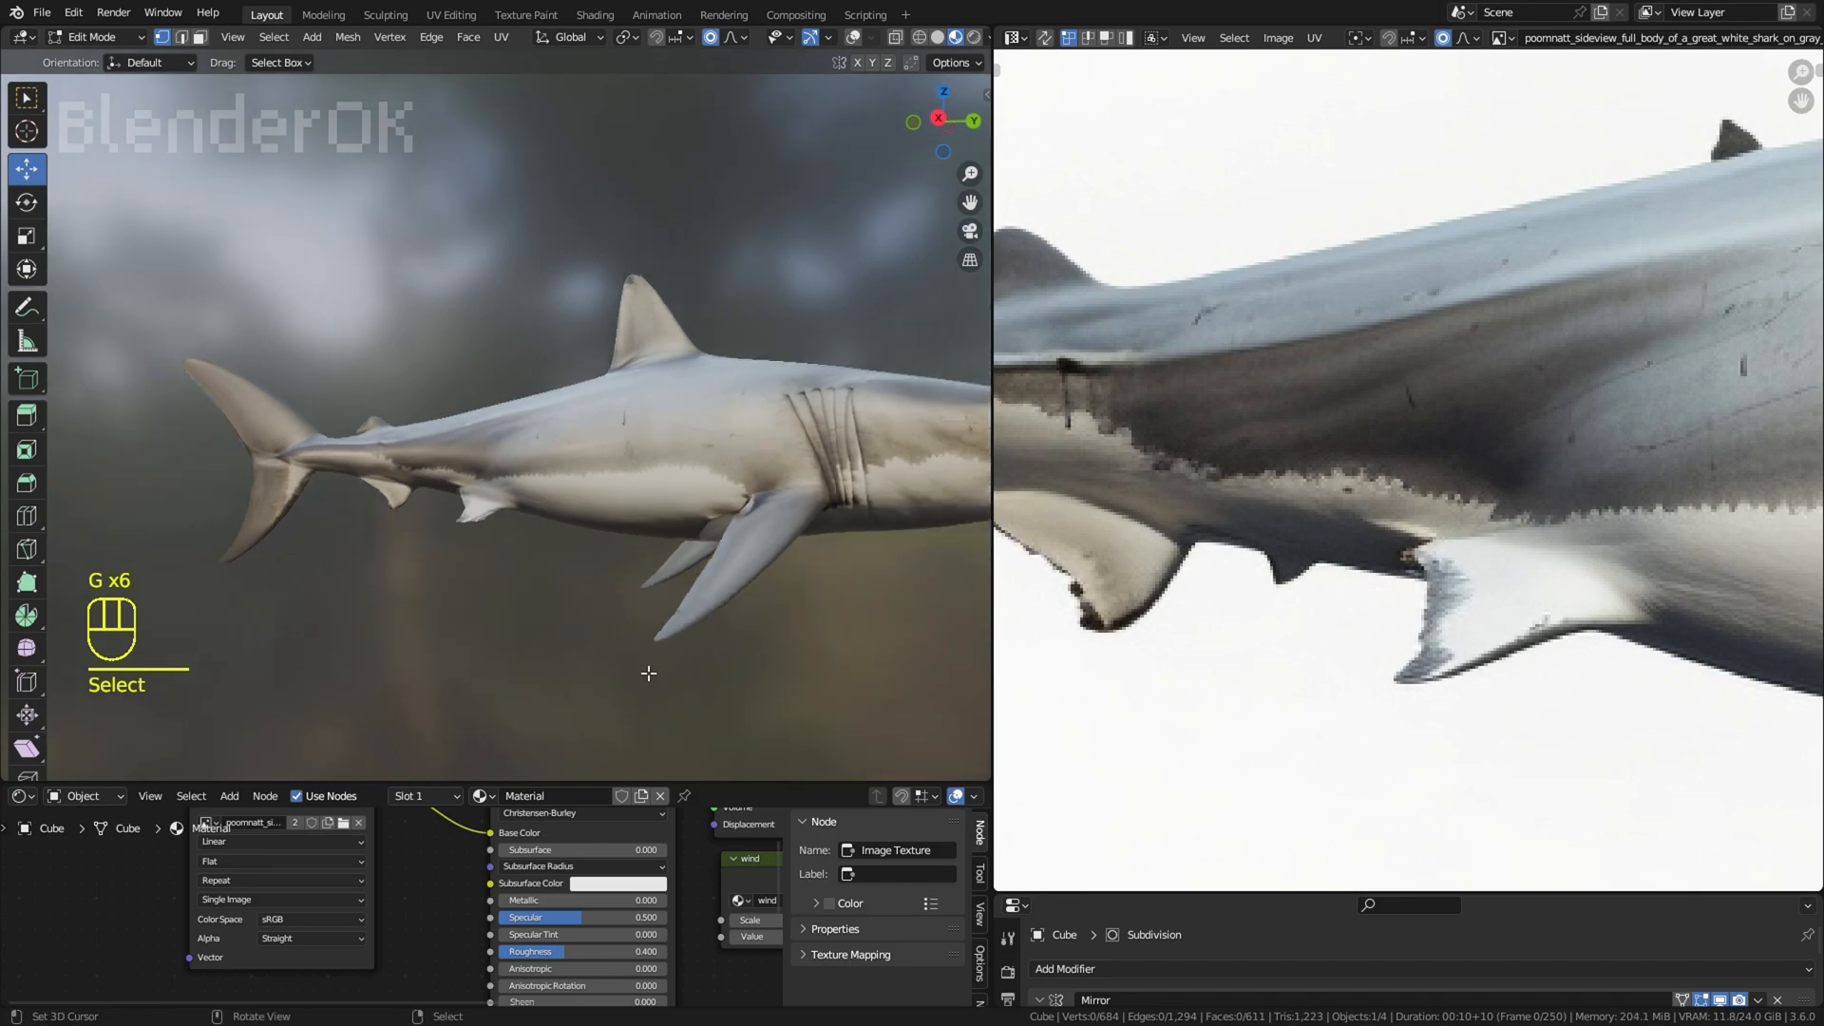
Step: Shift the UV vertices at the rear base of the pectoral fin forward onto the fin in the image
scroll(1509, 586, down, 3)
scroll(1509, 586, down, 4)
scroll(738, 582, up, 3)
key(a)
scroll(1416, 577, up, 5)
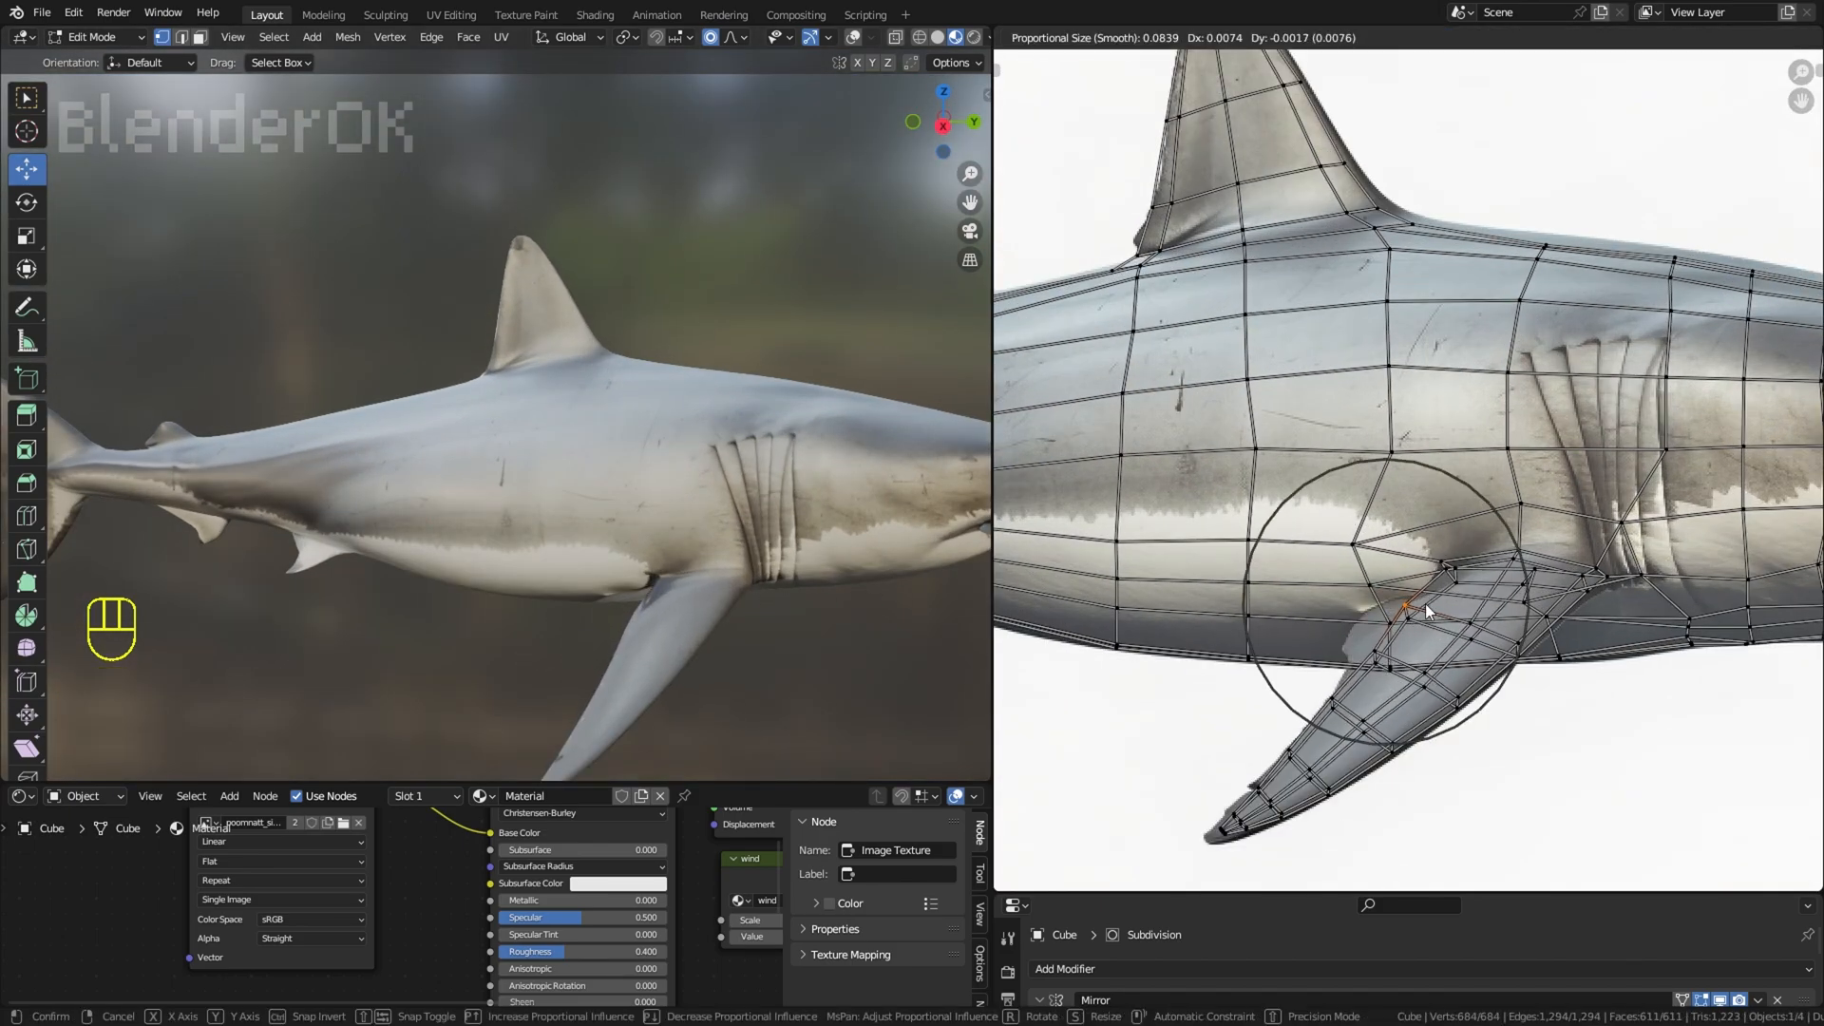
right_click(1428, 611)
right_click(1454, 581)
key(g)
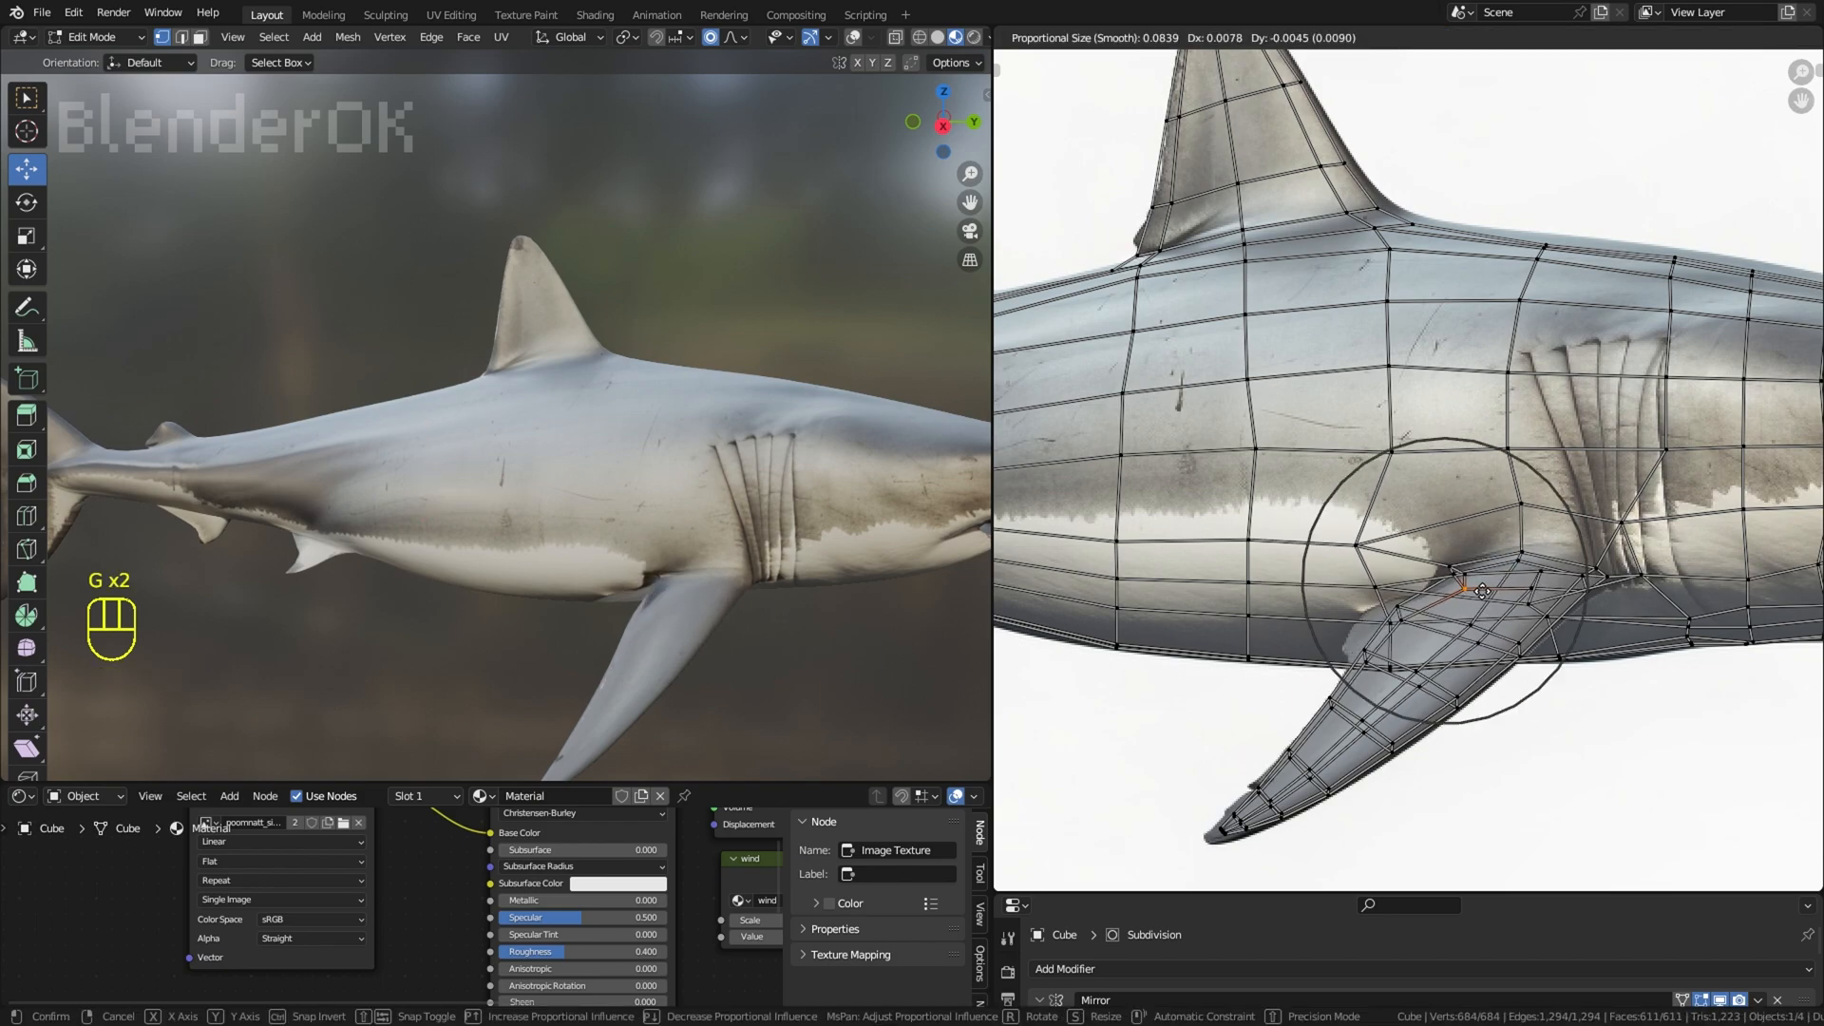
click(1467, 581)
right_click(1438, 569)
key(g)
click(1456, 570)
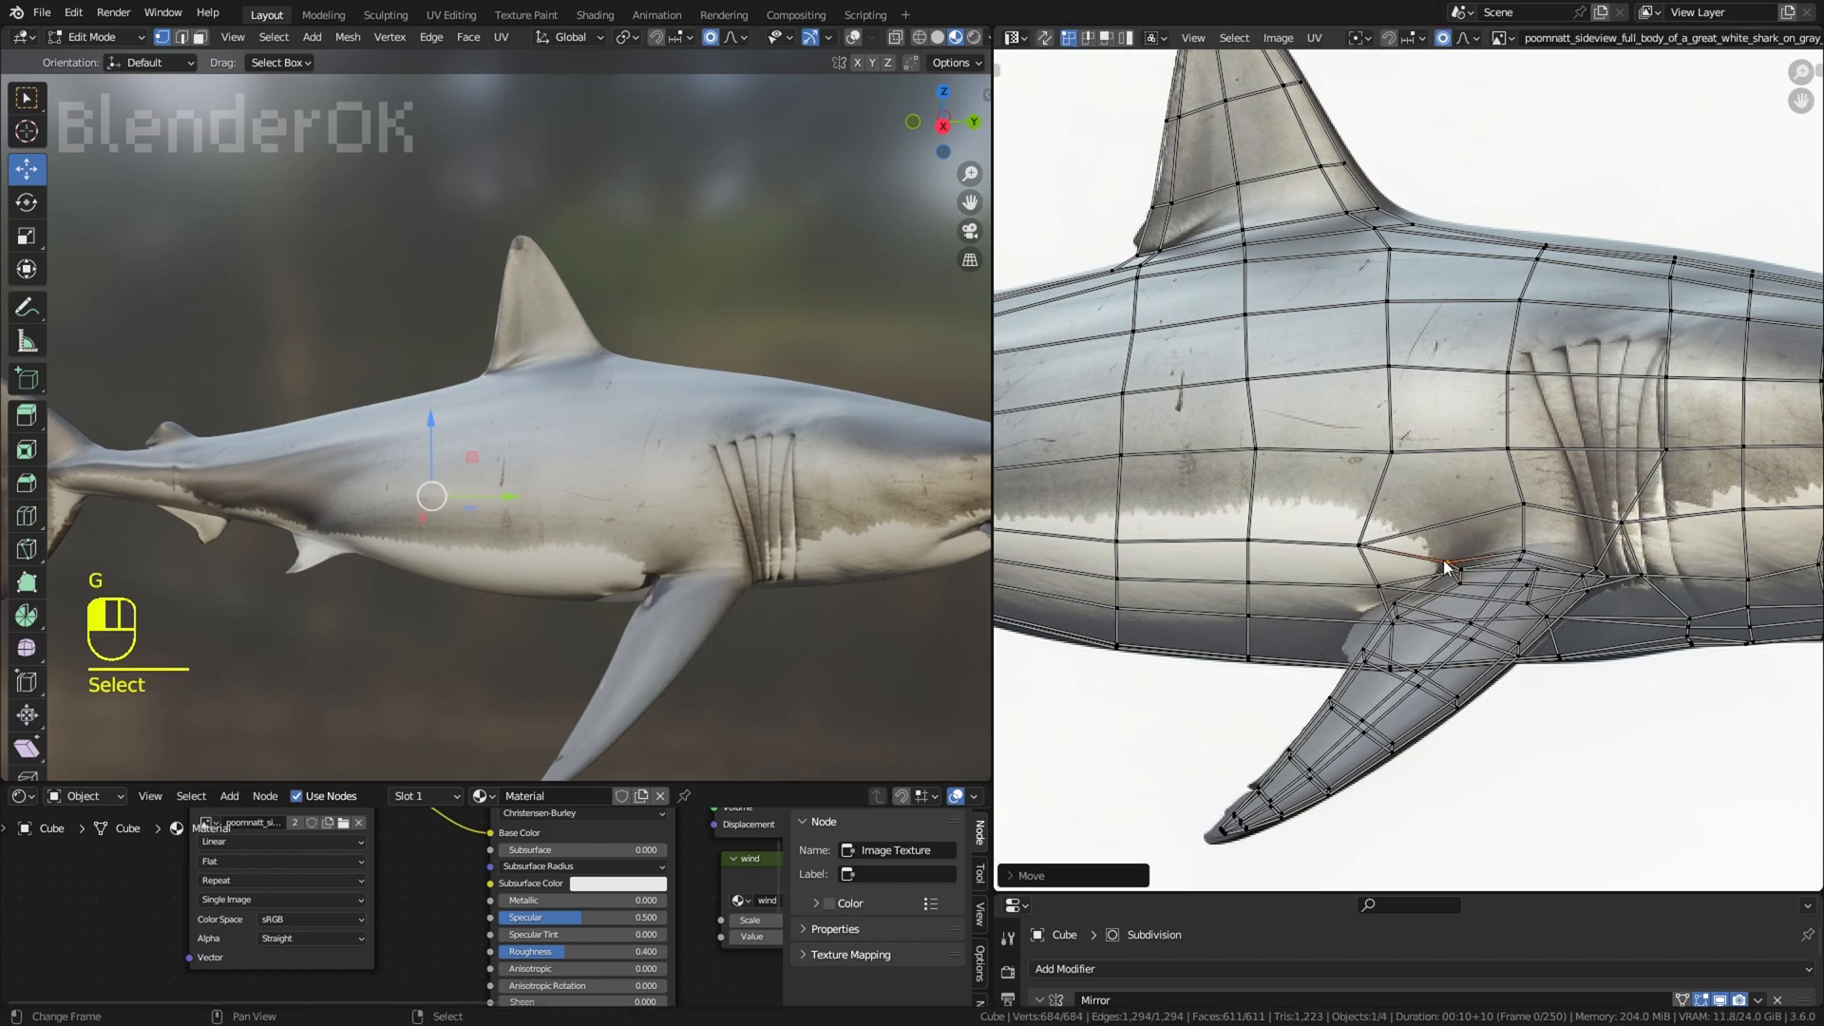
right_click(1405, 606)
key(g)
click(1412, 608)
scroll(832, 583, down, 3)
Step: Enable Ambient Occlusion in the Eevee render settings and set its distance to 3.97 m
middle_drag(832, 582, 918, 423)
right_click(846, 602)
right_click(913, 388)
scroll(918, 422, down, 2)
drag(991, 490, 1274, 490)
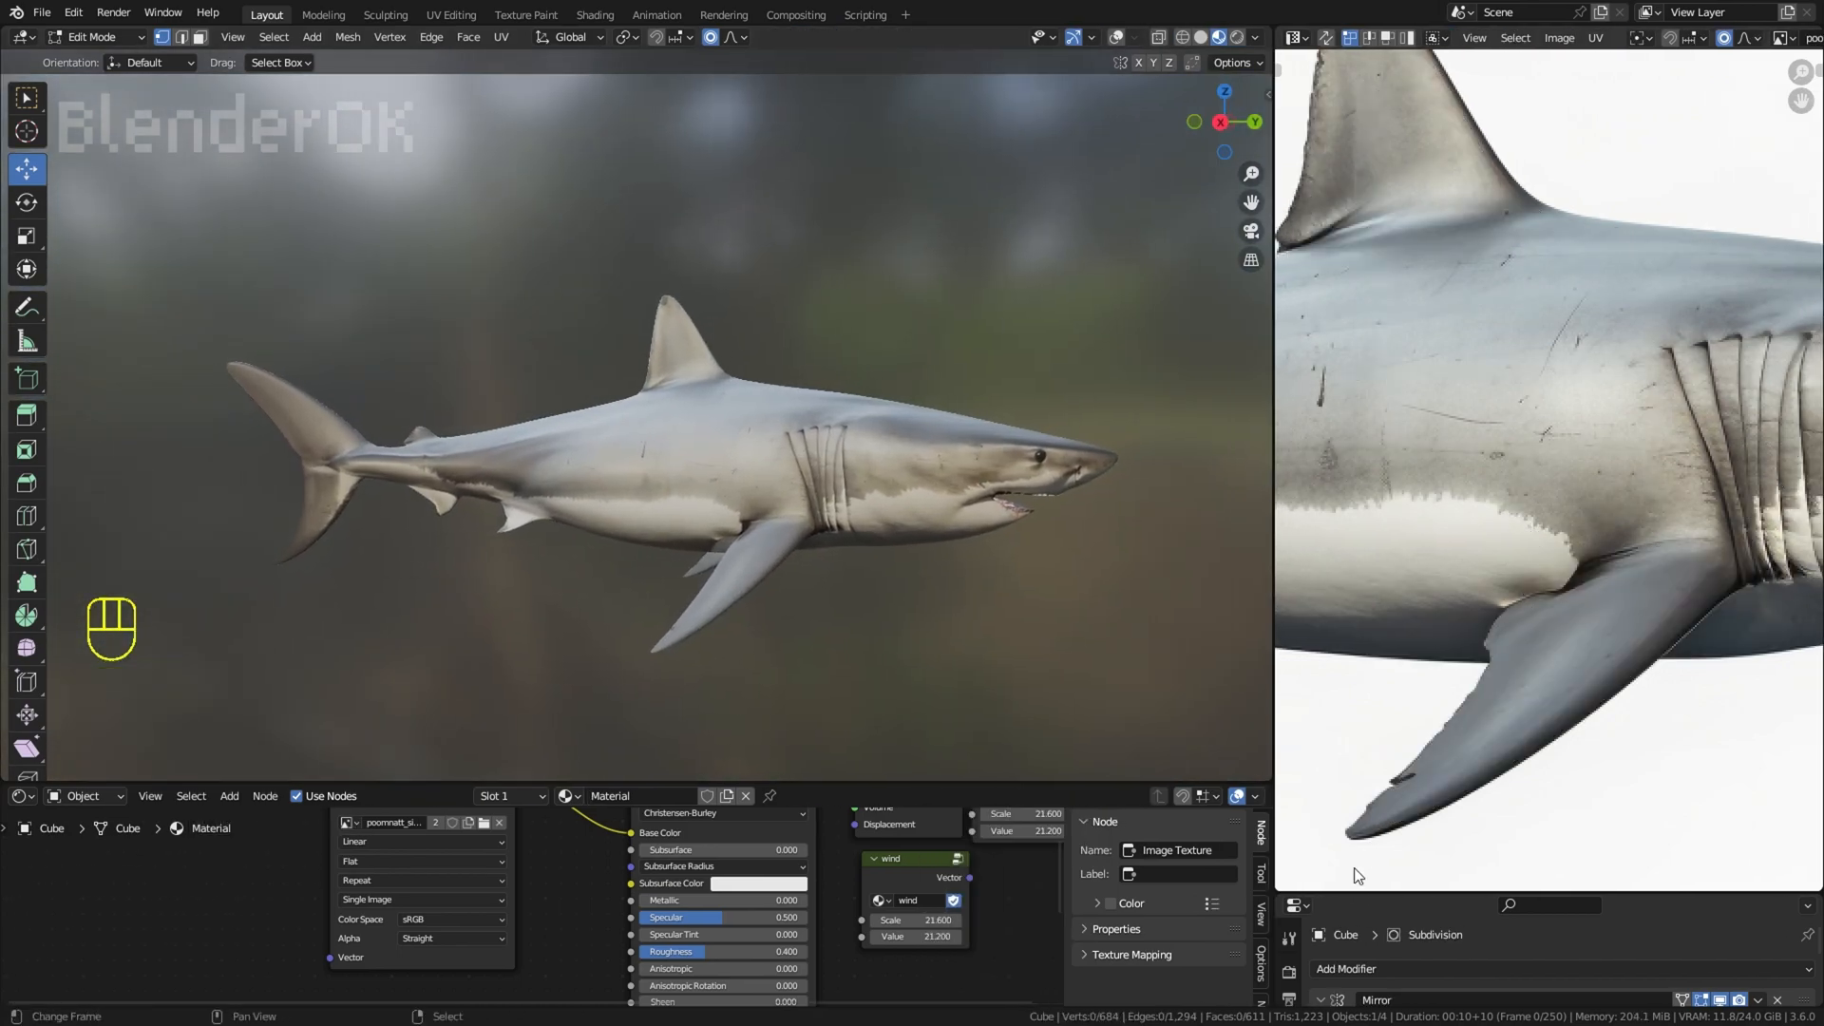
drag(1311, 894, 1311, 326)
click(1290, 409)
click(1335, 638)
click(1482, 537)
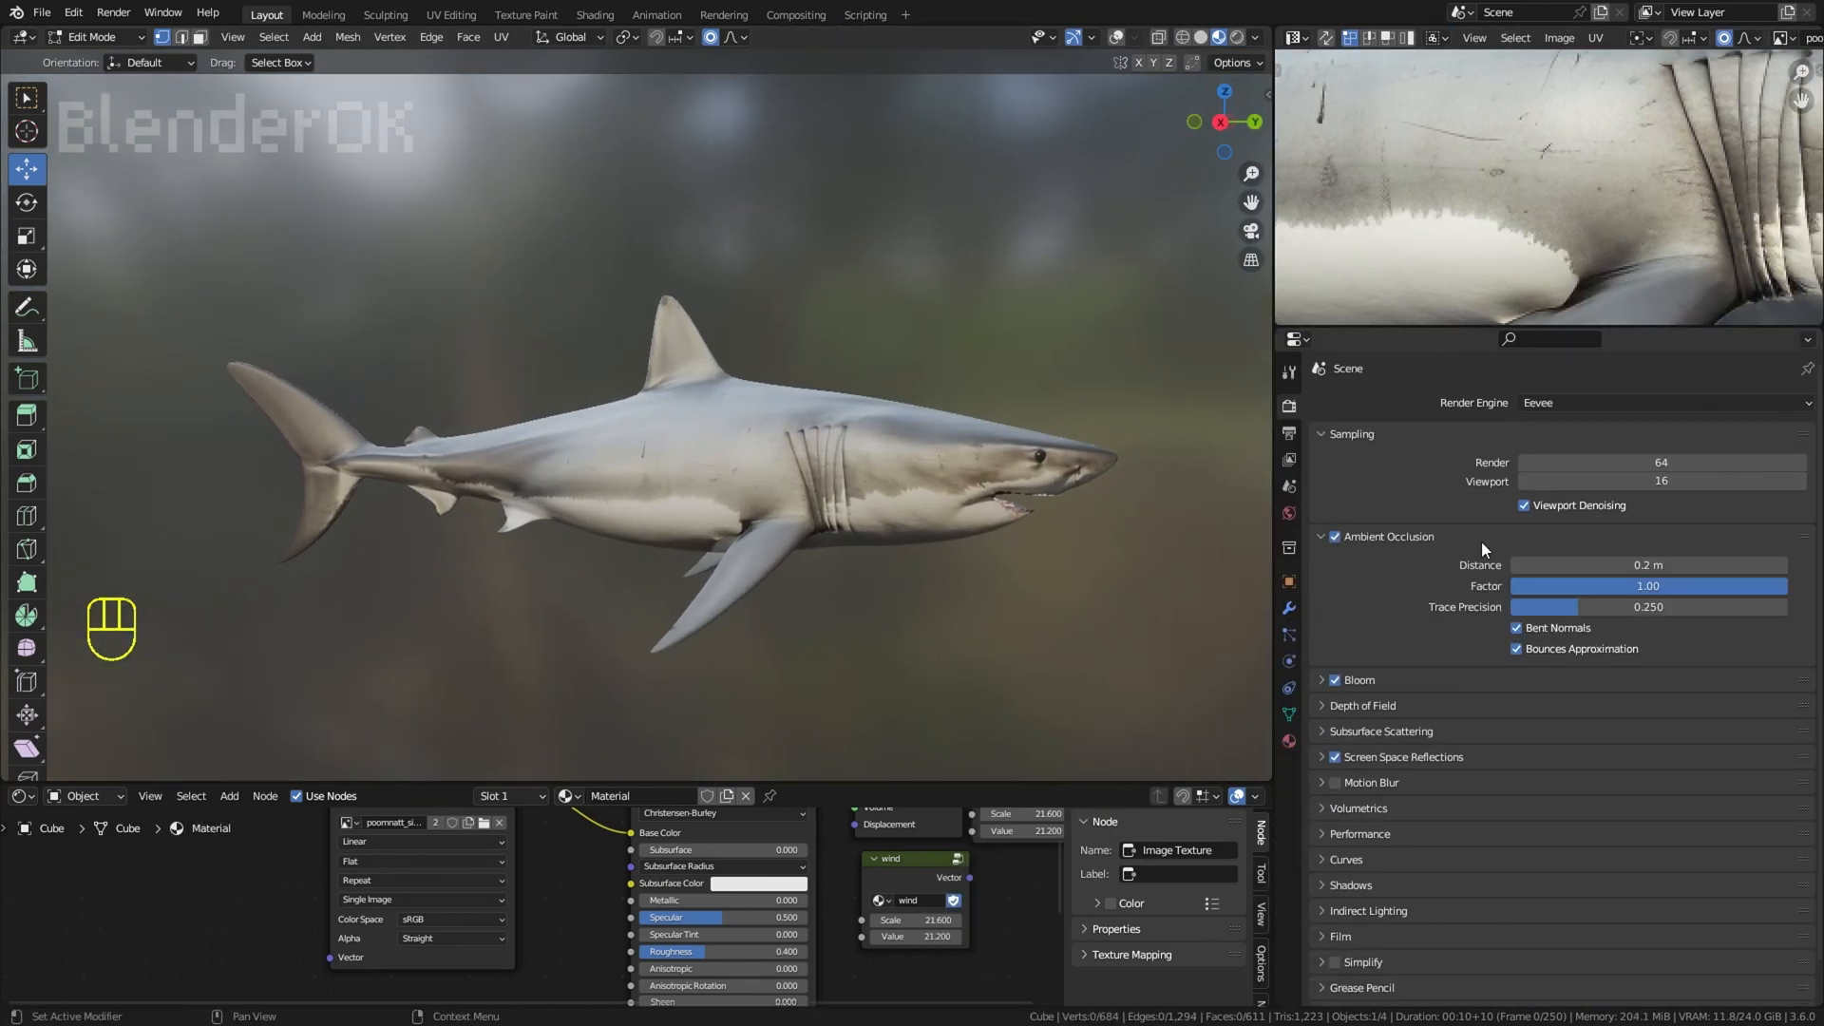
click(1221, 609)
scroll(1221, 608, down, 3)
middle_drag(1178, 613, 1192, 513)
scroll(1193, 513, up, 2)
key(a)
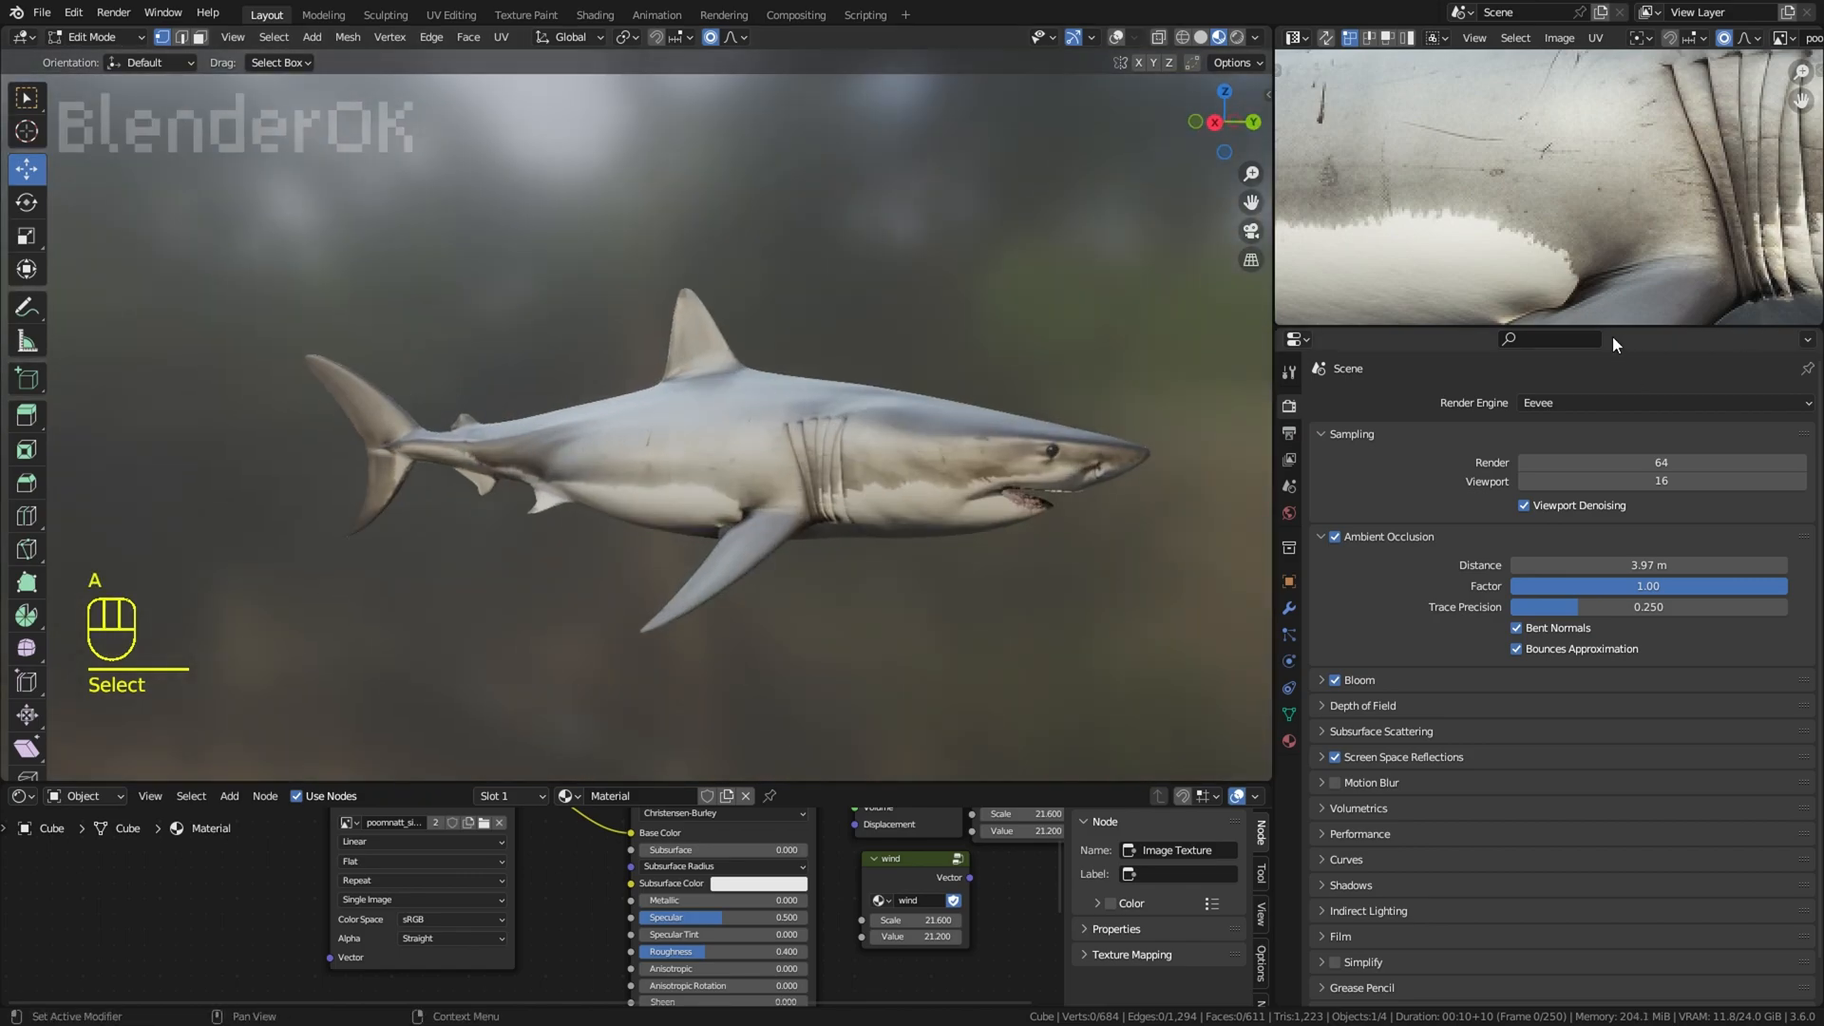
Step: Enlarge the UV Editor on the shark's head and move the UV vertex under the snout near the mouth
drag(1614, 327, 1596, 732)
middle_drag(1576, 612, 1526, 593)
shift+middle_drag(1226, 580, 1147, 579)
key(a)
middle_drag(1419, 529, 1549, 523)
click(1551, 516)
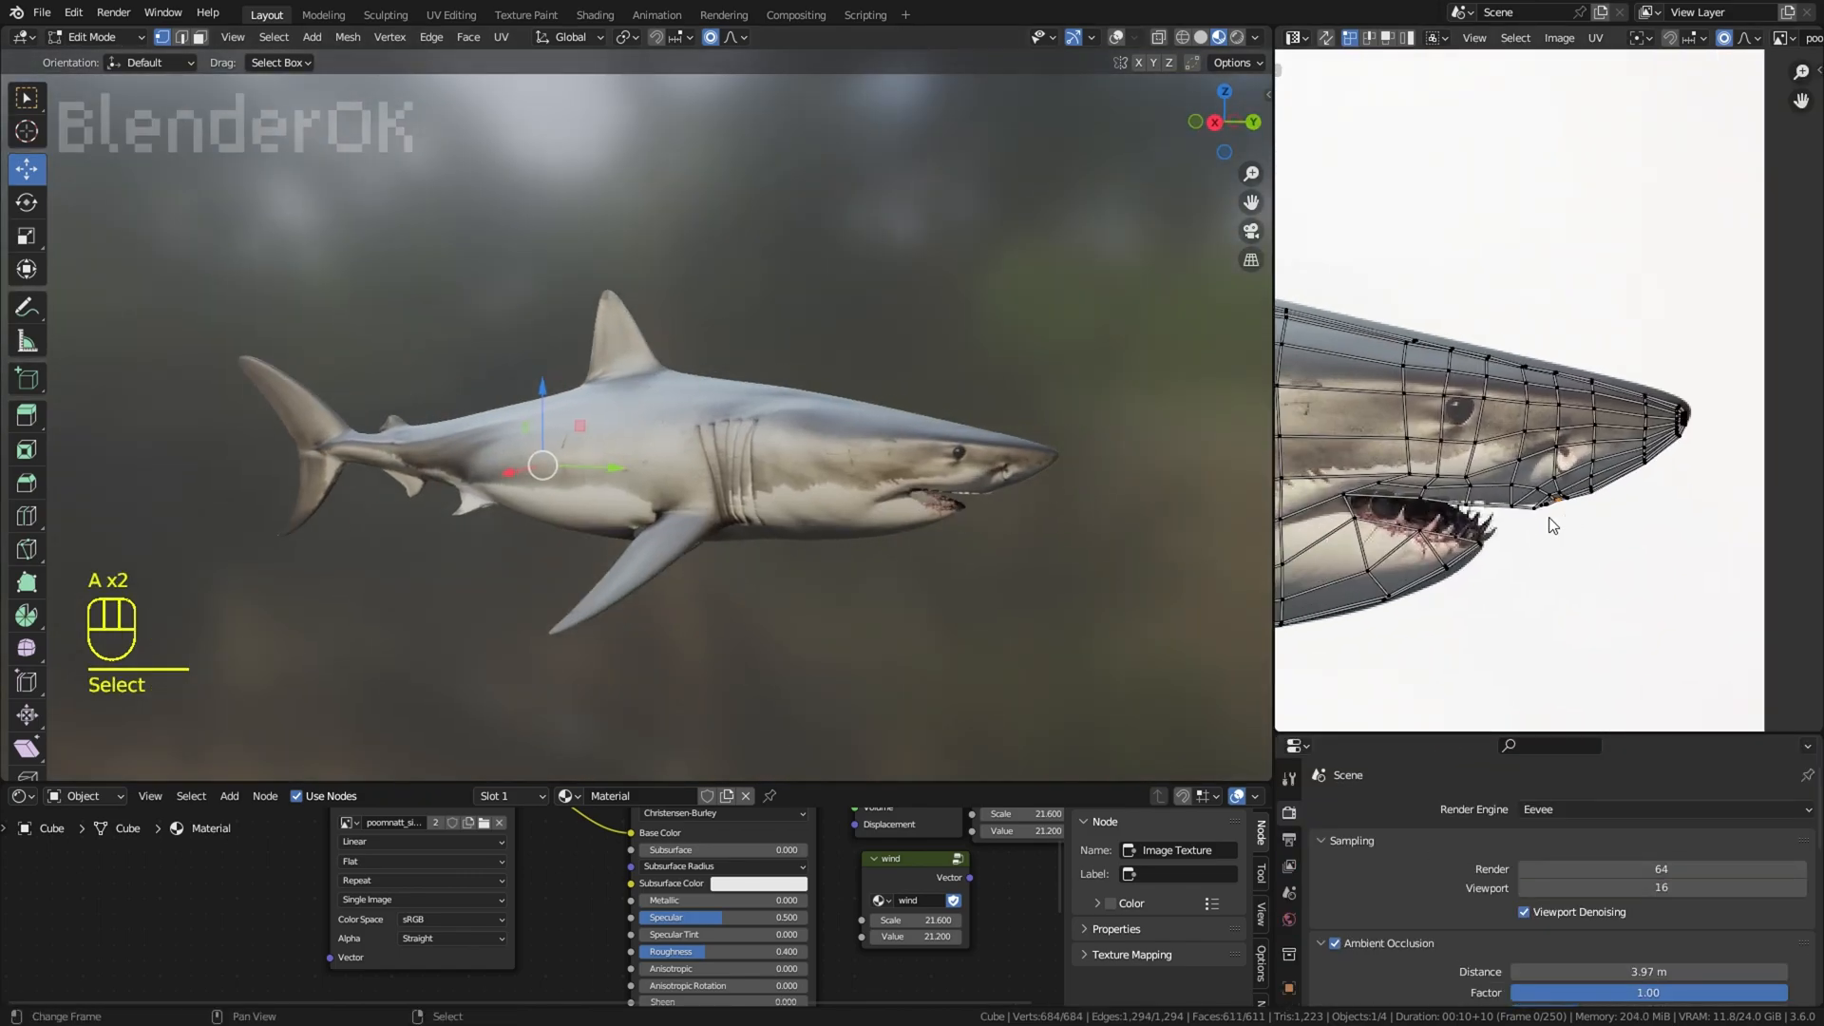
key(g)
click(926, 439)
Step: Select the path of UVs along the snout's underside and move it slightly up inside the silhouette
middle_drag(960, 361, 765, 321)
key(a)
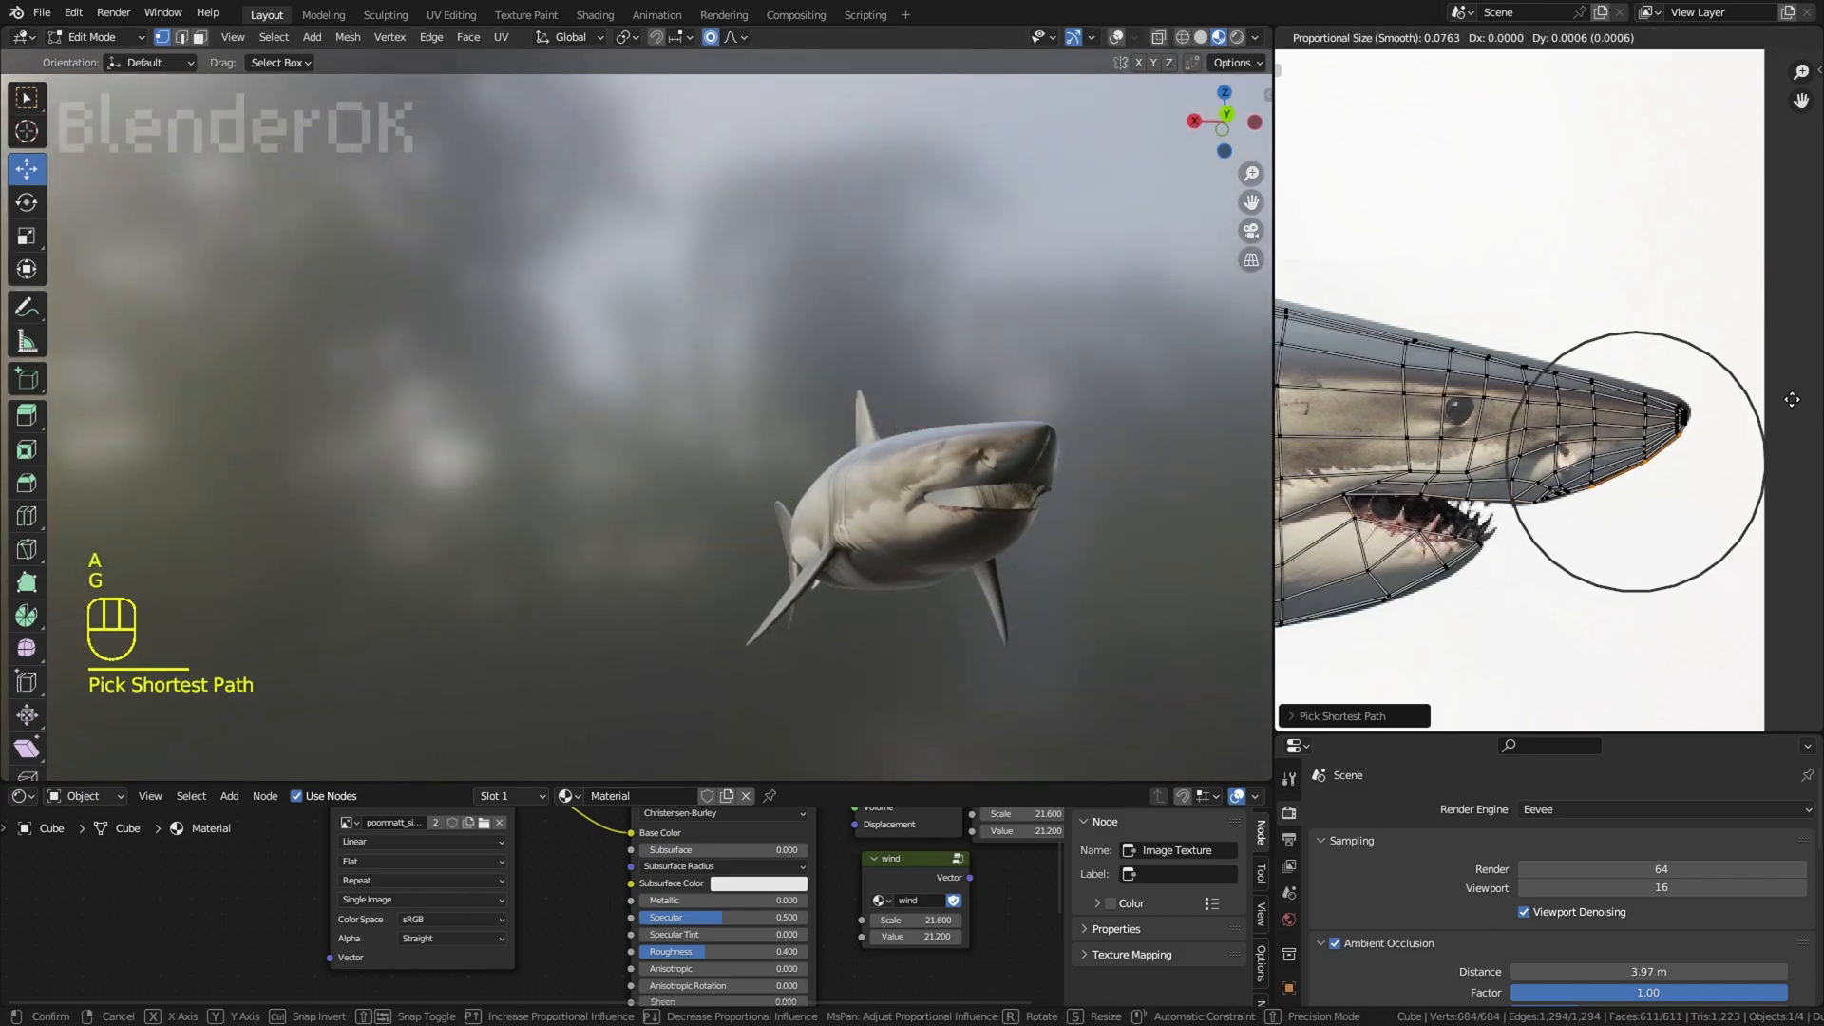
click(1788, 399)
middle_drag(1045, 541, 859, 578)
click(1160, 590)
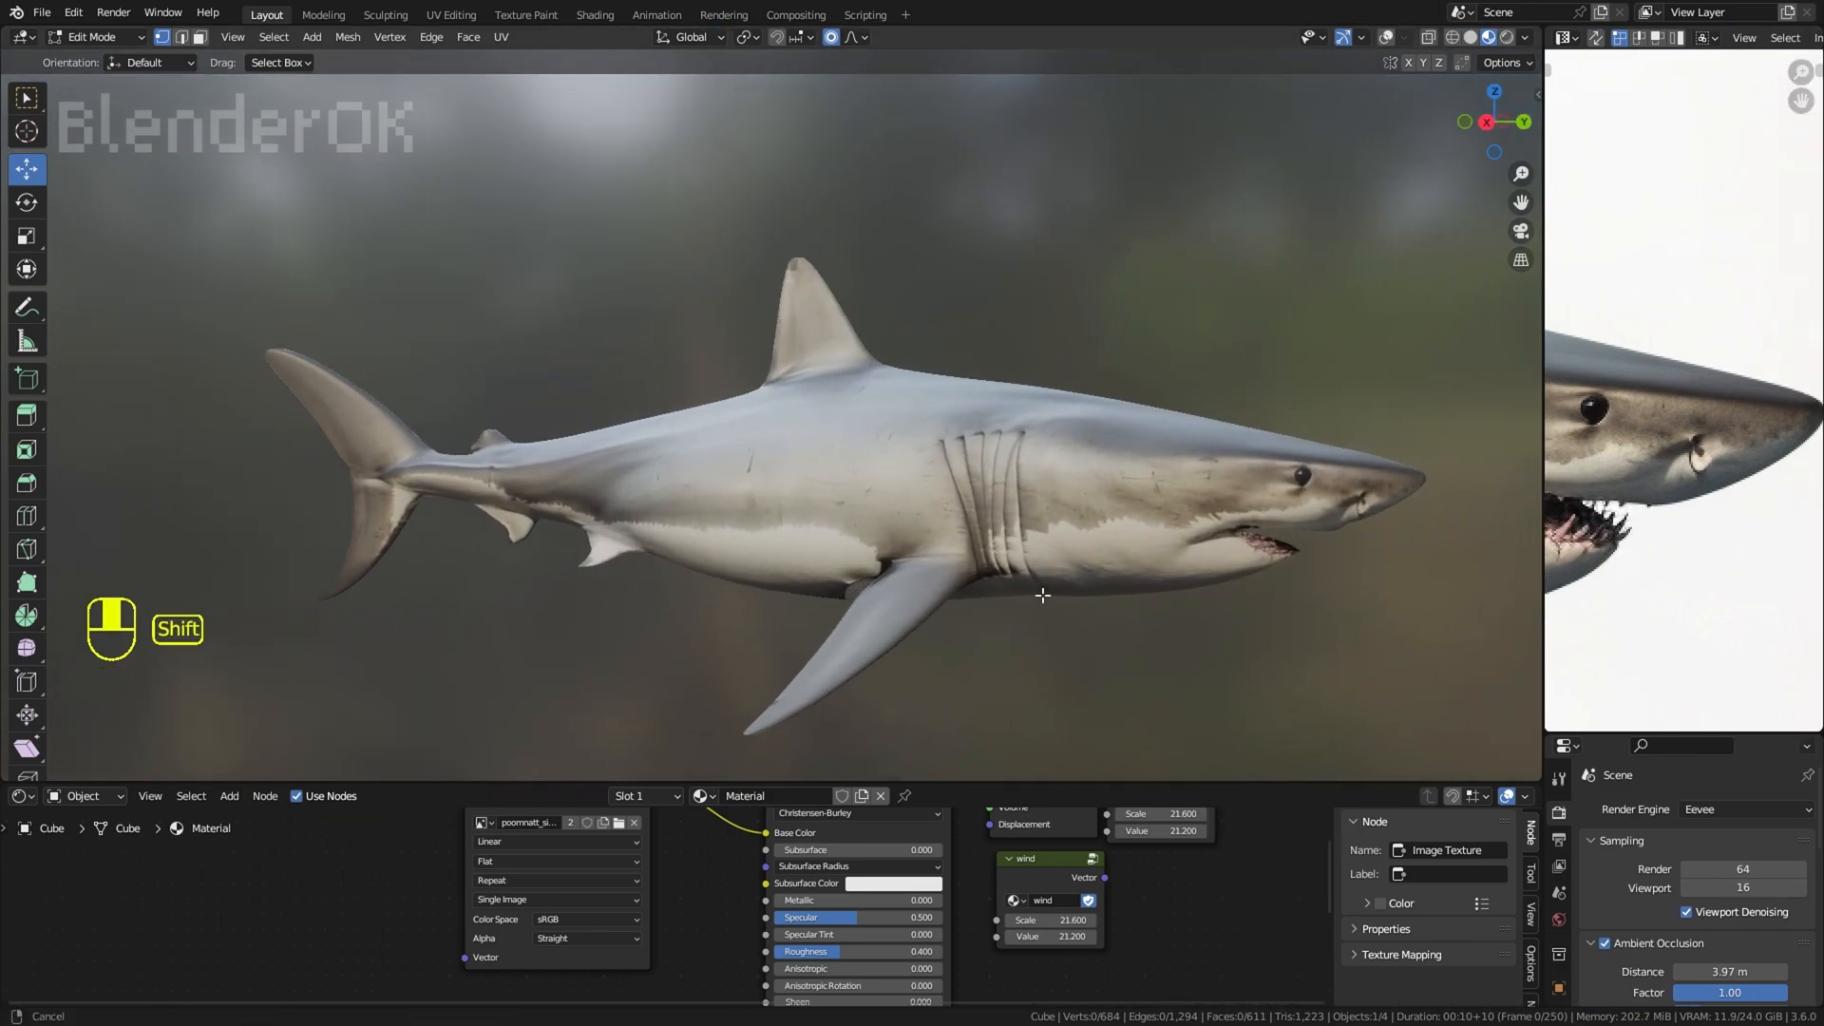
Step: Try to move a vertex on the shark's flank sideways with proportional editing, seen from above
middle_drag(1042, 595, 1056, 498)
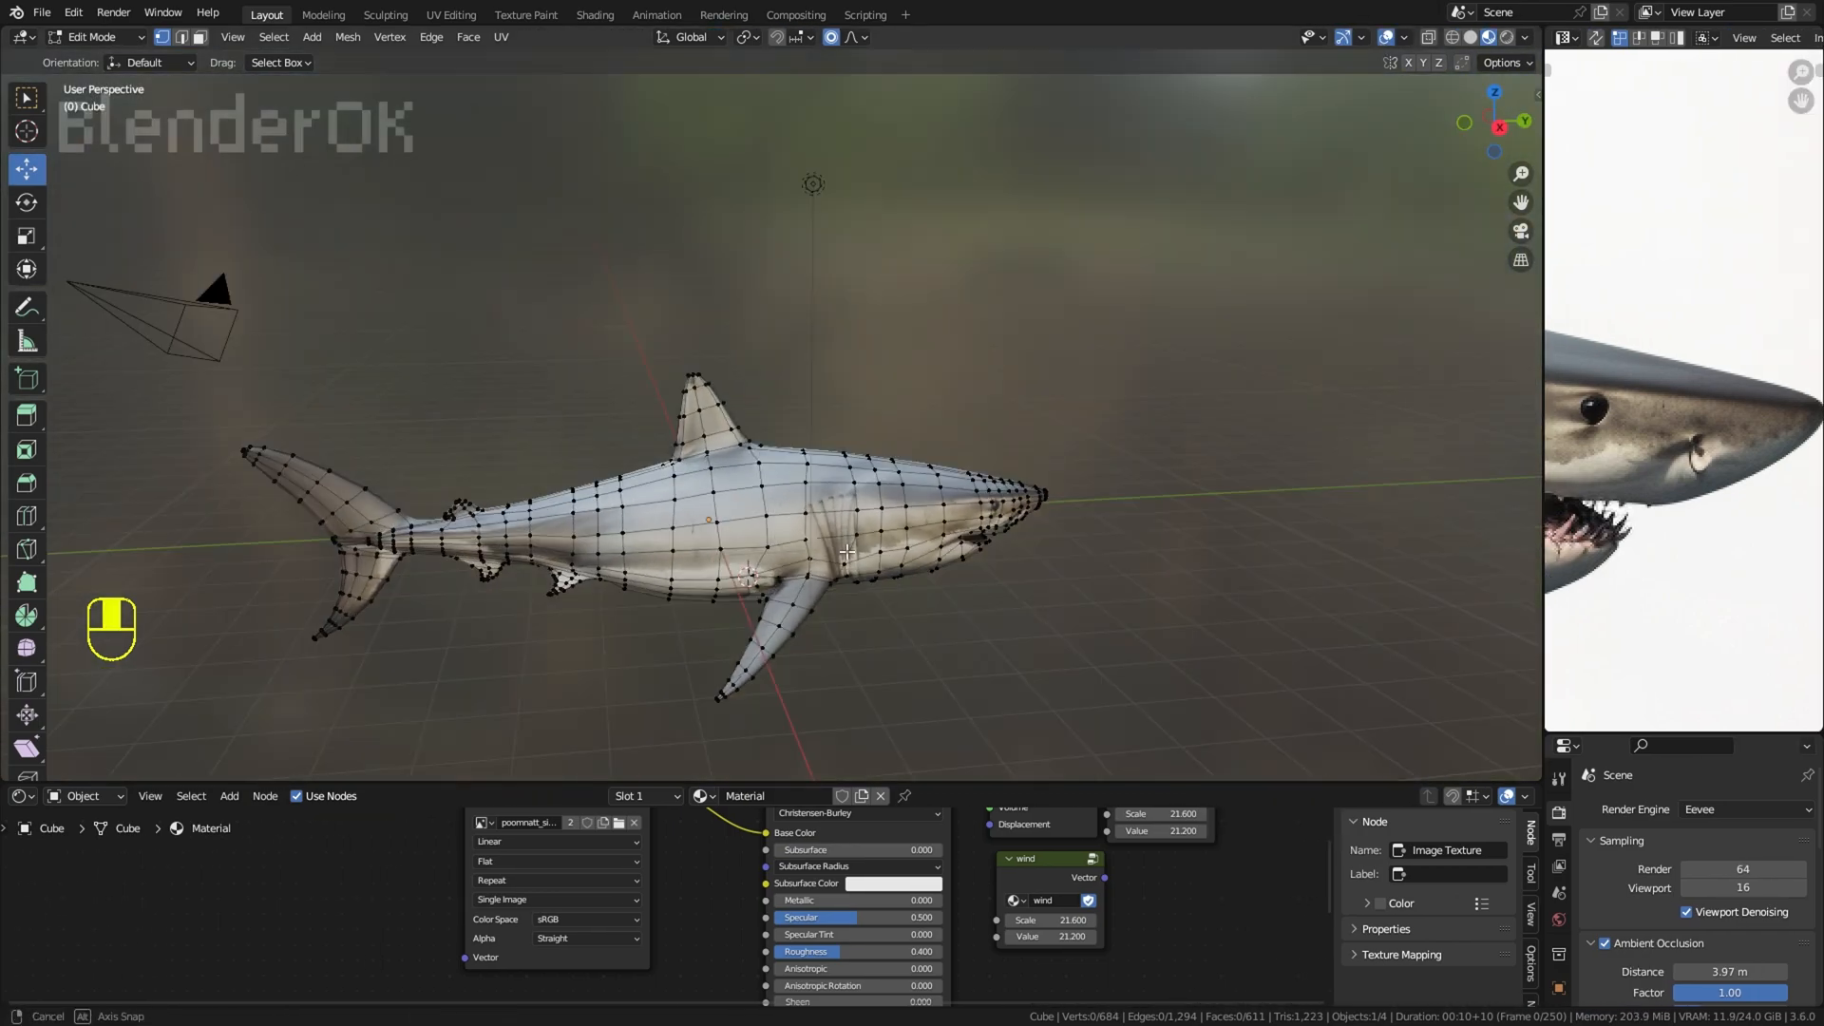
middle_drag(666, 428, 836, 579)
click(843, 583)
key(g)
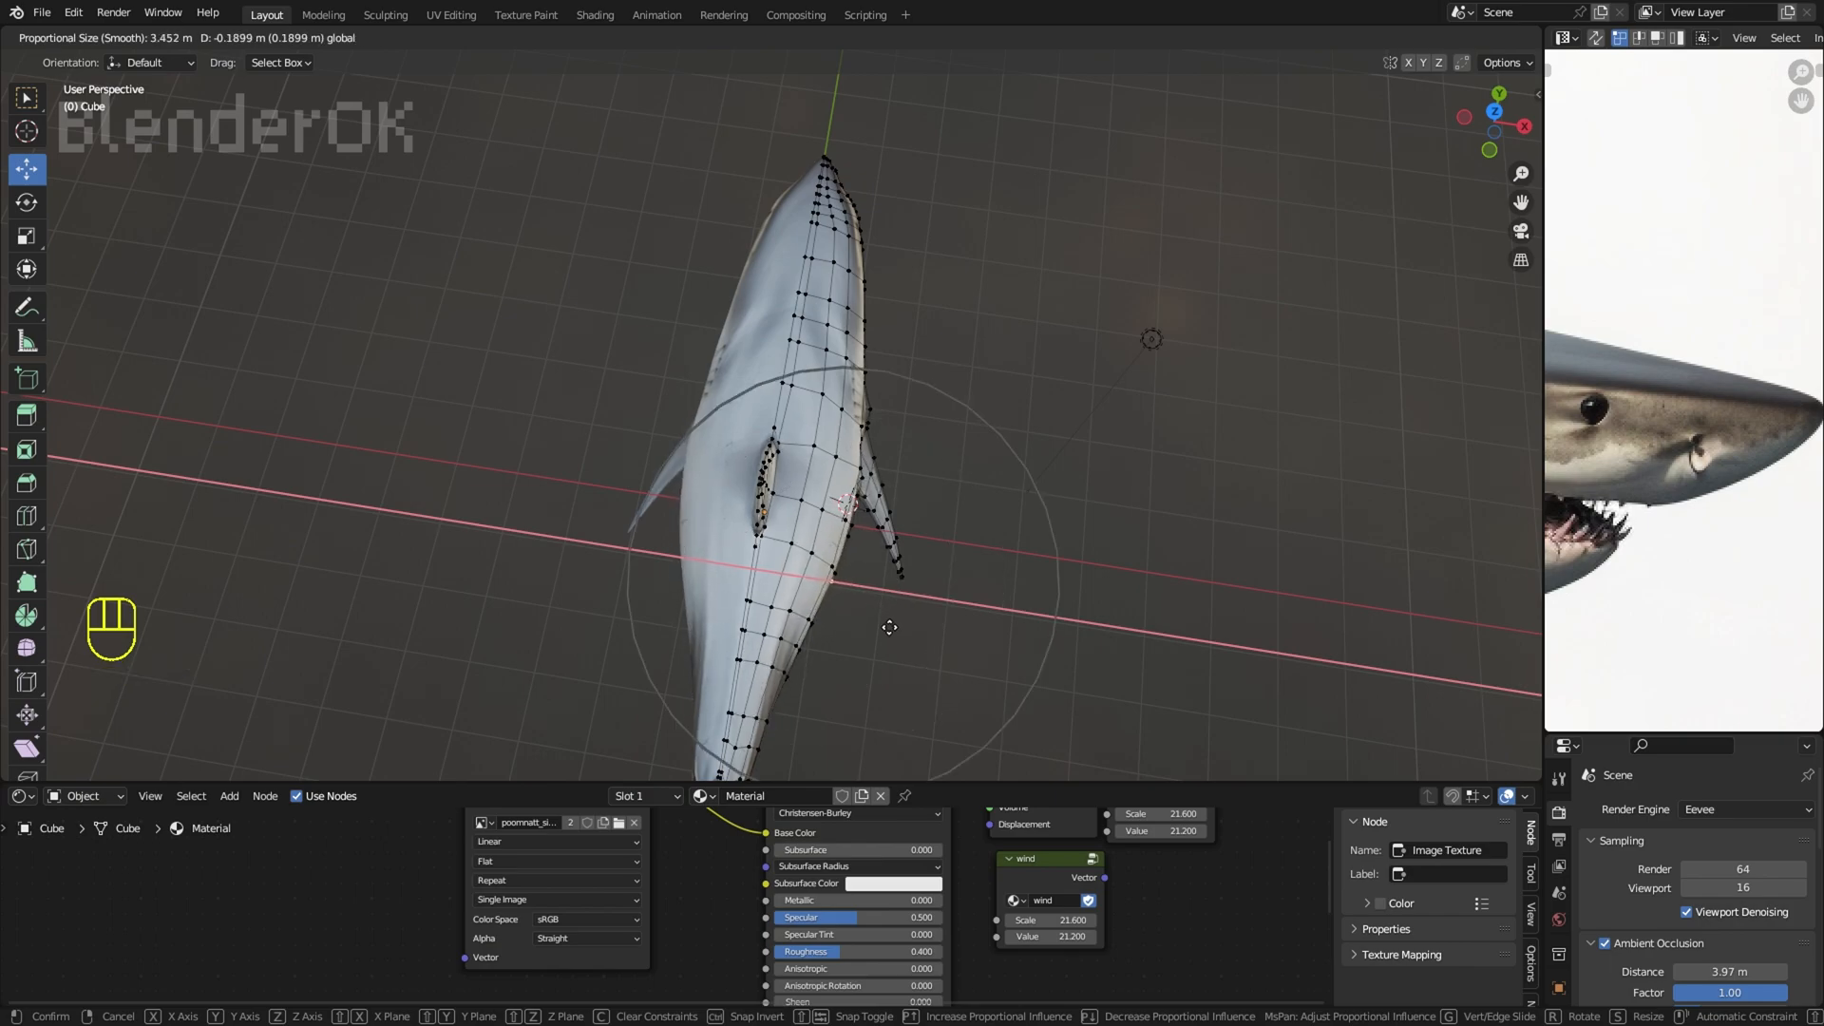
key(ctrl+z)
mouse_move(889, 627)
mouse_down()
mouse_move(906, 599)
mouse_move(877, 595)
mouse_up()
key(ctrl+z)
Step: Scale the flank area around the selected vertex with proportional editing and hide the viewport overlays
key(s)
click(903, 599)
key(s)
right_click(978, 508)
scroll(981, 501, down, 3)
middle_drag(1141, 495, 1108, 342)
click(1387, 37)
Step: Show all UVs in an enlarged UV Editor and move the dorsal fin's rear-edge UVs slightly forward inside the fin
middle_drag(1226, 190, 960, 285)
key(a)
drag(1543, 465, 1088, 475)
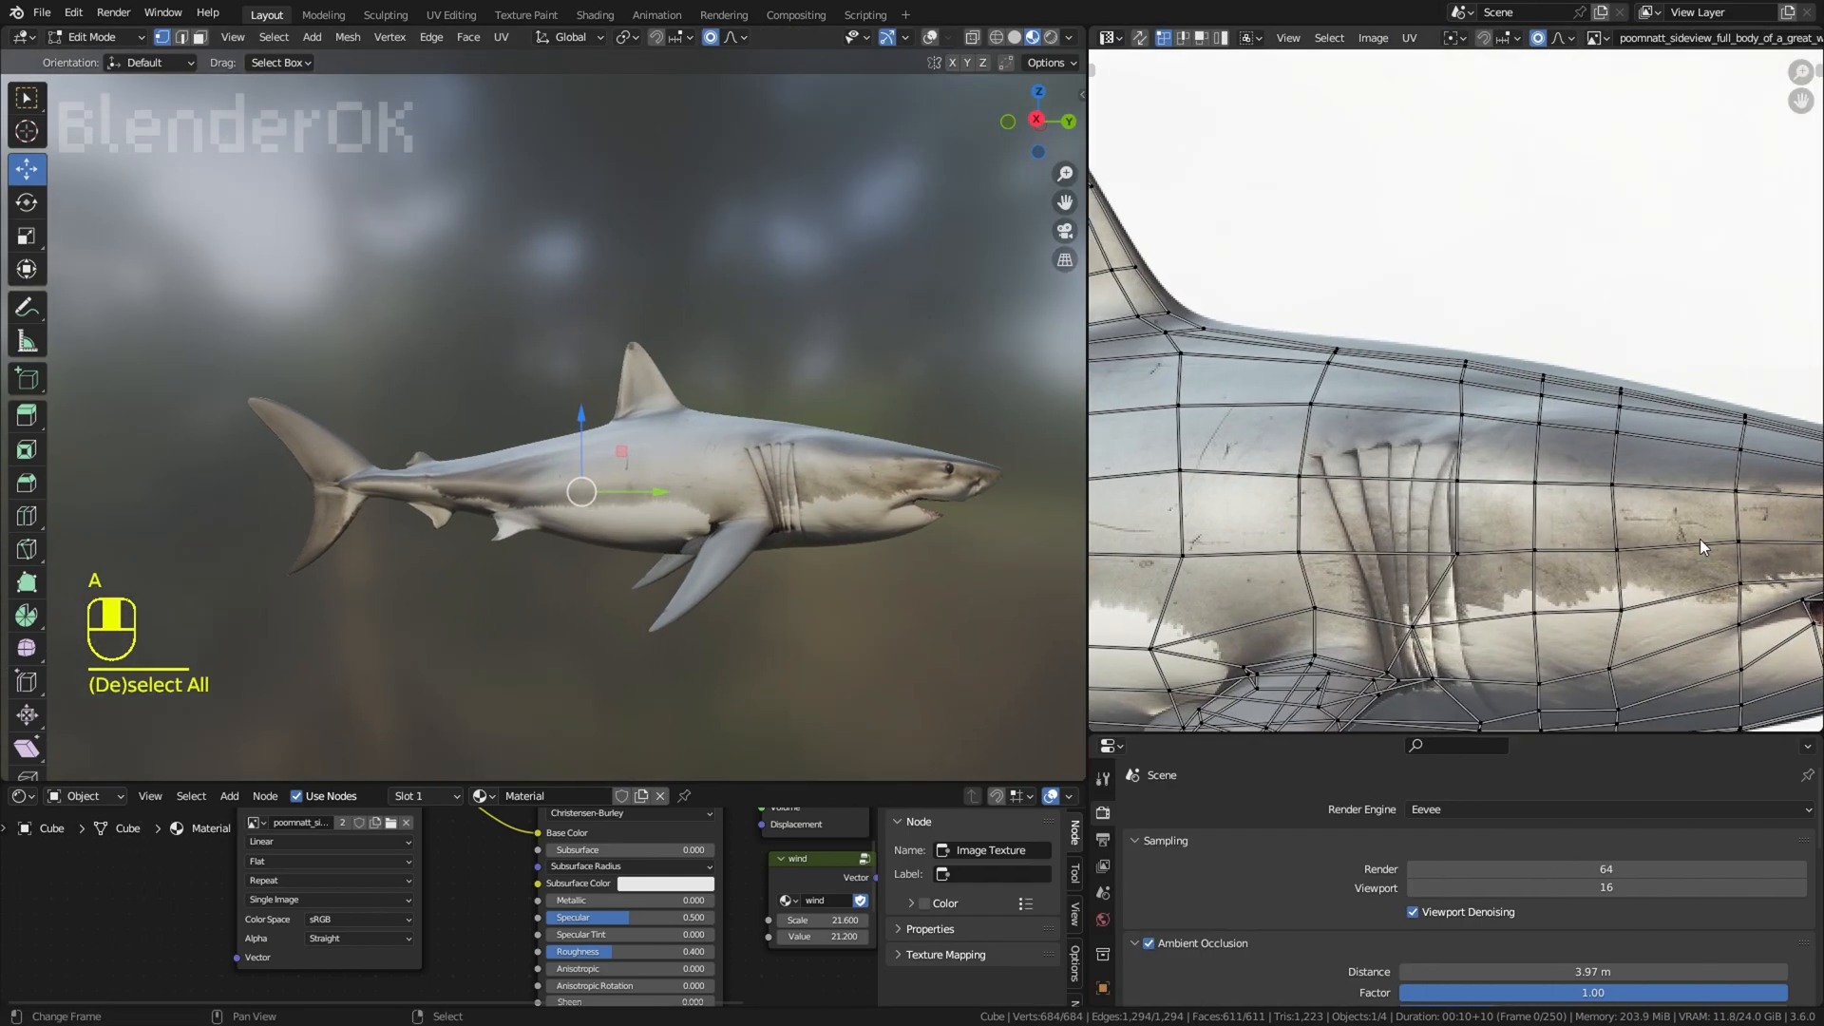
middle_drag(1700, 539, 1463, 403)
scroll(1463, 403, up, 1)
click(1444, 436)
key(g)
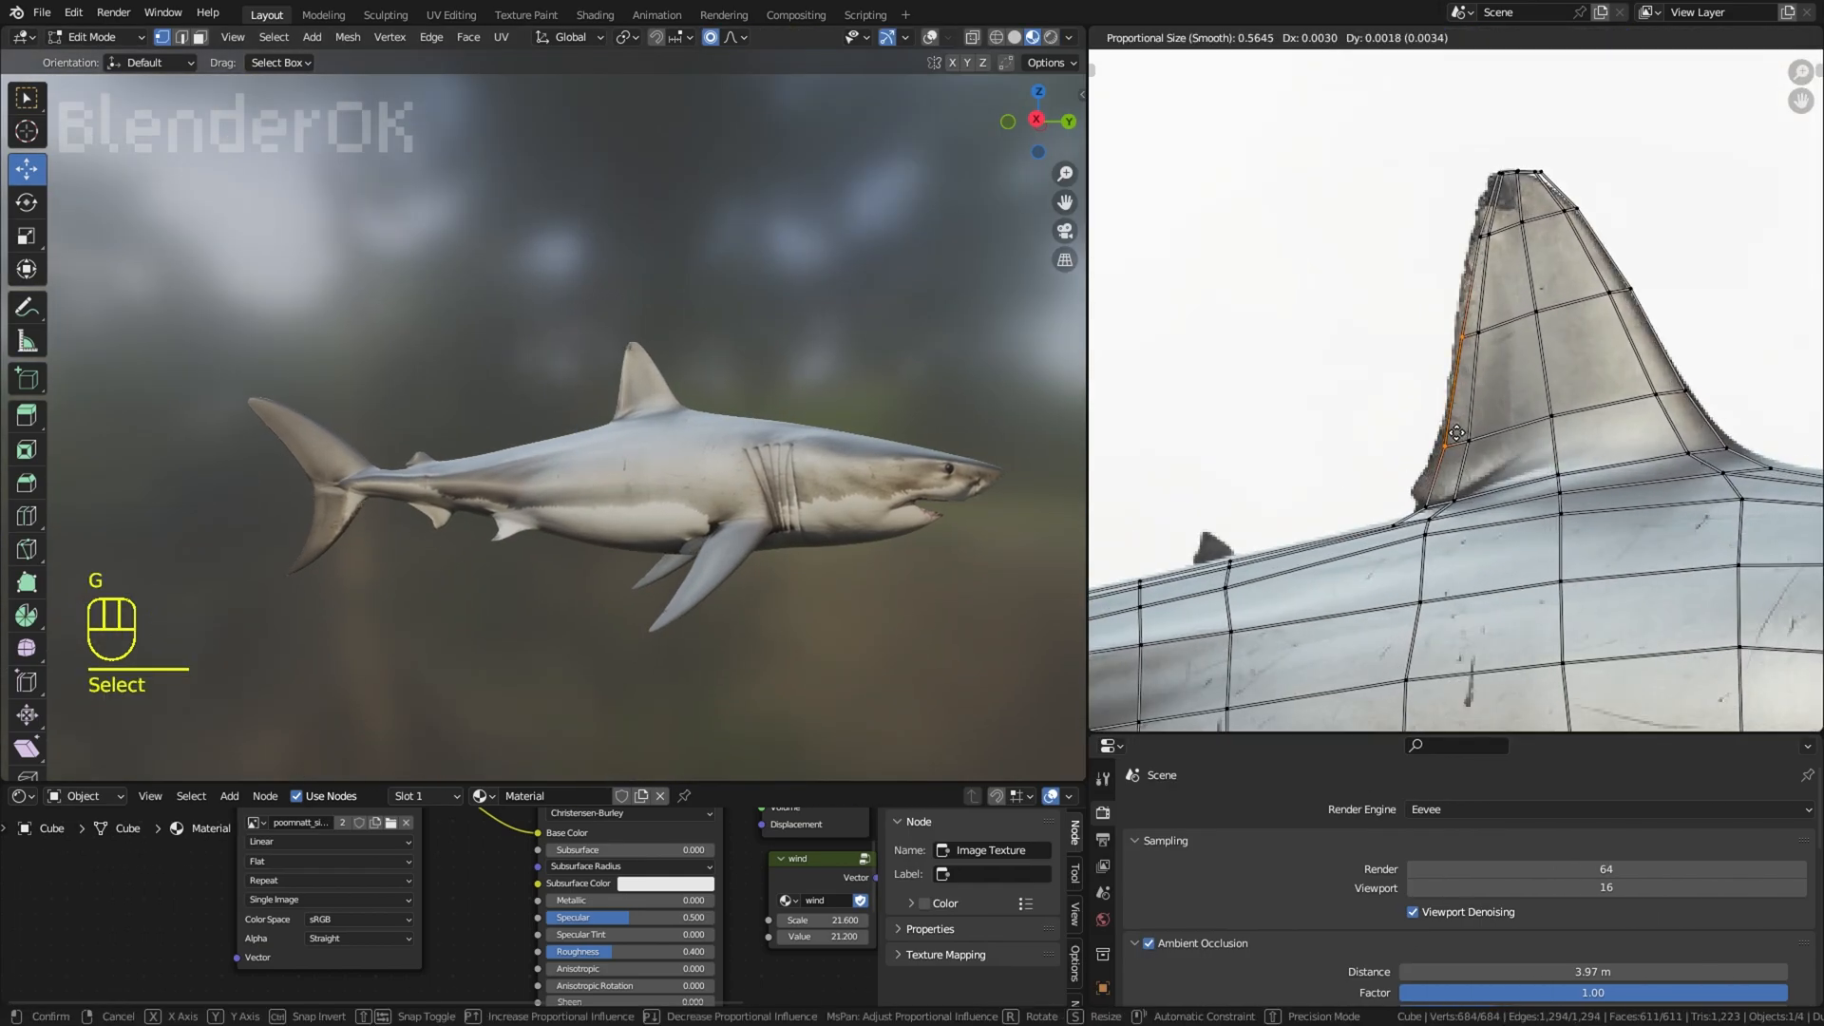
scroll(1456, 434, up, 14)
click(1455, 434)
Step: Rotate and move the dorsal fin's tip slightly up and backward in the right side view
click(846, 274)
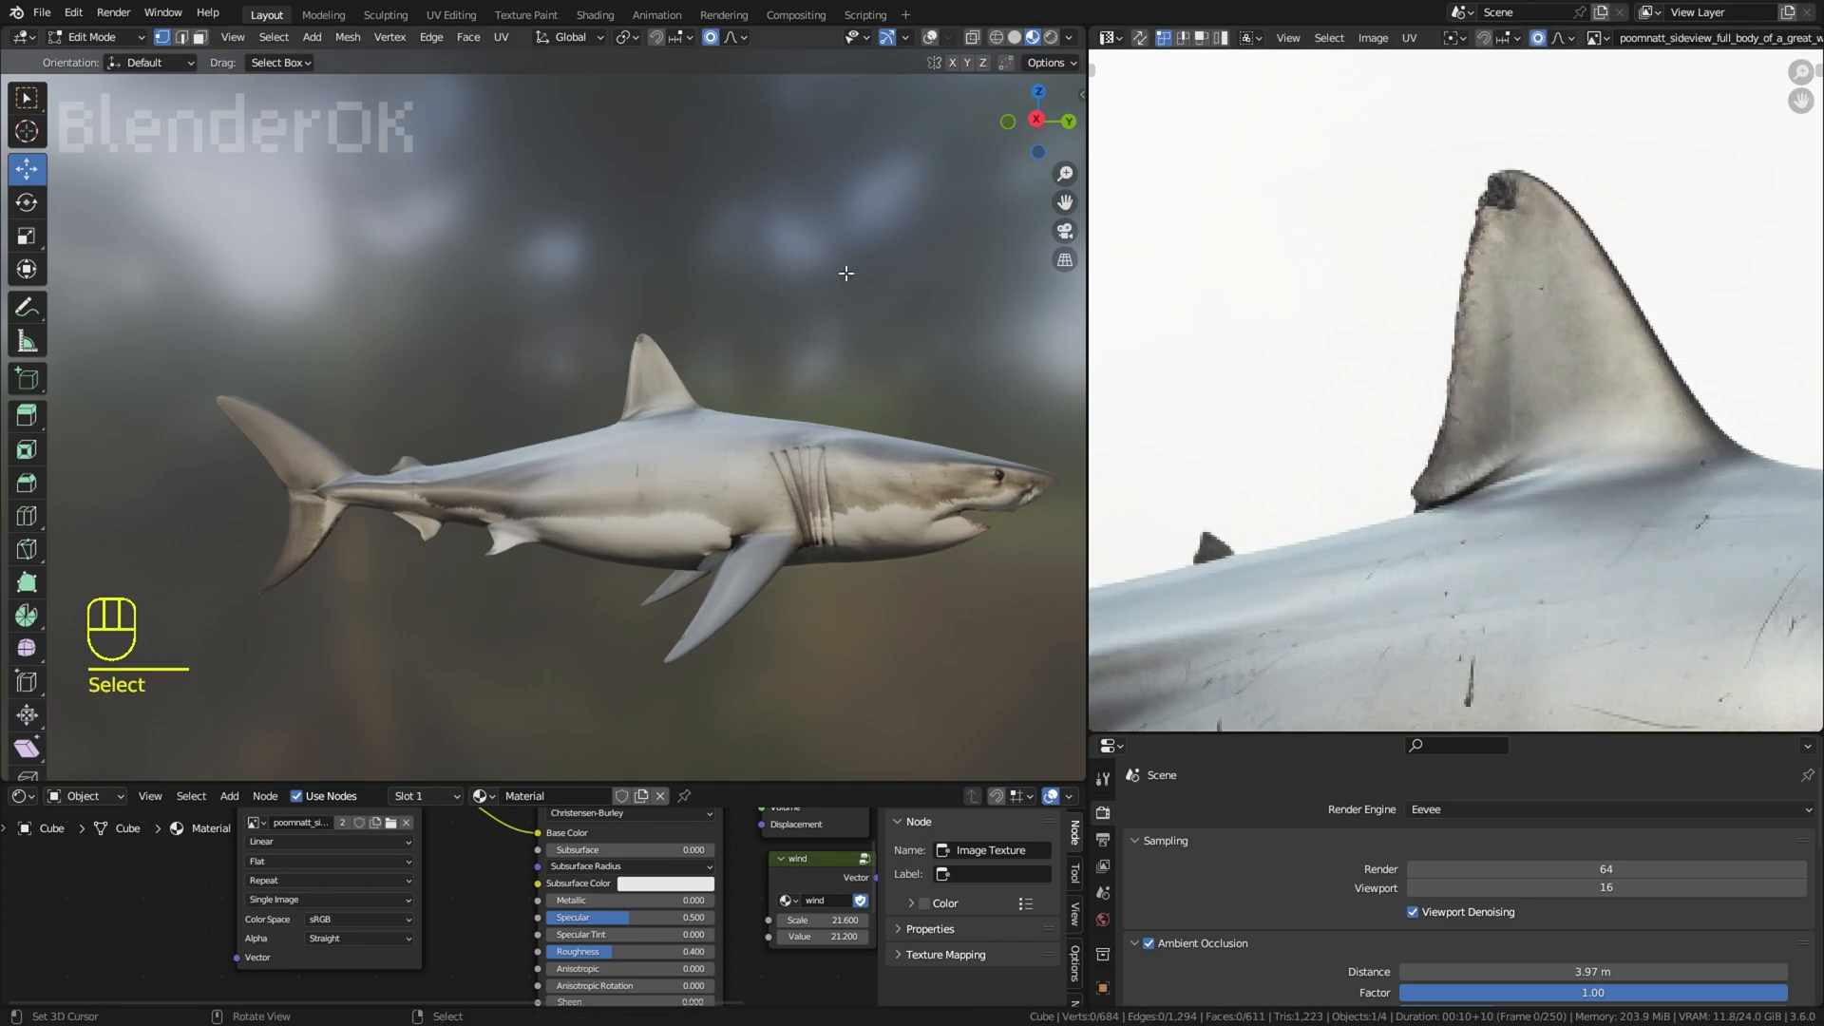
key(KP_3)
click(931, 38)
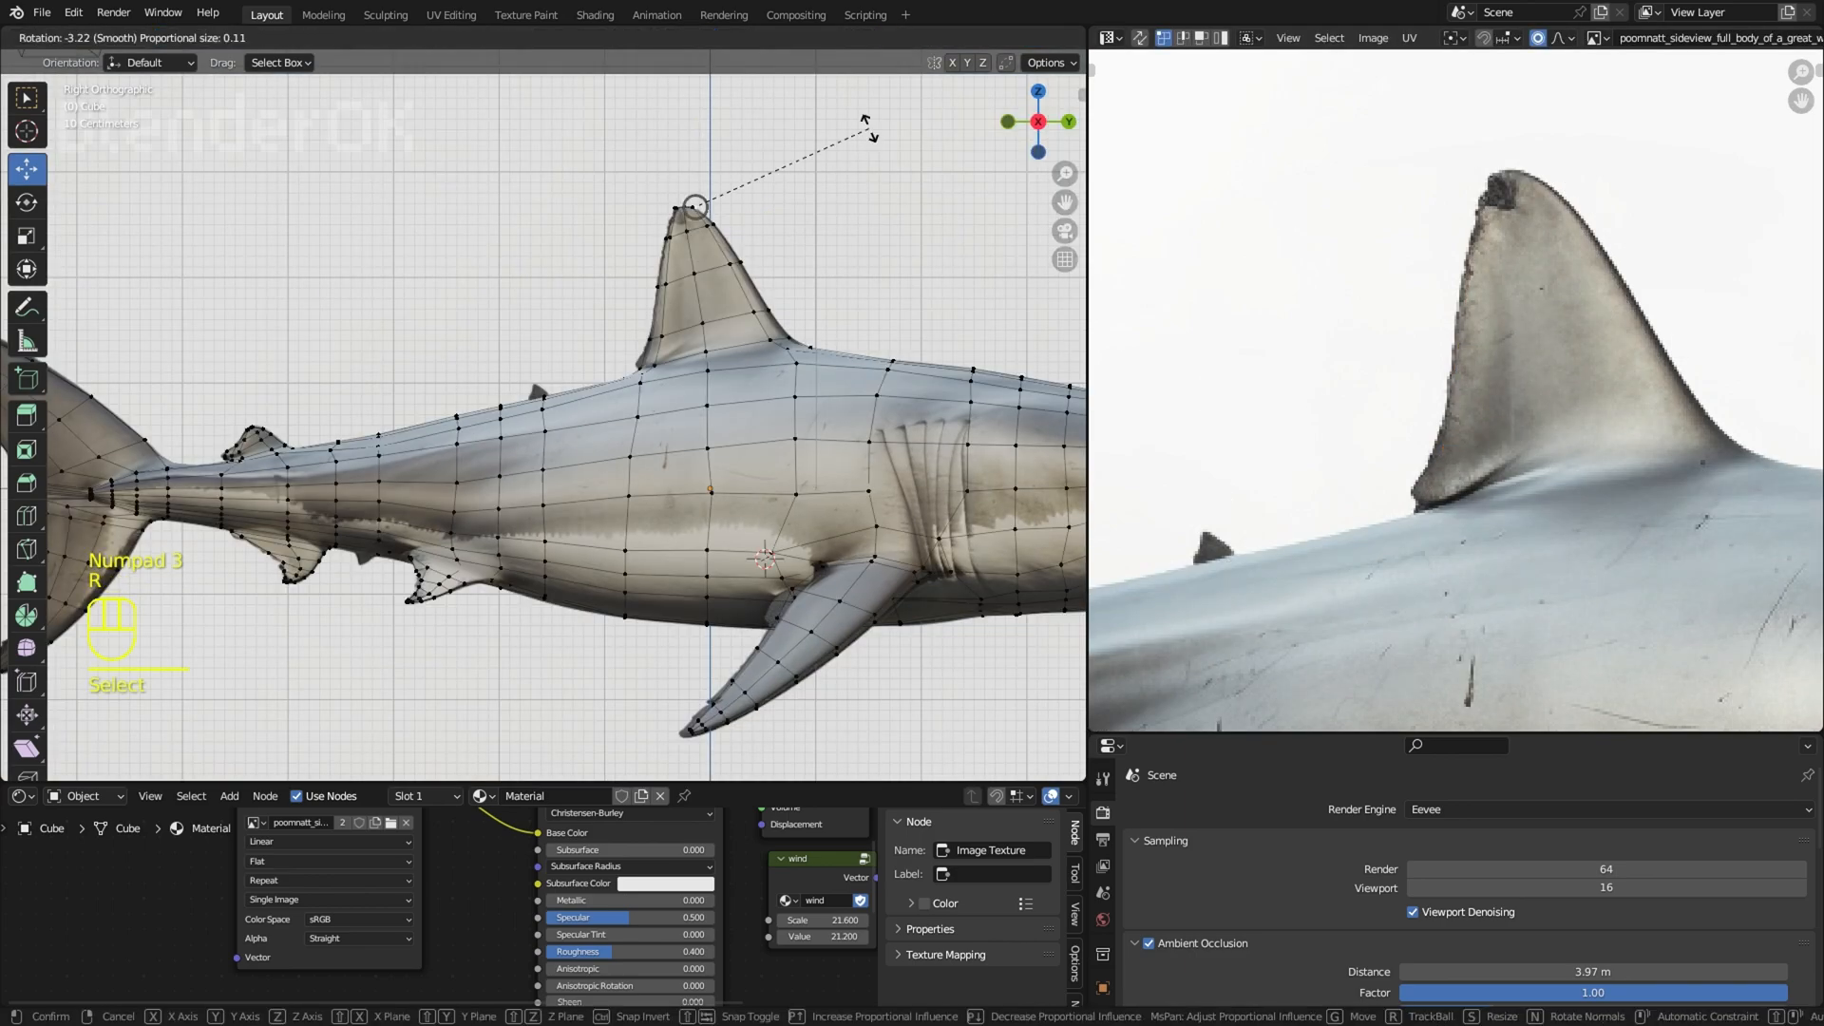
right_click(823, 161)
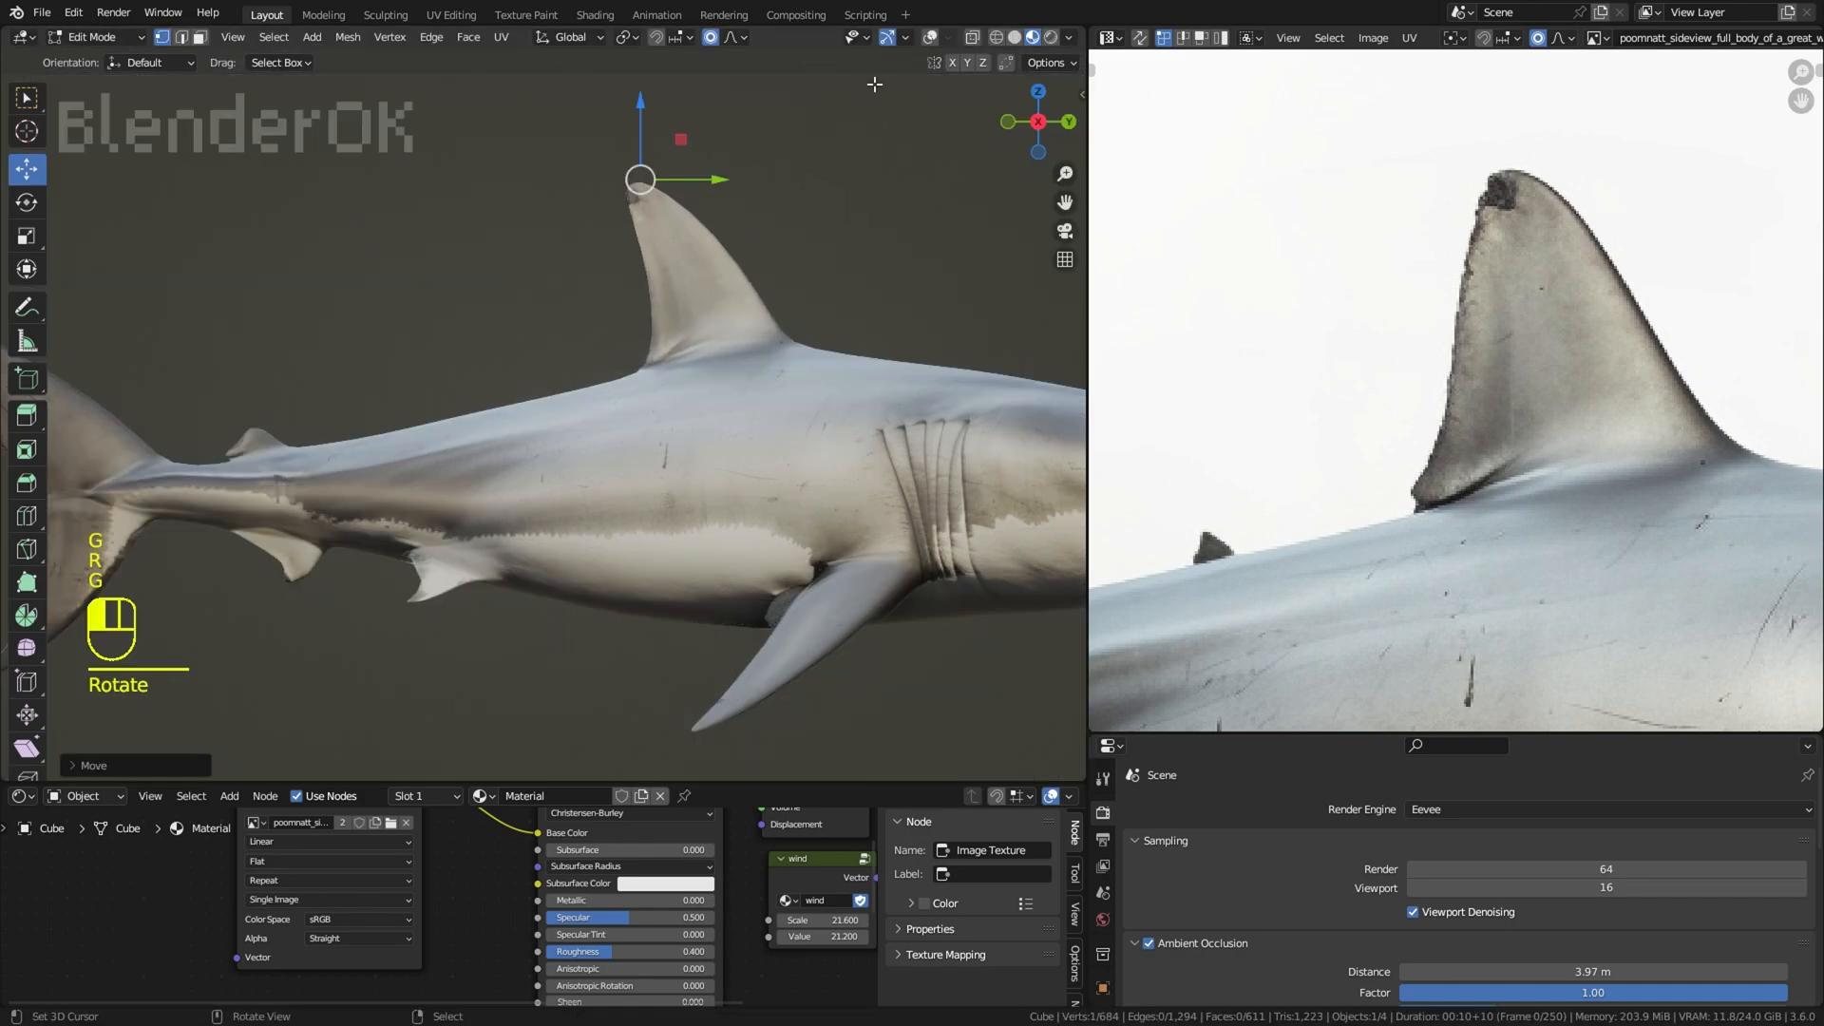
Step: Move the tips of the upper and lower tail fin lobes slightly outward with proportional editing
key(g)
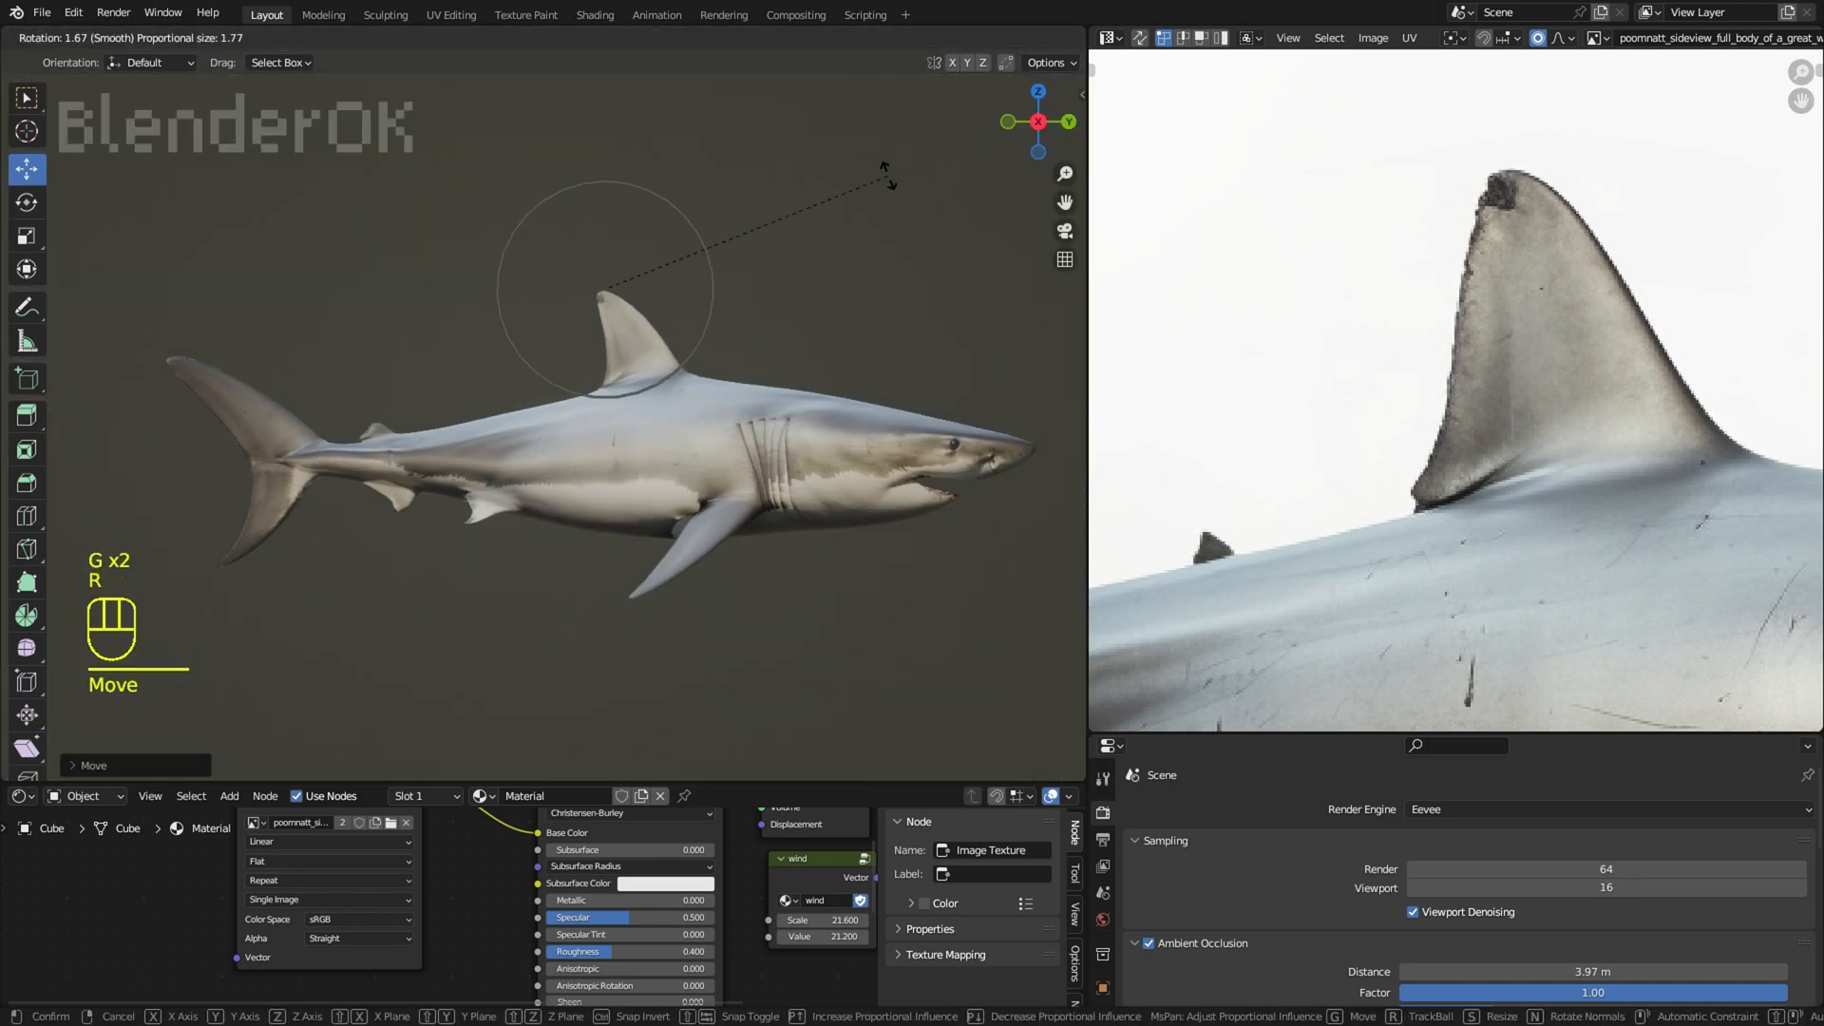
click(180, 342)
right_click(223, 568)
key(g)
click(217, 573)
Step: Slide and move the rear-edge vertices of the anal fin and adjust the pelvic fin's rear vertices
scroll(698, 527, up, 3)
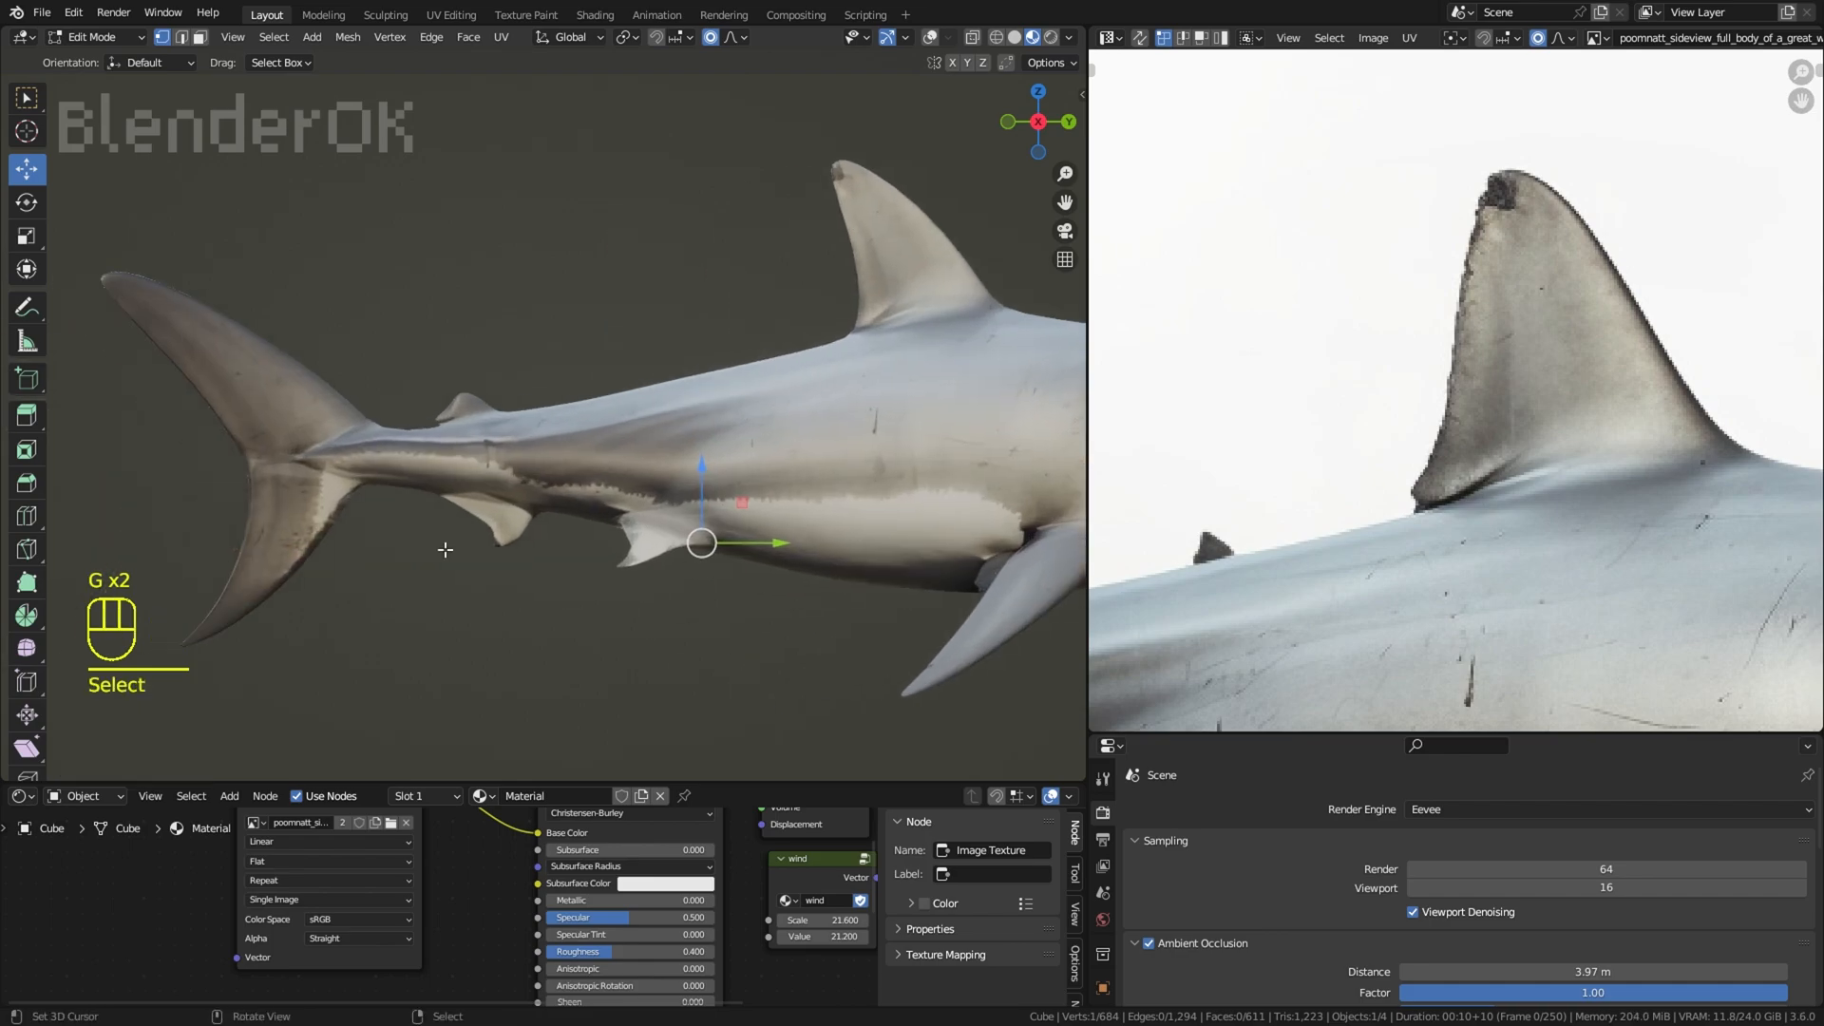
right_click(489, 544)
key(g)
key(g)
click(526, 512)
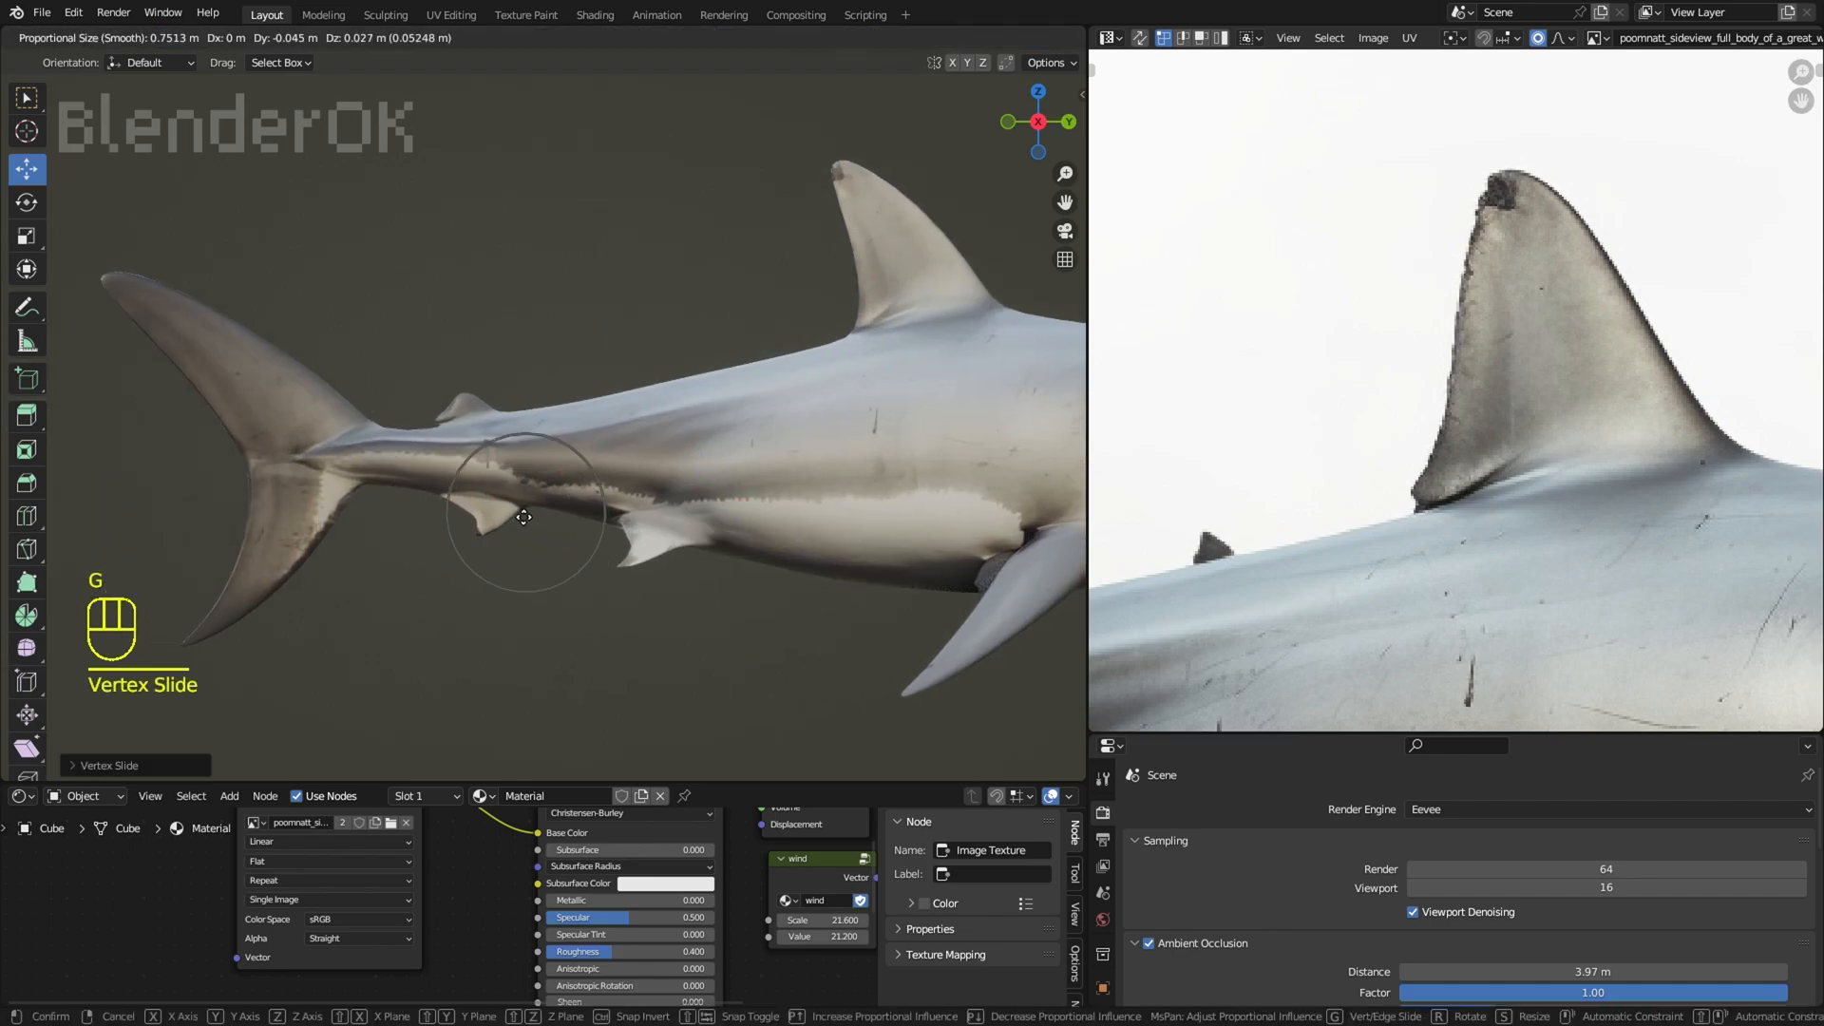
key(g)
click(678, 558)
key(g)
click(698, 573)
right_click(706, 579)
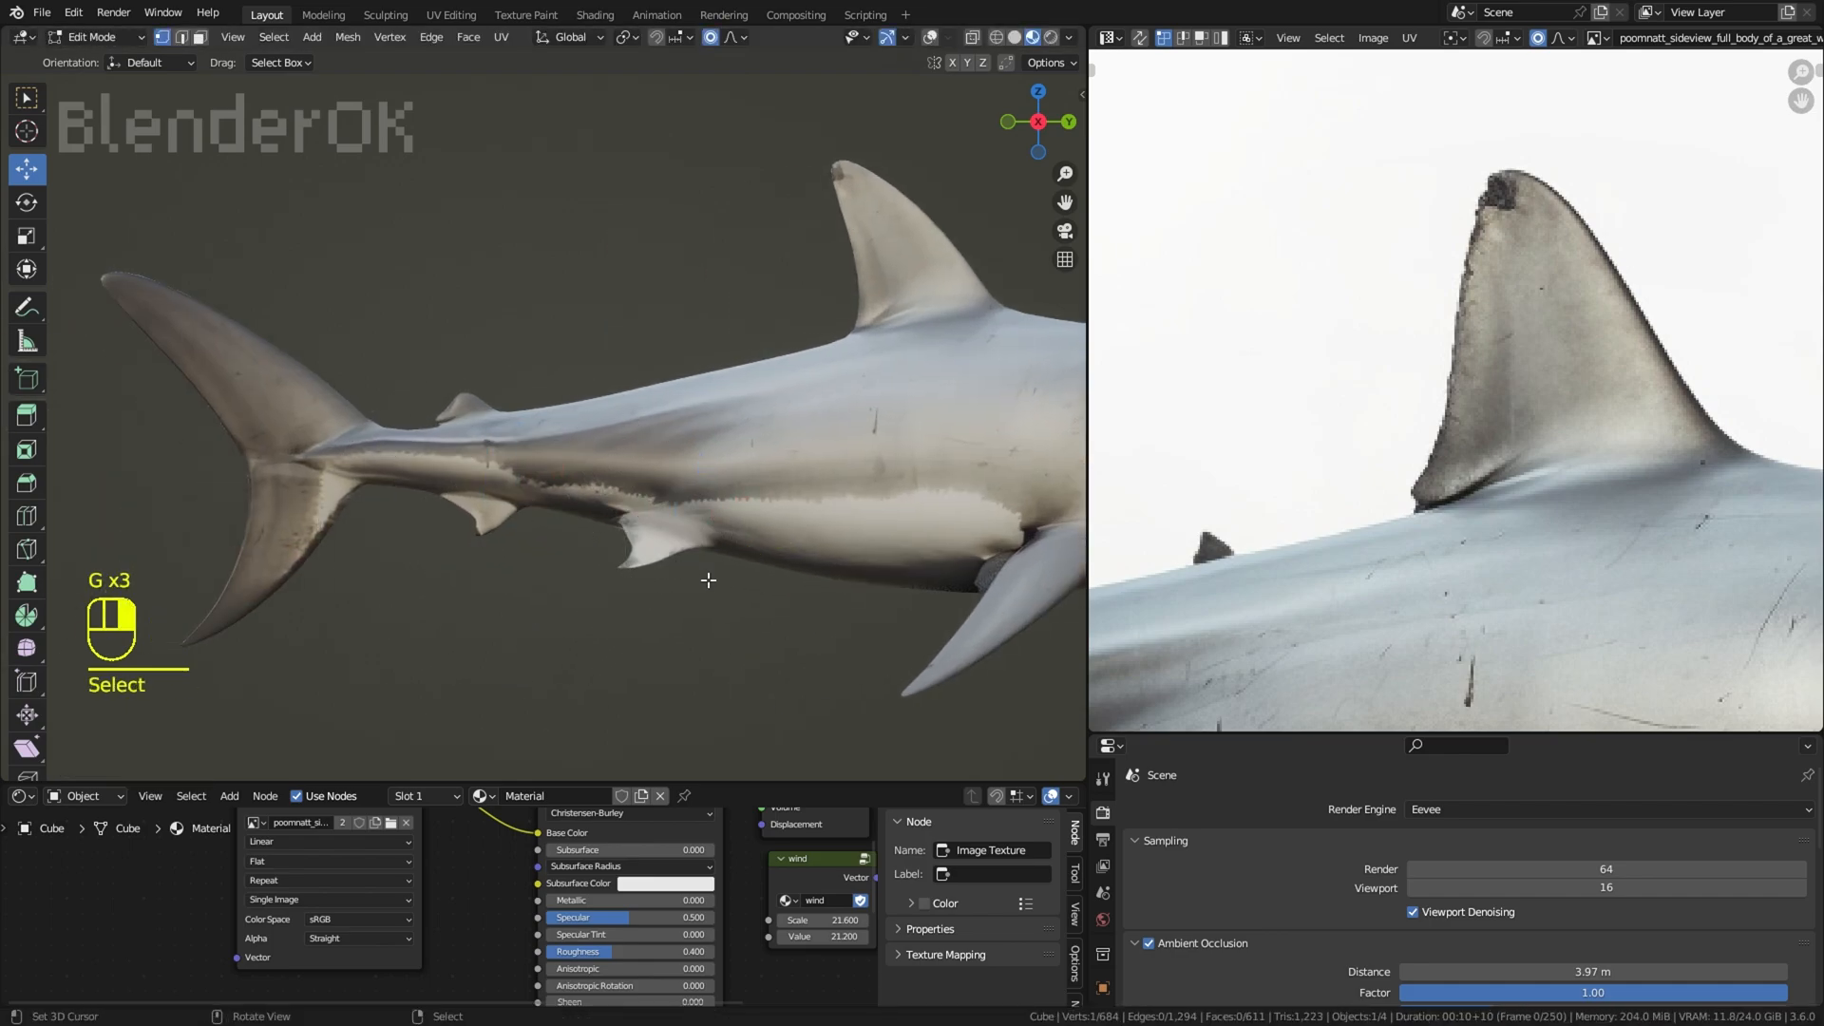
Step: Move the vertices at the pectoral fin's base and middle slightly forward and down to reshape the fin
scroll(708, 570, down, 5)
scroll(720, 475, up, 1)
middle_drag(721, 471, 752, 527)
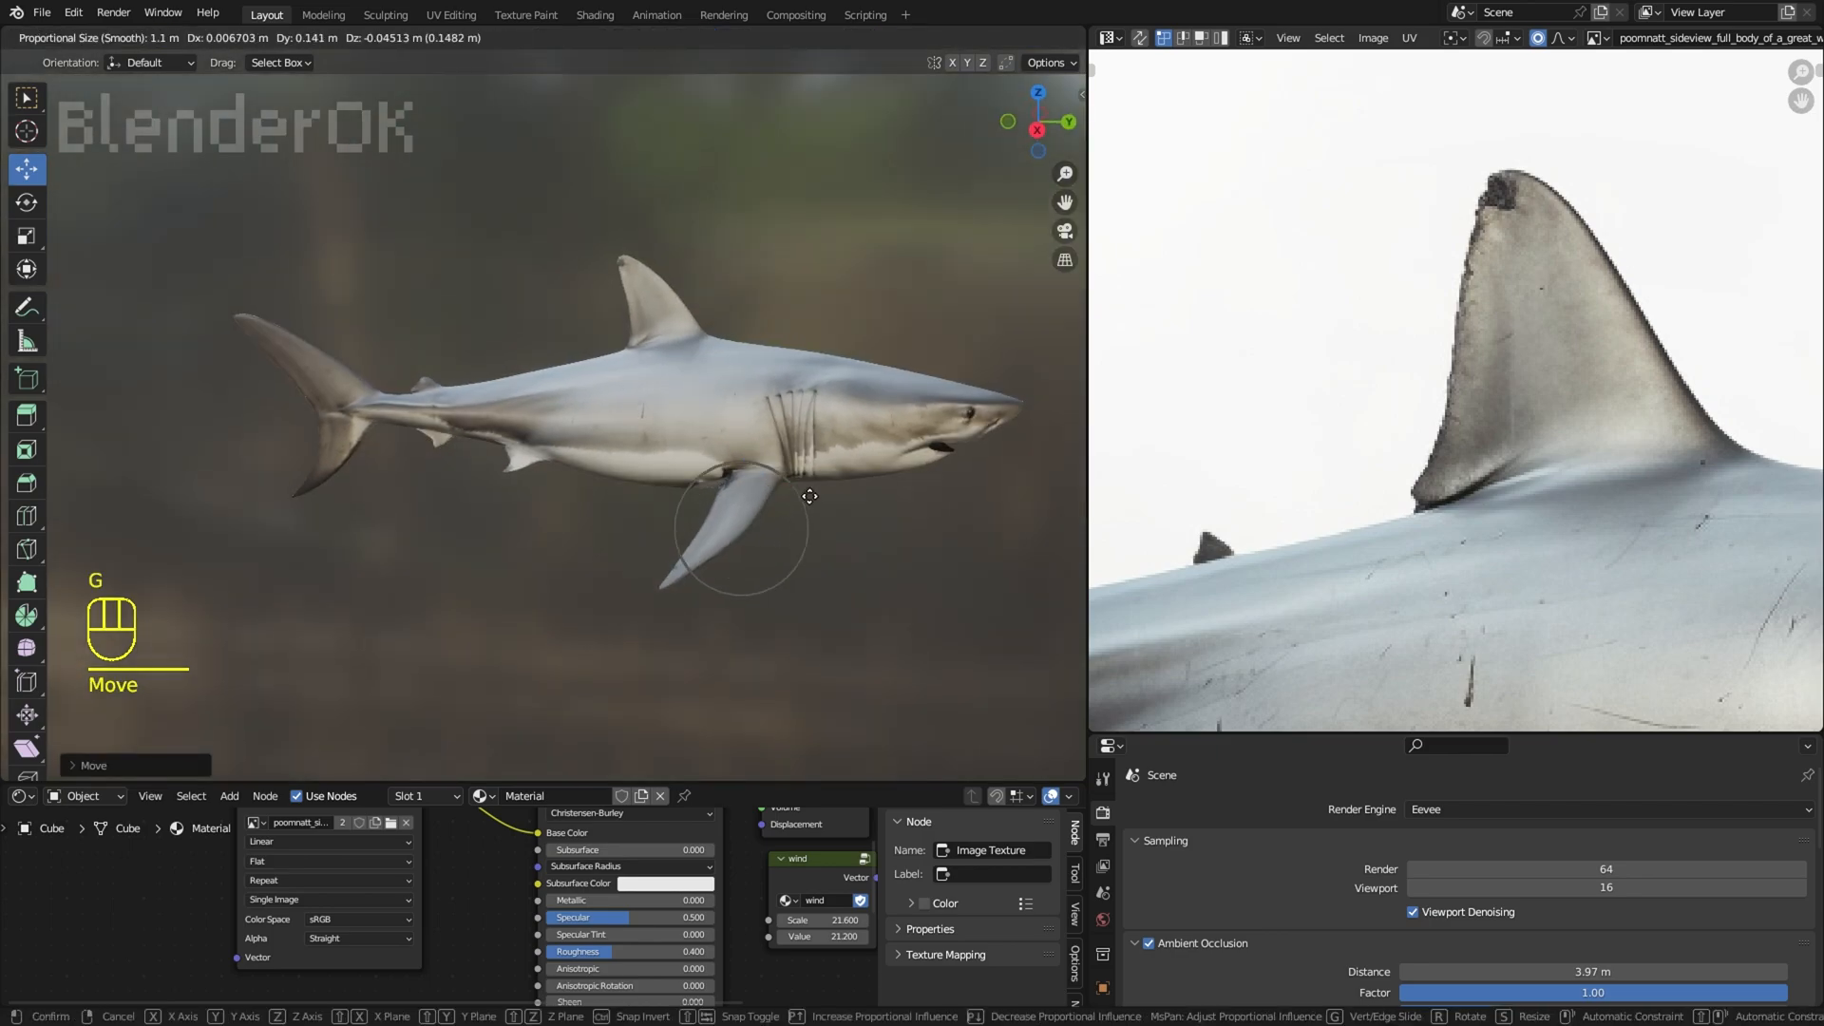
click(809, 496)
click(710, 483)
key(g)
click(781, 505)
key(g)
click(785, 507)
click(717, 555)
key(g)
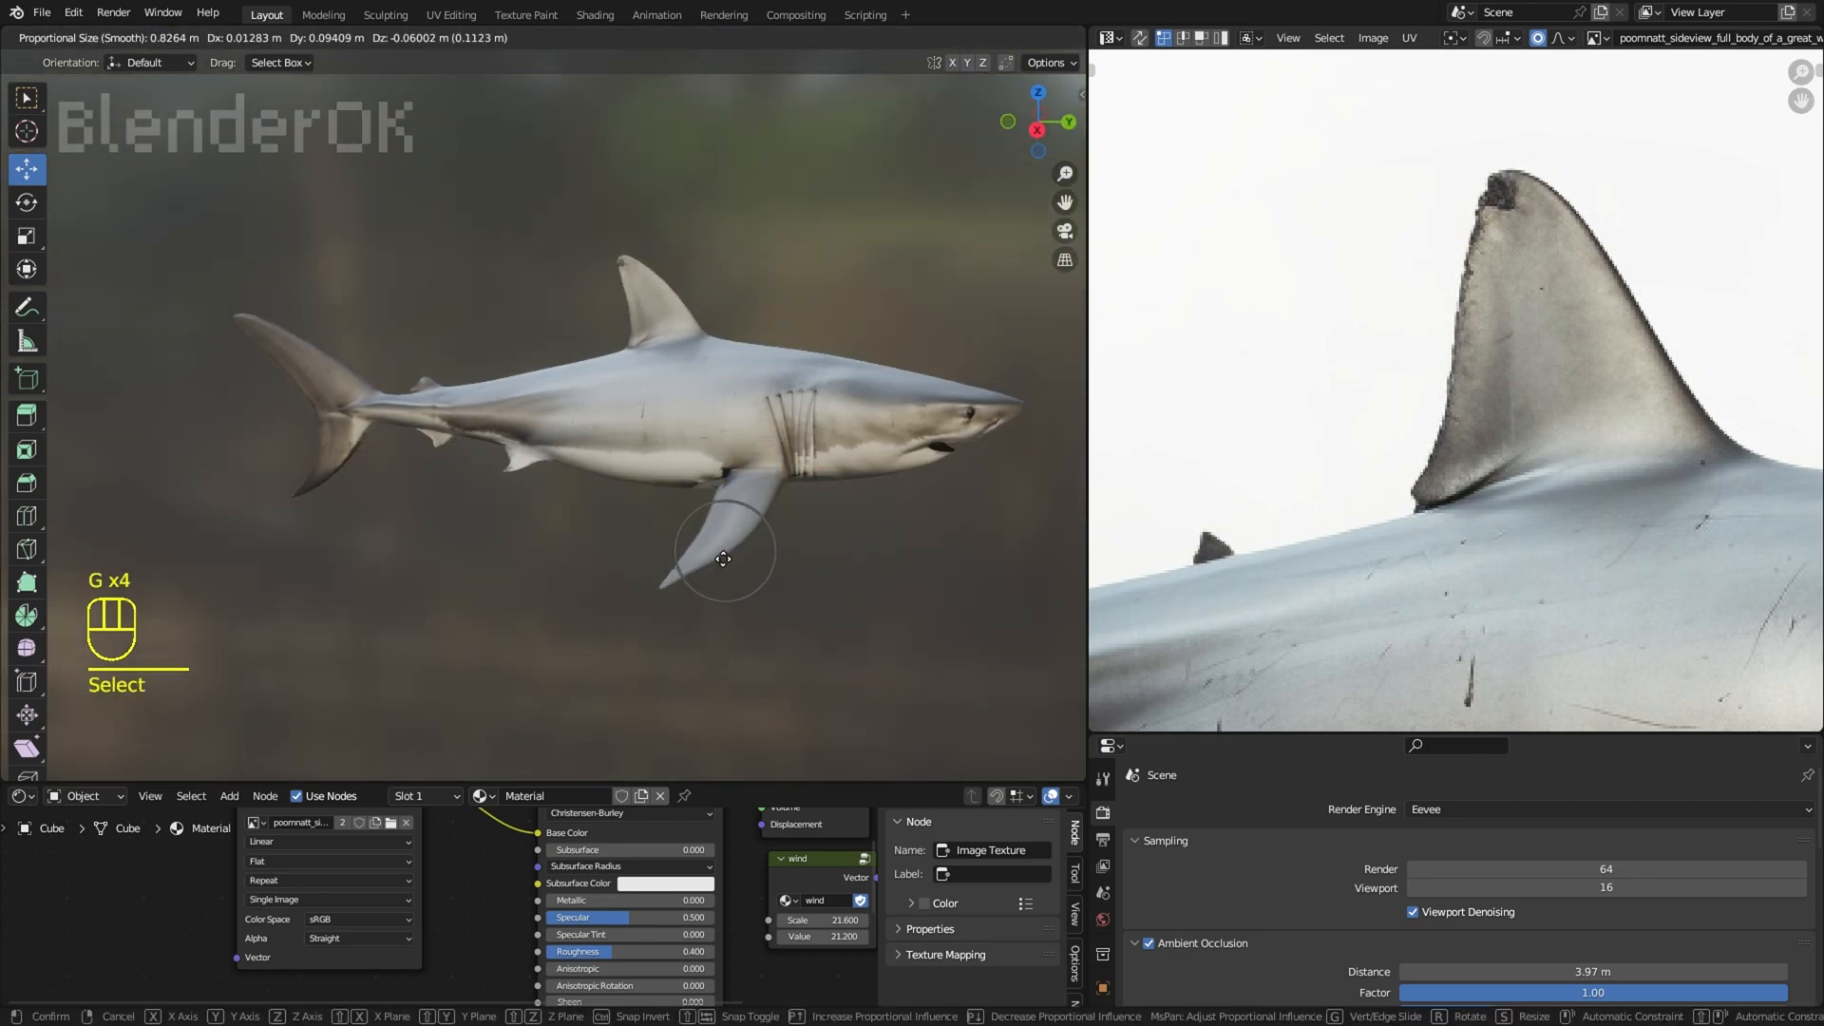
click(714, 571)
right_click(884, 538)
Step: Try to move the pectoral fin's tip up and forward with proportional editing
middle_drag(885, 539, 840, 247)
scroll(840, 247, down, 2)
click(574, 570)
key(g)
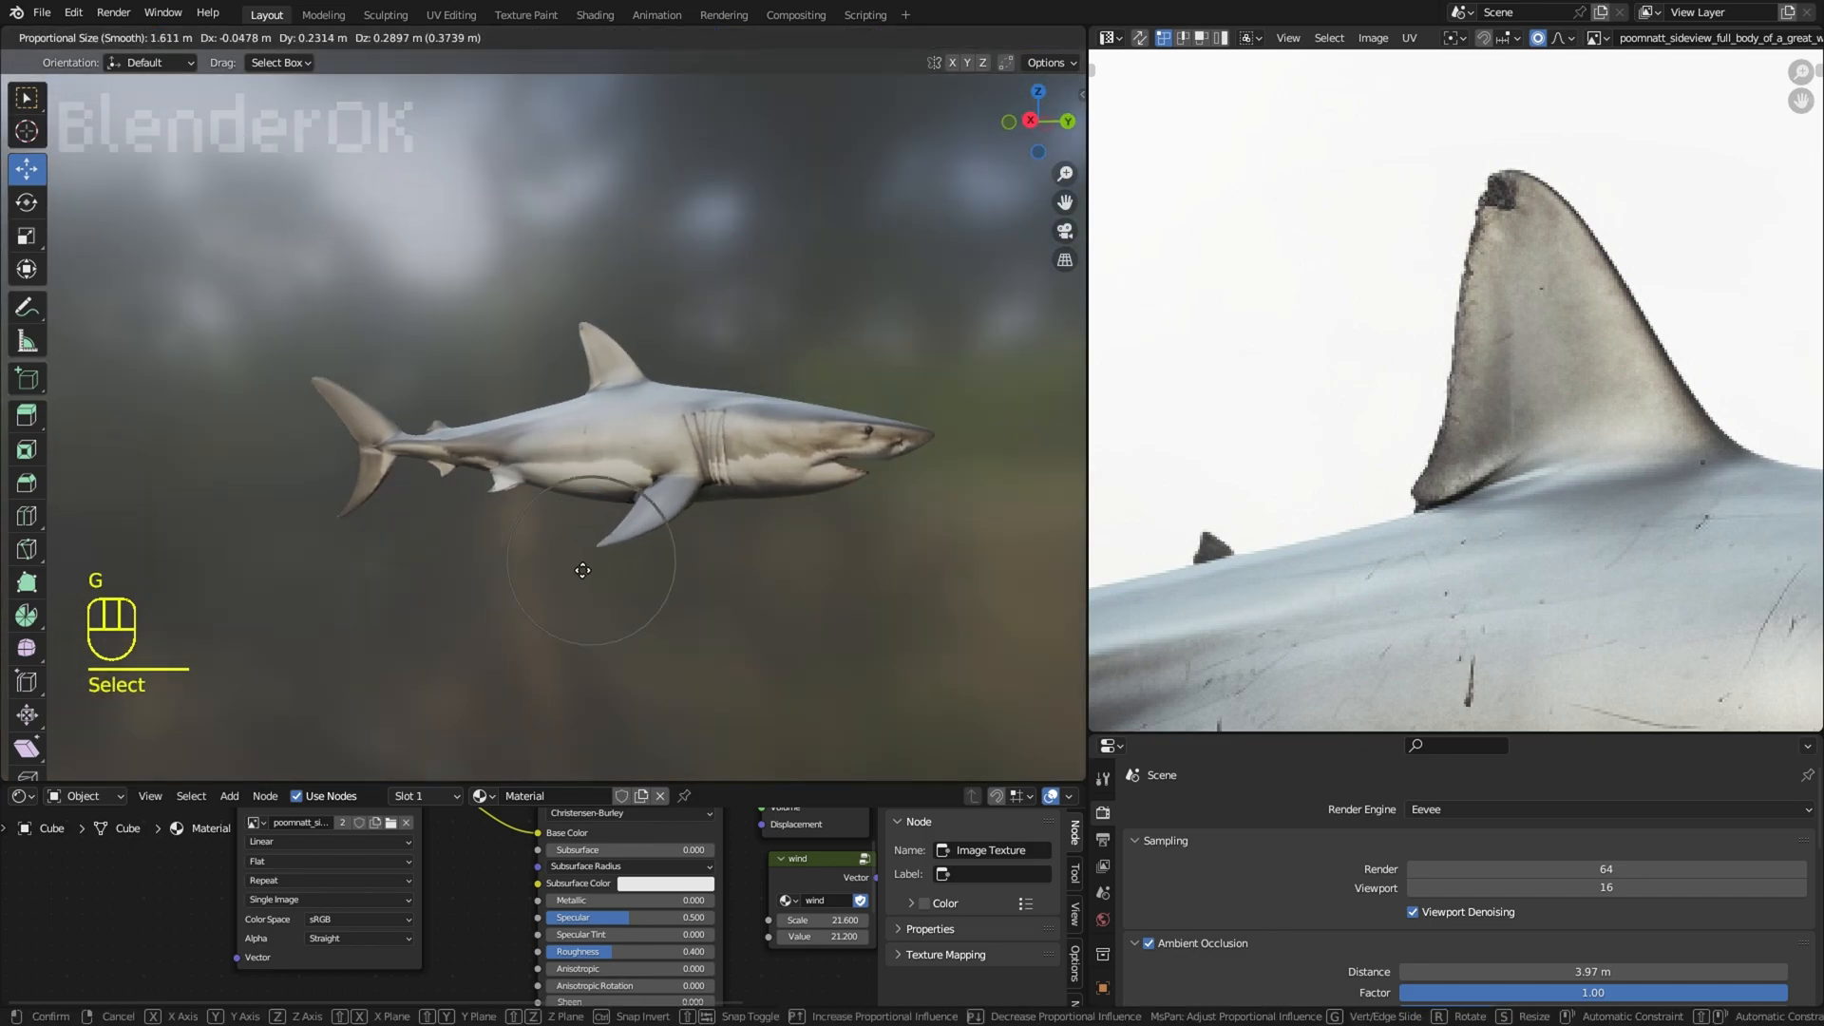
click(582, 570)
middle_drag(582, 570, 648, 513)
key(ctrl+z)
Step: Reposition the pectoral fin's tip and a vertex on its front edge with proportional editing
key(g)
click(656, 599)
right_click(649, 544)
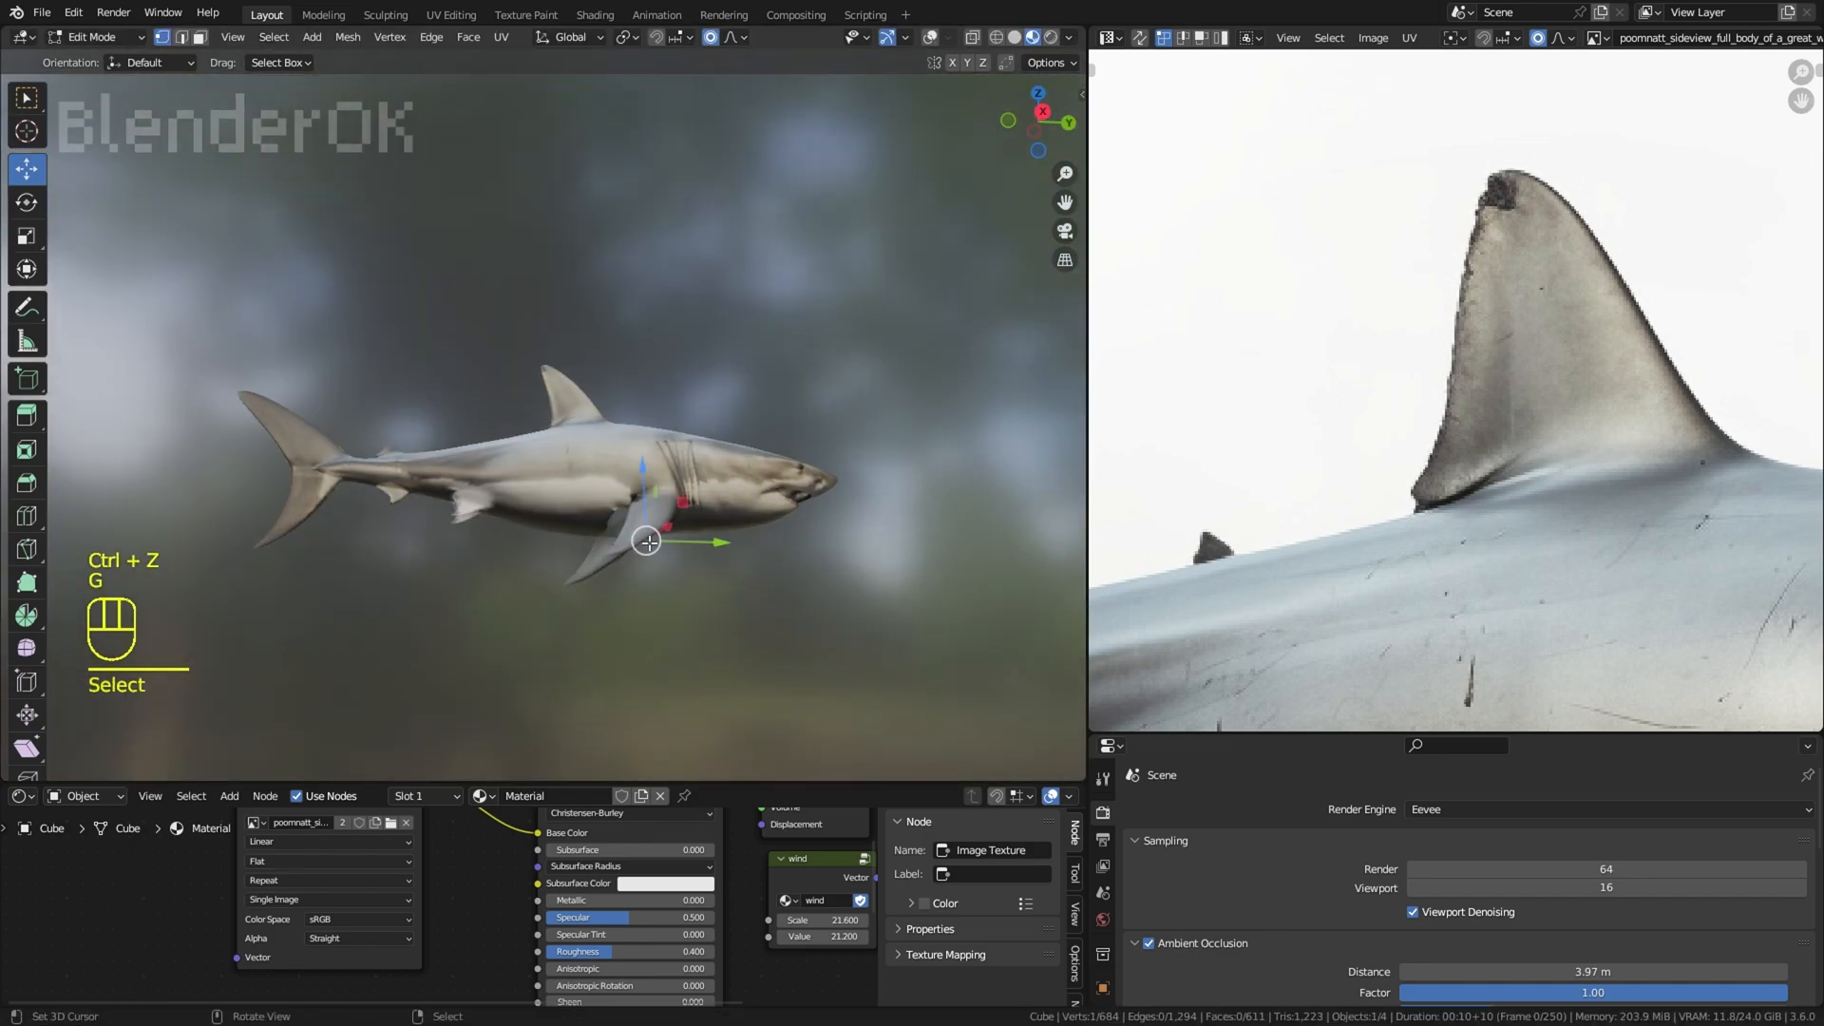
scroll(647, 543, up, 3)
key(g)
click(802, 607)
Step: Examine the overall shape and texture of the reshaped shark from several angles and distances
middle_drag(802, 607, 807, 532)
scroll(814, 356, down, 4)
right_click(814, 354)
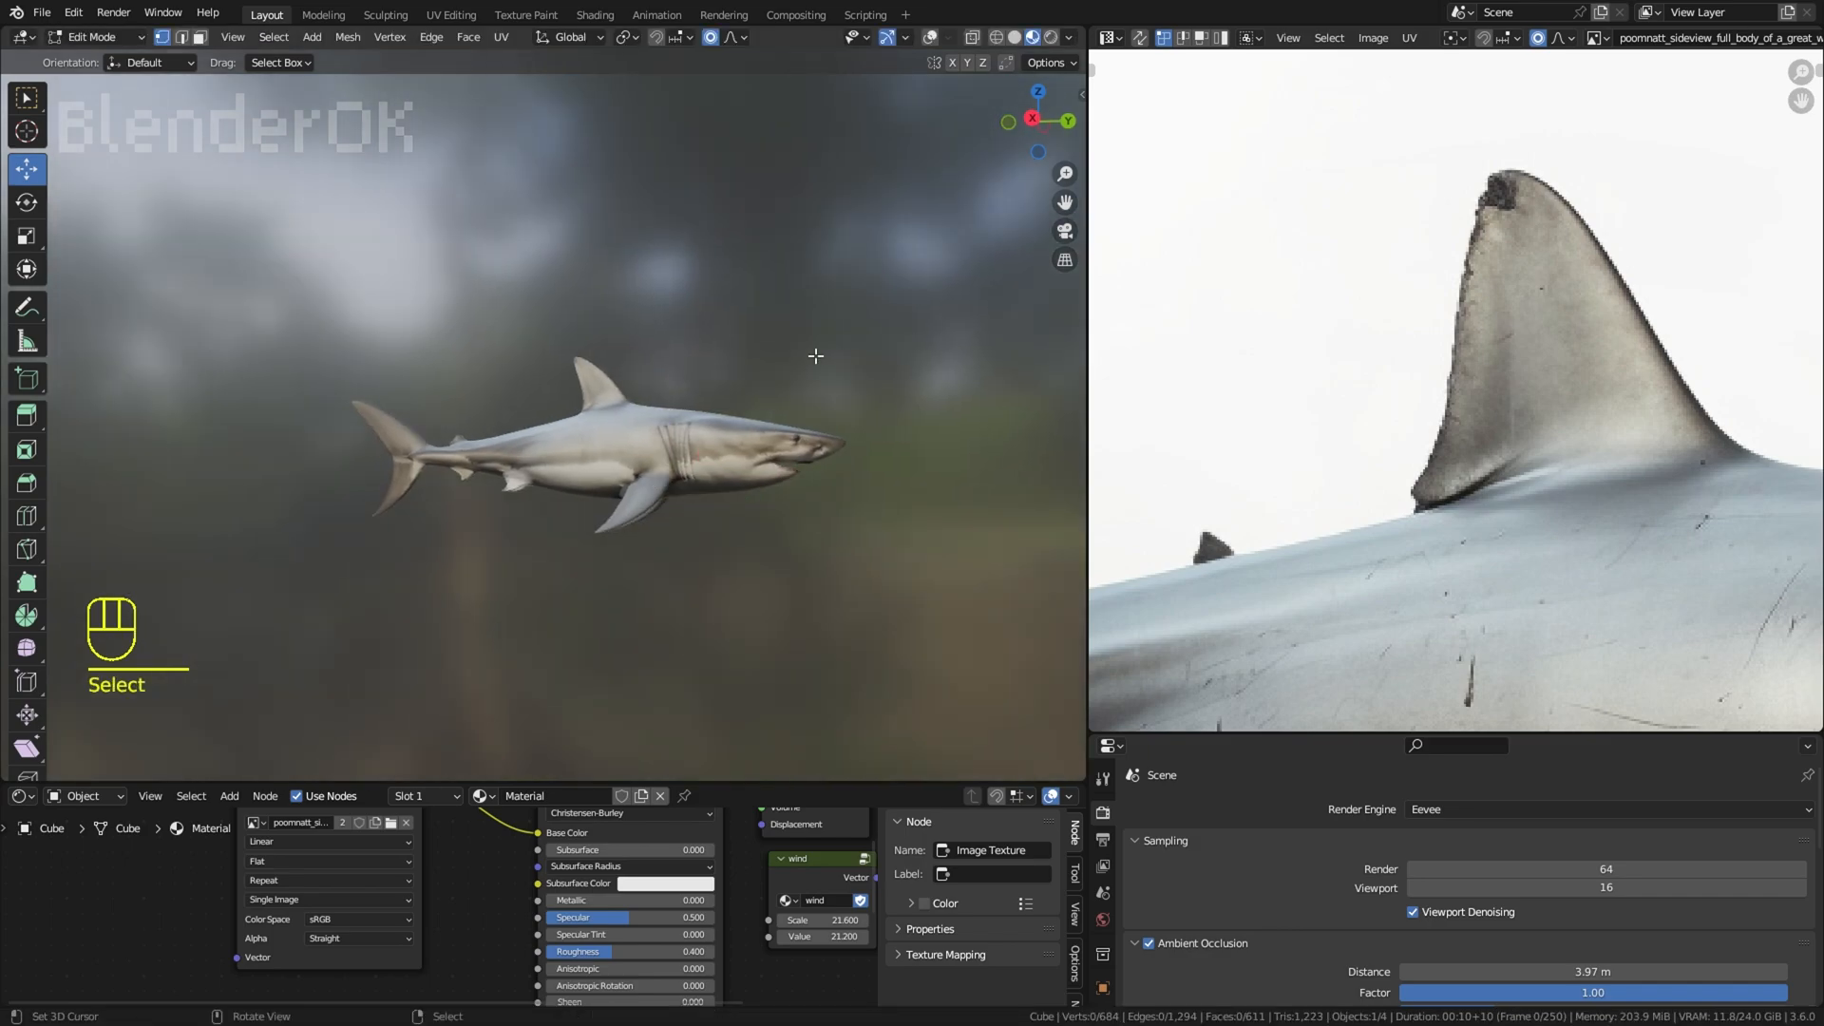
scroll(829, 366, up, 2)
shift+middle_drag(830, 367, 858, 368)
middle_drag(858, 369, 689, 371)
shift+middle_drag(689, 370, 921, 429)
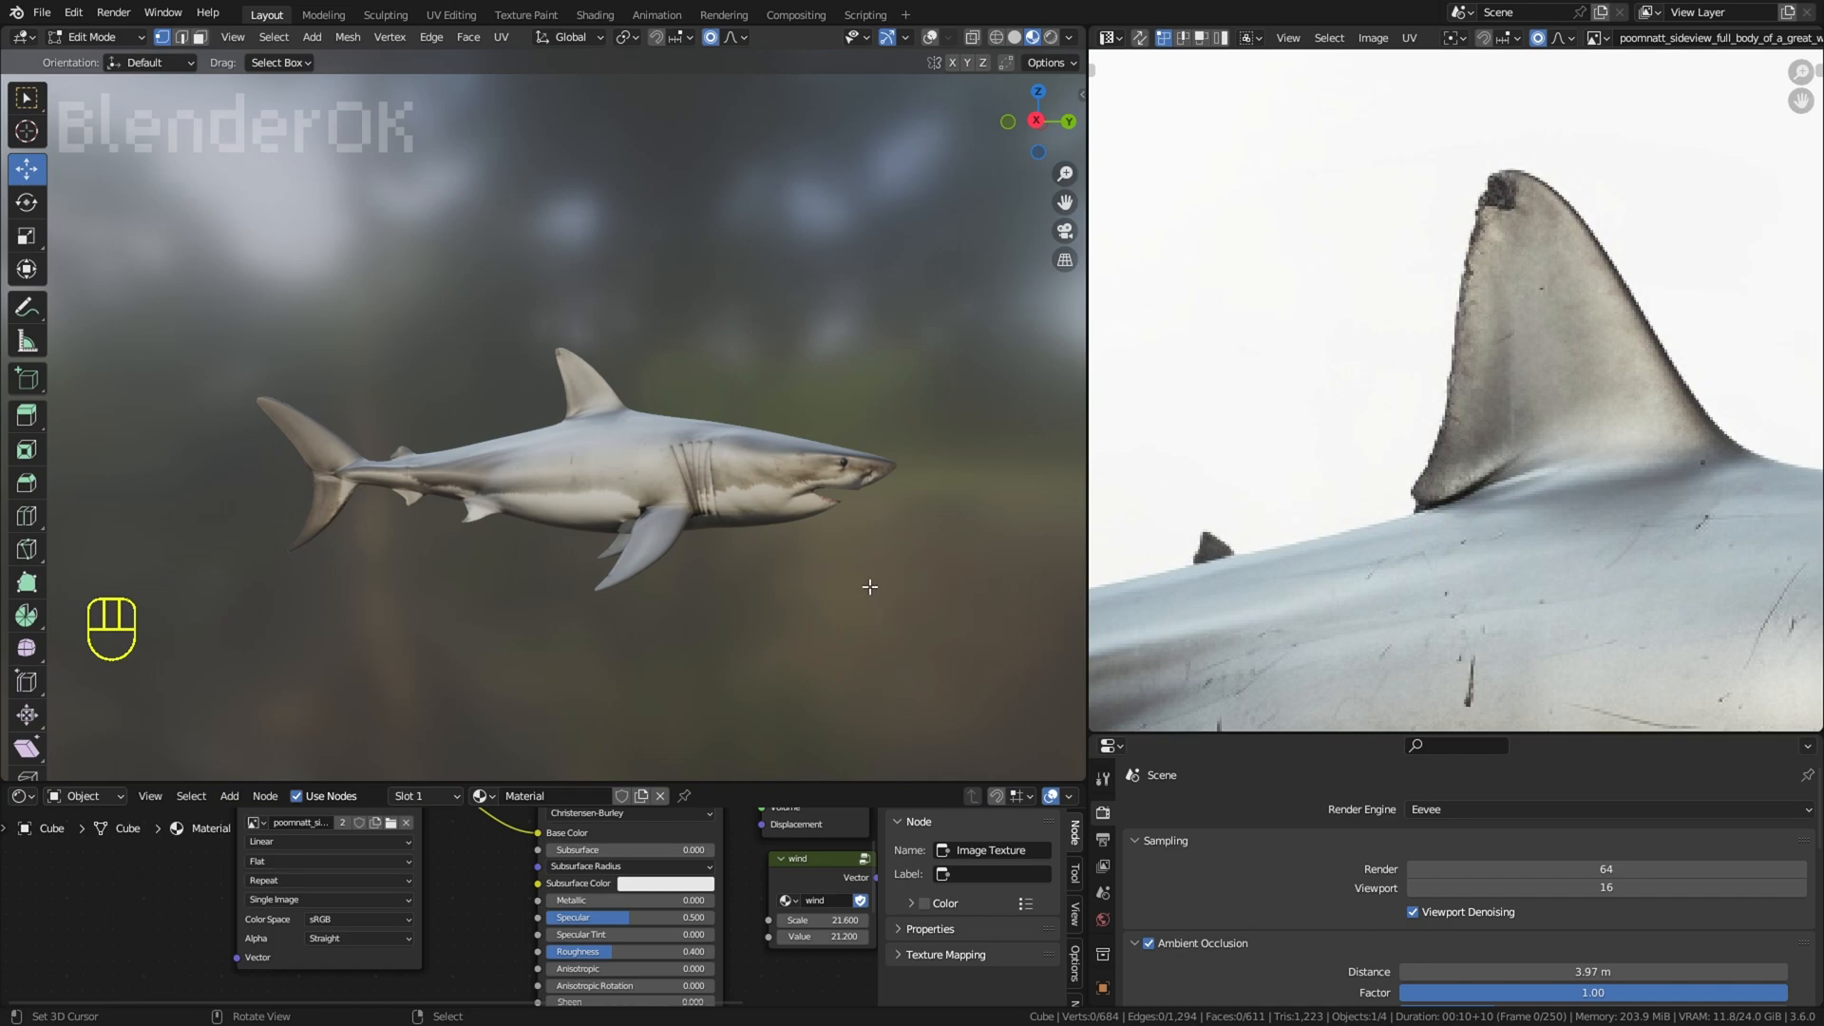
middle_drag(781, 542, 840, 477)
key(a)
key(s)
right_click(853, 475)
scroll(855, 447, down, 1)
middle_drag(857, 394, 863, 369)
right_click(864, 367)
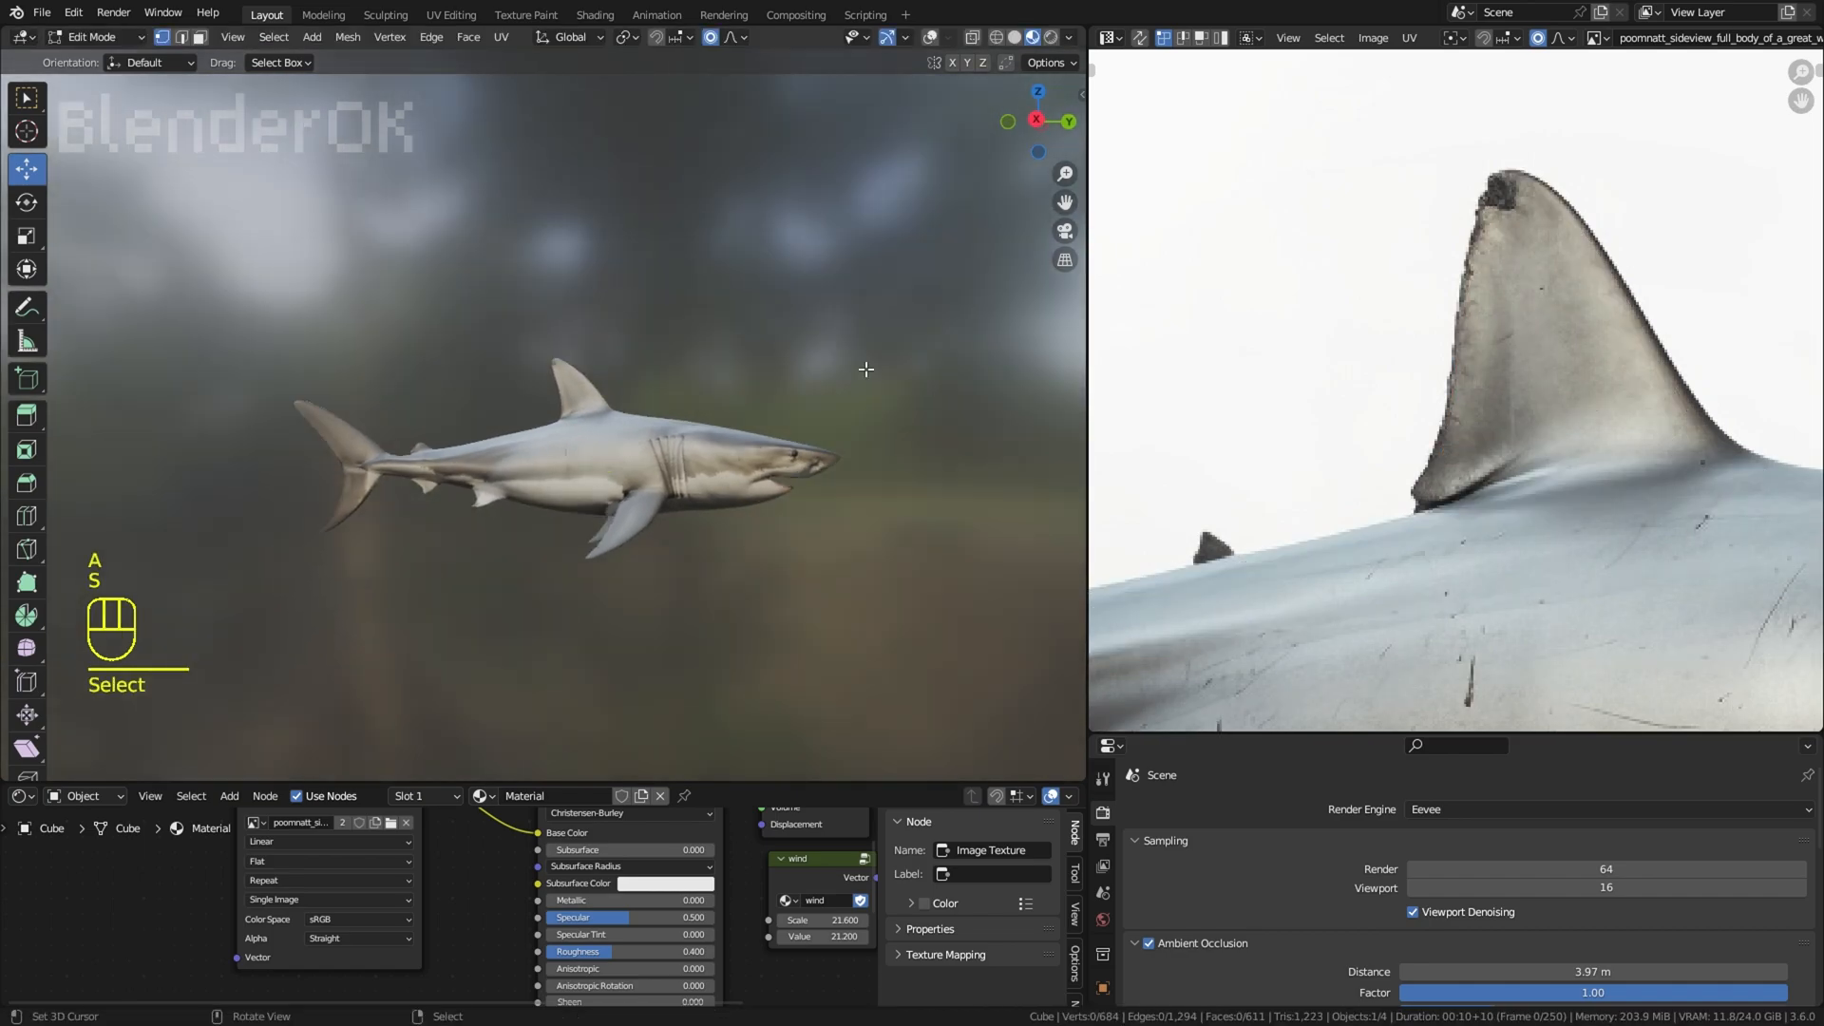
scroll(1178, 366, down, 8)
scroll(799, 347, up, 4)
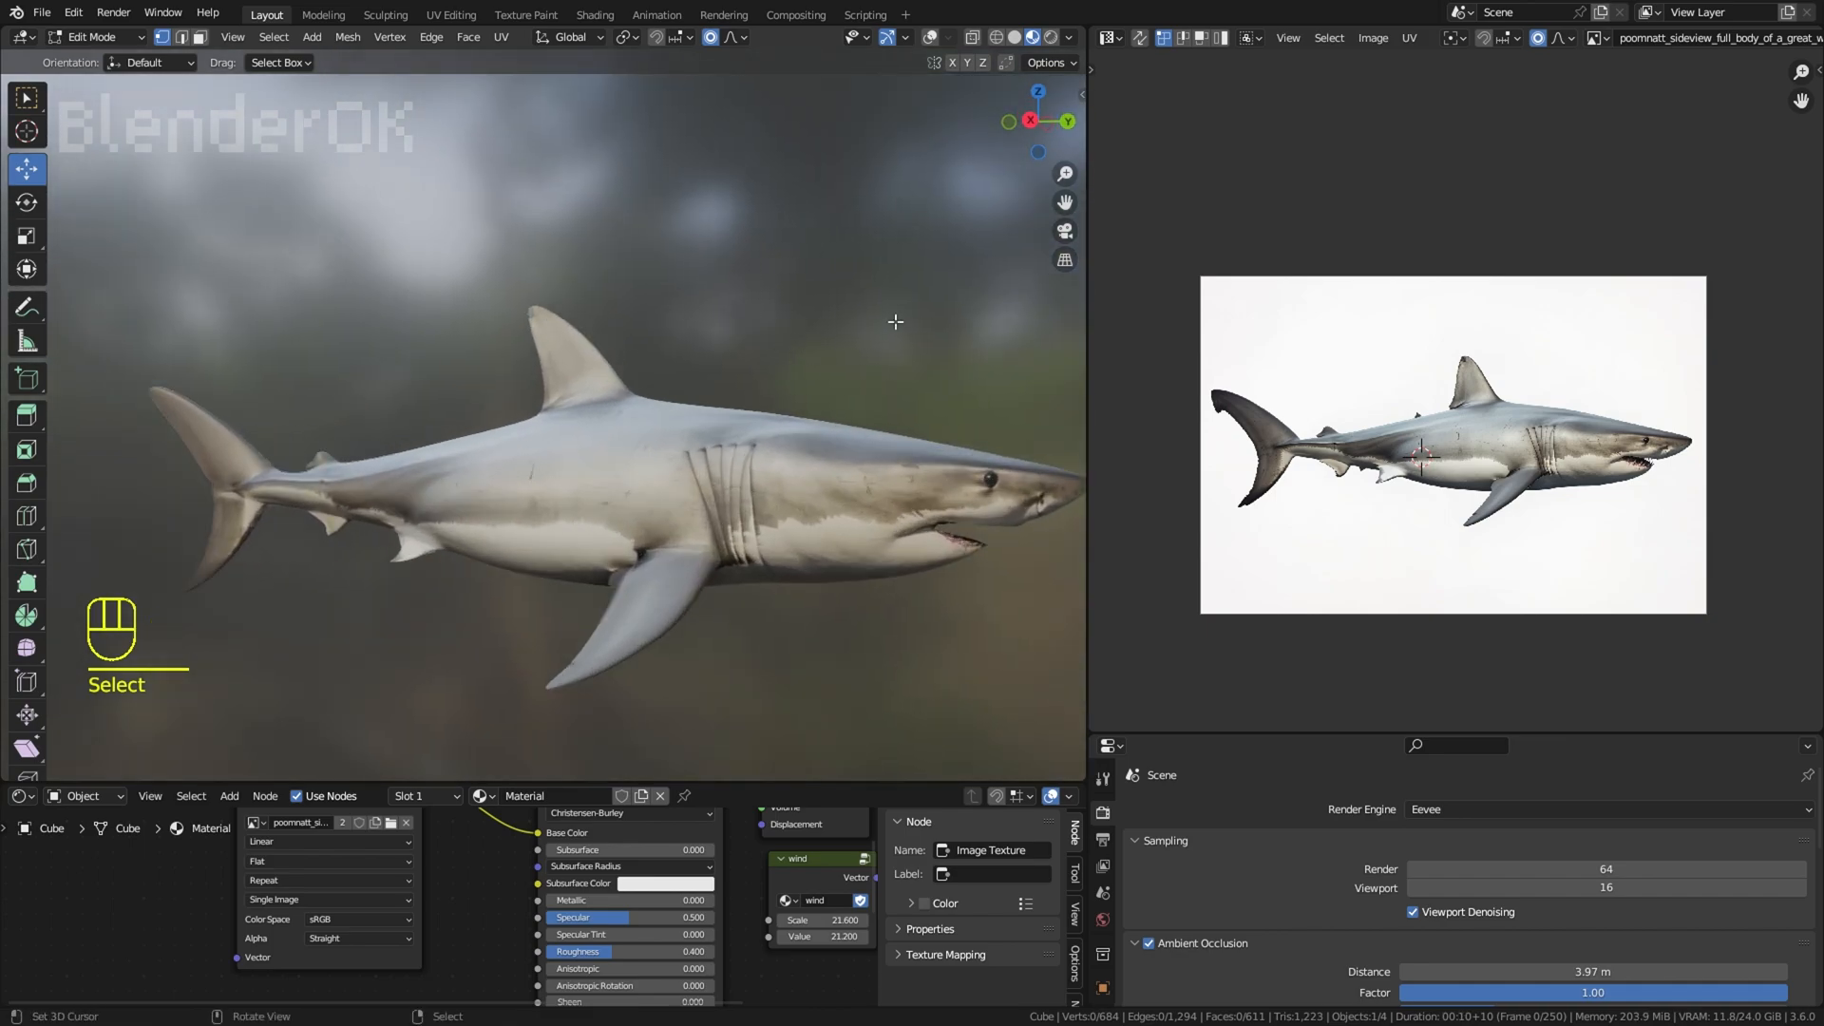
Step: Move the image texture node away from the Principled BSDF and set Specular to 0.027 and Roughness to 0.355
drag(1090, 410, 1417, 409)
middle_drag(1270, 396, 1285, 397)
drag(739, 781, 739, 474)
click(414, 610)
click(414, 610)
drag(446, 610, 238, 570)
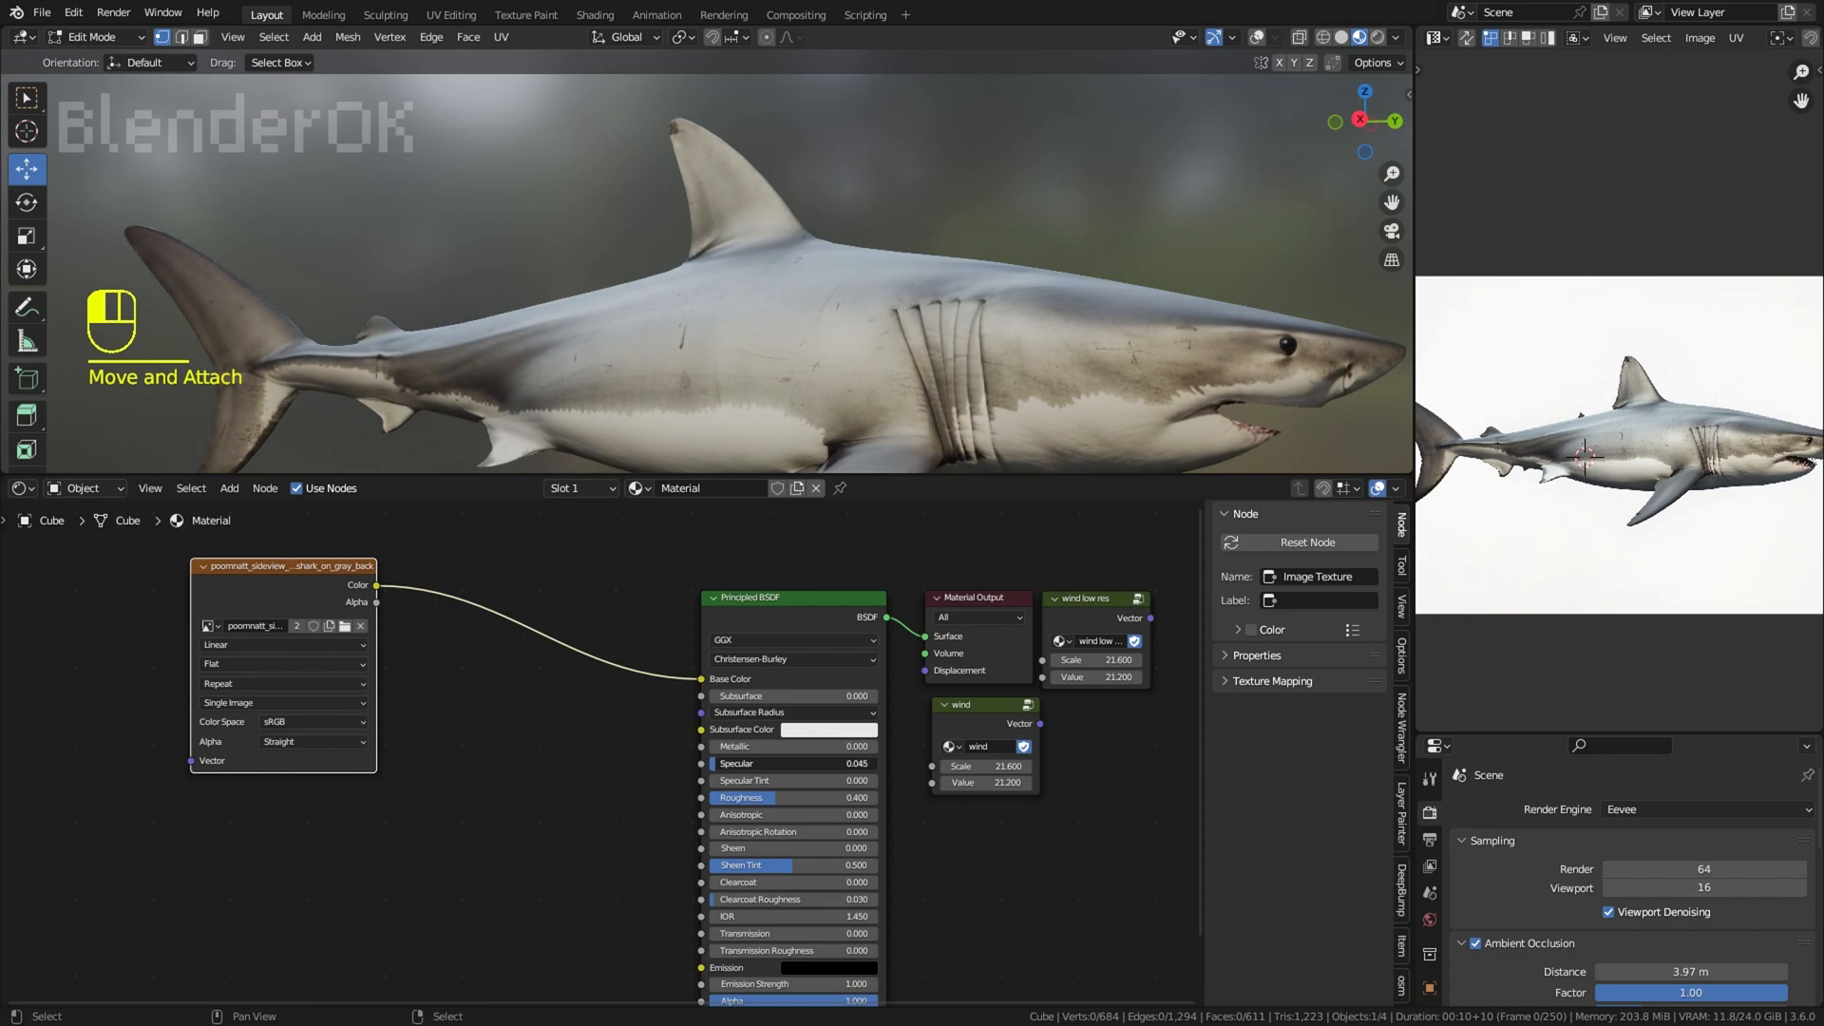
Step: Generate a normal map from the shark image texture with DeepBump and set the Normal Map strength to 0.9
click(1396, 874)
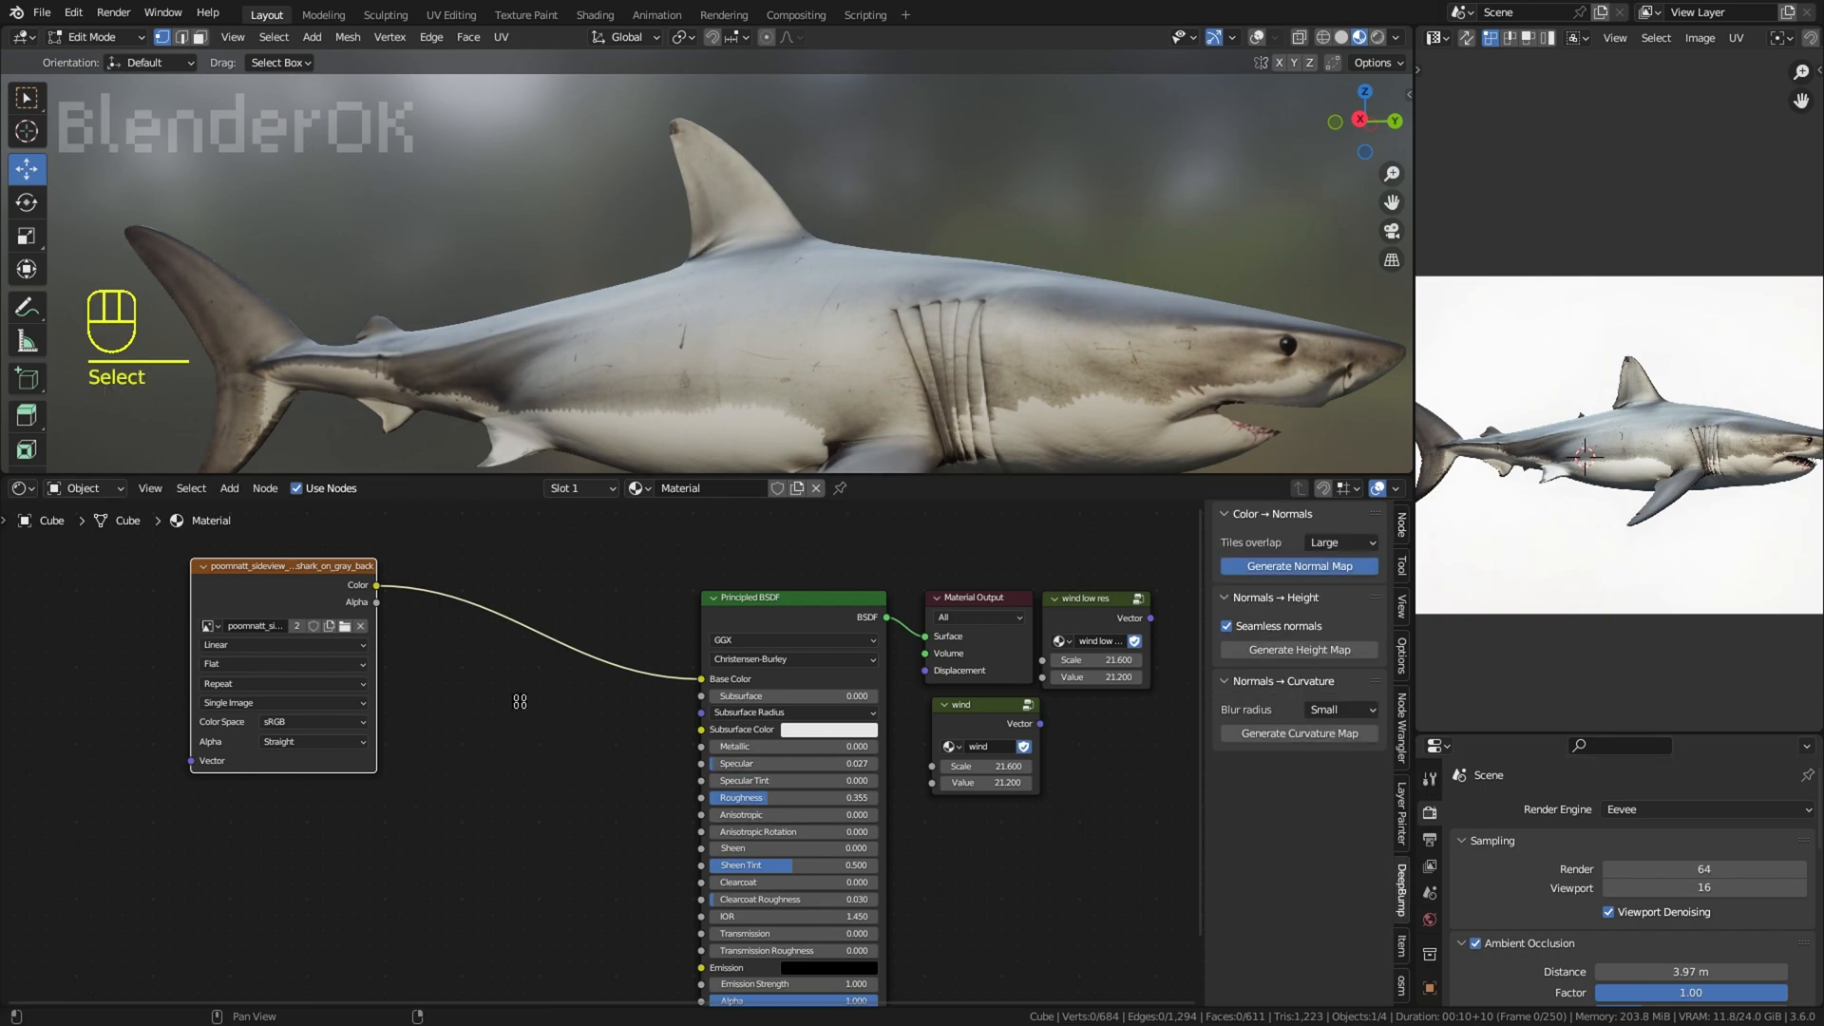
click(468, 865)
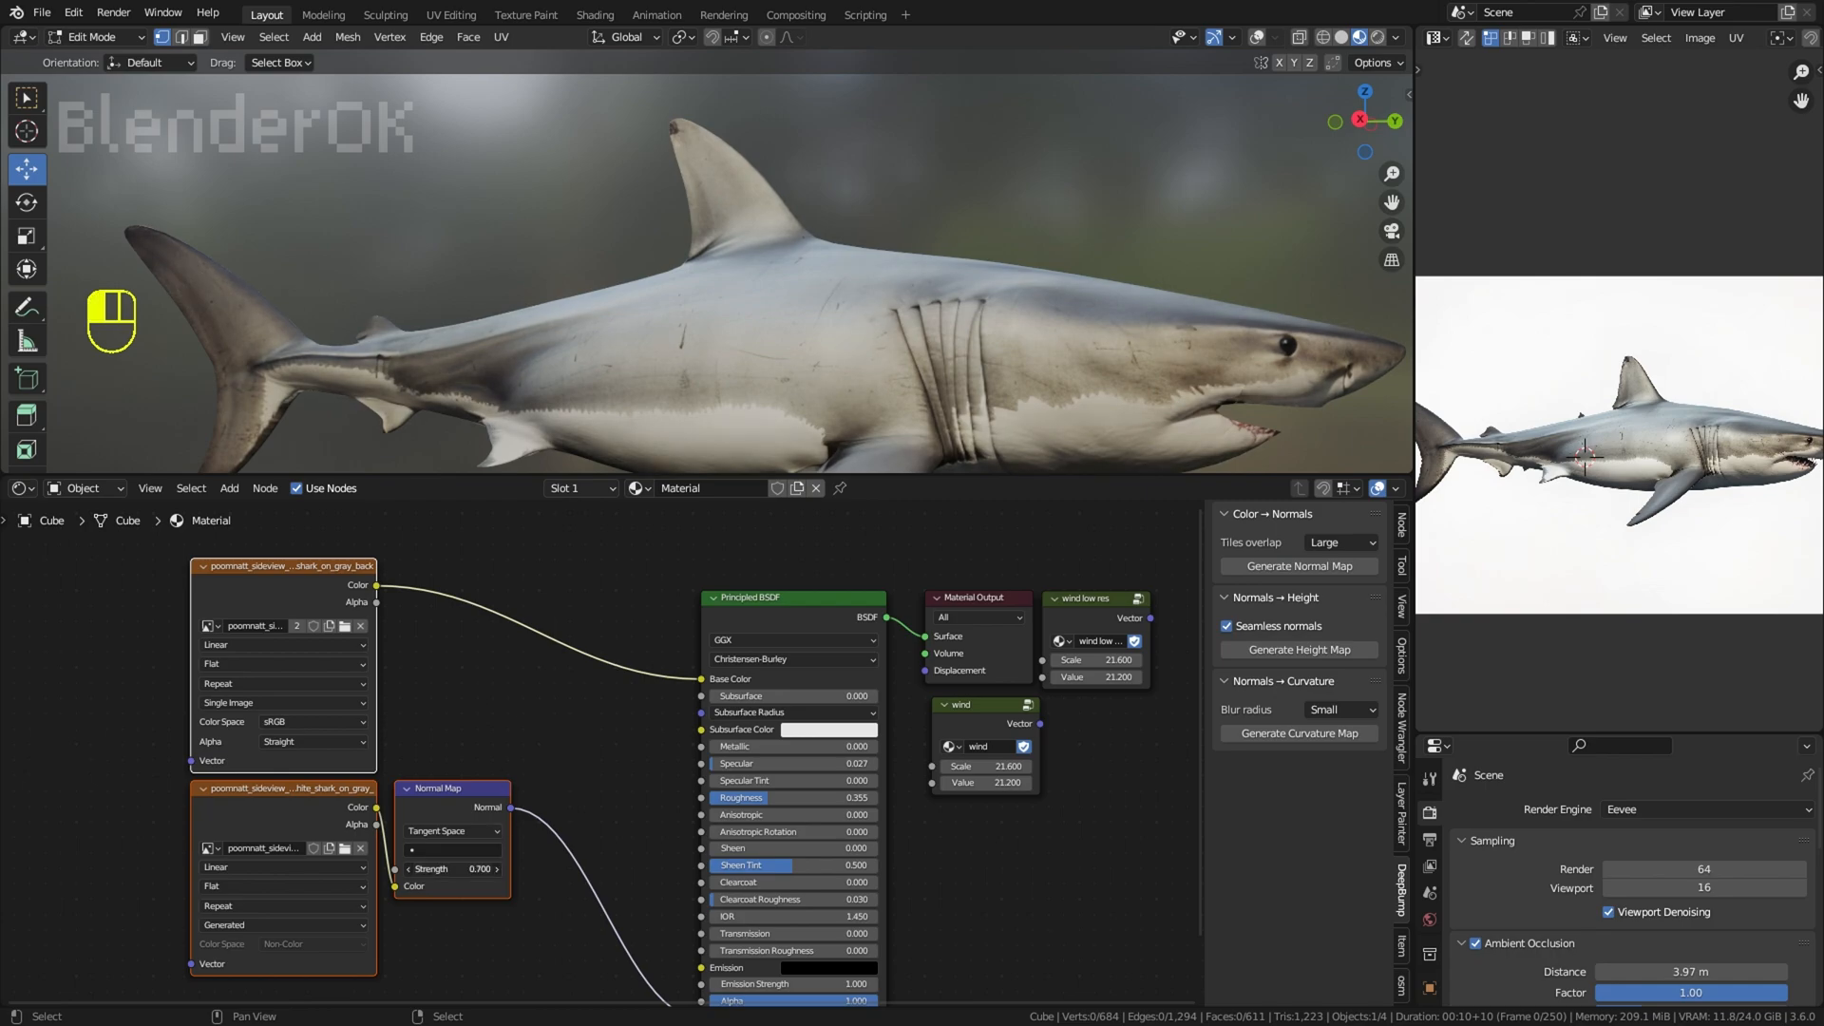
drag(1140, 474, 1112, 695)
scroll(1045, 475, down, 3)
mouse_move(1007, 428)
middle_down()
mouse_move(1092, 424)
mouse_move(1021, 428)
middle_up()
Step: Add a Bump node between the Normal Map and the Principled BSDF and connect the shark image's color to its Height
key(shift+a)
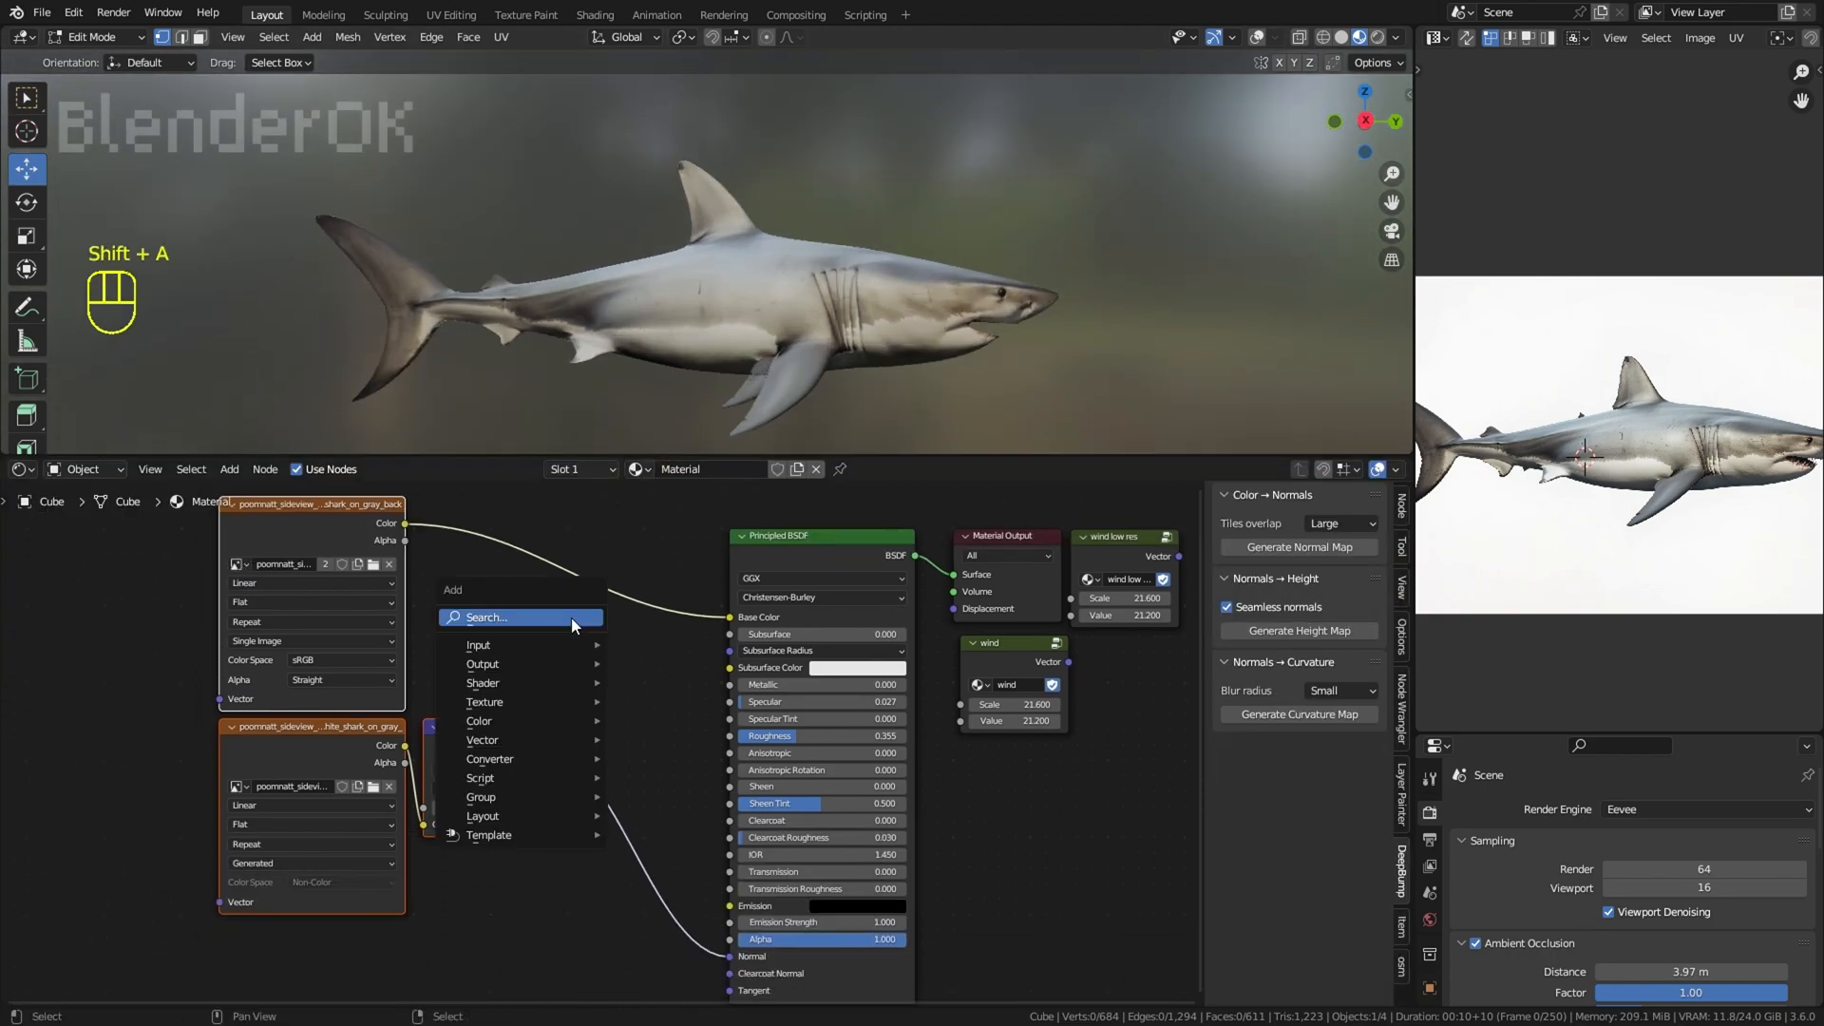
text(bump)
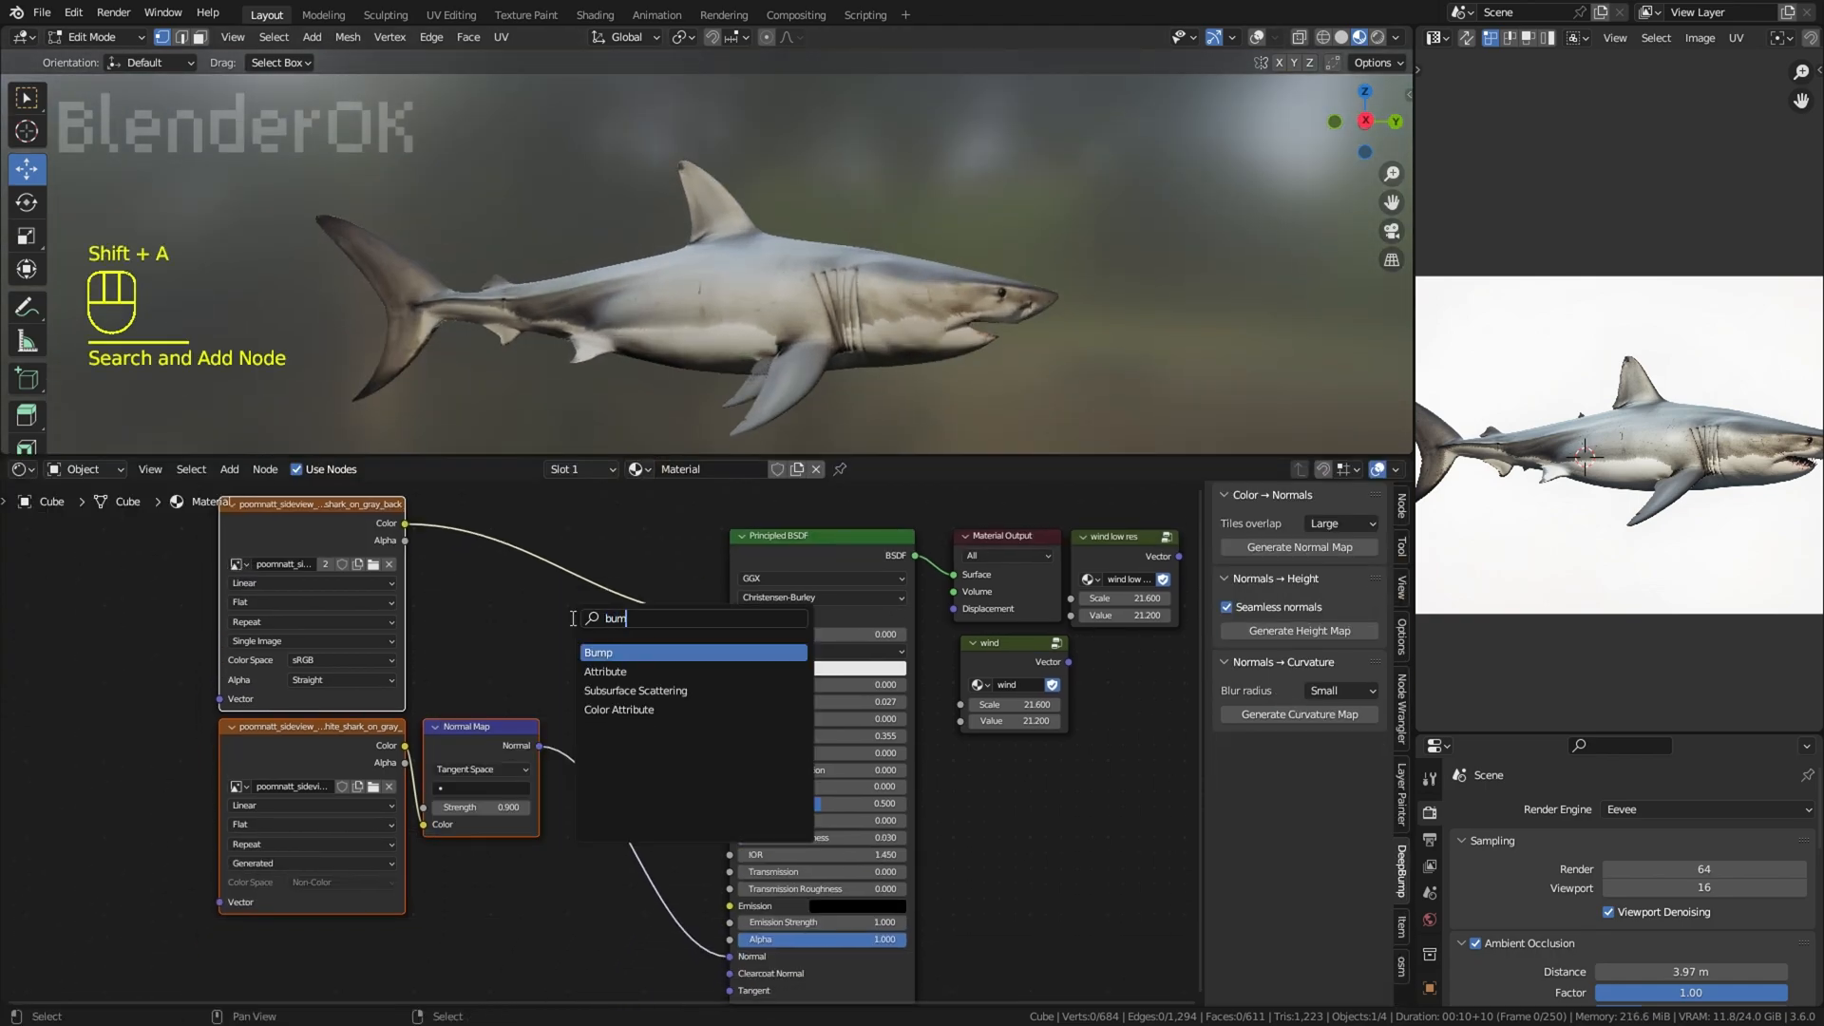
key(Return)
click(603, 831)
drag(407, 532, 405, 525)
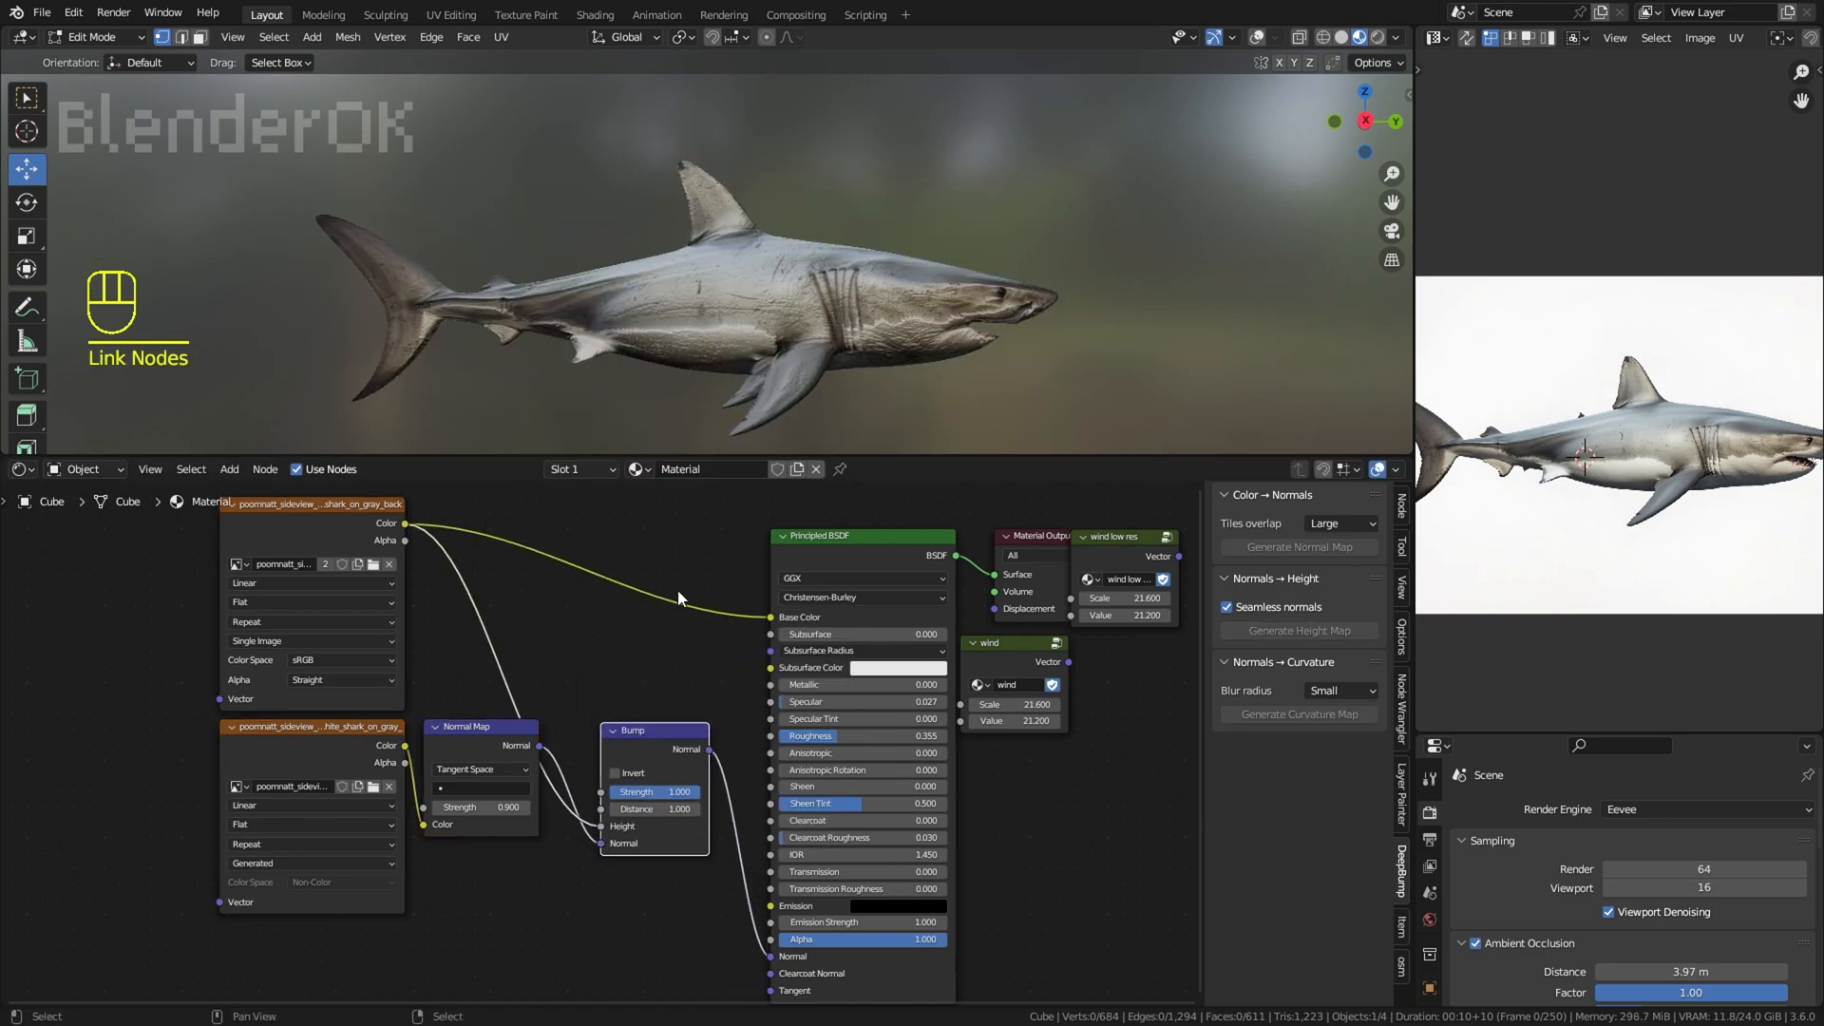
Step: Set the Bump node's Strength to 0.158 and Distance to 0.1, and enlarge the 3D viewport
scroll(679, 655, up, 4)
drag(732, 835, 629, 819)
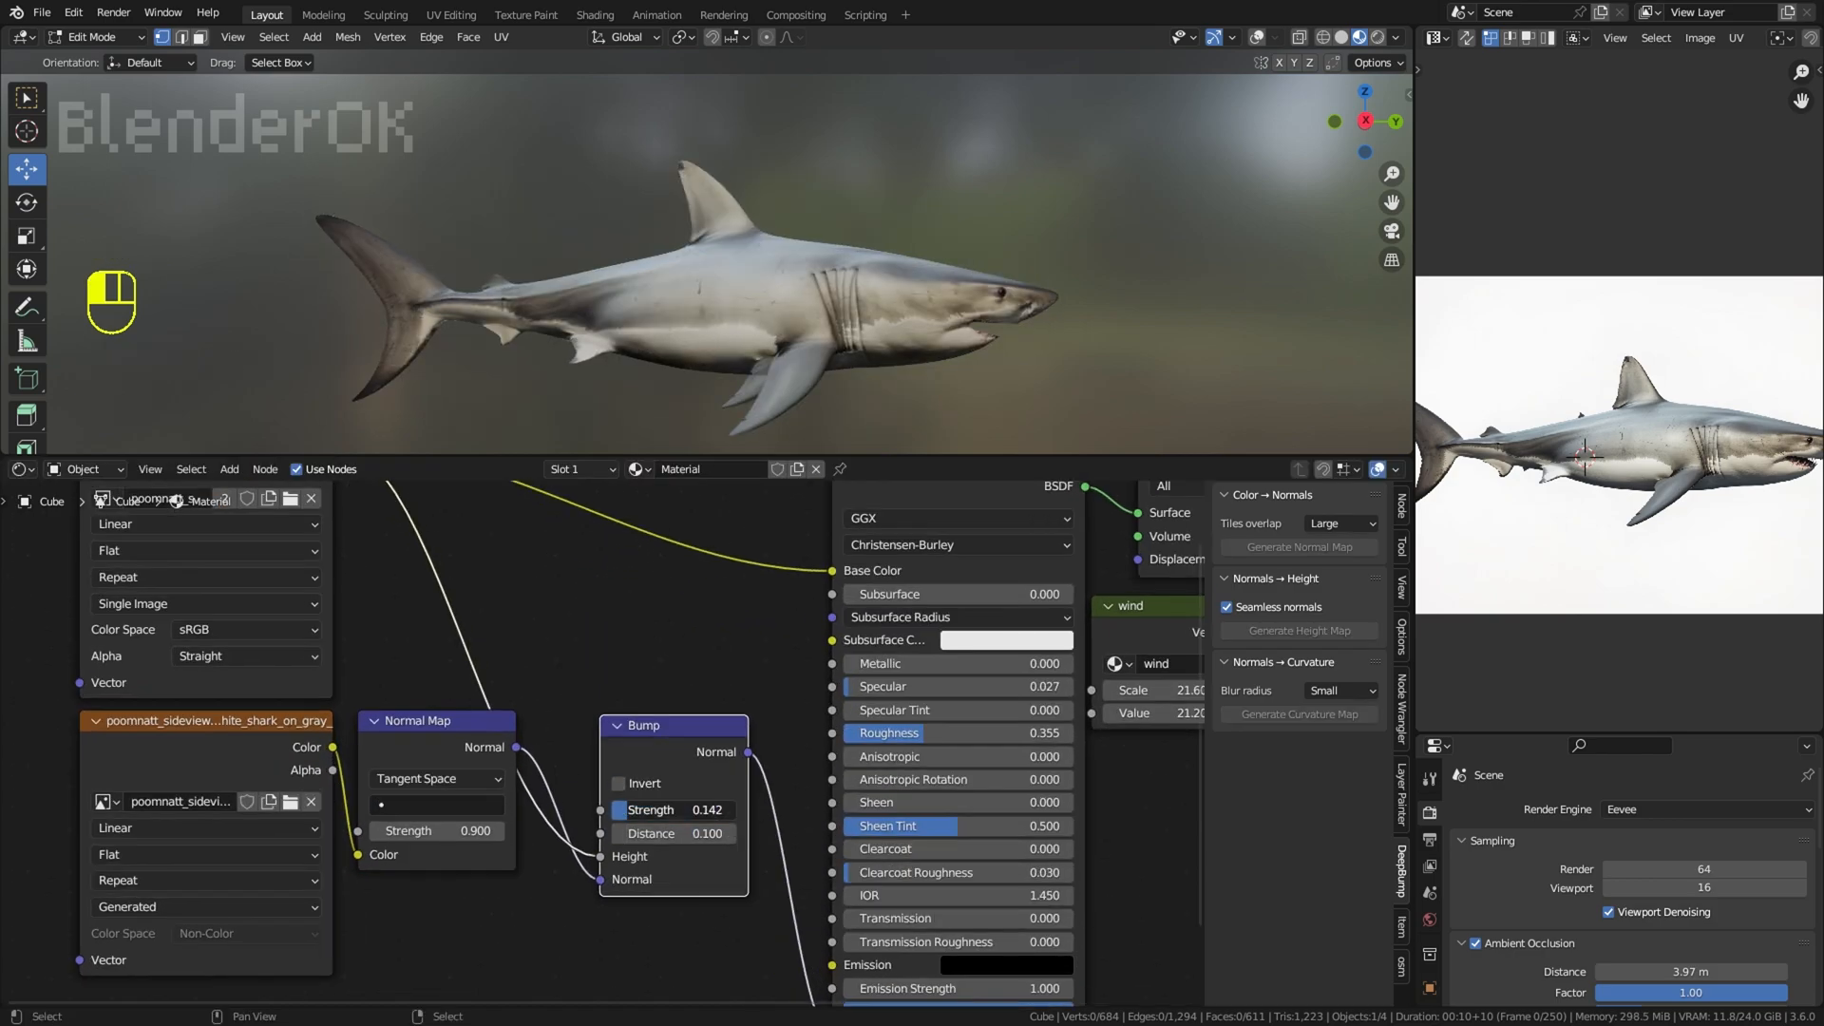
scroll(925, 275, up, 2)
drag(979, 458, 980, 675)
Step: Show the overlays and move the vertices on the side of the snout, seen from the front
middle_drag(1009, 561, 936, 314)
scroll(1039, 551, down, 2)
scroll(1039, 550, up, 2)
scroll(1038, 314, up, 2)
middle_drag(936, 315, 962, 311)
scroll(962, 312, up, 2)
click(1257, 37)
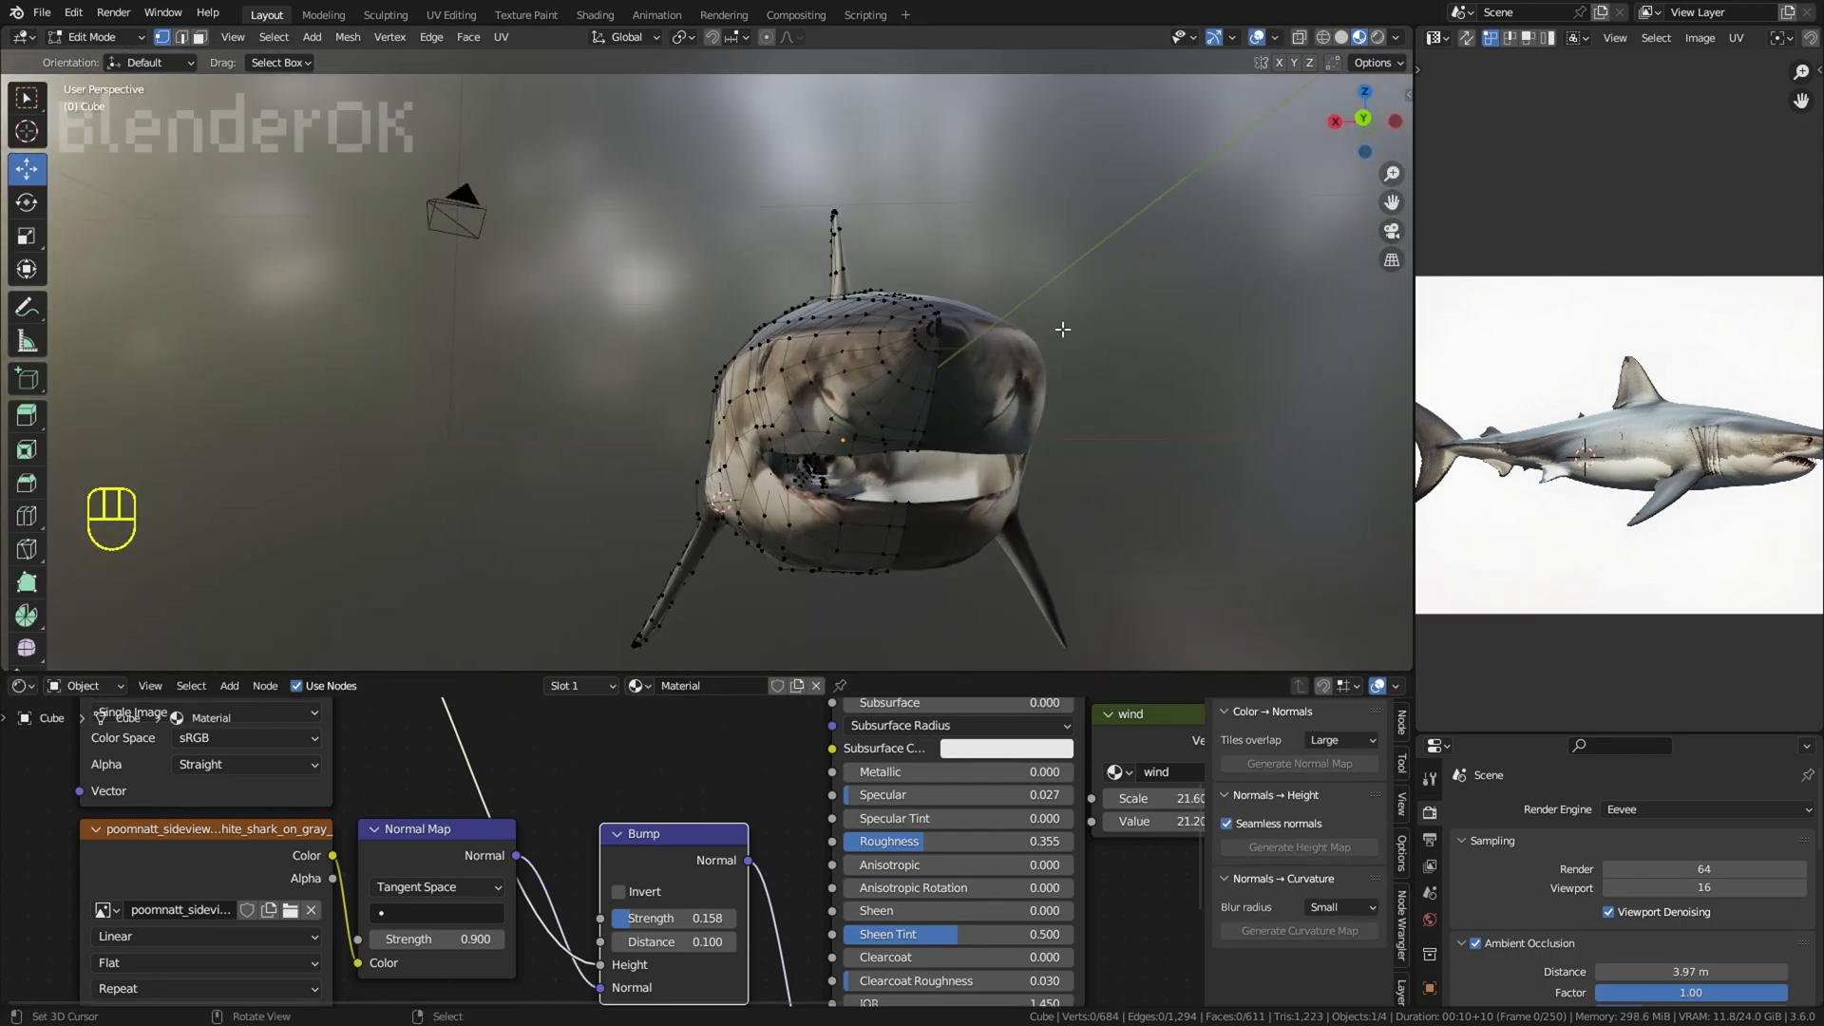
scroll(1063, 334, up, 2)
right_click(844, 396)
key(g)
click(863, 392)
key(g)
click(865, 388)
Step: Move a vertex on the upper lip and smooth the path of vertices along the lip with LoopTools Relax
middle_drag(865, 388, 805, 397)
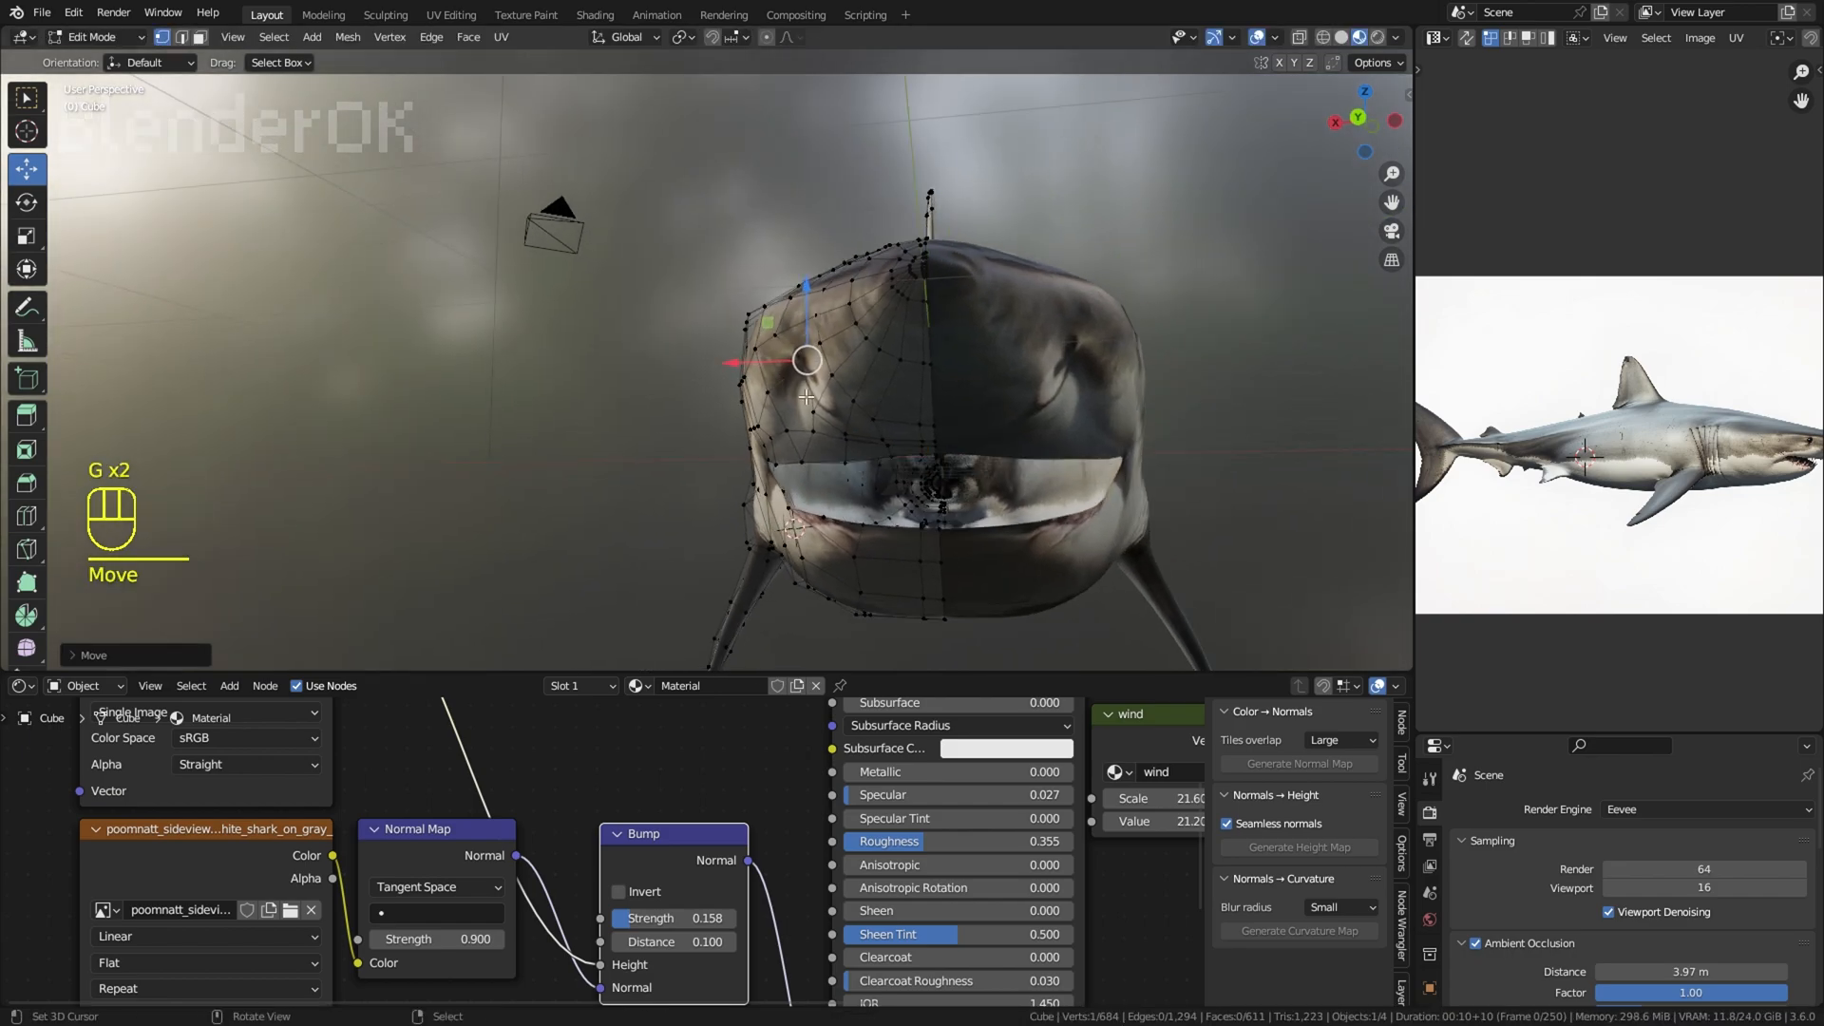
right_click(820, 434)
key(g)
click(818, 440)
right_click(776, 464)
ctrl+shift+right_click(779, 467)
middle_drag(780, 468, 725, 479)
right_click(1008, 456)
ctrl+right_click(768, 466)
key(w)
mouse_move(1155, 371)
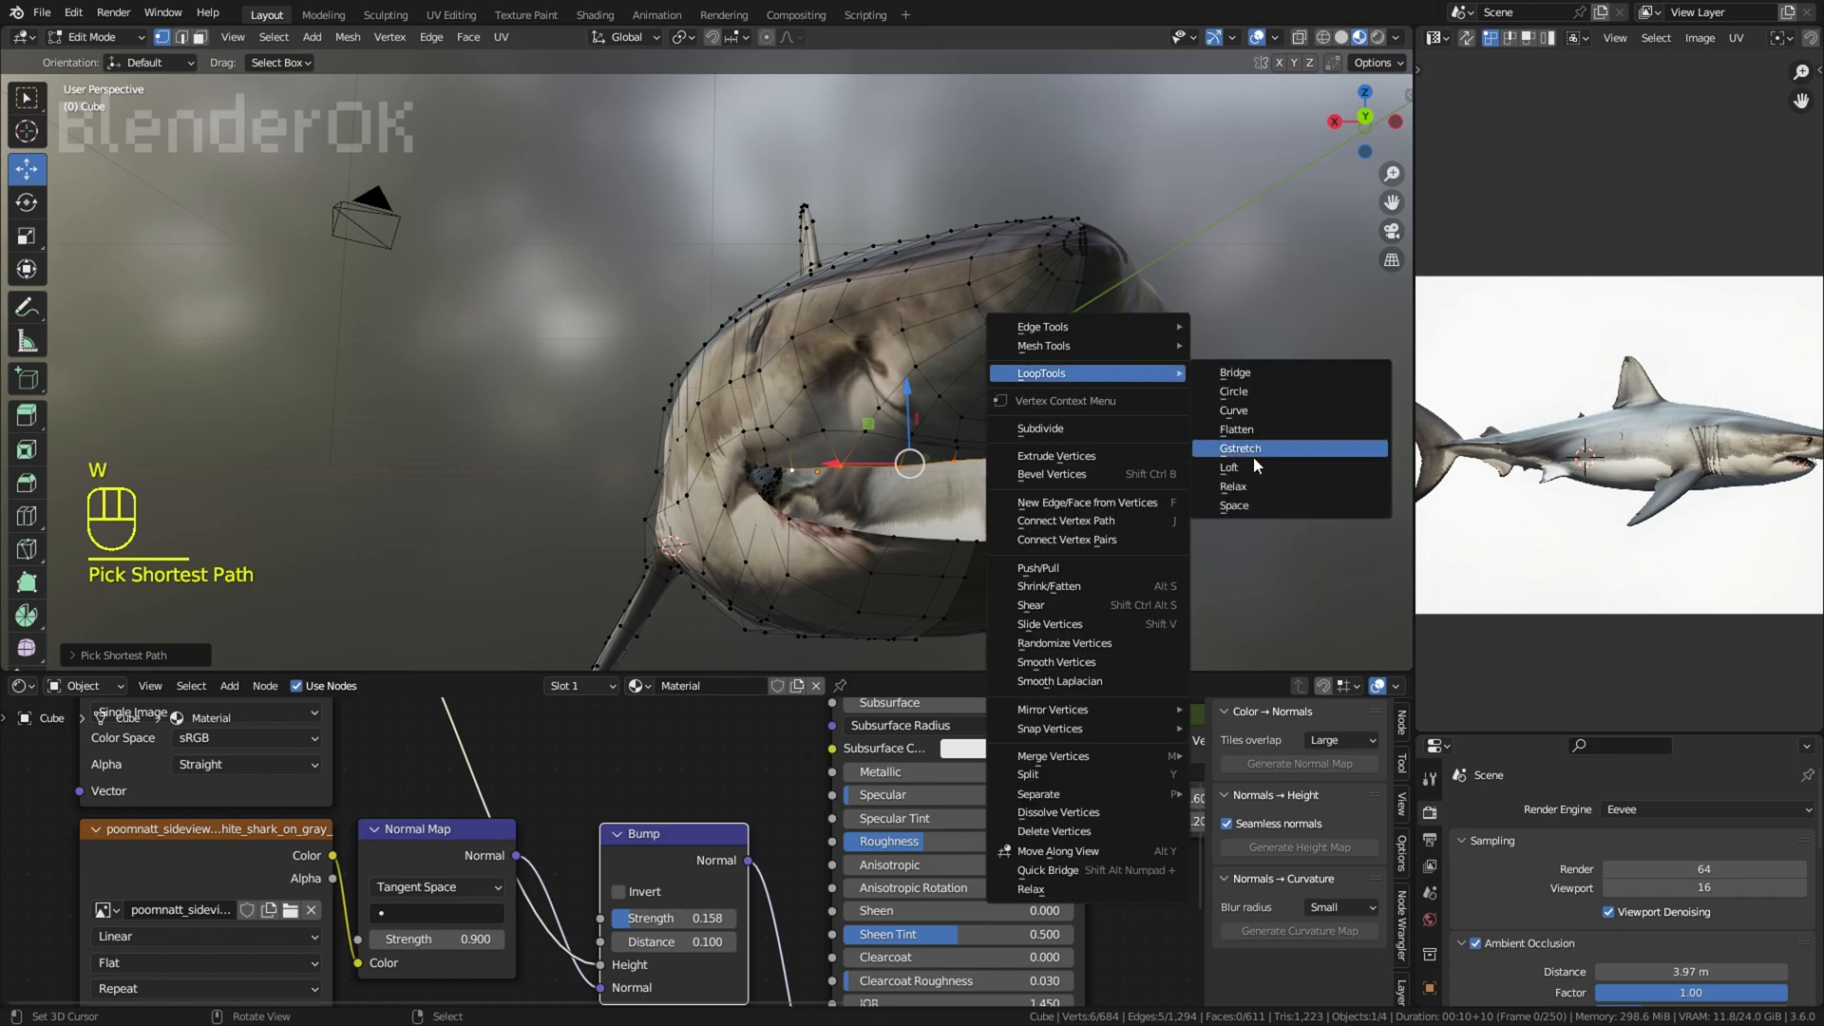
click(1246, 486)
Step: Move the upper lip vertices and adjust the lower lip vertices with proportional editing
middle_drag(1140, 496, 959, 333)
key(g)
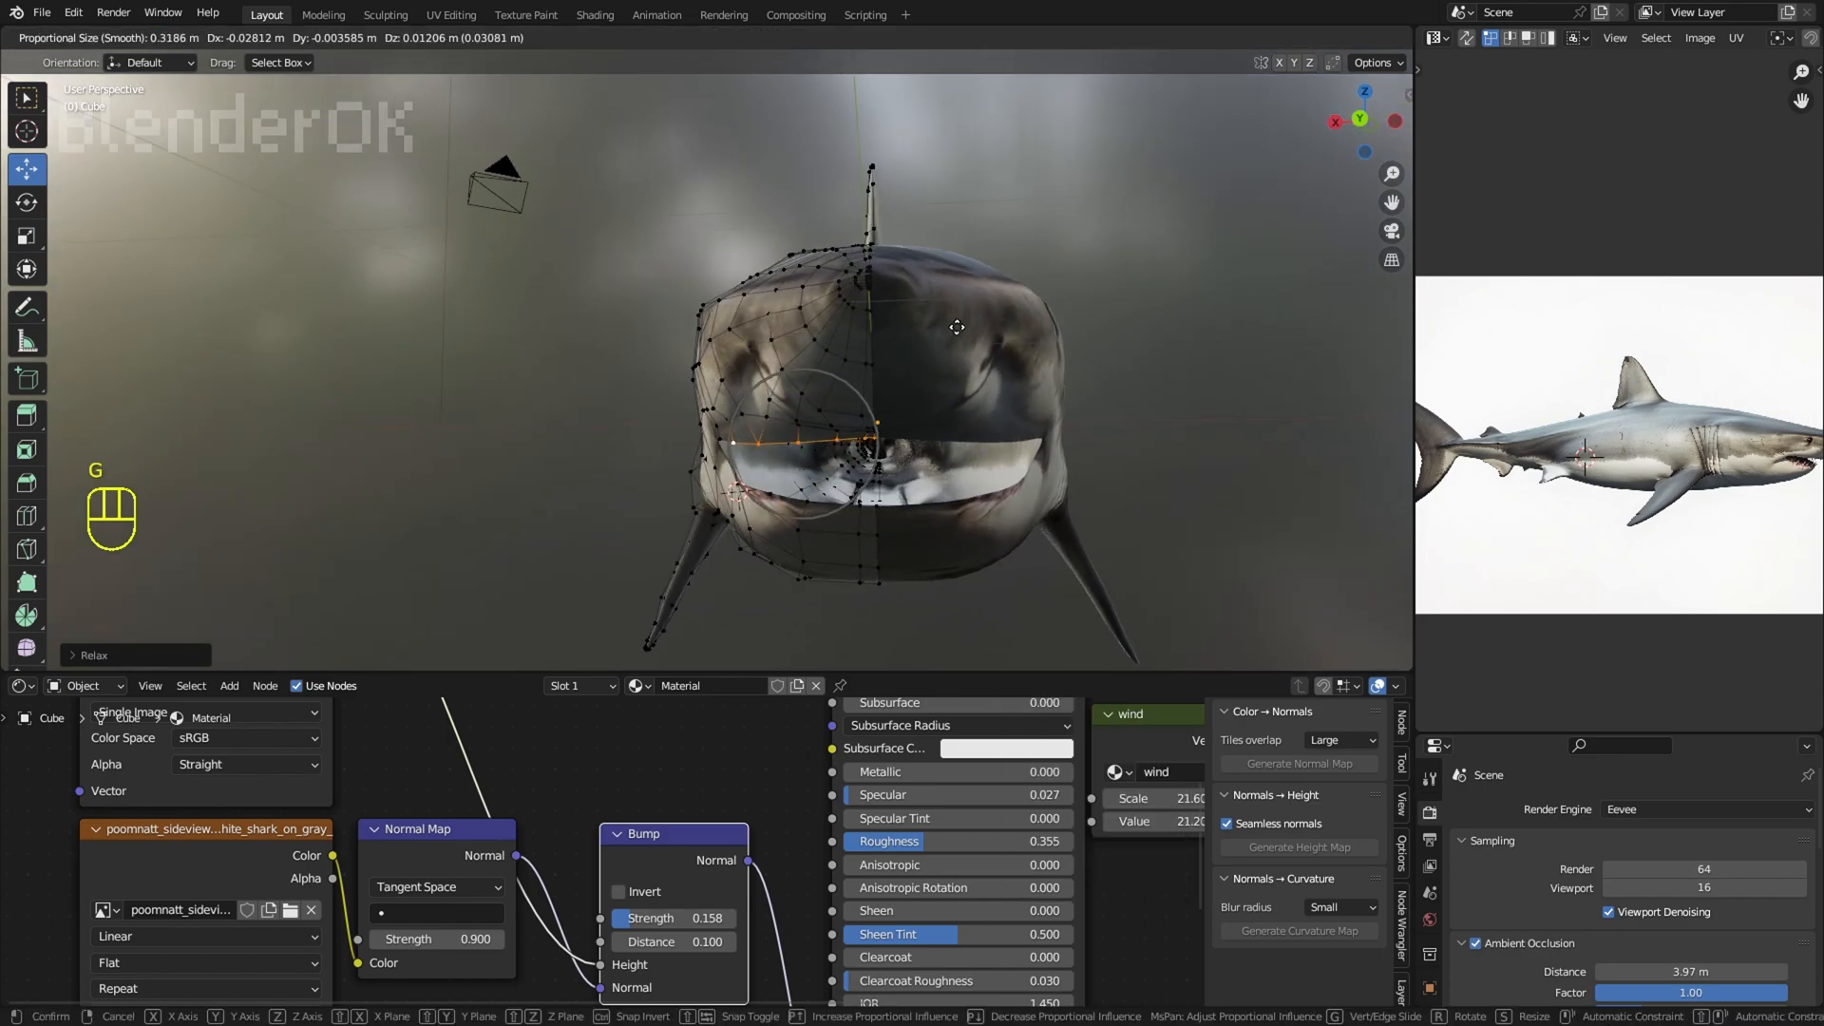
click(983, 338)
click(843, 487)
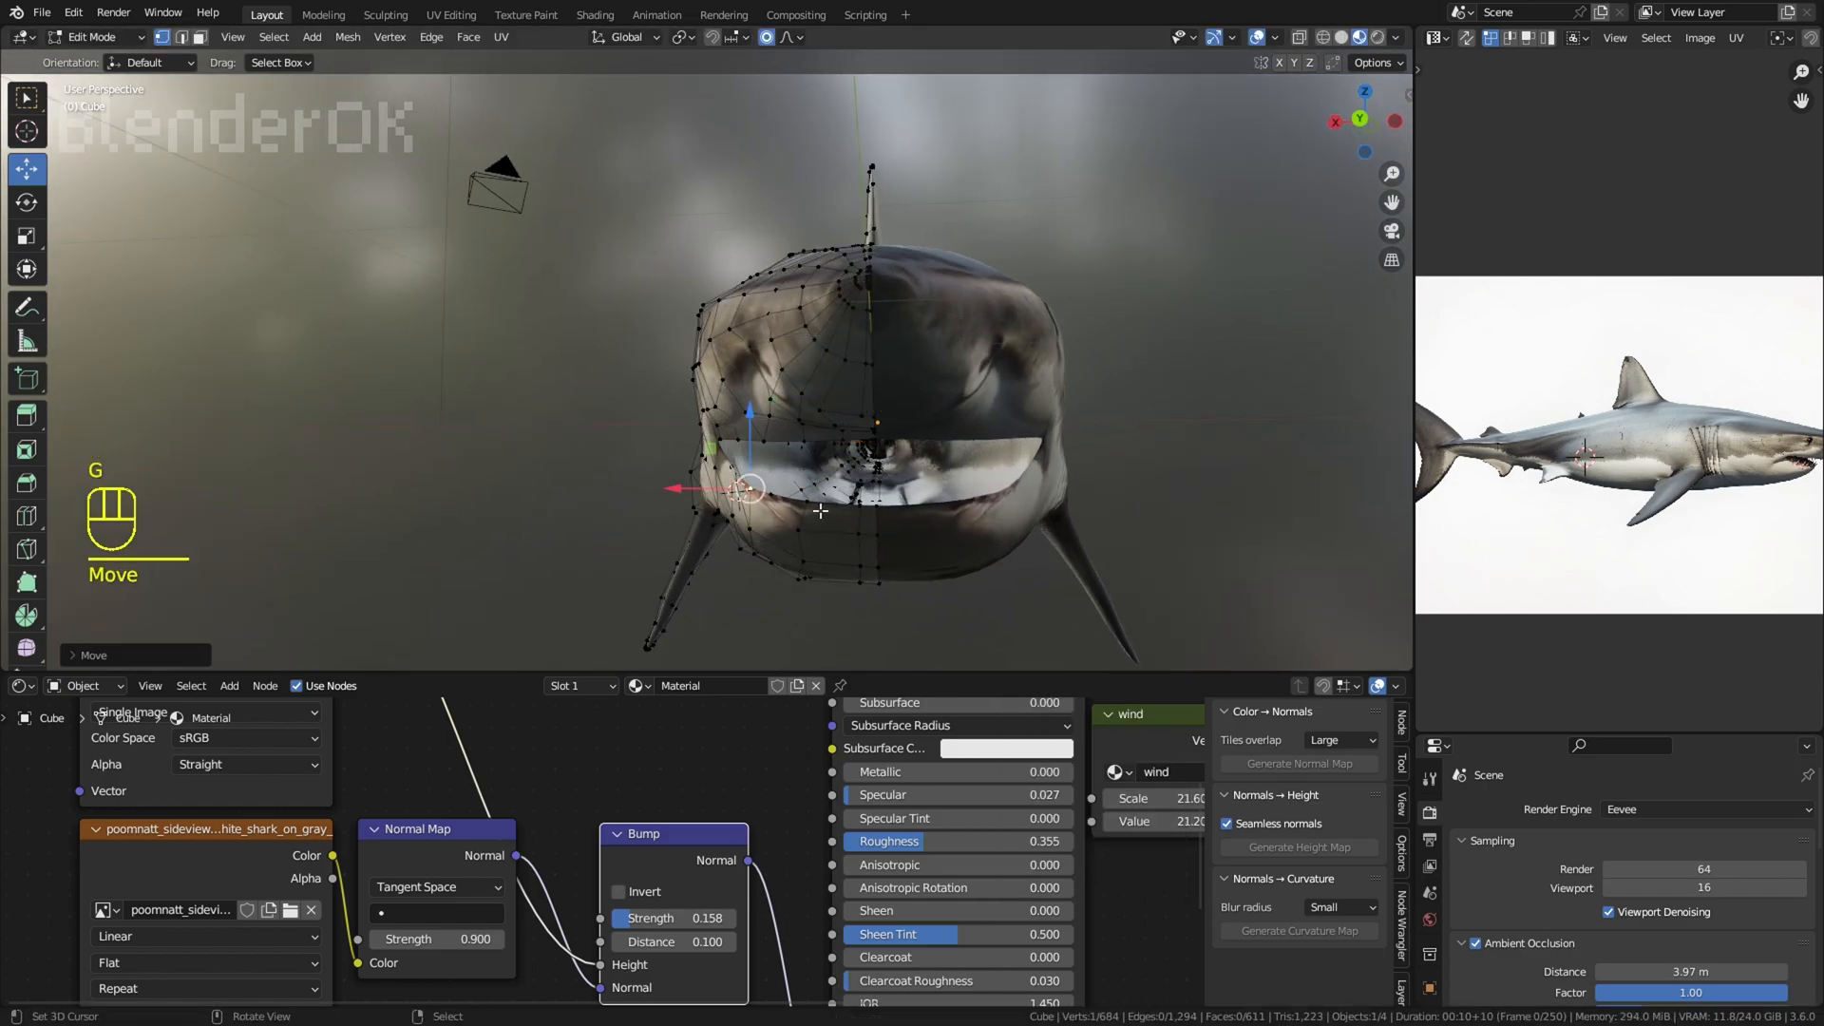
right_click(808, 531)
key(g)
click(823, 529)
Step: Hide the viewport overlays and move the upper lip vertex near the corner of the mouth
right_click(634, 409)
key(shift+alt+z)
scroll(693, 369, down, 2)
middle_drag(693, 369, 703, 399)
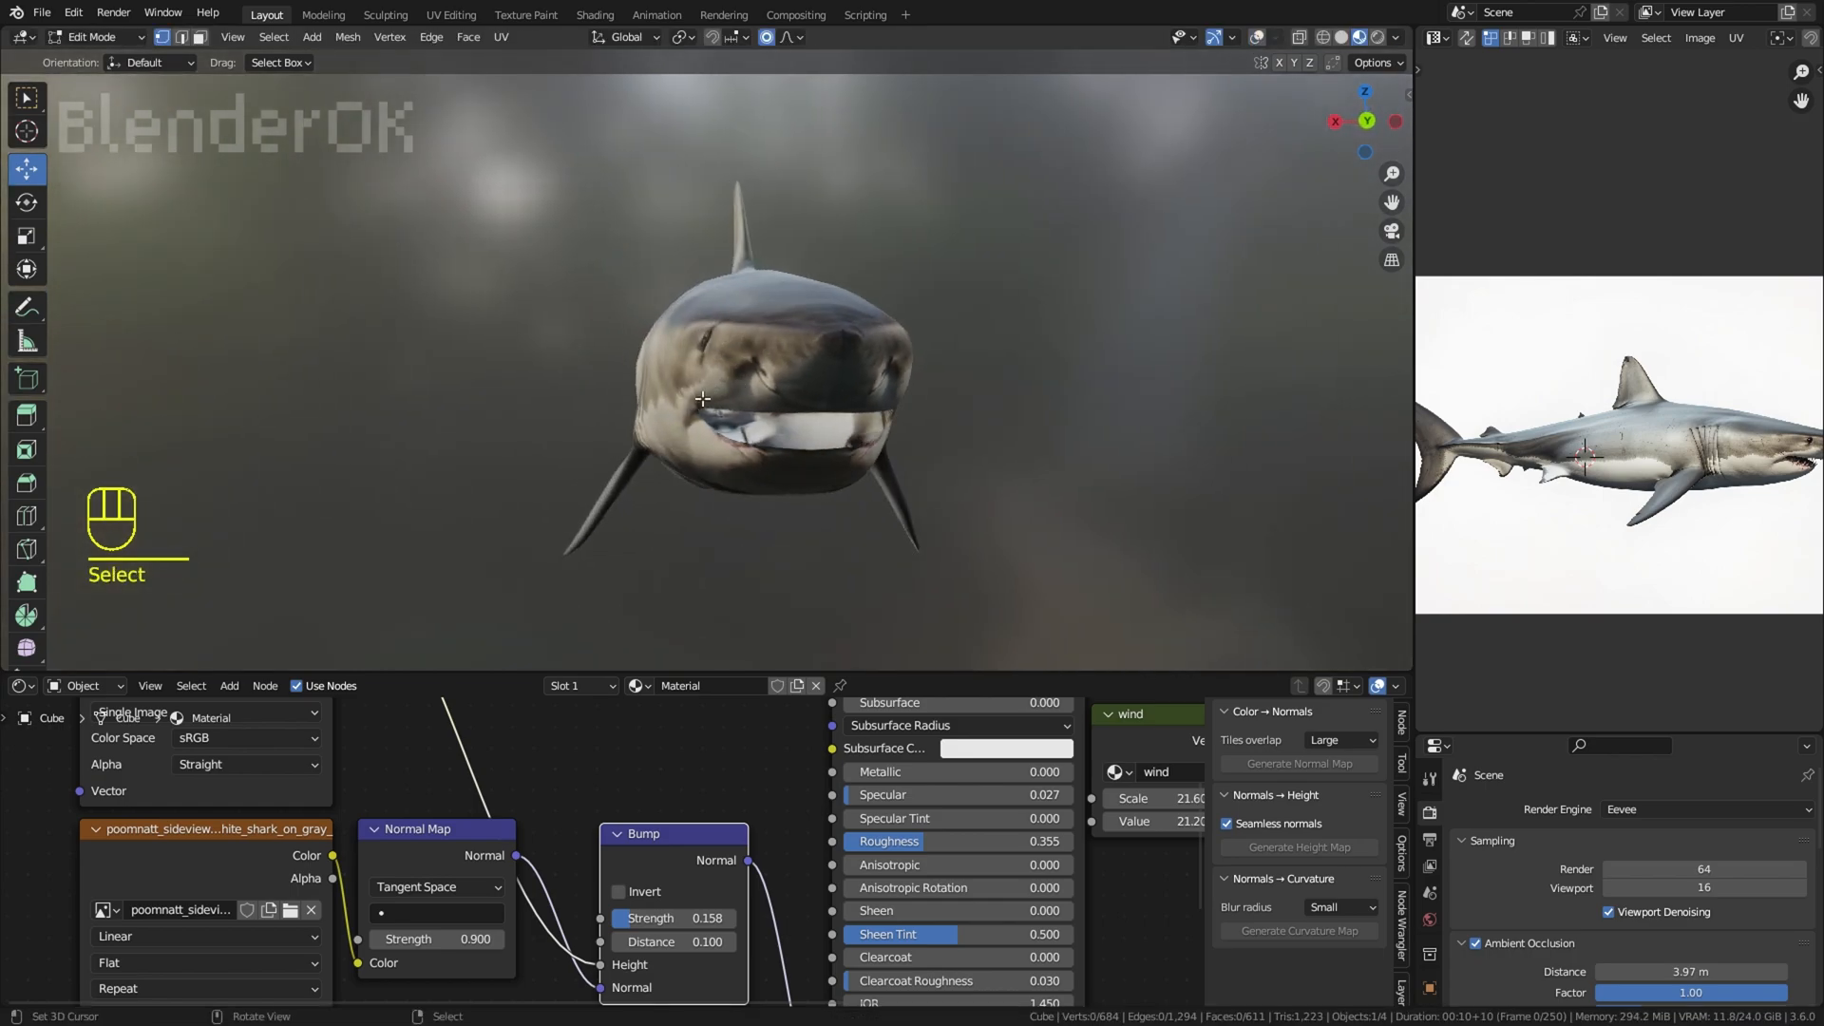
key(g)
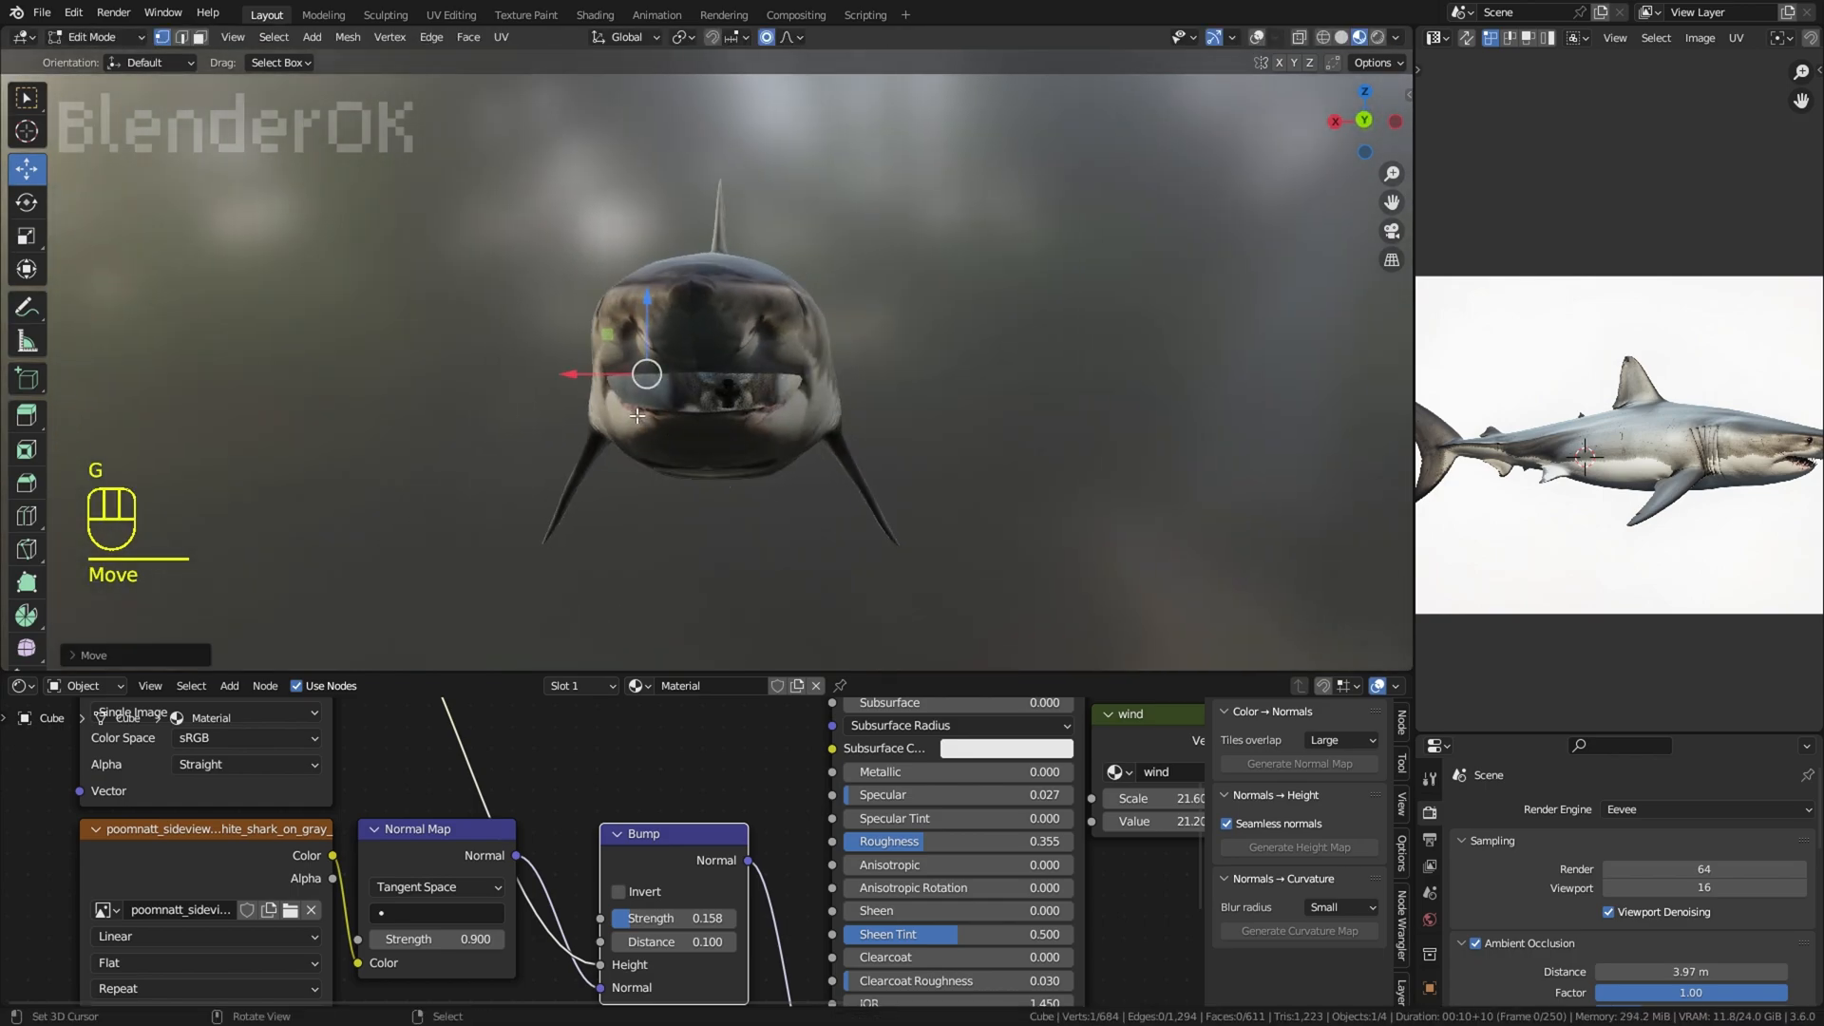
click(641, 408)
Step: Try to move a vertex on the underside of the lower jaw
right_click(639, 410)
middle_drag(640, 418, 659, 448)
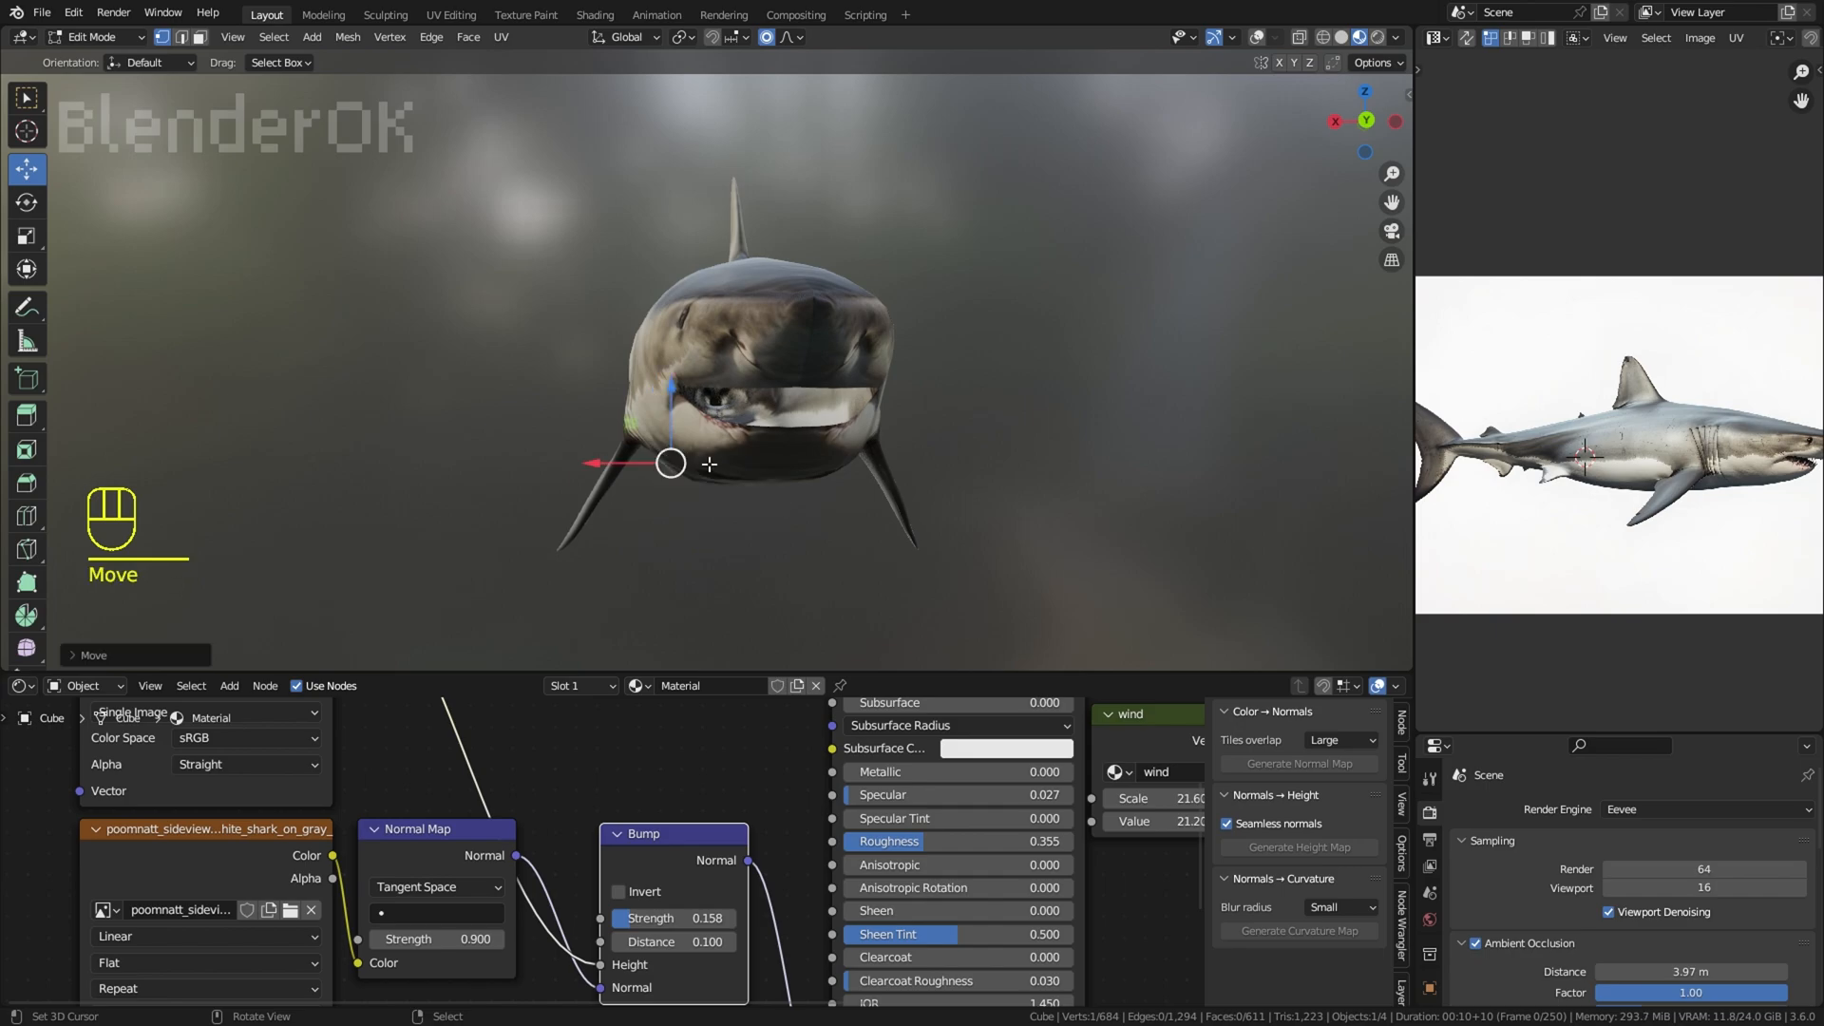
key(ctrl+z)
Step: Try to move the tail fin backward along the Y axis with proportional editing in the side view
middle_drag(969, 384, 1193, 252)
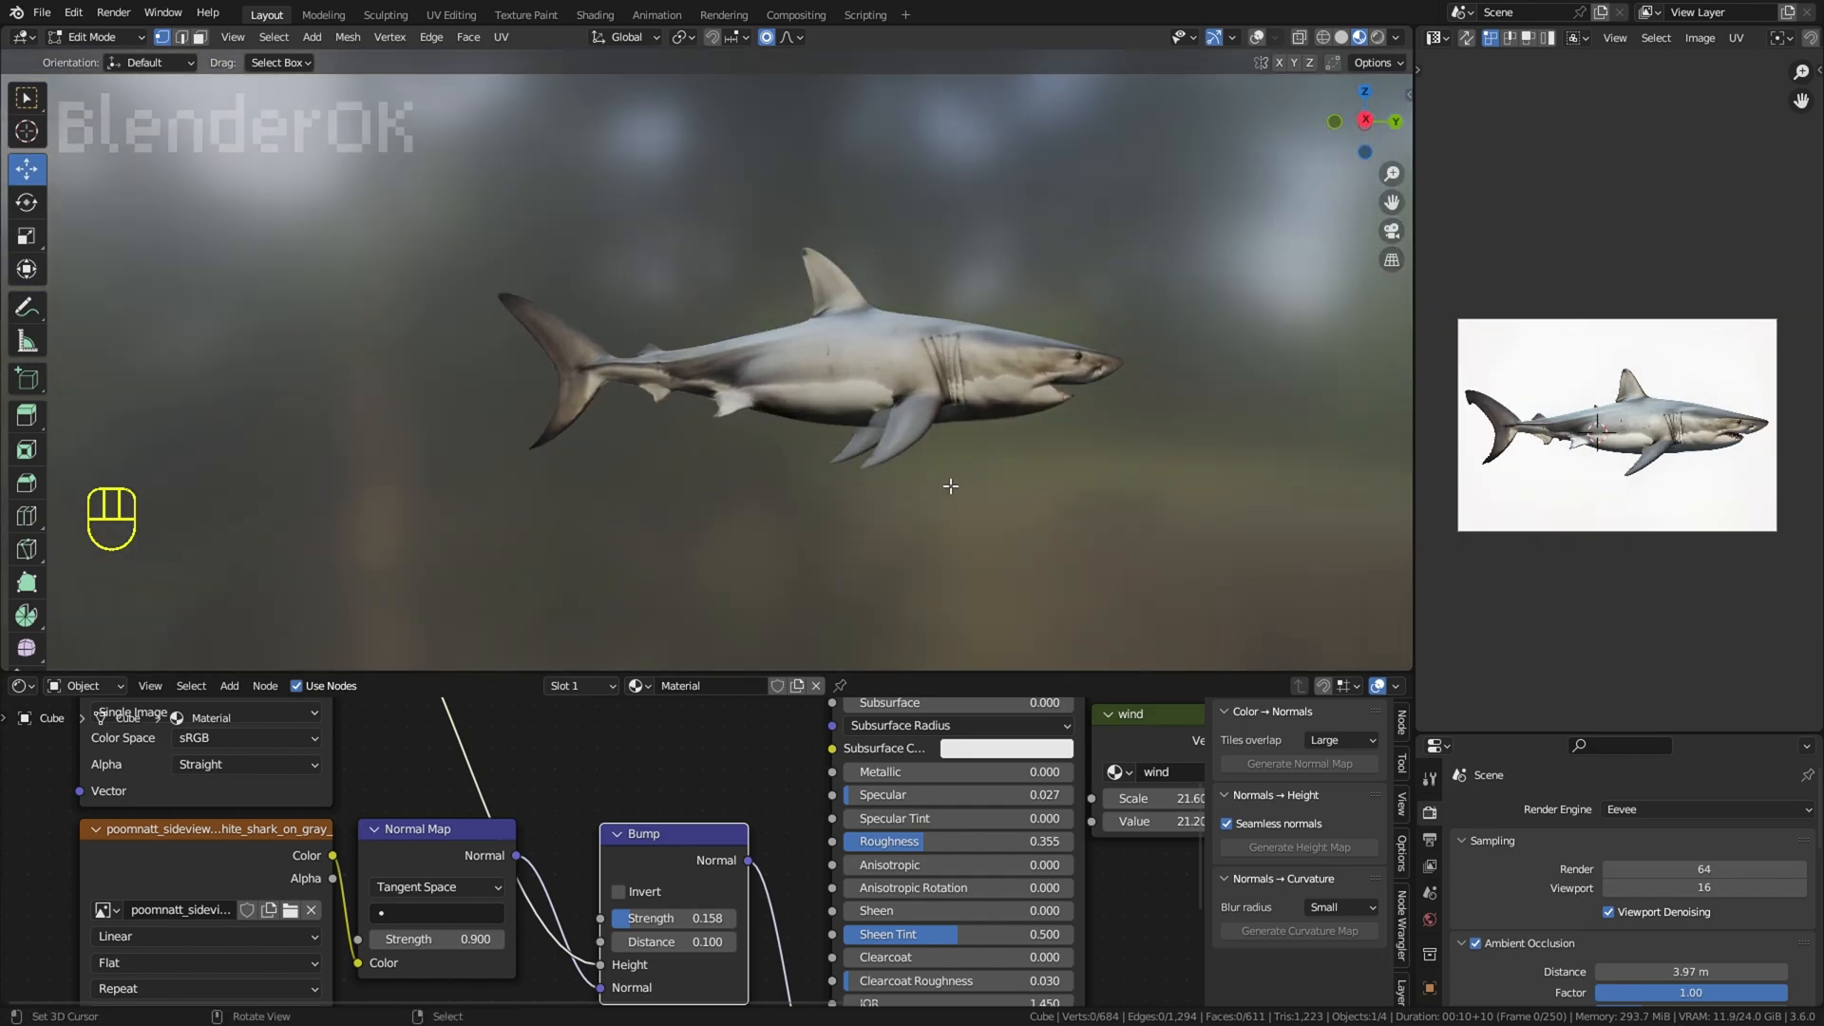
key(KP_3)
key(z)
click(564, 456)
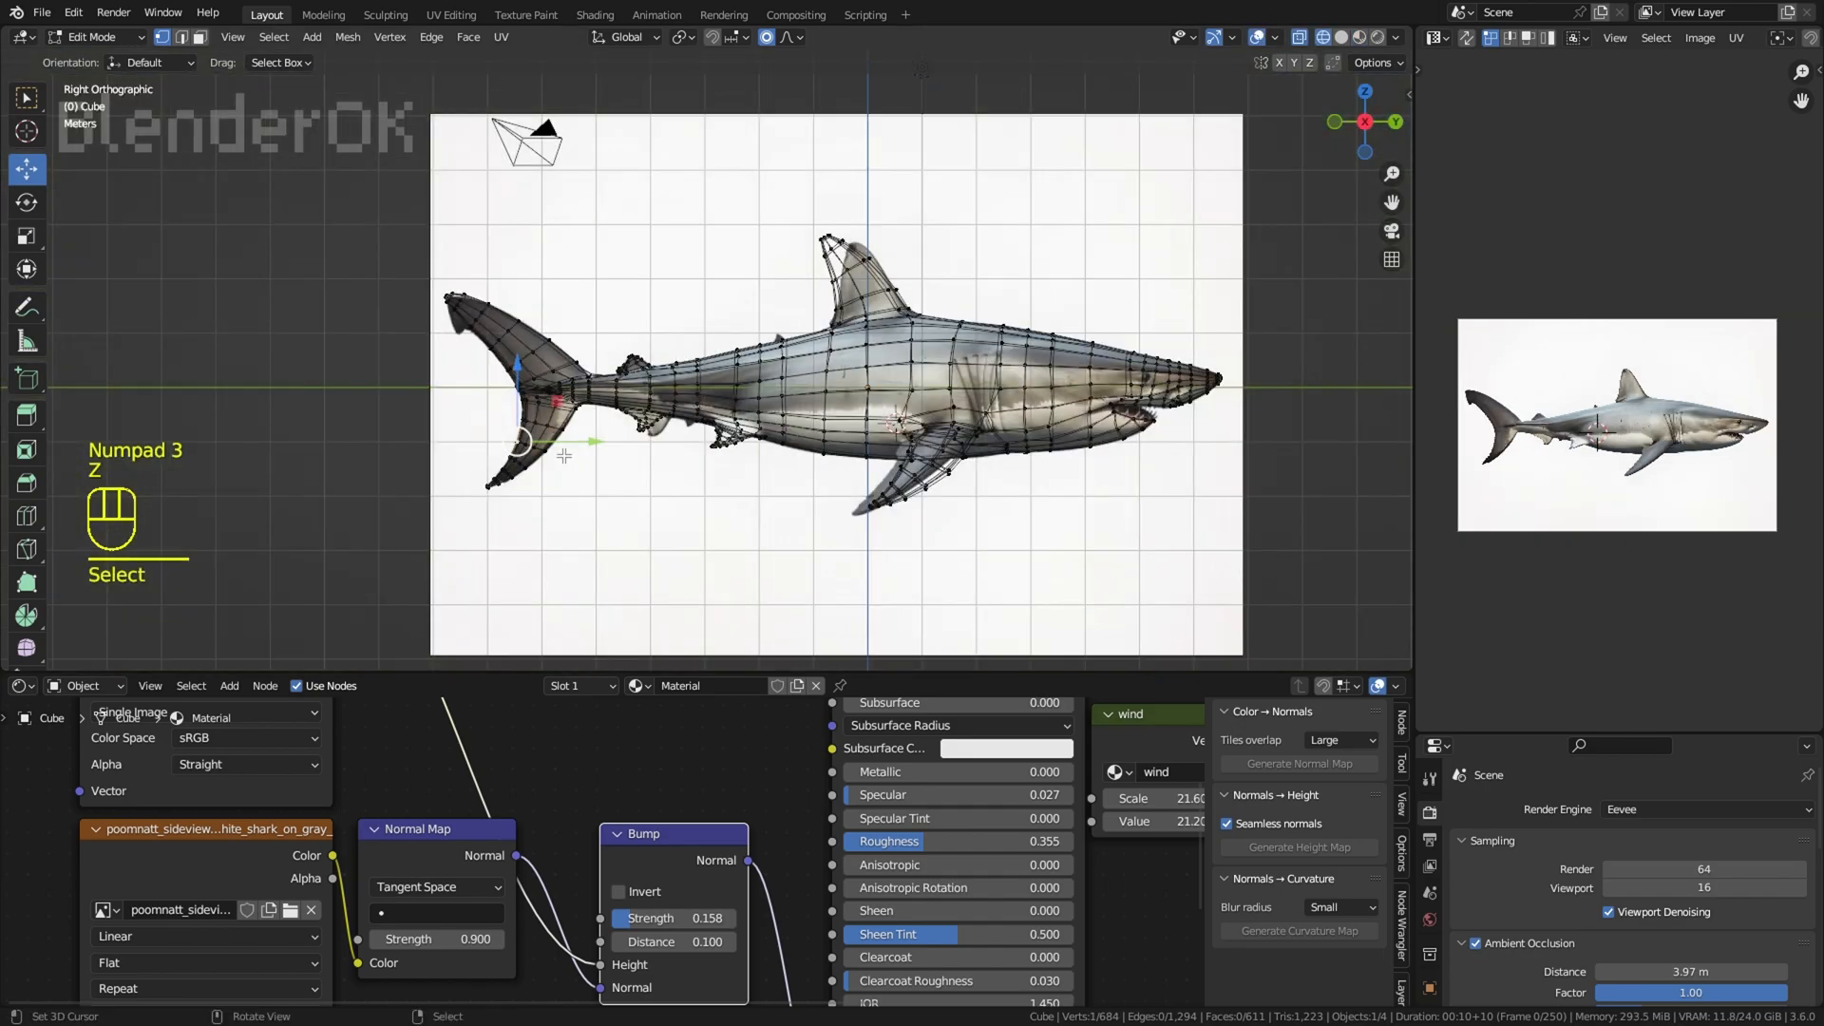
right_click(481, 309)
key(z)
click(1360, 38)
drag(588, 394, 575, 394)
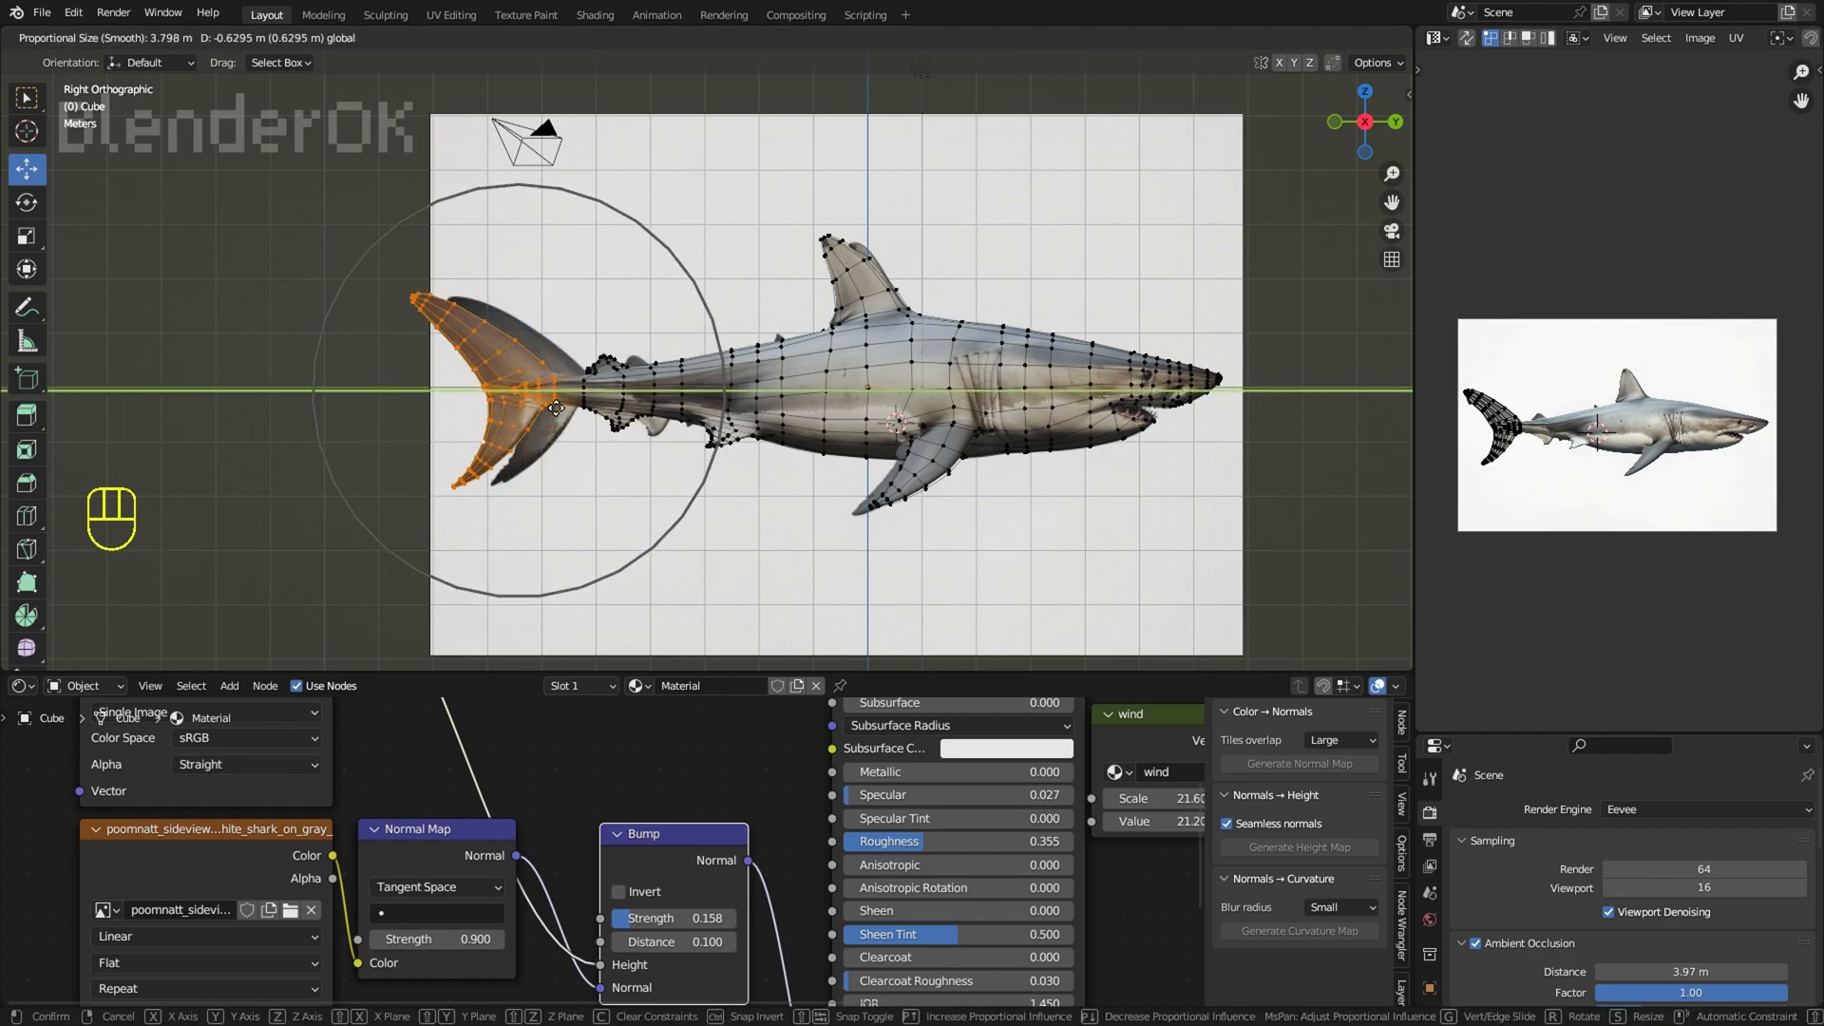
click(565, 418)
key(shift+alt+z)
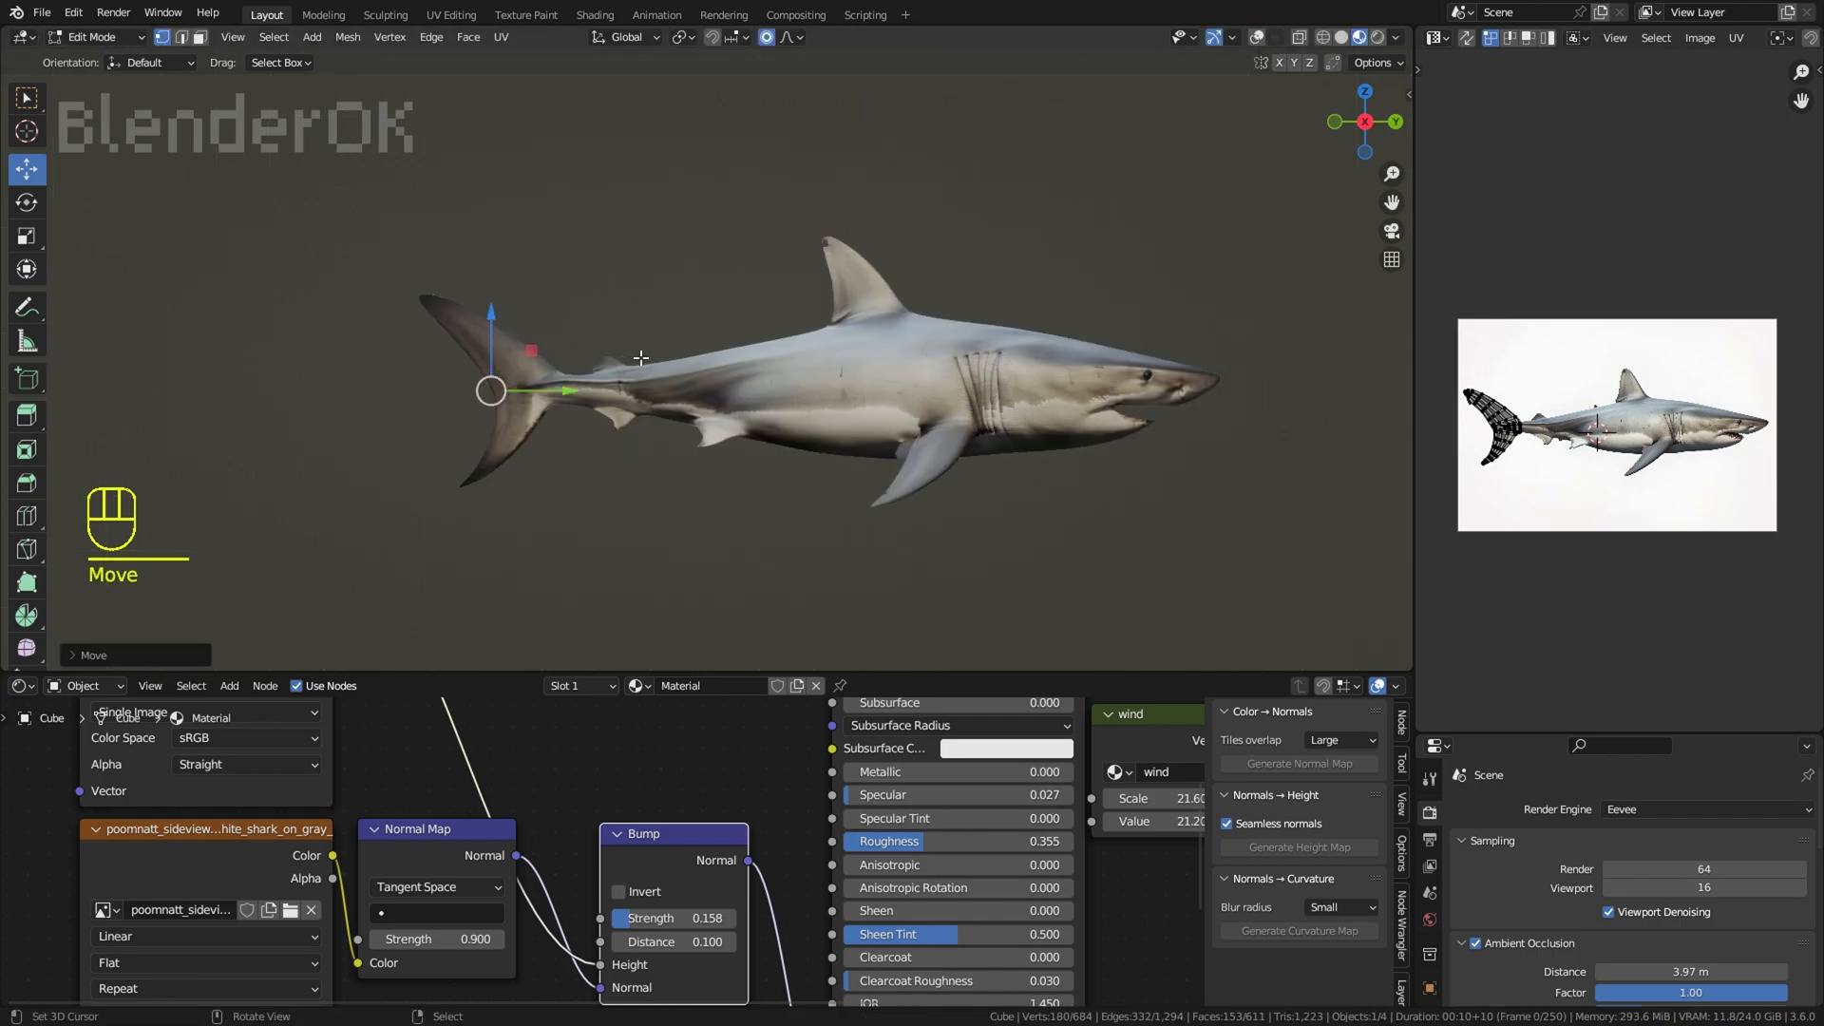
mouse_move(642, 357)
mouse_down()
mouse_move(656, 307)
mouse_move(649, 351)
mouse_up()
key(ctrl+z)
key(ctrl+z)
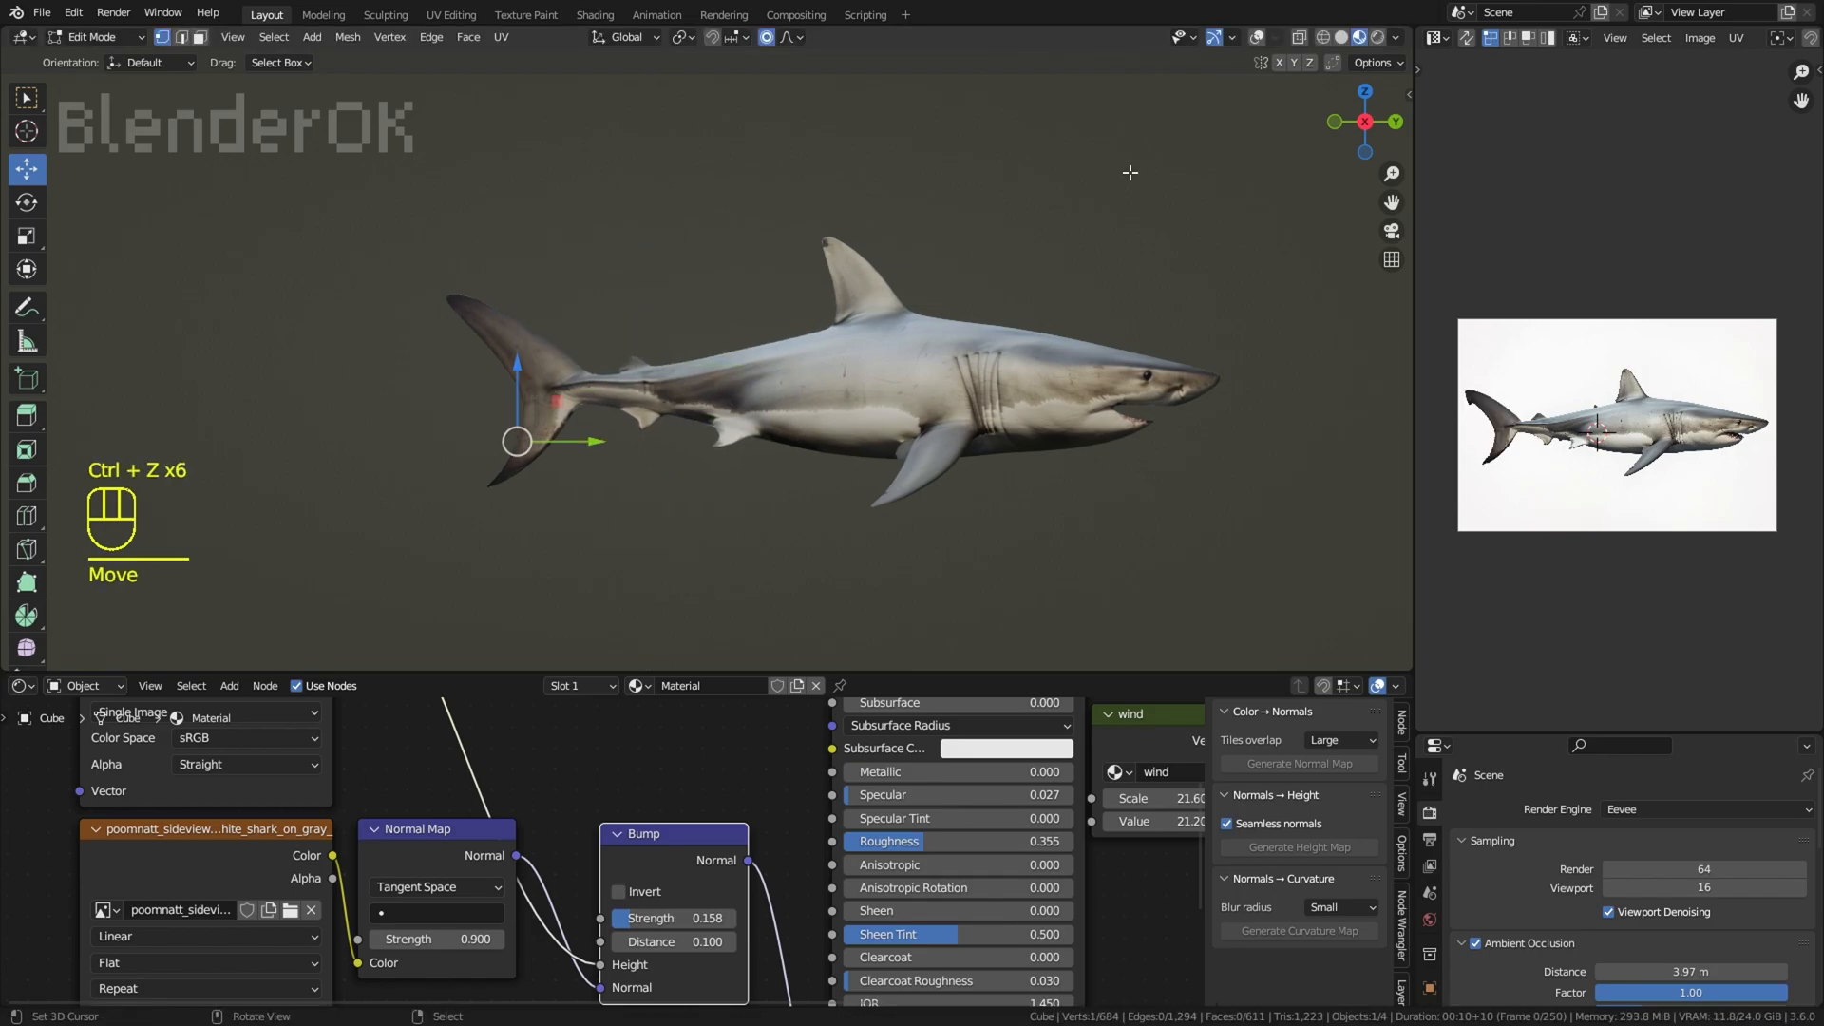
Step: Try to move vertices on the rear part of the body with proportional editing
key(g)
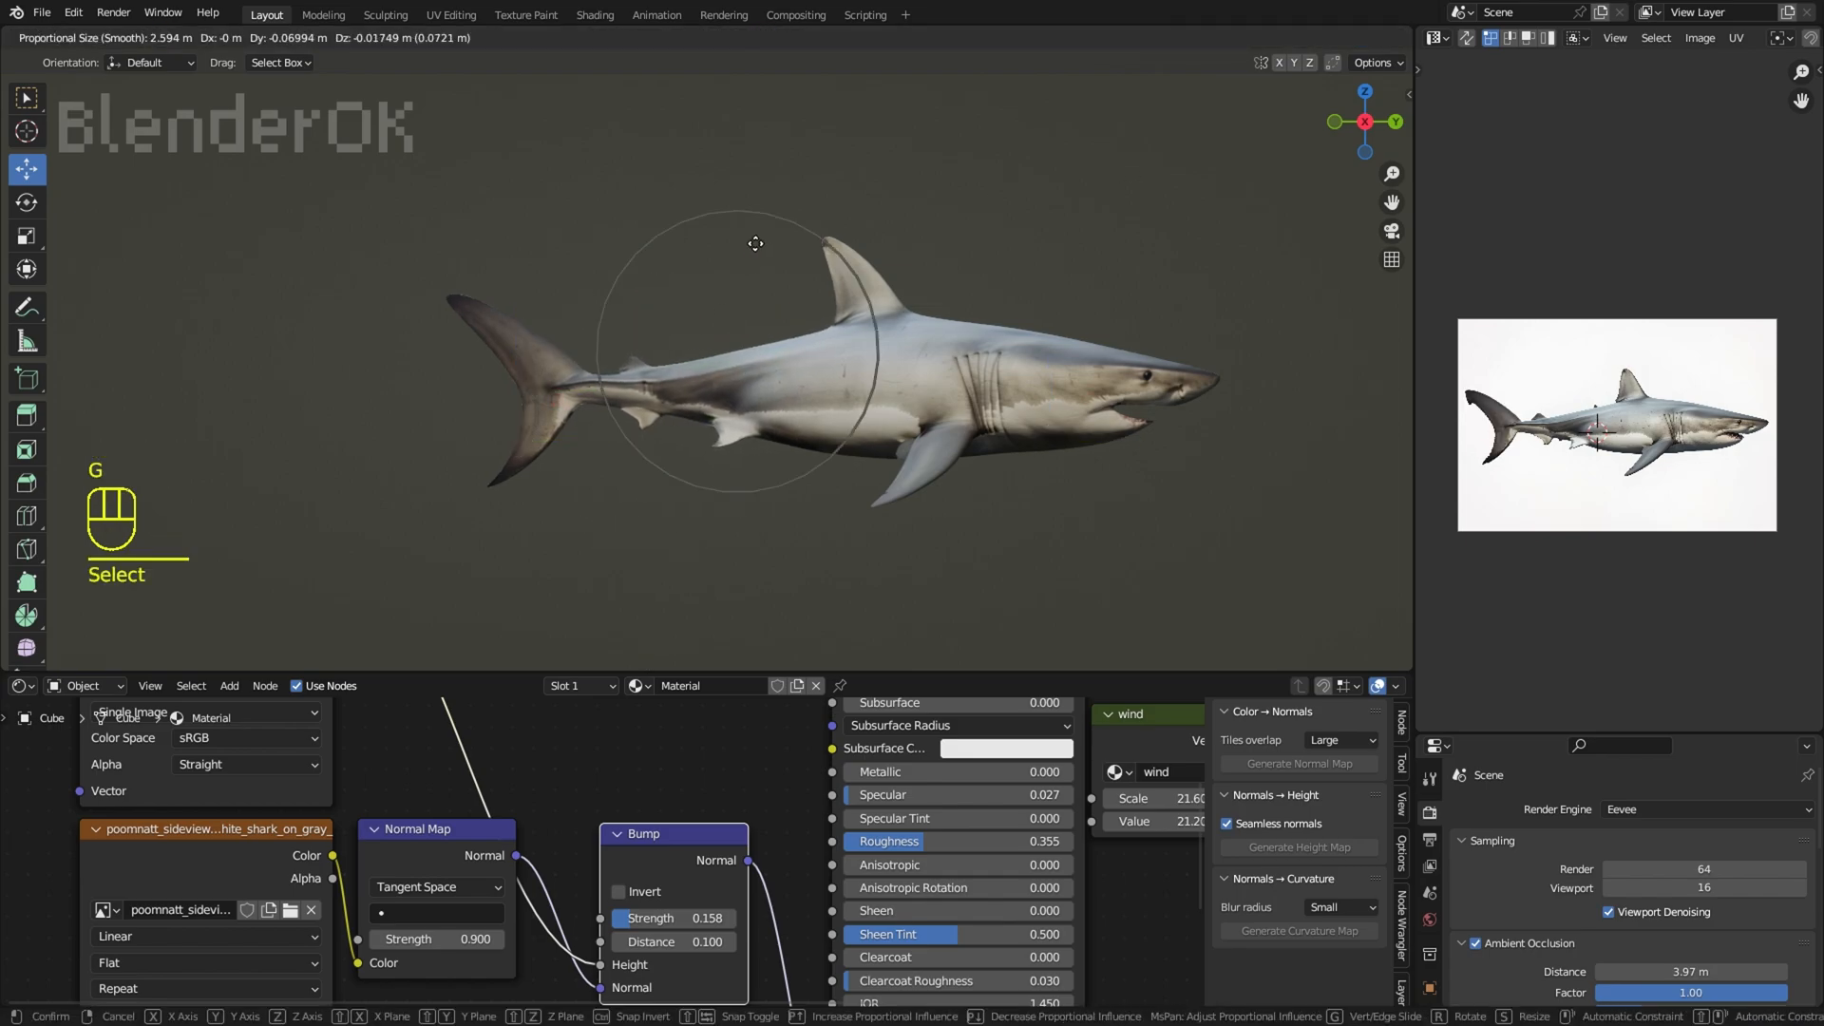
click(772, 461)
key(g)
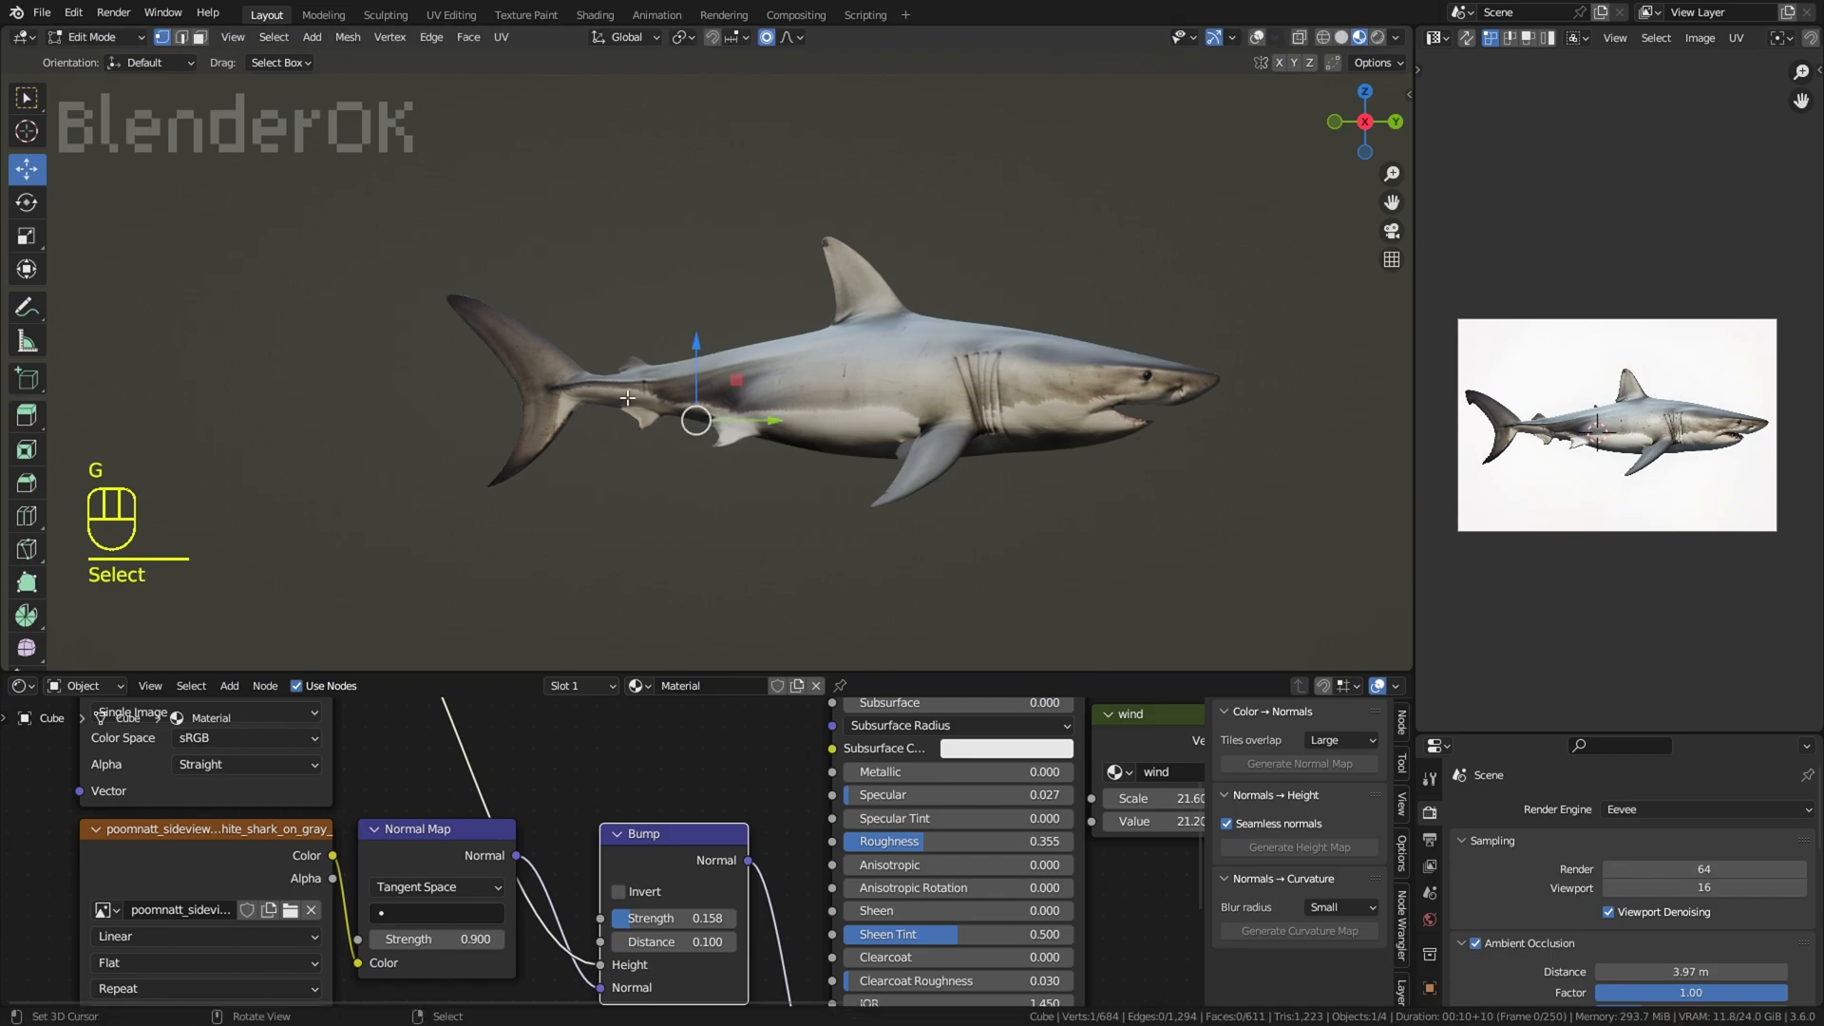
key(alt+s)
key(ctrl+z)
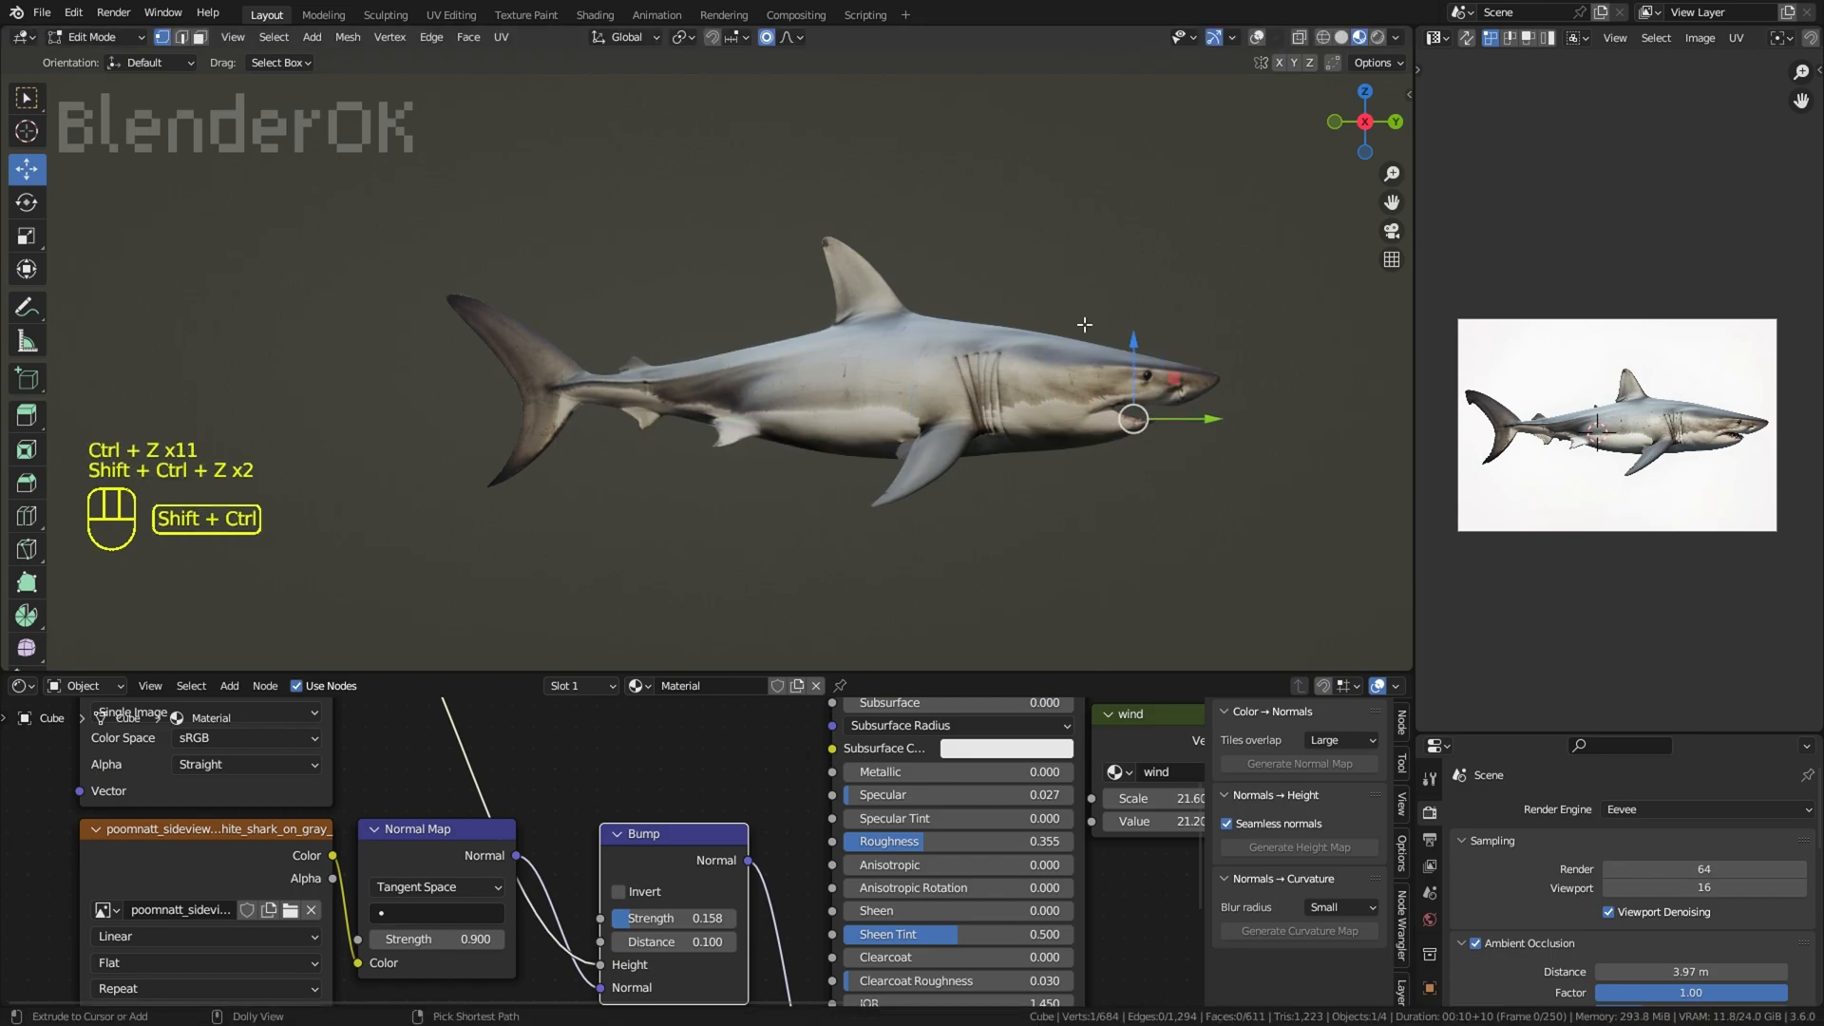
Step: Try to move the vertices around the eye with proportional editing, with the viewport overlays shown
middle_drag(1219, 313, 689, 328)
middle_drag(1132, 252, 1183, 237)
click(1257, 38)
scroll(927, 394, up, 2)
right_click(933, 396)
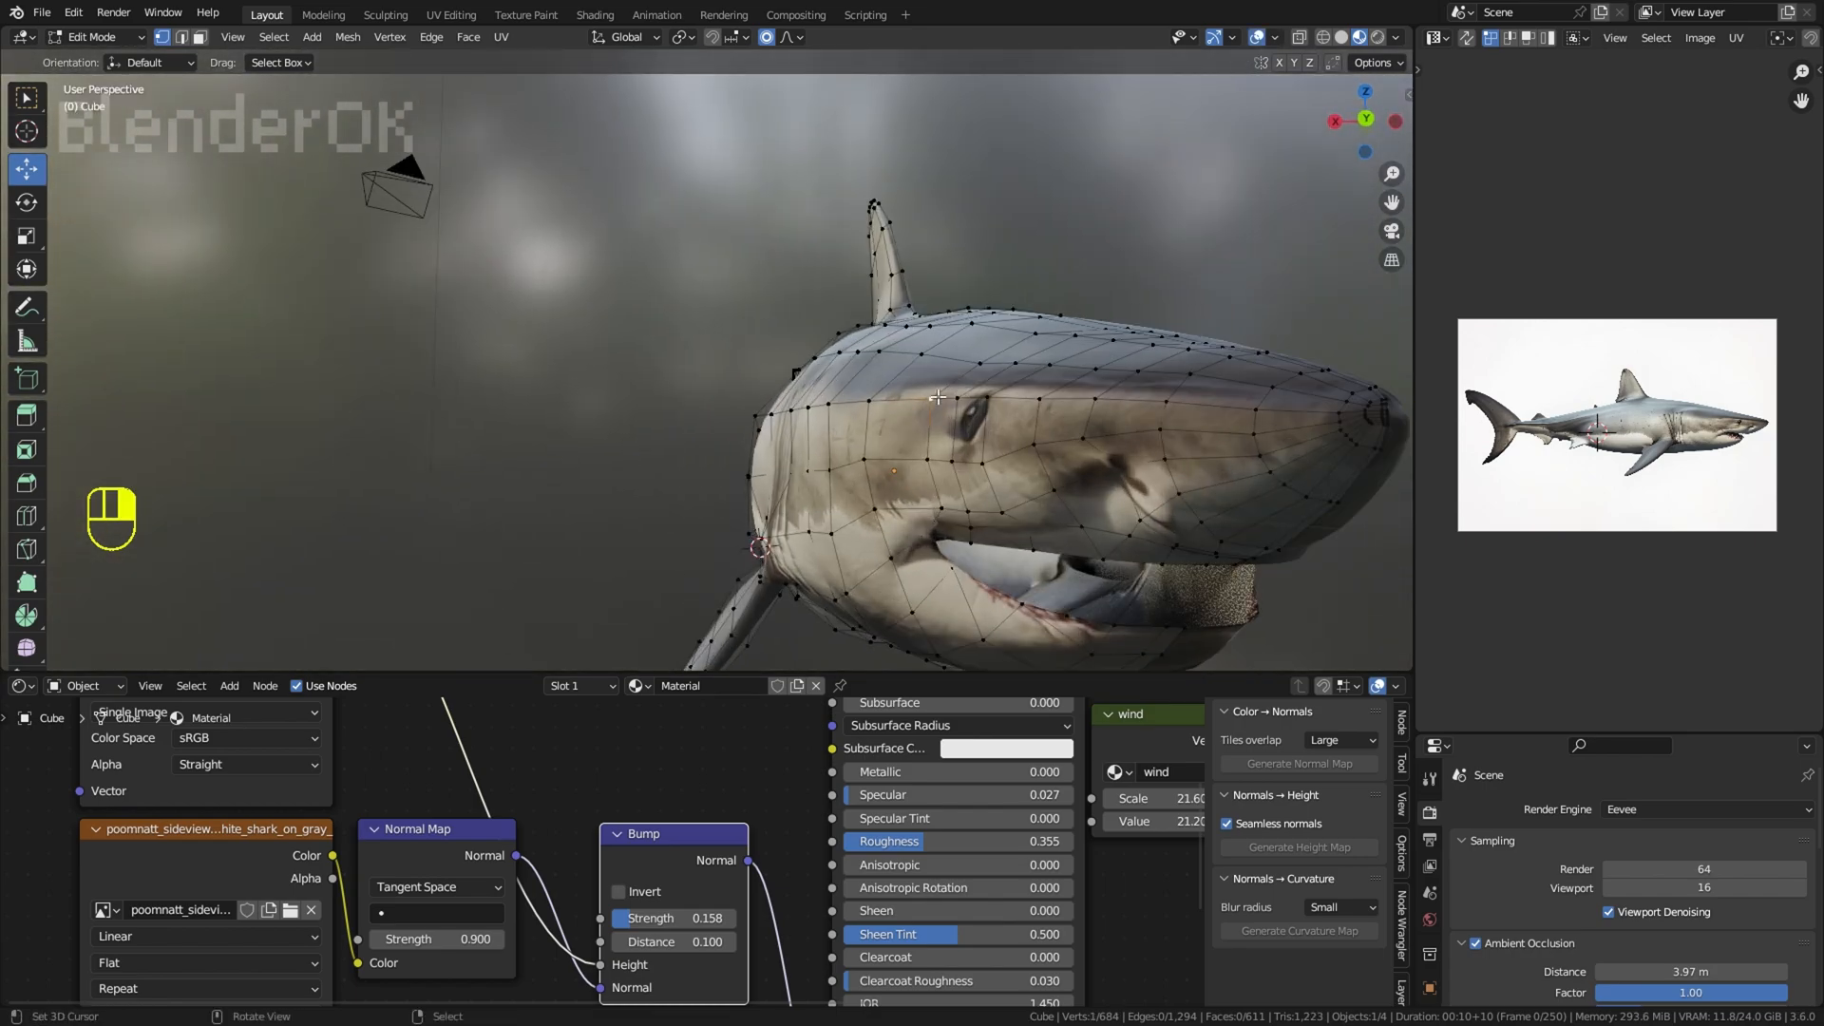
key(g)
click(957, 386)
right_click(951, 460)
key(g)
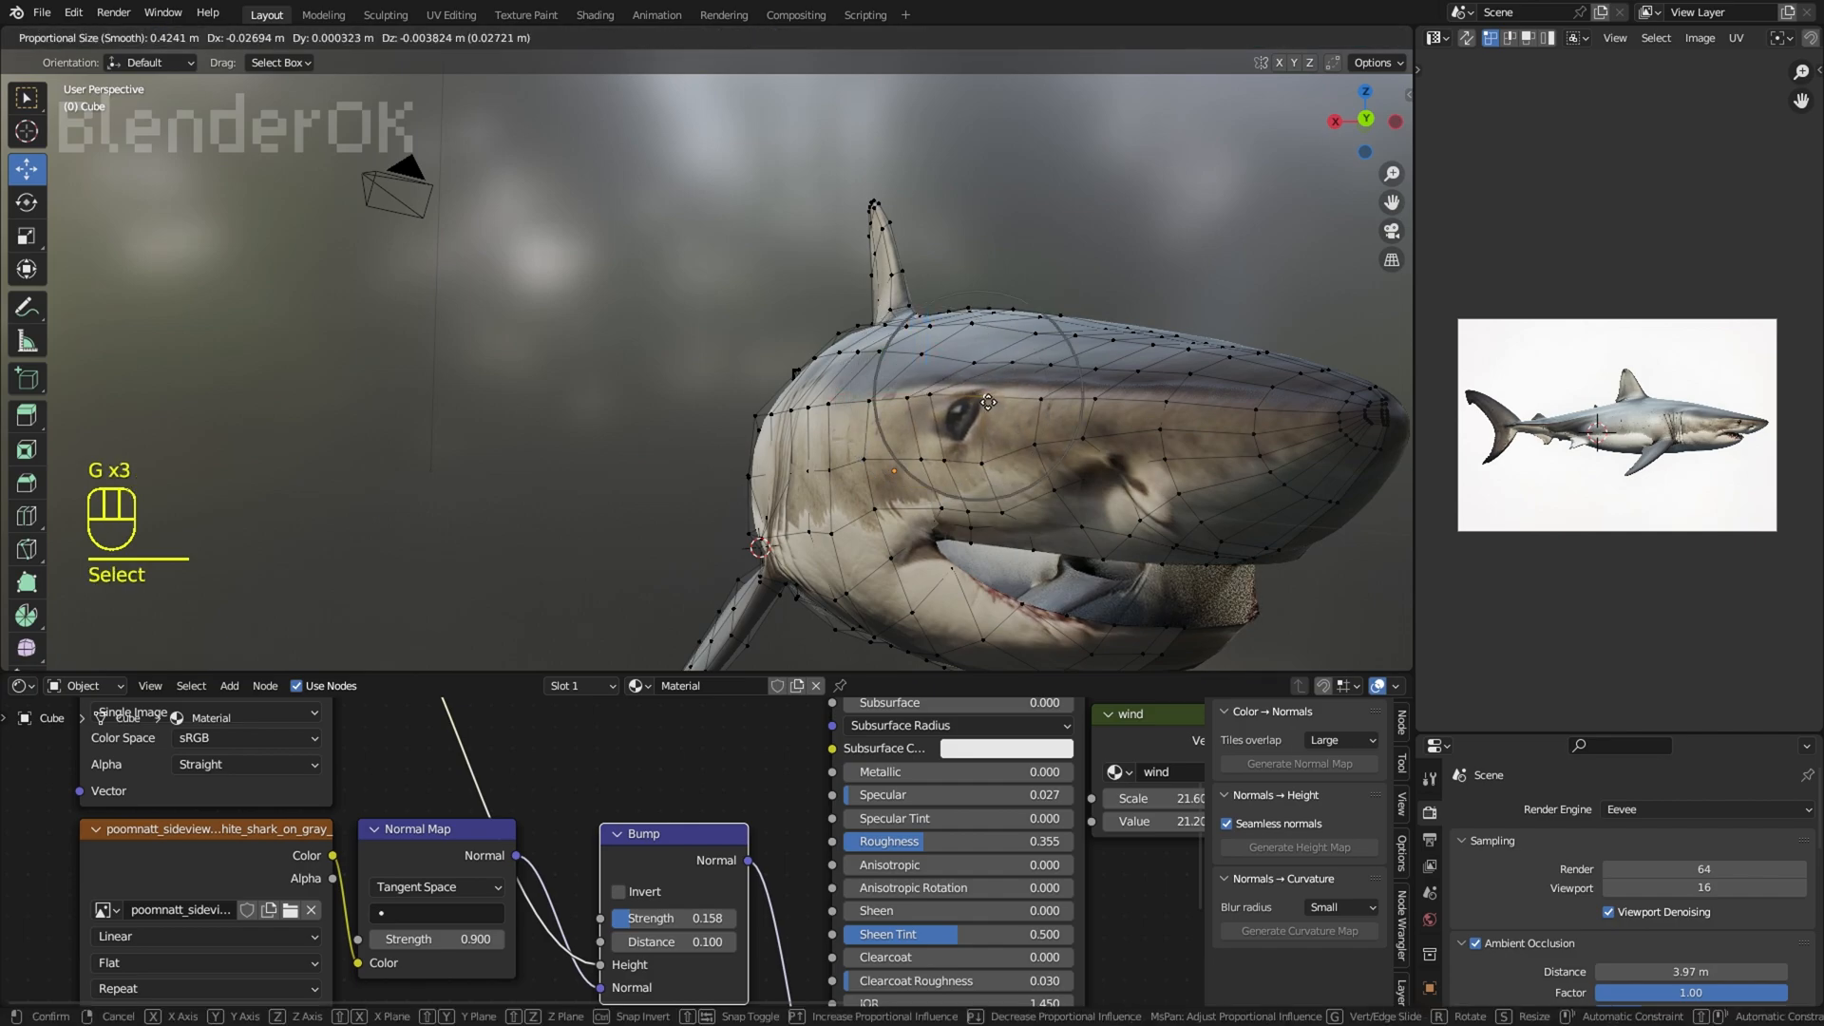
click(958, 460)
key(g)
click(960, 460)
right_click(936, 399)
key(g)
click(1257, 38)
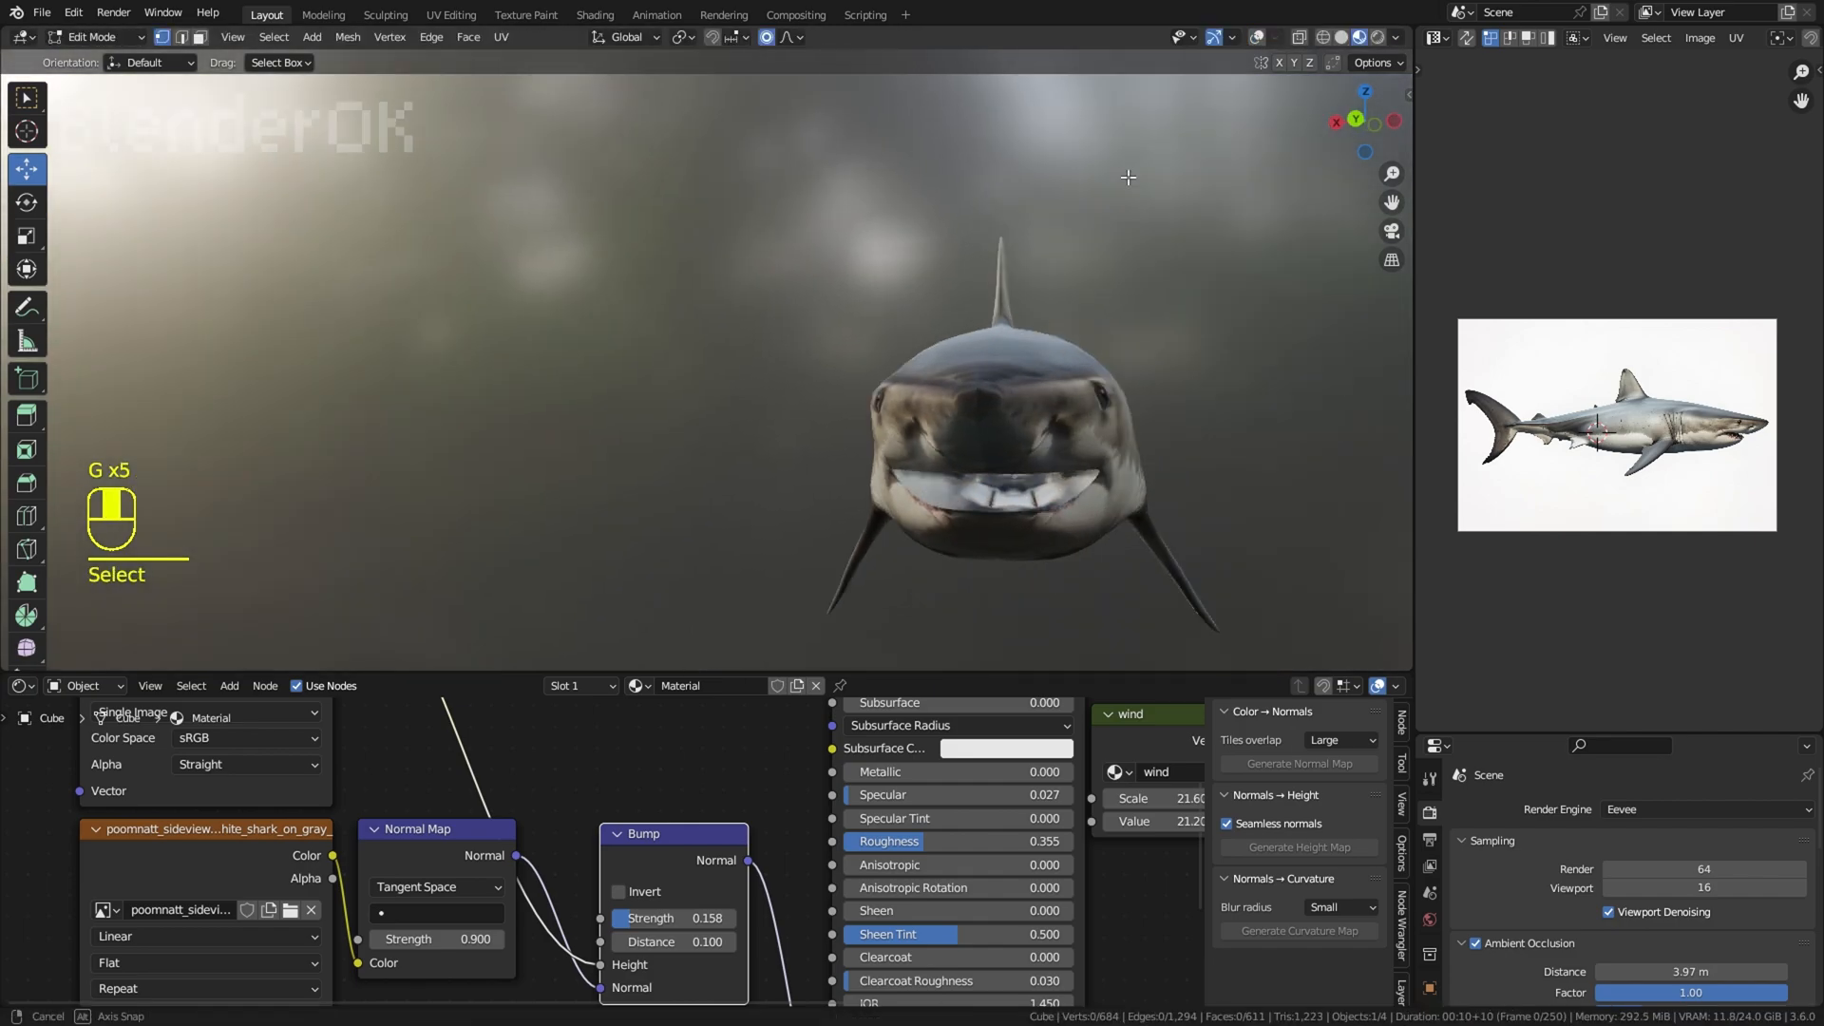
Step: Undo the vertex moves around the eye
key(ctrl+z)
key(ctrl+z)
key(ctrl+z)
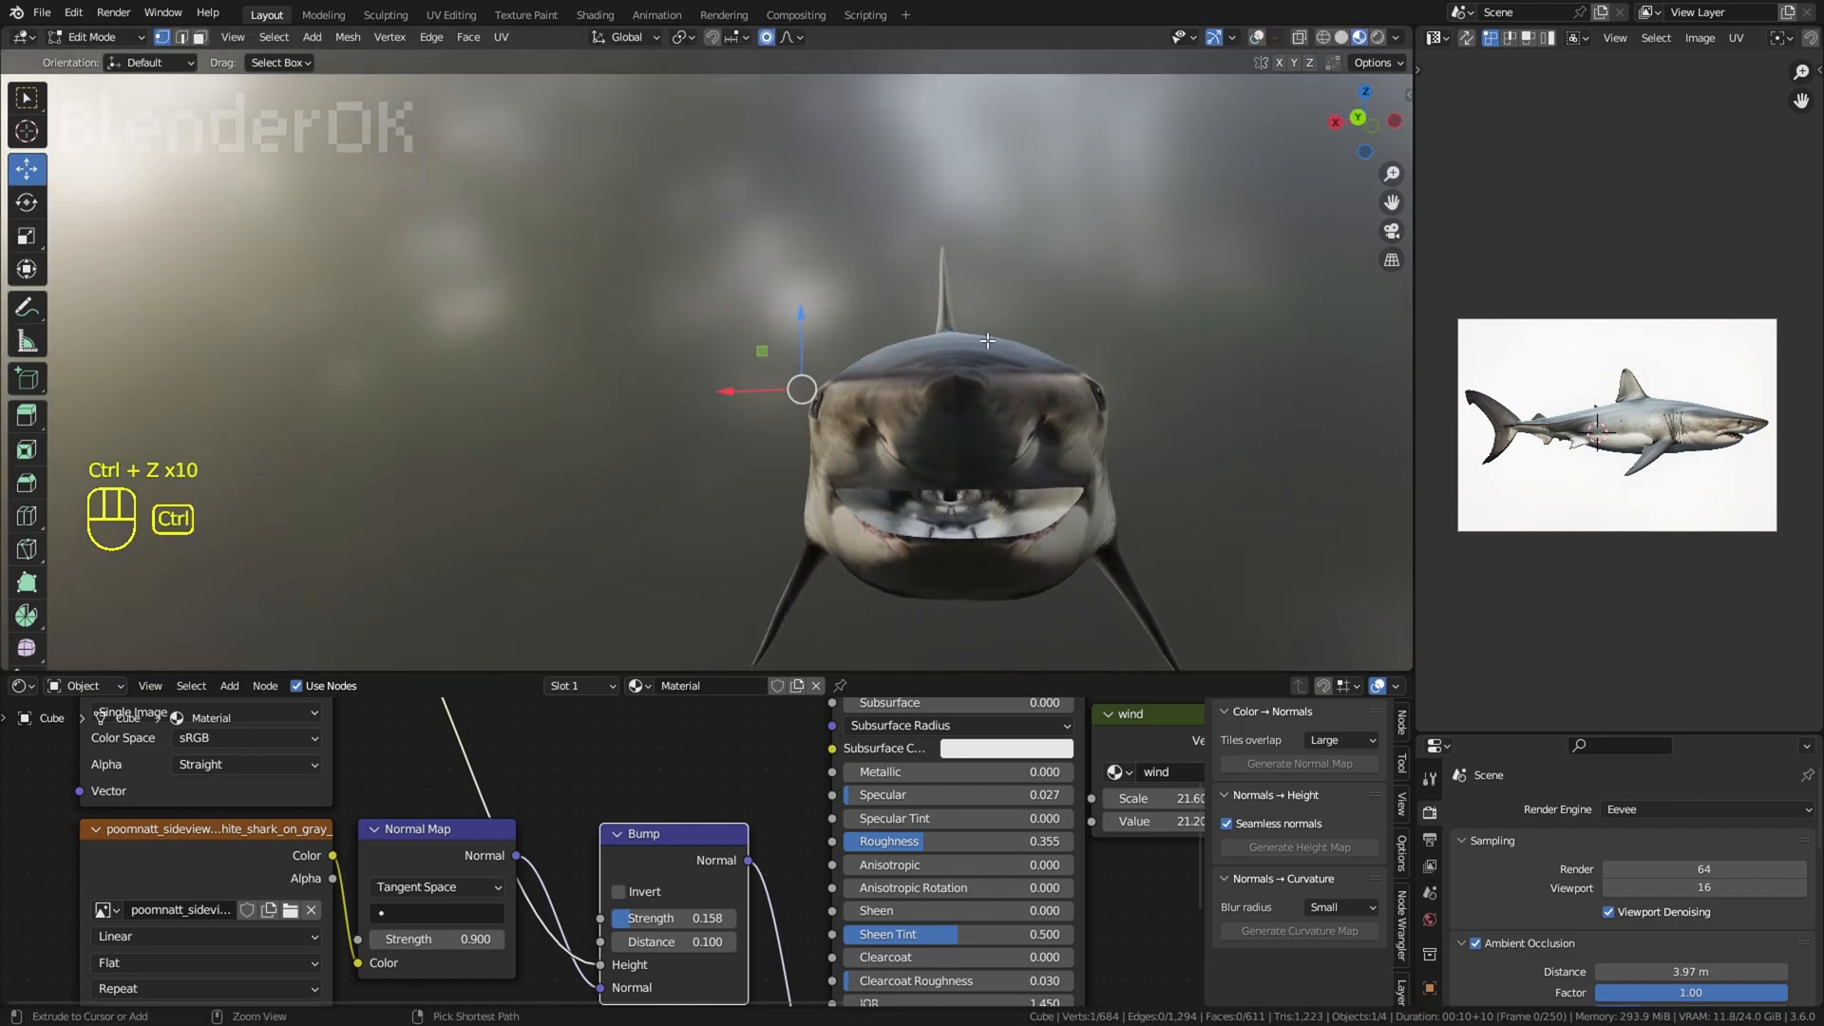
key(ctrl+z)
key(ctrl+z)
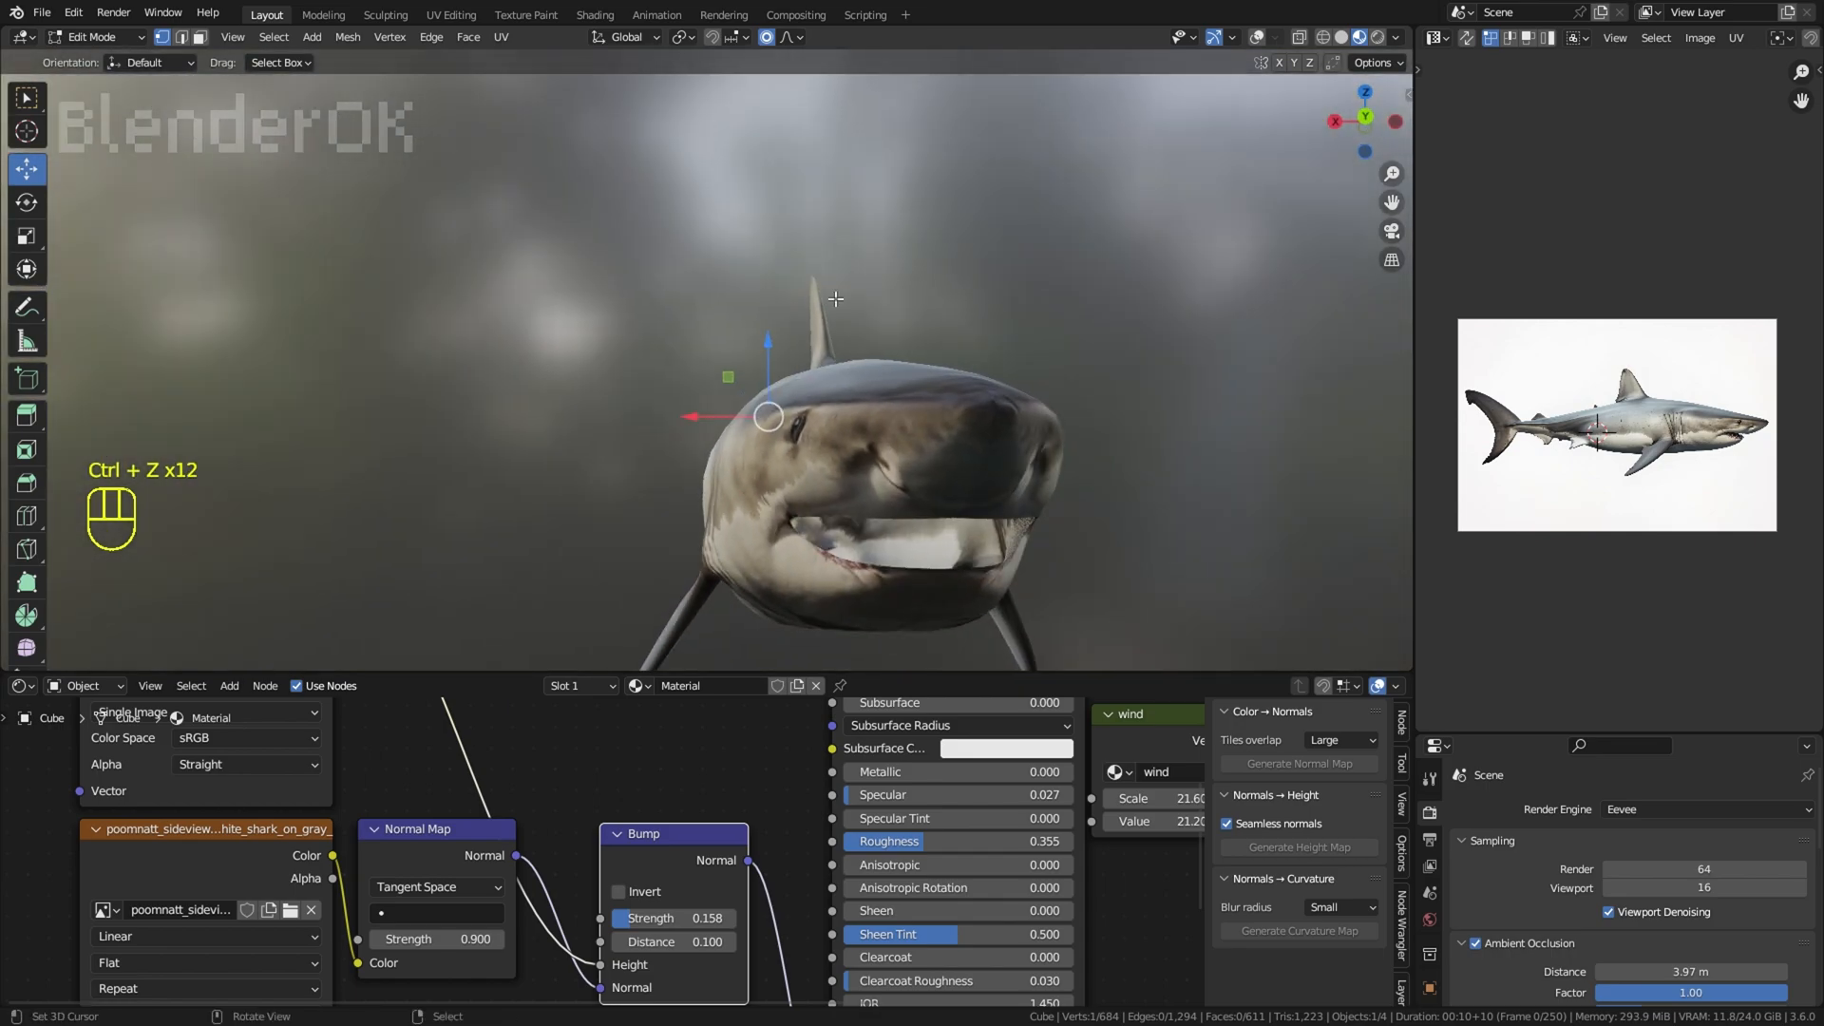
Step: Show the overlays and move the vertex above the eye with a smaller proportional editing radius
mouse_move(835, 300)
middle_down()
mouse_move(765, 302)
mouse_move(808, 304)
middle_up()
scroll(807, 304, up, 2)
shift+middle_drag(808, 304, 855, 328)
right_click(942, 412)
key(g)
right_click(950, 399)
click(1257, 38)
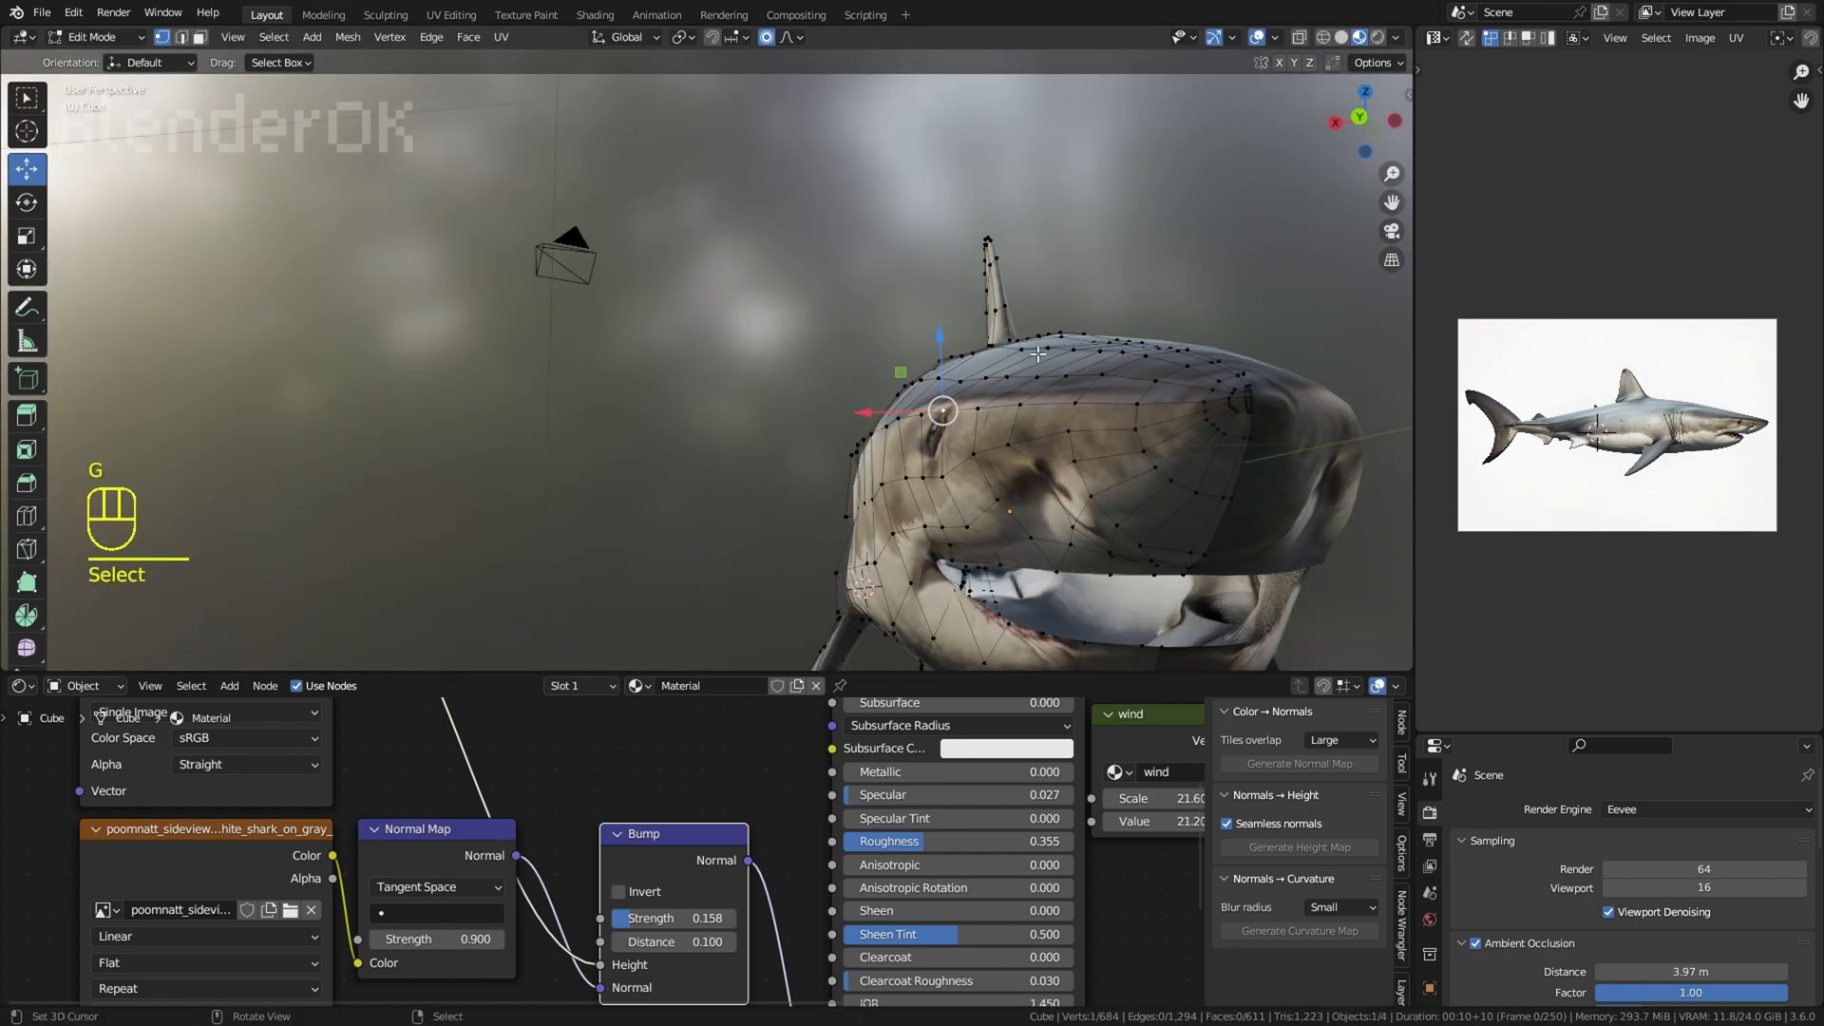
key(g)
scroll(1002, 447, down, 2)
Step: Select the path of vertices from the eye toward the snout and move it with proportional editing
right_click(1003, 441)
ctrl+click(1026, 409)
key(g)
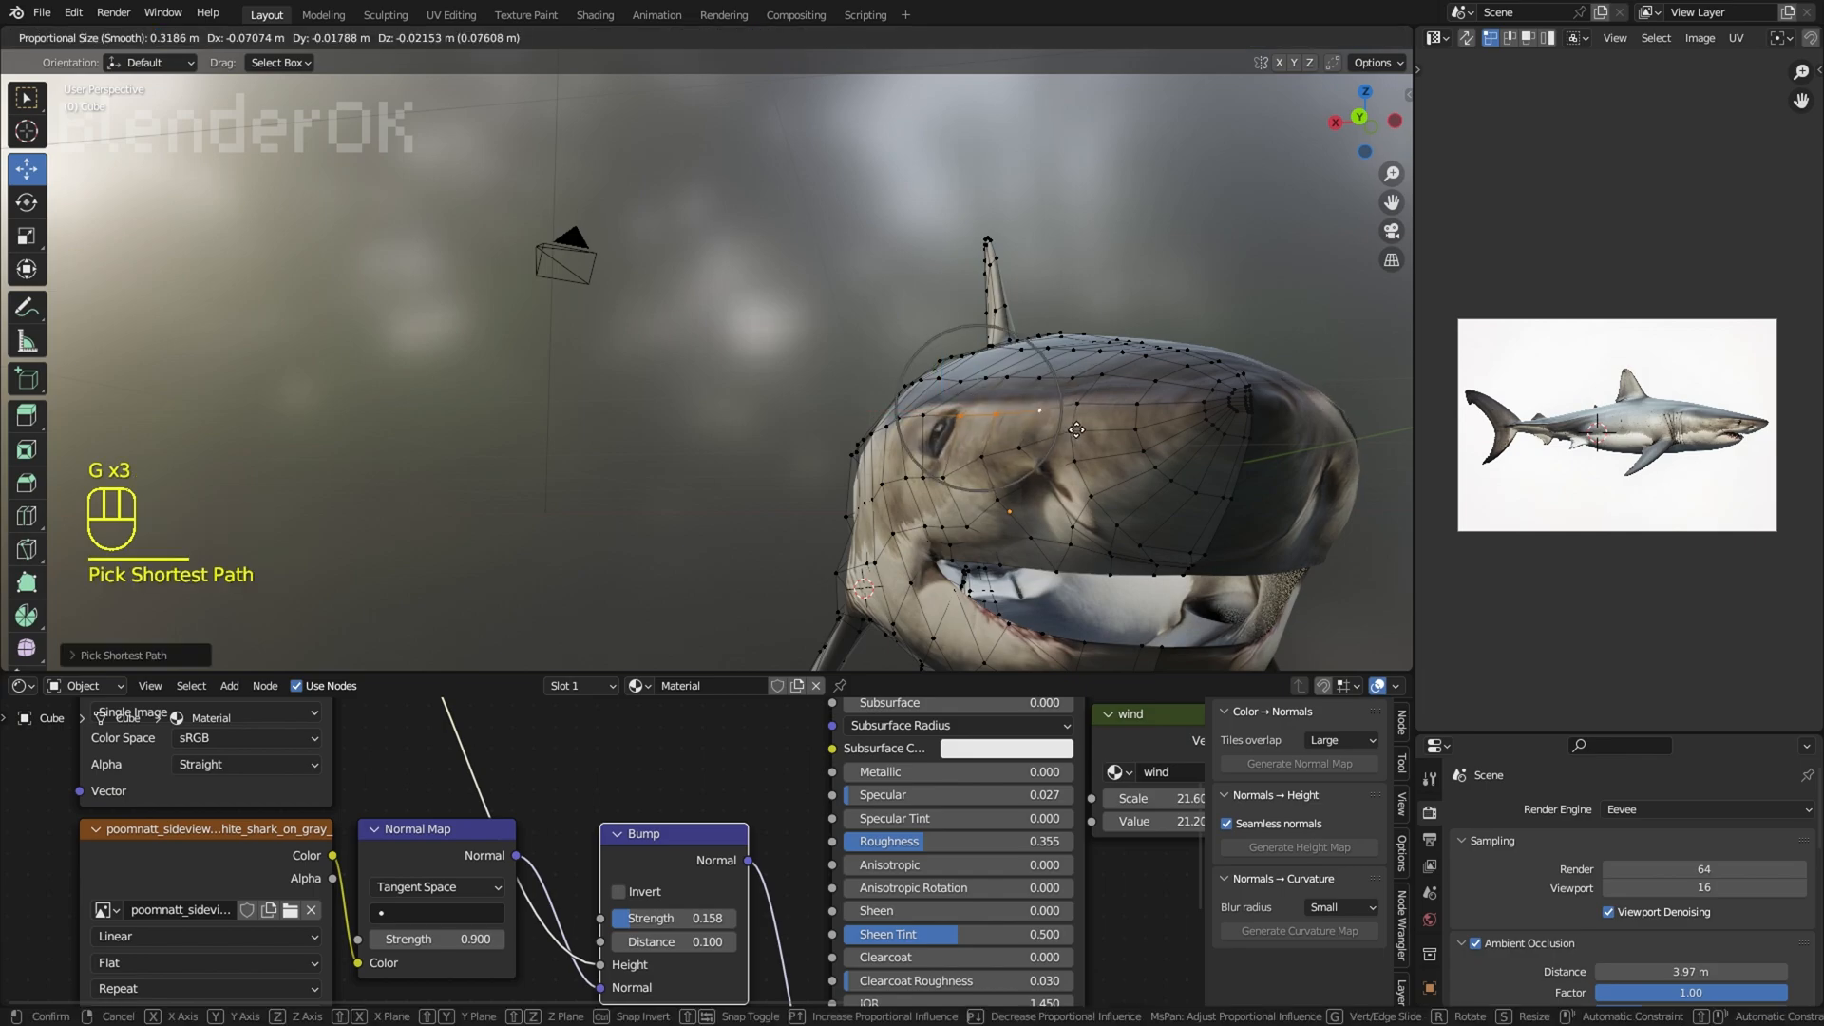
key(g)
click(1072, 418)
Step: Adjust the two vertices just in front of the eye with proportional editing
right_click(963, 415)
key(g)
click(967, 415)
right_click(996, 413)
key(g)
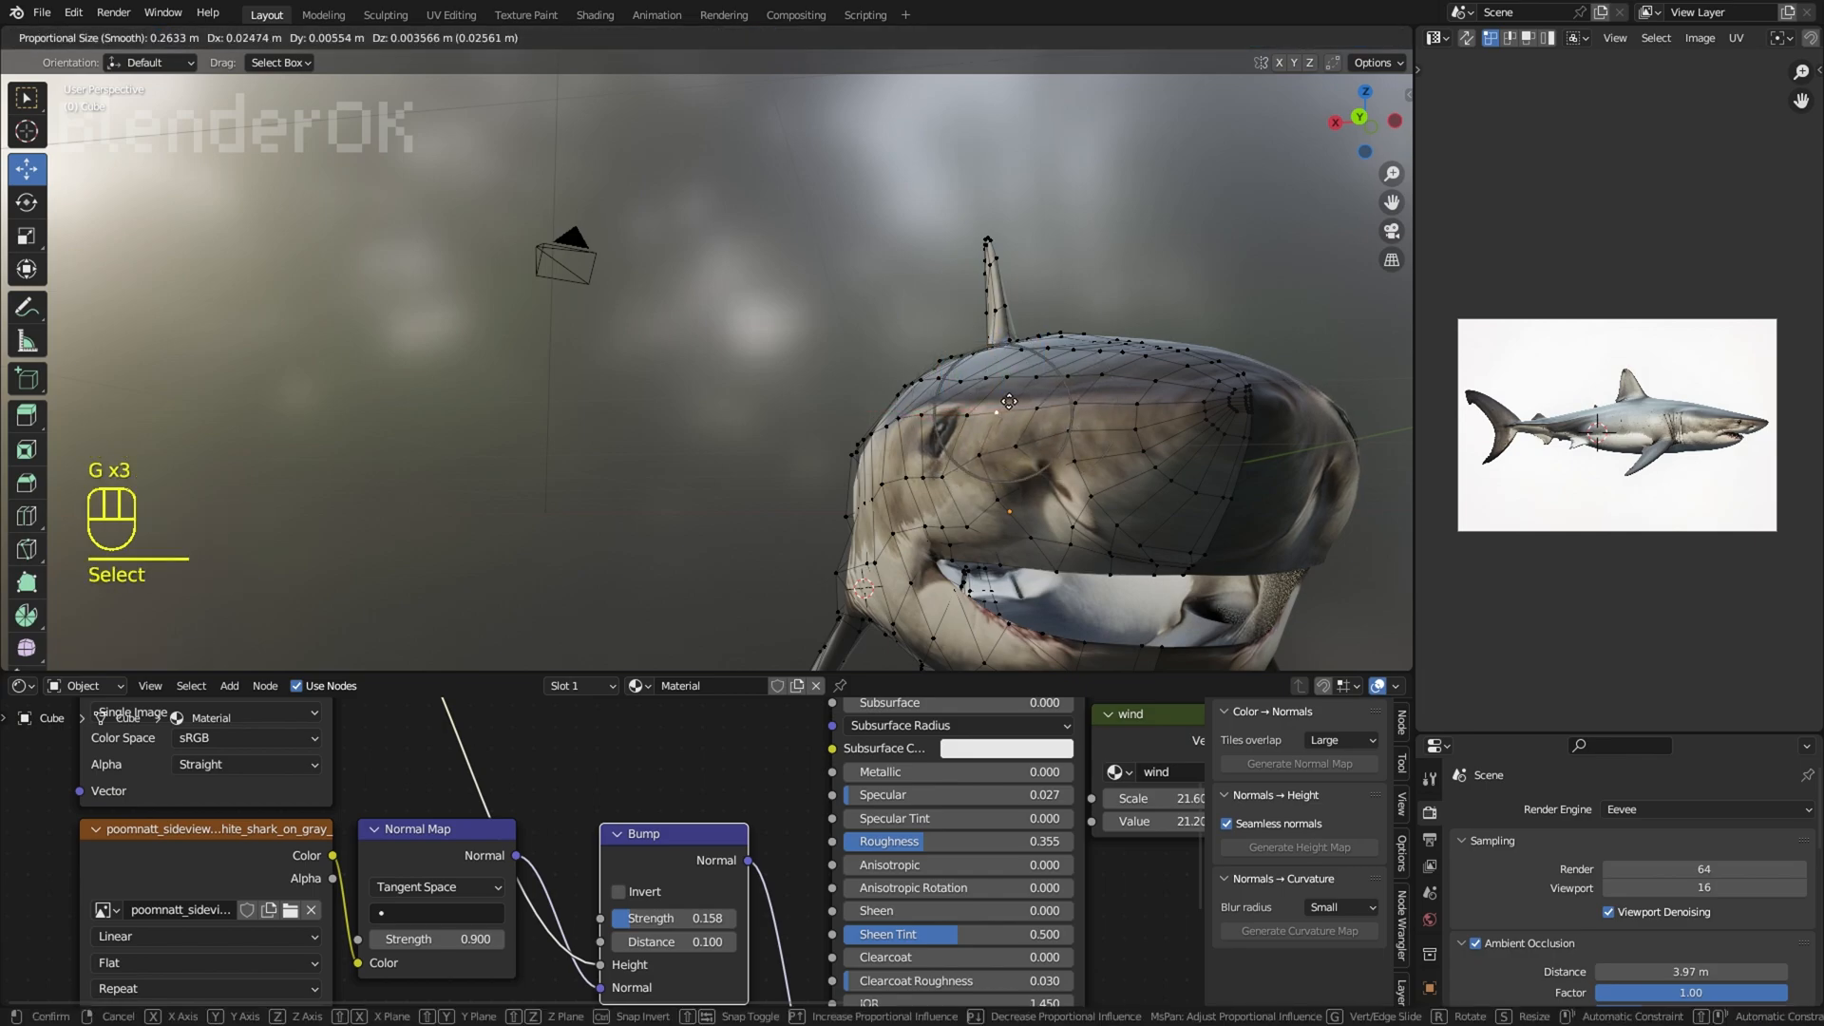
click(998, 411)
Step: Hide the overlays and examine the shark's head and body from the side
click(1257, 40)
right_click(1175, 285)
scroll(1172, 297, down, 5)
middle_drag(1172, 298, 1349, 328)
scroll(1235, 318, up, 2)
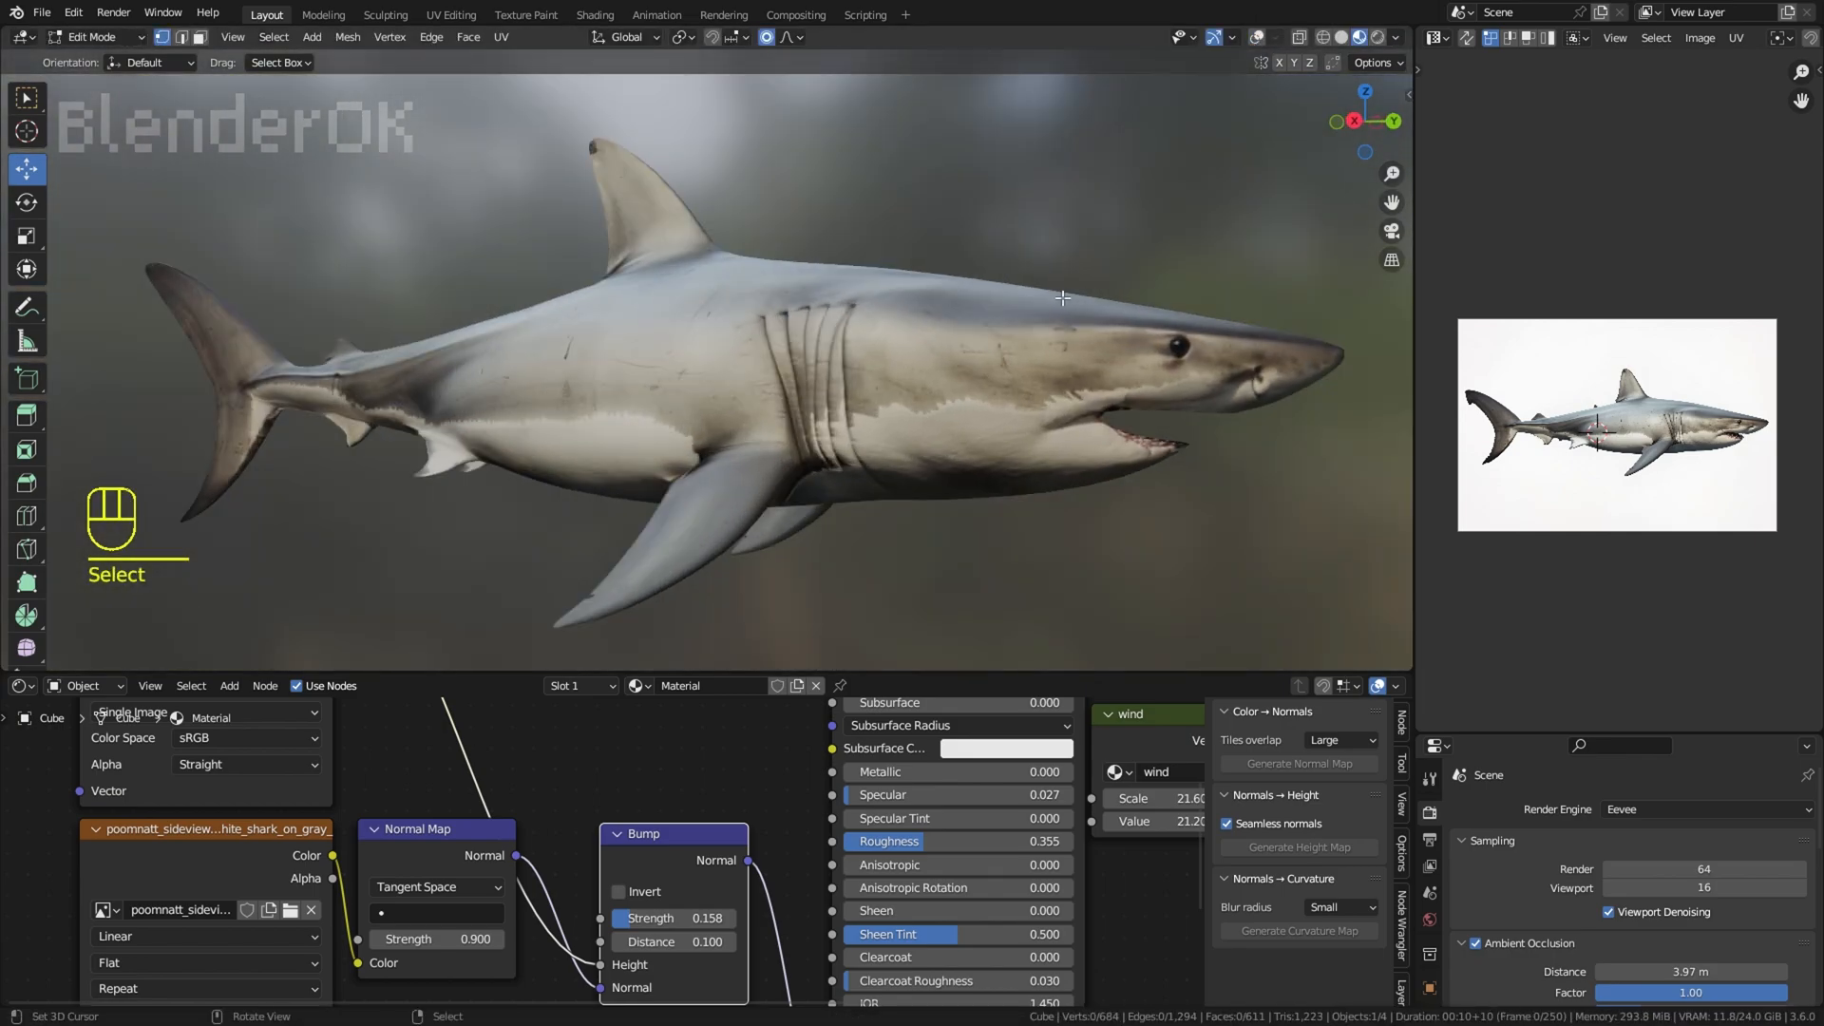
middle_drag(1027, 295, 953, 268)
scroll(684, 310, up, 2)
scroll(684, 310, down, 5)
scroll(905, 310, up, 3)
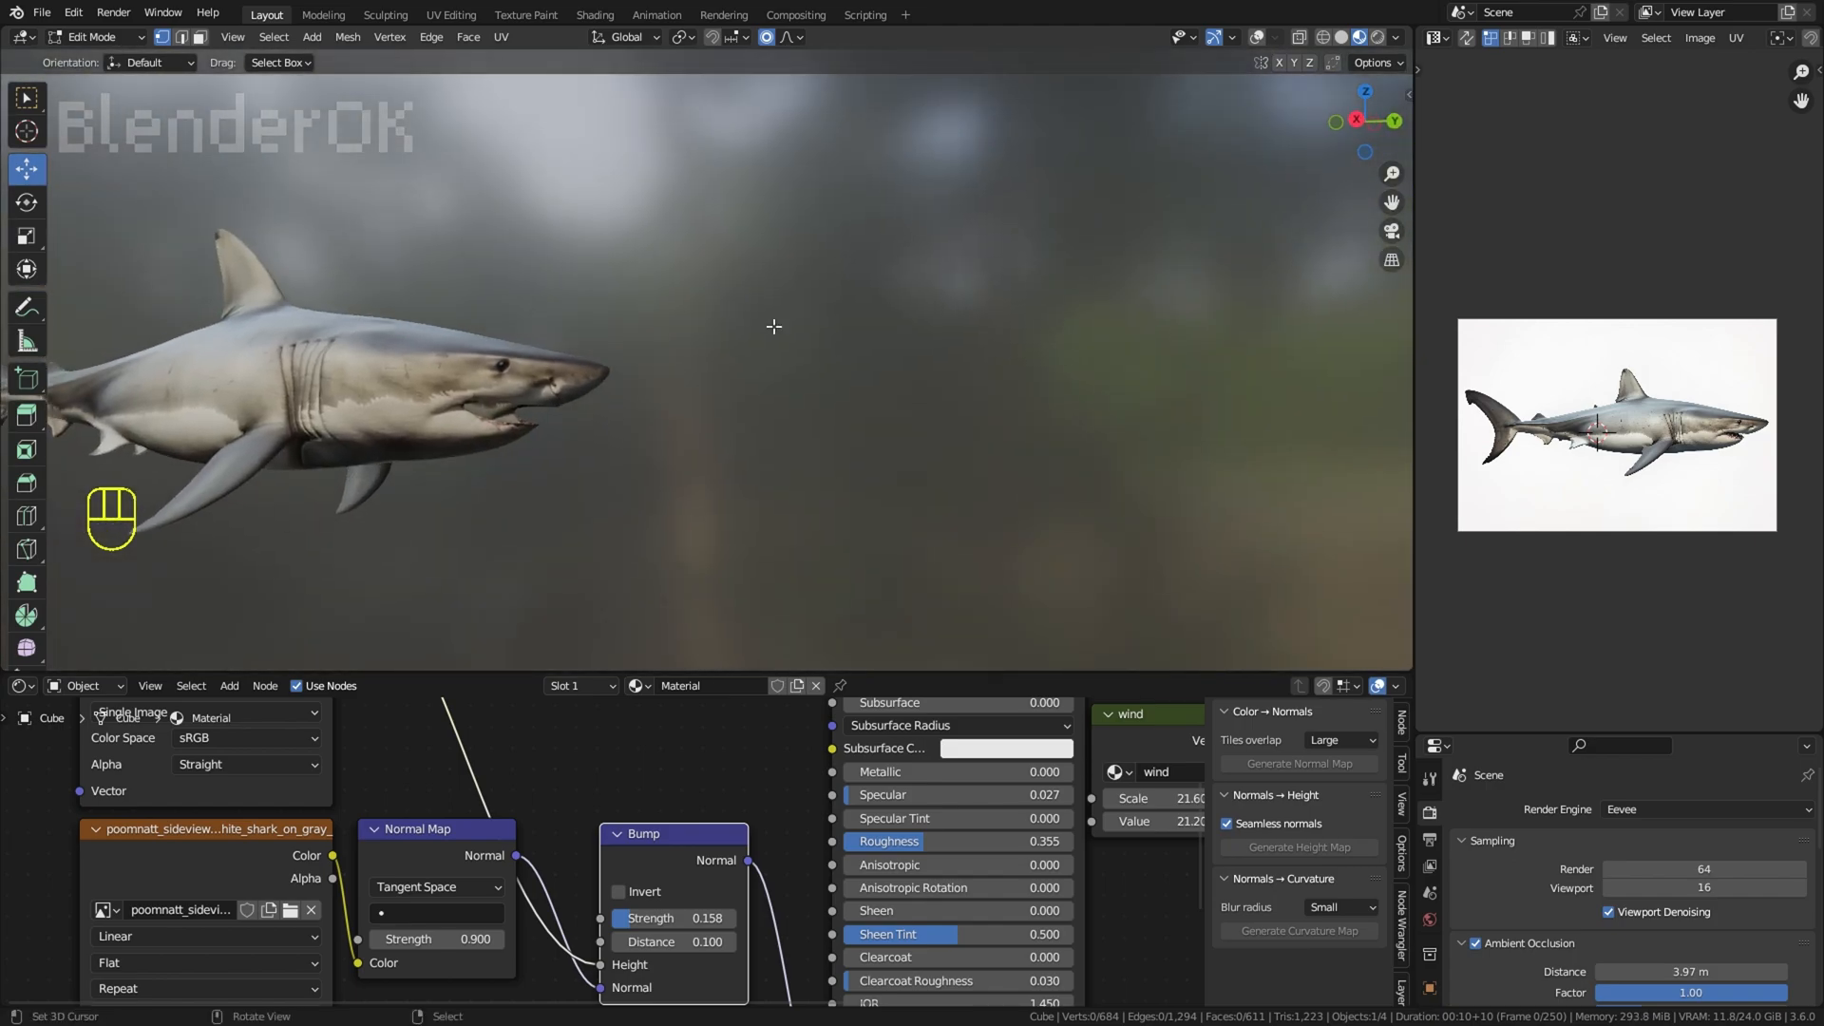
Step: Switch the shark to Object Mode and enlarge the properties editor to show the tool settings
click(100, 59)
scroll(465, 338, down, 4)
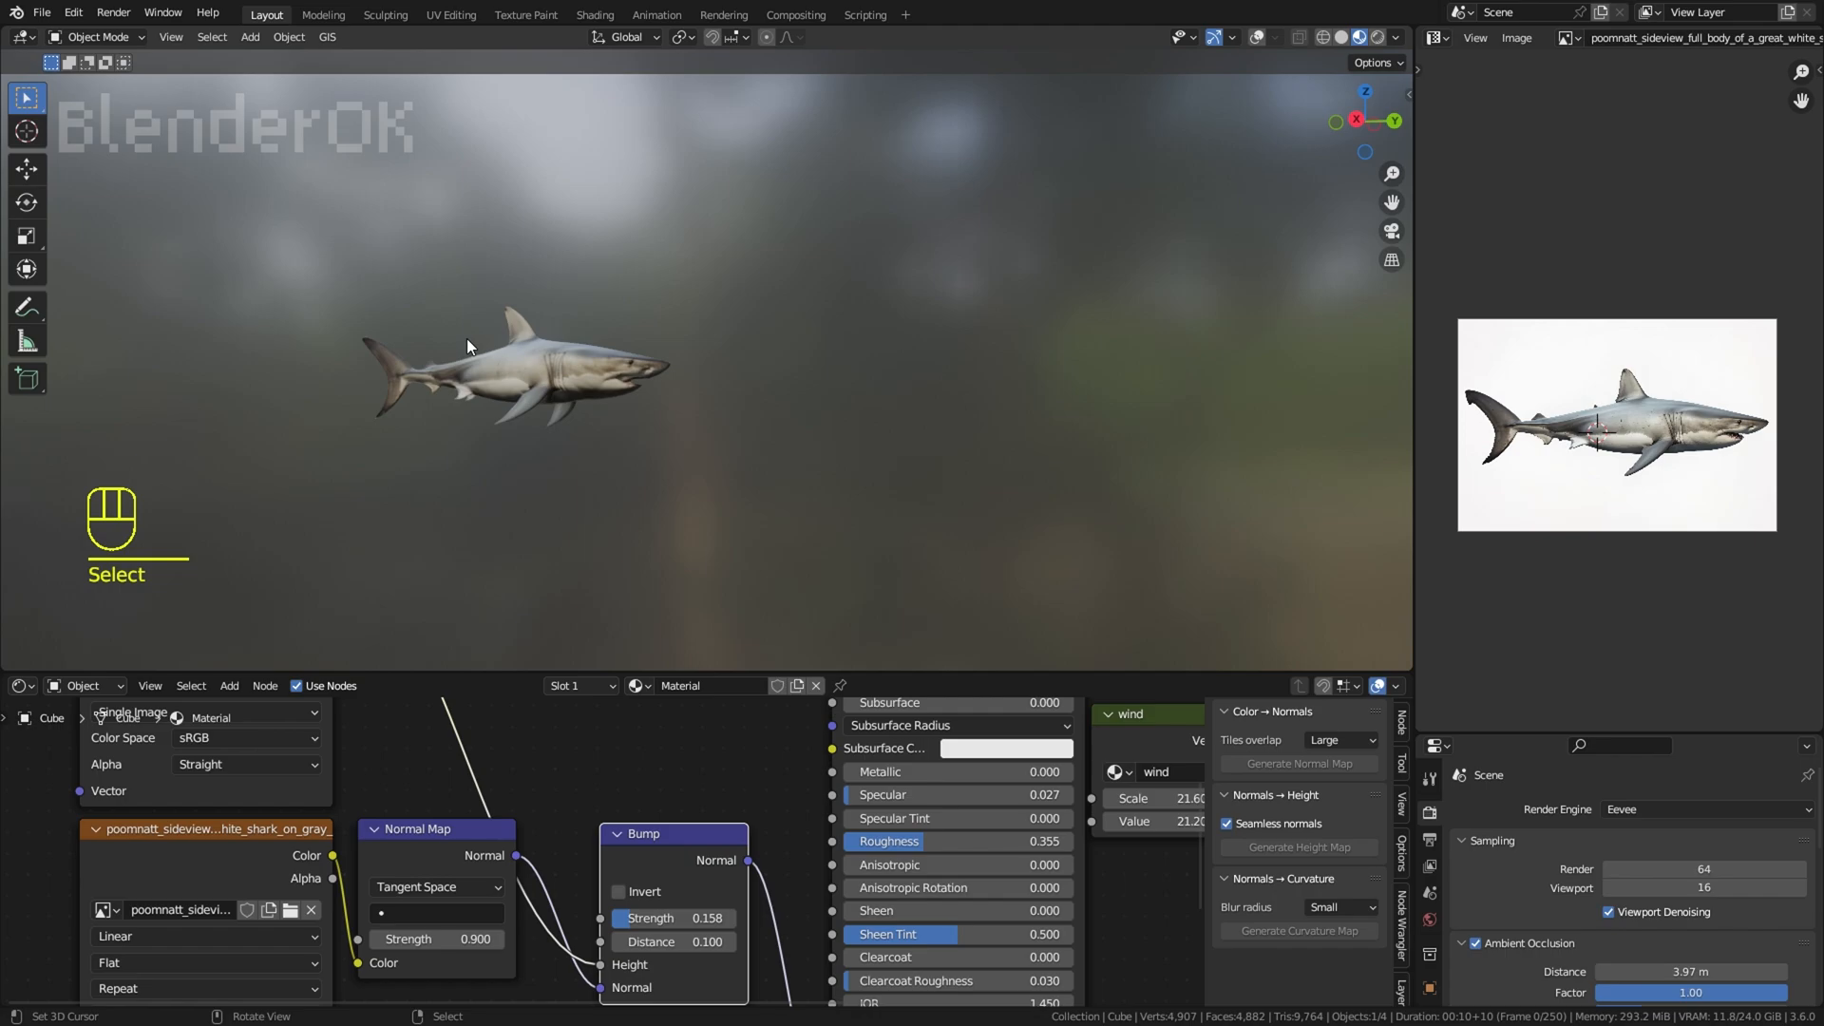
middle_drag(522, 251, 574, 244)
scroll(574, 244, up, 4)
shift+middle_drag(600, 309, 917, 327)
mouse_move(832, 347)
middle_down()
mouse_move(790, 361)
mouse_move(827, 371)
middle_up()
scroll(790, 361, up, 2)
drag(1508, 739, 1511, 415)
click(1430, 459)
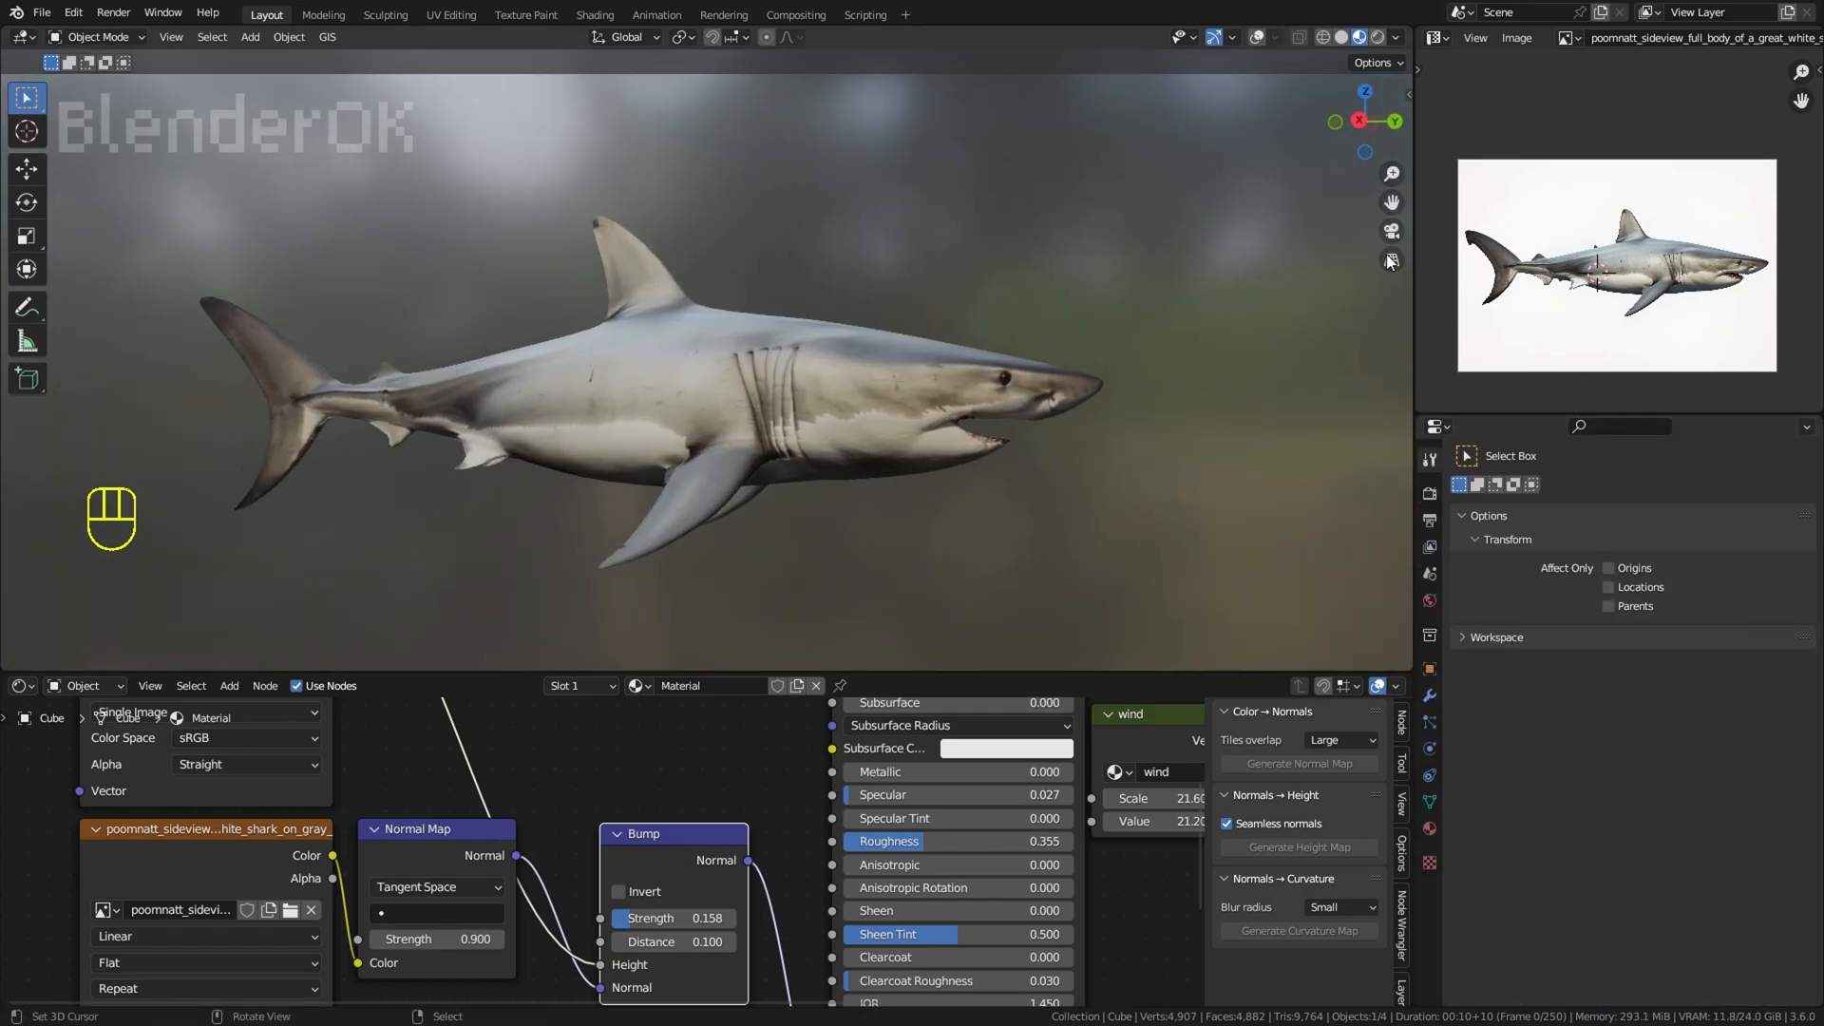
Step: Try different HDRI environments for the viewport lighting on the shark
click(1396, 37)
click(1321, 131)
click(1340, 198)
click(1331, 264)
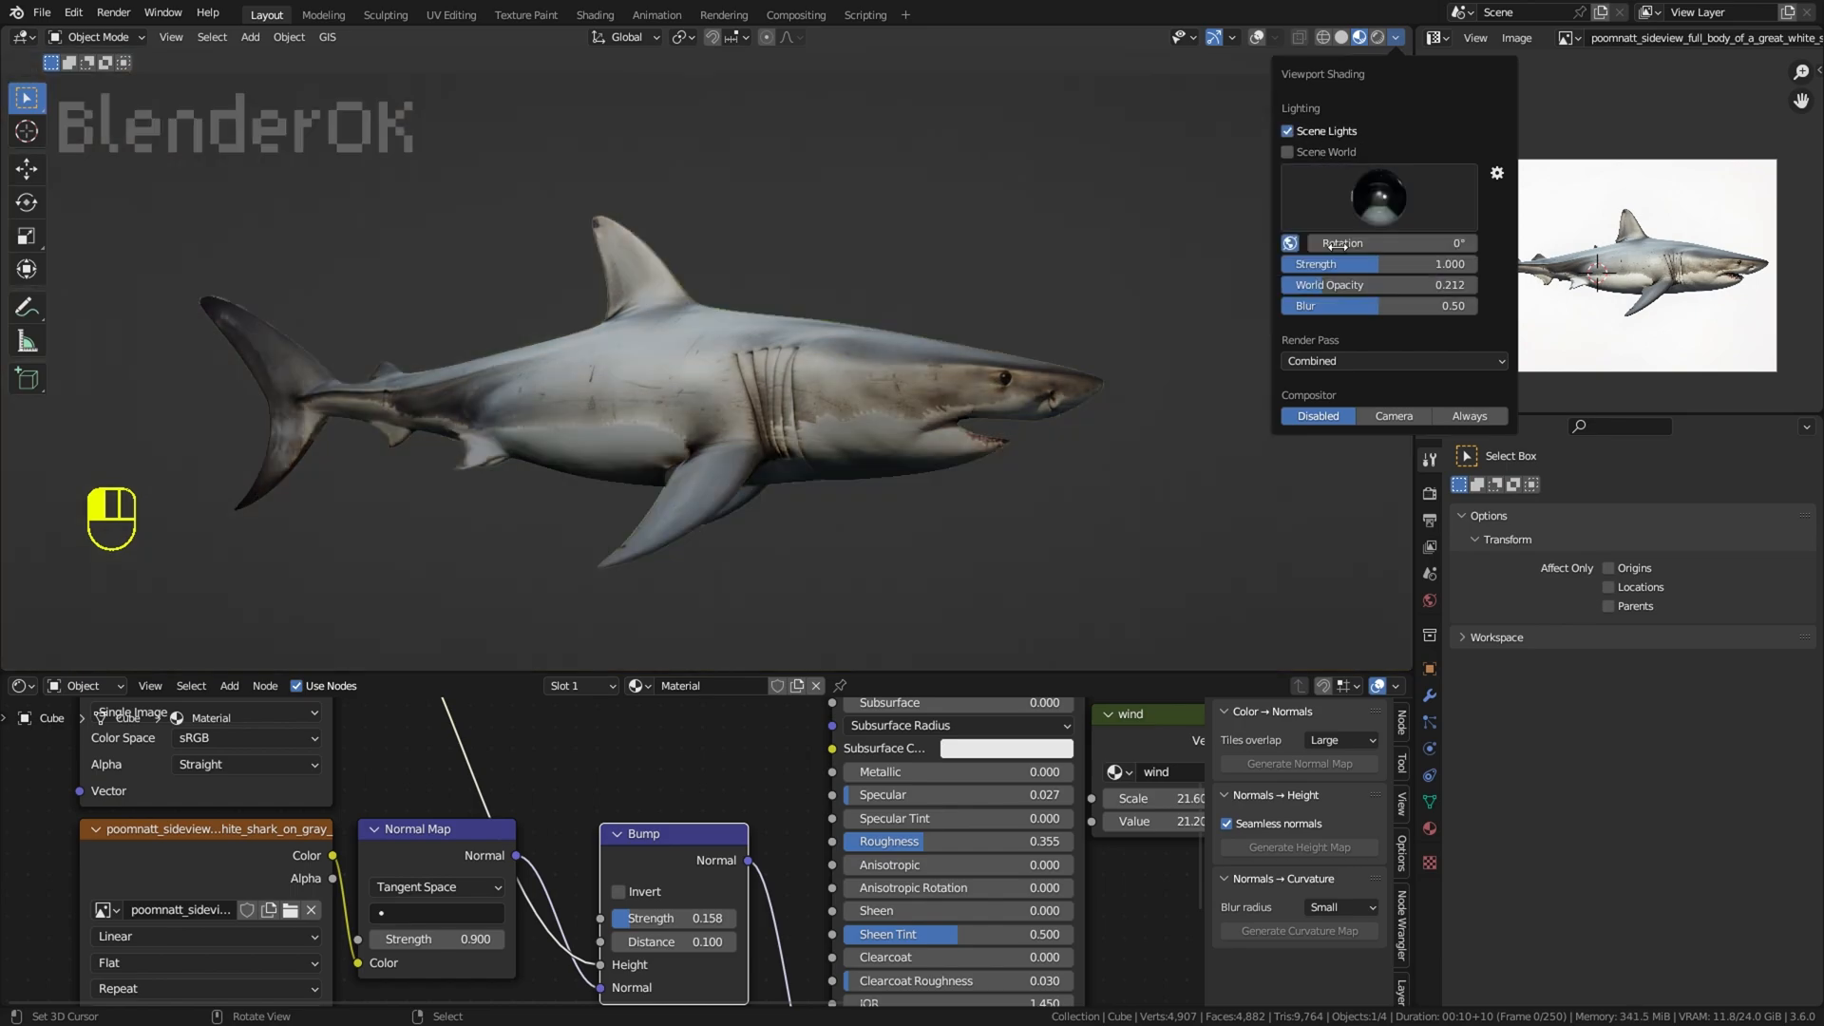
click(1342, 200)
click(1388, 265)
click(1358, 202)
click(1159, 264)
click(1337, 199)
Step: Set the Principled BSDF's Subsurface to 0.109 and Metallic to 0.091, and link the image color to Subsurface Color
scroll(736, 847, up, 1)
middle_drag(736, 848, 697, 917)
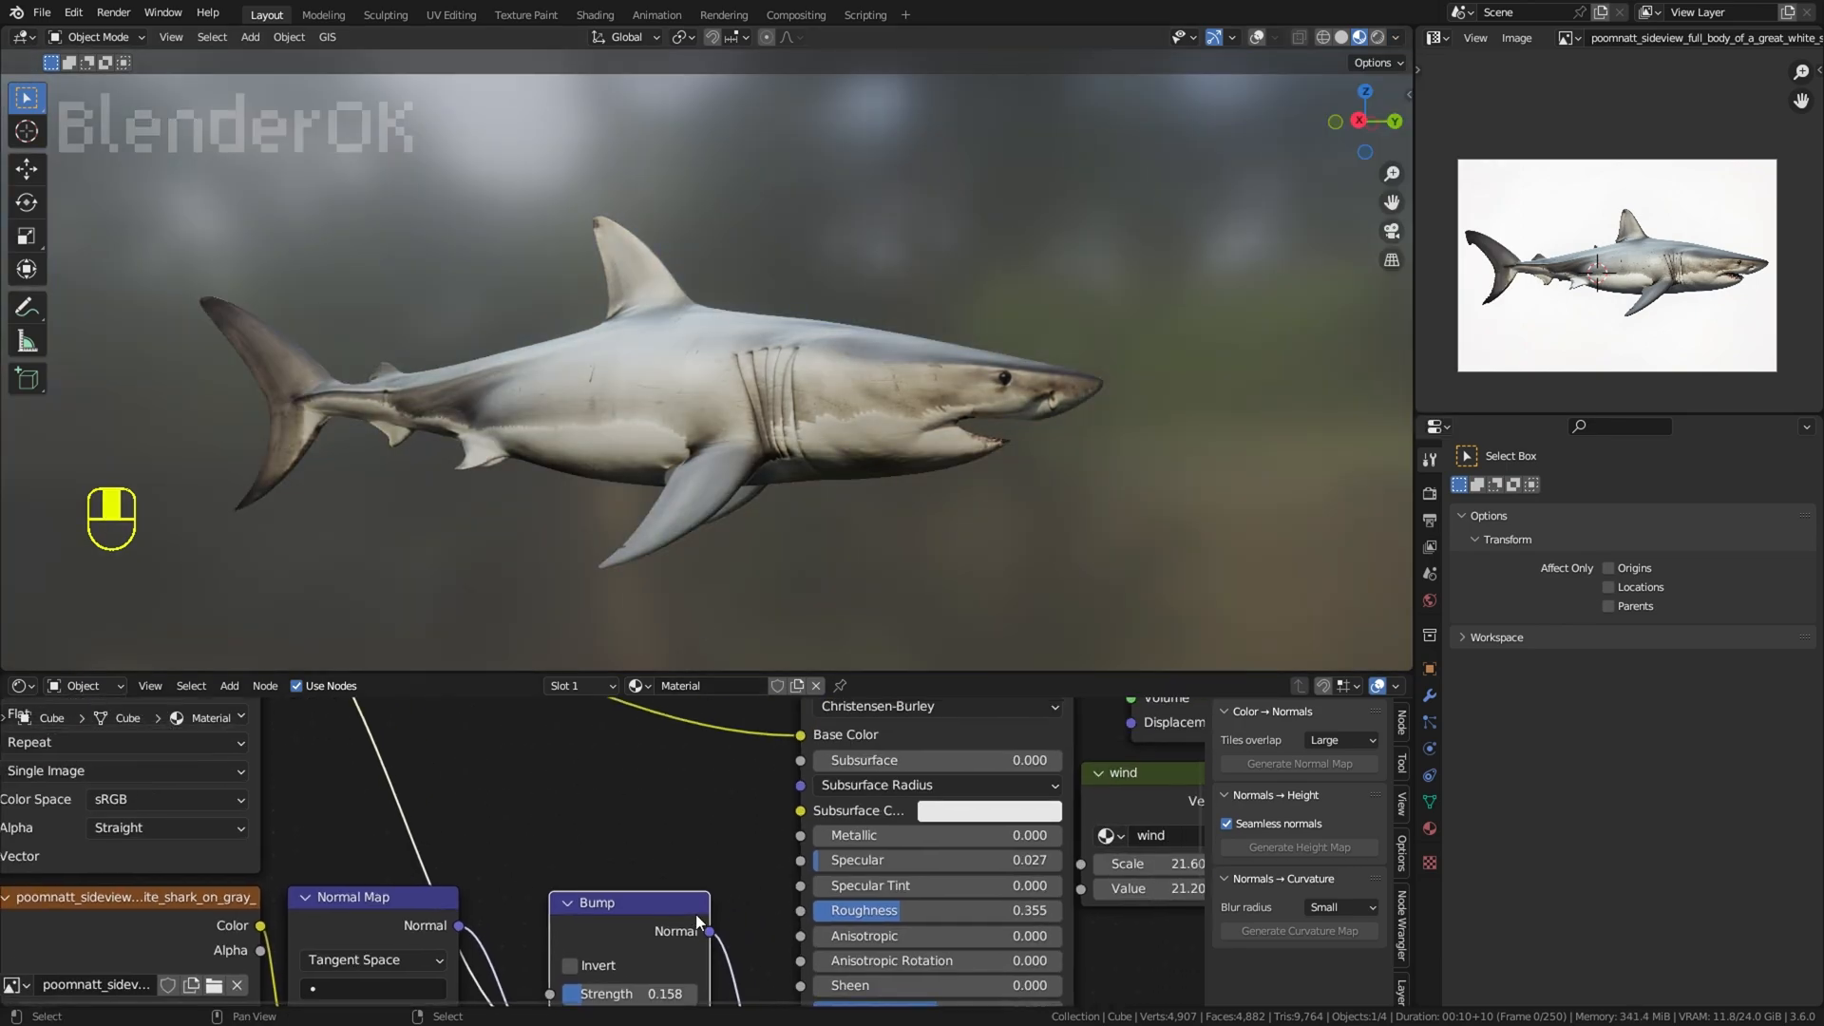
middle_drag(890, 762, 838, 839)
drag(838, 839, 865, 839)
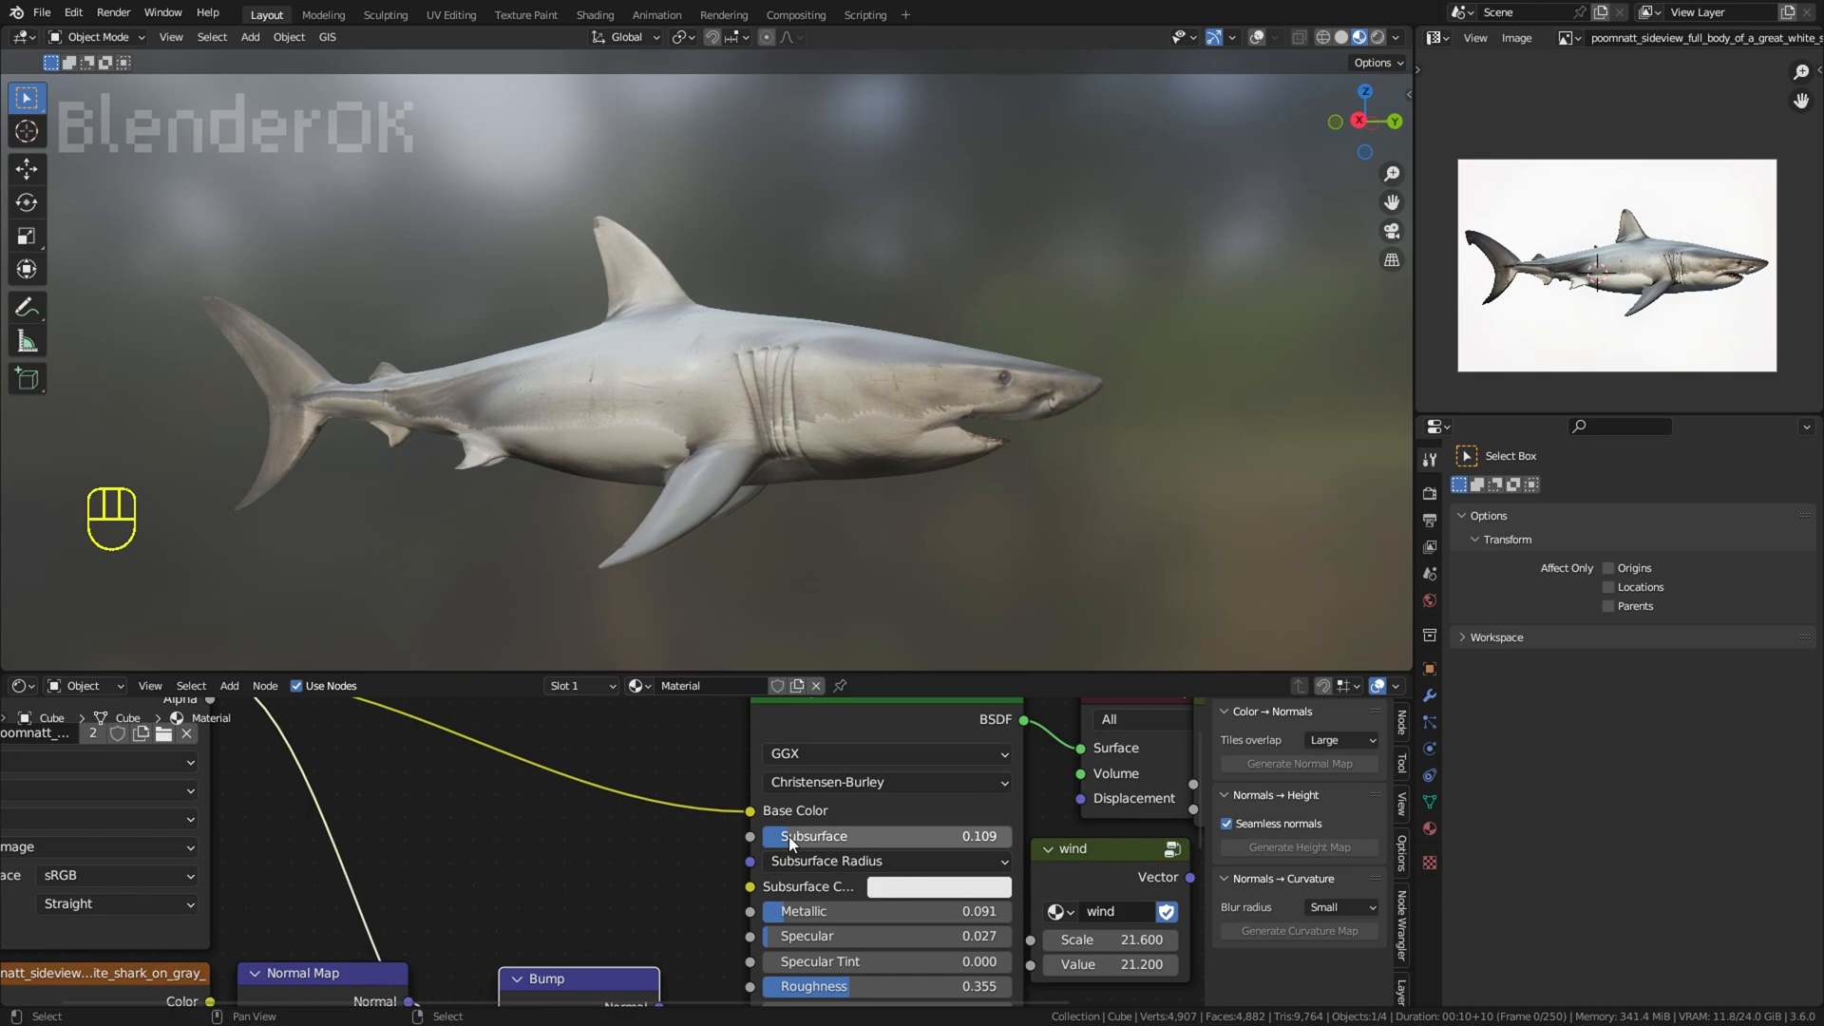
drag(750, 886, 210, 760)
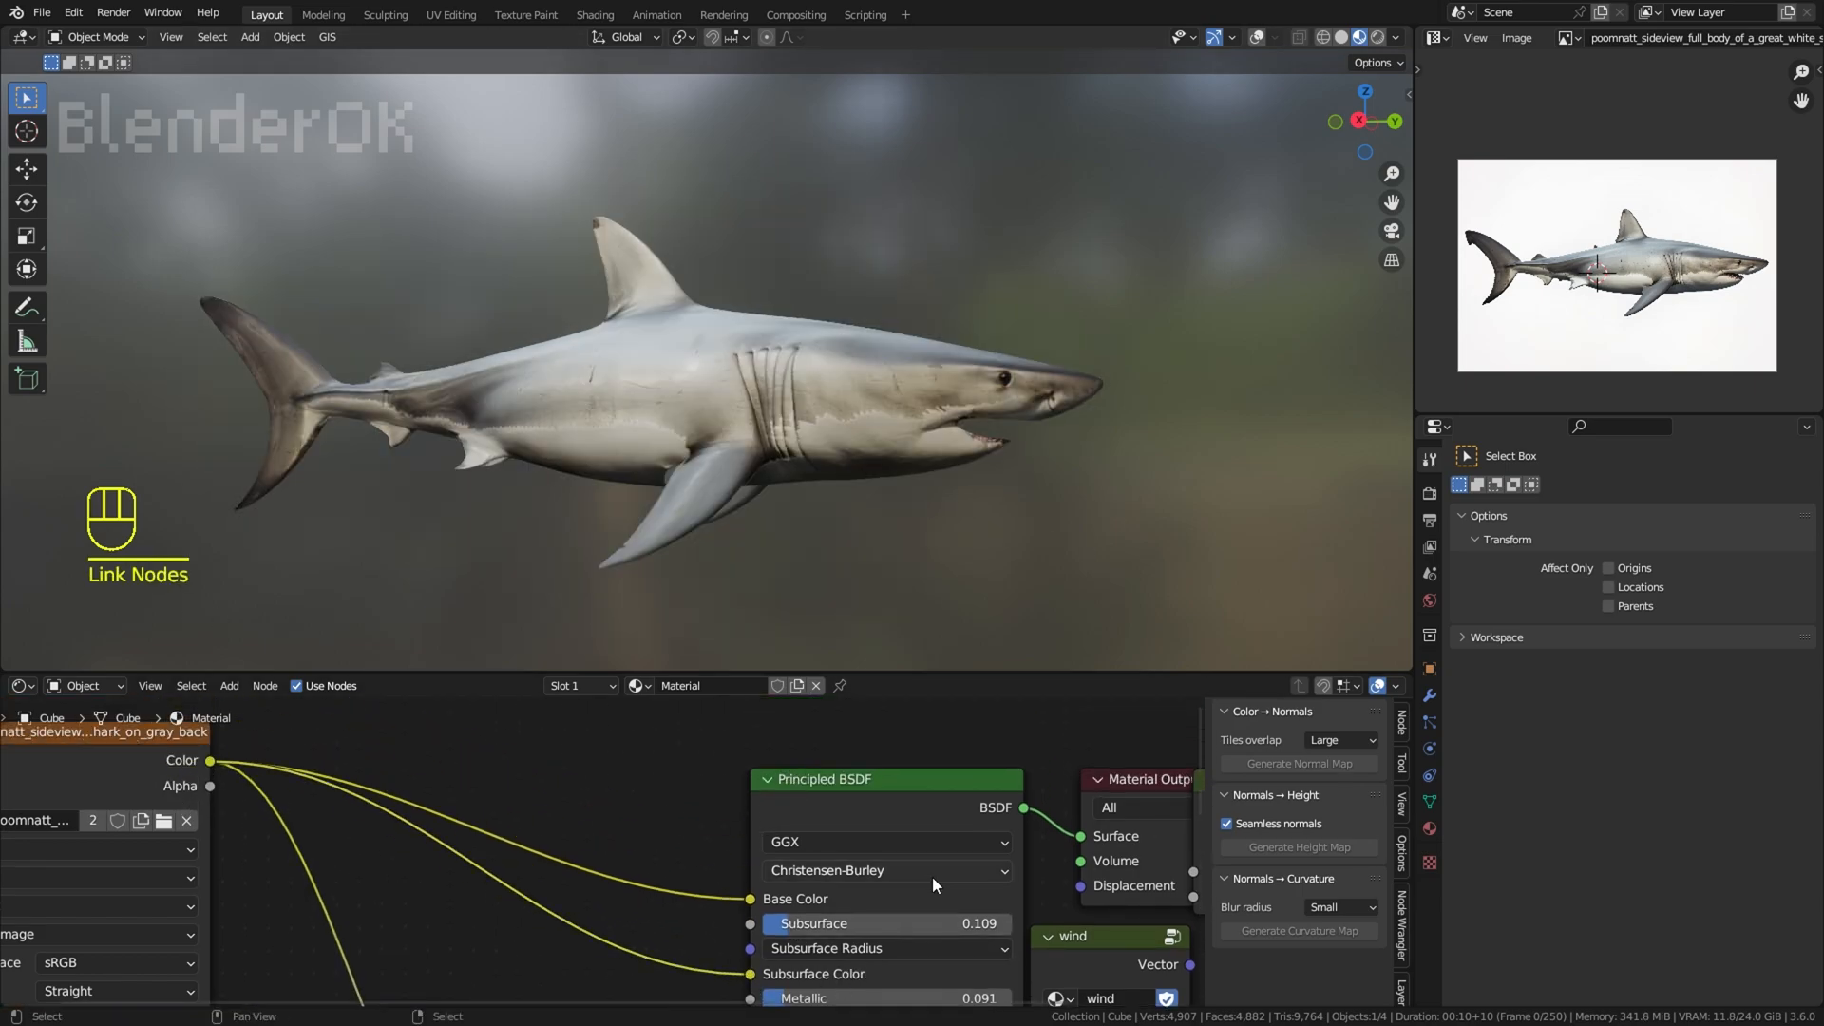
Step: Set the Principled BSDF's Metallic to 0.332 and Roughness to 0.491
middle_drag(932, 878, 907, 764)
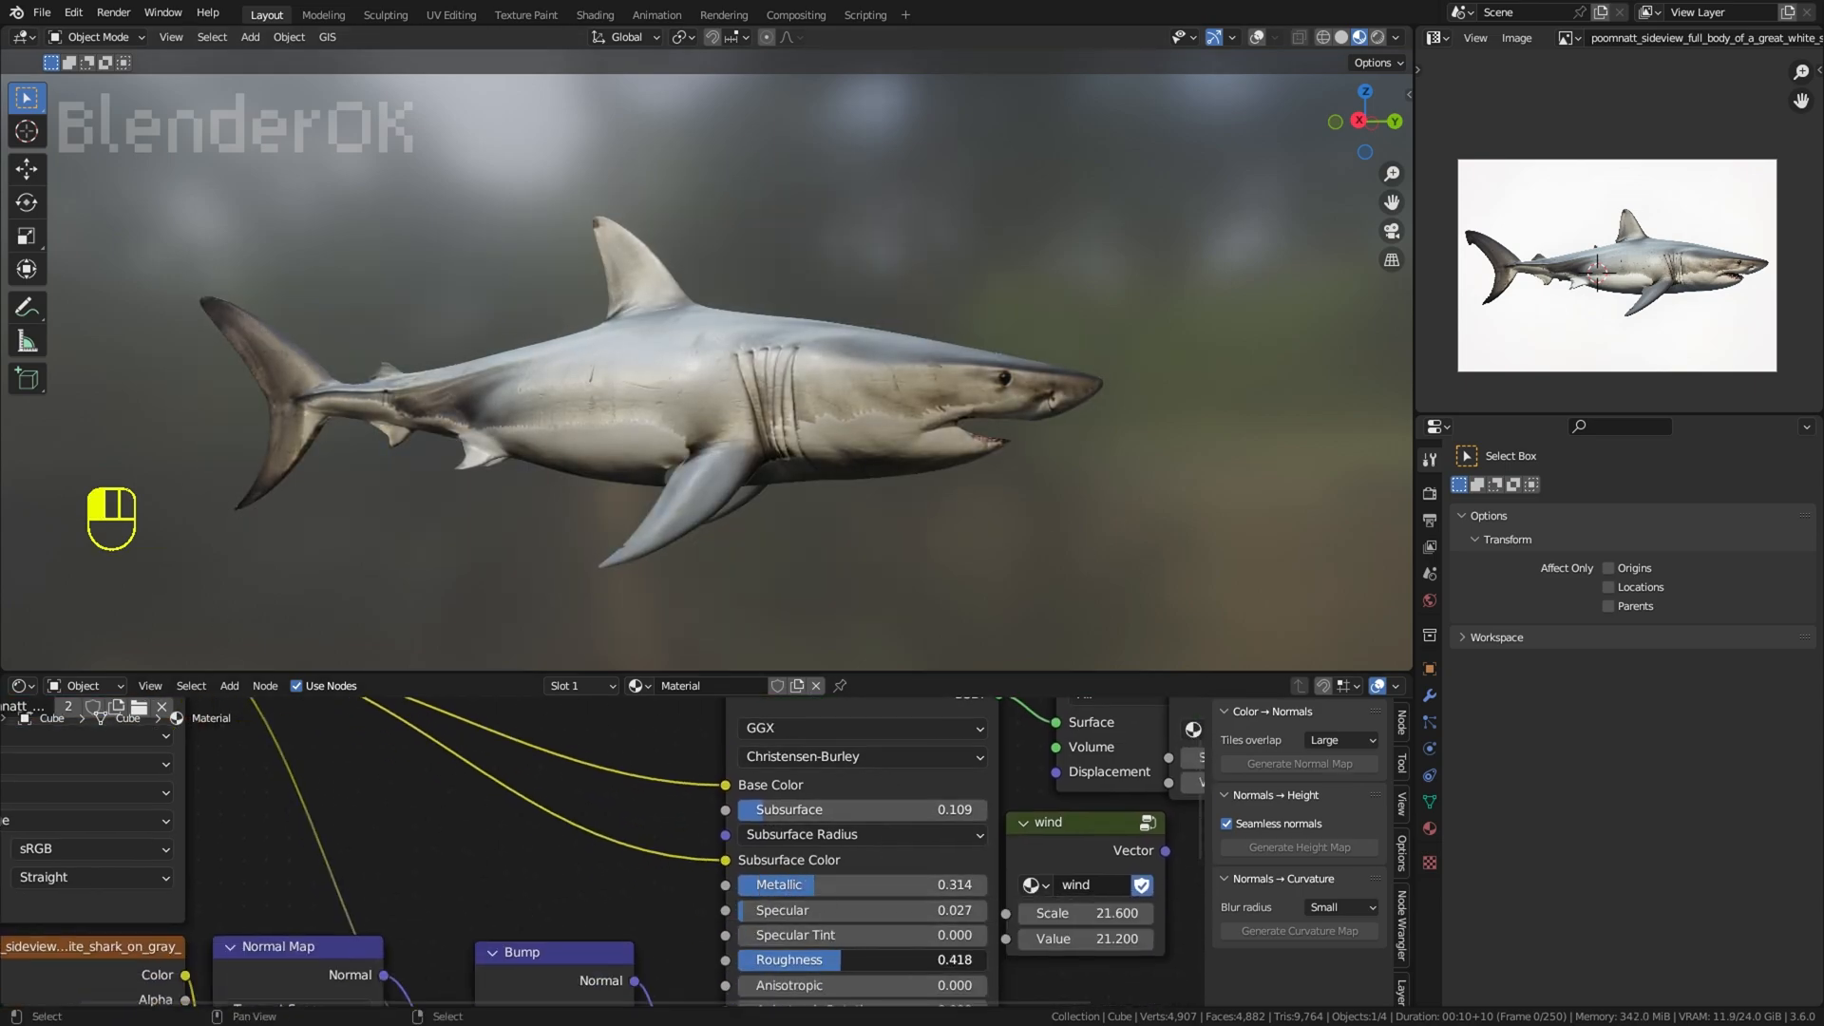
scroll(940, 634, down, 2)
middle_drag(940, 635, 892, 638)
scroll(813, 934, up, 1)
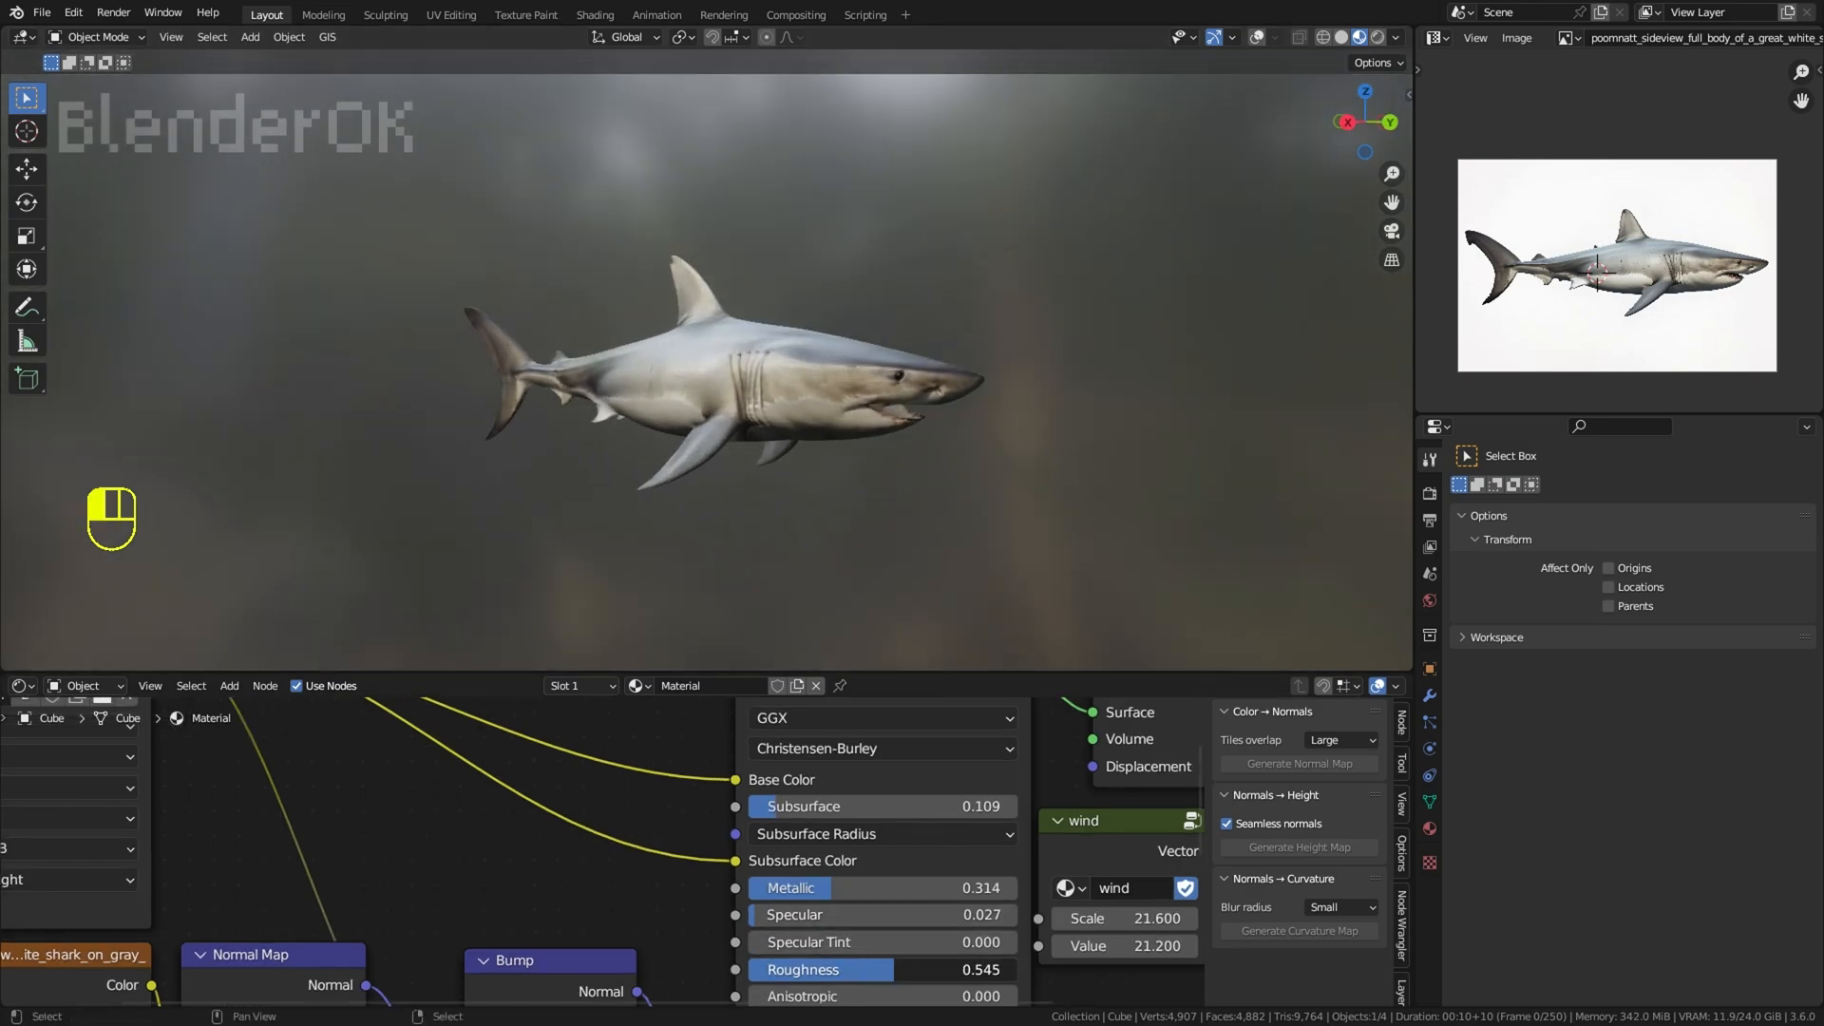
drag(882, 888, 837, 888)
middle_drag(846, 566, 879, 475)
scroll(882, 553, up, 2)
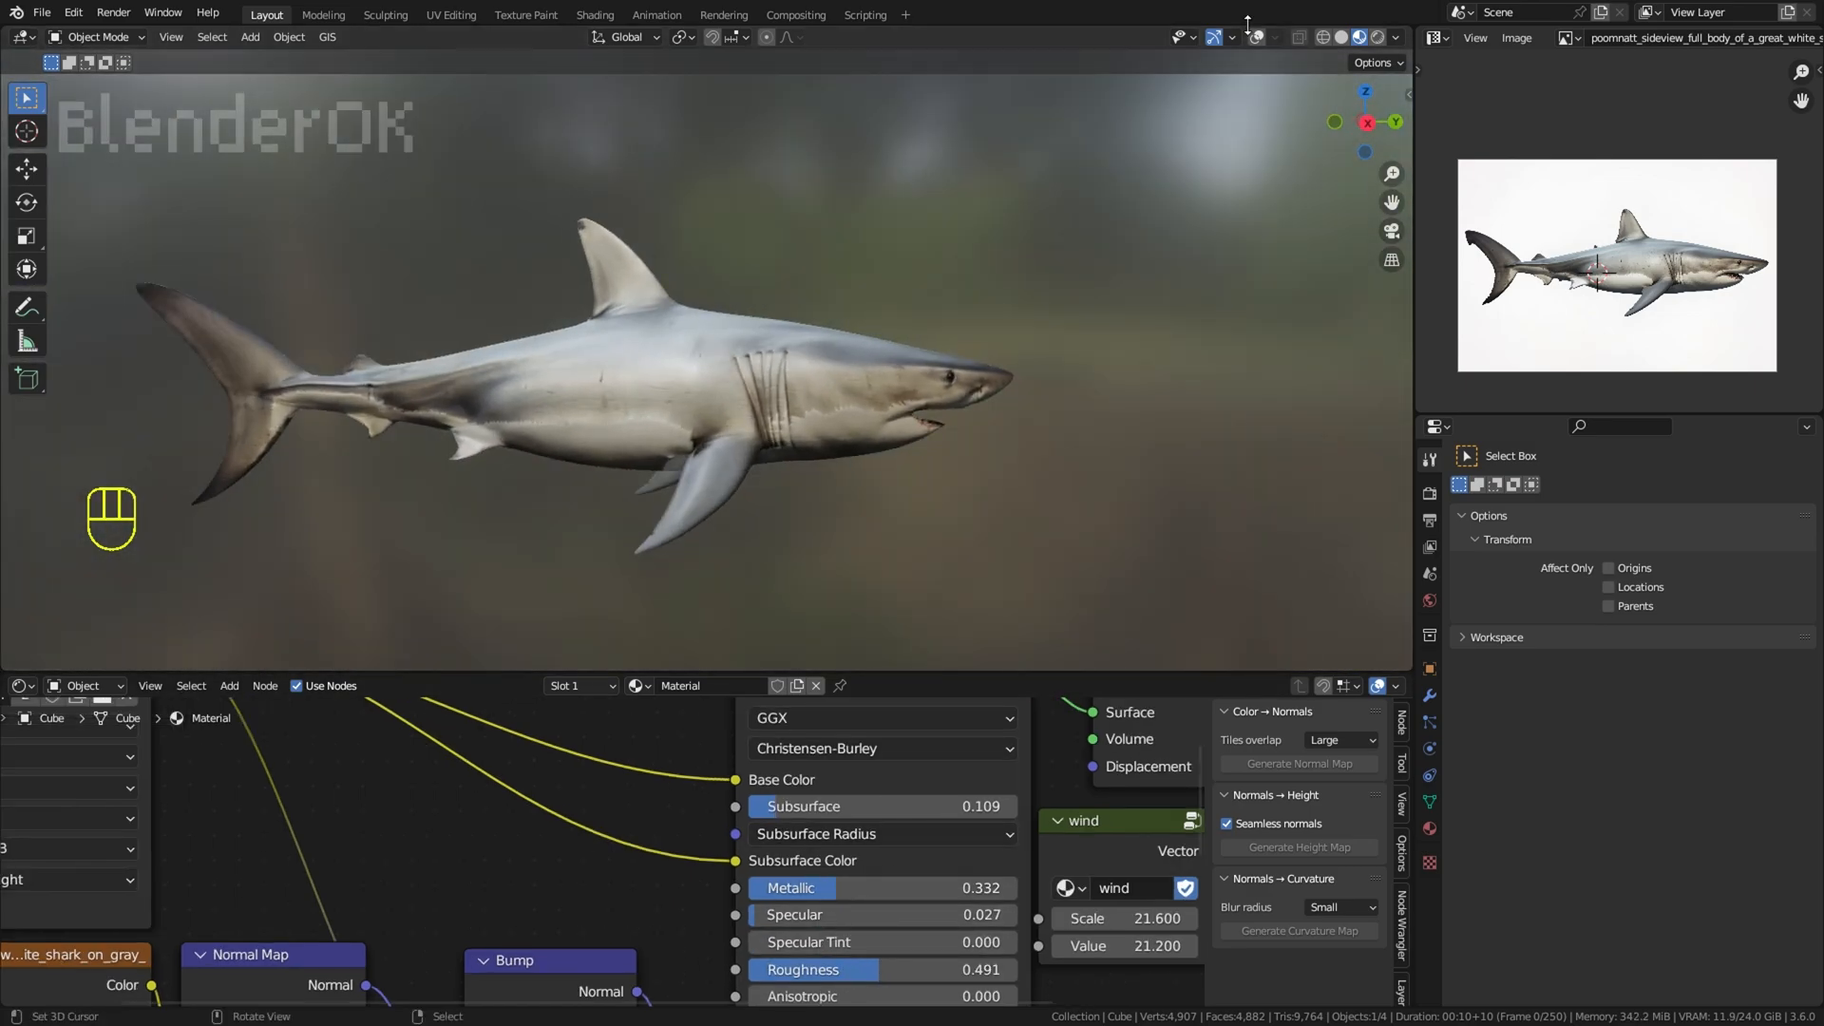
Step: Show the viewport overlays and switch the shark to Edit Mode near the tail
click(1256, 37)
shift+middle_drag(618, 296, 883, 311)
scroll(884, 312, up, 6)
click(109, 38)
click(122, 82)
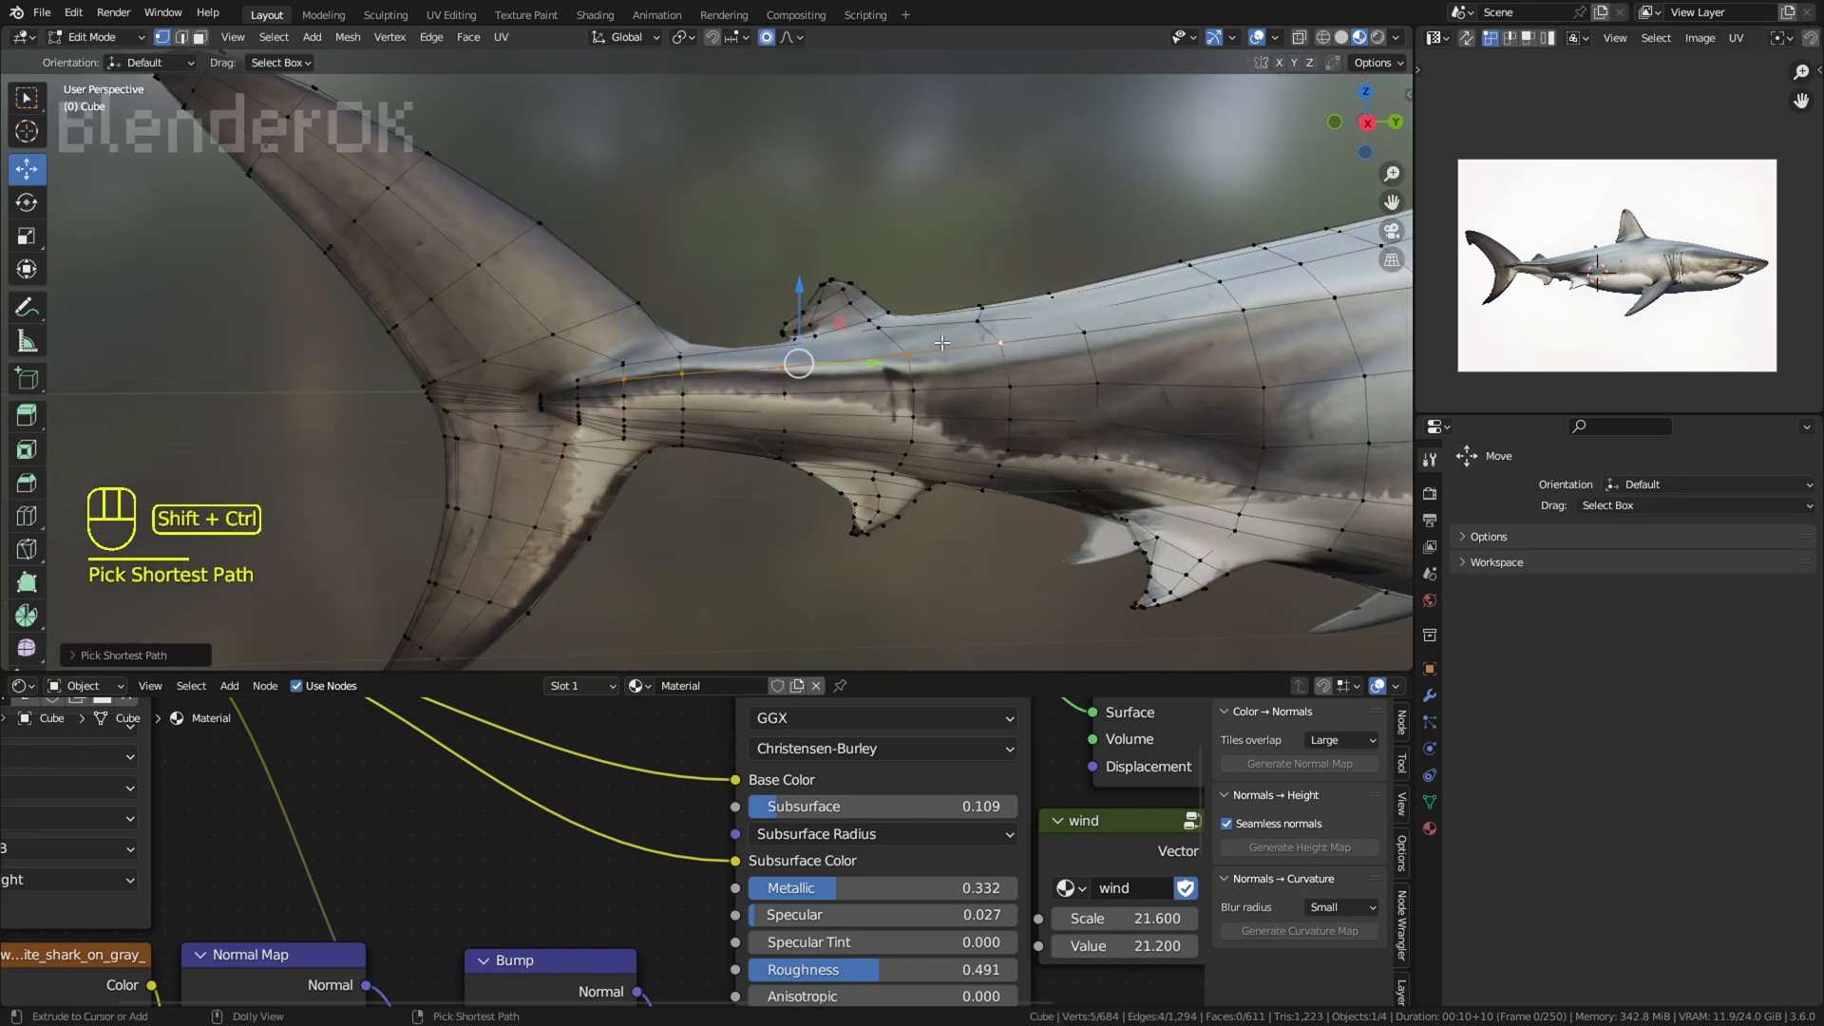
Step: Undo the vertex path selection along the tail stalk and hide the overlays
key(ctrl+z)
mouse_move(699, 305)
mouse_down()
mouse_move(685, 347)
mouse_move(683, 324)
mouse_up()
right_click(682, 375)
key(ctrl+z)
key(ctrl+z)
key(ctrl+z)
key(ctrl+z)
shift+right_click(682, 375)
right_click(761, 244)
click(1256, 37)
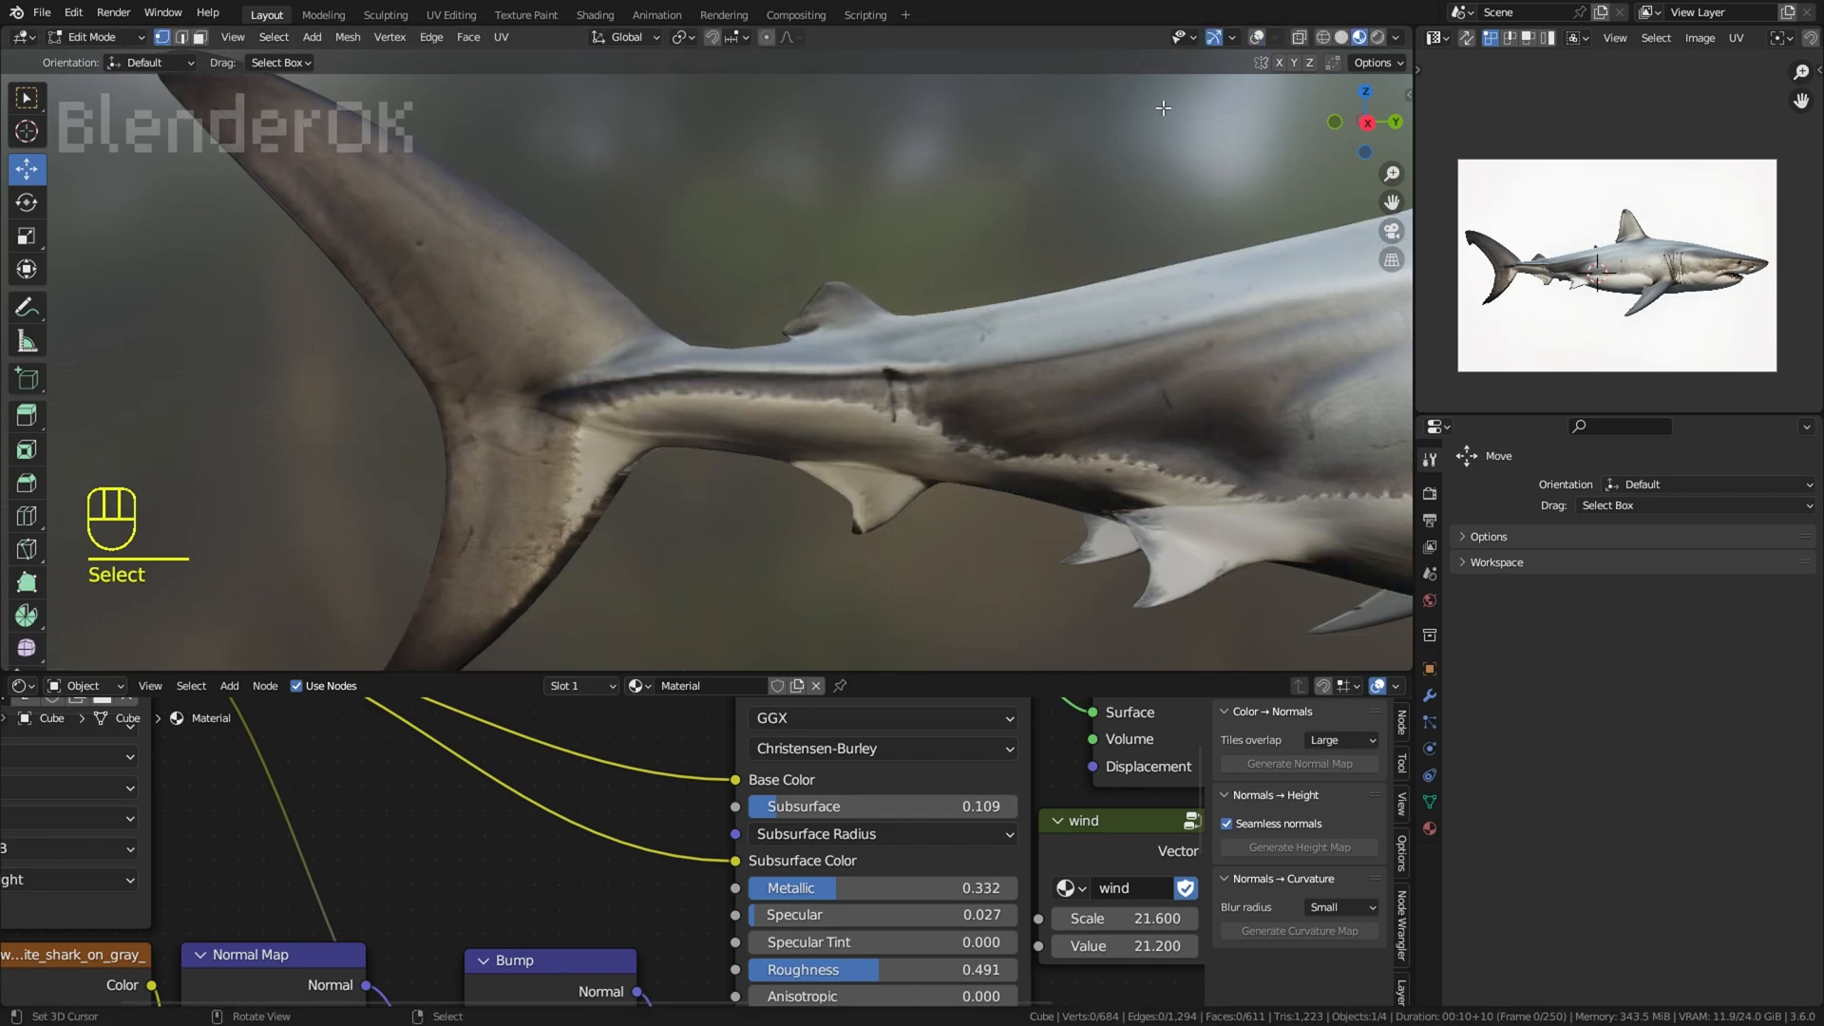
Step: Try to move a vertex on the rear underside between the tail and the pelvic fin with proportional editing
scroll(1121, 142, down, 8)
middle_drag(1092, 168, 927, 171)
shift+middle_drag(917, 176, 882, 206)
scroll(912, 209, up, 1)
middle_drag(1019, 231, 971, 270)
scroll(1059, 237, up, 1)
click(1256, 37)
key(g)
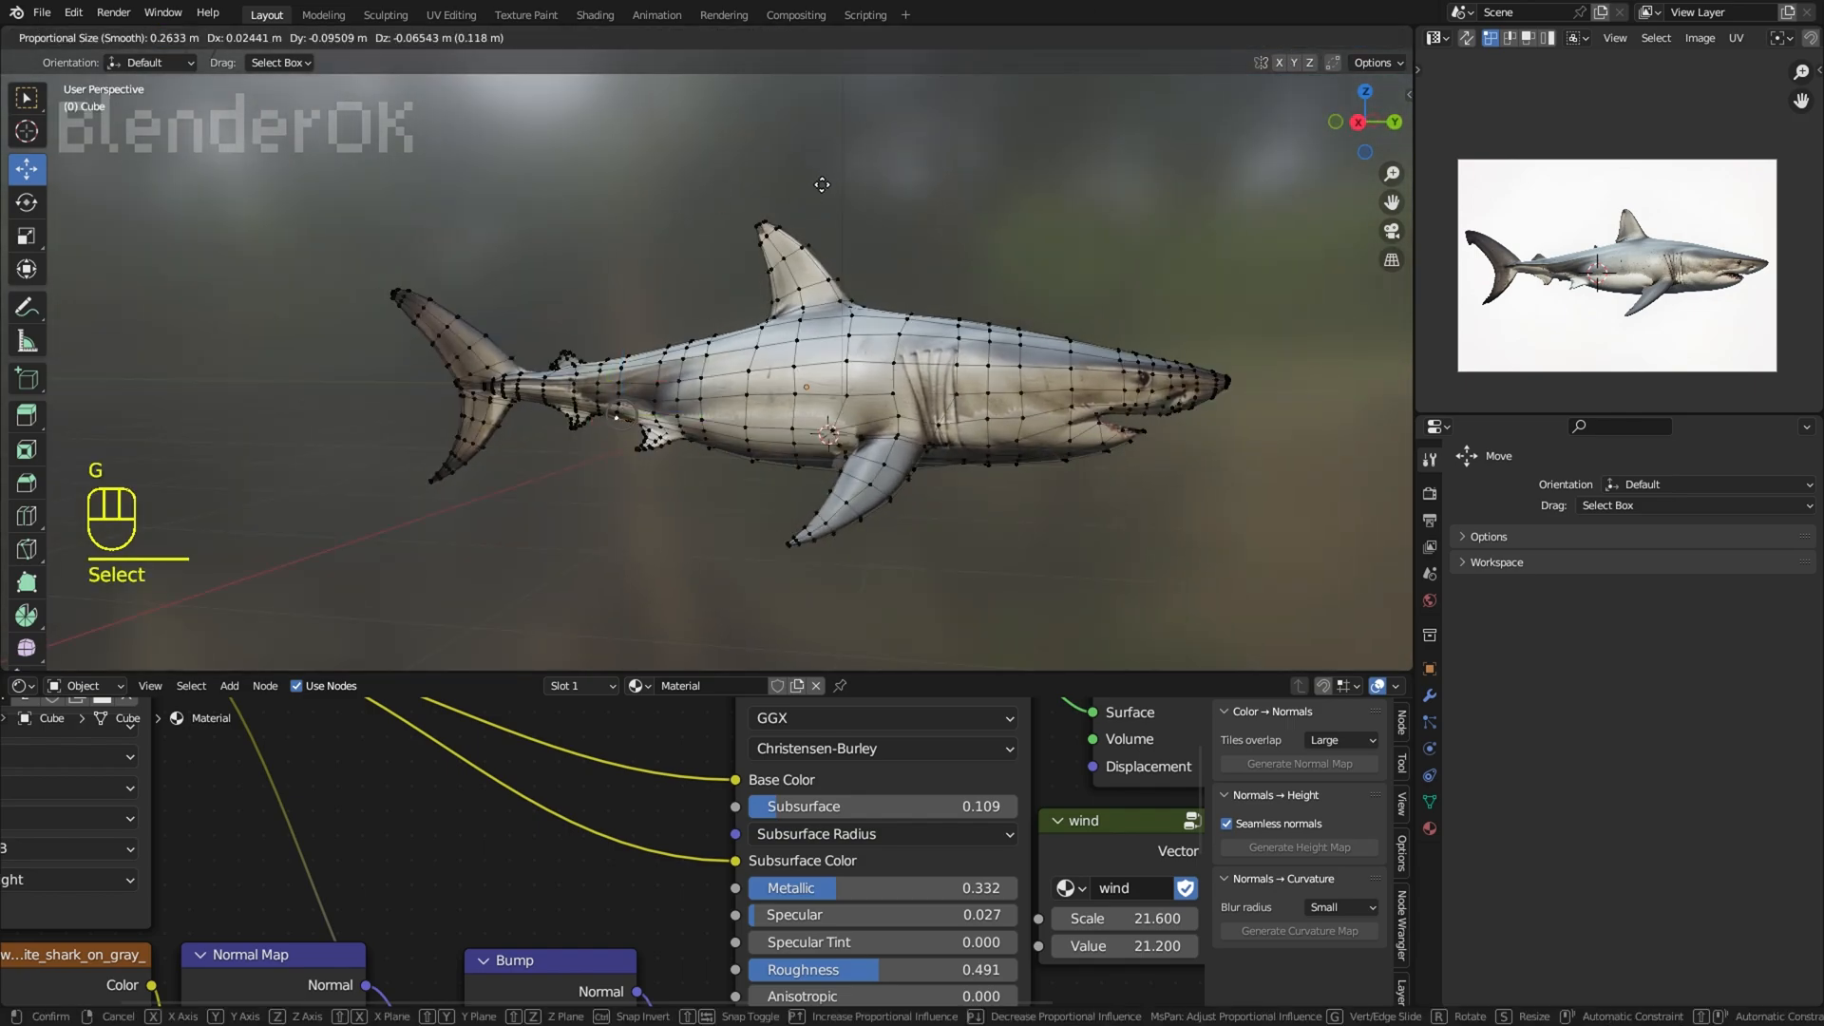
click(823, 192)
click(1256, 37)
key(g)
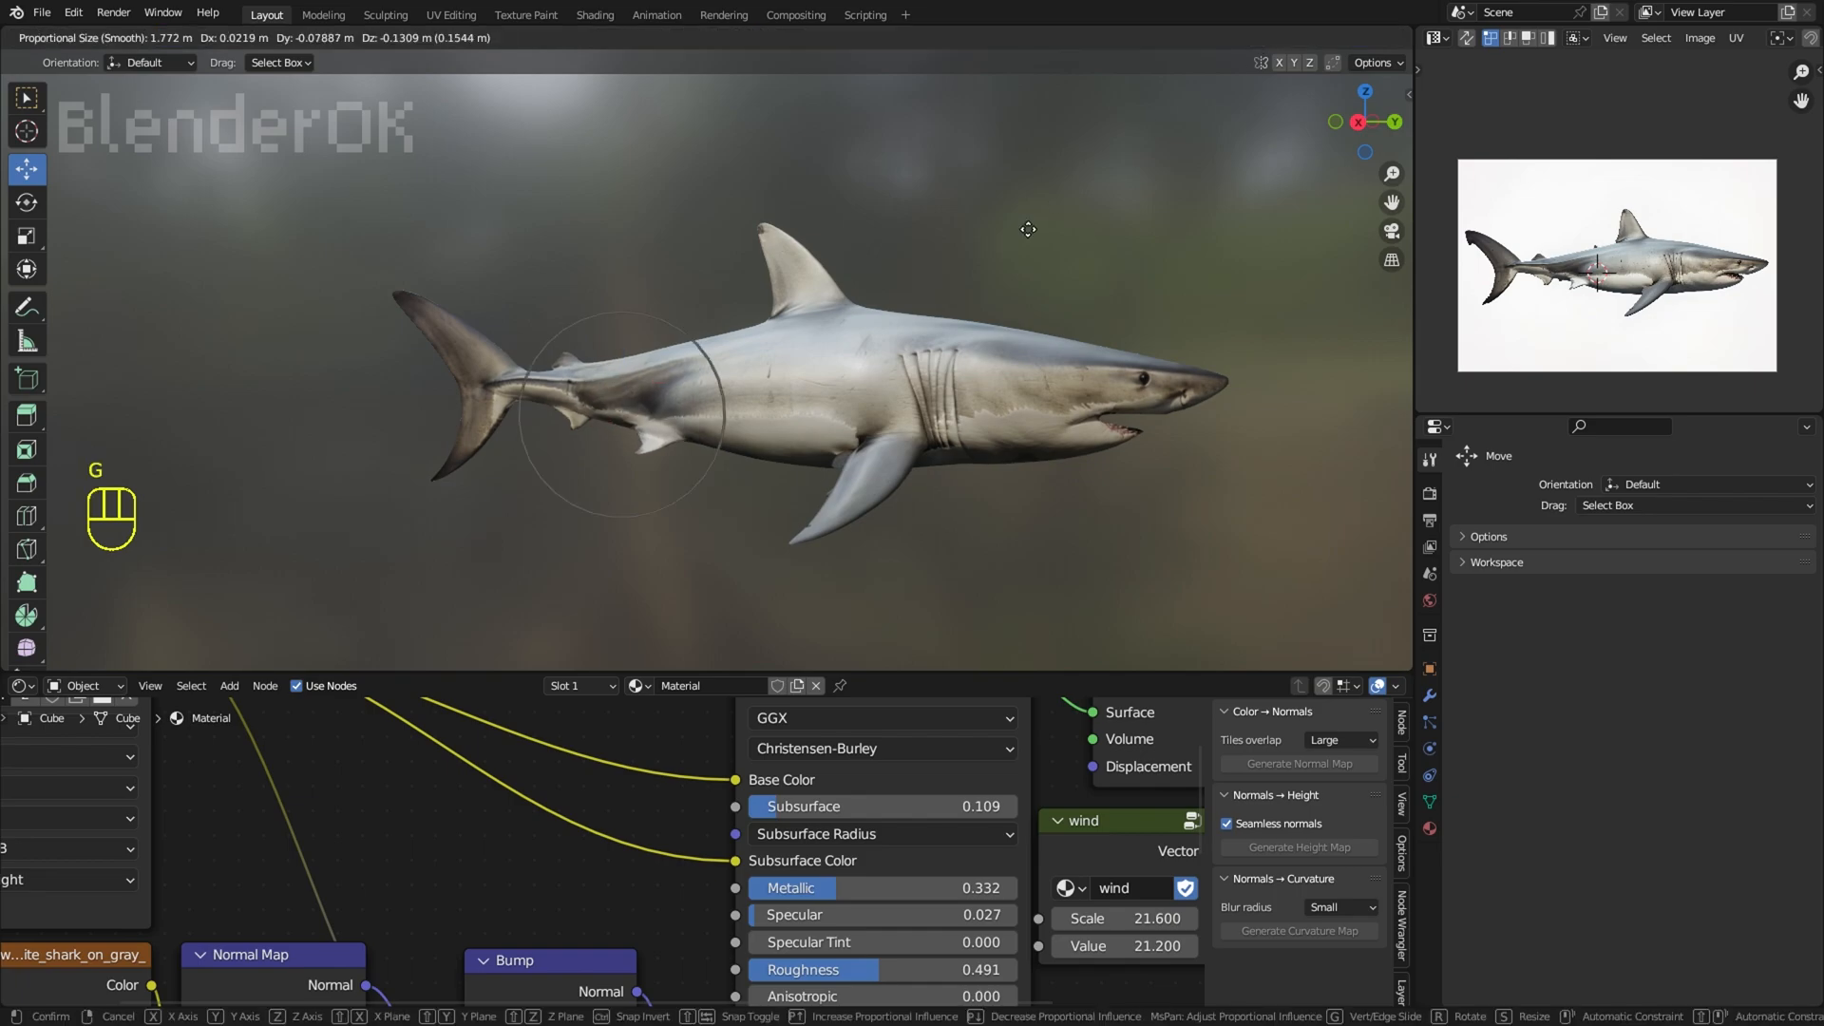
click(1026, 232)
key(ctrl+z)
right_click(1028, 230)
Step: Add edge loops around the base of the dorsal fin with Loop Cut
scroll(1042, 218, down, 2)
shift+middle_drag(1043, 217, 1068, 260)
scroll(1003, 200, up, 1)
scroll(1046, 260, up, 1)
click(1256, 37)
scroll(732, 190, up, 4)
shift+middle_drag(730, 180, 760, 380)
scroll(760, 380, up, 2)
key(ctrl+r)
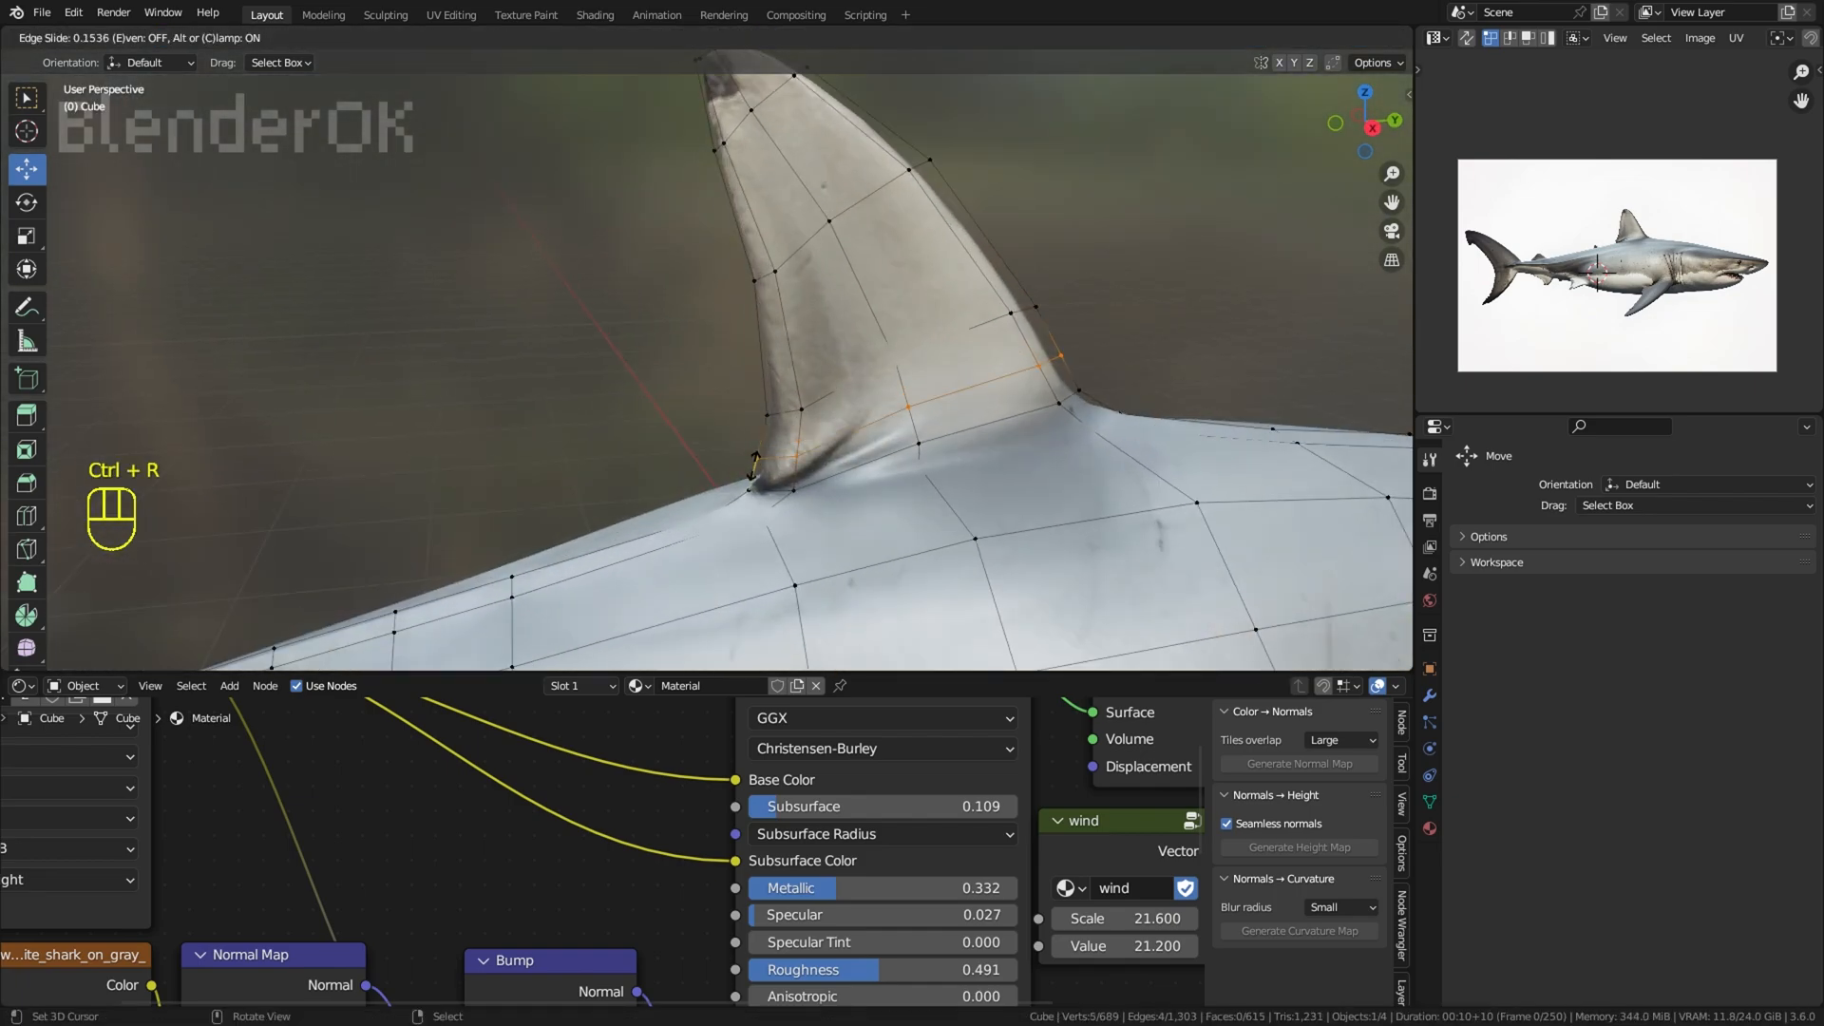
shift+right_click(796, 473)
middle_drag(796, 473, 749, 448)
Step: Turn off proportional editing and move the vertices at the rear base of the dorsal fin
key(g)
right_click(751, 439)
click(767, 37)
key(g)
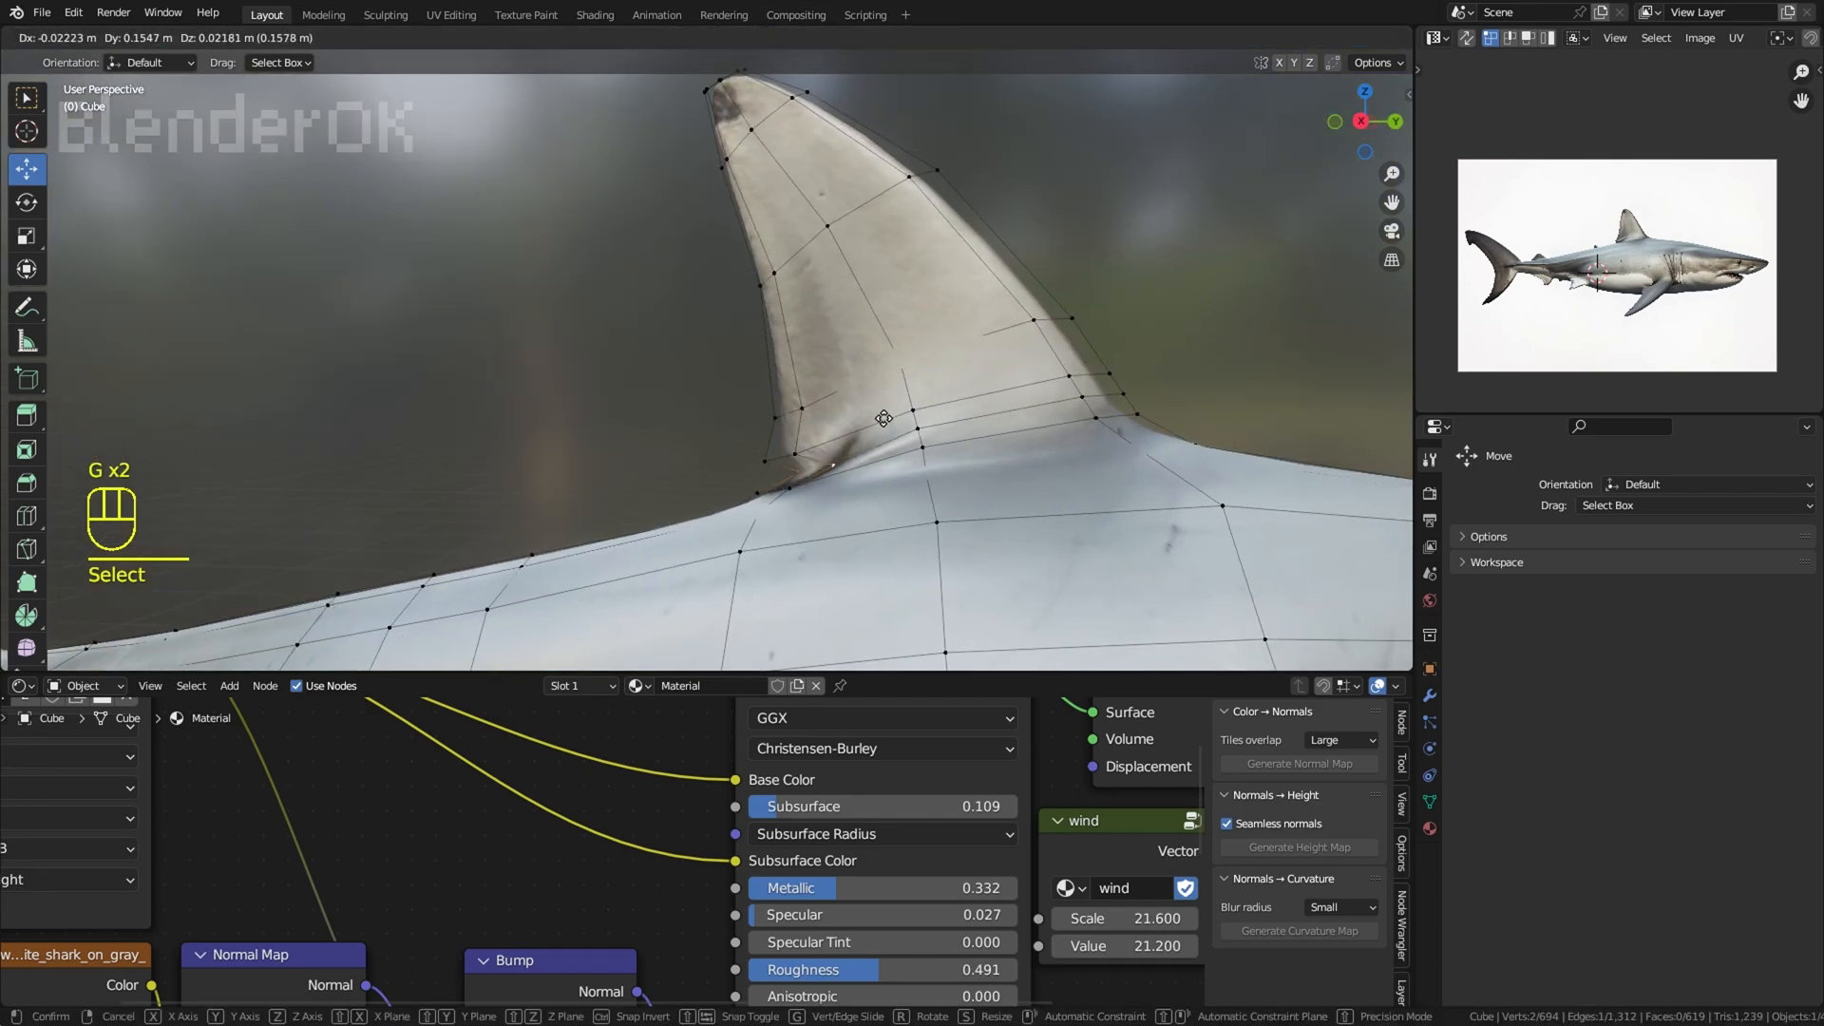
click(743, 454)
click(1257, 38)
key(g)
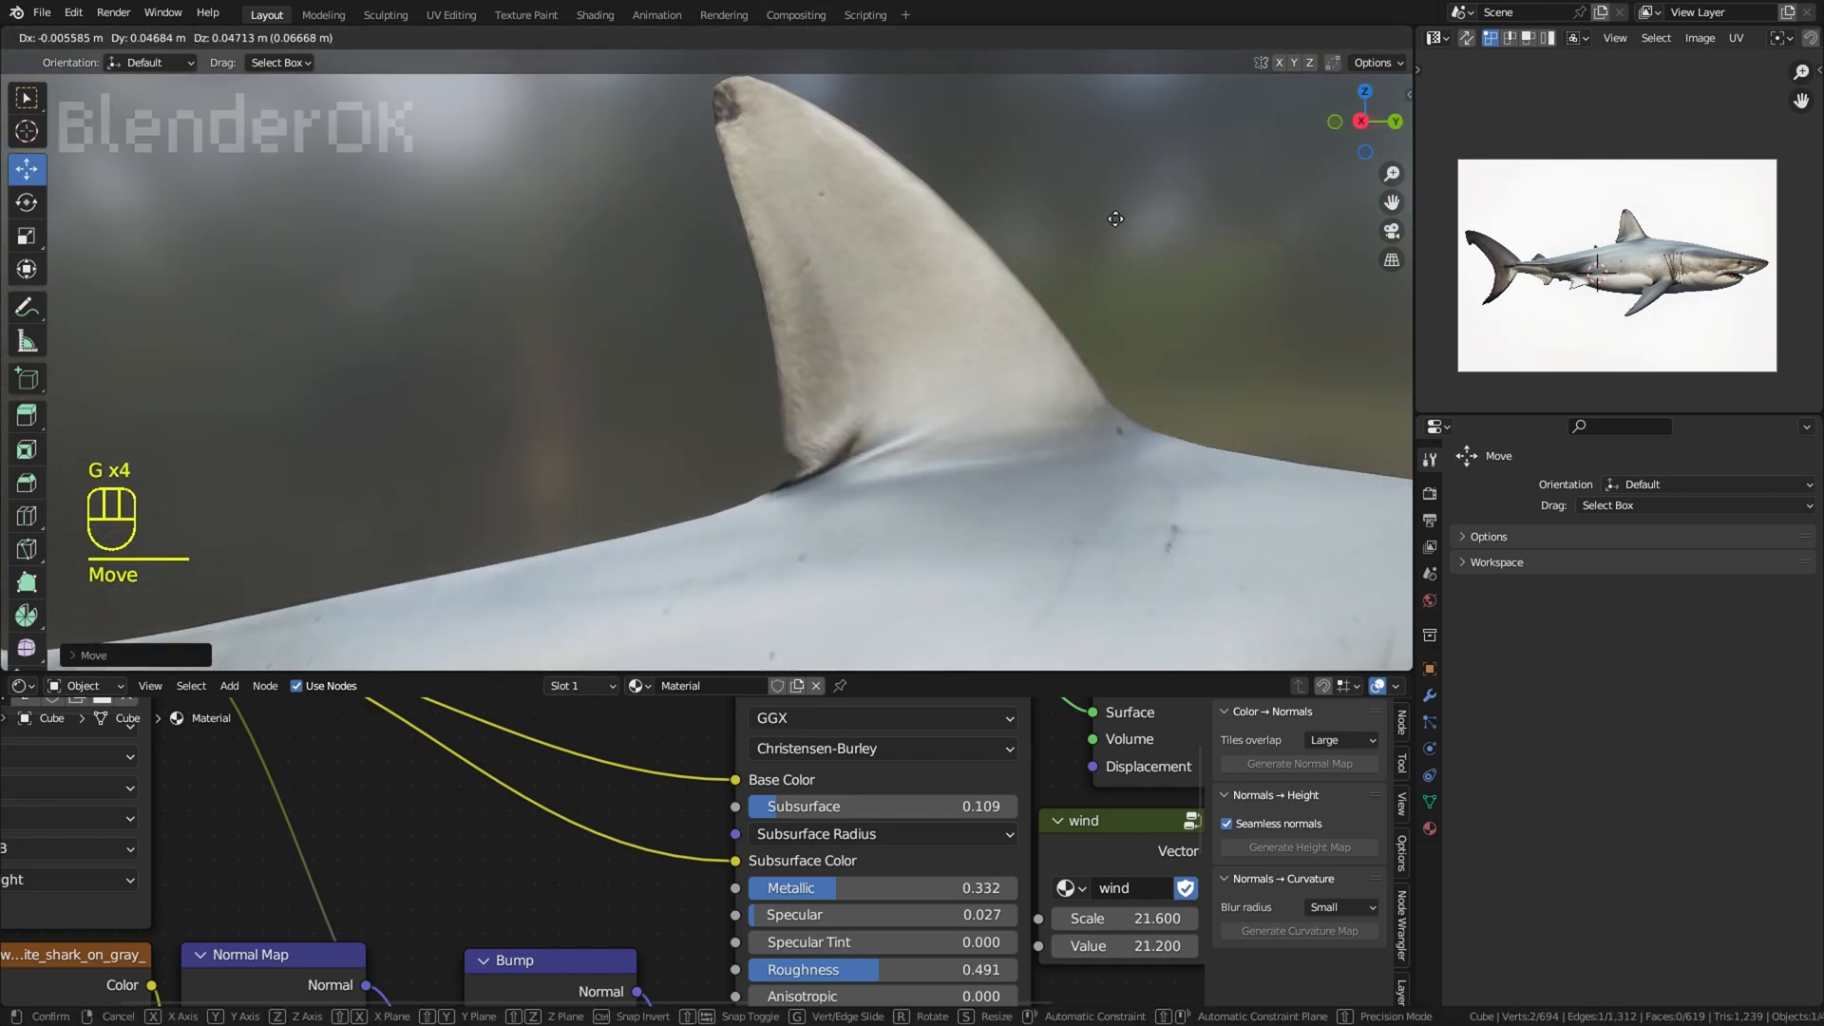
click(1119, 215)
right_click(1117, 221)
Step: Show the overlays, move and rotate the leading-edge vertices near the dorsal fin's tip to reshape it, and hide the overlays again
scroll(1111, 232, down, 8)
shift+middle_drag(1112, 232, 1022, 167)
click(1257, 38)
shift+middle_drag(829, 174, 989, 325)
scroll(989, 325, up, 5)
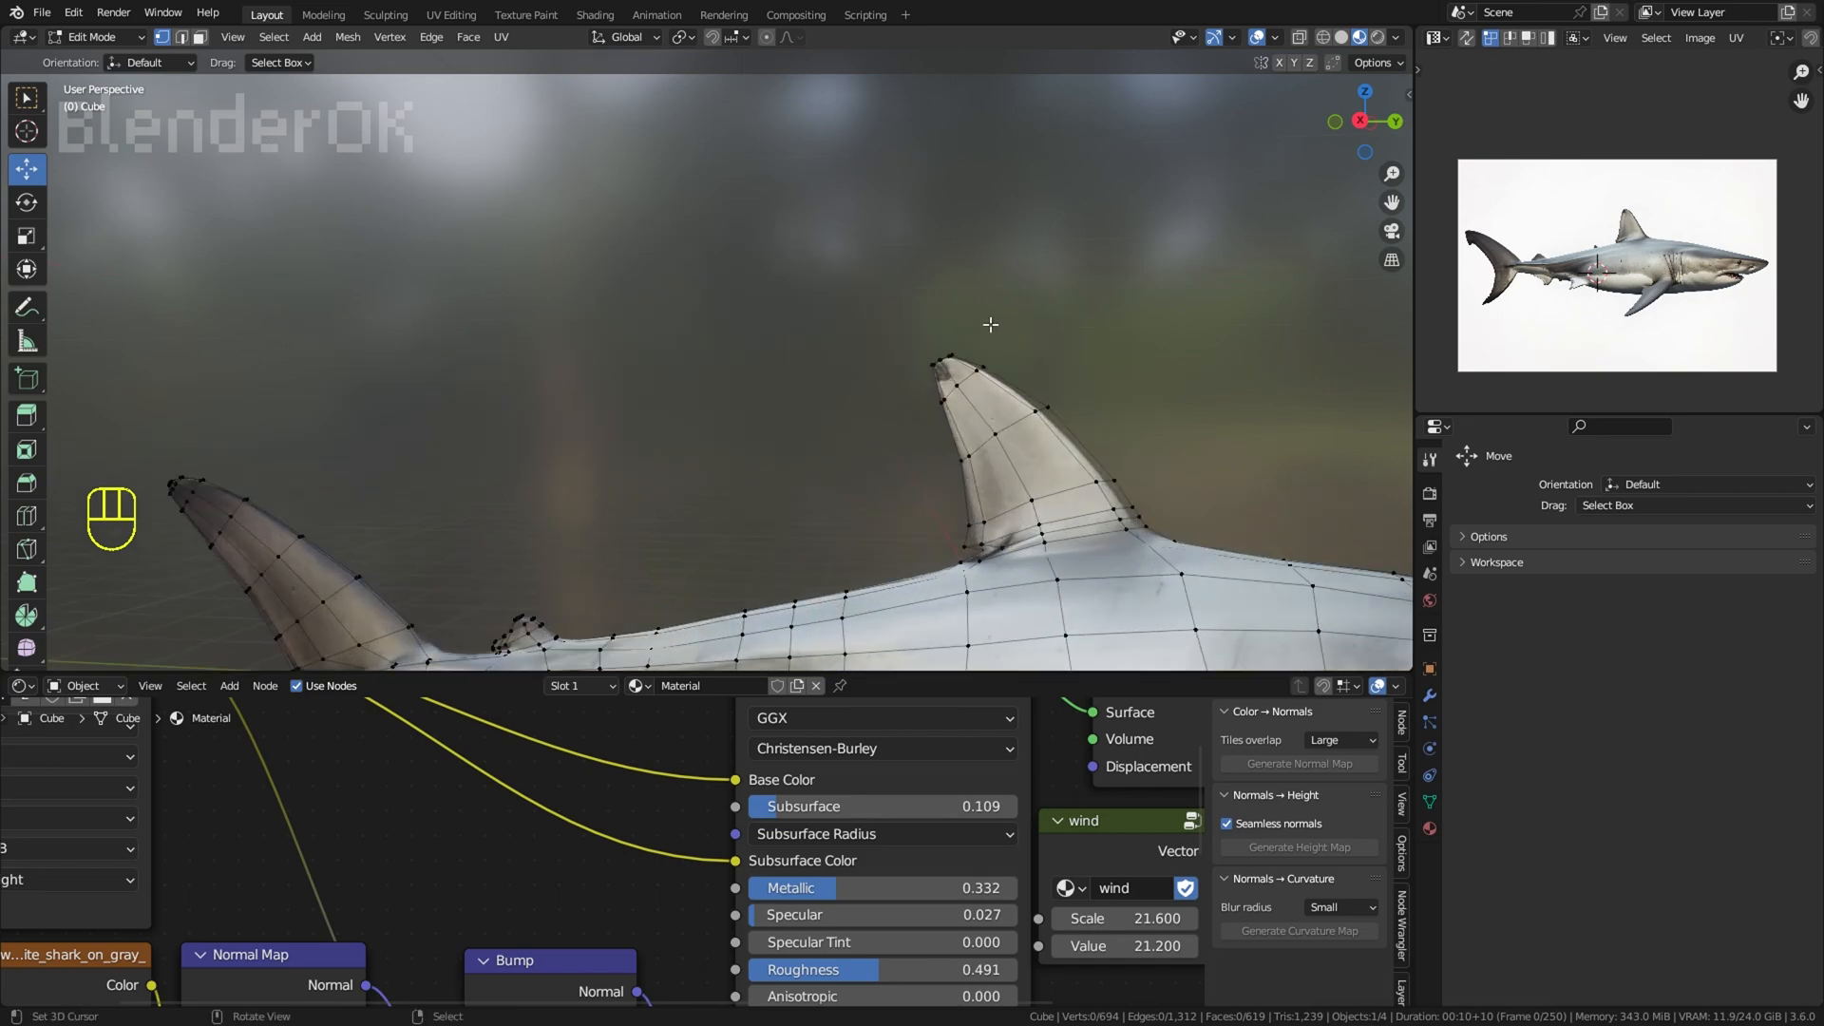
right_click(988, 354)
drag(1142, 385, 1130, 384)
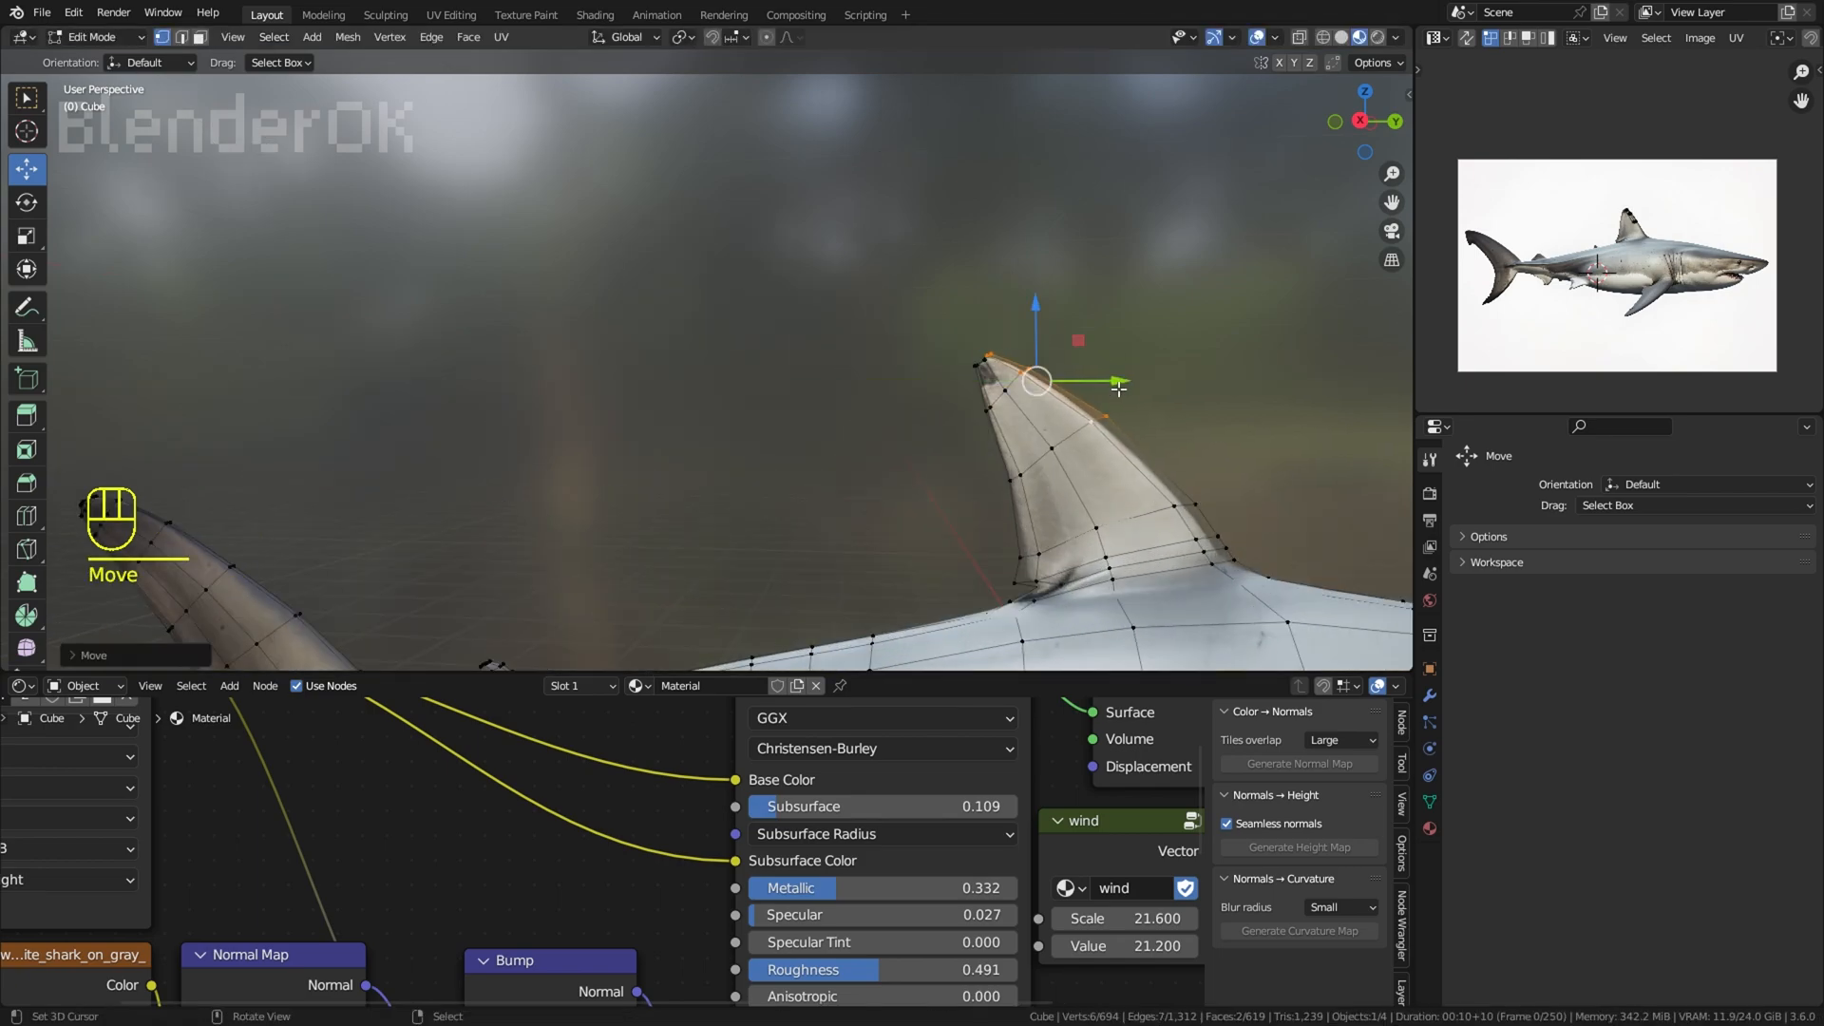
key(g)
key(r)
click(1134, 407)
click(1256, 39)
scroll(1178, 220, down, 4)
right_click(1178, 220)
scroll(1178, 219, down, 4)
Step: Show the overlays, turn on proportional editing and pull vertices on the side of the head beside the mouth outward
shift+middle_drag(1121, 366, 988, 283)
middle_drag(988, 283, 855, 304)
scroll(855, 304, up, 2)
middle_drag(855, 380, 817, 285)
right_click(916, 380)
middle_drag(916, 380, 1002, 505)
click(1256, 38)
middle_drag(978, 381, 964, 342)
right_click(860, 451)
middle_drag(892, 445, 876, 404)
key(g)
click(908, 447)
right_click(789, 426)
key(g)
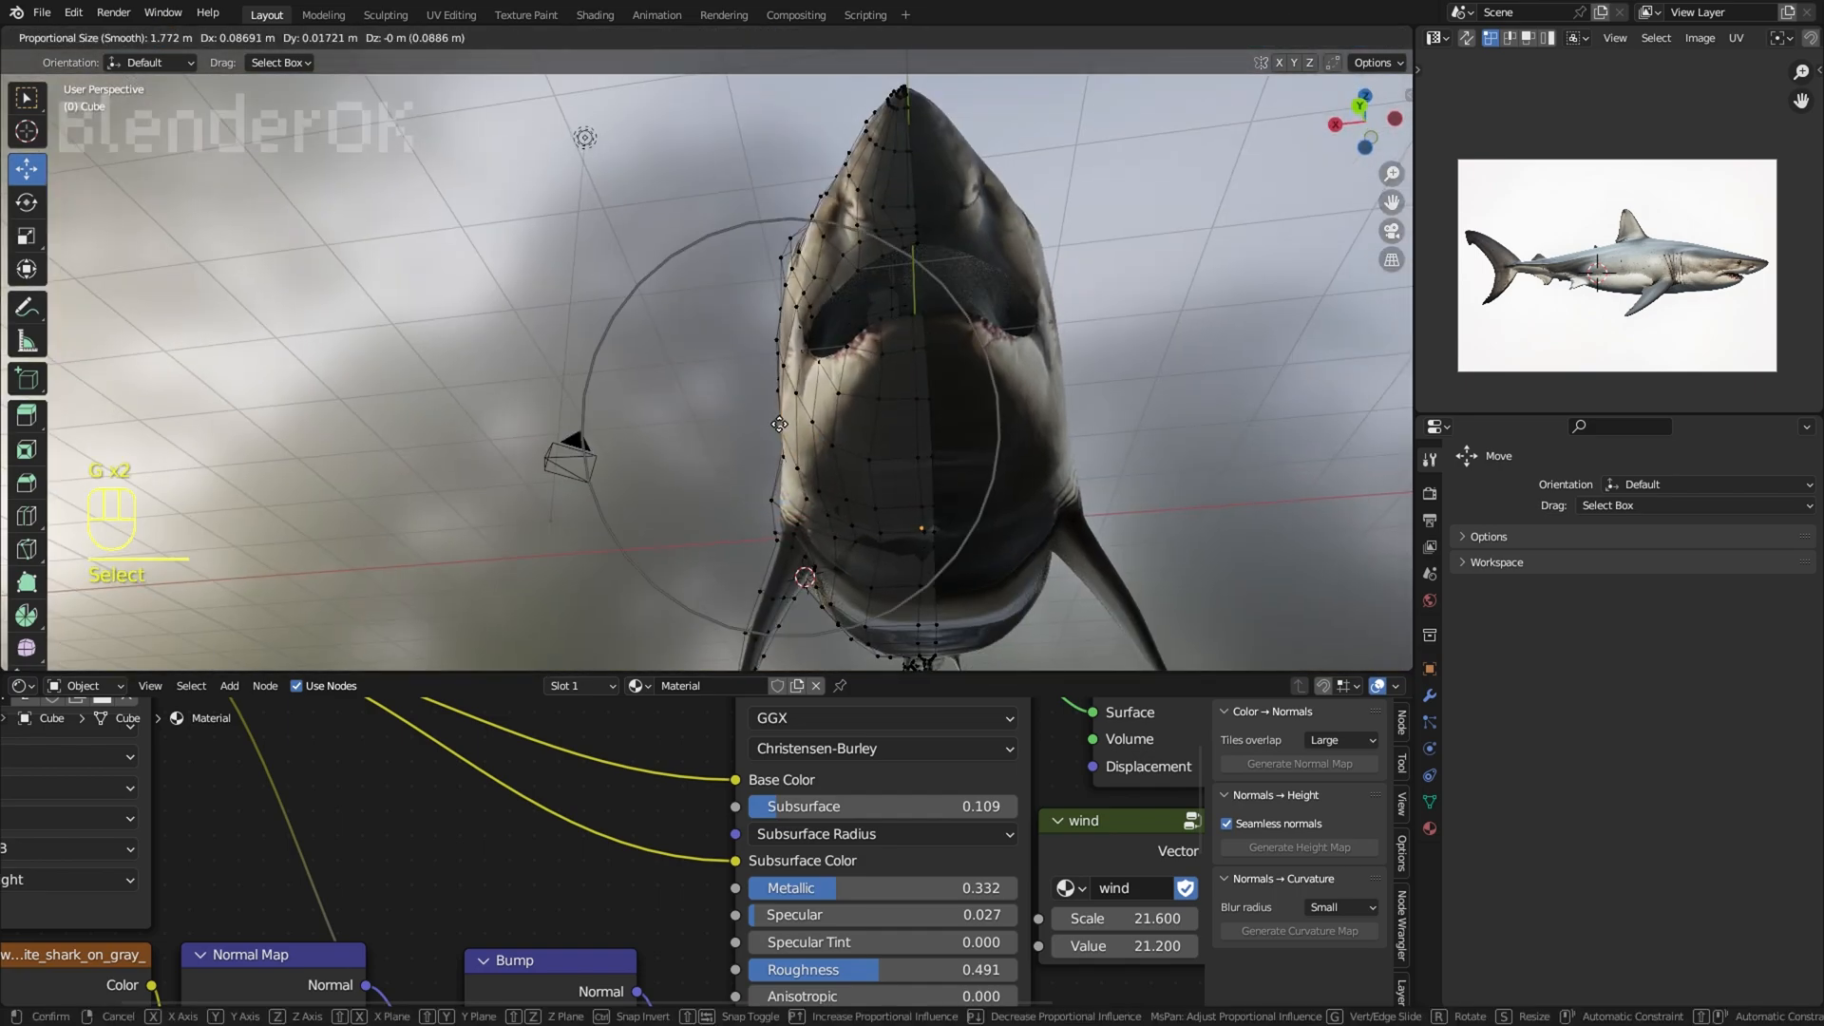
click(773, 429)
Step: Hide the overlays and push further vertices on the side of the head and body outward in the front view with proportional editing
middle_drag(773, 429, 783, 503)
key(g)
click(783, 484)
click(1256, 38)
key(g)
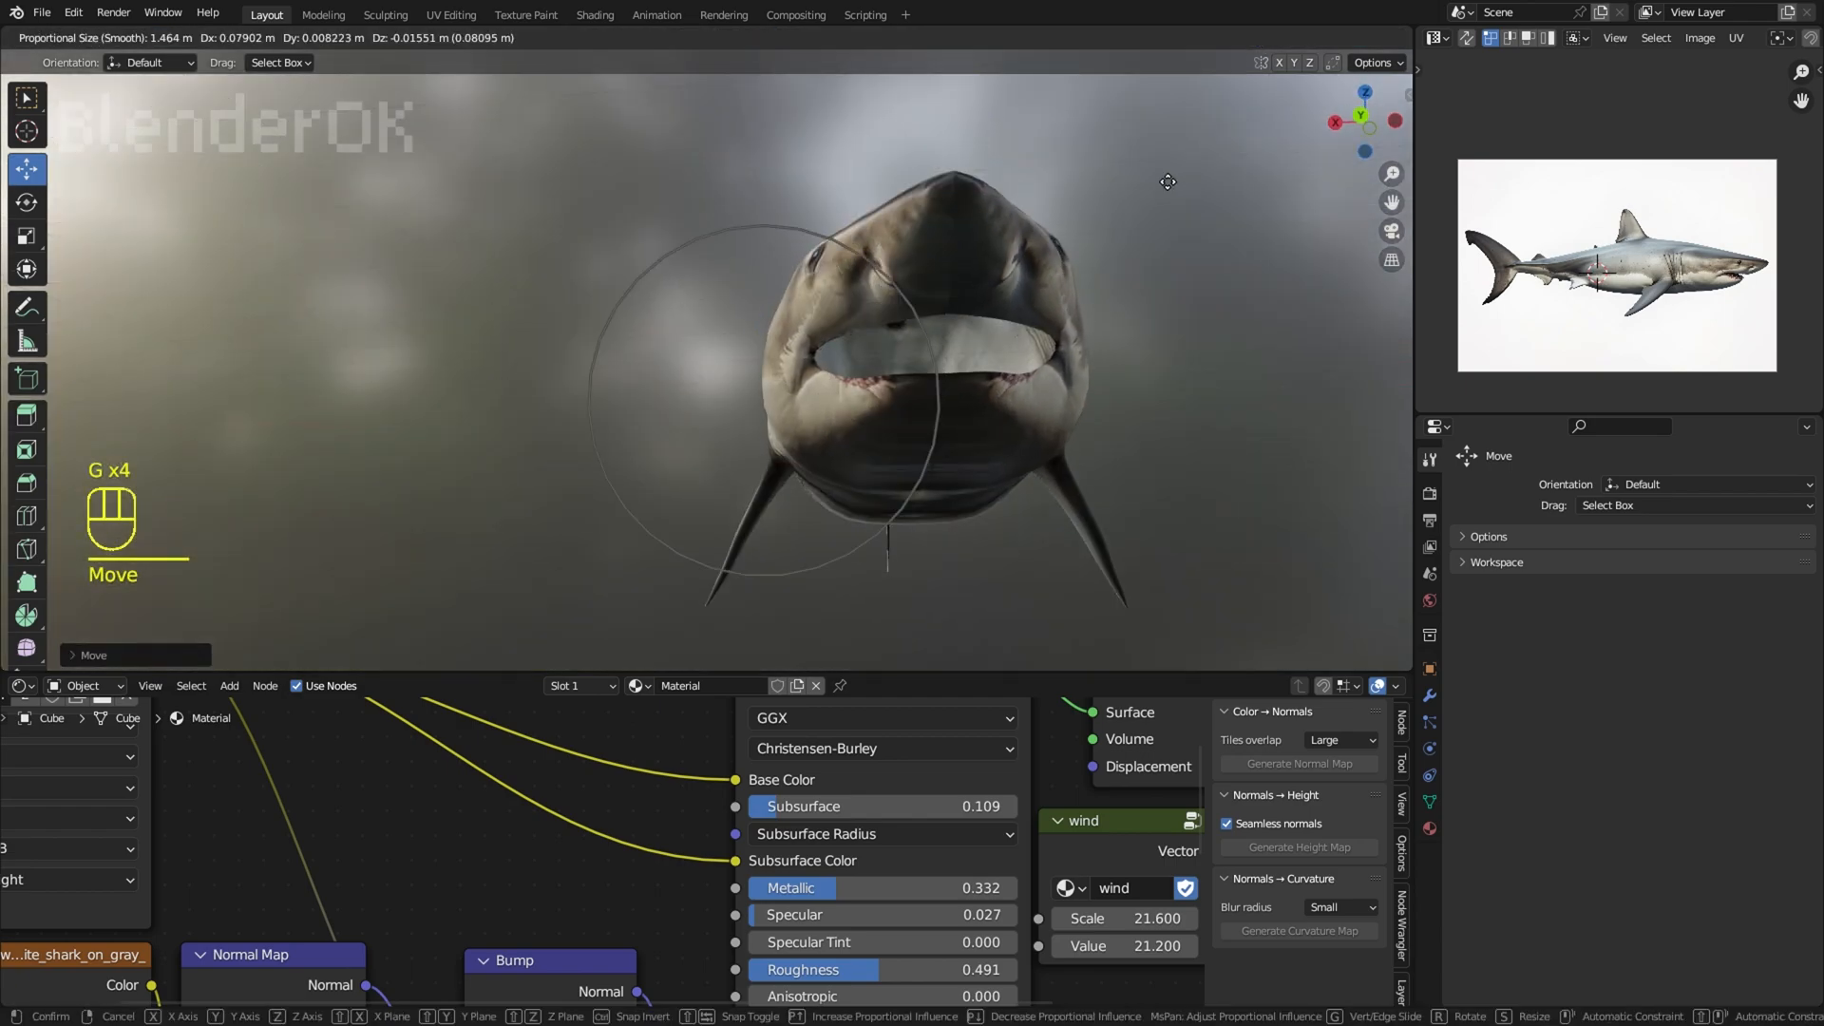
click(1165, 179)
middle_drag(1165, 179, 1115, 322)
right_click(1173, 242)
right_click(720, 342)
key(g)
click(726, 333)
right_click(1022, 200)
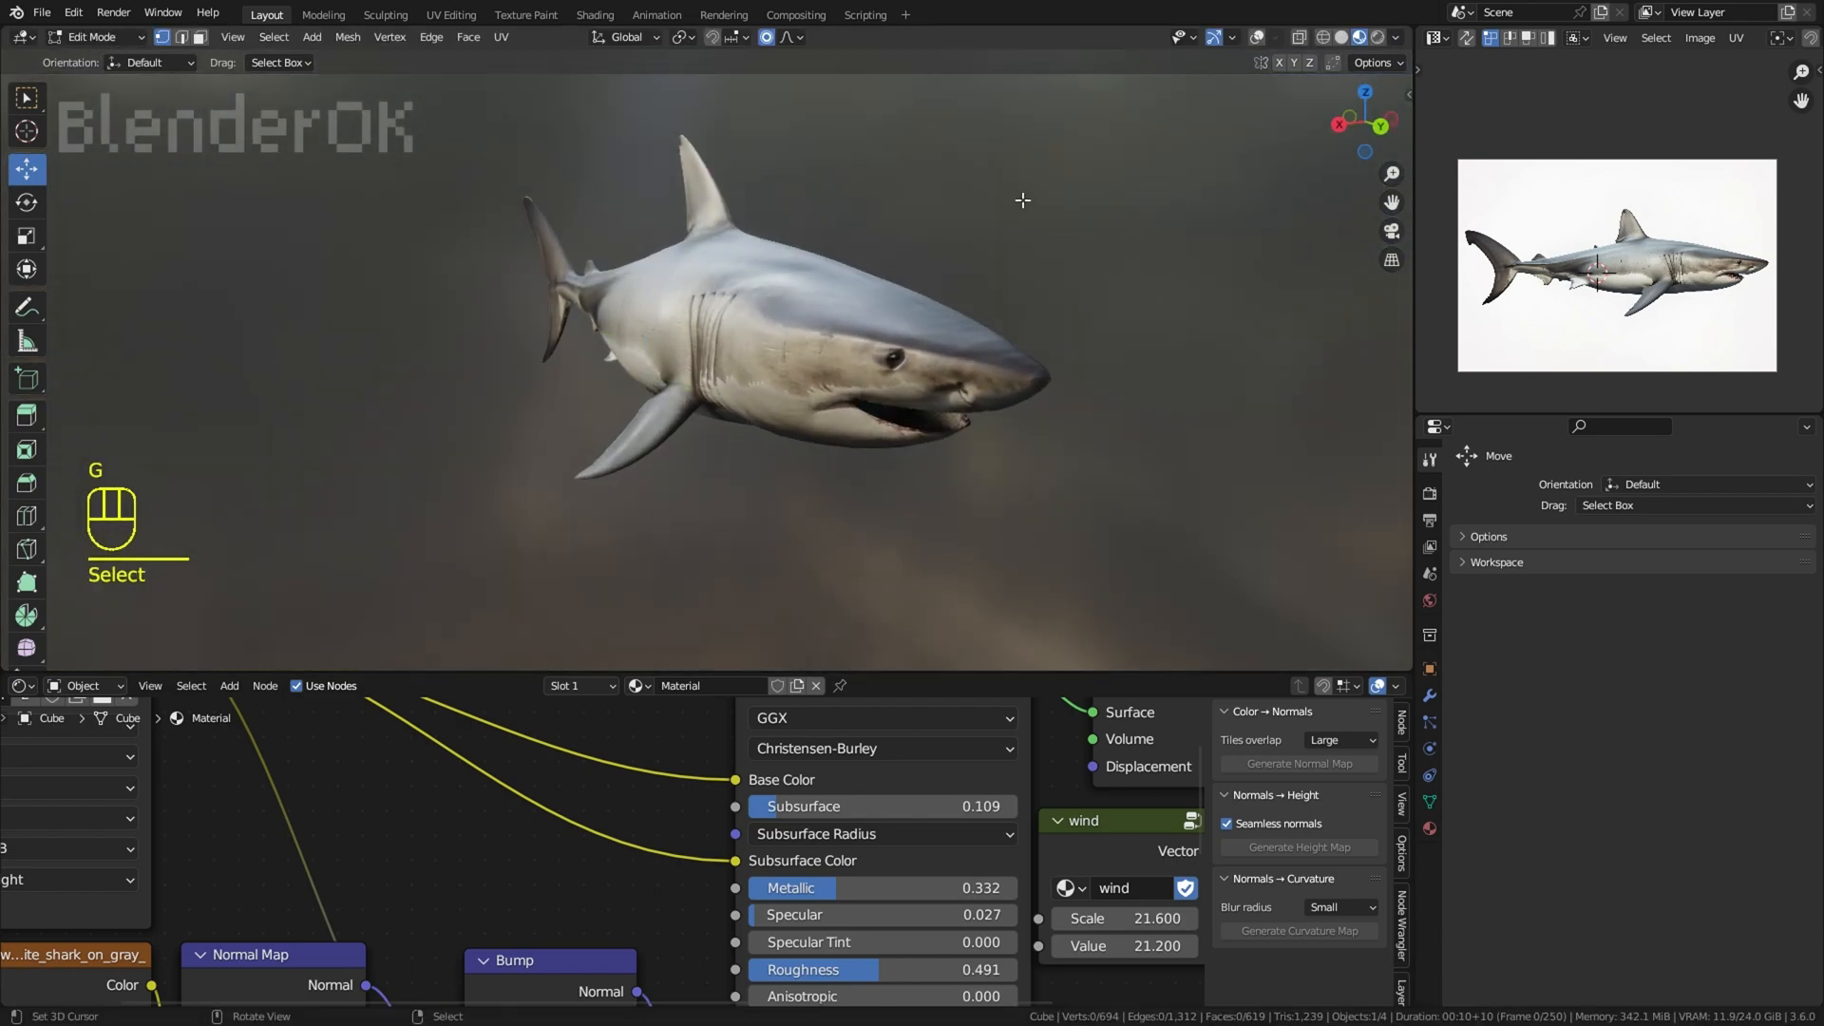
middle_drag(1023, 200, 799, 470)
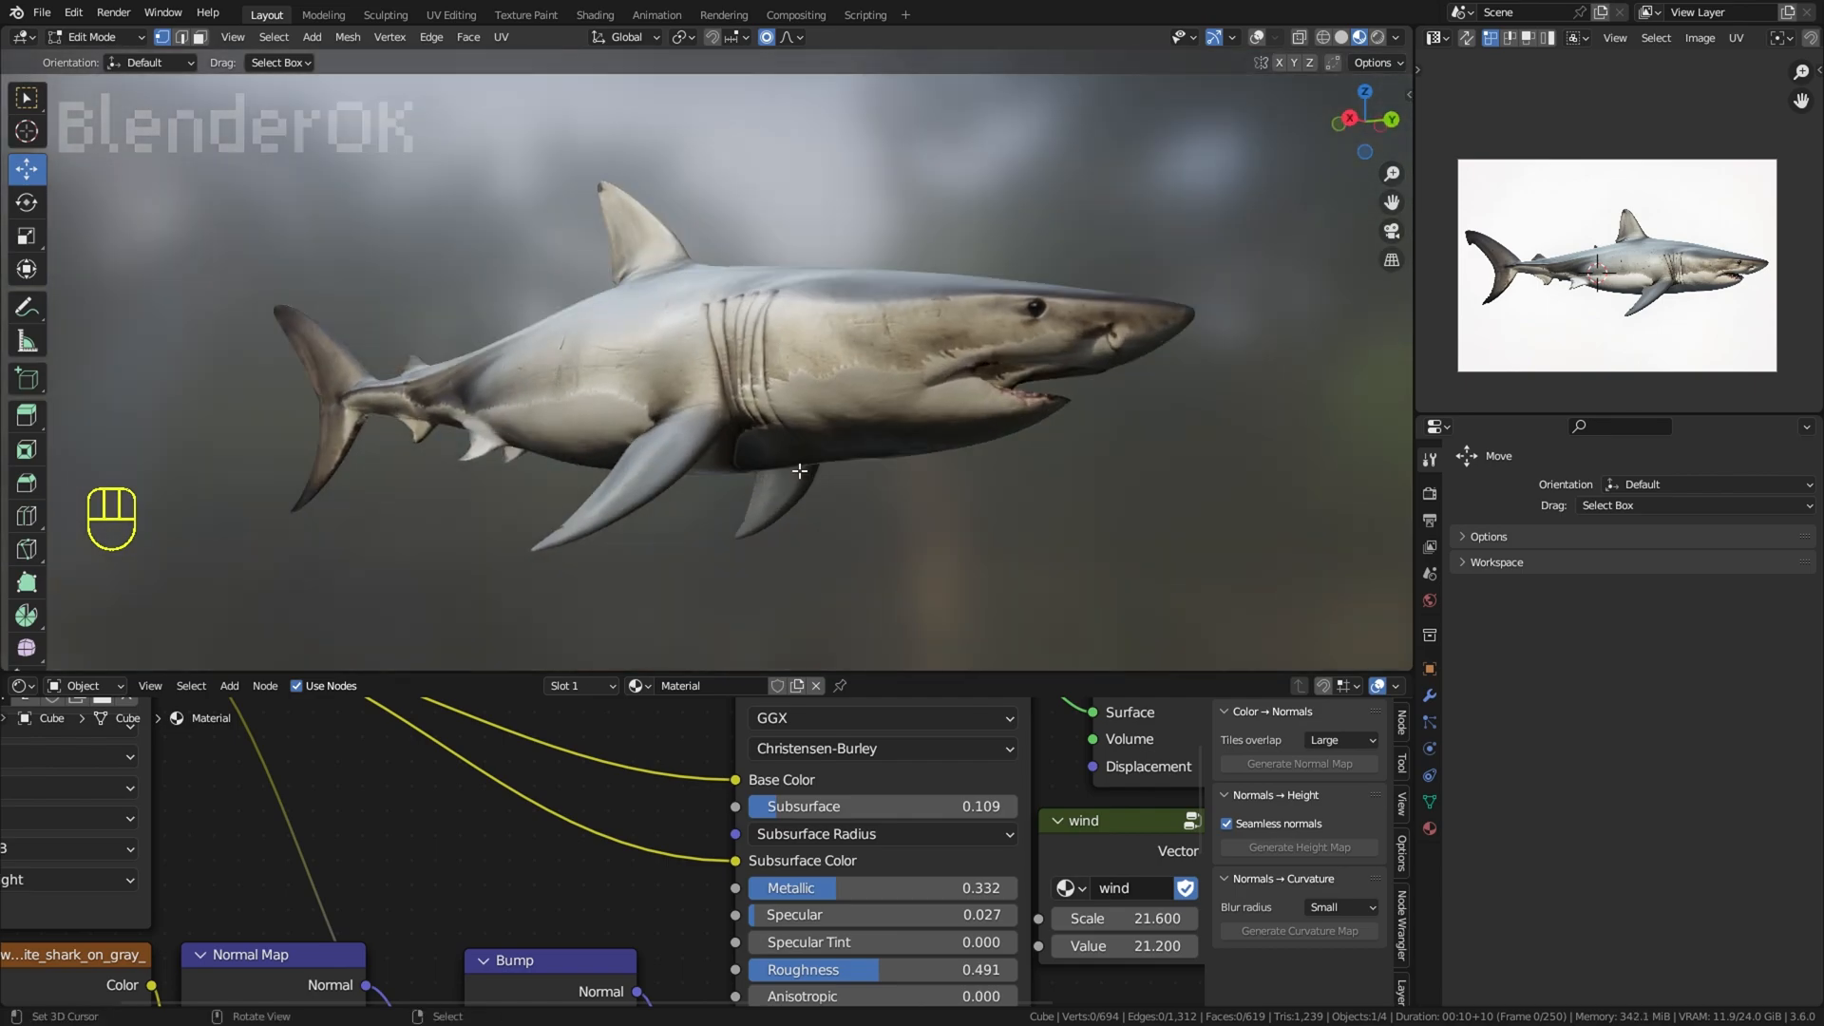
Step: Move a body vertex with a wide proportional falloff and check the shark's side profile
right_click(1064, 204)
middle_drag(1065, 204, 952, 518)
scroll(1075, 175, down, 3)
right_click(720, 237)
key(g)
scroll(913, 164, down, 2)
click(910, 145)
key(g)
right_click(953, 529)
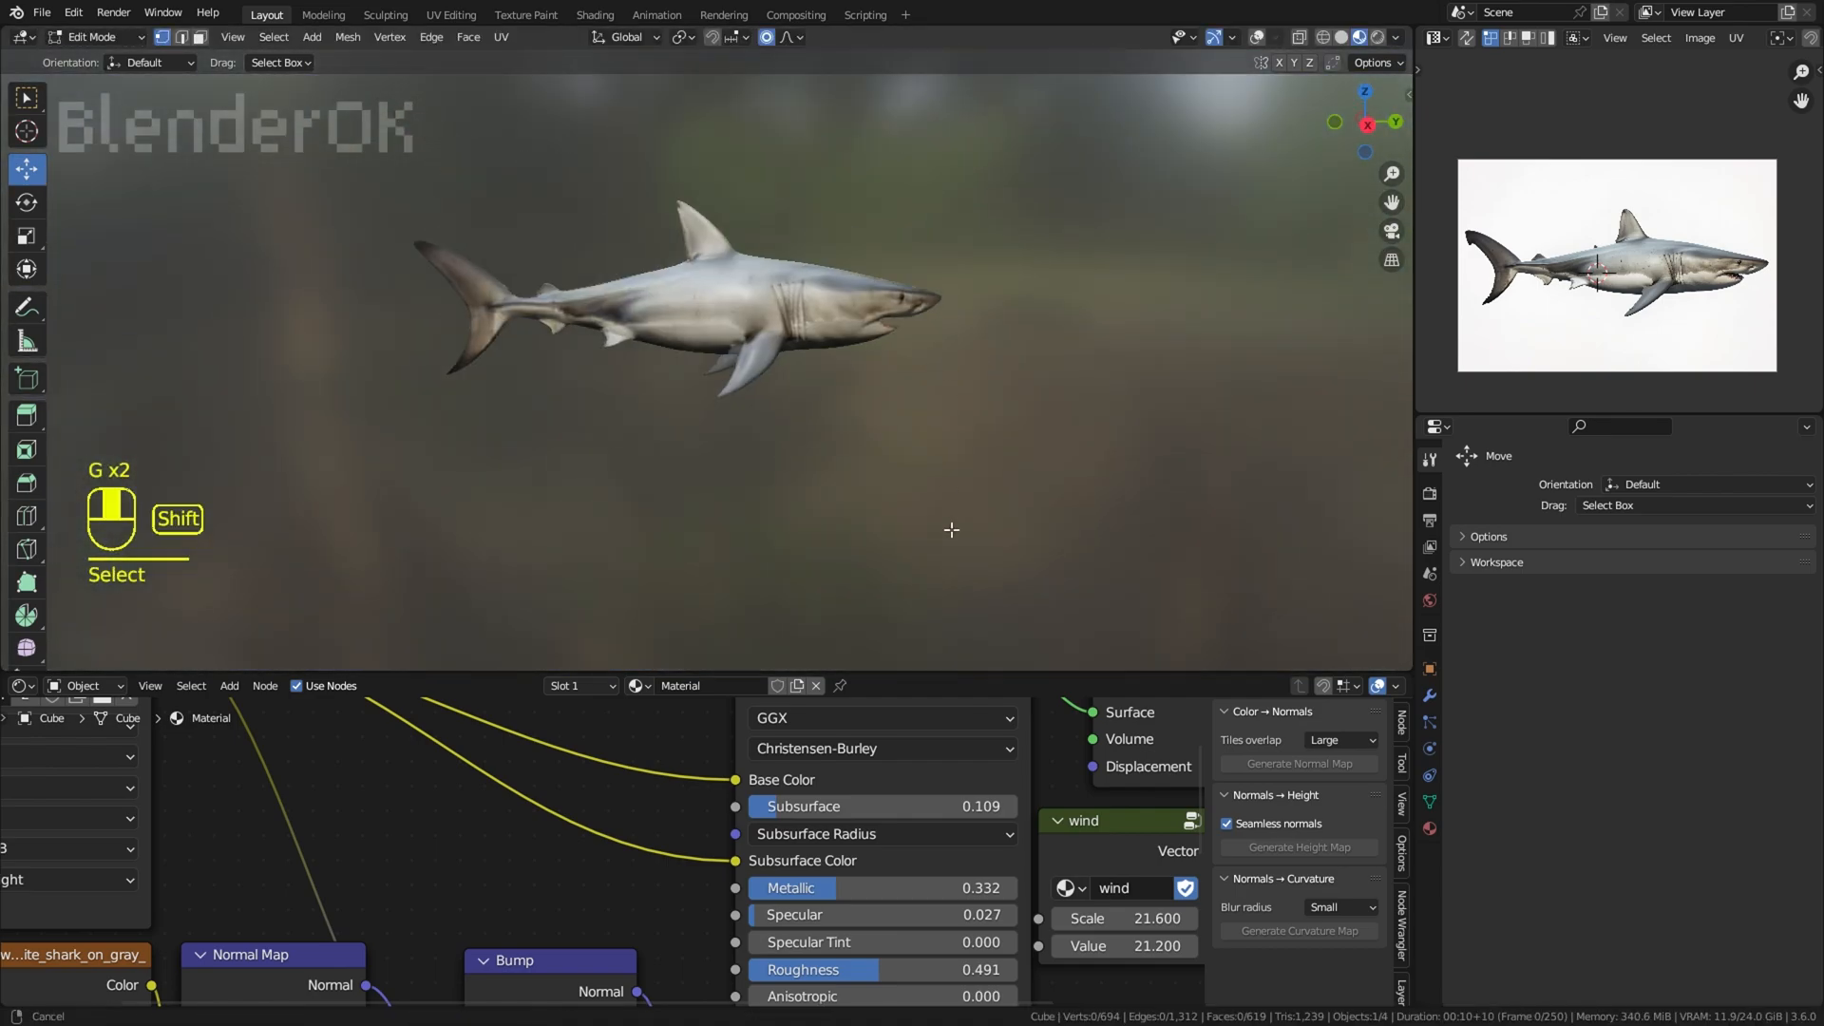
scroll(952, 529, up, 3)
shift+middle_drag(817, 408, 916, 450)
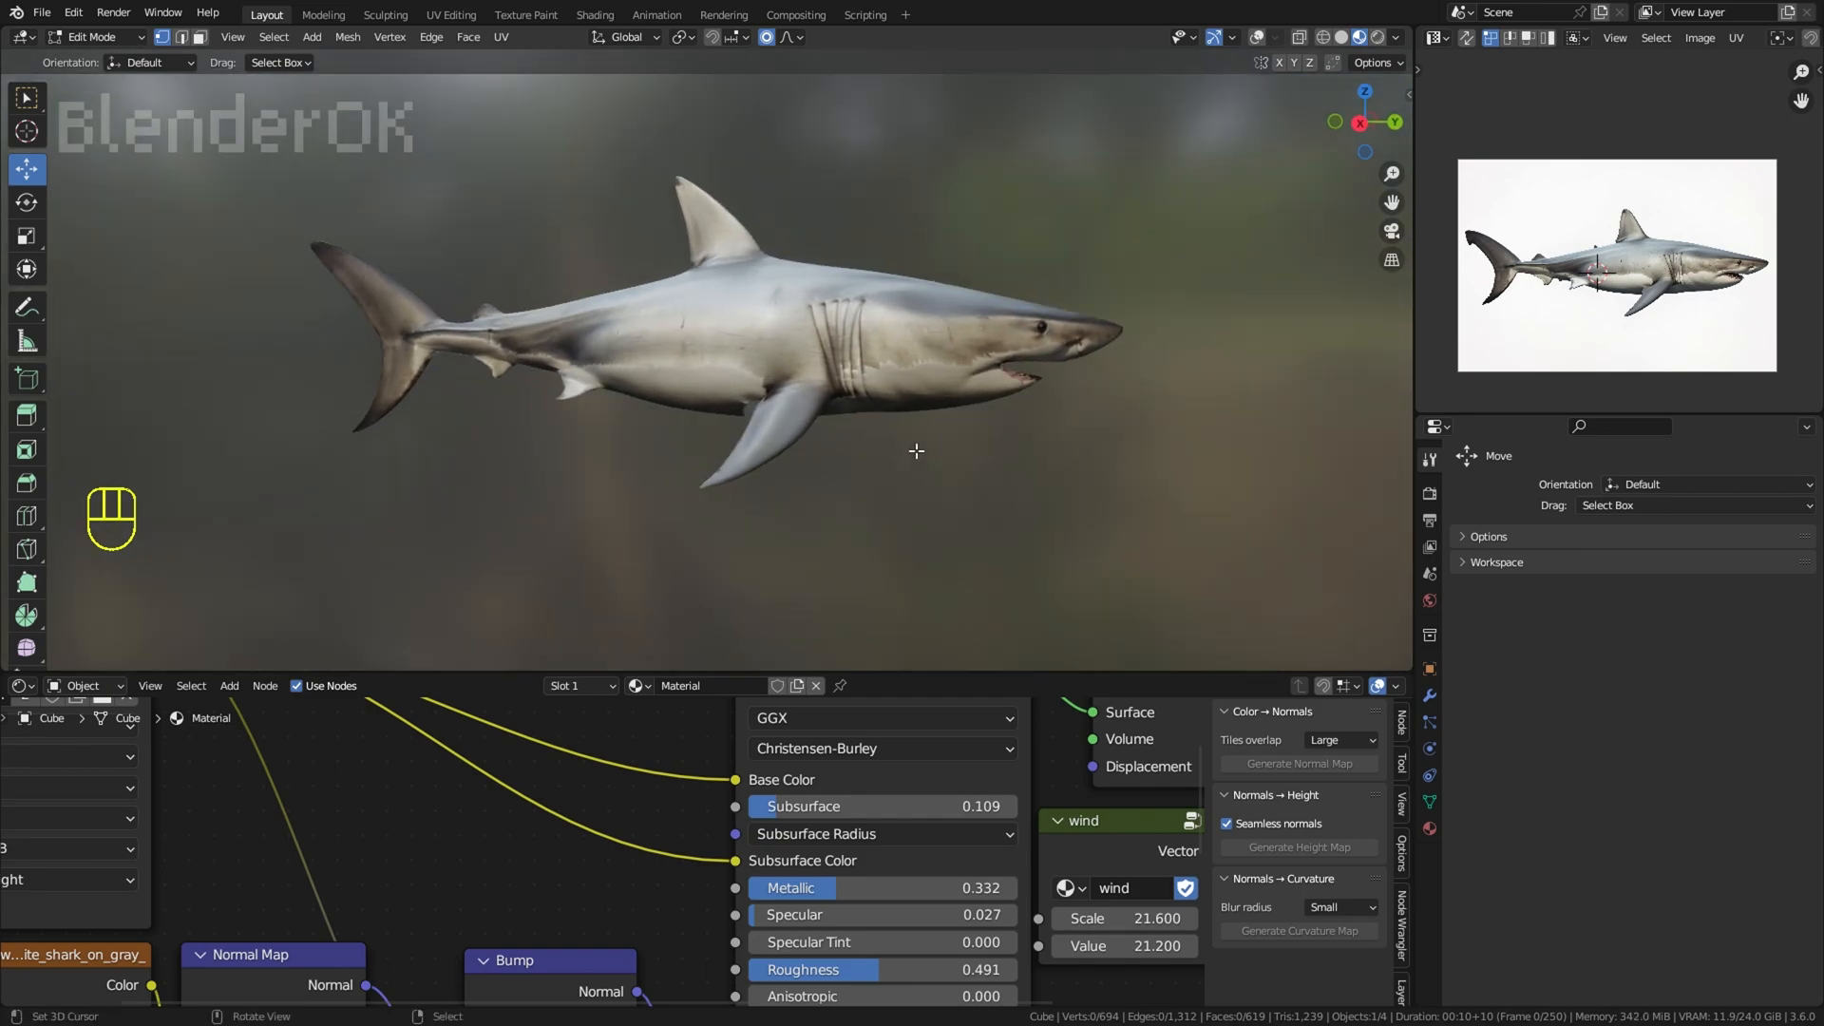
Step: Extrude the inner upper-lip edge repeatedly around the mouth opening to the lower jaw's tip in the right-side wireframe view
click(1257, 37)
middle_drag(1064, 247, 883, 304)
scroll(884, 304, up, 3)
middle_drag(884, 305, 798, 331)
right_click(773, 366)
shift+right_click(821, 334)
middle_drag(912, 276, 925, 324)
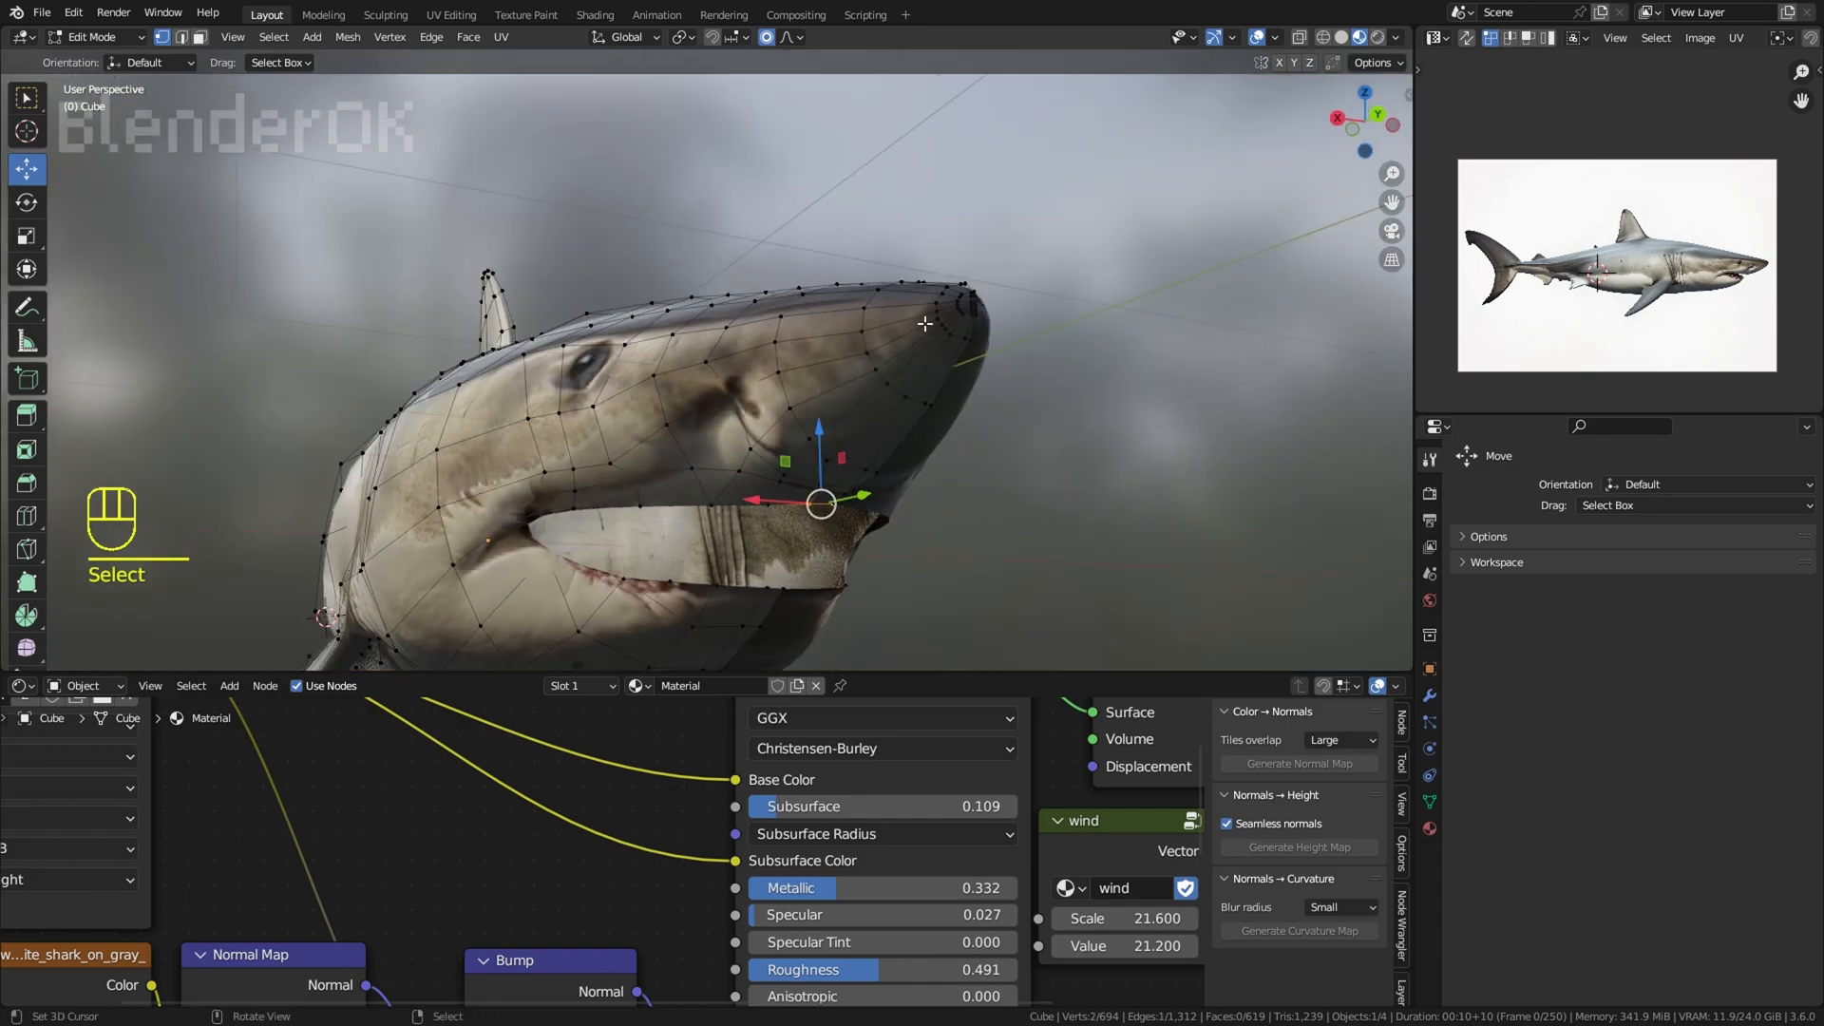
key(KP_3)
key(z)
scroll(772, 532, up, 2)
shift+middle_drag(772, 532, 1218, 413)
key(e)
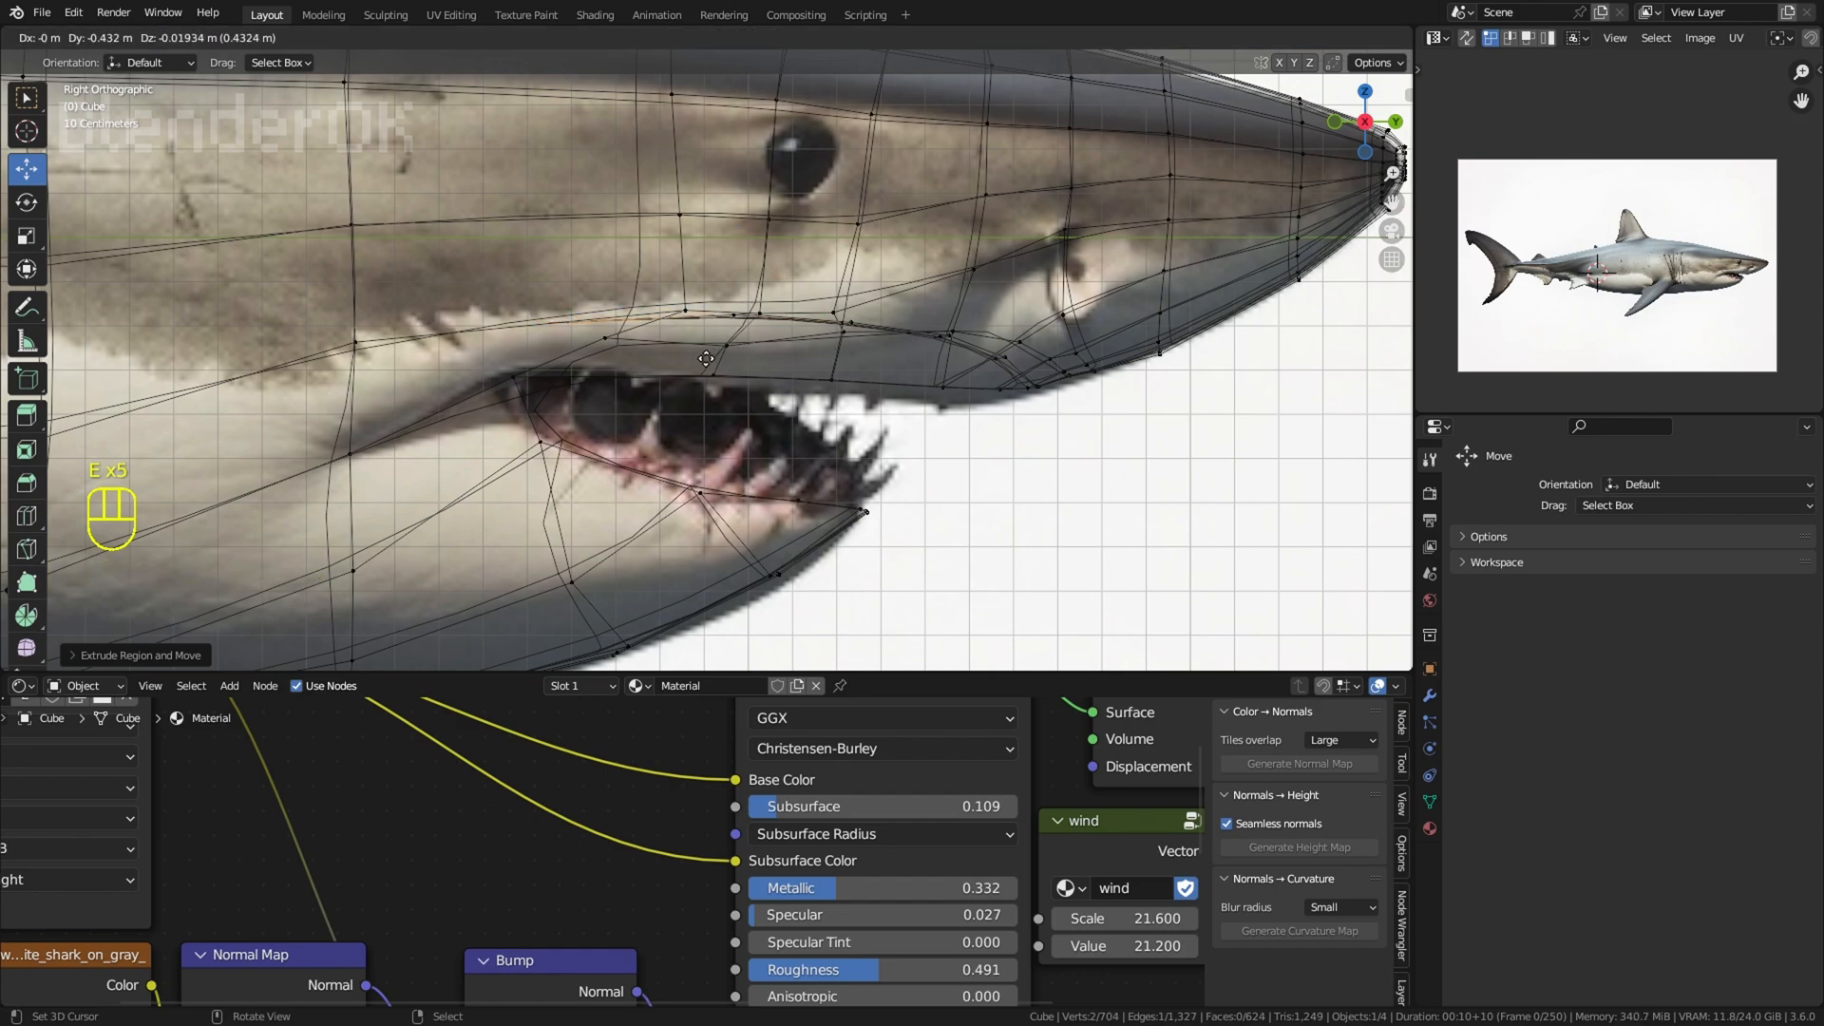
click(1031, 549)
Step: Return to solid shading and delete the surplus pair of extruded vertices near the lower jaw's tip
key(z)
middle_drag(1144, 533, 1051, 549)
drag(980, 518, 958, 526)
shift+middle_drag(1007, 540, 1164, 500)
scroll(1164, 501, up, 6)
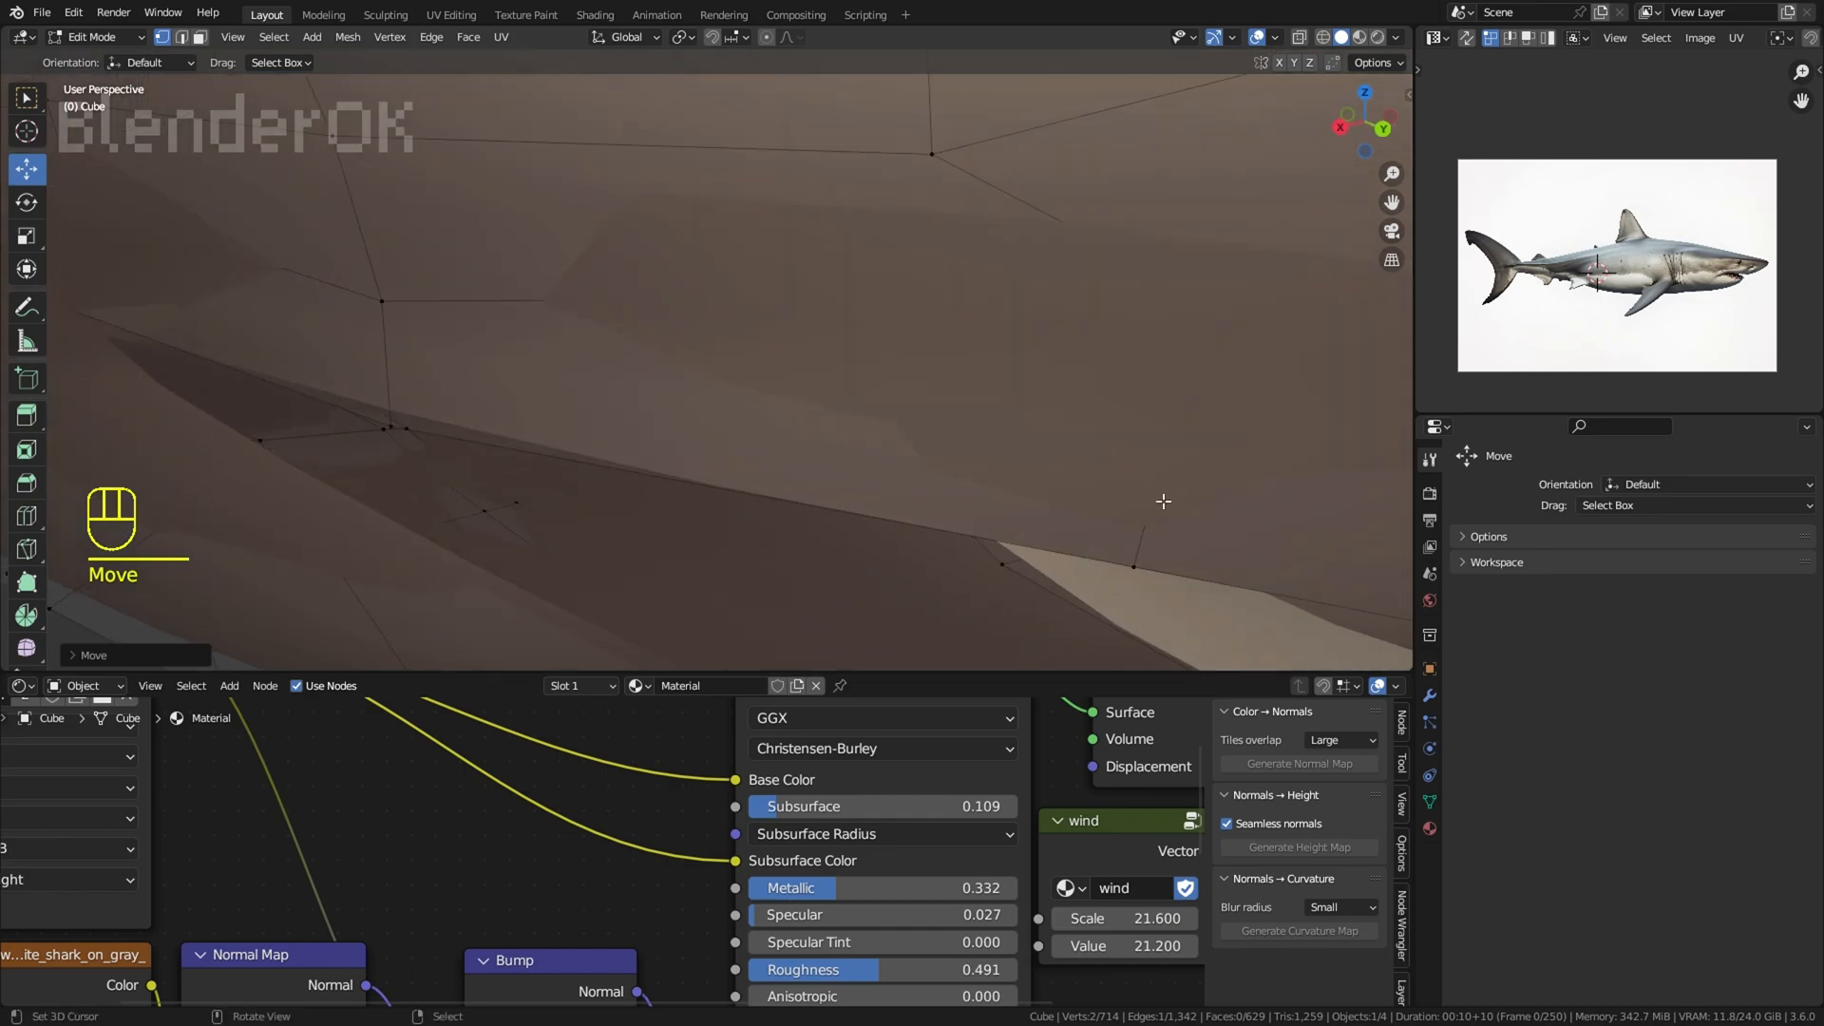
key(x)
click(1086, 384)
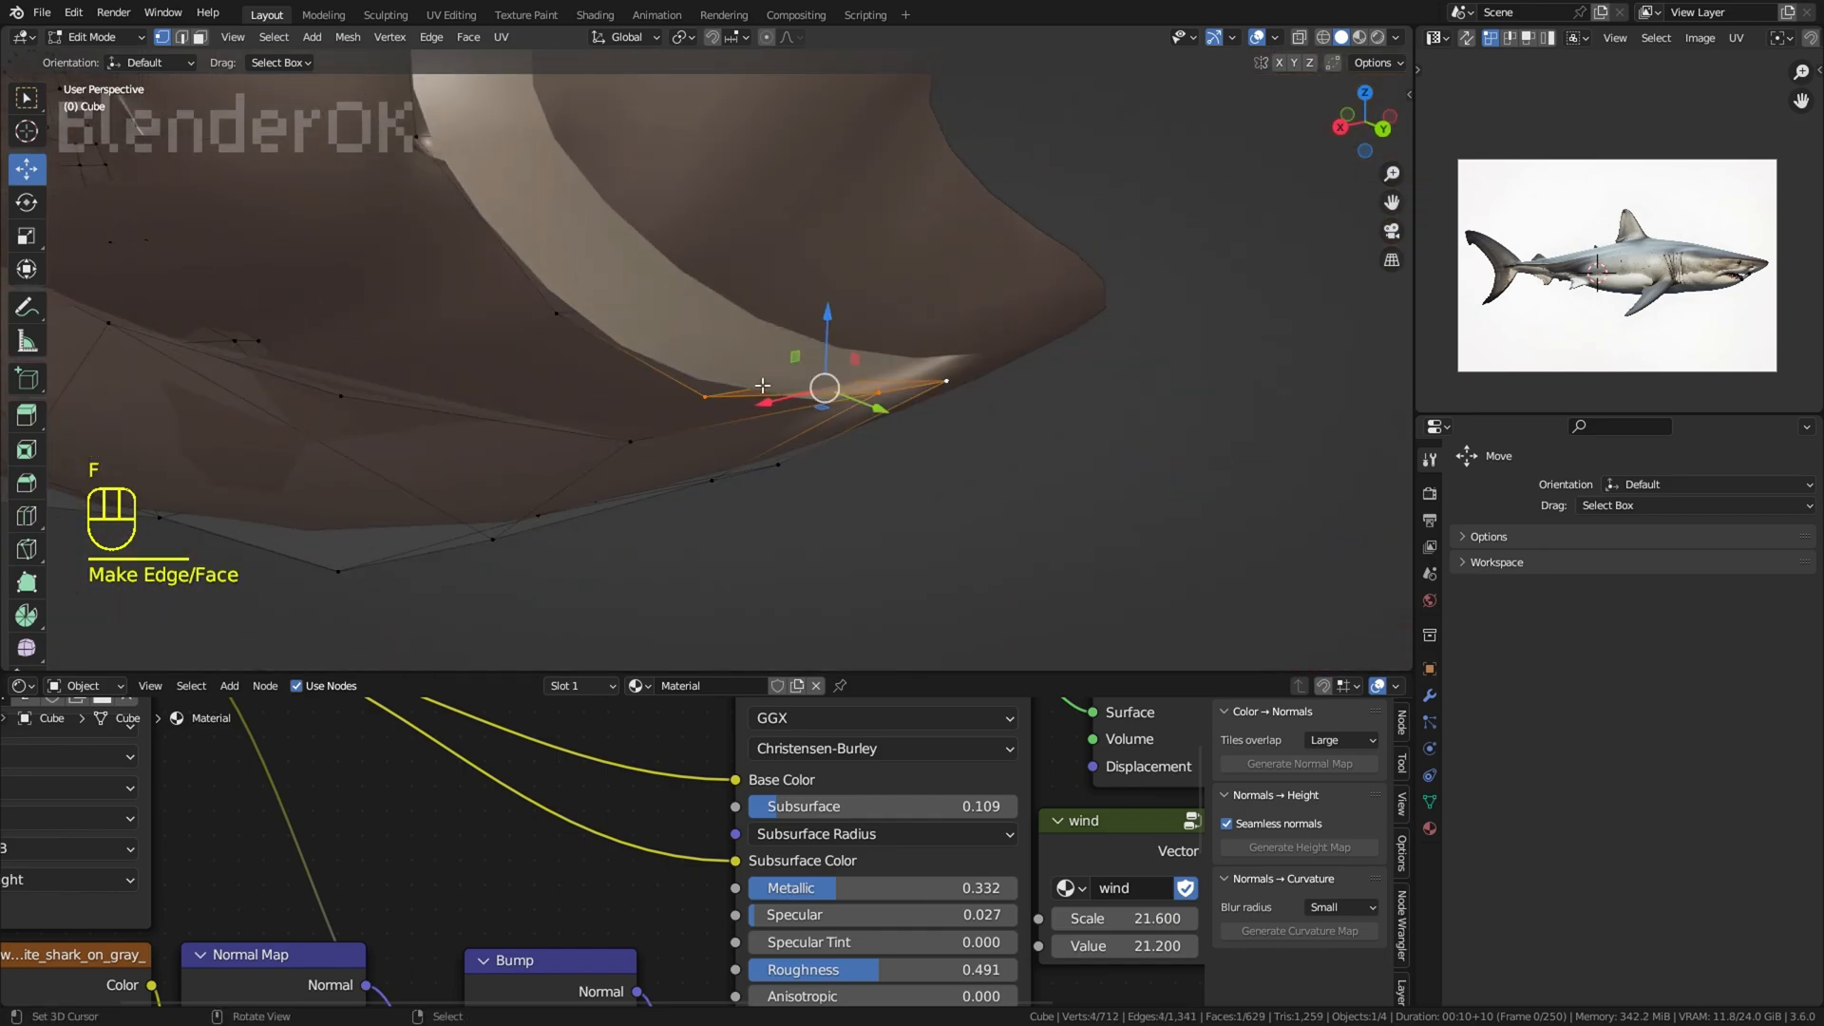
Step: Fill faces between the lower lip's edge and the extruded strip along the inside of the lower jaw
right_click(708, 394)
middle_drag(860, 408, 1121, 508)
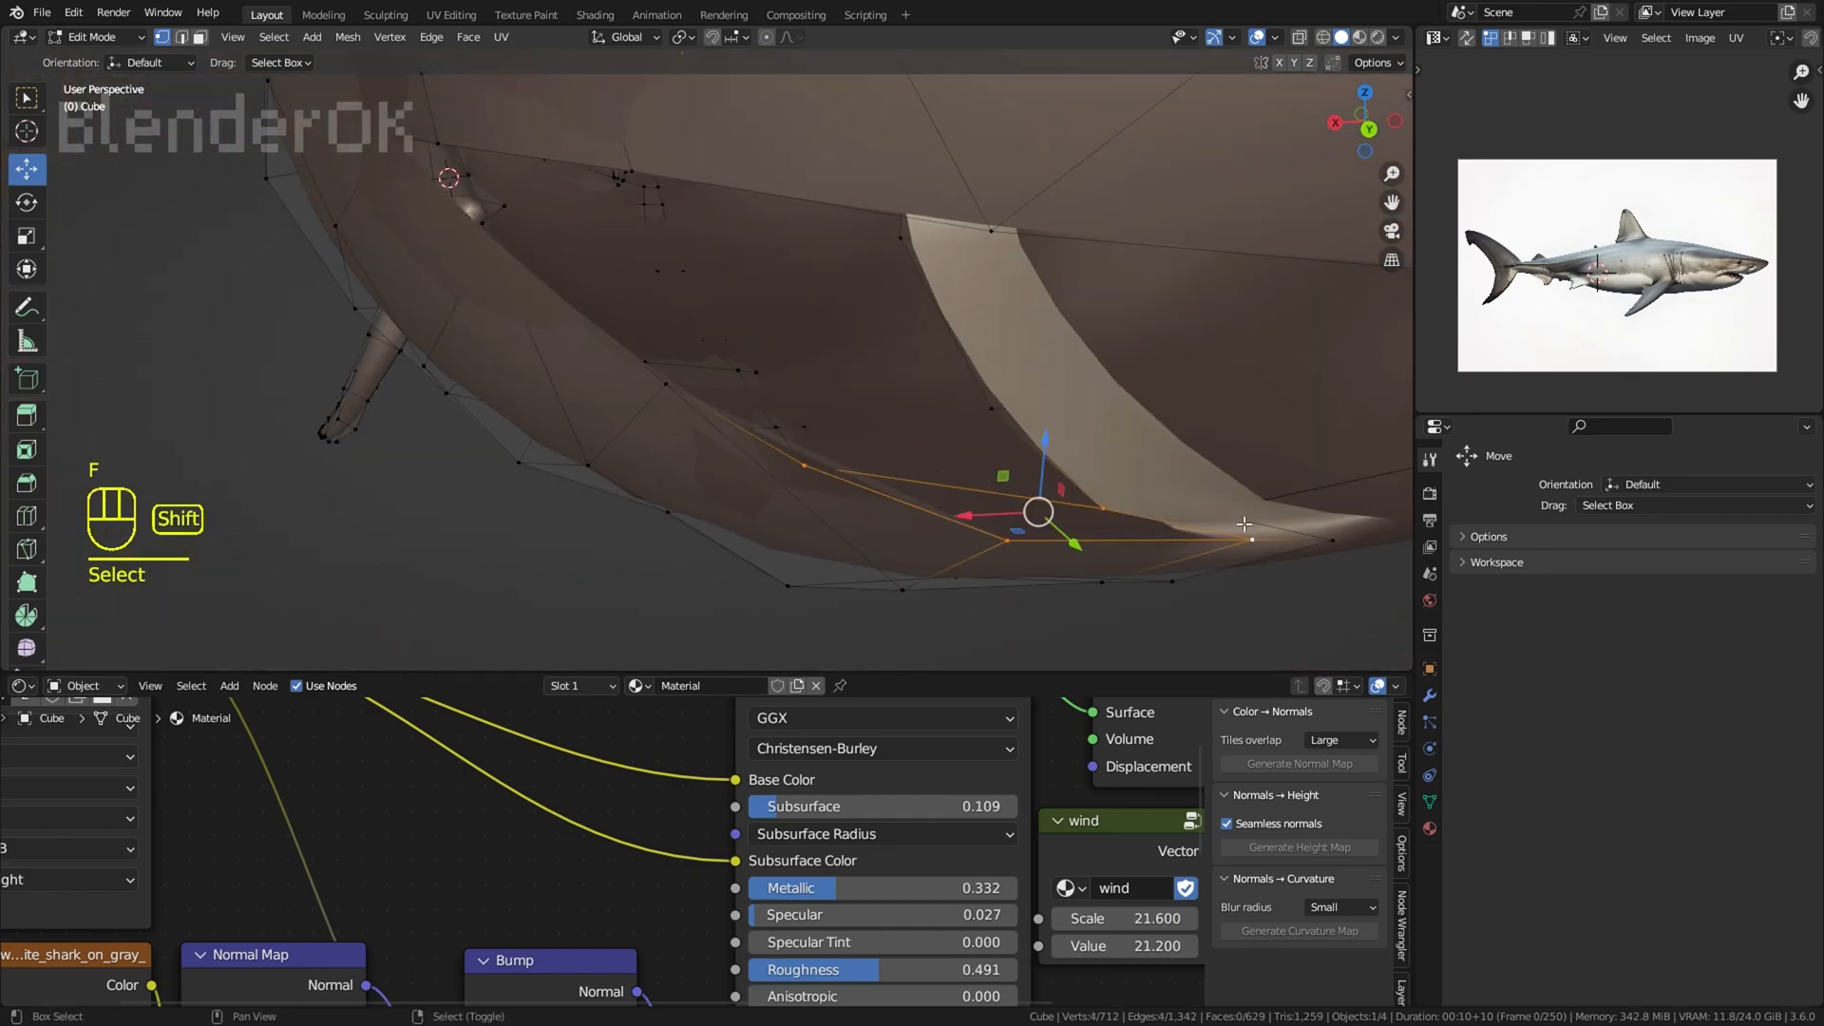
key(f)
key(f)
middle_drag(819, 471, 869, 424)
key(f)
key(z)
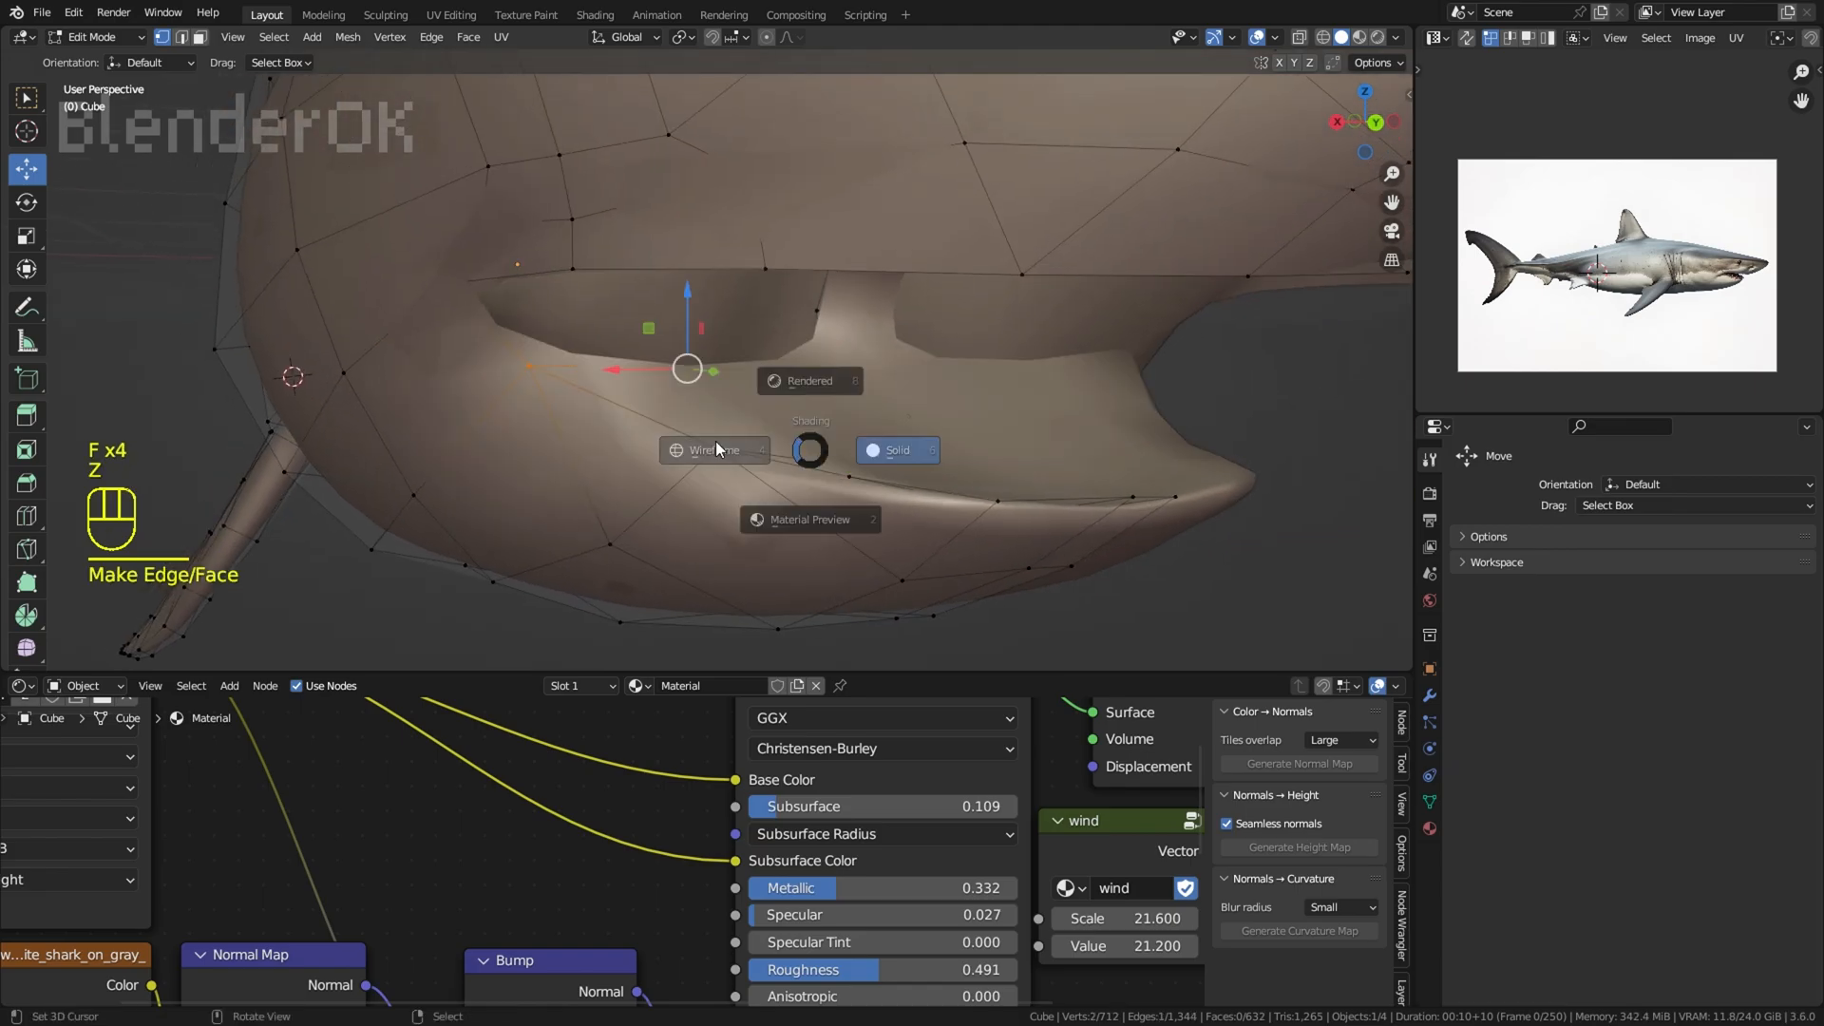
click(716, 441)
Step: Undo a misplaced face inside the mouth and fill the gaps between the upper lip and the inner strip with faces
key(f)
key(f)
mouse_move(688, 415)
middle_down()
mouse_move(803, 334)
mouse_move(785, 306)
mouse_move(859, 385)
middle_up()
key(z)
key(f)
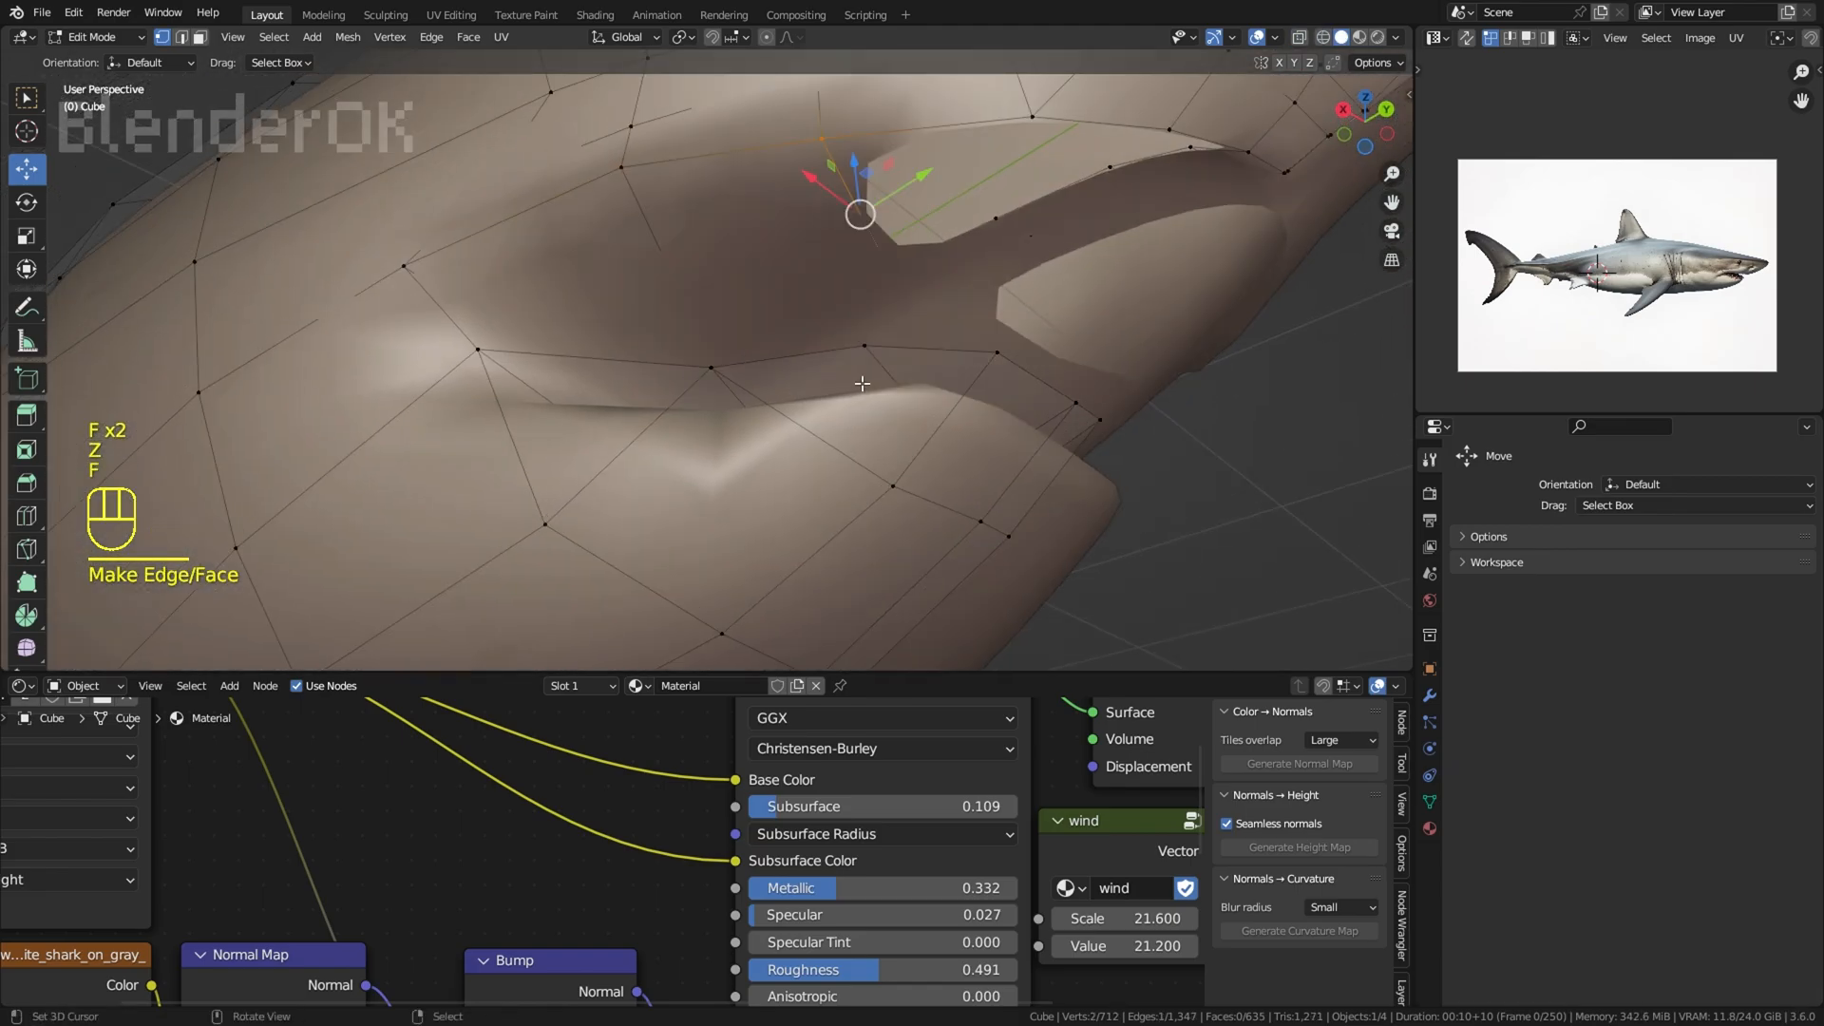
key(f)
shift+middle_drag(1067, 355, 936, 333)
key(ctrl+z)
middle_drag(936, 333, 950, 142)
click(896, 416)
shift+click(848, 440)
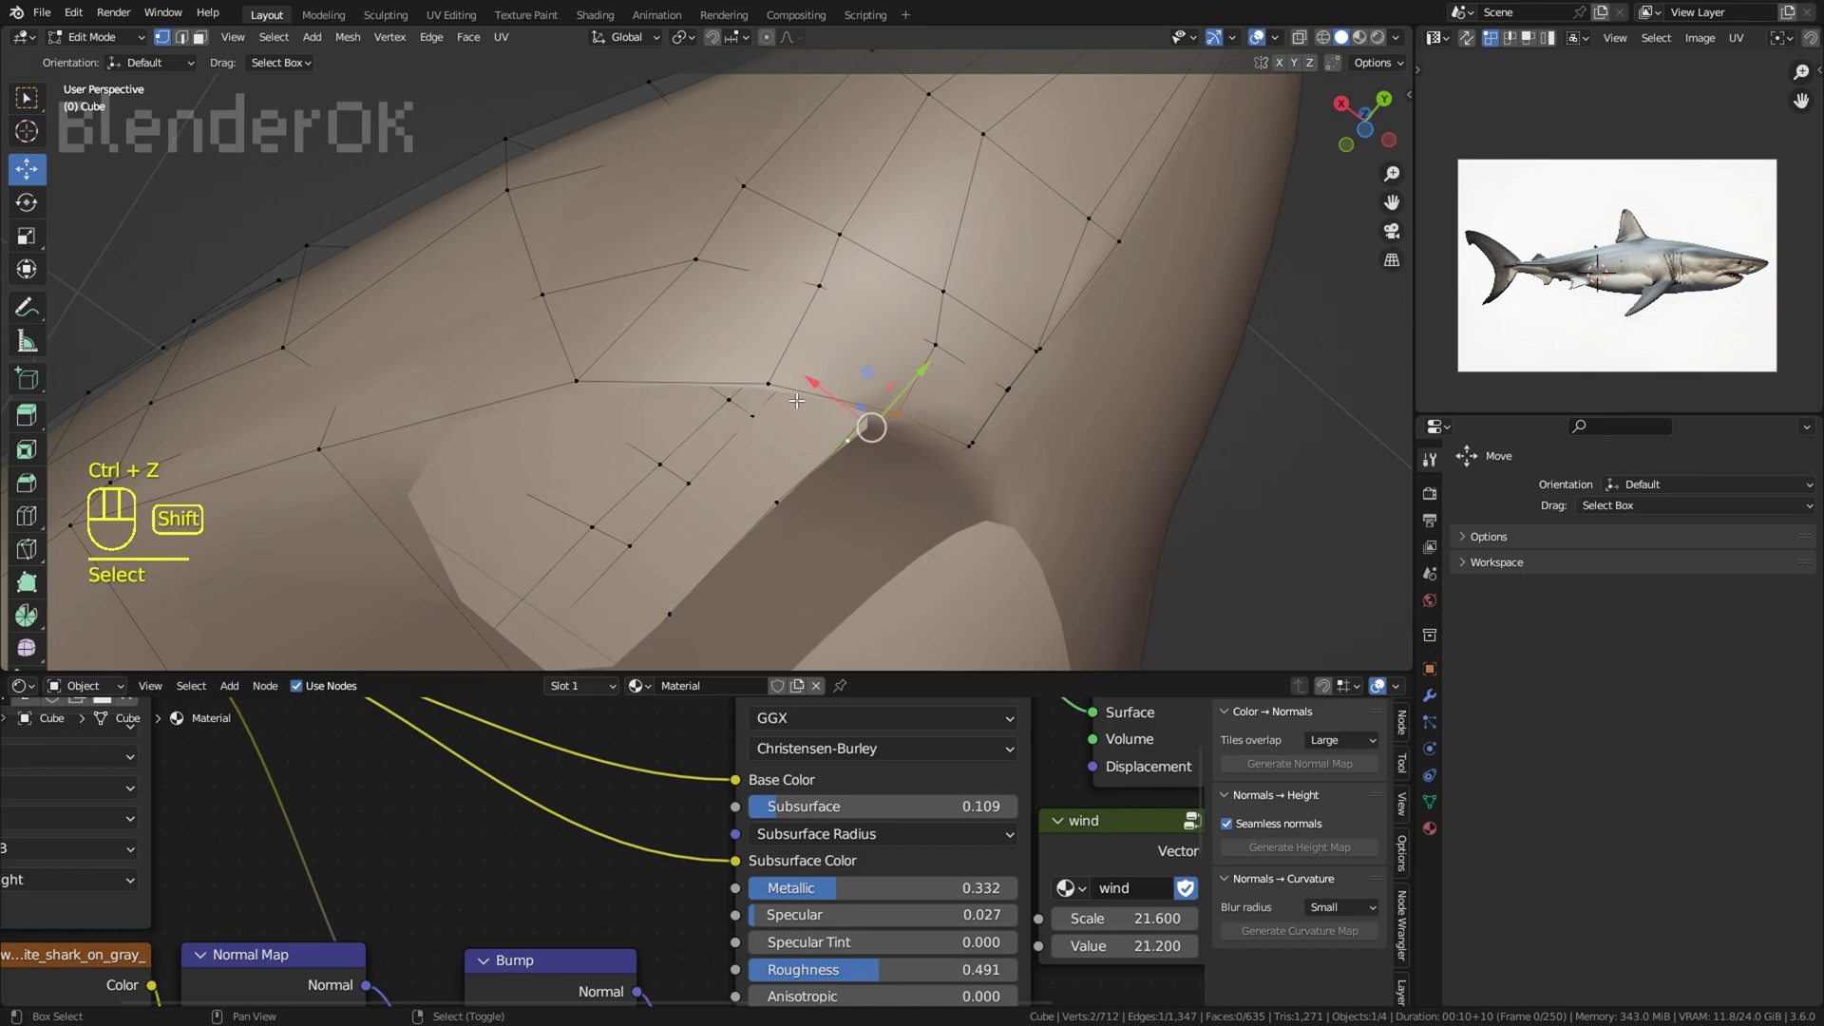
shift+click(779, 492)
key(f)
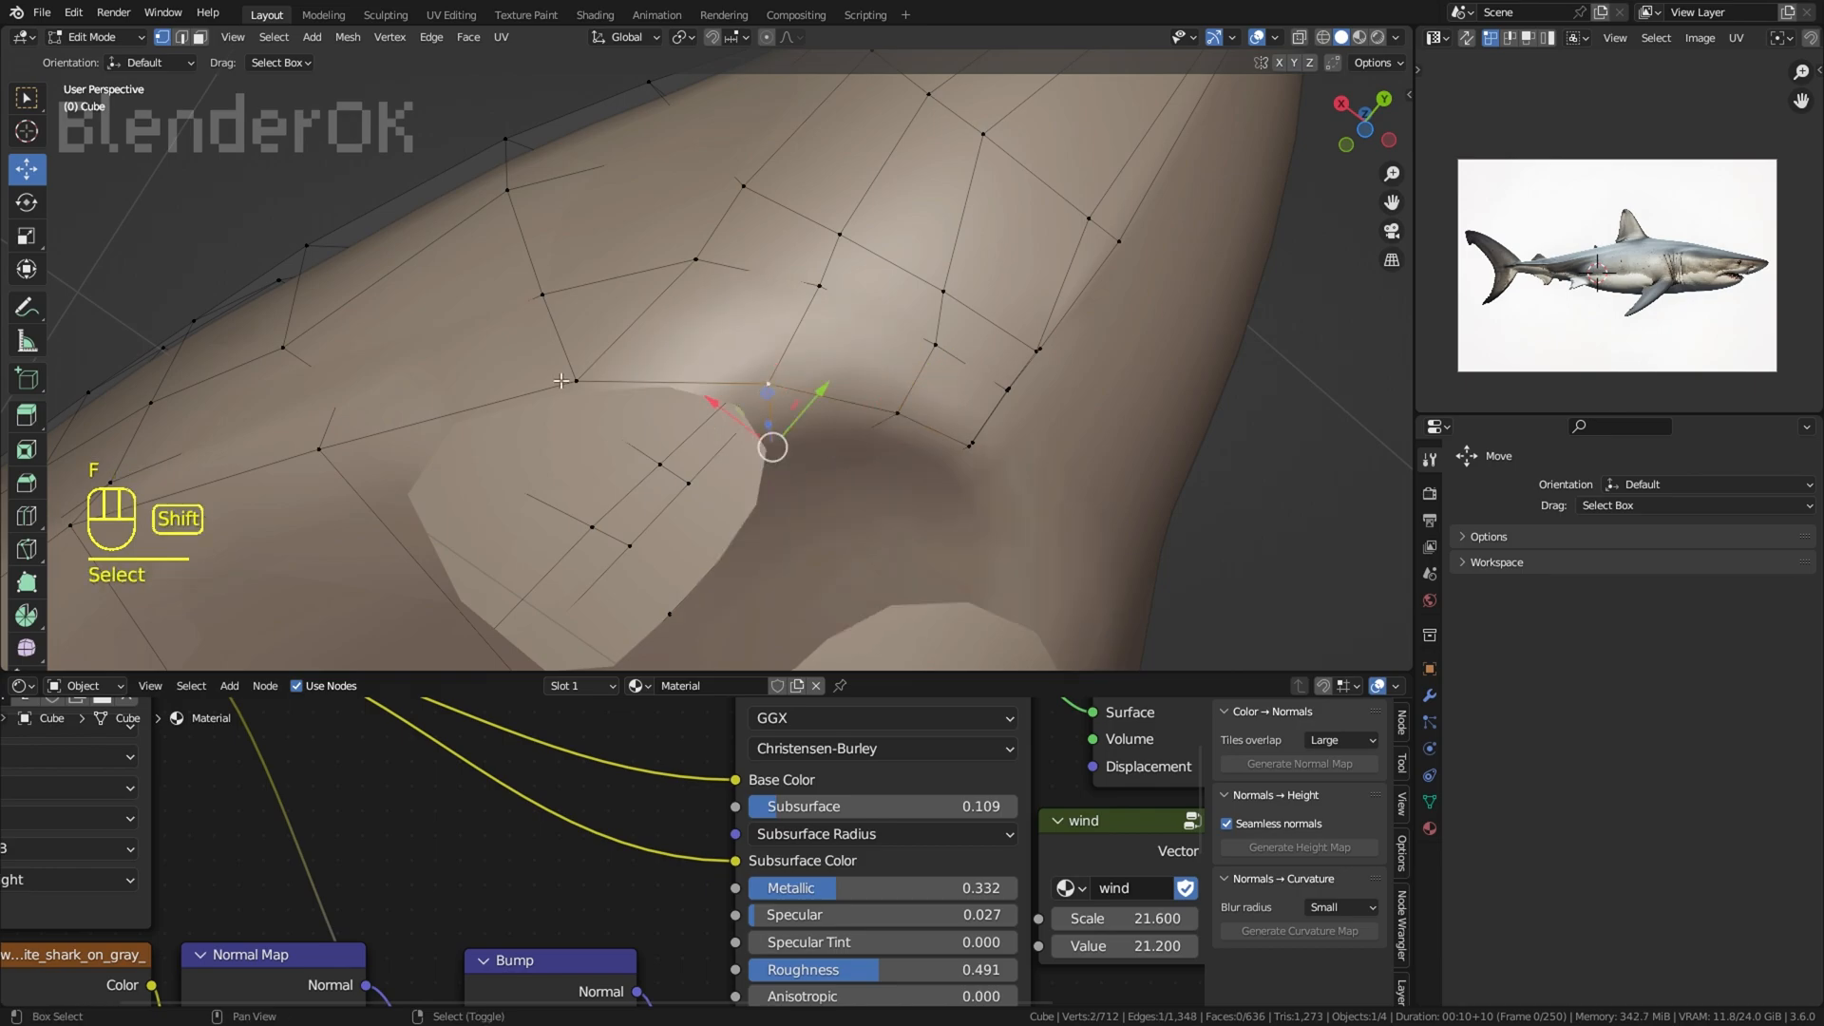
shift+click(562, 380)
key(f)
Step: Try to fill another face in the mouth's roof and add a loop cut, and undo both
shift+click(744, 519)
key(z)
middle_drag(594, 412, 582, 443)
shift+middle_drag(582, 443, 682, 243)
key(f)
key(ctrl+r)
key(ctrl+z)
key(ctrl+z)
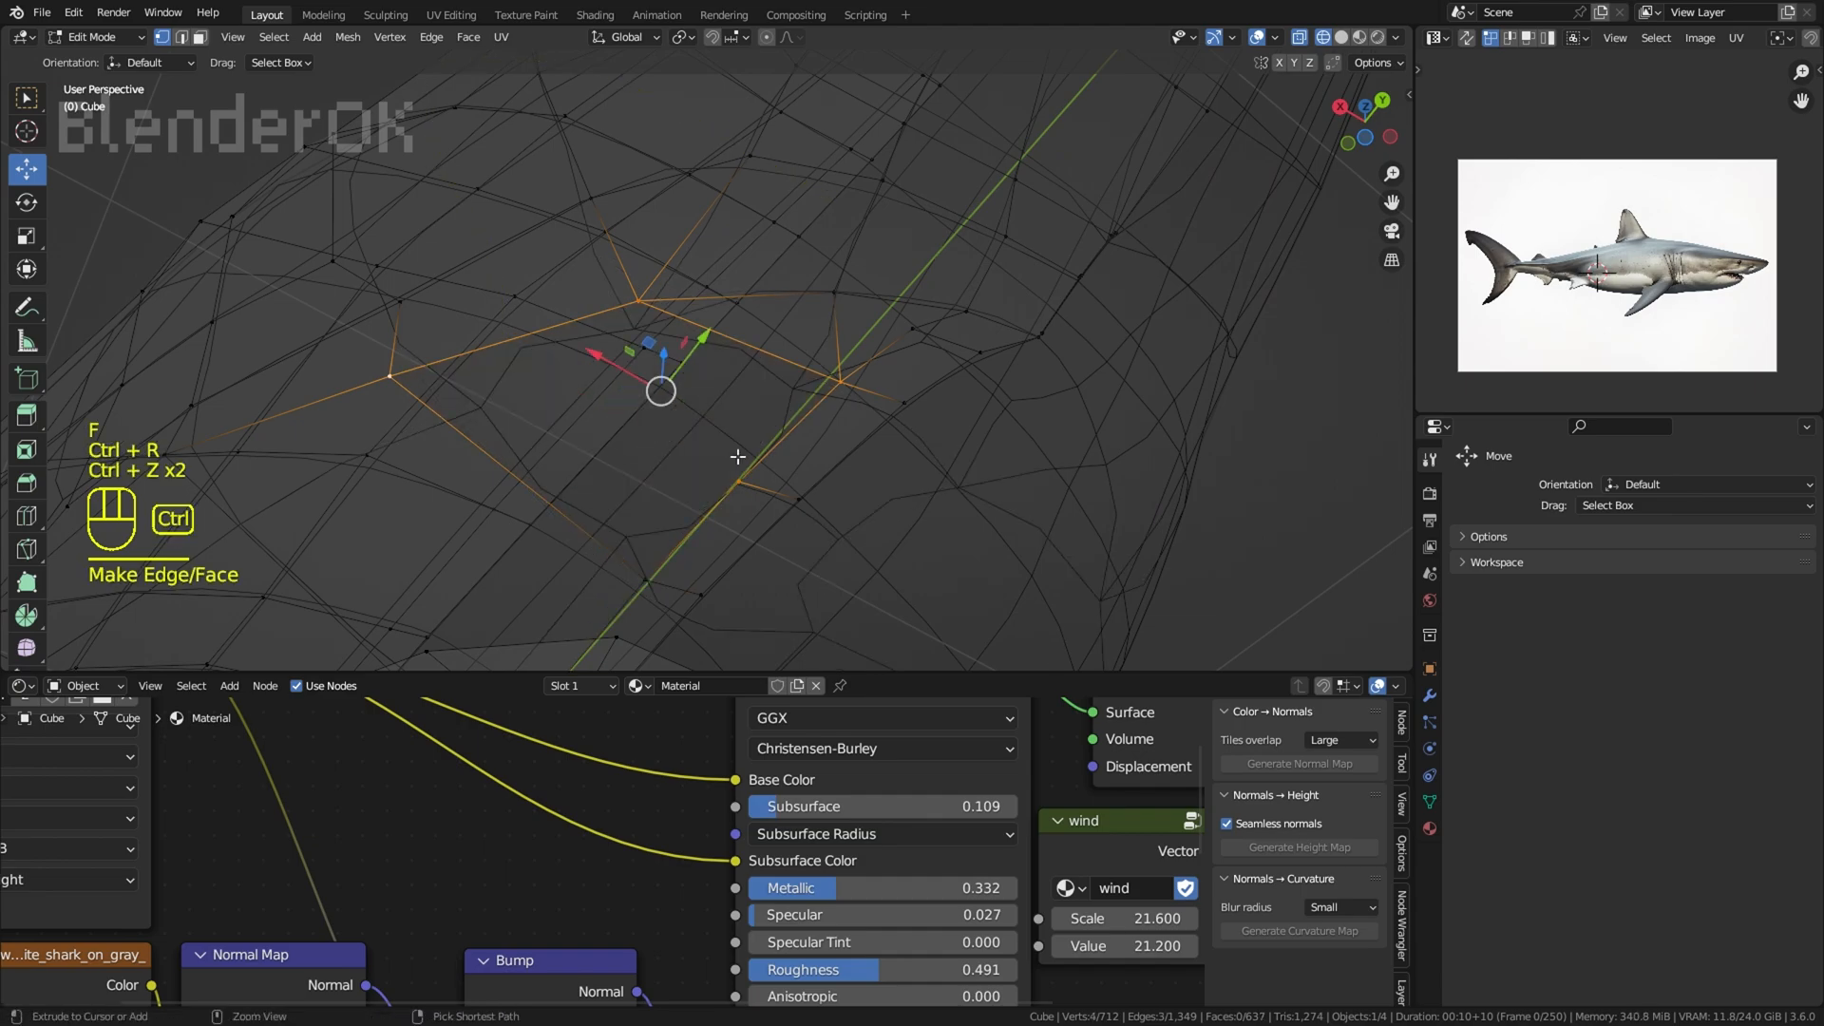
Step: Fill the remaining openings in the mouth's interior with faces
key(z)
middle_drag(763, 434, 655, 377)
right_click(655, 431)
click(703, 538)
shift+click(544, 438)
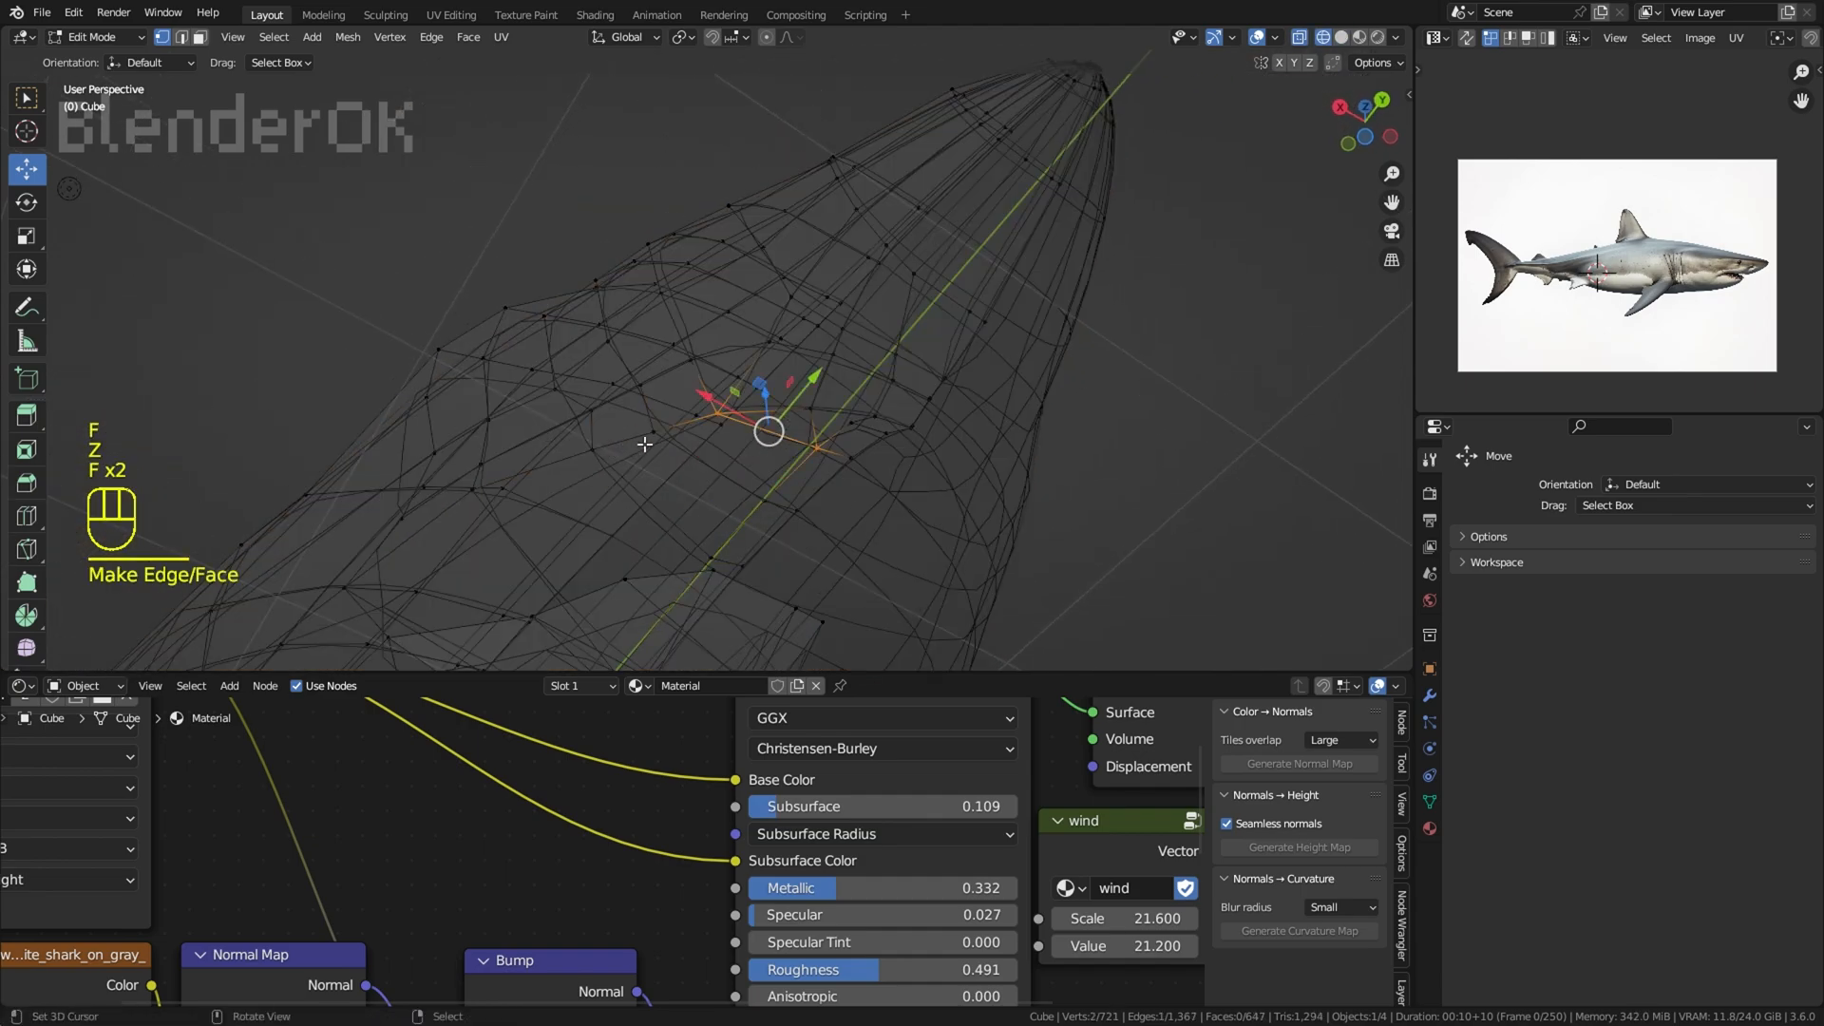
Step: Hide the overlays and switch to Material Preview to check the closed mouth and the head from above
key(z)
right_click(1086, 460)
scroll(1087, 460, down, 3)
middle_drag(1087, 459, 1092, 431)
click(1259, 40)
scroll(1132, 130, down, 3)
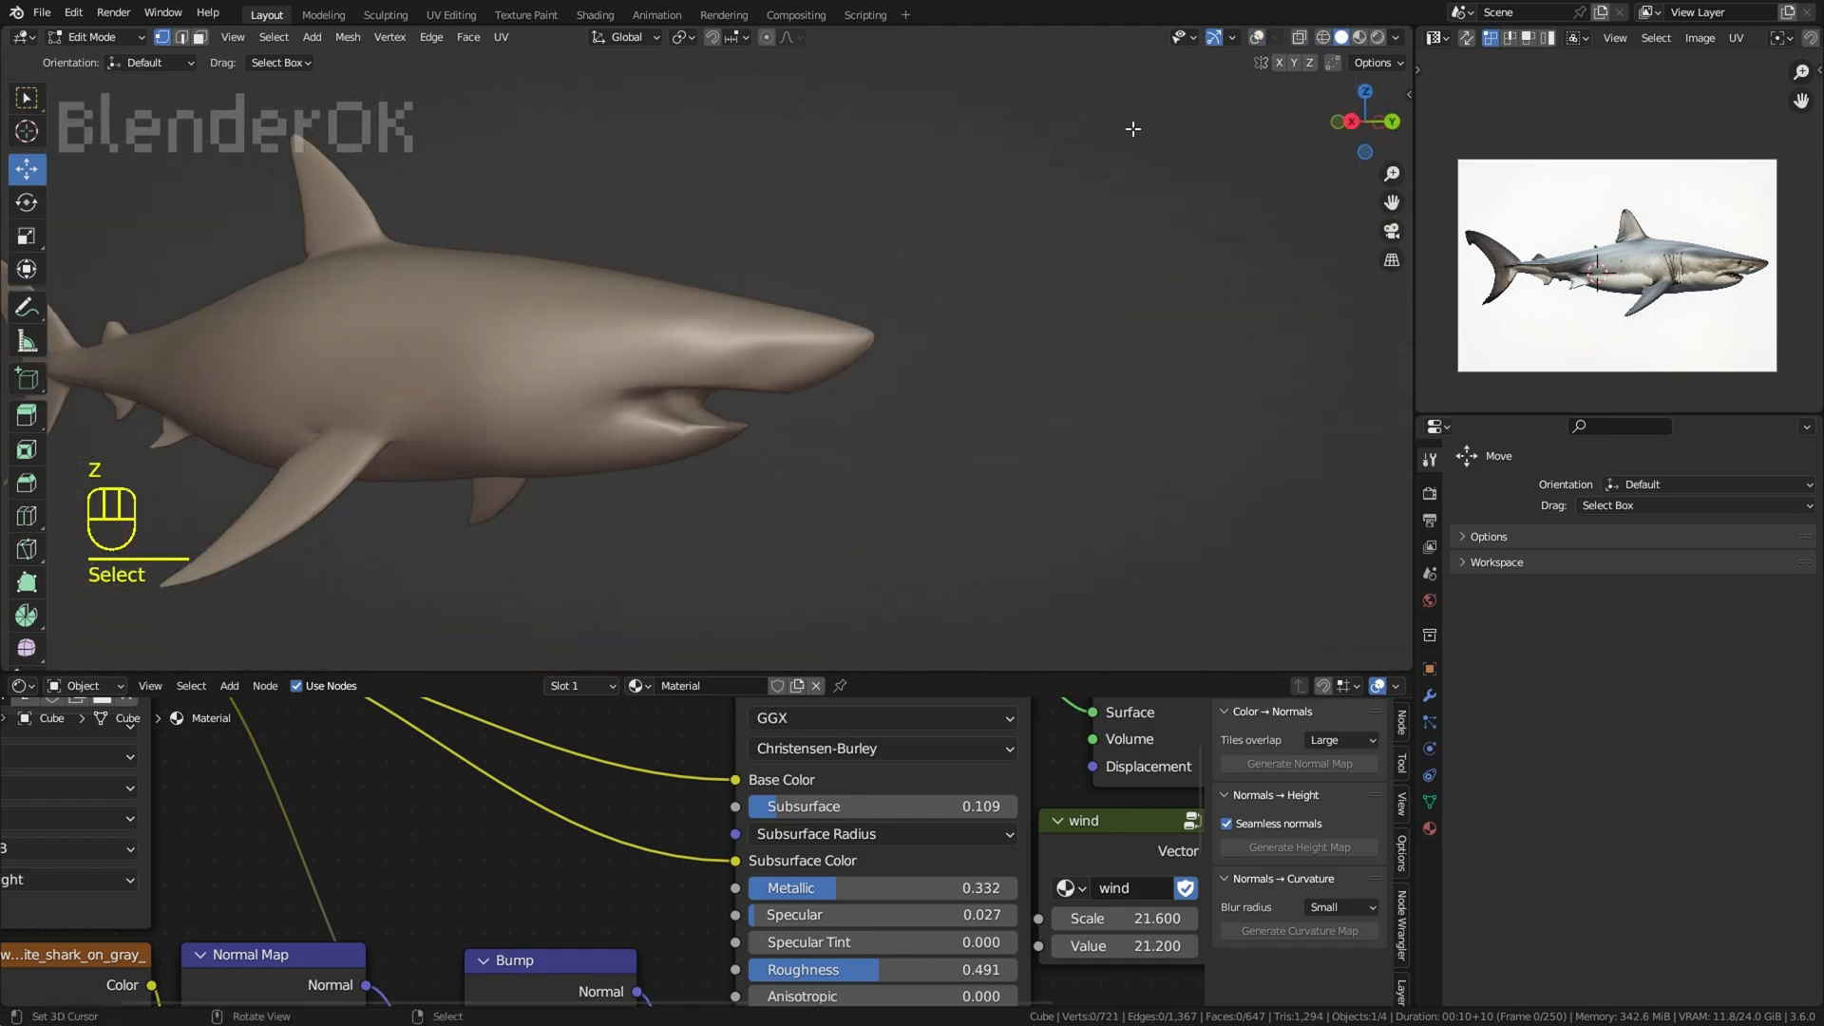
click(1360, 37)
middle_drag(1144, 107, 850, 406)
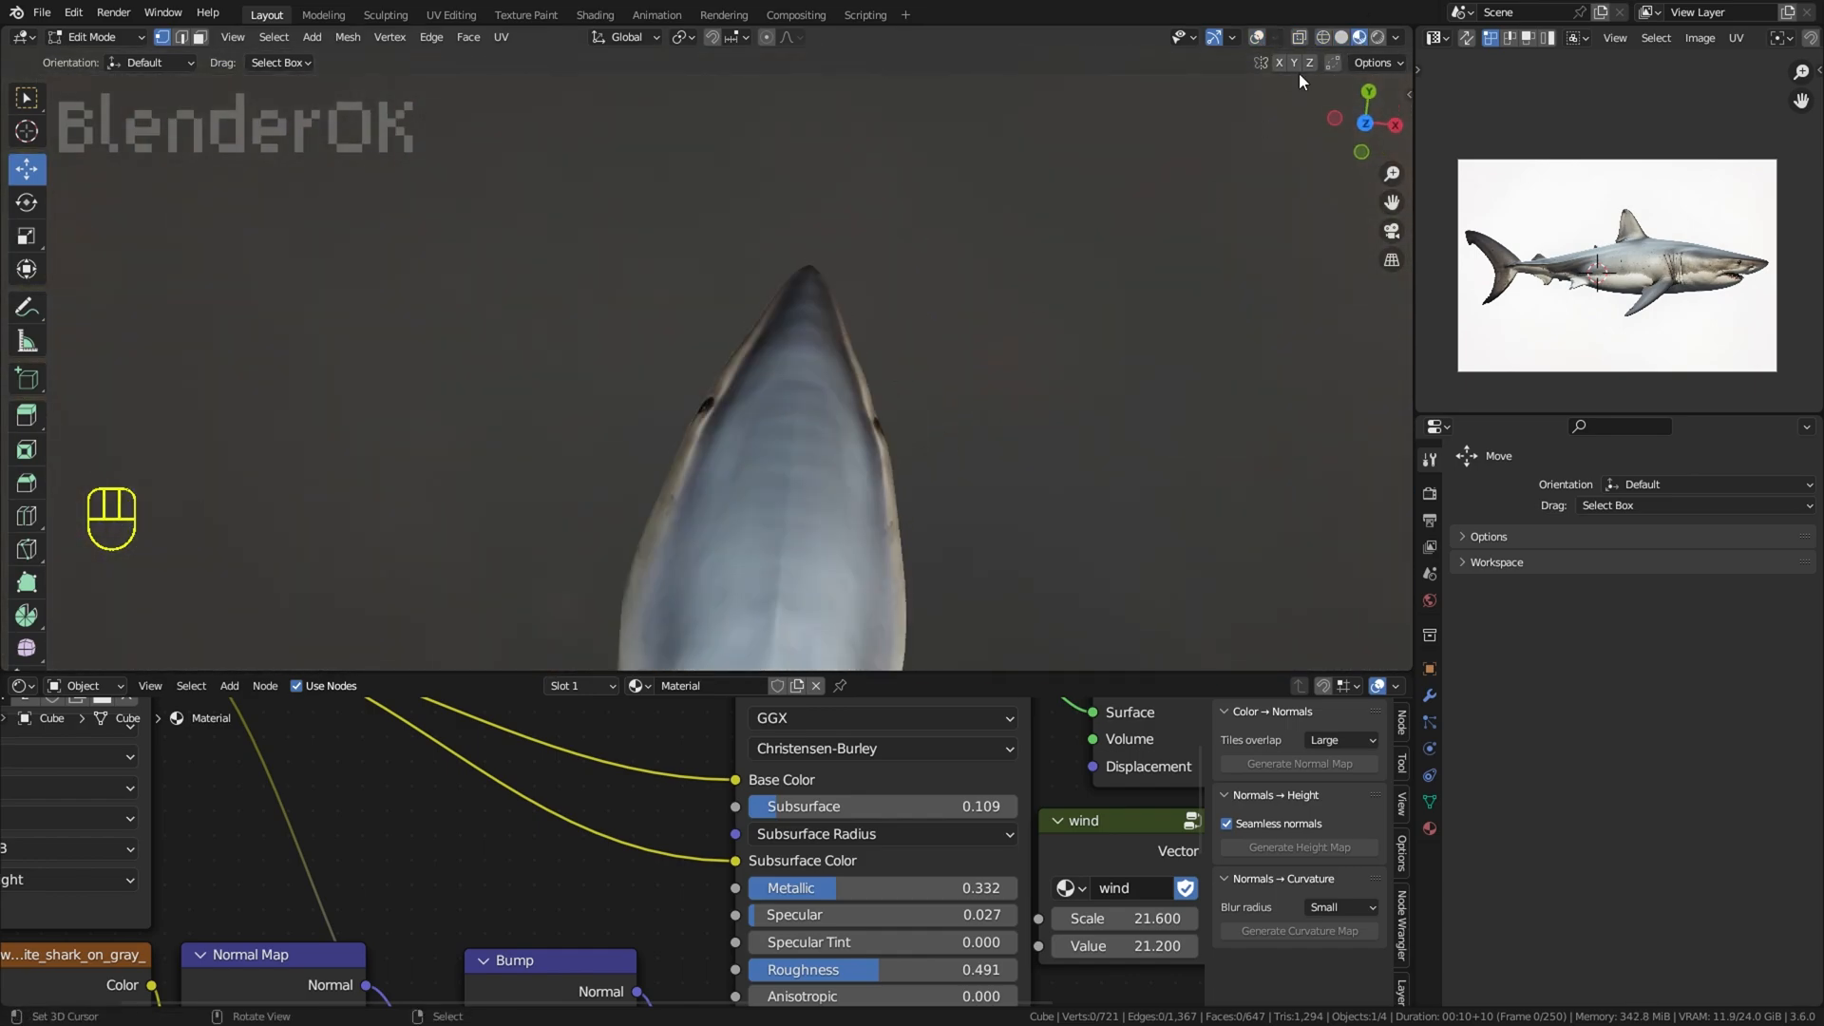
Step: Show the overlays and move the snout-side vertices in front of the eye outward with proportional editing in a view from above
click(1257, 37)
scroll(941, 318, up, 1)
shift+middle_drag(940, 317, 900, 362)
middle_drag(899, 362, 957, 365)
scroll(957, 366, up, 2)
right_click(946, 388)
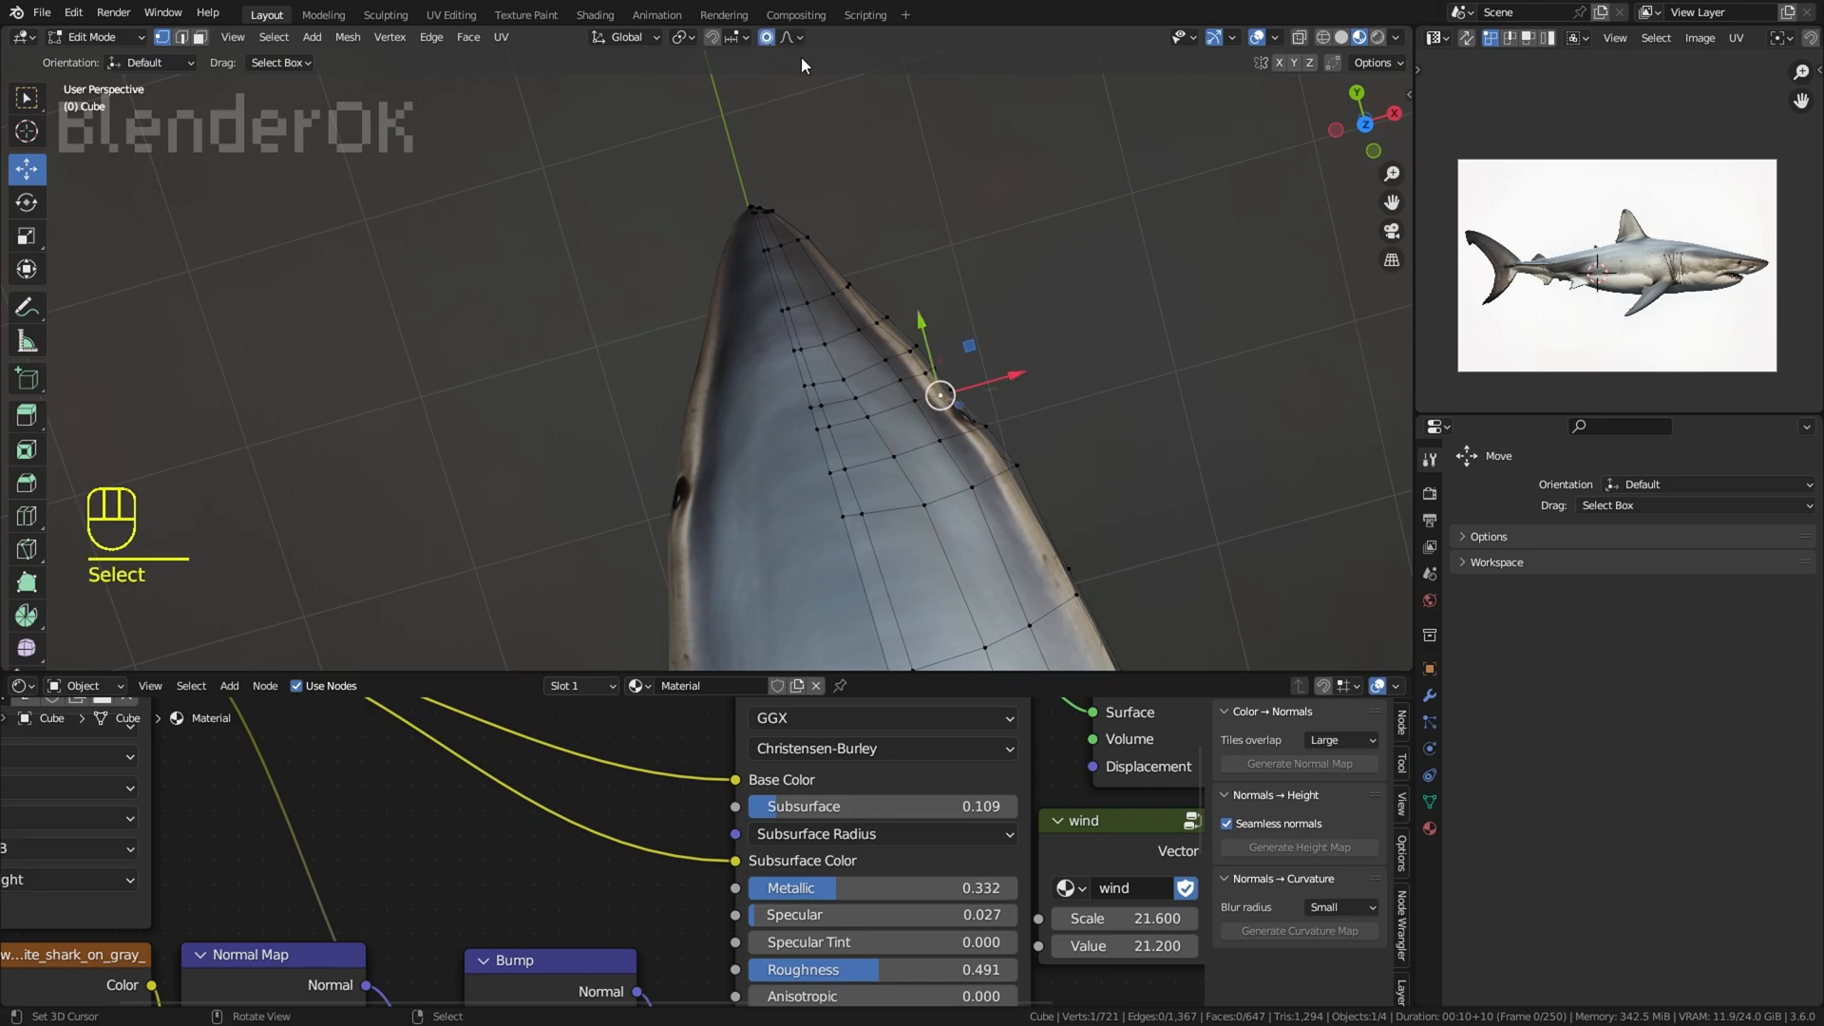
key(g)
click(1051, 267)
key(r)
right_click(1085, 300)
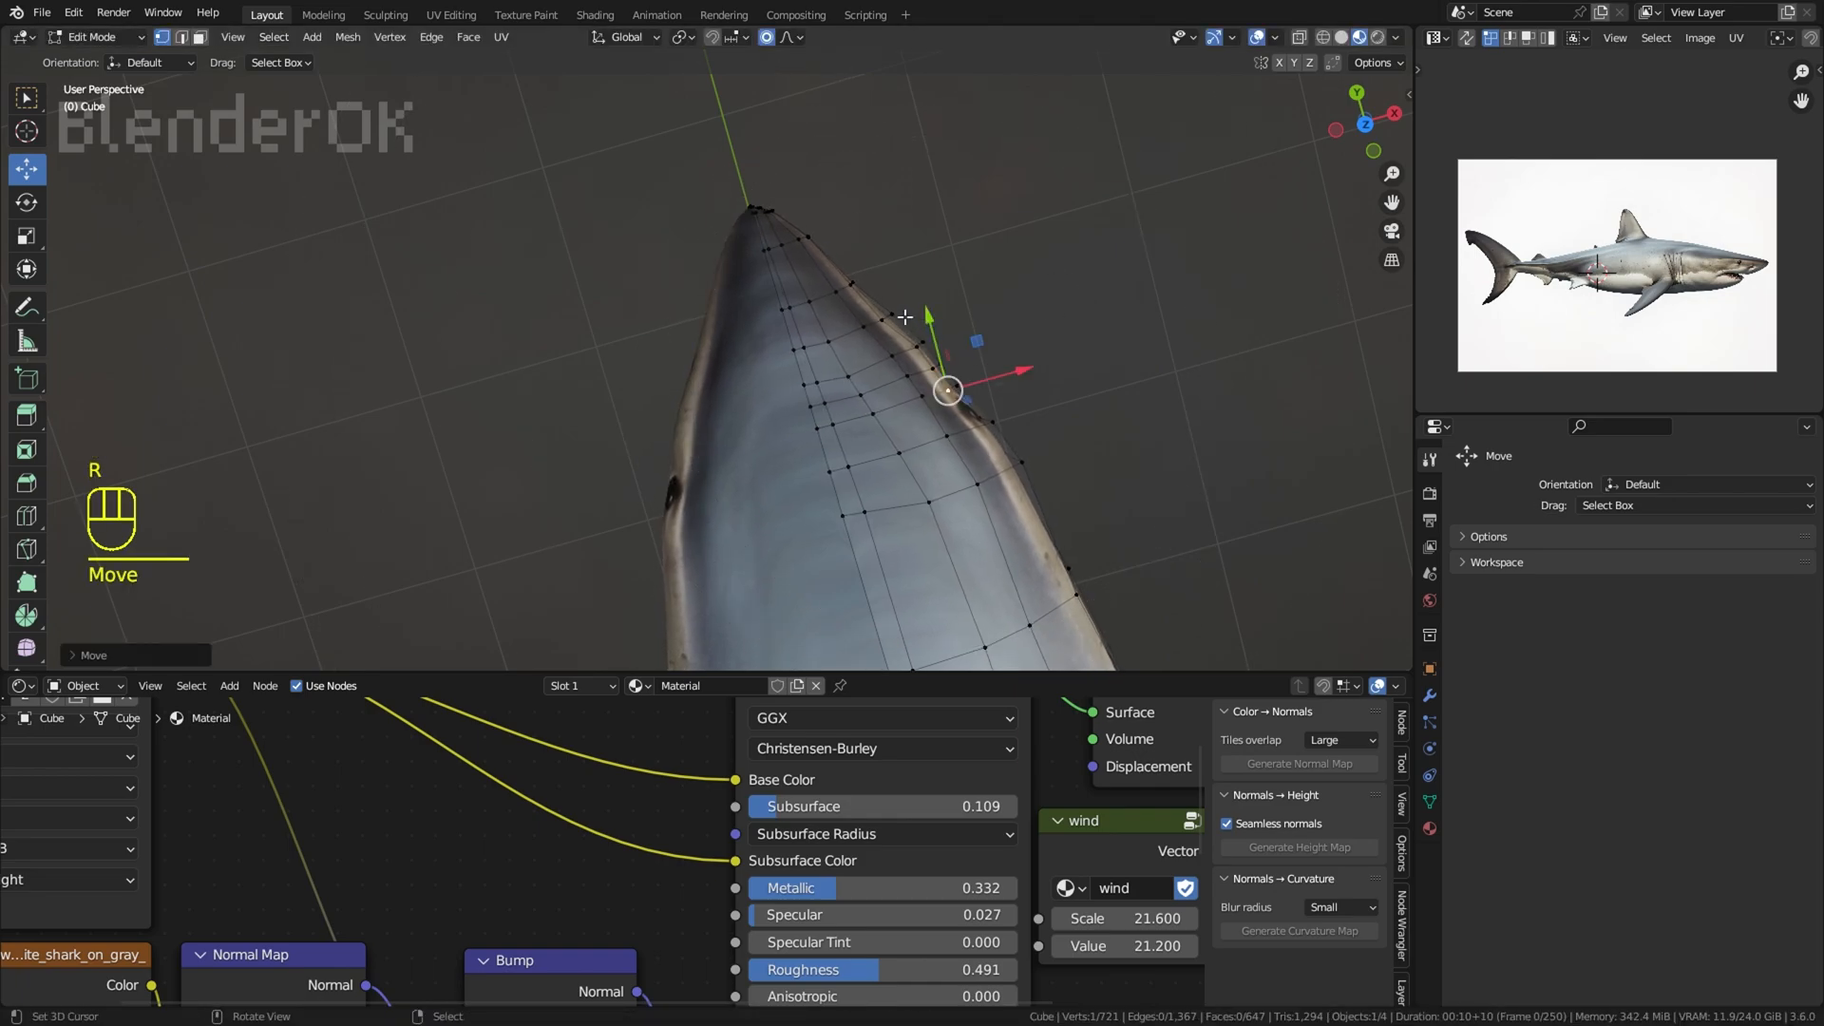
click(896, 261)
right_click(986, 382)
key(g)
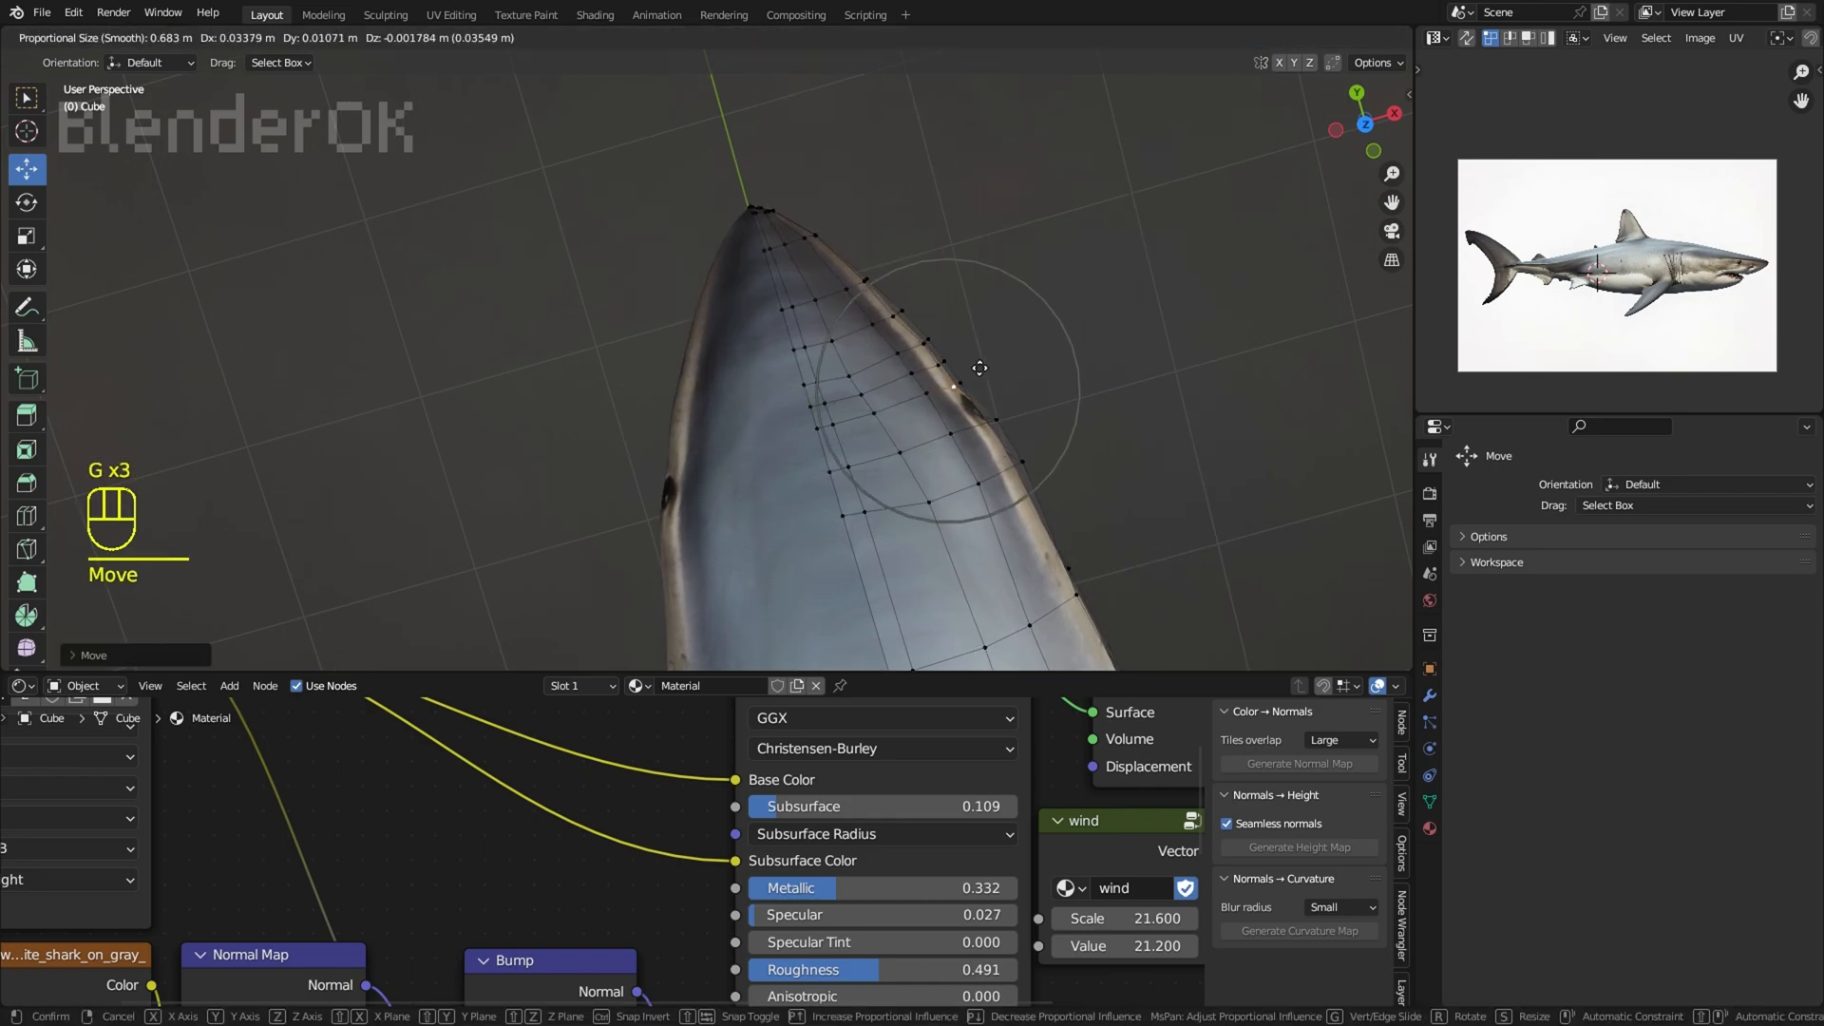
click(993, 357)
right_click(1038, 340)
Step: Hide the overlays and examine the widened head from both sides of the shark
scroll(1026, 342, down, 6)
middle_drag(884, 367, 912, 114)
click(1257, 38)
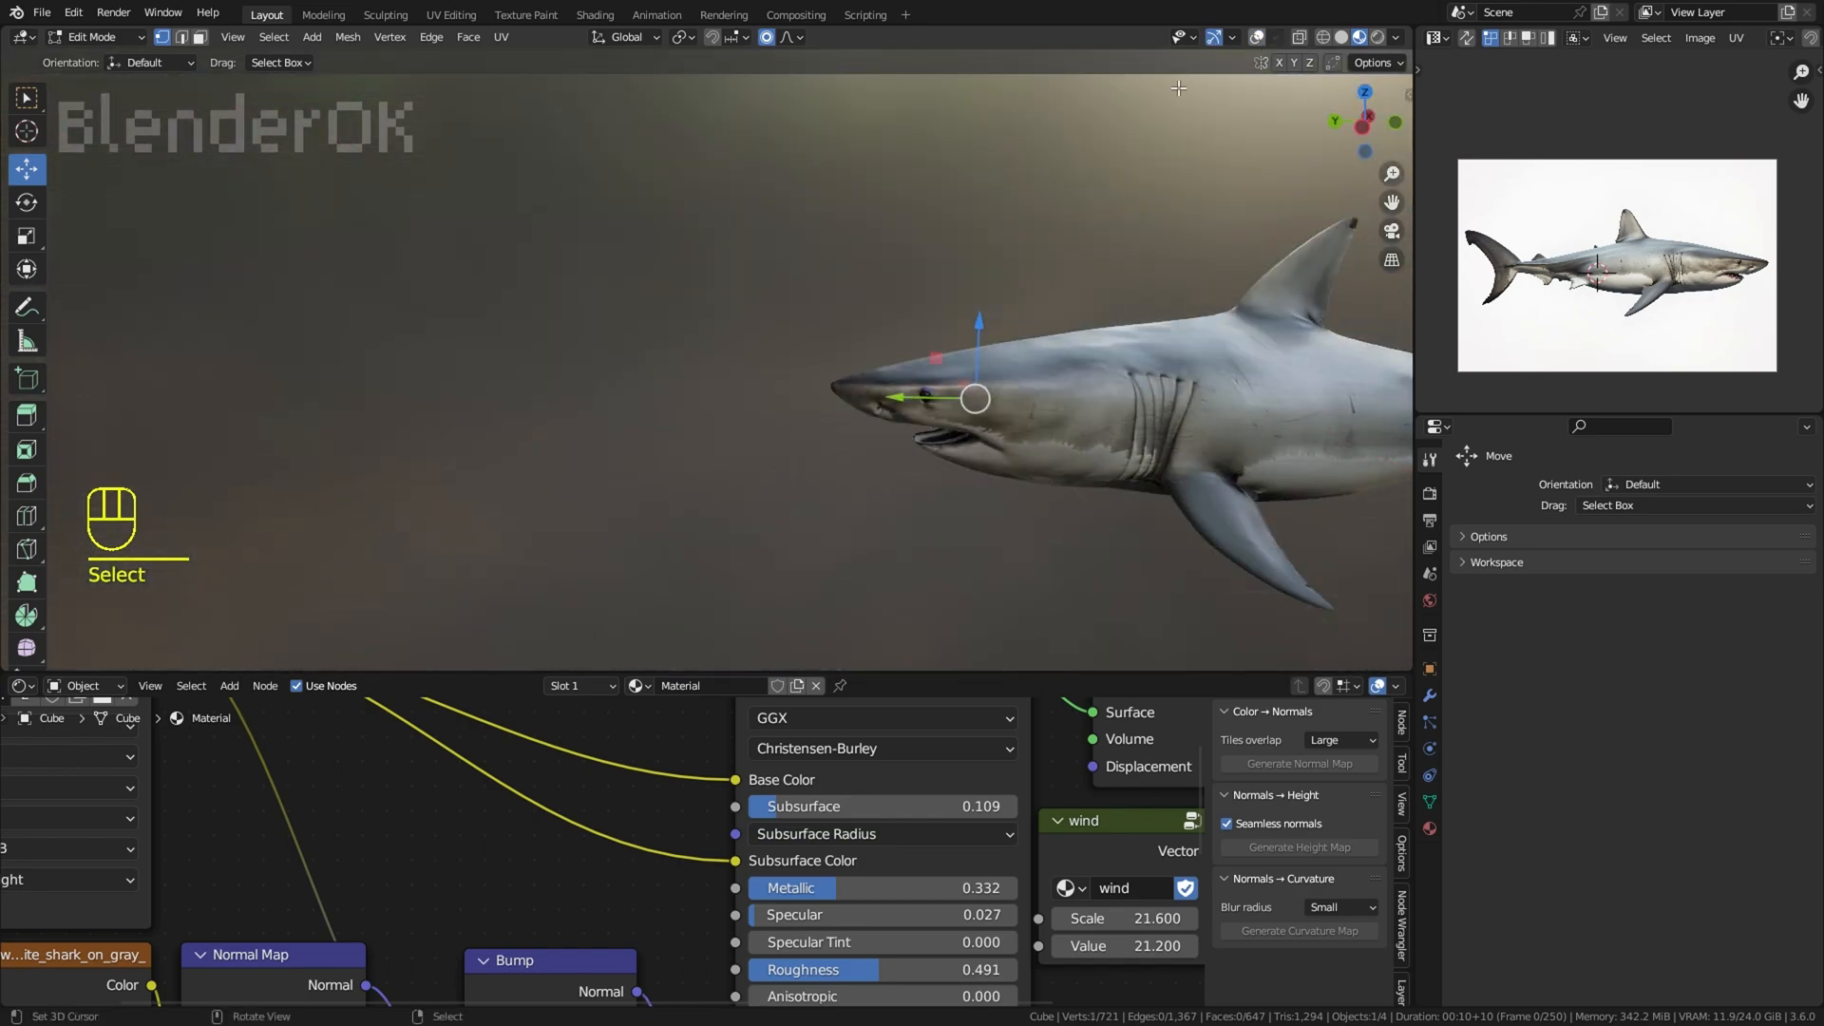
right_click(912, 181)
middle_drag(912, 181, 1140, 215)
mouse_move(836, 228)
middle_down()
mouse_move(900, 241)
mouse_move(836, 247)
middle_up()
middle_drag(863, 314, 998, 328)
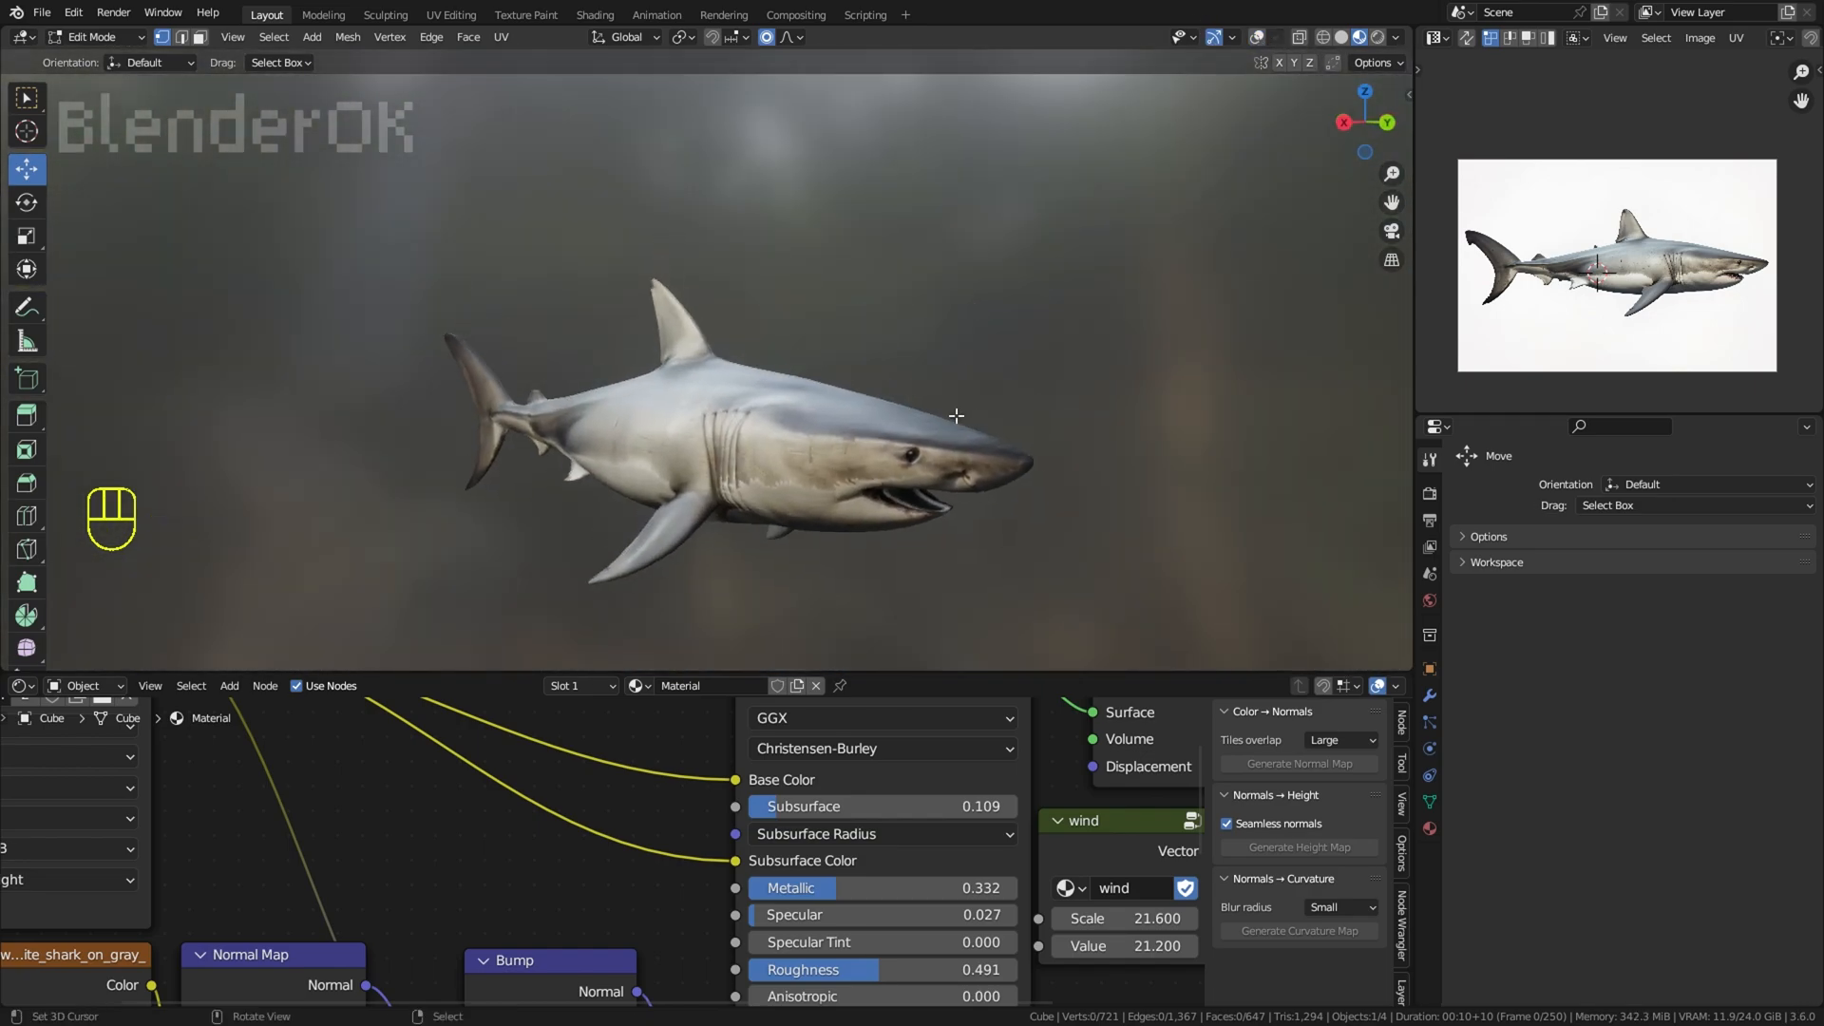
Step: Move the vertex at the corner of the mouth slightly downward with proportional editing
scroll(959, 408, up, 2)
middle_drag(951, 418, 1198, 402)
scroll(1121, 427, up, 4)
right_click(1028, 475)
key(g)
click(1019, 500)
middle_drag(1060, 480, 1038, 482)
Step: Adjust the vertices along the lower lip from the mouth corner toward the centre with proportional editing
right_click(1083, 485)
key(g)
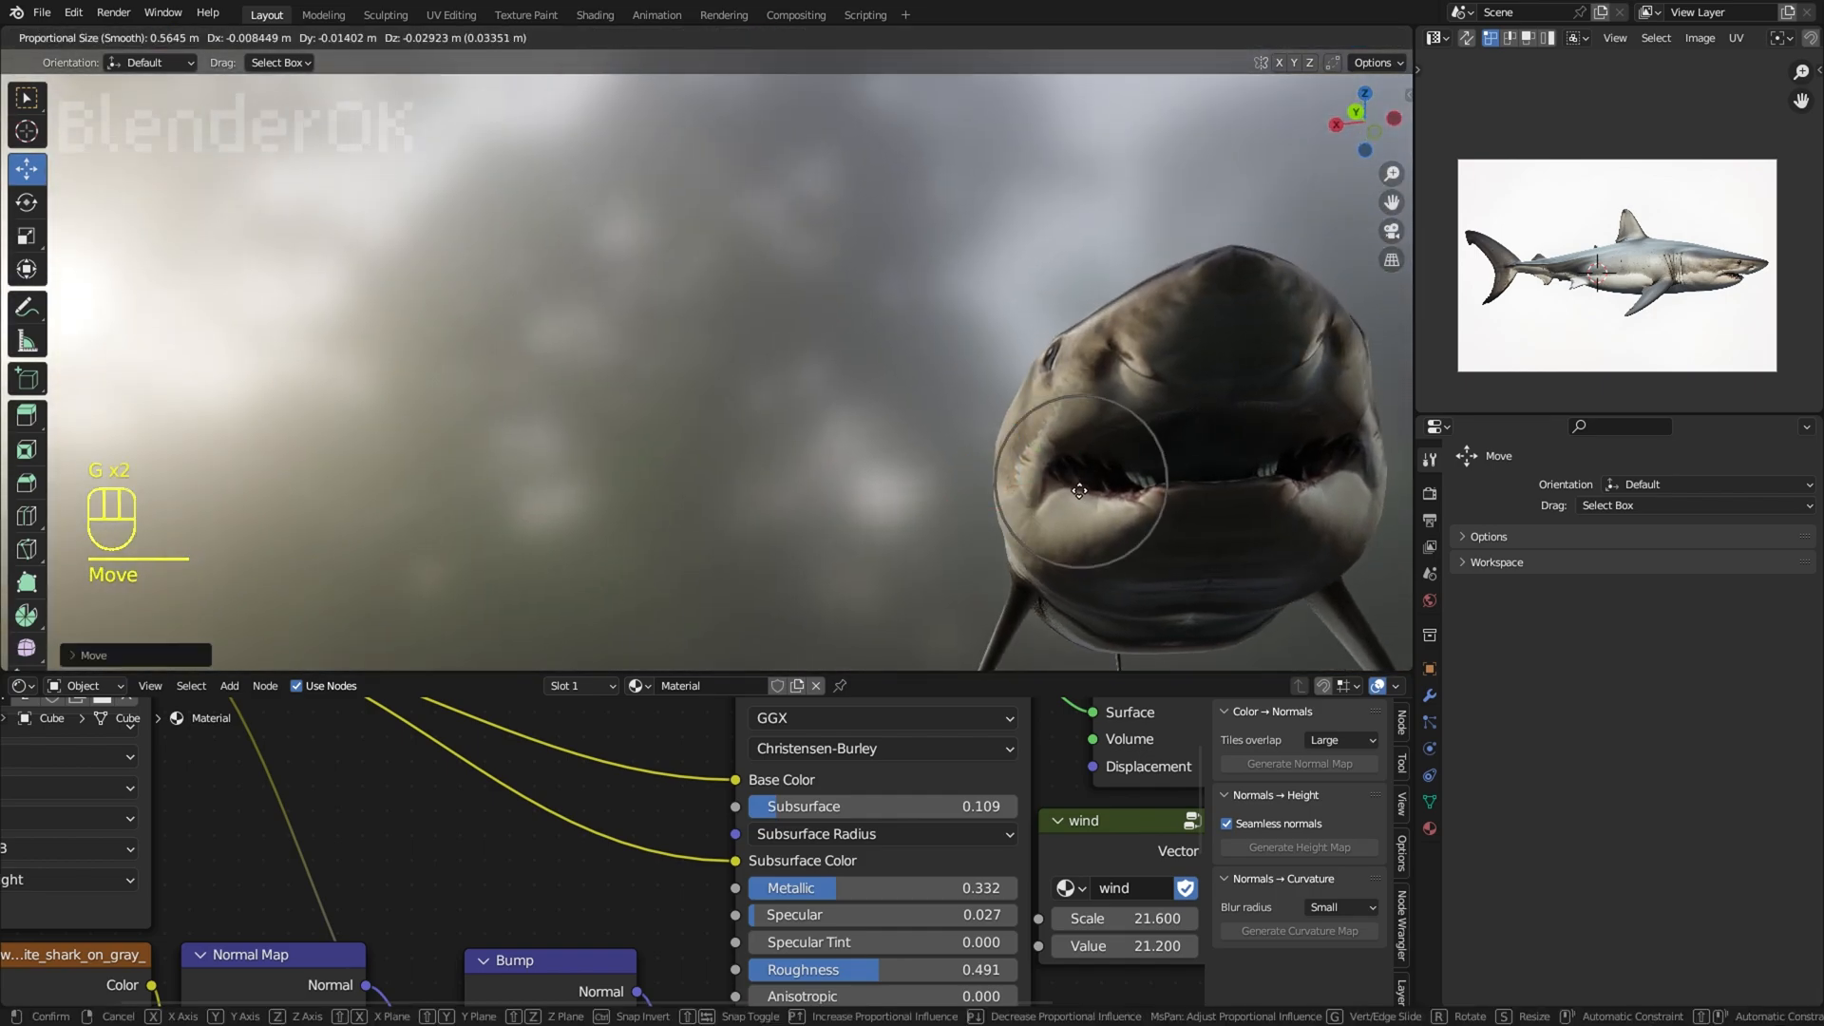
right_click(1128, 486)
key(g)
click(1139, 485)
right_click(1164, 485)
key(g)
click(1185, 480)
right_click(1323, 334)
scroll(1324, 333, down, 4)
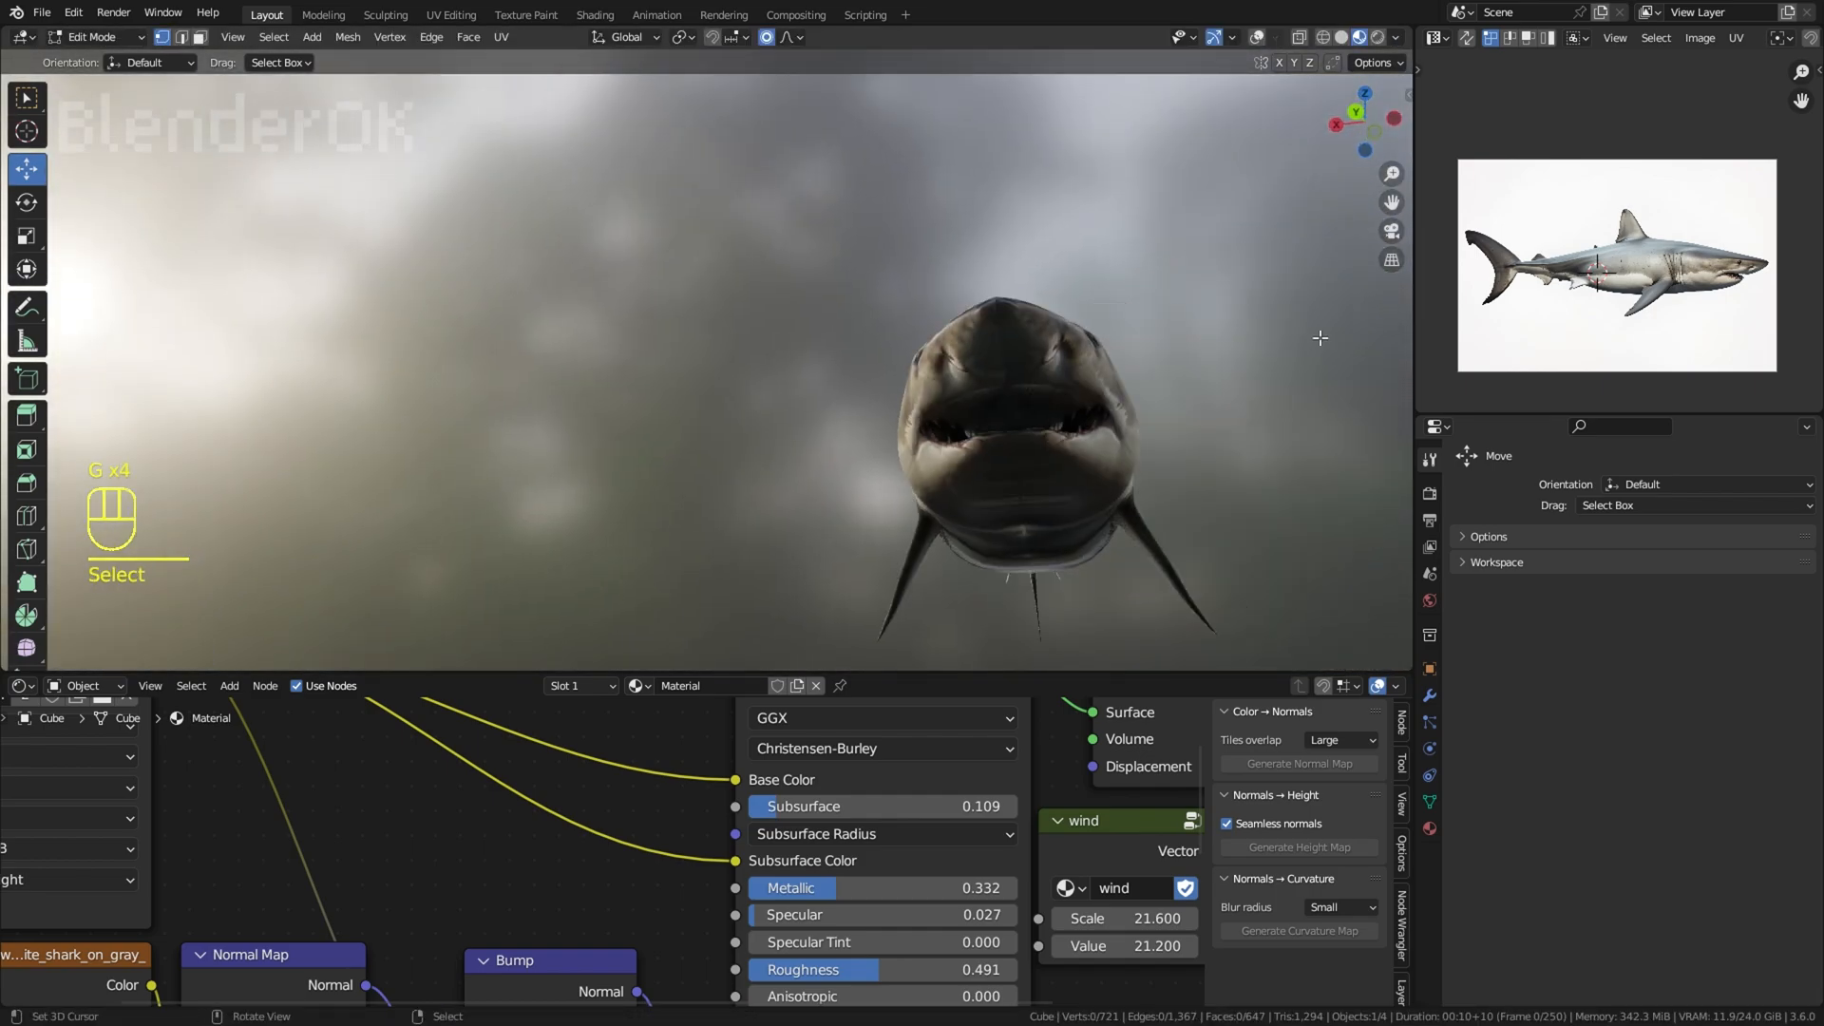
Step: Select a vertex on the side of the head and adjust its position with proportional editing
middle_drag(1323, 334, 1349, 452)
scroll(1308, 443, up, 2)
right_click(1148, 346)
drag(1135, 292, 1136, 288)
key(ctrl+z)
middle_drag(1213, 256, 1225, 295)
key(g)
Step: Try to move a vertex on top of the snout above the eye with proportional editing
scroll(1226, 239, down, 3)
scroll(1200, 278, down, 2)
shift+middle_drag(941, 384, 989, 419)
middle_drag(808, 333, 928, 358)
scroll(928, 358, up, 3)
scroll(1707, 329, up, 3)
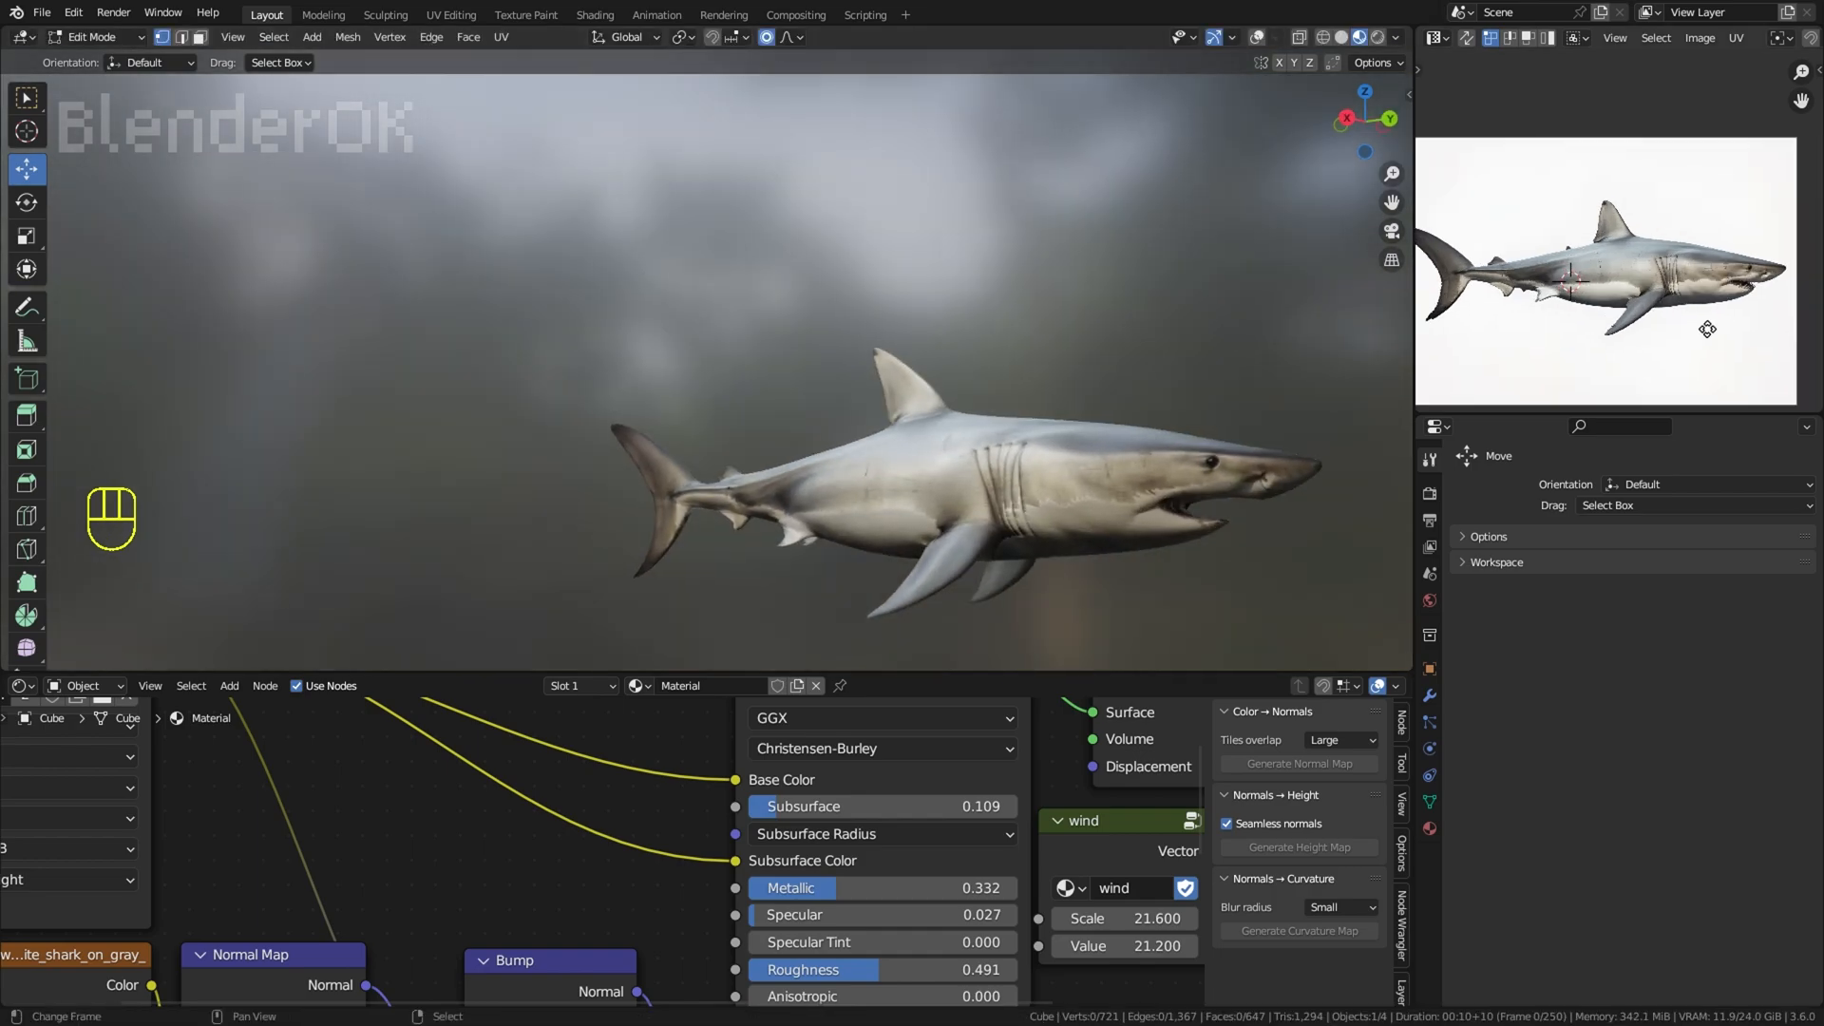
middle_drag(1233, 351, 1264, 417)
click(1265, 384)
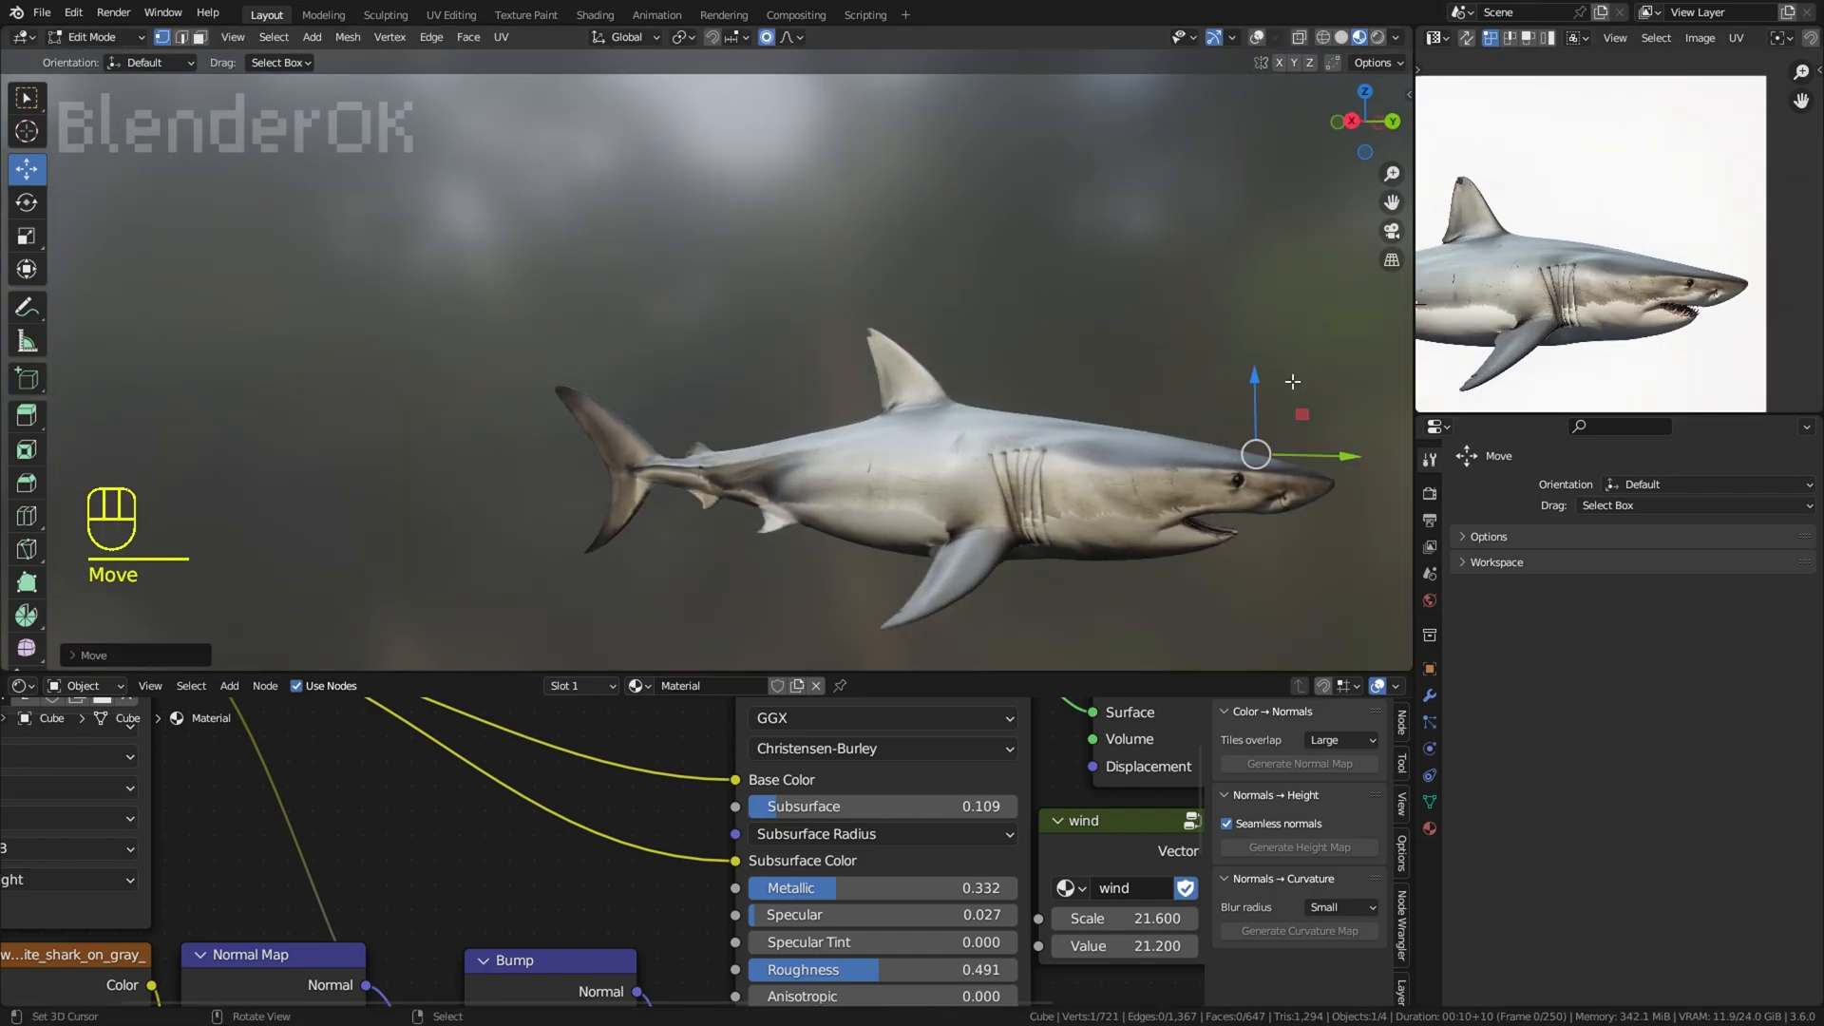
key(ctrl+z)
Step: Show the overlays, switch to face selection and circle-select faces inside the mouth from below the head
middle_drag(1335, 358, 1257, 405)
scroll(1667, 297, up, 4)
middle_drag(1330, 323, 1216, 73)
scroll(1236, 247, up, 3)
click(1257, 38)
mouse_move(1017, 199)
middle_down()
mouse_move(916, 253)
mouse_move(998, 407)
mouse_move(1059, 346)
mouse_move(950, 466)
middle_up()
key(3)
scroll(983, 416, up, 3)
right_click(978, 420)
key(c)
drag(817, 518, 939, 476)
right_click(941, 476)
Step: Extend the circle selection in wireframe display to more faces on the mouth's roof, back and floor
key(z)
key(c)
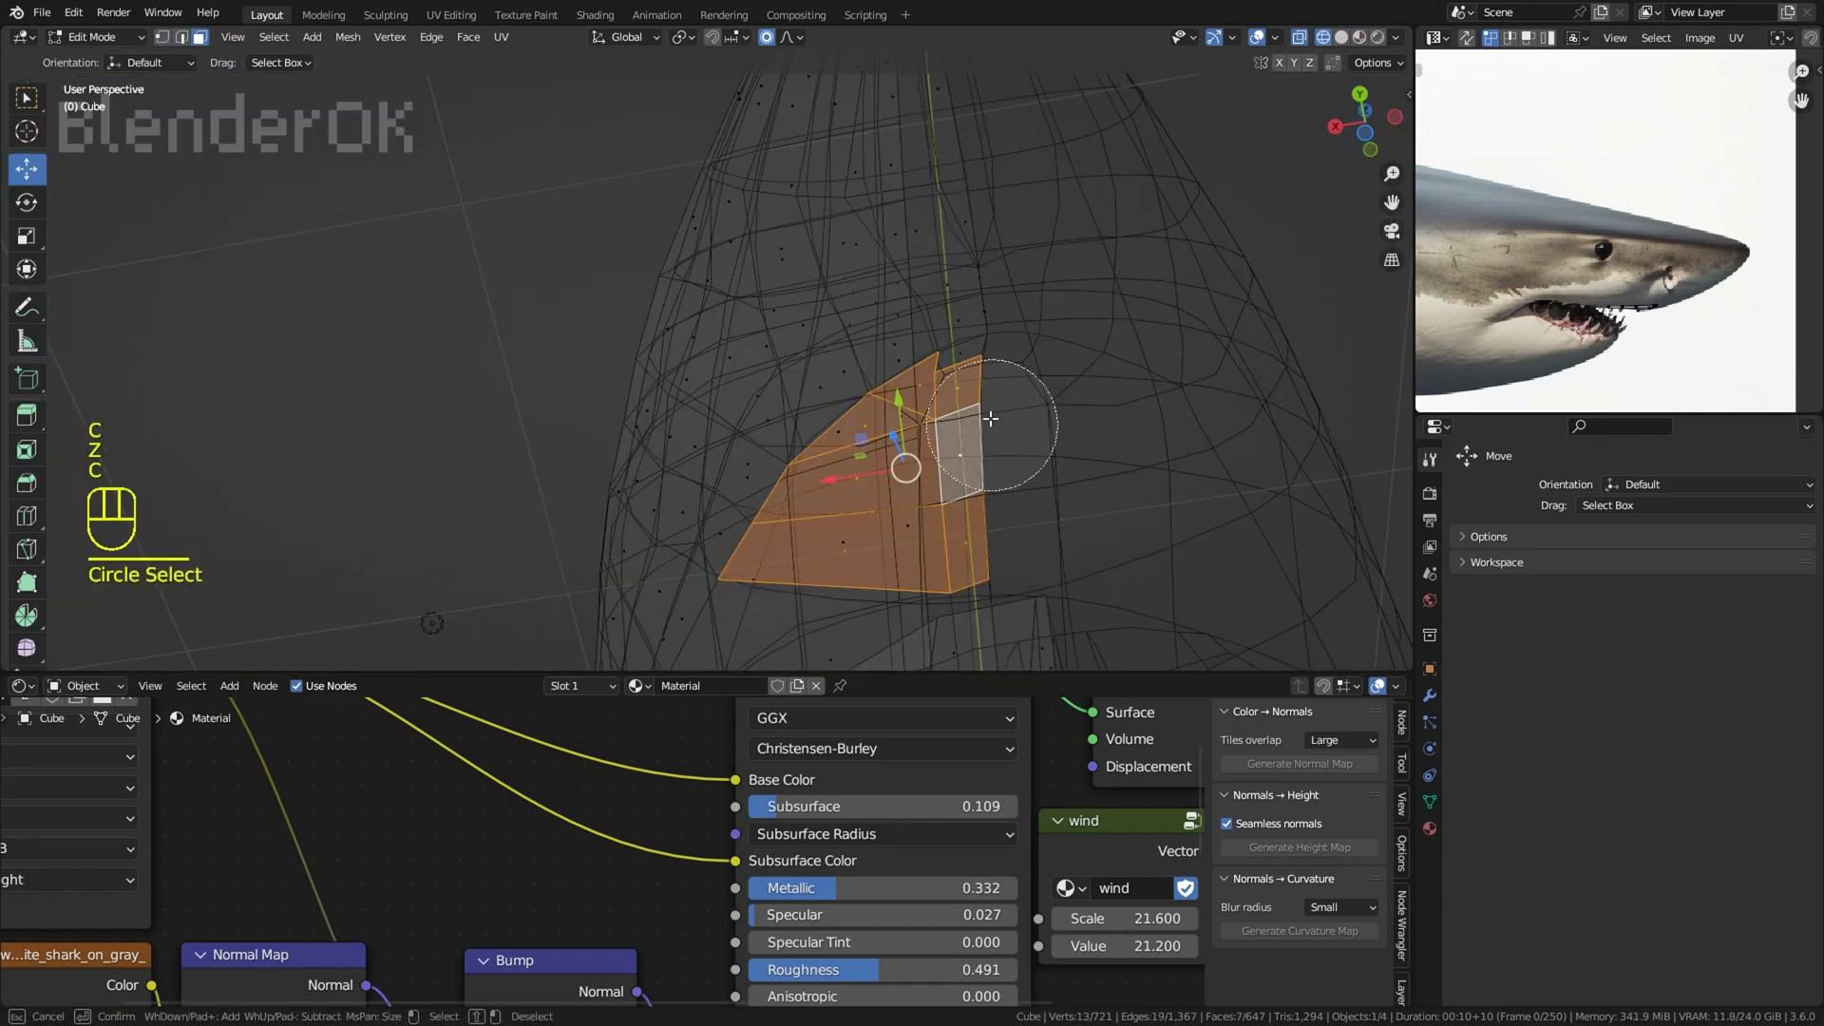
mouse_move(989, 424)
middle_down()
mouse_move(985, 562)
mouse_move(1071, 460)
mouse_move(1193, 453)
mouse_move(998, 437)
middle_up()
key(z)
key(z)
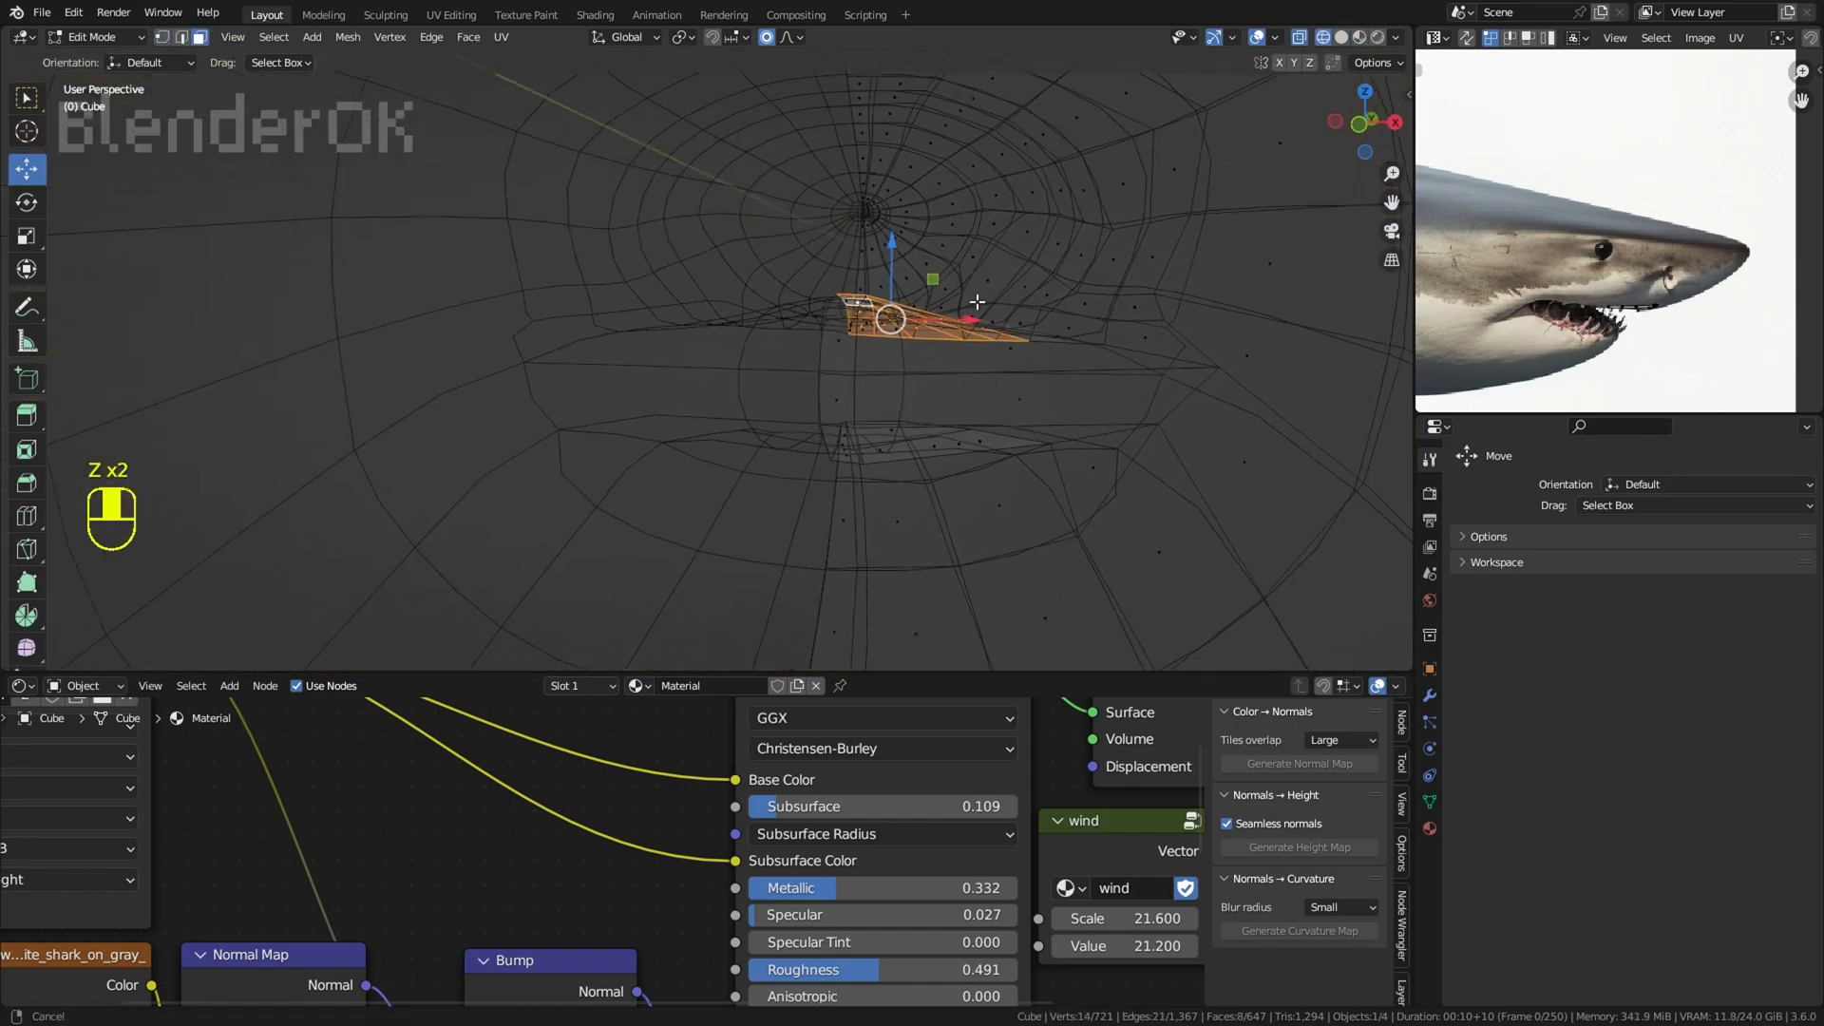
key(c)
mouse_move(879, 332)
mouse_down()
mouse_move(932, 403)
mouse_move(989, 432)
mouse_up()
mouse_move(988, 432)
middle_down()
mouse_move(914, 446)
mouse_move(1327, 464)
middle_up()
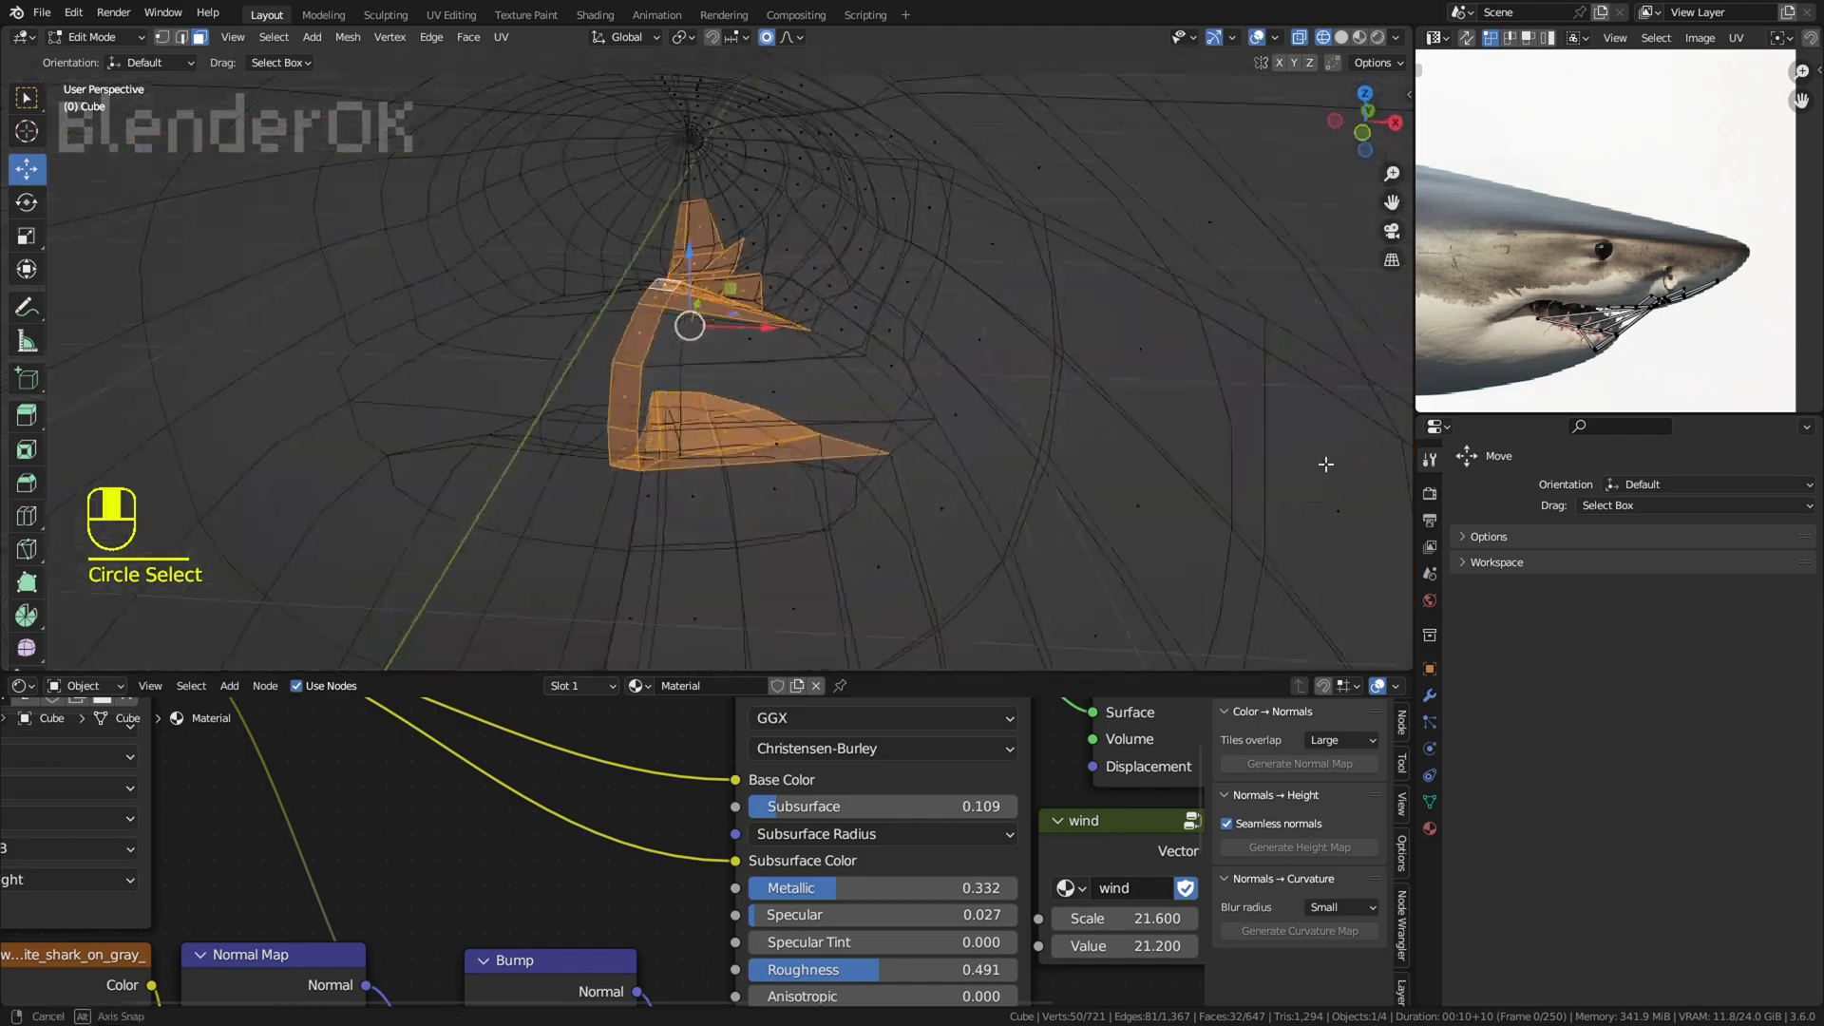
Step: Refine the circle selection of the mouth interior faces along both jaws and return to solid display
right_click(705, 369)
middle_drag(705, 369, 1073, 376)
key(c)
shift+click(898, 494)
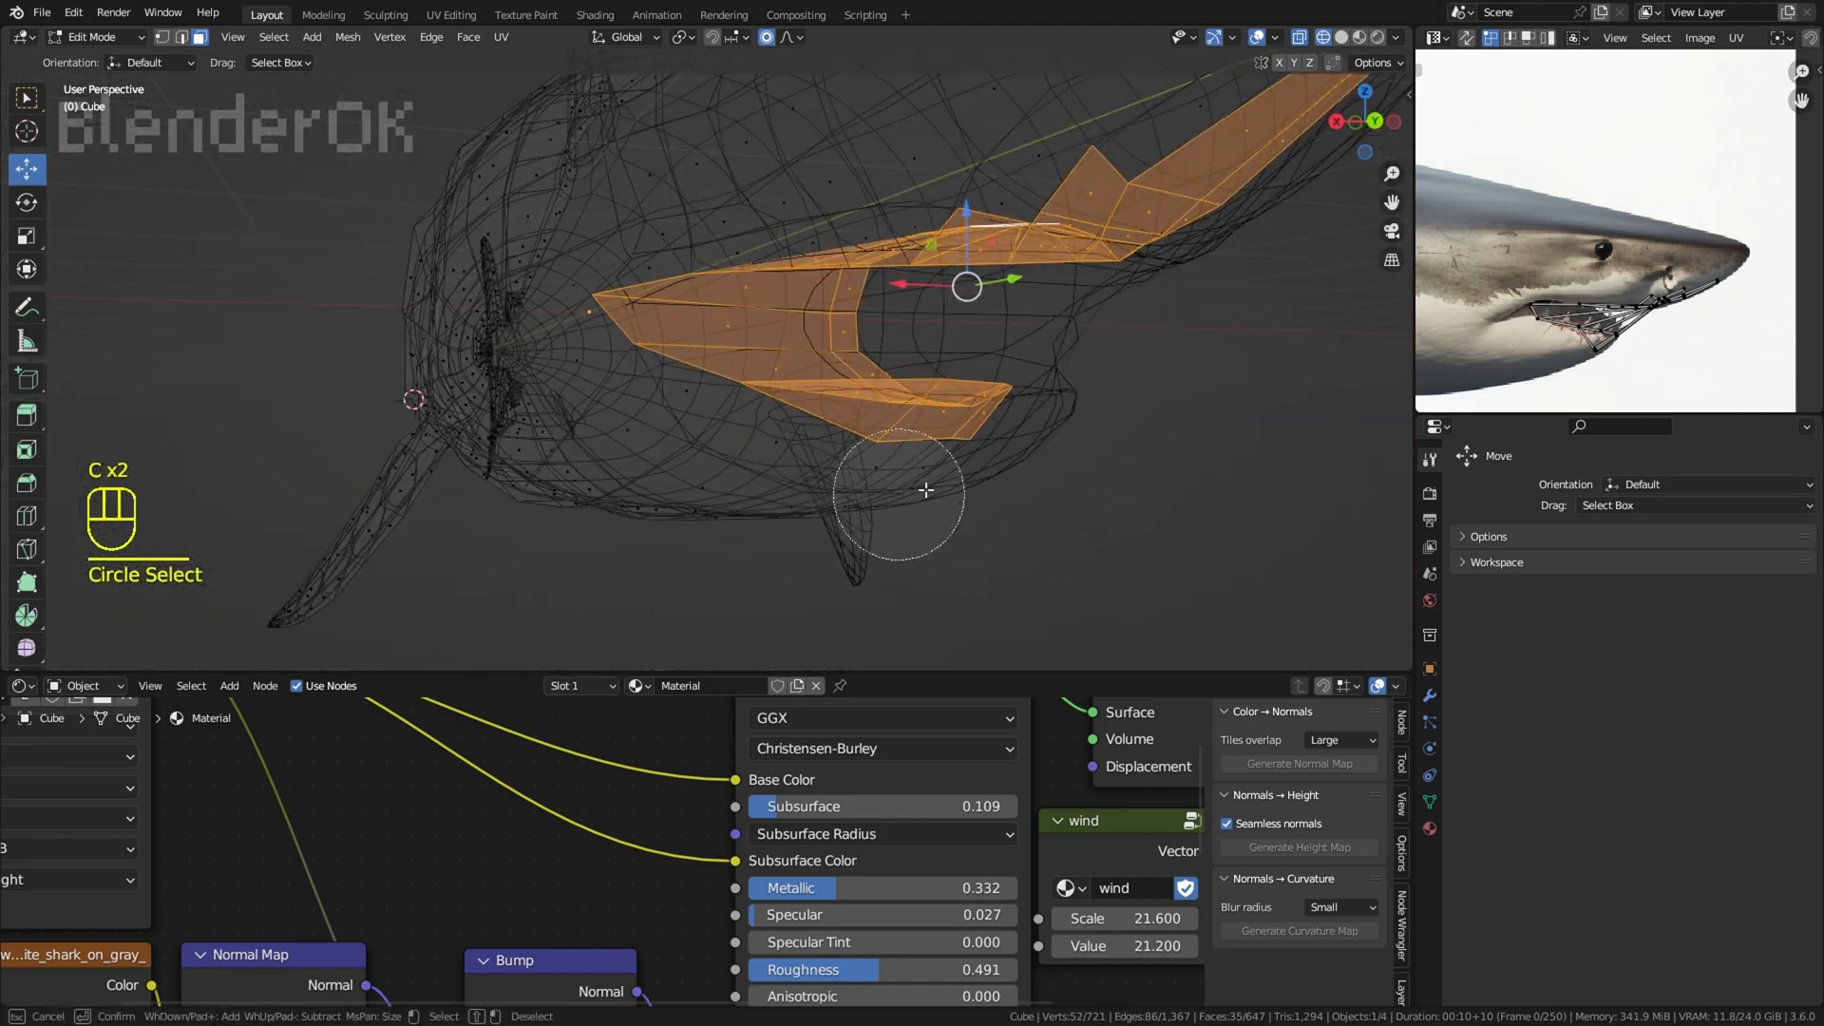
shift+click(876, 413)
key(z)
middle_drag(855, 401, 843, 453)
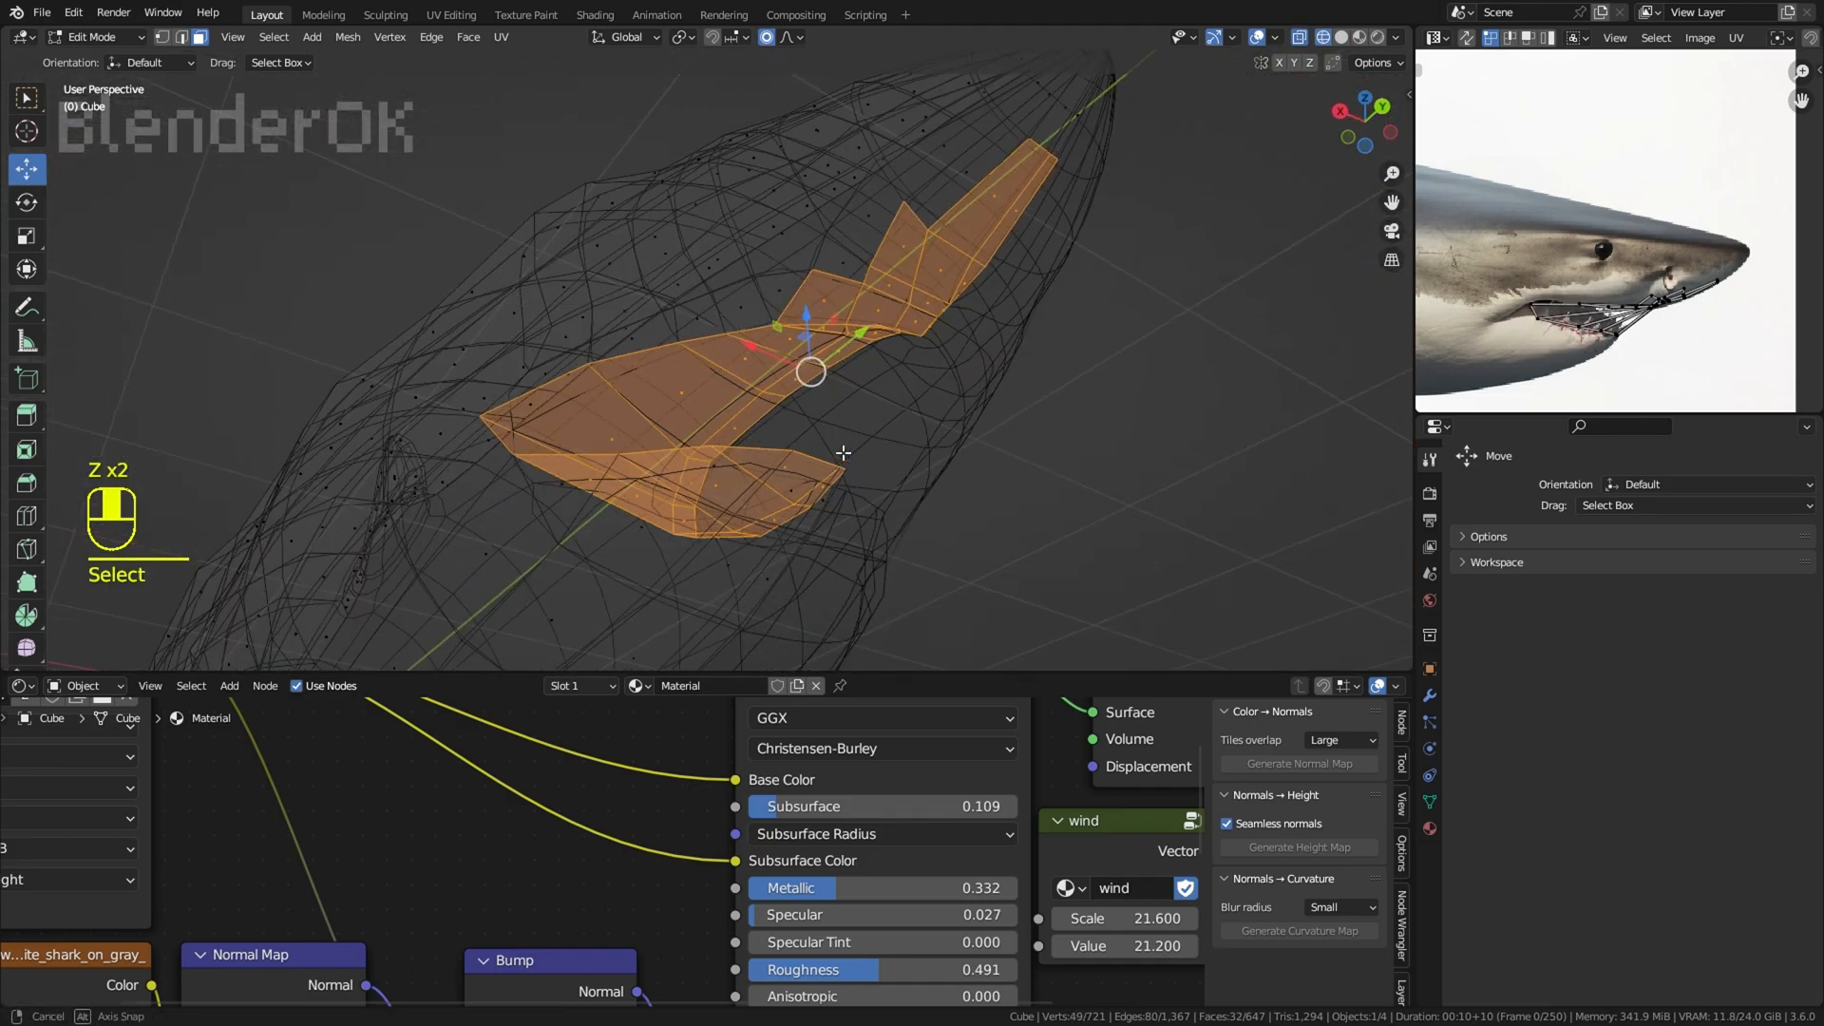
shift+drag(950, 274, 860, 277)
right_click(859, 273)
middle_drag(860, 266, 839, 163)
key(z)
Step: Scale the selected mouth interior faces by about 1.15 along Z and adjust their position
middle_drag(1102, 190, 1097, 324)
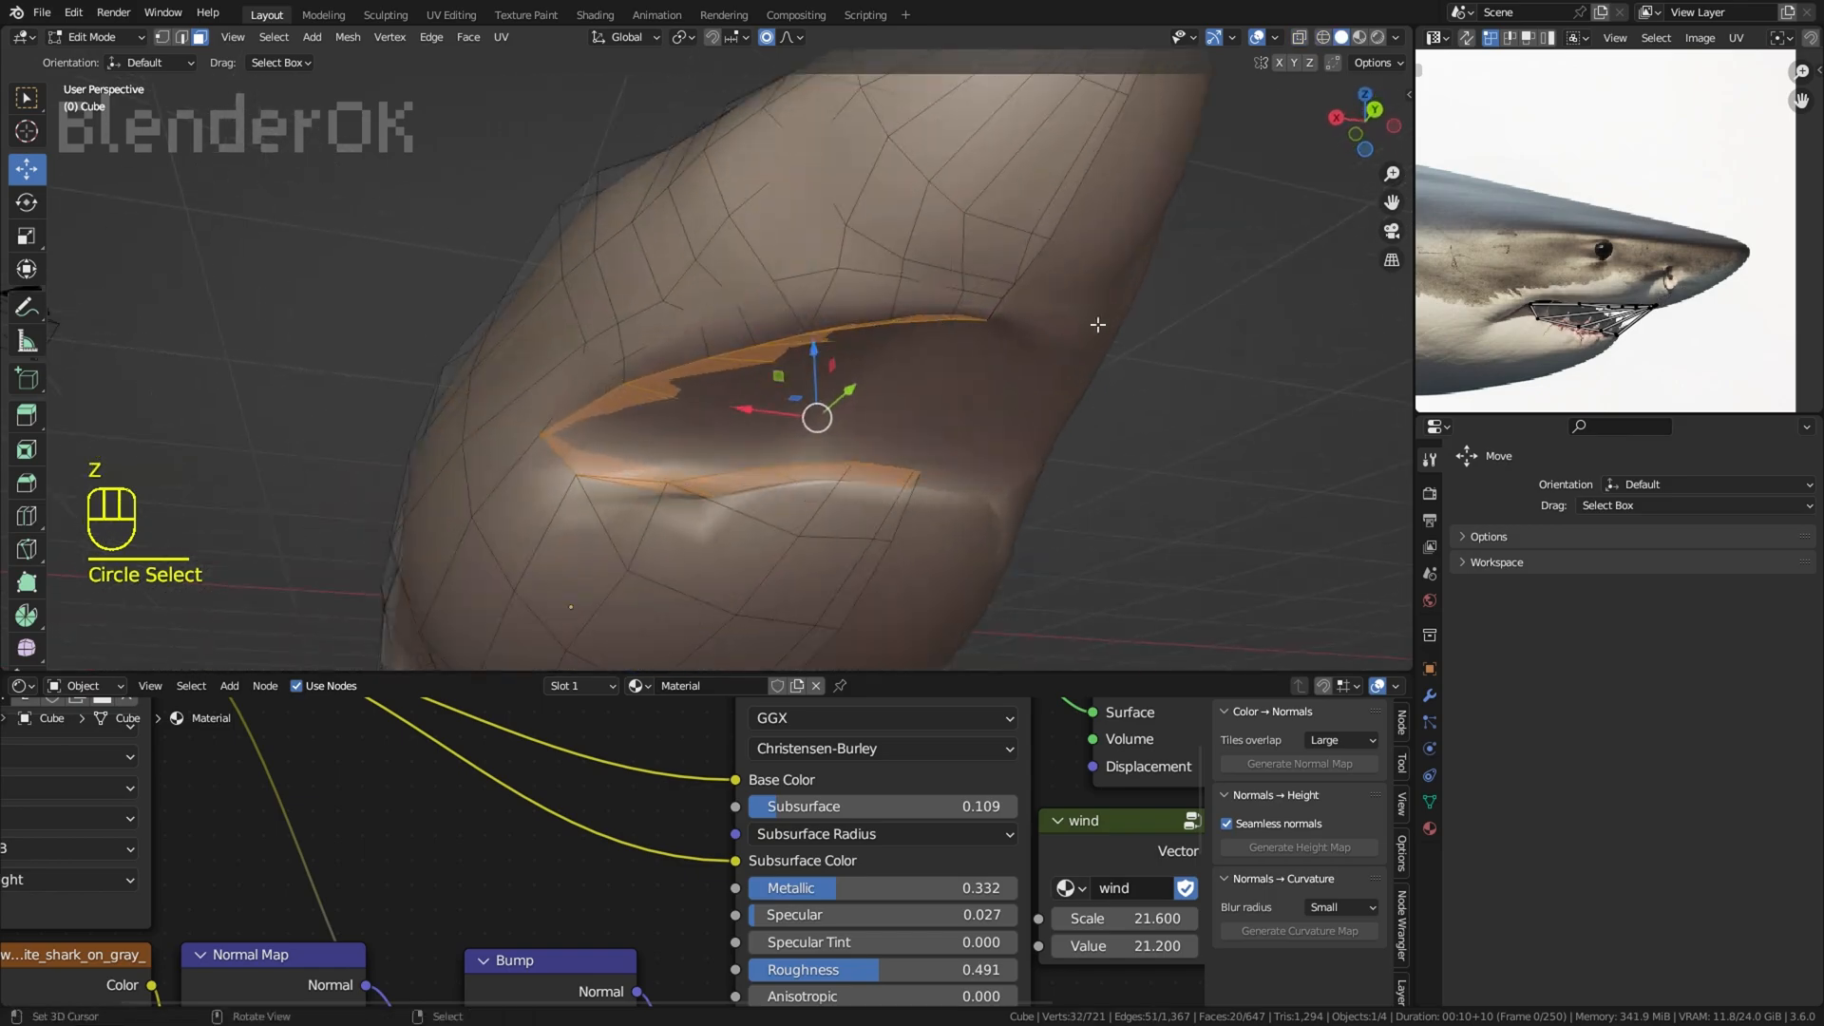
click(818, 343)
middle_drag(818, 343, 781, 350)
drag(743, 424, 779, 421)
click(757, 421)
middle_drag(779, 421, 955, 392)
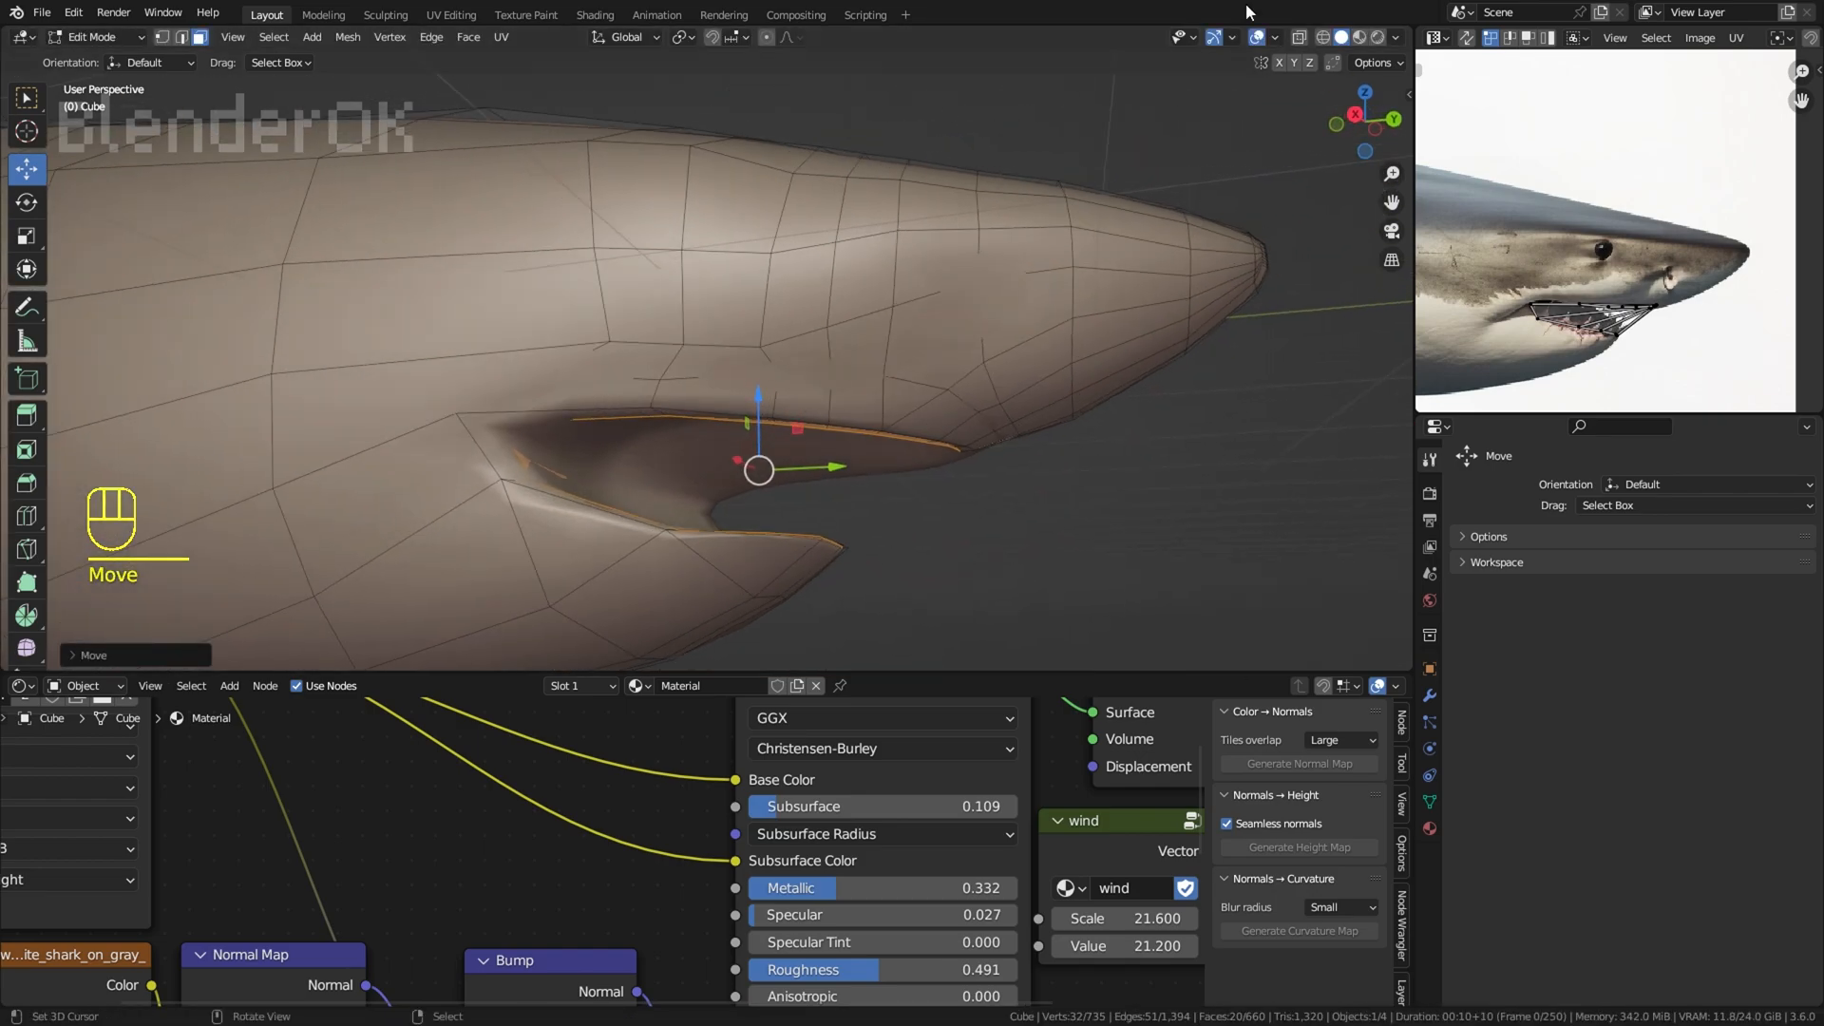
Step: Try to rescale the selected mouth interior faces
key(s)
key(s)
key(s)
click(770, 376)
key(ctrl+z)
Step: Switch to material preview and unwrap the mouth interior faces with Project from View in the side view
mouse_move(1093, 209)
middle_down()
mouse_move(749, 313)
mouse_move(537, 285)
middle_up()
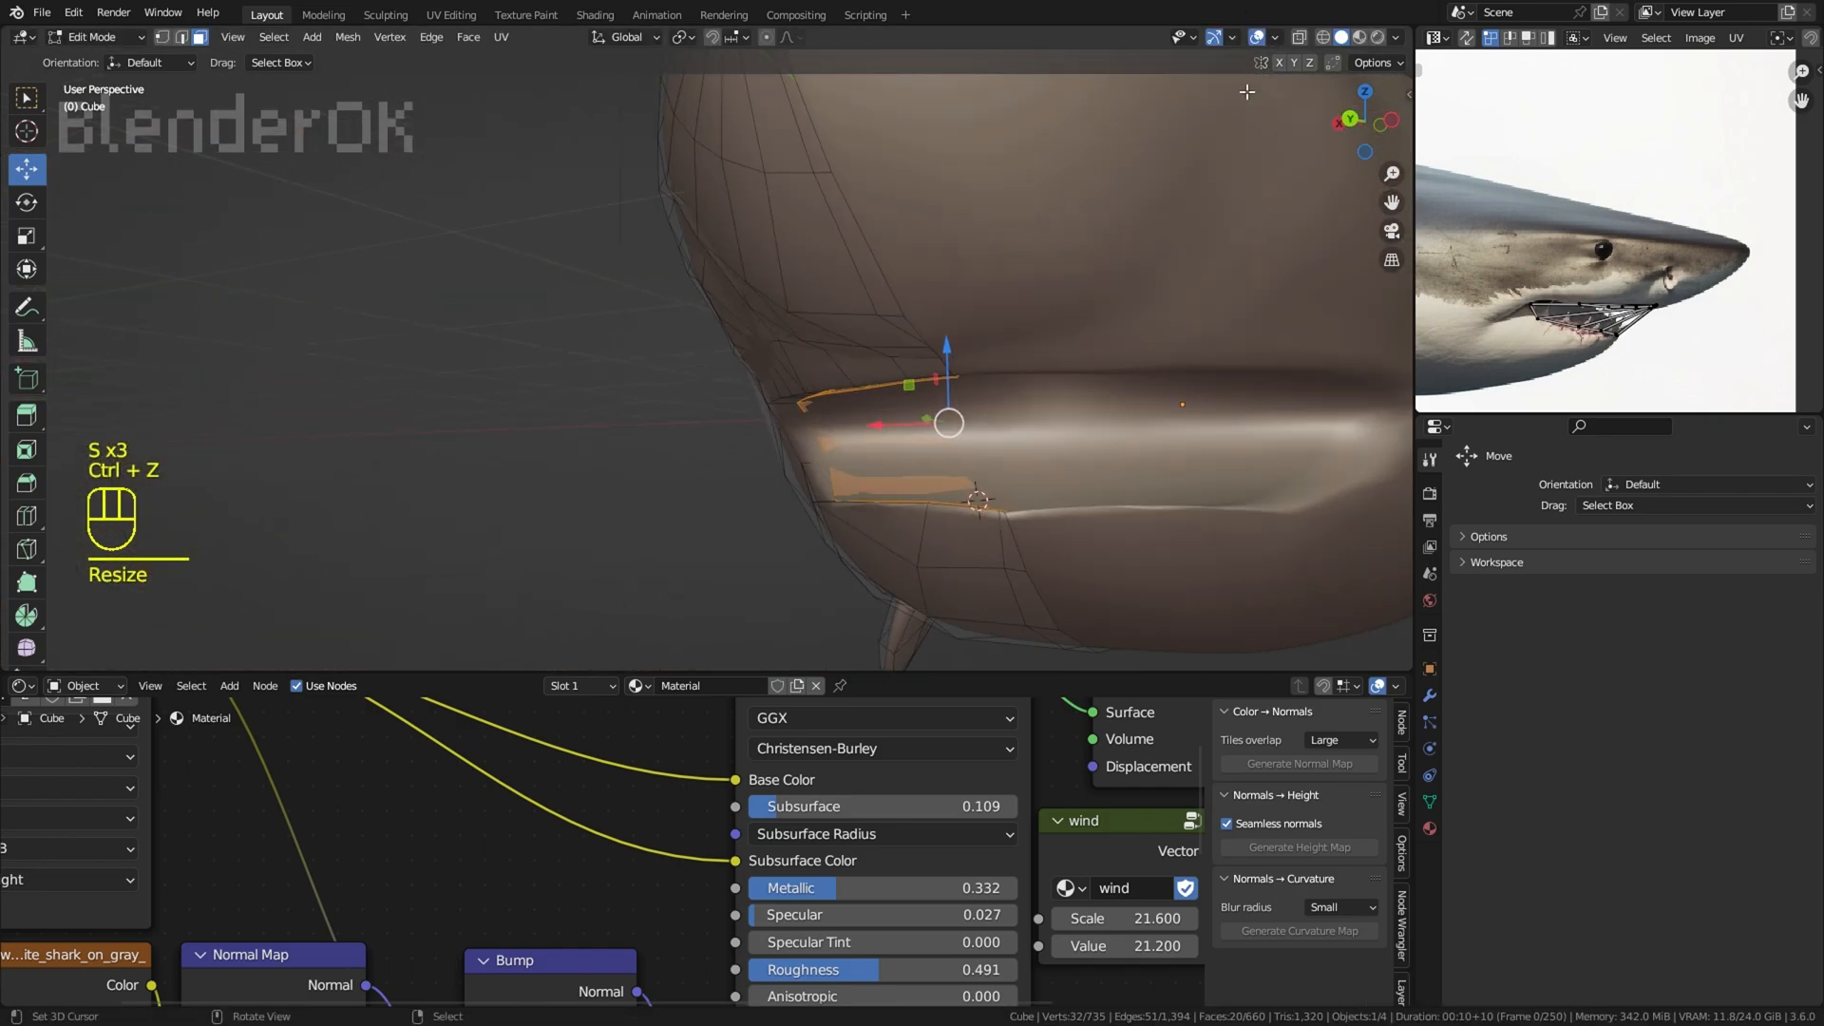
click(1359, 38)
middle_drag(955, 229, 824, 373)
key(KP_3)
key(u)
click(789, 682)
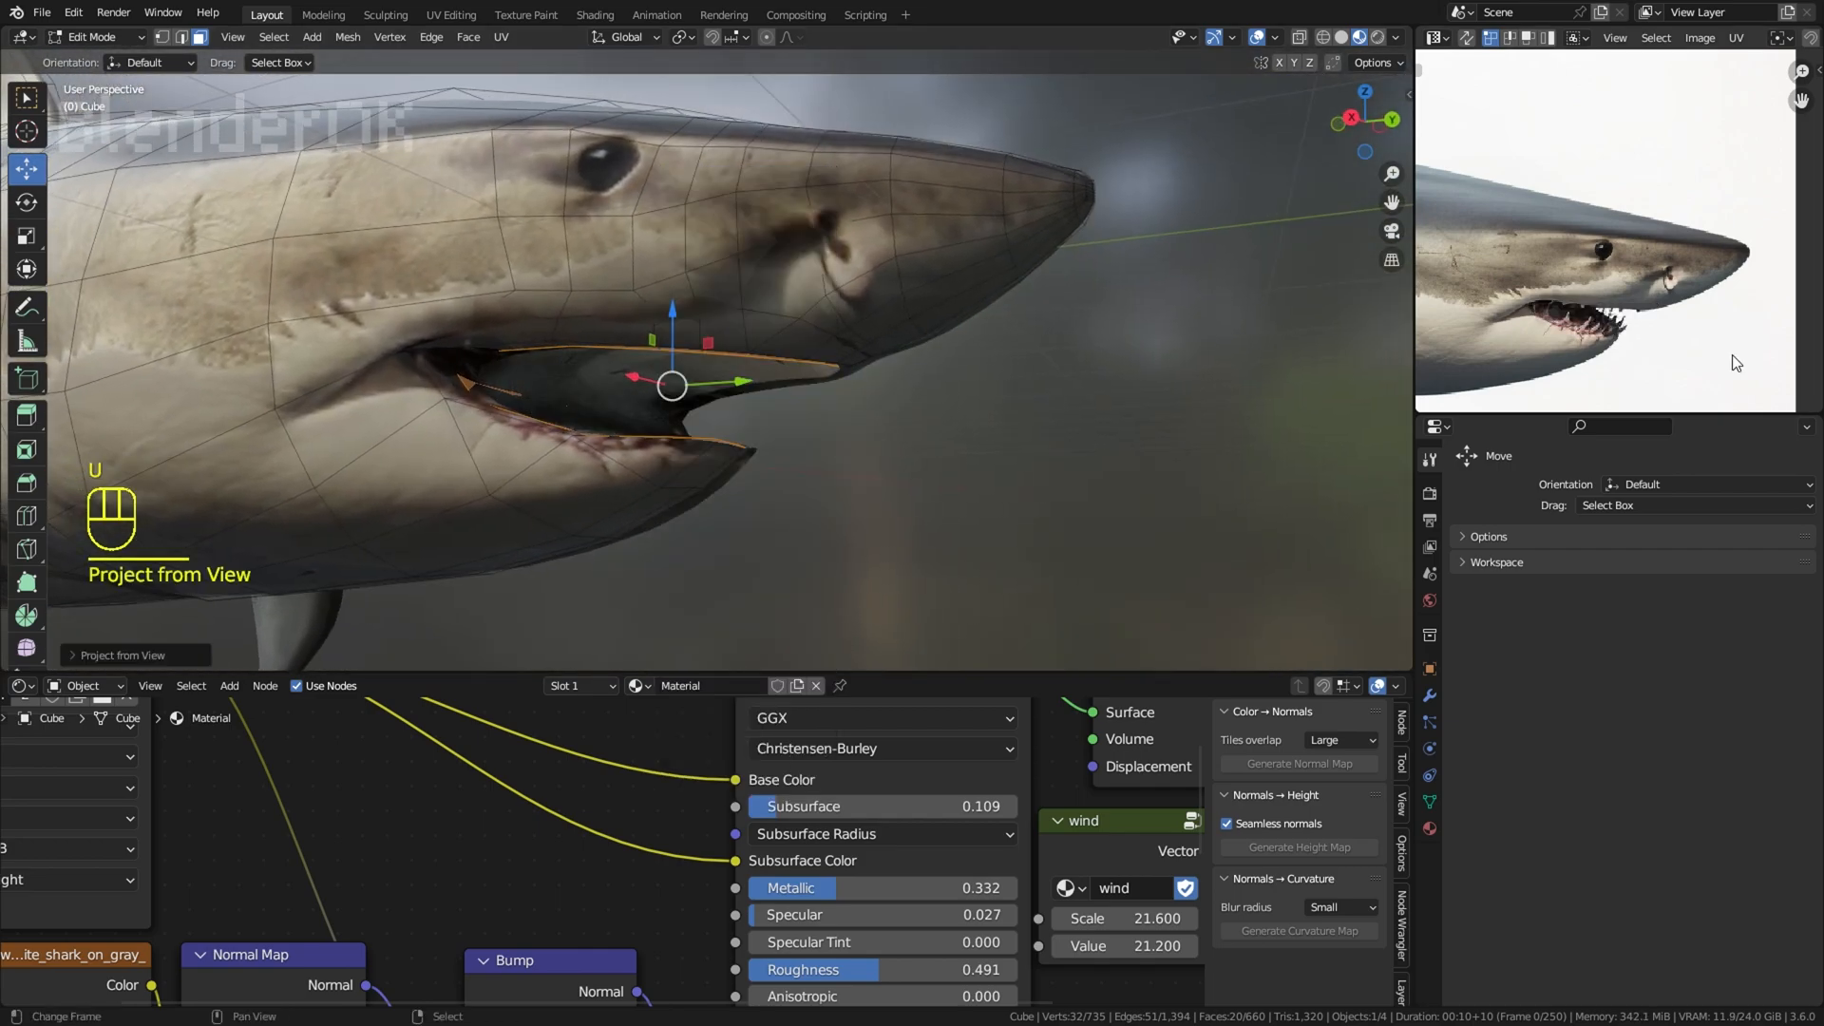
Step: Move and scale the projected mouth interior UVs onto the dark mouth opening in the reference image
scroll(1732, 356, down, 6)
key(a)
key(g)
click(1734, 328)
scroll(1734, 328, up, 8)
key(s)
click(1767, 304)
key(g)
click(1676, 314)
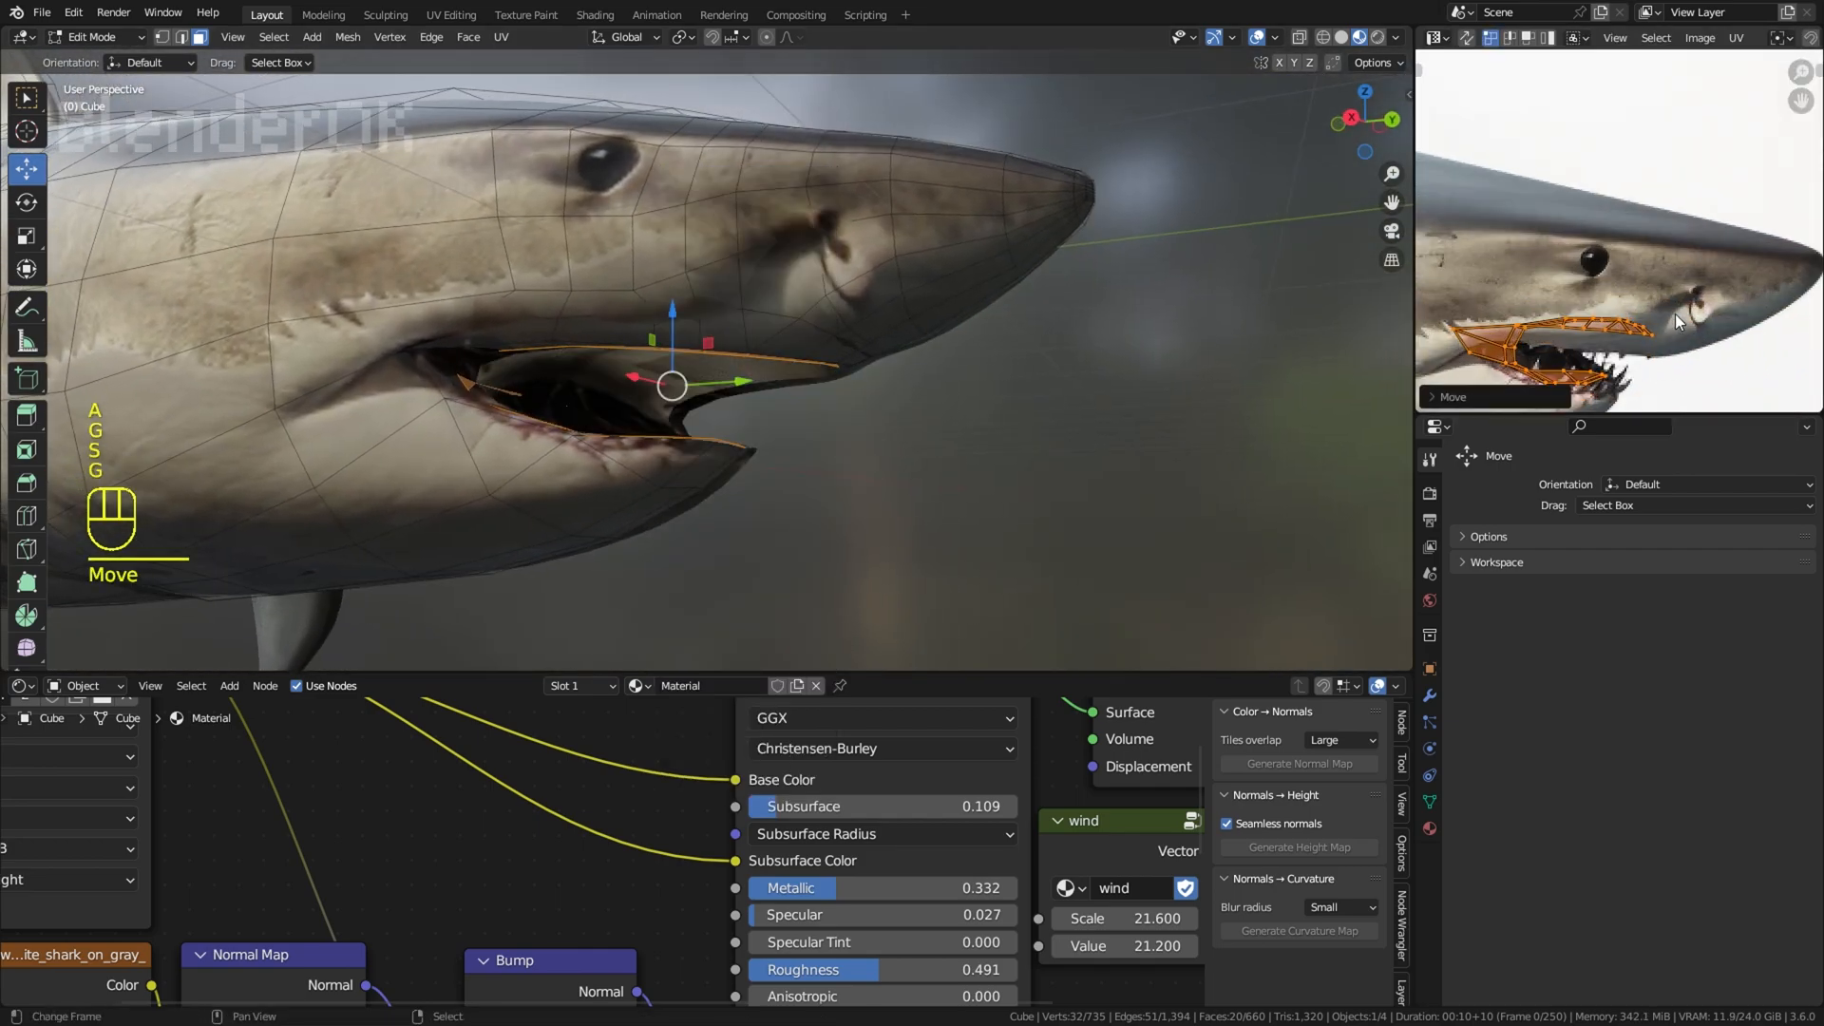
click(1622, 347)
Step: Reproject the mouth interior faces with Project from View from an angled view of the head
middle_drag(912, 404, 1003, 360)
click(1257, 38)
scroll(859, 333, up, 3)
click(1256, 38)
key(u)
click(1027, 356)
key(g)
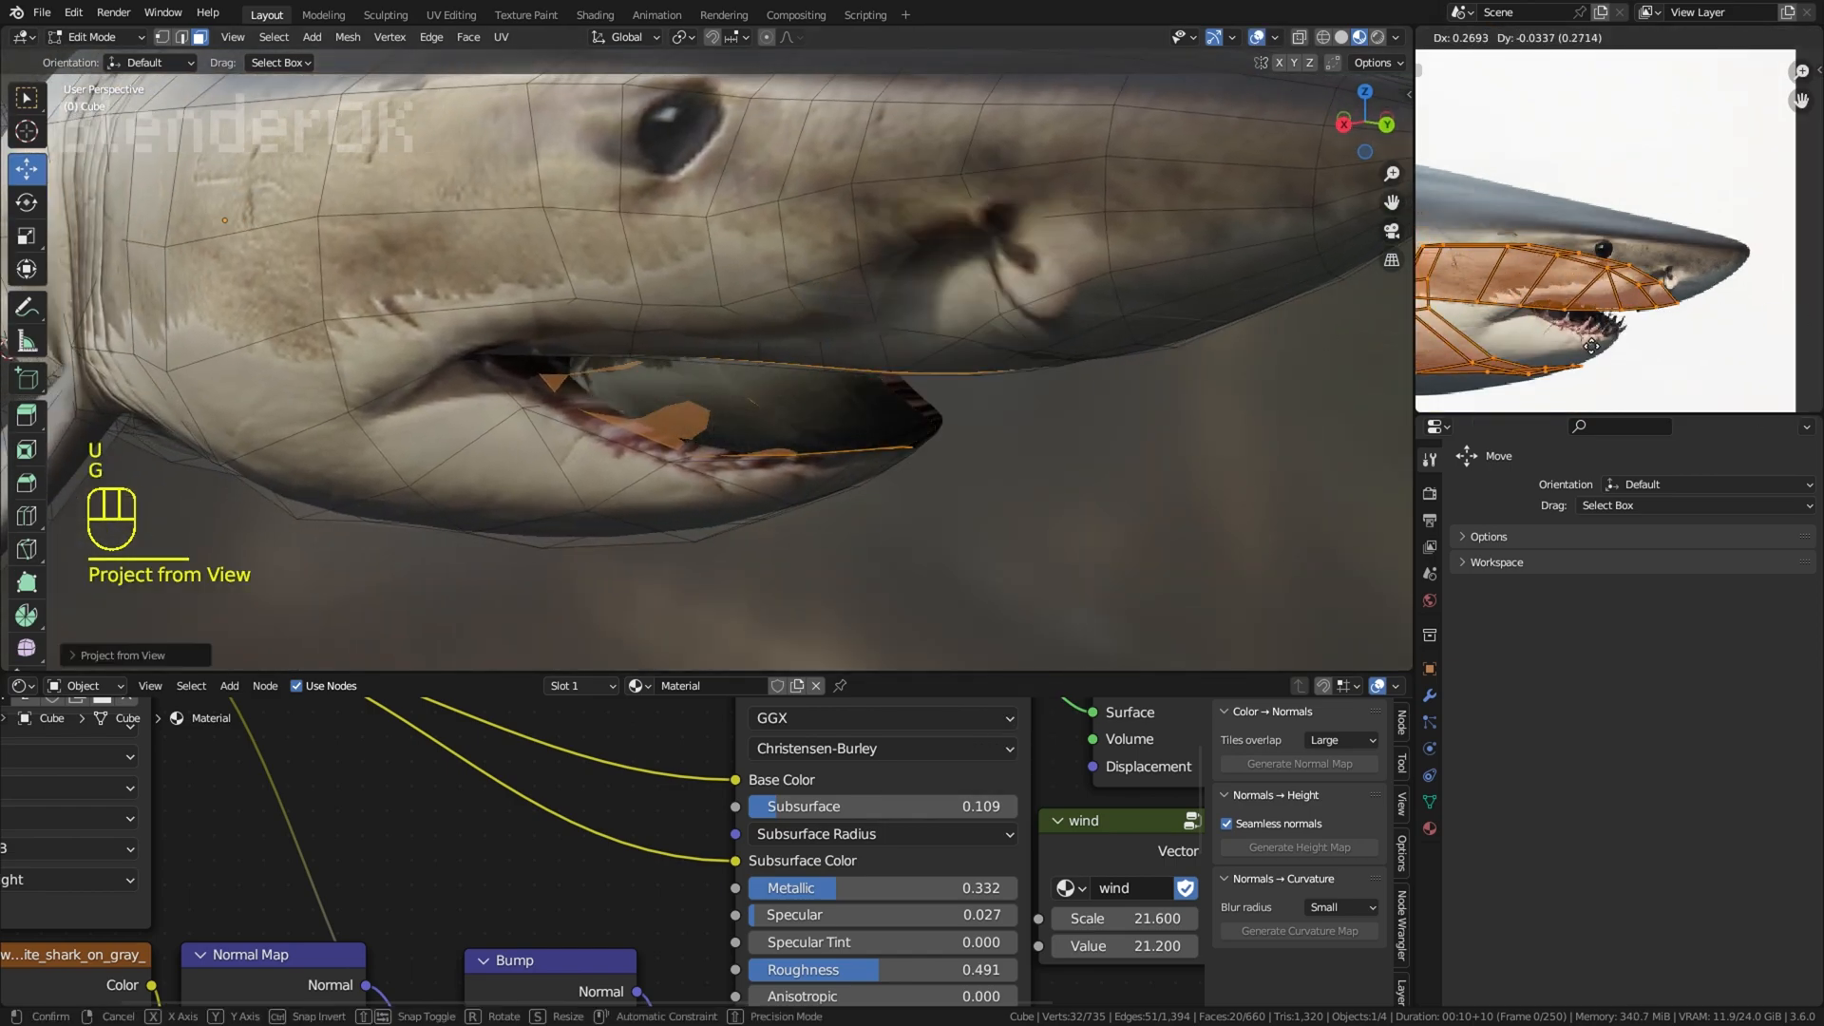
Step: Move the reprojected UVs to the mouth in the reference image and scale them down to fit
click(1646, 332)
scroll(1653, 333, up, 2)
key(s)
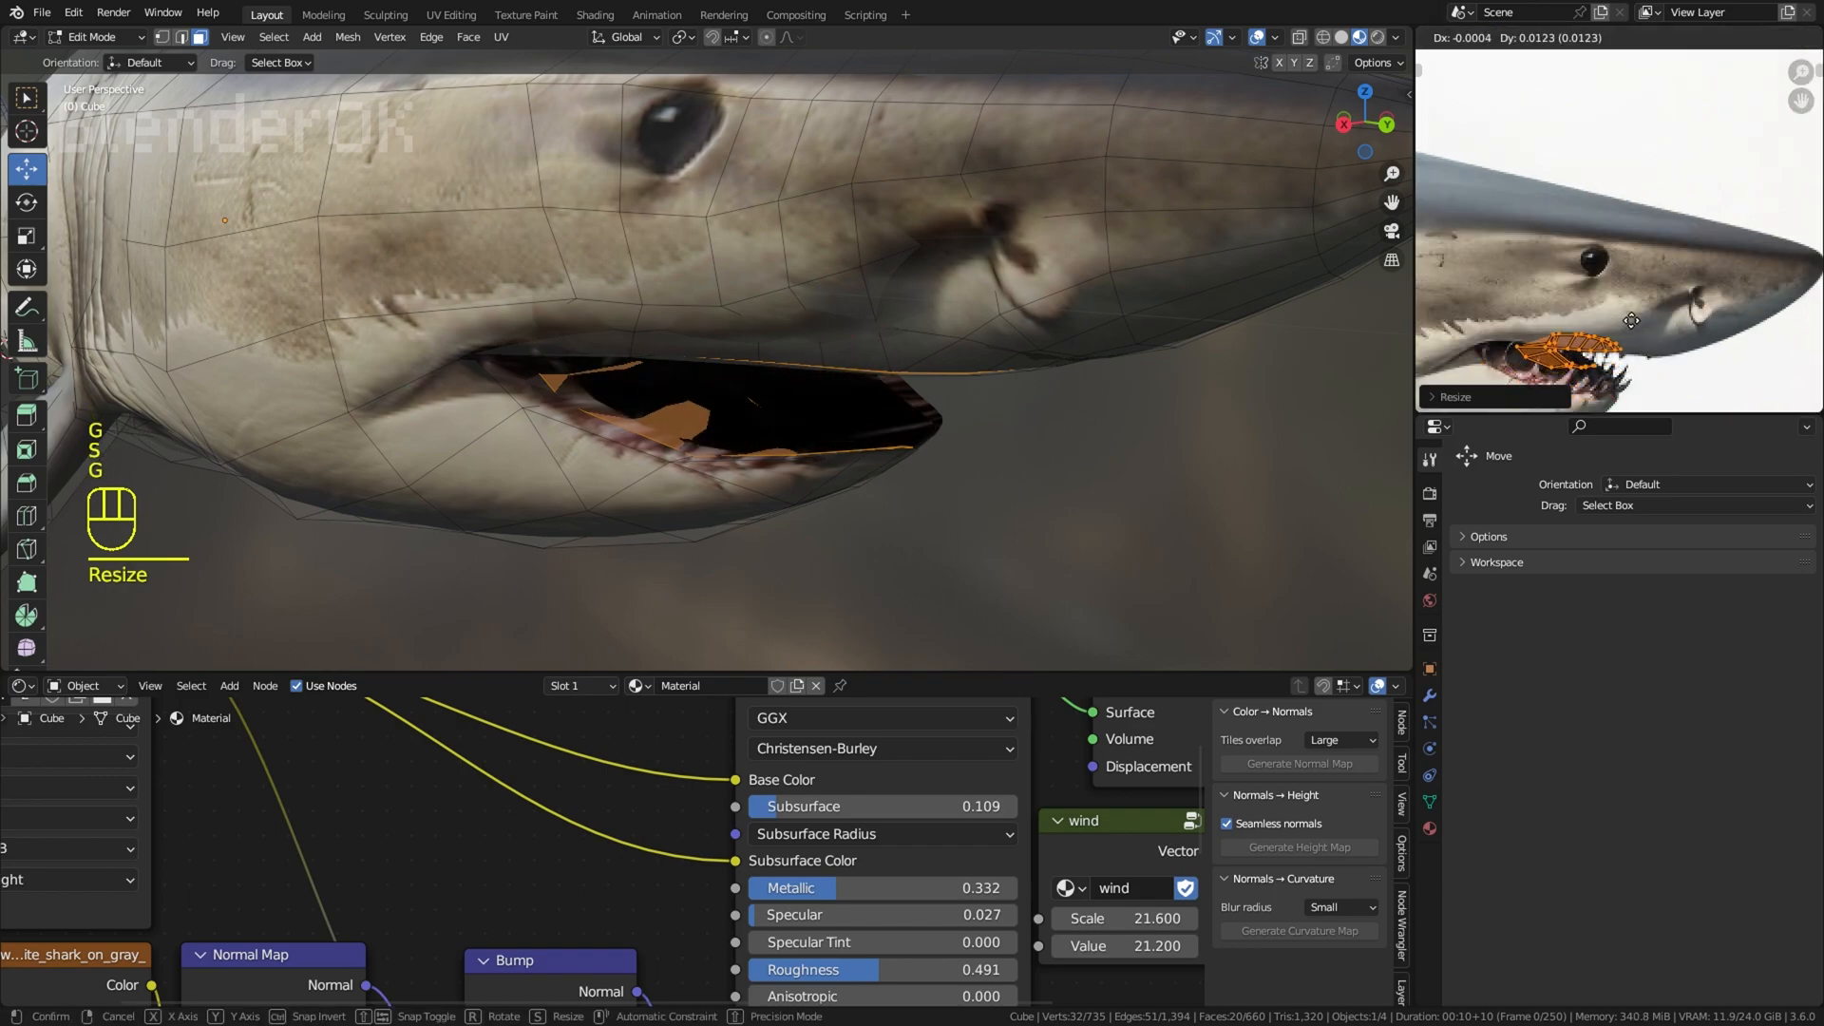
key(s)
click(1658, 361)
Step: Hide the overlays, then rotate and reposition the mouth interior UVs over the reference image's mouth
click(1257, 38)
scroll(1187, 380, down, 5)
middle_drag(1235, 409, 1349, 390)
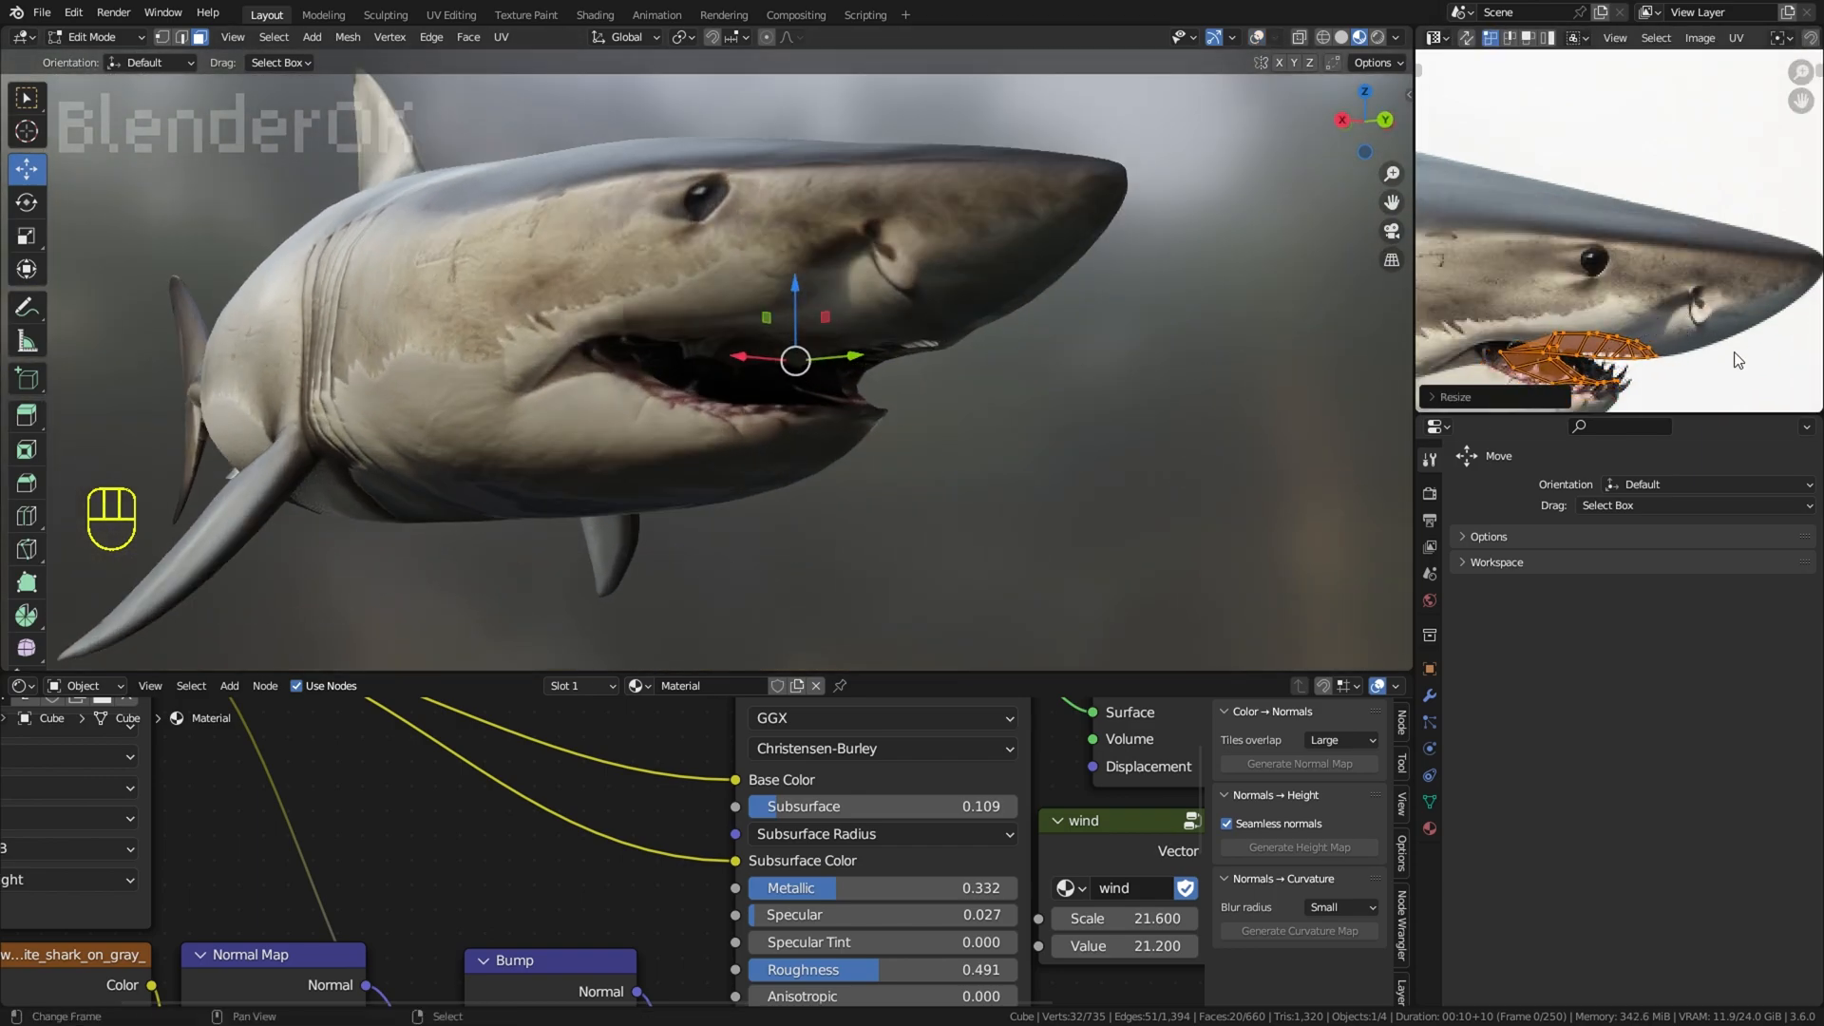
click(1619, 384)
Step: Fine-tune the position and rotation of the mouth interior UVs while checking the mouth from the front
middle_drag(1225, 328, 1140, 302)
scroll(1168, 300, up, 4)
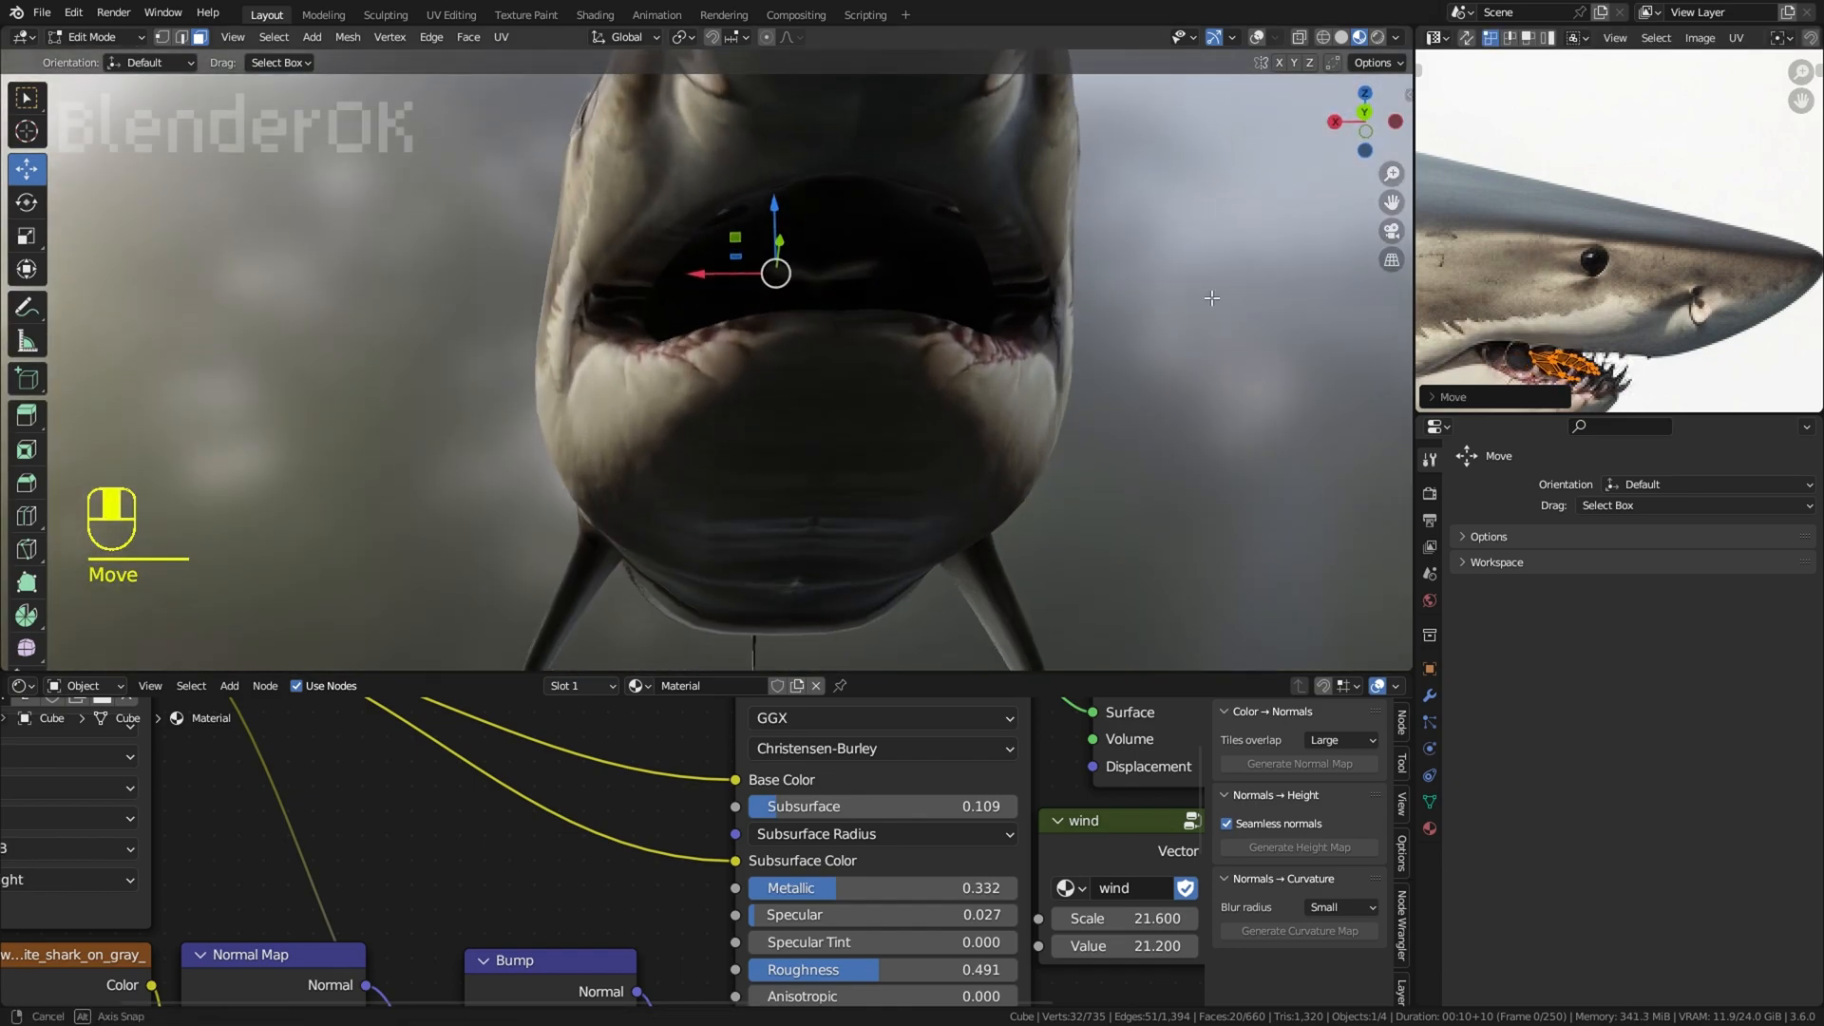
scroll(1627, 364, up, 1)
key(g)
click(1596, 353)
middle_drag(1596, 354, 1636, 300)
key(r)
key(g)
click(1615, 313)
Step: Clear the face selection and examine the textured mouth from the side and the front
middle_drag(727, 451, 892, 464)
scroll(898, 456, down, 5)
click(928, 412)
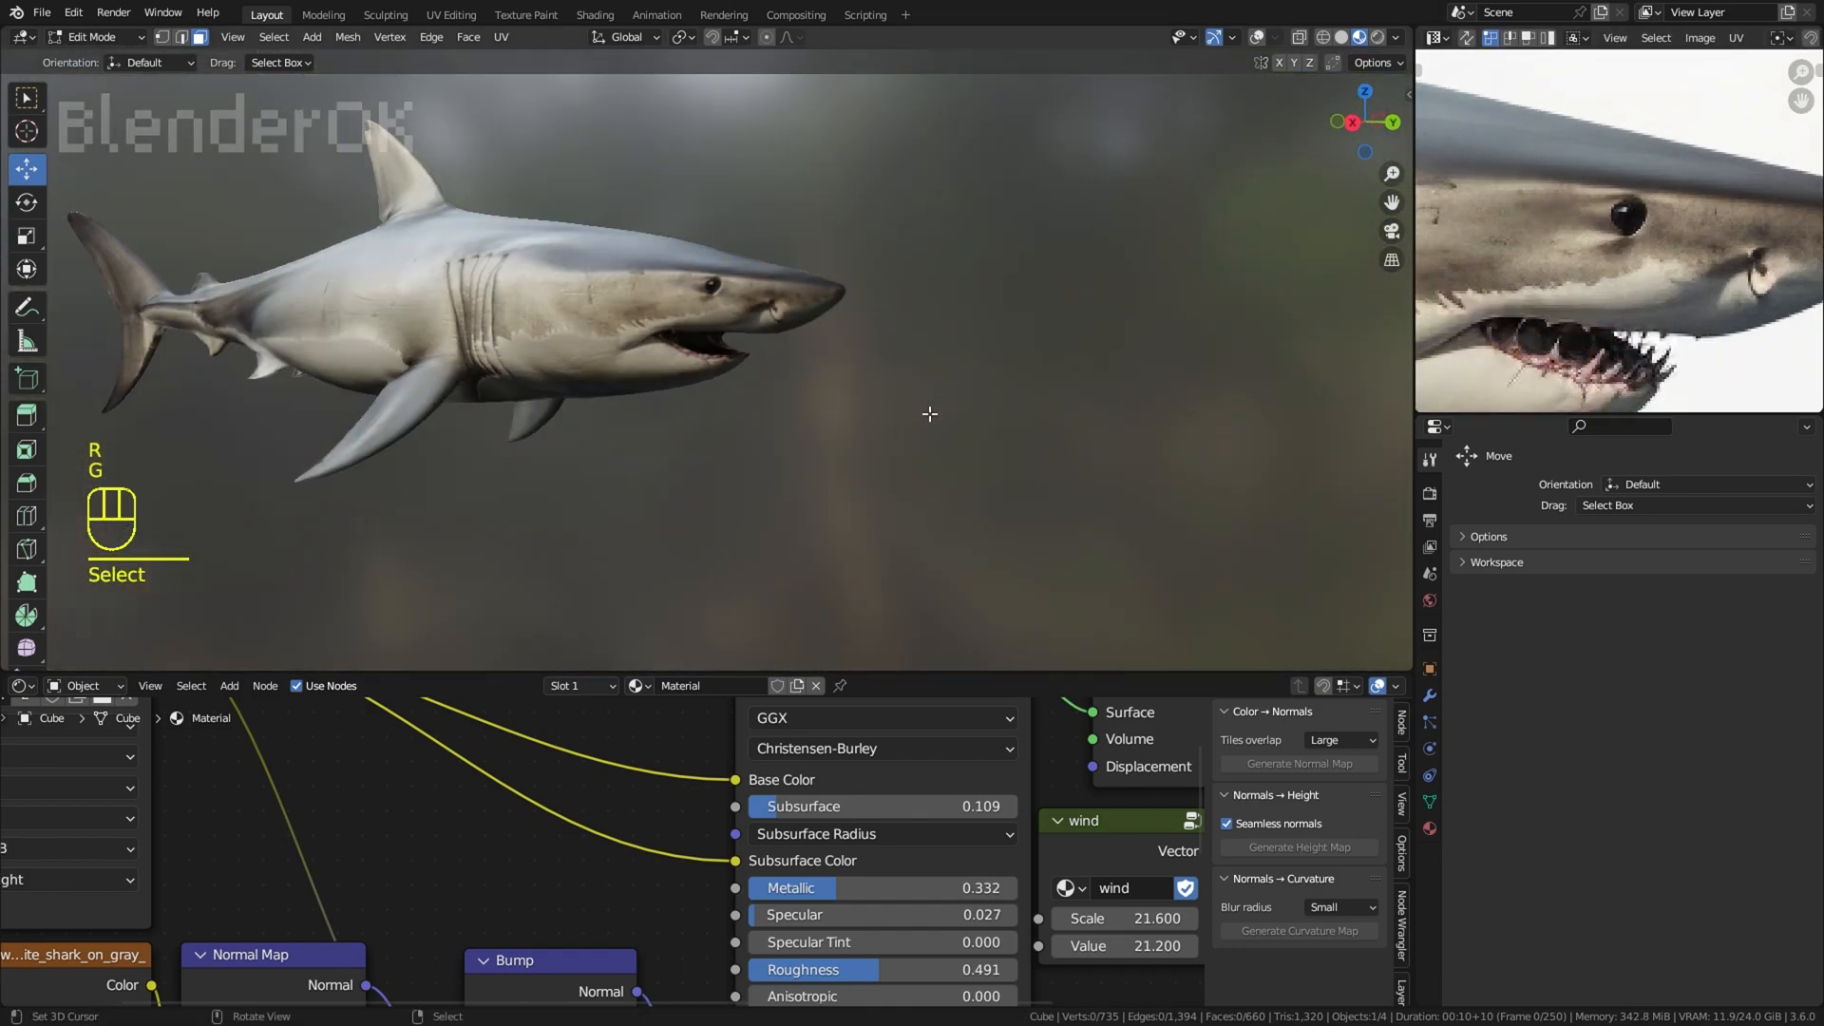
middle_drag(1040, 375, 694, 380)
shift+middle_drag(1007, 304, 713, 276)
middle_drag(741, 275, 1013, 297)
scroll(1014, 298, up, 2)
Step: Show the overlays, add a loop cut across the lower jaw and move the edge near the jaw tip
click(1257, 38)
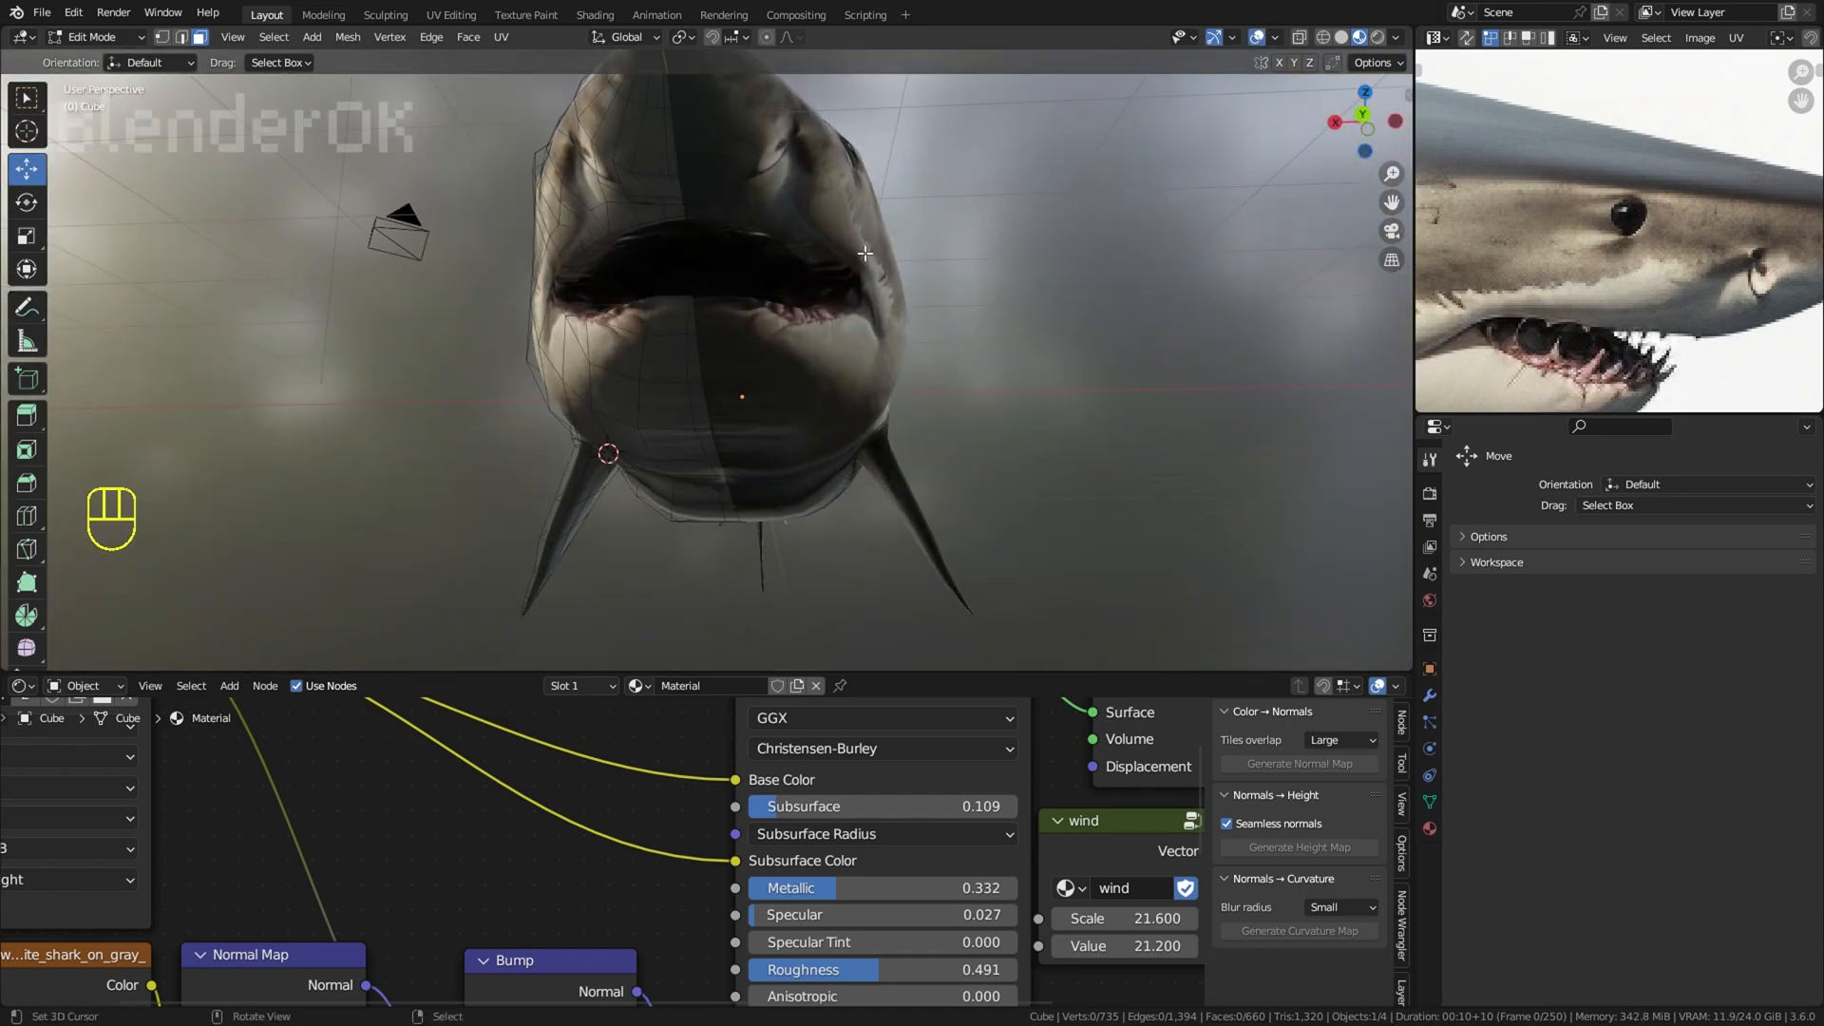
middle_drag(856, 276, 1026, 295)
key(ctrl+r)
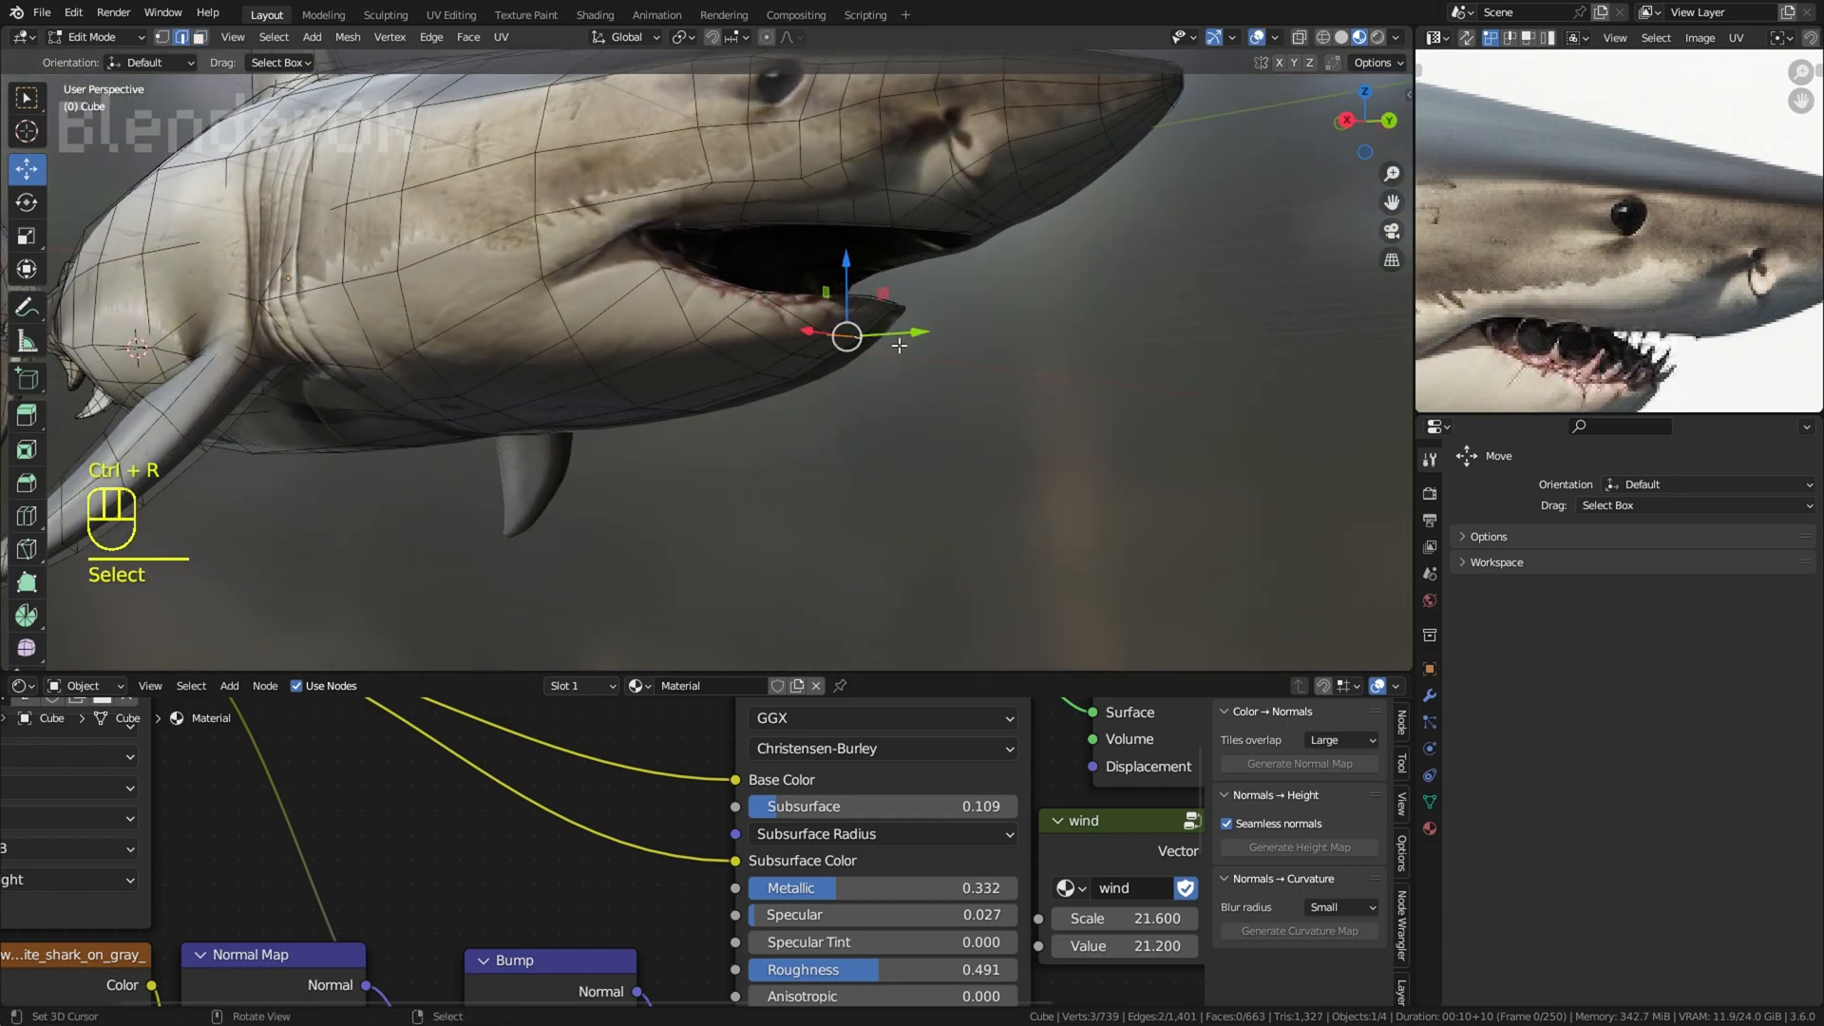
middle_drag(900, 346, 914, 347)
key(g)
click(908, 351)
Step: Select an edge on the underside of the lower jaw and move it slightly downward
right_click(841, 365)
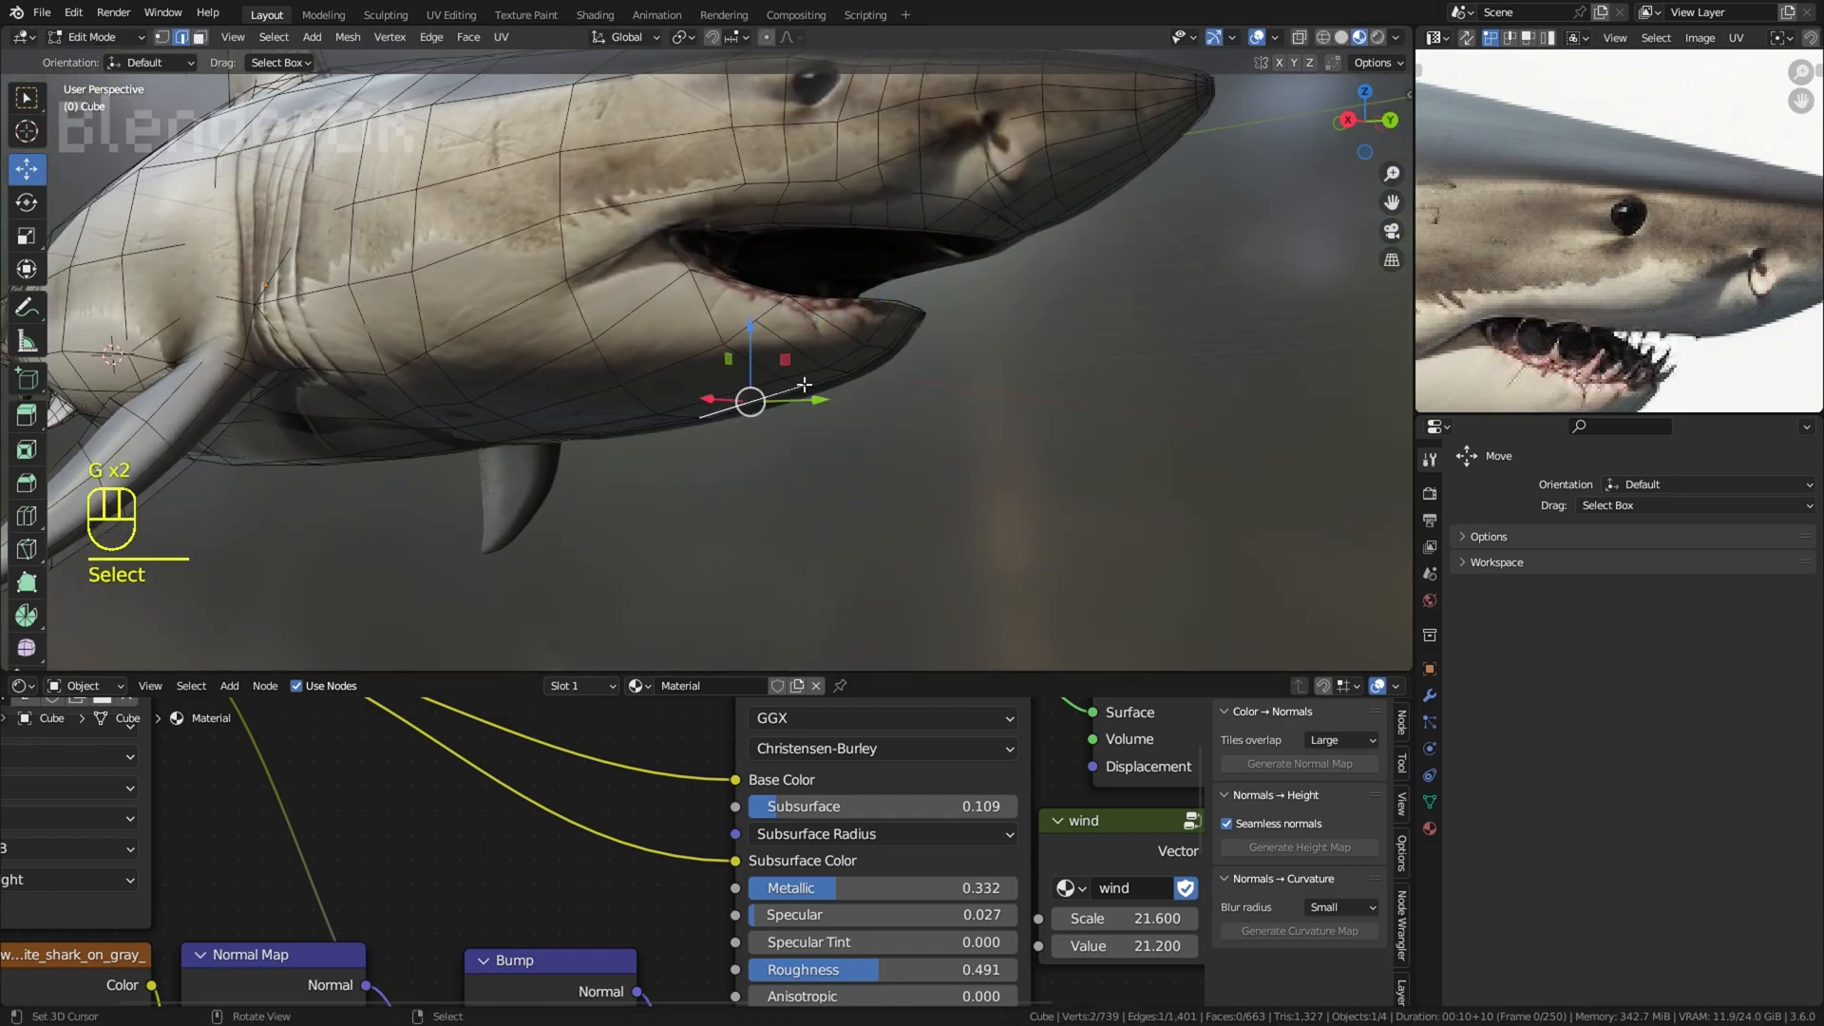
middle_drag(815, 386, 799, 314)
middle_drag(822, 416, 846, 480)
key(g)
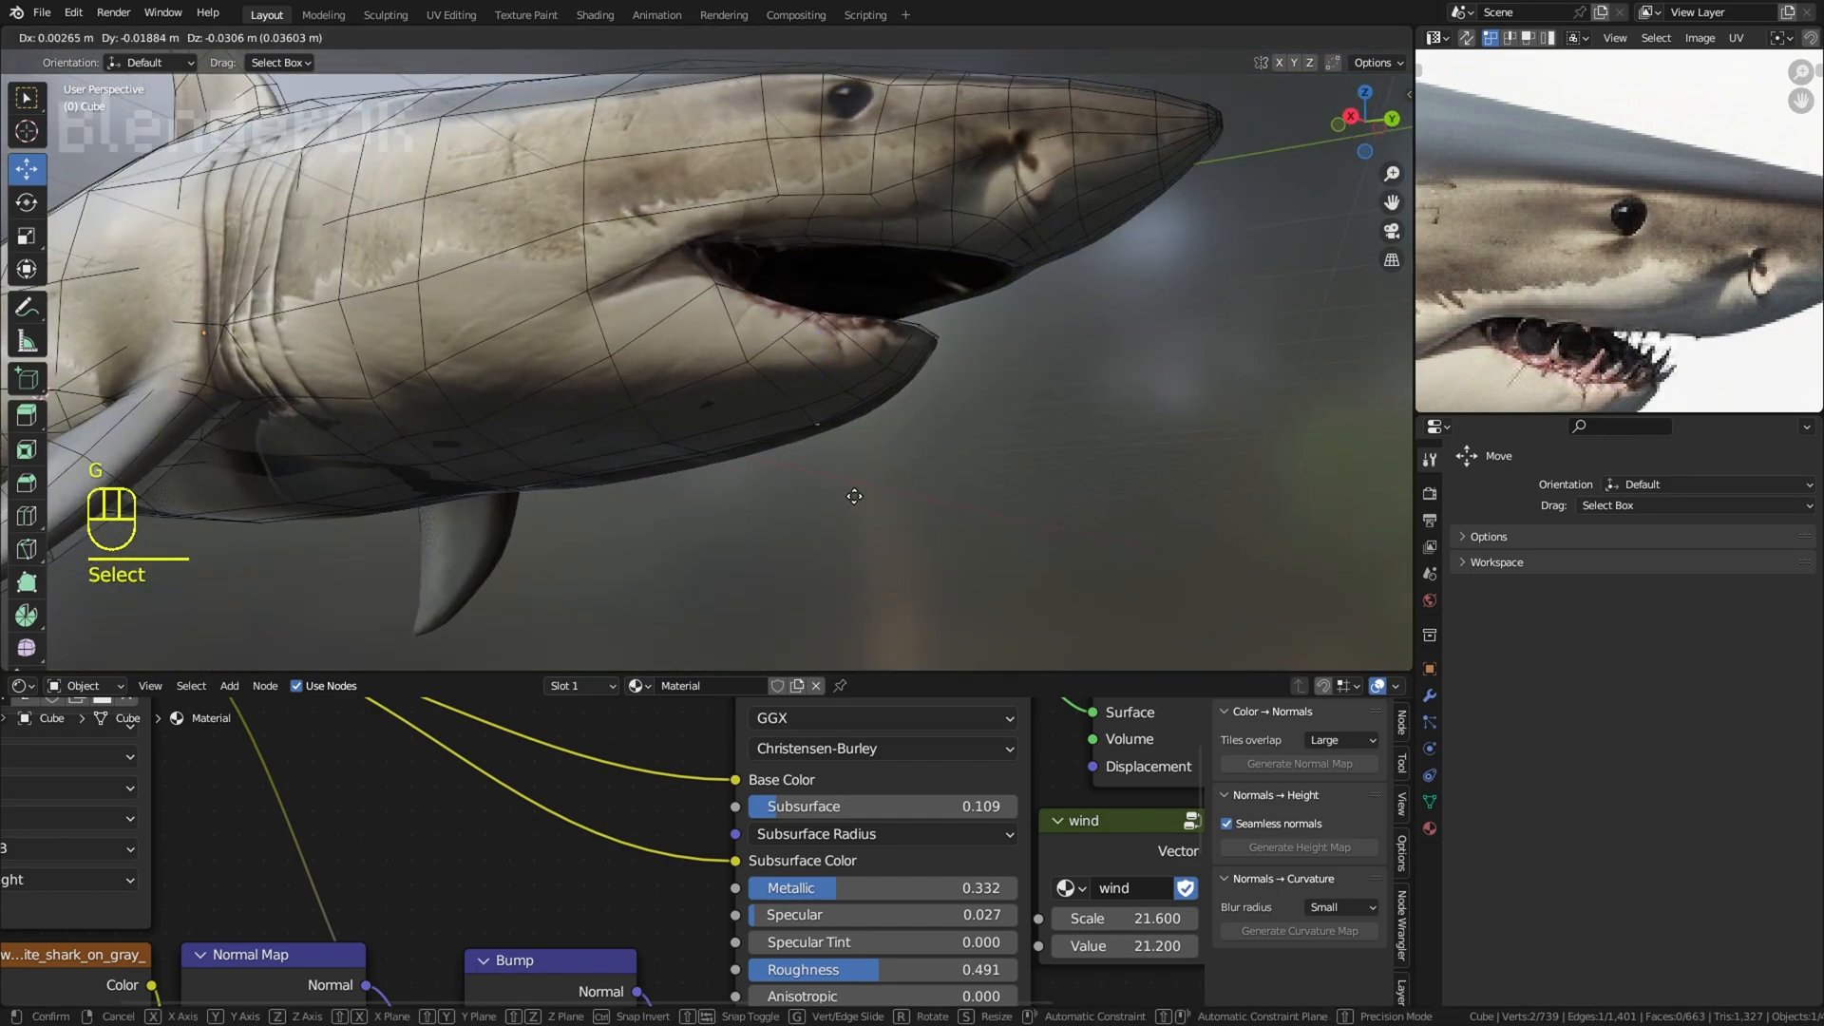
scroll(1191, 403, down, 3)
Step: Hide the overlays and examine the whole shark from the side and from below
click(1256, 38)
scroll(1095, 236, down, 5)
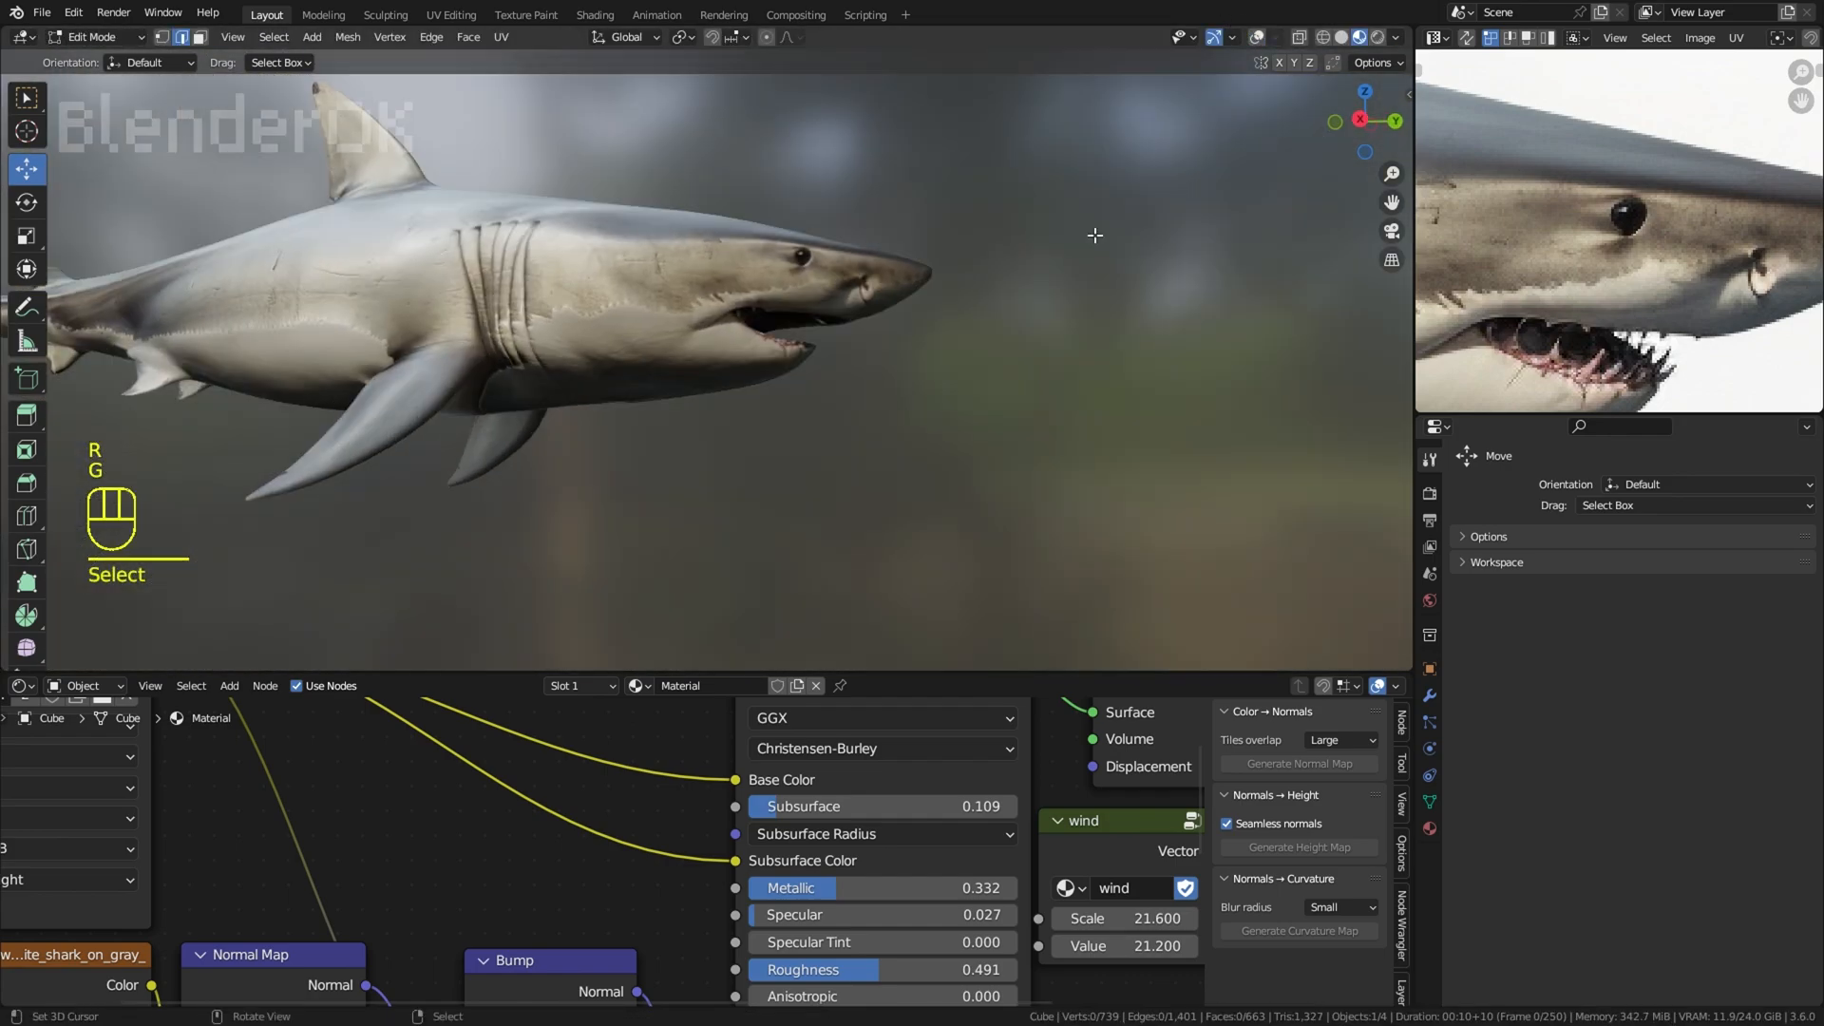
middle_drag(1095, 237, 1030, 305)
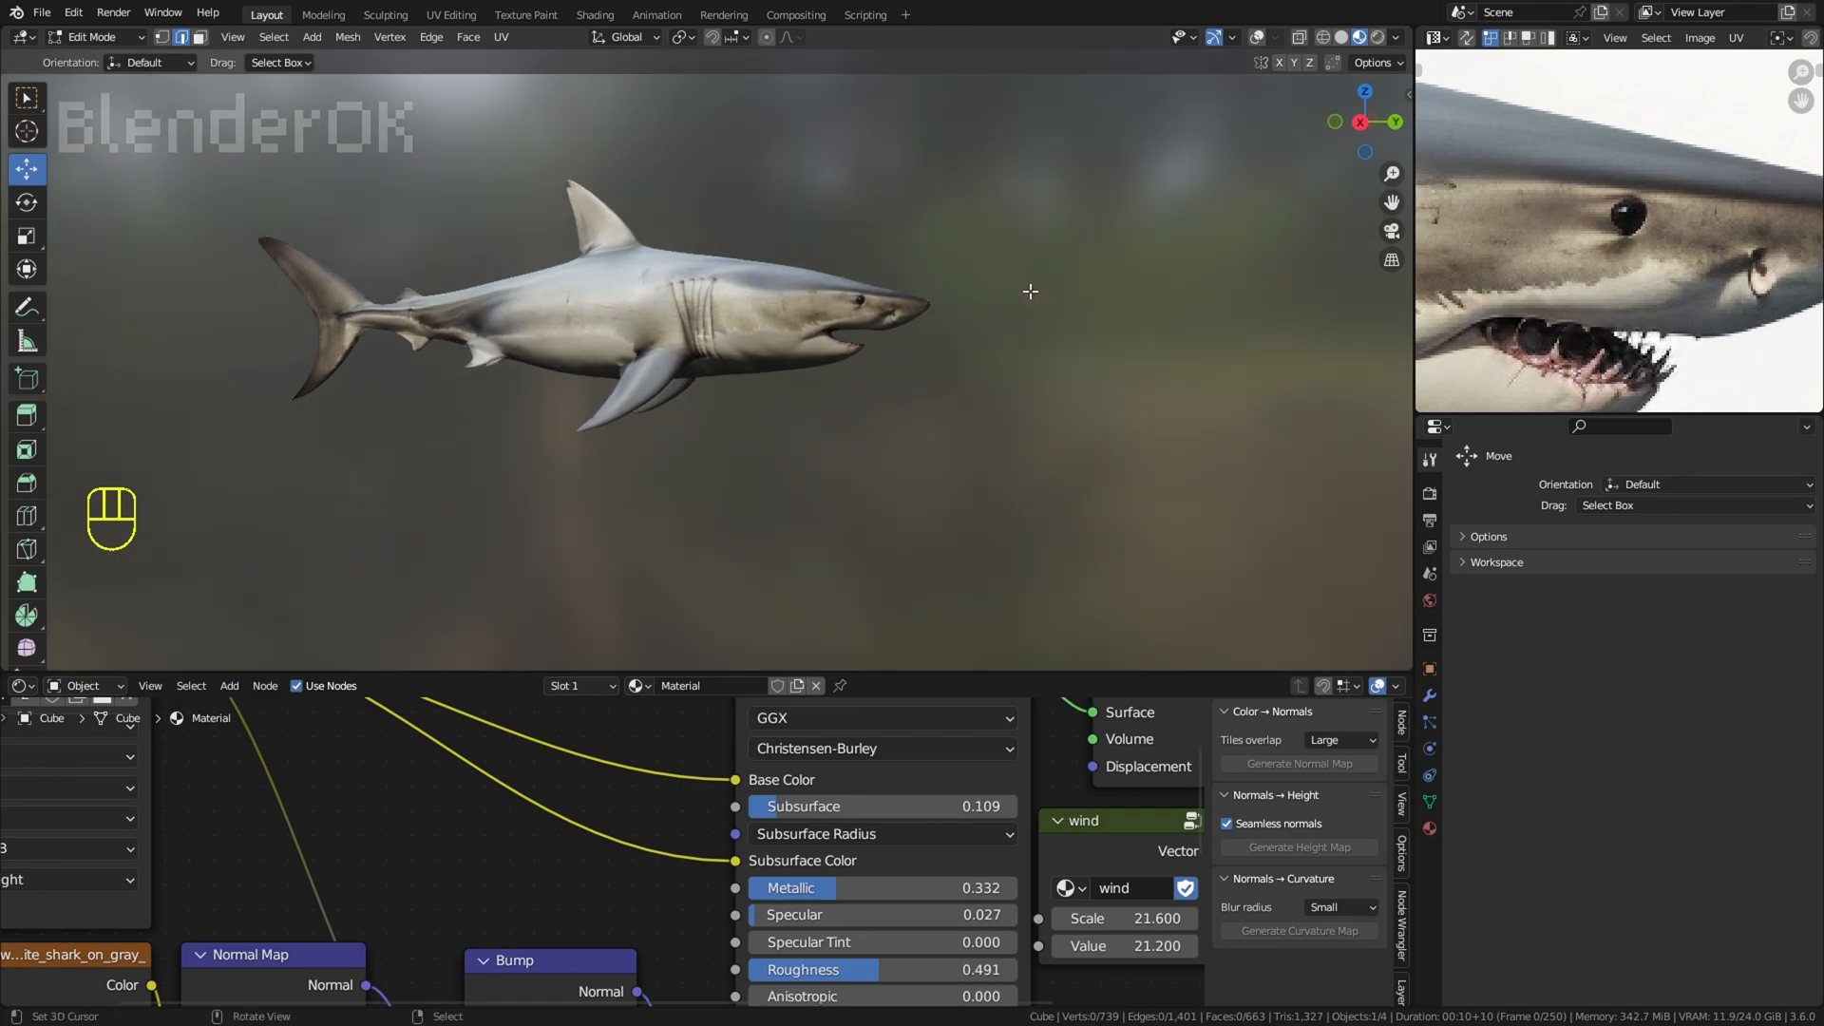
middle_drag(950, 456, 898, 342)
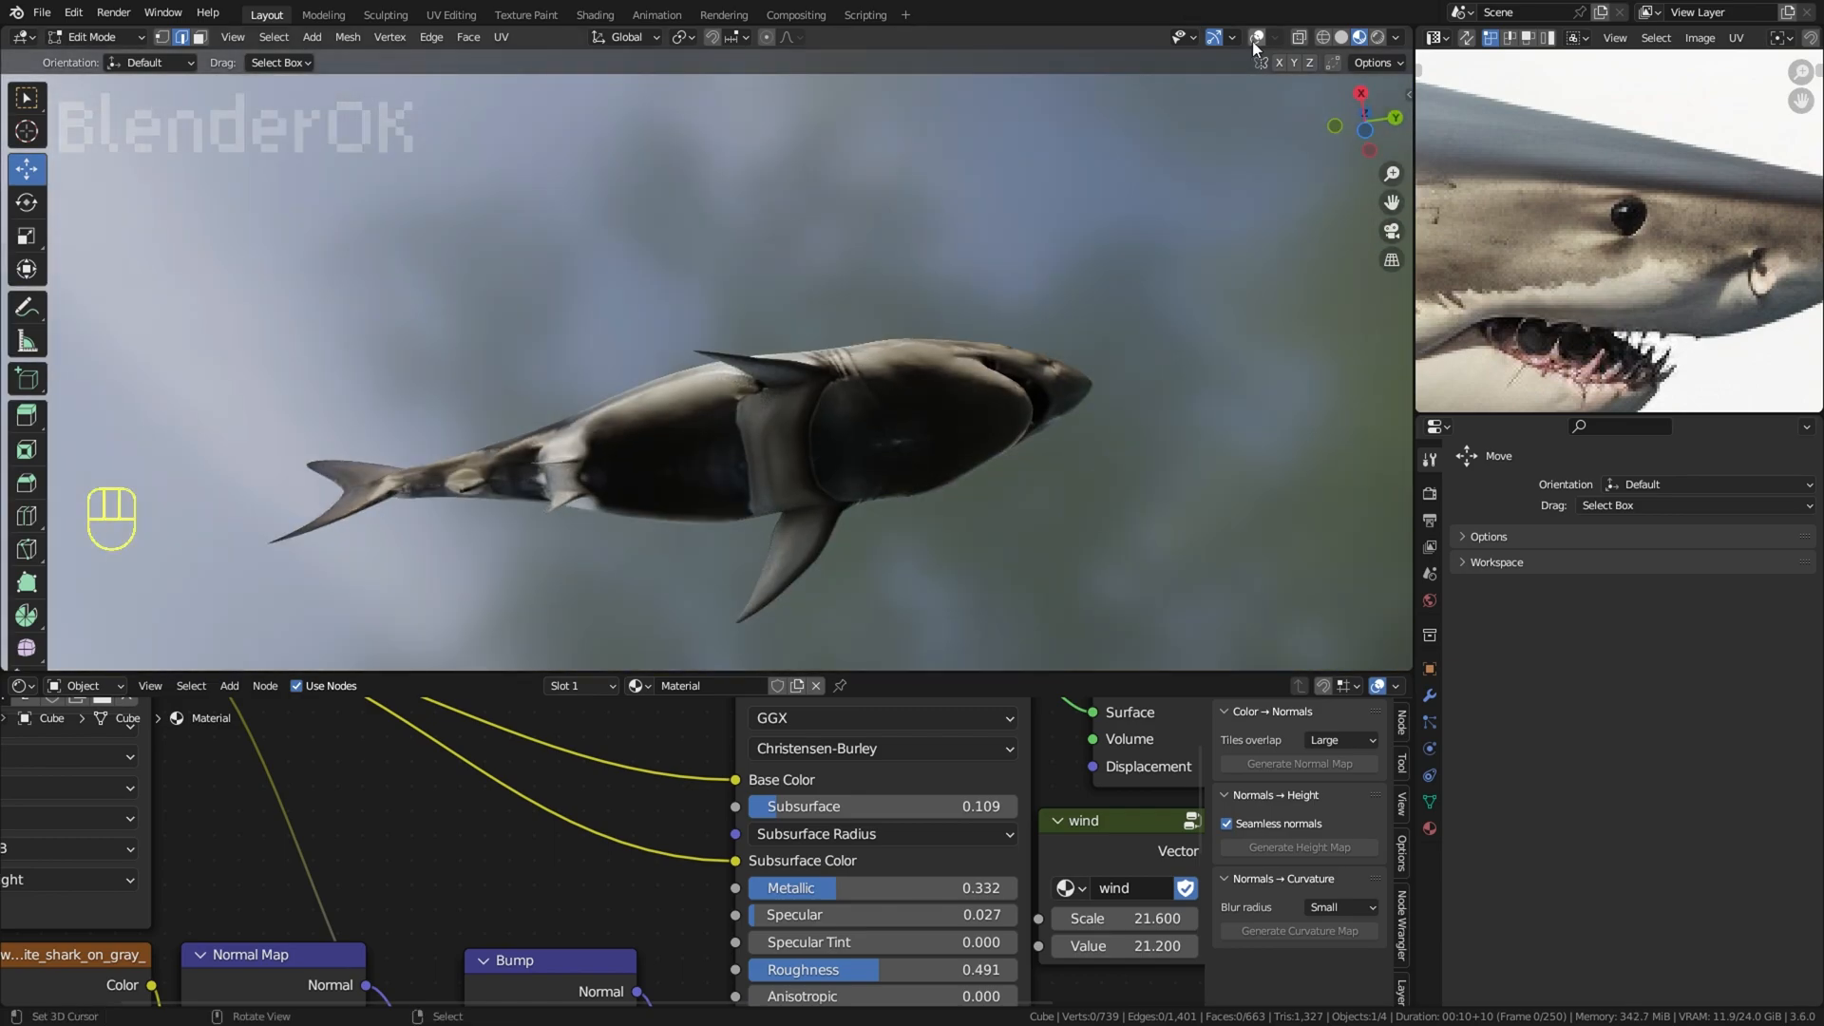
Step: Show the overlays and circle-select the belly faces between the pectoral fins
click(1257, 38)
scroll(551, 263, down, 1)
scroll(551, 263, up, 4)
key(c)
drag(789, 446, 748, 472)
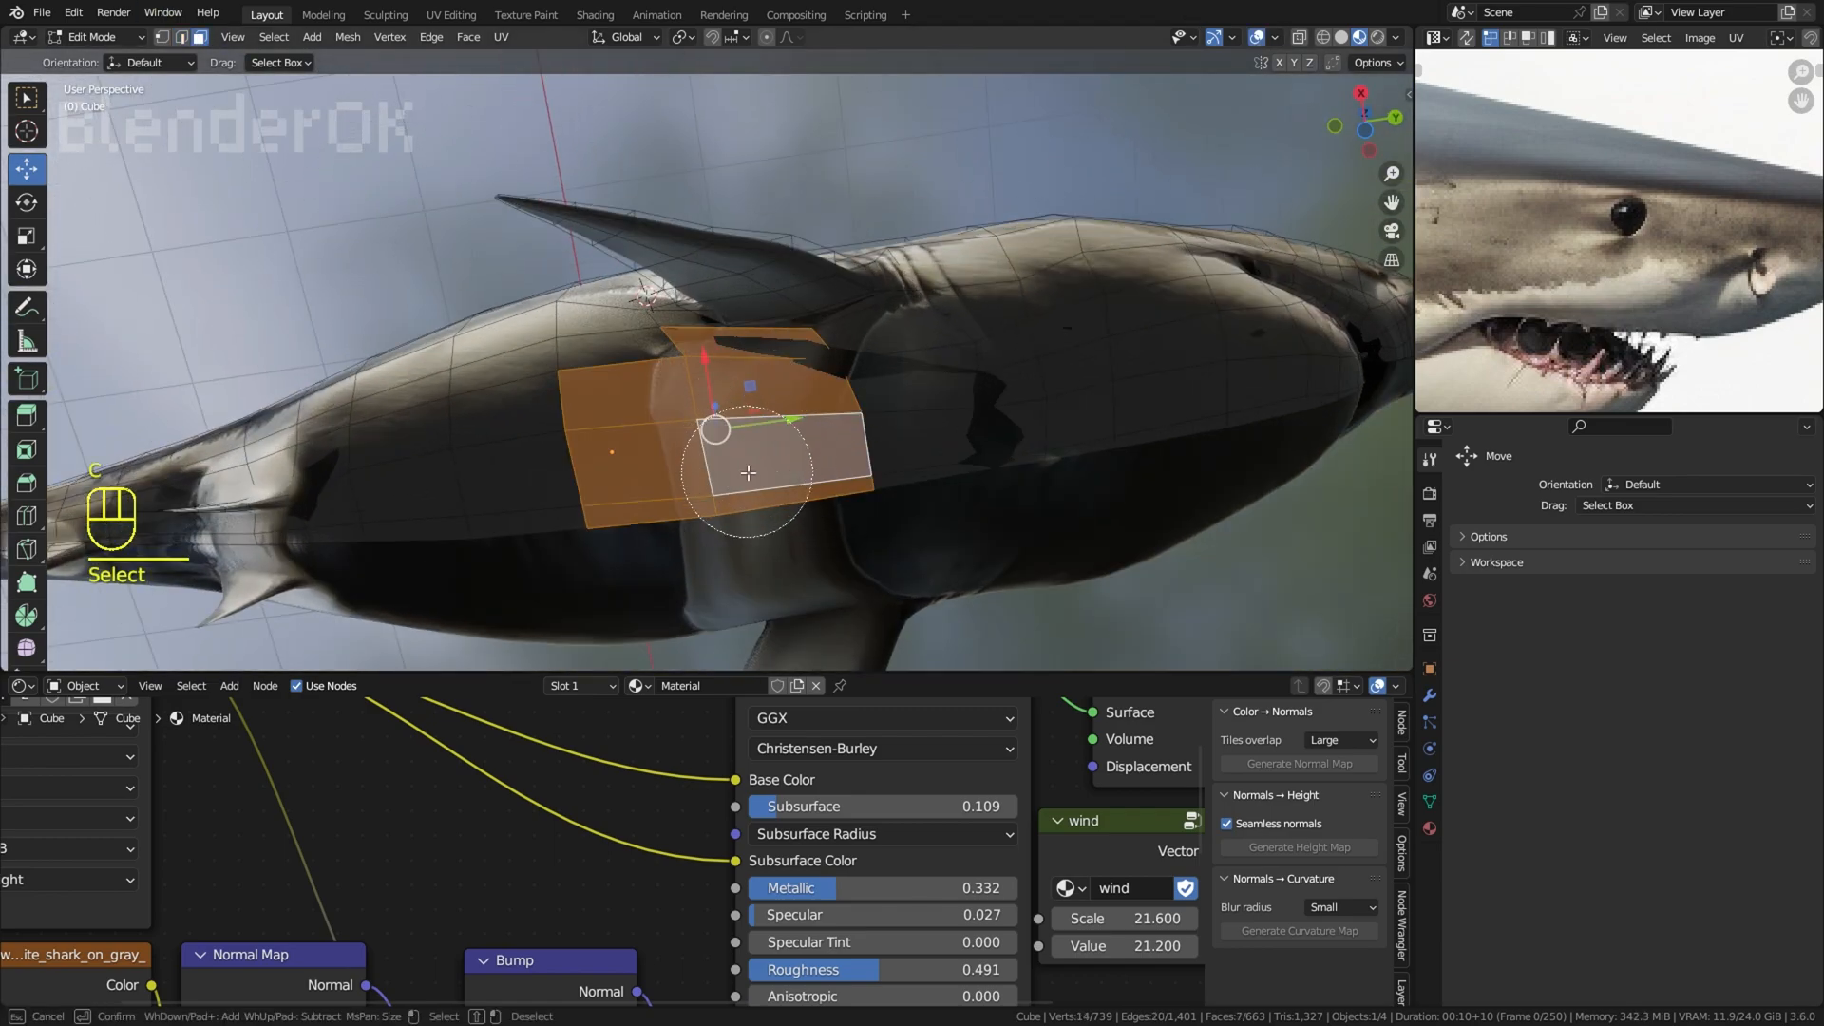
right_click(982, 318)
middle_drag(988, 256, 1068, 365)
key(c)
right_click(1064, 348)
middle_drag(969, 309, 975, 343)
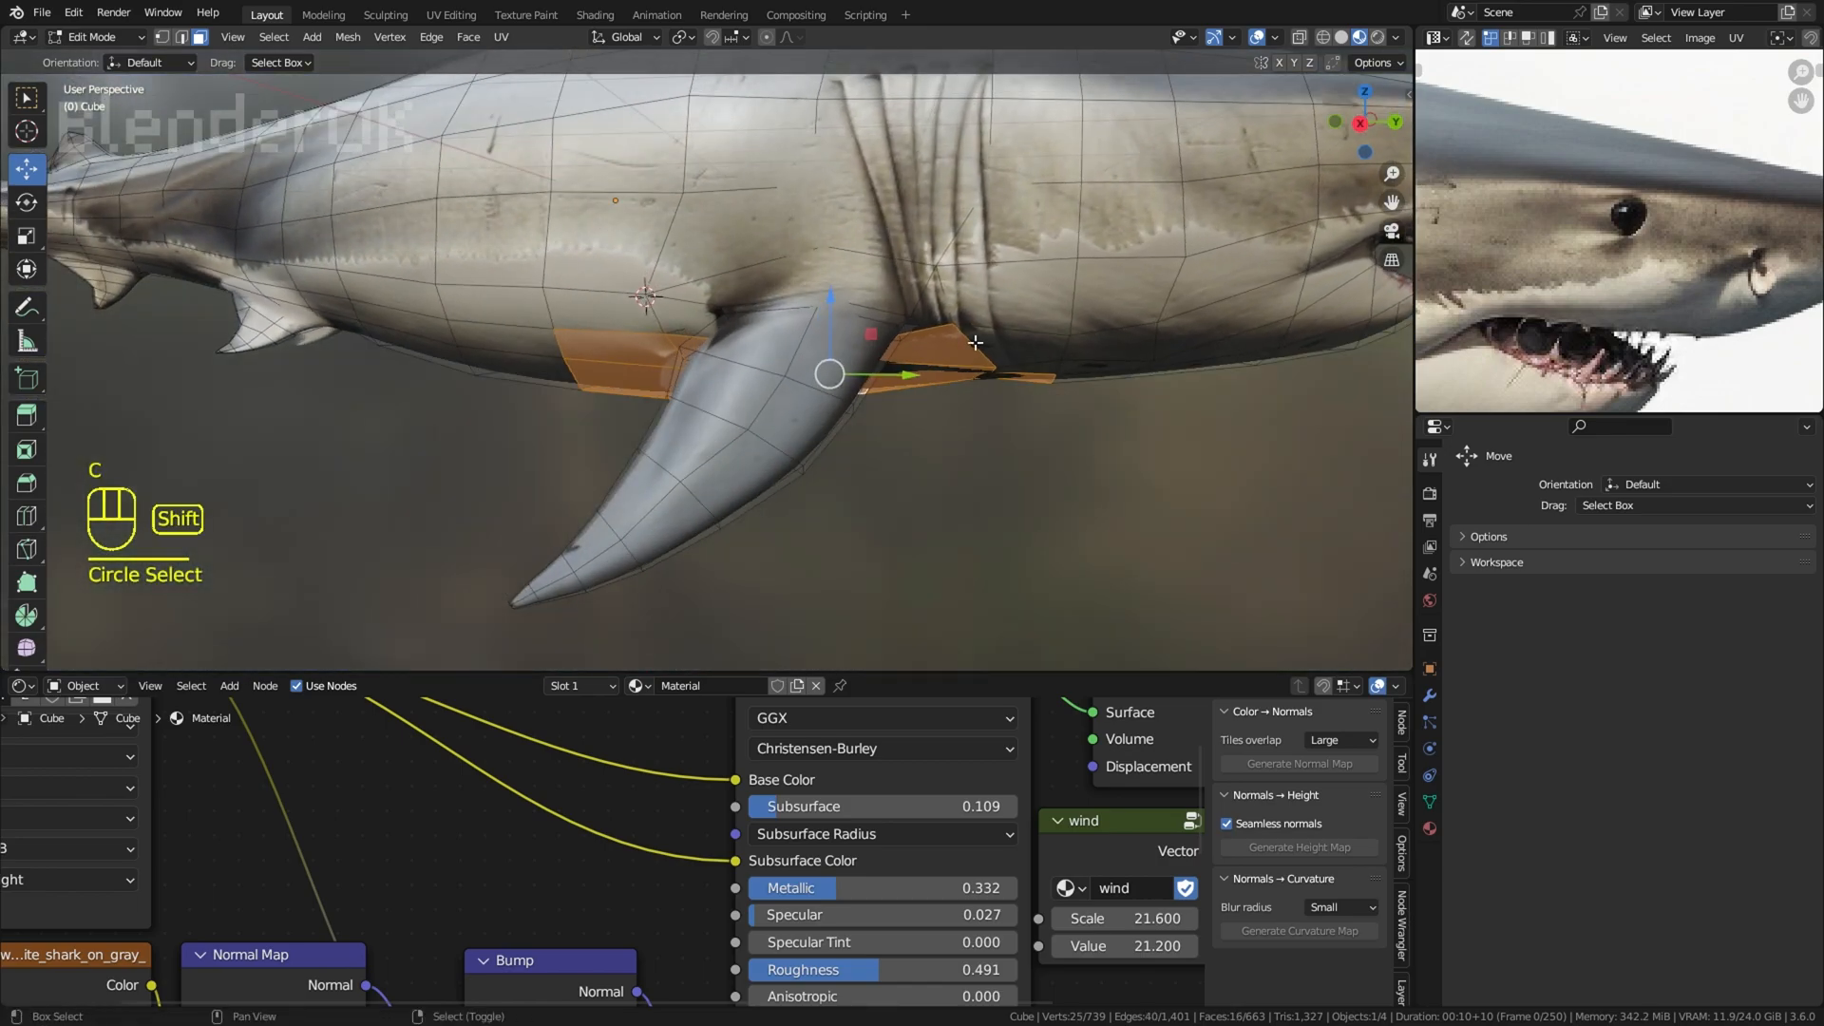
Step: Try to move the selected belly faces' UVs onto the pale belly area of the reference image
middle_drag(931, 418, 1000, 494)
scroll(1698, 281, down, 5)
scroll(1615, 261, up, 4)
middle_drag(1610, 258, 1698, 296)
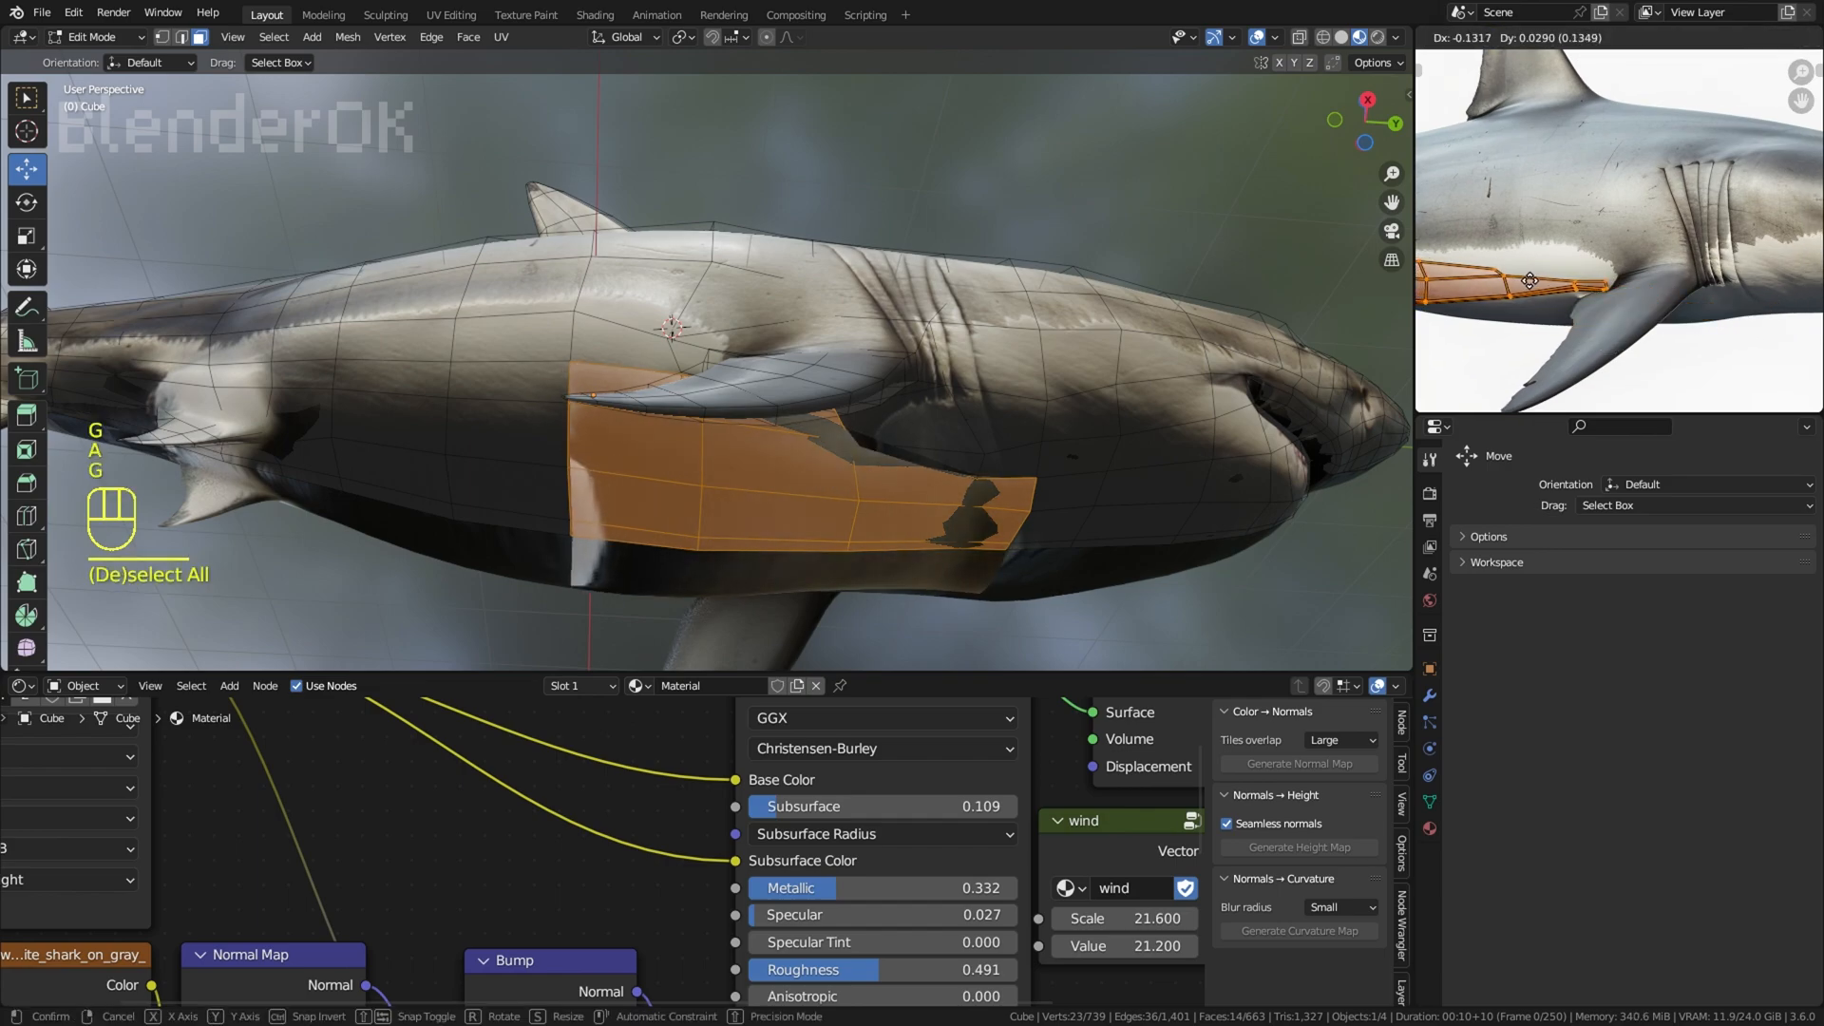
click(1573, 285)
Step: Try to scale, rotate and reposition the belly UVs along the lower edge of the shark in the image
key(s)
click(1614, 228)
key(g)
click(1603, 256)
key(r)
click(1593, 273)
key(g)
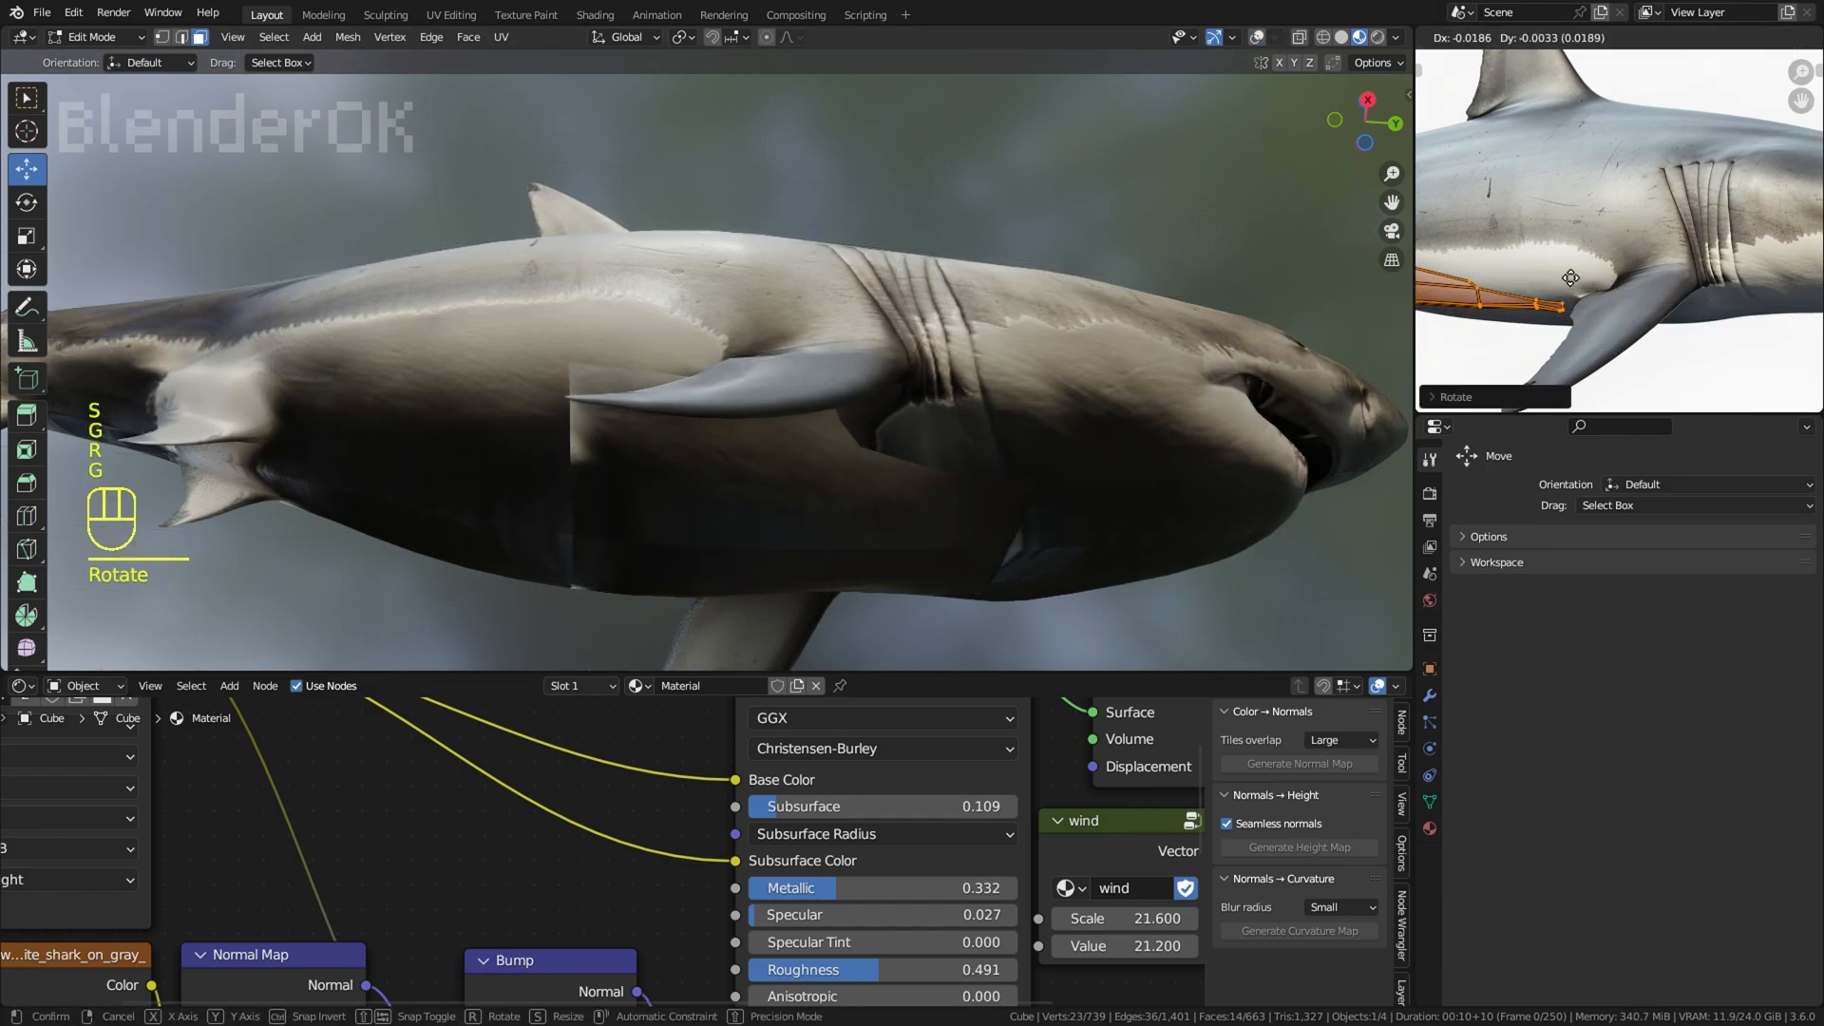
click(1581, 285)
Step: Undo the scaling, rotation and movement of the belly UVs
middle_drag(1060, 290, 1040, 369)
key(ctrl+z)
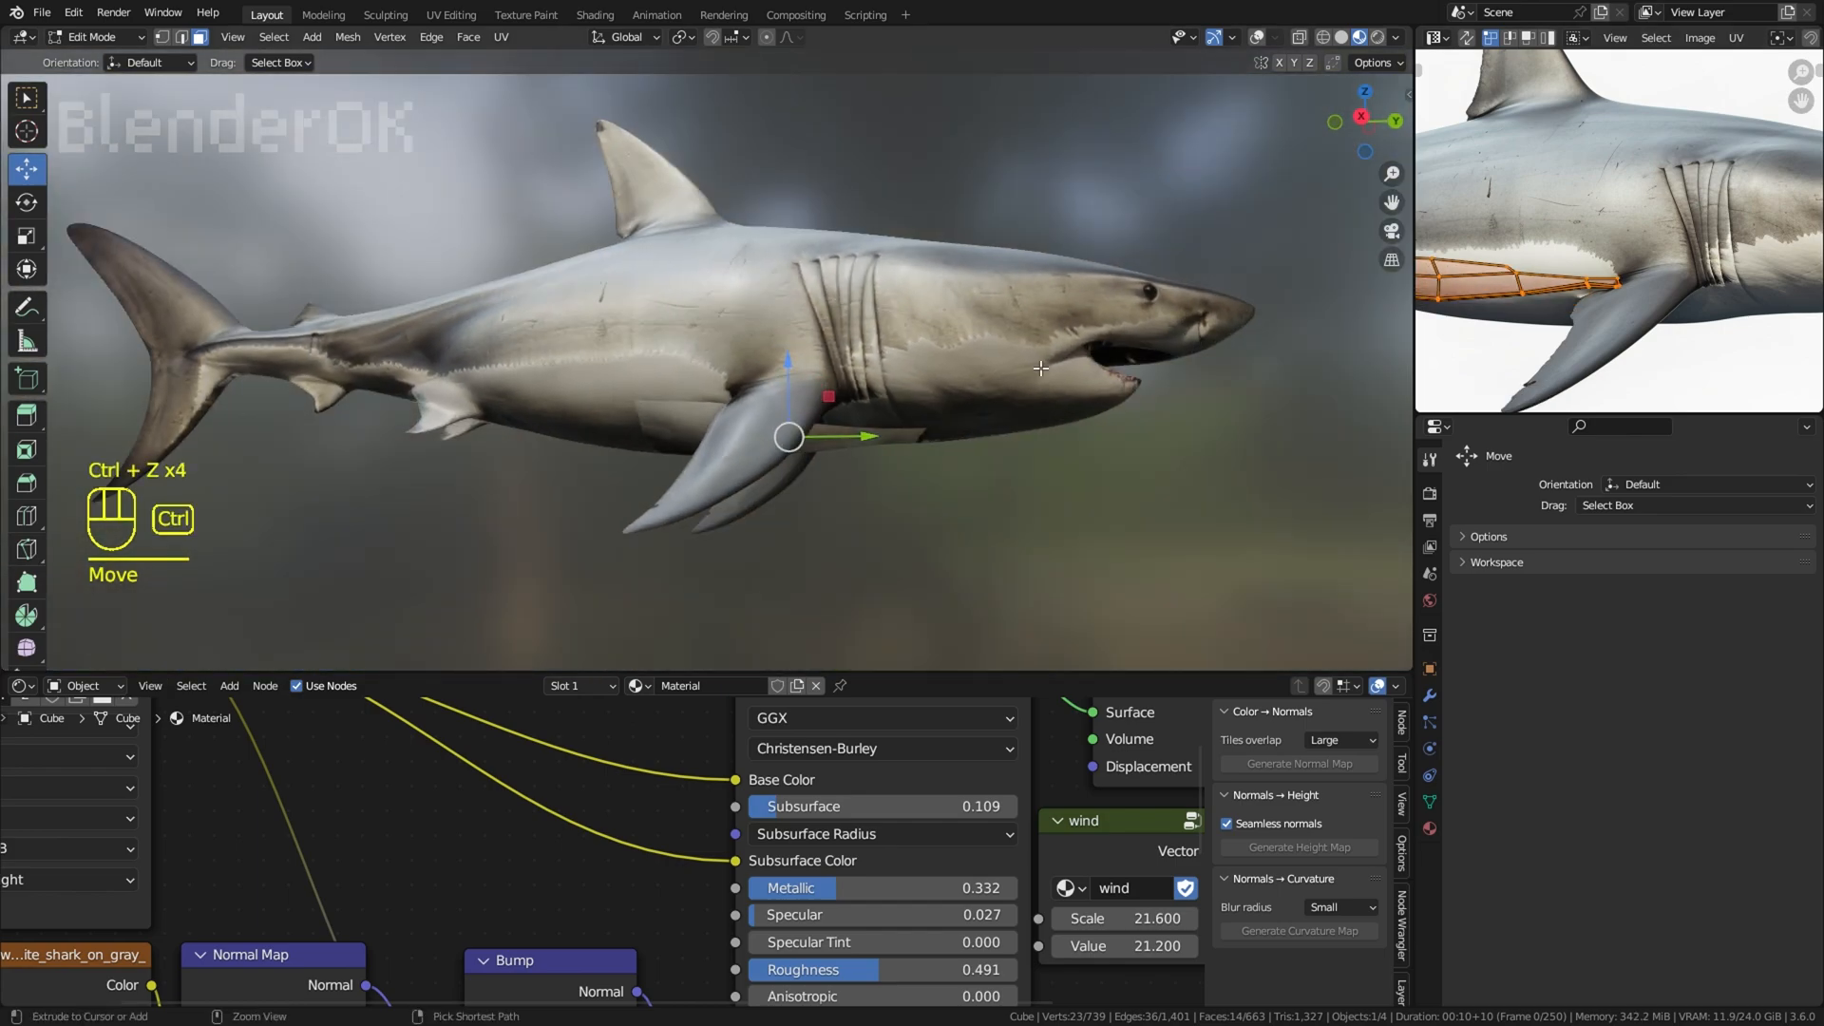
key(ctrl+z)
key(ctrl+z)
Step: Try to shrink the belly UVs and place them beside the pectoral fin's base in the reference image
middle_drag(1237, 371, 1254, 317)
middle_drag(1726, 350, 1722, 304)
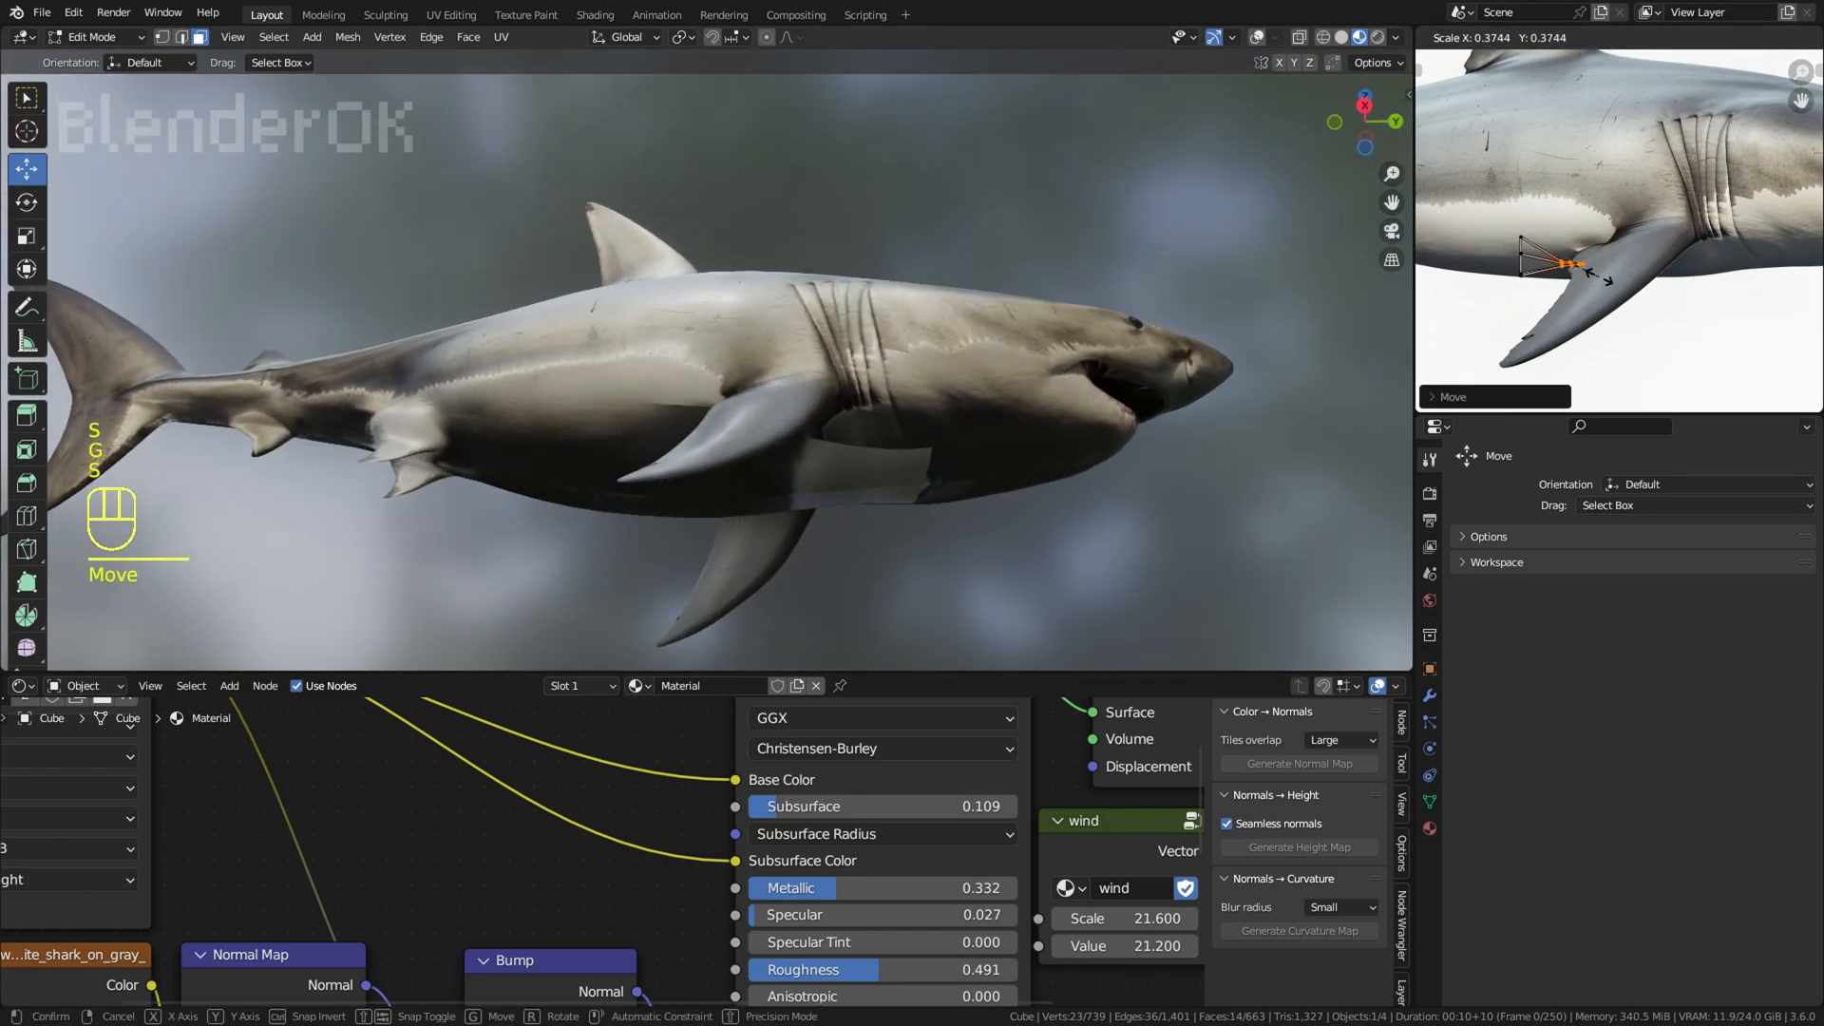
middle_drag(1263, 271, 1296, 254)
click(1608, 207)
Step: Undo the latest belly UV changes and examine the shark's underside
mouse_move(1064, 247)
middle_down()
mouse_move(1022, 367)
mouse_move(1052, 226)
middle_up()
key(ctrl+z)
key(ctrl+z)
key(ctrl+z)
key(ctrl+z)
middle_drag(1048, 289, 863, 476)
scroll(1618, 229, down, 4)
middle_drag(845, 397, 789, 389)
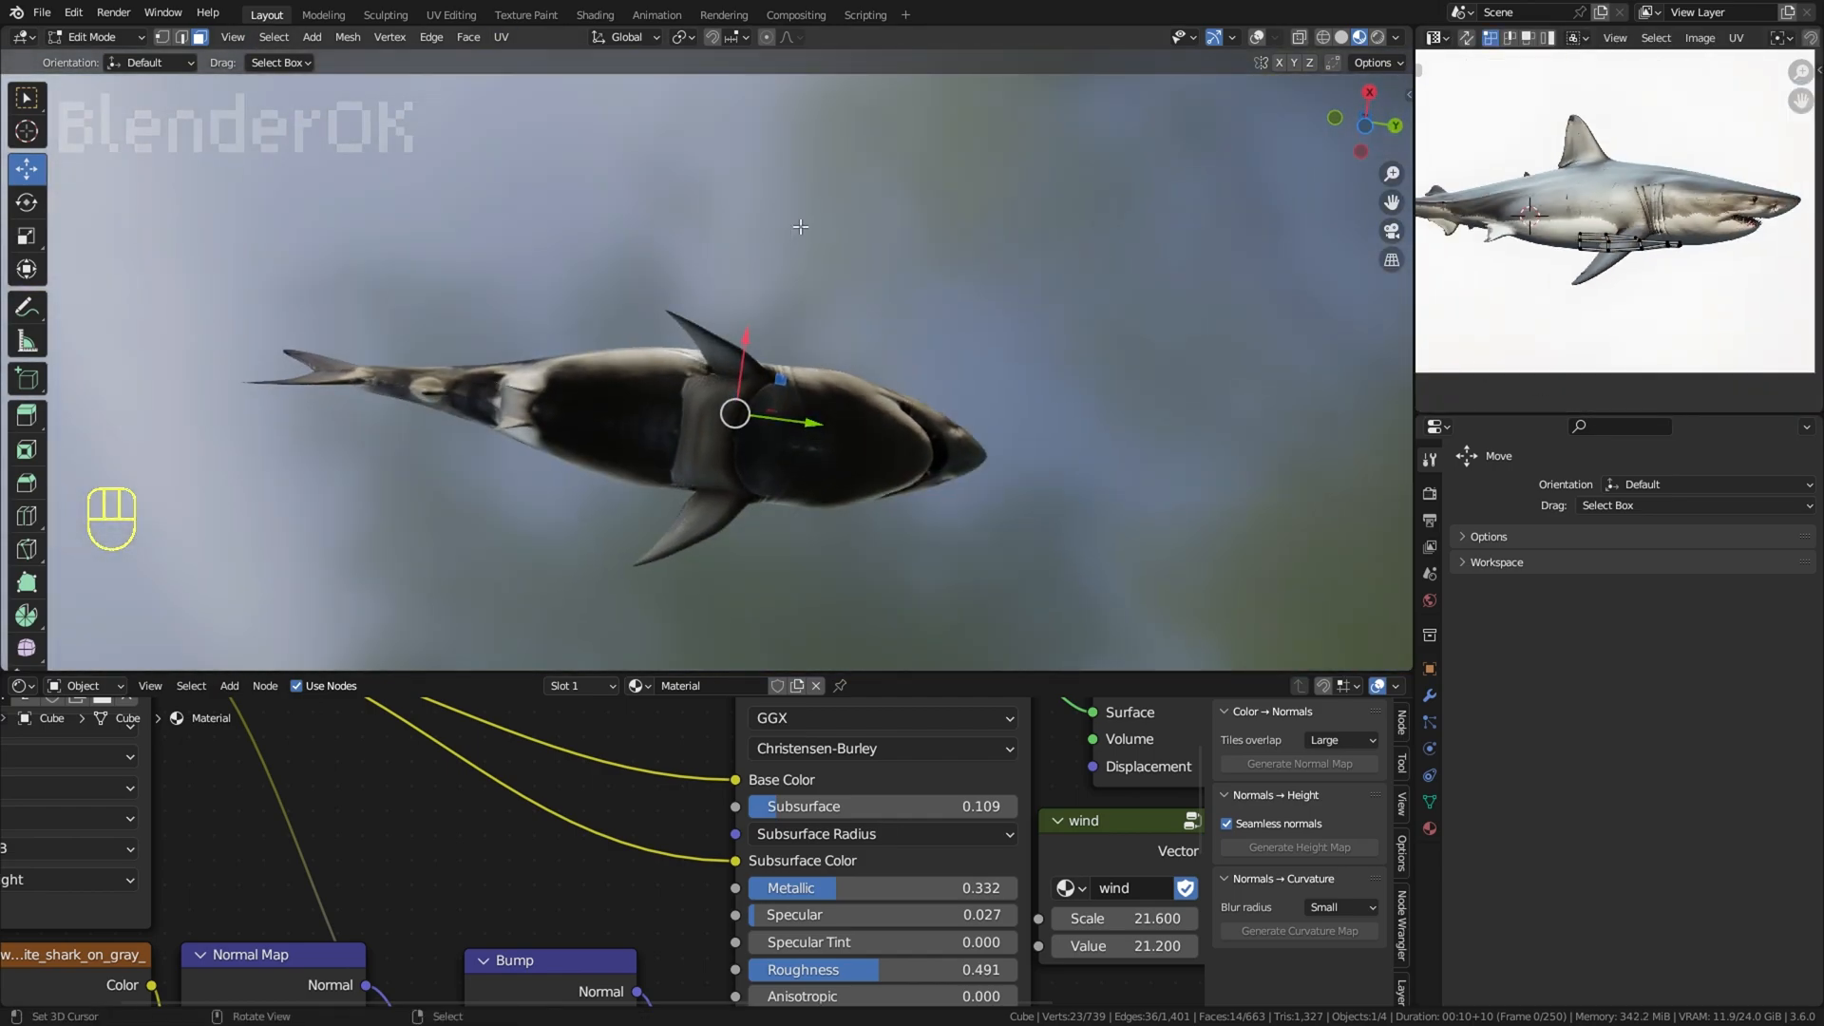
Step: Try to move and resize the belly faces' UVs onto the empty white area below the shark in the image
click(1257, 38)
middle_drag(1099, 168, 950, 503)
key(a)
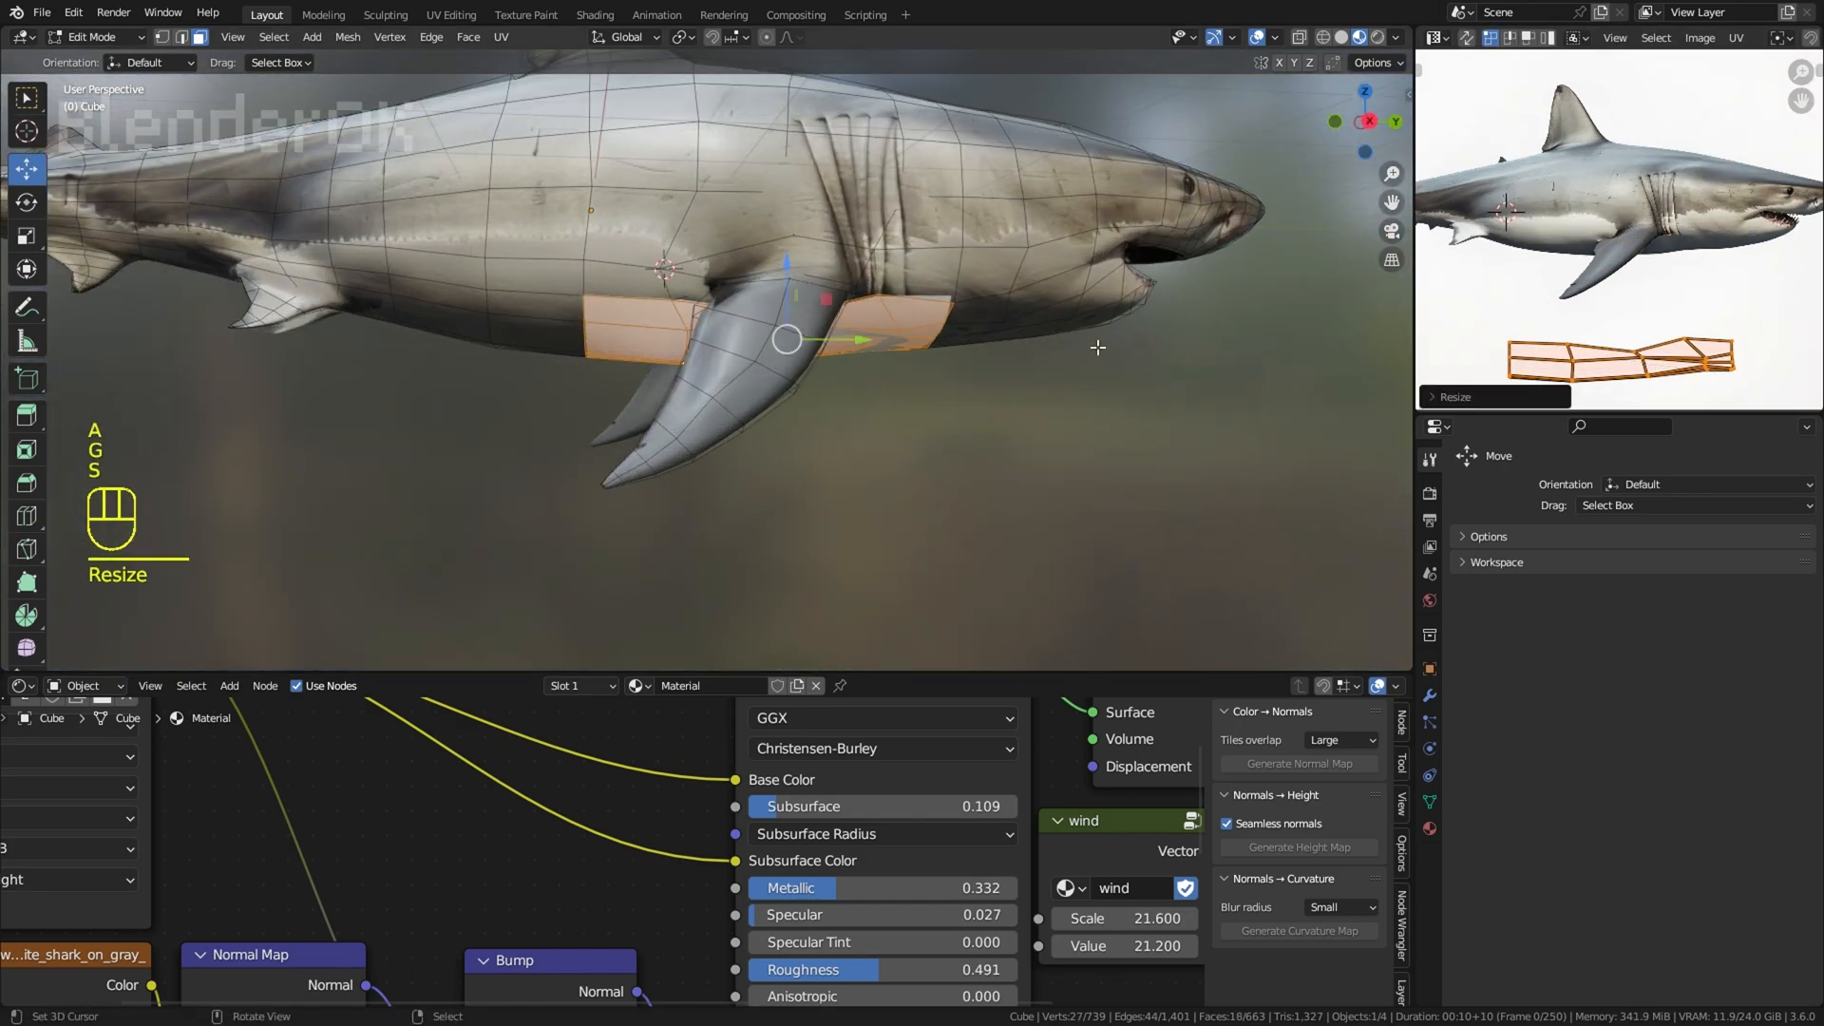
middle_drag(1093, 350, 1081, 318)
Step: Try to clone light flank skin over the dark belly in Texture Paint with a 134 px brush
click(116, 163)
shift+middle_drag(589, 313, 703, 351)
key(f)
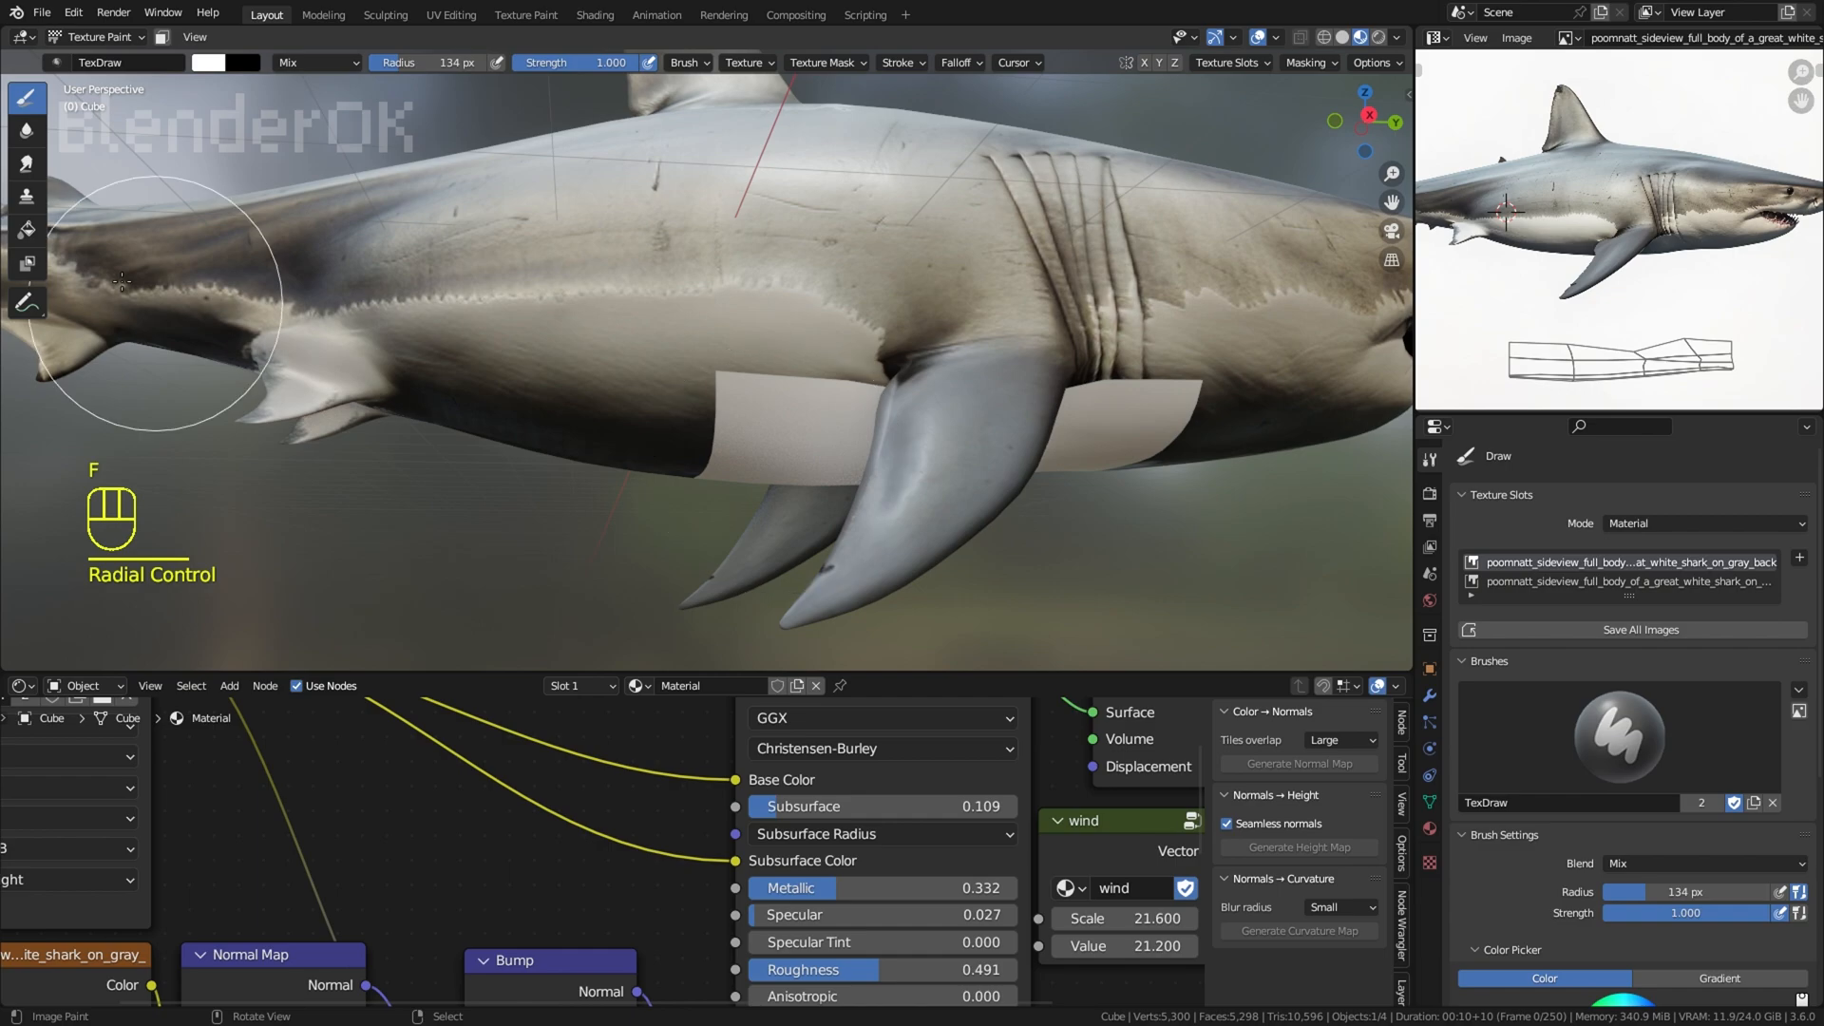
click(26, 197)
scroll(778, 380, up, 4)
ctrl+click(779, 432)
drag(1040, 433, 1084, 472)
mouse_move(1084, 471)
middle_down()
mouse_move(959, 325)
mouse_move(864, 538)
mouse_move(788, 368)
middle_up()
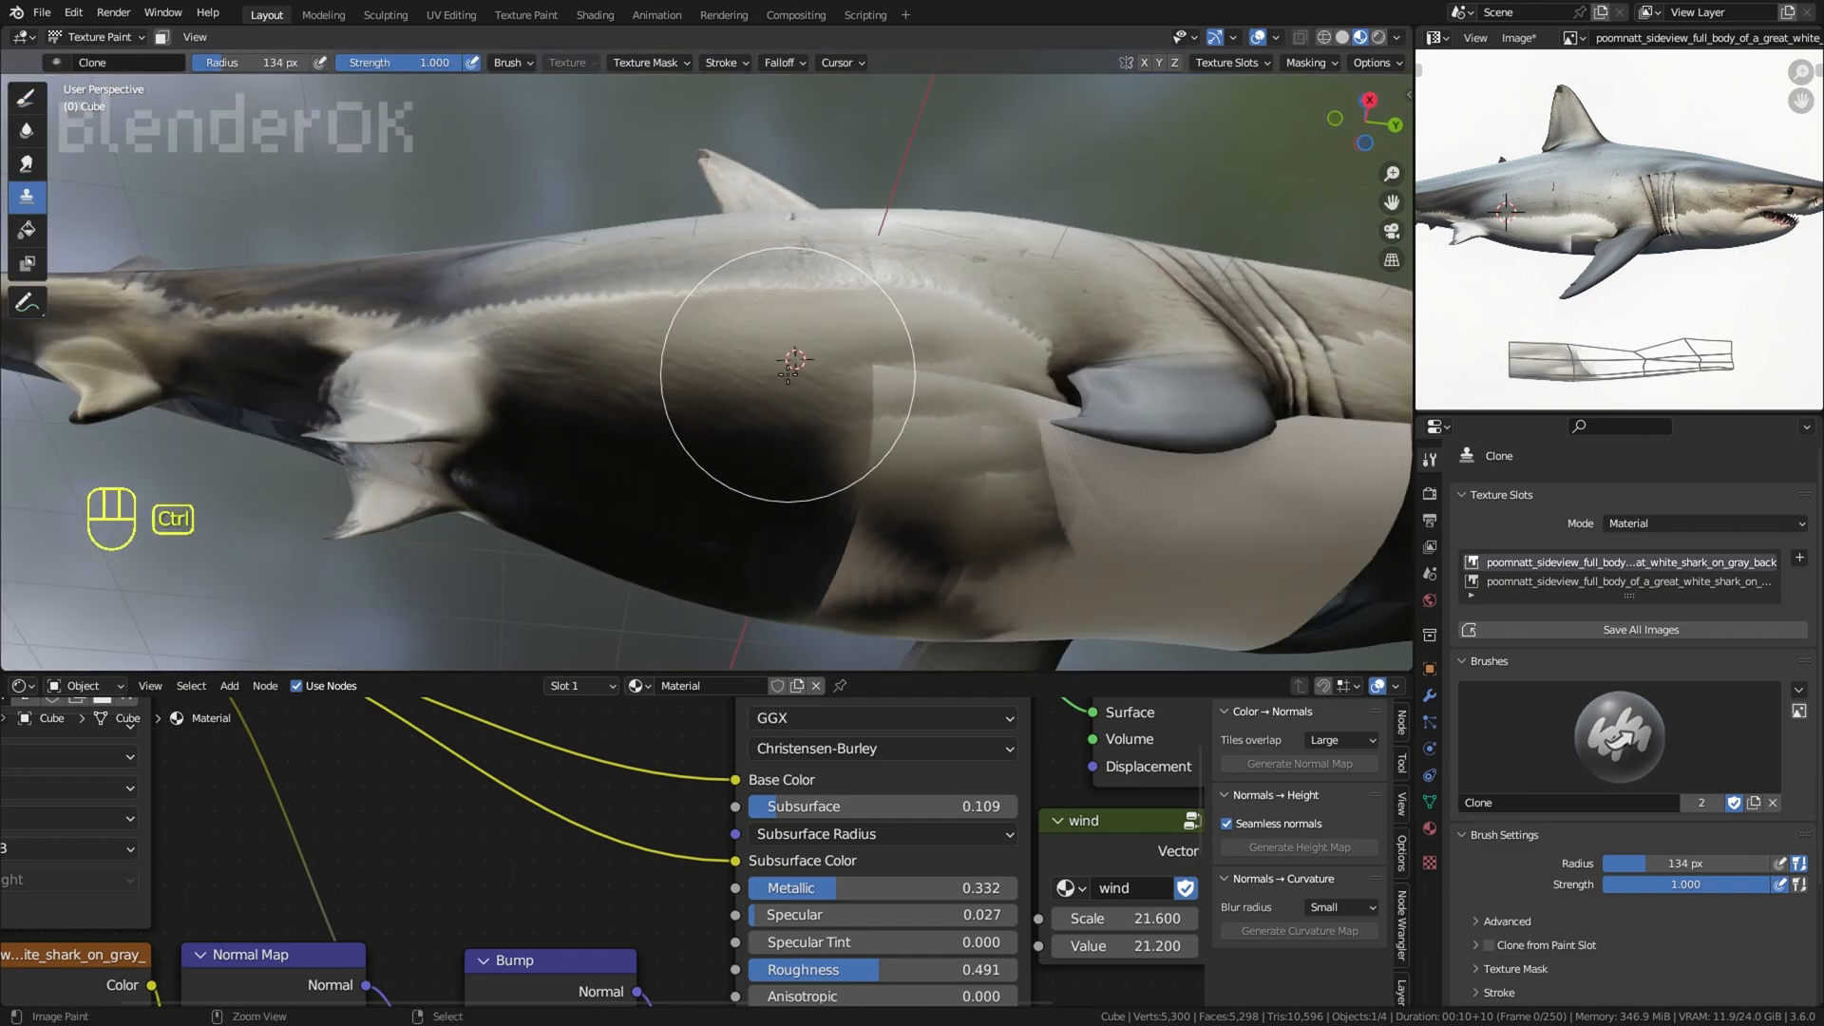
ctrl+middle_drag(860, 534, 790, 418)
drag(827, 539, 705, 528)
middle_drag(705, 528, 805, 618)
Step: Undo the clone strokes and the belly UV changes, and check the shark's underside
key(ctrl+z)
key(ctrl+z)
key(ctrl+z)
key(ctrl+z)
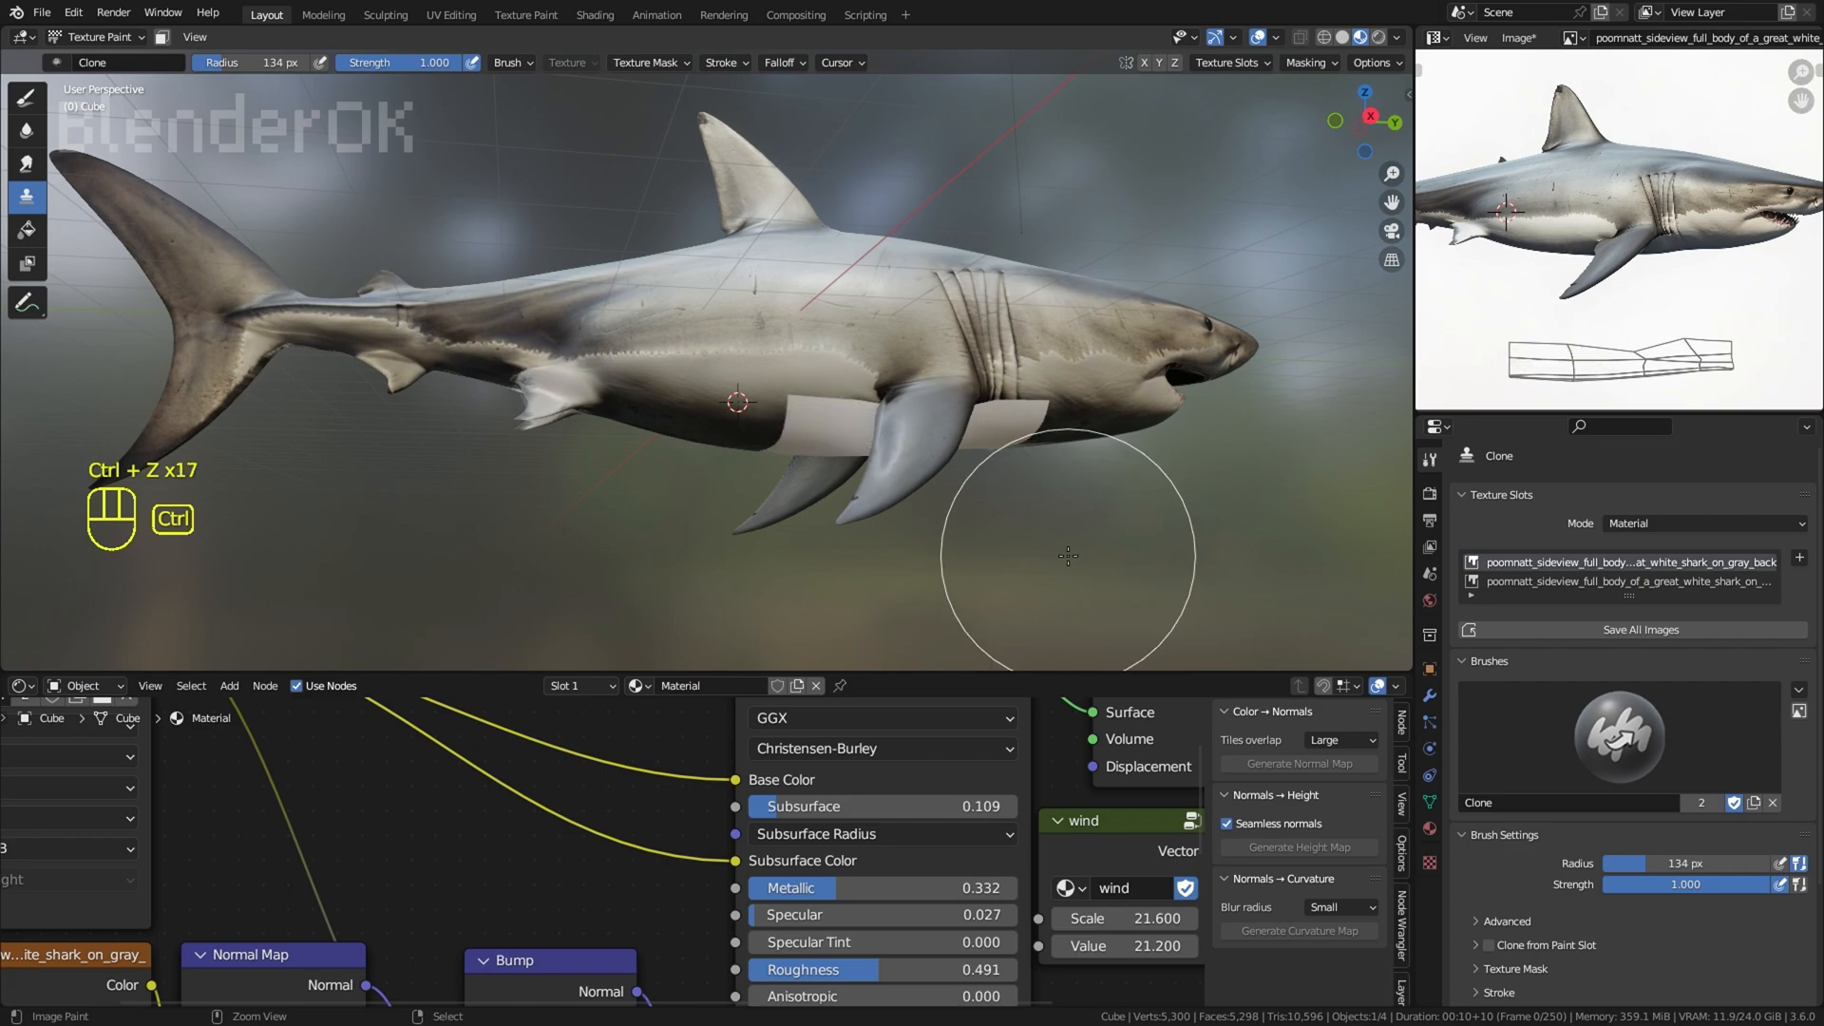
key(ctrl+z)
key(ctrl+z)
key(ctrl+z)
click(1257, 37)
middle_drag(1194, 128, 1142, 102)
right_click(1131, 216)
scroll(1176, 249, down, 3)
scroll(1127, 196, up, 5)
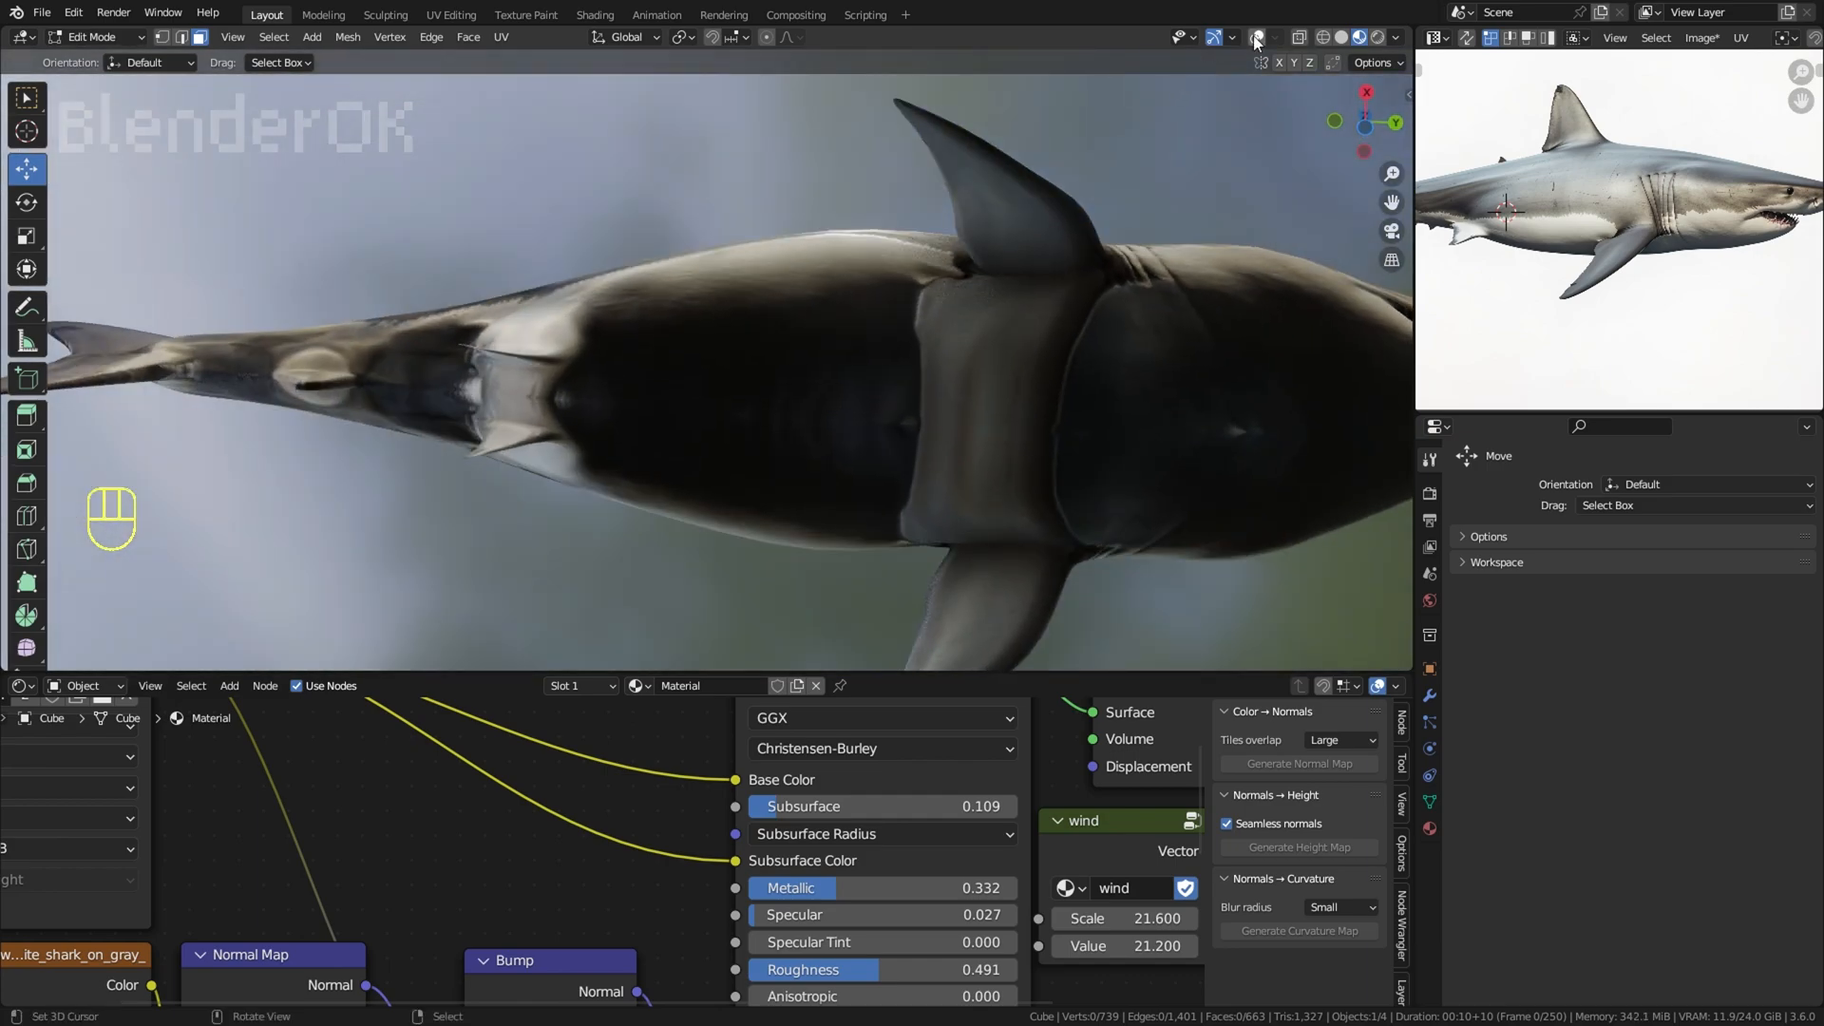
Step: Select the belly faces around the pectoral fins and try moving their UVs onto the light belly in the image
click(1257, 39)
right_click(956, 361)
middle_drag(957, 361, 935, 399)
right_click(1072, 350)
middle_drag(1072, 350, 1091, 492)
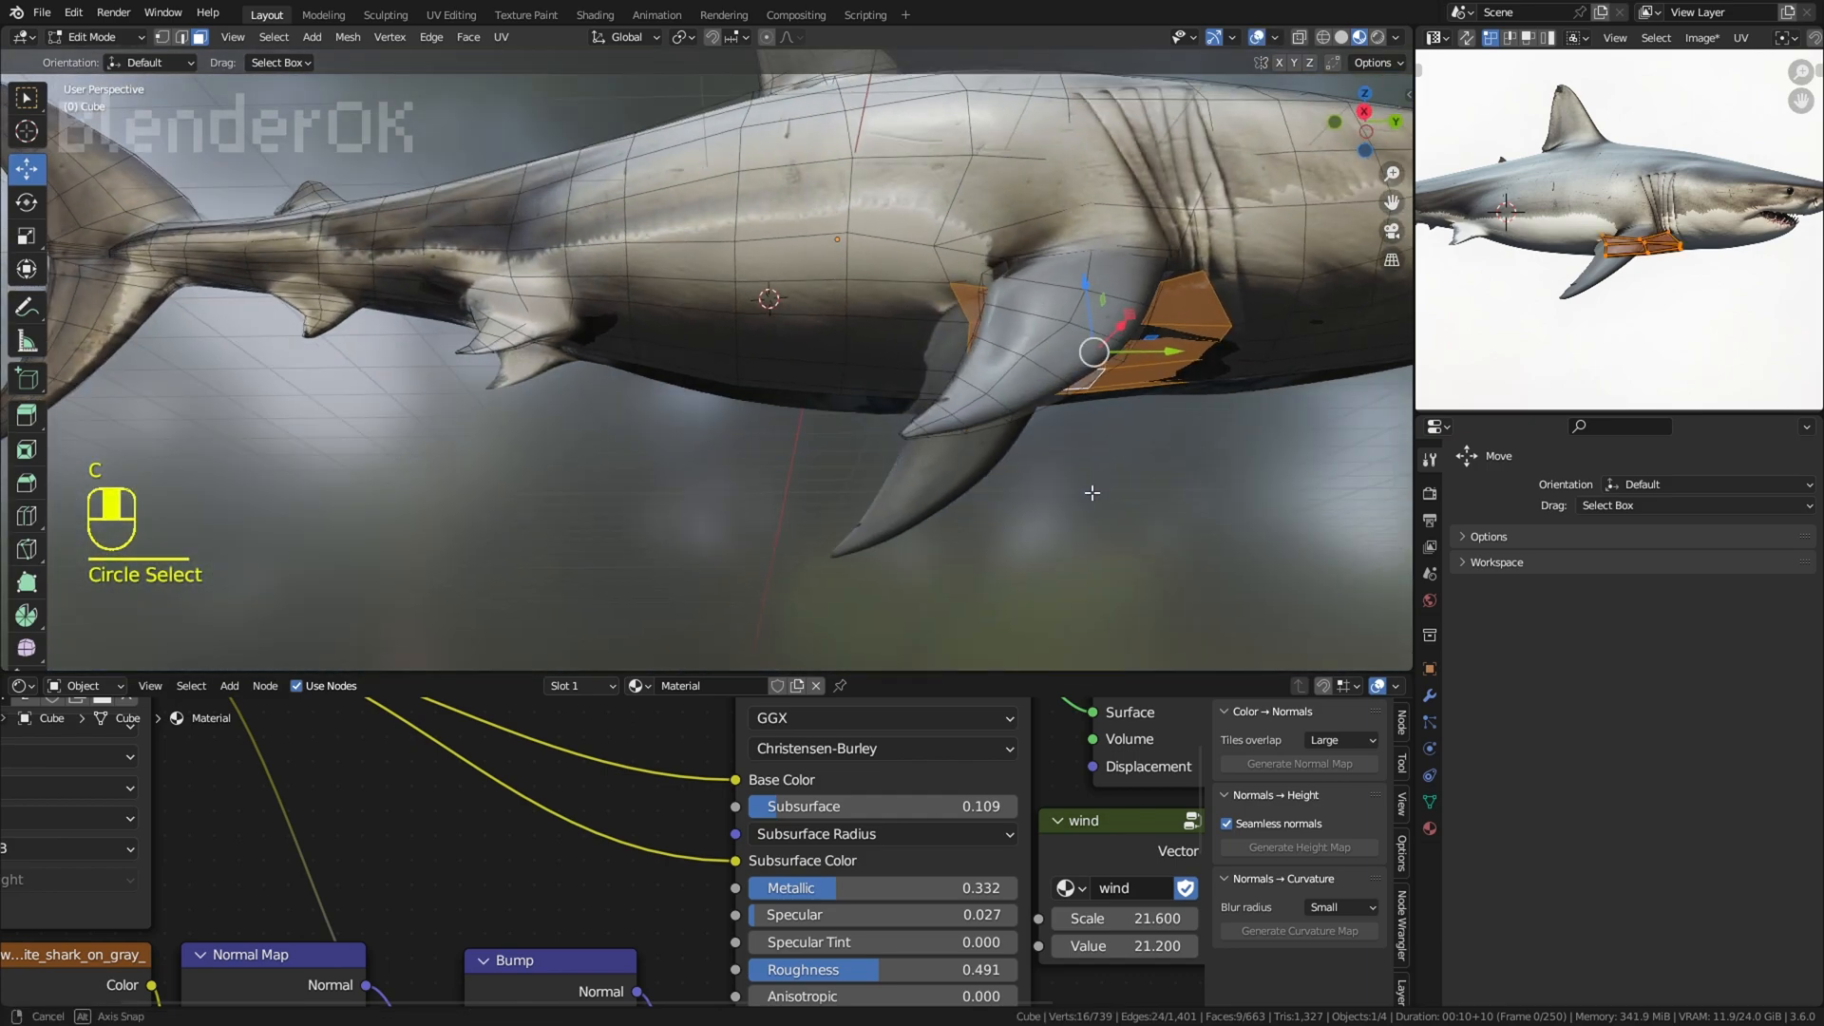
scroll(1630, 291, up, 2)
key(g)
Step: Check the moved UVs on the shark's belly from the side and undo the UV move
click(1257, 38)
middle_drag(1307, 213, 1235, 399)
scroll(1178, 423, down, 3)
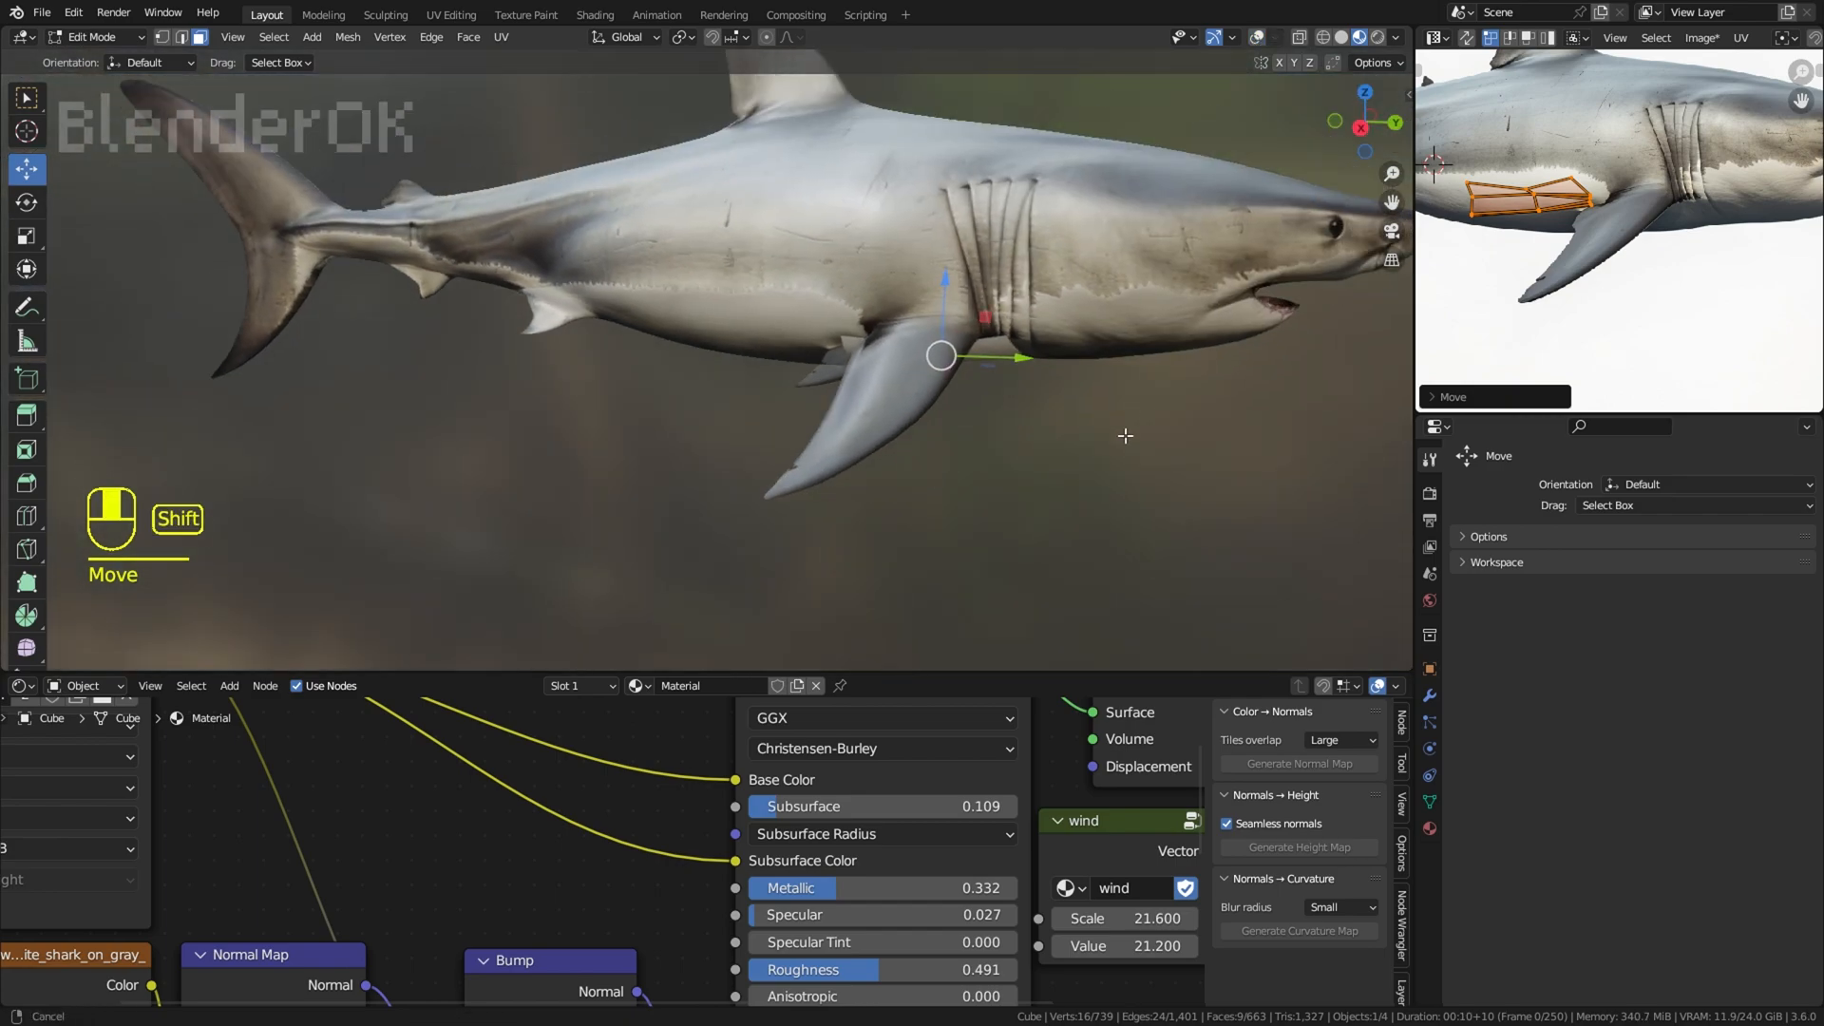
shift+middle_drag(1124, 437, 1077, 503)
key(ctrl+z)
middle_drag(1082, 456, 1088, 352)
click(1257, 38)
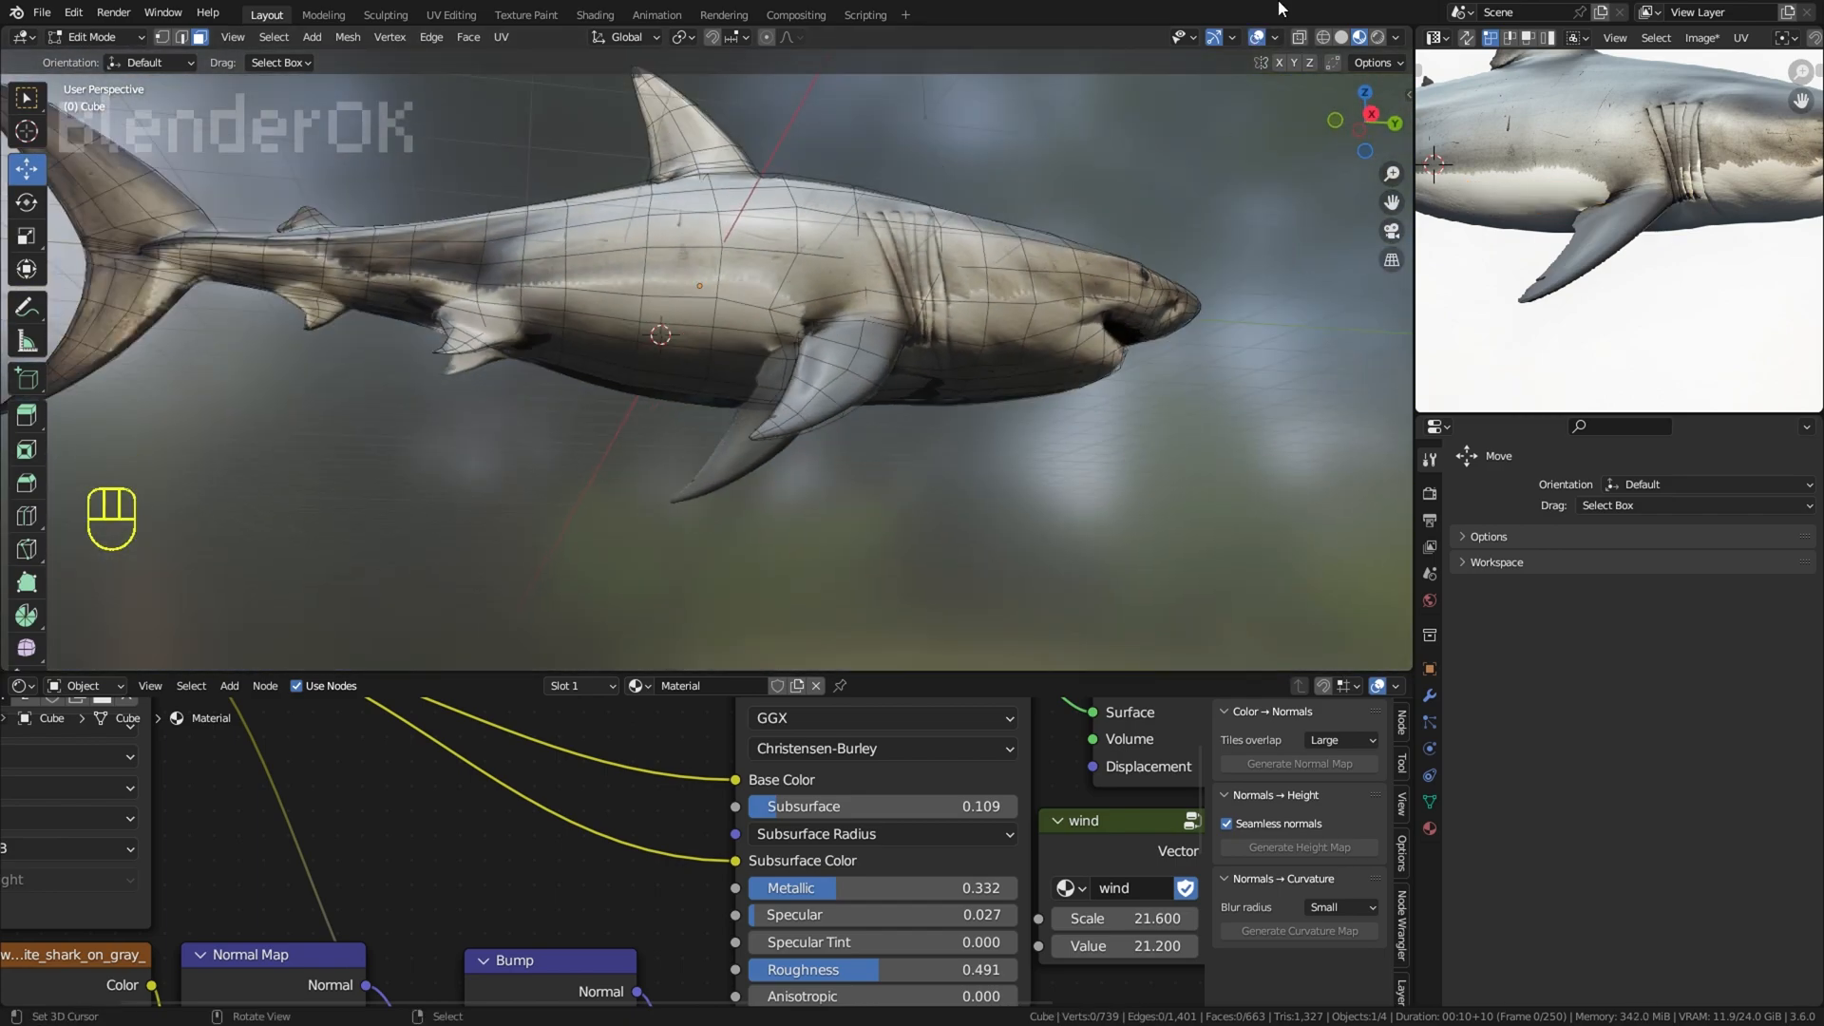
Step: Save the scene as SHARK.blend in the folder "i am god and this is my new world"
click(1256, 38)
scroll(1189, 162, down, 4)
middle_drag(1235, 99, 1221, 213)
middle_drag(1201, 257, 850, 305)
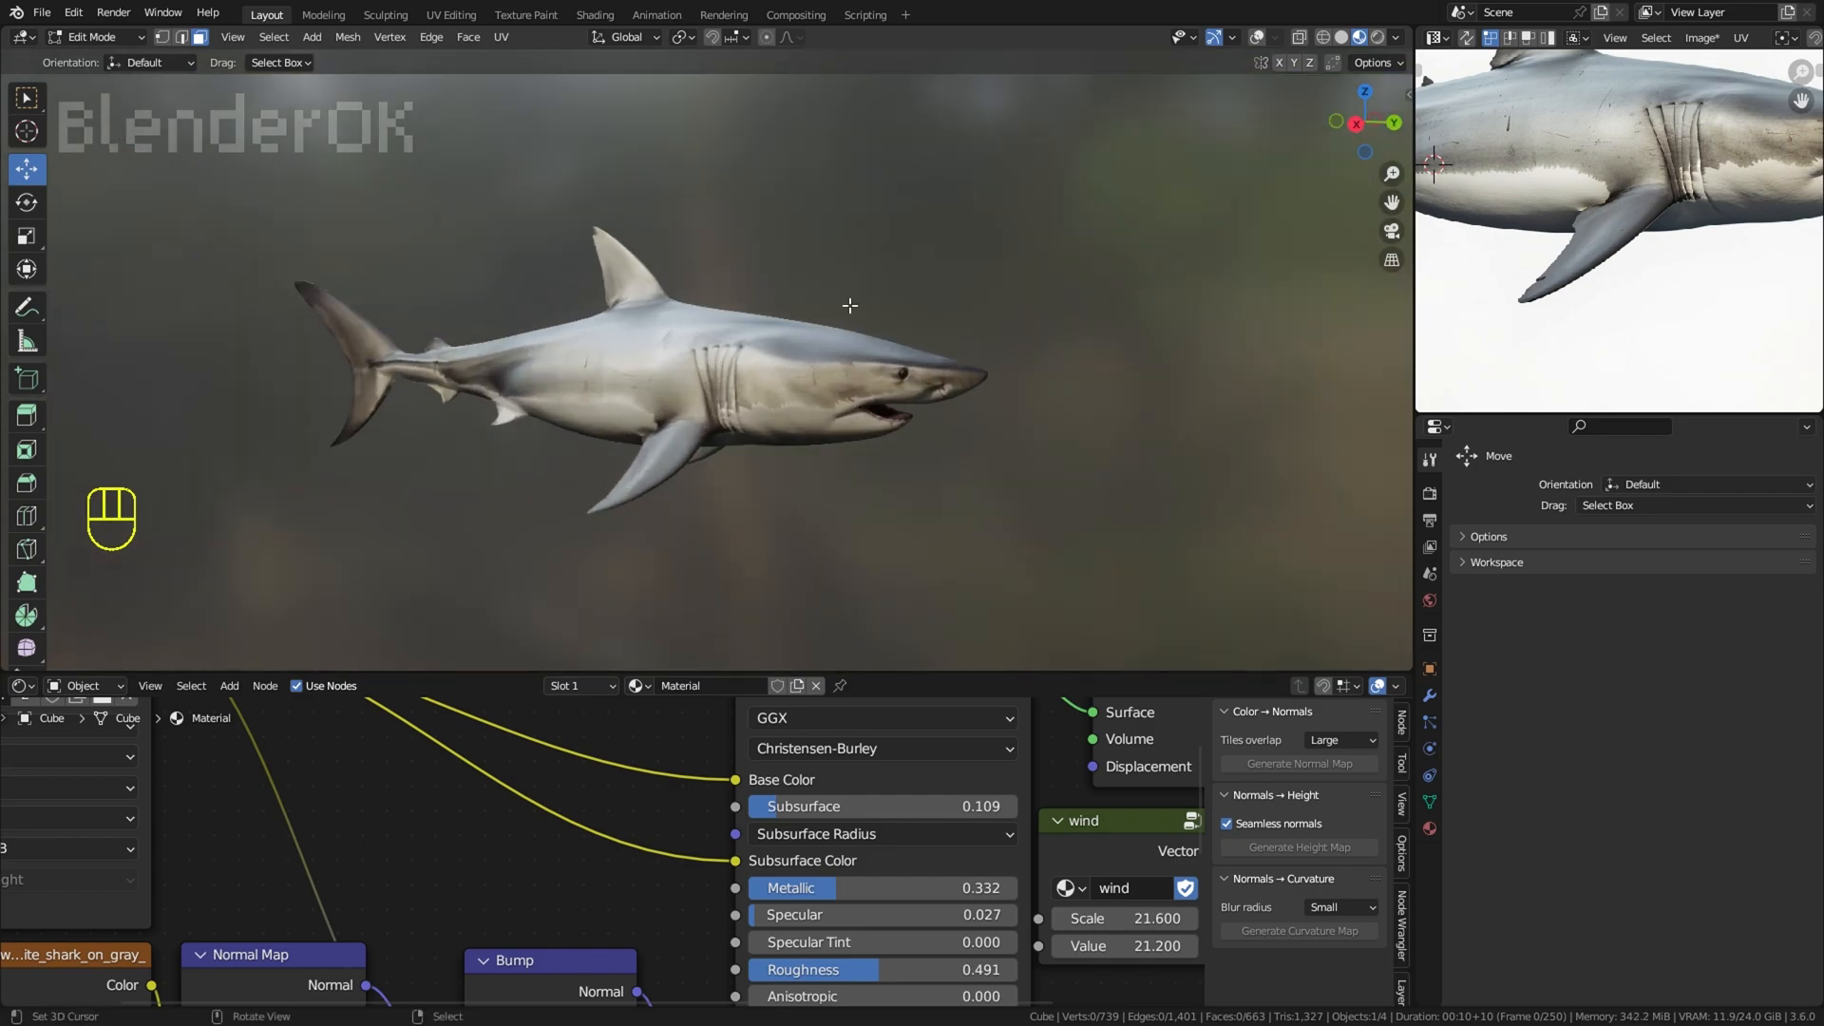
click(40, 12)
click(68, 148)
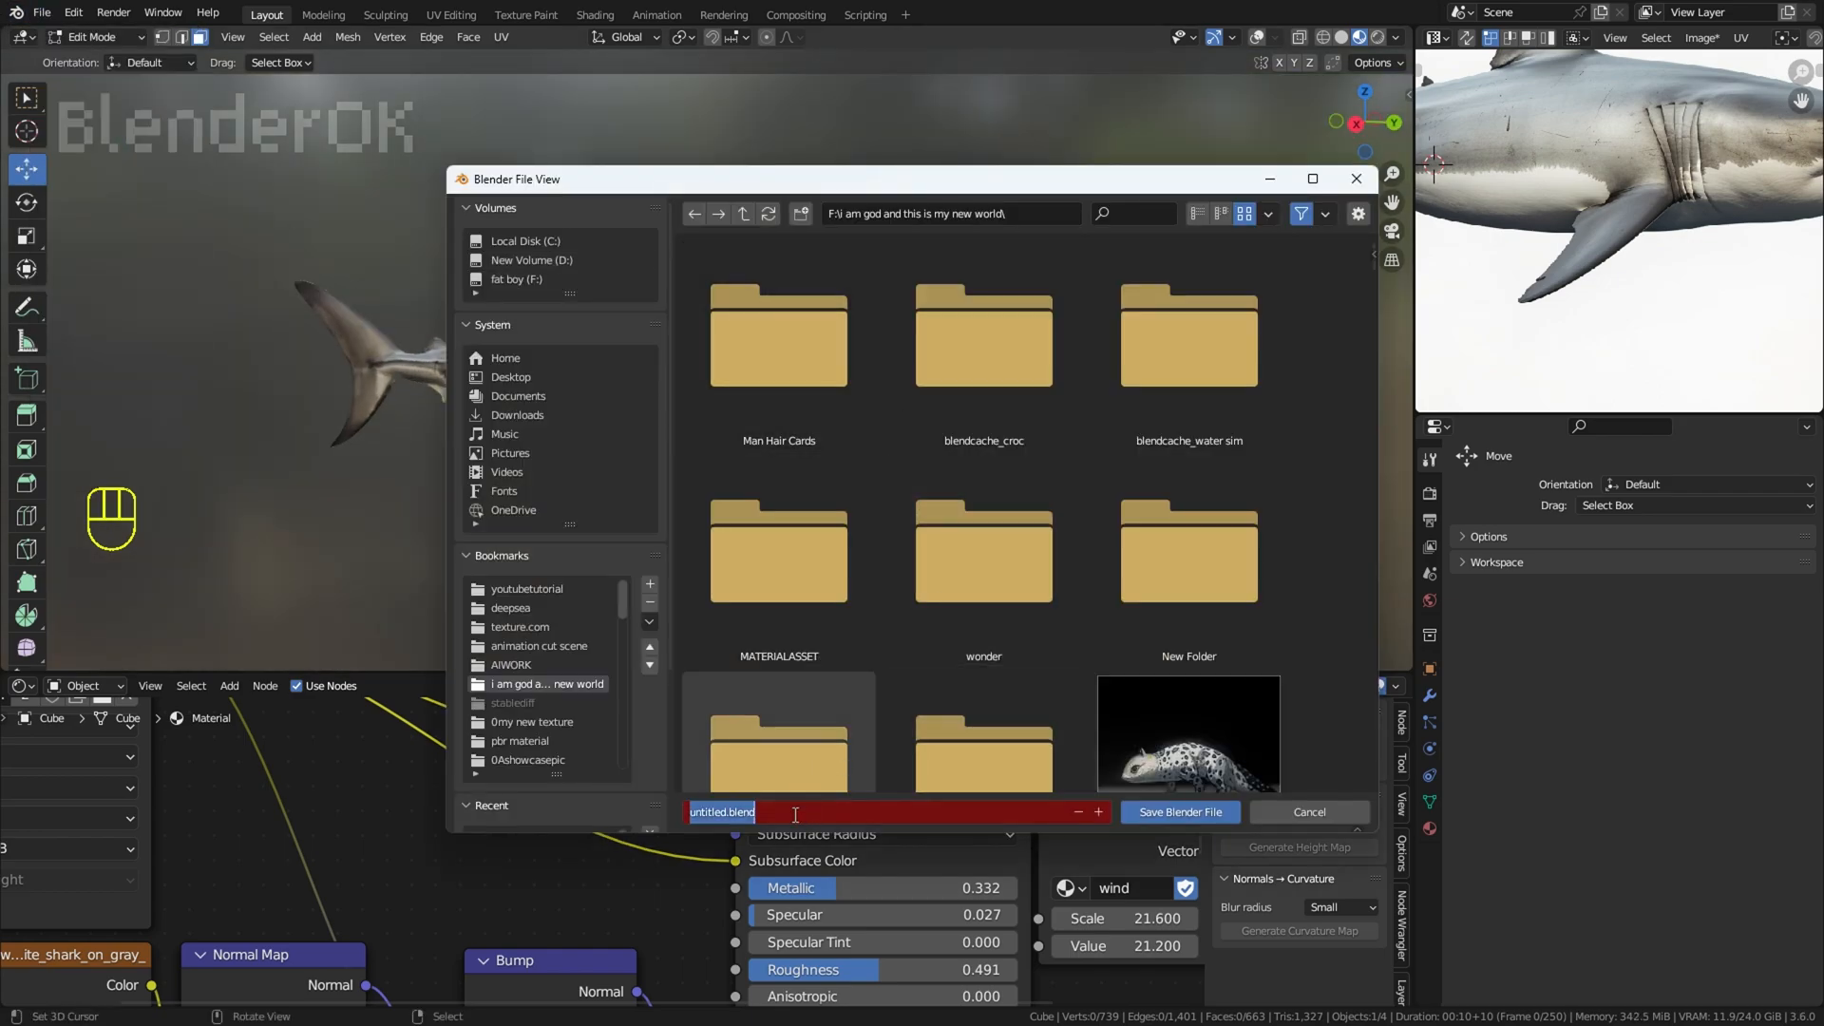
click(1148, 807)
Step: Cut a round outline into the head mesh around the eye in the right orthographic view
mouse_move(1145, 513)
shift+middle_down()
mouse_move(1193, 521)
mouse_move(1170, 498)
shift+middle_up()
middle_drag(1670, 288, 1476, 350)
mouse_move(1070, 412)
middle_down()
mouse_move(829, 408)
mouse_move(1102, 416)
middle_up()
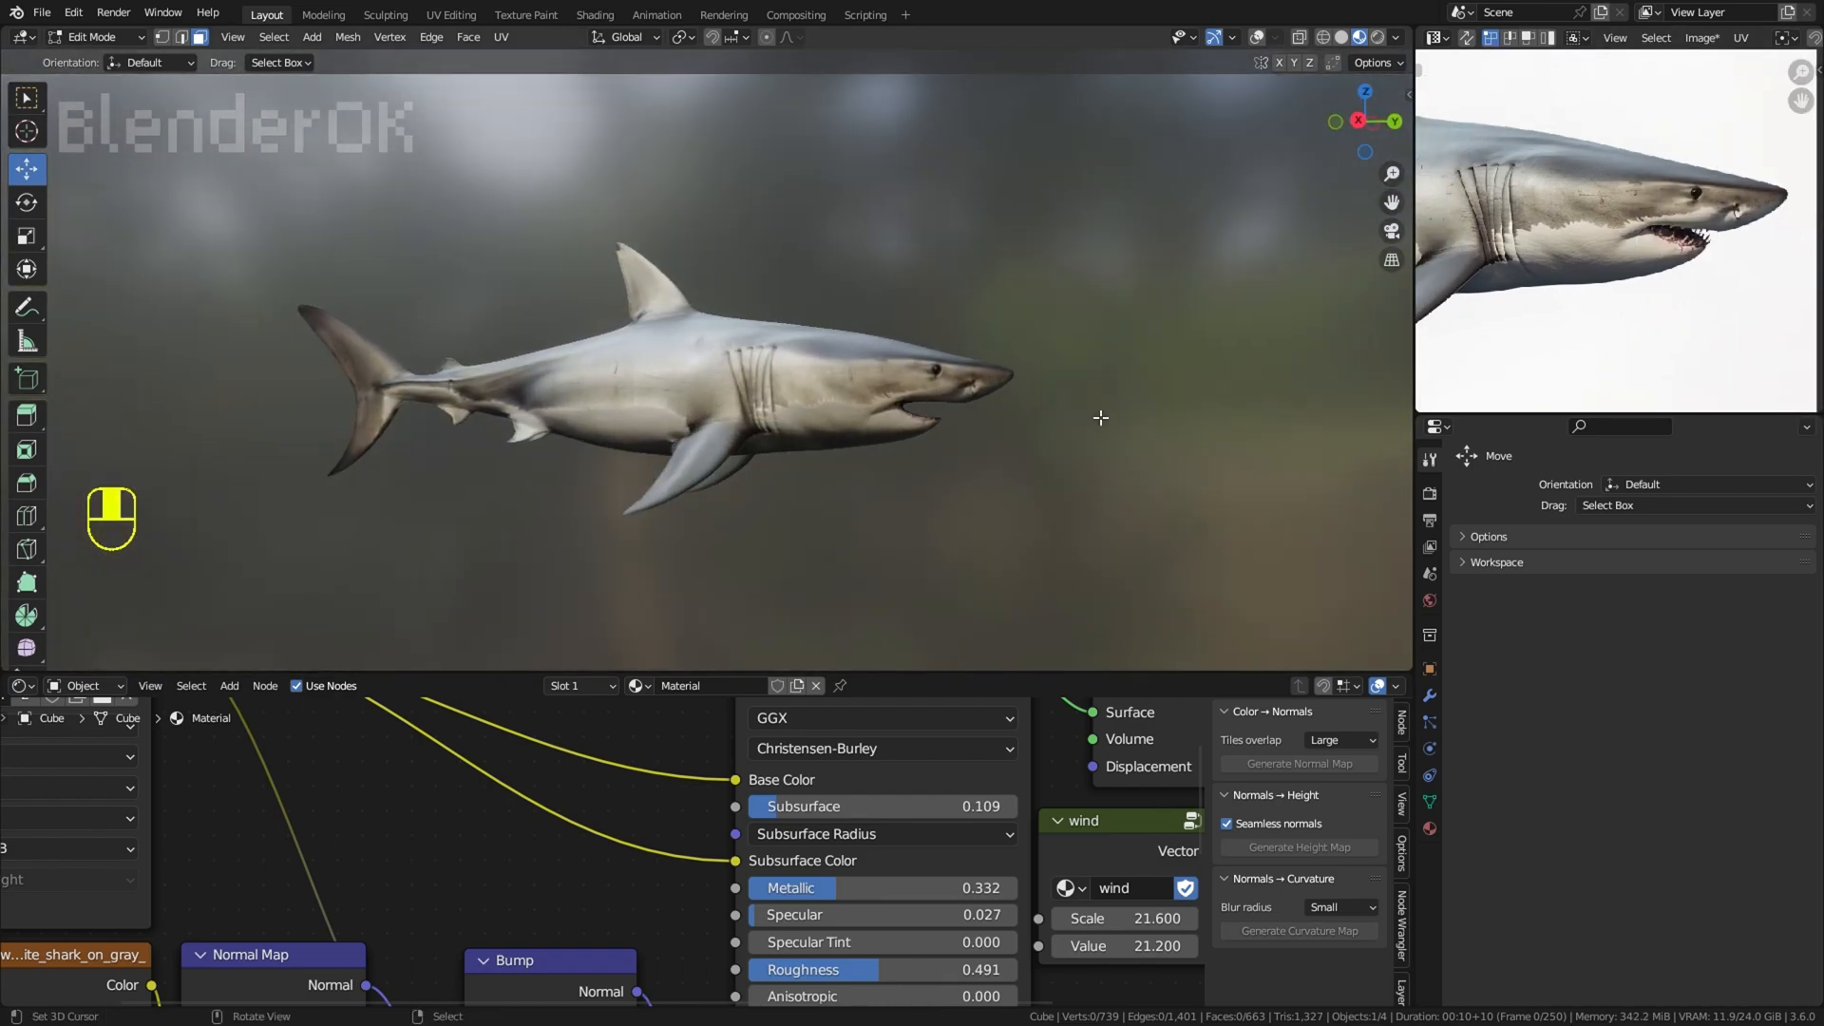
scroll(1624, 251, up, 1)
click(1260, 38)
key(KP_3)
scroll(877, 369, up, 8)
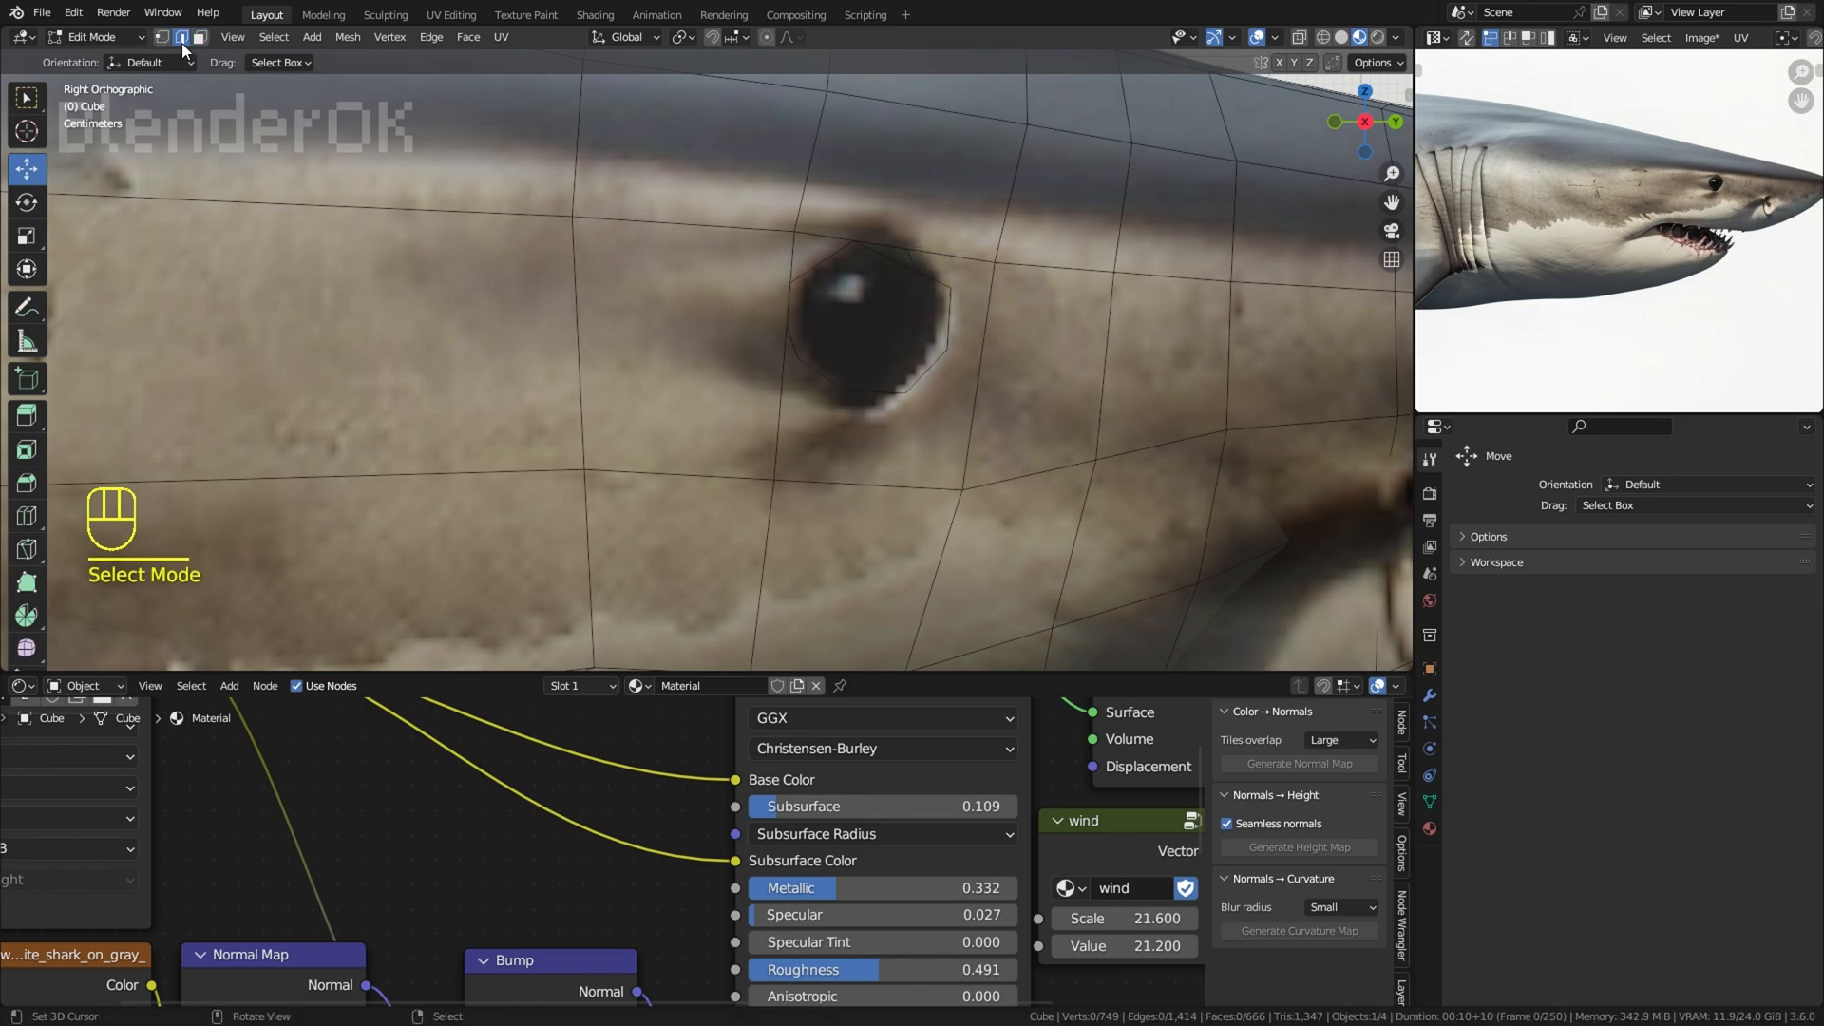
Step: Reposition the vertices along the upper rim of the eye outline to follow the painted eye
click(853, 241)
key(g)
key(g)
key(g)
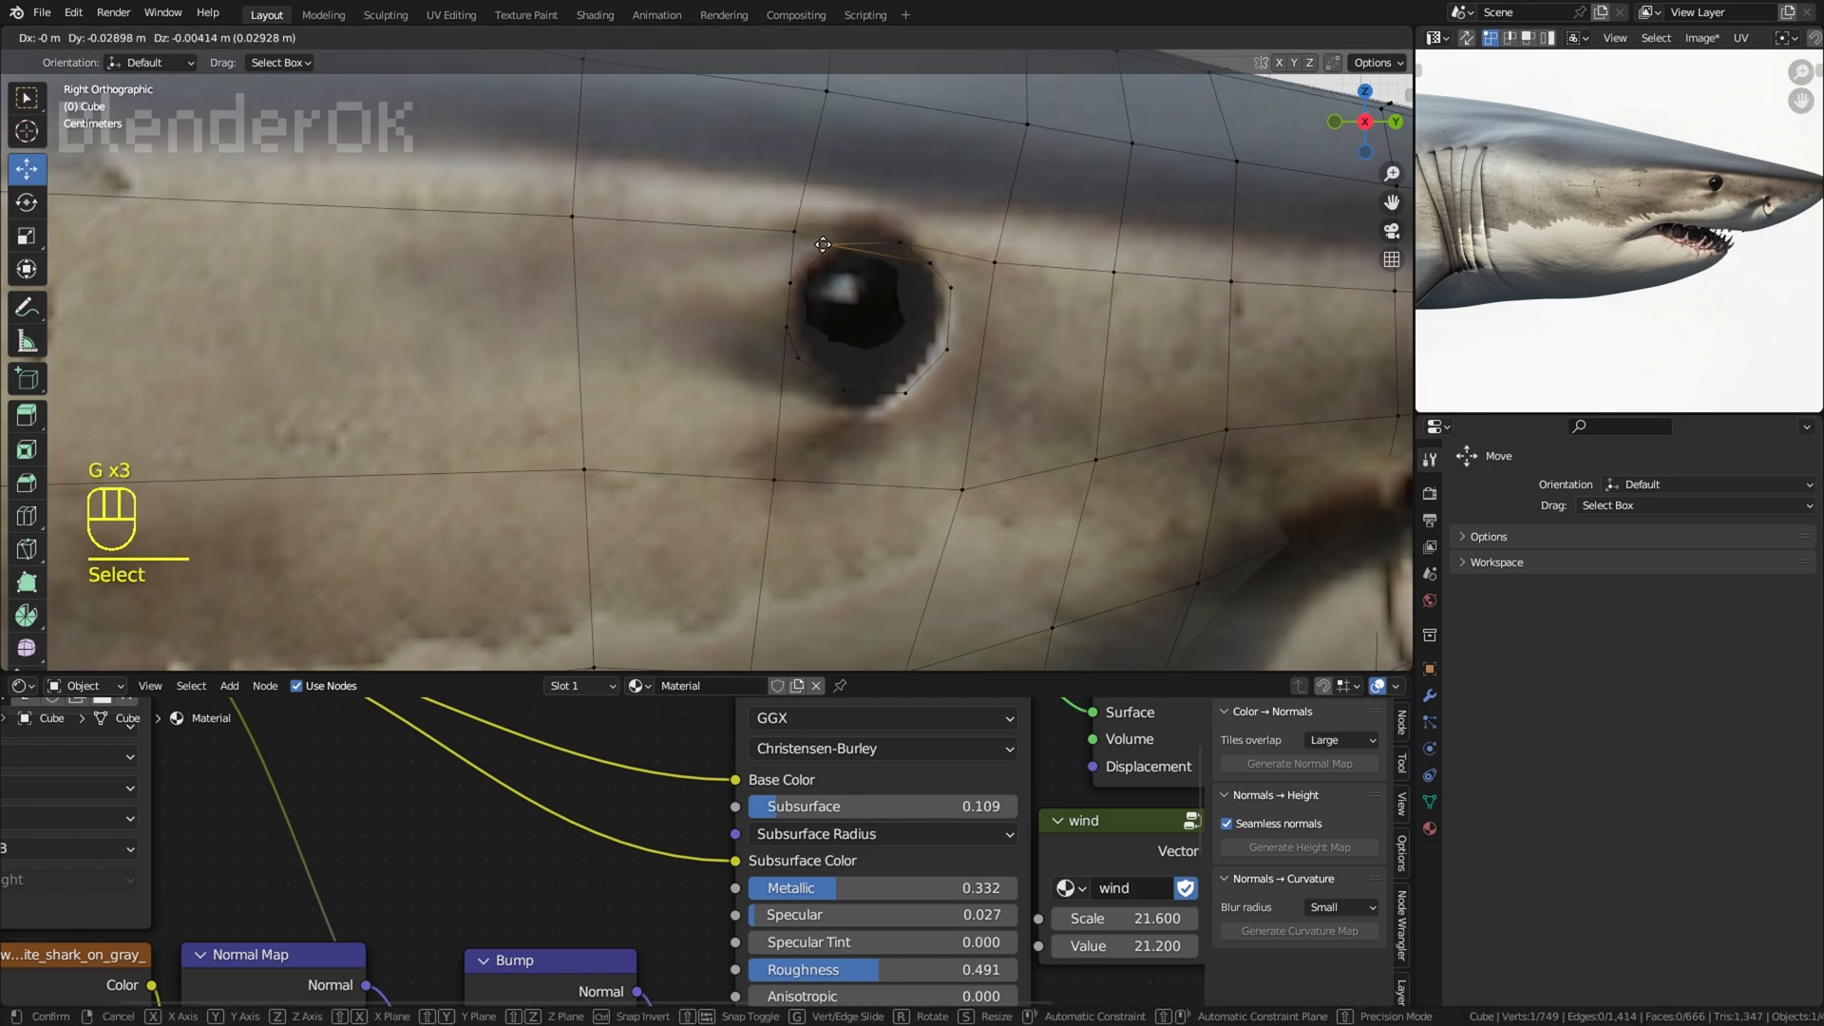
click(891, 232)
key(g)
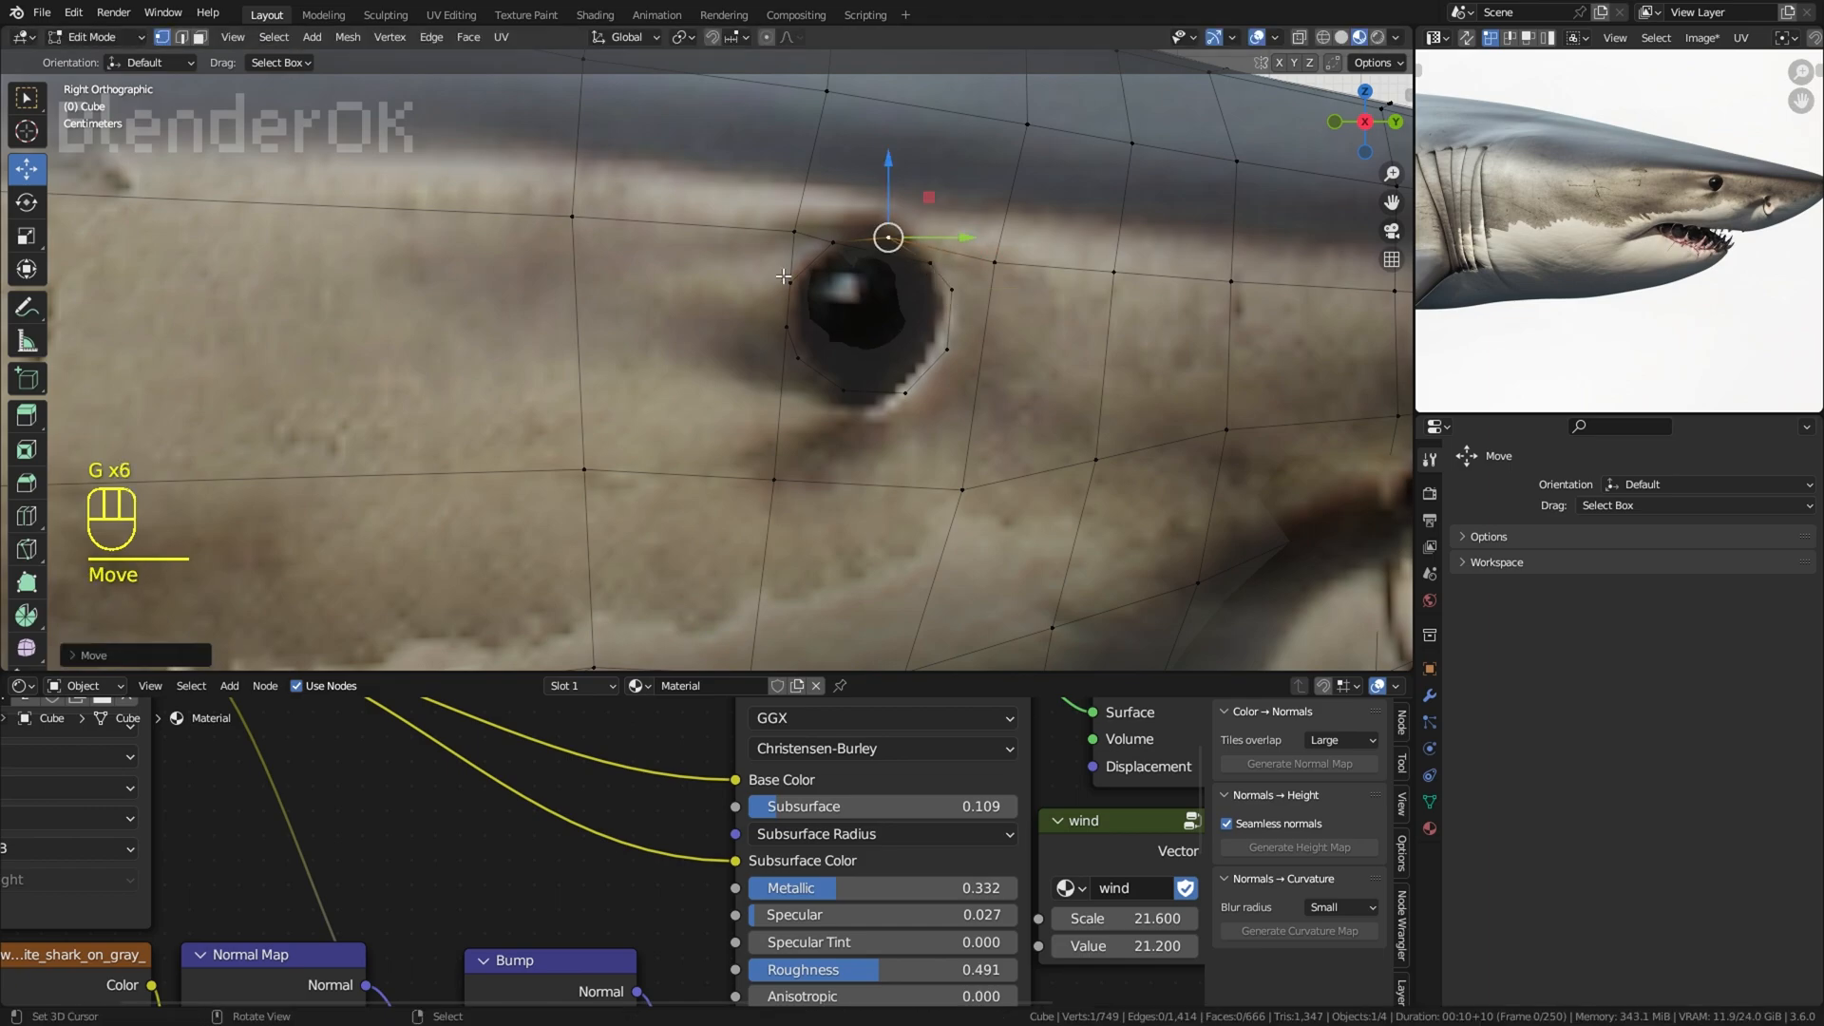
key(g)
key(g)
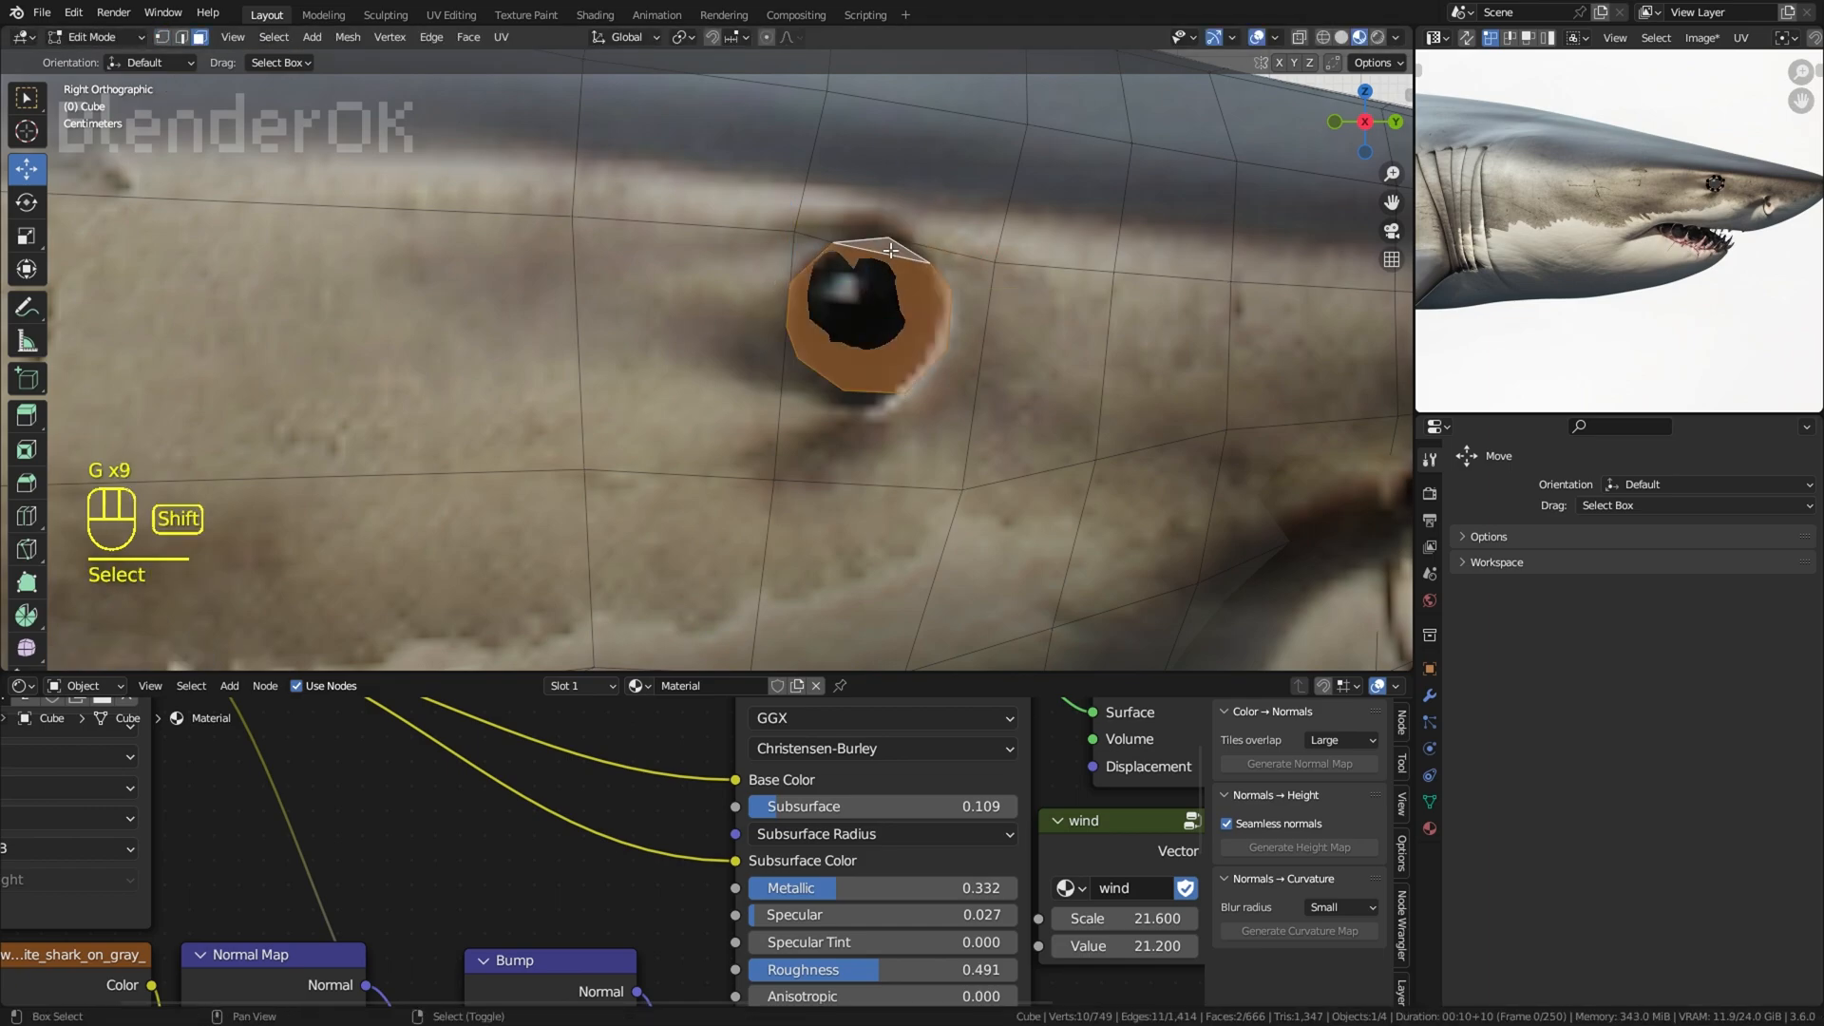
Step: Inset the eye faces, extrude them and scale the extruded faces to shape the eye
key(s)
click(1009, 253)
click(1009, 259)
middle_drag(1009, 259, 1014, 272)
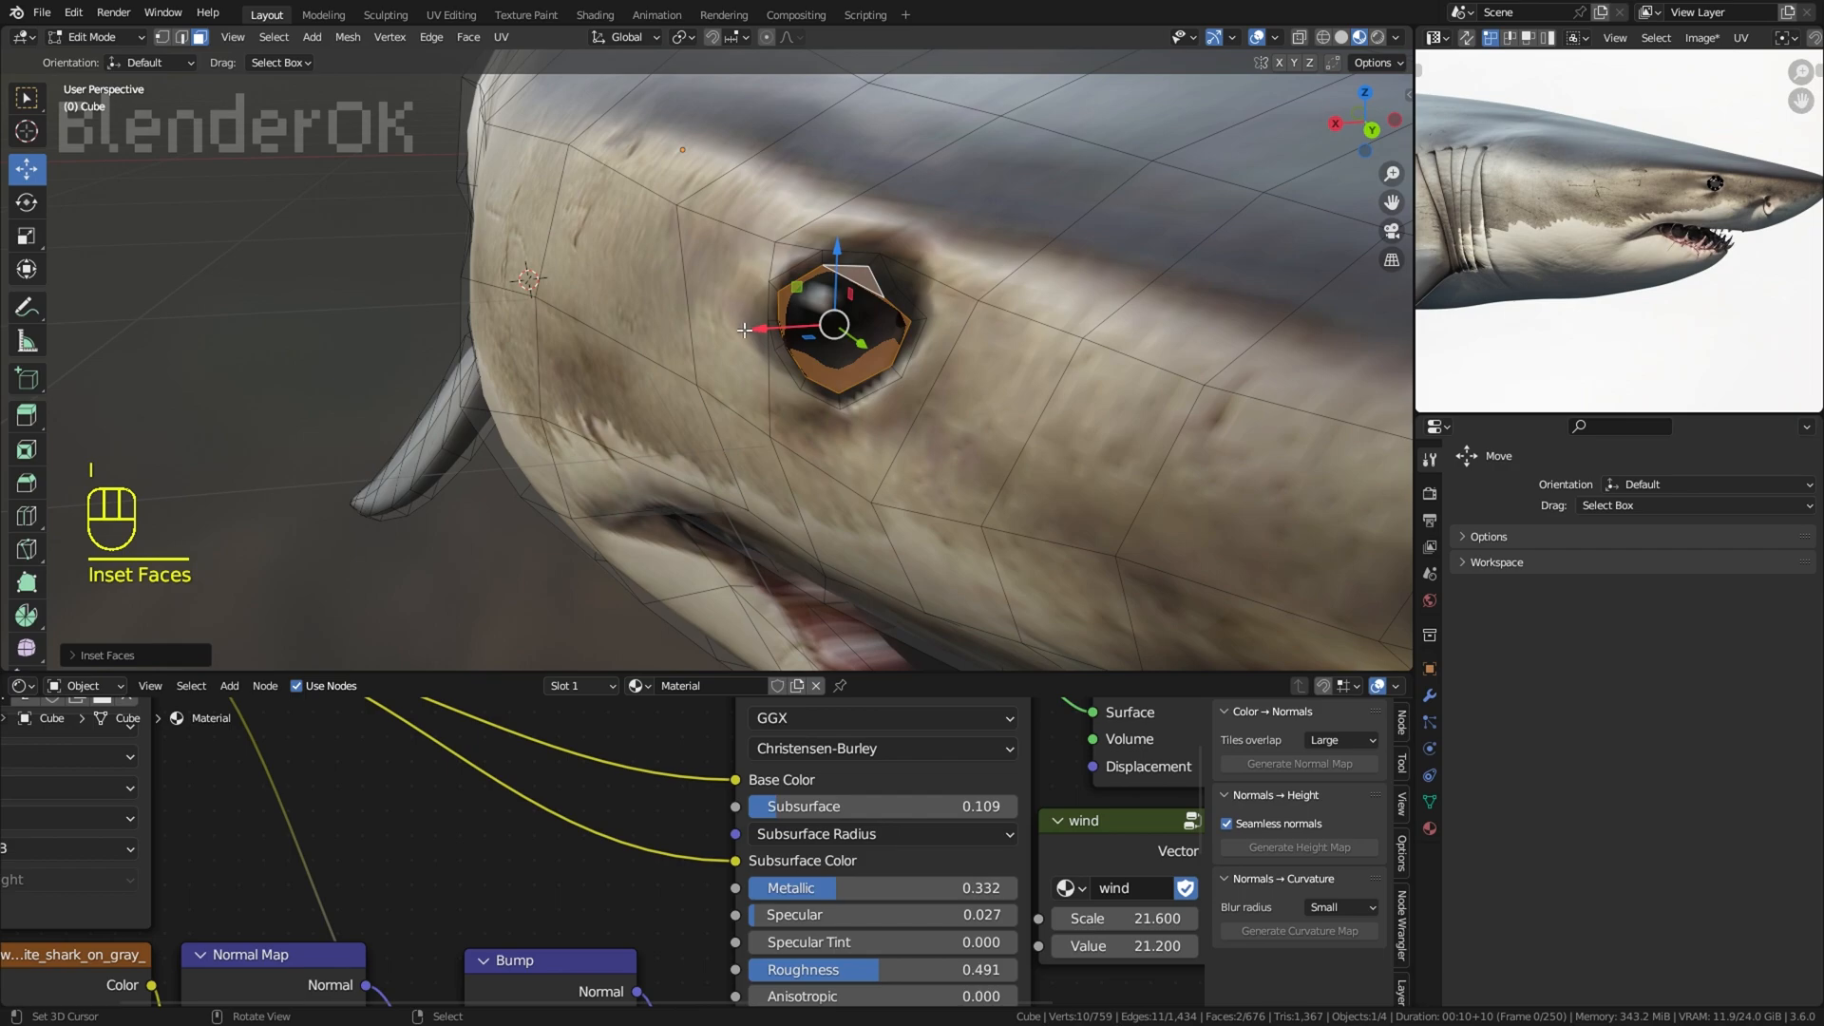
key(e)
click(1000, 277)
key(s)
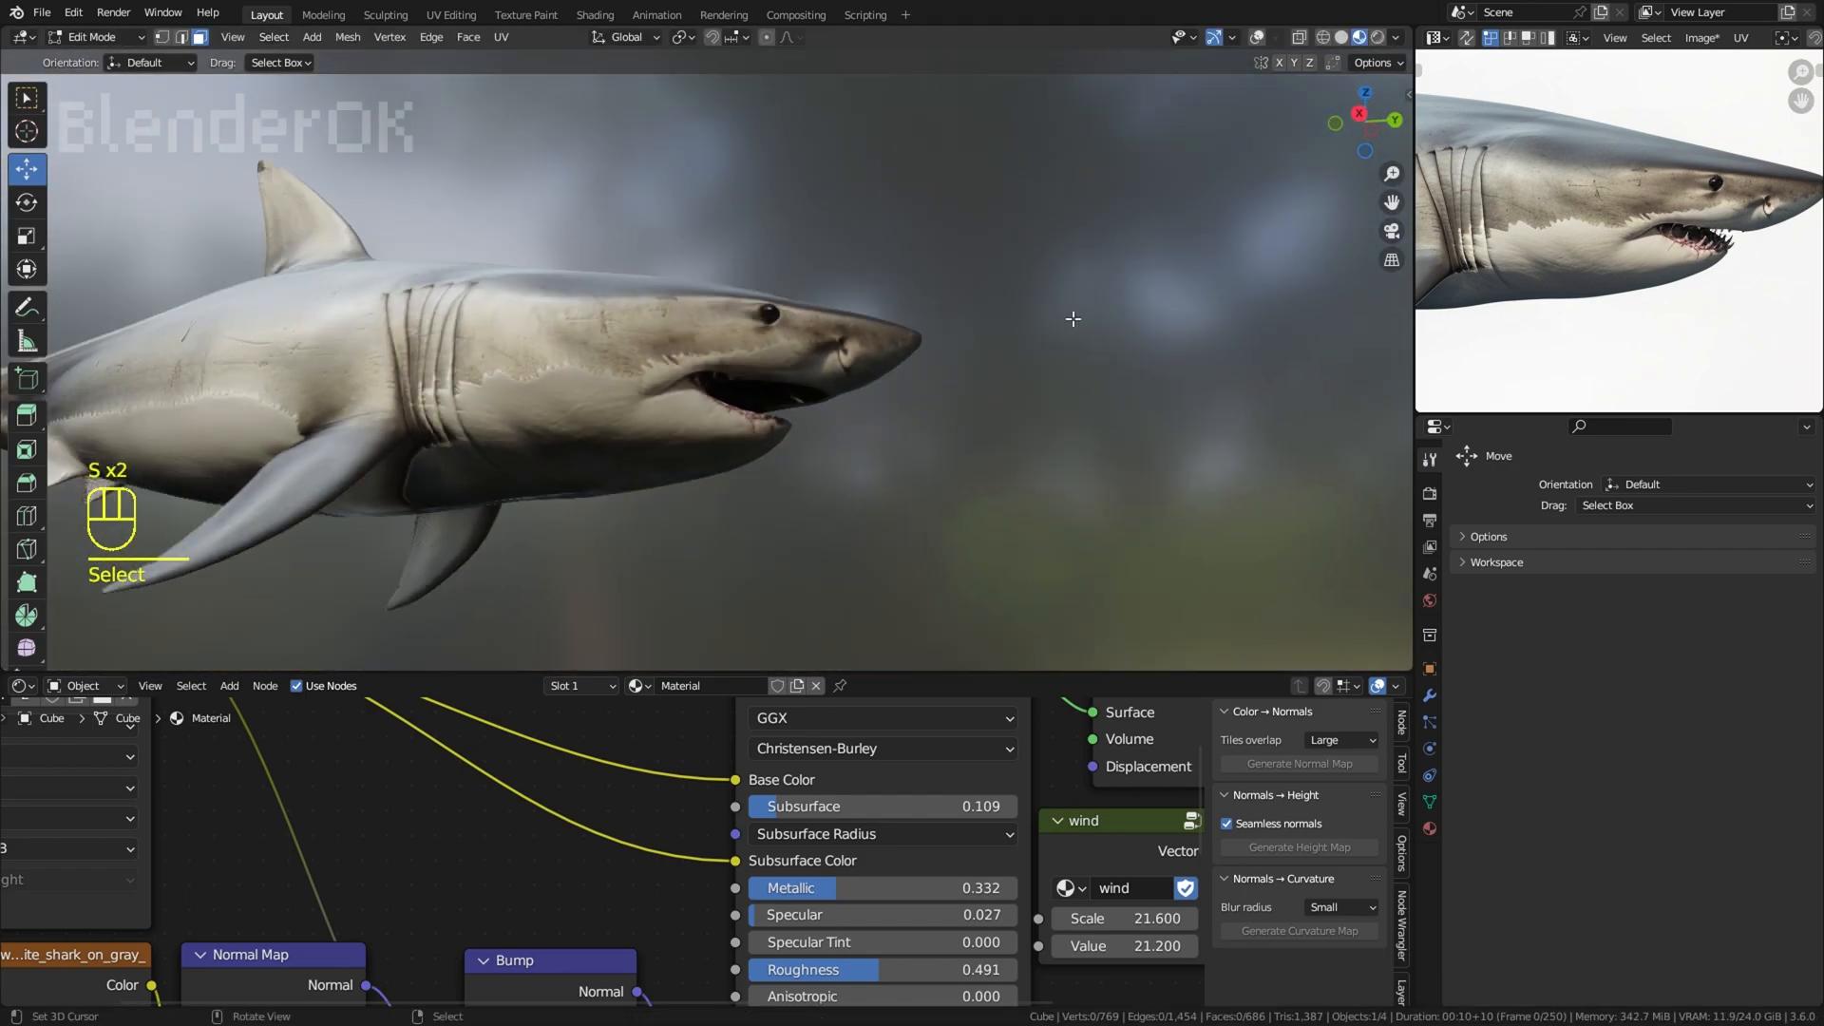
Step: Check the reshaped eye on the whole shark and save the file again
scroll(1073, 319, down, 5)
middle_drag(1073, 319, 1152, 456)
scroll(1152, 456, up, 1)
click(48, 13)
click(67, 144)
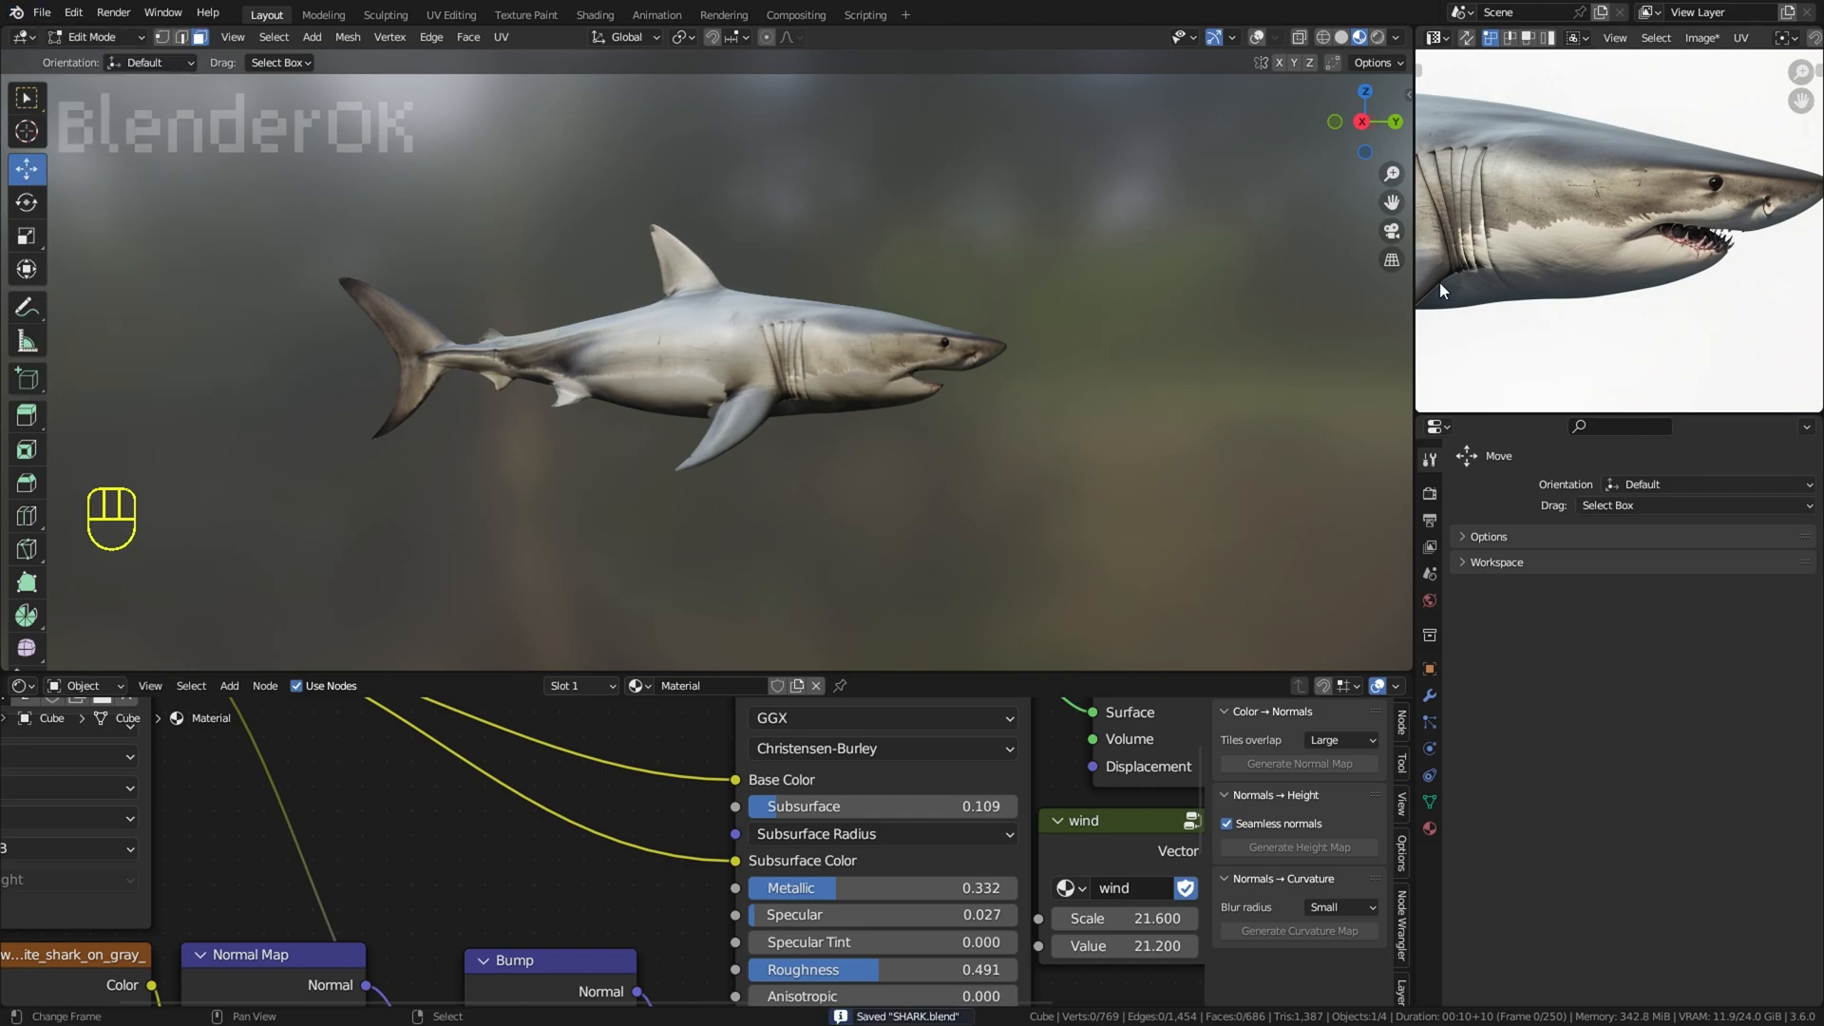
scroll(1773, 190, up, 4)
scroll(1140, 443, down, 3)
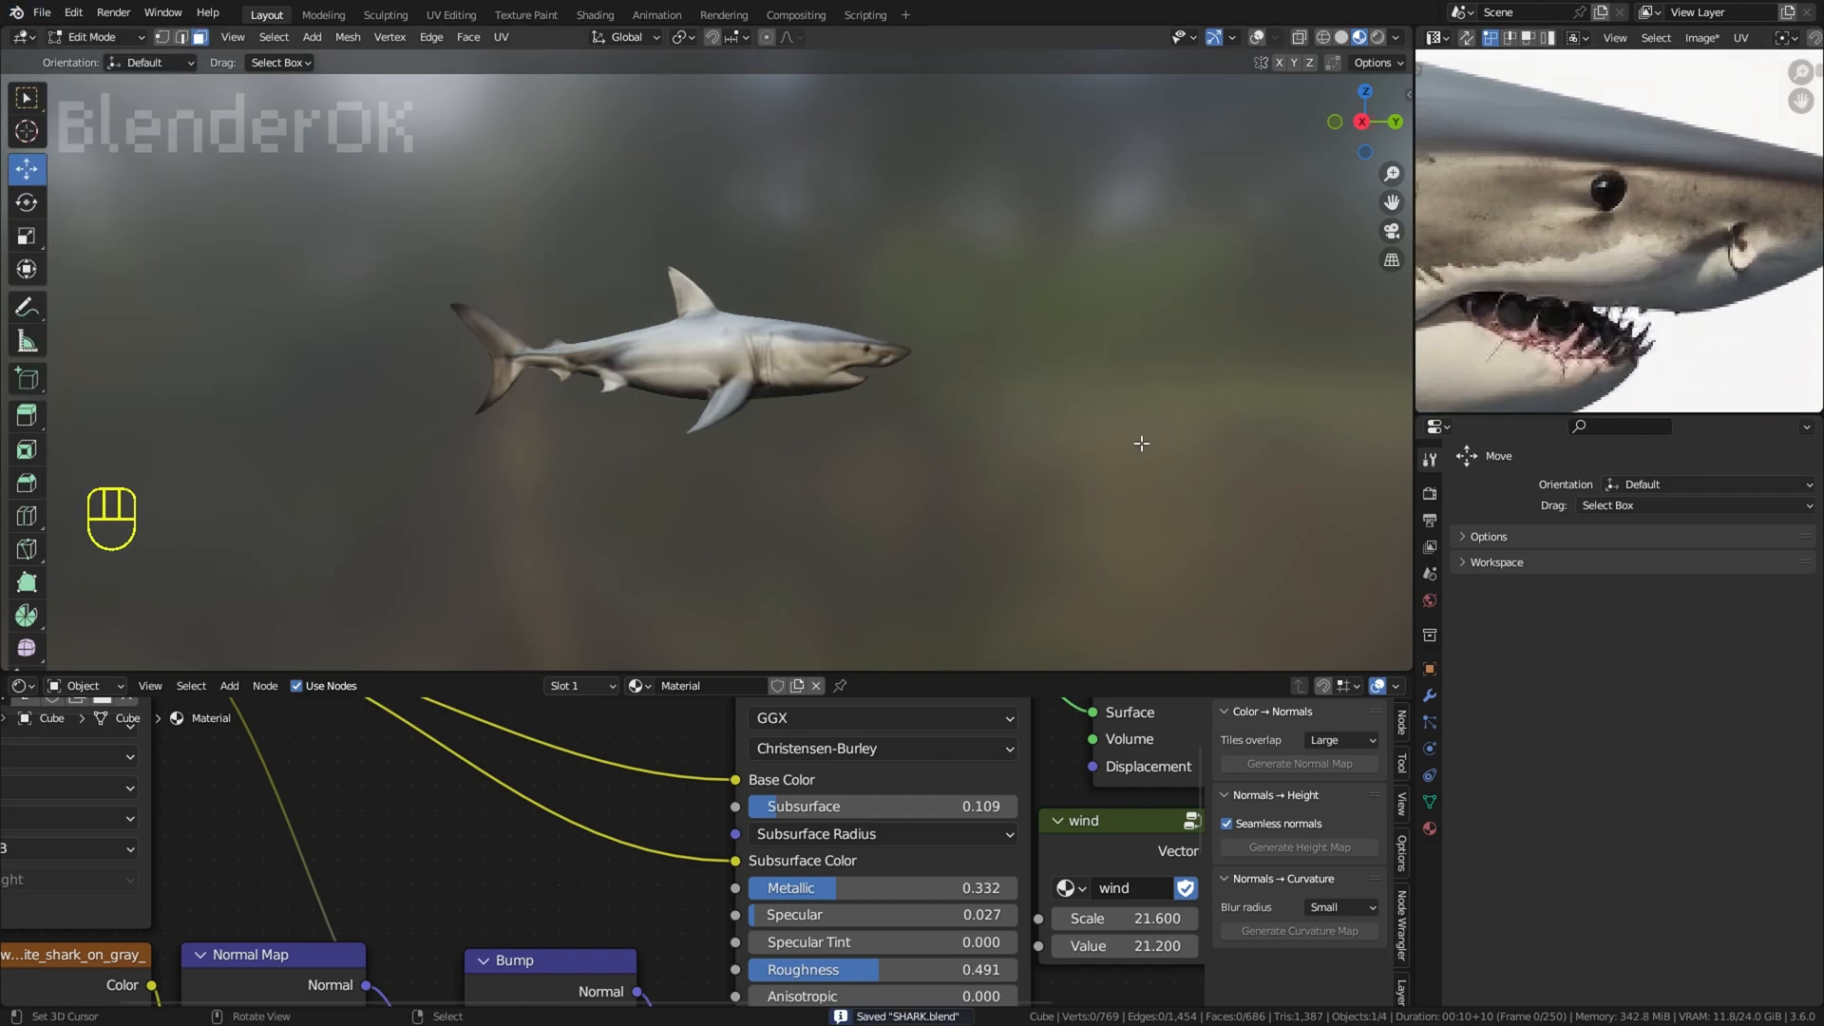
scroll(1140, 443, up, 4)
middle_drag(1140, 443, 1078, 512)
middle_drag(1140, 380, 1217, 328)
middle_drag(1216, 328, 1175, 397)
Step: Enable proportional editing and scale the selected mid-body vertices along the Z axis
click(1257, 37)
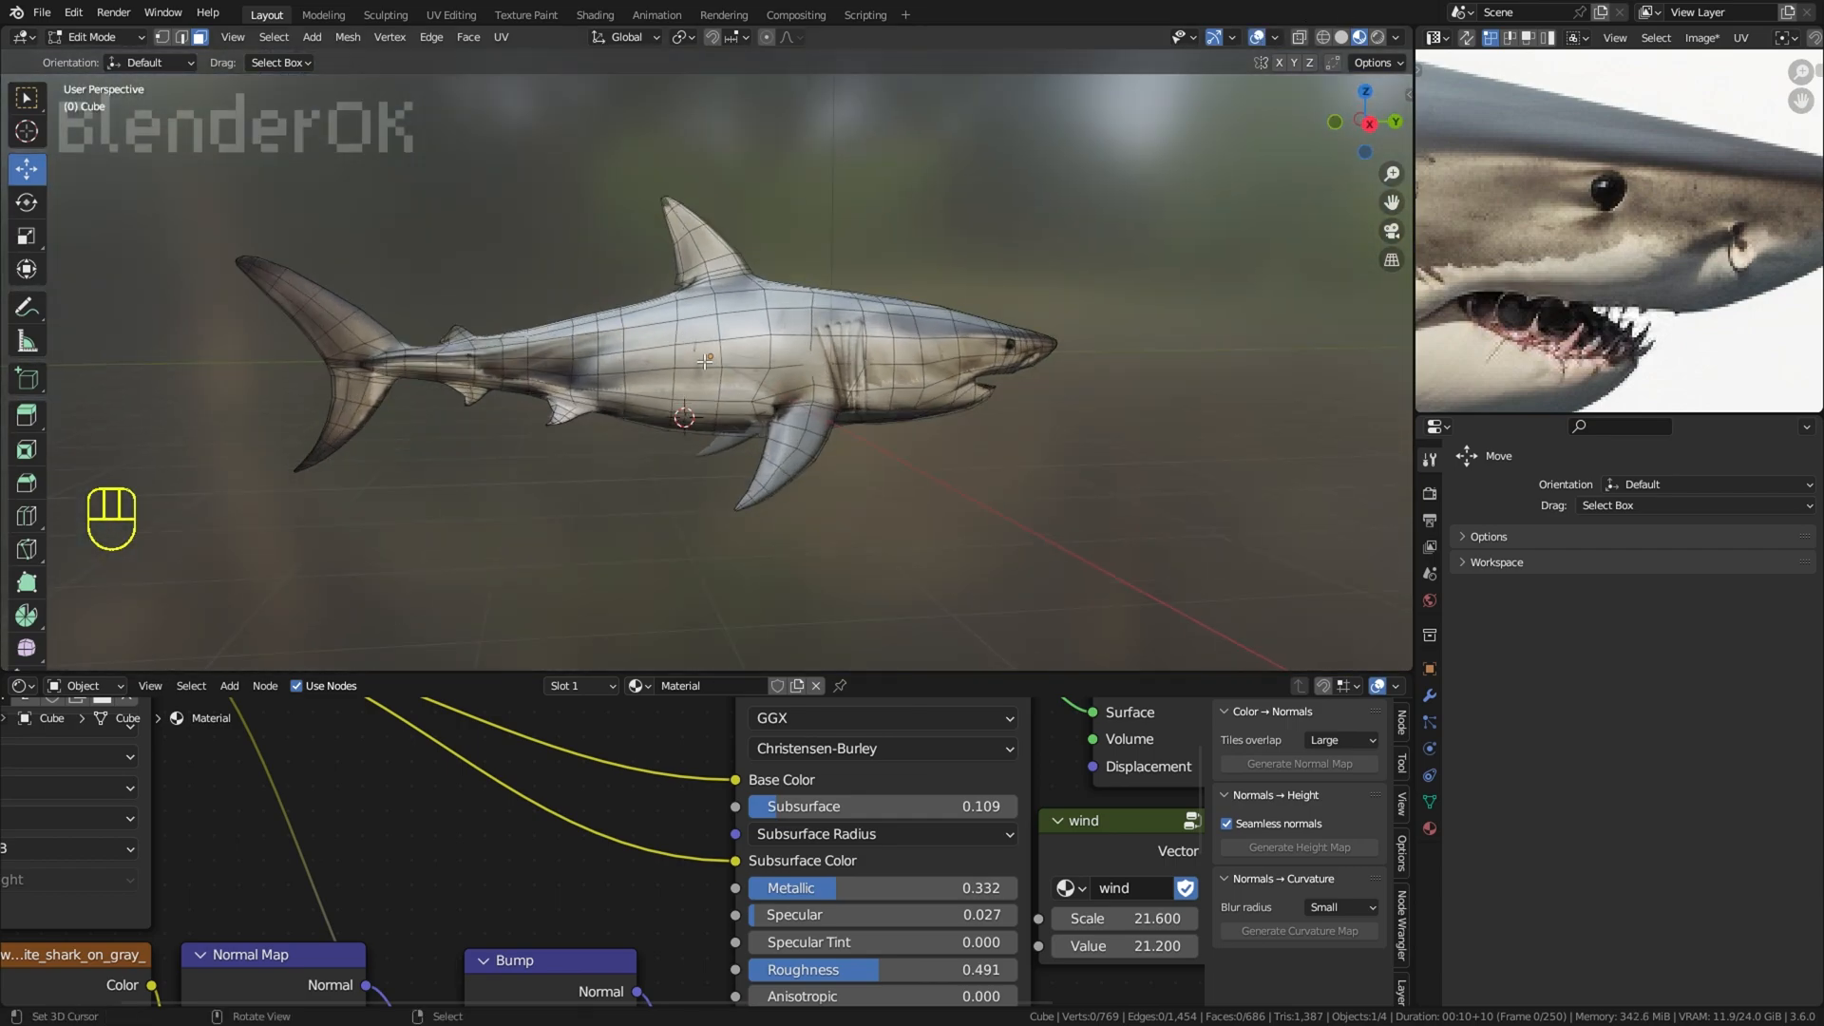
middle_drag(735, 314, 751, 271)
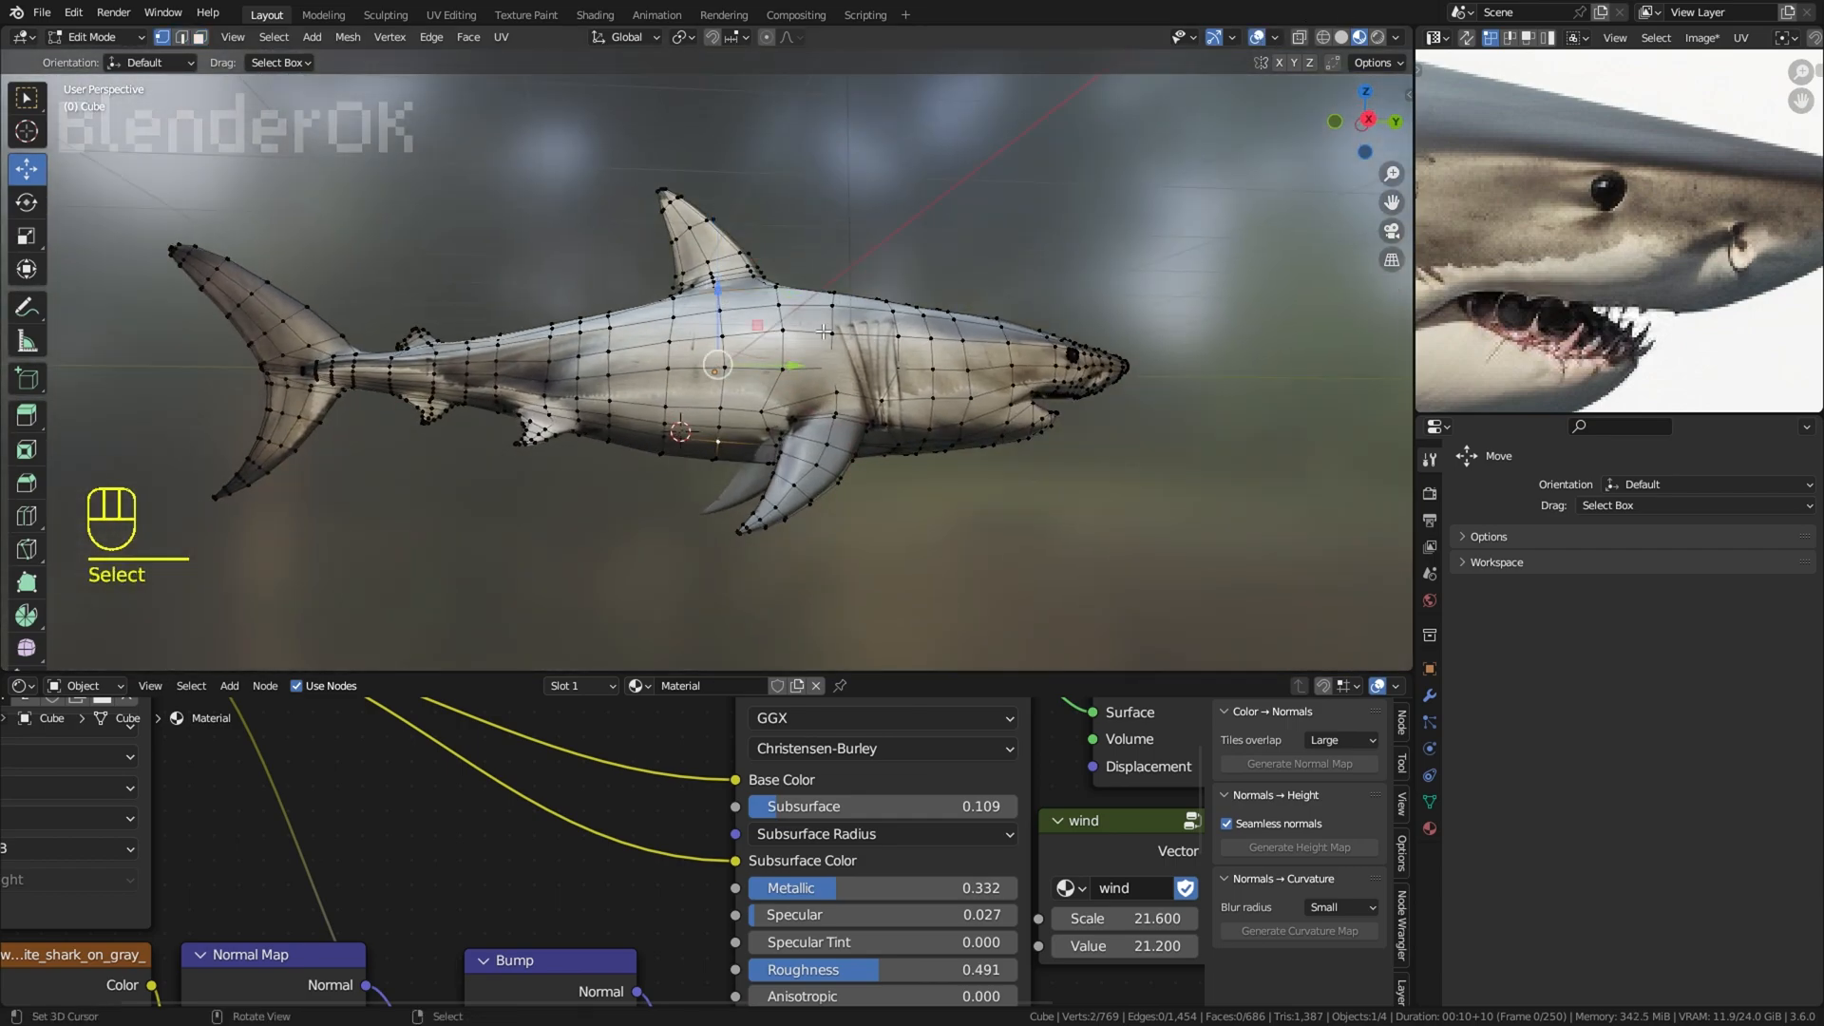
shift+right_click(724, 437)
middle_drag(736, 418, 774, 404)
click(765, 37)
middle_drag(912, 147, 945, 141)
key(s)
key(z)
click(916, 156)
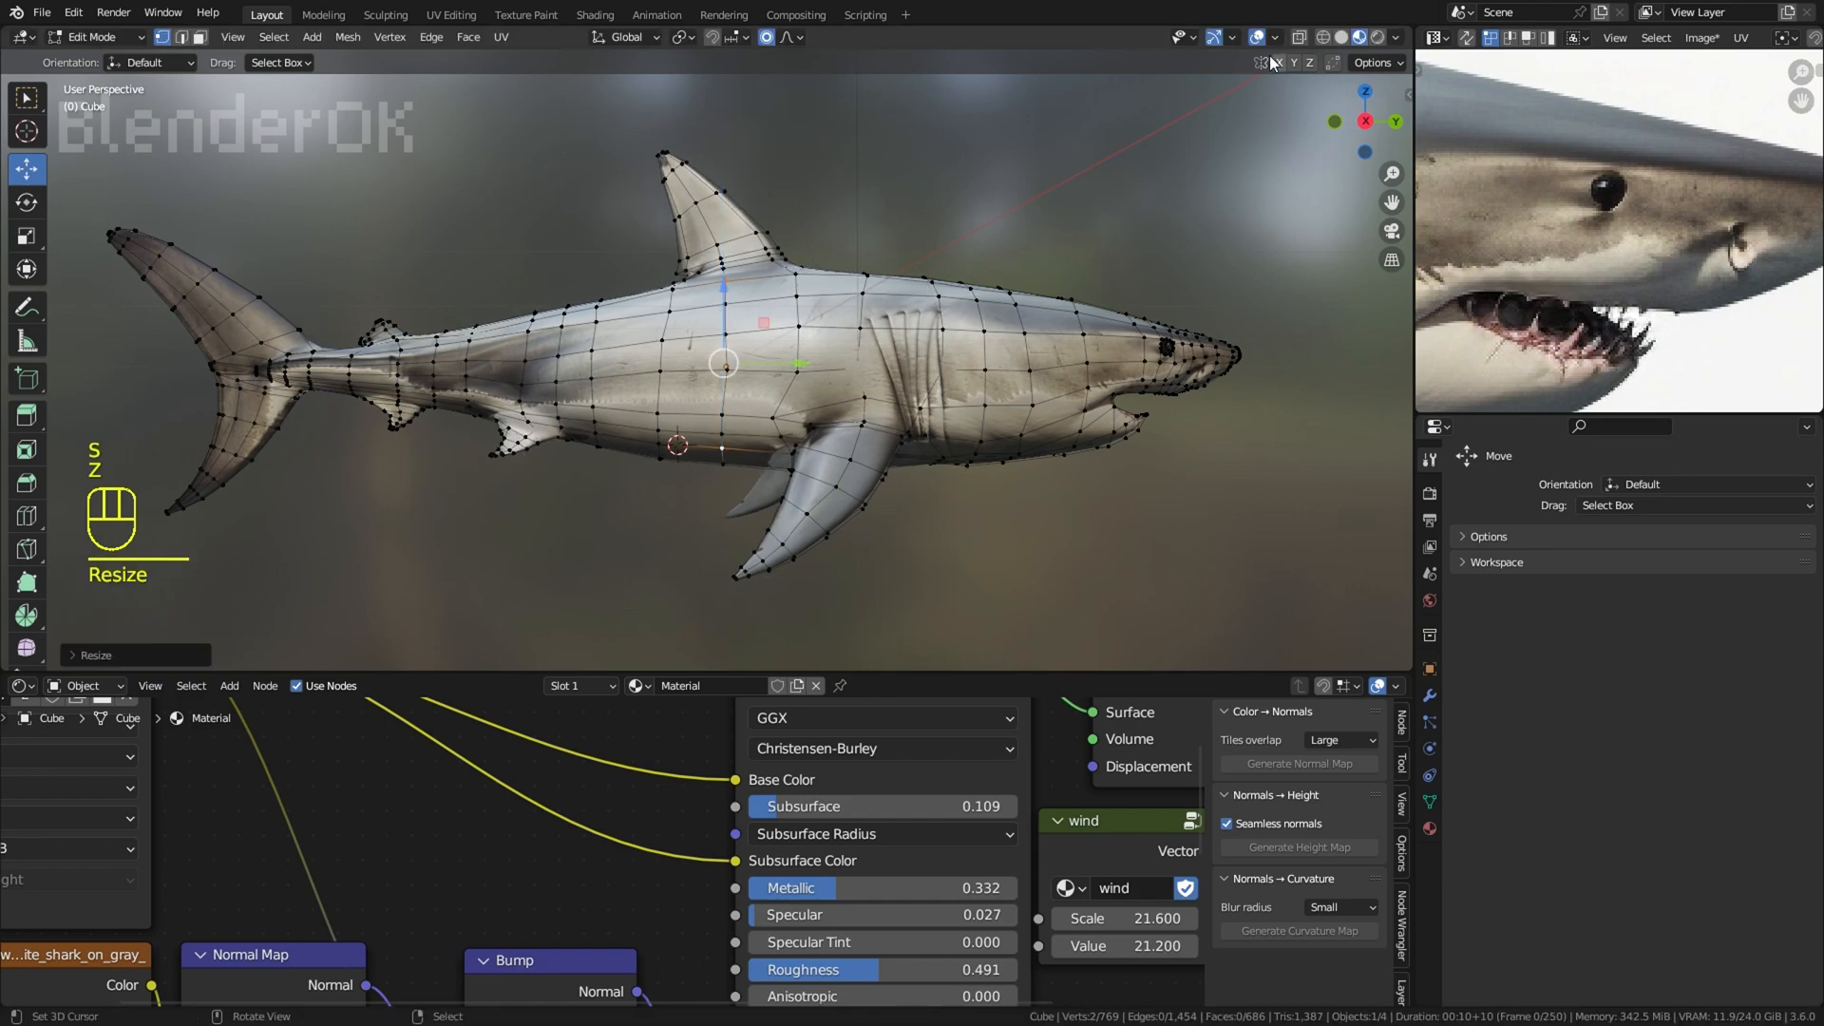
click(1257, 37)
scroll(1089, 217, down, 2)
middle_drag(1089, 217, 1103, 175)
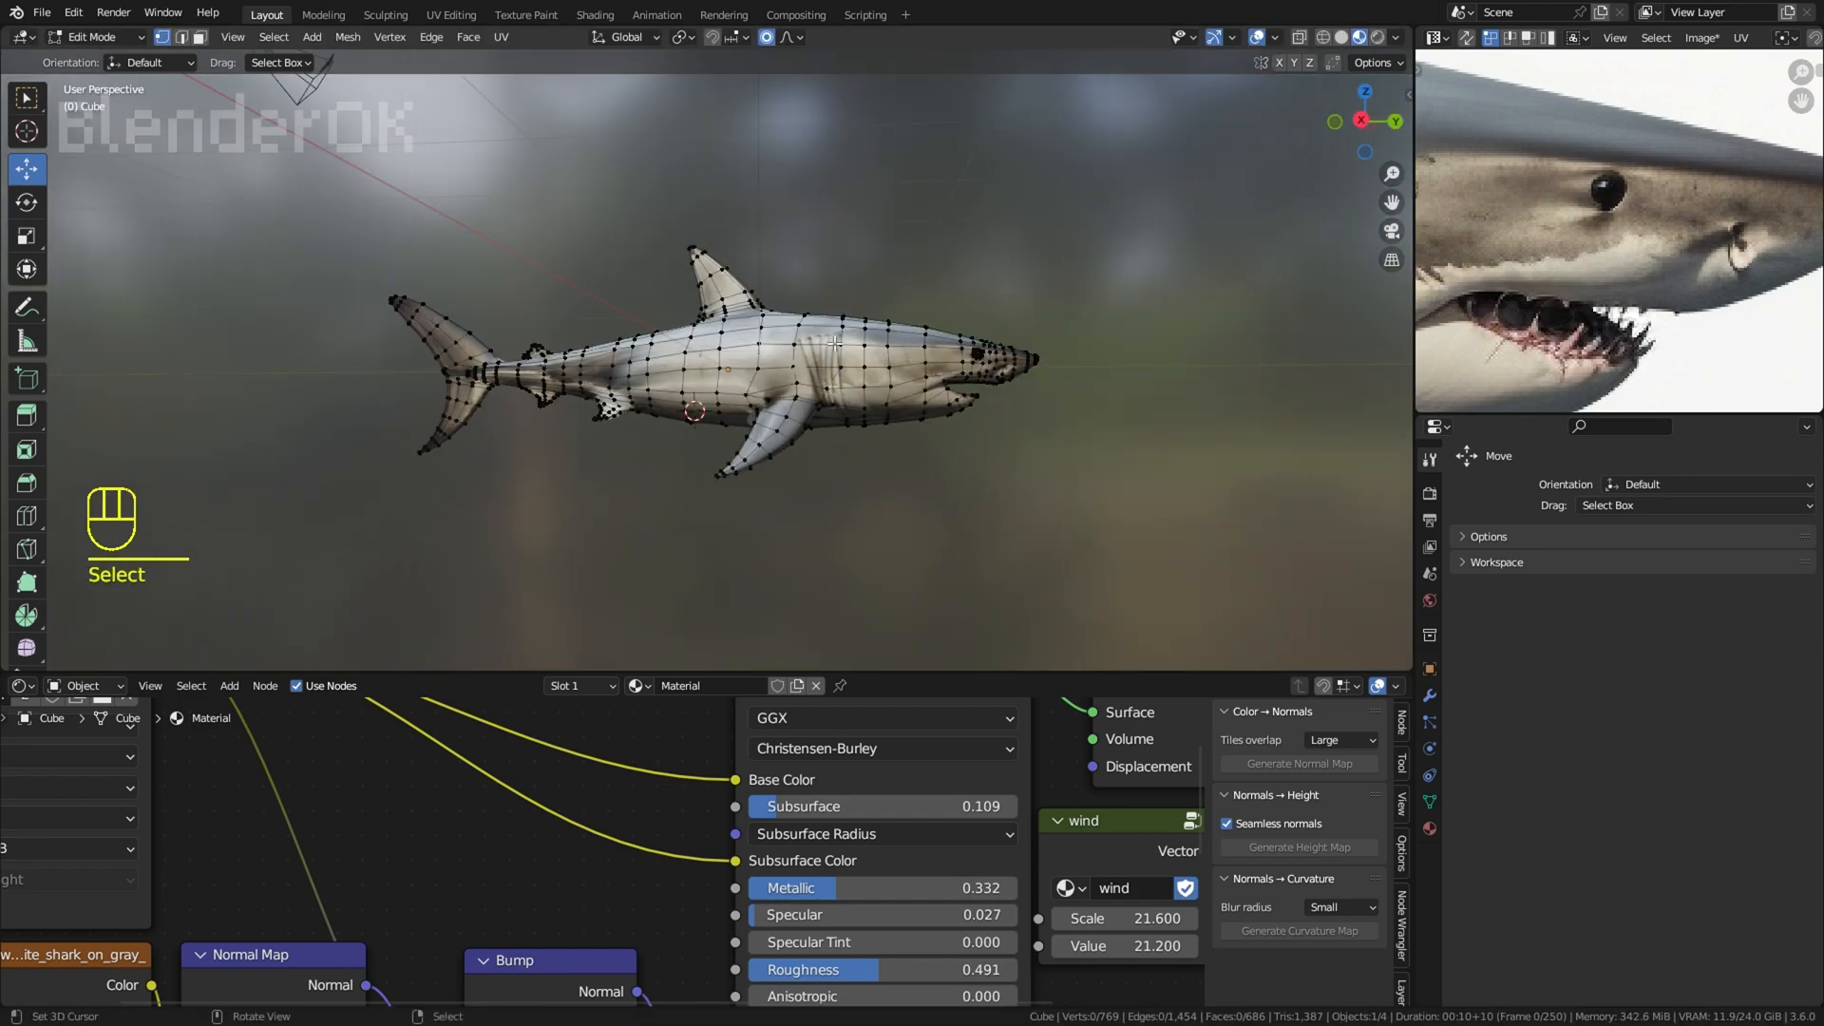
Step: Try to rescale part of the shark's body with proportional editing and undo the attempts
key(ctrl+z)
middle_drag(834, 343, 935, 490)
key(s)
click(817, 487)
drag(798, 491, 794, 490)
key(ctrl+z)
key(ctrl+z)
Step: Rescale parts of the shark with proportional editing and check its shape from several angles
key(s)
key(s)
click(1094, 401)
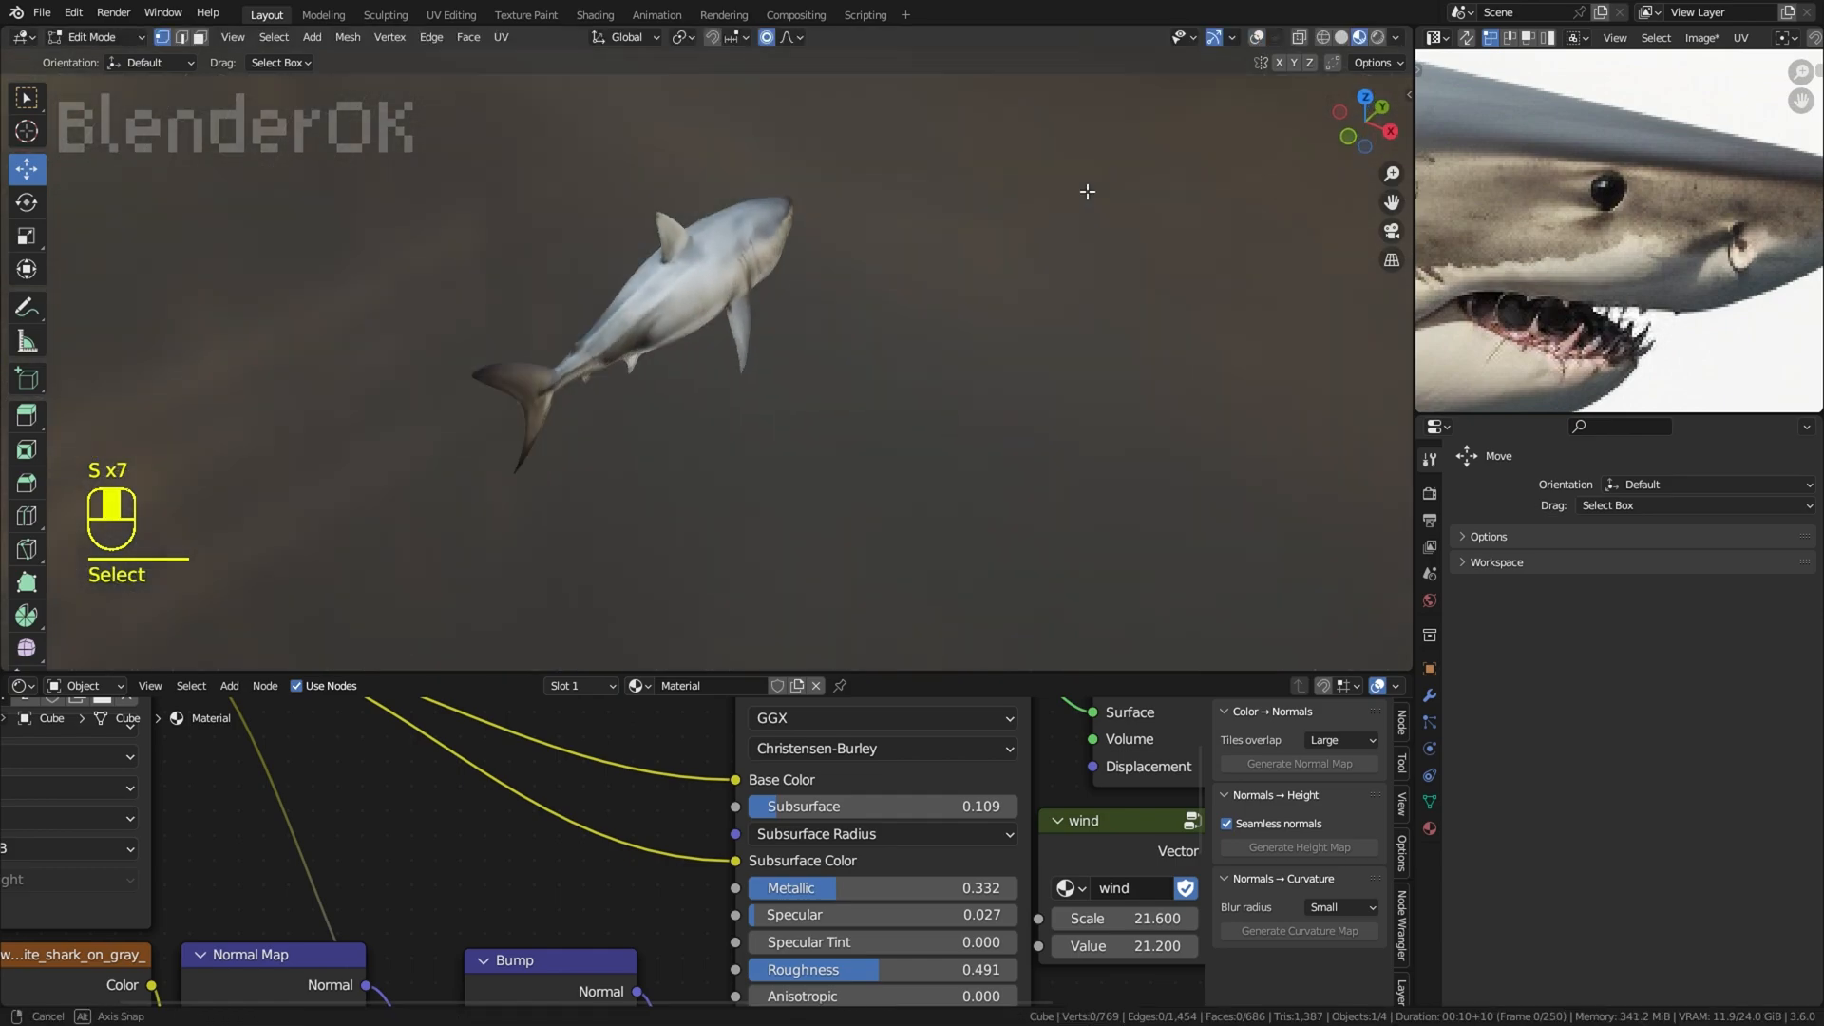
click(1043, 282)
scroll(1042, 281, up, 2)
middle_drag(1042, 282, 1102, 509)
scroll(1149, 240, down, 3)
scroll(1102, 509, up, 2)
shift+middle_drag(1102, 508, 1055, 419)
scroll(1054, 419, up, 3)
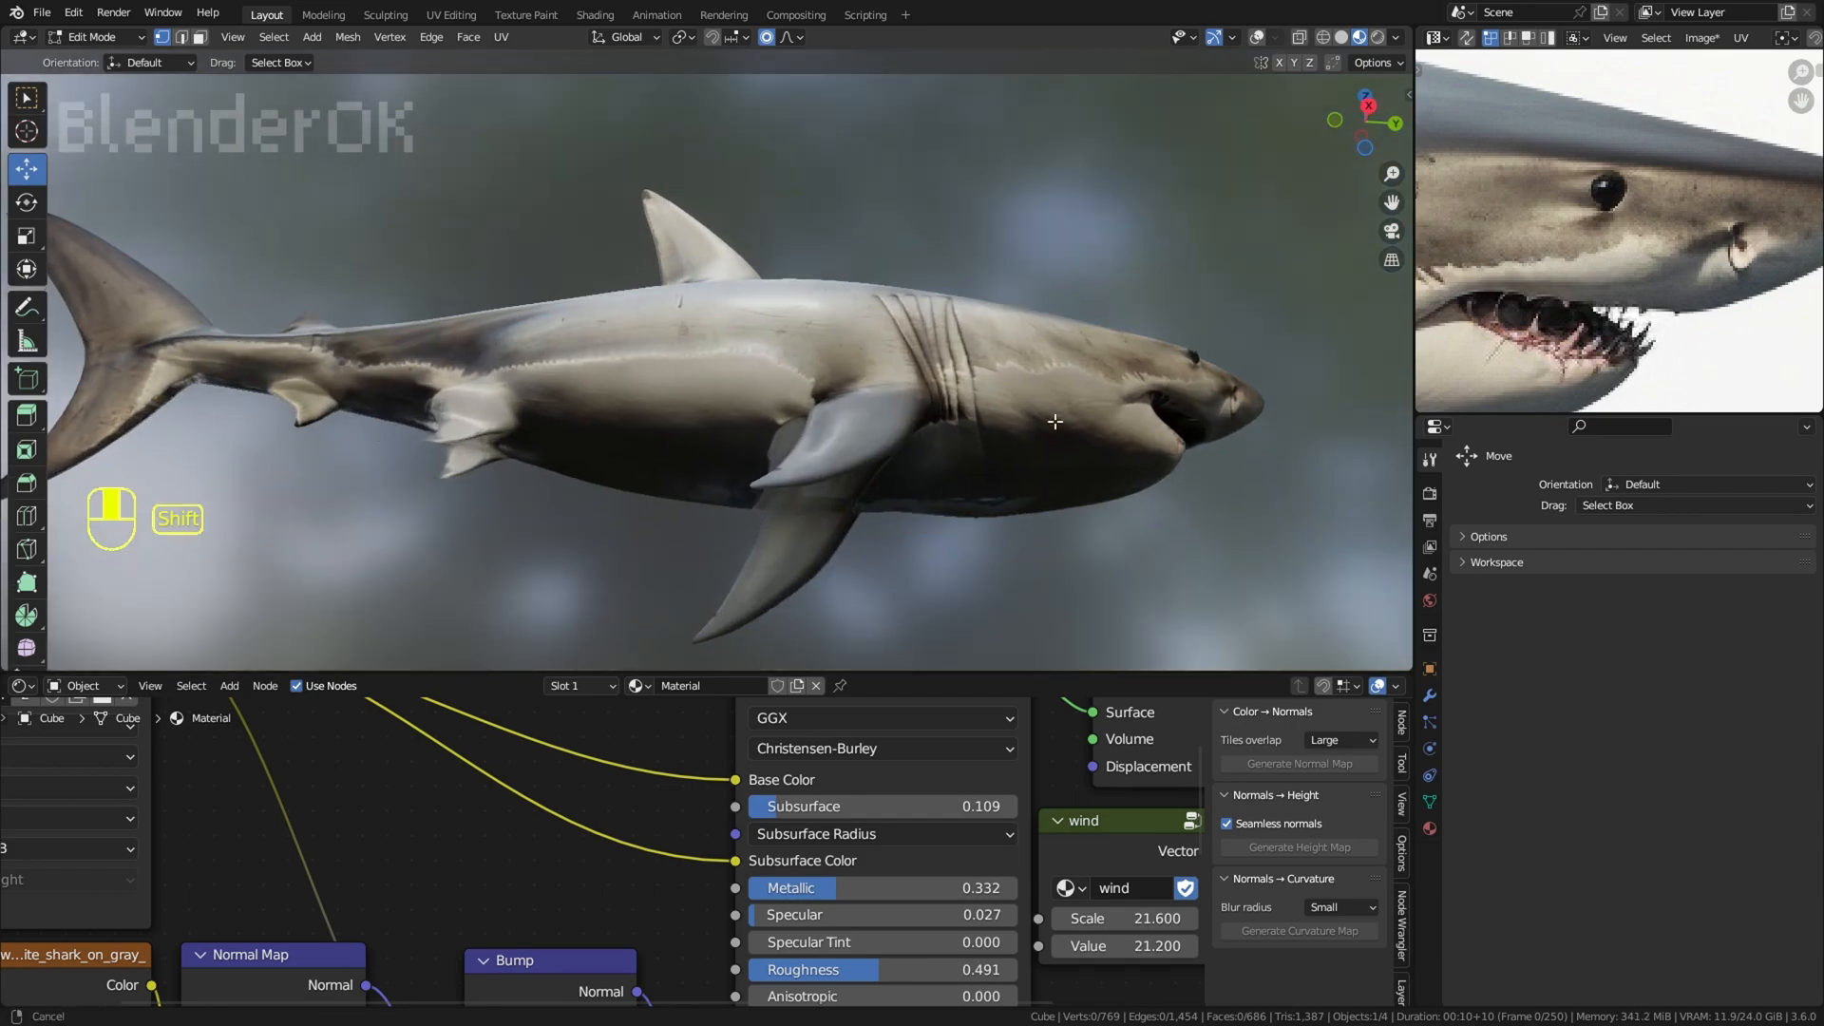
Step: Try a clone stroke on the dark belly behind the pectoral fin in Texture Paint and undo it
click(1258, 39)
shift+middle_drag(840, 414, 955, 309)
click(941, 408)
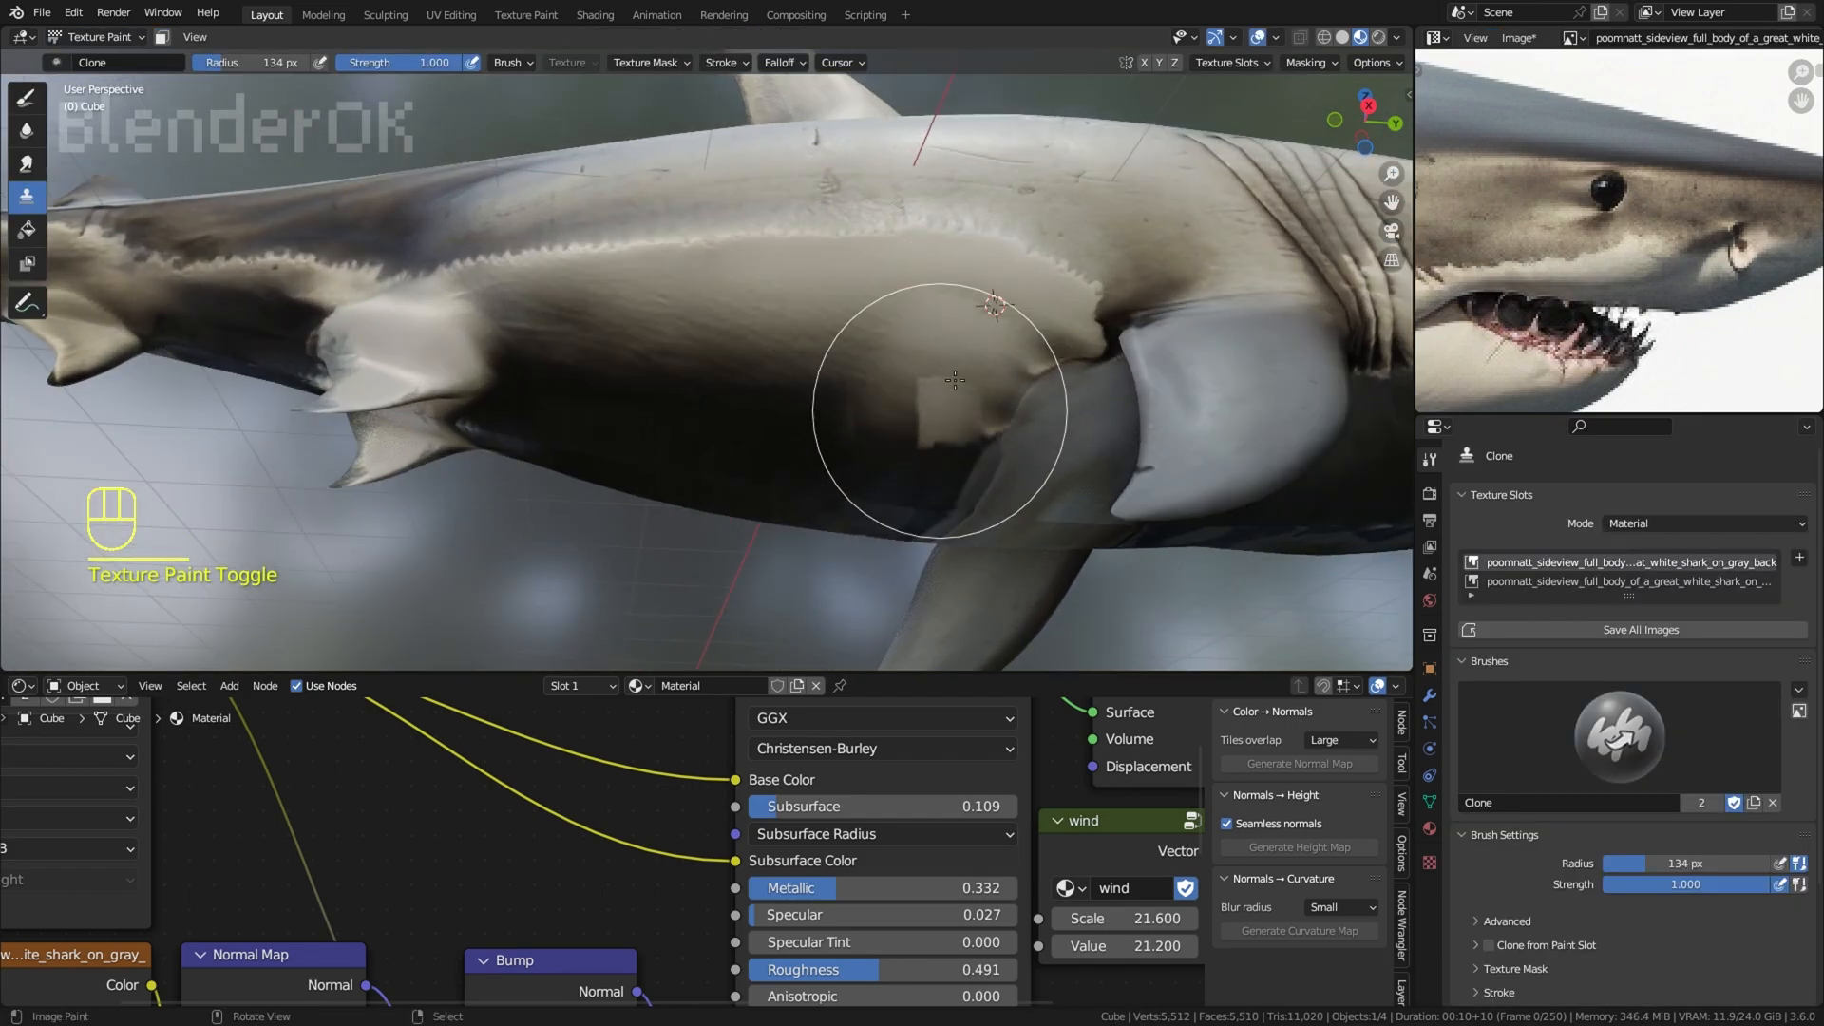
key(ctrl+z)
key(ctrl+z)
Step: Try to clone light flank skin over the dark belly area behind the pectoral fin
mouse_move(941, 407)
middle_down()
mouse_move(892, 317)
mouse_move(849, 375)
middle_up()
ctrl+click(892, 317)
drag(848, 380, 846, 426)
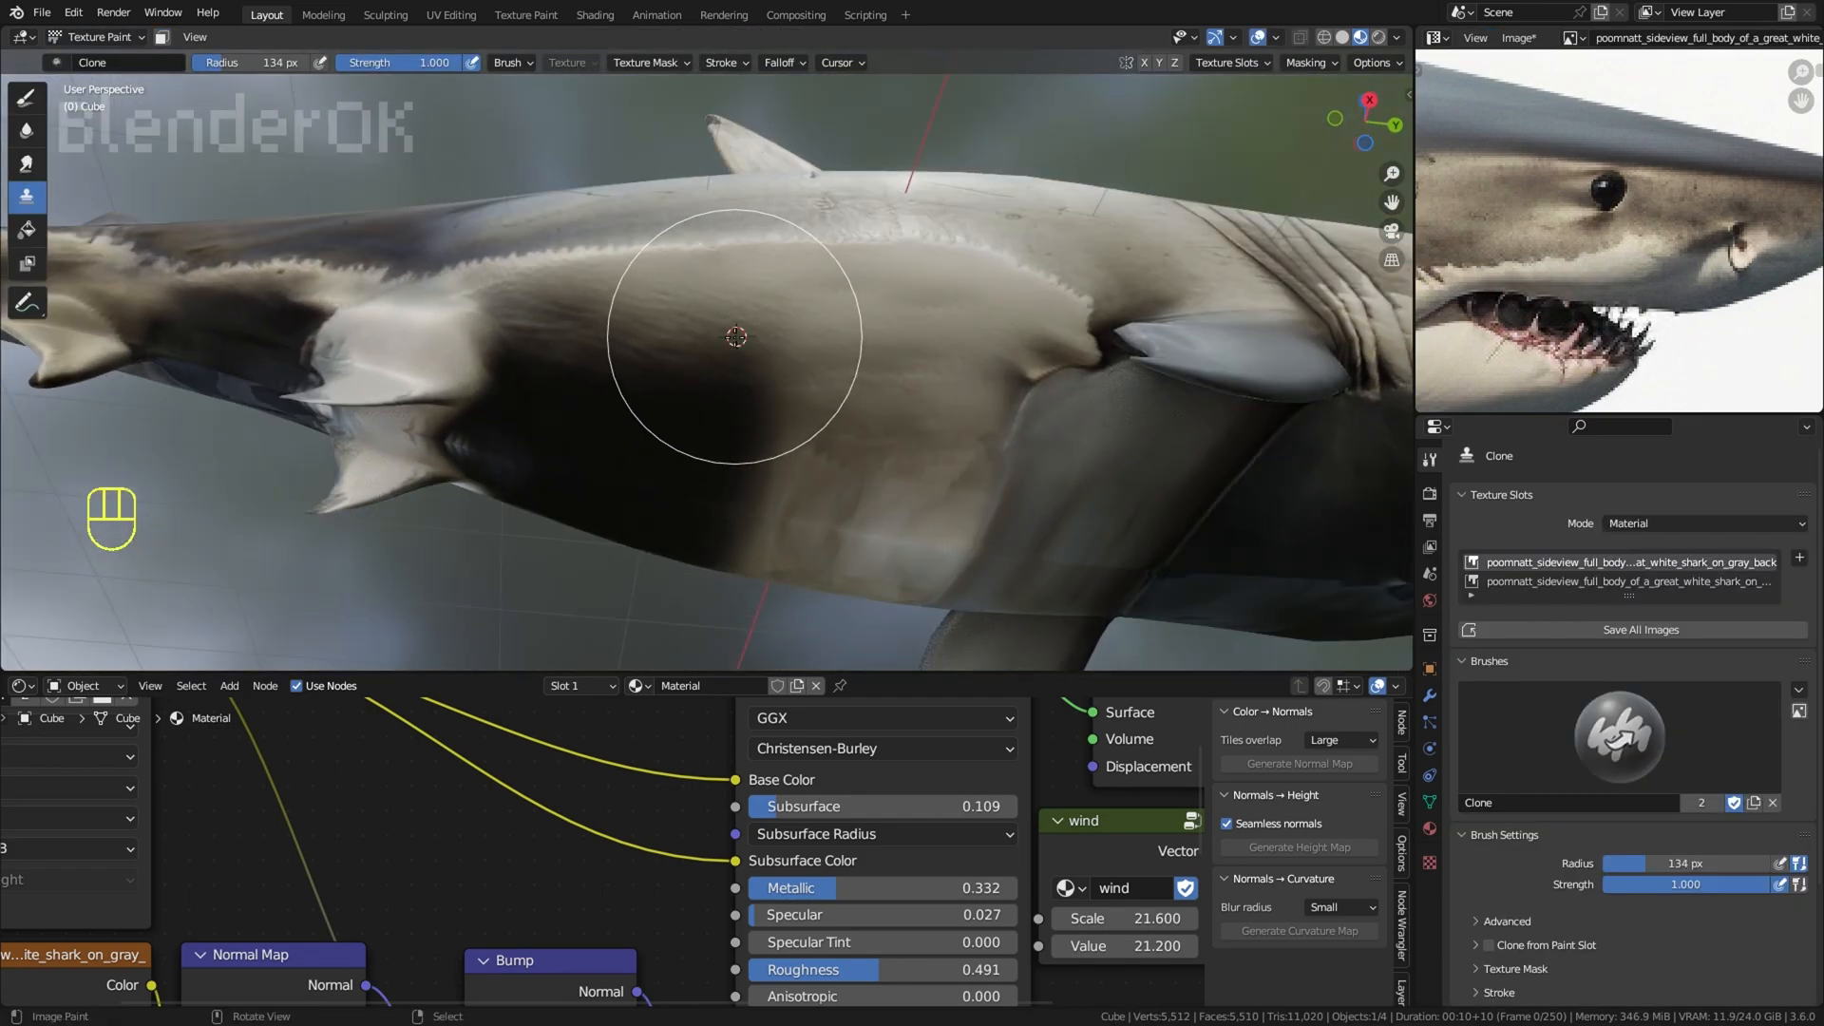
mouse_move(703, 395)
mouse_down()
mouse_move(627, 440)
mouse_move(708, 500)
mouse_up()
middle_drag(941, 538, 935, 600)
ctrl+click(920, 424)
drag(912, 475, 813, 479)
scroll(830, 483, down, 3)
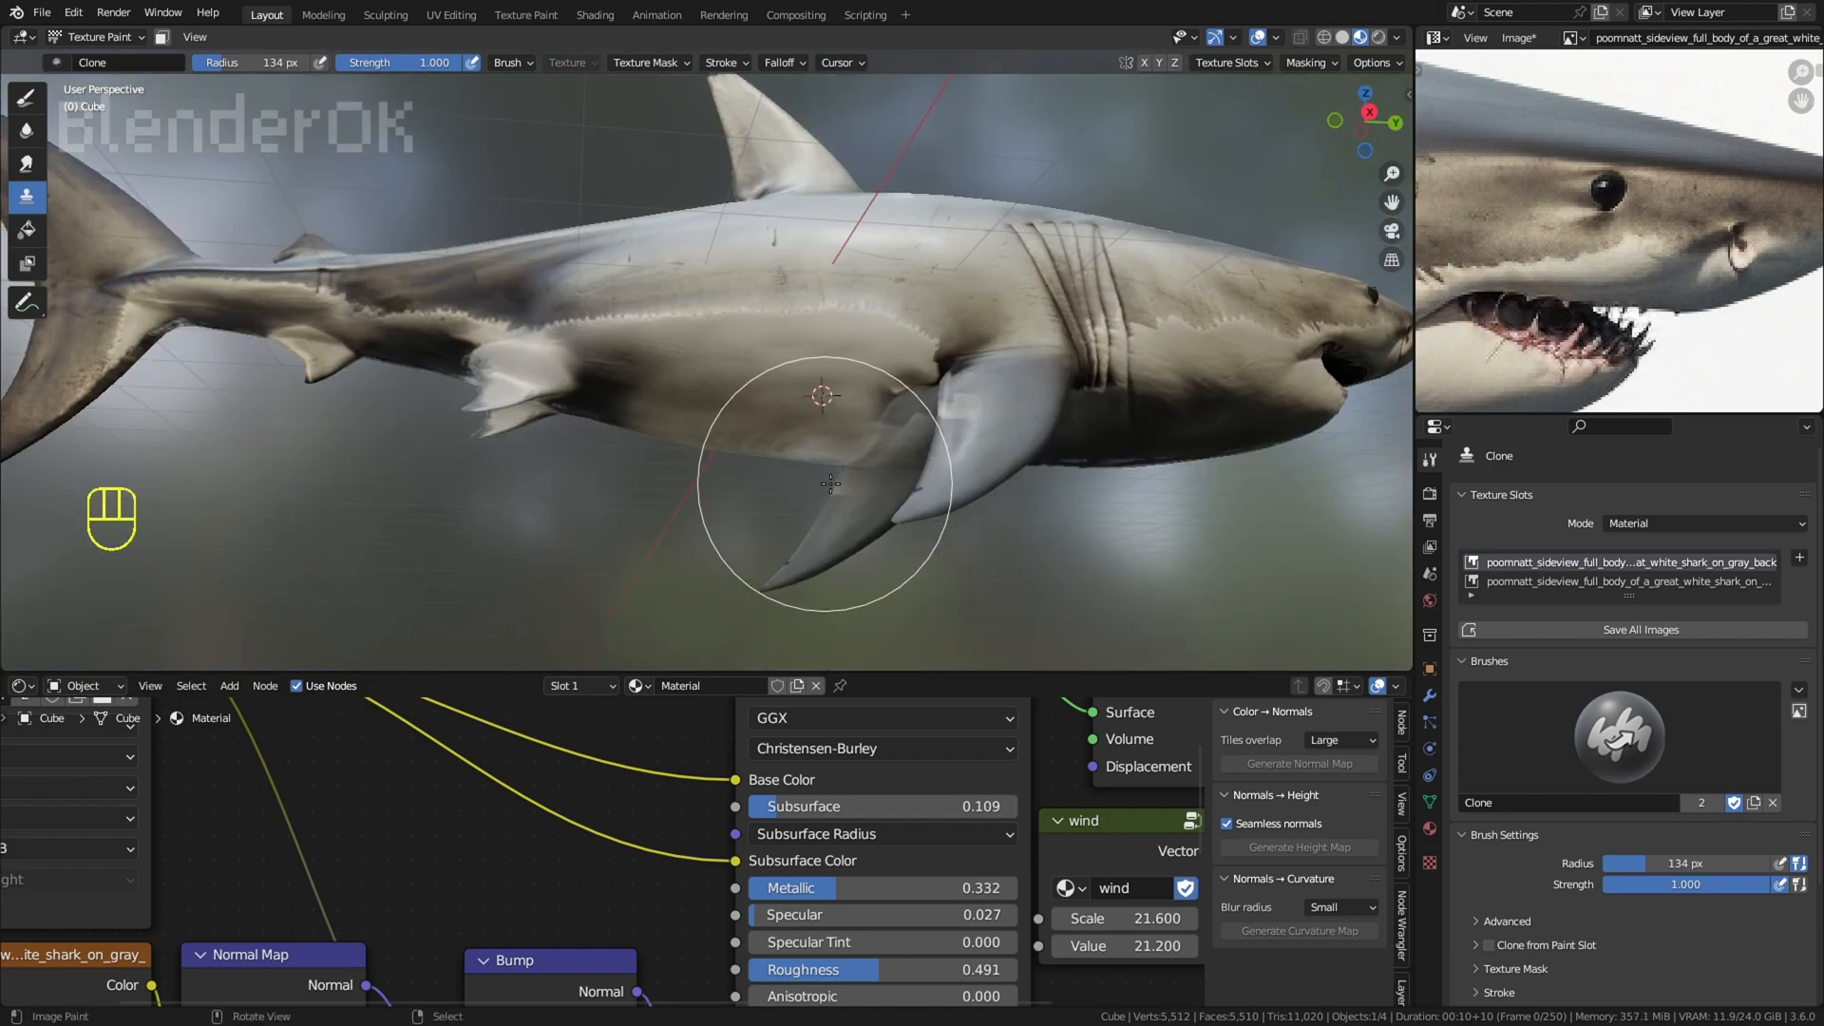
Step: Try to extend the cloned light skin along the belly towards the pelvic fins
scroll(831, 484, down, 2)
mouse_move(831, 483)
middle_down()
mouse_move(822, 537)
mouse_move(798, 356)
mouse_move(760, 399)
middle_up()
scroll(741, 370, up, 3)
ctrl+click(708, 306)
drag(605, 359, 584, 352)
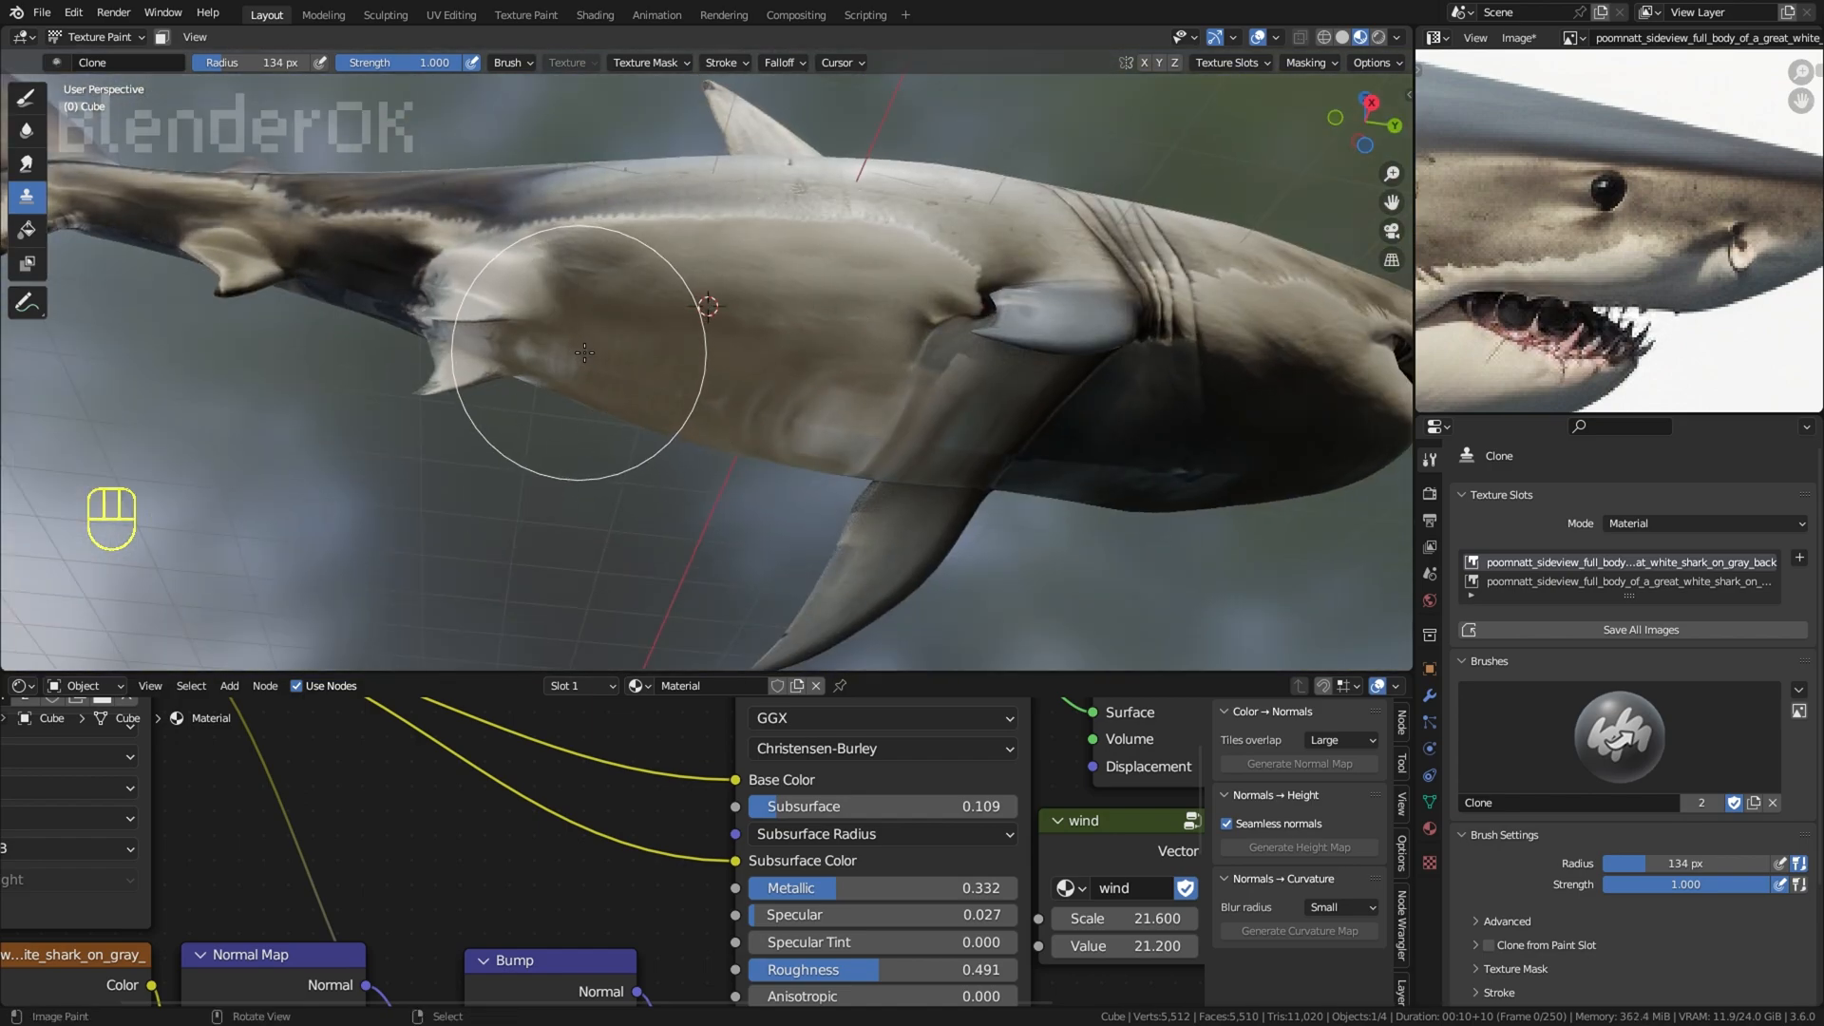
scroll(584, 352, down, 3)
middle_drag(584, 353, 779, 380)
scroll(795, 376, up, 3)
ctrl+click(795, 376)
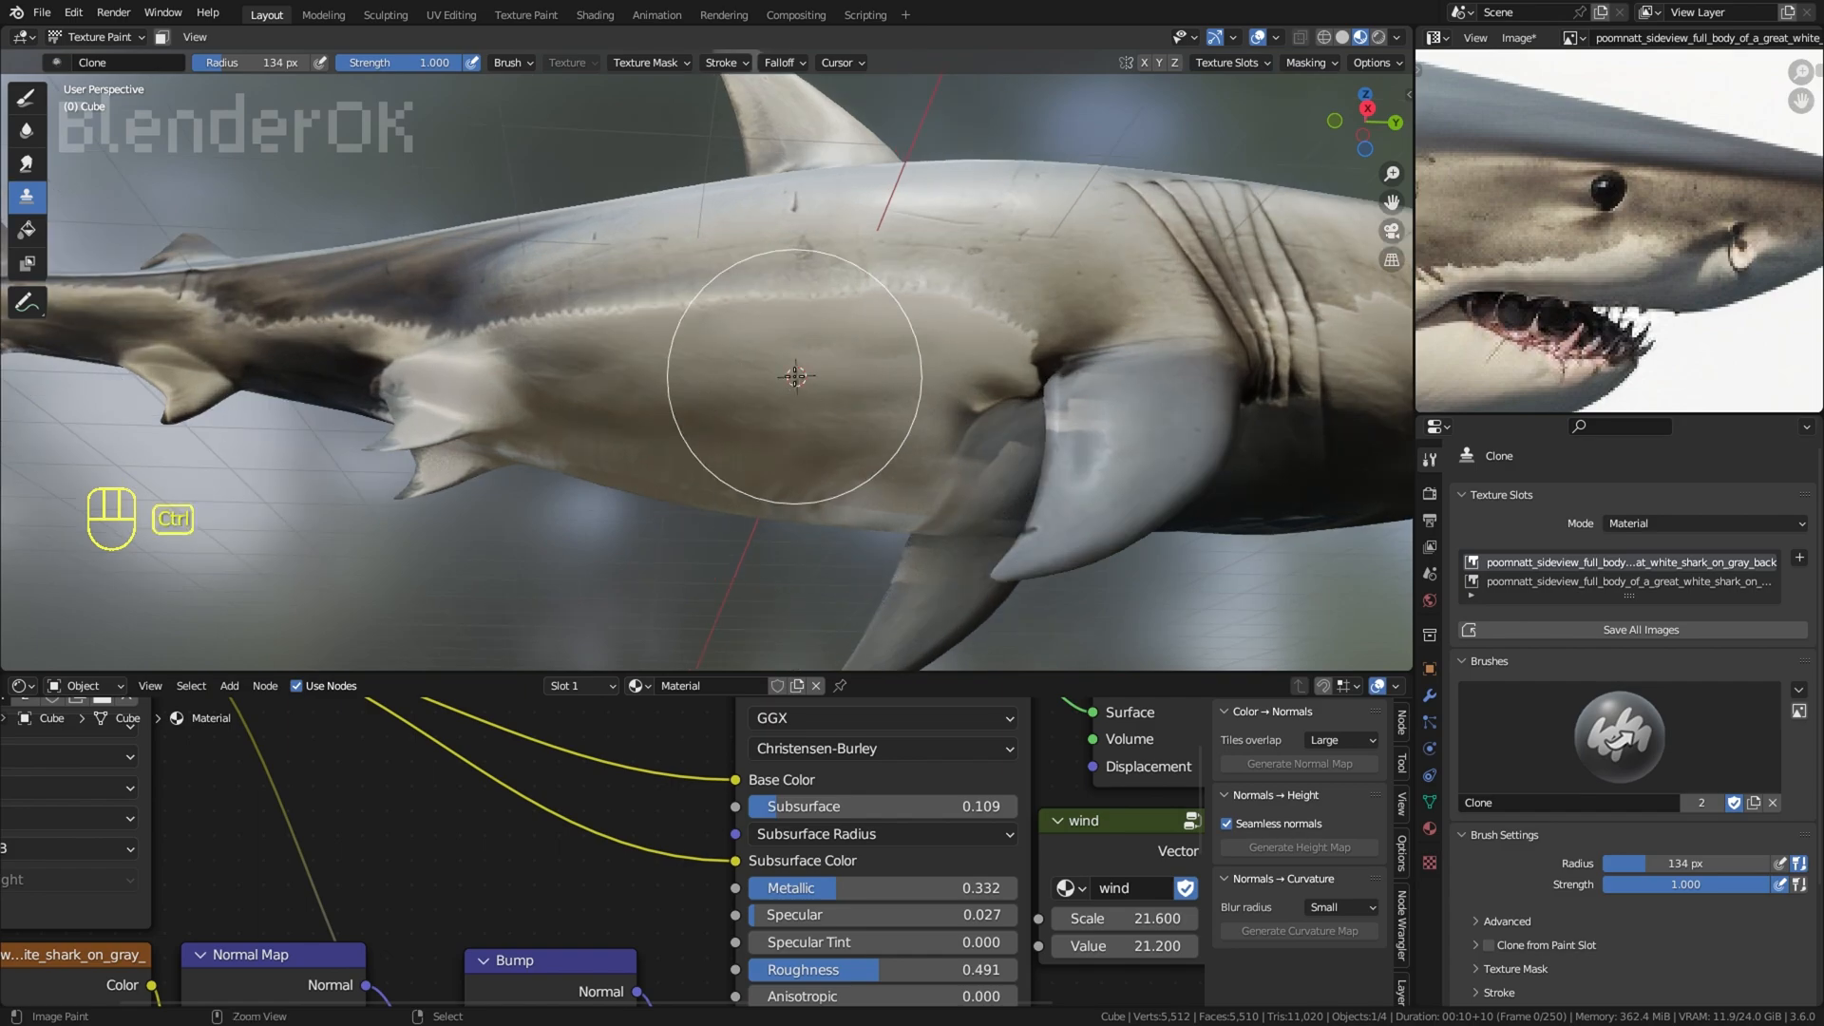
Step: Try to blend the cloned belly skin with more strokes towards the pectoral fin's base
drag(795, 376, 892, 455)
scroll(856, 460, up, 2)
ctrl+click(749, 379)
scroll(996, 398, down, 2)
middle_drag(950, 404, 770, 404)
ctrl+click(761, 411)
key(ctrl+z)
middle_drag(874, 481, 845, 518)
scroll(894, 456, up, 2)
key(ctrl+z)
ctrl+click(918, 423)
drag(1096, 460, 1107, 504)
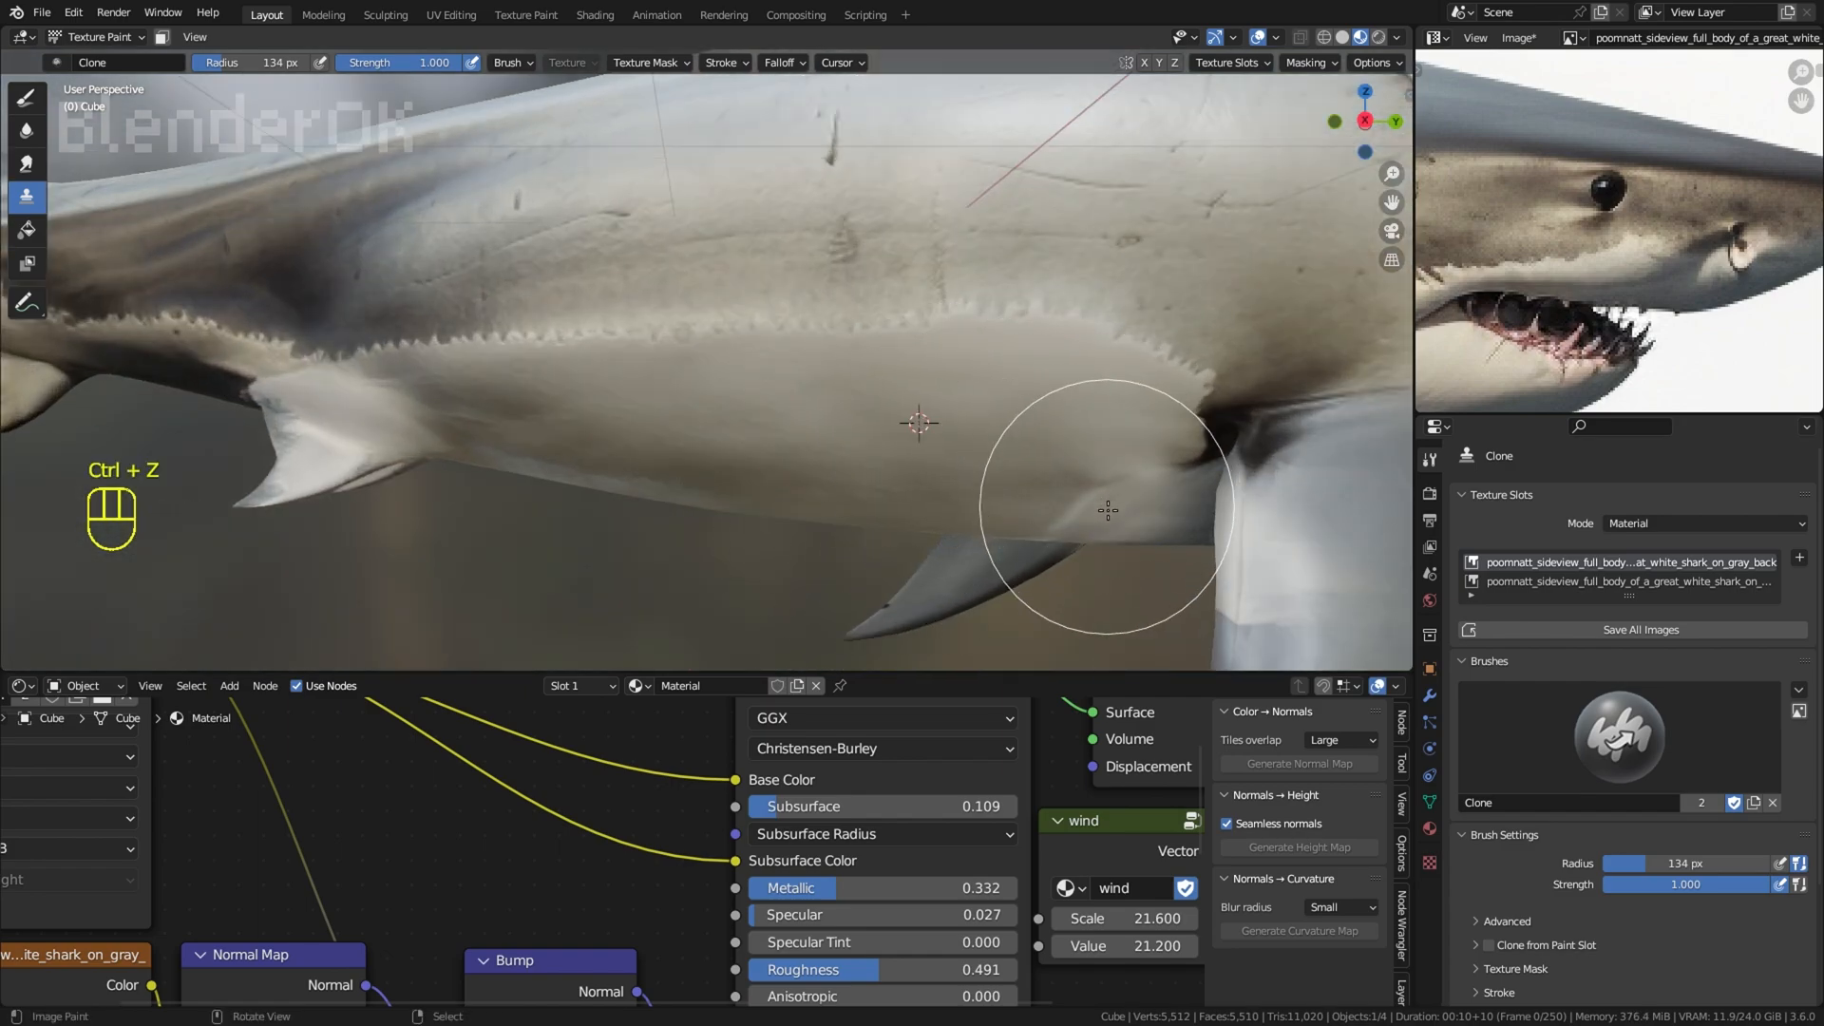
Step: Undo the series of clone strokes on the shark's belly
key(ctrl+z)
key(ctrl+z)
scroll(1302, 401, down, 5)
key(ctrl+z)
key(ctrl+z)
key(ctrl+z)
key(ctrl+z)
key(ctrl+z)
key(ctrl+z)
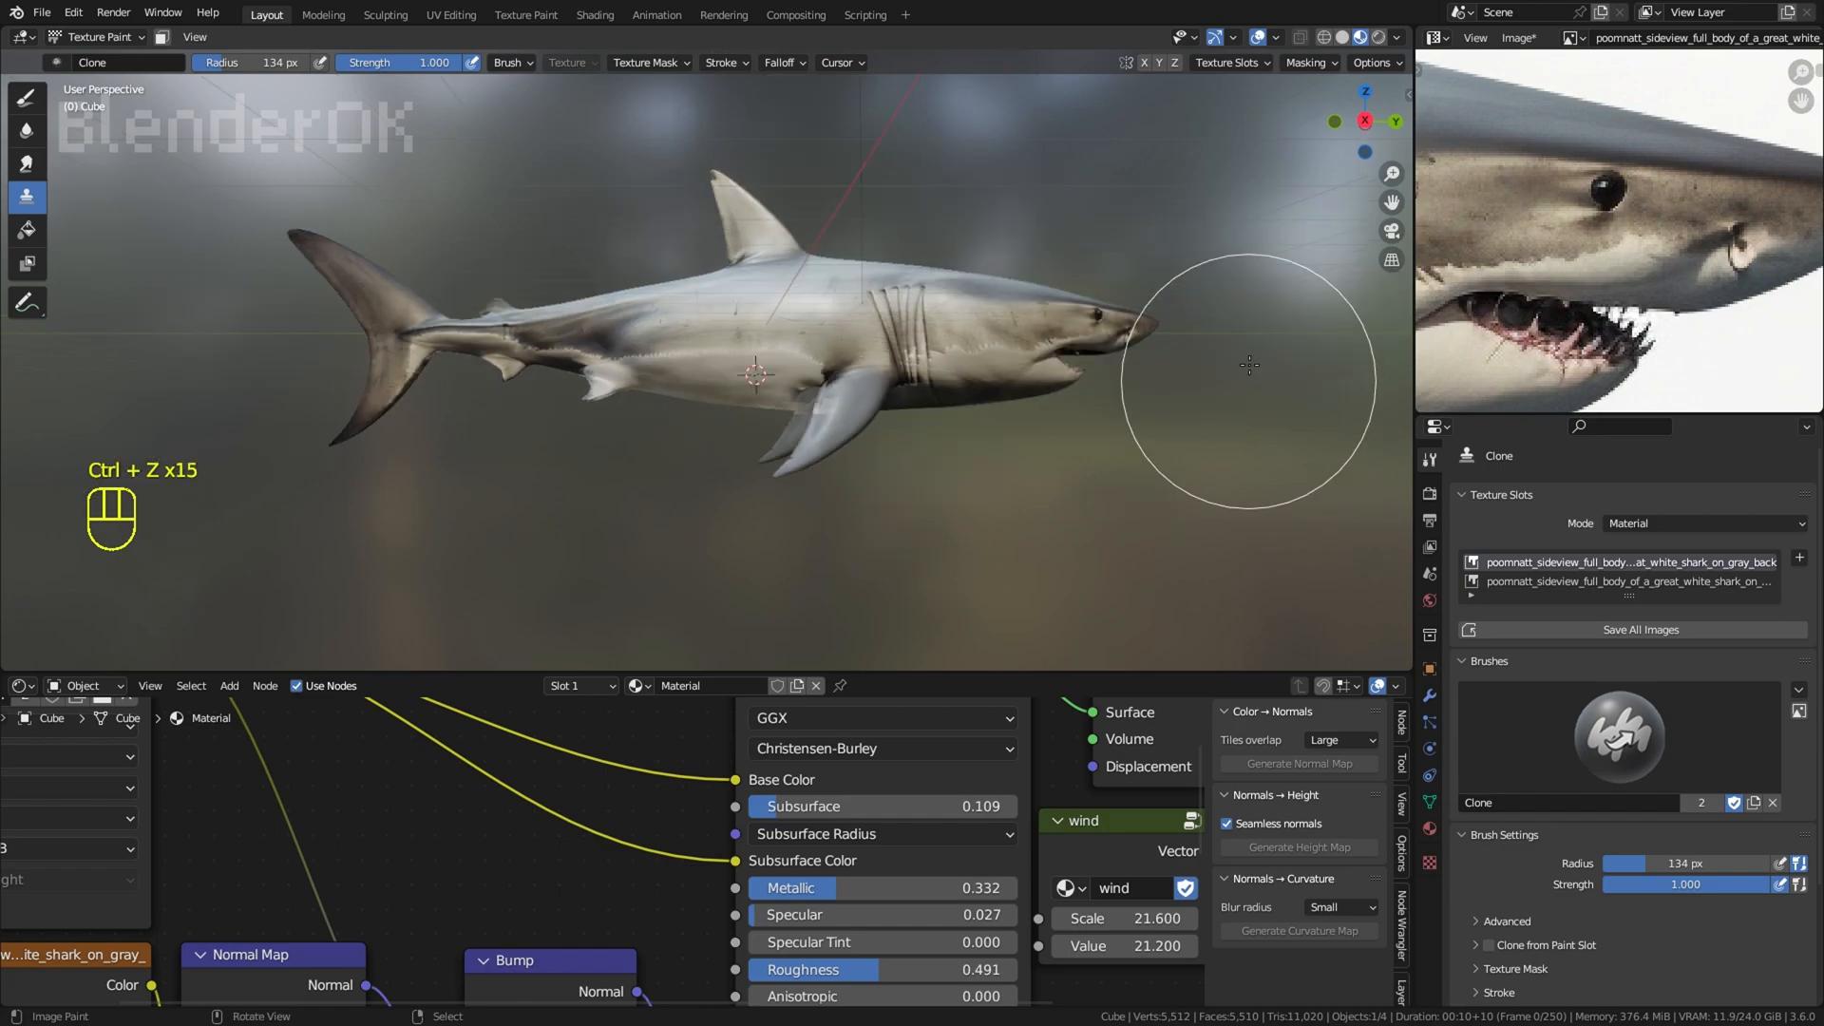
middle_drag(1233, 296, 1201, 437)
scroll(1201, 436, up, 1)
key(ctrl+z)
key(ctrl+z)
key(ctrl+z)
key(ctrl+z)
key(ctrl+z)
key(ctrl+z)
key(ctrl+z)
key(ctrl+z)
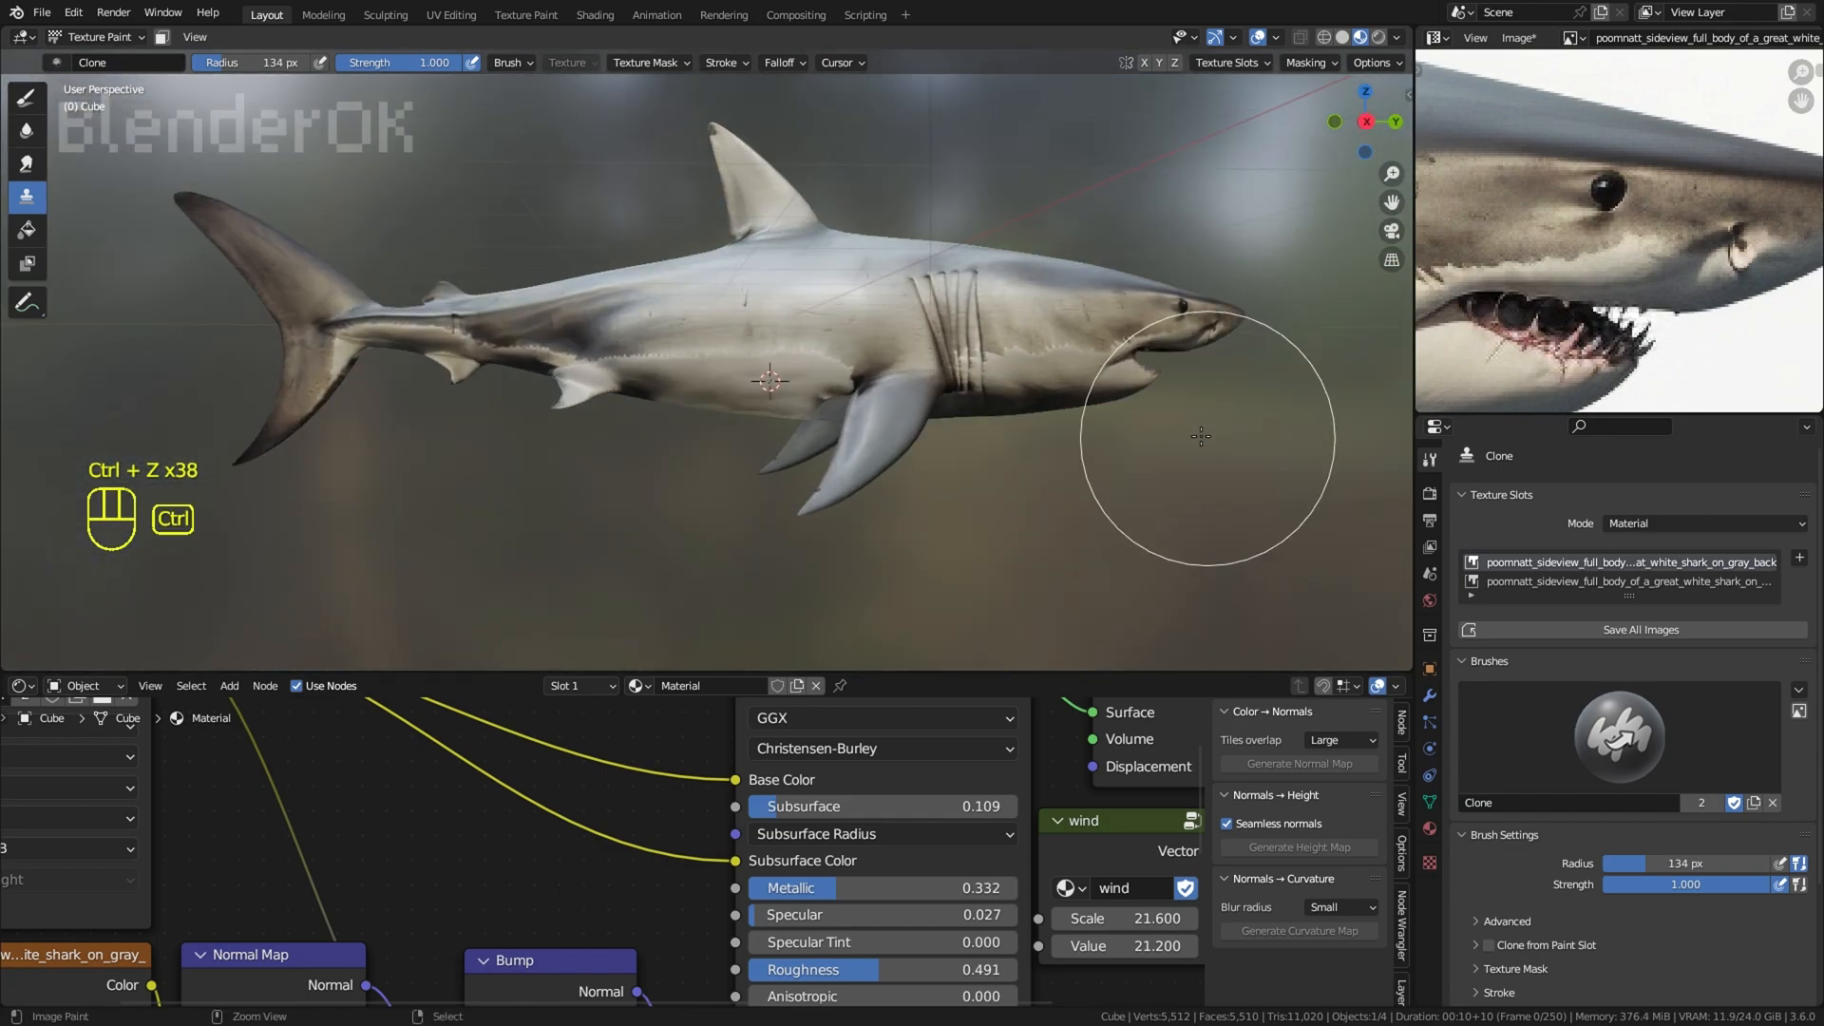
Step: Return the shark to Object Mode and save the file
click(92, 38)
click(95, 58)
click(42, 13)
click(134, 141)
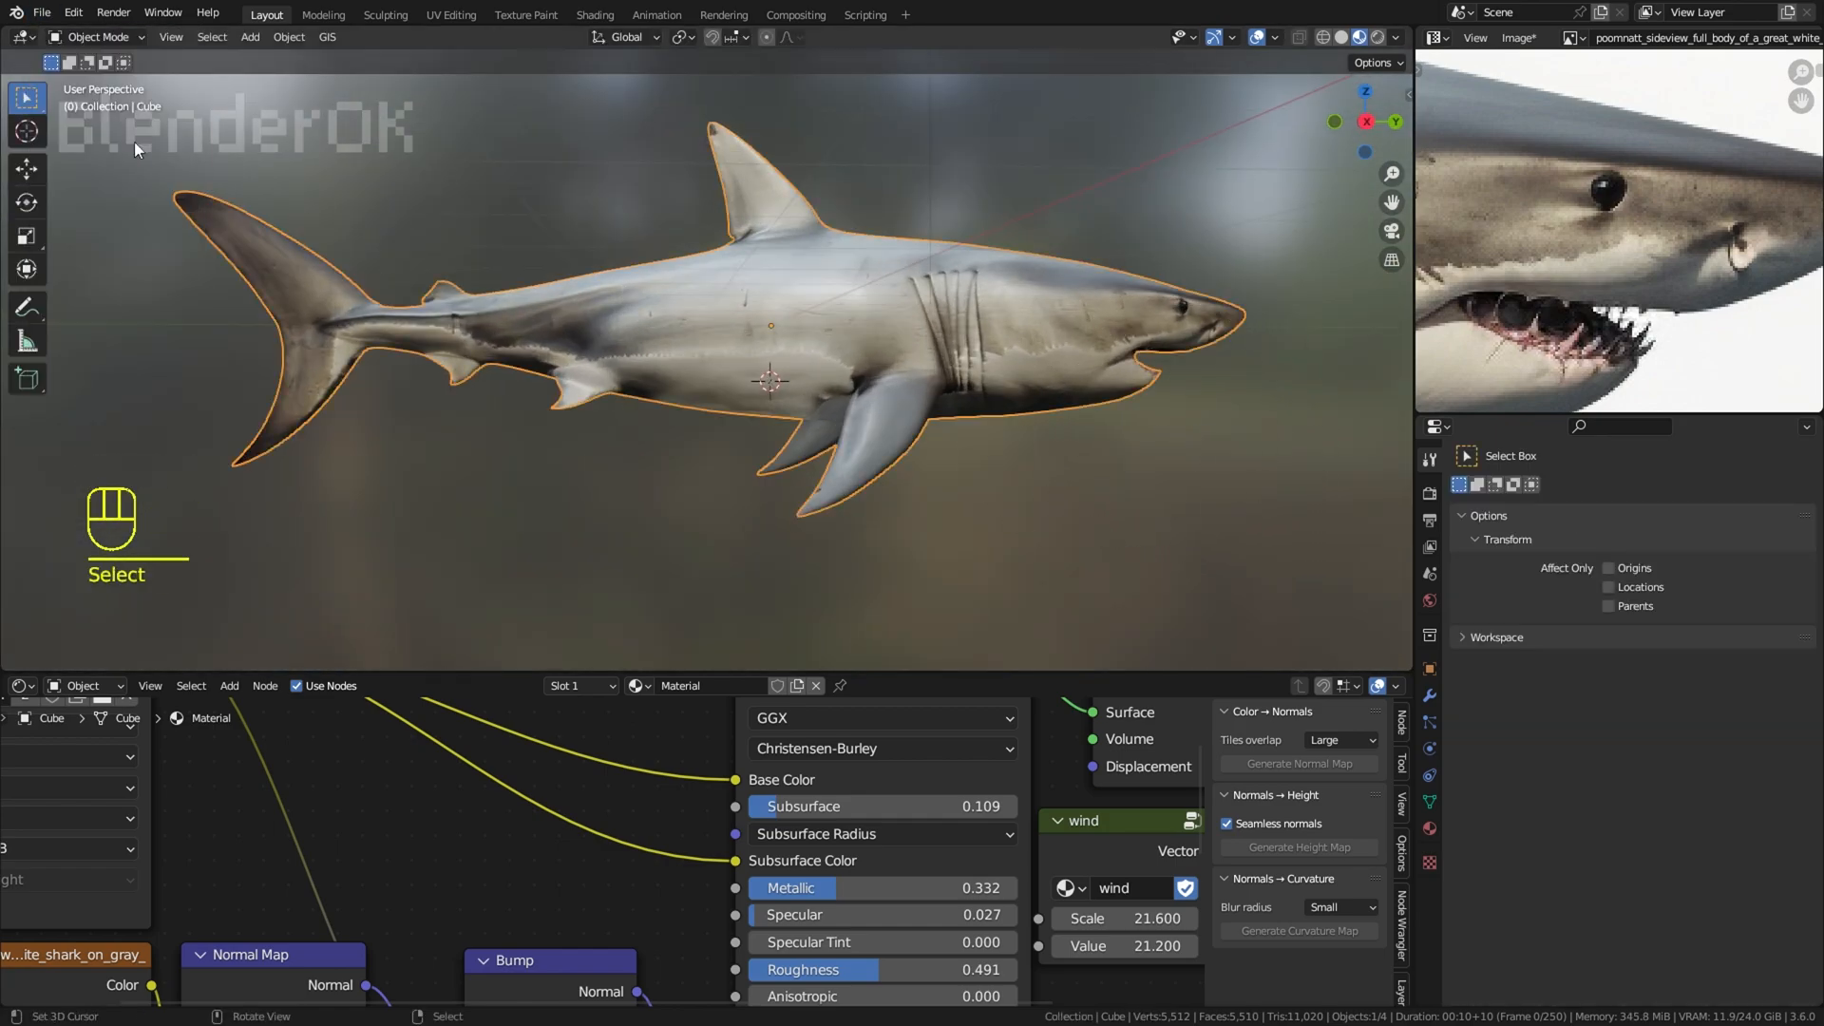
right_click(1062, 219)
mouse_move(1098, 221)
middle_down()
mouse_move(1061, 219)
mouse_move(828, 367)
middle_up()
click(828, 367)
click(42, 13)
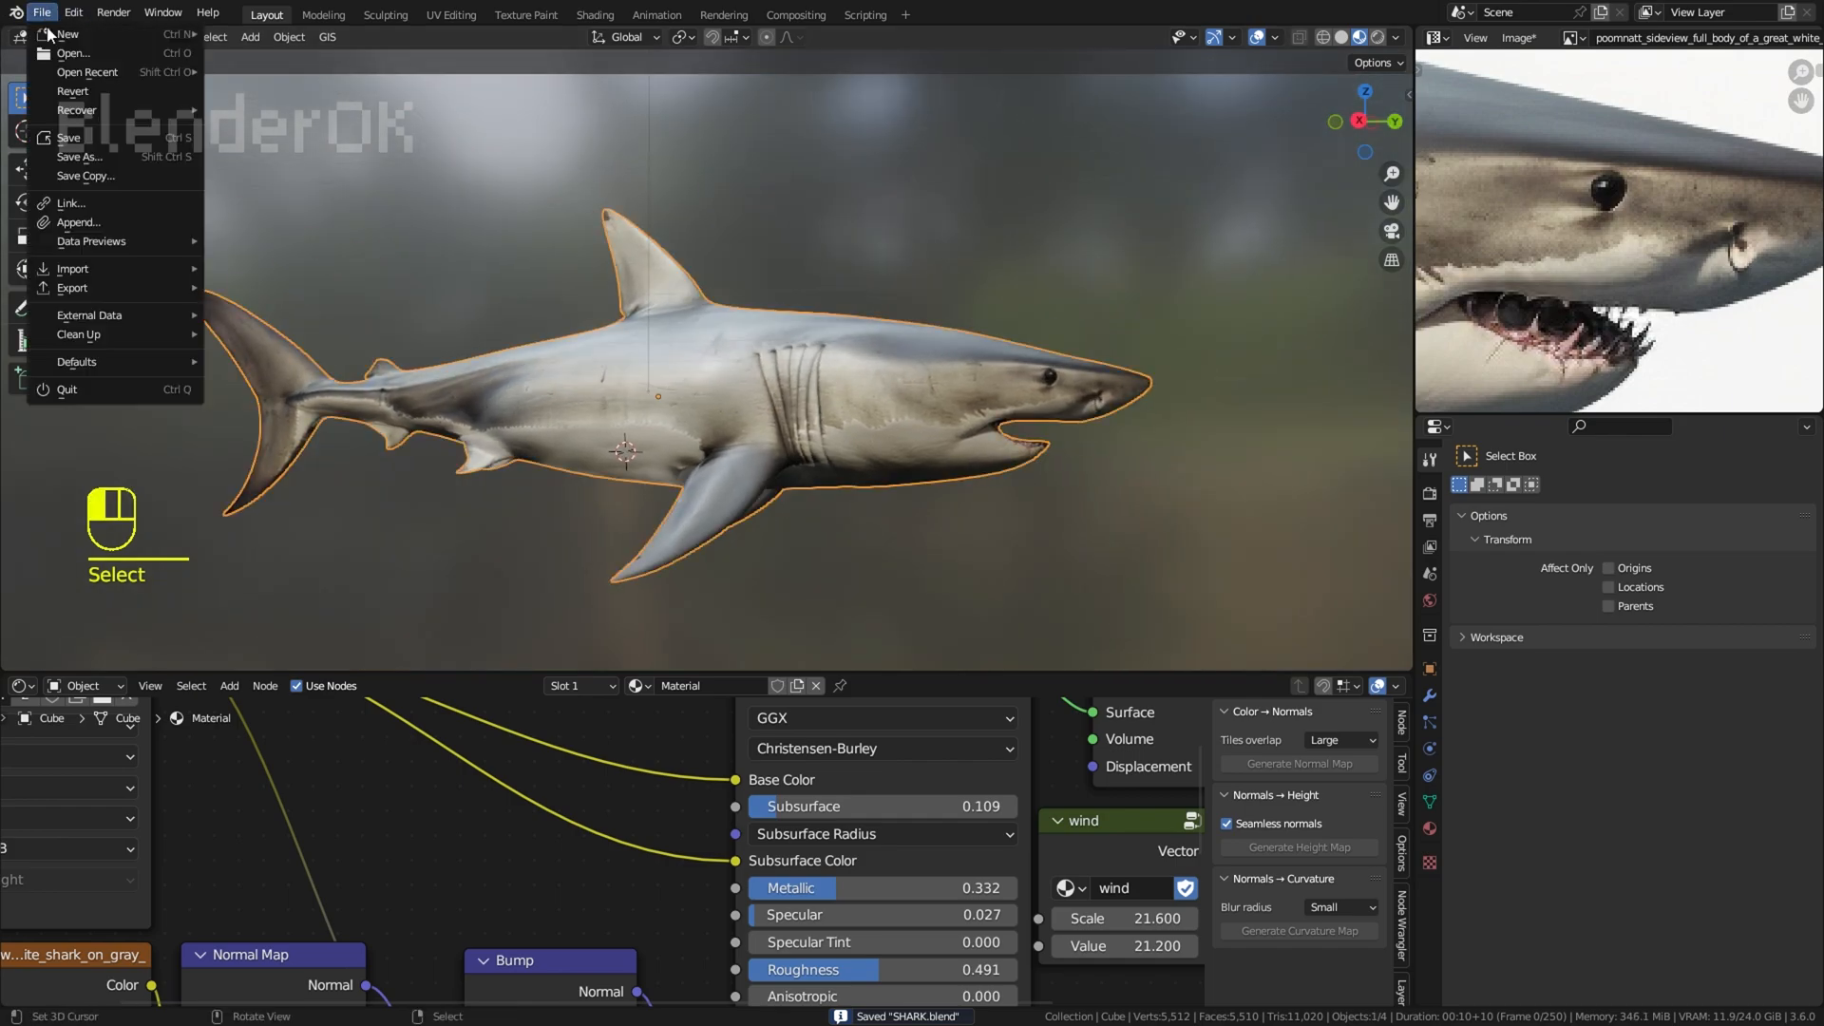
mouse_move(87, 72)
click(276, 70)
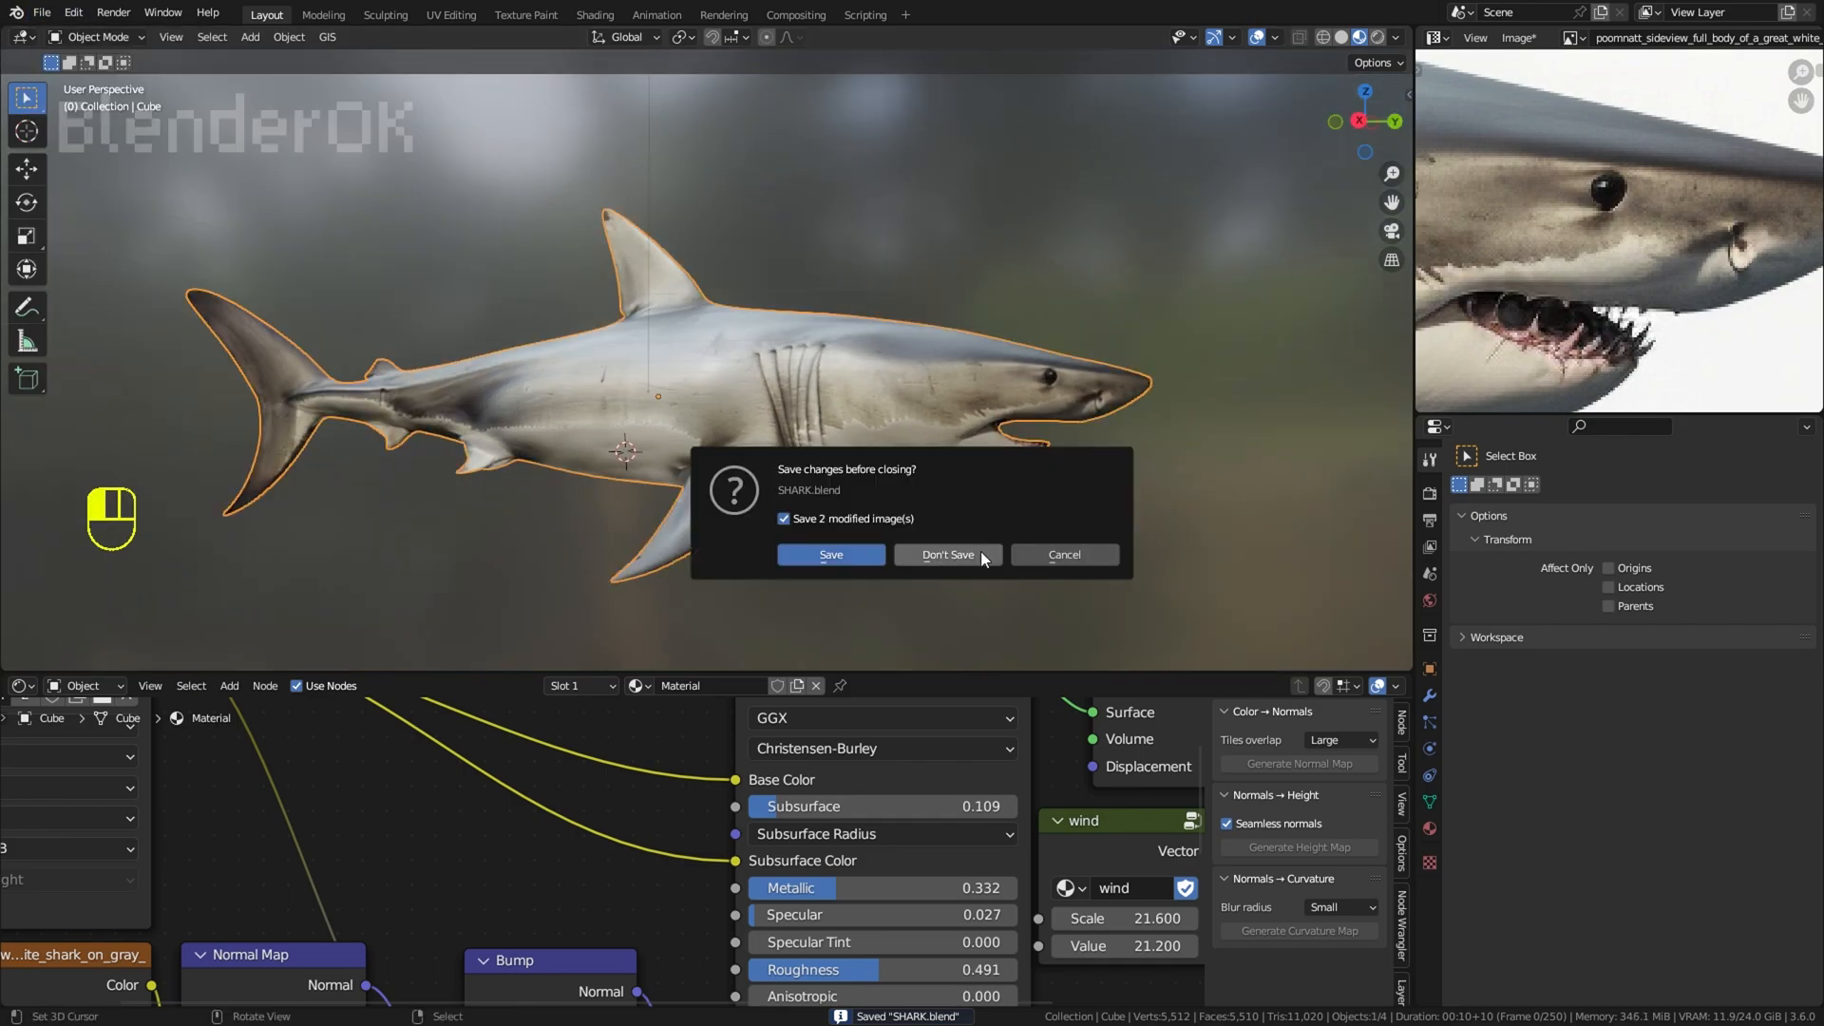
click(1040, 555)
Step: Display the shark's normal map image and save it as poomnatt_sideview_full_body_of_a_great_white_shark_on_gray_.png
click(1574, 40)
click(1558, 120)
click(1520, 39)
click(1531, 237)
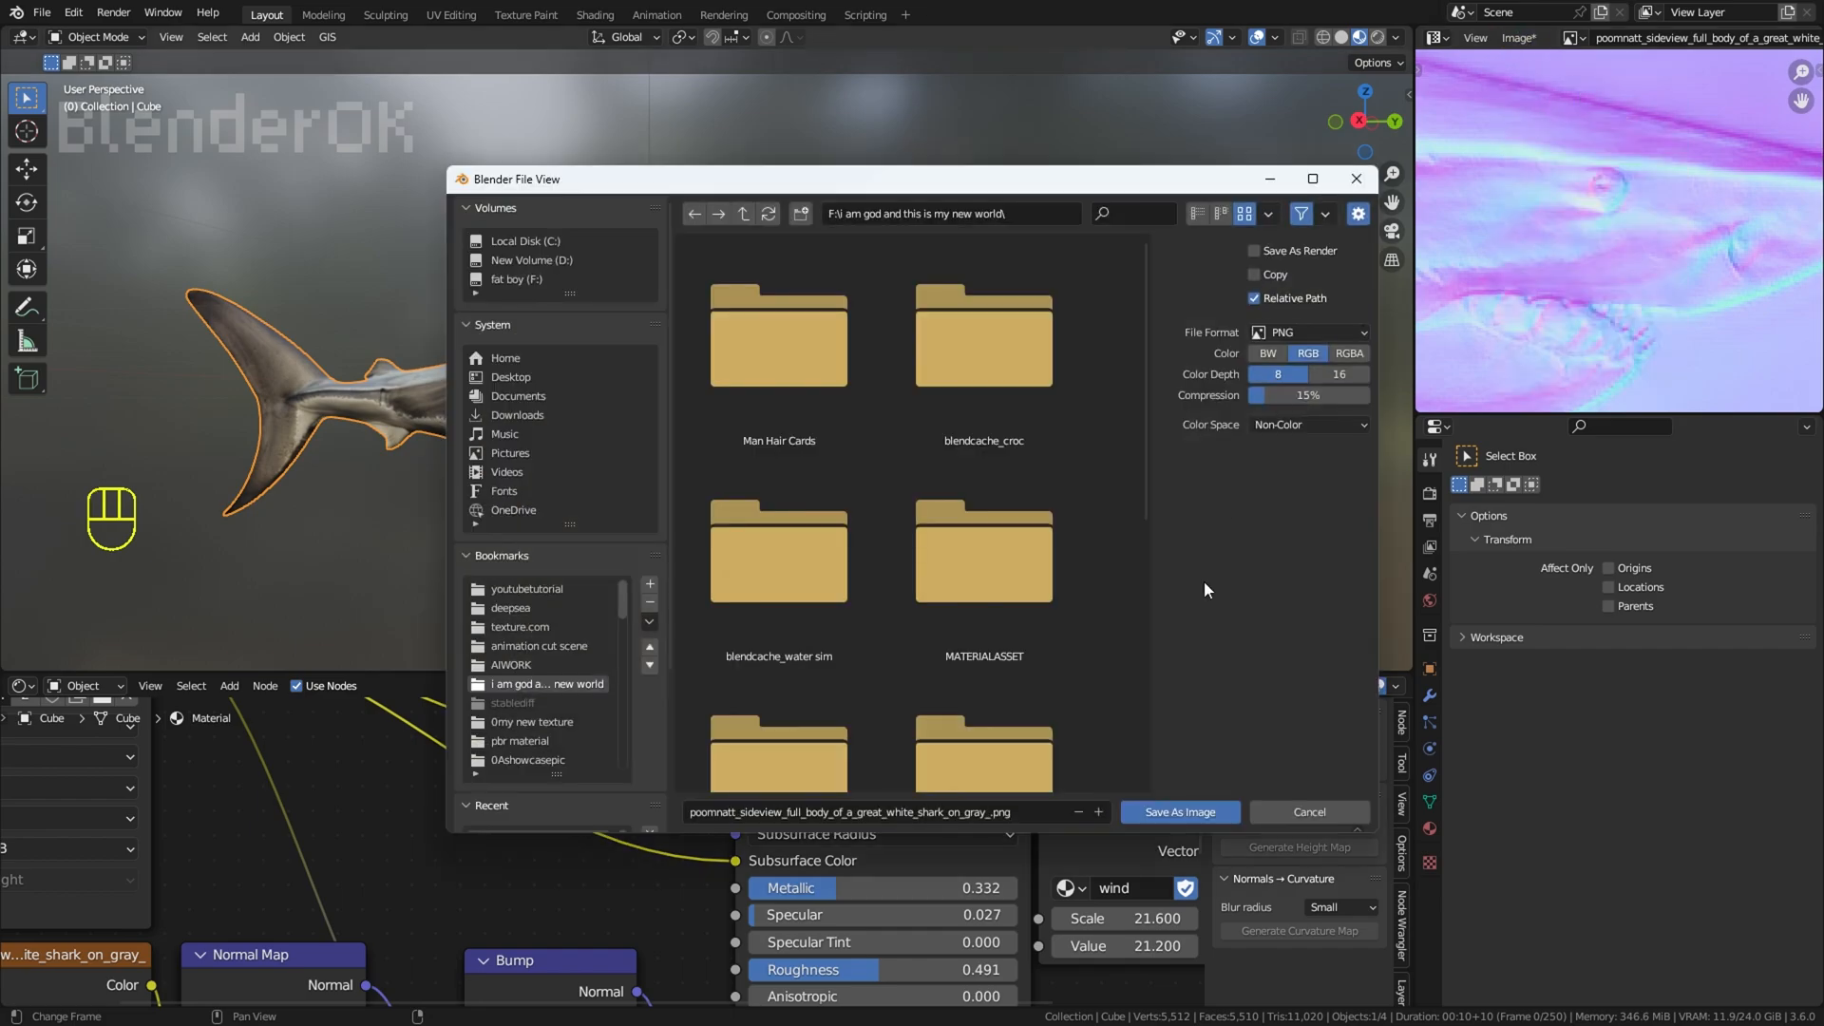
scroll(997, 610, down, 4)
click(587, 666)
click(1164, 810)
Step: Save SHARK.blend and reopen it from the recent files, discarding the remaining modified image
click(1569, 39)
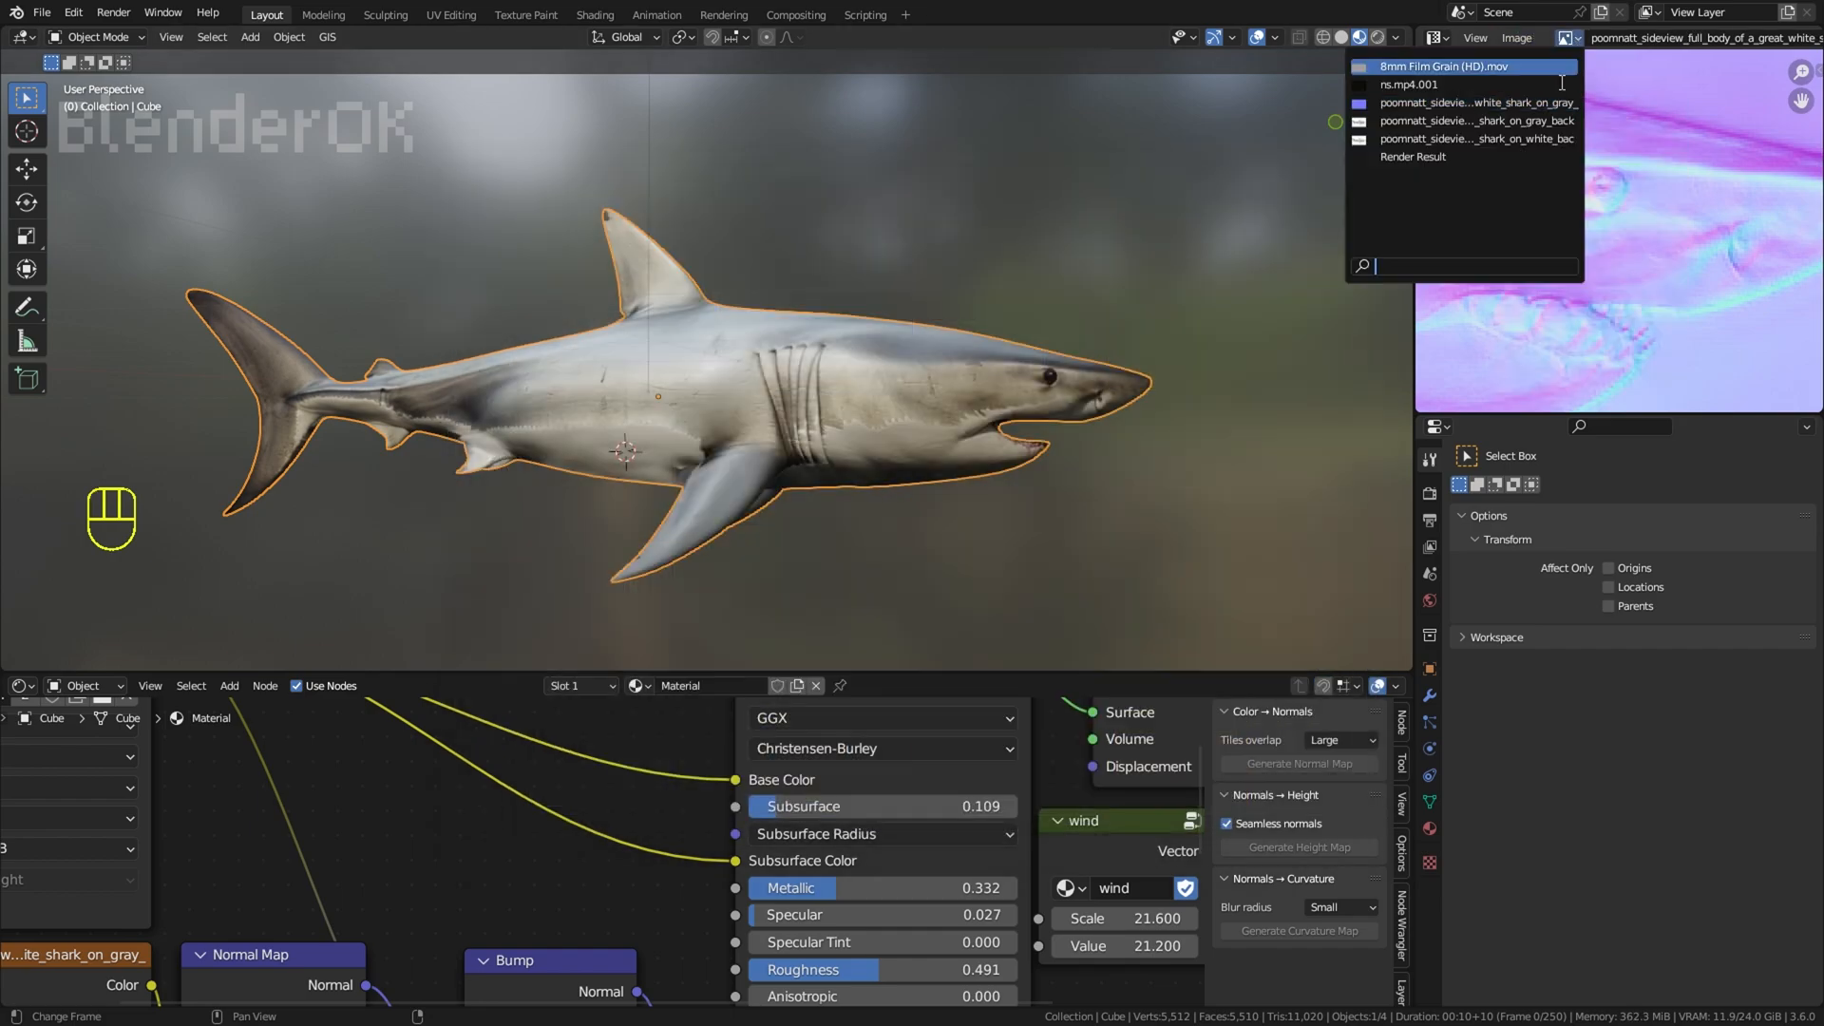
click(41, 13)
click(76, 140)
click(42, 13)
mouse_move(83, 72)
click(276, 71)
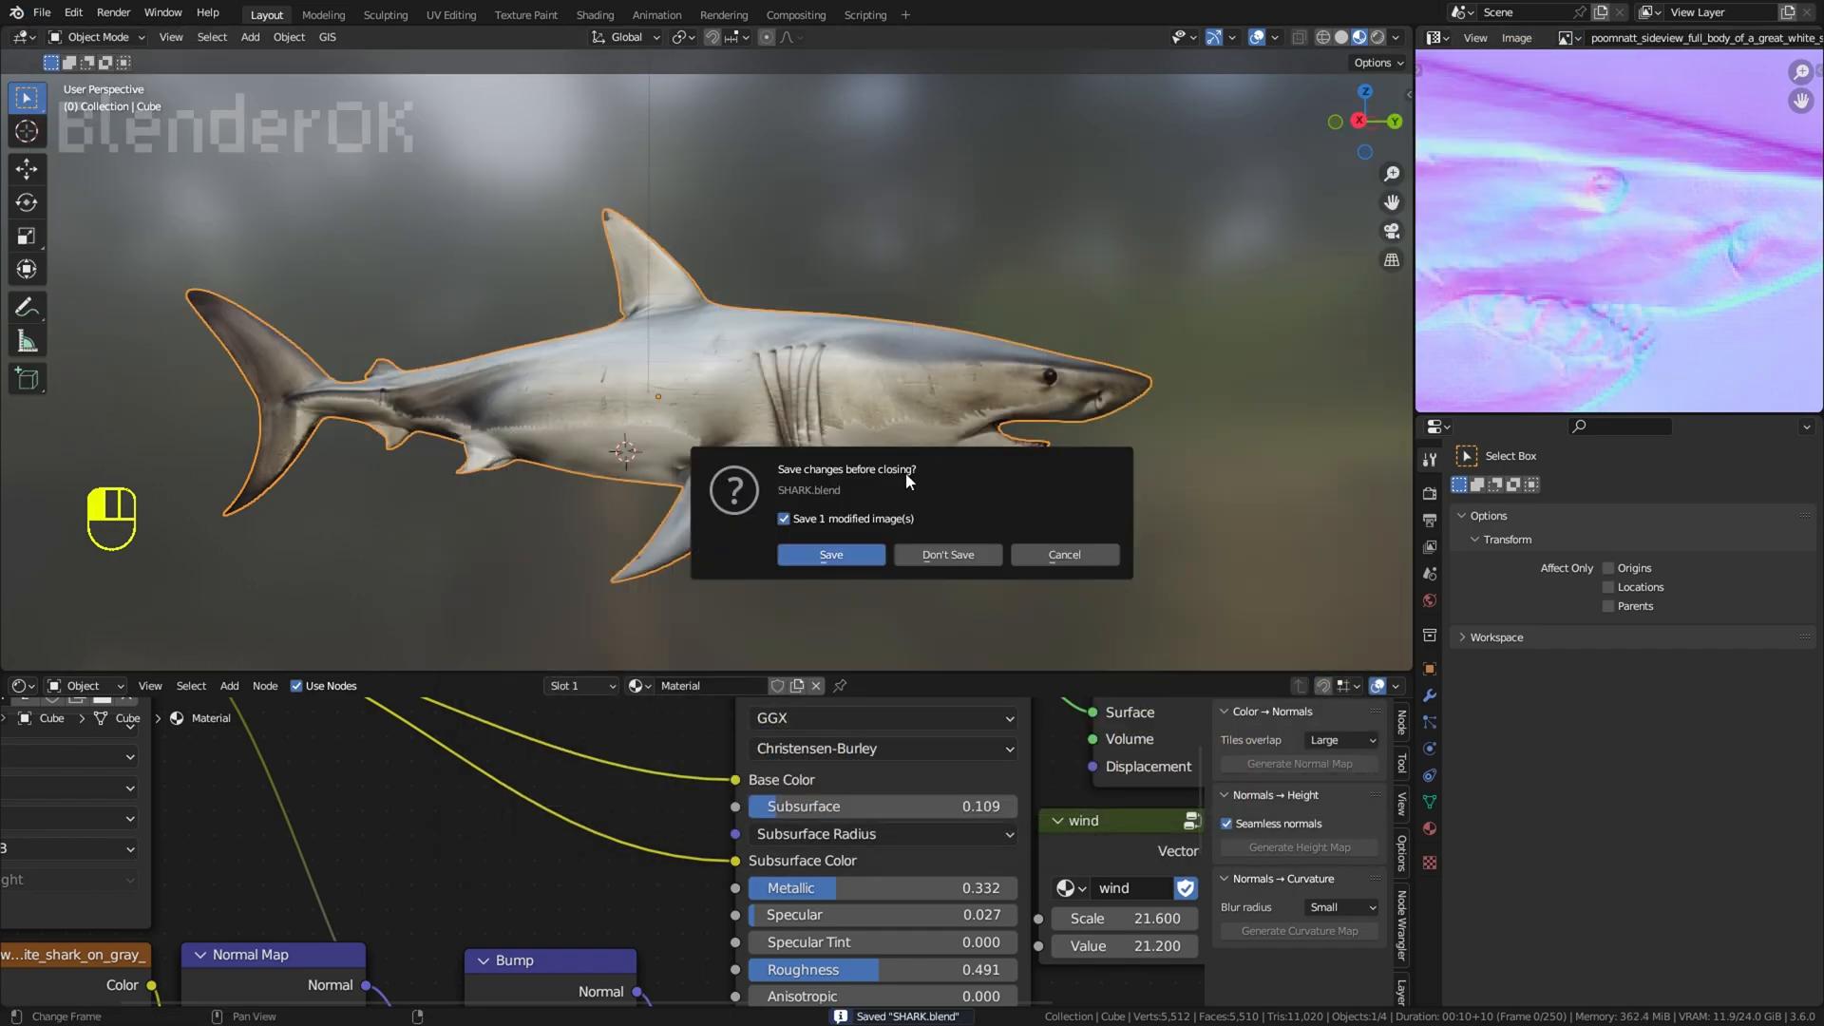
click(947, 555)
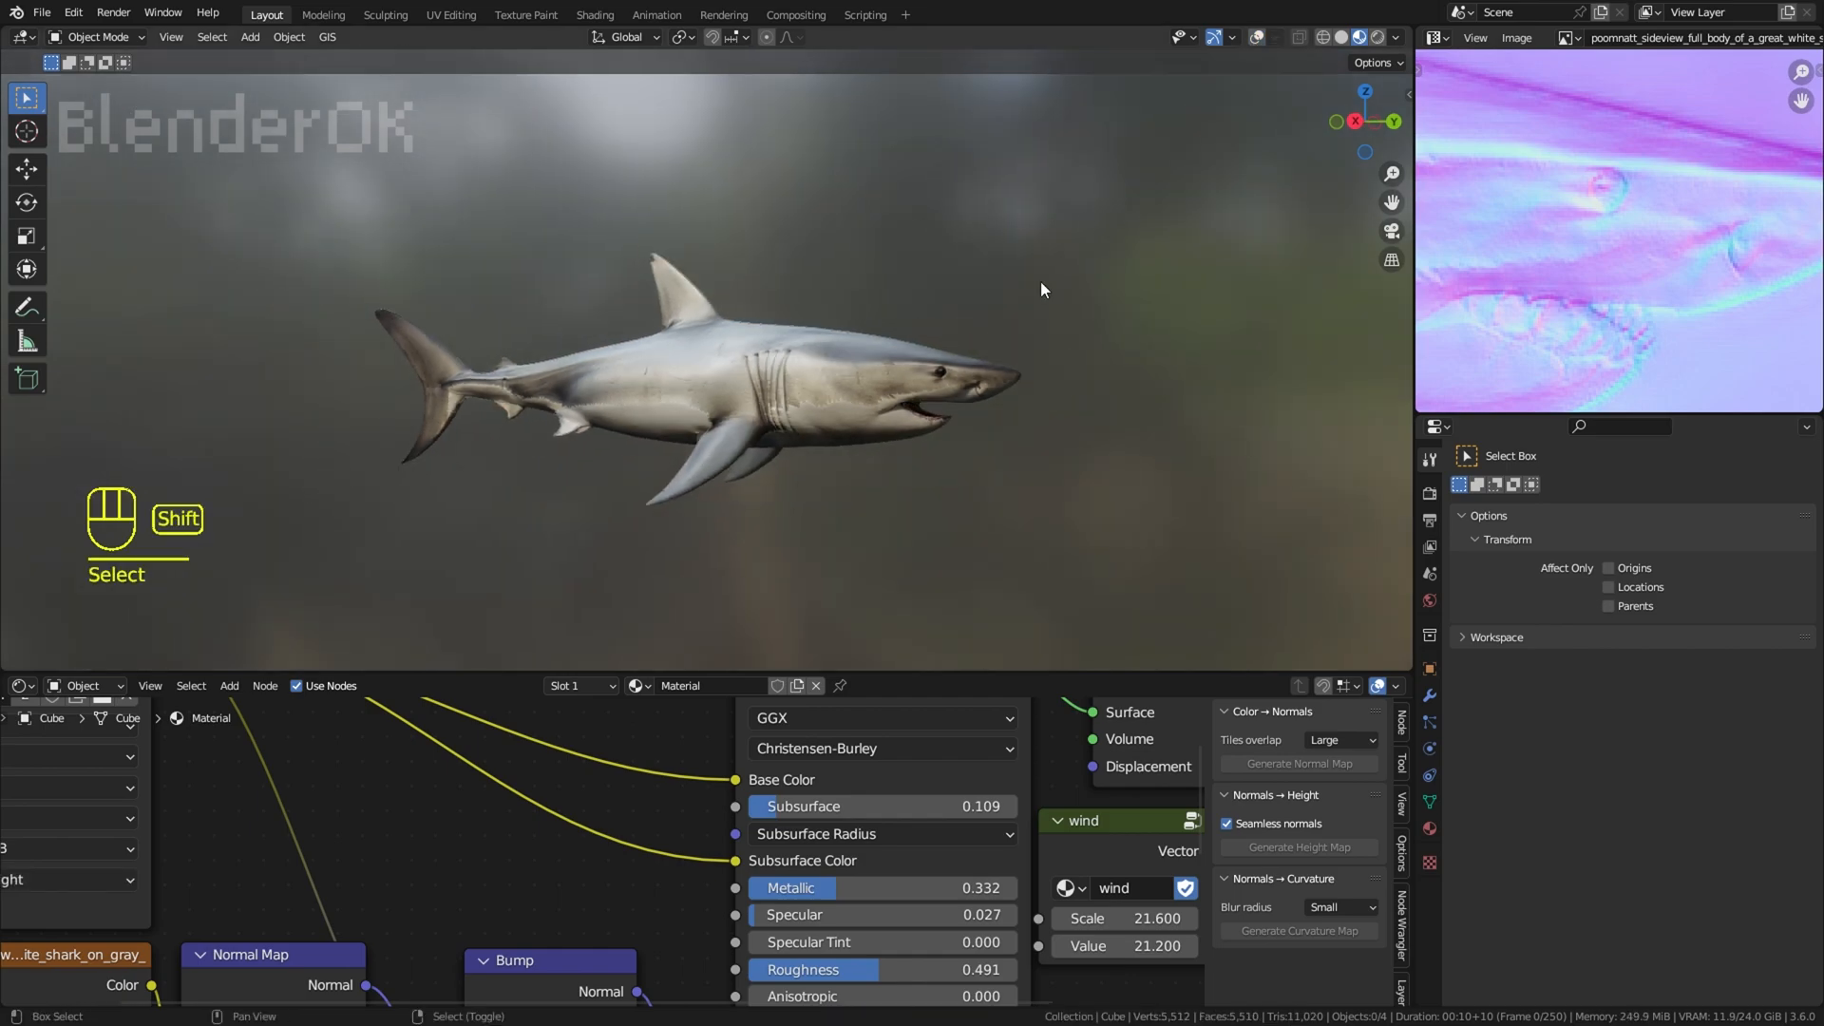
Step: Examine the reloaded shark's underside, checking the belly texture between the pectoral fins and the tail
key(shift+s)
right_click(1179, 537)
scroll(1225, 528, up, 2)
shift+middle_drag(1243, 521, 1251, 492)
scroll(1250, 492, down, 2)
scroll(1138, 424, up, 3)
shift+middle_drag(1189, 426, 1225, 374)
middle_drag(785, 519, 798, 378)
scroll(799, 378, down, 1)
right_click(798, 379)
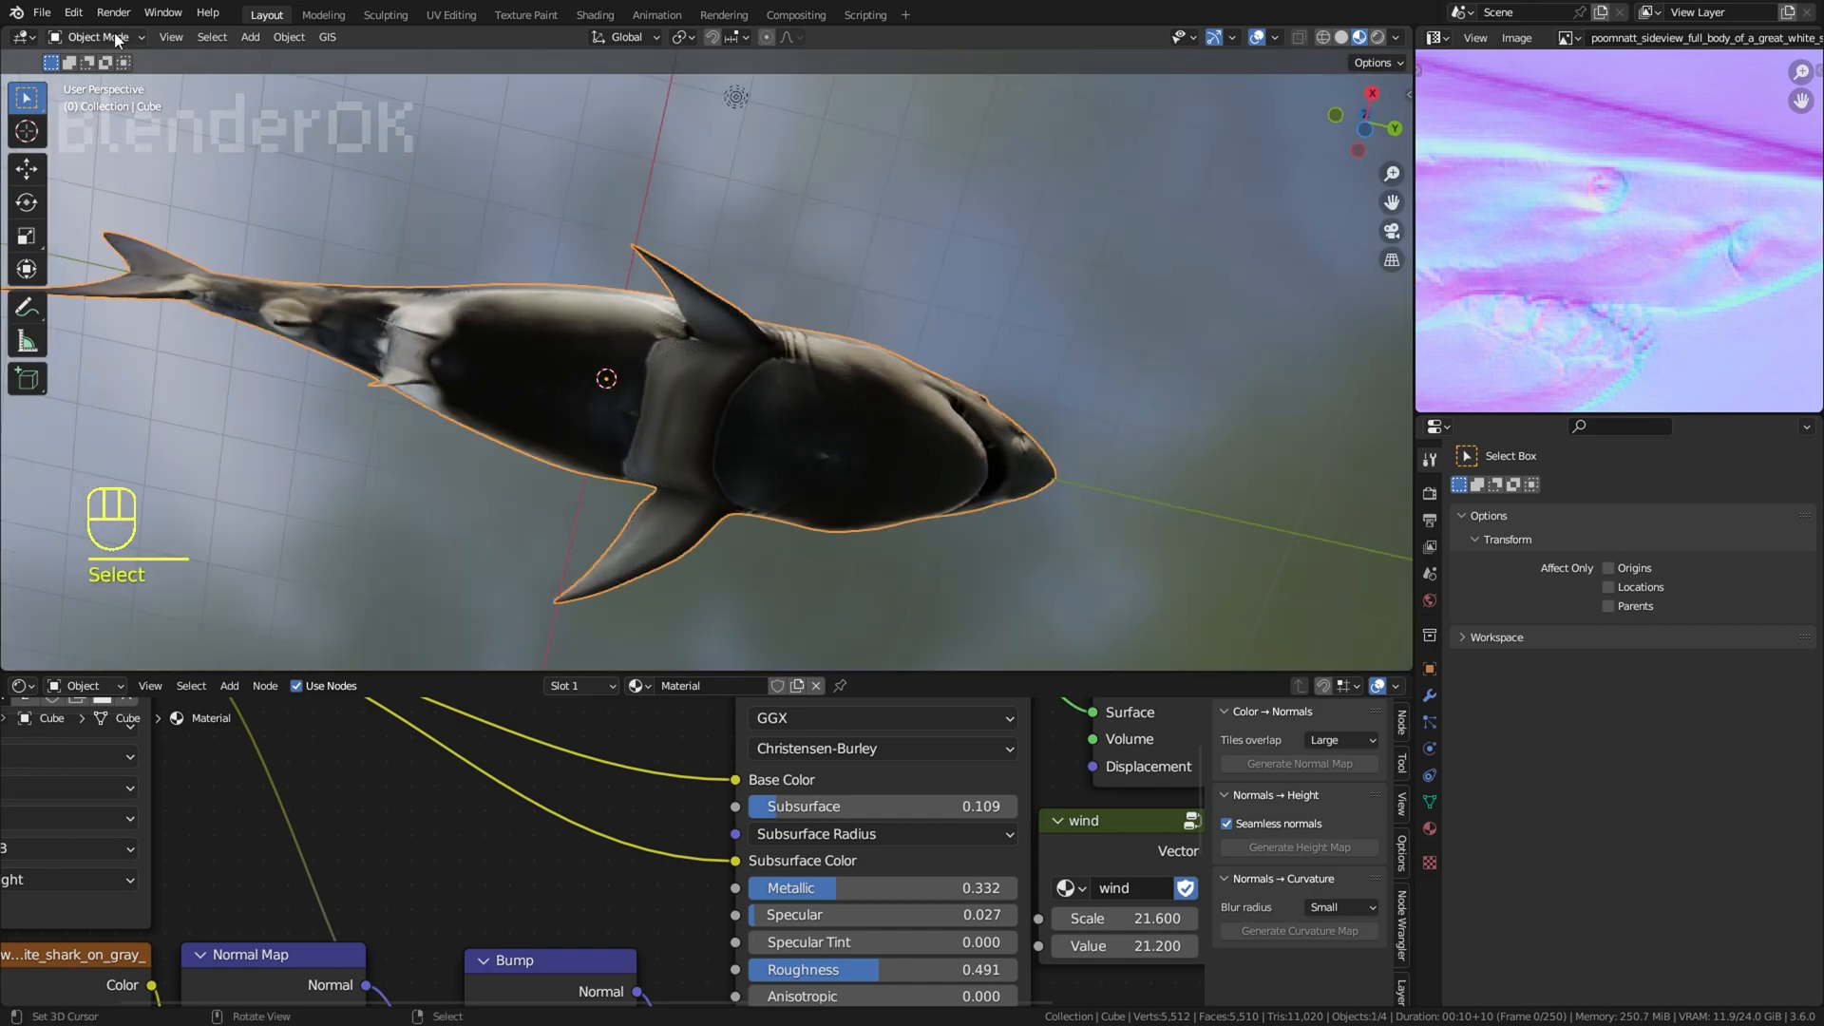
Step: Enter Edit Mode and circle-select the patch of belly faces beside and behind the pectoral fin's base
click(116, 38)
click(110, 80)
scroll(634, 344, up, 2)
scroll(714, 359, up, 2)
right_click(710, 371)
key(c)
drag(642, 319, 642, 466)
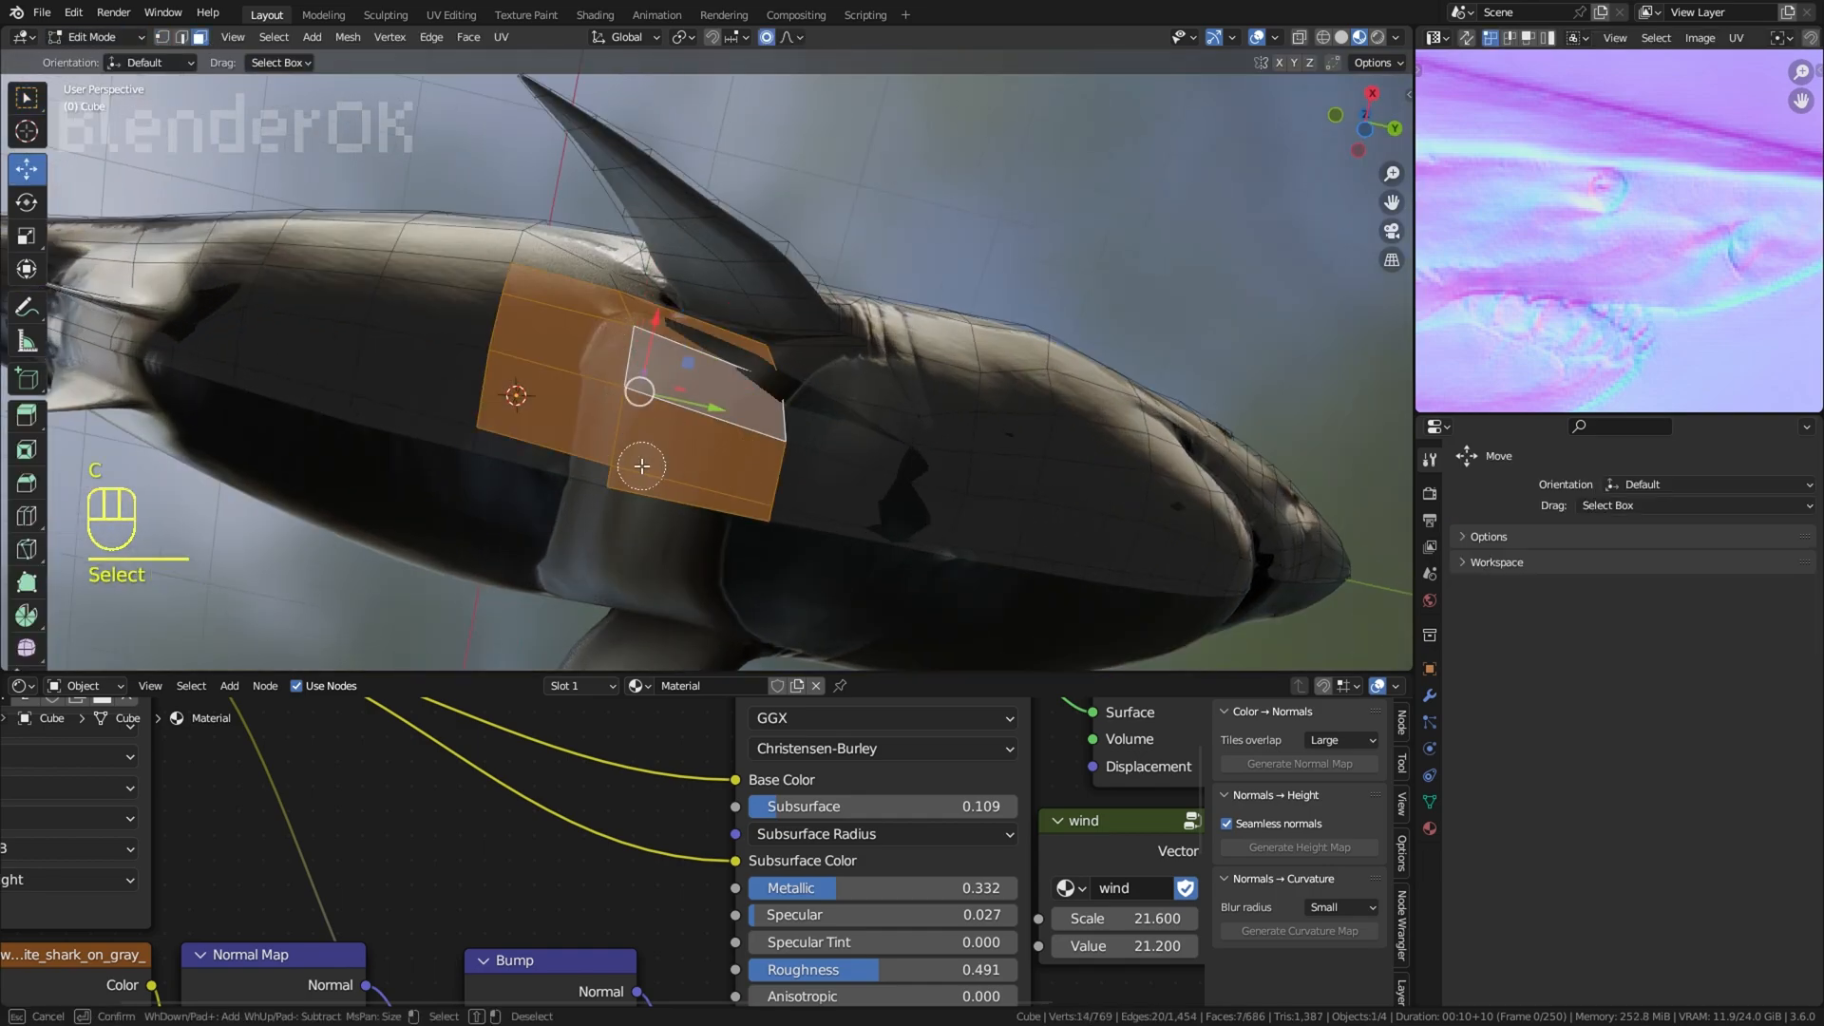
Step: Enlarge the UV editor and frame the selected belly faces' UVs on the normal map
scroll(1619, 350, down, 2)
drag(1605, 413, 1558, 725)
middle_drag(1529, 650, 1672, 532)
scroll(1673, 533, down, 2)
middle_drag(1786, 513, 1654, 483)
right_click(1677, 494)
key(c)
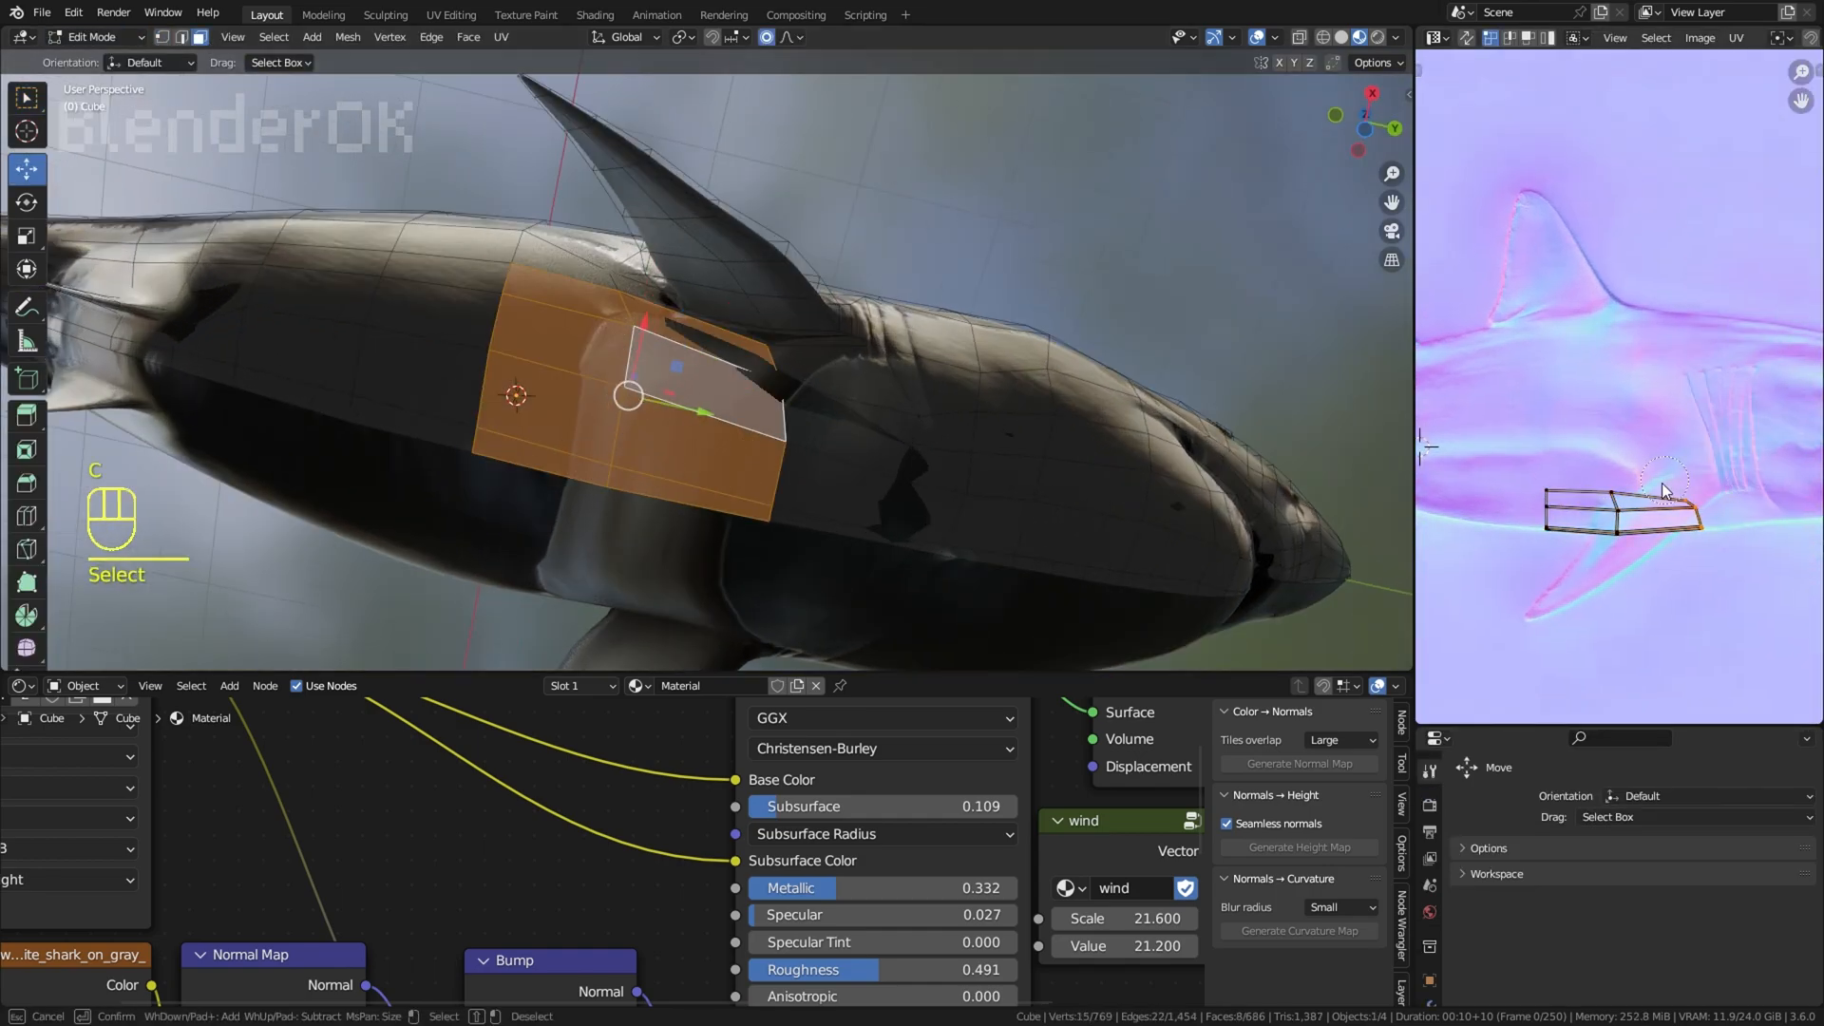
key(s)
key(alt+space)
key(ctrl+z)
key(ctrl+z)
Step: Circle-select the belly patch's UV points and move the patch towards the tail, clear of the pectoral fin
key(c)
click(1714, 527)
right_click(1736, 521)
key(g)
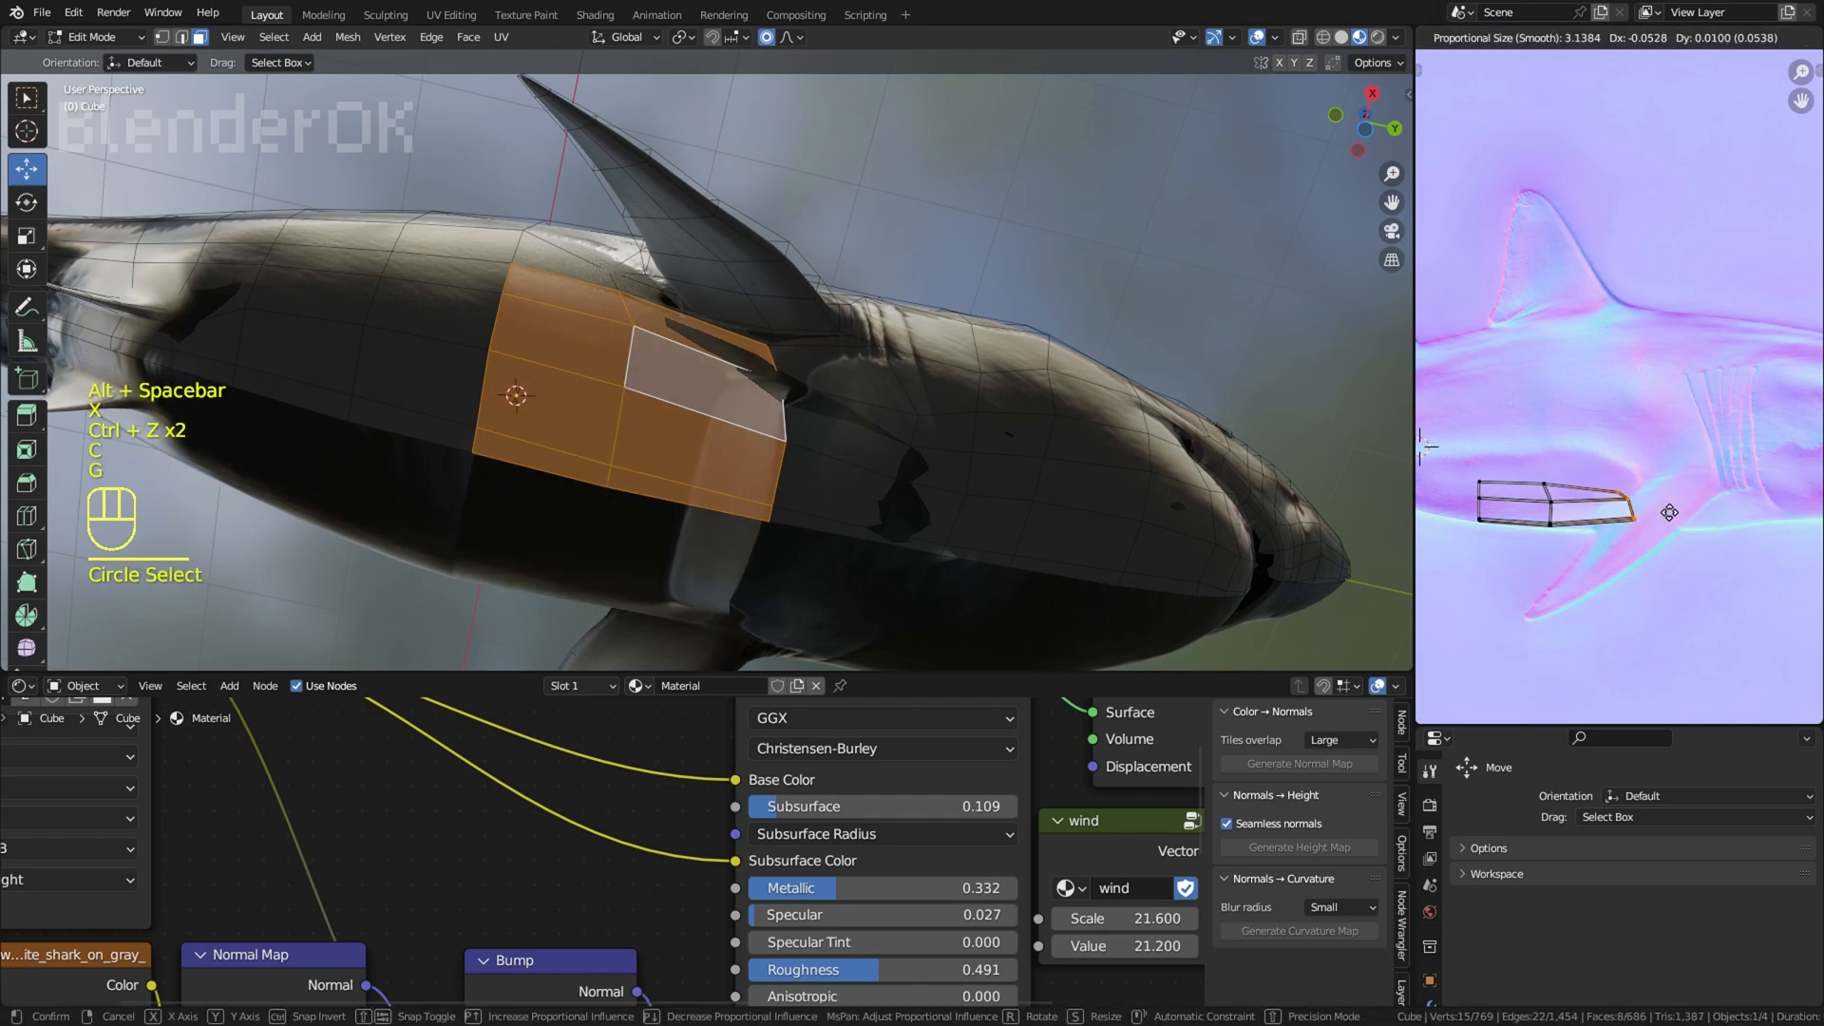
Step: Move the front UV points of the belly patch towards the tail and return to Object Mode
click(1605, 518)
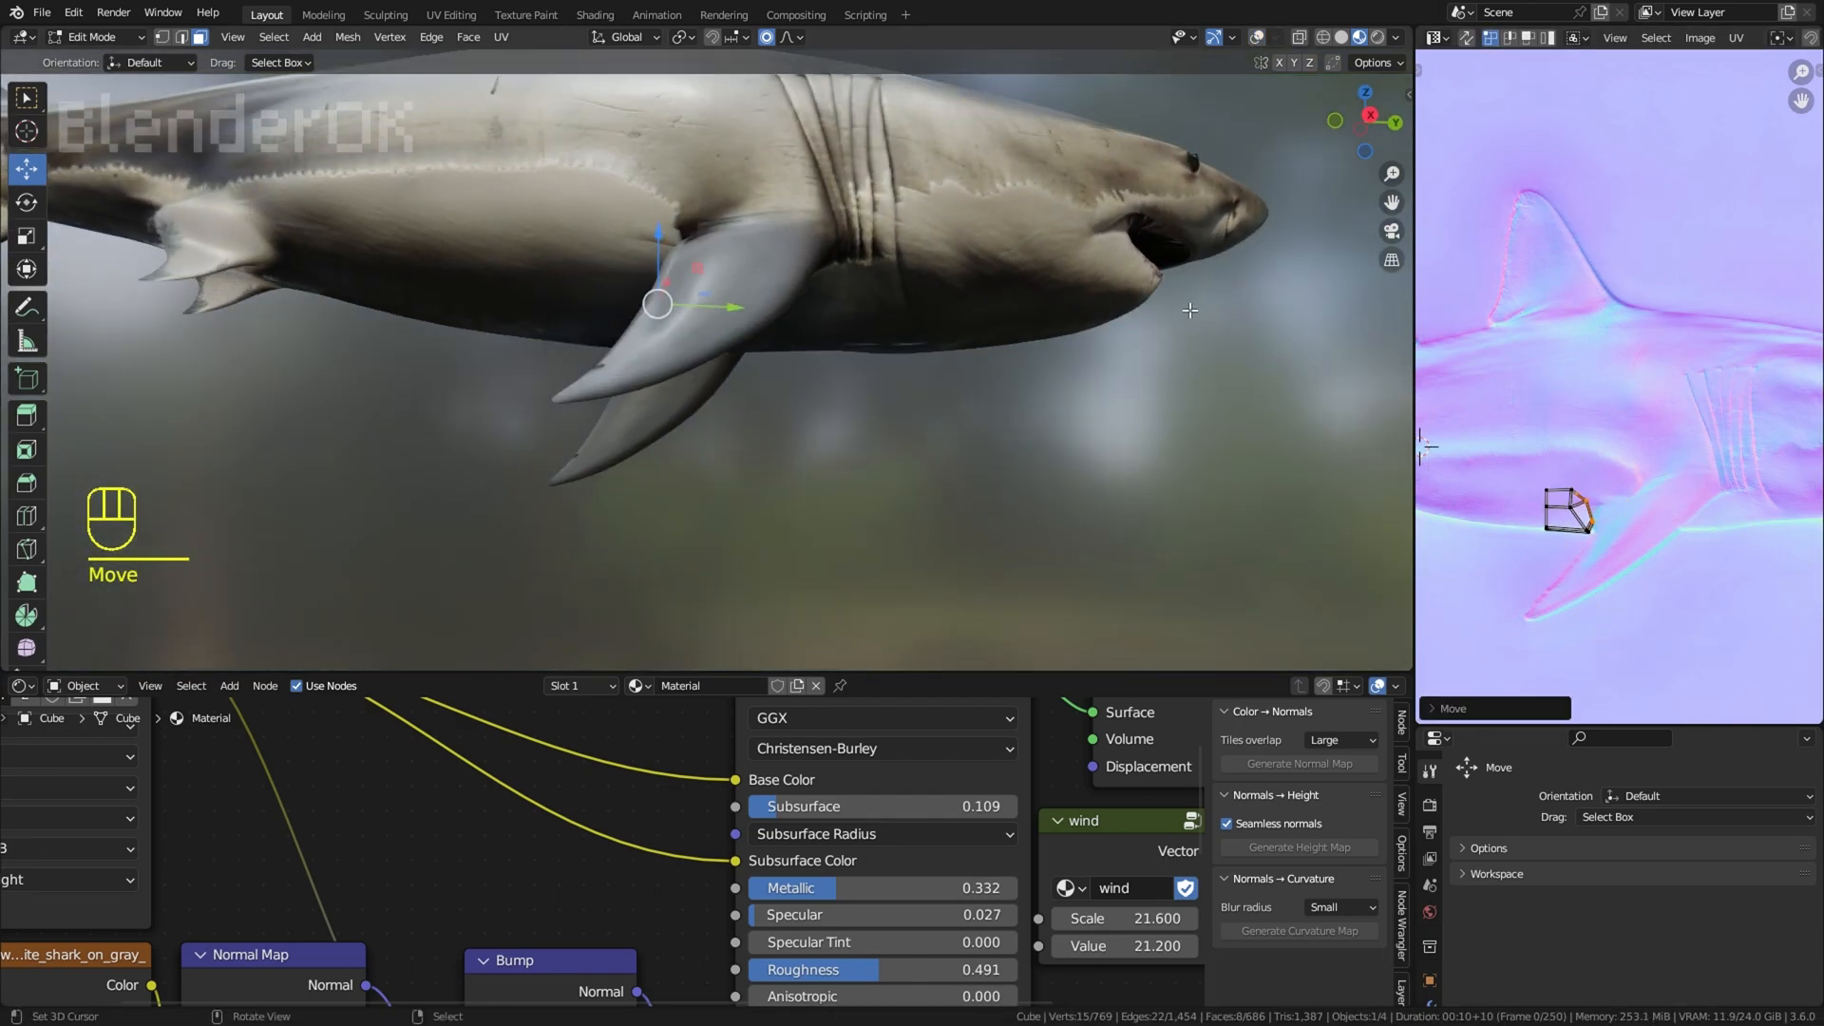
right_click(1160, 533)
middle_drag(1189, 309, 936, 518)
scroll(1160, 533, down, 4)
key(Tab)
right_click(1069, 305)
shift+middle_drag(1068, 305, 1068, 217)
mouse_move(1069, 217)
middle_down()
mouse_move(1114, 186)
mouse_move(1093, 190)
middle_up()
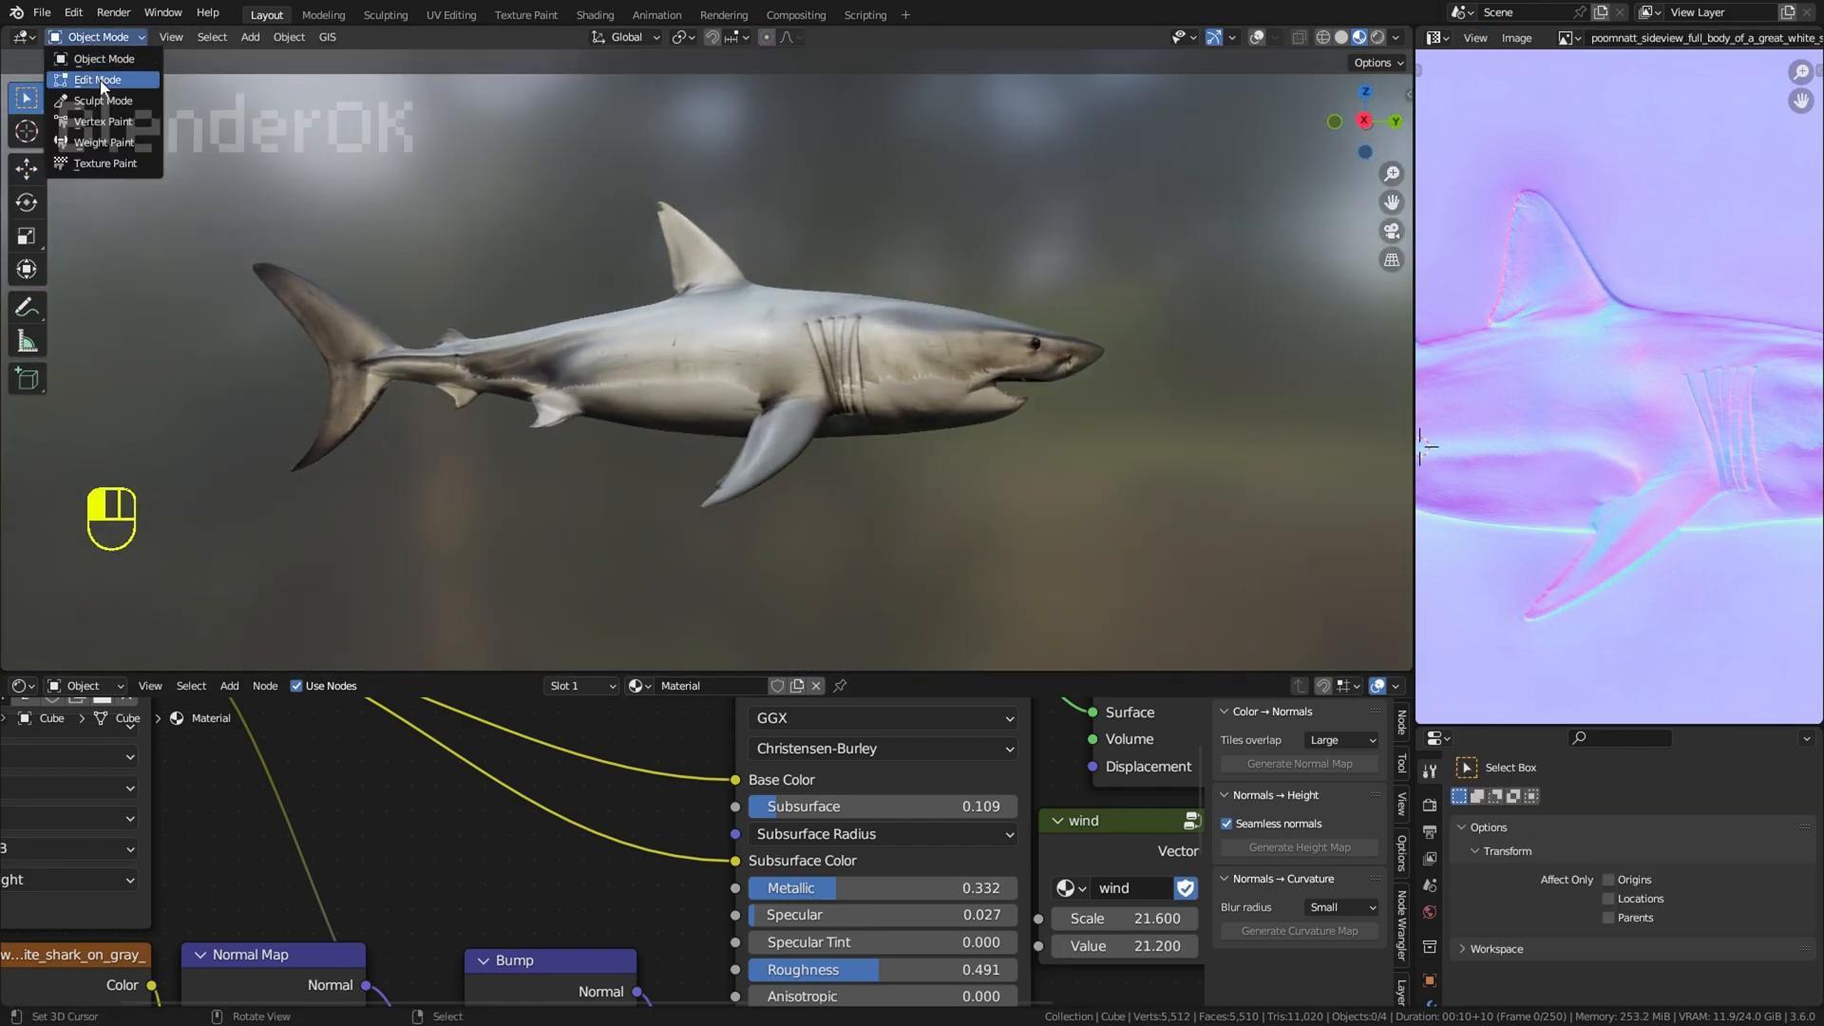
Step: Enter Edit Mode and select all faces so the shark's whole UV layout is shown over the normal map
click(102, 88)
key(a)
scroll(1625, 542, down, 3)
scroll(1606, 504, up, 2)
Step: Try to raise and rotate the belly-edge UV path between the pelvic and pectoral fins with proportional editing
right_click(1471, 480)
middle_drag(1520, 485, 1645, 507)
ctrl+right_click(1734, 519)
key(g)
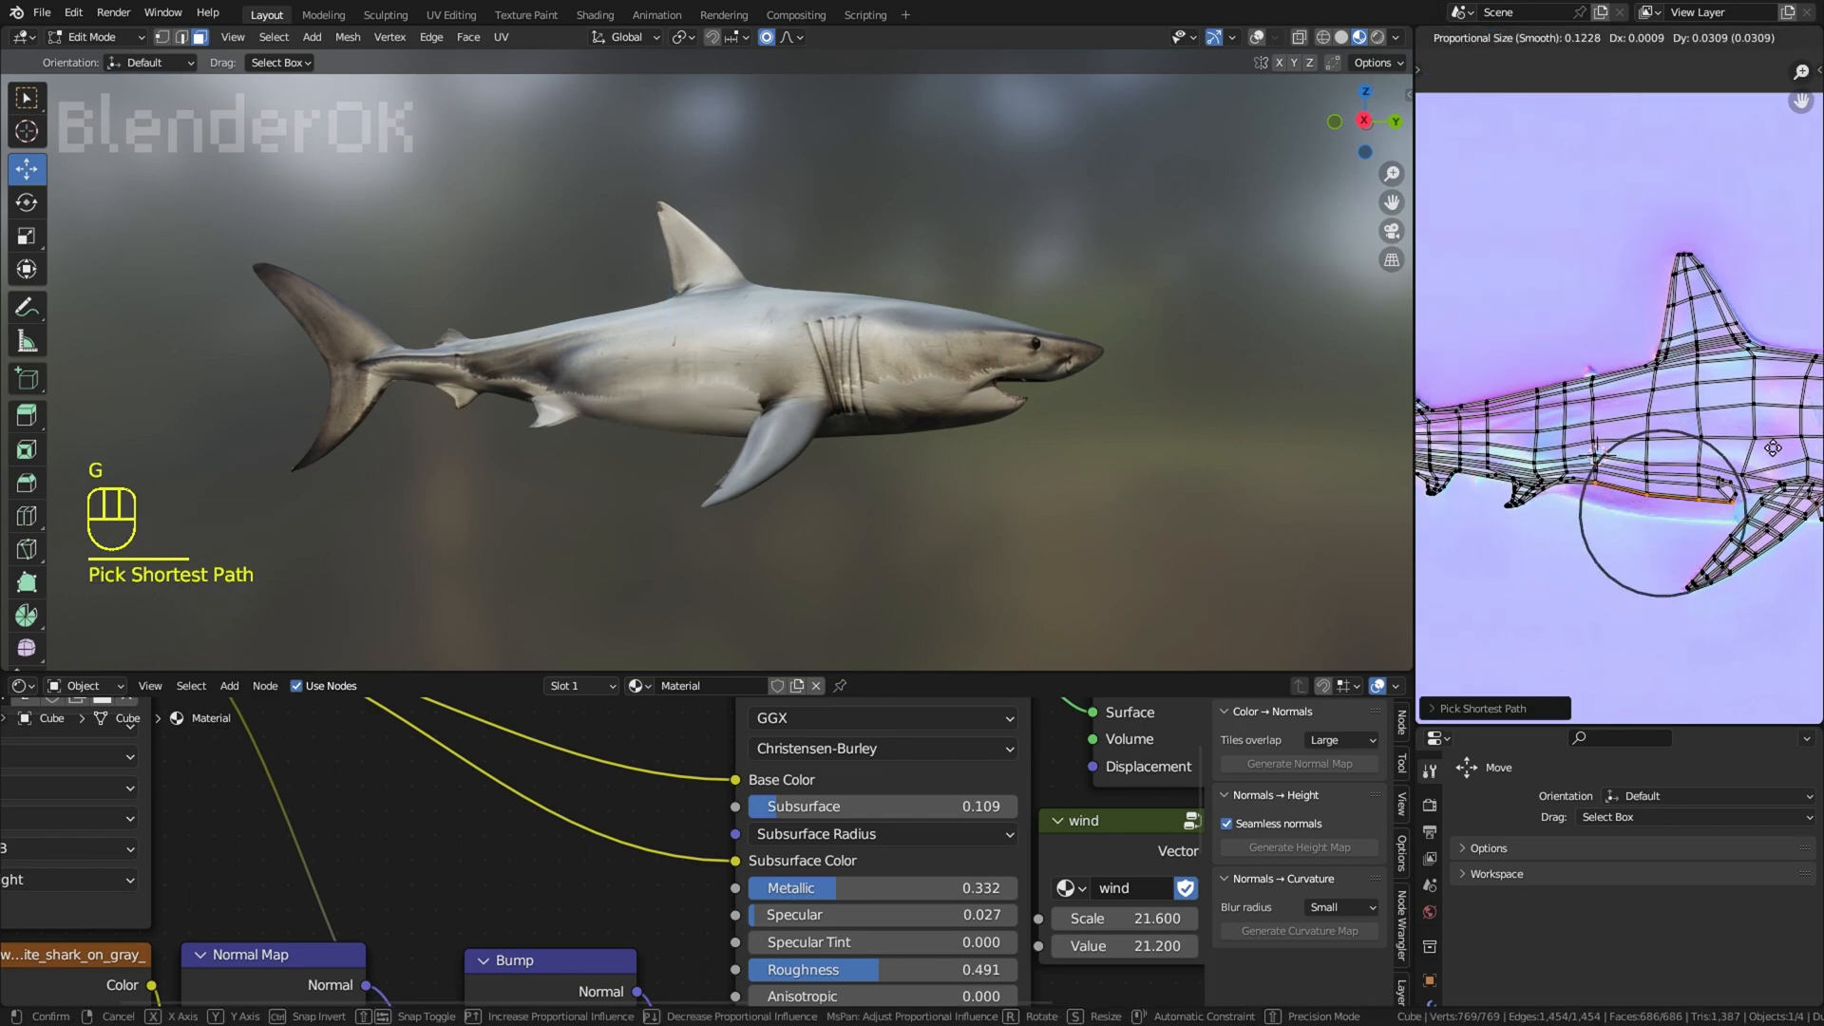
key(r)
key(g)
scroll(1773, 447, up, 3)
key(r)
click(1771, 450)
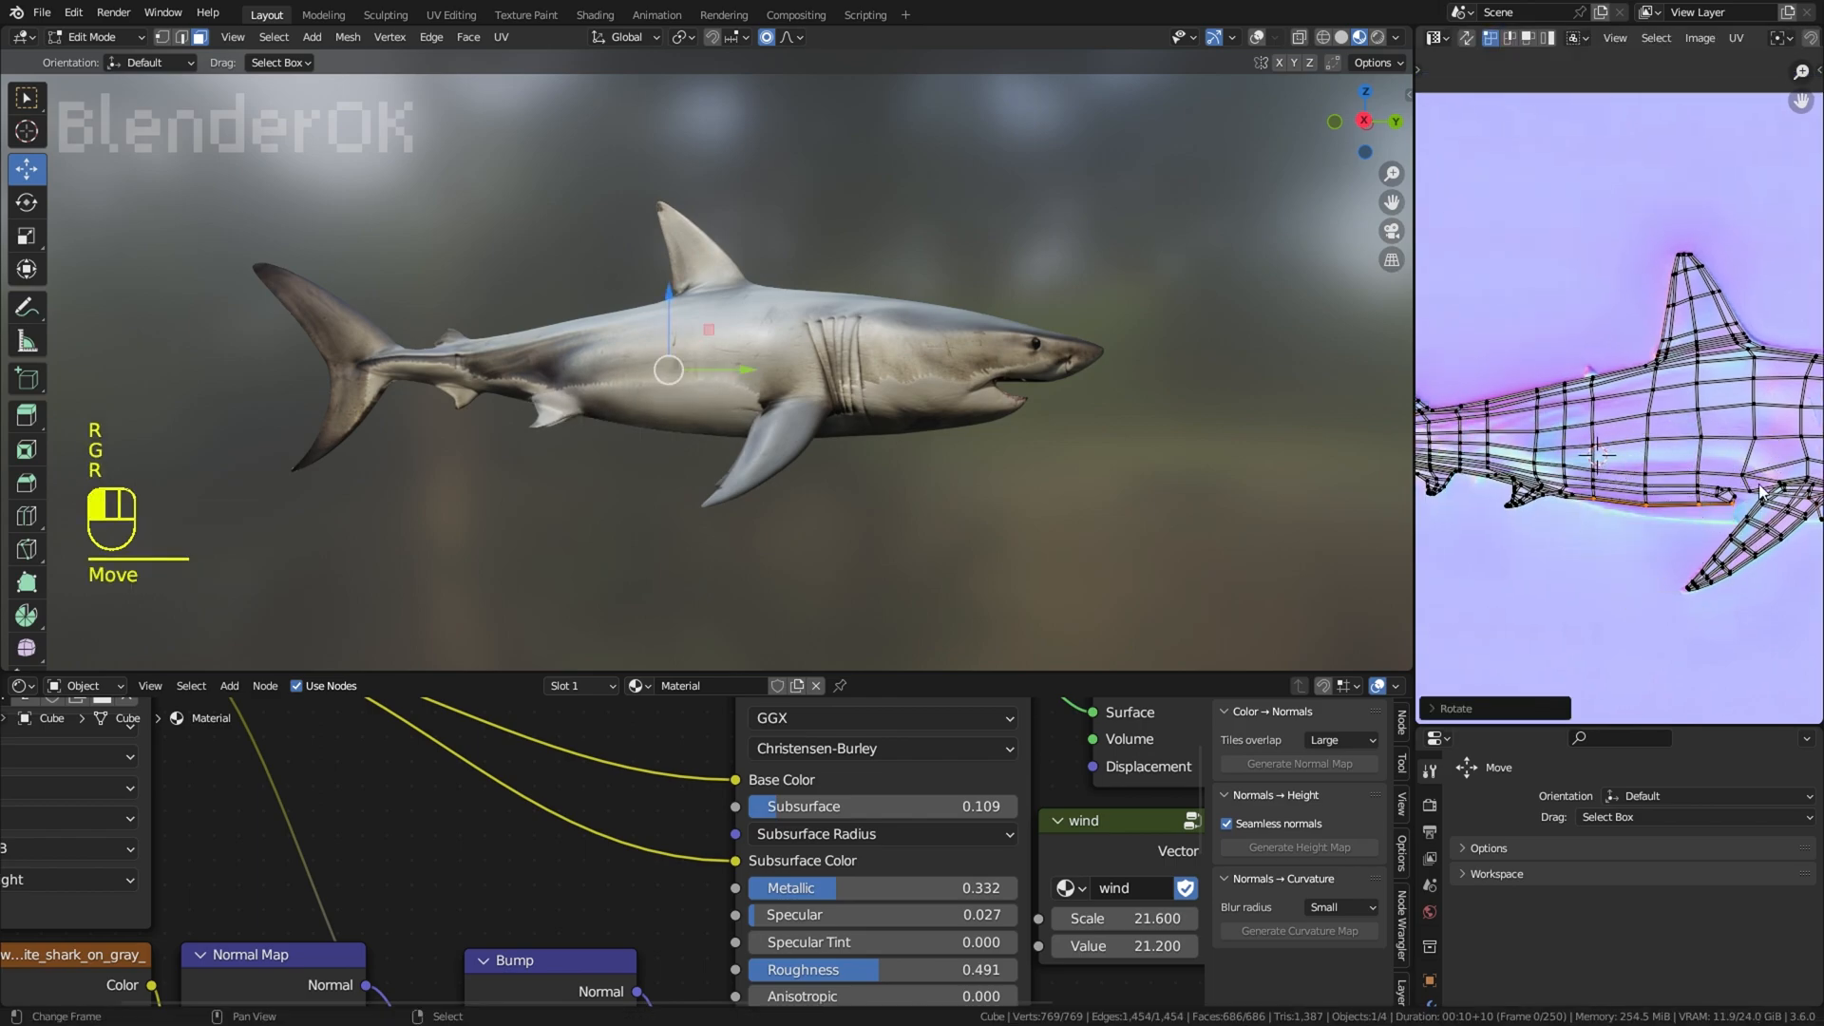
key(g)
click(1769, 456)
Step: Undo the last moves and rotation of the belly-edge UVs
middle_drag(1091, 432, 1088, 357)
key(ctrl+z)
key(ctrl+z)
key(ctrl+z)
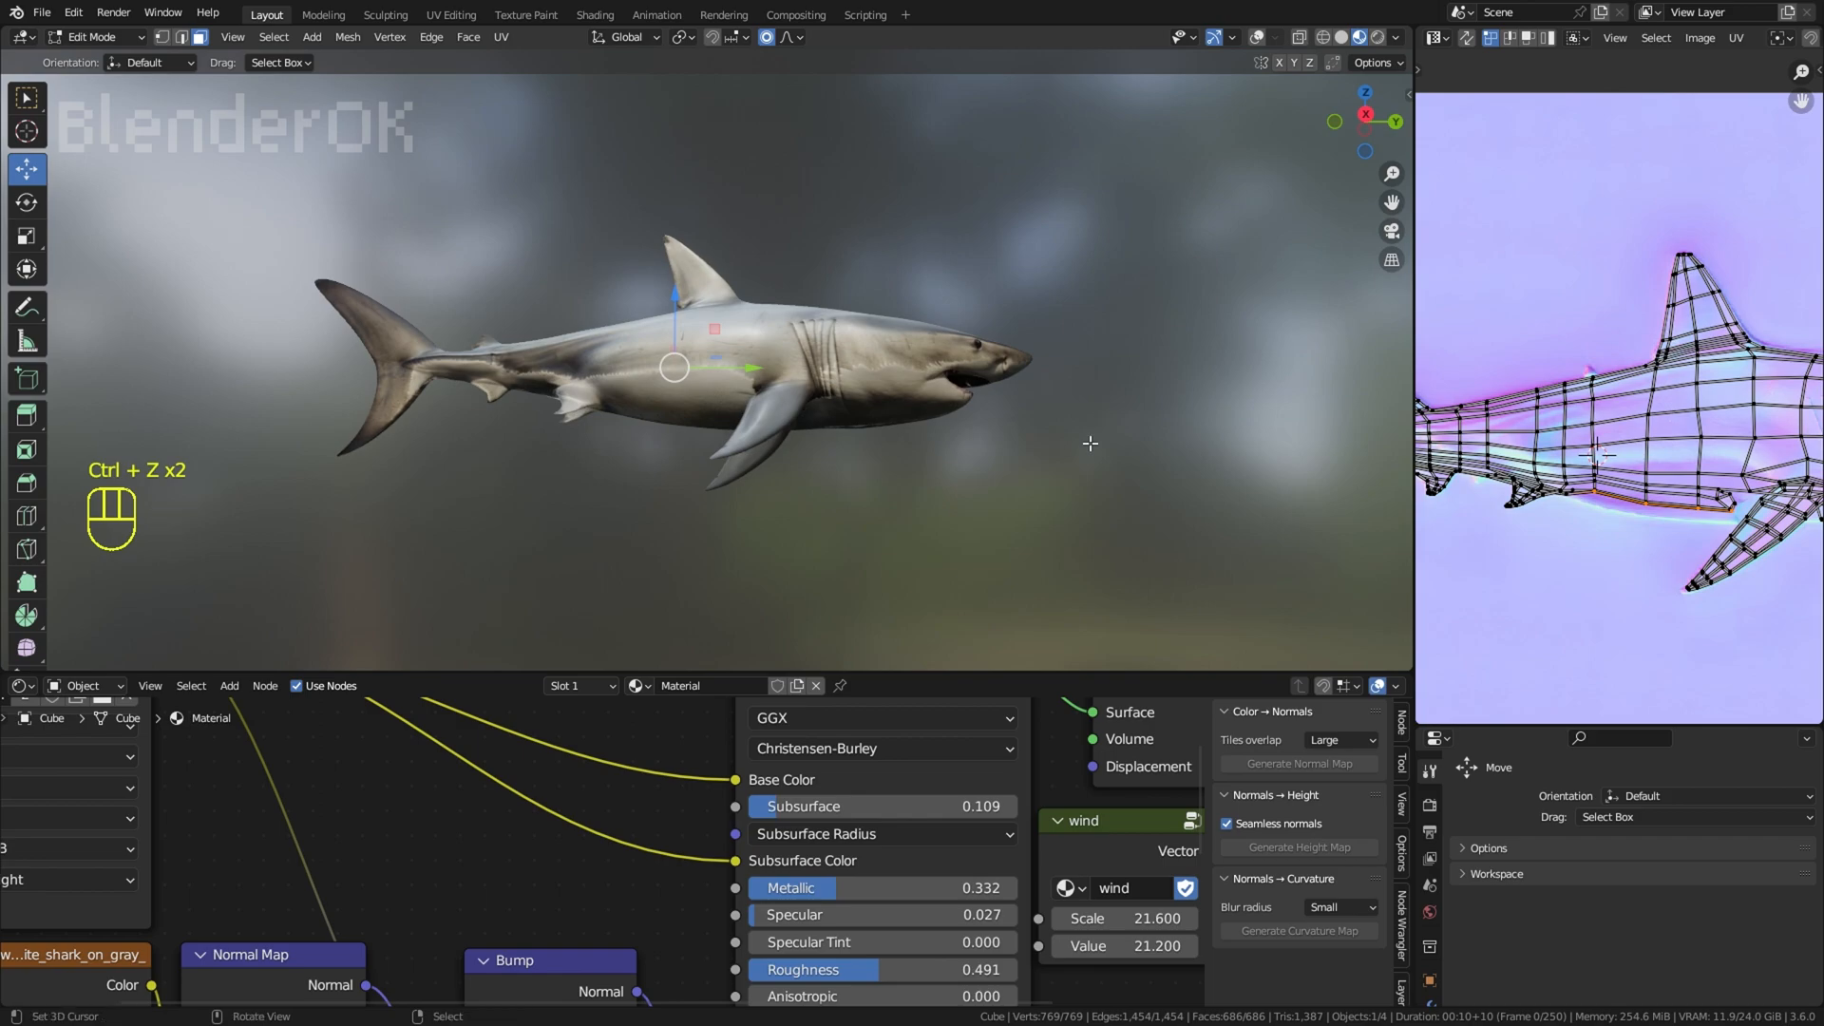
Step: Path-select the belly-edge UV points between the pelvic and pectoral fins and raise them inside the shark's outline using proportional editing
ctrl+shift+right_click(1587, 507)
middle_drag(1587, 509, 1582, 539)
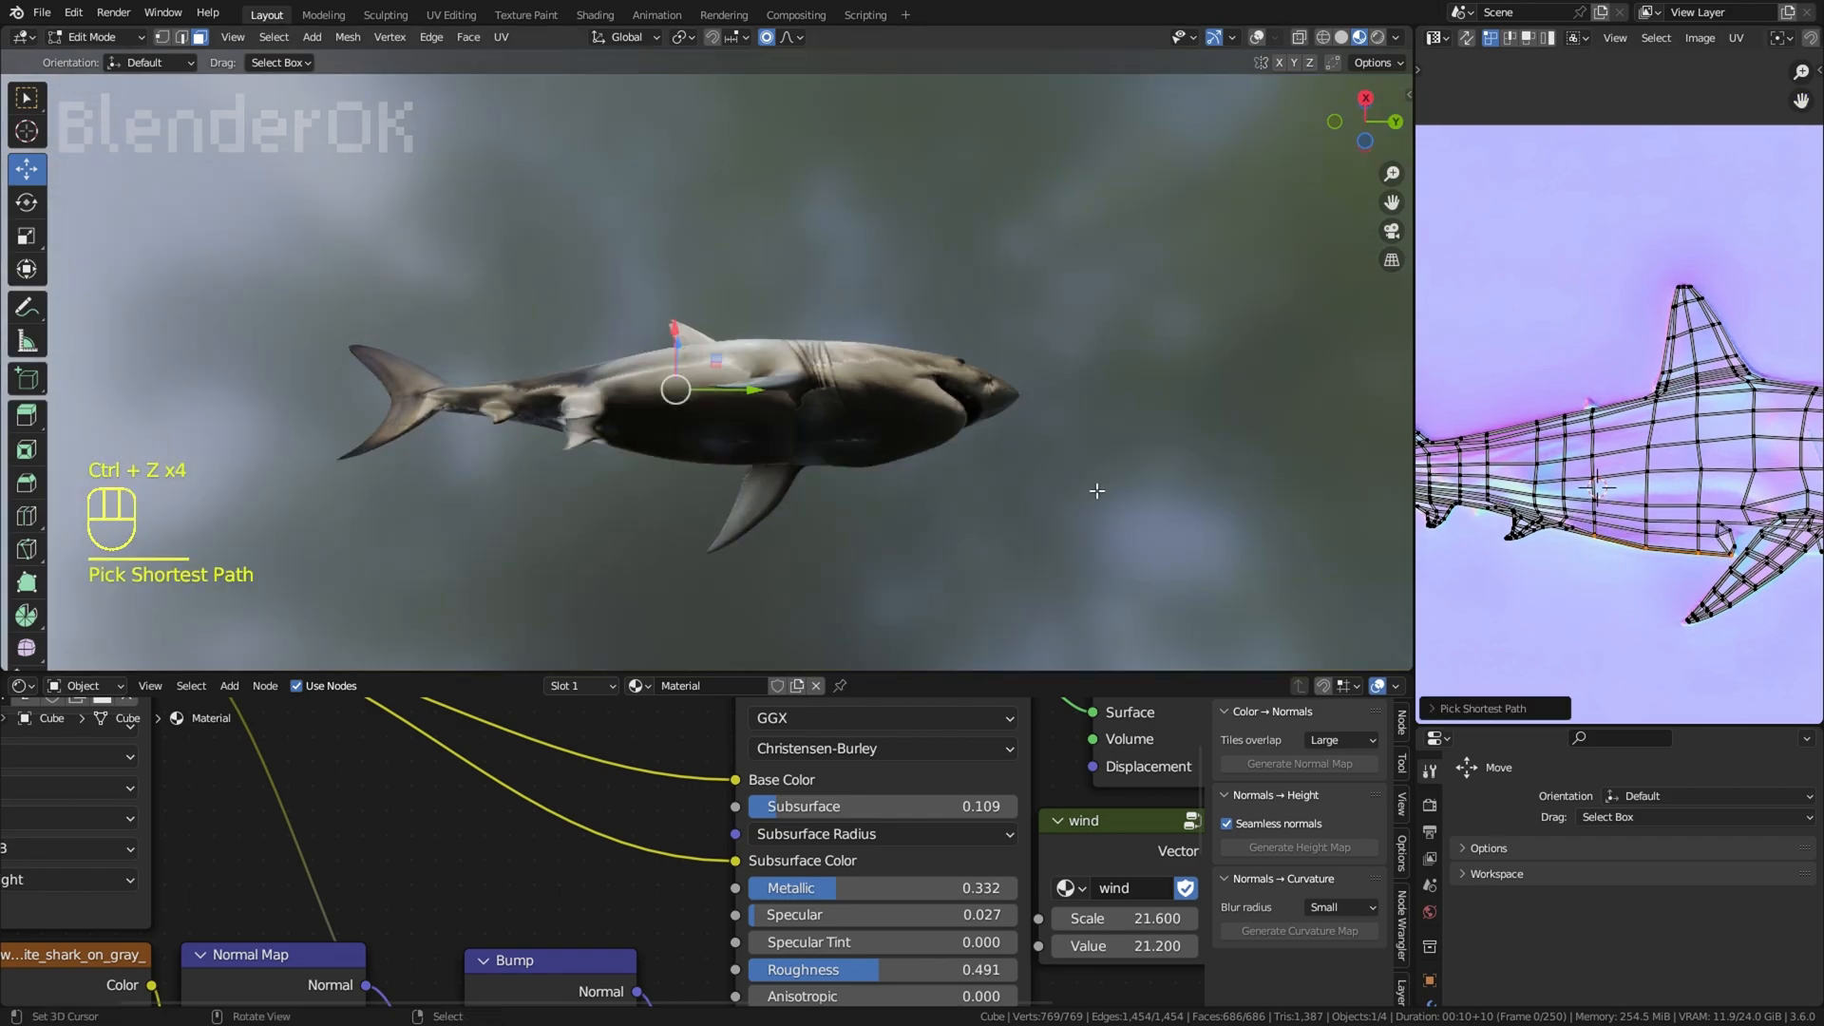
middle_drag(1088, 487, 1102, 567)
middle_drag(1548, 559, 1441, 530)
scroll(1209, 448, up, 3)
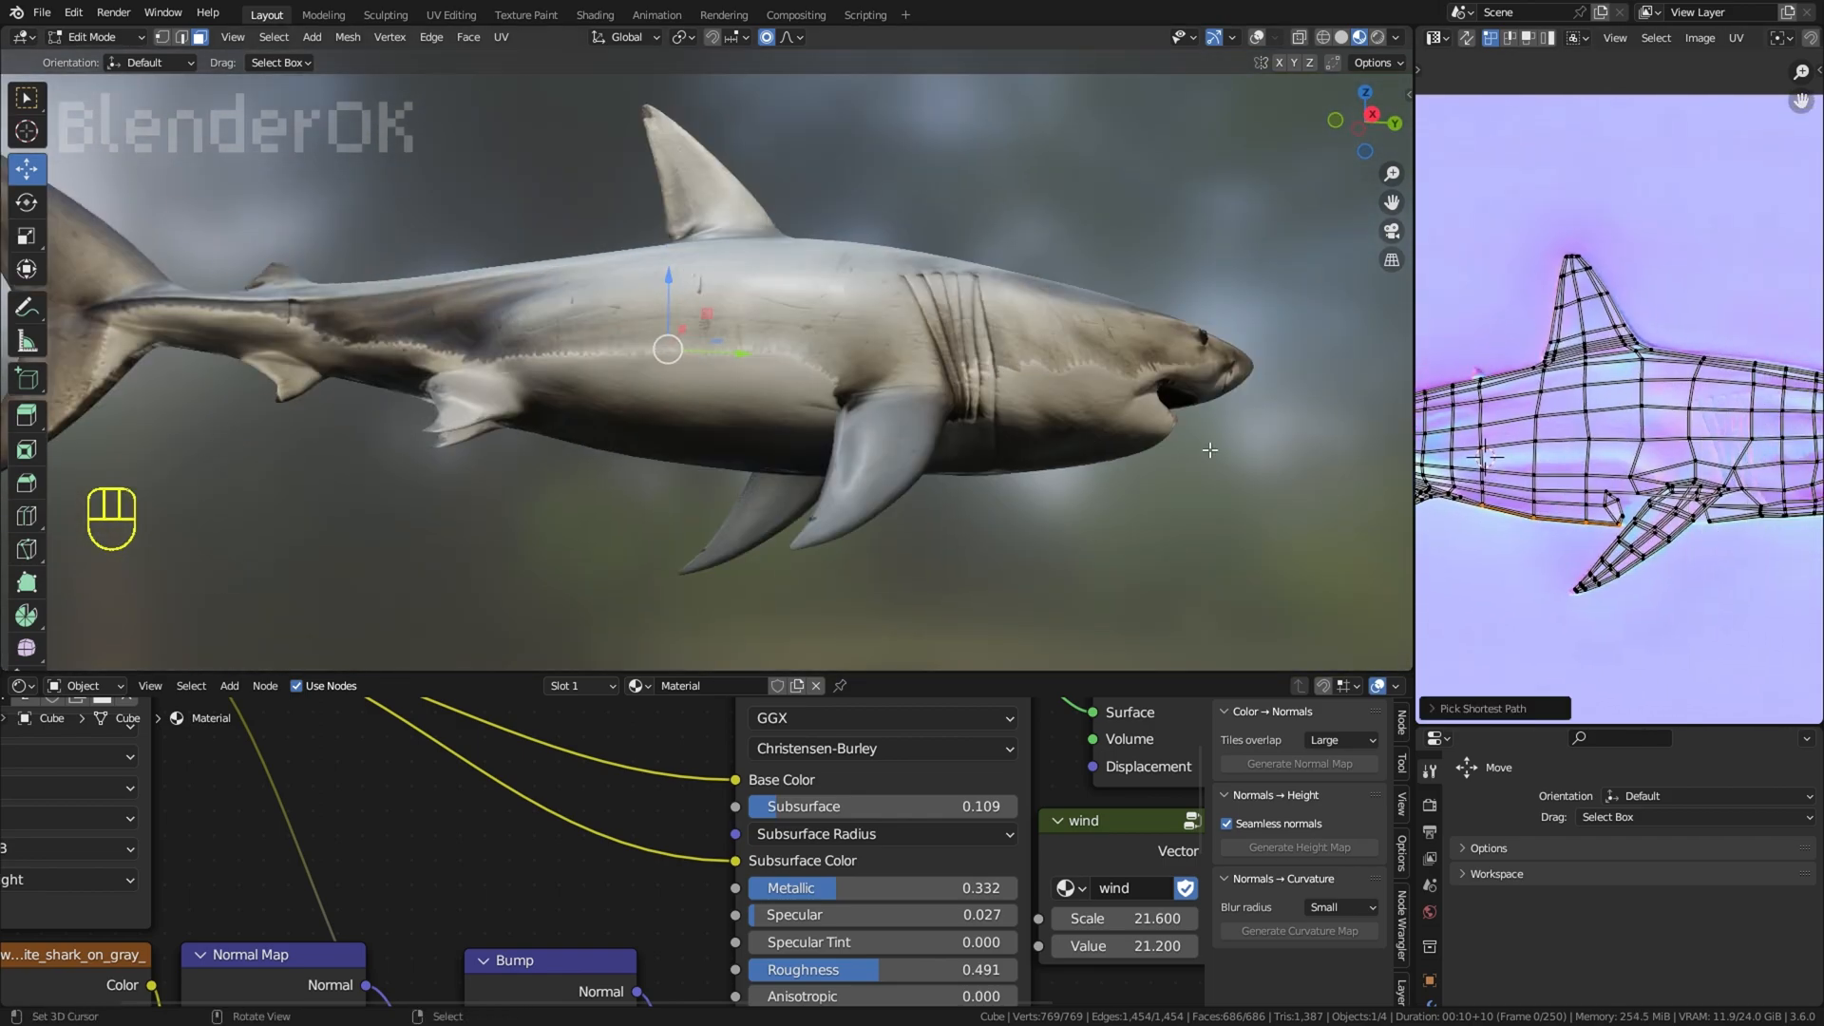
scroll(1744, 538, up, 1)
key(g)
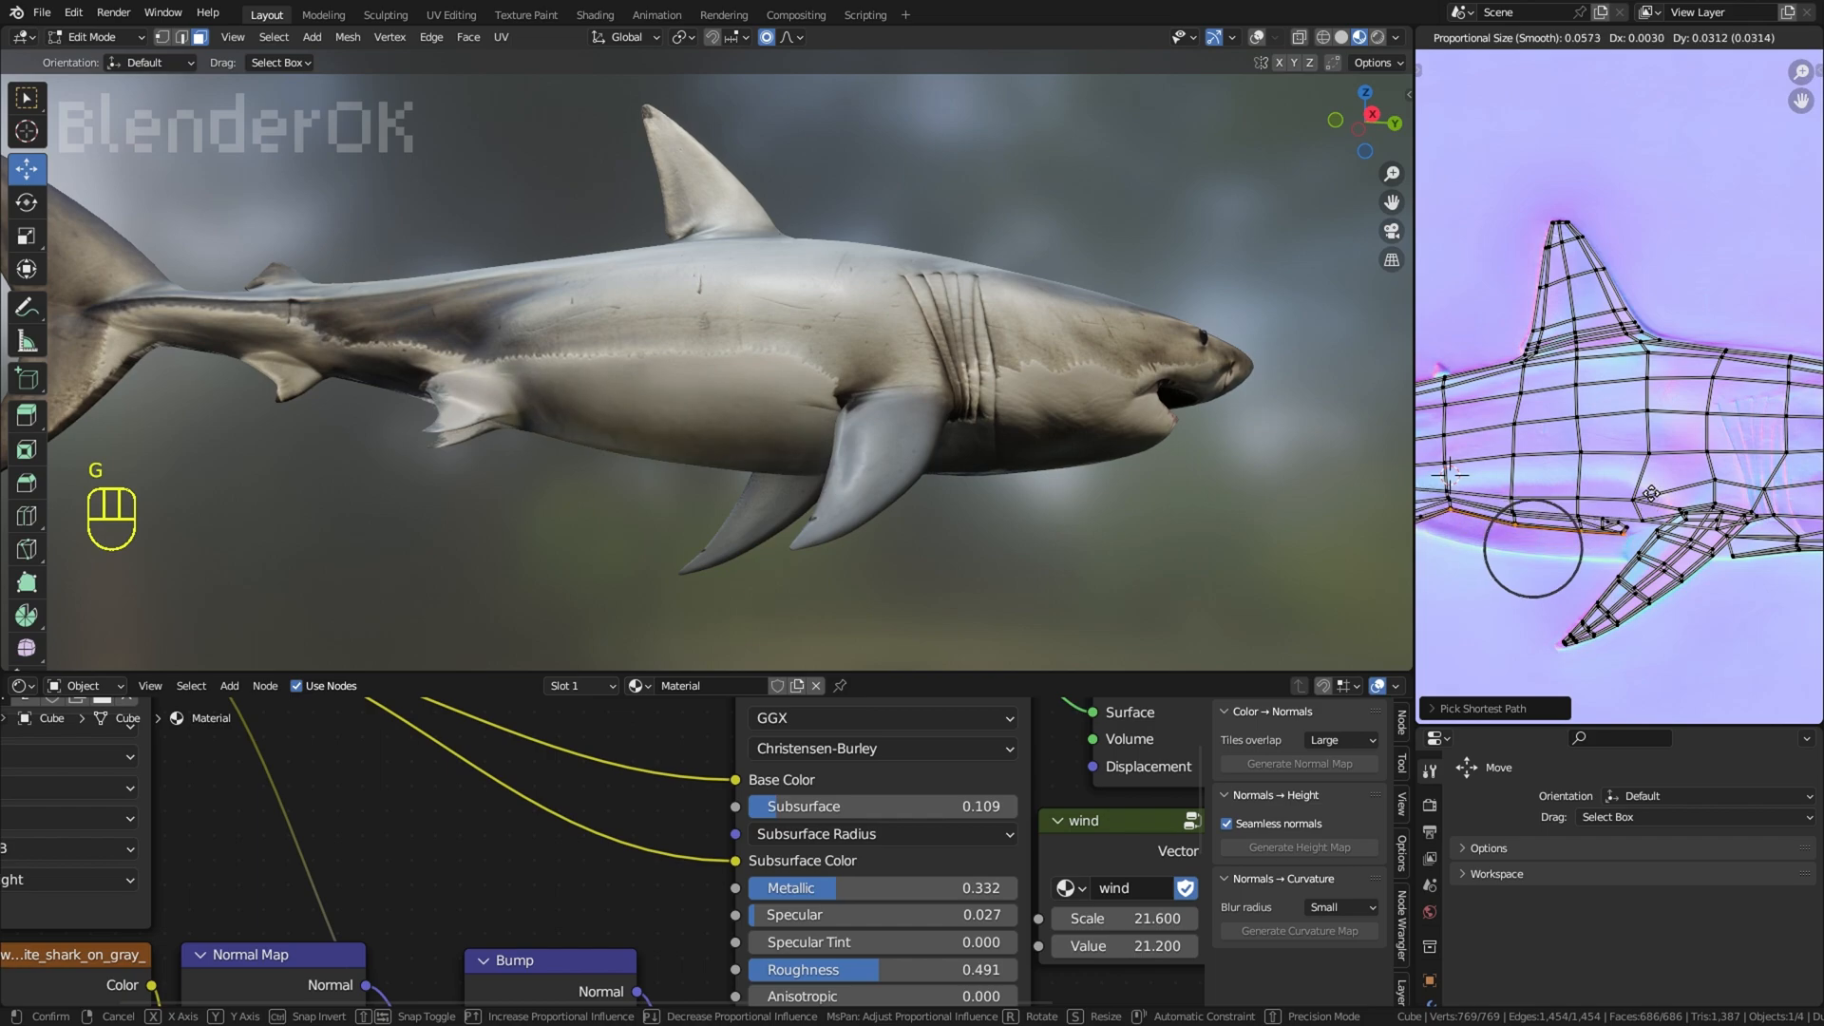
click(1651, 490)
key(r)
right_click(1652, 493)
middle_drag(1652, 493, 1641, 529)
mouse_move(989, 449)
middle_down()
mouse_move(984, 351)
mouse_move(964, 471)
middle_up()
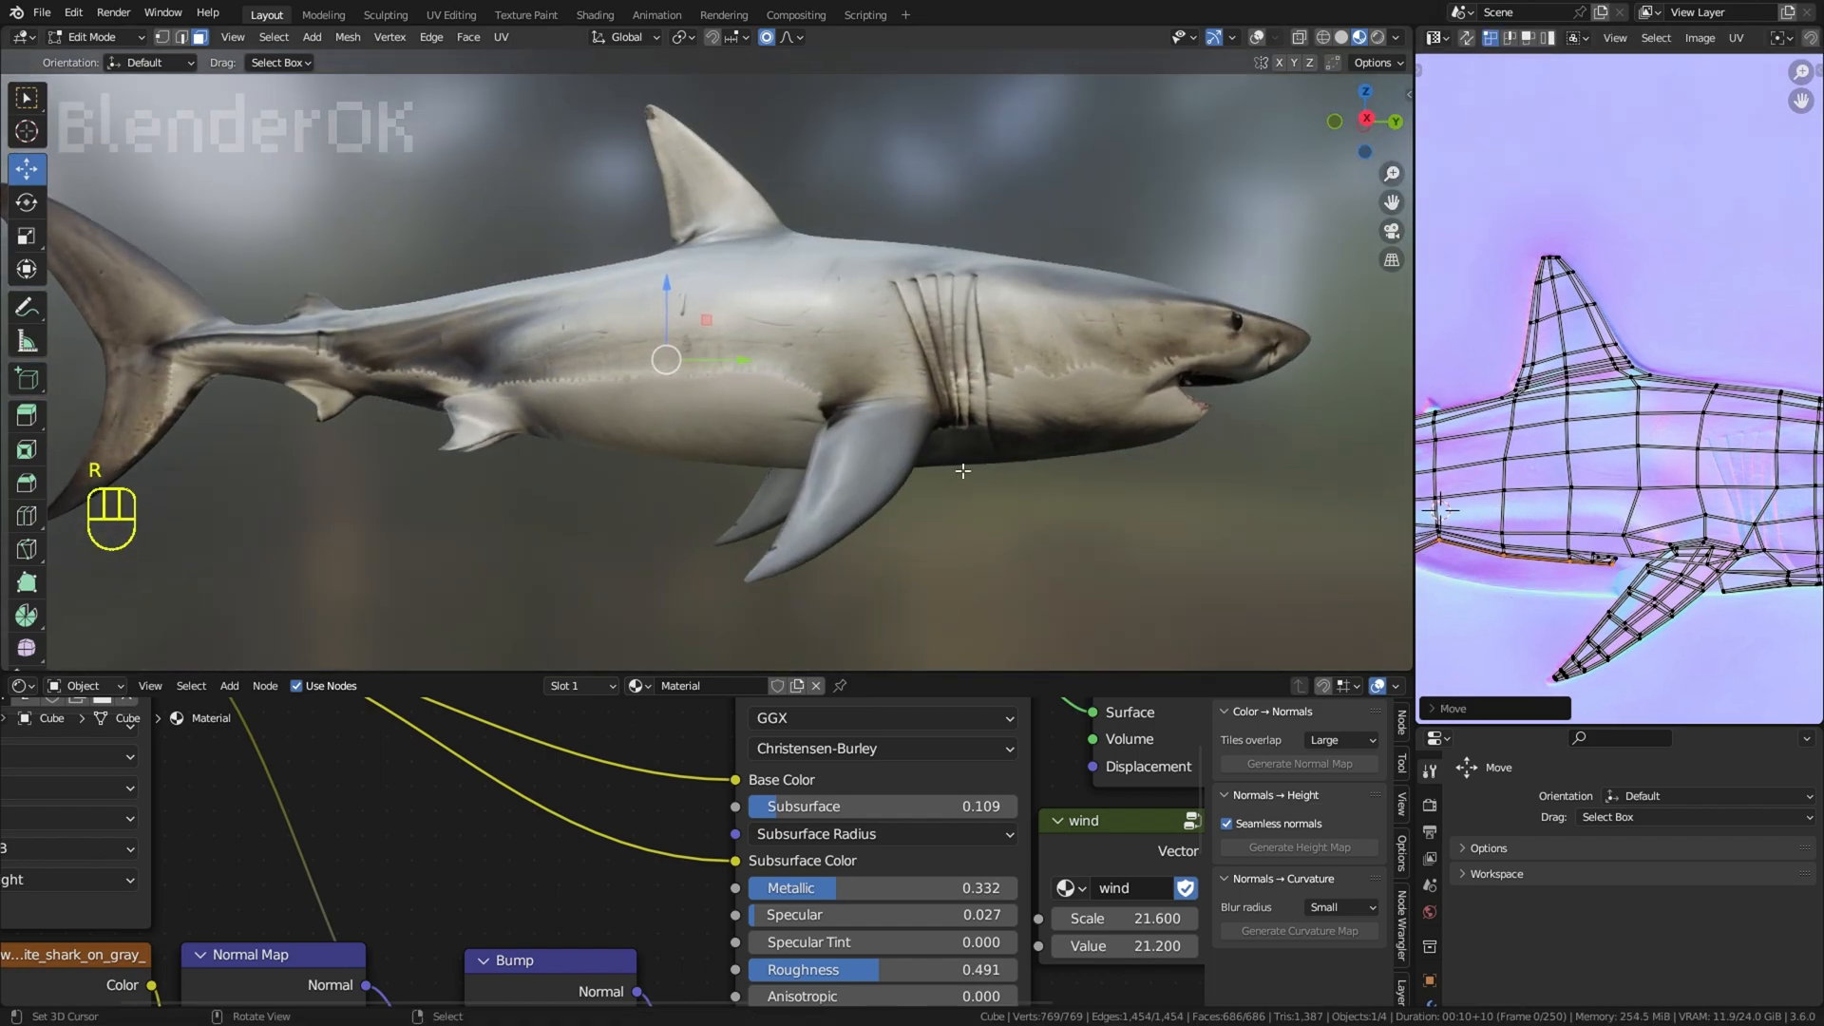
key(g)
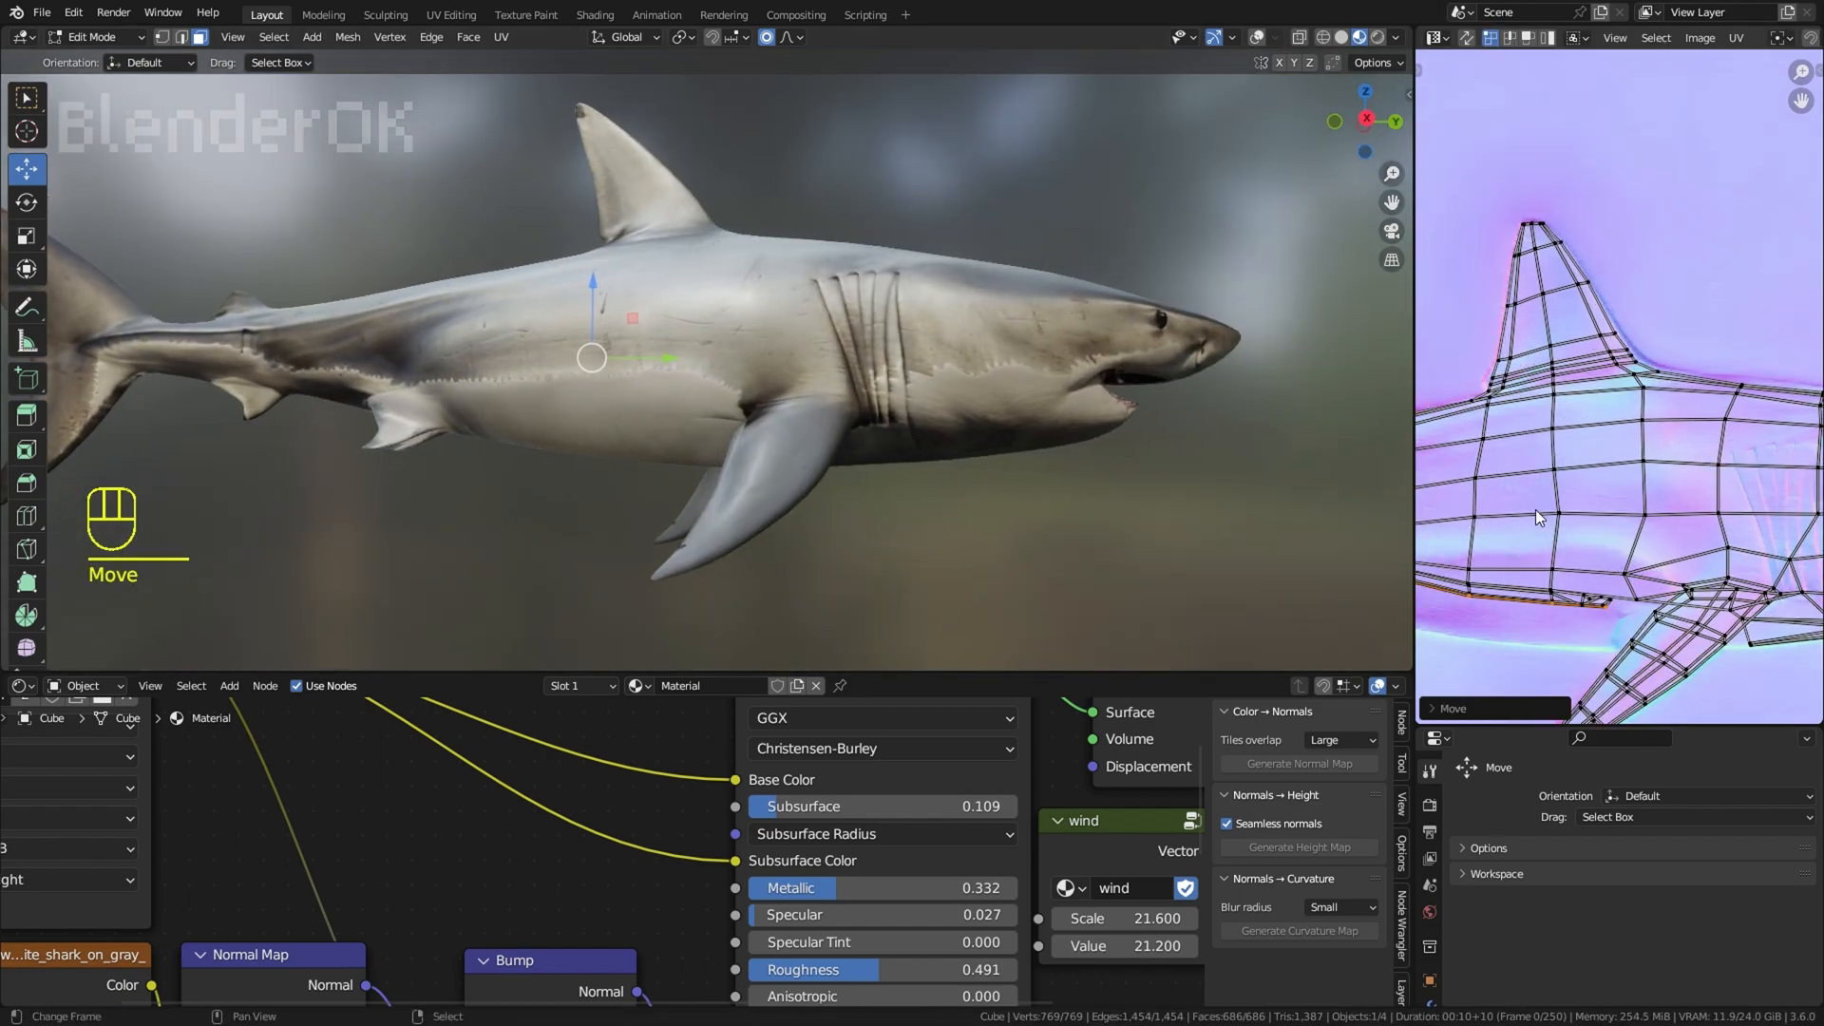
Step: Reposition the single body UV point just behind the pectoral fin's base with proportional editing
key(g)
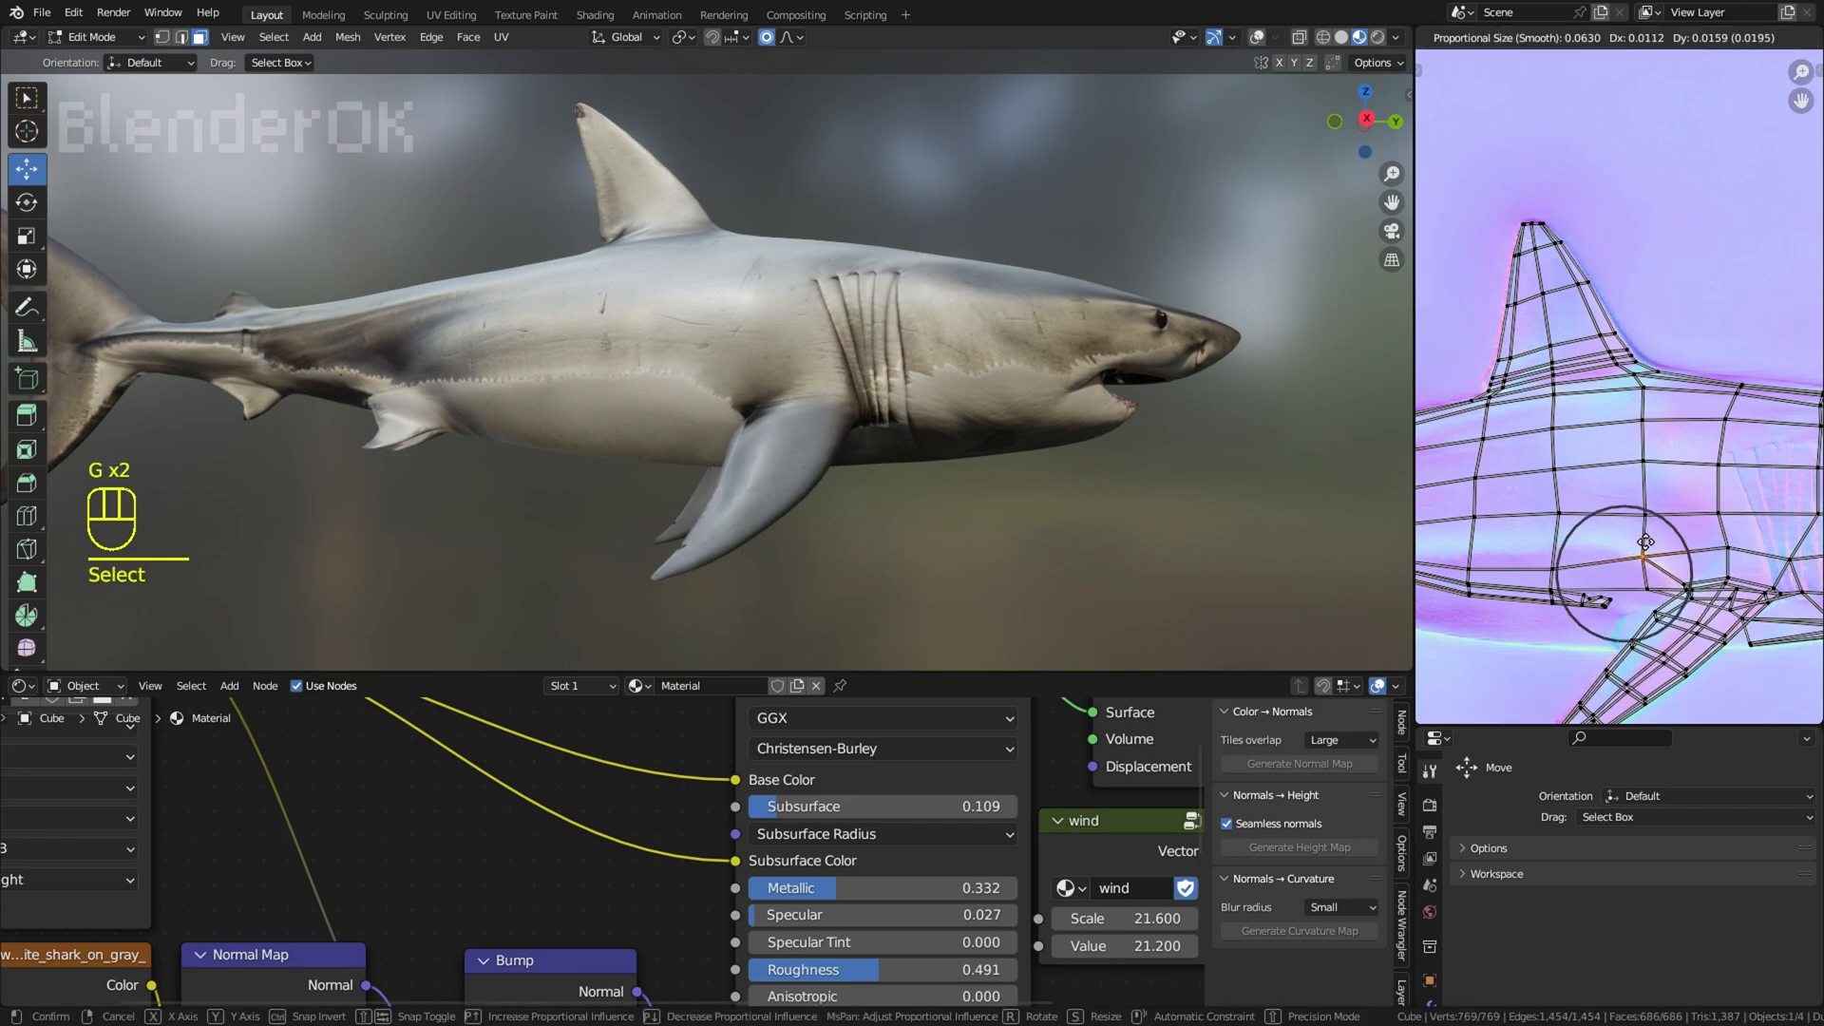
key(g)
click(1625, 561)
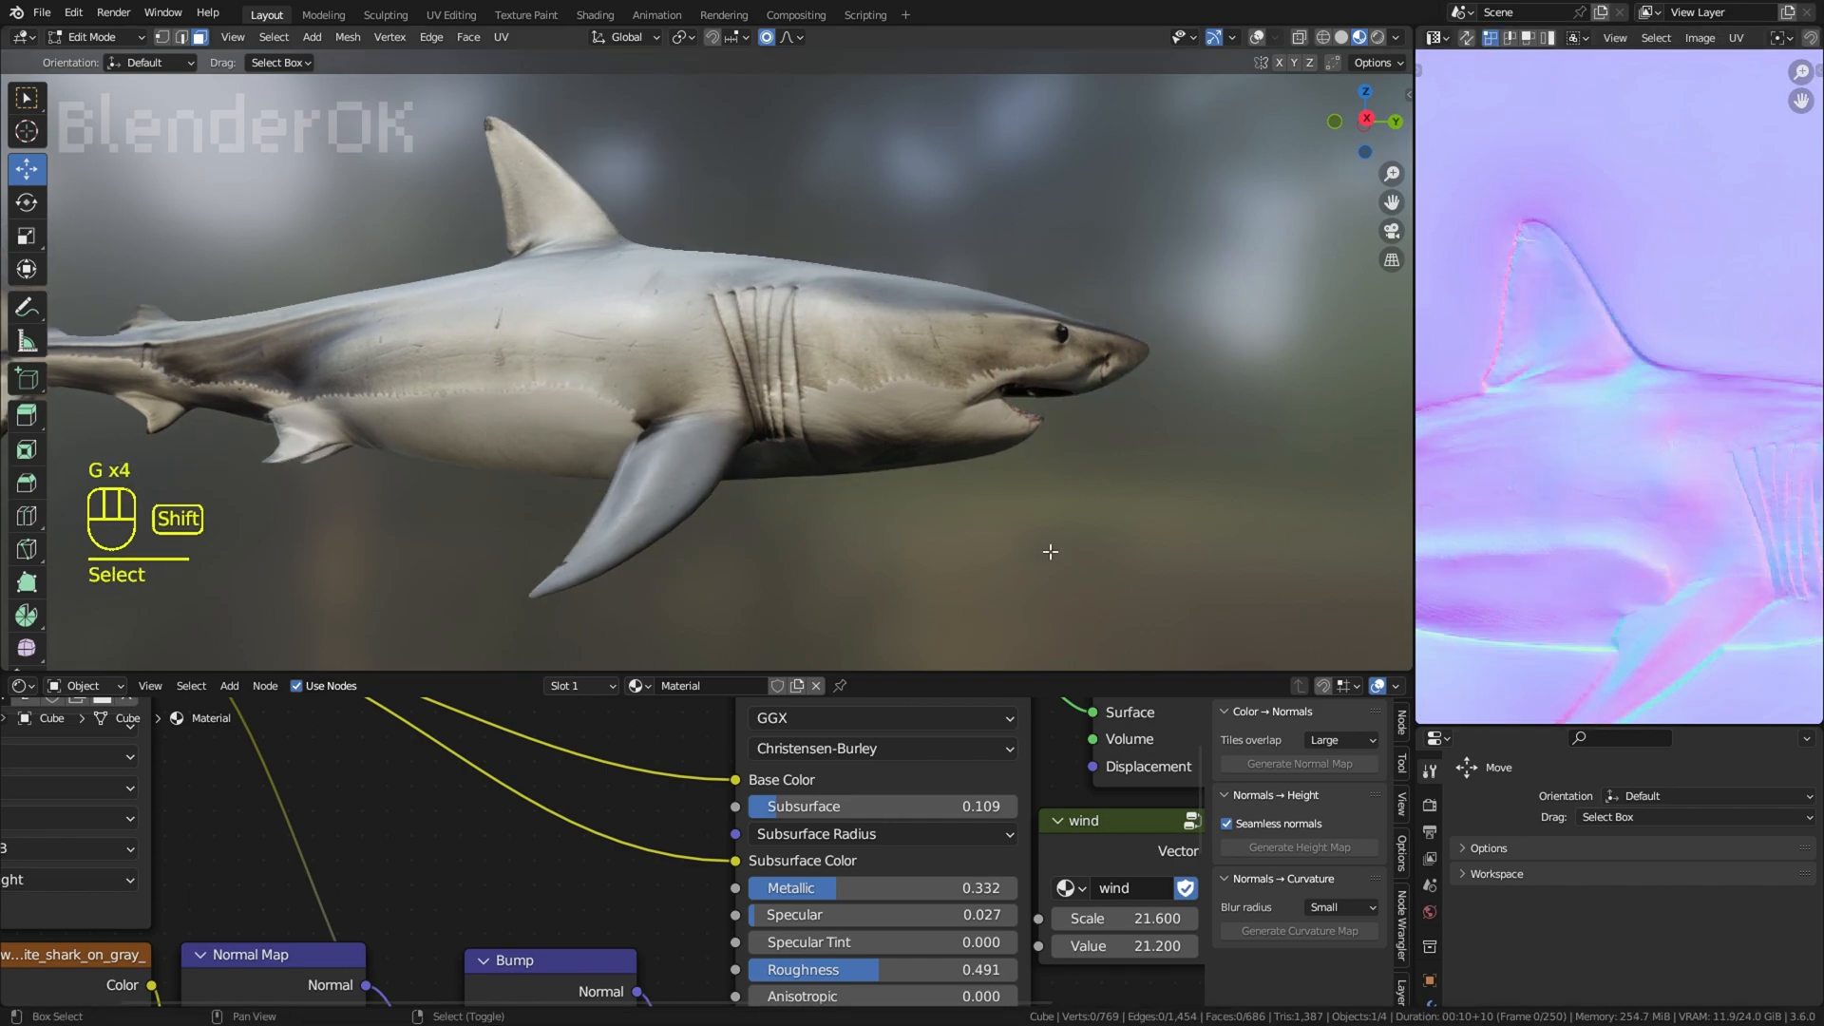
Step: Try to raise the UV edge under the throat into the shark's outline
key(a)
key(g)
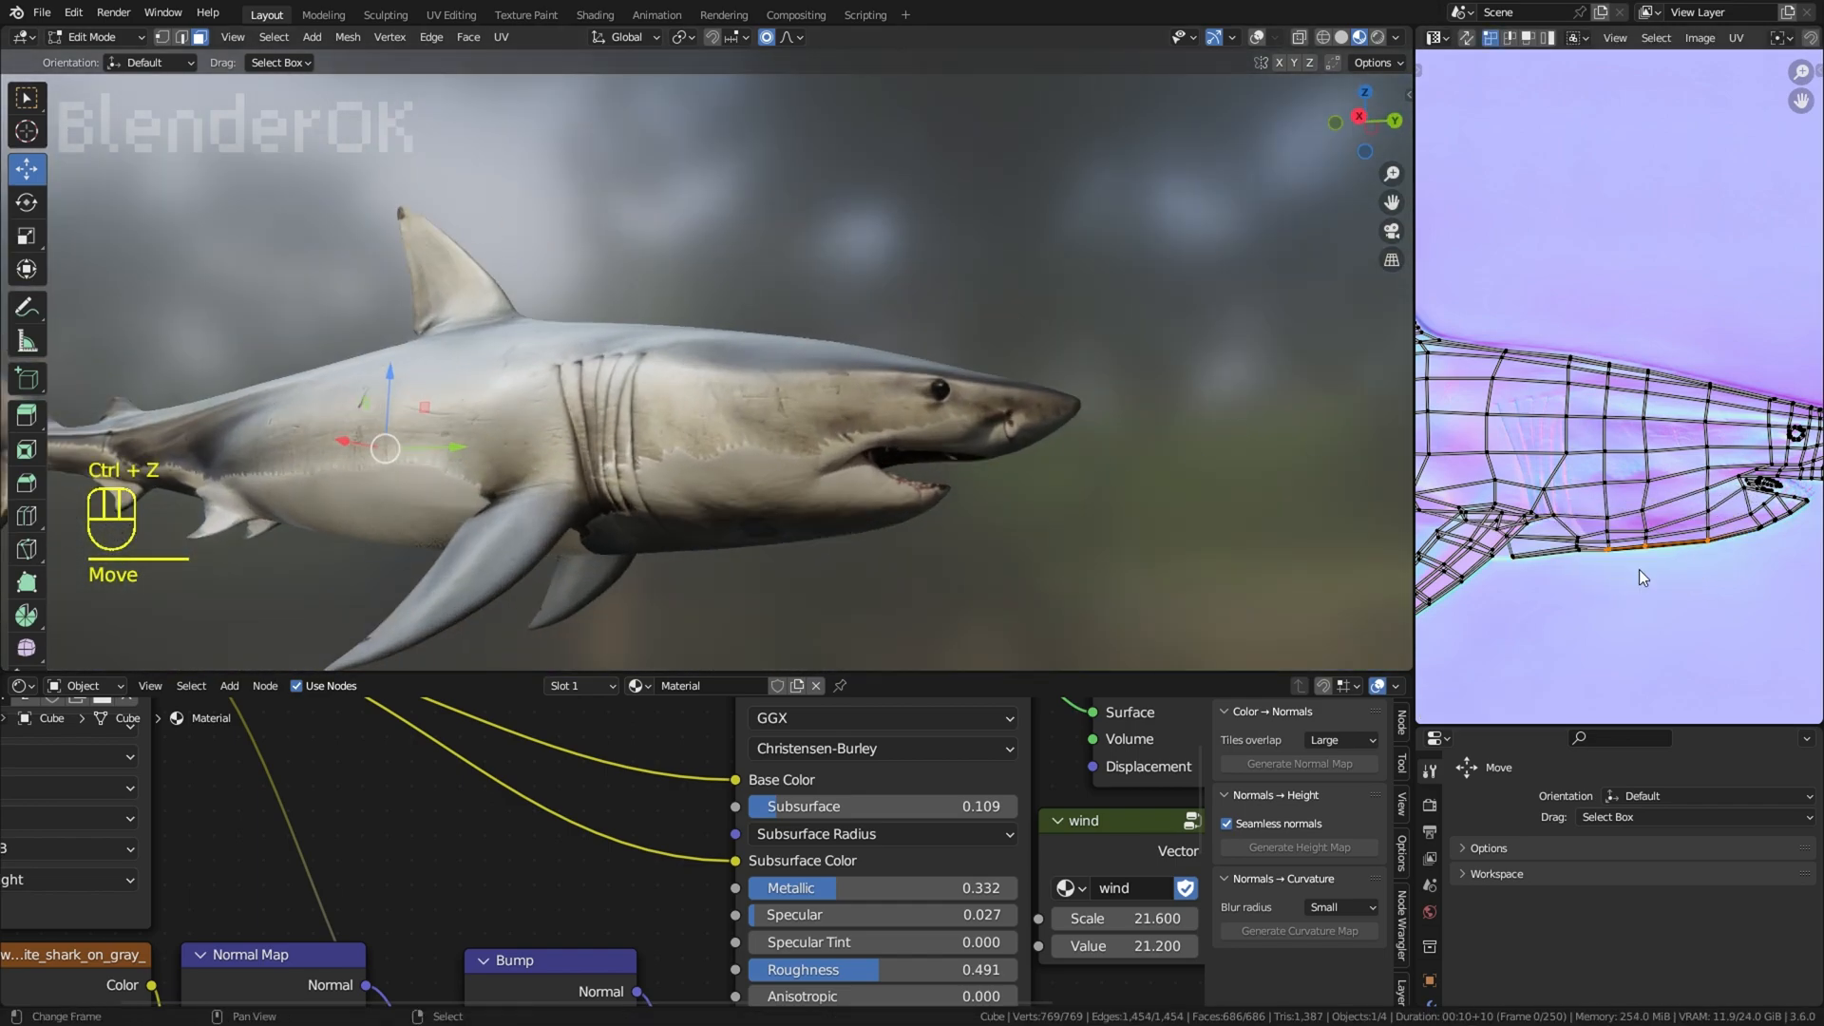
key(ctrl+z)
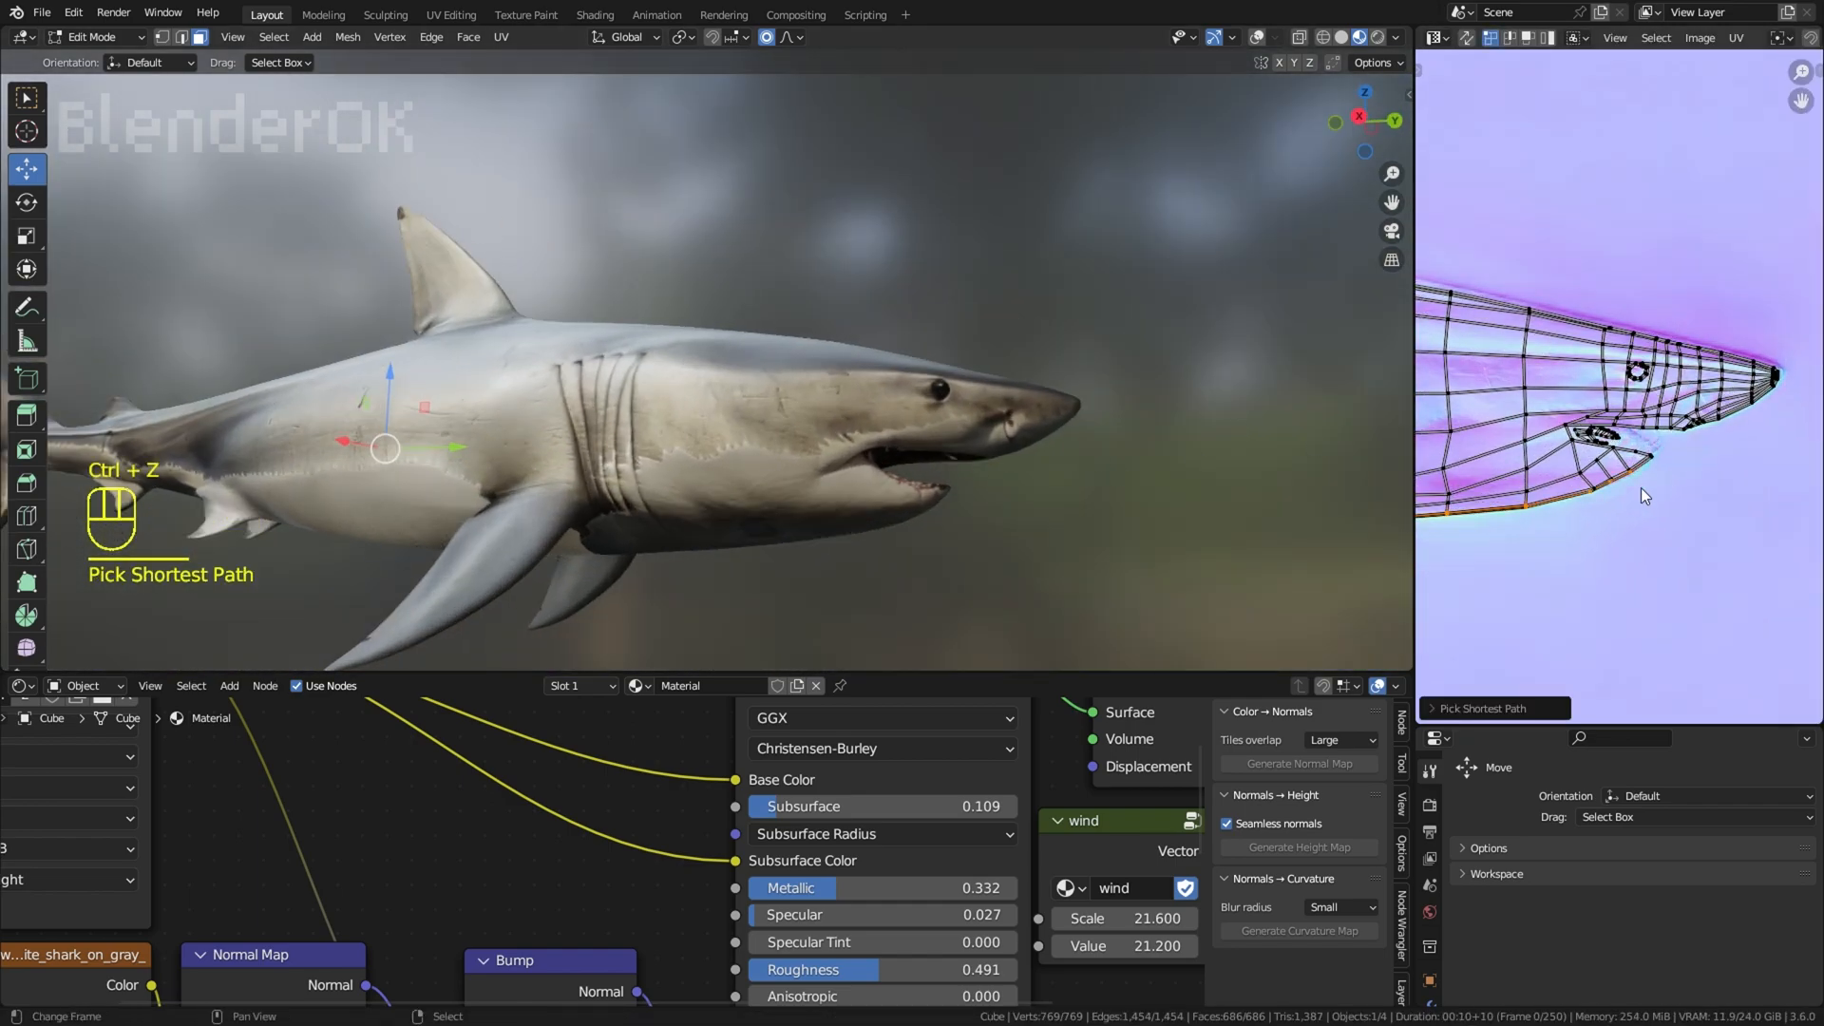
Step: Take the jaw-tip points out of the throat-edge UV selection with Circle Select and raise the remaining edge inside the outline
right_click(1655, 469)
key(c)
middle_click(1634, 472)
right_click(1596, 518)
key(g)
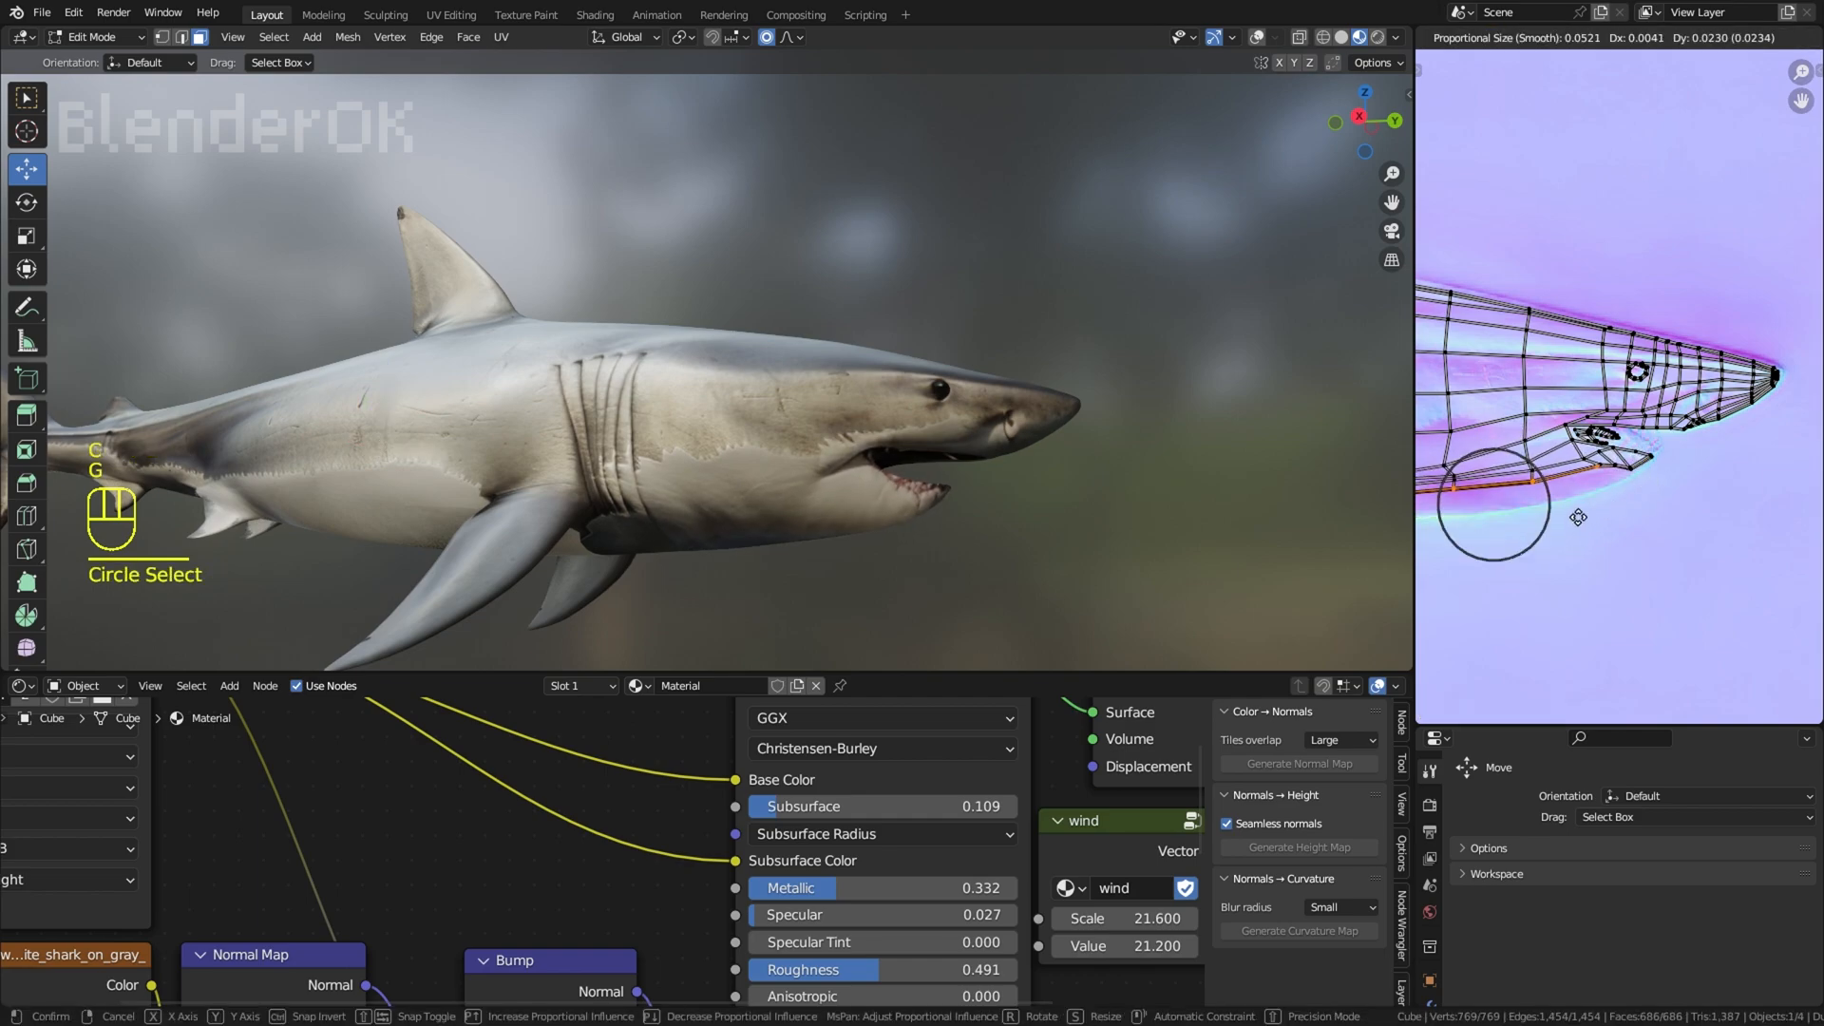
click(1582, 514)
click(1582, 514)
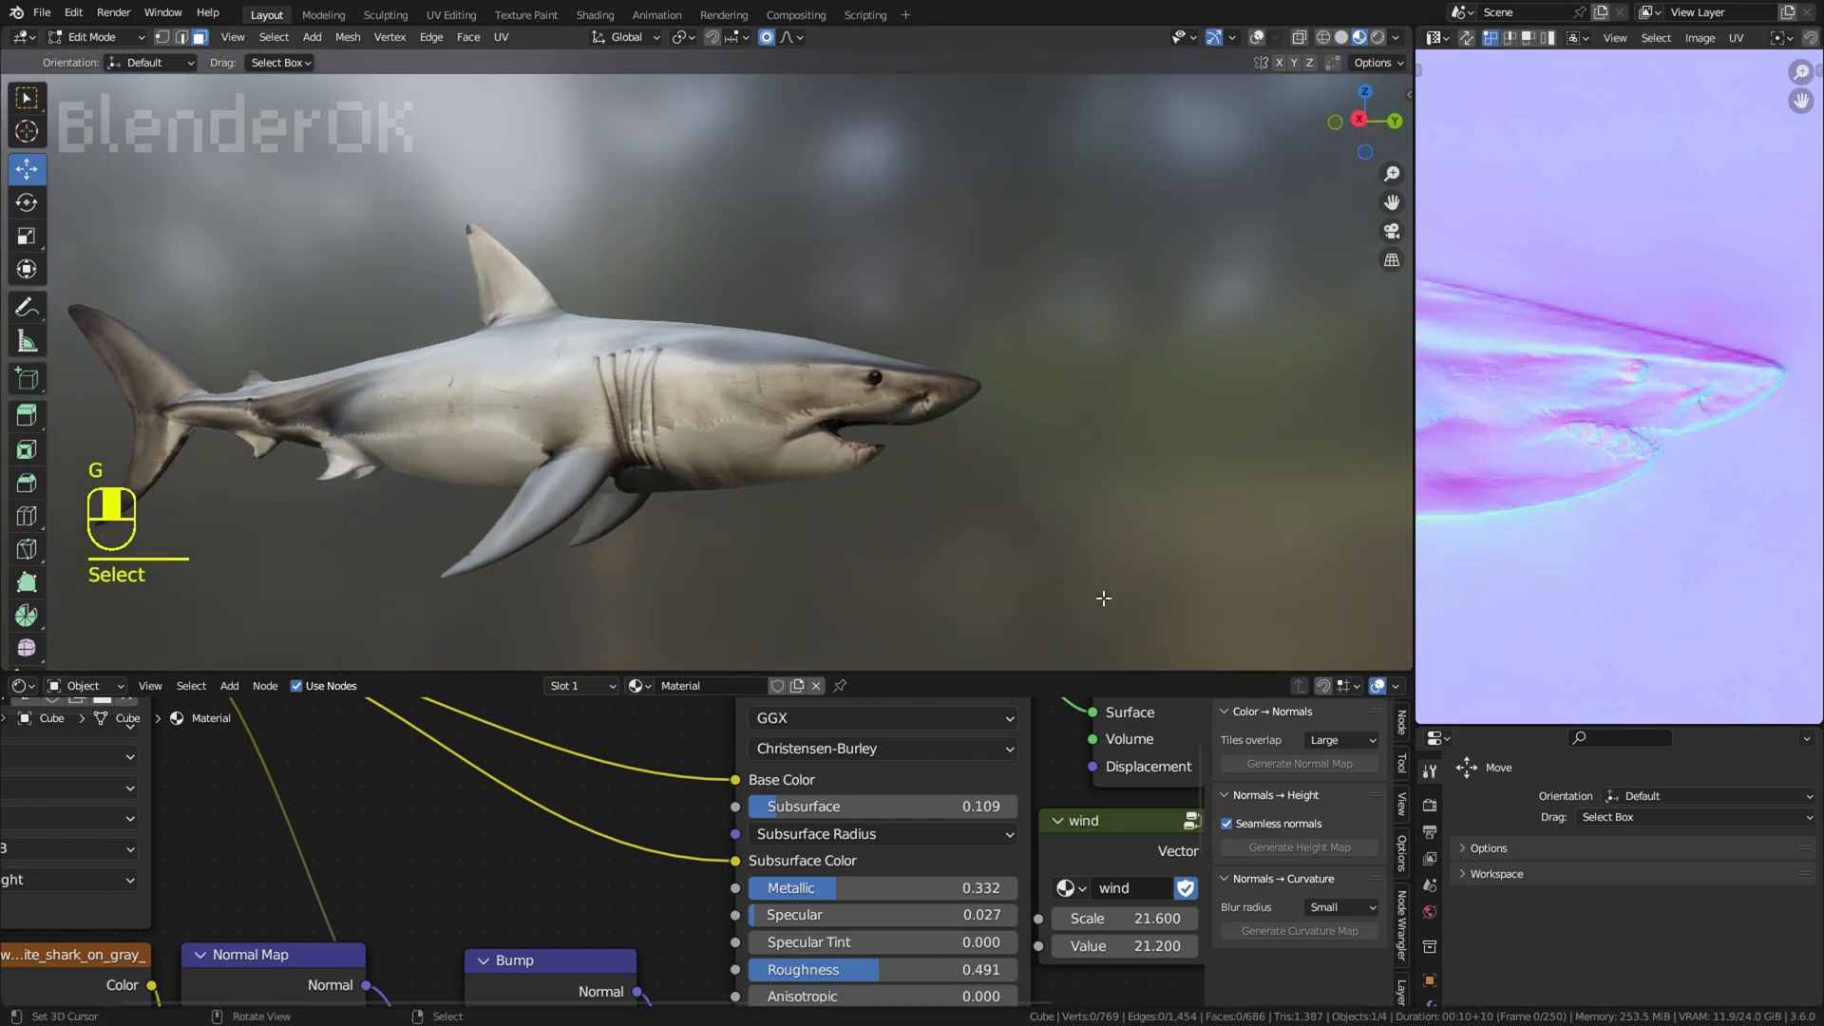
Step: Select all faces, circle-select the UV points along the lower jaw's front edge and raise them inside the outline
scroll(1234, 545, up, 2)
key(a)
shift+middle_drag(1234, 545, 1107, 524)
scroll(1669, 504, up, 2)
right_click(1651, 534)
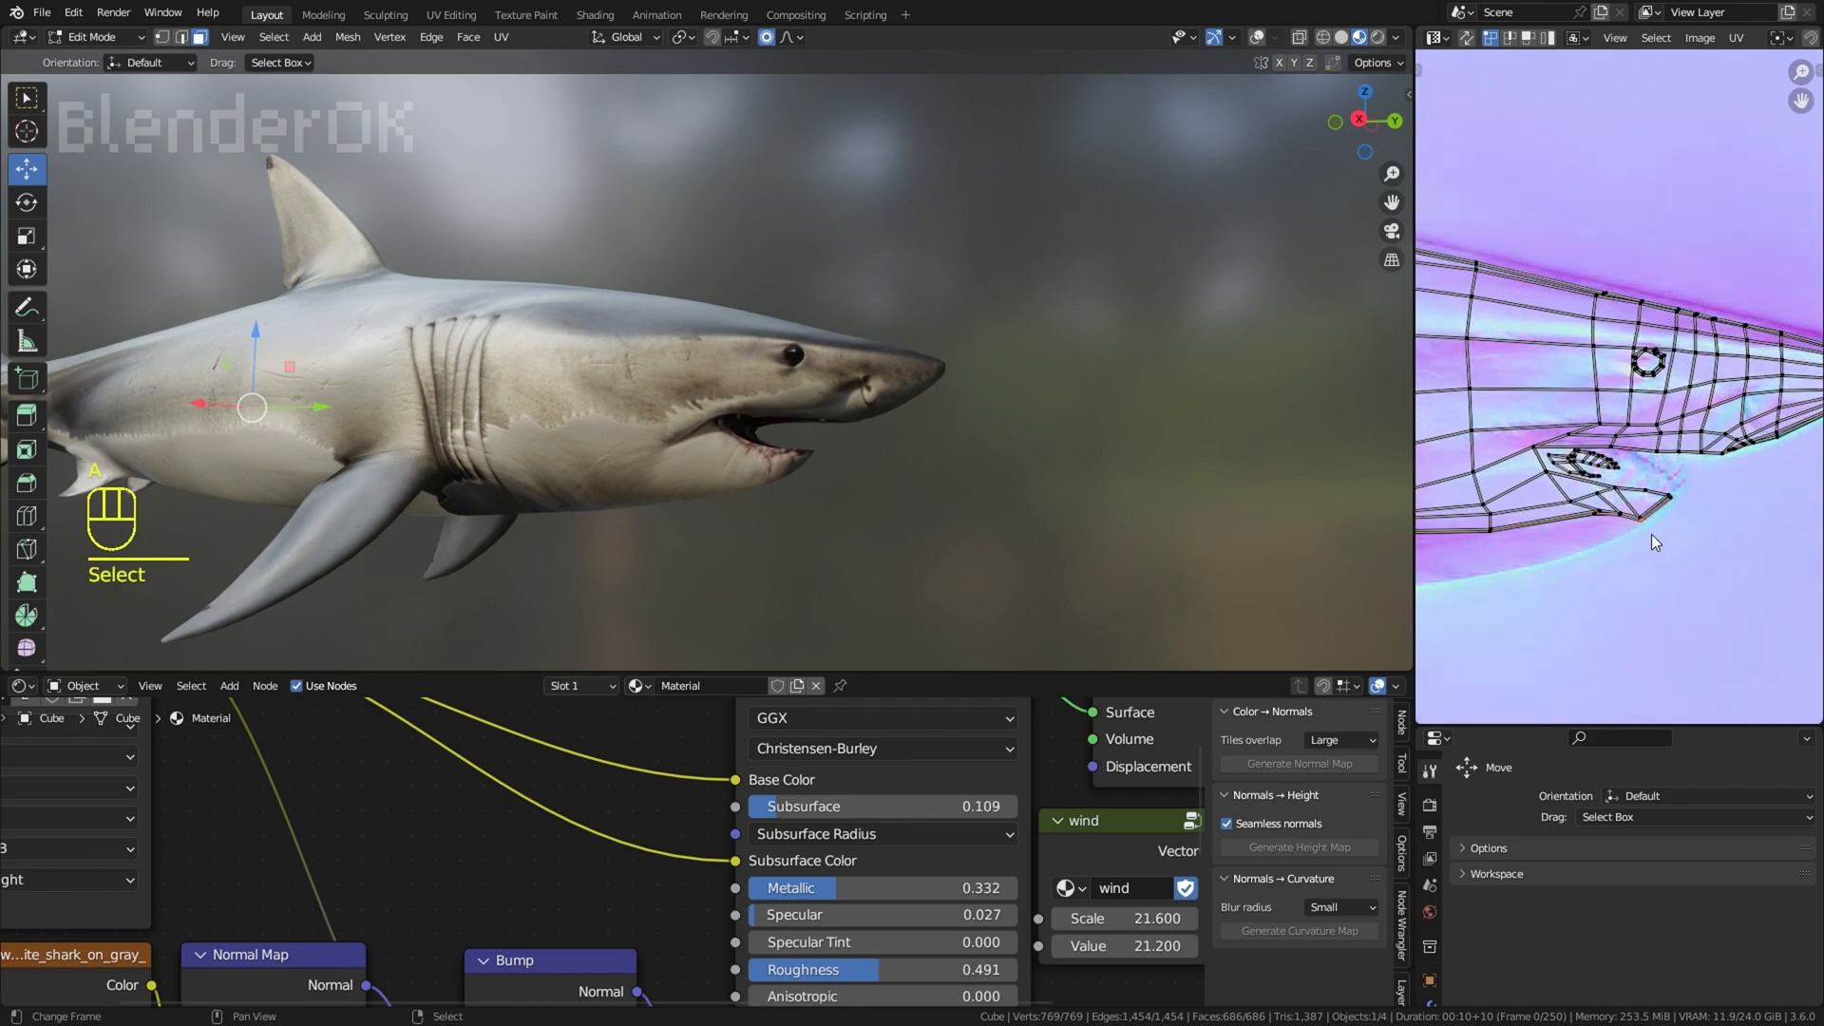
key(c)
right_click(1678, 534)
key(g)
scroll(1680, 518, up, 4)
scroll(1674, 530, up, 6)
click(1674, 526)
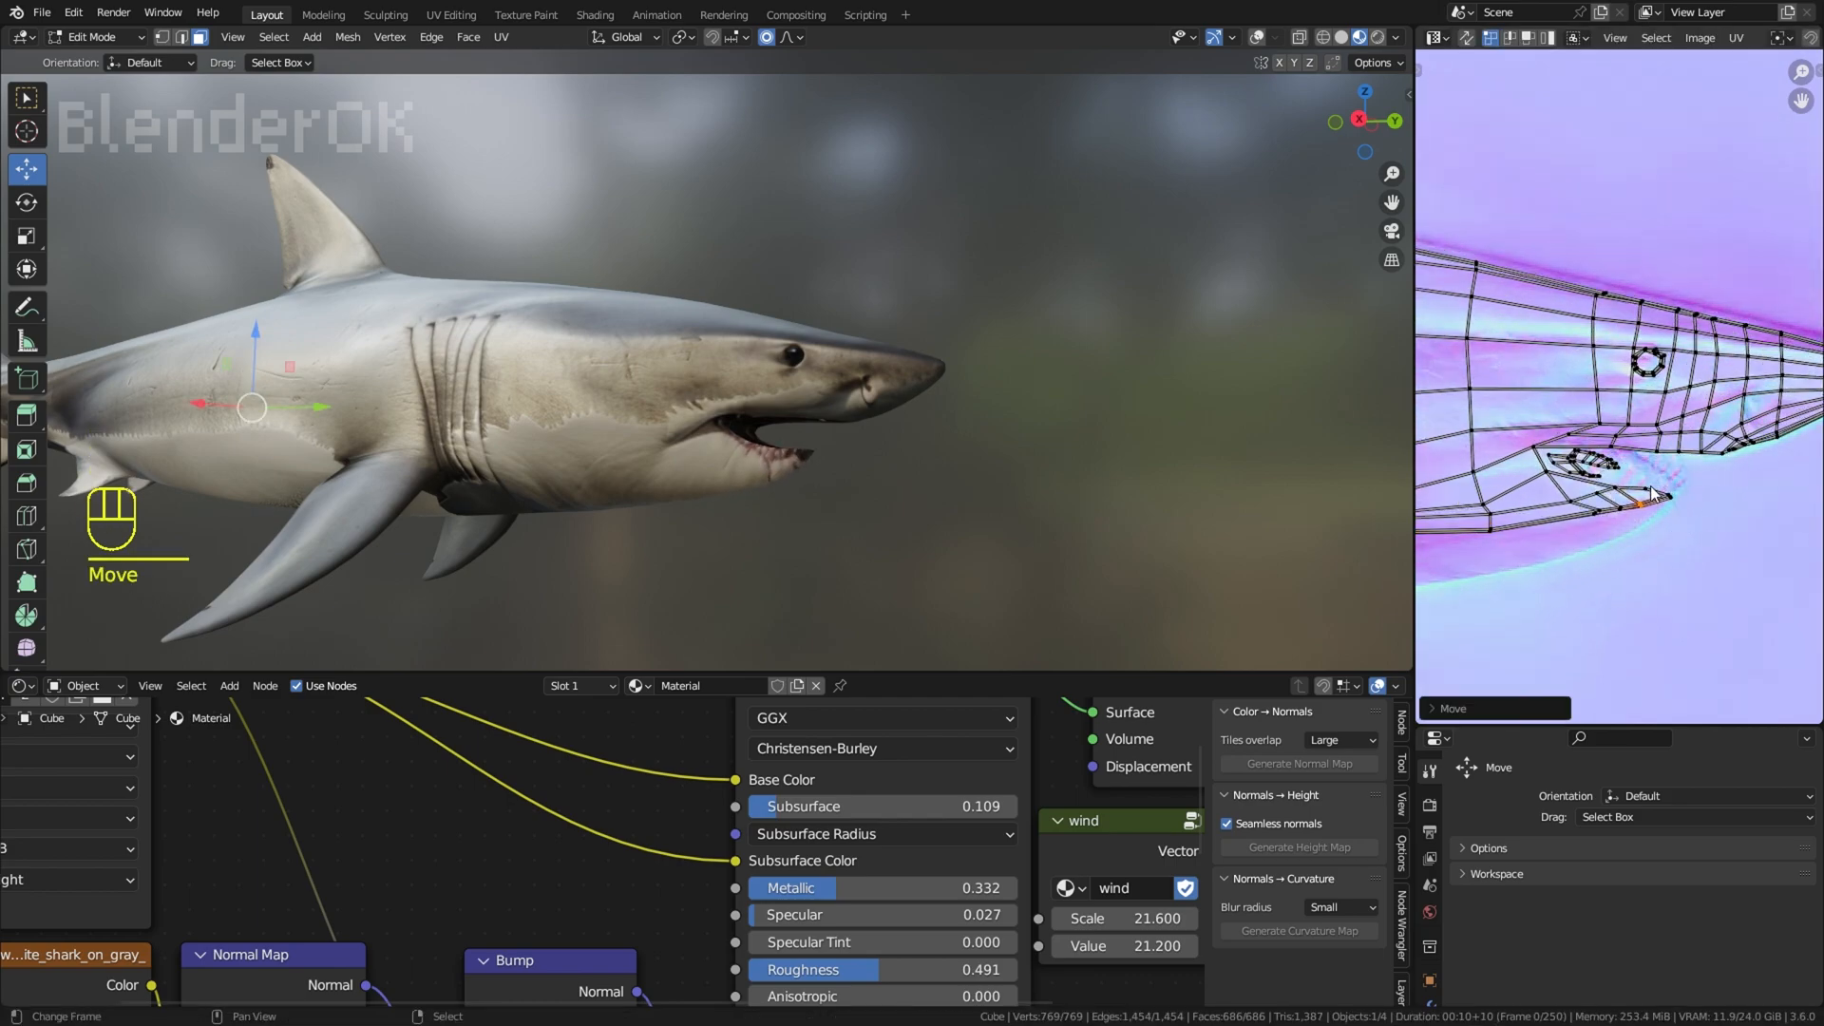
Step: Nudge individual UV points near the mouth corner and the lower jaw's tip
click(1653, 478)
key(g)
click(1652, 483)
click(1642, 473)
key(g)
click(1641, 477)
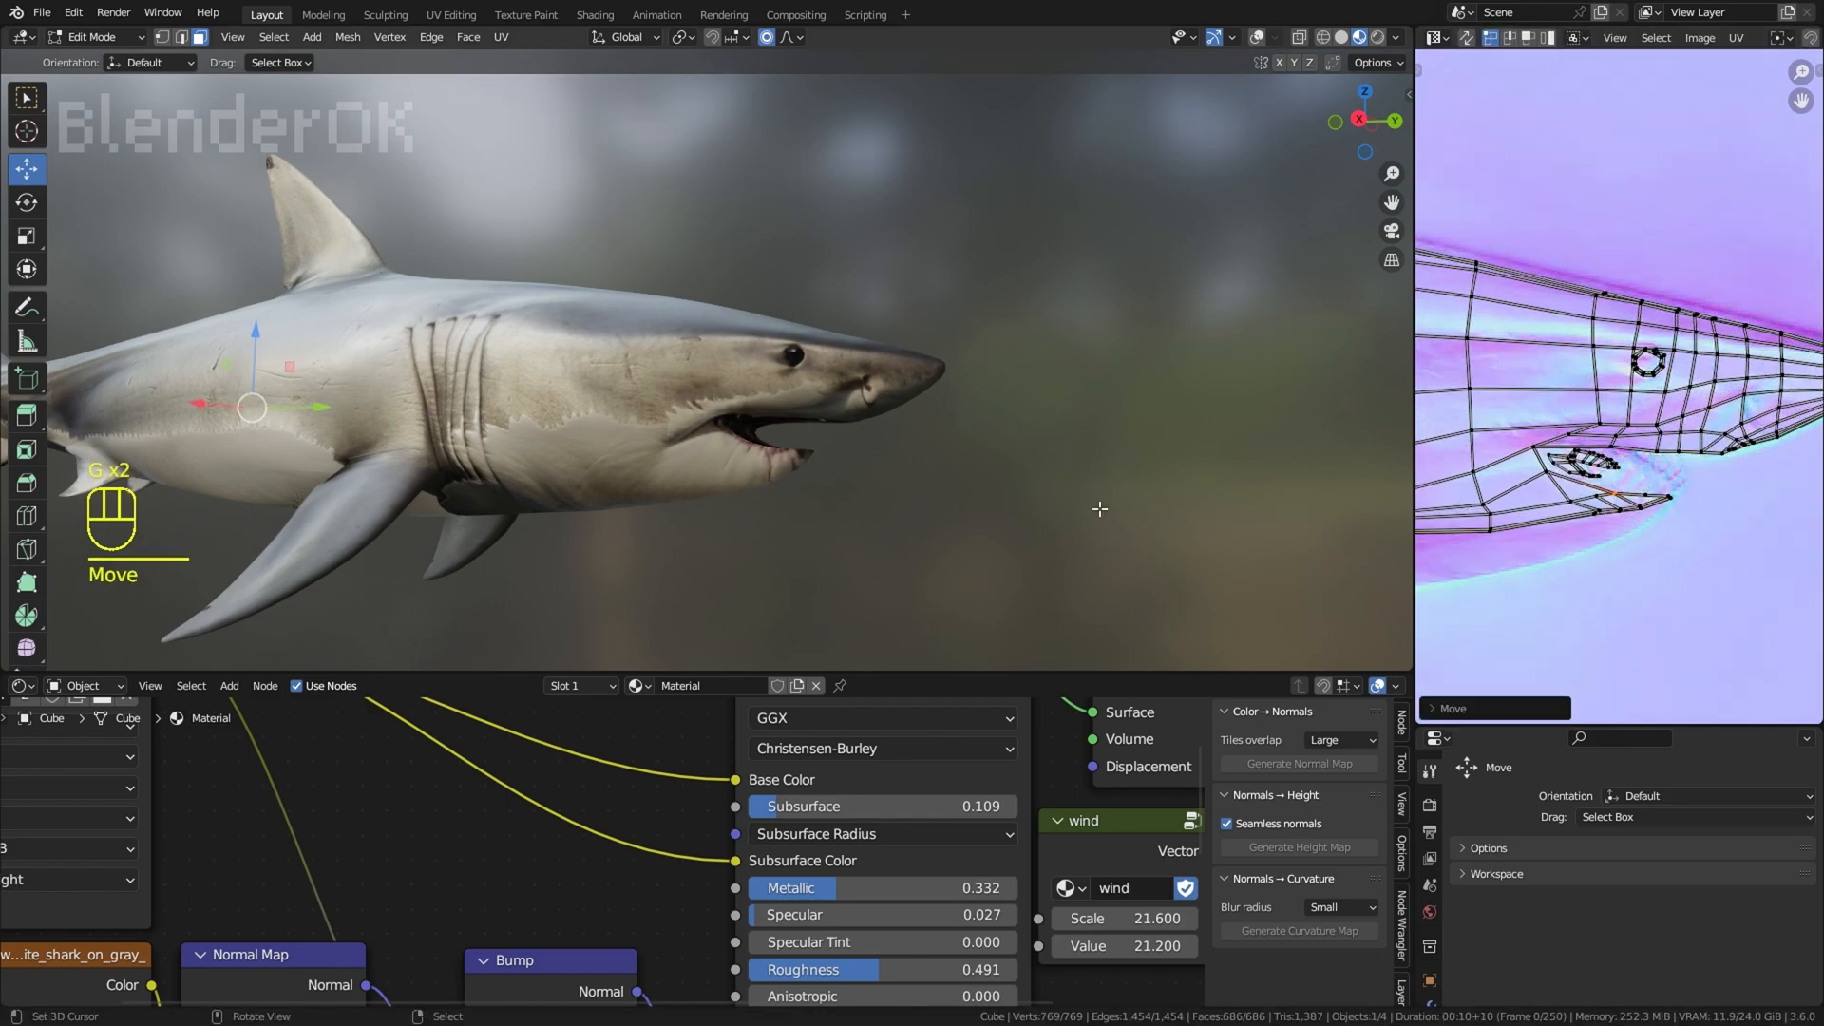
Step: Undo the last adjustment around the lower-jaw UV points
right_click(1095, 509)
middle_drag(1096, 509, 898, 481)
key(a)
key(ctrl+z)
key(ctrl+z)
scroll(1457, 549, up, 1)
Step: Reposition three lower-jaw UV points one at a time so the jaw's edge follows the chin curve on the normal map
click(1651, 529)
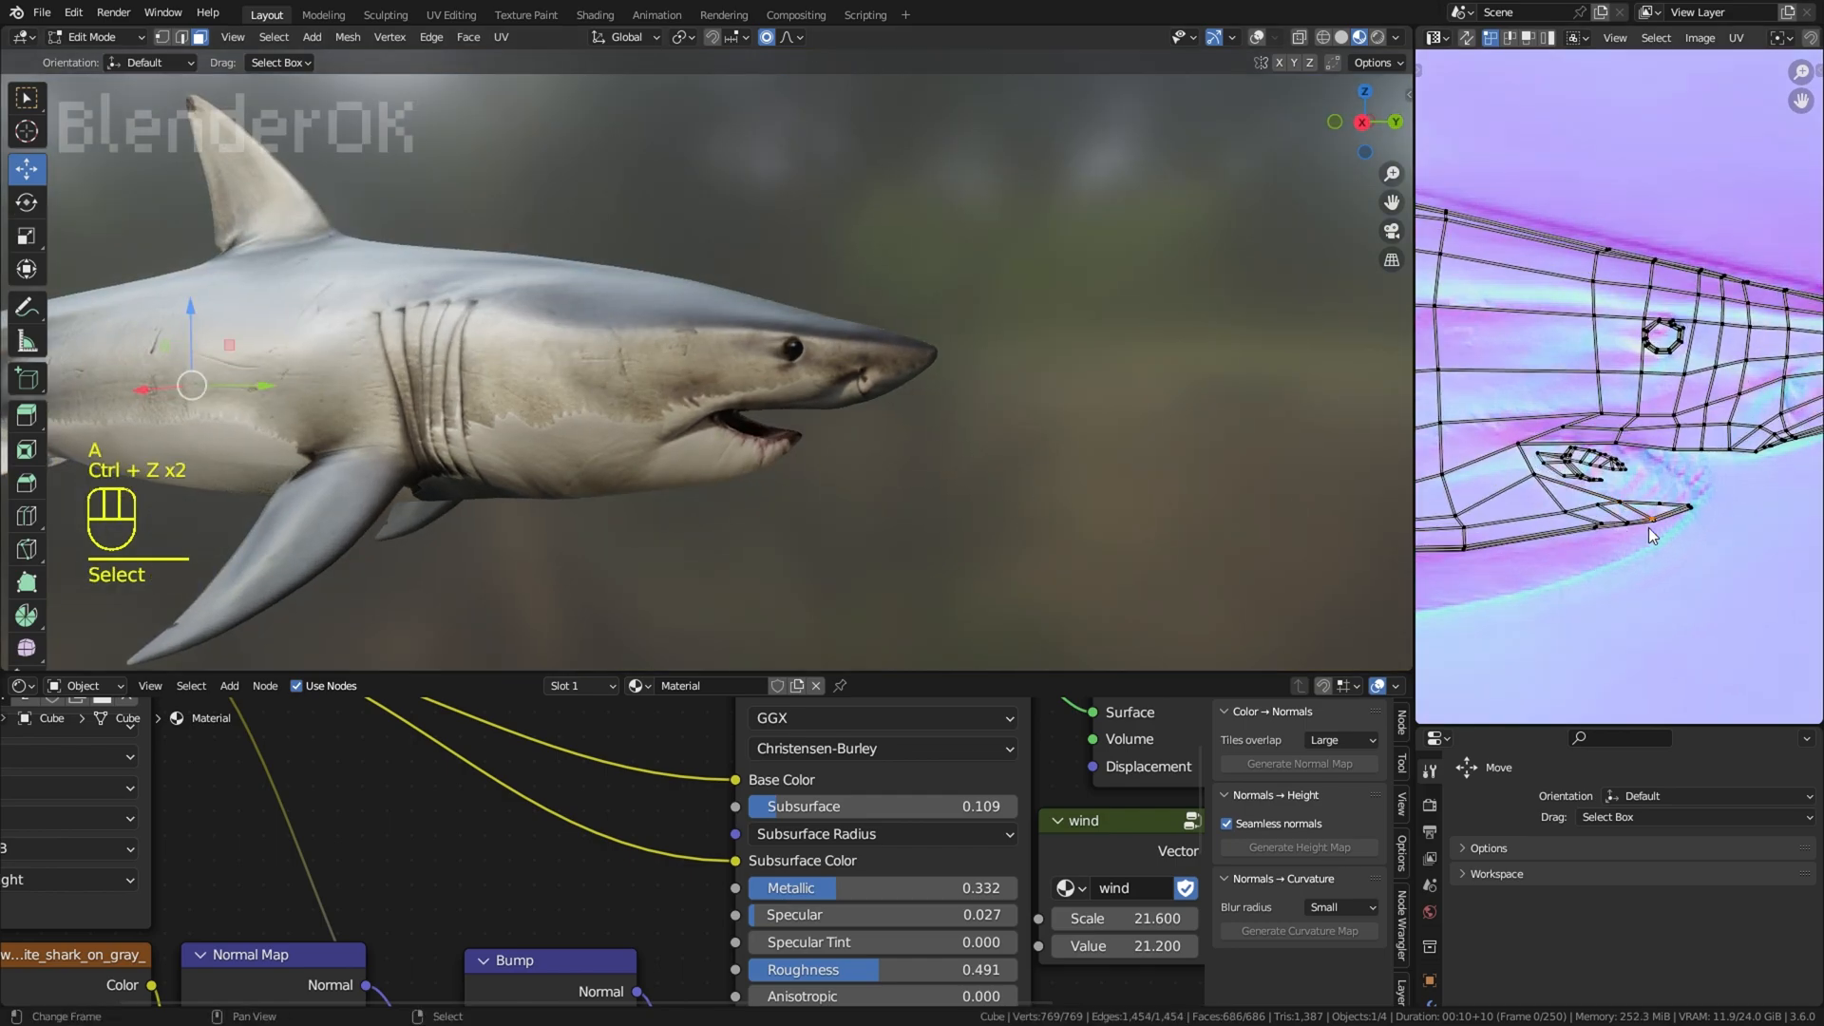
key(g)
click(1608, 547)
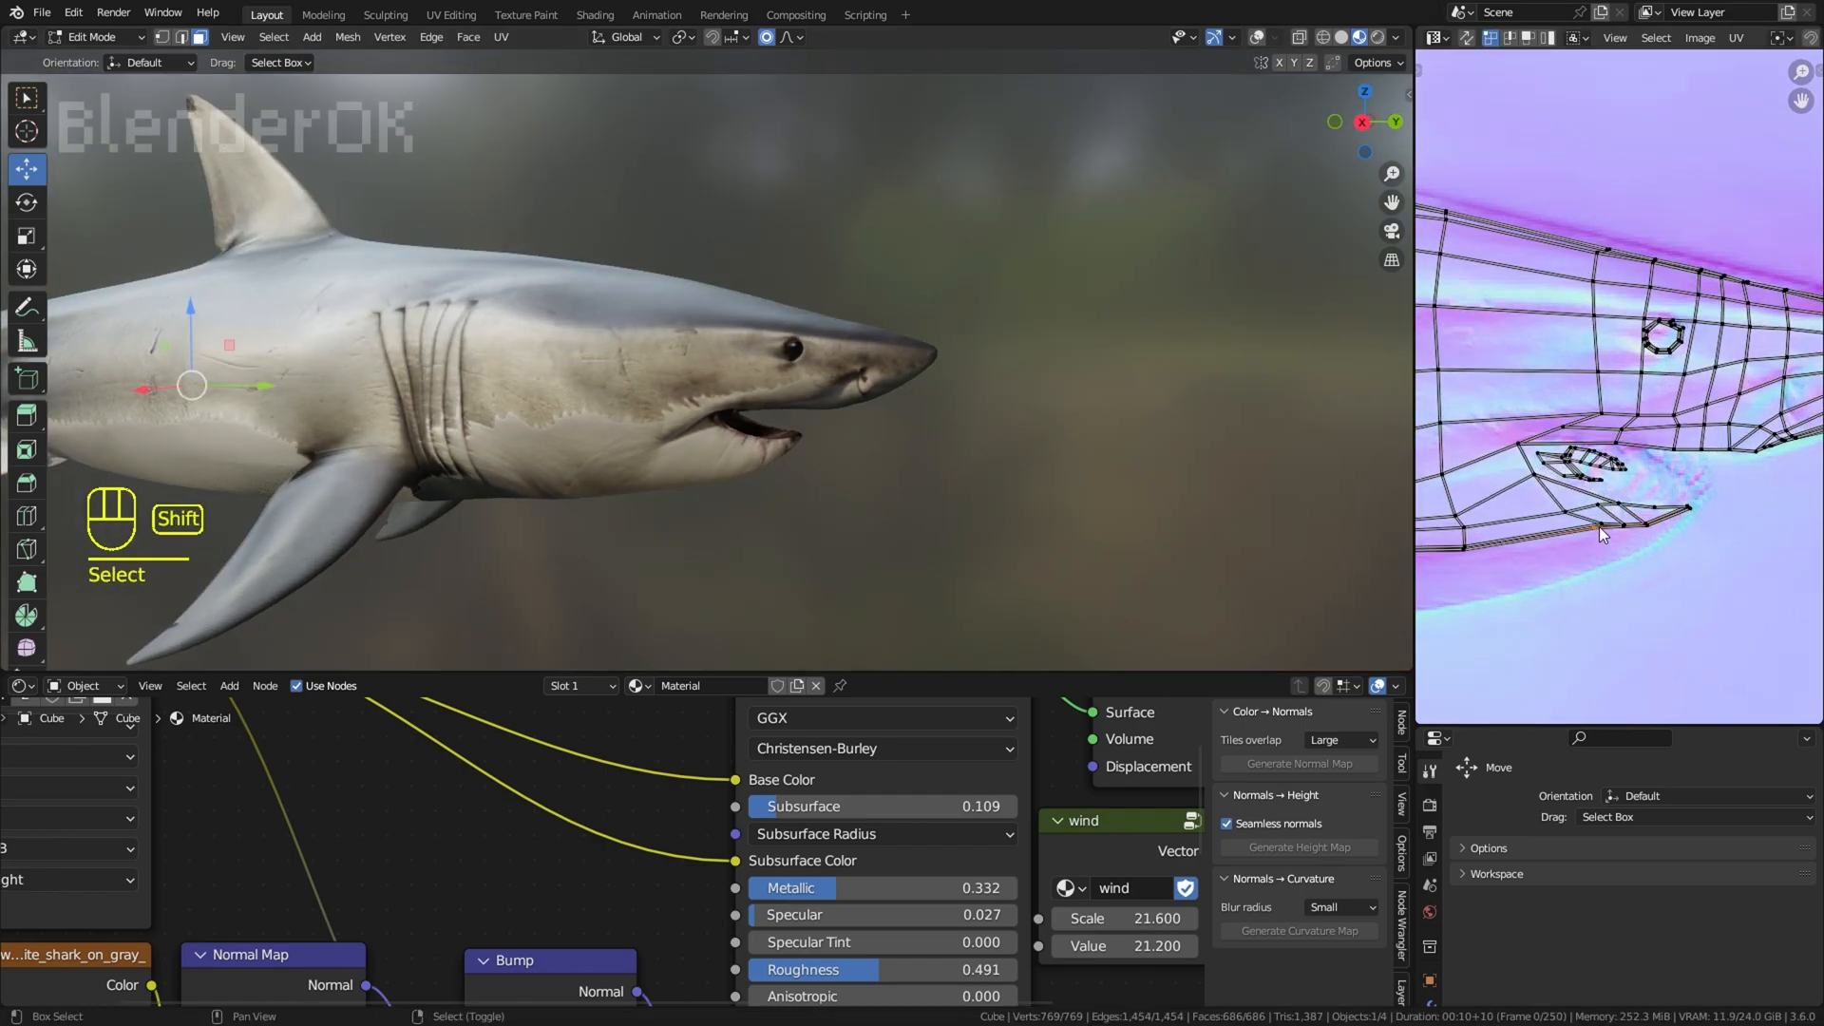
key(g)
click(1602, 555)
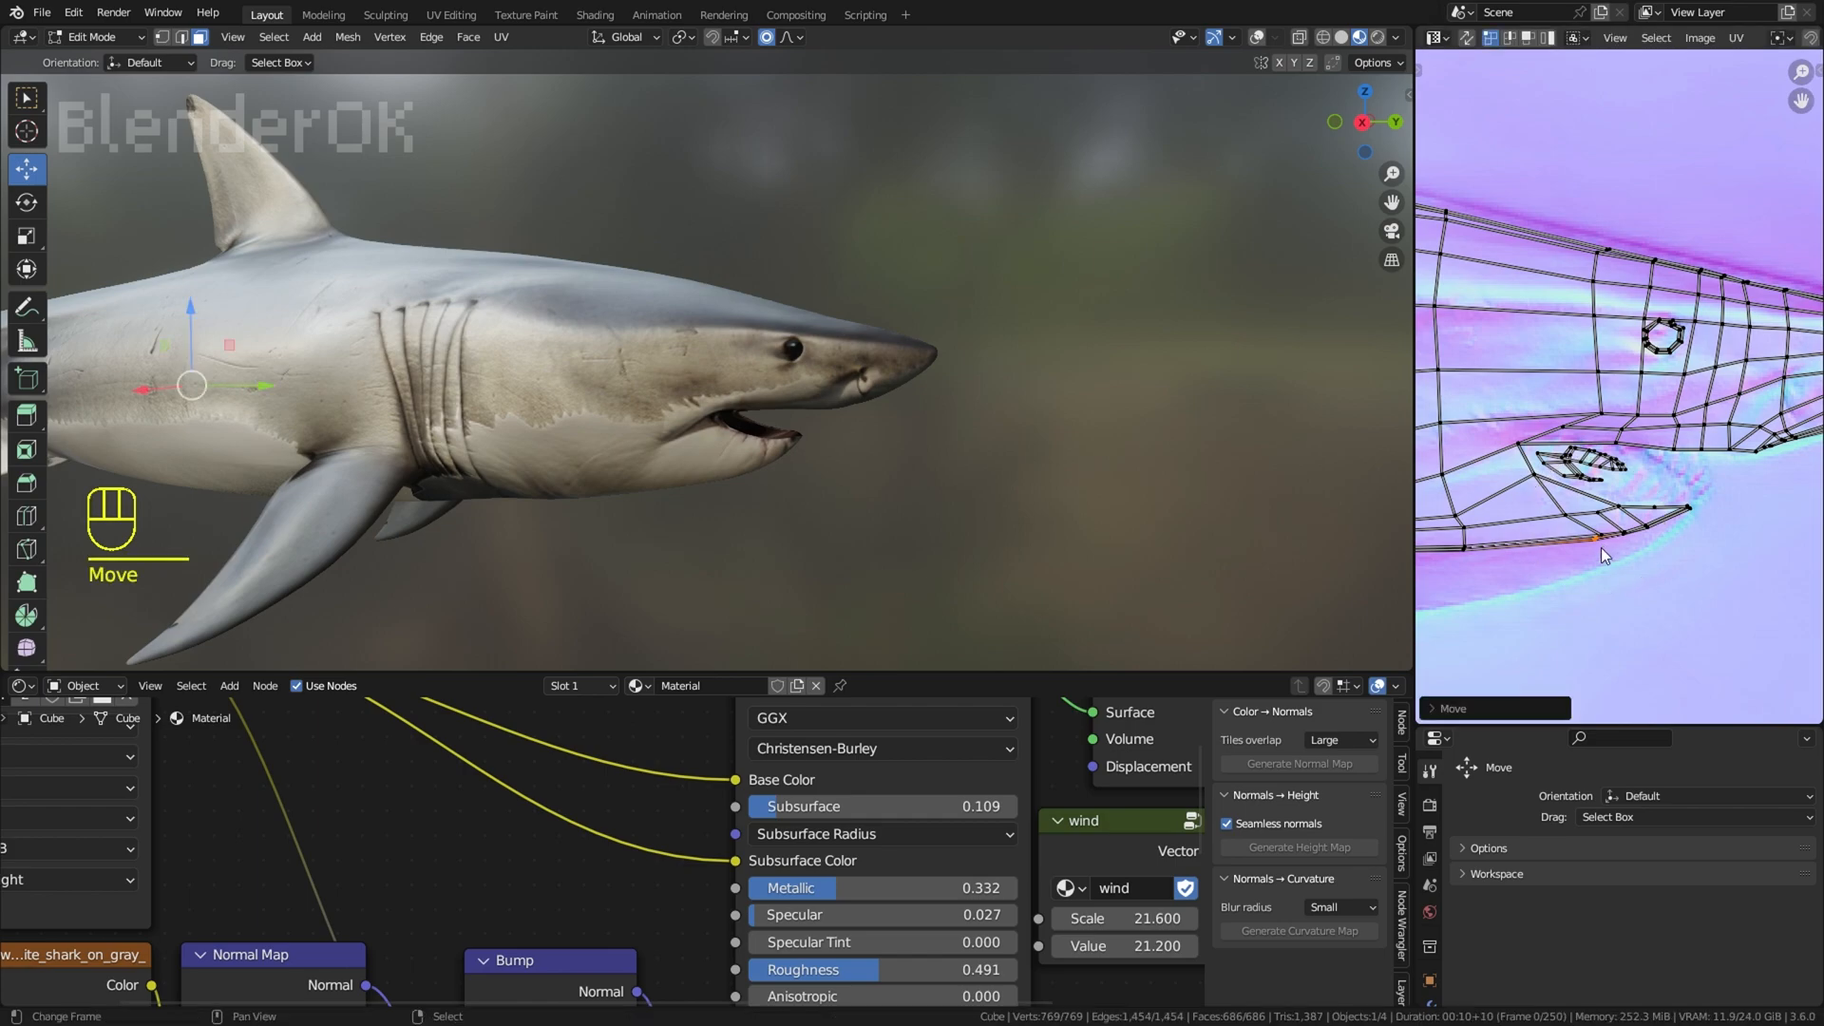
key(g)
click(1616, 522)
Step: Examine the shark's underside around the throat and pectoral fins and select all faces to show the UVs
scroll(1075, 513, down, 3)
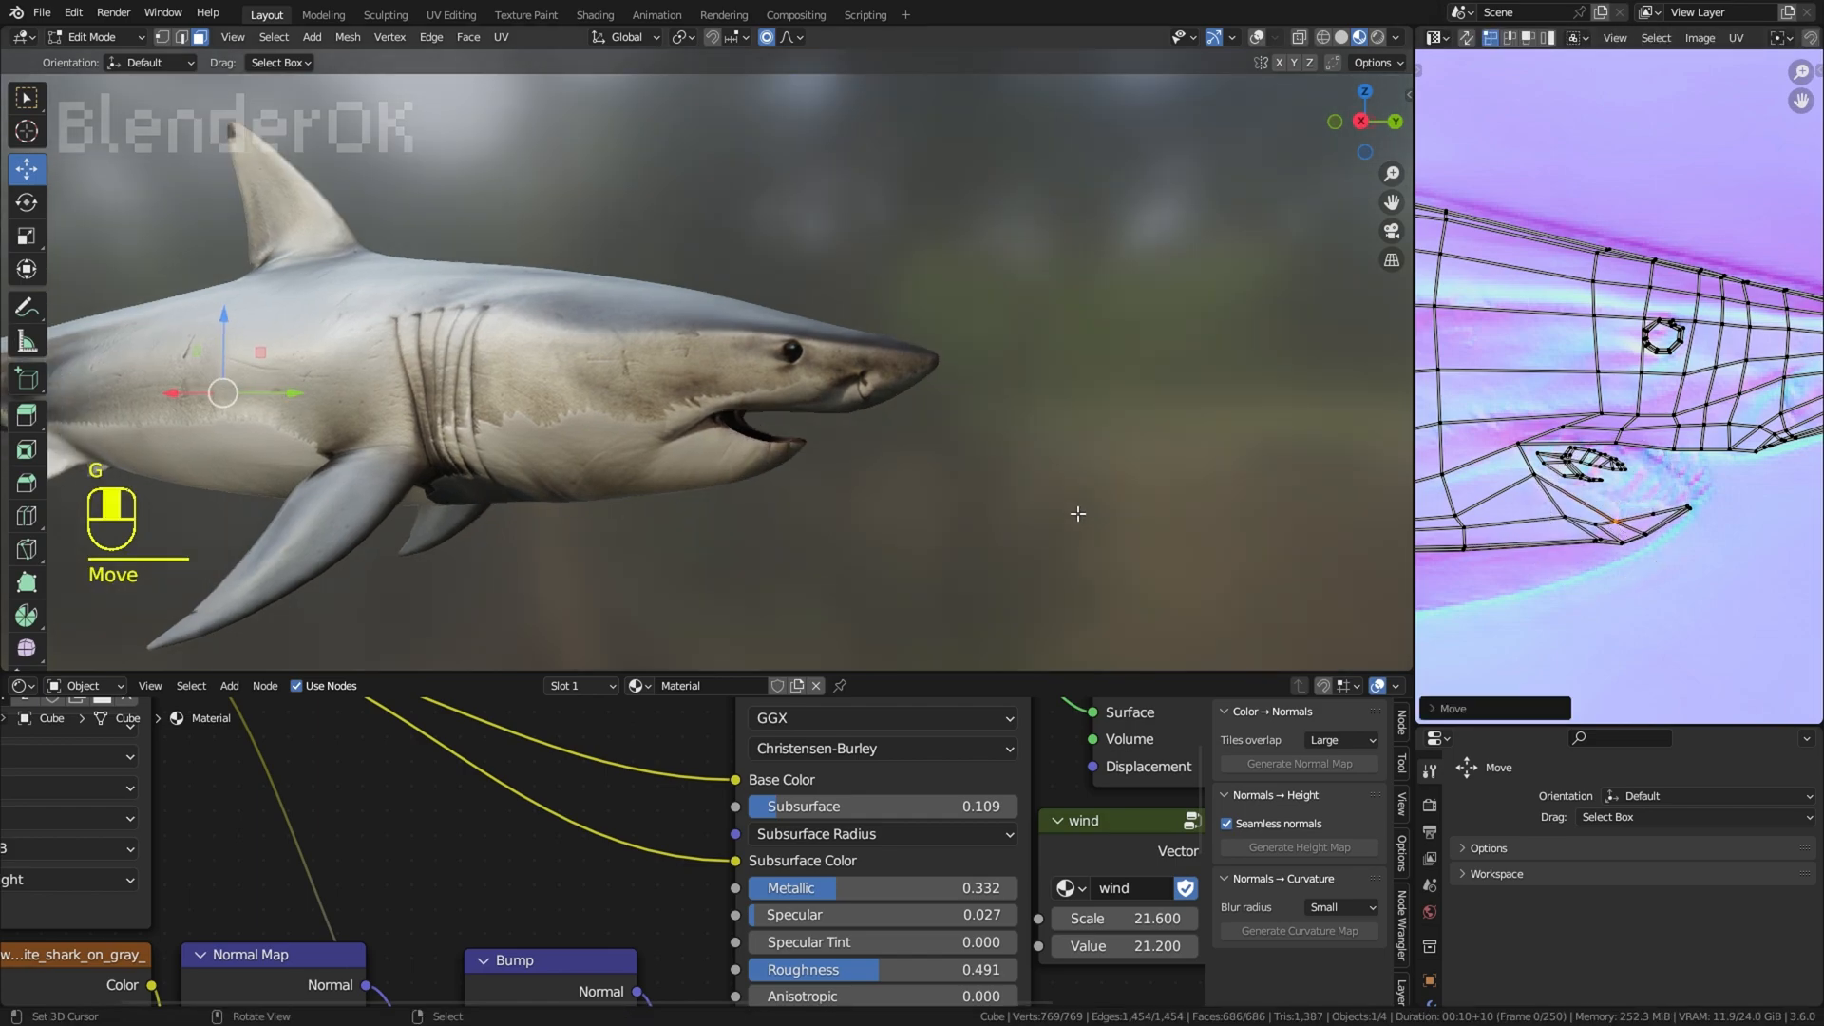
right_click(1075, 513)
shift+middle_drag(751, 475, 1018, 418)
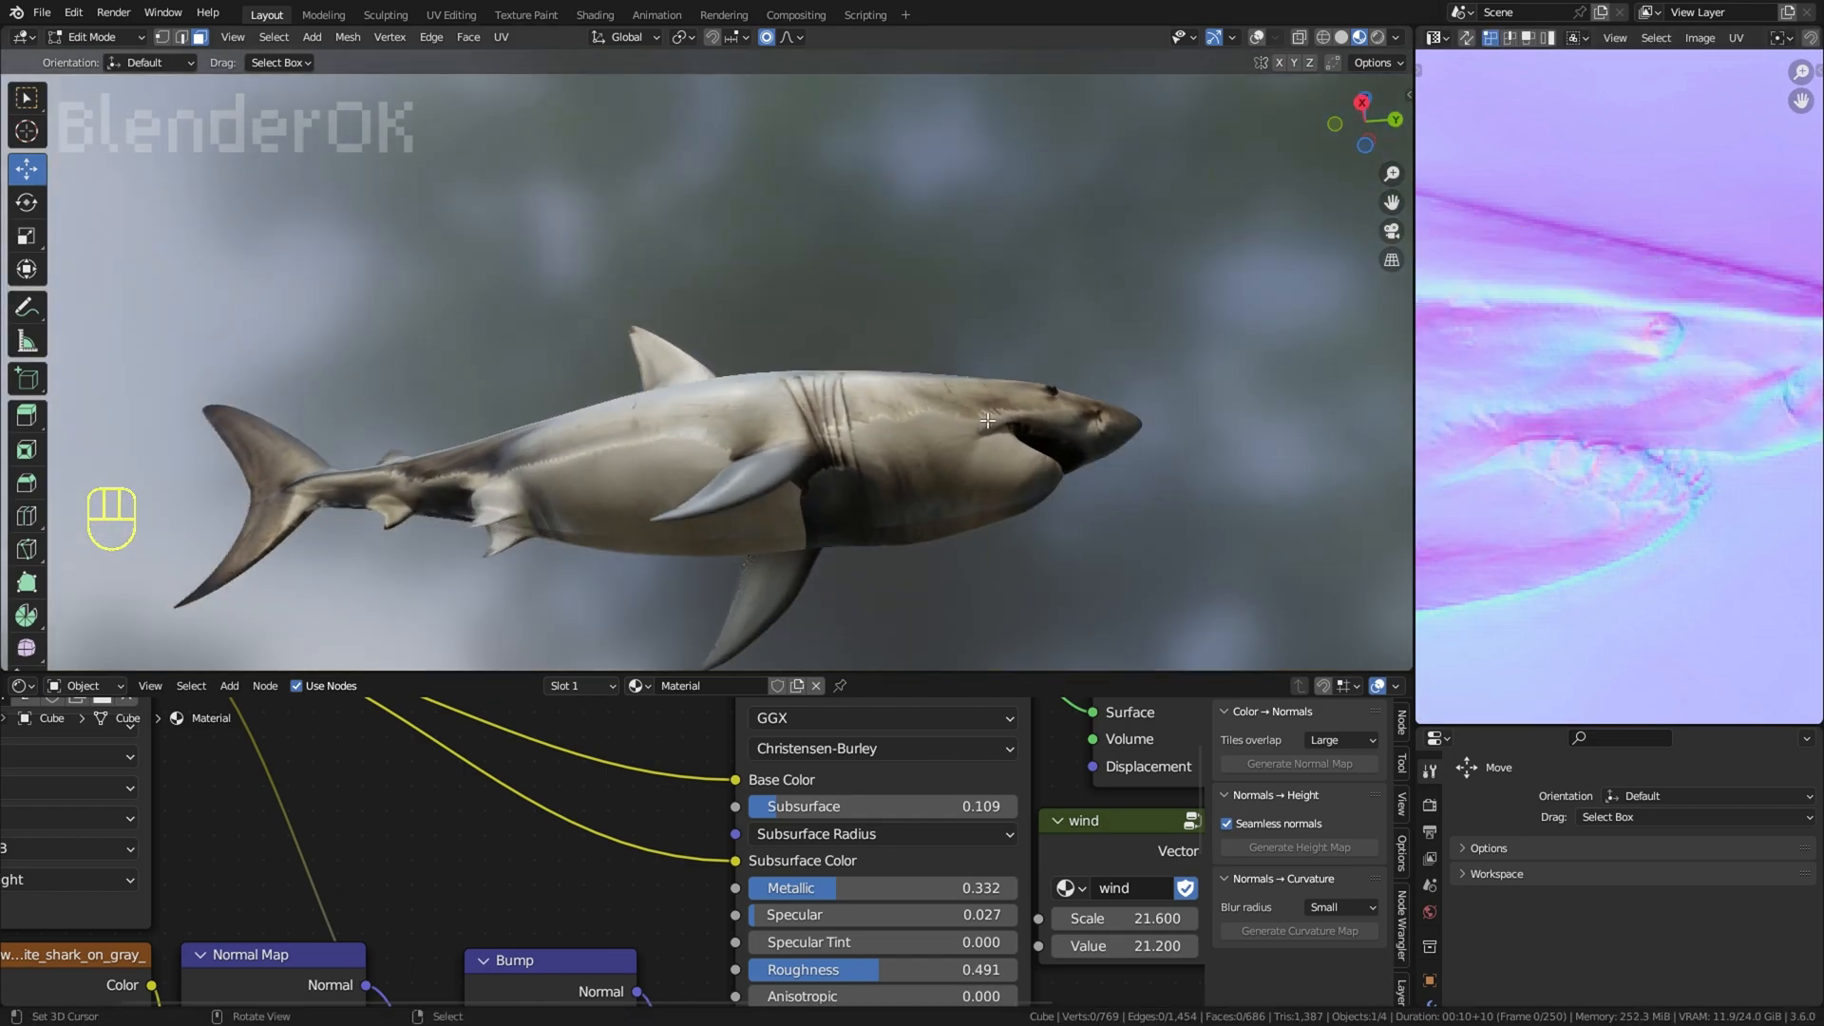
key(a)
middle_drag(1434, 568, 1652, 548)
scroll(1577, 518, down, 2)
Step: Path-select the throat-edge UV points just ahead of the pectoral fin and adjust their height
right_click(1555, 506)
middle_drag(1554, 504, 1543, 552)
middle_drag(1007, 419, 856, 513)
ctrl+right_click(1577, 518)
scroll(1577, 534, up, 1)
key(g)
right_click(1603, 529)
middle_drag(856, 513, 856, 571)
scroll(856, 571, up, 3)
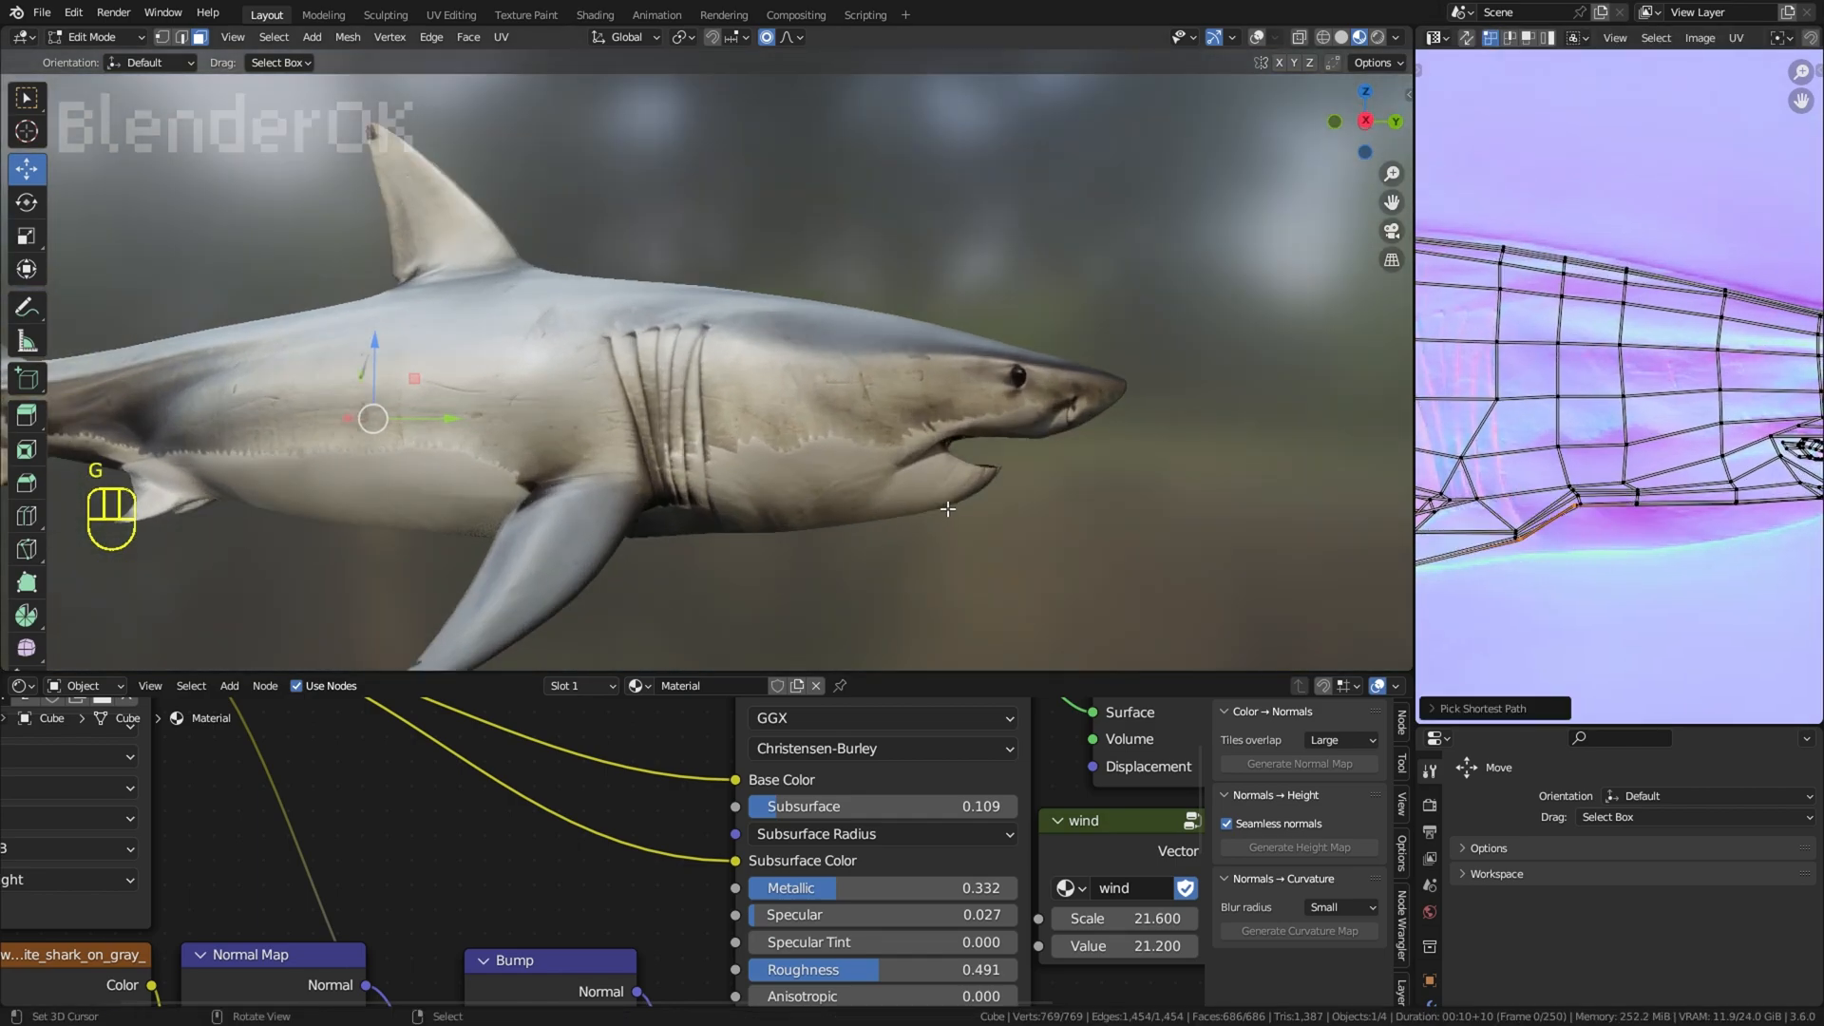
Step: Try to shift the throat-corner UV points below the gill slits further into the body
shift+right_click(1574, 490)
middle_drag(1574, 494, 1558, 470)
middle_drag(1273, 560, 1264, 602)
key(g)
scroll(1534, 520, down, 7)
right_click(1535, 520)
key(g)
click(1552, 524)
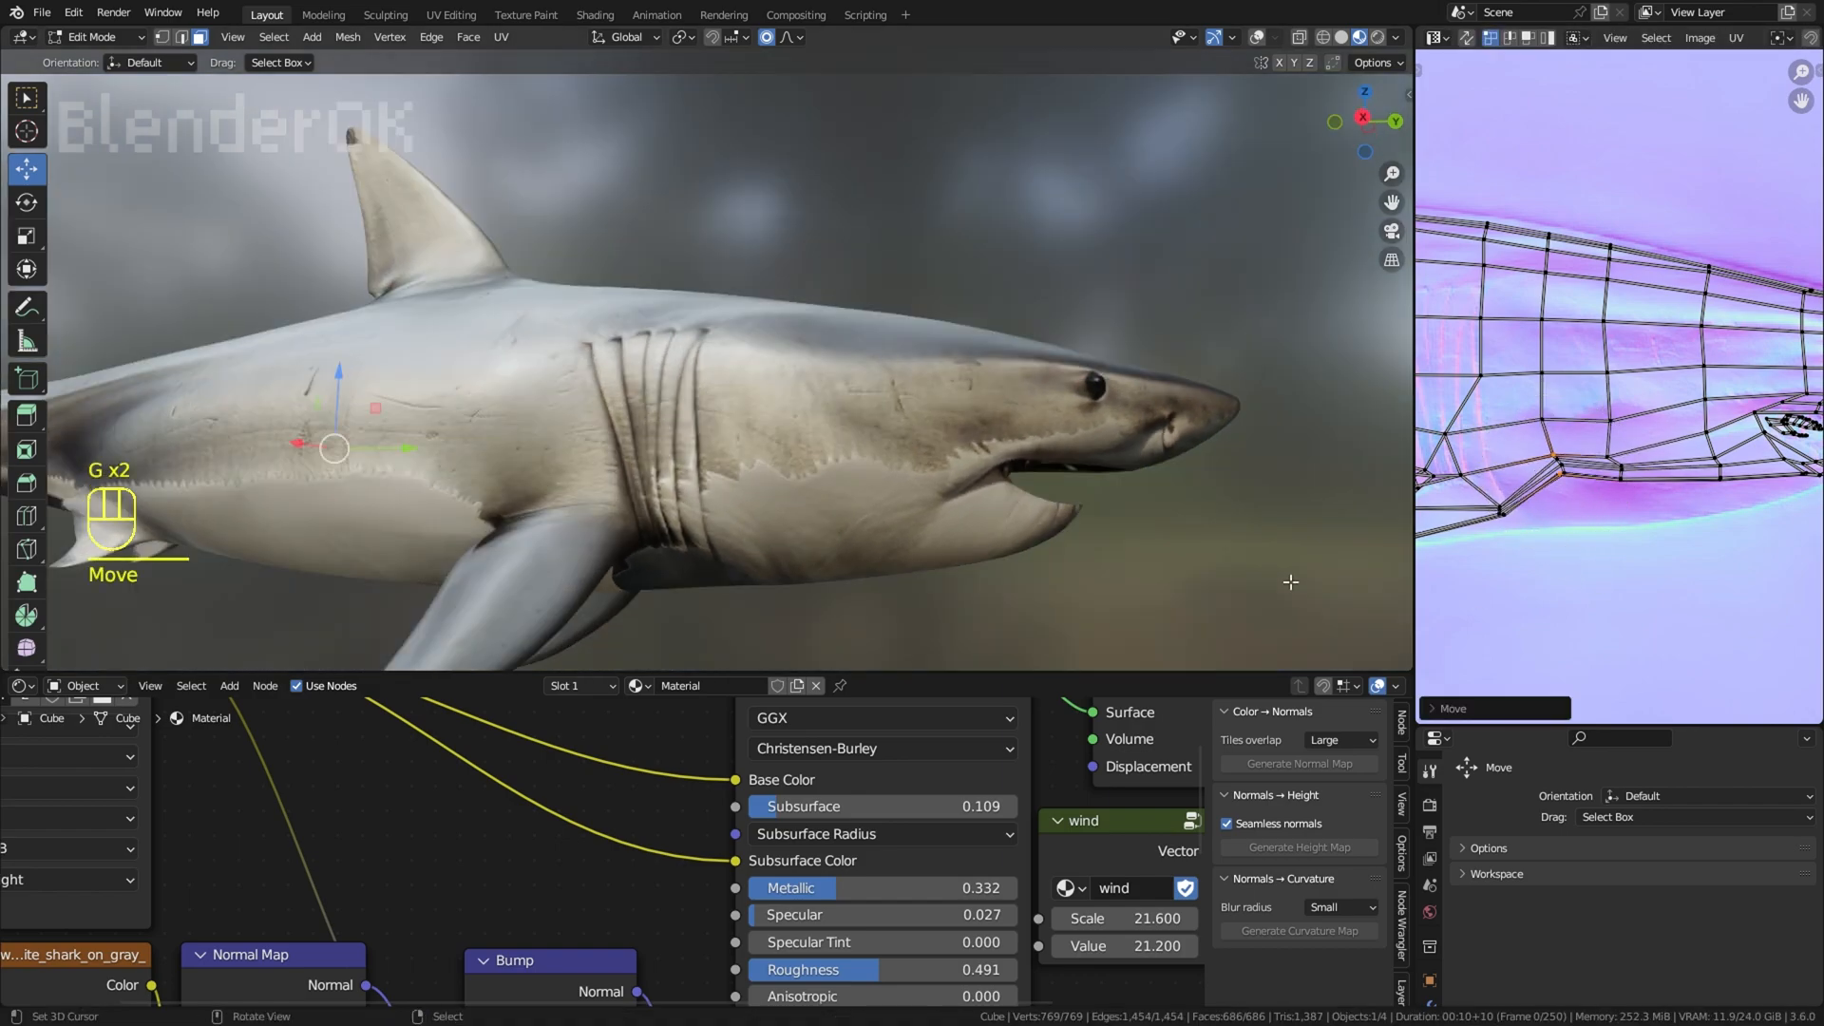
scroll(1235, 504, down, 7)
key(ctrl+z)
key(ctrl+z)
Step: Examine the whole shark in the right side view and from below, with all faces selected
right_click(1266, 441)
mouse_move(1266, 442)
middle_down()
mouse_move(1225, 521)
mouse_move(1265, 474)
middle_up()
scroll(1227, 523, up, 3)
key(KP_3)
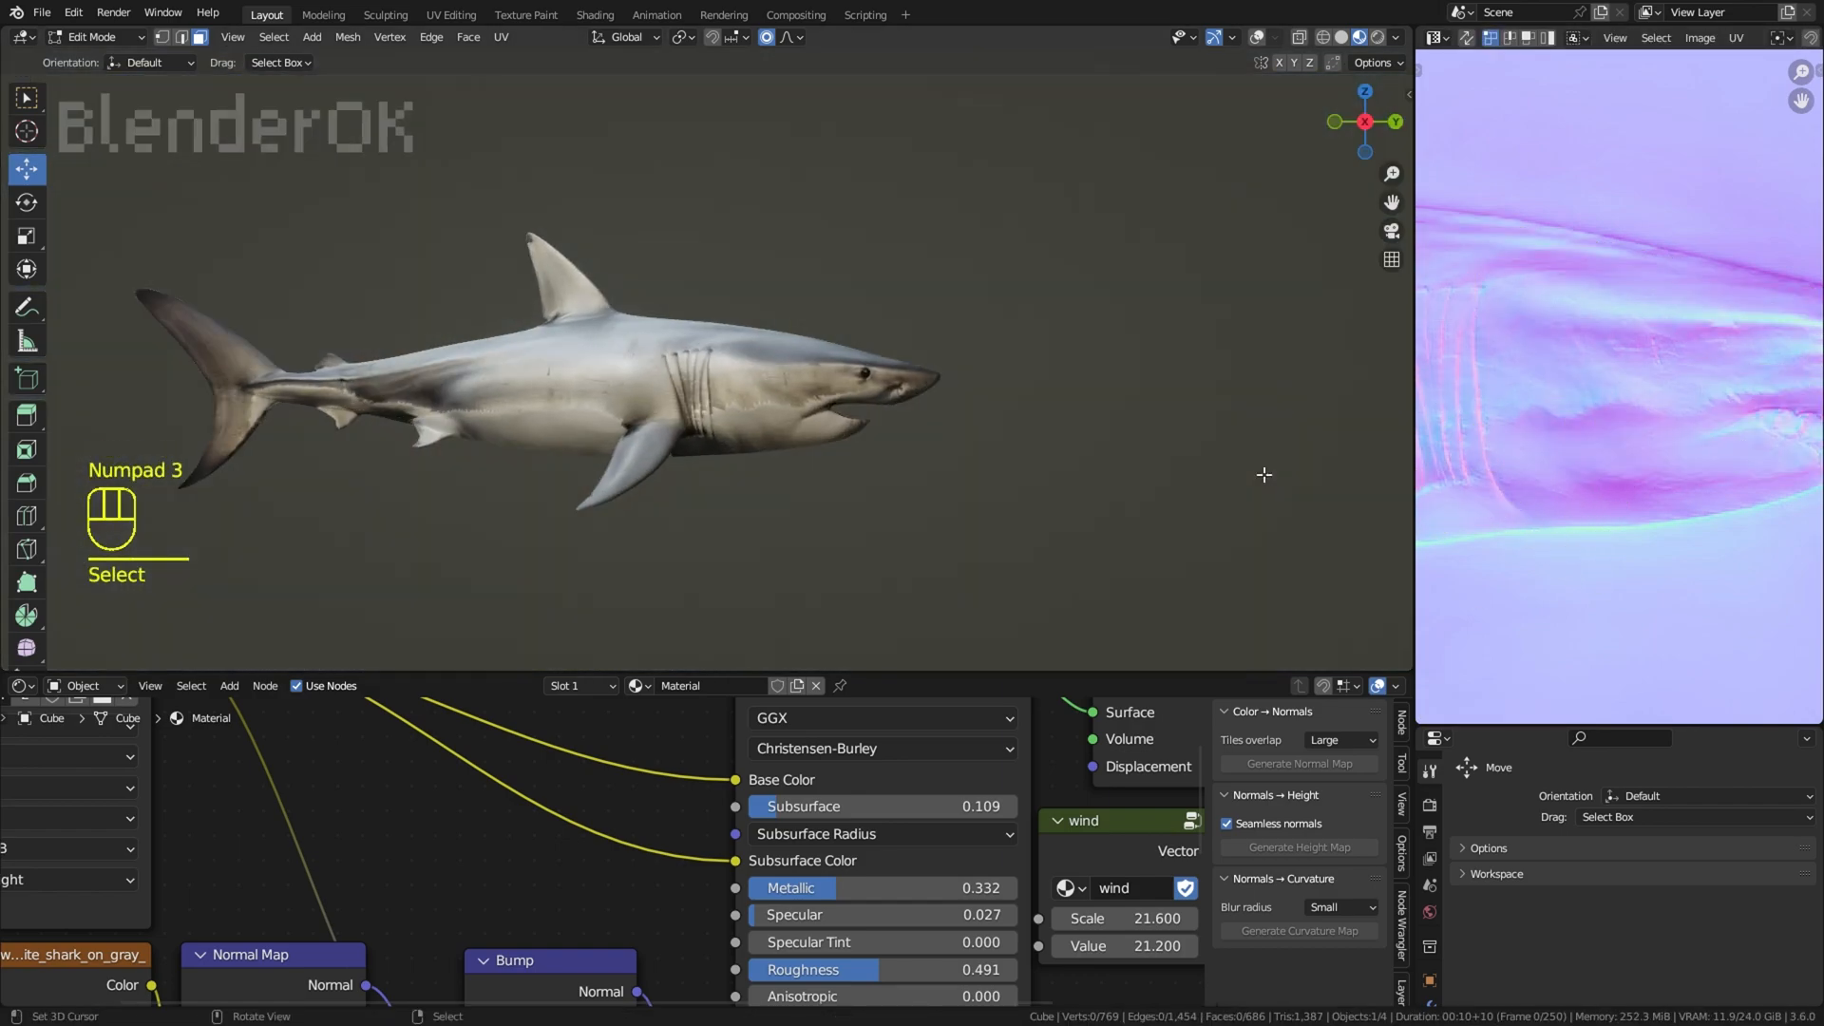
shift+middle_drag(1259, 267, 1402, 270)
scroll(1273, 380, up, 3)
middle_drag(1273, 428, 1320, 337)
key(a)
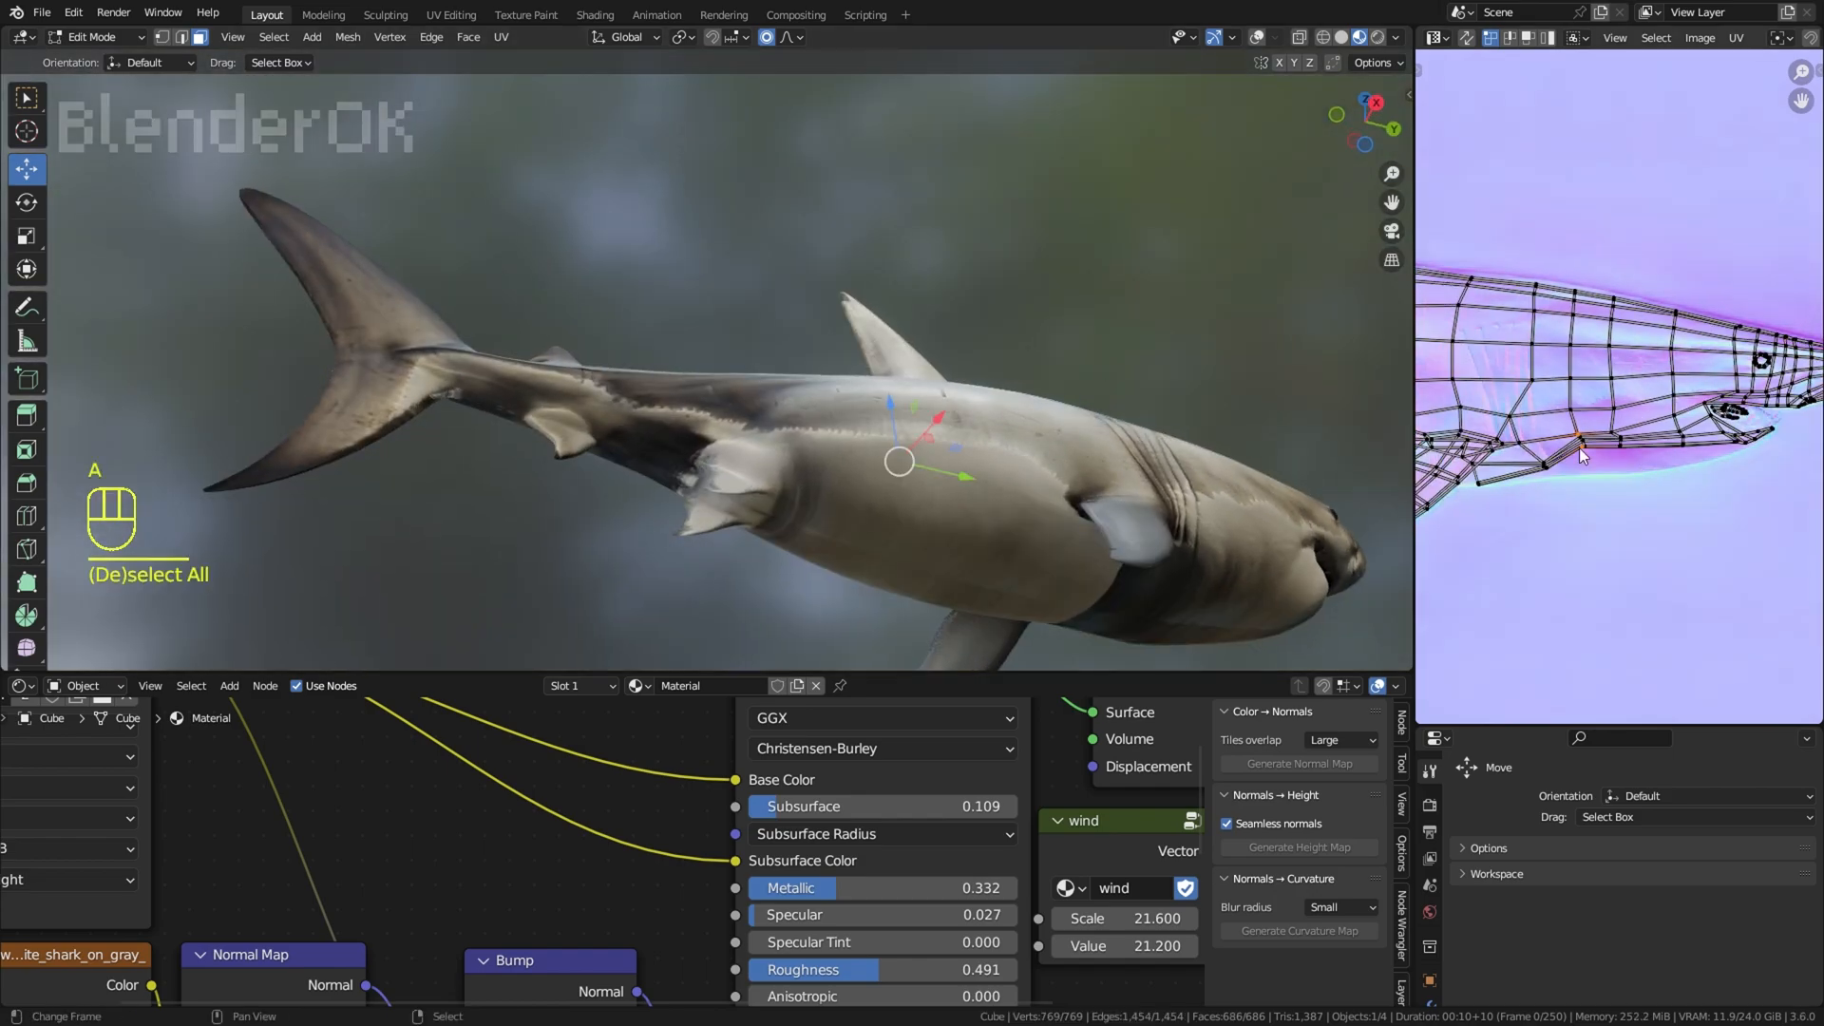
Step: Try to raise the belly-edge UV points between the anal and pelvic fins, using a smaller proportional radius for the last one
middle_drag(1580, 447, 1615, 504)
right_click(1610, 508)
scroll(1610, 507, up, 2)
key(g)
scroll(1698, 467, up, 2)
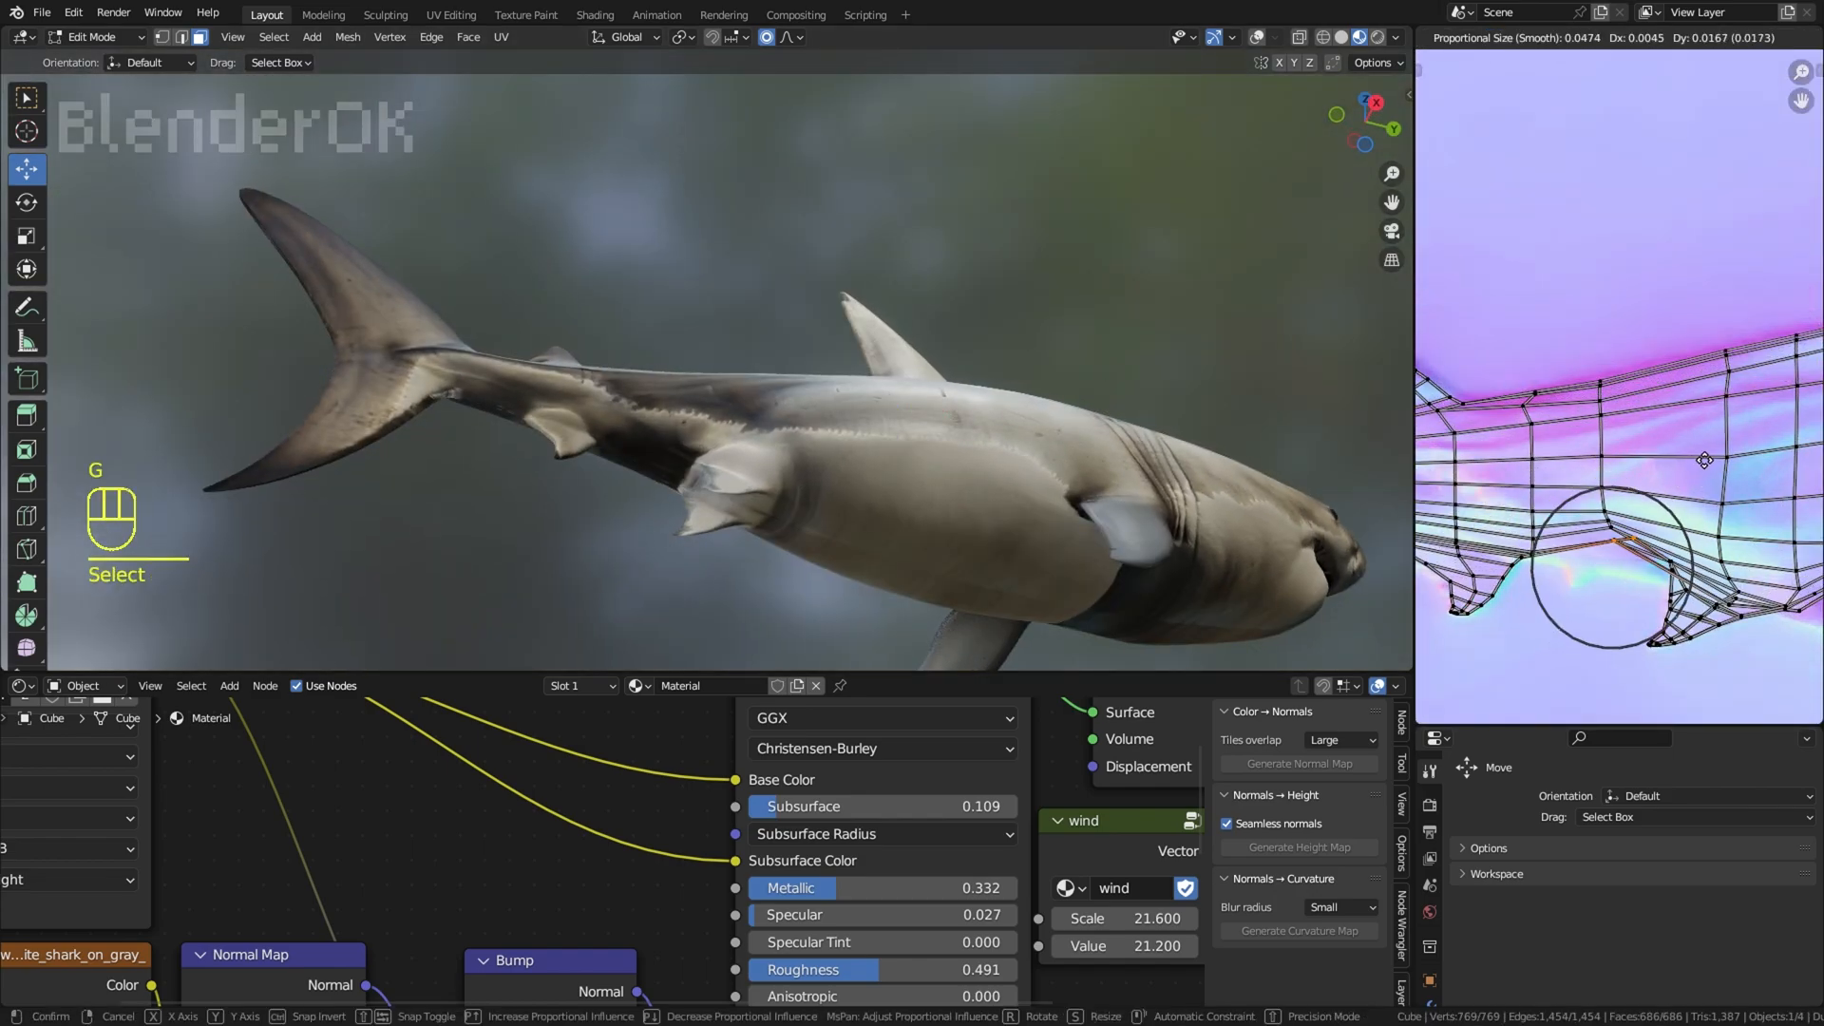
click(1694, 464)
right_click(1537, 560)
key(g)
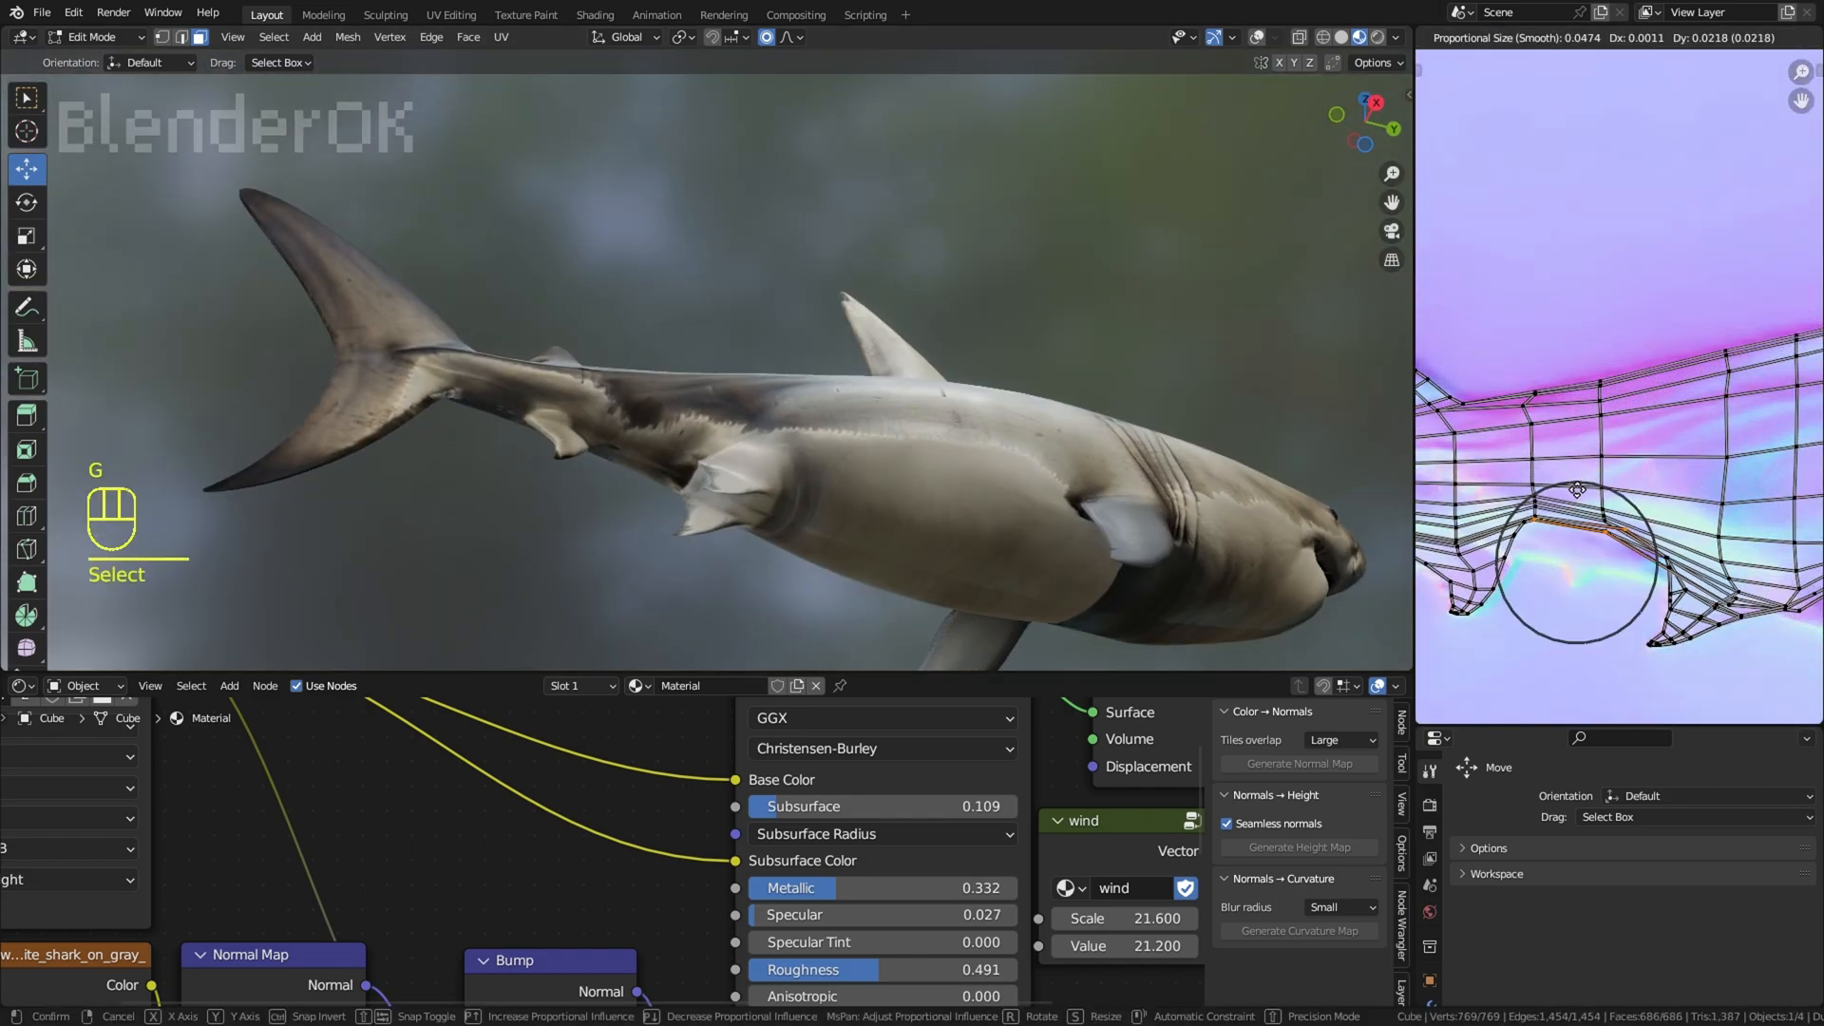
right_click(1566, 558)
key(g)
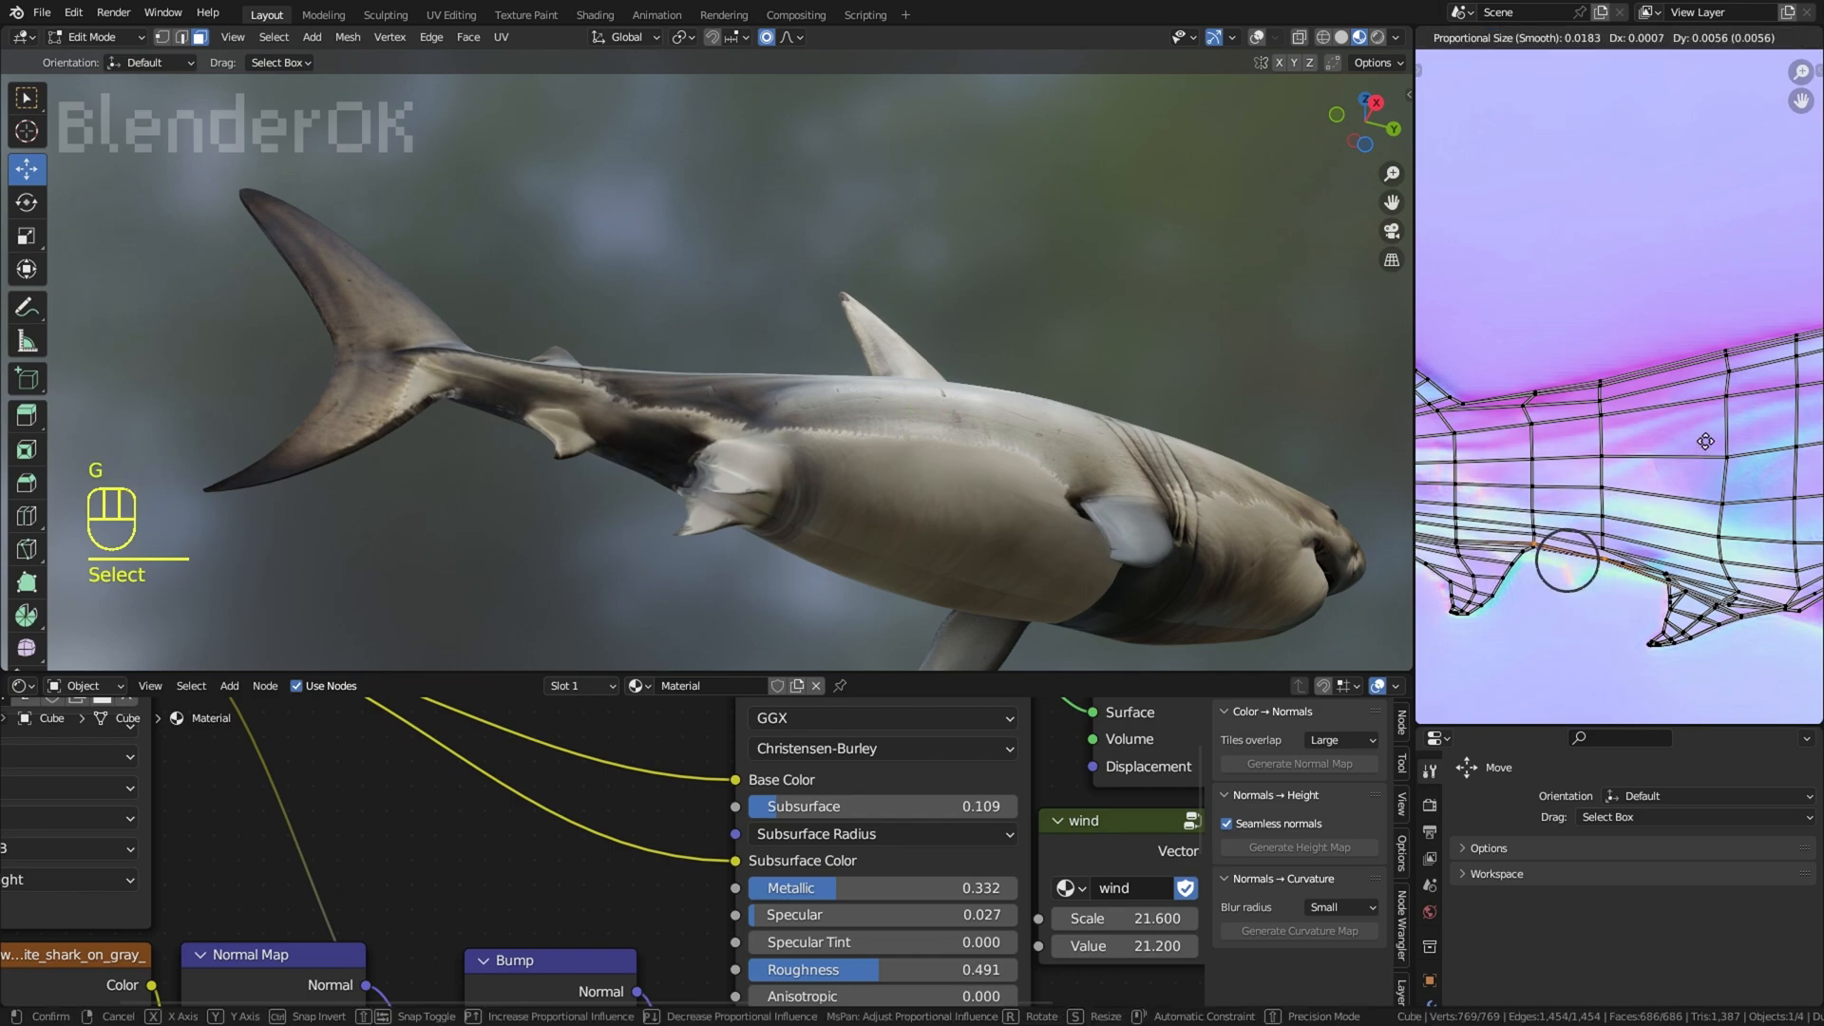
click(1709, 439)
shift+right_click(1603, 553)
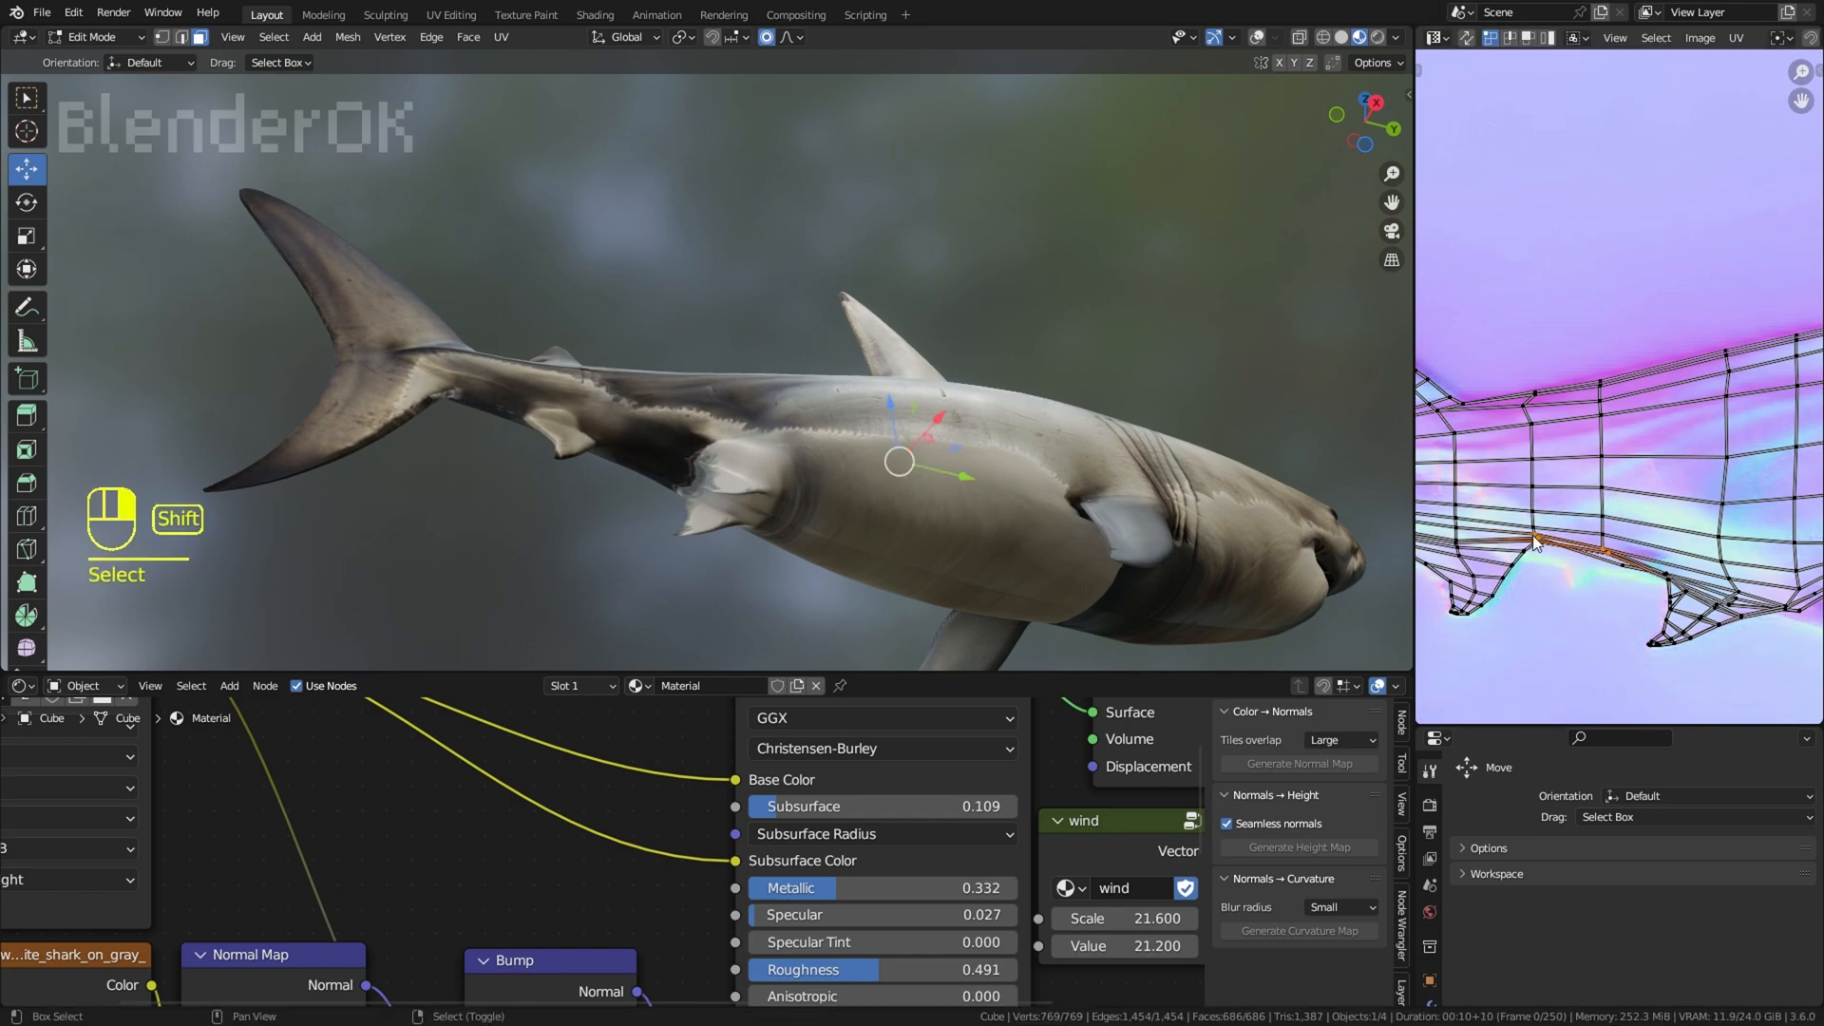
Step: Undo the UV moves made between the anal and pelvic fins
key(ctrl+z)
key(ctrl+z)
key(ctrl+z)
key(ctrl+z)
key(ctrl+z)
key(ctrl+z)
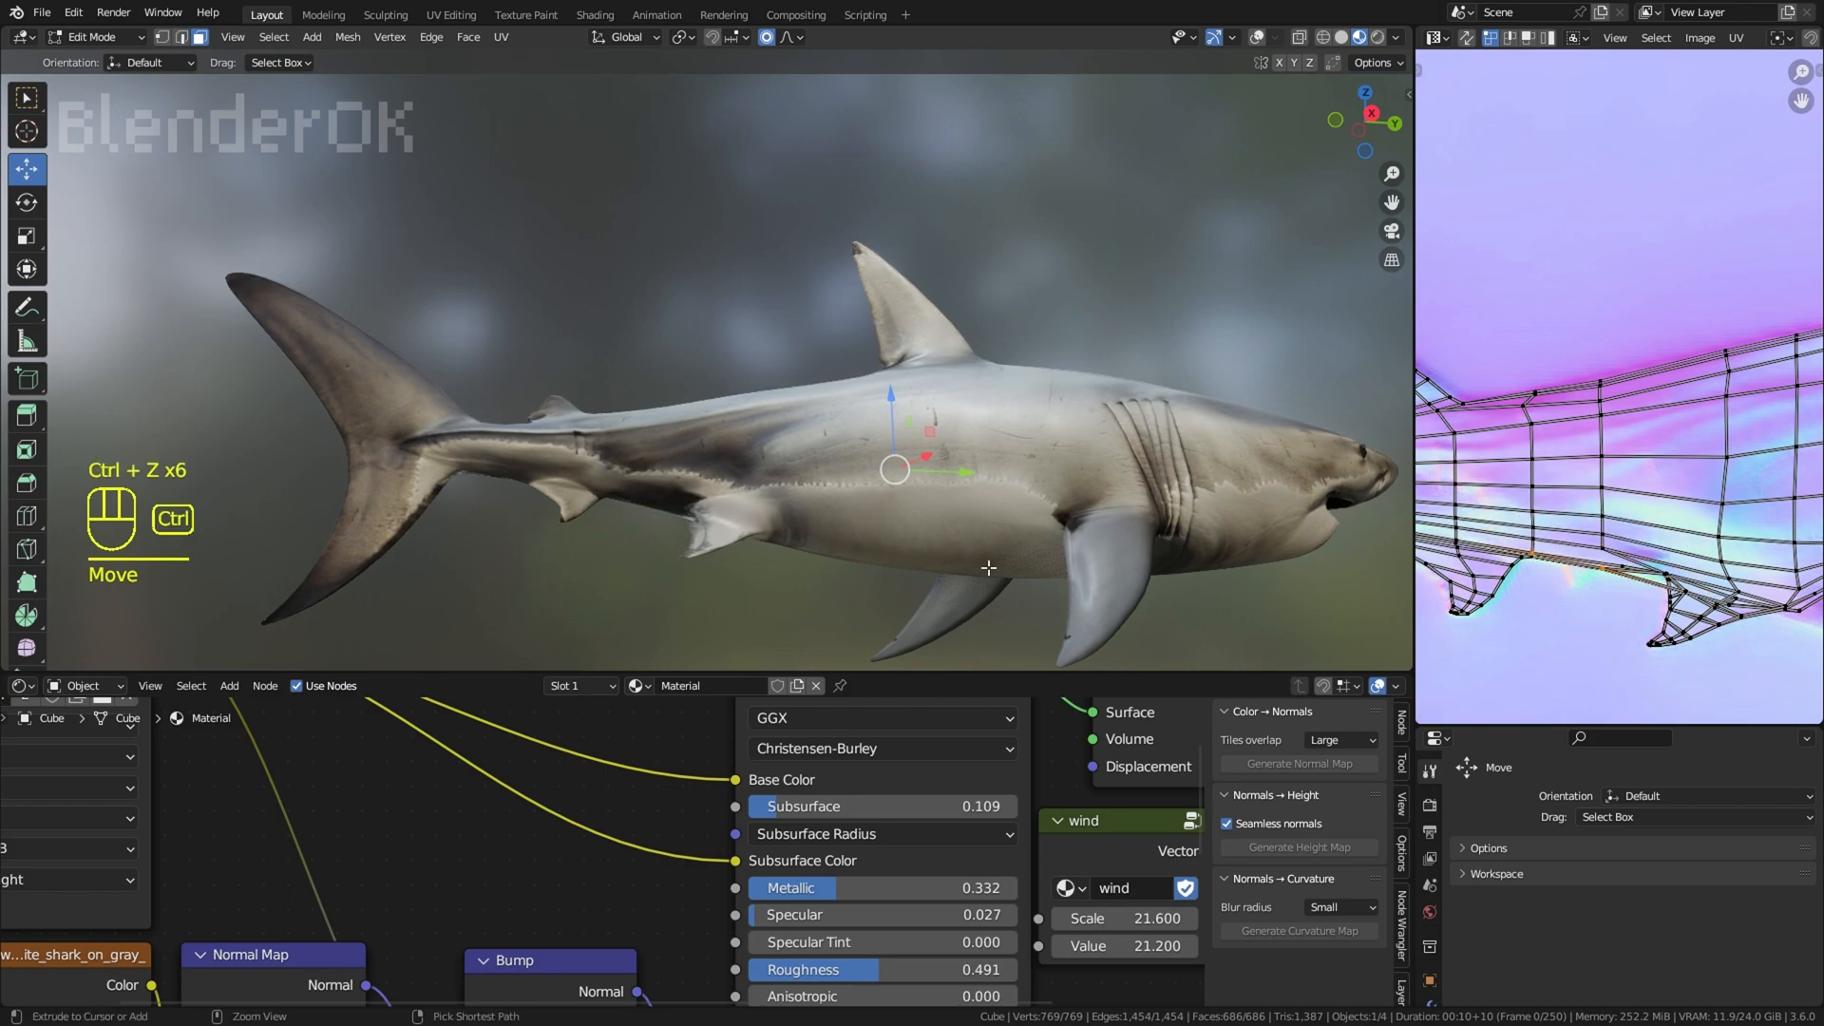
key(ctrl+z)
scroll(1064, 579, down, 2)
middle_drag(1065, 580, 1109, 390)
key(ctrl+z)
scroll(1109, 390, up, 1)
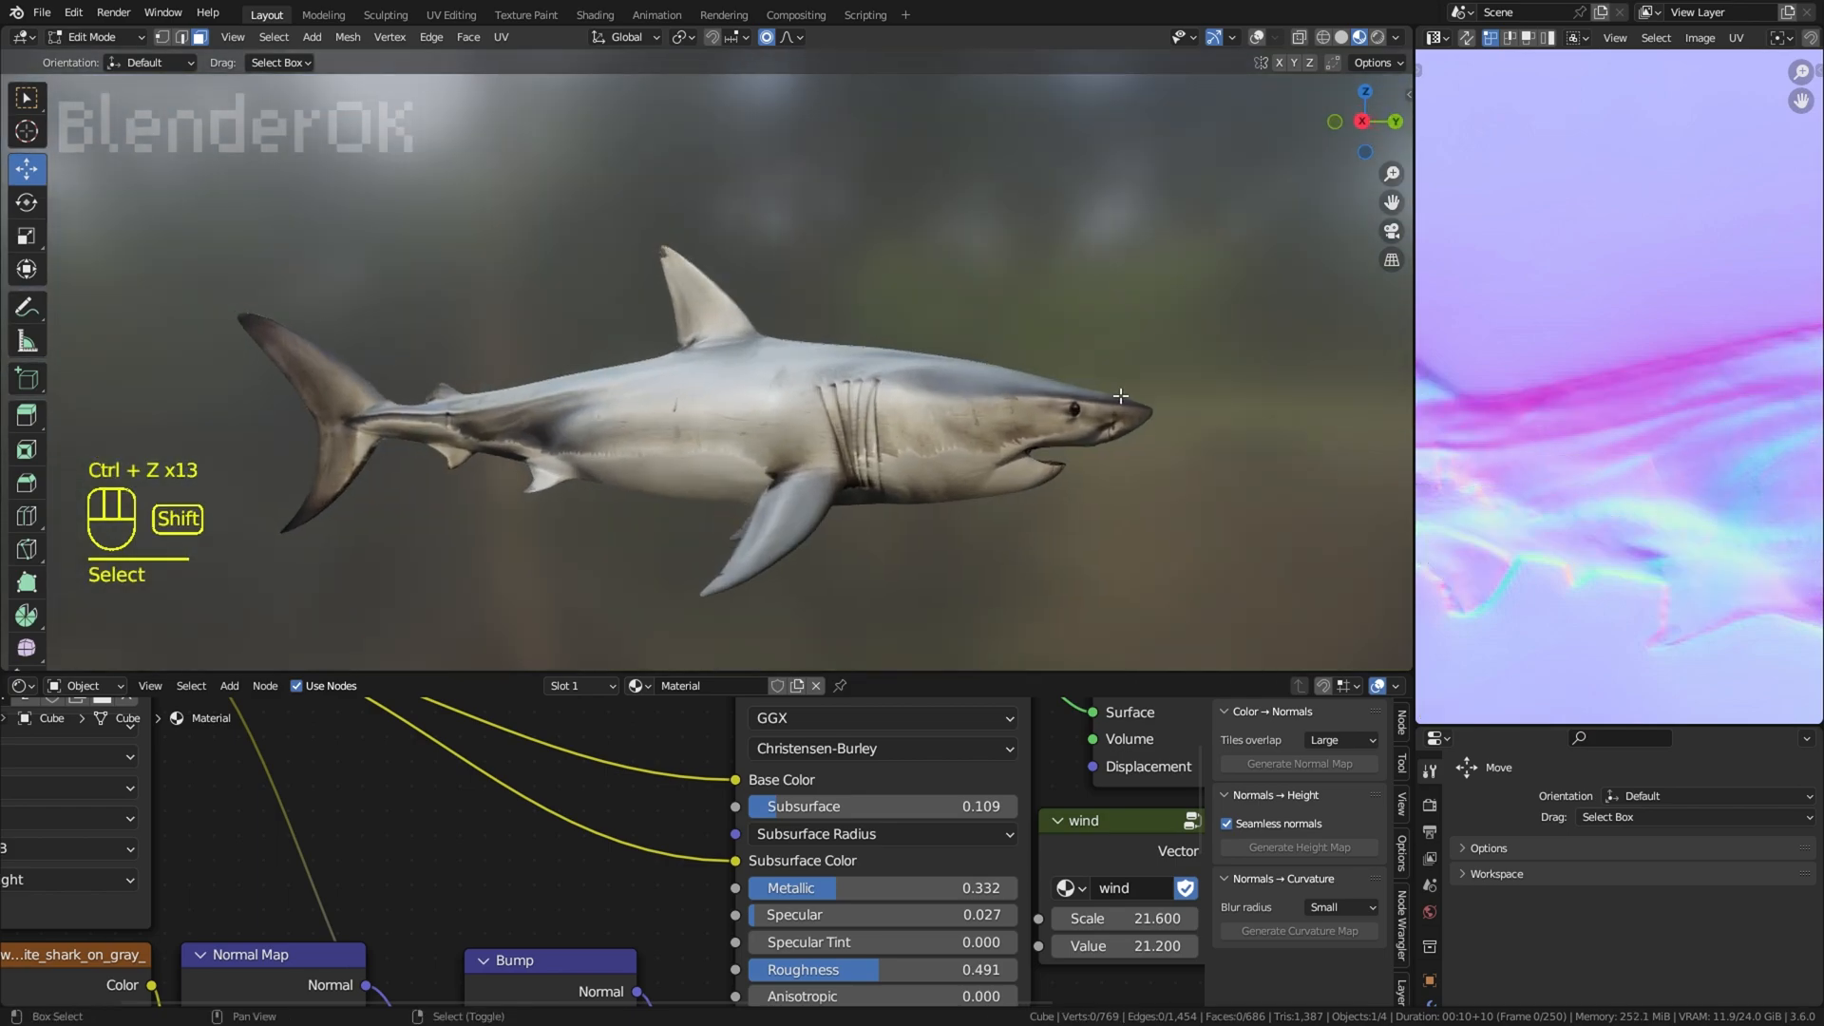
Step: Select all faces and move the UV point at the rear of the pectoral fin's base towards the fin
scroll(1109, 382, up, 2)
key(a)
scroll(1650, 516, up, 4)
click(1650, 516)
key(g)
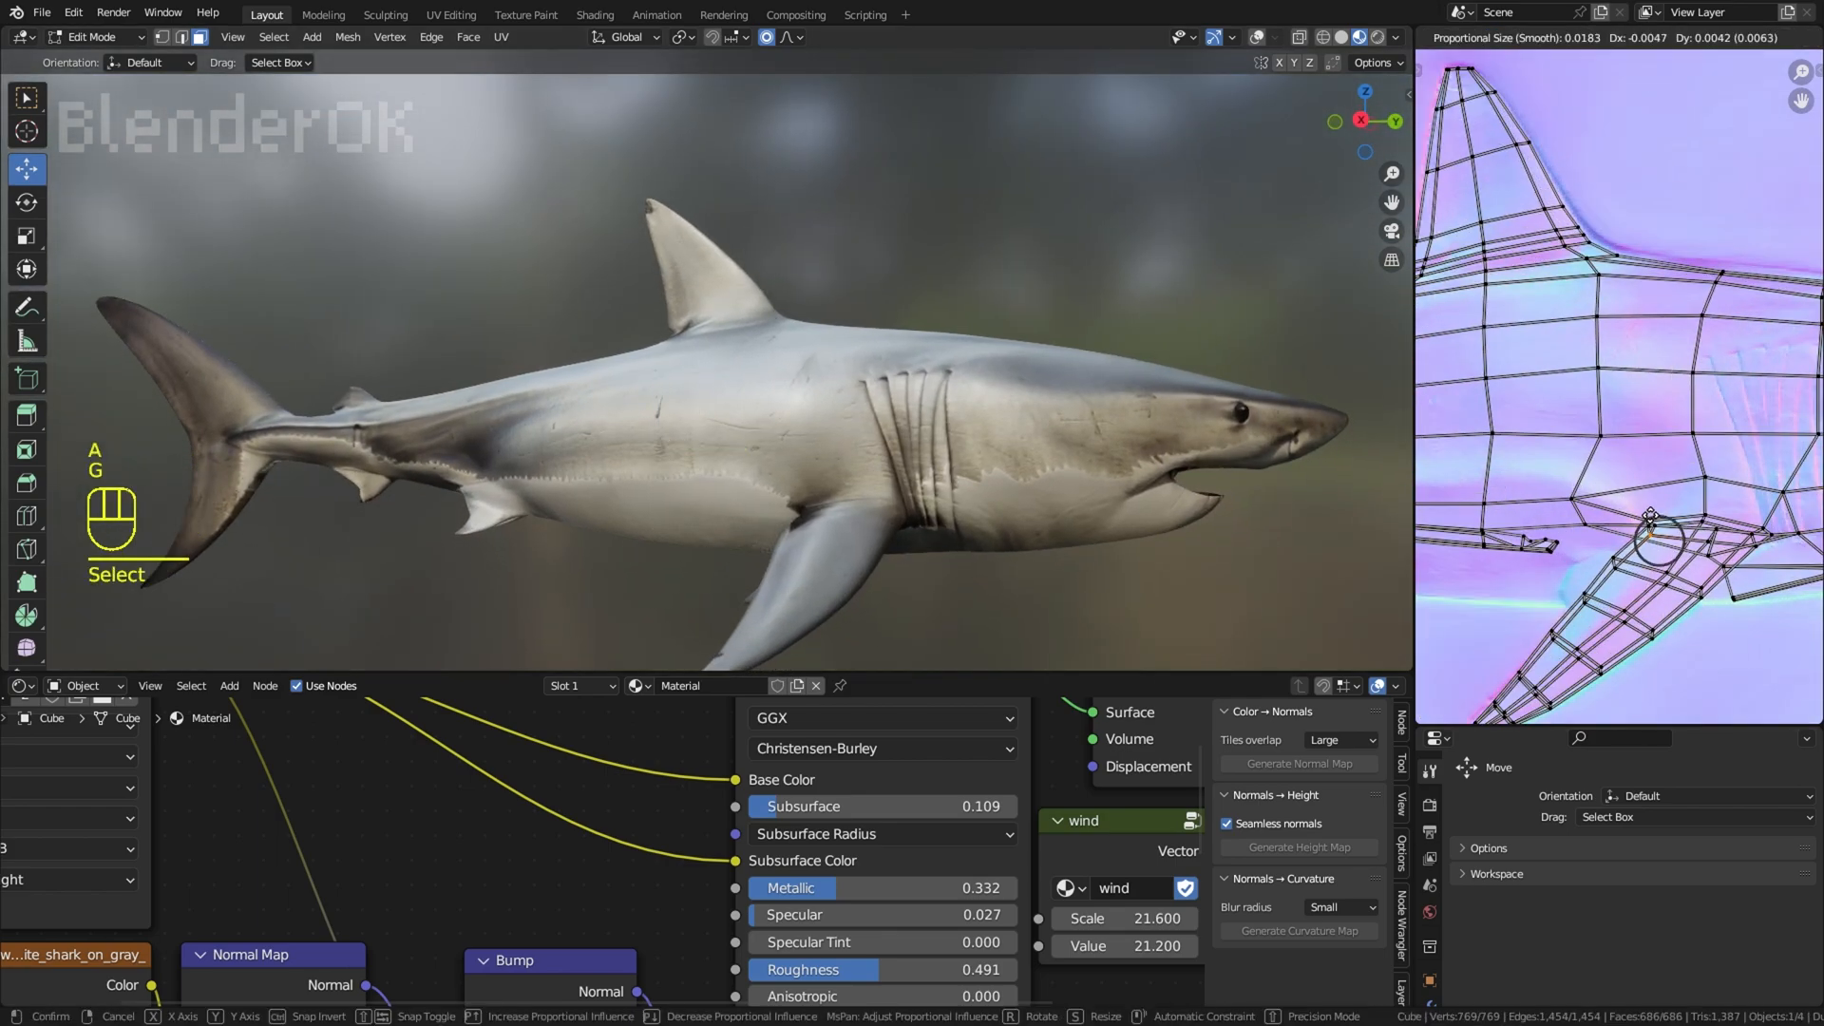
click(1683, 545)
Step: Shift the UV points along the rear of the pectoral fin's base towards the tail
scroll(1210, 535, down, 3)
click(1650, 520)
key(g)
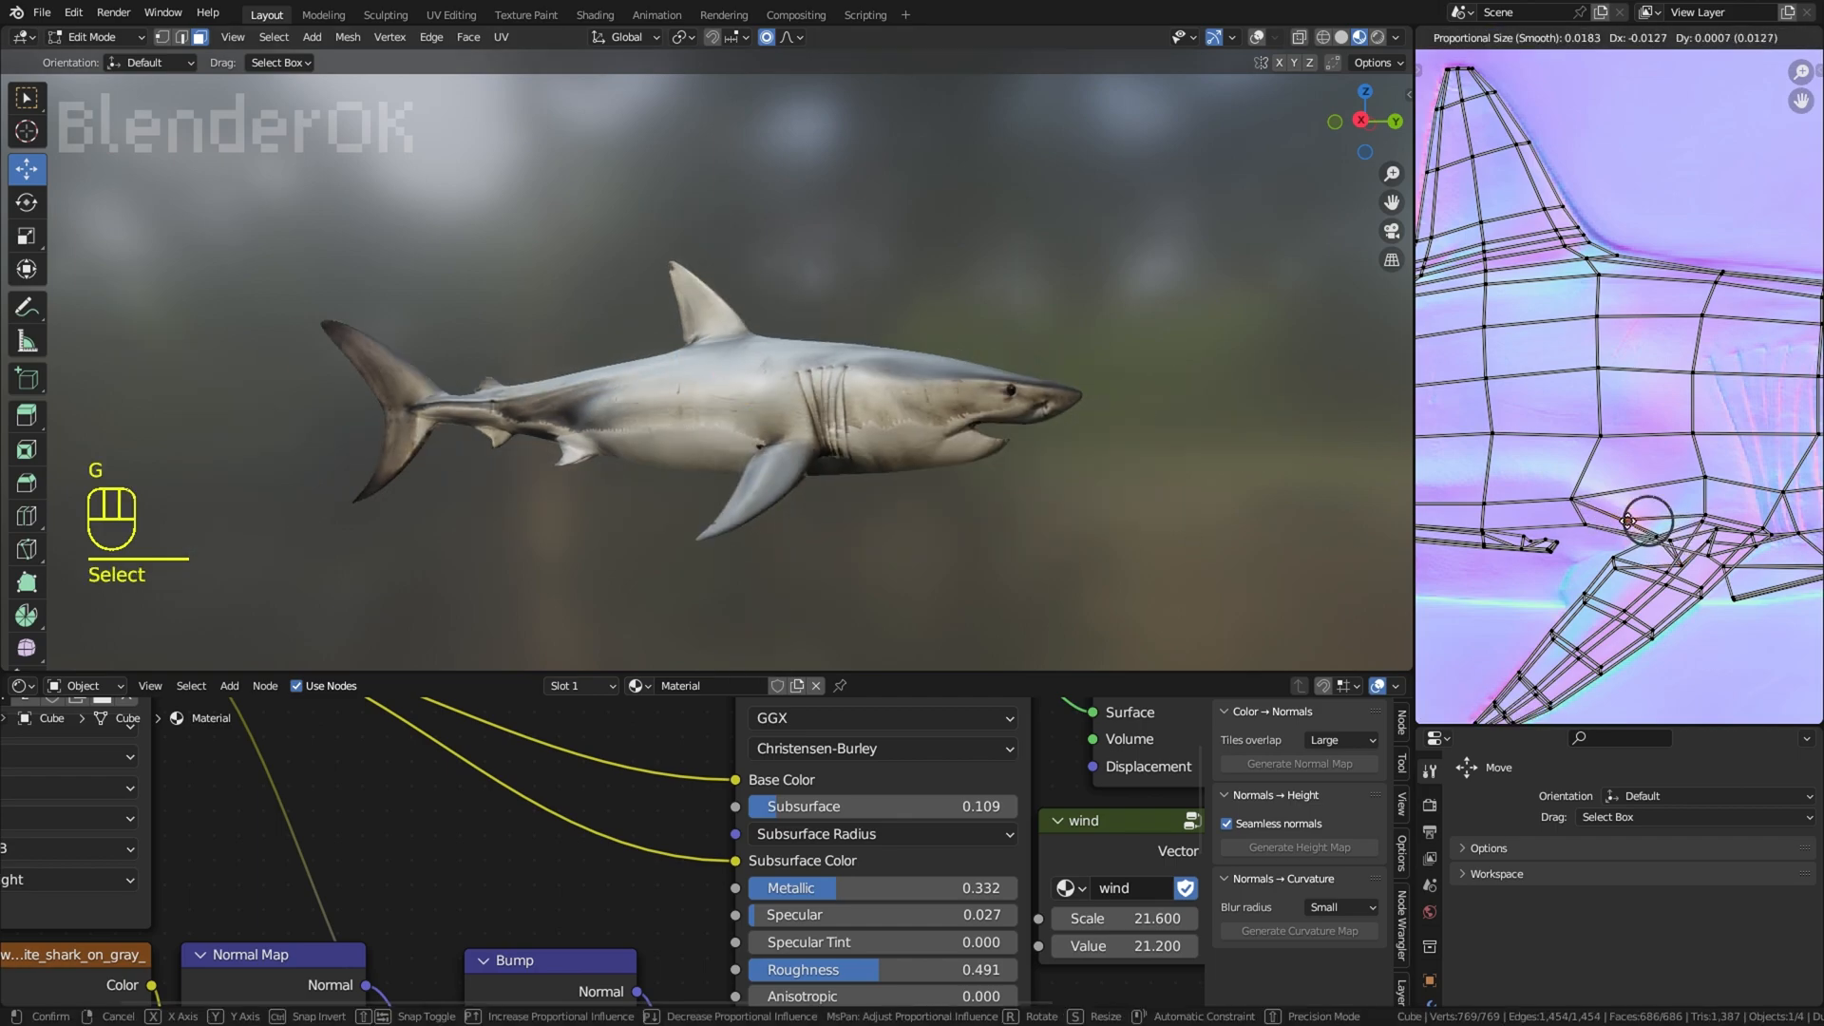
click(1650, 523)
click(1659, 534)
key(g)
right_click(1633, 533)
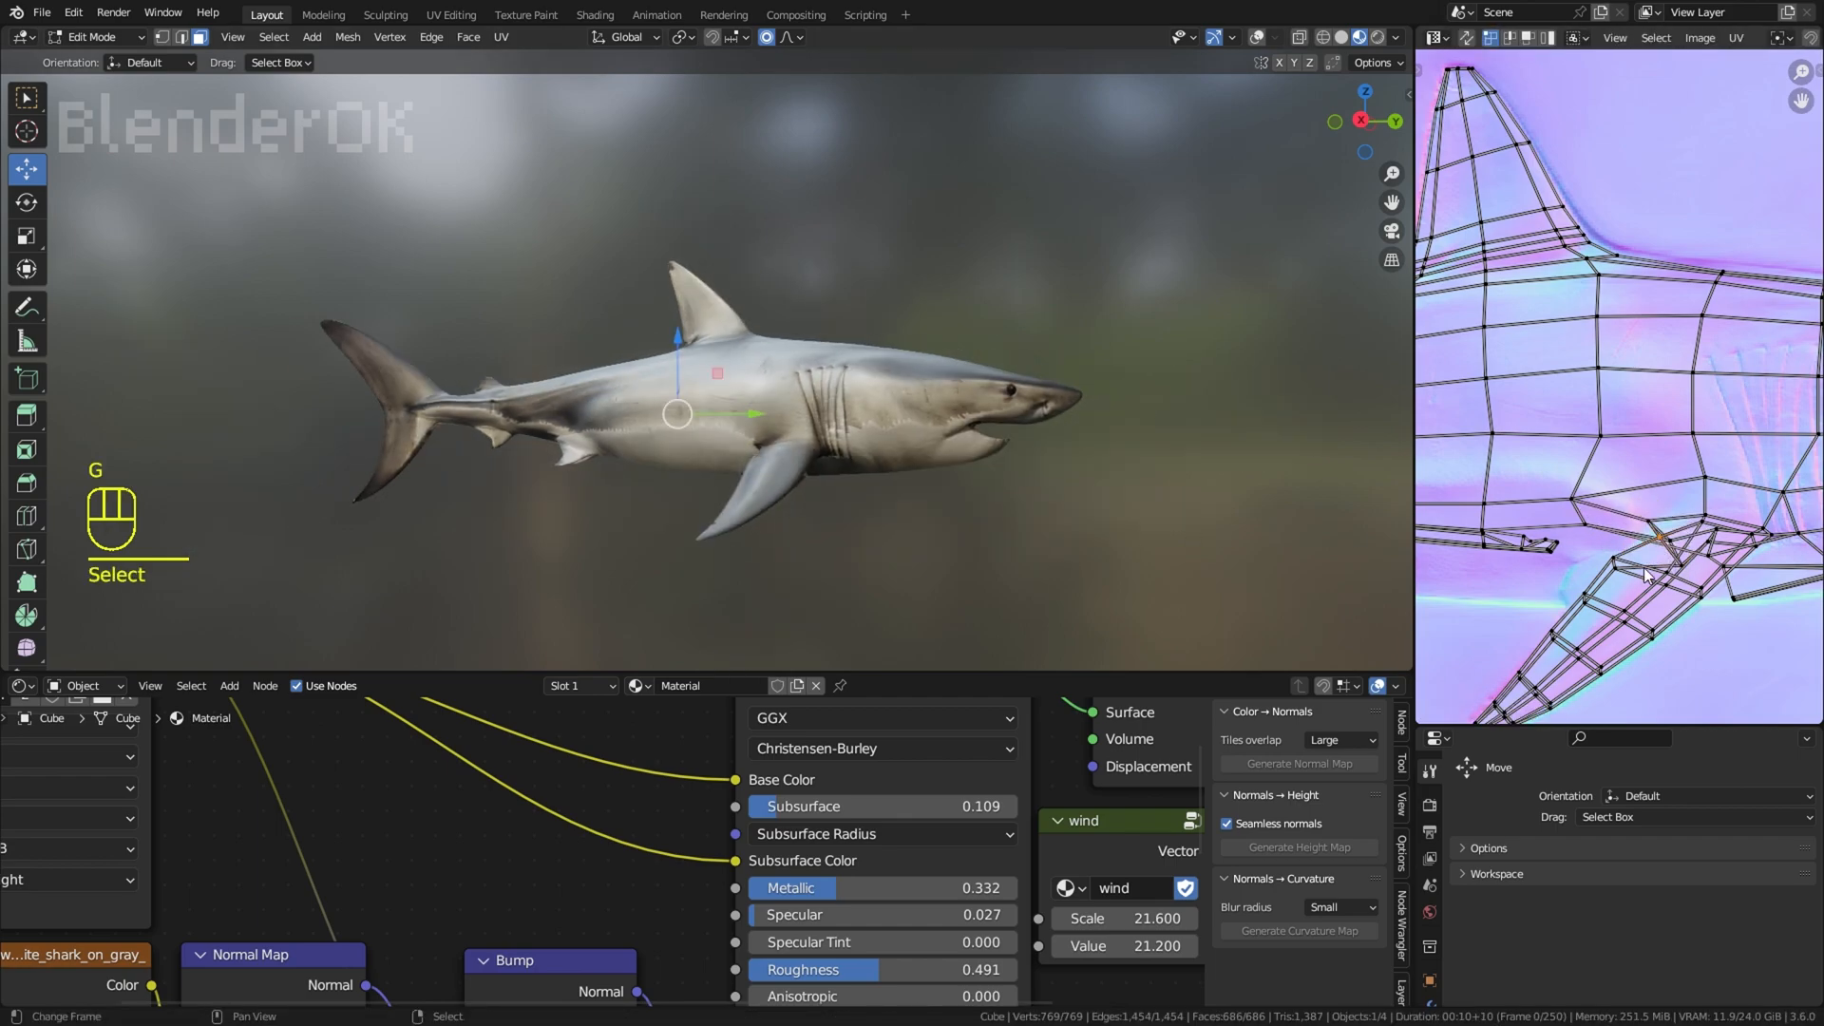
Step: Try to move the pectoral fin's upper rear UV points using a larger proportional radius of about 0.047, and undo the moves
right_click(1619, 565)
key(g)
right_click(1626, 560)
right_click(1595, 529)
key(g)
right_click(1687, 559)
right_click(1681, 545)
key(g)
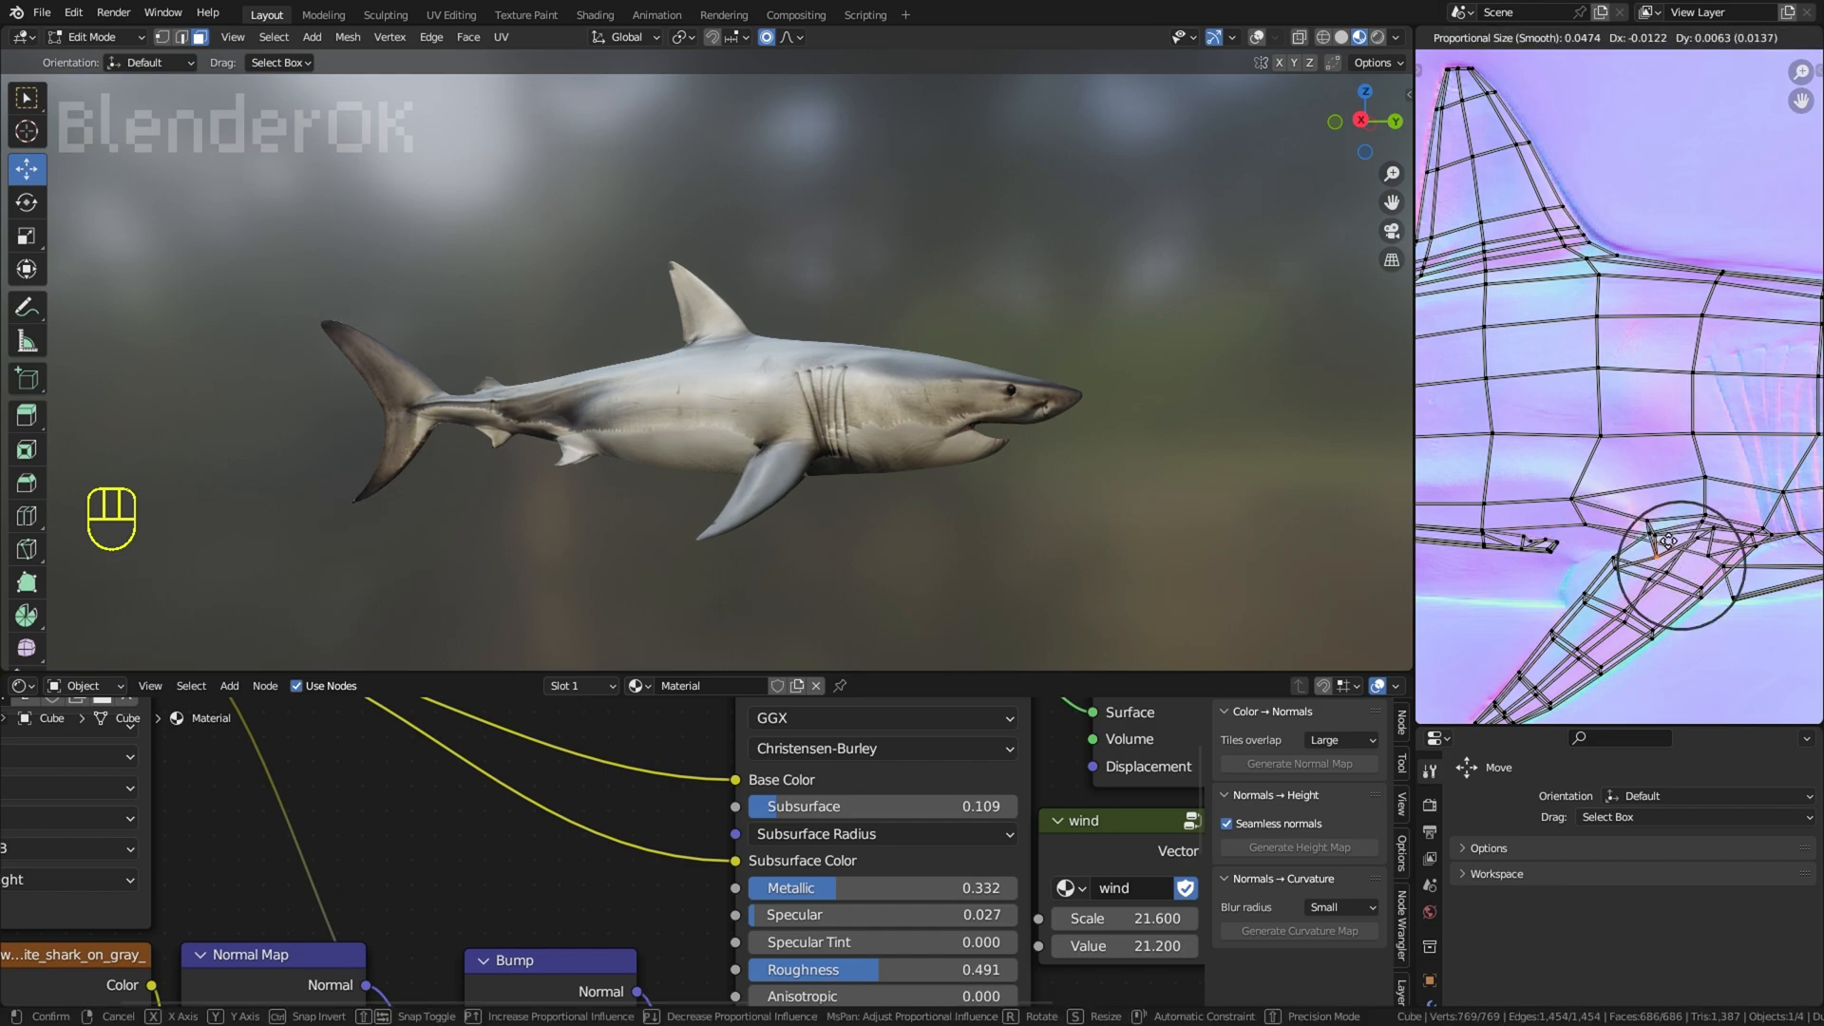
click(1636, 543)
click(1221, 501)
key(ctrl+z)
key(ctrl+z)
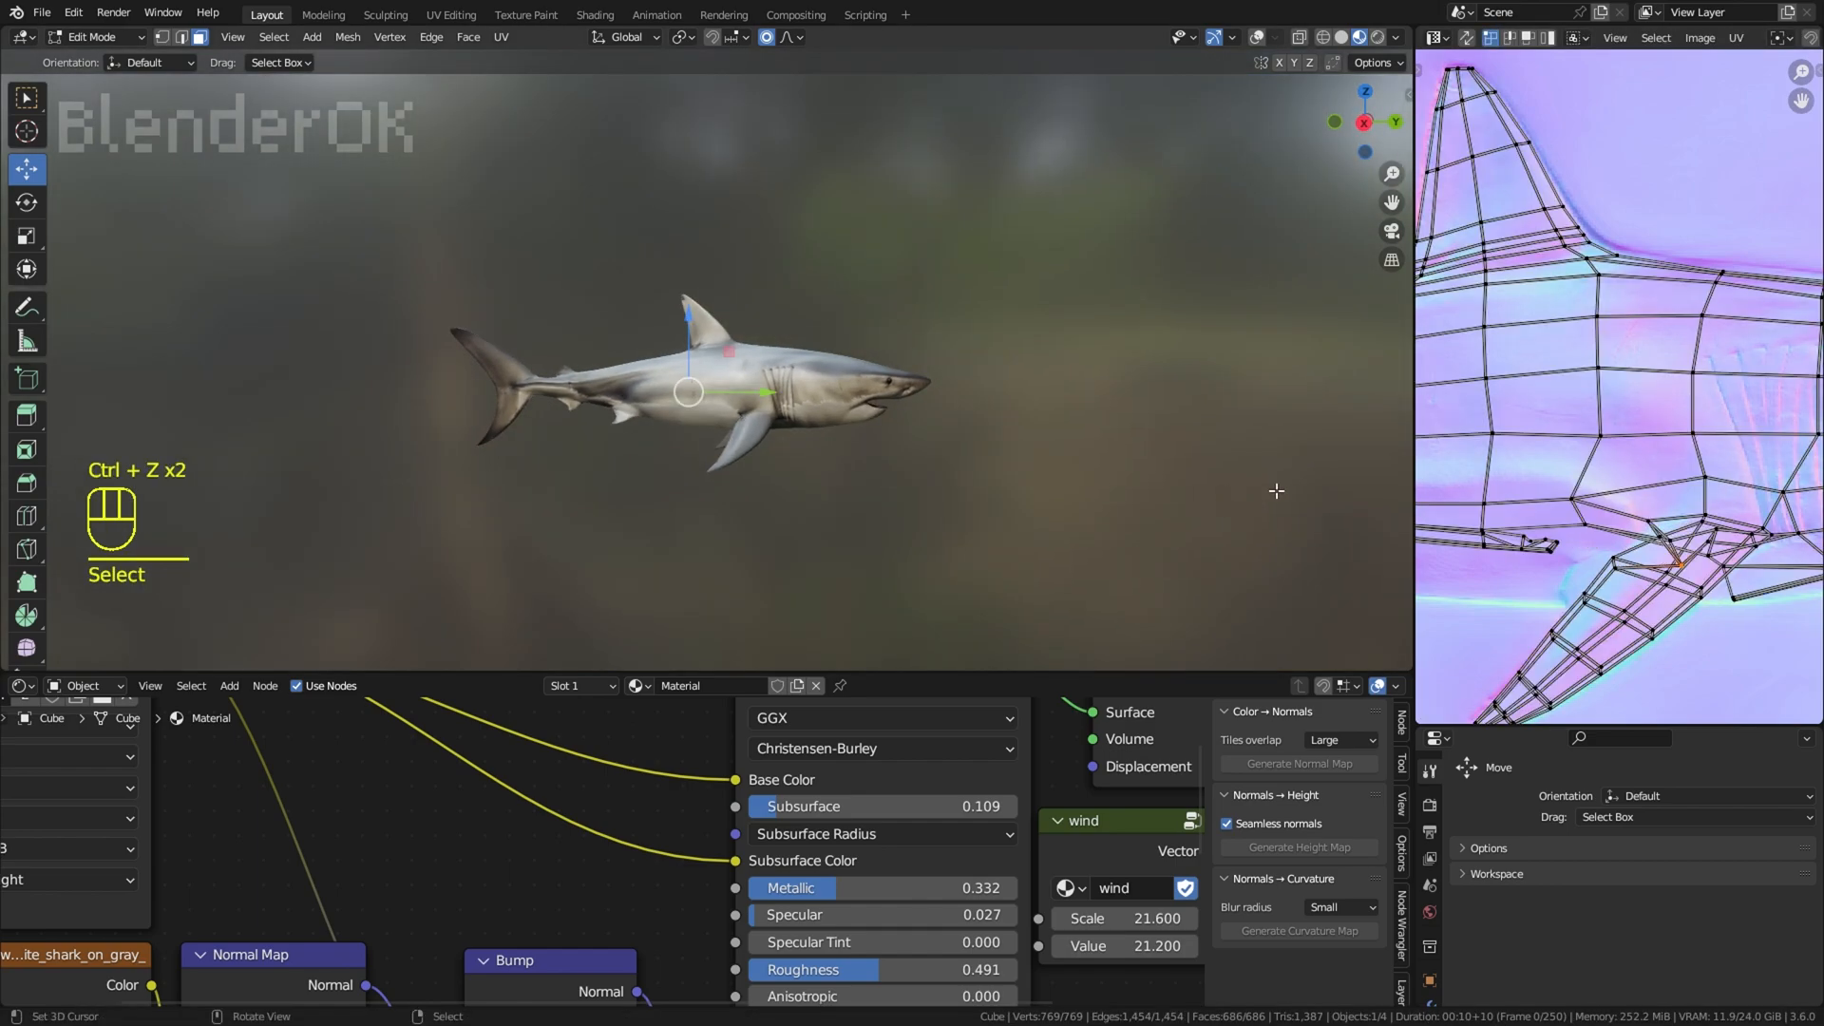
Step: Move the lower UV point at the rear of the pectoral fin's base towards the tail with proportional editing
key(g)
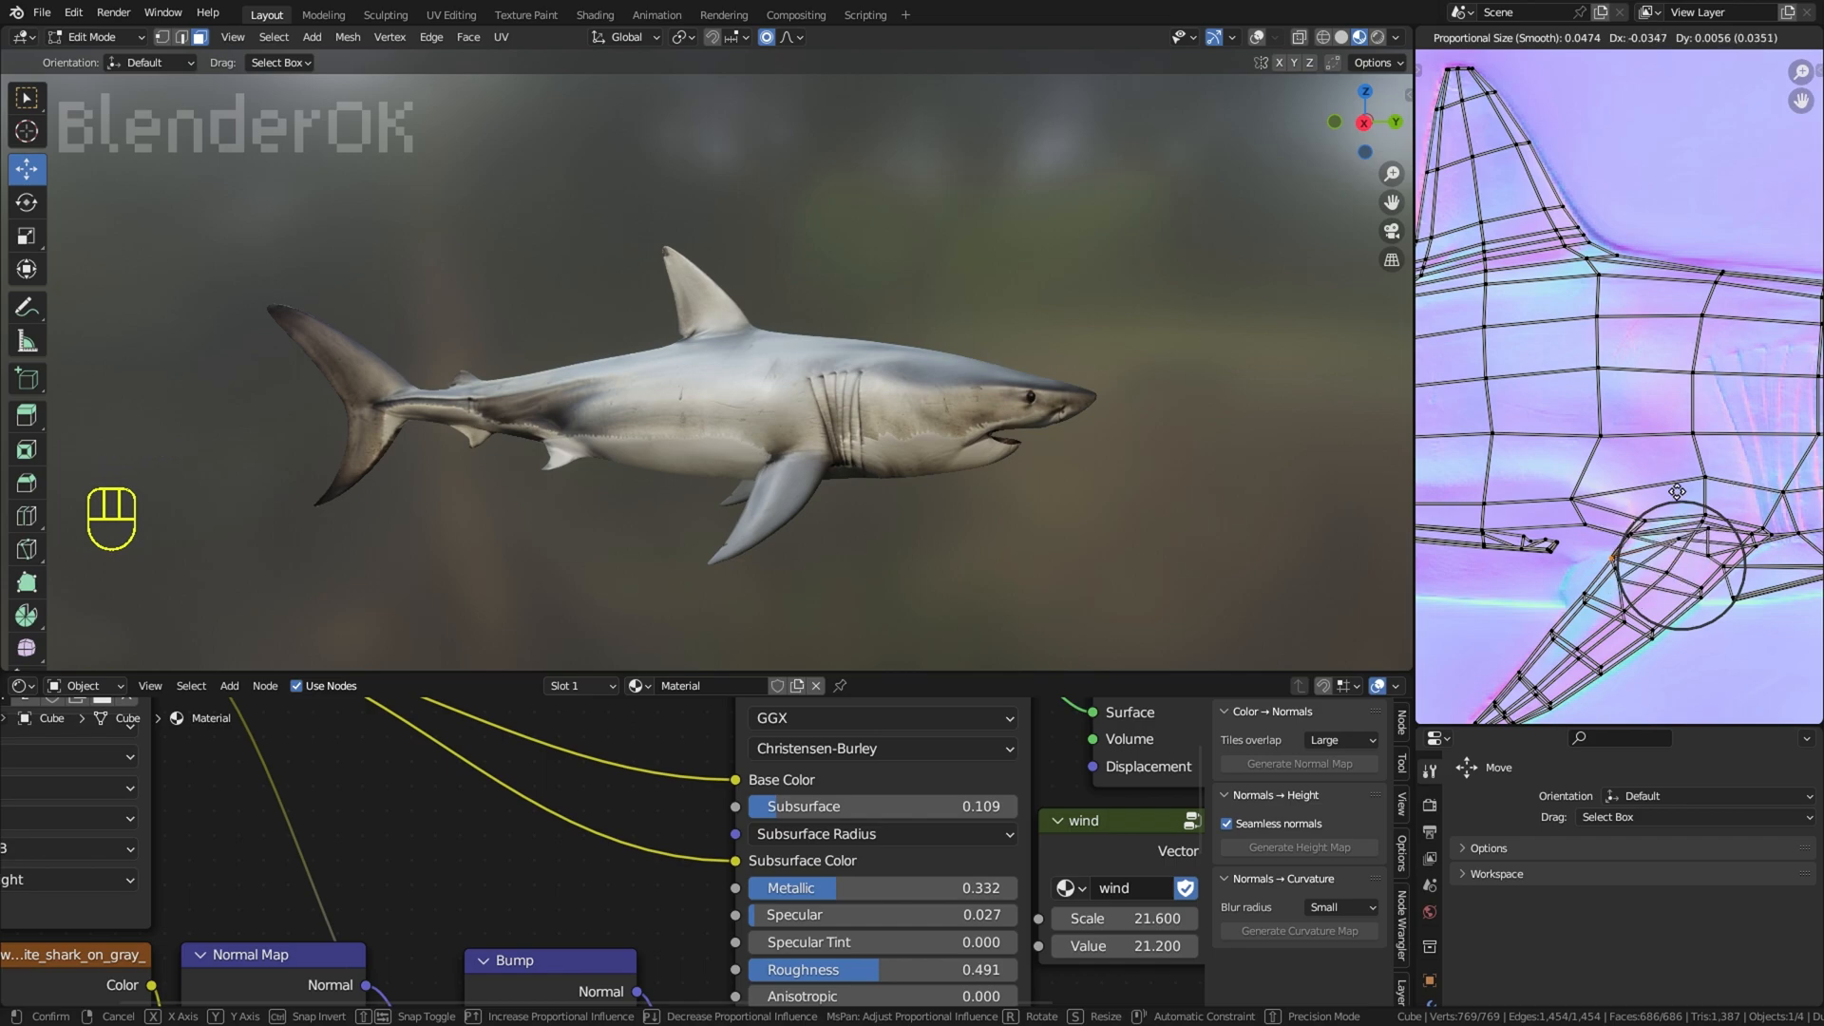
click(1675, 492)
scroll(1092, 399, down, 2)
Step: Examine the shark's side and underside with all faces selected and the viewport overlays shown
right_click(1074, 367)
middle_drag(1091, 399, 1131, 171)
scroll(1075, 367, up, 2)
key(a)
key(a)
key(a)
right_click(1137, 429)
scroll(1131, 171, up, 2)
click(1254, 41)
Step: Try a lengthwise loop cut along the shark's lower flank from the mouth corner, and undo it
right_click(936, 439)
middle_drag(917, 418, 884, 472)
scroll(884, 472, up, 2)
scroll(889, 456, up, 2)
key(ctrl+r)
click(898, 394)
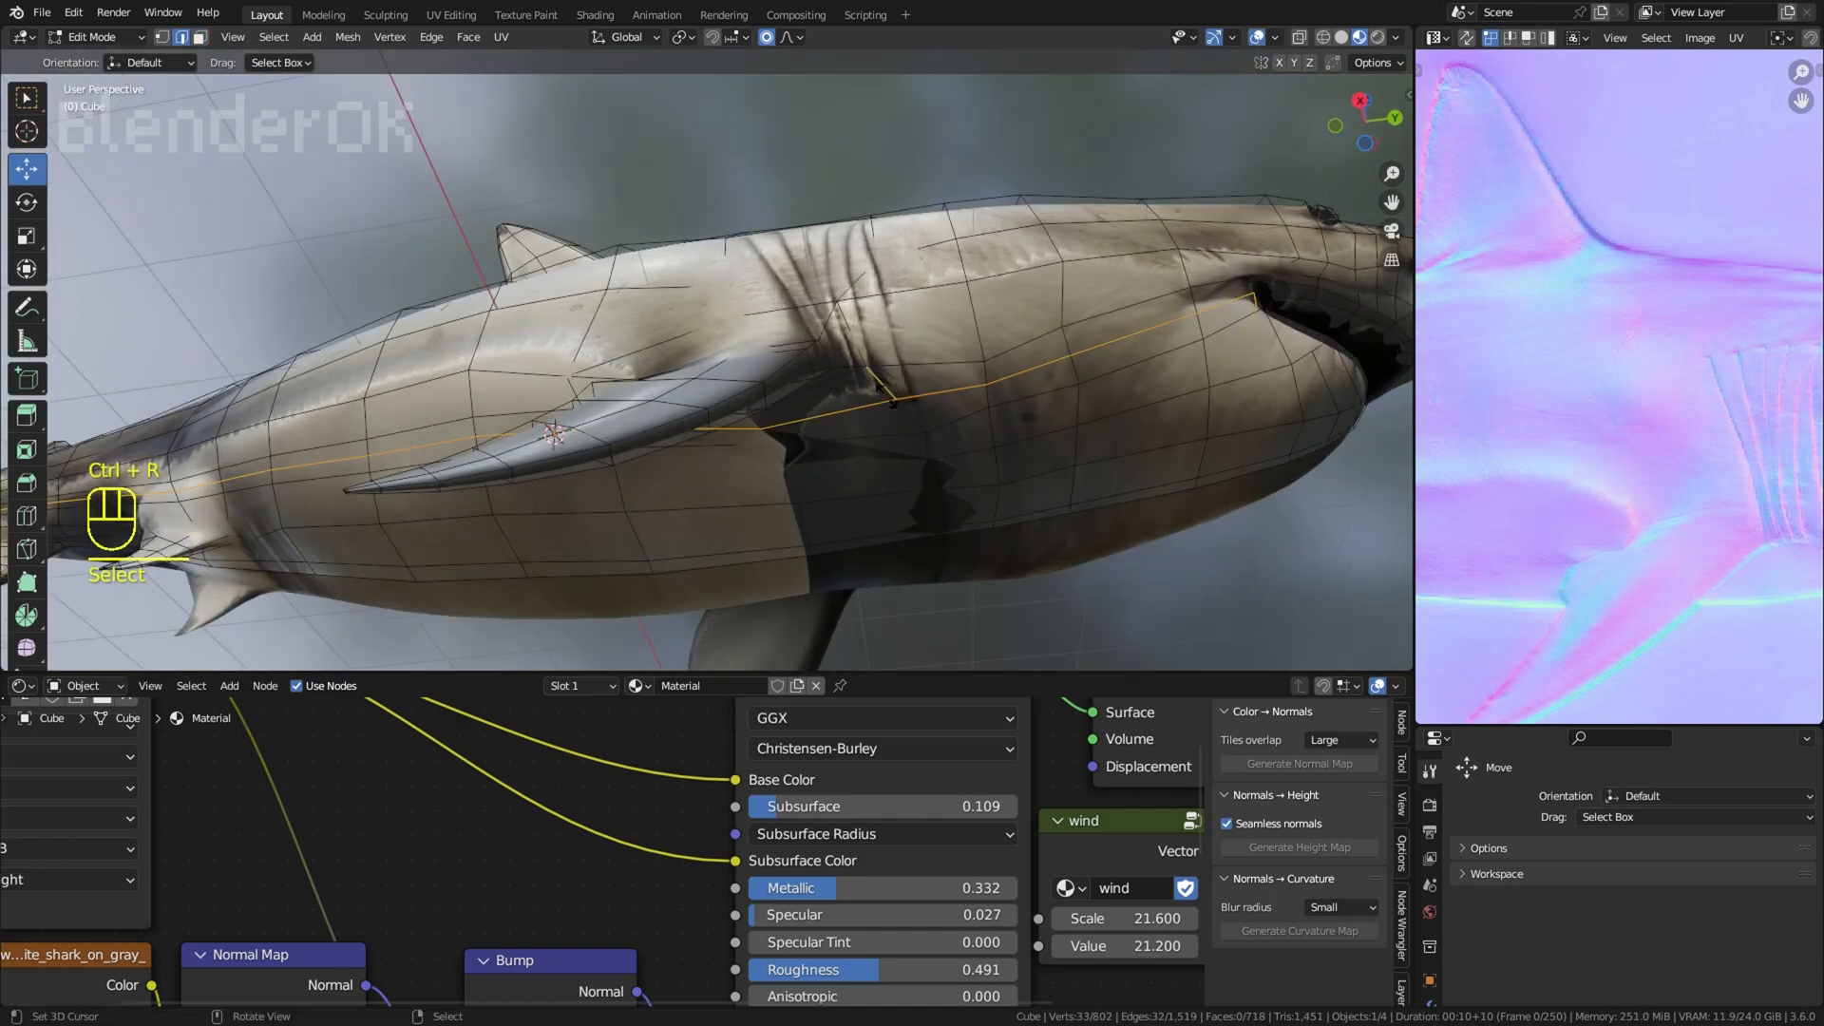
key(ctrl+z)
Step: Select the face just below the gill slits and split it diagonally with a knife cut
middle_drag(905, 359, 847, 409)
key(j)
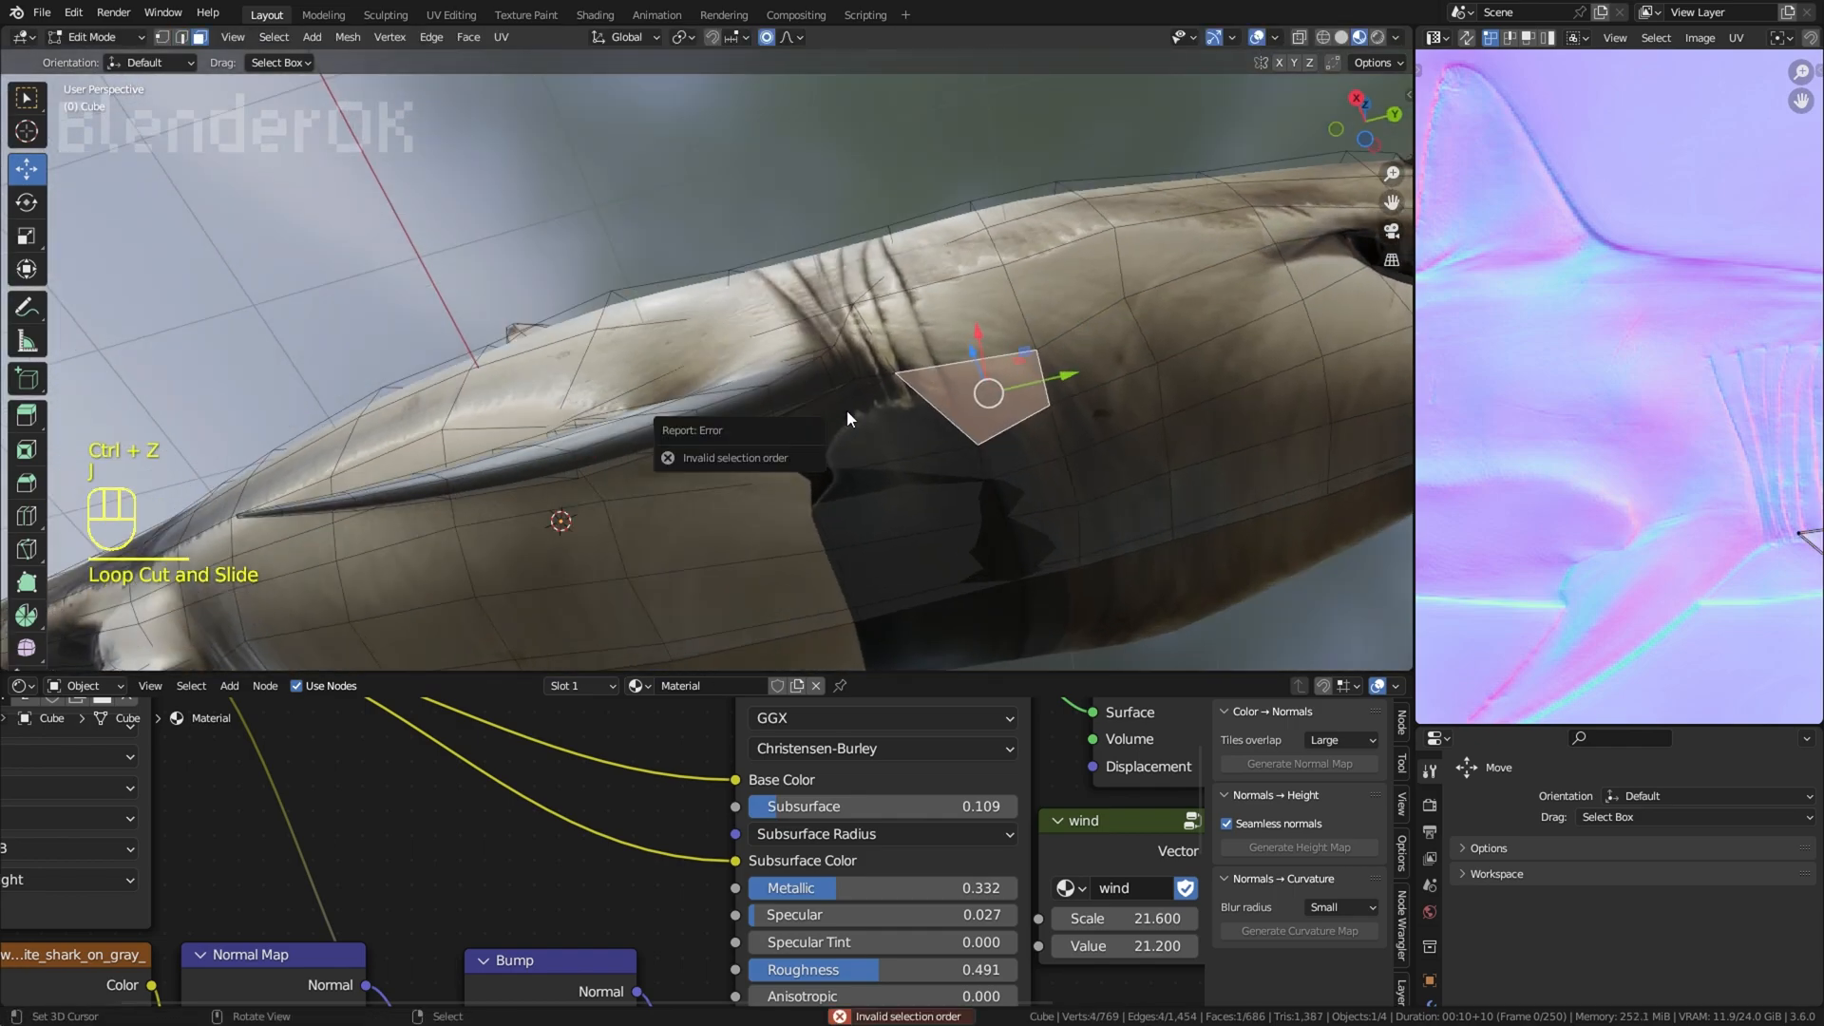
key(k)
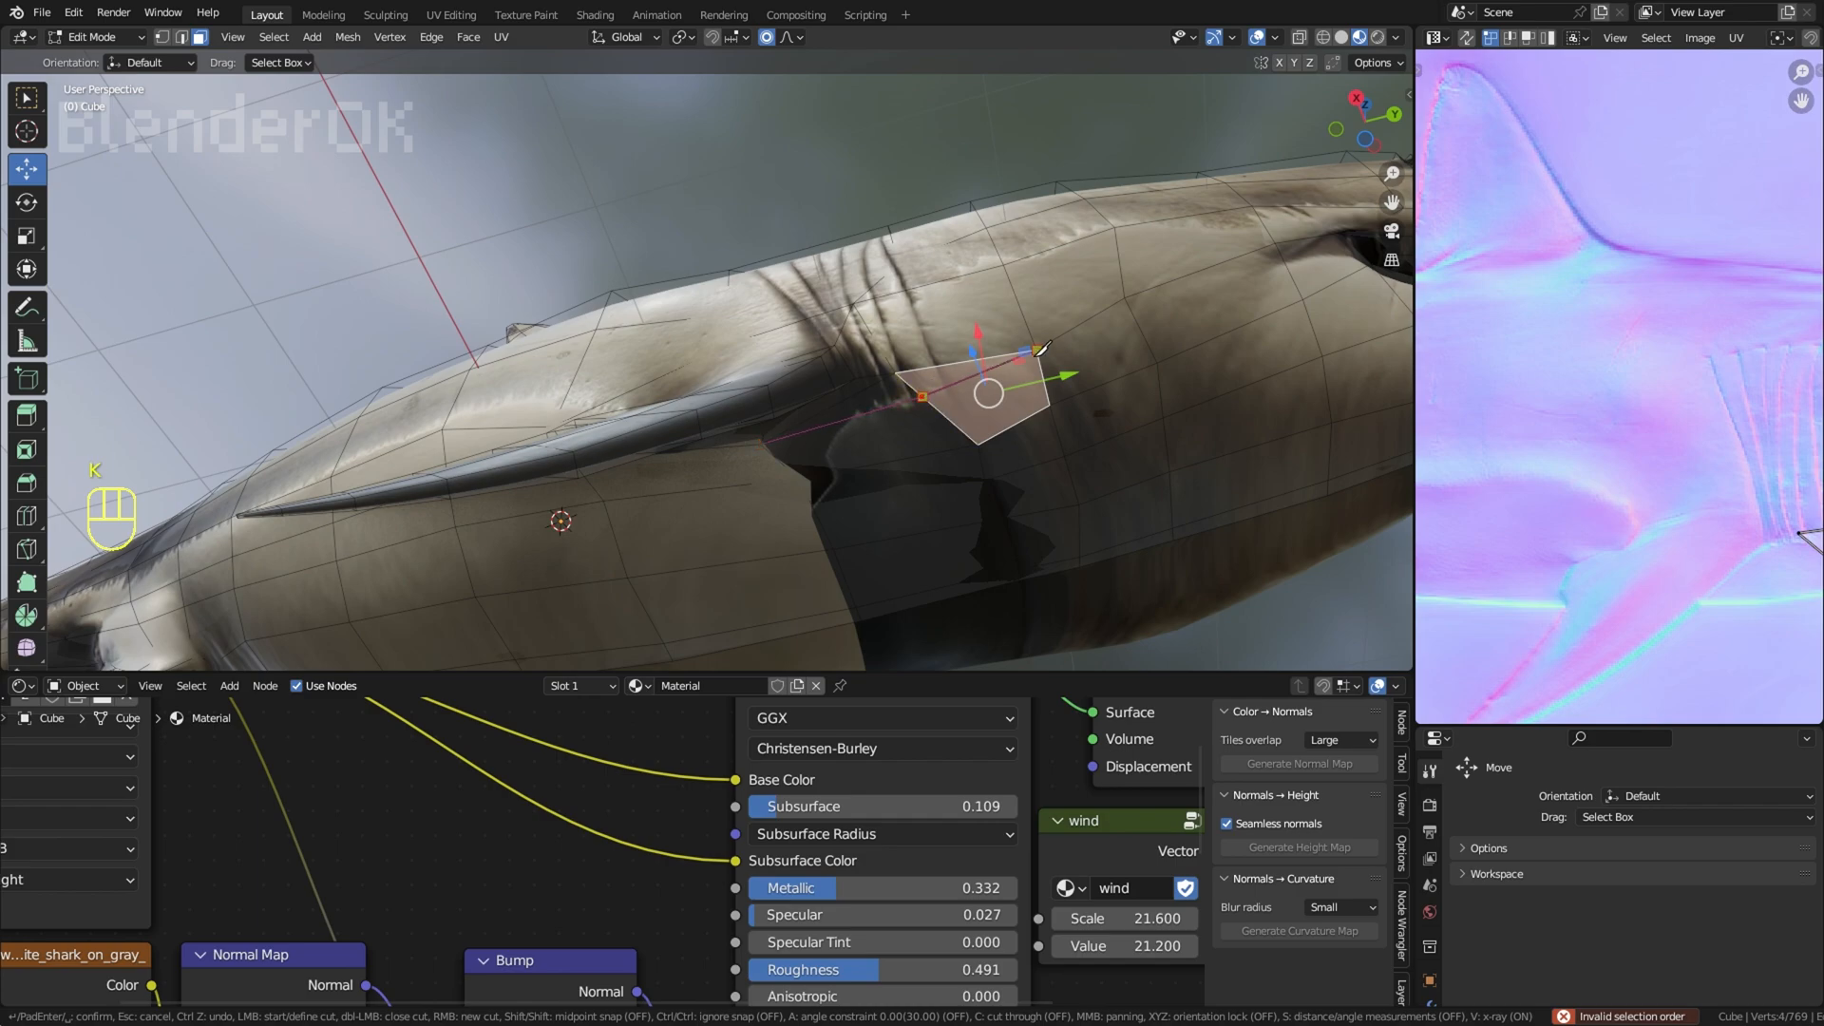
key(Return)
Step: Circle-select the dark throat faces between the pectoral fins, next to the newly cut face
right_click(996, 395)
key(c)
drag(932, 452, 920, 499)
right_click(884, 483)
scroll(1209, 399, down, 2)
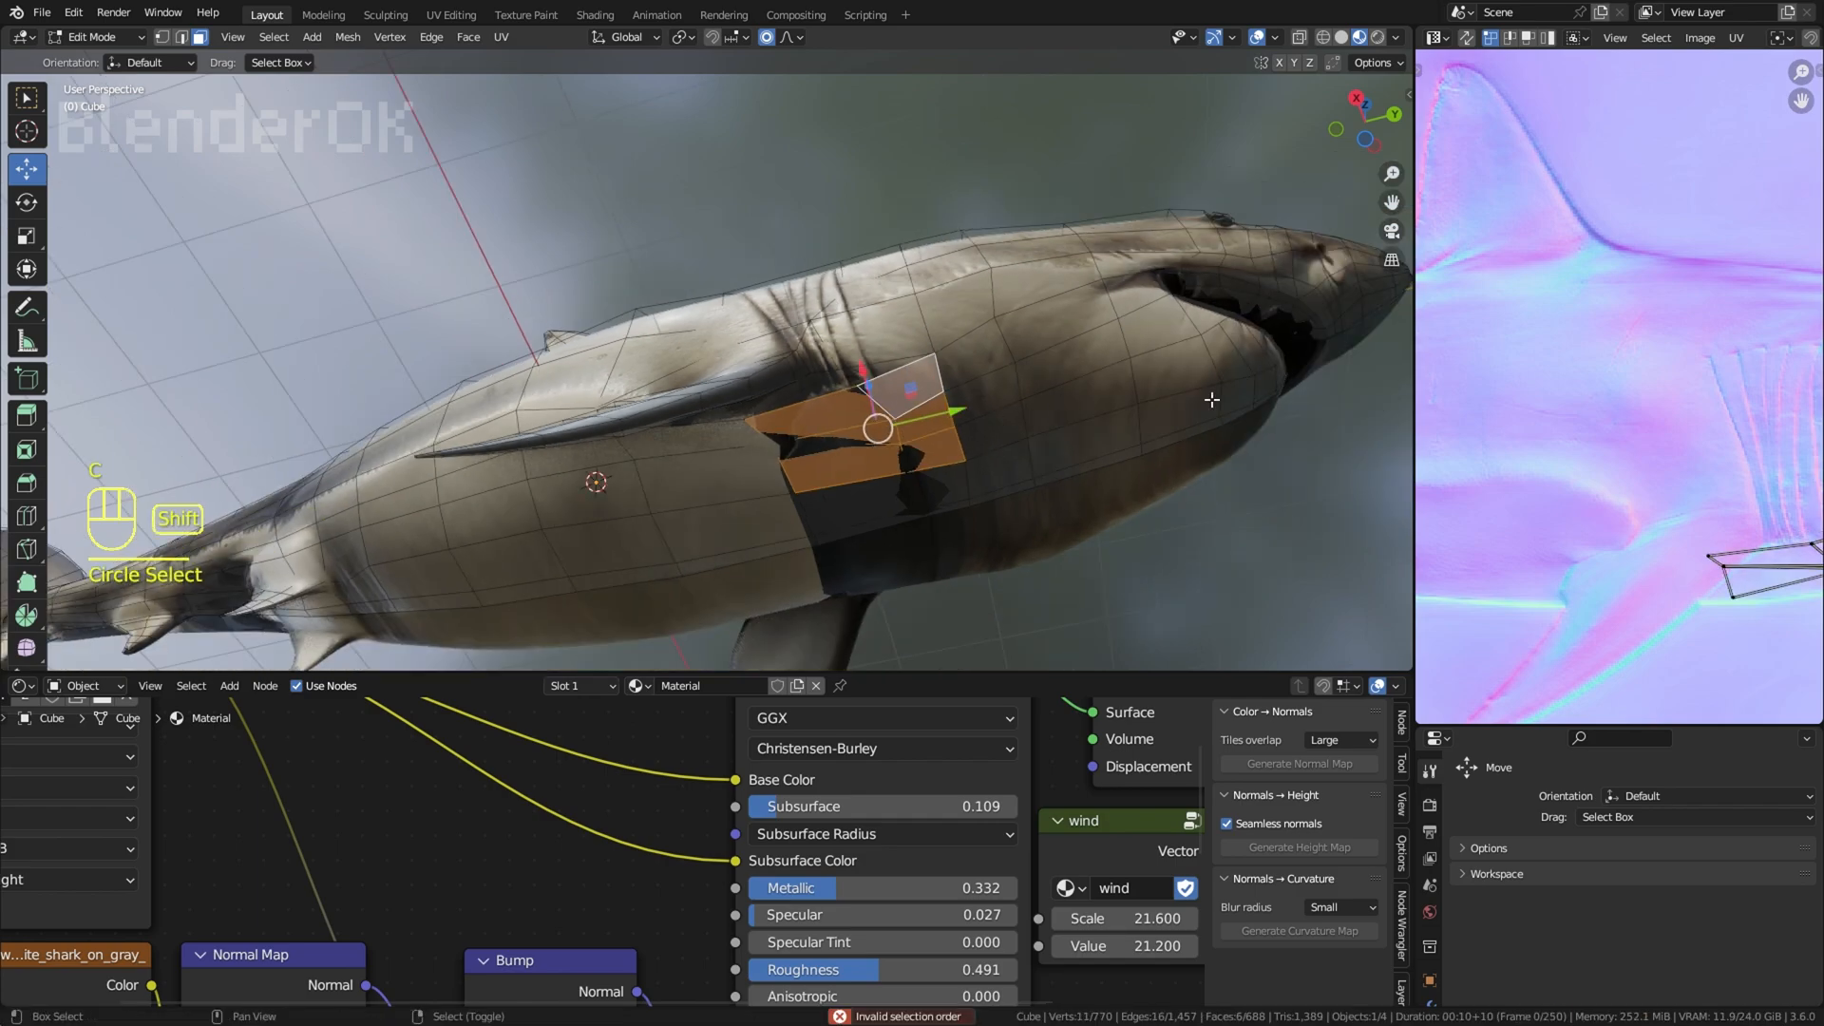
Step: Try to move the throat faces' UVs forward past the gills, and undo the move
middle_drag(1482, 622, 1654, 506)
key(g)
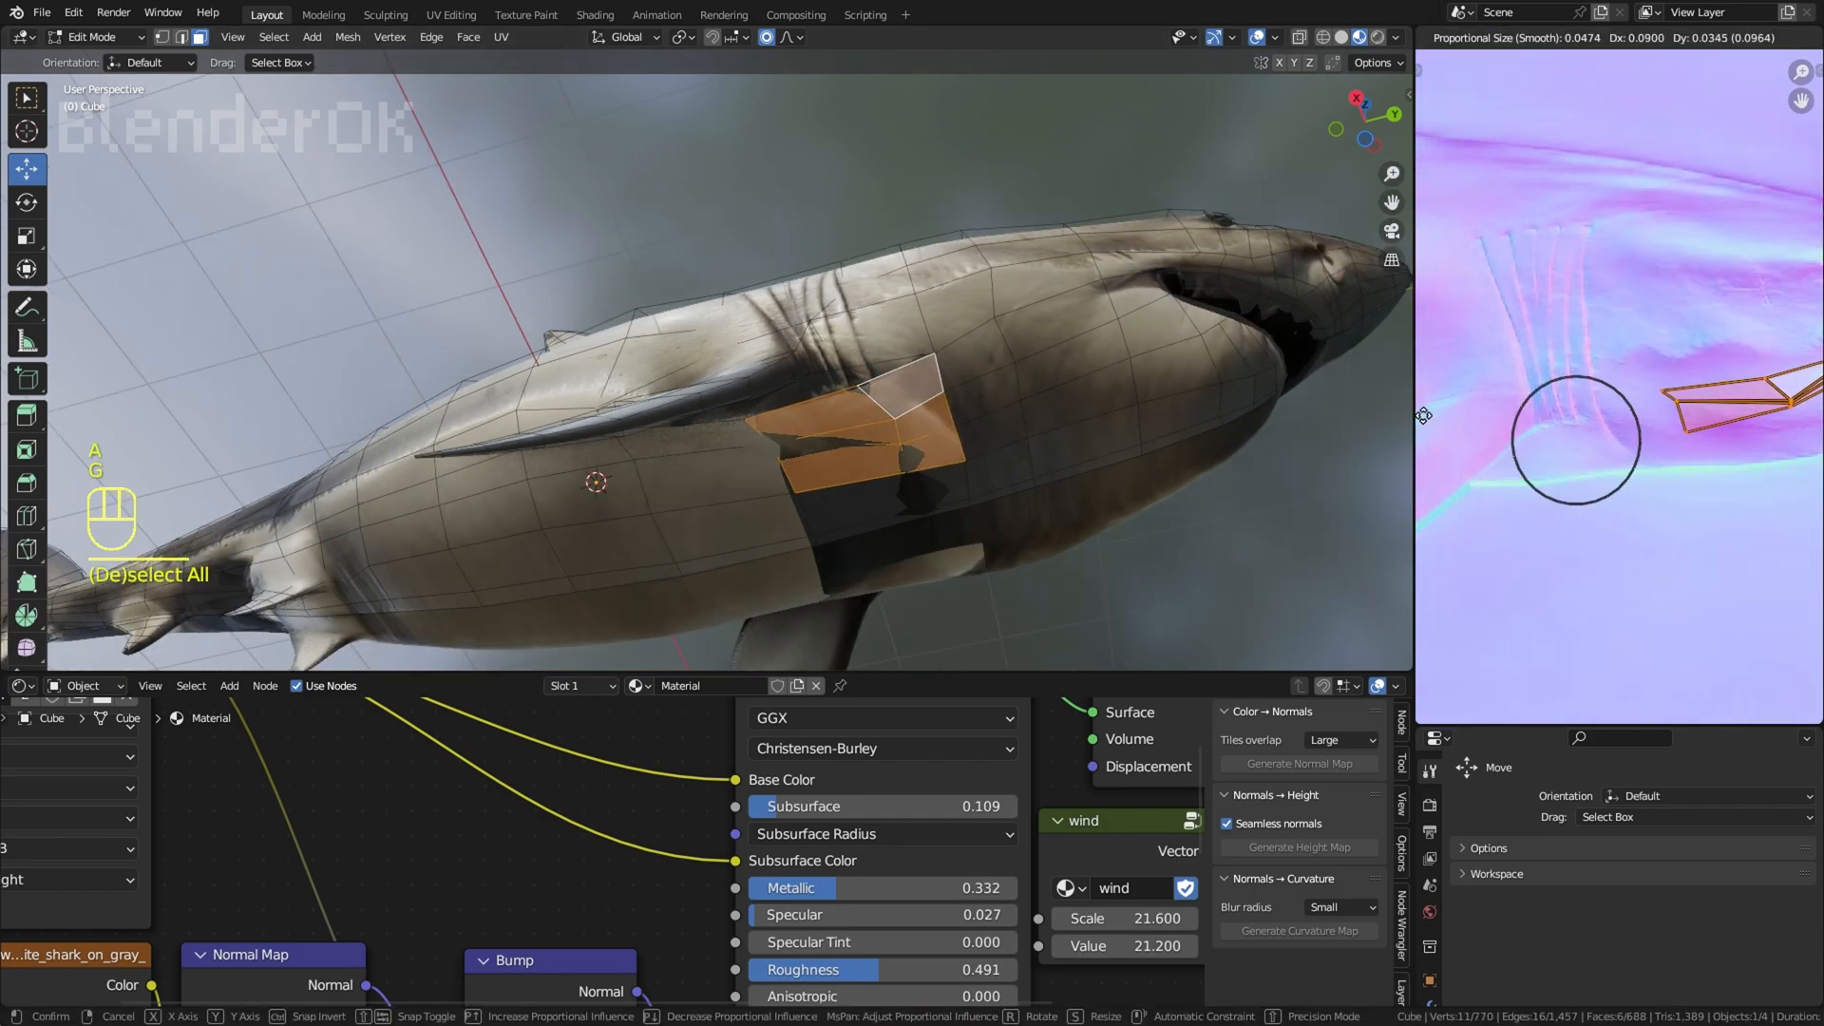
click(1430, 416)
key(ctrl+z)
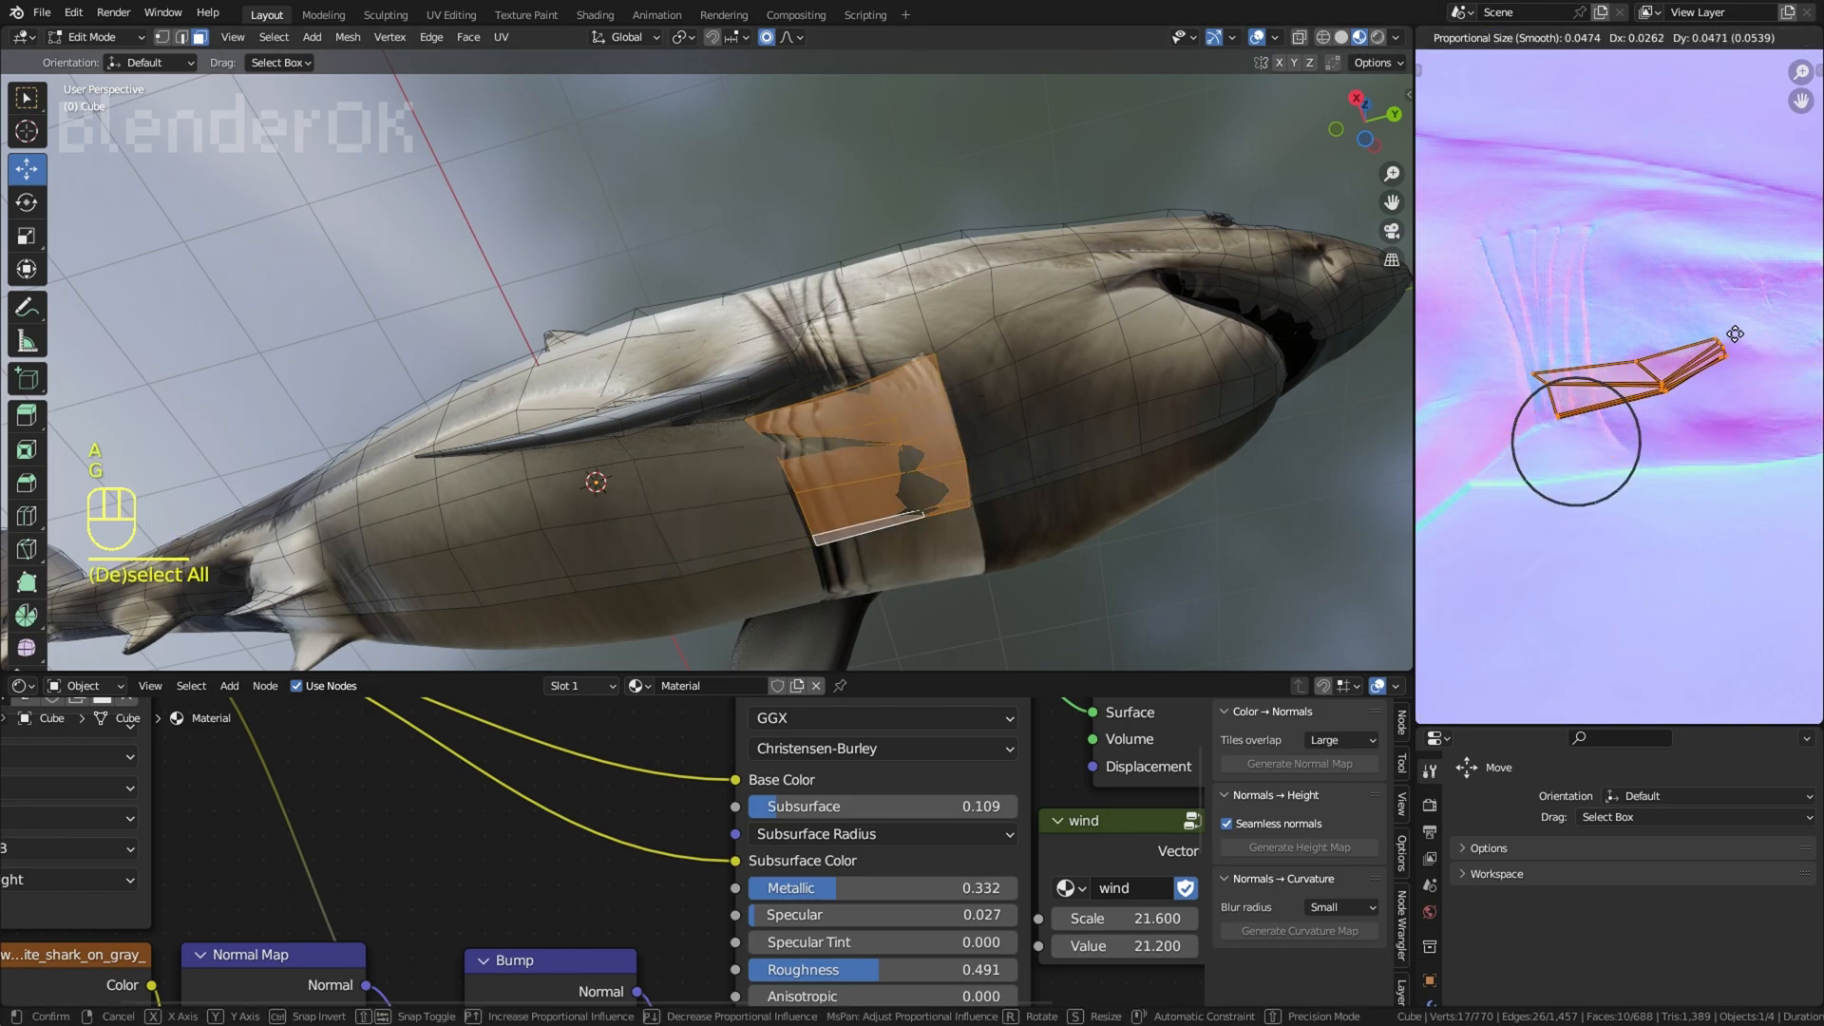
Step: Hide the viewport overlays and try to scale the throat UVs along Y and move them, undoing both changes
key(shift+alt+z)
key(s)
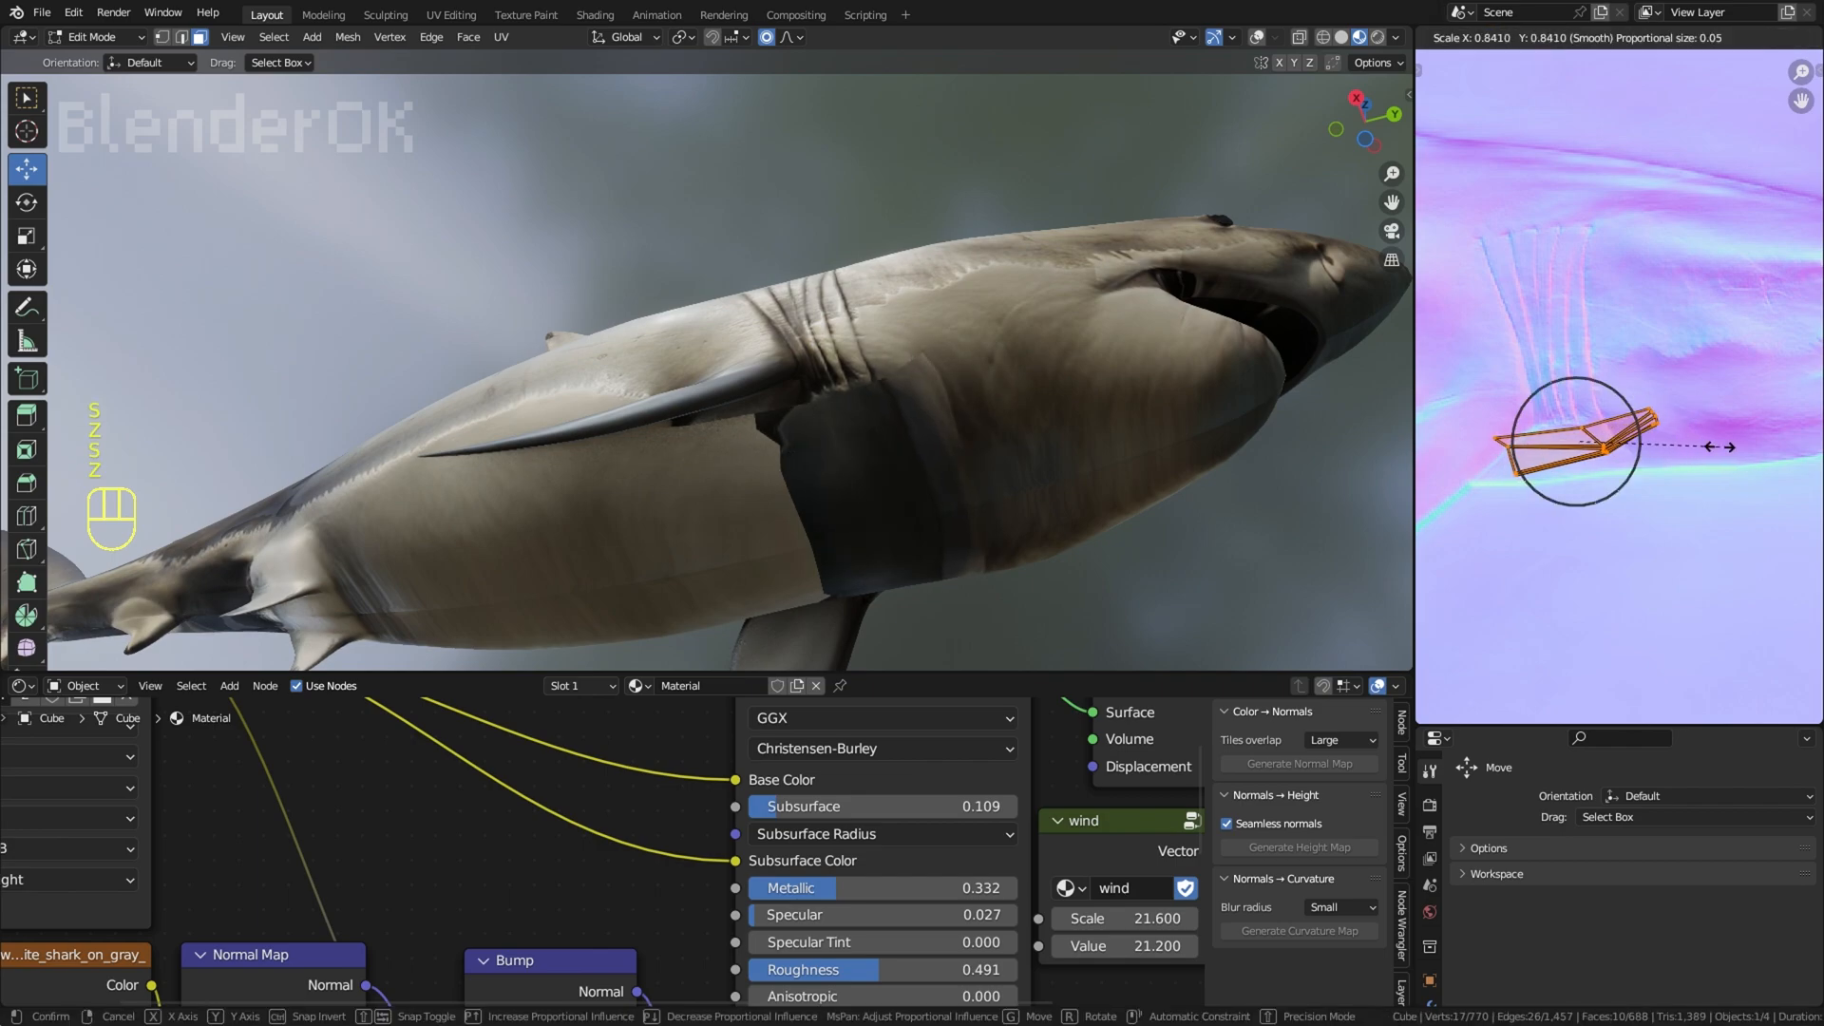
key(y)
click(1617, 455)
key(g)
click(1697, 442)
key(ctrl+z)
key(ctrl+z)
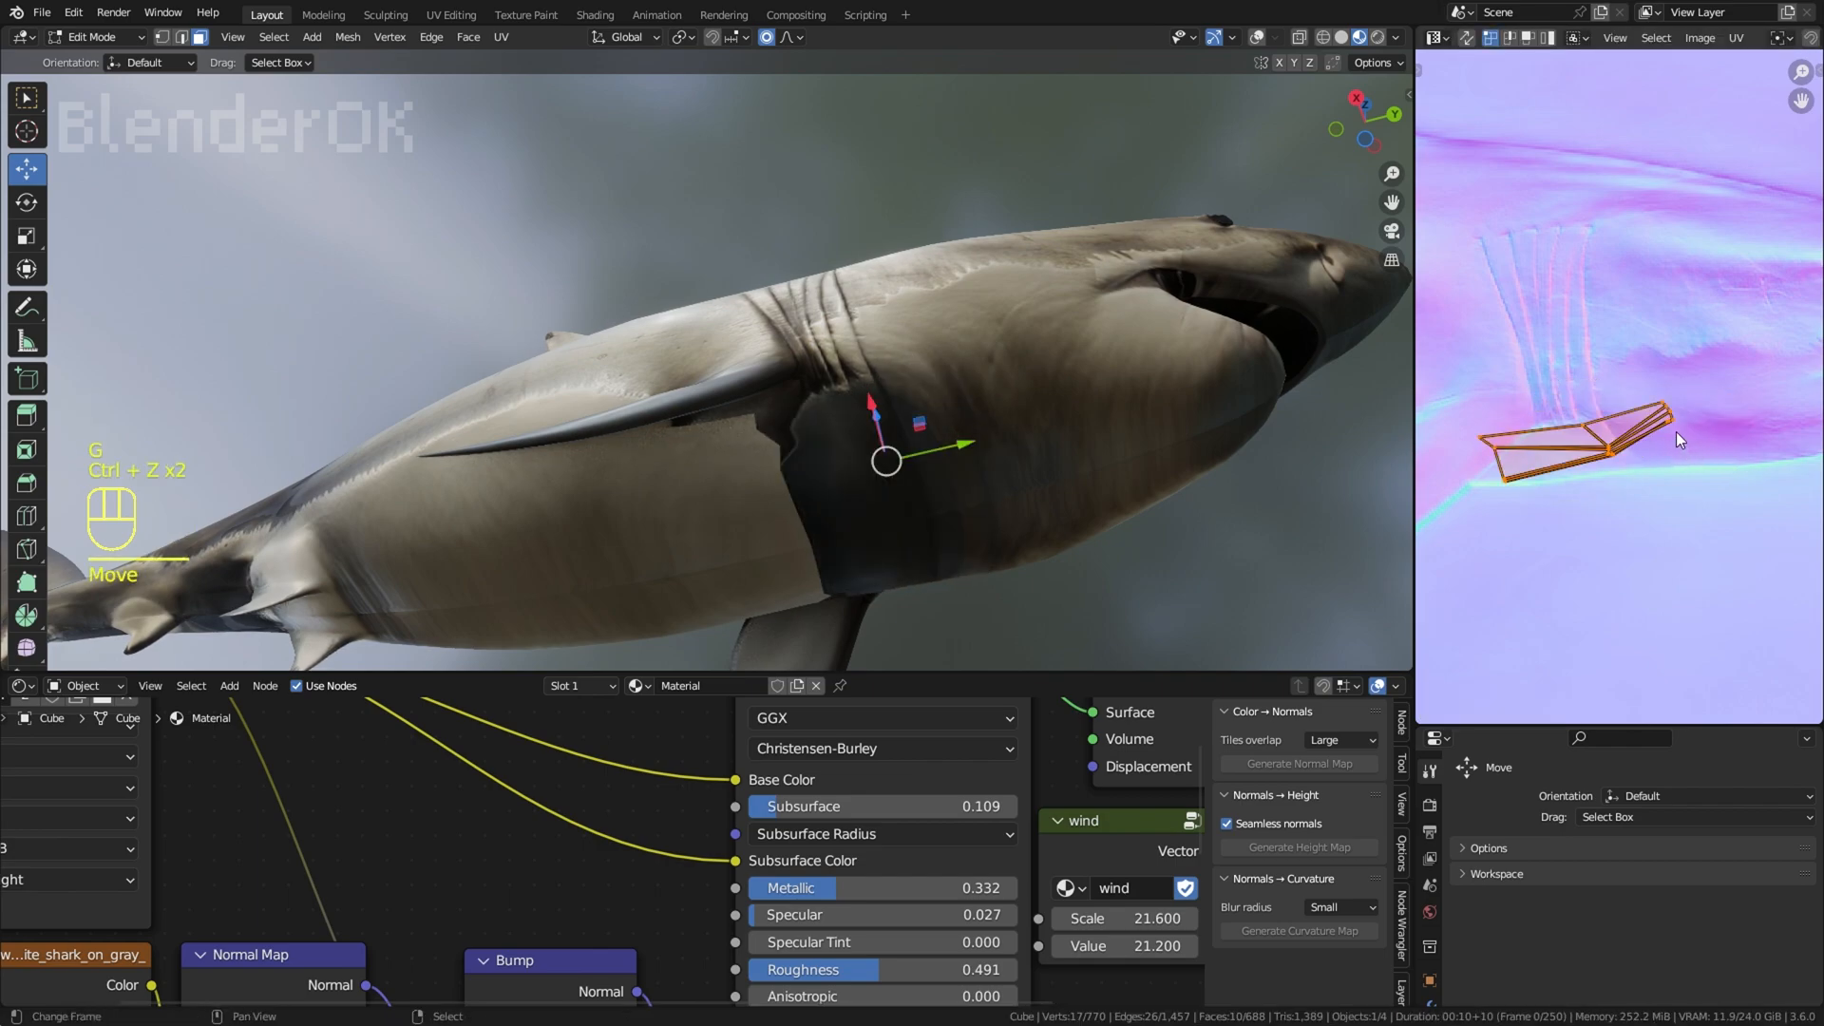
Step: Try to move and rotate the throat UVs over the skin ahead of the gills, and undo these changes
key(g)
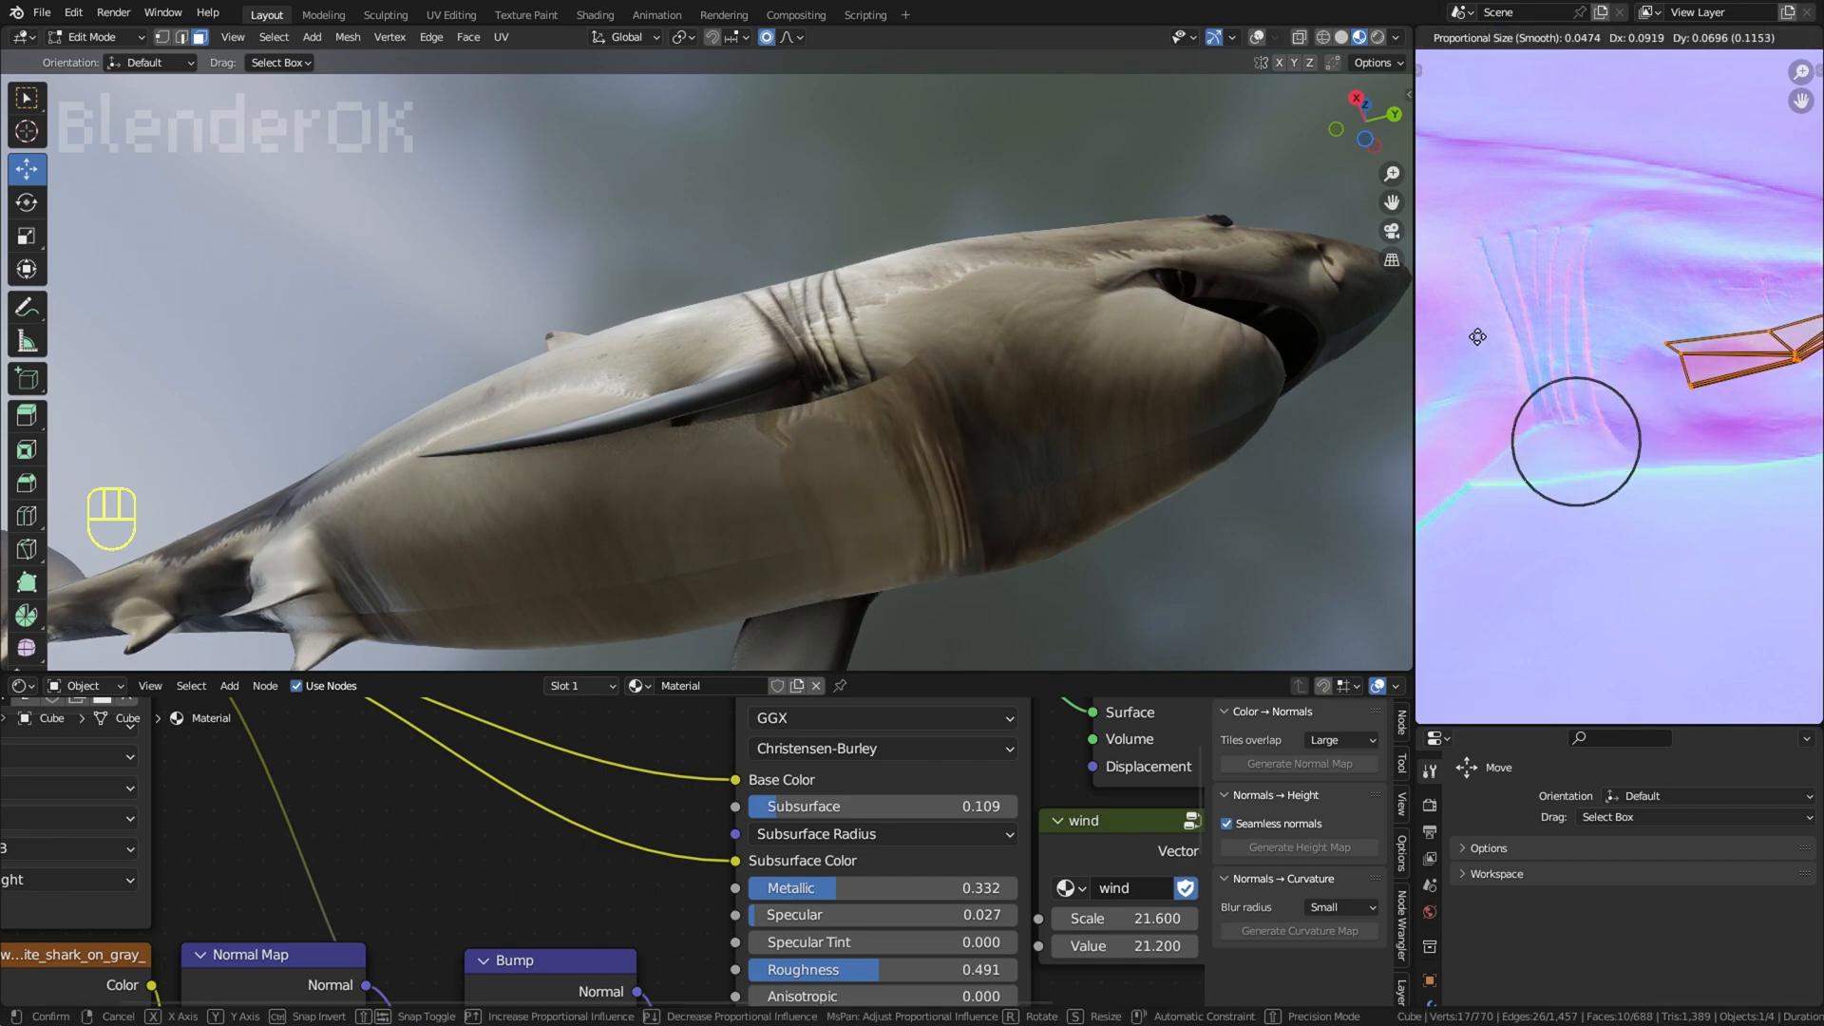
click(1479, 378)
middle_drag(1605, 435, 1461, 468)
key(r)
key(g)
key(r)
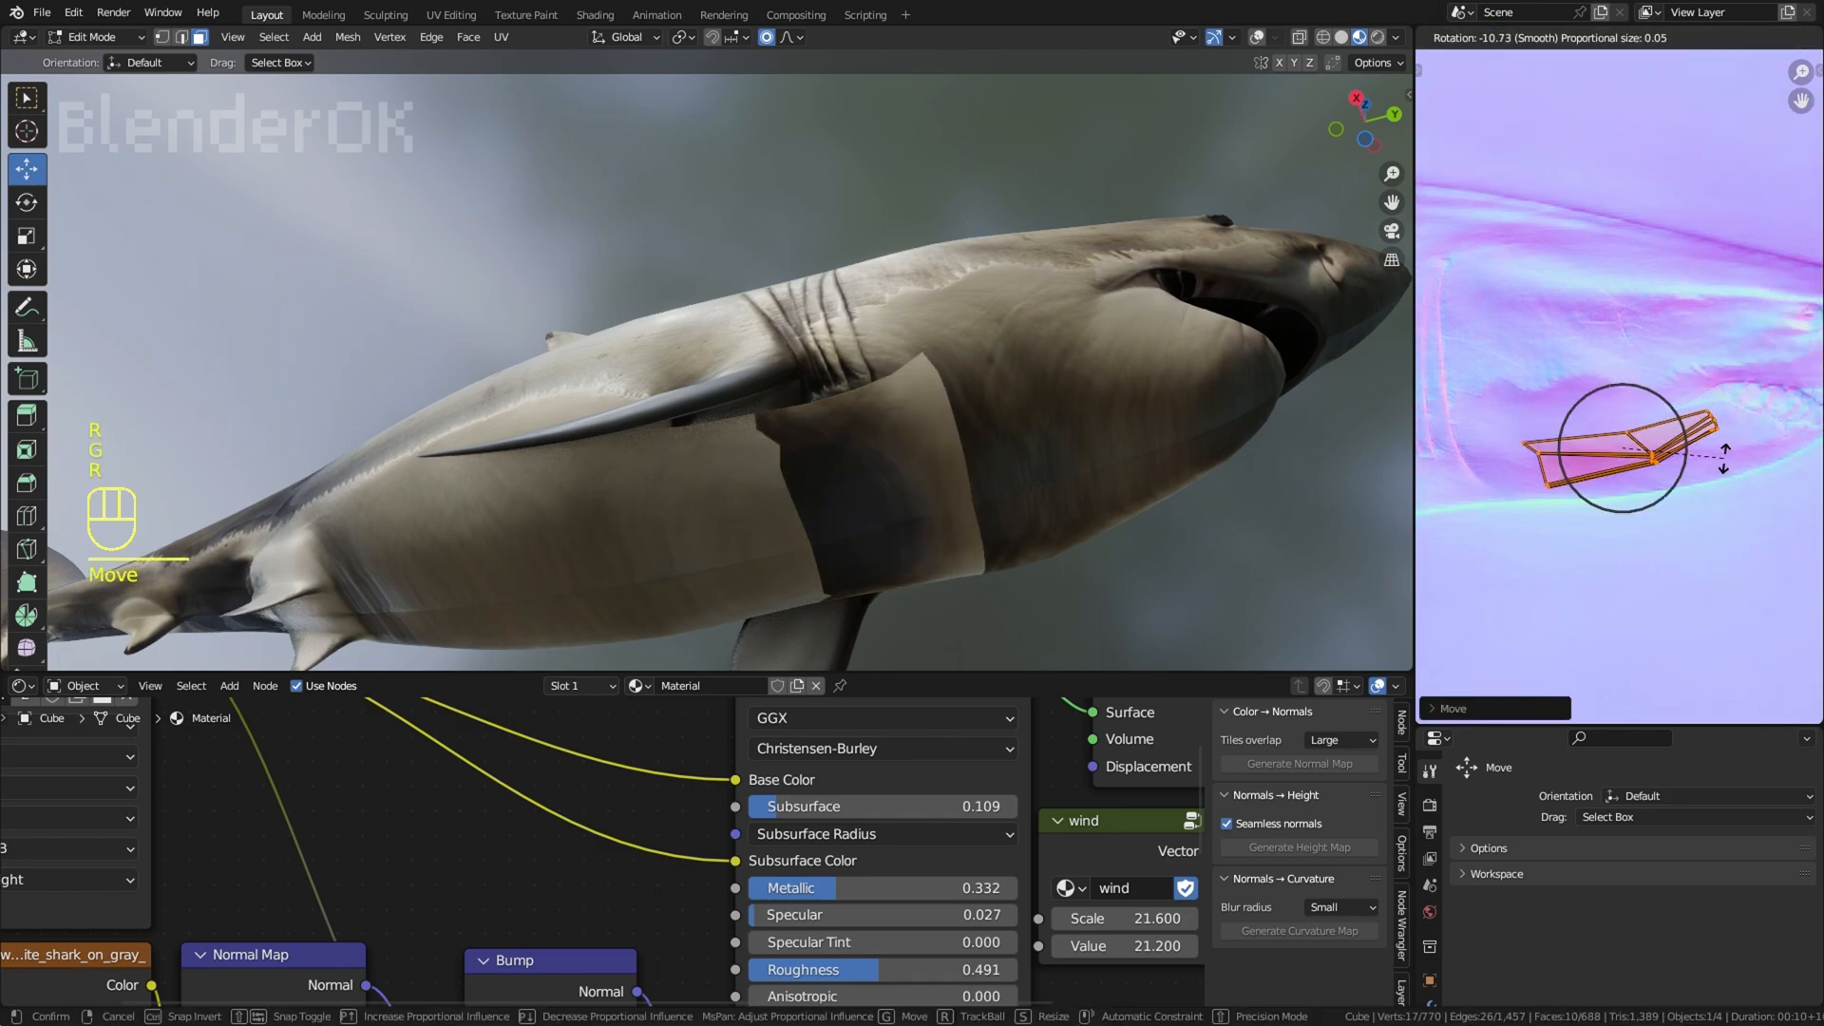
click(1720, 486)
key(g)
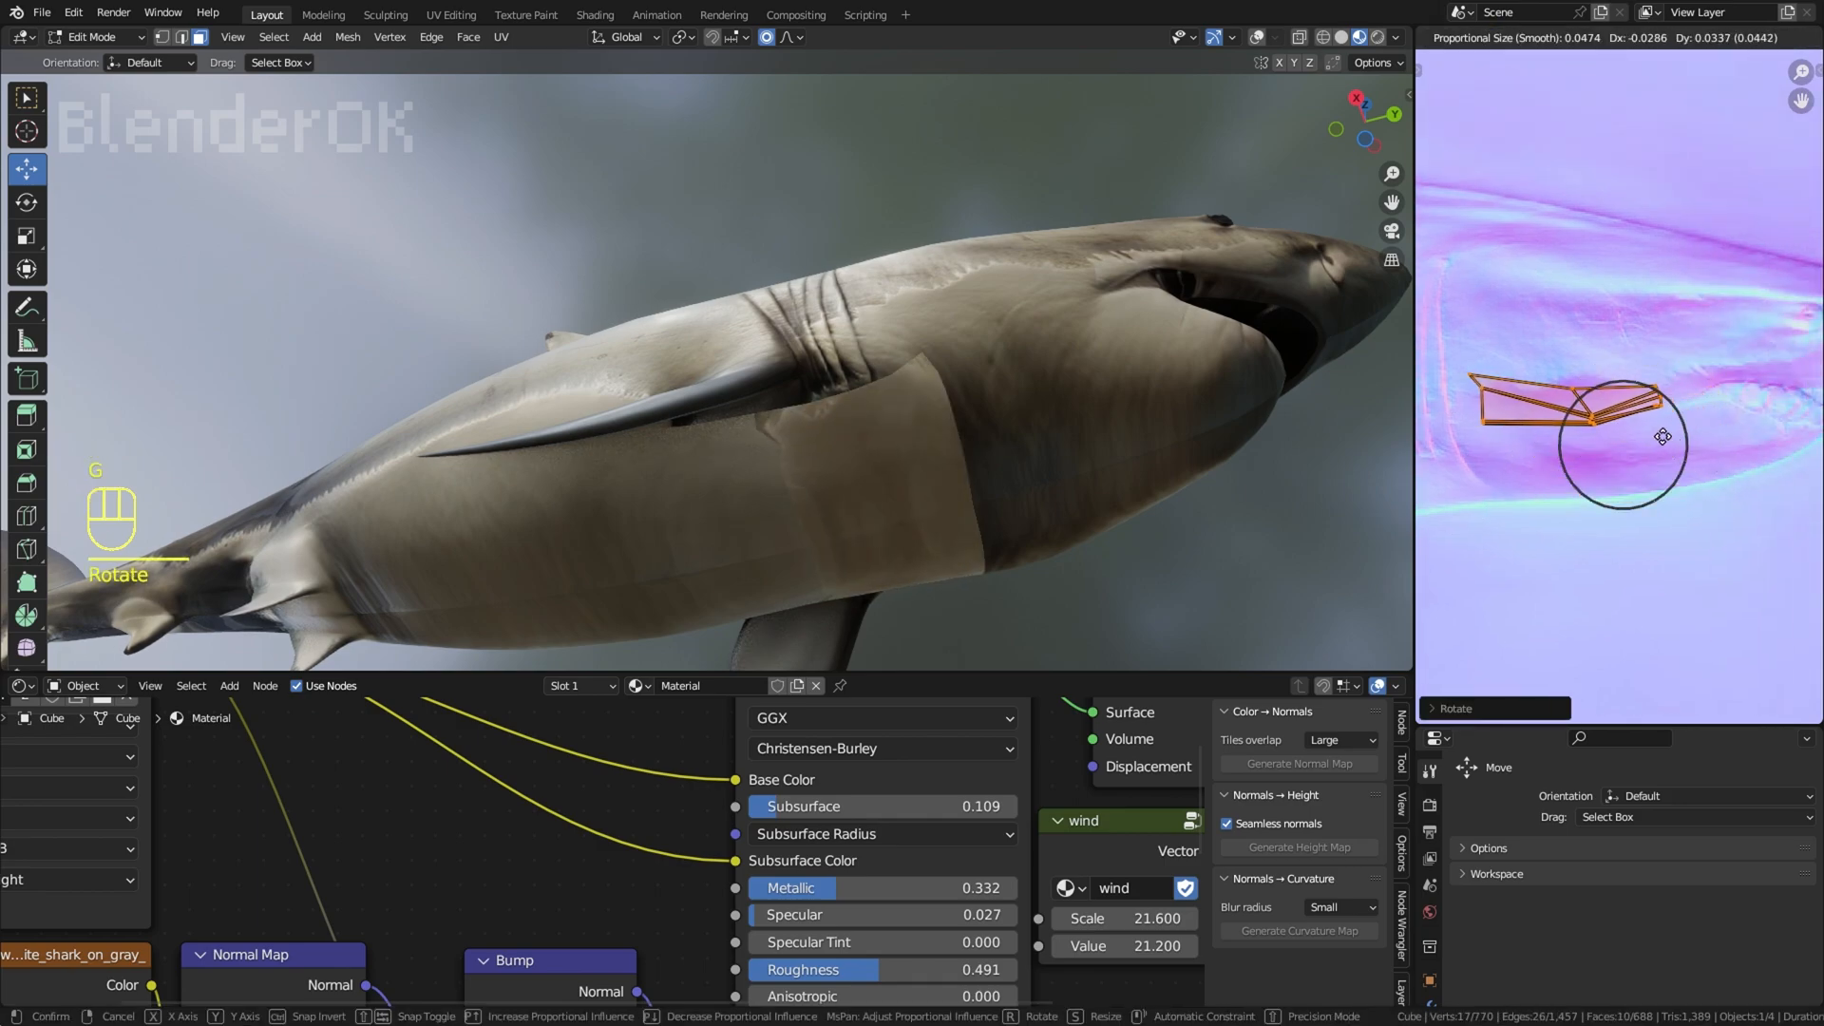
click(1659, 445)
key(ctrl+z)
key(ctrl+z)
key(ctrl+z)
key(ctrl+z)
key(ctrl+z)
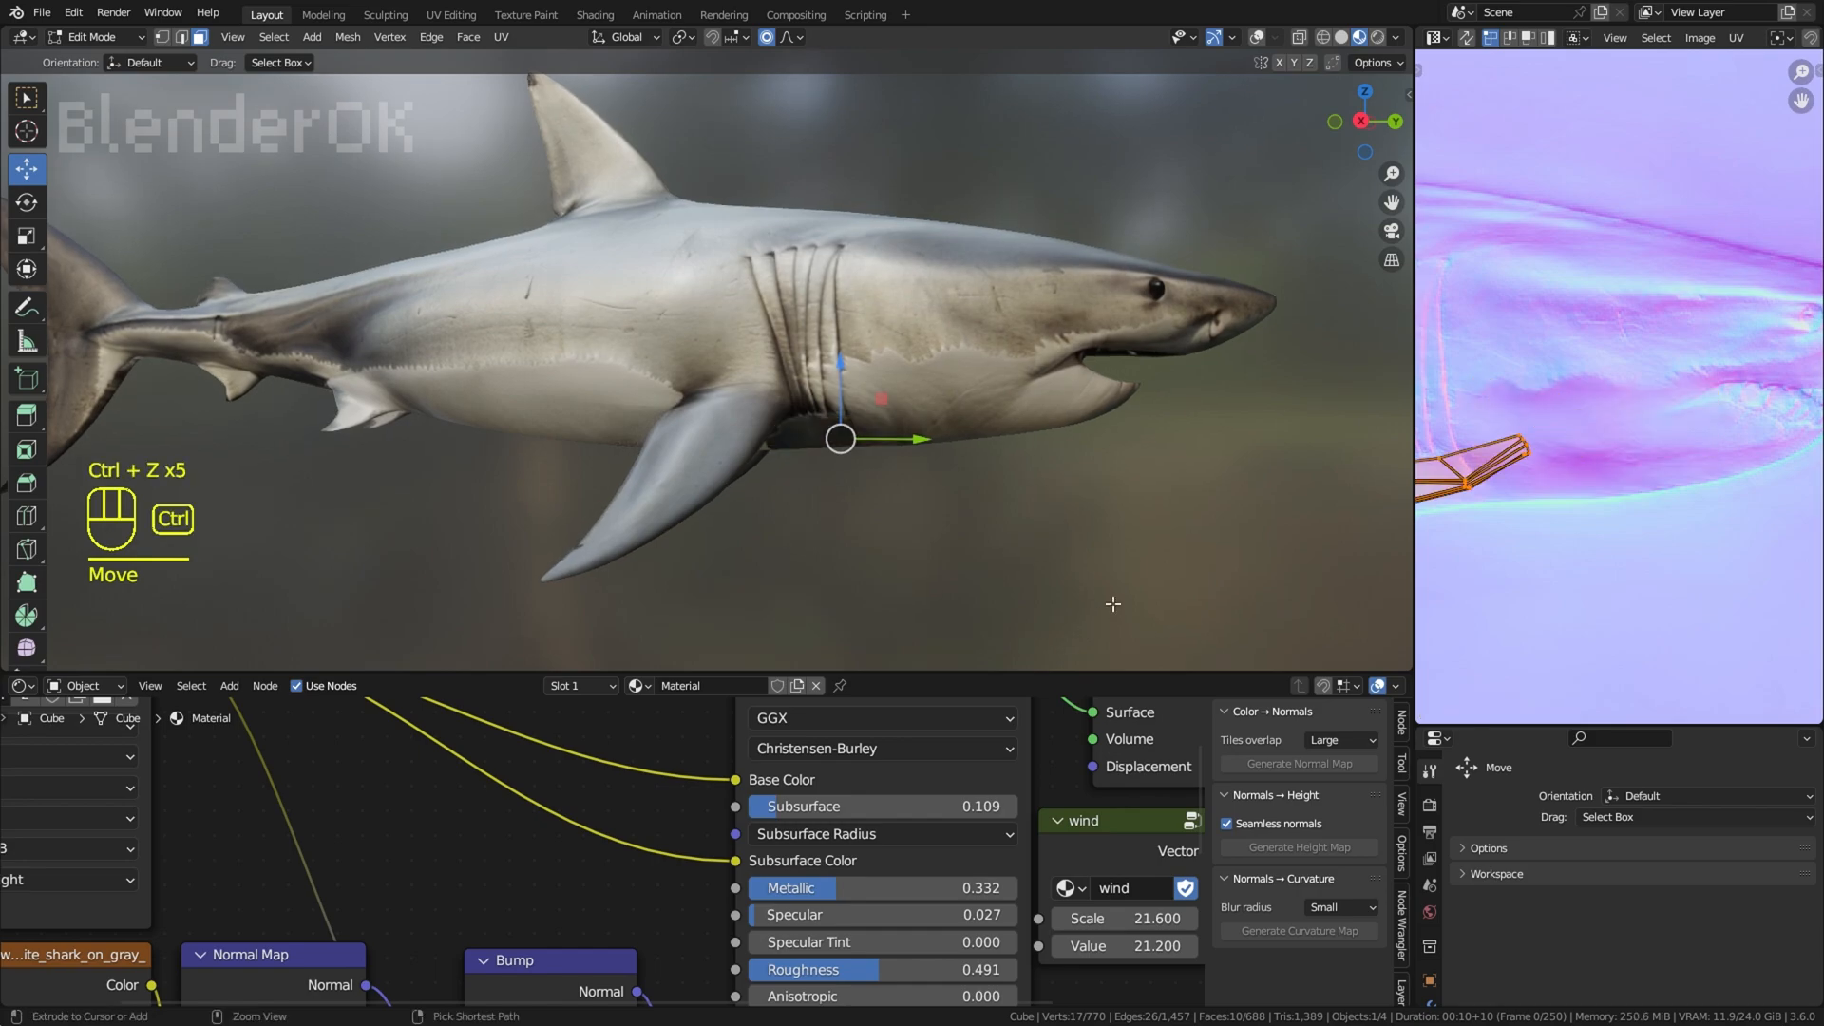
Step: Move the throat UVs onto the plain background below the shark in the image
key(g)
click(1650, 708)
key(r)
right_click(1605, 655)
Step: Project the throat faces' UVs from a view of the underside, and place and scale them on the empty background below the shark
middle_drag(1074, 504, 1017, 342)
key(u)
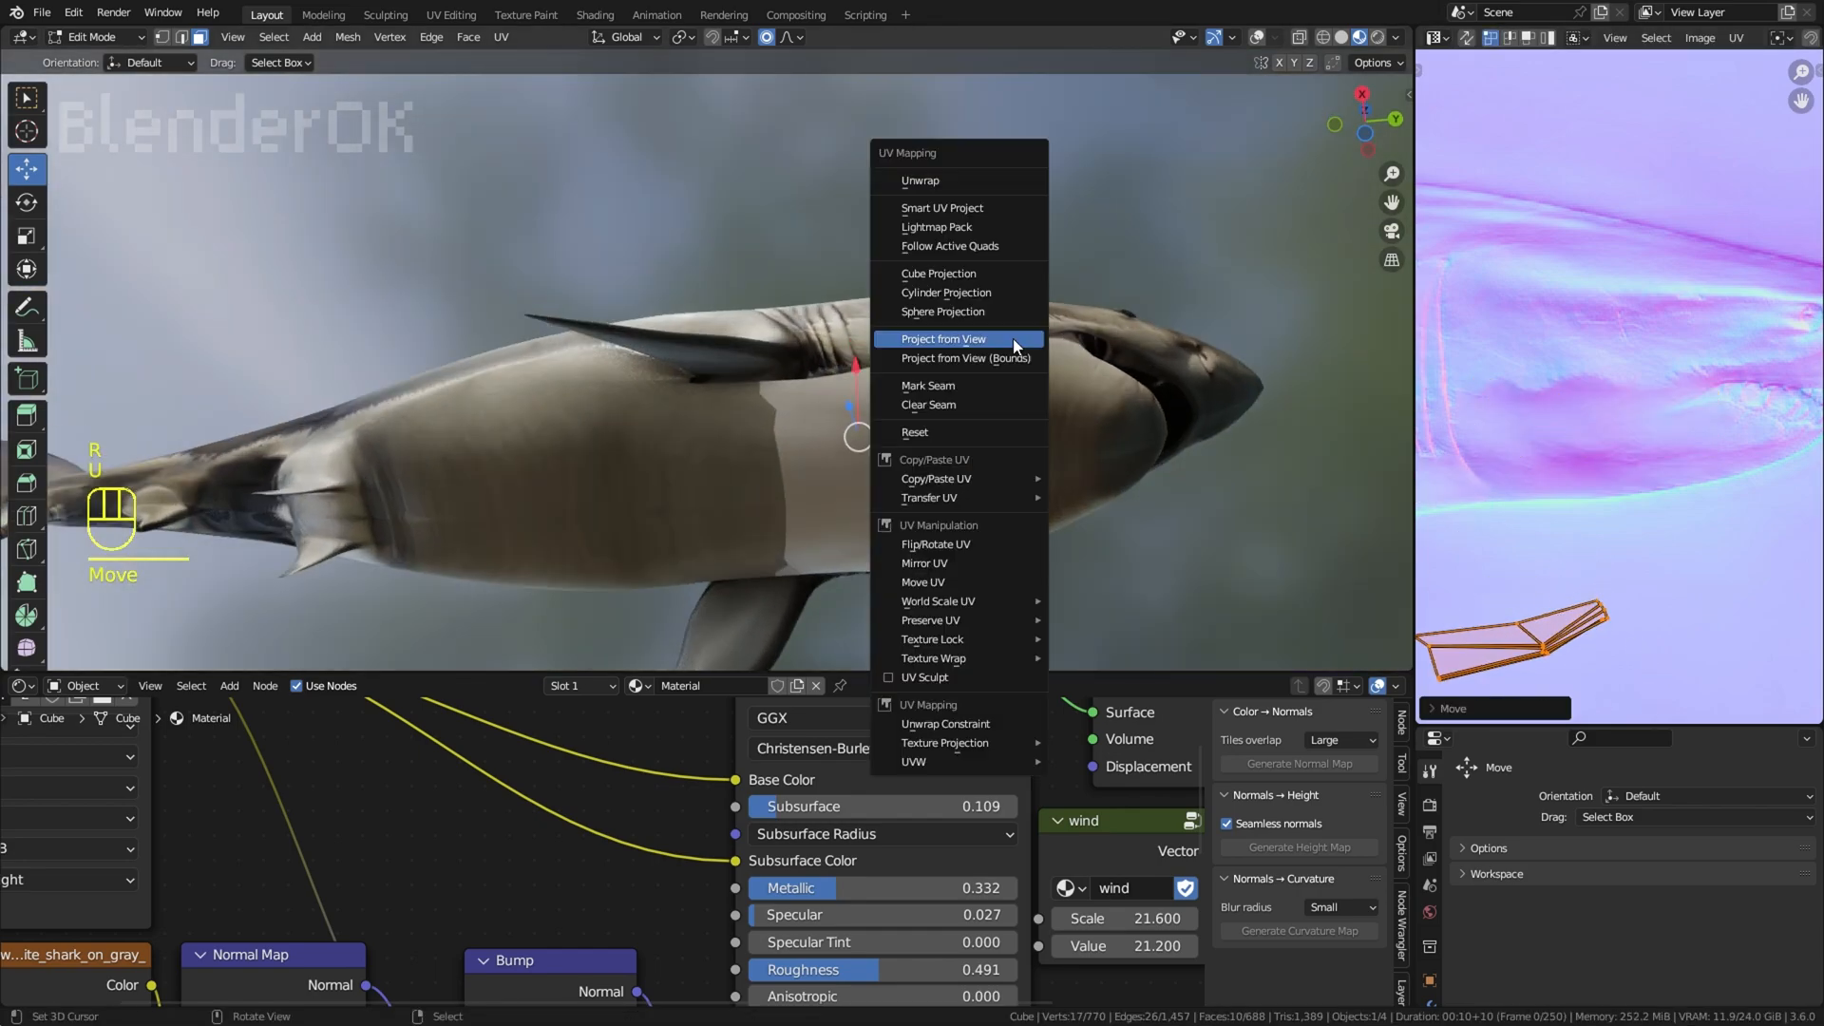
click(1017, 343)
scroll(1517, 487, down, 4)
scroll(1518, 487, down, 2)
key(g)
click(1606, 559)
key(s)
click(1617, 587)
Step: Switch to Texture Paint mode and clone nearby skin over the plain throat patch with the Clone brush
scroll(766, 439, up, 3)
mouse_move(766, 437)
middle_down()
mouse_move(764, 465)
mouse_move(608, 432)
middle_up()
click(104, 164)
scroll(608, 432, up, 1)
middle_drag(608, 432, 607, 456)
ctrl+click(608, 461)
drag(665, 475, 831, 556)
ctrl+click(991, 369)
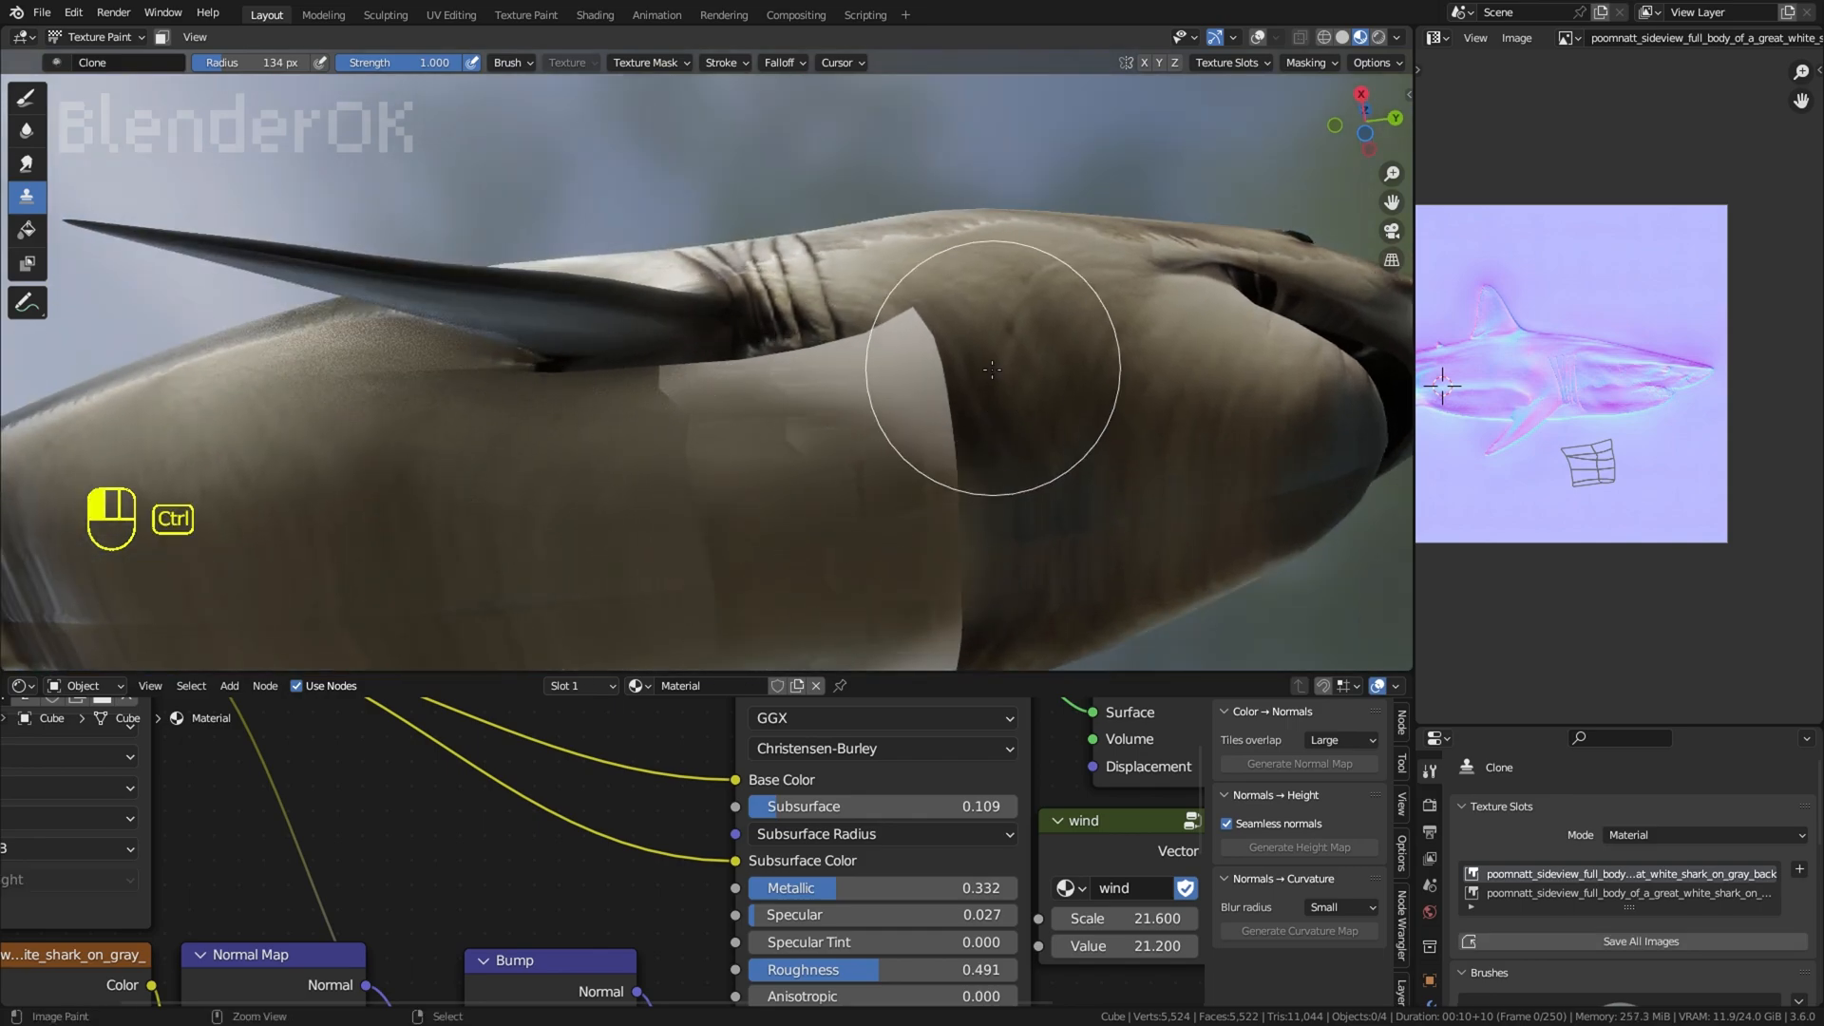
middle_drag(872, 456, 929, 330)
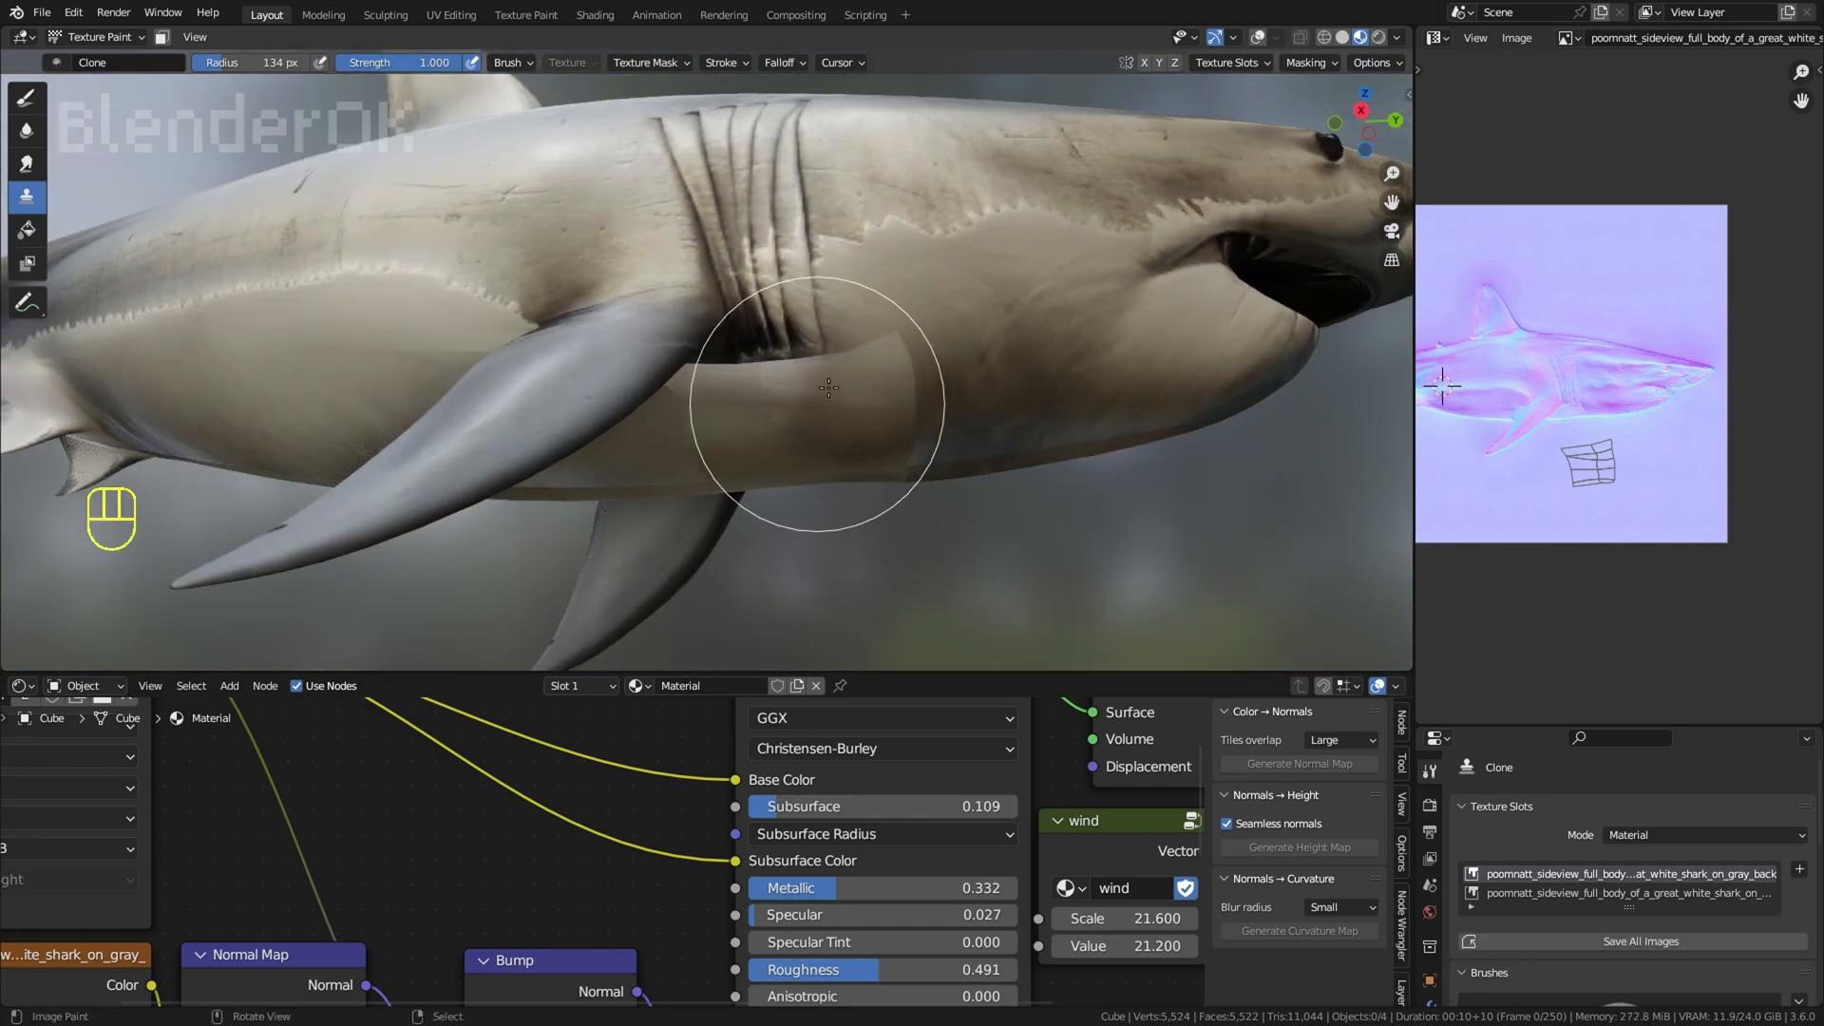
Step: Clone skin across the throat patch's rear and front seams, undoing the unwanted strokes
mouse_move(828, 388)
middle_down()
mouse_move(720, 421)
mouse_move(631, 346)
middle_up()
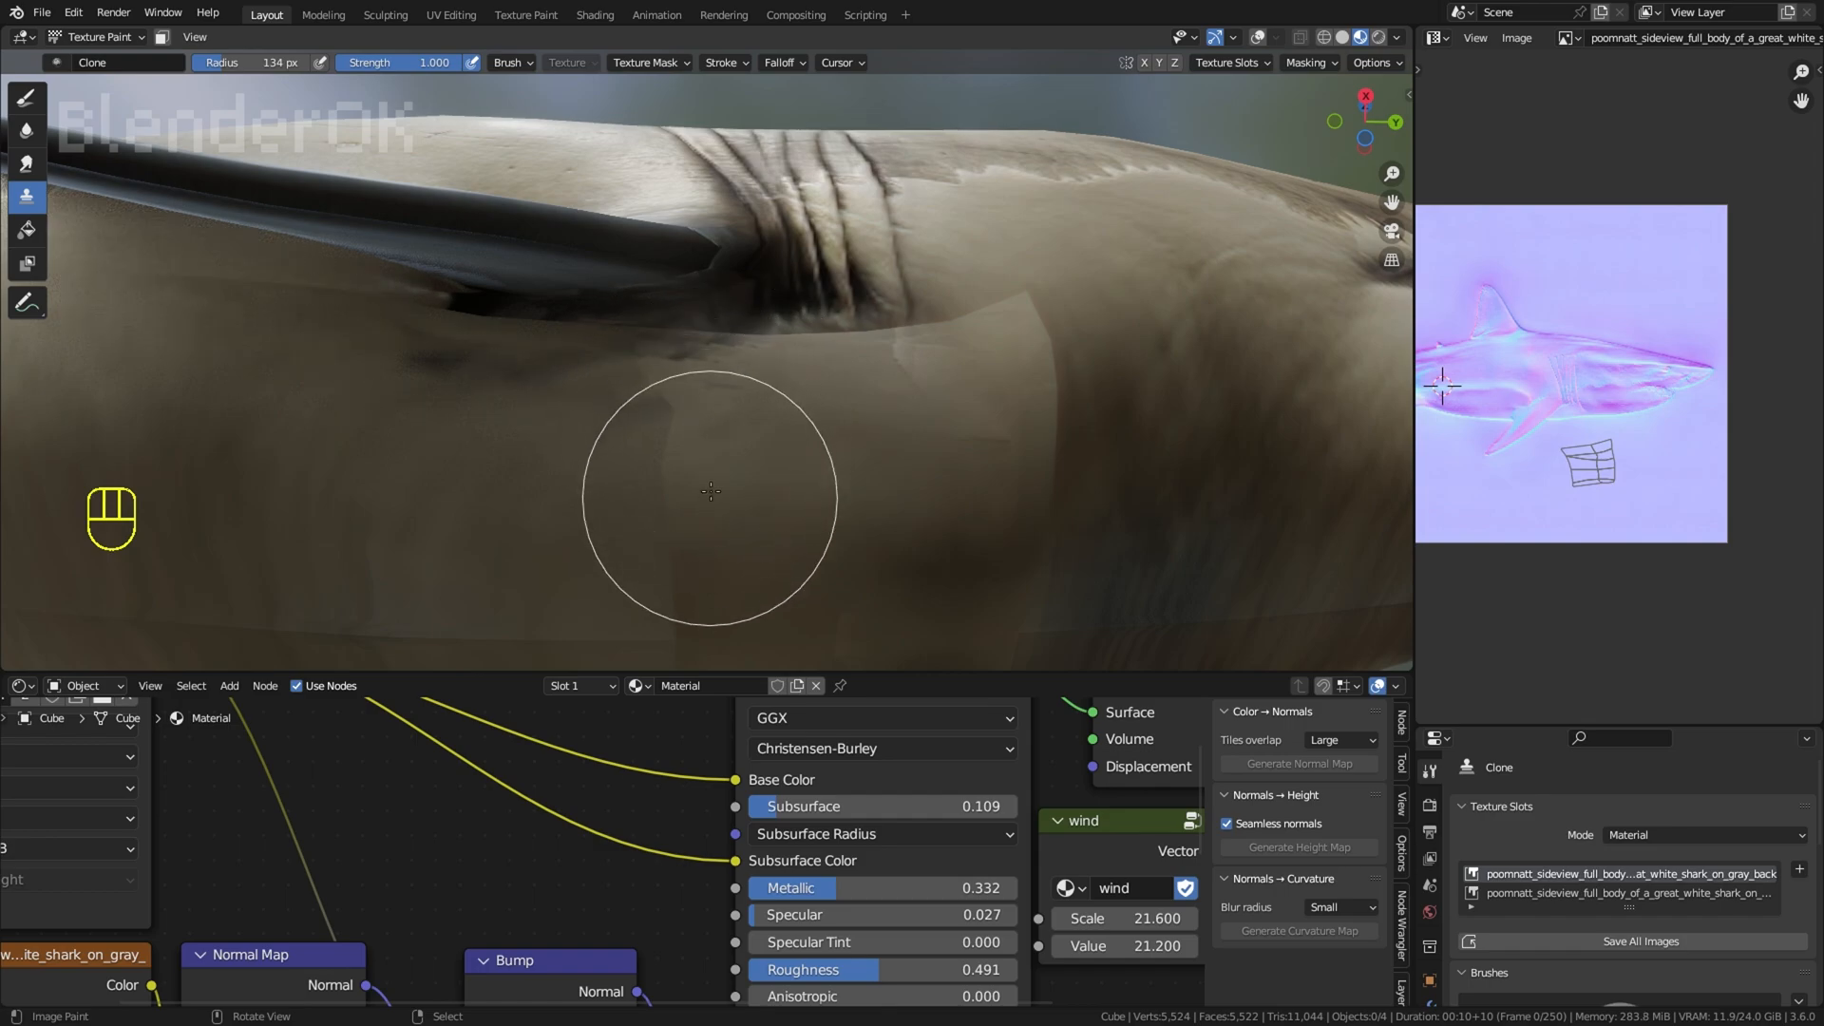
middle_drag(712, 480, 1016, 450)
middle_drag(994, 298, 994, 430)
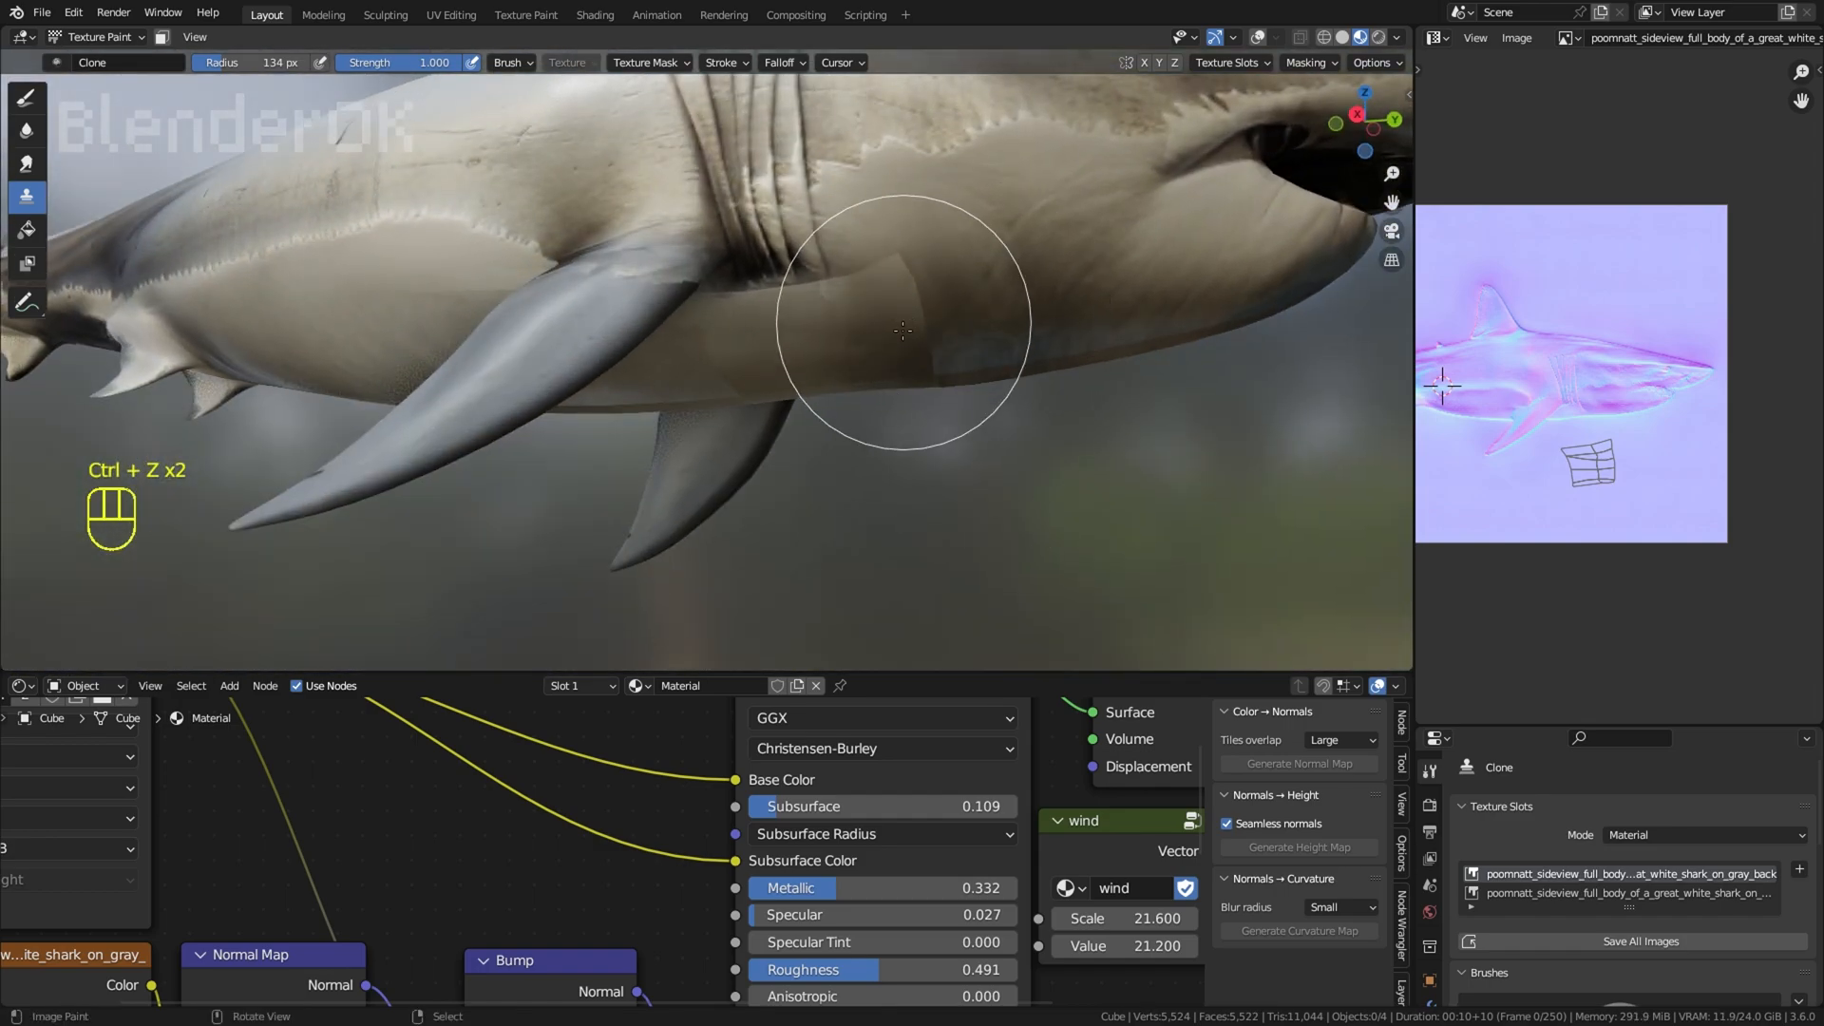
middle_drag(903, 330, 993, 321)
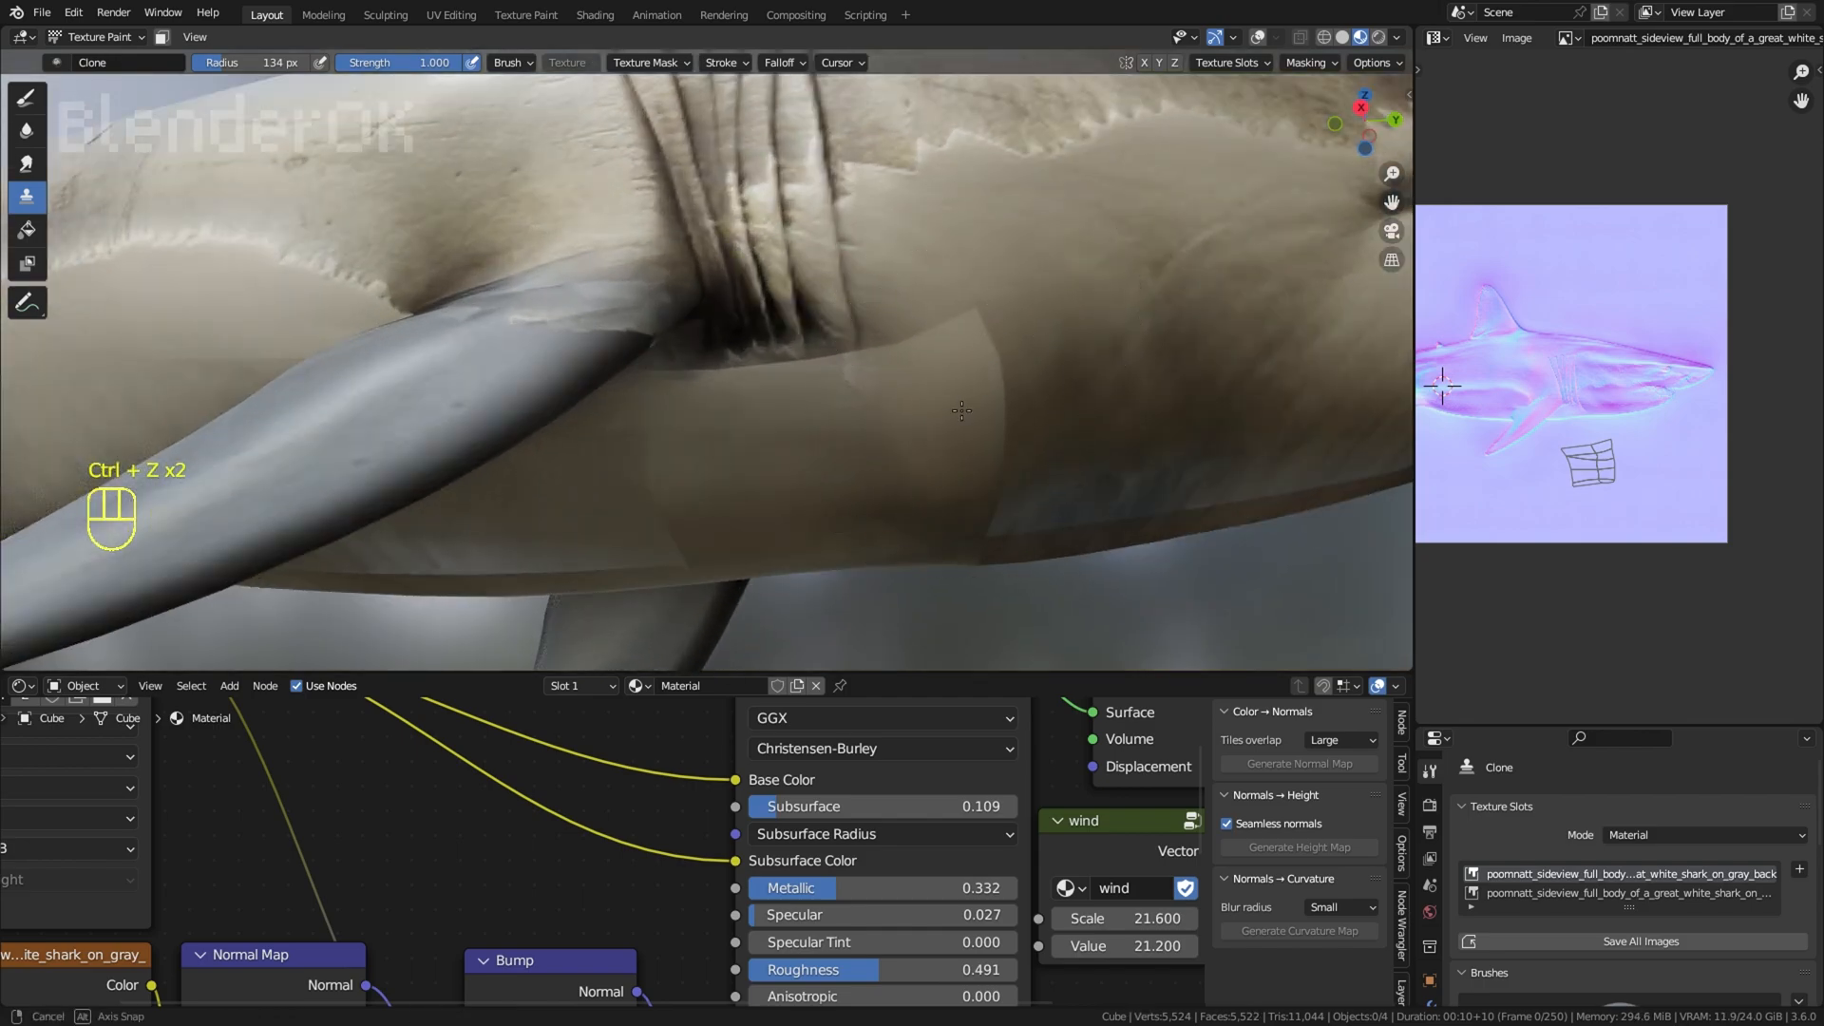
middle_drag(962, 410, 982, 474)
key(ctrl+z)
key(ctrl+z)
Step: Disconnect the Normal Map node from the Bump node's Normal input
scroll(1049, 360, down, 5)
middle_drag(556, 912, 577, 706)
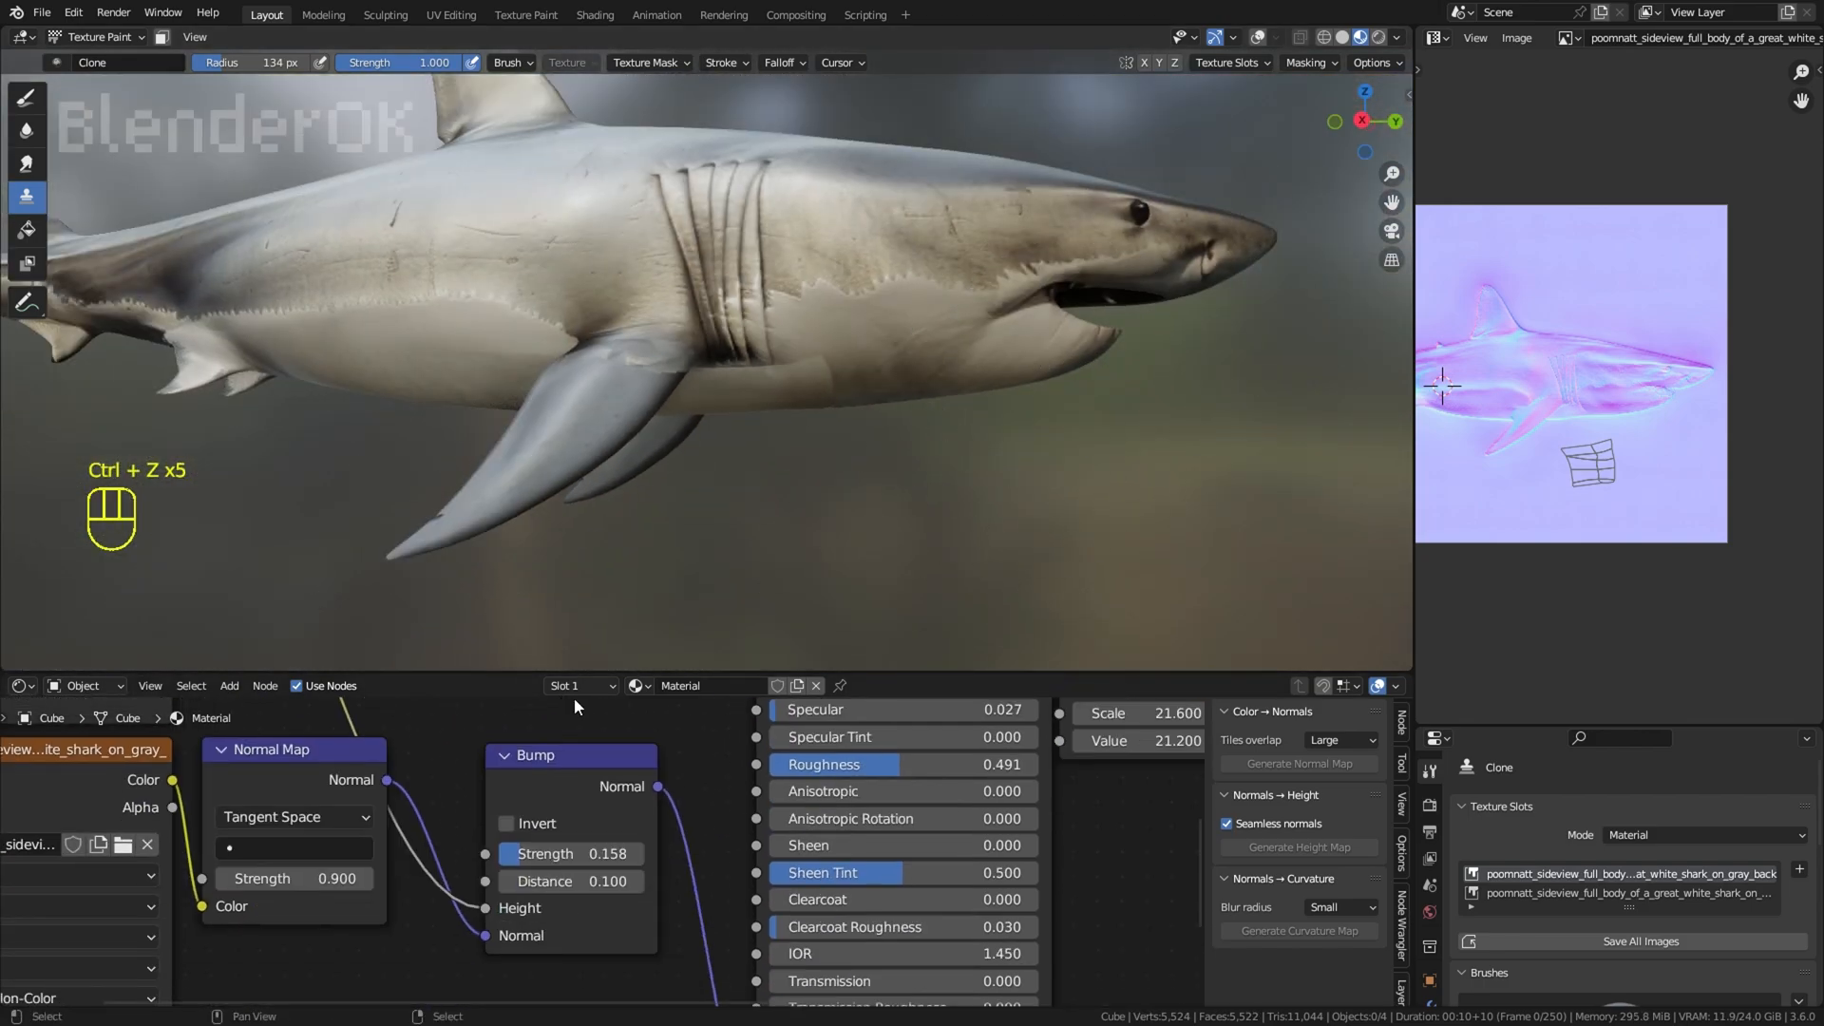
drag(489, 910, 486, 909)
scroll(900, 485, up, 4)
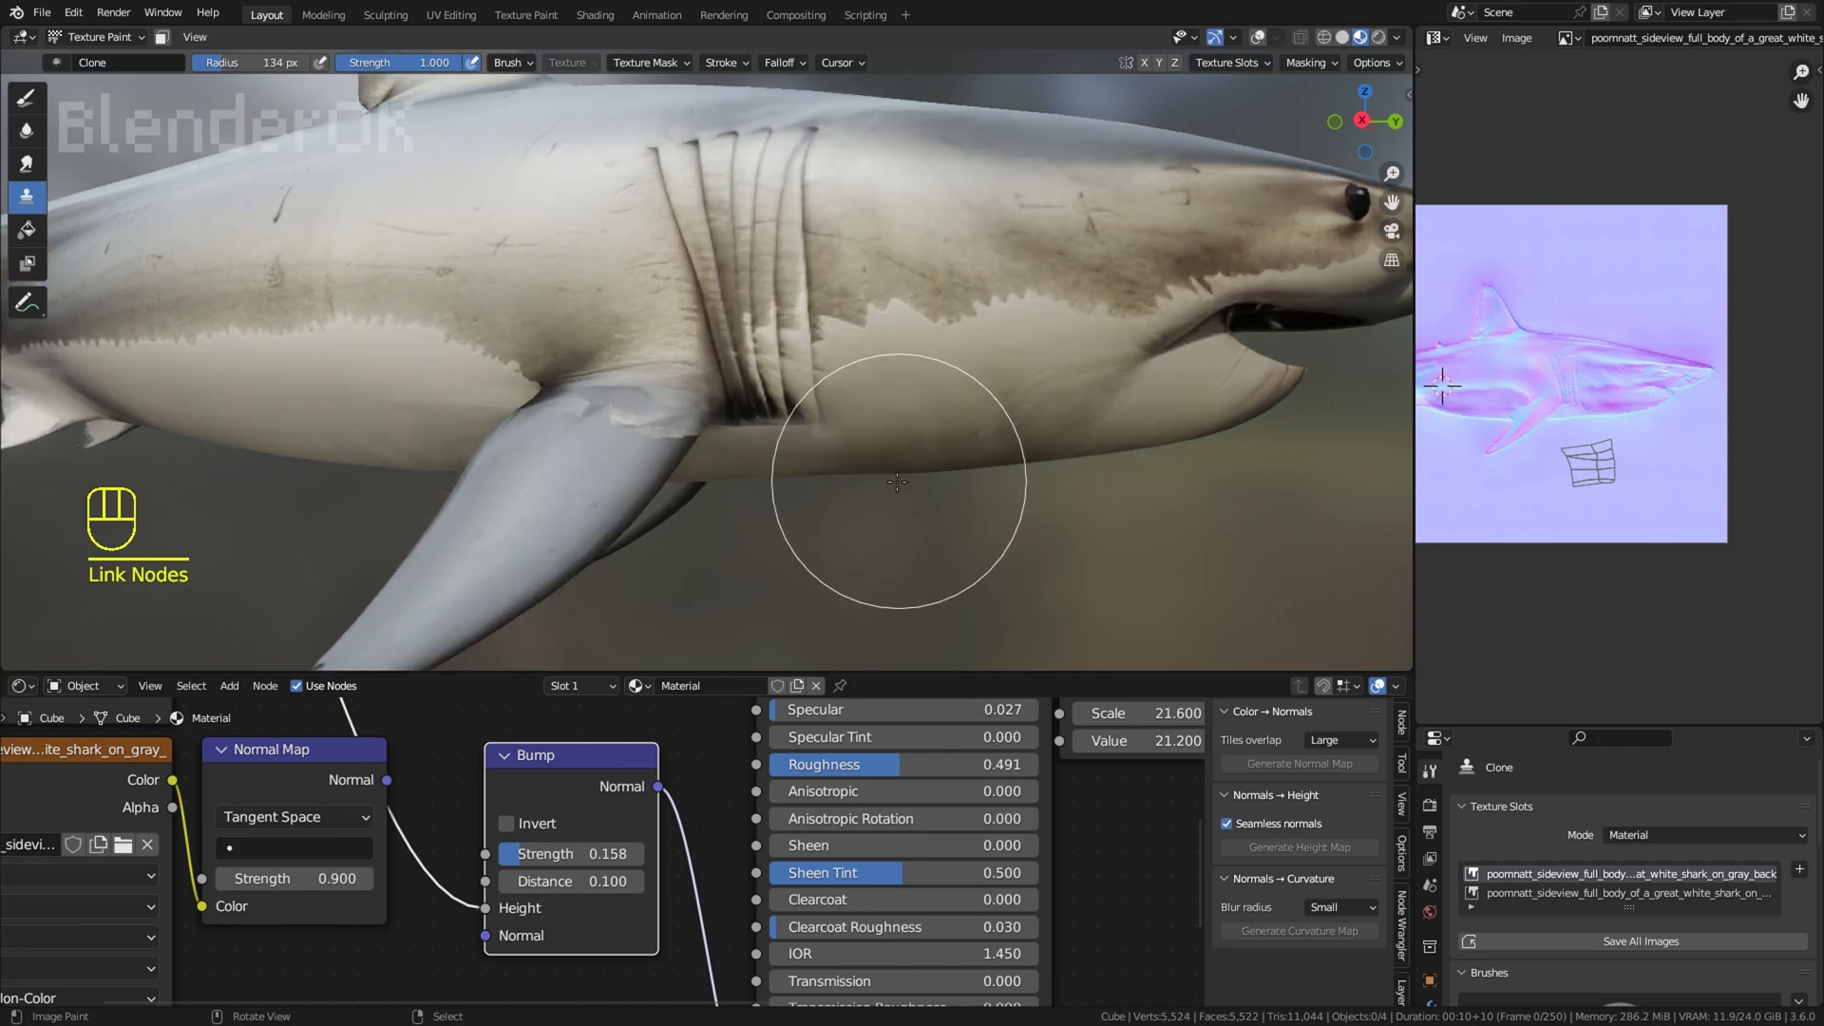
Step: Try cloning skin over the area below the gill slits, undoing the unwanted strokes
drag(869, 454, 859, 464)
key(ctrl+z)
middle_drag(858, 463, 847, 422)
middle_drag(831, 513, 771, 356)
key(ctrl+z)
scroll(608, 475, down, 1)
key(ctrl+z)
key(ctrl+z)
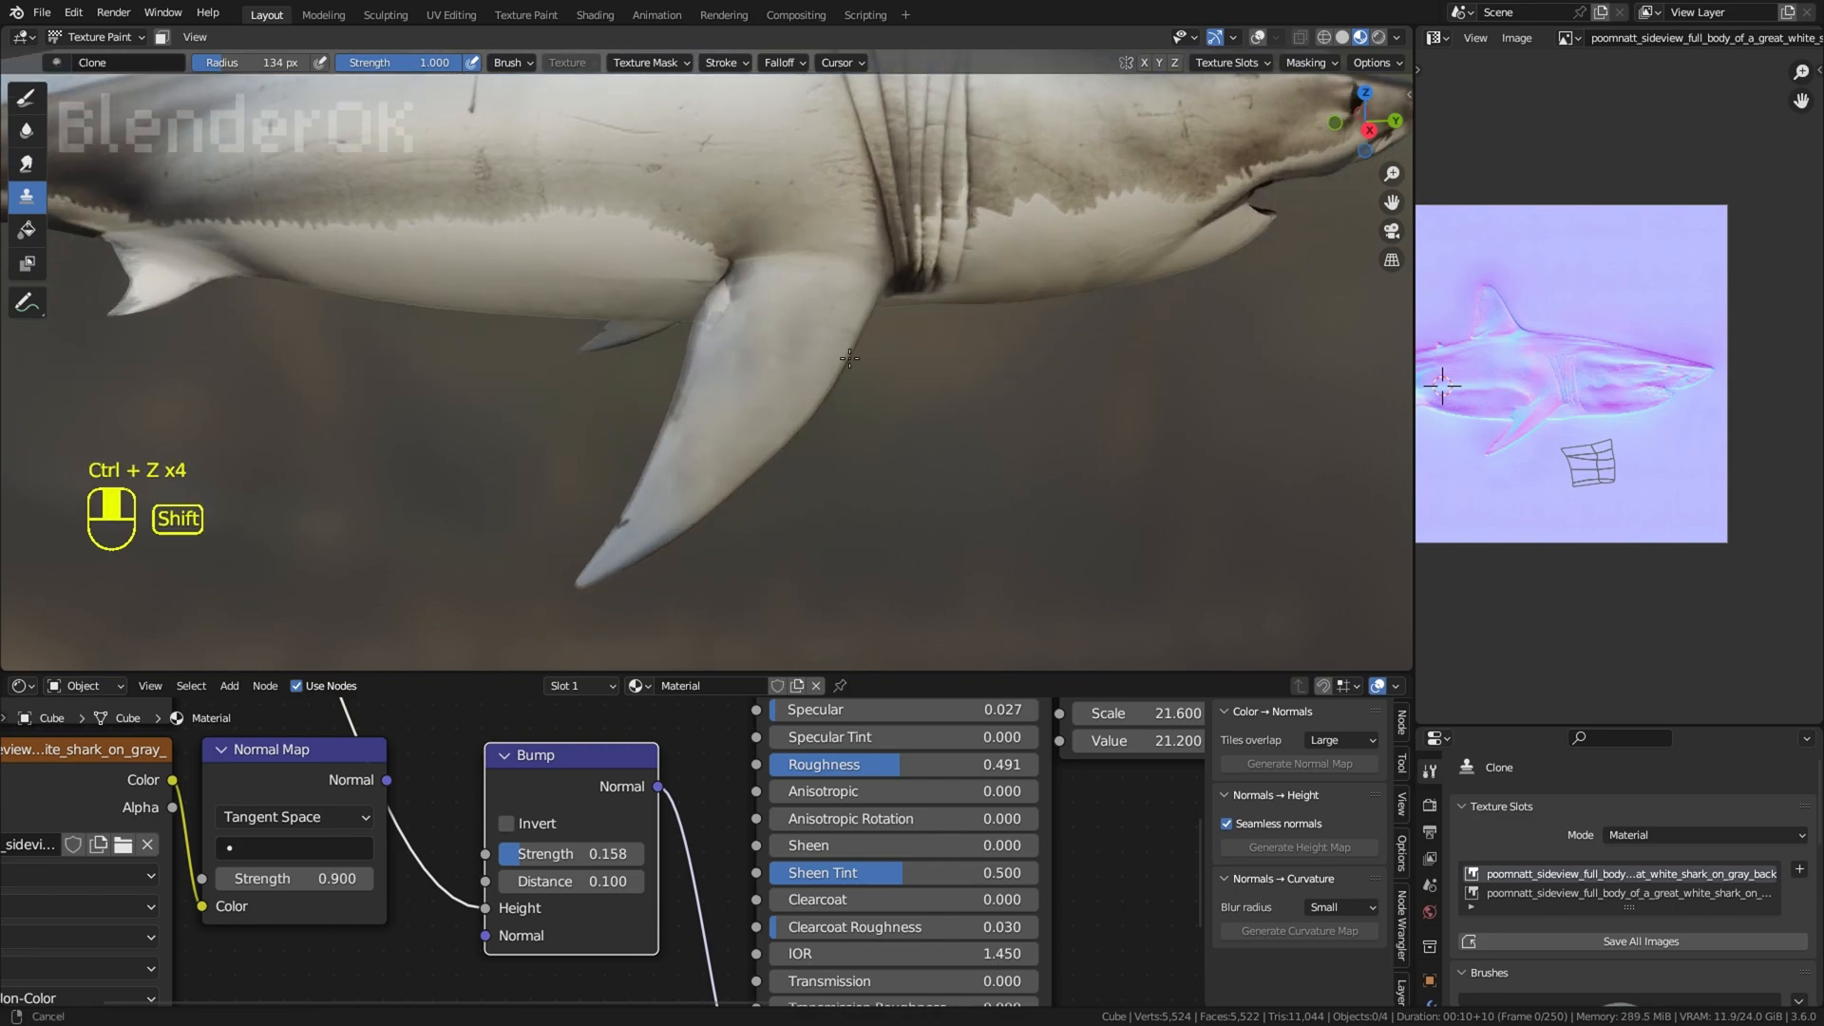
Step: Try cloning light belly skin over the pectoral fin
scroll(760, 361, up, 2)
drag(692, 431, 713, 290)
scroll(949, 399, down, 6)
middle_drag(949, 399, 898, 516)
scroll(693, 480, up, 2)
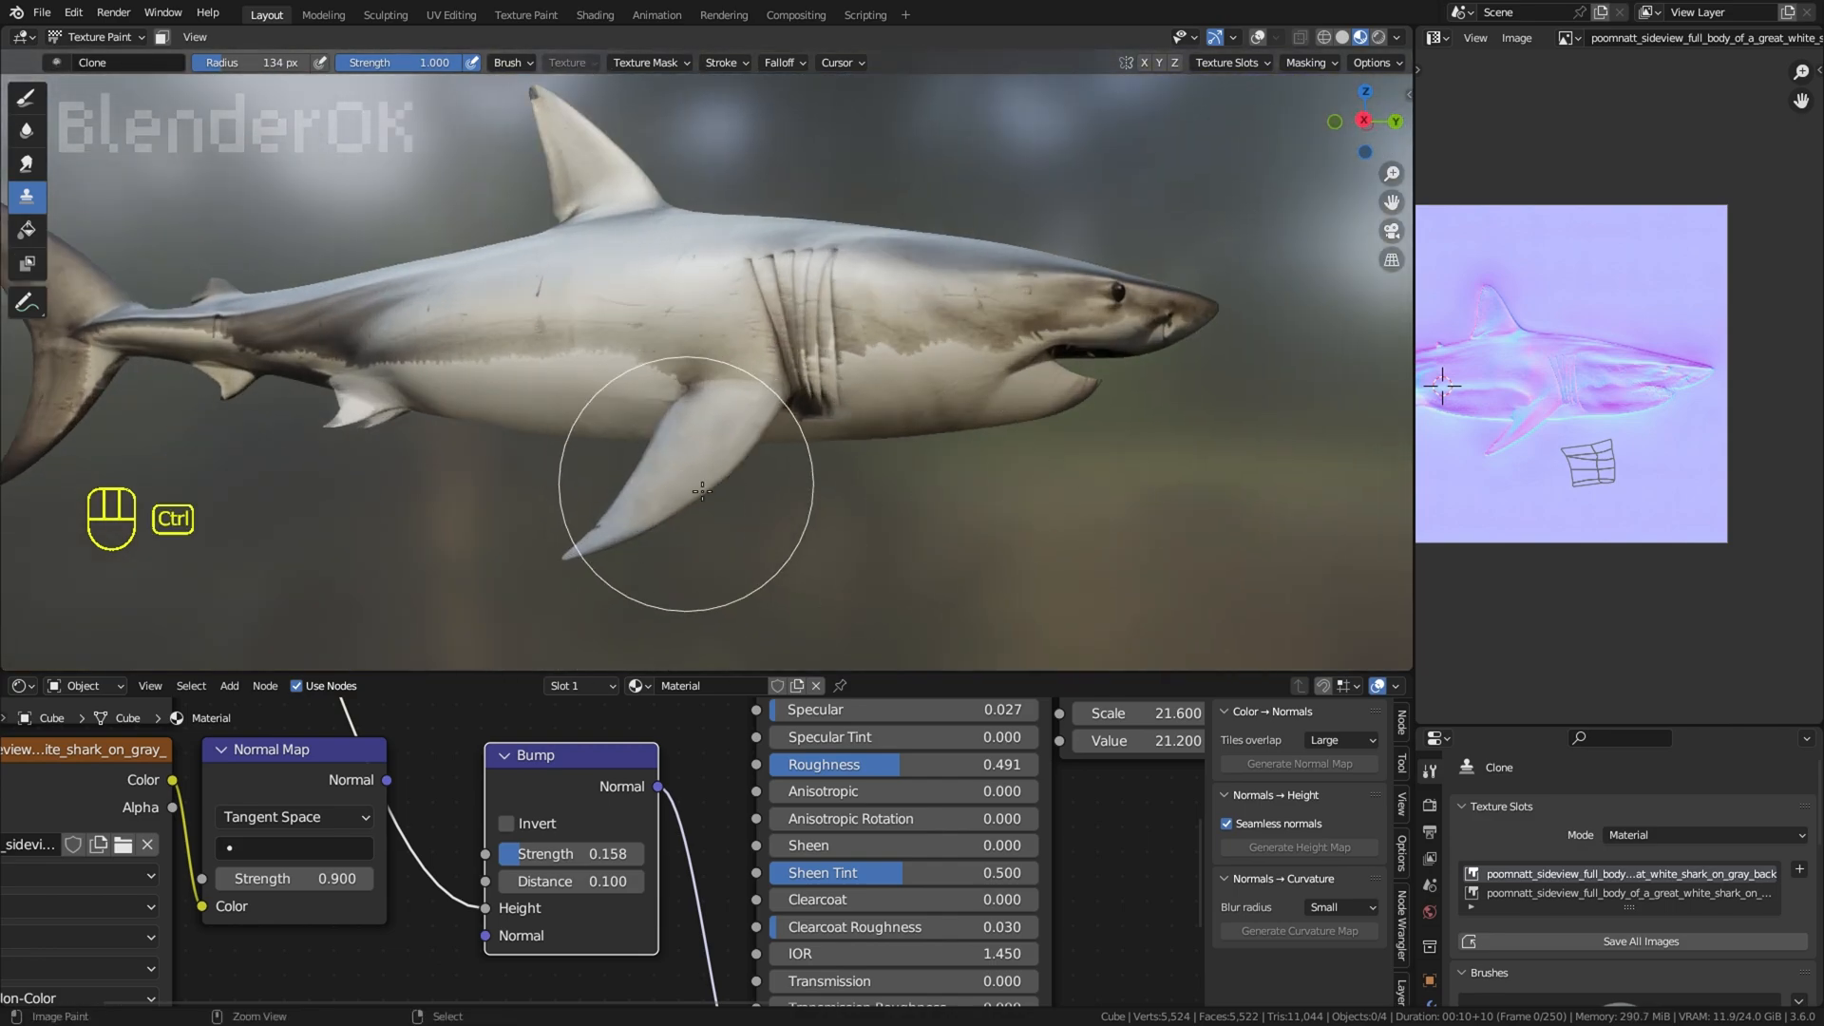
scroll(686, 504, up, 2)
scroll(608, 589, down, 1)
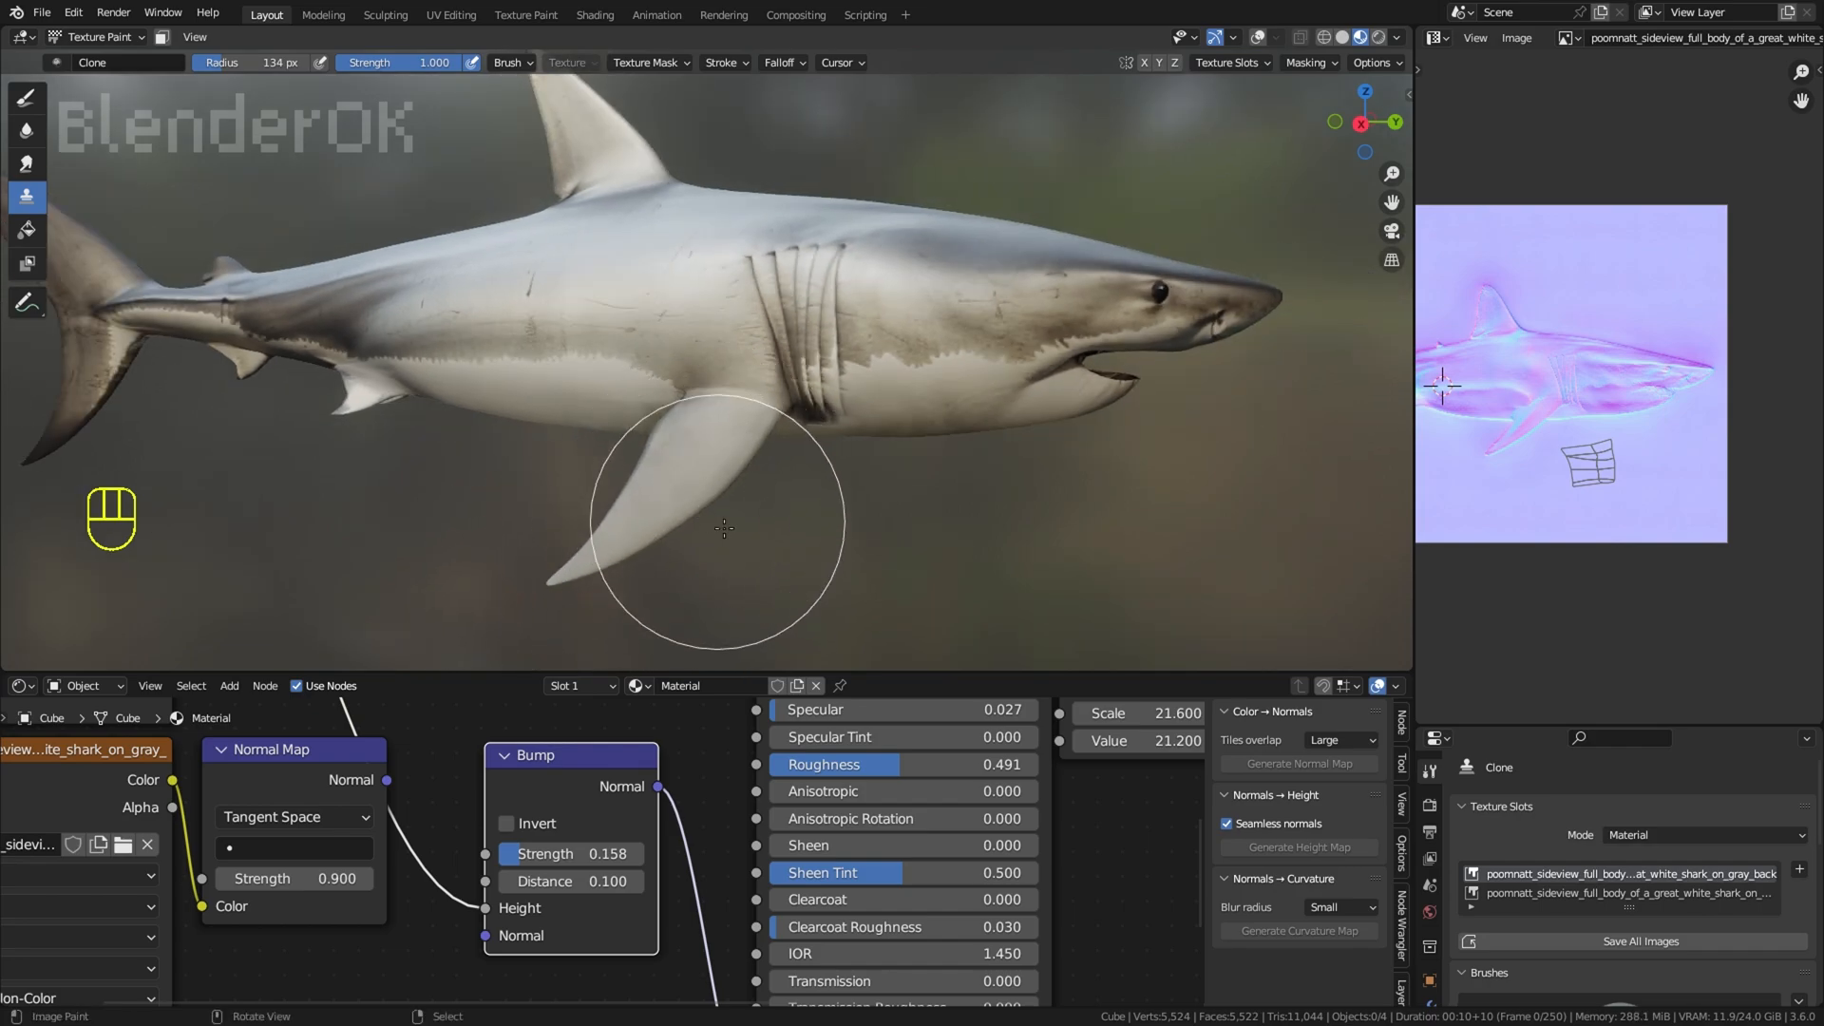
mouse_move(724, 529)
middle_down()
mouse_move(744, 535)
mouse_move(712, 456)
middle_up()
scroll(902, 463, down, 4)
Step: Undo the clone strokes that lightened the pectoral fin, comparing solid and material preview shading
key(ctrl+z)
key(z)
key(ctrl+z)
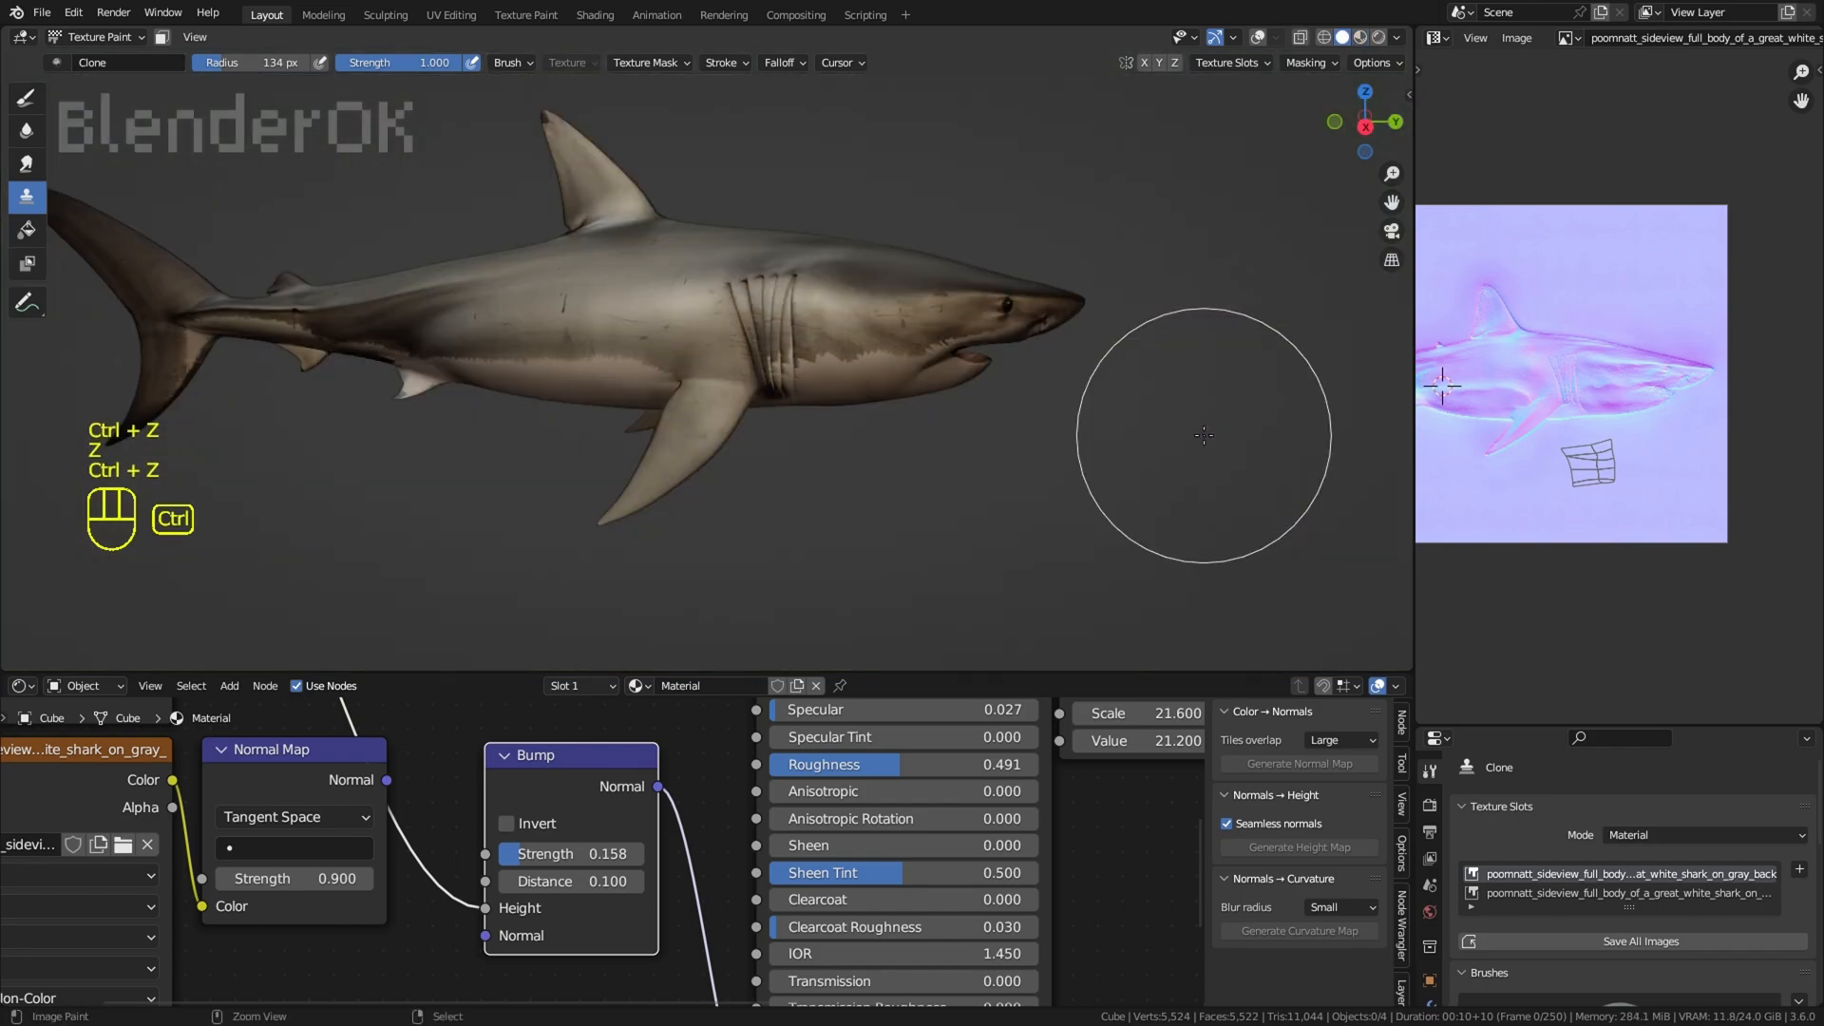
key(ctrl+z)
key(ctrl+z)
middle_drag(1204, 435, 1187, 414)
click(1361, 38)
key(ctrl+z)
key(ctrl+z)
scroll(1181, 269, down, 3)
scroll(849, 353, up, 3)
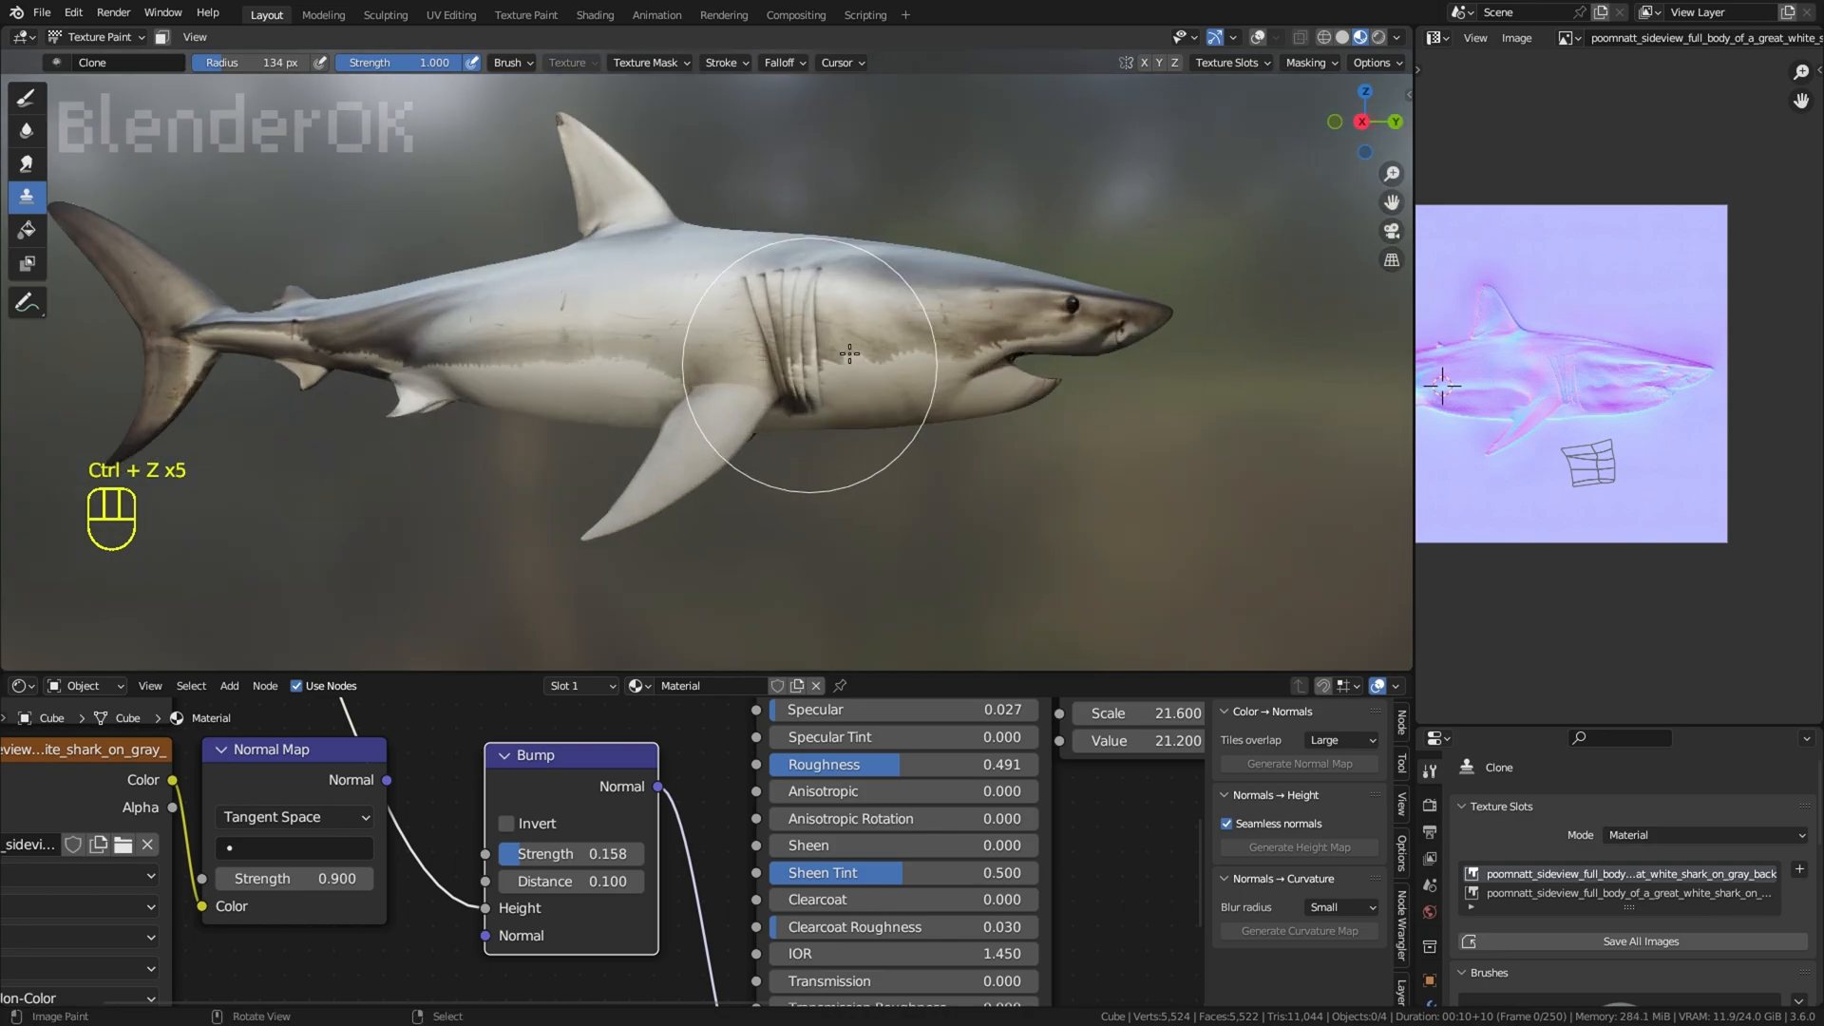
key(ctrl+z)
key(ctrl+z)
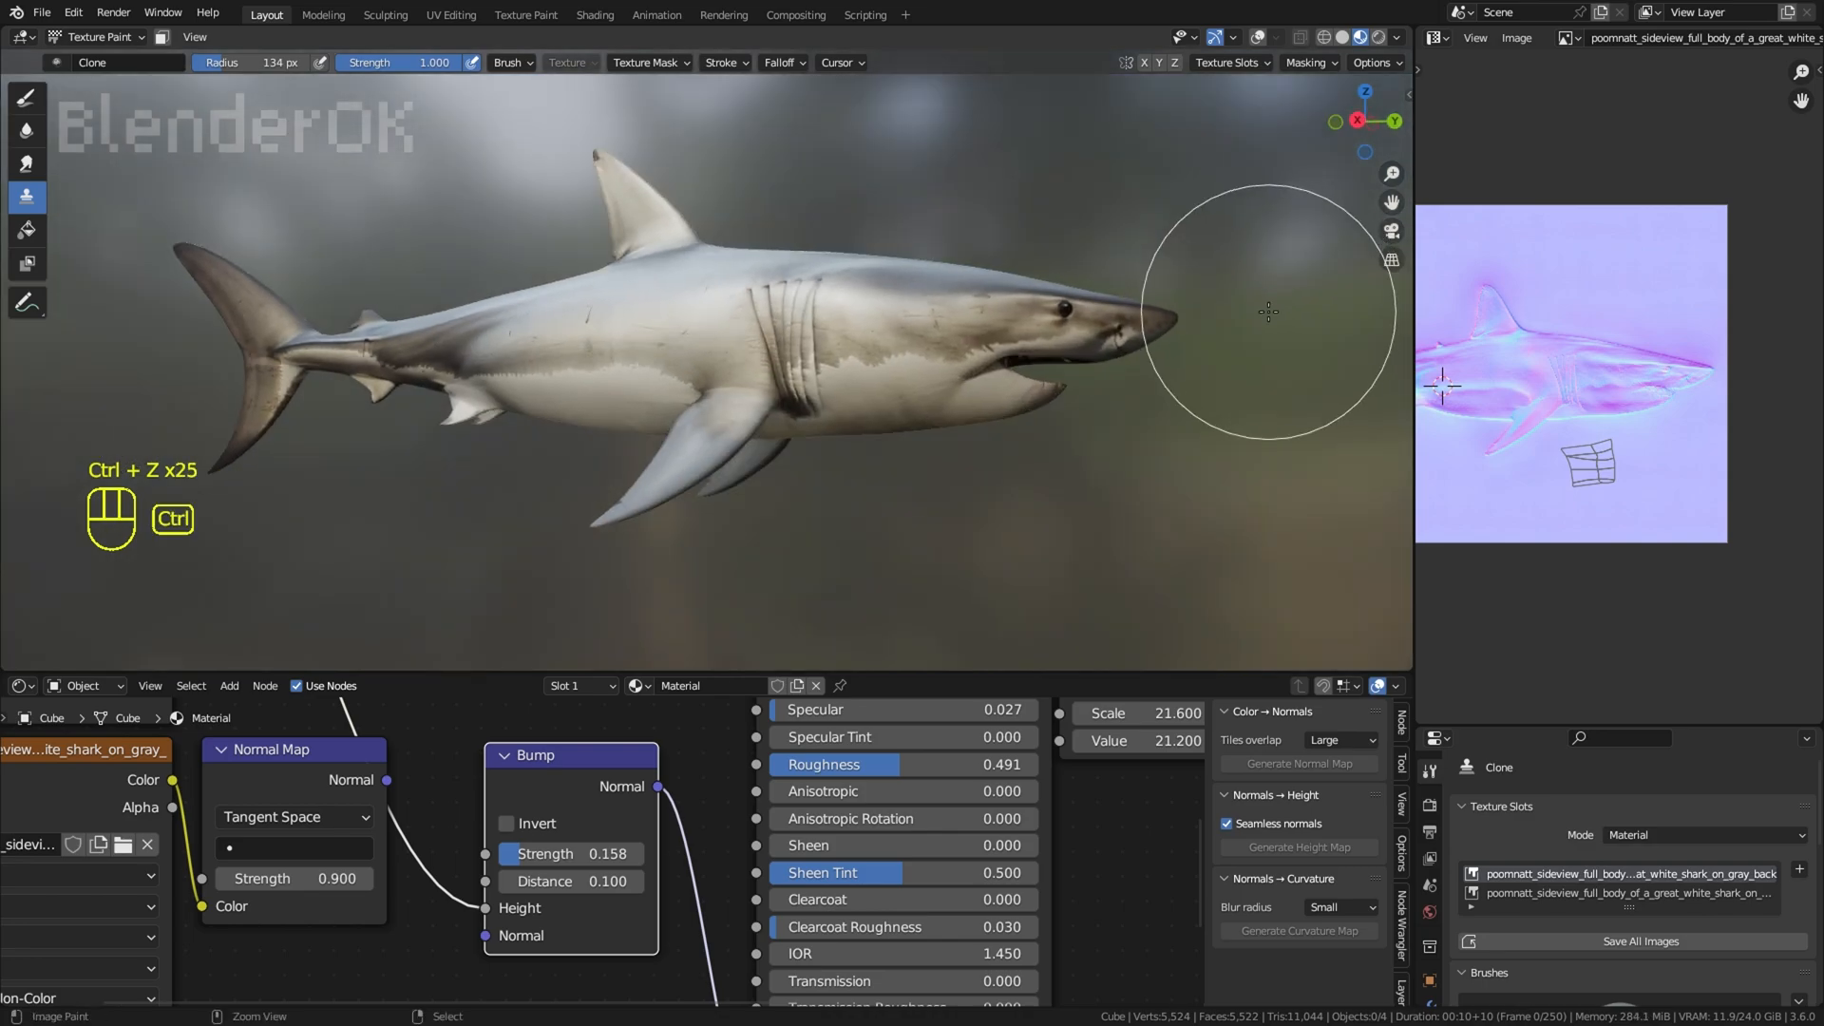
Step: Examine the shark's side, head and pectoral fin from several slightly different angles
middle_drag(1297, 328, 1302, 314)
middle_drag(1292, 145, 1289, 70)
middle_drag(1254, 252, 1225, 342)
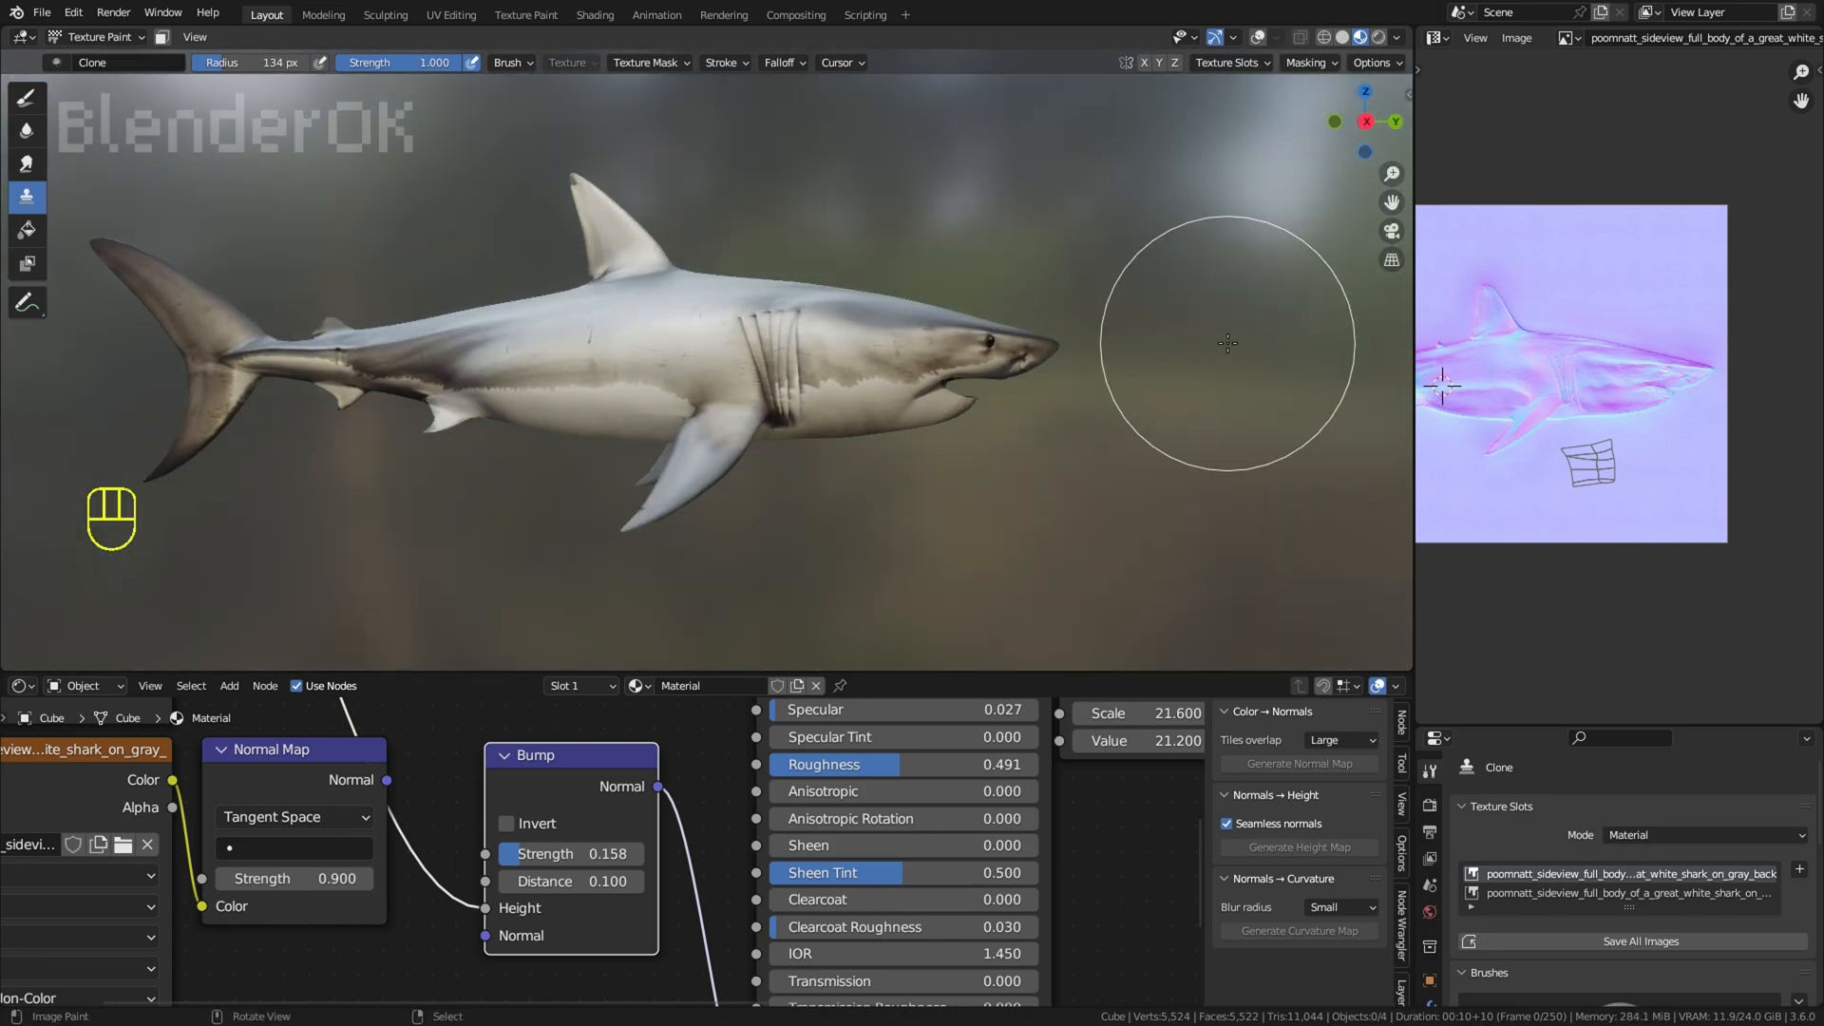
middle_drag(1164, 484, 1132, 436)
scroll(1131, 437, up, 3)
scroll(1053, 443, up, 3)
middle_drag(1126, 561, 1062, 518)
mouse_move(1063, 518)
middle_down()
mouse_move(1049, 582)
mouse_move(1074, 530)
middle_up()
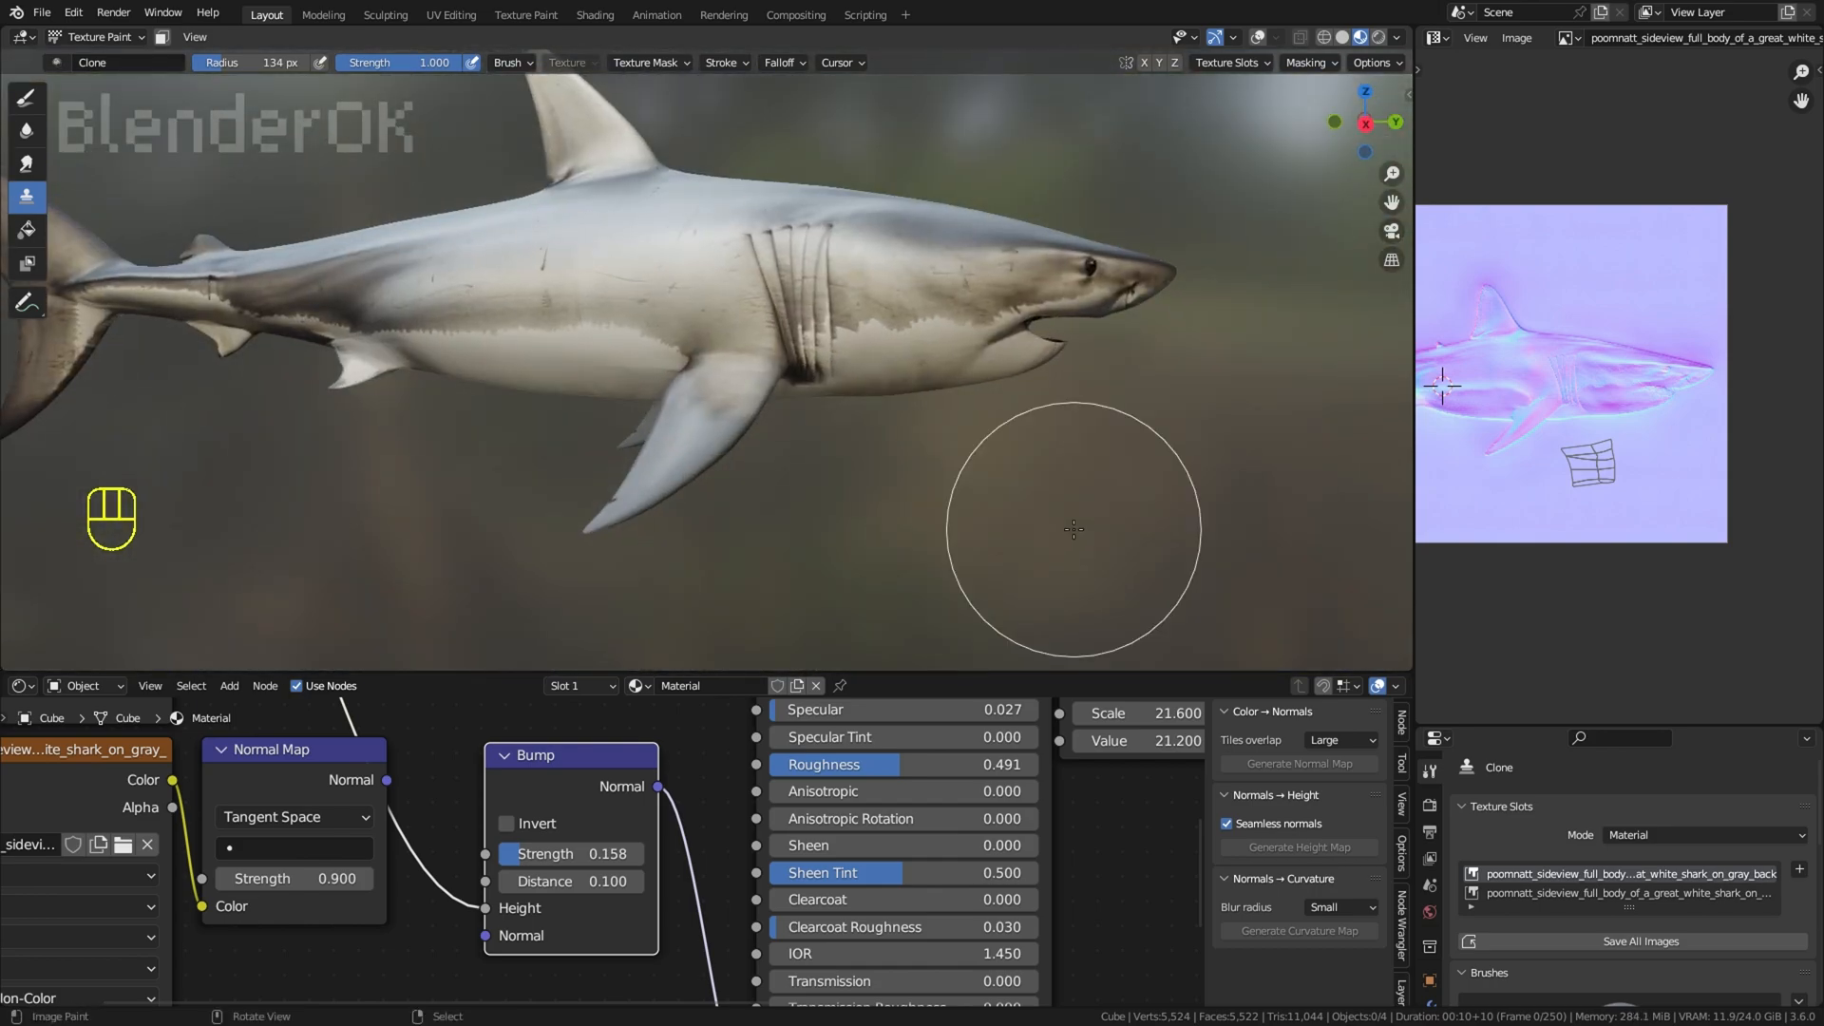
Step: Undo the remaining clone strokes on the pectoral fin, checking the fin up close and the whole shark
key(ctrl+z)
key(ctrl+z)
scroll(998, 503, up, 2)
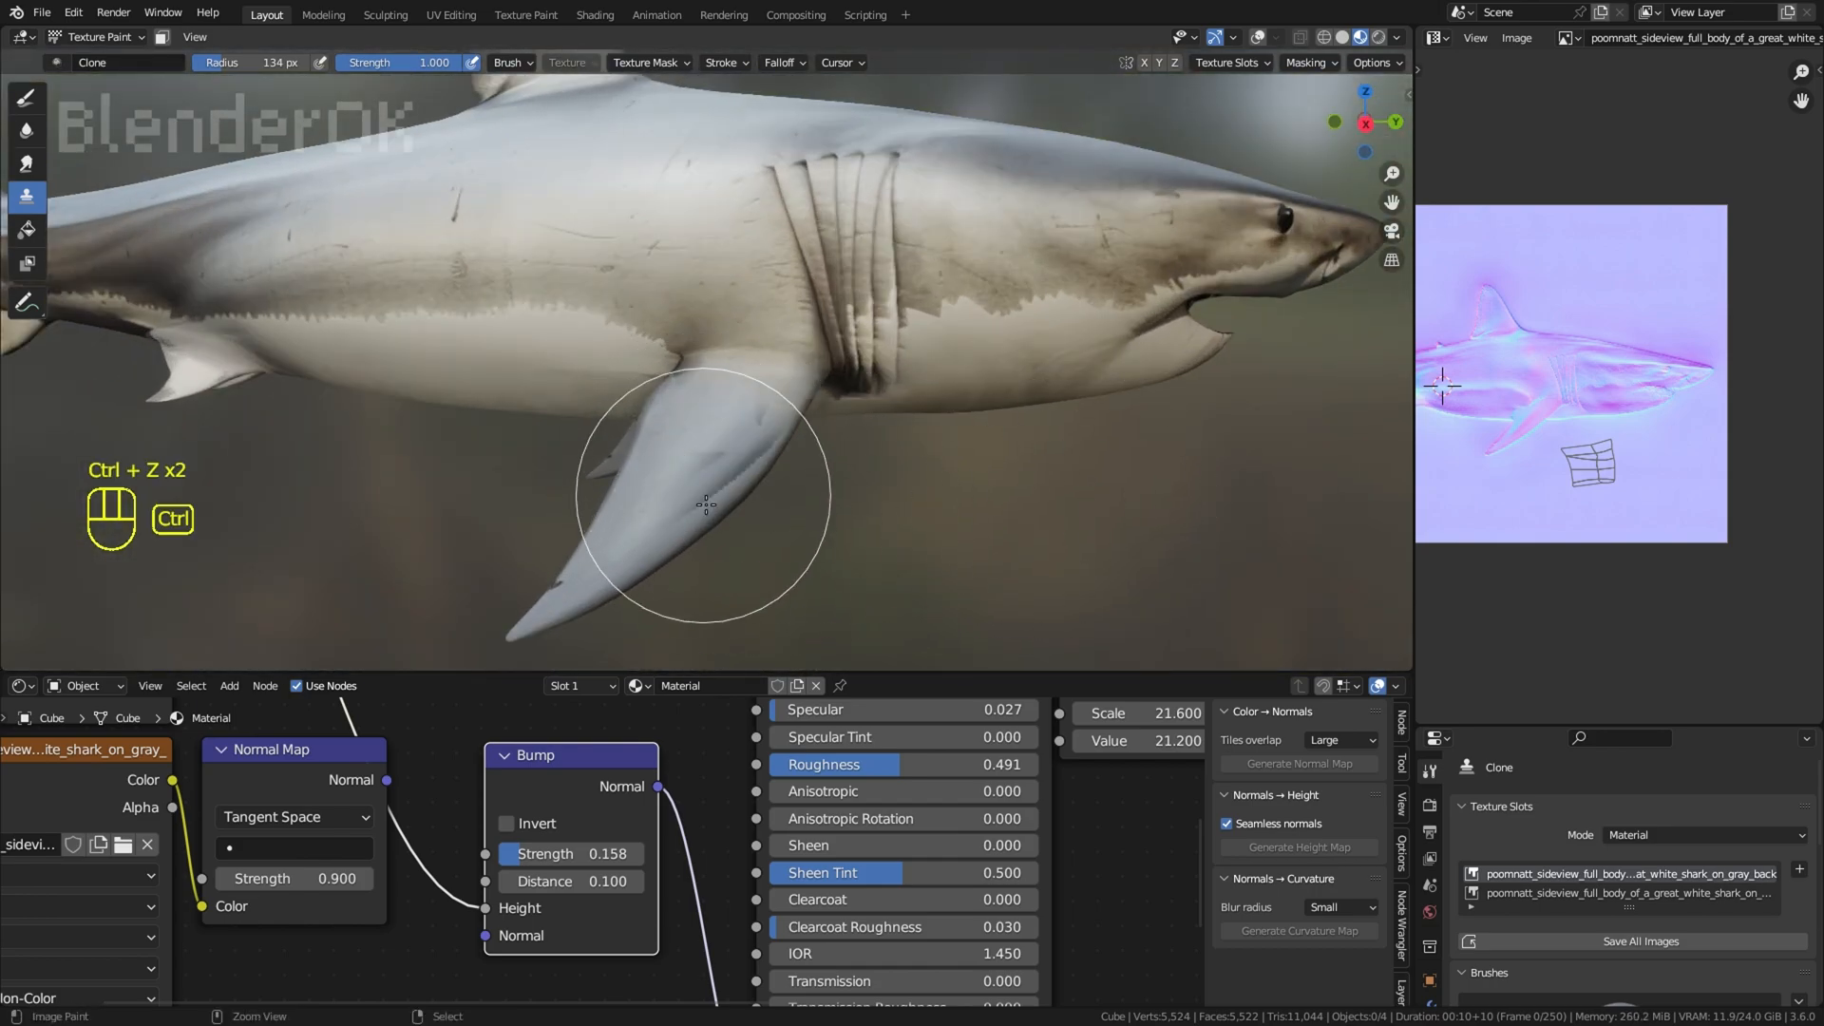
key(ctrl+z)
scroll(689, 518, up, 3)
scroll(781, 483, down, 8)
mouse_move(1093, 349)
middle_down()
mouse_move(1092, 320)
mouse_move(1091, 353)
middle_up()
scroll(1092, 353, up, 2)
key(ctrl+z)
key(ctrl+z)
key(ctrl+z)
scroll(1095, 354, up, 5)
scroll(1092, 395, down, 5)
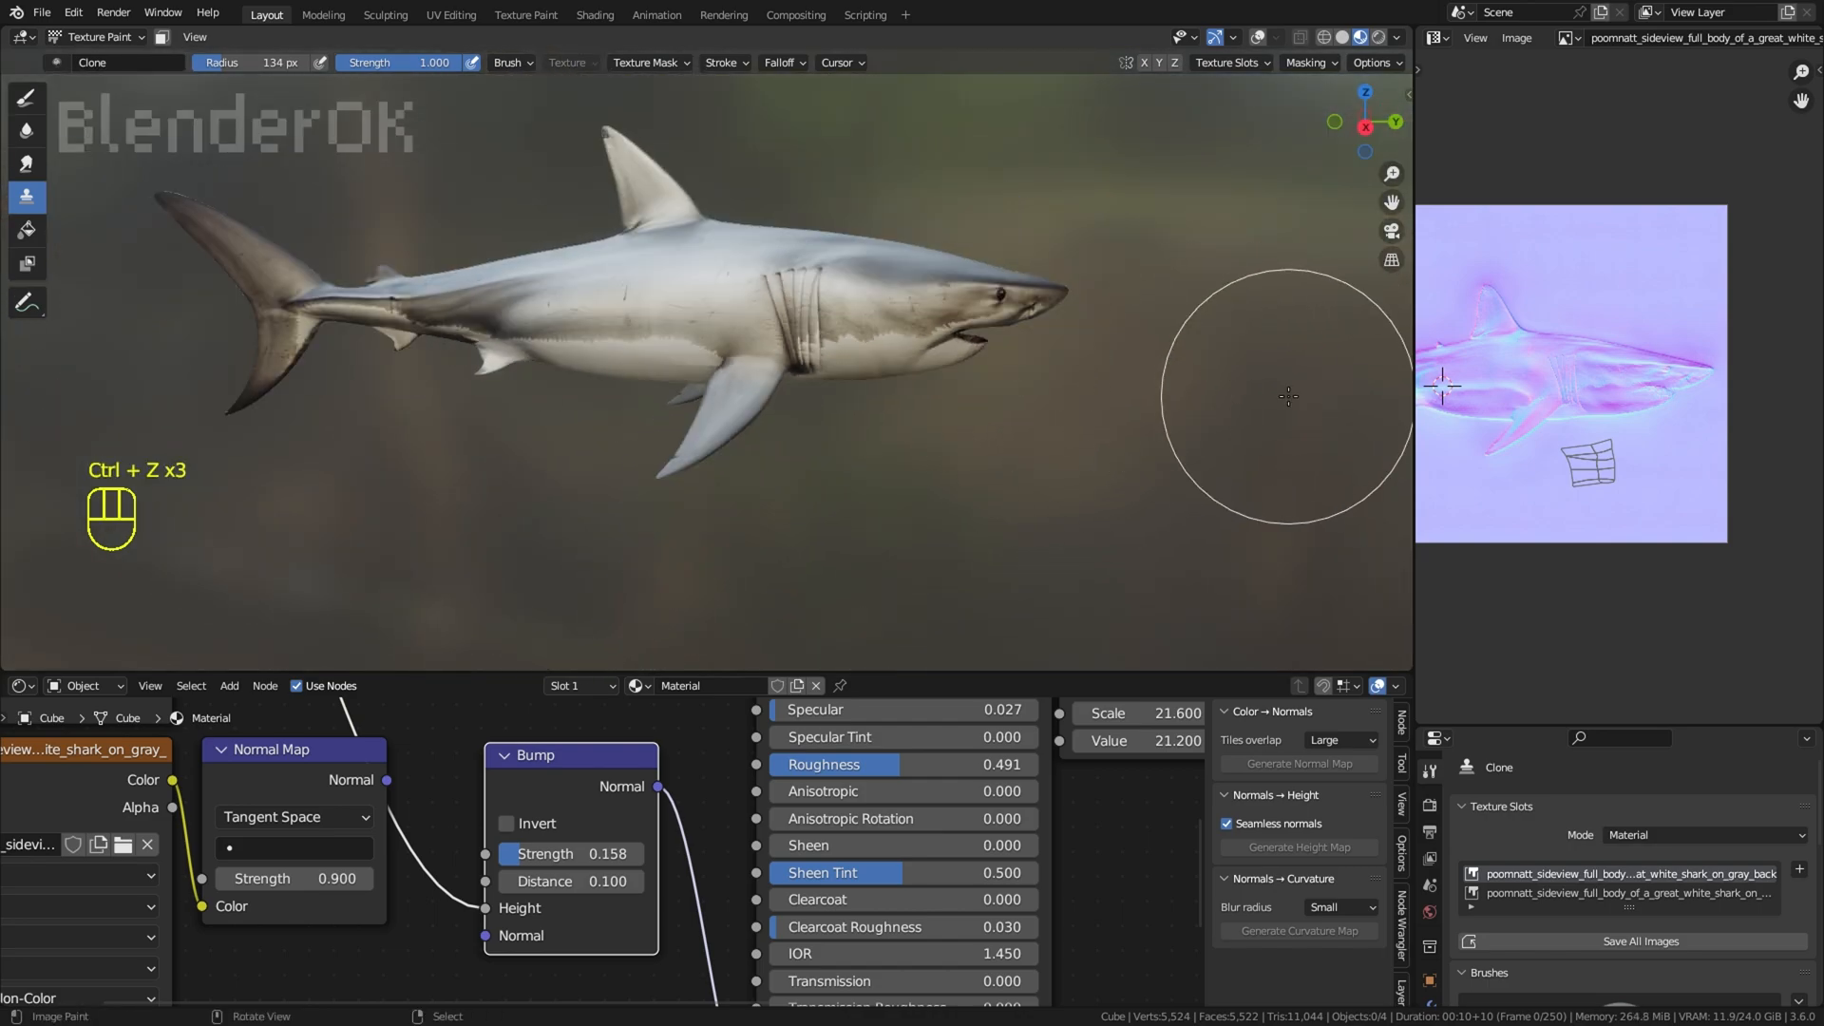
scroll(1288, 437, down, 1)
middle_drag(1289, 473, 1279, 375)
scroll(1290, 409, up, 1)
scroll(1266, 359, up, 1)
scroll(1286, 354, up, 1)
scroll(1287, 354, down, 2)
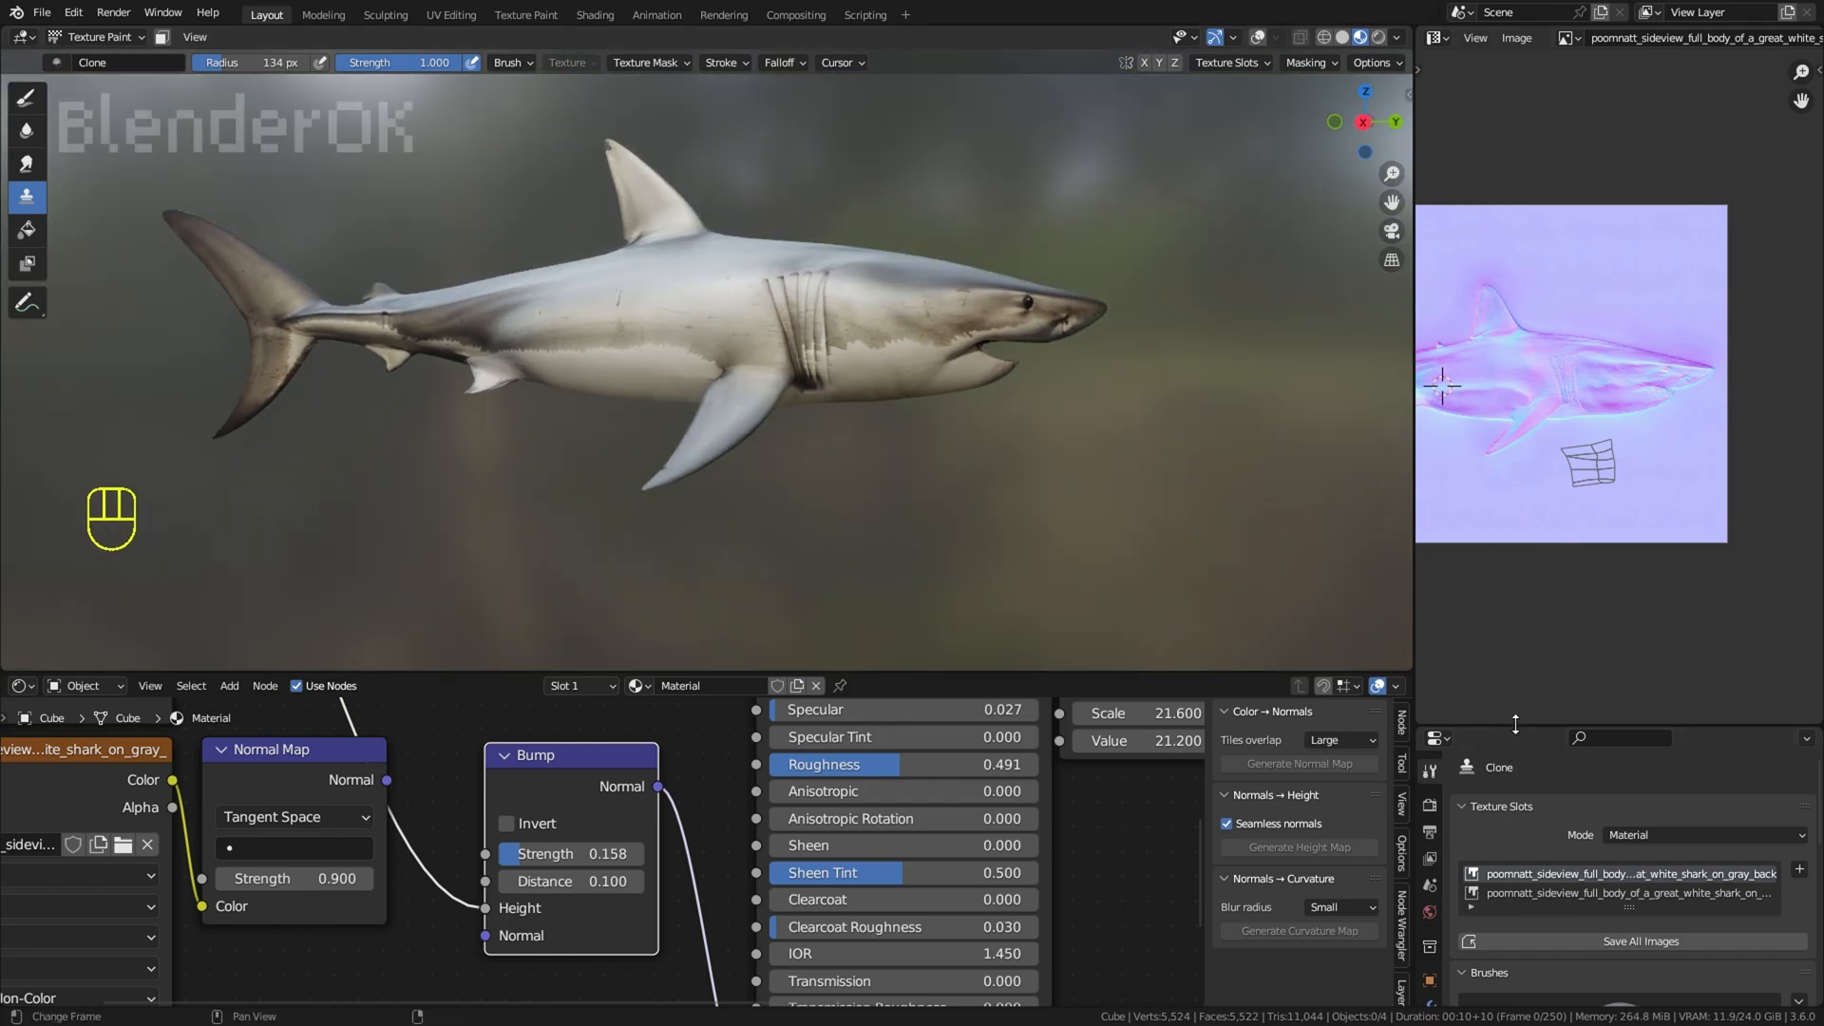
Step: Enlarge the properties area, create a new brush texture and assign it the shark-on-gray-background image
drag(1515, 724, 1516, 188)
click(1430, 635)
click(1628, 291)
click(1470, 596)
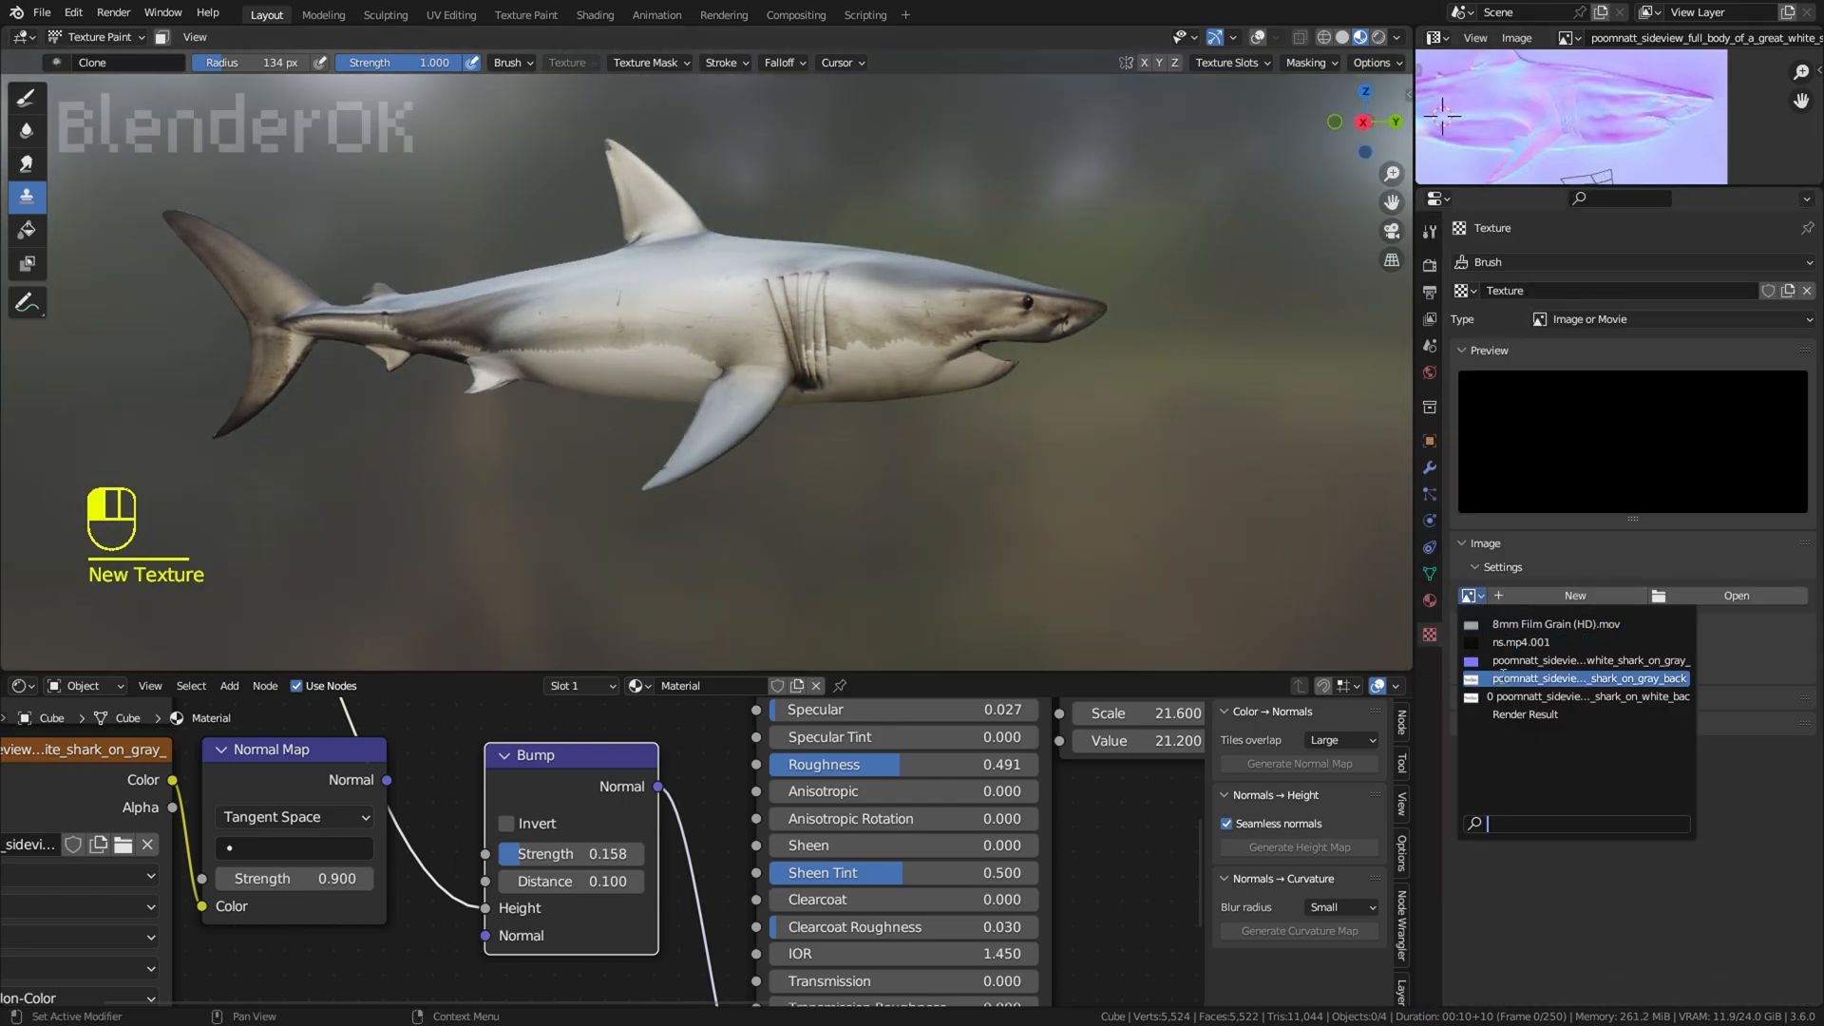
click(1503, 677)
click(1429, 232)
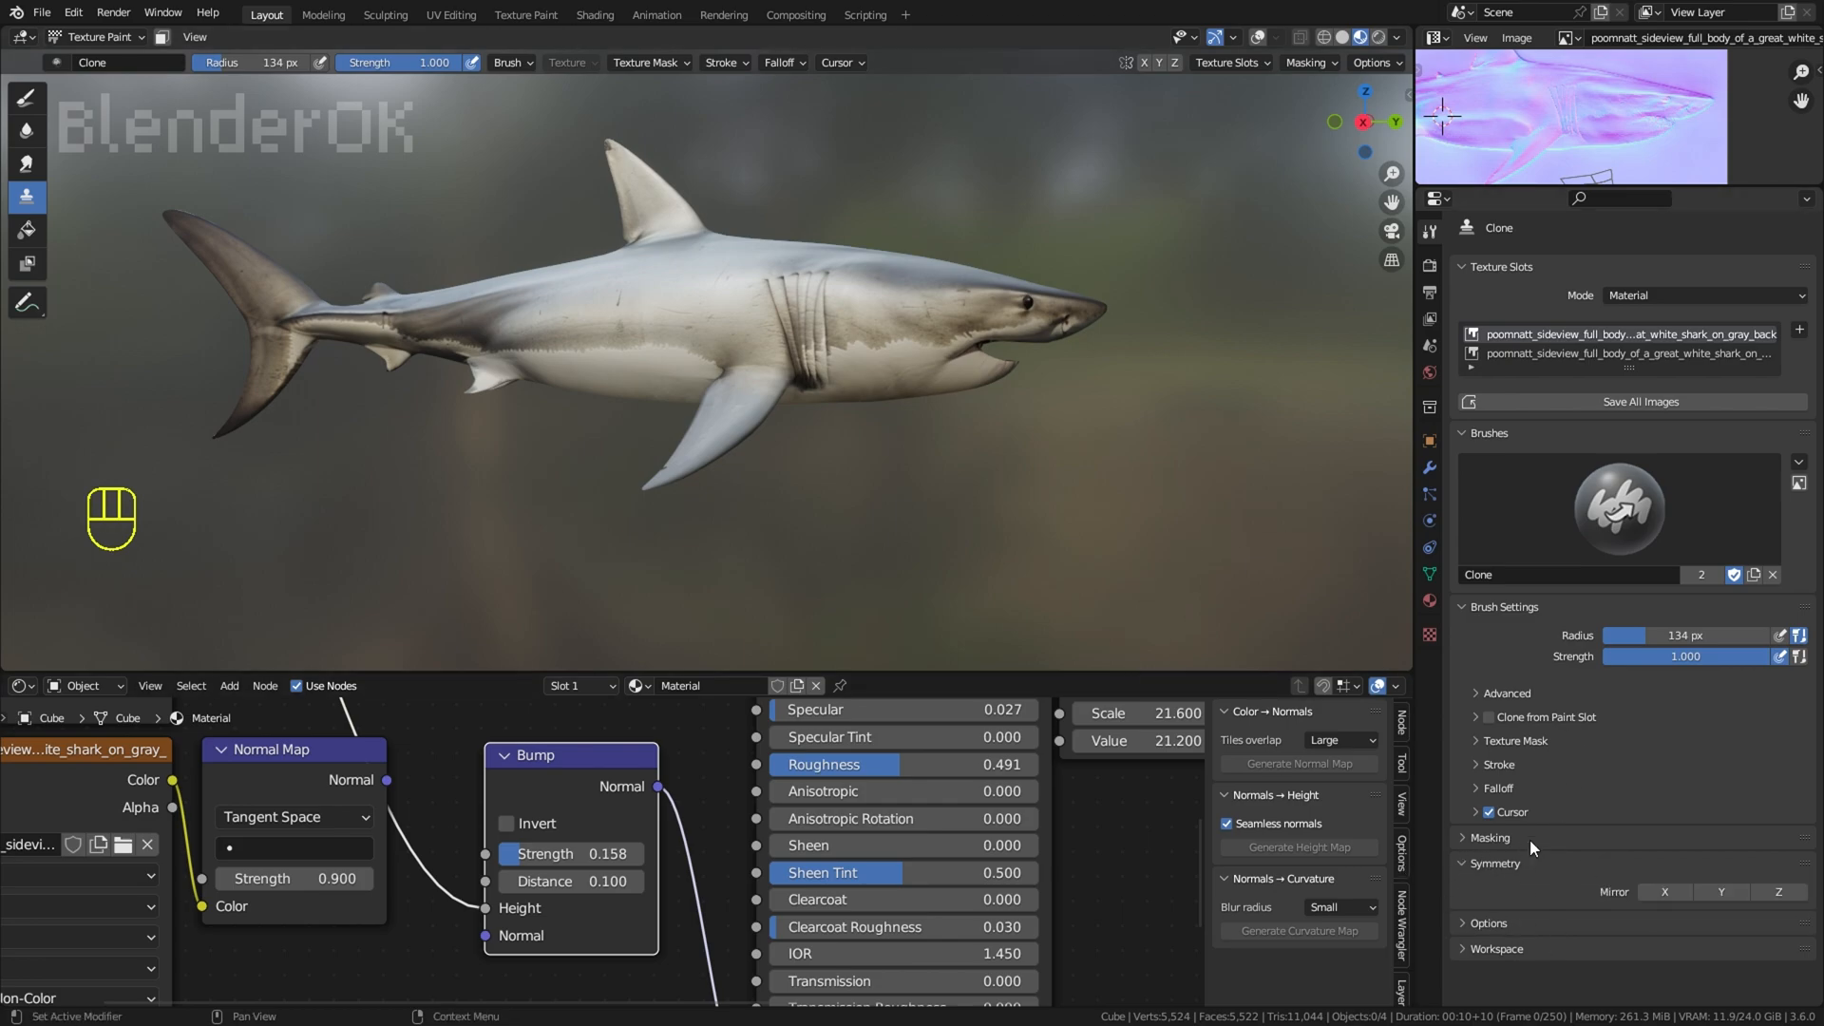
Step: Switch from the Clone brush to the Draw brush and assign the shark image texture to it
click(1535, 742)
click(1535, 742)
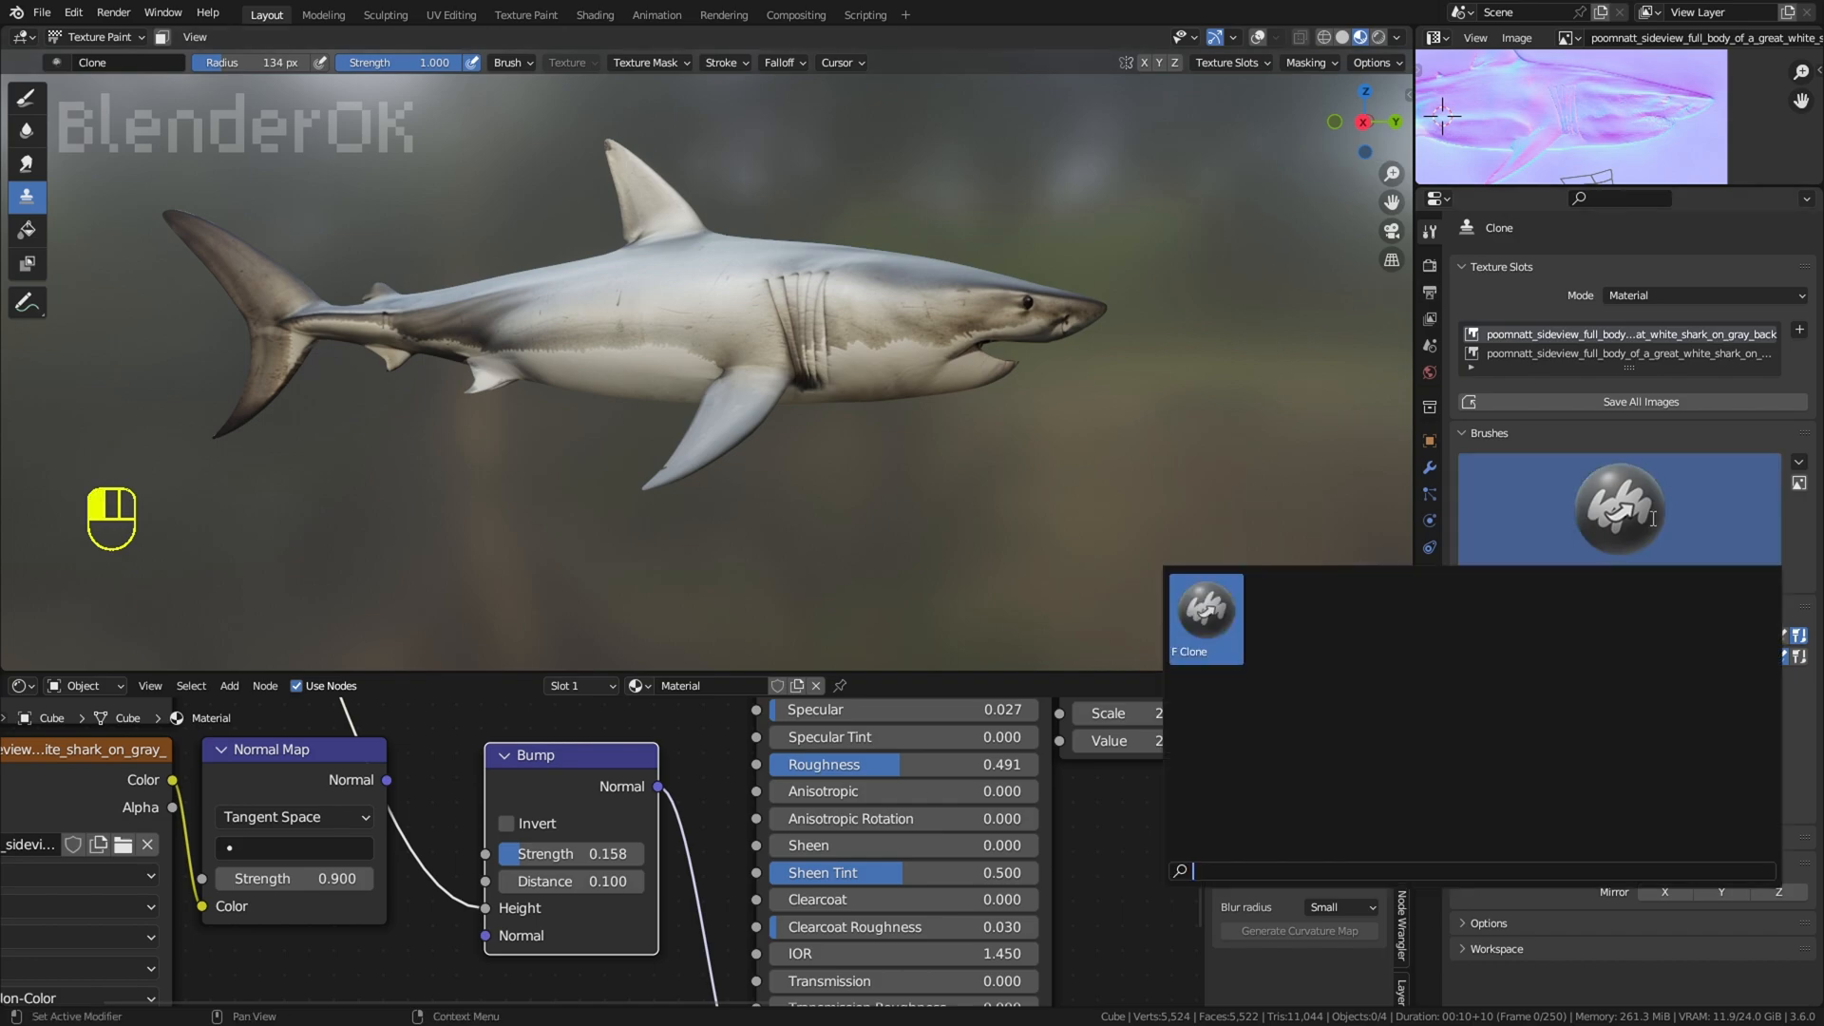
click(25, 97)
scroll(1509, 856, down, 3)
click(1511, 838)
scroll(1558, 825, down, 4)
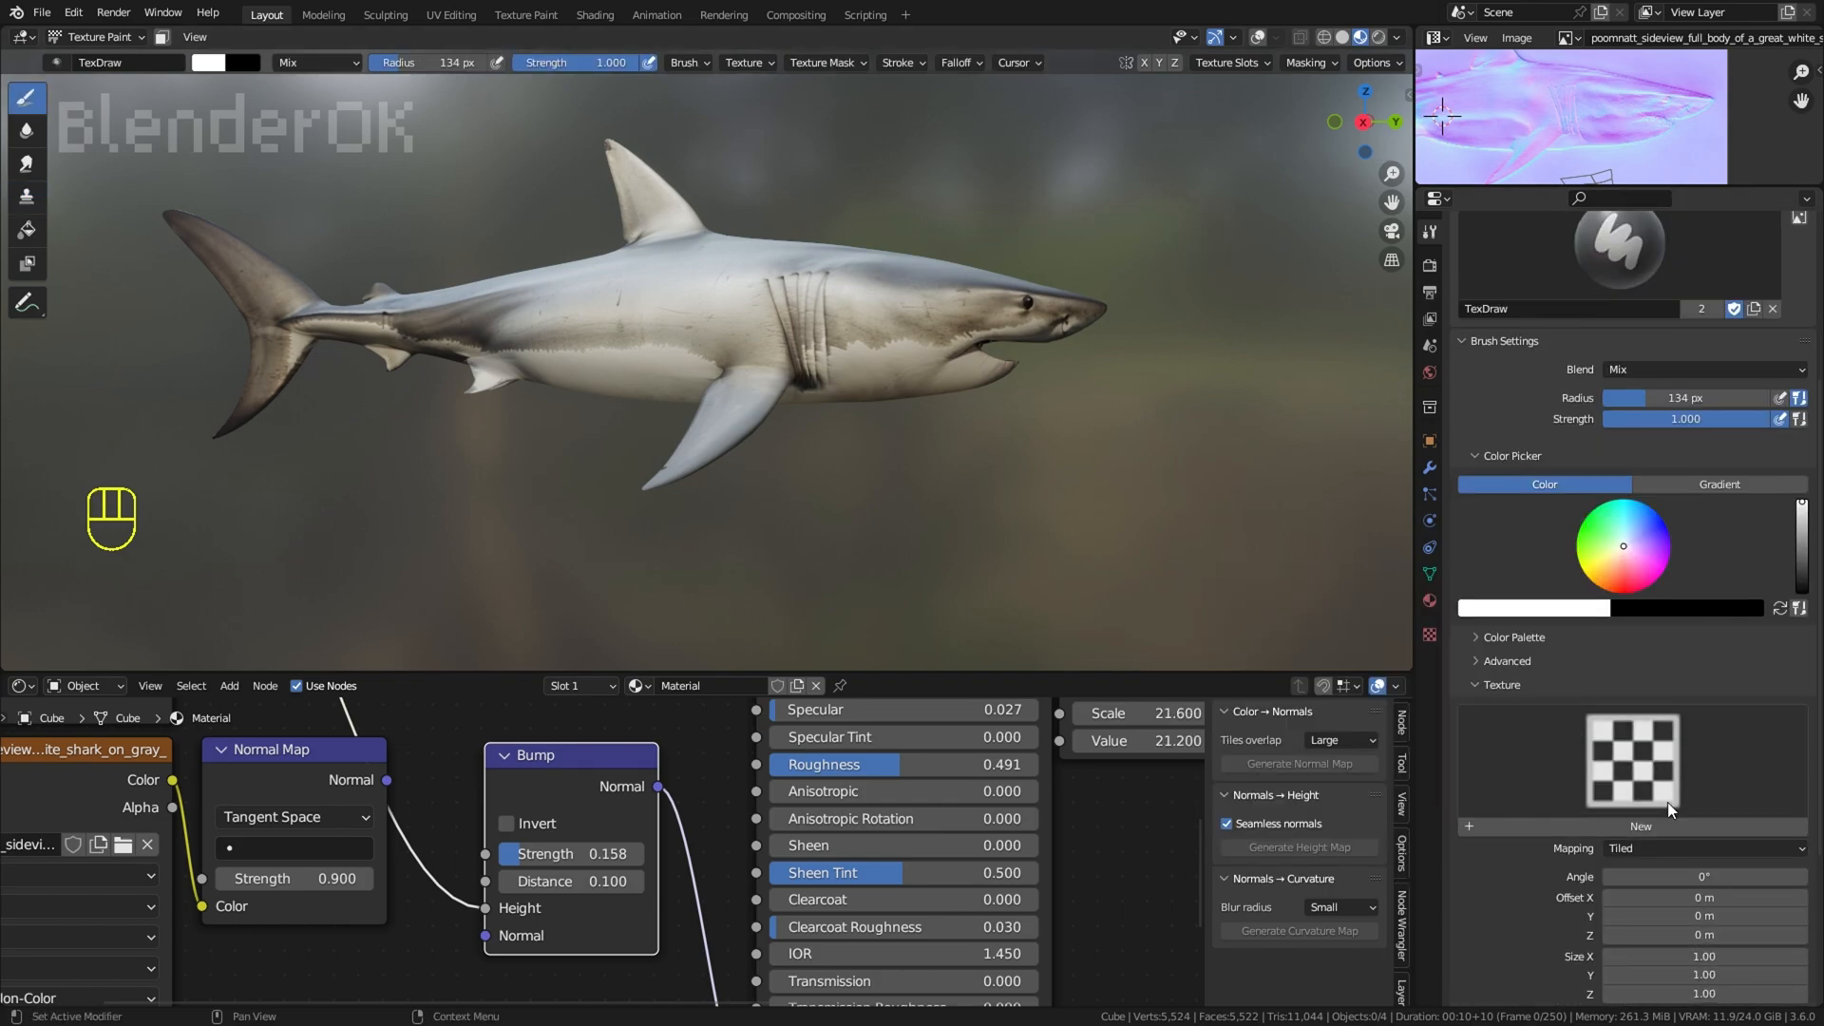
click(1658, 793)
click(1230, 461)
Step: Set the brush texture mapping to Stencil and fit the stencil to the image aspect
scroll(1663, 741, down, 3)
click(1668, 734)
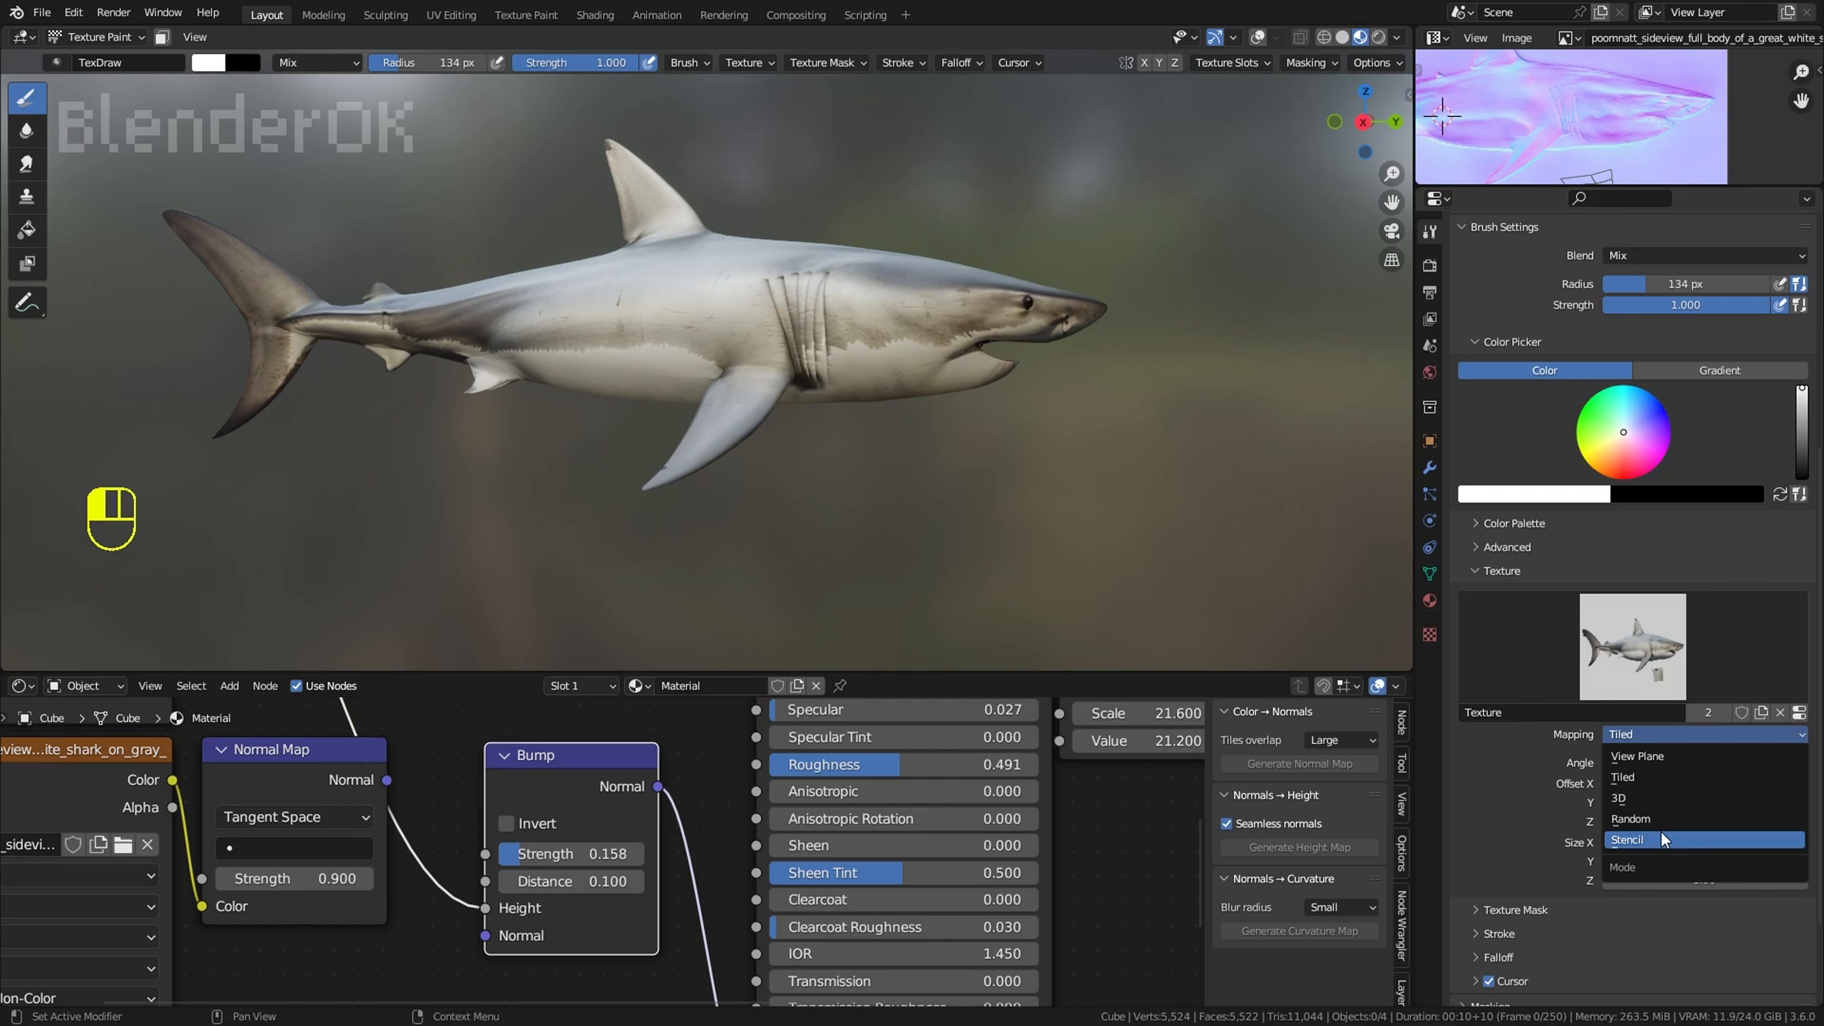
click(1661, 831)
click(1654, 763)
Step: Align the shark stencil with the model from the side at an angle of about 6.58° and set the brush radius to 48 px
key(KP_3)
shift+right_drag(342, 404, 761, 323)
middle_drag(799, 418, 818, 436)
right_drag(1054, 538, 1150, 528)
mouse_move(1149, 527)
ctrl+right_down()
mouse_move(1223, 518)
mouse_move(1221, 473)
ctrl+right_up()
mouse_move(1221, 473)
right_down()
mouse_move(1185, 465)
mouse_move(1243, 461)
right_up()
right_drag(1244, 460, 1241, 444)
key(f)
click(754, 423)
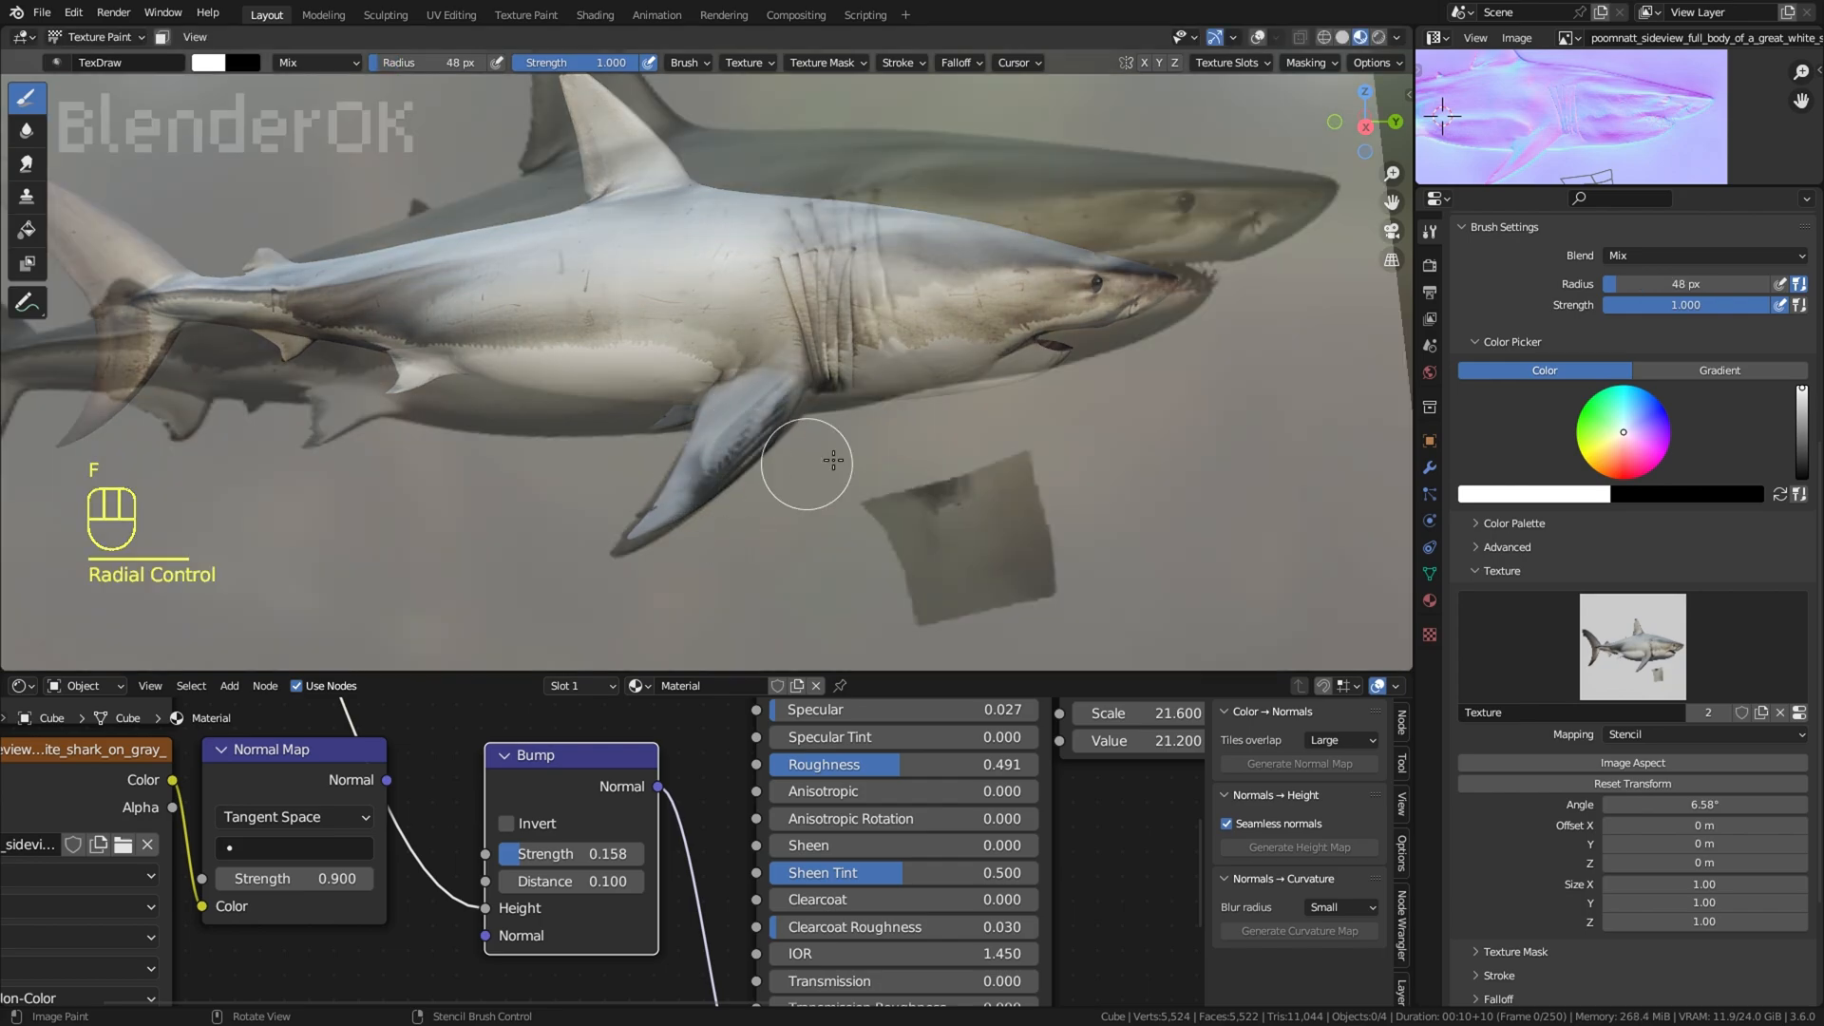
Step: Realign the stencil to an angle of about 7.19° over the pectoral fin and undo the trial strokes painted through it
key(ctrl+z)
middle_drag(841, 446, 855, 499)
ctrl+right_drag(1009, 363, 1015, 334)
mouse_move(1036, 352)
right_down()
mouse_move(1028, 332)
mouse_move(1045, 363)
right_up()
right_drag(1045, 363, 1041, 377)
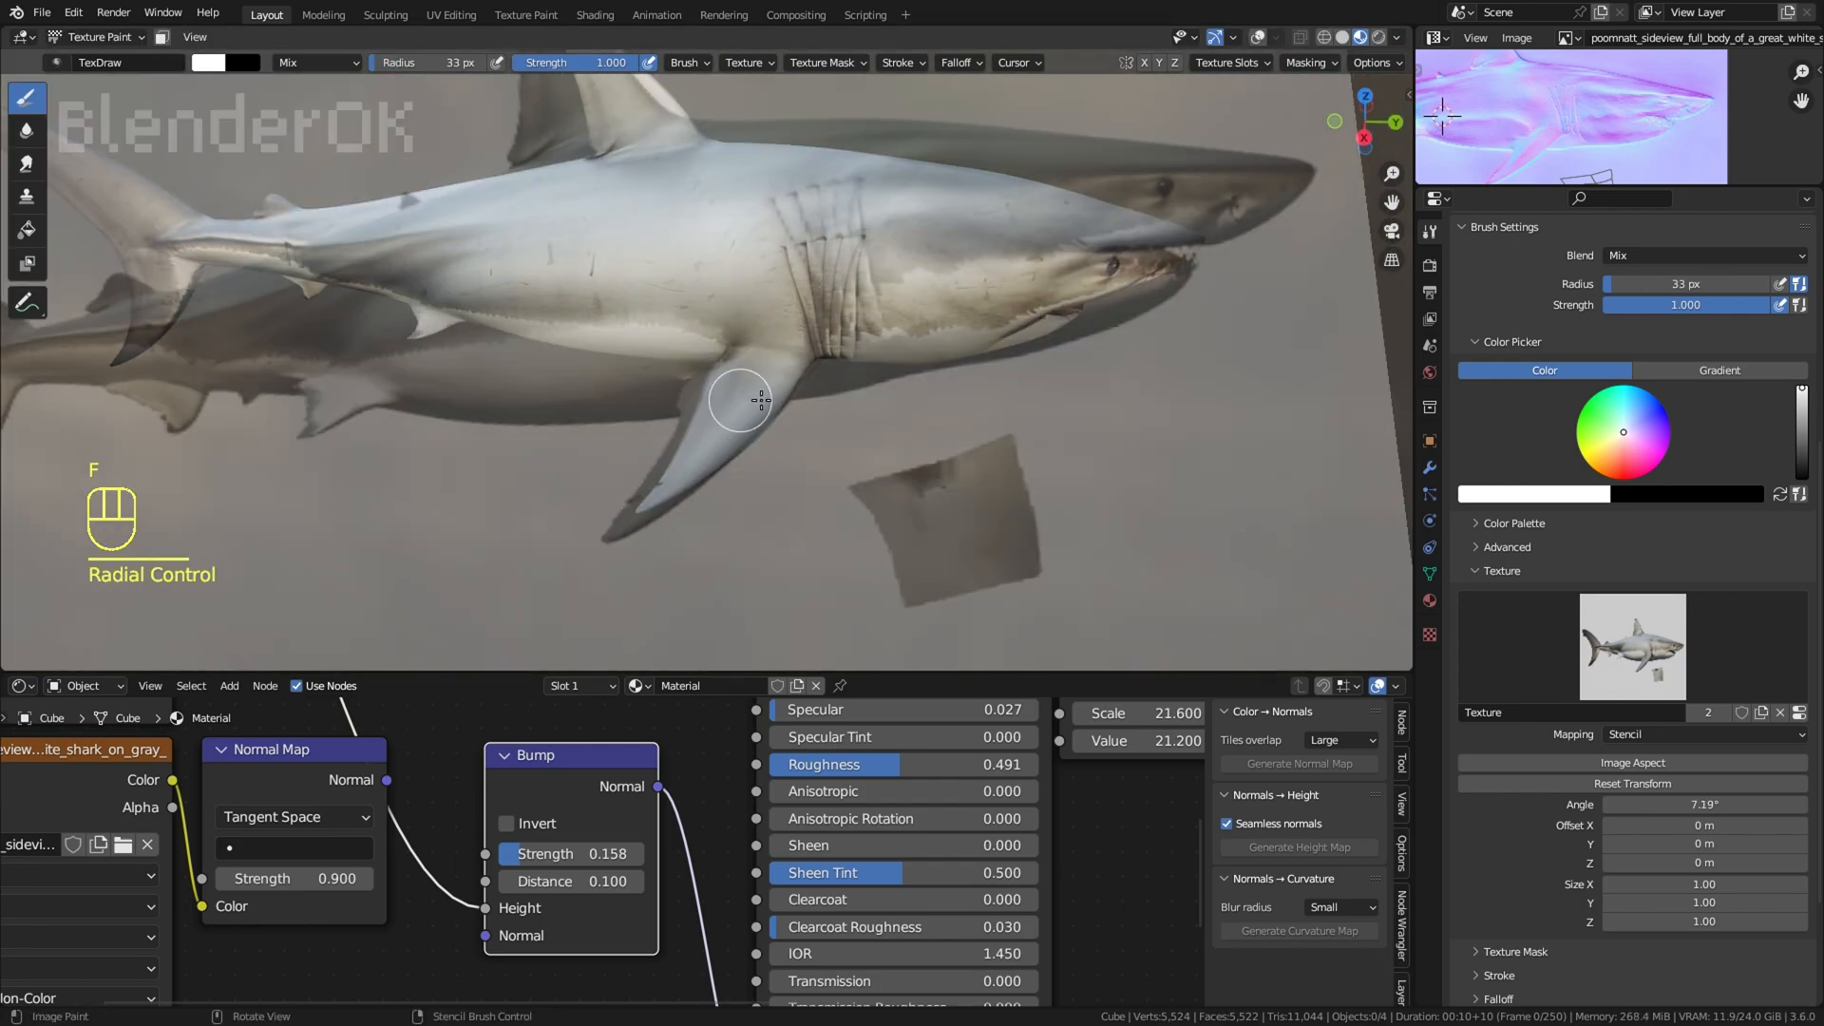
key(ctrl+z)
key(ctrl+z)
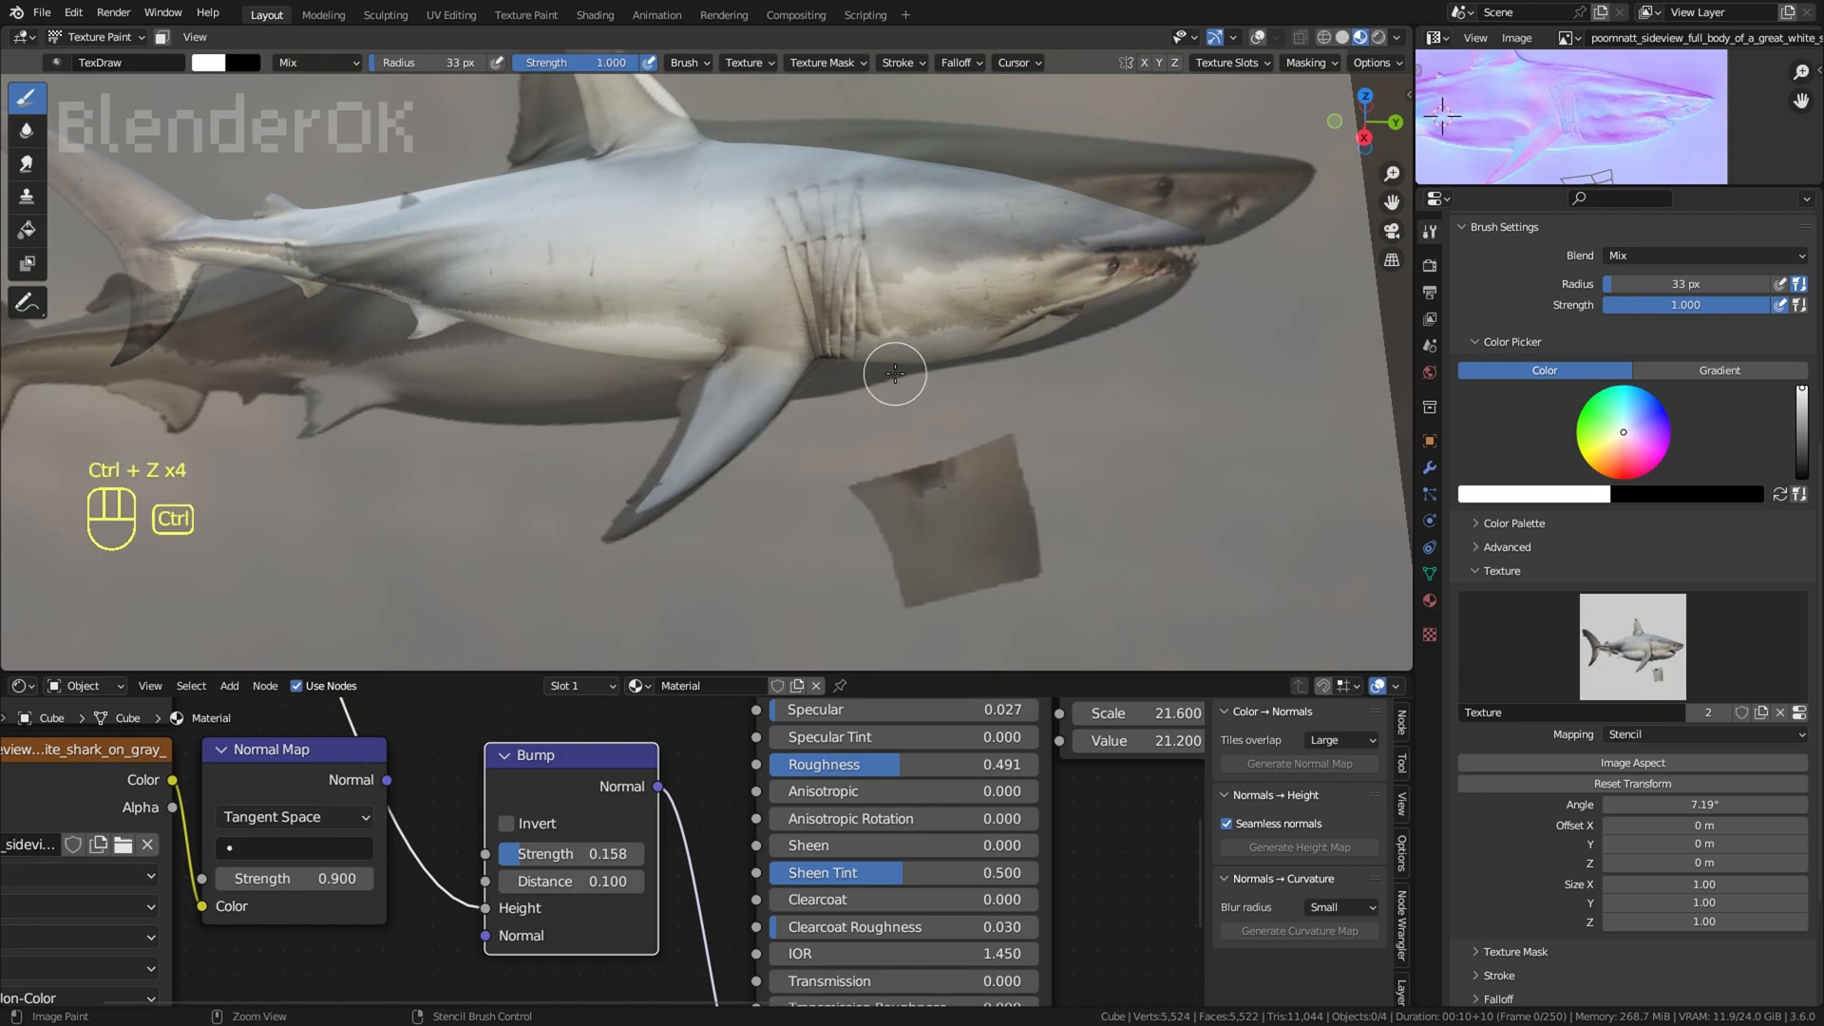
key(ctrl+z)
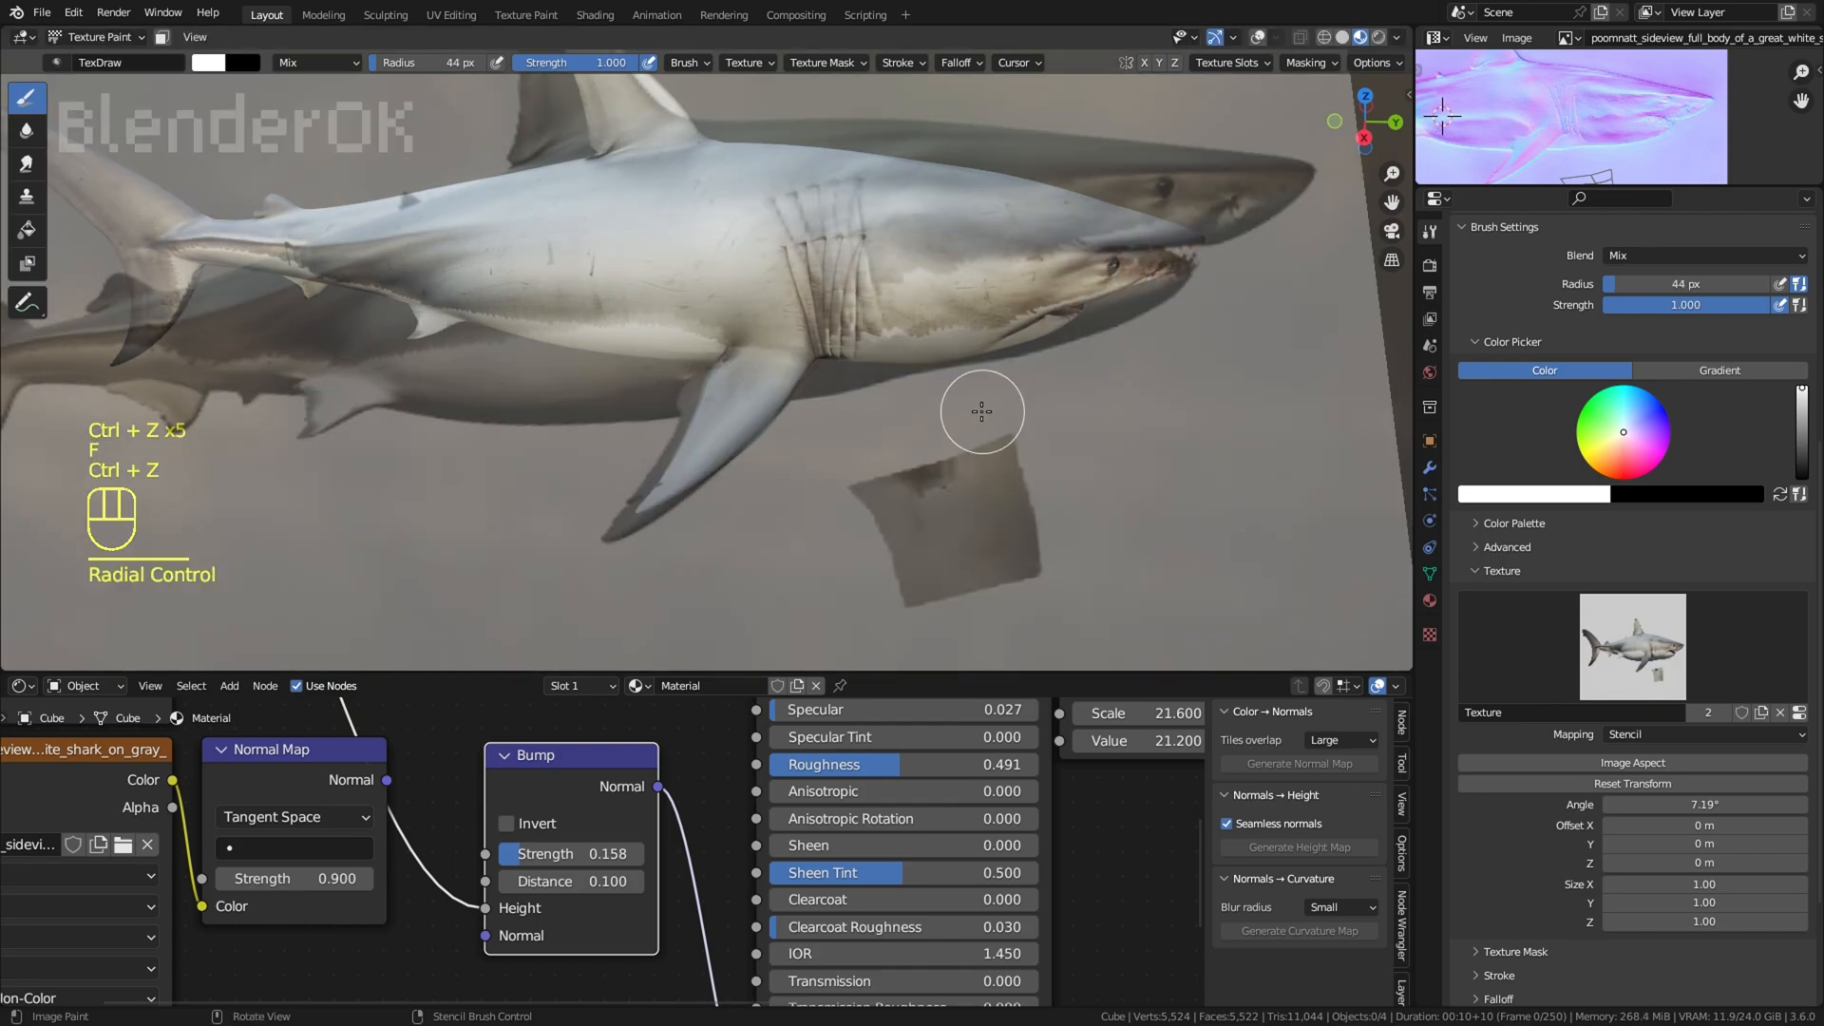
Step: Try stencil painting around the pectoral fin with a 44 px brush radius, and undo the strokes
right_drag(882, 394, 893, 385)
middle_drag(712, 456, 746, 372)
scroll(842, 320, up, 1)
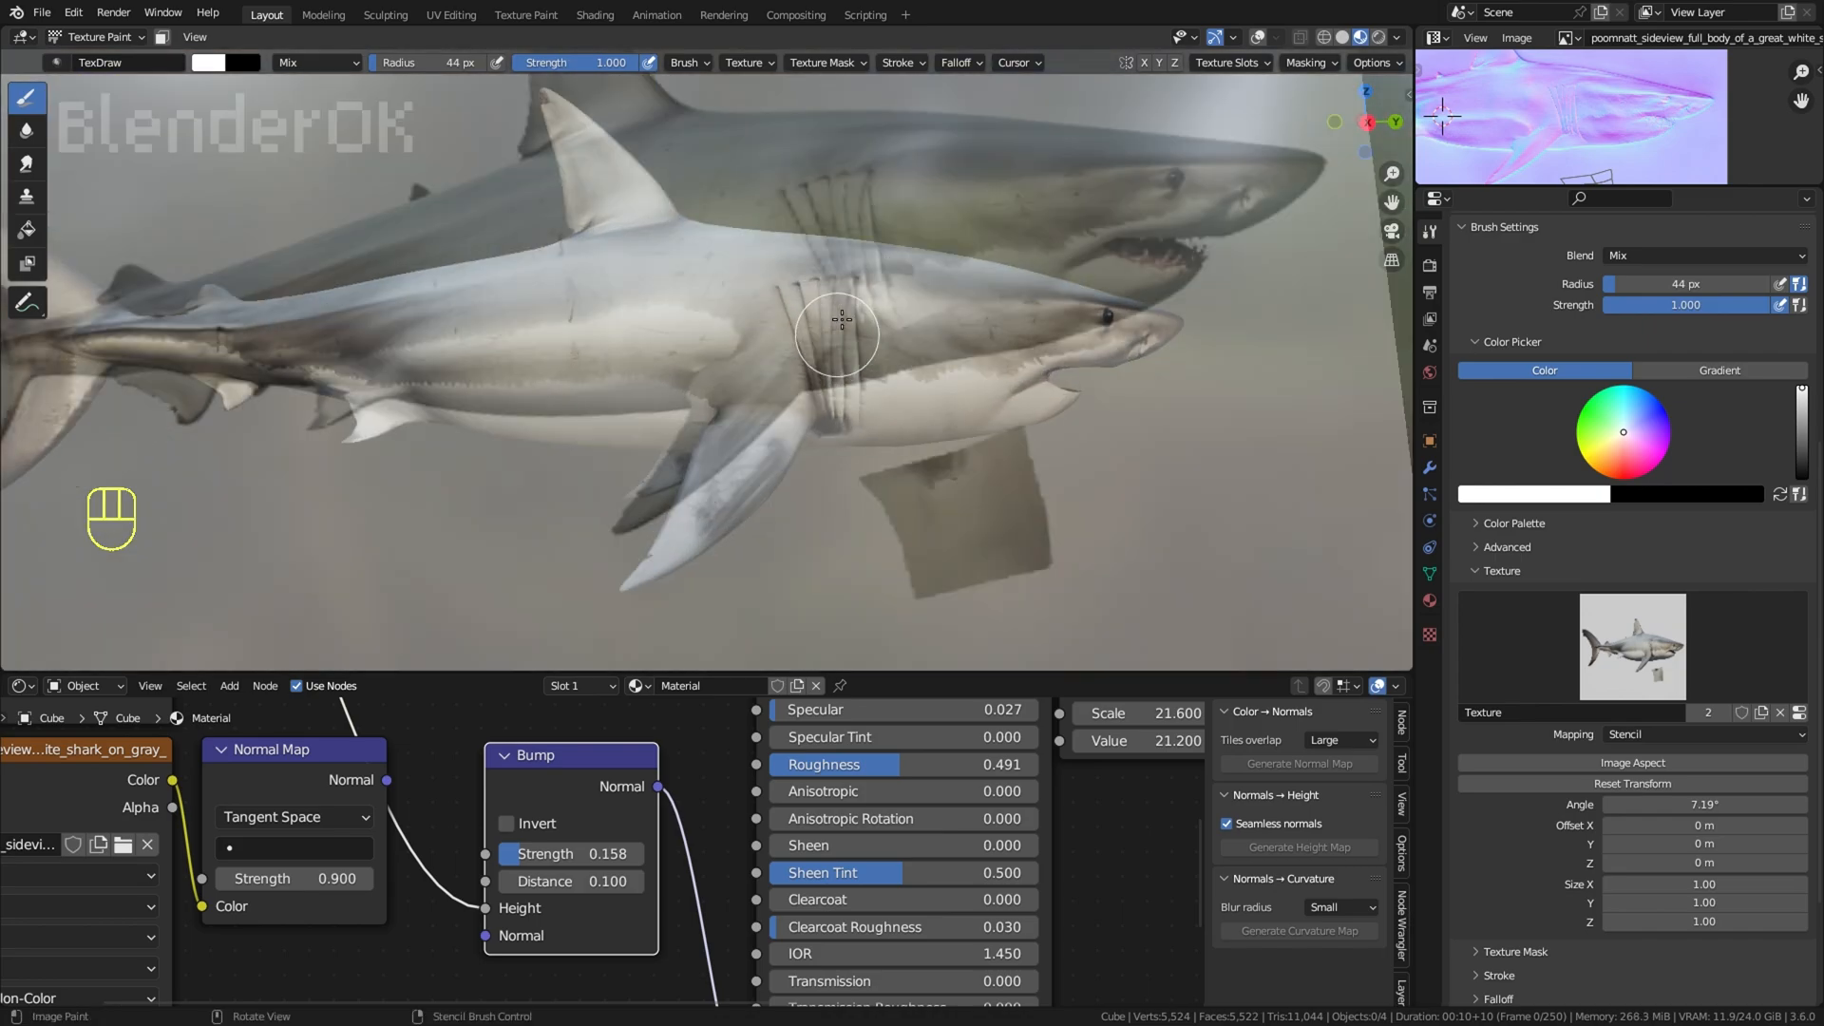
scroll(842, 320, up, 4)
shift+middle_drag(842, 295, 846, 248)
key(ctrl+z)
key(ctrl+z)
Step: Switch back to the Clone brush near the pectoral fin and set its radius to 84 px
scroll(836, 442, down, 2)
middle_drag(836, 442, 874, 433)
scroll(870, 432, down, 4)
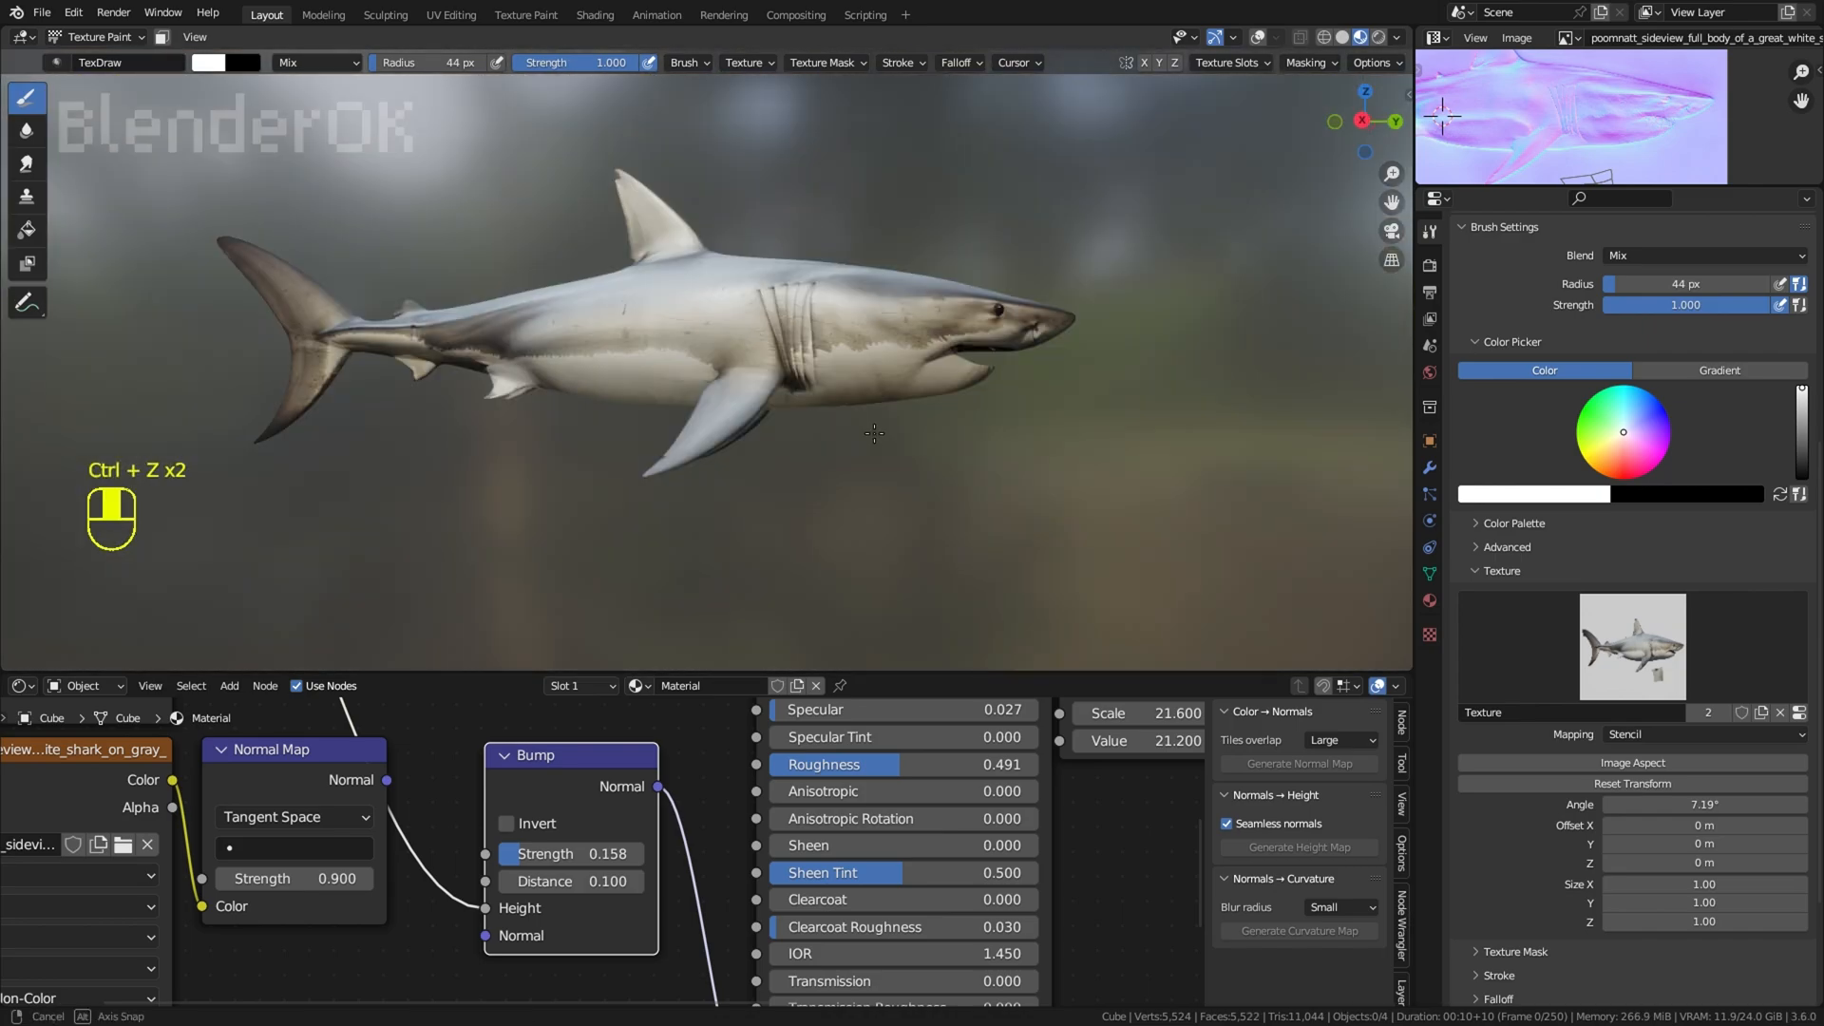
click(26, 196)
scroll(903, 361, up, 4)
key(f)
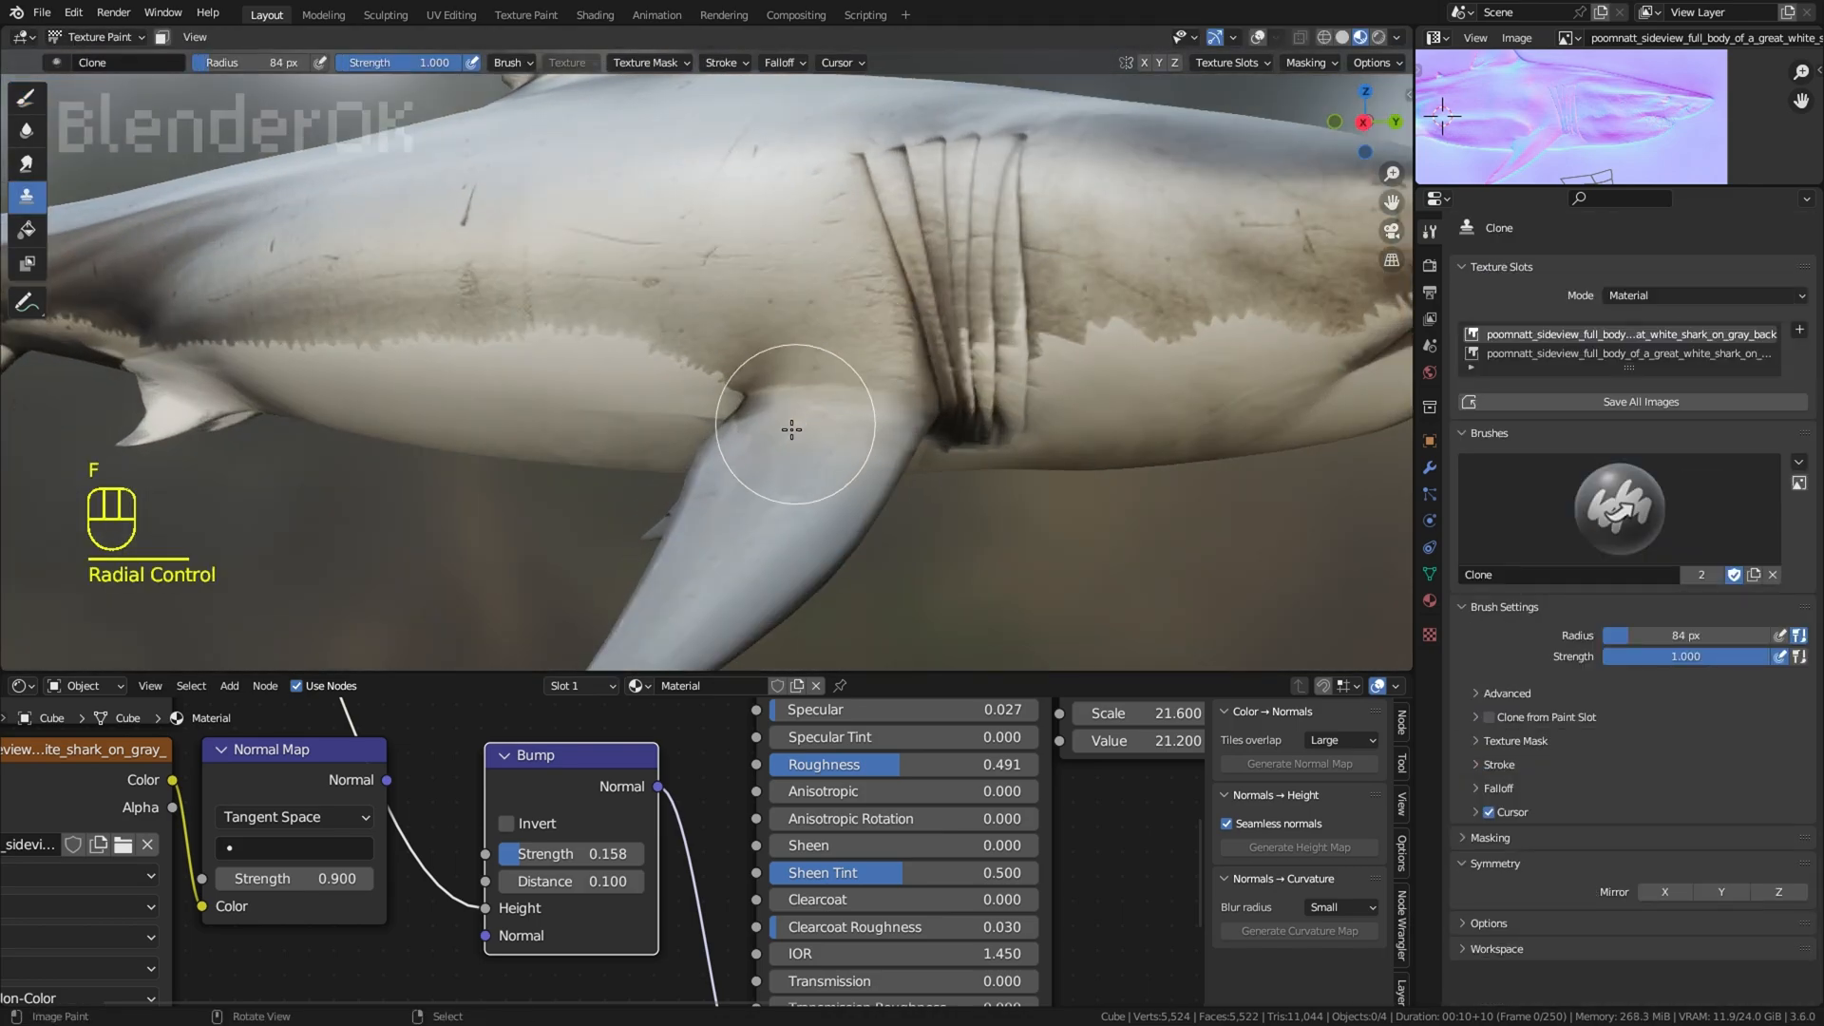
Step: Try cloning body skin onto the base of the pectoral fin, and undo the clone strokes
scroll(743, 494, down, 3)
key(ctrl+z)
key(ctrl+z)
scroll(816, 353, up, 3)
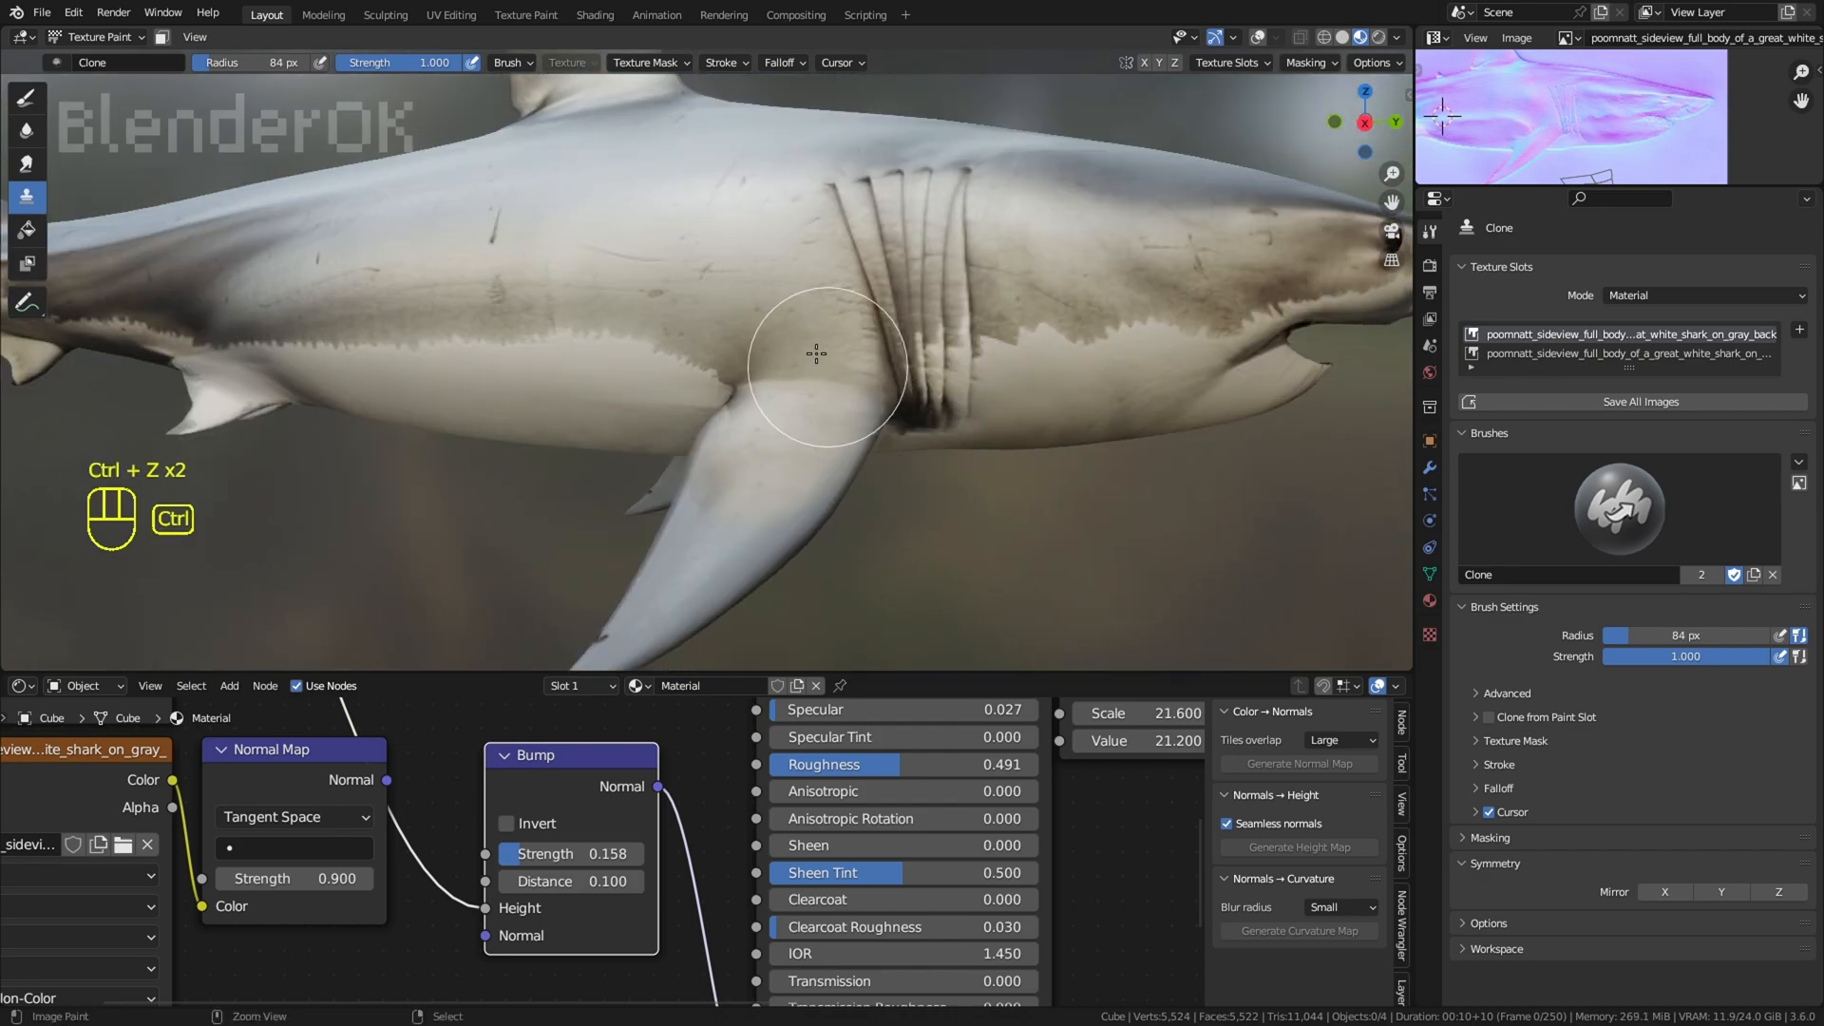
scroll(727, 568, down, 1)
key(ctrl+z)
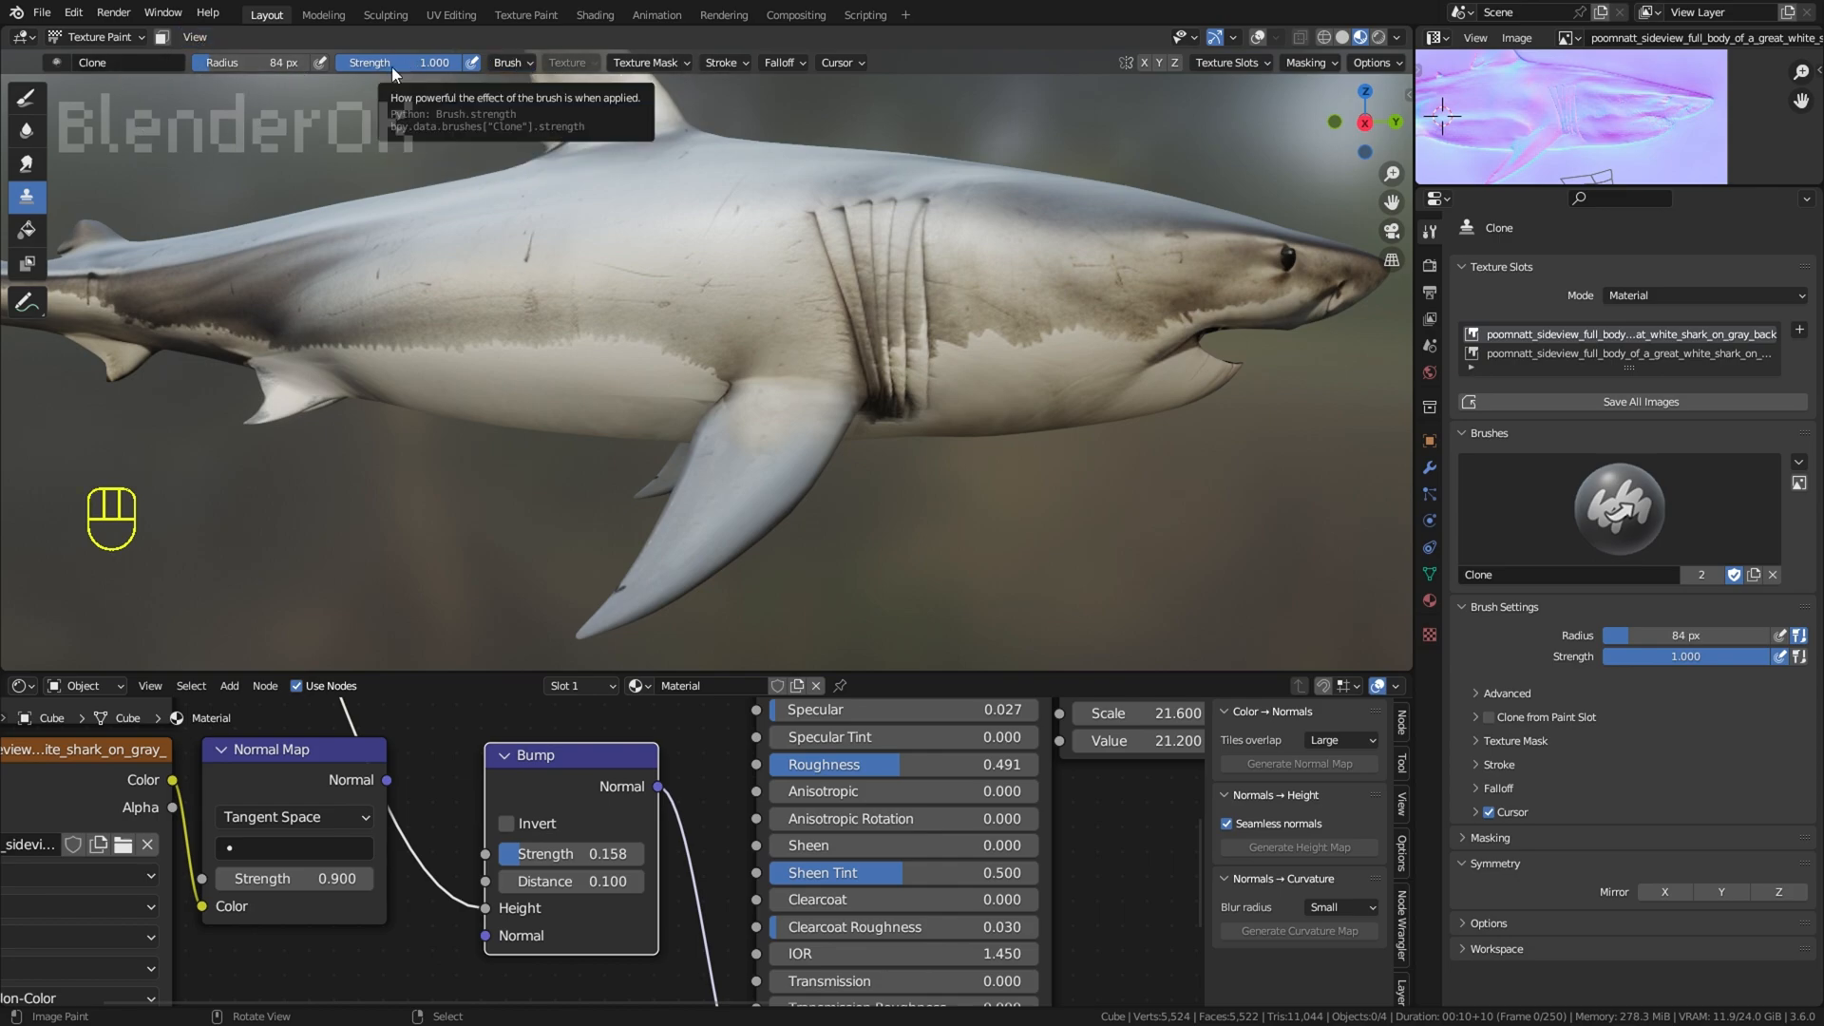
key(ctrl+z)
Step: Examine the whole shark and its pectoral fins from the side, front and below
middle_drag(1149, 542, 1092, 505)
scroll(1092, 504, down, 4)
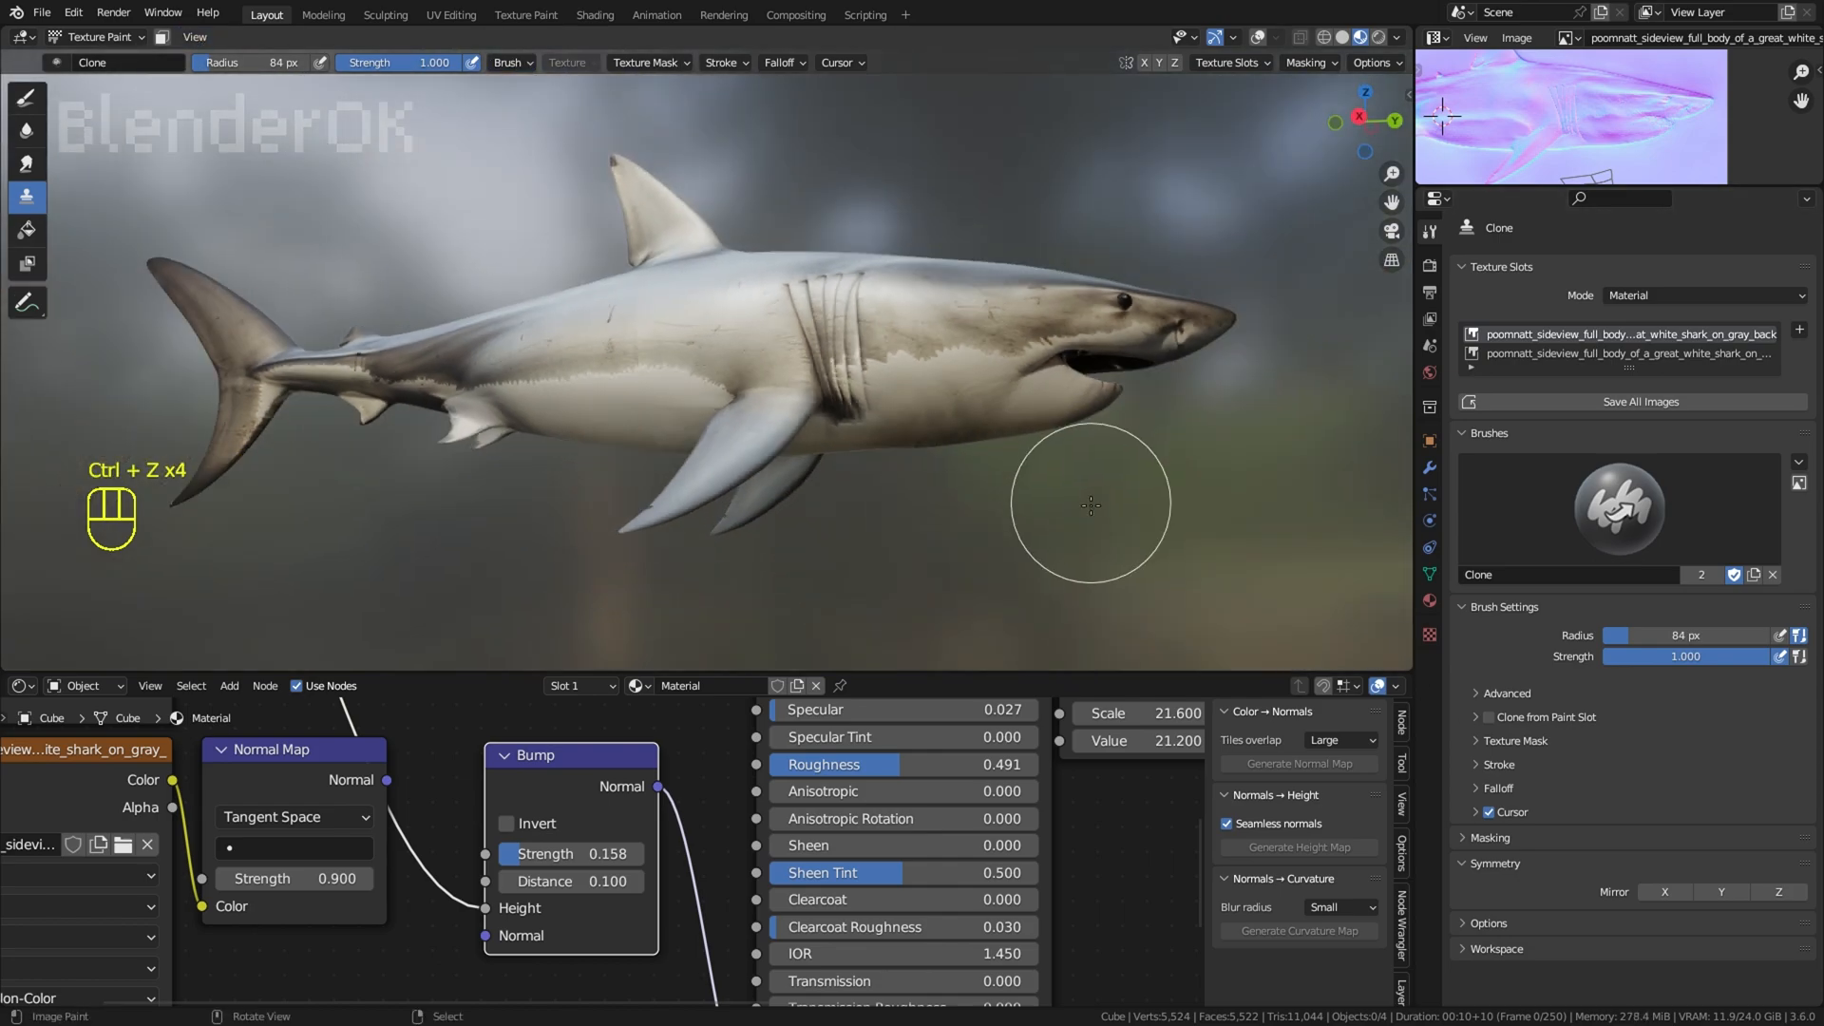
scroll(1092, 505, up, 4)
middle_drag(883, 515, 802, 595)
scroll(741, 497, down, 2)
middle_drag(741, 497, 1154, 323)
scroll(1006, 456, up, 1)
scroll(1006, 456, down, 4)
scroll(757, 326, up, 1)
Step: Show the painted shark color texture in an enlarged image editor and save it as a PNG in the creature folder
click(1569, 39)
click(1513, 138)
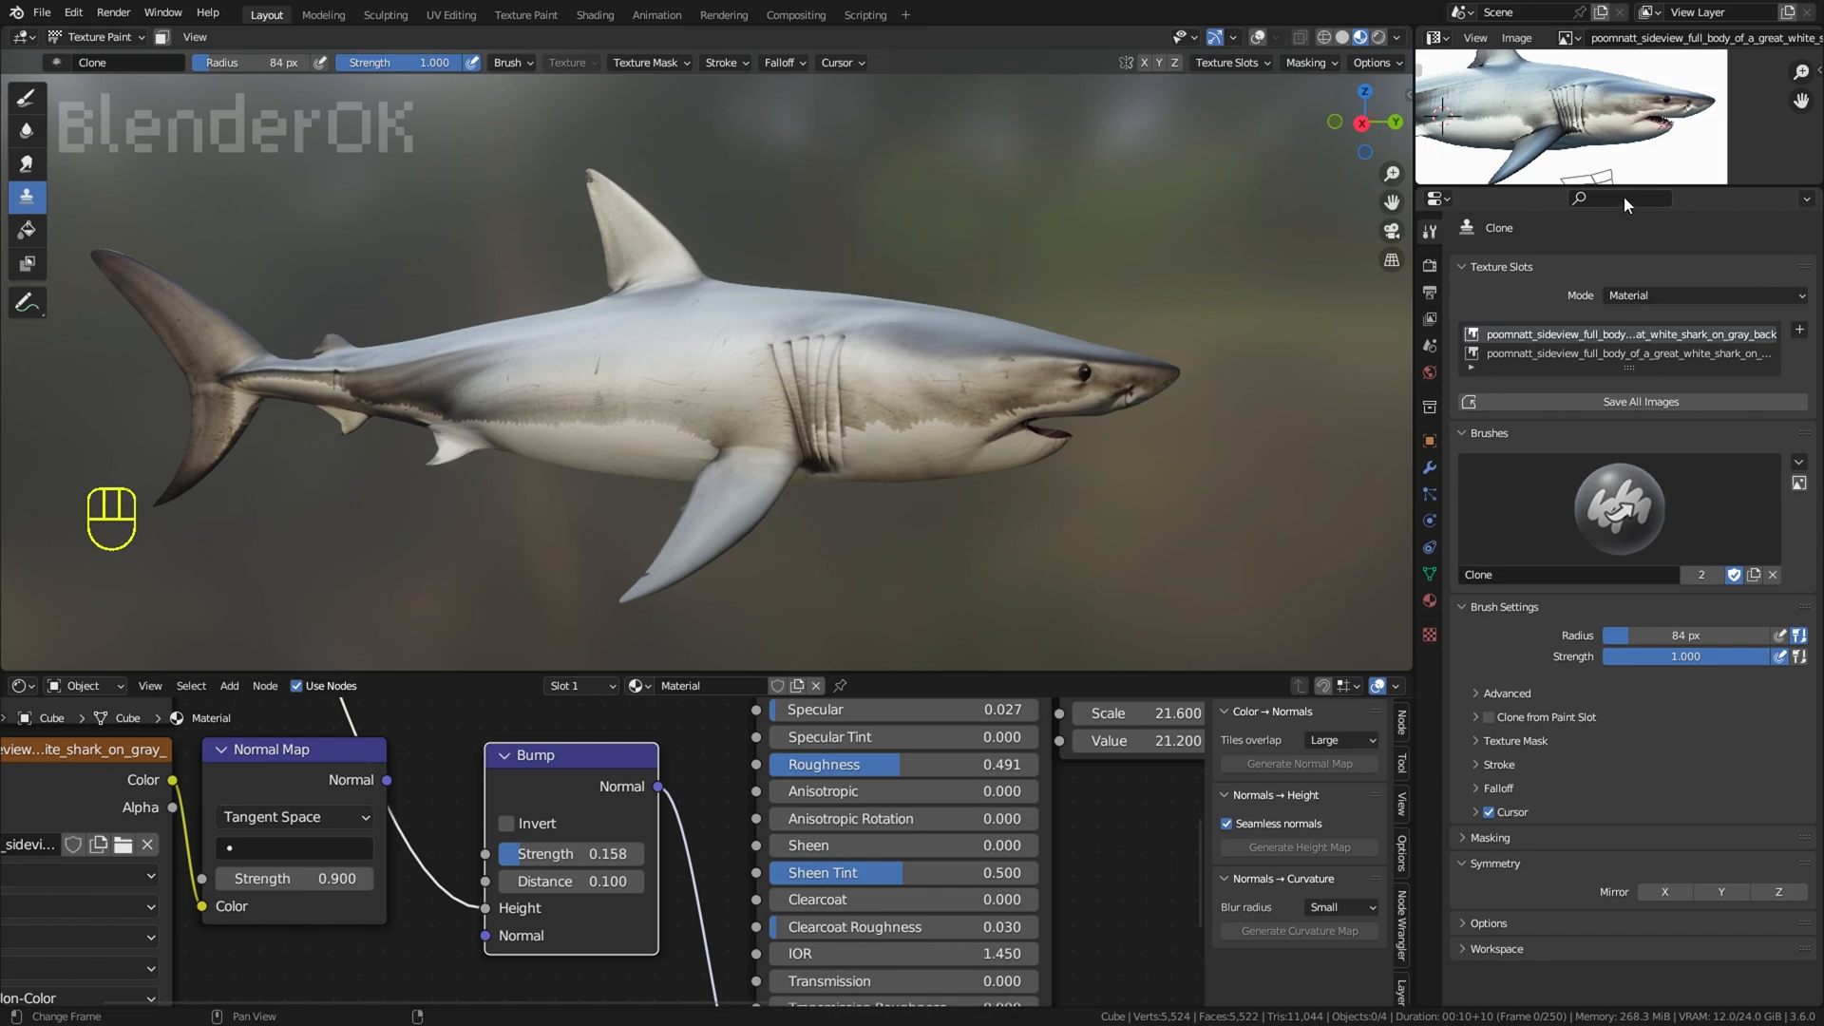
drag(1623, 188, 1621, 454)
click(1572, 39)
click(1512, 122)
click(1520, 39)
click(1548, 257)
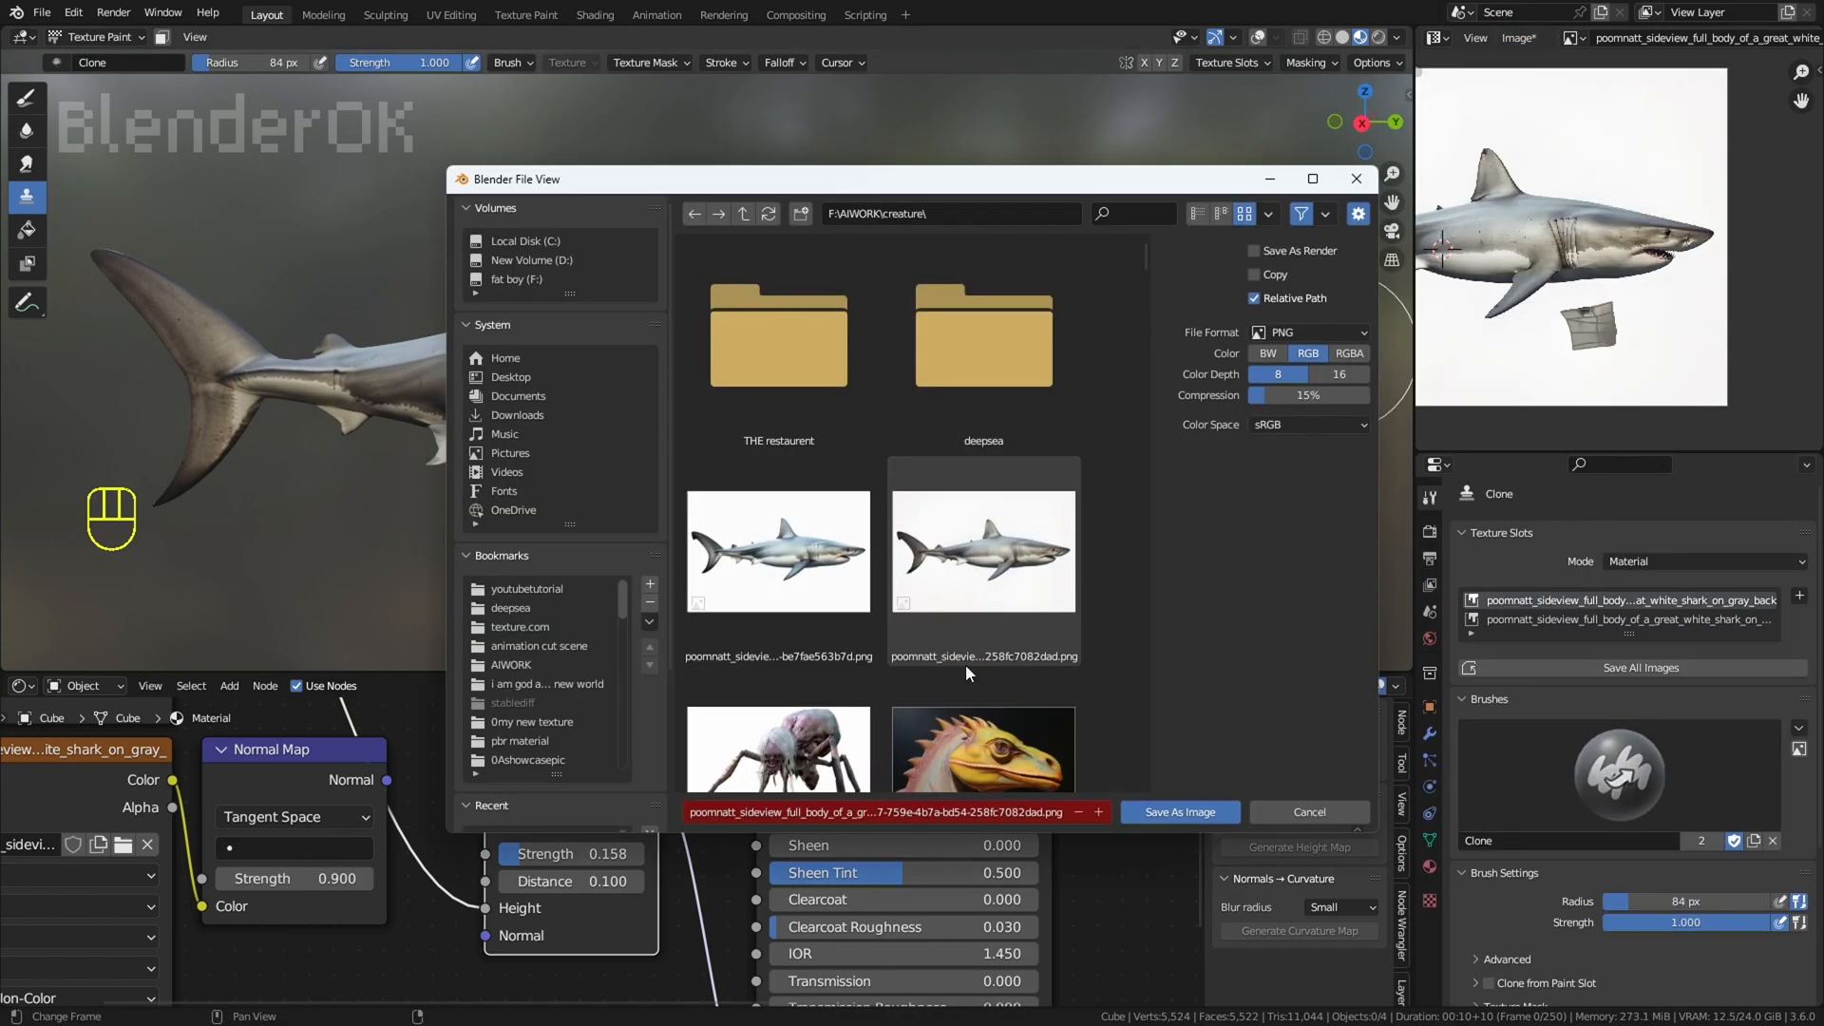
click(1187, 812)
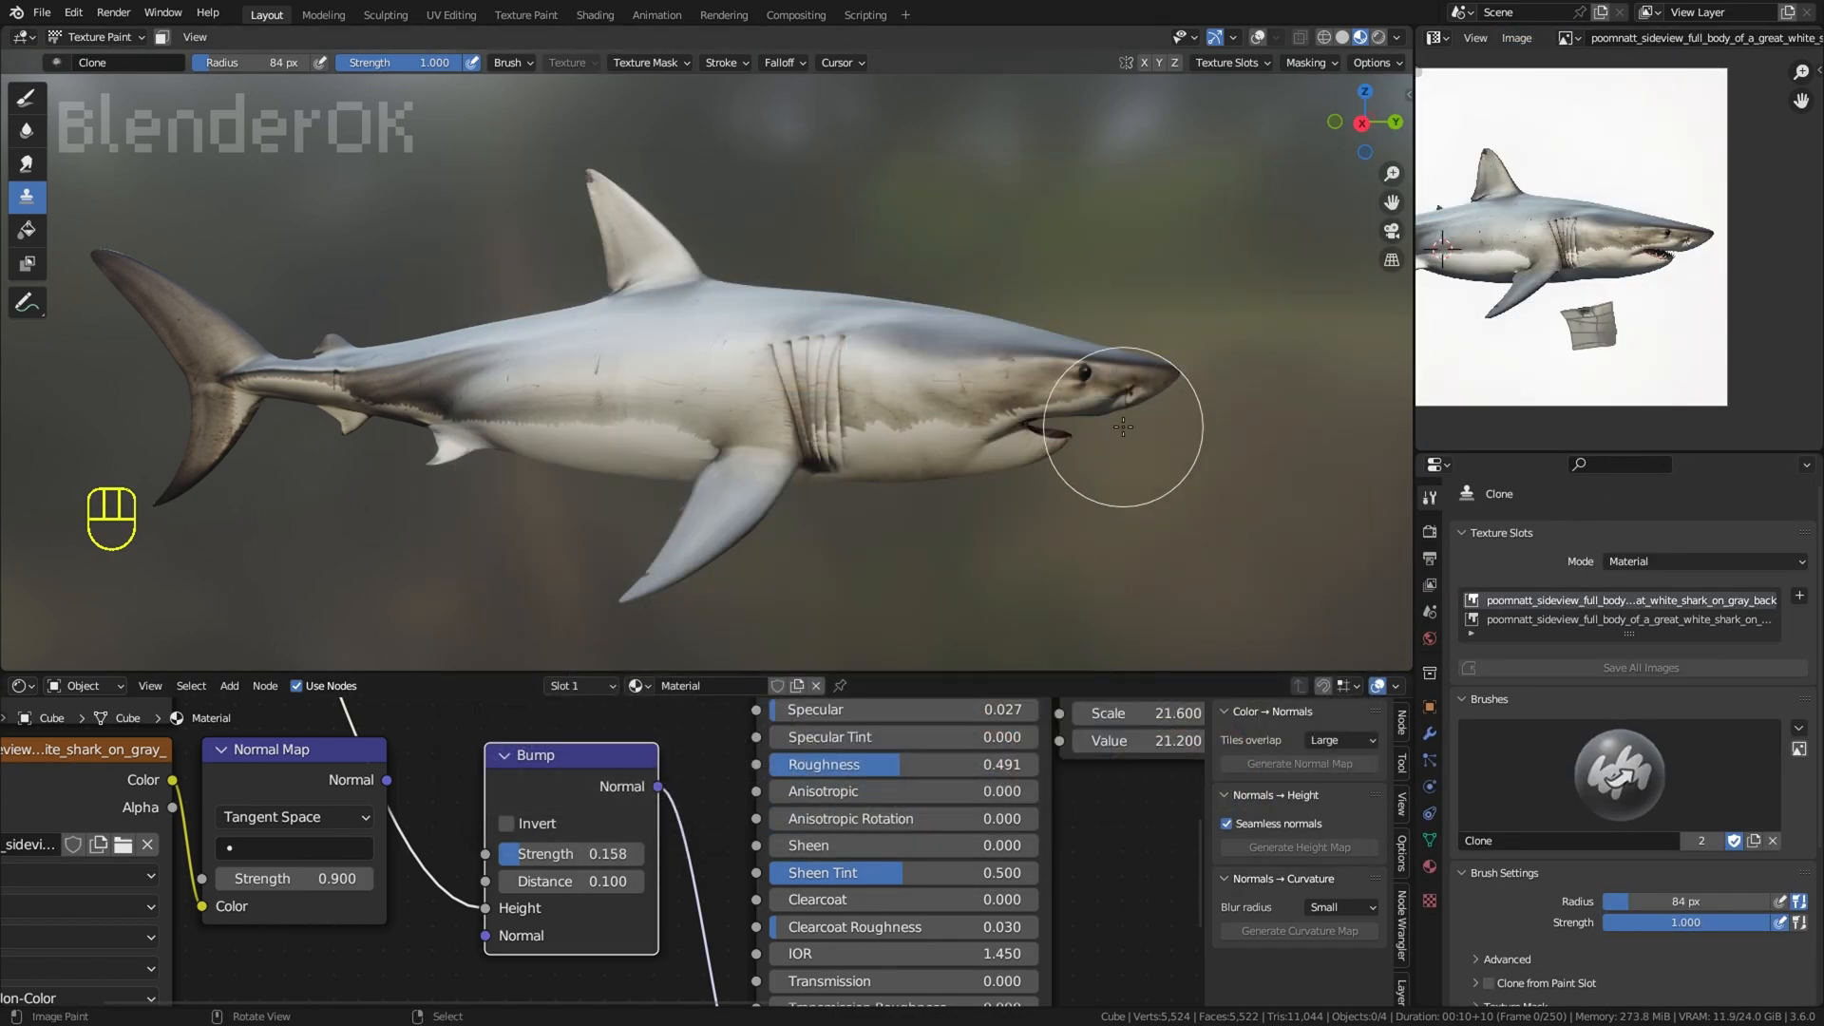
Step: Load the side-view shark PNG from the creature folder into the brush texture
scroll(1079, 357, up, 3)
click(1430, 900)
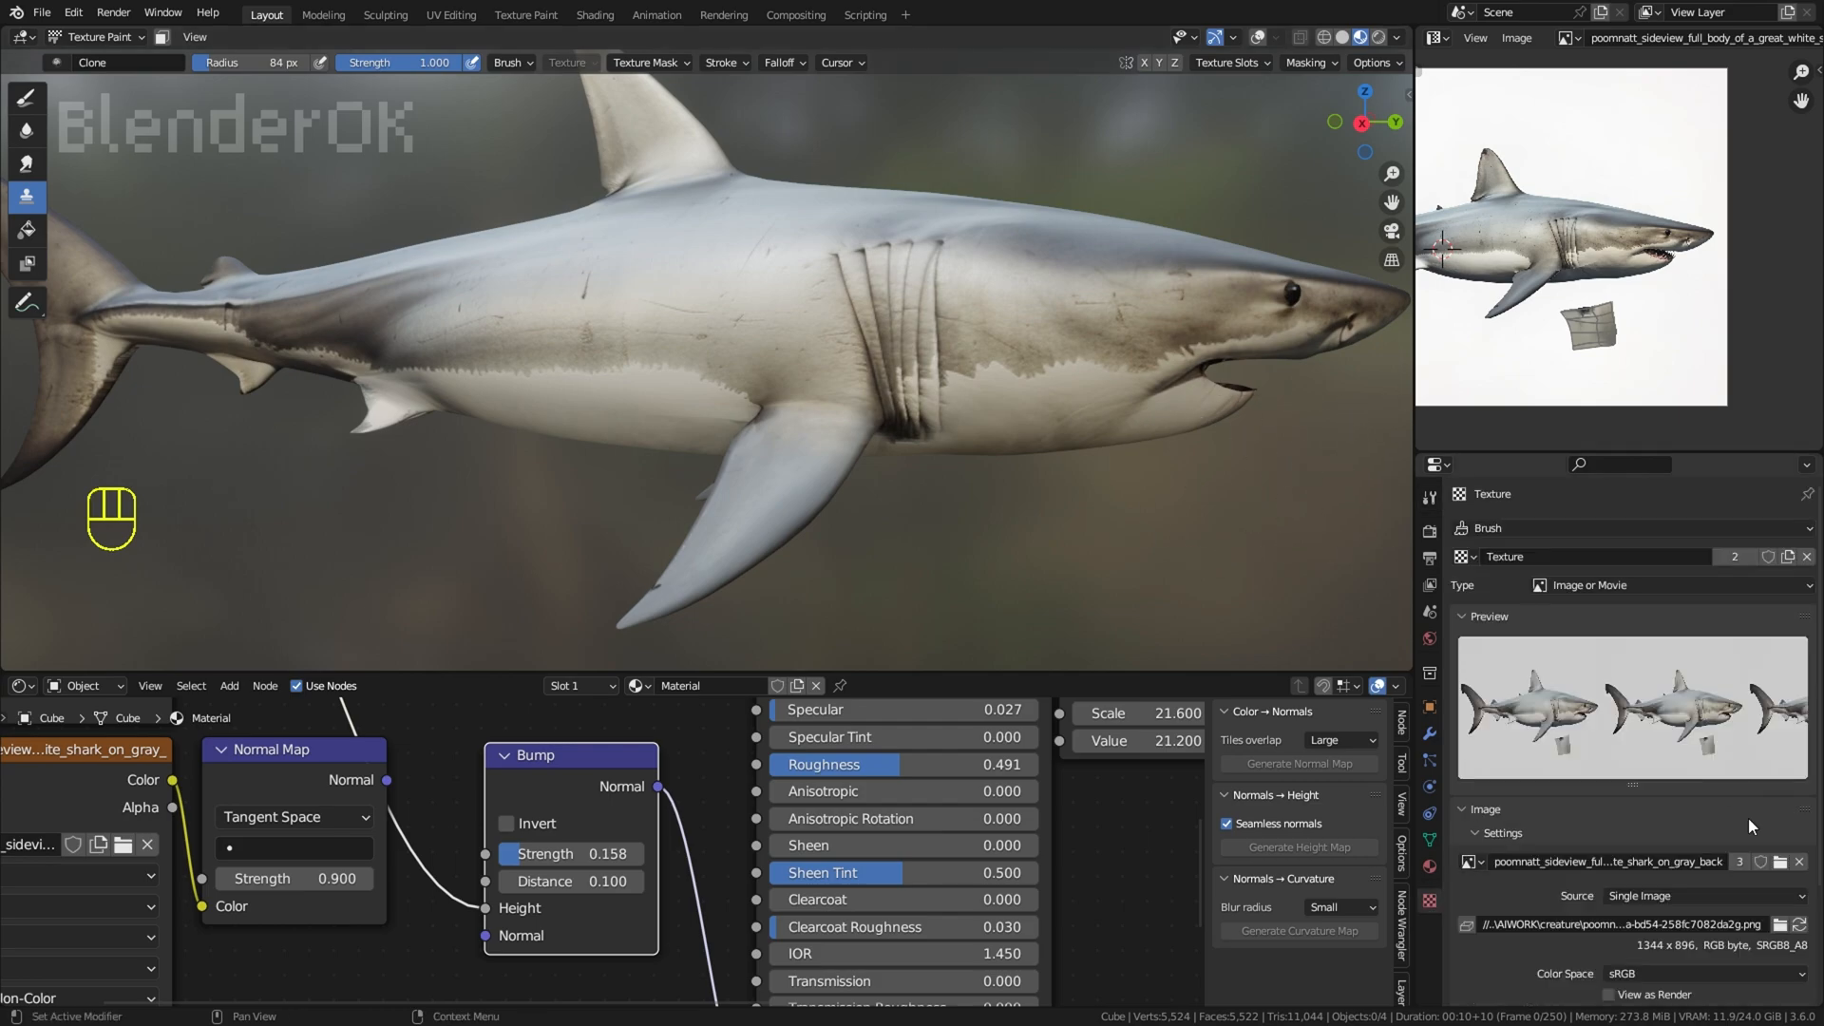
click(1781, 862)
click(988, 552)
click(1180, 700)
click(1430, 497)
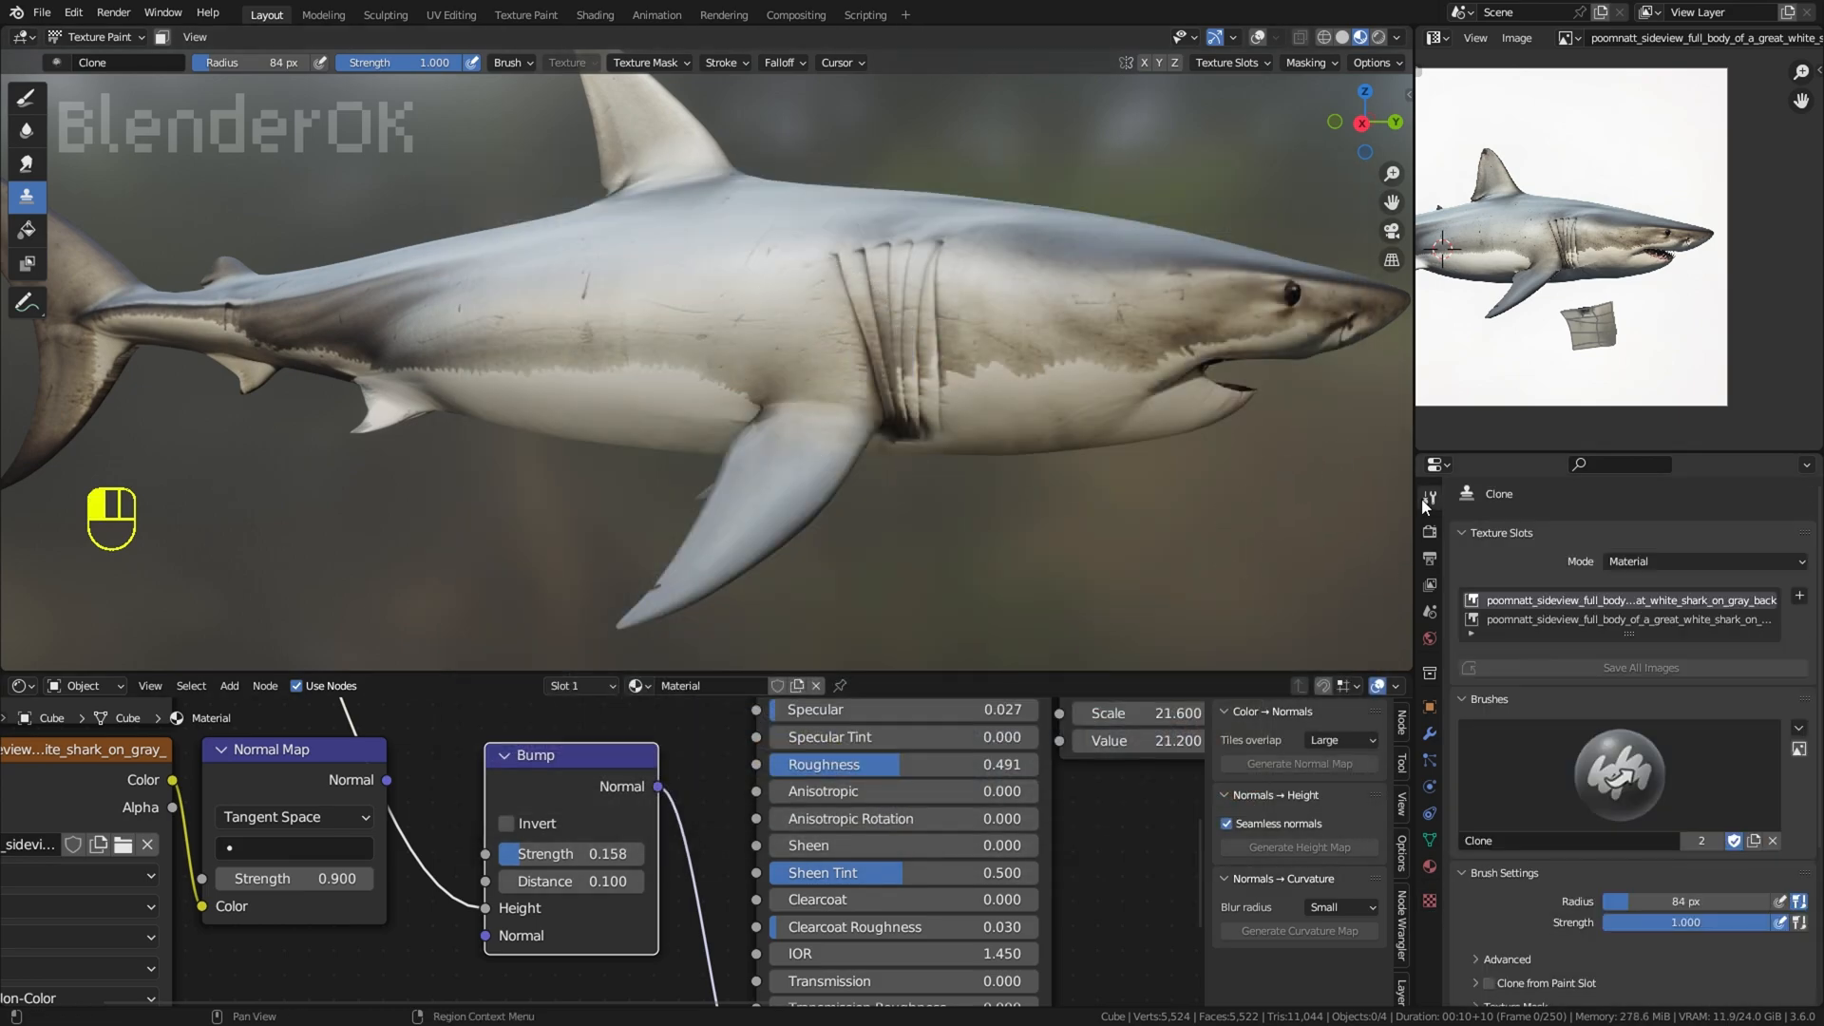
Step: Align the Draw brush's shark stencil with the pectoral fin and set the brush radius to 52 px
scroll(1641, 757, down, 4)
click(25, 98)
mouse_move(1039, 497)
right_down()
mouse_move(1115, 529)
mouse_move(1166, 443)
right_up()
drag(810, 479, 836, 504)
key(ctrl+z)
mouse_move(851, 509)
shift+right_down()
mouse_move(1063, 440)
mouse_move(1064, 423)
shift+right_up()
key(f)
click(771, 516)
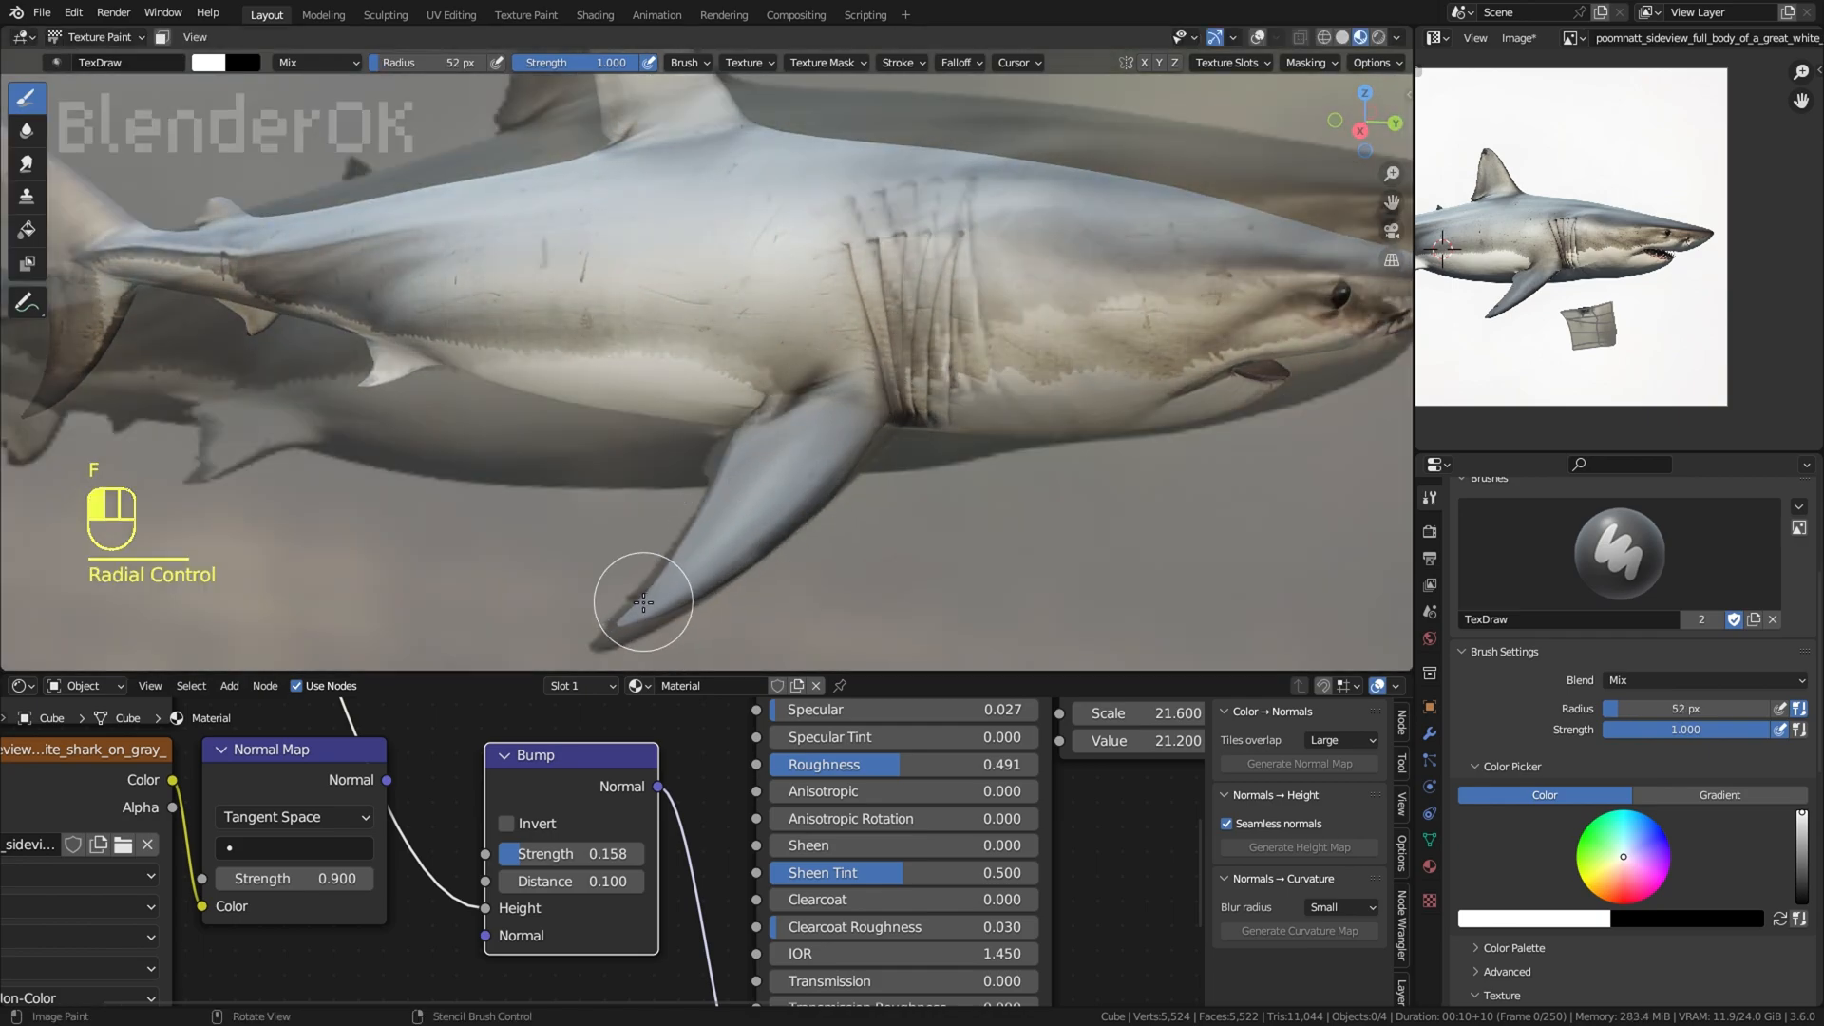
Step: Try painting the stencil's fin onto the tip of the pectoral fin, and undo the stroke
drag(644, 603, 665, 582)
mouse_move(667, 579)
middle_down()
mouse_move(699, 545)
mouse_move(677, 570)
middle_up()
key(ctrl+z)
right_drag(830, 480, 835, 472)
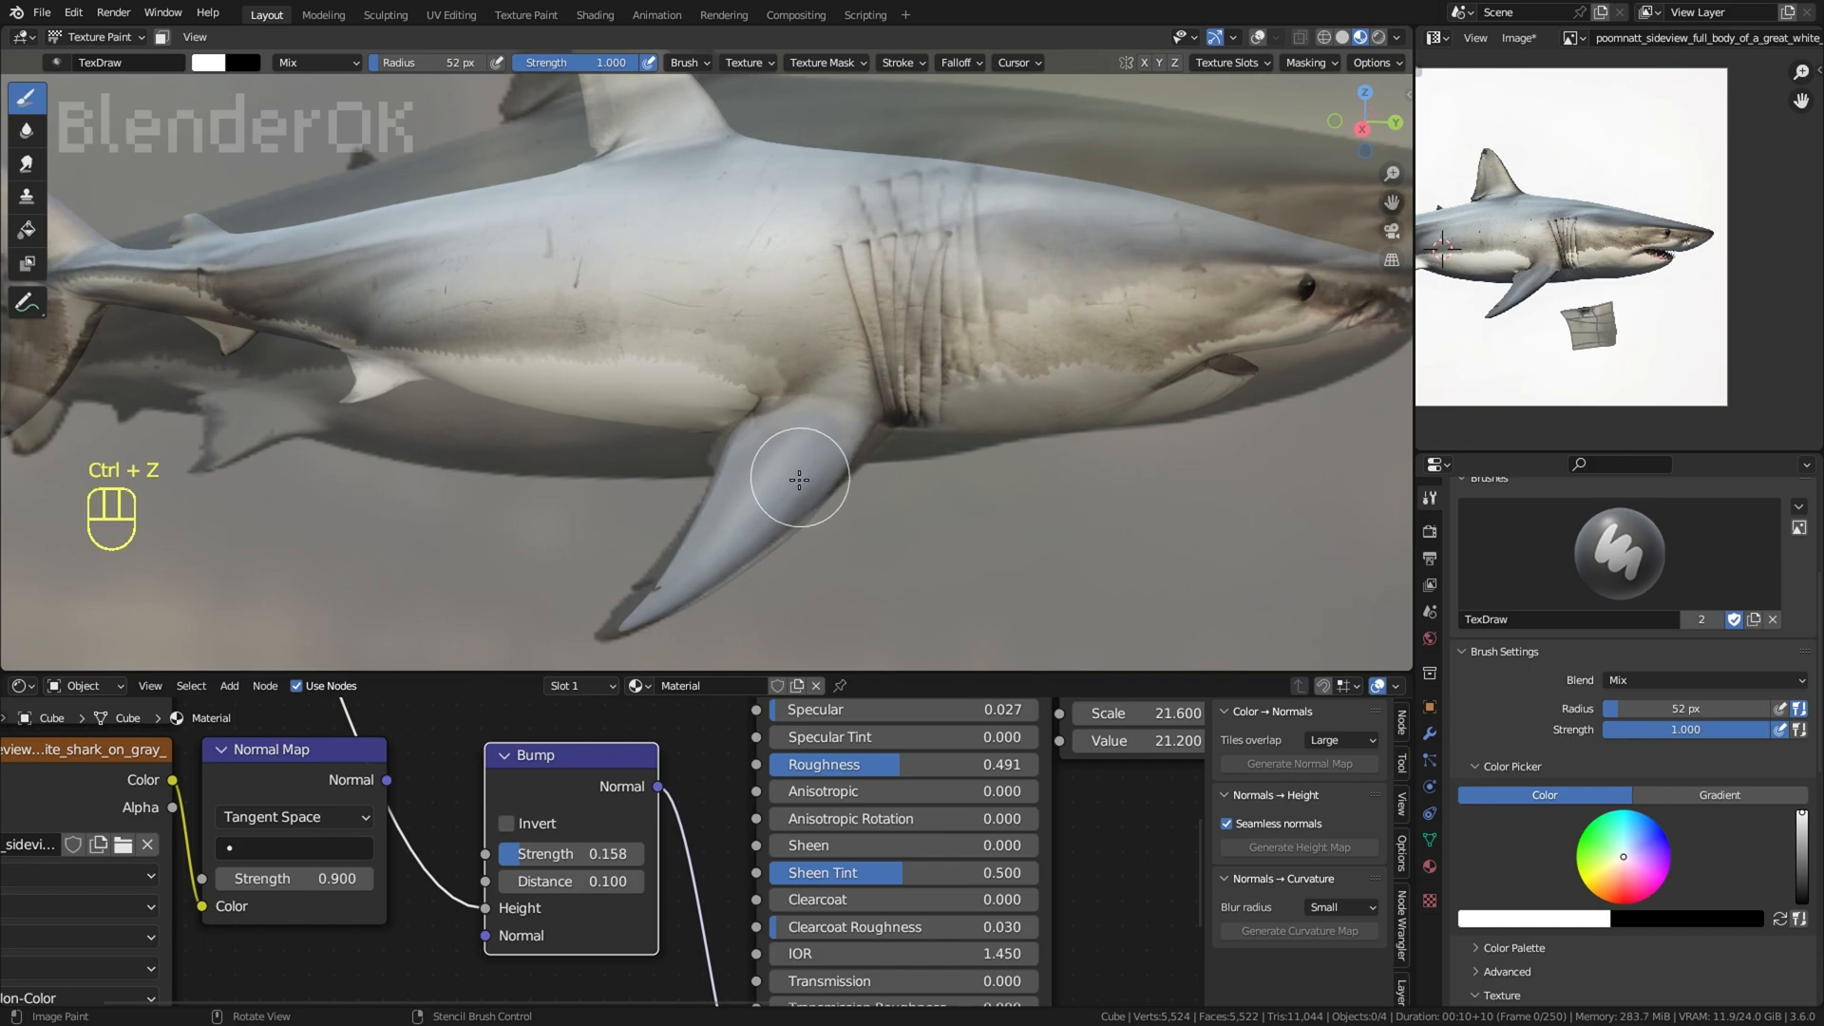
Step: Realign the stencil over the pectoral fin, try a stroke at a 32 px radius, and undo it
ctrl+right_drag(1097, 513, 1114, 459)
shift+right_drag(1114, 460, 1144, 469)
middle_drag(1144, 468, 1036, 447)
shift+right_drag(1068, 482, 1018, 497)
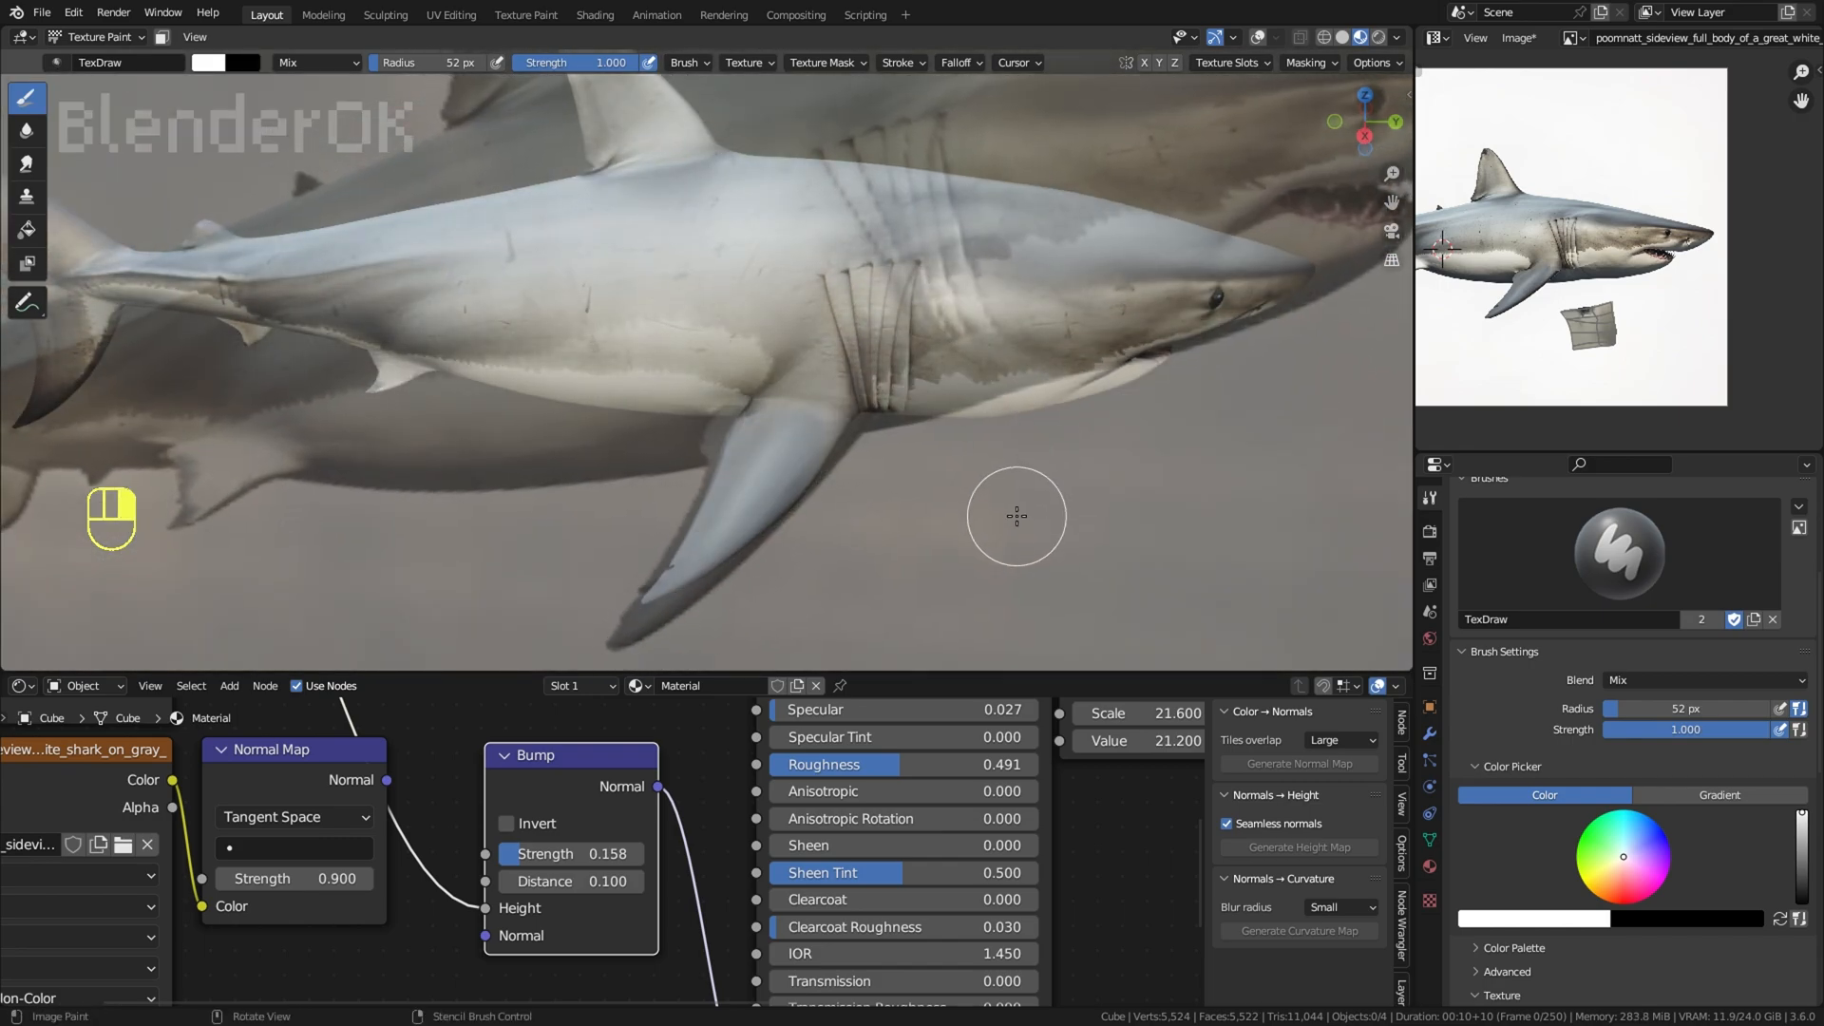
ctrl+middle_drag(1057, 414, 1084, 477)
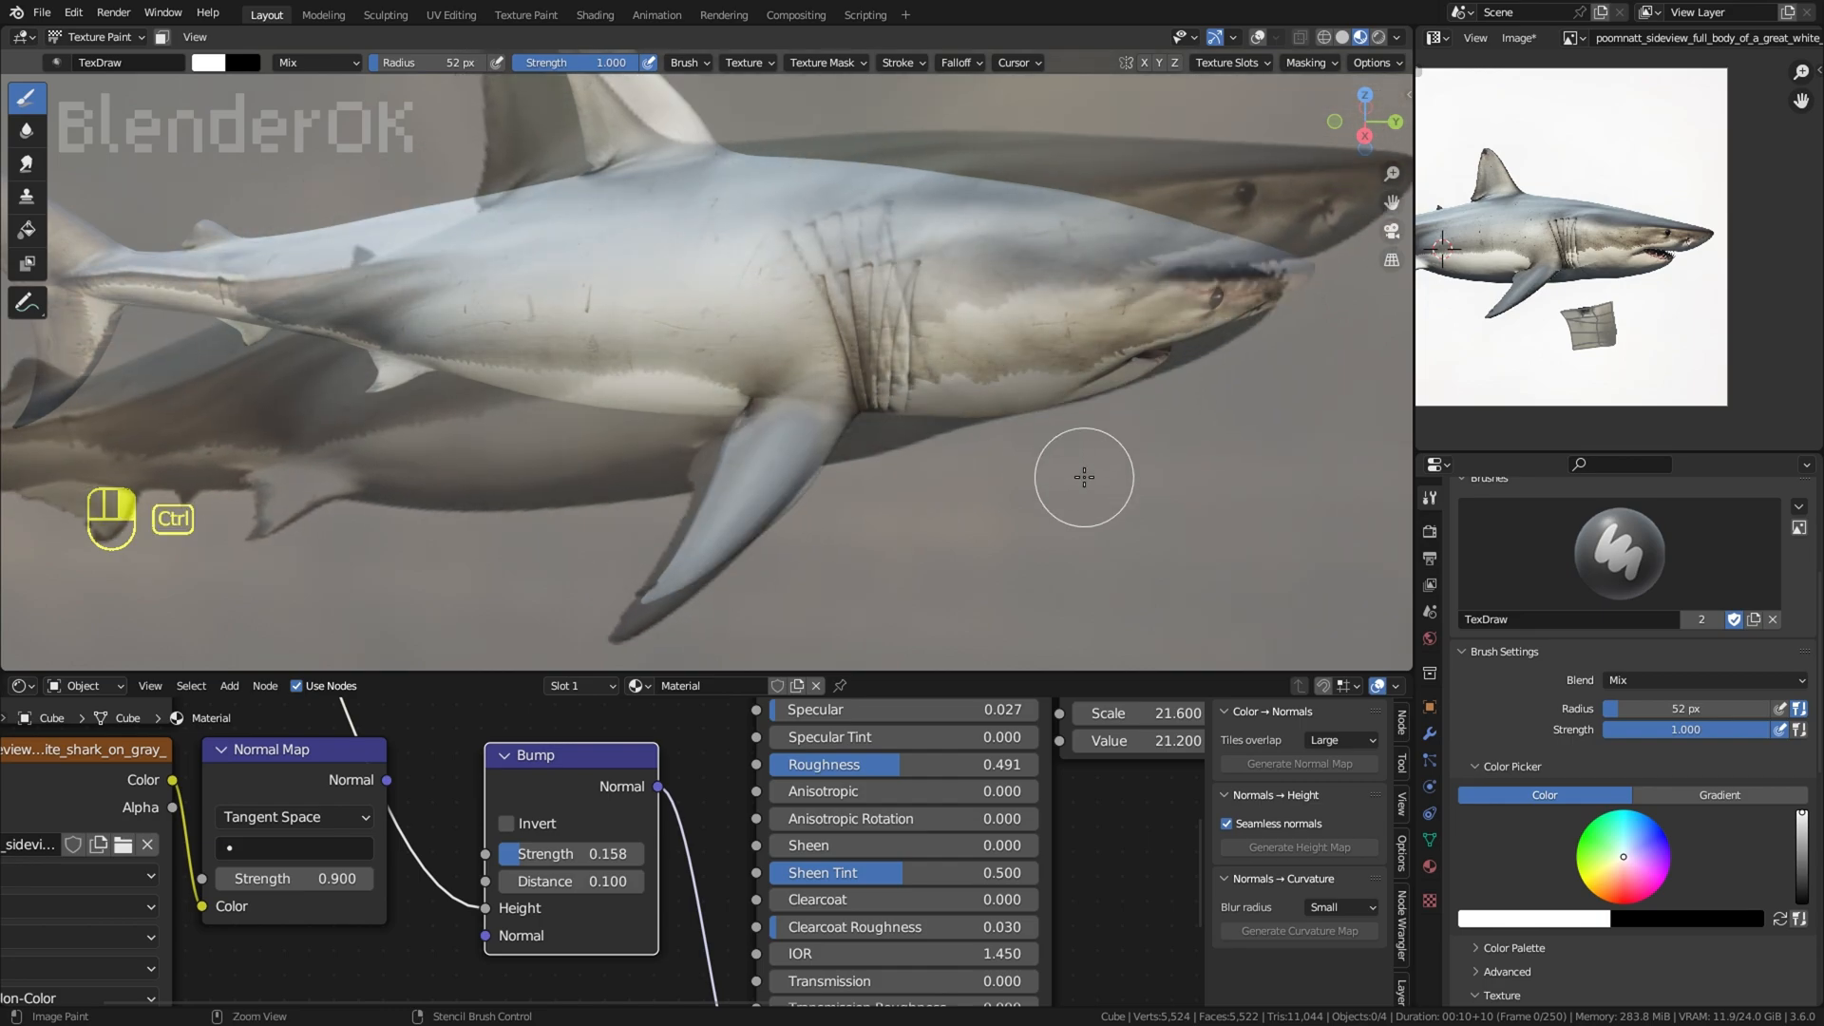
key(f)
click(791, 434)
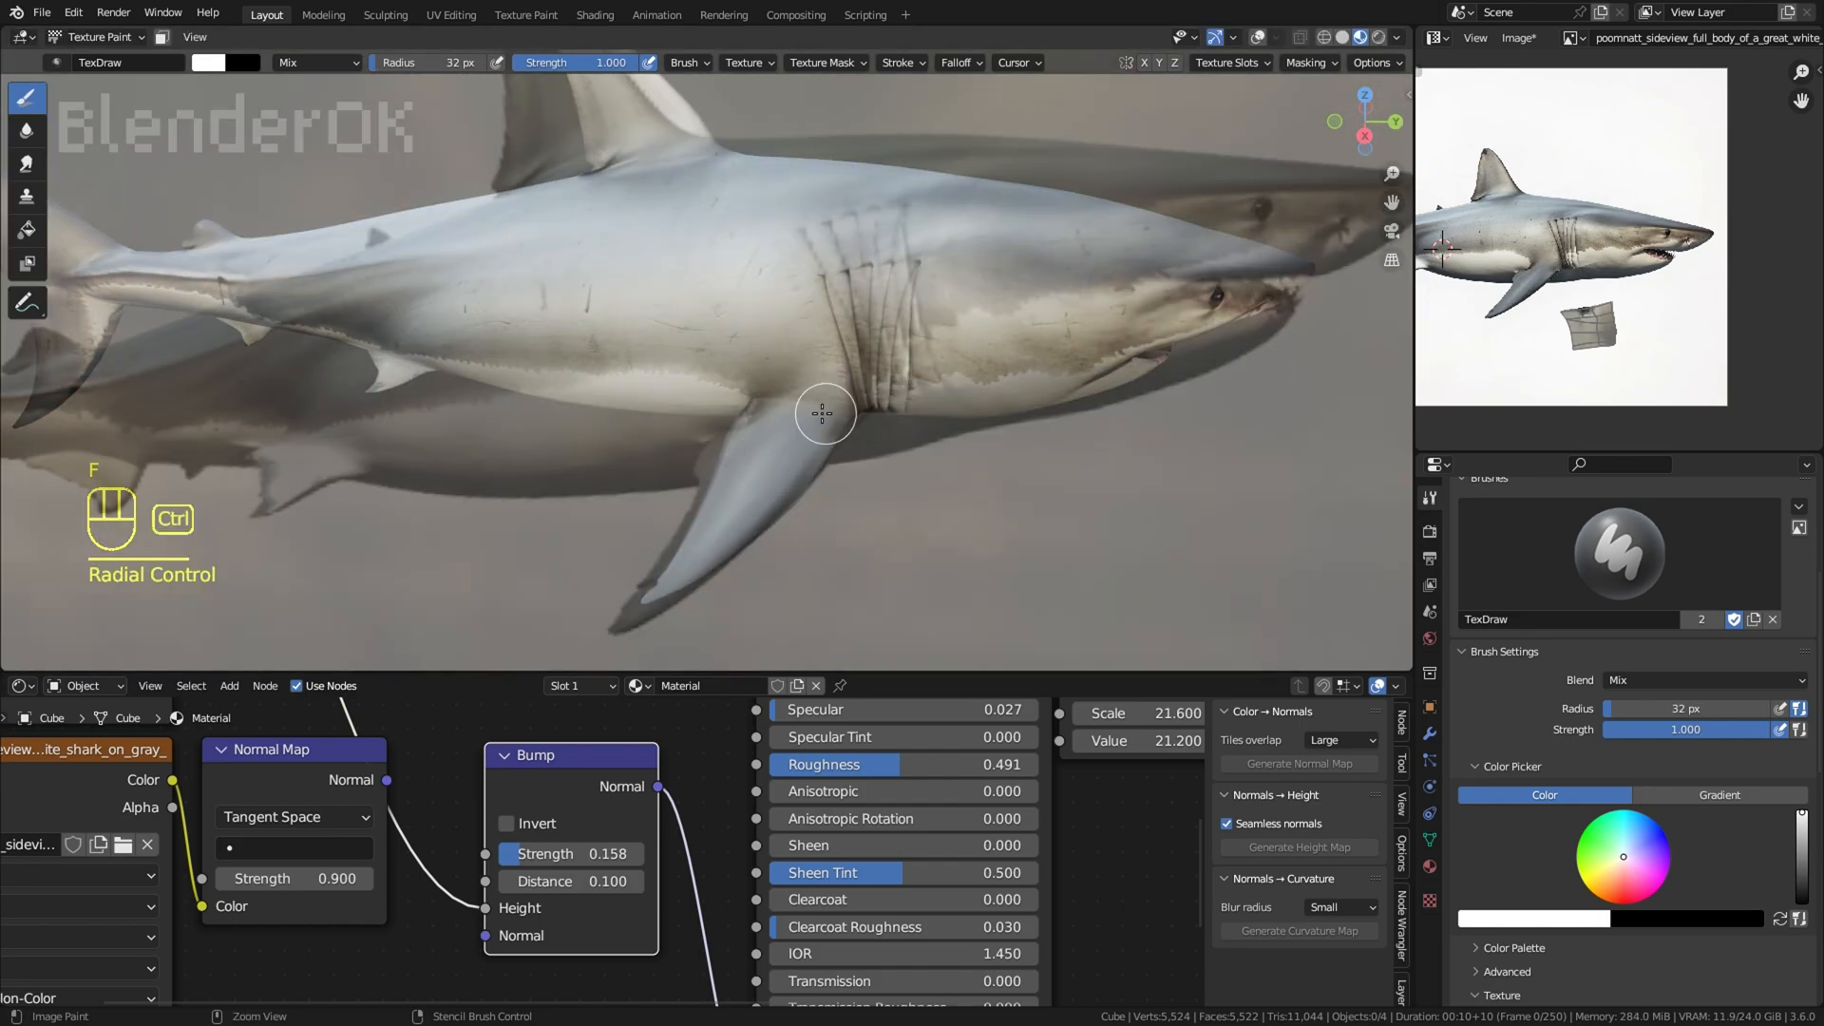
key(ctrl+z)
Step: Reposition the stencil over the pectoral fin, using a 21 px brush radius, and check the shark from below
middle_drag(994, 424, 995, 408)
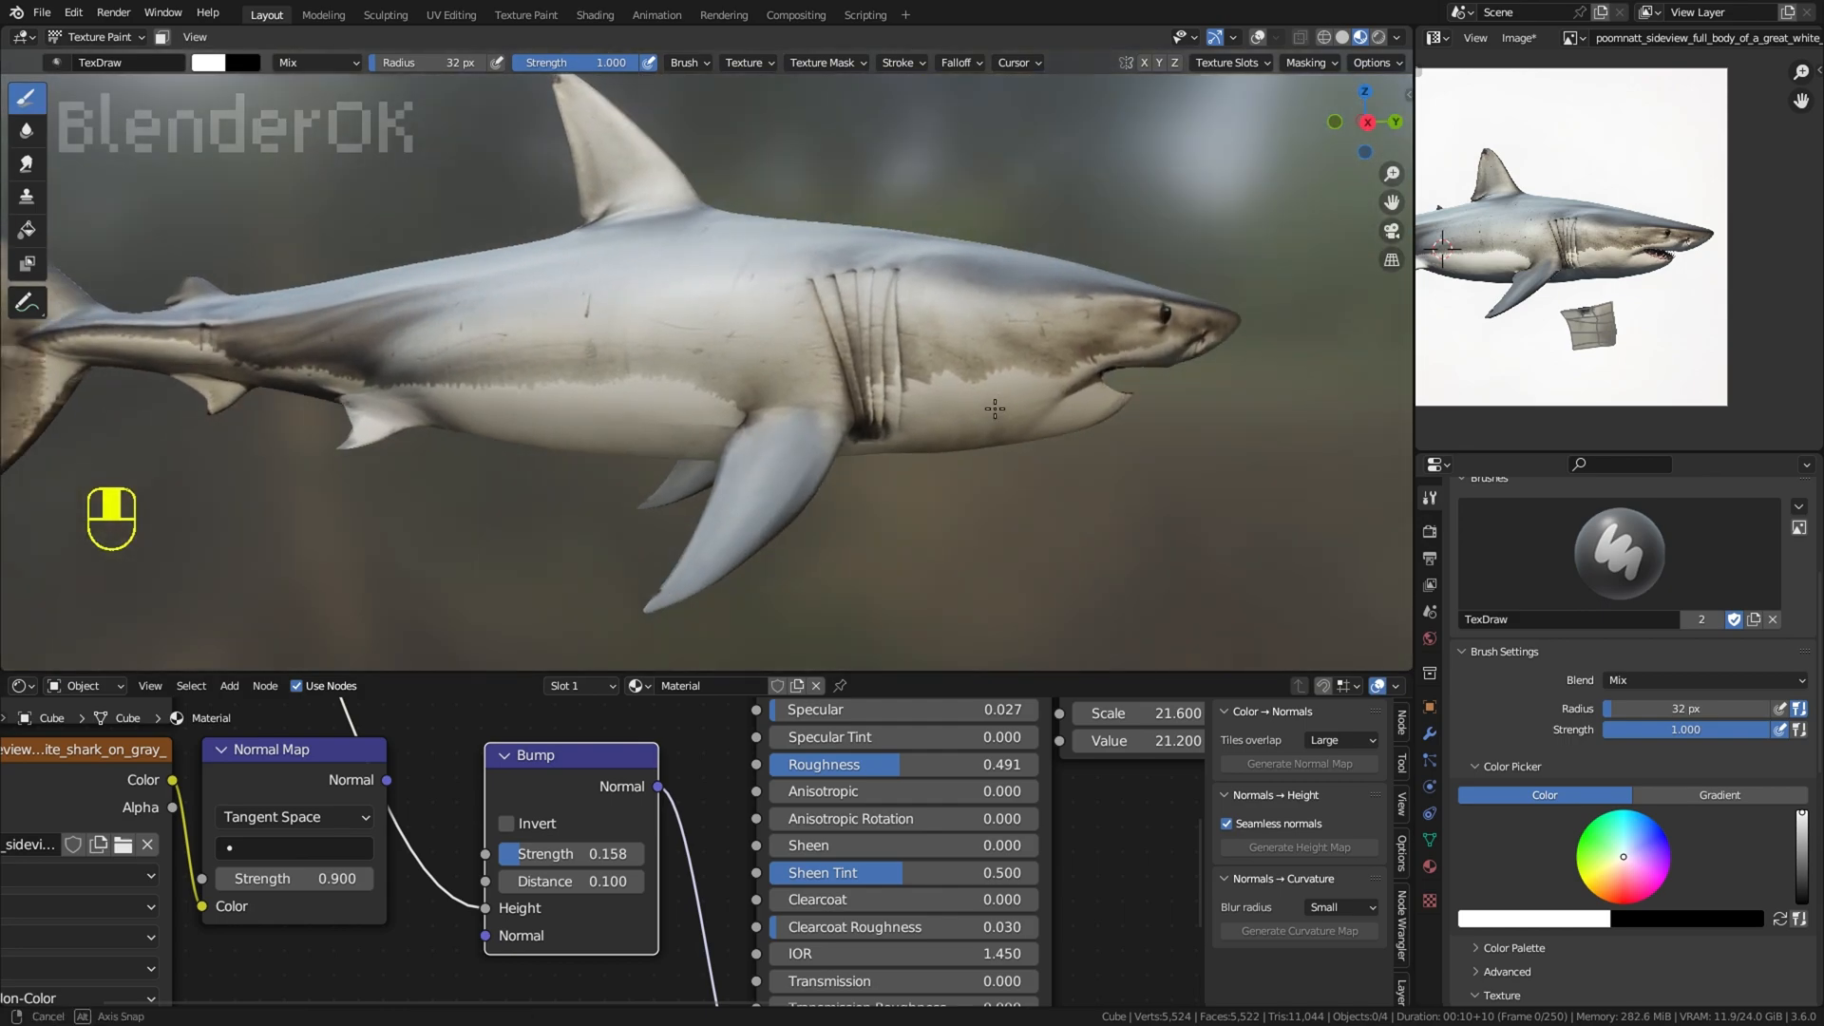
shift+right_drag(995, 408, 980, 385)
shift+right_drag(1155, 445, 1187, 426)
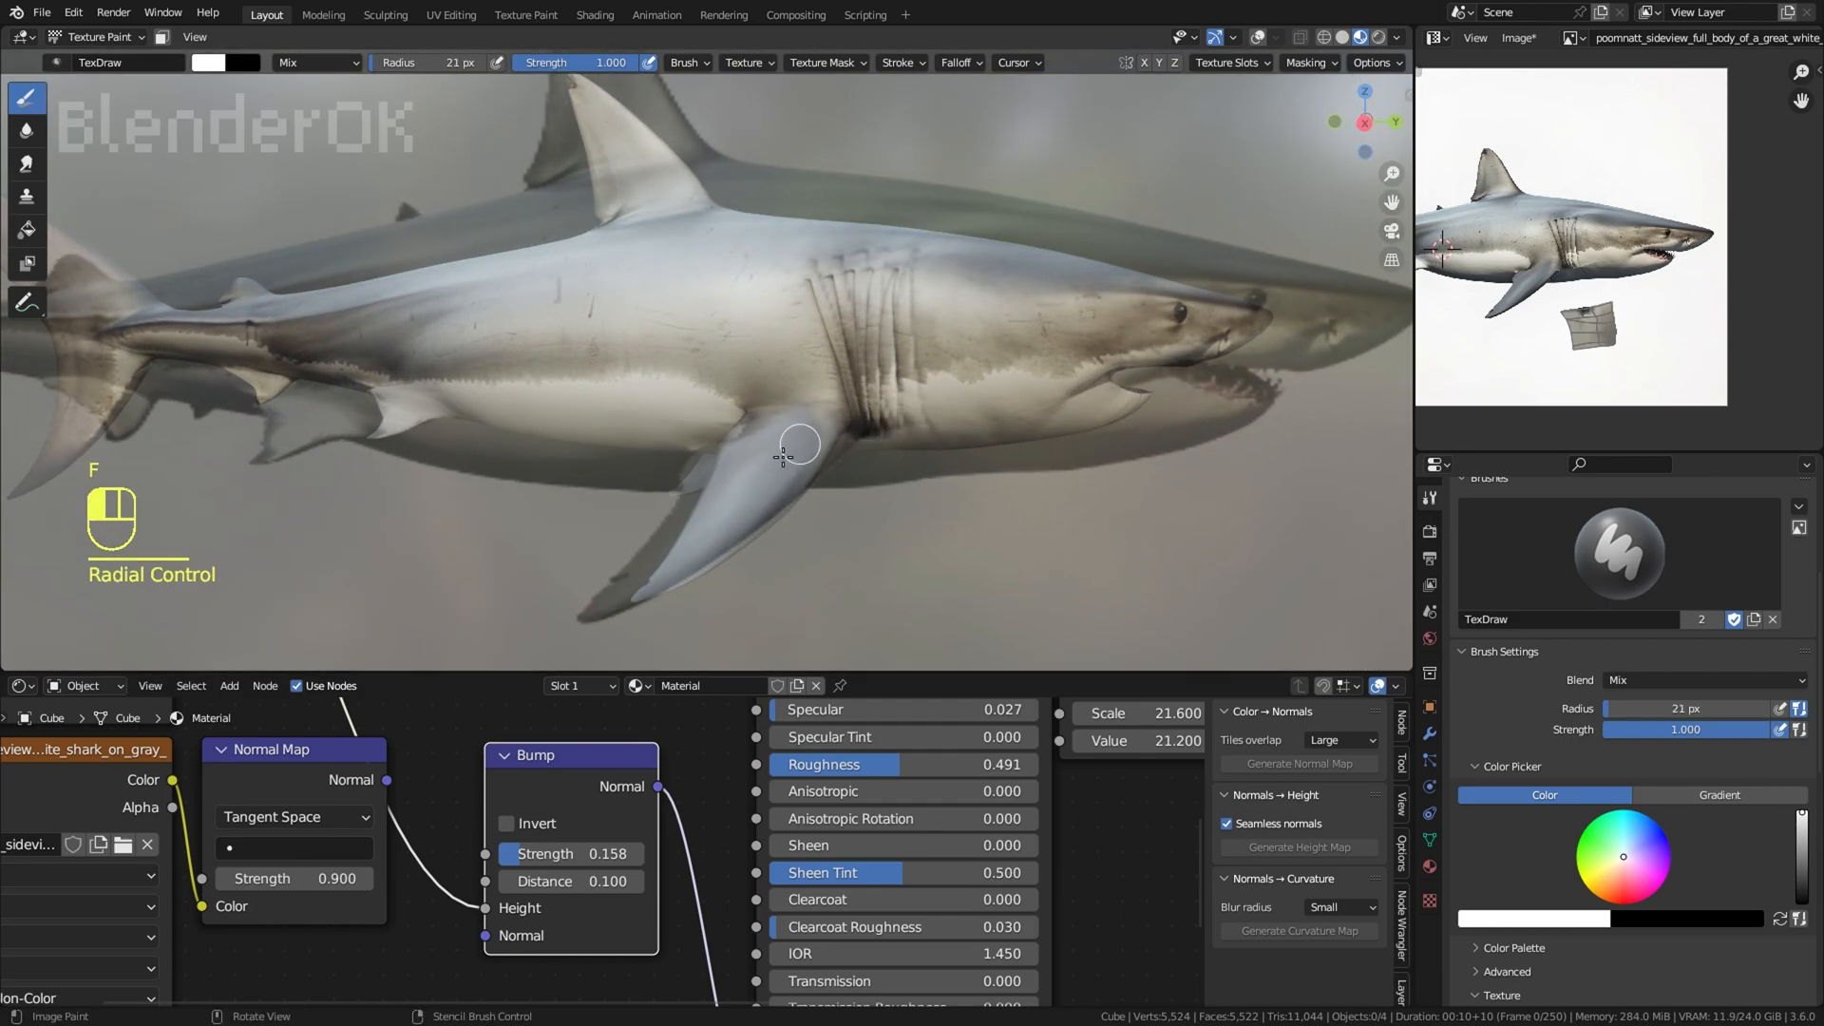
middle_drag(988, 414, 624, 275)
scroll(1036, 418, down, 2)
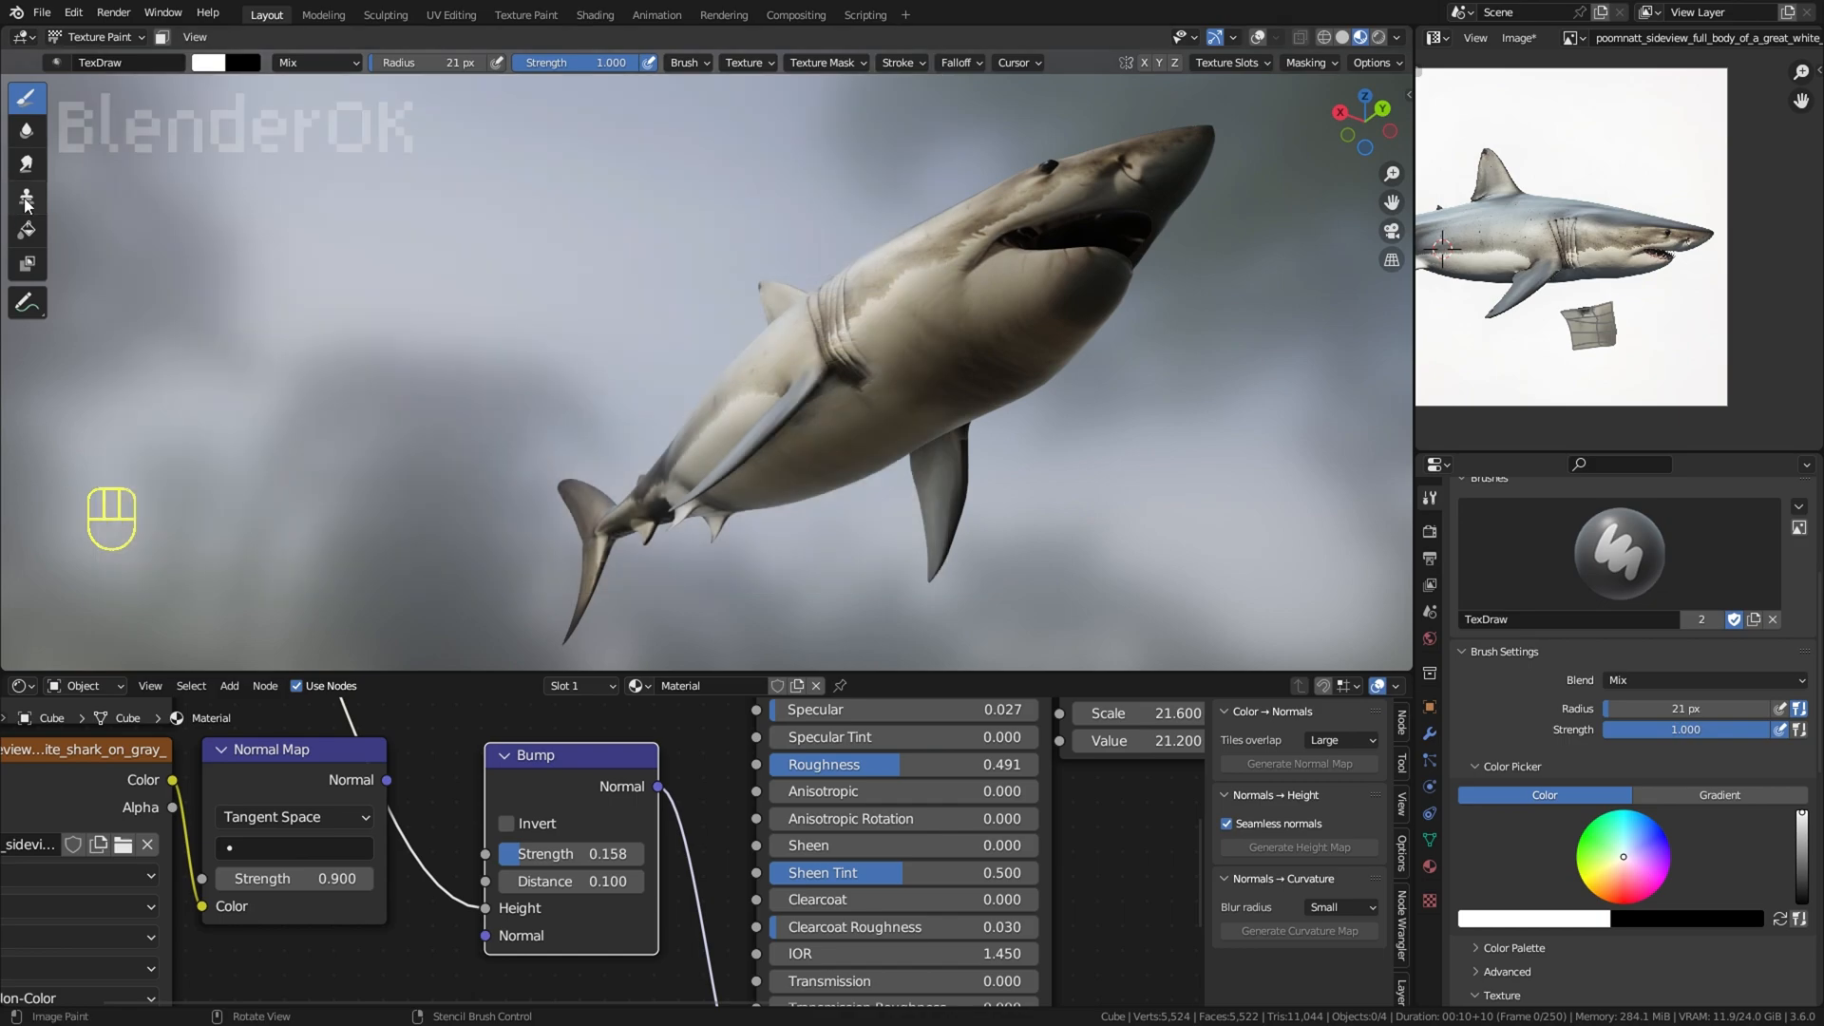
Step: Set the brush radius to 119 px and align the shark stencil over the lower jaw and mouth
click(26, 197)
scroll(1026, 308, up, 3)
key(f)
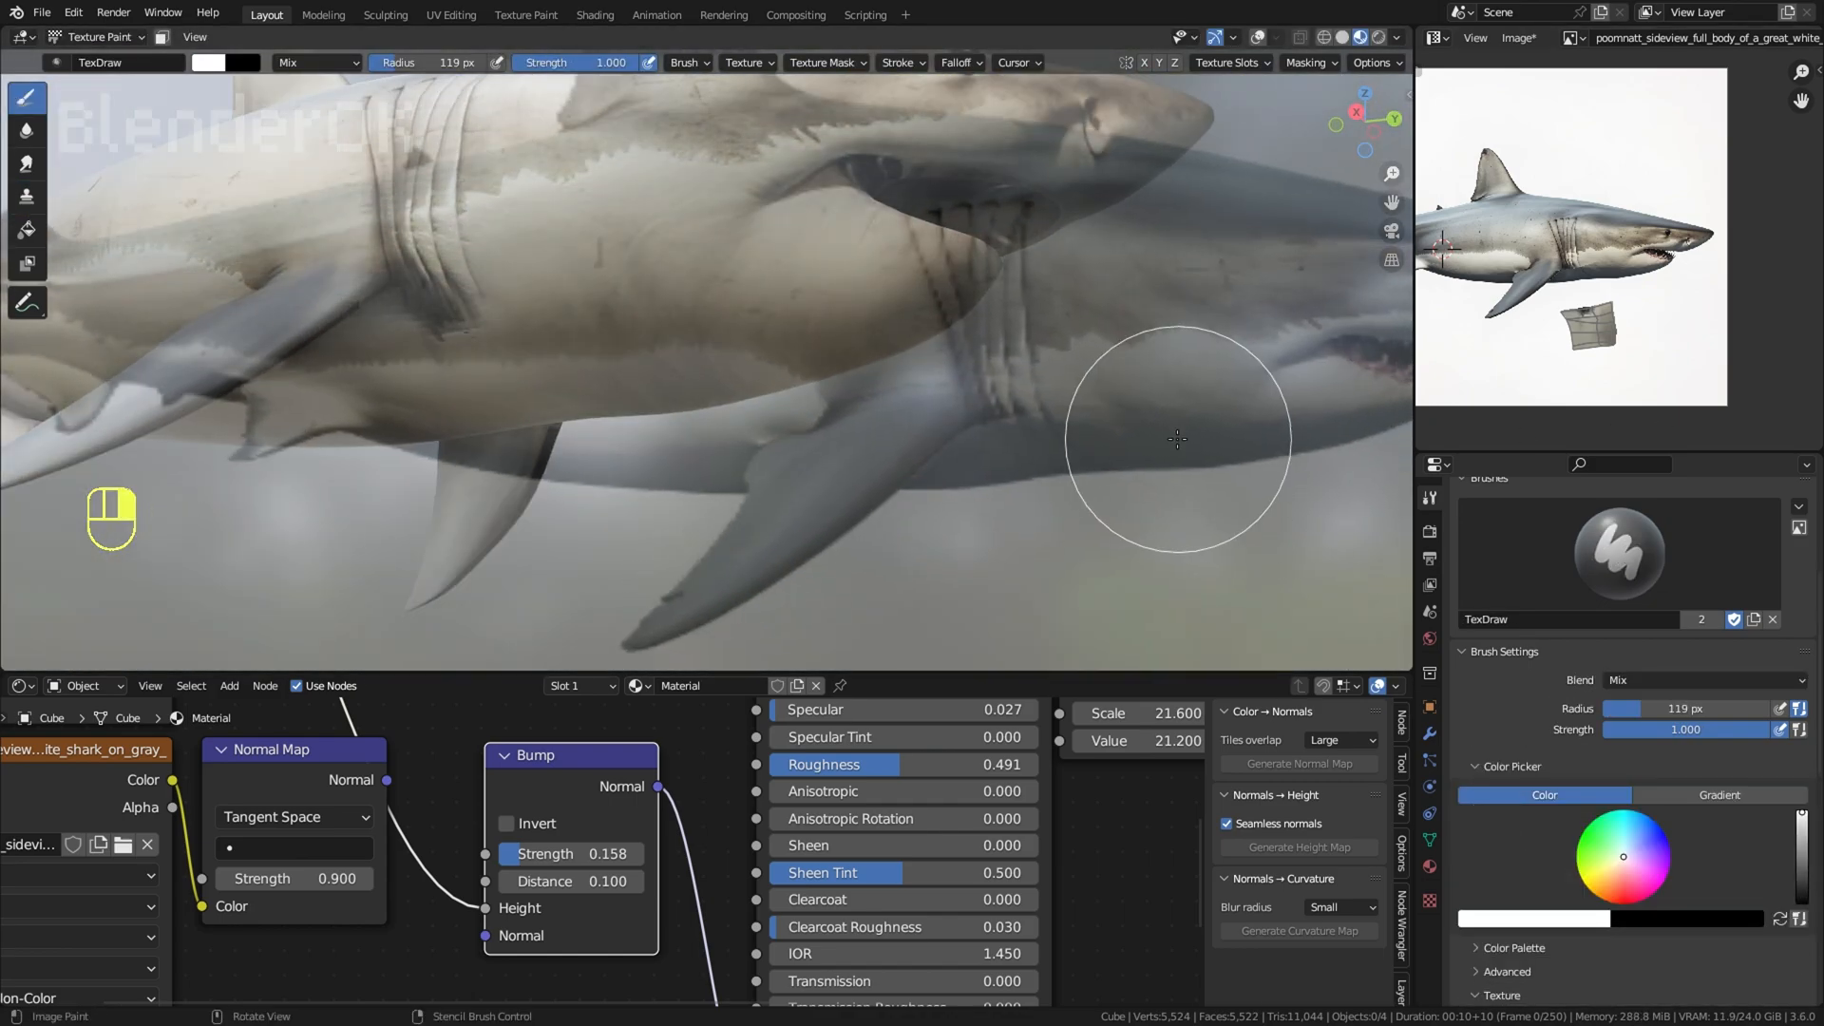
middle_drag(1177, 436, 1055, 409)
ctrl+right_drag(1038, 431, 1045, 332)
shift+right_drag(1248, 395, 1318, 344)
right_drag(1319, 344, 1026, 436)
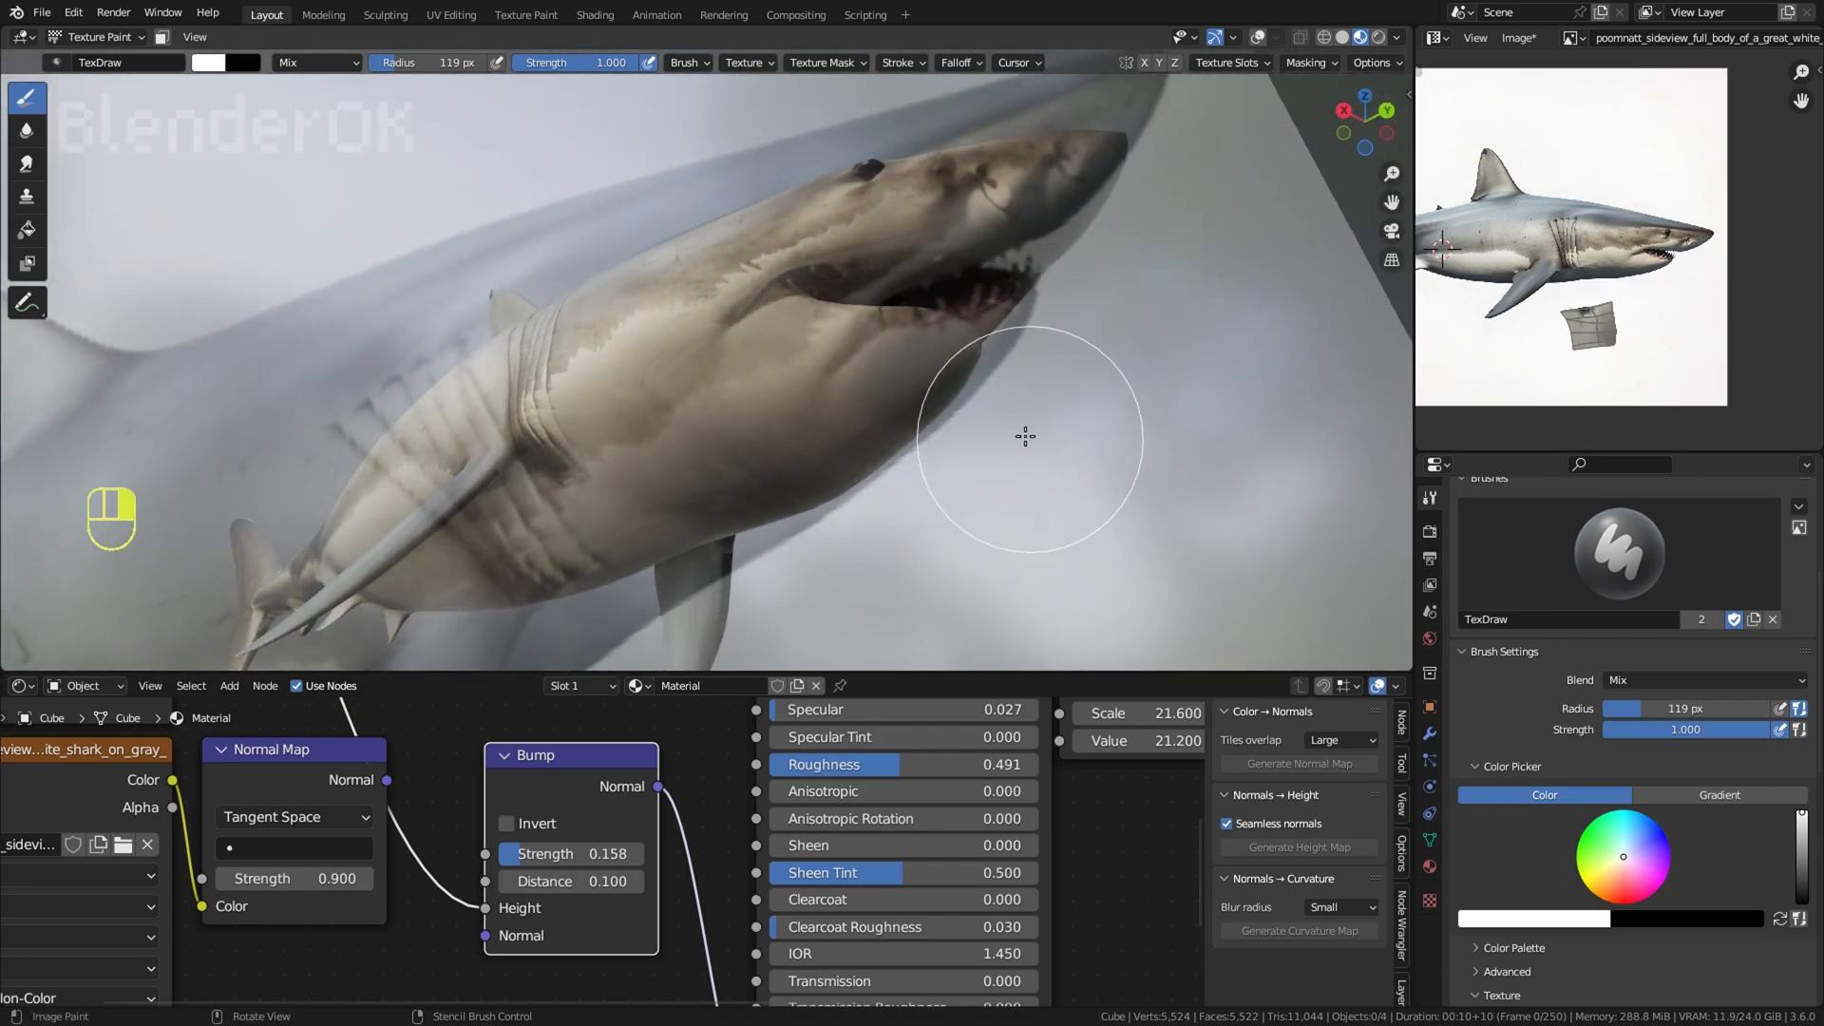
mouse_move(1273, 433)
shift+right_down()
mouse_move(1316, 408)
mouse_move(973, 481)
shift+right_up()
Step: Try stencil painting on the lower jaw with a 38 px brush radius, and undo back to the Clone brush
key(f)
click(861, 424)
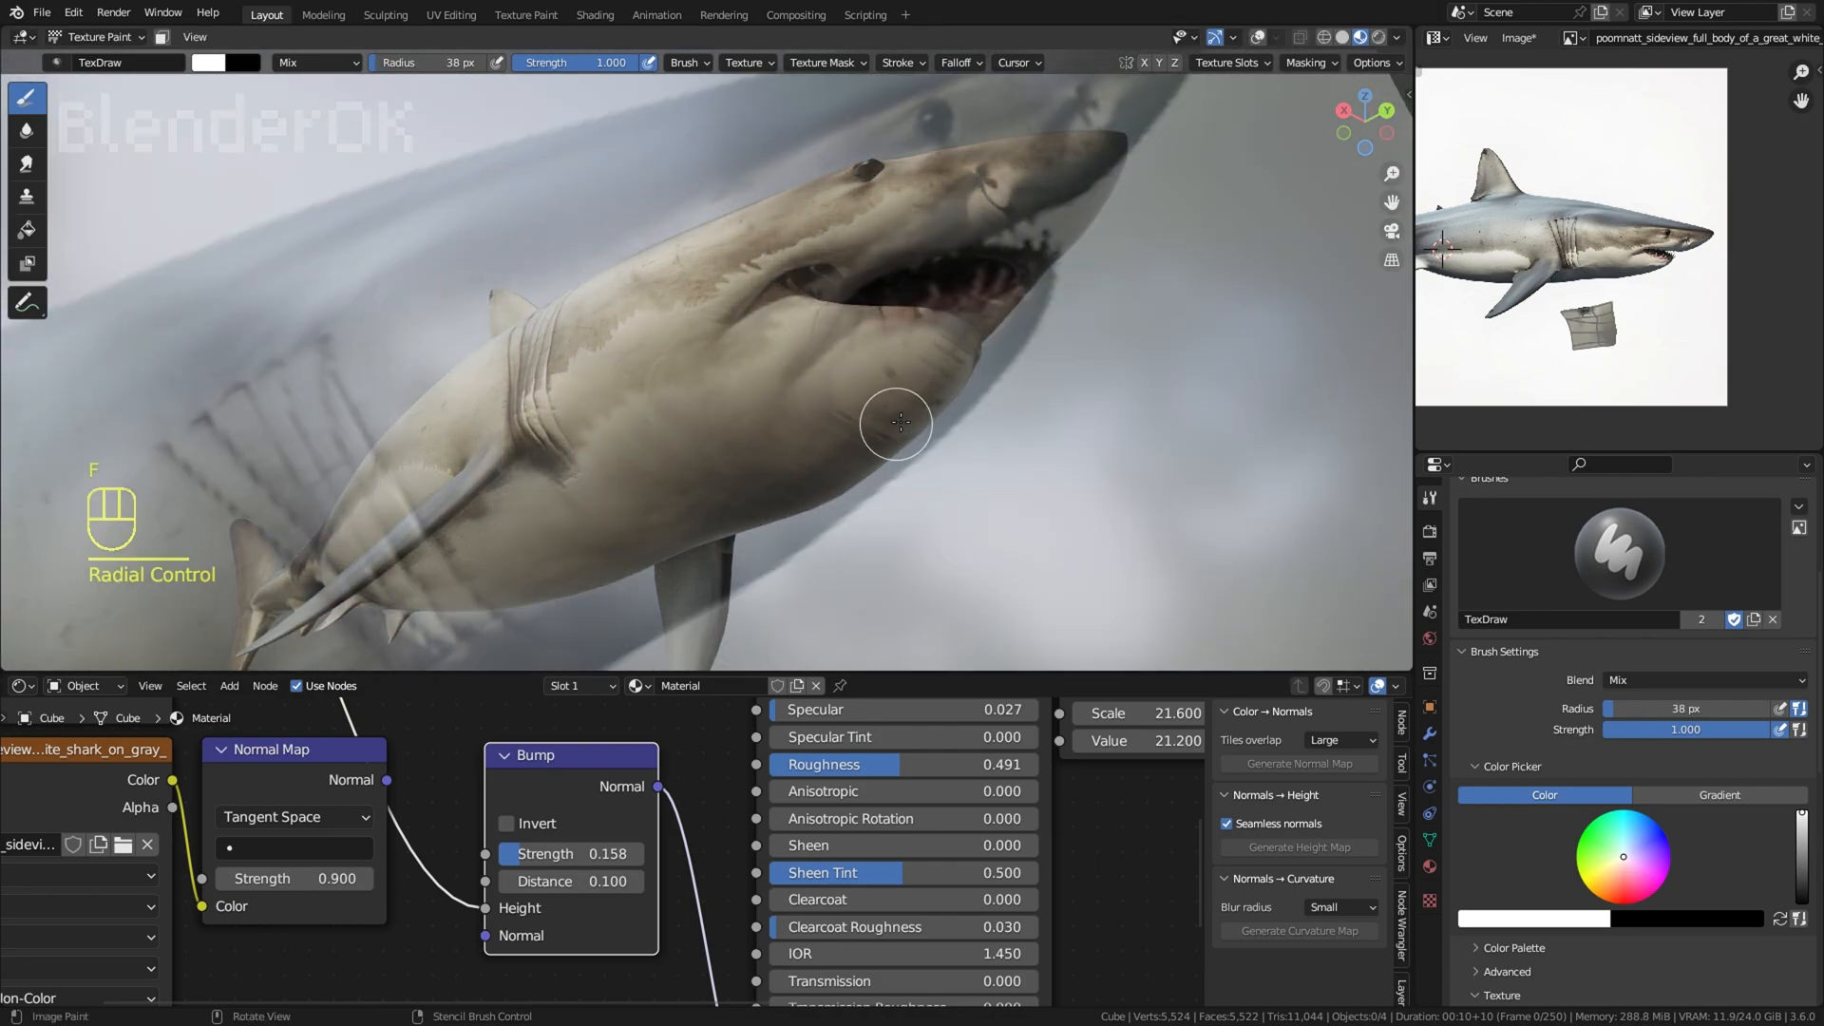
key(ctrl+z)
key(ctrl+z)
key(ctrl+z)
key(ctrl+z)
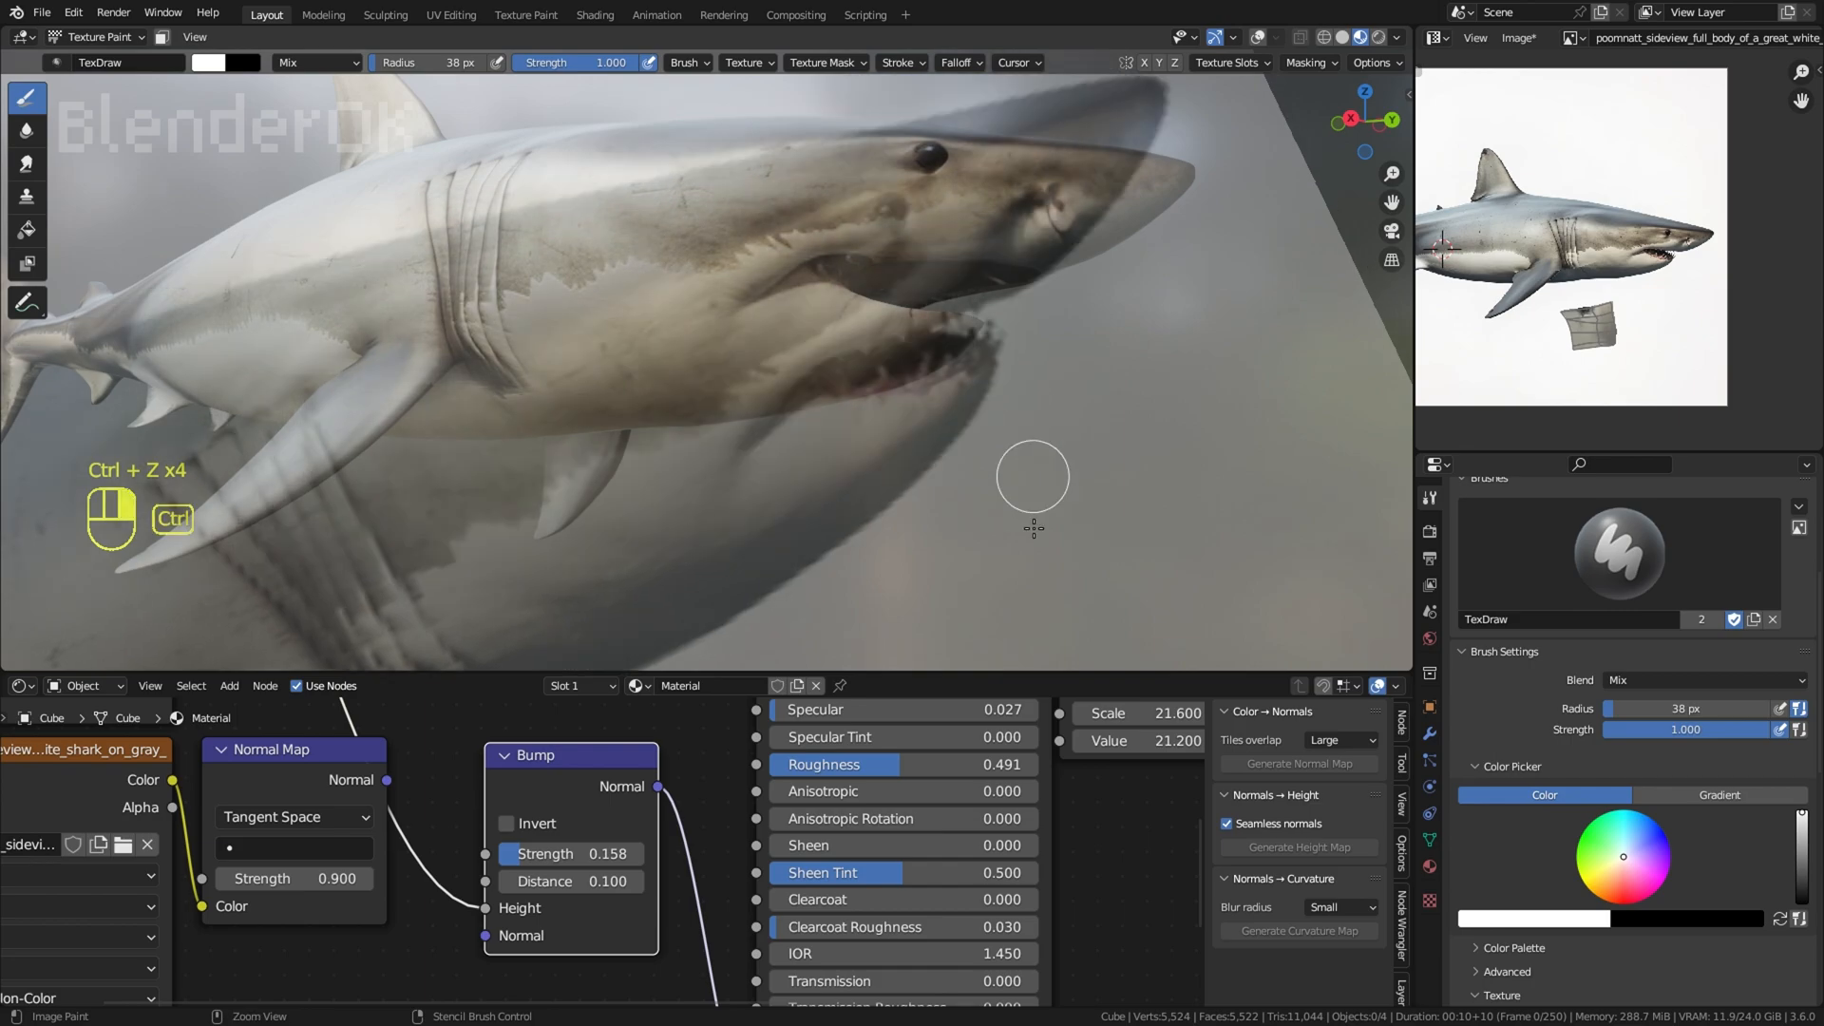
key(ctrl+z)
key(ctrl+z)
key(ctrl+z)
key(ctrl+z)
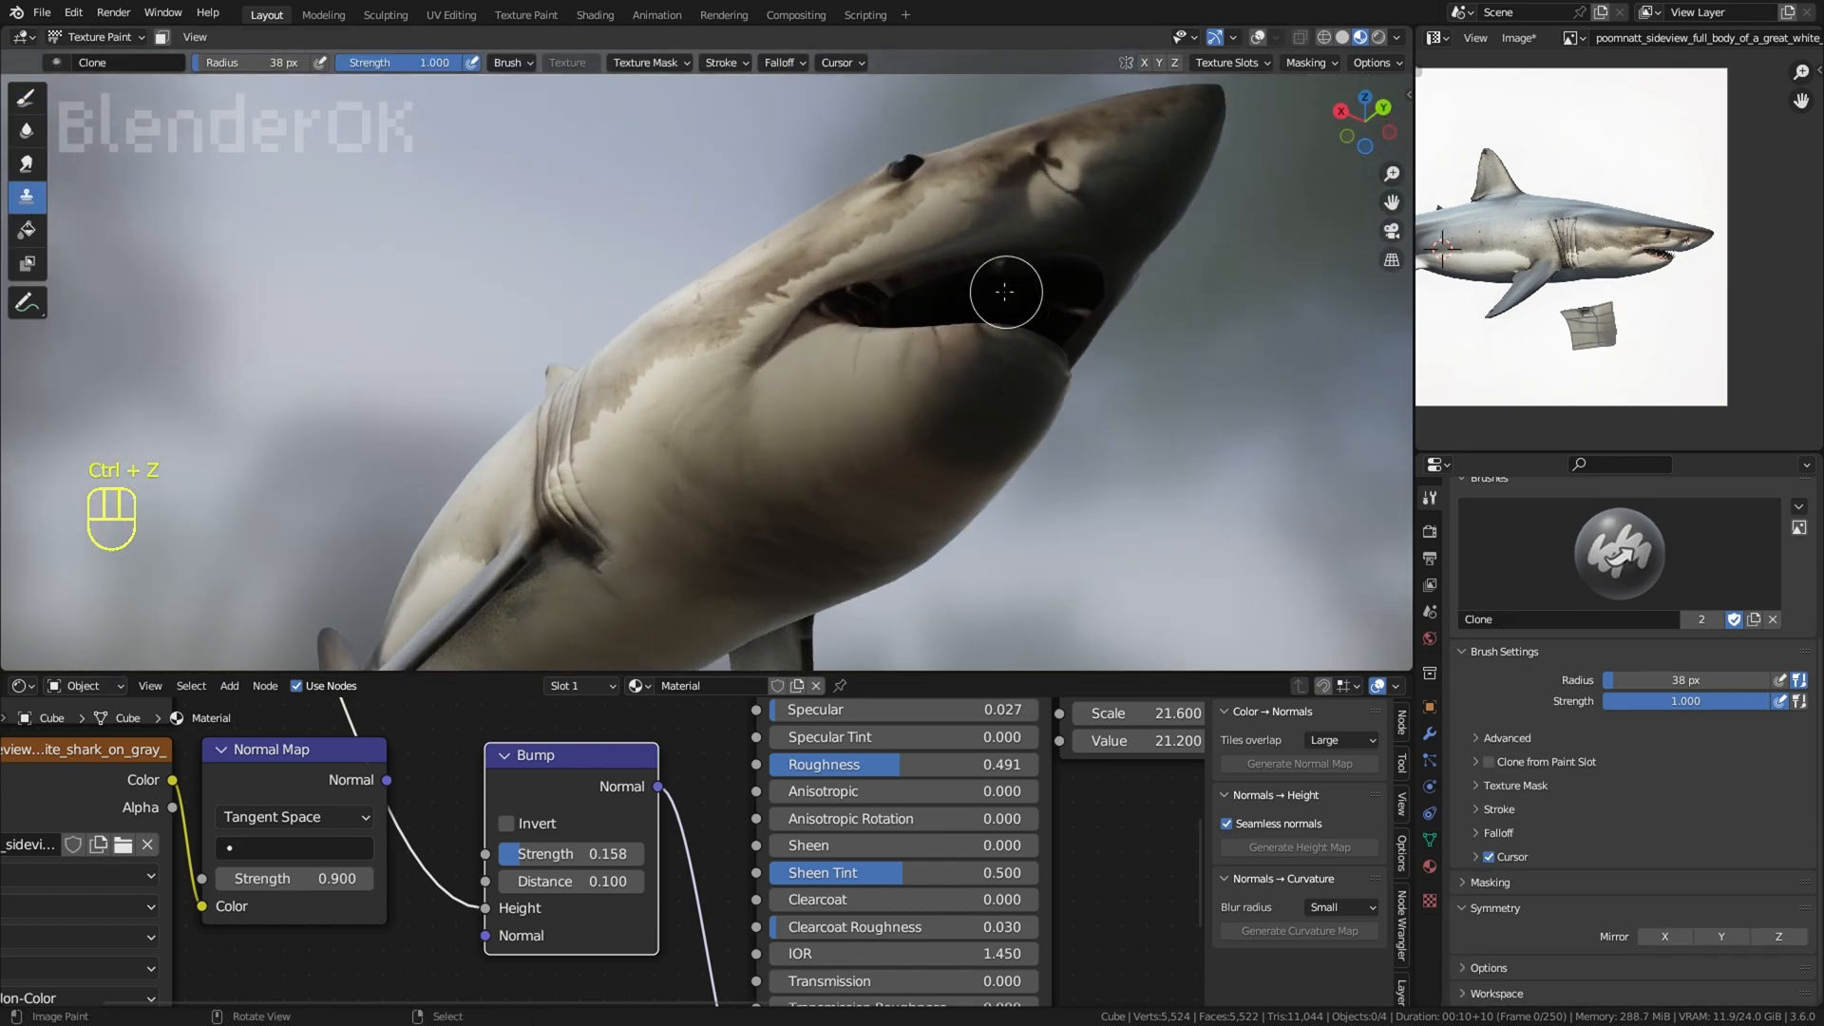
Step: Clone clean skin over the dark patch on the shark's chin with a 91 px brush radius
key(f)
click(1081, 297)
scroll(887, 439, up, 1)
key(ctrl+z)
middle_drag(1031, 518, 1036, 467)
key(f)
click(1009, 460)
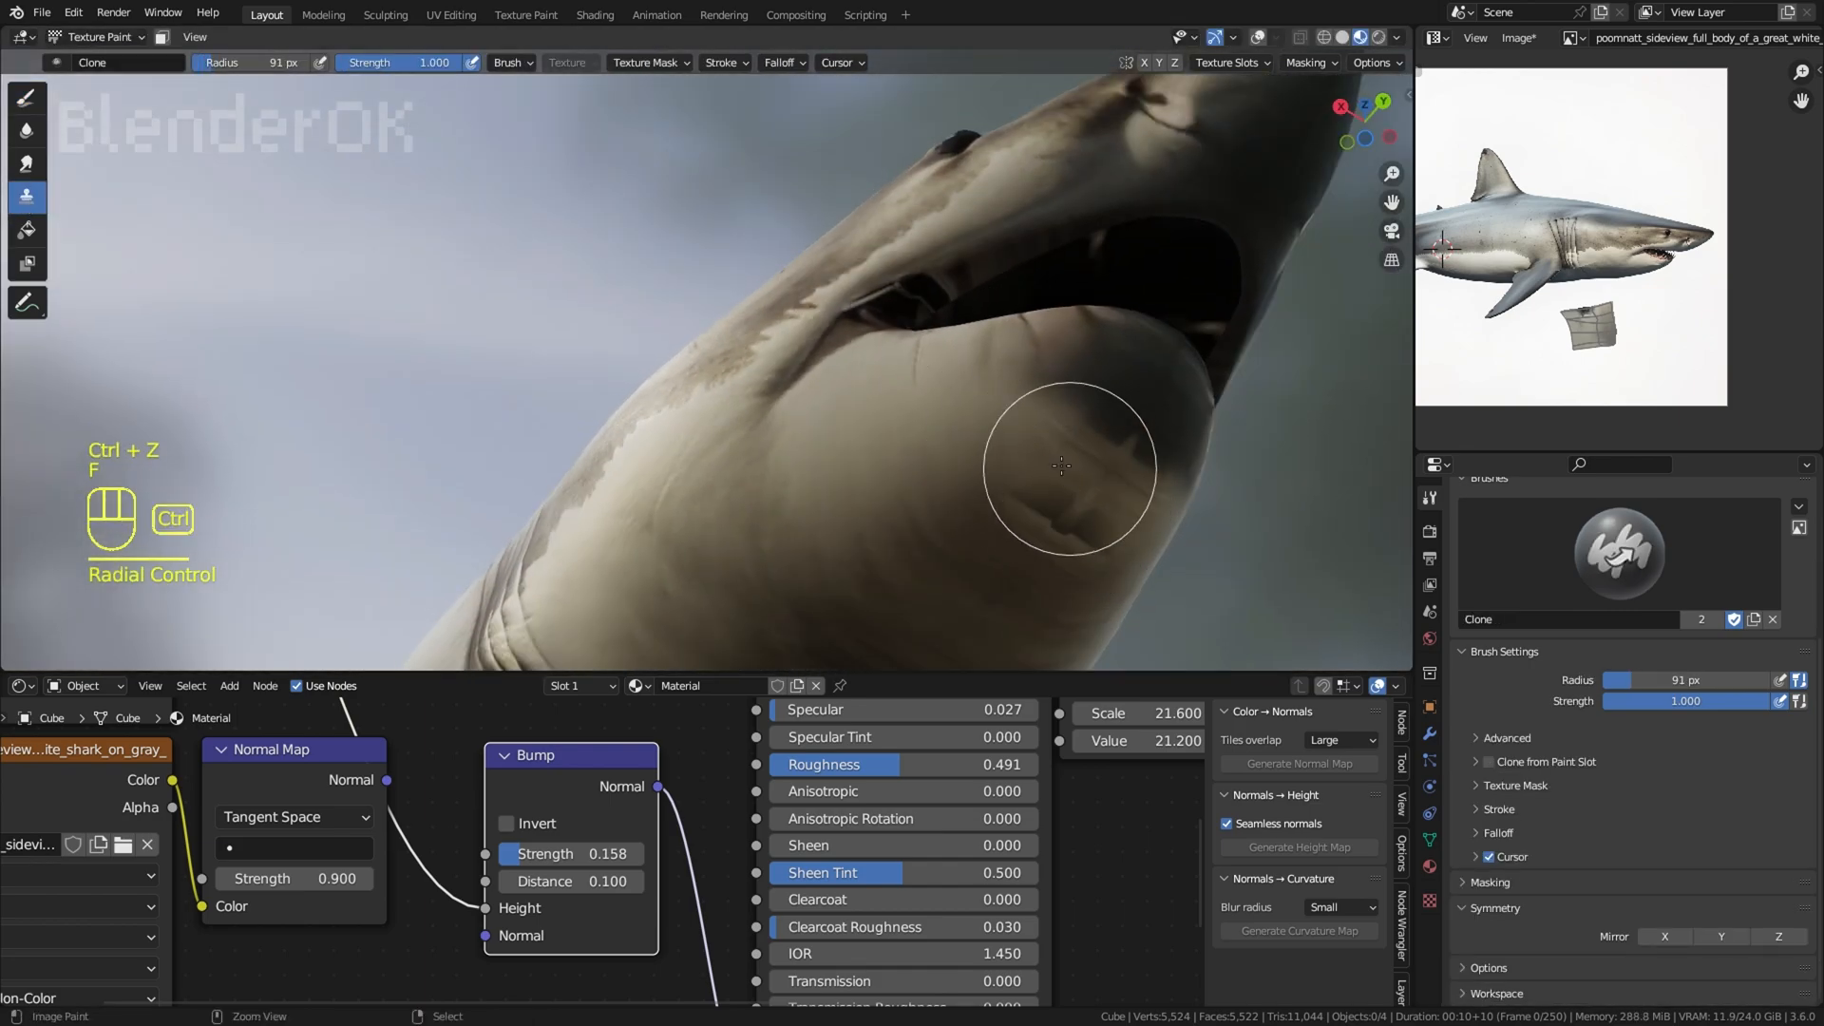
key(ctrl+z)
key(ctrl+z)
scroll(934, 449, down, 2)
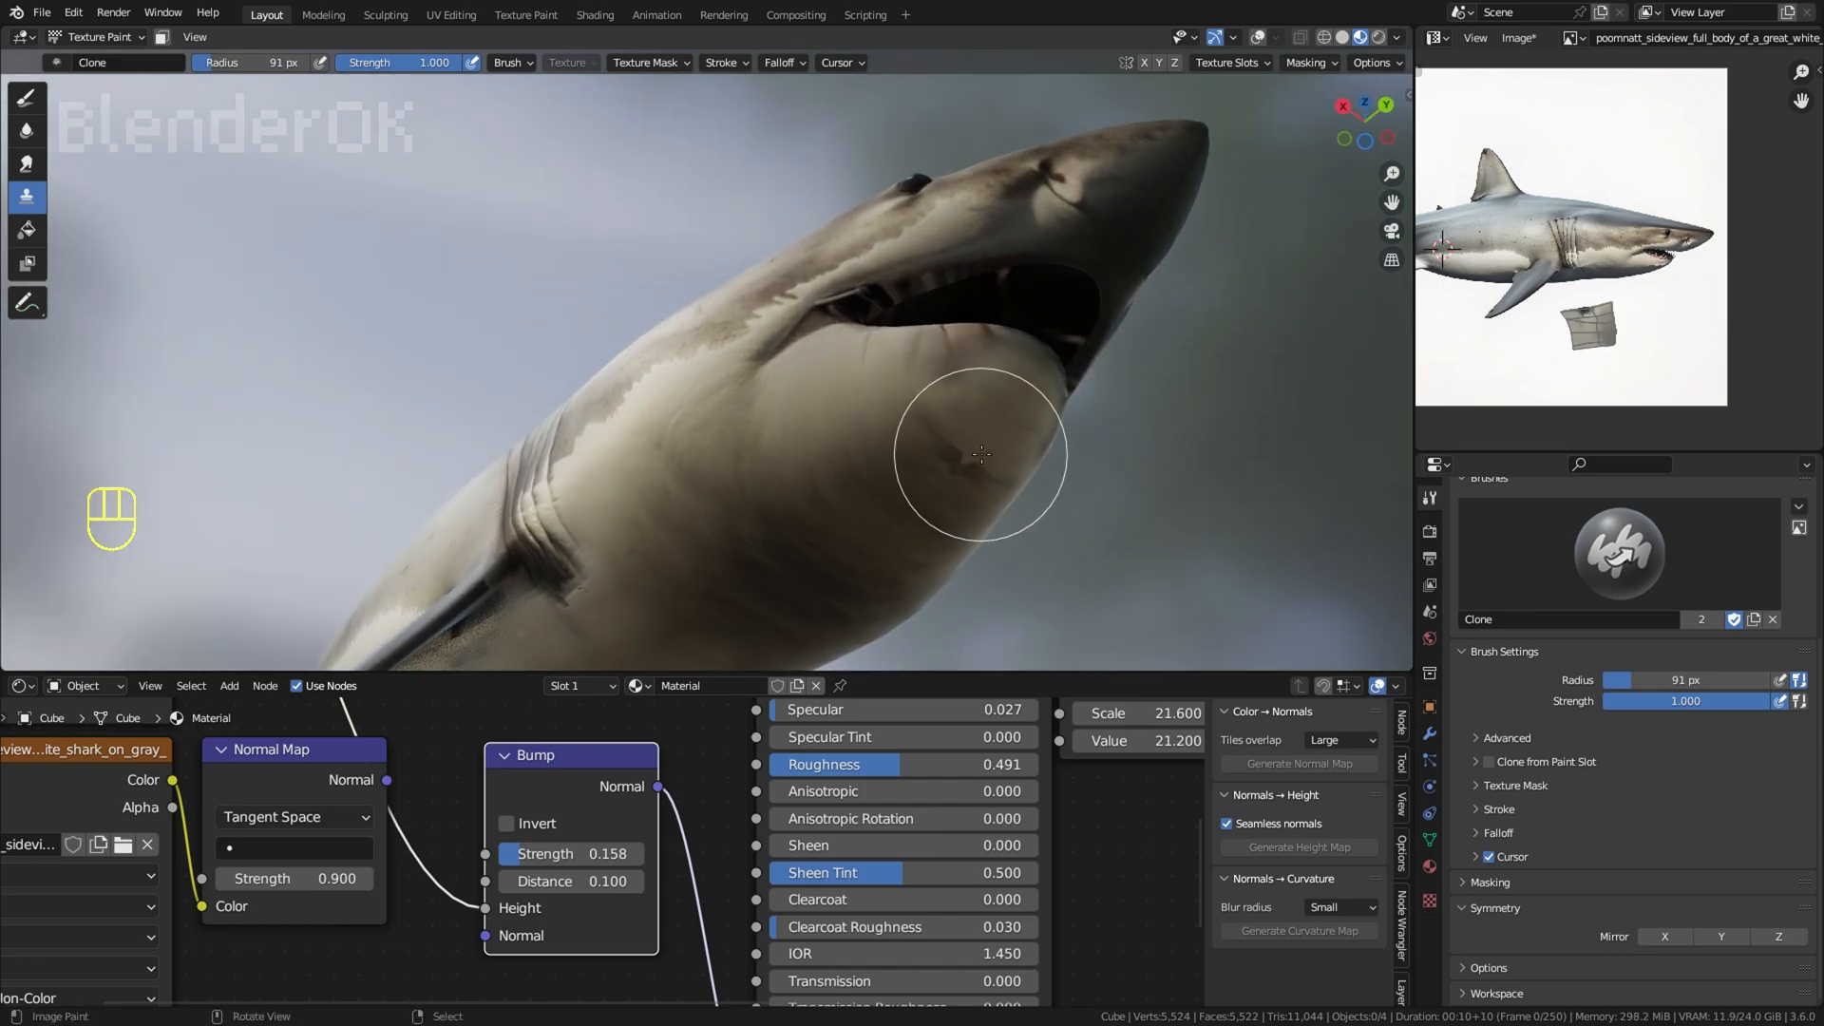
Step: Try further Clone strokes on the lower jaw and throat, and undo them
ctrl+middle_drag(998, 460, 858, 411)
middle_drag(976, 466, 232, 390)
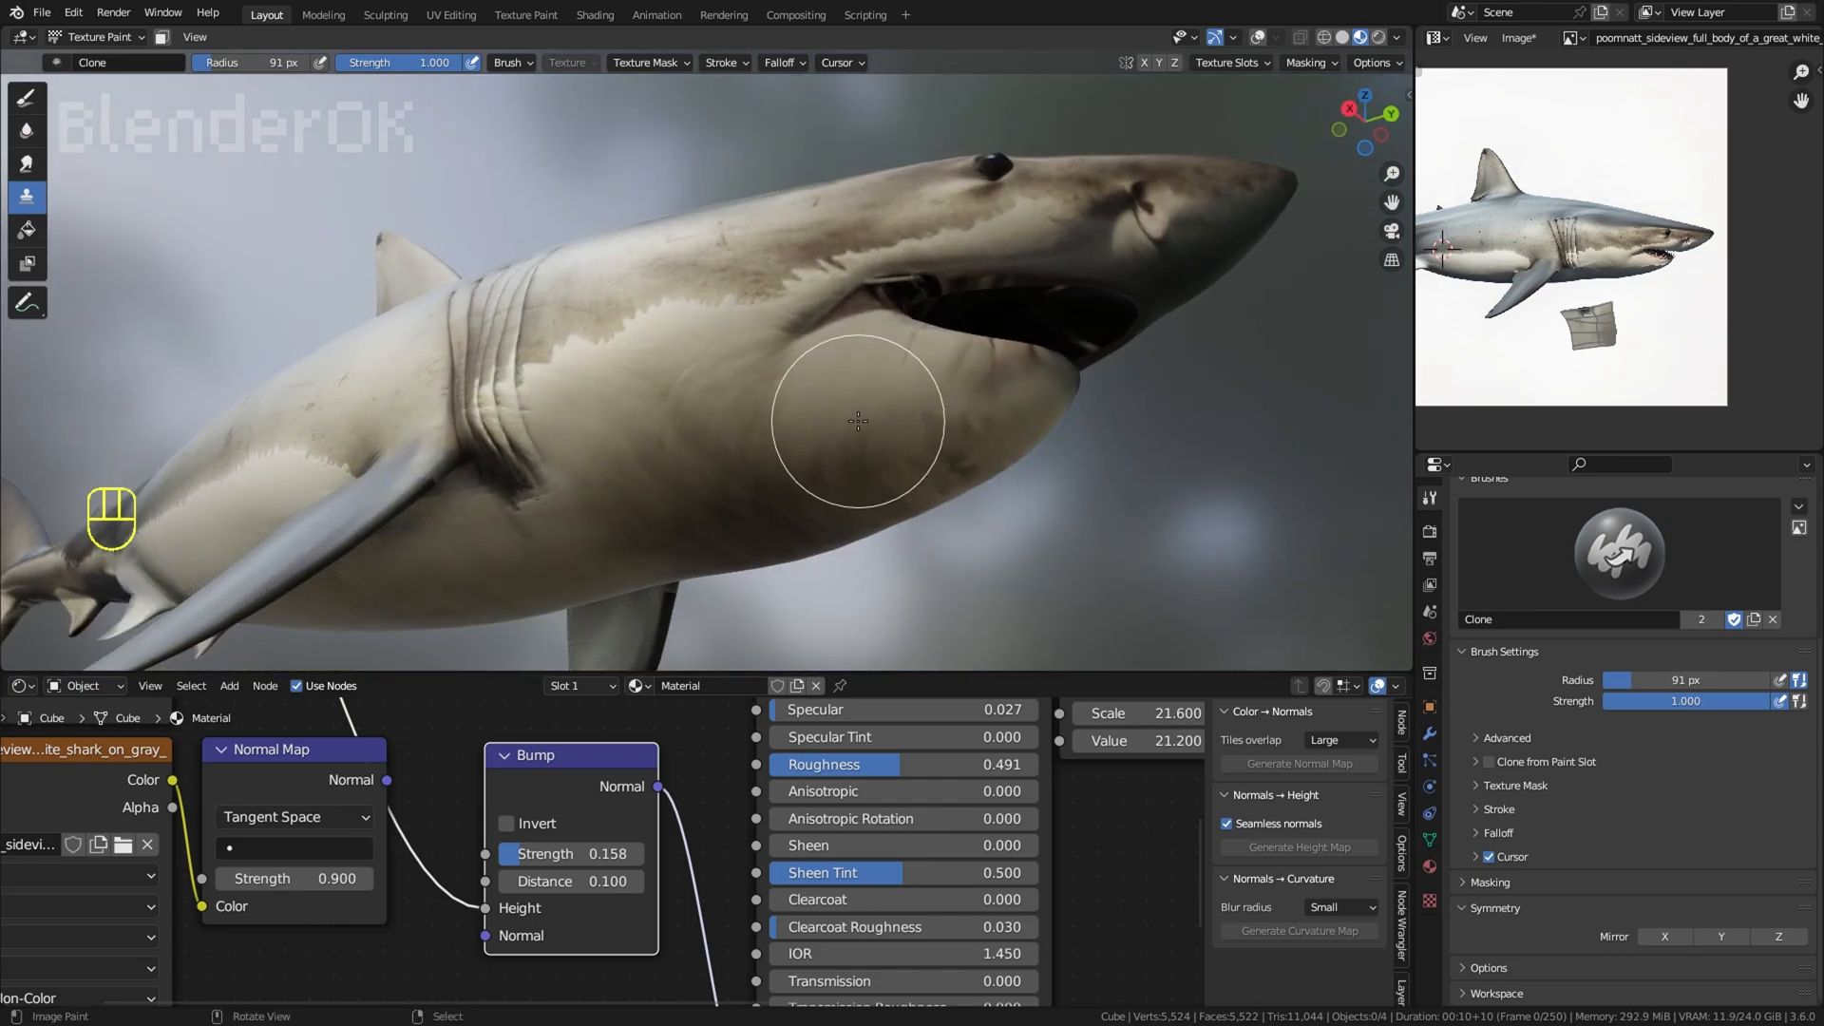
middle_drag(1005, 494, 732, 509)
key(ctrl+z)
key(ctrl+z)
key(ctrl+z)
key(ctrl+z)
key(ctrl+z)
key(ctrl+z)
key(ctrl+z)
key(ctrl+z)
key(ctrl+z)
ctrl+middle_drag(862, 547, 960, 447)
middle_drag(1160, 413, 1064, 318)
mouse_move(1007, 328)
shift+middle_down()
mouse_move(984, 366)
mouse_move(992, 306)
shift+middle_up()
scroll(1108, 407, up, 4)
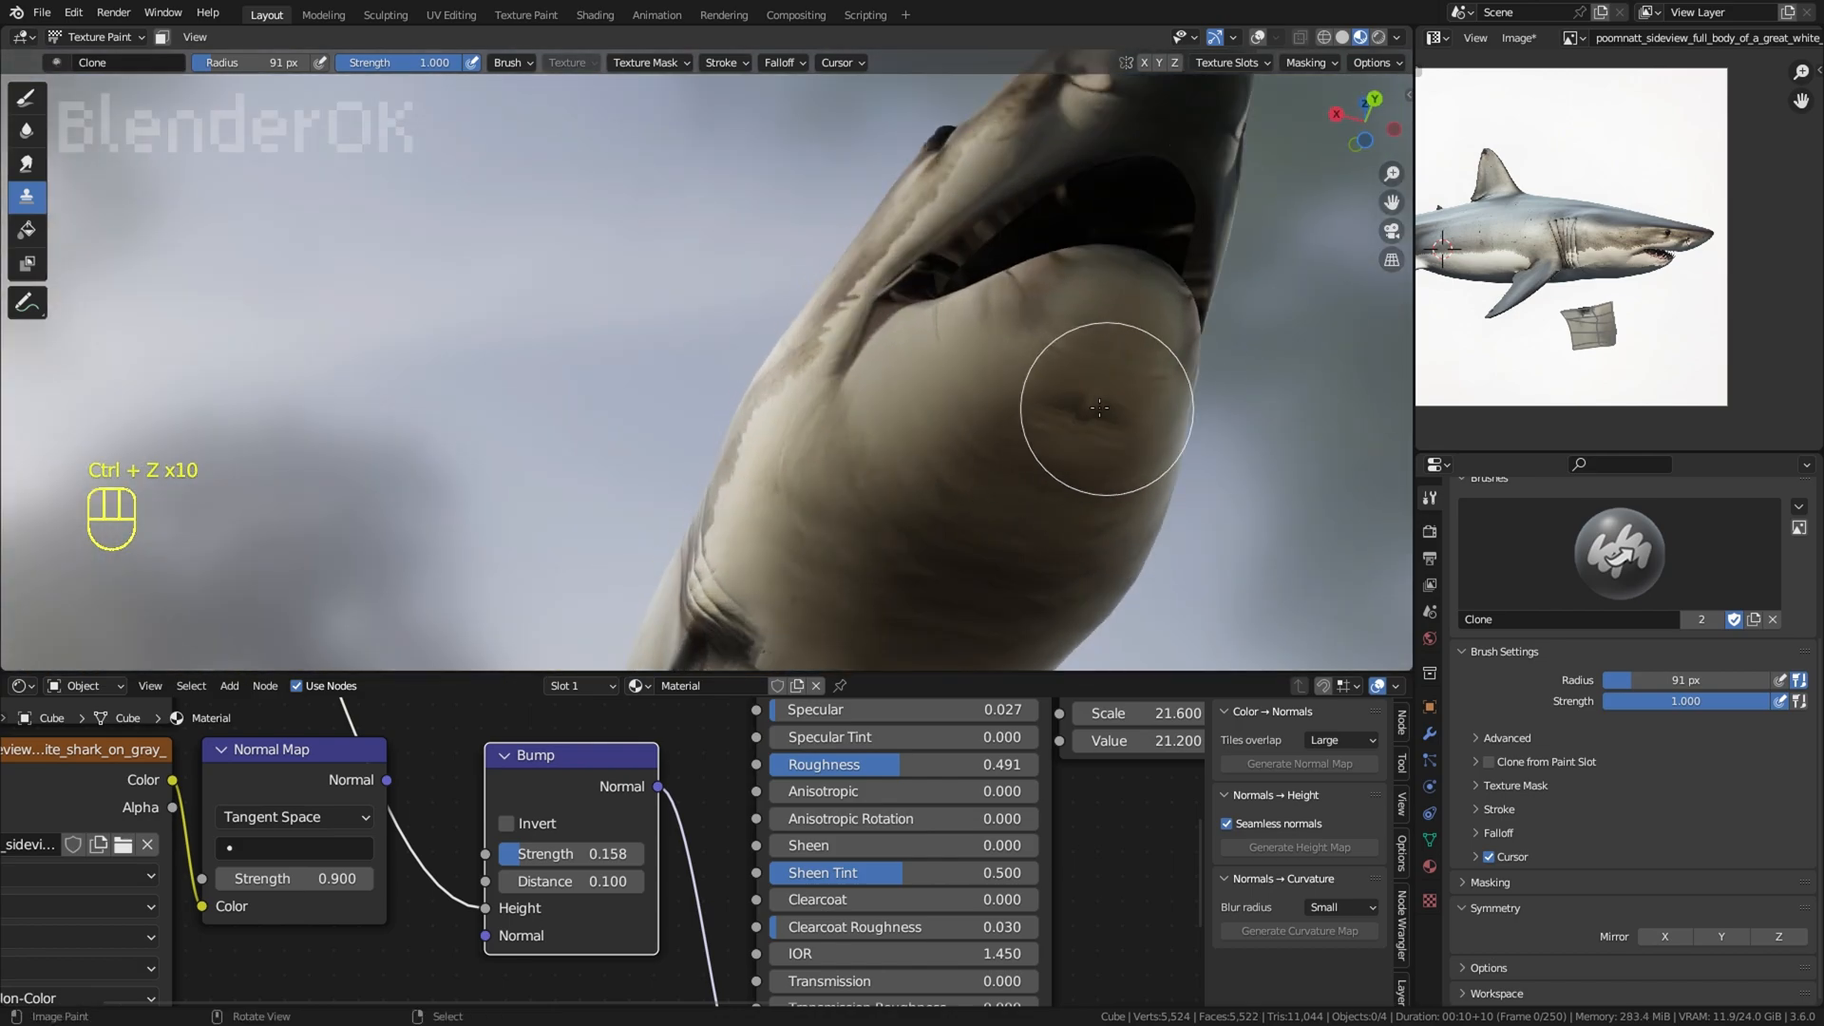
Step: Try retouching the chin marks with a 70 px brush radius, switching from Clone to Smear, and undo the strokes
key(ctrl+z)
key(f)
click(1177, 404)
click(26, 130)
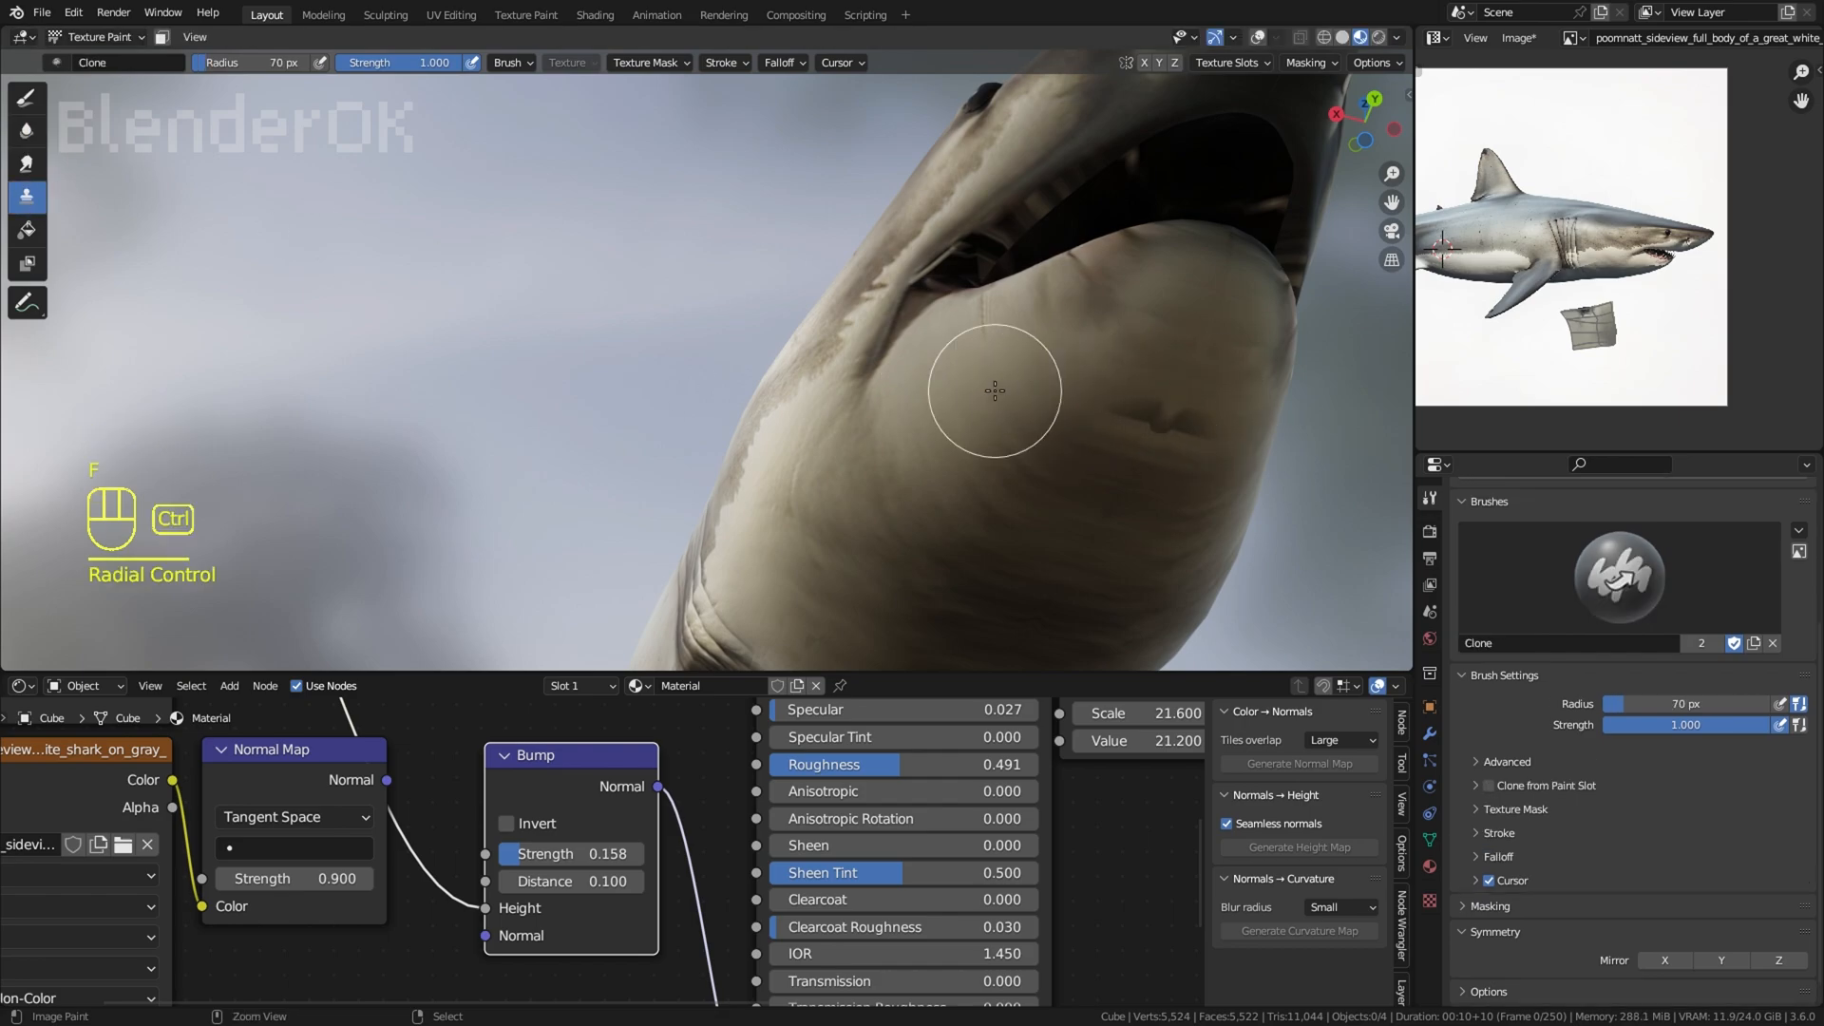
middle_drag(1163, 430, 959, 359)
key(ctrl+z)
key(ctrl+z)
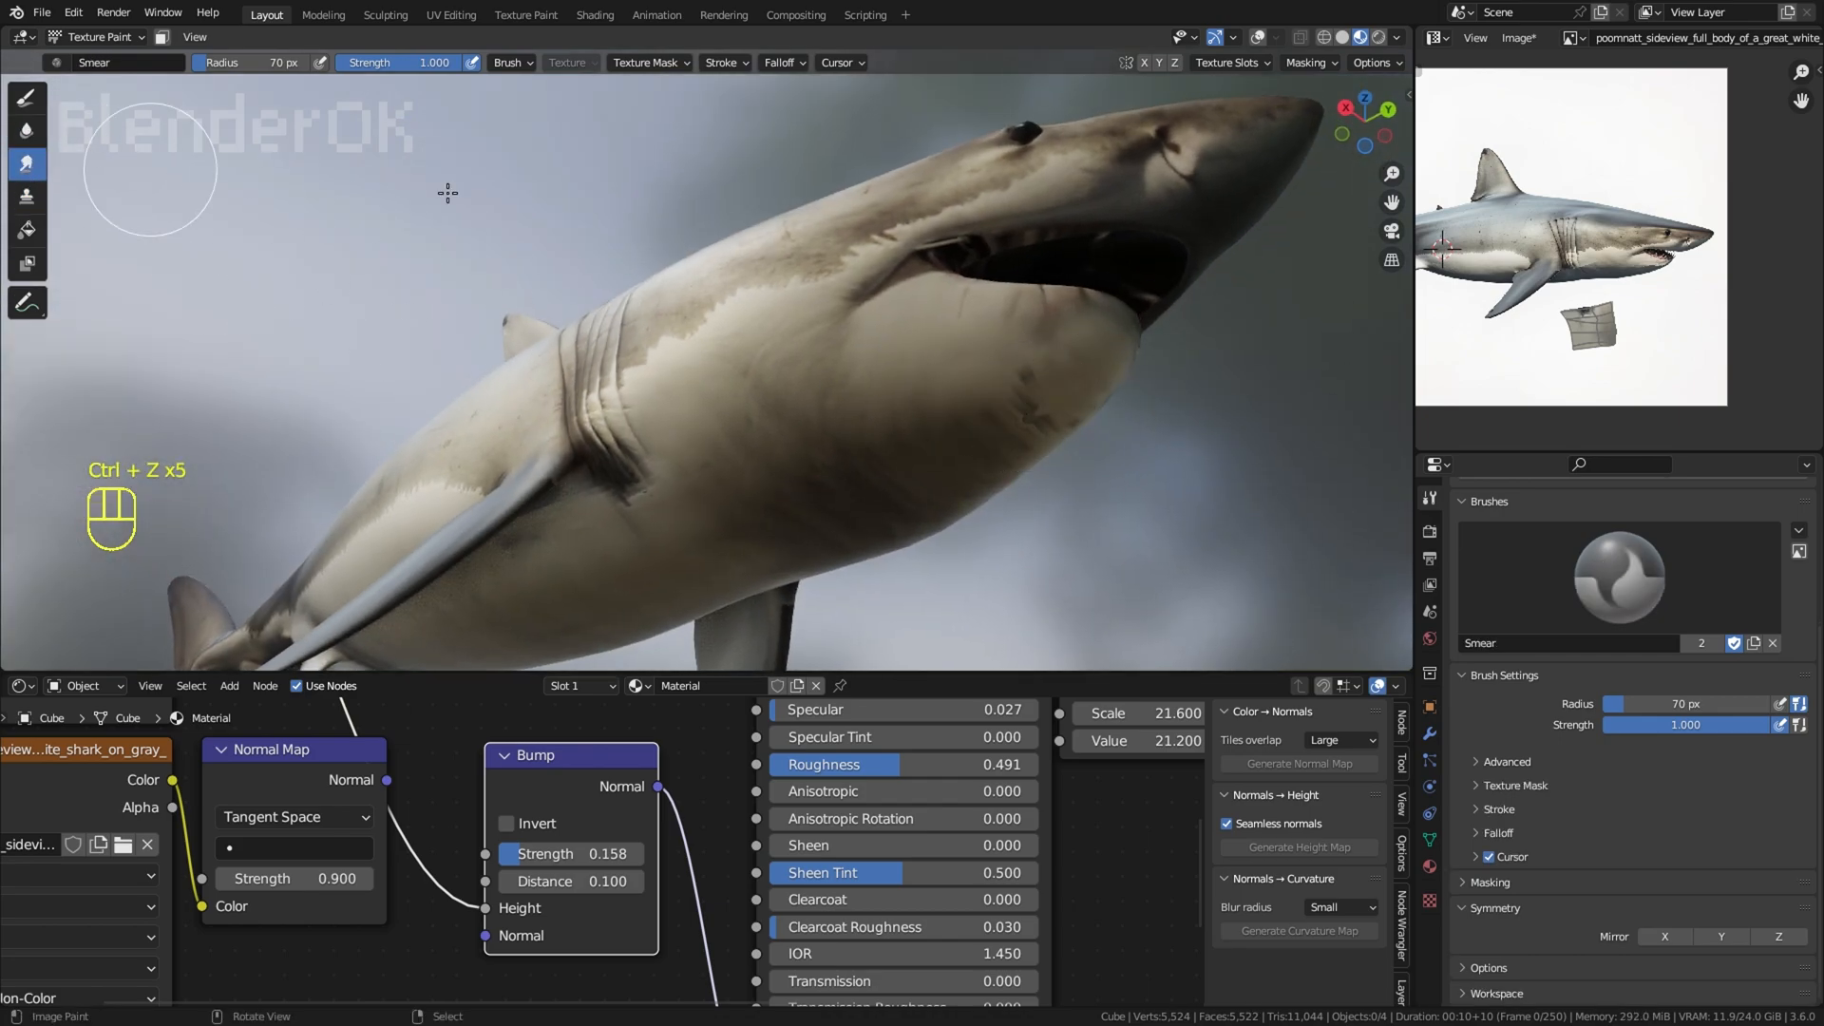
Step: Try smearing the throat and lower jaw, and undo the series of strokes
drag(1022, 424, 1030, 439)
mouse_move(1029, 439)
middle_down()
mouse_move(1037, 532)
mouse_move(1034, 358)
mouse_move(1046, 373)
mouse_move(1135, 246)
middle_up()
key(ctrl+z)
key(ctrl+z)
key(ctrl+z)
key(ctrl+z)
key(ctrl+z)
key(ctrl+z)
key(ctrl+z)
key(ctrl+z)
key(ctrl+z)
key(ctrl+z)
key(ctrl+z)
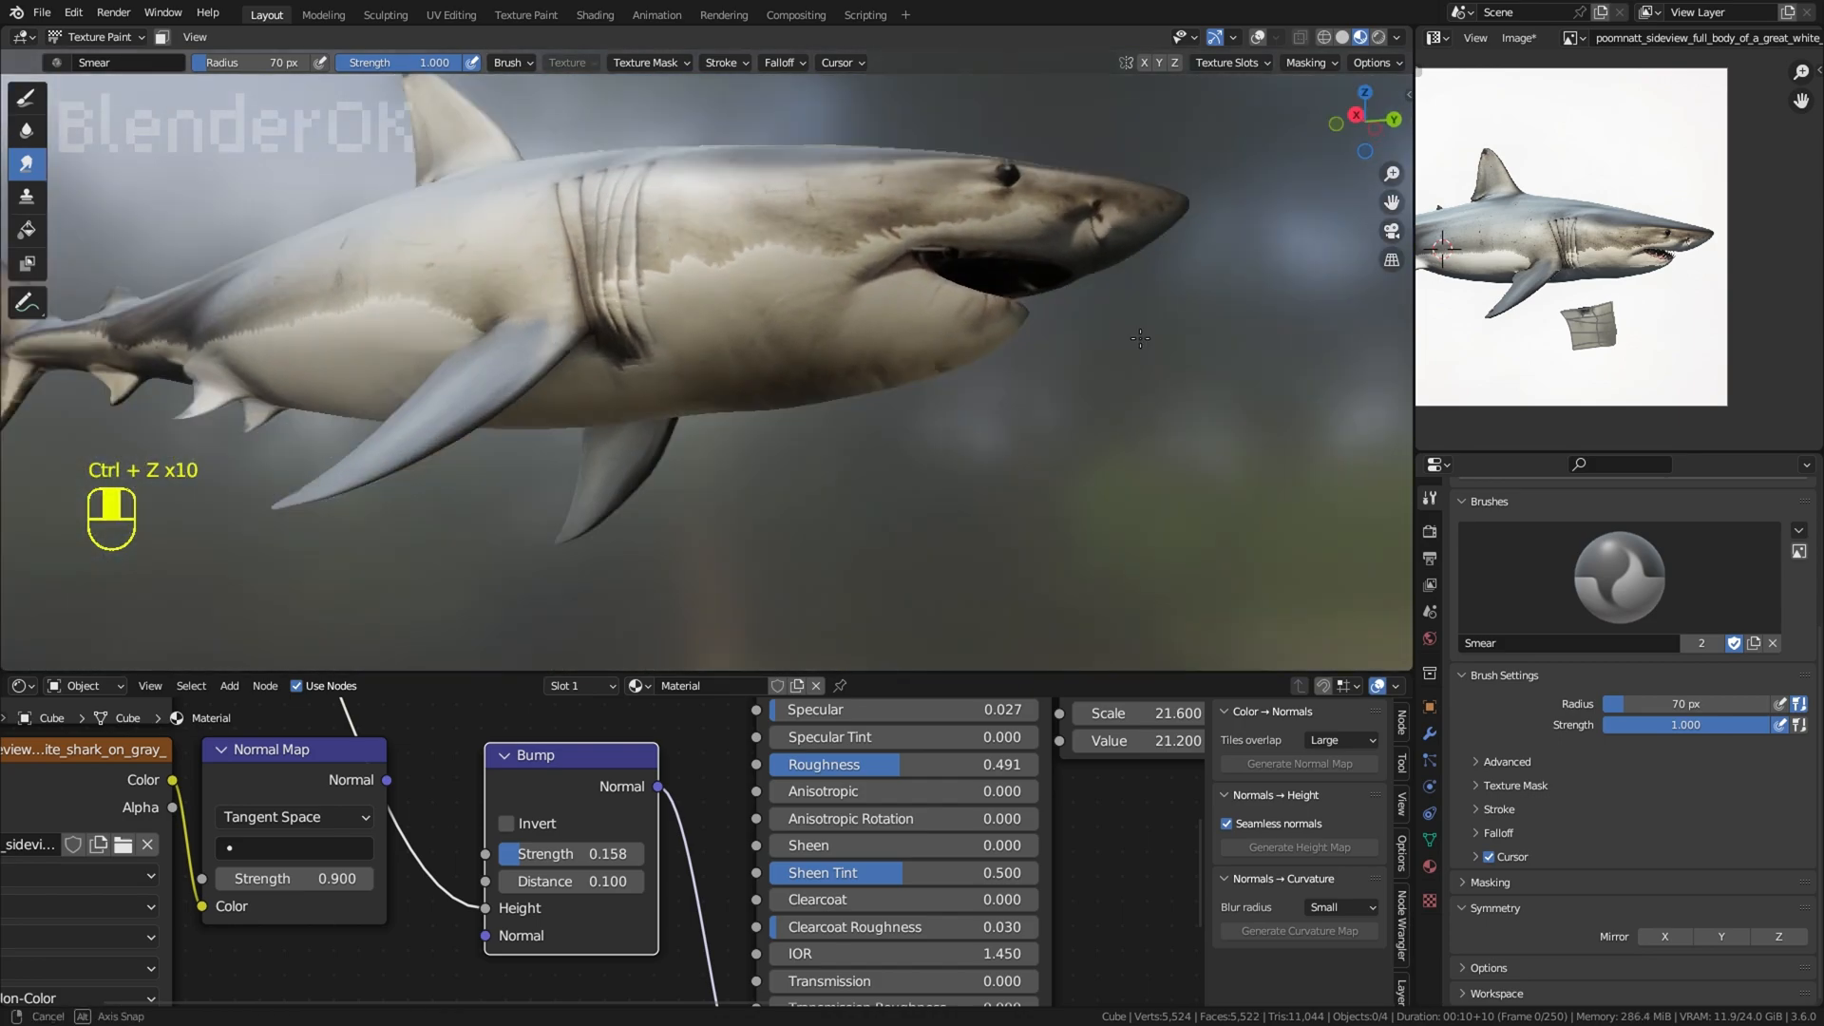
Step: Soften the throat texture with the Soften brush at a 102 px radius
middle_drag(868, 326, 868, 295)
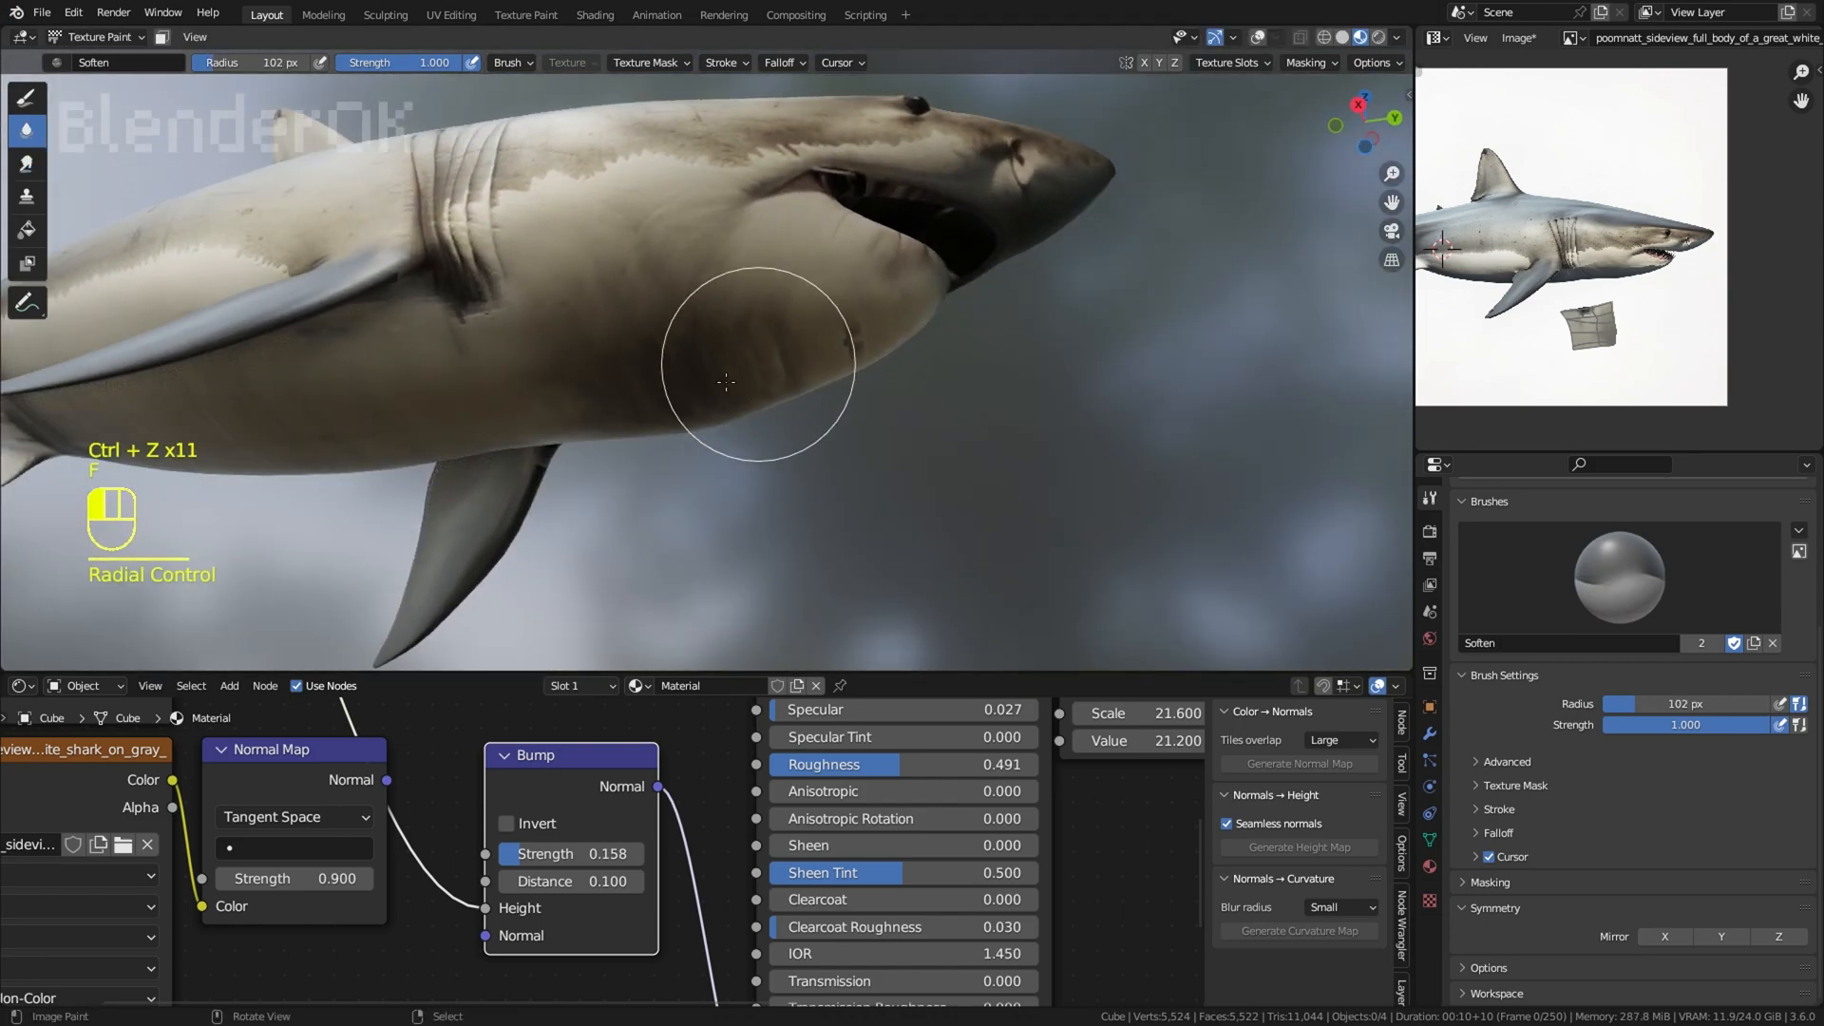
scroll(766, 375, down, 3)
middle_drag(690, 360, 756, 392)
middle_drag(765, 462, 826, 499)
Step: Switch the shark to Edit Mode and save the painted texture image
click(98, 37)
click(98, 81)
mouse_move(997, 211)
middle_down()
mouse_move(1051, 237)
mouse_move(992, 261)
mouse_move(760, 249)
mouse_move(709, 205)
mouse_move(707, 173)
middle_up()
click(1051, 236)
scroll(1045, 239, down, 3)
click(1700, 39)
click(1661, 235)
scroll(965, 261, up, 3)
scroll(760, 249, up, 2)
Step: Delete the old Normal Map node and its image texture node from the shark material
click(295, 766)
key(x)
click(96, 754)
key(x)
middle_drag(367, 518, 367, 493)
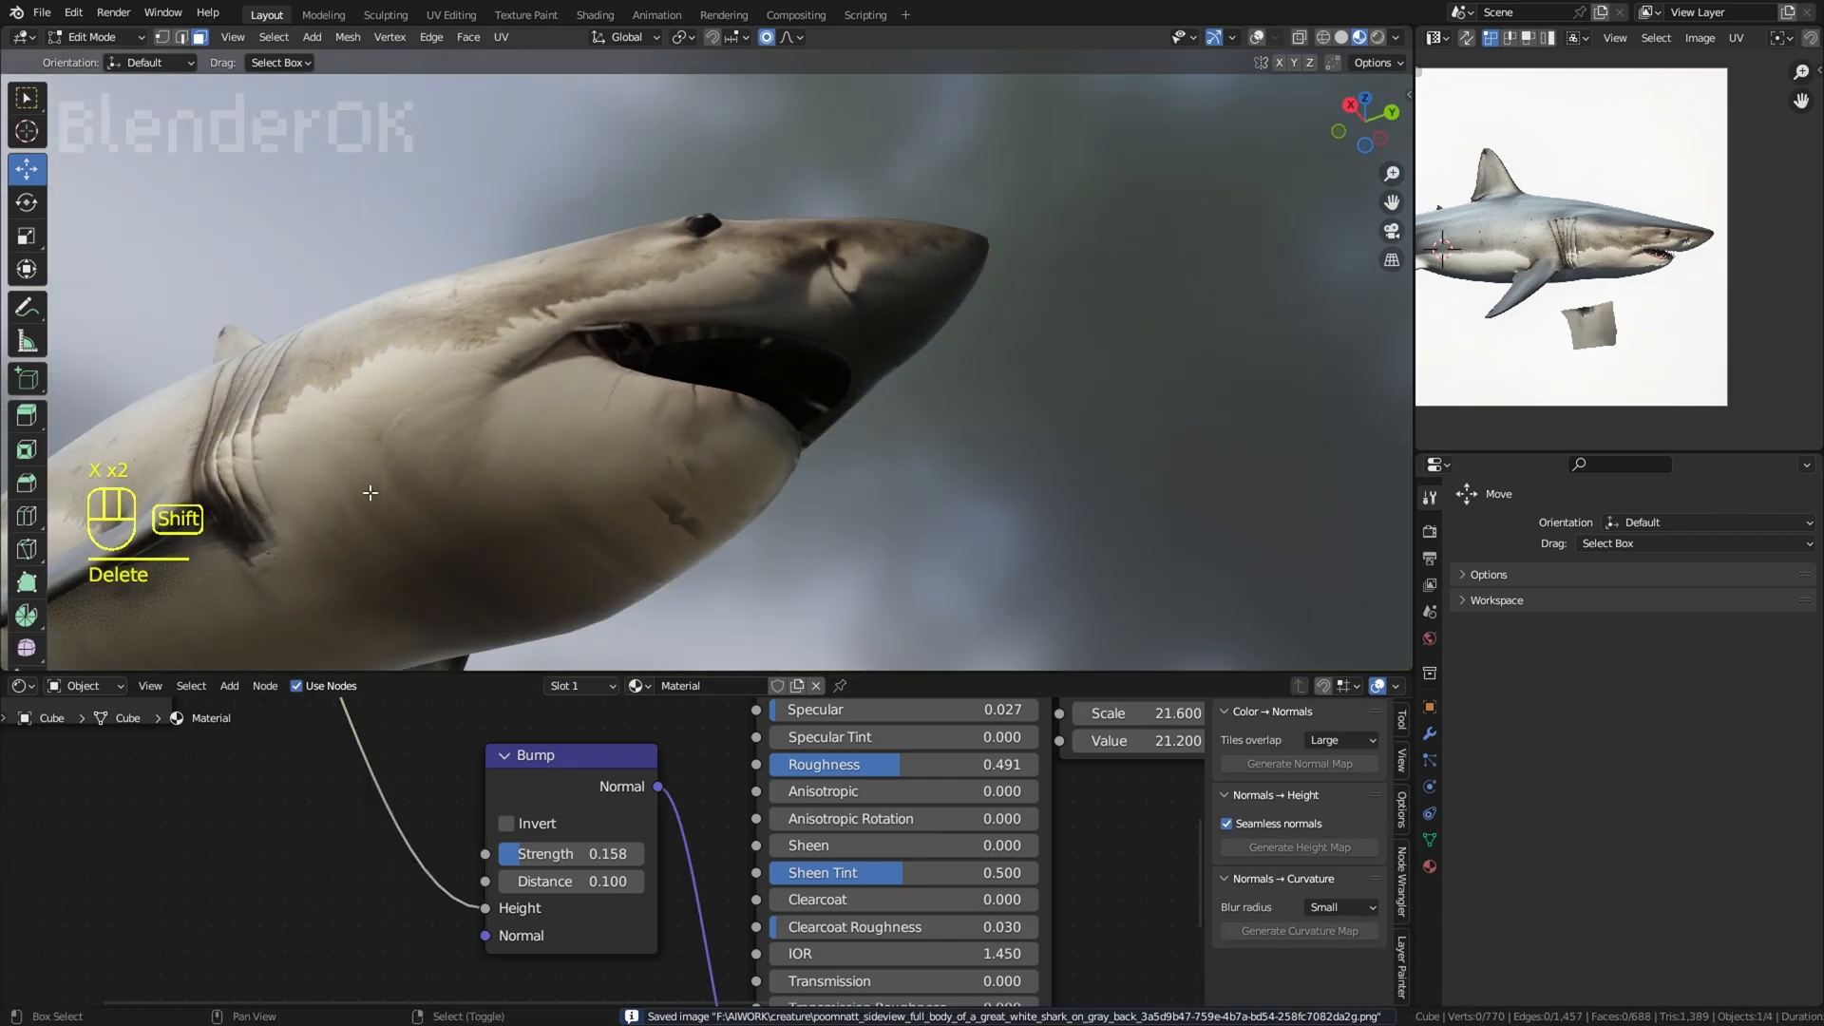
Step: Generate a new normal map from the shark's colour texture node
middle_drag(466, 712, 543, 884)
scroll(544, 860, down, 2)
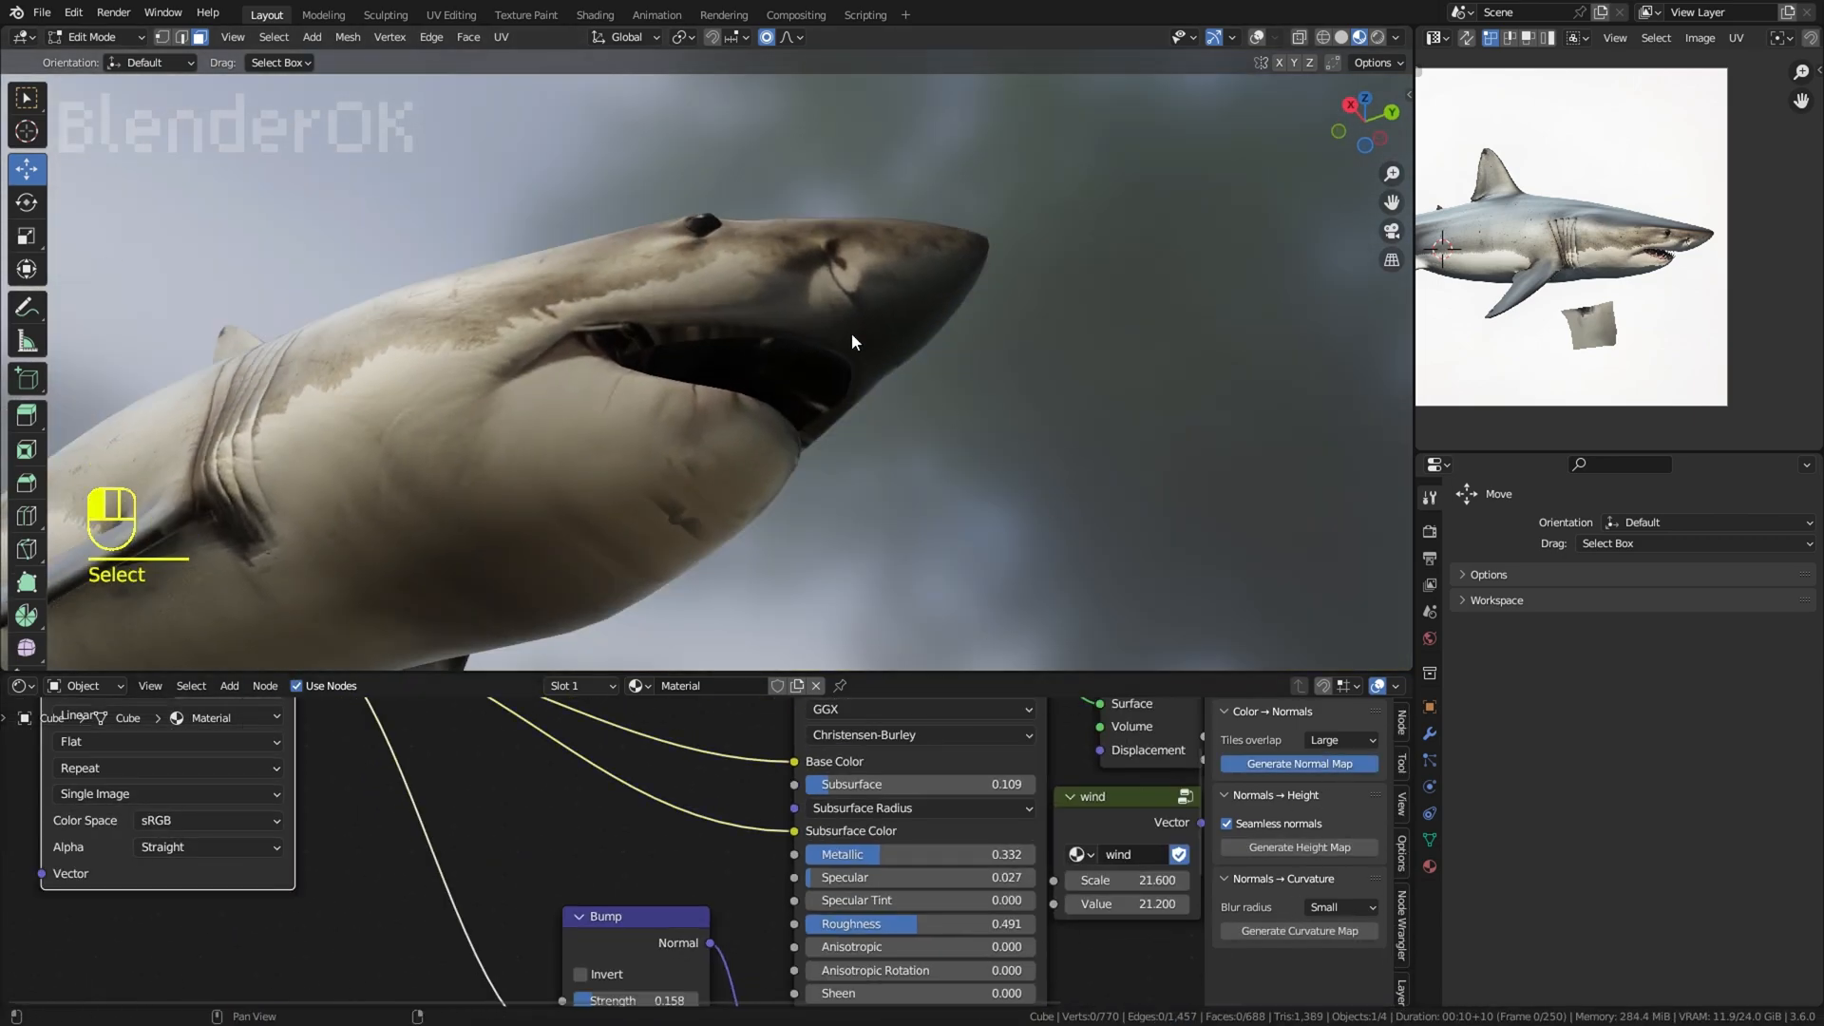
key(ctrl+z)
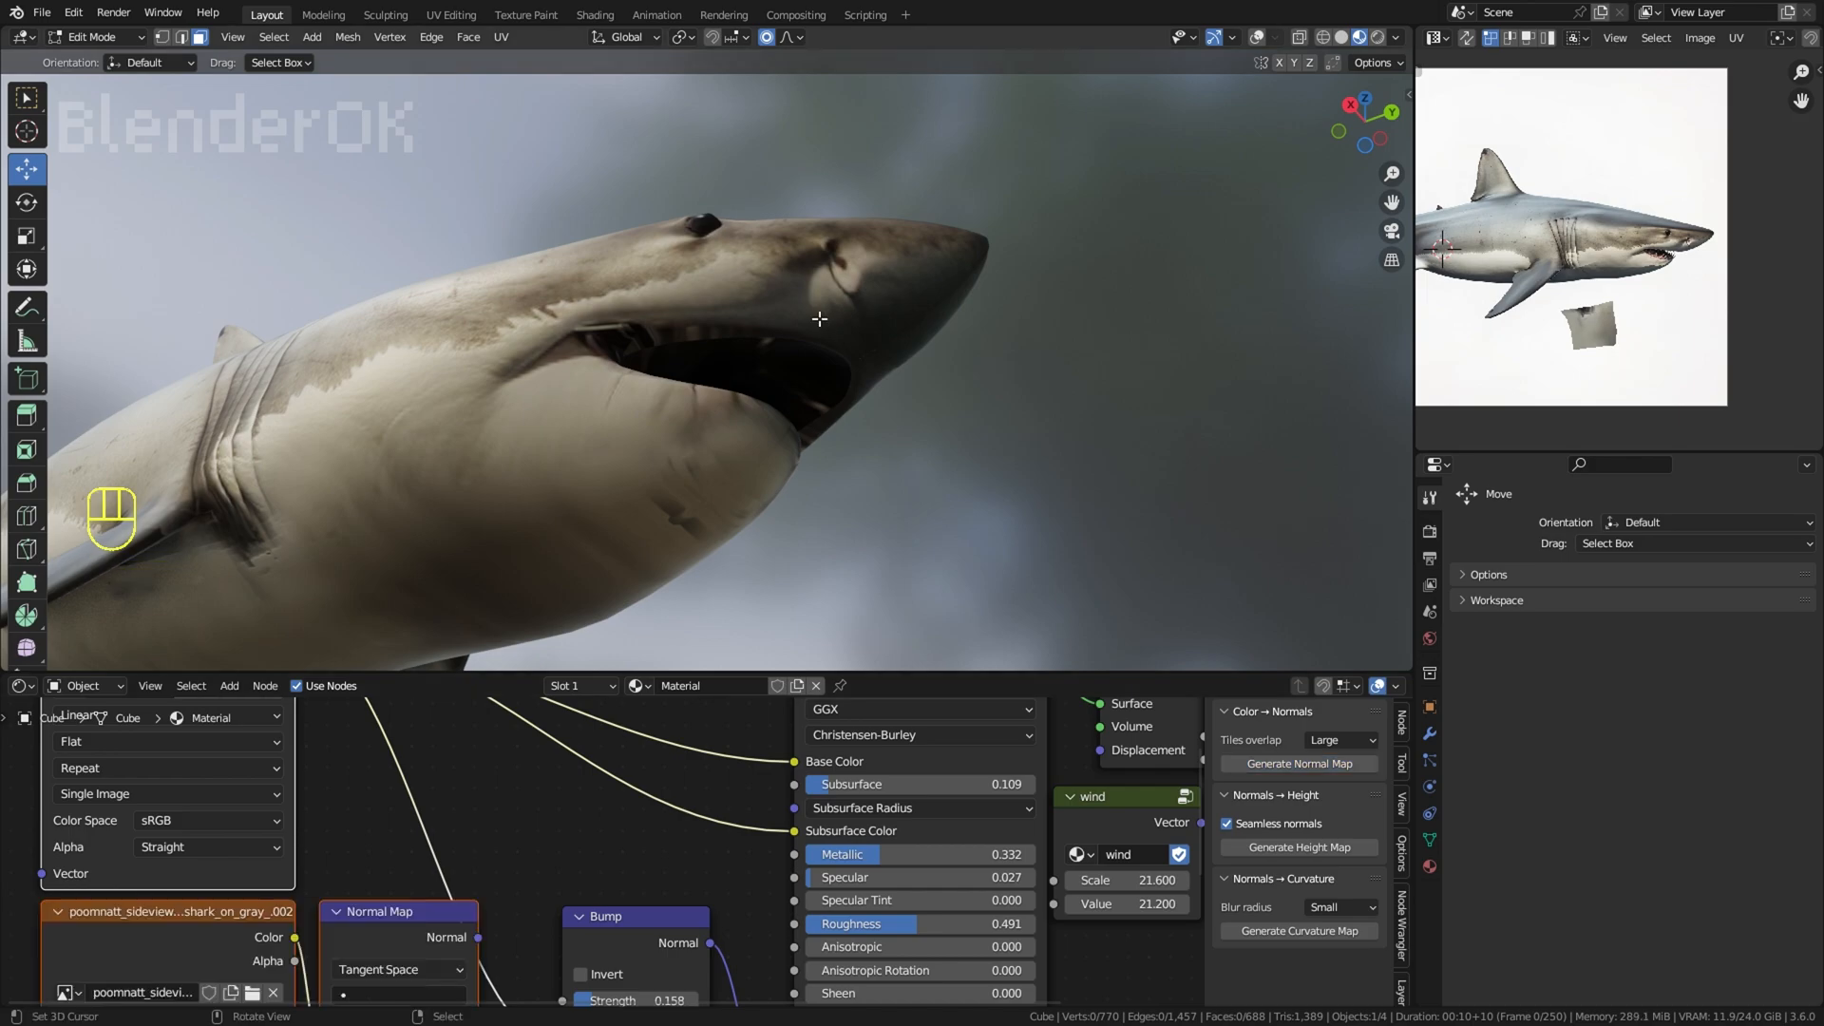
Step: Set the Bump strength to 0.200 and the Normal Map strength to 0.600
middle_drag(512, 863, 531, 723)
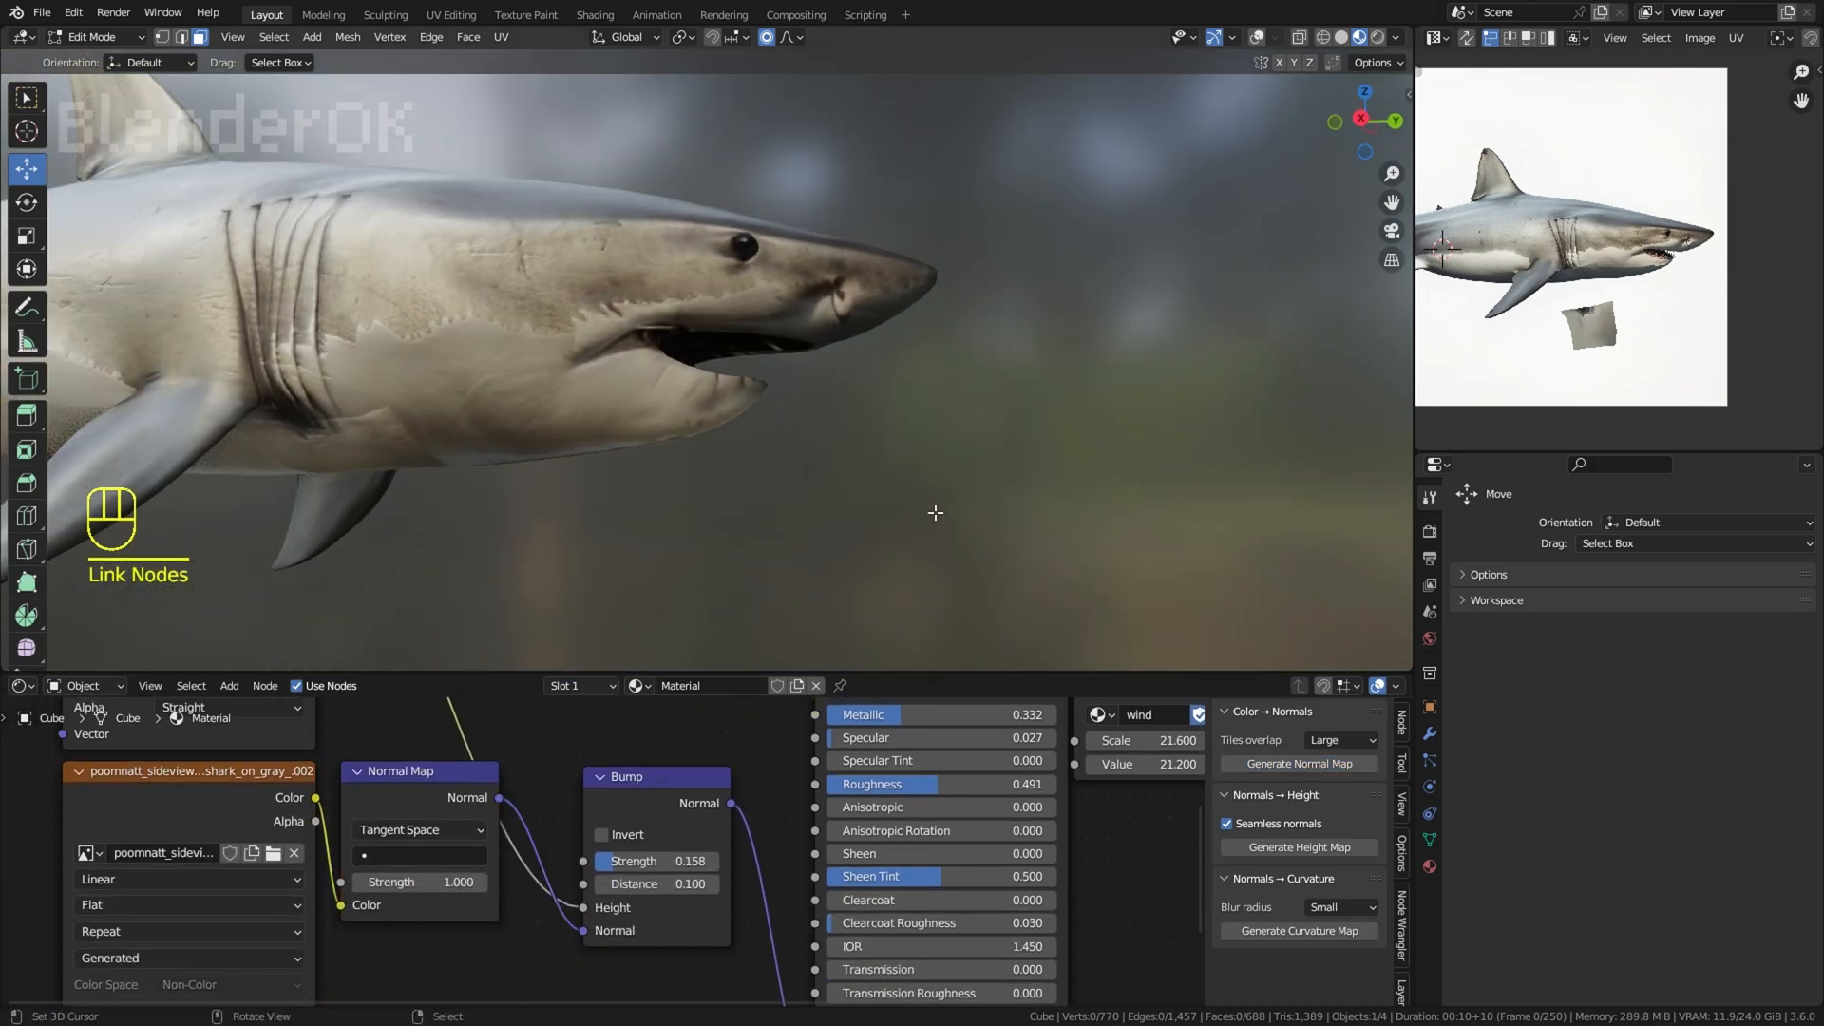
scroll(936, 513, down, 2)
shift+middle_drag(718, 447, 1030, 469)
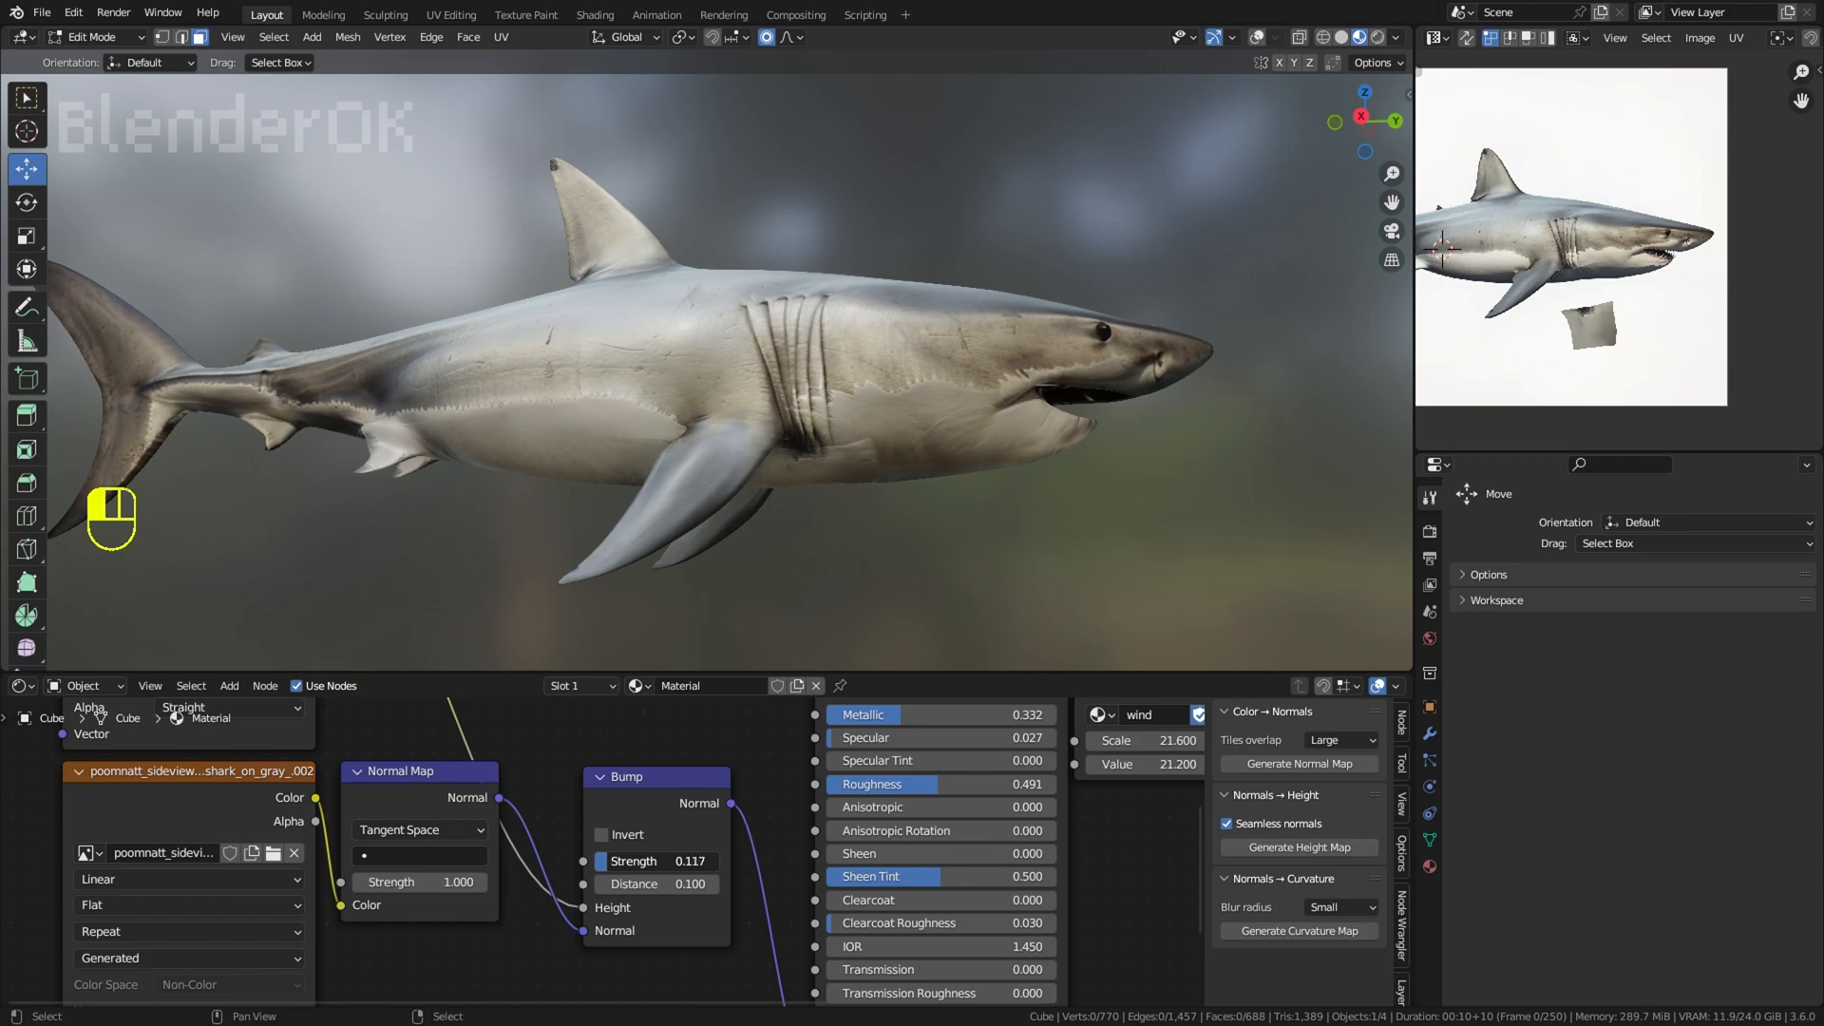
drag(485, 885, 532, 886)
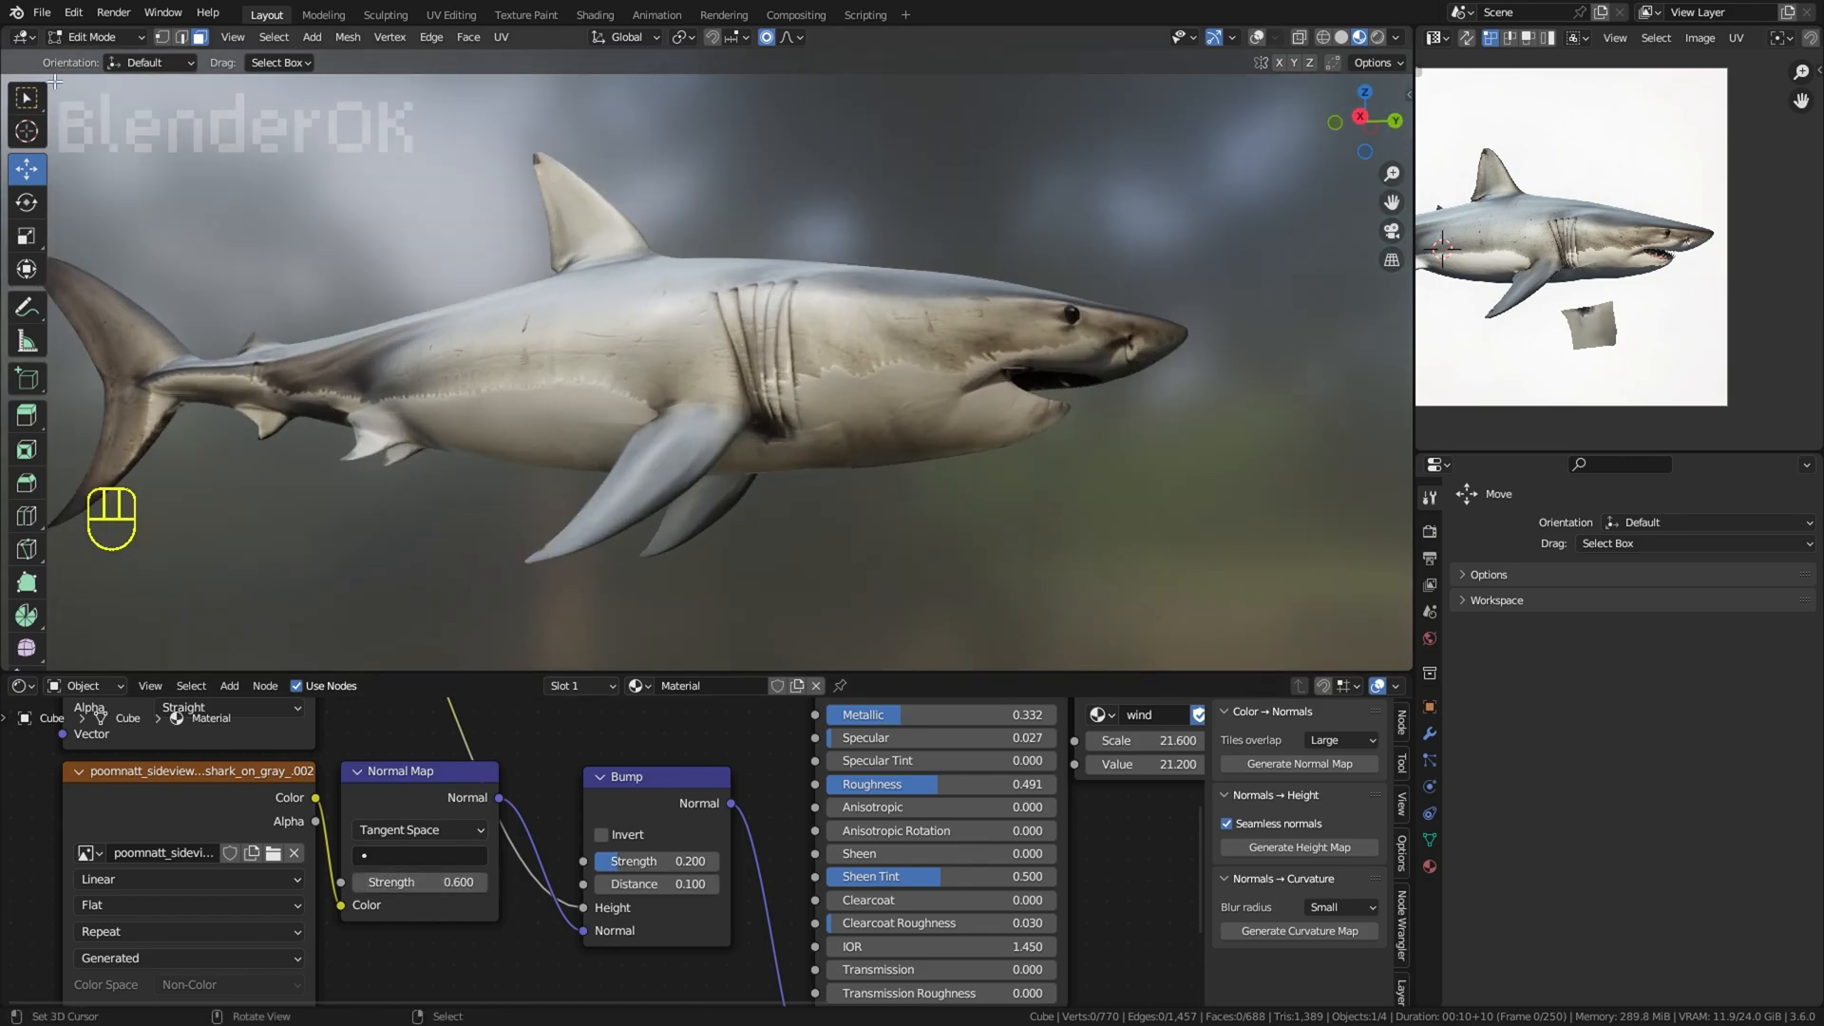
Step: Show the viewport overlays, select a face behind the gills on the underside, and switch to Texture Paint mode
click(85, 38)
click(1257, 38)
scroll(761, 403, up, 1)
right_click(761, 404)
middle_drag(760, 444, 665, 340)
scroll(674, 399, up, 1)
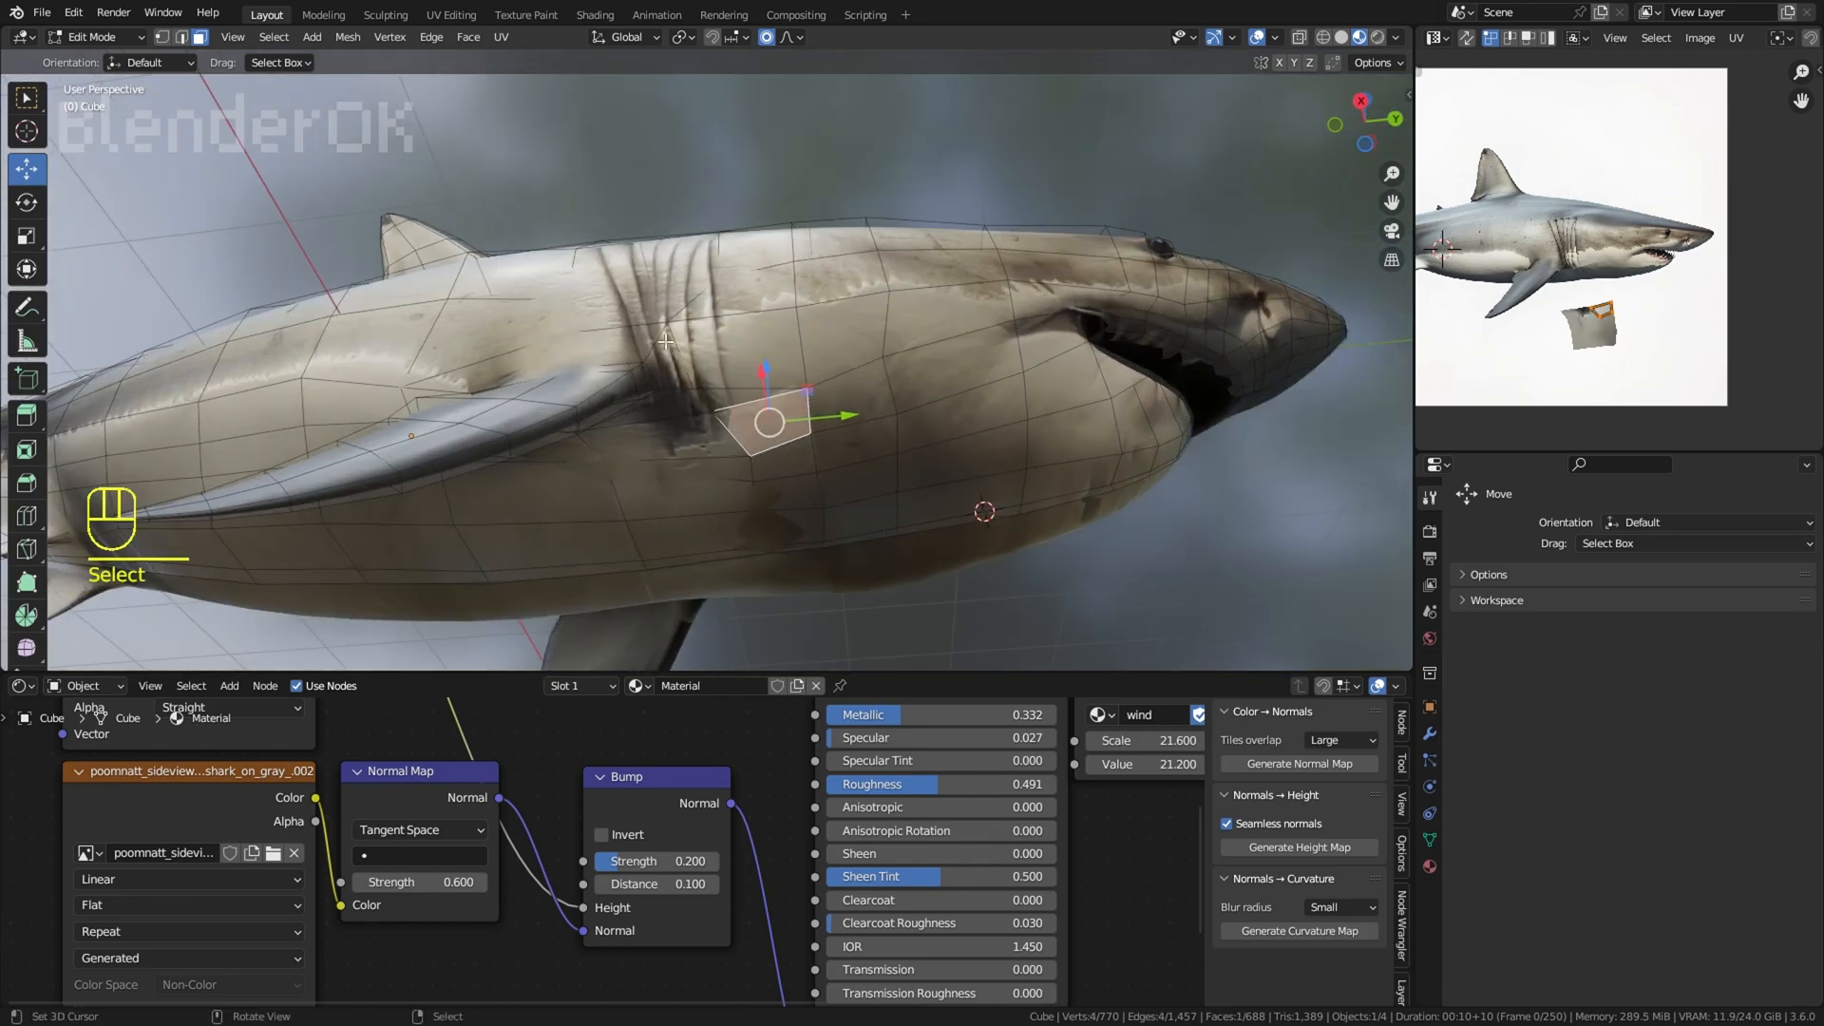
click(92, 37)
click(106, 164)
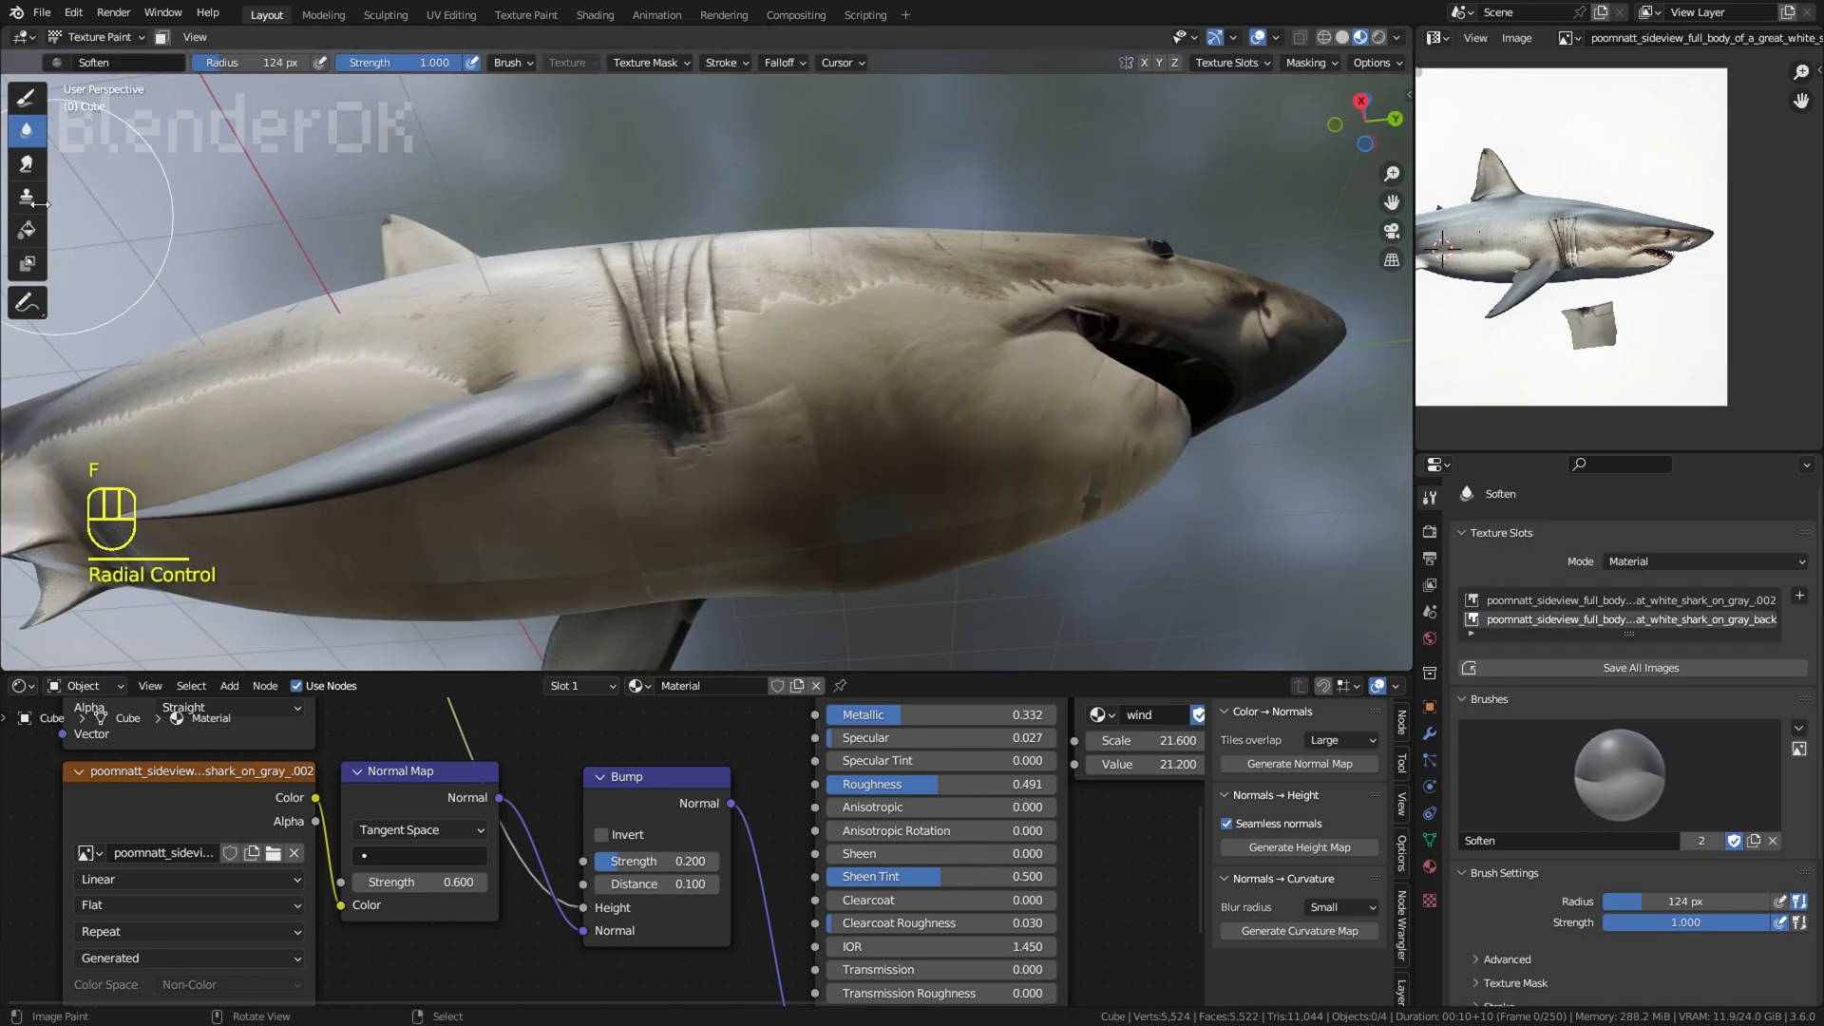
Step: Smear the patchy seams on the throat and belly with a 124 px brush radius, undoing unwanted strokes
click(29, 167)
scroll(836, 442, up, 2)
mouse_move(847, 447)
mouse_down()
mouse_move(782, 408)
mouse_move(782, 561)
mouse_up()
key(ctrl+z)
key(ctrl+z)
drag(750, 484, 627, 590)
middle_drag(853, 591, 859, 646)
scroll(840, 513, down, 2)
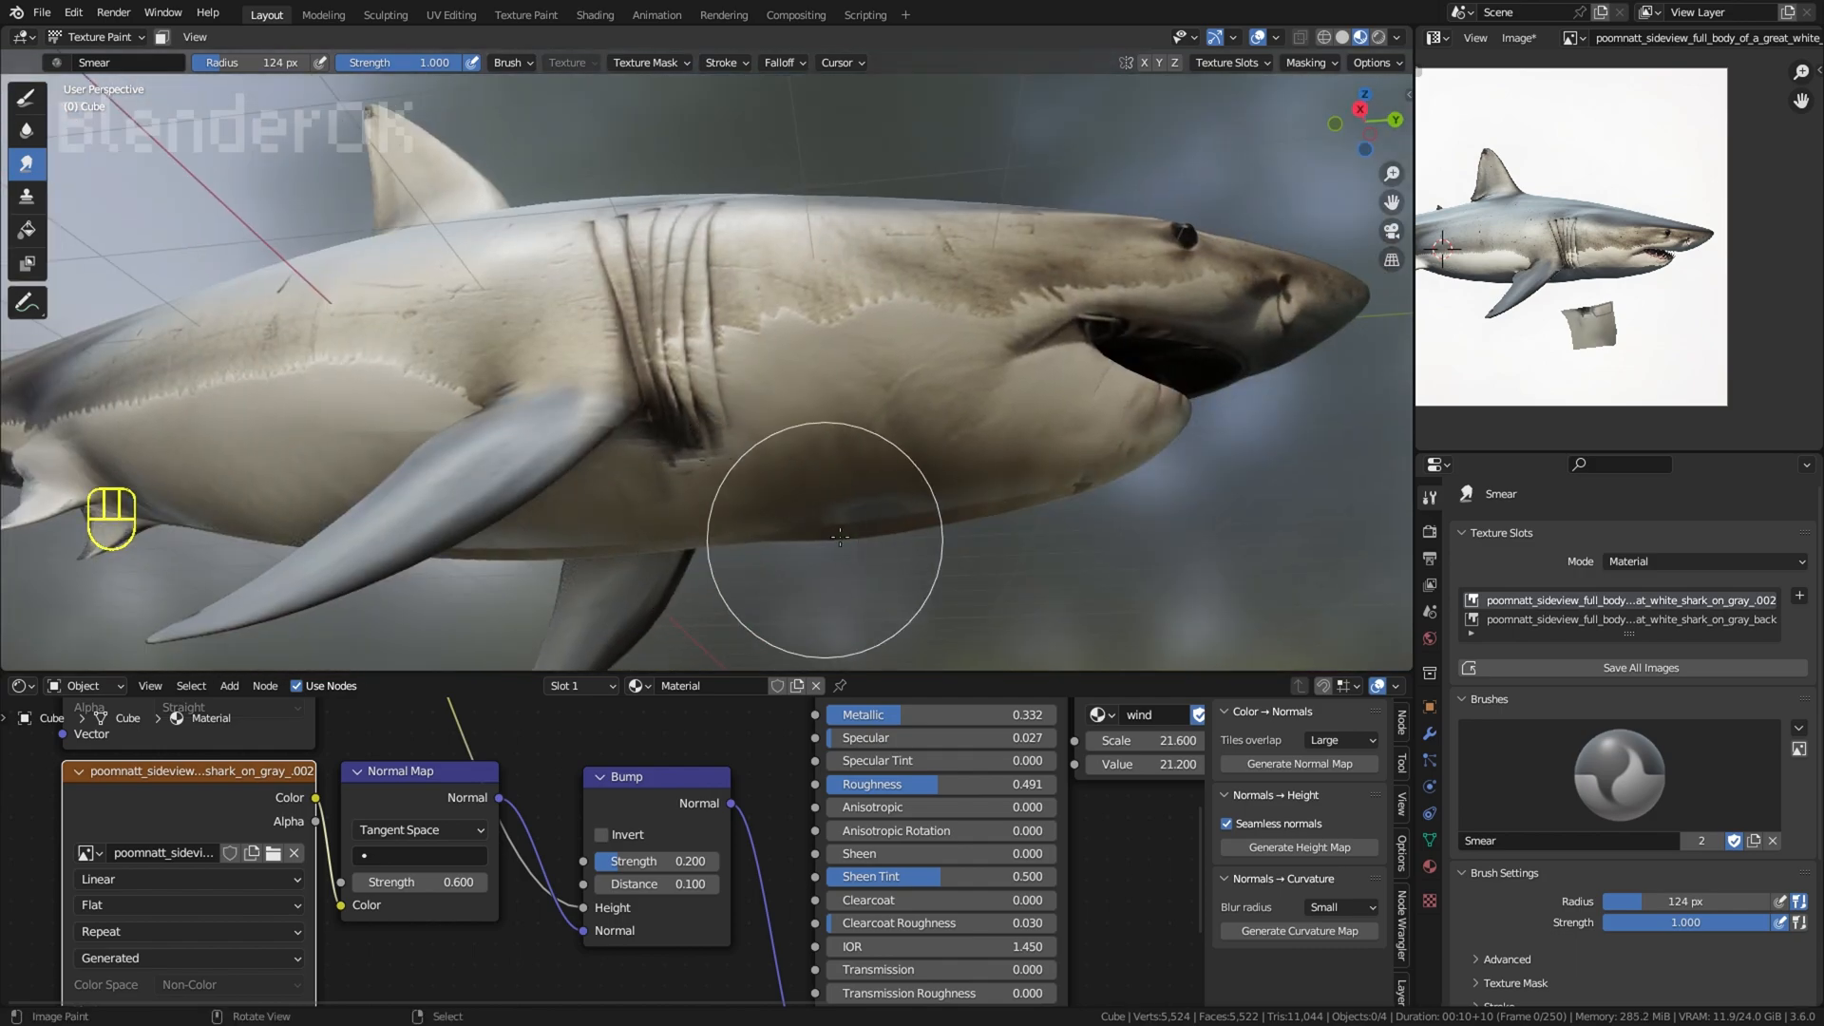
middle_drag(840, 537, 1111, 557)
scroll(1080, 561, down, 3)
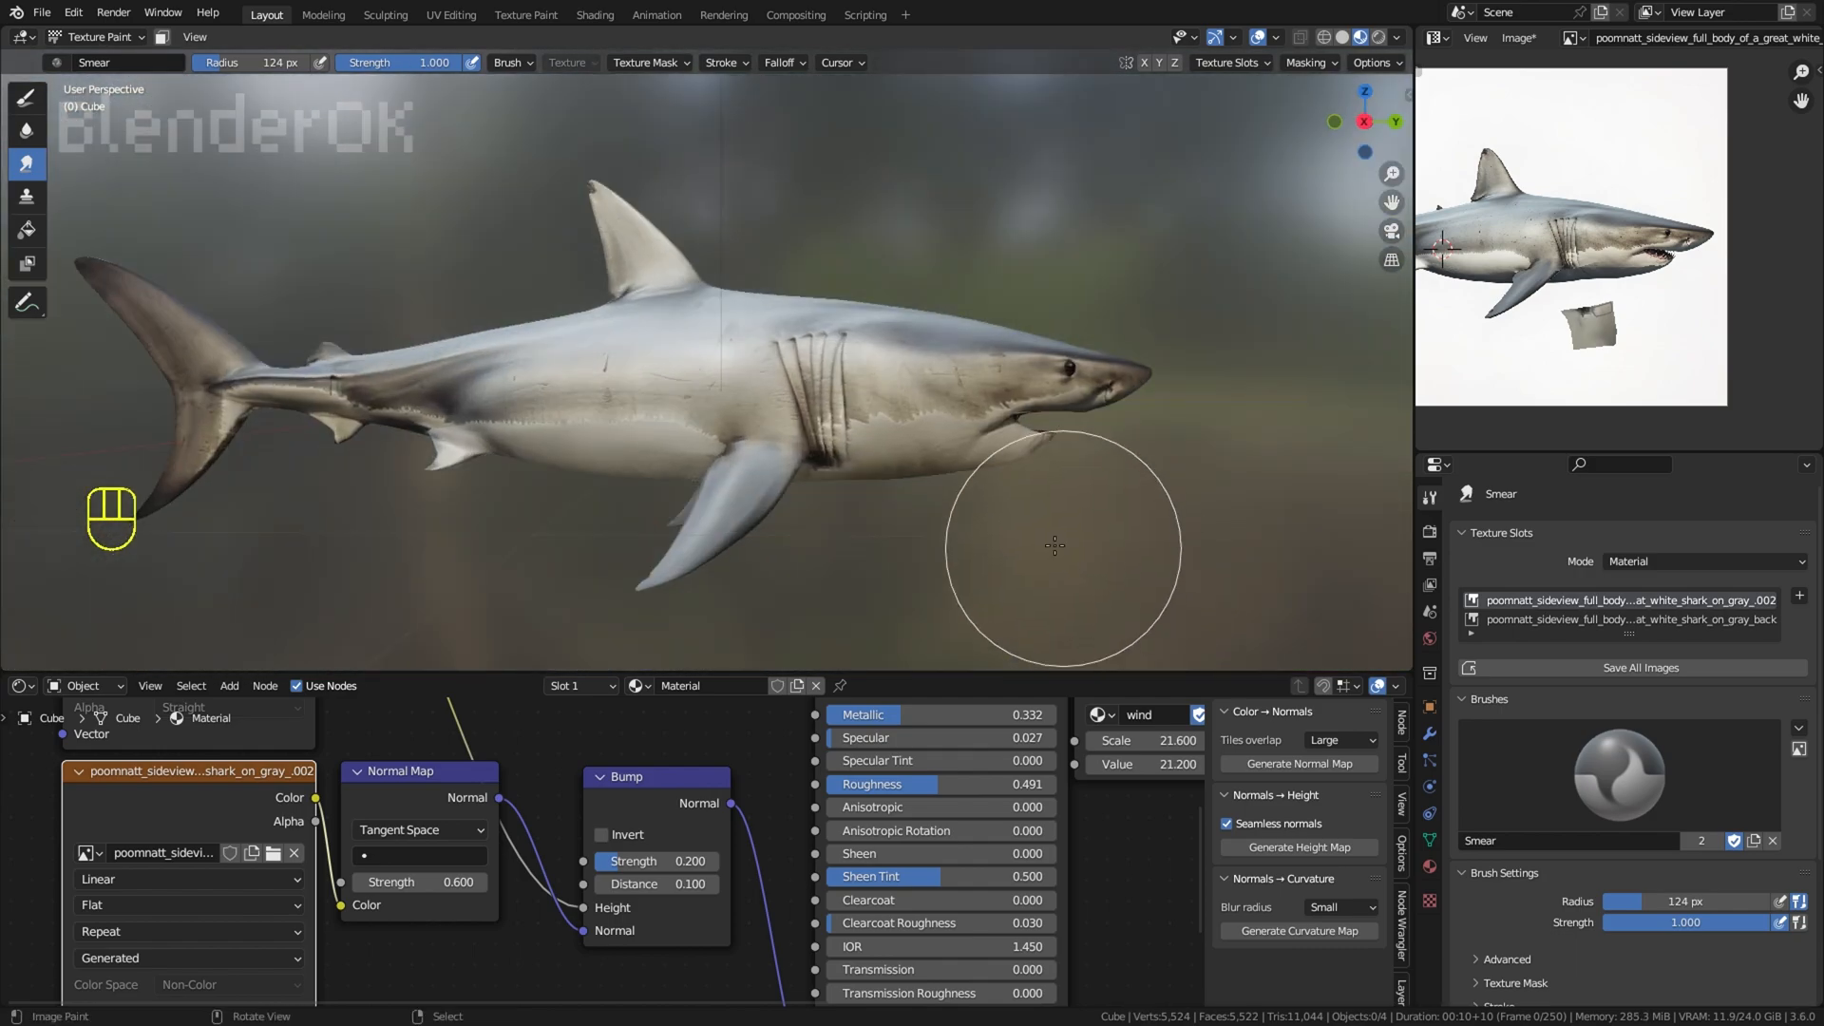
Step: Try a Smear stroke near the lower jaw with a 33 px brush radius, and undo it
key(f)
click(968, 545)
mouse_move(960, 537)
middle_down()
mouse_move(807, 460)
mouse_move(896, 525)
mouse_move(1006, 500)
mouse_move(1019, 528)
middle_up()
key(ctrl+z)
scroll(1026, 532, down, 4)
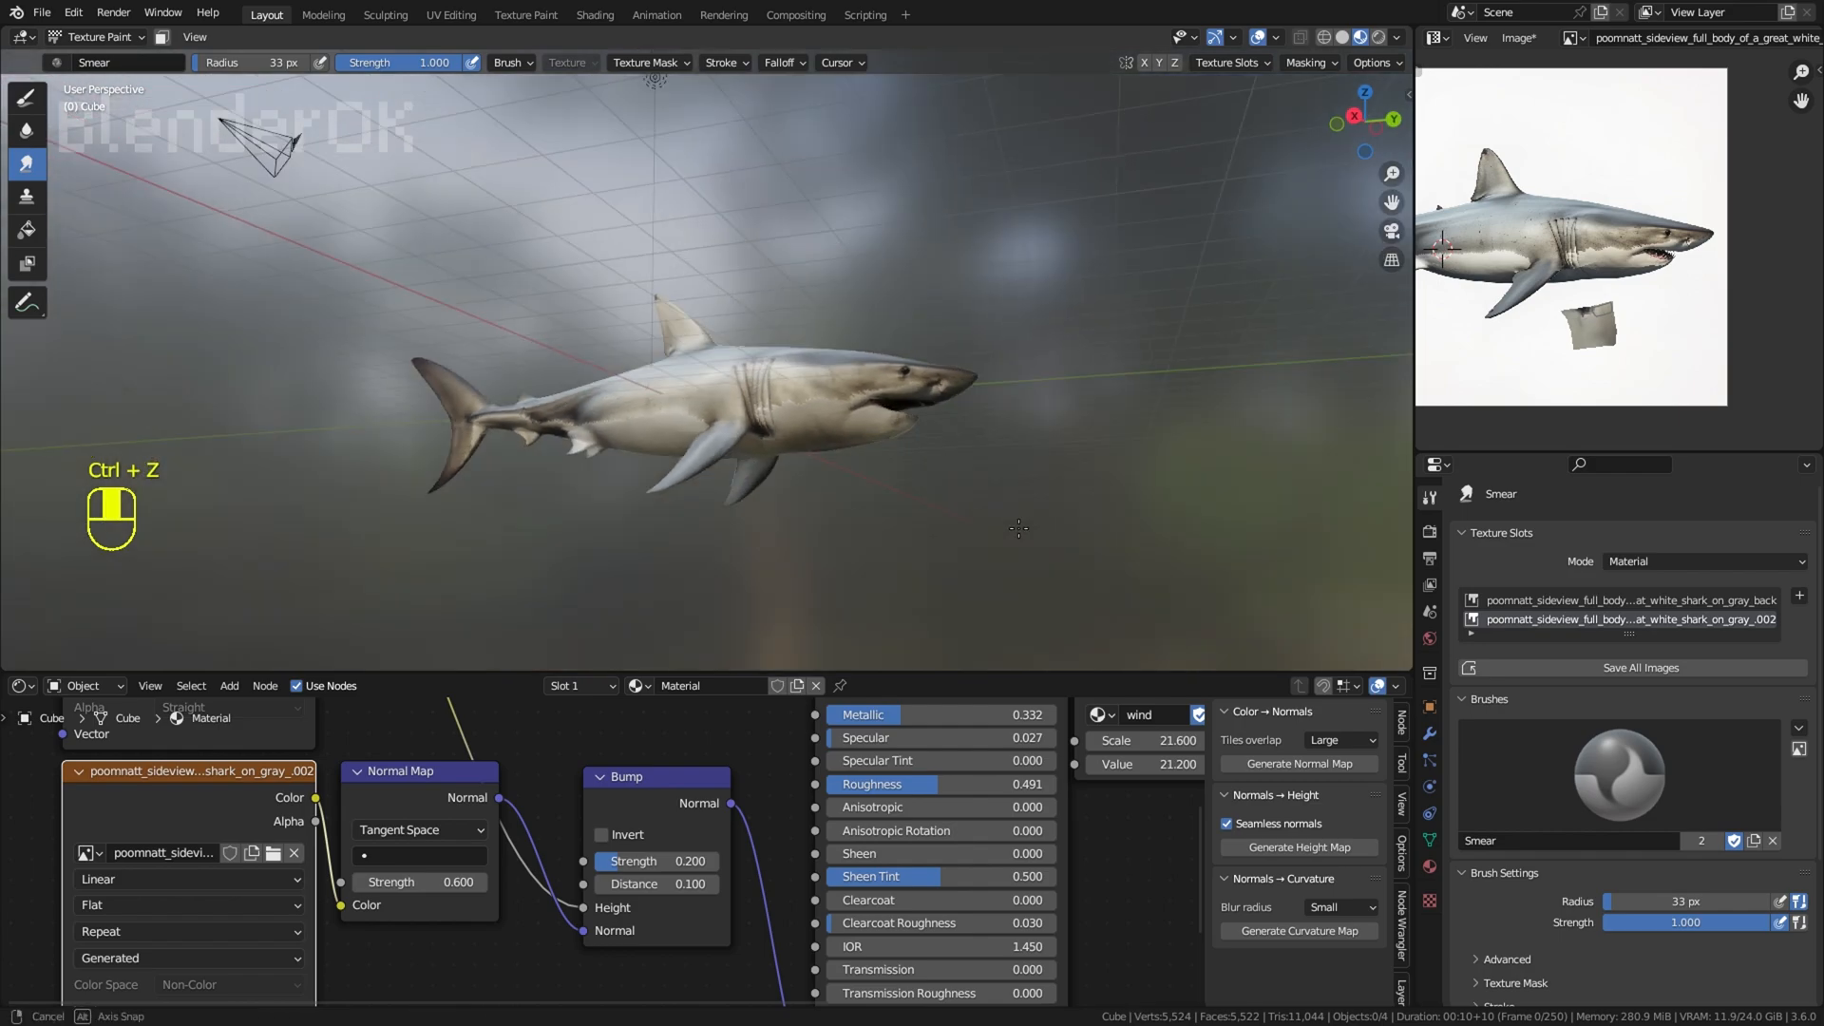
Step: Try smearing the lower jaw with an 88 px brush radius, and undo the strokes
scroll(1045, 534, up, 5)
key(f)
click(1092, 524)
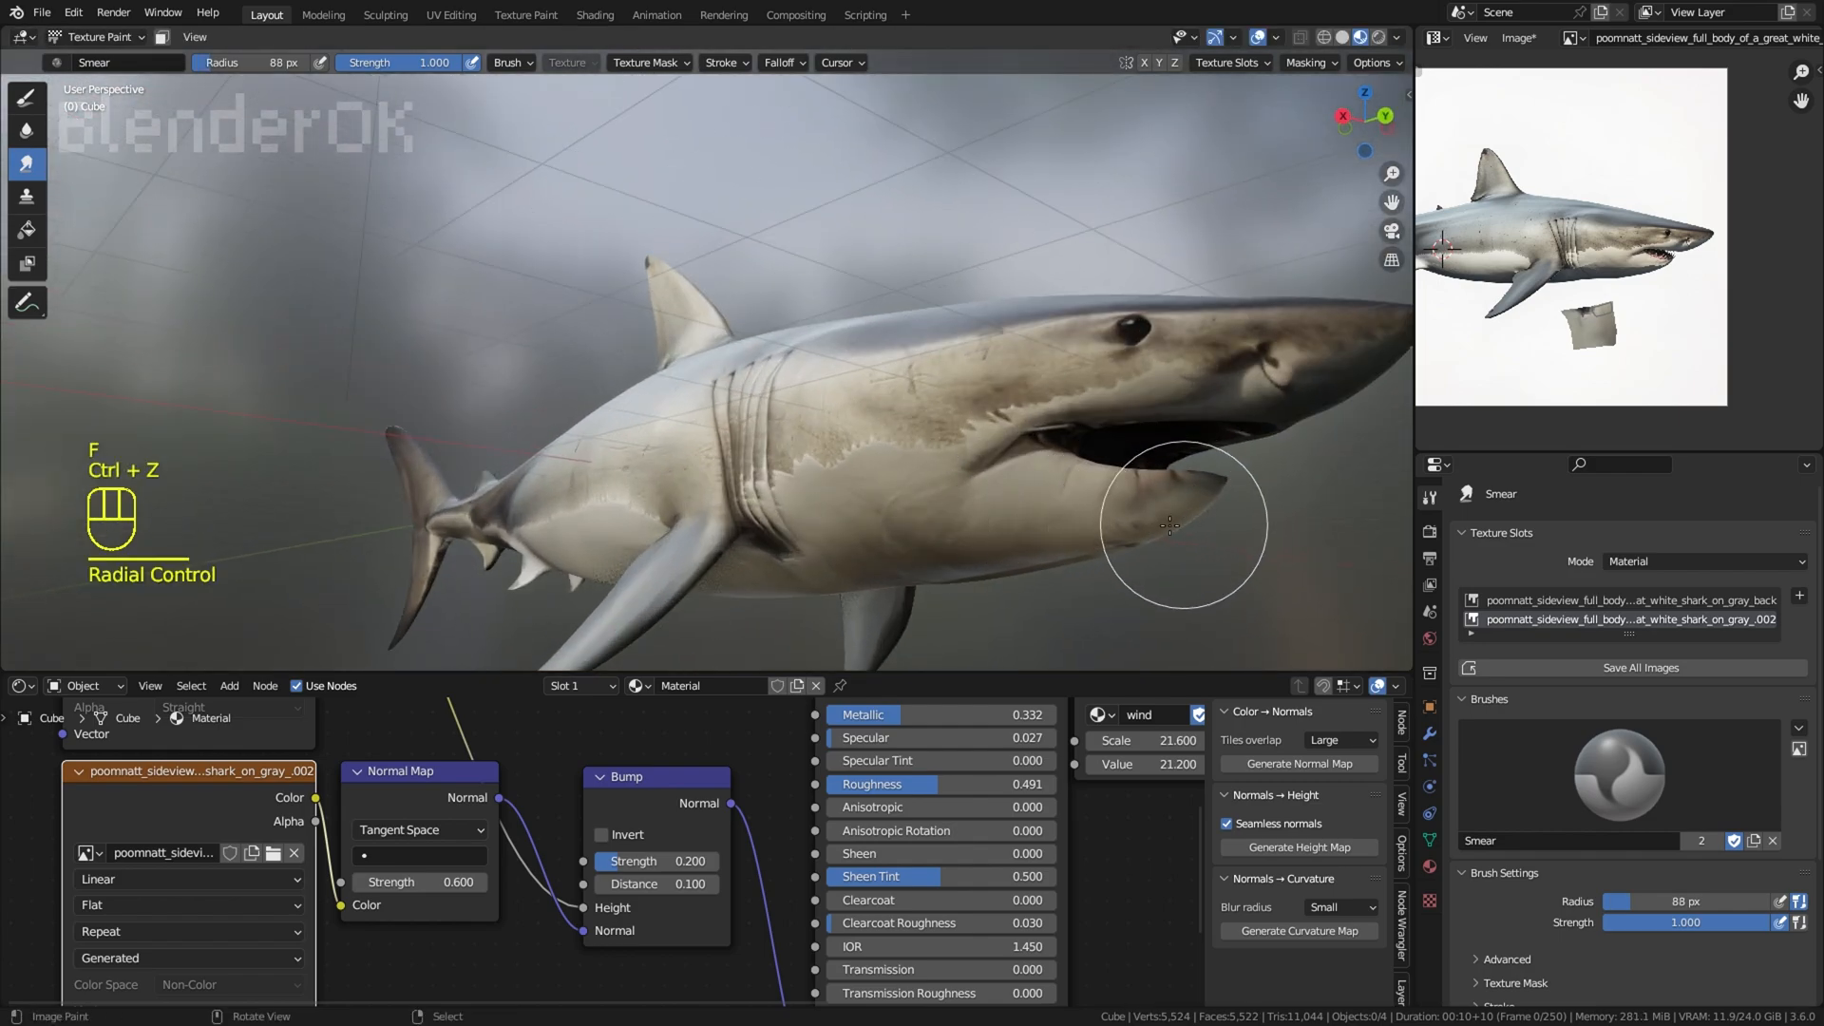
key(ctrl+z)
key(ctrl+z)
key(ctrl+z)
key(ctrl+z)
middle_drag(1170, 525, 1316, 581)
scroll(1313, 604, down, 2)
shift+middle_drag(1154, 523, 1038, 478)
scroll(1034, 477, up, 2)
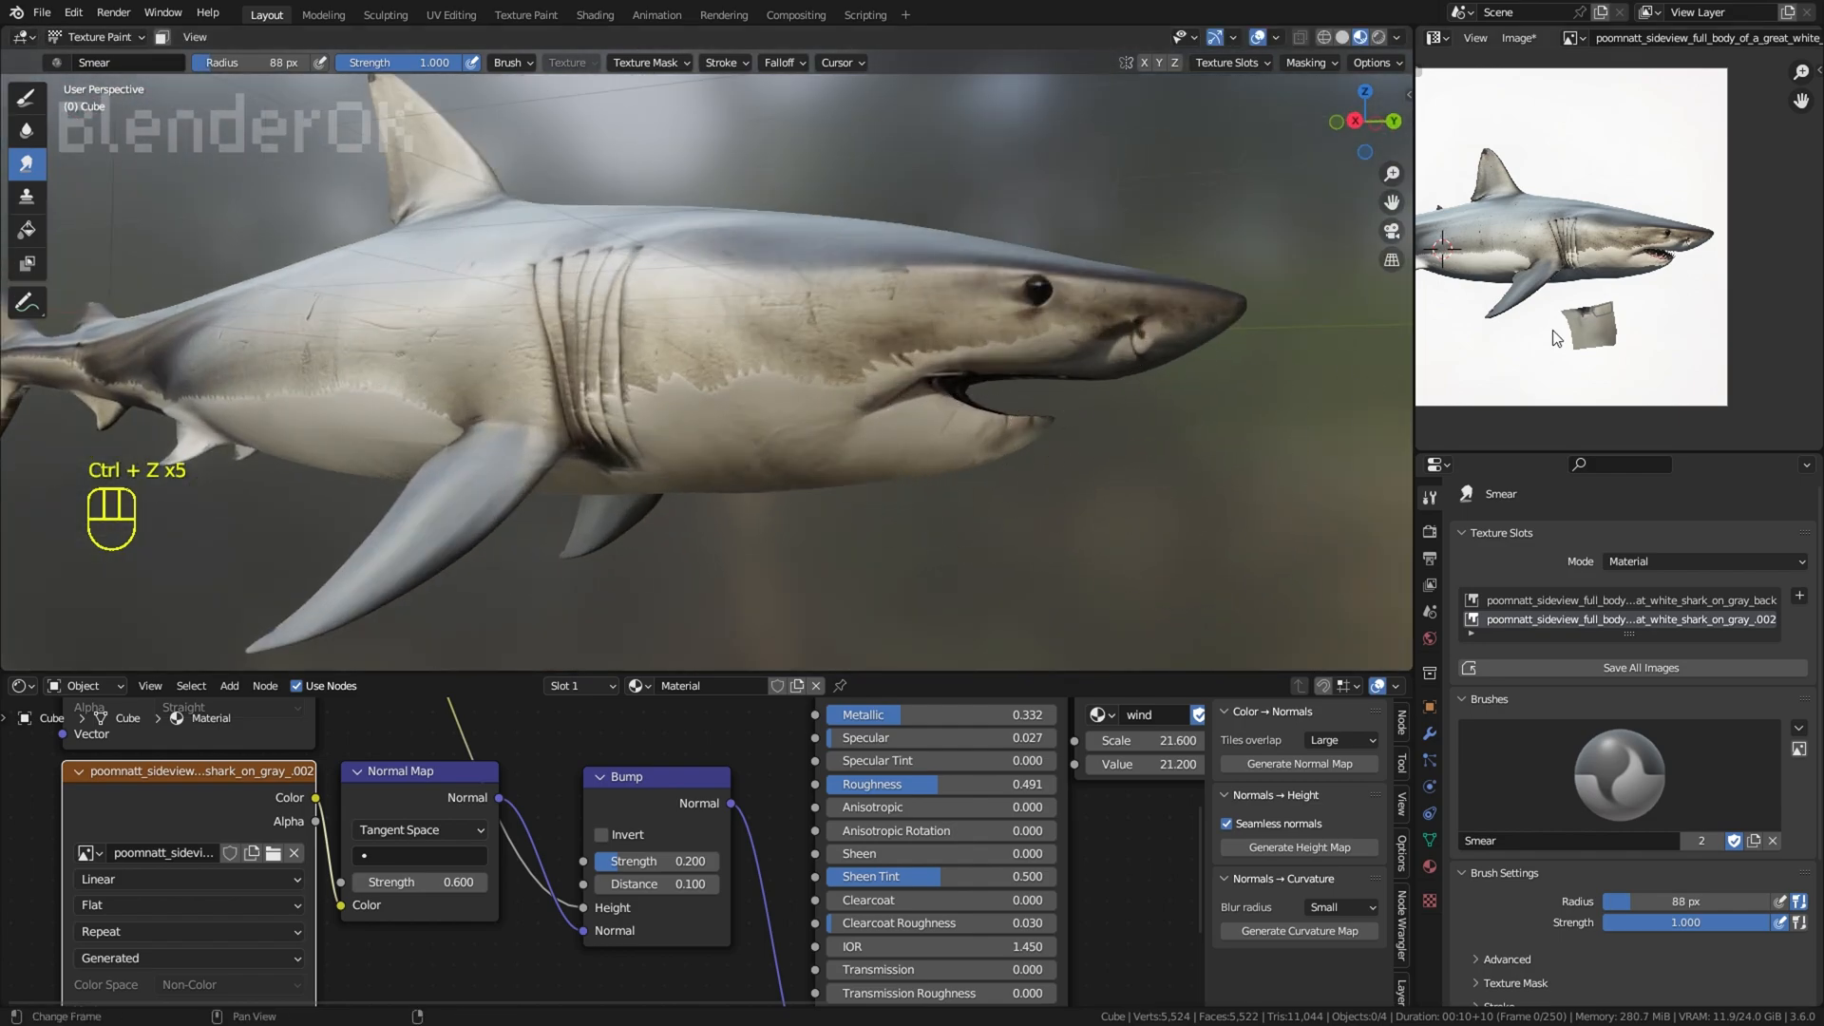
Step: Return to Edit Mode and save all modified images
scroll(1555, 338, up, 5)
key(Tab)
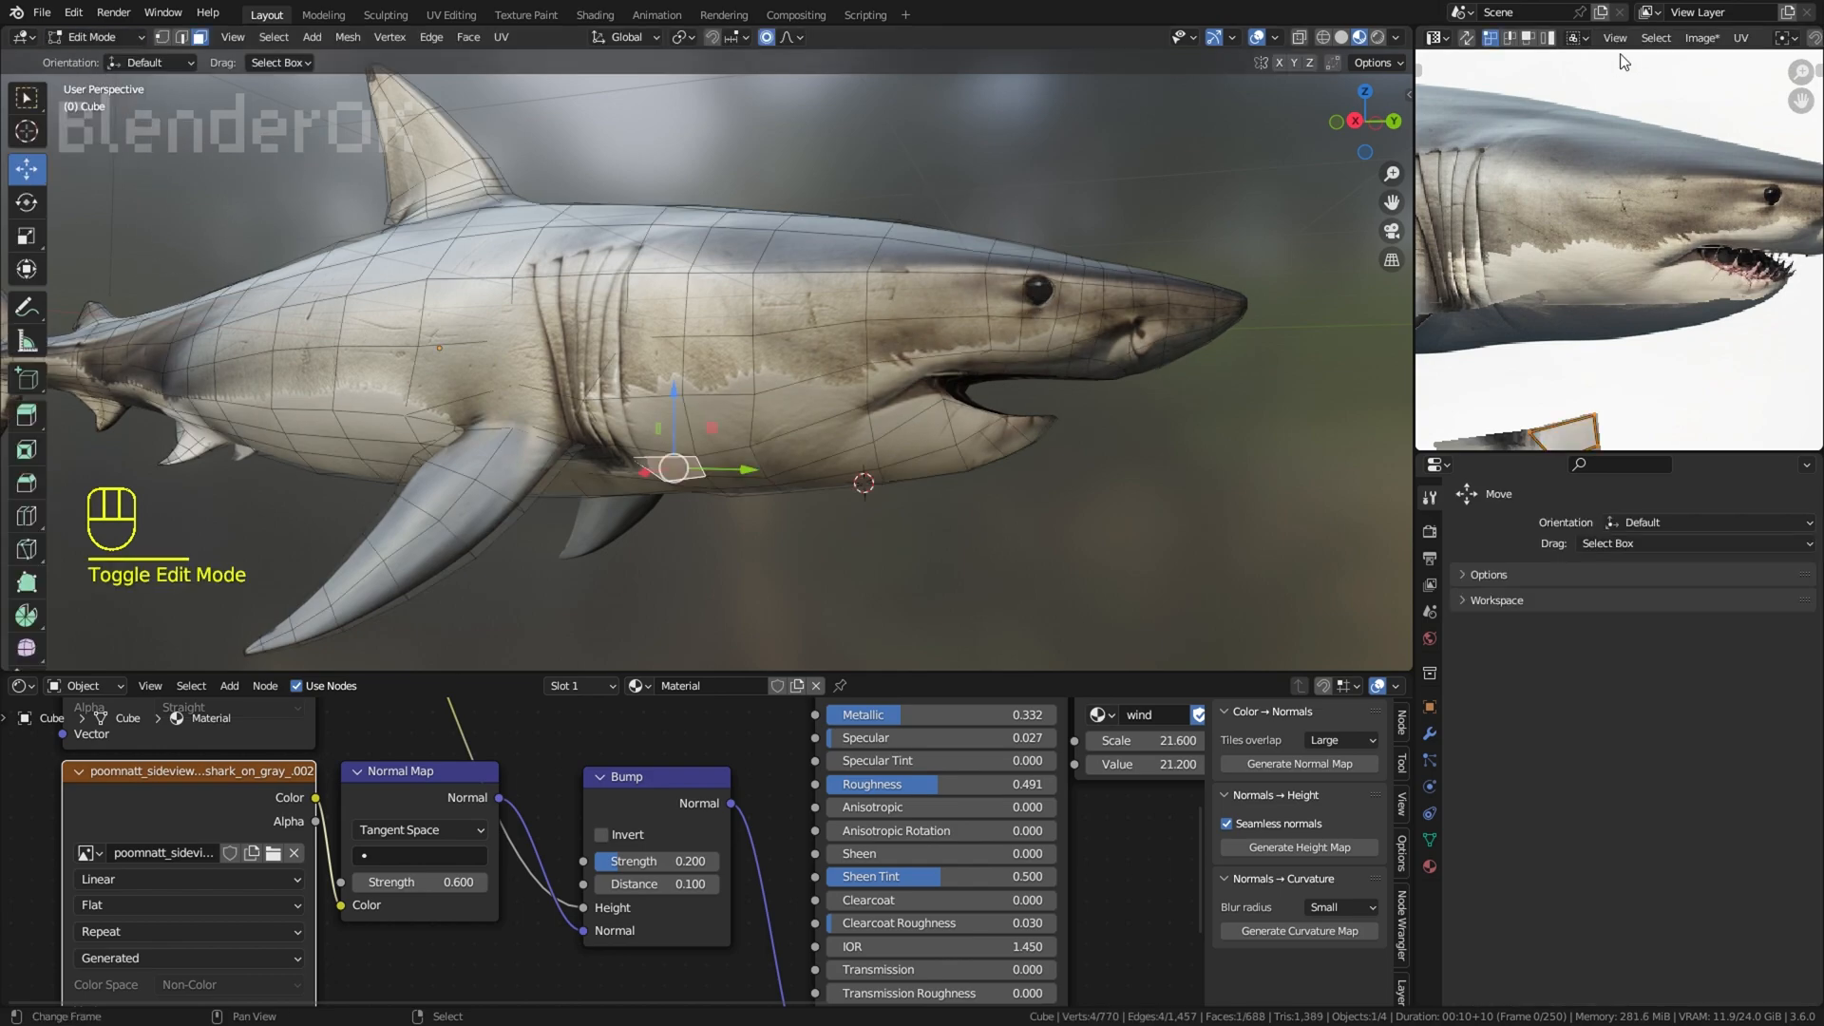
click(1701, 38)
click(1621, 299)
middle_drag(1622, 299, 1530, 290)
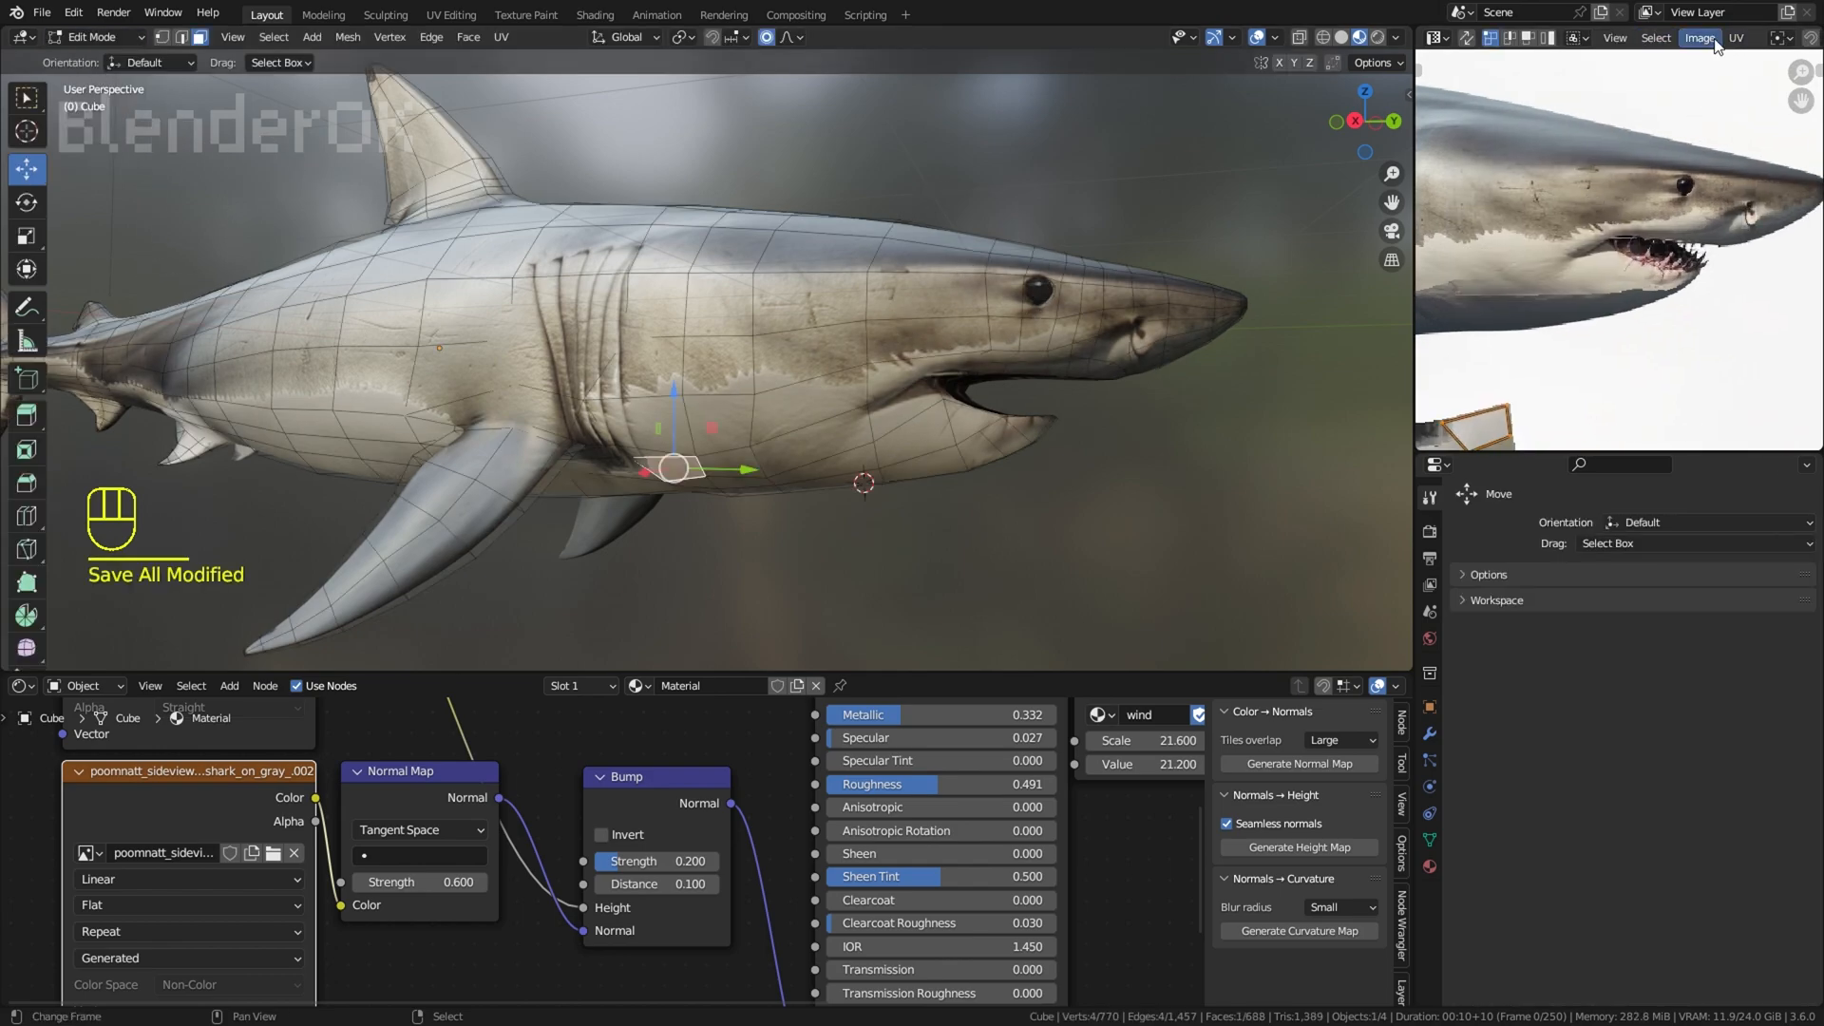
scroll(1705, 40, down, 6)
click(1697, 39)
click(1664, 123)
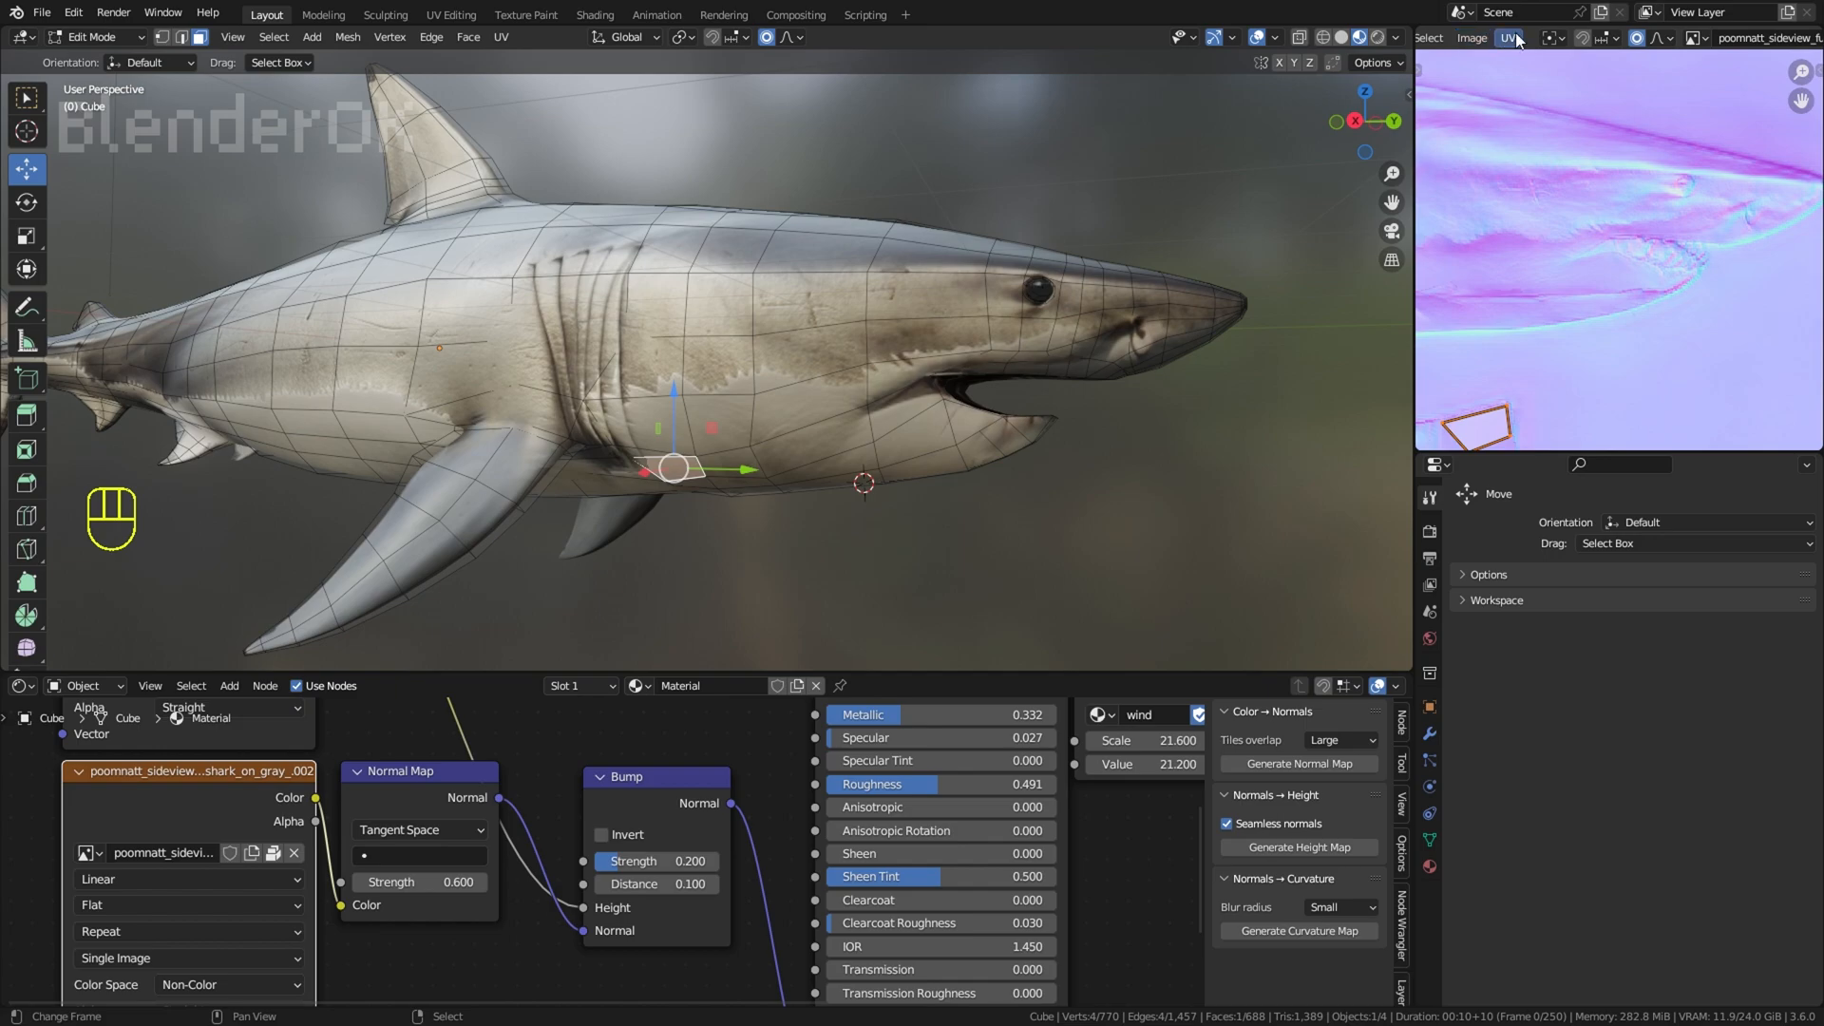
Step: Save the generated normal map image, using Save As to store it as a file
click(1471, 38)
click(1498, 245)
click(1471, 38)
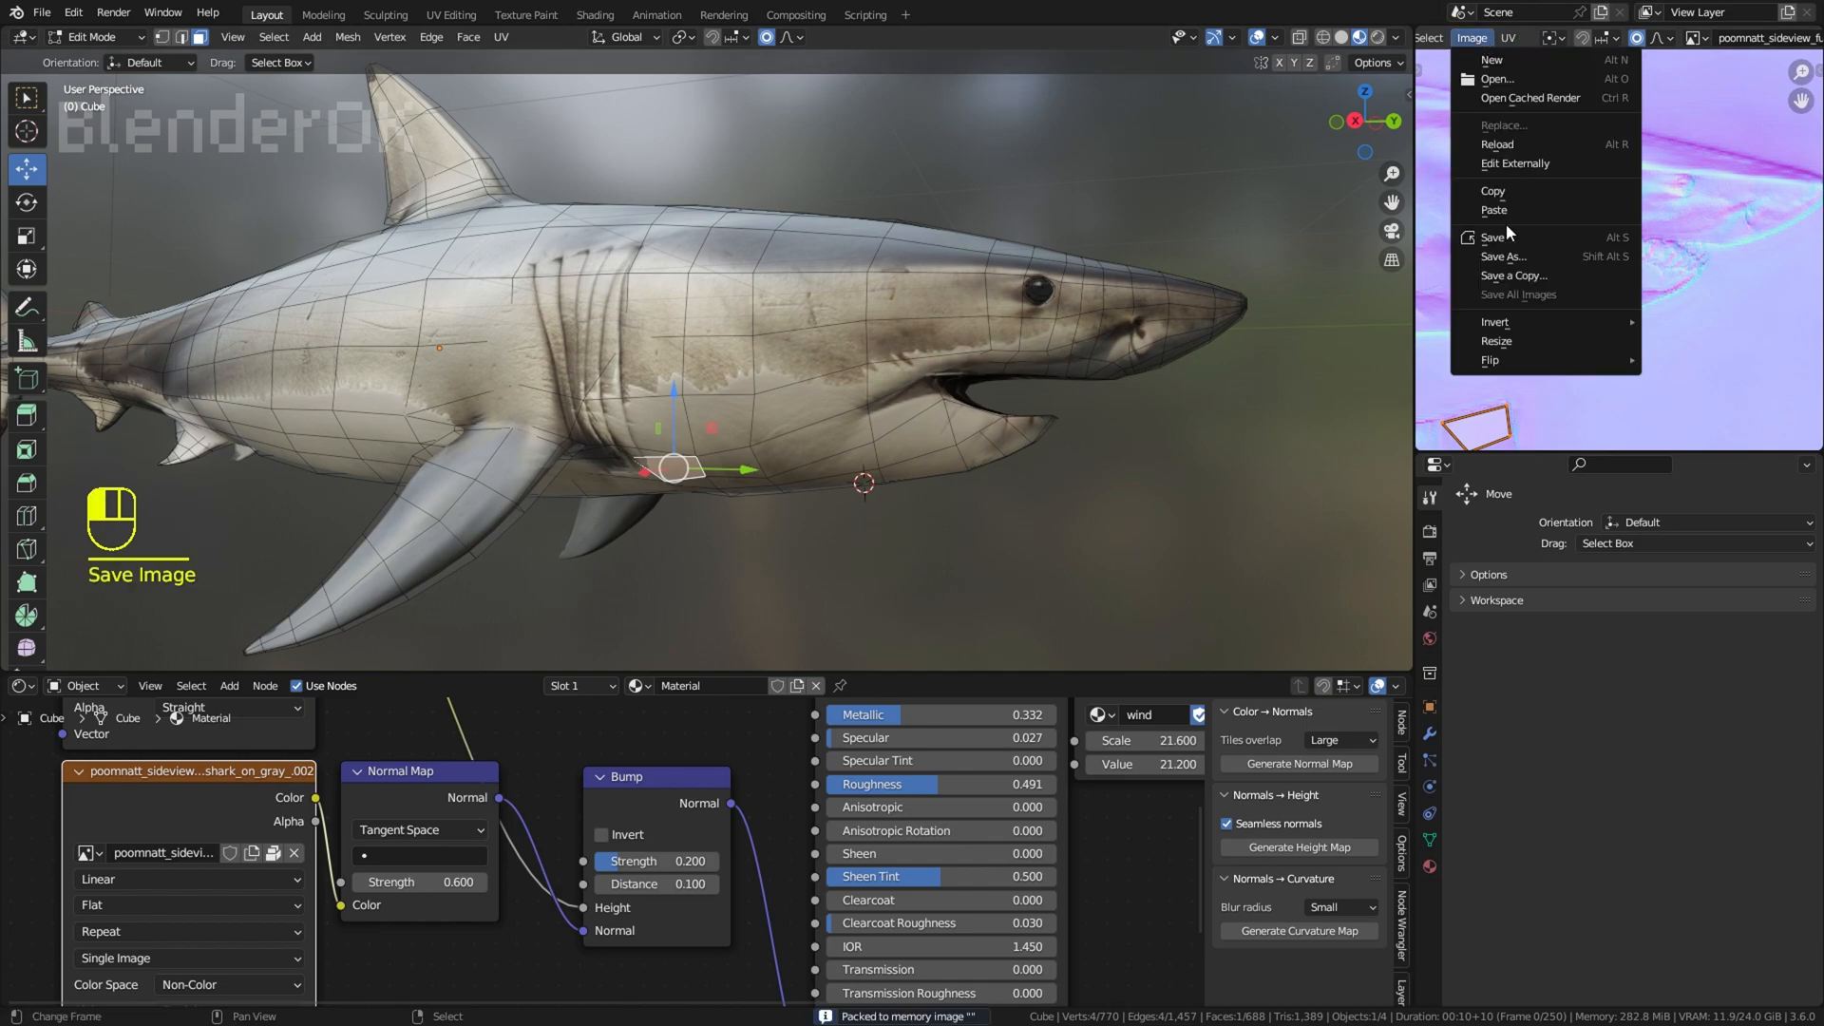
click(1503, 256)
click(1154, 808)
Step: Deselect the mesh, hide the overlays, and check the shark's throat from below
right_click(1161, 534)
mouse_move(1161, 534)
middle_down()
mouse_move(1176, 501)
mouse_move(1193, 527)
middle_up()
click(1261, 42)
scroll(903, 485, down, 4)
middle_drag(903, 485, 919, 431)
shift+middle_drag(919, 430, 613, 404)
scroll(627, 468, up, 4)
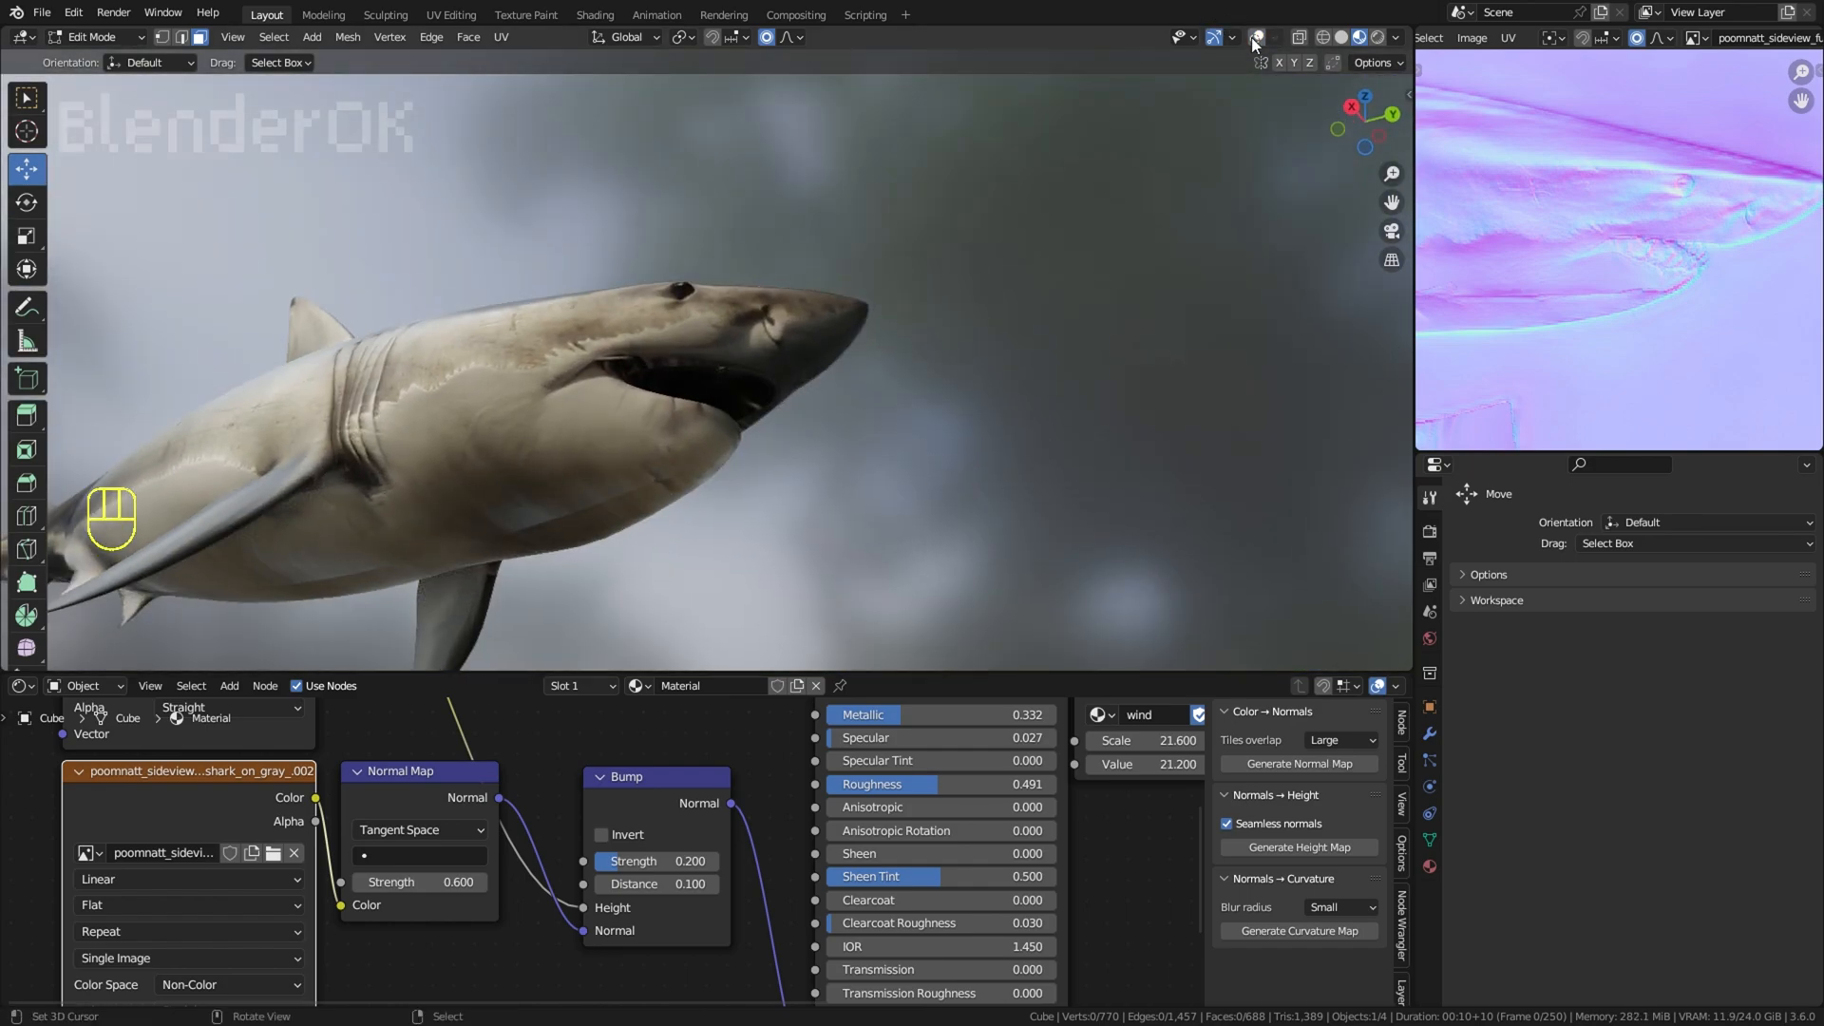
Step: Select the whole shark mesh and try moving a lower-jaw UV vertex over the normal map
click(1255, 38)
key(a)
scroll(1644, 285, up, 4)
key(g)
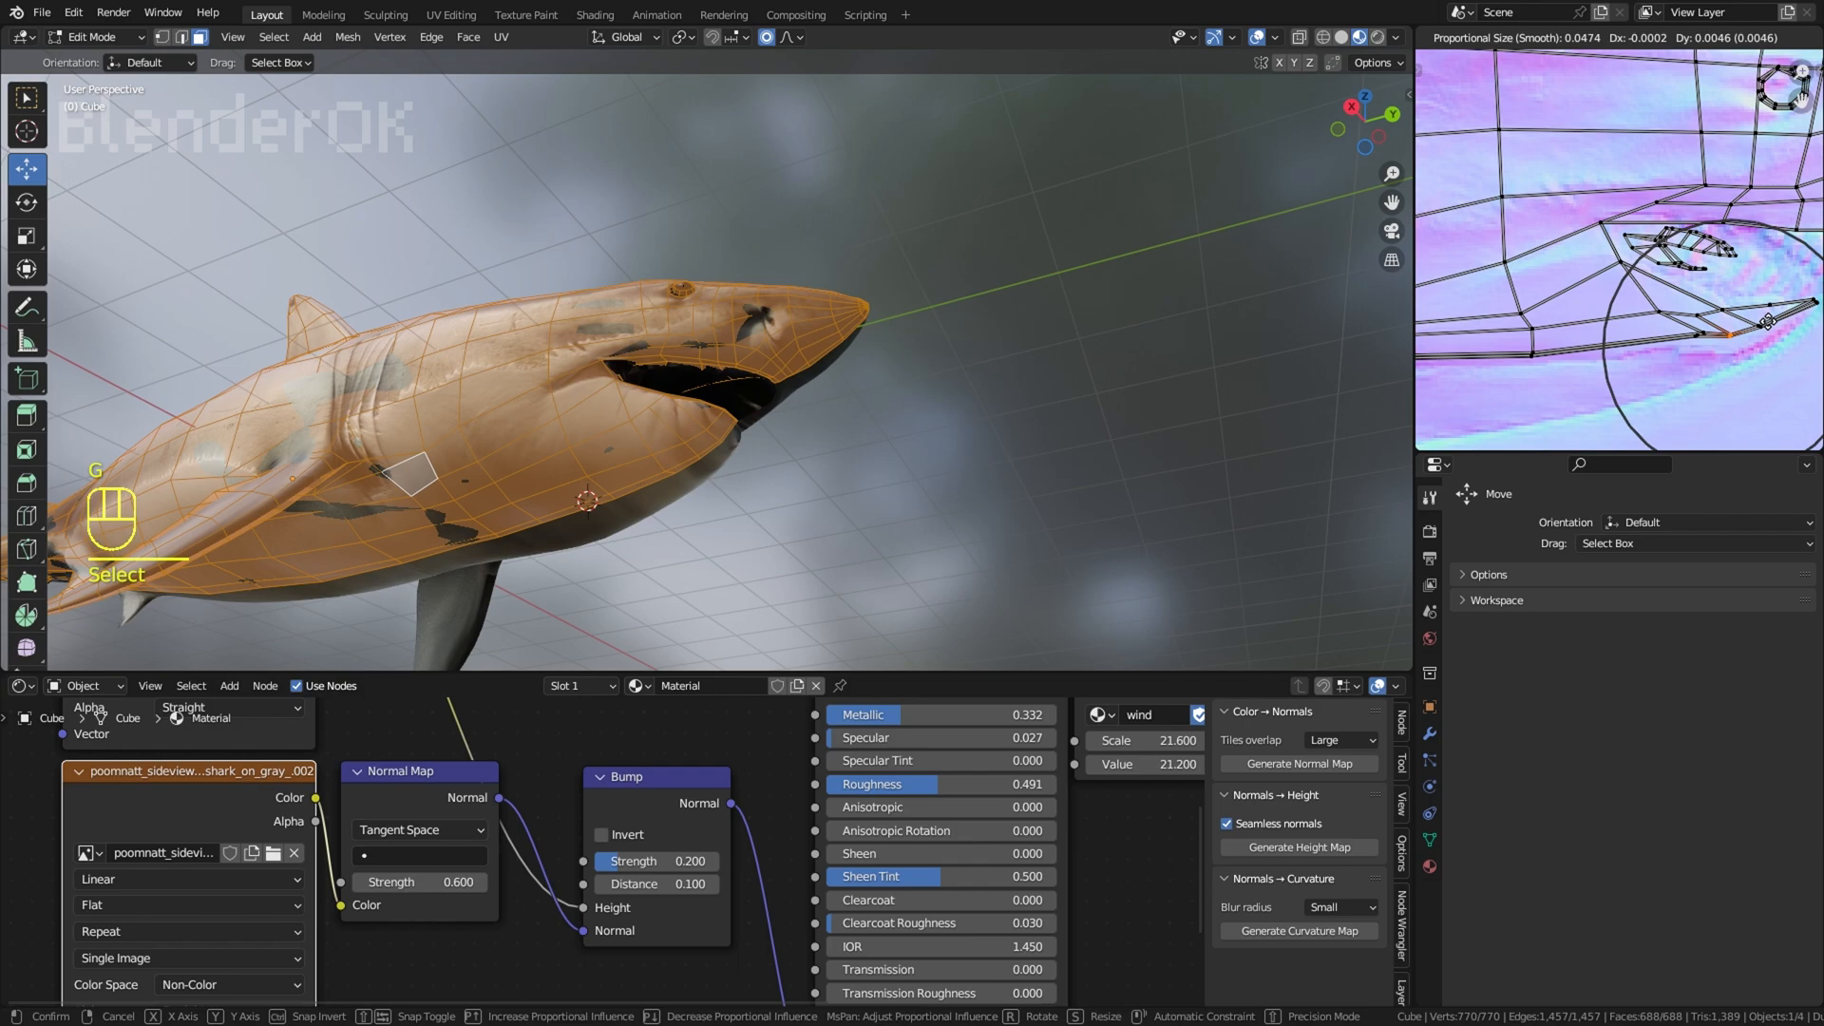
right_click(1766, 330)
click(1257, 41)
key(g)
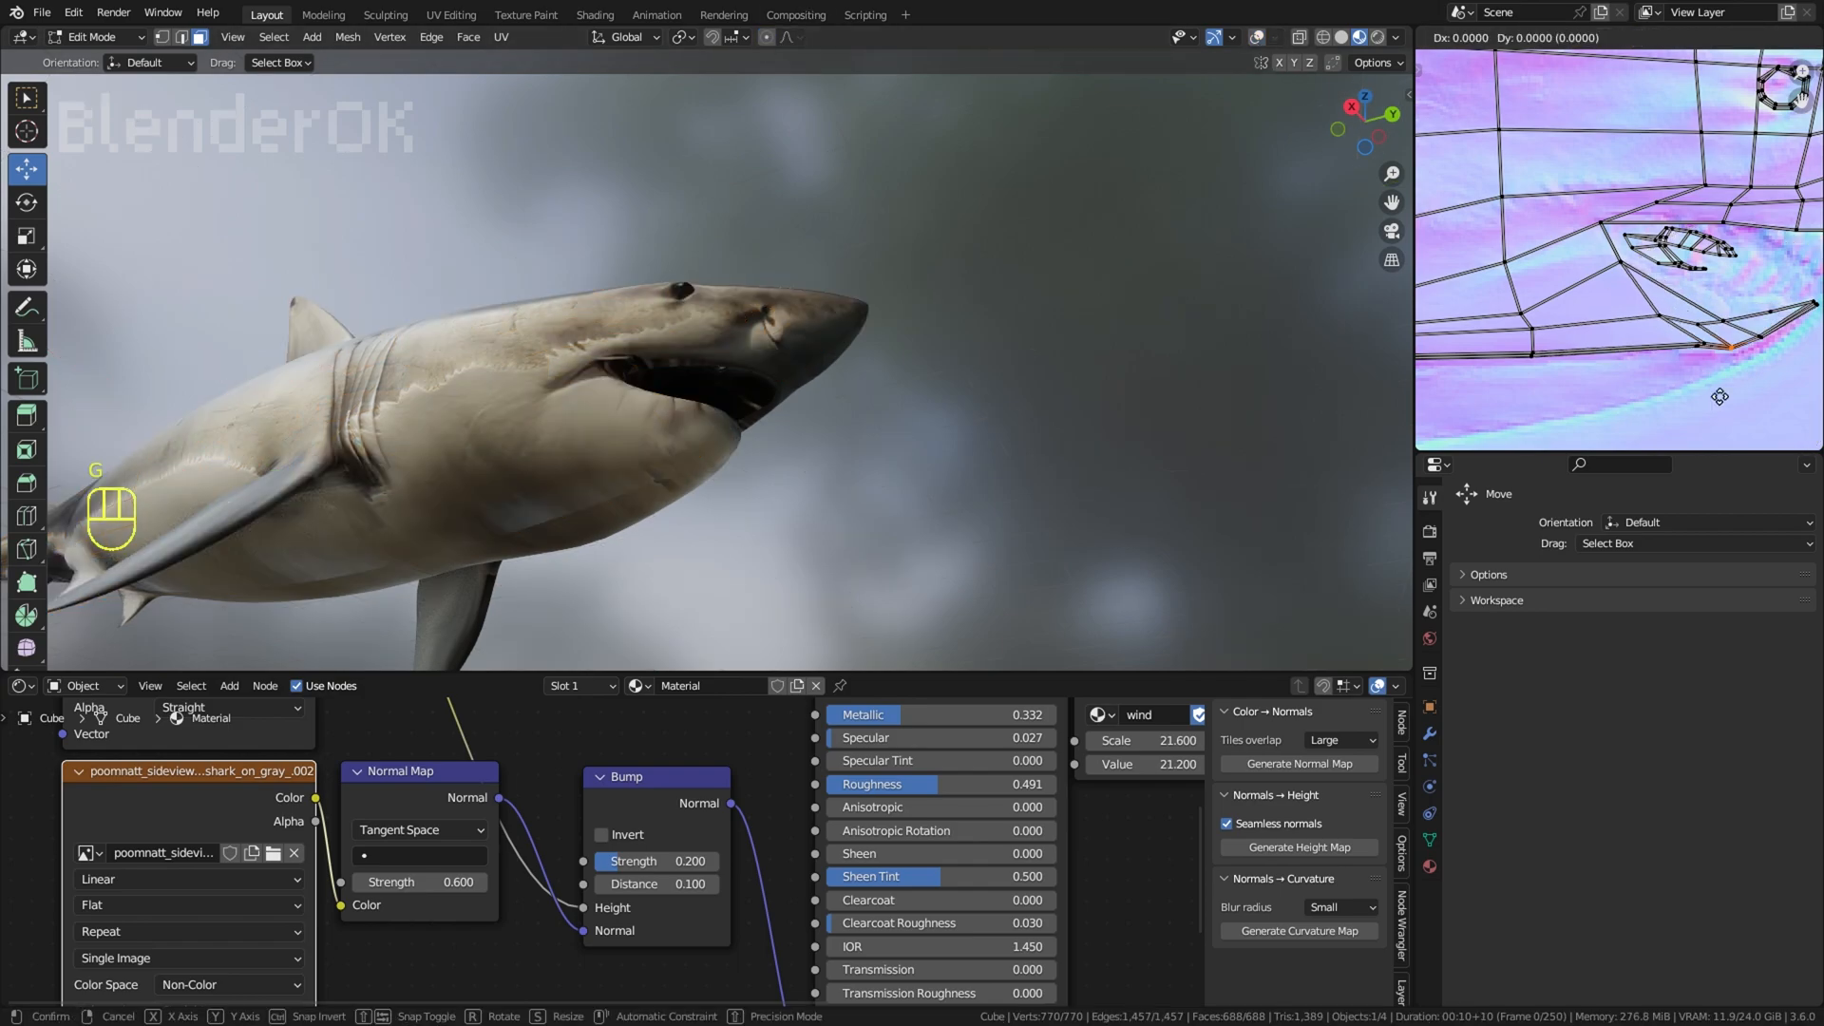
right_click(1721, 395)
Step: Try moving the lower-jaw UV vertex with changed proportional editing, and undo the move
scroll(1729, 372, down, 3)
key(g)
right_click(1710, 343)
scroll(1704, 335, up, 3)
click(1659, 39)
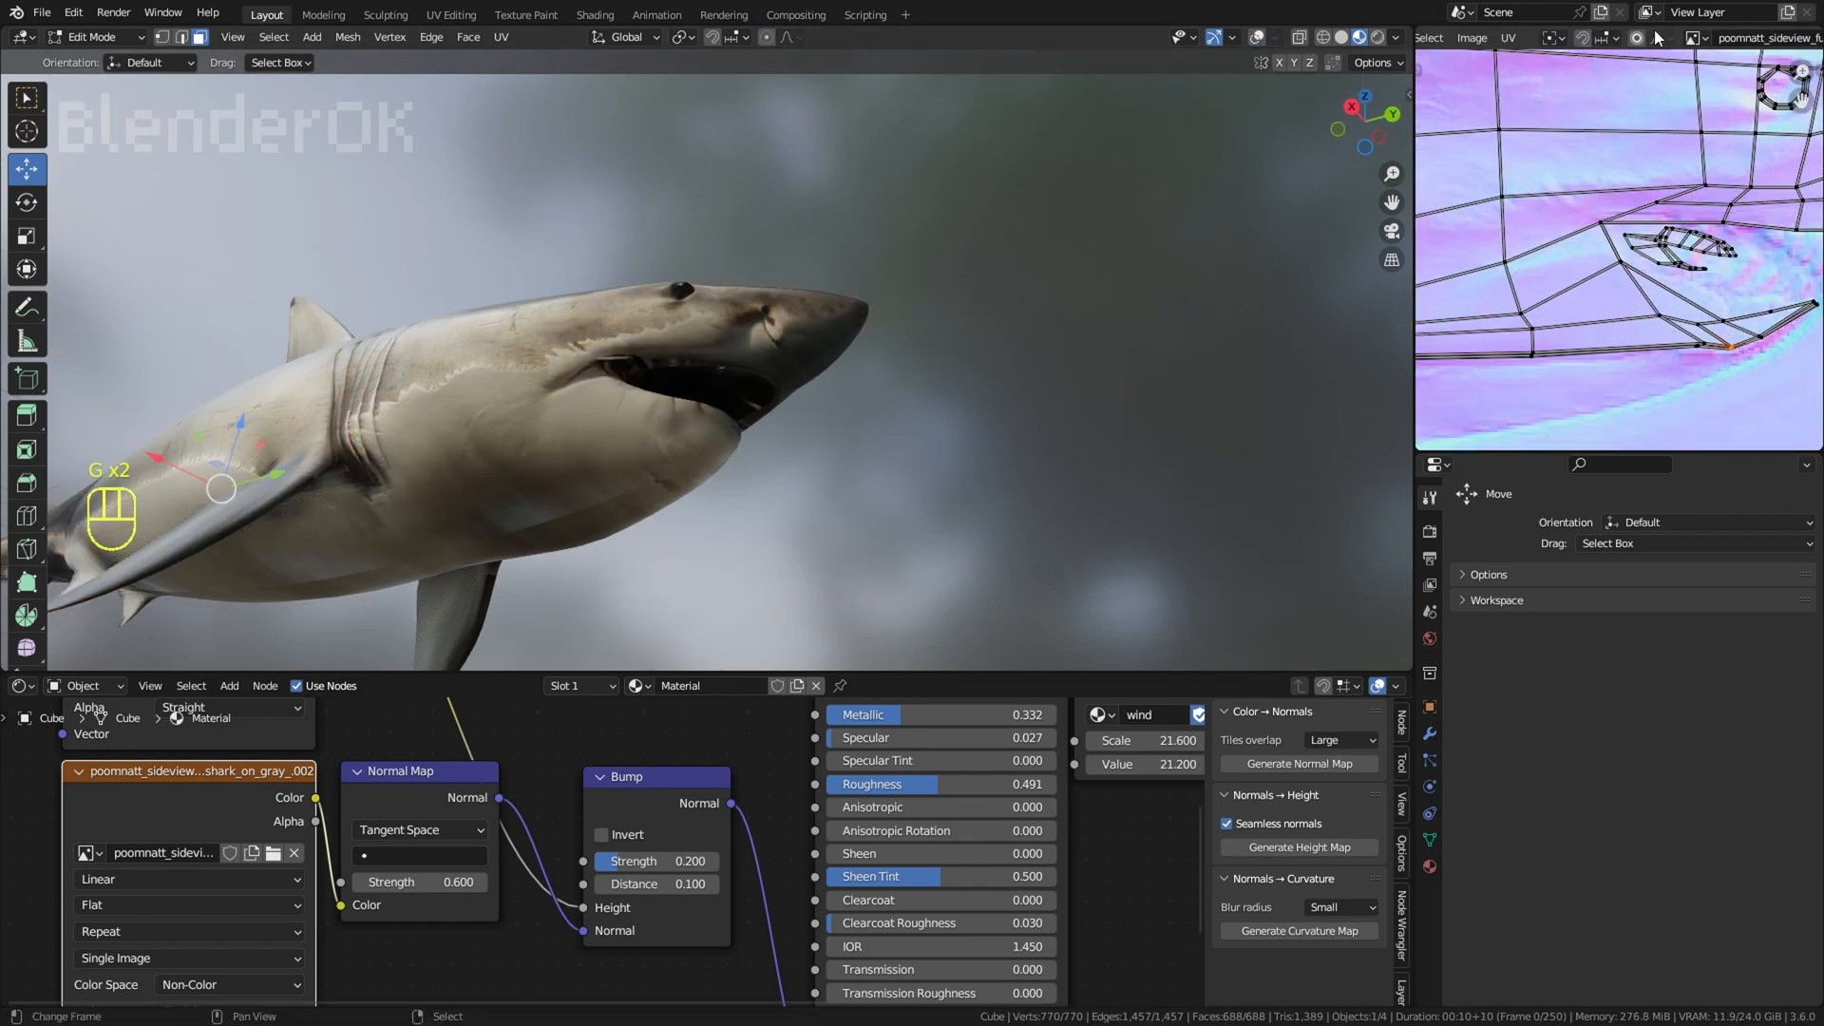
key(g)
key(ctrl+z)
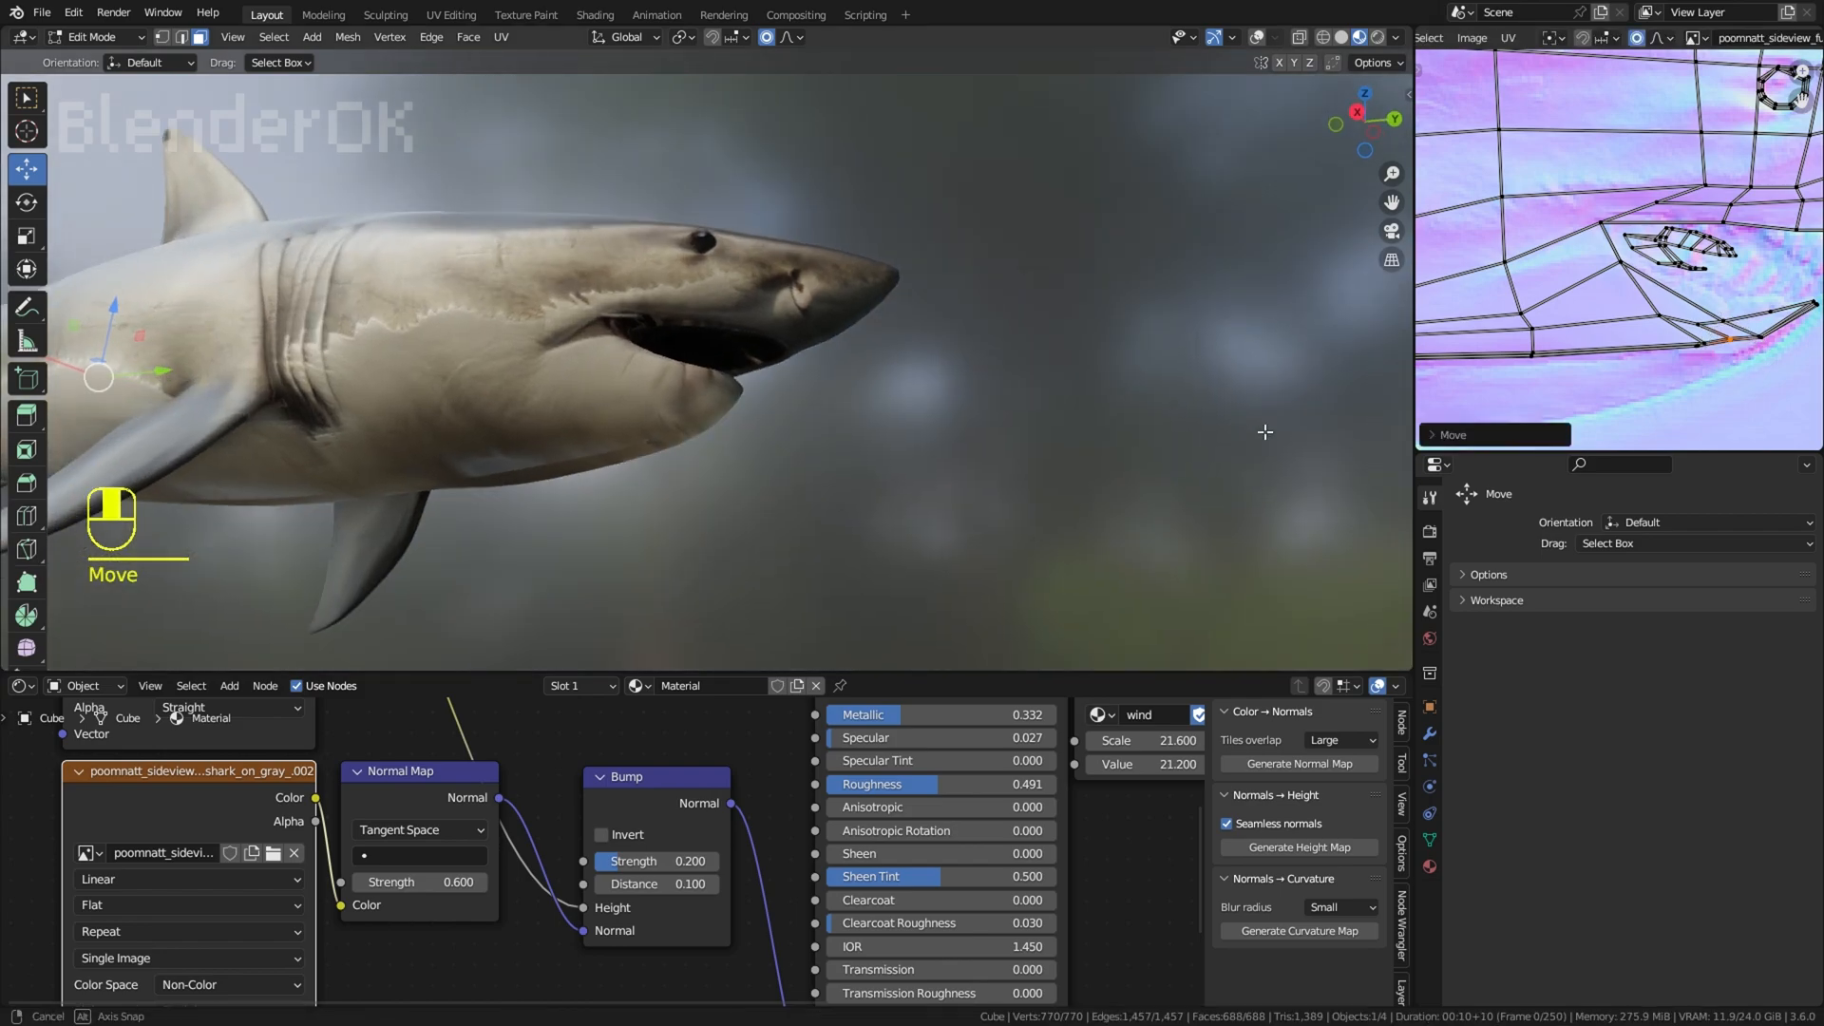
Step: Move the UV vertices along the lower jaw's edge, using a proportional size of 0.0094
click(1748, 335)
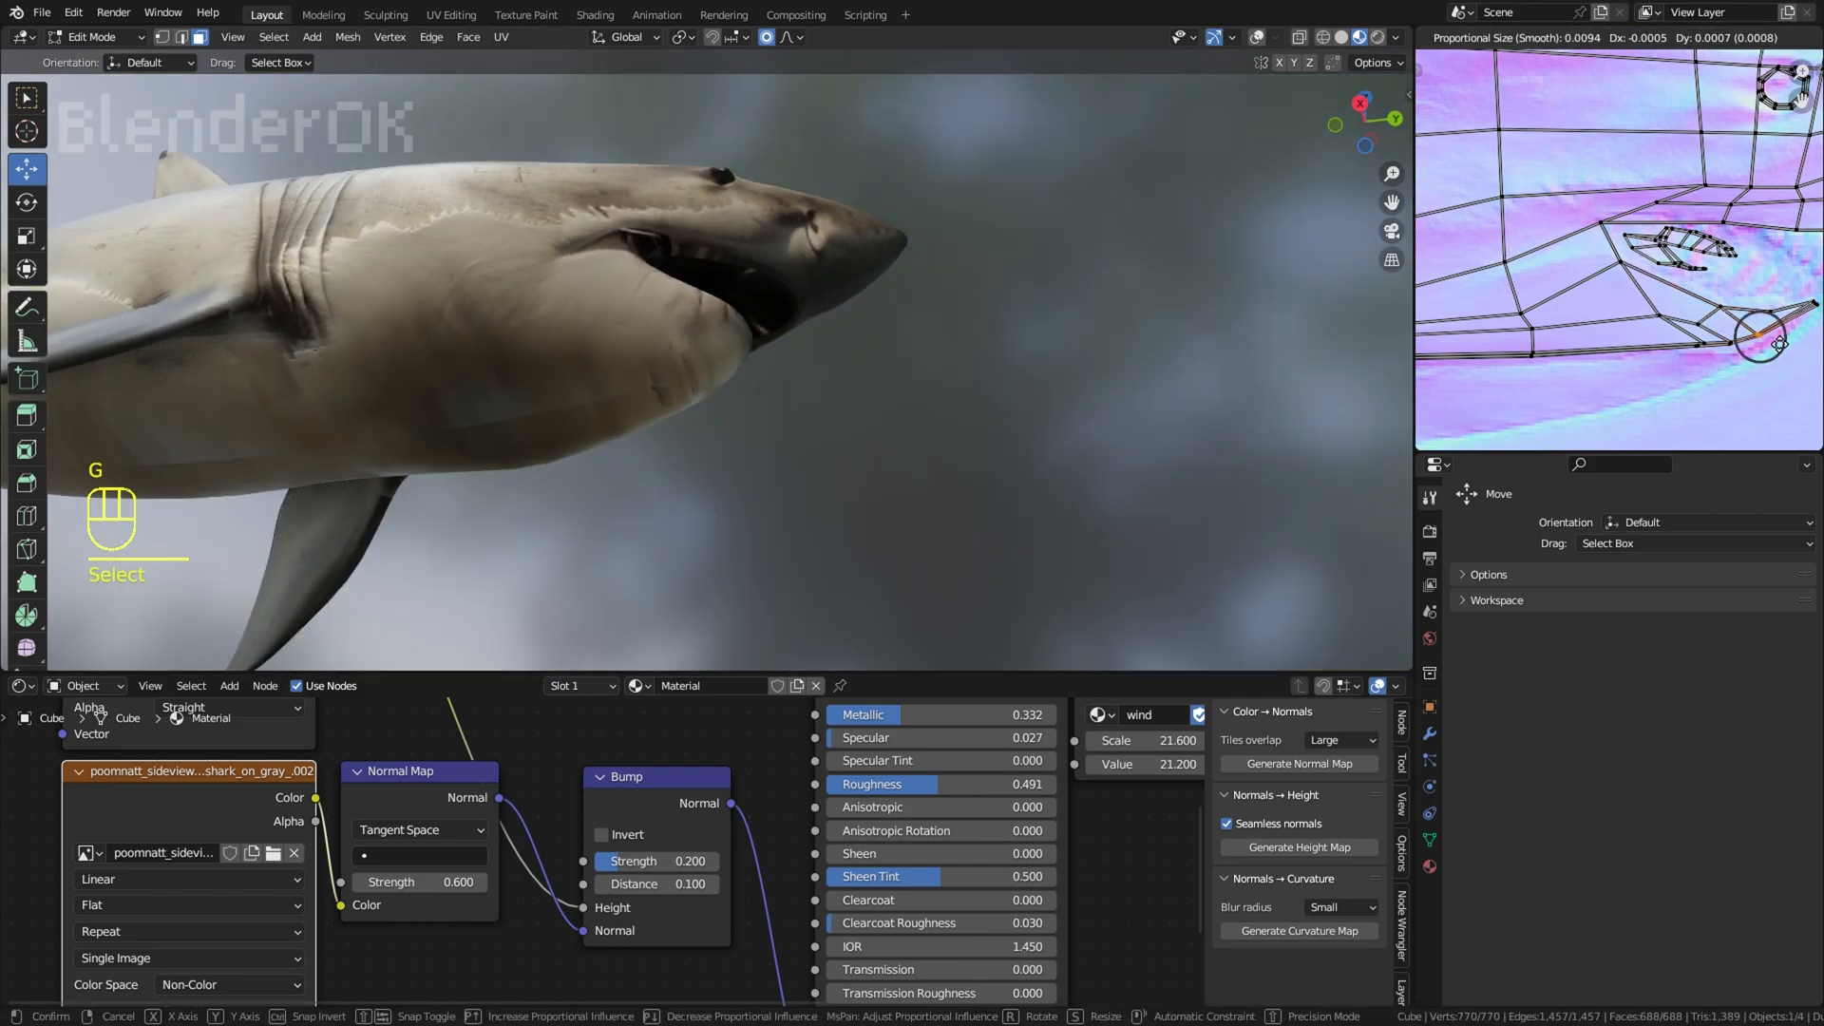
click(1703, 349)
key(g)
click(1698, 348)
Step: Check the shark's side profile and save the file SHARK.blend
middle_drag(1083, 337, 741, 447)
click(788, 411)
scroll(787, 411, down, 4)
scroll(1103, 407, down, 3)
scroll(1103, 407, up, 3)
click(41, 15)
click(71, 146)
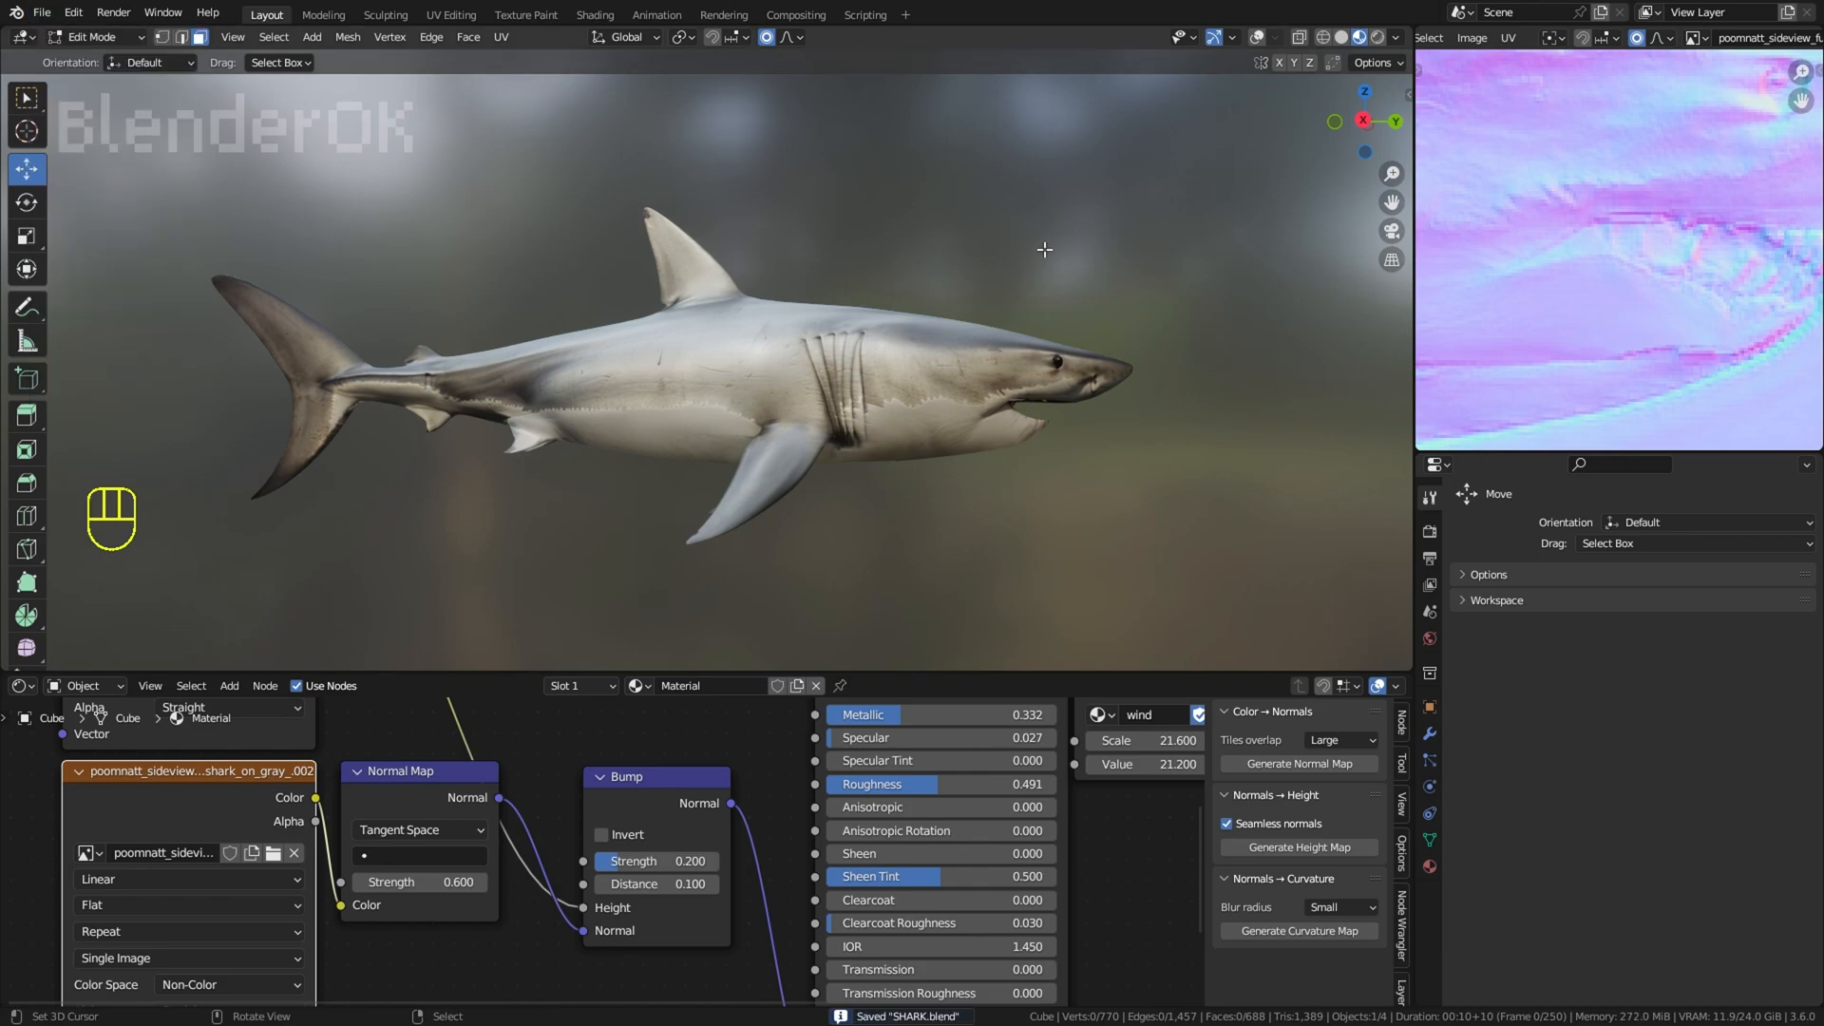
Step: Select the whole mesh and try shifting lower-jaw UV vertices over the normal map with a proportional size of 0.0094
scroll(1019, 306, down, 2)
right_click(1125, 266)
middle_drag(1209, 269, 896, 257)
scroll(1157, 281, up, 3)
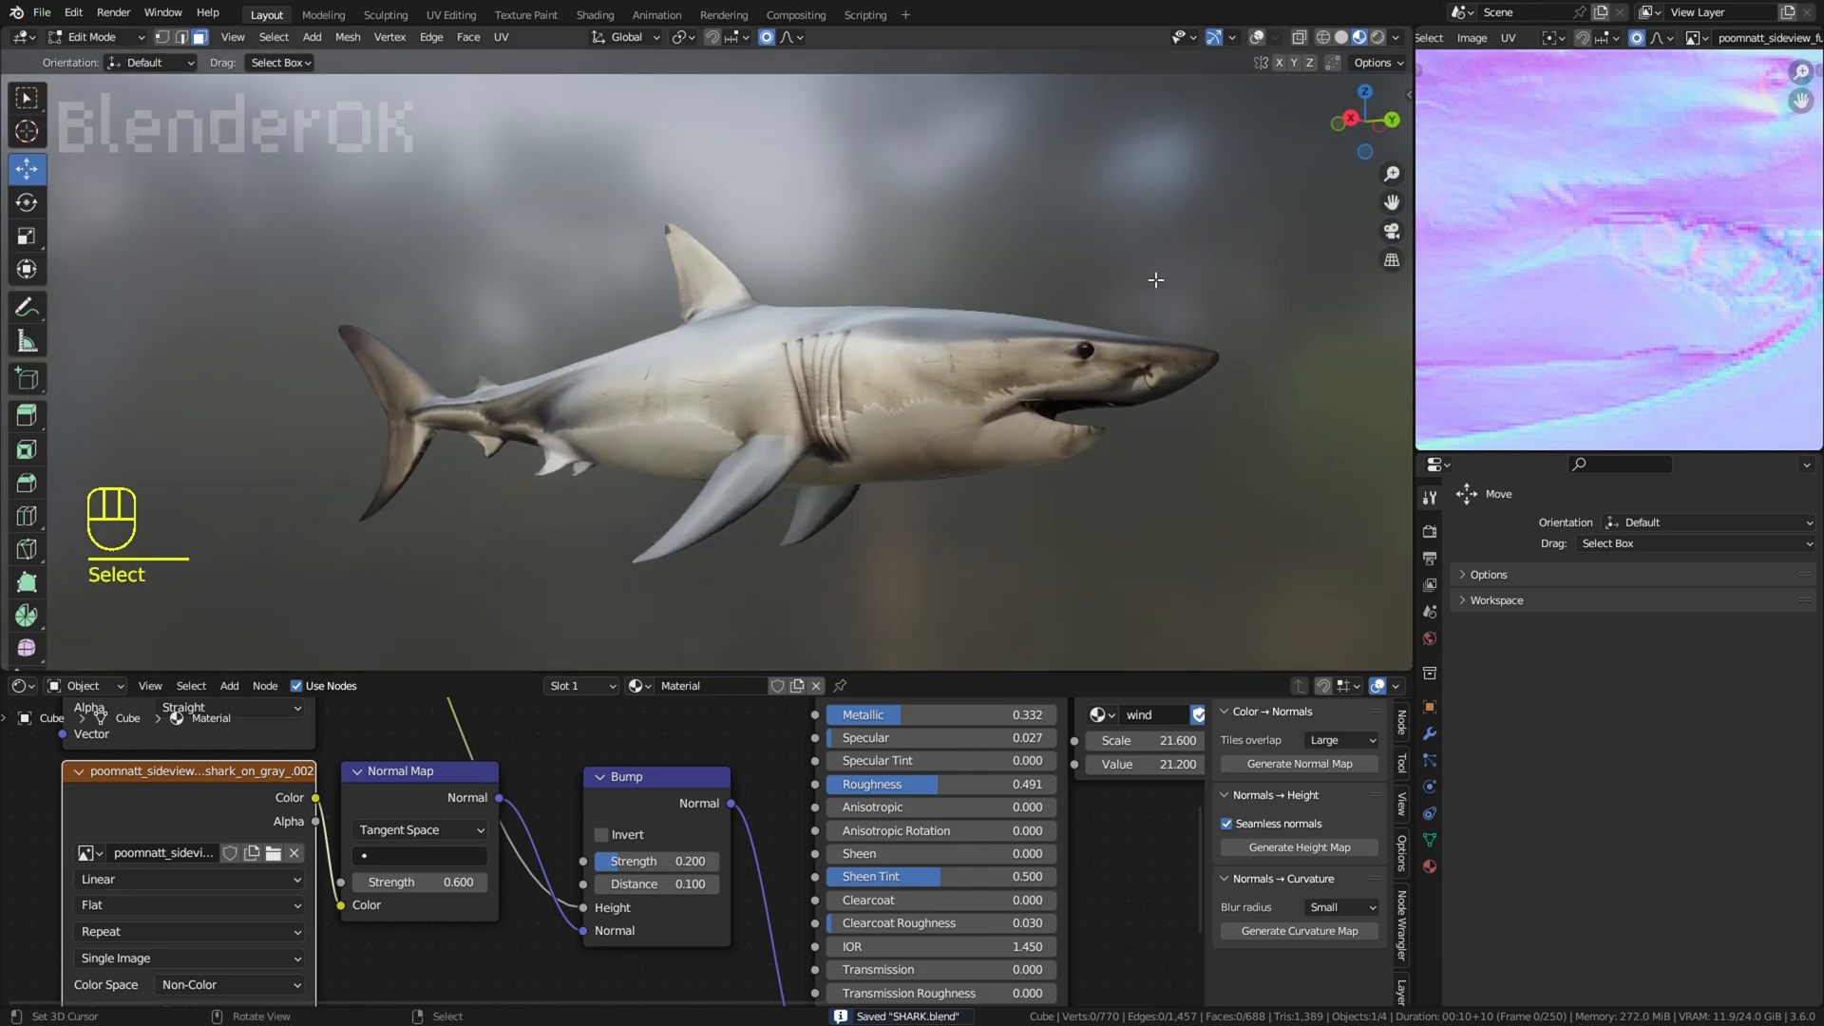
middle_drag(1156, 281, 1114, 269)
middle_drag(93, 40, 985, 326)
key(a)
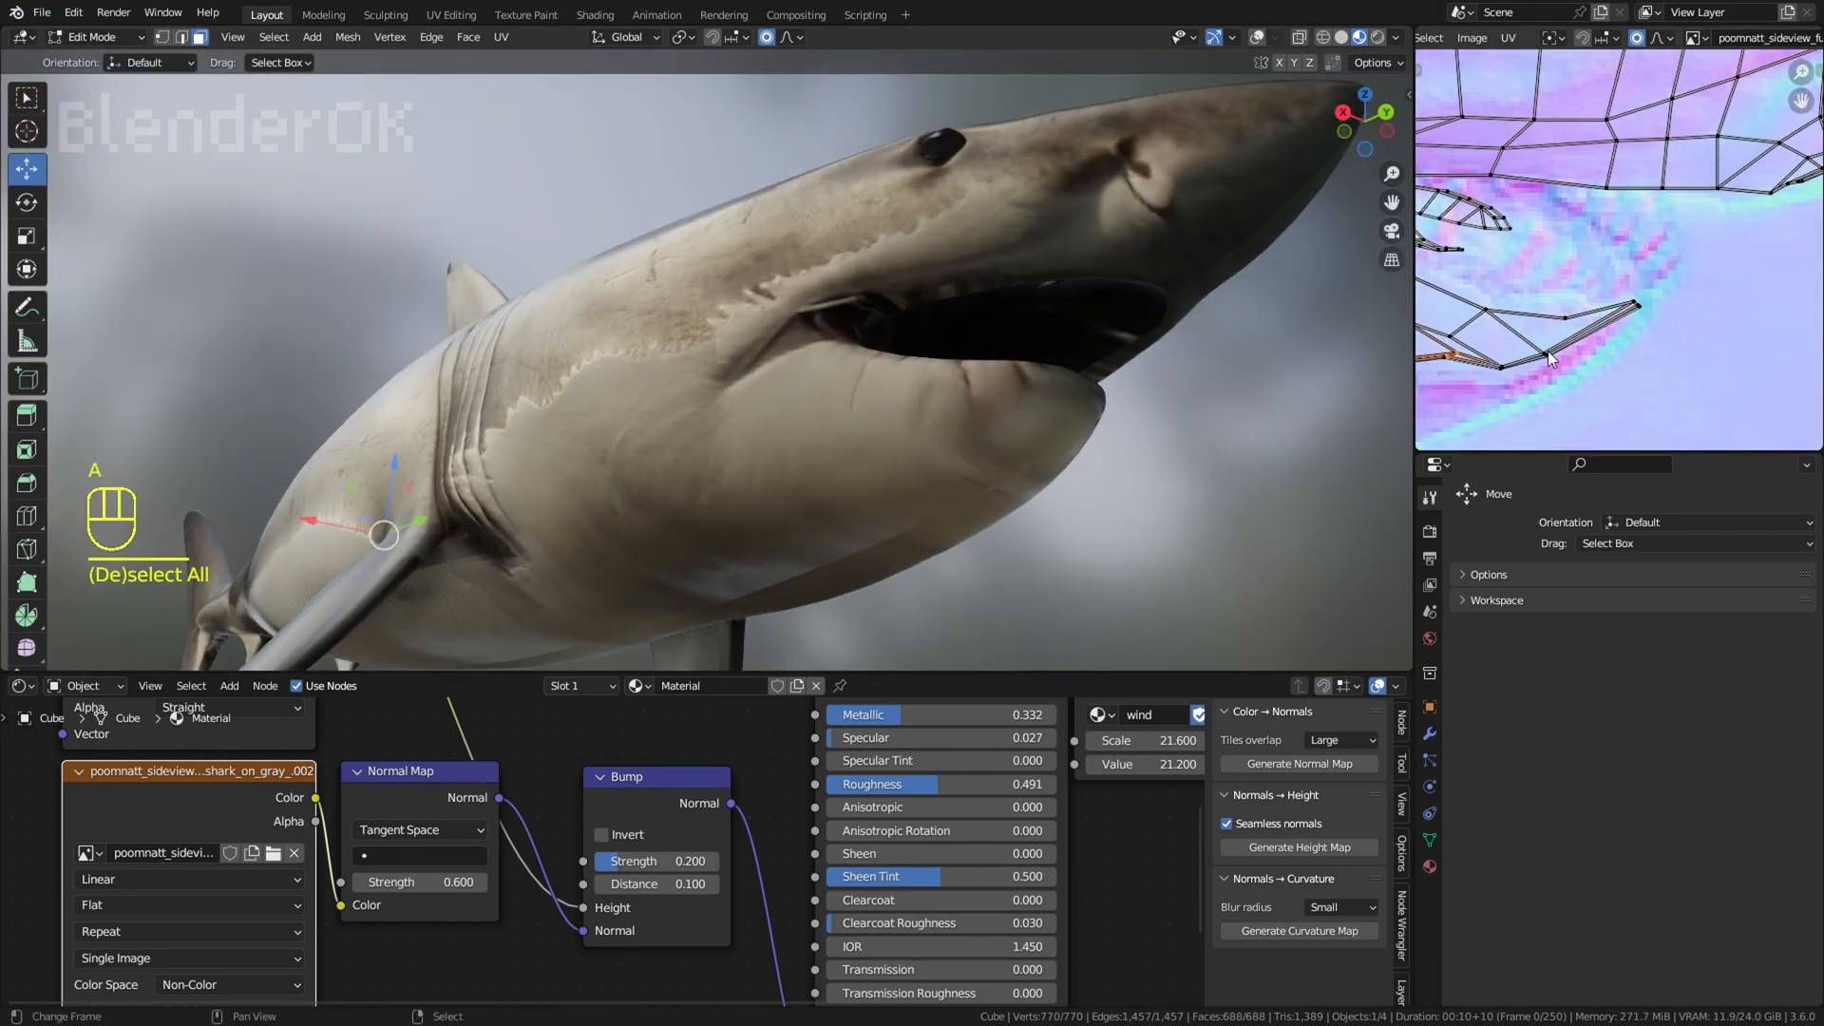
key(g)
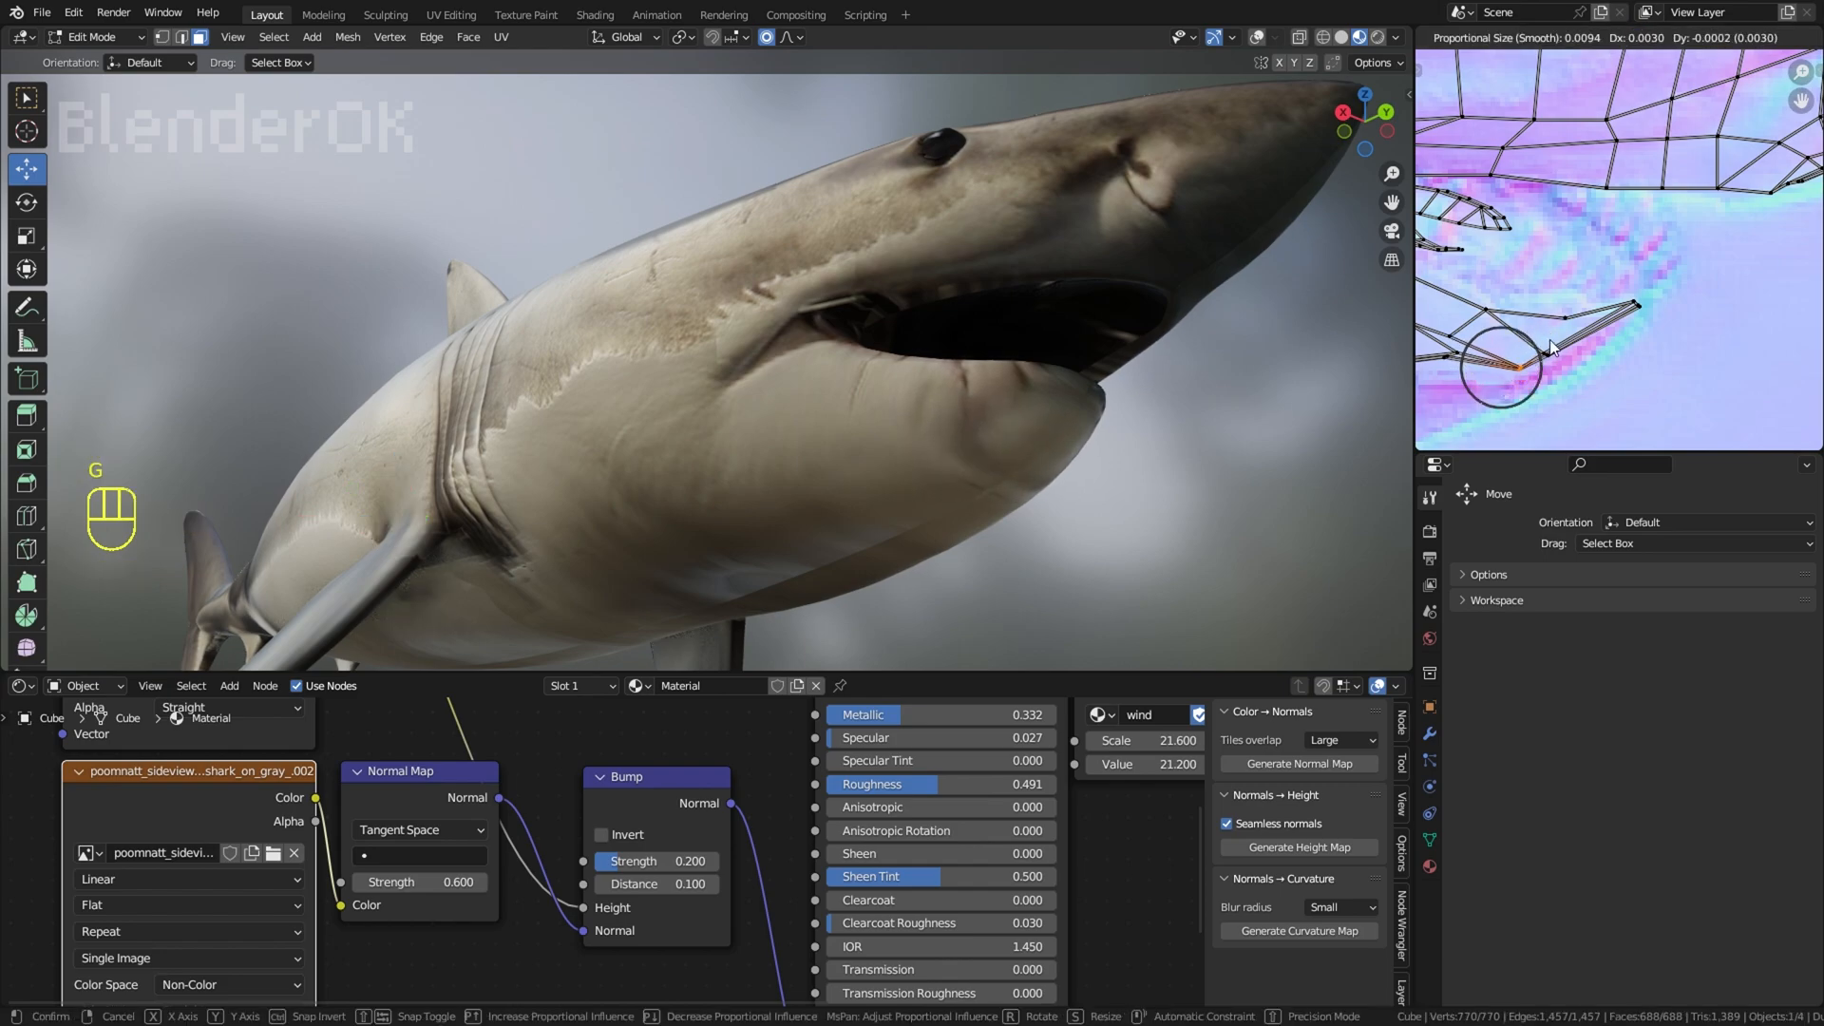
shift+click(1548, 353)
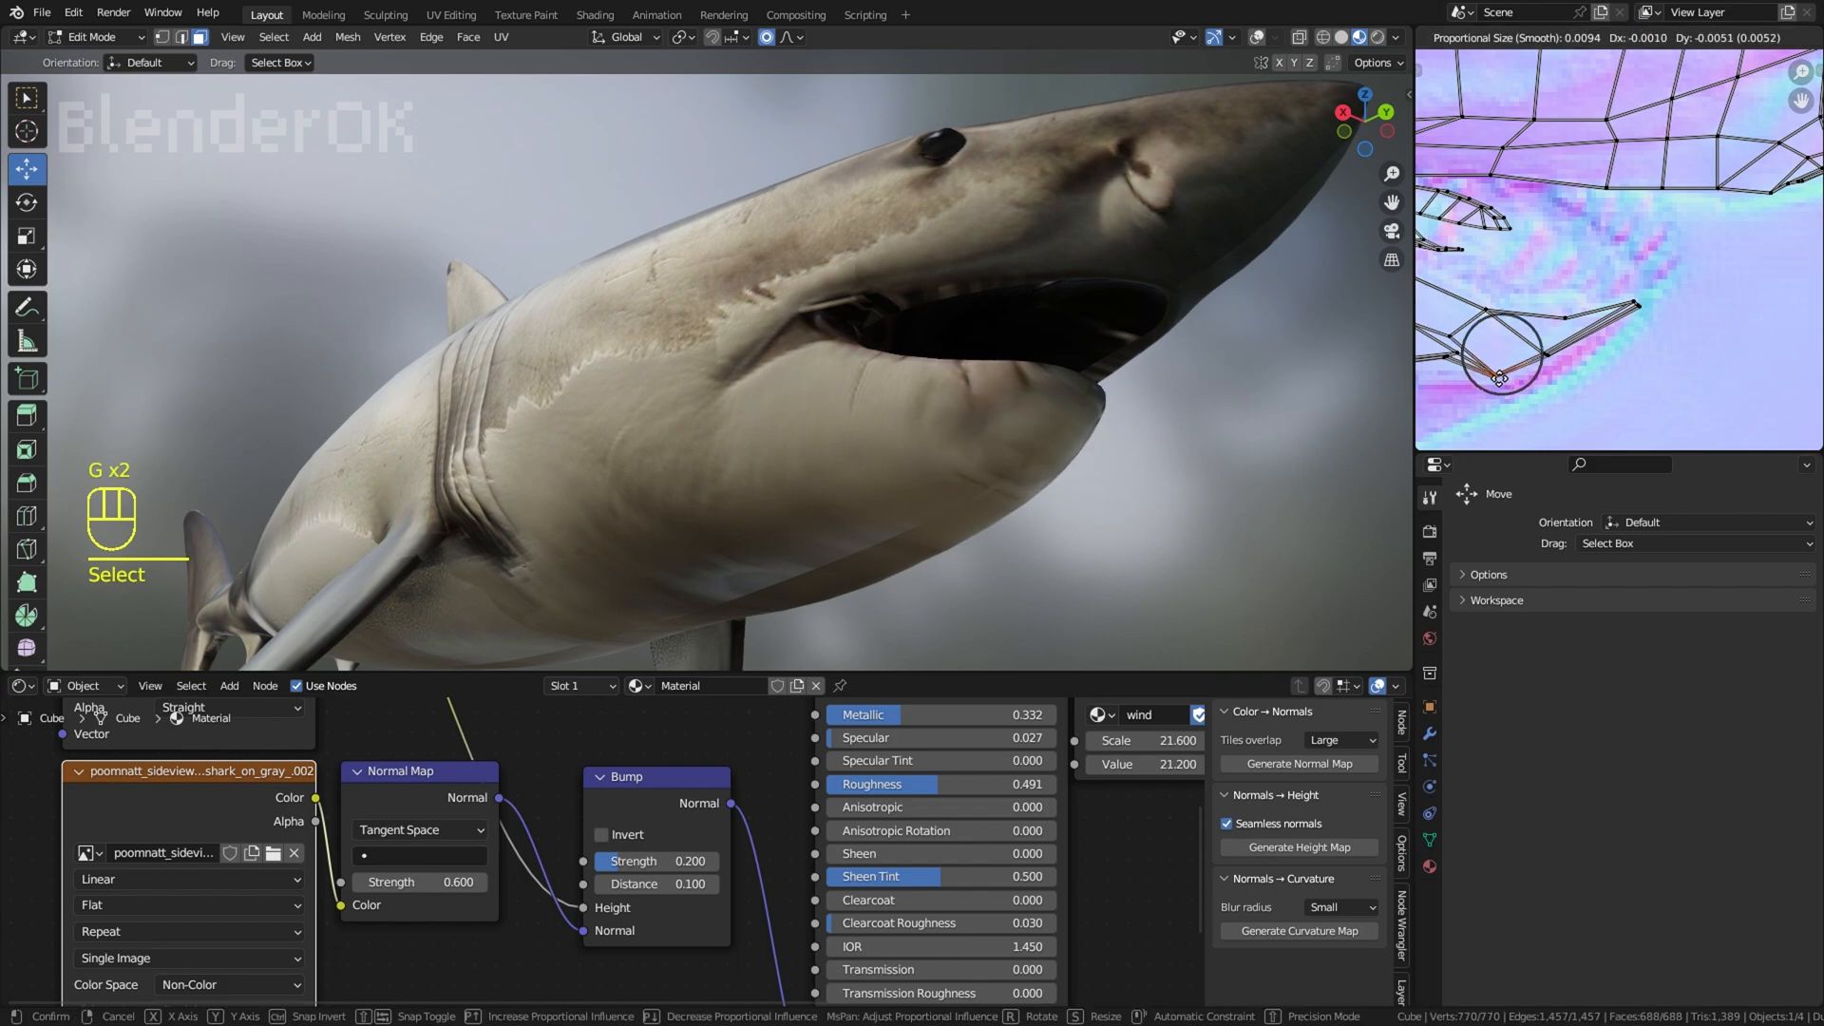
click(1496, 380)
Step: Undo the last UV vertex edits on the lower jaw
right_click(1137, 508)
middle_drag(1031, 418, 1294, 457)
key(ctrl+z)
key(ctrl+z)
key(ctrl+z)
key(ctrl+z)
Step: Deselect the mesh, save the file SHARK.blend, and return to the right side view
scroll(1160, 456, down, 3)
right_click(1160, 456)
middle_drag(1295, 457, 1144, 444)
scroll(1188, 438, up, 2)
key(a)
key(a)
scroll(1144, 444, down, 2)
click(46, 15)
click(68, 138)
key(KP_3)
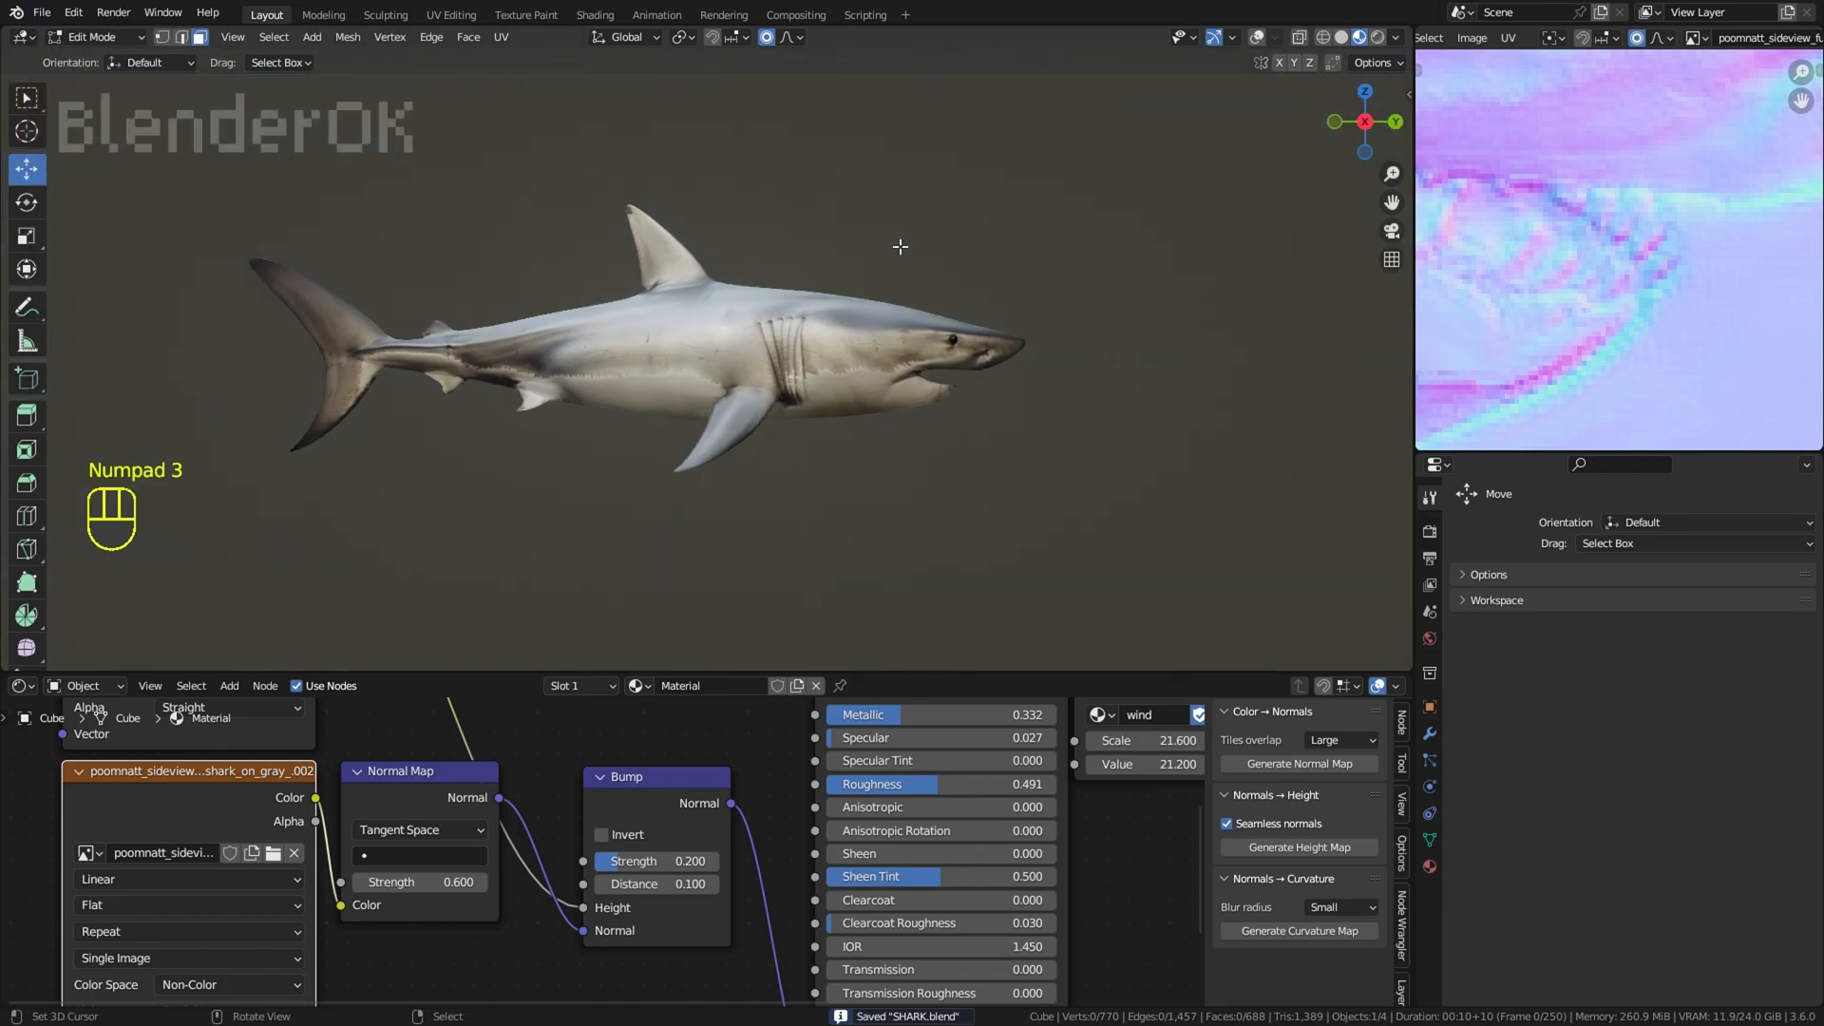
Step: Show the viewport overlays over the head and switch to vertex selection
click(1257, 37)
scroll(593, 428, up, 5)
click(593, 428)
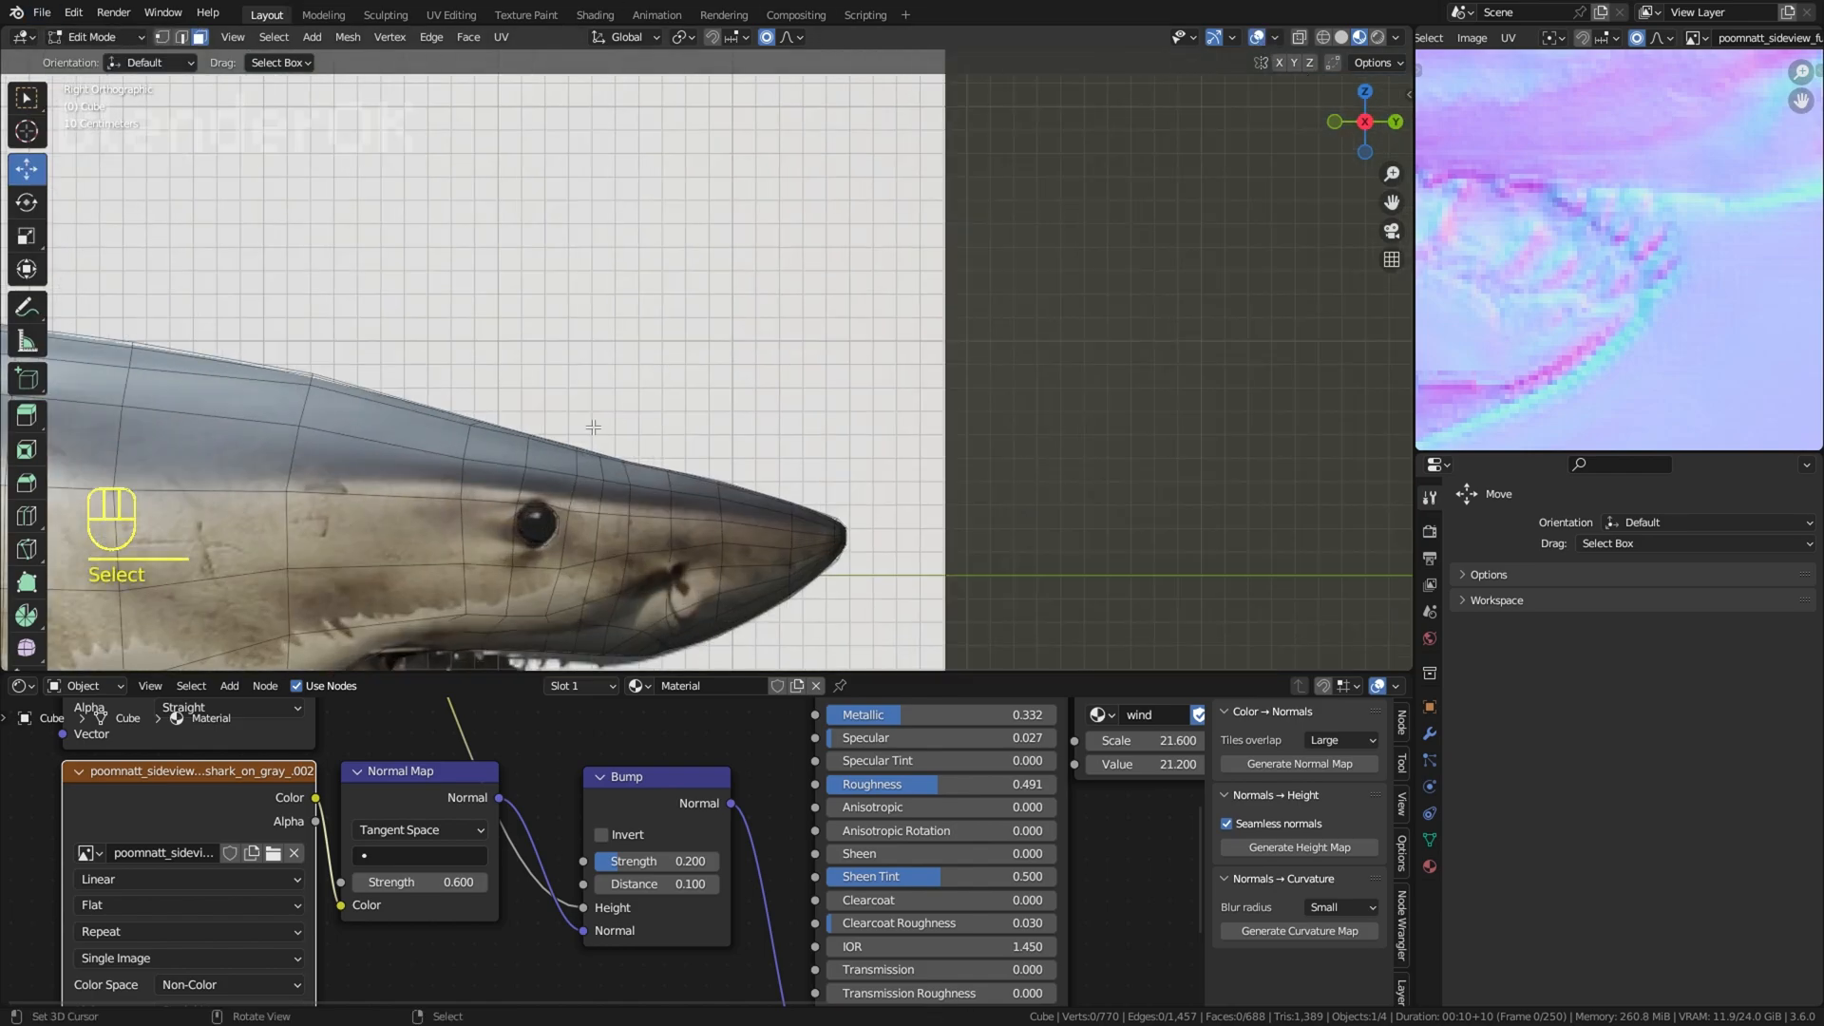
click(163, 38)
Step: Try selecting and editing the path of vertices along the top of the head and snout, and undo it
middle_drag(516, 408, 511, 441)
right_click(256, 372)
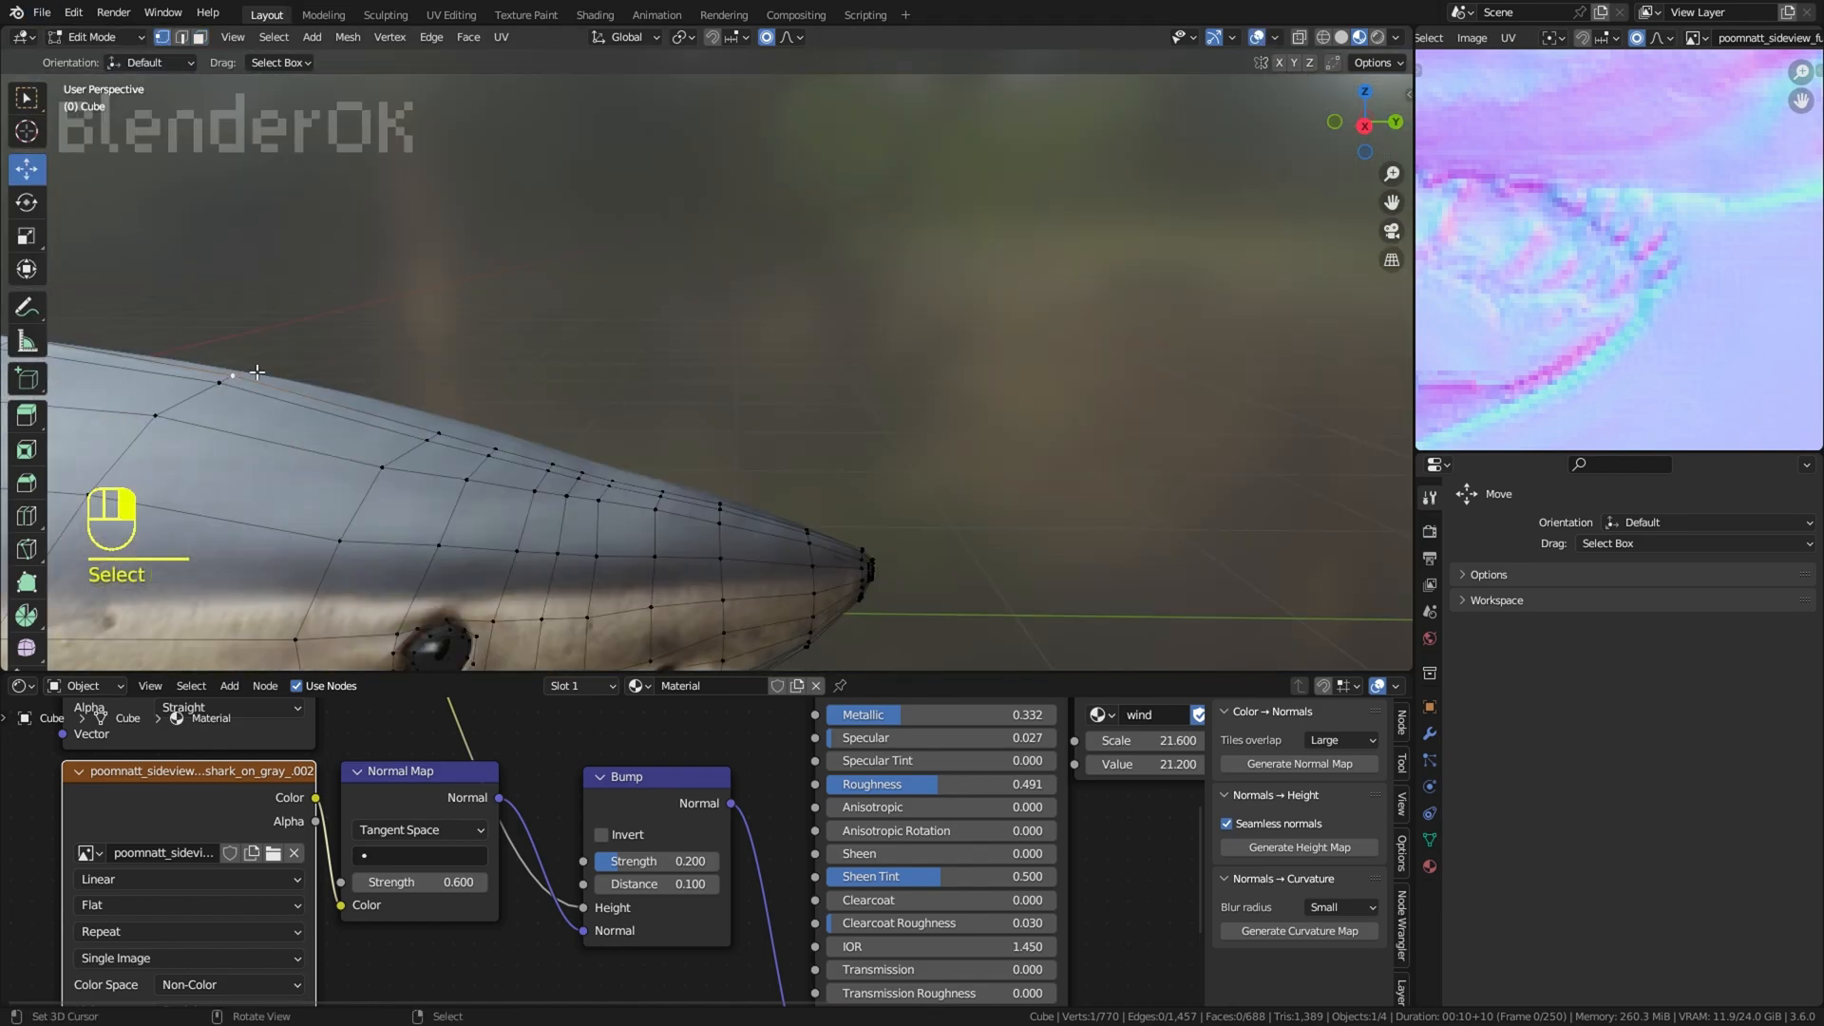
ctrl+shift+click(802, 525)
key(w)
mouse_move(860, 361)
click(1028, 490)
Step: Nudge the vertex on the snout's upper profile with a proportional size of 0.1486 m and hide the overlays
key(KP_0)
key(KP_3)
key(g)
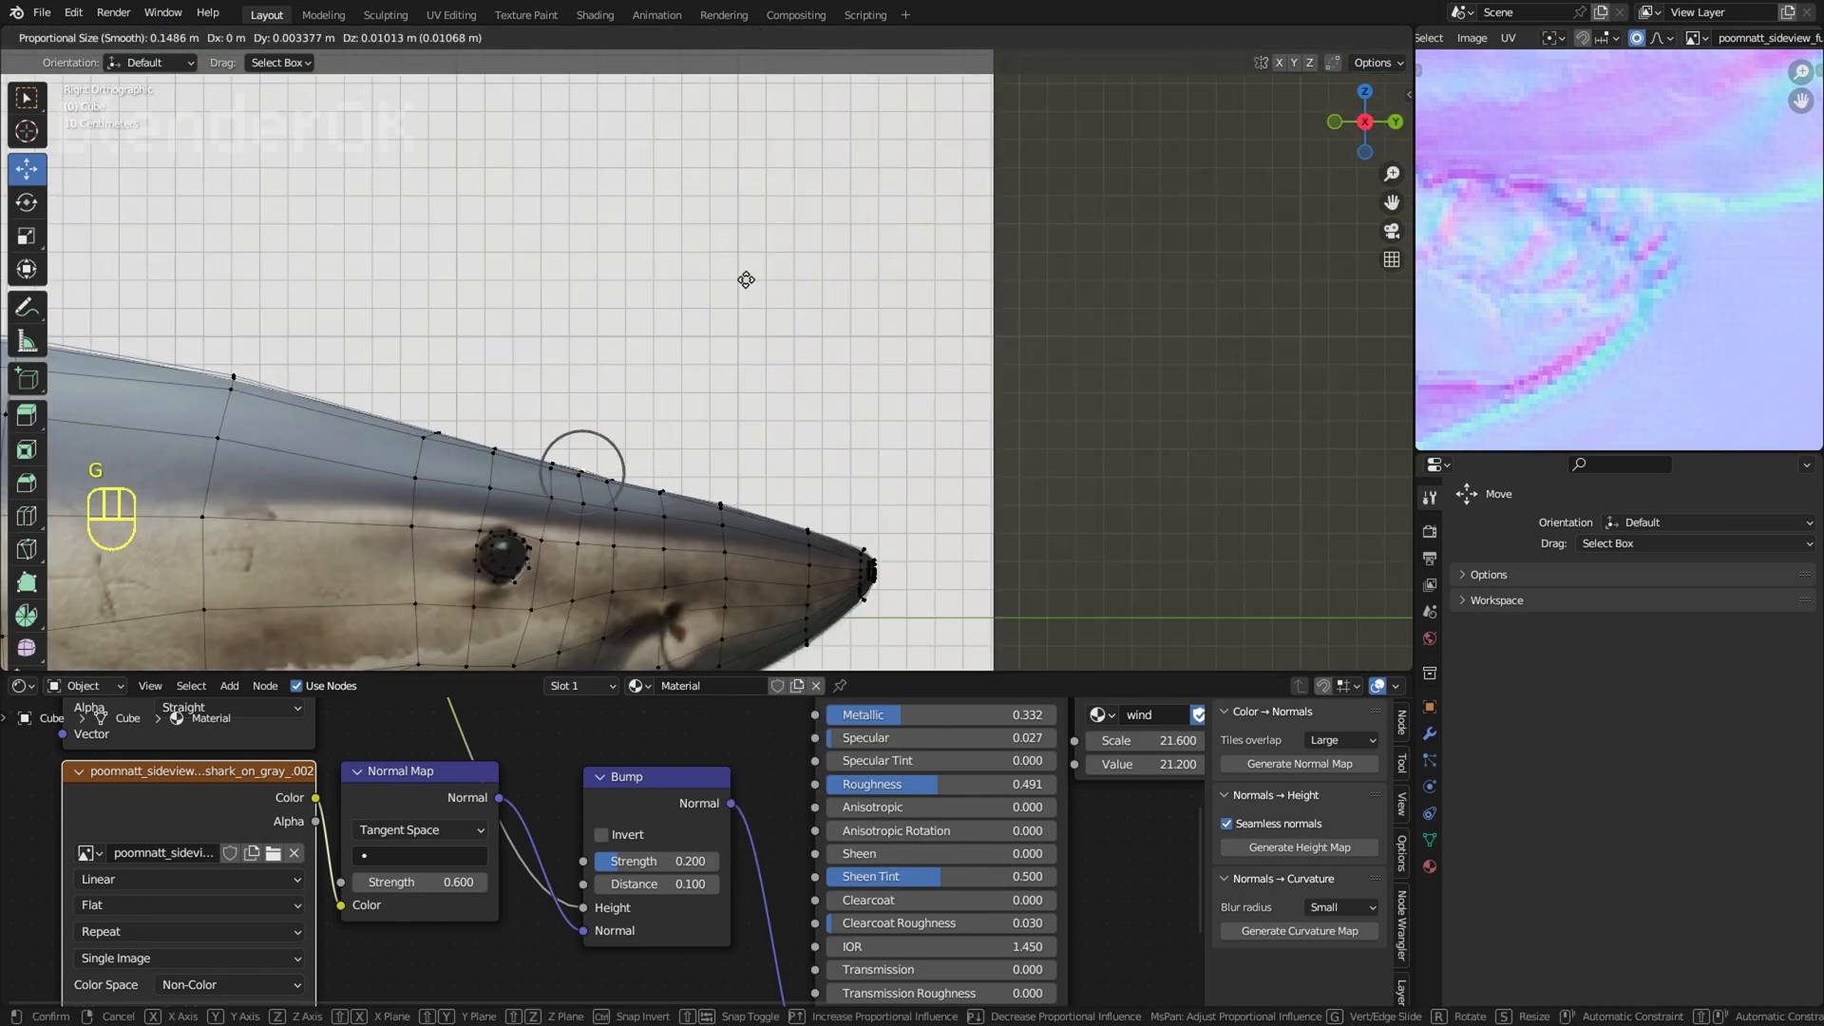
click(749, 277)
click(1254, 38)
Step: Shift the snout's upper profile again with a proportional size of 0.7513 m
scroll(965, 233, down, 6)
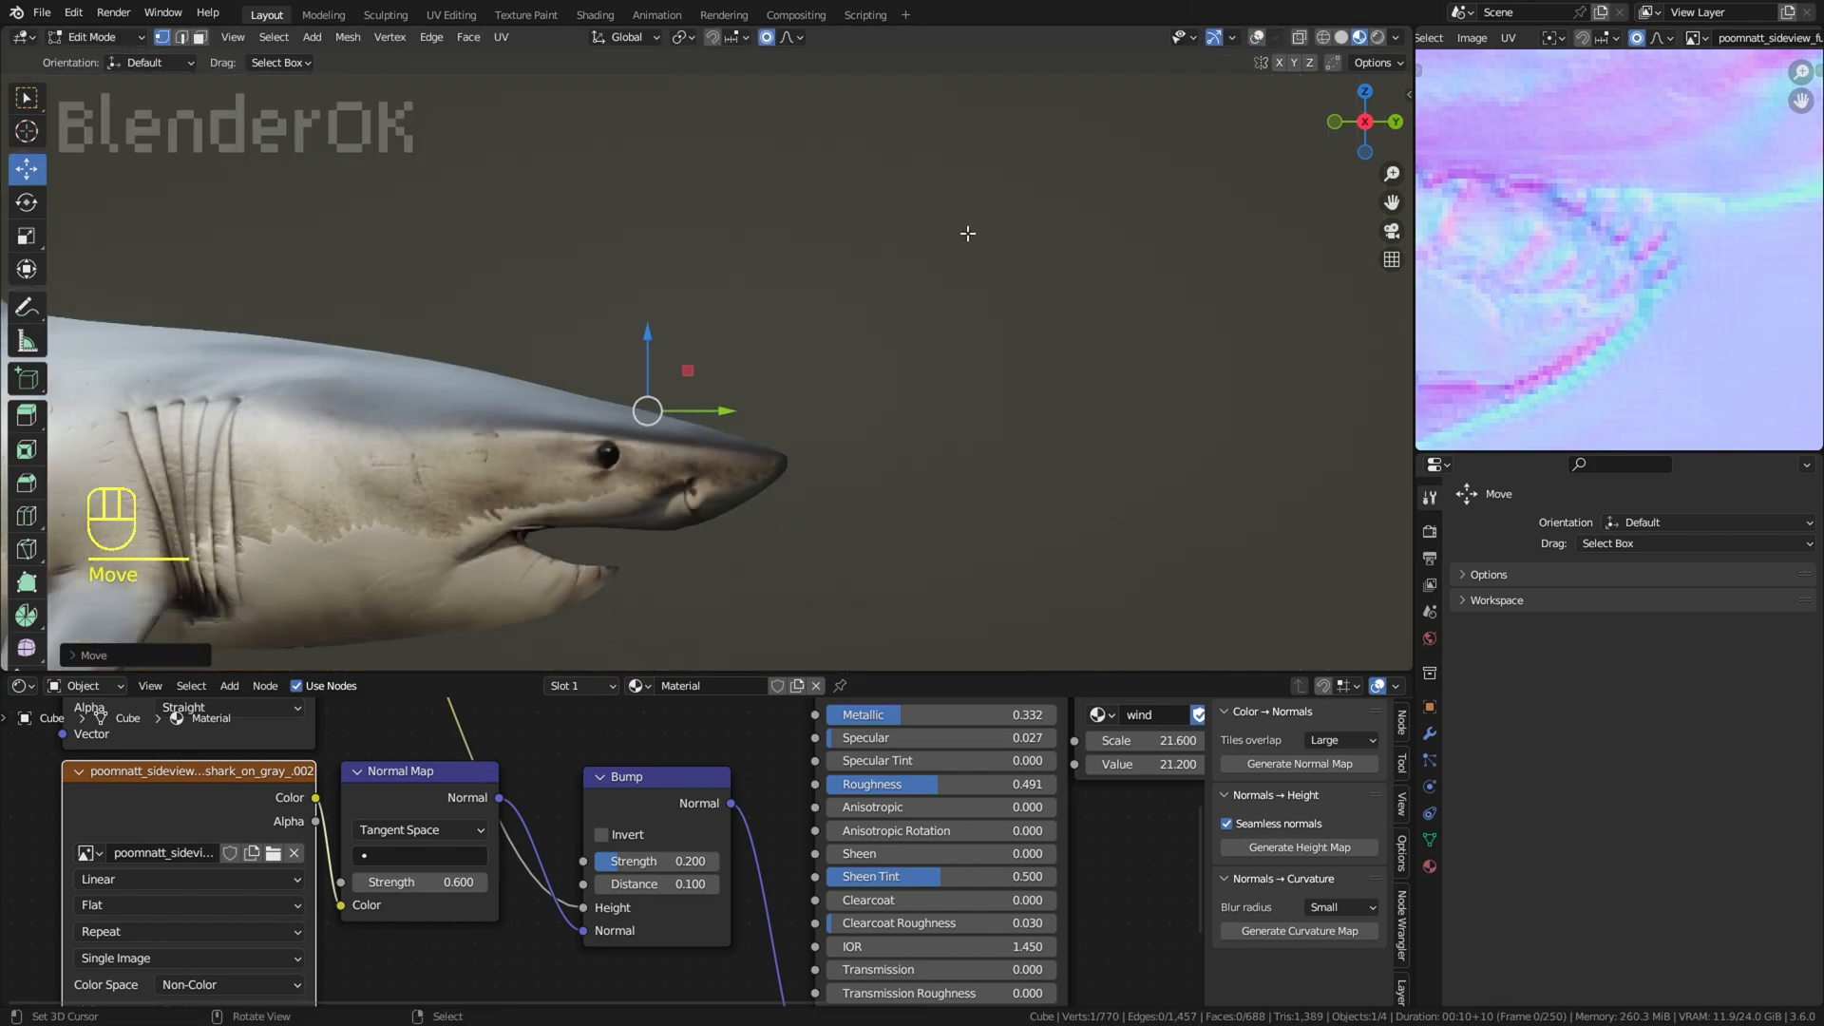
key(g)
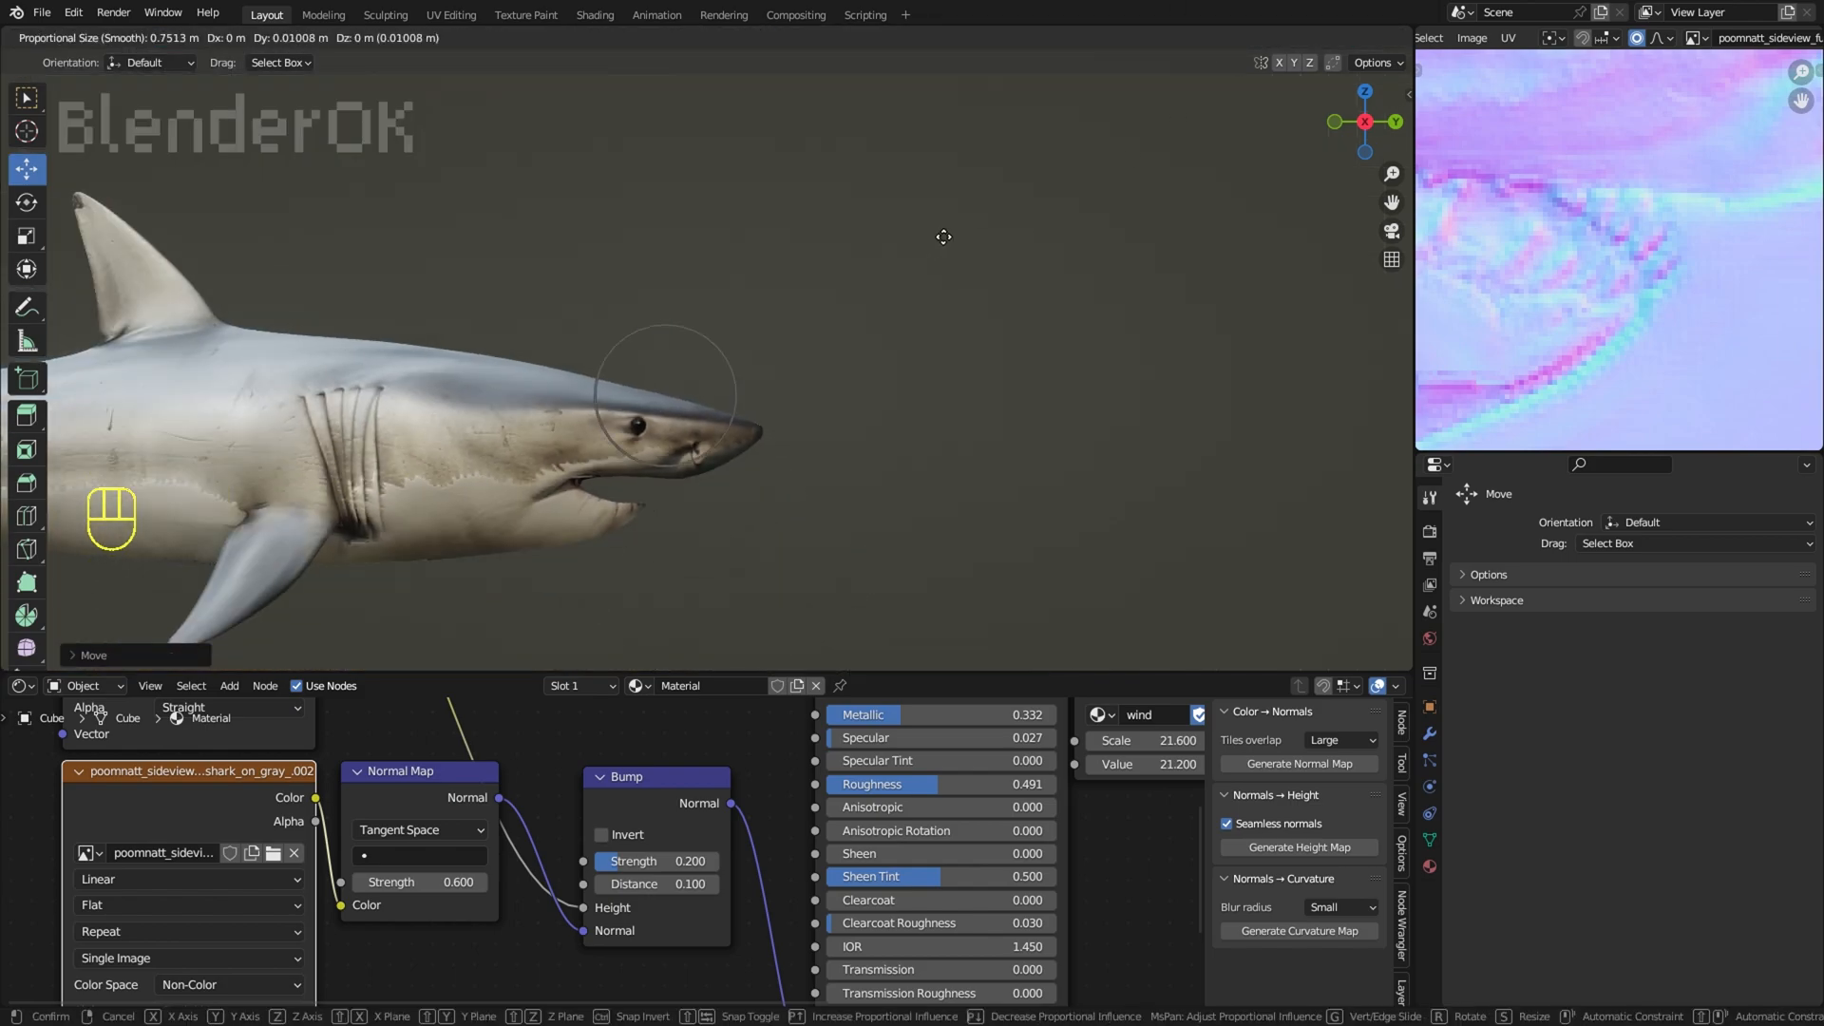
click(941, 239)
Step: Check the shark's head shape and save the file SHARK.blend
scroll(855, 275, down, 3)
middle_drag(830, 294, 917, 274)
scroll(917, 274, up, 1)
click(44, 14)
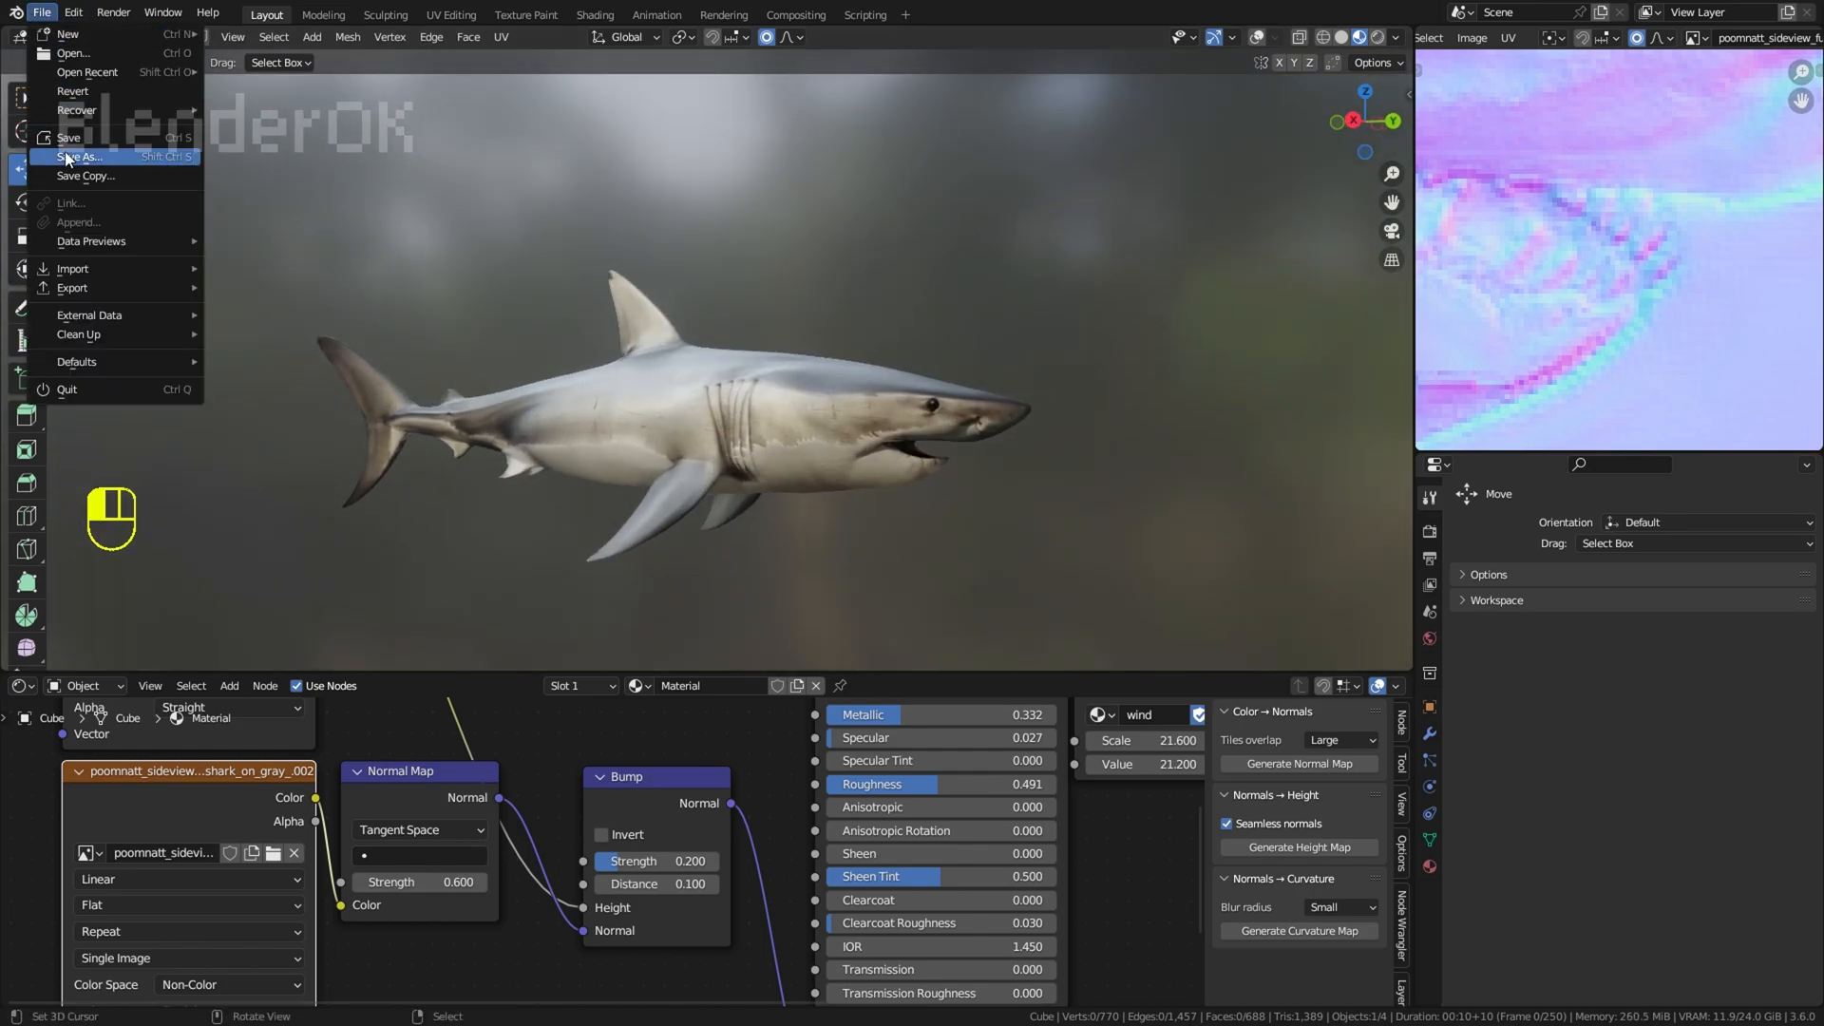
click(66, 140)
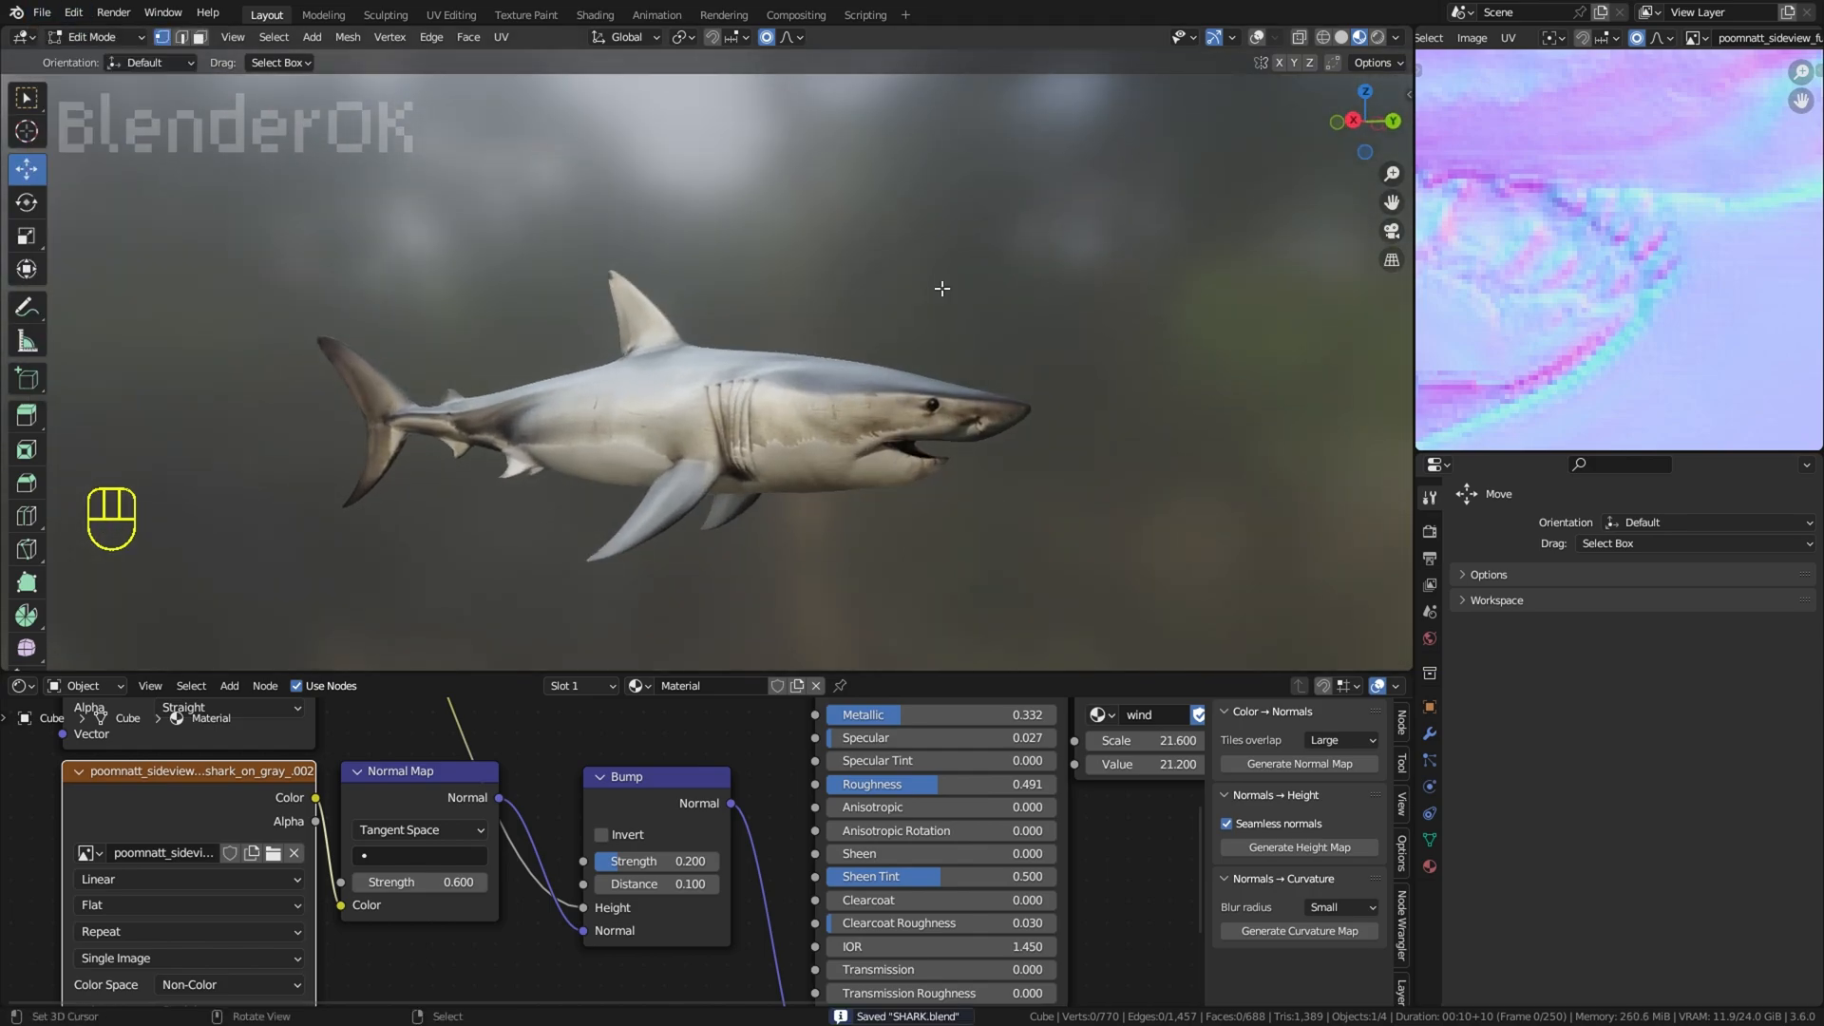
Step: Show the overlays, switch to edge selection, and create a small separate face from the lower lip edge as a tooth base
key(KP_3)
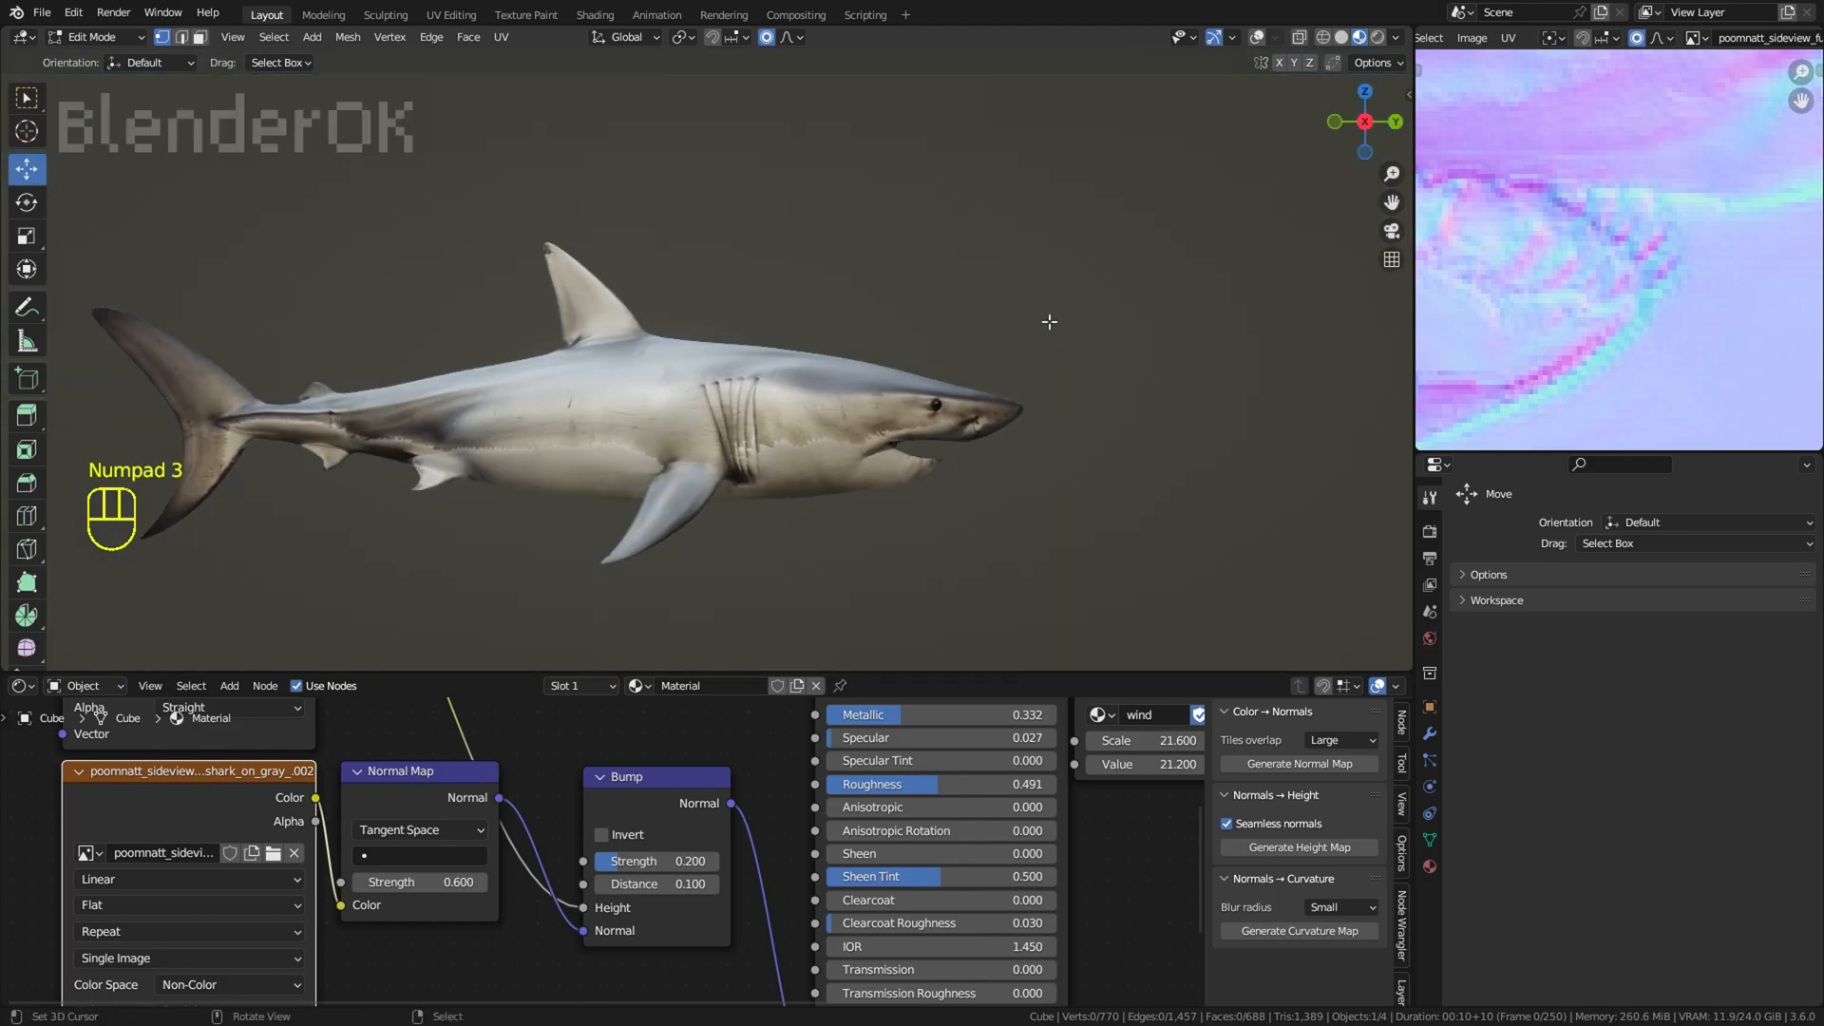
click(1259, 38)
scroll(657, 415, up, 10)
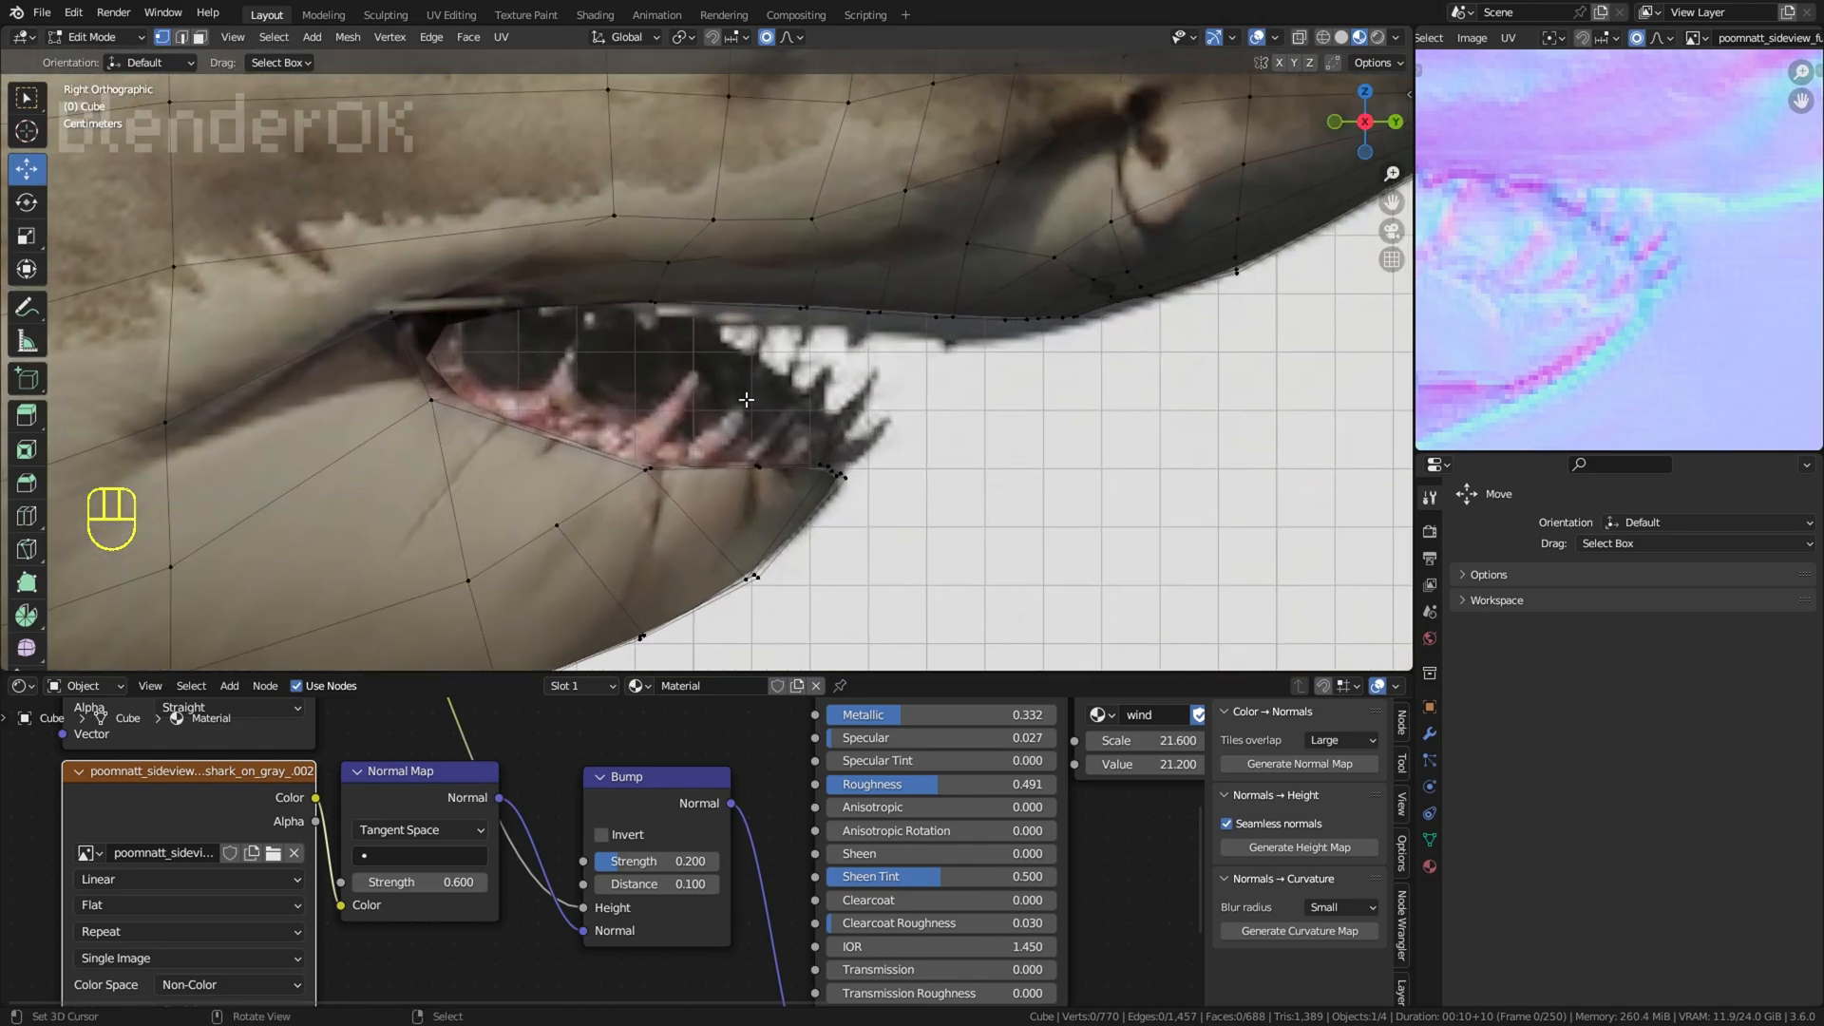
middle_drag(665, 418, 658, 415)
scroll(657, 414, down, 5)
key(KP_3)
scroll(699, 418, up, 8)
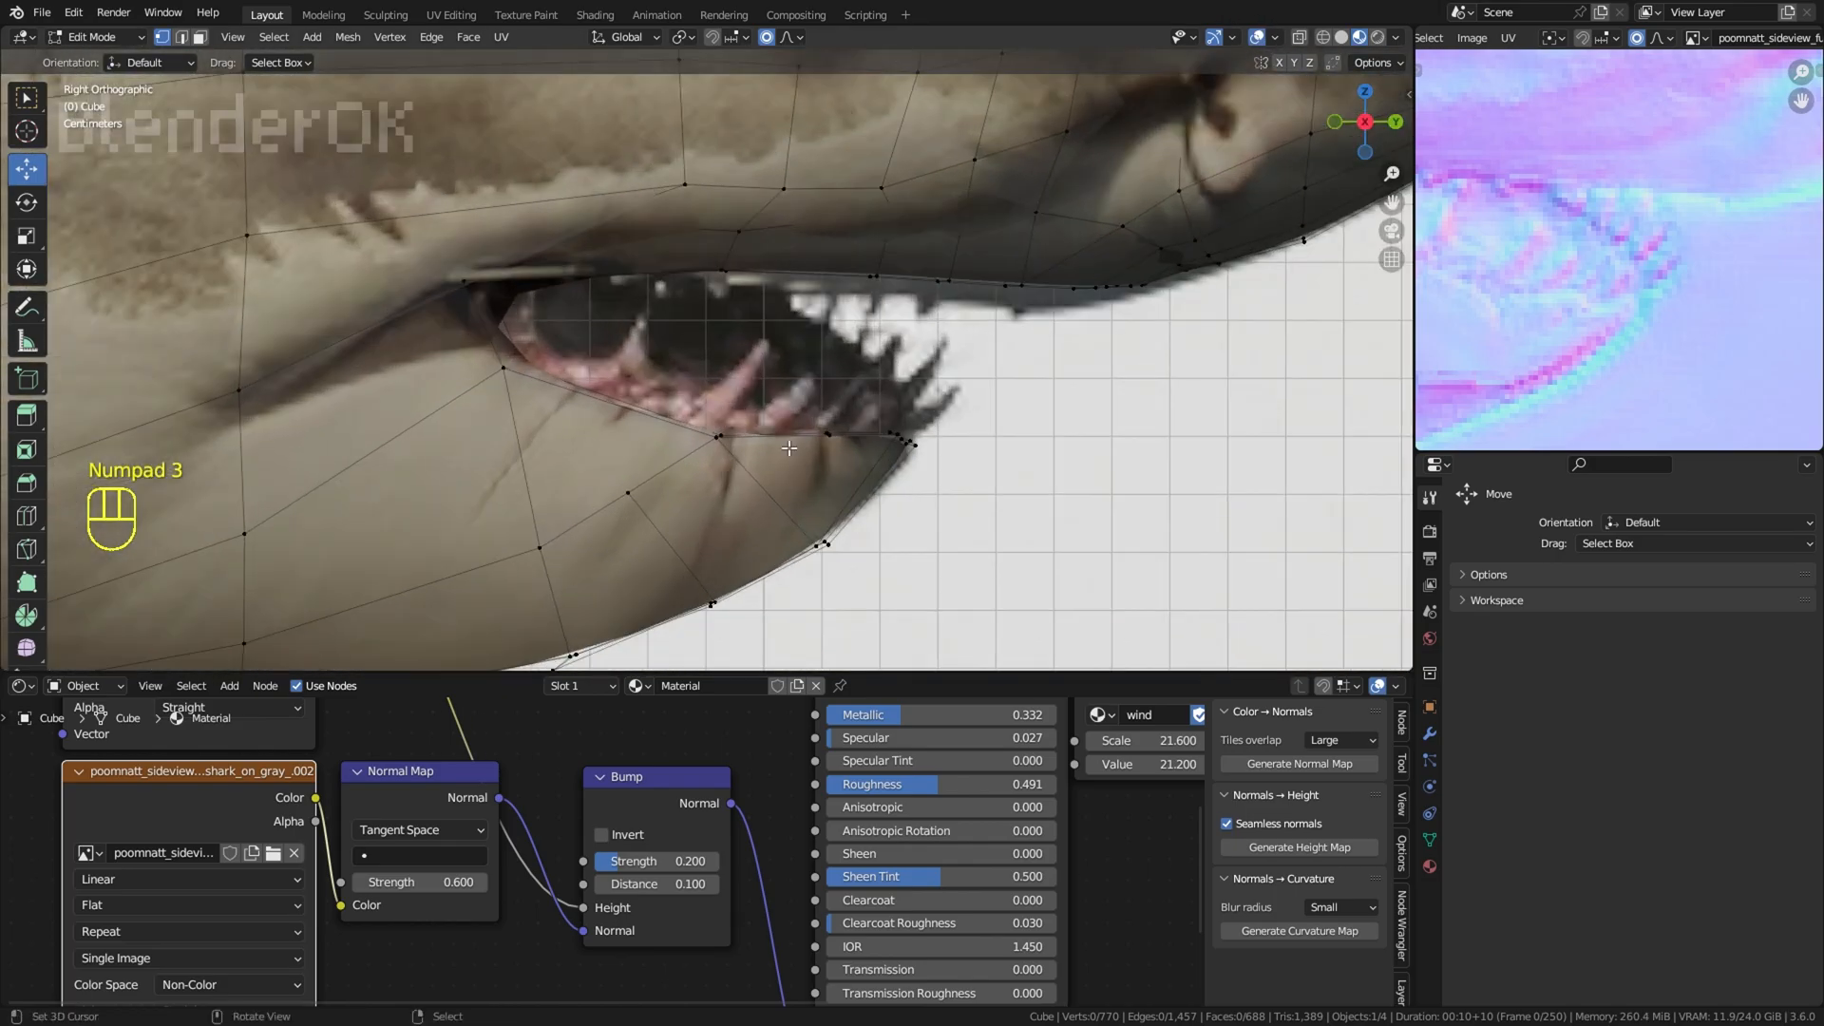
click(201, 38)
scroll(714, 520, up, 2)
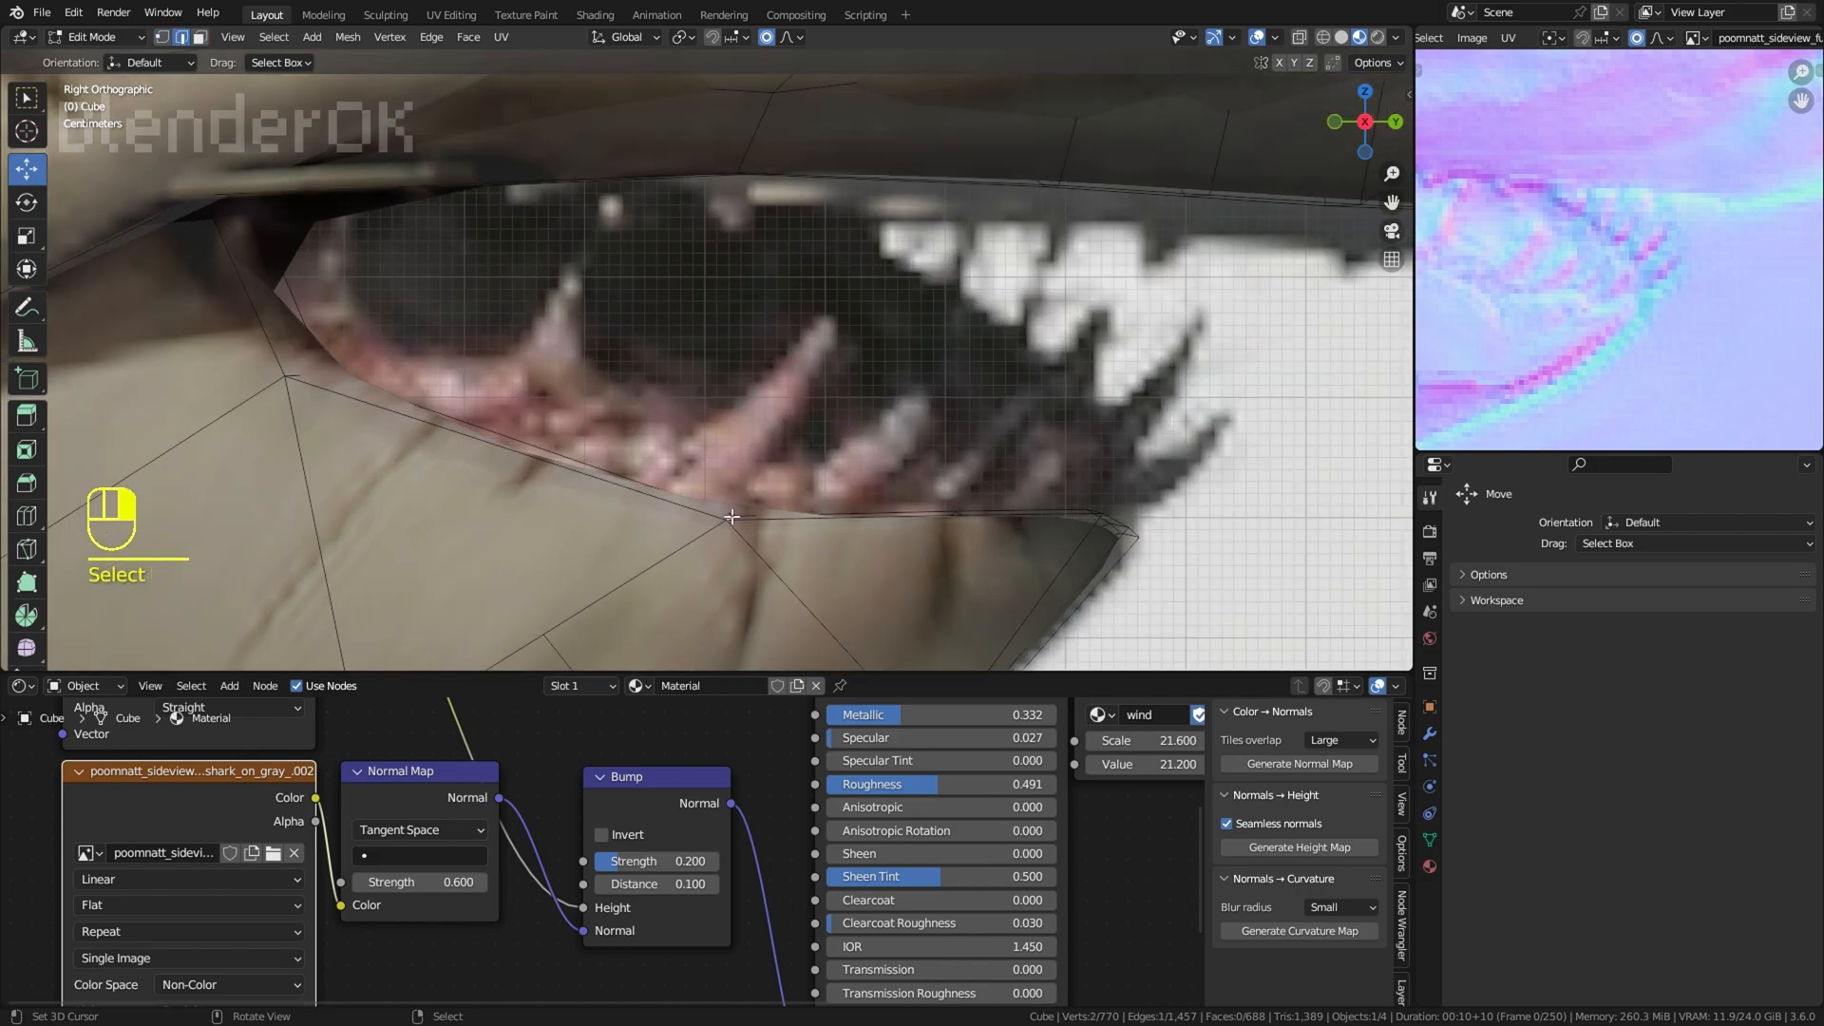
middle_drag(734, 477, 468, 471)
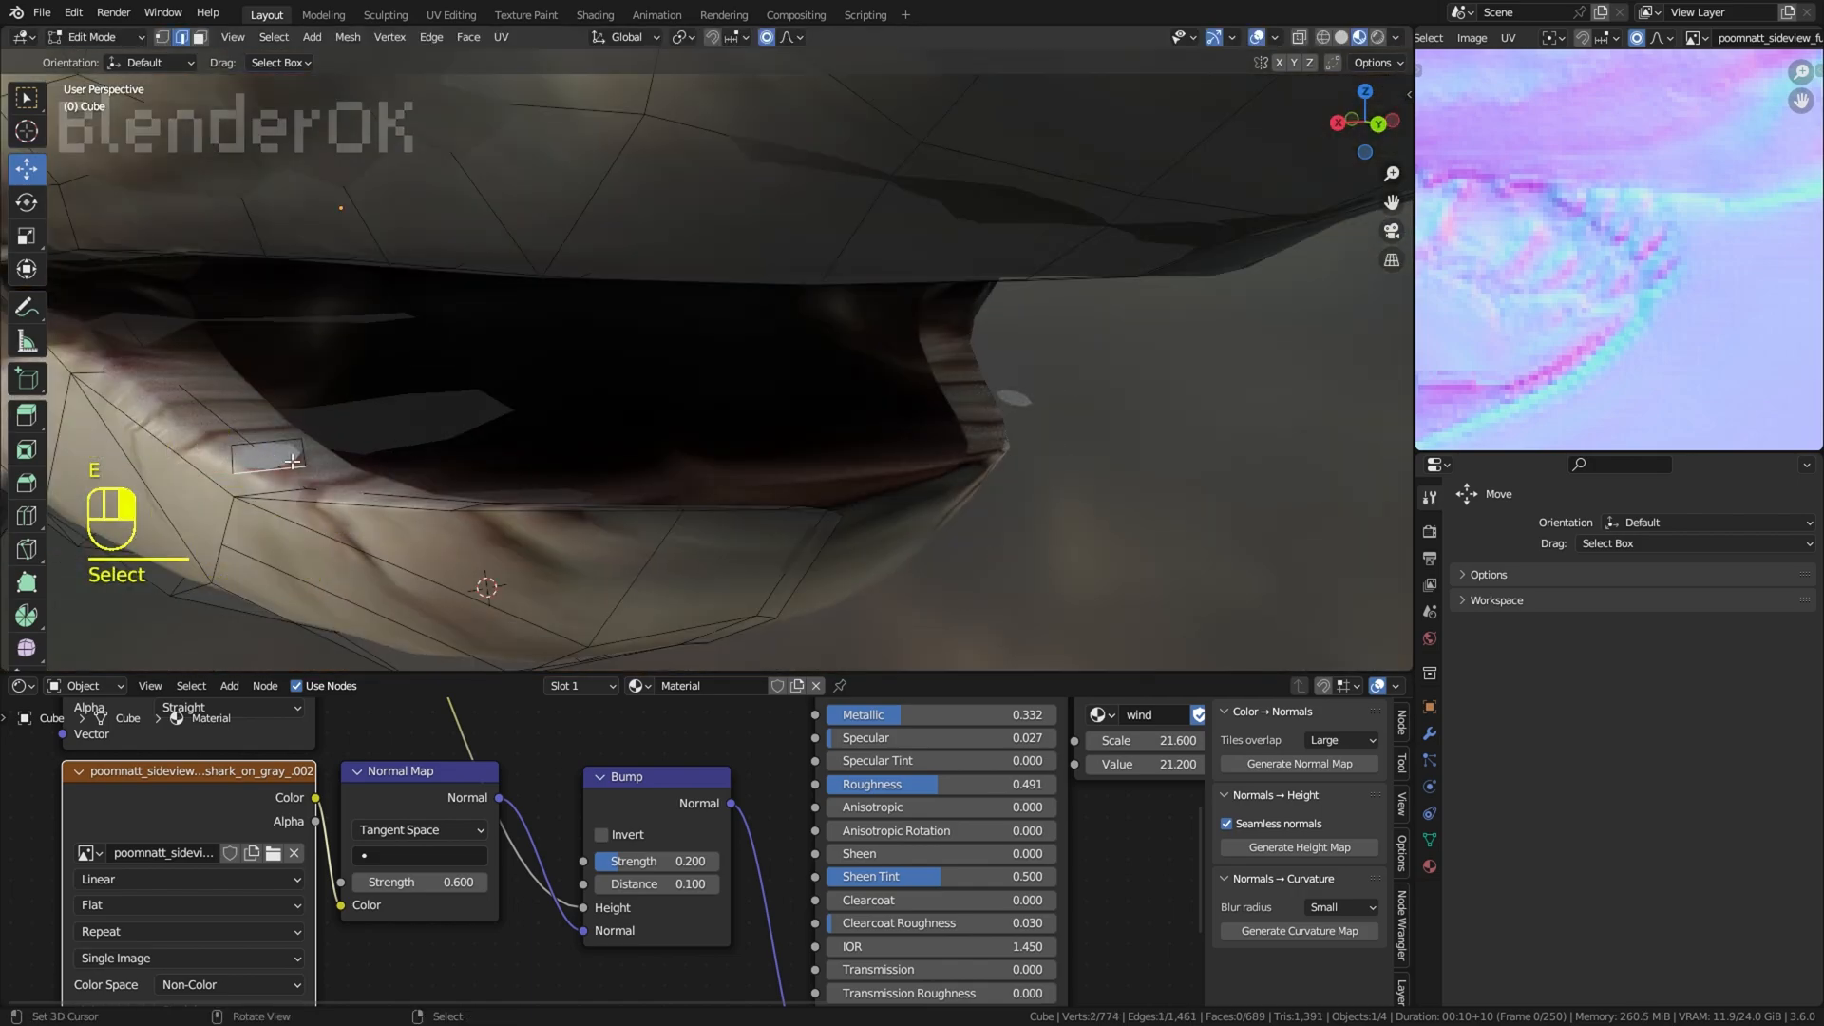
Step: Rotate, move and scale the tooth base to fit the lower gum, with proportional editing turned off
key(KP_3)
key(r)
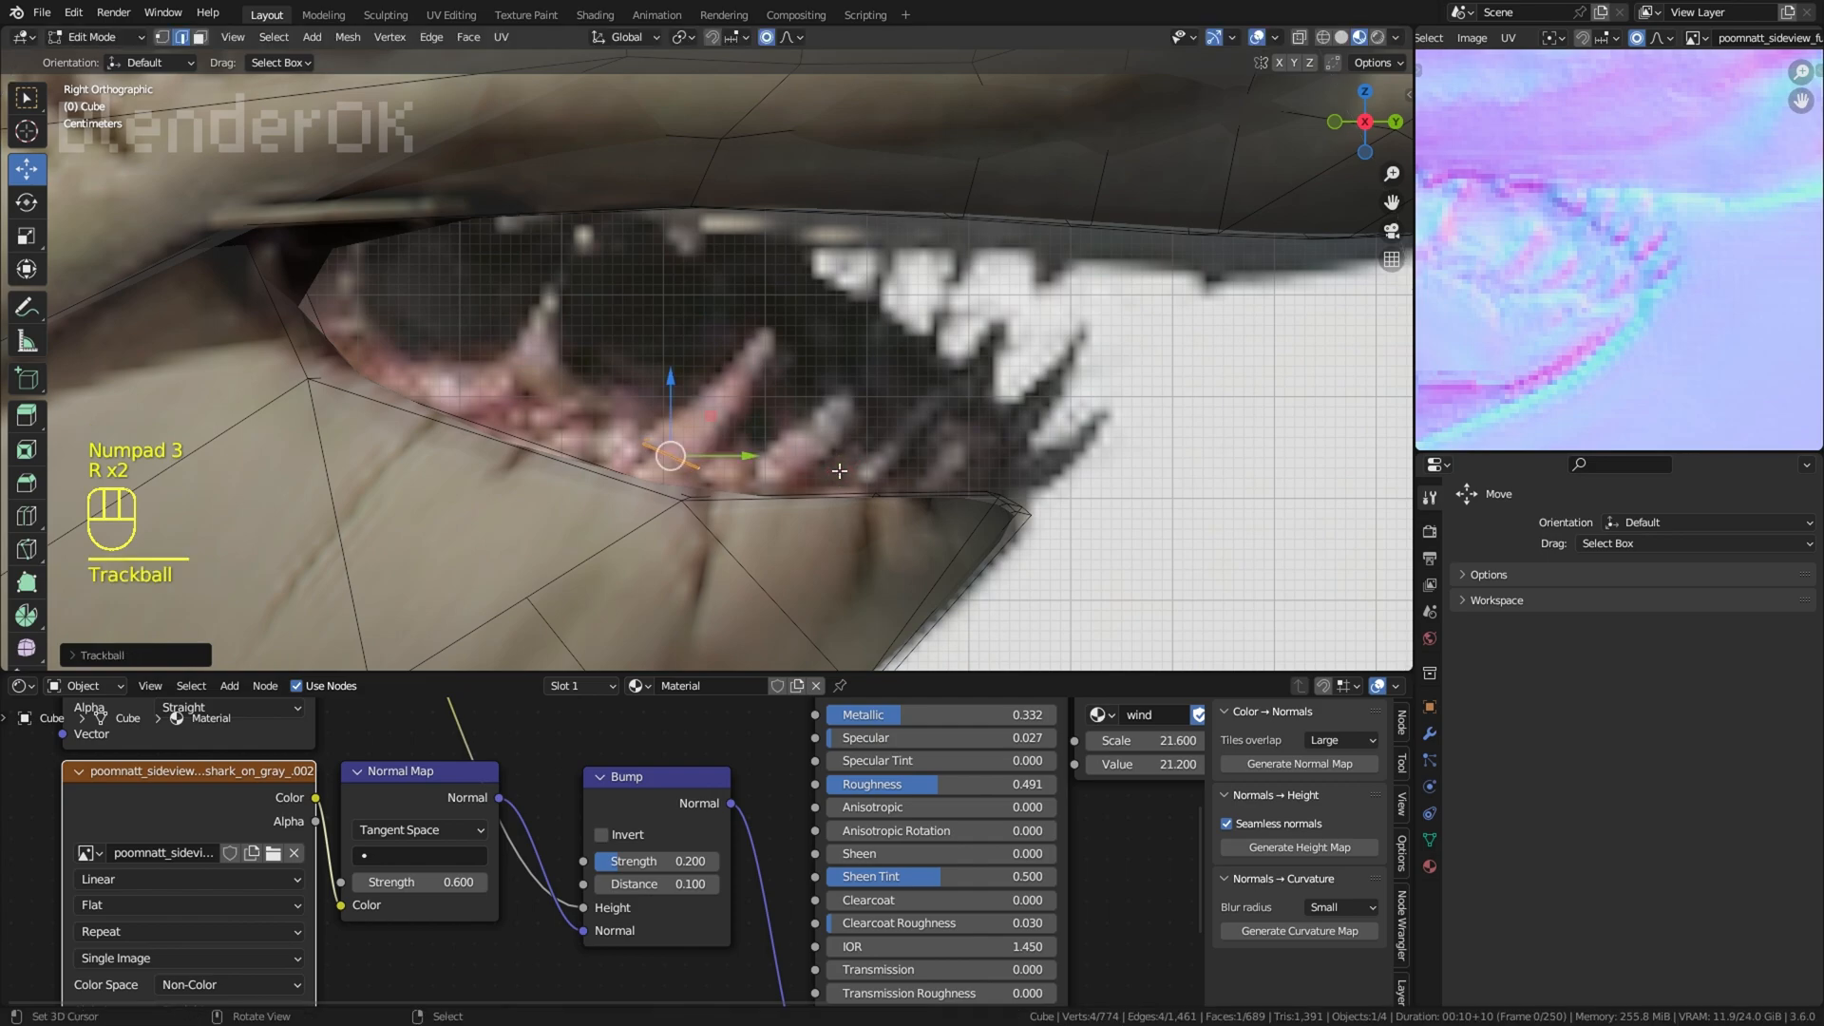
key(g)
click(825, 485)
key(ctrl+z)
key(ctrl+z)
click(773, 39)
scroll(795, 475, up, 2)
key(g)
key(s)
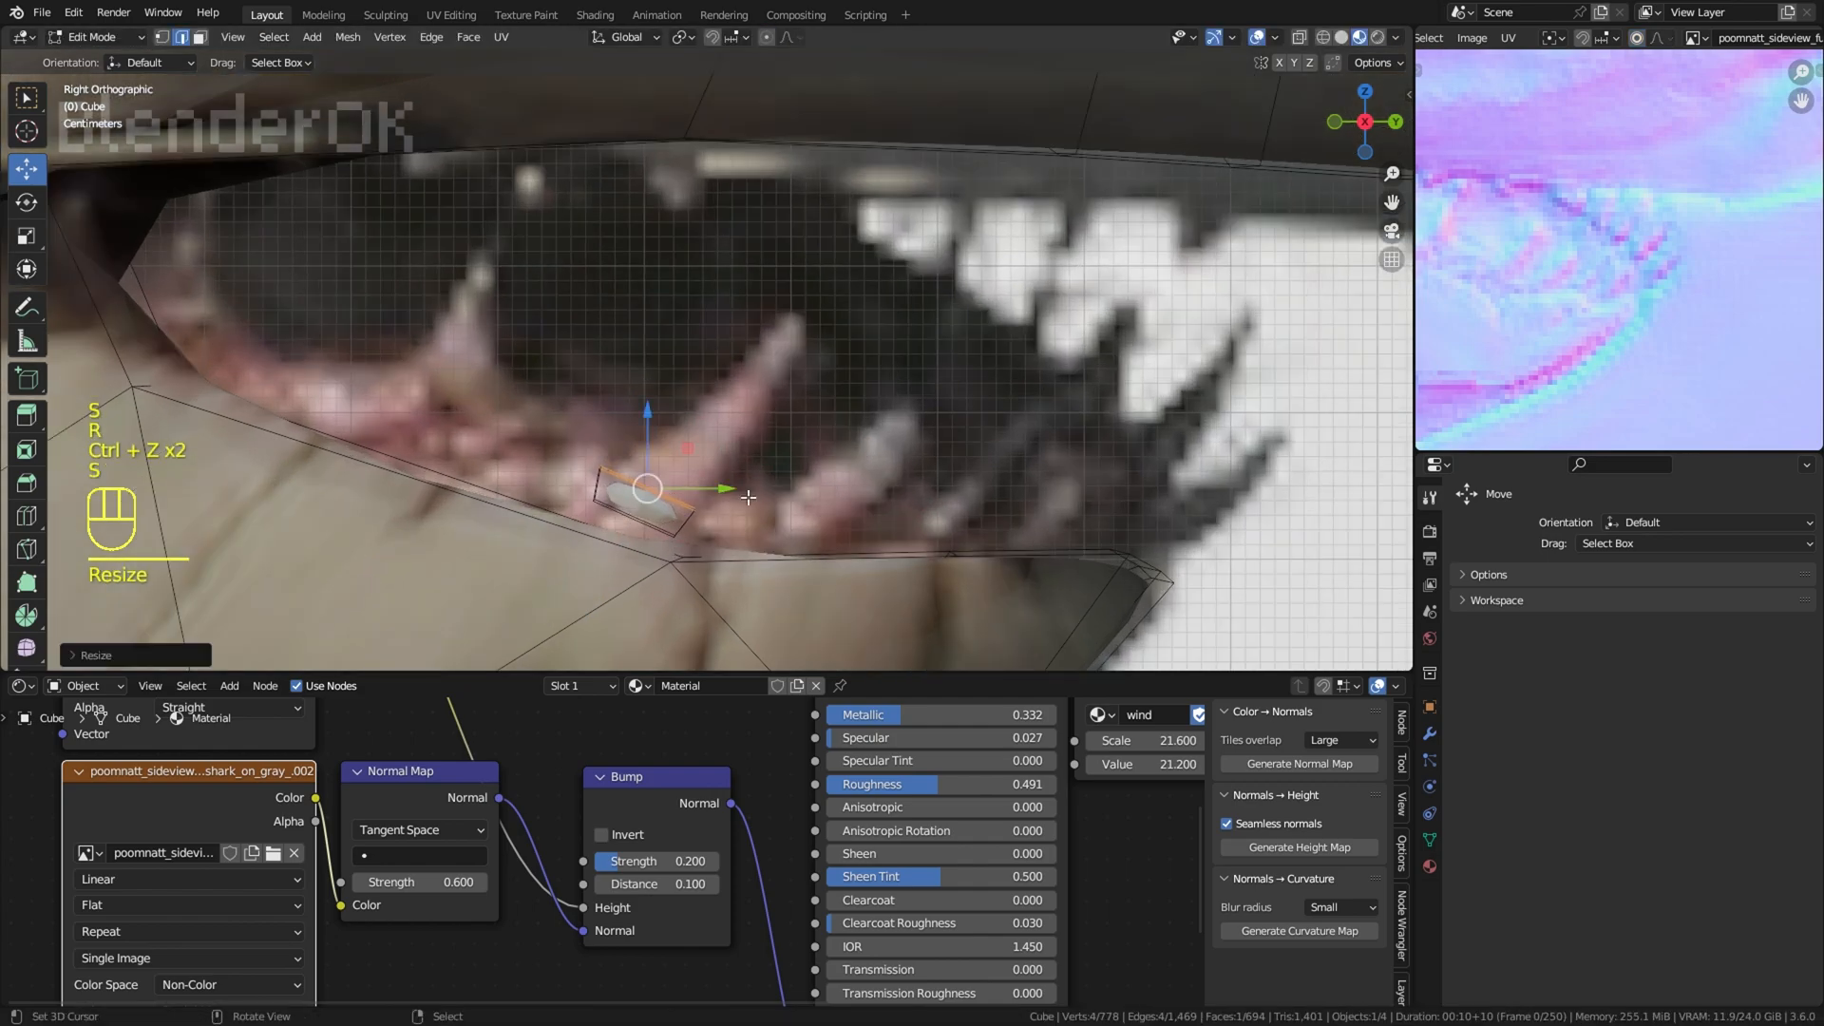
Step: Extrude the tooth base upward, then scale, move and rotate the new section to follow the reference tooth
key(e)
key(s)
key(g)
click(811, 467)
key(s)
click(833, 473)
key(r)
Step: Extrude and taper two more sections to bring the tooth to a narrow tip on the reference
key(e)
key(s)
click(845, 414)
key(g)
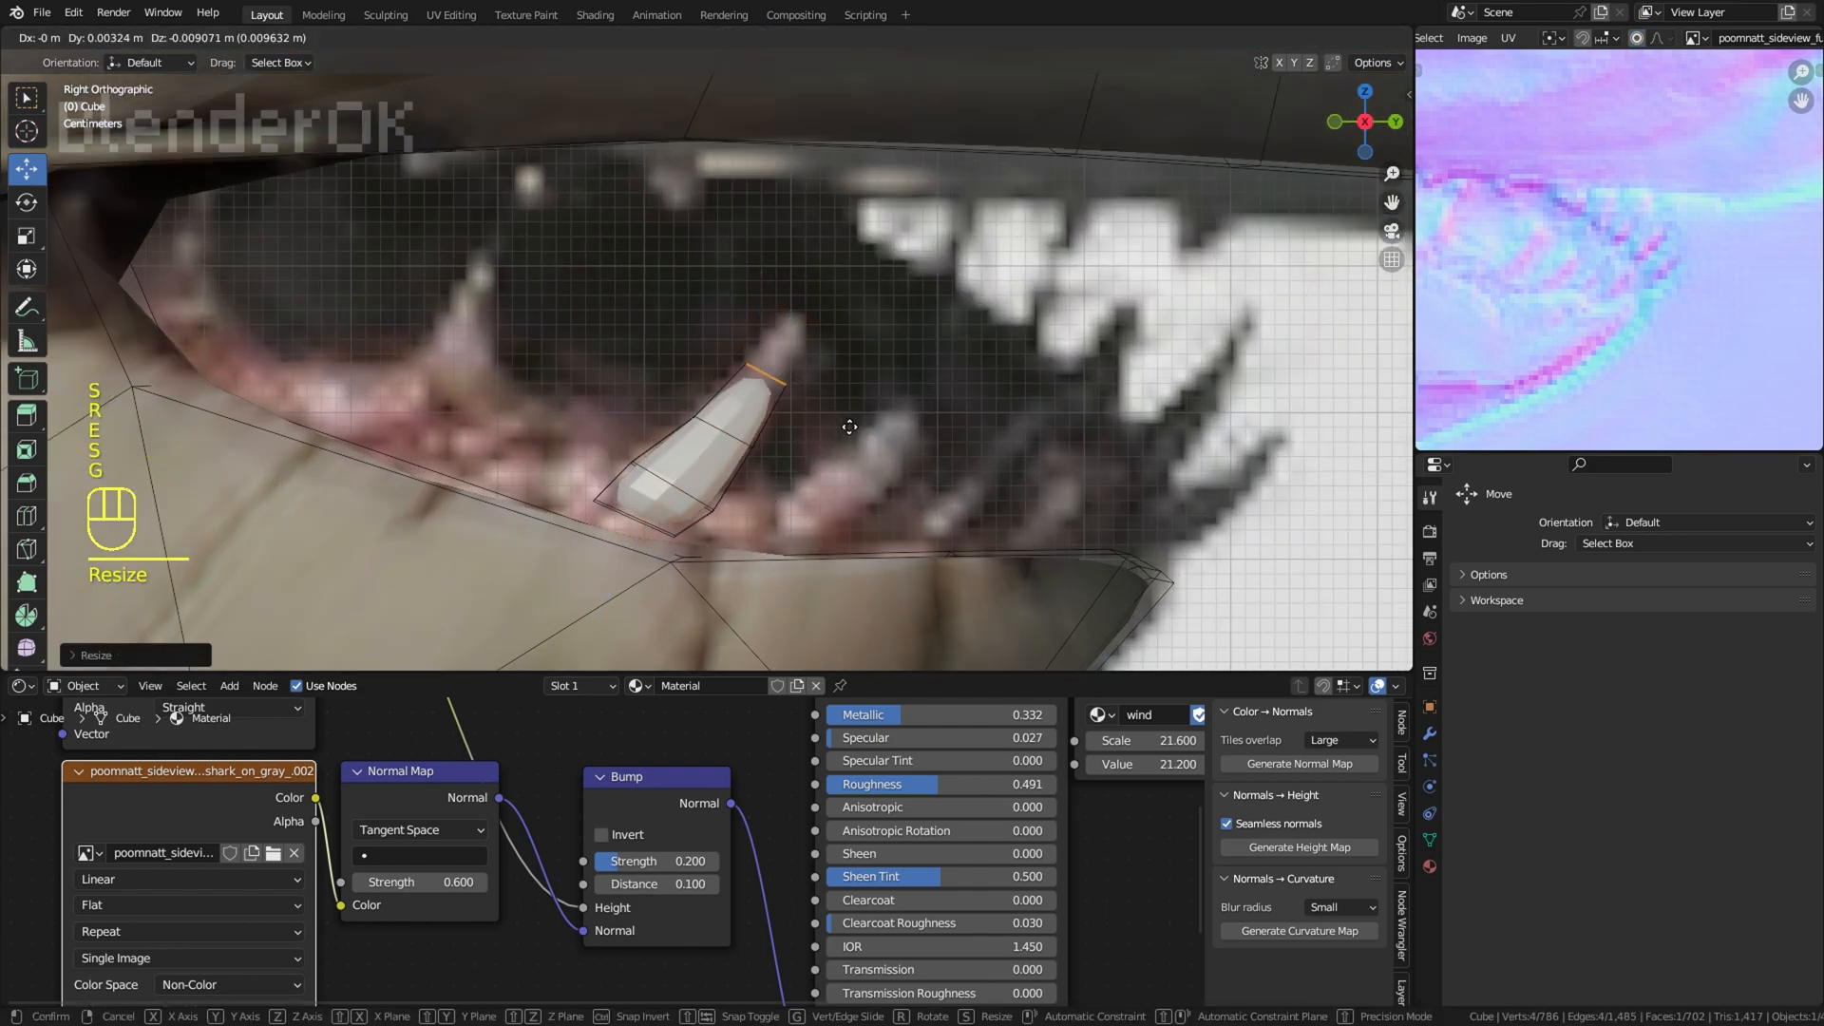
key(e)
key(s)
click(819, 357)
key(g)
click(823, 343)
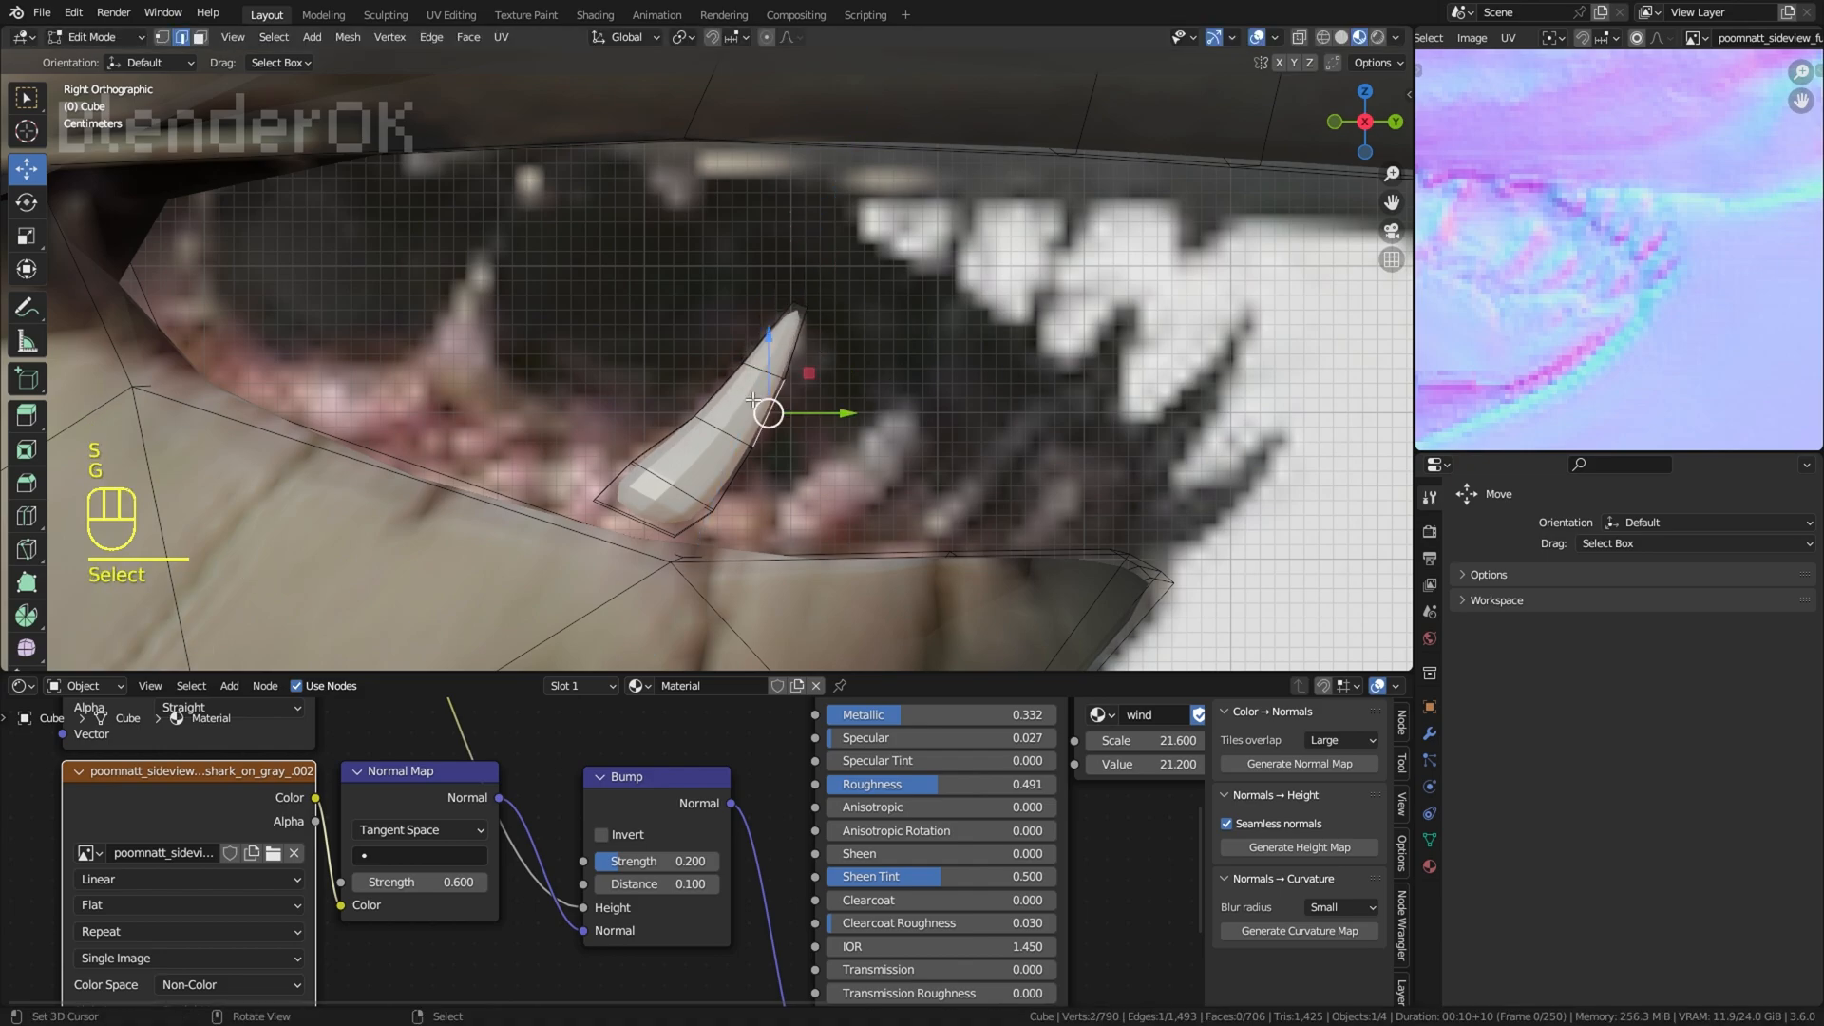
Step: Duplicate the finished tooth onto the rear lower reference tooth, rotating and scaling the copy to fit
key(l)
key(shift+d)
click(597, 342)
key(r)
key(r)
click(550, 306)
key(g)
click(642, 319)
key(s)
click(627, 316)
key(r)
Step: Duplicate the tooth in front of the original one, and rotate, scale and move the copy onto the reference
key(shift+d)
click(1003, 409)
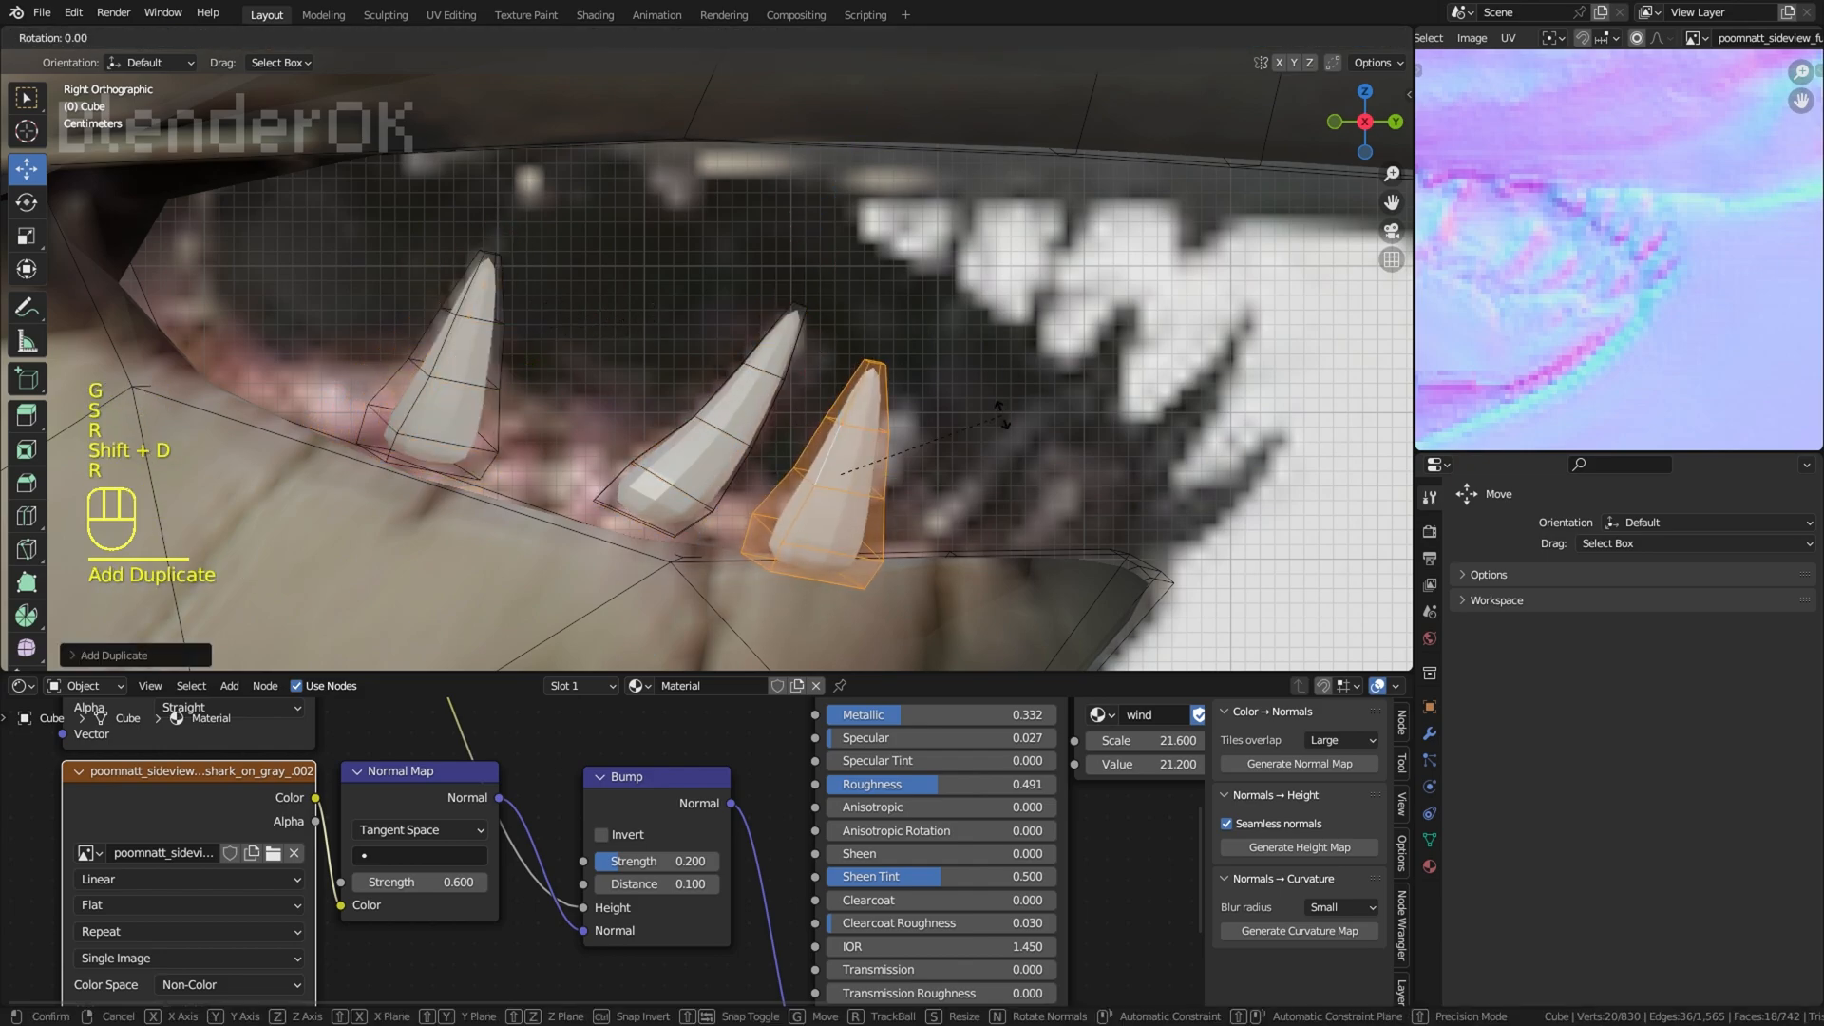
key(r)
key(r)
key(s)
key(r)
click(1049, 485)
key(g)
key(s)
key(r)
Step: Duplicate the tooth once more toward the jaw tip, then scale and rotate the copy as the fourth lower tooth
key(shift+d)
click(1192, 486)
key(s)
click(1159, 482)
key(r)
key(r)
click(1127, 477)
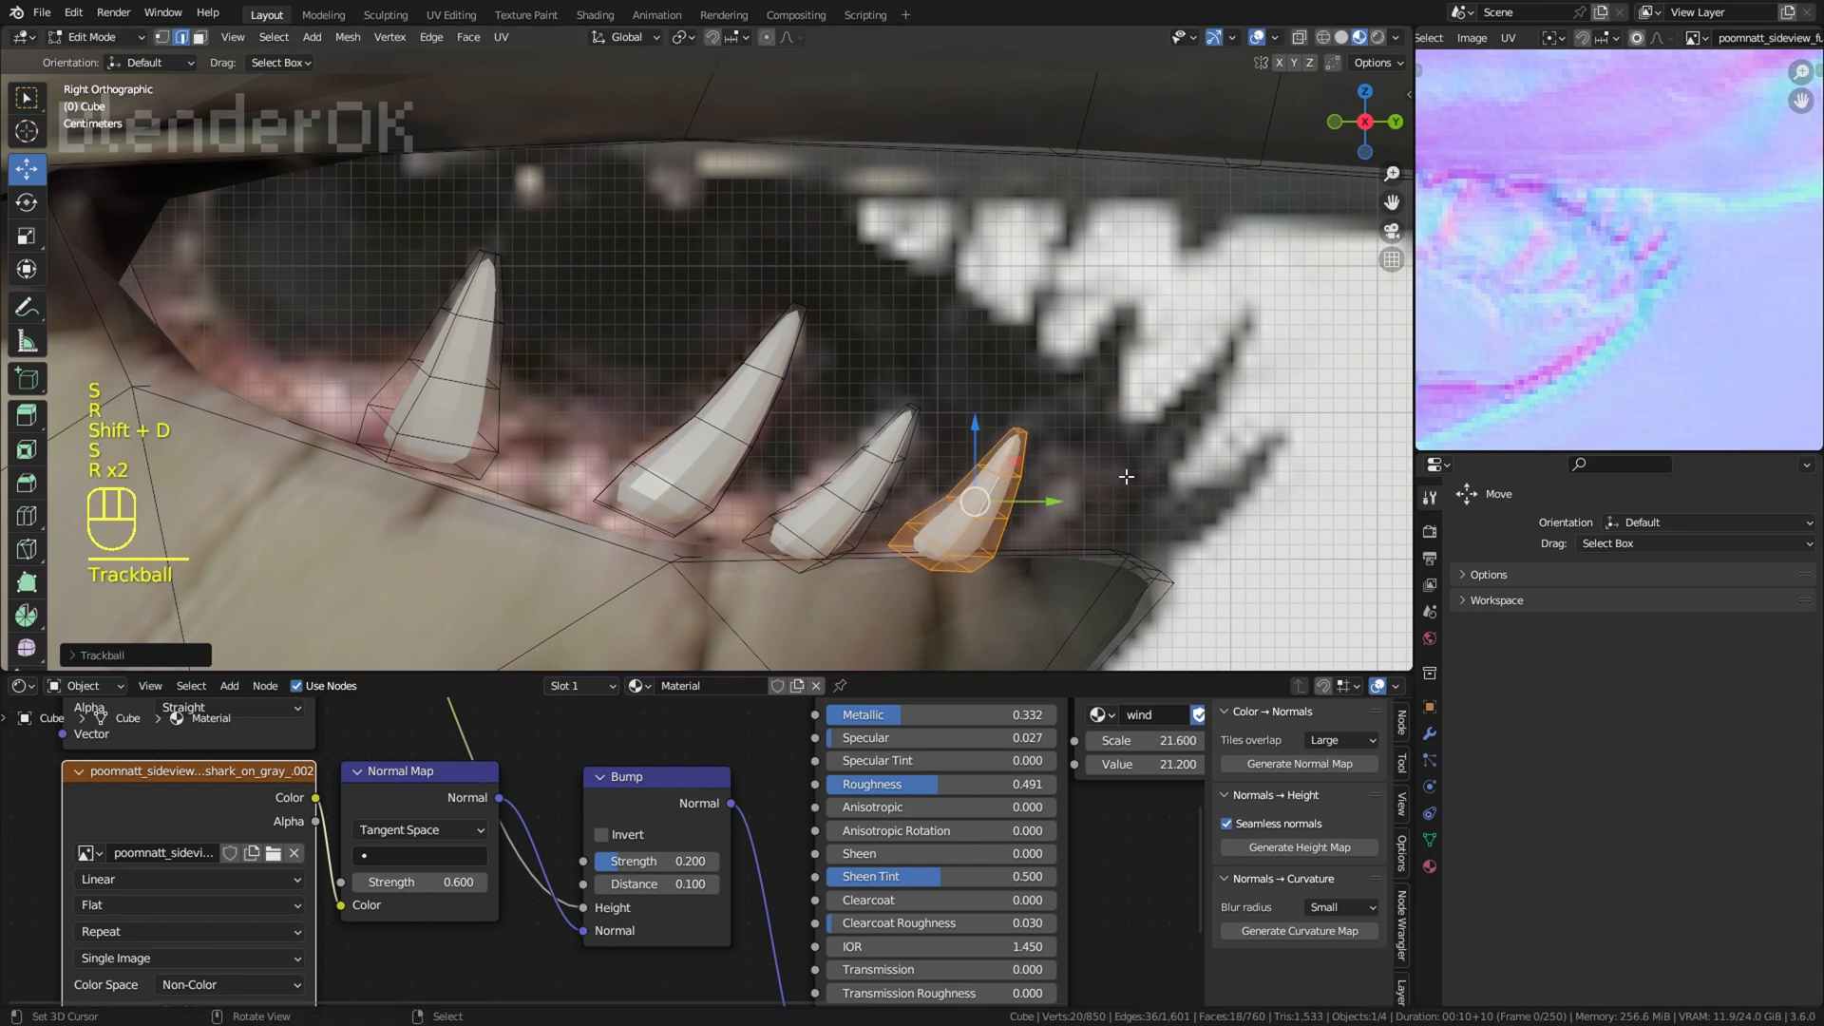
Step: Select all four lower teeth and unwrap them with Project from View
key(l)
key(l)
scroll(666, 418, down, 3)
key(u)
click(1013, 409)
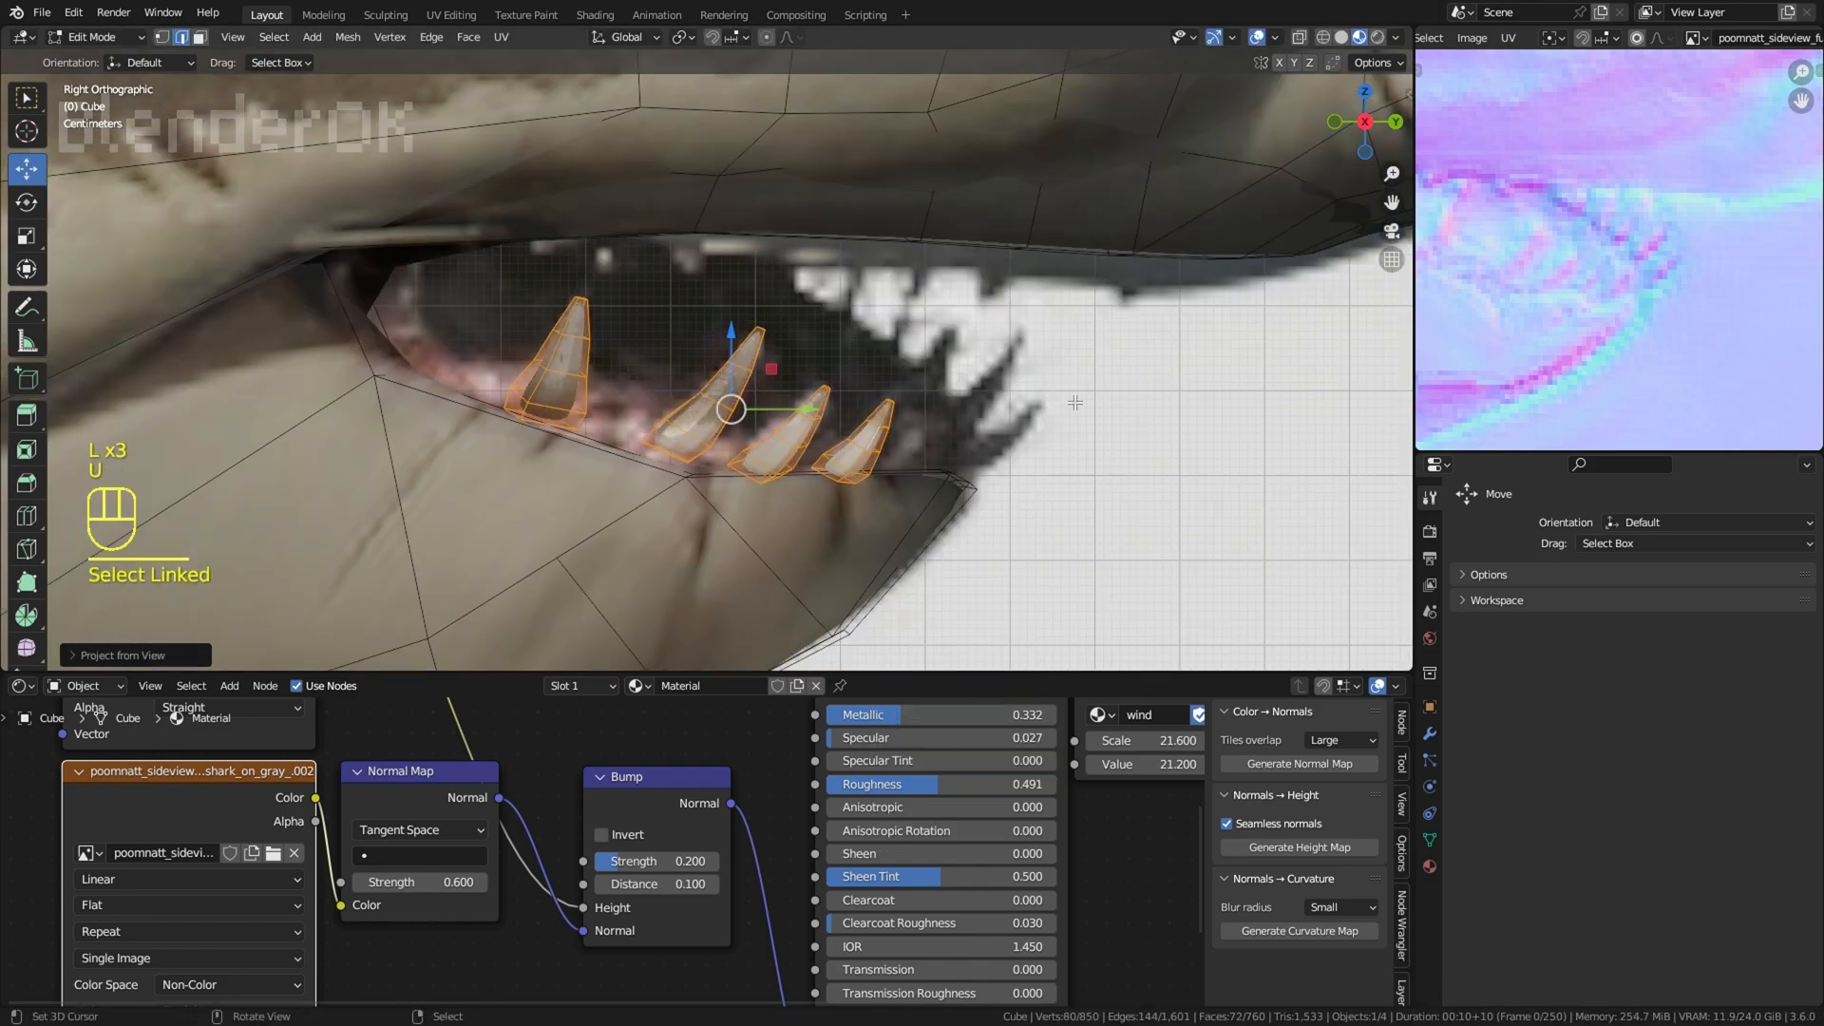
Step: Enlarge the UV editor, move the teeth UVs toward the mouth, and display the shark's colour texture behind them
drag(1601, 454, 1612, 731)
scroll(1707, 477, down, 8)
key(a)
key(g)
click(1775, 475)
click(1696, 38)
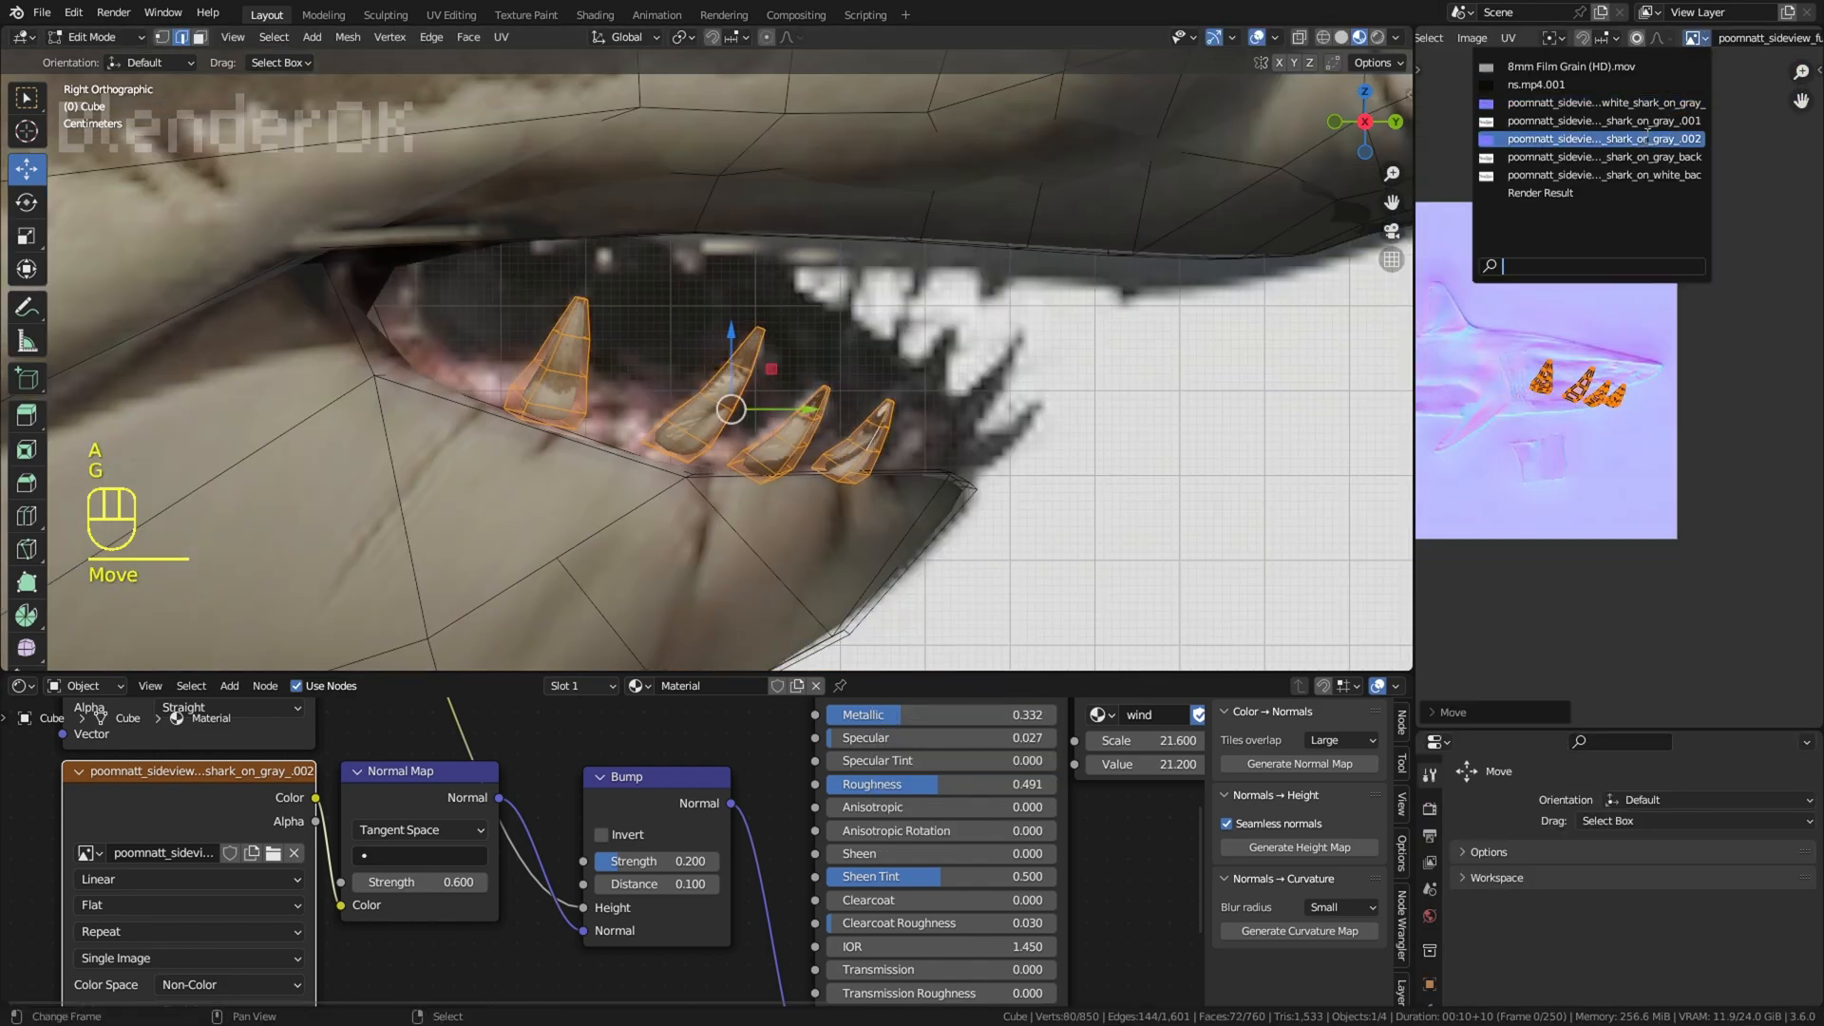
click(1646, 138)
Step: Scale and move the teeth UVs onto the lower teeth in the colour texture, hiding the overlays to check
scroll(1685, 392, up, 4)
key(s)
key(g)
key(s)
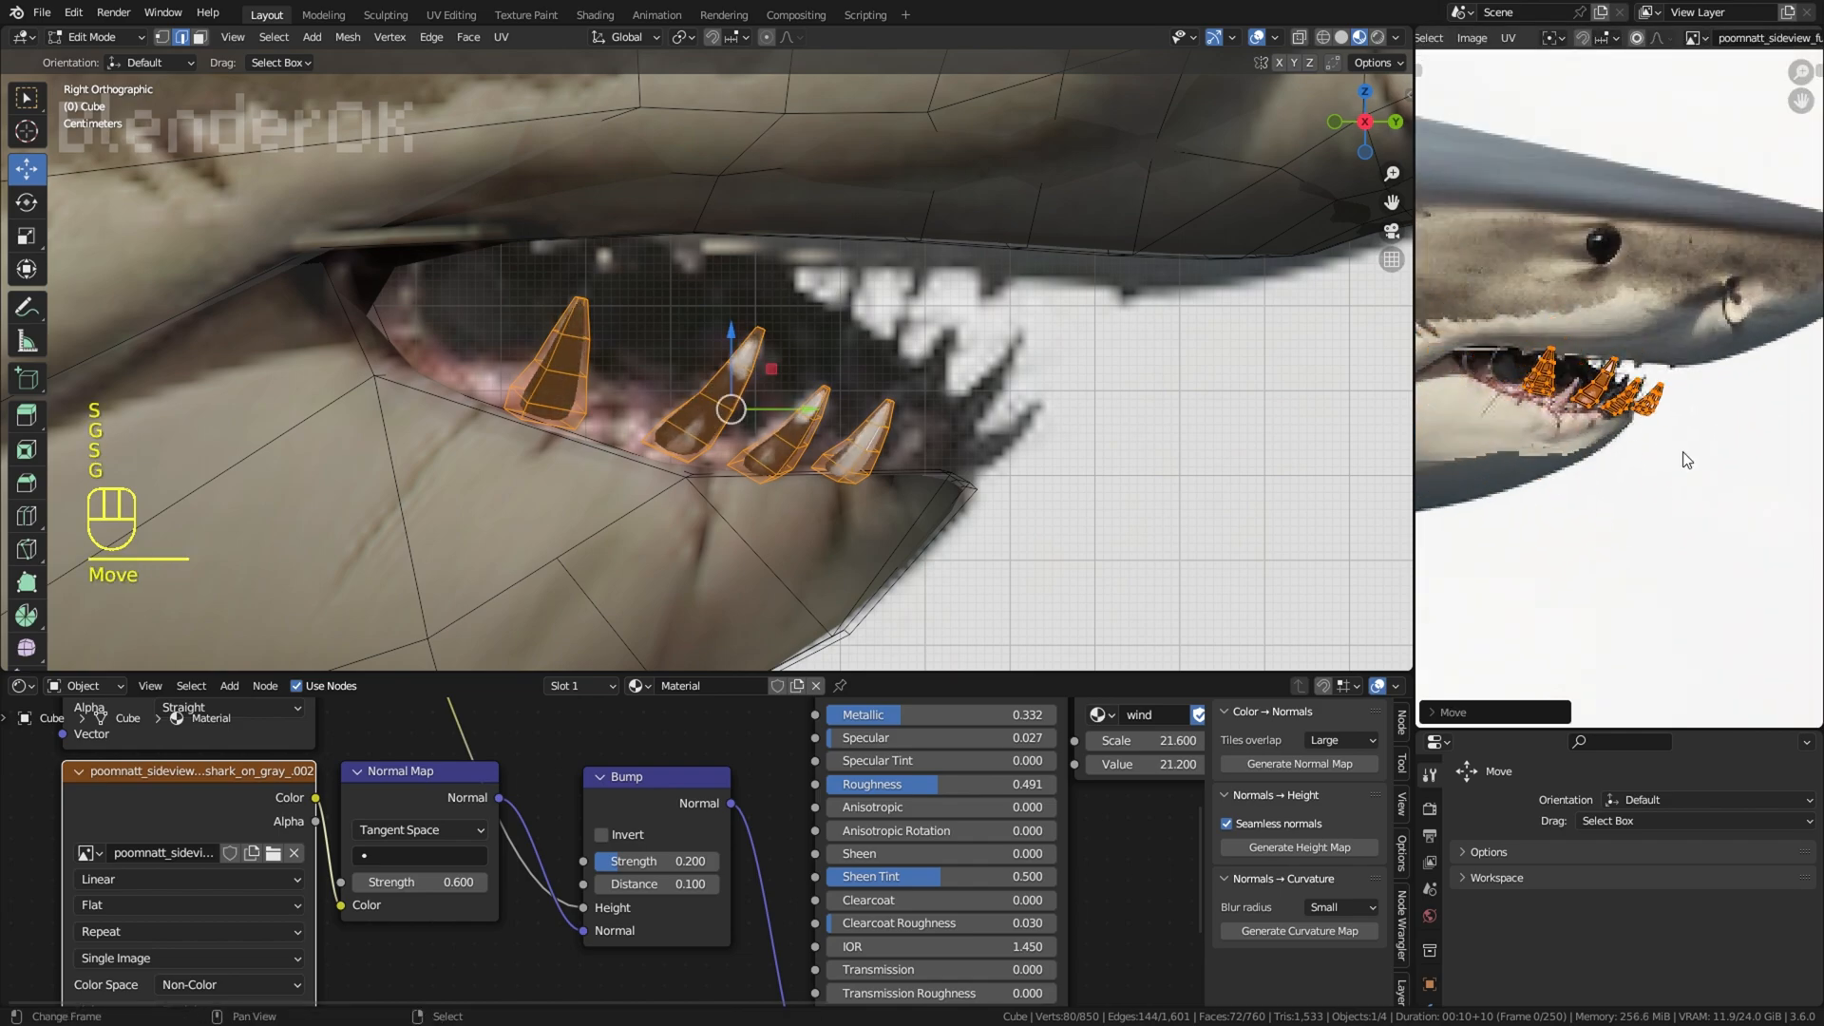
scroll(1621, 389, up, 2)
key(s)
click(1674, 450)
key(g)
click(1257, 38)
key(g)
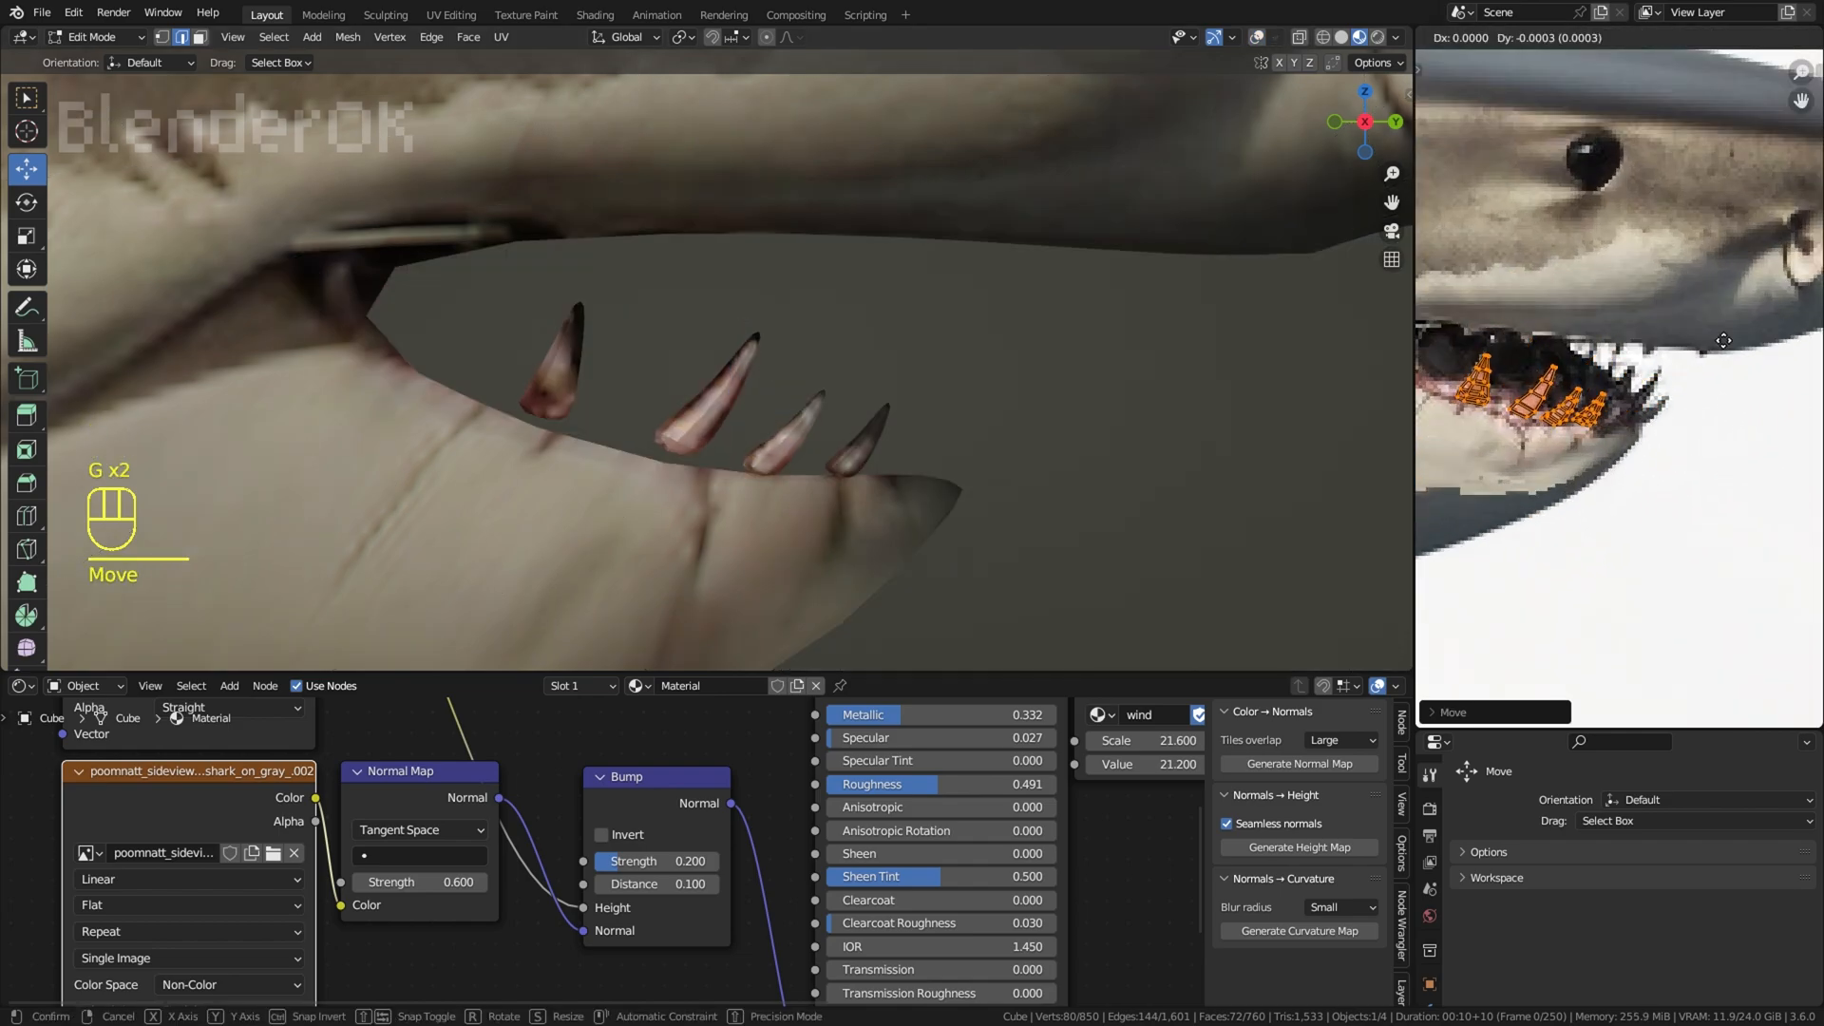
Step: Check the textured lower teeth, show the overlays, then rotate and move the tooth nearest the jaw tip onto the jaw edge
middle_drag(1305, 403, 1235, 389)
scroll(1064, 371, down, 8)
right_click(1038, 366)
shift+middle_drag(1039, 367, 1046, 453)
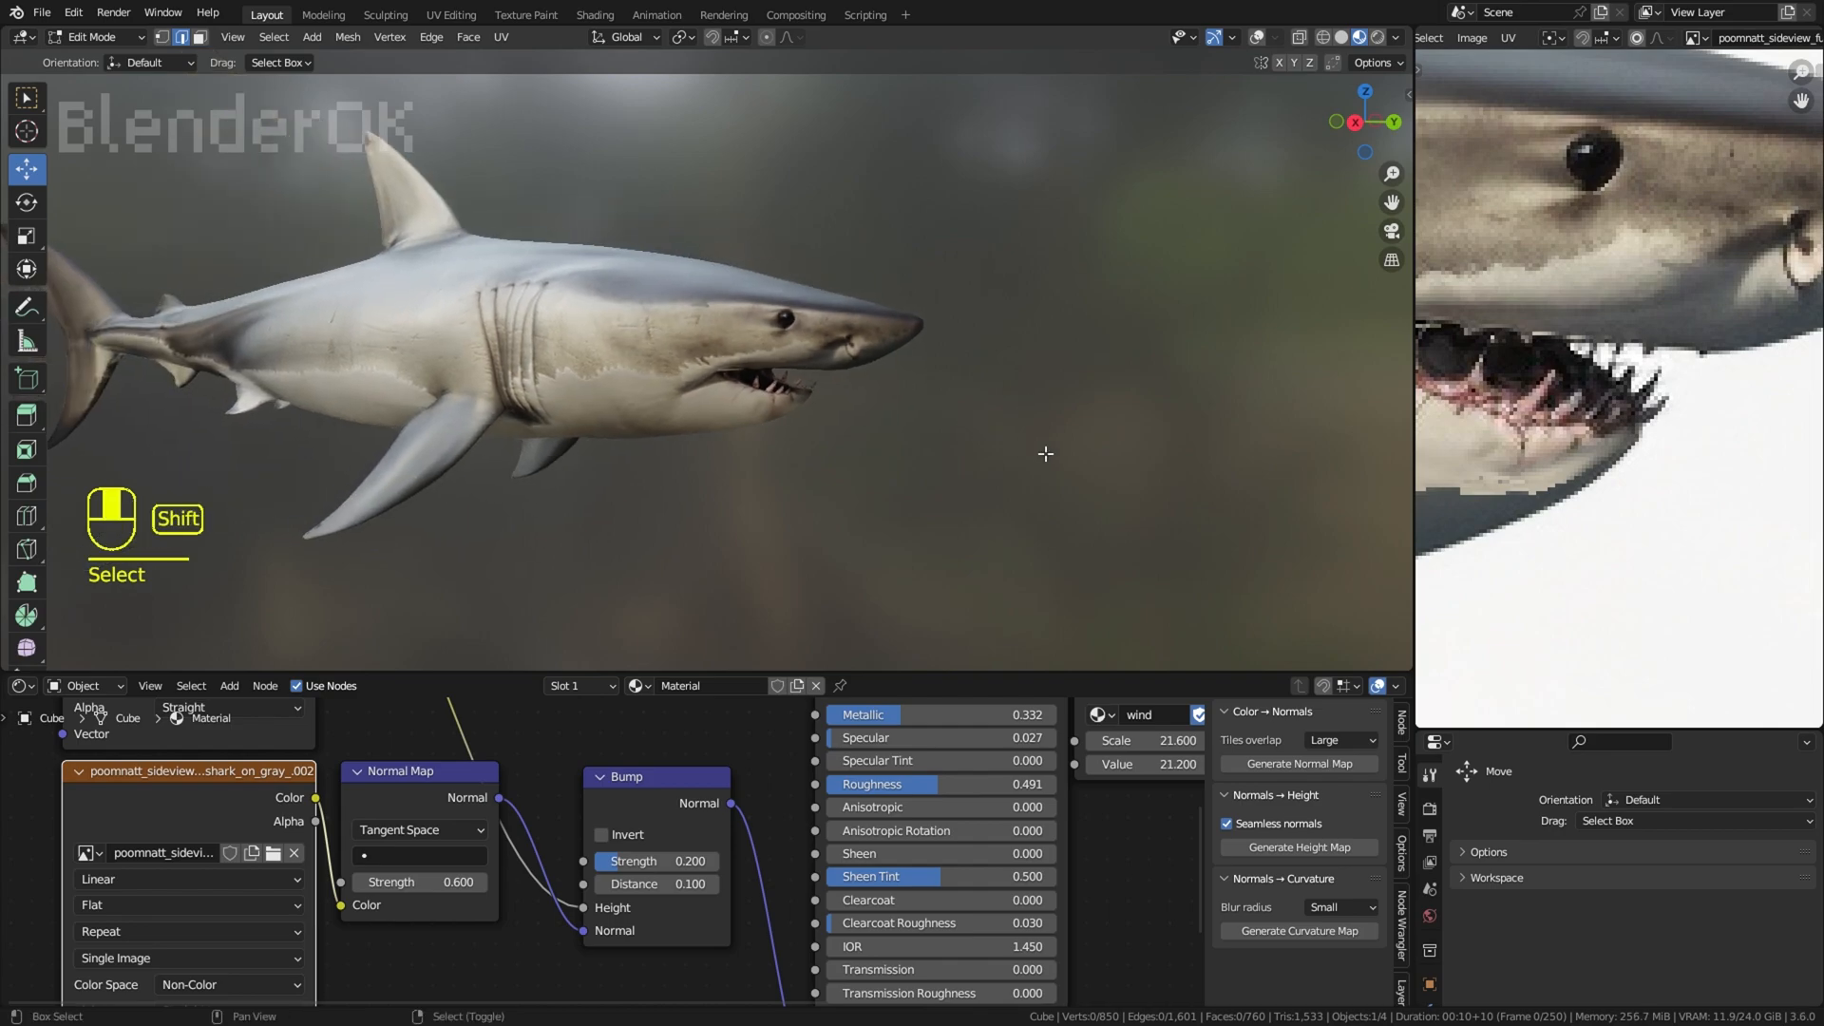
scroll(997, 399, up, 6)
shift+middle_drag(978, 375, 869, 297)
scroll(870, 296, up, 5)
click(1257, 38)
key(l)
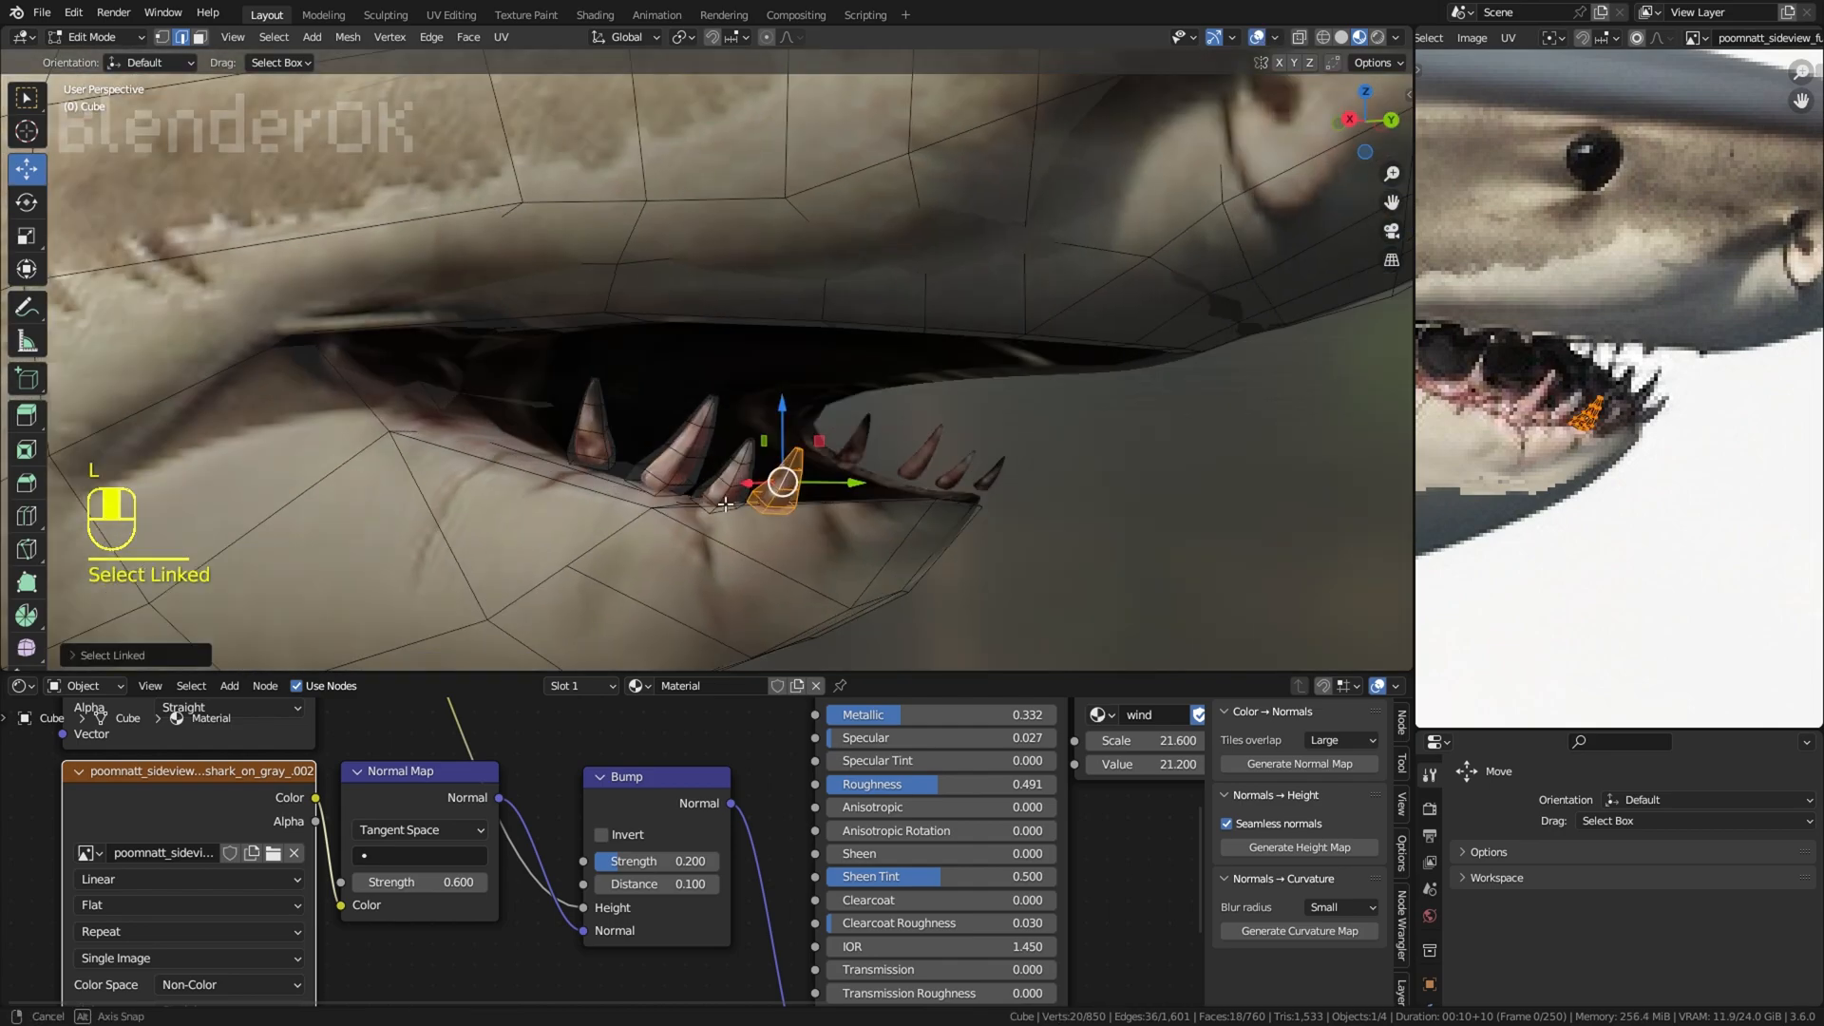
middle_drag(1073, 518, 957, 550)
key(r)
click(1107, 484)
key(g)
middle_drag(1107, 485, 1163, 570)
click(1017, 508)
Step: Select the neighbouring lower teeth one at a time and move each onto the curved jaw edge
right_click(1038, 538)
key(l)
key(g)
middle_drag(1177, 498, 1359, 489)
click(1309, 418)
click(1256, 450)
key(l)
key(g)
click(1278, 456)
Step: Select the next lower tooth towards the mouth corner and move it onto the gum line
right_click(1161, 428)
key(l)
key(g)
click(1132, 426)
key(g)
middle_drag(1132, 426, 1226, 370)
click(1121, 447)
click(1260, 37)
scroll(1226, 370, down, 5)
right_click(1222, 291)
key(ctrl+z)
scroll(1156, 272, up, 7)
key(shift+d)
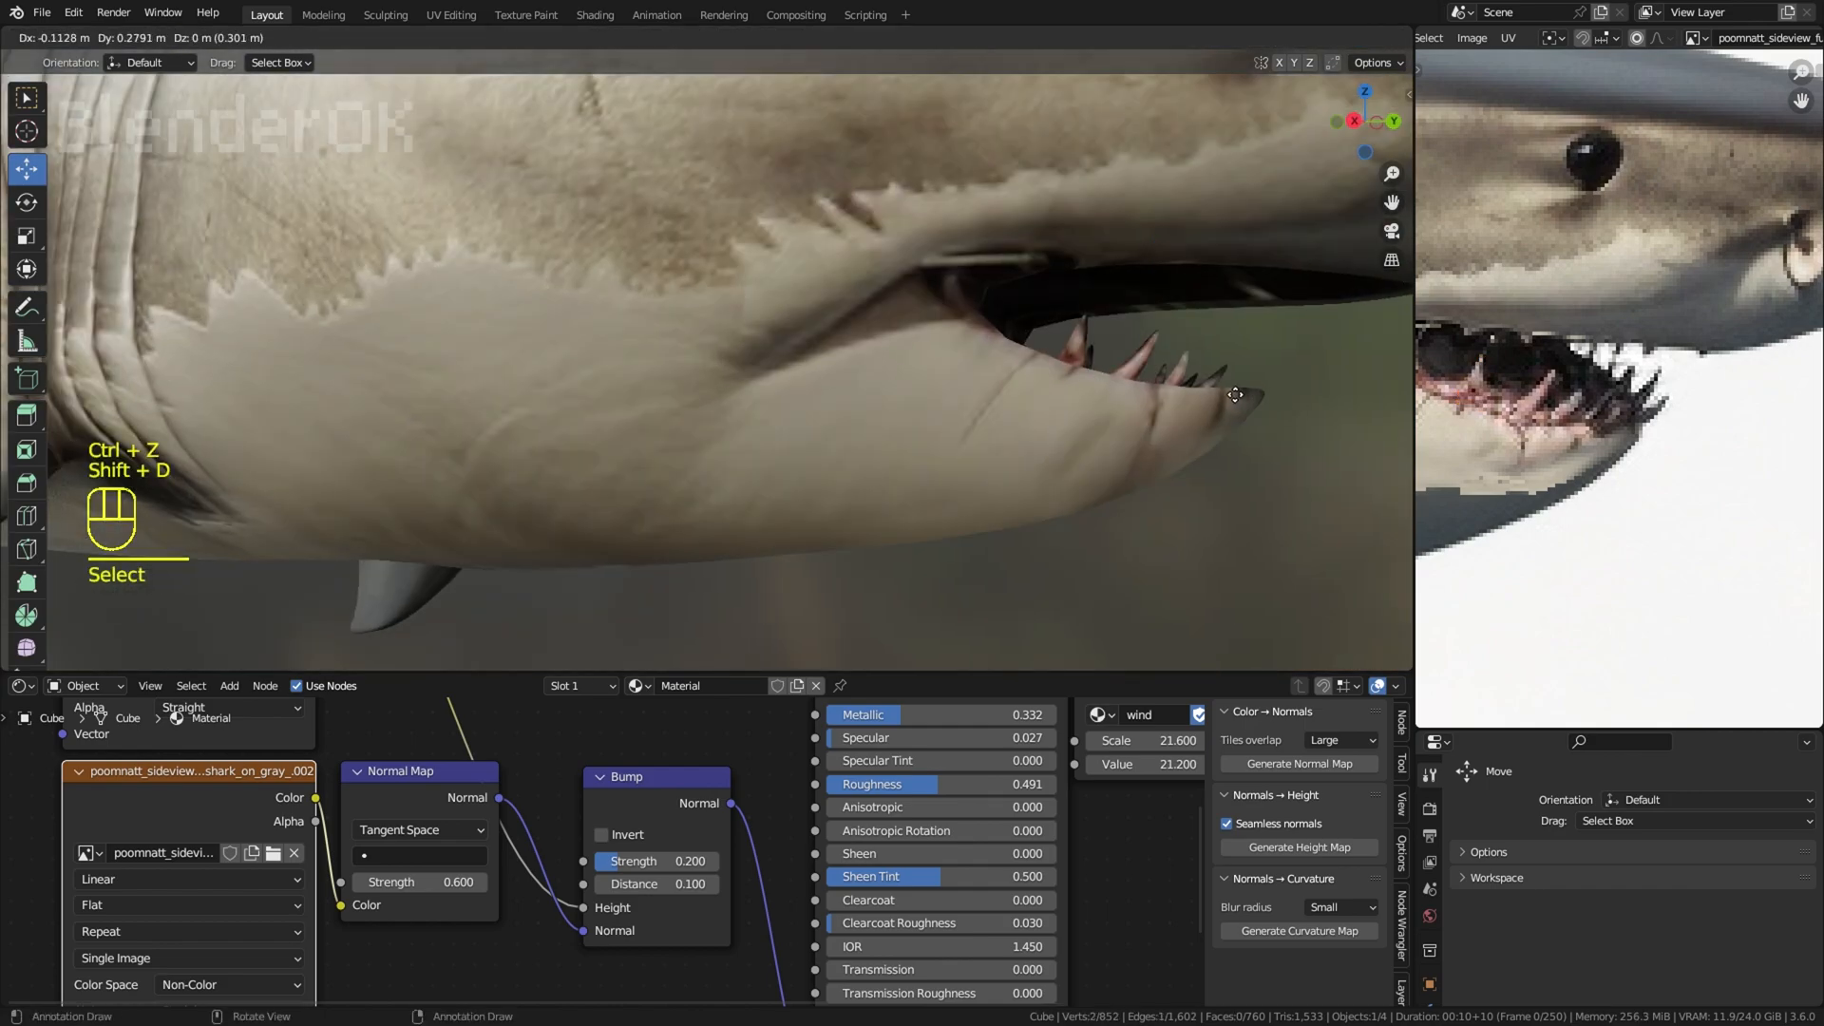
key(ctrl+z)
Step: Duplicate the rearmost lower tooth, place the copy towards the jaw tip, and hide the overlays
click(1259, 38)
middle_drag(1178, 314, 1120, 350)
key(l)
key(shift+d)
click(1389, 331)
click(1258, 38)
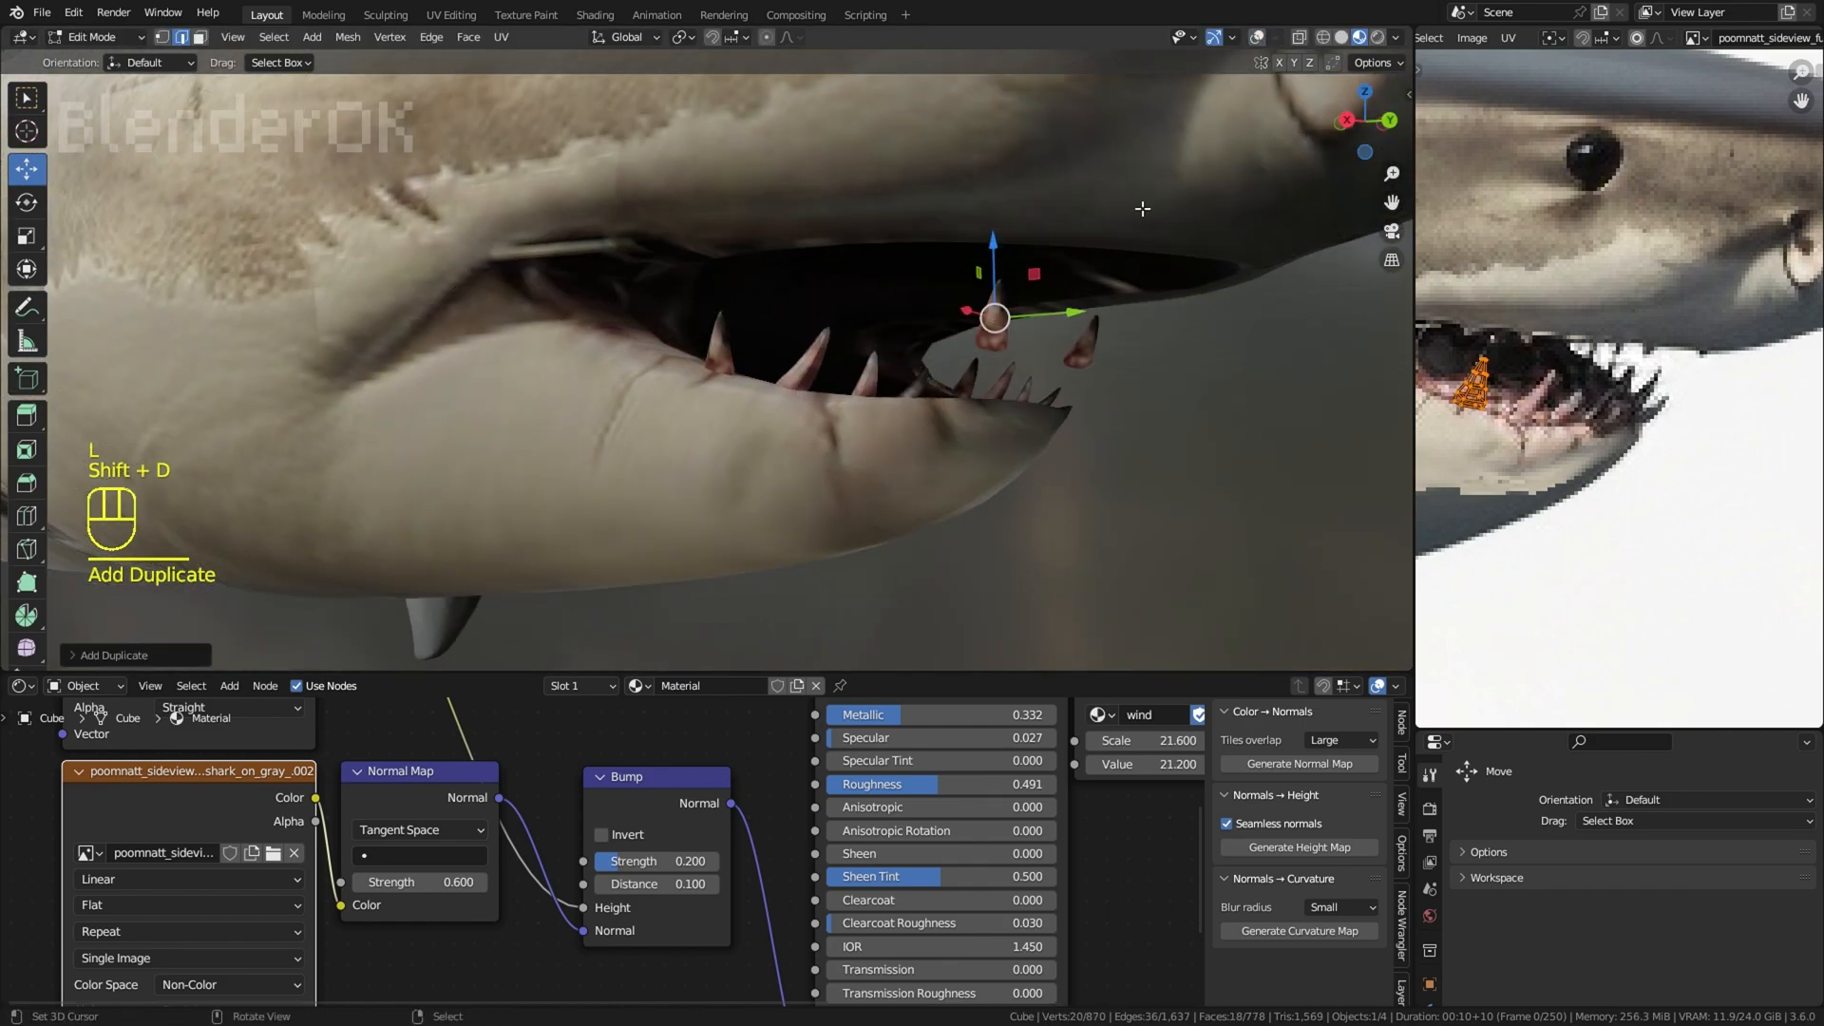
Step: Rotate and move the copied tooth so its base sits in the front of the lower jaw
middle_drag(1143, 208, 936, 285)
key(r)
key(r)
click(1075, 436)
key(g)
click(1115, 556)
middle_drag(1115, 556, 1317, 532)
key(g)
key(r)
click(1322, 592)
Step: Duplicate the second lower tooth towards the front of the jaw and rotate the copy
key(l)
middle_drag(978, 456, 860, 466)
key(shift+d)
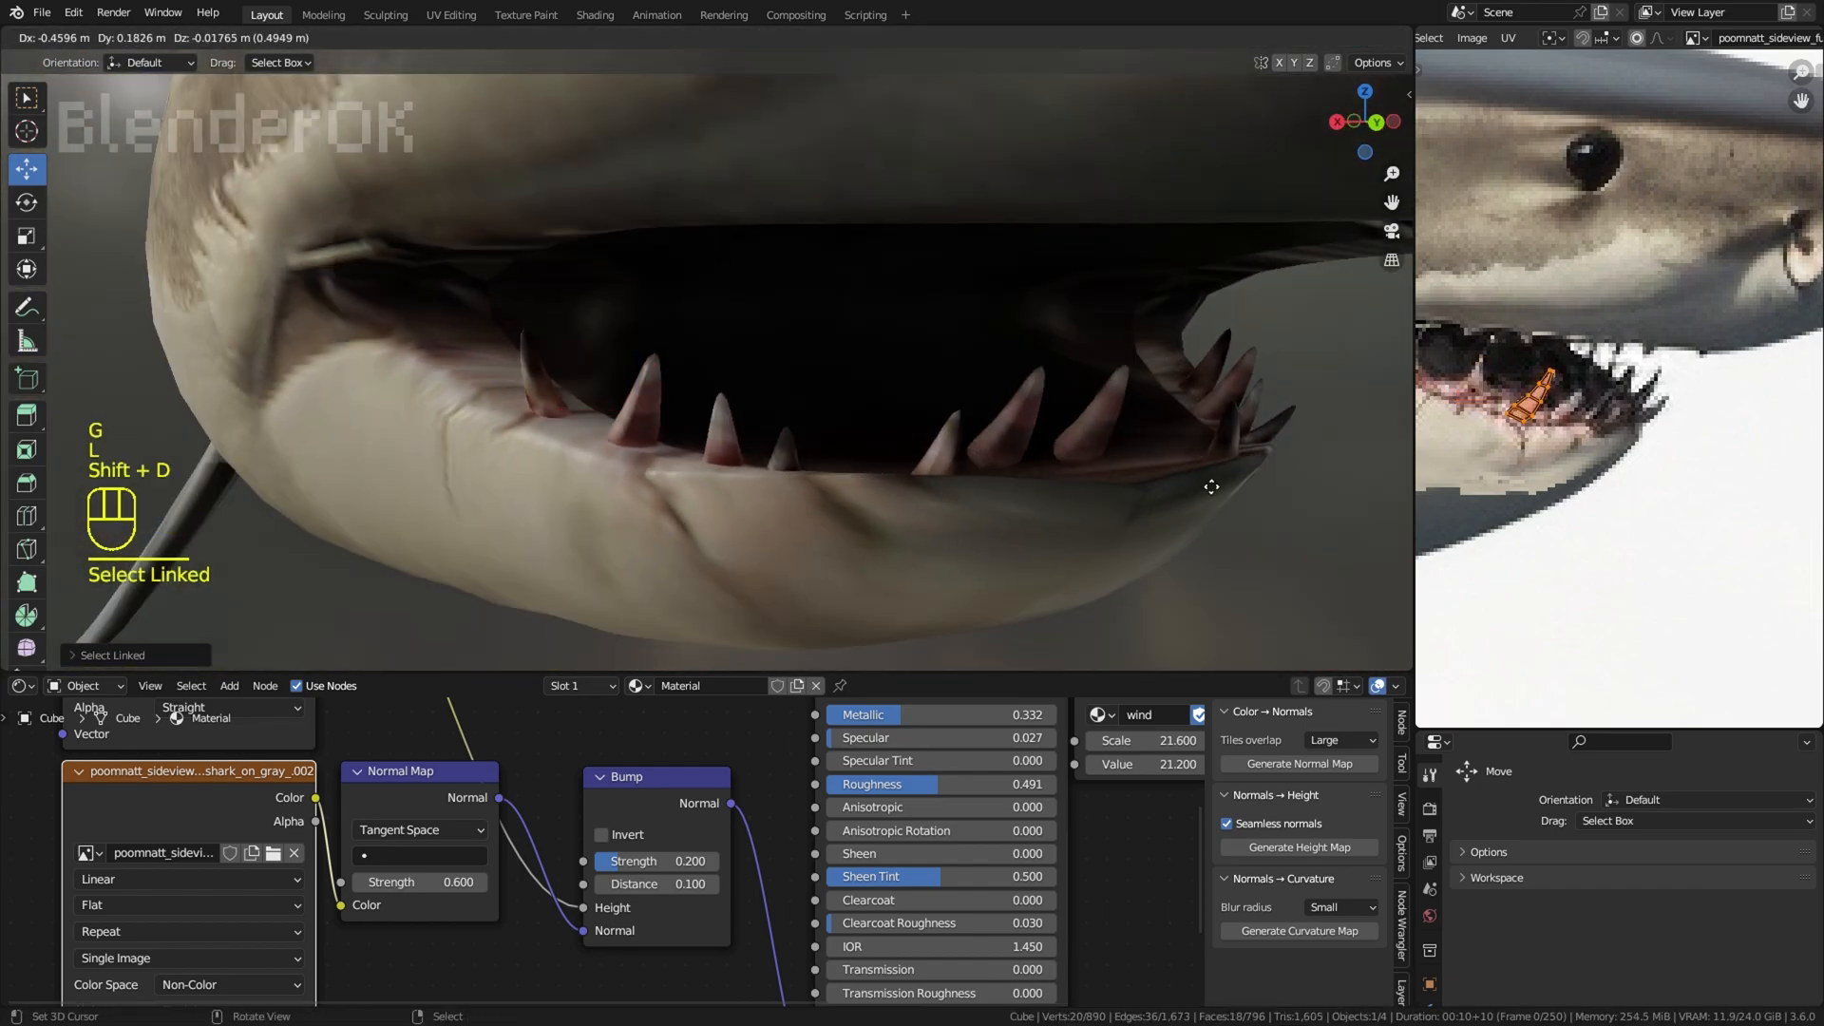
click(1216, 483)
key(r)
click(1178, 419)
Step: Refine the new tooth's position and tilt from several angles to fit it on the jaw's front edge
middle_drag(1178, 419, 960, 439)
key(g)
middle_drag(1180, 514, 1171, 457)
key(g)
click(1043, 468)
key(r)
click(962, 490)
key(g)
key(r)
click(1154, 511)
key(g)
key(r)
click(1119, 482)
scroll(1115, 481, down, 1)
key(r)
click(1178, 466)
Step: Enable Clipping on the Mirror modifier and adjust the position of the tooth at the jaw tip
scroll(1183, 459, down, 3)
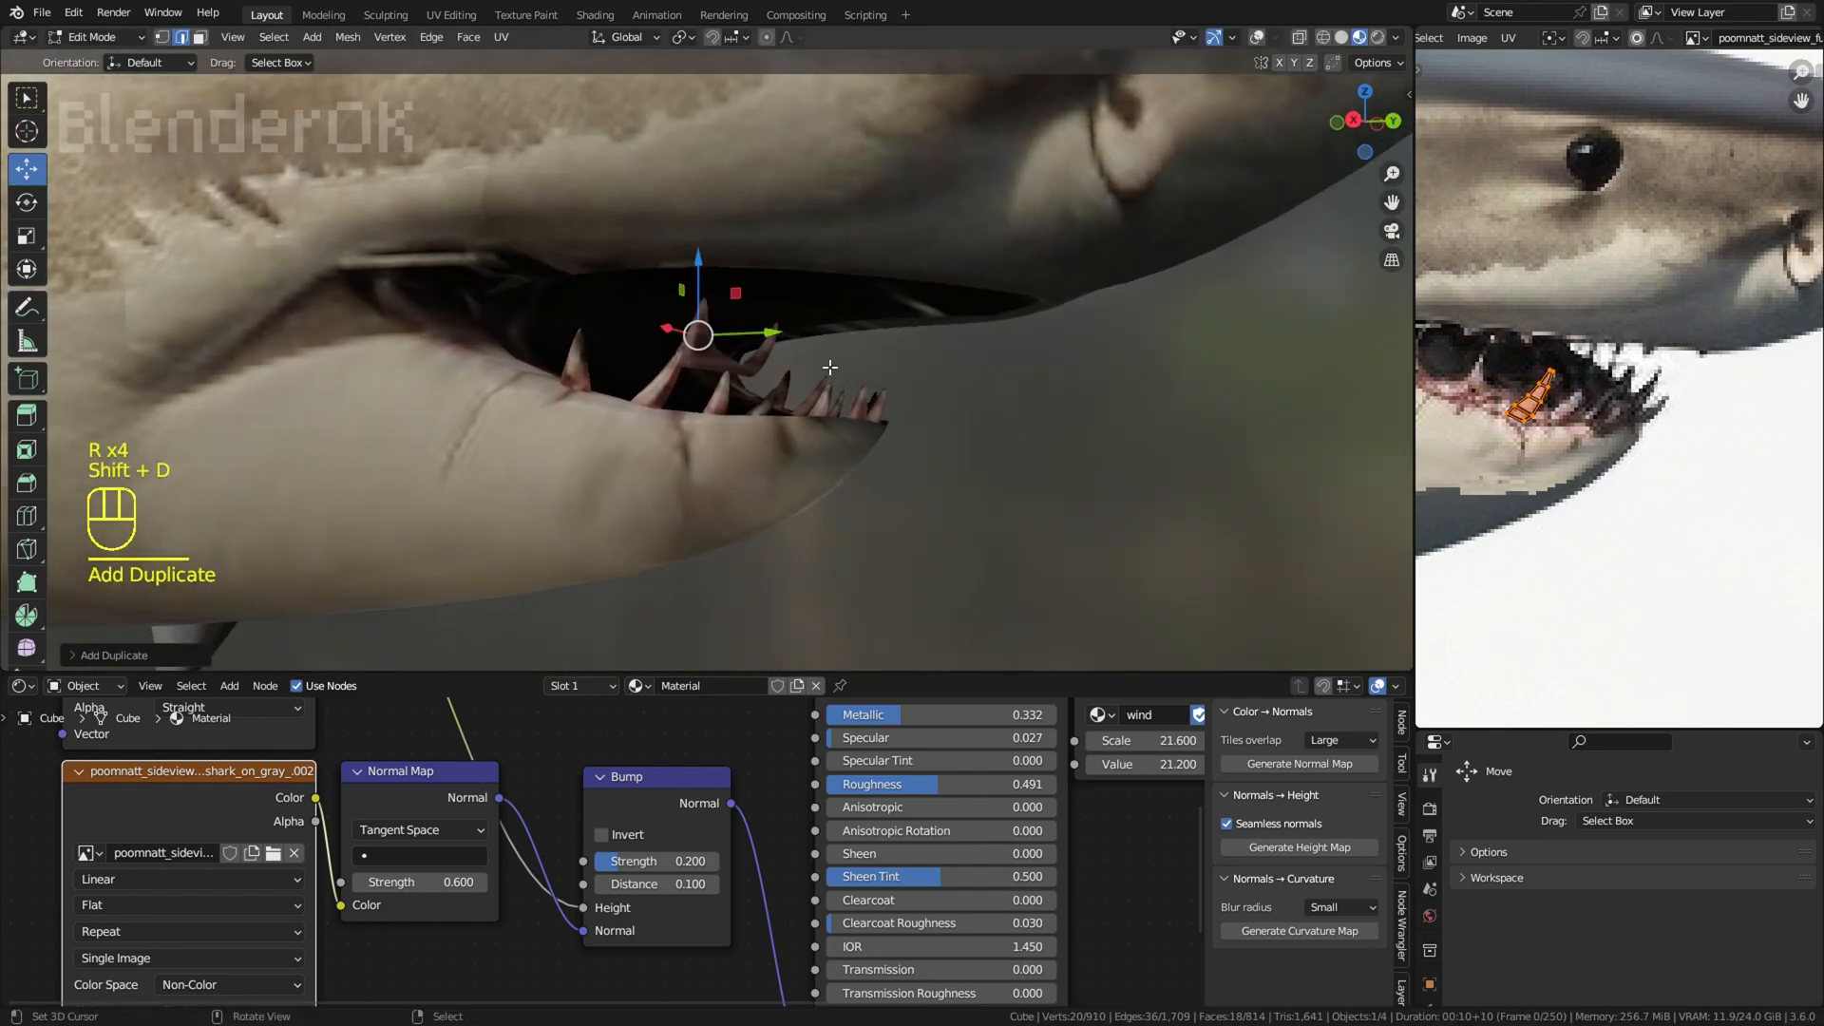
click(1430, 860)
scroll(1197, 646, down, 2)
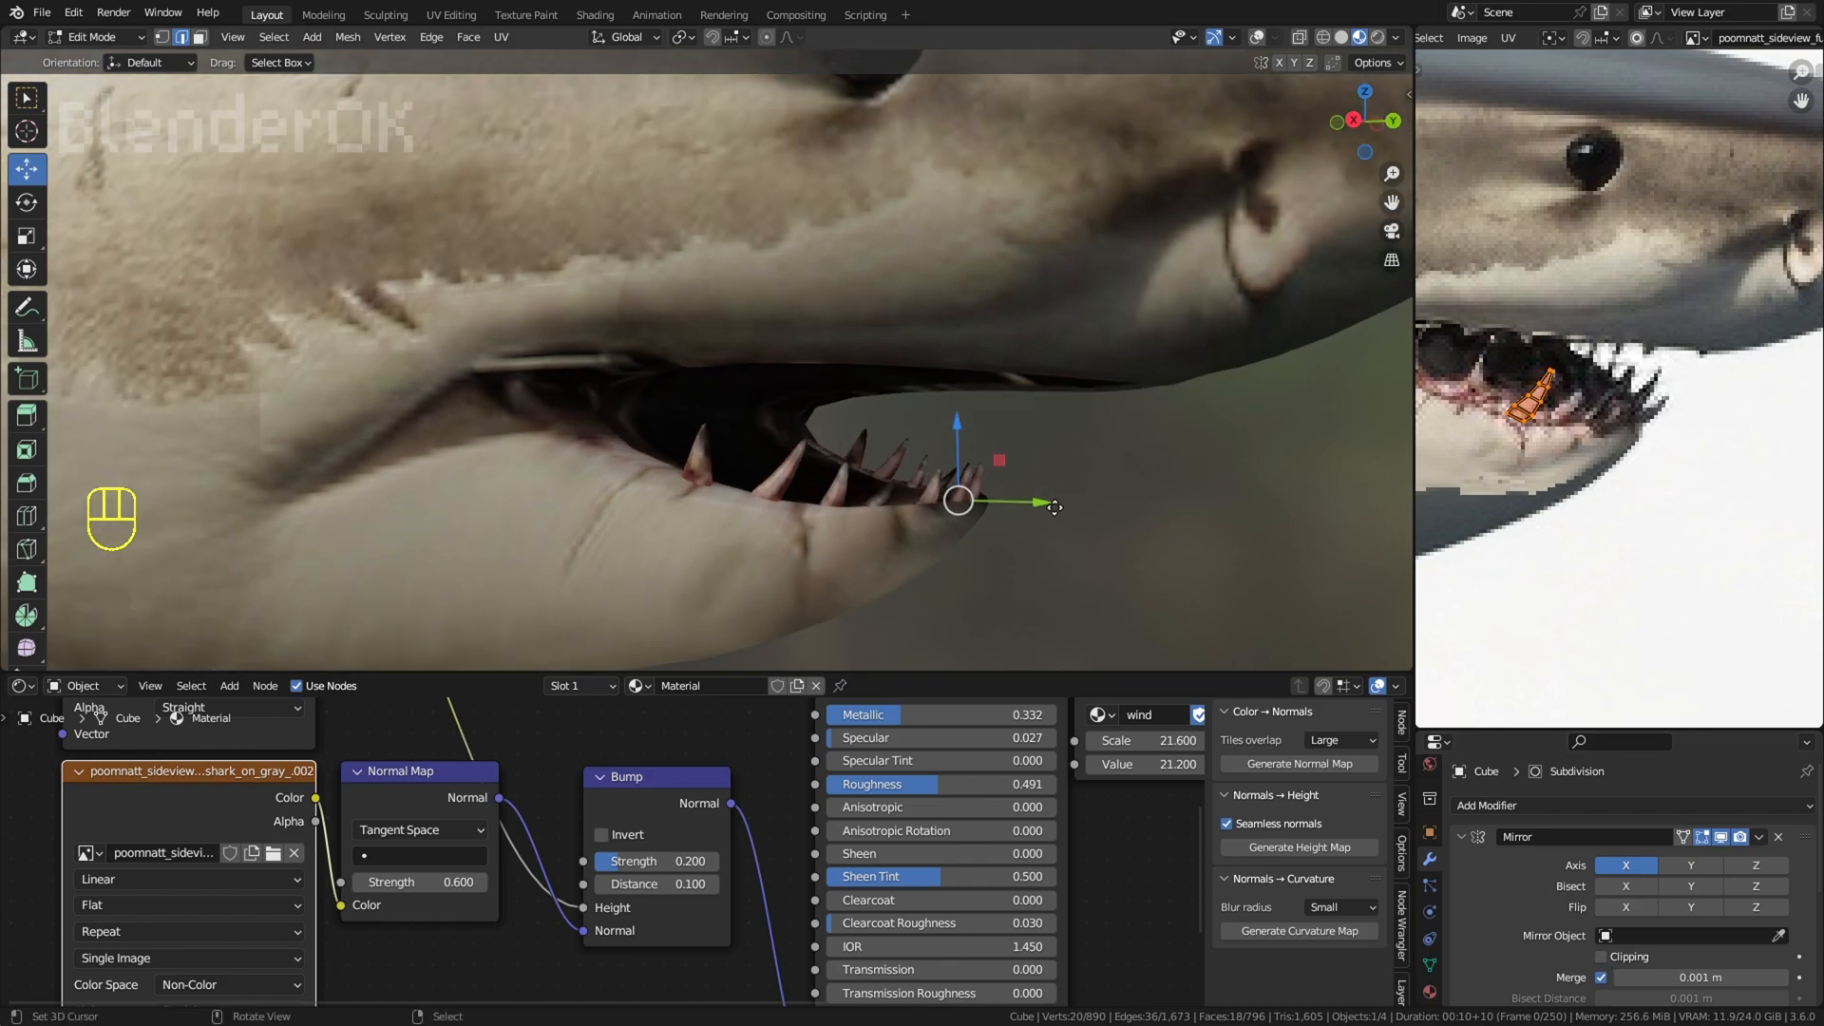
key(g)
click(969, 475)
middle_drag(969, 475, 979, 420)
Step: Duplicate the jaw-tip tooth and move the copy back among the rear lower teeth
key(shift+d)
click(822, 418)
key(g)
click(834, 437)
middle_drag(834, 437, 807, 420)
key(g)
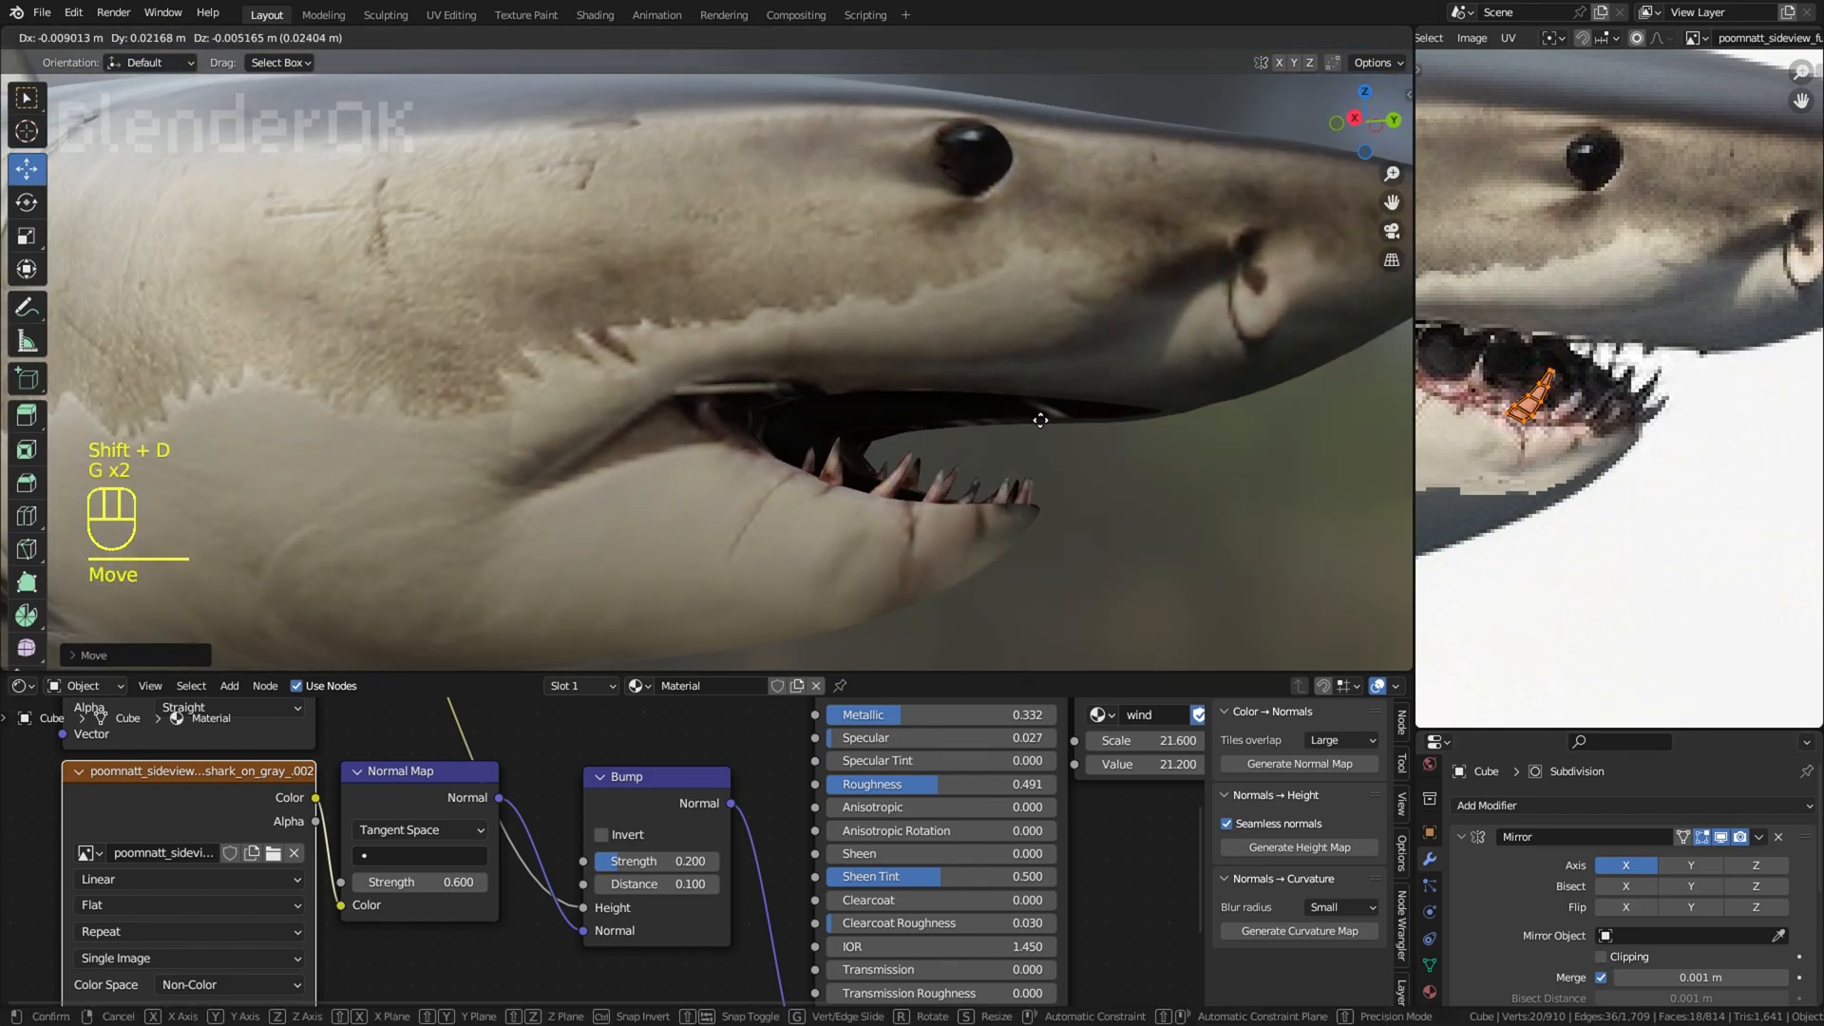
middle_drag(951, 539, 1316, 415)
Step: Duplicate the rear tooth copy again and place it farther forward along the lower jaw
key(shift+d)
click(1064, 418)
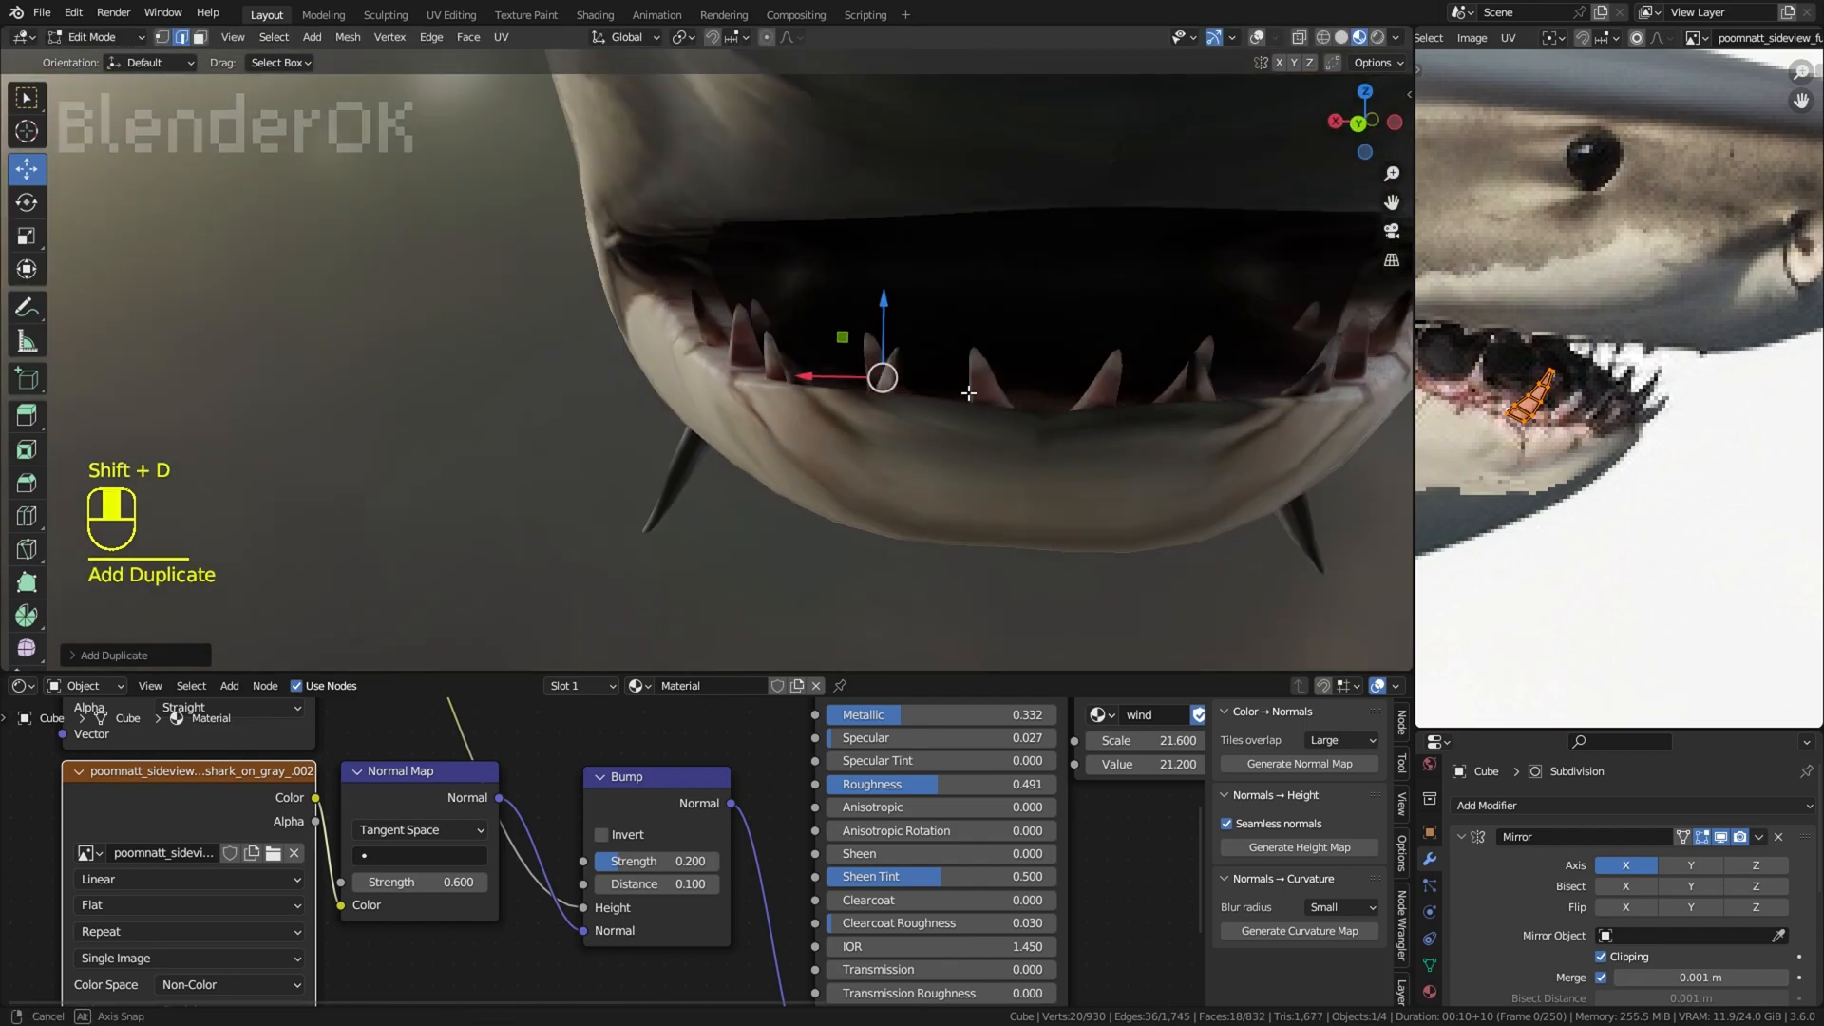
key(g)
click(917, 418)
mouse_move(917, 418)
middle_down()
mouse_move(1064, 409)
mouse_move(940, 394)
middle_up()
Step: Rotate, scale and move the new tooth so it fits the gum line in the front view
key(r)
key(r)
key(g)
key(s)
key(r)
click(1129, 352)
key(g)
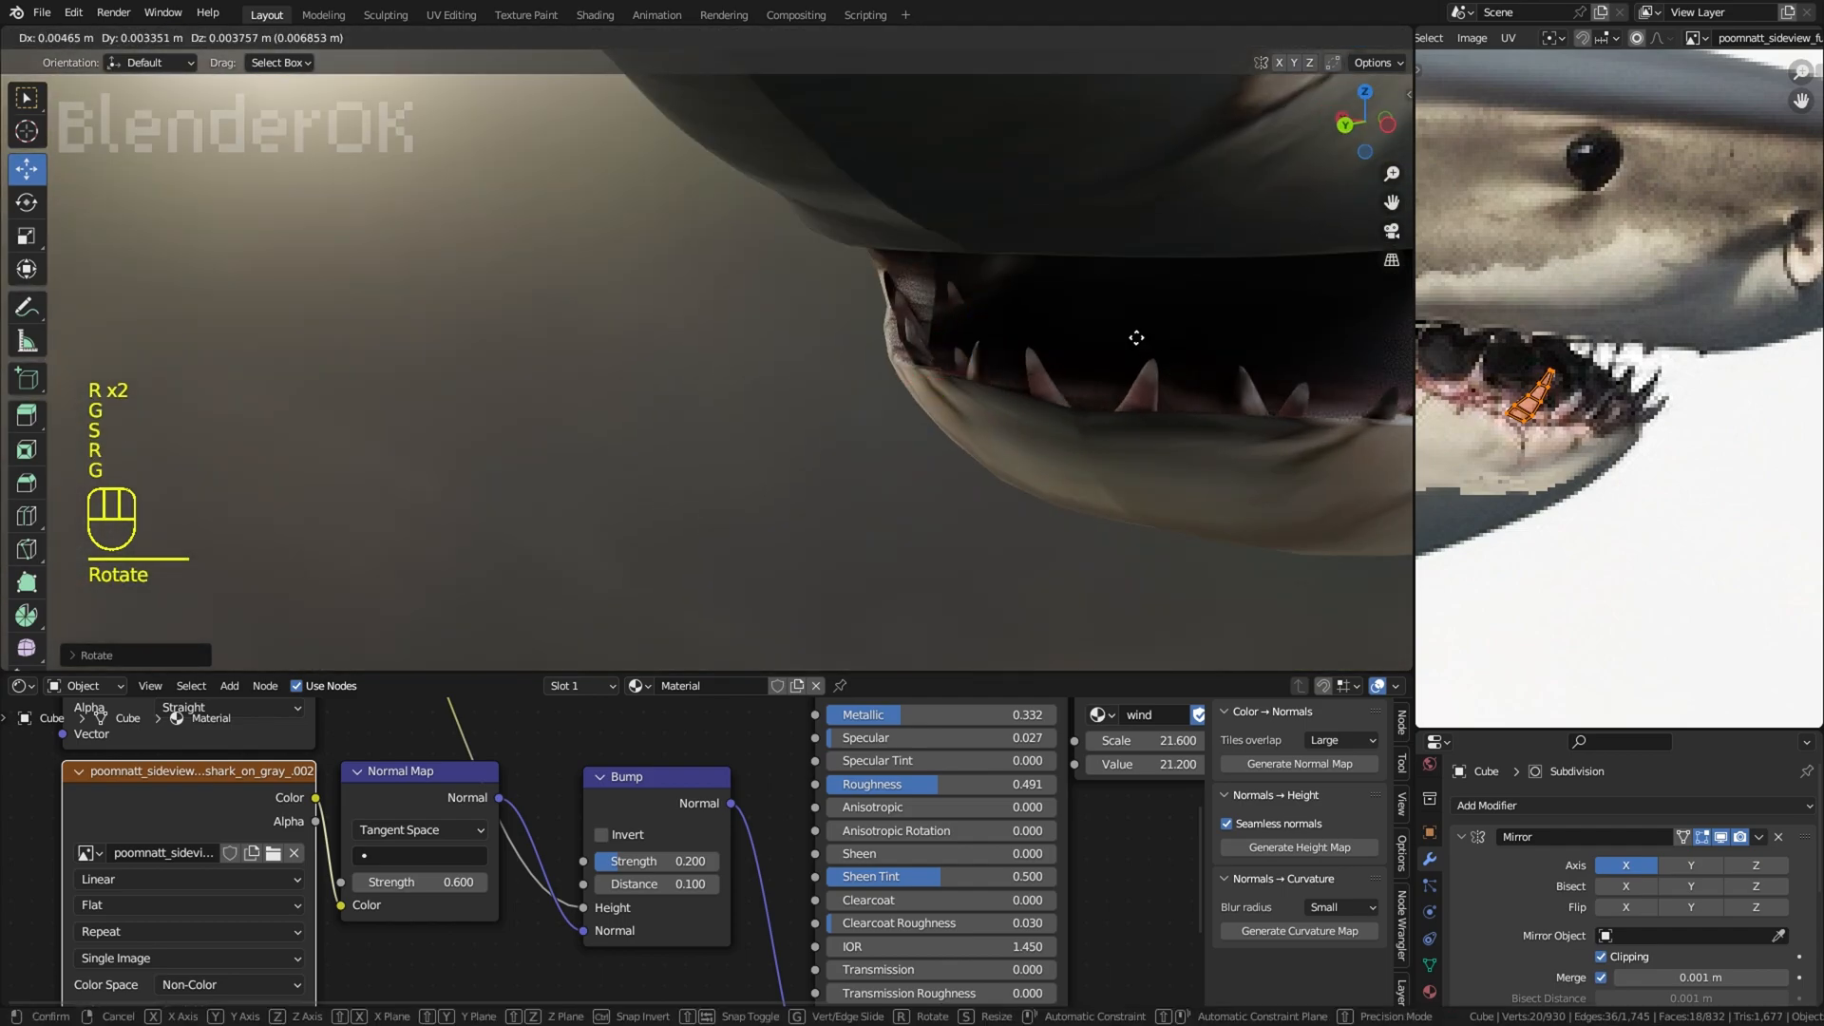
click(1131, 344)
Step: Duplicate further teeth into the gaps of the lower row, rotating and moving the copies into the gum
middle_drag(1116, 354, 1221, 380)
key(shift+d)
click(793, 374)
middle_drag(792, 373, 884, 382)
key(shift+d)
key(r)
click(1005, 364)
key(g)
click(1001, 370)
shift+middle_drag(883, 382, 887, 371)
click(1050, 371)
Step: Fine-tune the rotation and position of the last tooth copy and undo the stray change after it
key(r)
middle_drag(1050, 372, 1104, 415)
key(g)
key(r)
right_click(1120, 343)
scroll(1120, 343, down, 10)
key(ctrl+z)
scroll(1078, 353, up, 4)
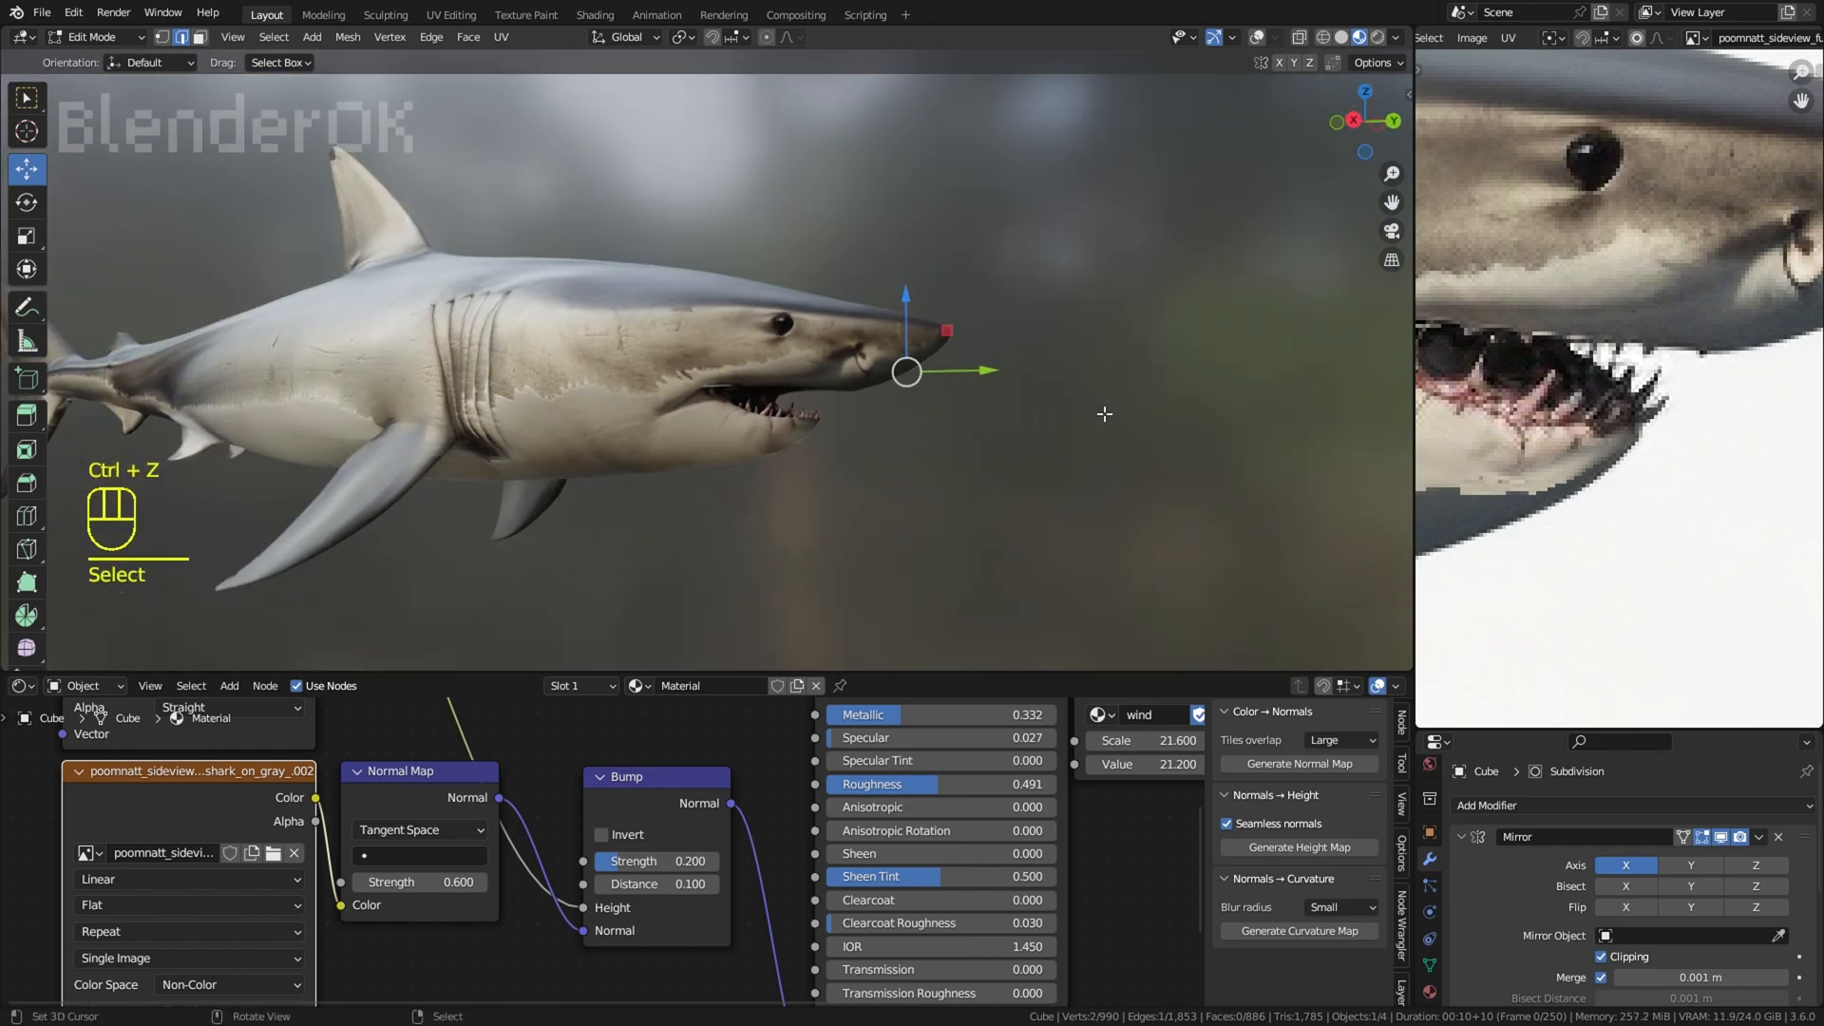
Step: Stretch the large front lower tooth along Z, then scale, rotate and move it to match its neighbours
scroll(1104, 414, up, 8)
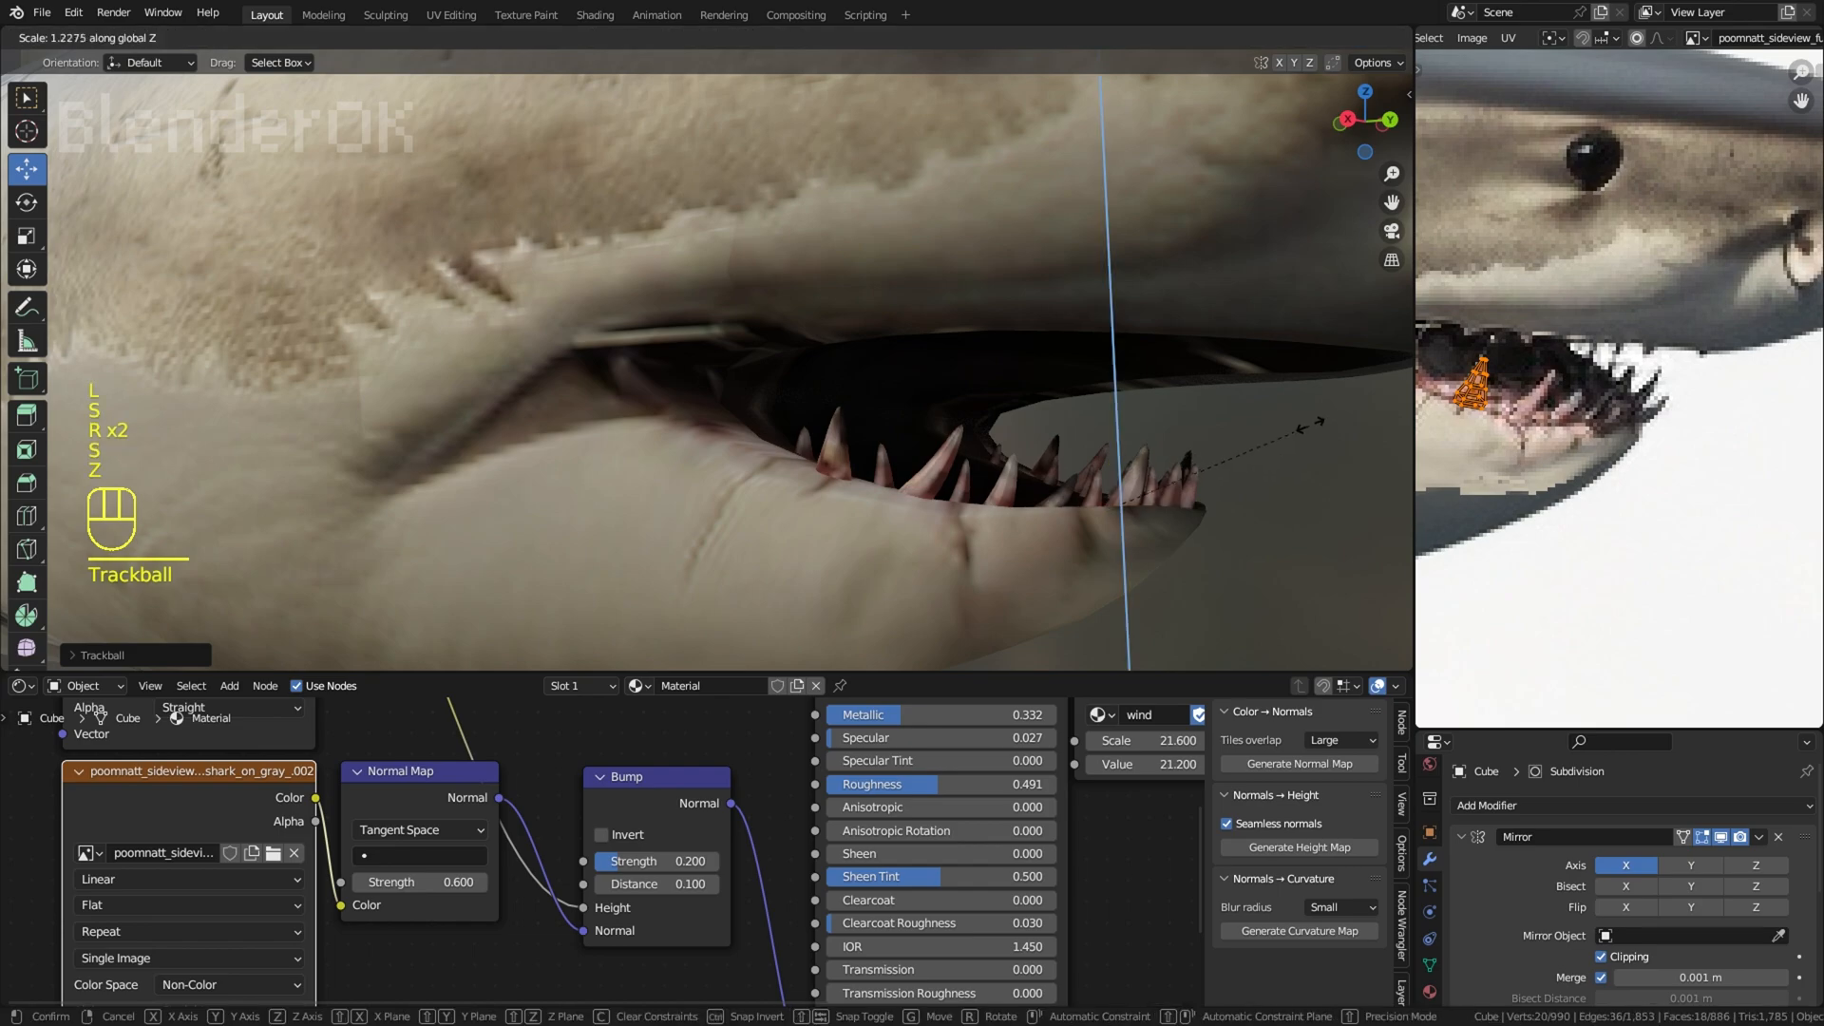
click(1291, 445)
key(g)
key(s)
key(g)
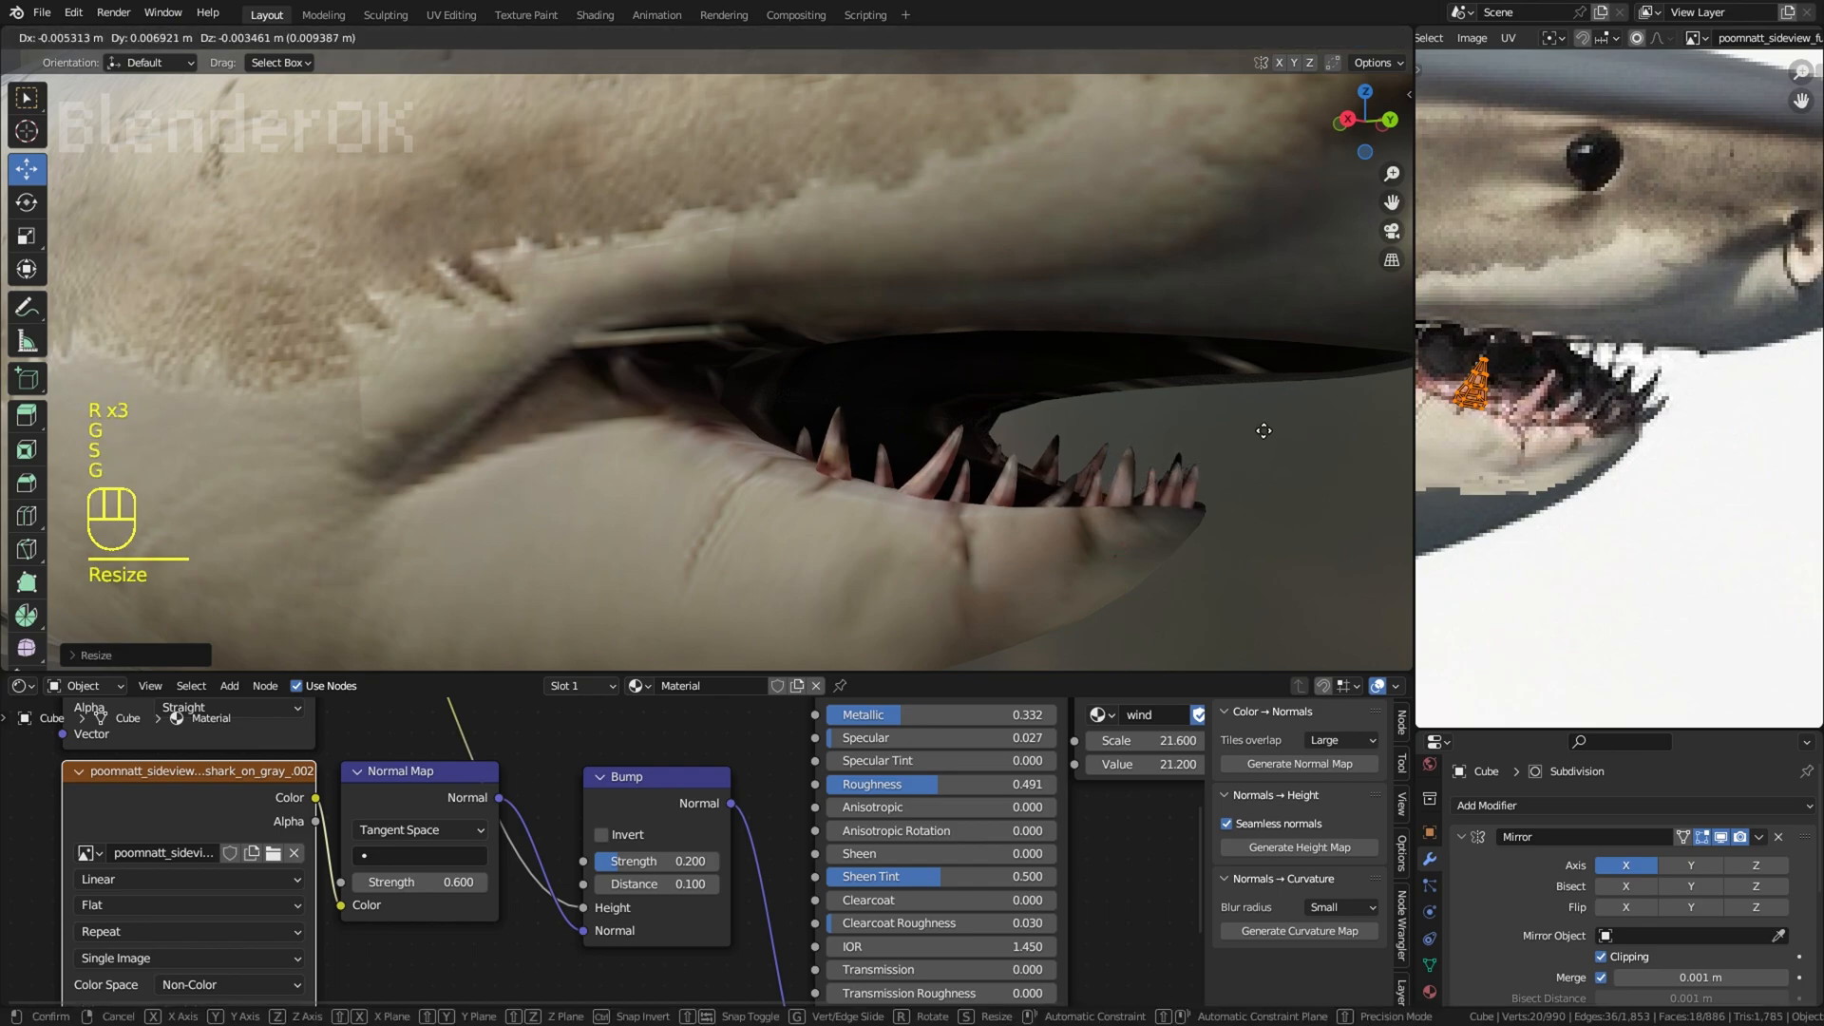
key(r)
key(g)
right_click(1270, 440)
Step: Leave Edit Mode and inspect the whole shark and its finished lower tooth row, with overlays shown again
scroll(1270, 440, down, 5)
key(Tab)
key(w)
scroll(960, 465, down, 5)
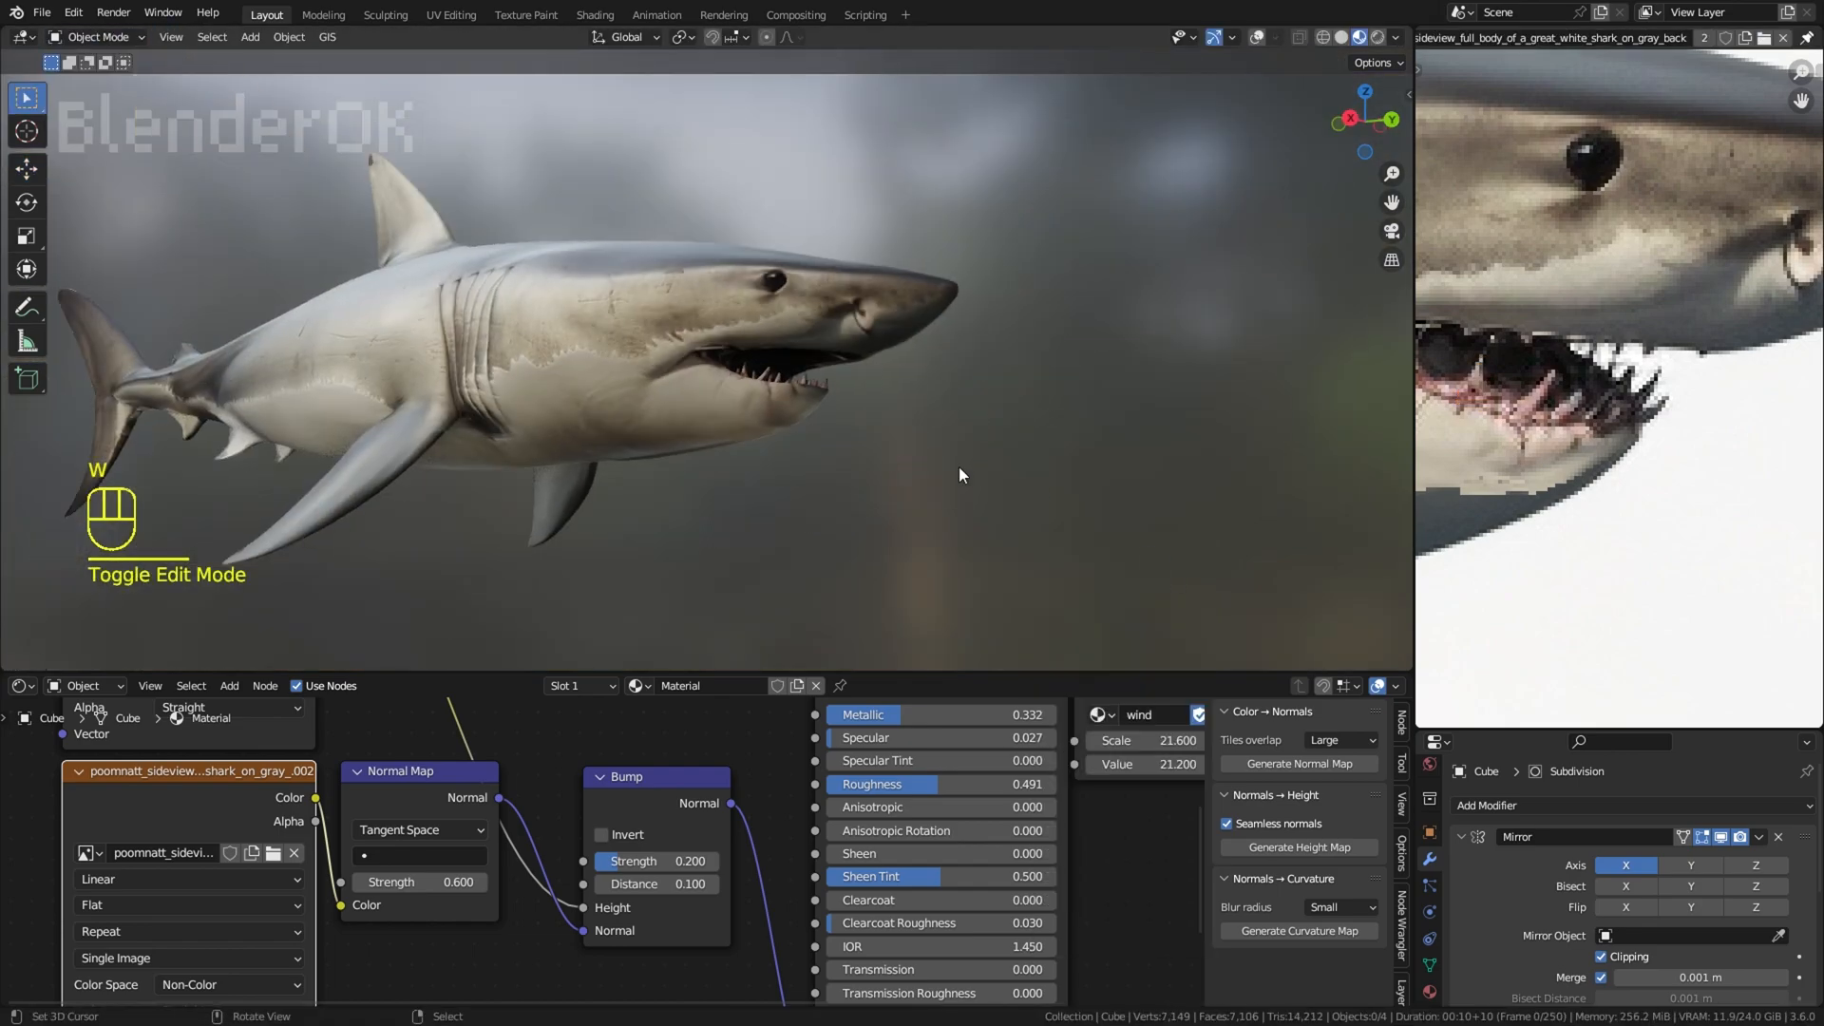
right_click(1080, 380)
middle_drag(1080, 380, 1126, 418)
scroll(1127, 418, down, 2)
scroll(1127, 418, up, 3)
scroll(1682, 493, down, 3)
middle_drag(771, 447, 841, 368)
scroll(841, 368, up, 2)
click(1254, 38)
scroll(995, 459, up, 3)
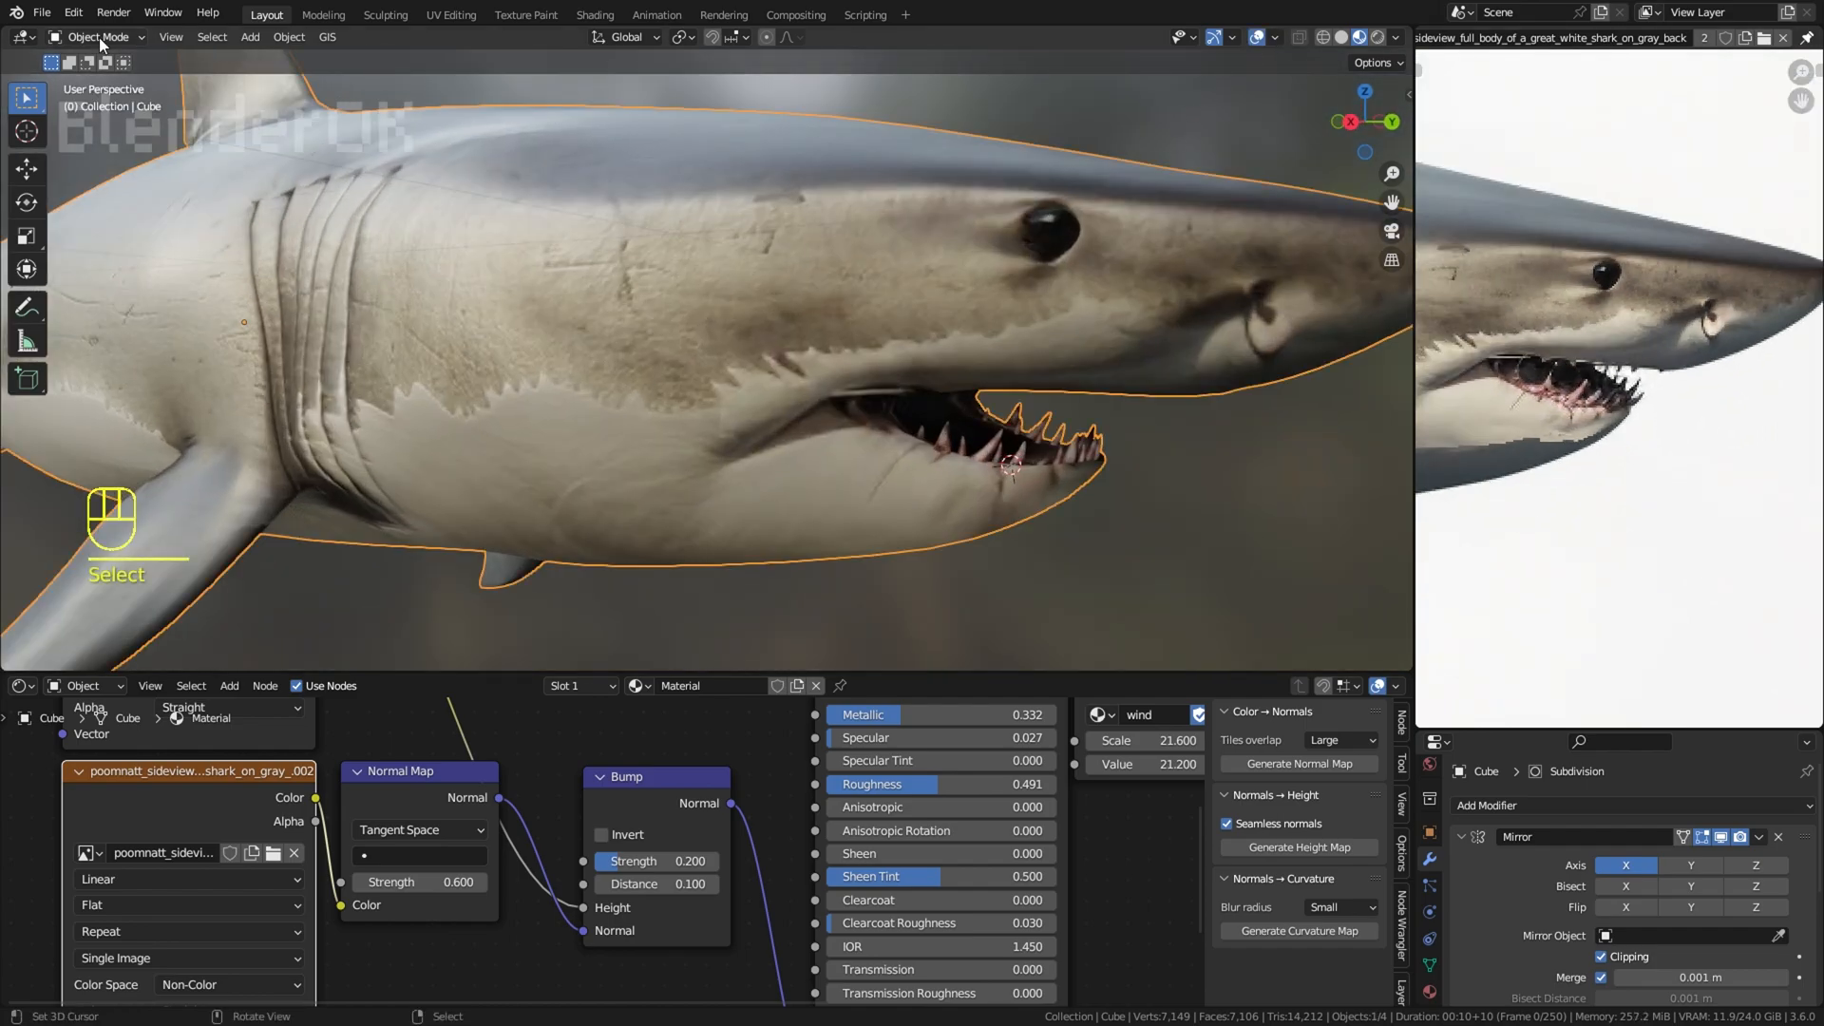
Step: Return to Edit Mode with proportional editing enabled and vertex selection active
key(Tab)
click(764, 39)
click(163, 39)
scroll(1016, 460, up, 2)
right_click(1018, 428)
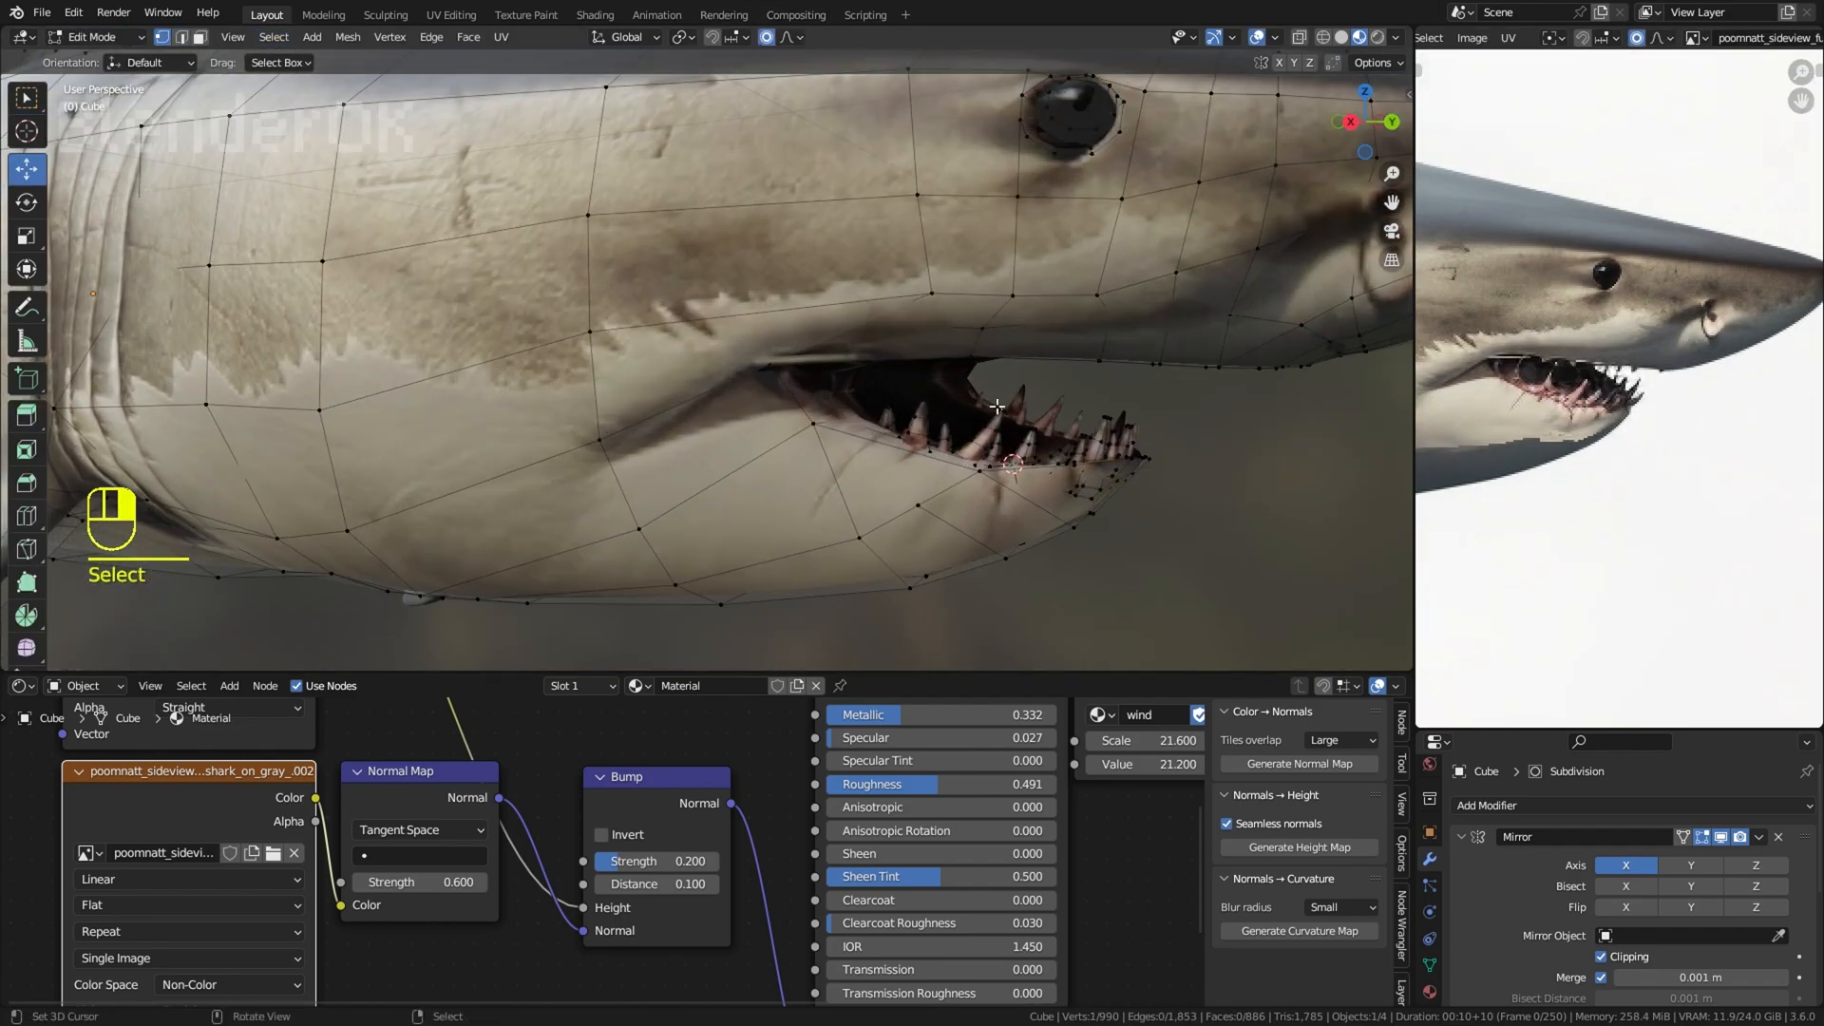
Step: Rotate and shift a tooth in the middle of the lower row with proportional editing to vary its lean
scroll(1045, 447, up, 3)
right_click(971, 344)
scroll(1112, 380, up, 1)
key(r)
click(1131, 335)
key(g)
click(1094, 309)
Step: Rotate and move the tips of the neighbouring lower teeth towards the snout with proportional falloff
right_click(938, 376)
key(r)
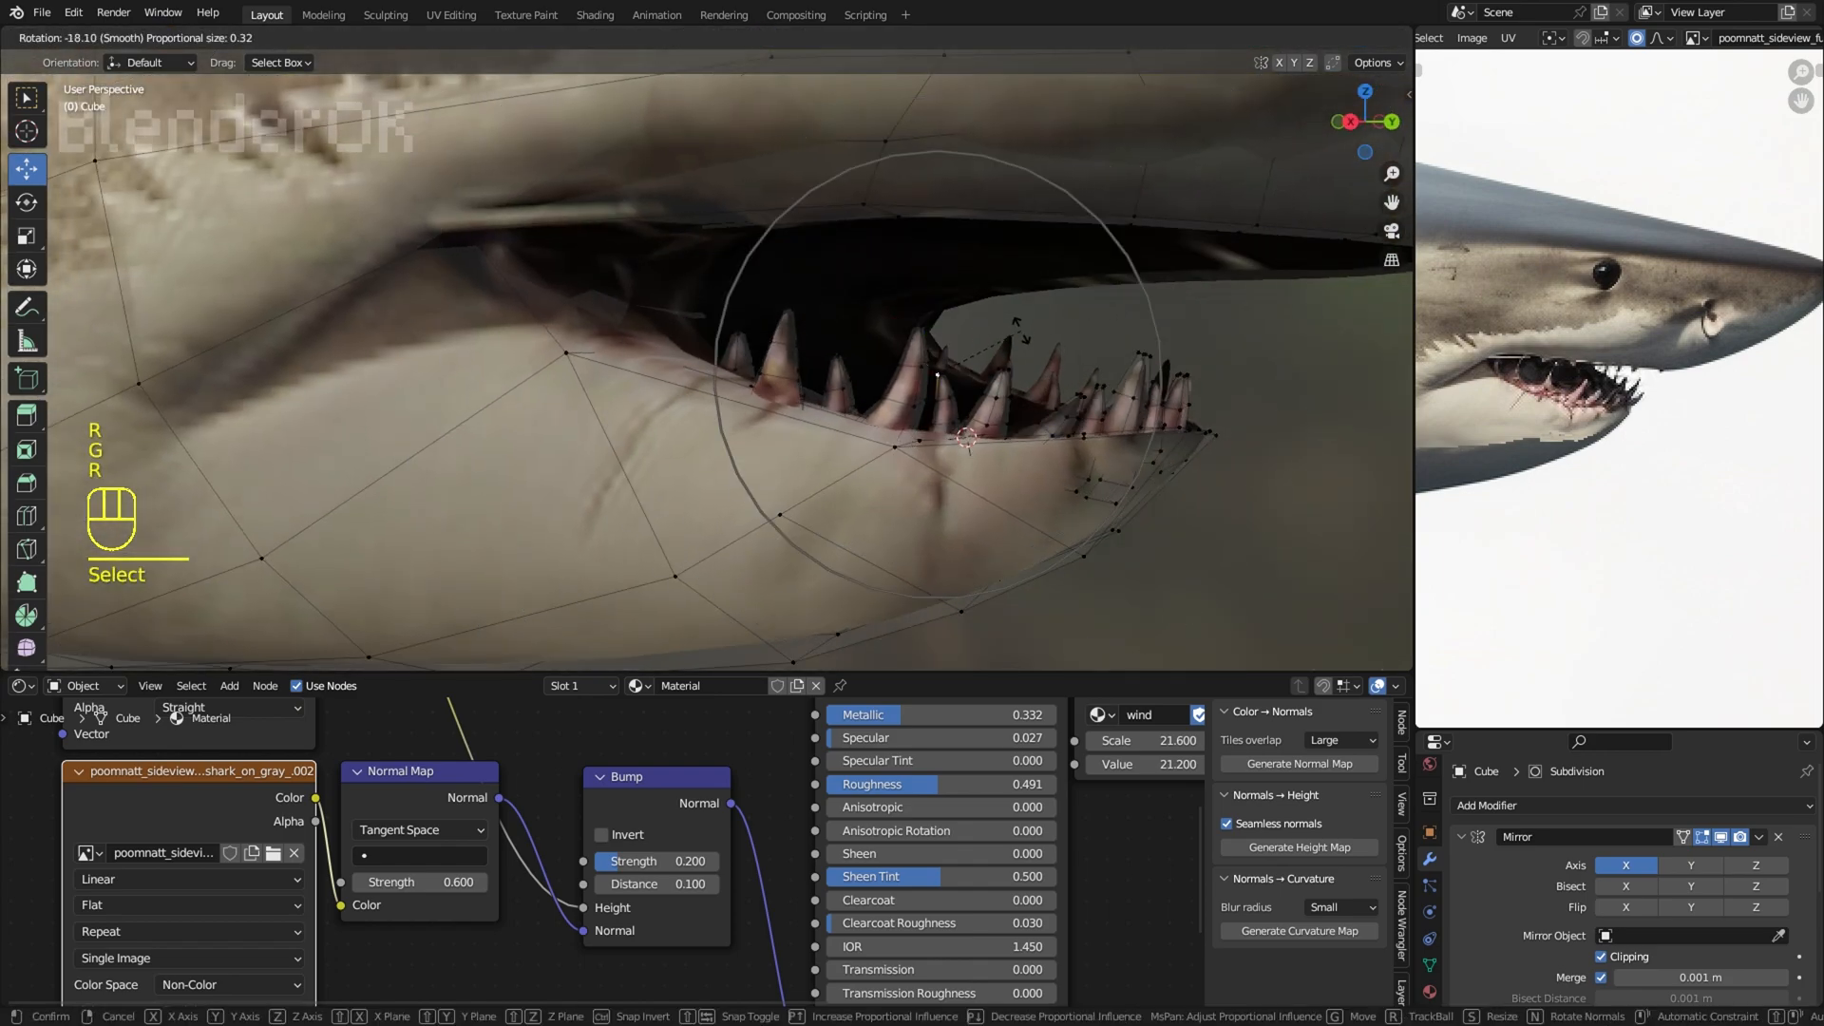
right_click(1062, 377)
key(r)
click(1117, 304)
key(g)
click(1115, 308)
key(r)
right_click(1003, 372)
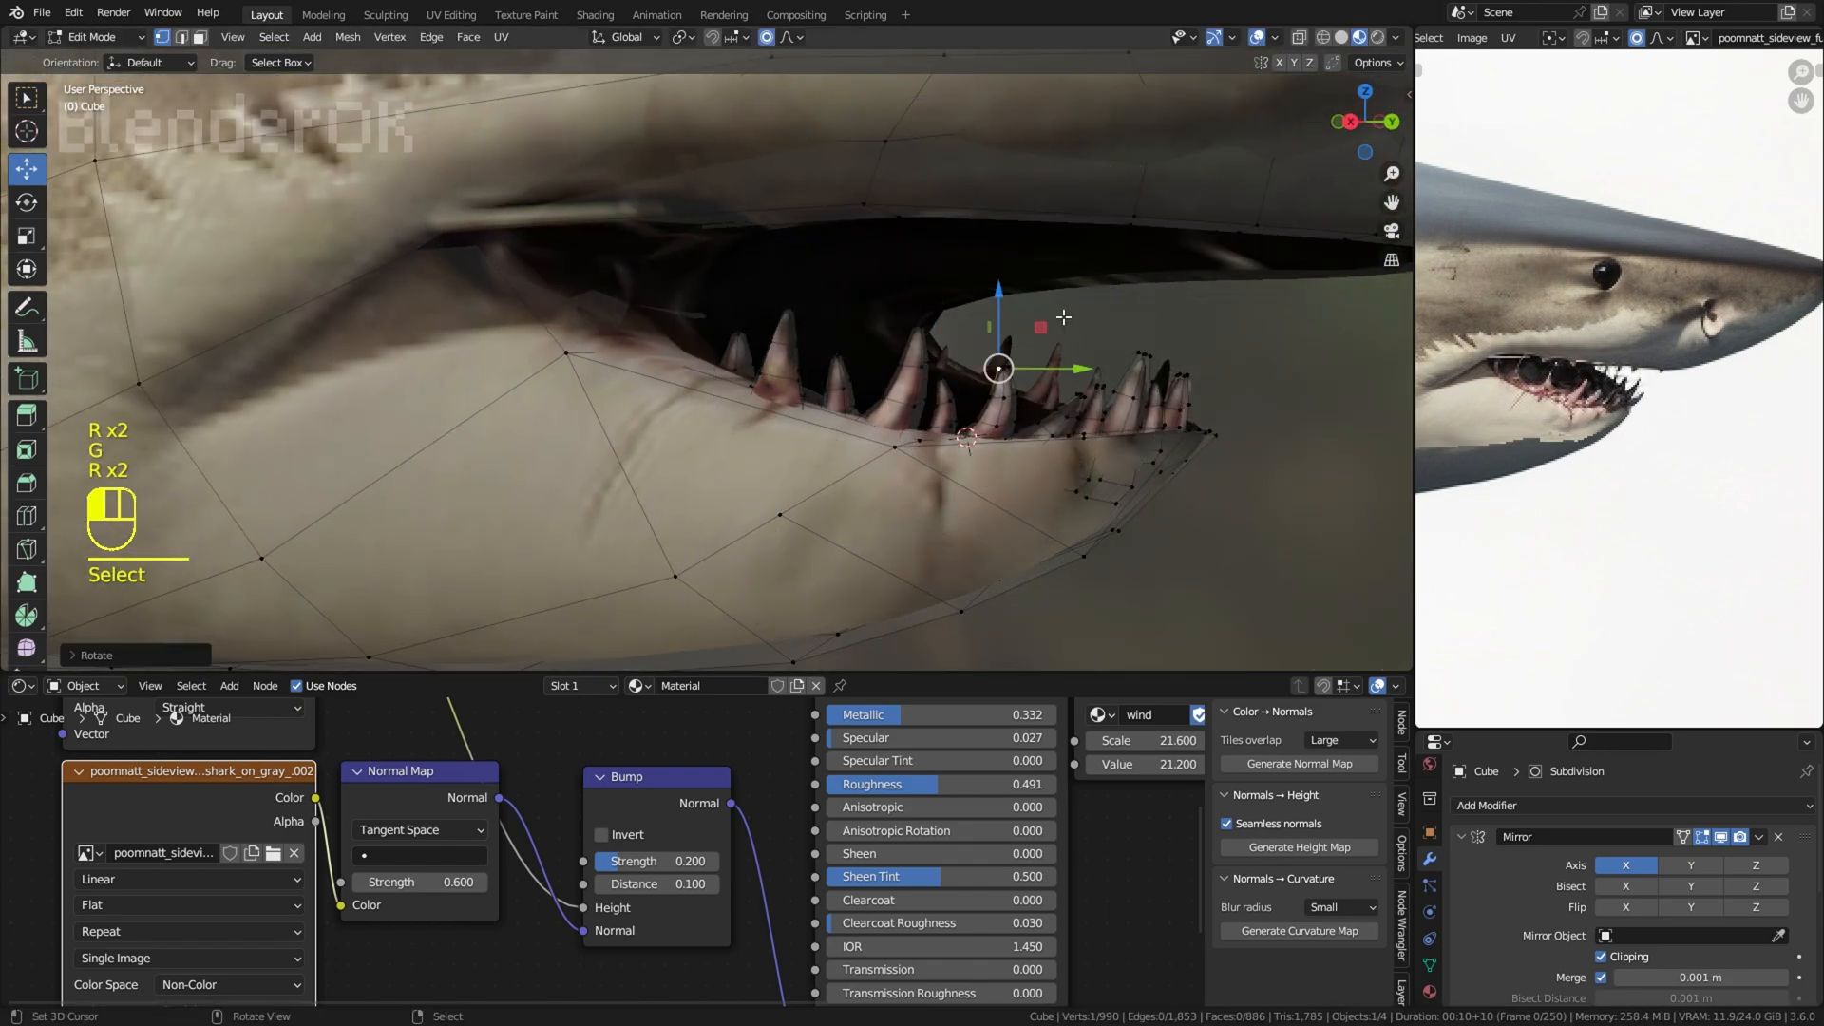
Step: Tilt and reposition the lower teeth nearer the corner of the mouth with proportional editing
right_click(833, 352)
key(r)
right_click(791, 310)
middle_drag(836, 321, 950, 306)
key(r)
key(g)
click(1023, 260)
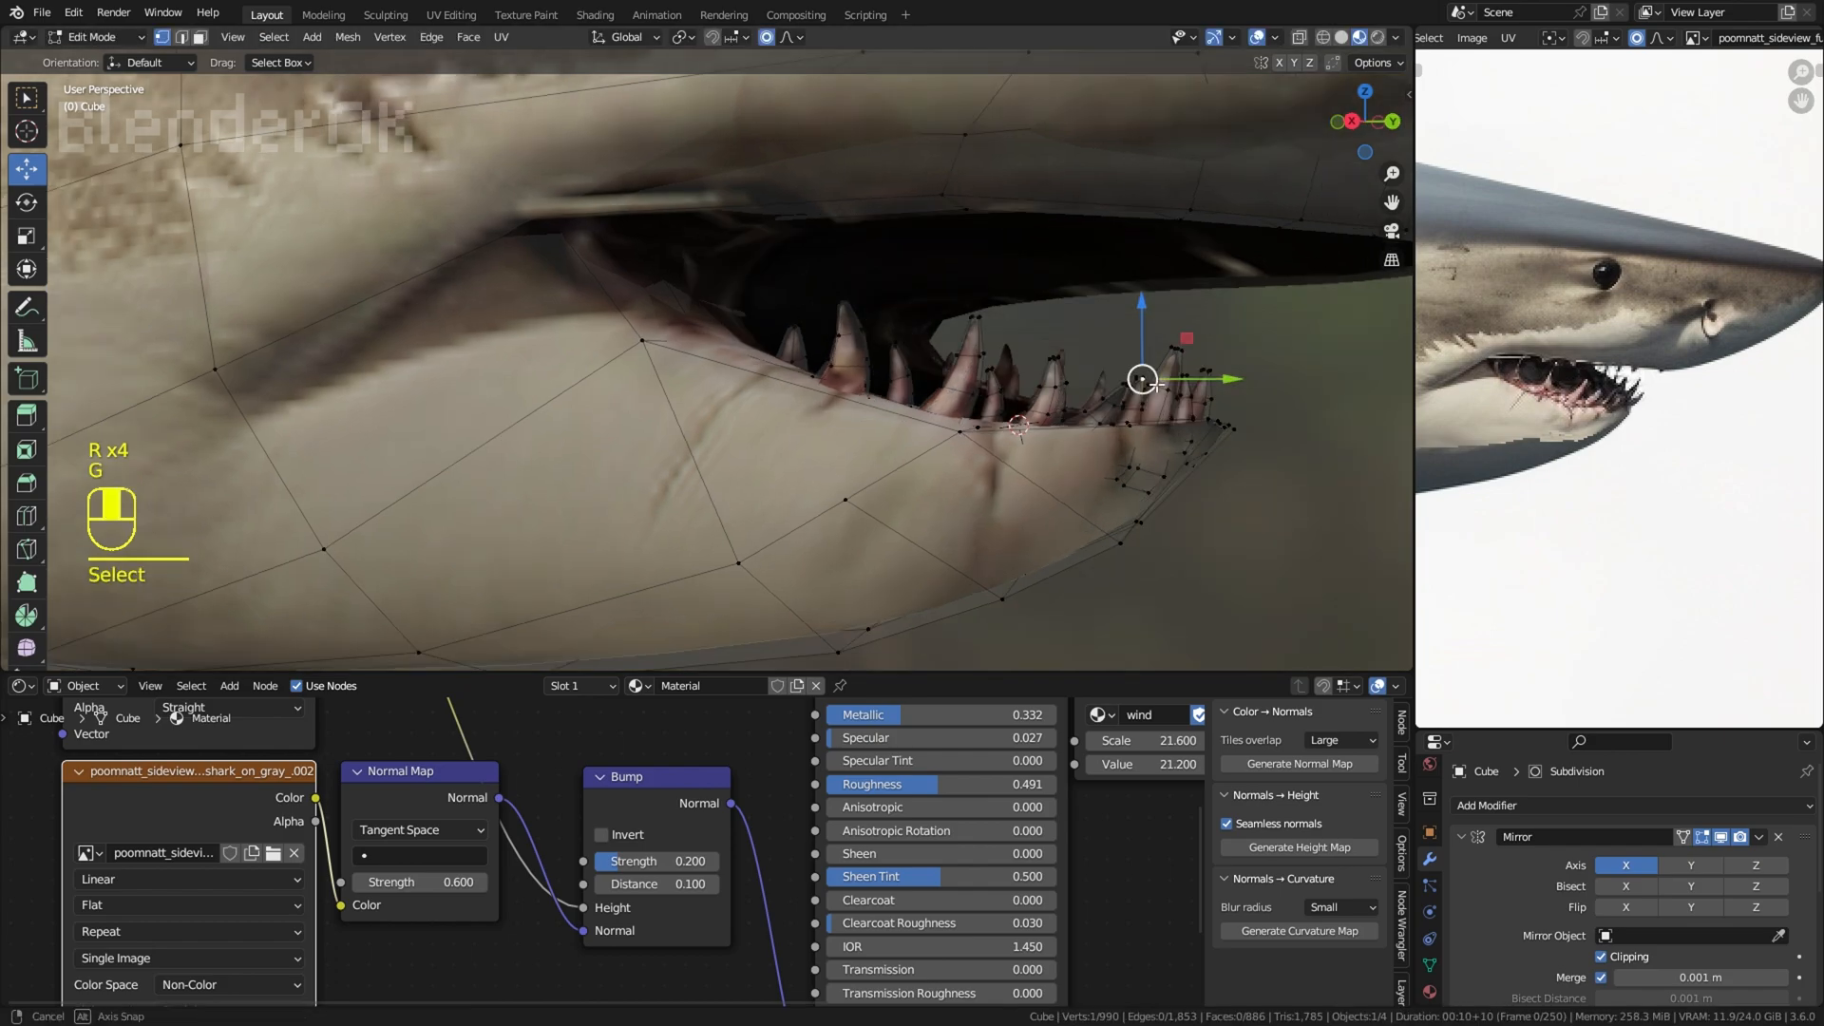
Step: Rotate and move the frontmost lower teeth at the jaw tip to give them an irregular lean
key(r)
key(g)
key(r)
key(g)
click(1181, 299)
right_click(1199, 365)
key(r)
key(g)
click(1211, 328)
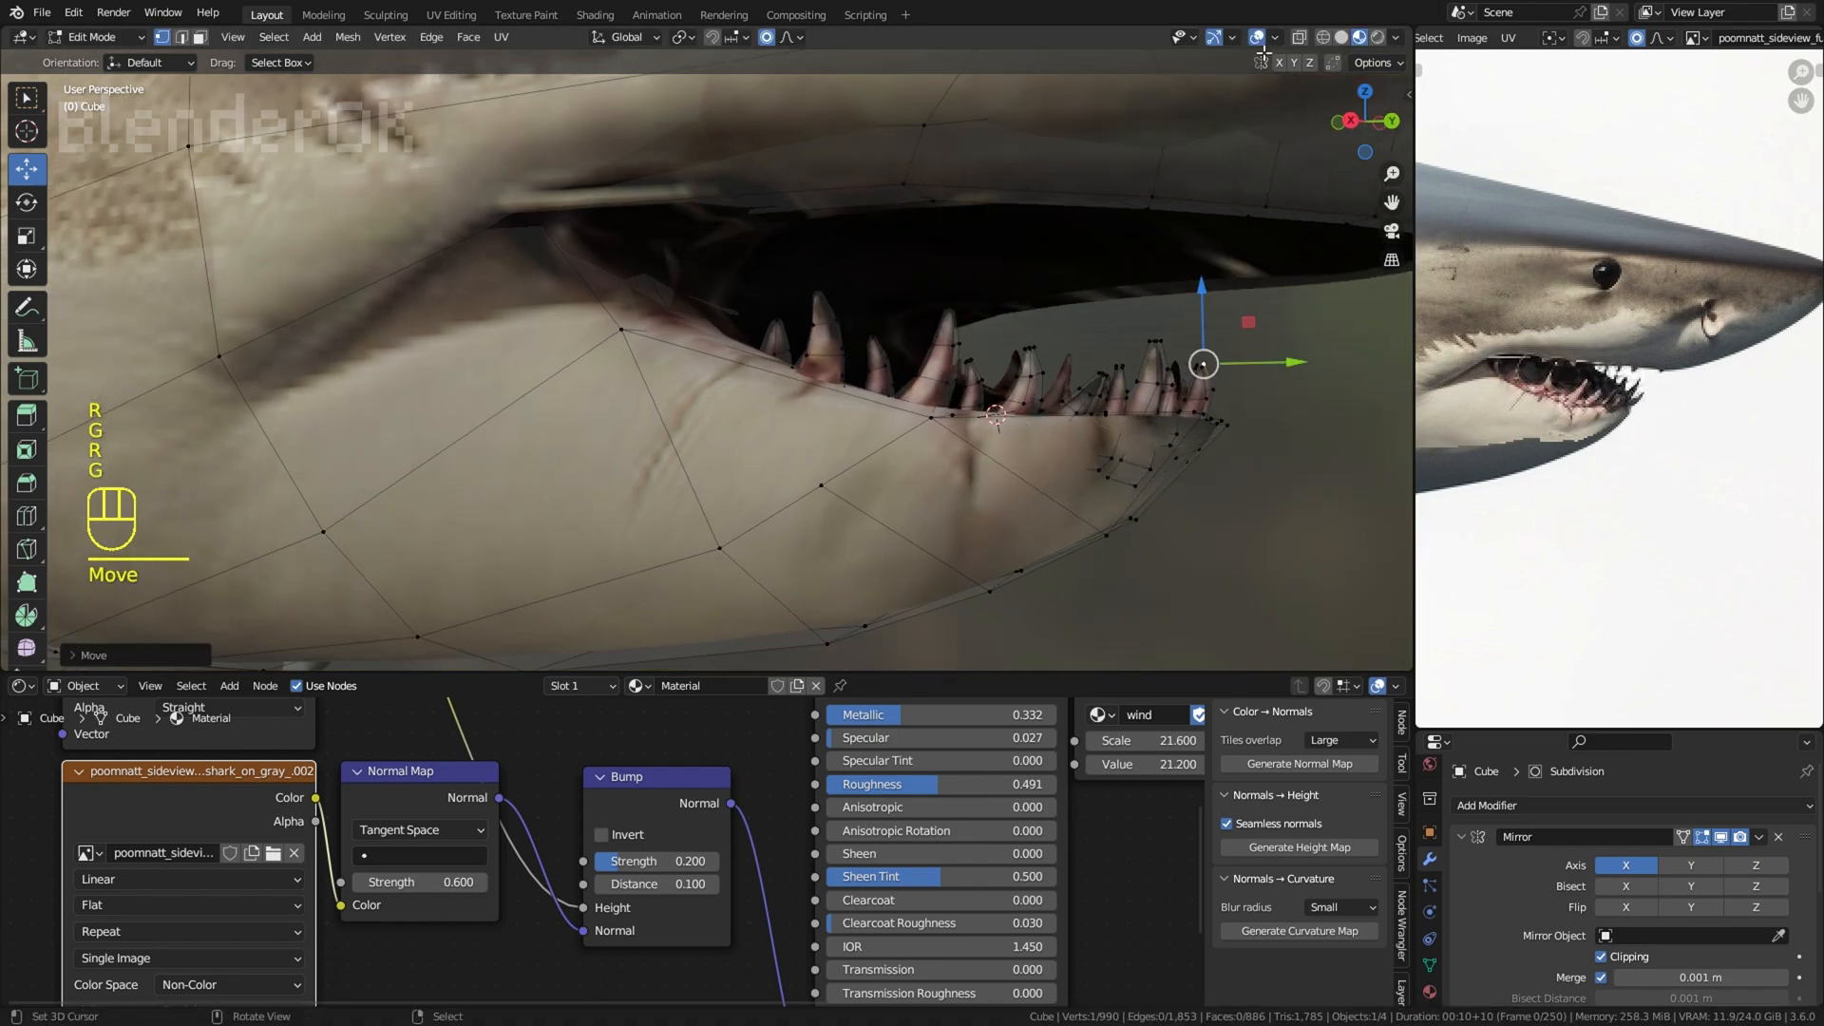
Step: Inspect the reshaped lower tooth row and the whole head without overlays, and show the overlays again
click(1257, 38)
scroll(1140, 321, down, 7)
right_click(1140, 321)
scroll(1140, 321, down, 5)
shift+middle_drag(1002, 328, 1007, 395)
scroll(1026, 399, up, 3)
click(1256, 38)
scroll(899, 639, up, 5)
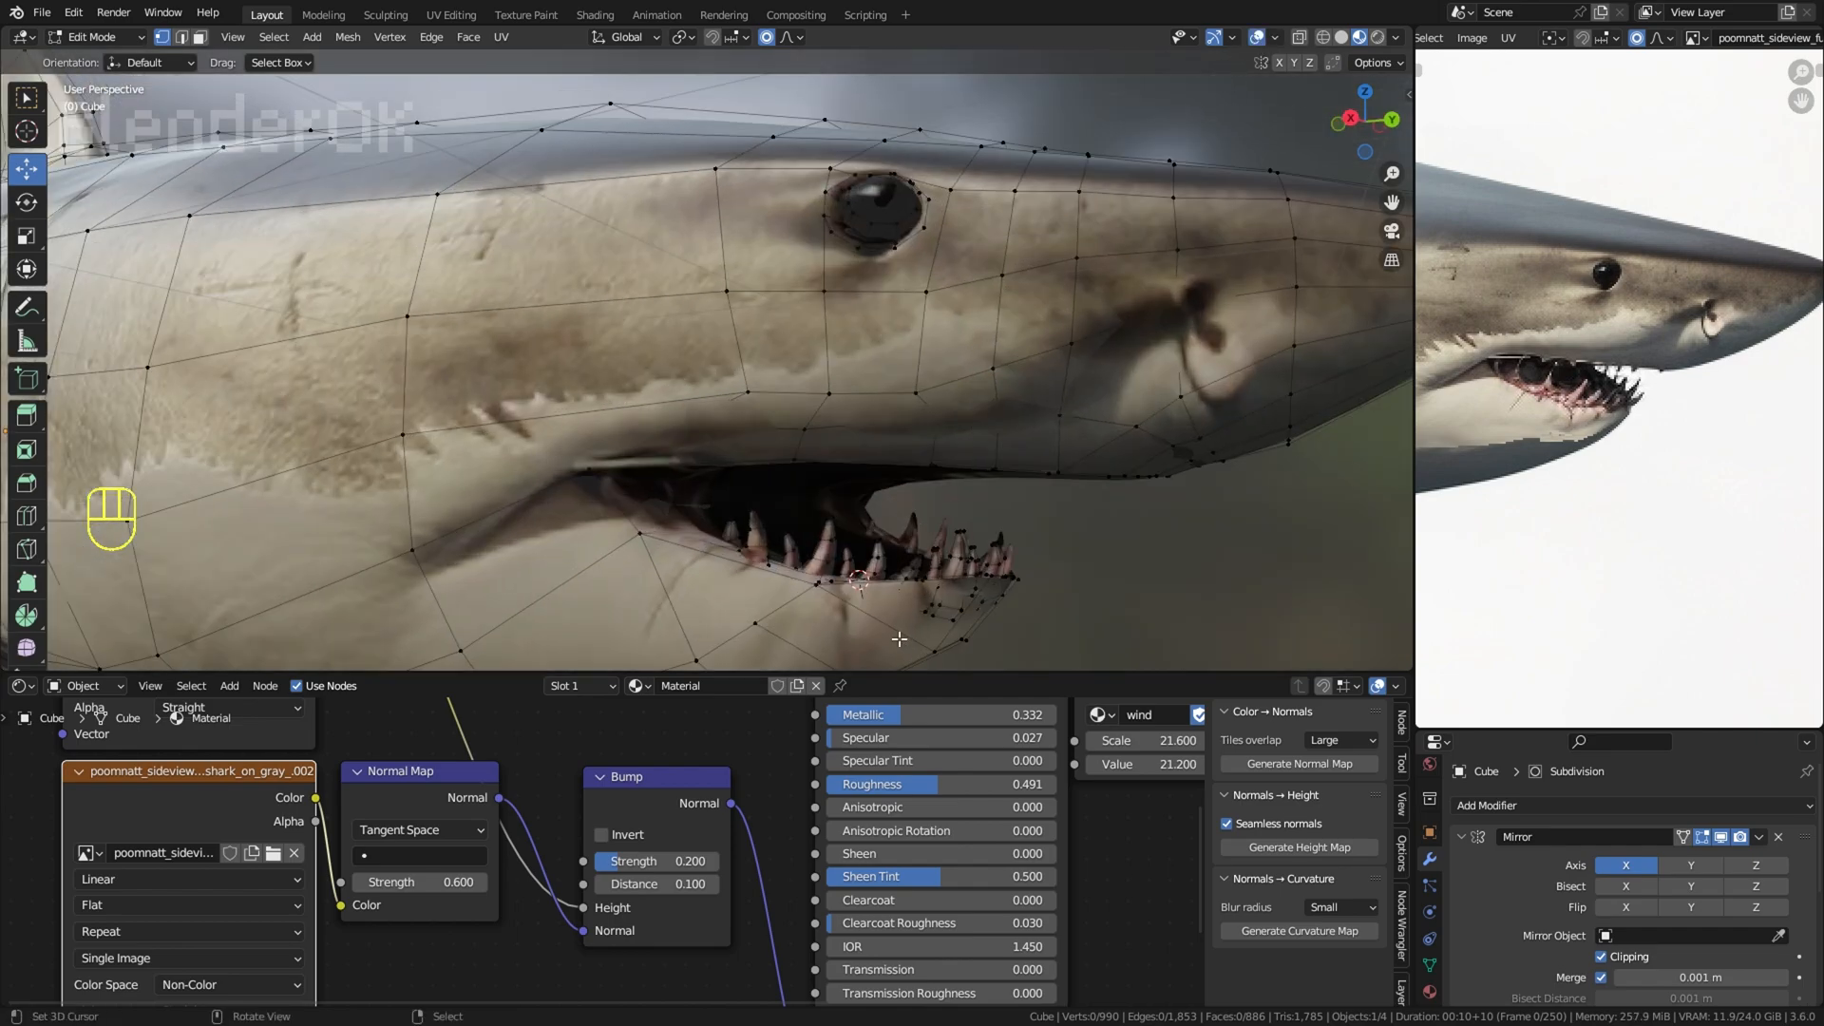
Step: Select the linked body and eye geometry in wireframe and invert the selection so only the lower teeth are selected
scroll(860, 623, down, 6)
right_click(748, 373)
key(l)
key(l)
scroll(639, 436, down, 3)
key(z)
click(492, 436)
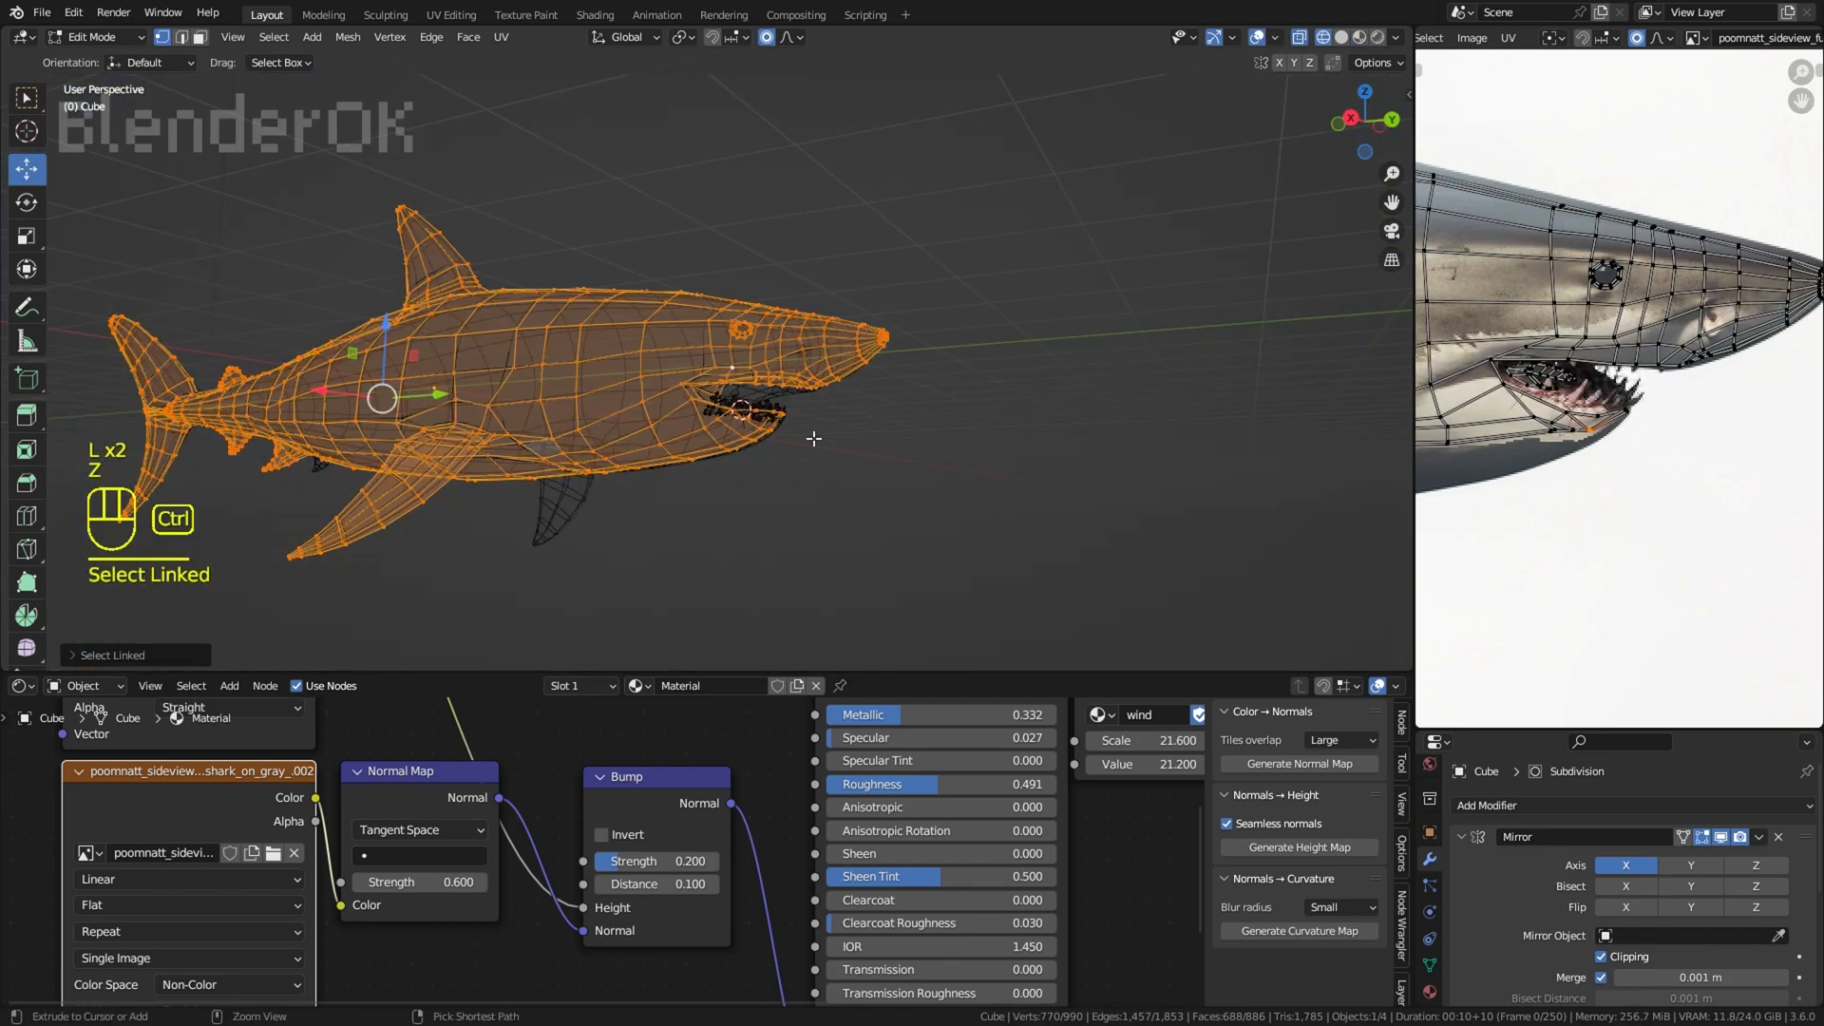
key(ctrl+i)
key(z)
Step: Duplicate the selected lower teeth and mirror the copy along the Z axis
scroll(838, 417, up, 4)
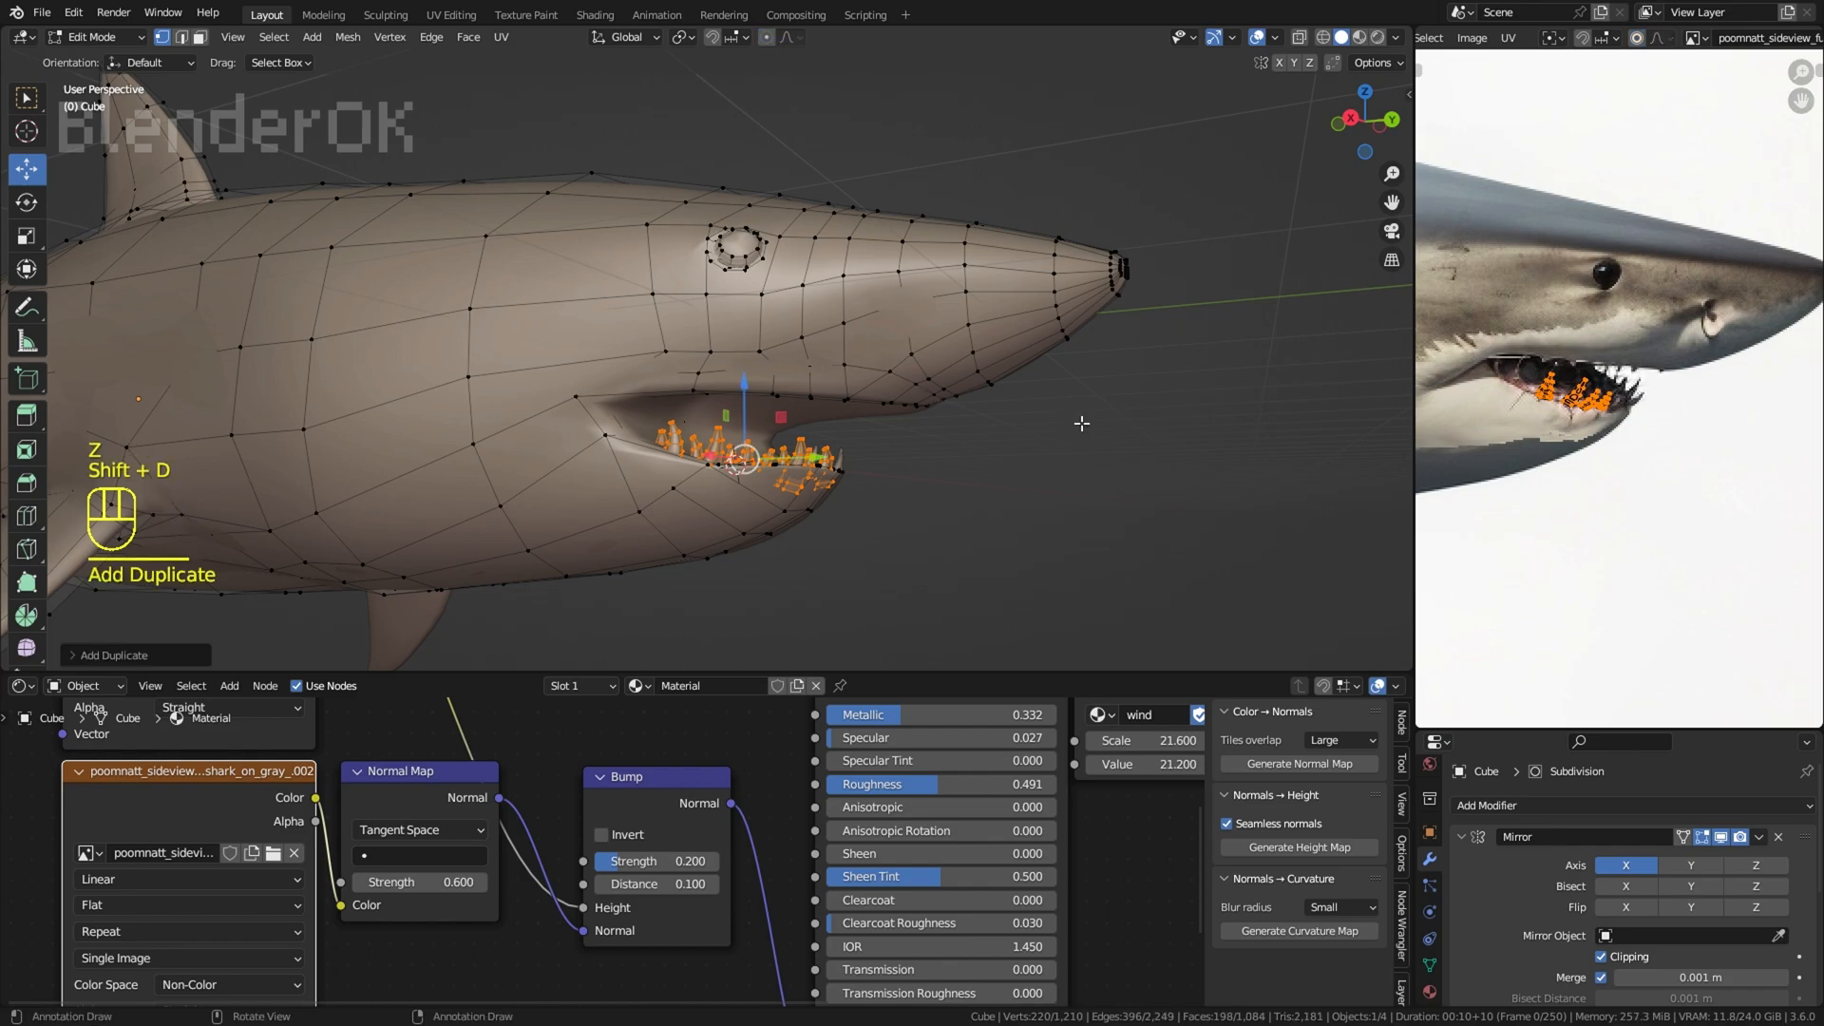
key(ctrl+m)
key(z)
key(Return)
Step: Rotate the mirrored tooth row slightly and flip its normals
scroll(1081, 423, up, 2)
key(r)
click(1057, 470)
key(alt+n)
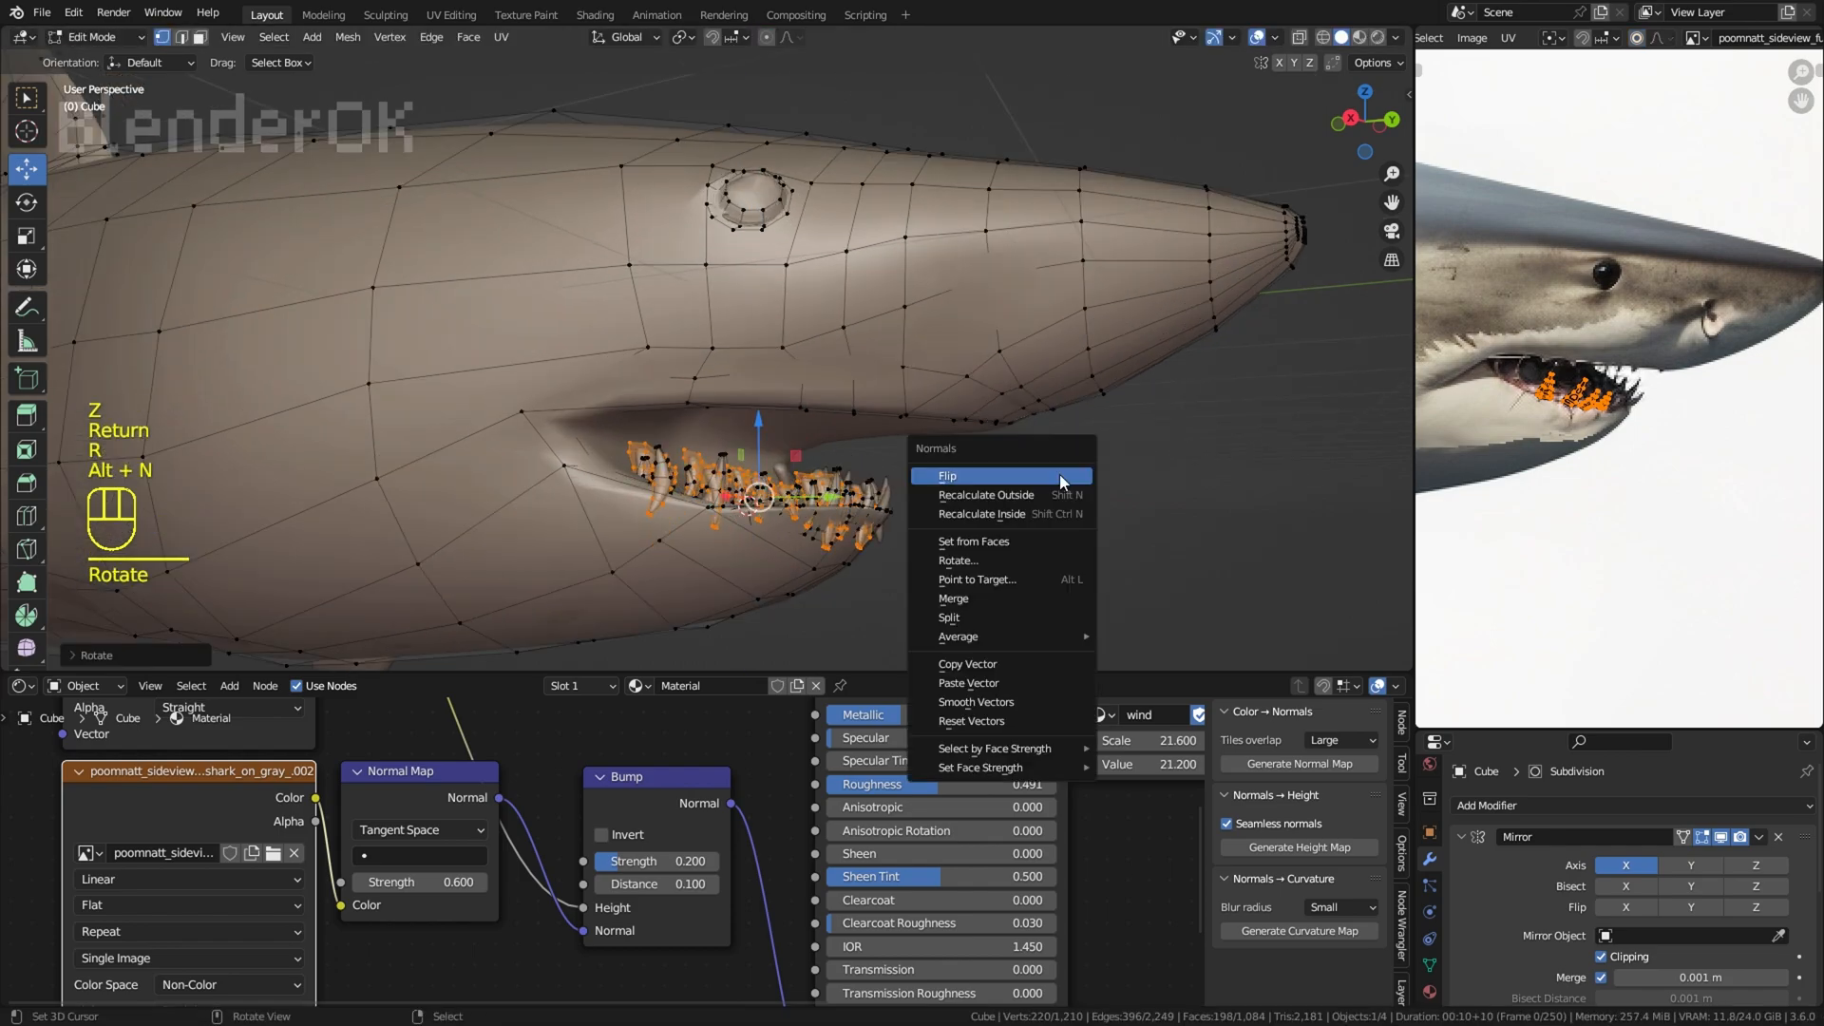
click(1063, 476)
Step: Move the mirrored tooth row up towards the upper jaw and view it textured in Material Preview without overlays
key(g)
click(1038, 414)
click(1257, 37)
key(g)
click(1001, 325)
middle_drag(1078, 309, 1173, 407)
click(1359, 37)
Step: Try rotating and moving the mirrored tooth row against the upper gum, and undo these transforms
key(r)
click(1155, 332)
key(g)
click(1152, 317)
key(ctrl+z)
key(ctrl+z)
key(ctrl+z)
Step: Turn off Clipping in the Mirror modifier, and move and rotate the tooth row into the upper jaw
middle_drag(1223, 587, 1059, 245)
click(1634, 963)
key(g)
middle_drag(1245, 418, 1369, 399)
click(1121, 447)
key(g)
key(r)
Step: Fine-tune the upper tooth row's rotation and position to follow the upper jaw line
key(r)
key(g)
click(1280, 281)
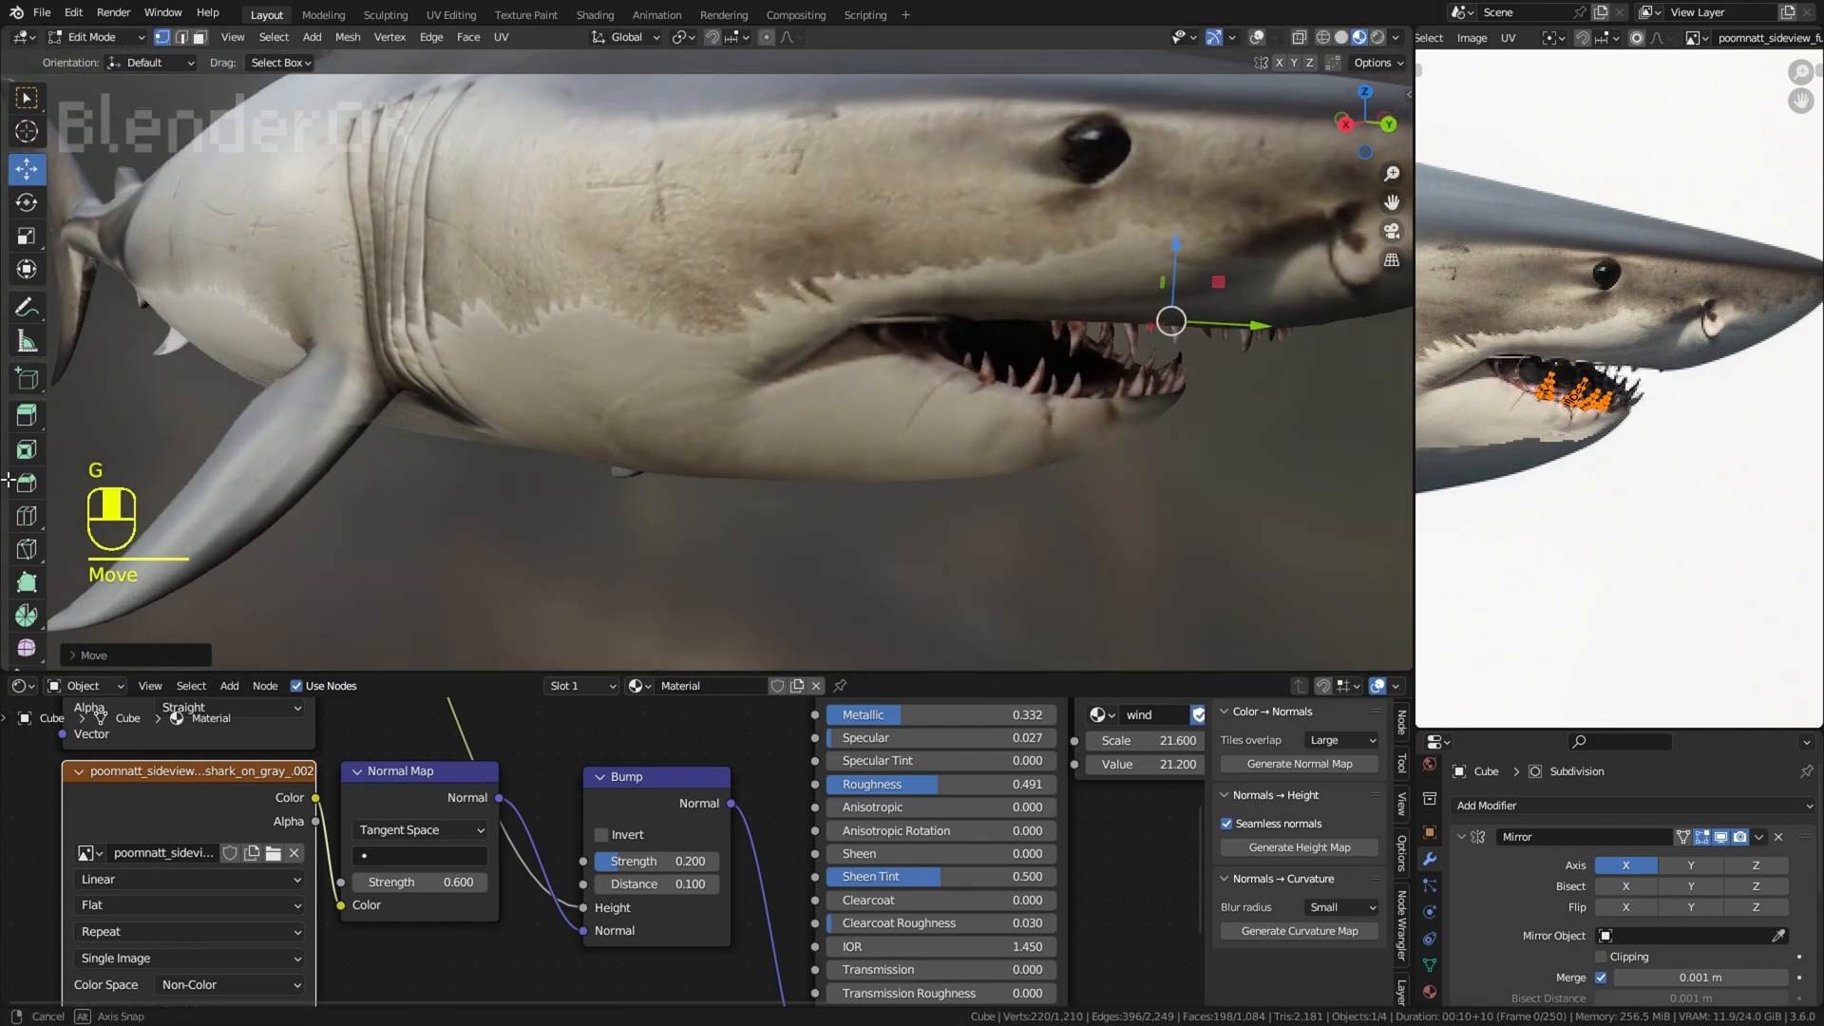
key(r)
click(1253, 410)
key(g)
click(1248, 397)
Step: Reselect the upper tooth row, scale it along Z, and move and rotate it to fit the upper jaw
key(r)
click(1249, 385)
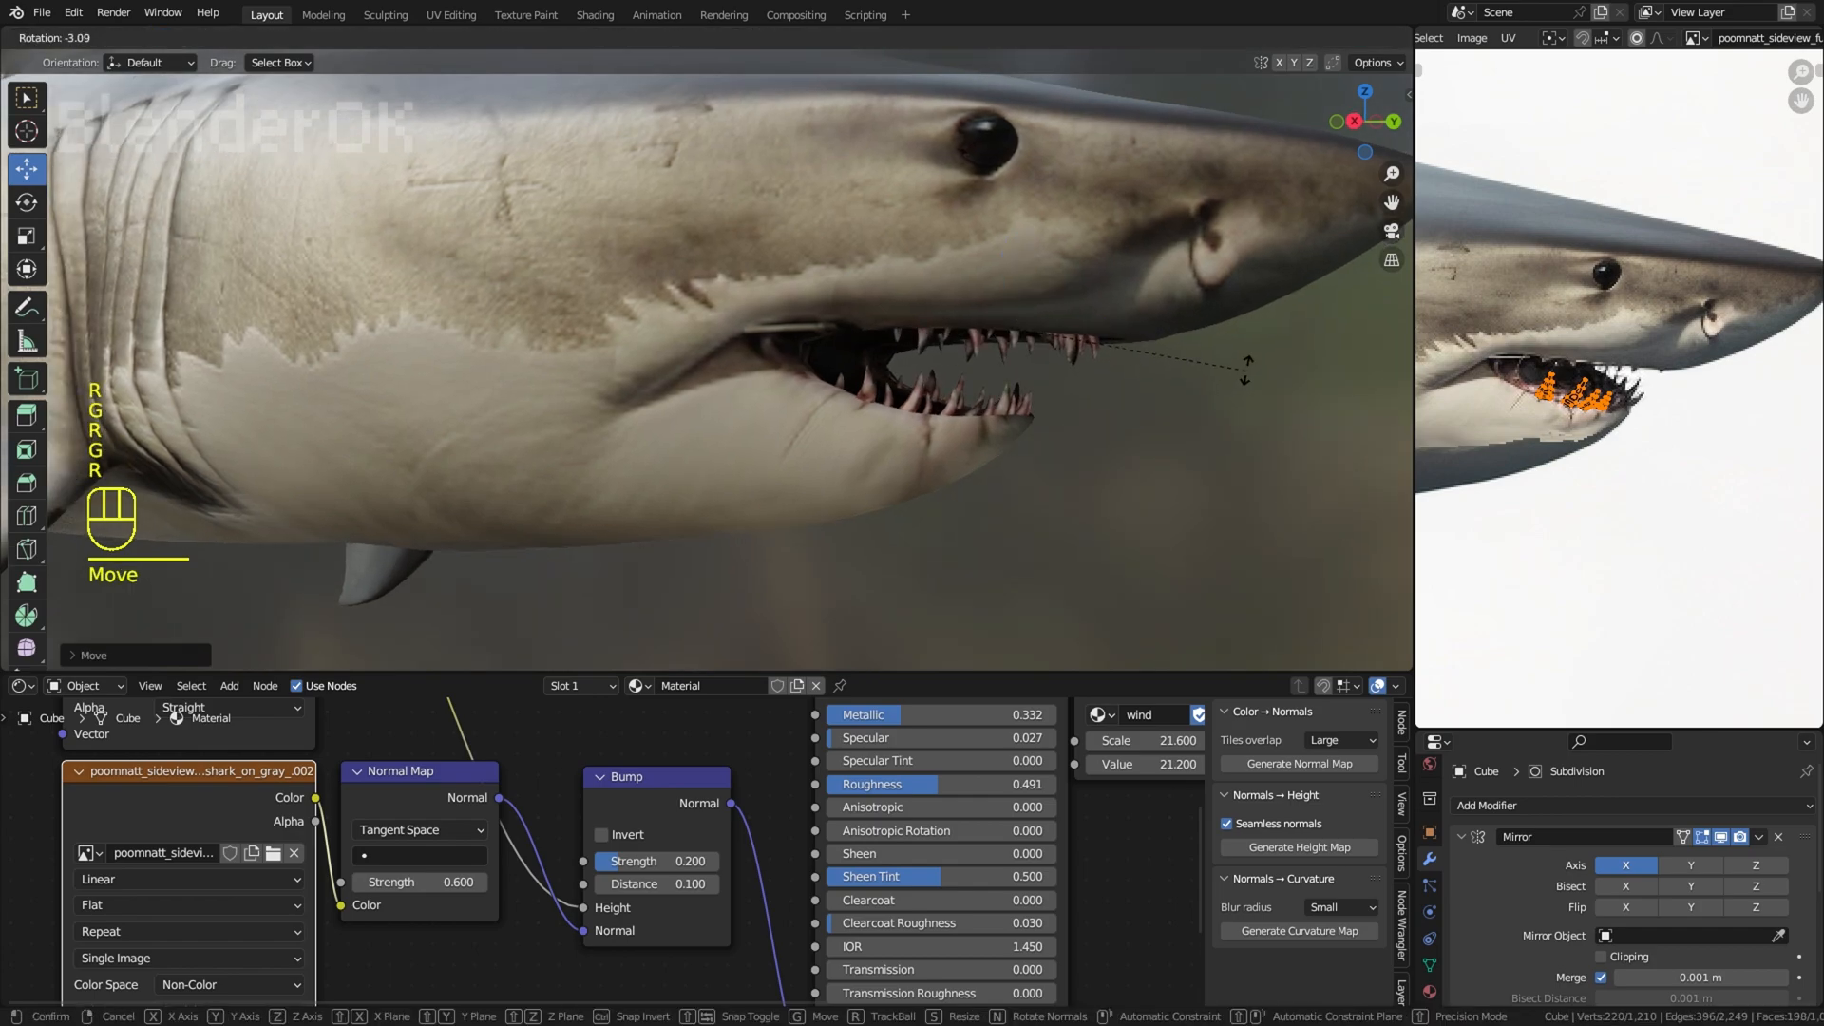
click(1255, 345)
right_click(1240, 114)
middle_drag(1240, 114, 1197, 395)
key(ctrl+z)
key(ctrl+z)
key(s)
key(z)
key(g)
key(r)
click(1227, 403)
key(g)
click(1224, 409)
Step: Restore the upper teeth selection, nudge the row into place and adjust its overall scale
right_click(1206, 418)
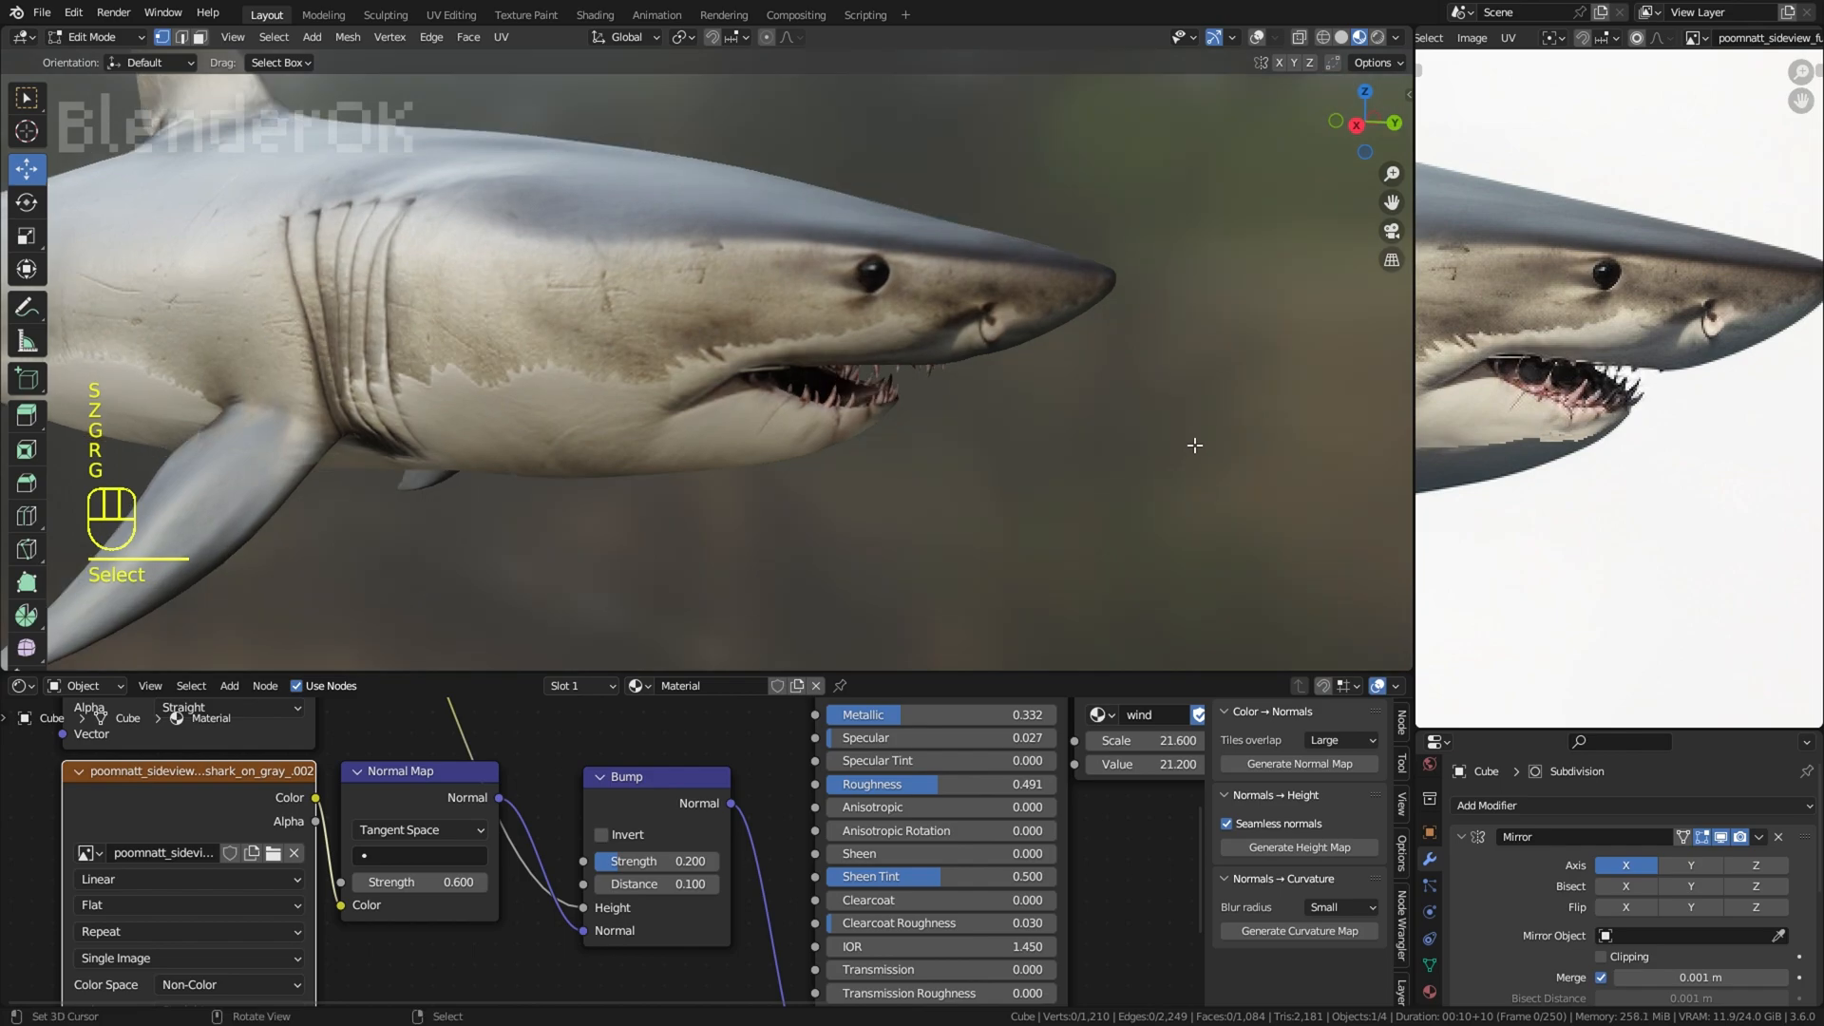
key(ctrl+z)
key(g)
click(1210, 364)
key(s)
click(1217, 371)
right_click(1199, 380)
Step: Check the bite on the whole shark, reselect the upper teeth and shift them slightly along Z
scroll(903, 452, down, 5)
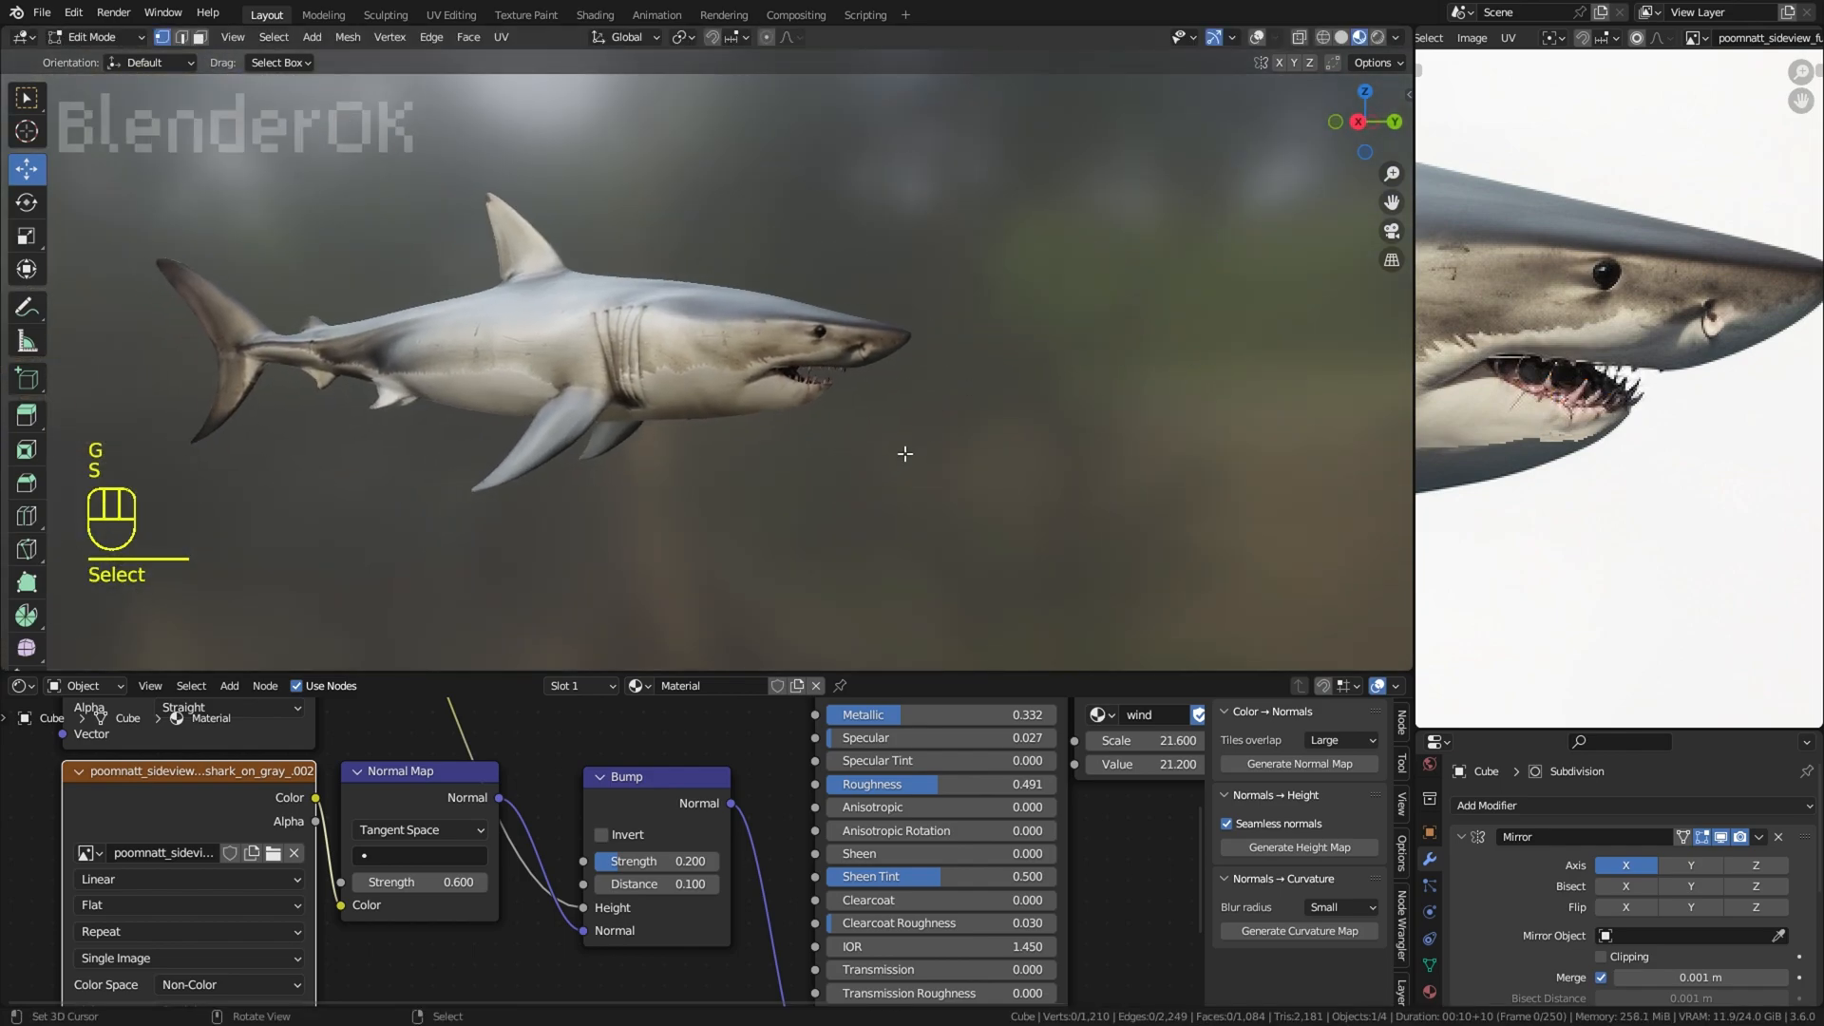
middle_drag(904, 452, 969, 452)
scroll(969, 452, up, 2)
scroll(1035, 353, down, 2)
key(ctrl+z)
scroll(1035, 353, up, 5)
drag(1056, 277, 1056, 287)
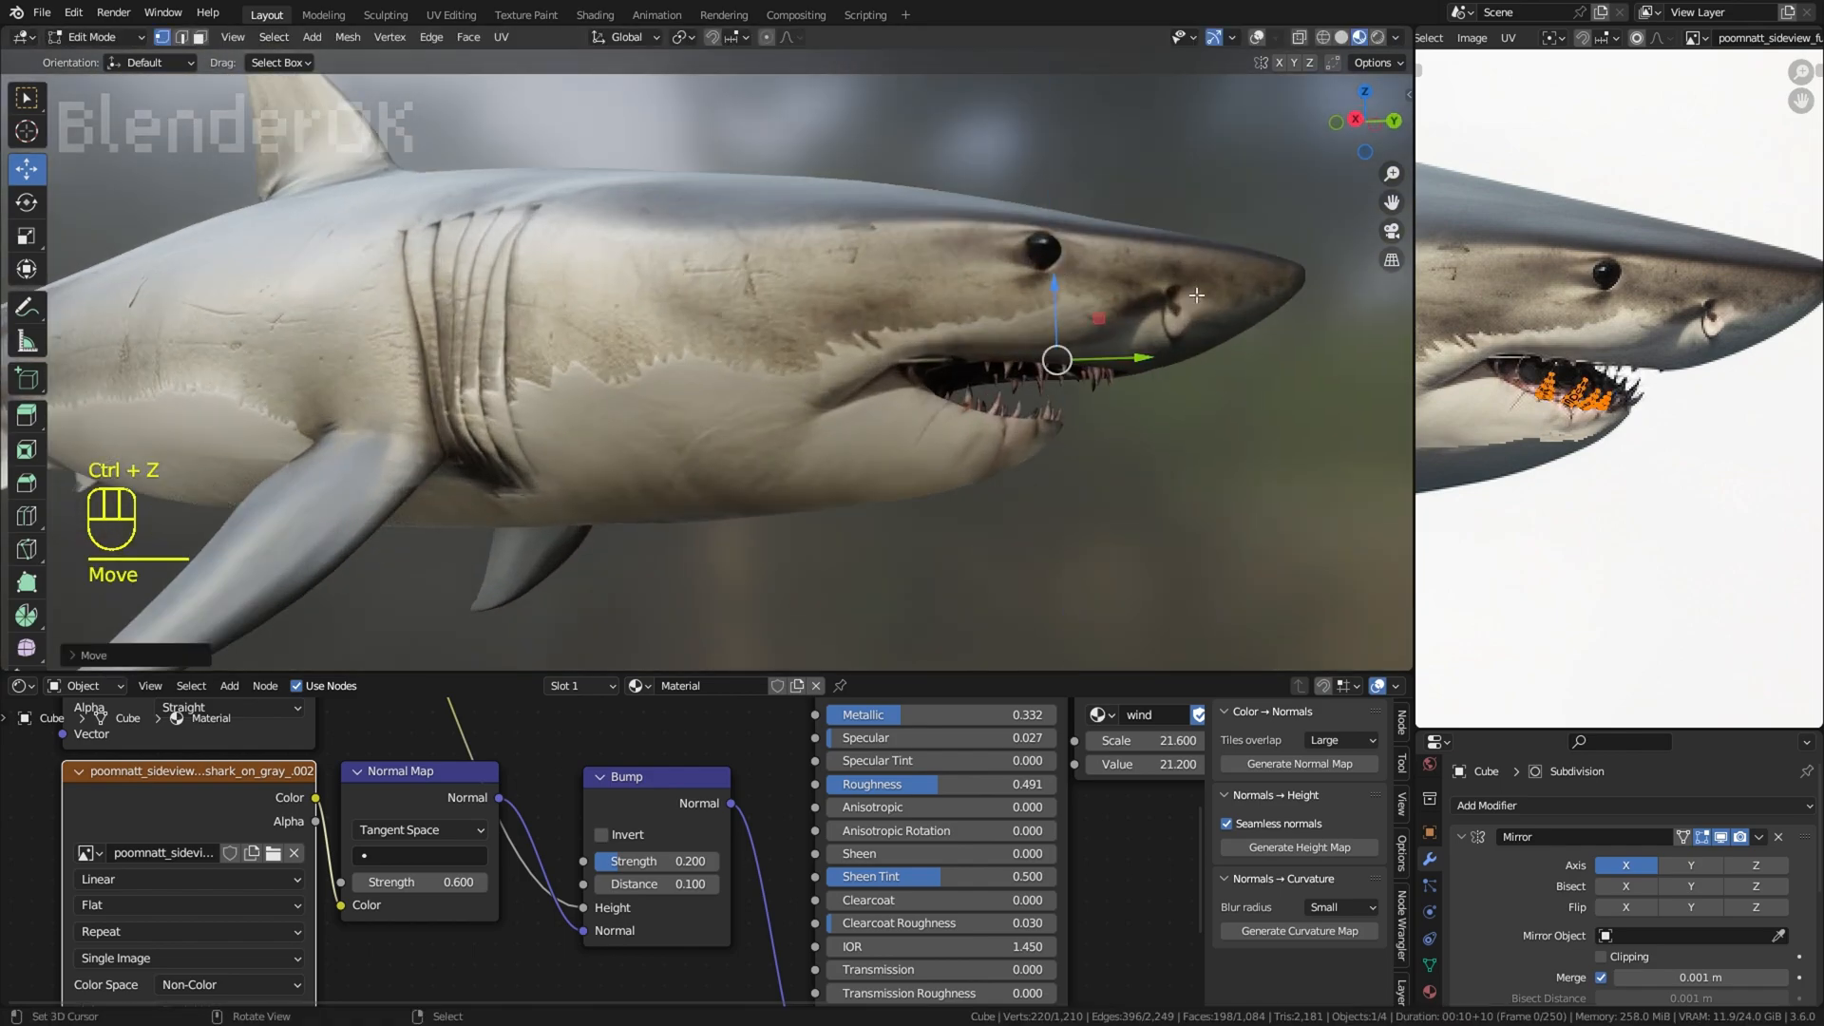
right_click(1122, 307)
Step: Select the linked upper tooth nearest the snout's centre line from the front, and rotate and move it towards the middle
scroll(1131, 285, down, 5)
middle_drag(1320, 171, 1153, 130)
middle_drag(884, 190, 855, 247)
scroll(1053, 353, up, 5)
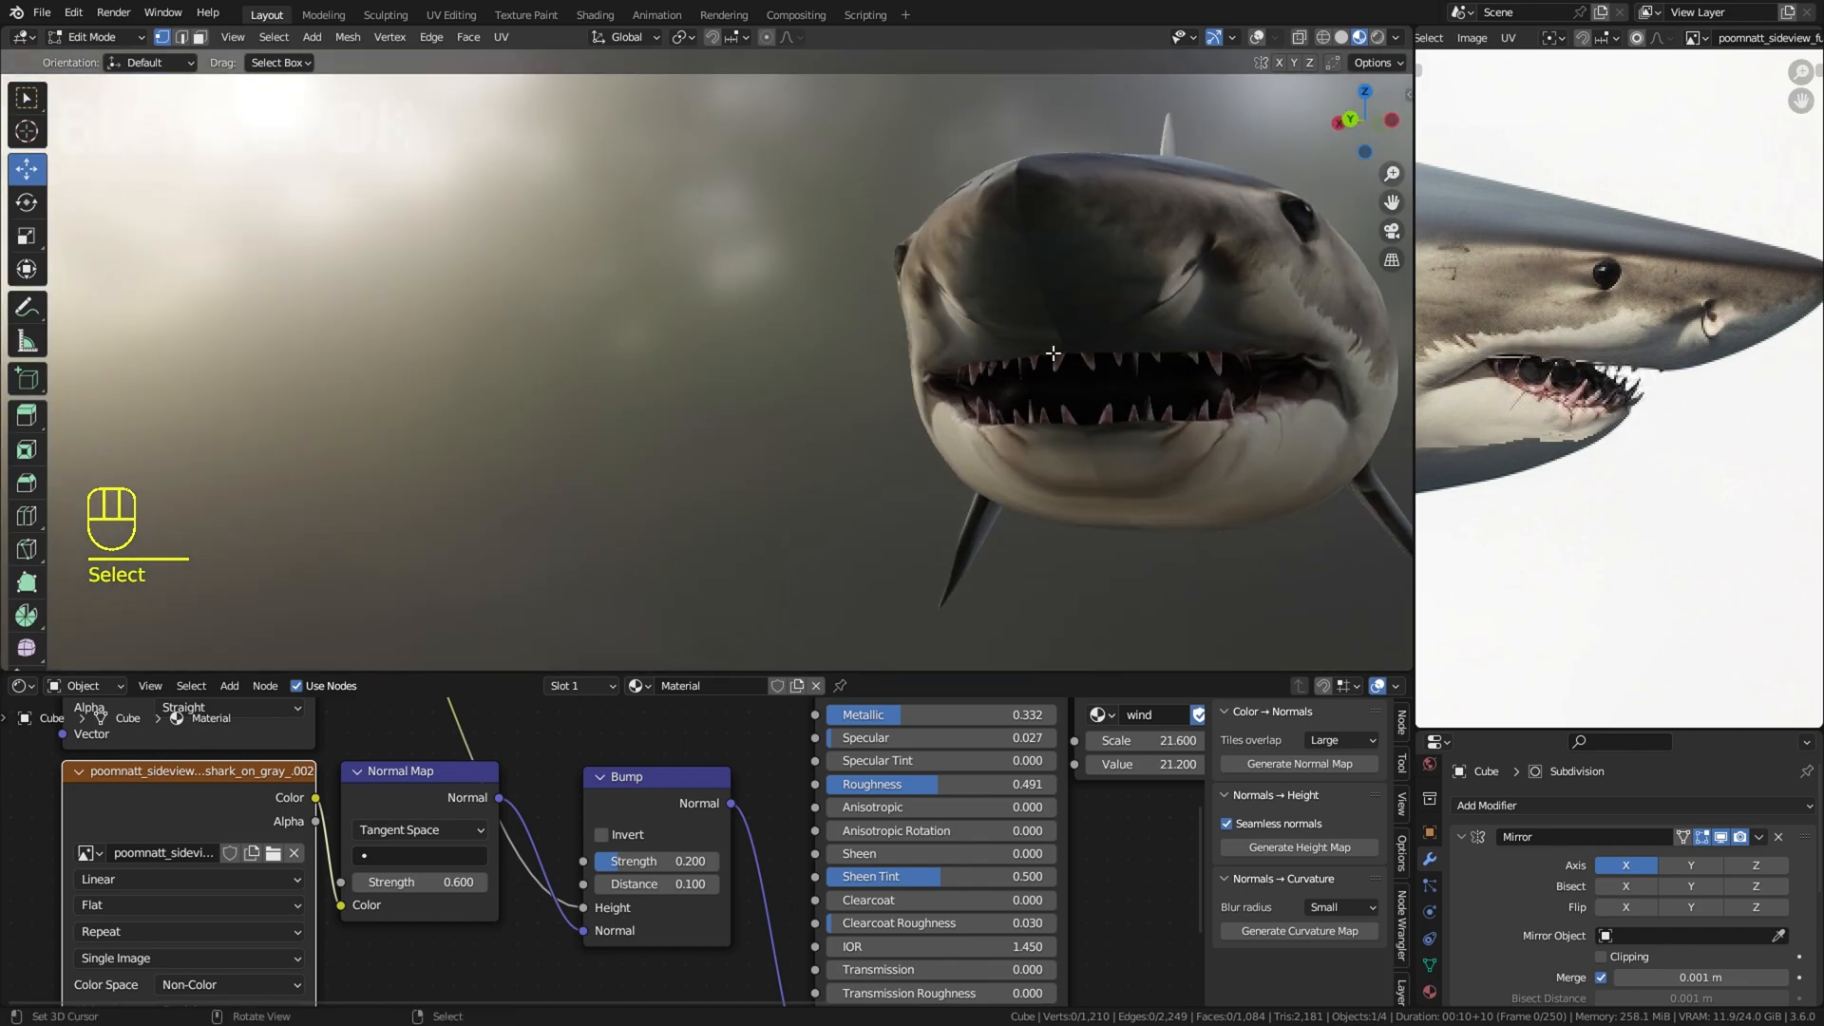
key(l)
scroll(1090, 360, up, 1)
click(1257, 38)
scroll(741, 378, up, 4)
shift+middle_drag(1080, 373, 746, 380)
right_click(593, 388)
key(l)
key(r)
key(g)
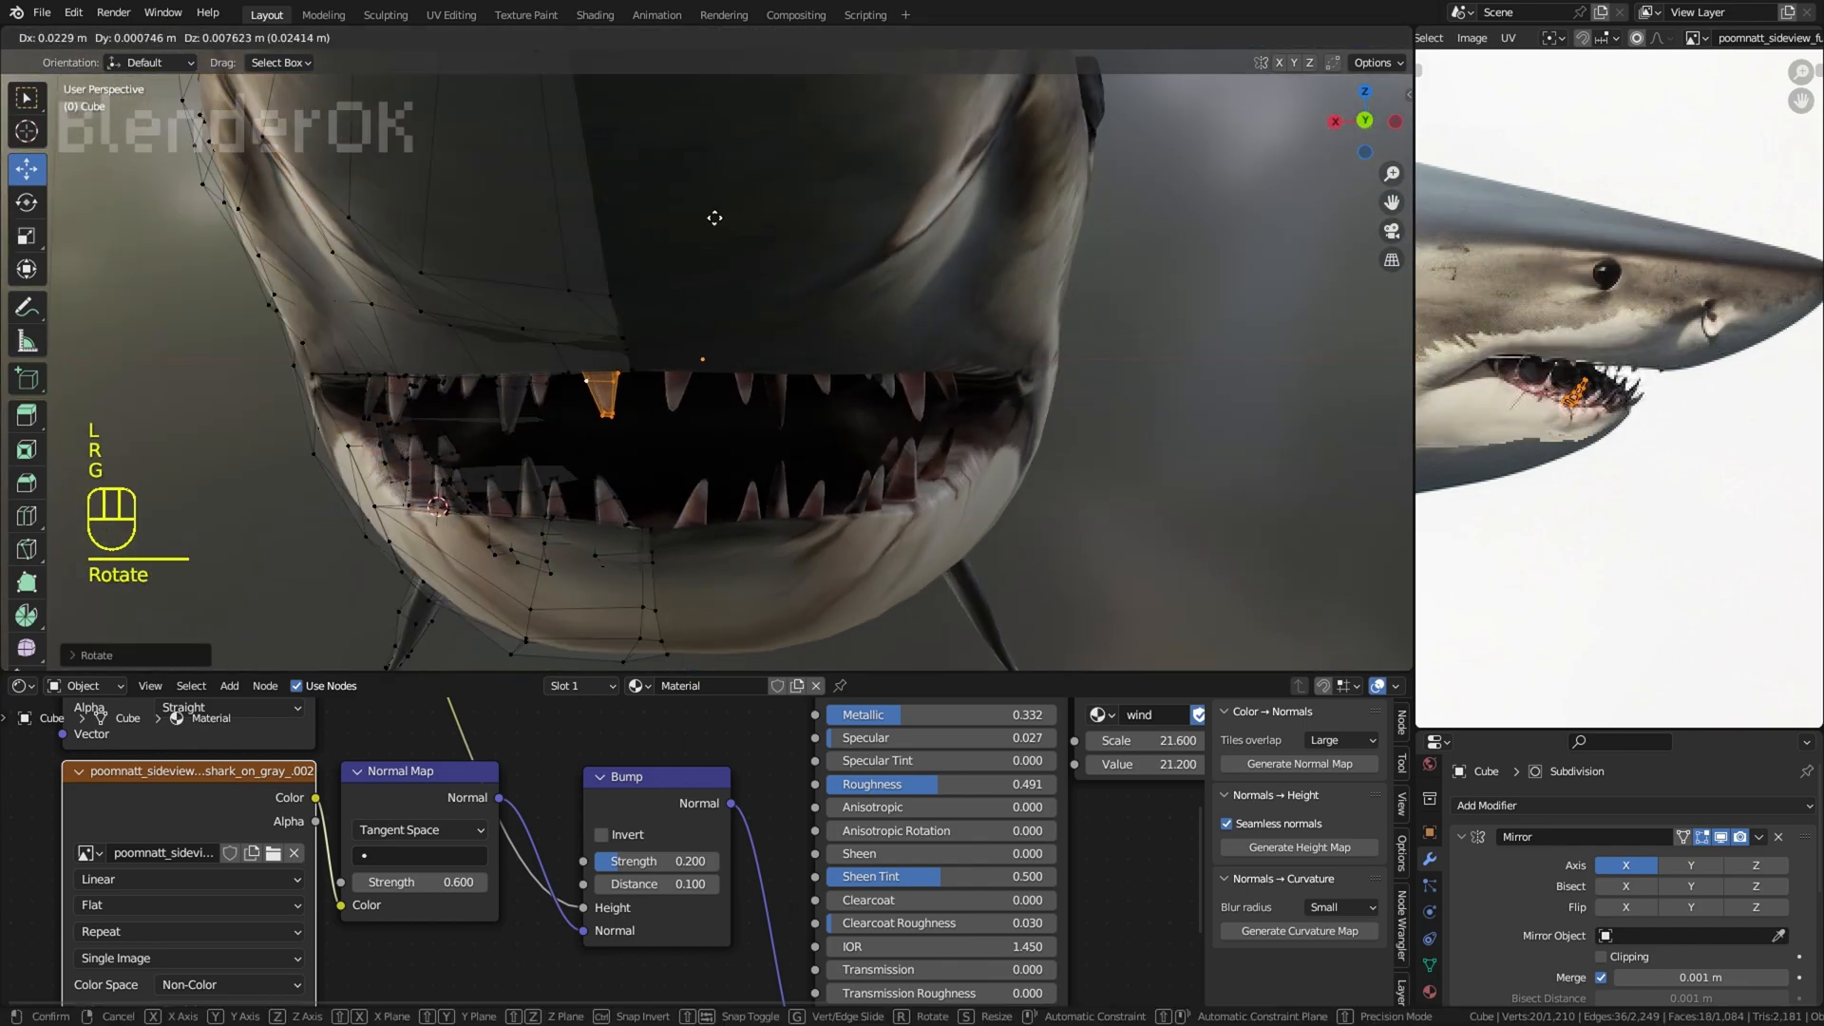
click(719, 218)
Step: Deselect everything, hide the overlays, and examine the finished teeth, the whole shark and its UV layout
key(a)
key(a)
scroll(875, 266, down, 6)
click(1257, 38)
right_click(950, 313)
middle_drag(789, 342, 1031, 518)
scroll(1031, 518, down, 2)
scroll(1645, 550, down, 8)
scroll(1093, 494, down, 1)
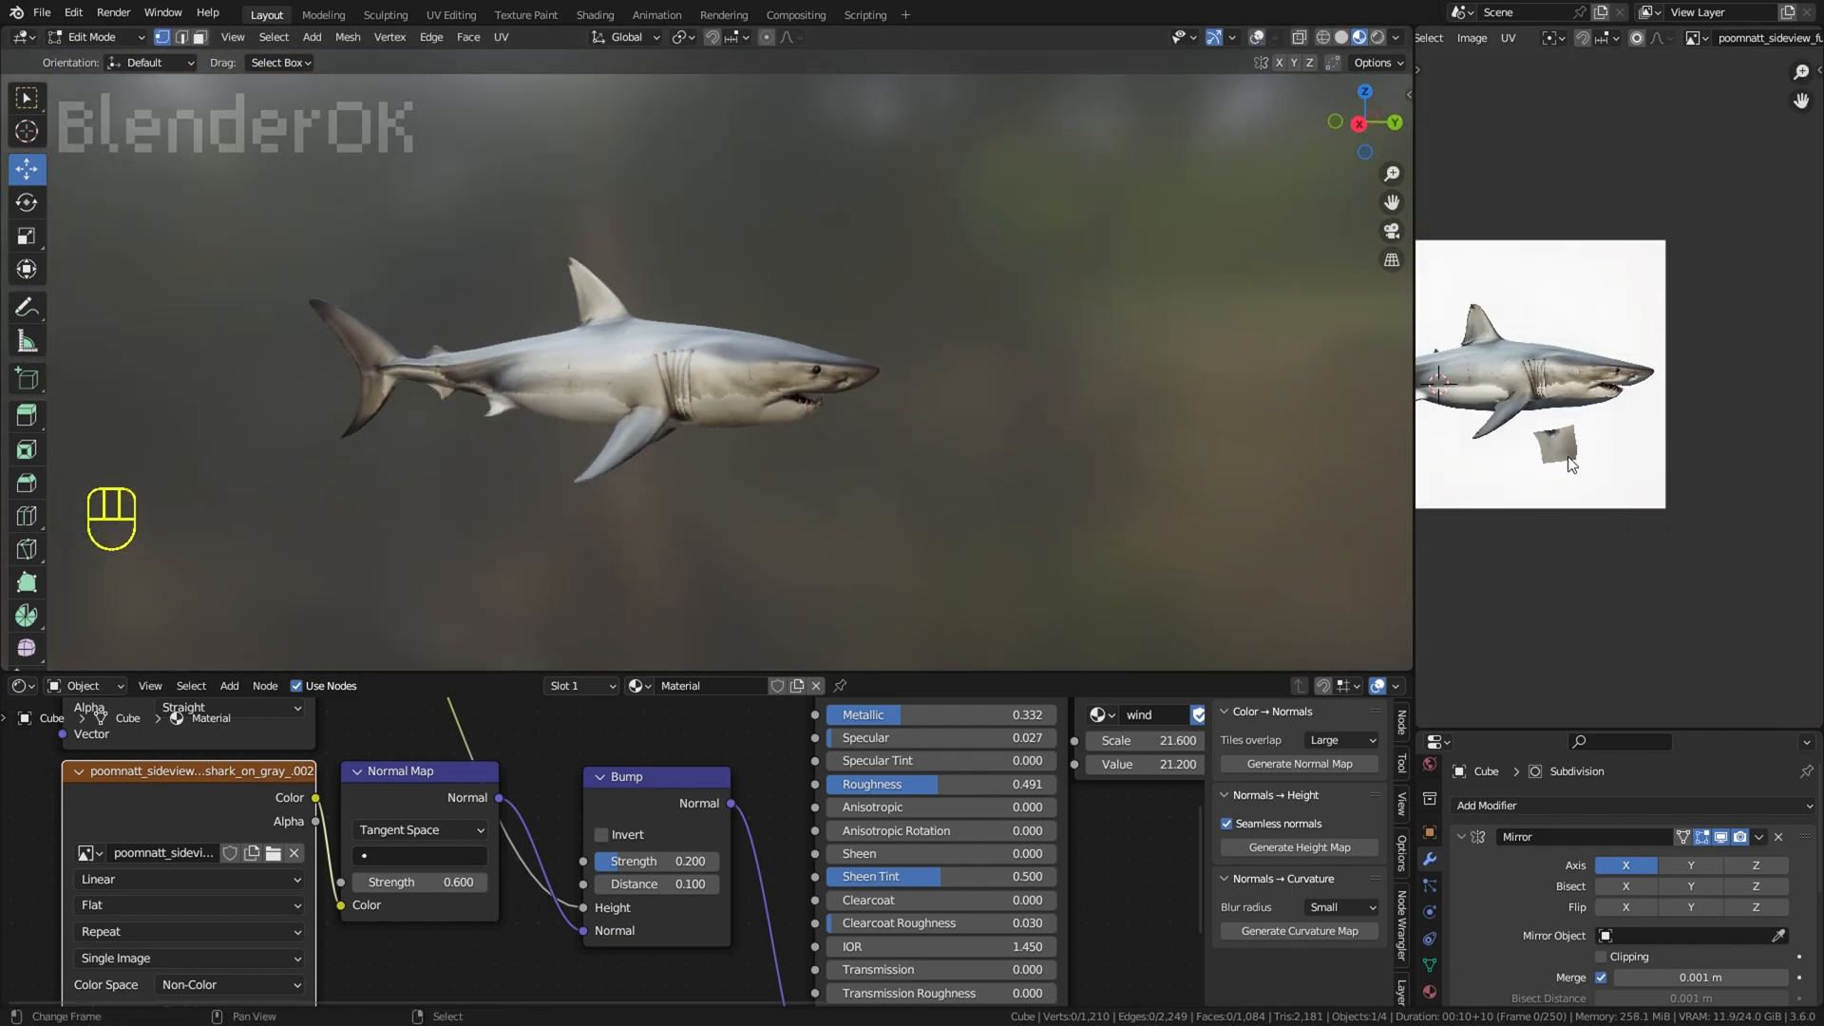
middle_drag(1571, 470, 1634, 452)
middle_drag(1026, 489, 1084, 458)
Step: Save the file SHARK.blend, and return to Object Mode with the shark selected
click(41, 13)
click(53, 139)
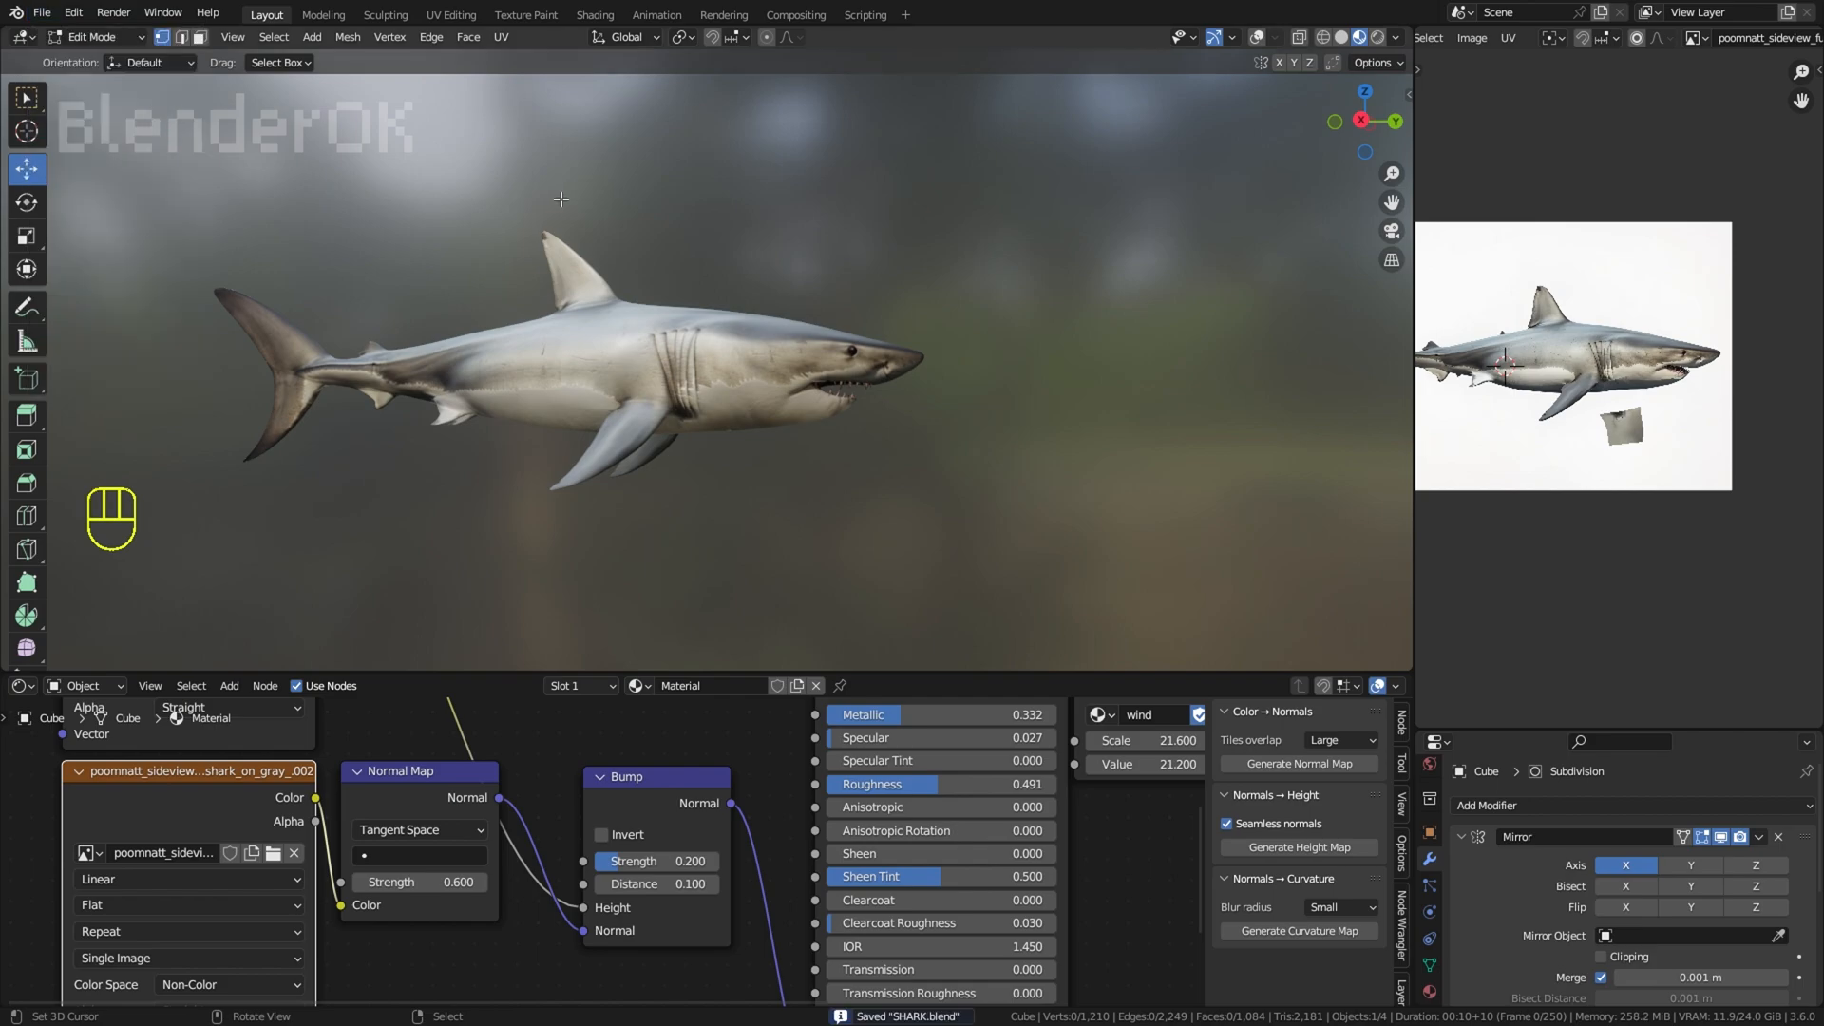
scroll(559, 204, up, 2)
middle_drag(551, 238, 514, 257)
click(97, 38)
click(98, 59)
right_click(666, 313)
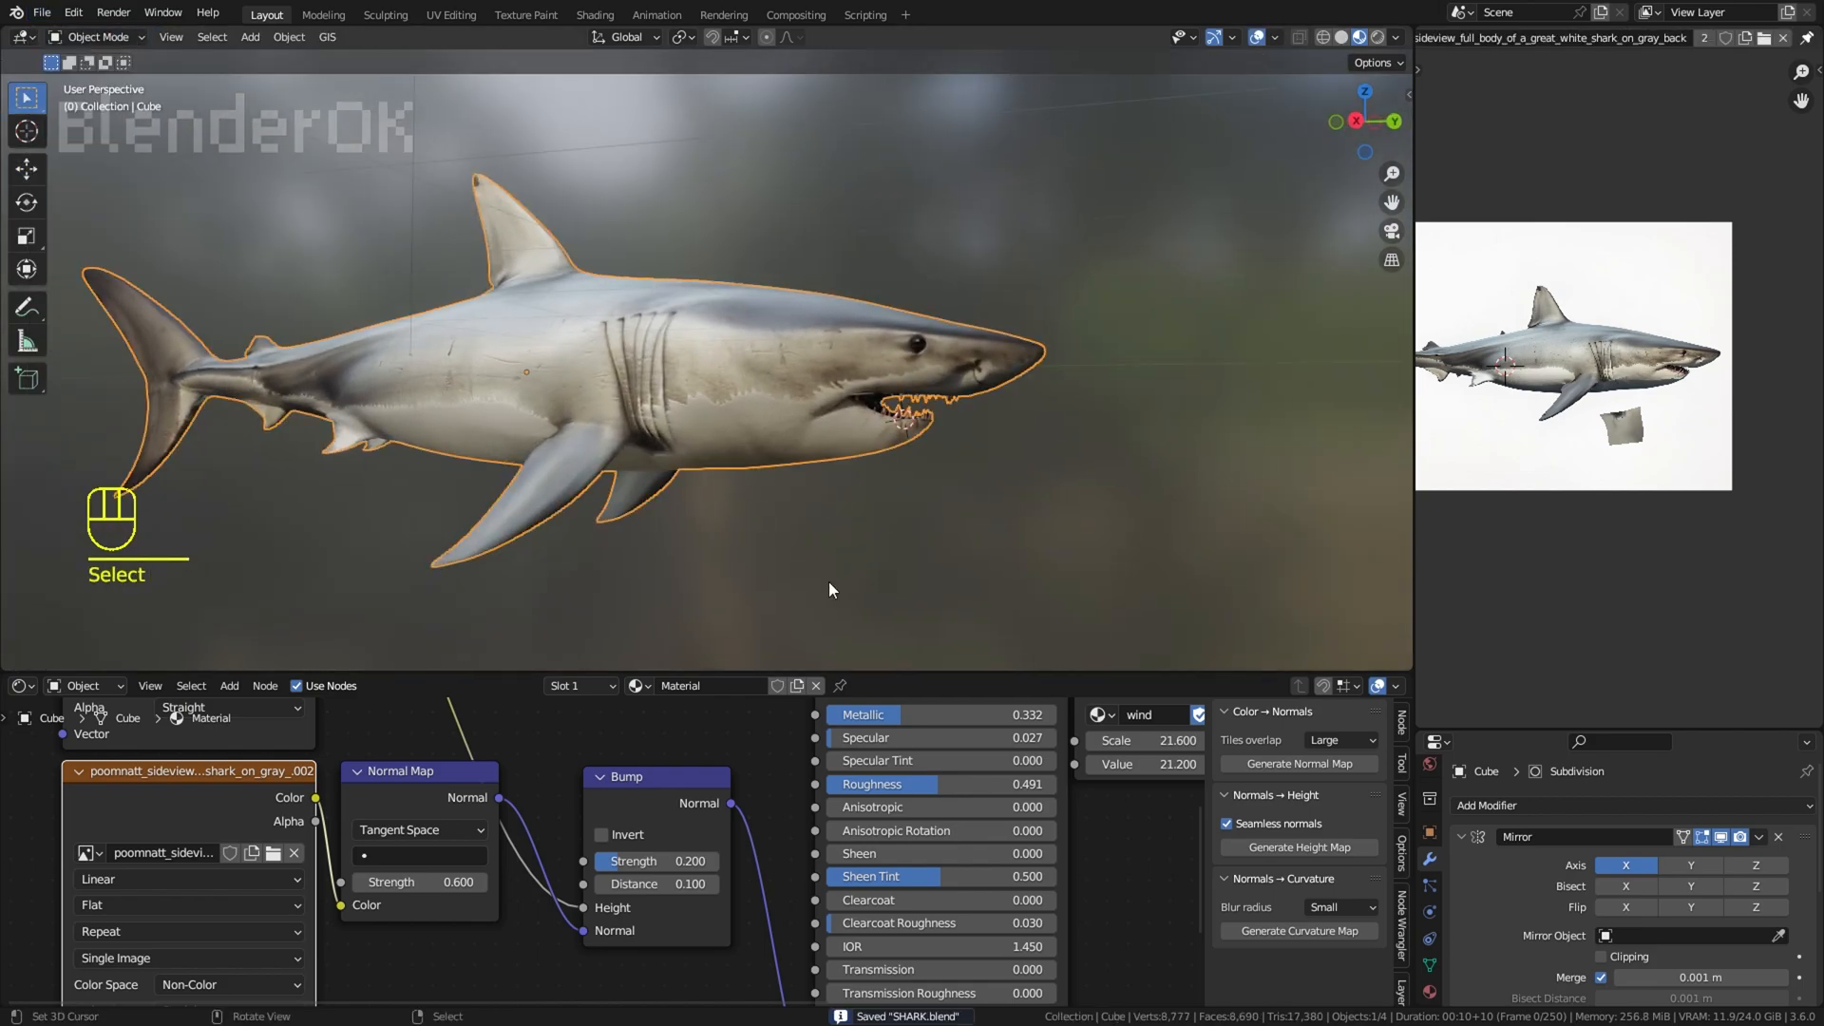
Step: Enlarge the node editor and add a Voronoi Texture node below the non-color shark image texture
drag(825, 672, 803, 433)
scroll(781, 513, down, 3)
middle_drag(712, 542, 875, 529)
drag(497, 619, 247, 621)
key(shift+a)
click(713, 707)
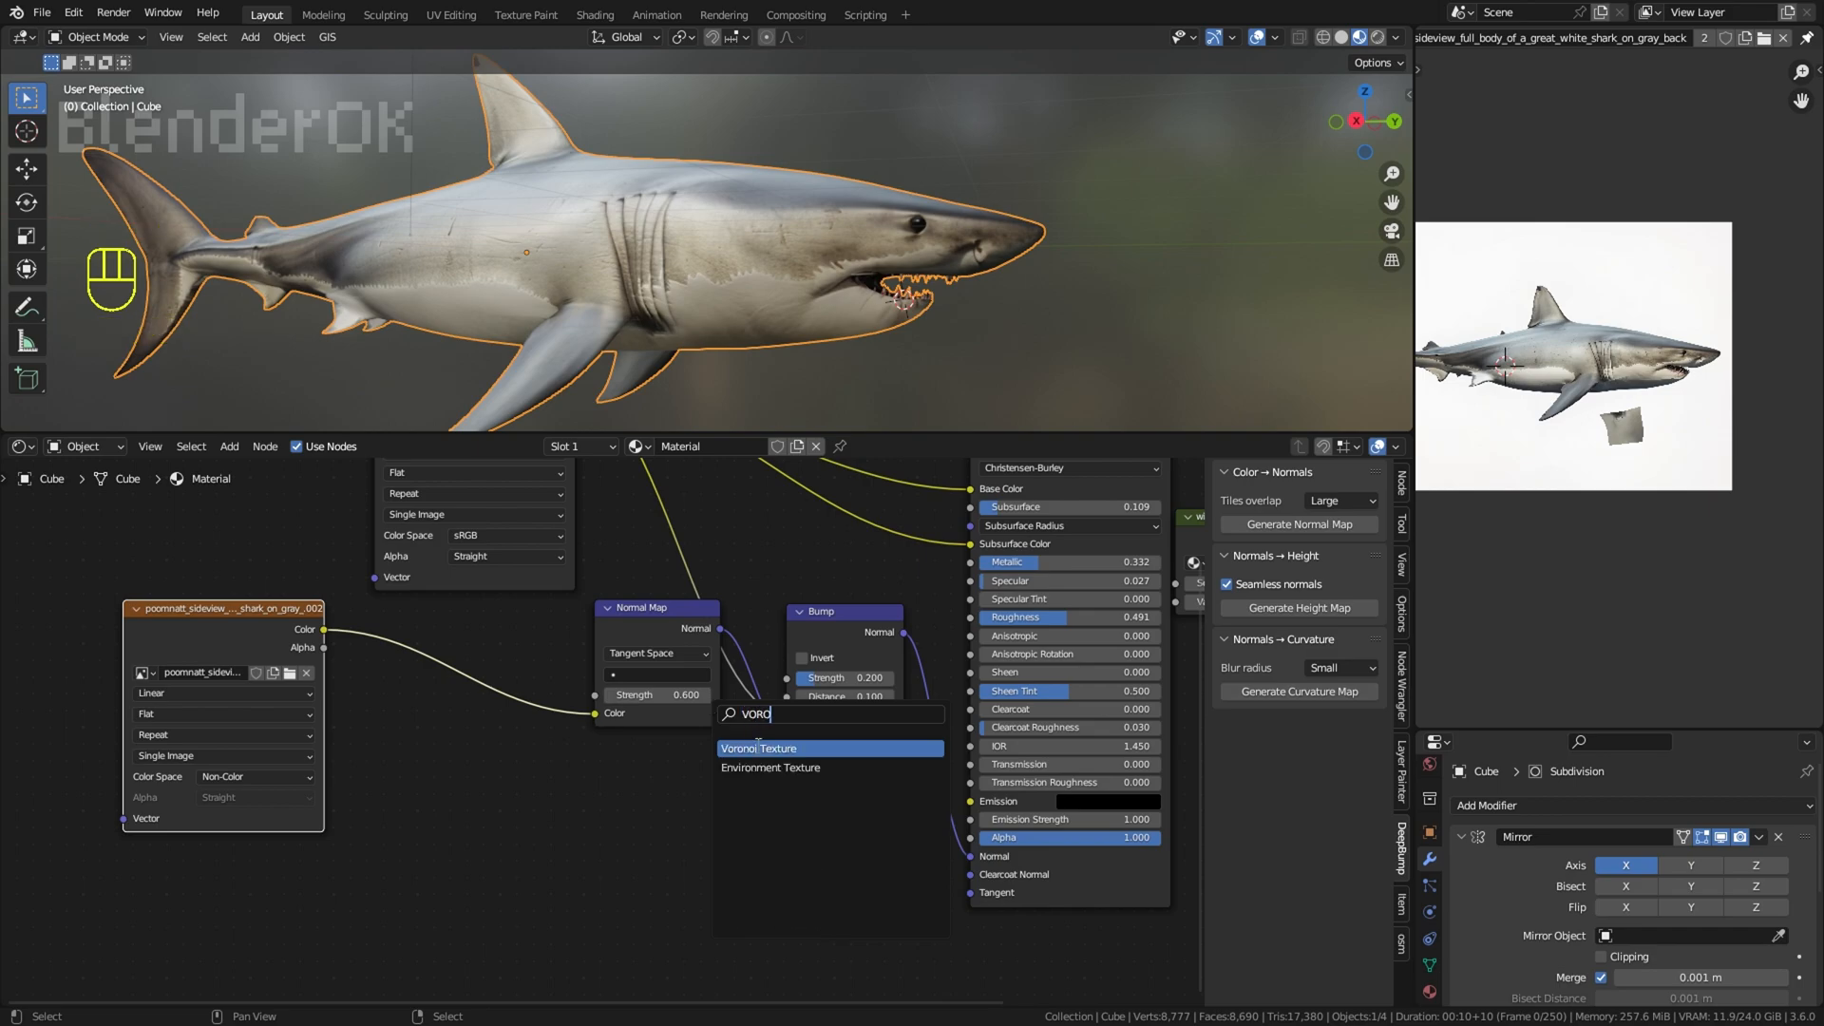
click(758, 745)
click(662, 796)
key(shift+a)
drag(682, 765, 419, 804)
Step: Add a Mix node set to Color on the link feeding the Bump node's Height input
key(shift+a)
click(573, 732)
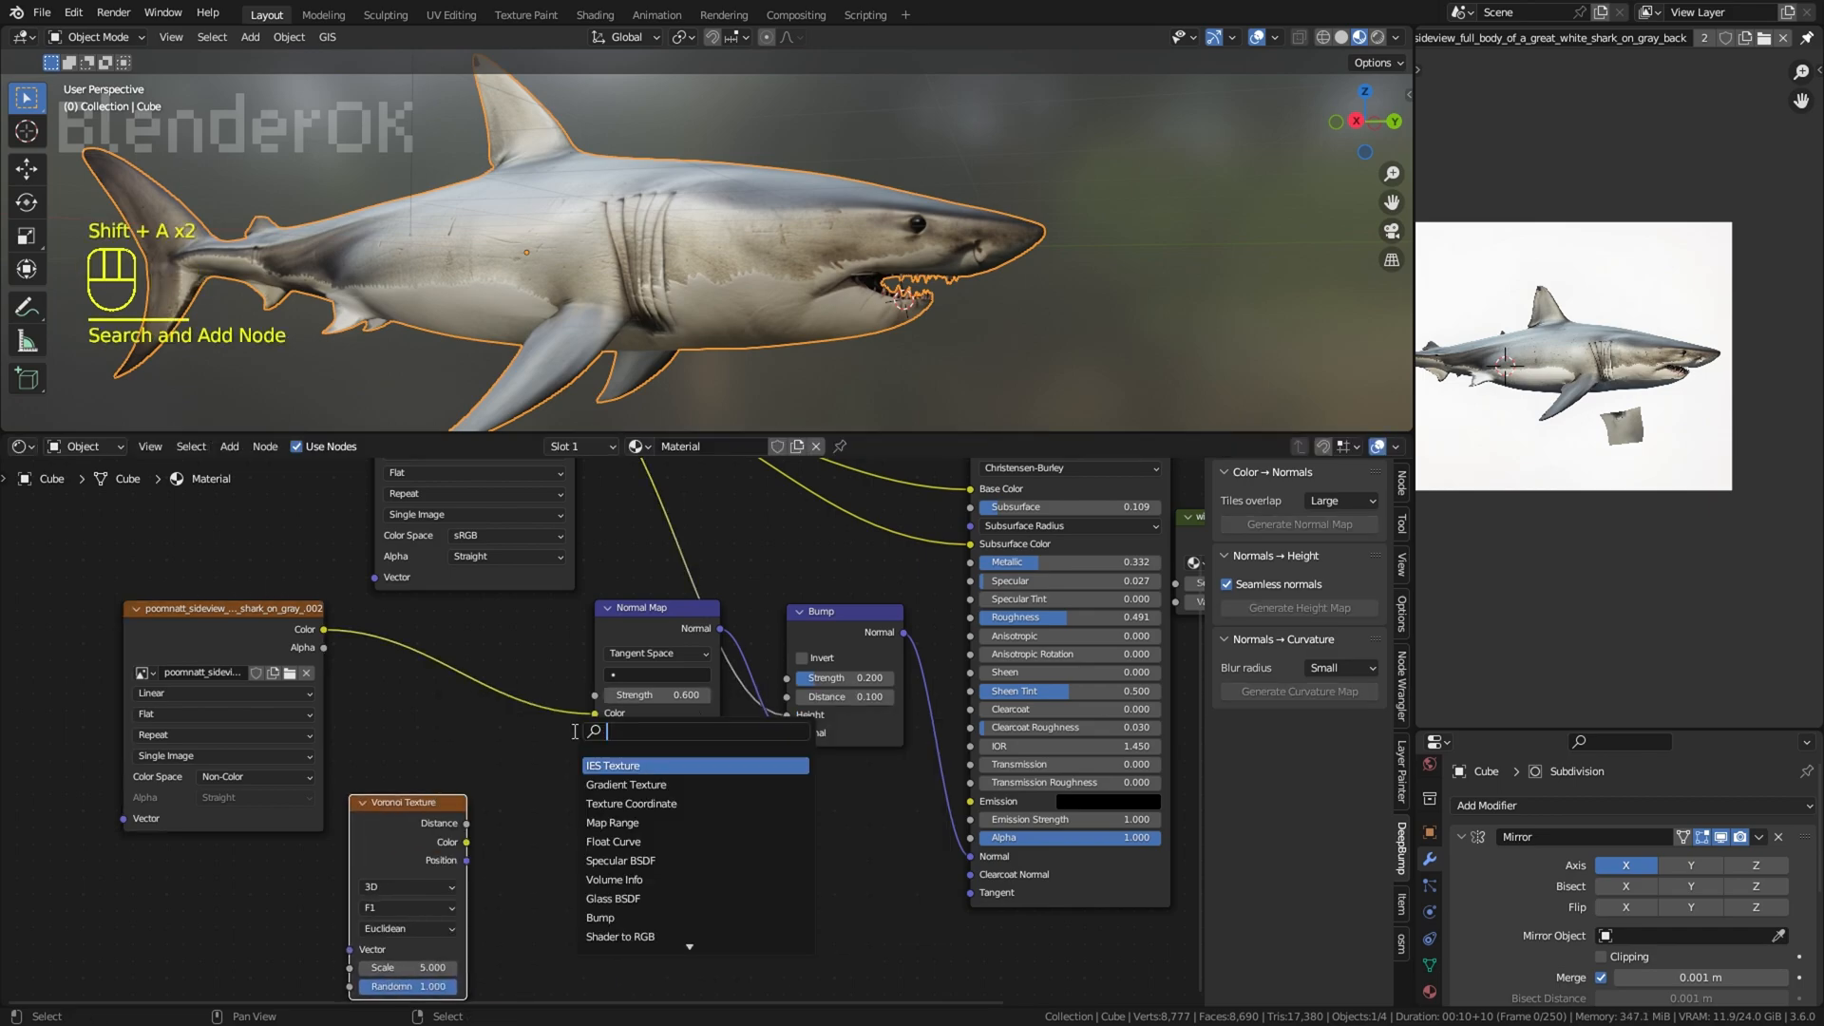
click(625, 784)
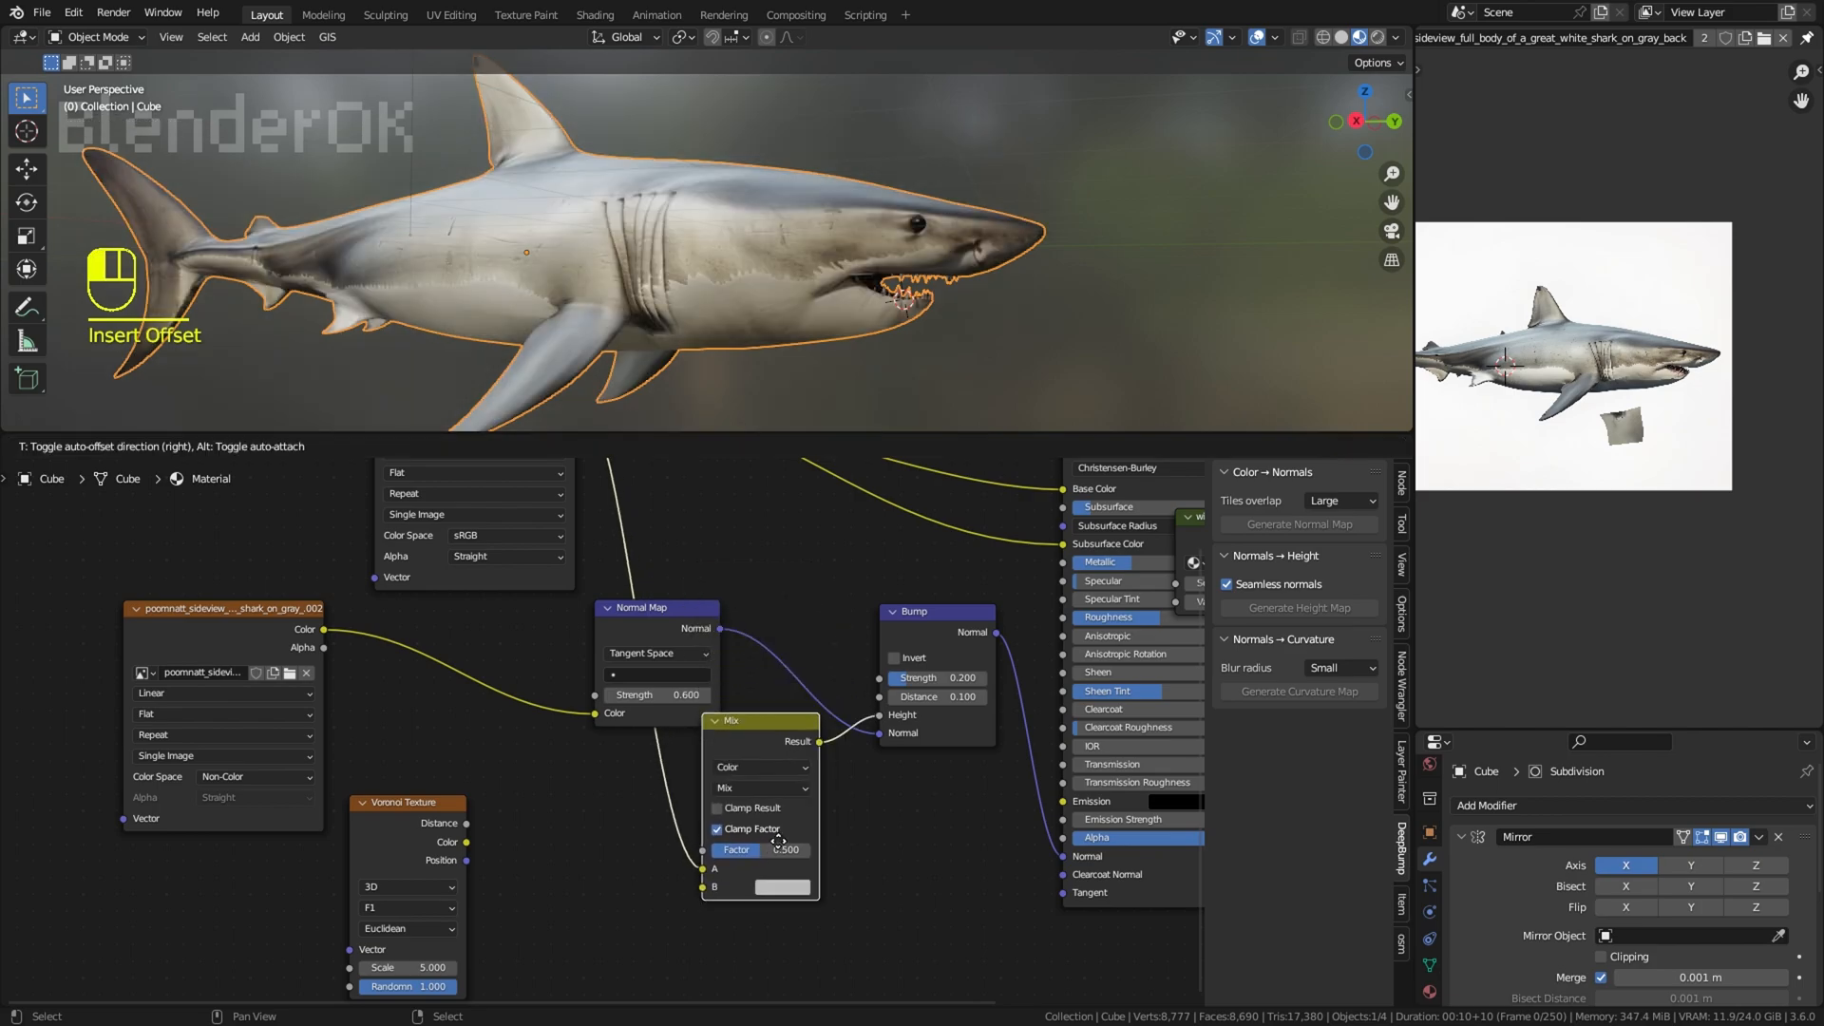
Step: Feed the Voronoi Texture's Color into the Mix node's B input, with Multiply blending and a Factor of 1.000
drag(470, 849, 469, 845)
click(761, 787)
click(756, 739)
drag(760, 850, 836, 851)
Step: Set the Voronoi Texture's Scale to about 798.1 and check the bump detail on the shark's skin
scroll(551, 855, up, 2)
middle_drag(532, 884, 569, 751)
drag(422, 854, 494, 854)
scroll(802, 407, up, 6)
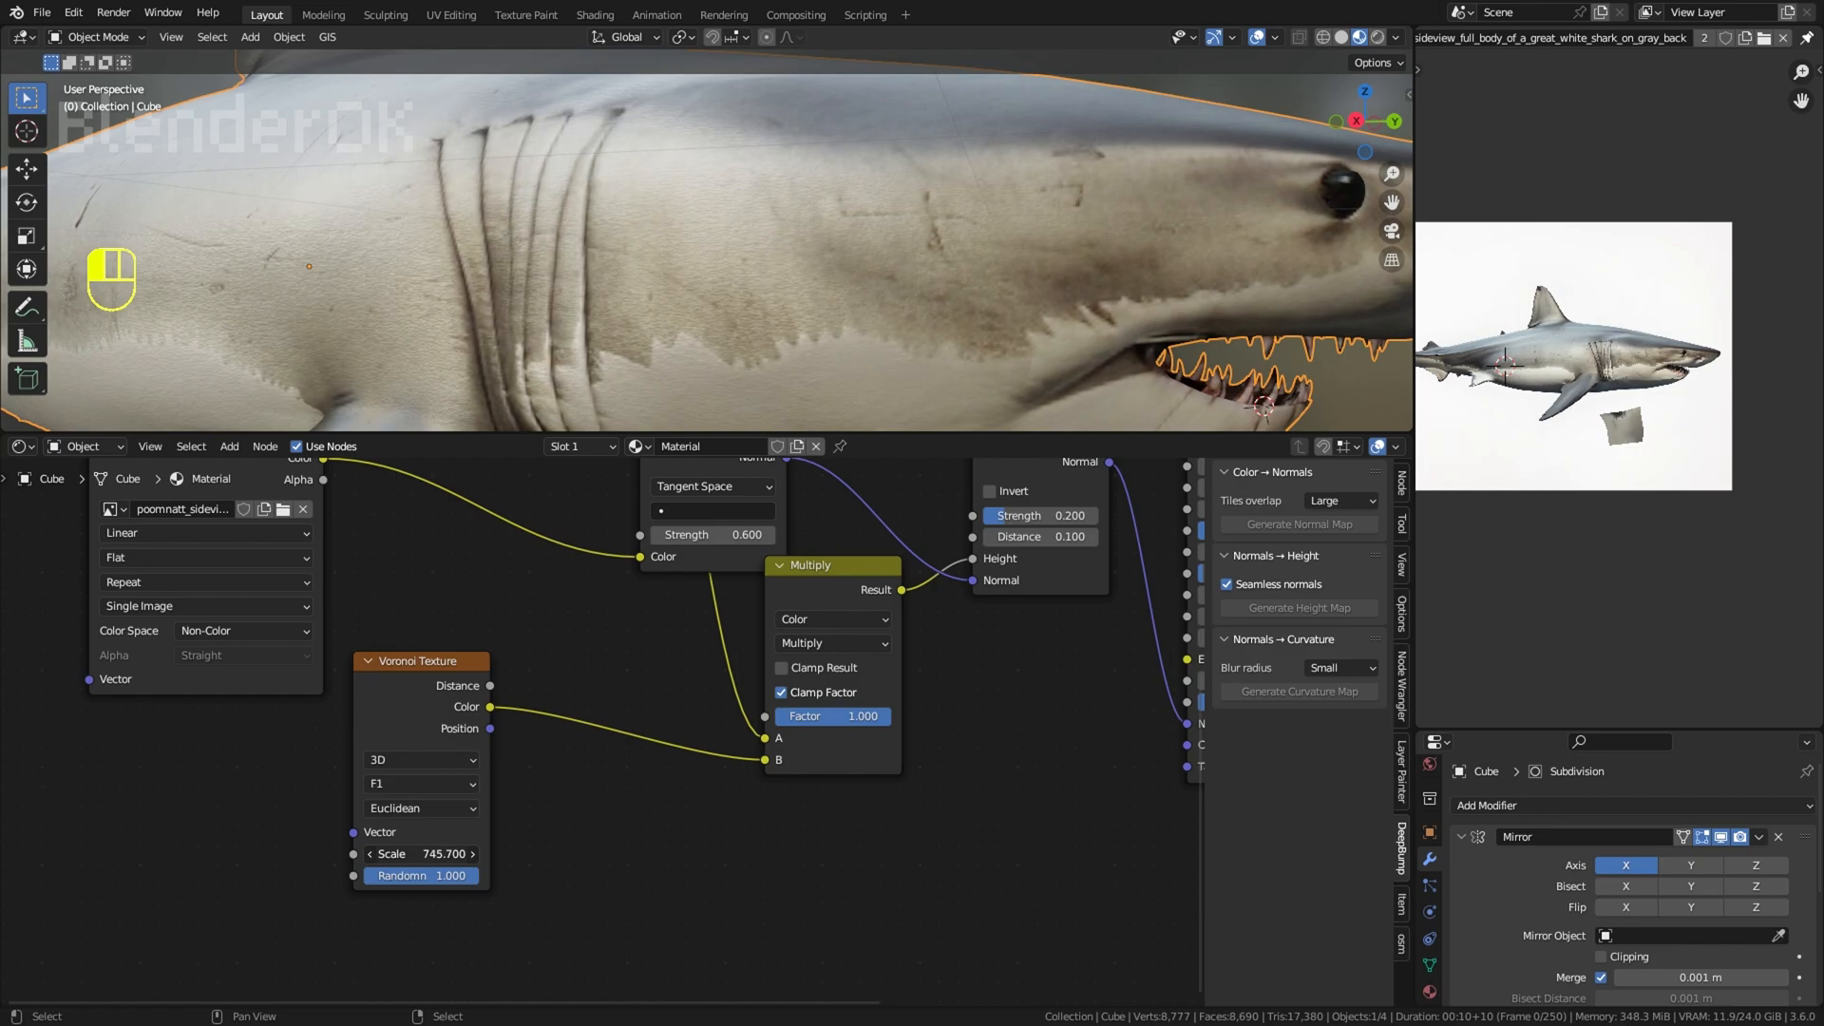
drag(494, 854, 517, 854)
scroll(1131, 224, down, 6)
middle_drag(1076, 209, 1119, 252)
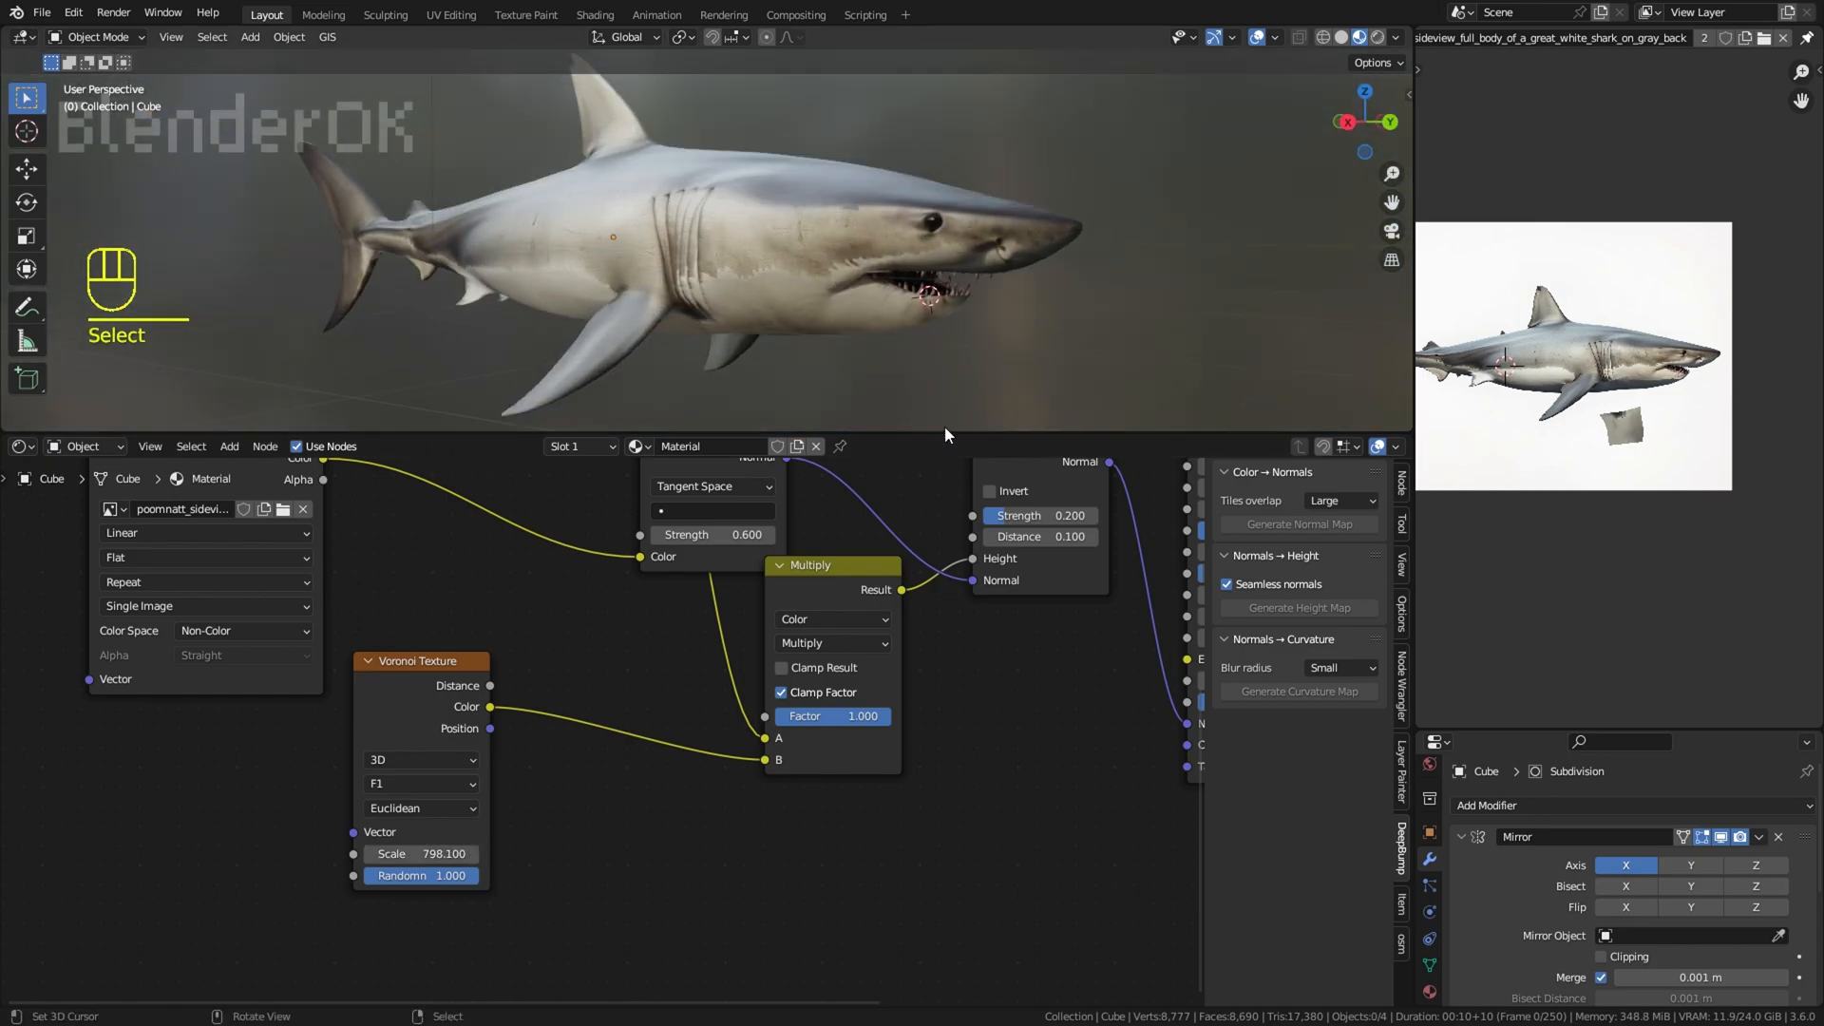
Step: Enlarge the 3D viewport and set the Multiply node's Factor to 0.475, checking the skin on the whole shark
drag(945, 432, 872, 687)
scroll(941, 523, up, 4)
shift+middle_drag(941, 522, 629, 494)
scroll(629, 494, up, 4)
mouse_move(844, 845)
mouse_down()
mouse_move(745, 845)
mouse_move(809, 845)
mouse_up()
scroll(768, 572, down, 8)
shift+middle_drag(767, 572, 803, 568)
middle_drag(802, 568, 840, 570)
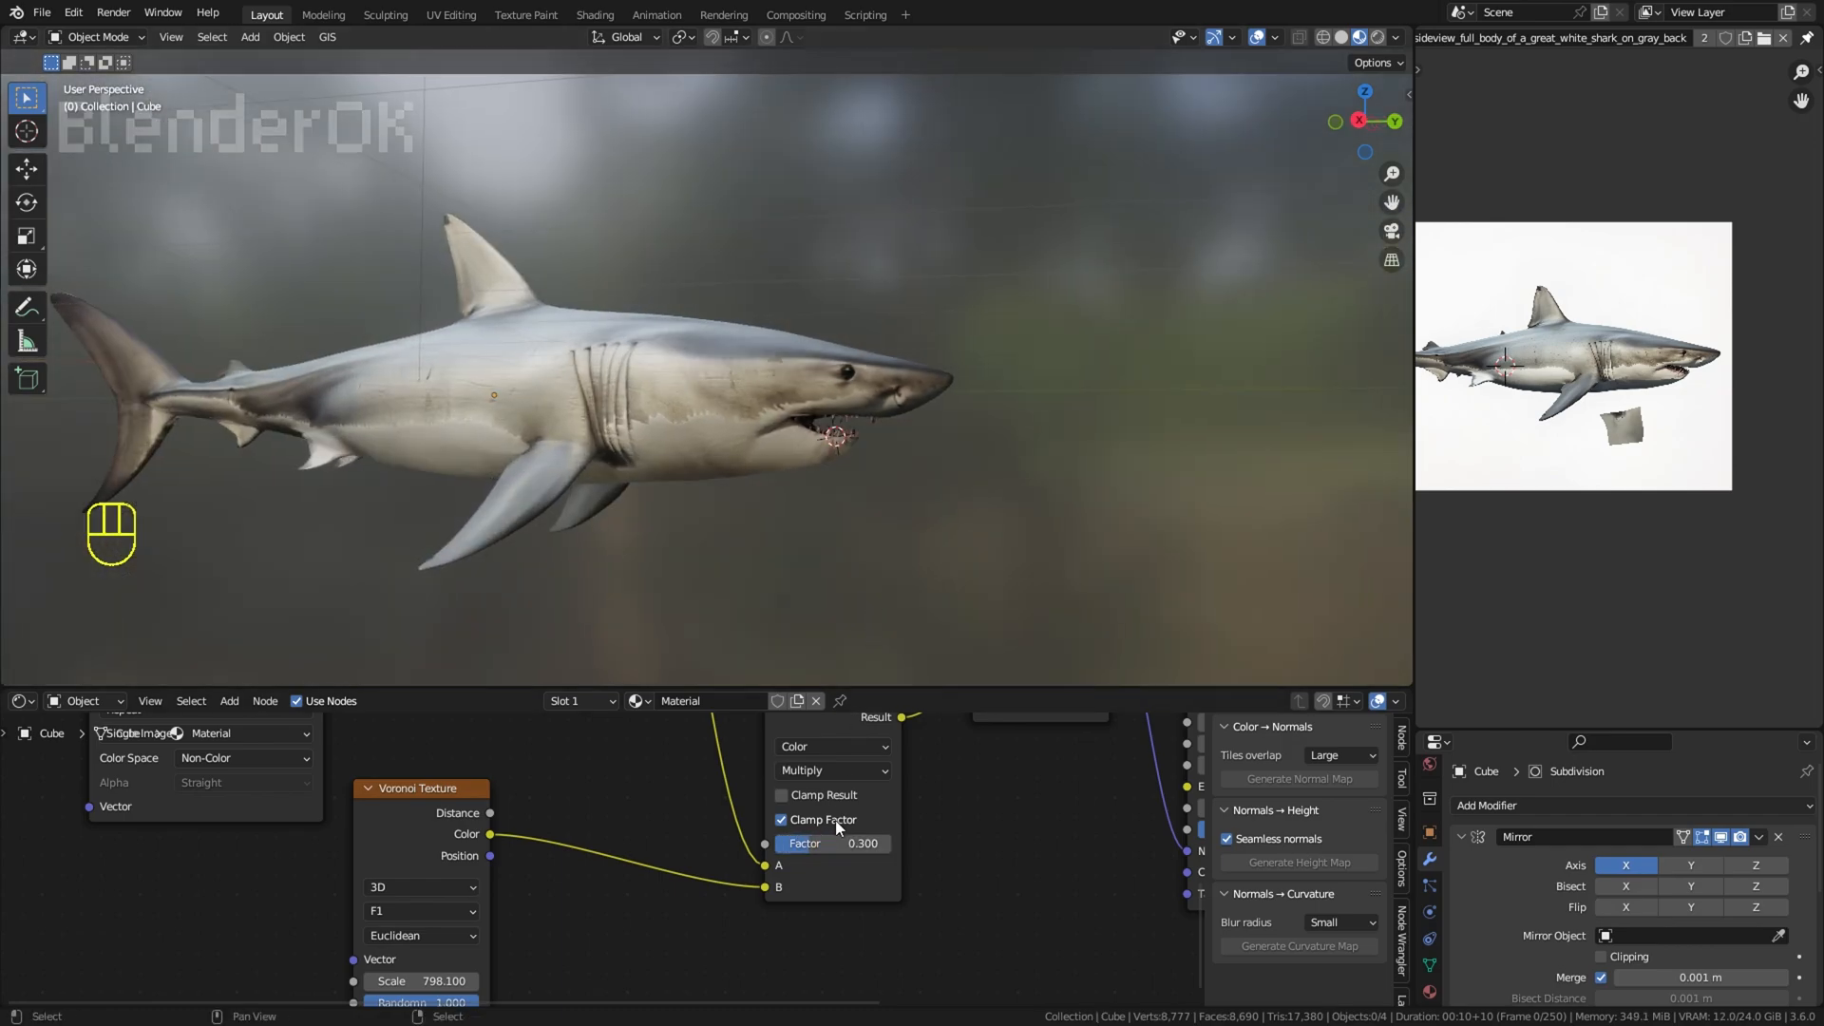
shift+middle_drag(834, 648, 948, 650)
scroll(1014, 357, down, 2)
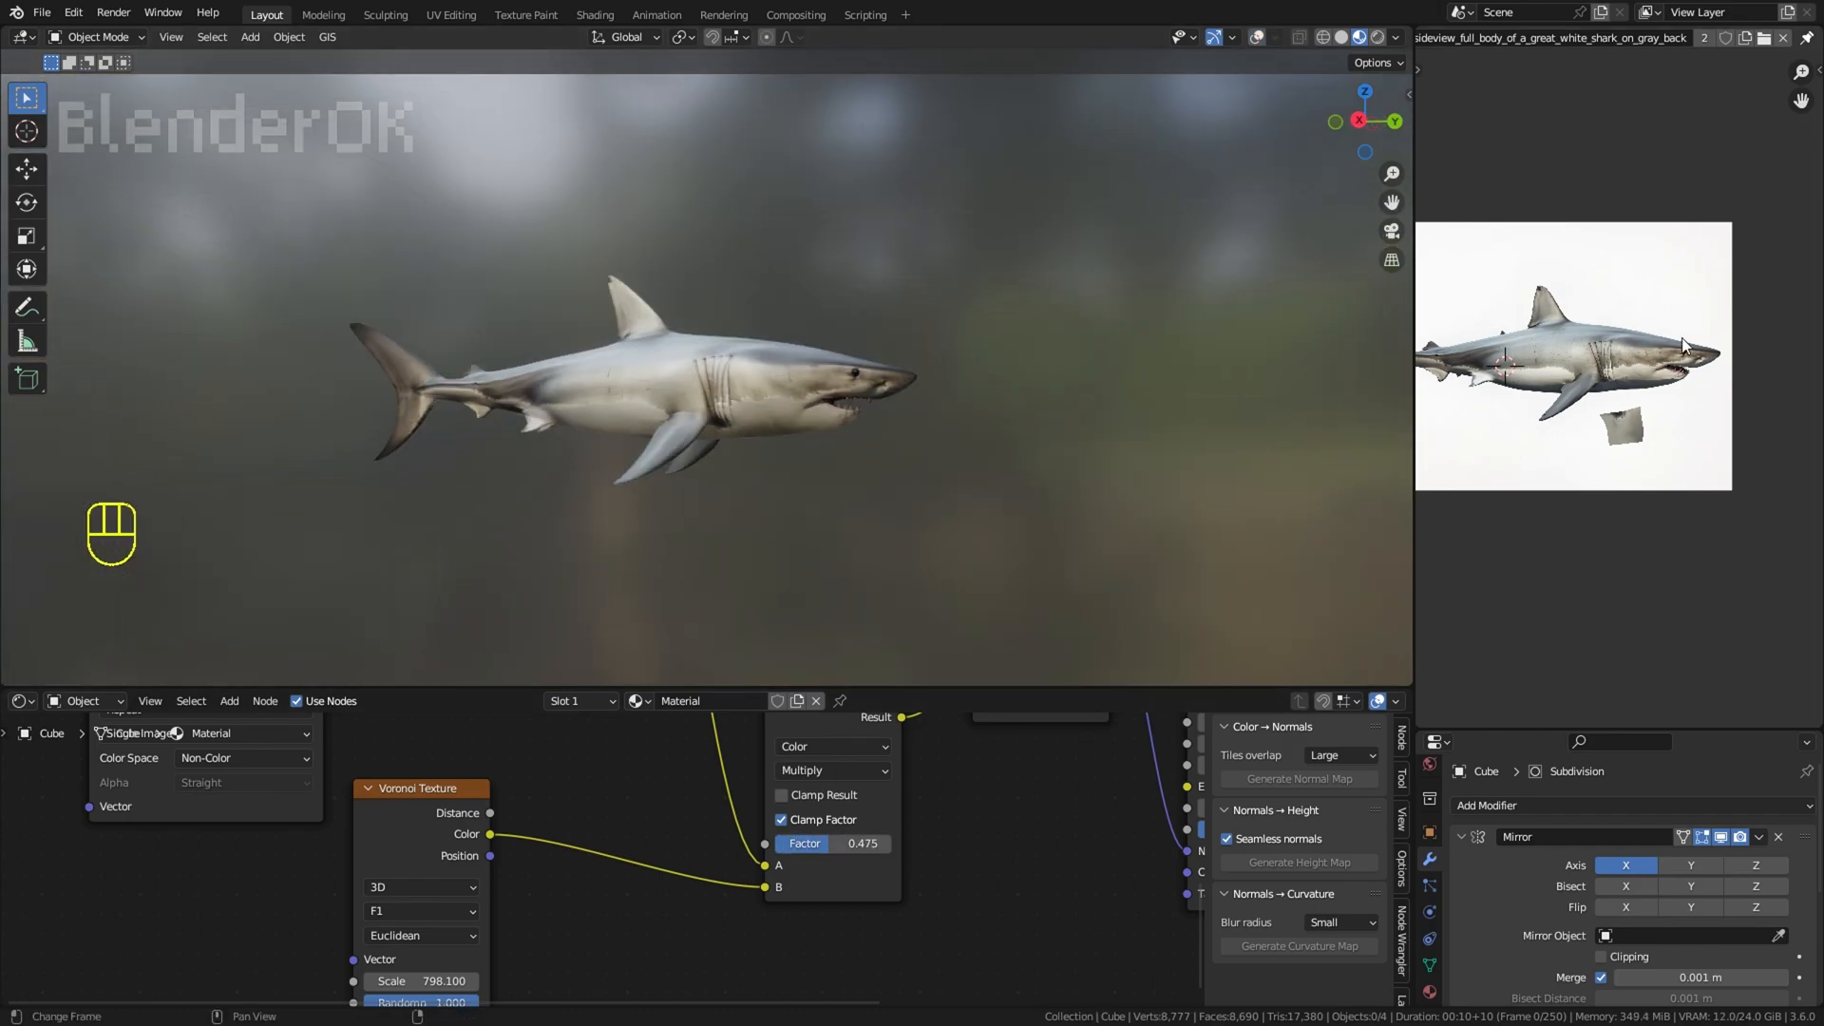
middle_drag(1015, 358, 1058, 283)
scroll(1062, 243, up, 1)
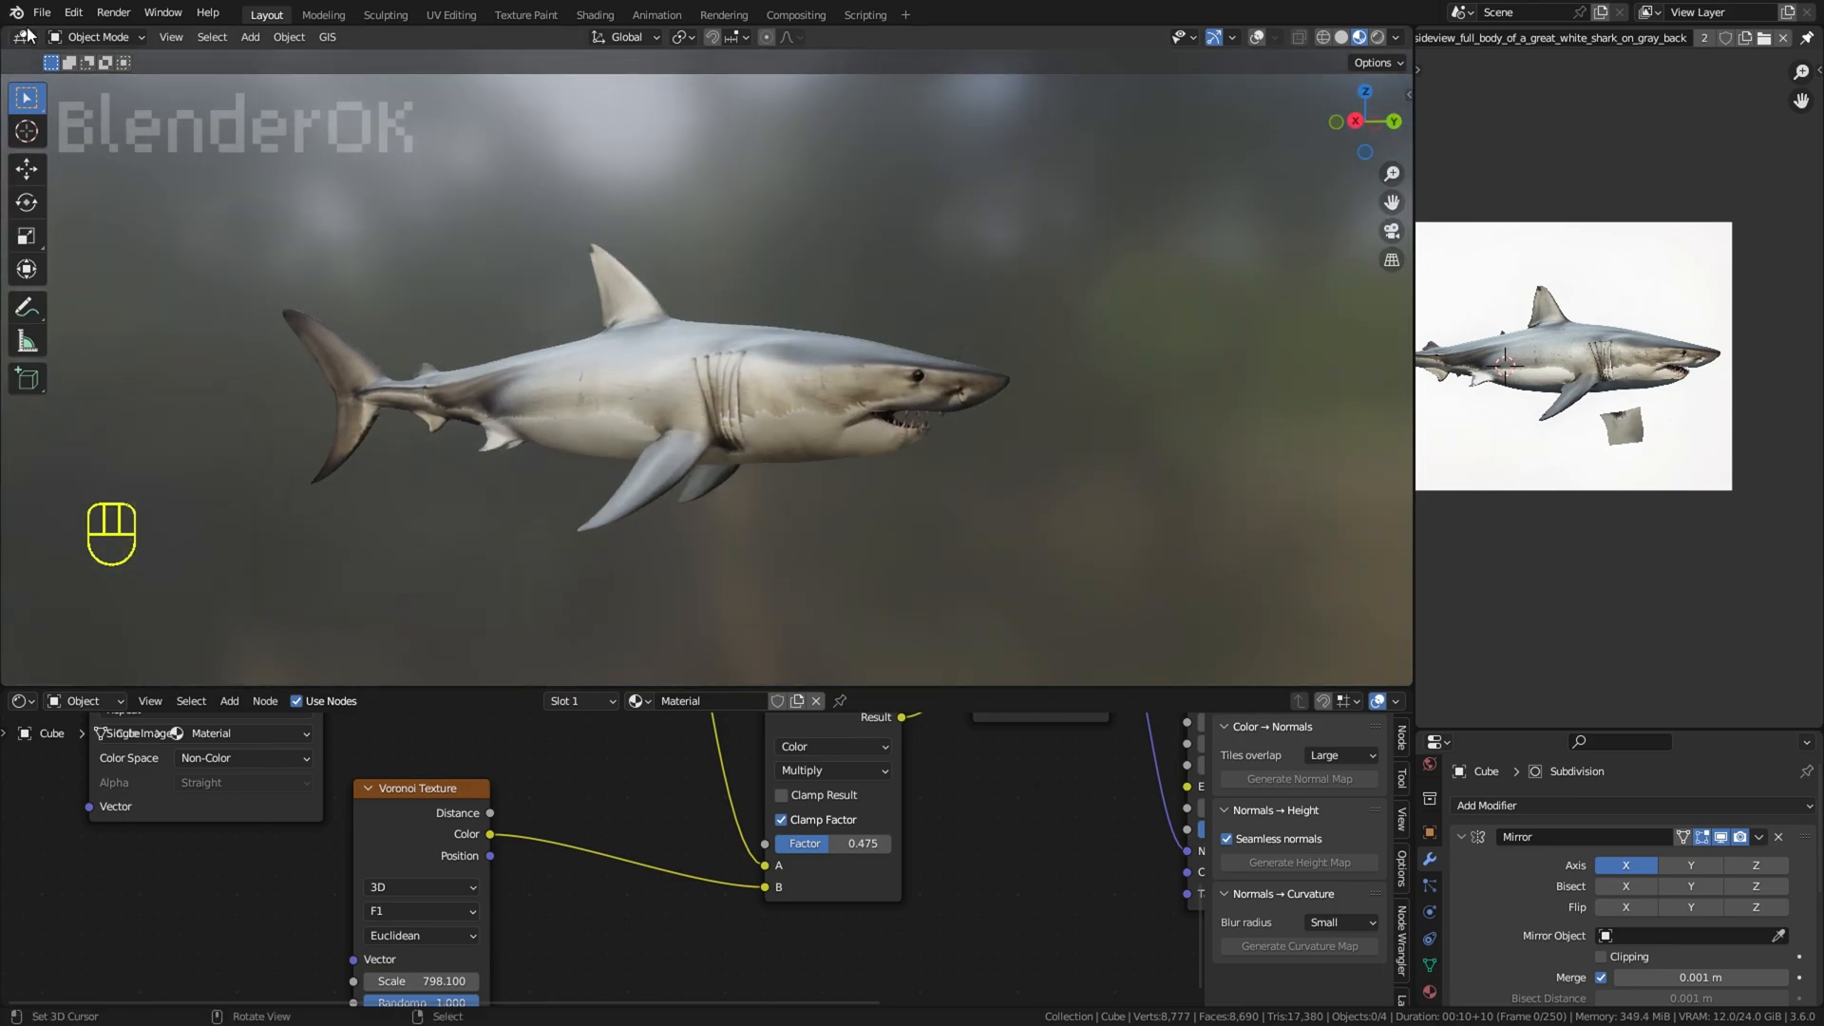
Step: Save the file, enlarge the properties editor, and set the render settings' Ambient Occlusion distance to 6.66 m
click(42, 13)
click(61, 146)
scroll(1003, 168, up, 1)
drag(1614, 708, 1520, 181)
click(1429, 257)
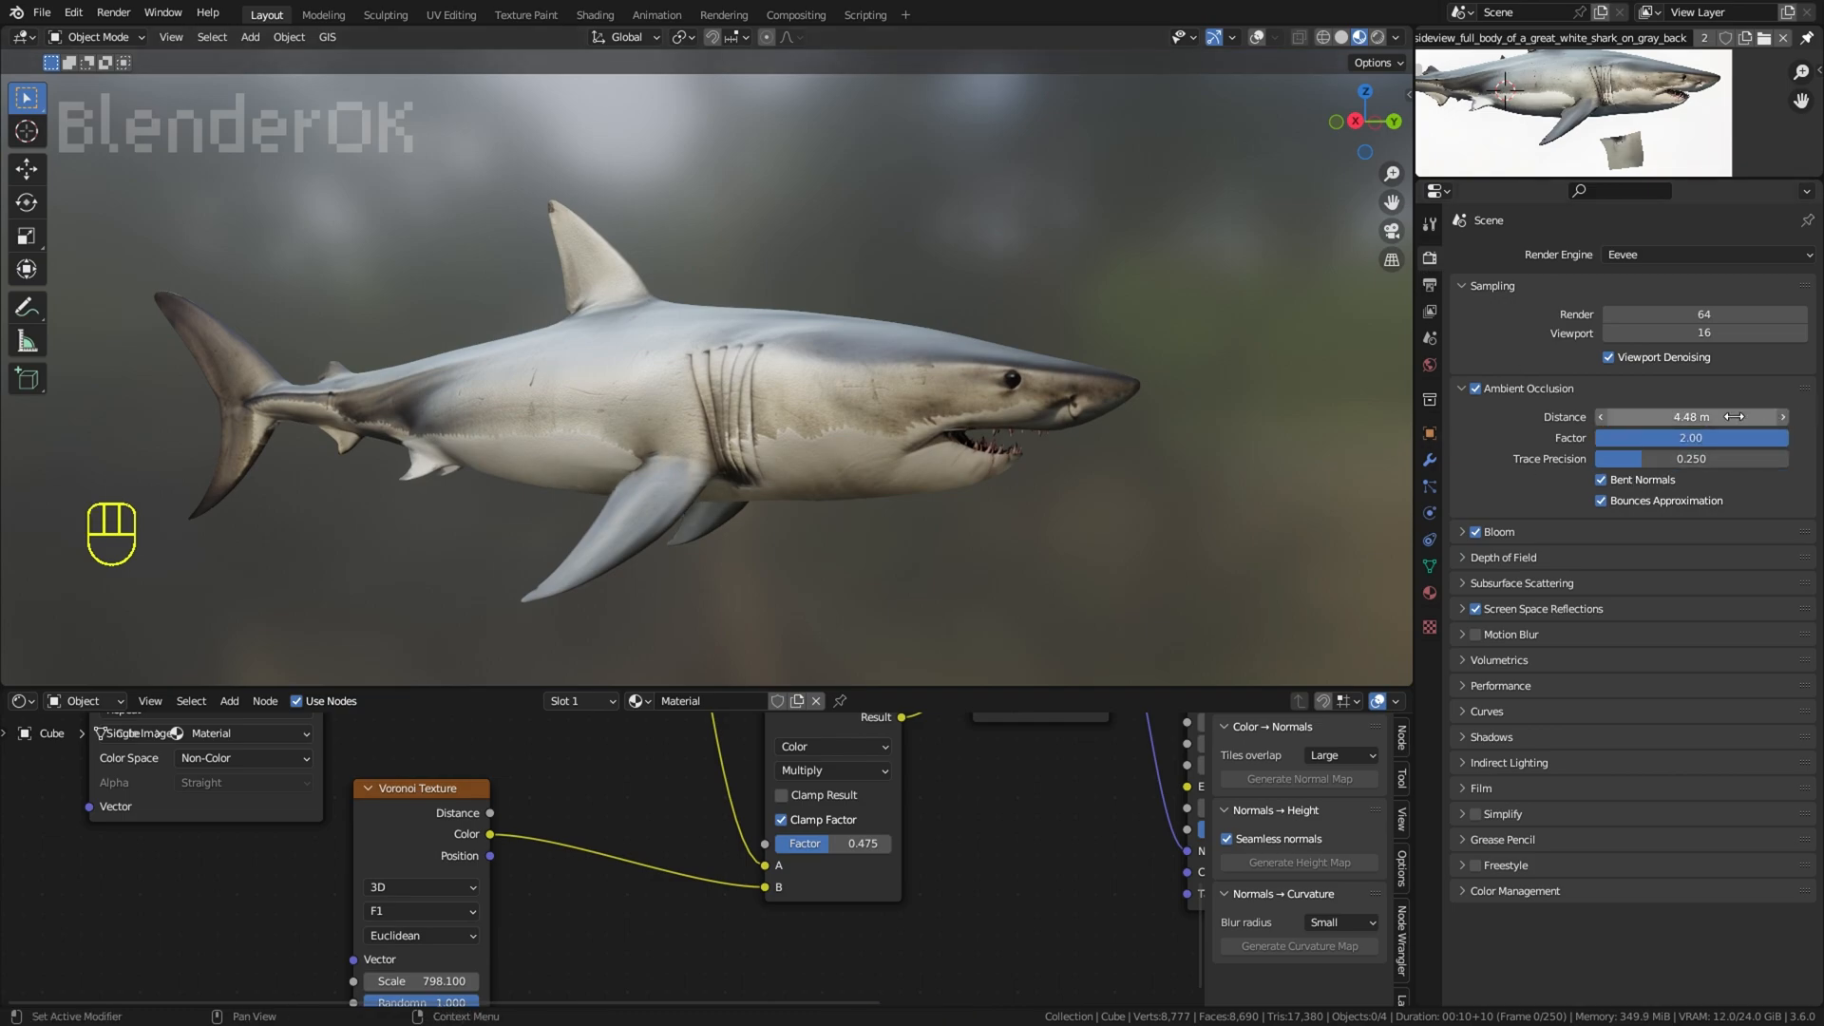
Step: Change the material preview lighting to an HDRI with a bluish sky, set its blur to about 0.64, and lower the World Opacity
click(1378, 38)
click(1359, 38)
click(1395, 39)
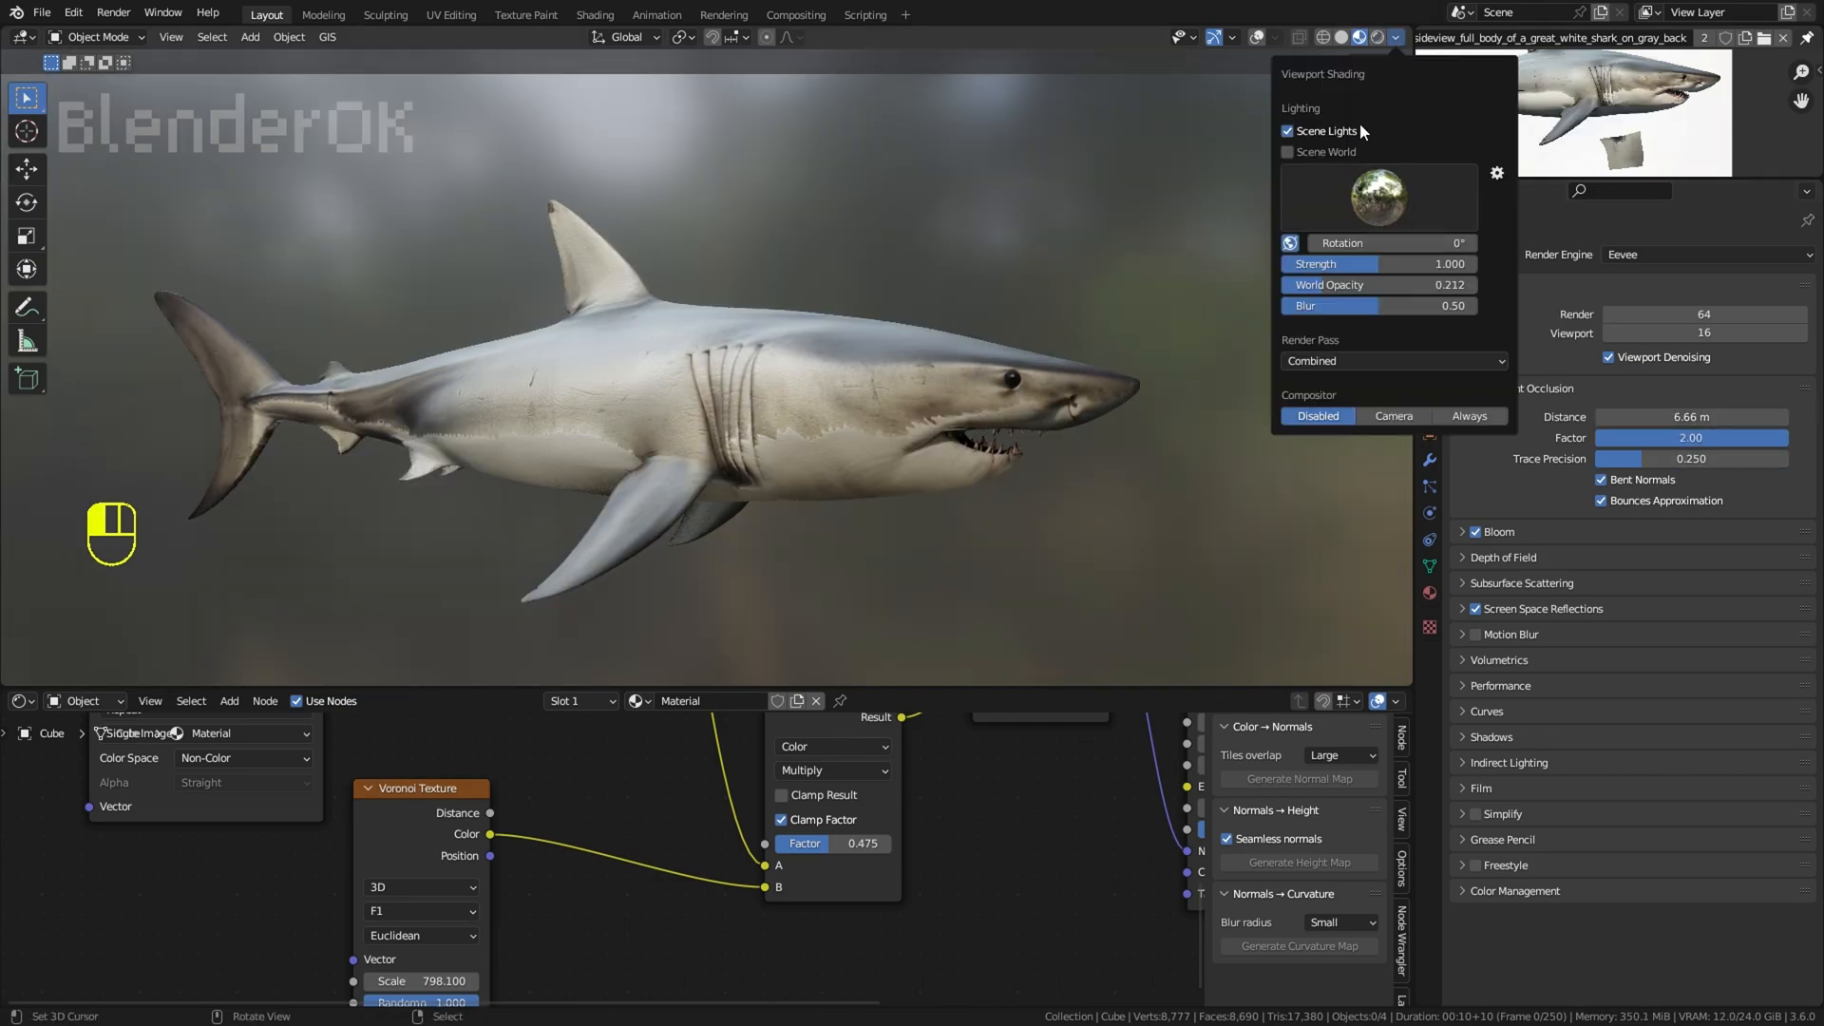
click(1378, 205)
click(1387, 264)
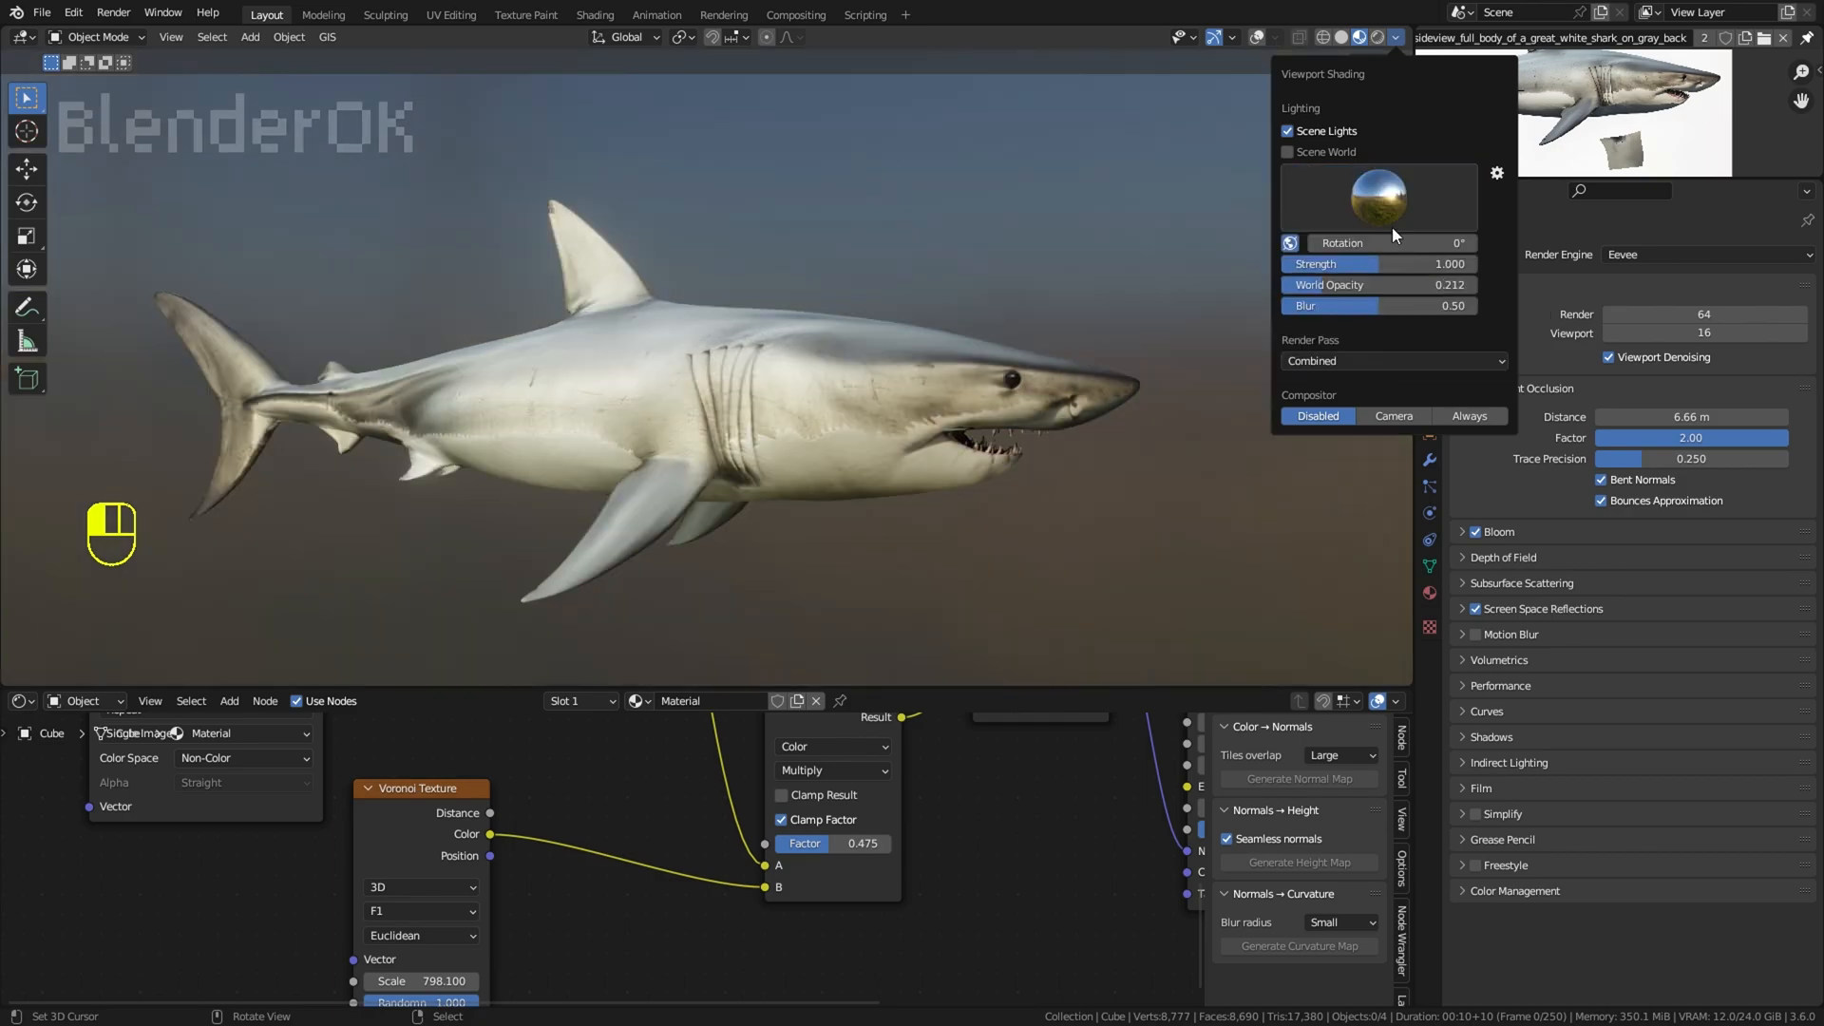
click(1379, 199)
click(1449, 276)
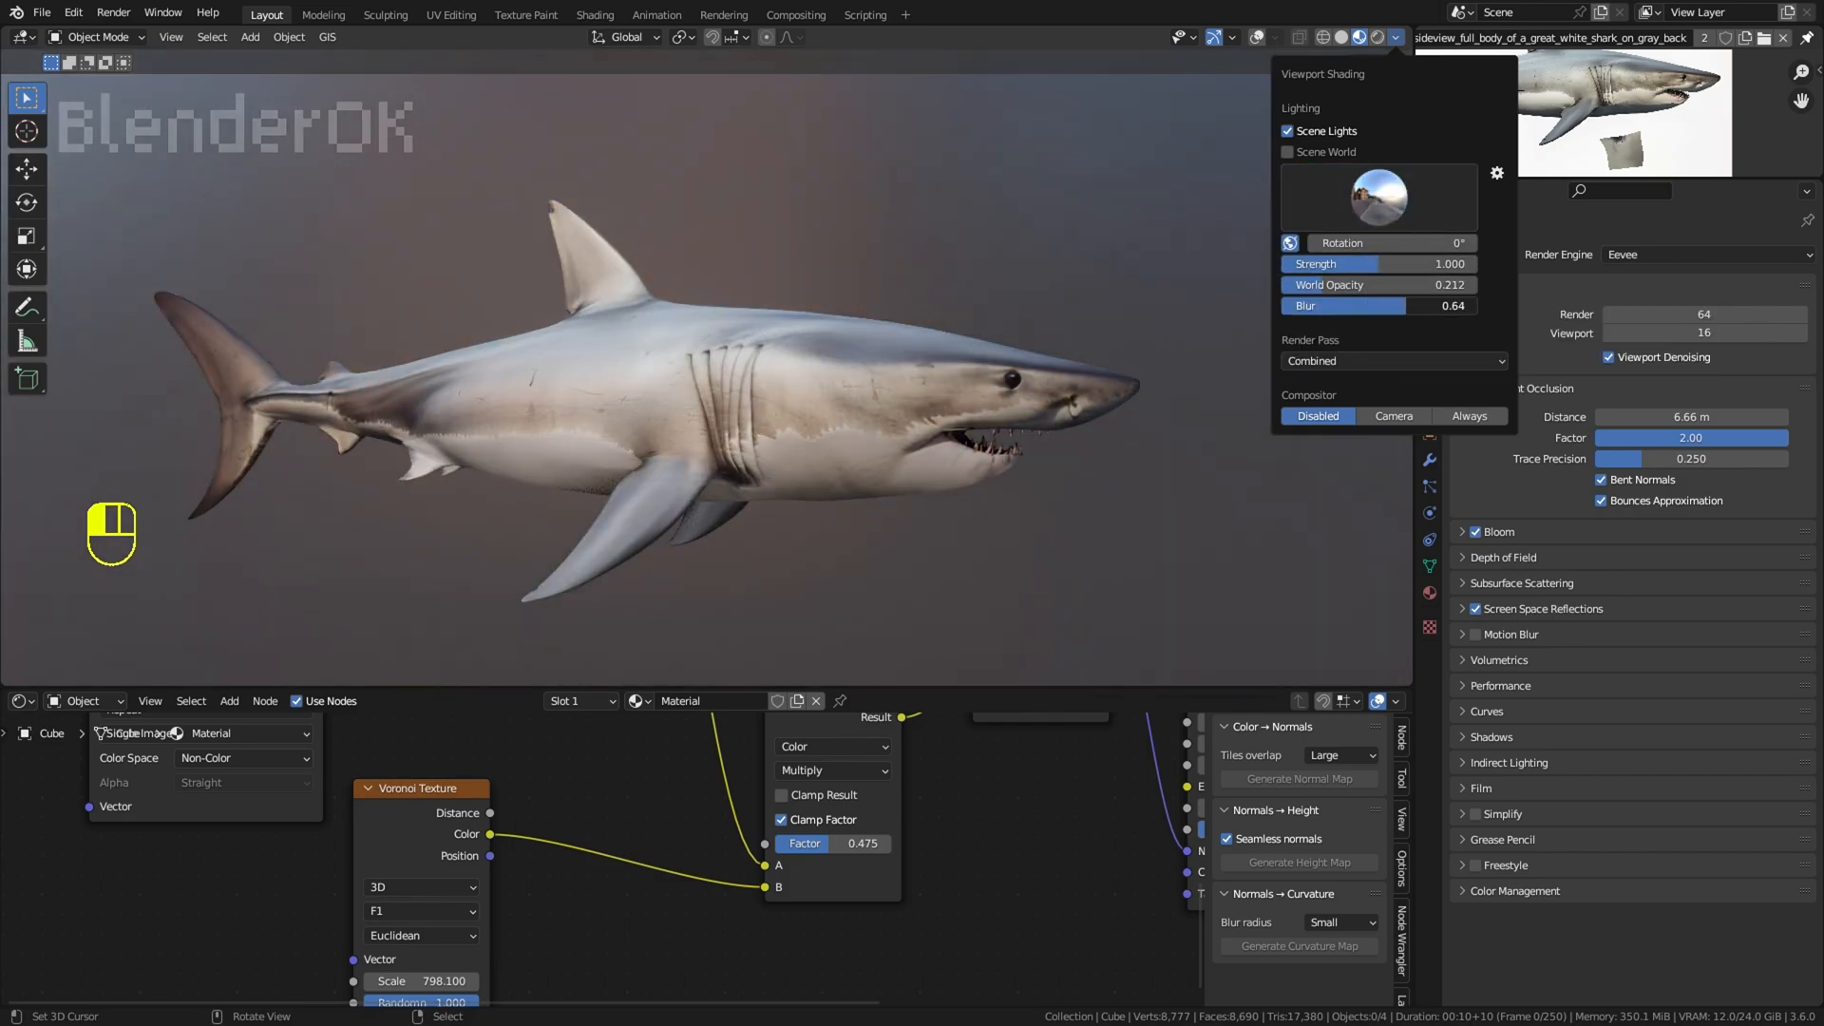
mouse_move(1394, 285)
mouse_down()
mouse_move(1425, 285)
mouse_move(1355, 285)
mouse_move(1371, 285)
mouse_up()
Step: Select the shark, snap the 3D cursor to it, and save the file
scroll(772, 329, down, 3)
right_click(766, 361)
key(shift+s)
click(741, 494)
mouse_move(665, 570)
middle_down()
mouse_move(703, 609)
mouse_move(732, 593)
mouse_move(690, 583)
middle_up()
scroll(732, 593, up, 2)
click(42, 12)
click(57, 138)
scroll(1096, 216, up, 2)
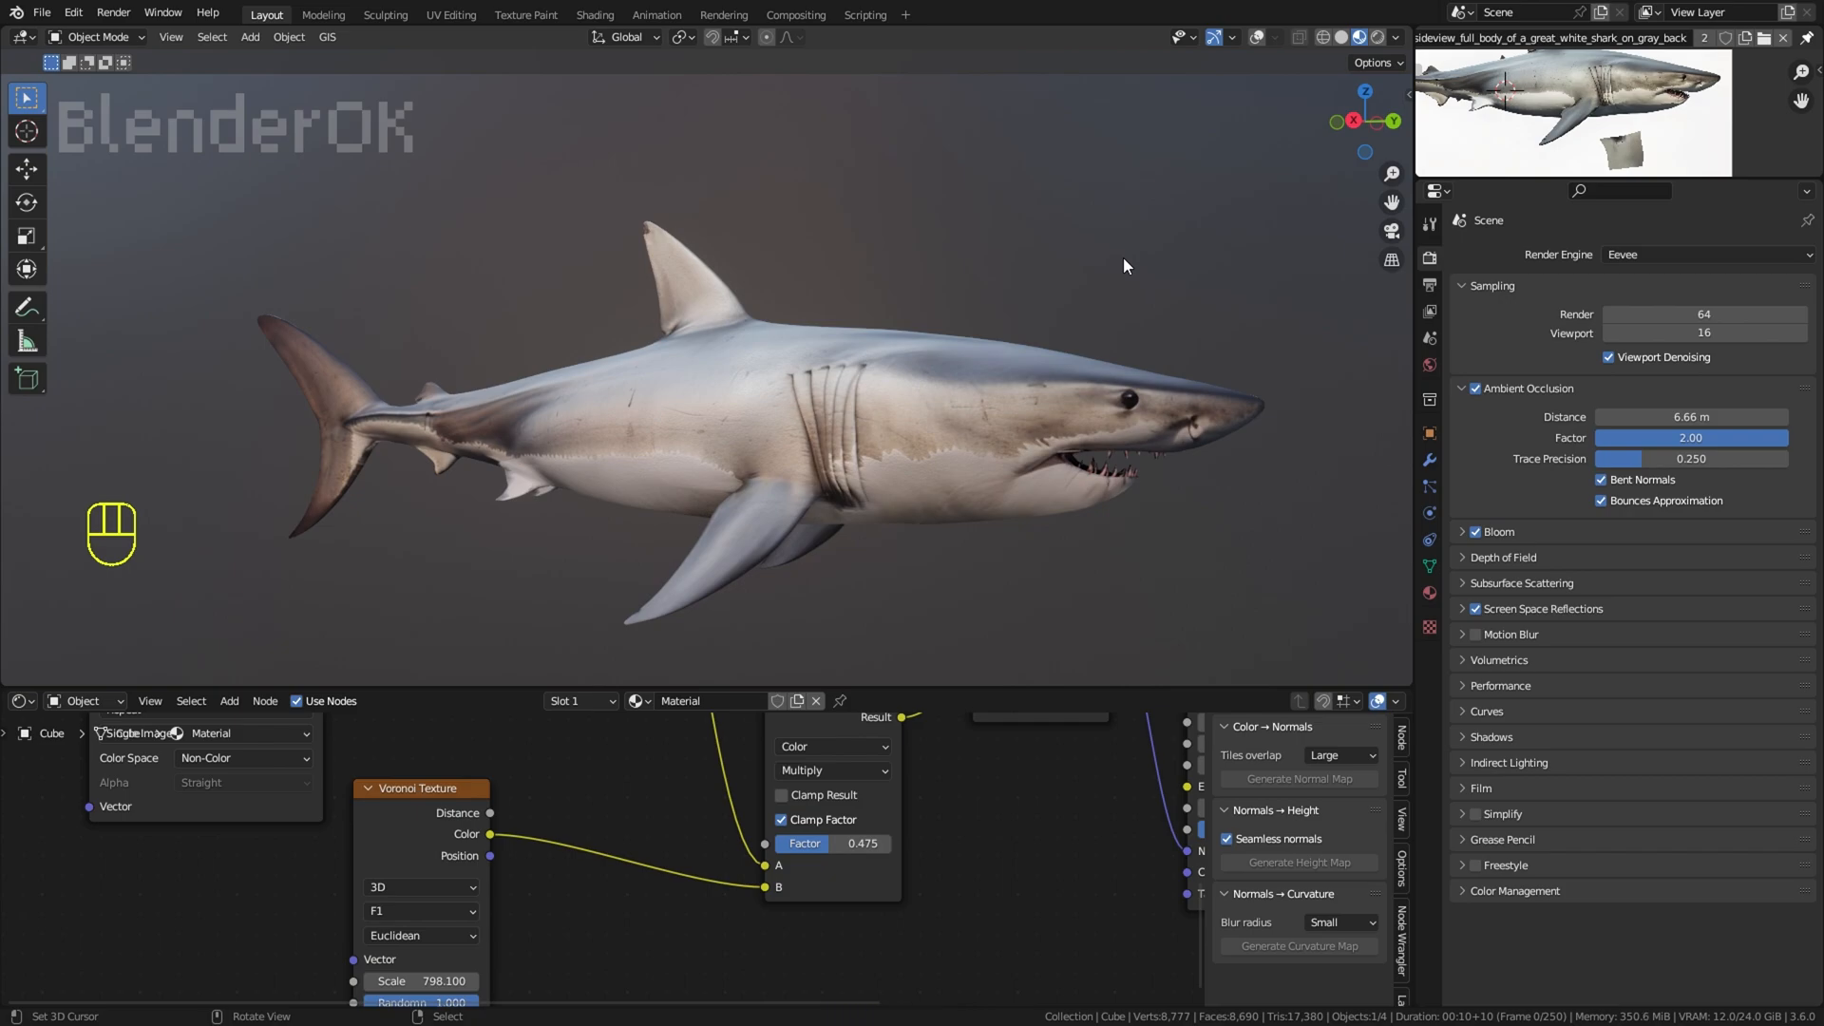
Step: Enter Edit Mode on the shark and select only the faces of its eye
middle_drag(1123, 259, 1242, 228)
click(938, 377)
scroll(938, 376, up, 5)
key(Tab)
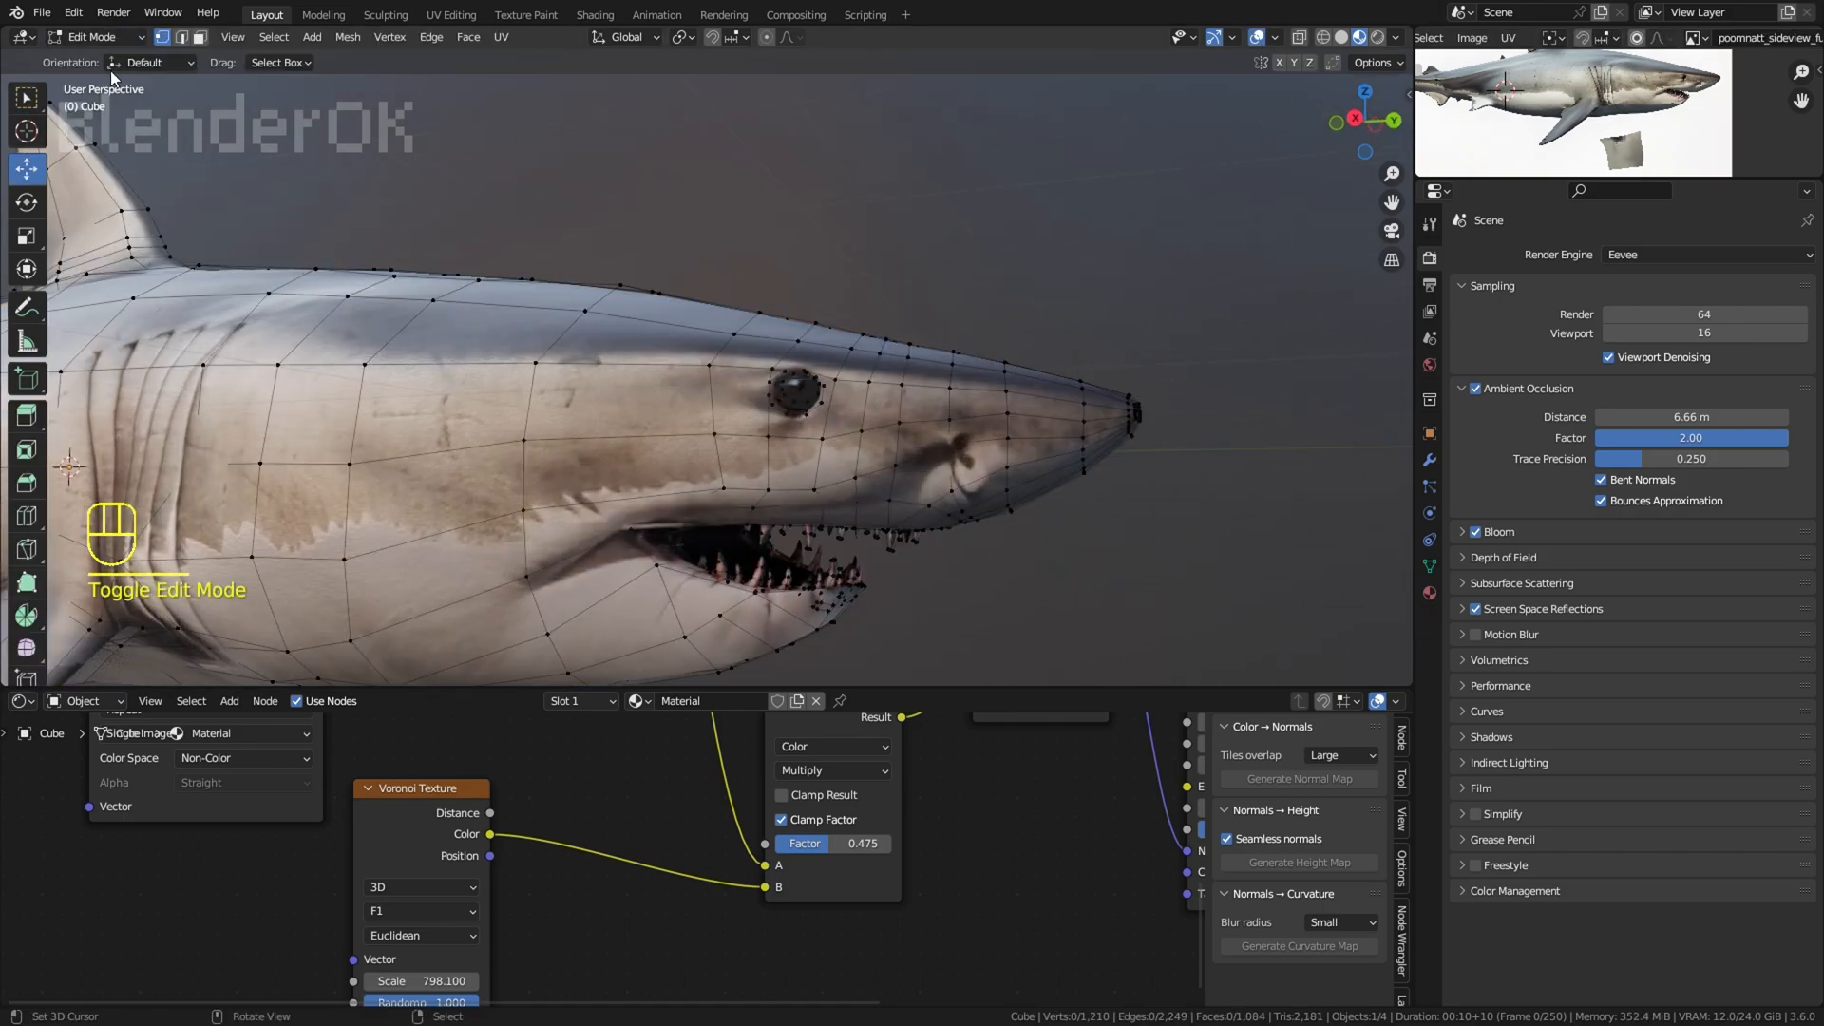
scroll(855, 427, up, 3)
ctrl+click(902, 409)
key(ctrl+KP_Add)
key(ctrl+KP_Add)
key(ctrl+z)
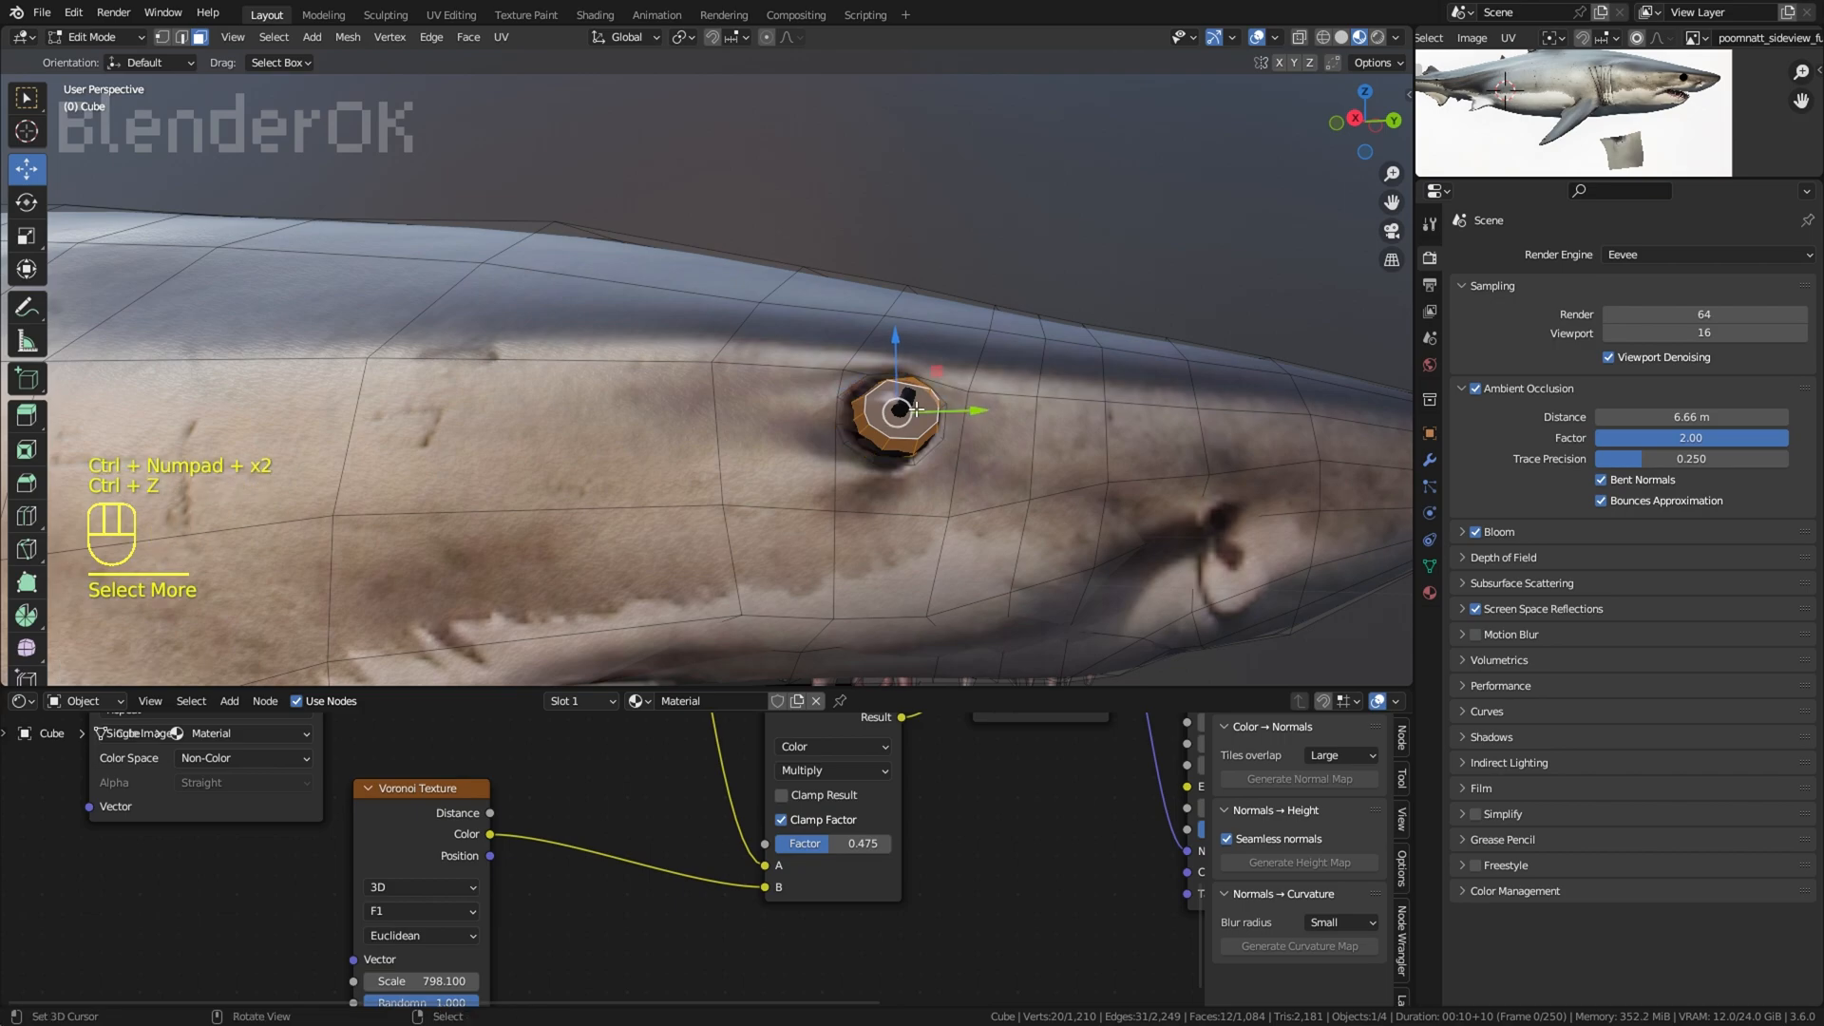
Step: Assign the eye faces a second material slot holding a separate copy, Material.001, and move the wind node group aside
click(1430, 593)
click(1807, 279)
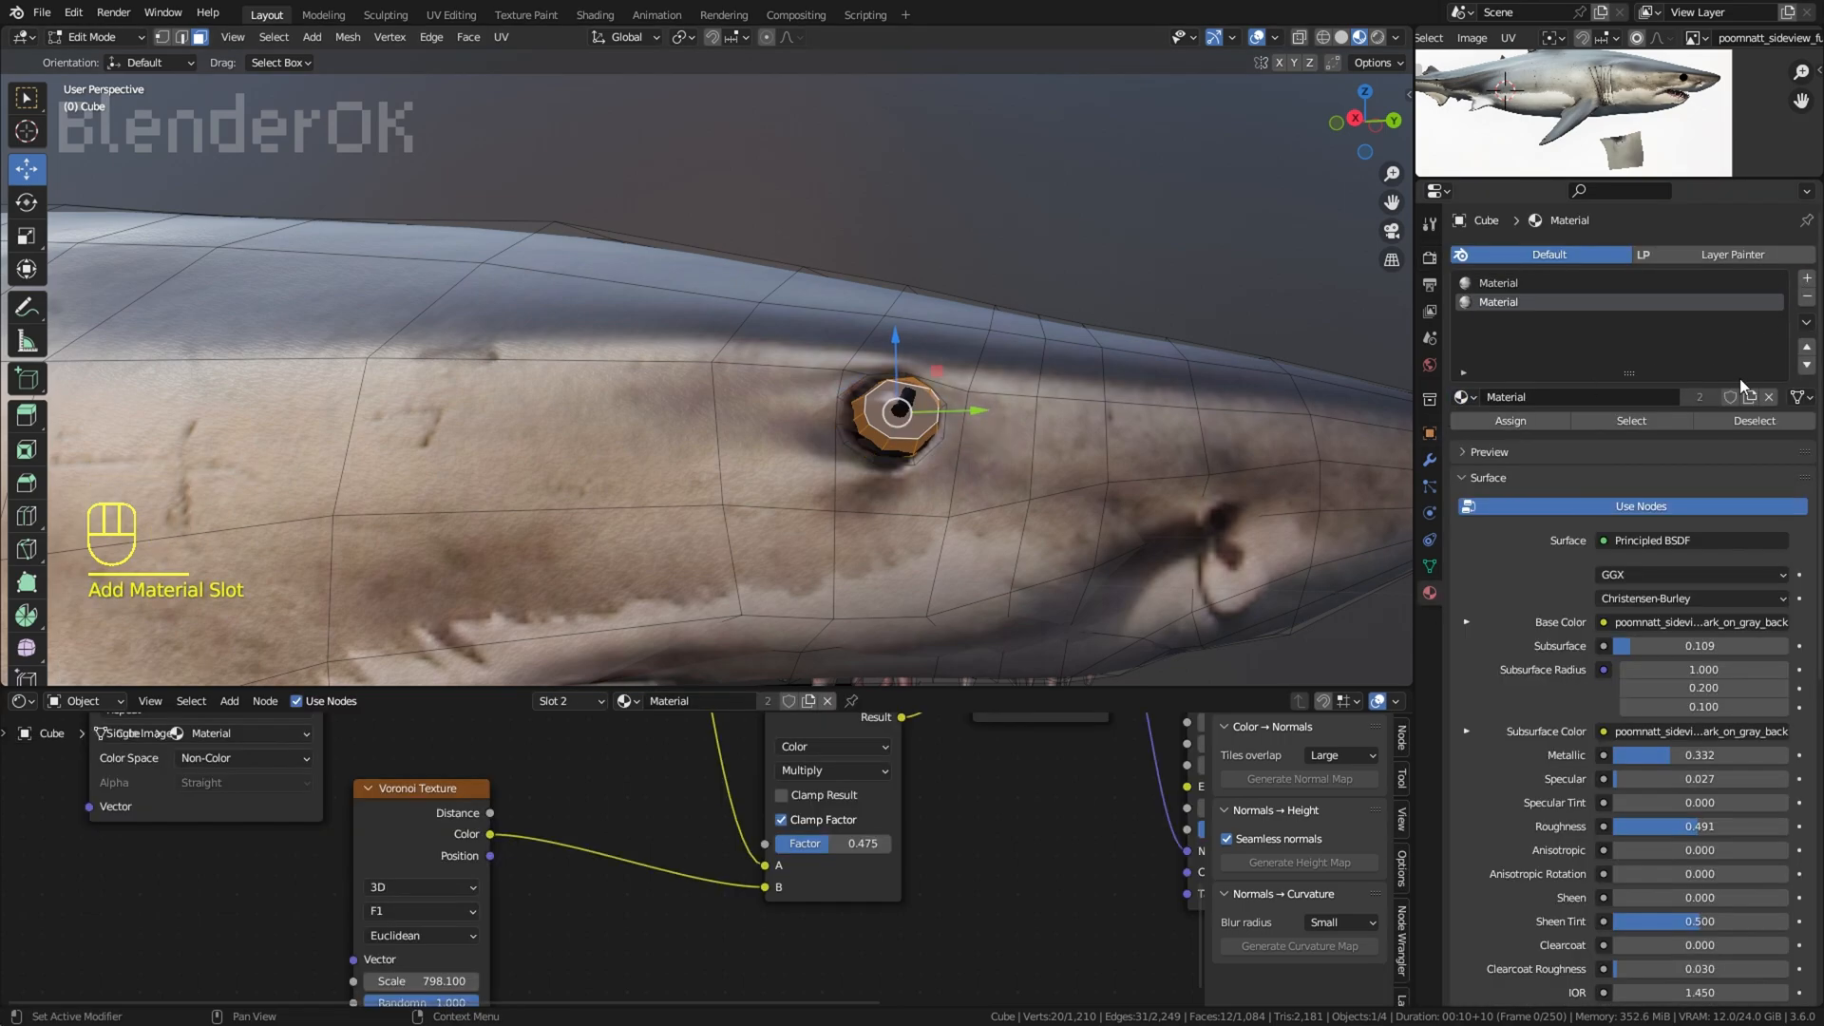
middle_drag(1130, 731, 513, 977)
drag(741, 811, 1201, 857)
Step: Set the eye material's Metallic to 0.809 and Roughness to 0.109, checking the eye with overlays hidden
drag(751, 867, 751, 868)
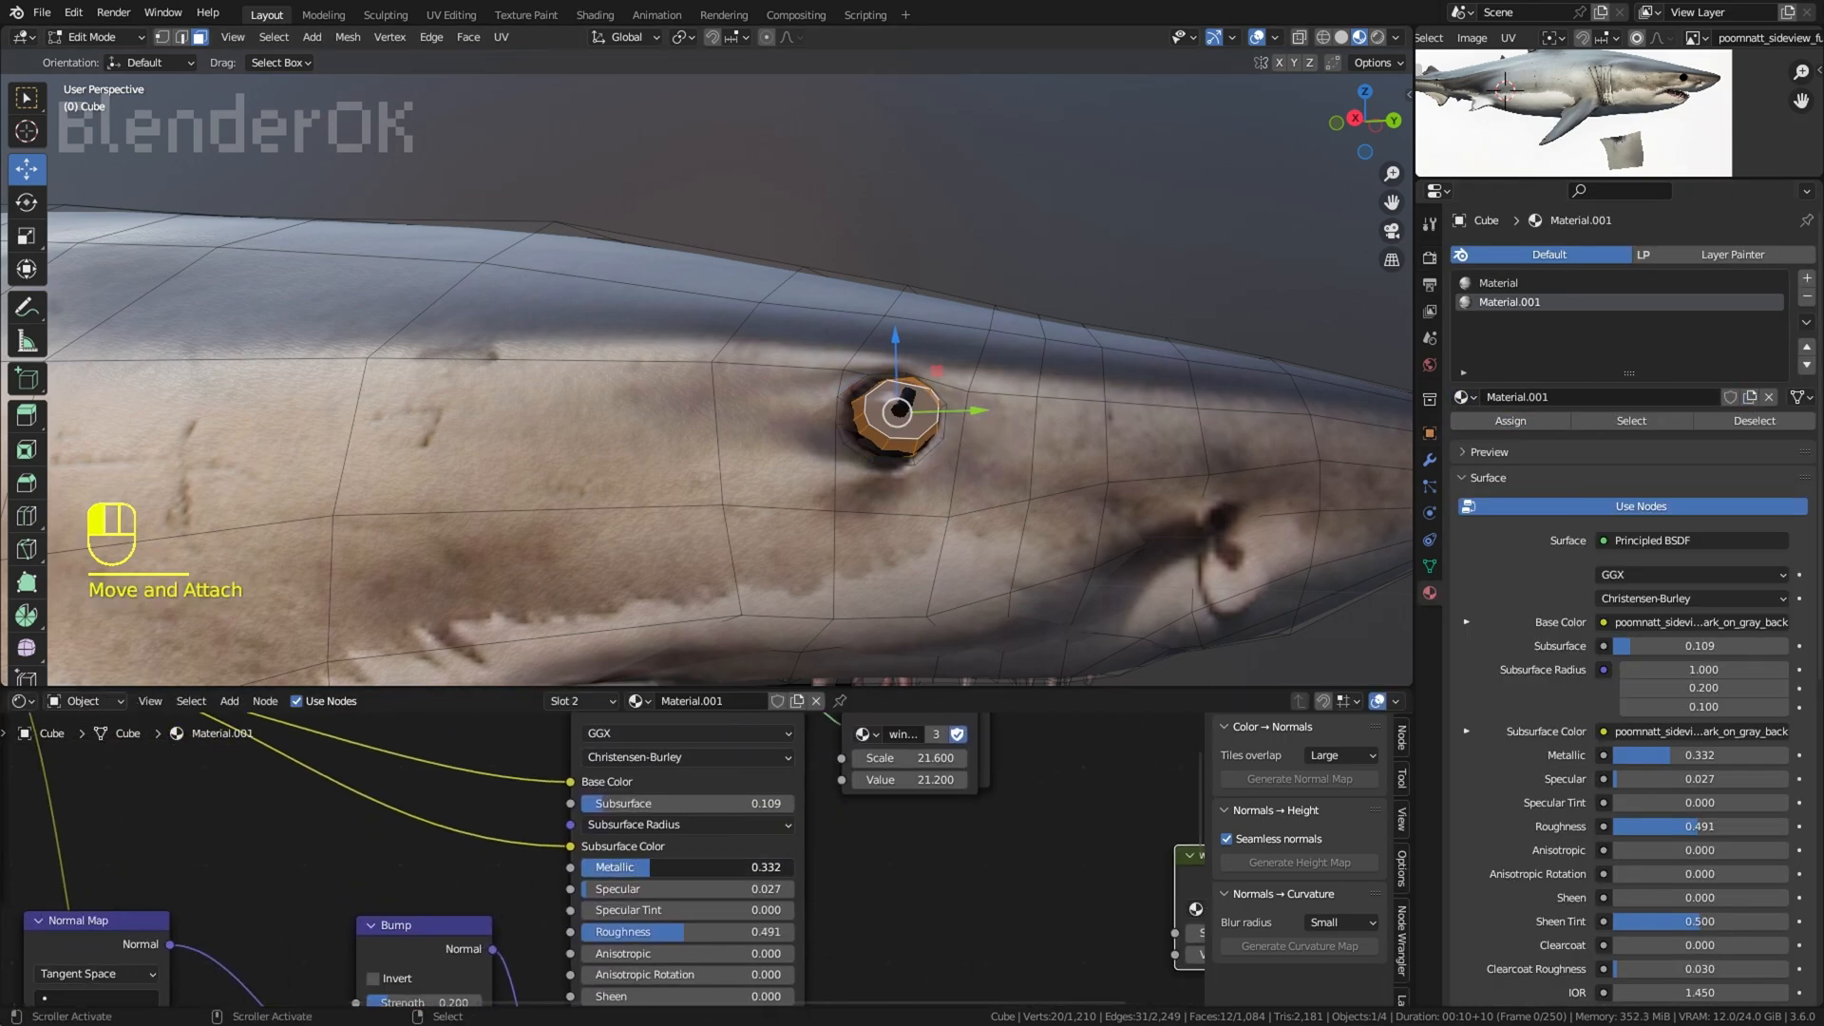
click(1259, 38)
scroll(1096, 134, down, 4)
click(1096, 134)
scroll(1095, 138, down, 3)
middle_drag(1096, 138, 1046, 195)
scroll(1046, 195, down, 3)
scroll(1046, 195, up, 4)
middle_drag(1359, 276, 1341, 277)
scroll(1330, 237, up, 2)
click(1258, 38)
scroll(935, 347, up, 3)
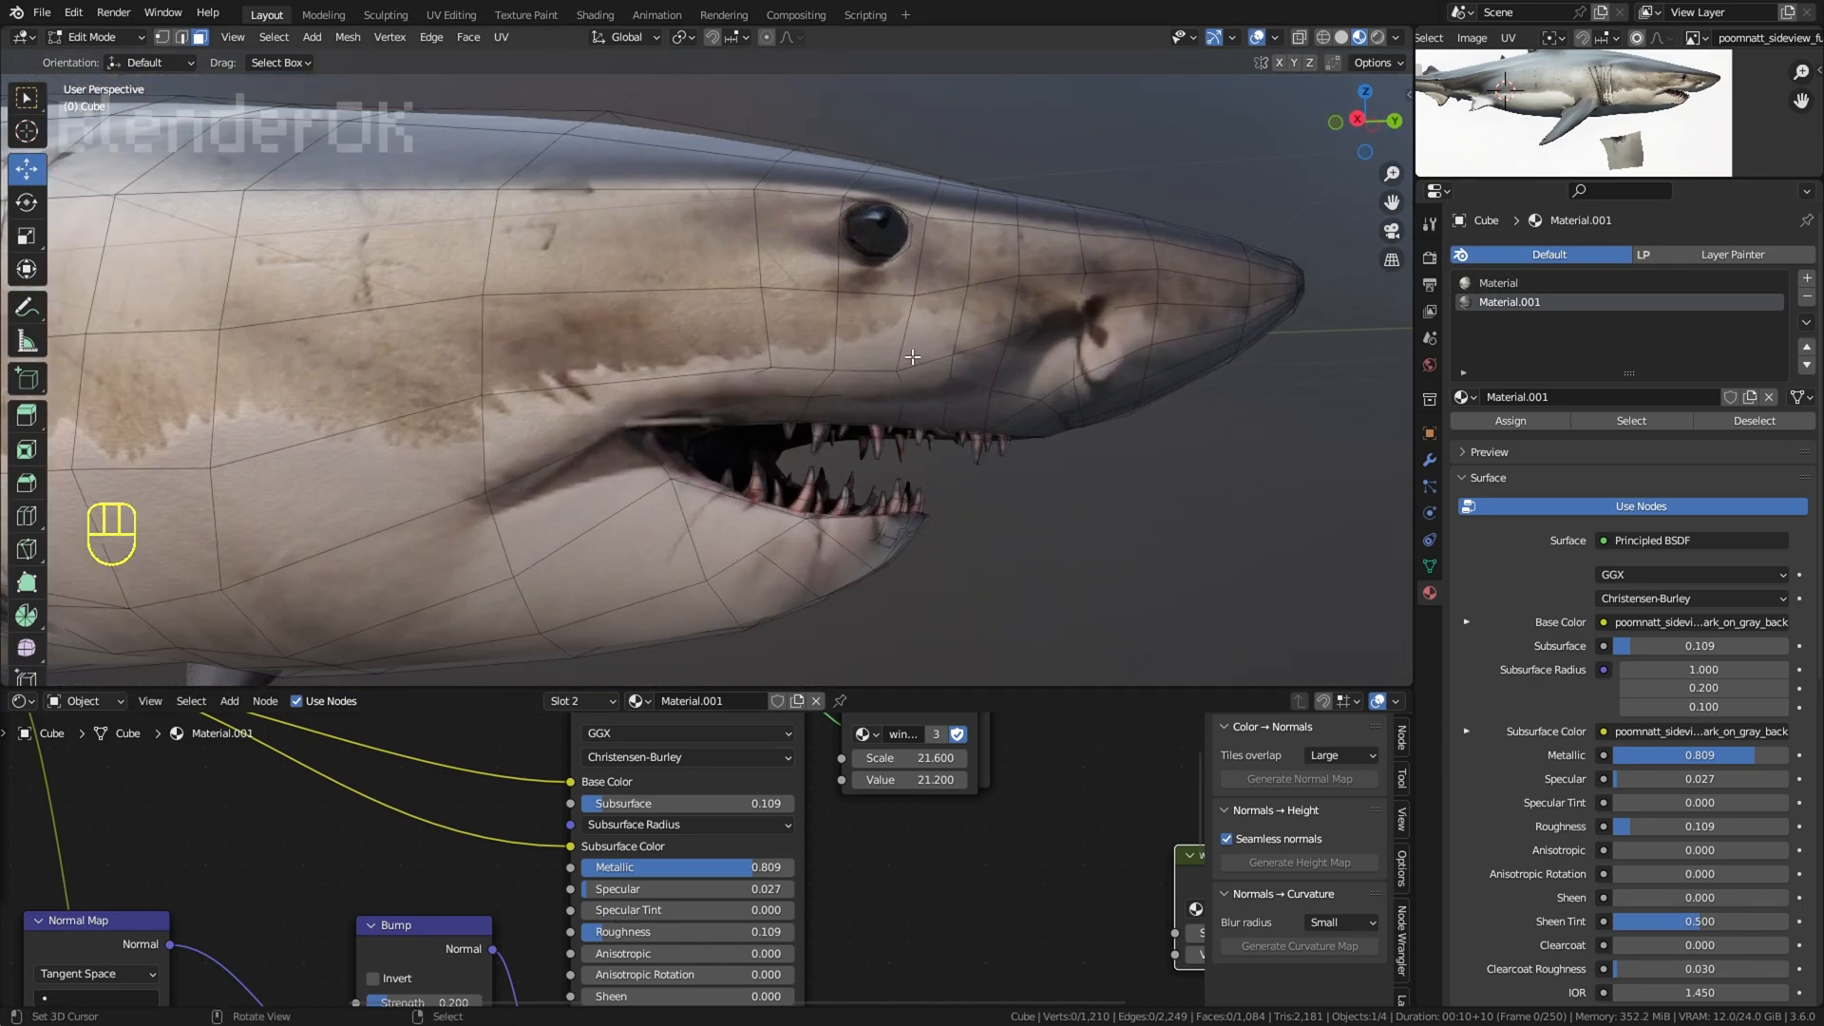
Step: Select all the teeth and assign them a third slot with a separate copy, Material.002, moving the wind node group aside
click(920, 362)
key(l)
key(ctrl+i)
click(1807, 278)
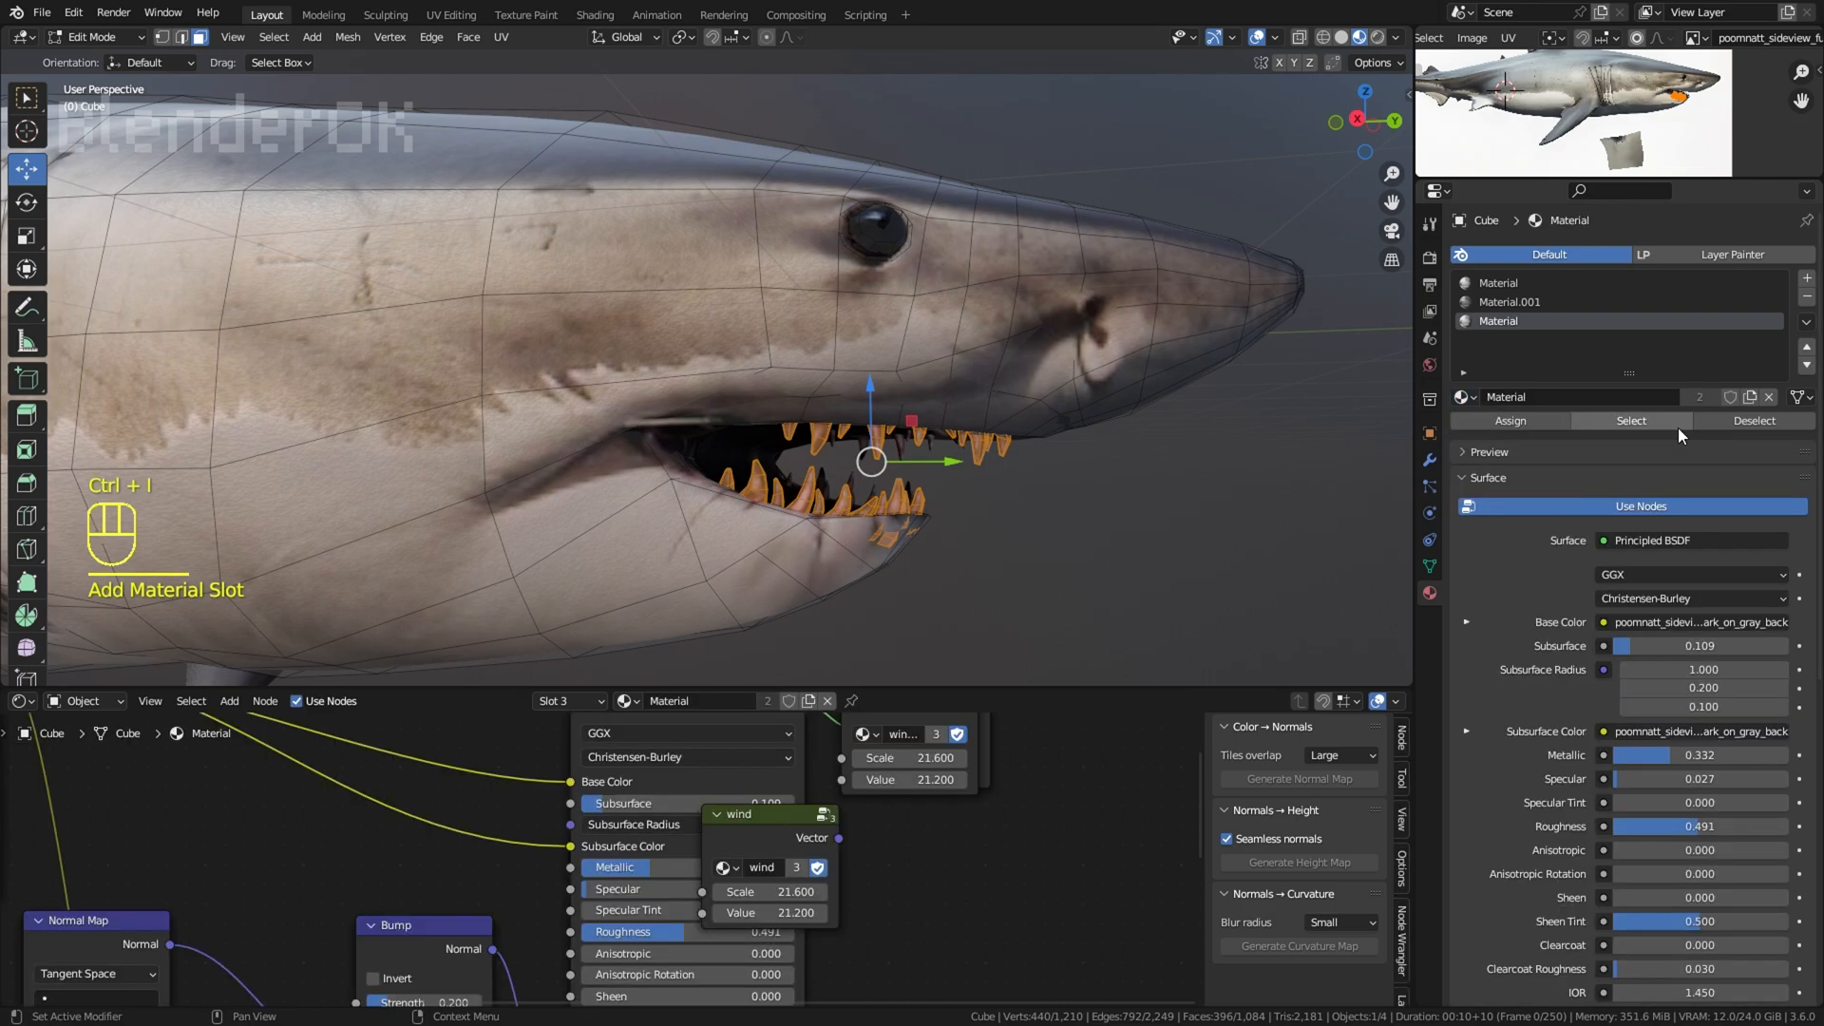
click(1561, 421)
middle_drag(739, 850, 748, 806)
drag(743, 766, 1036, 806)
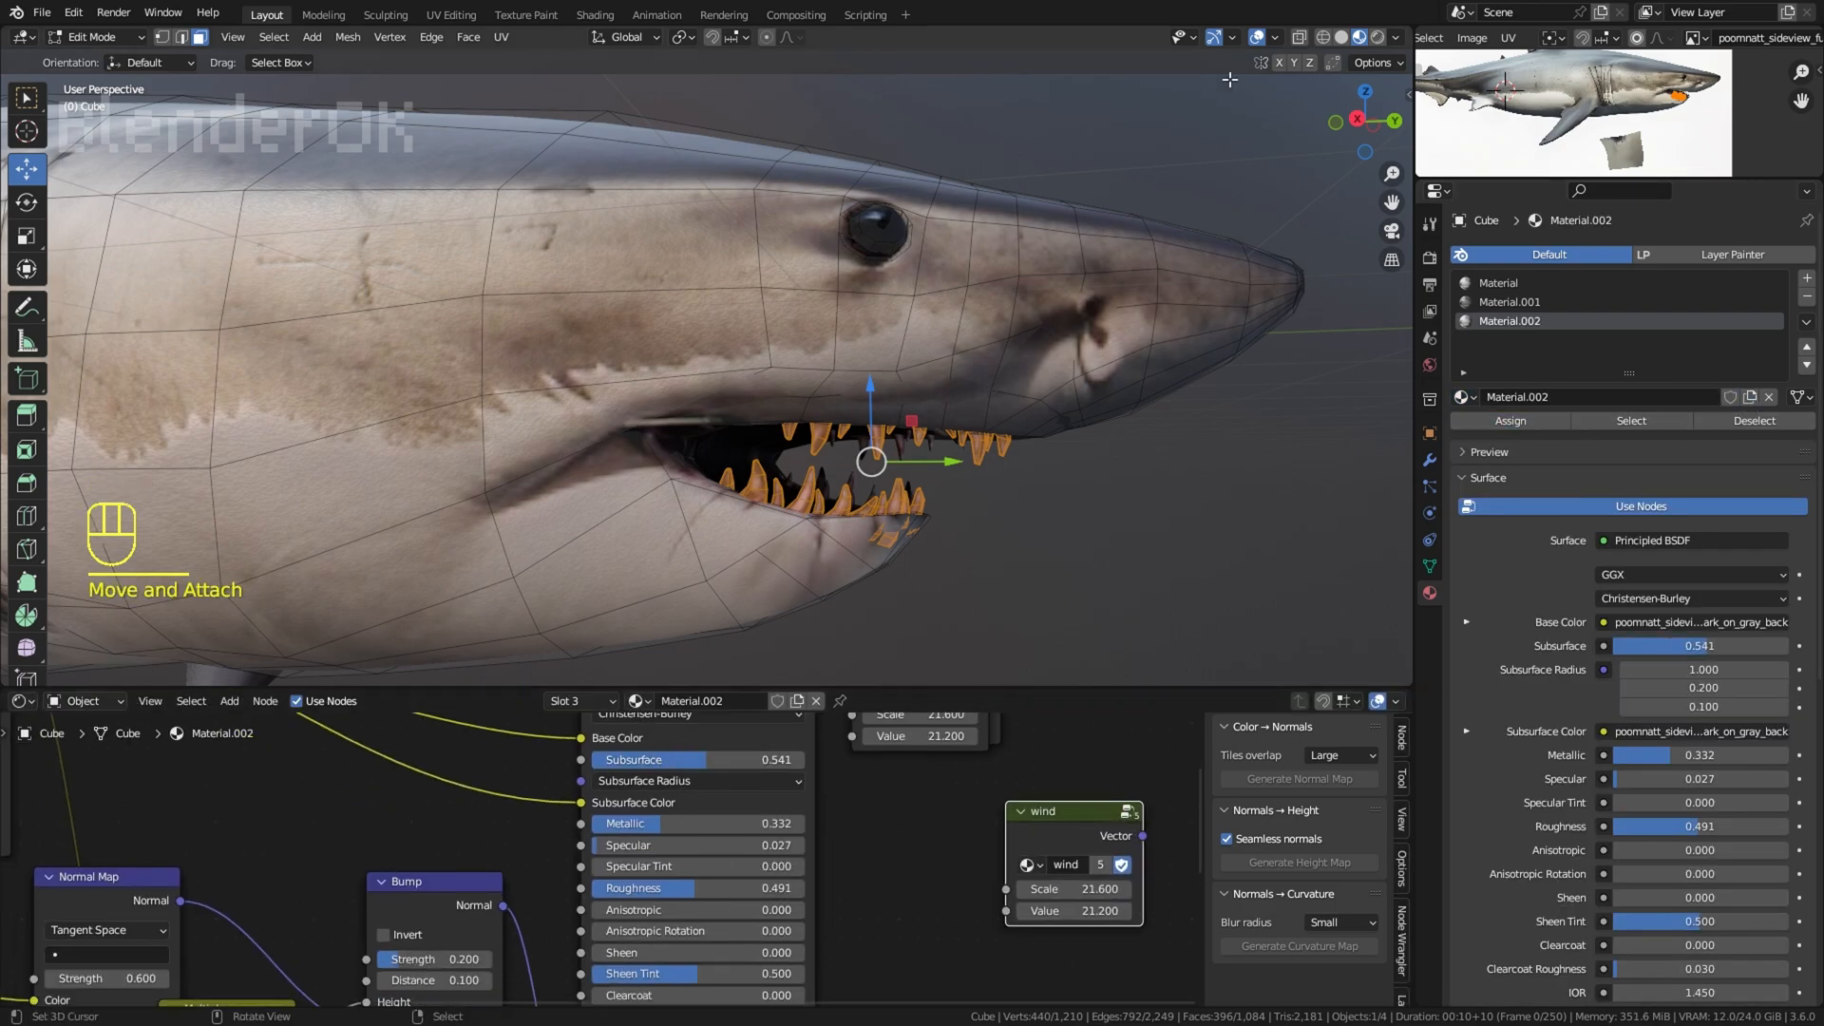
Step: Hide the overlays and set the teeth material's Subsurface to 1.000, Metallic to 0.000, Specular to 0.141 and Roughness to 0.436
click(1257, 38)
drag(753, 761, 852, 760)
middle_drag(748, 830, 759, 817)
drag(759, 814, 687, 813)
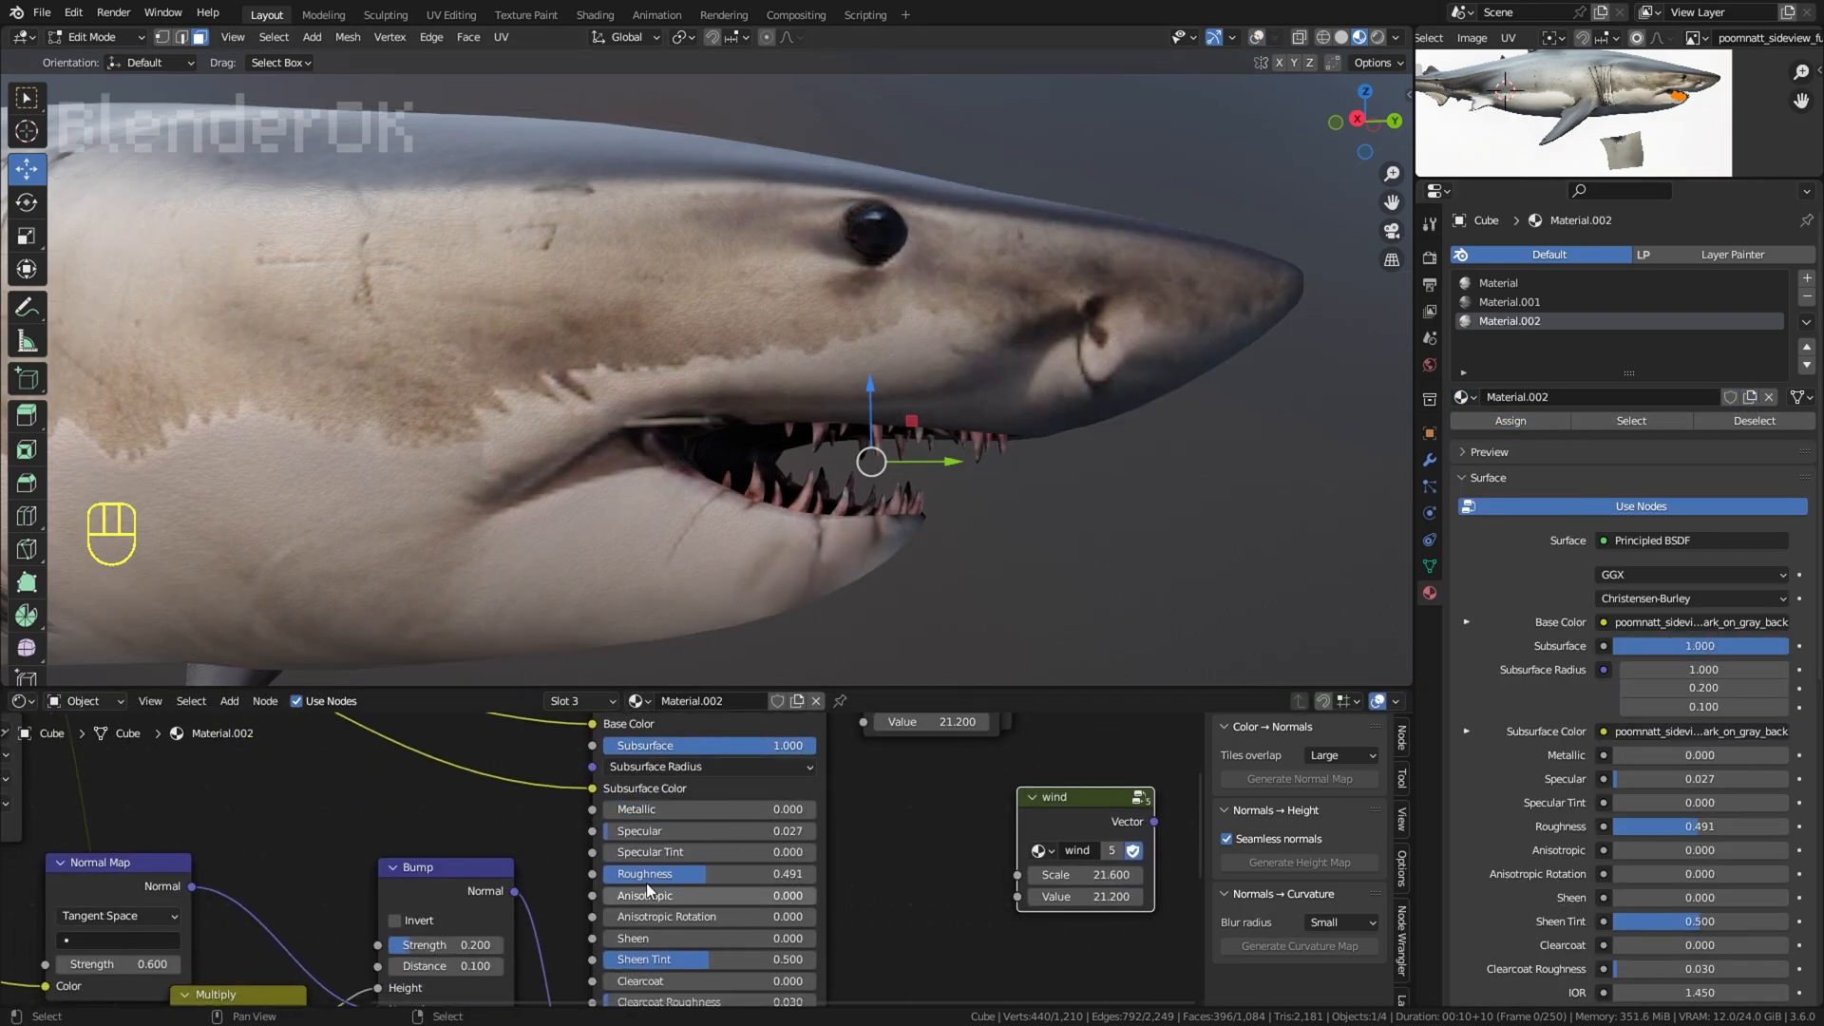
scroll(869, 601, down, 2)
middle_drag(742, 955, 760, 832)
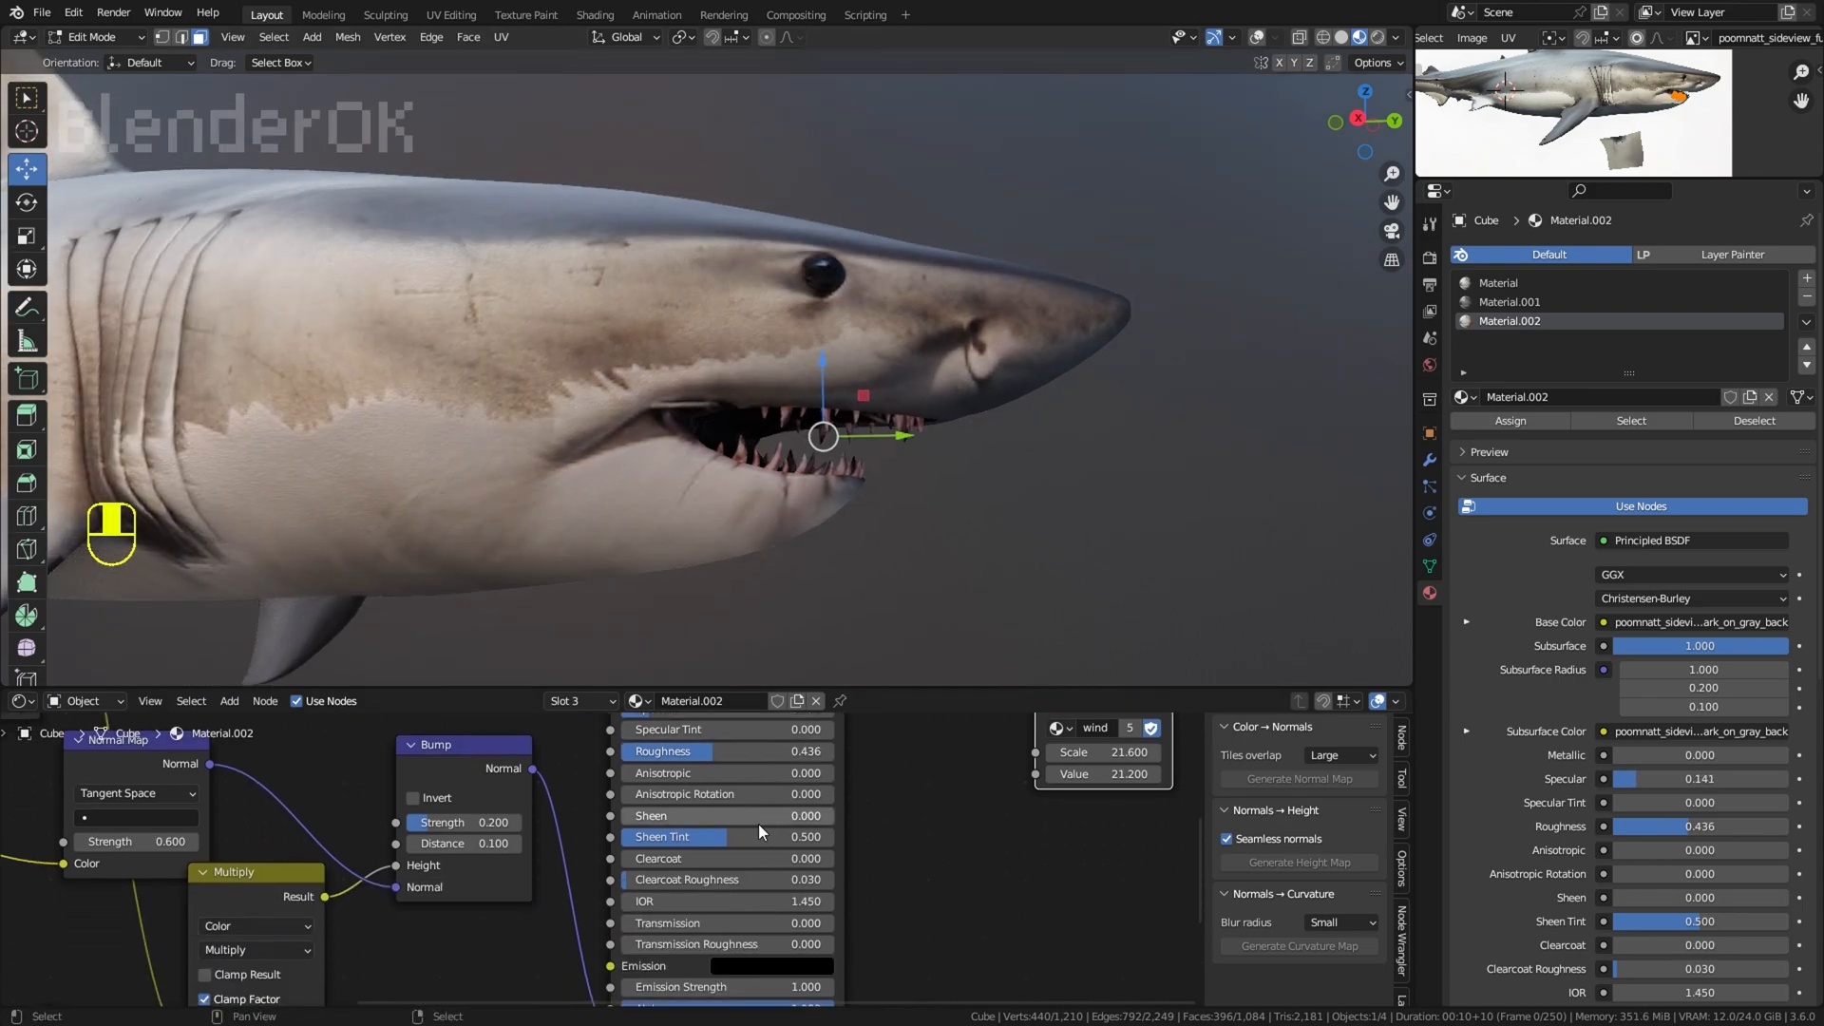
Step: Set the teeth material's Bump Strength to 0.117, check the whole shark, and return to Object Mode
click(79, 842)
scroll(1259, 285, down, 3)
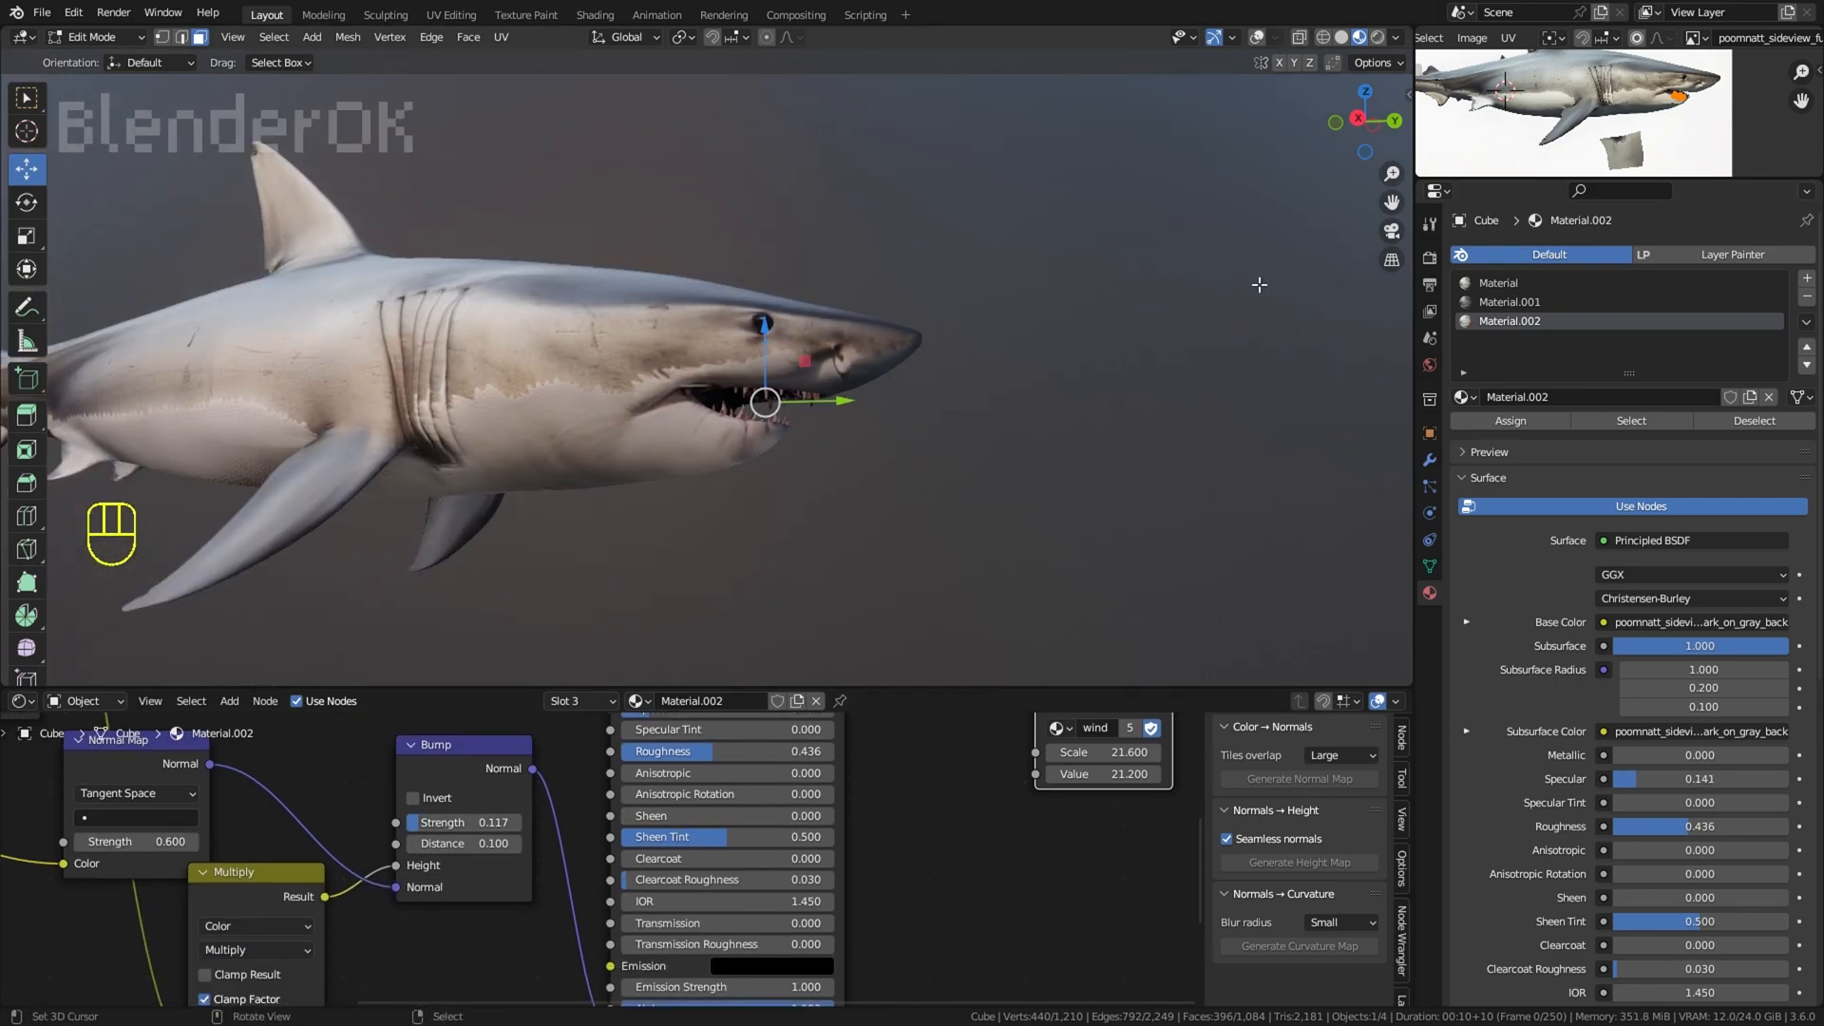
scroll(1117, 248, down, 2)
shift+middle_drag(679, 373, 1023, 415)
middle_drag(1024, 414, 998, 429)
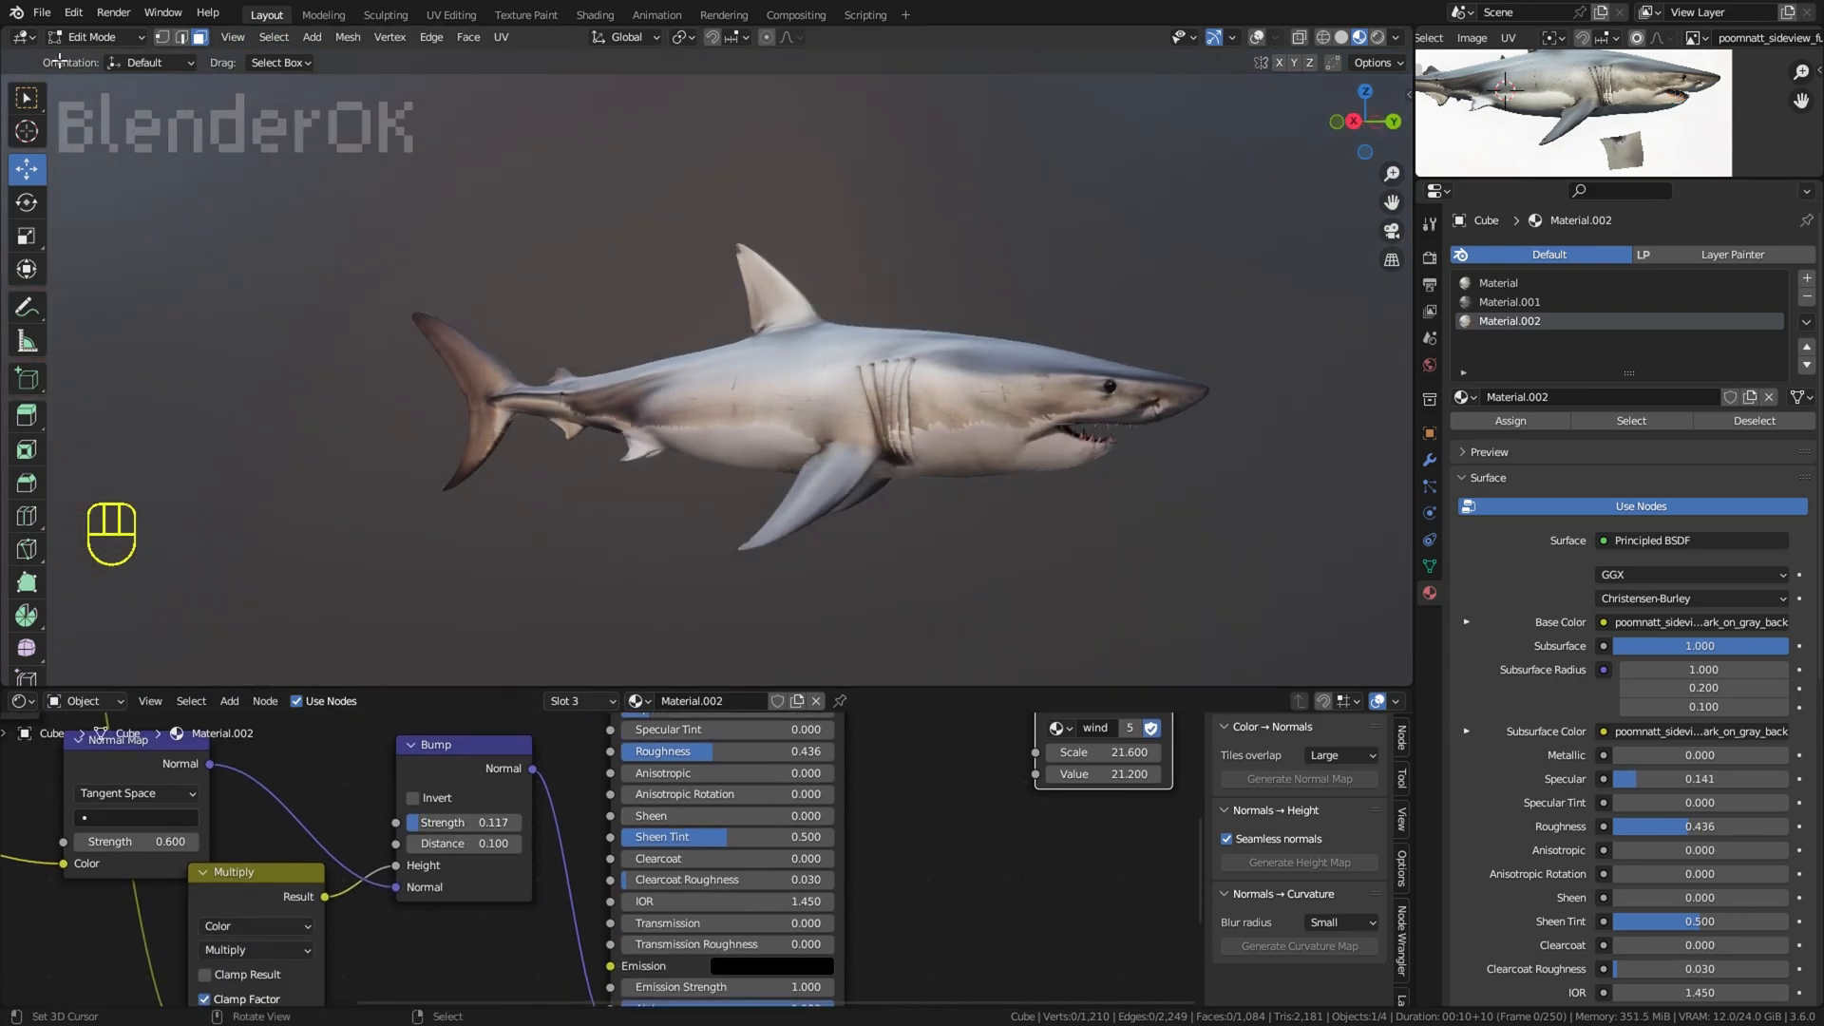
key(Tab)
middle_drag(773, 158, 790, 197)
scroll(849, 207, up, 3)
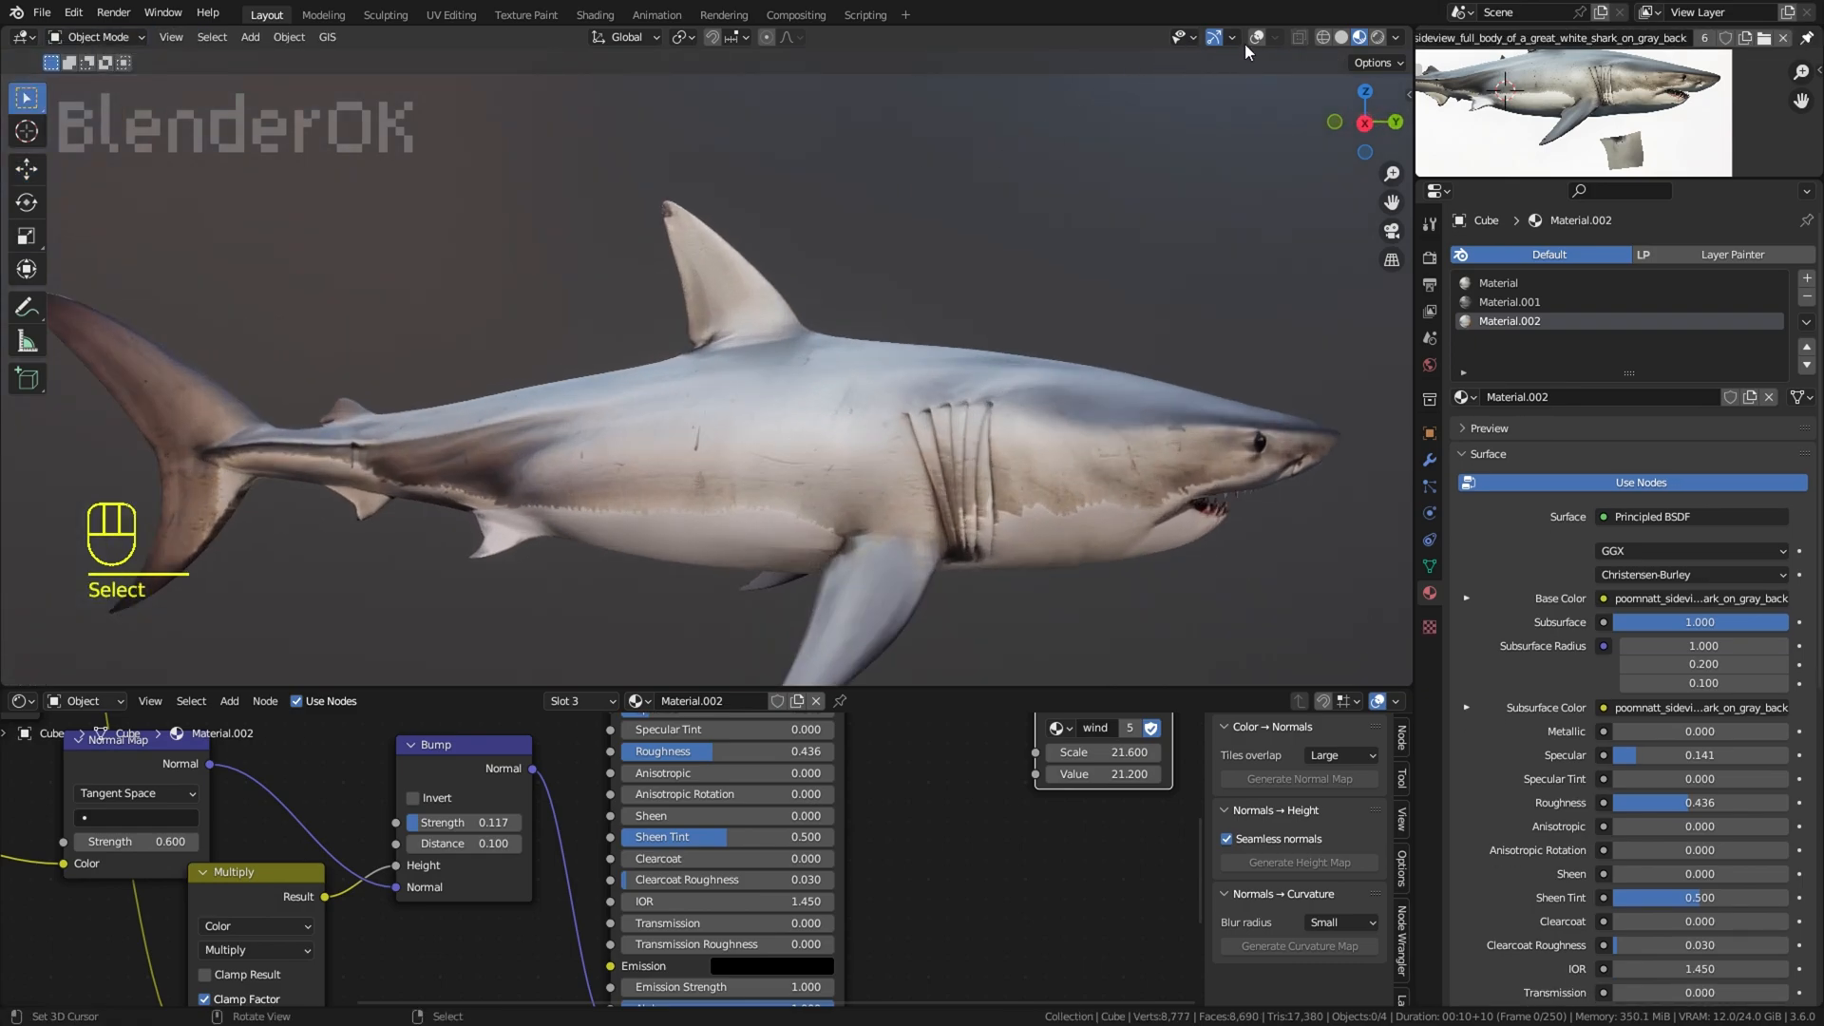
Step: Show the overlays and enter Edit Mode on the shark mesh
click(1255, 39)
click(96, 37)
click(83, 78)
Step: Try to move a single vertex on the dorsal fin's leading edge
click(743, 224)
key(g)
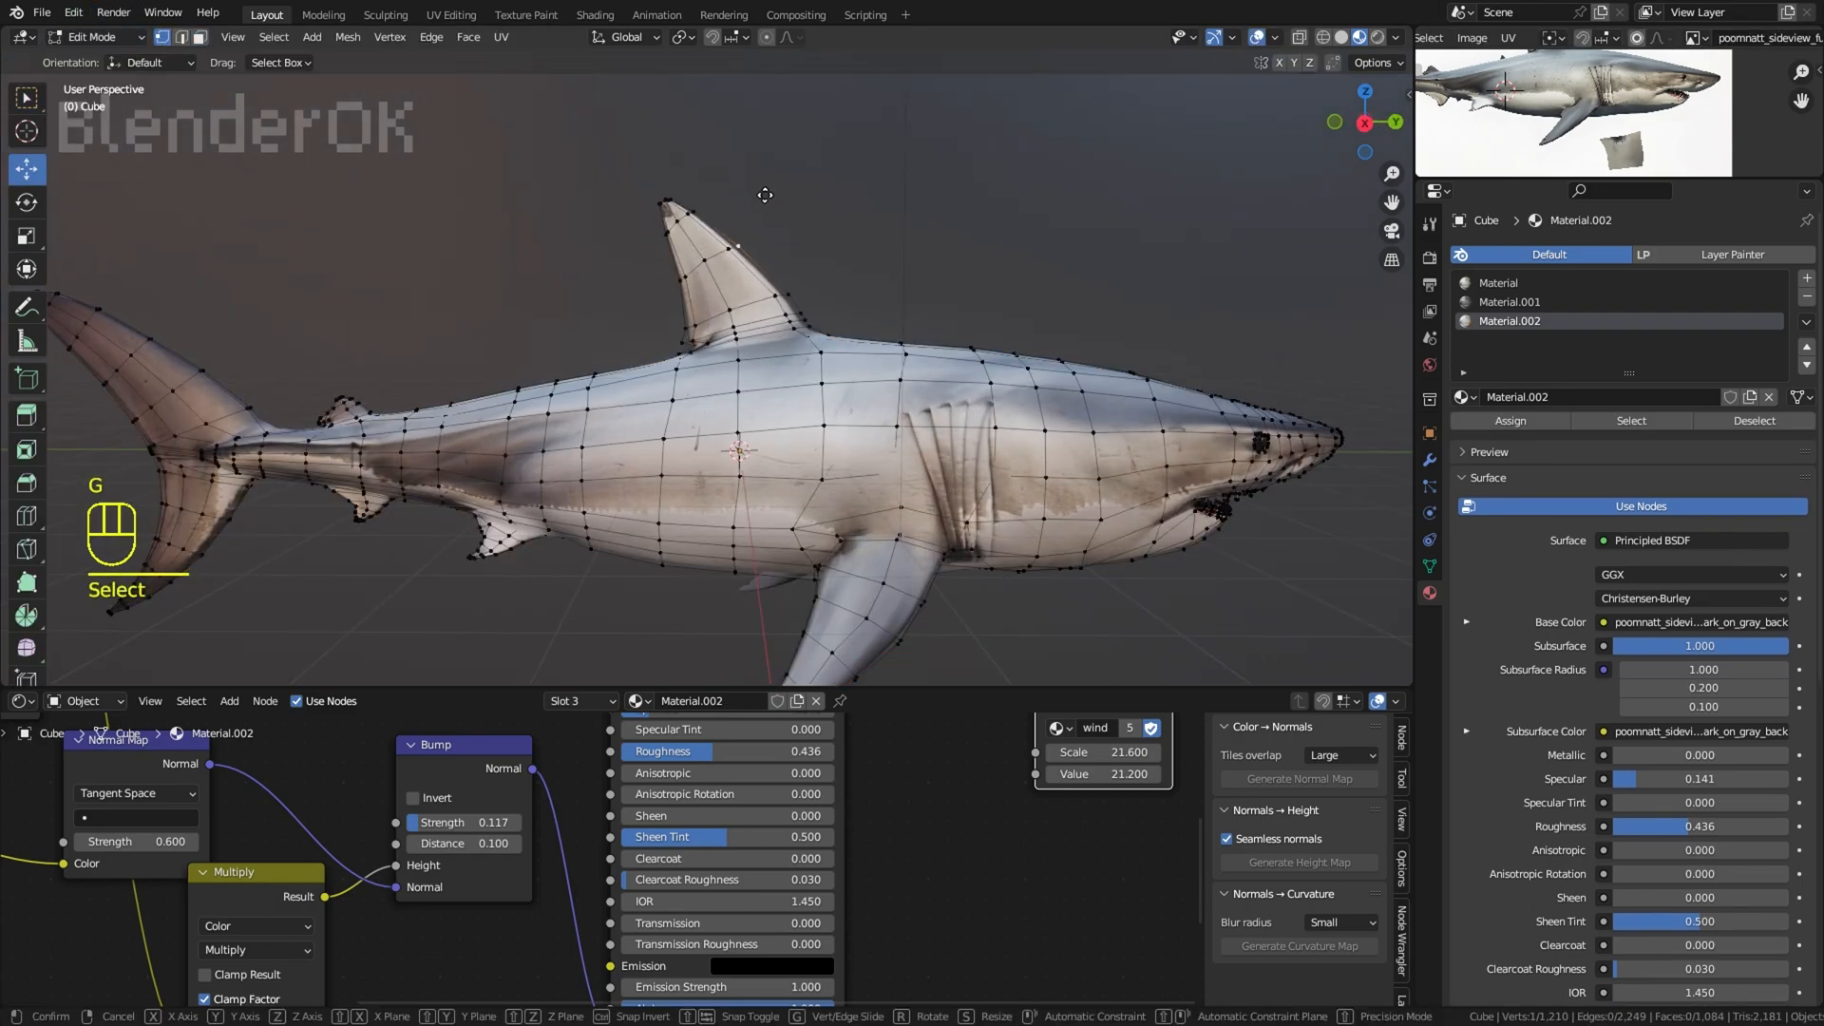
click(771, 199)
click(1241, 40)
scroll(957, 244, down, 3)
scroll(956, 244, up, 3)
key(ctrl+z)
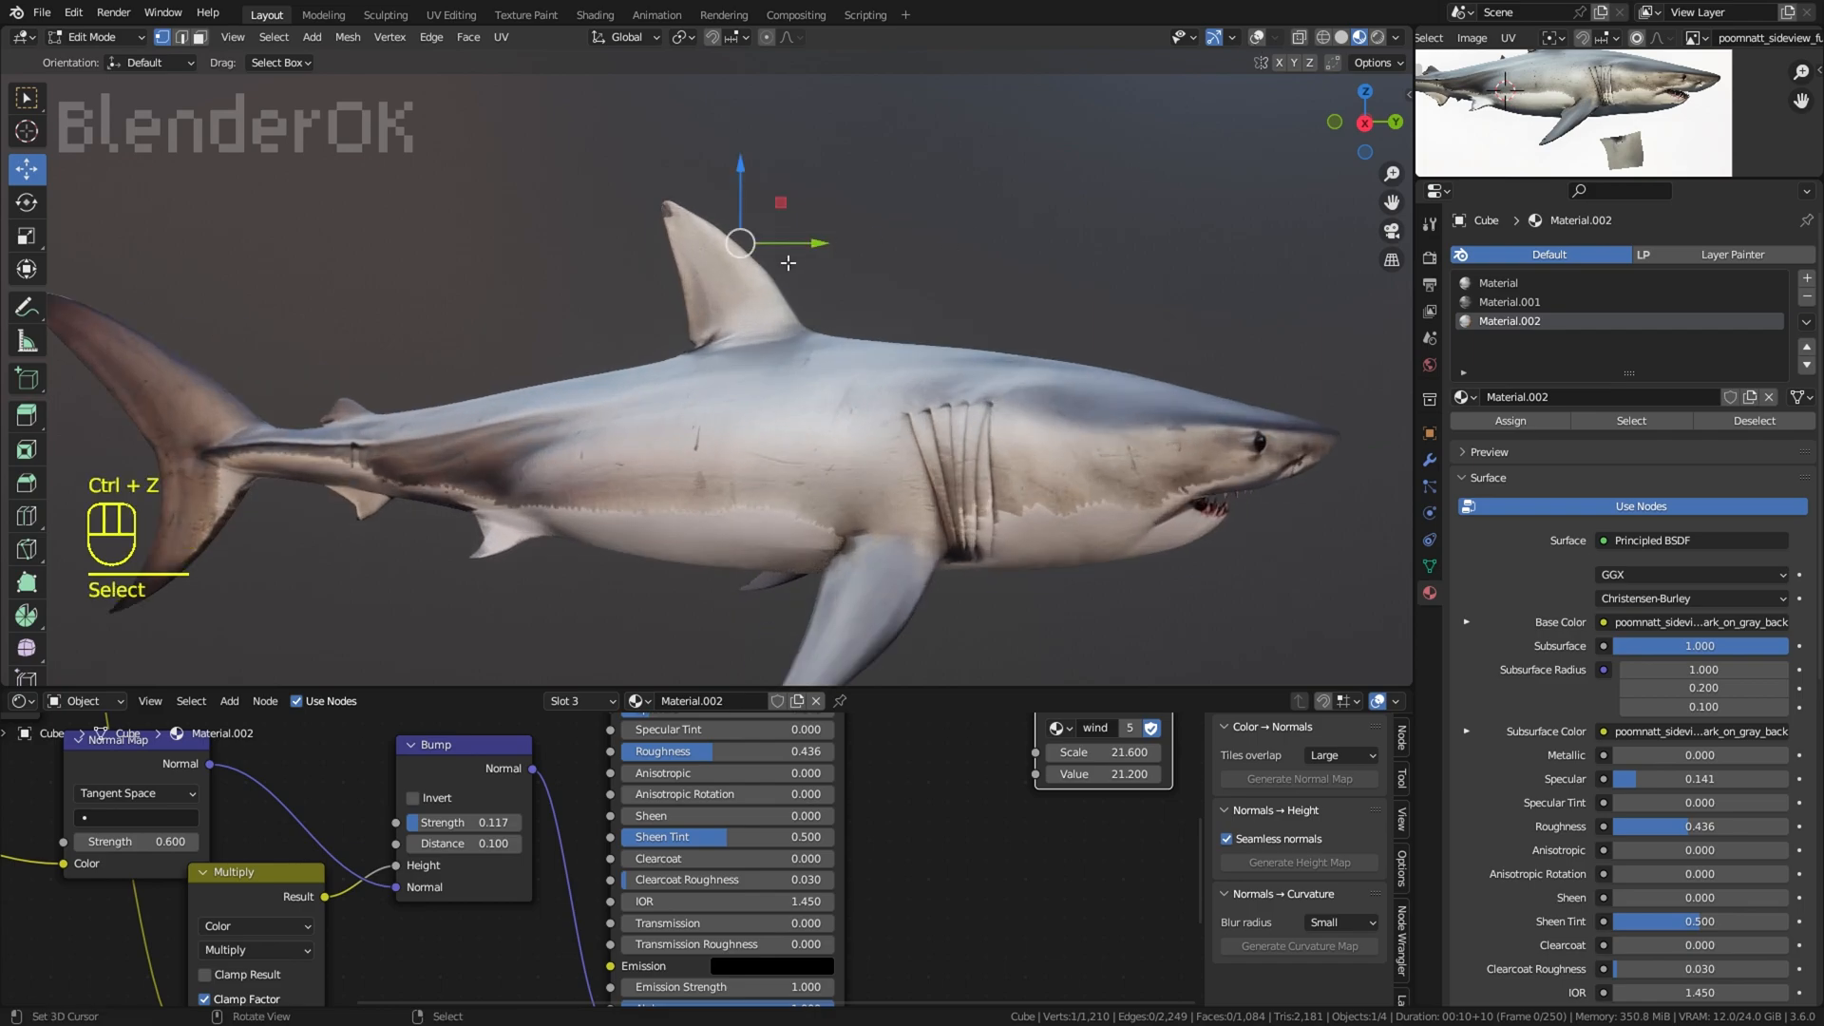
key(g)
right_click(842, 233)
Step: Turn on proportional editing and move the tip of the dorsal fin toward the head
click(786, 40)
click(768, 41)
right_click(677, 188)
key(g)
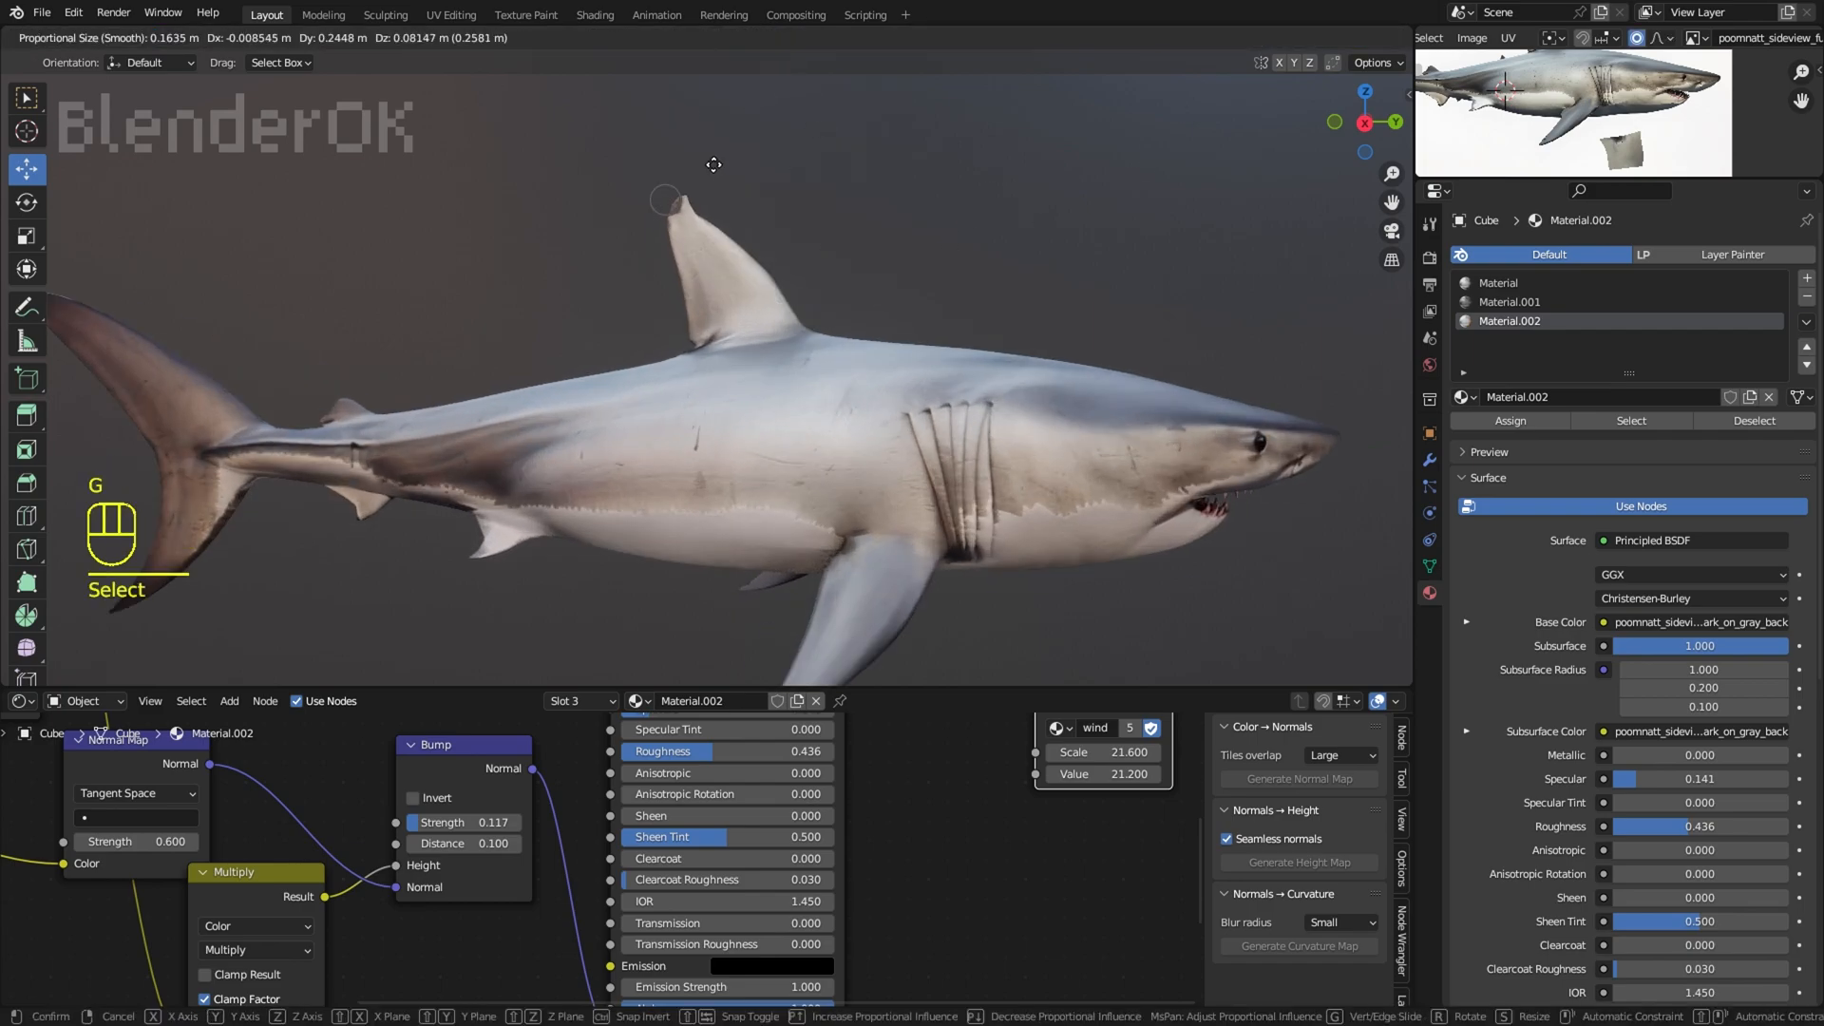
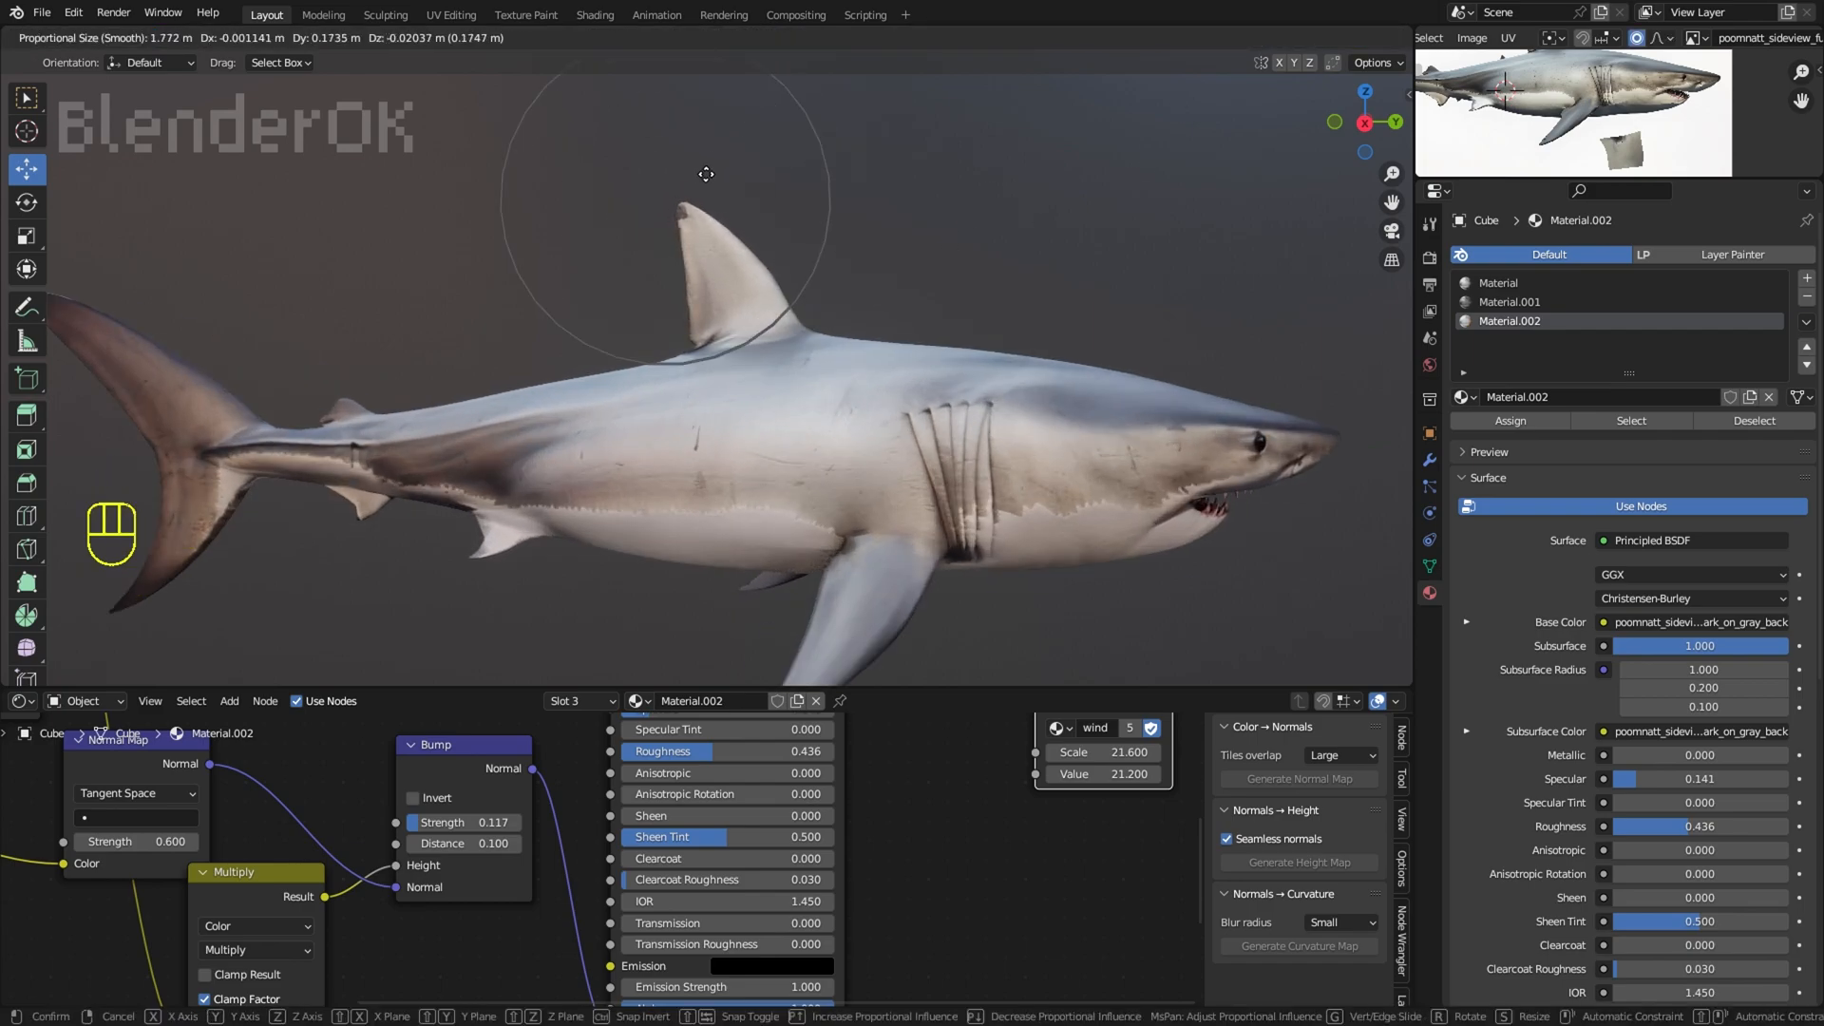
Step: Constrain the dorsal fin tip's move to the Y axis and place it with proportional editing
key(y)
click(753, 195)
click(815, 184)
scroll(815, 183, down, 6)
middle_drag(798, 185, 917, 180)
scroll(760, 224, up, 4)
Step: Move vertices on the dorsal fin's front edge along the Y axis with proportional editing
right_click(670, 245)
key(g)
key(y)
click(671, 245)
right_click(690, 255)
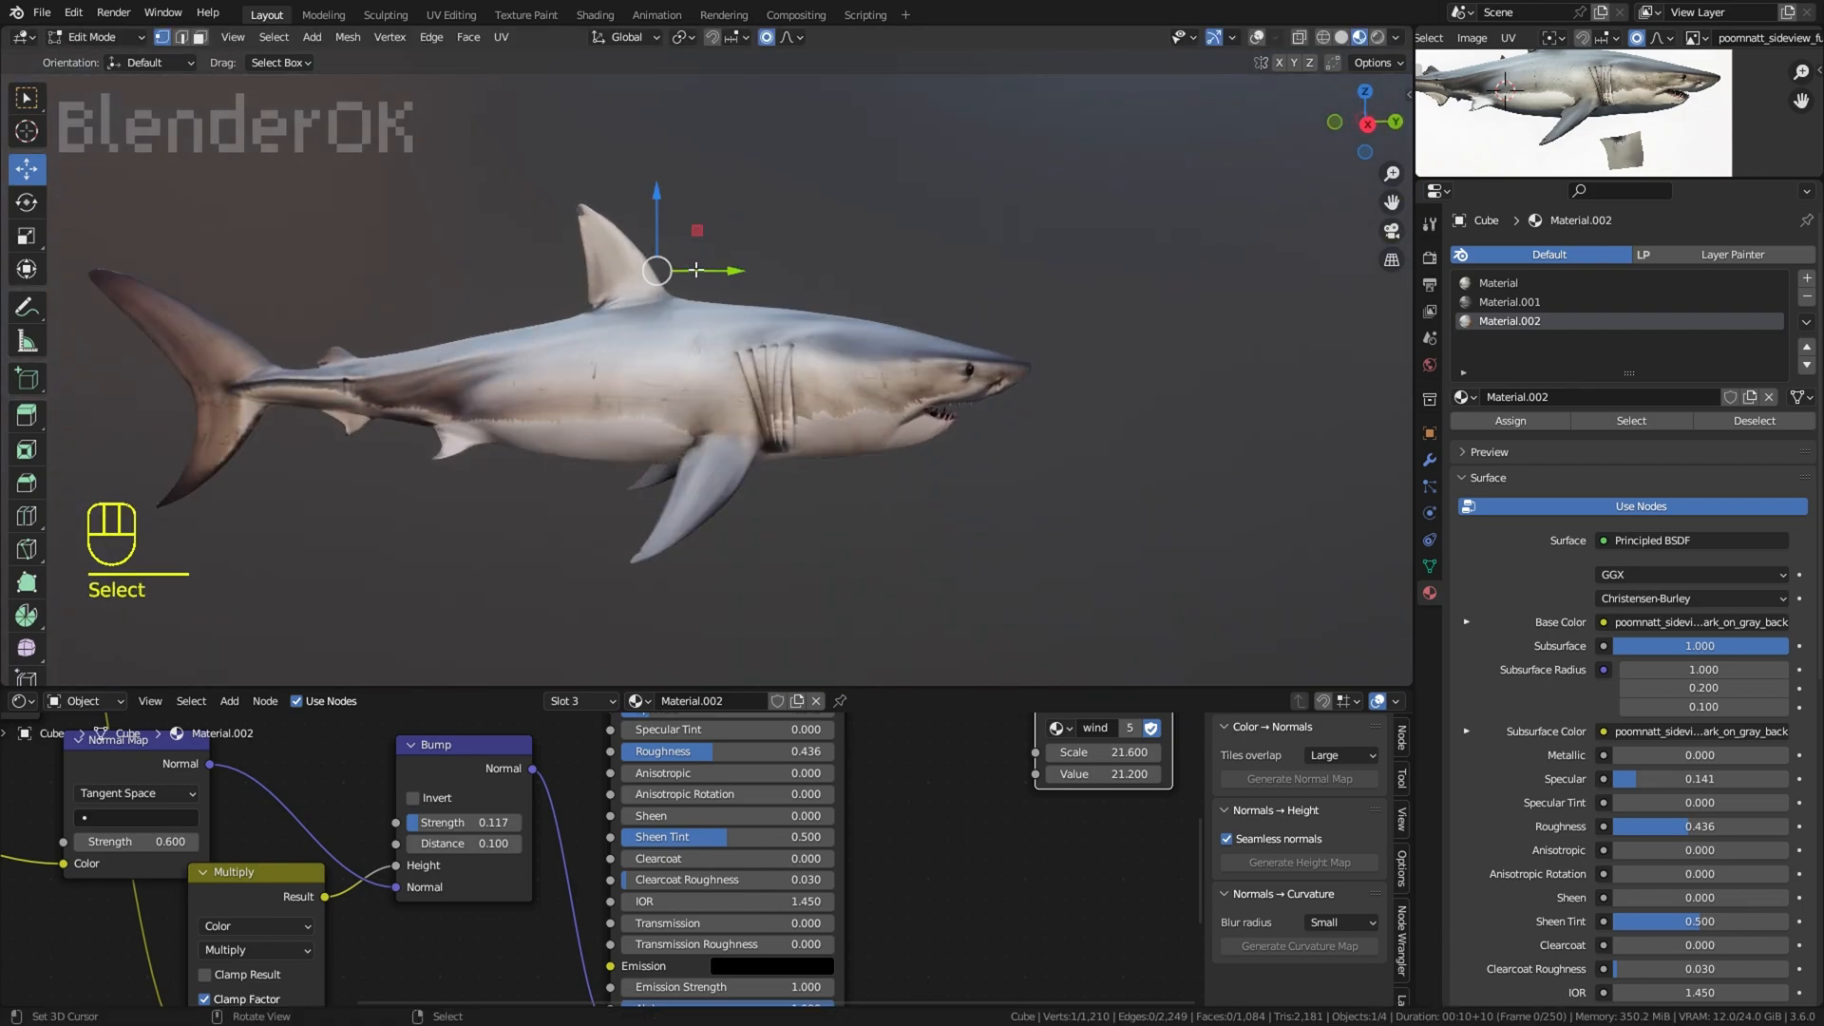
key(g)
key(y)
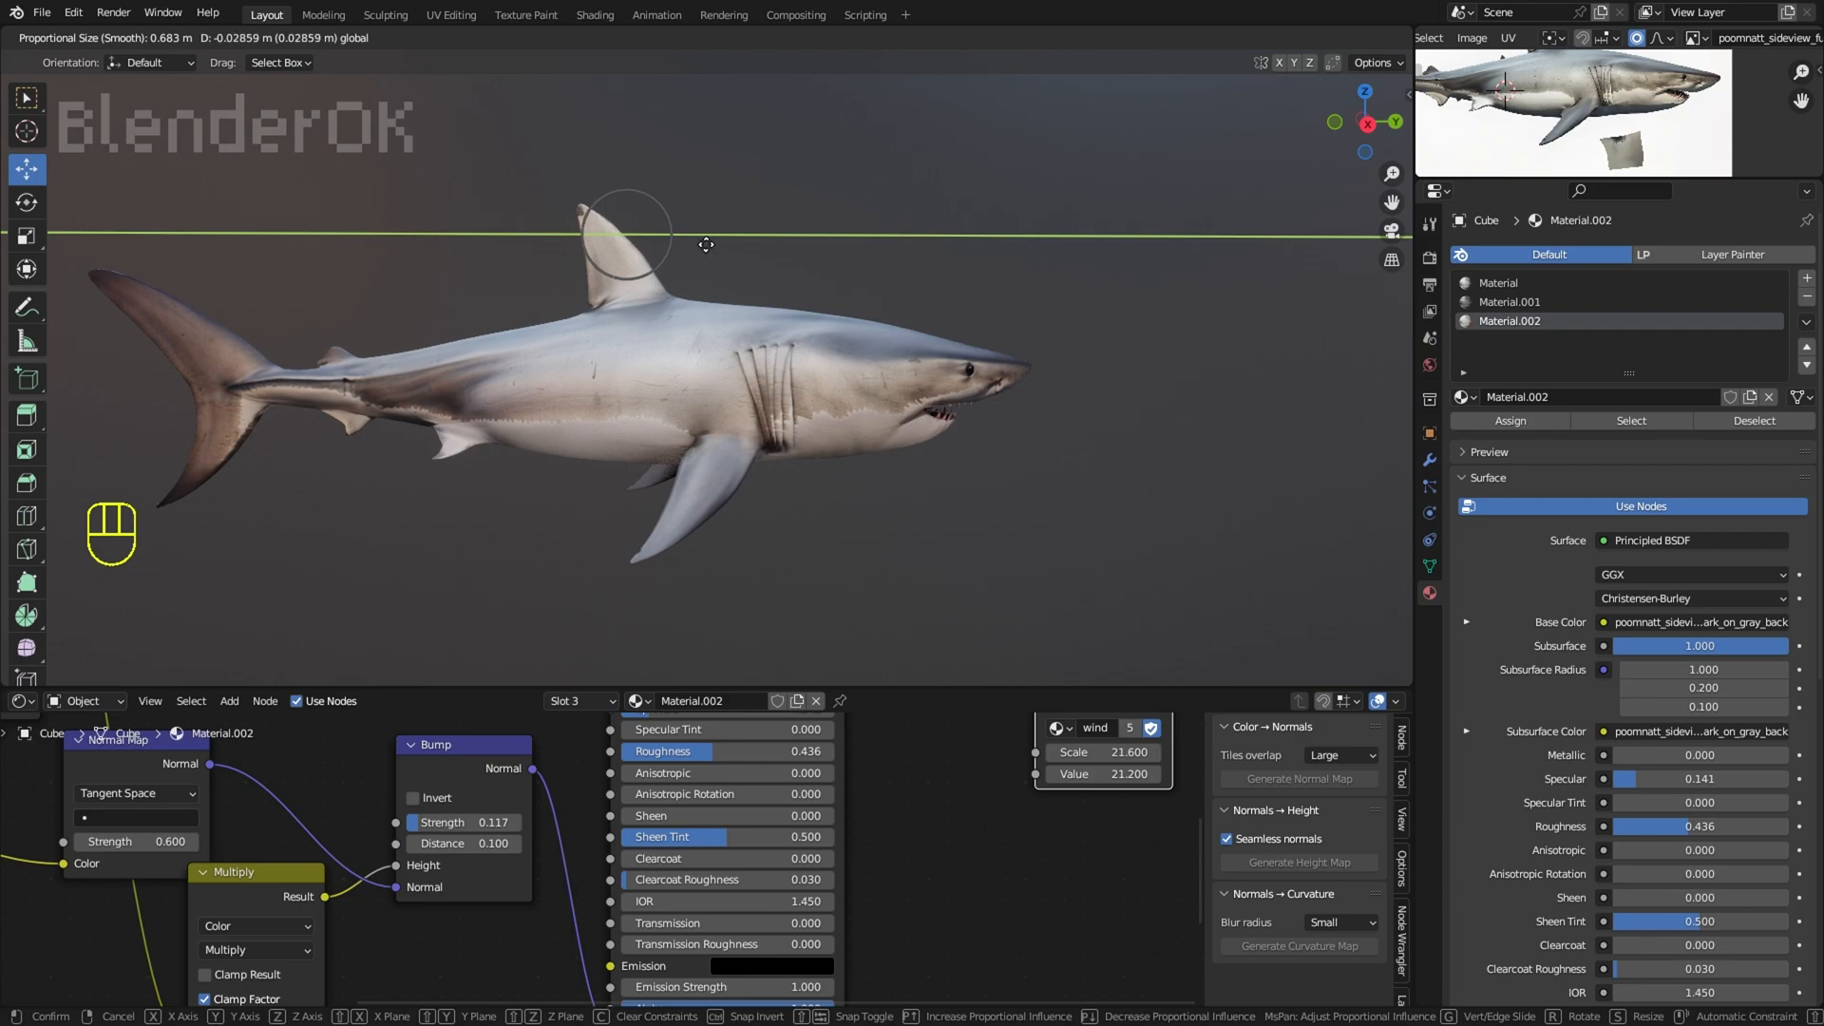
click(706, 246)
scroll(706, 249, up, 1)
Step: Show the overlays and add a loop cut to the dorsal fin
click(1257, 37)
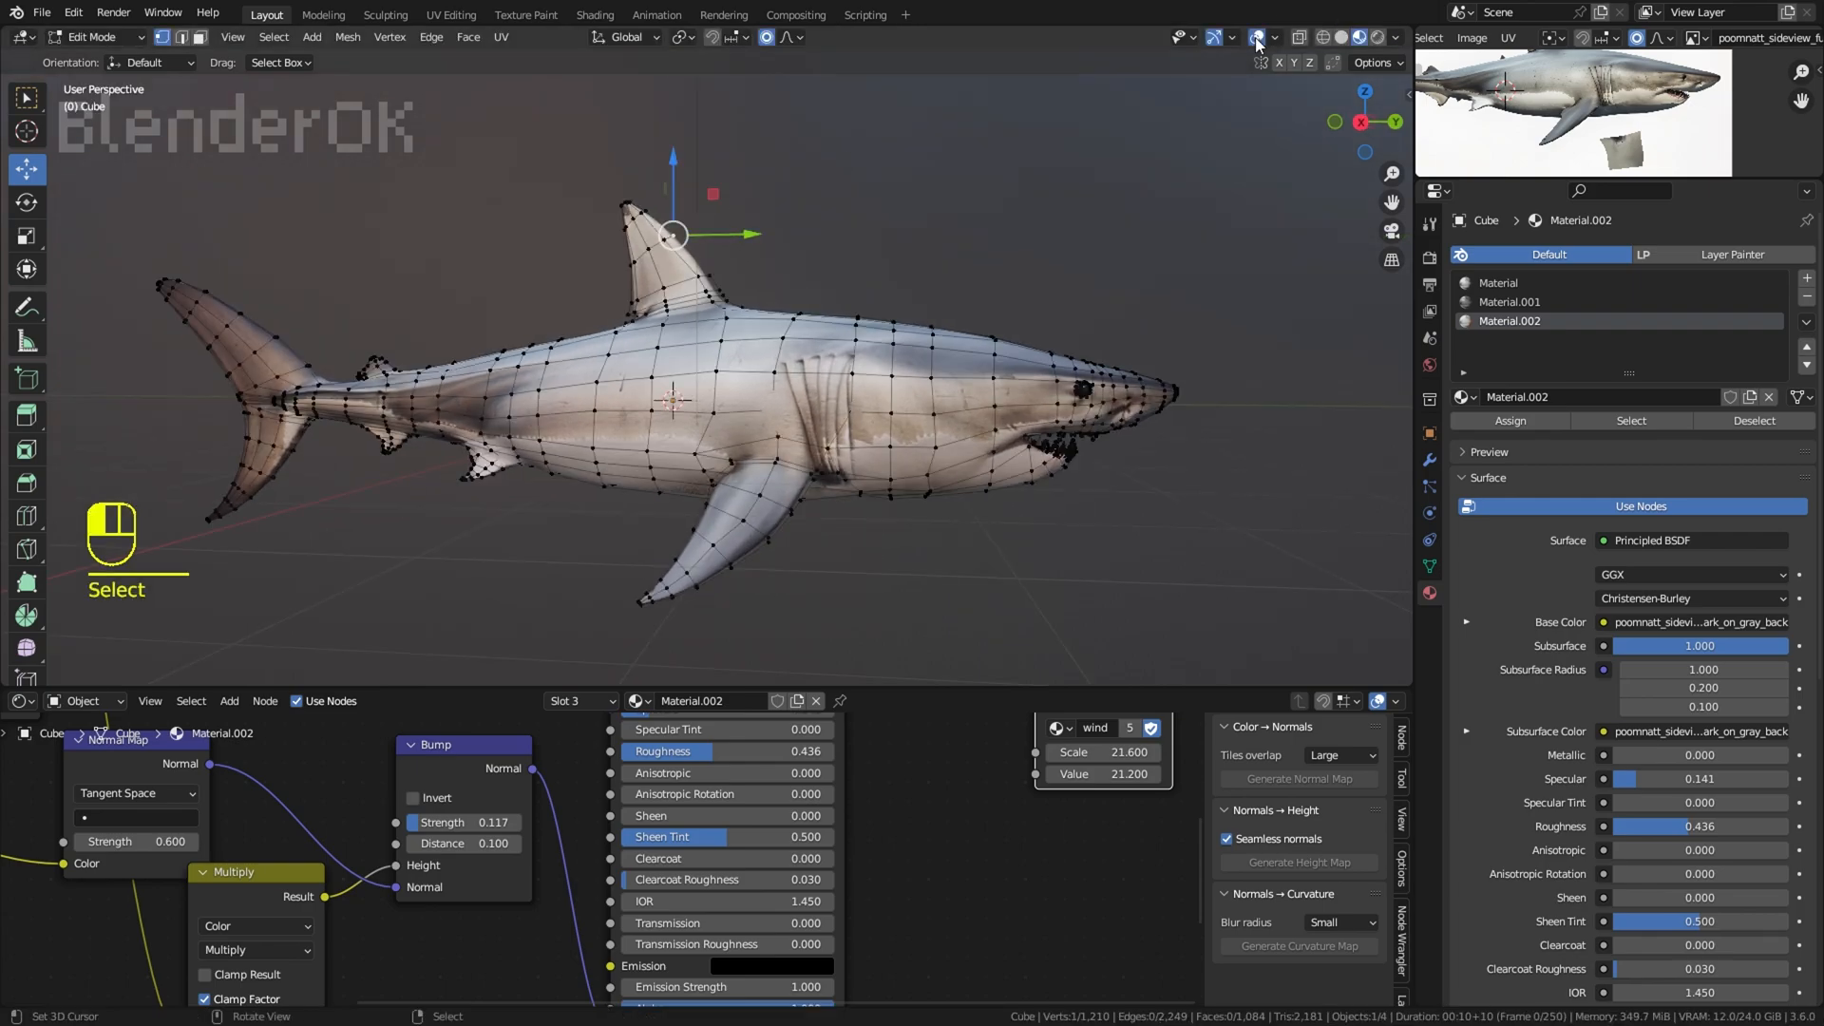
scroll(855, 190, up, 2)
key(ctrl+r)
double_click(701, 220)
middle_drag(741, 217, 776, 217)
key(ctrl+r)
double_click(611, 163)
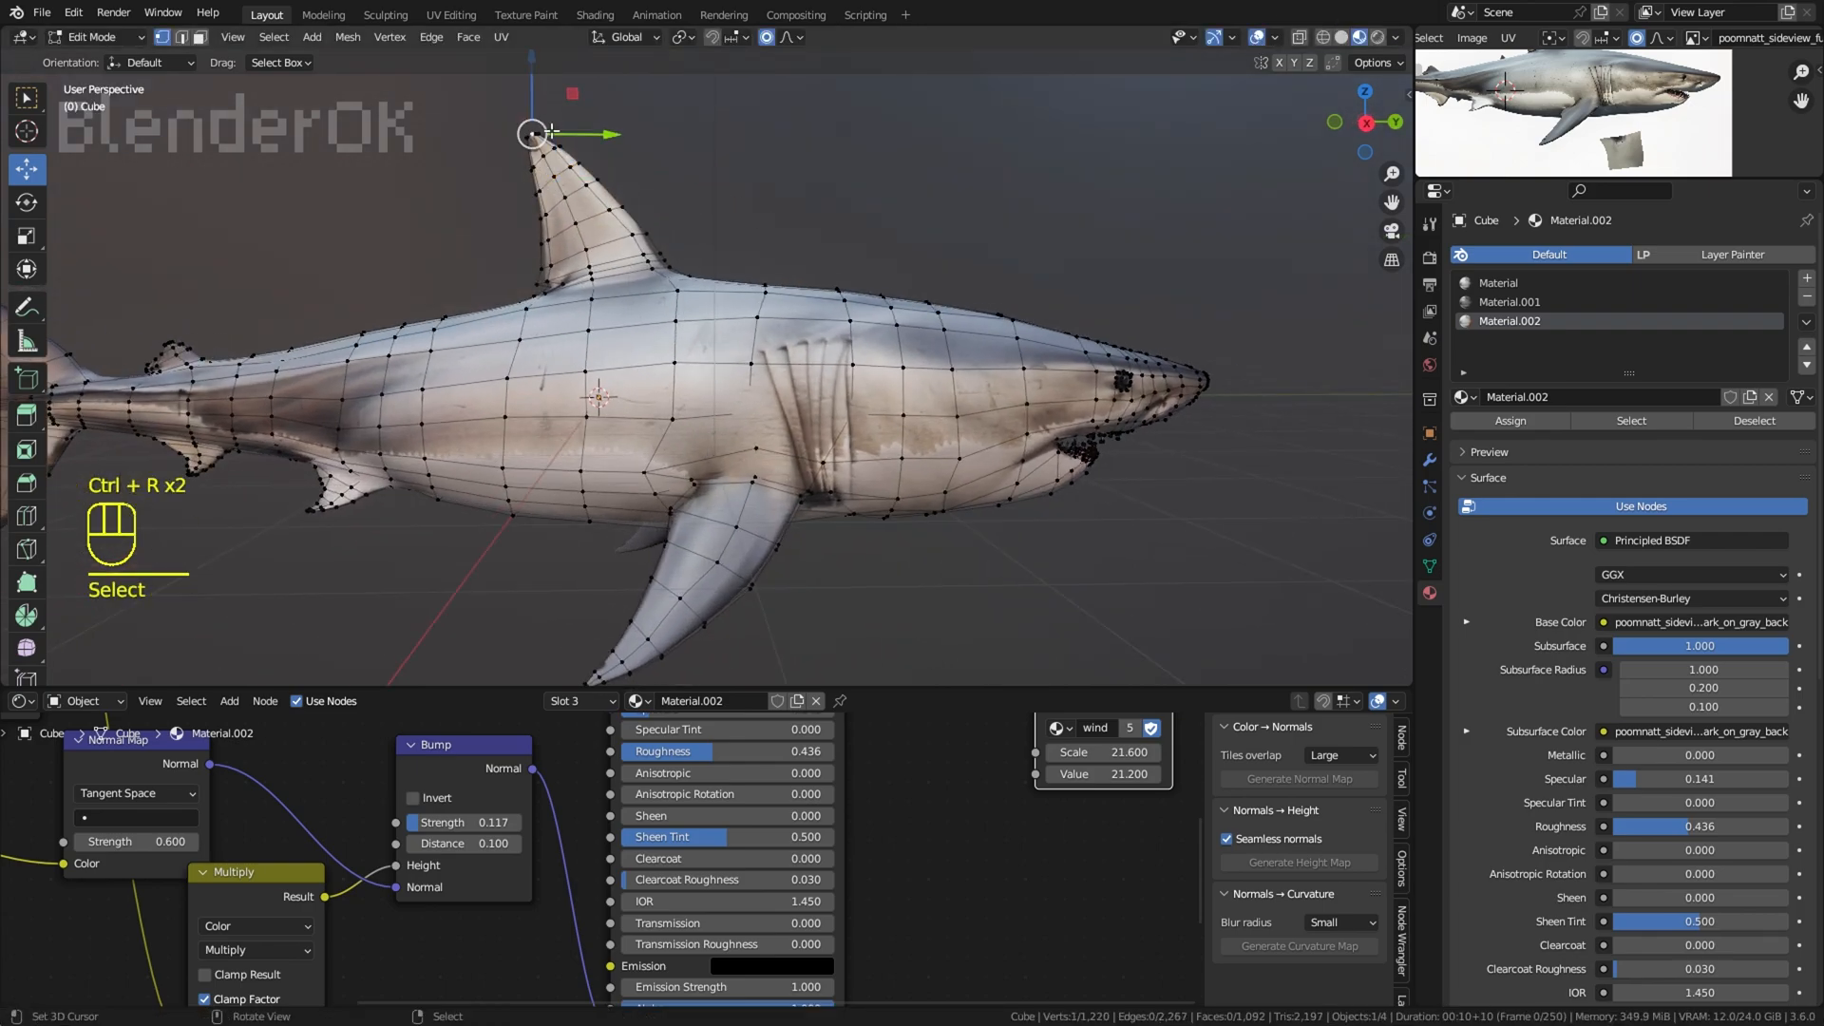
Step: Hide the overlays and switch the shark to Sculpt Mode
click(1257, 37)
scroll(1150, 143, down, 2)
mouse_move(1144, 150)
middle_down()
mouse_move(1096, 154)
mouse_move(1140, 157)
middle_up()
click(93, 37)
click(101, 101)
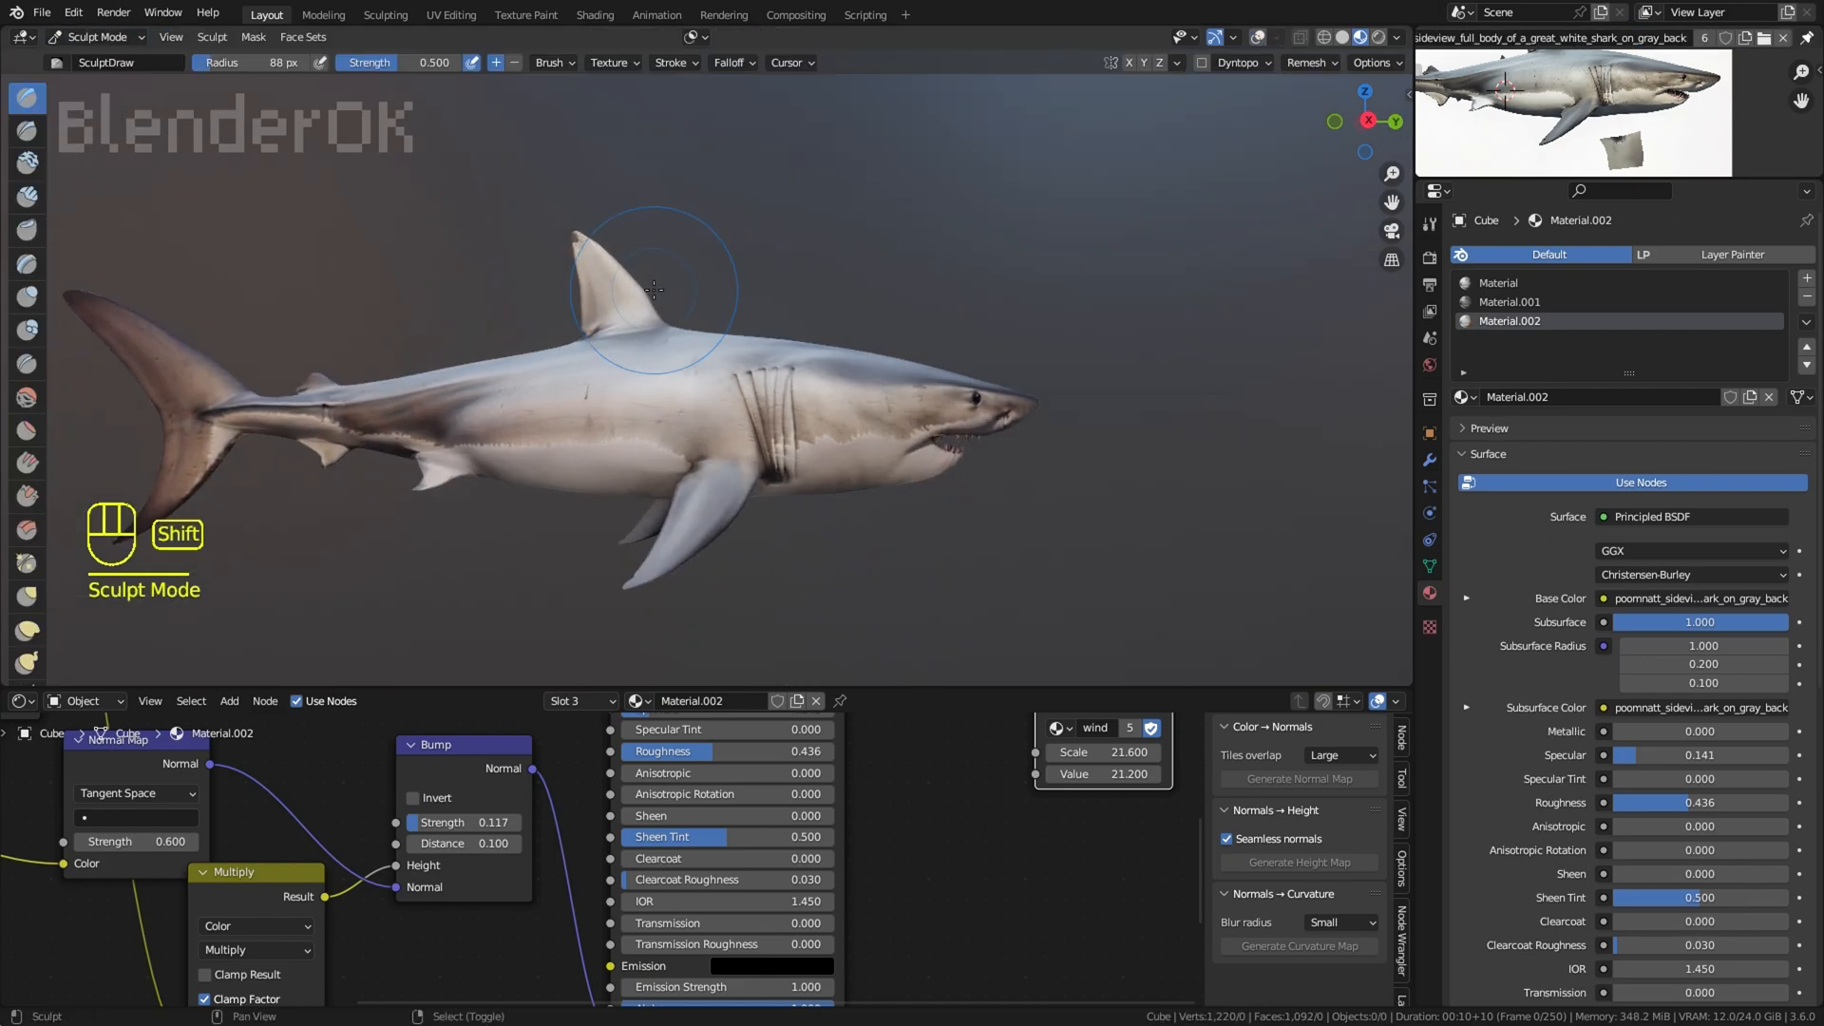
Step: Reshape the dorsal fin near its tip using the Elastic Deform brush with a 25 px radius
shift+middle_drag(758, 249, 830, 308)
scroll(817, 294, up, 1)
click(27, 630)
drag(638, 292, 613, 262)
key(ctrl+z)
key(f)
click(699, 304)
scroll(699, 304, up, 2)
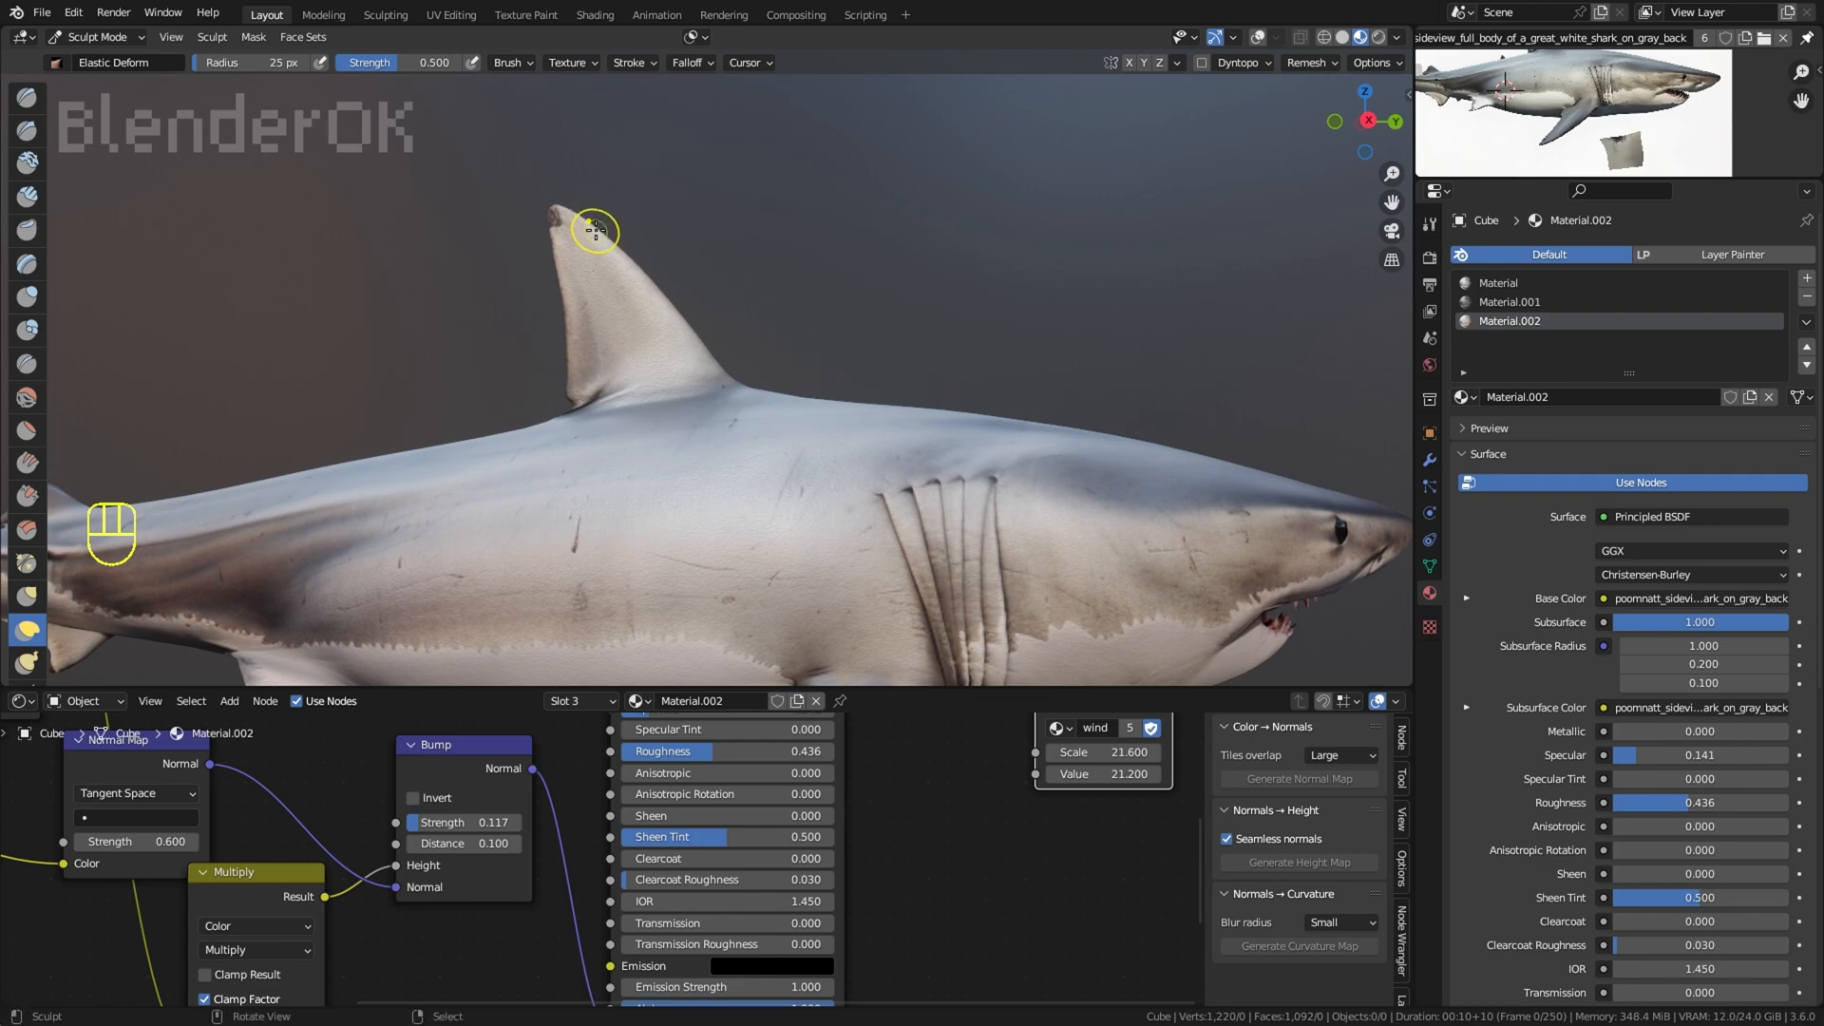
scroll(797, 205, down, 6)
middle_drag(804, 207, 876, 289)
scroll(876, 288, up, 1)
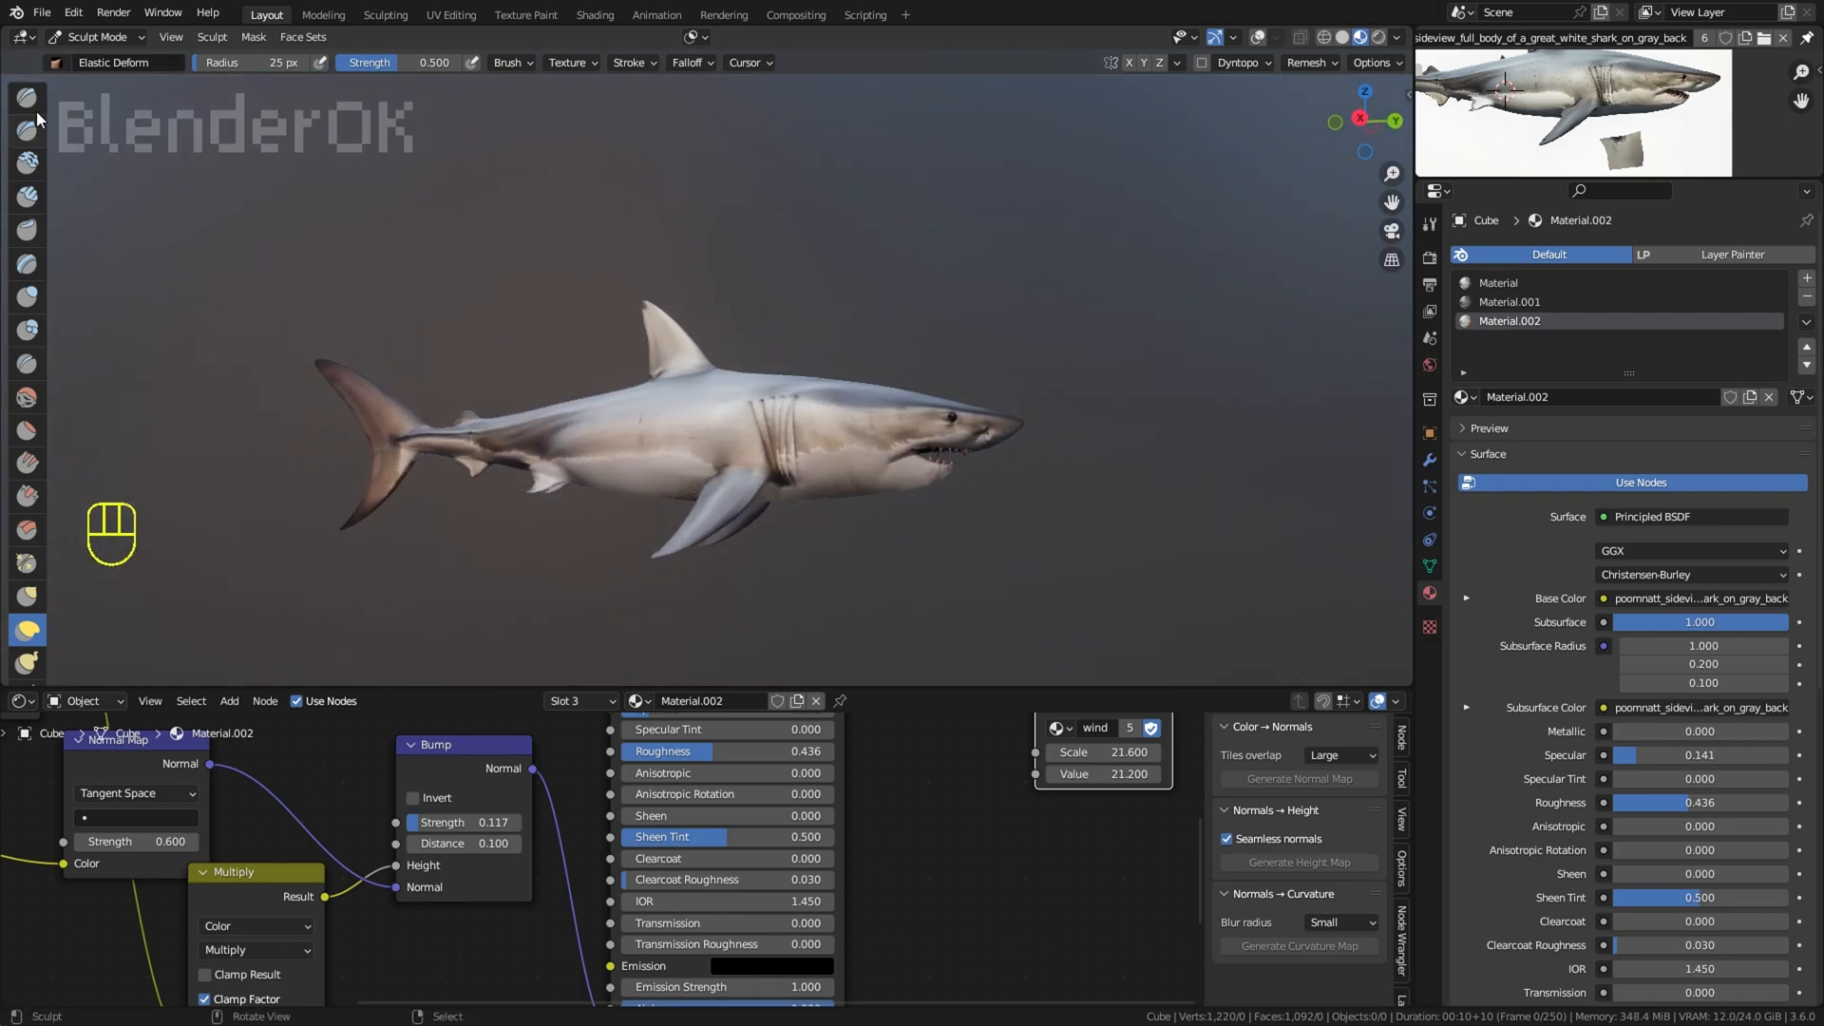
Step: Return to Object Mode and save the shark file
click(93, 37)
click(99, 61)
right_click(905, 202)
middle_drag(904, 201, 856, 249)
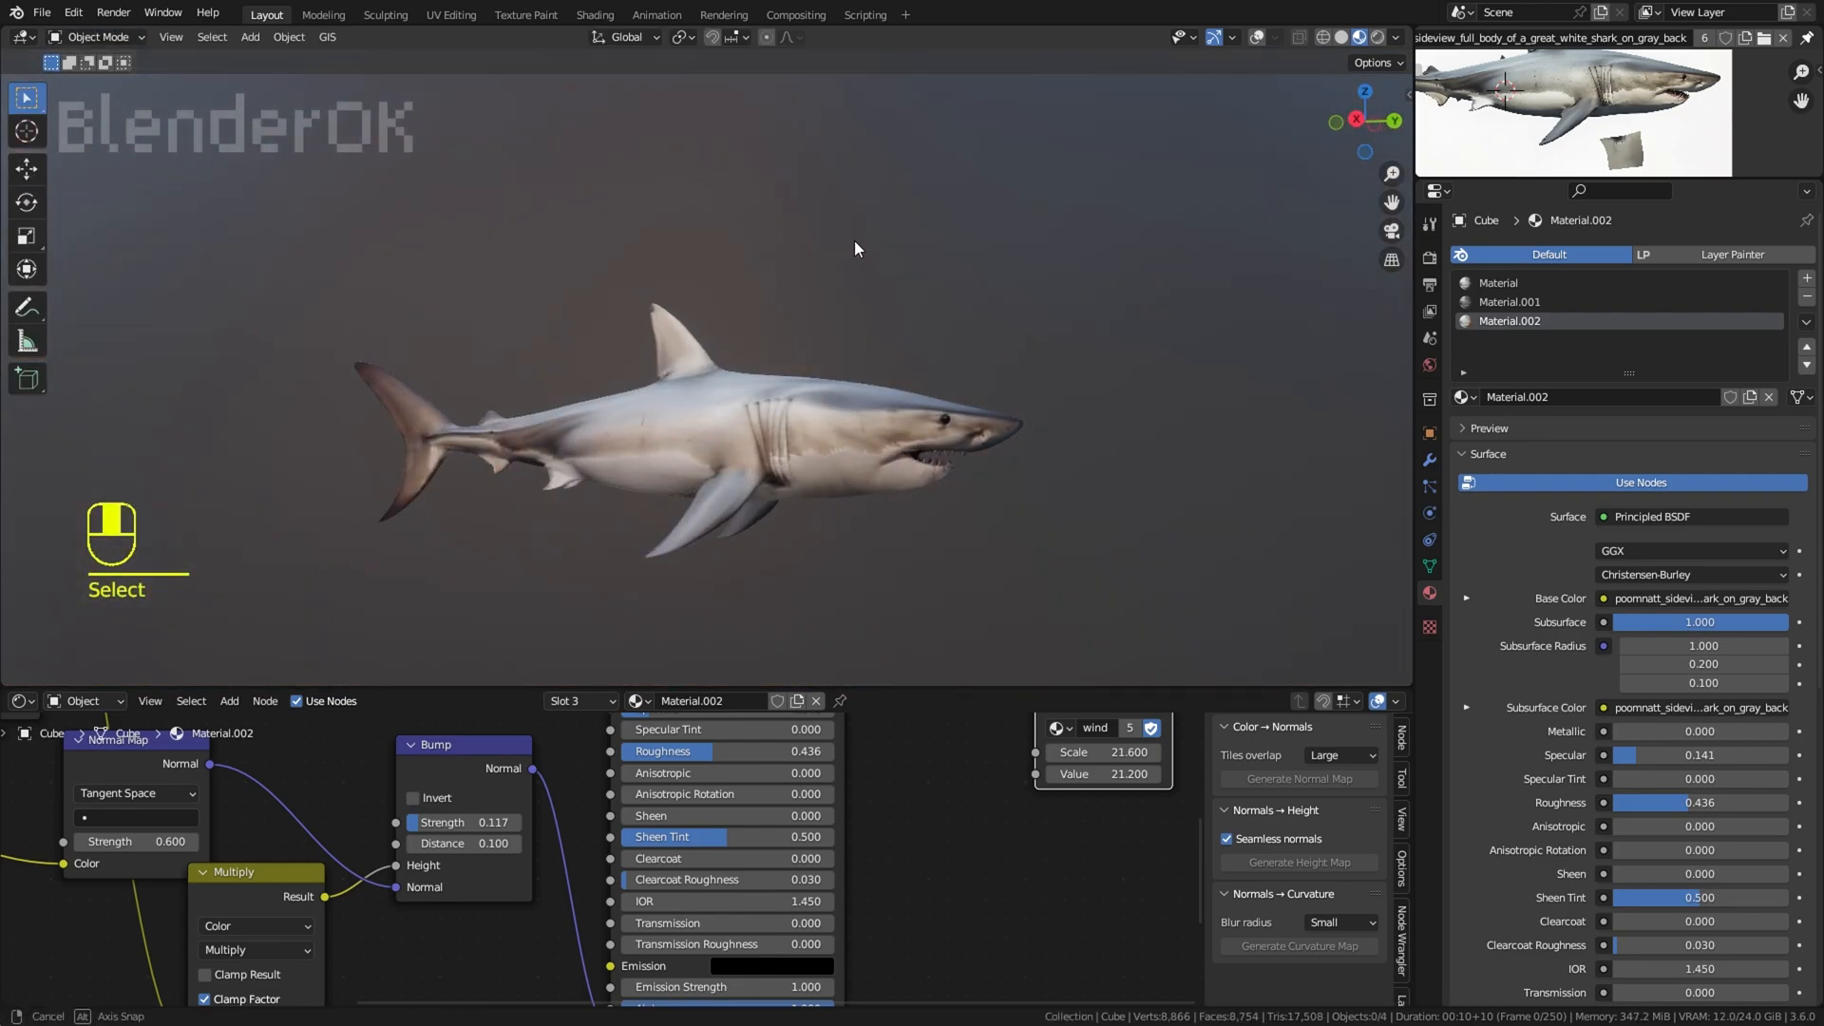
click(43, 12)
click(81, 137)
Step: Show the overlays, enter Edit Mode on the shark and display the mouth area in wireframe
click(1257, 38)
scroll(1126, 334, up, 3)
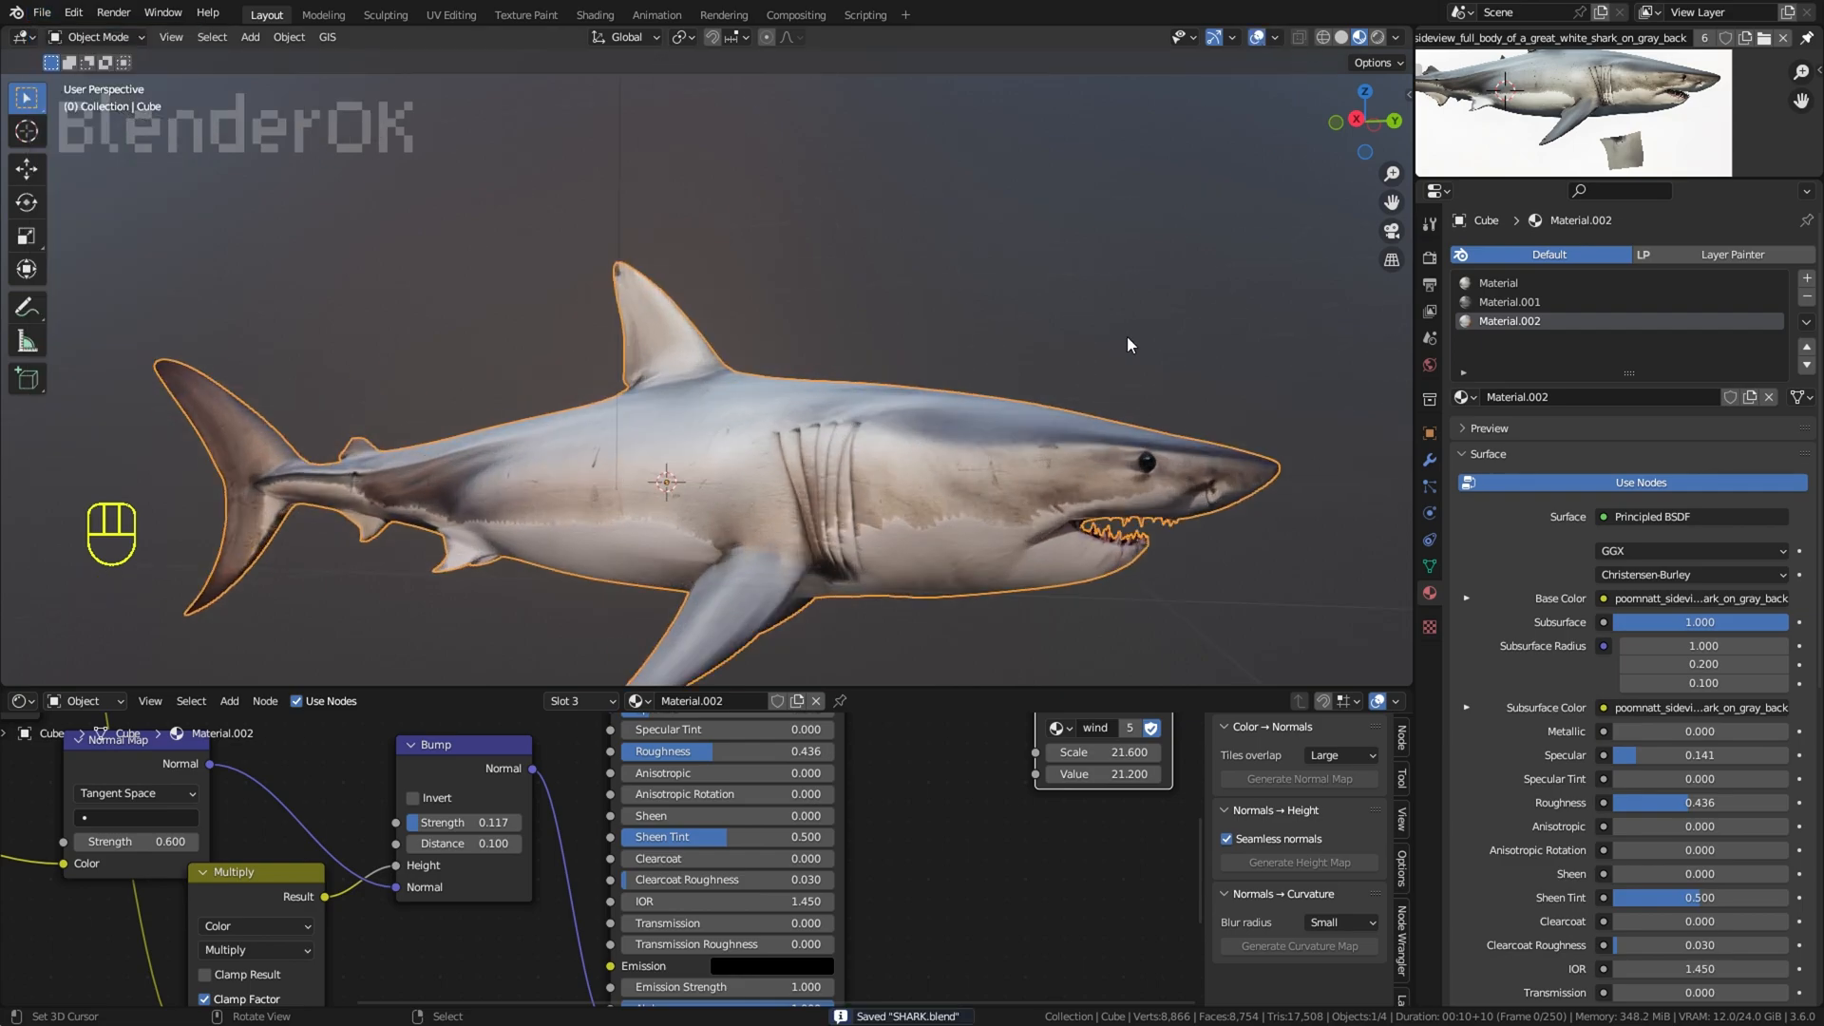
scroll(1102, 366, down, 2)
middle_drag(1084, 389, 864, 332)
scroll(538, 208, up, 5)
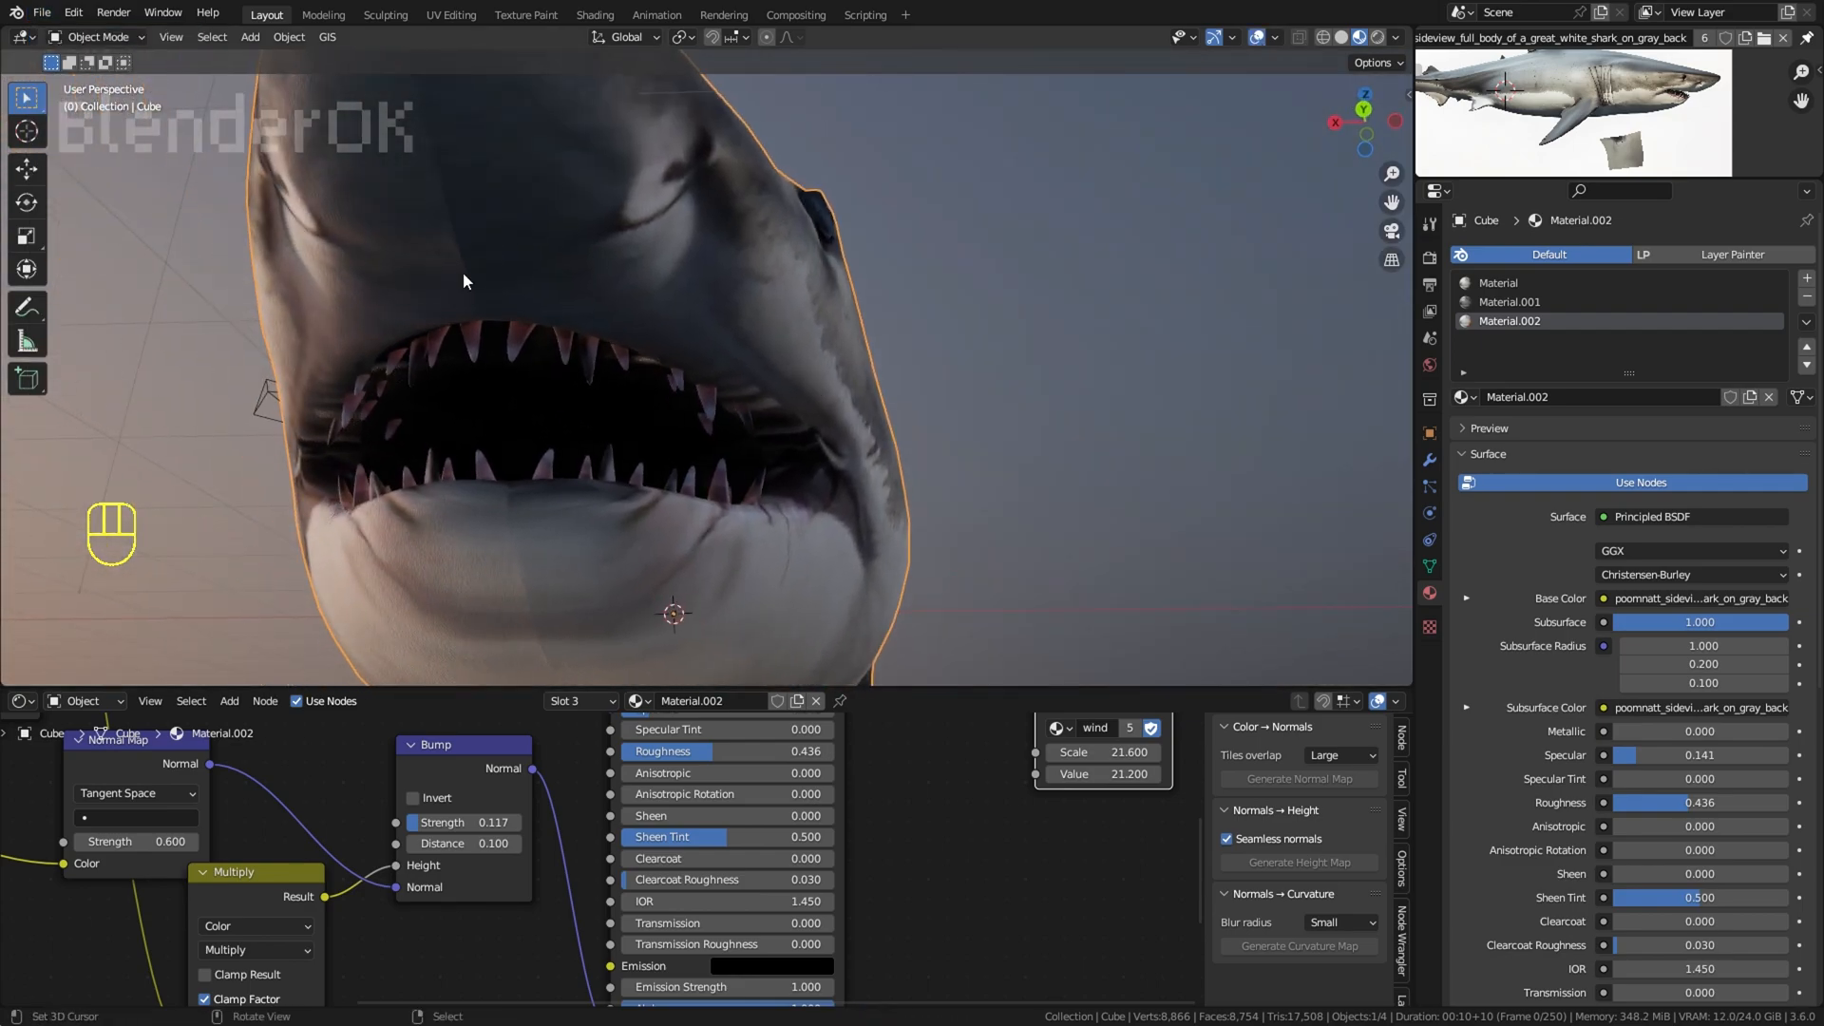
click(95, 37)
click(115, 83)
mouse_move(529, 328)
middle_down()
mouse_move(702, 434)
mouse_move(627, 380)
mouse_move(533, 352)
middle_up()
scroll(741, 340, up, 2)
key(z)
click(581, 358)
Step: Select the base faces of the upper teeth in the wireframe mesh
shift+middle_drag(534, 351, 702, 453)
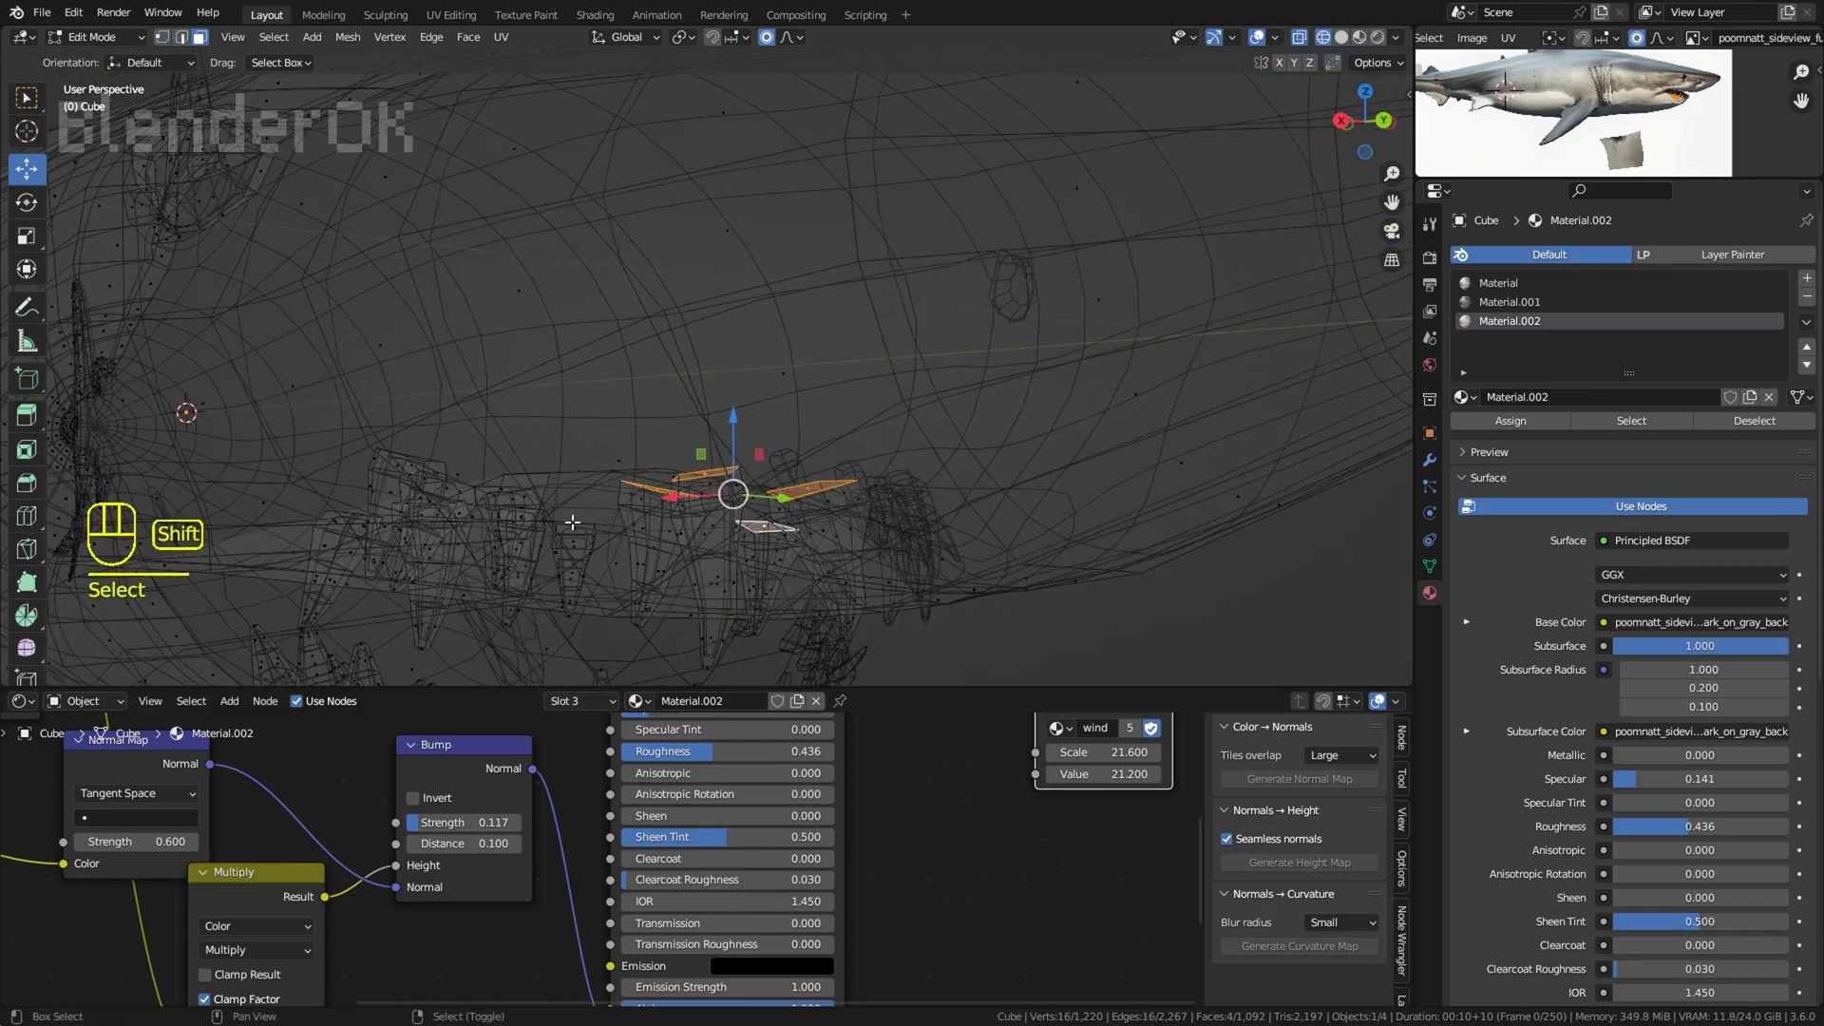
key(ctrl+z)
middle_drag(573, 522, 515, 471)
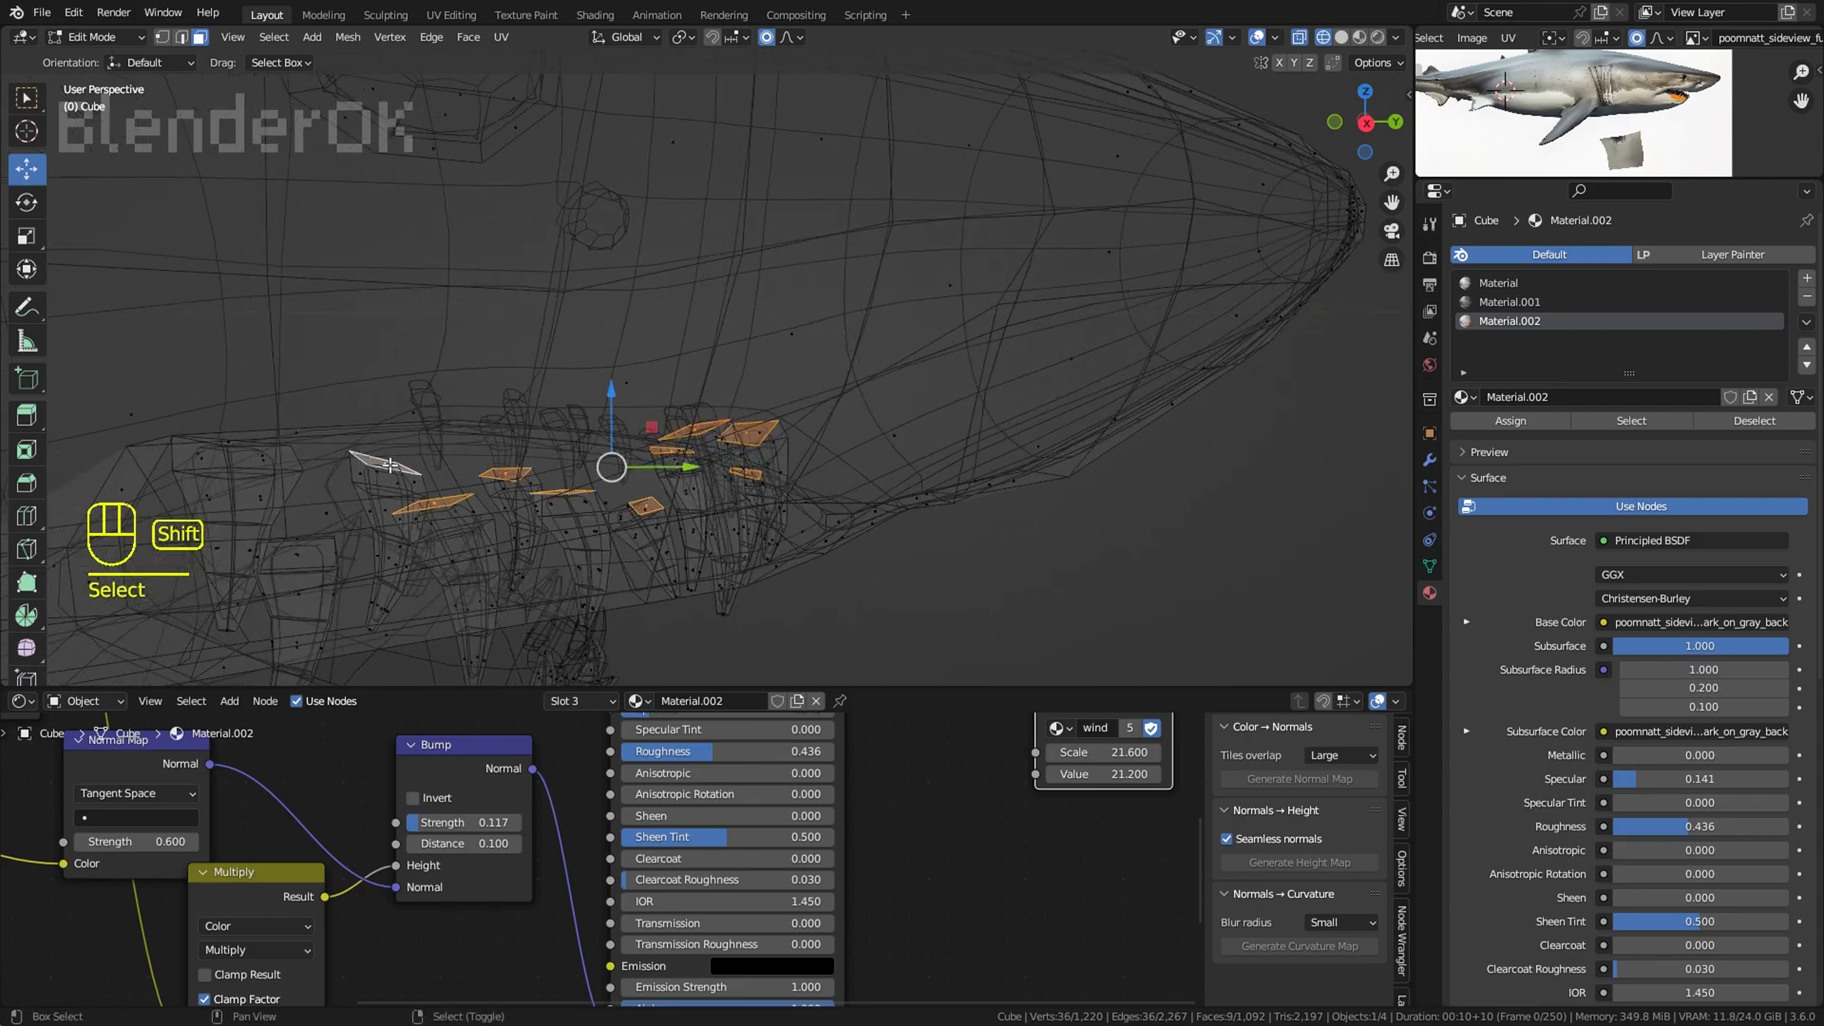
shift+middle_drag(389, 466, 513, 434)
shift+click(468, 509)
scroll(475, 389, down, 3)
Step: Add the base faces of the lower teeth along the jaw to the selection
middle_drag(570, 380, 595, 448)
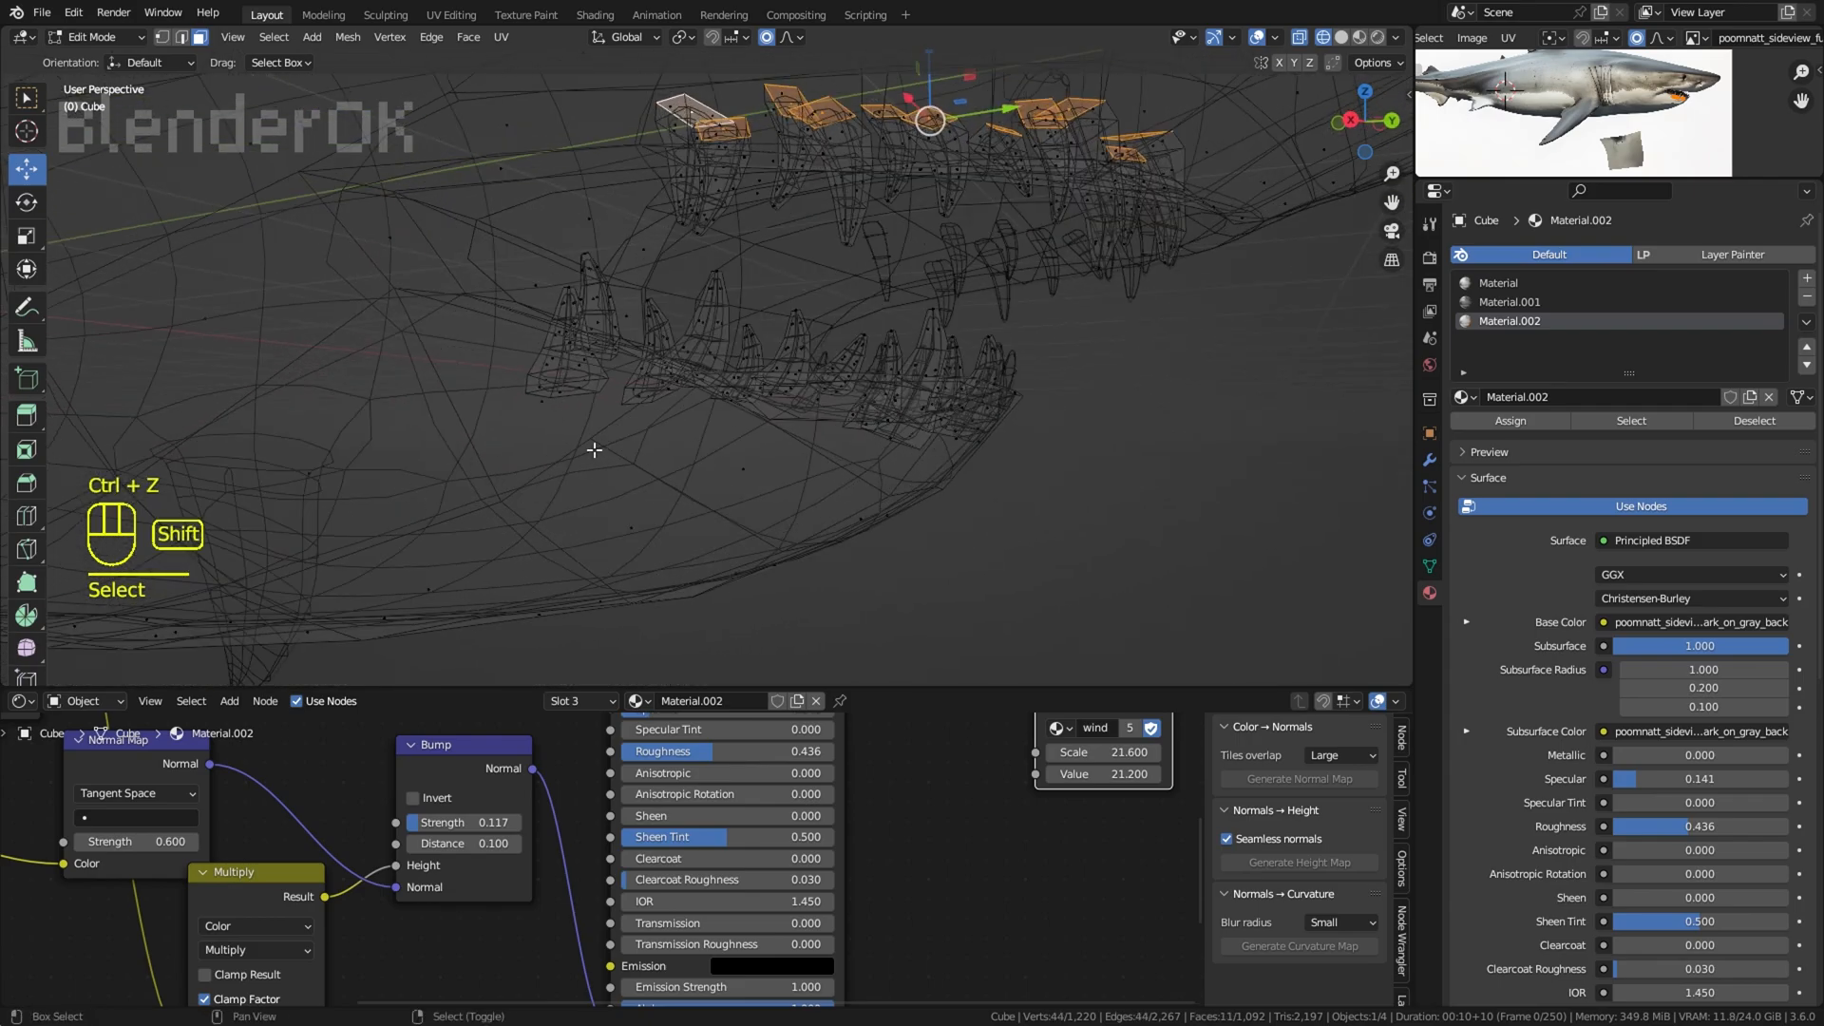
shift+right_click(591, 380)
key(ctrl+z)
shift+right_click(594, 380)
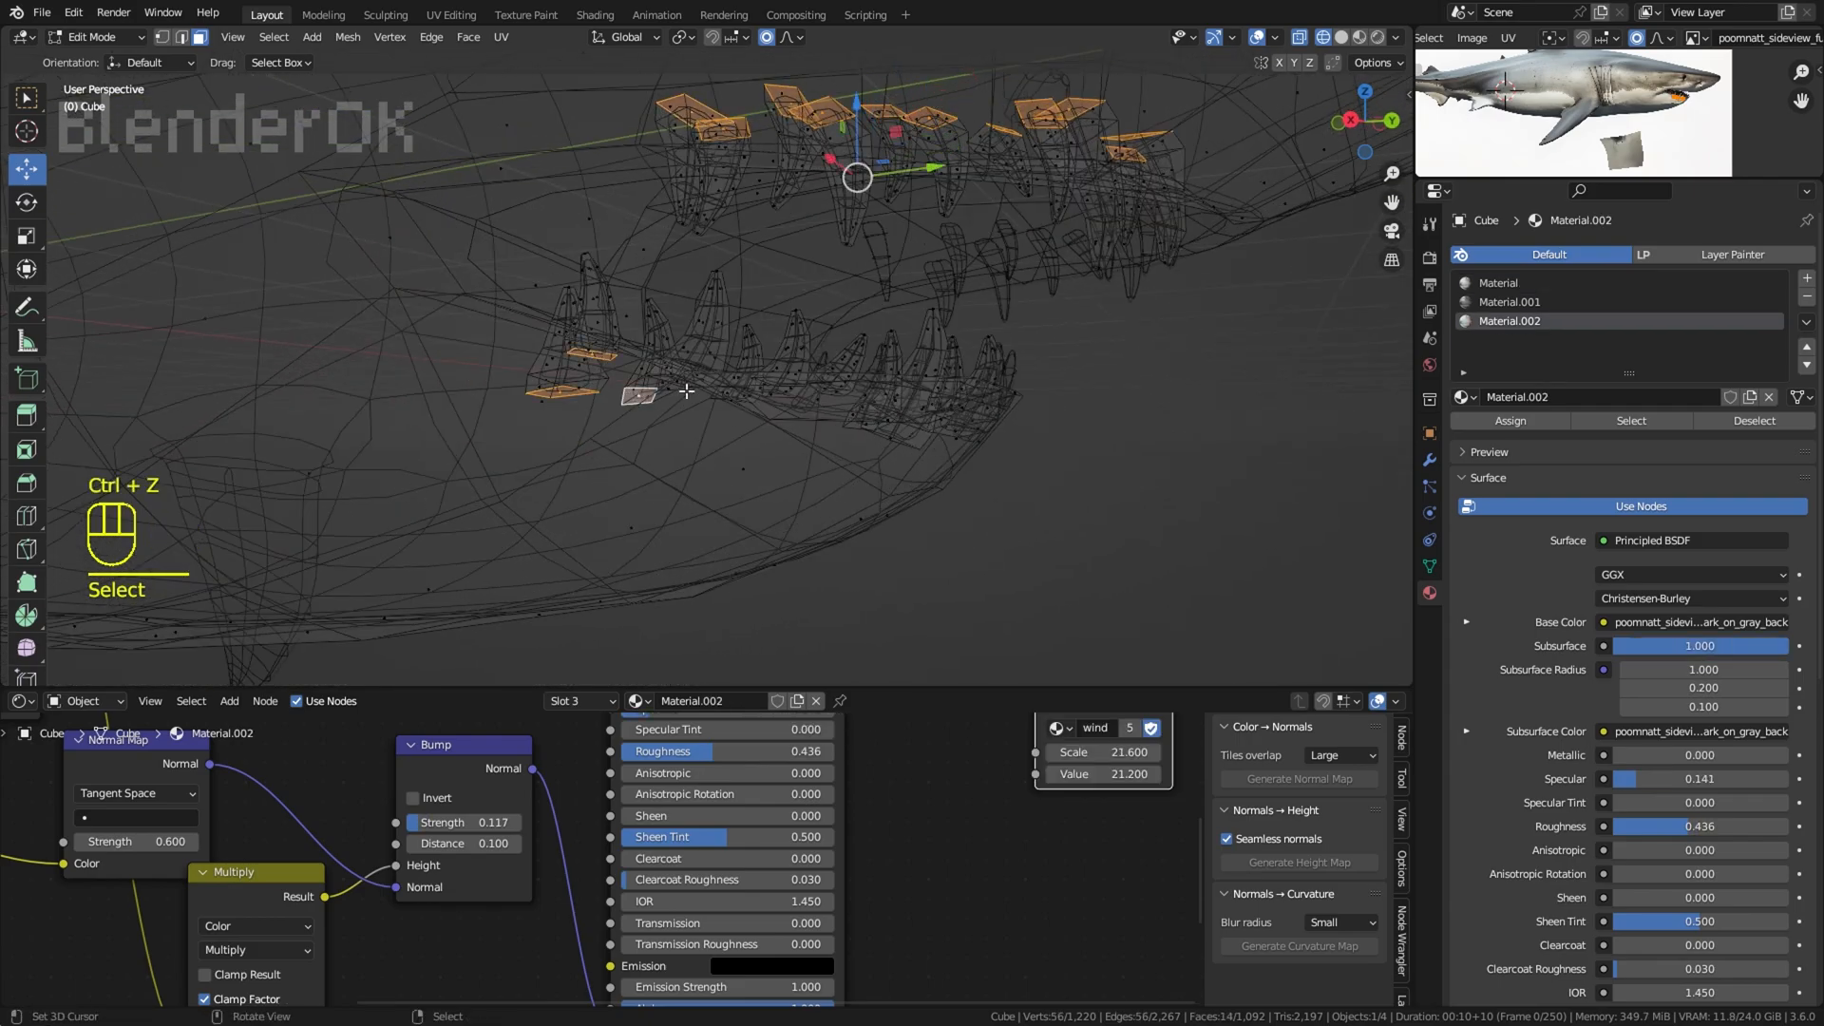
key(ctrl+z)
mouse_move(686, 390)
middle_down()
mouse_move(696, 411)
mouse_move(688, 389)
middle_up()
scroll(689, 399, up, 1)
shift+right_click(676, 370)
shift+right_click(644, 361)
shift+middle_drag(793, 363, 521, 396)
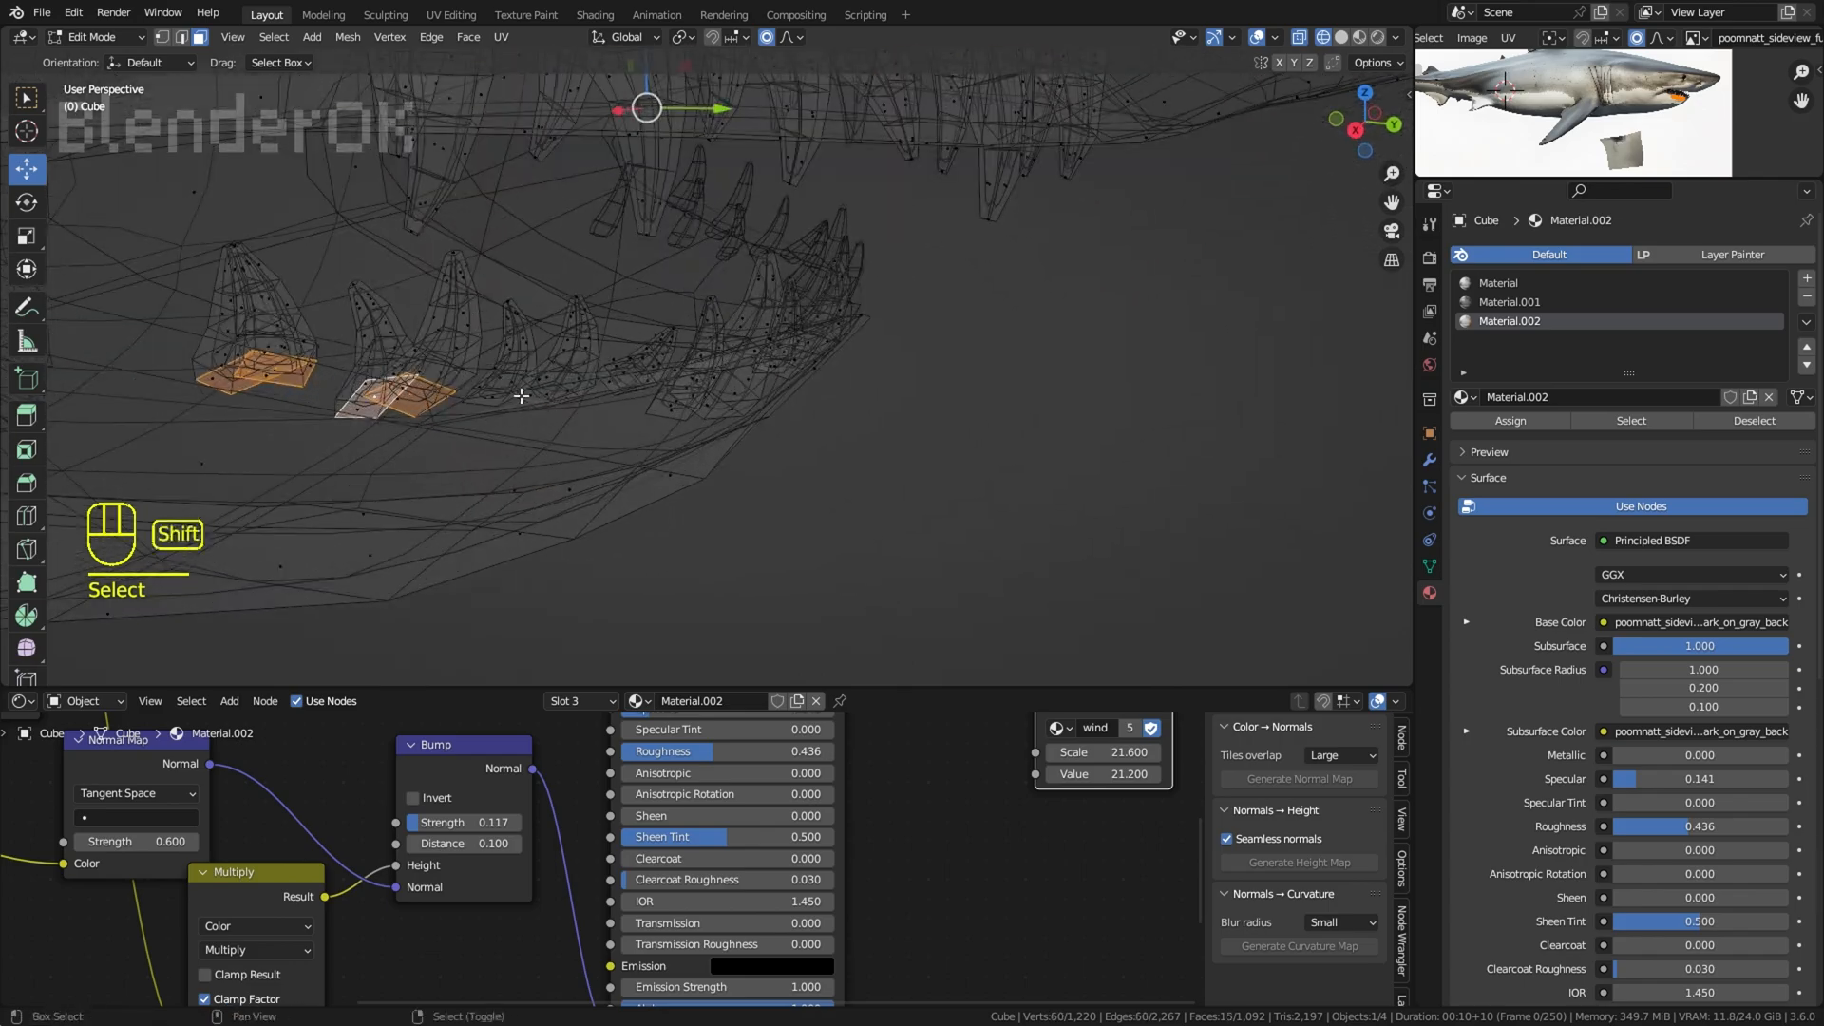
middle_drag(707, 410, 616, 389)
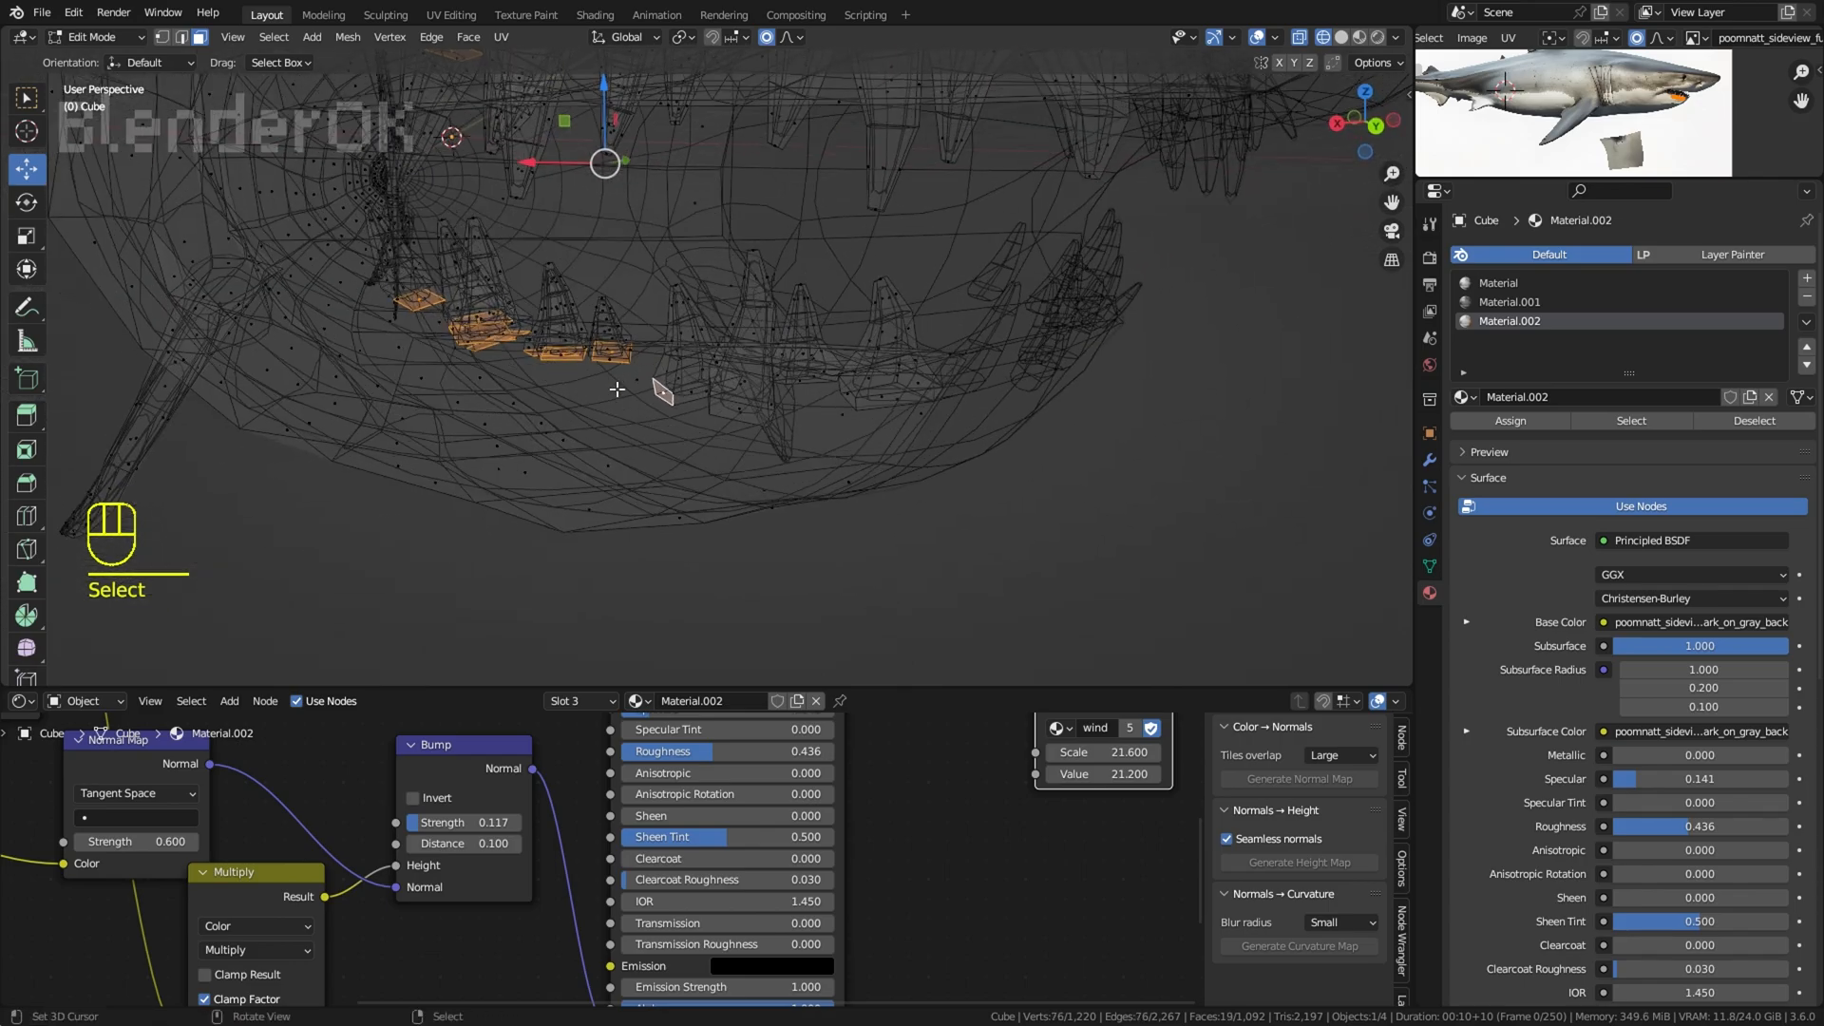
middle_drag(755, 415, 694, 420)
shift+right_click(693, 420)
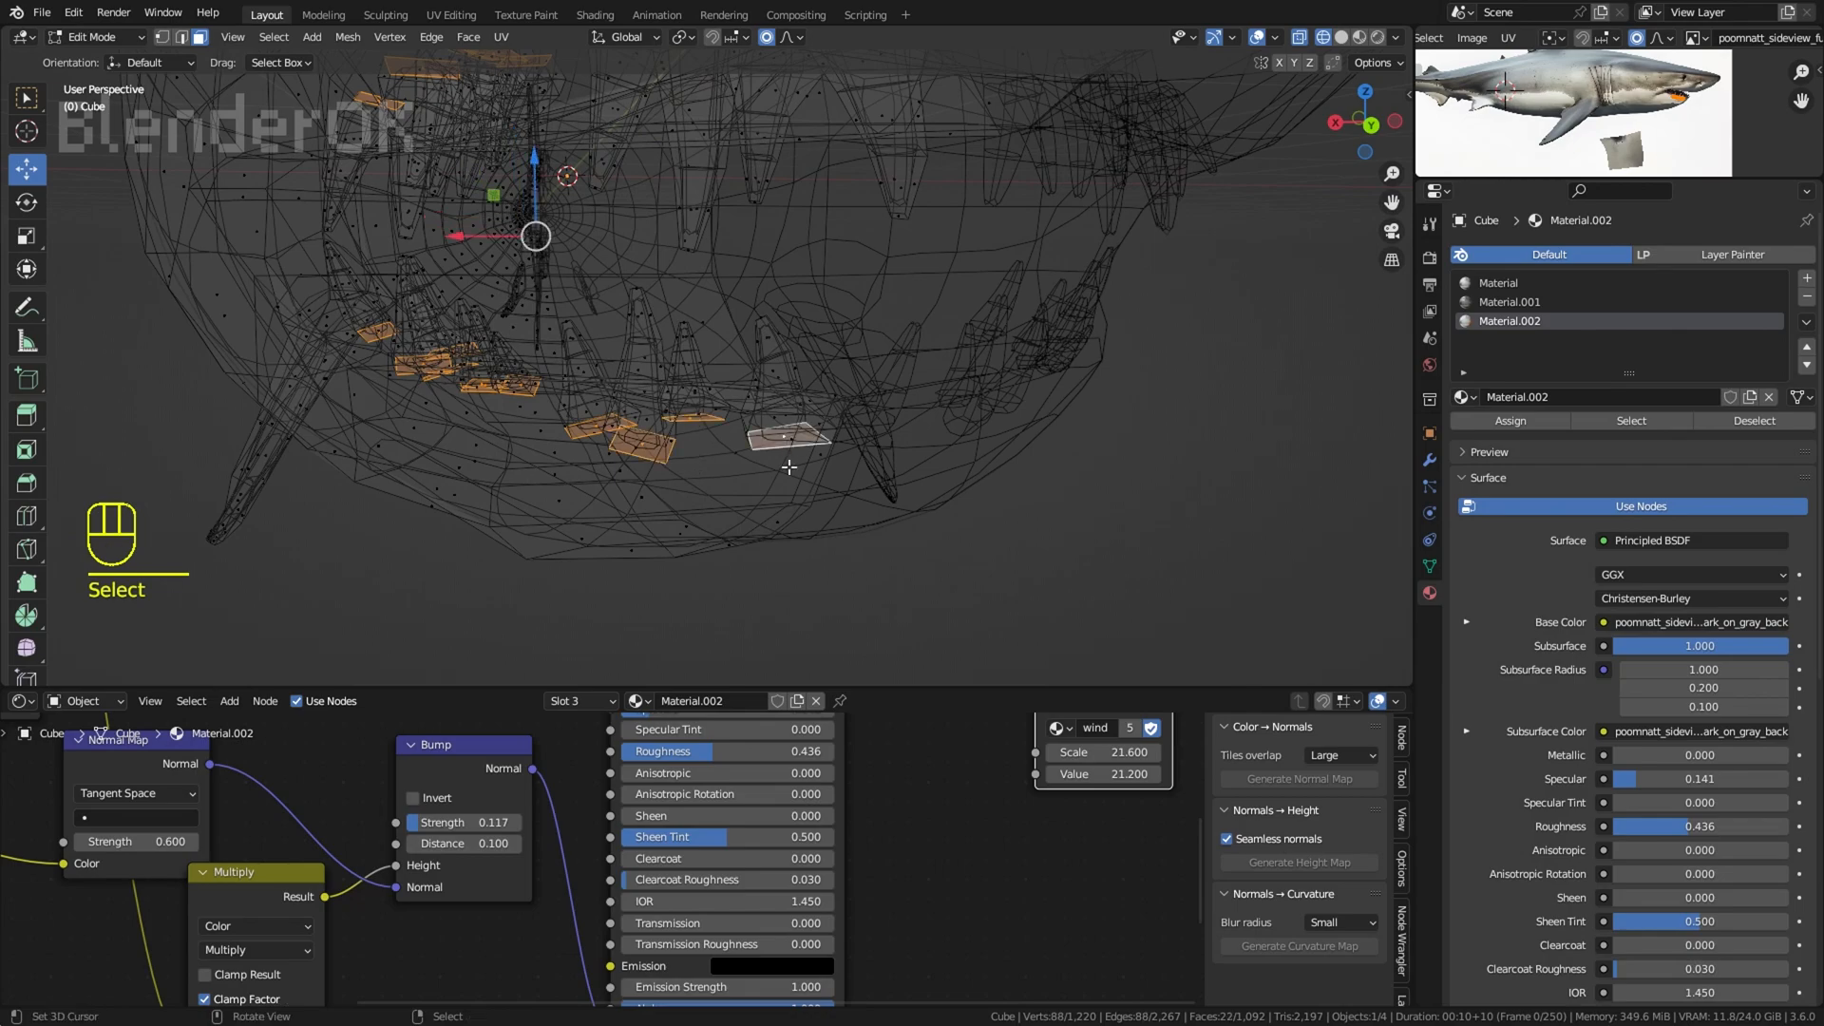
middle_drag(789, 467, 813, 459)
Step: Switch to solid shading without overlays and scale up the selected tooth bases with a small proportional editing radius
key(z)
click(1257, 37)
click(788, 37)
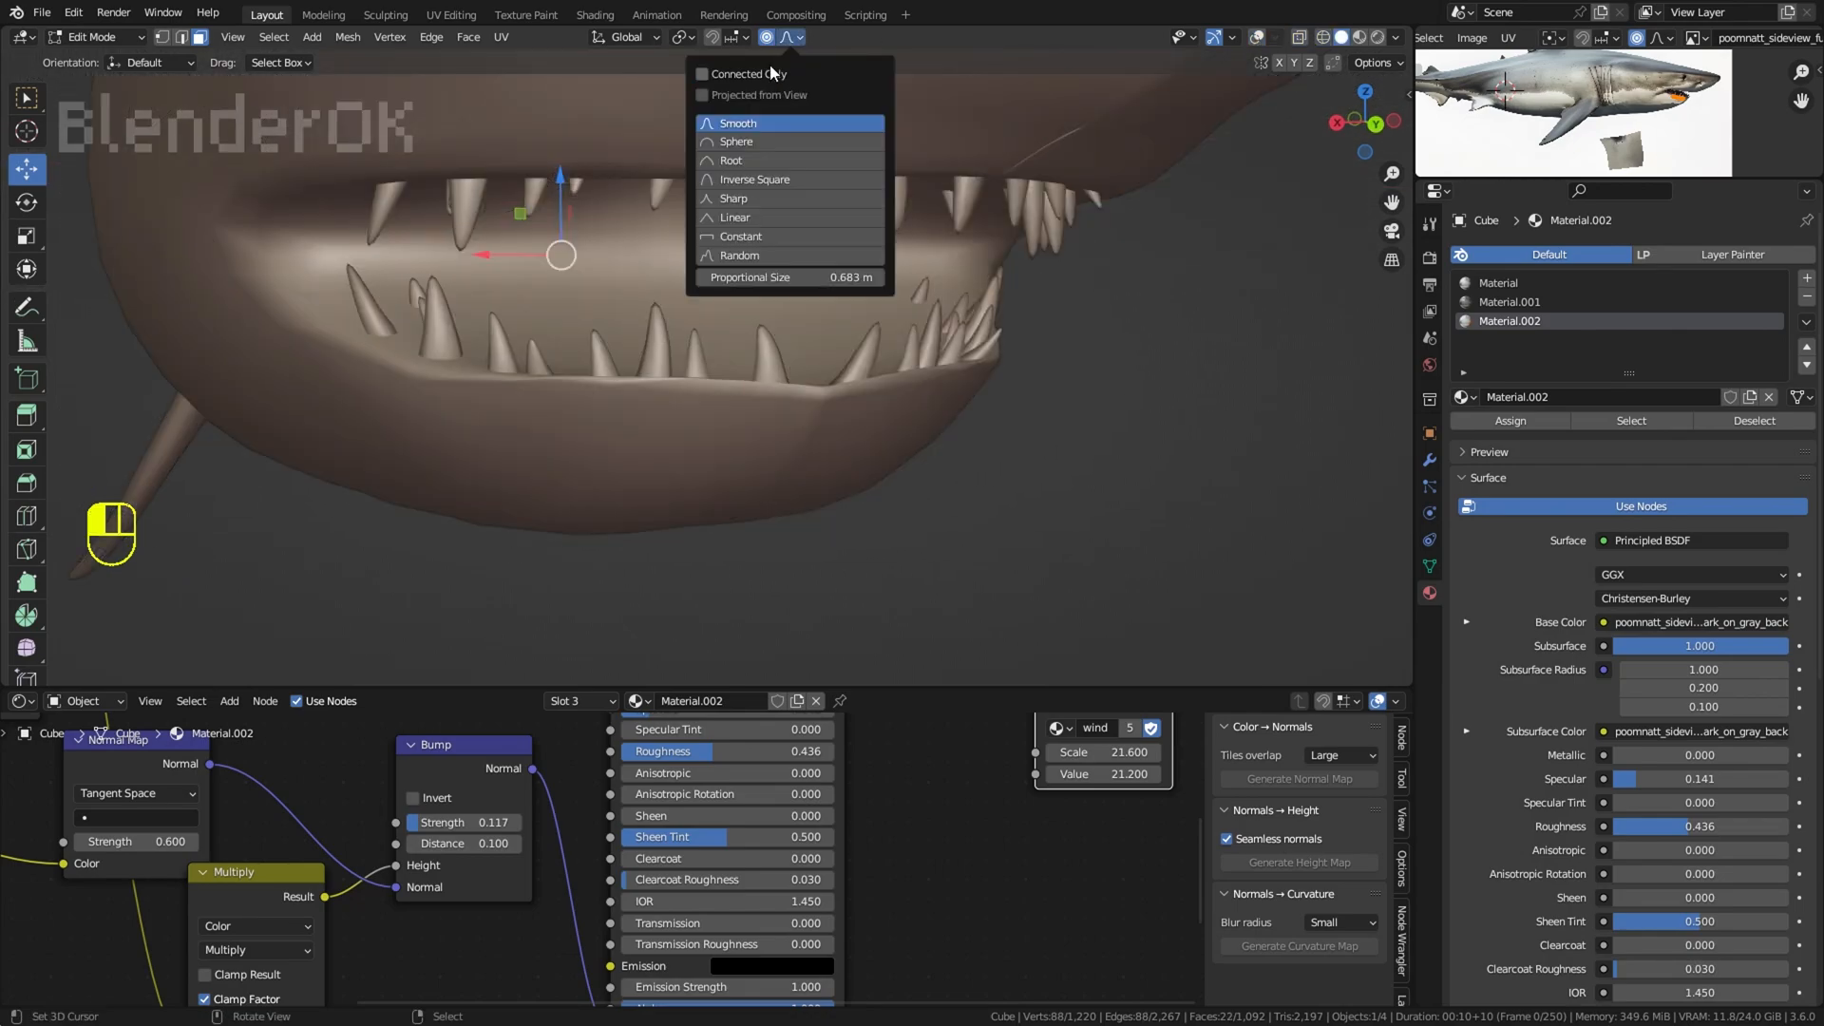
click(1430, 460)
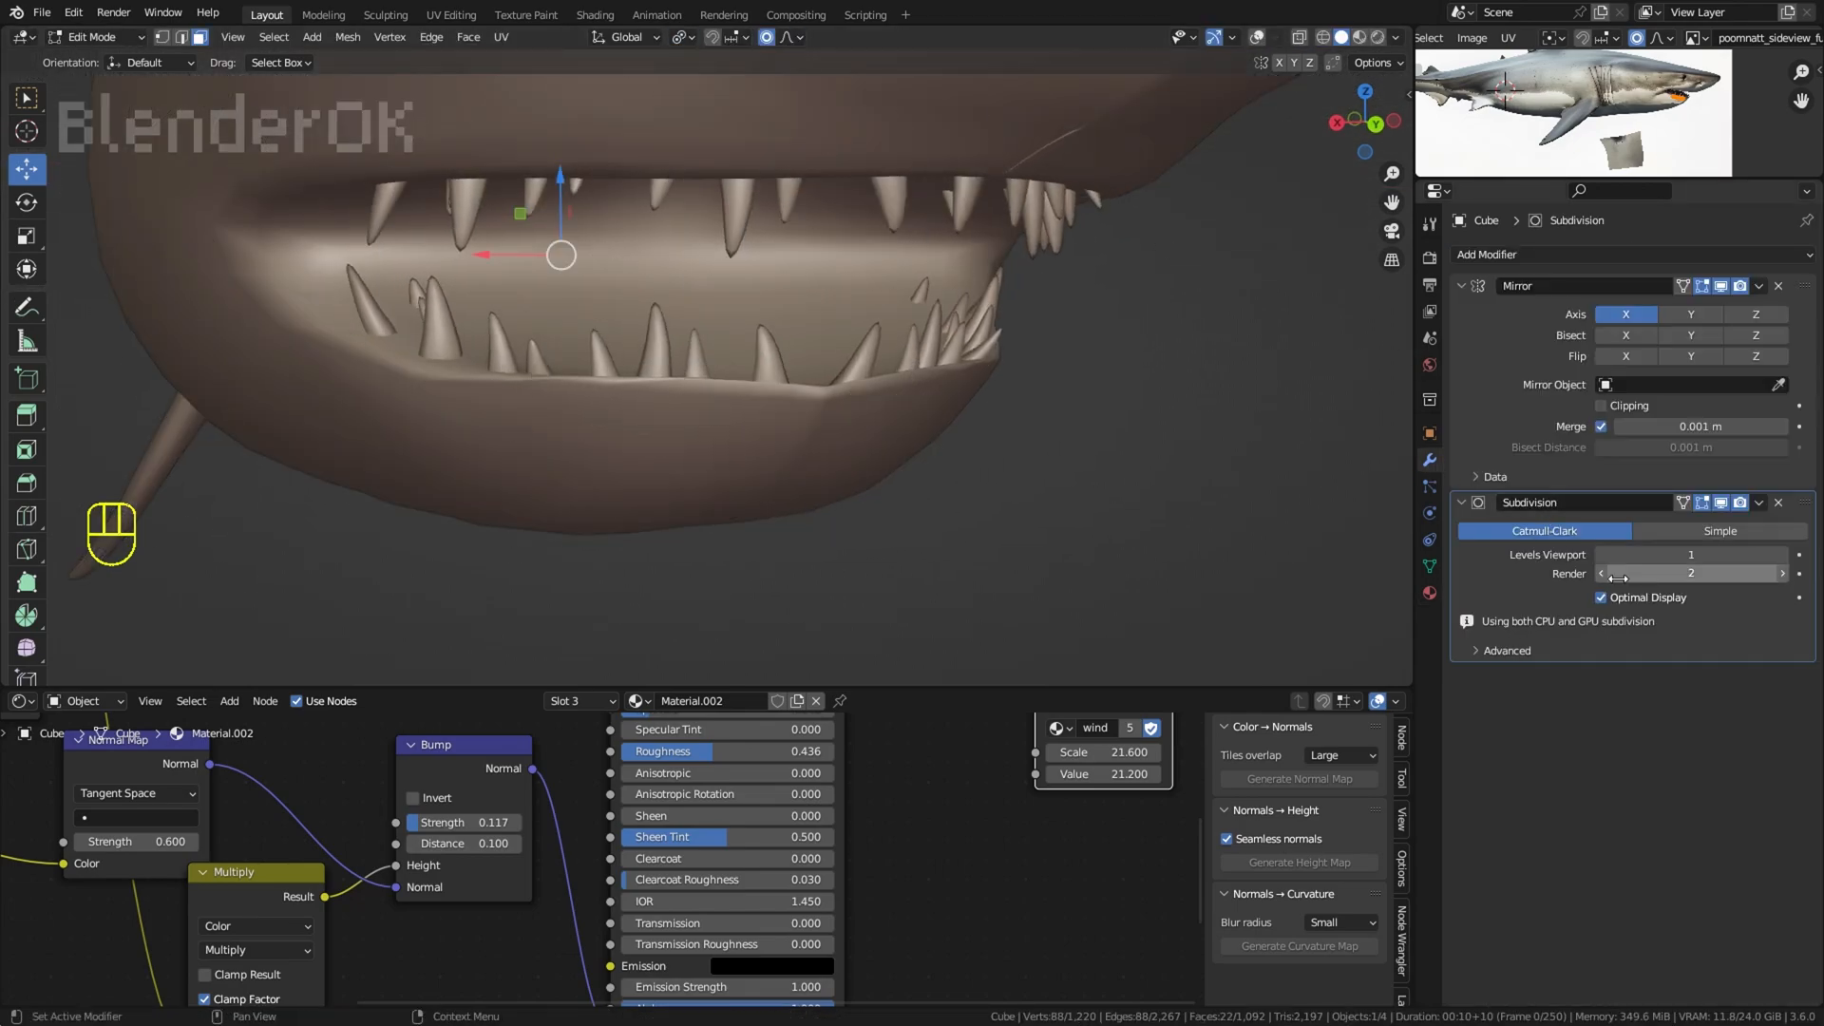
key(s)
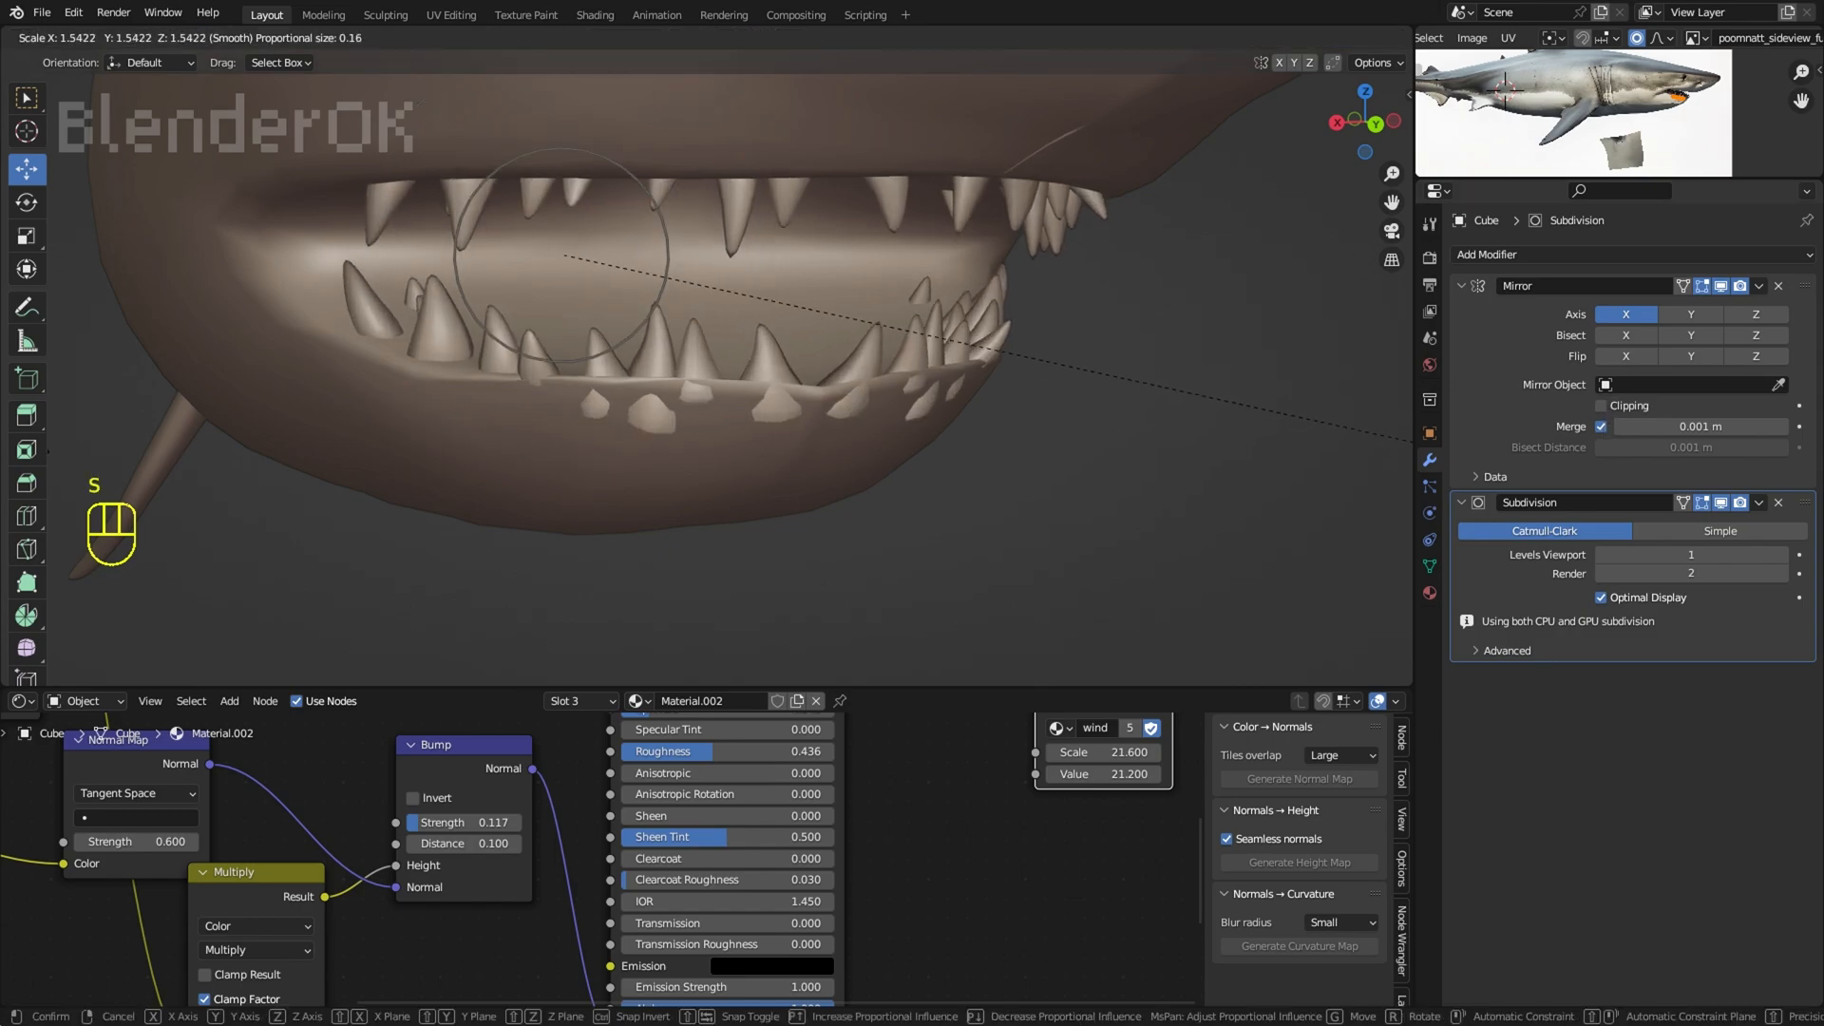
click(145, 442)
middle_drag(146, 441, 285, 433)
Step: Show the mouth in rendered shading and move the selected part of the teeth slightly
click(1378, 38)
scroll(1039, 285, up, 2)
mouse_move(936, 275)
middle_down()
mouse_move(1039, 285)
mouse_move(1026, 314)
mouse_move(1089, 319)
middle_up()
key(g)
click(1019, 281)
right_click(1020, 283)
Step: Examine the teeth and the whole shark in rendered shading and in material preview
scroll(1022, 285, down, 10)
click(1378, 40)
mouse_move(988, 204)
middle_down()
mouse_move(835, 237)
mouse_move(1002, 232)
middle_up()
scroll(1002, 232, down, 1)
click(1360, 38)
mouse_move(1090, 277)
middle_down()
mouse_move(1014, 310)
mouse_move(680, 244)
mouse_move(442, 245)
mouse_move(702, 242)
middle_up()
scroll(570, 370, up, 4)
shift+middle_drag(444, 473, 912, 464)
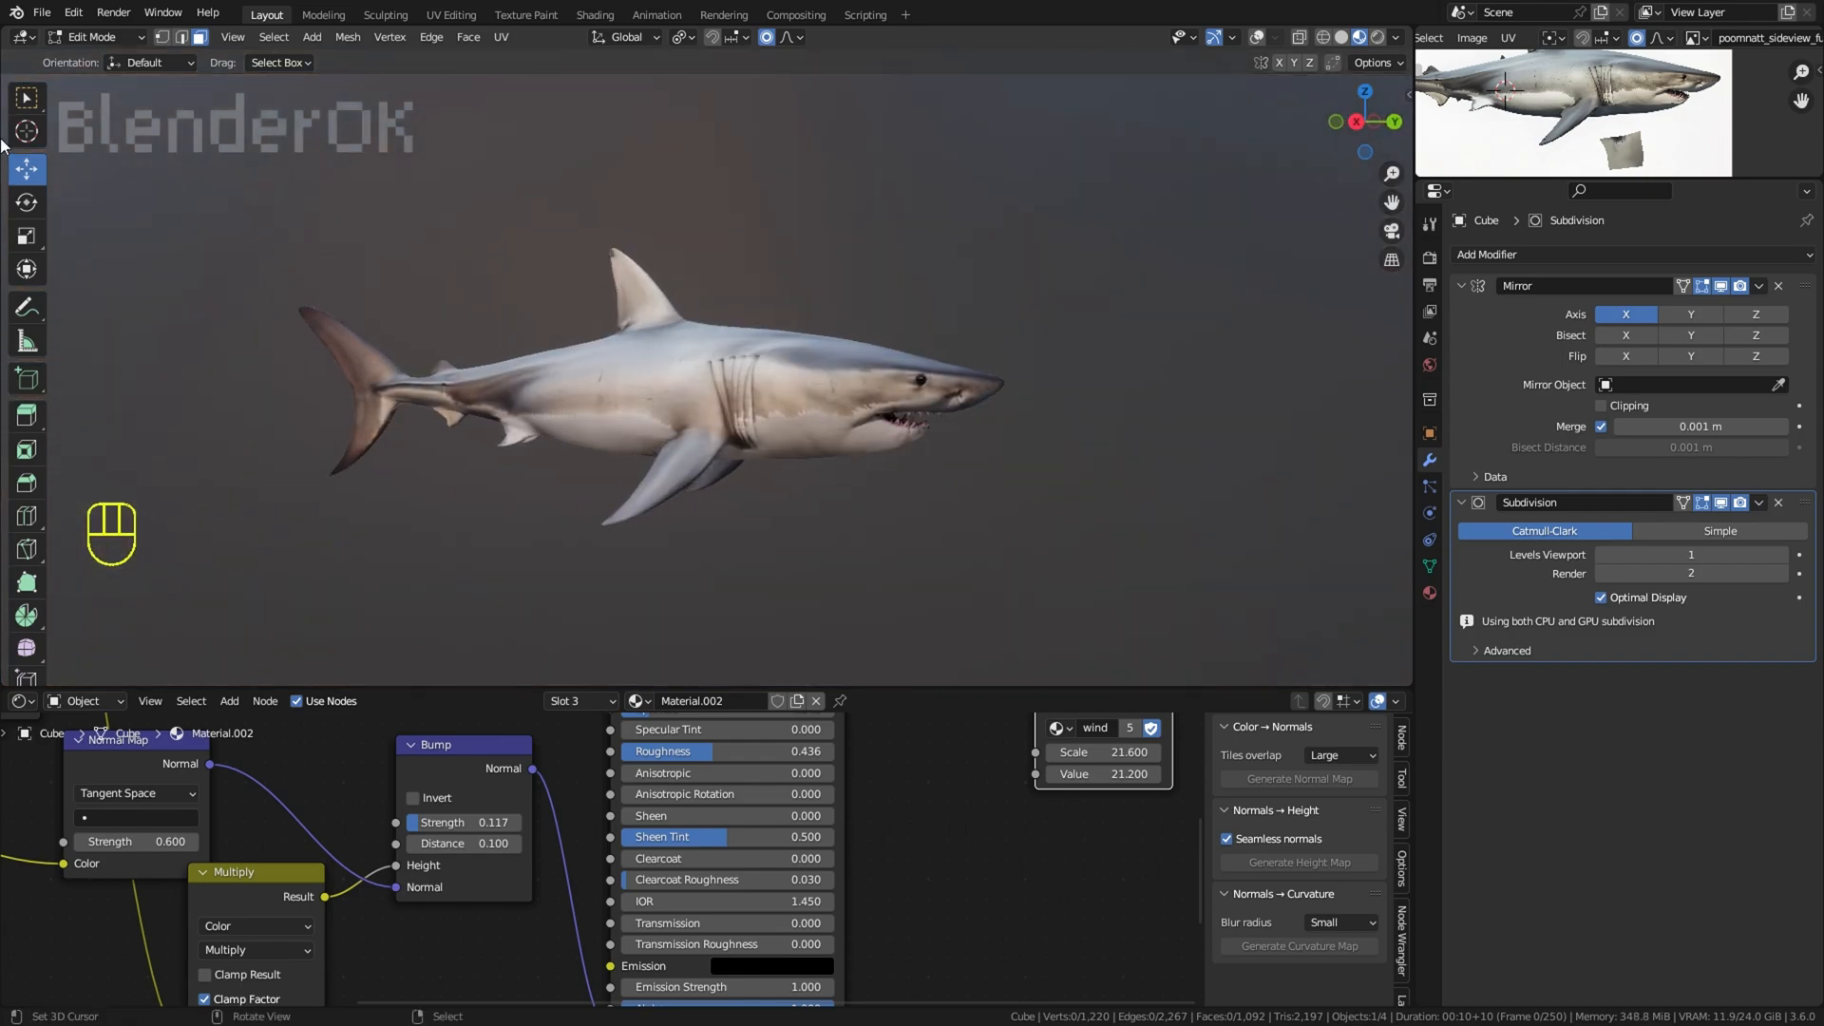
Step: Leave Edit Mode for Object Mode and save SHARK.blend
key(Tab)
click(43, 13)
click(66, 221)
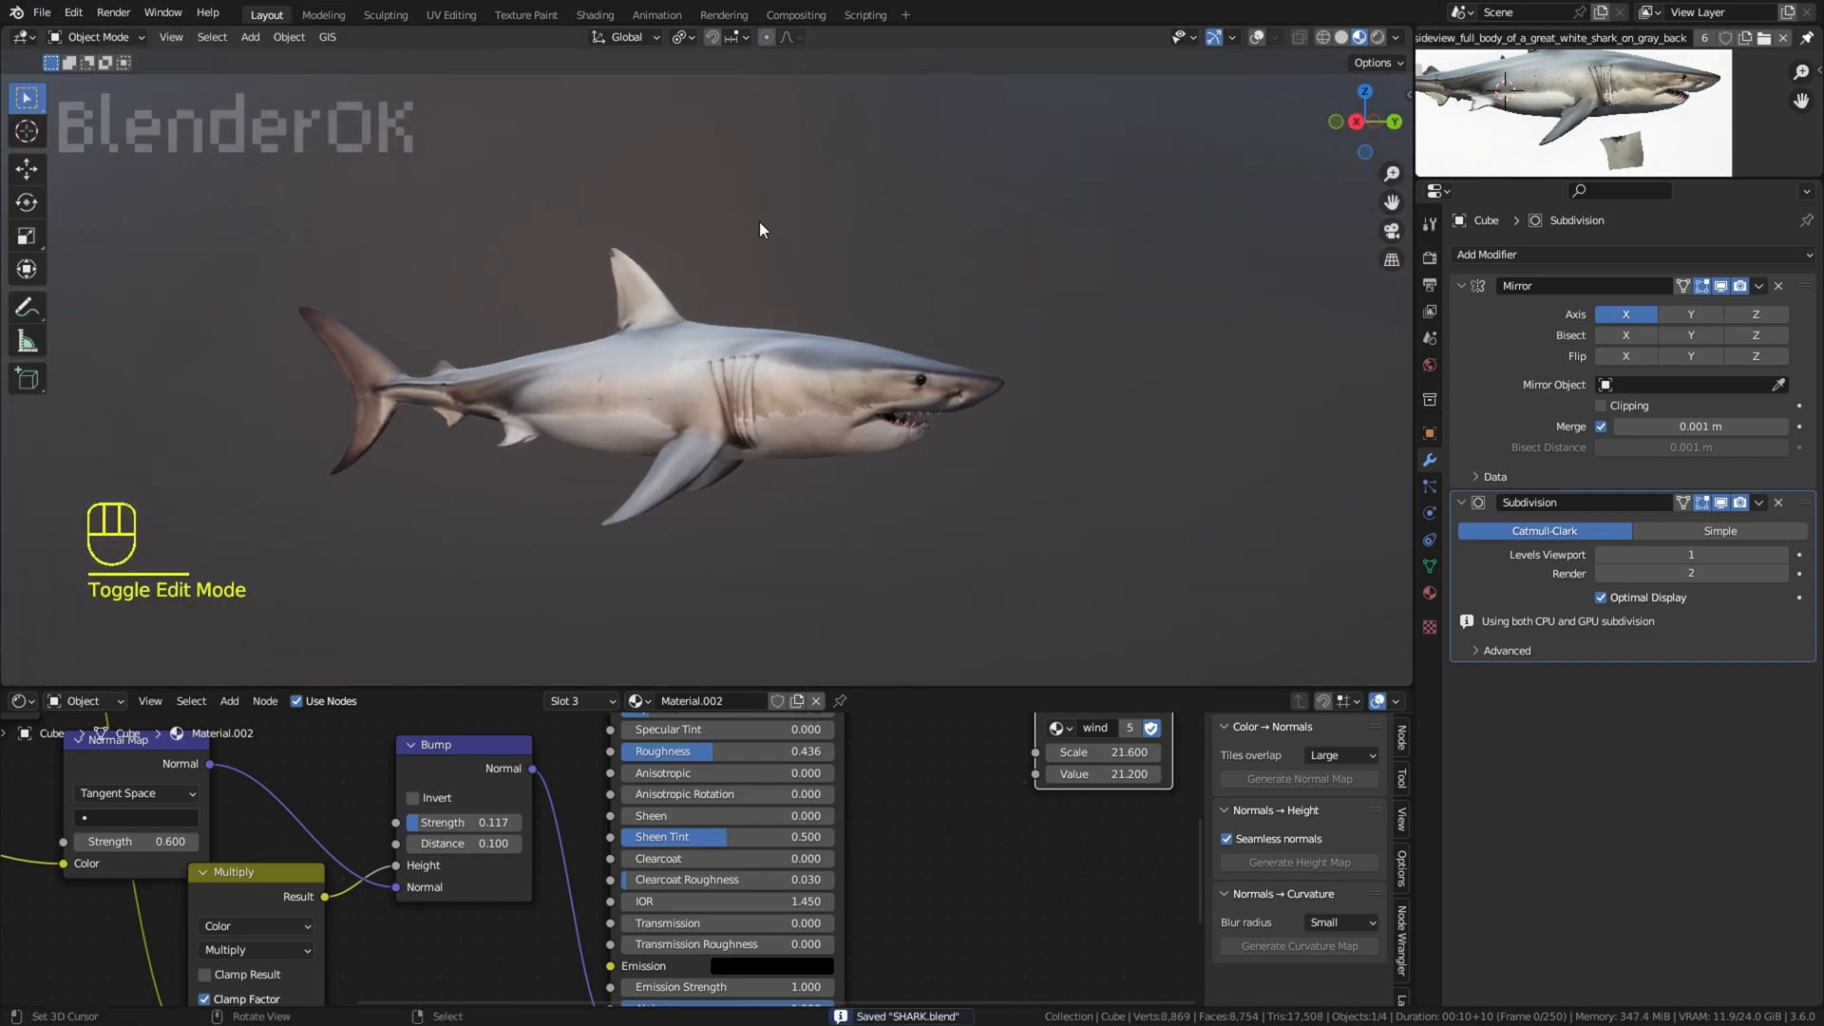
right_click(795, 355)
mouse_move(879, 296)
middle_down()
mouse_move(914, 282)
mouse_move(893, 294)
middle_up()
scroll(907, 283, up, 1)
scroll(893, 295, up, 1)
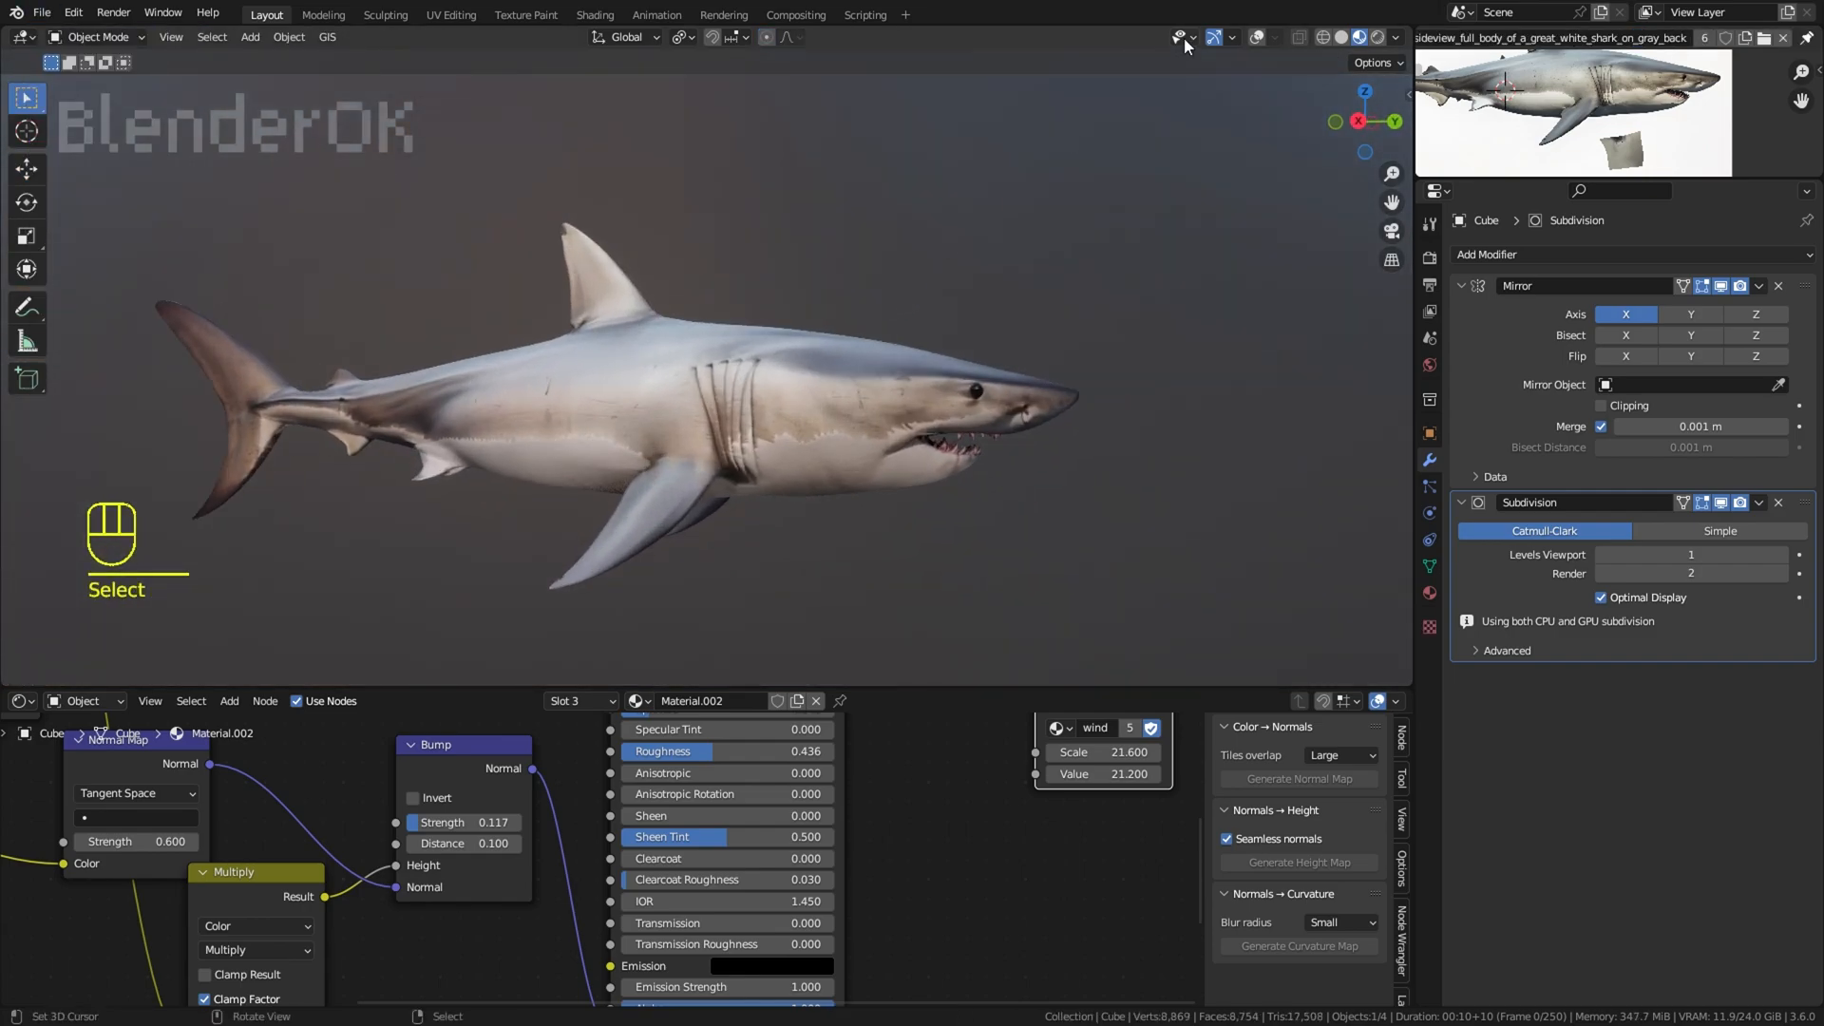
Step: Show the overlays, try applying the Mirror modifier, undo it and turn on its Clipping option
click(1259, 38)
click(1760, 285)
click(1767, 305)
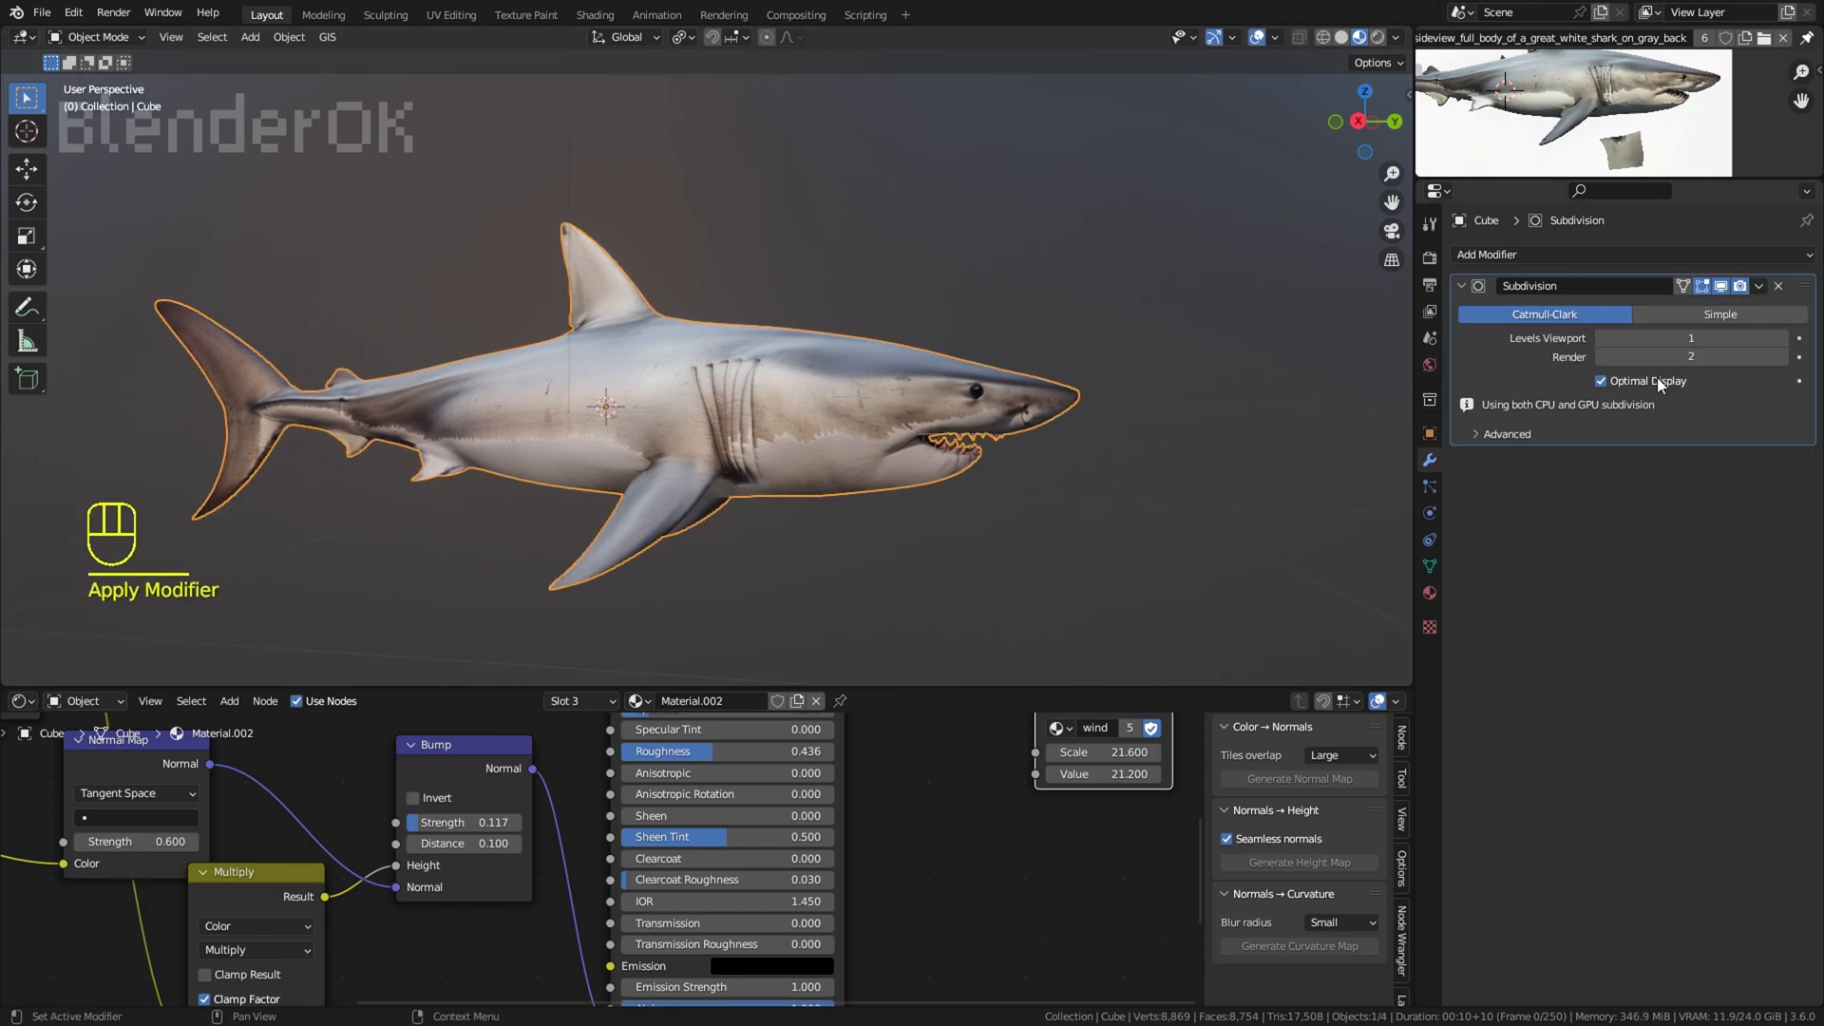
click(1760, 285)
key(ctrl+z)
key(ctrl+z)
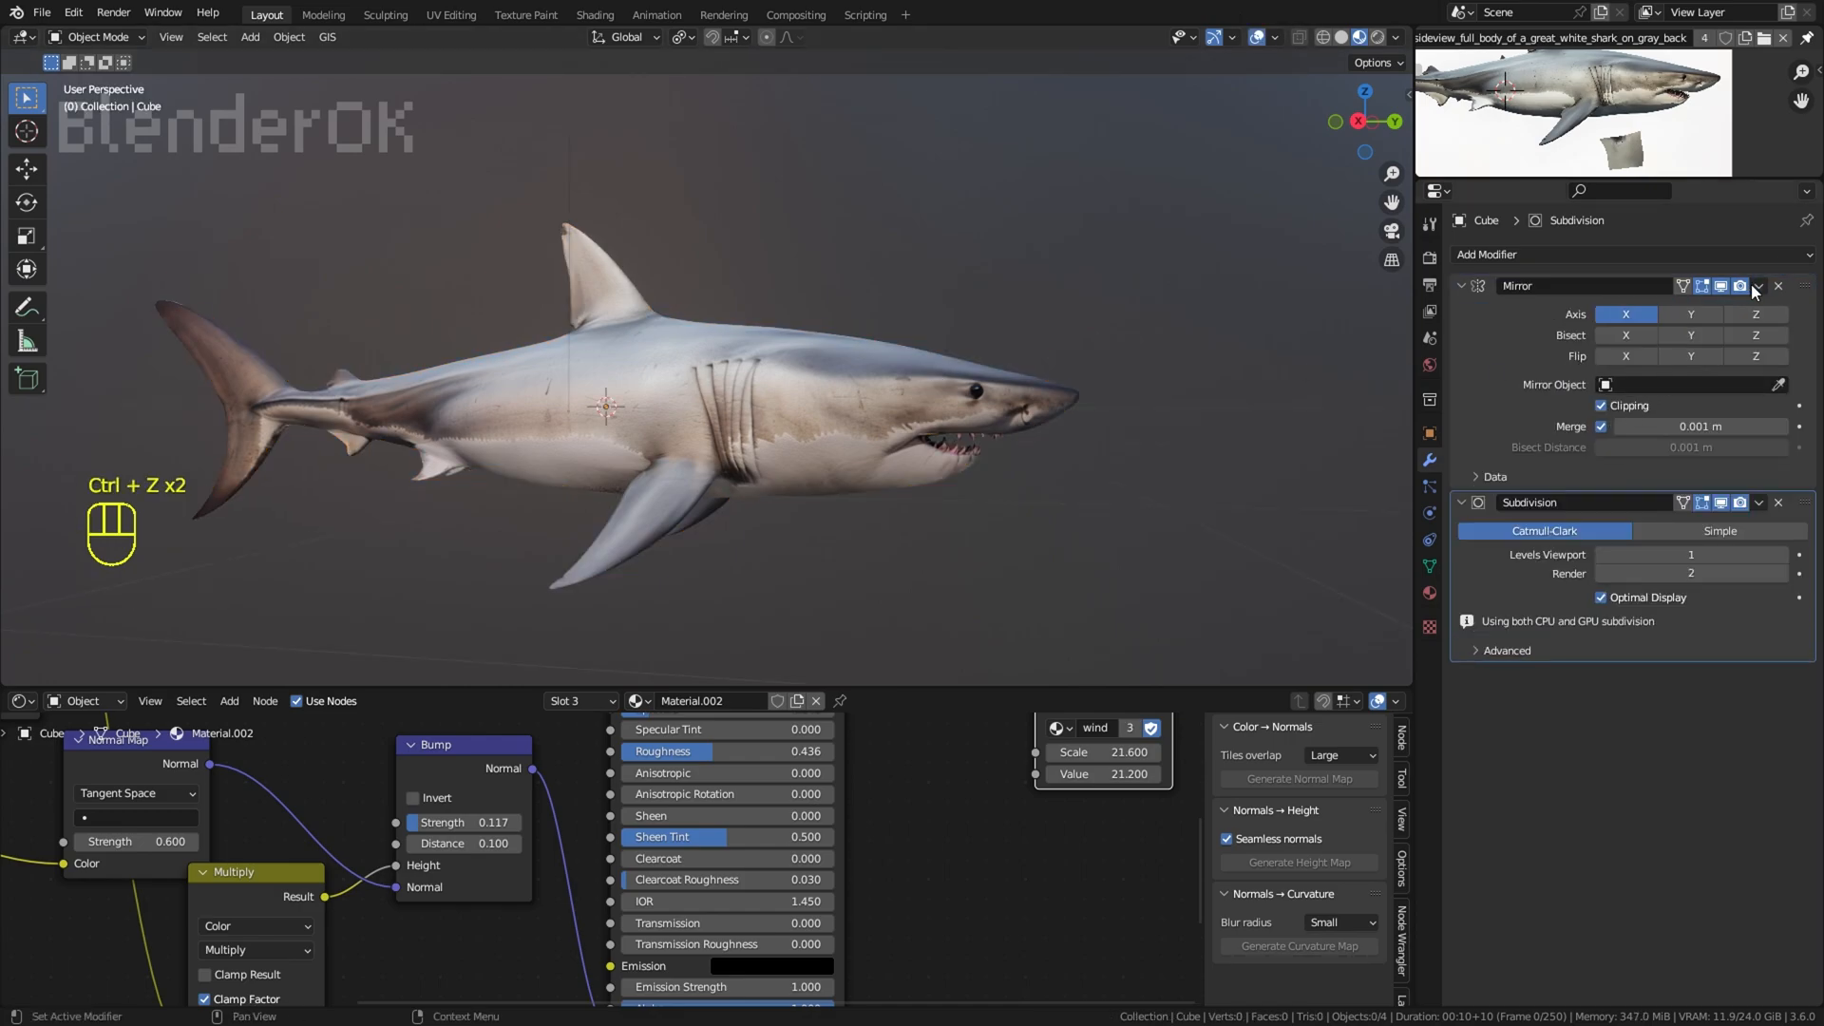
Step: Apply the Mirror and Subdivision modifiers to the shark
click(1759, 285)
click(1767, 305)
click(1760, 287)
click(1767, 305)
Step: Check the shark's mesh density in wireframe and return to material preview shading
click(1045, 290)
key(z)
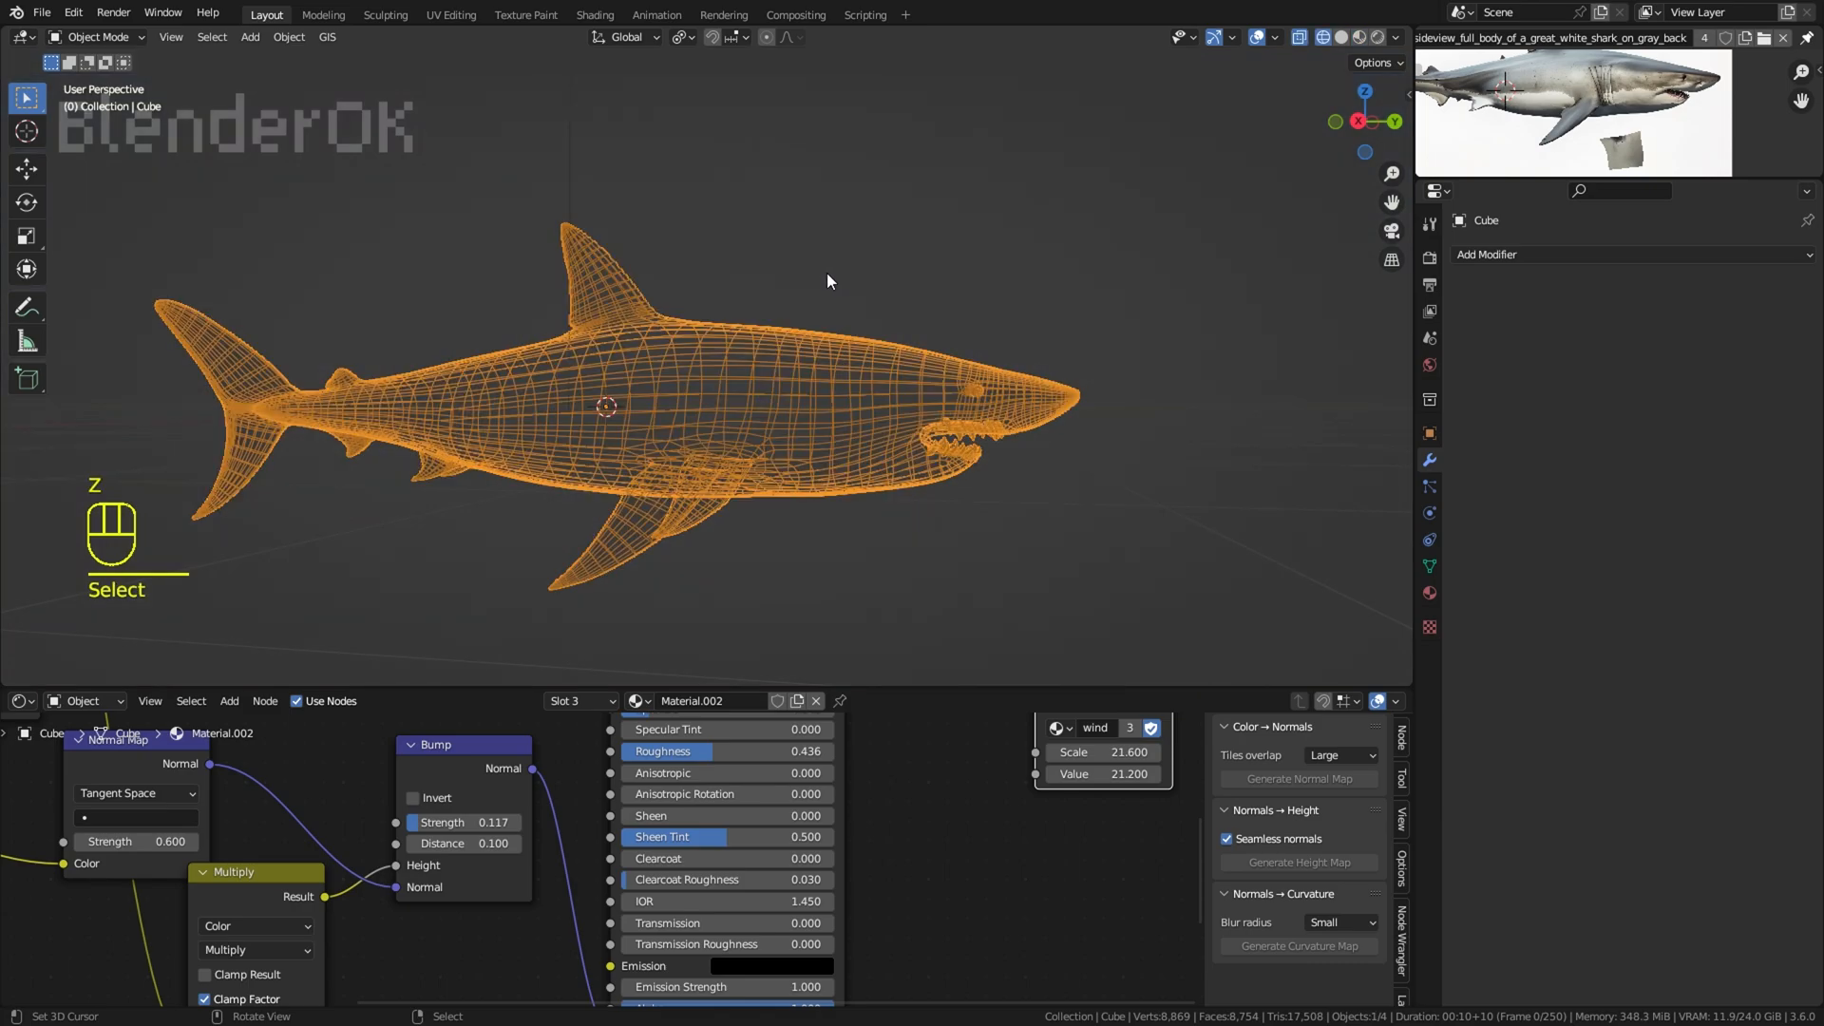
key(z)
key(shift+s)
click(1363, 38)
scroll(760, 333, up, 2)
Step: Look at the subdivided mesh in Edit Mode and switch the shark to Sculpt Mode
click(119, 38)
click(95, 79)
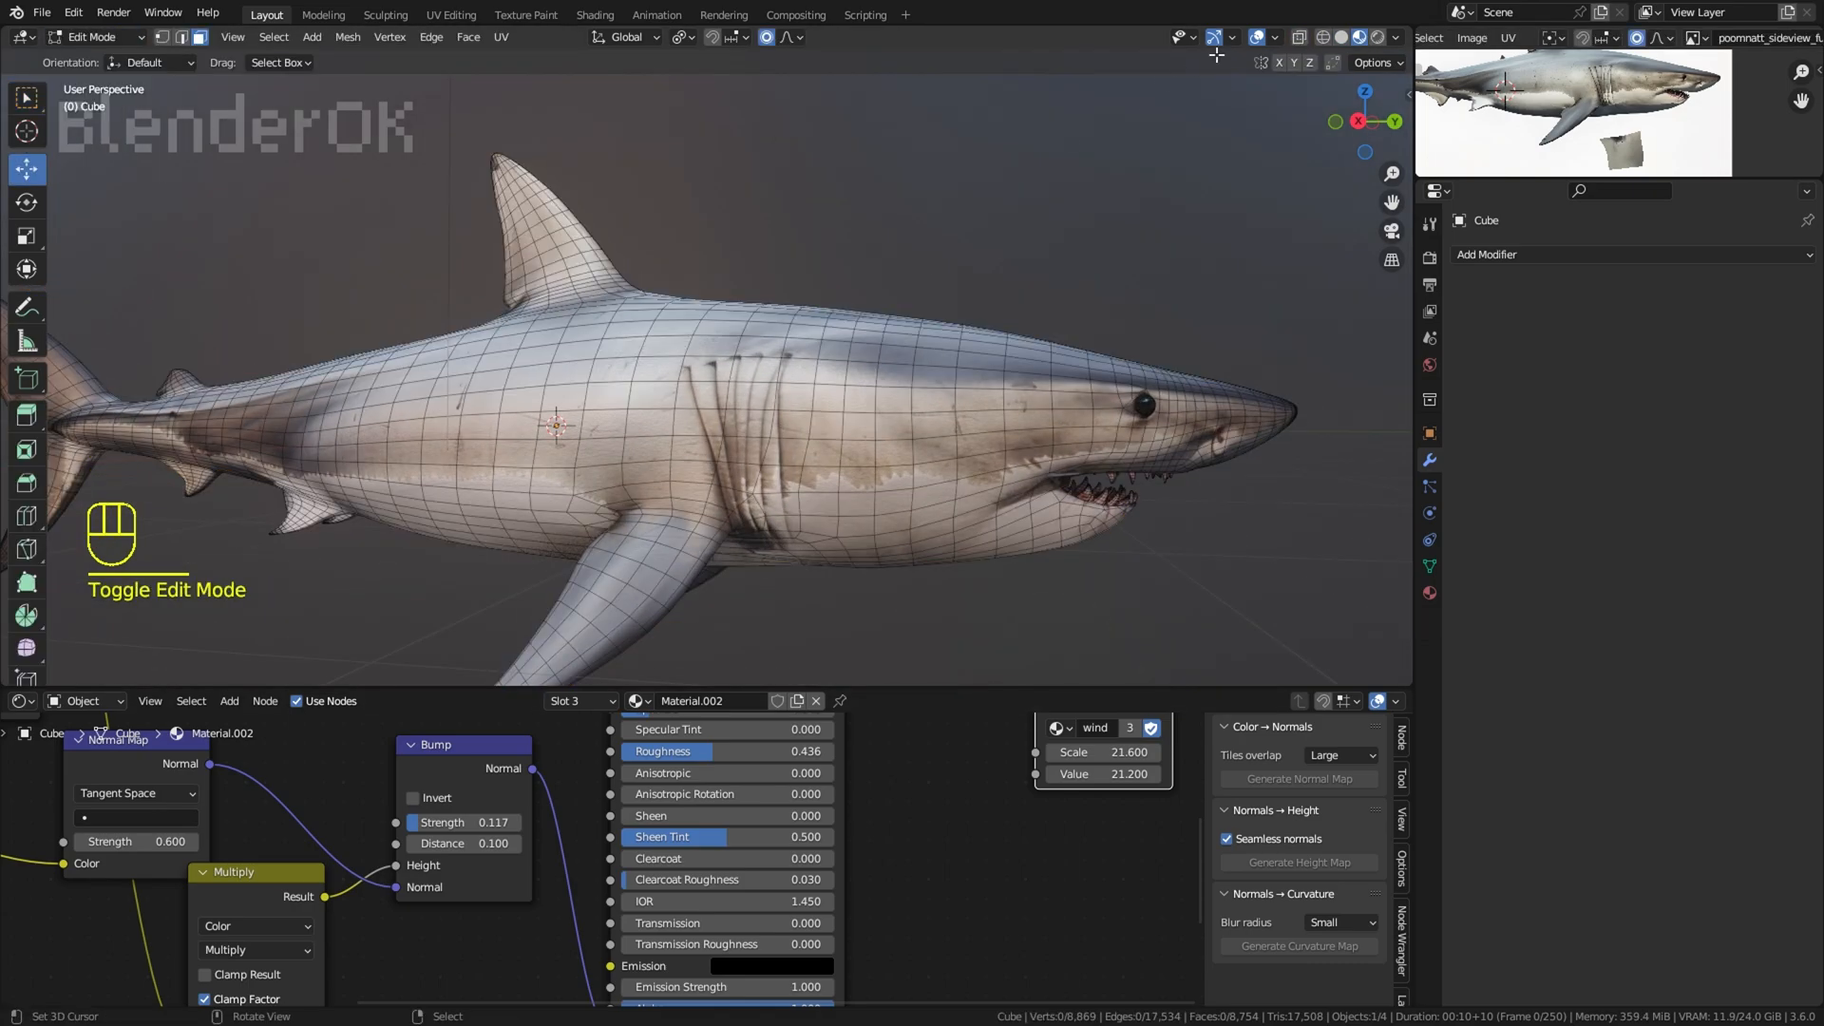
scroll(760, 376, up, 1)
click(95, 38)
click(95, 100)
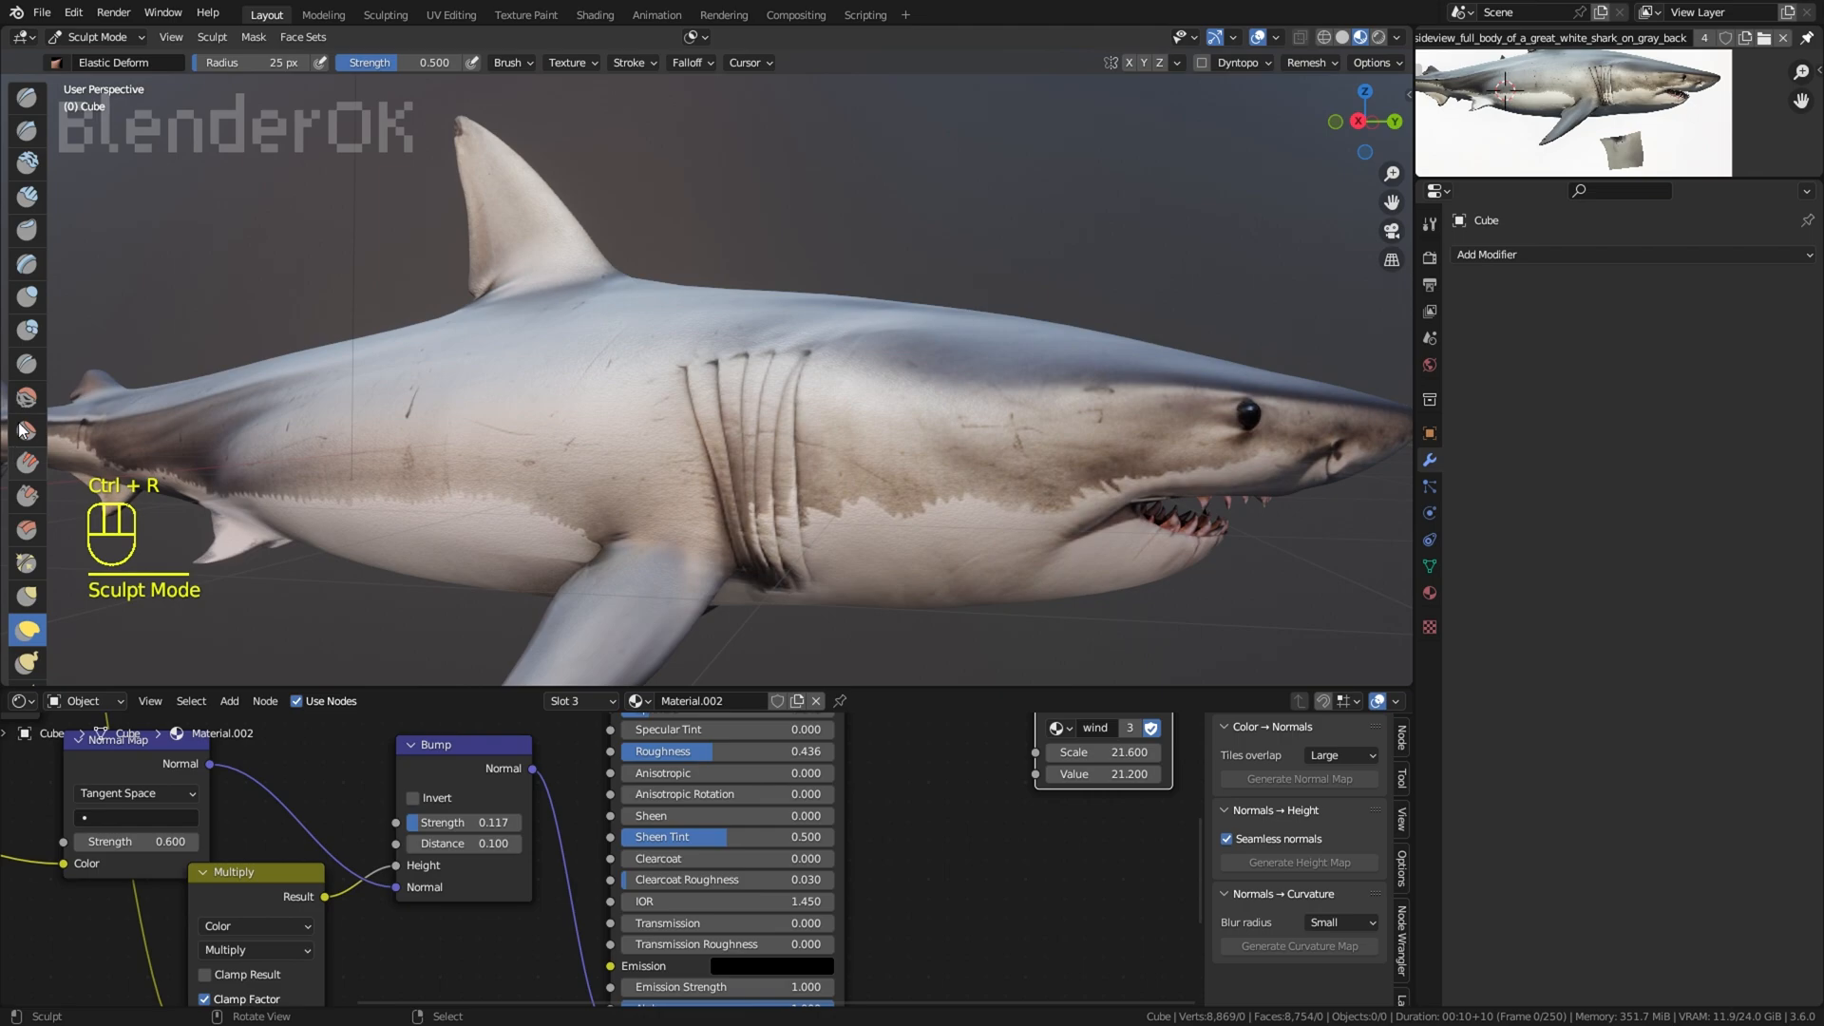
Step: Try a sculpt stroke on the shark's side and undo it
scroll(814, 436, up, 3)
key(f)
scroll(710, 374, down, 3)
middle_drag(959, 418, 751, 437)
mouse_move(884, 429)
middle_down()
mouse_move(380, 439)
mouse_move(656, 428)
middle_up()
key(ctrl+z)
middle_drag(655, 428, 580, 427)
scroll(579, 428, down, 2)
Step: Reshape the pectoral and dorsal fins using the Elastic Deform brush with a 53 px radius
click(28, 630)
scroll(674, 524, up, 2)
key(f)
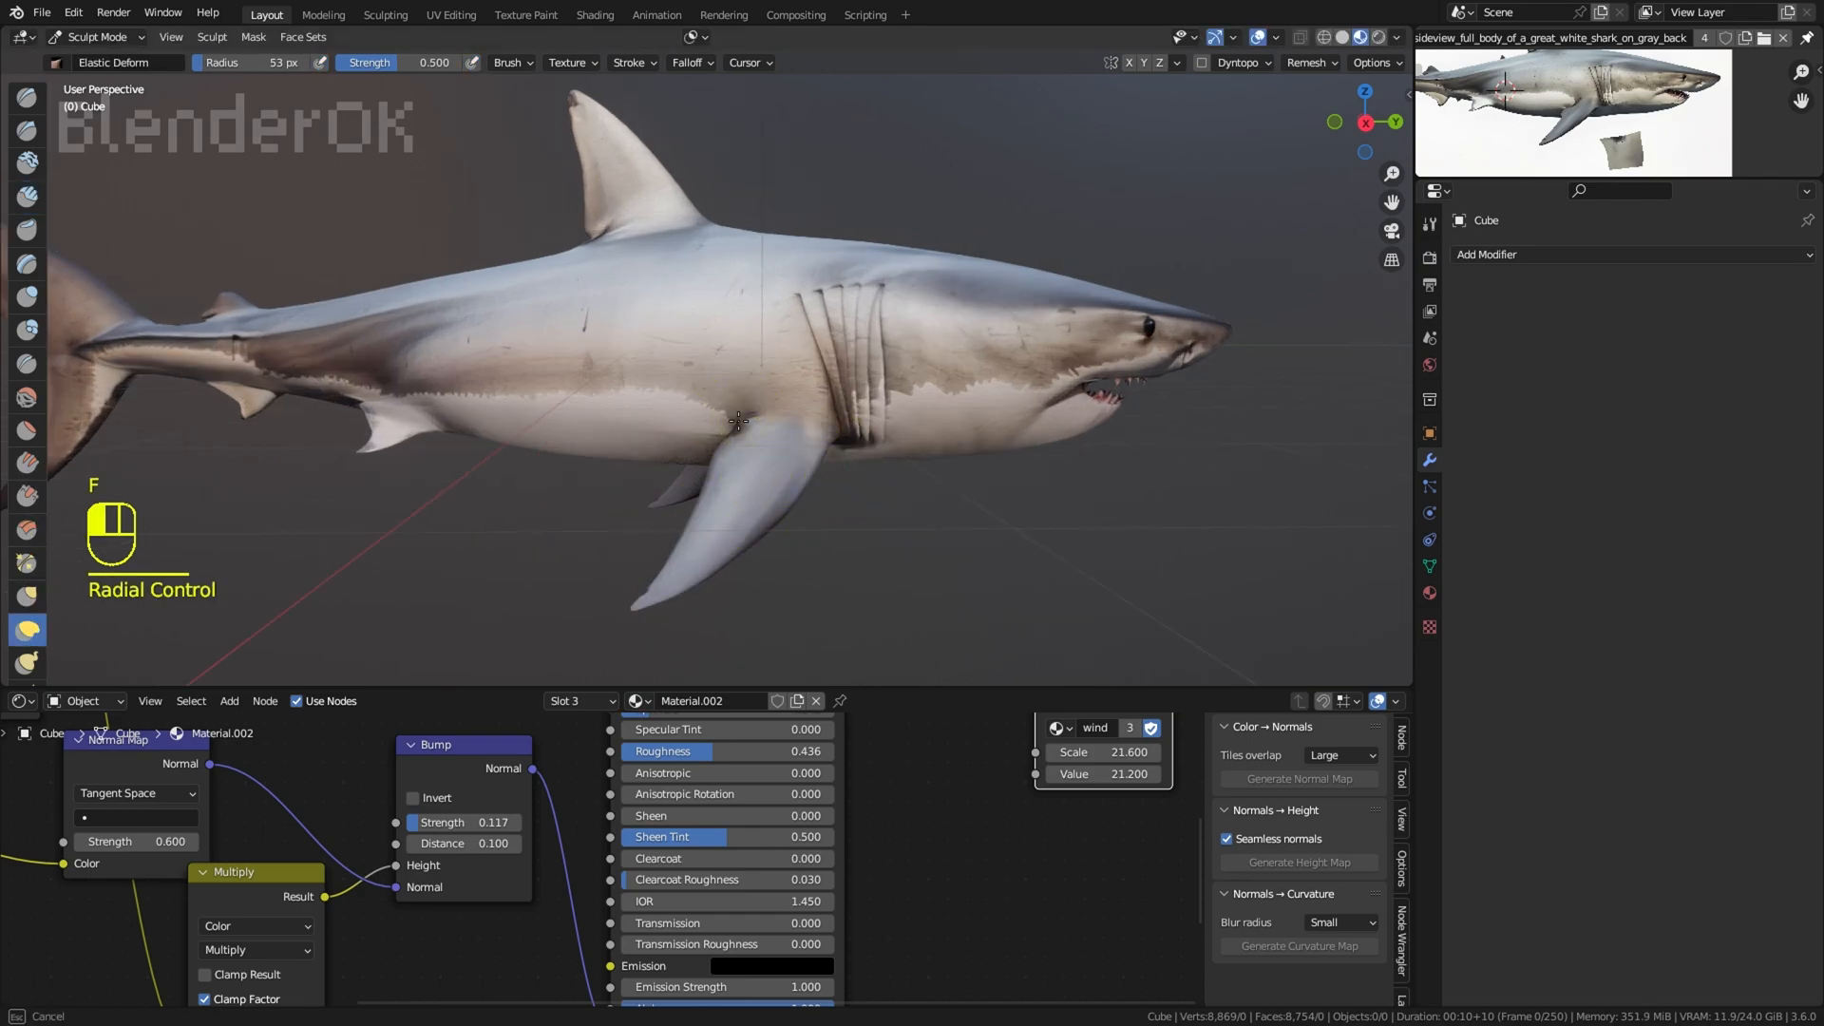
scroll(720, 557, down, 3)
middle_drag(939, 454, 917, 442)
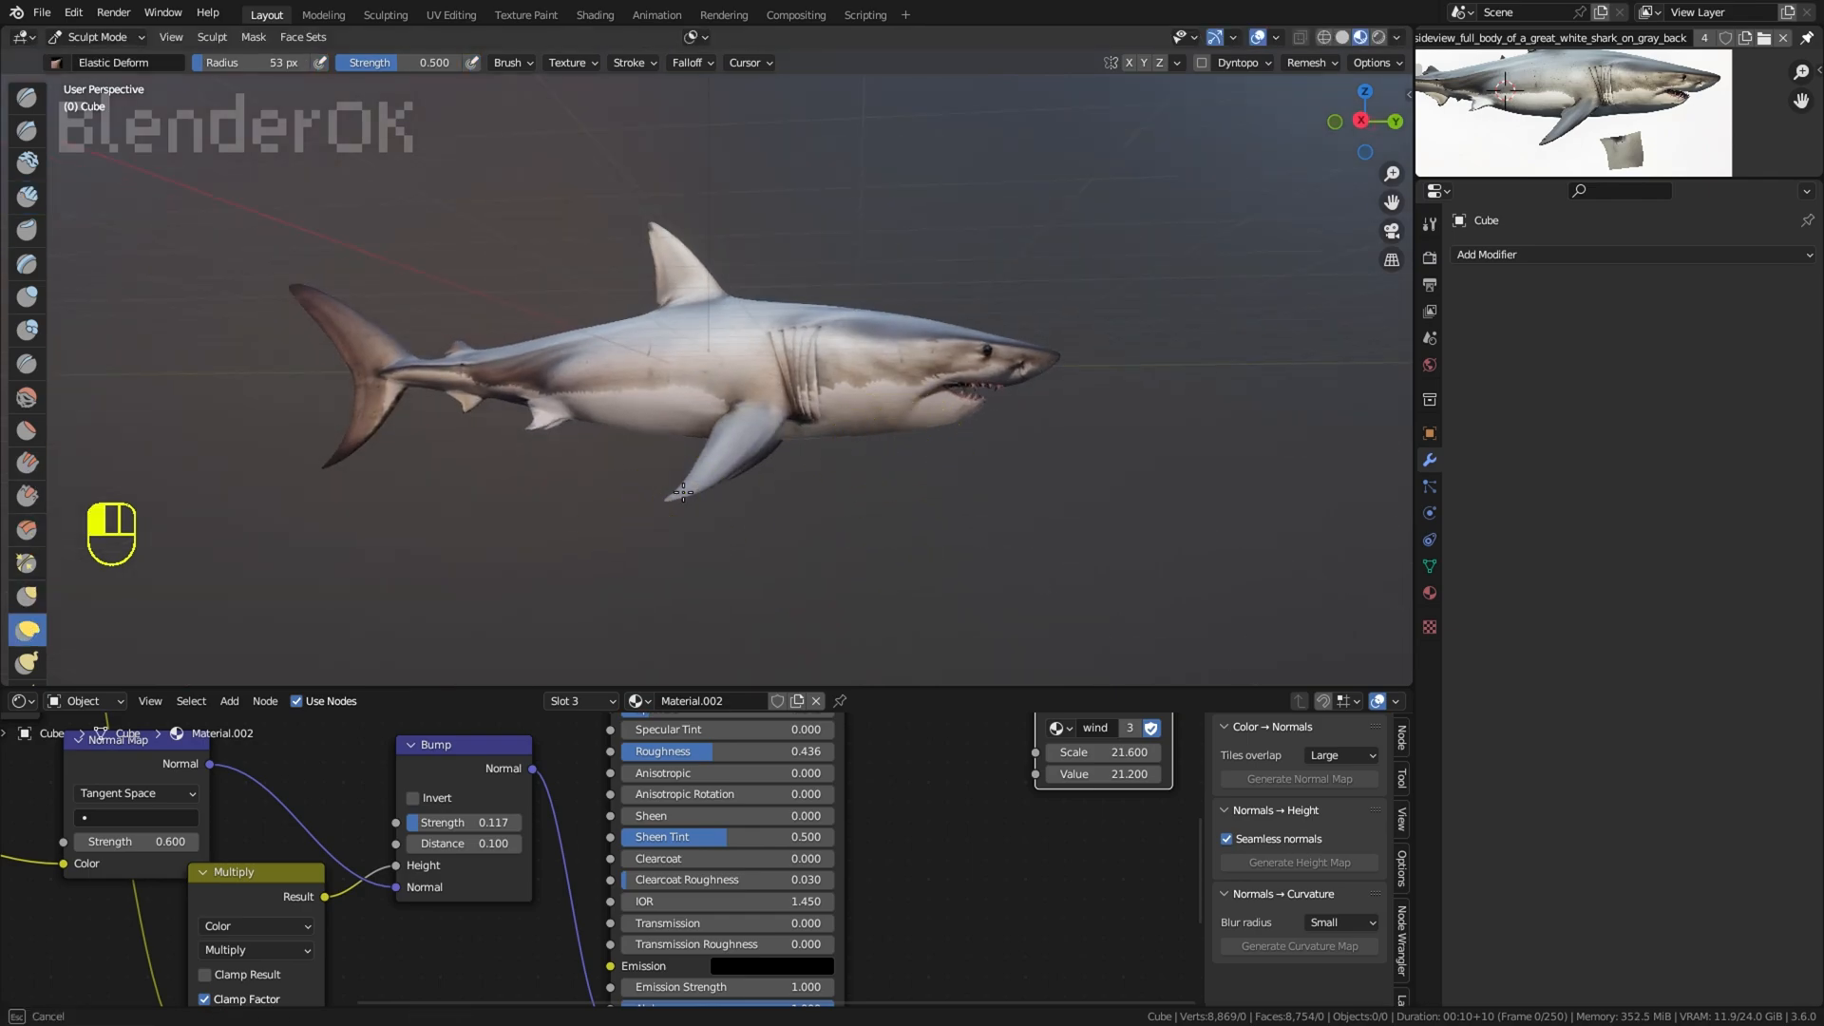
shift+middle_drag(996, 489, 1049, 513)
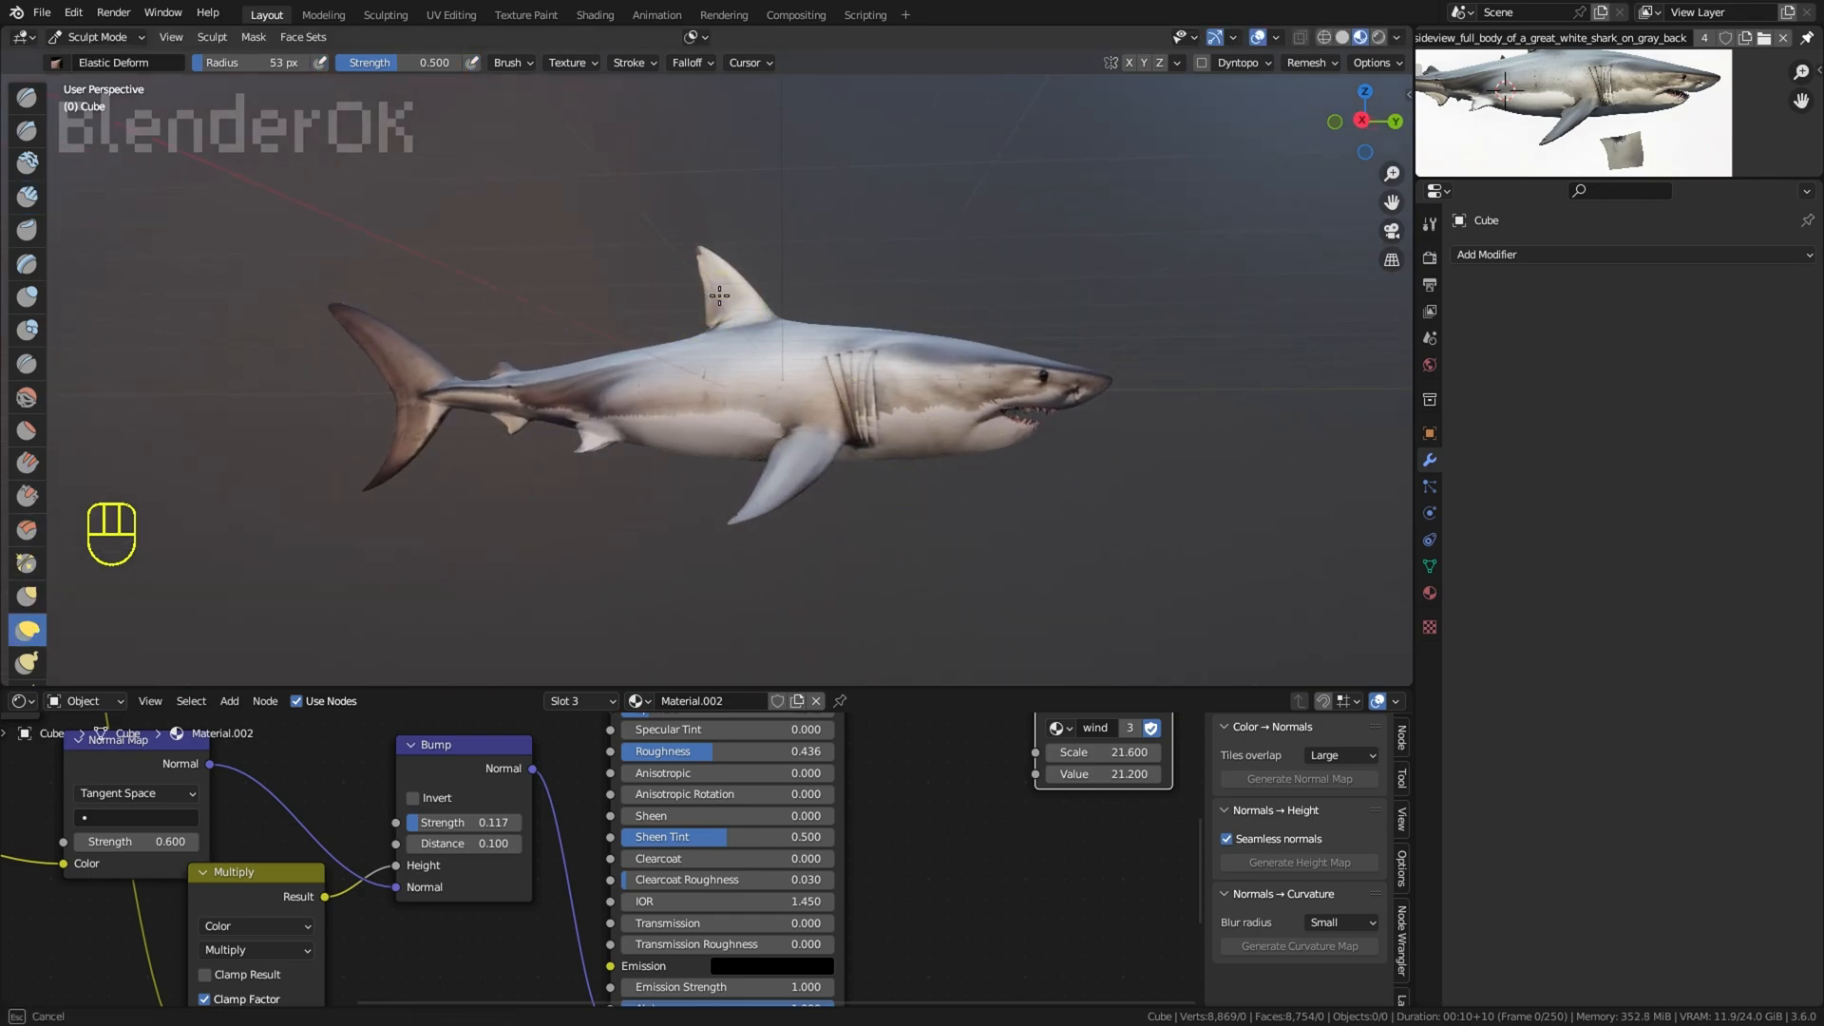
shift+middle_drag(797, 219, 886, 234)
middle_drag(695, 365, 713, 367)
Step: Make a short Crease brush stroke on the upper lobe of the tail fin
scroll(703, 369, up, 4)
mouse_move(351, 409)
shift+middle_down()
mouse_move(493, 379)
mouse_move(779, 432)
shift+middle_up()
scroll(493, 379, up, 3)
click(27, 363)
drag(553, 257, 557, 261)
Step: Enter Edit Mode with vertex selection and try moving a vertex on the upper tail lobe's rear edge
click(69, 39)
click(91, 84)
key(a)
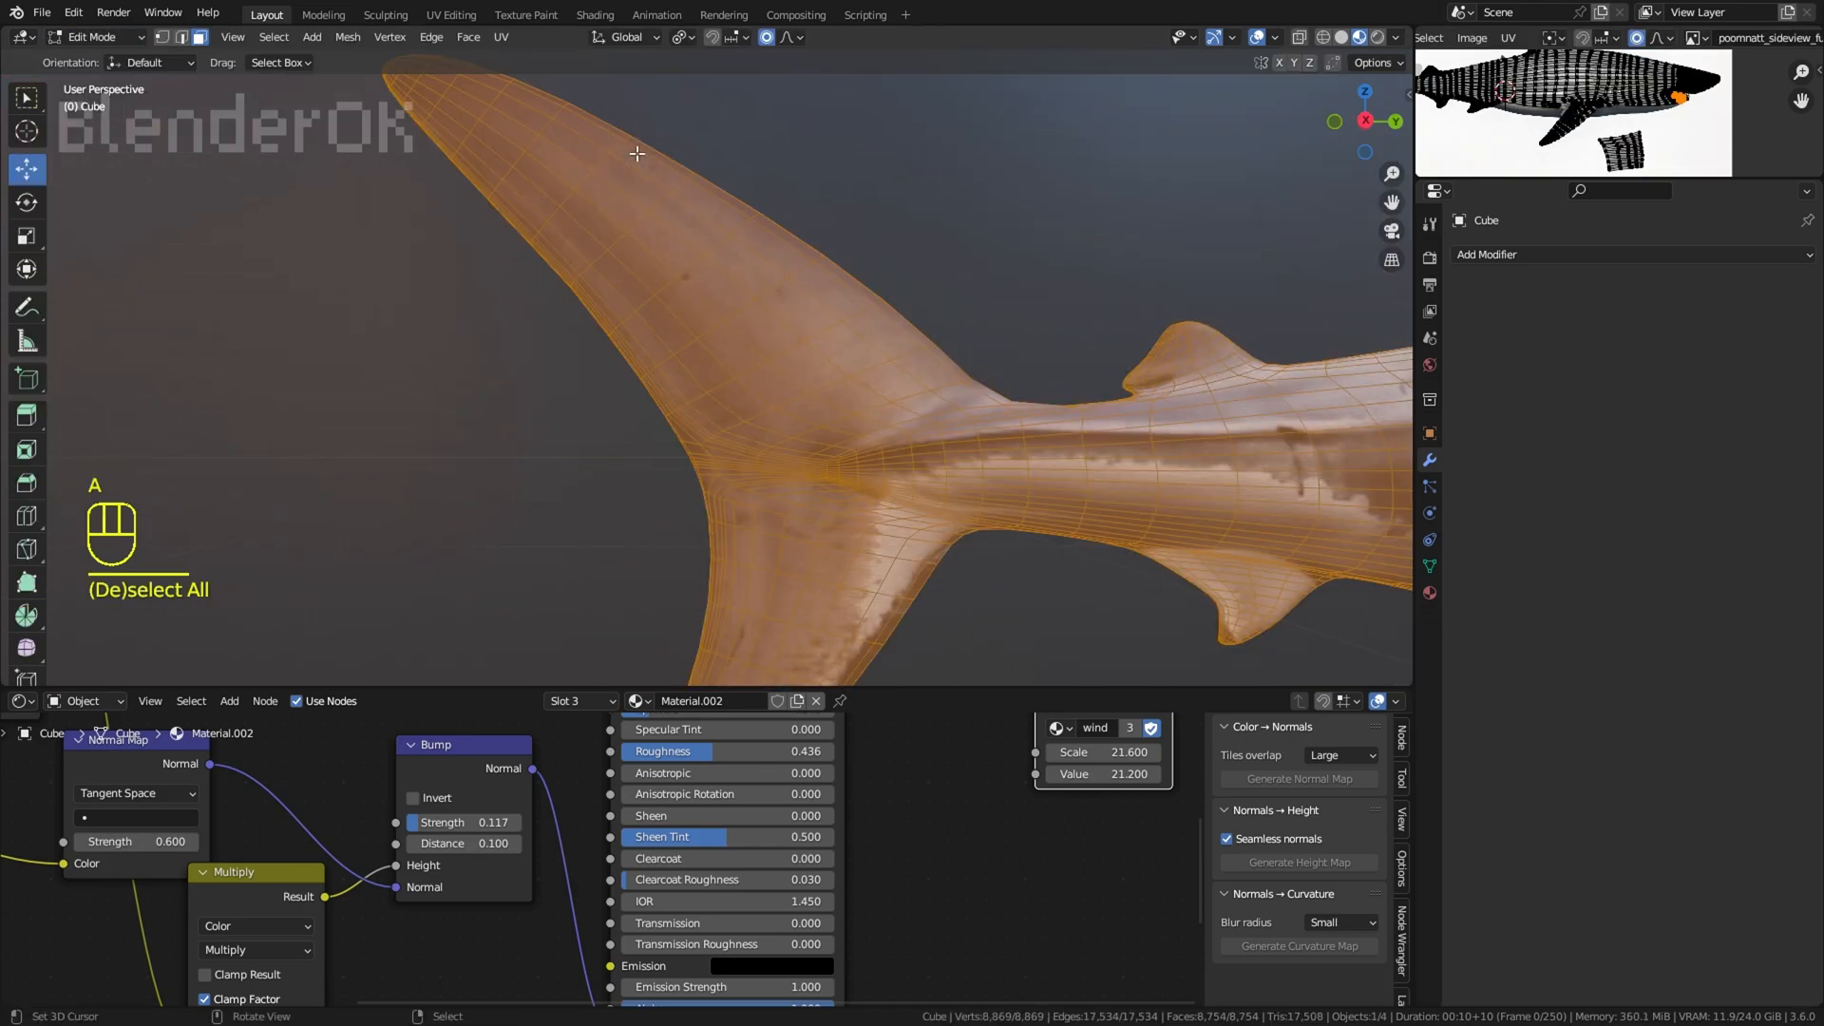
key(a)
click(163, 38)
right_click(525, 246)
key(g)
right_click(440, 152)
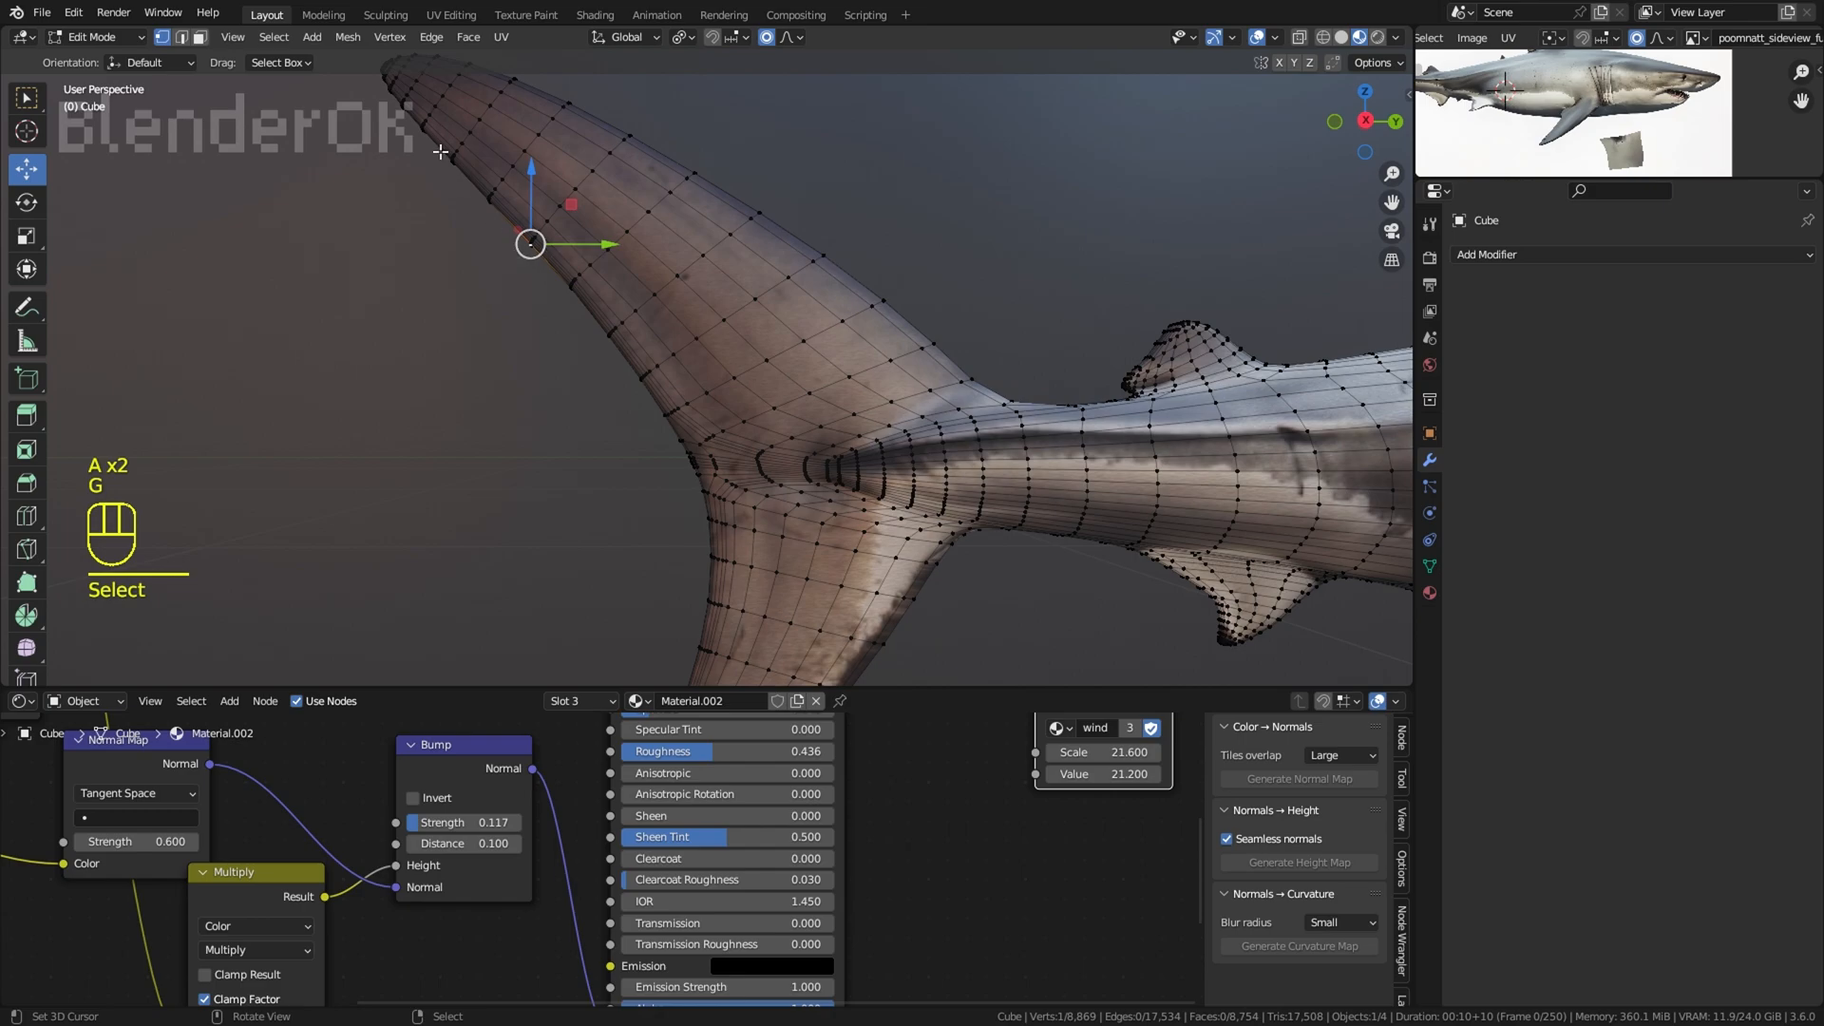
Step: Hide the overlays, return to Object Mode and show the whole shark in rendered shading
click(1257, 39)
right_click(1157, 179)
scroll(1157, 179, down, 10)
middle_drag(1157, 179, 897, 180)
click(112, 39)
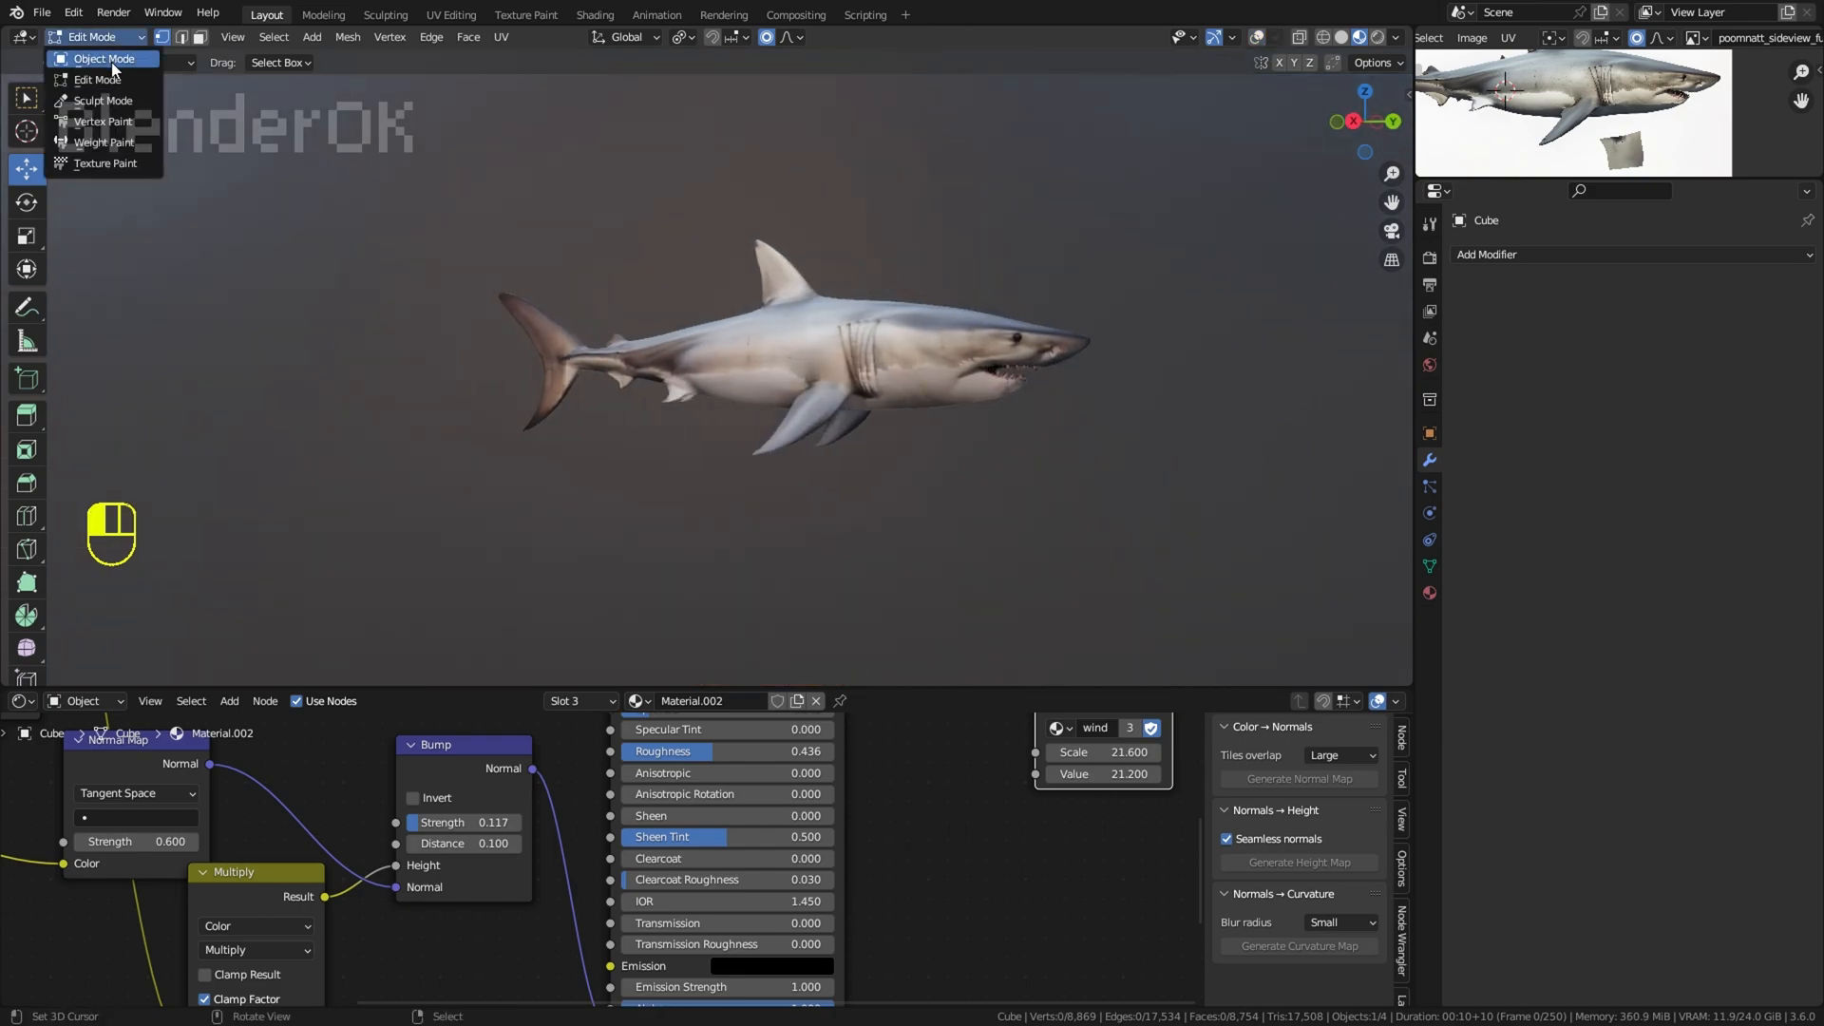
click(112, 60)
click(1376, 38)
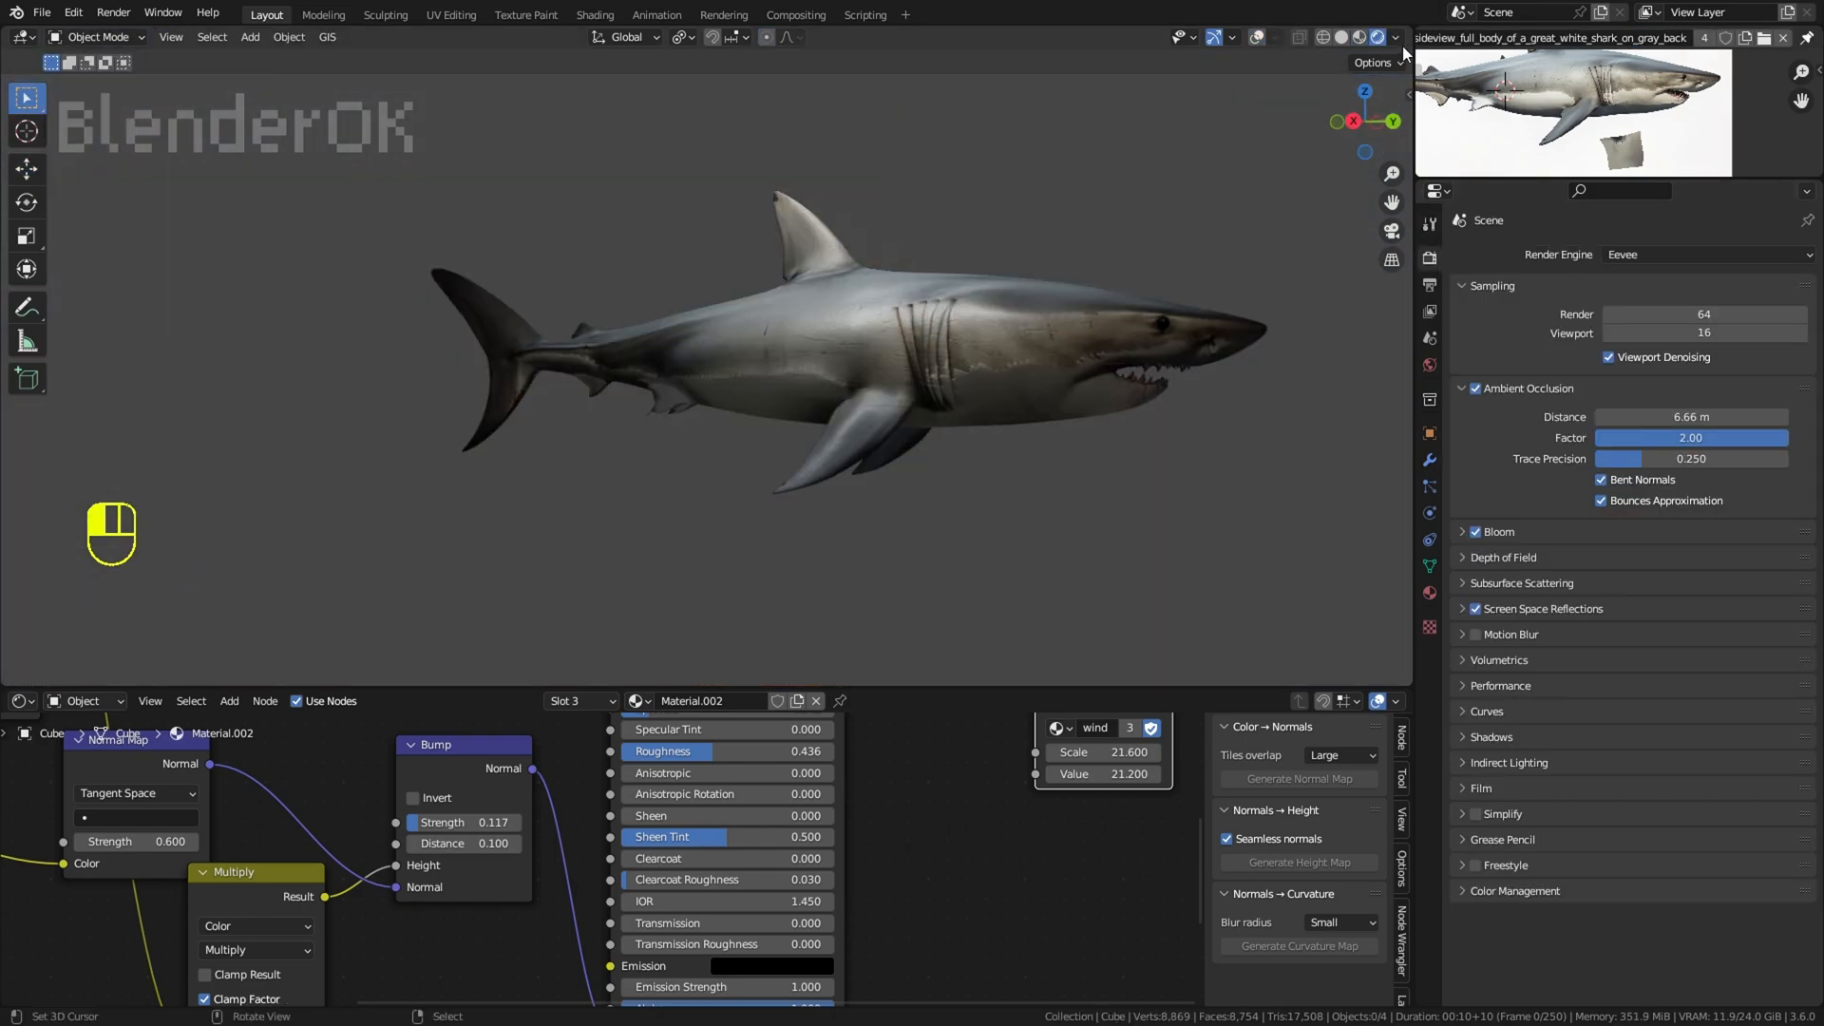
Step: Light the rendered viewport with the HDRI environment instead of the scene world, and set the render engine to Cycles on GPU Compute
click(1397, 39)
click(1313, 151)
click(1620, 254)
click(1623, 319)
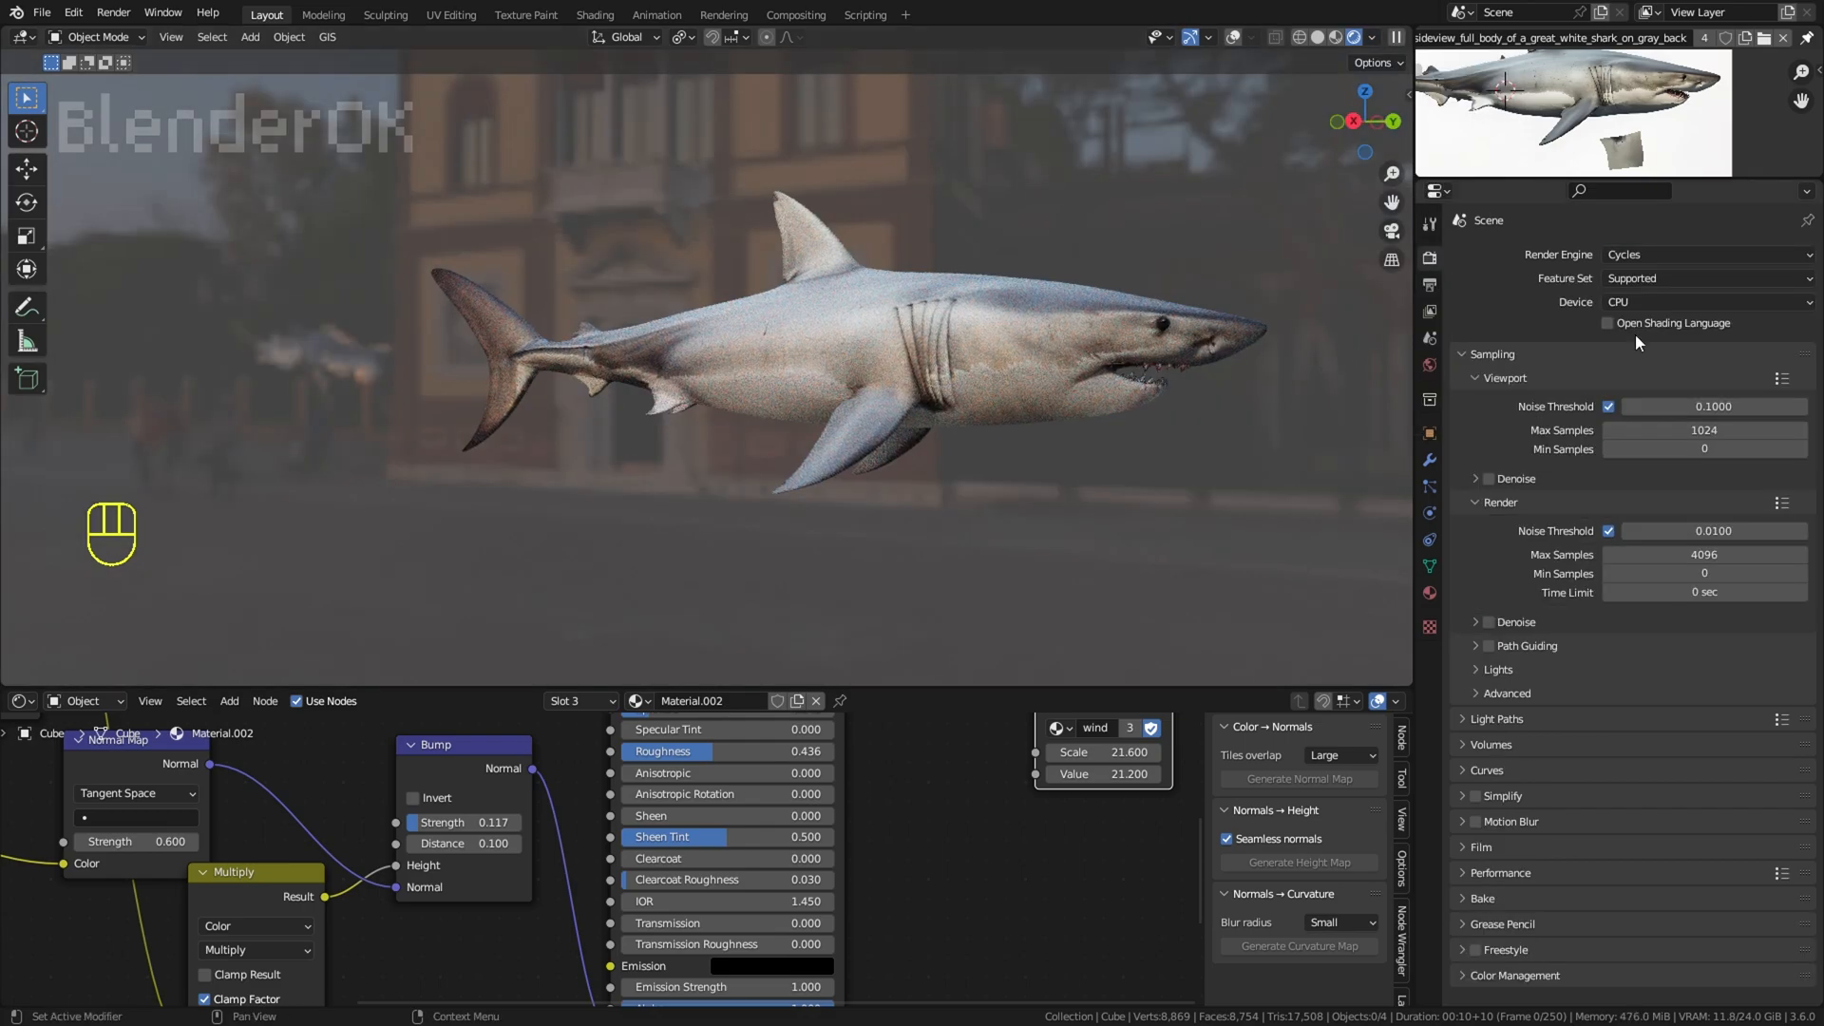
click(1642, 303)
click(1652, 347)
Step: Enable viewport denoising with the OptiX denoiser and set the viewport's maximum samples to 74
click(1491, 456)
drag(1689, 410, 1560, 410)
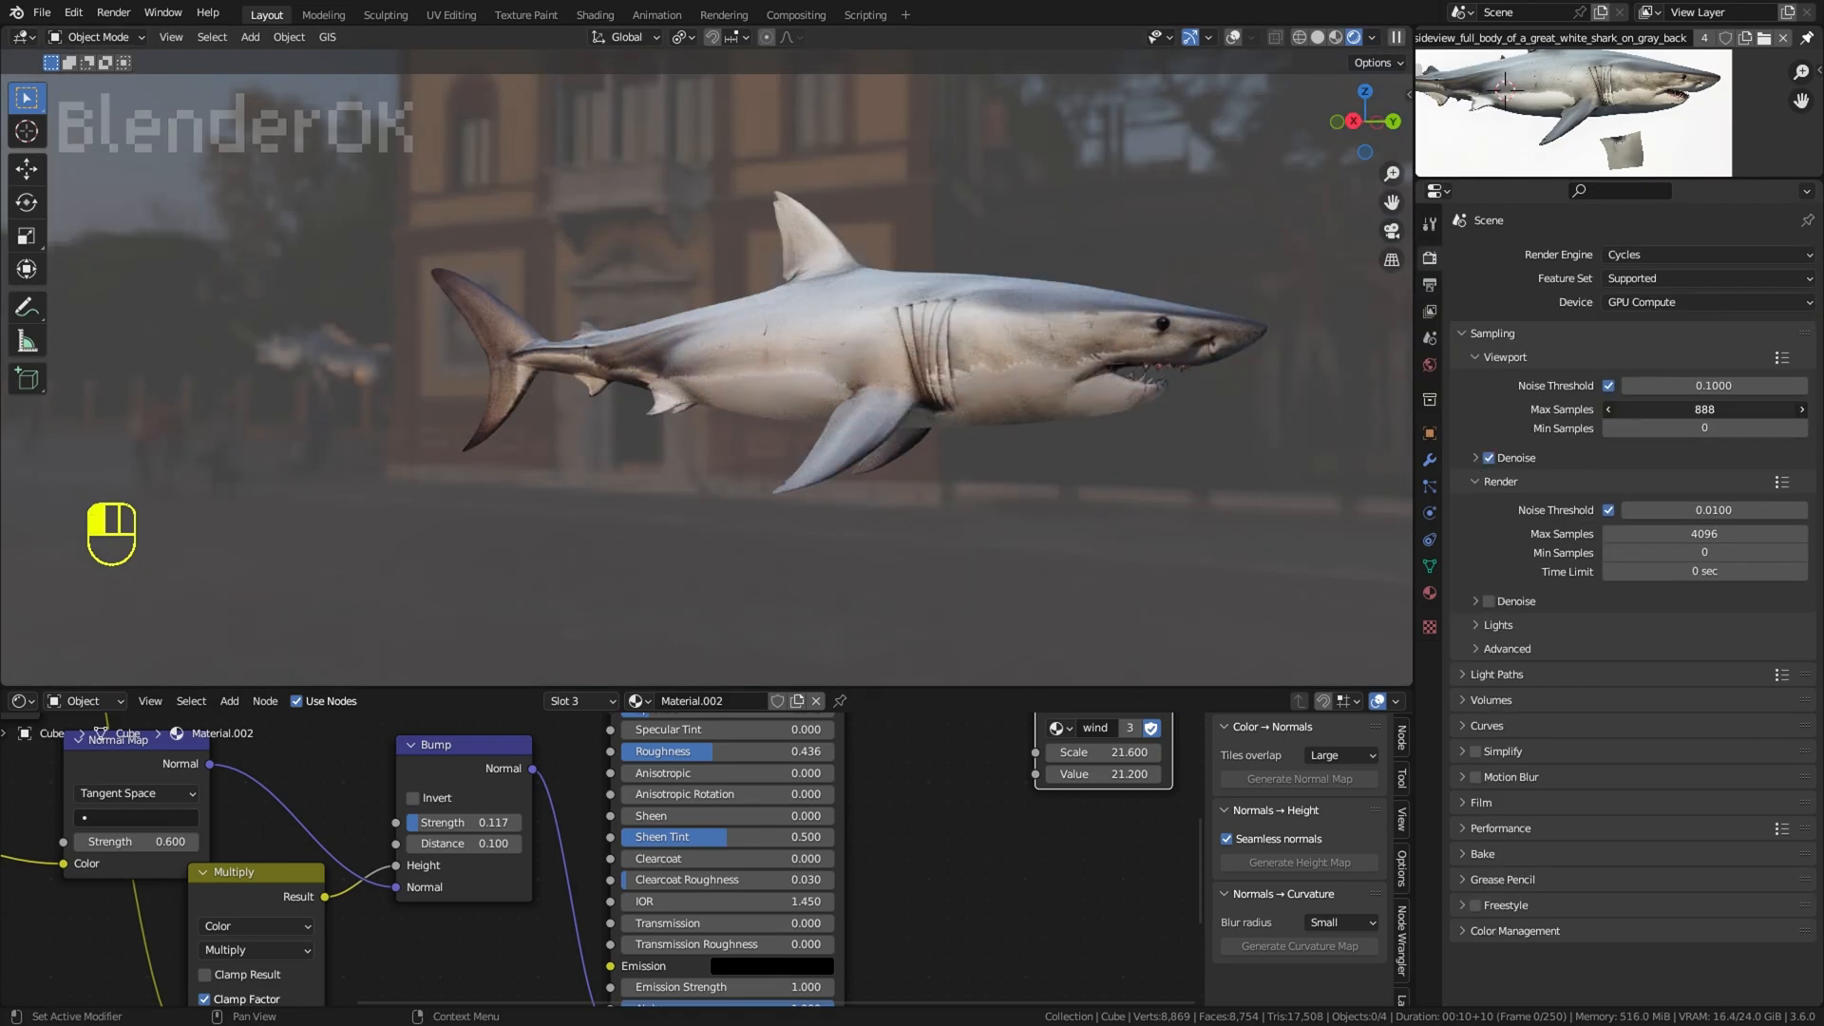
middle_drag(1203, 352, 1276, 264)
click(1475, 457)
click(1668, 489)
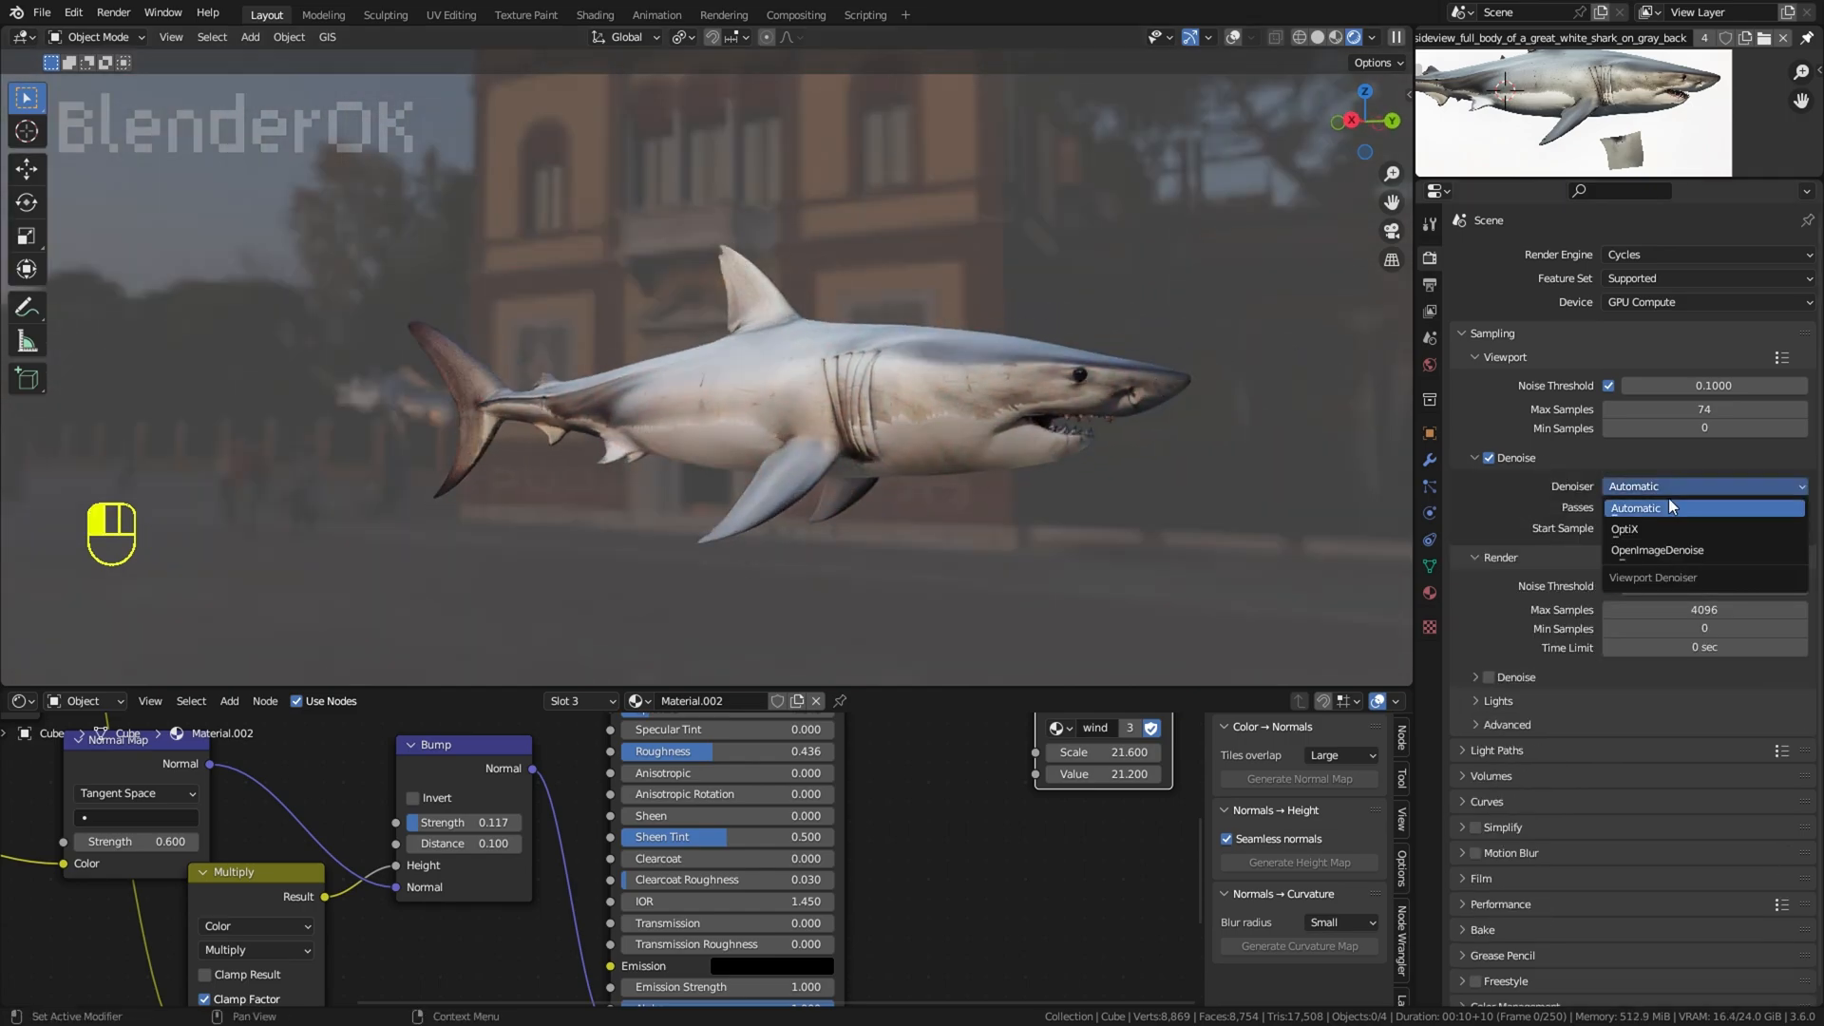
click(1668, 509)
middle_drag(1072, 465, 1062, 458)
scroll(1062, 458, up, 1)
Step: Save the shark scene under its existing file name
click(42, 13)
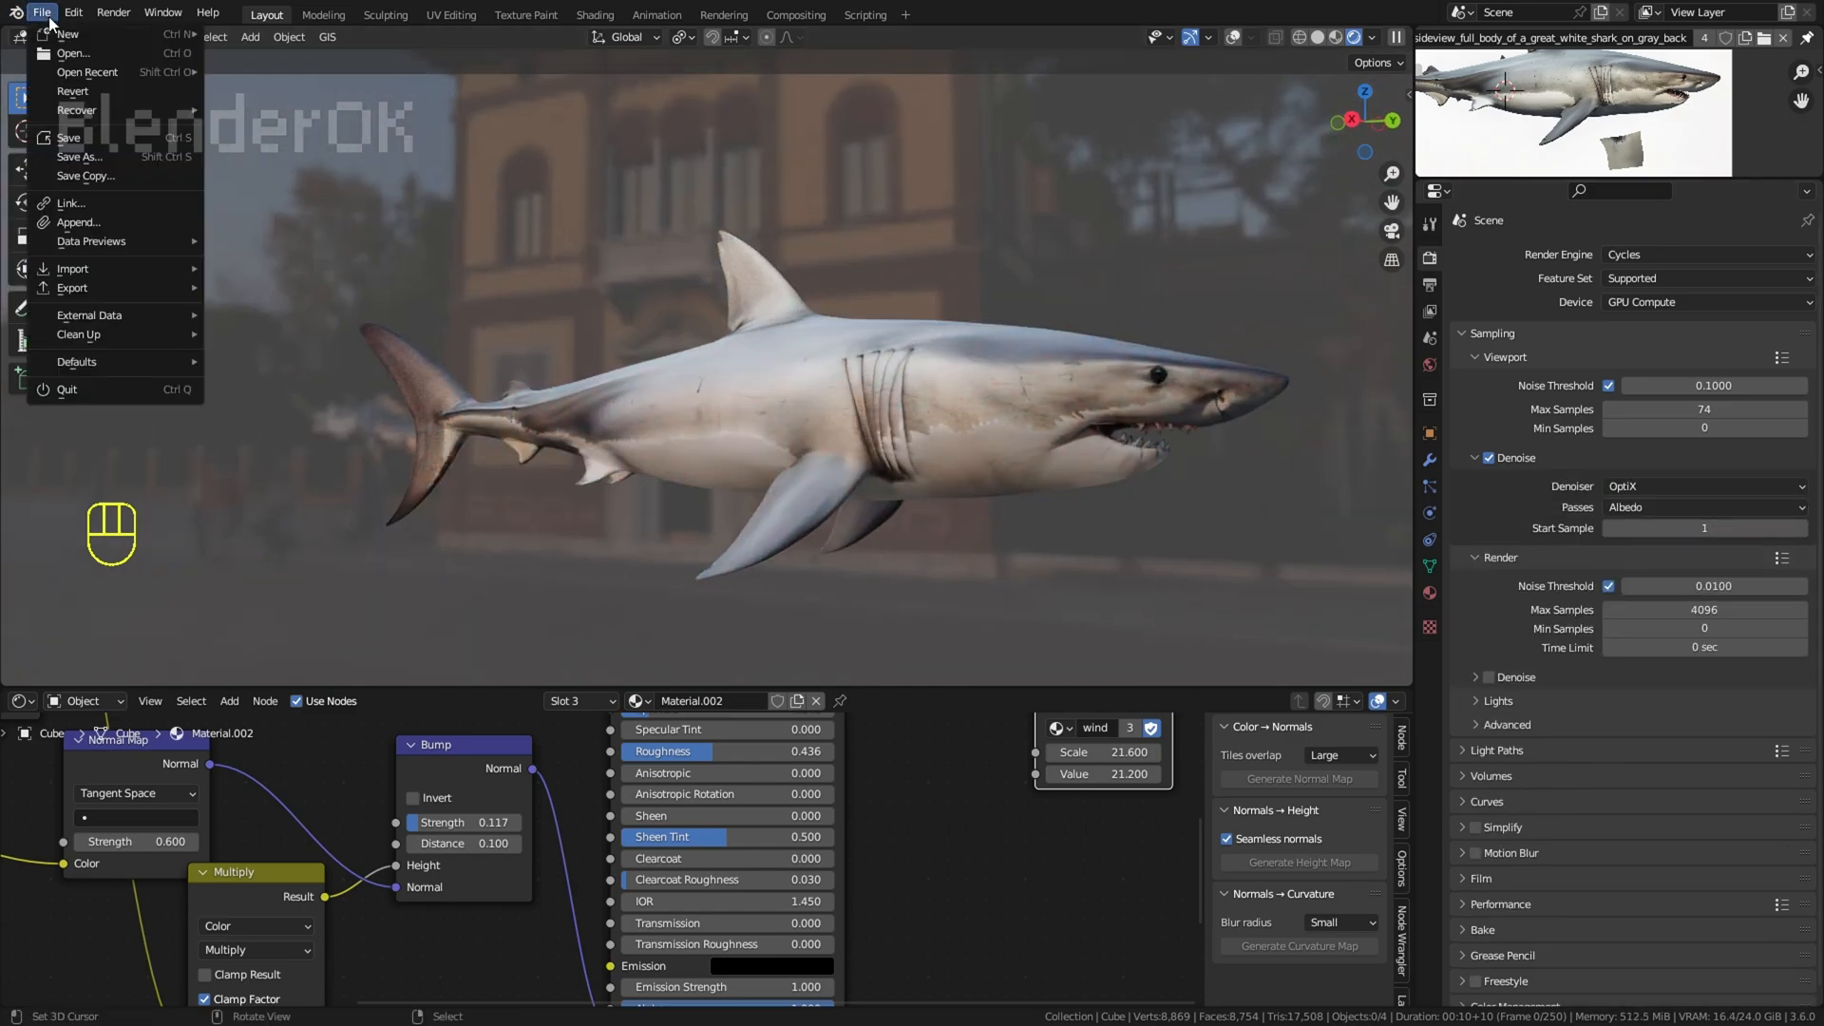
click(66, 137)
click(1516, 38)
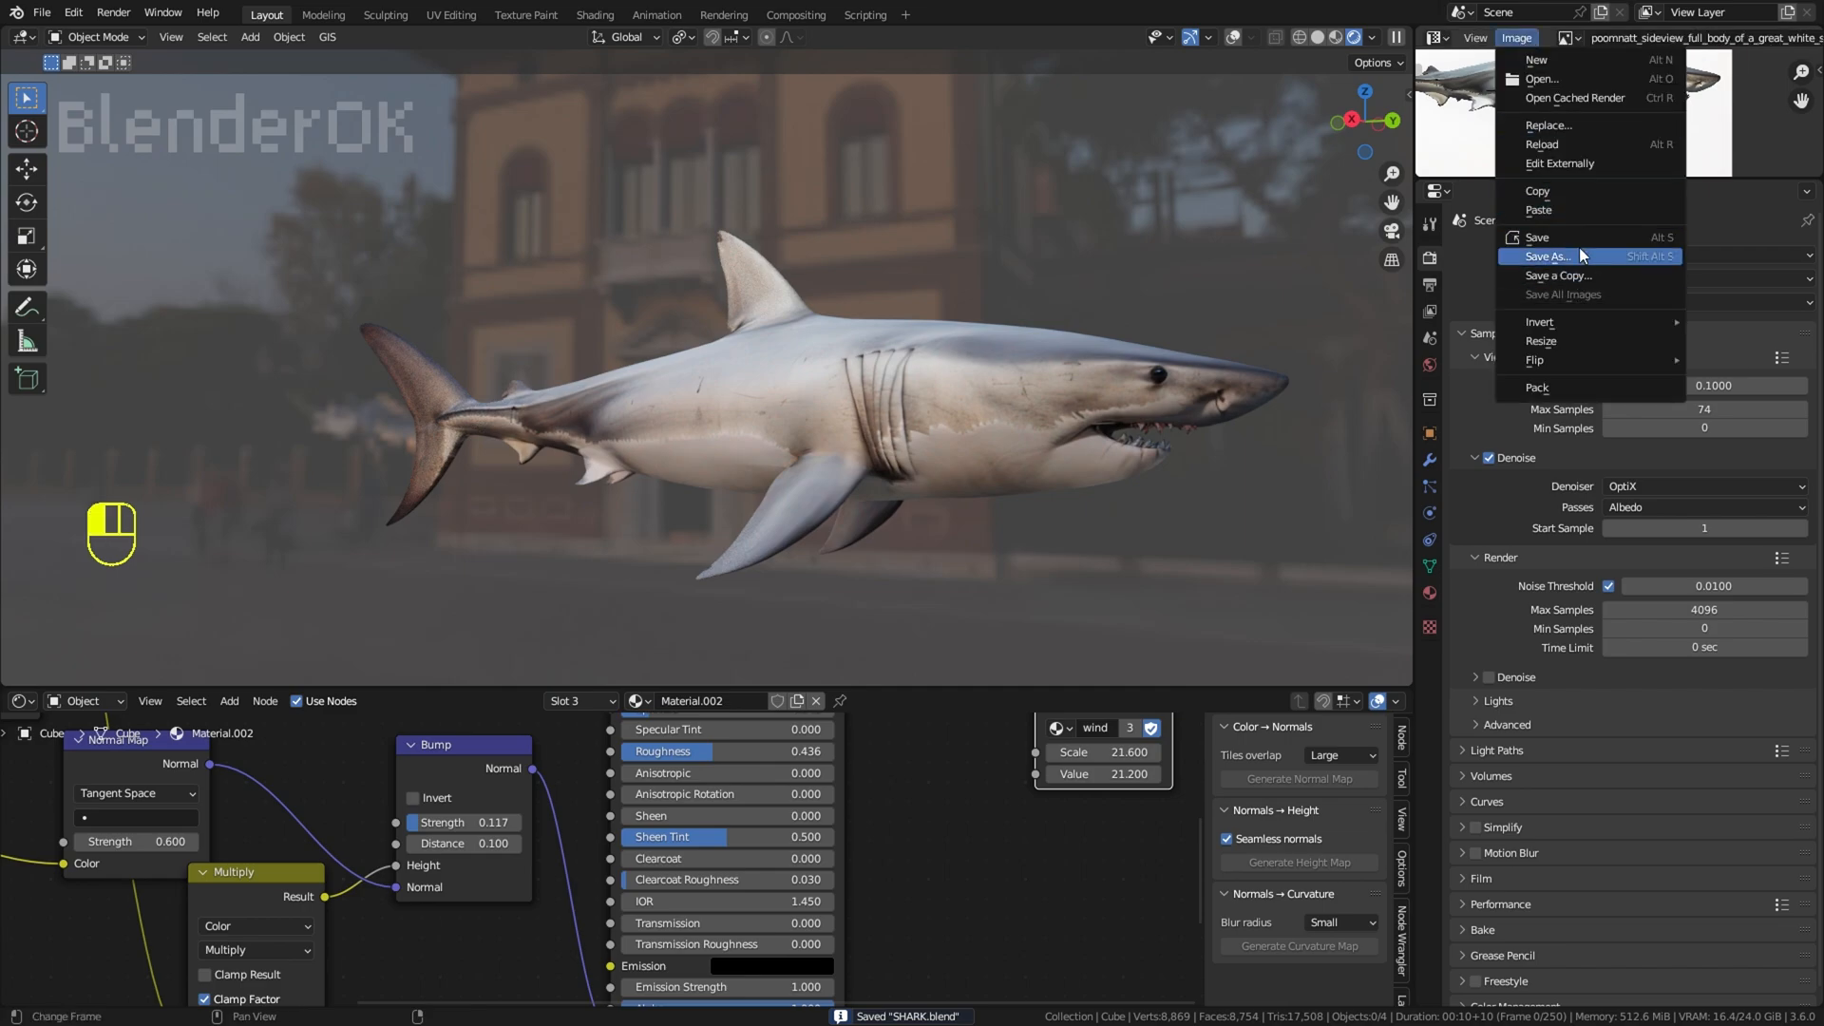
click(1661, 228)
middle_drag(1182, 340, 1067, 126)
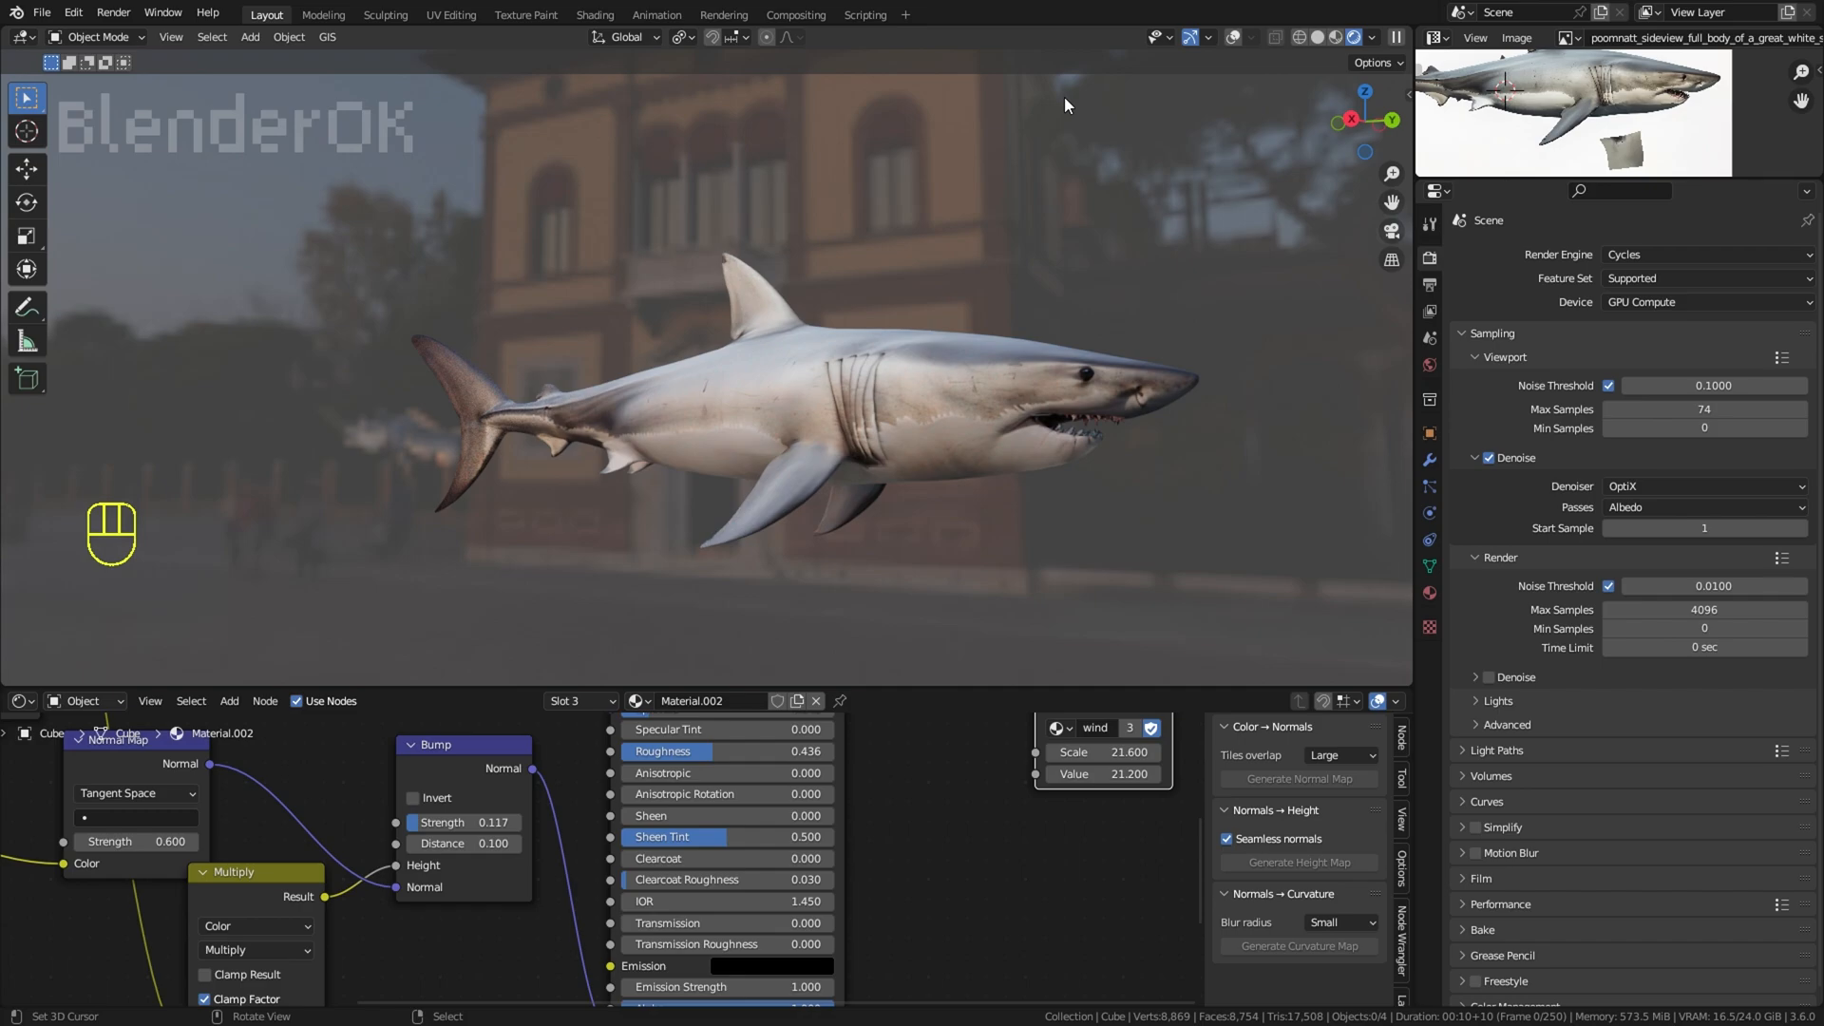
Step: Show the shark in material preview with overlays from the right side and delete the unneeded object from the scene
click(1335, 38)
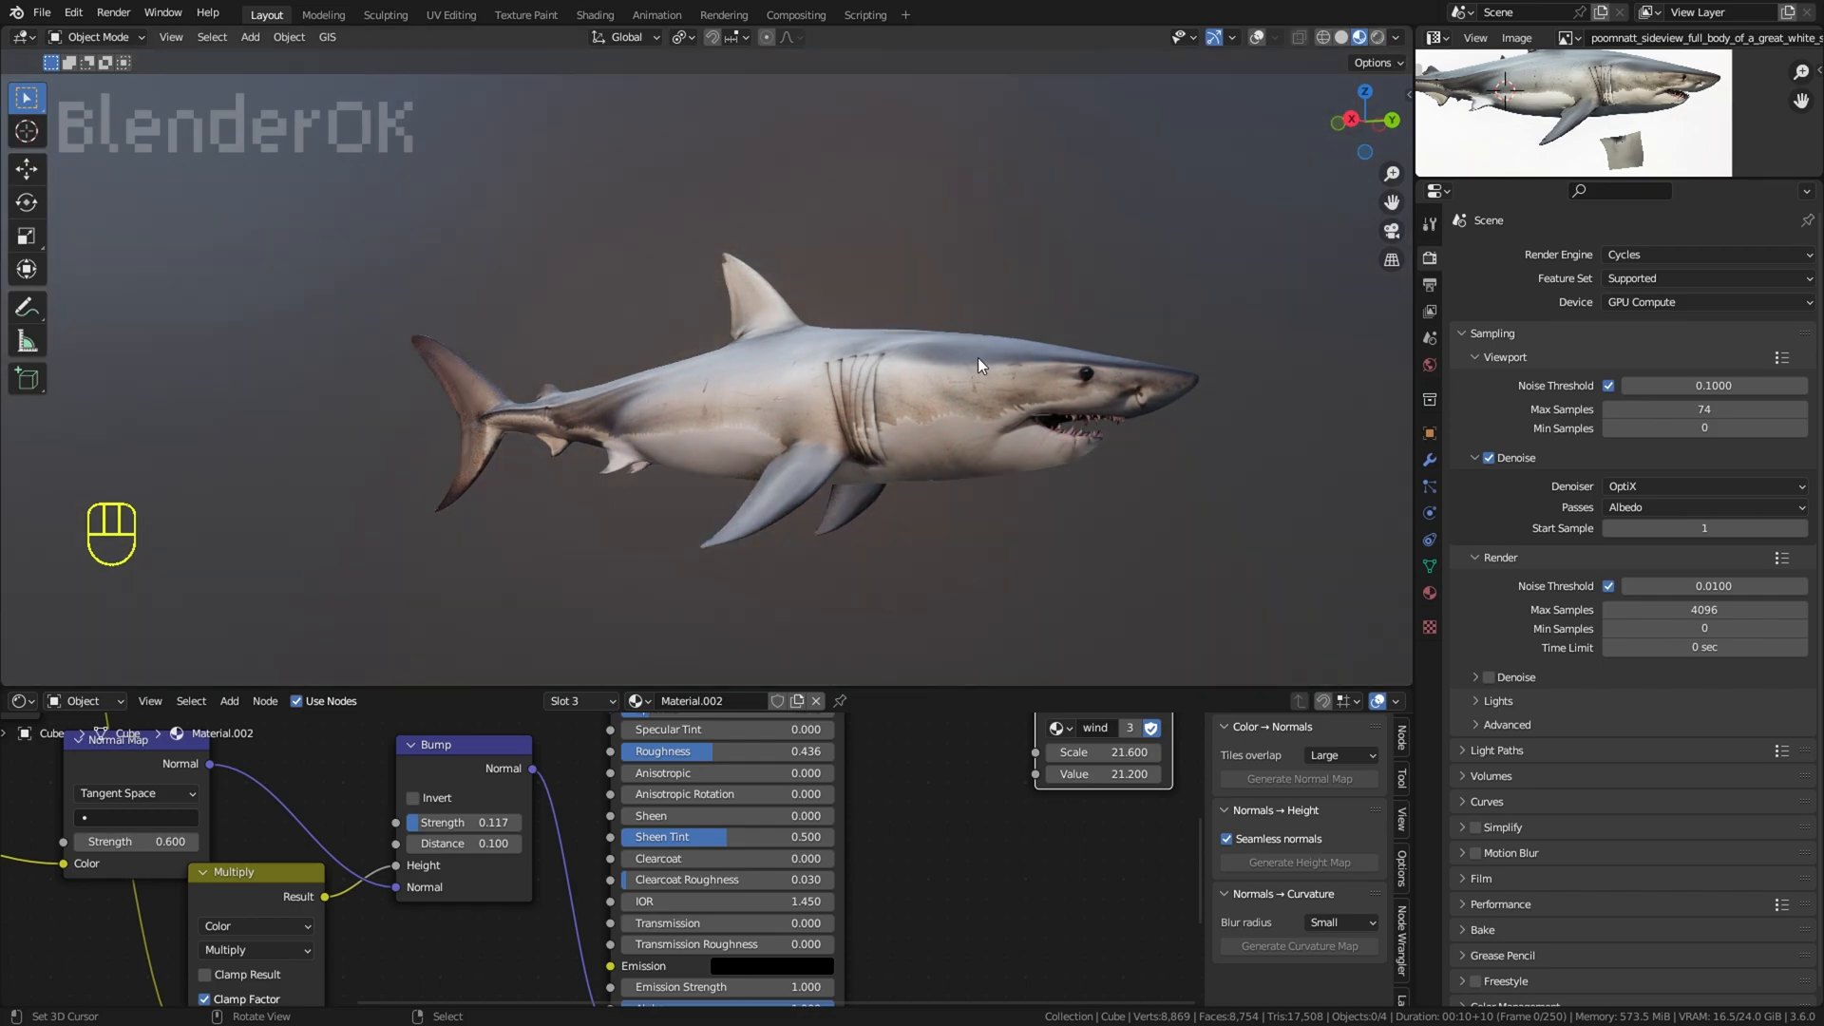
key(shift+alt+z)
key(KP_3)
key(shift+a)
key(x)
click(893, 275)
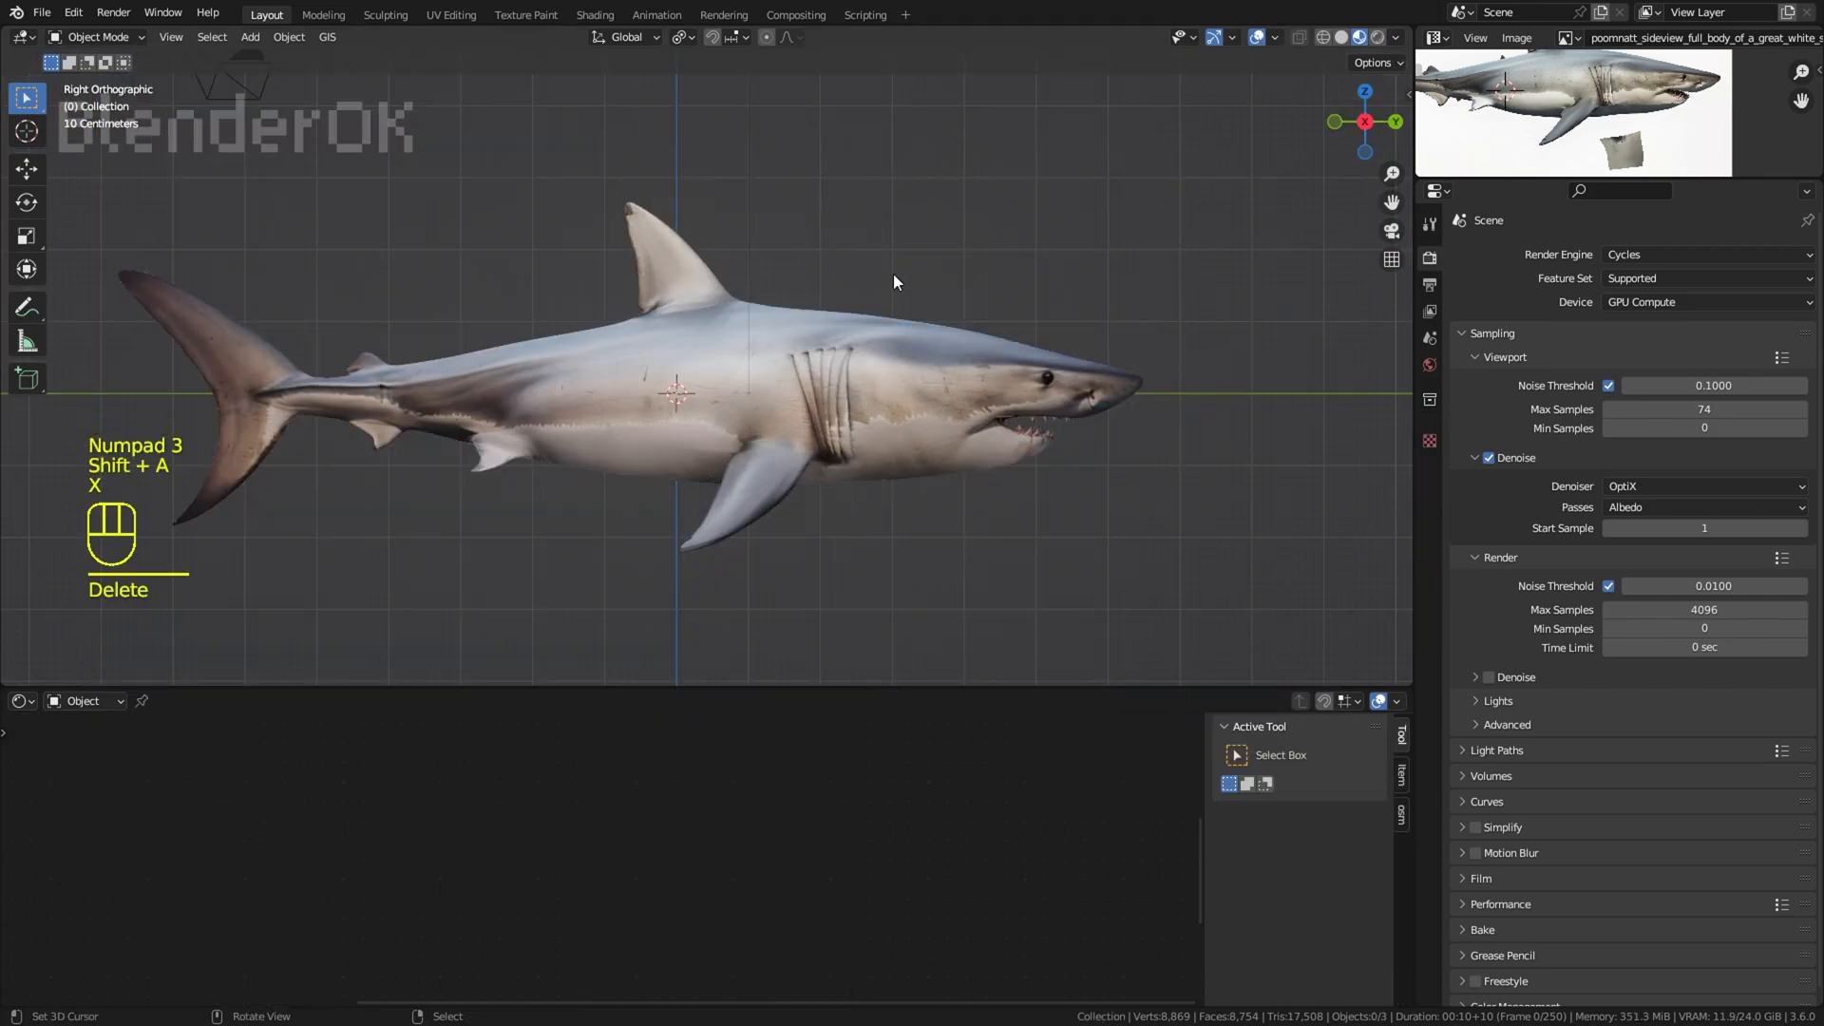
Step: Add an armature to the scene and set its viewport display to In Front so the bones show through the shark
key(shift+a)
mouse_move(893, 417)
click(988, 420)
click(1430, 540)
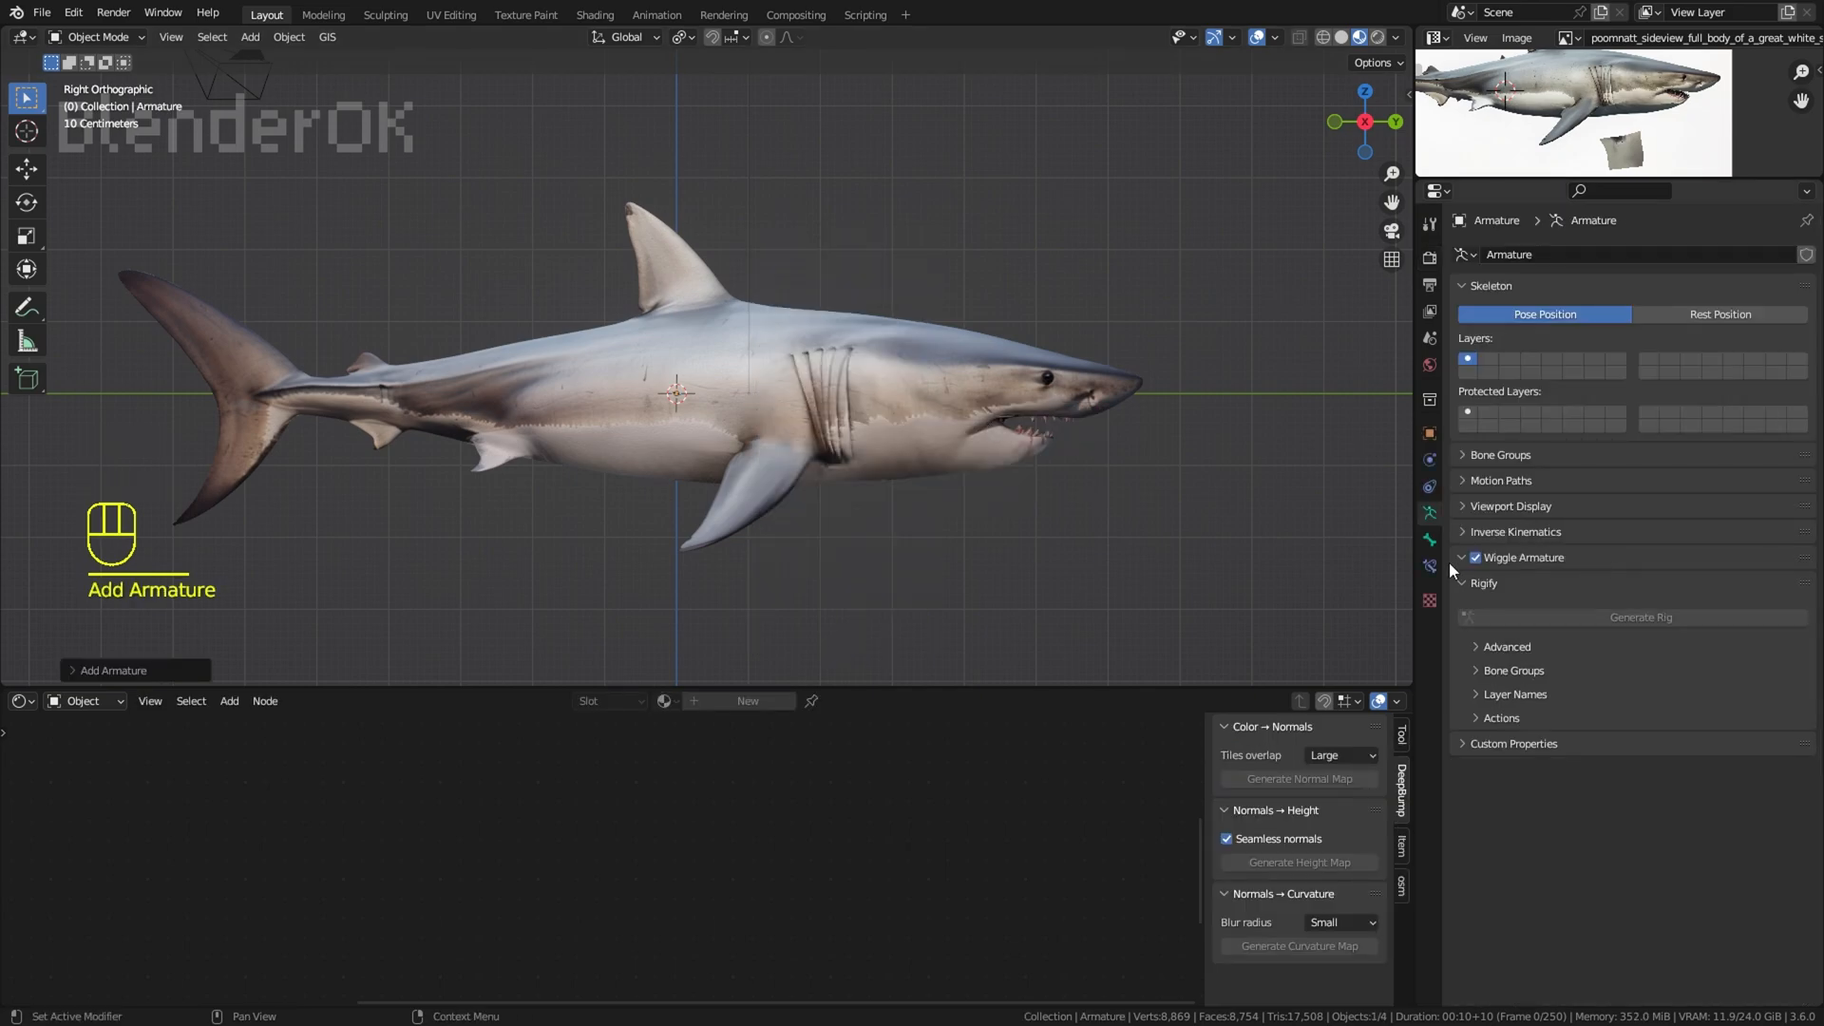
click(1430, 513)
click(1510, 533)
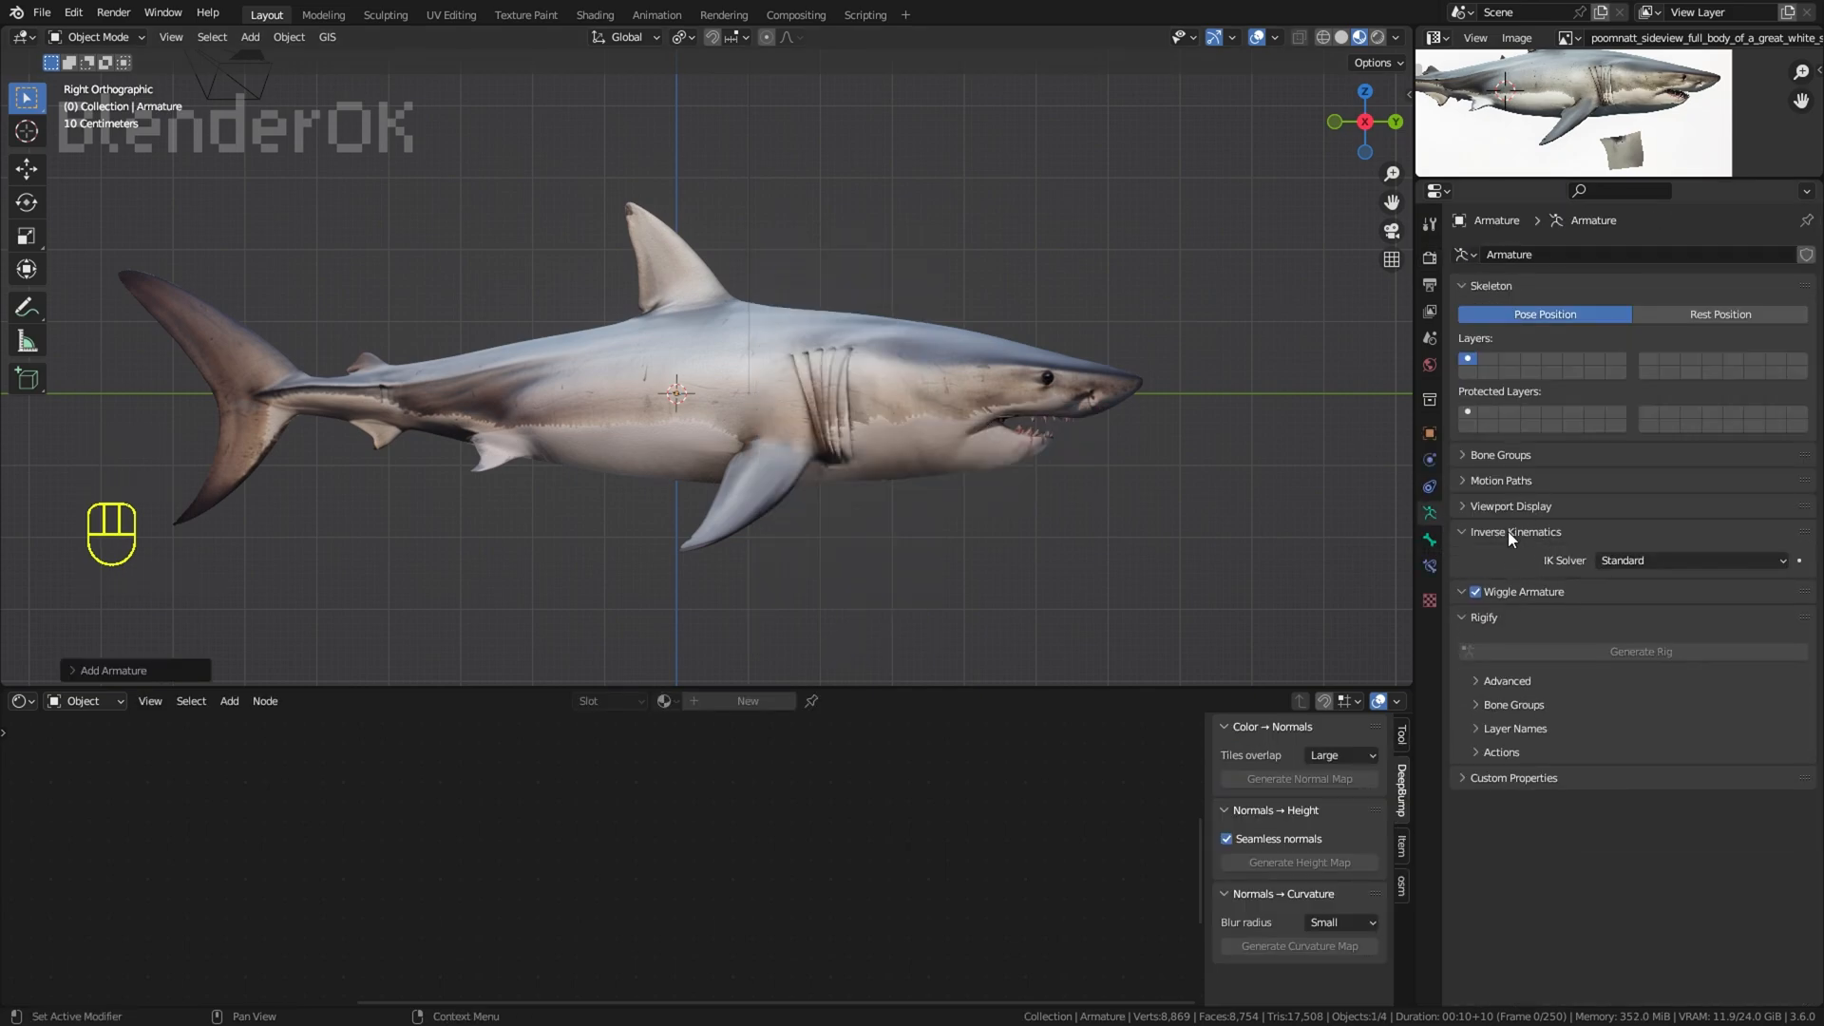
click(1511, 508)
click(1636, 624)
scroll(532, 275, up, 2)
Step: In Edit Mode, move the bone forward to the shark's gills and snap the 3D cursor to its root joint
click(98, 37)
click(103, 80)
key(a)
key(g)
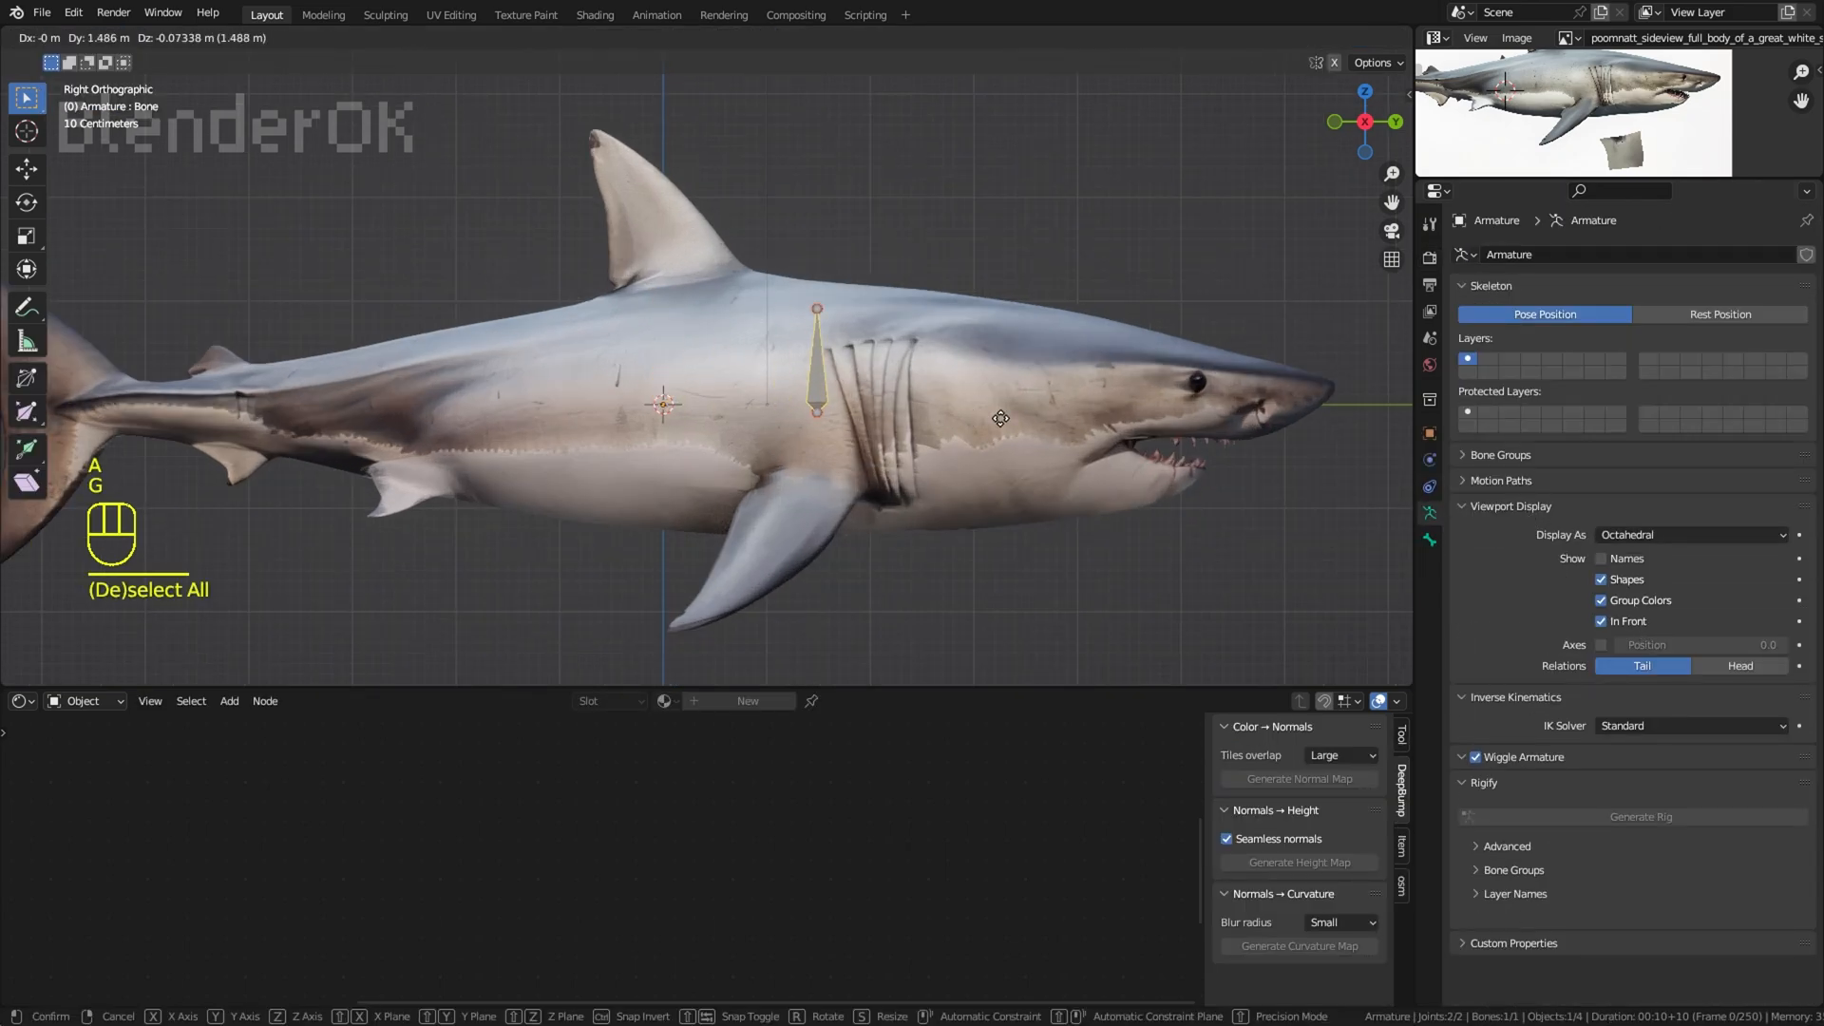
click(941, 296)
key(shift+s)
key(shift+s)
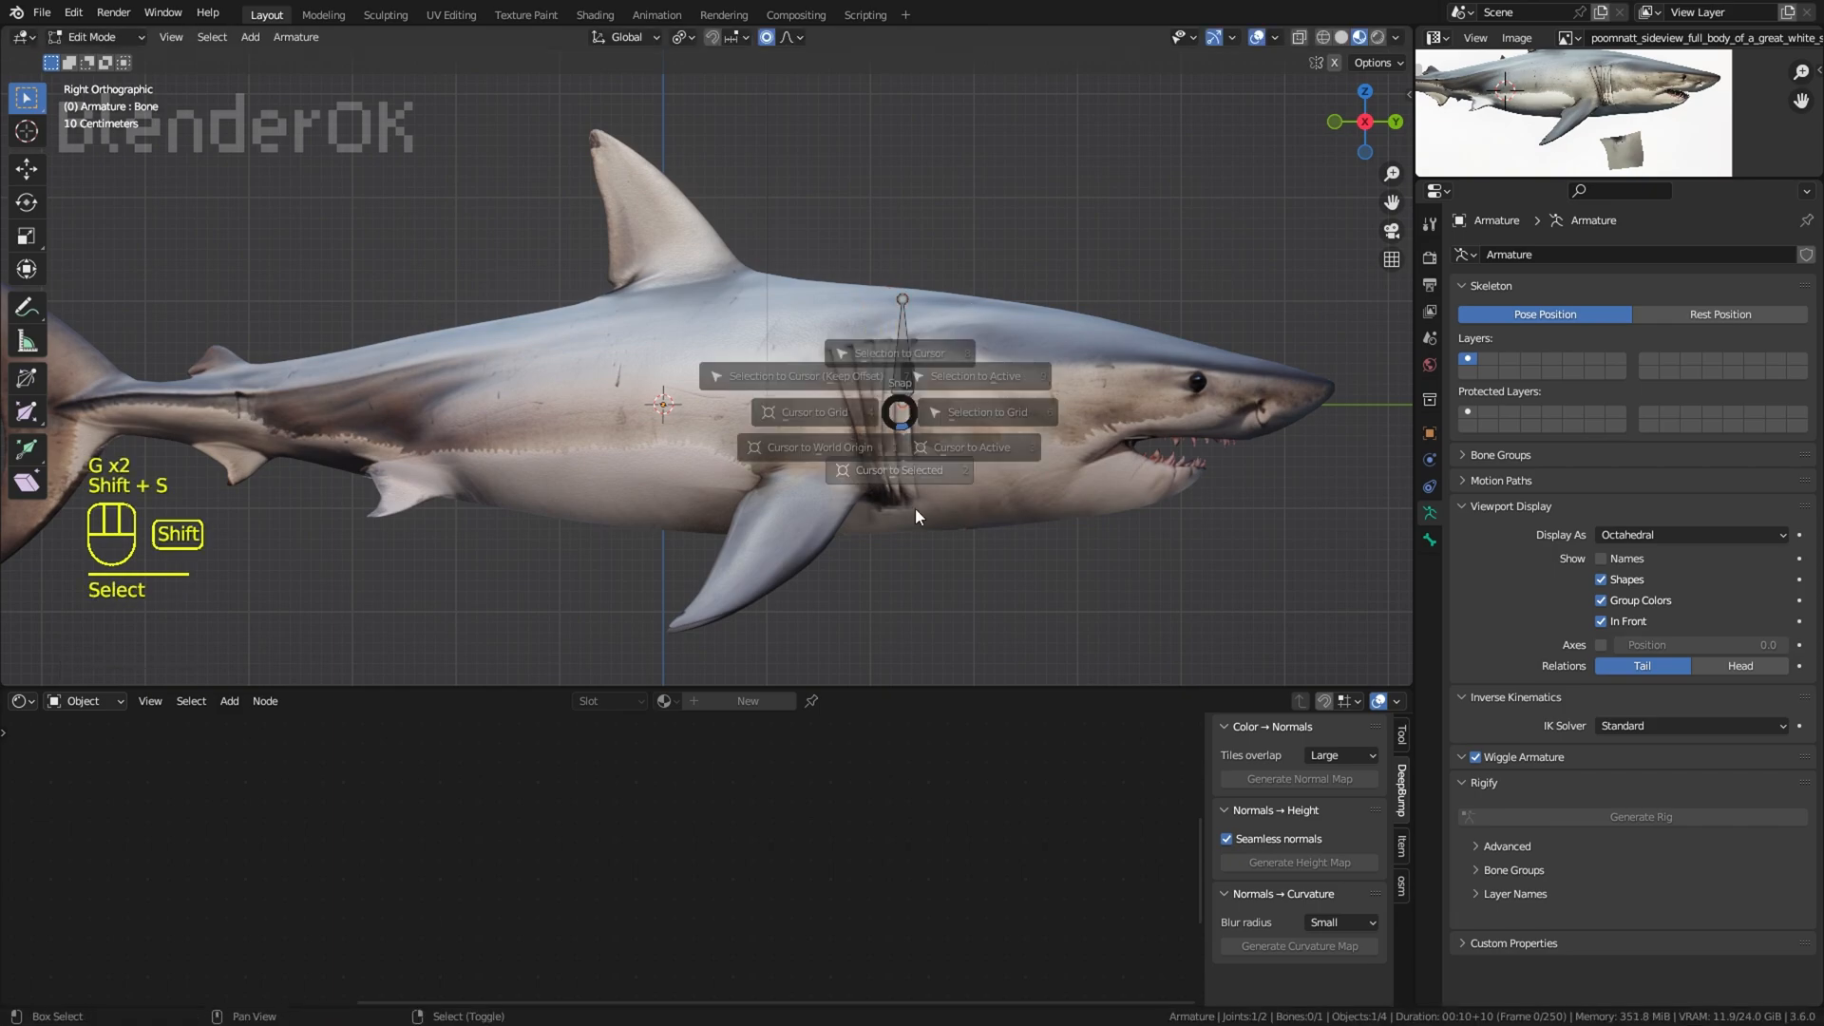
click(865, 223)
Step: Stretch the bone horizontally through the body from the gills back to the base of the tail
click(27, 172)
shift+middle_drag(665, 361, 931, 364)
drag(1235, 408, 455, 408)
Step: Subdivide the long body bone into a chain of four bones
right_click(912, 349)
key(w)
click(916, 338)
key(w)
click(918, 337)
key(w)
click(922, 334)
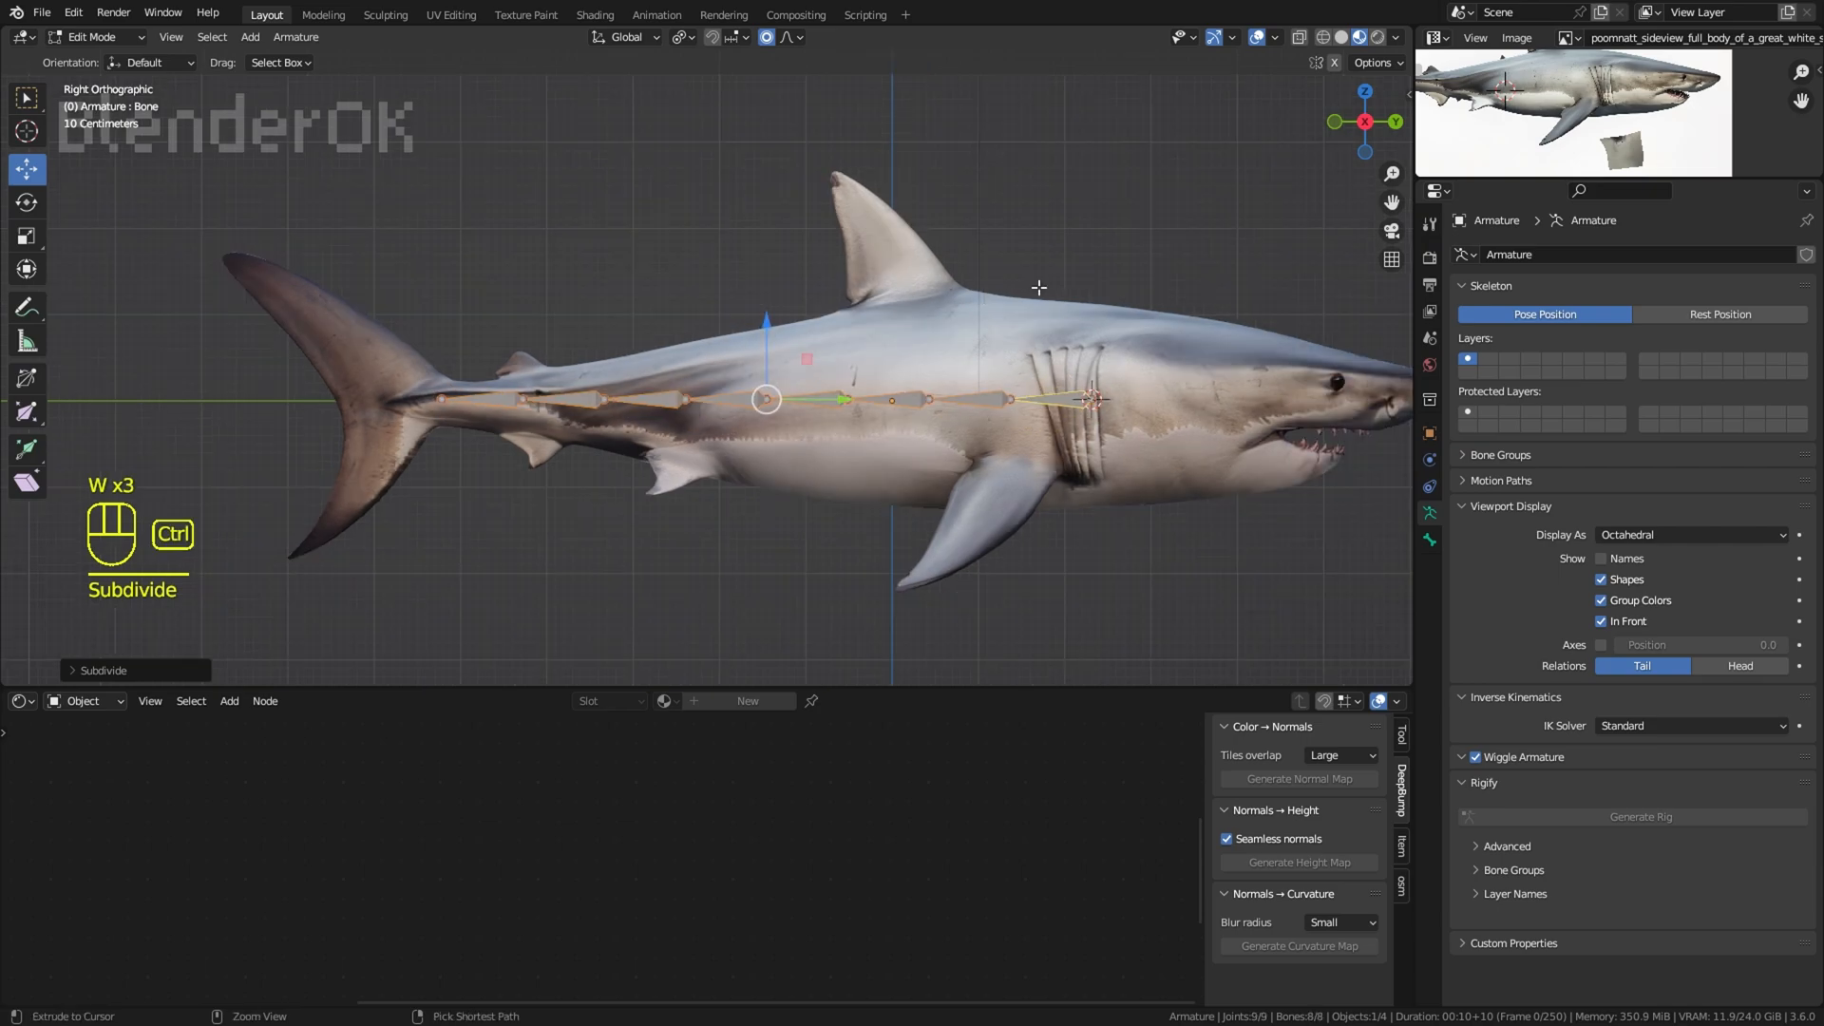
key(ctrl+z)
key(ctrl+z)
key(w)
click(970, 359)
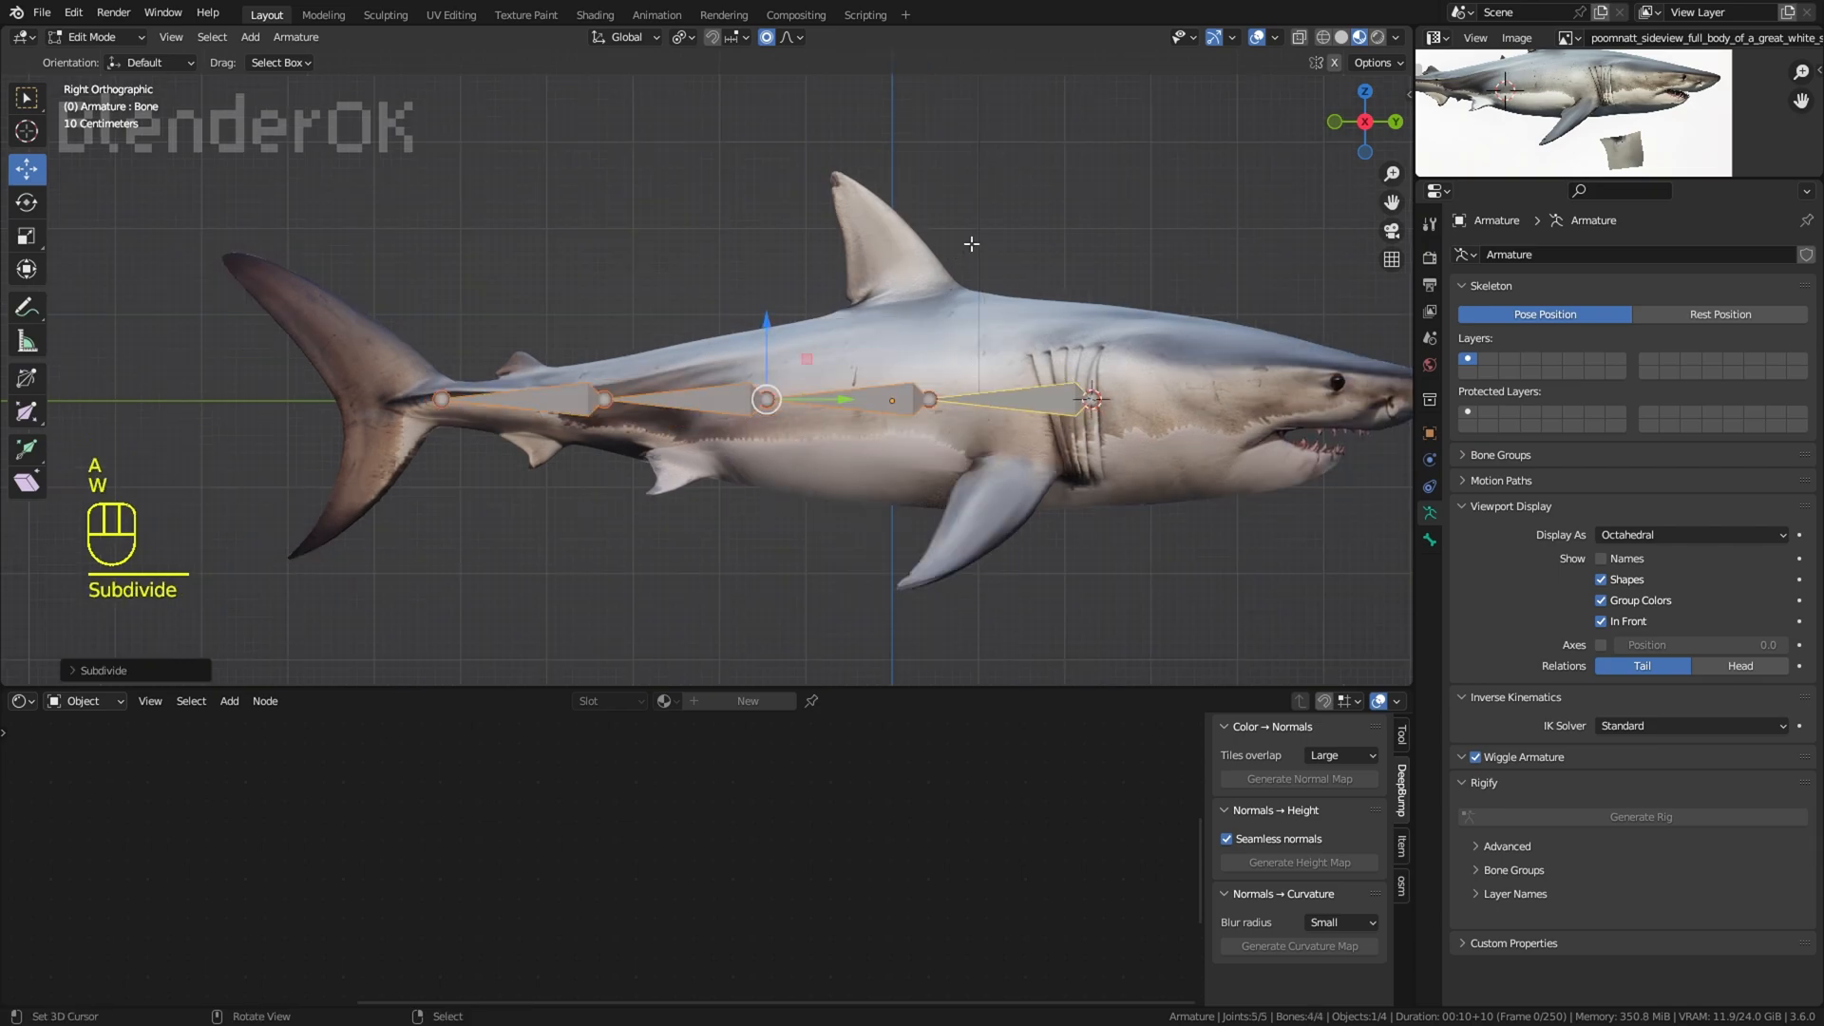
key(ctrl+z)
drag(843, 399, 798, 399)
key(ctrl+z)
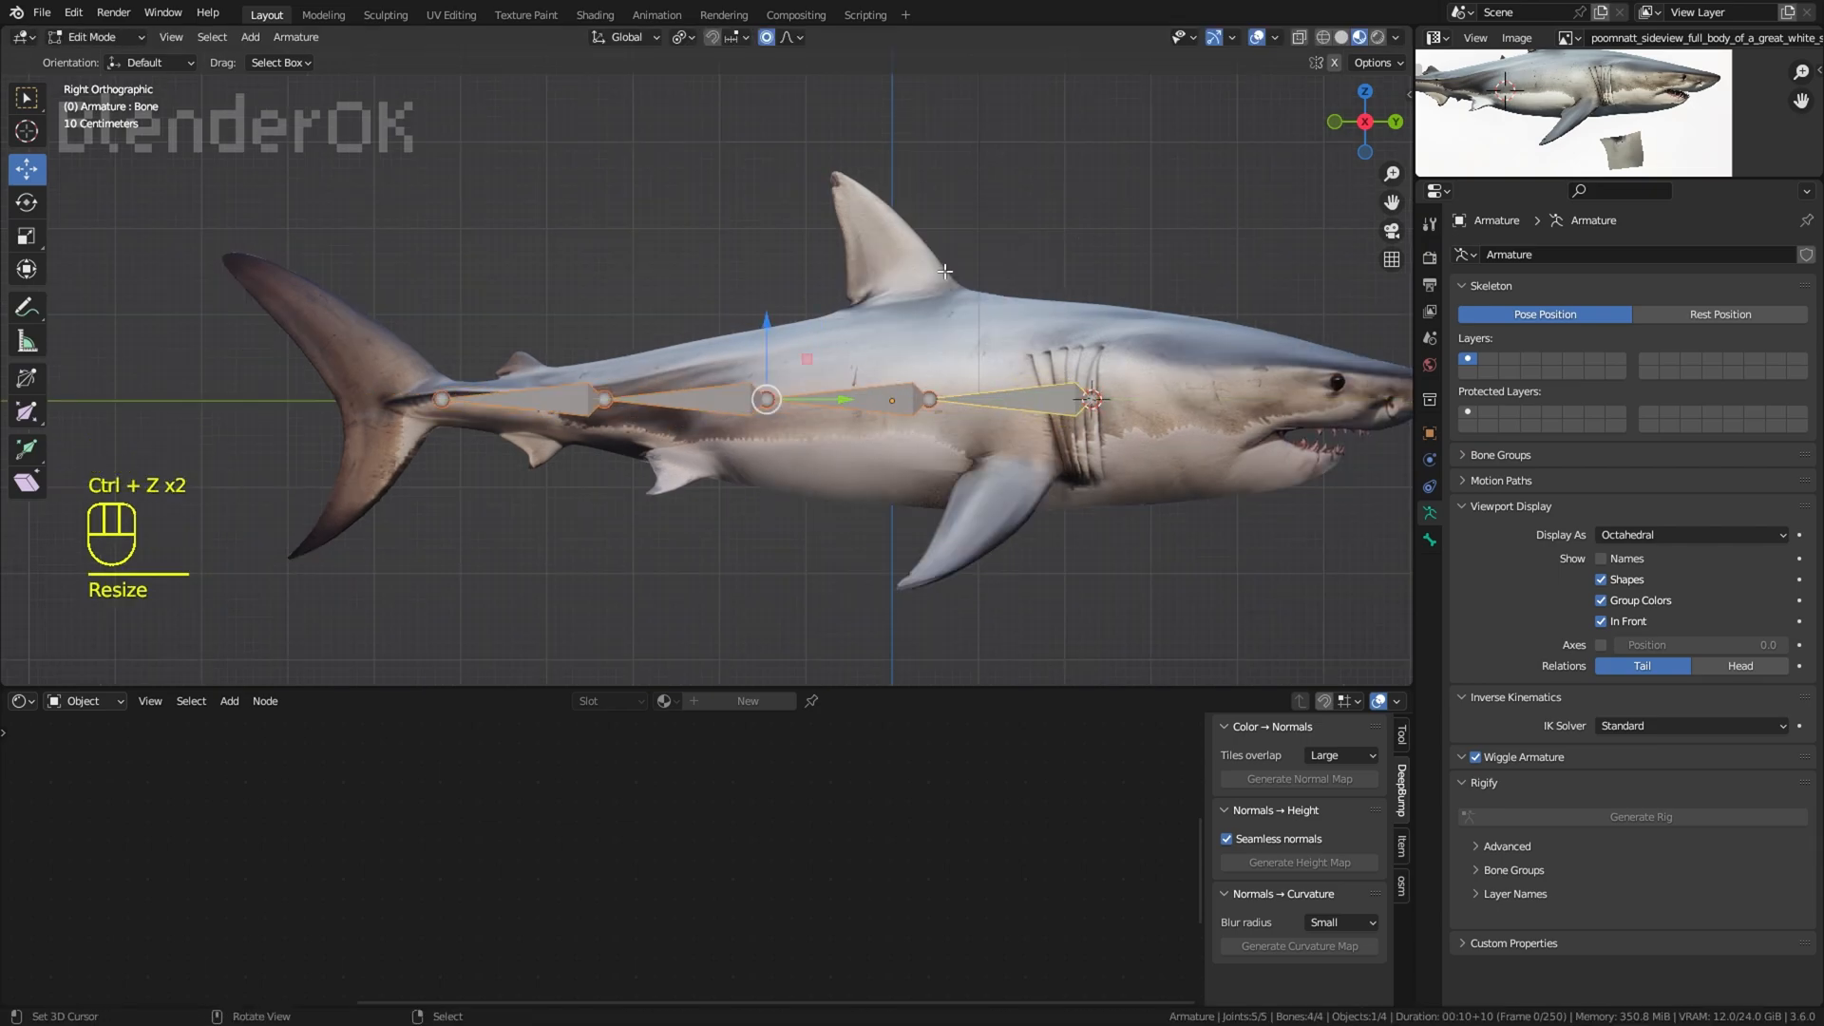
key(s)
right_click(681, 104)
click(682, 38)
click(691, 101)
key(s)
right_click(680, 281)
Step: Shorten the body bone chain by scaling it about the 3D cursor, and set the pivot point to Active Element
click(682, 38)
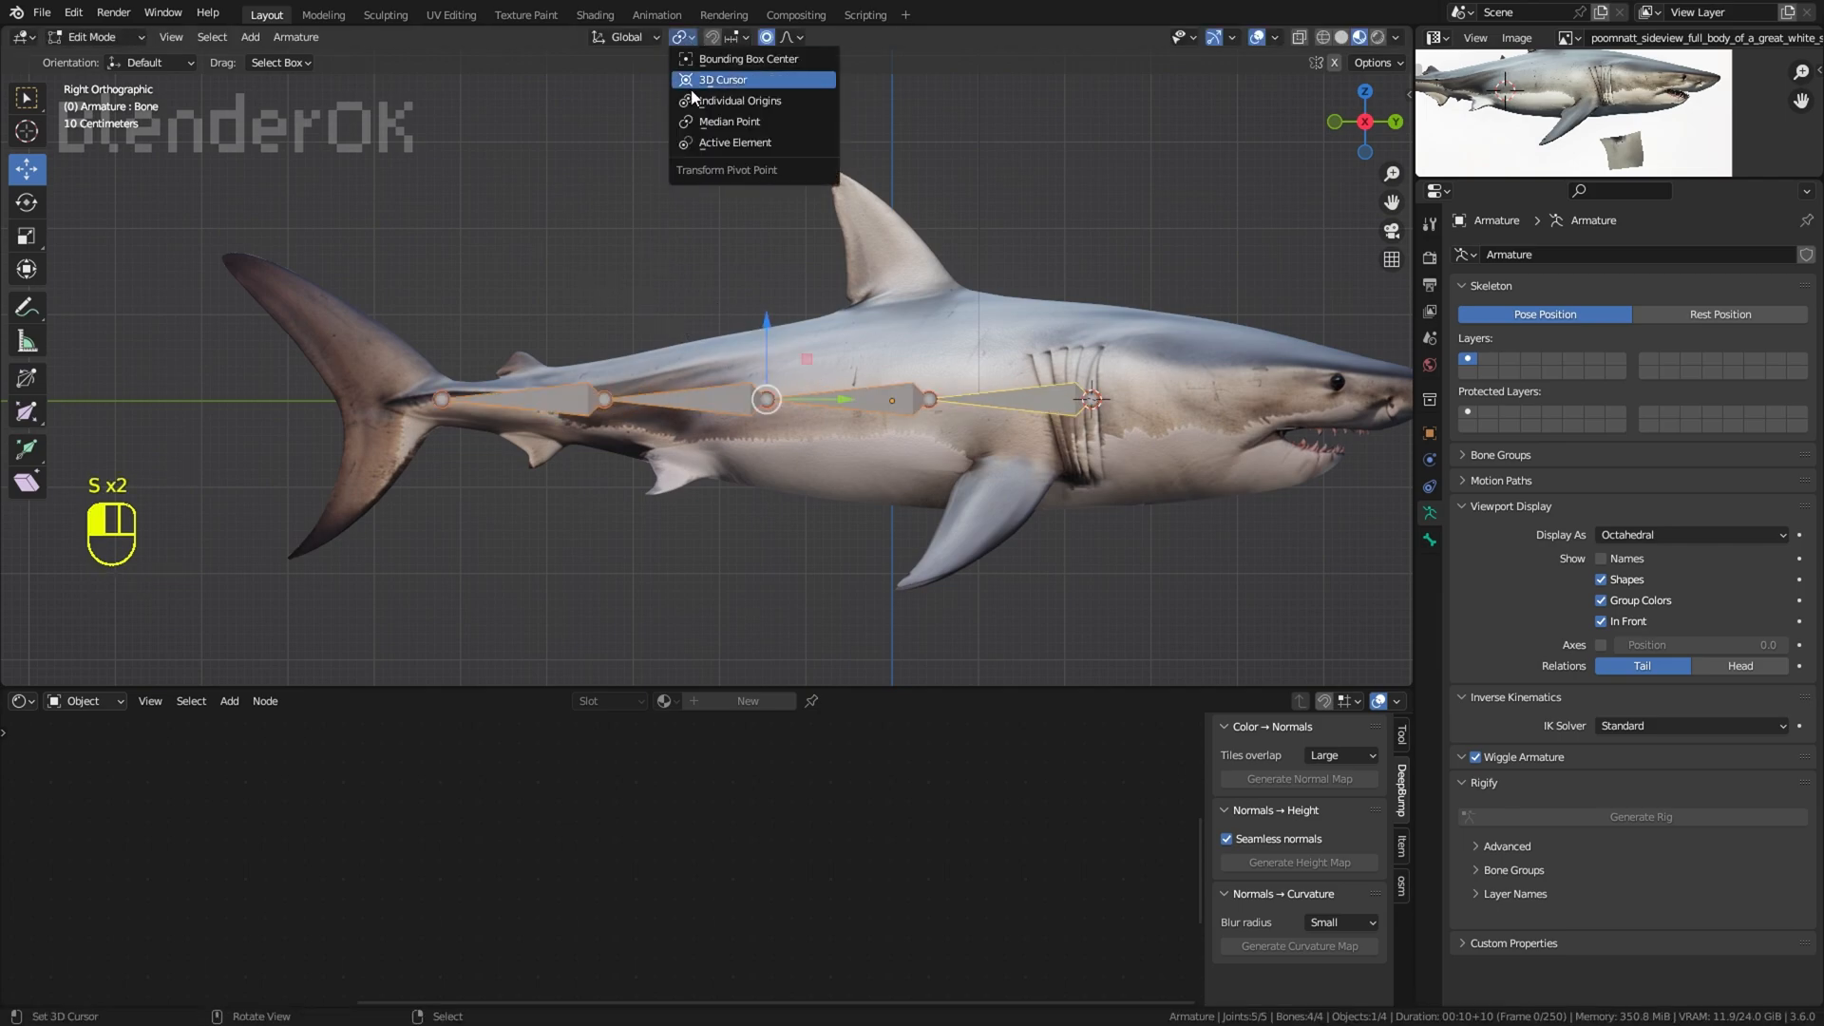
click(691, 84)
key(s)
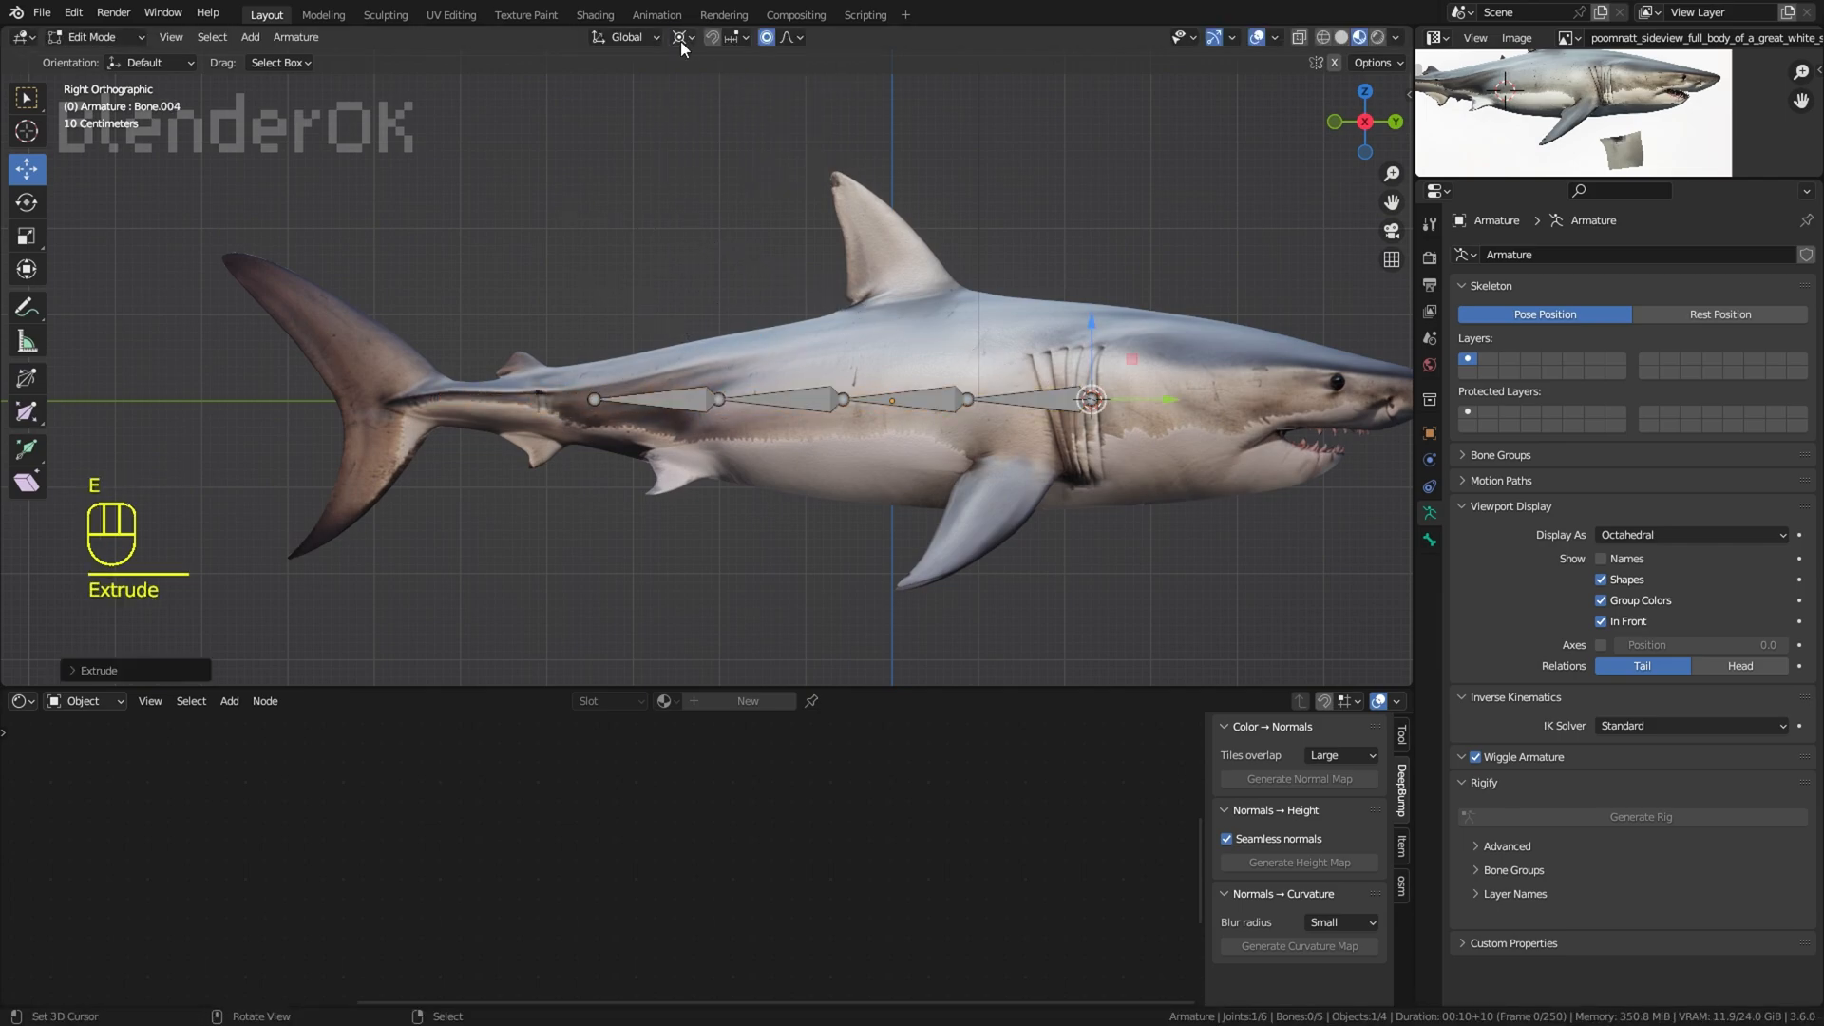
click(680, 42)
click(711, 146)
Step: Extend the bone chain back into the tail fin and extrude a bone out to the upper lobe's tip
drag(661, 396, 404, 399)
right_click(411, 399)
shift+middle_drag(464, 397, 691, 439)
scroll(695, 440, up, 2)
key(e)
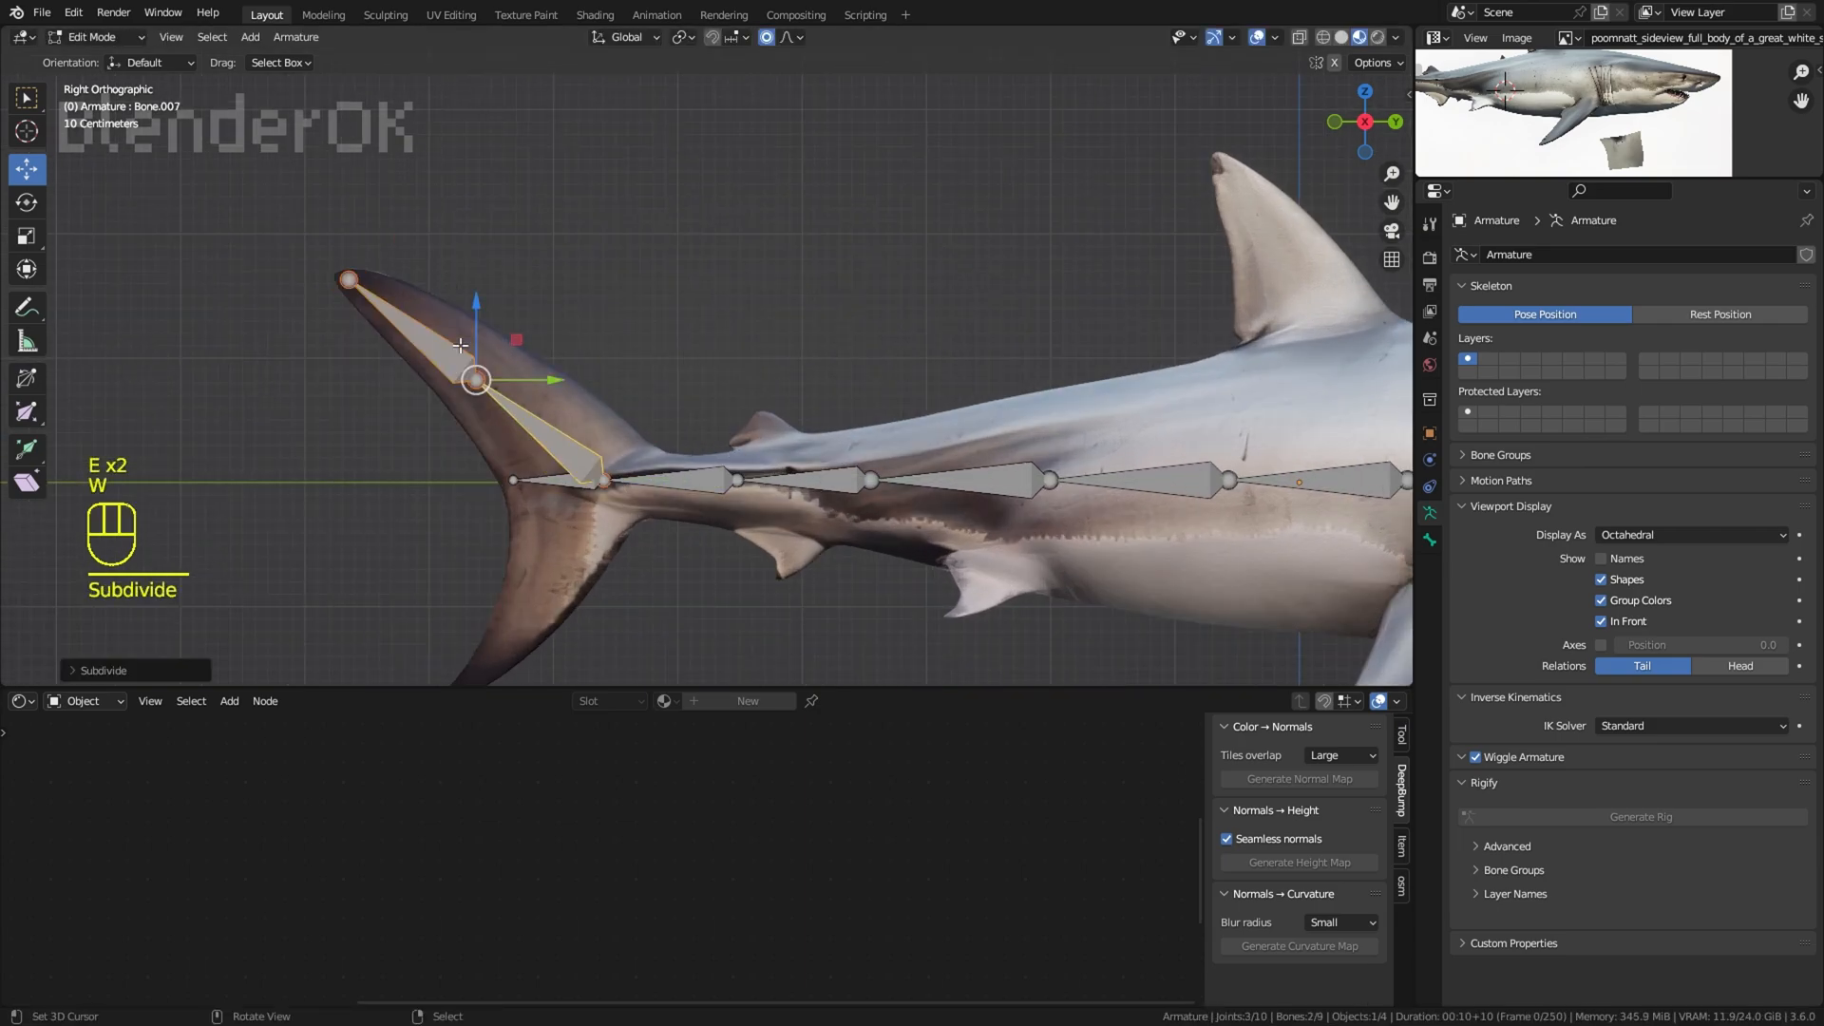
Step: Reposition and subdivide the upper tail lobe's bones so three bones follow the lobe to its tip
right_click(472, 375)
key(g)
click(516, 393)
right_click(480, 374)
key(w)
click(481, 374)
Step: Extrude three bones from the tail base down to the lower lobe's tip
shift+middle_drag(597, 496, 663, 376)
right_click(663, 376)
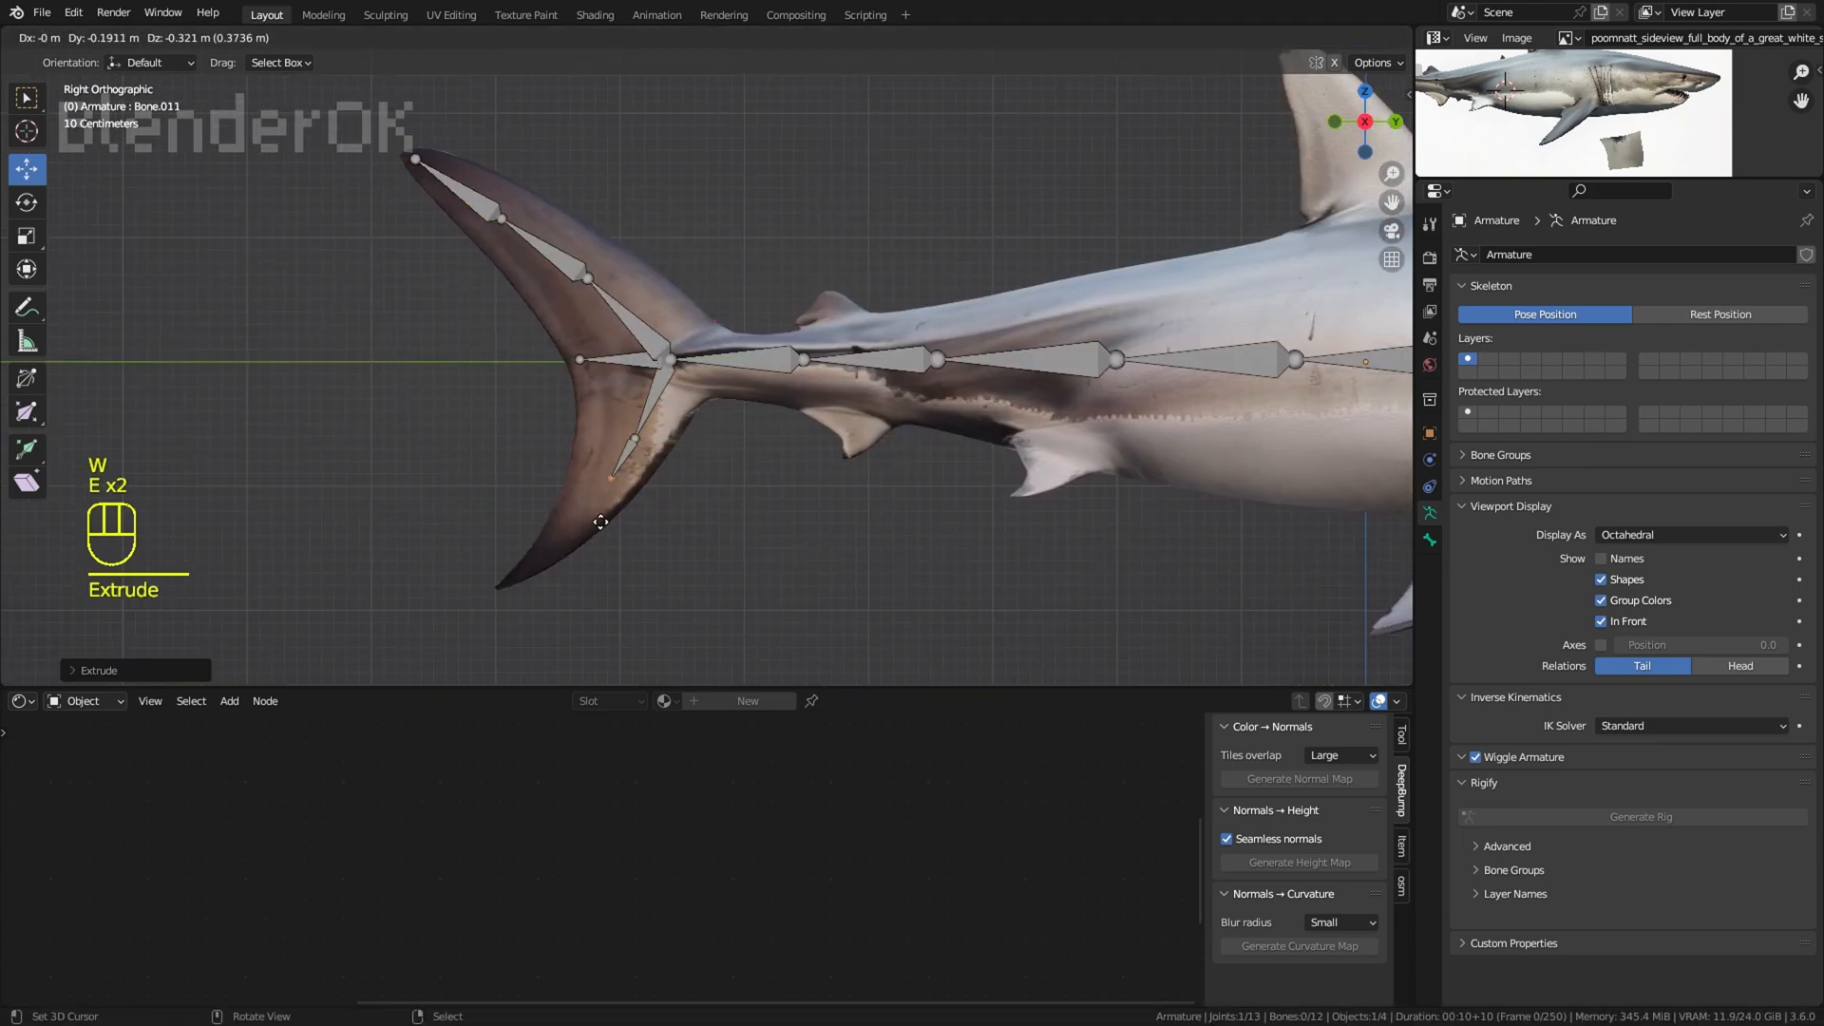
scroll(764, 524, down, 2)
Step: Extrude bones from the gill joint forward to the jaw hinge, and from there to the snout, lower jaw and throat
shift+middle_drag(1187, 501, 741, 482)
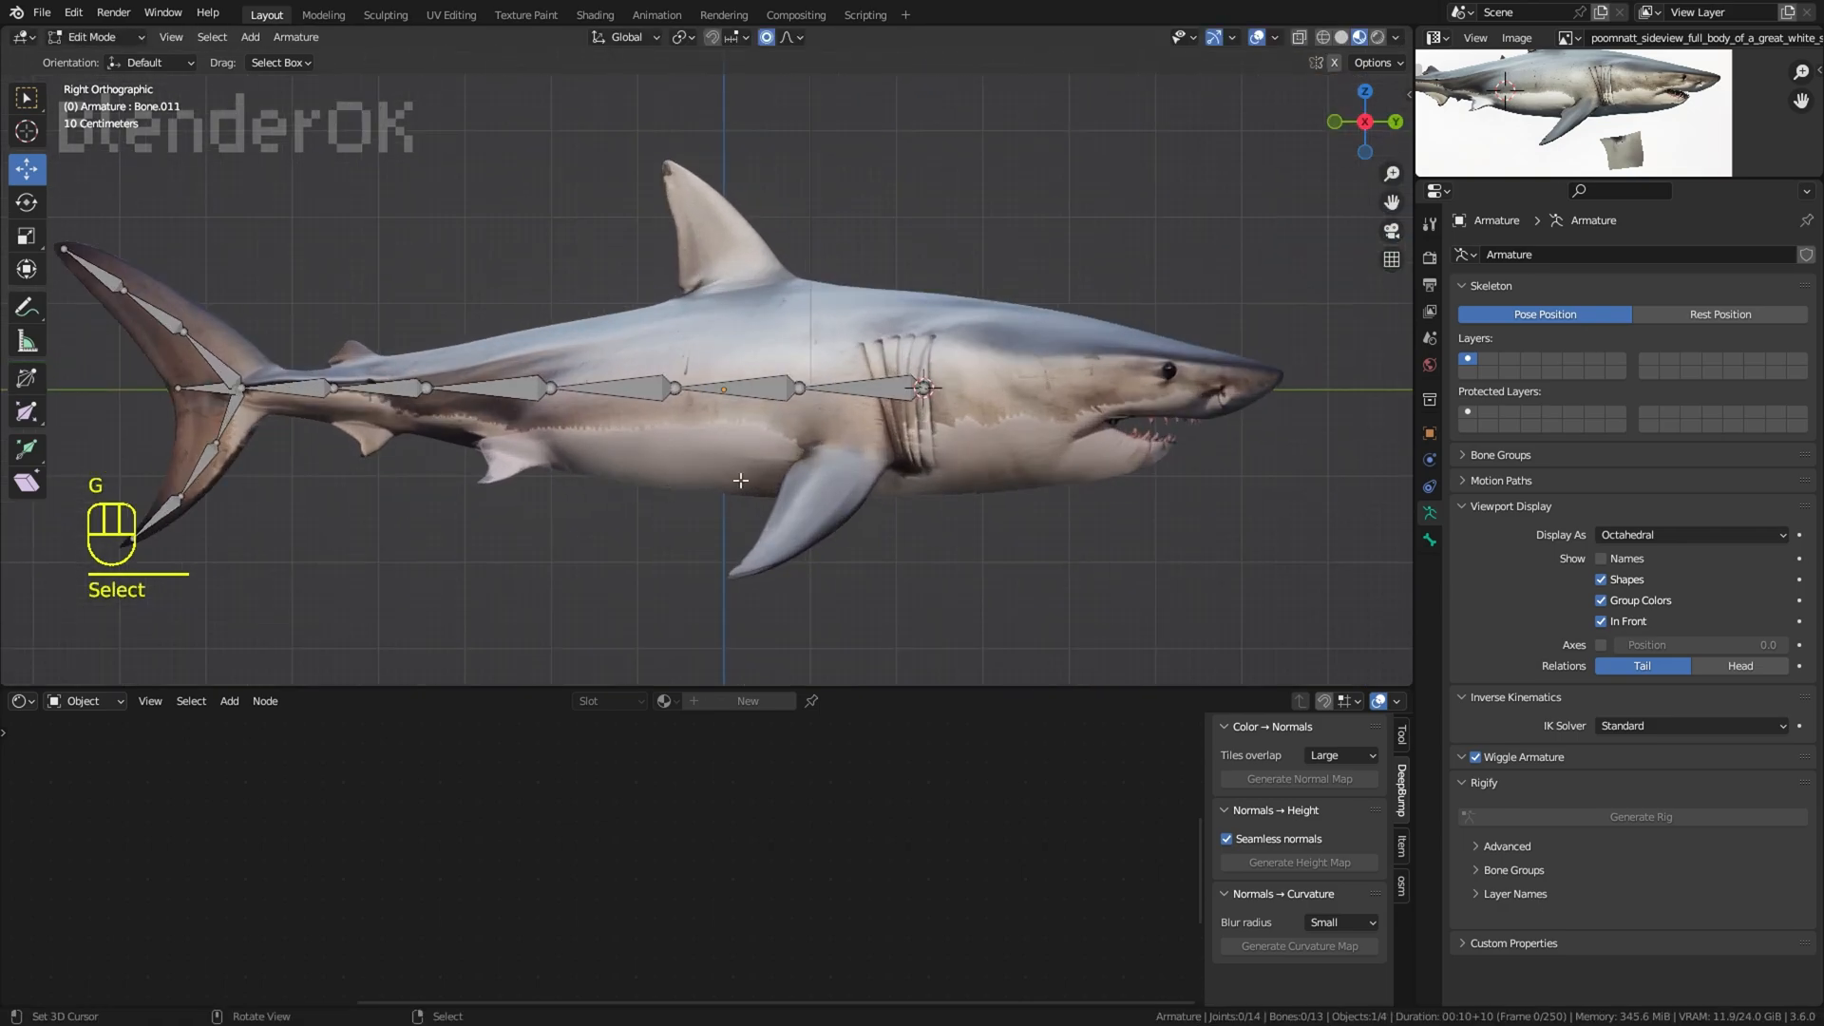
right_click(931, 388)
shift+middle_drag(945, 387, 860, 382)
scroll(863, 382, up, 1)
key(e)
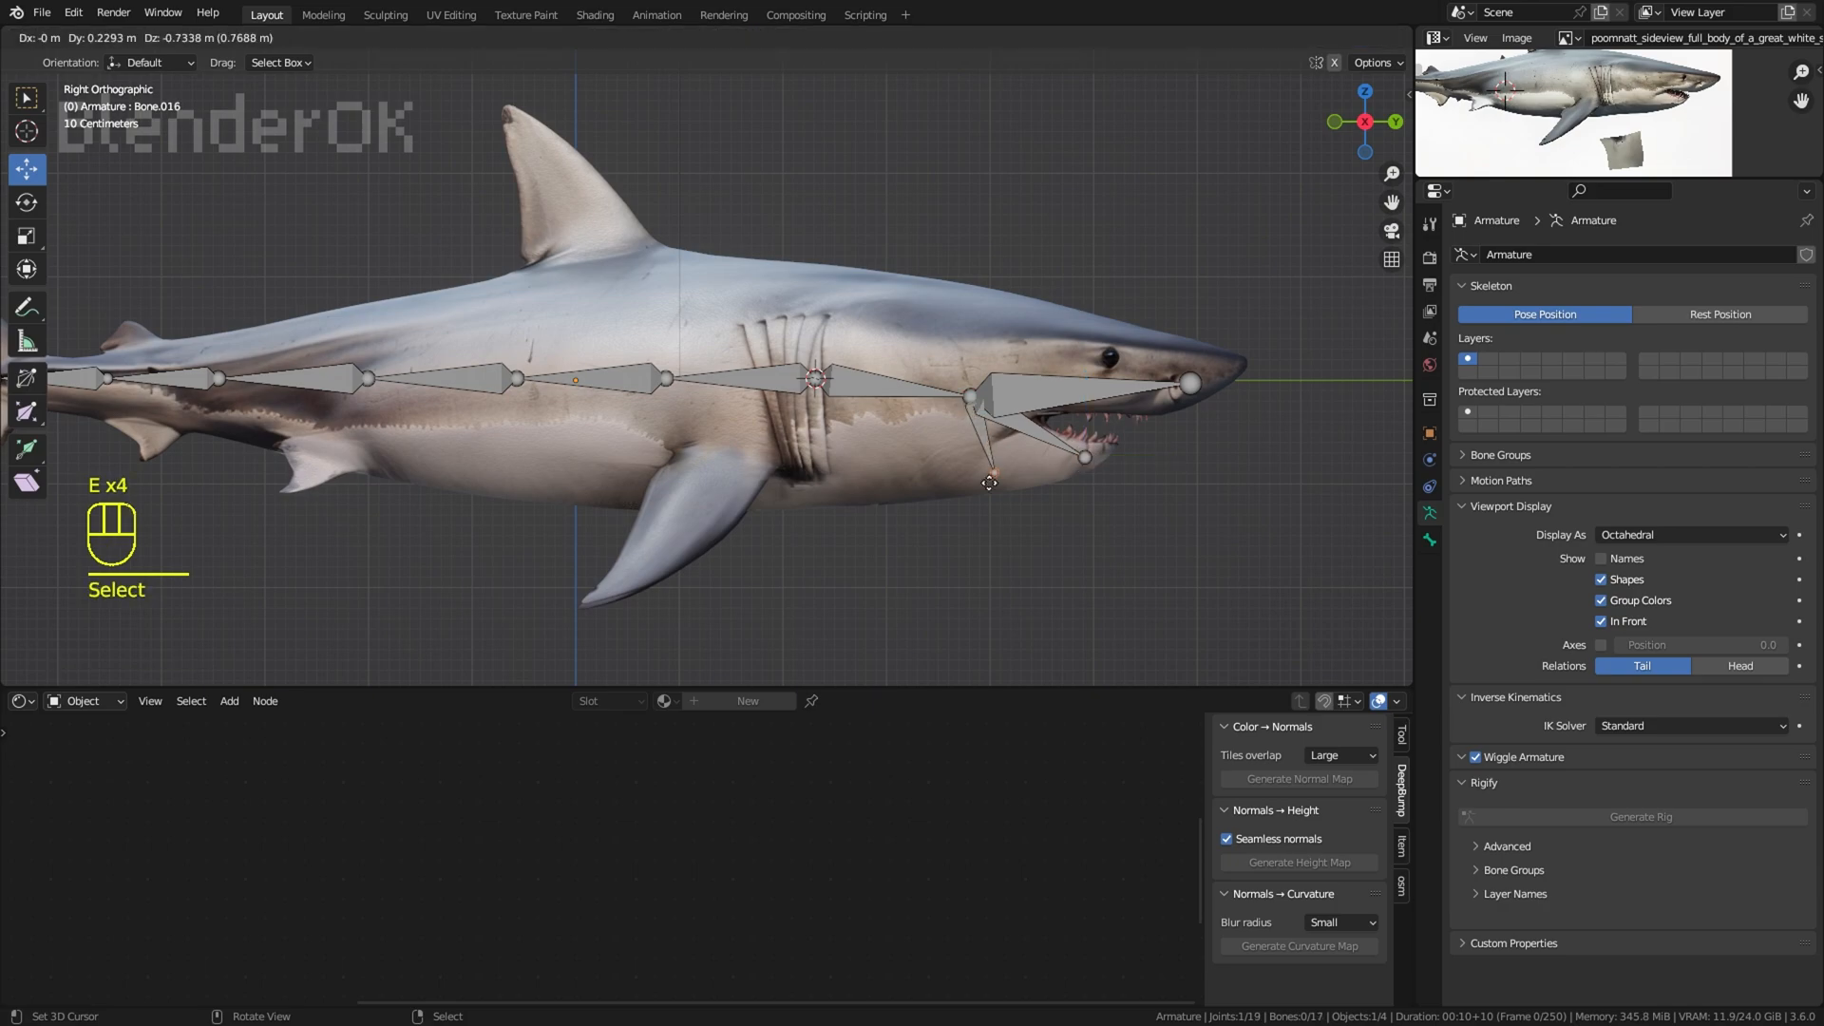
Step: Shorten the upper jaw bone and extrude further bones along the upper jaw, to the eye and to the snout tip
shift+middle_drag(1043, 371, 857, 364)
scroll(857, 364, up, 2)
right_click(1032, 388)
key(g)
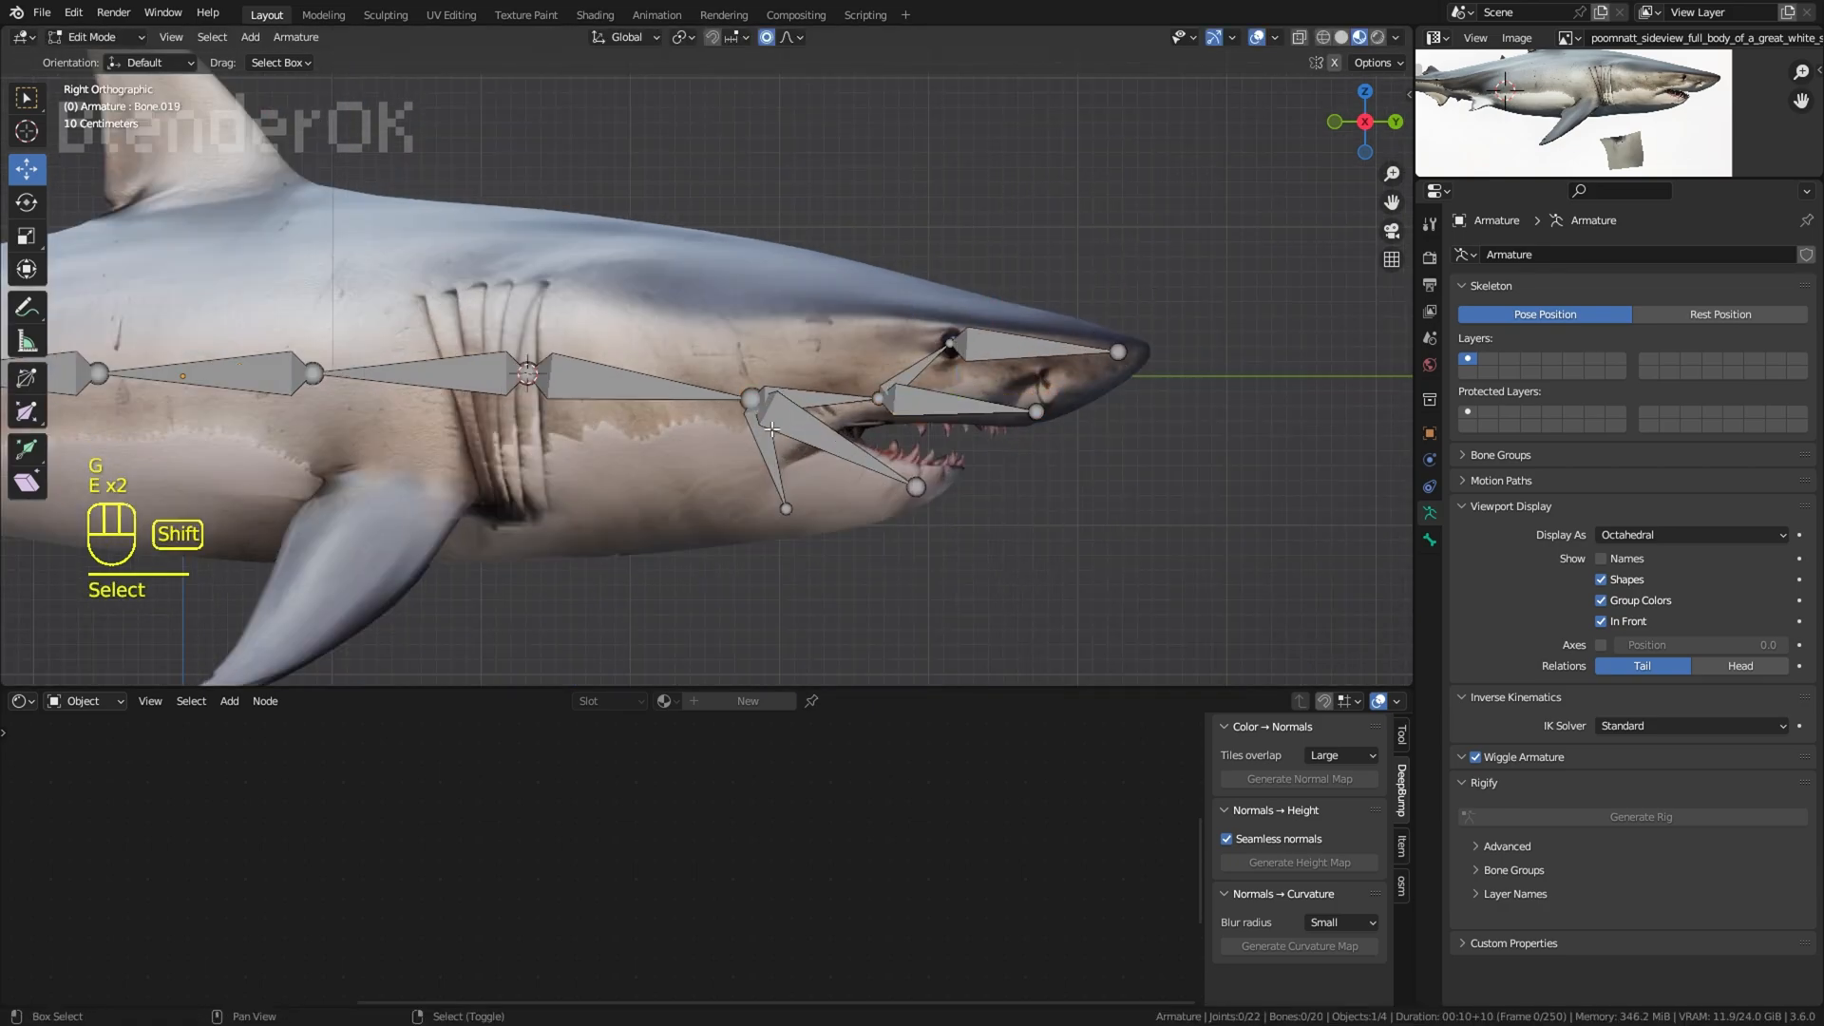
shift+middle_drag(771, 429, 949, 403)
scroll(1103, 253, down, 1)
Step: Extrude a bone from the gill joint down through the gills and subdivide it into two
shift+middle_drag(707, 350, 918, 340)
right_click(918, 340)
click(985, 390)
right_click(928, 396)
key(w)
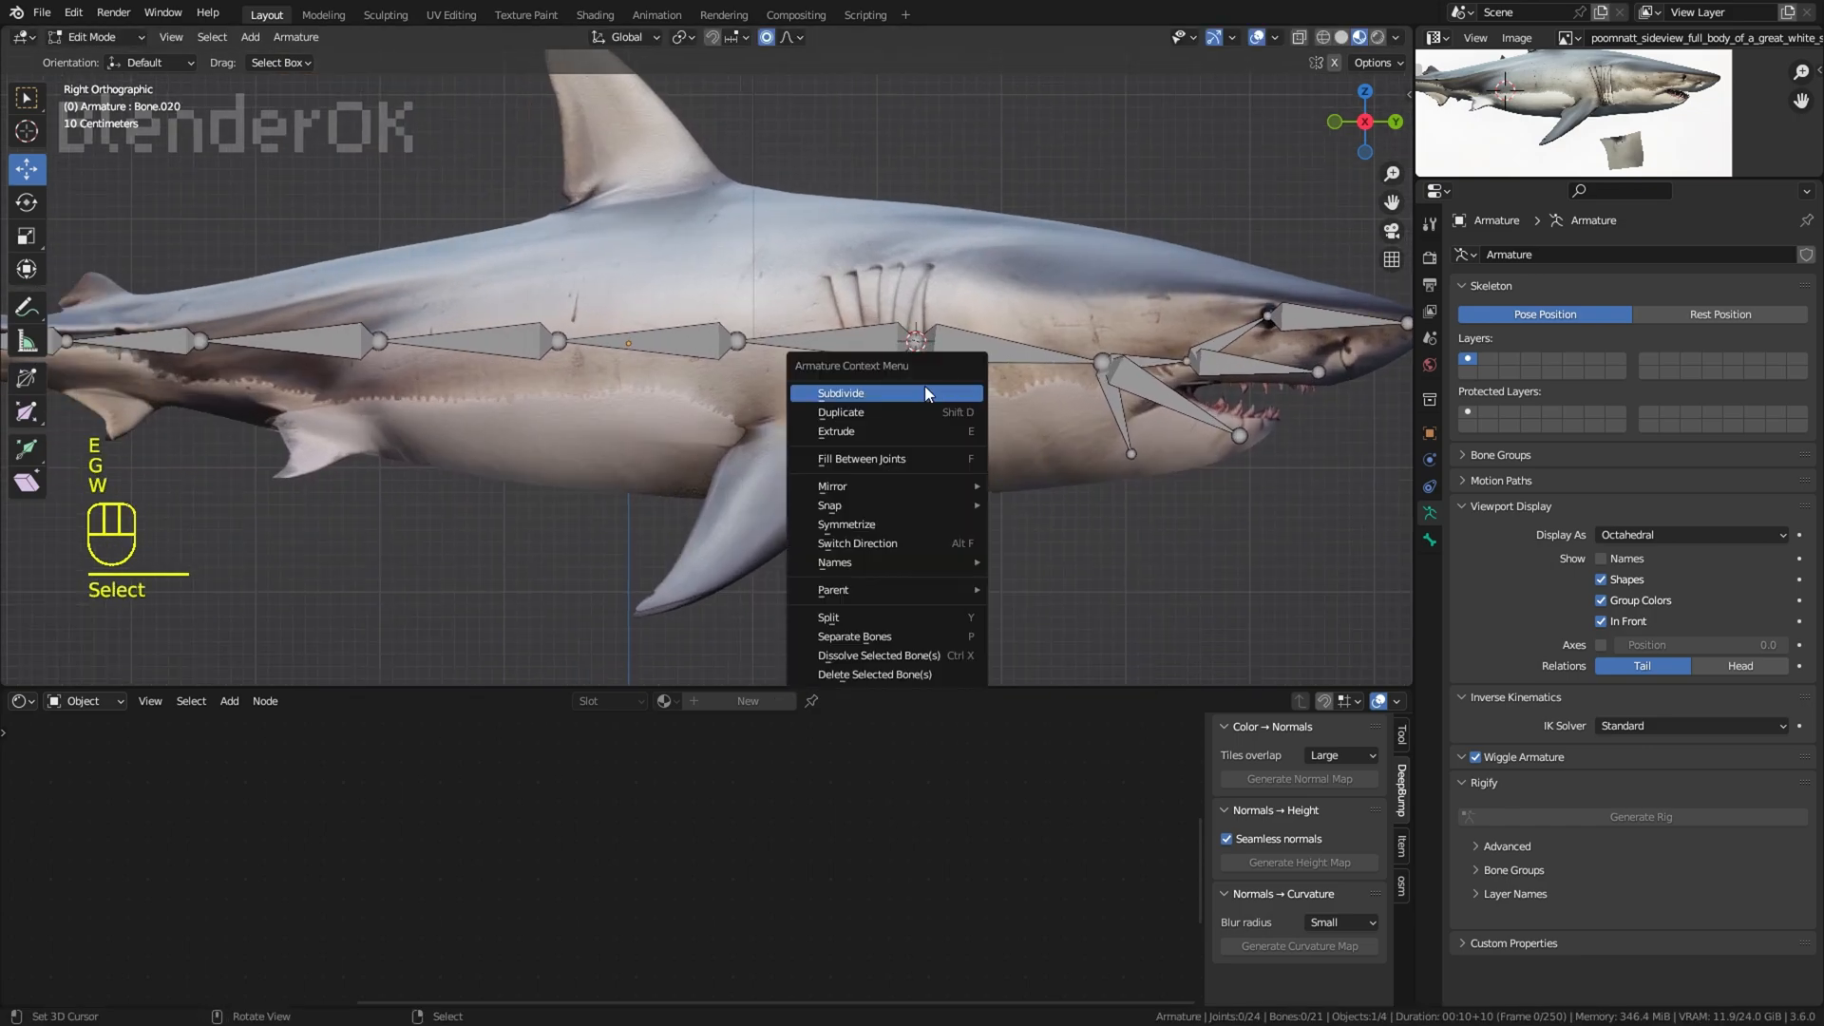
click(928, 395)
Step: Extrude two bones from the spine joint below the dorsal fin up to the fin's tip
right_click(737, 341)
shift+middle_drag(779, 324, 829, 301)
click(767, 144)
scroll(970, 249, down, 2)
Step: Subdivide the spine bone just behind the gills and extrude two bones from its new joint into the near pectoral fin
right_click(978, 253)
scroll(834, 445, up, 1)
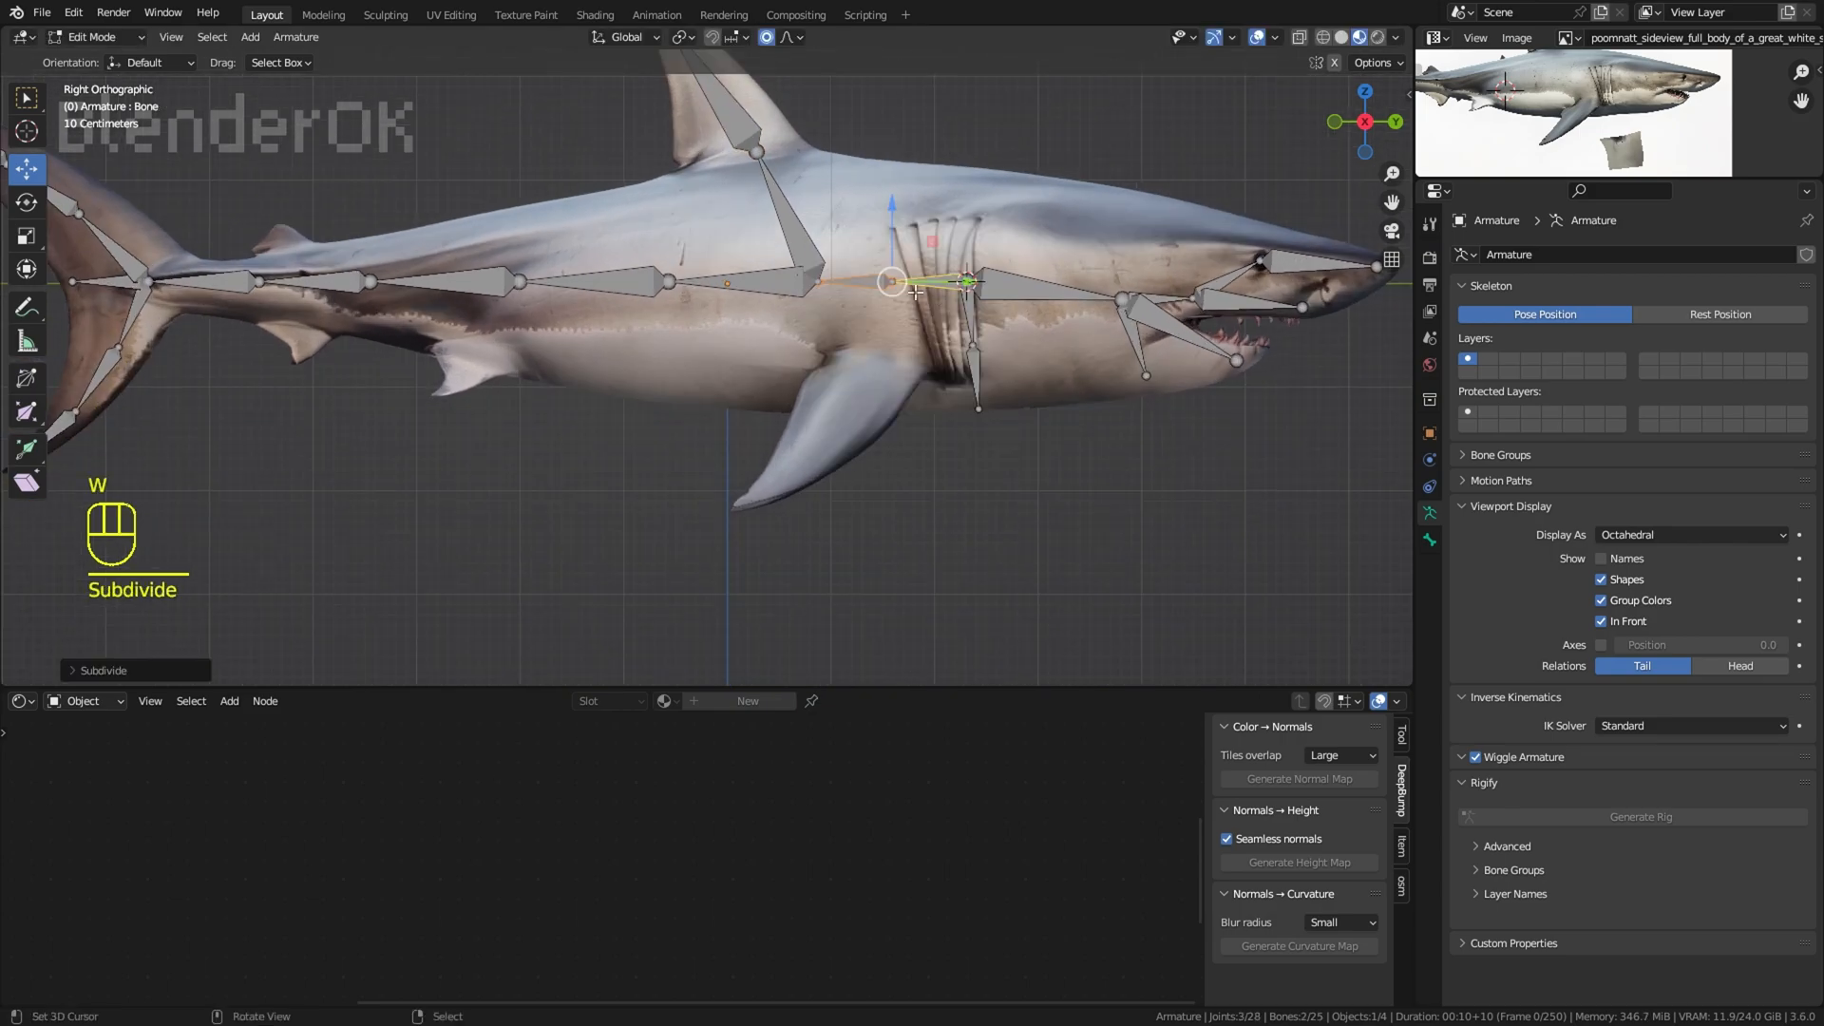
click(871, 379)
middle_drag(870, 379, 988, 404)
key(g)
click(817, 357)
key(g)
click(973, 395)
right_click(830, 444)
middle_drag(831, 444, 1126, 323)
Step: Move the pectoral chain's end joint to the fin tip and subdivide the fin bone
right_click(952, 553)
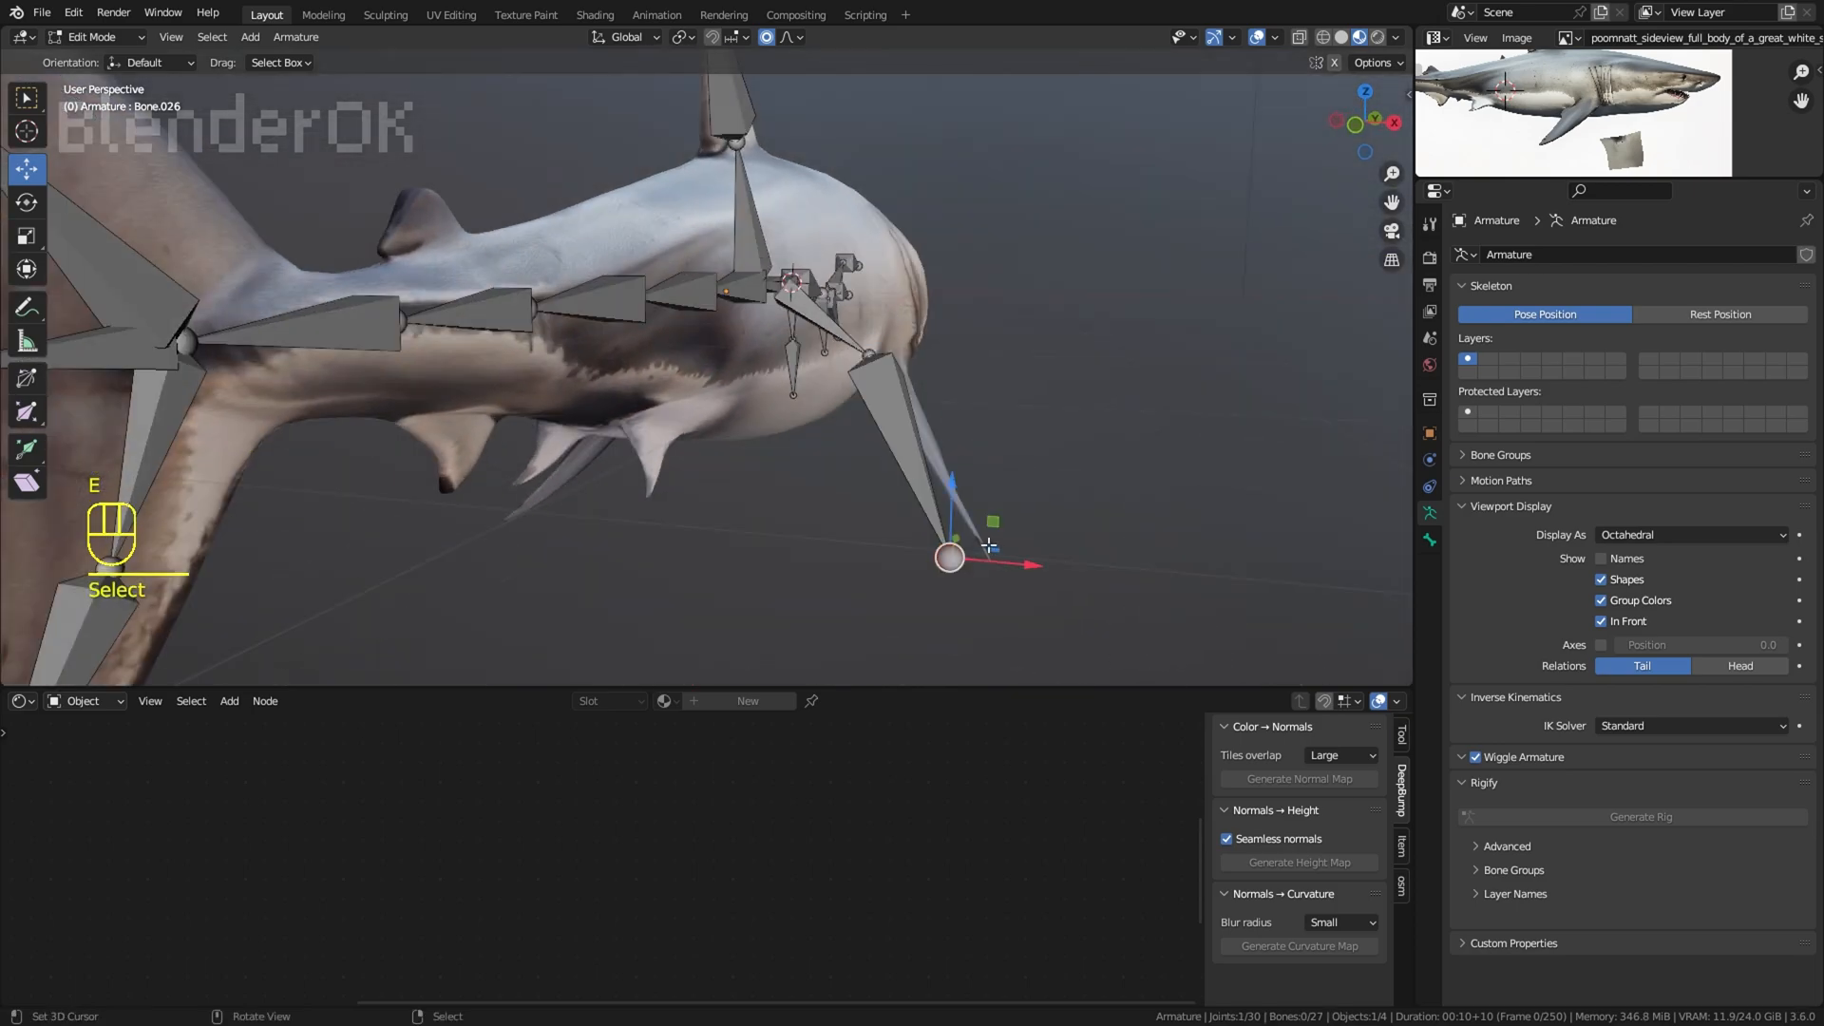
key(g)
click(1091, 504)
right_click(950, 471)
middle_drag(1302, 403, 1081, 389)
key(w)
click(1146, 384)
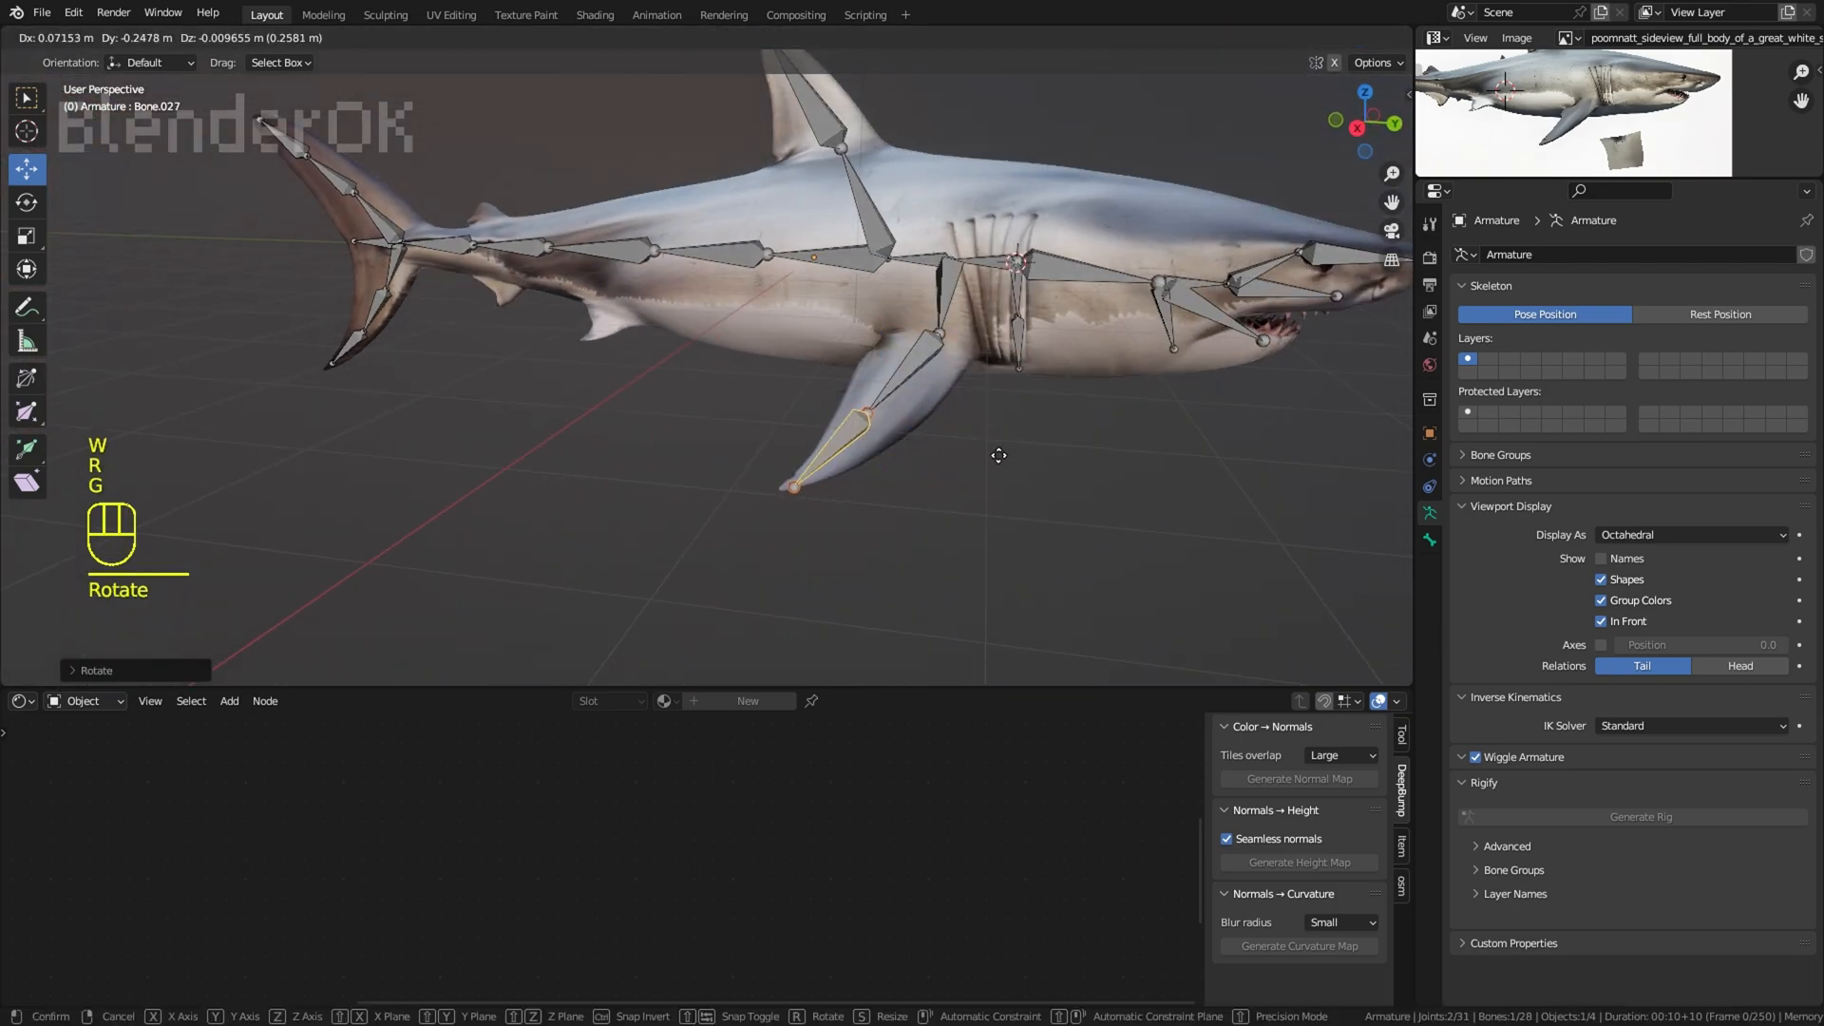
Step: Align the outer pectoral bone with the fin and subdivide the bone above it so three bones run along the fin
right_click(868, 408)
middle_drag(868, 408, 897, 438)
key(g)
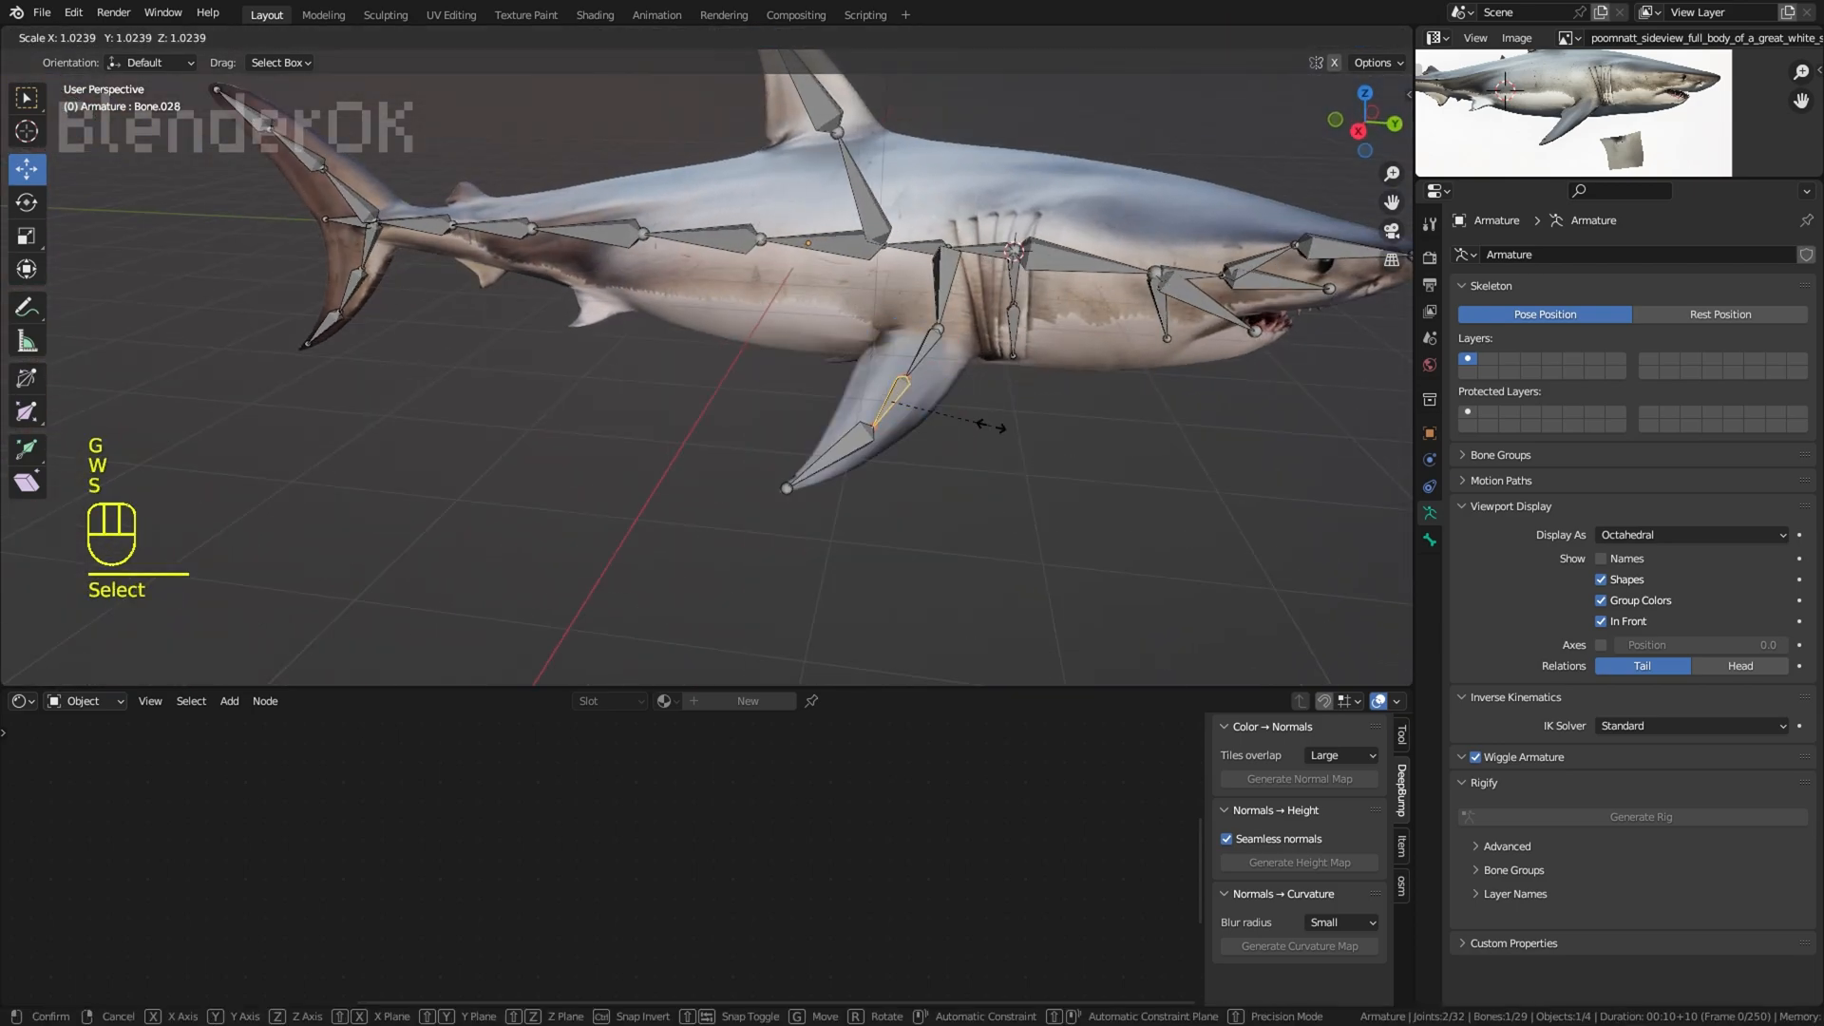
middle_drag(1021, 432, 899, 436)
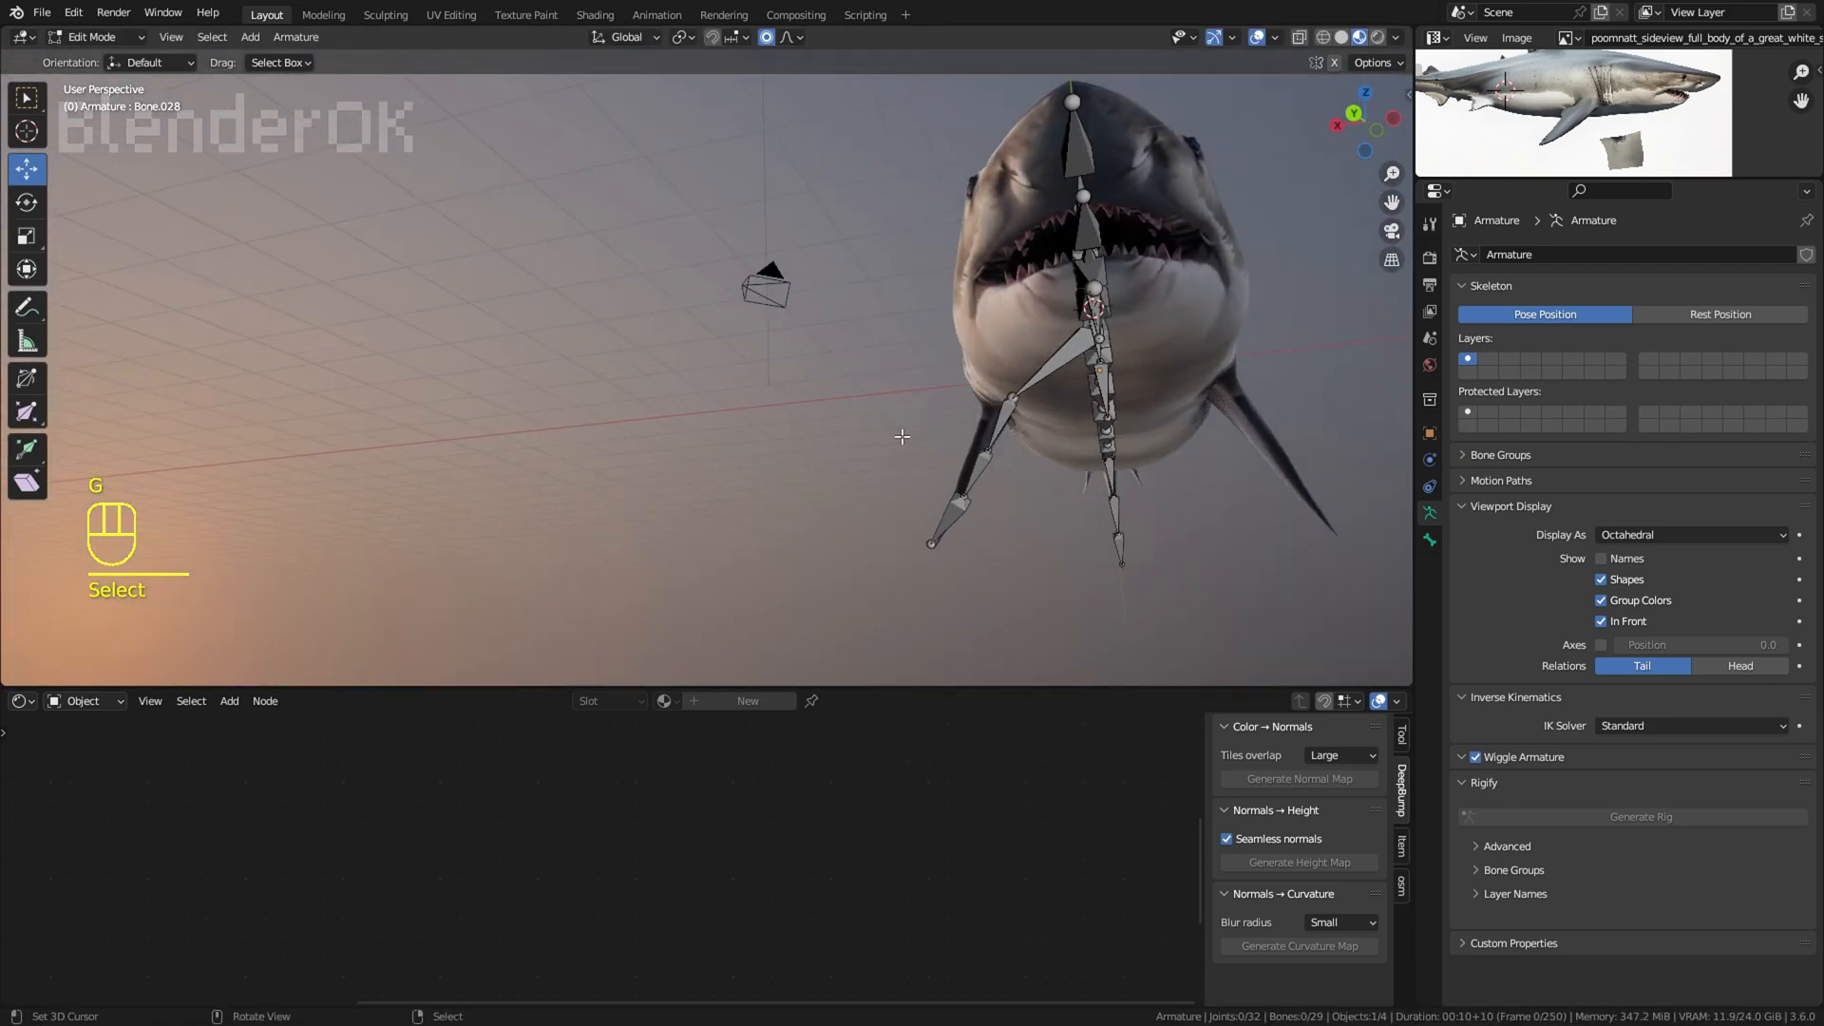
Step: Adjust the pectoral fin bones from the front view so their joints sit inside the fin
right_click(983, 478)
middle_drag(984, 478, 1043, 458)
key(g)
click(1043, 450)
right_click(894, 563)
key(g)
click(899, 569)
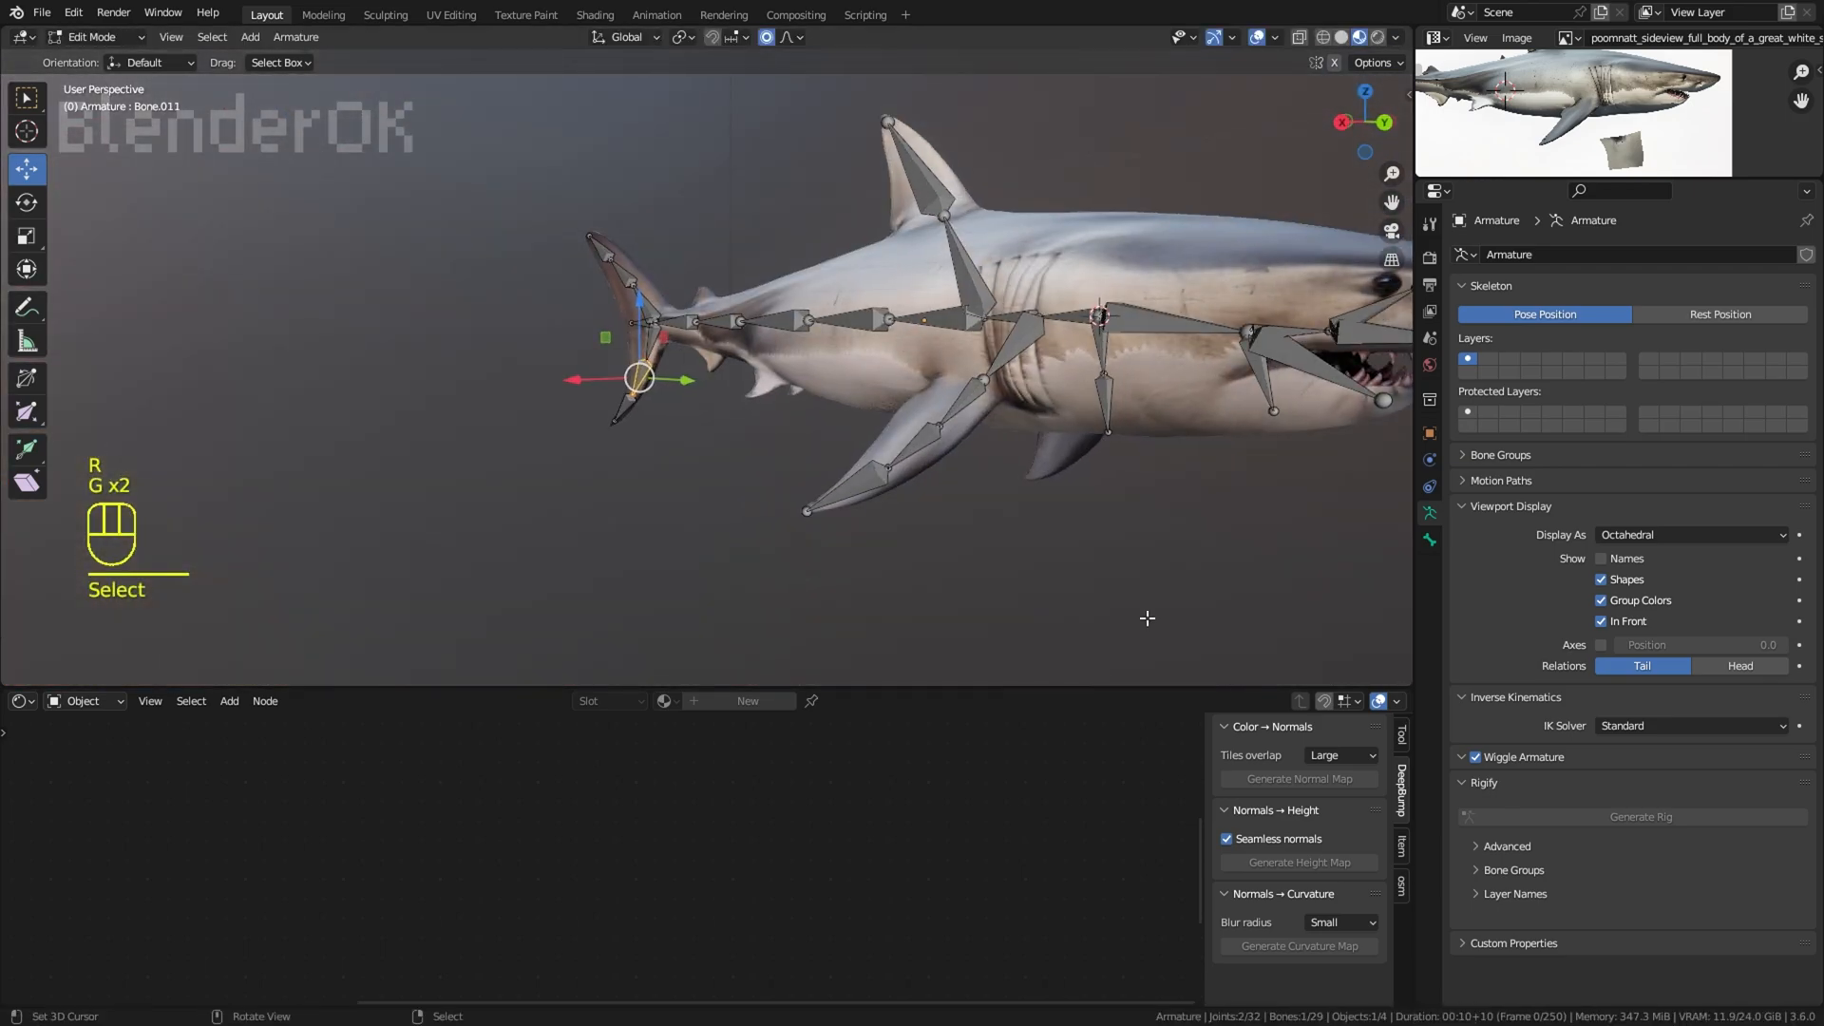
right_click(1030, 520)
Step: From the right view, extrude a bone from the spine joint below the dorsal fin down into the belly and subdivide it
middle_drag(1144, 615, 863, 367)
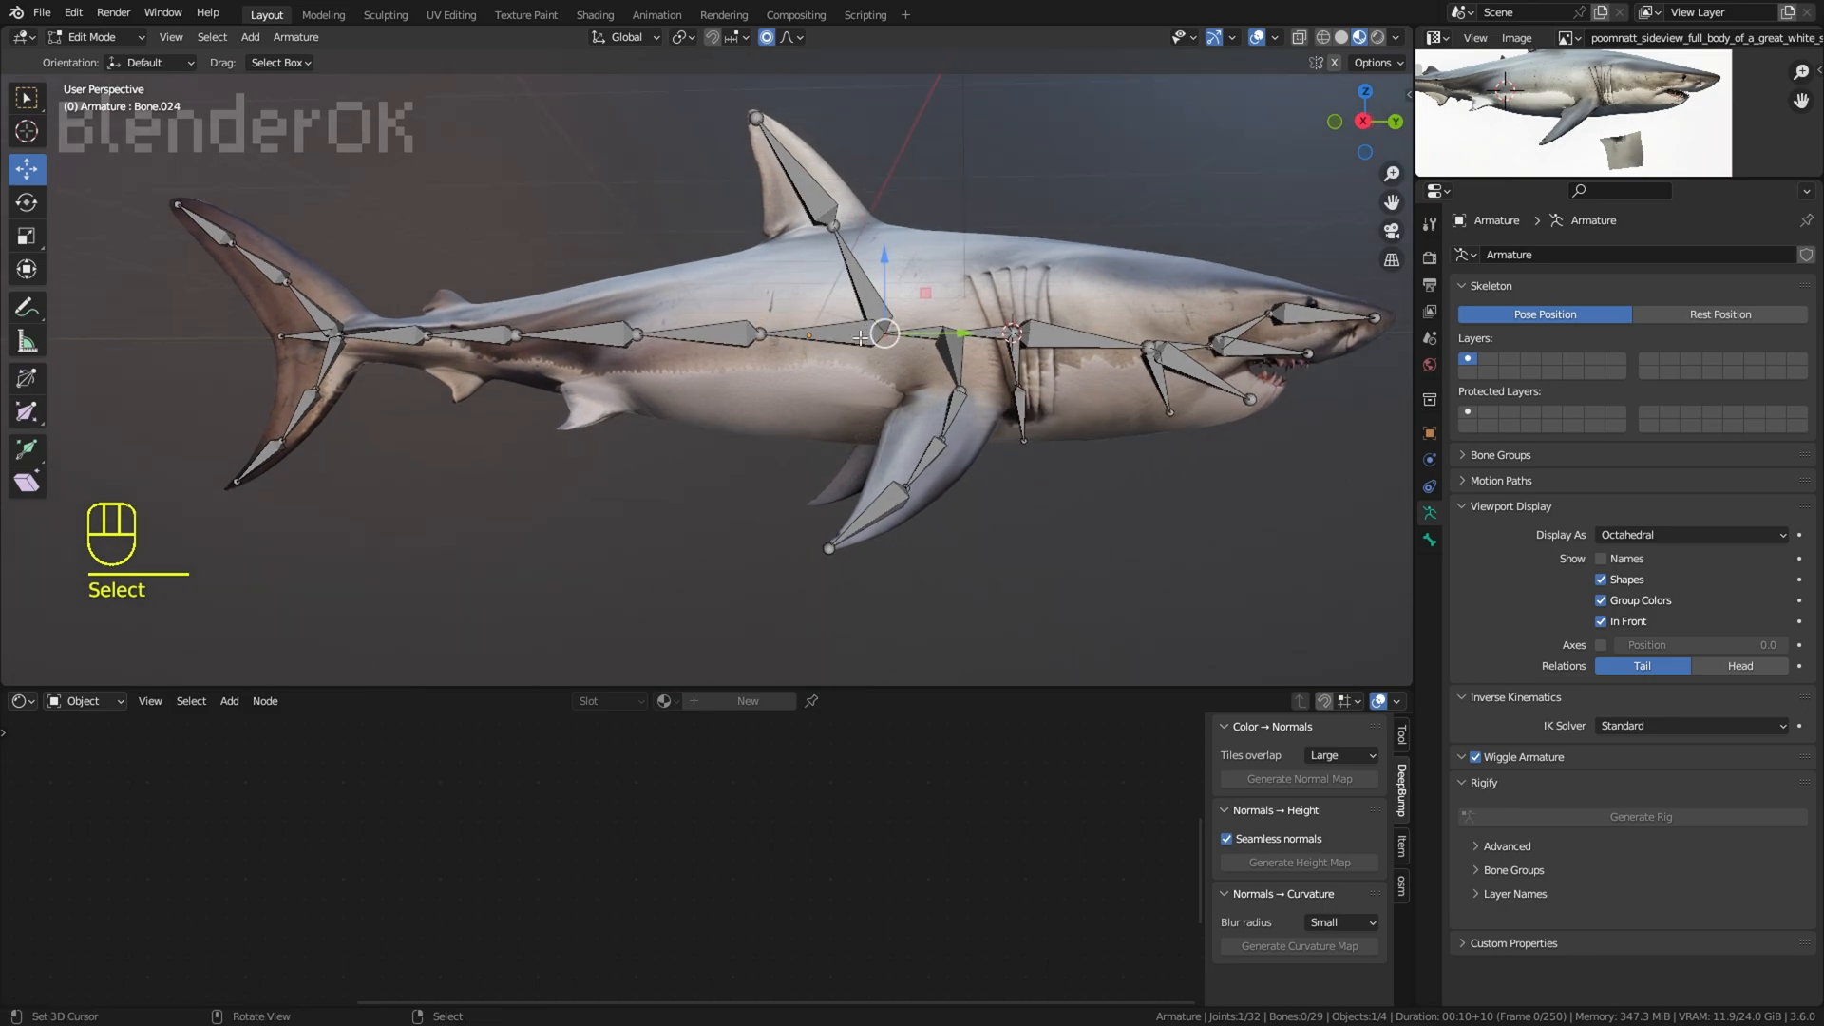
key(KP_3)
key(g)
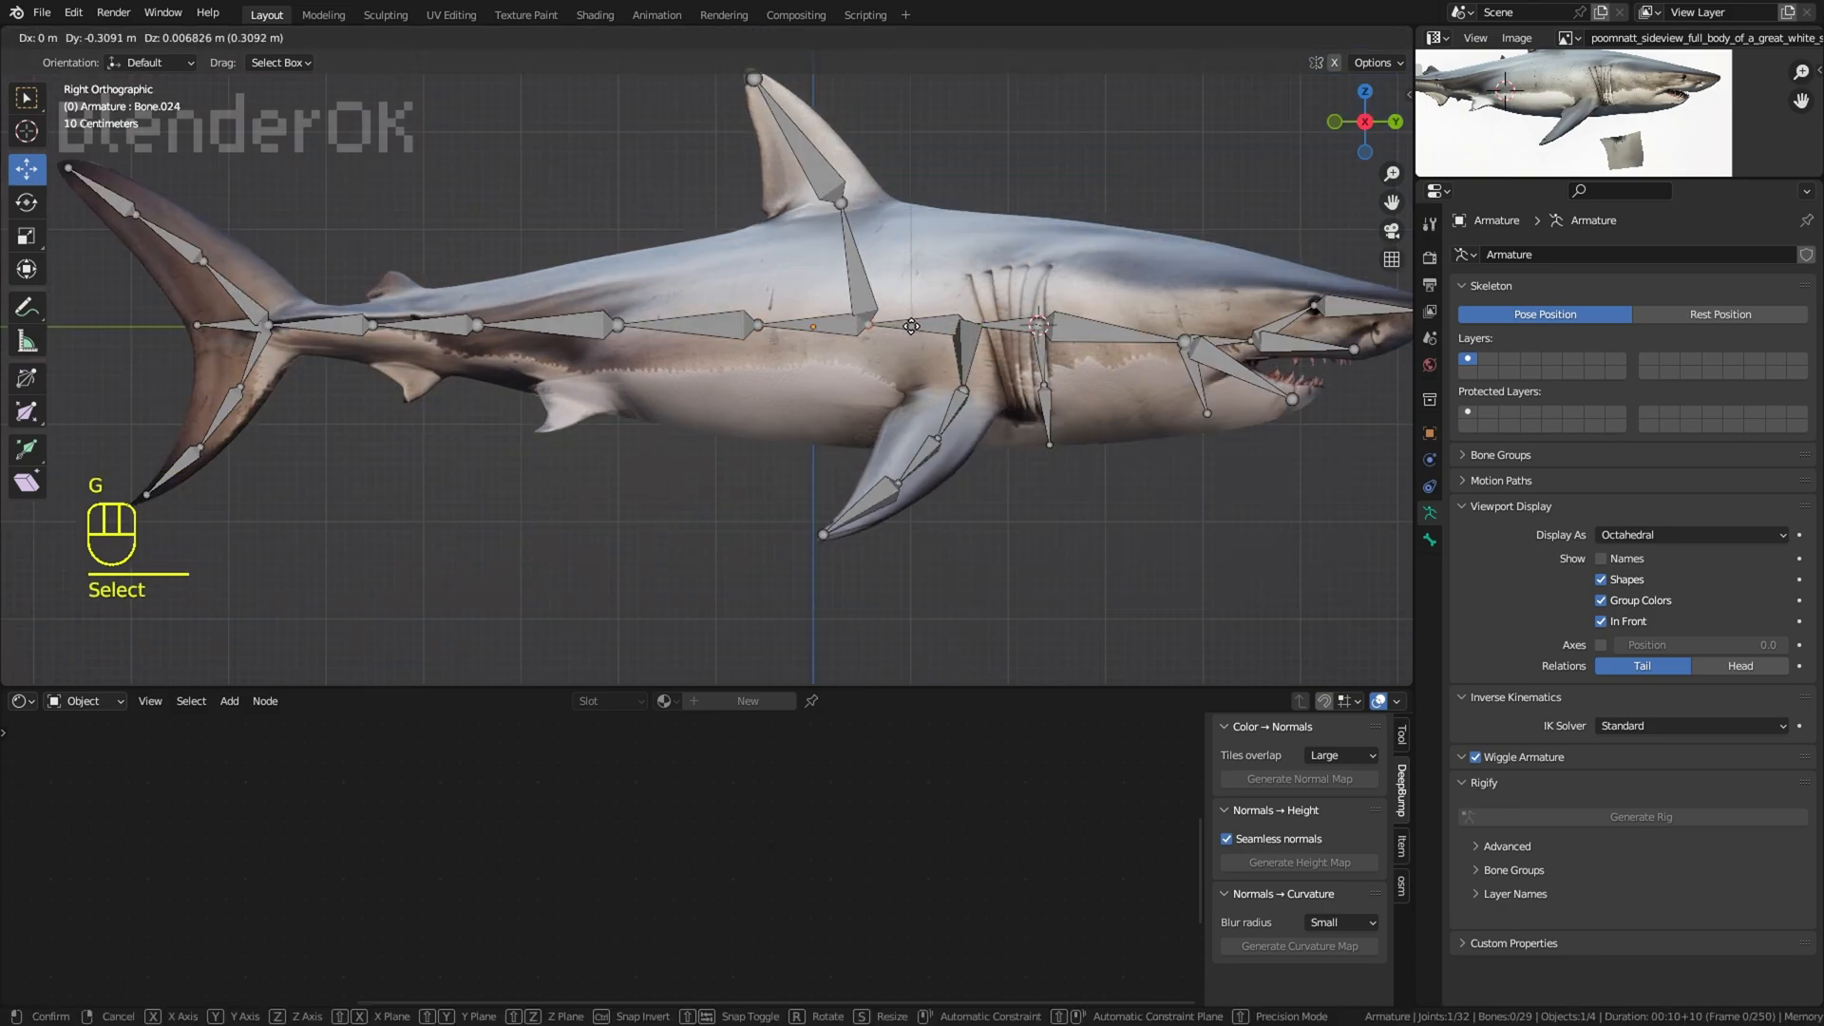
right_click(1065, 207)
shift+middle_drag(1103, 176, 960, 252)
Step: Extrude a bone sideways from the gill joint to the gill slits on the near side of the body
middle_drag(998, 313, 1045, 503)
right_click(850, 192)
scroll(893, 207, up, 1)
key(e)
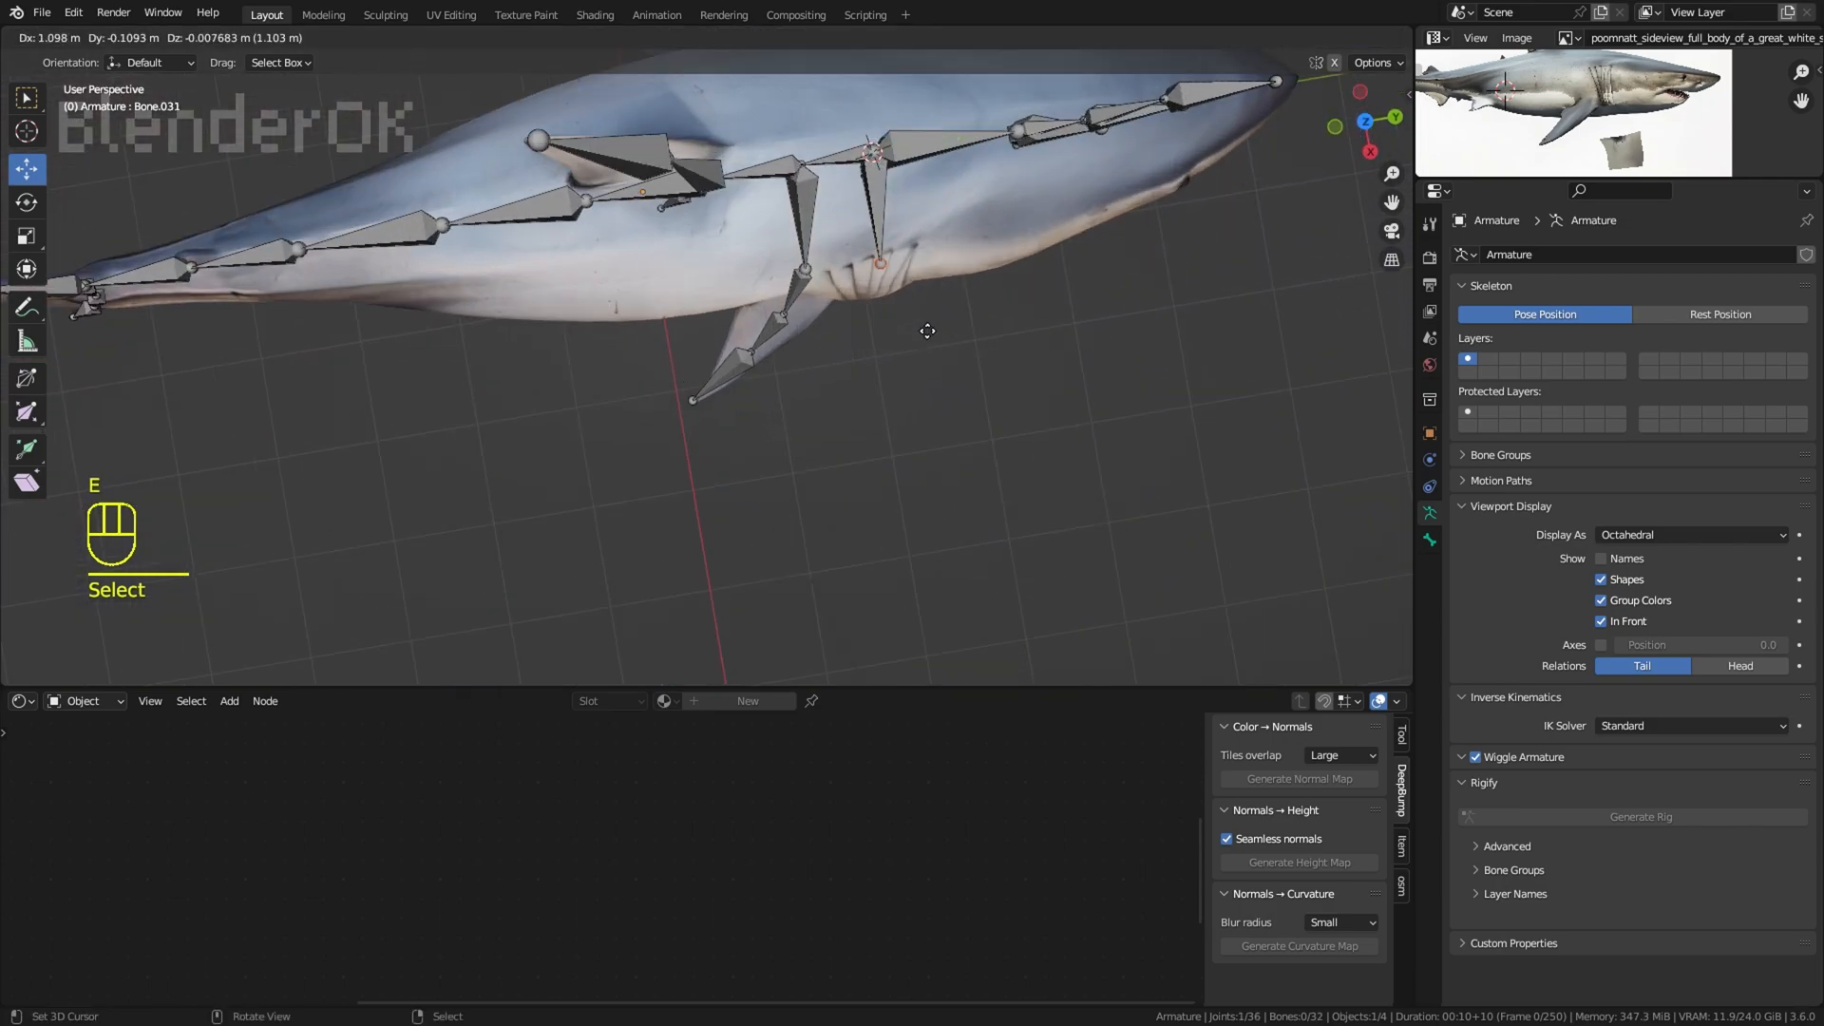
click(927, 331)
middle_drag(926, 329, 1013, 444)
Step: Fit the sideways gill bone to the body surface and subdivide it
key(g)
click(819, 276)
key(g)
right_click(900, 305)
key(w)
click(906, 312)
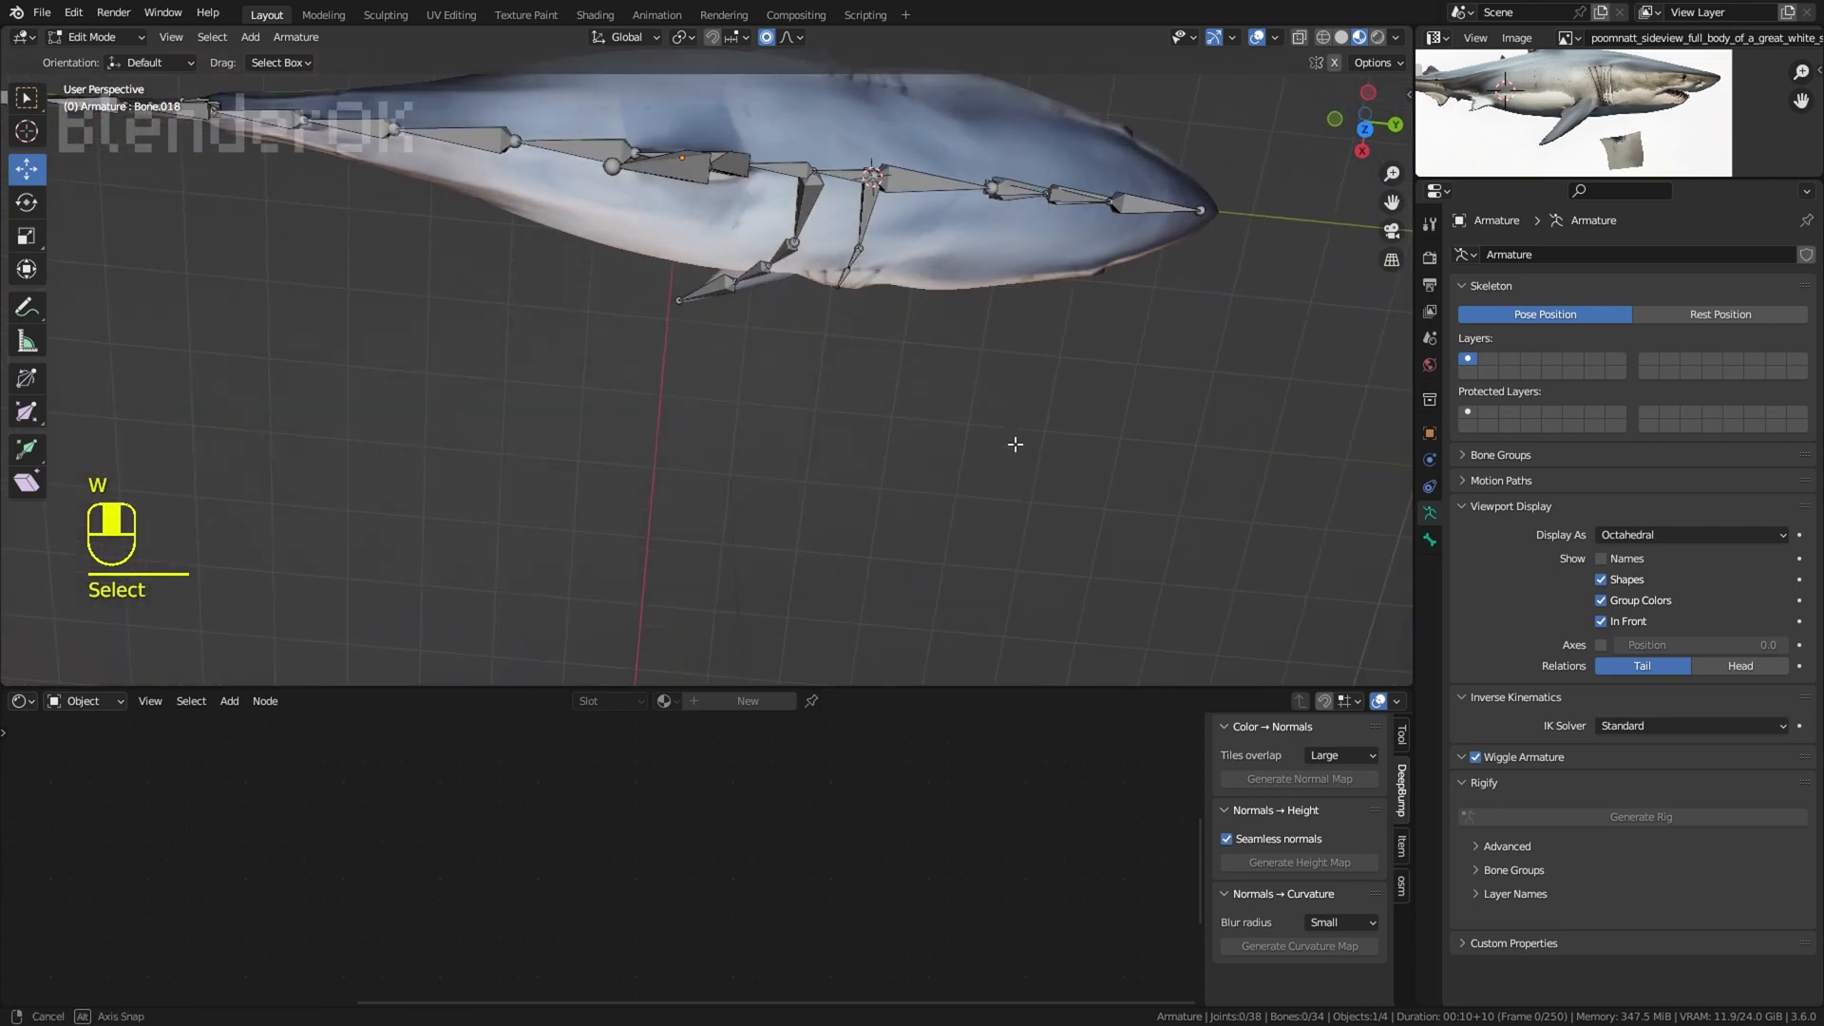
Step: Select the pectoral fin and gill bones on one side, duplicate them, and mirror the copies along X to the opposite side
key(c)
drag(896, 205, 893, 251)
right_click(708, 253)
shift+right_click(900, 328)
shift+middle_drag(827, 181, 902, 288)
scroll(901, 334, down, 3)
key(shift+s)
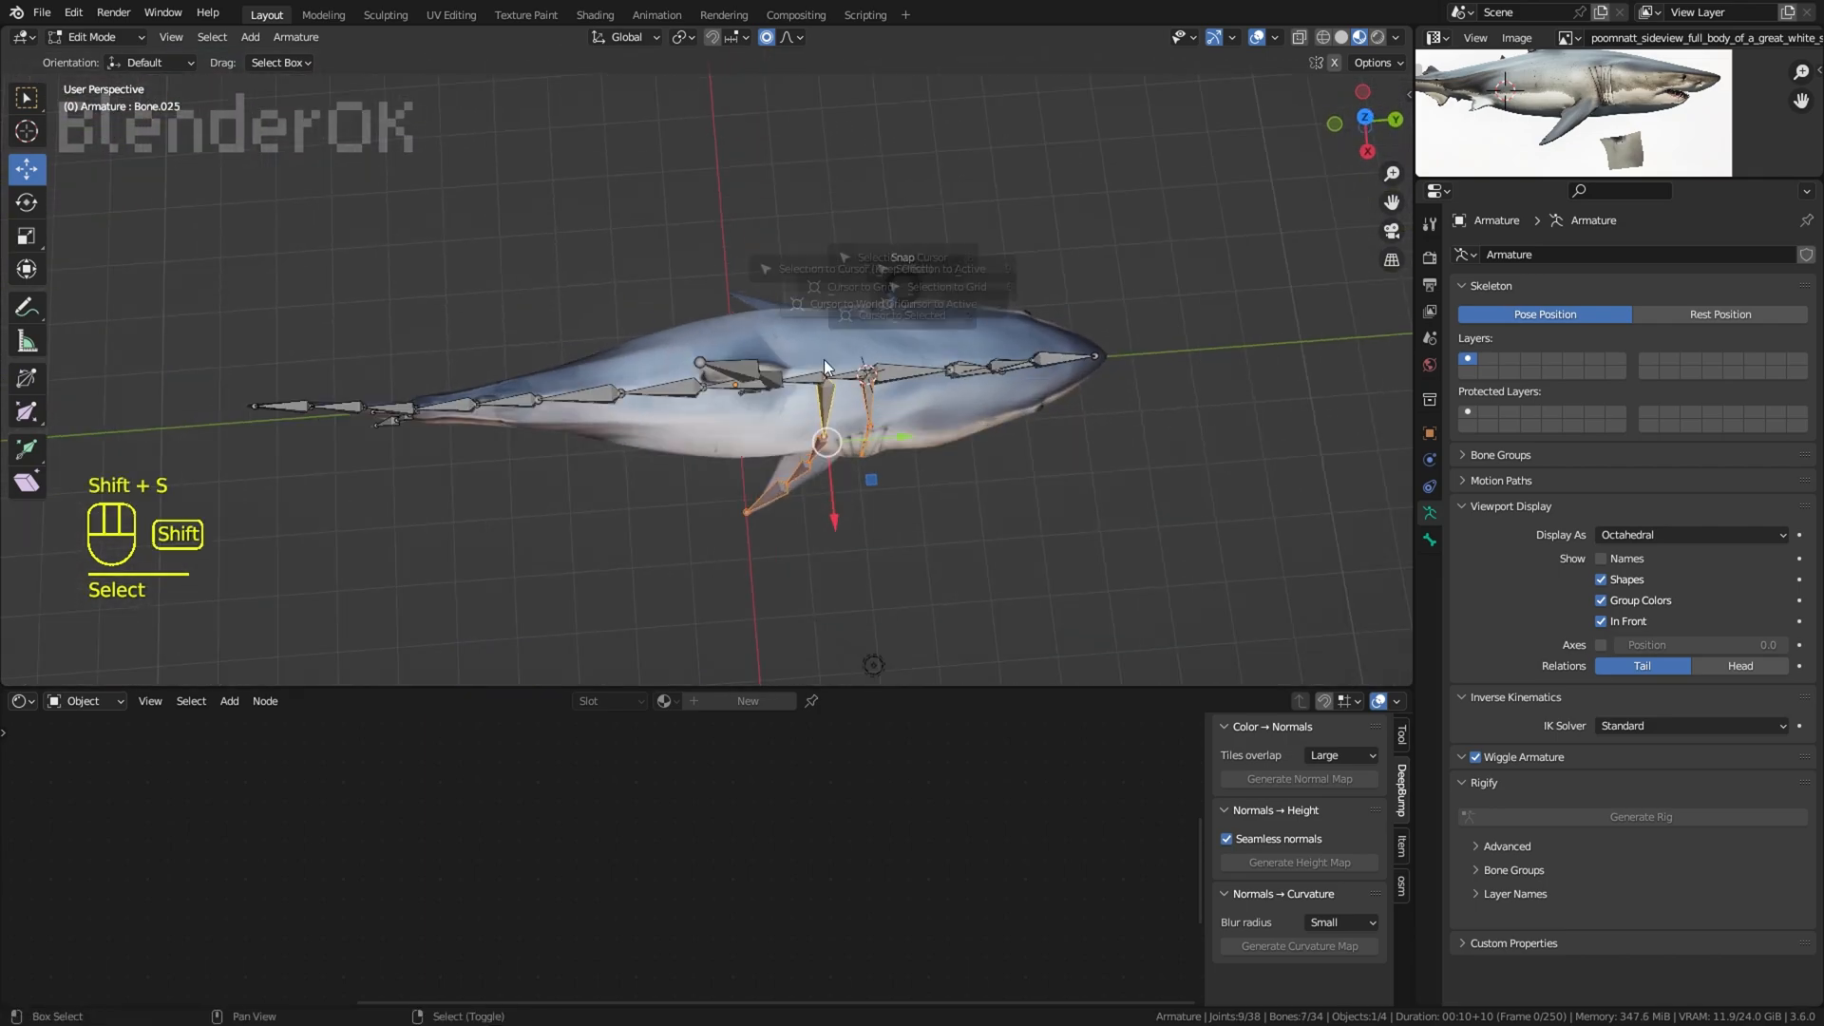
key(x)
click(896, 169)
scroll(907, 202, up, 2)
middle_drag(910, 204, 879, 74)
click(684, 40)
click(727, 149)
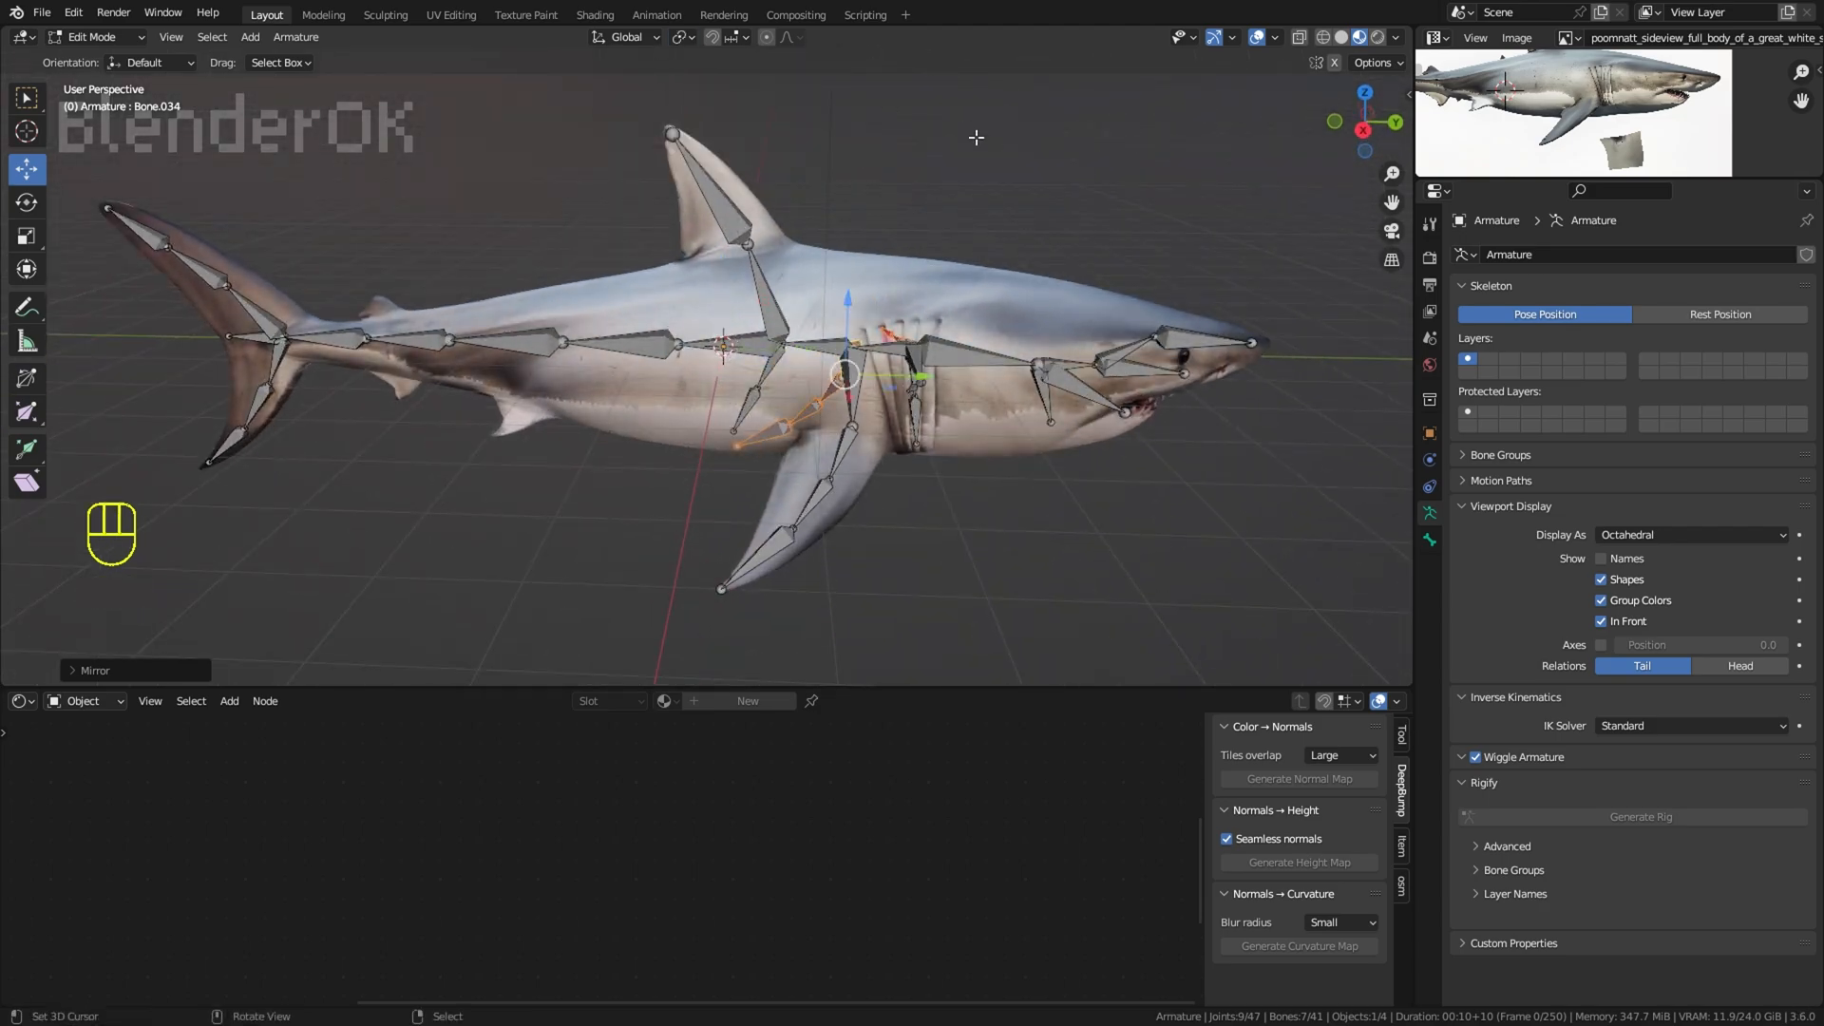
middle_drag(976, 138, 931, 125)
click(393, 109)
Step: Leave Edit Mode and parent the shark mesh to the armature so the bones deform it
key(Tab)
click(876, 293)
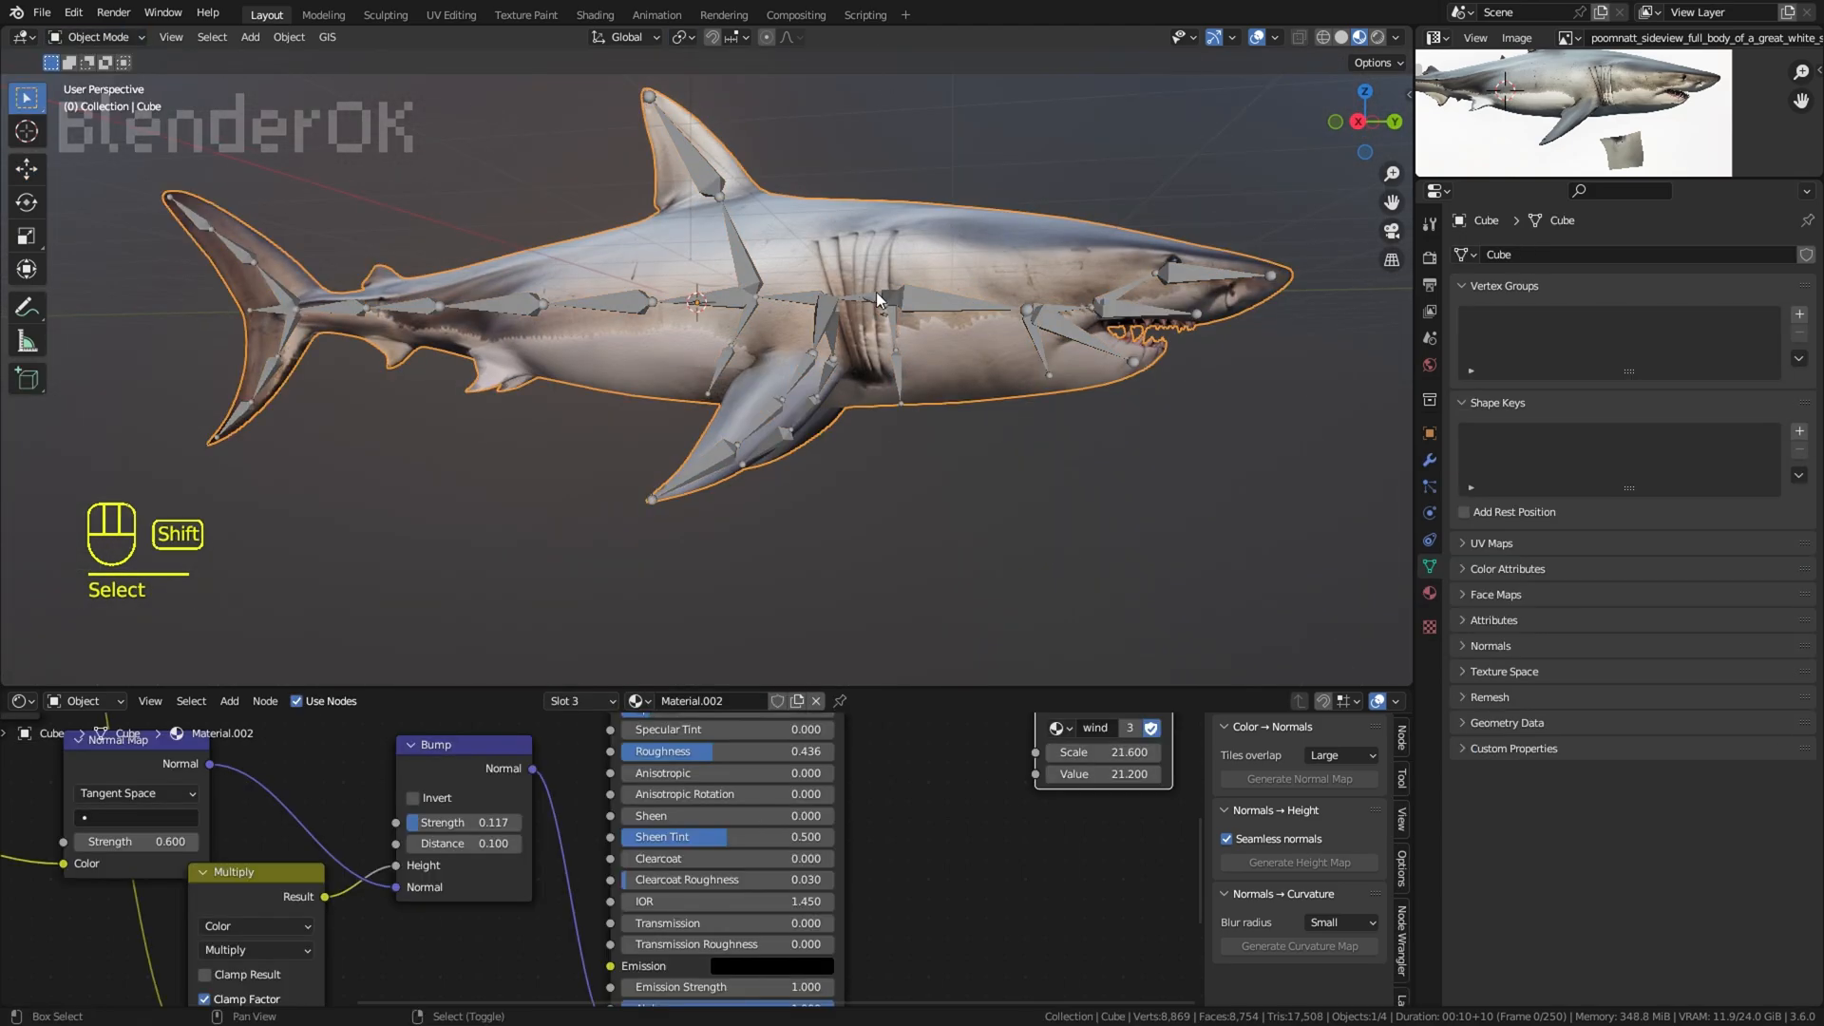
shift+click(876, 291)
key(ctrl+p)
click(863, 426)
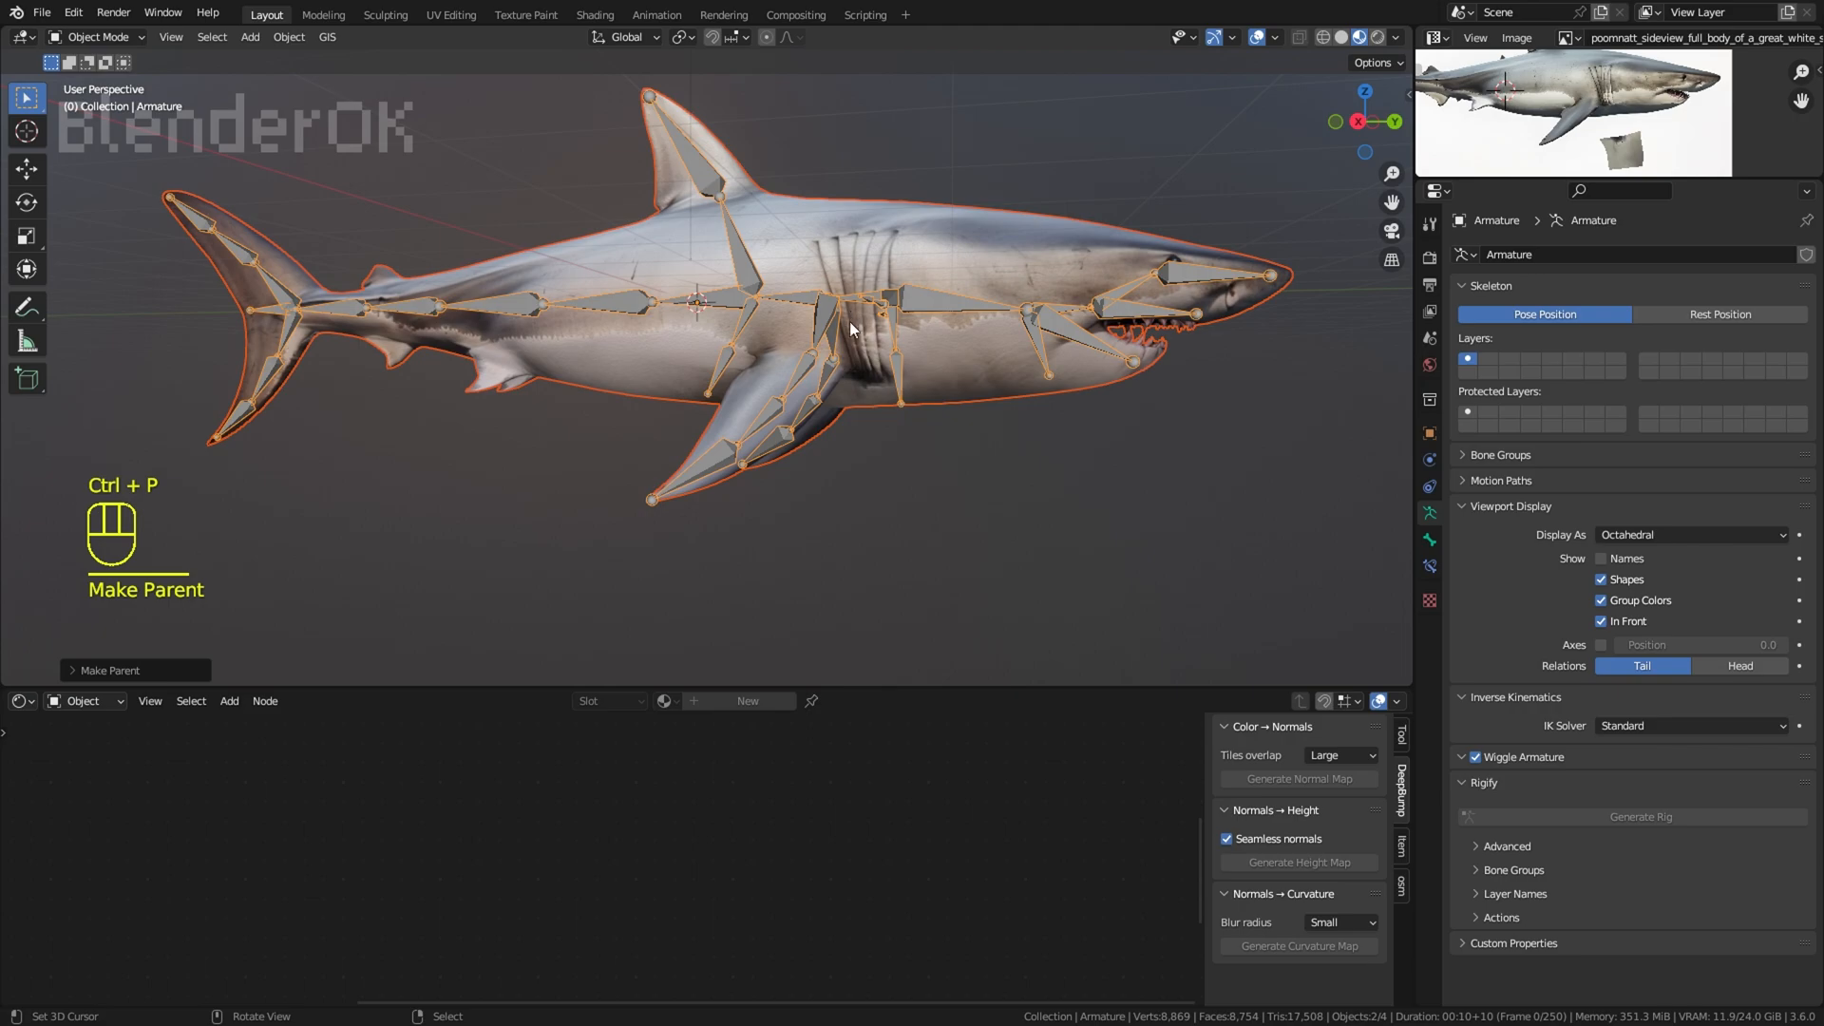
Step: Switch the armature to Pose Mode and select the spine bones from the gills back to the tail
click(94, 43)
click(95, 103)
middle_drag(869, 251, 845, 349)
ctrl+shift+middle_drag(201, 242, 750, 258)
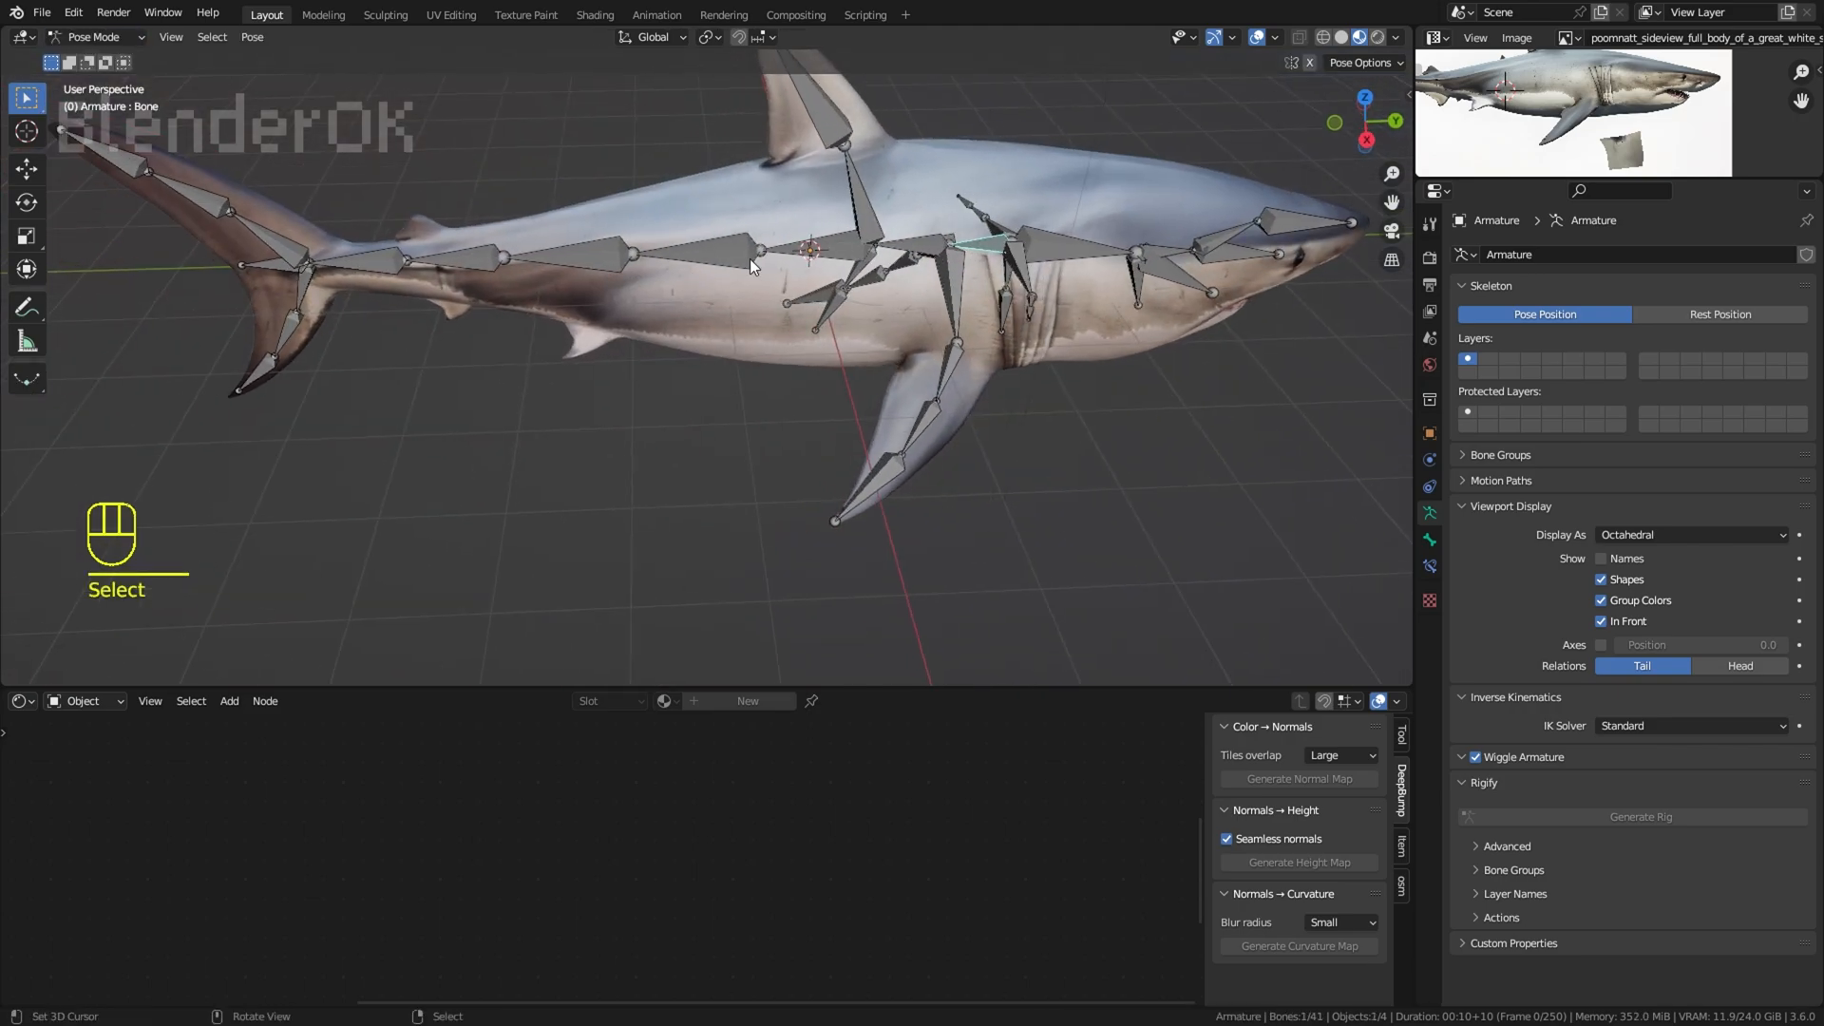
key(grave)
ctrl+shift+right_click(394, 251)
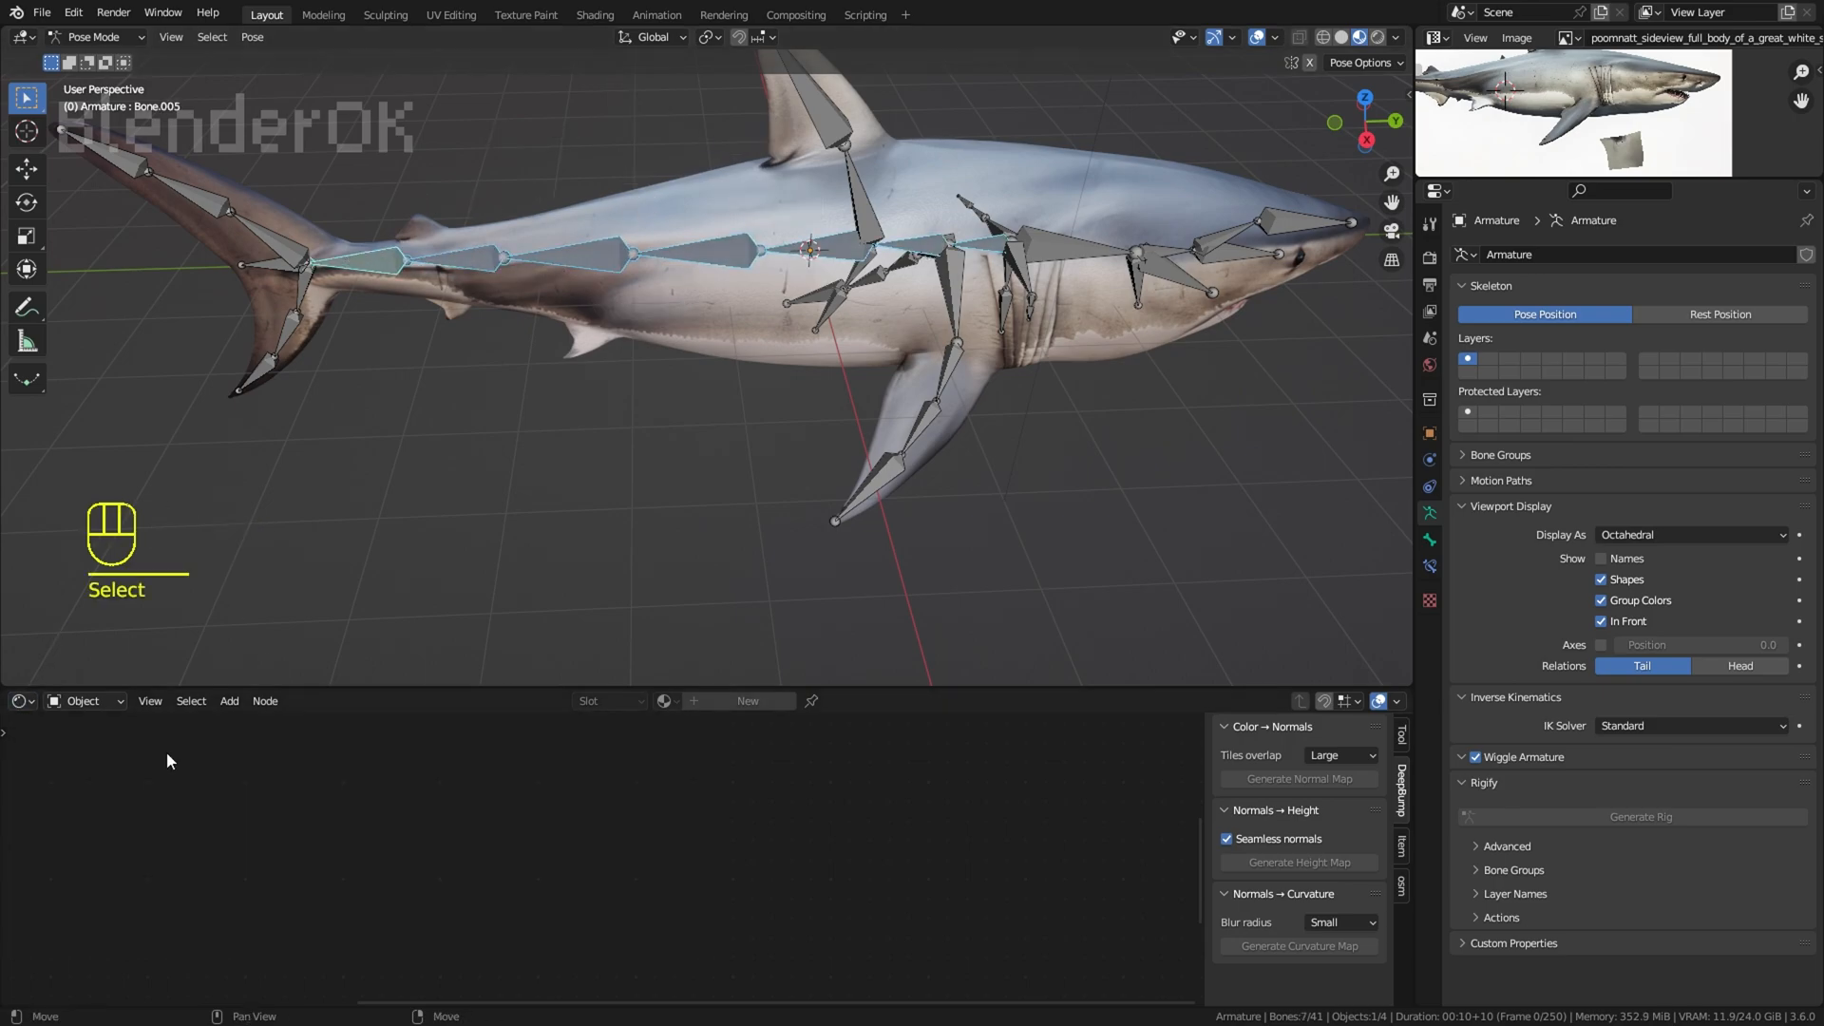
Step: Change the shader editor to a Timeline and add the upper and lower tail fin bones to the selection
click(23, 701)
click(276, 527)
drag(266, 375, 90, 143)
right_click(123, 147)
shift+middle_drag(630, 187, 671, 220)
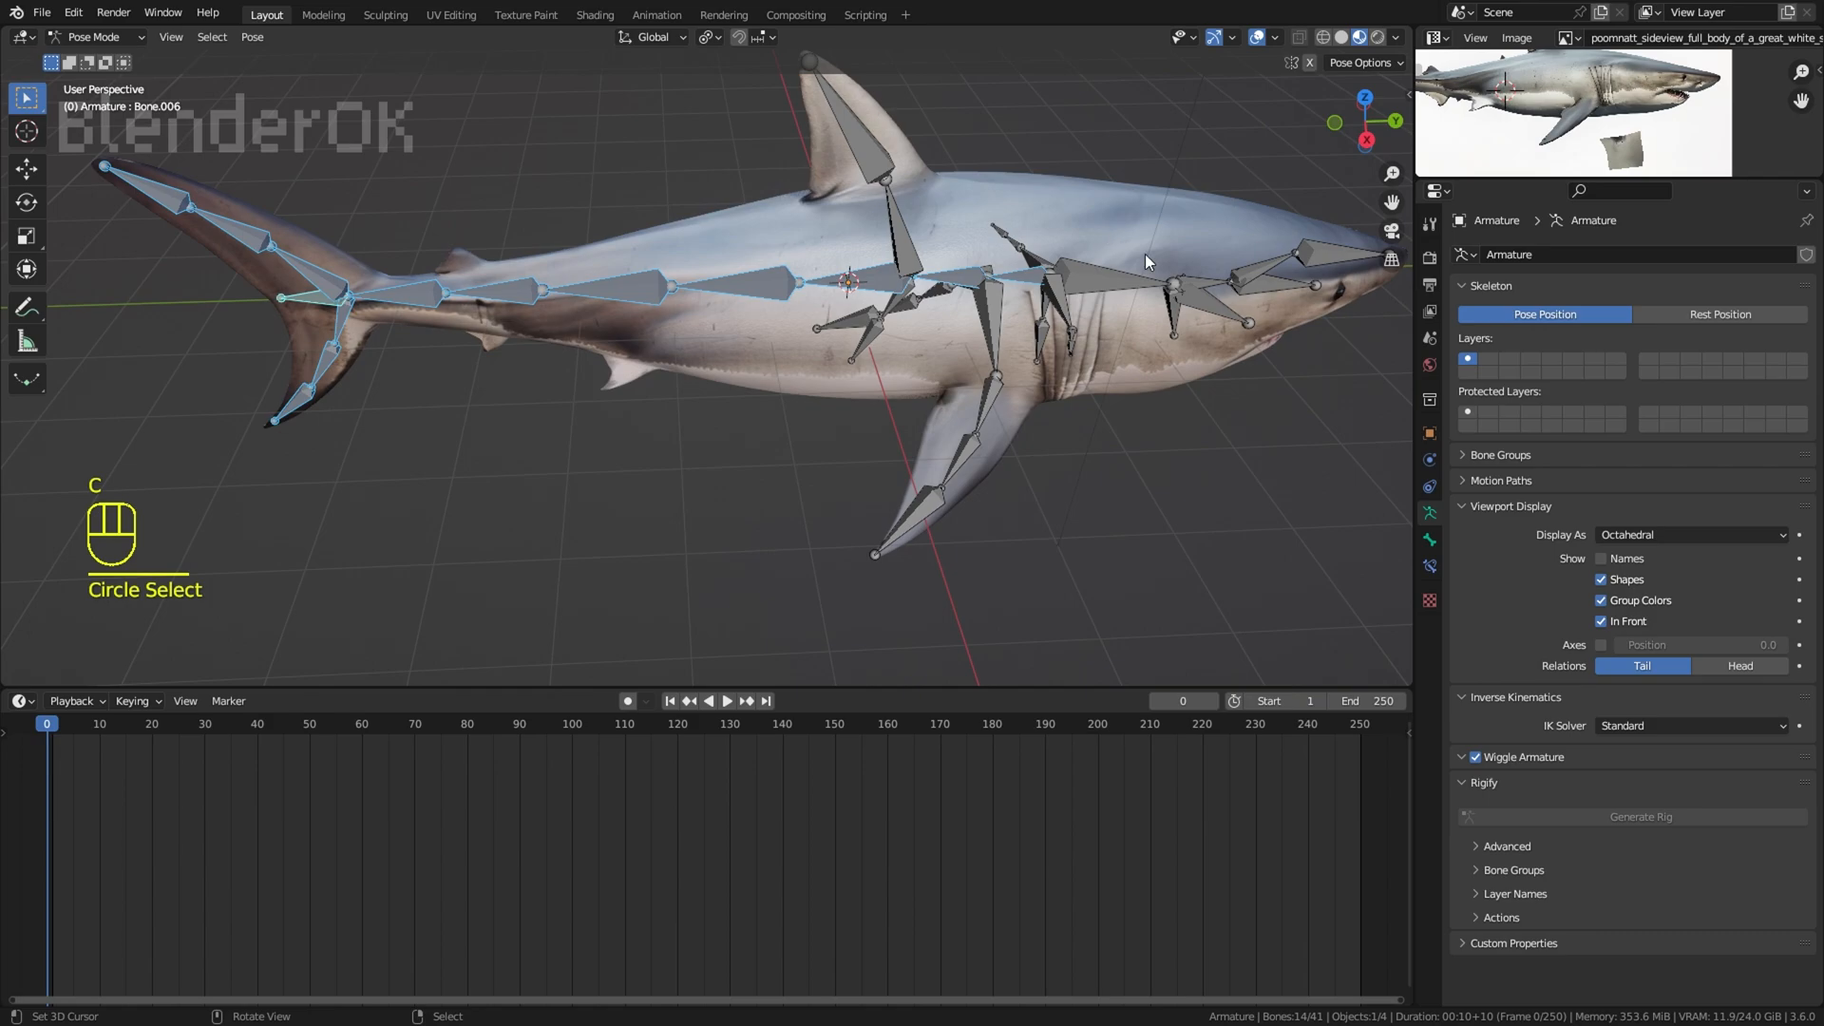
key(r)
key(z)
right_click(1128, 266)
Step: From the top view, enable auto keying and rotate the selected spine and tail bones to one side at frame 0
scroll(858, 446, down, 2)
key(KP_7)
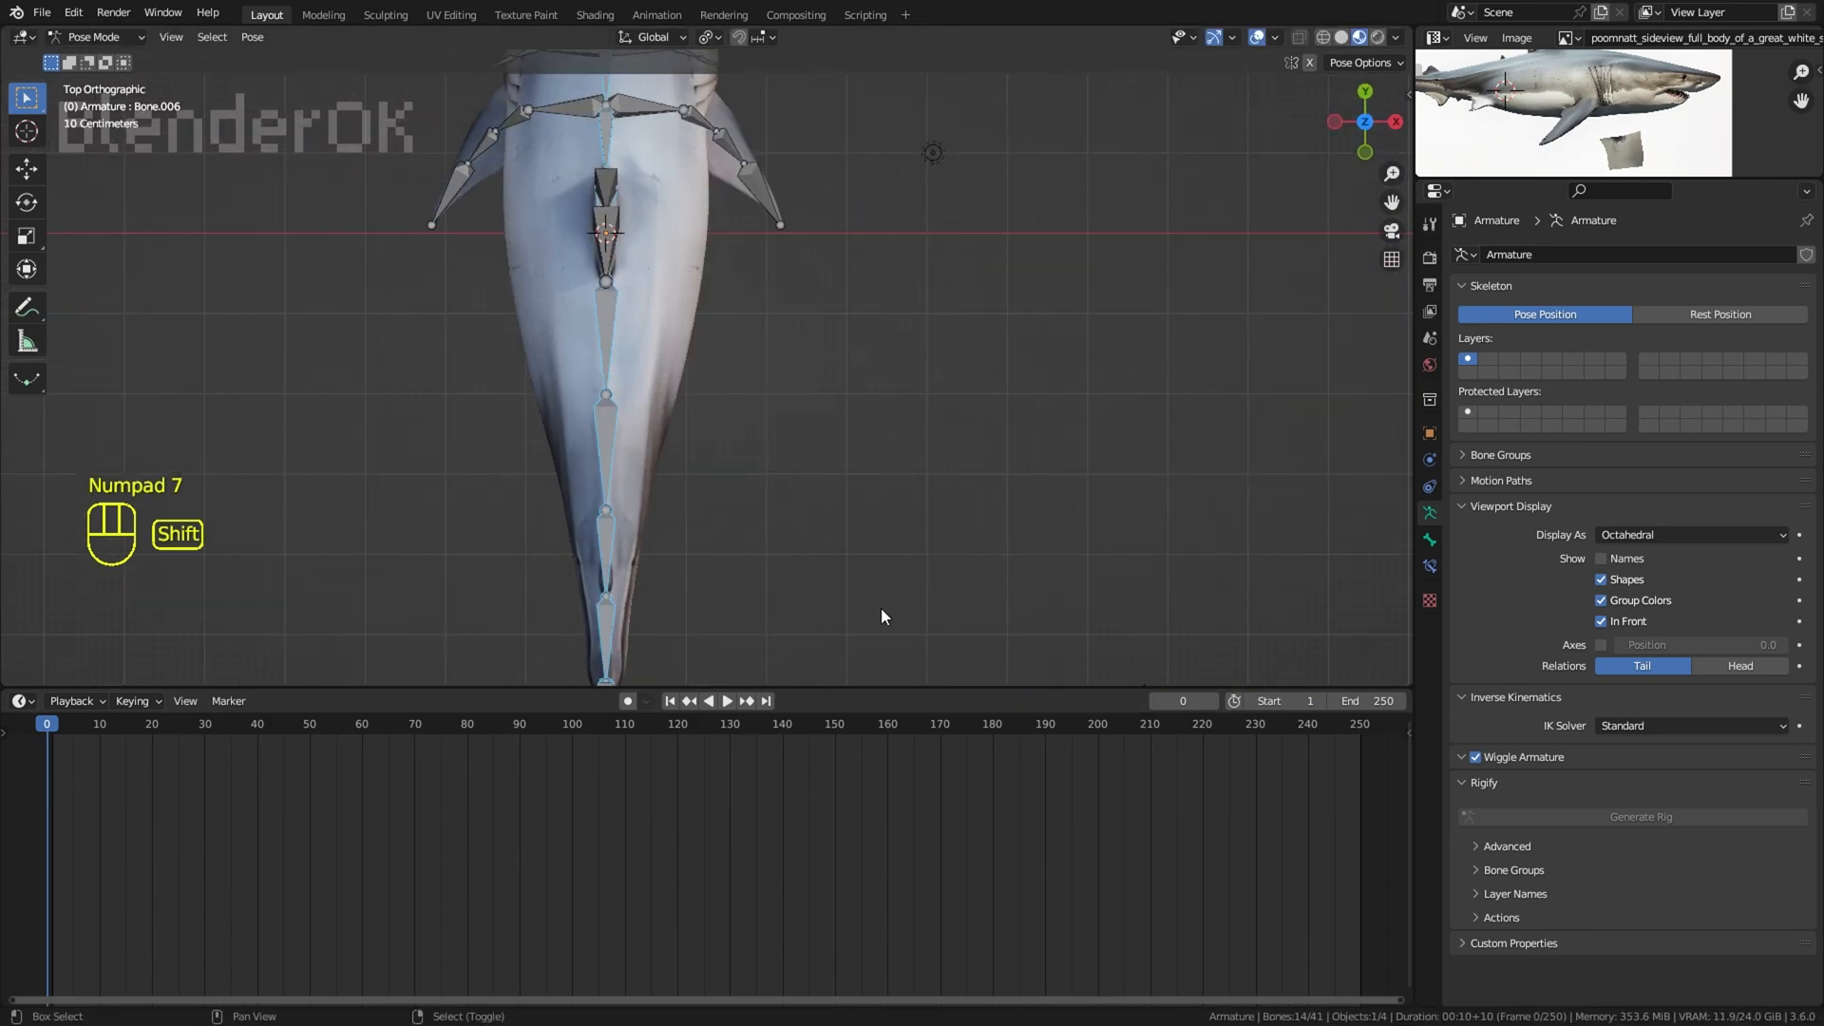
key(r)
click(973, 317)
click(627, 701)
key(r)
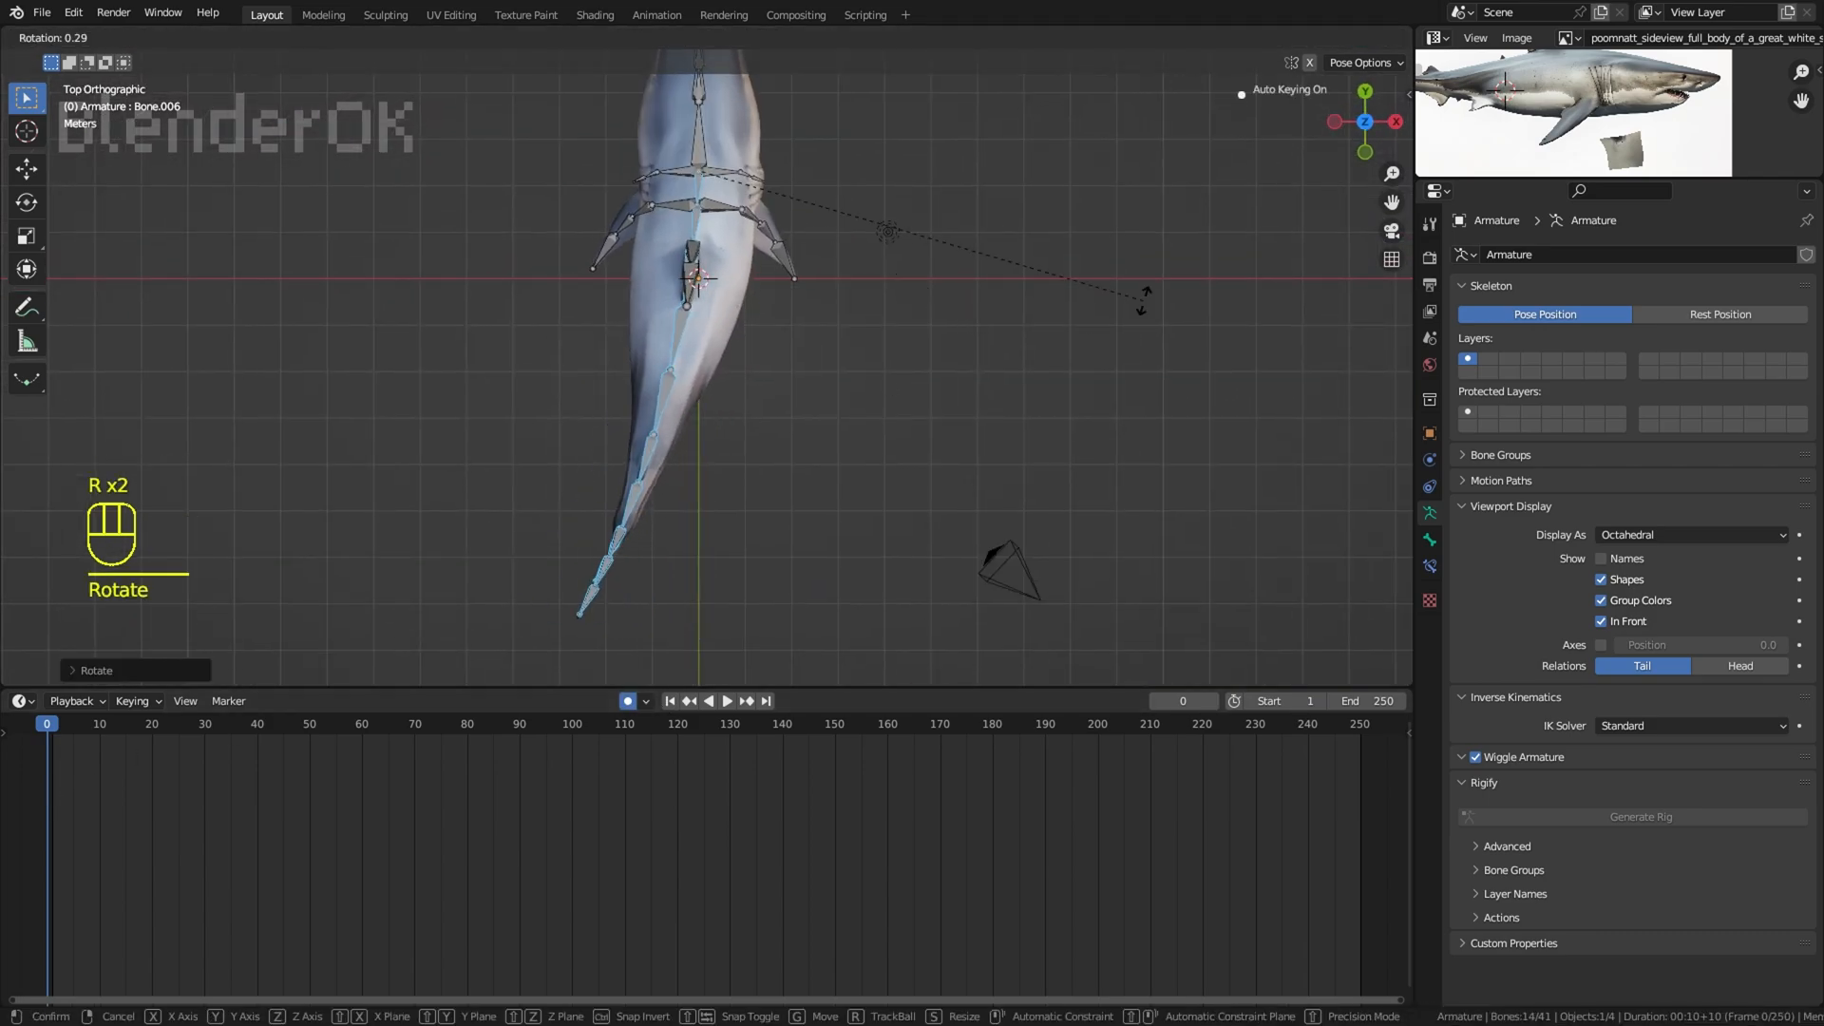
click(965, 397)
Step: Try to rotate the head bone in front of the gills sideways from the top view, and undo the rotation
shift+middle_drag(701, 150, 681, 334)
scroll(682, 333, up, 2)
right_click(681, 334)
key(r)
click(960, 142)
key(r)
click(935, 180)
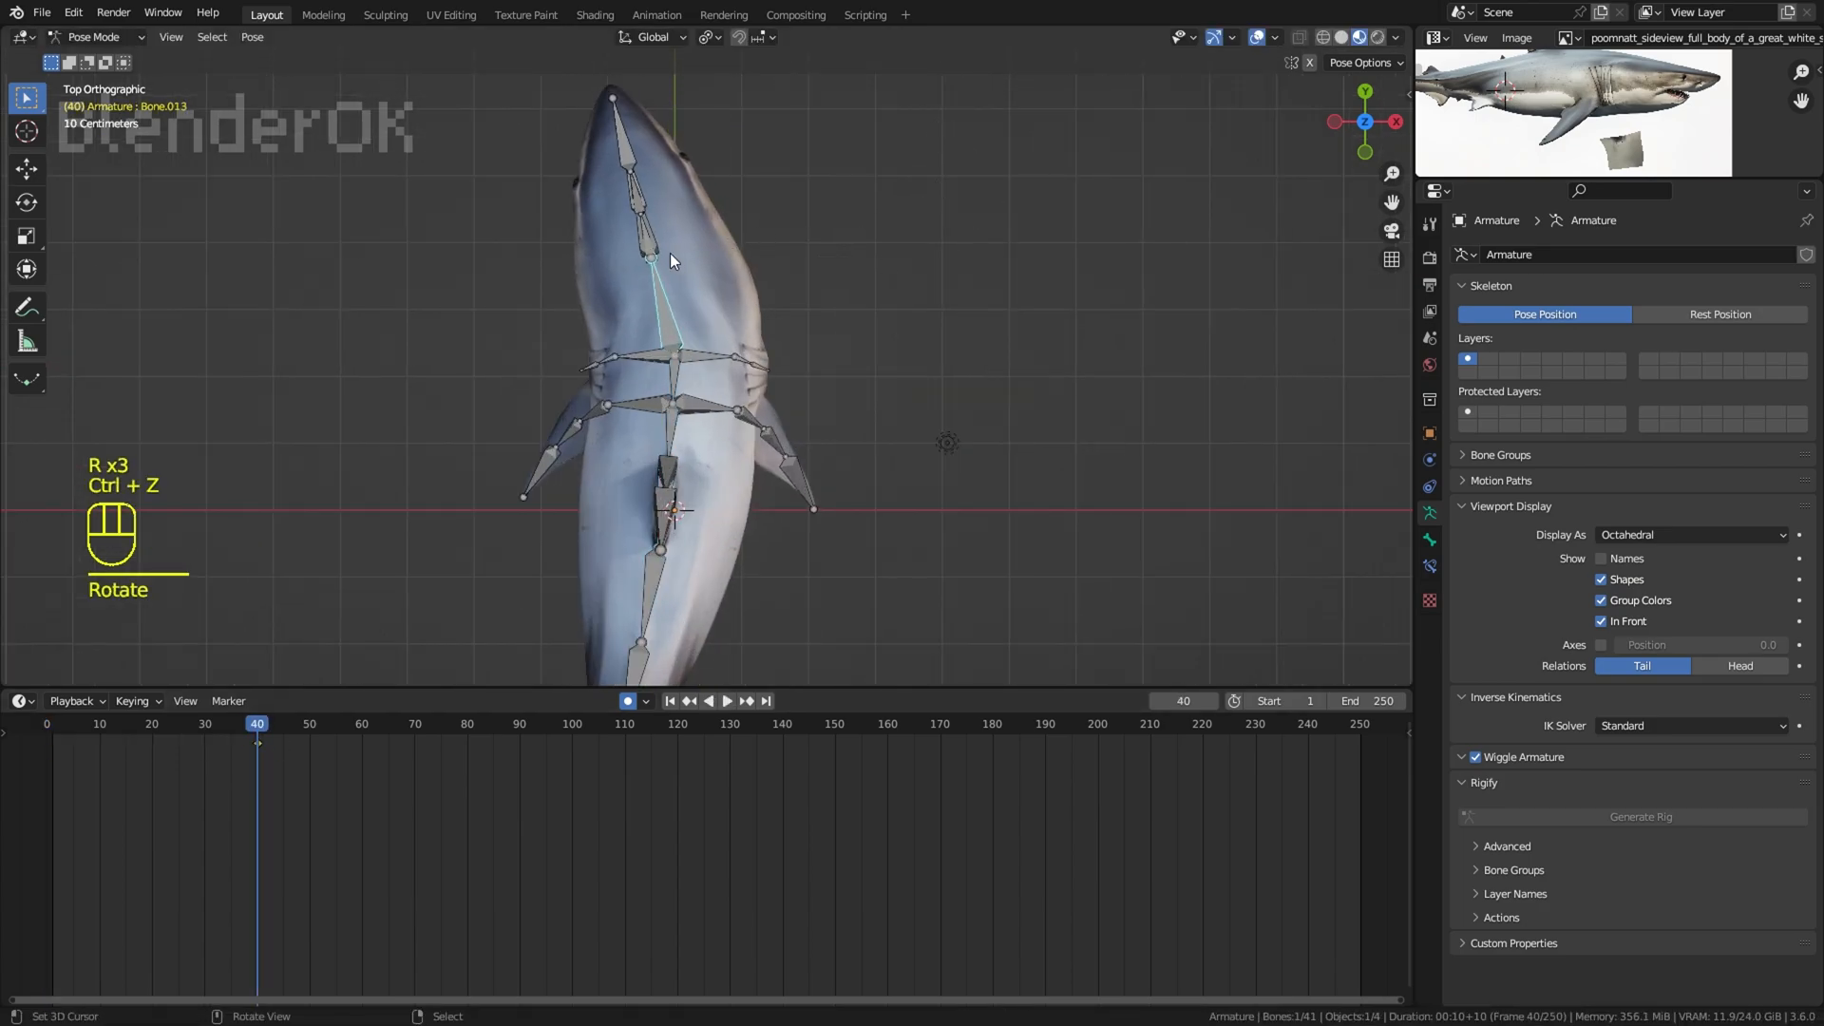
key(ctrl+z)
middle_drag(670, 253, 737, 275)
scroll(739, 230, up, 3)
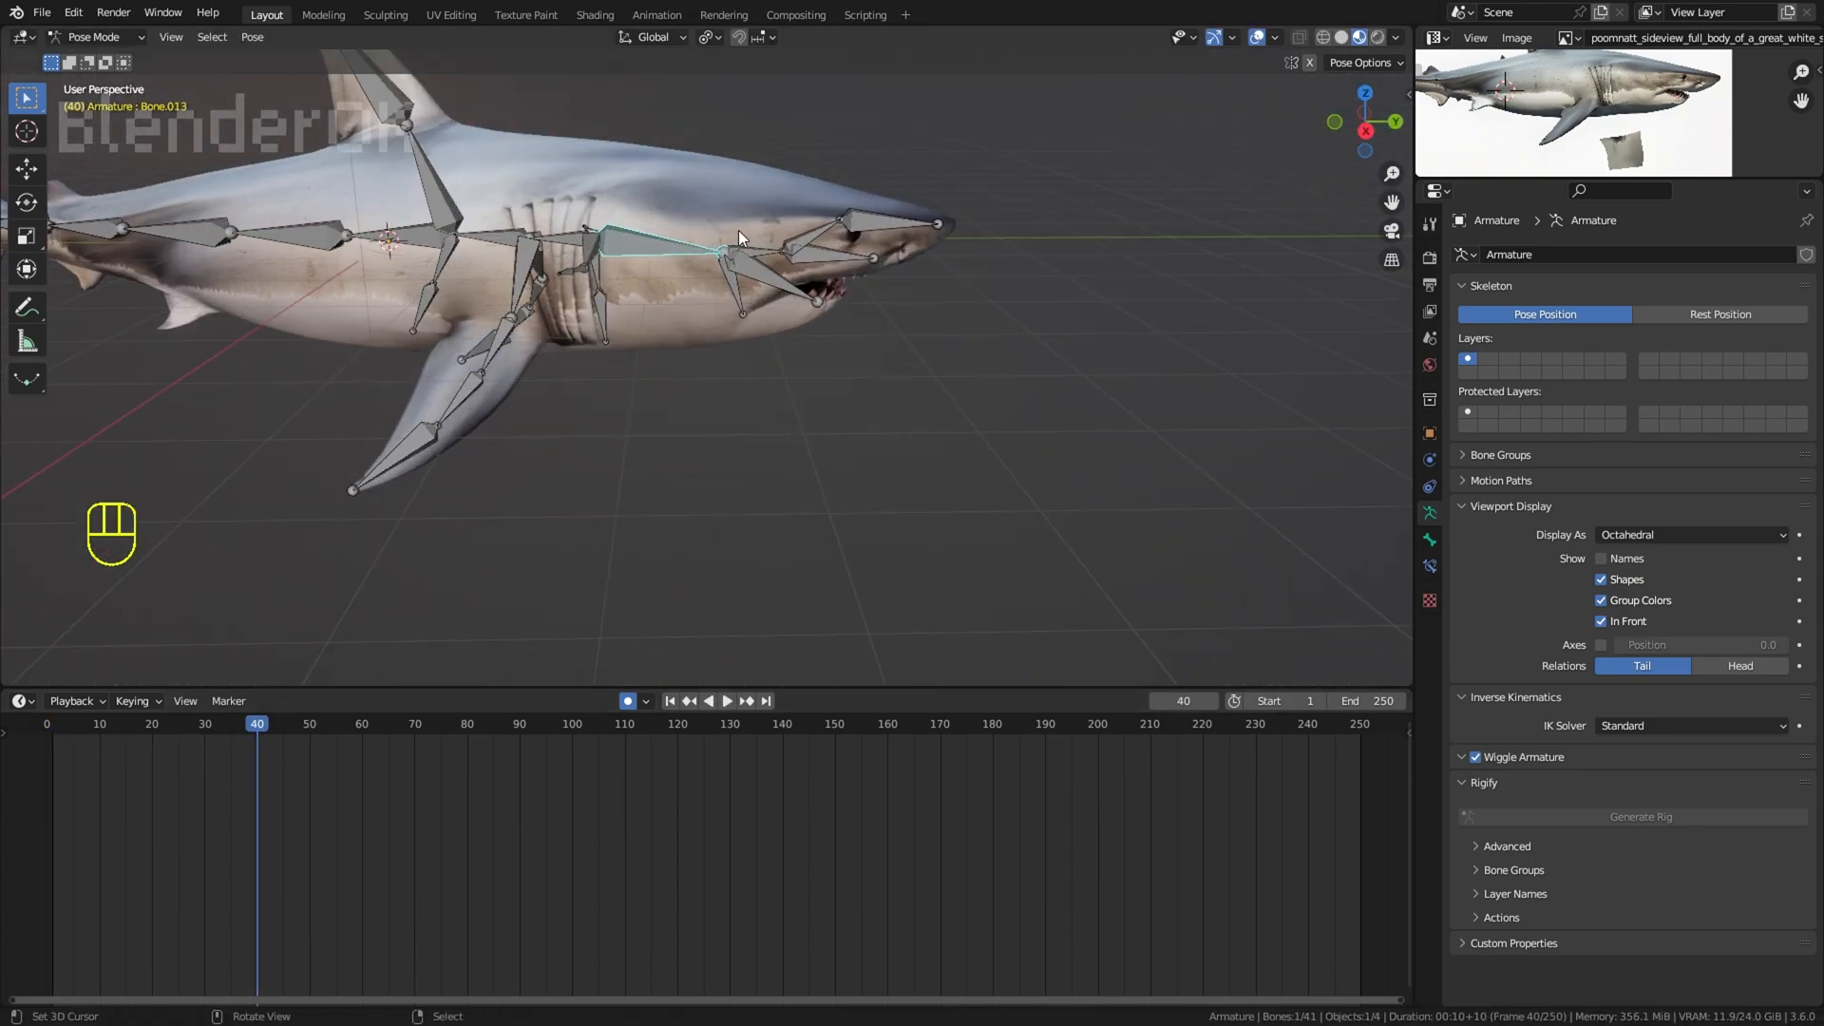
Step: Rotate the head bone slightly to one side from the top view at frame 40
key(KP_7)
key(r)
click(806, 276)
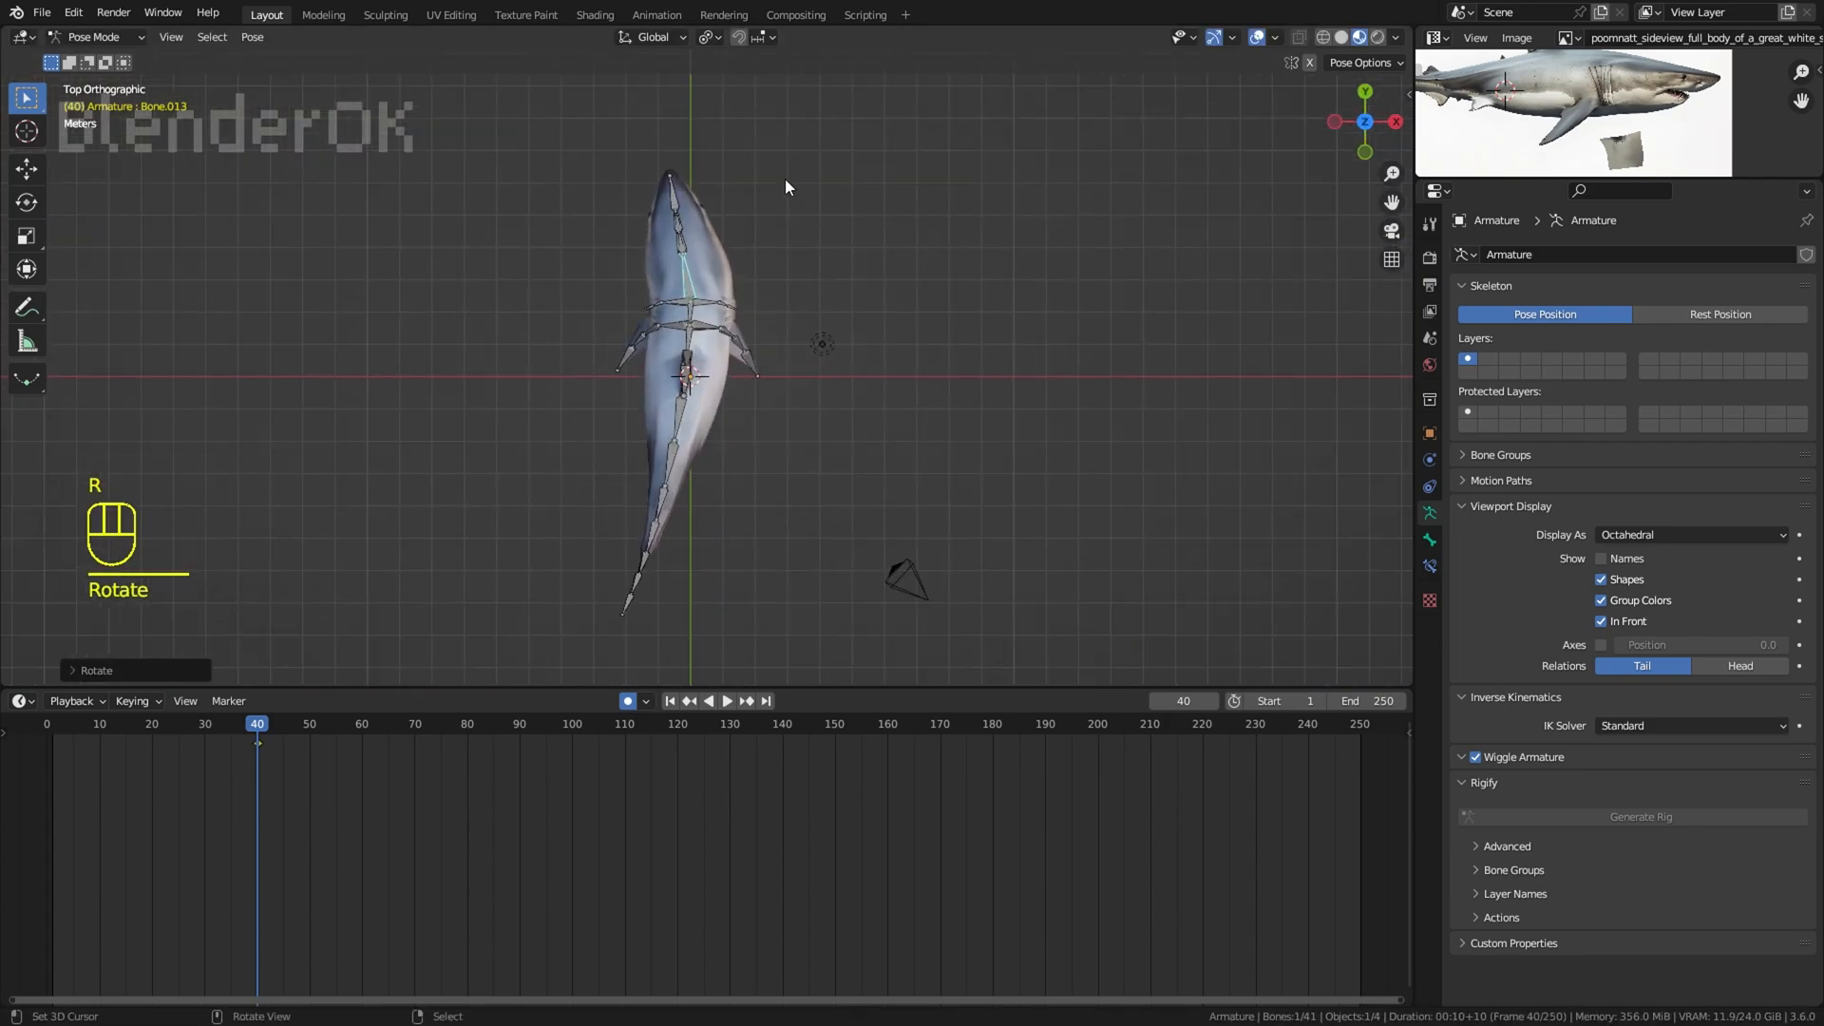
Step: Select the spine bones behind the gills together with all the tail fin bones
scroll(914, 207, up, 1)
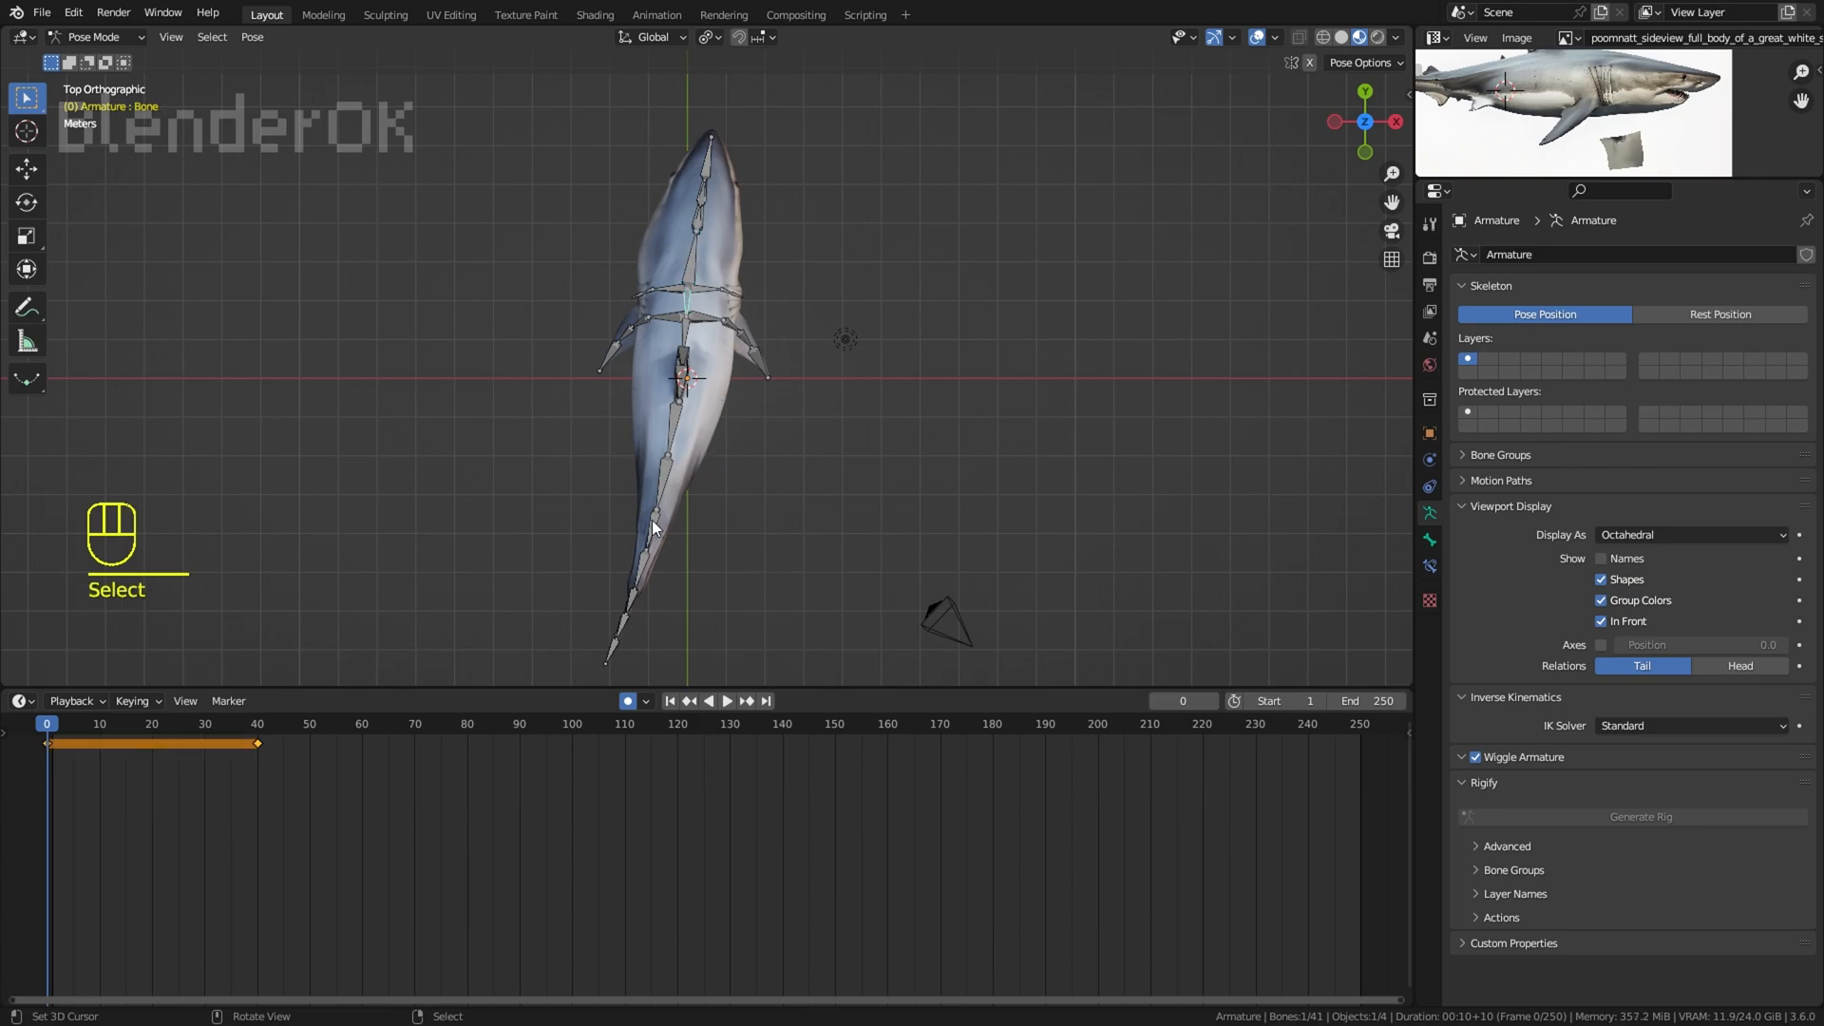
drag(616, 652, 673, 429)
right_click(673, 429)
middle_drag(686, 423, 882, 318)
scroll(817, 399, up, 2)
middle_drag(698, 542, 678, 449)
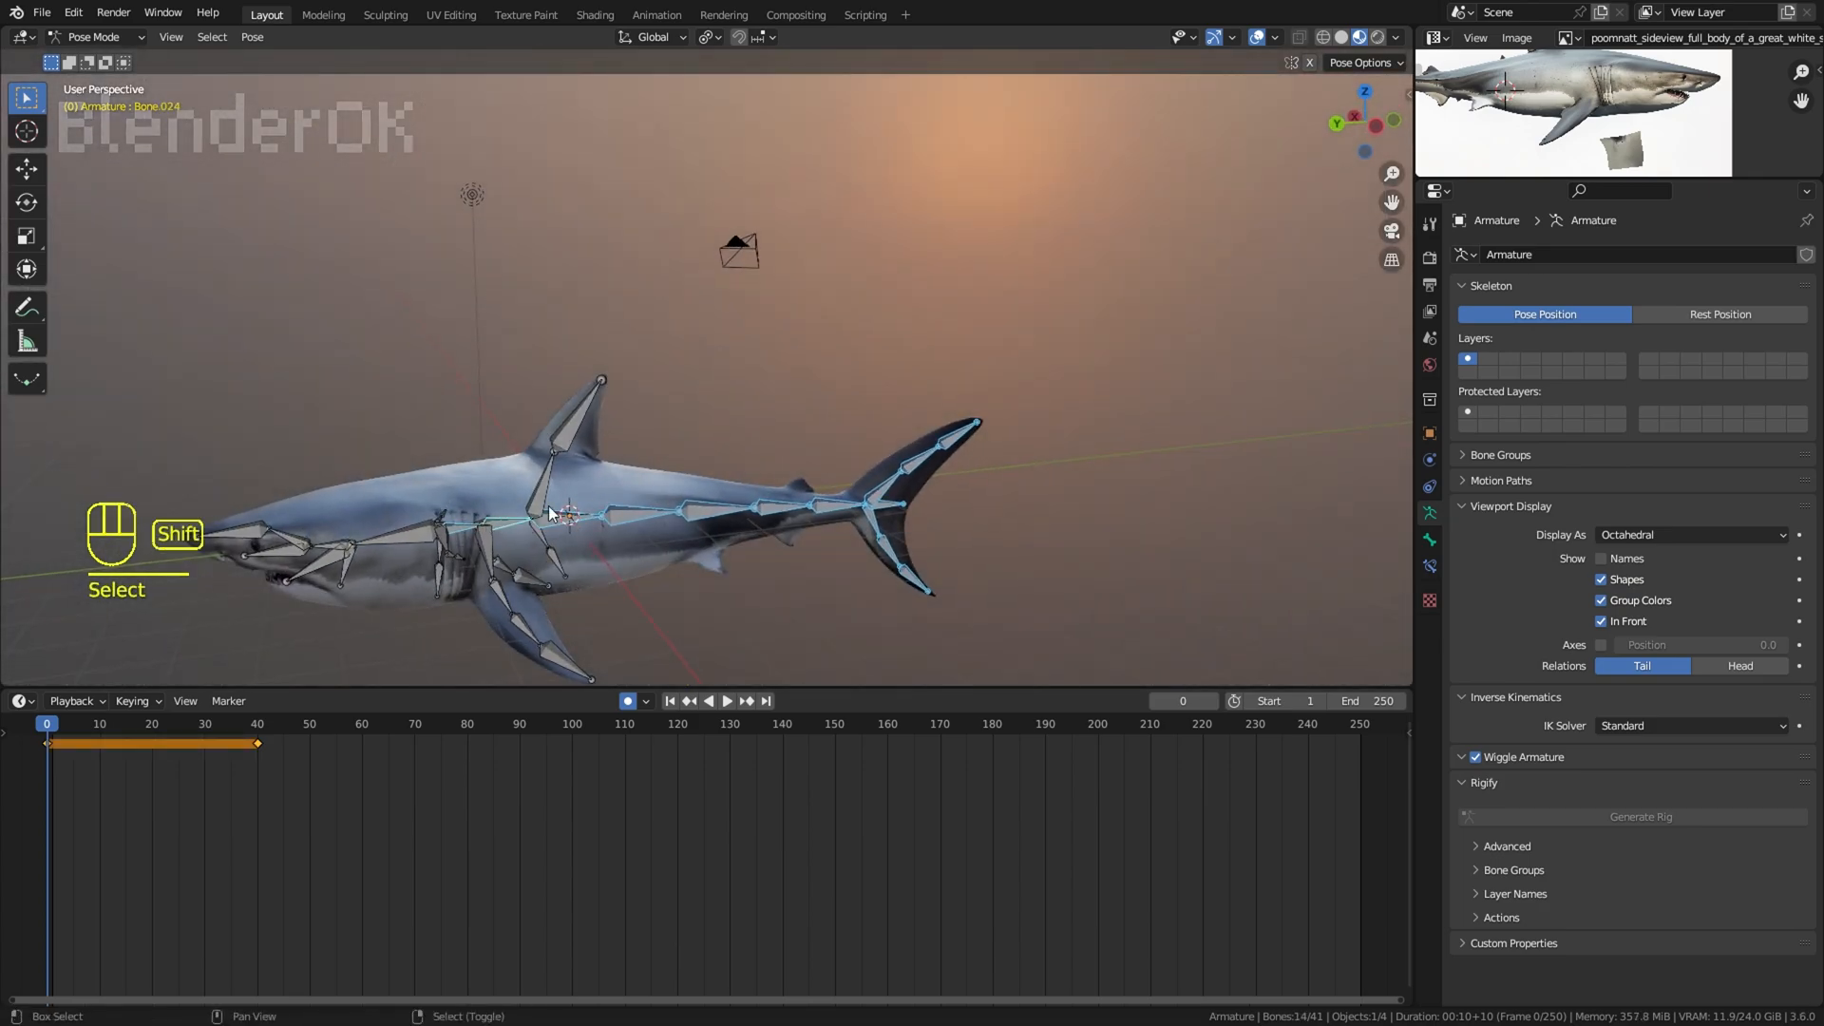
Step: Try to rotate the tail bones to the opposite side at frame 0, preview the motion, and undo the rotation
key(KP_7)
key(r)
click(1149, 361)
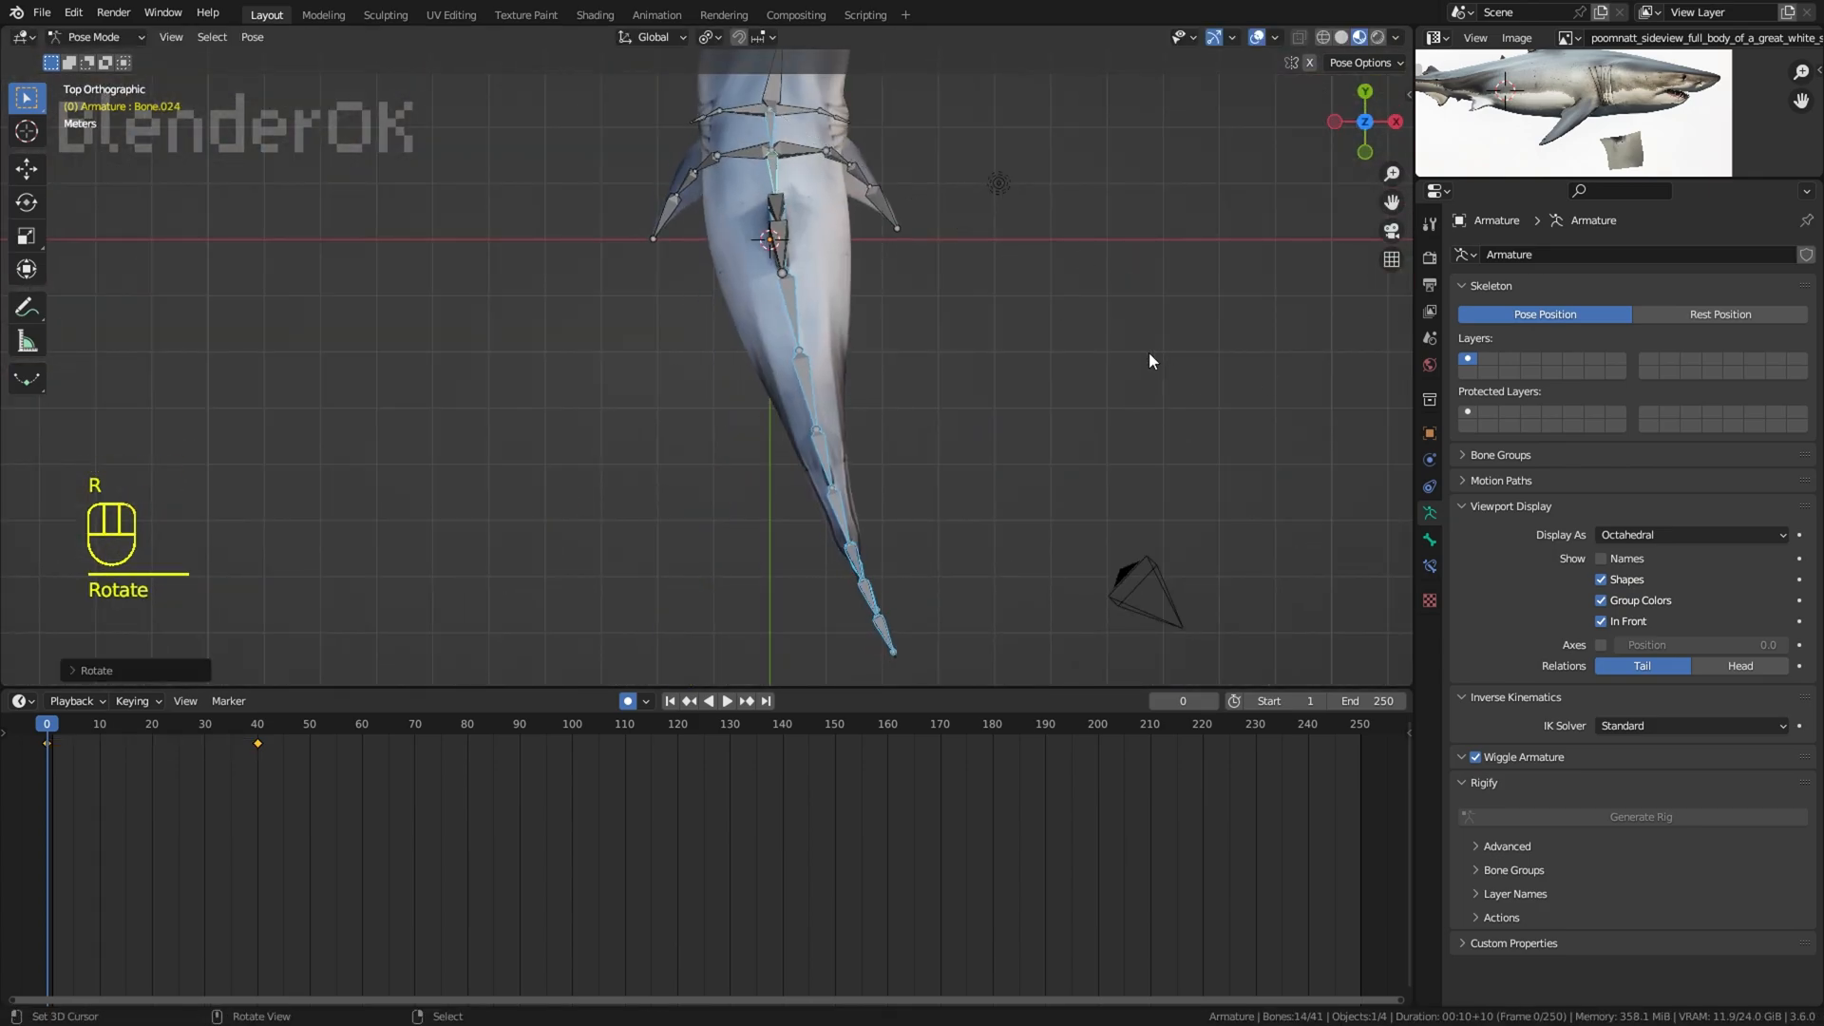
key(space)
key(space)
key(ctrl+z)
key(ctrl+z)
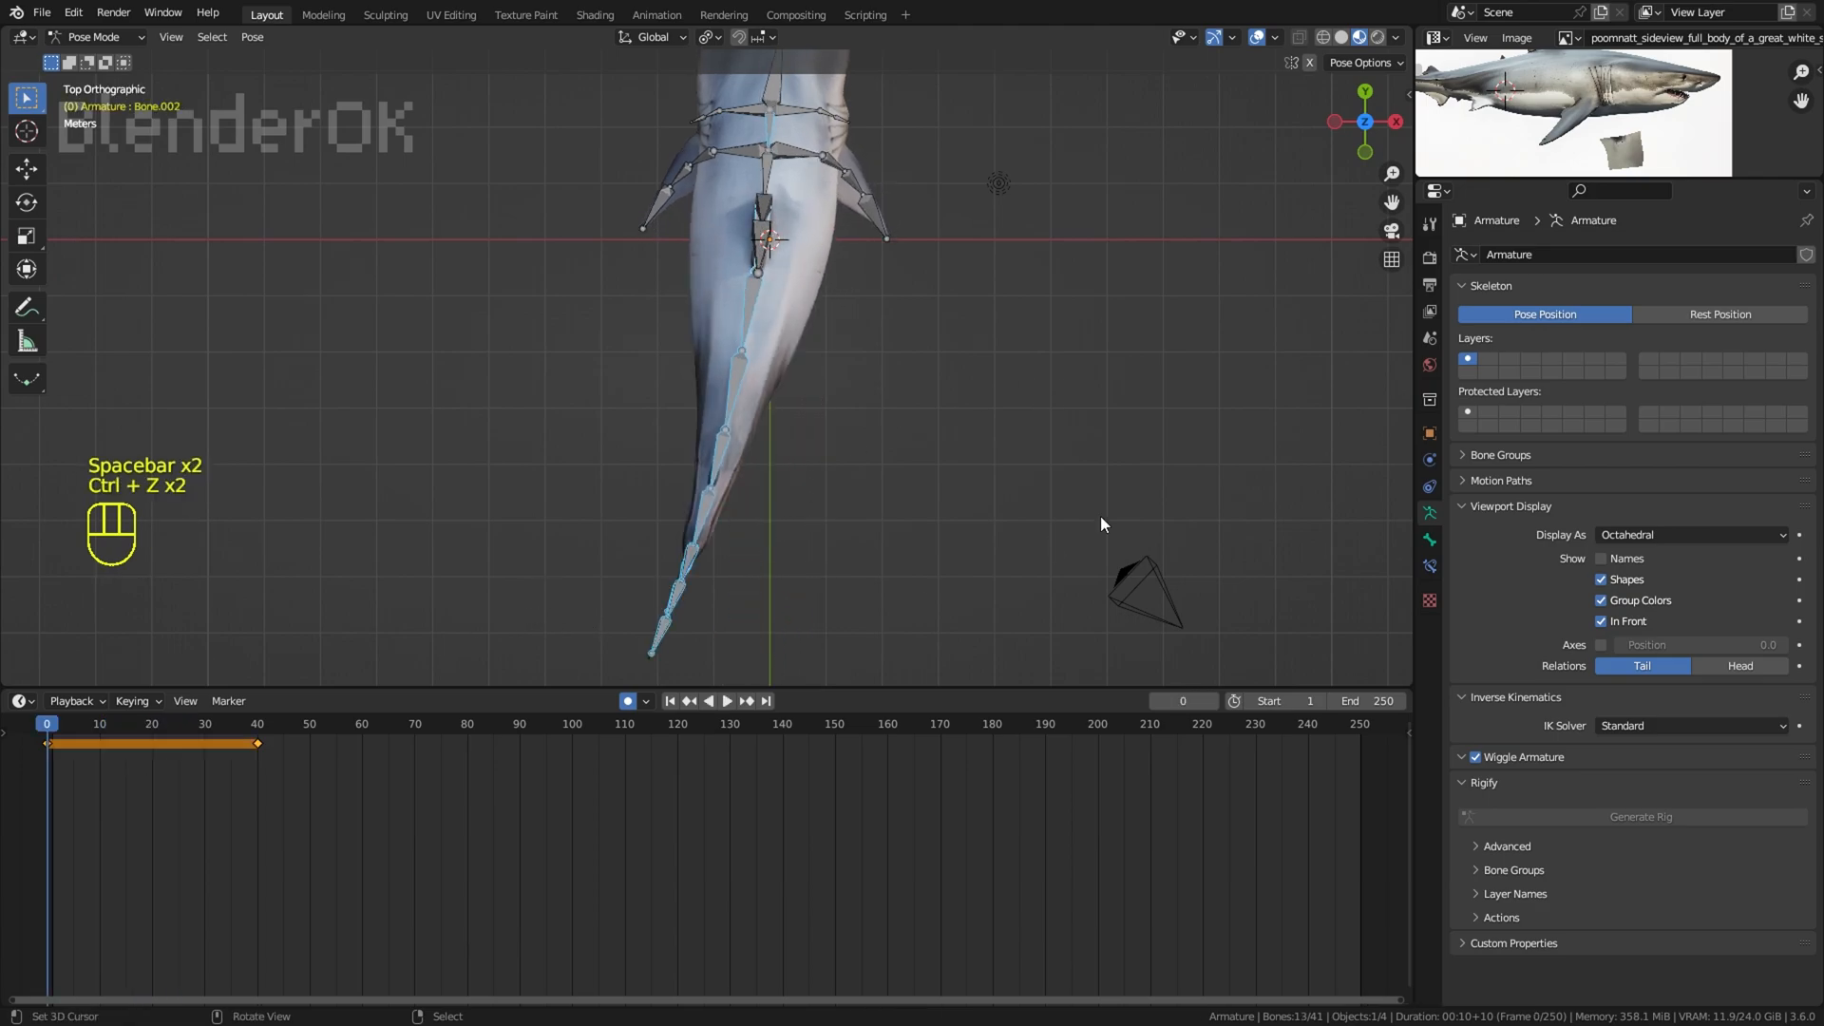
Step: Rotate the spine and tail bones to the opposite side from the top view at frame 0
key(r)
click(1106, 443)
scroll(652, 665, down, 2)
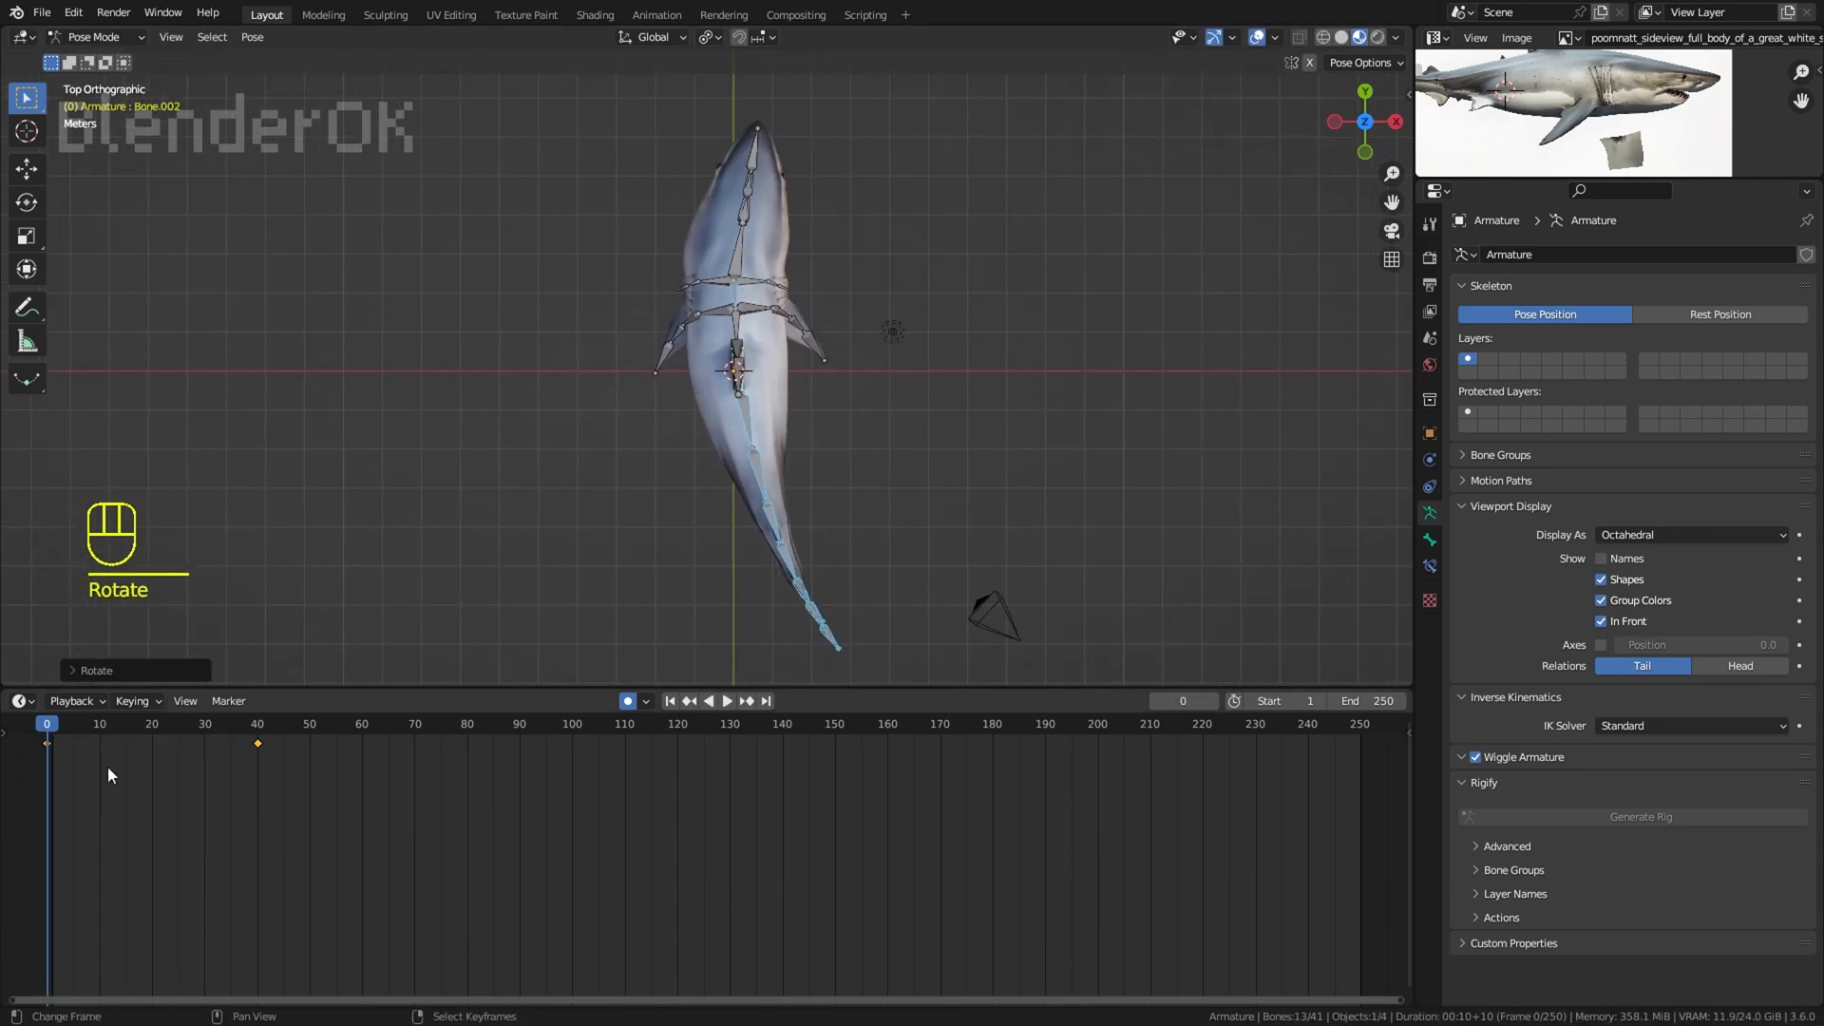
Step: Arrange the tail keyframes at frames 0, 20 and 40, and set the playback range from 0 to 40
drag(106, 766, 50, 766)
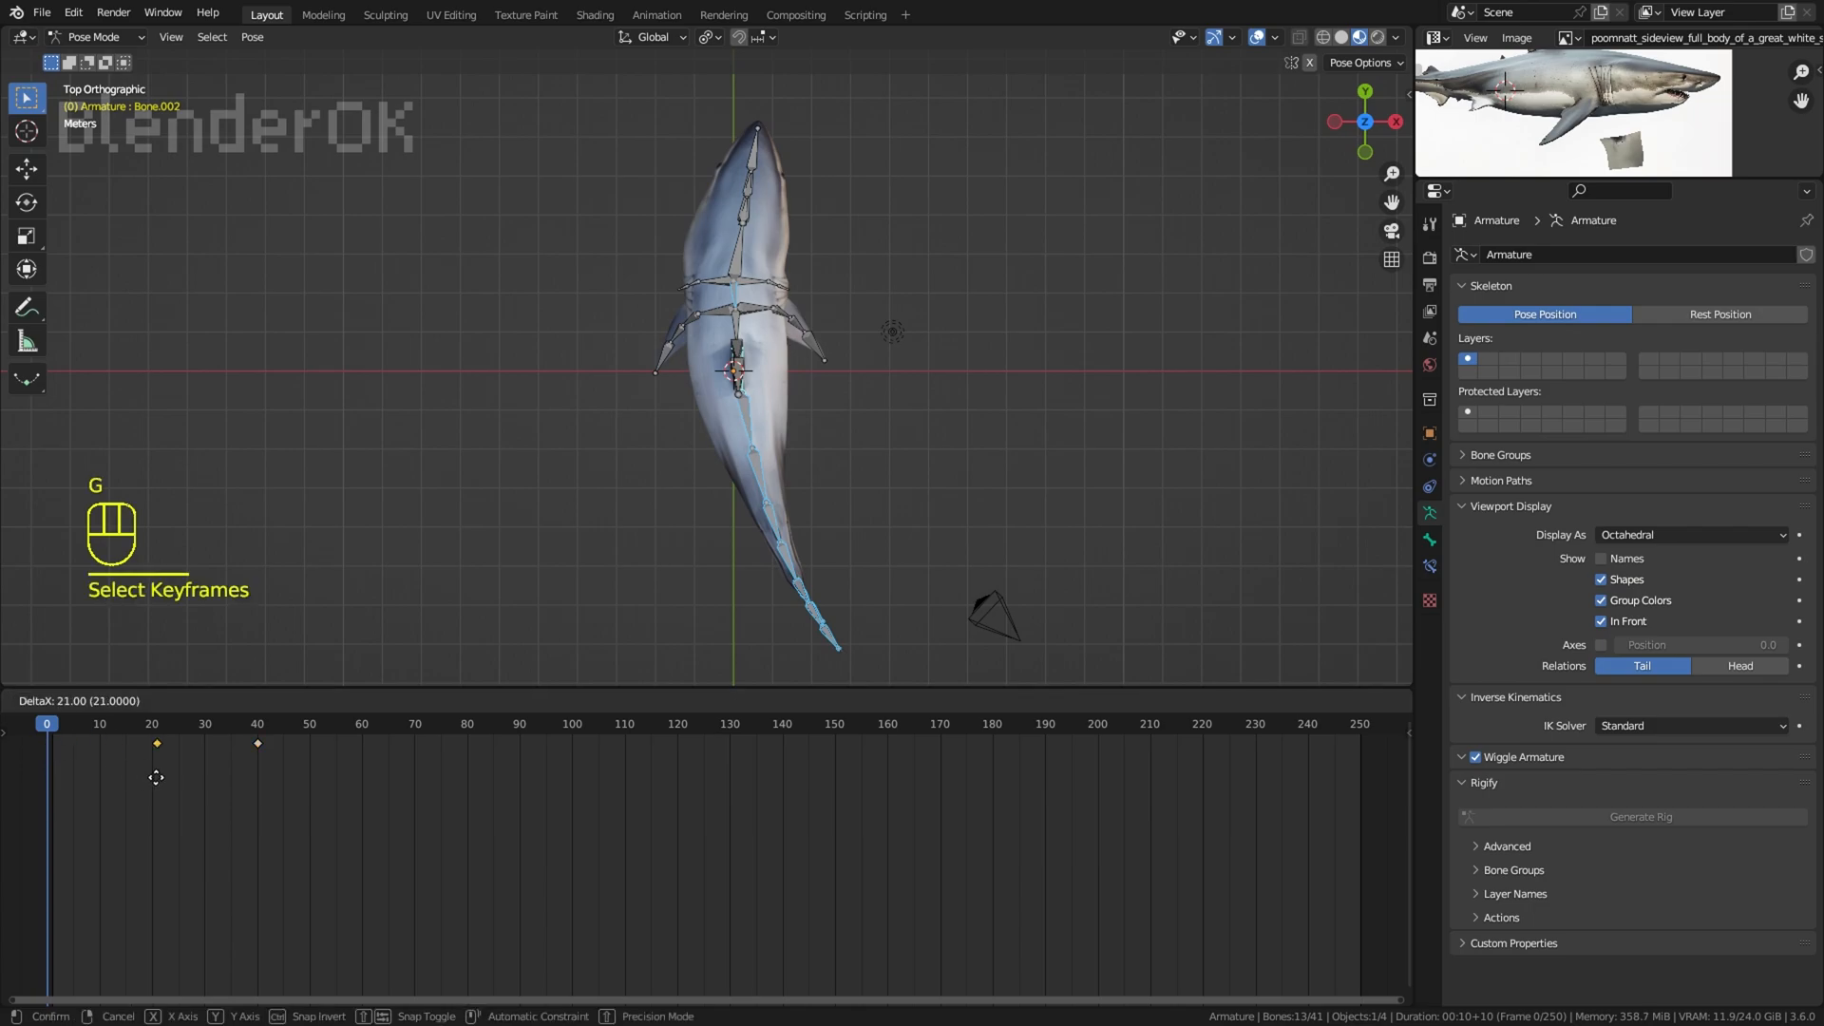
click(36, 783)
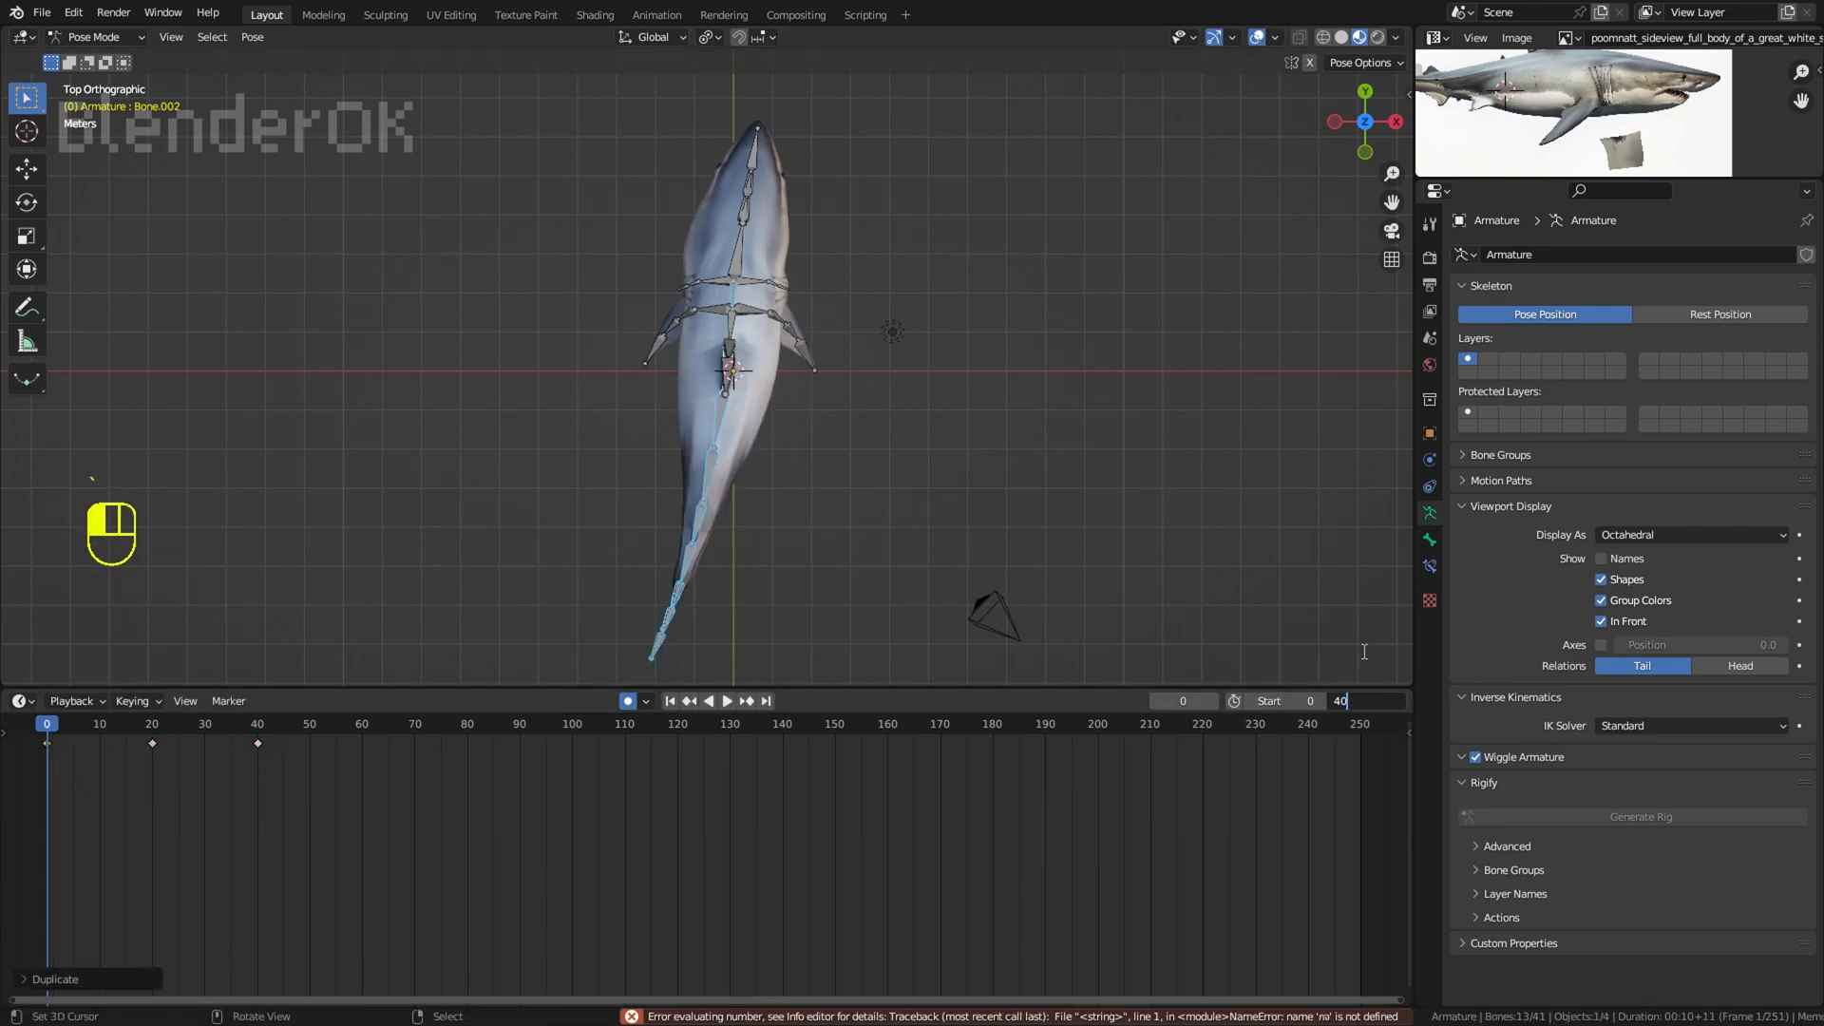
key(Return)
Step: Play the swim cycle with the overlays hidden and examine the shark's body motion from the side
key(space)
middle_drag(1007, 484, 1169, 266)
key(space)
click(1257, 38)
key(space)
middle_drag(1104, 203, 1226, 171)
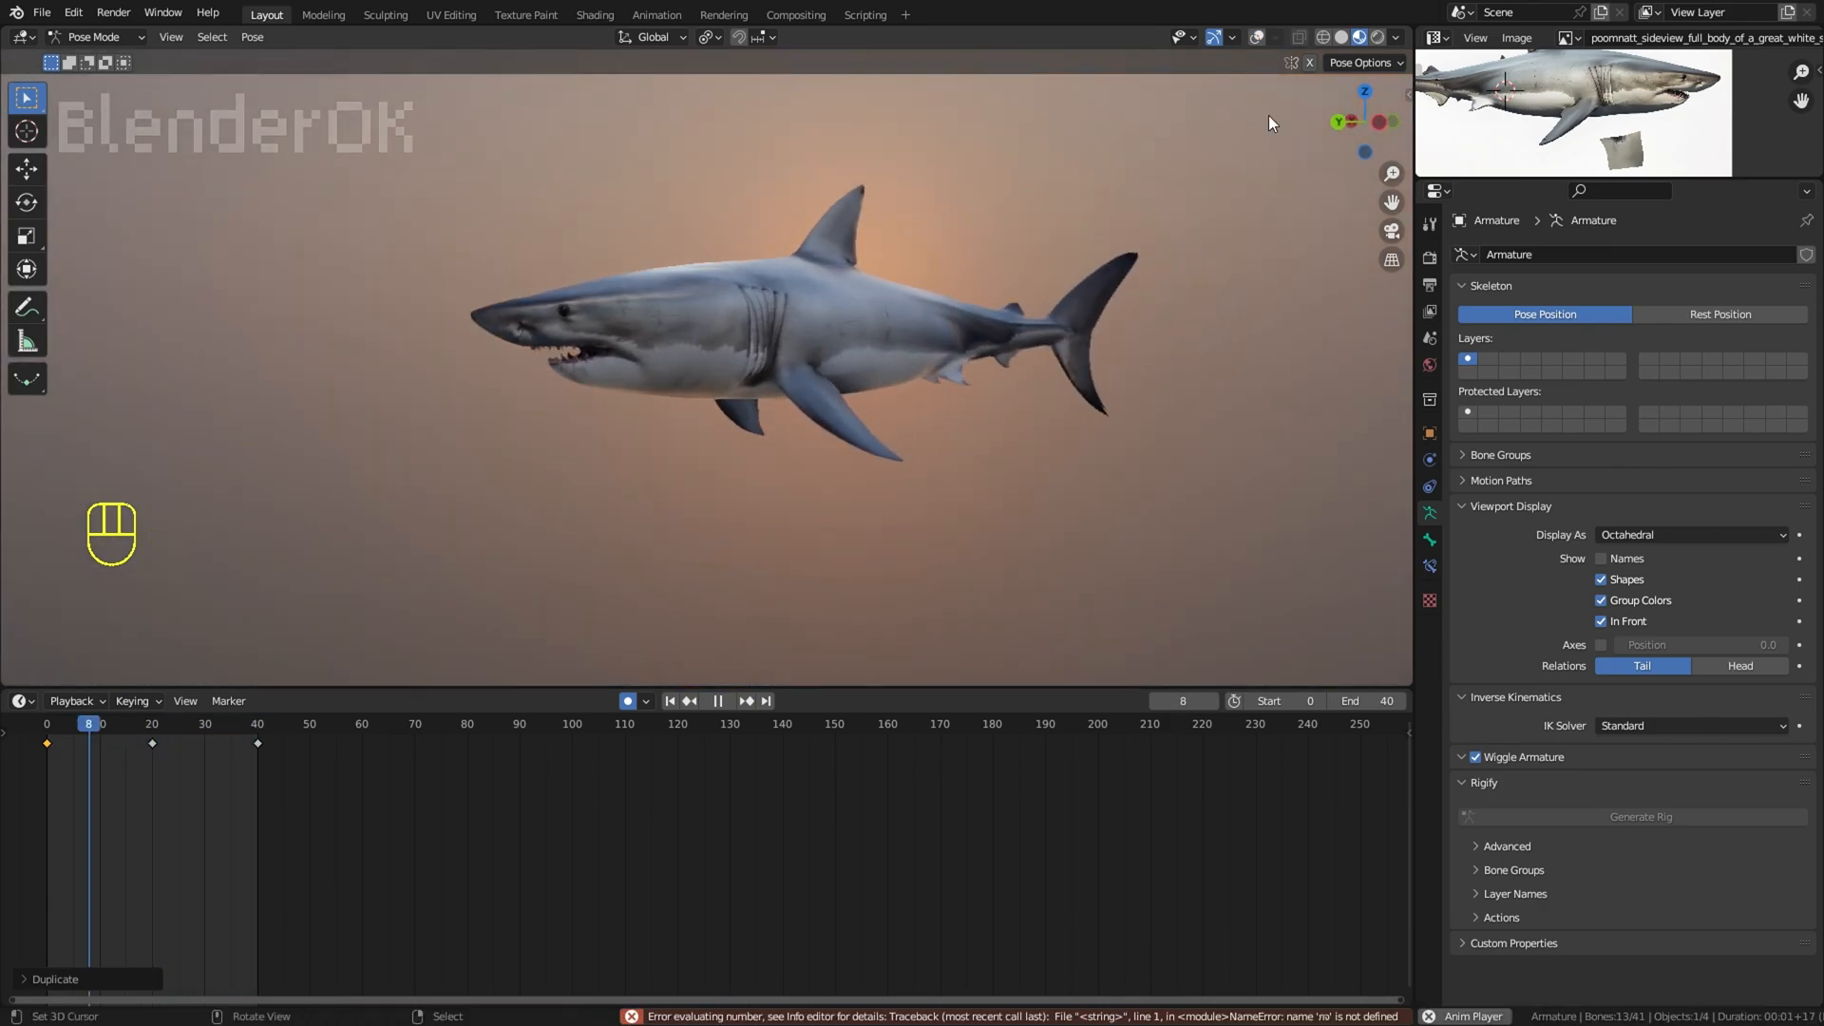
click(1257, 36)
Step: Select the head bone and arrange its keyframes at frames 0, 20 and 40
scroll(722, 313, up, 2)
middle_drag(715, 319, 692, 380)
right_click(690, 384)
key(space)
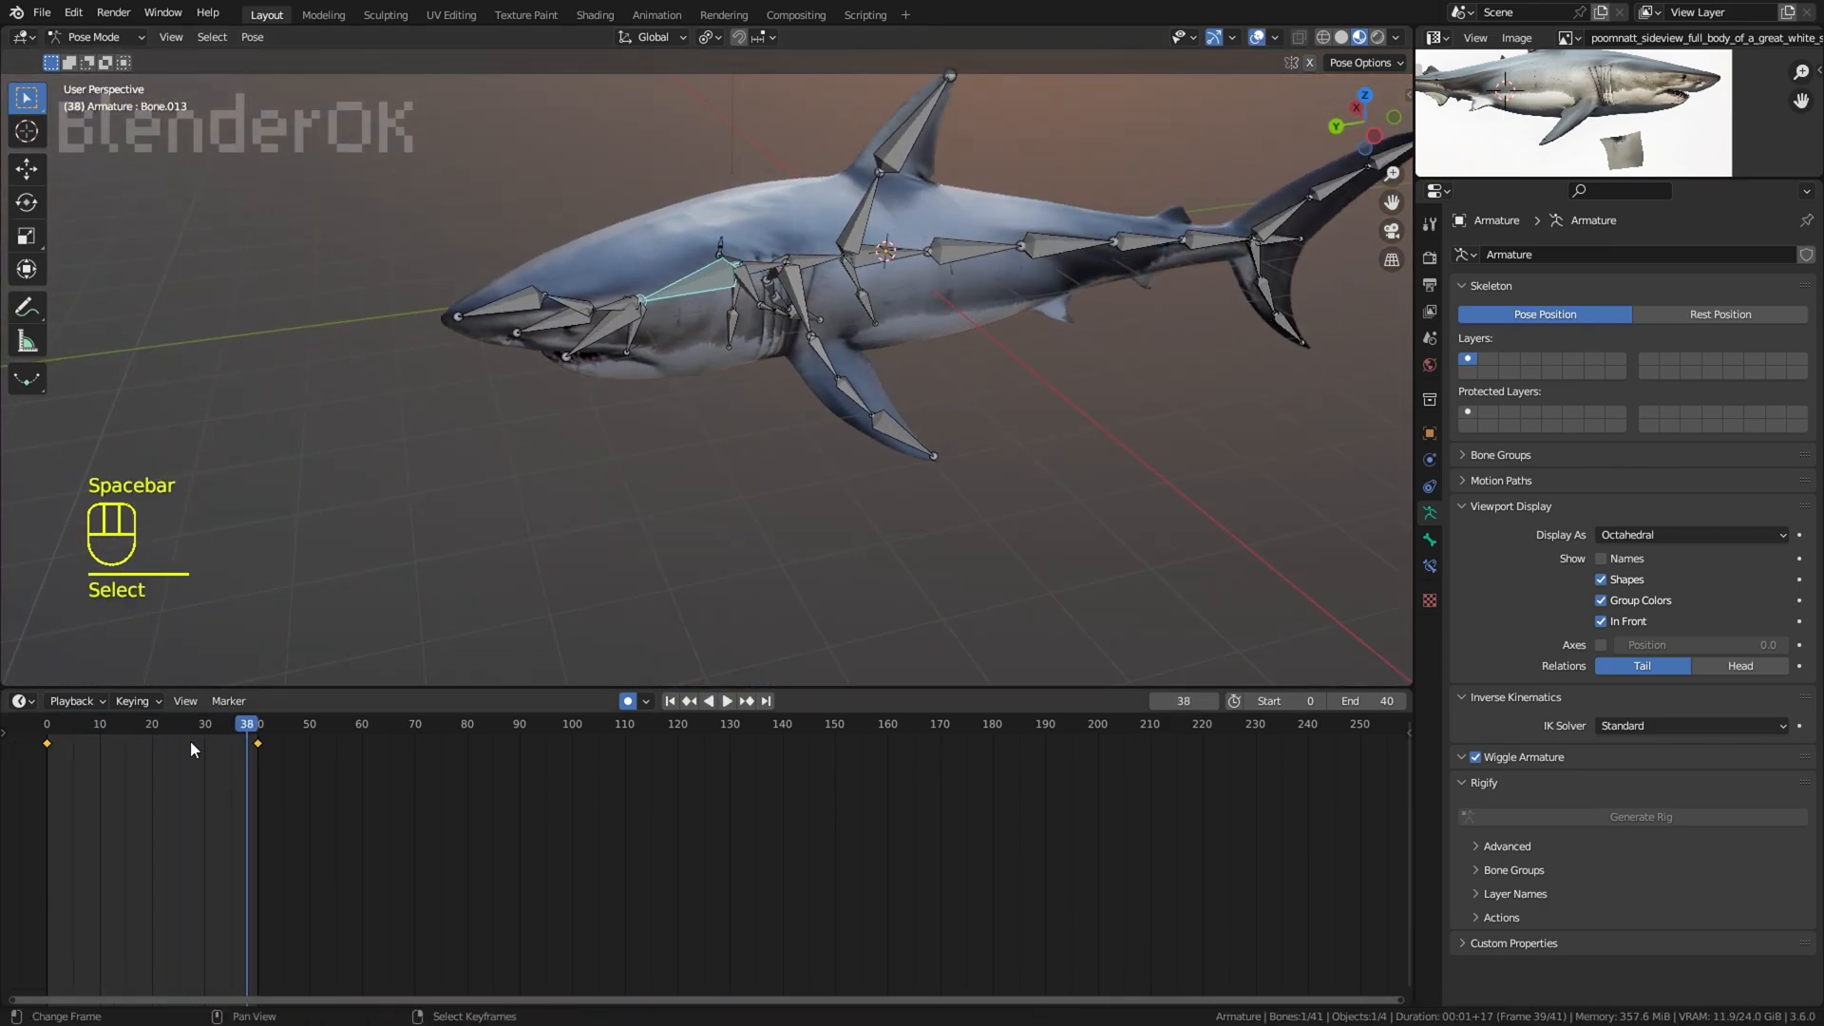
click(285, 765)
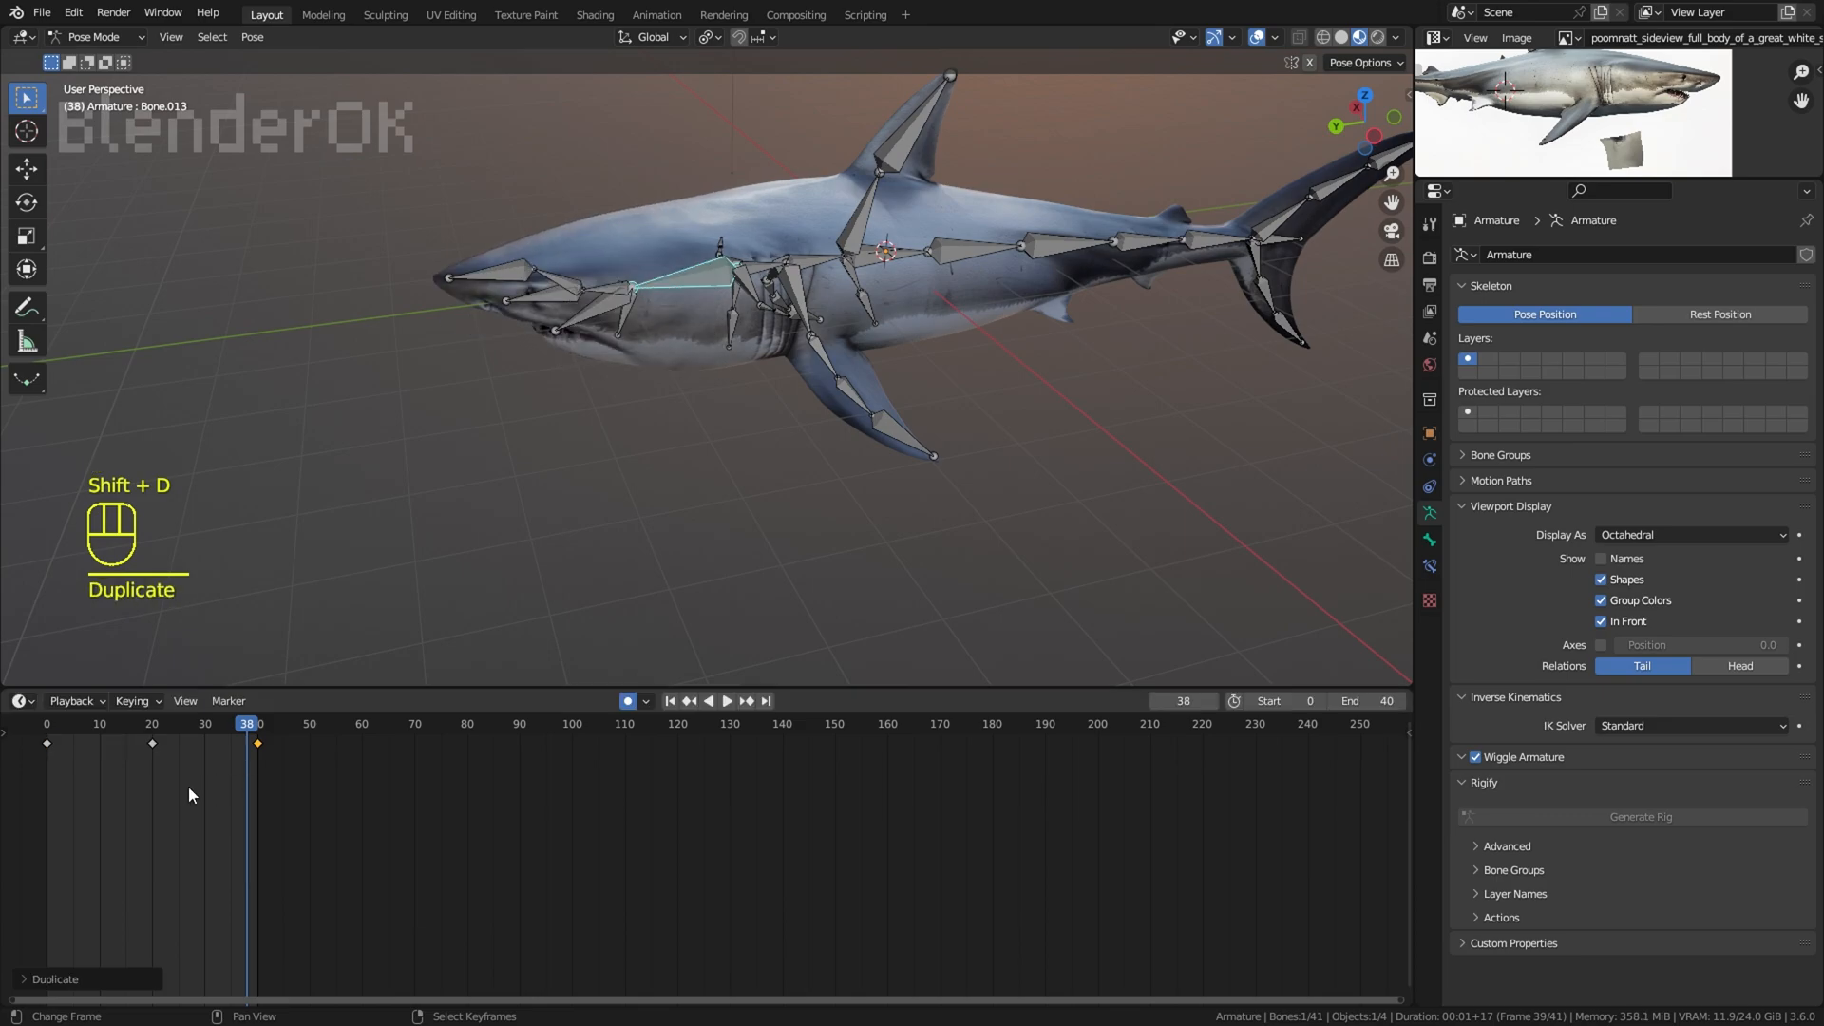
Step: Play the animation with the overlays hidden and check the head swing against the tail from above
key(space)
click(1257, 38)
middle_drag(950, 228, 1065, 465)
key(space)
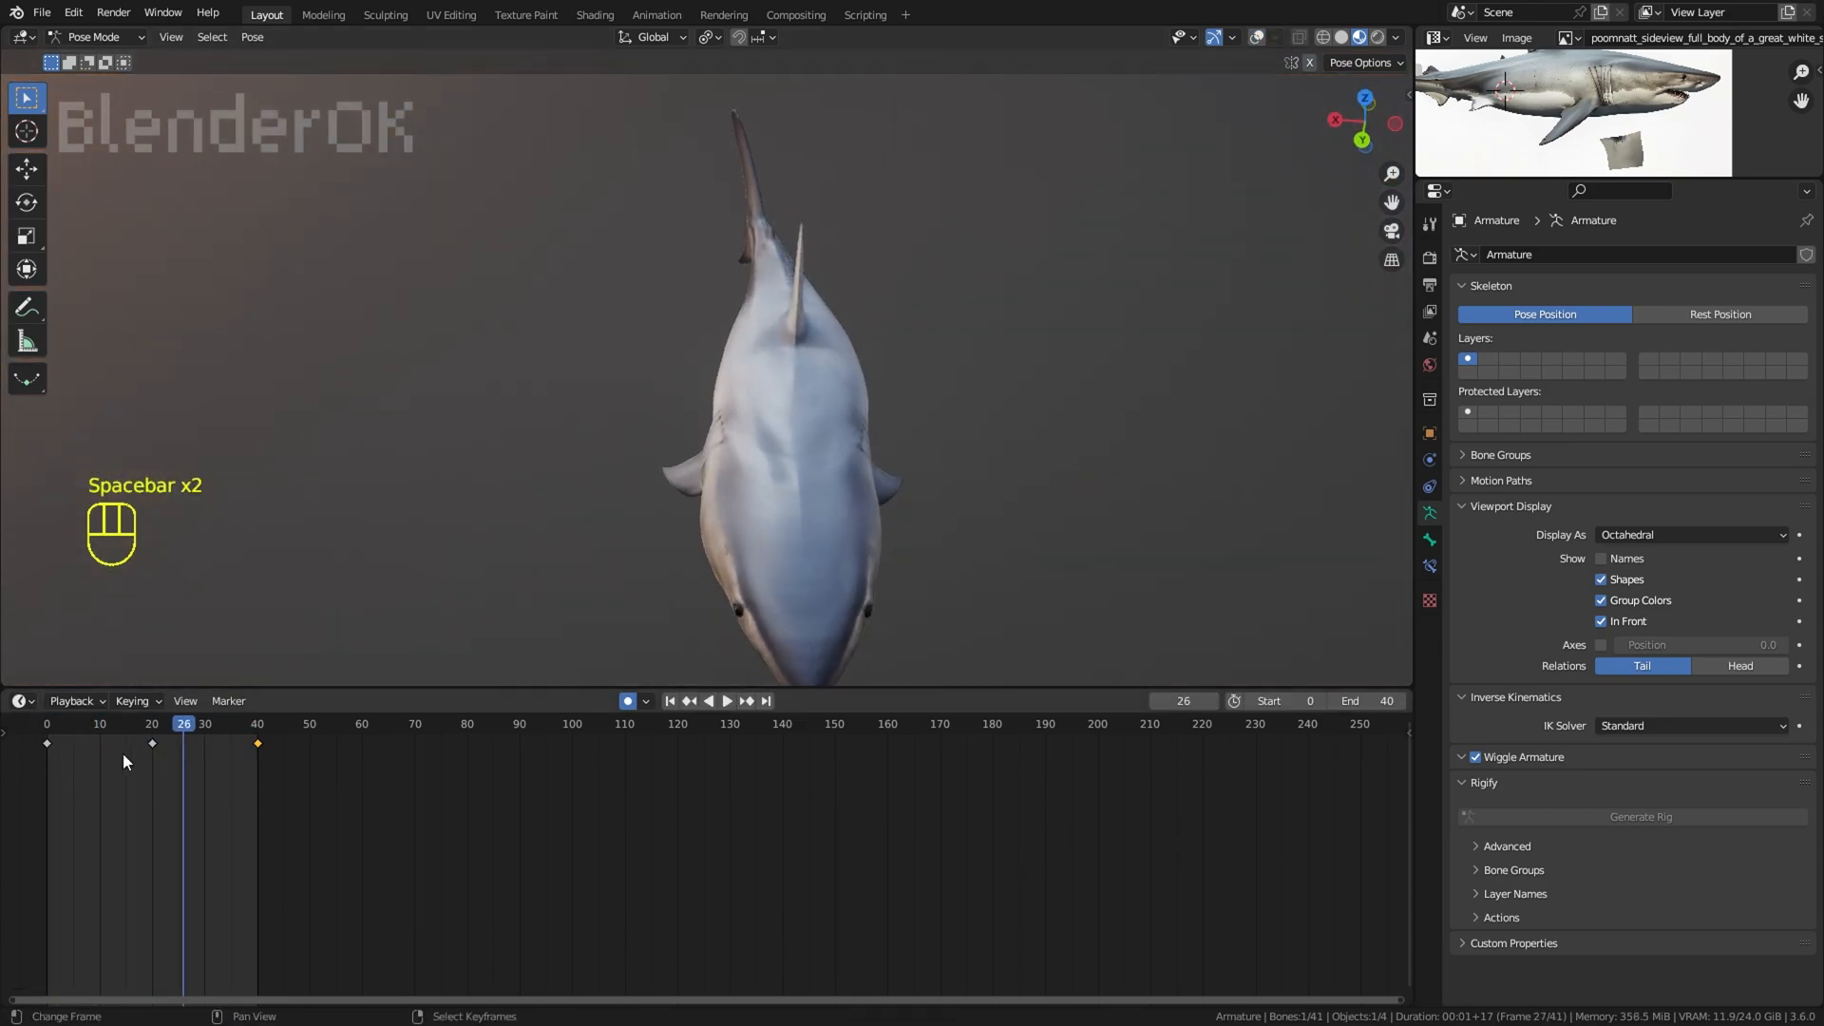
Step: Shift the head bone's keyframes and duplicate the frame 40 keyframe to frame 0
key(g)
click(274, 750)
click(258, 745)
key(shift+d)
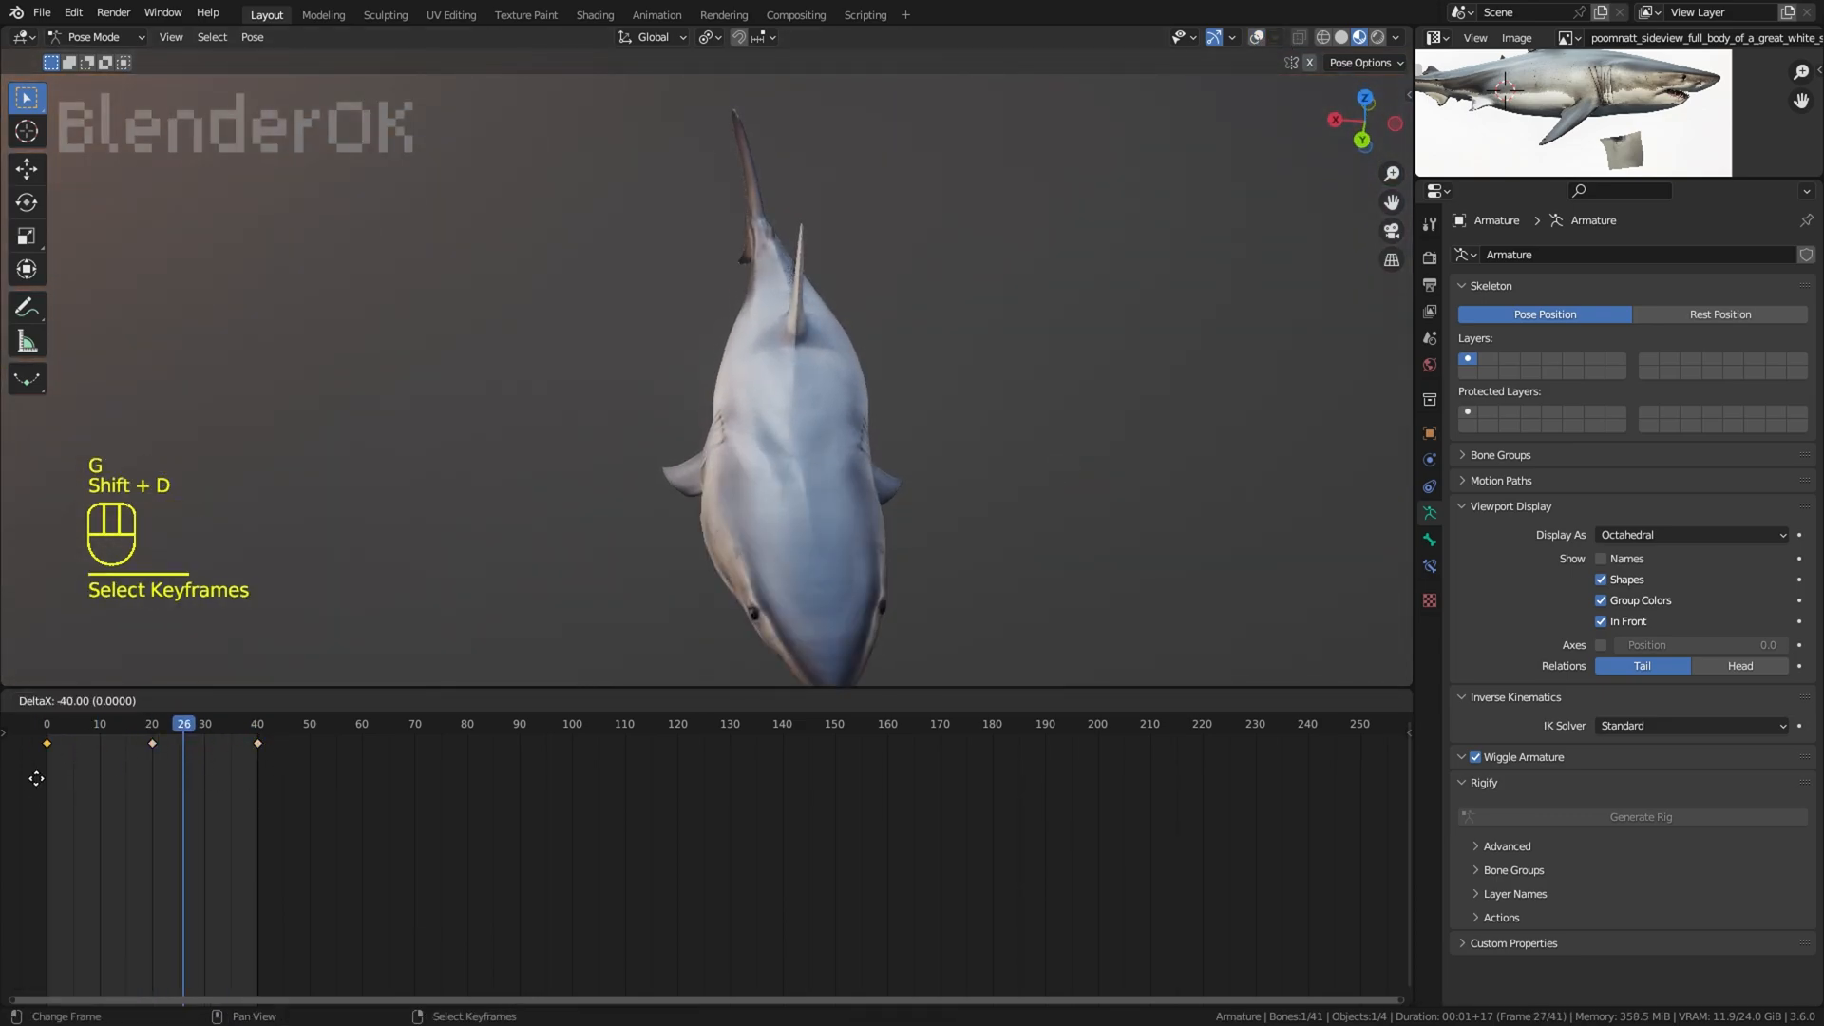
click(49, 782)
Step: Play the retimed head motion without the bone overlays, and show the overlays again
key(space)
middle_drag(1055, 308, 1154, 218)
click(1257, 38)
Step: Stop playback and select the rear spine and tail fin bones from the top view
middle_drag(810, 303, 969, 418)
key(KP_7)
right_click(642, 121)
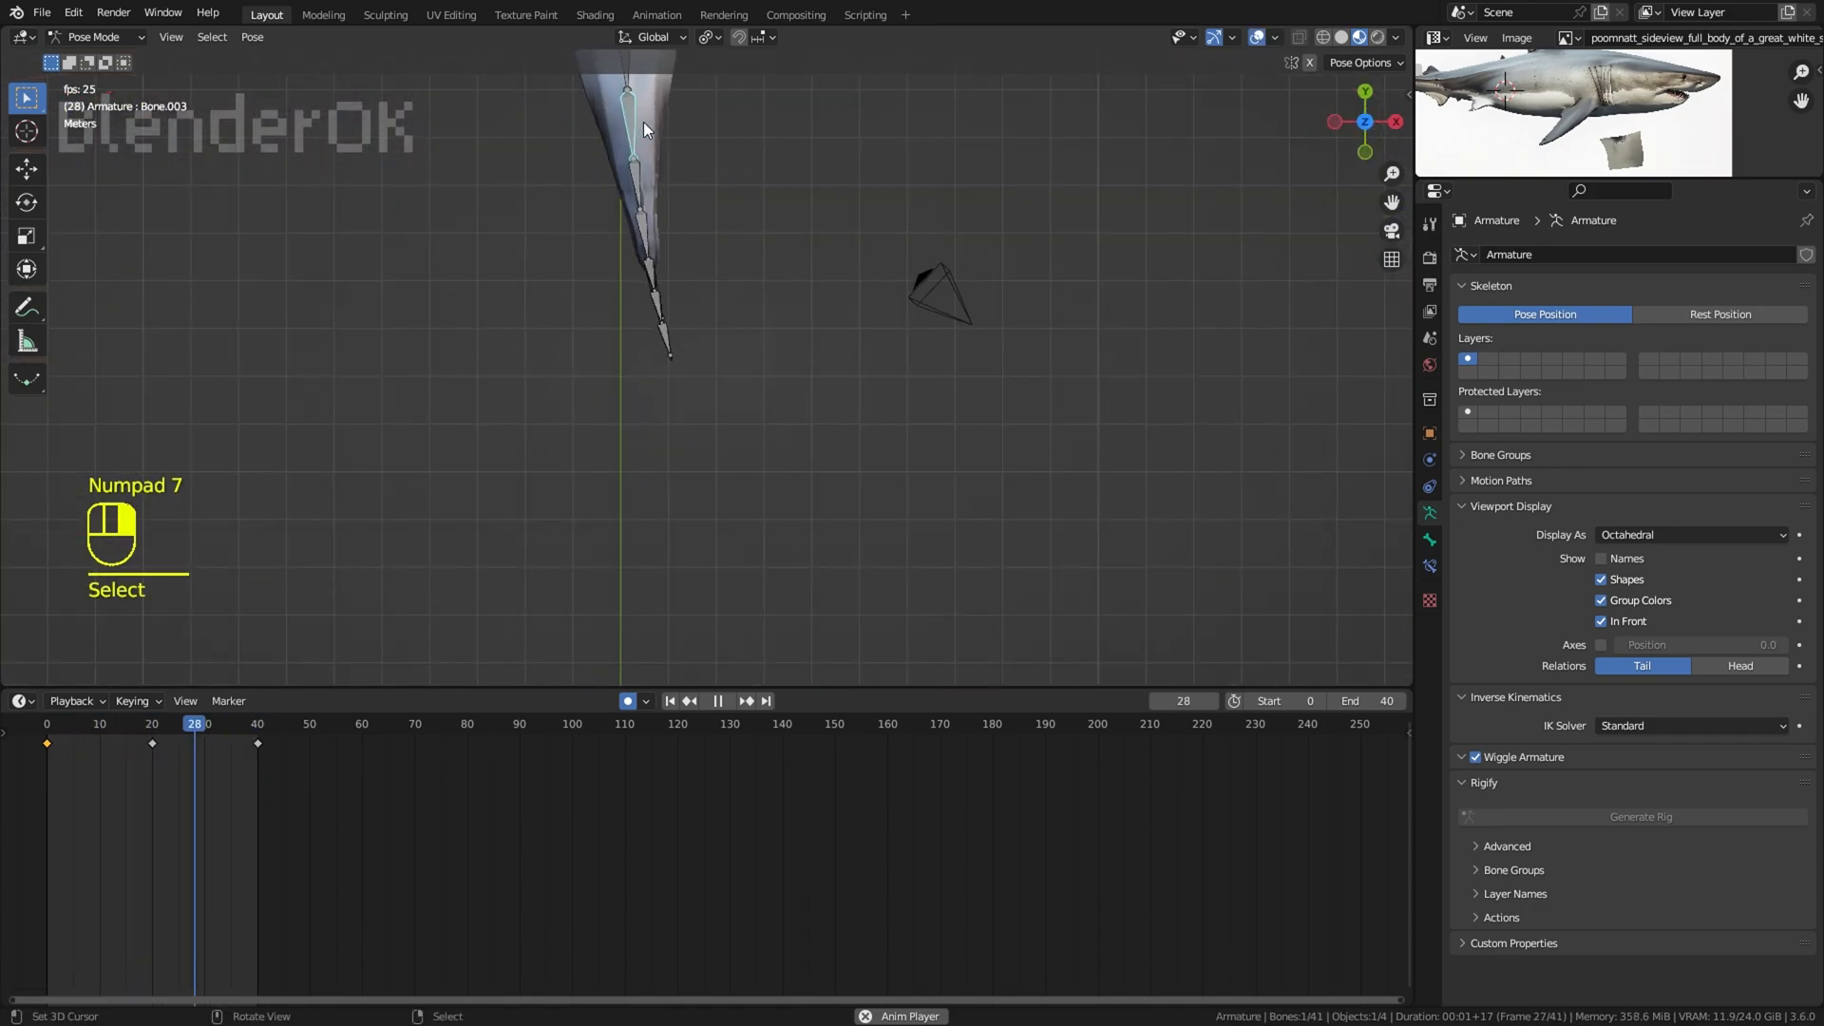
shift+middle_drag(644, 125, 791, 296)
key(c)
right_click(757, 478)
key(space)
right_click(750, 369)
Step: Rotate the selected rear tail bones sideways at frames 10 and 30 to add extra bend to the tail swing
key(r)
right_click(978, 270)
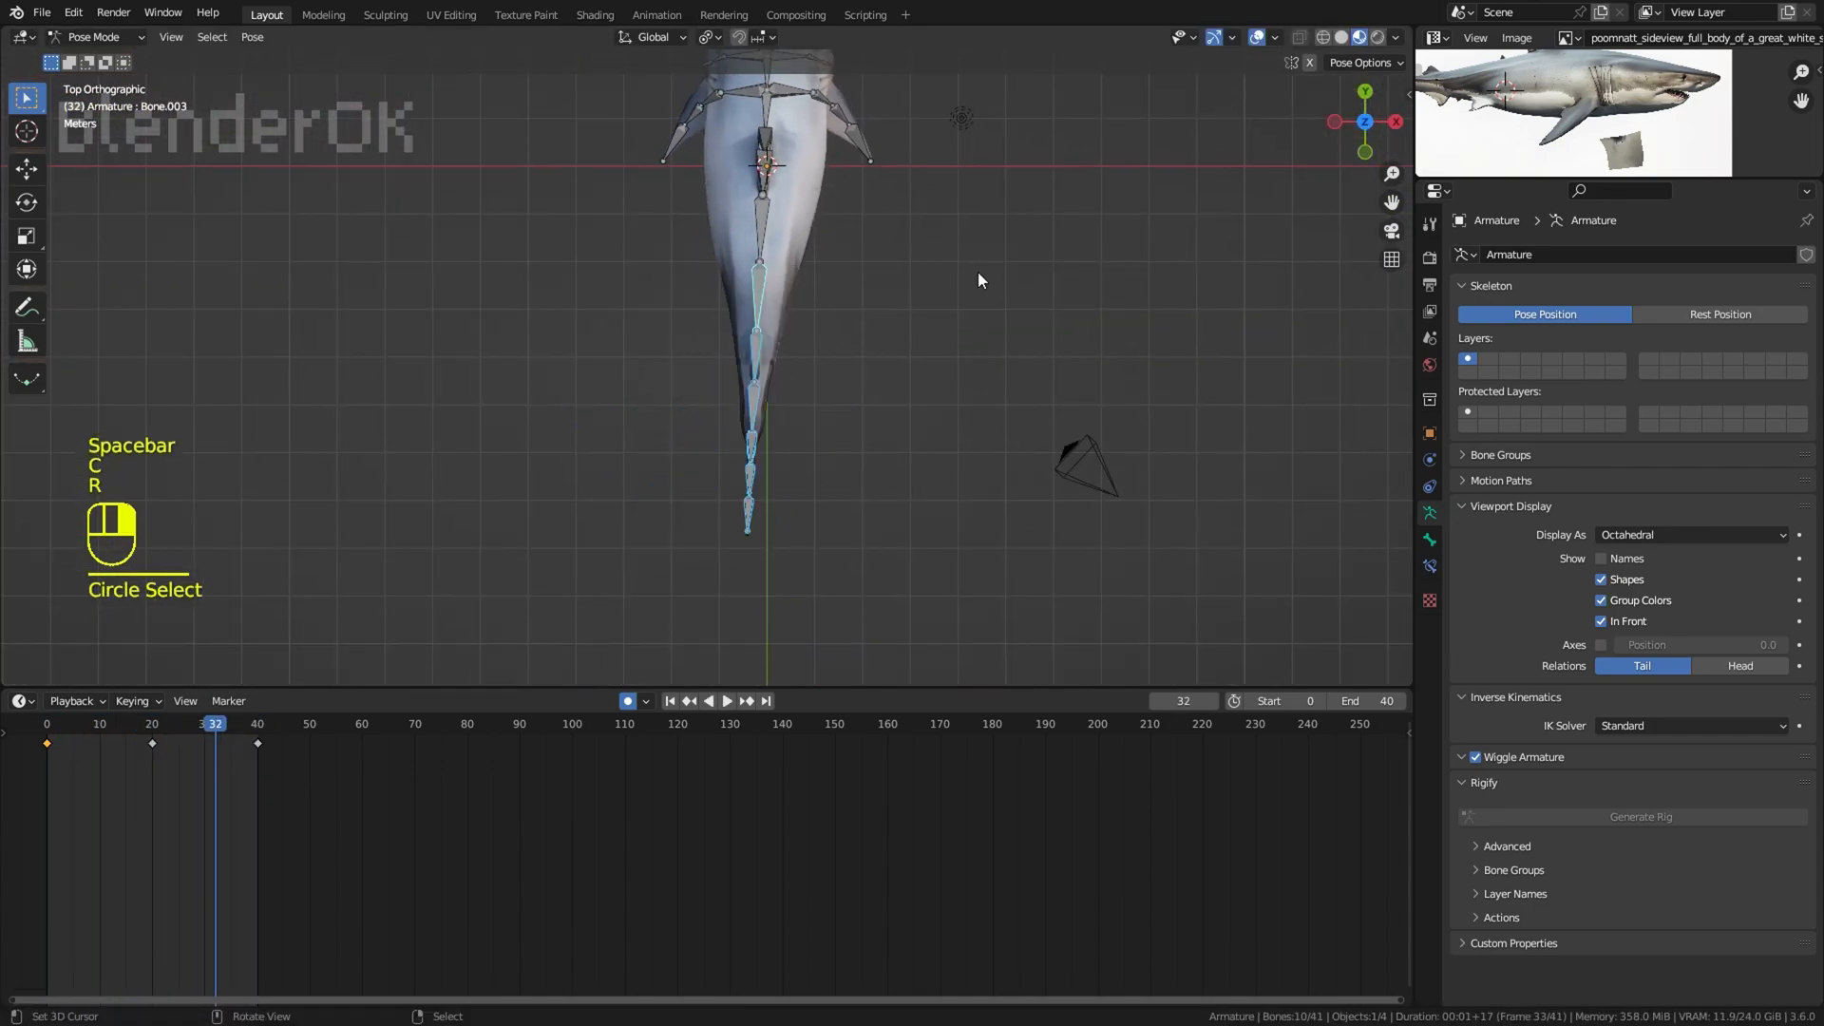
drag(152, 774, 99, 780)
key(r)
click(918, 518)
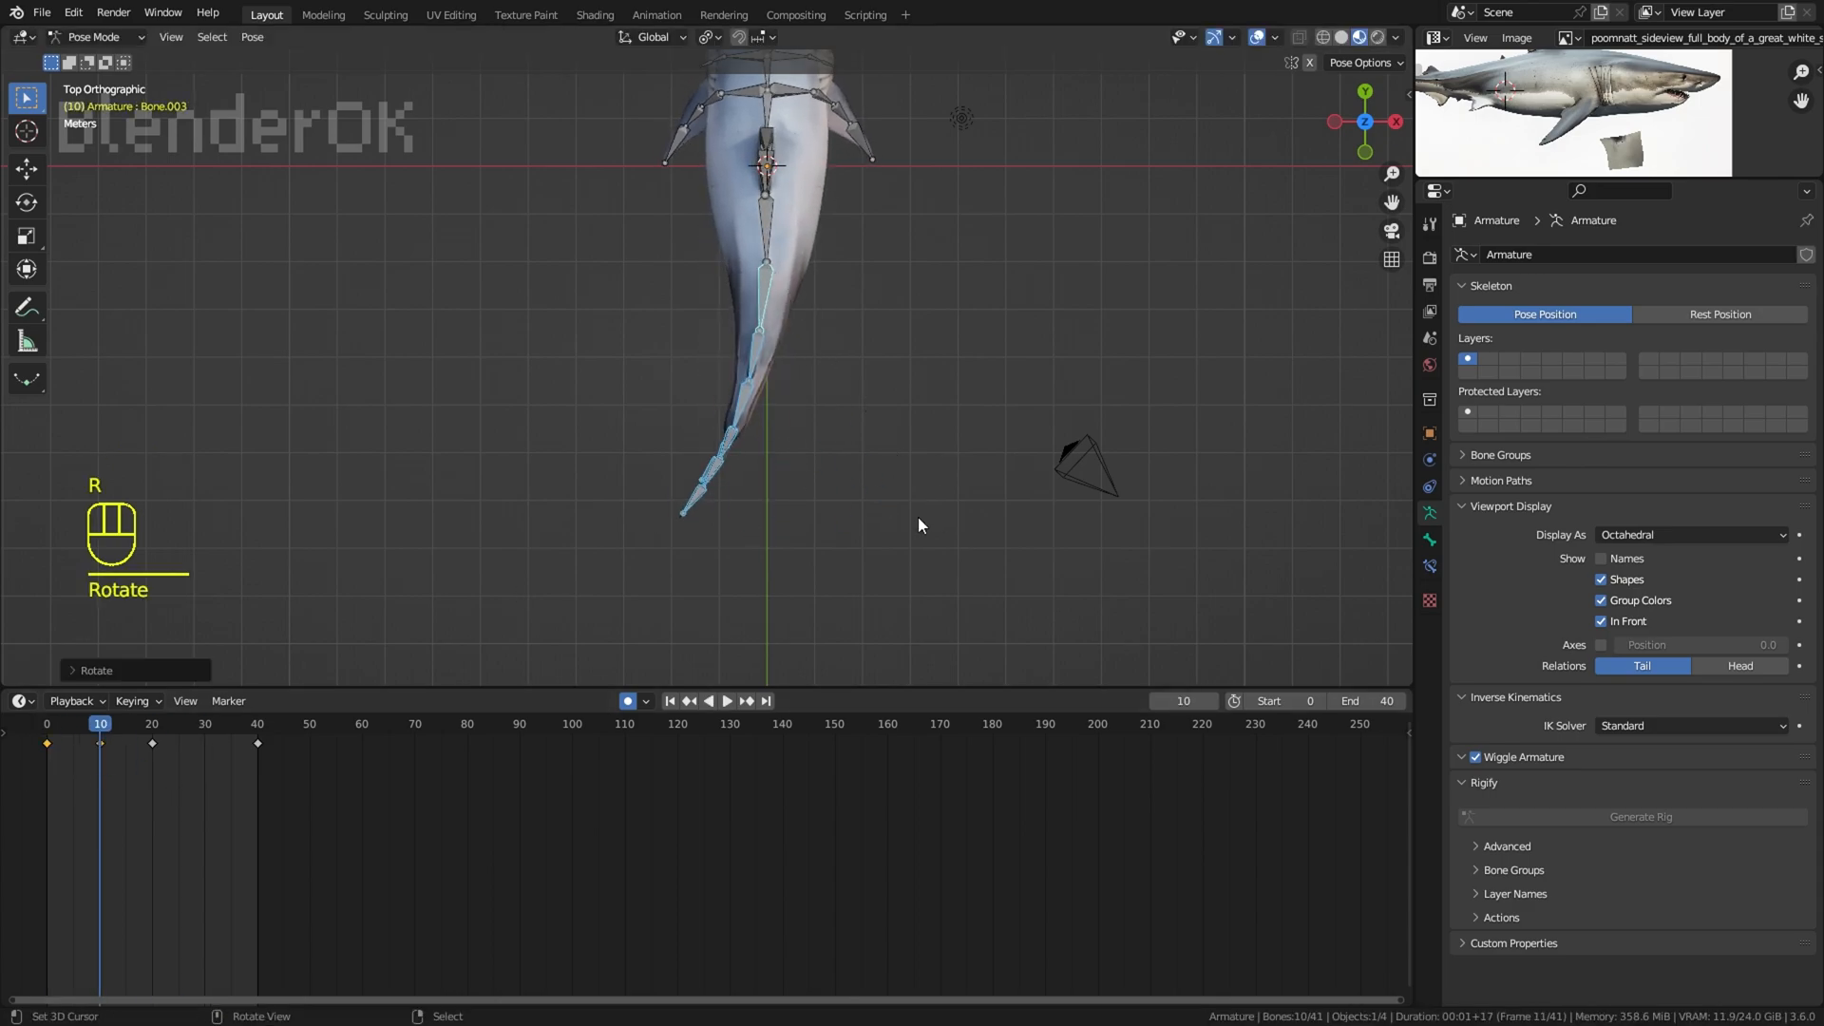
key(r)
click(882, 482)
Step: Play the swim cycle with the overlays hidden and examine the tail bend from several angles
key(space)
click(1256, 38)
middle_drag(1031, 295, 1217, 119)
middle_drag(1155, 254, 825, 326)
click(1257, 38)
key(space)
Step: Select the bones at the tail end, including the tail fin, and return to the top view
right_click(825, 326)
middle_drag(824, 325, 733, 379)
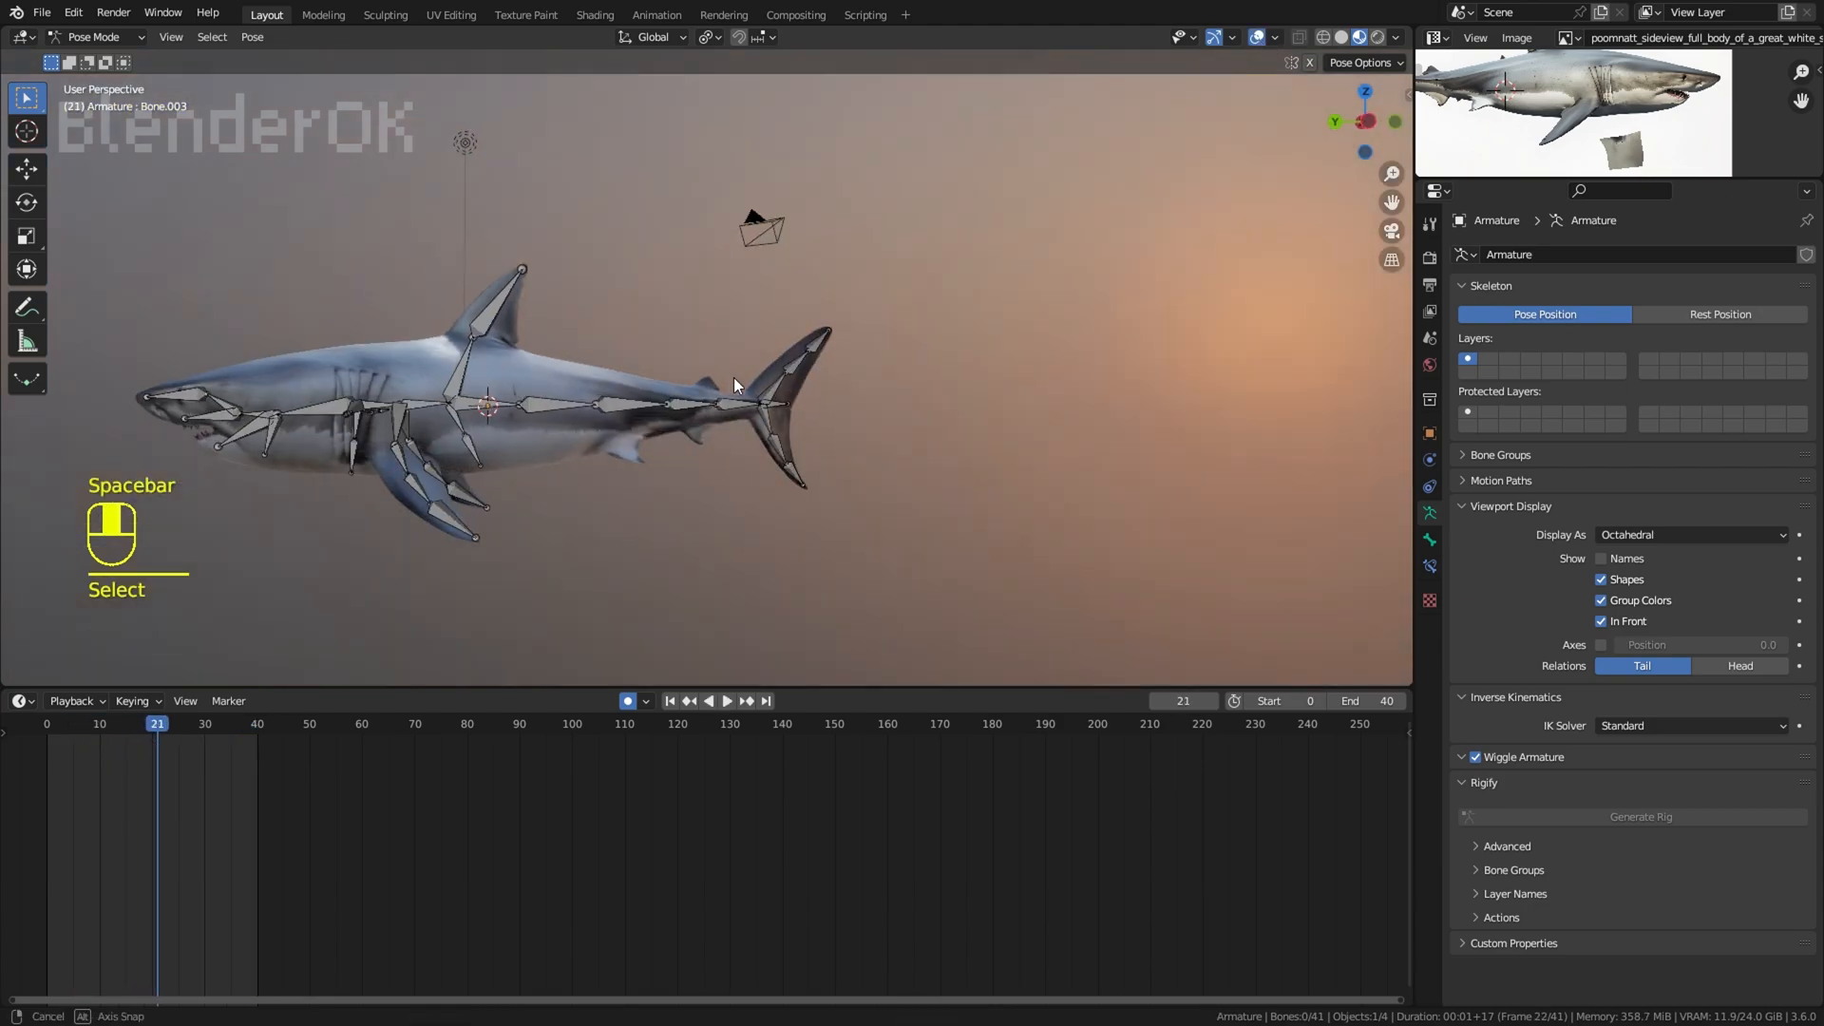
key(KP_7)
Step: Try to rotate the tail-end bones further at frame 5, preview the result, and undo it
mouse_move(47, 777)
mouse_down()
mouse_move(110, 761)
mouse_move(66, 787)
mouse_up()
key(r)
click(373, 544)
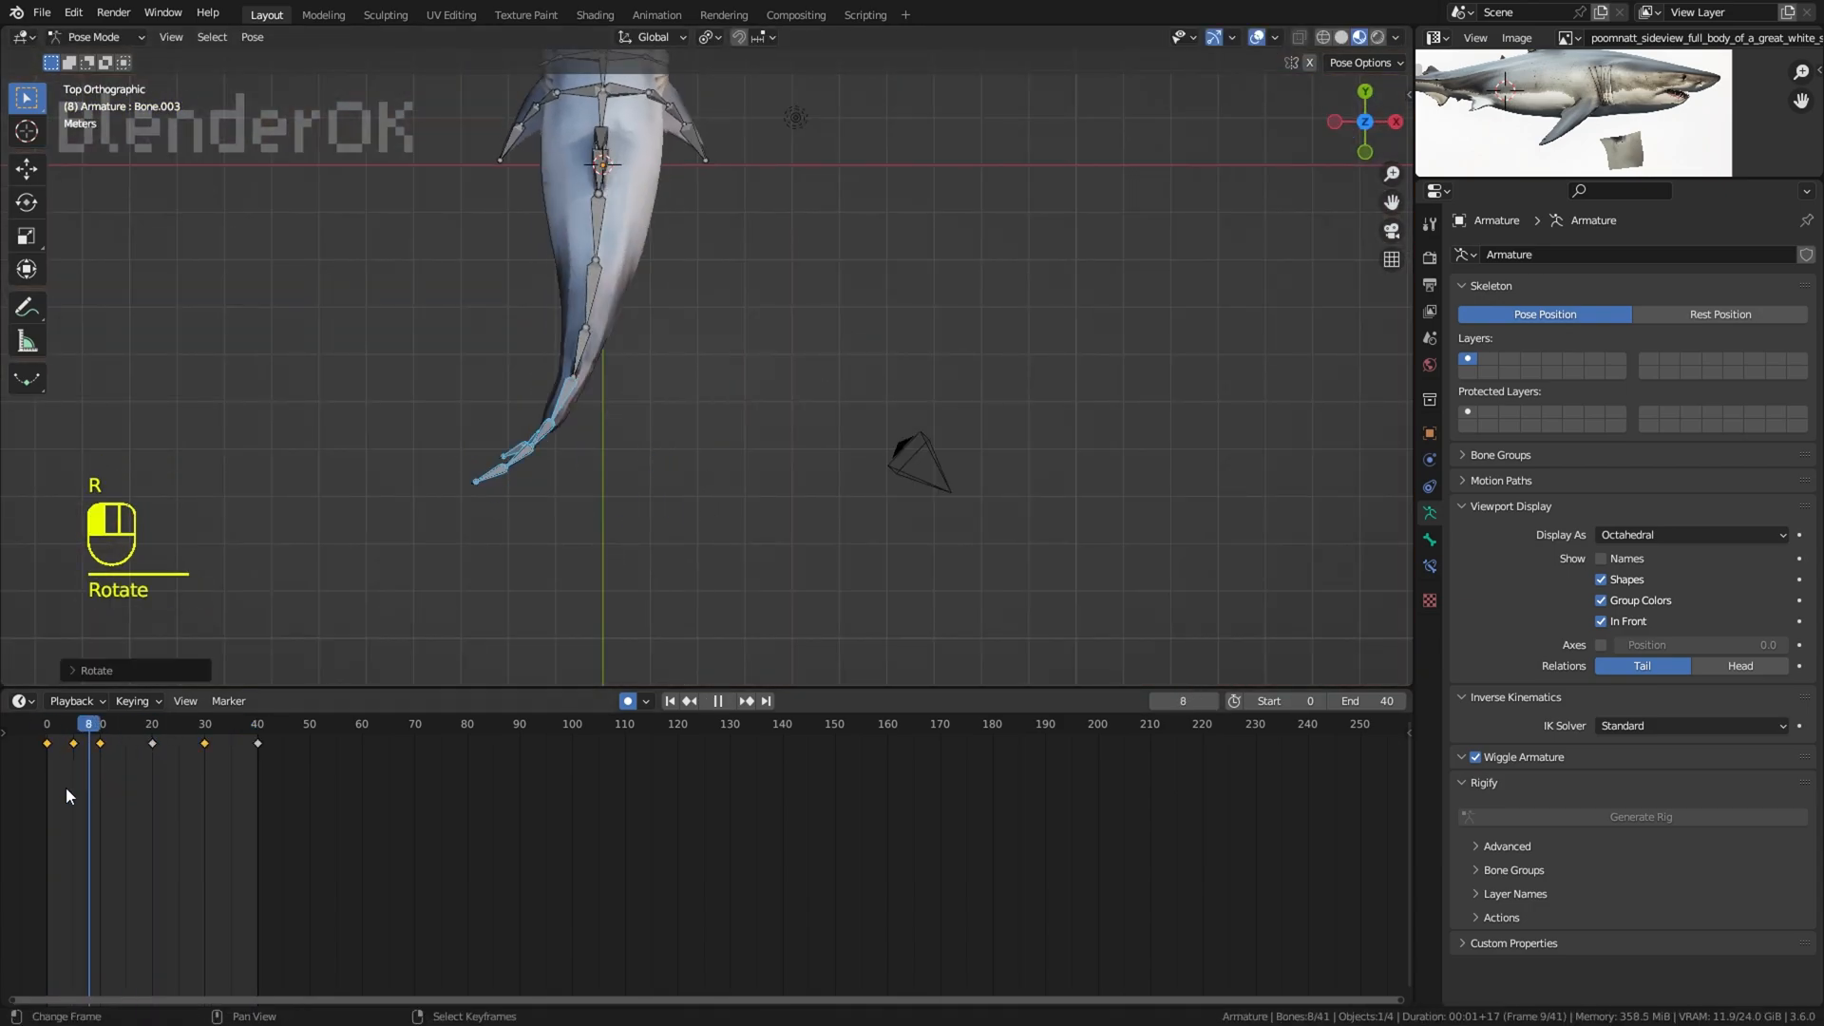
key(space)
key(space)
key(ctrl+z)
key(ctrl+z)
Step: Rotate the tail-end bones further near frames 10 and 30, and play the animation with the overlays hidden
click(94, 774)
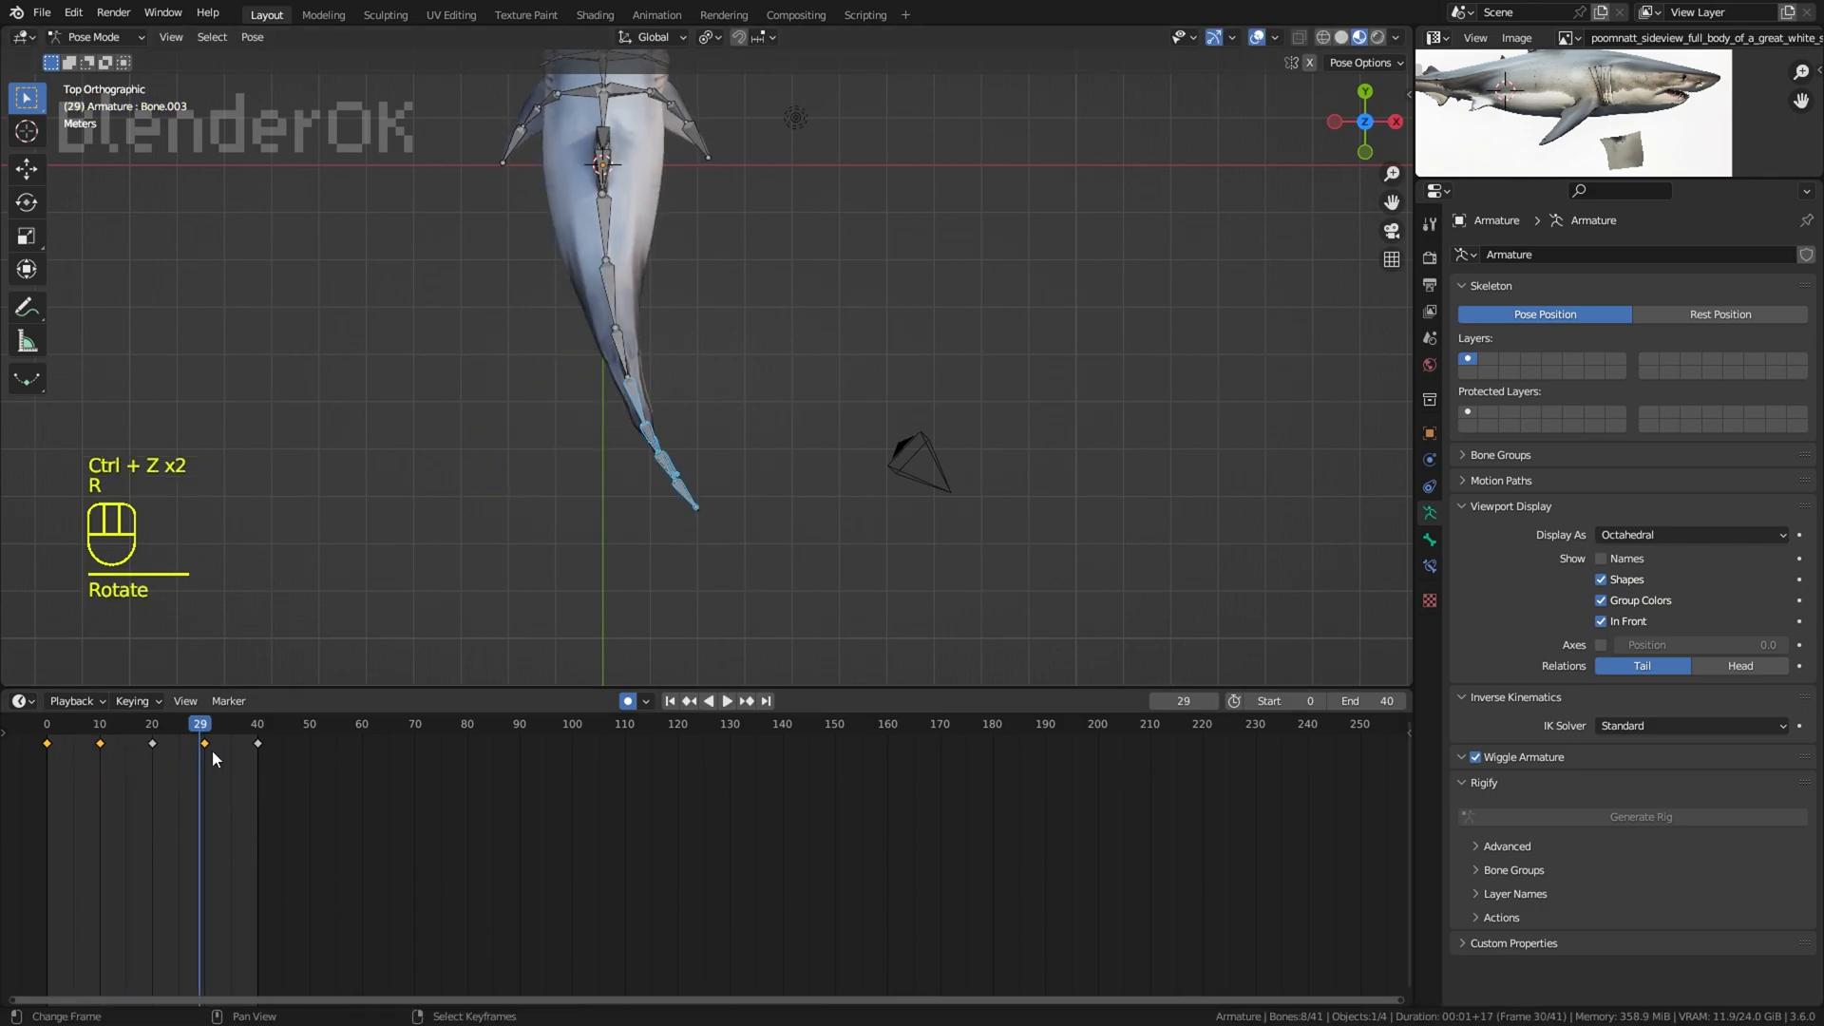
key(space)
middle_drag(1141, 143, 1002, 300)
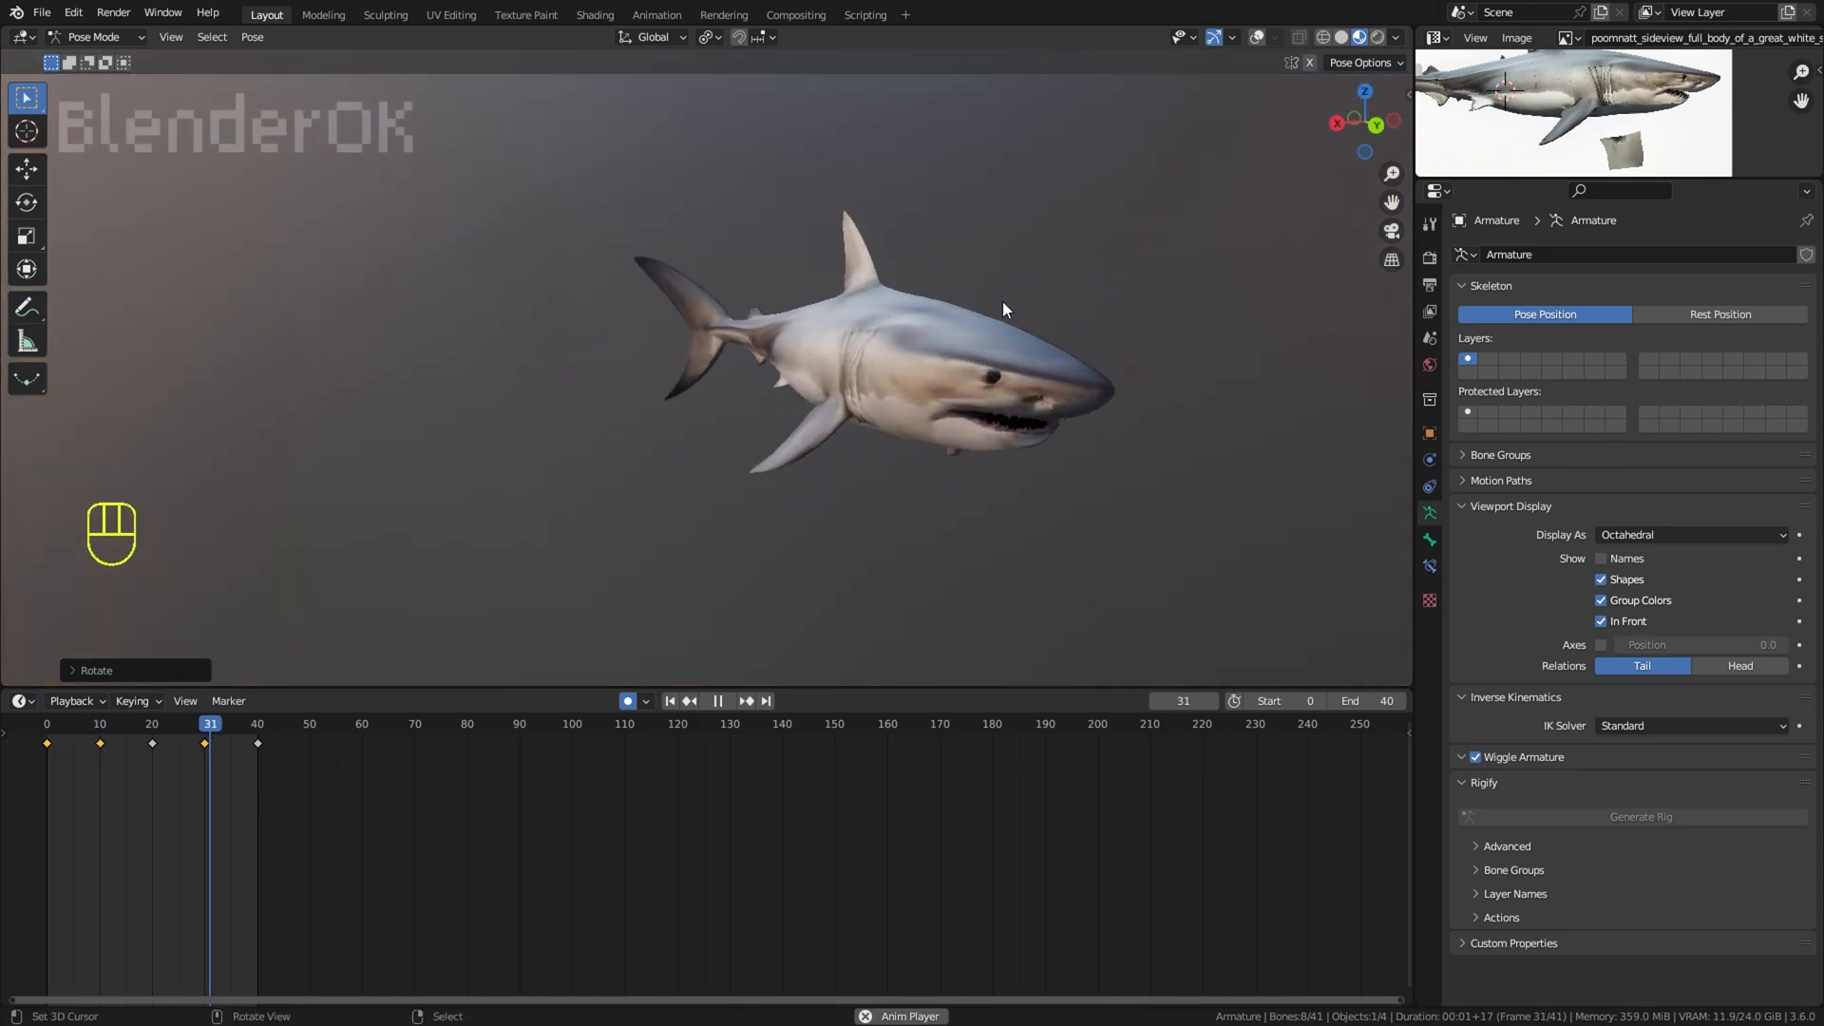
click(1254, 39)
Step: Select the near-side pectoral fin bones and rotate them at frame 0 while viewing the shark from below
middle_drag(979, 180, 952, 282)
right_click(1031, 228)
right_click(789, 507)
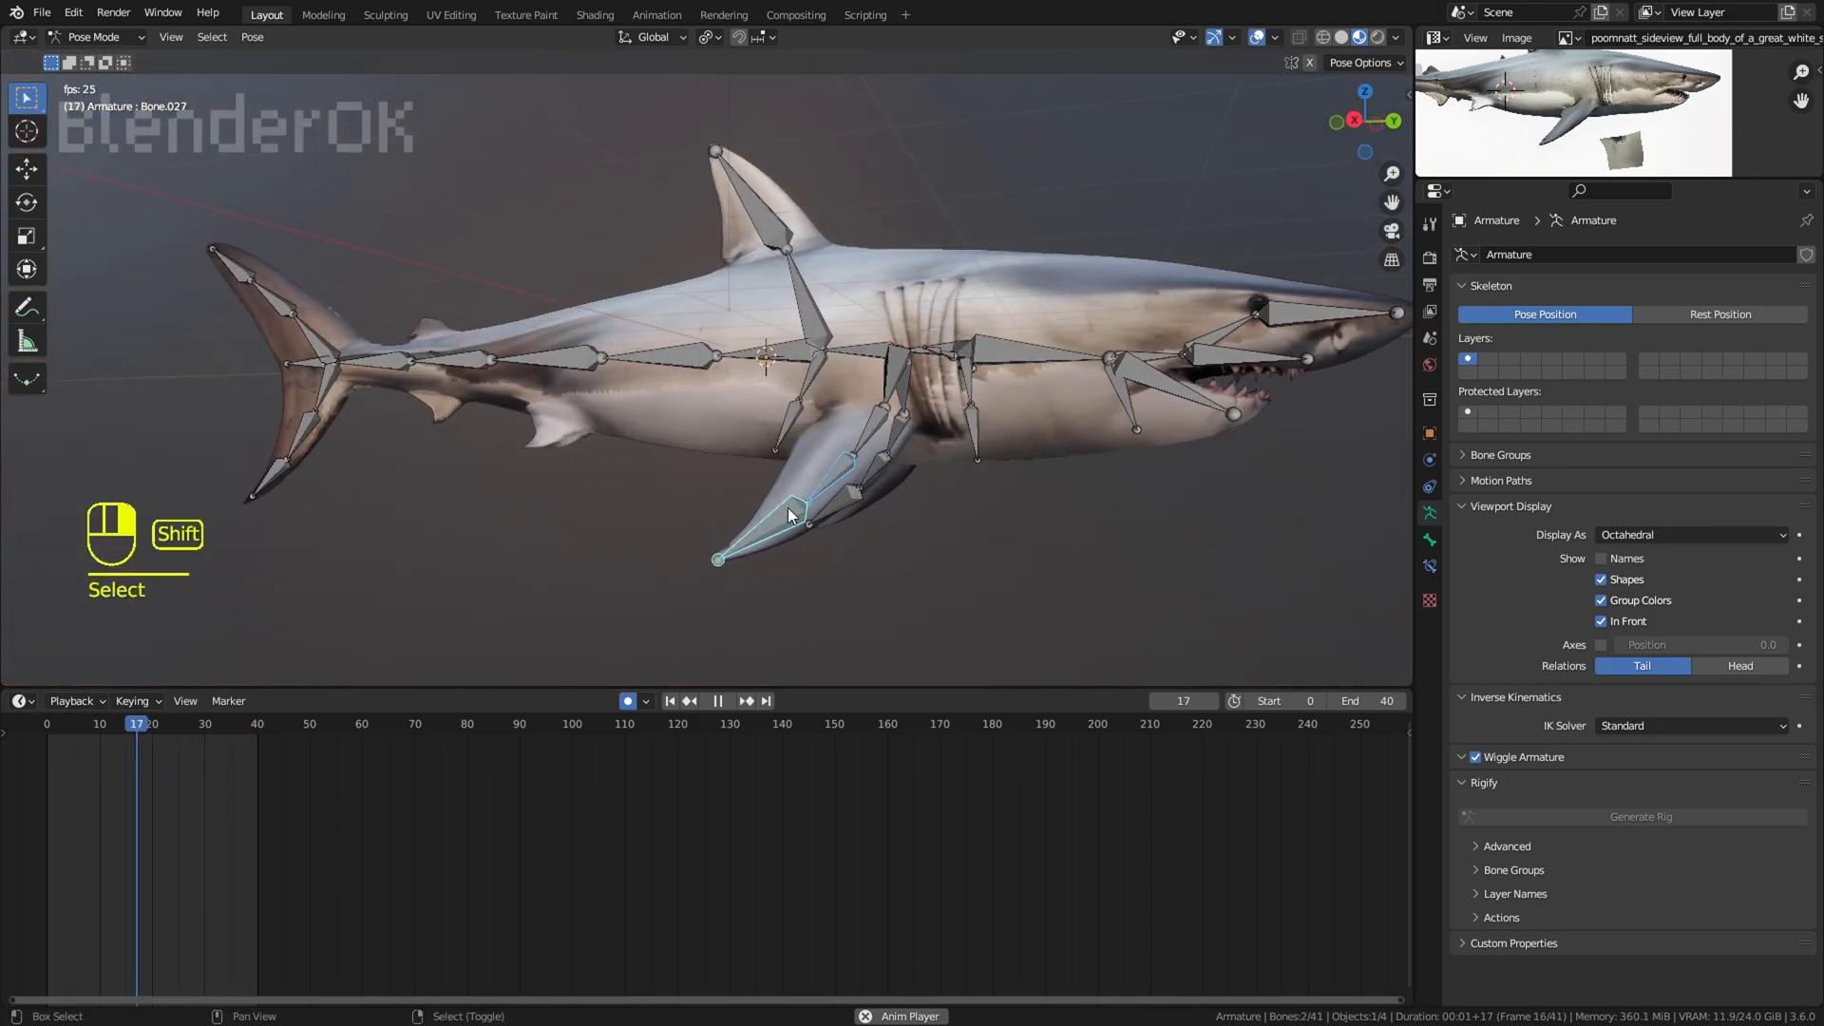
middle_drag(788, 507, 714, 427)
key(space)
click(46, 772)
middle_drag(1102, 475, 1064, 418)
key(r)
click(1064, 442)
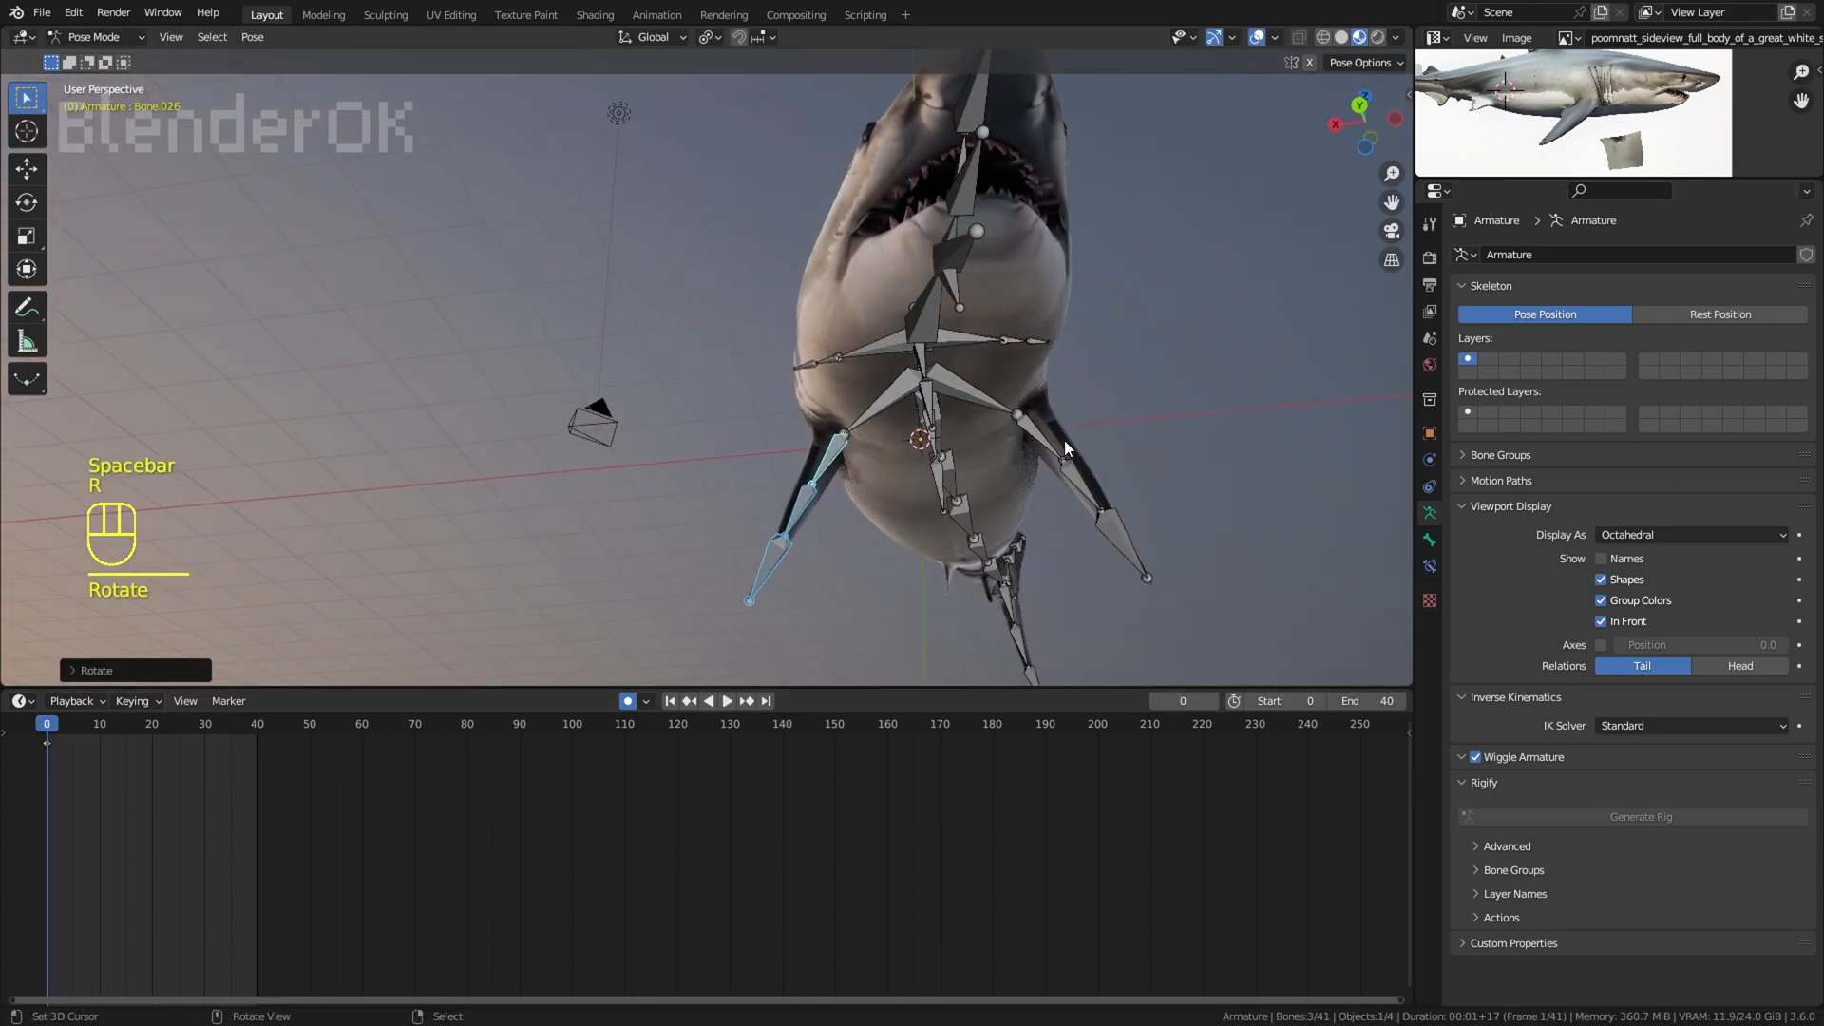
Step: Select the opposite pectoral fin bones and rotate them at frame 0 to match the first fin
shift+right_click(1129, 540)
key(r)
key(r)
click(1221, 518)
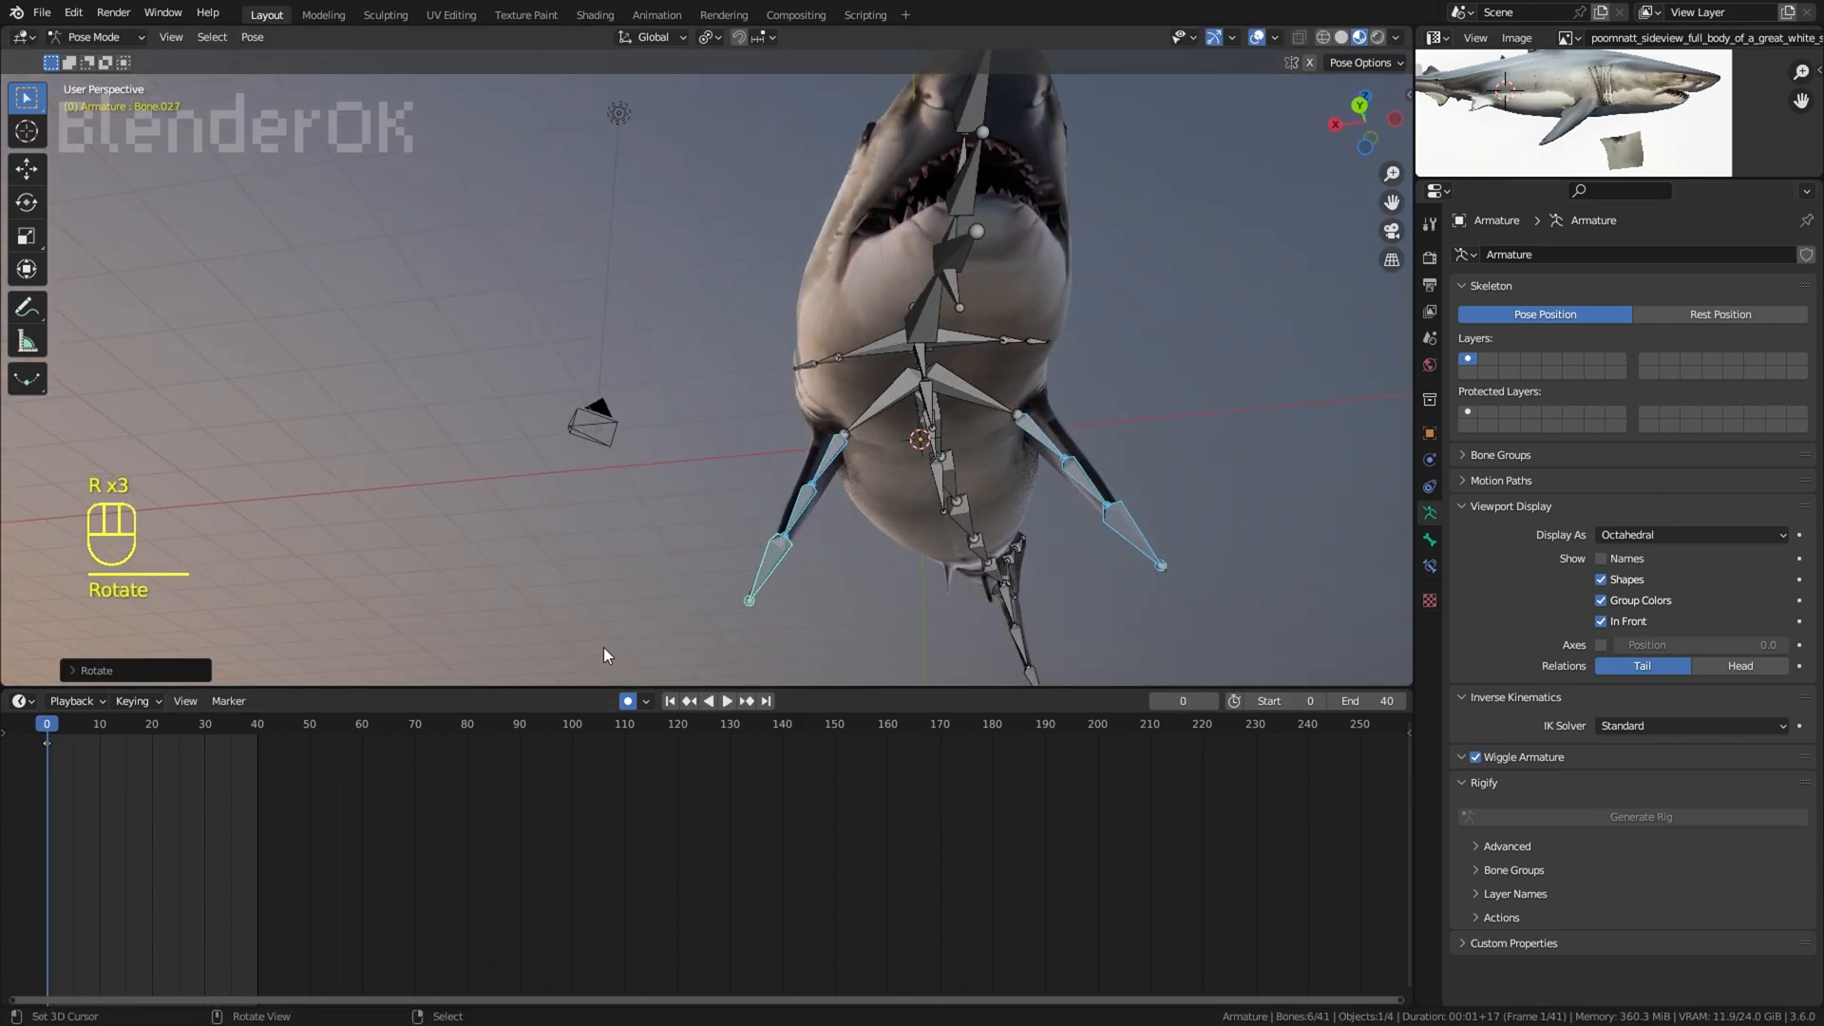
Step: Rotate both pectoral fins' bones together at frame 0, clear their pose rotation at frame 20, and play the animation
key(r)
click(817, 629)
click(156, 800)
key(space)
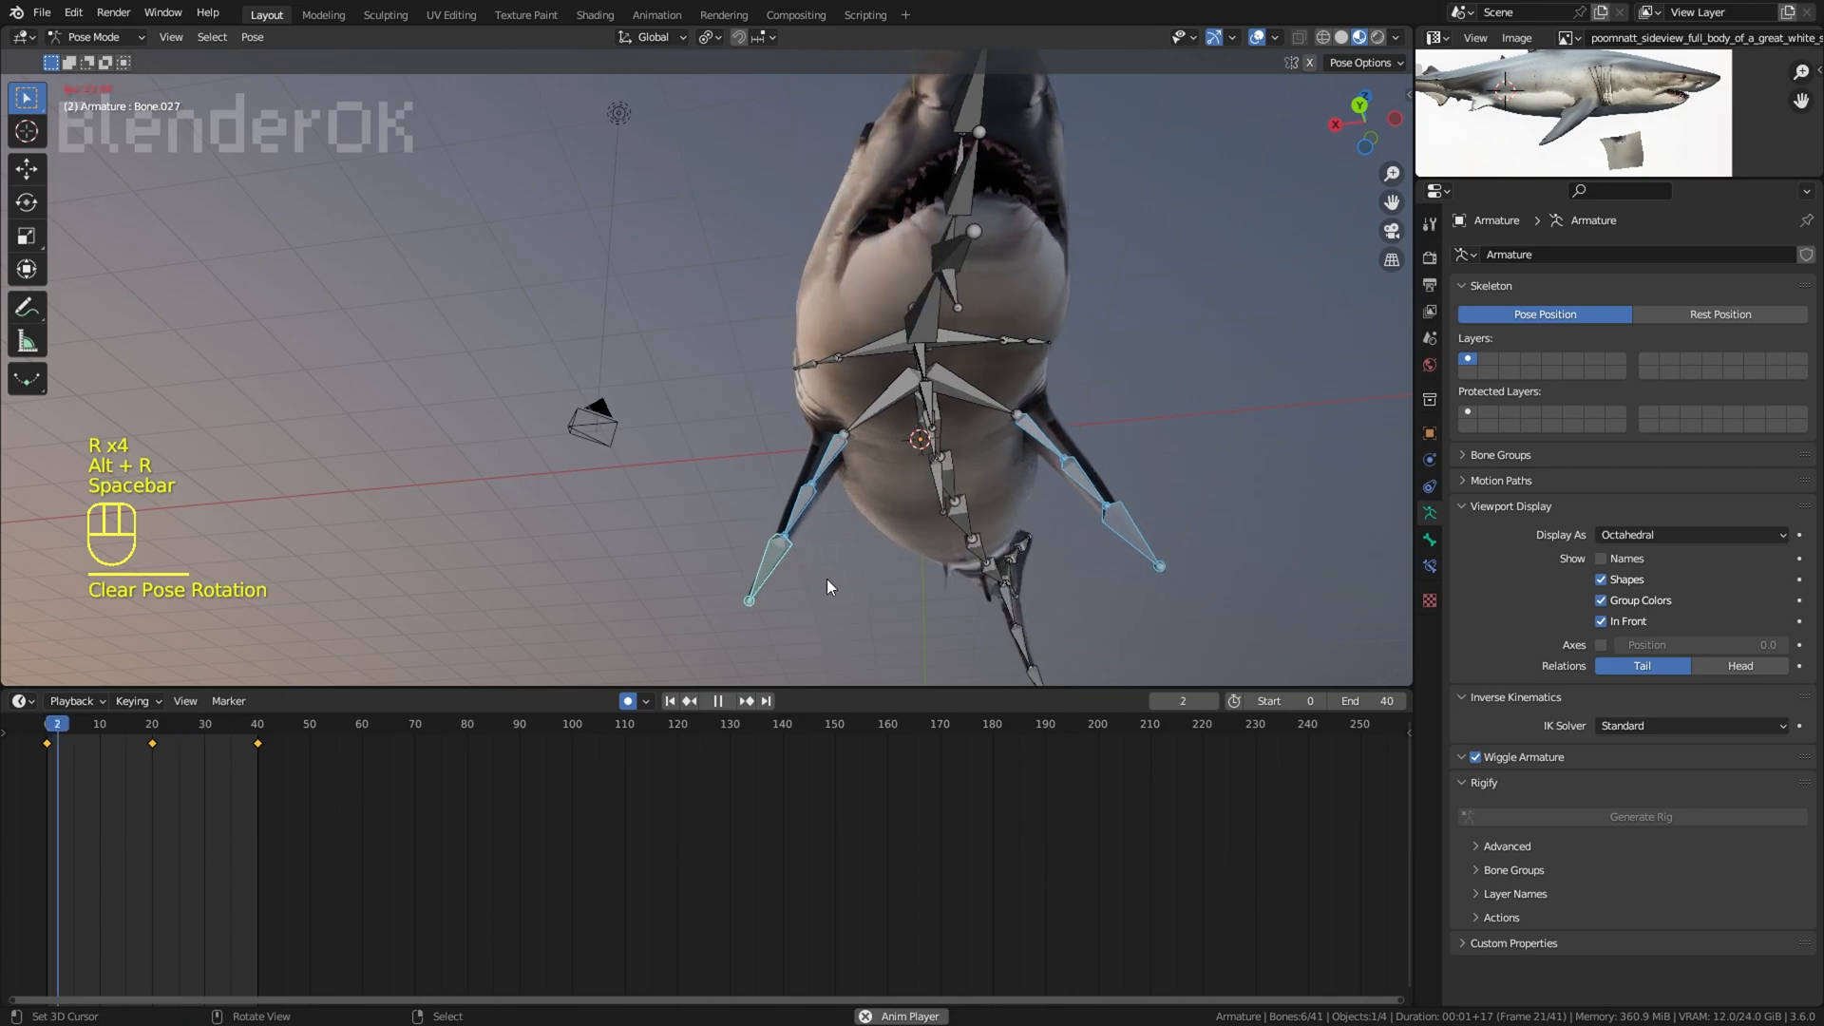
Step: Stop the playback, select the bones of both pectoral fins and rotate them around the Z axis at frame 10
right_click(765, 551)
shift+right_click(791, 505)
shift+right_click(823, 456)
shift+right_click(1038, 449)
shift+right_click(1070, 490)
shift+right_click(1110, 543)
key(space)
middle_drag(749, 386, 931, 475)
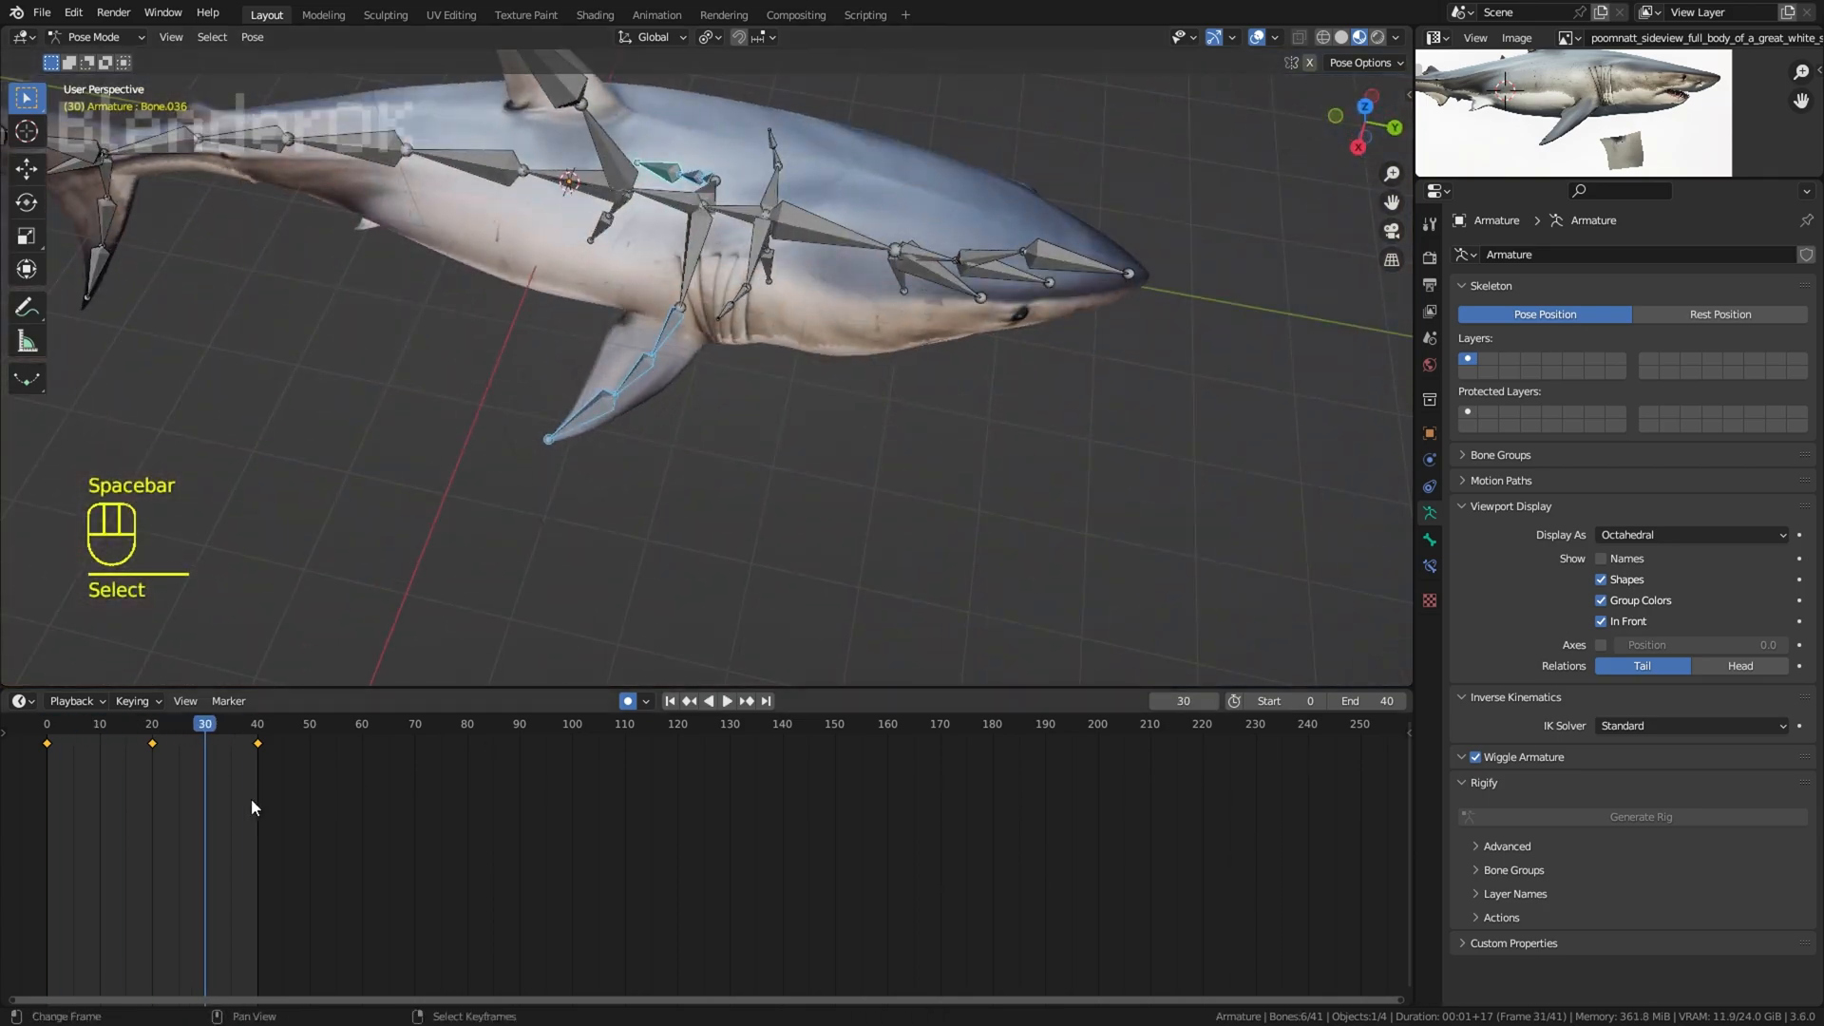
drag(199, 801, 99, 805)
middle_drag(837, 371, 927, 494)
key(r)
key(z)
click(906, 499)
Step: Rotate both pectoral fins' bones around the Z axis at frame 30 and play the animation with the overlays hidden
click(203, 773)
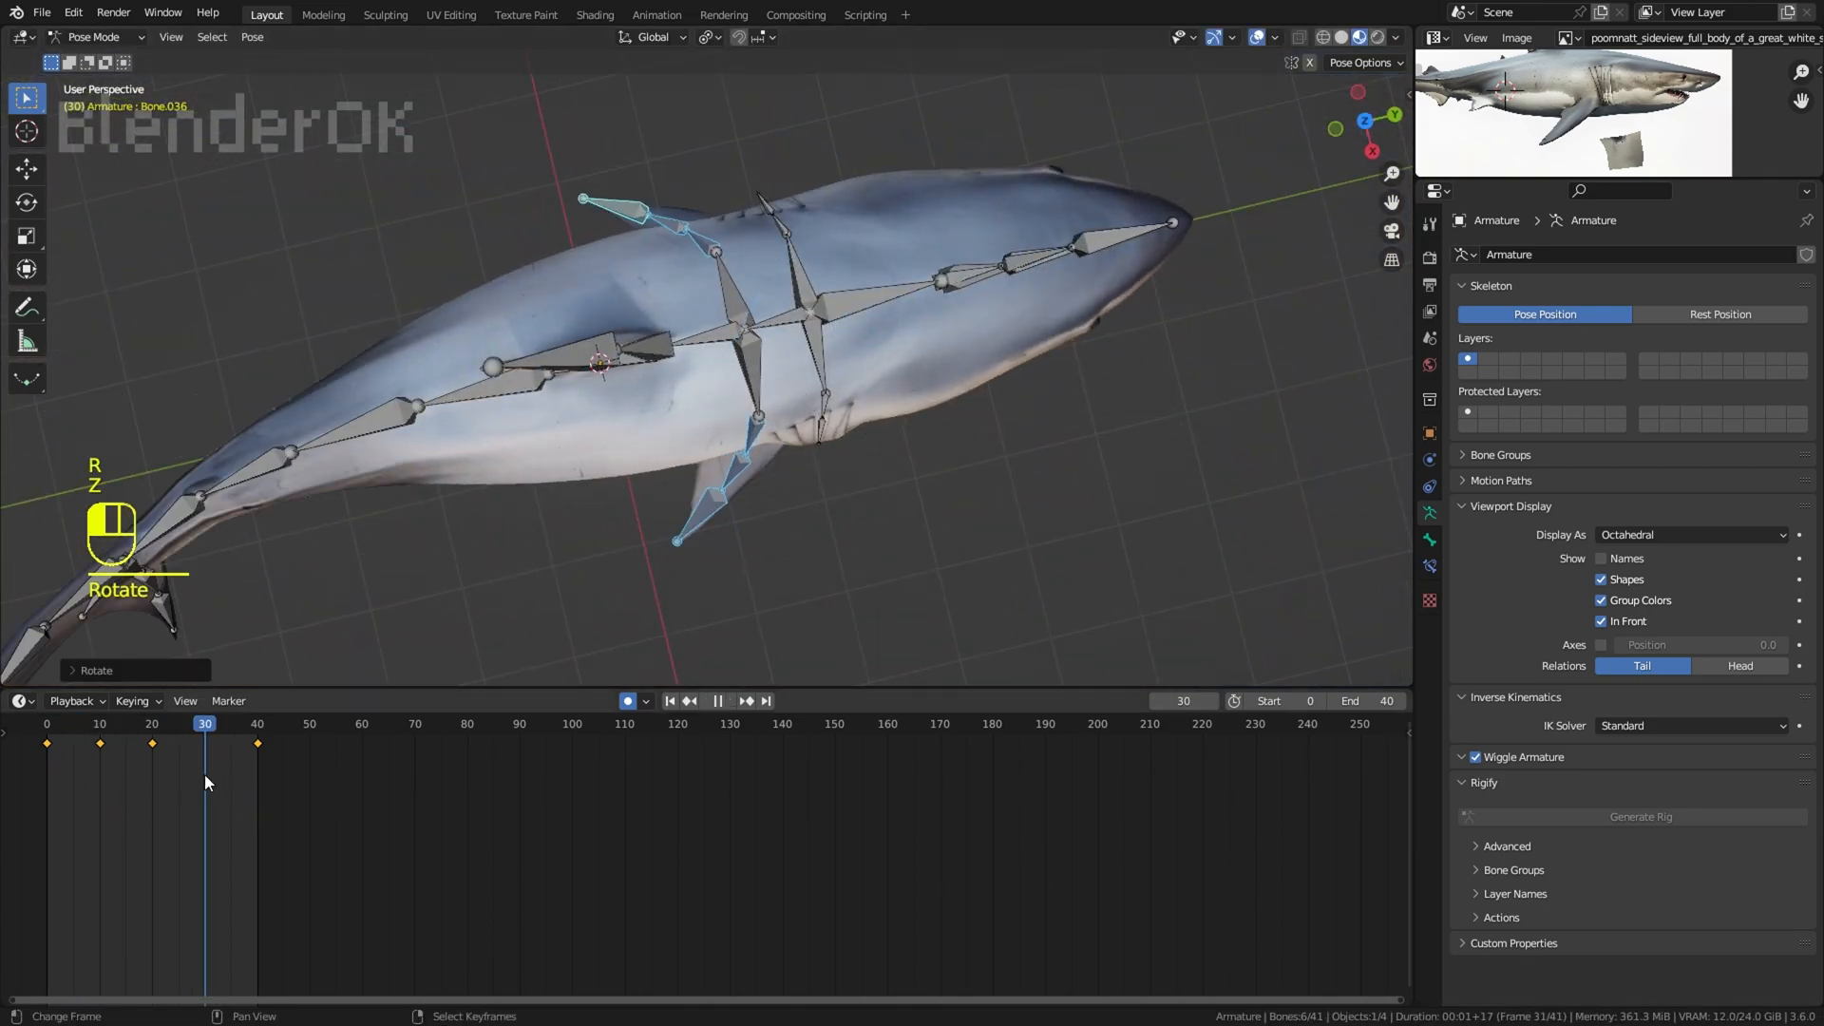
key(r)
key(z)
click(1176, 488)
key(space)
click(1256, 38)
middle_drag(979, 399, 979, 354)
click(1256, 38)
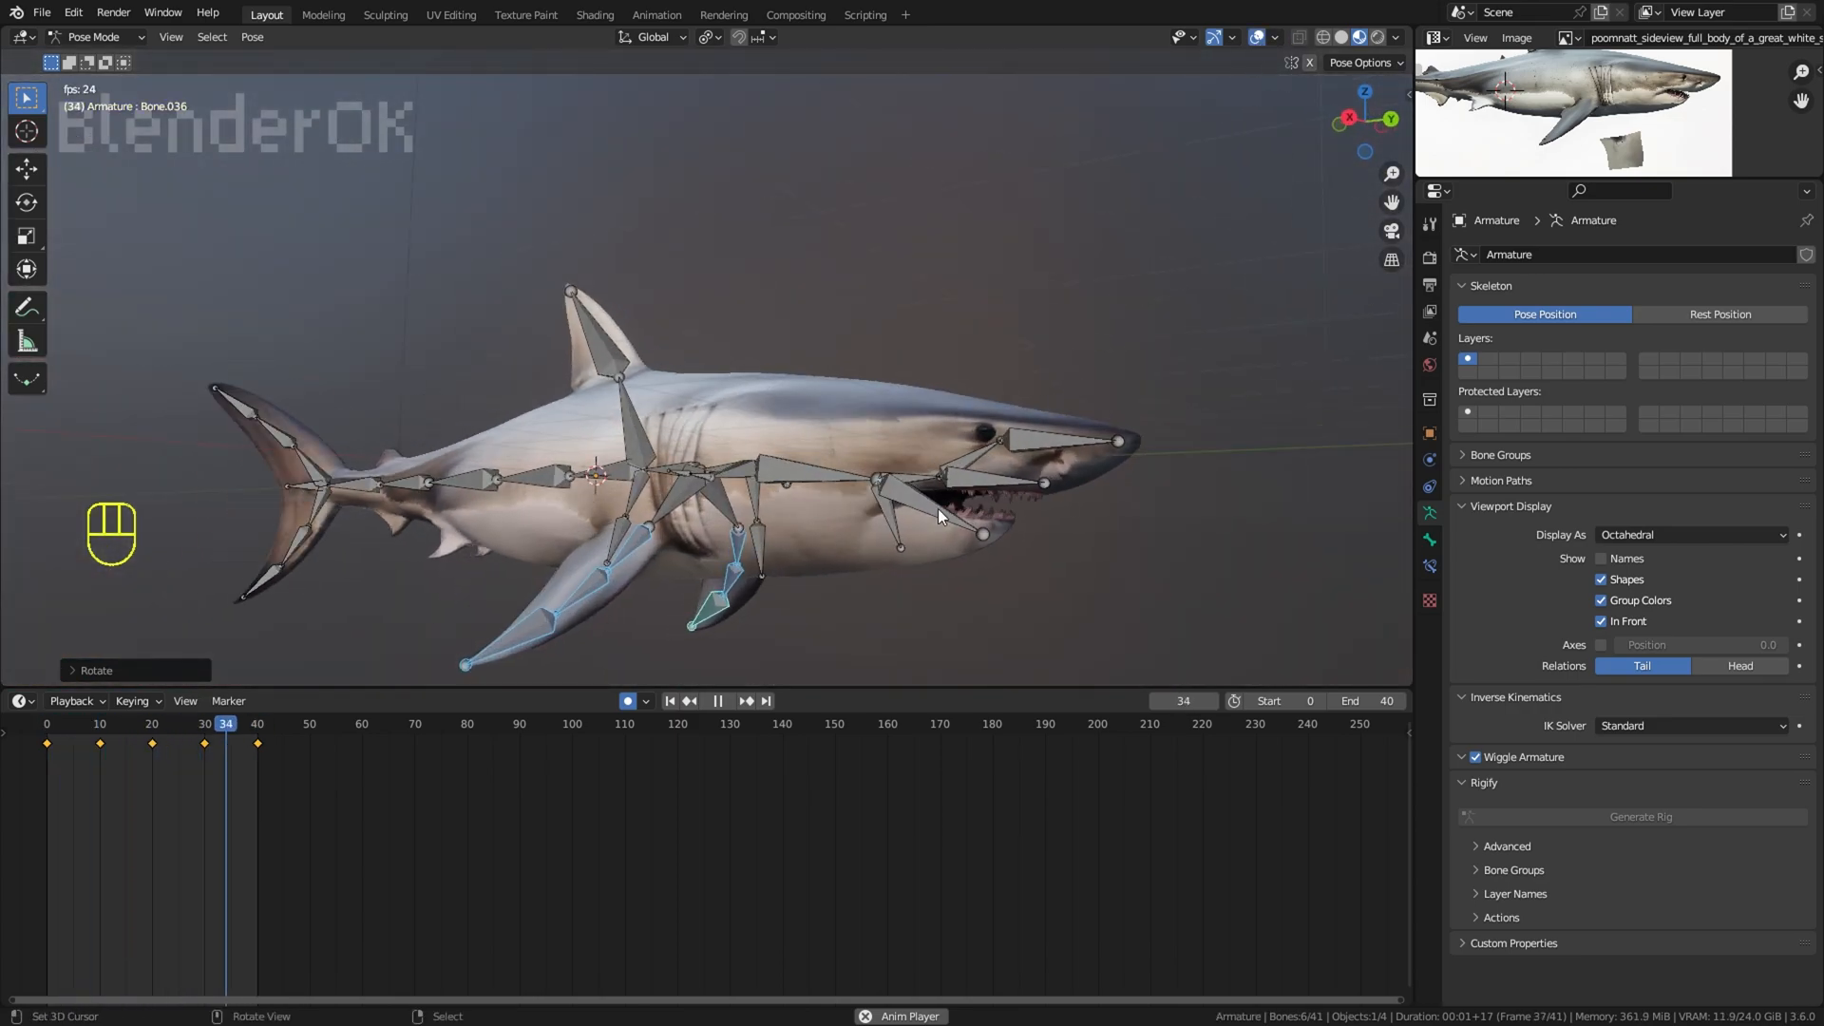
Step: Select the lower jaw bone and keyframe its rotation at frames 0 and 40
click(938, 509)
key(r)
key(ctrl+z)
key(space)
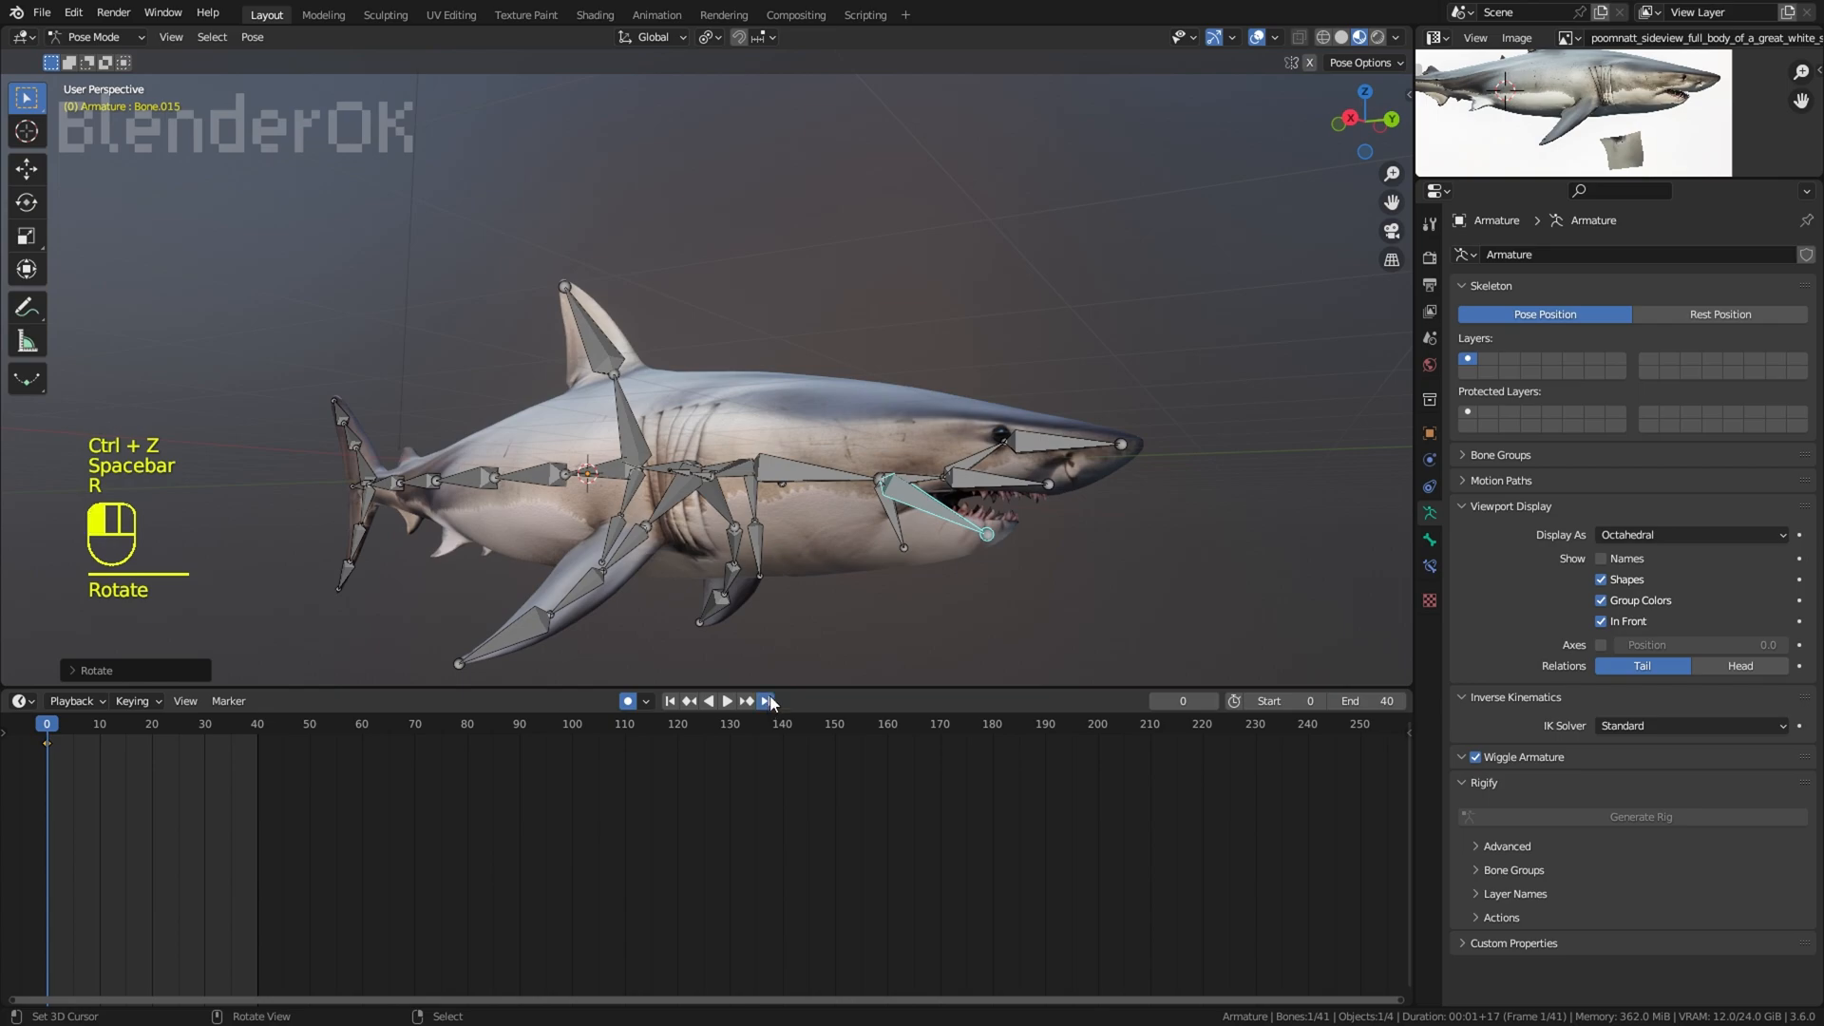
click(769, 702)
key(r)
click(771, 656)
Step: Rotate the lower jaw bone at frame 18 and play the animation with the overlays hidden
click(142, 760)
middle_drag(665, 659, 760, 655)
key(r)
right_click(989, 564)
scroll(982, 562, up, 1)
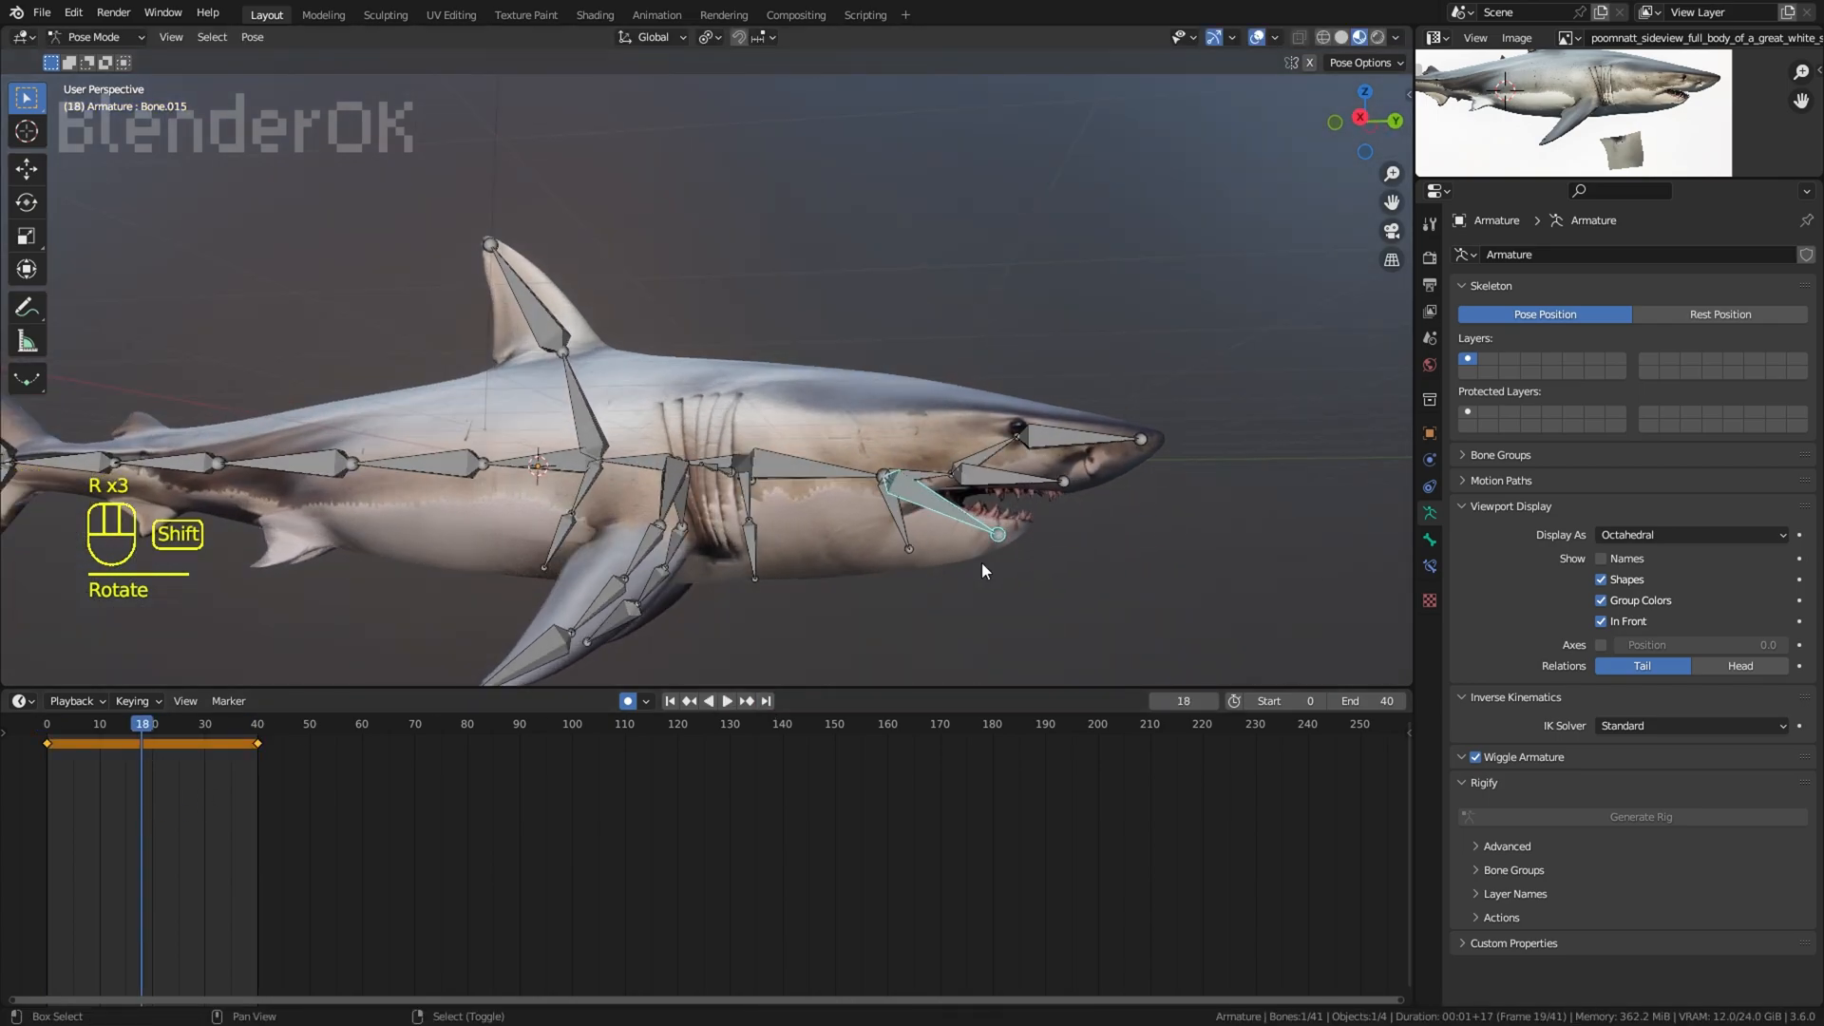
click(1088, 485)
click(1256, 38)
key(space)
middle_drag(1102, 376, 908, 363)
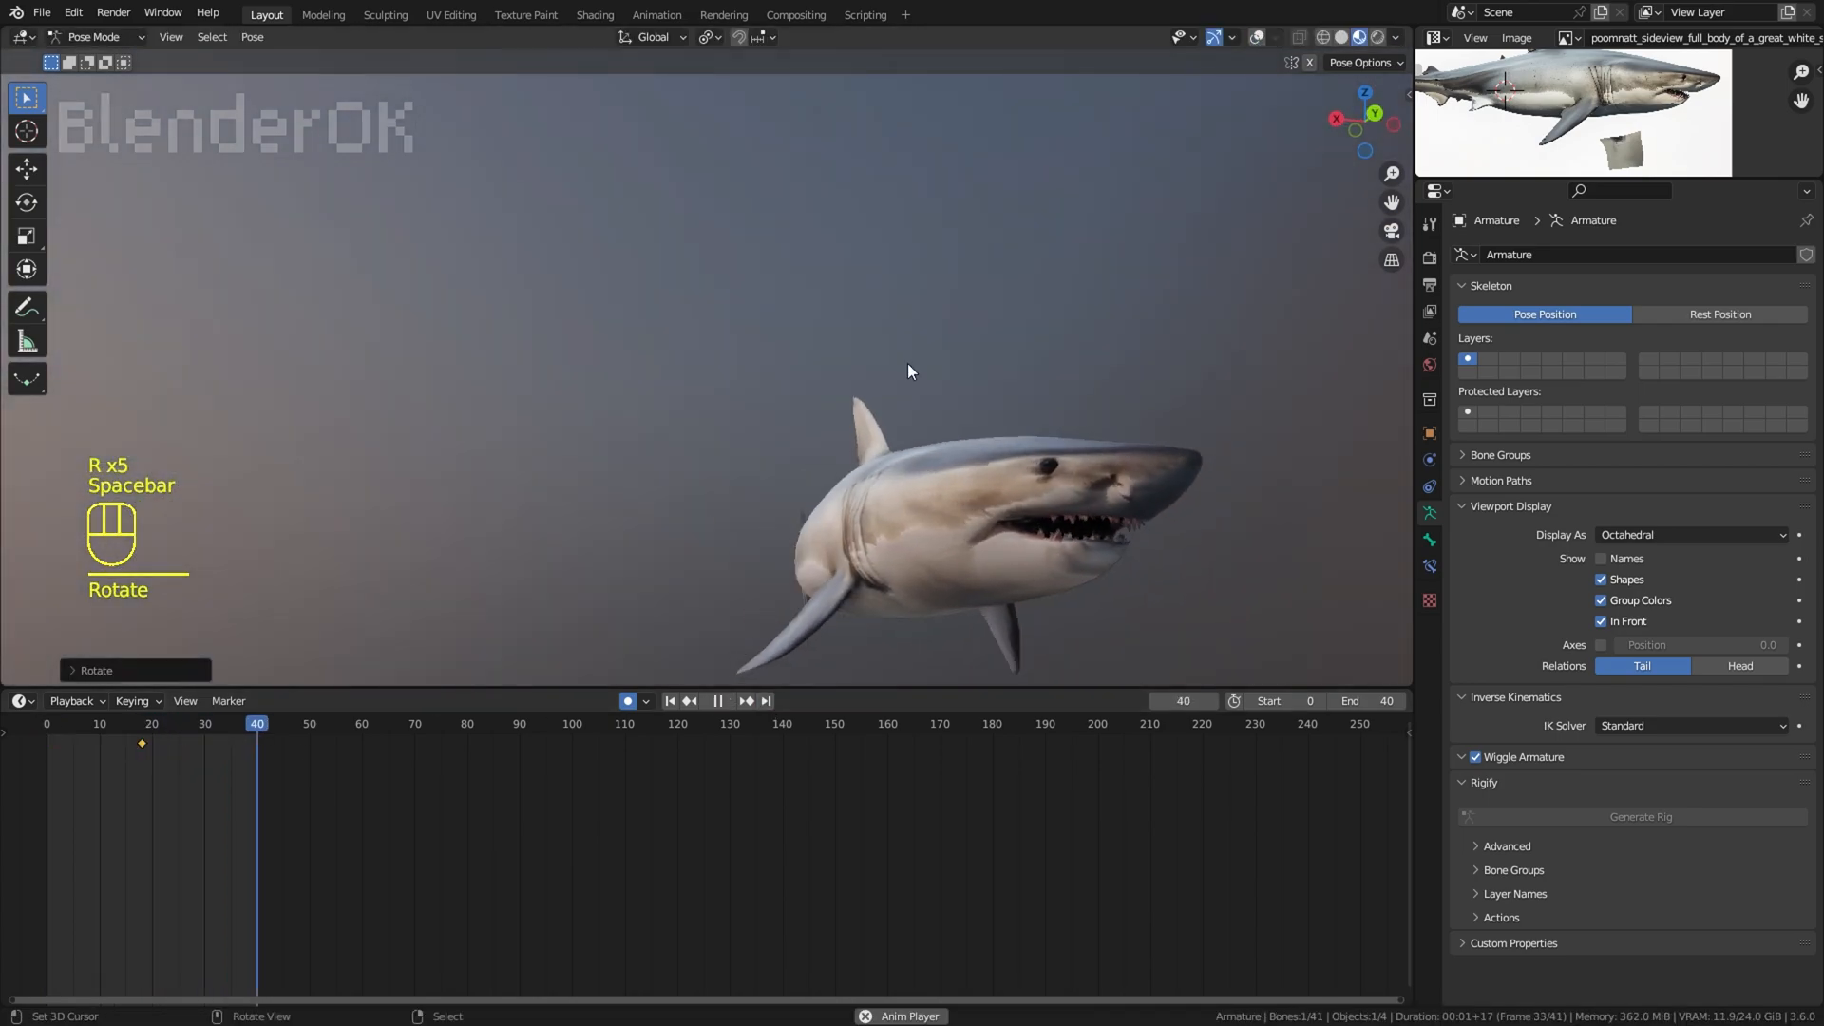
Step: Examine the jaw and body motion from several sides in Object Mode with the overlays hidden
key(space)
alt+scroll(1290, 575, up, 5)
middle_drag(744, 464, 1193, 356)
scroll(1027, 404, up, 2)
click(1255, 38)
click(94, 37)
click(90, 57)
click(1256, 37)
shift+middle_drag(1079, 382, 744, 334)
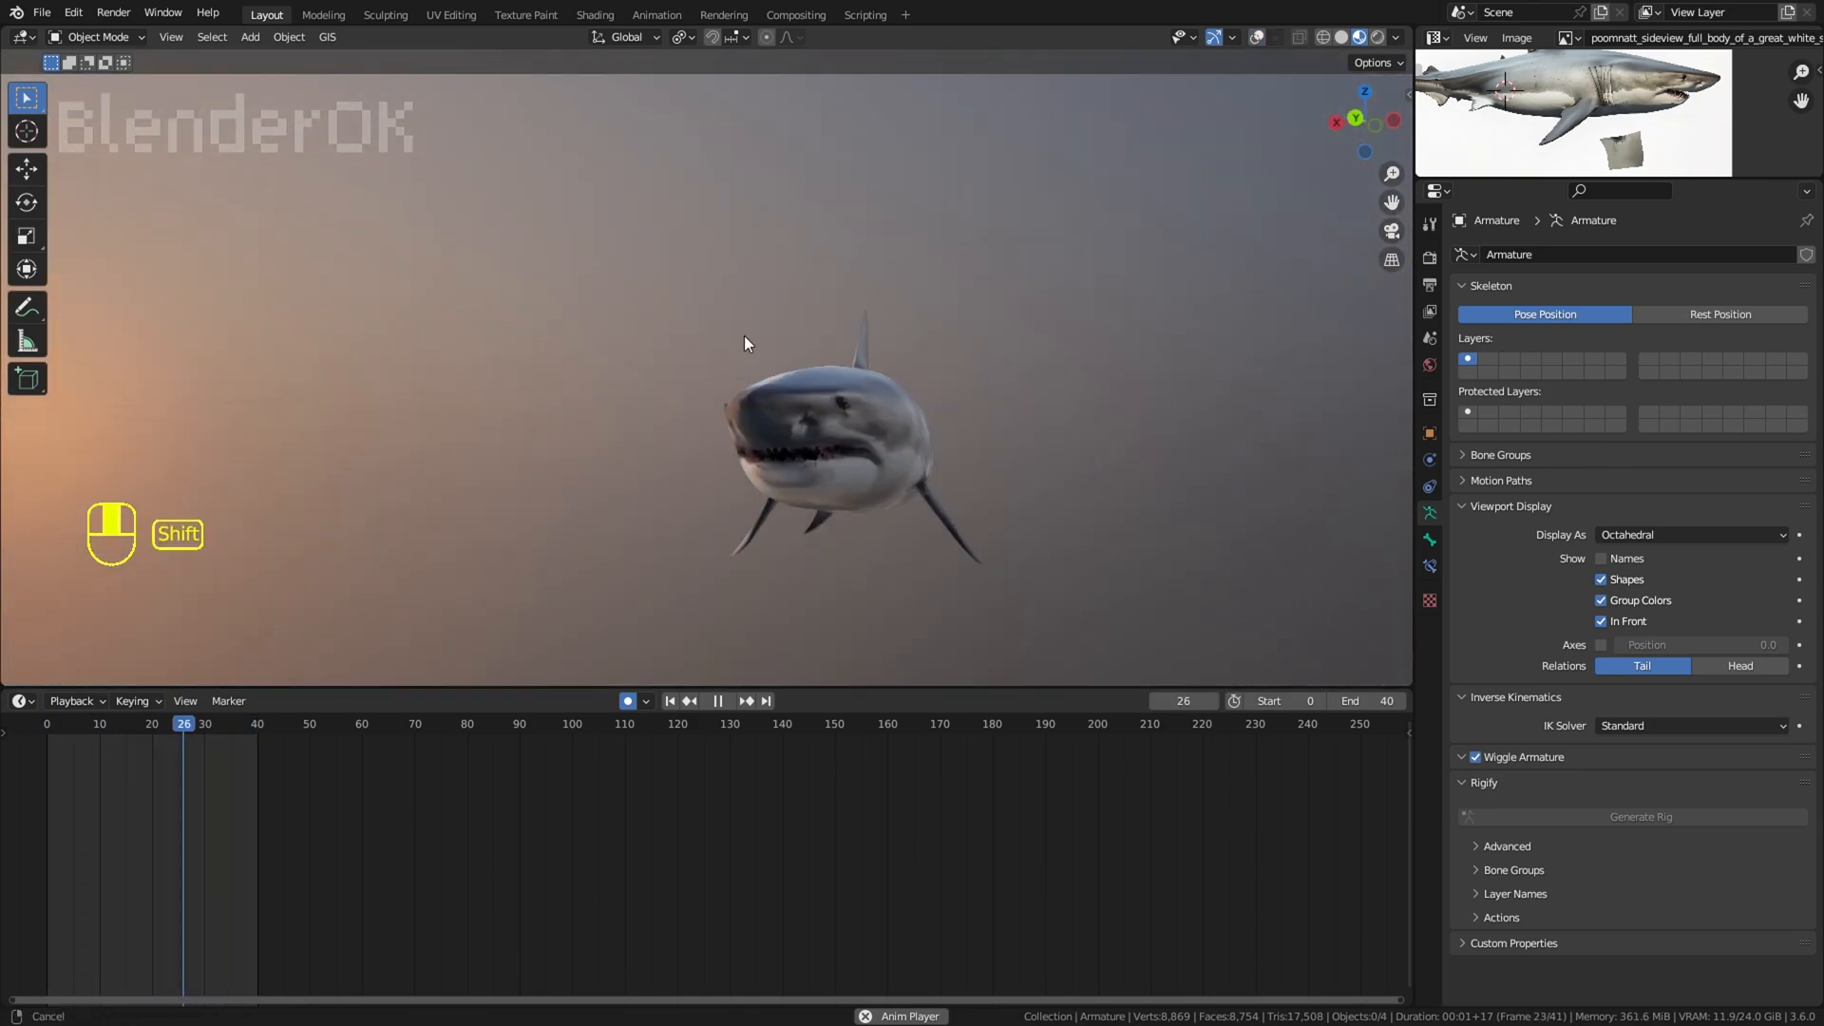
click(1256, 37)
scroll(829, 391, up, 1)
Step: Return the armature to Pose Mode and try free rotations of the neck bone near frames 10 and 30
right_click(832, 392)
click(93, 37)
click(93, 97)
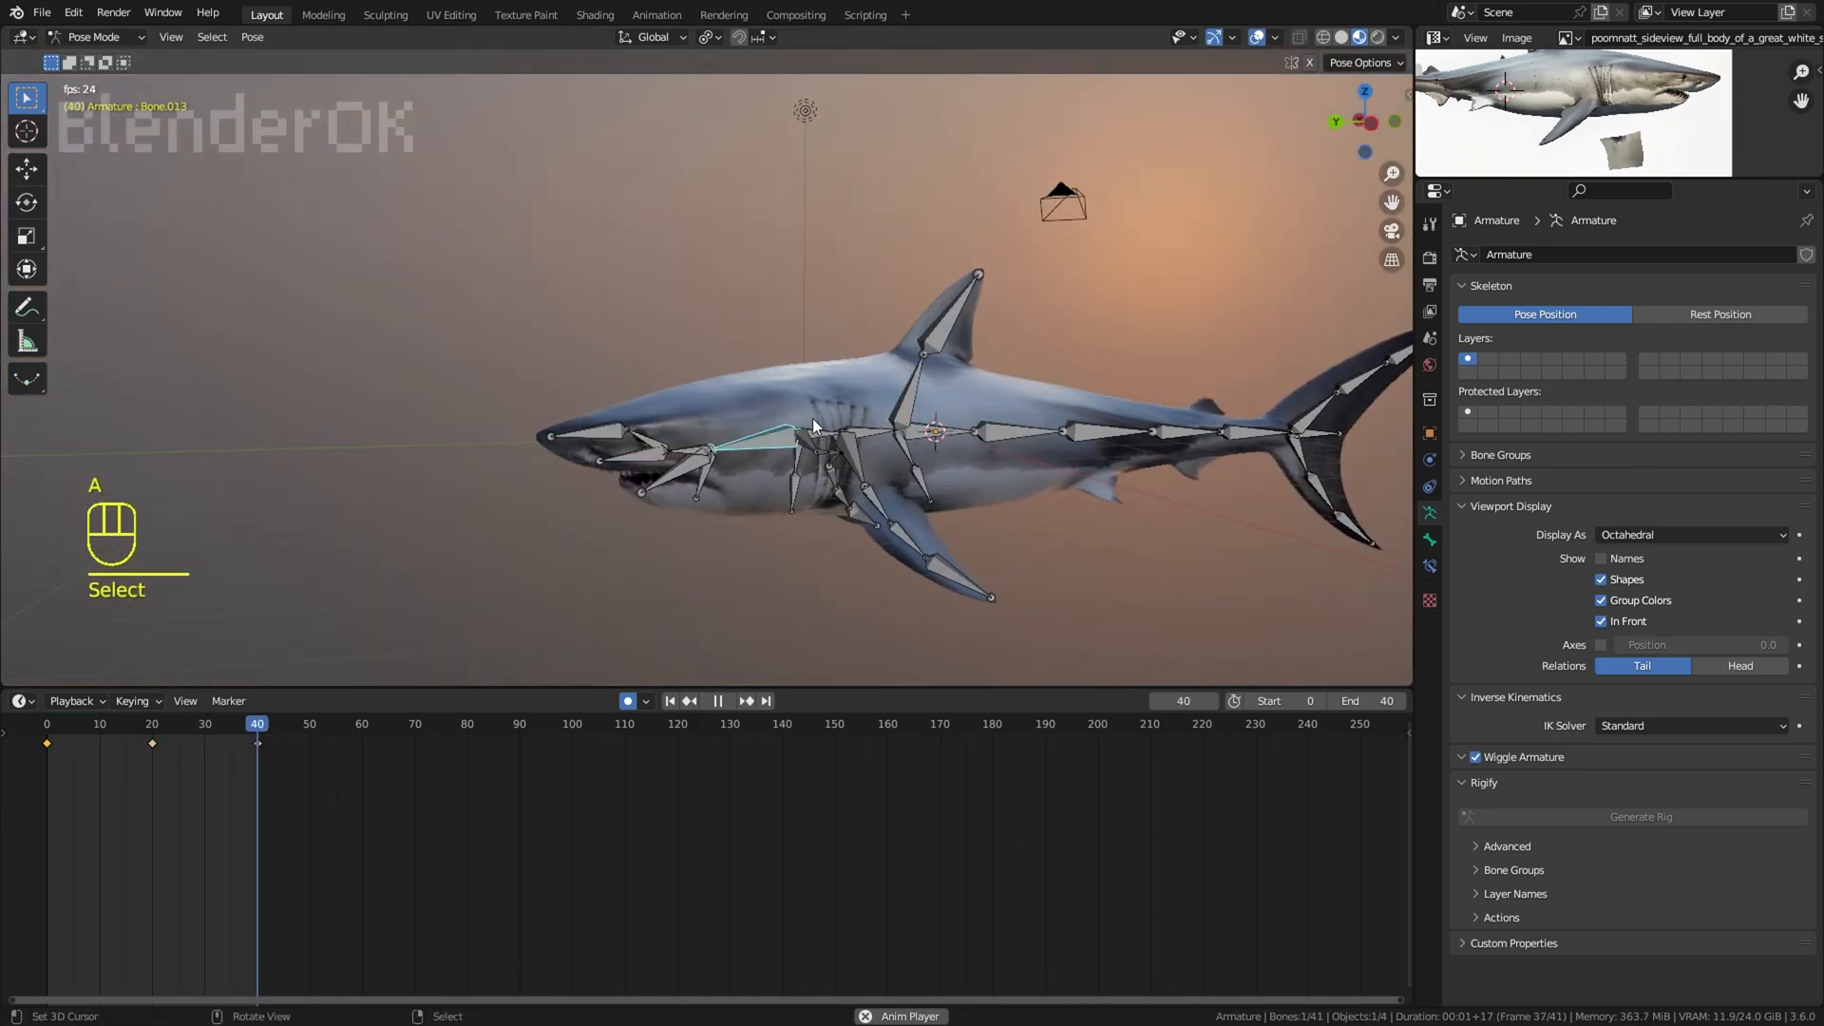
key(space)
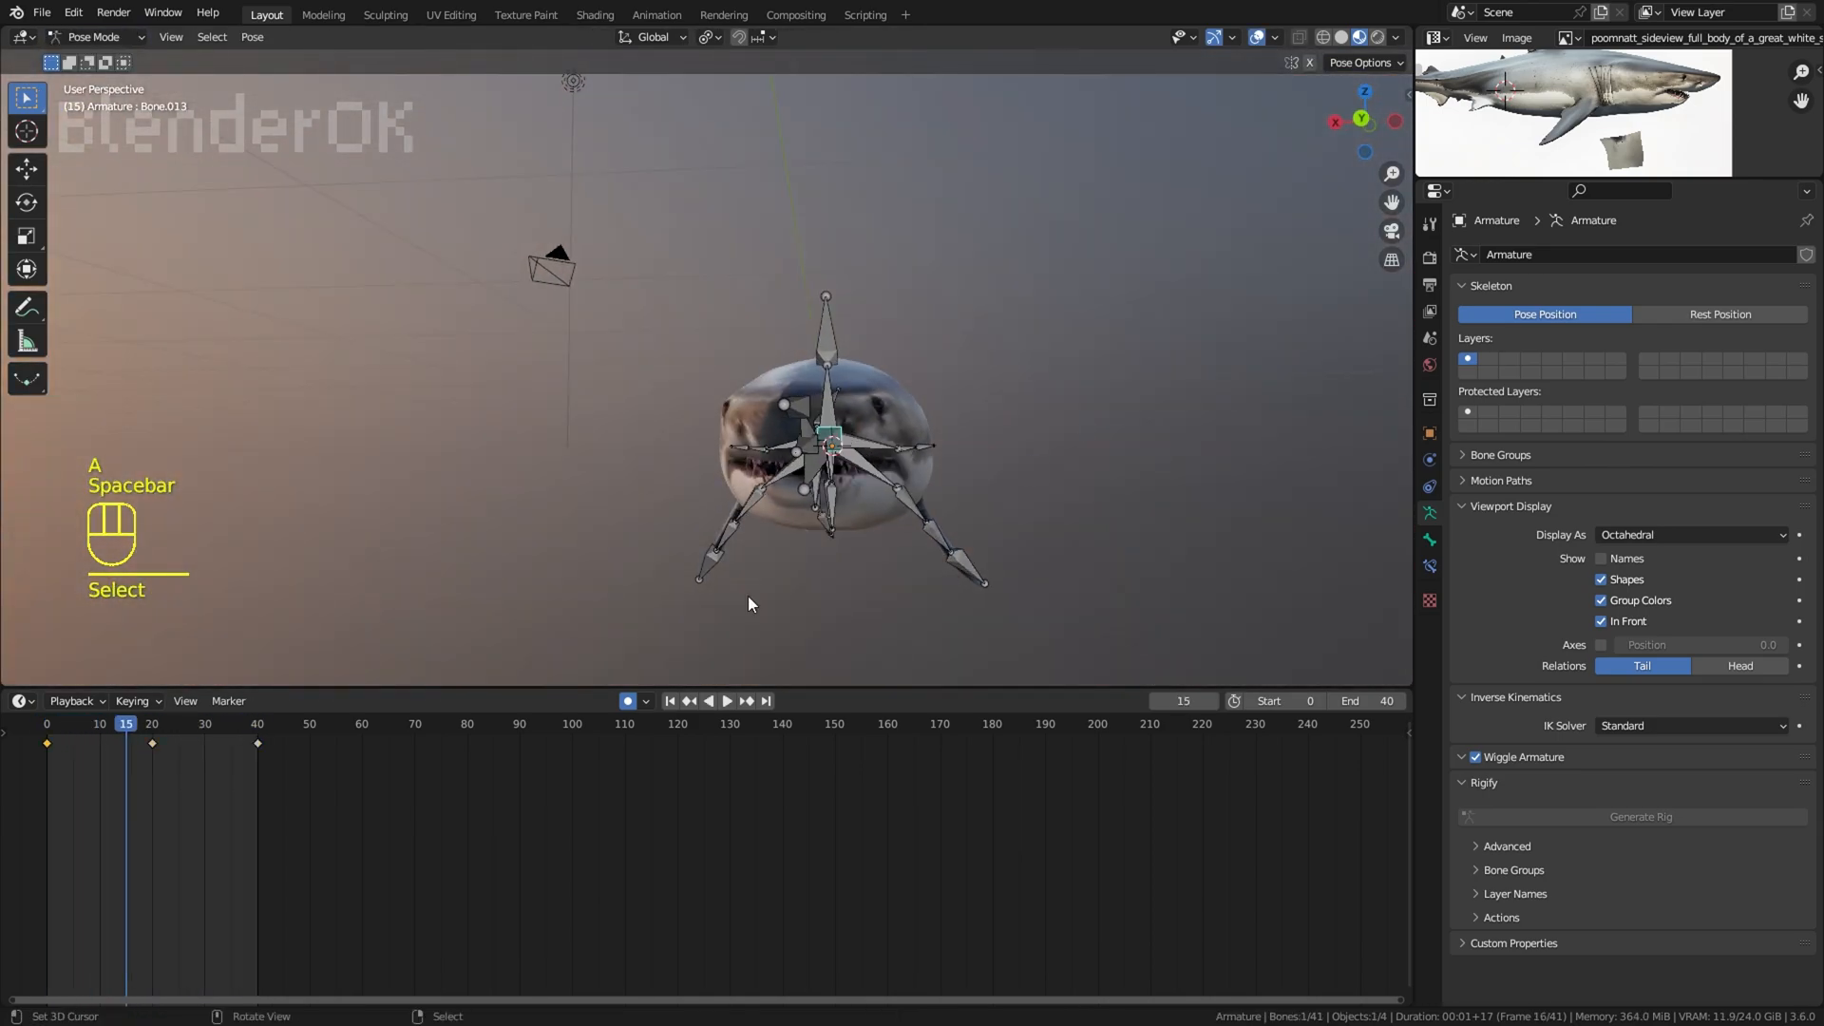
click(96, 774)
click(101, 775)
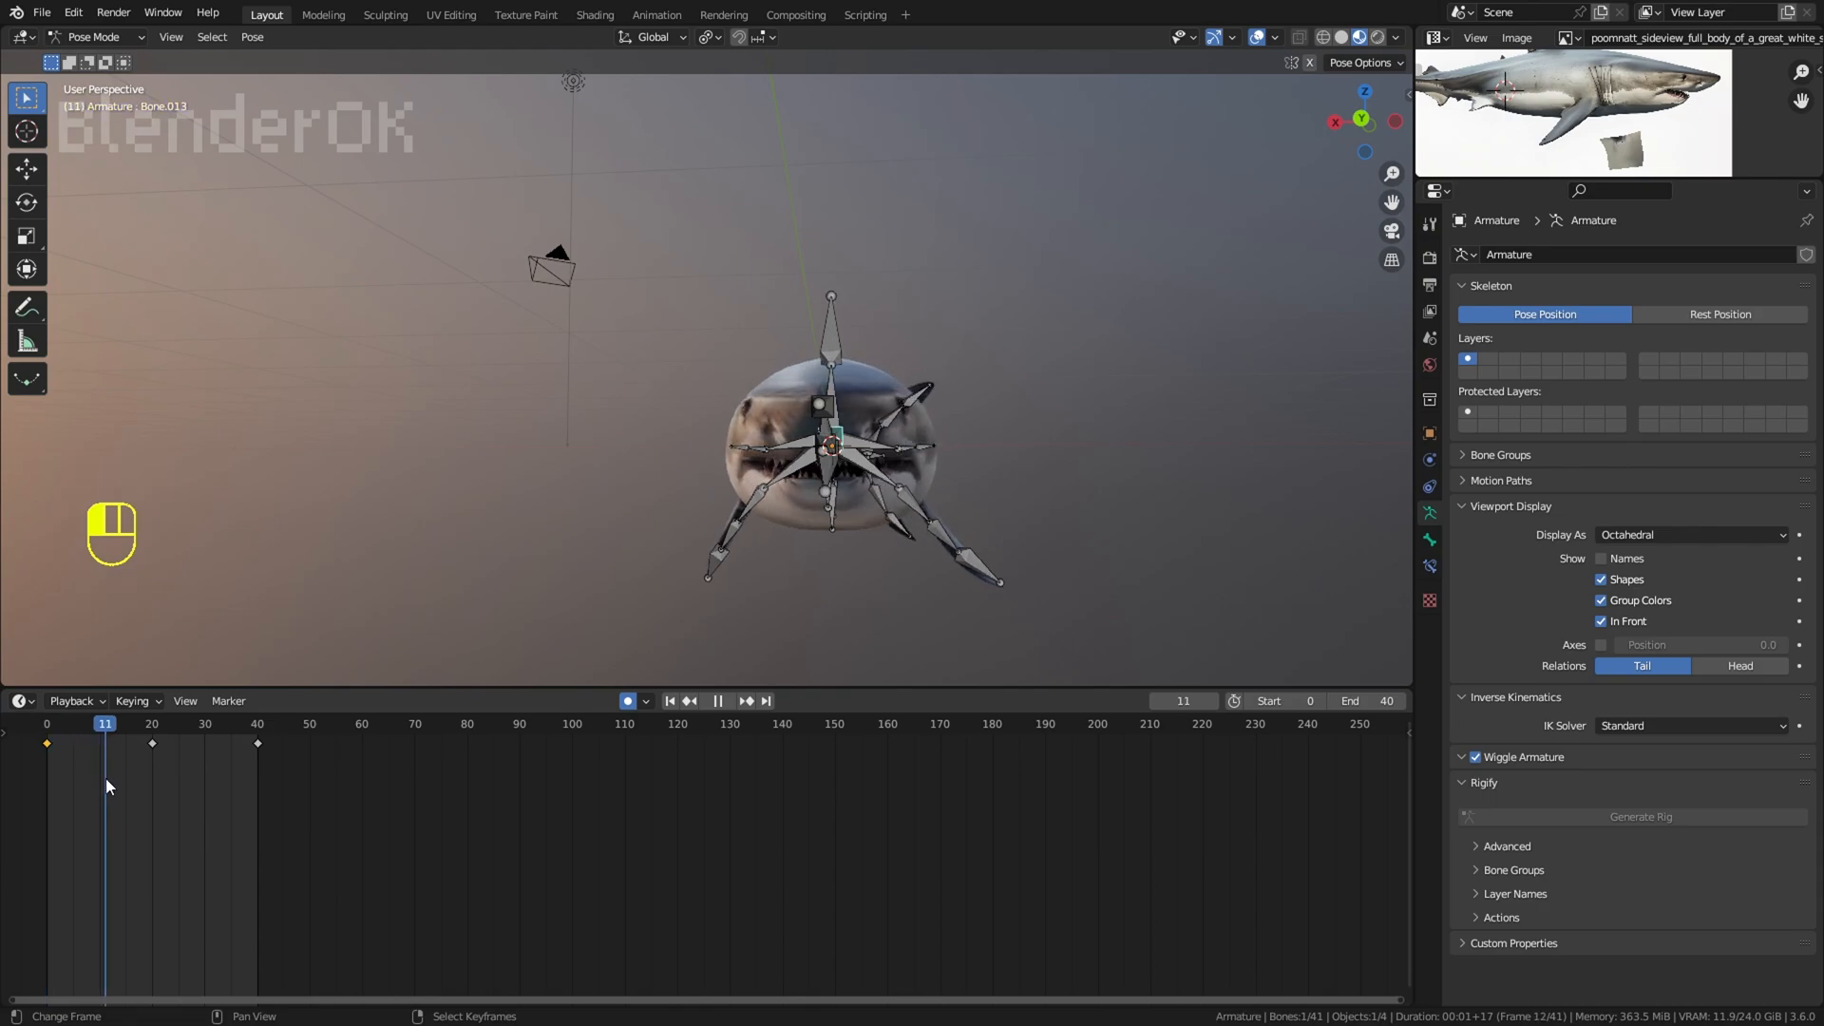
key(r)
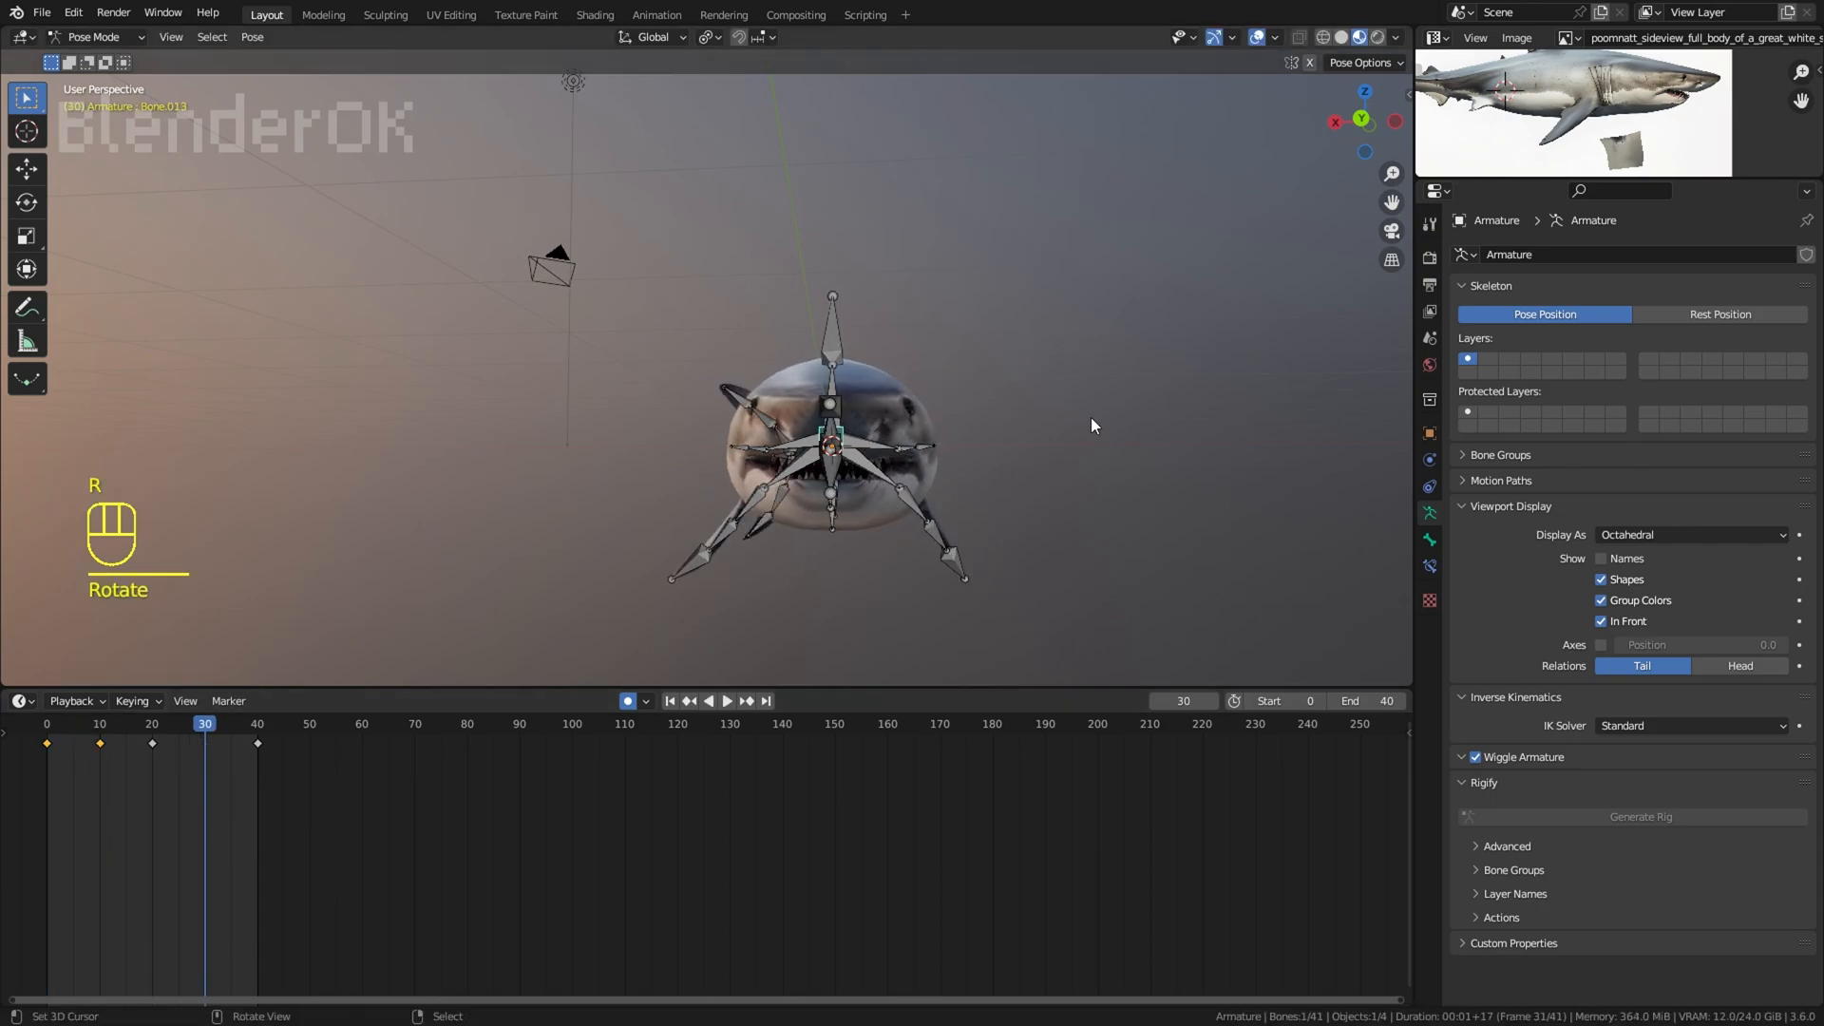
key(r)
click(1100, 403)
key(space)
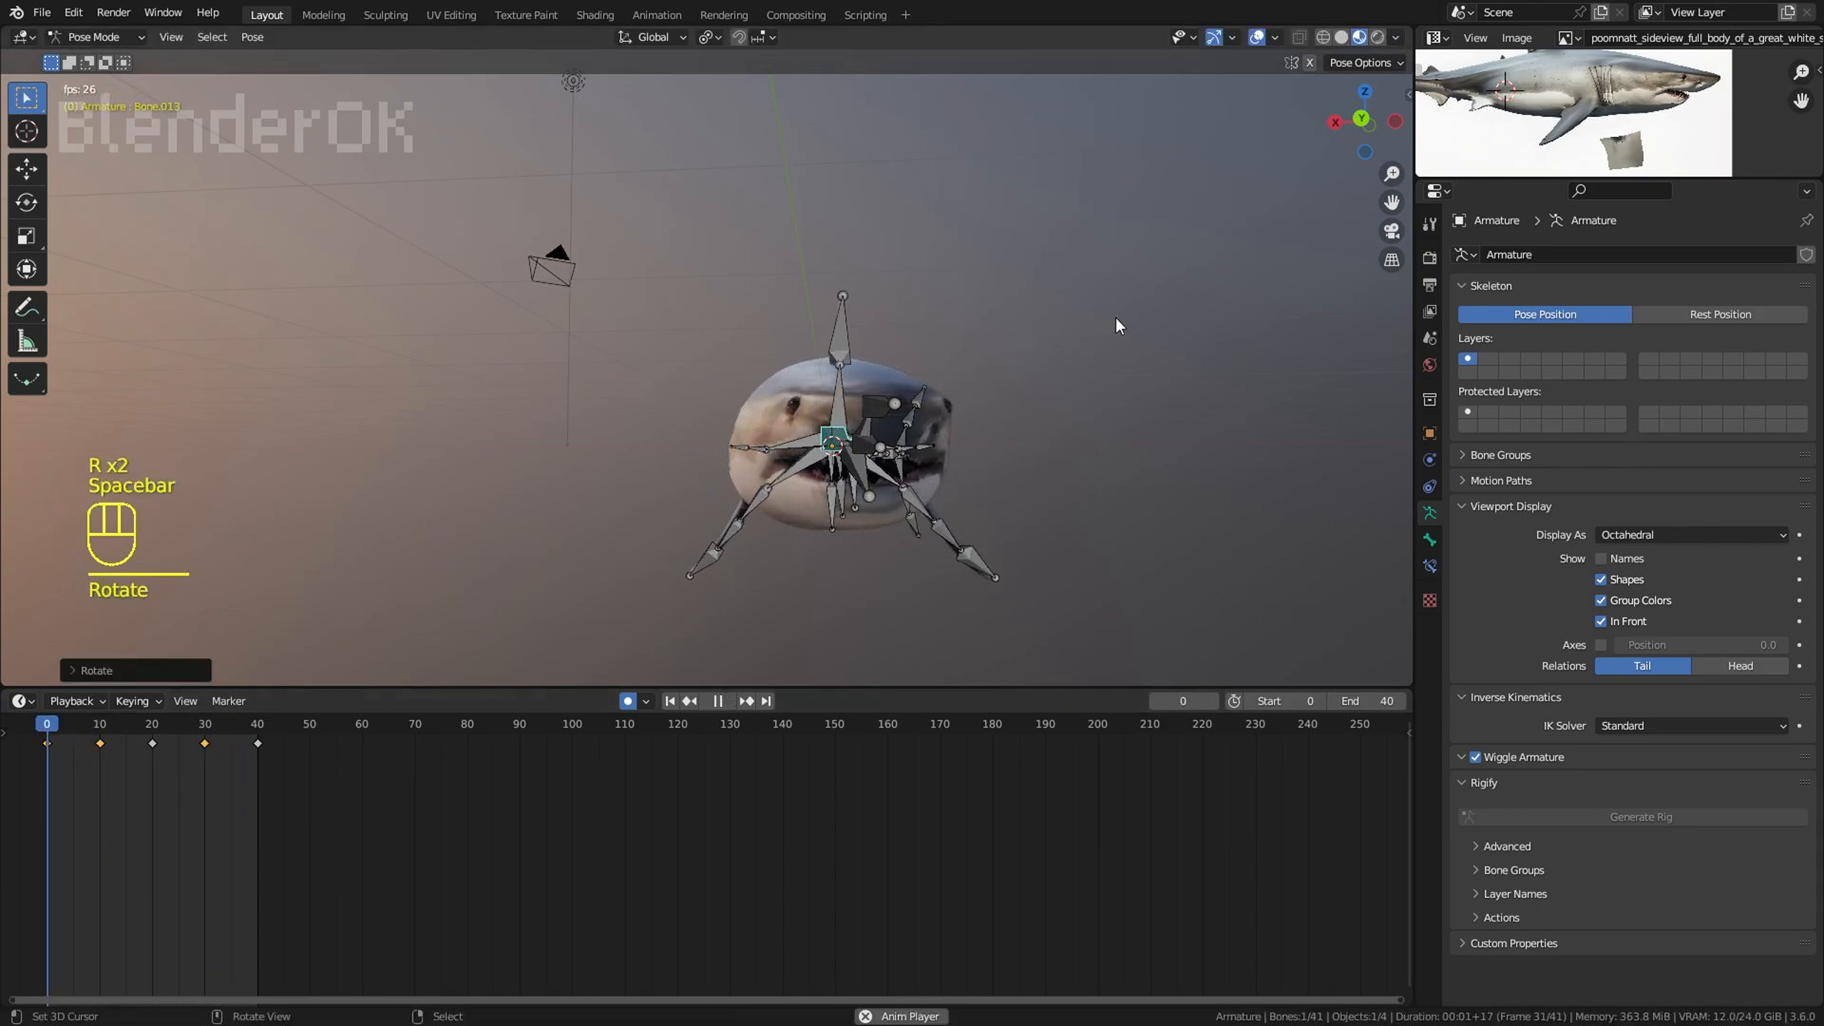
Step: Try deleting the neck bone's keyframe at frame 20, and undo the deletion
right_click(153, 745)
key(x)
click(153, 749)
key(ctrl+z)
key(ctrl+z)
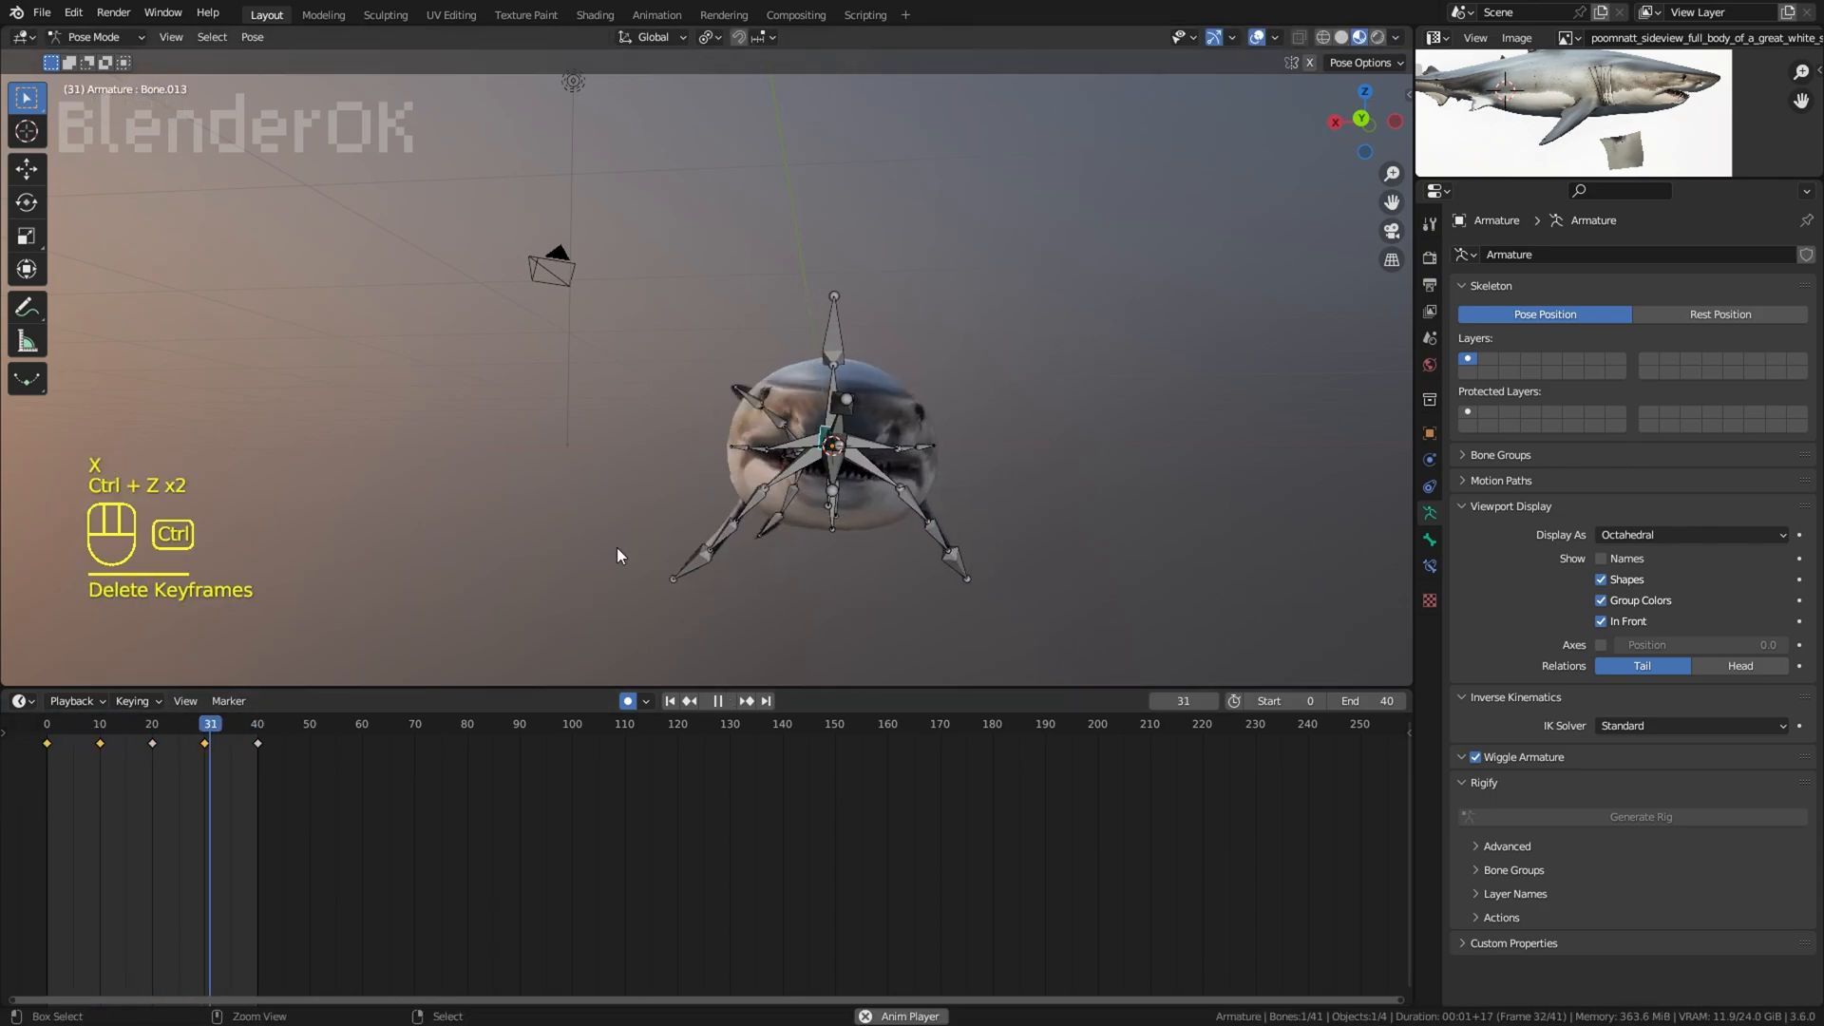
Step: Review the neck motion with the overlays hidden, and undo the neck bone rotations at frames 10 and 30
click(1257, 38)
right_click(1100, 373)
middle_drag(1100, 373, 1148, 369)
middle_drag(983, 480, 1016, 485)
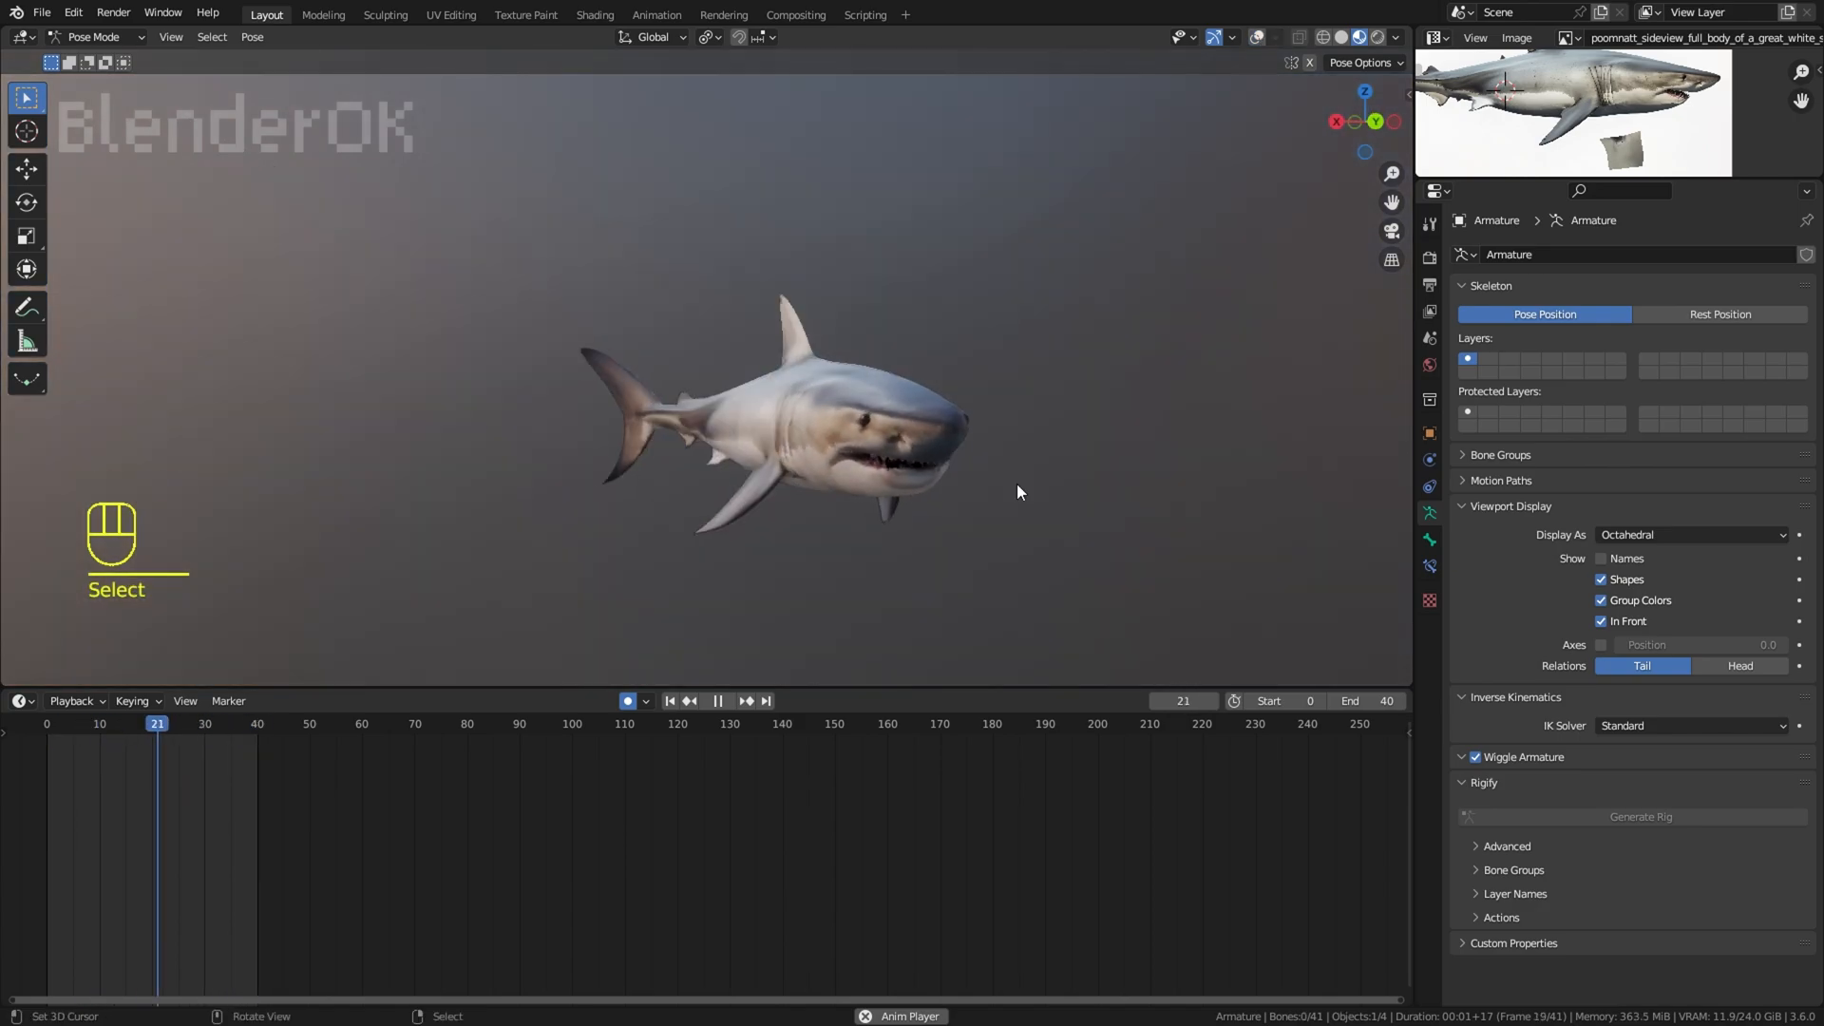
click(1257, 38)
key(space)
key(ctrl+z)
key(ctrl+z)
key(ctrl+z)
key(ctrl+z)
Step: Rotate the neck bone at frames 10 and 30 in the back orthographic view and play the animation
key(KP_1)
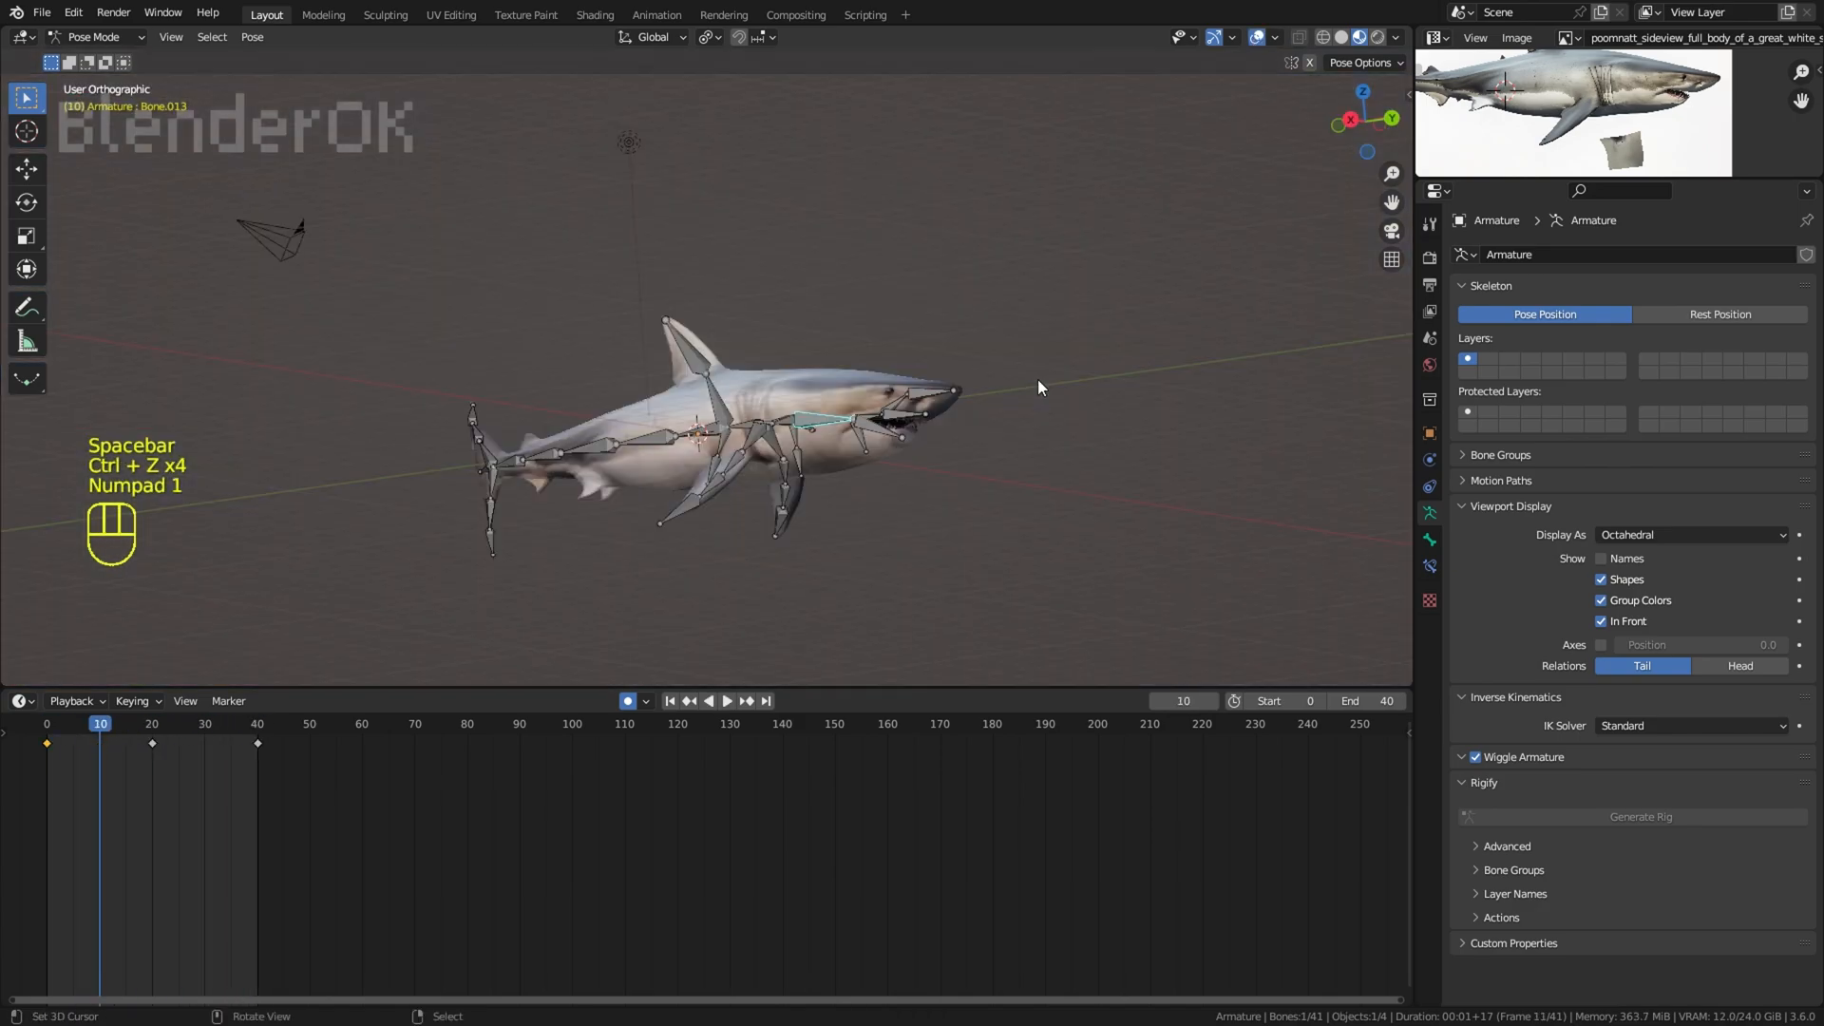
key(ctrl+KP_1)
drag(76, 798, 99, 800)
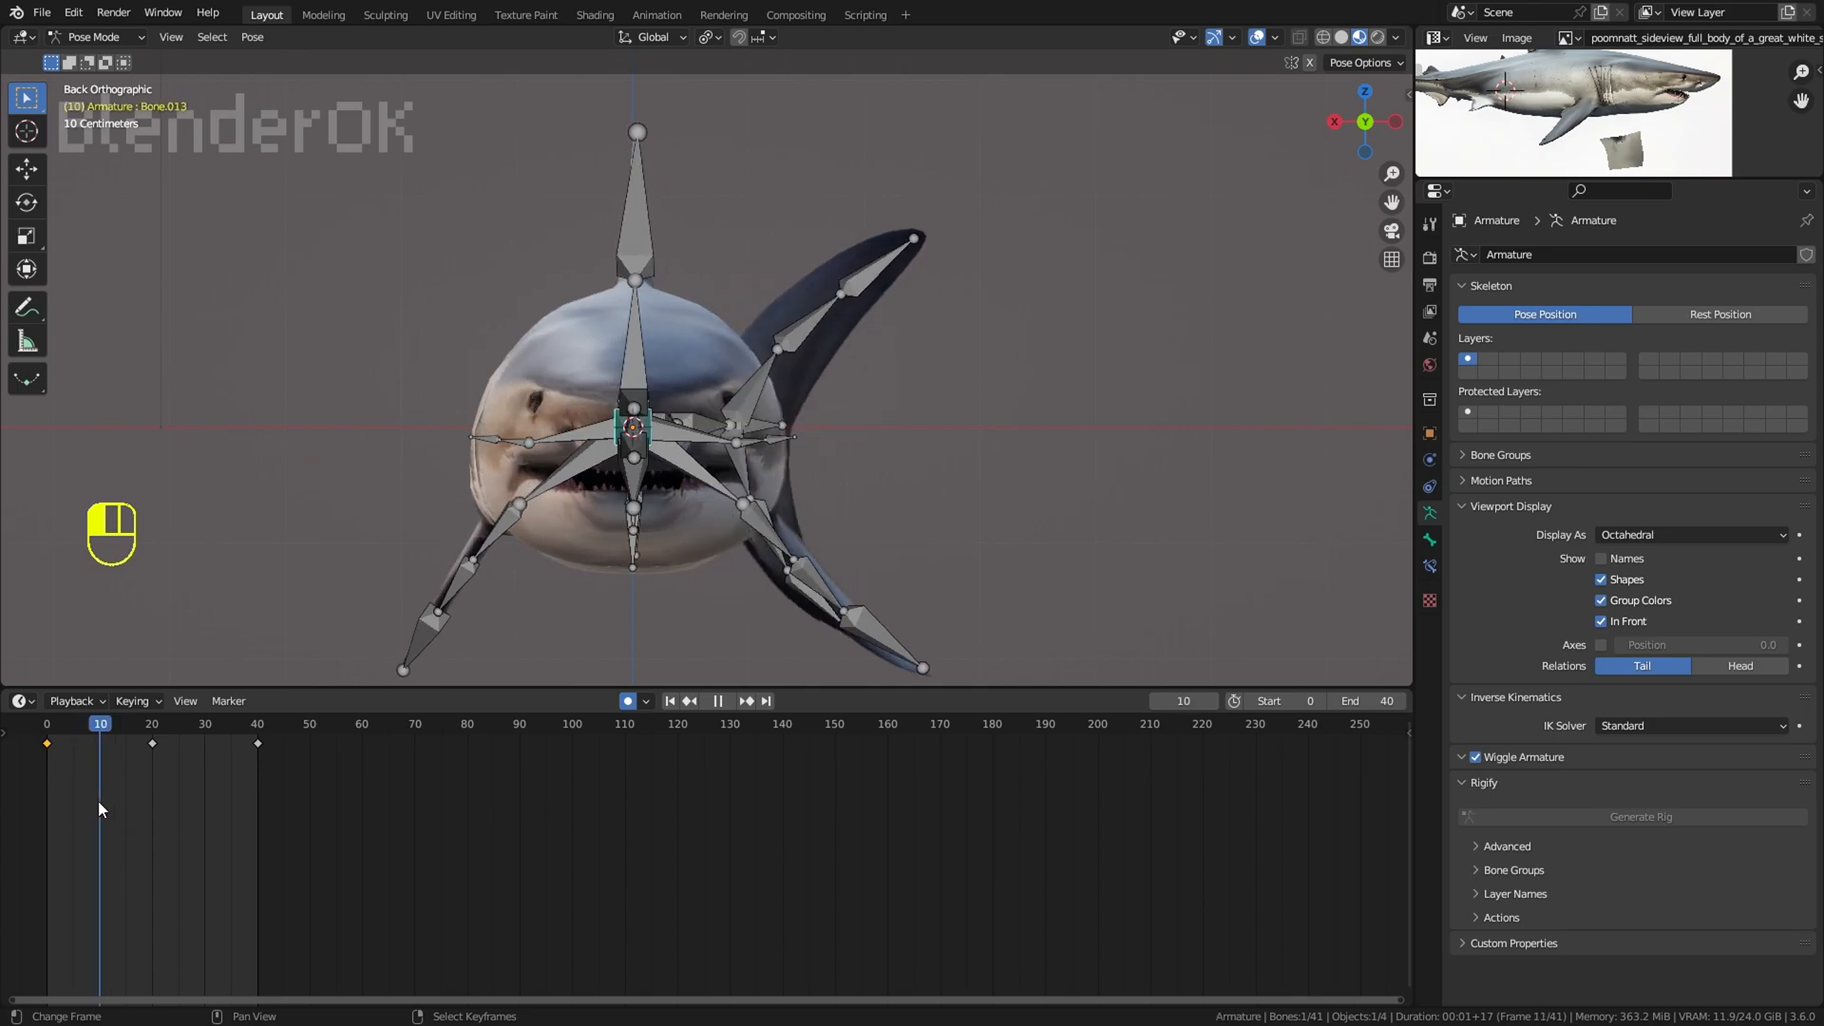
key(r)
click(861, 401)
click(205, 762)
key(r)
click(901, 408)
key(space)
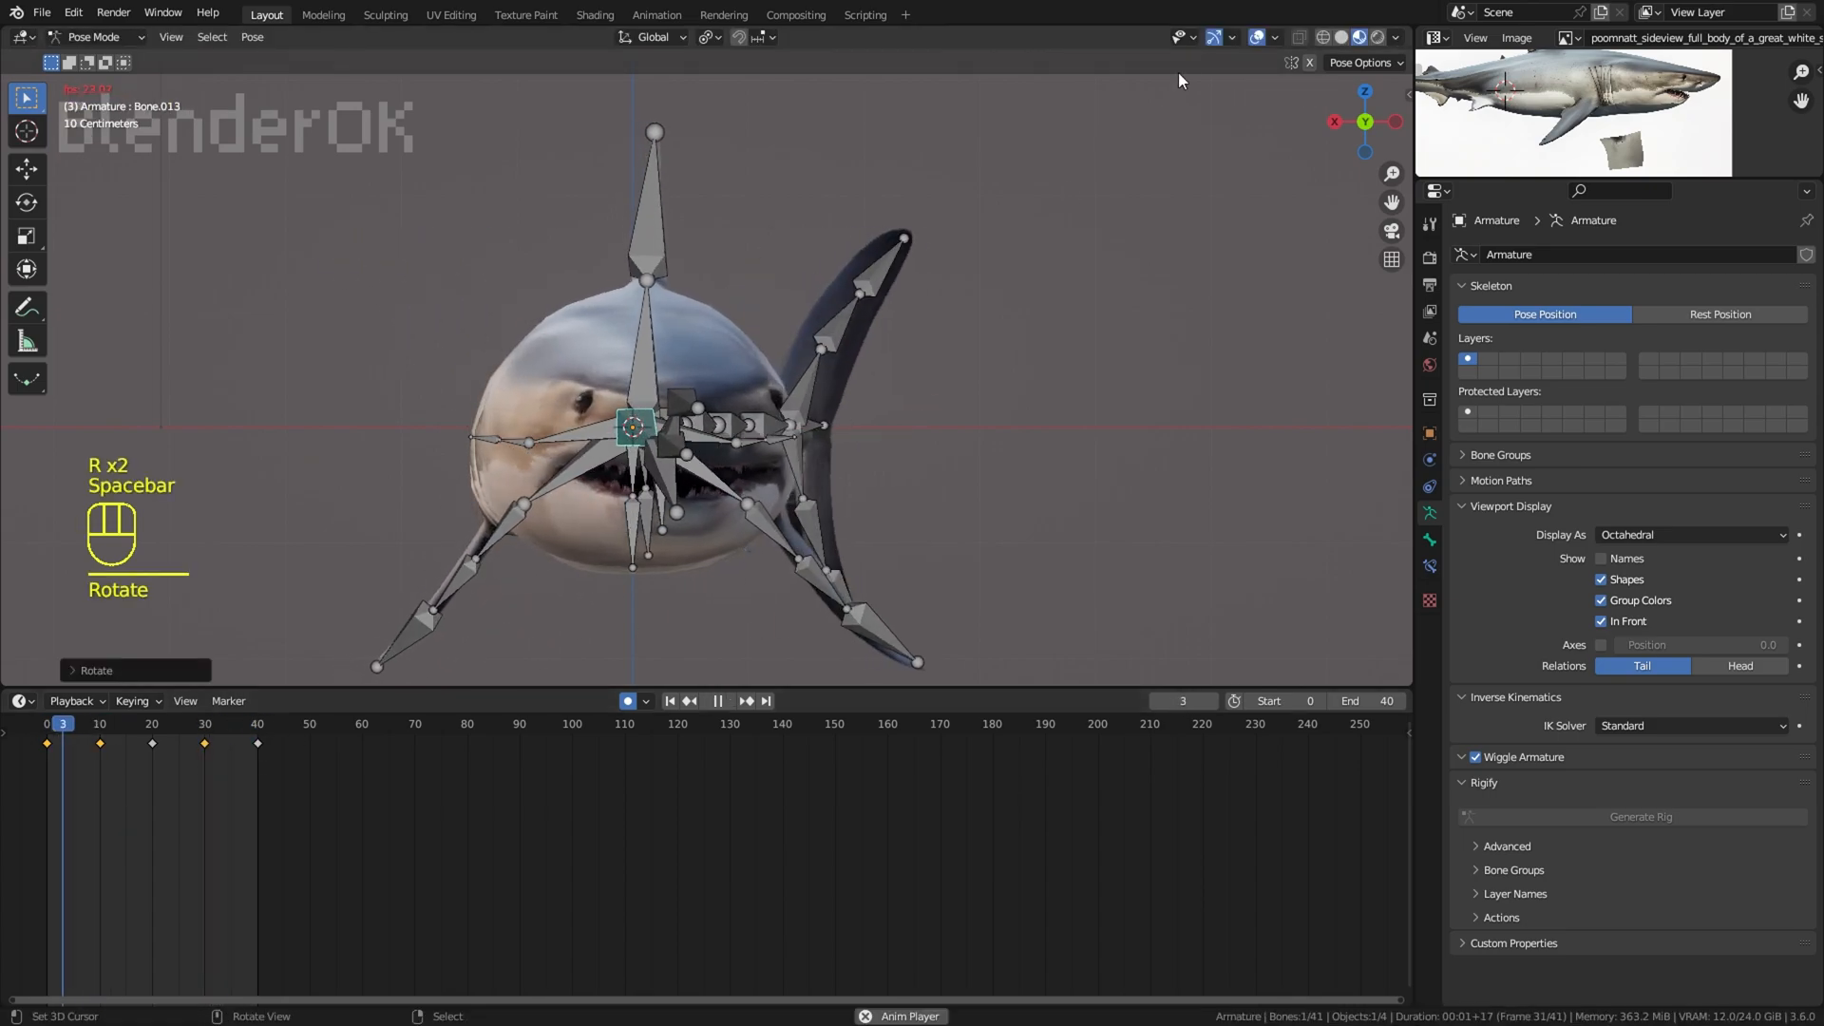
Step: Review the swim motion with the overlays hidden in Object Mode, and return the armature to Pose Mode
click(1257, 38)
middle_drag(884, 403, 1066, 417)
click(1257, 38)
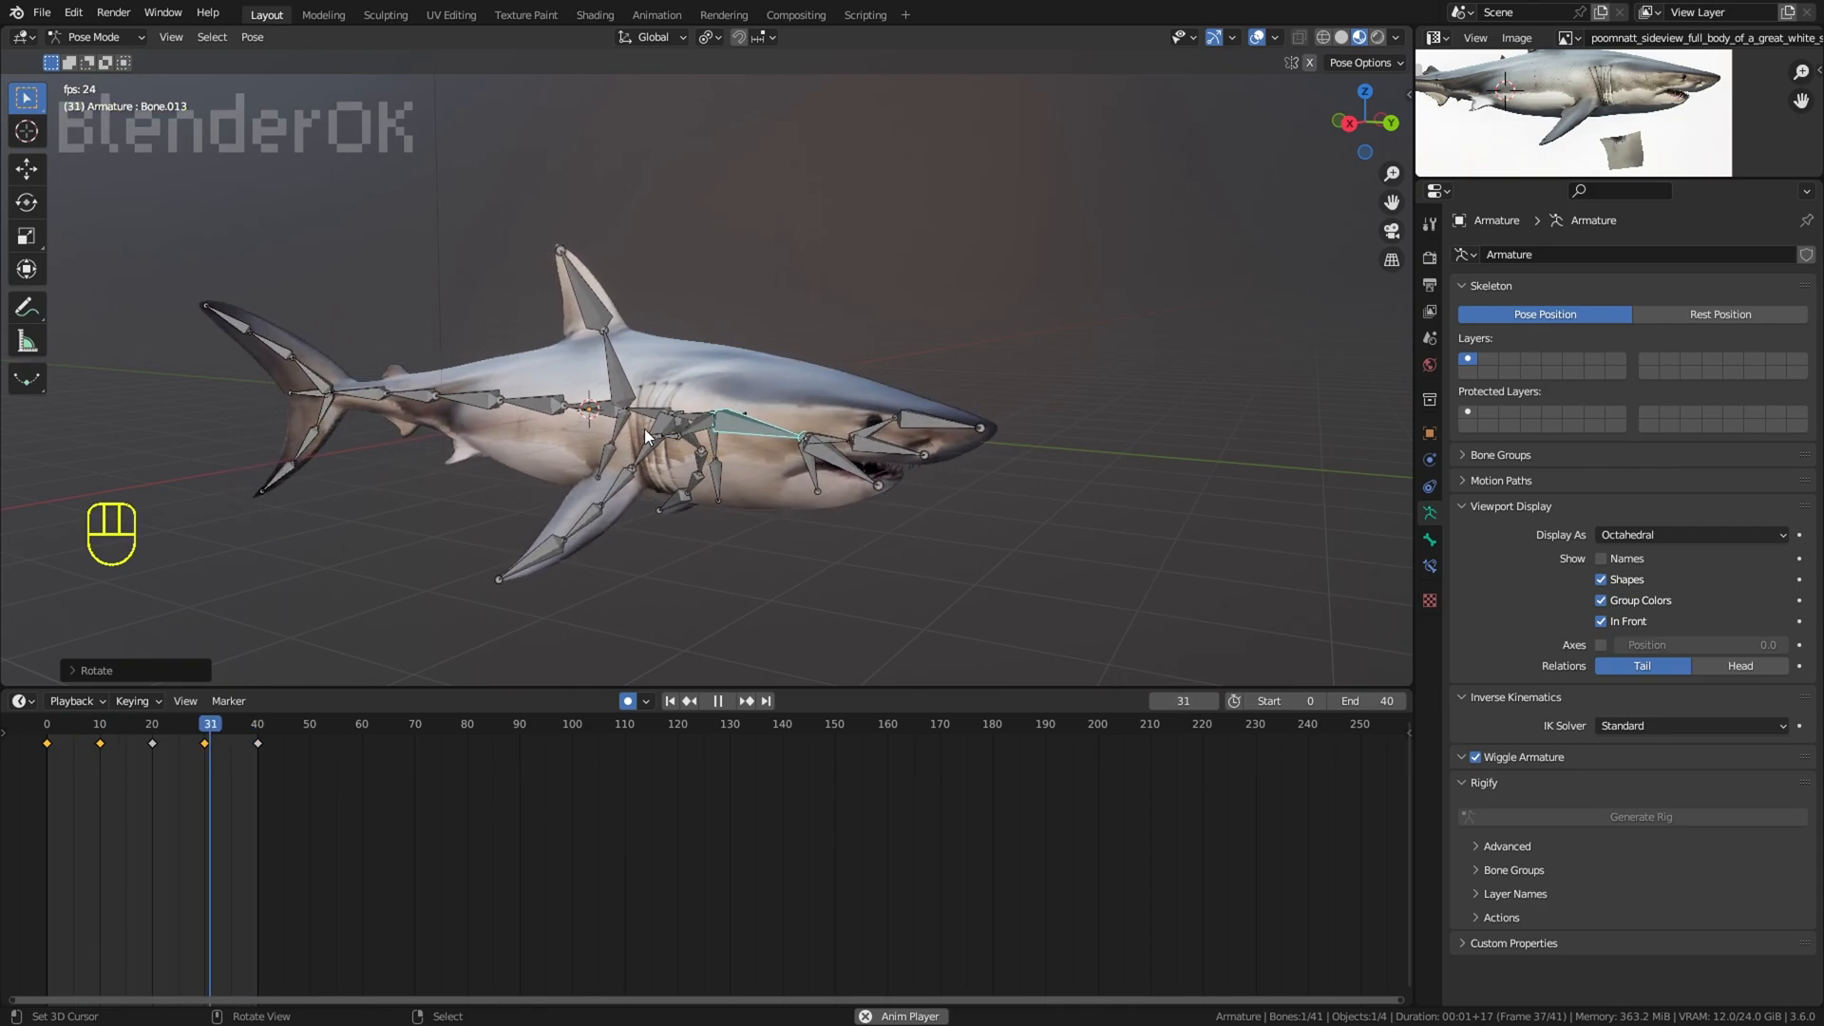
click(95, 37)
click(90, 55)
click(1257, 38)
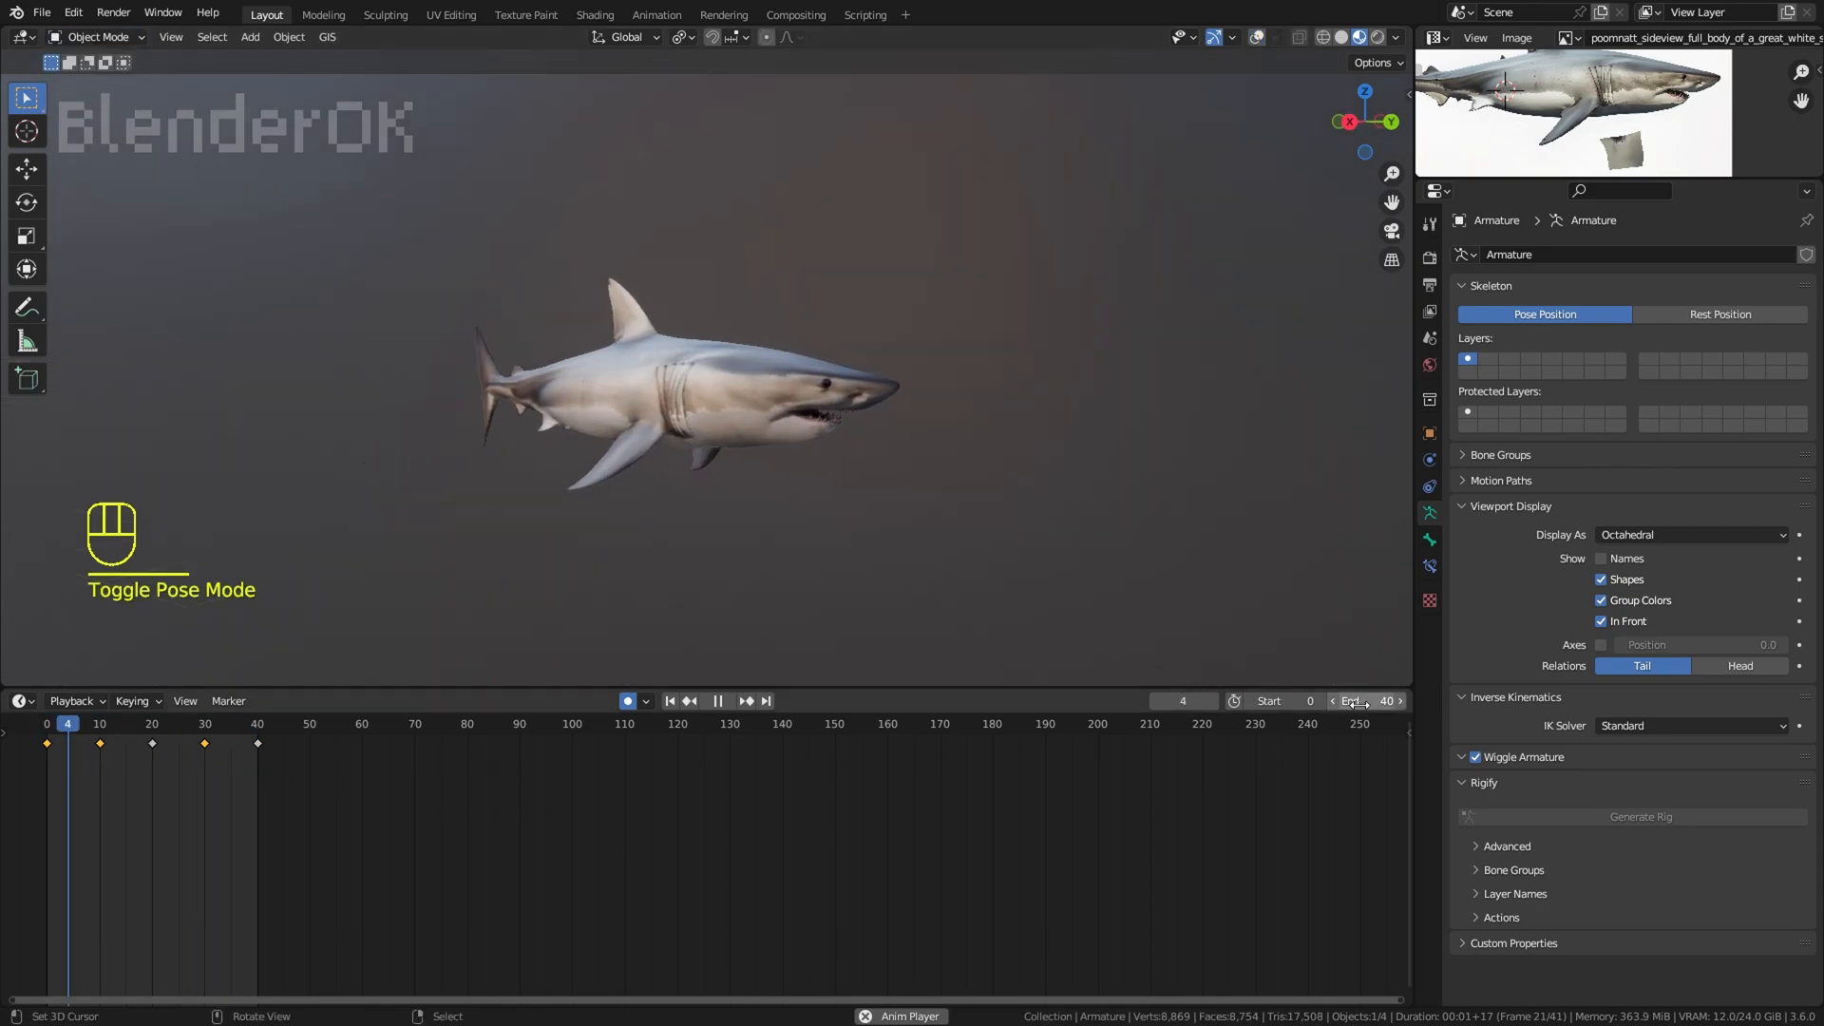
click(1257, 38)
click(95, 37)
click(93, 95)
Step: Select all the armature's bones and set the scene's end frame to 250
key(a)
key(space)
drag(296, 689, 328, 571)
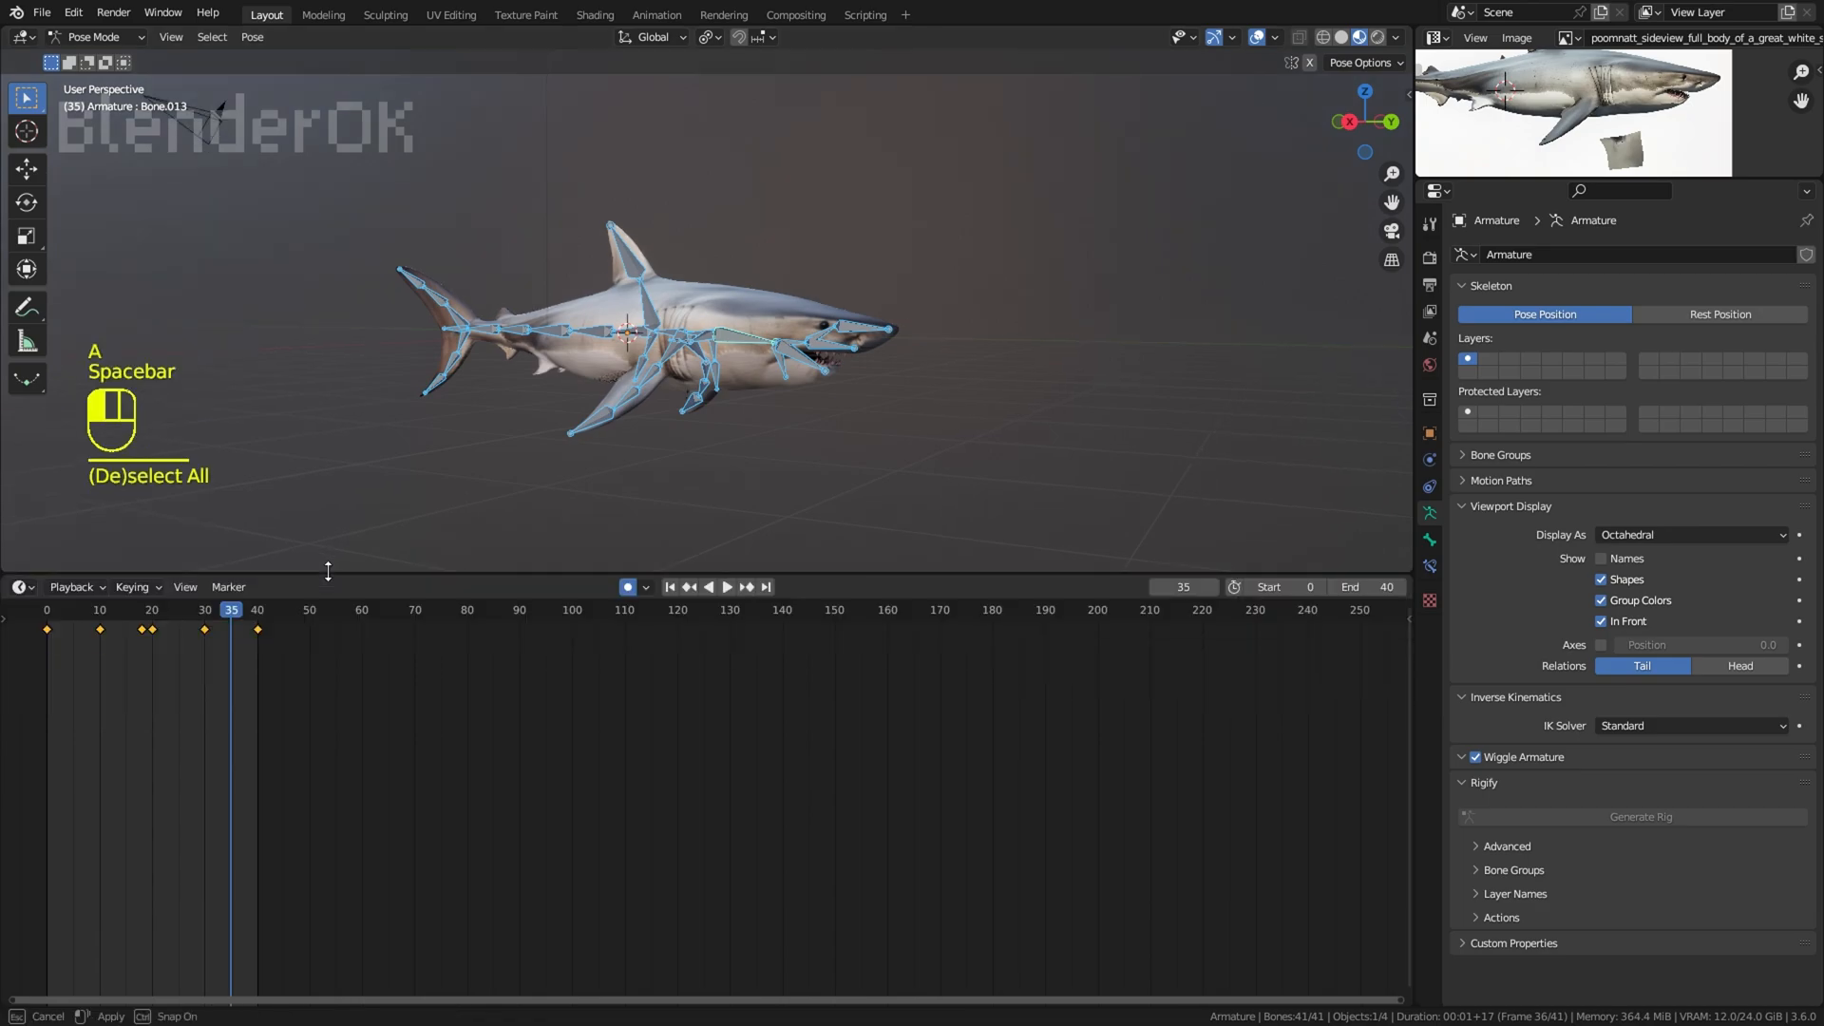
drag(1377, 588, 1463, 587)
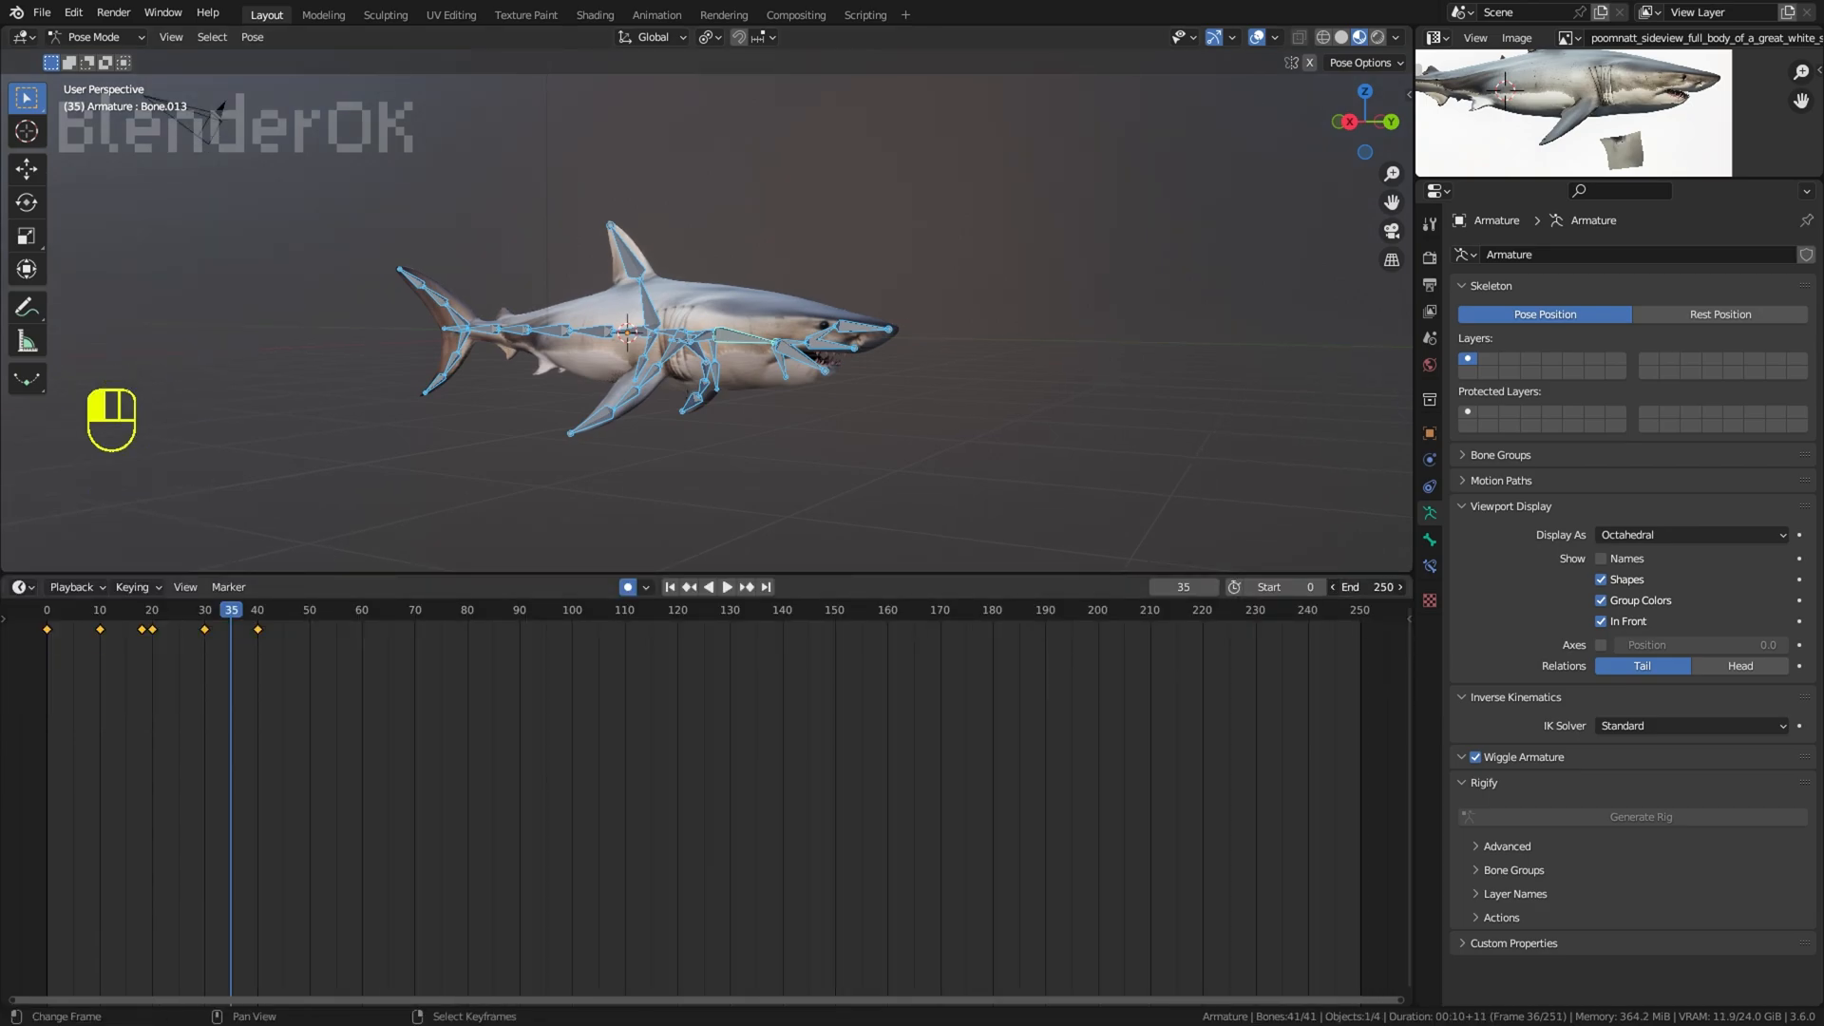
Step: Make all the bones' animation curves cyclic in the Graph Editor, and return to the Timeline to play the loop
drag(447, 572, 447, 421)
click(23, 434)
click(285, 534)
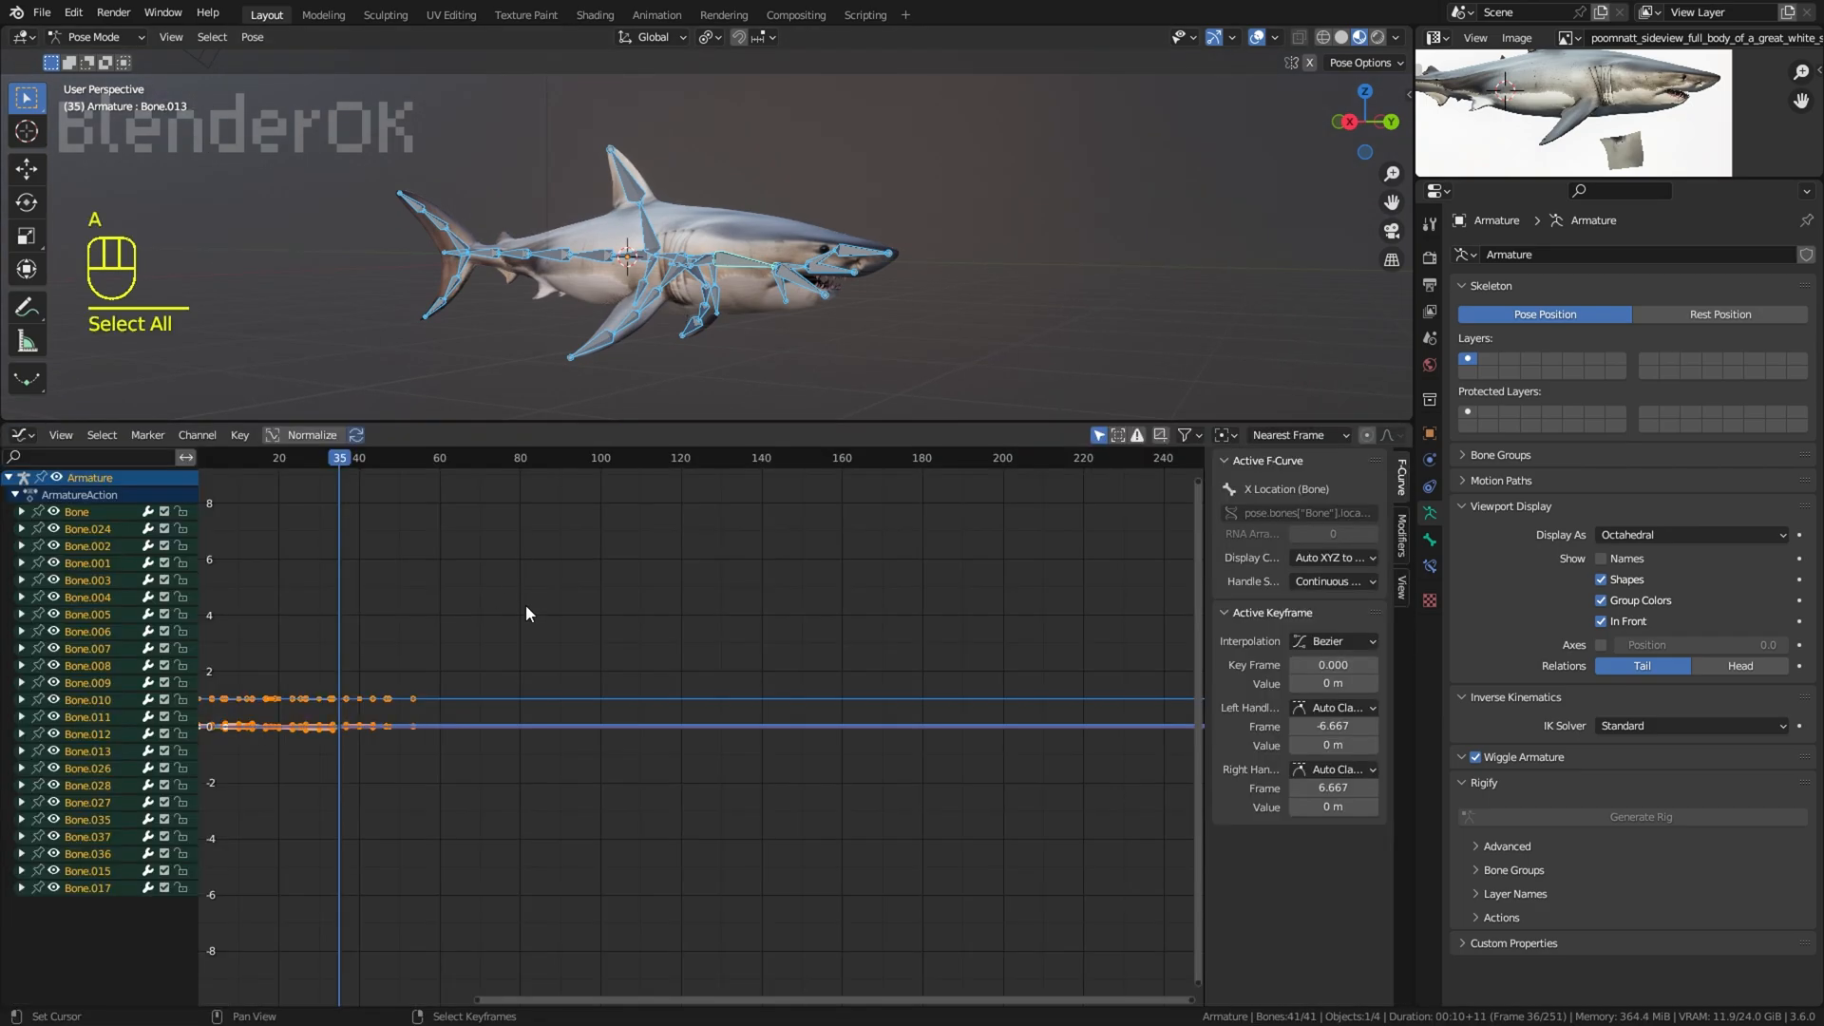
key(F3)
text(make cy)
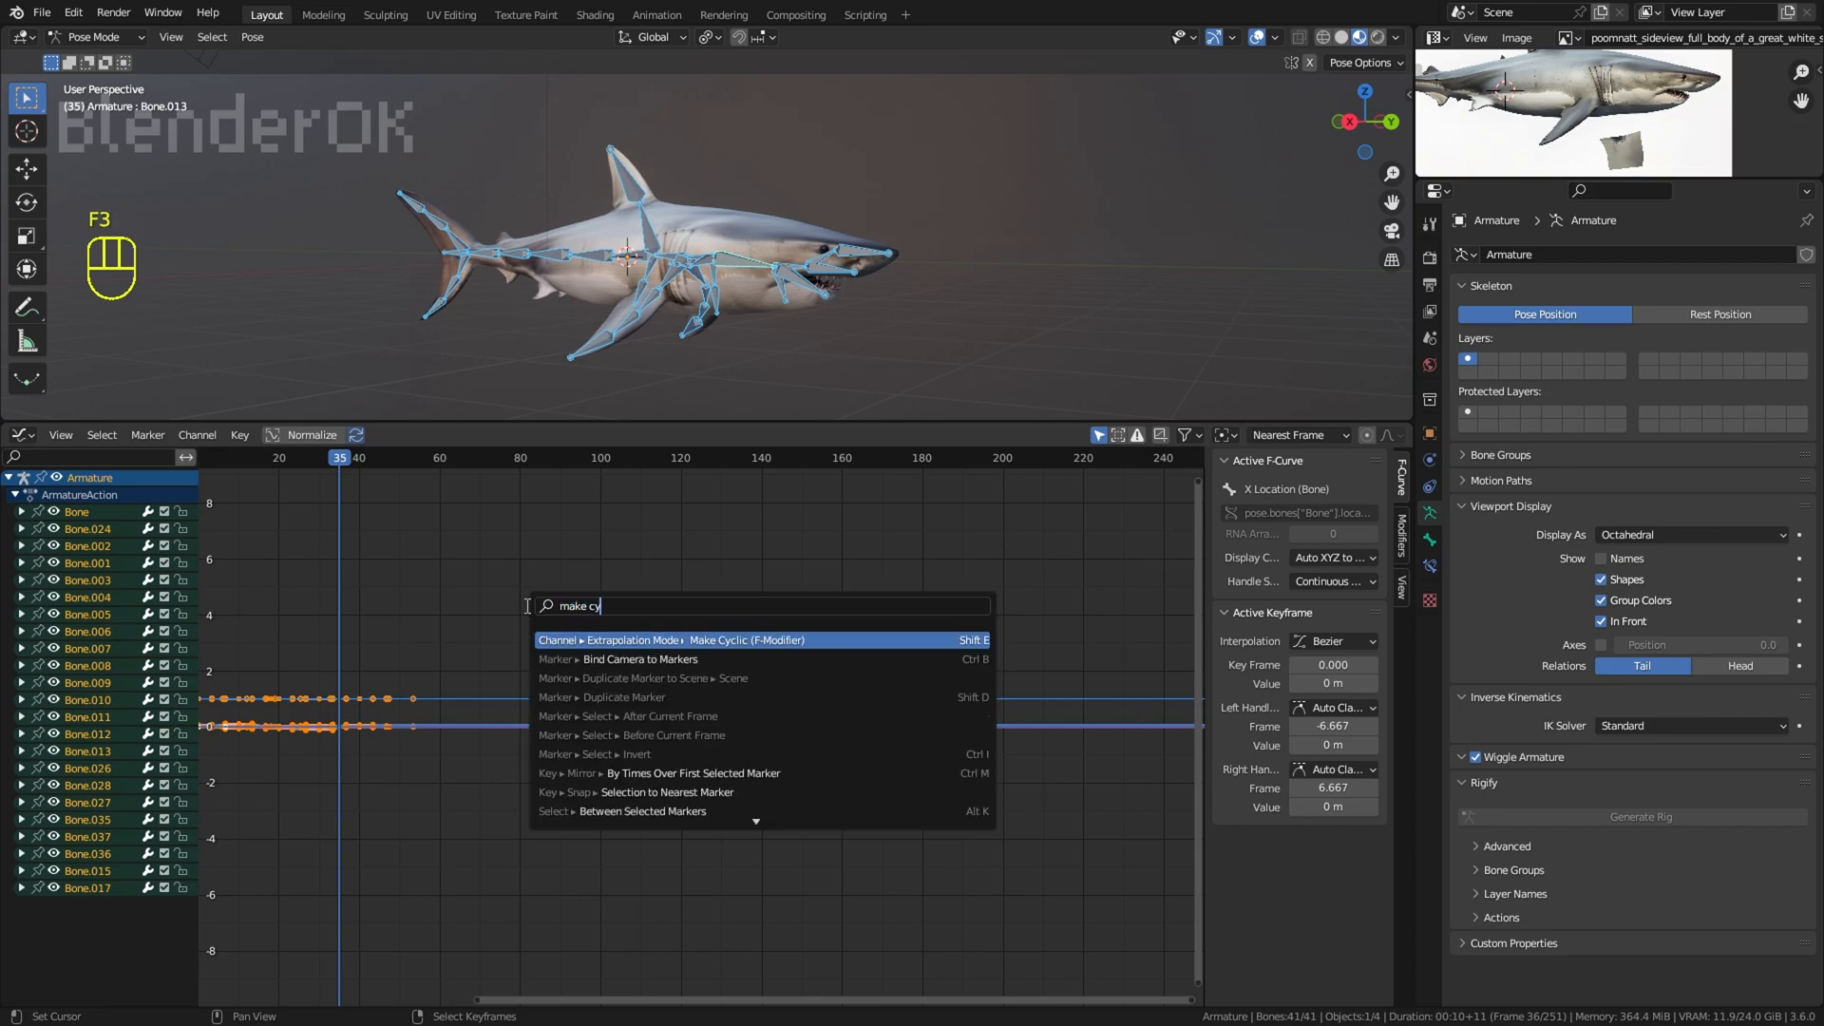
key(Return)
click(22, 435)
click(285, 514)
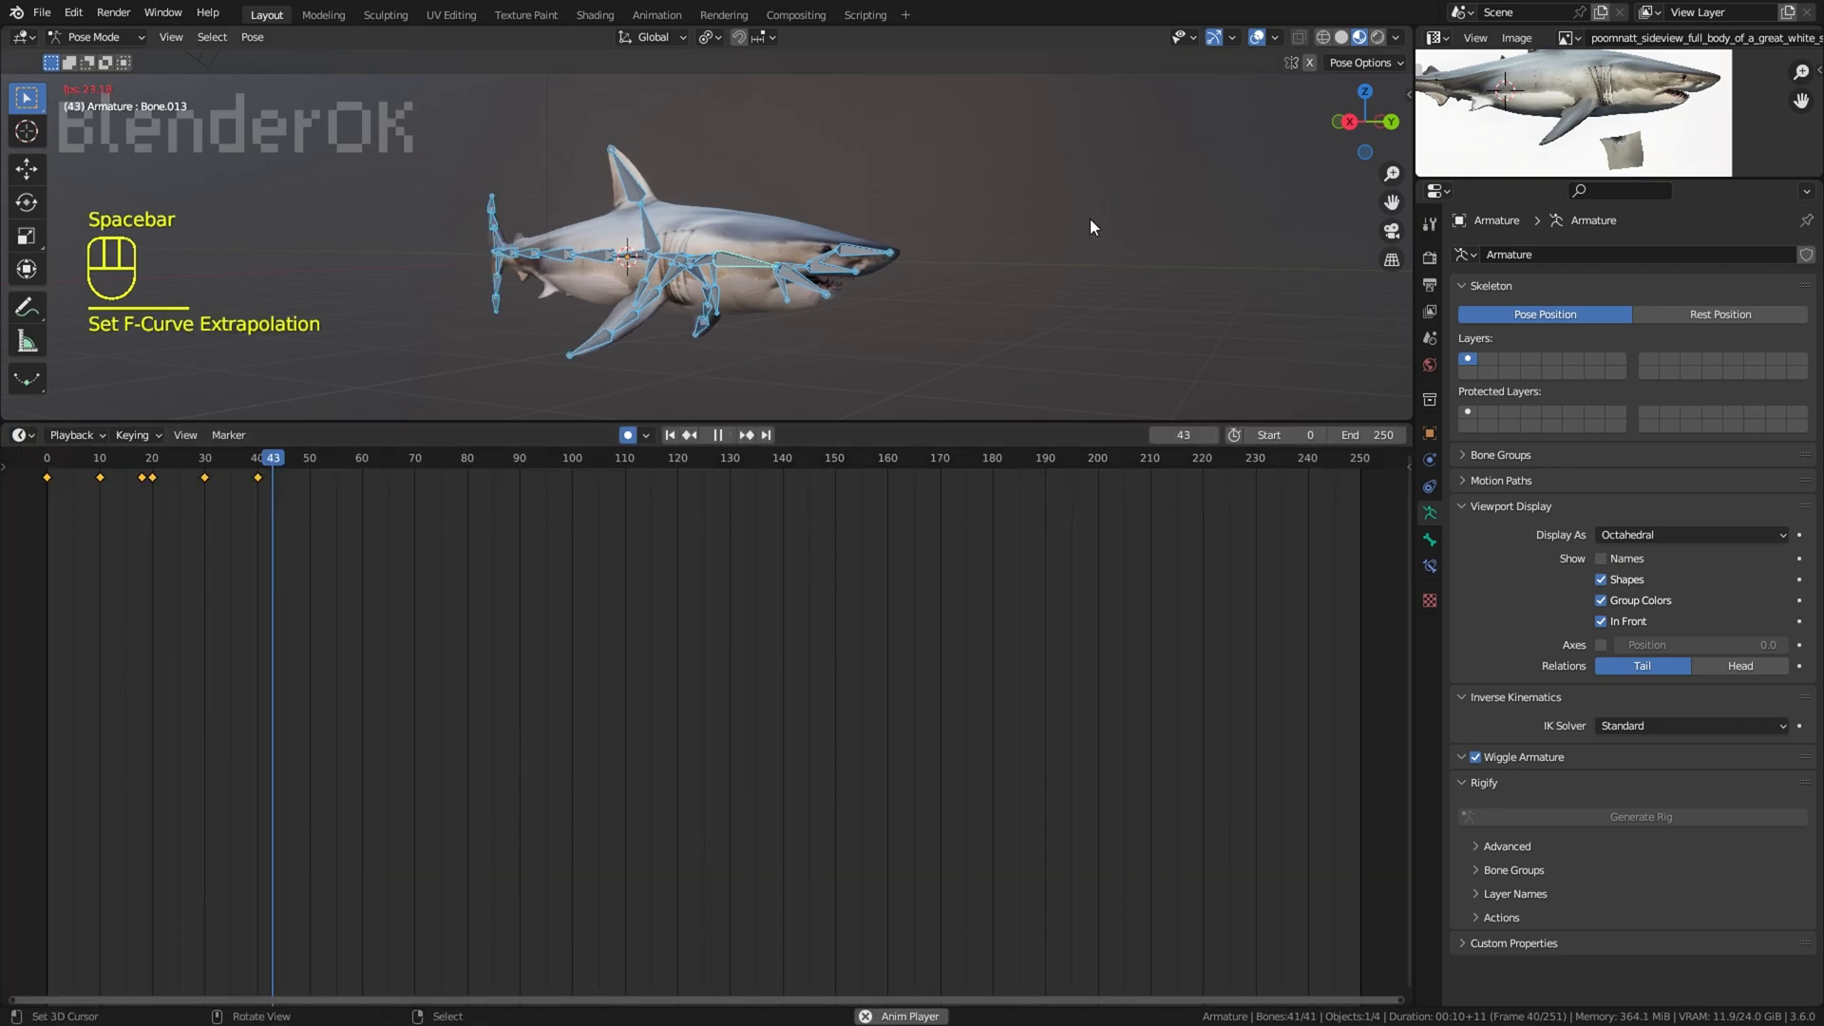
drag(954, 422, 883, 619)
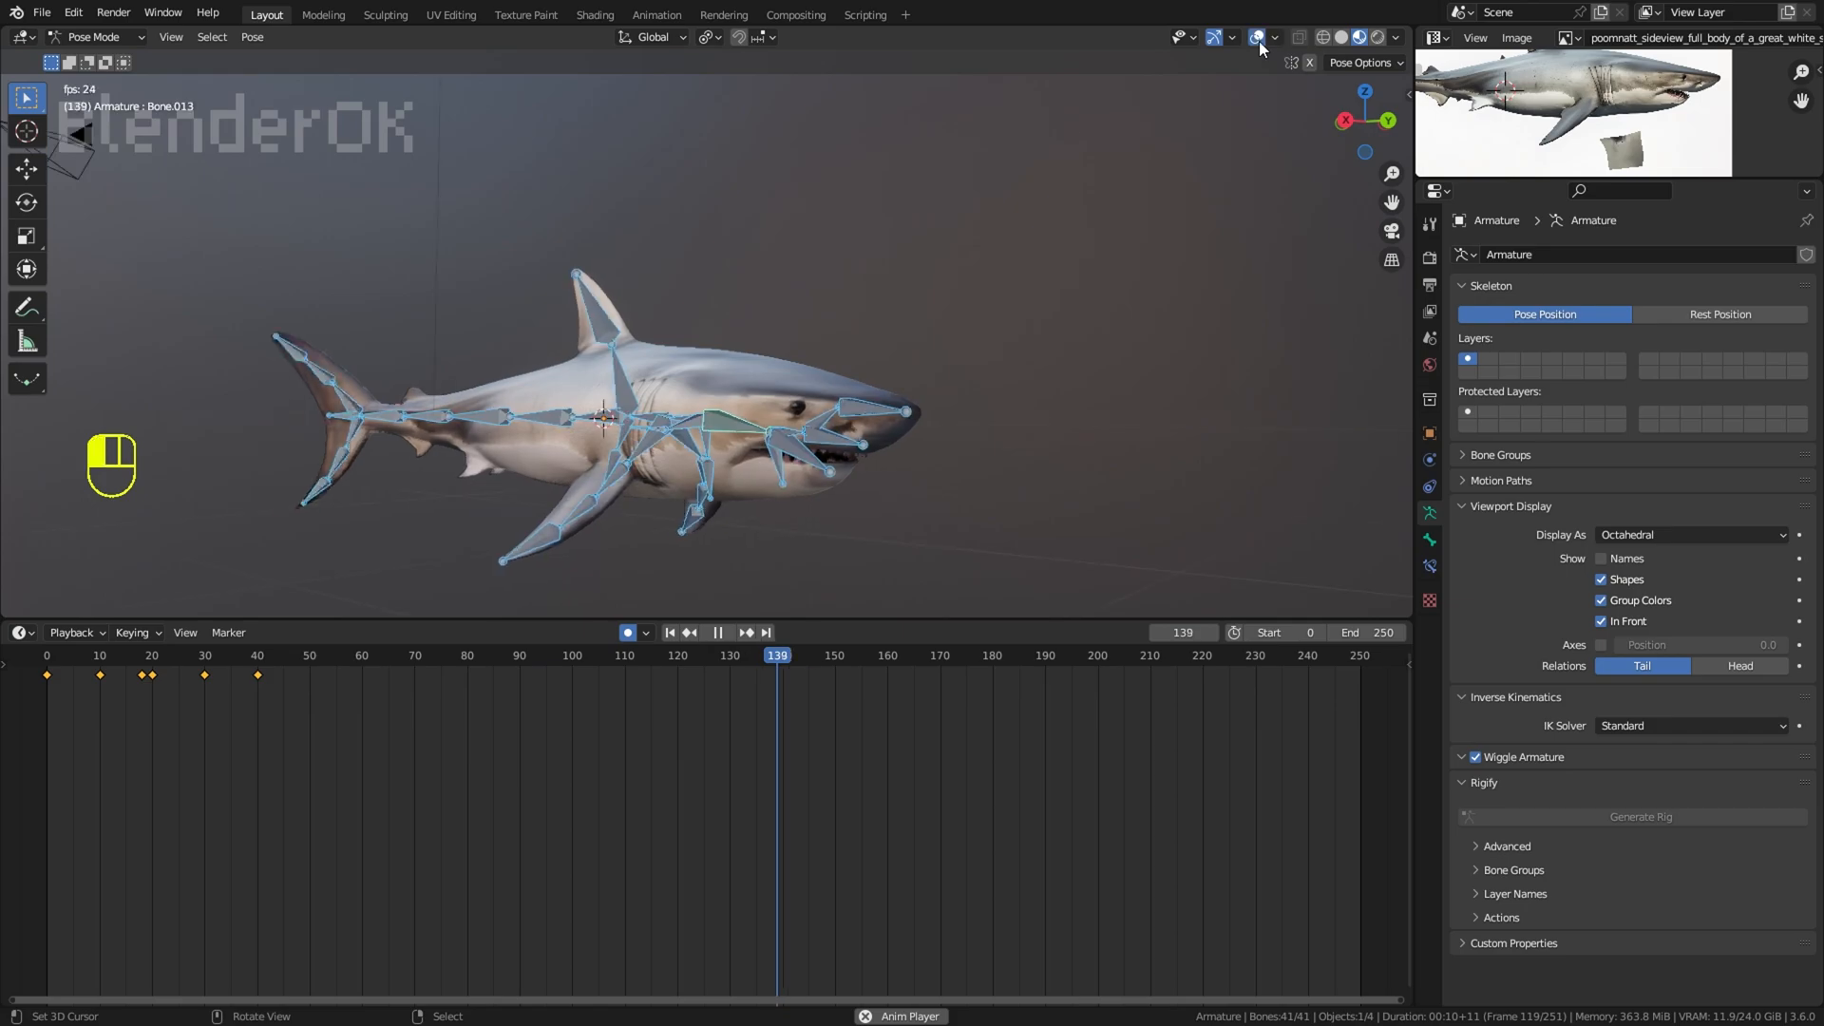
Step: Stop the playback and select the armature in Object Mode at frame 0
click(98, 38)
click(98, 58)
right_click(851, 407)
right_click(750, 421)
key(ctrl+Tab)
middle_drag(625, 447, 646, 481)
key(space)
click(98, 38)
click(100, 58)
right_click(620, 369)
middle_drag(960, 409, 836, 422)
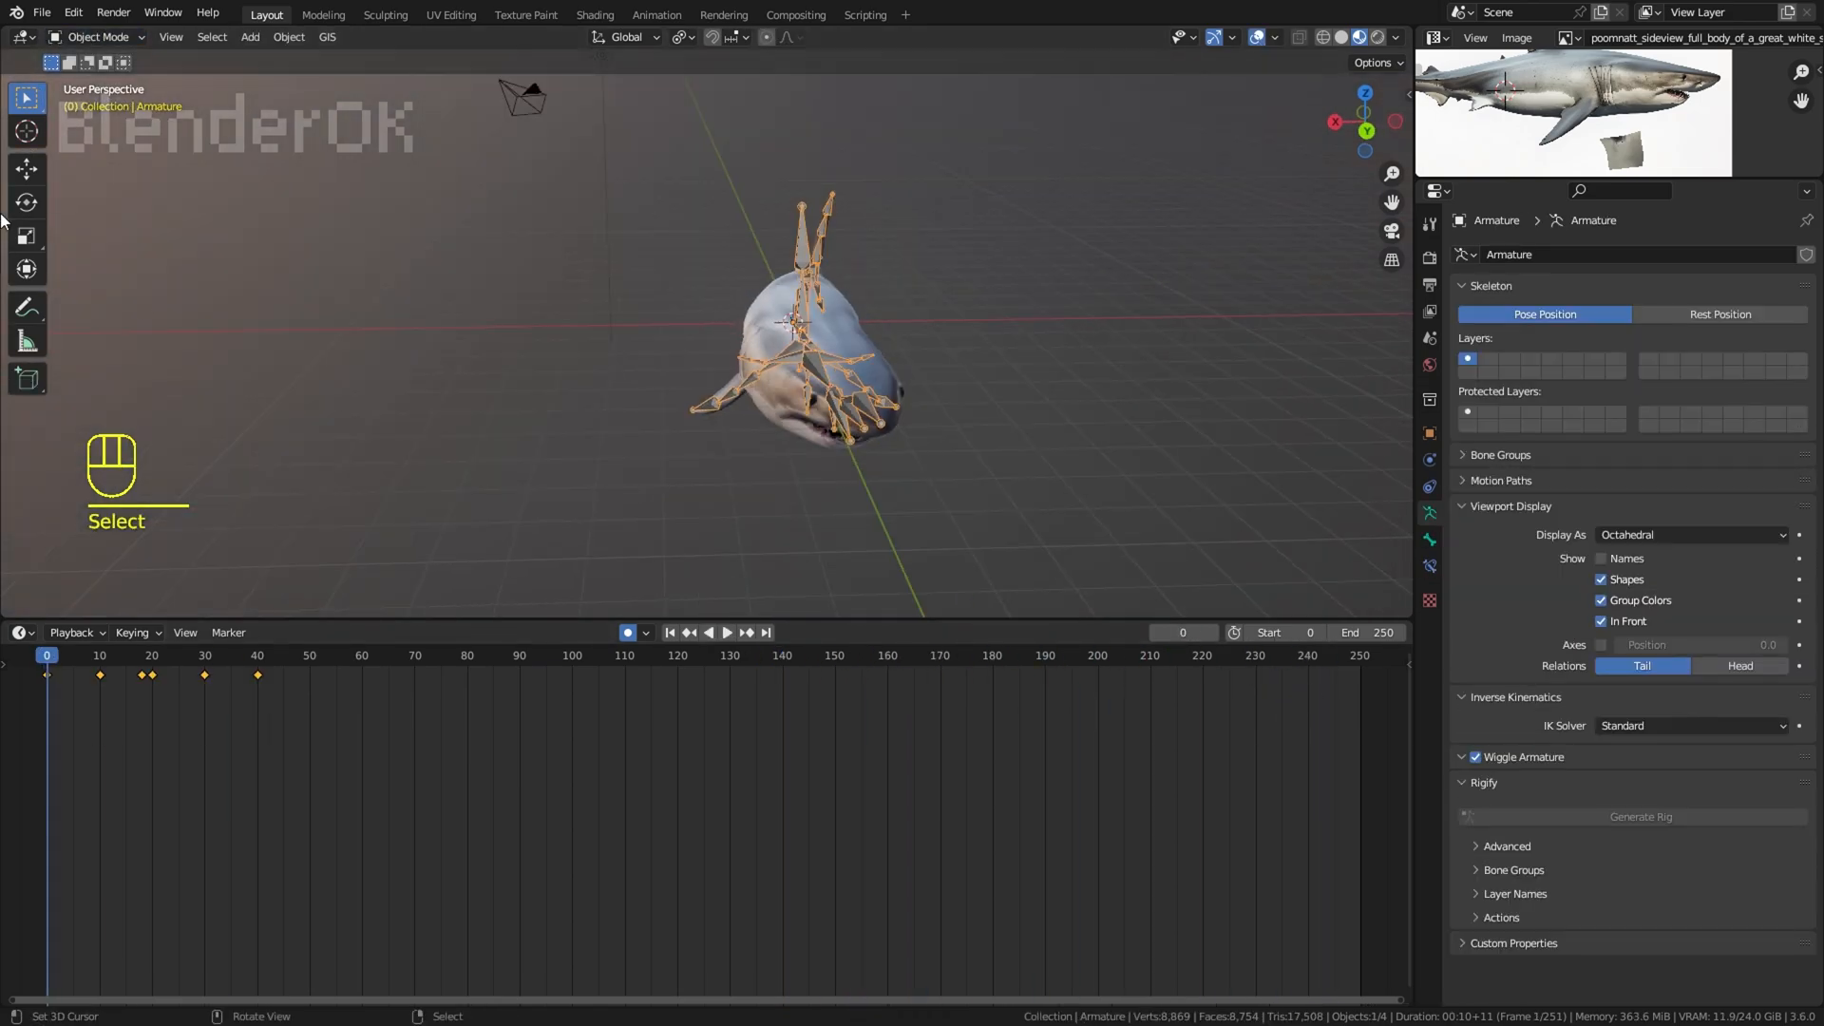
Step: Activate the Move tool and reveal the channel list in the Timeline
click(26, 169)
middle_drag(817, 319, 751, 362)
click(5, 667)
click(7, 674)
scroll(123, 750, down, 4)
Step: Try moving the armature about 1.26 m along the global X axis at frame 0, and undo the move
scroll(396, 814, down, 7)
drag(742, 307, 687, 306)
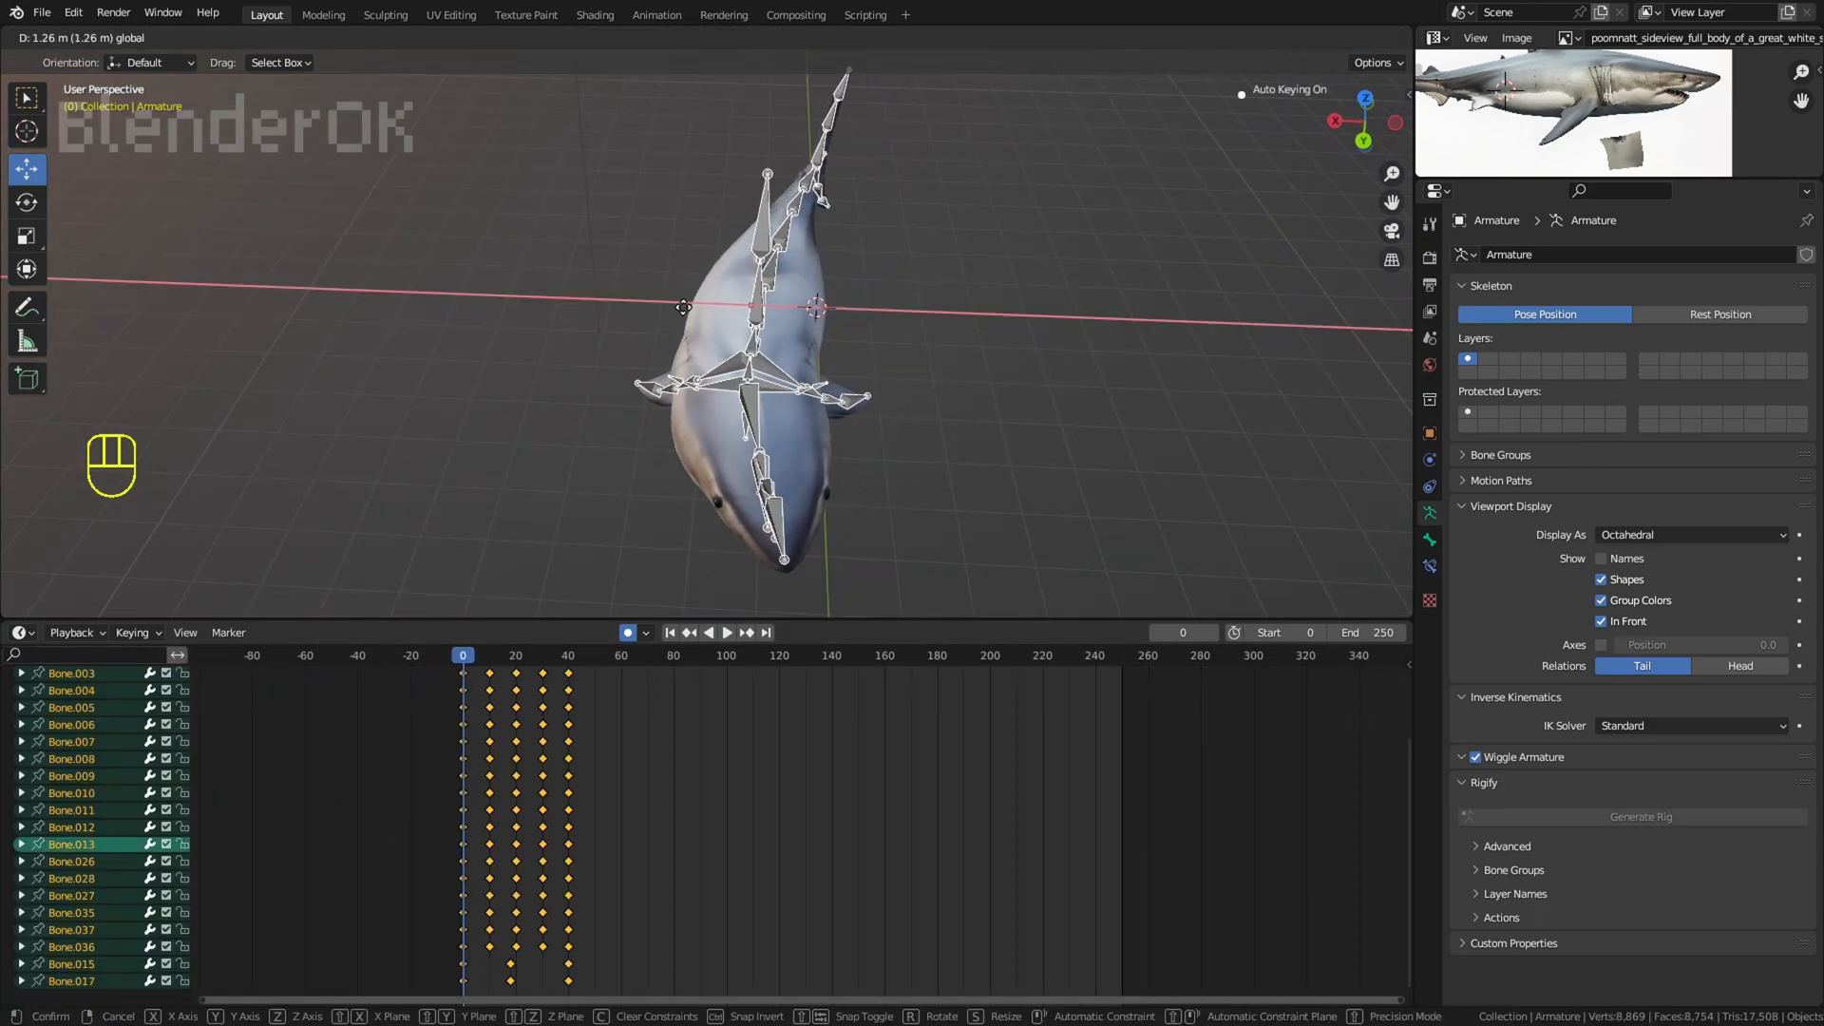
key(KP_7)
scroll(687, 306, down, 2)
shift+middle_drag(792, 285, 841, 338)
scroll(841, 338, up, 2)
key(ctrl+z)
Step: Keyframe a sideways sway of the whole armature along X at frames 0, 20 and 40, and play it from above
drag(739, 461, 773, 461)
click(518, 705)
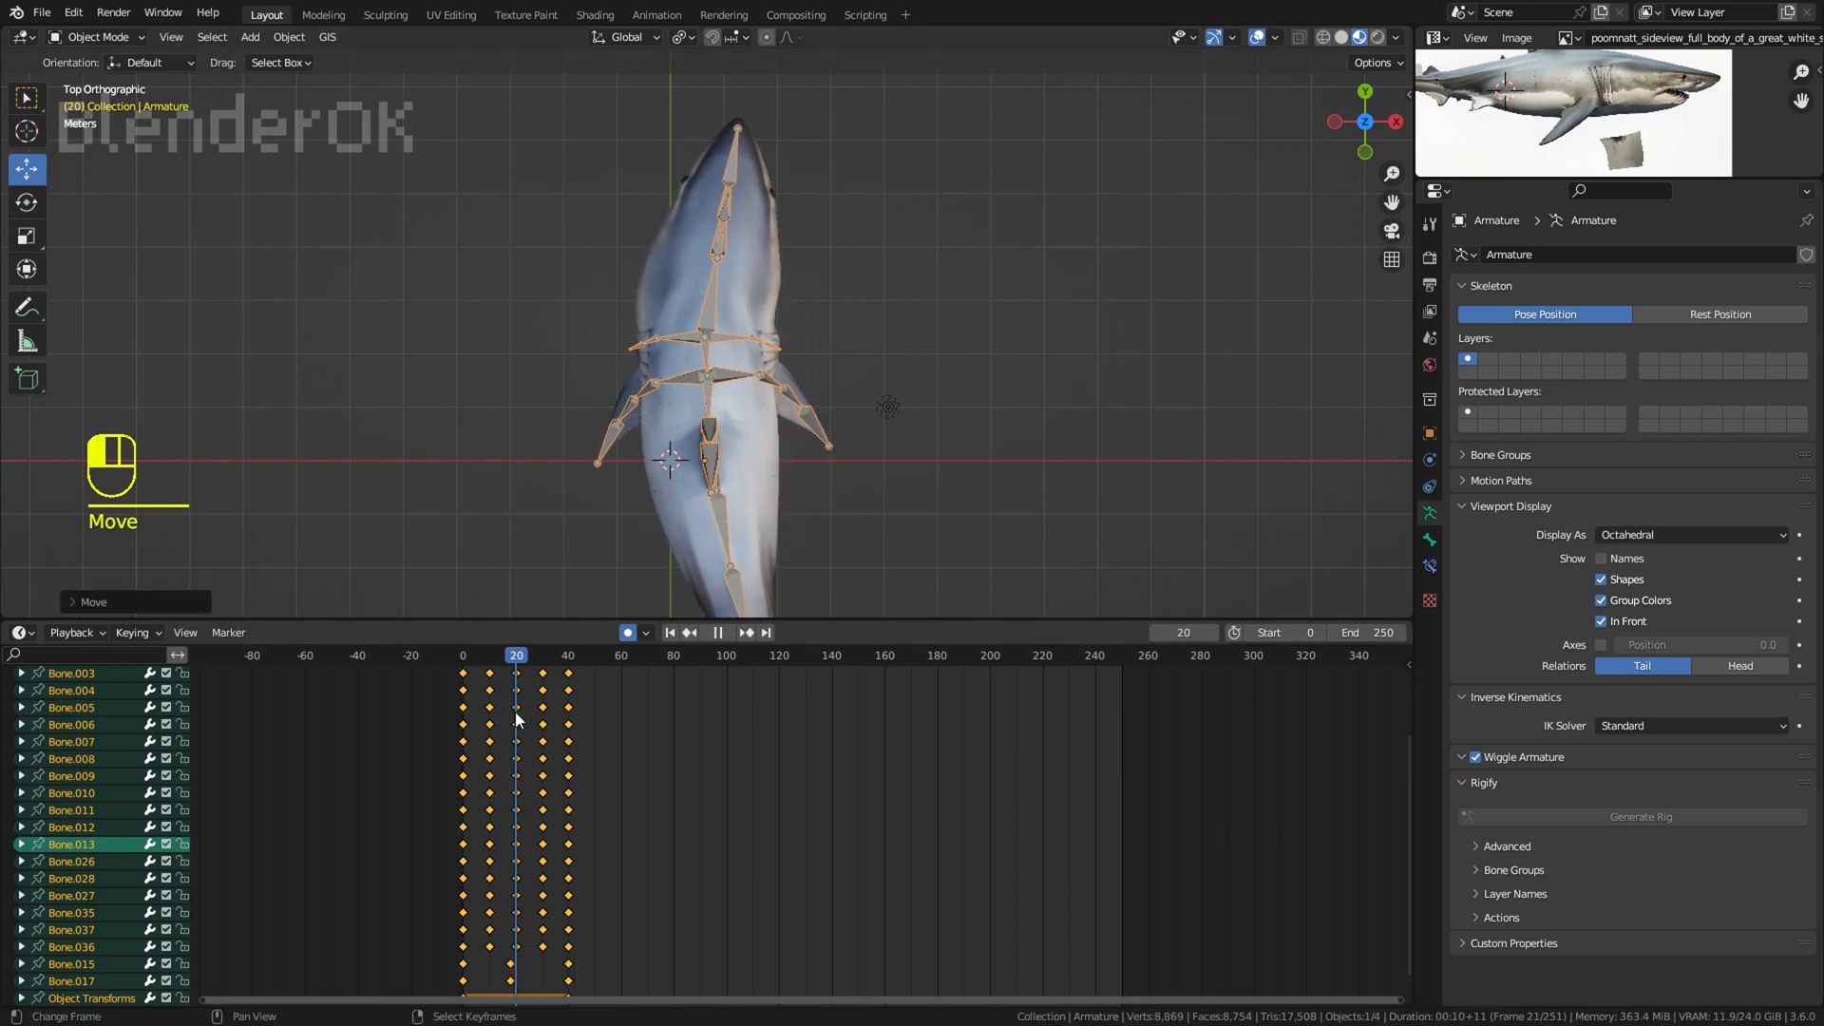
key(space)
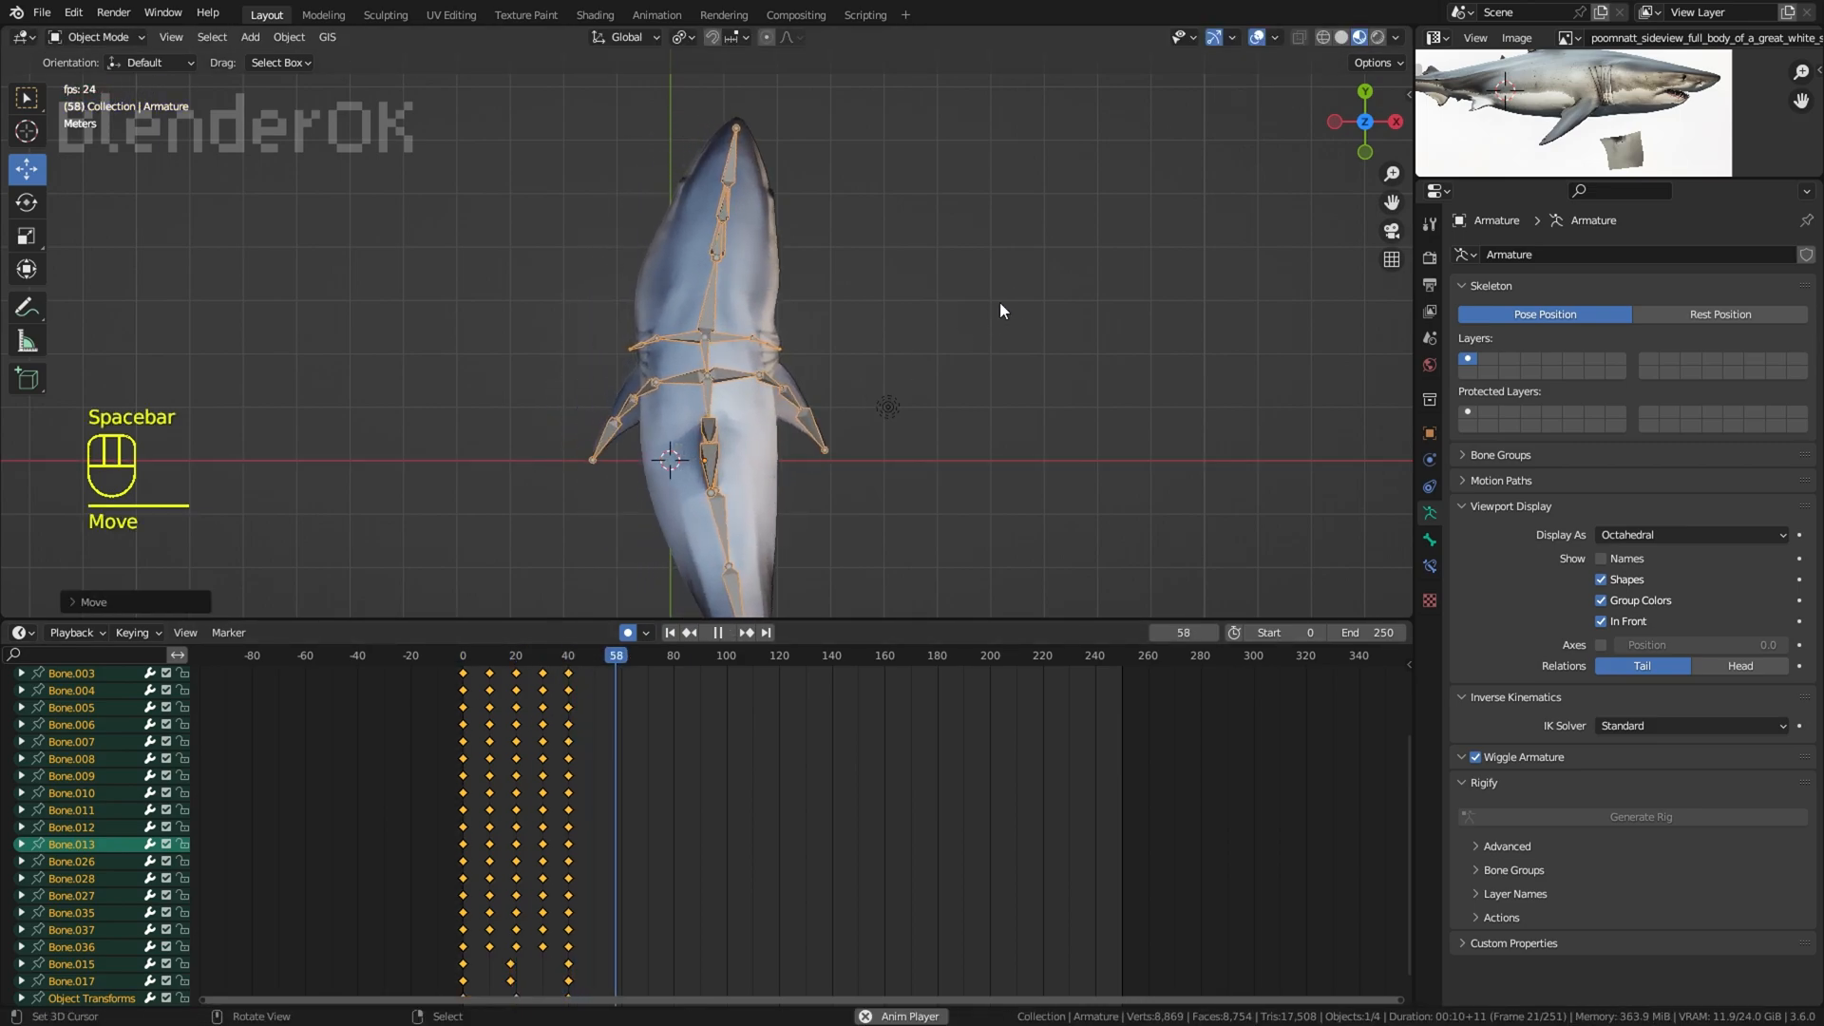
key(space)
Step: Examine the shark's sideways sway from the front with the overlays hidden, and check the Object Transforms keyframes
middle_drag(760, 485, 1035, 371)
scroll(1036, 371, down, 2)
click(361, 844)
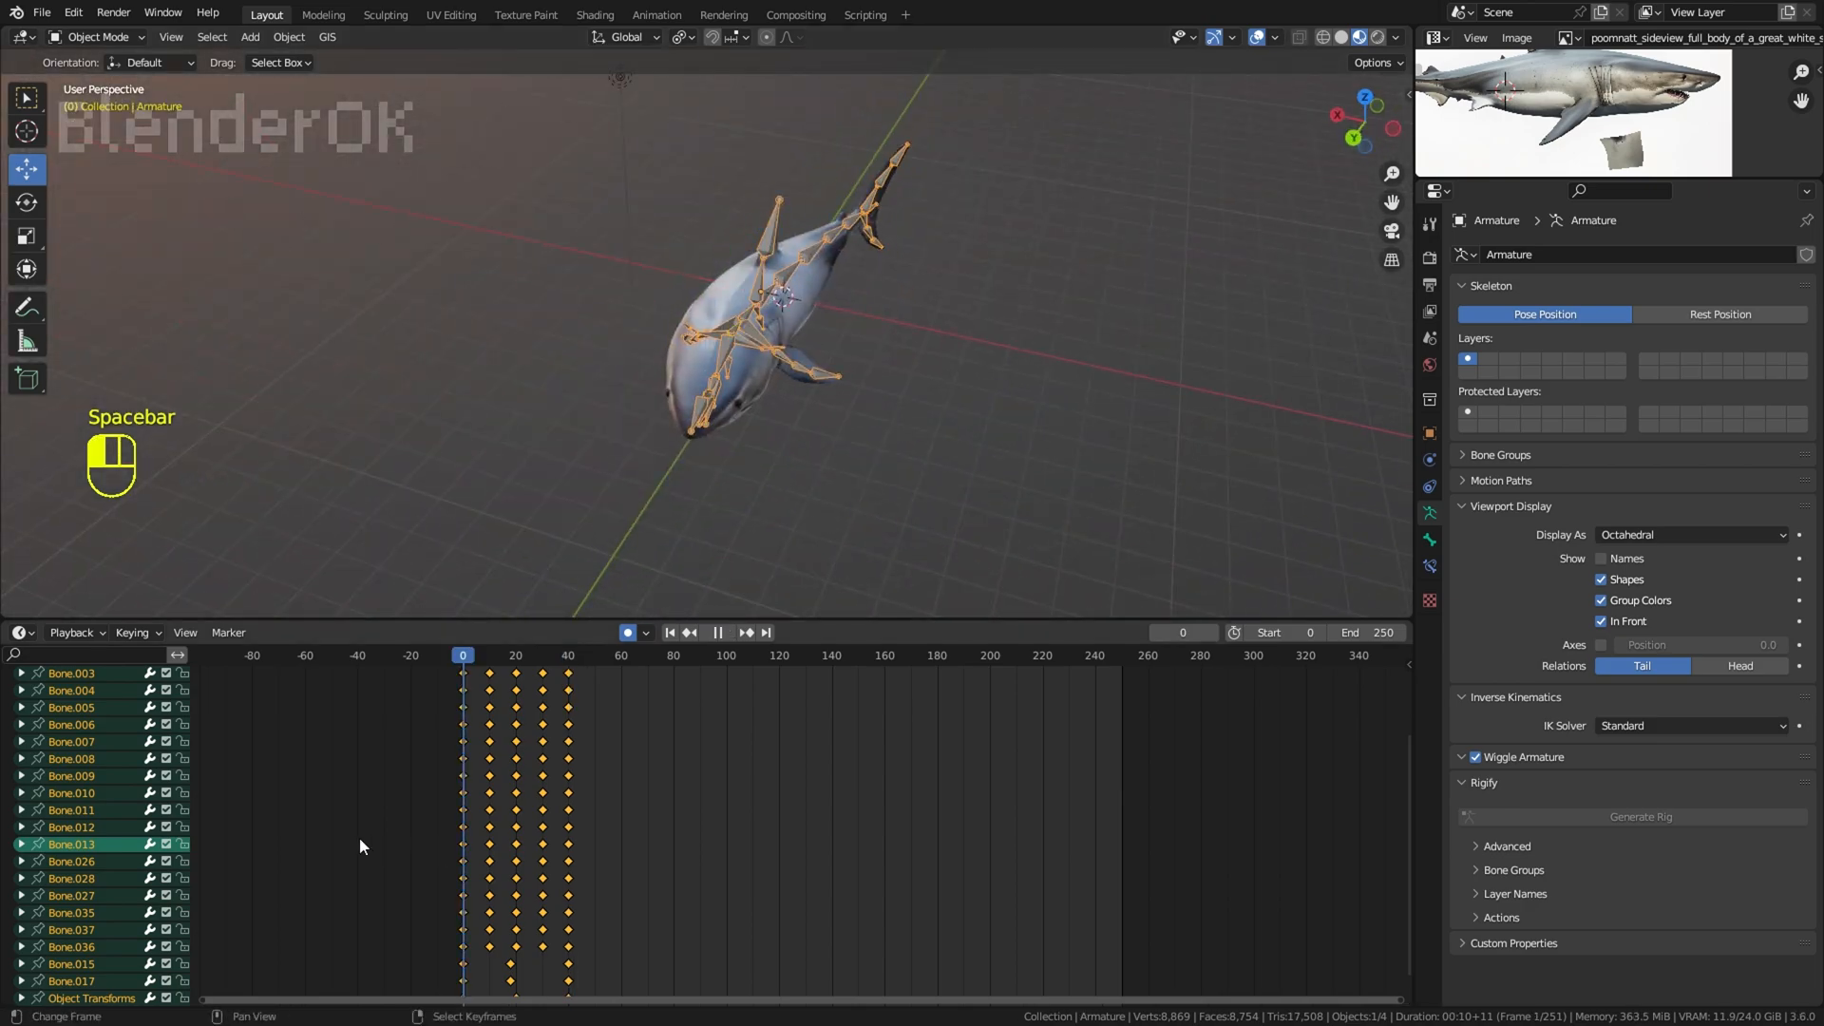
key(space)
click(1256, 38)
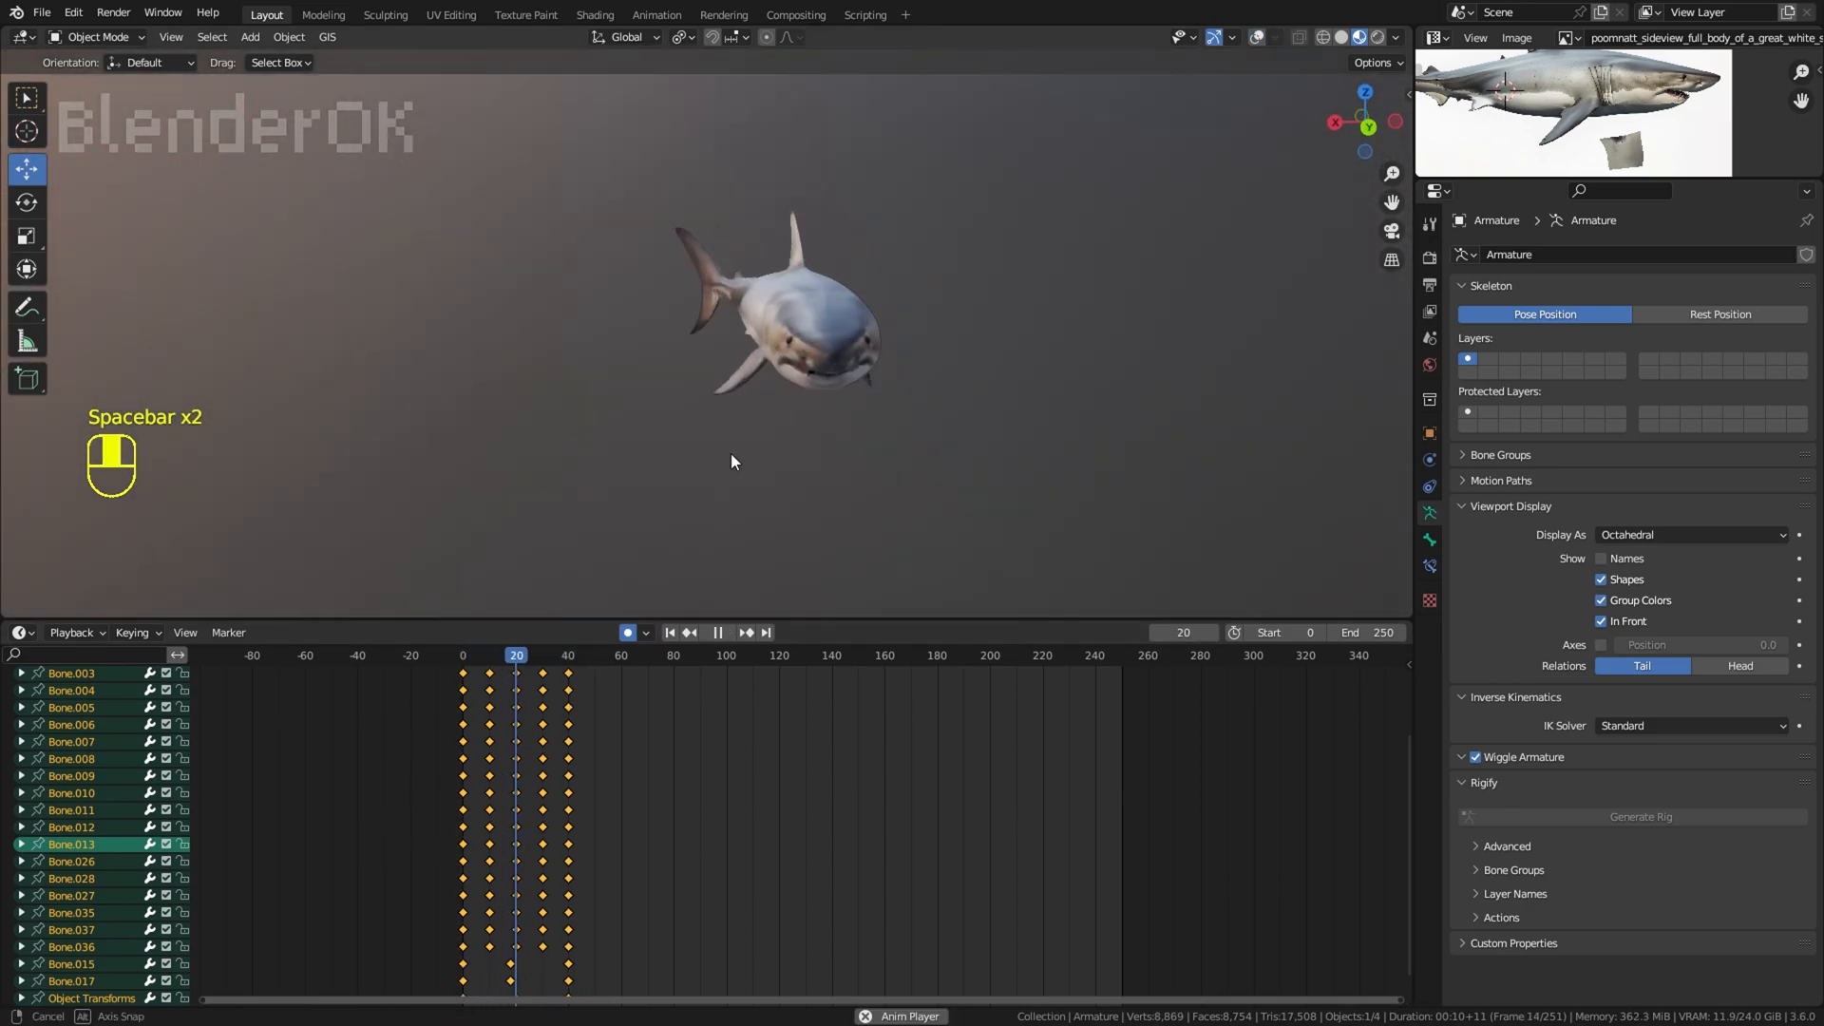
middle_drag(732, 453, 732, 446)
key(space)
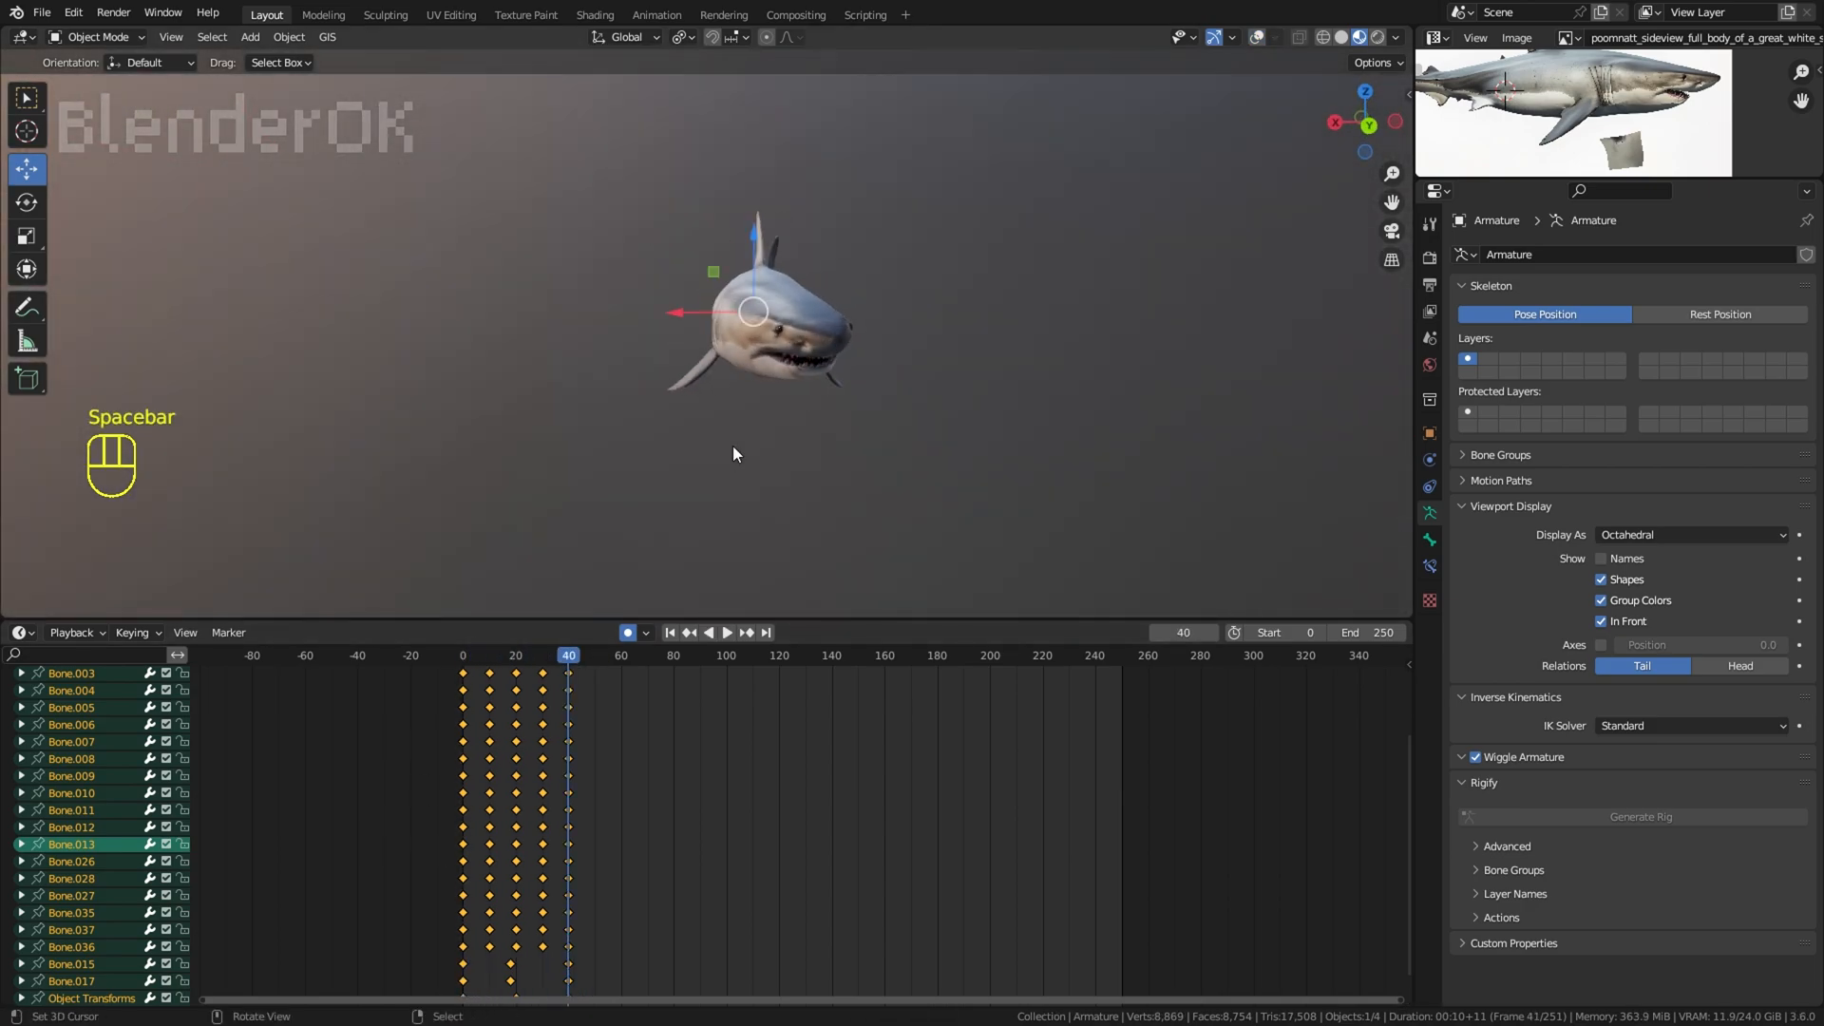
middle_drag(536, 794, 595, 776)
click(499, 927)
key(space)
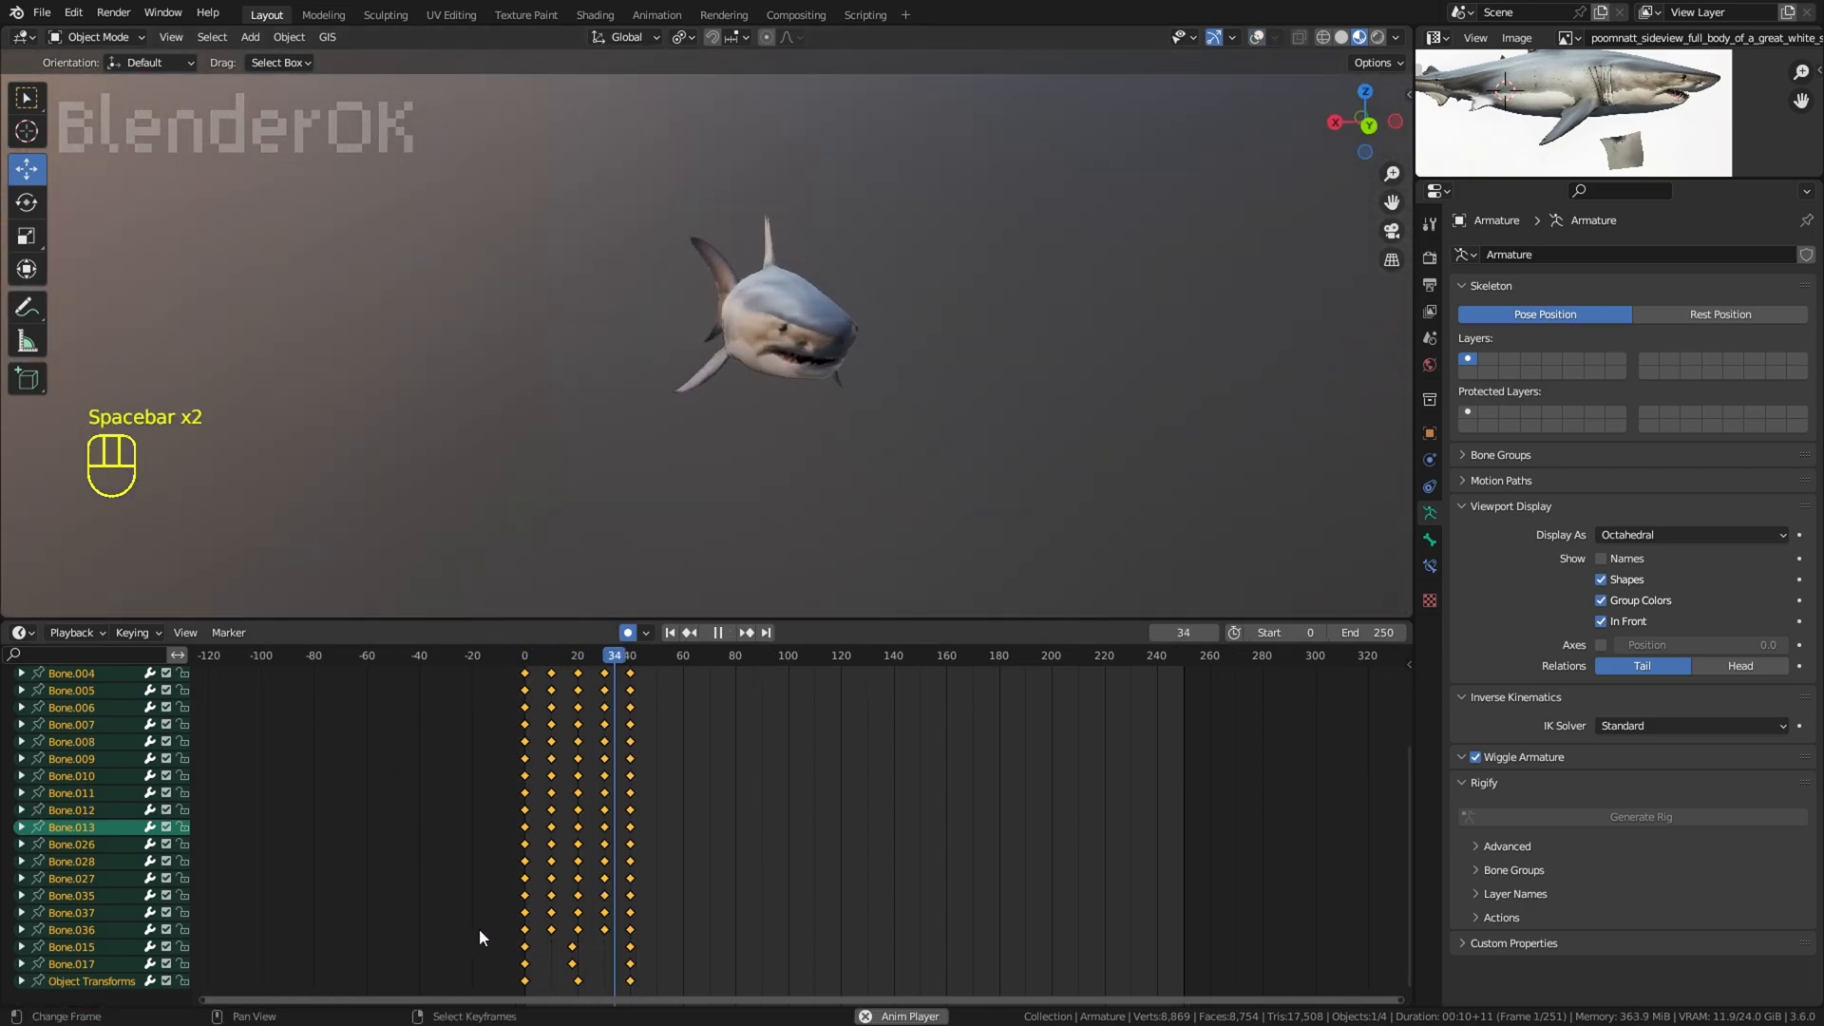
key(space)
Step: Make all the armature's curves cyclic in the Graph Editor, including the object transforms, and return to the Timeline
drag(415, 620, 418, 569)
drag(545, 891, 513, 895)
click(21, 583)
click(244, 677)
key(a)
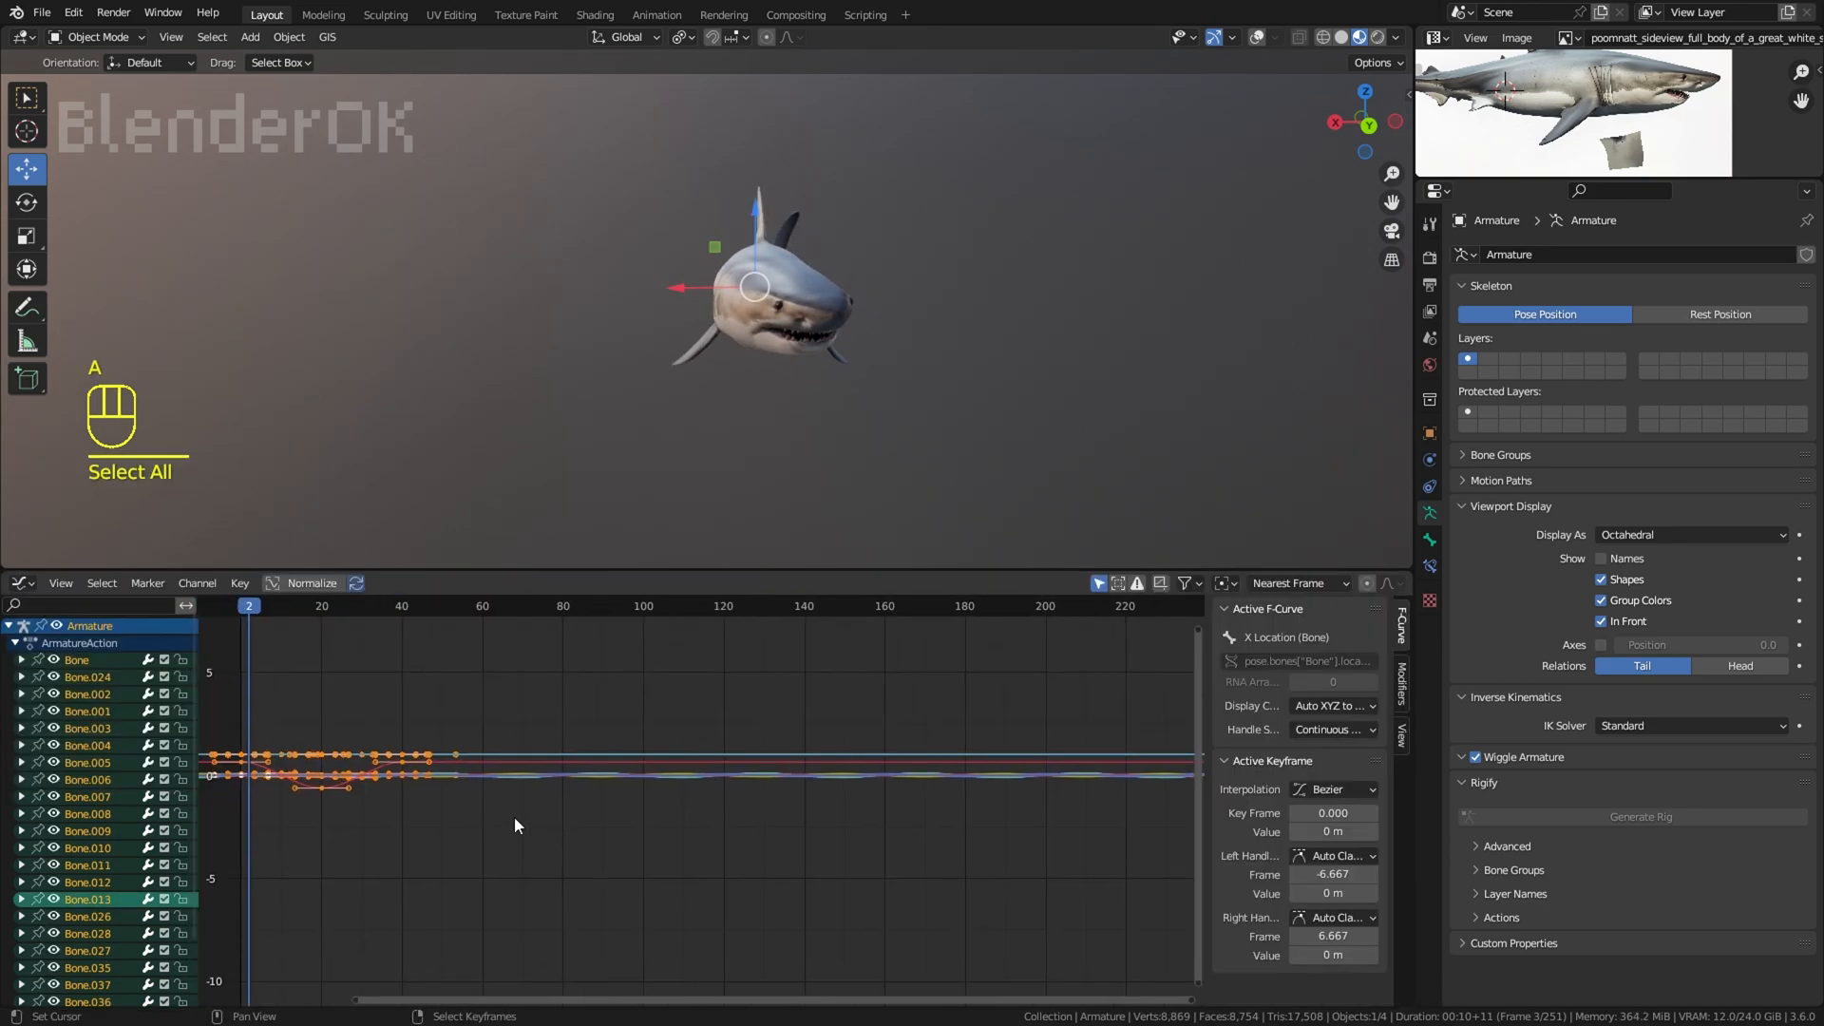
key(F3)
key(Return)
click(23, 583)
click(243, 659)
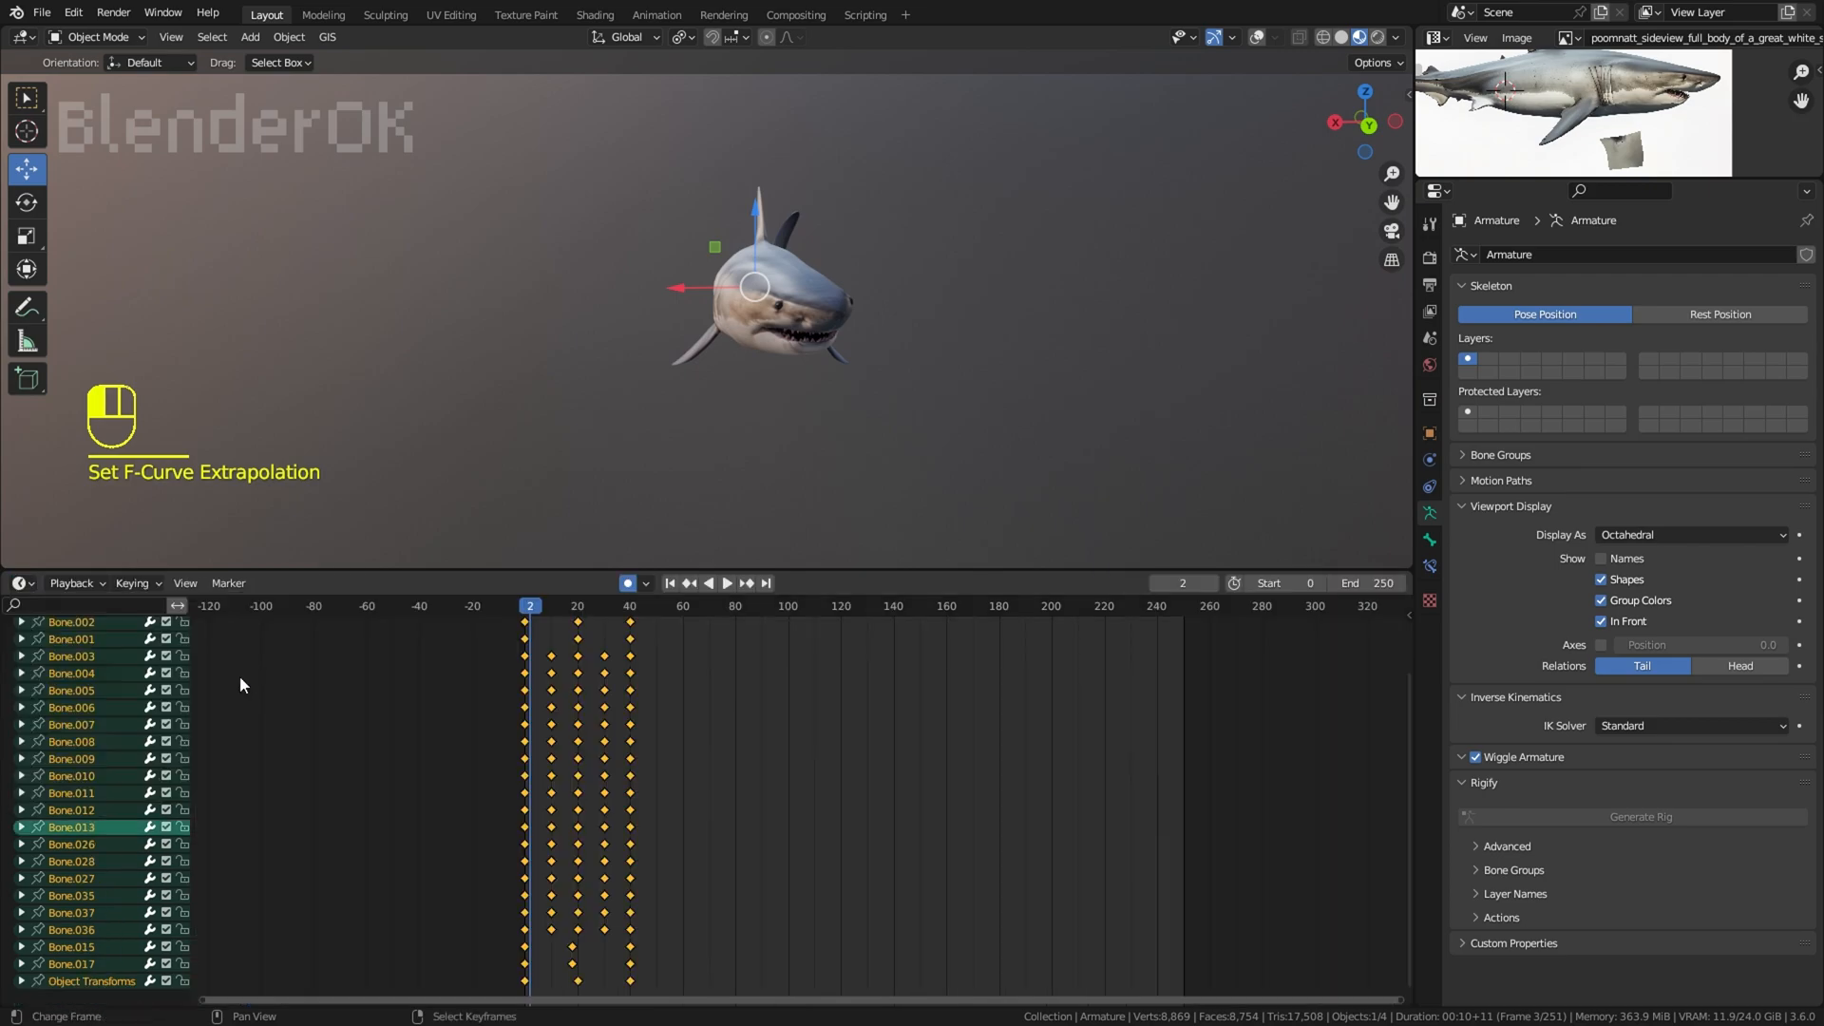
Step: Play the looping animation, view the shark closer from its side and switch the armature to Pose Mode
key(space)
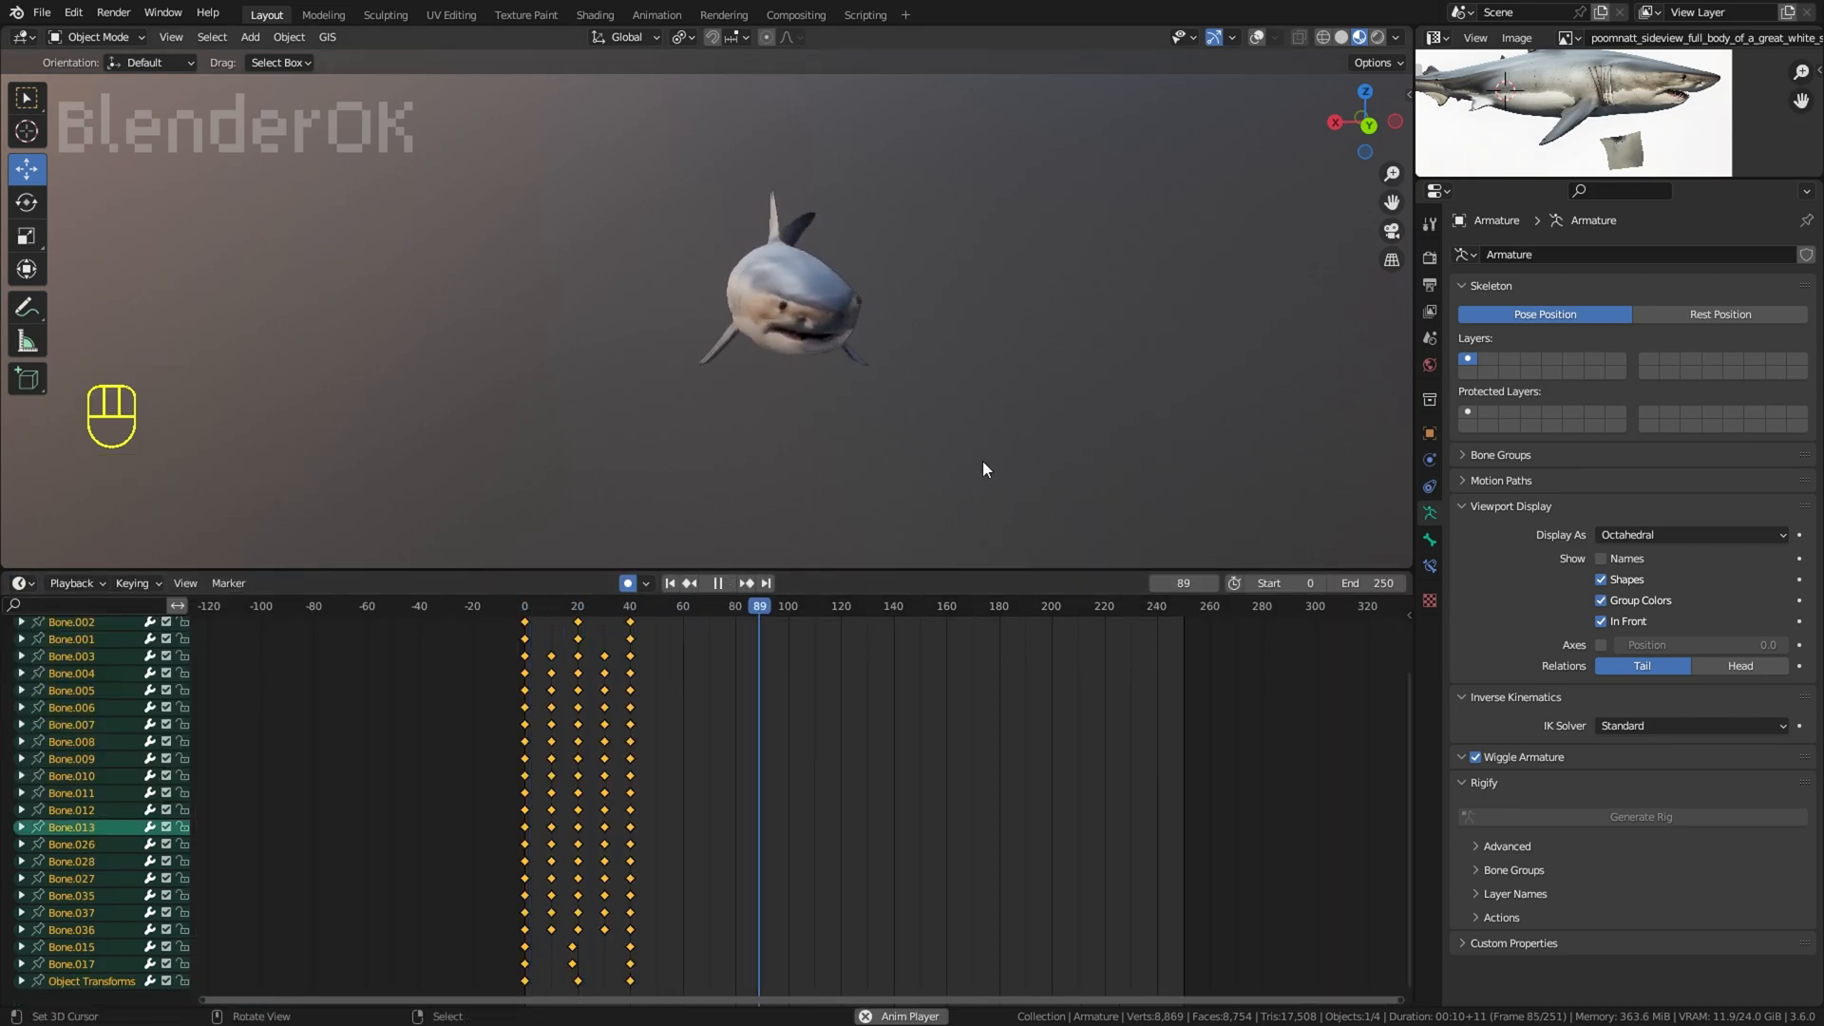
middle_drag(982, 460, 1055, 437)
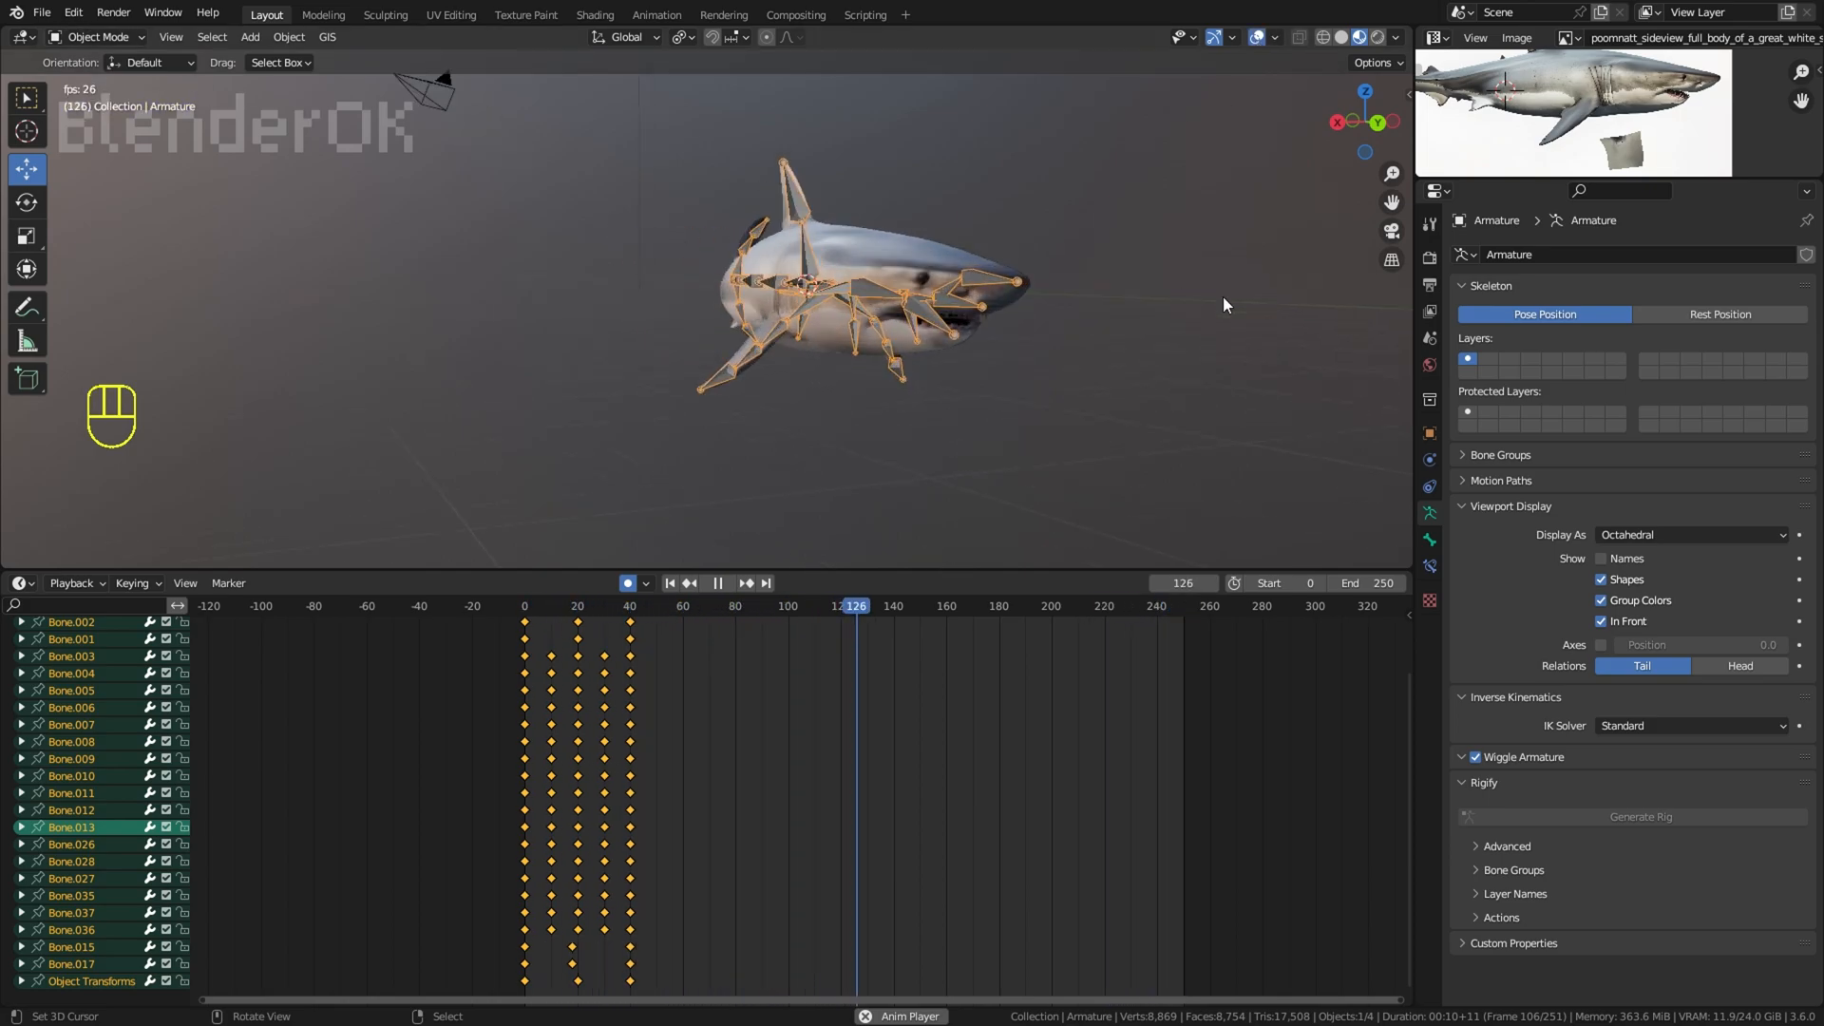
scroll(841, 265, up, 6)
click(95, 36)
click(91, 87)
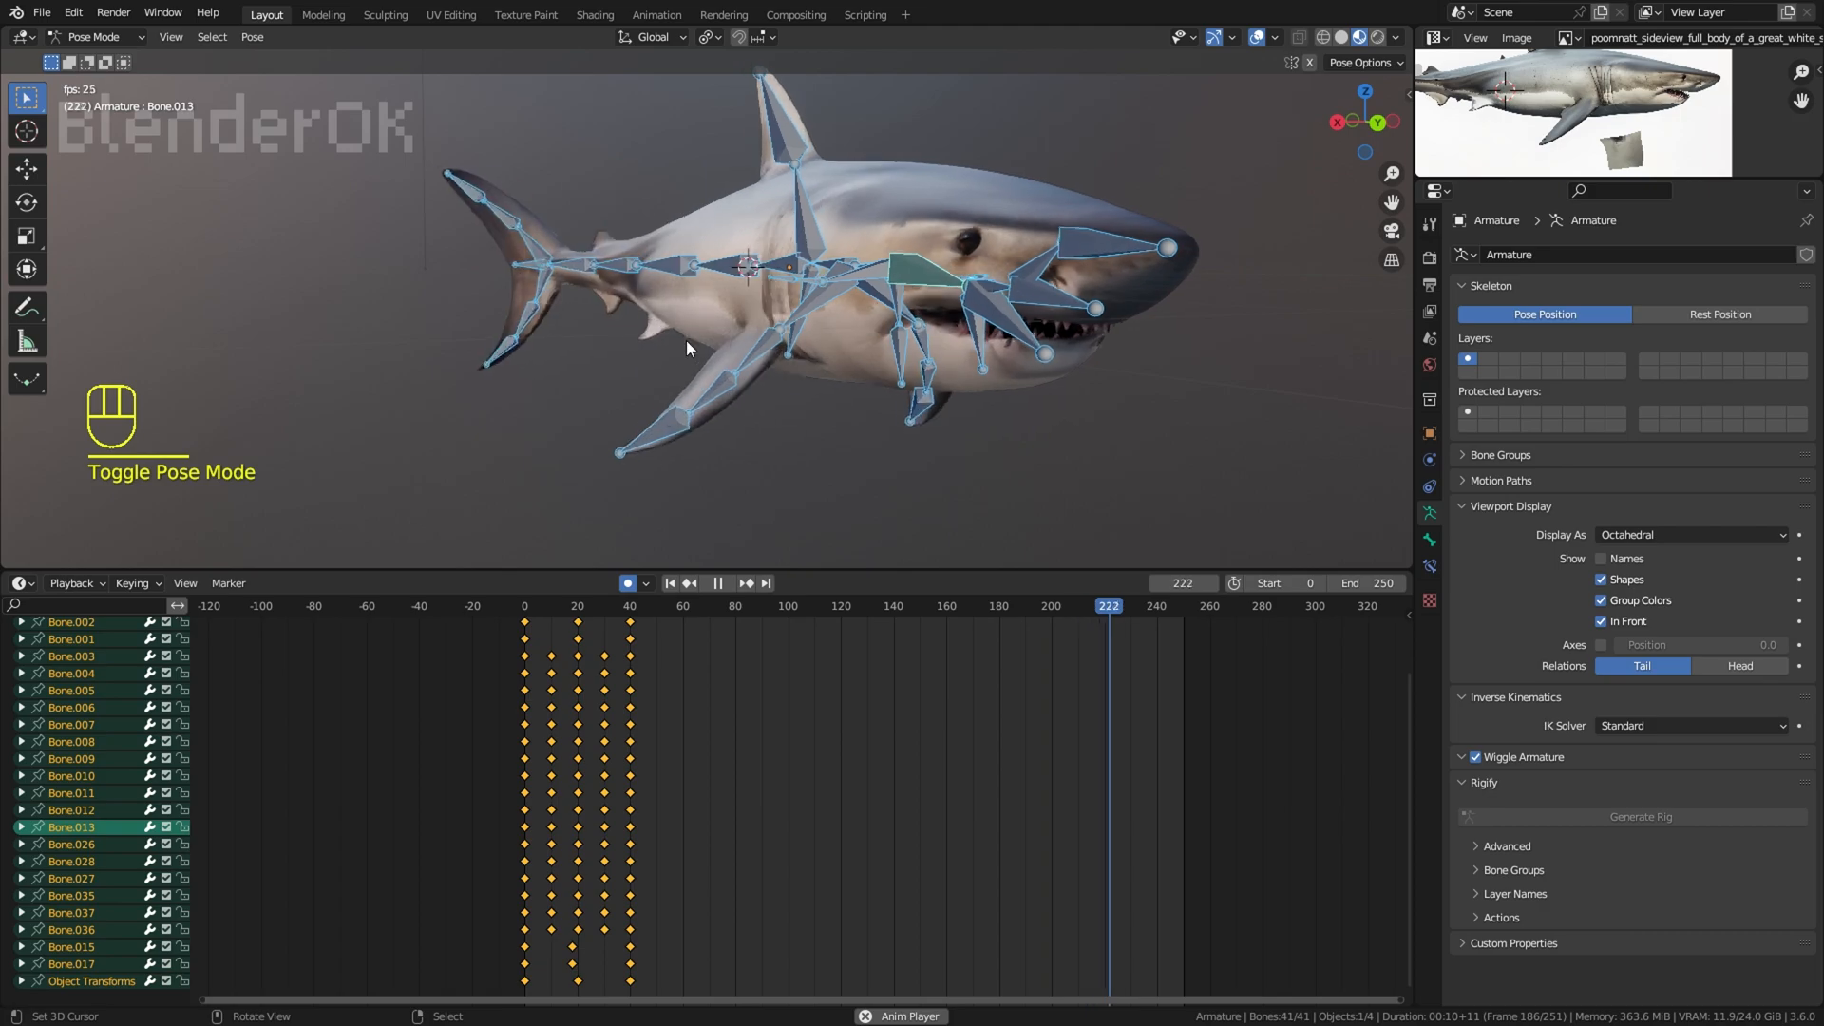
Step: Stop playback, return the armature to Object Mode and scrub the keyed frames from 0 to 20 while viewing the shark head-on
click(705, 365)
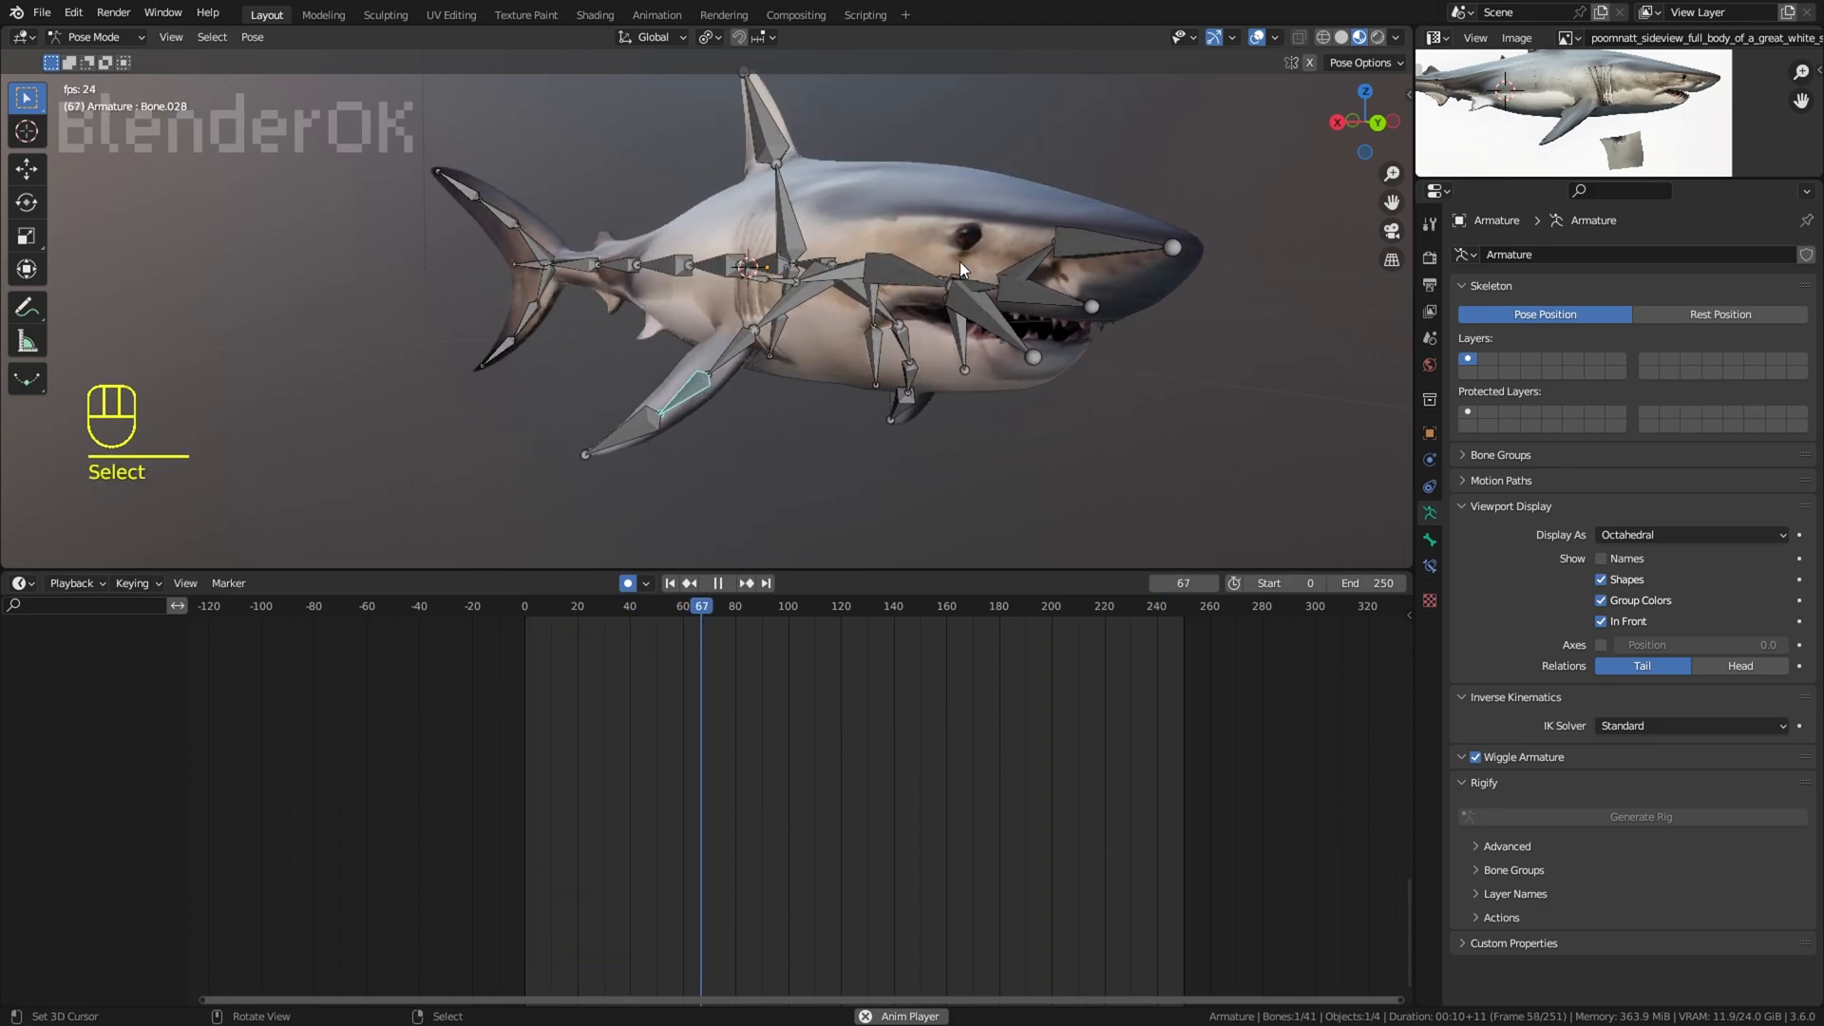
key(space)
key(ctrl+Tab)
click(448, 747)
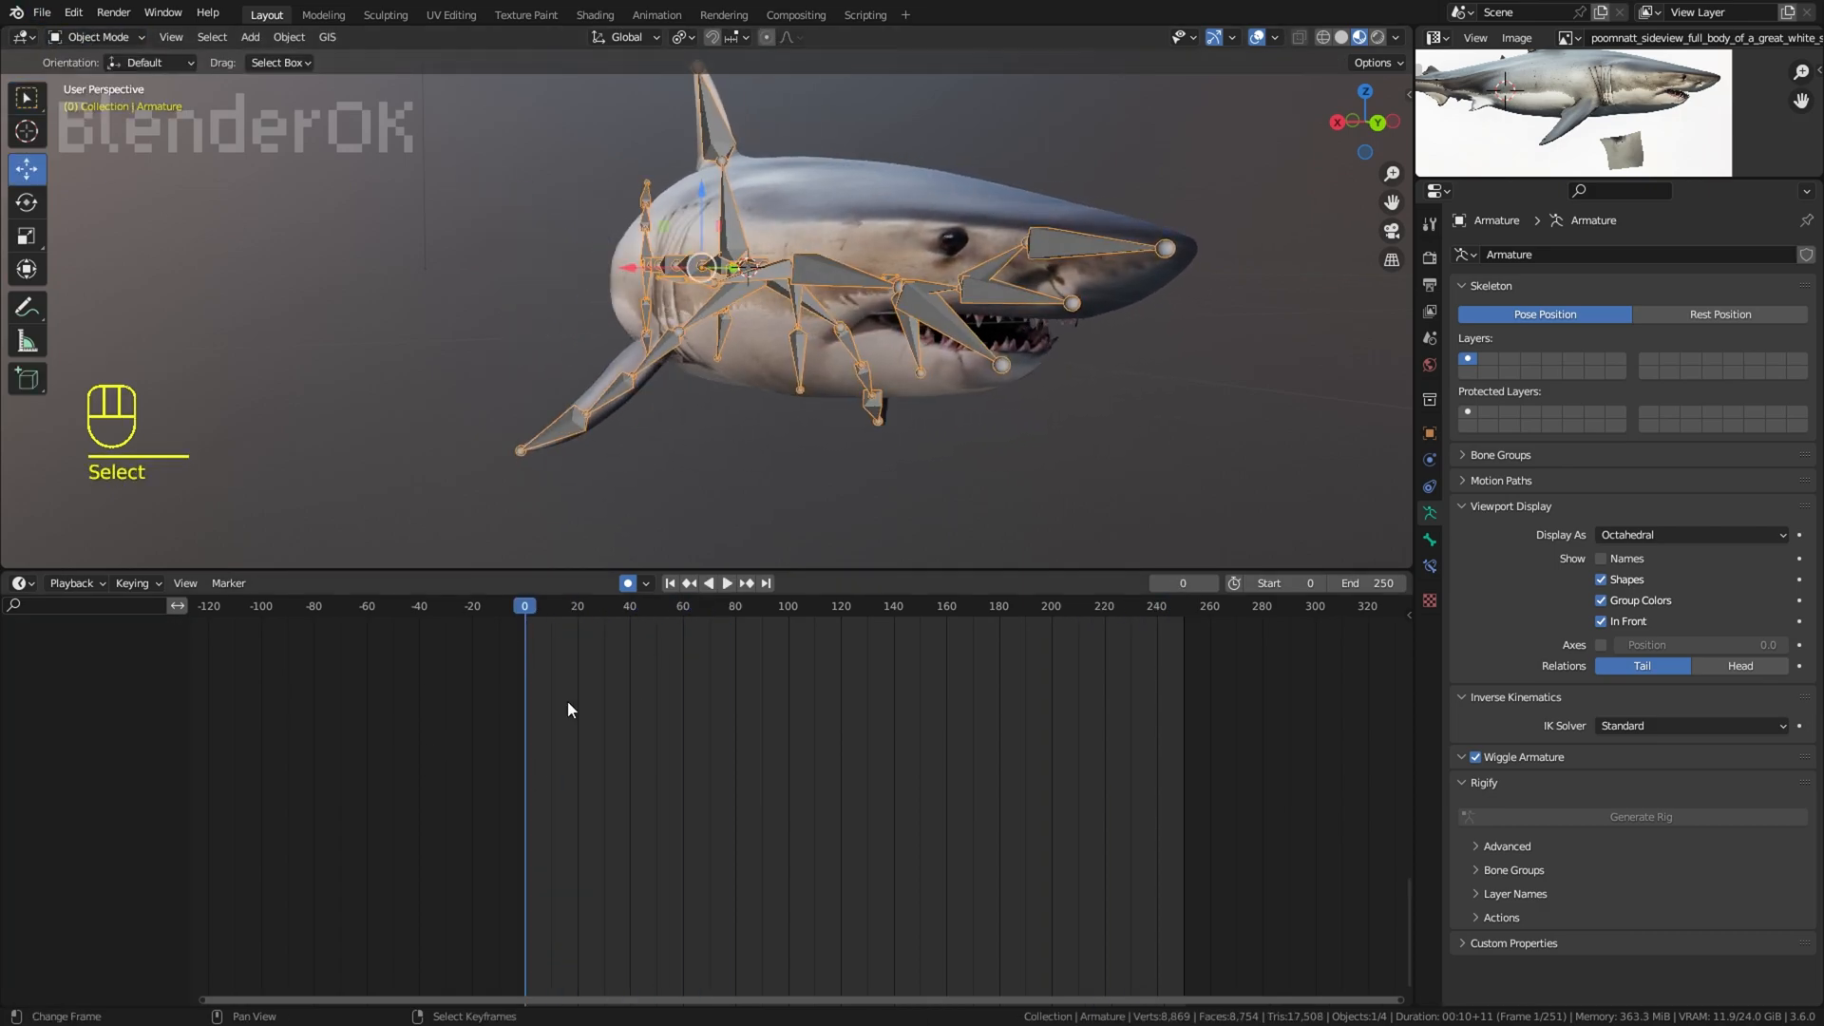
scroll(542, 670, up, 10)
middle_drag(401, 729, 570, 733)
drag(456, 730, 493, 716)
middle_drag(665, 523, 847, 396)
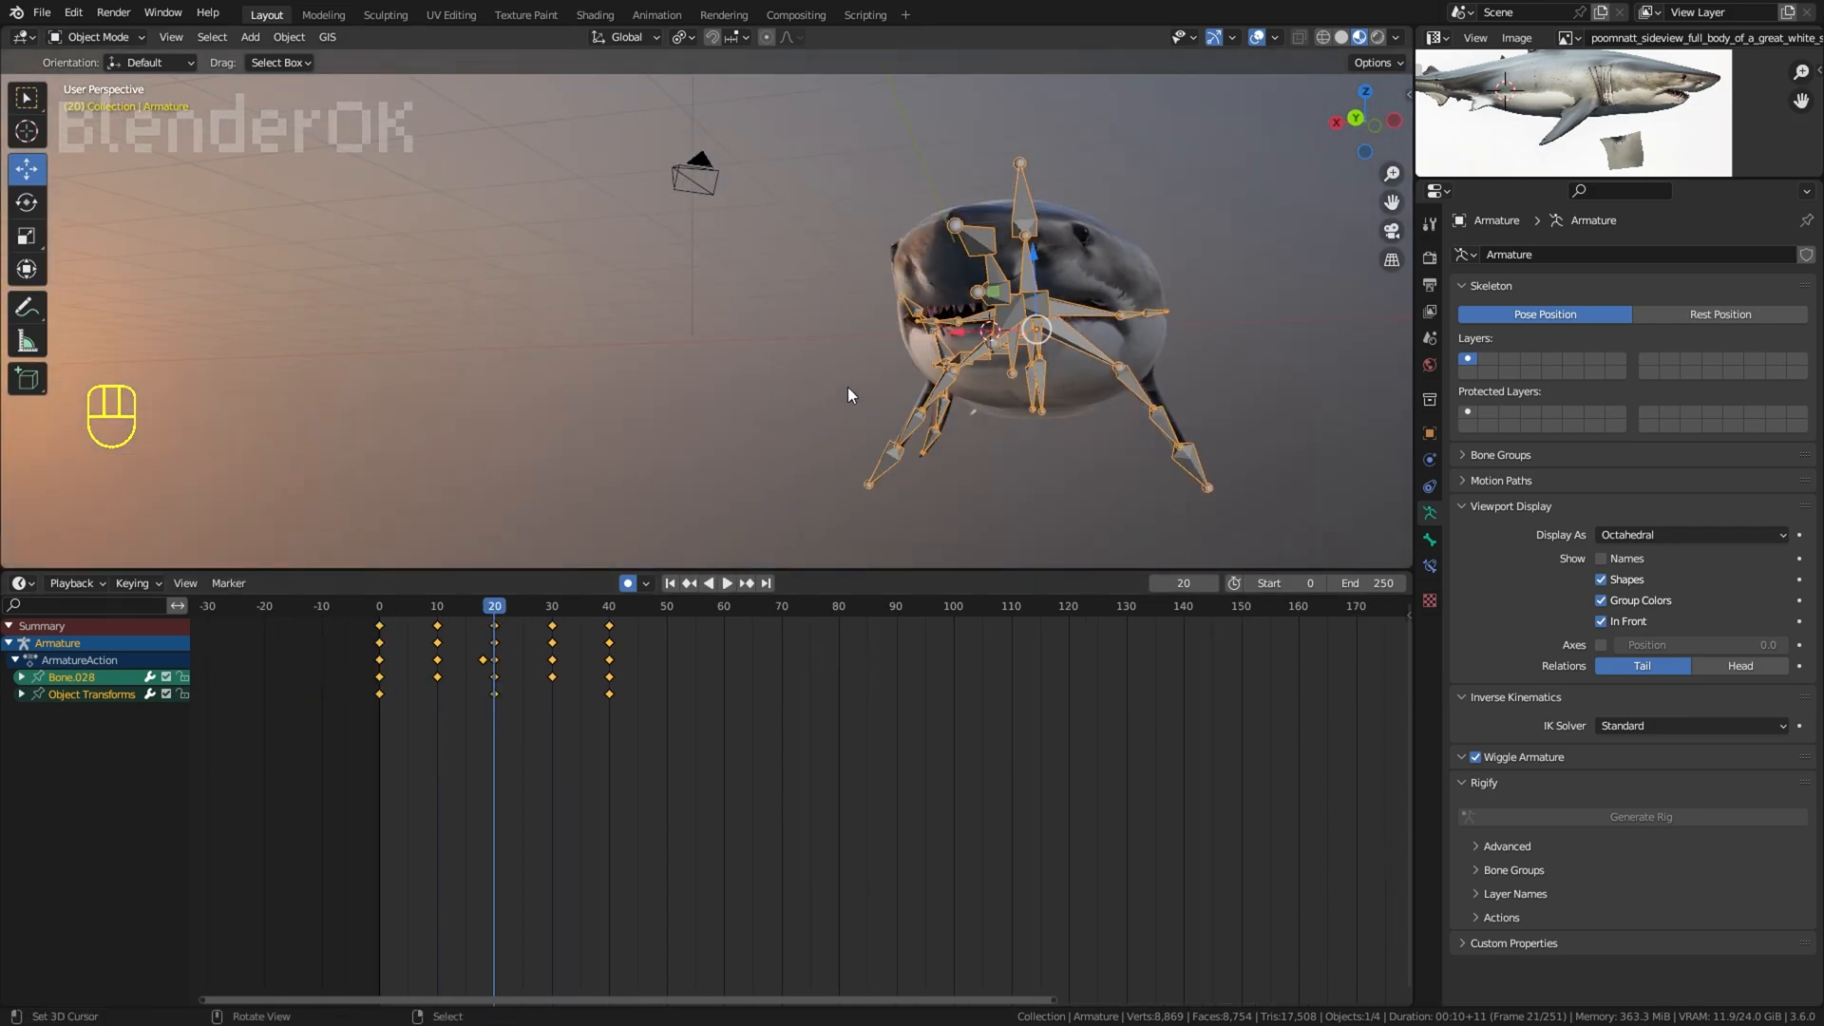
Step: Keyframe a roll of the whole armature at frame 0, copy it to frame 40, roll the armature at frame 20, and play it
drag(360, 695, 379, 738)
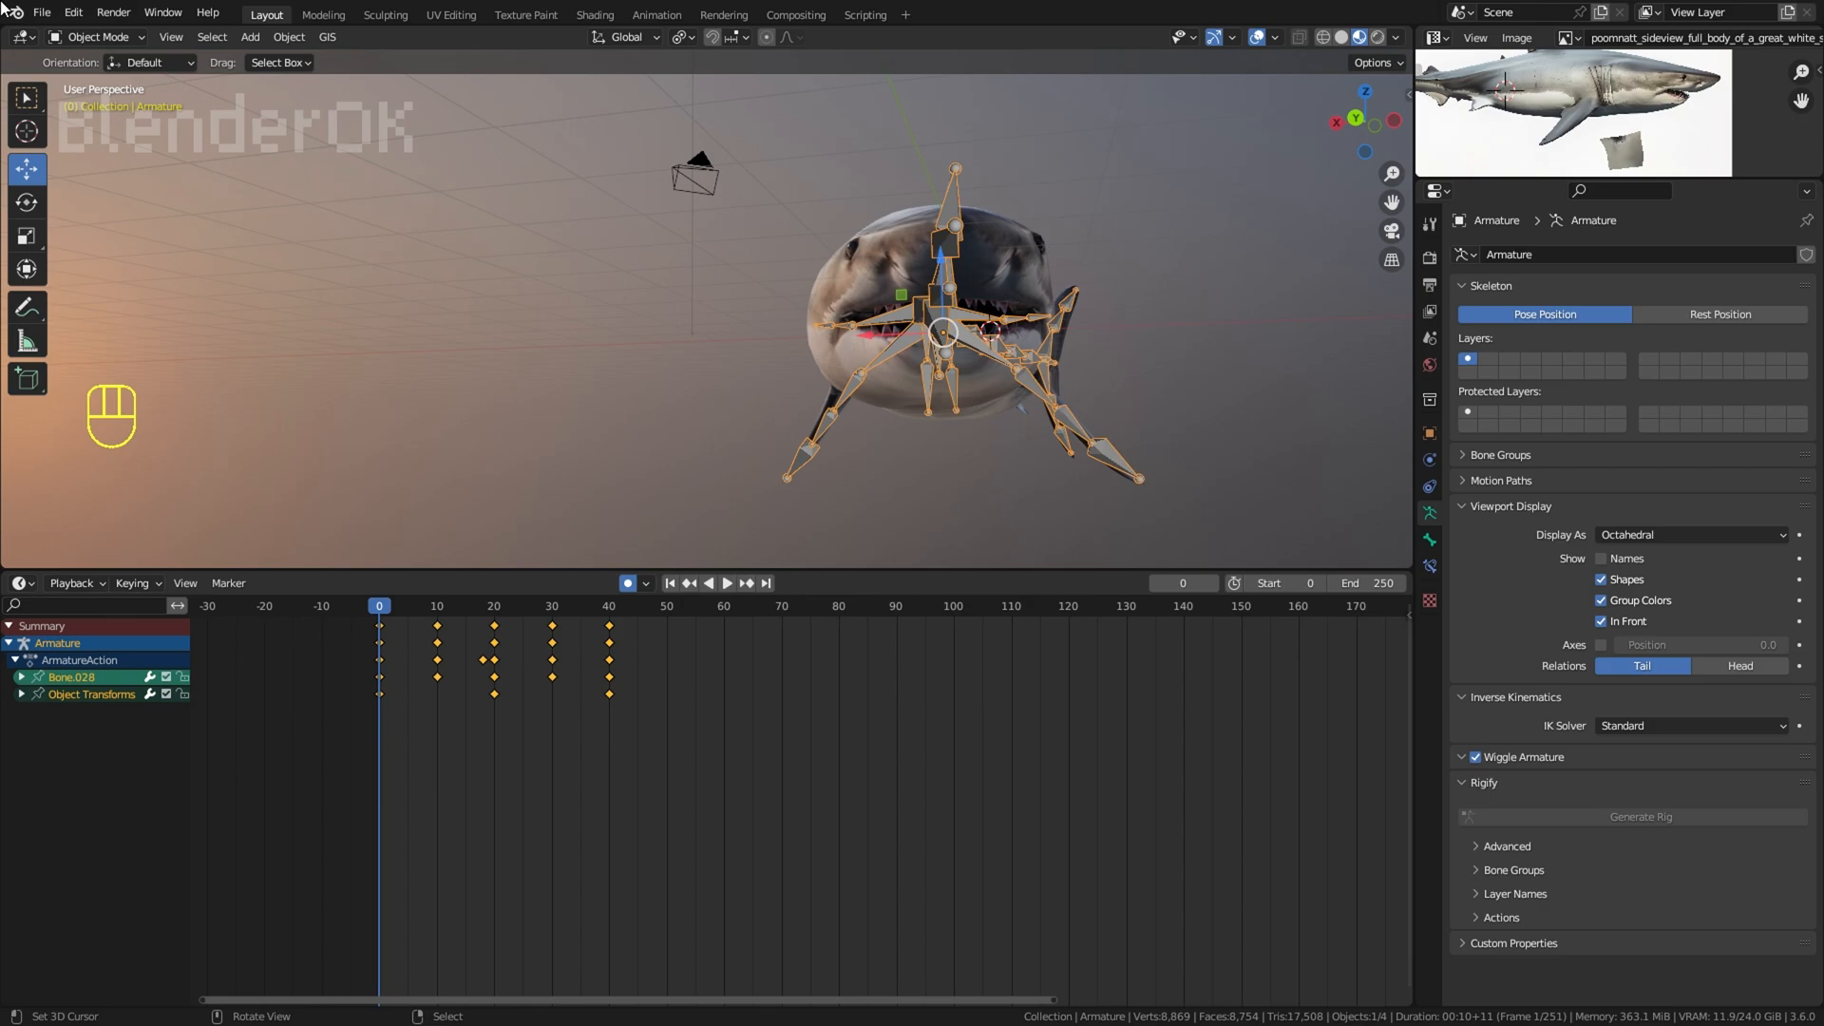
key(KP_1)
key(ctrl+KP_1)
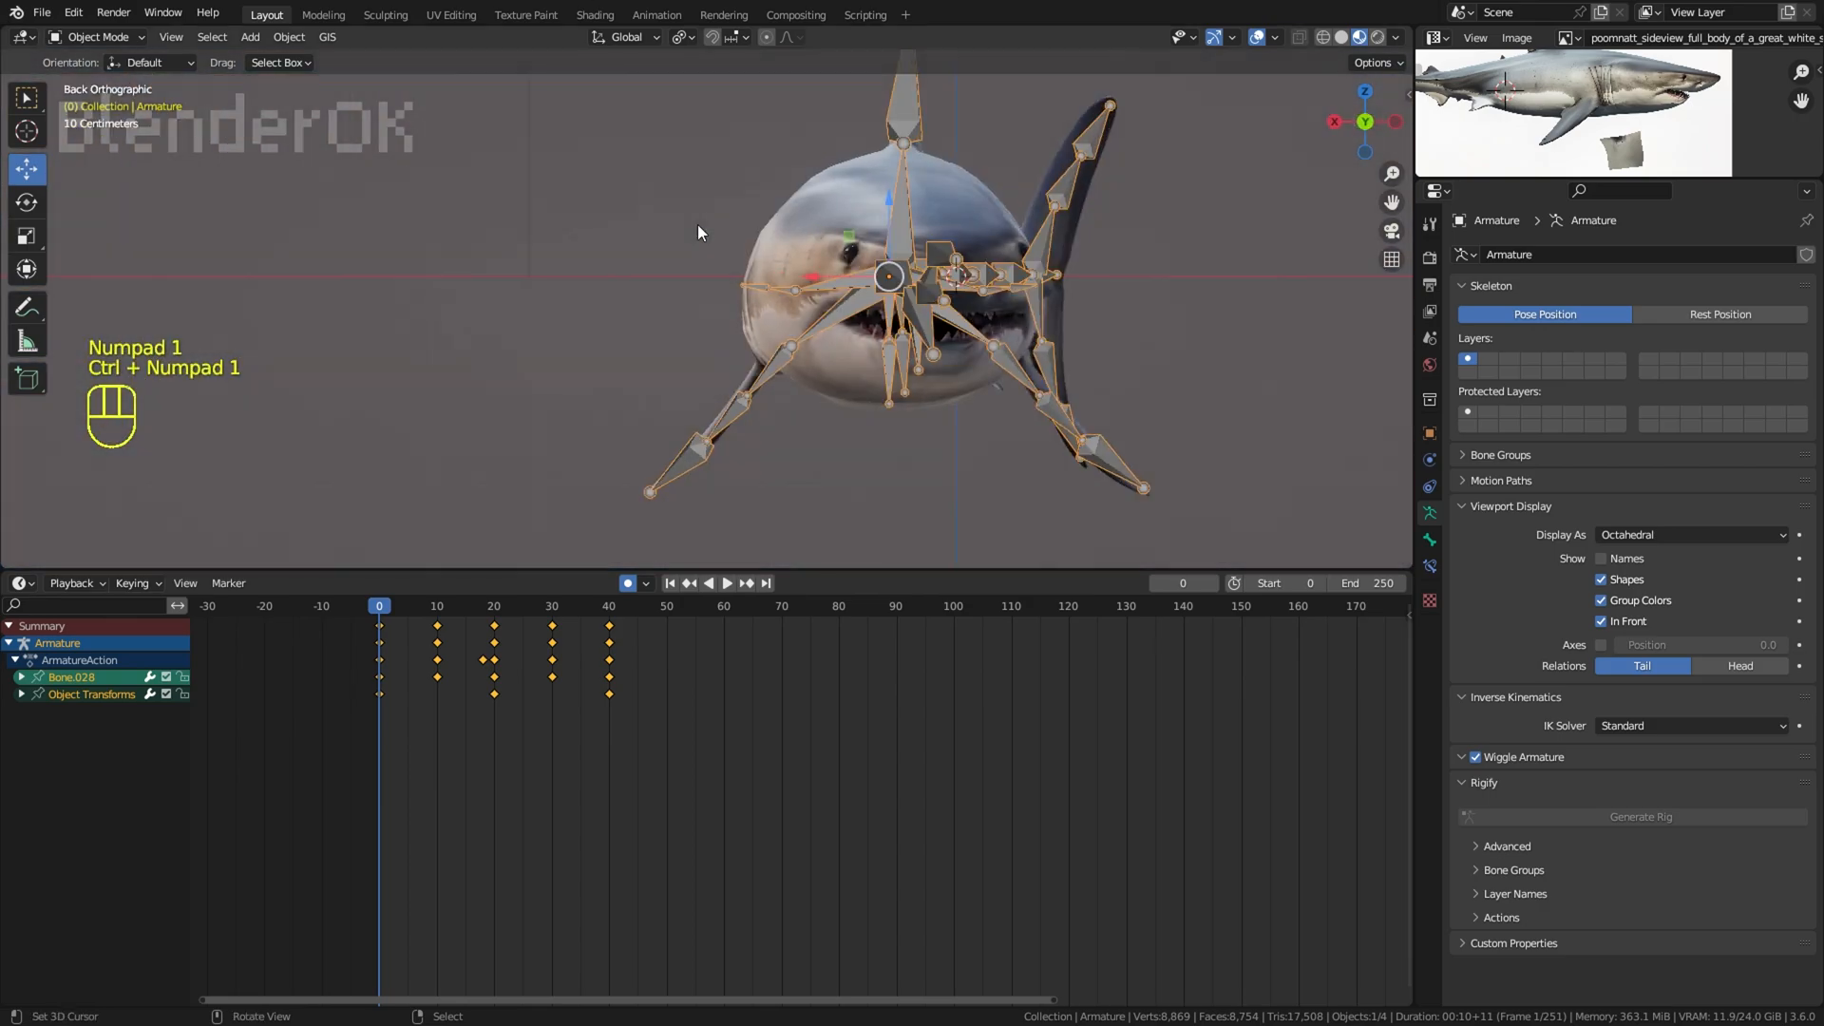
key(r)
click(359, 657)
click(379, 660)
key(shift+d)
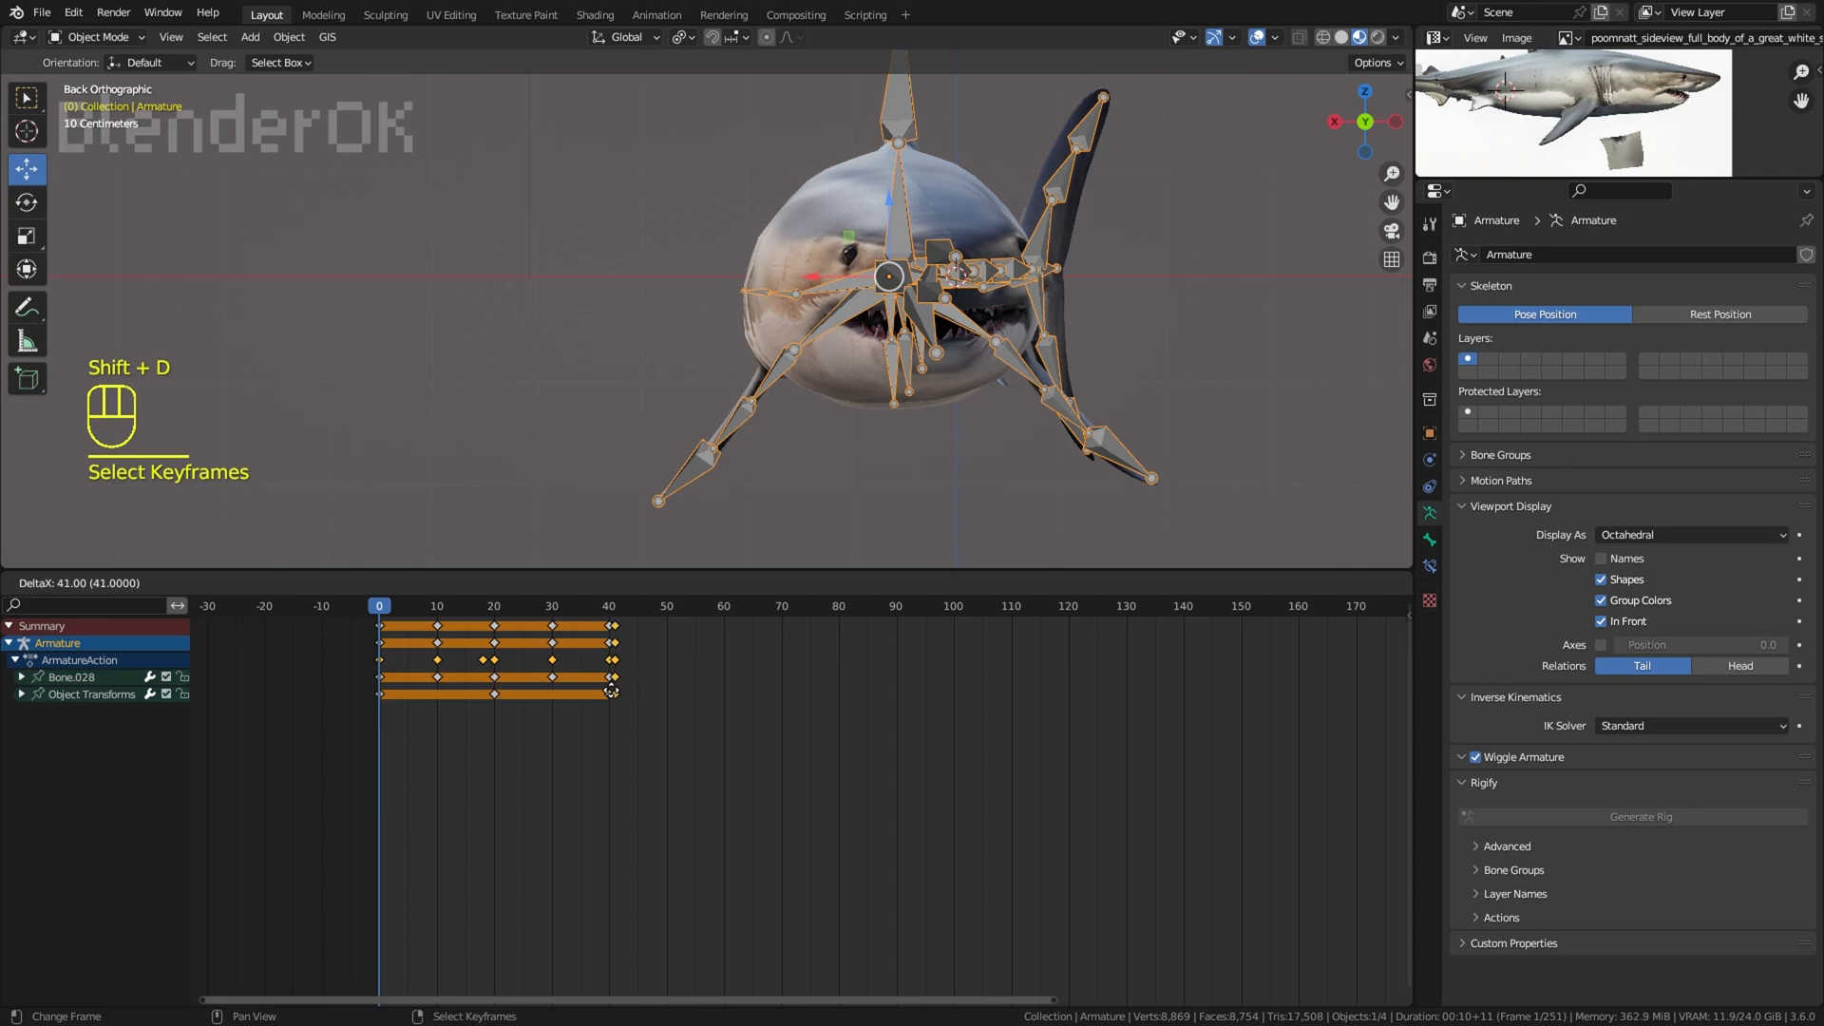
click(606, 693)
click(495, 700)
key(r)
click(1176, 456)
key(space)
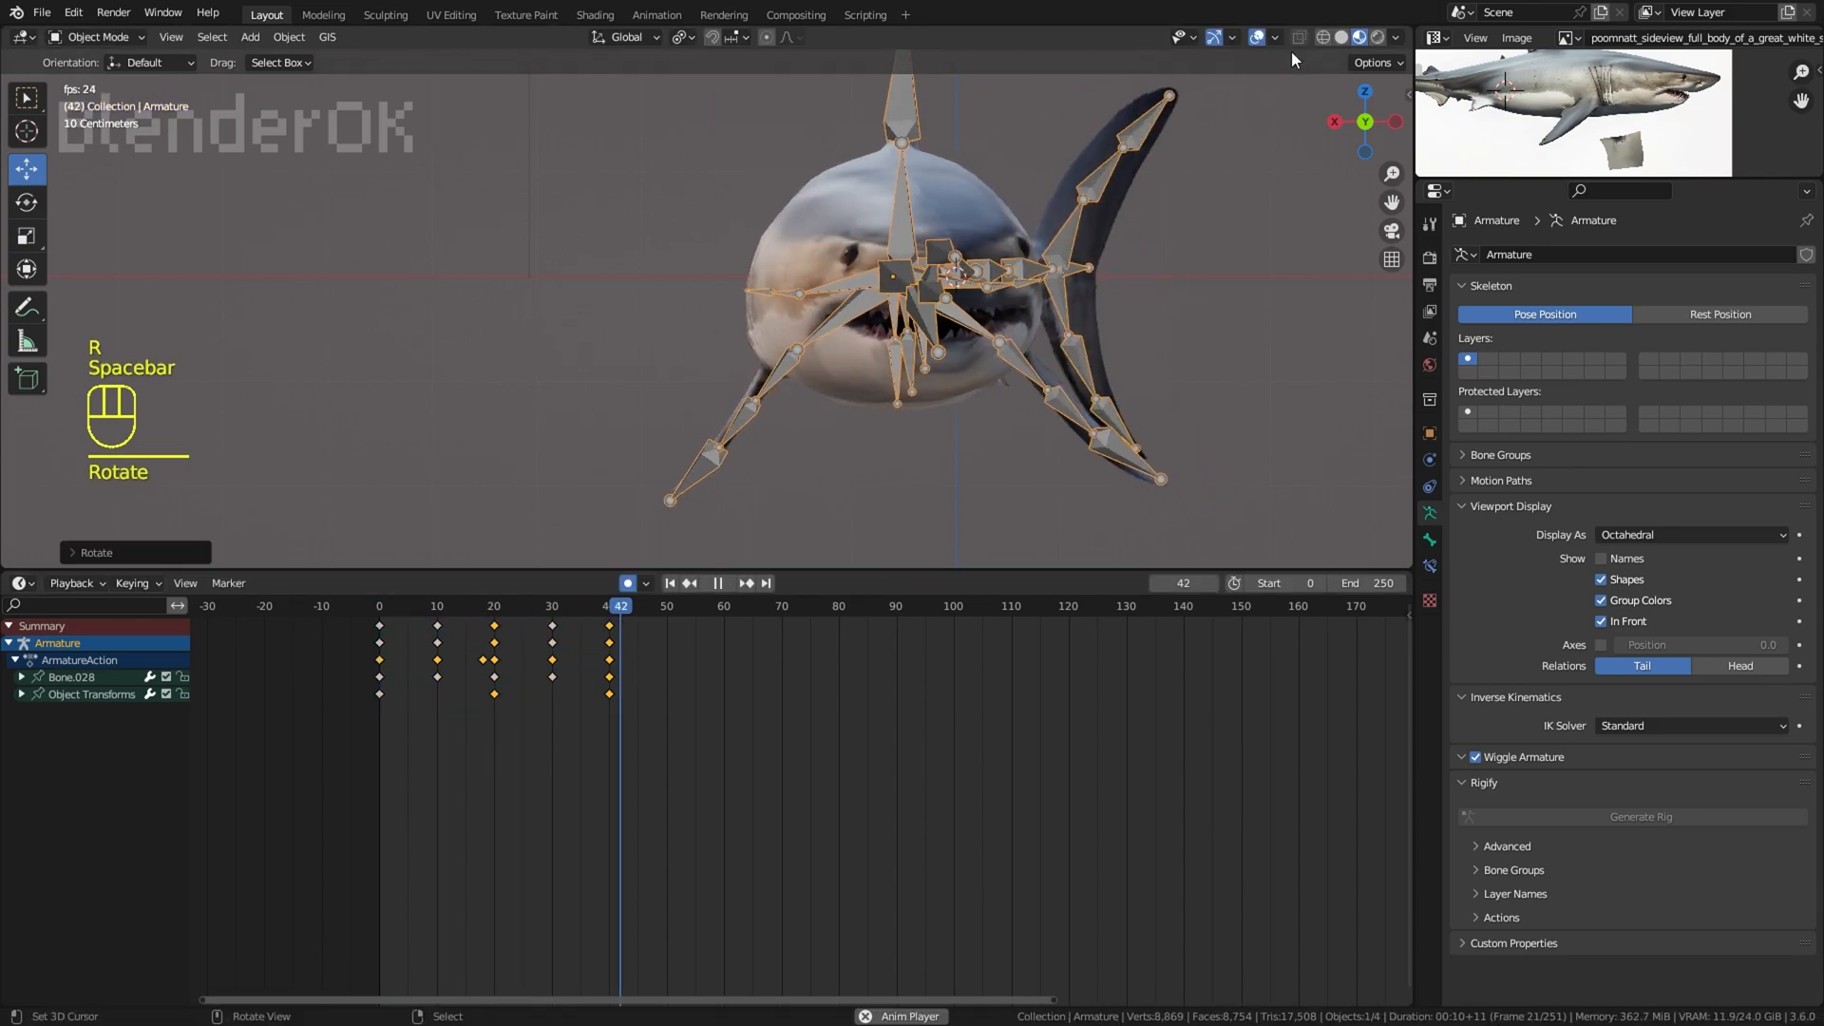
Step: Enlarge the 3D view and watch the rolling swim from the shark's side with the overlays hidden
click(1270, 42)
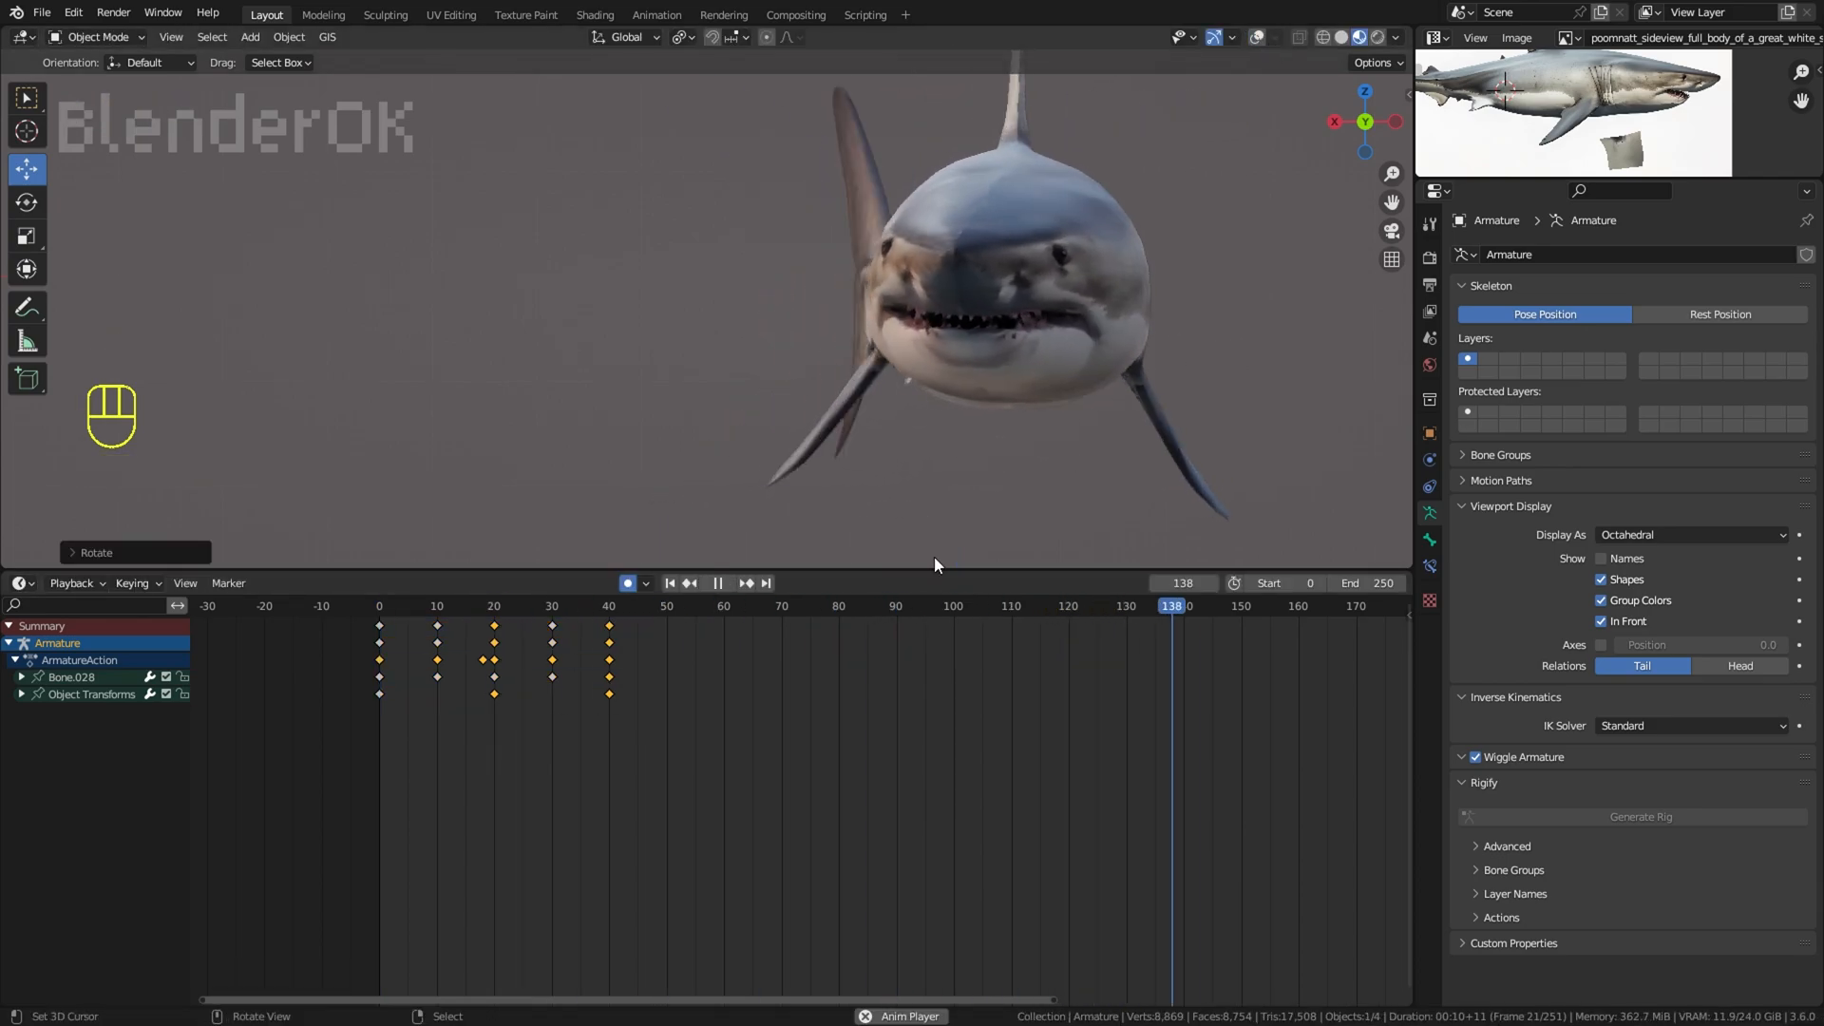
drag(935, 570, 951, 748)
middle_drag(969, 603, 1165, 503)
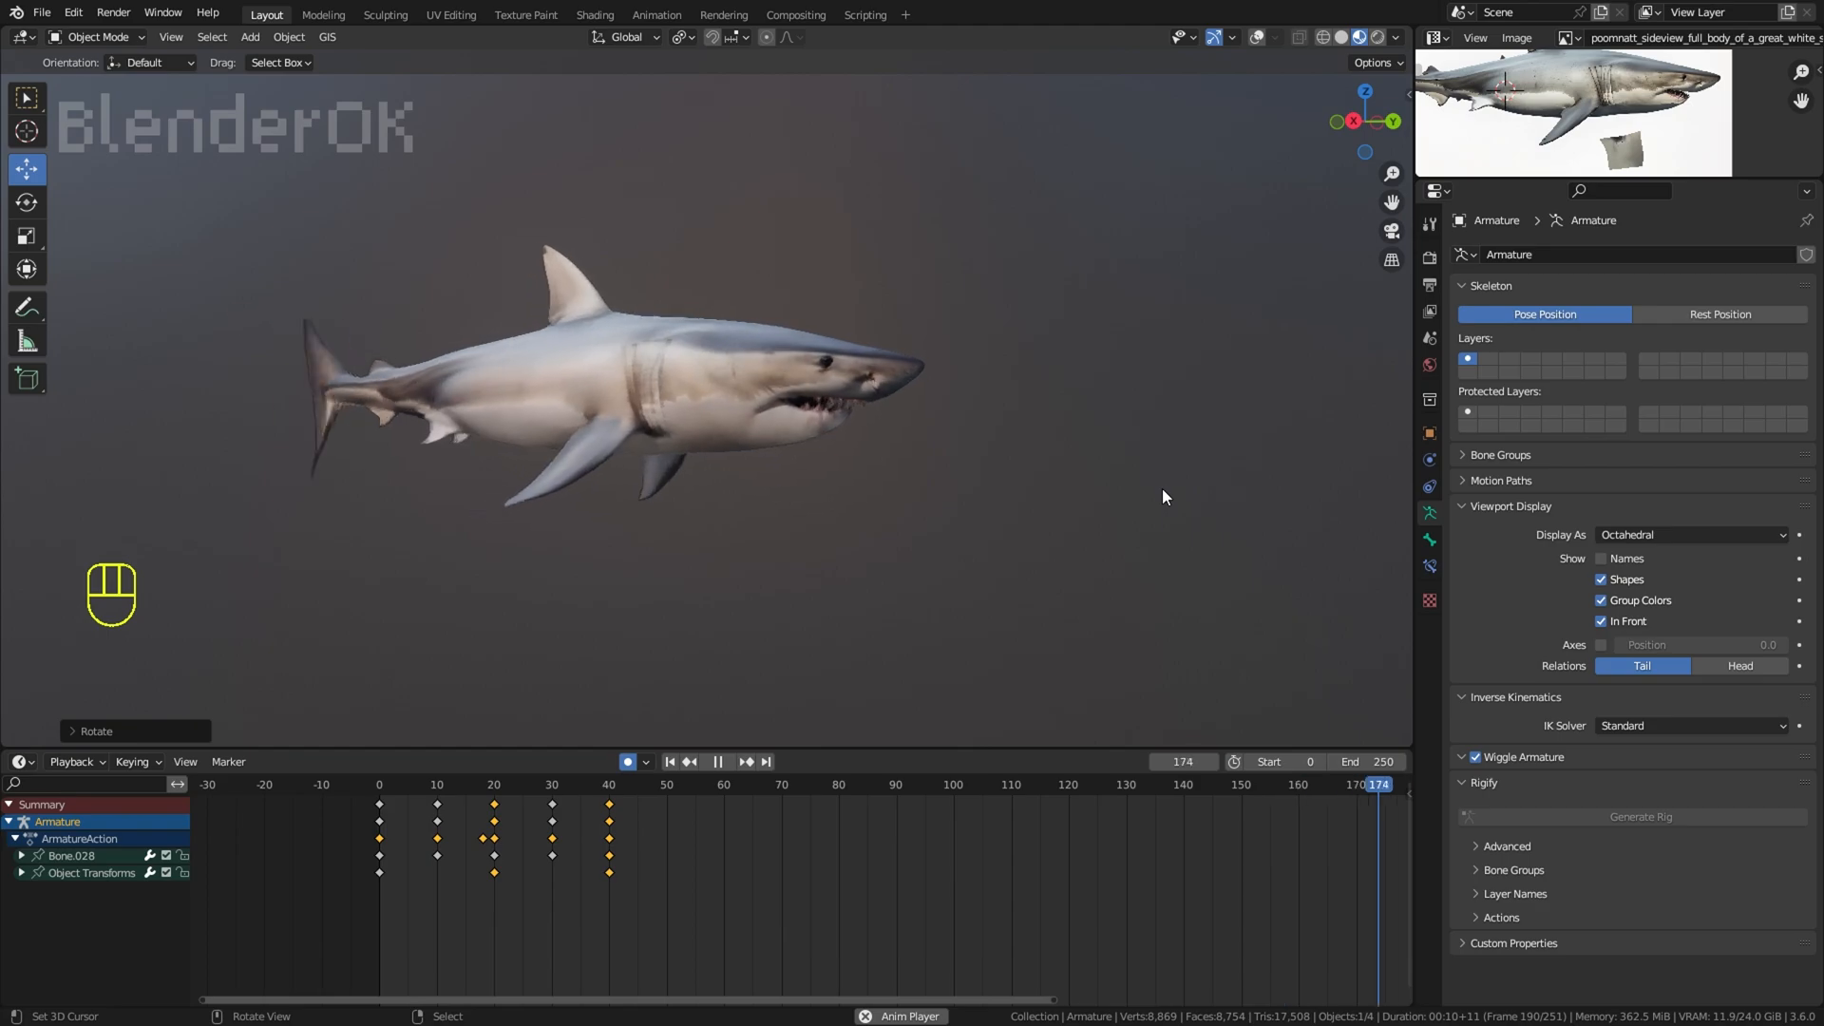
middle_drag(1016, 282, 988, 304)
Step: Try moving the whole armature at frame 20, play the result, and undo the move
click(1257, 37)
key(space)
click(495, 814)
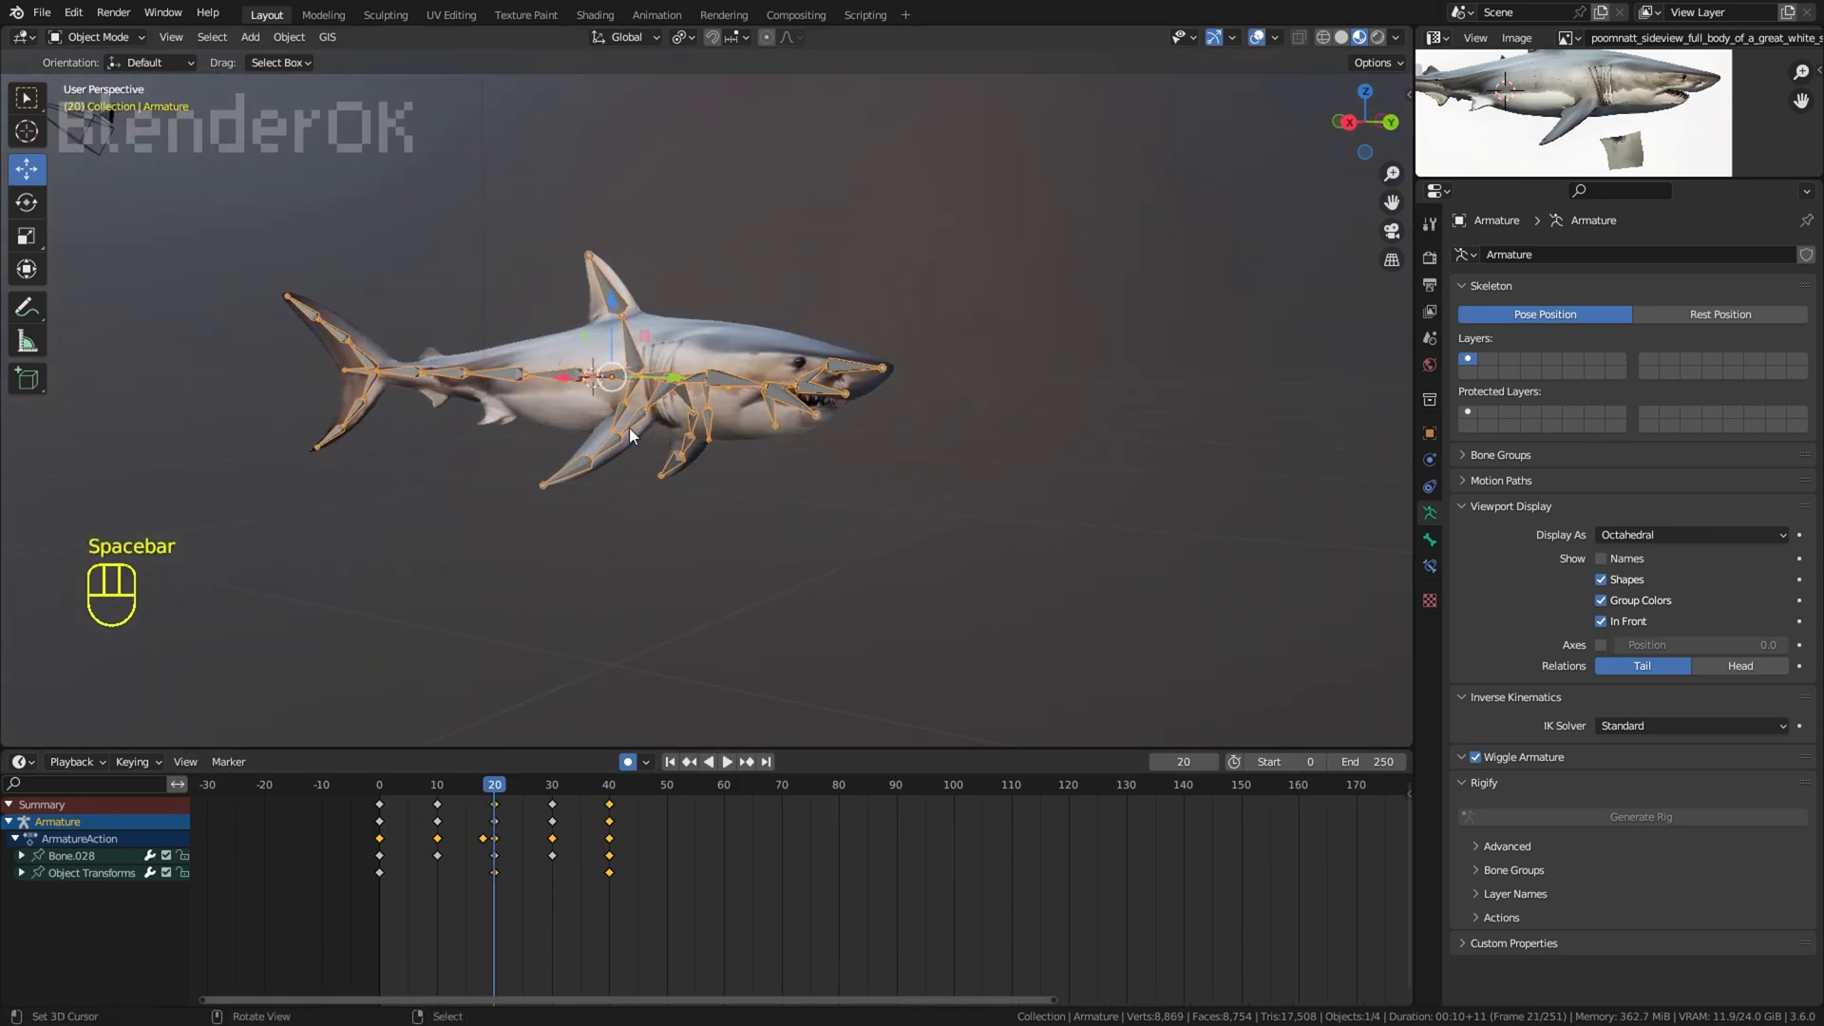
scroll(628, 426, up, 2)
mouse_move(586, 296)
mouse_down()
mouse_move(583, 280)
mouse_move(558, 314)
mouse_up()
key(space)
click(1257, 37)
key(space)
key(ctrl+z)
key(ctrl+z)
Step: Try keyframing armature moves at frames 10 and 30, play the swim, and undo them
click(438, 857)
click(552, 872)
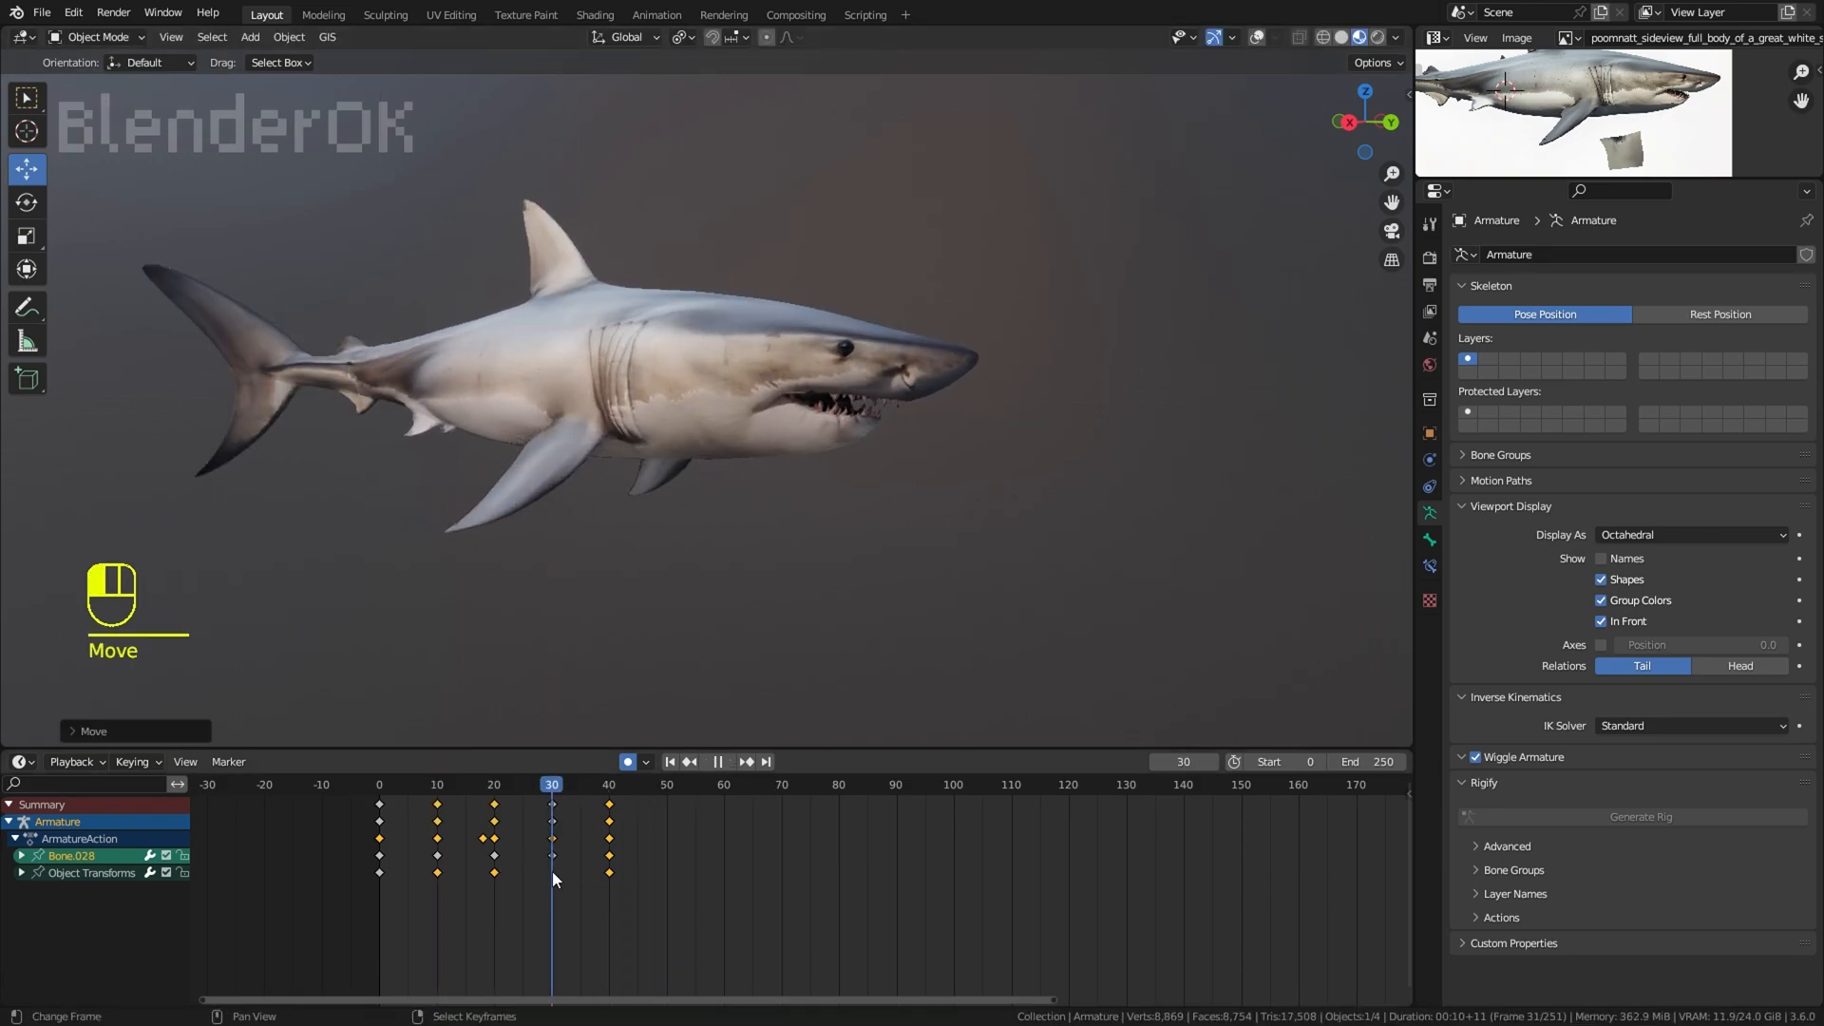
key(space)
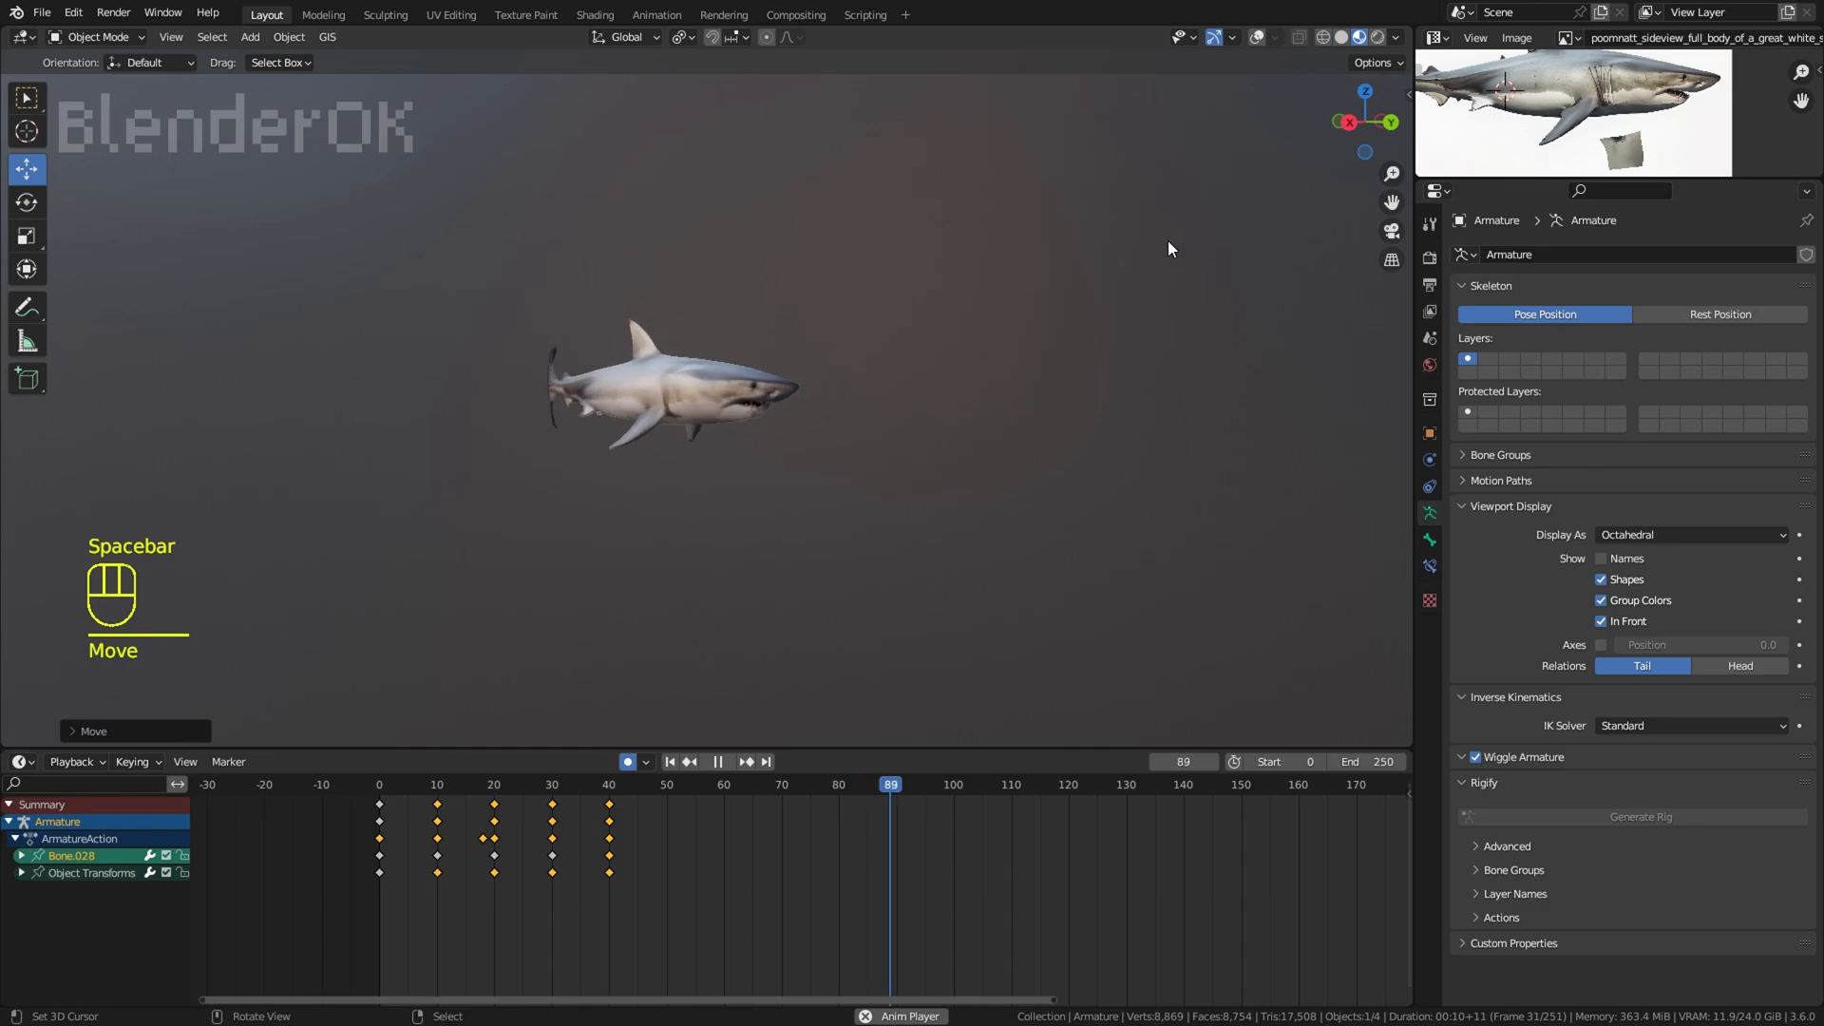
key(space)
key(ctrl+z)
key(ctrl+z)
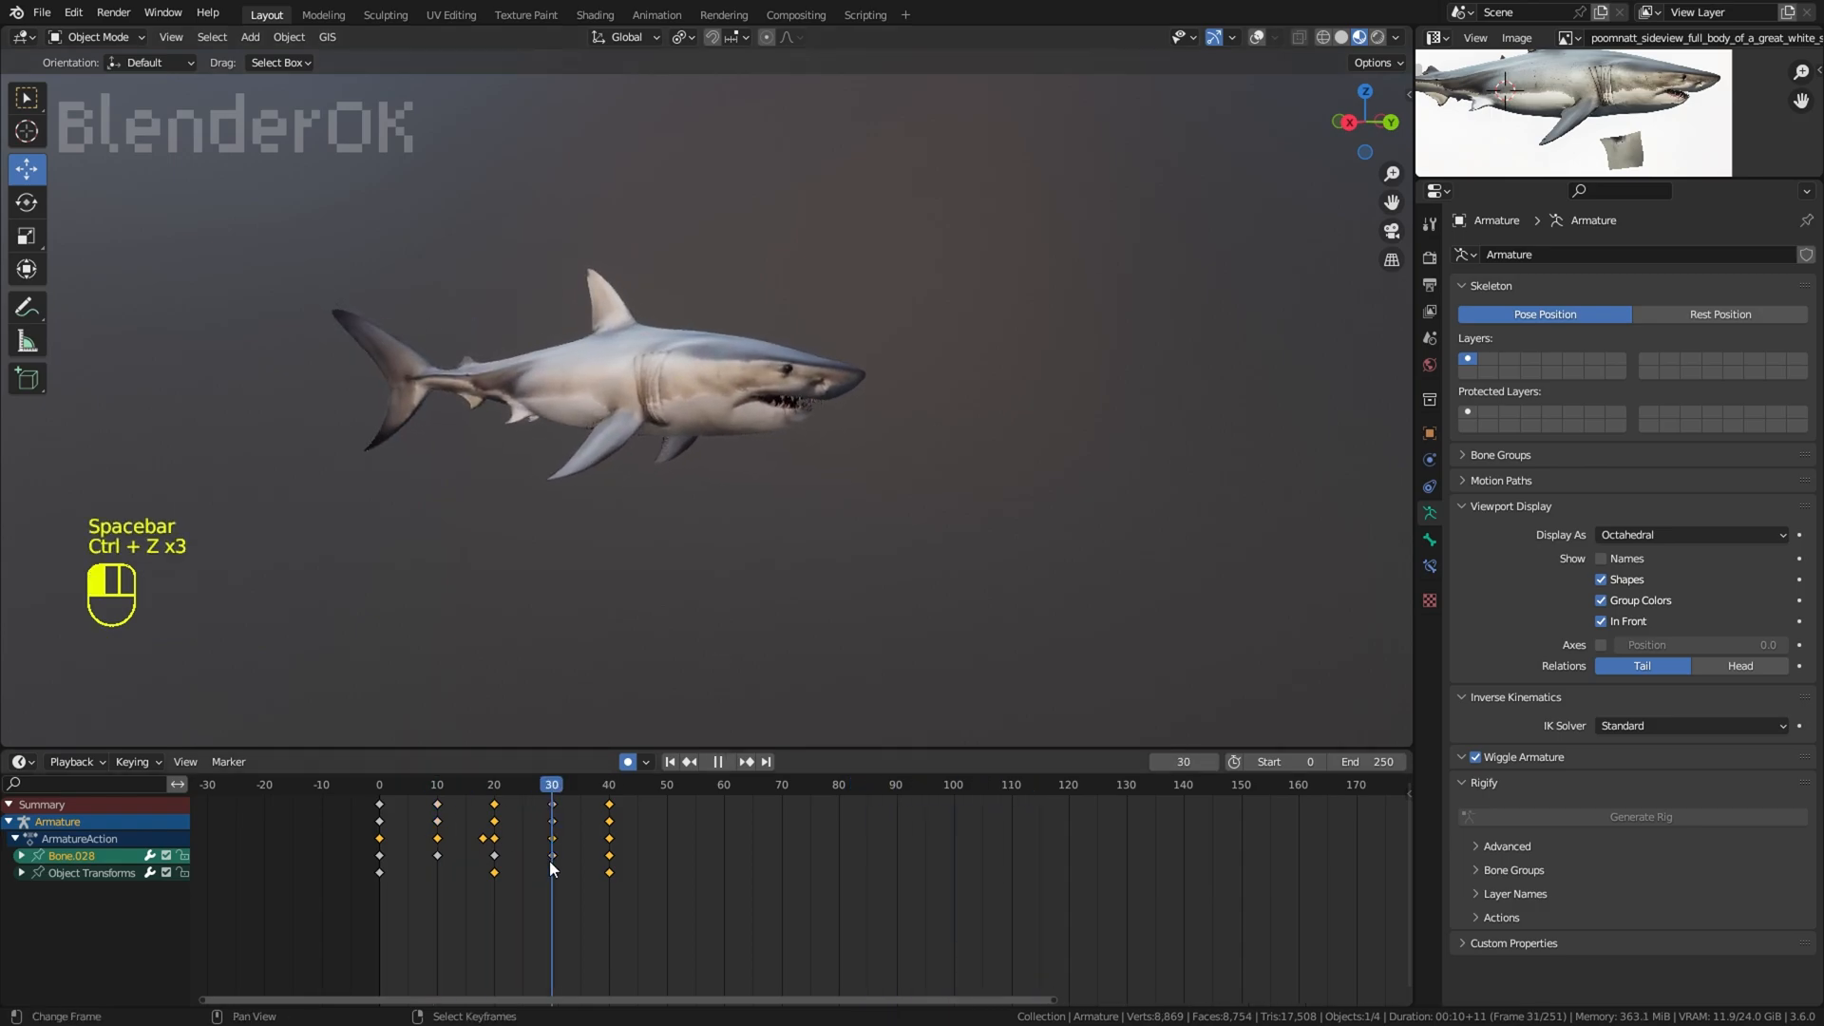
Step: Keyframe a vertical bob of the whole armature at frames 10 and 30, and play the swim from the side
drag(609, 319, 612, 294)
key(space)
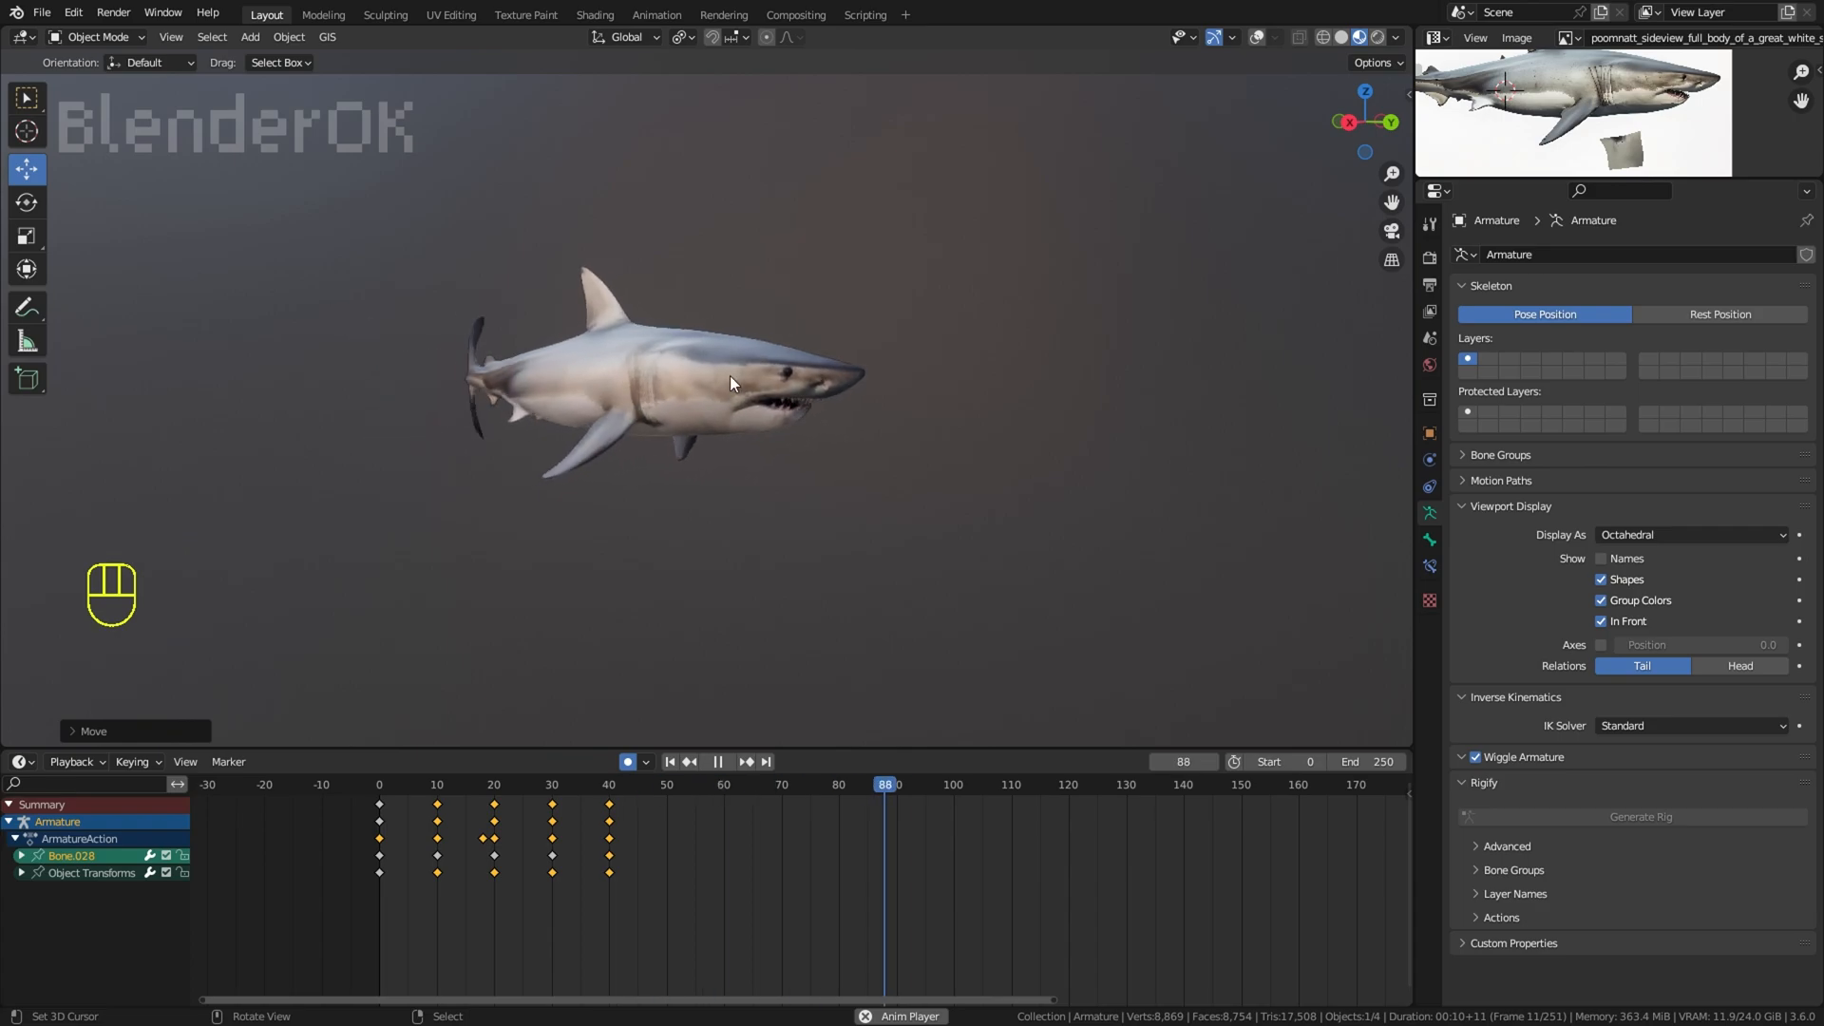
right_click(1153, 228)
scroll(1153, 228, up, 2)
click(1256, 37)
scroll(579, 368, up, 2)
Step: Switch the armature to Pose Mode, stop playback, and select the gill bones on both sides plus the throat bone under the jaw
right_click(578, 368)
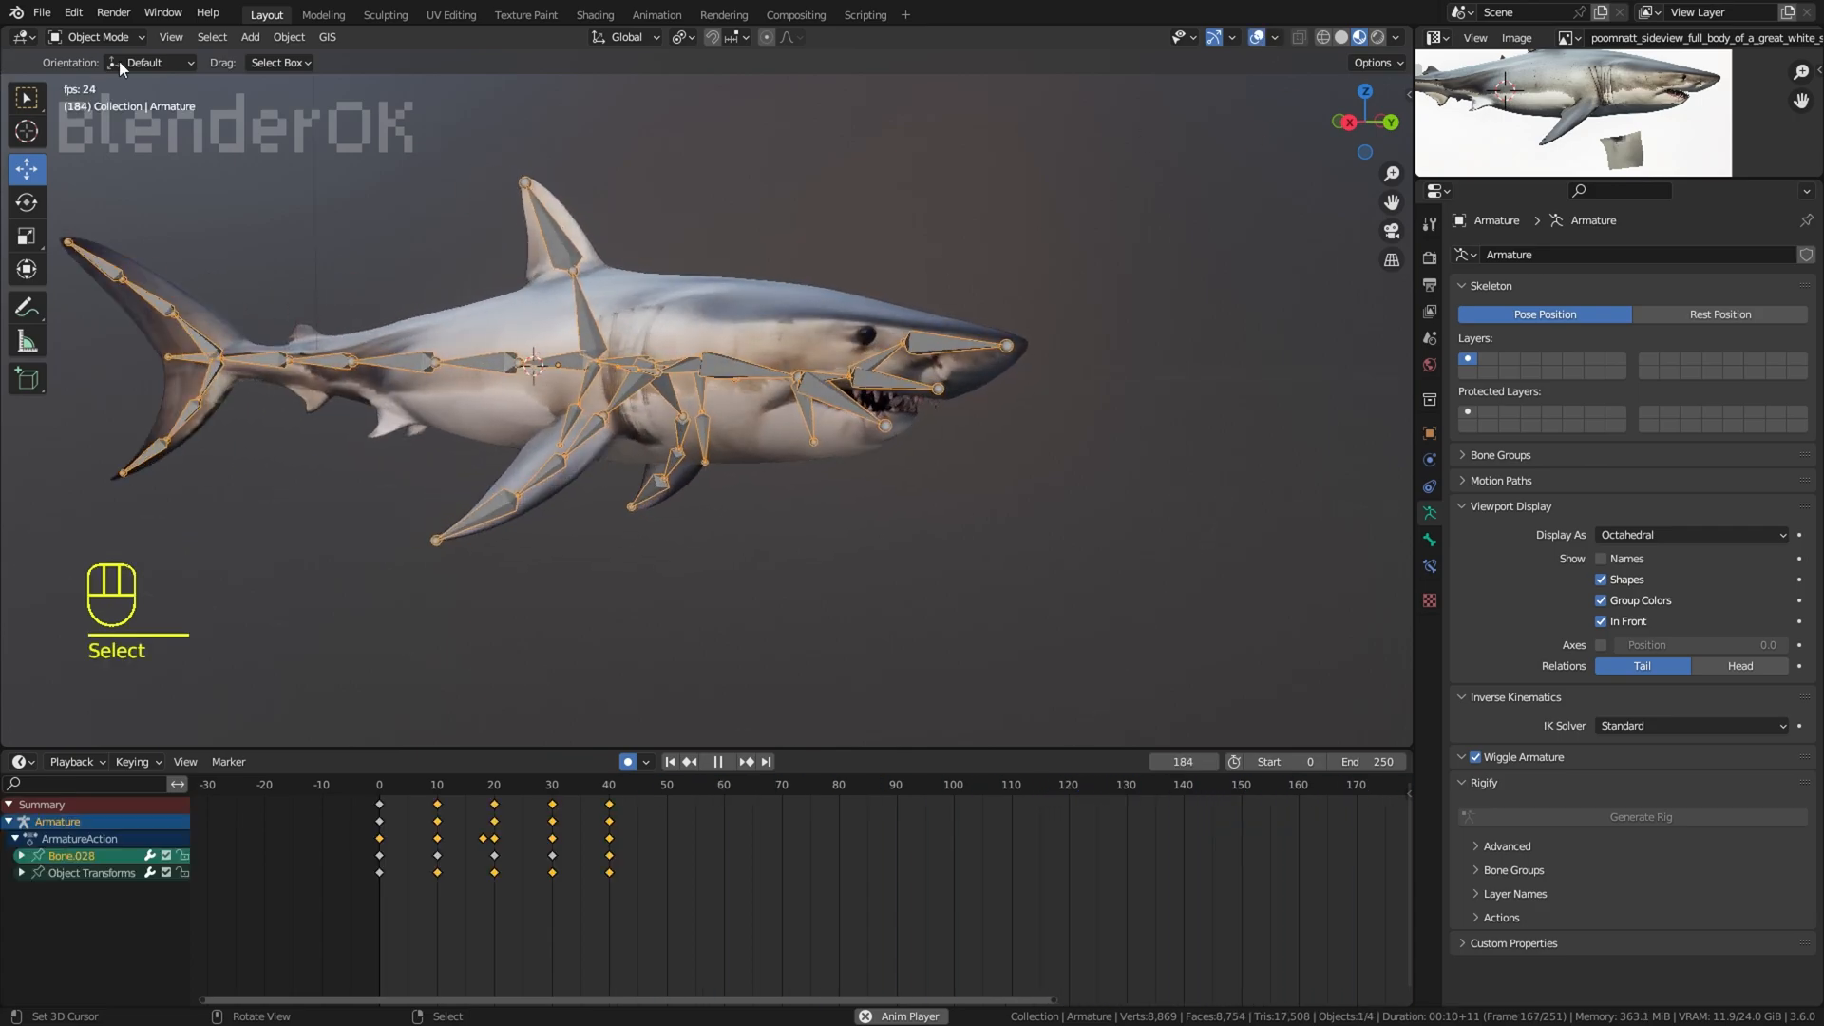
click(116, 39)
click(114, 97)
scroll(665, 369, up, 5)
middle_drag(665, 369, 822, 517)
key(space)
right_click(843, 545)
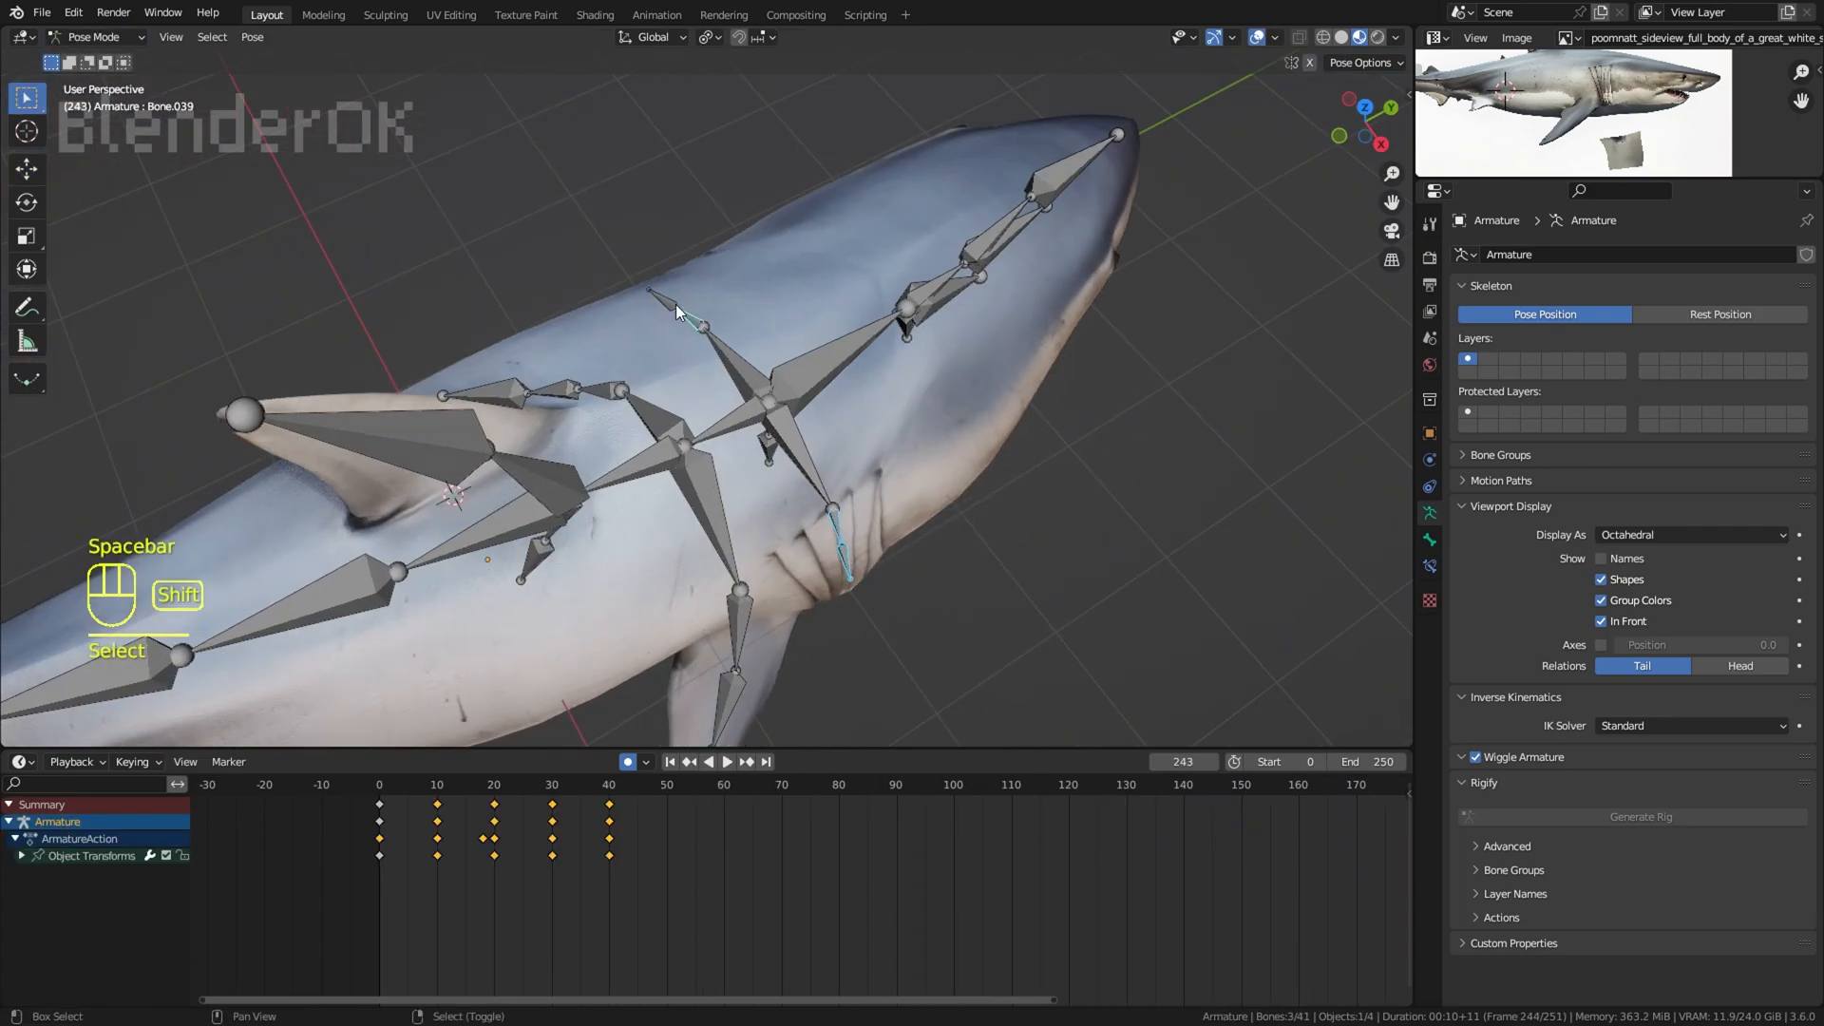
shift+right_click(675, 304)
middle_drag(948, 559, 880, 433)
shift+middle_drag(928, 608, 1010, 508)
shift+right_click(1127, 522)
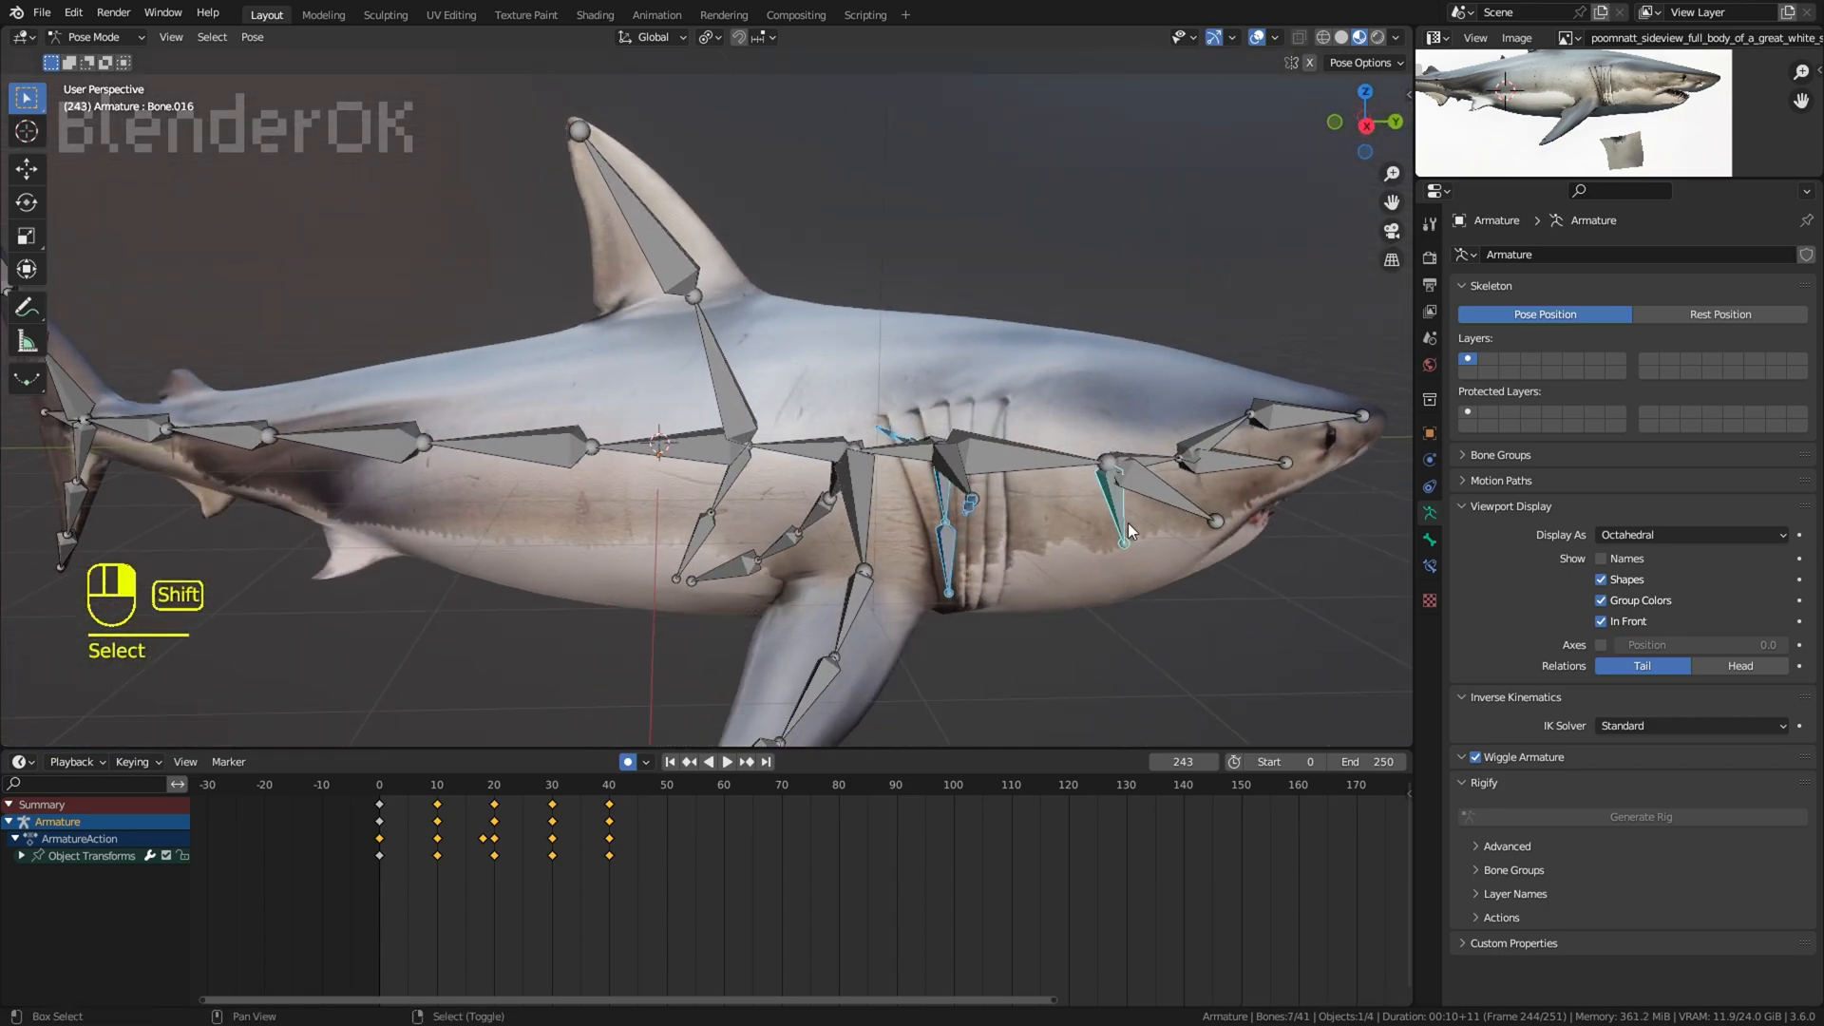
Step: Extend the selection to the belly bones behind the pectoral fins and add Bone Dynamics Pro to the selected bones
scroll(1083, 520, down, 2)
middle_drag(646, 492, 760, 490)
shift+right_click(806, 490)
shift+right_click(806, 480)
middle_drag(520, 490, 800, 456)
scroll(800, 456, down, 2)
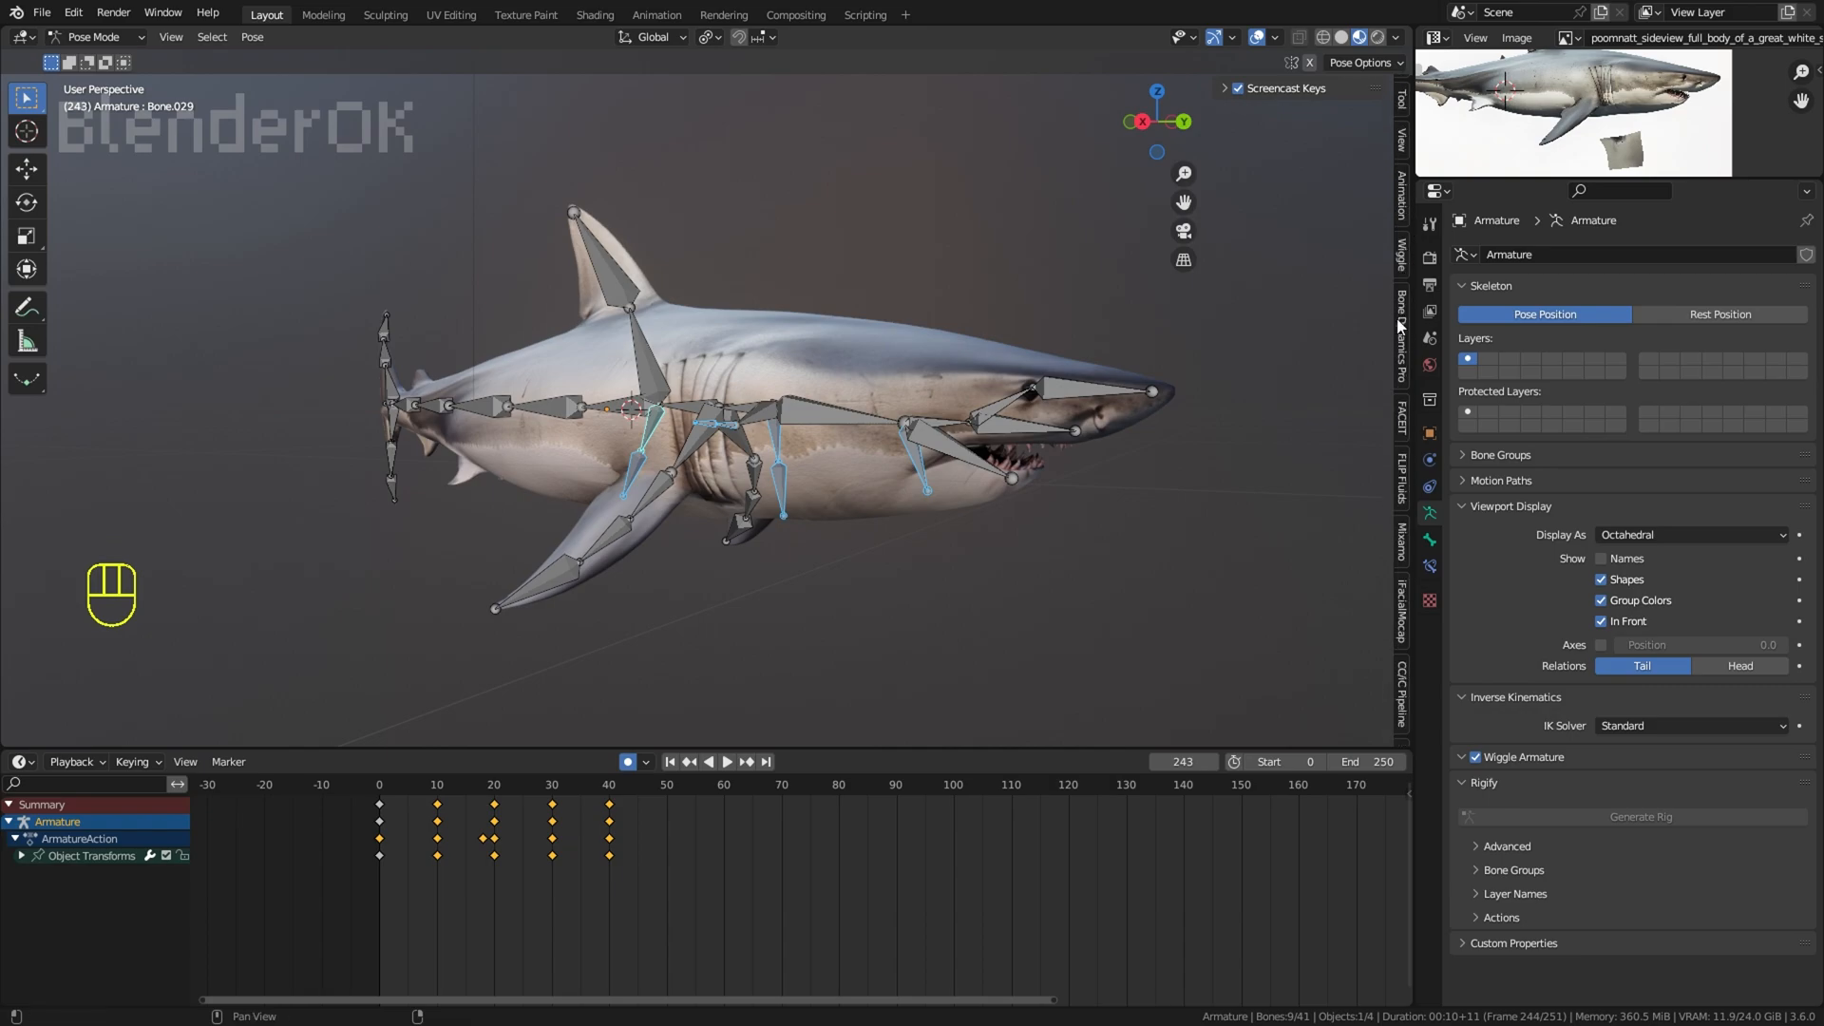
click(1400, 326)
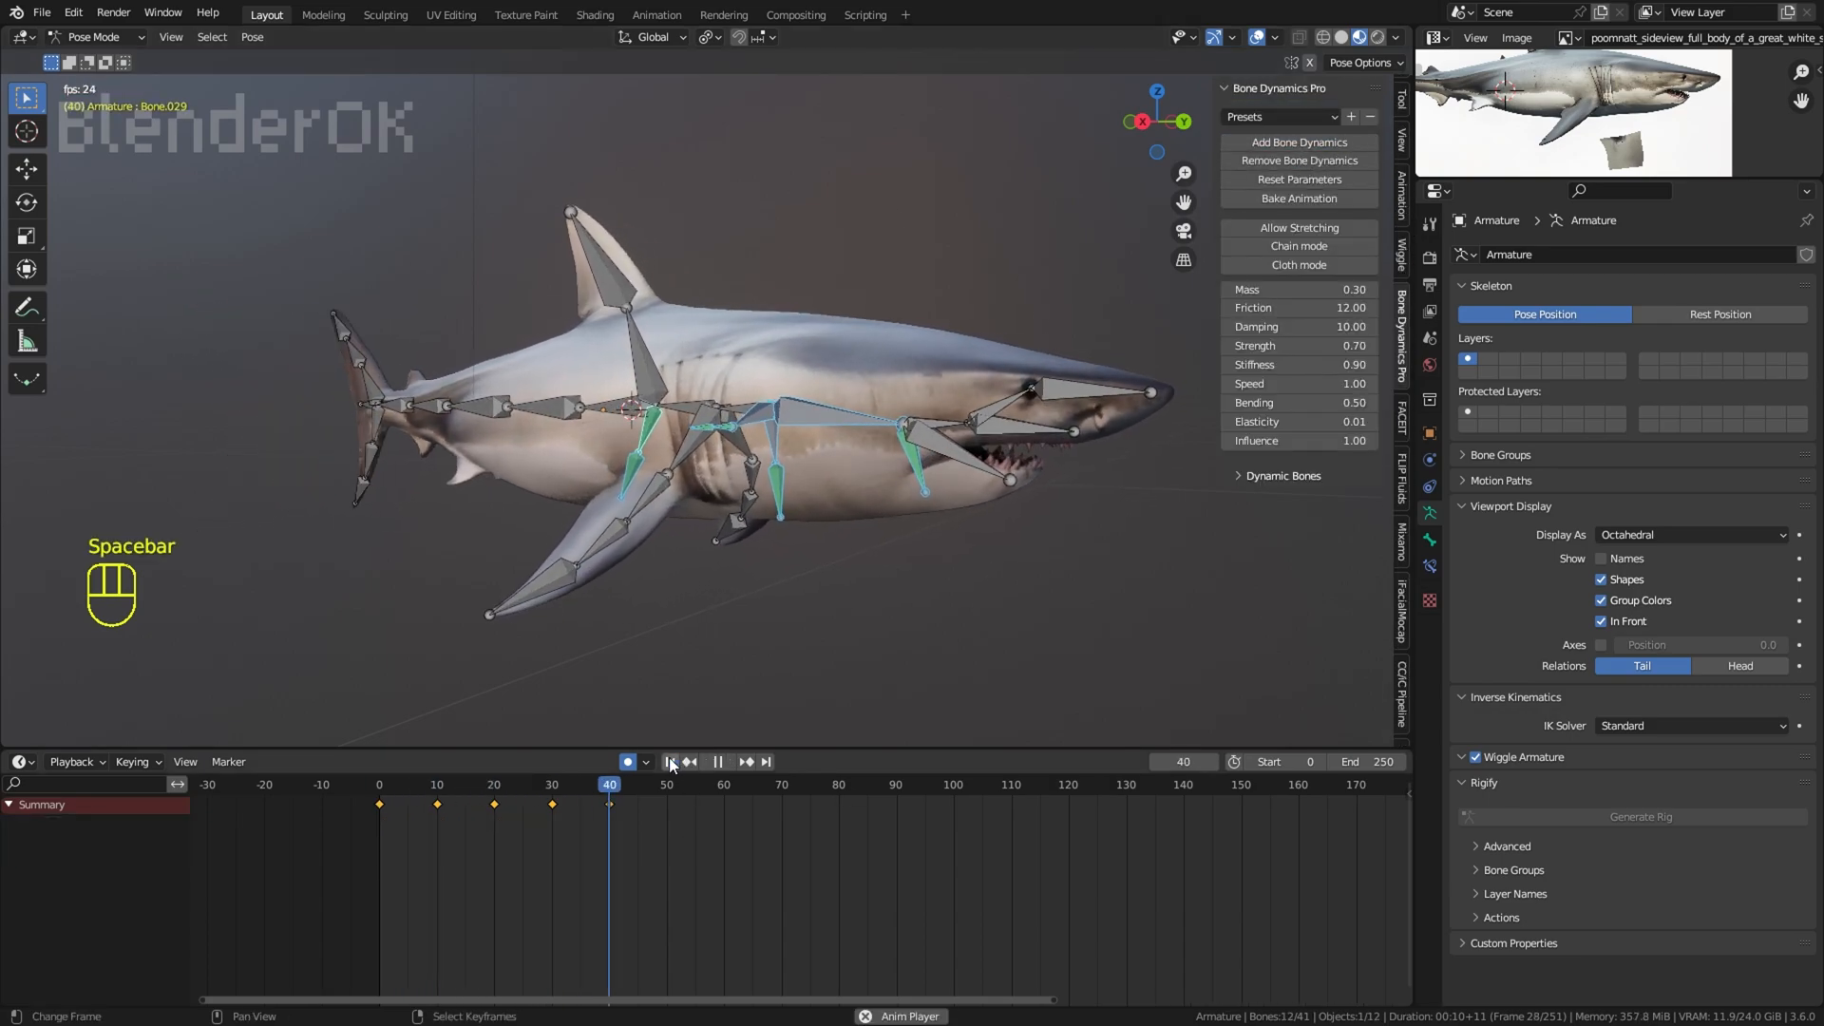
Step: Try the organiccy, Slow and tentacle presets on the dynamic bones while the animation plays
click(1270, 116)
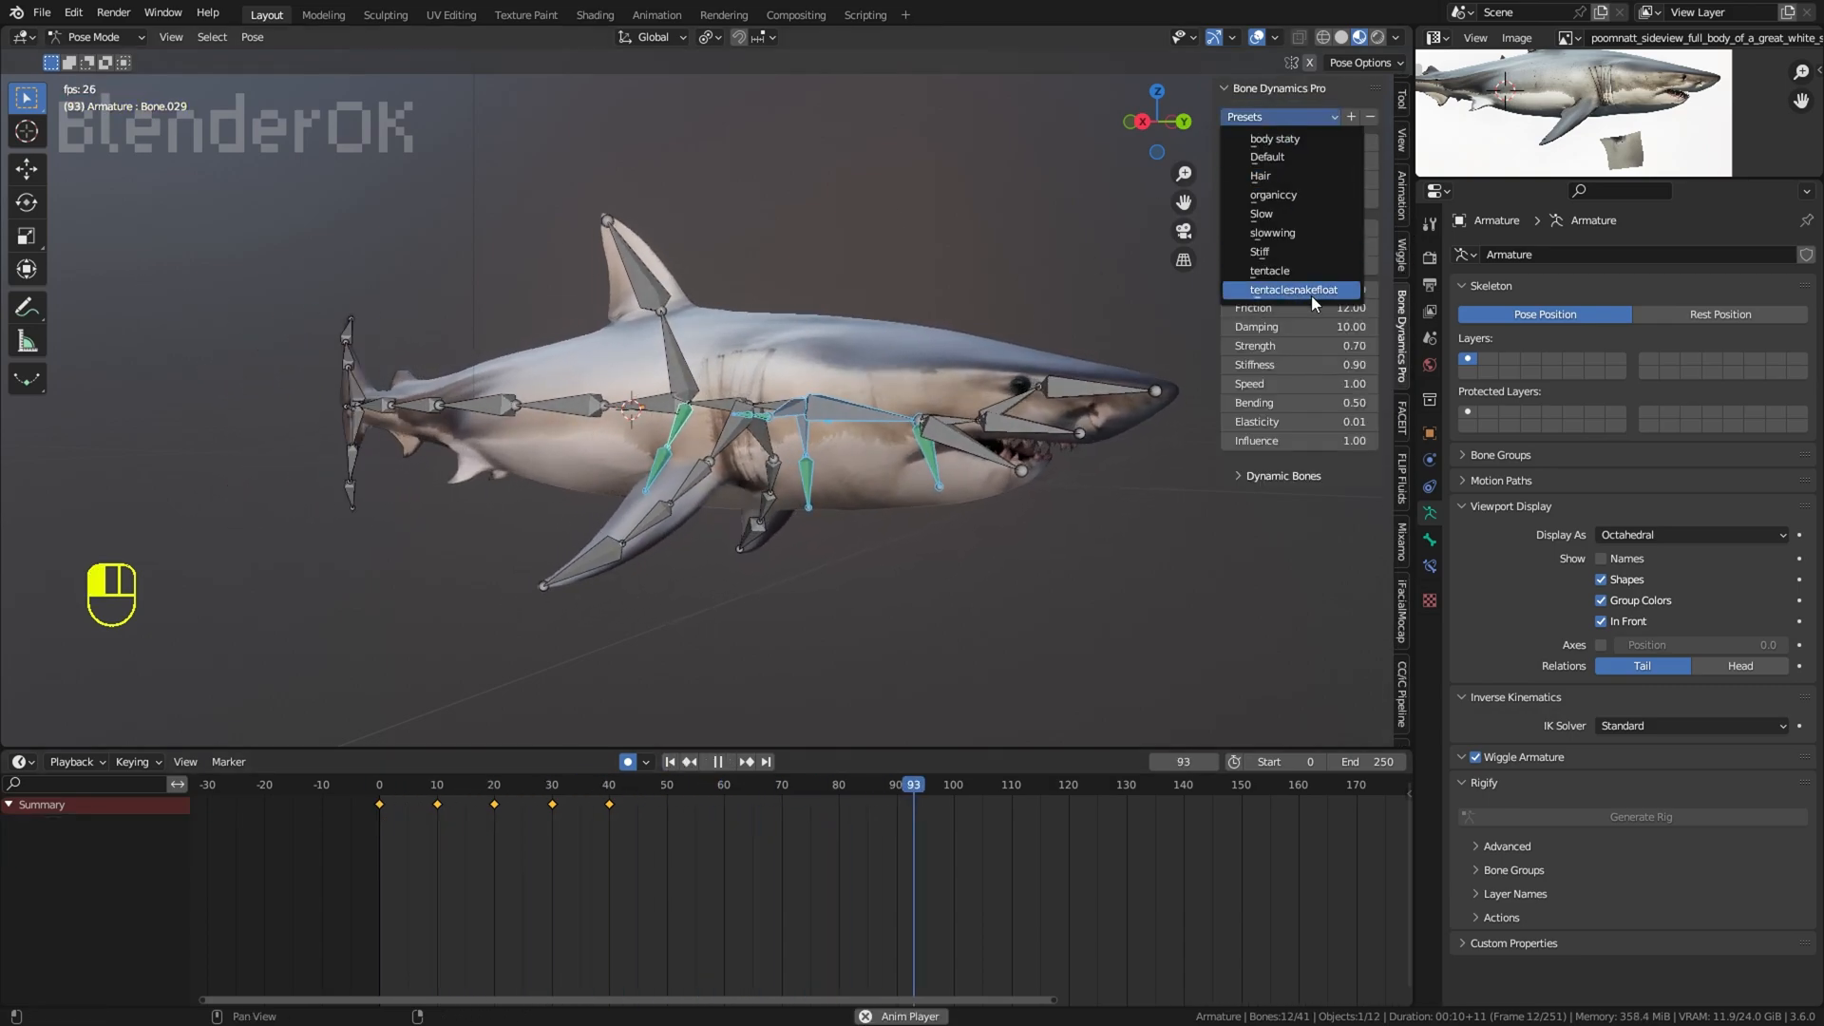
click(1272, 117)
click(1273, 195)
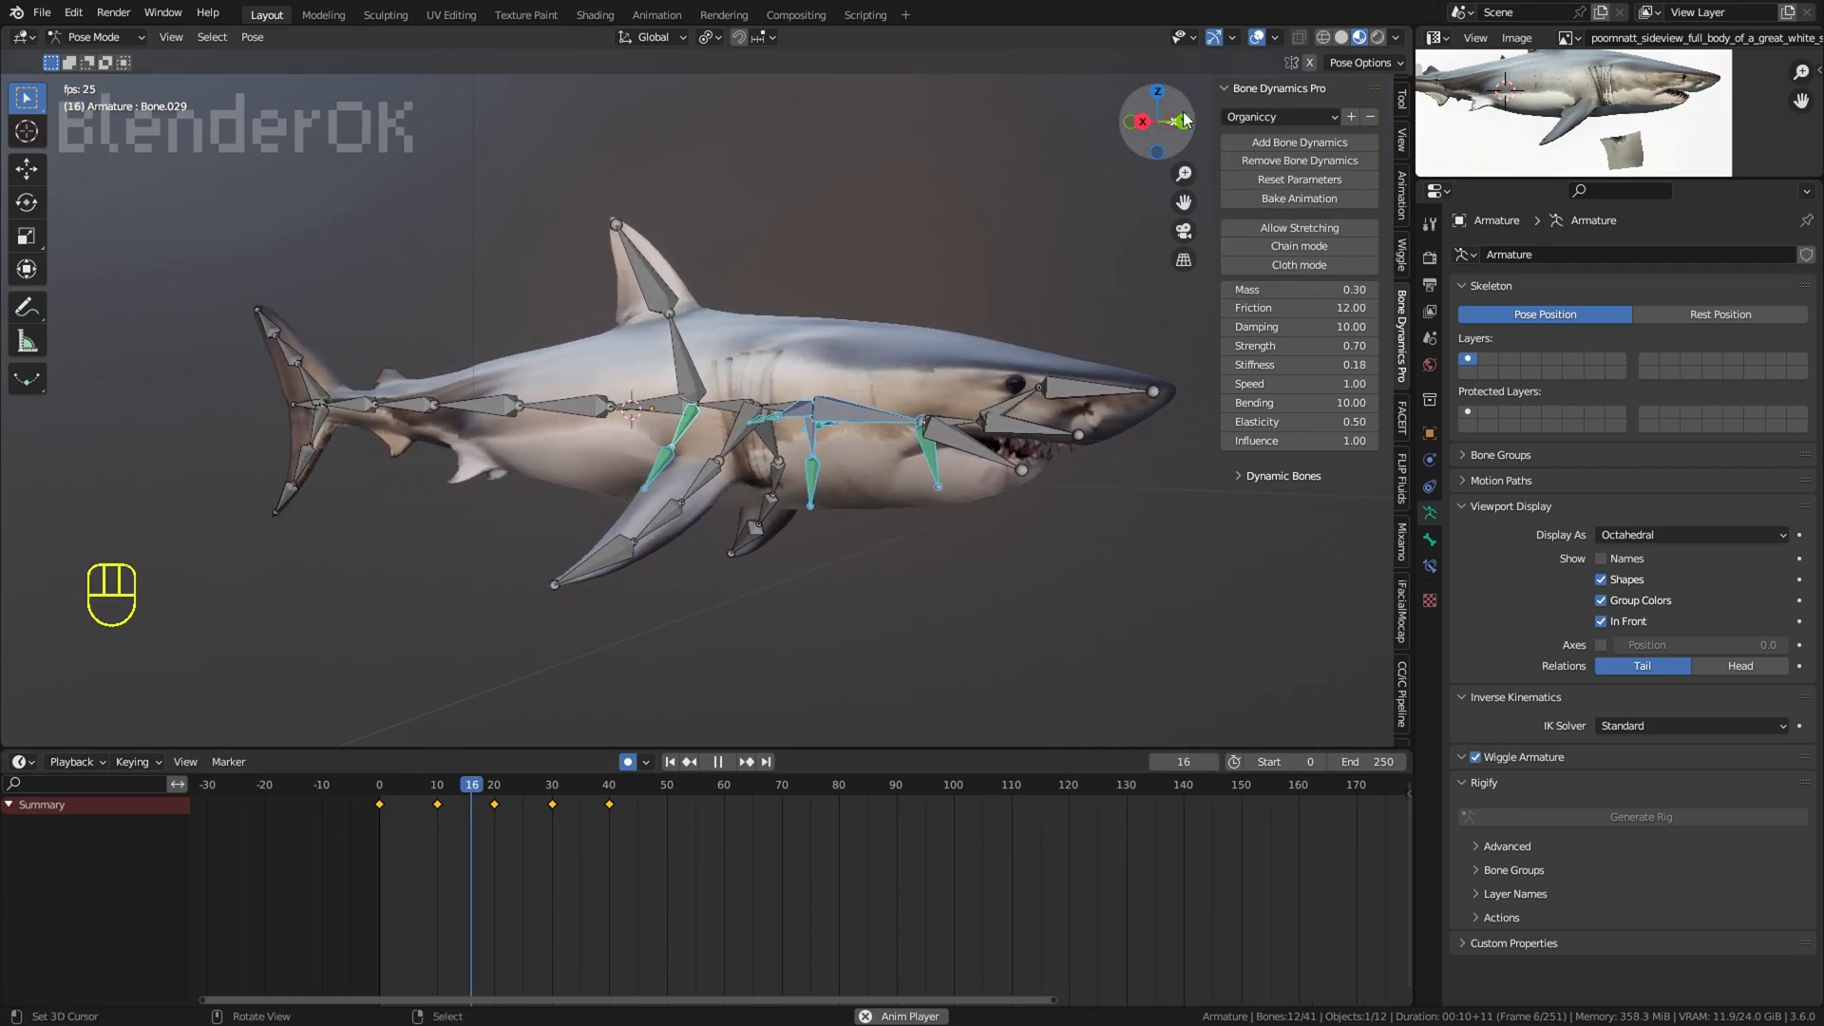
click(1257, 38)
click(1278, 116)
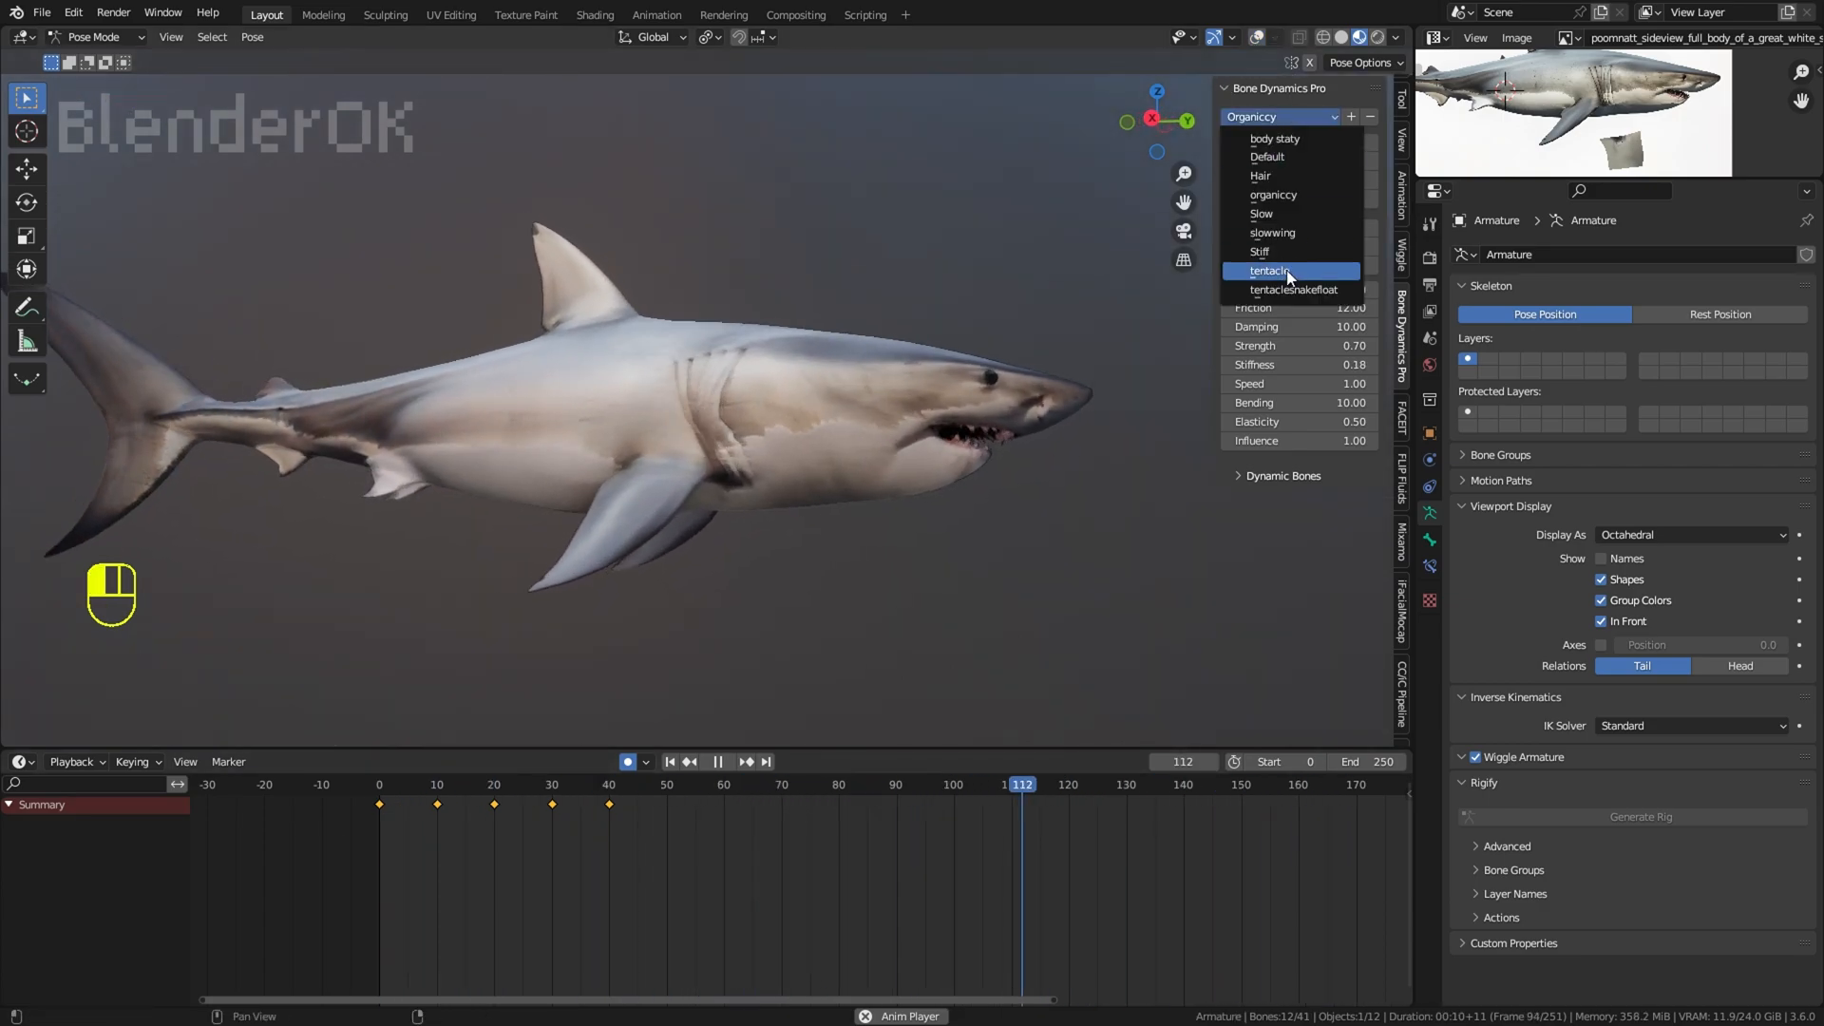
click(1302, 233)
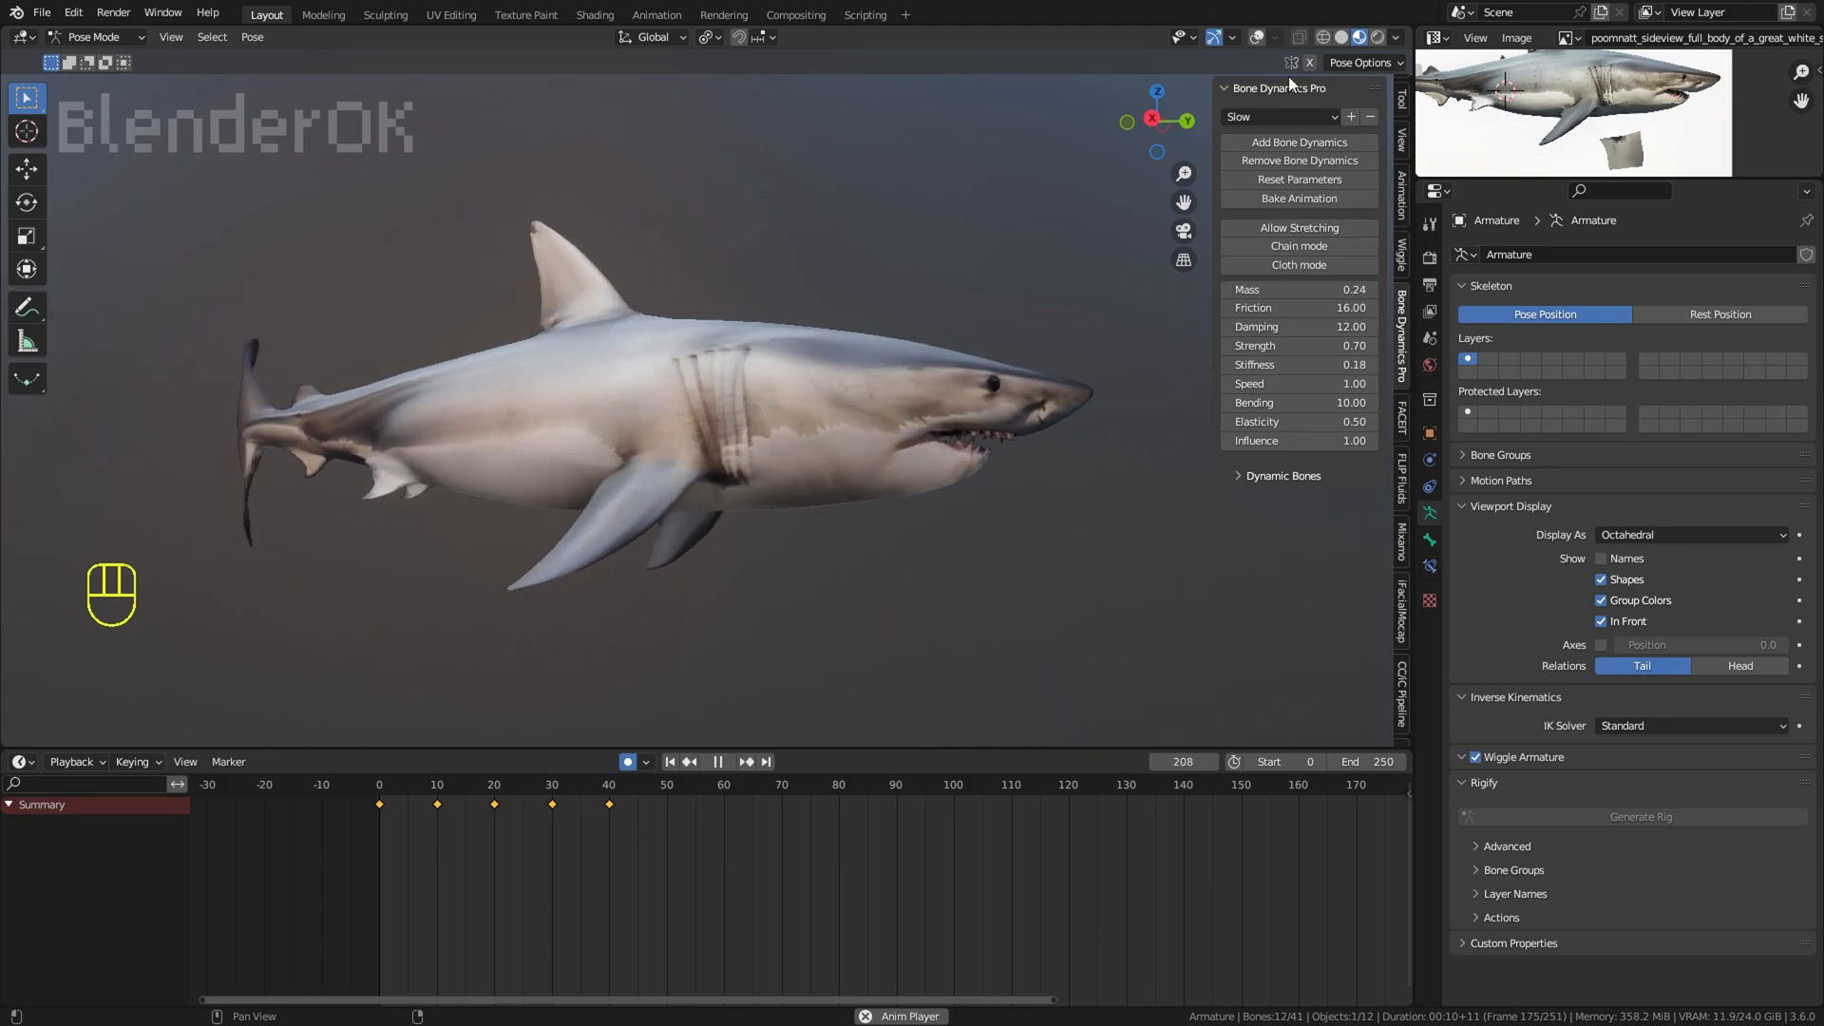
click(1278, 116)
click(1305, 271)
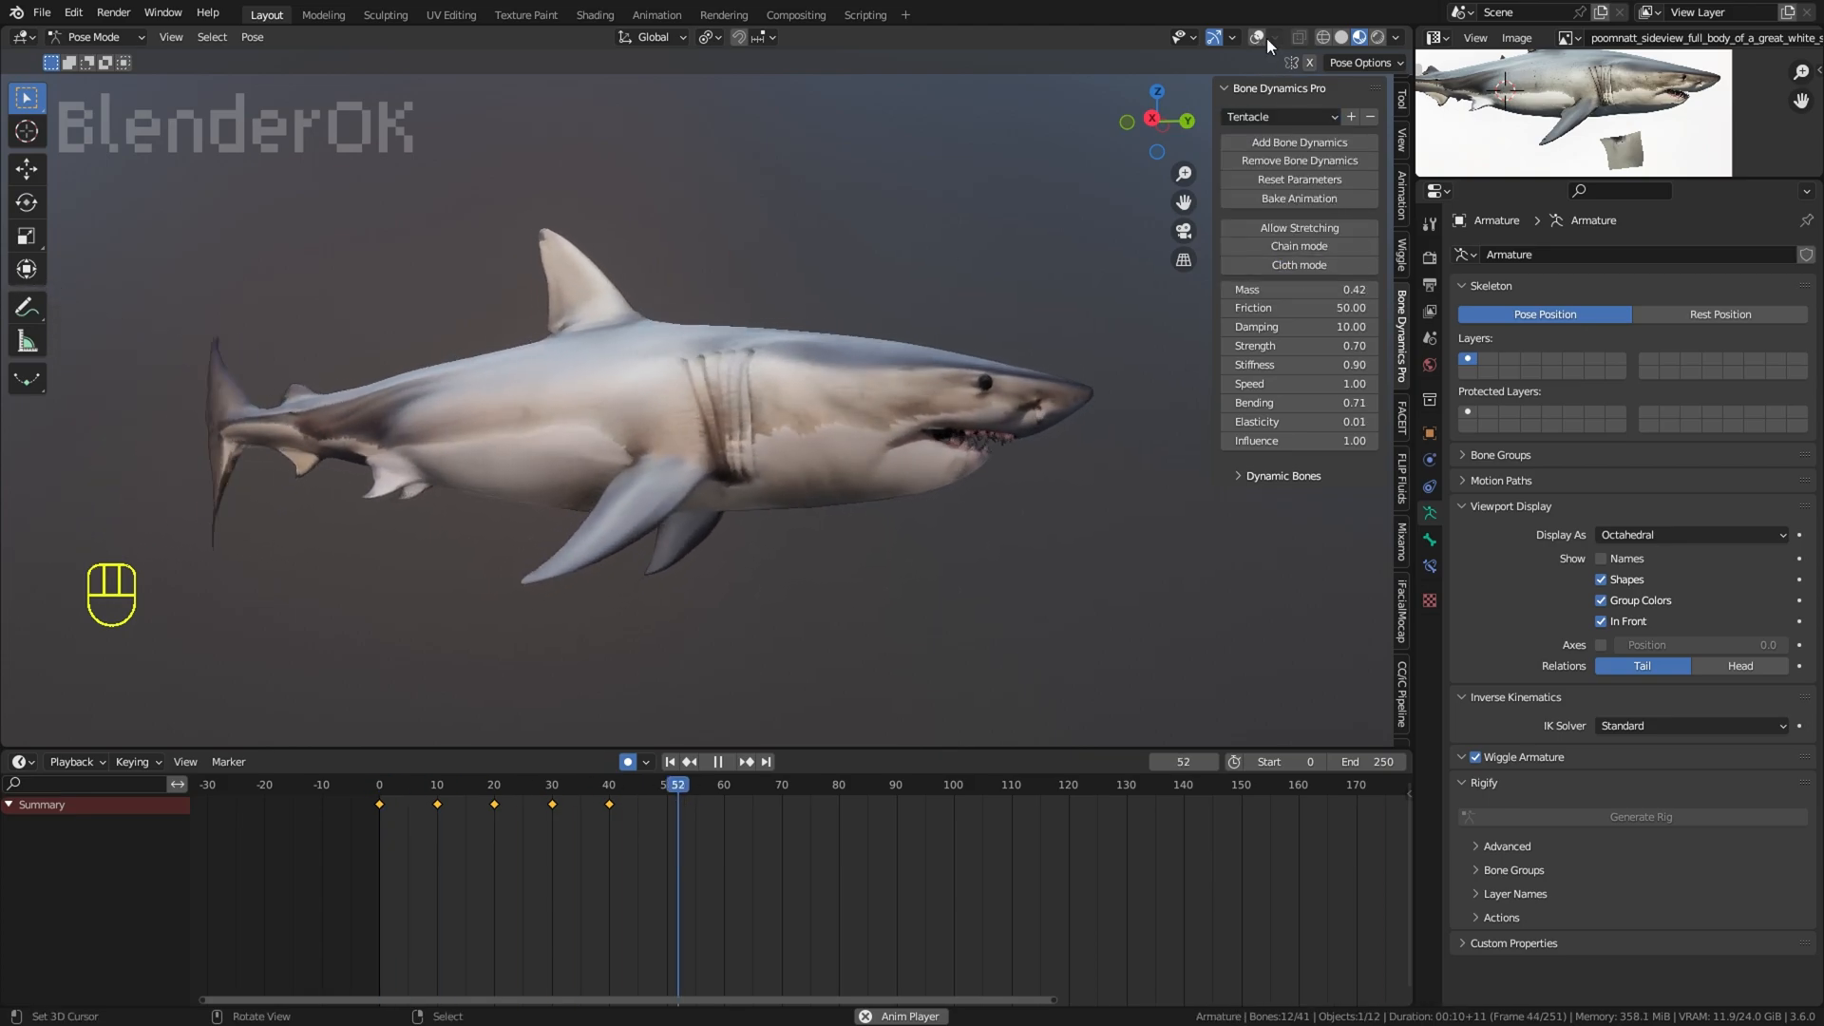
click(1259, 38)
Step: Apply the tentaclesnakefloat preset to the dynamic bones and watch the shark's side with the overlays hidden
click(1278, 116)
click(1291, 288)
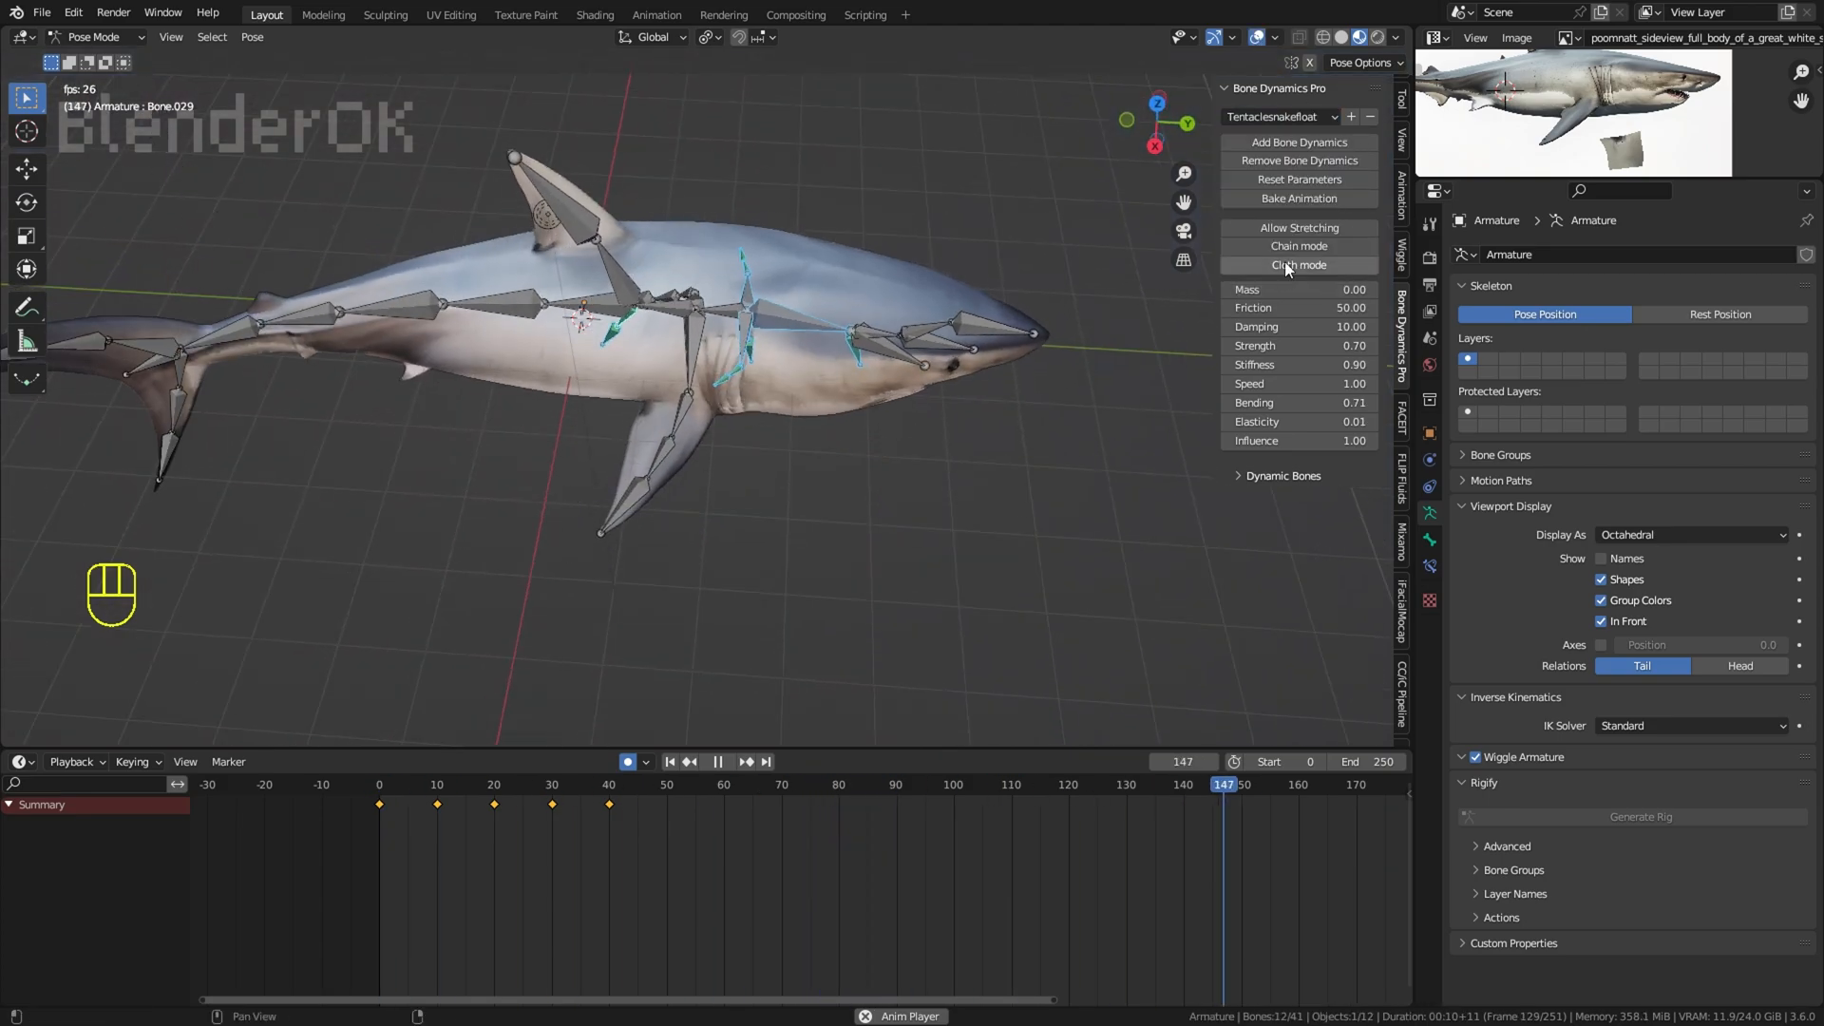
click(1155, 145)
click(1257, 38)
scroll(1107, 289, down, 1)
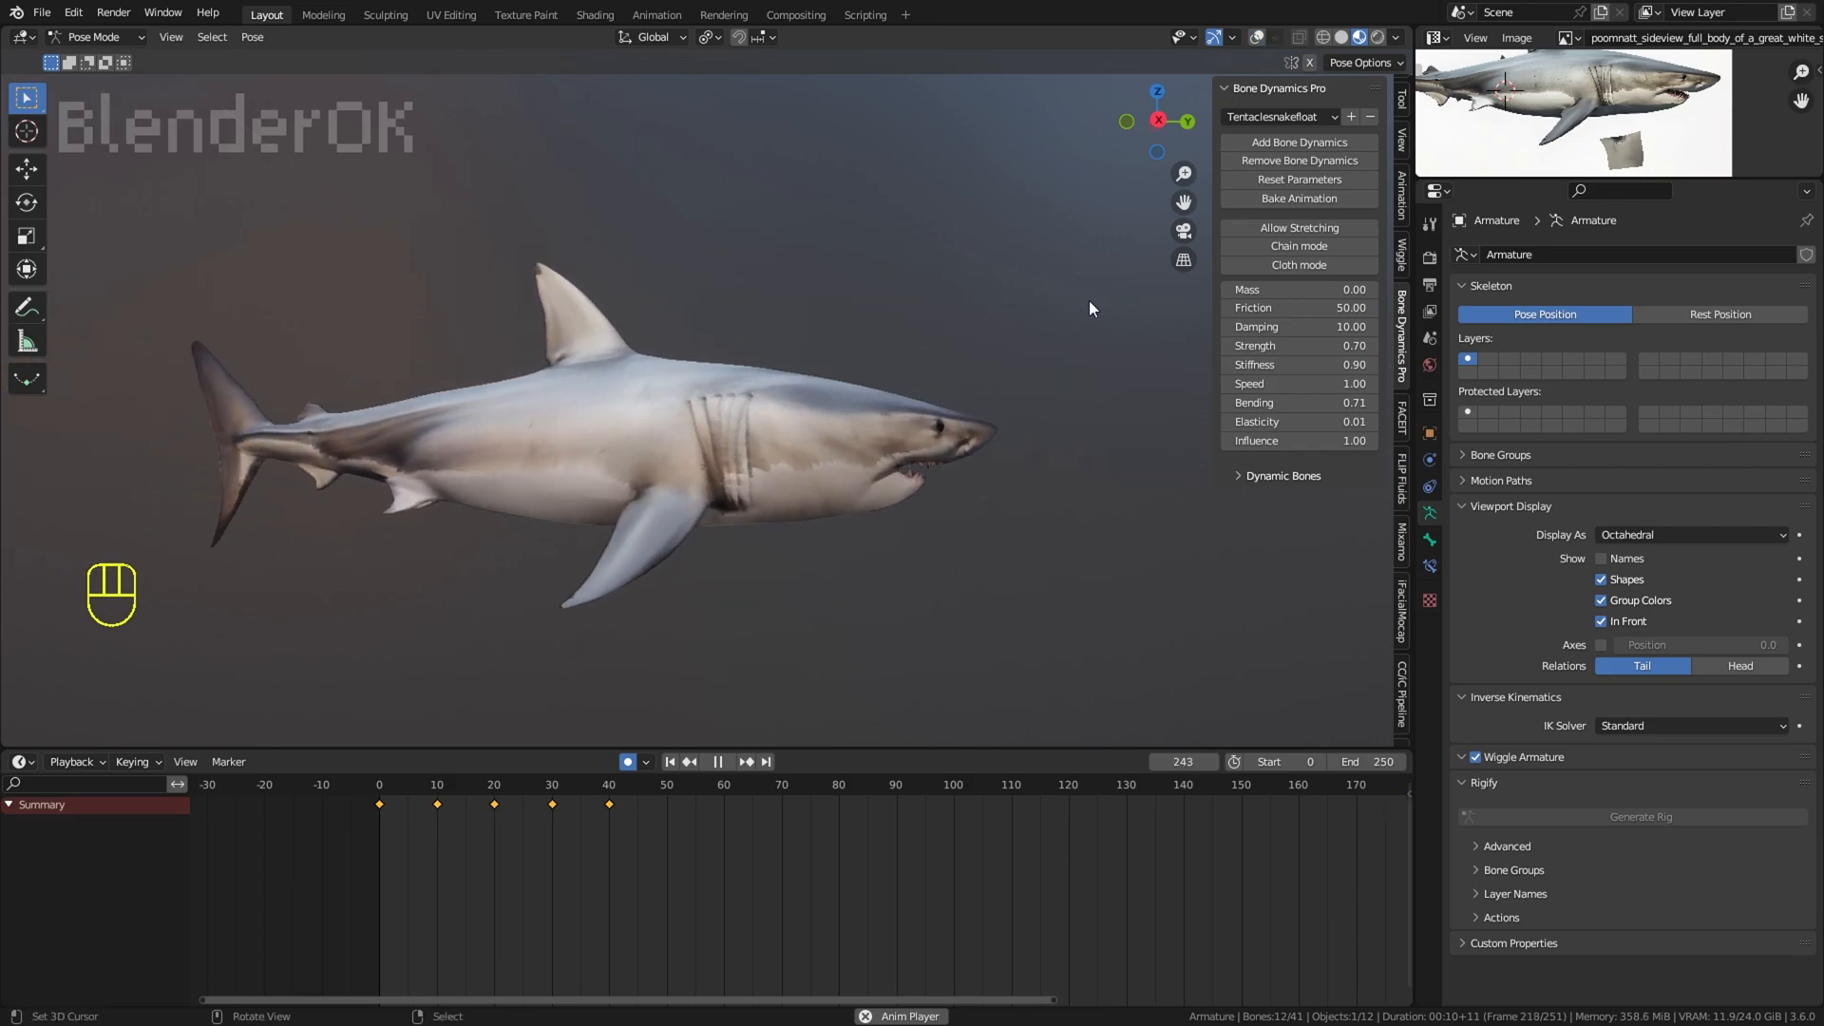
middle_drag(1089, 300, 1023, 260)
scroll(1093, 265, up, 2)
Step: Set the bone dynamics Friction to 29.48 and review the swimming shark's body and gills with the overlays hidden
click(1260, 37)
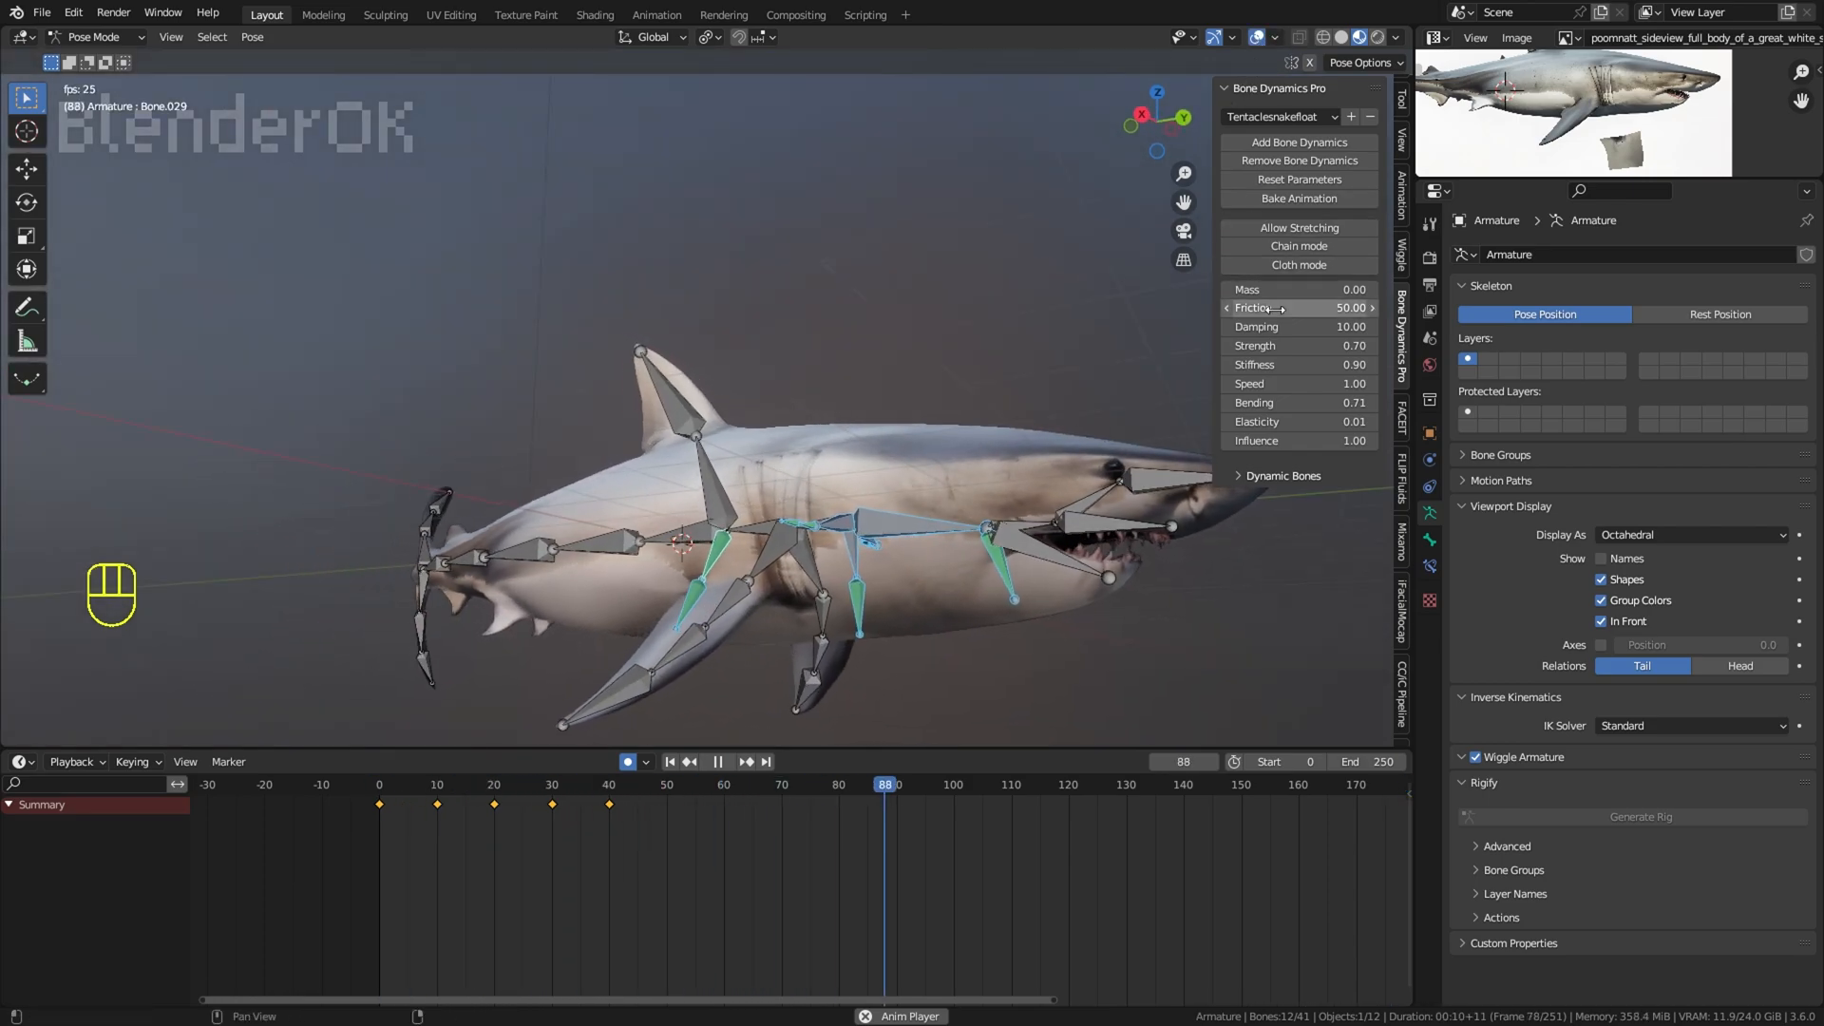
drag(1276, 308, 1281, 309)
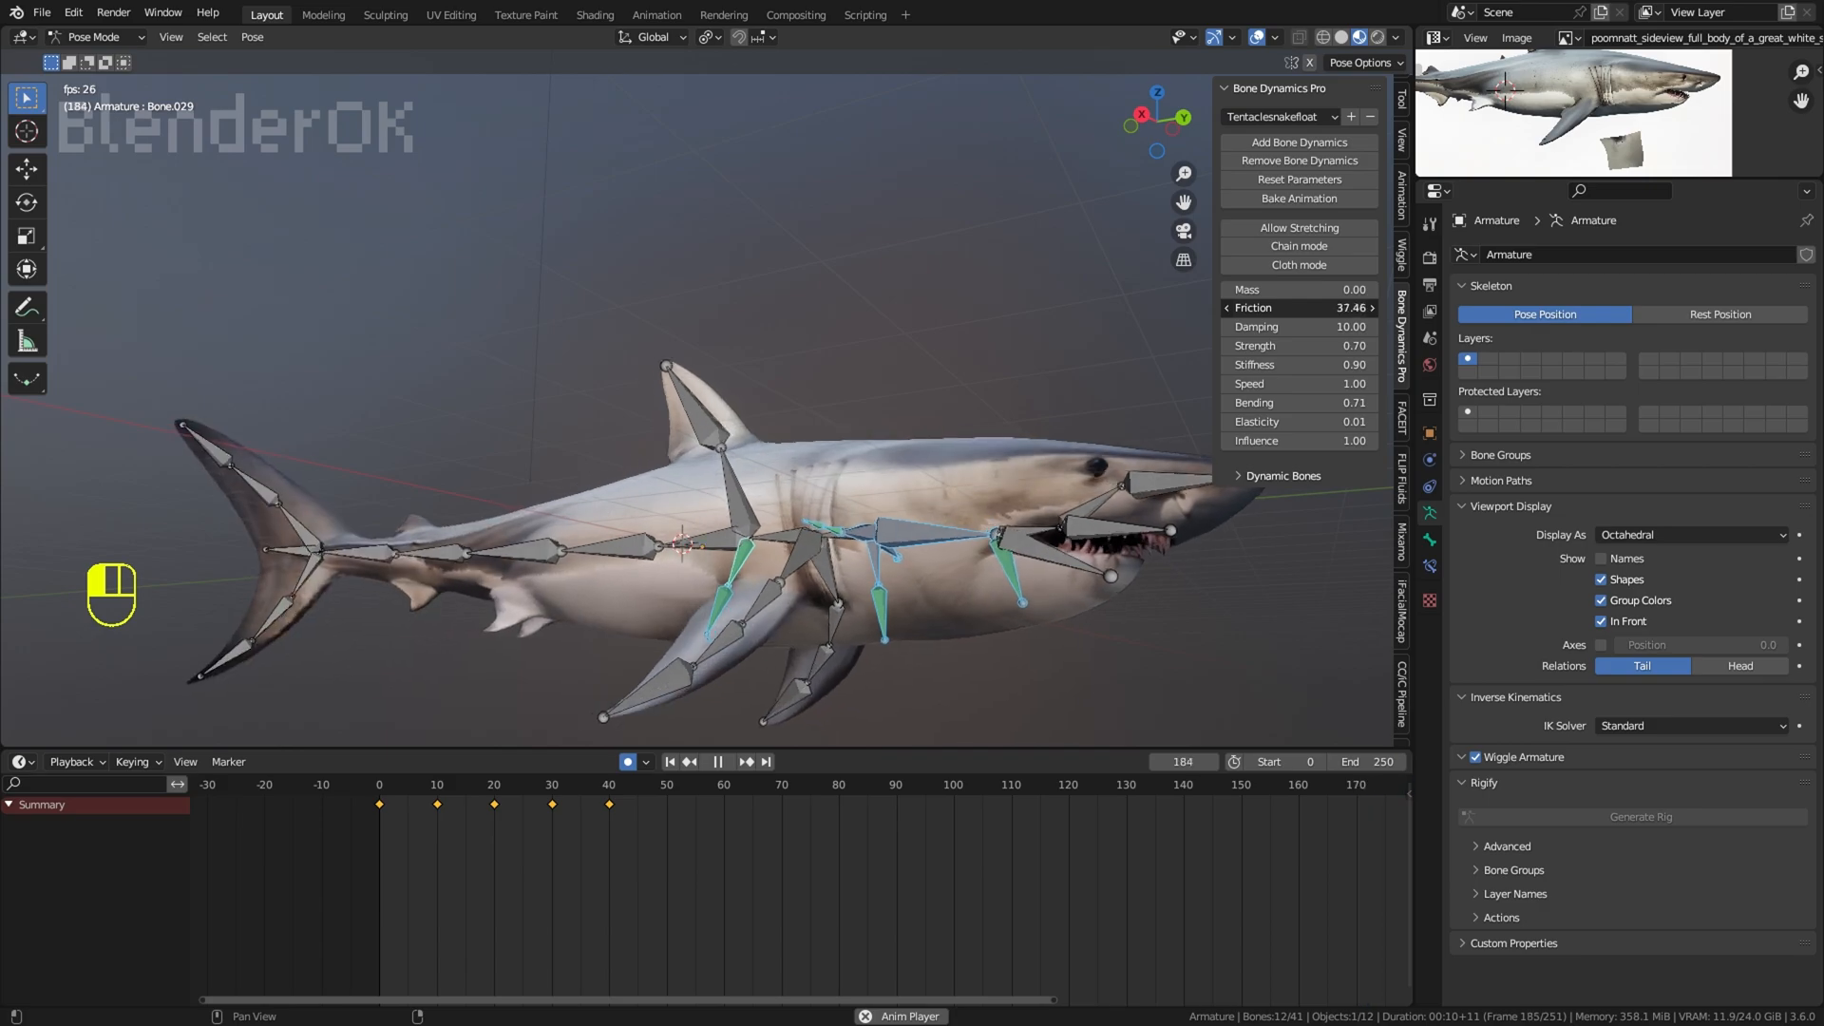
click(1257, 38)
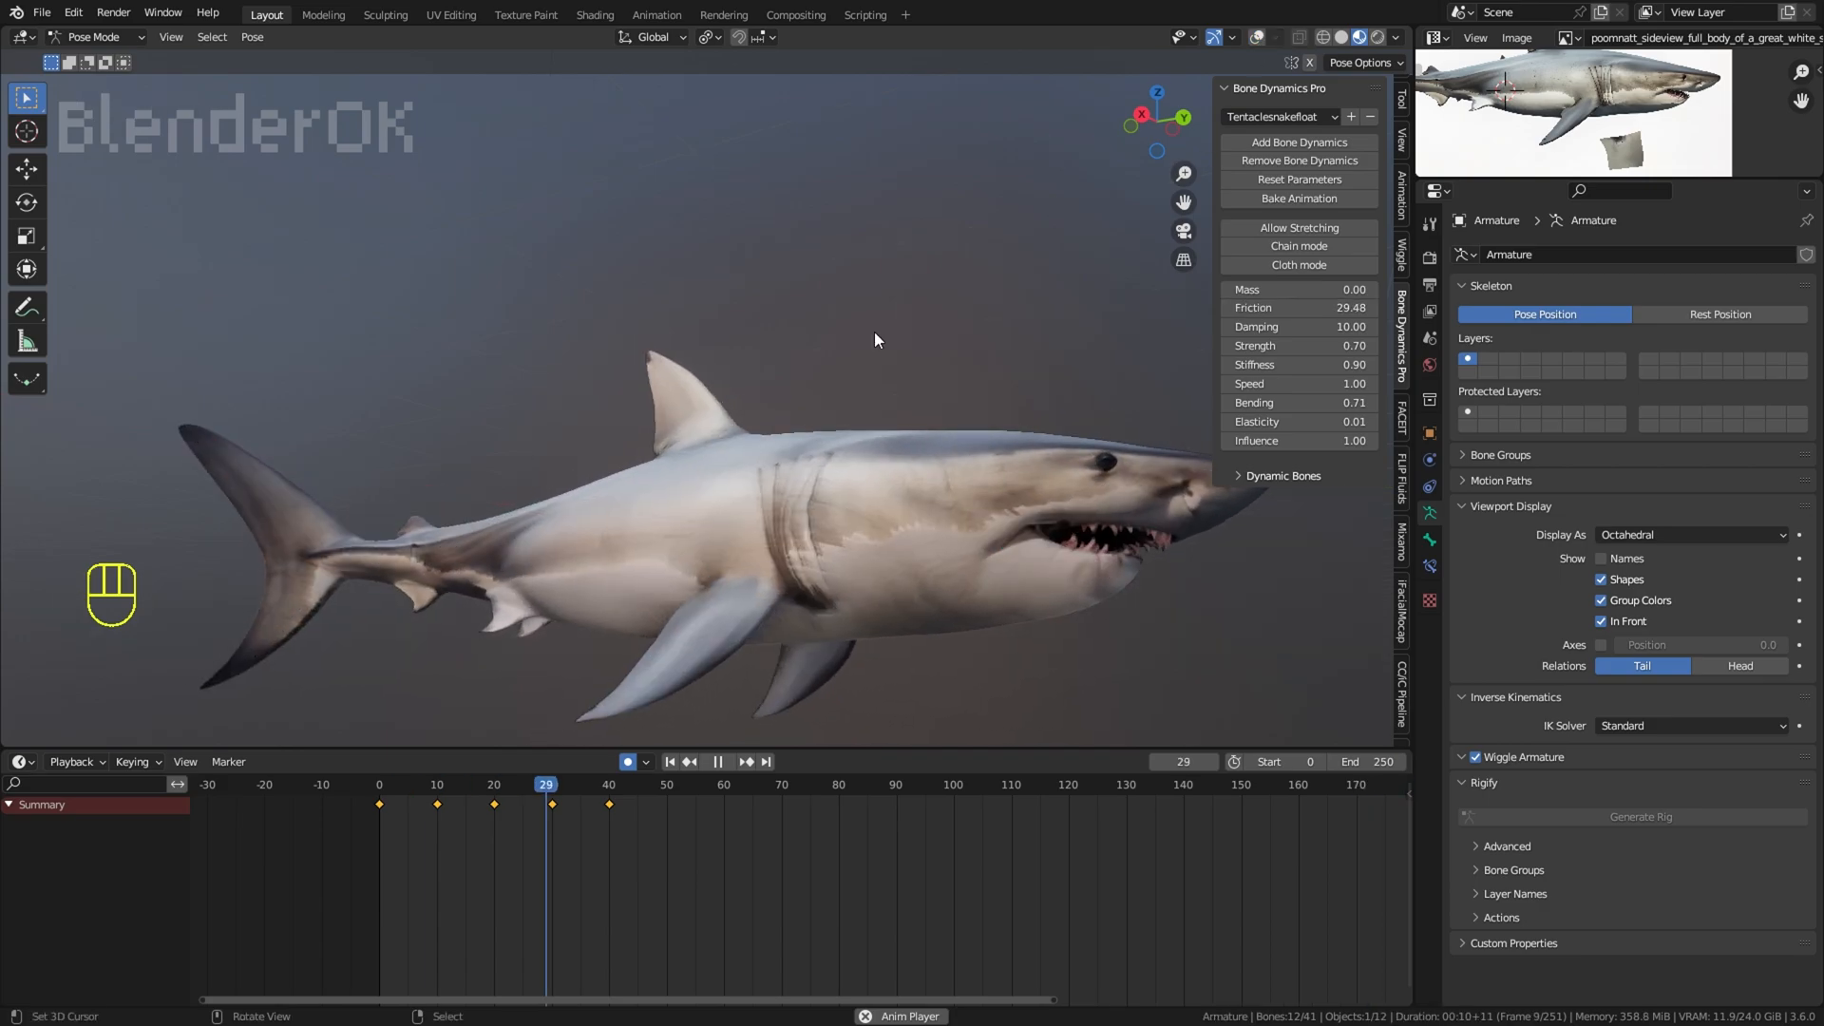
scroll(874, 367, down, 1)
middle_drag(874, 380, 819, 327)
click(1257, 38)
scroll(778, 486, up, 2)
click(1257, 38)
middle_drag(1023, 348, 954, 397)
scroll(919, 315, down, 2)
scroll(954, 397, up, 3)
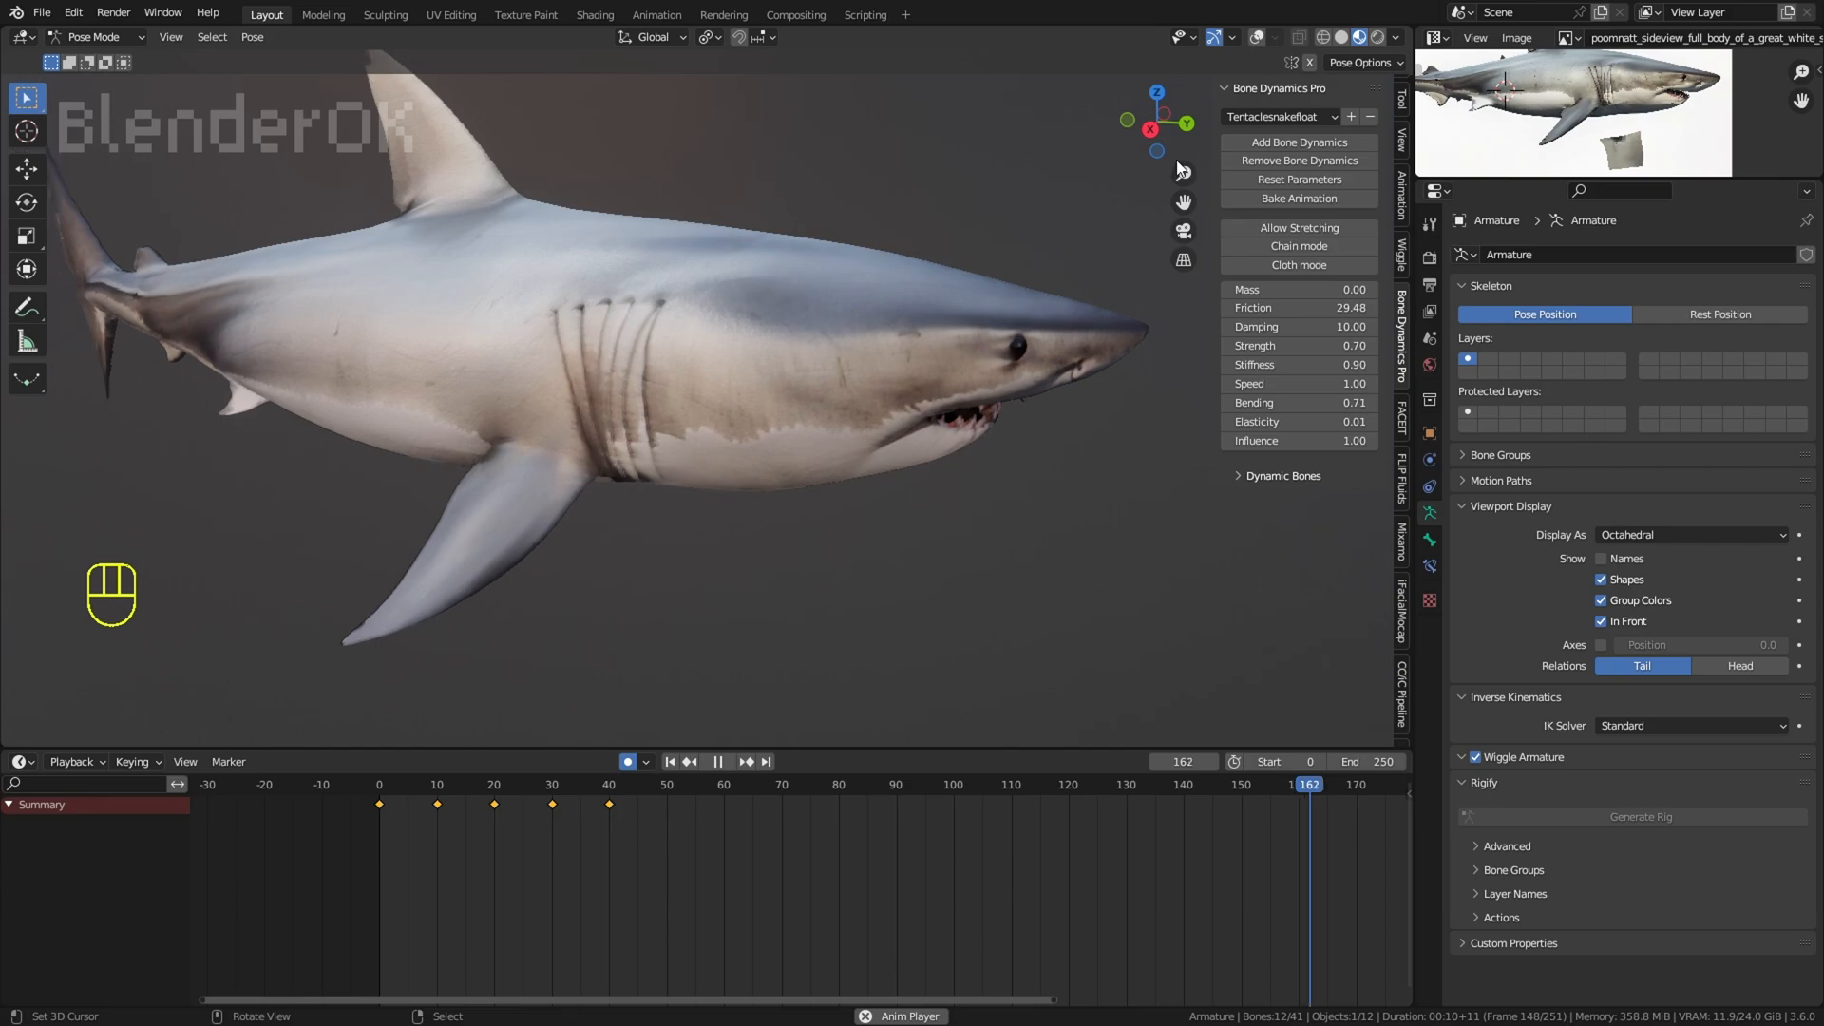
Step: Stop playback, select the gill bones on both sides, add Bone Dynamics to them, and restart the animation
click(1257, 38)
middle_drag(580, 390, 653, 521)
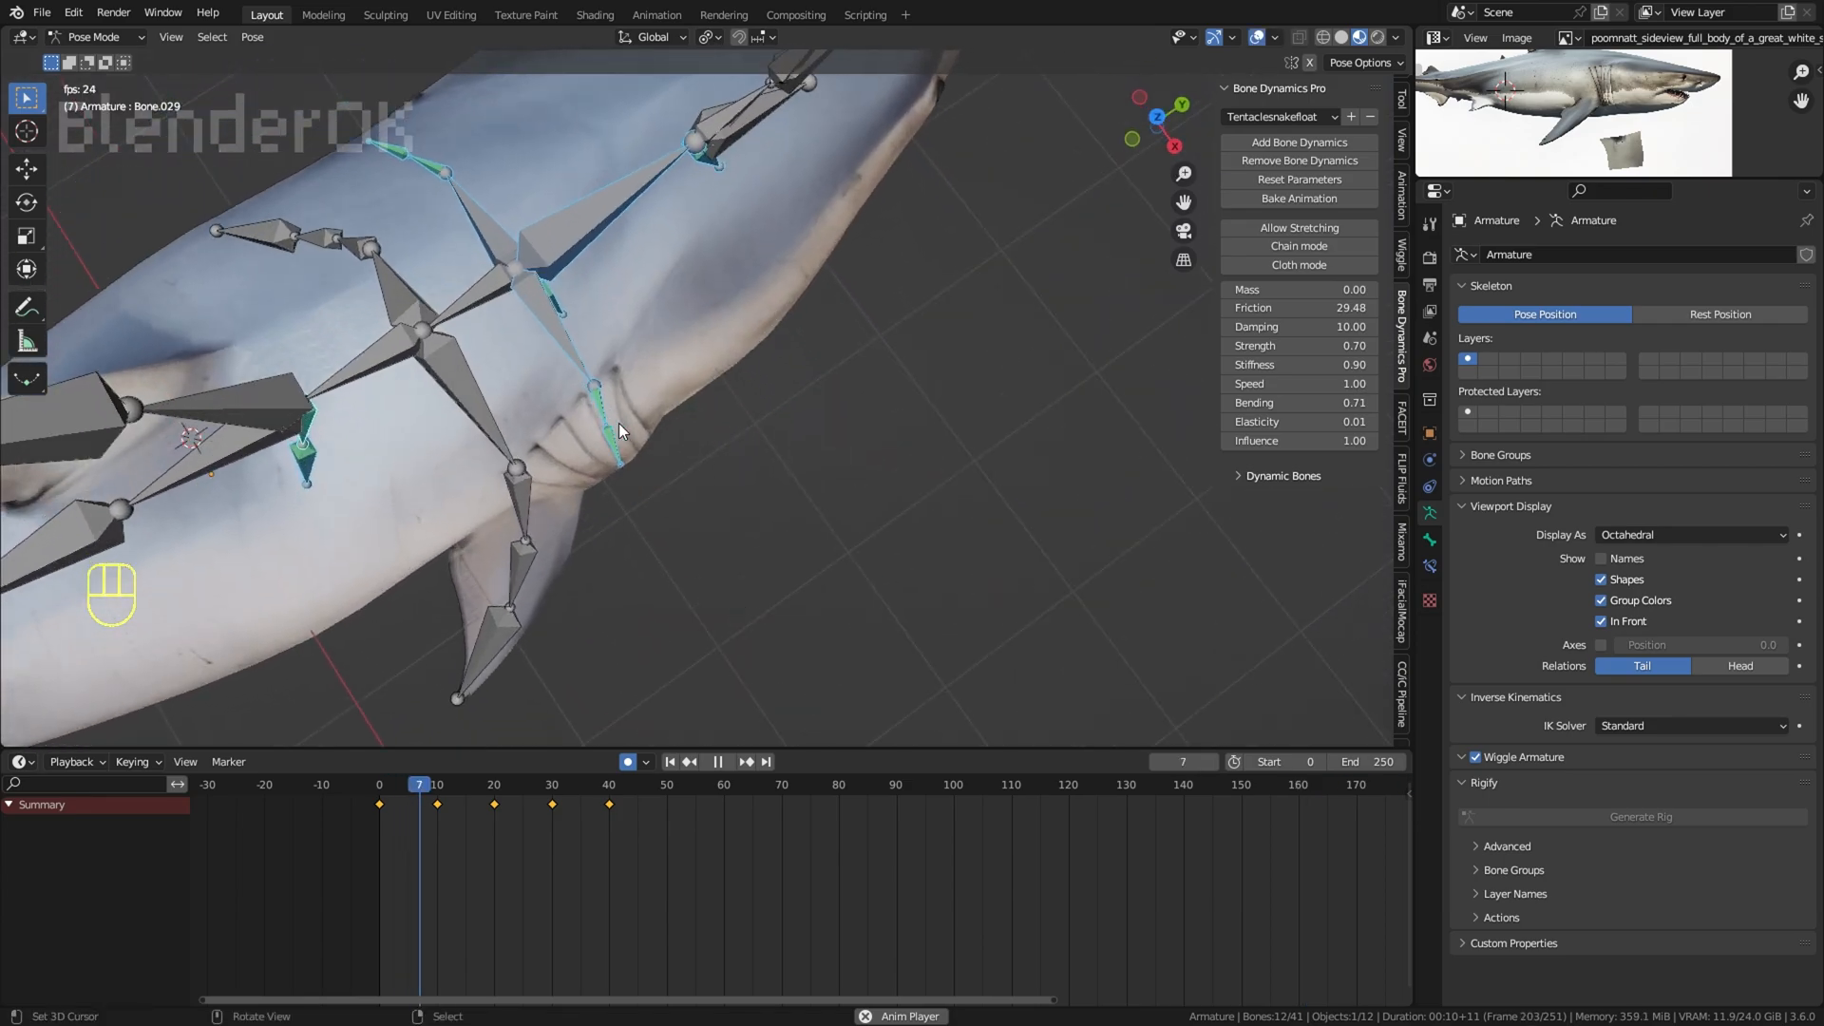
key(space)
shift+click(556, 333)
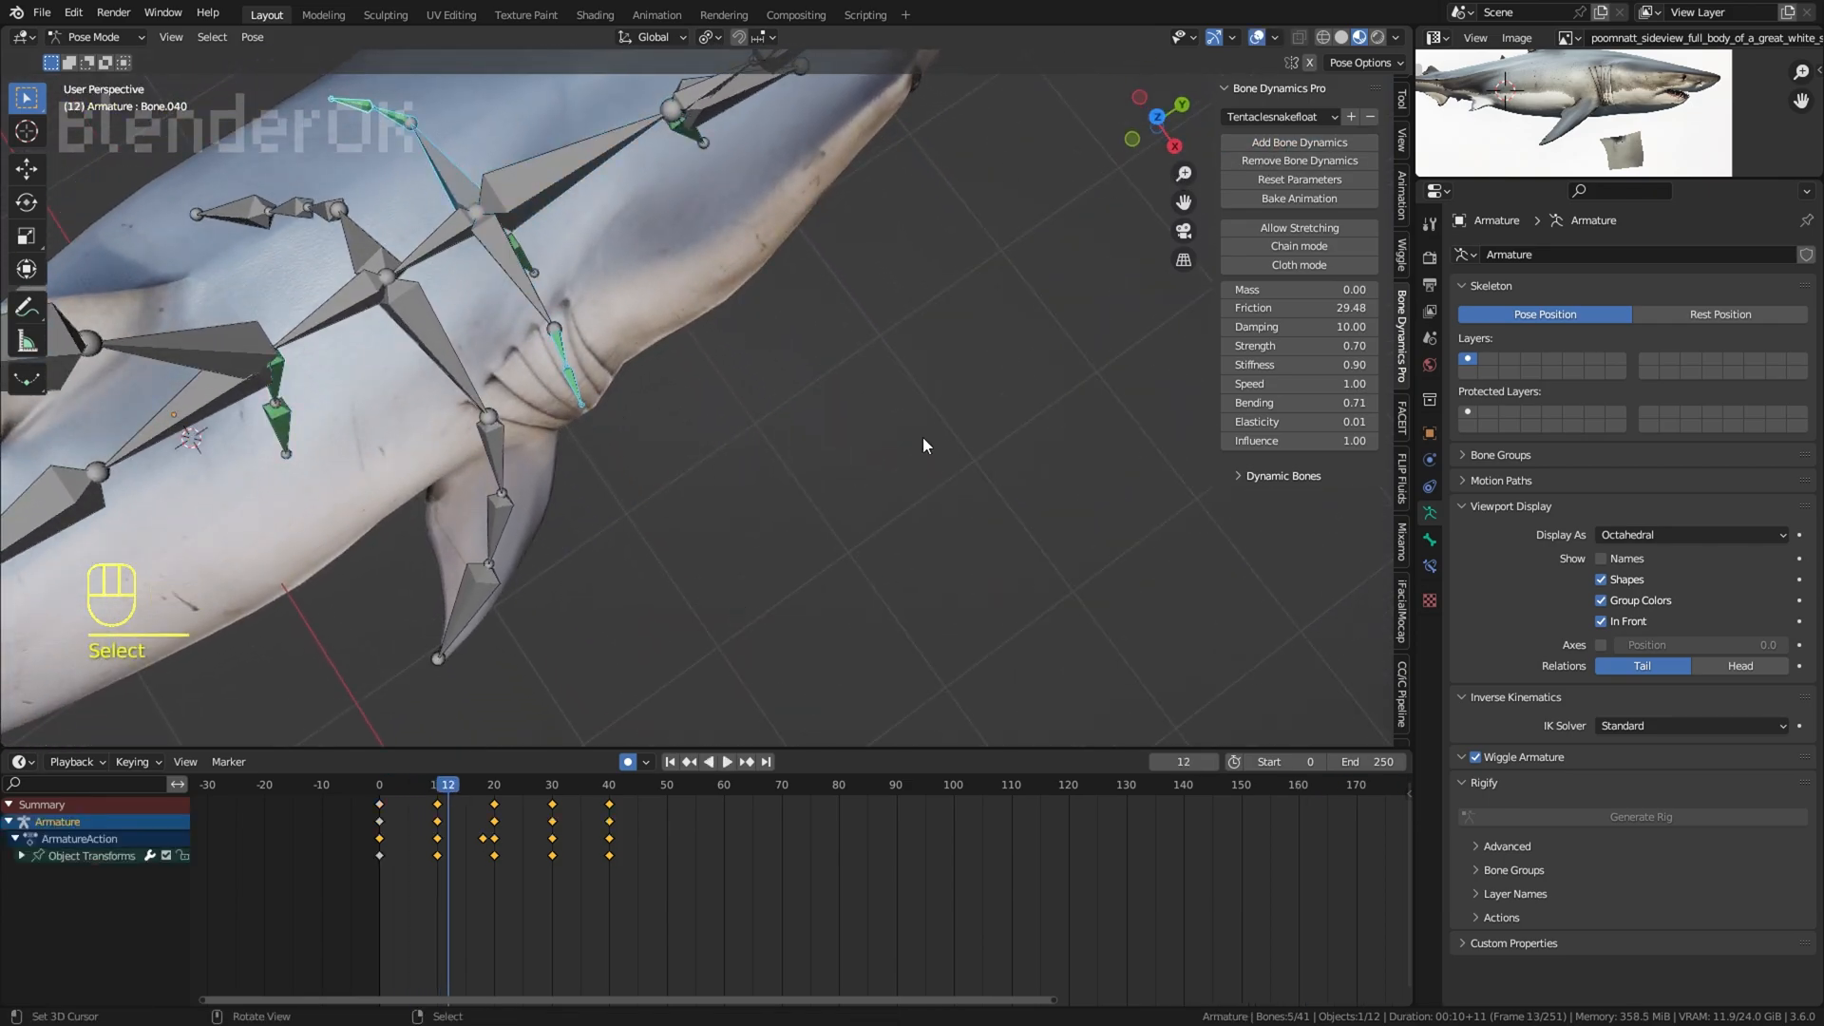
middle_drag(536, 273, 482, 148)
click(1298, 142)
key(space)
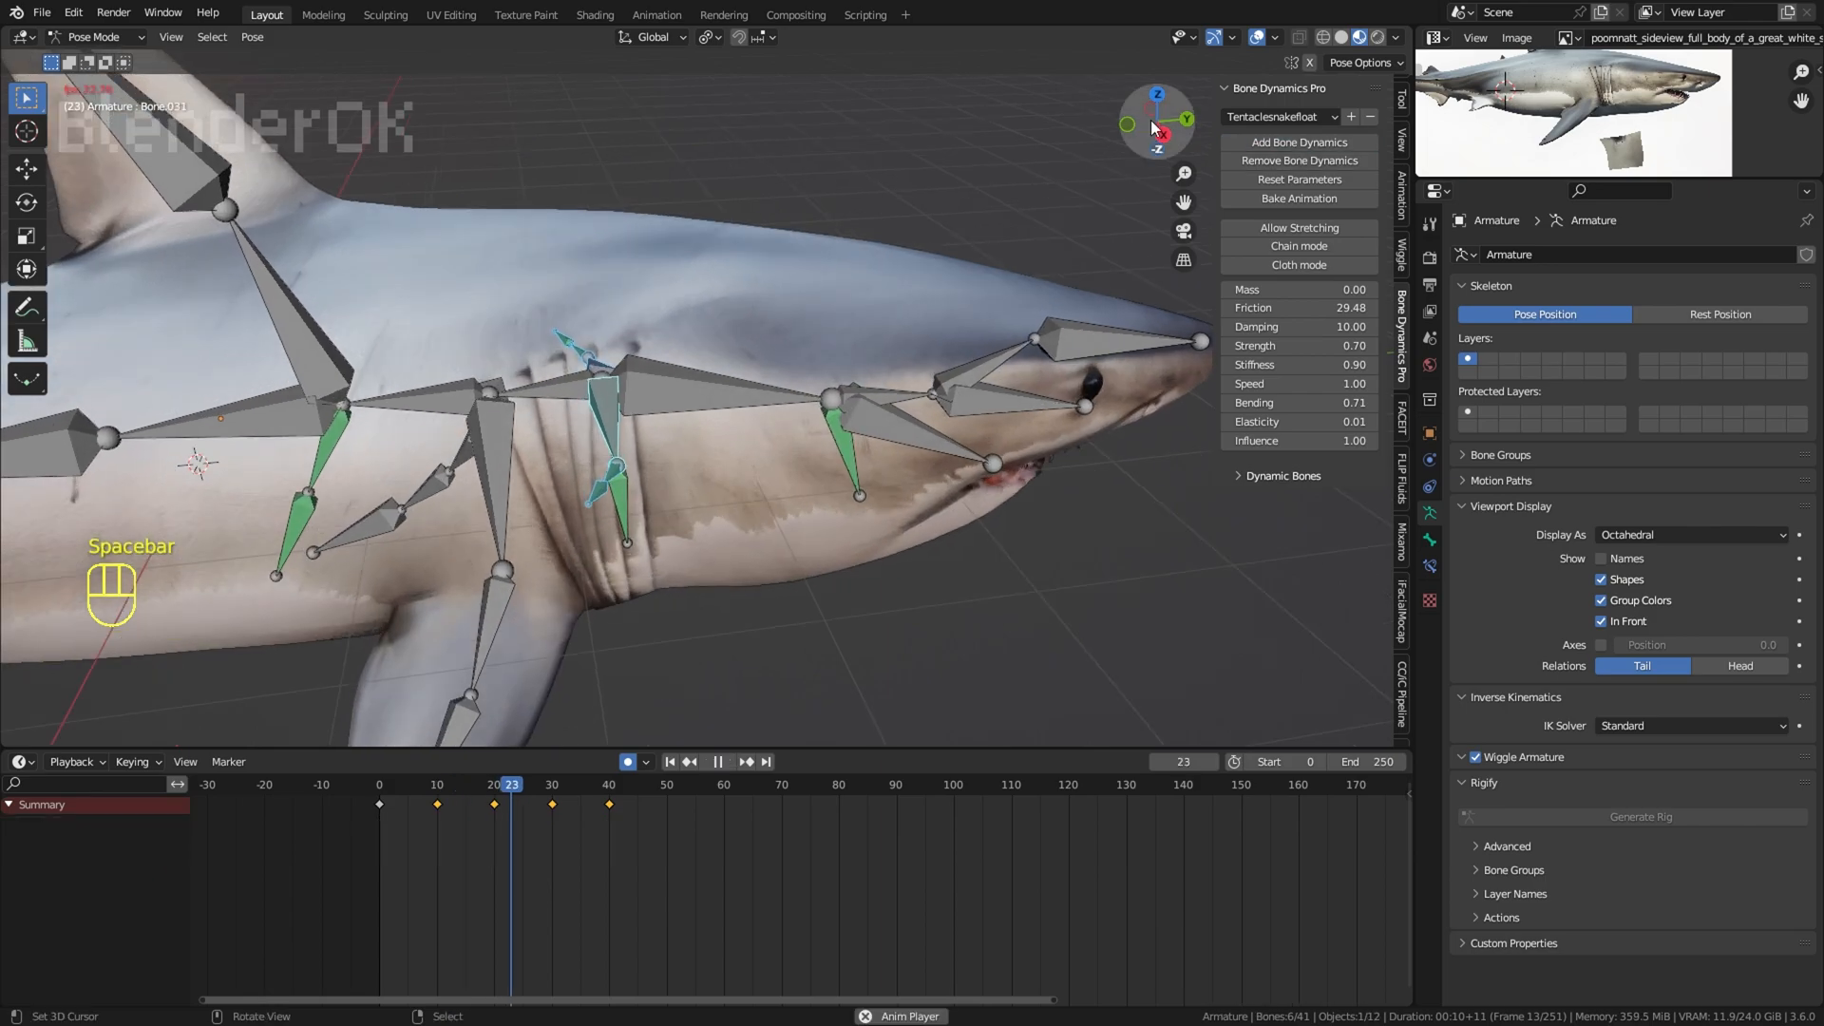
Step: Play the animation from the start with the overlays hidden and examine the gill and body motion from the side
click(1257, 38)
middle_drag(698, 673, 692, 625)
key(shift+Left)
scroll(692, 625, down, 4)
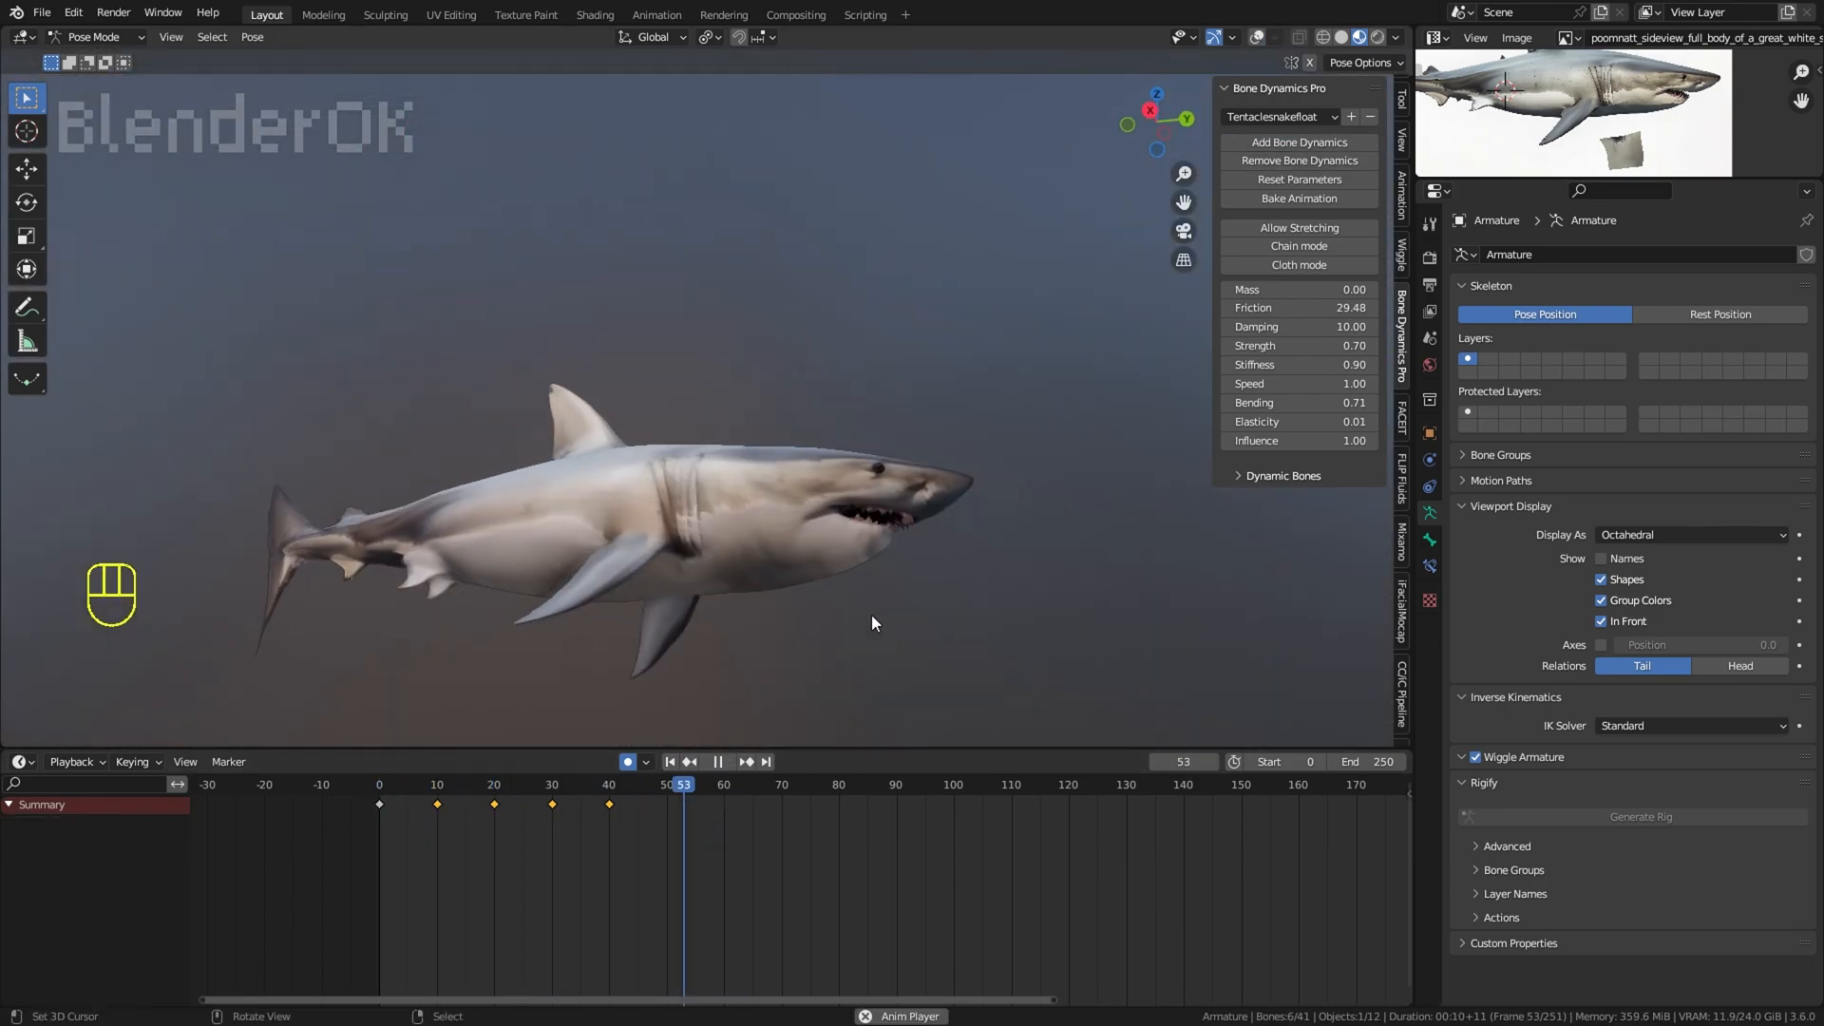
middle_drag(872, 620, 948, 715)
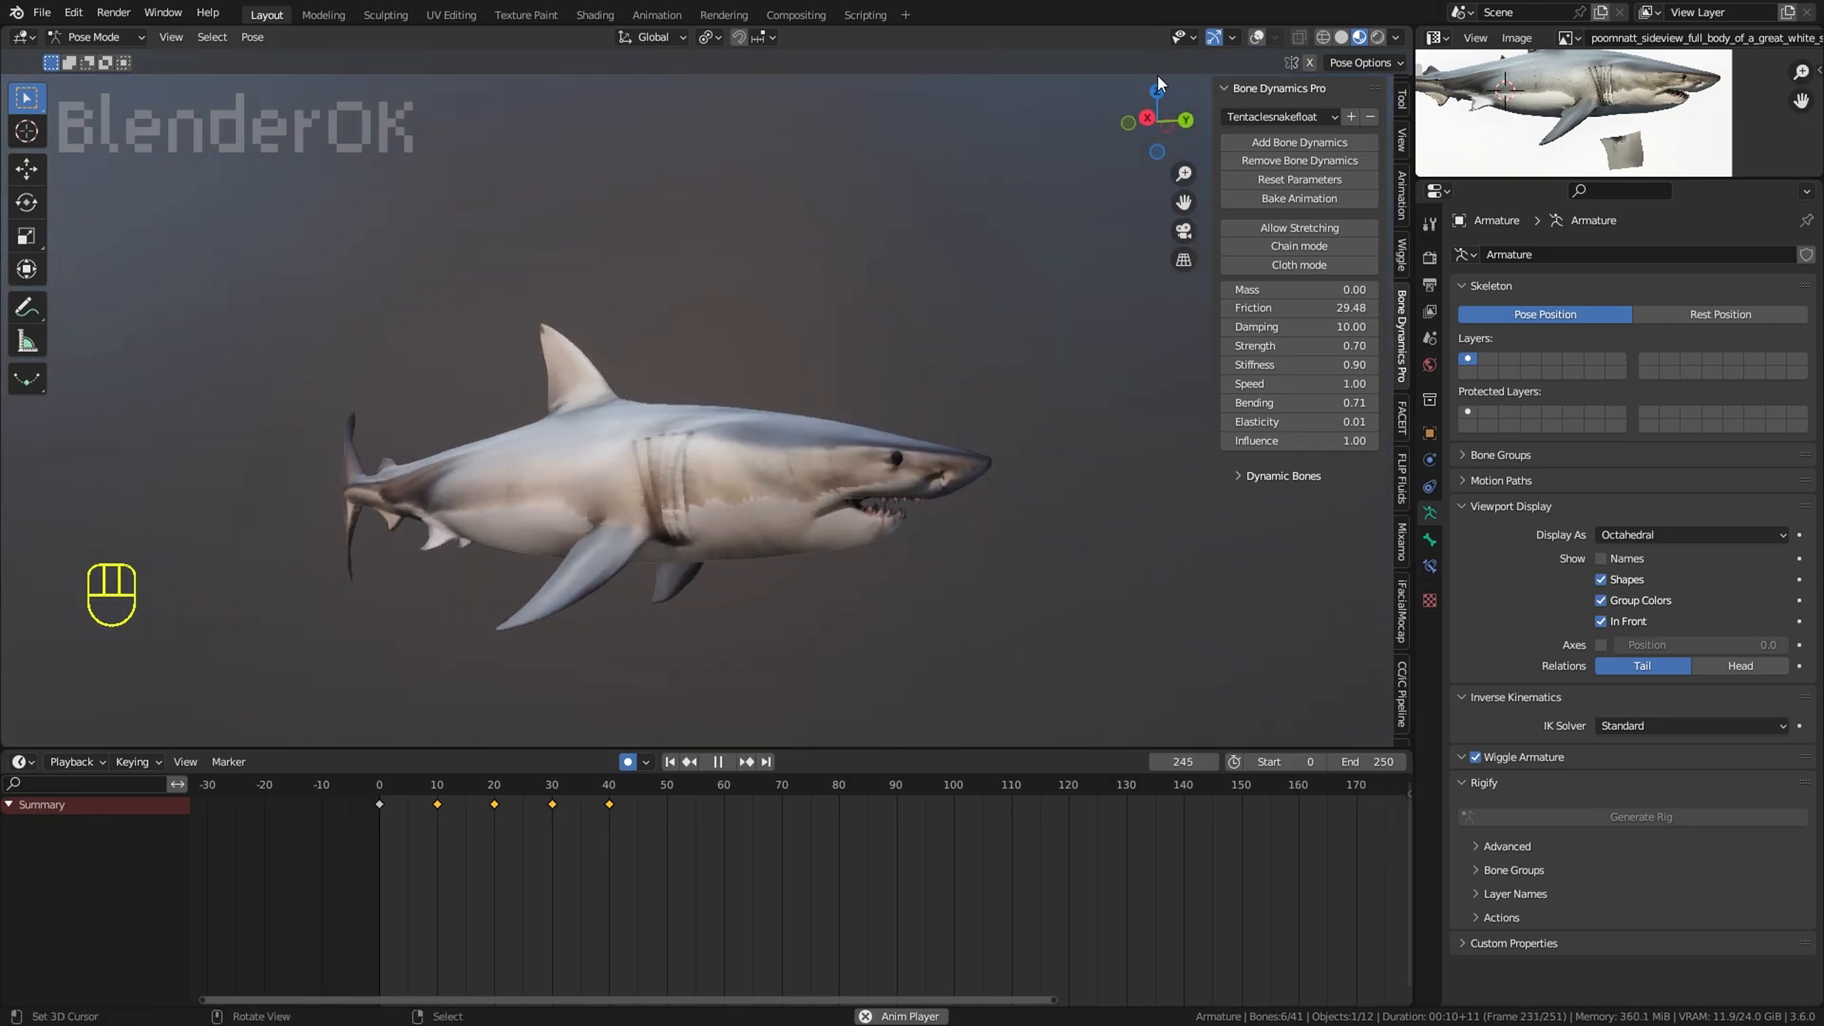
Step: Stop playback, show the overlays, and select the bones of the dorsal fin, both pectoral fins and the tail fin
click(1257, 38)
click(807, 591)
key(space)
middle_drag(808, 591, 743, 632)
key(c)
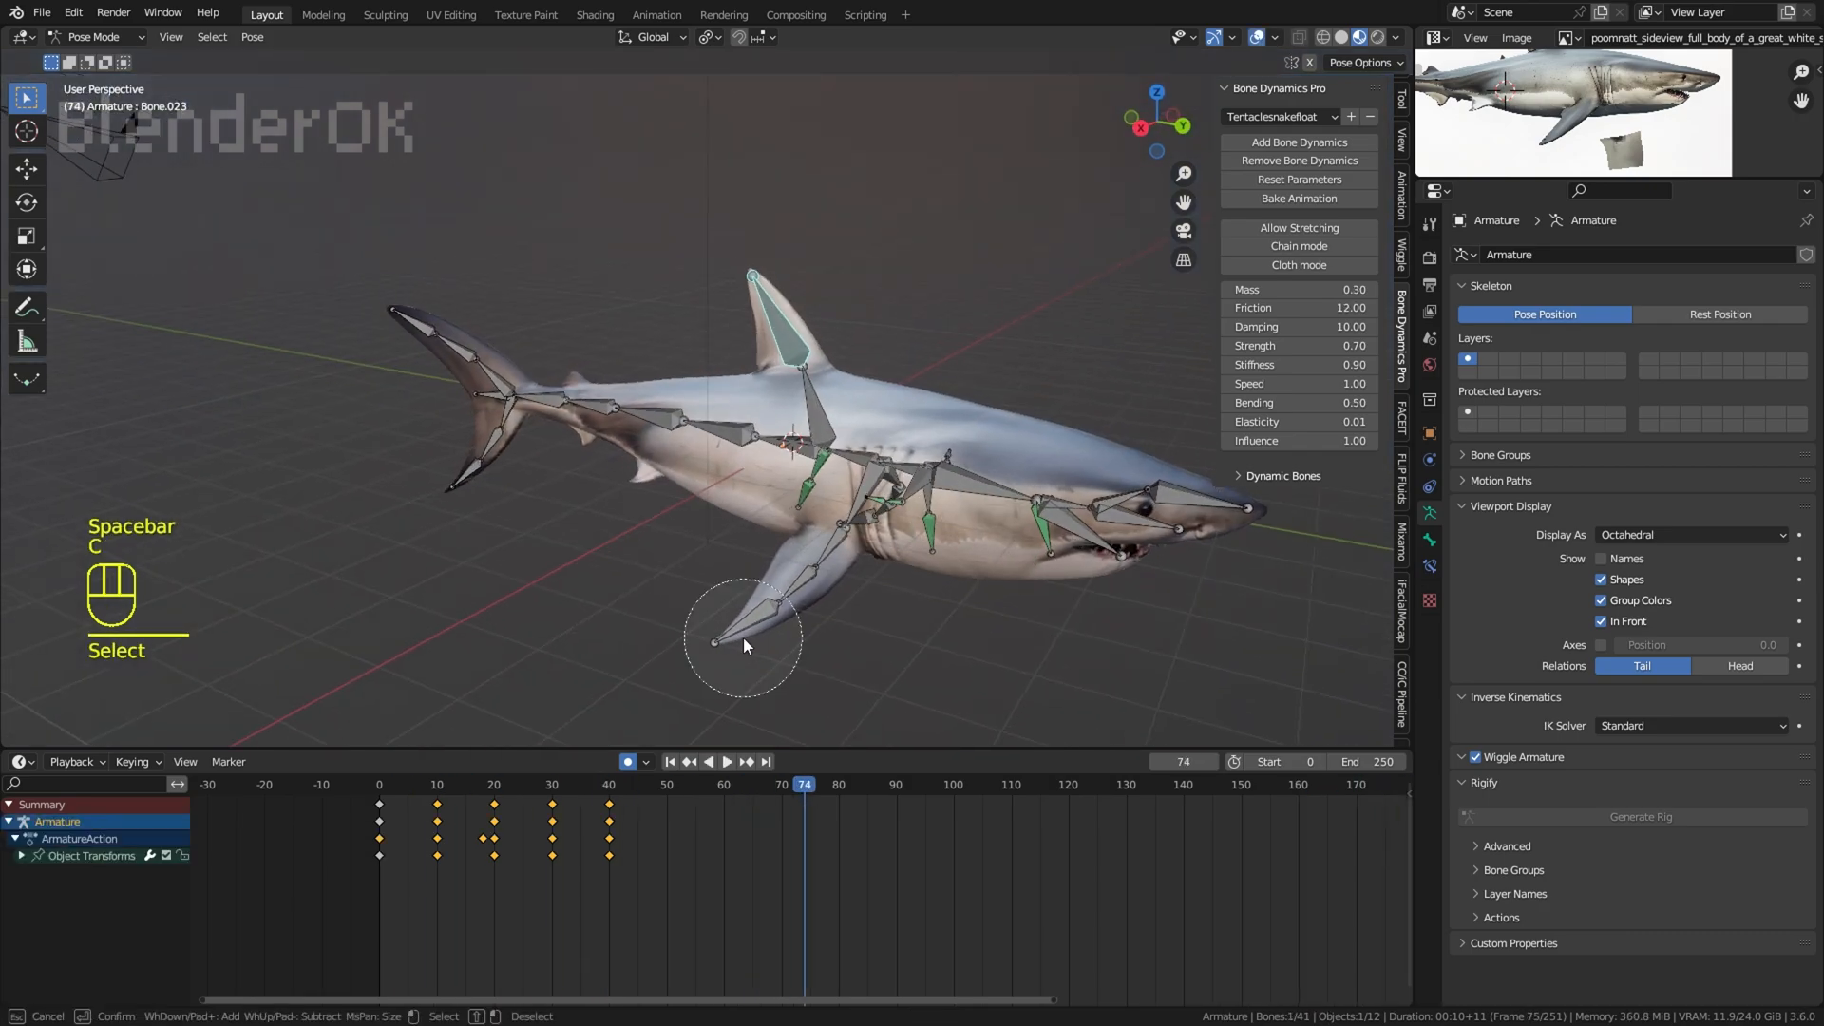
drag(743, 636, 807, 561)
middle_drag(798, 579, 597, 622)
key(c)
drag(997, 608, 1062, 675)
mouse_move(1062, 669)
middle_down()
mouse_move(866, 557)
mouse_move(1132, 367)
middle_up()
key(c)
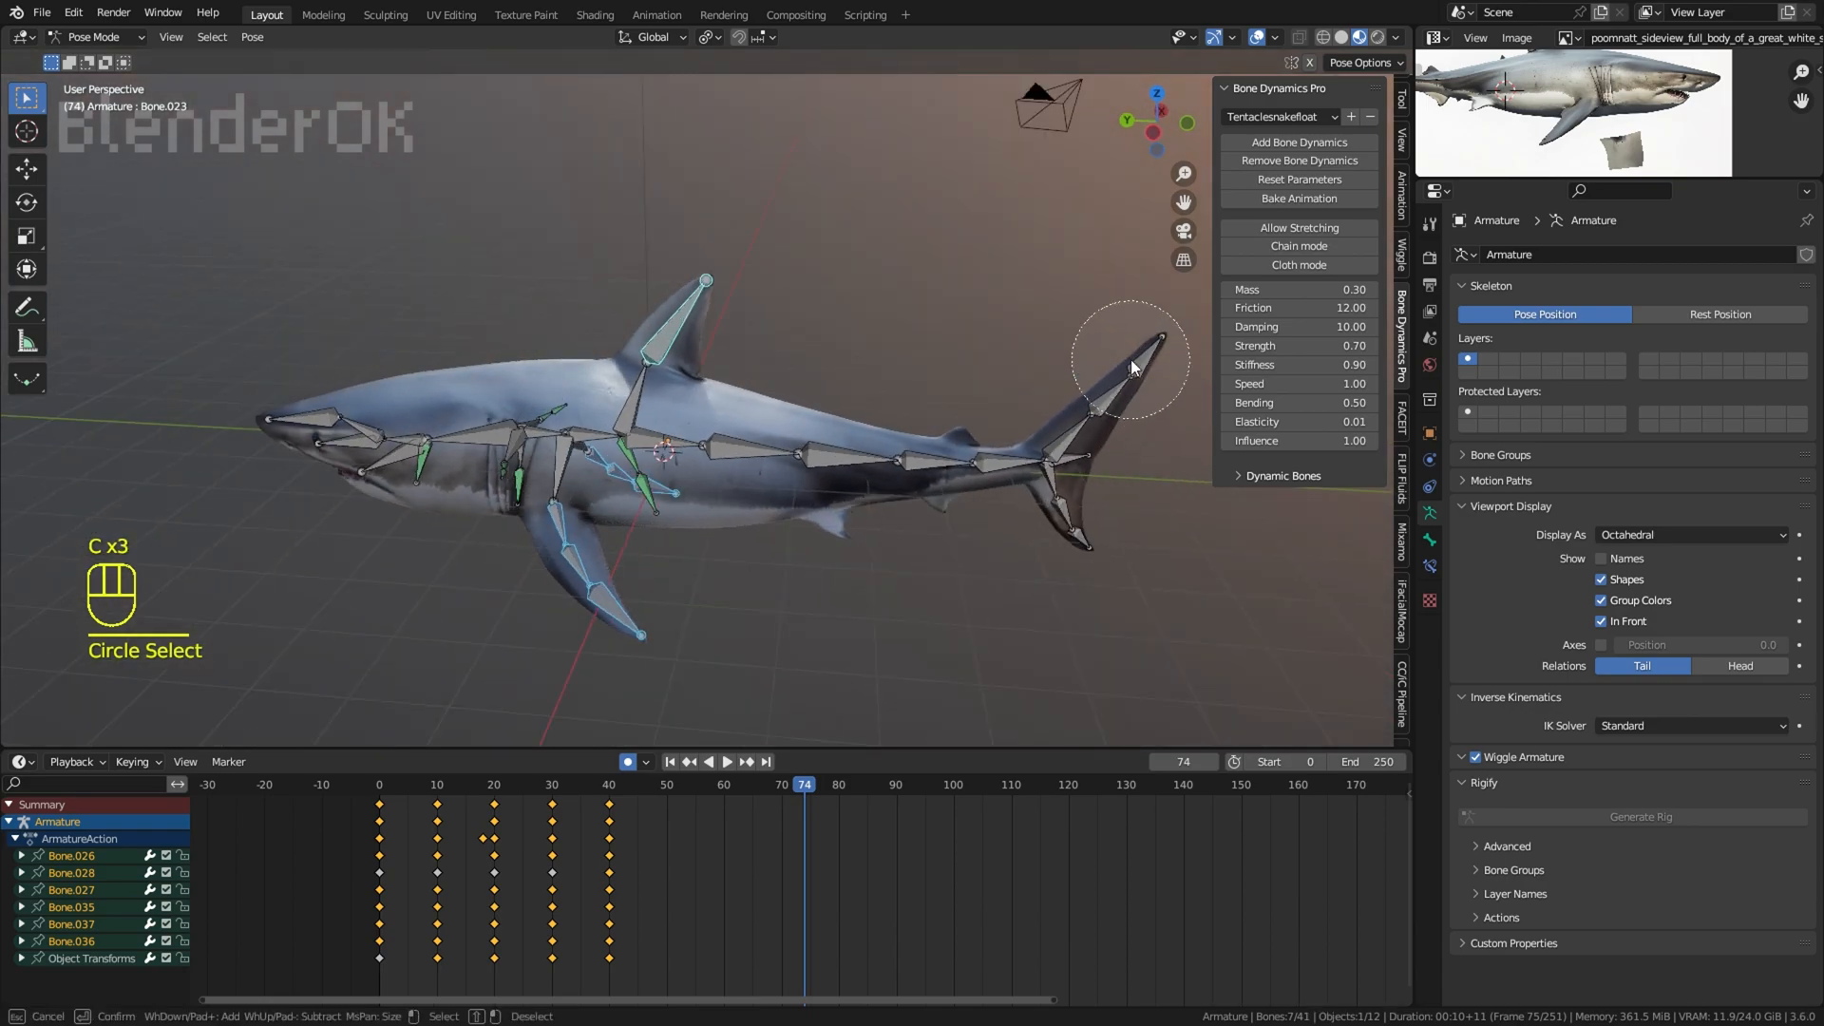
shift+click(1090, 456)
middle_drag(1091, 456, 1007, 447)
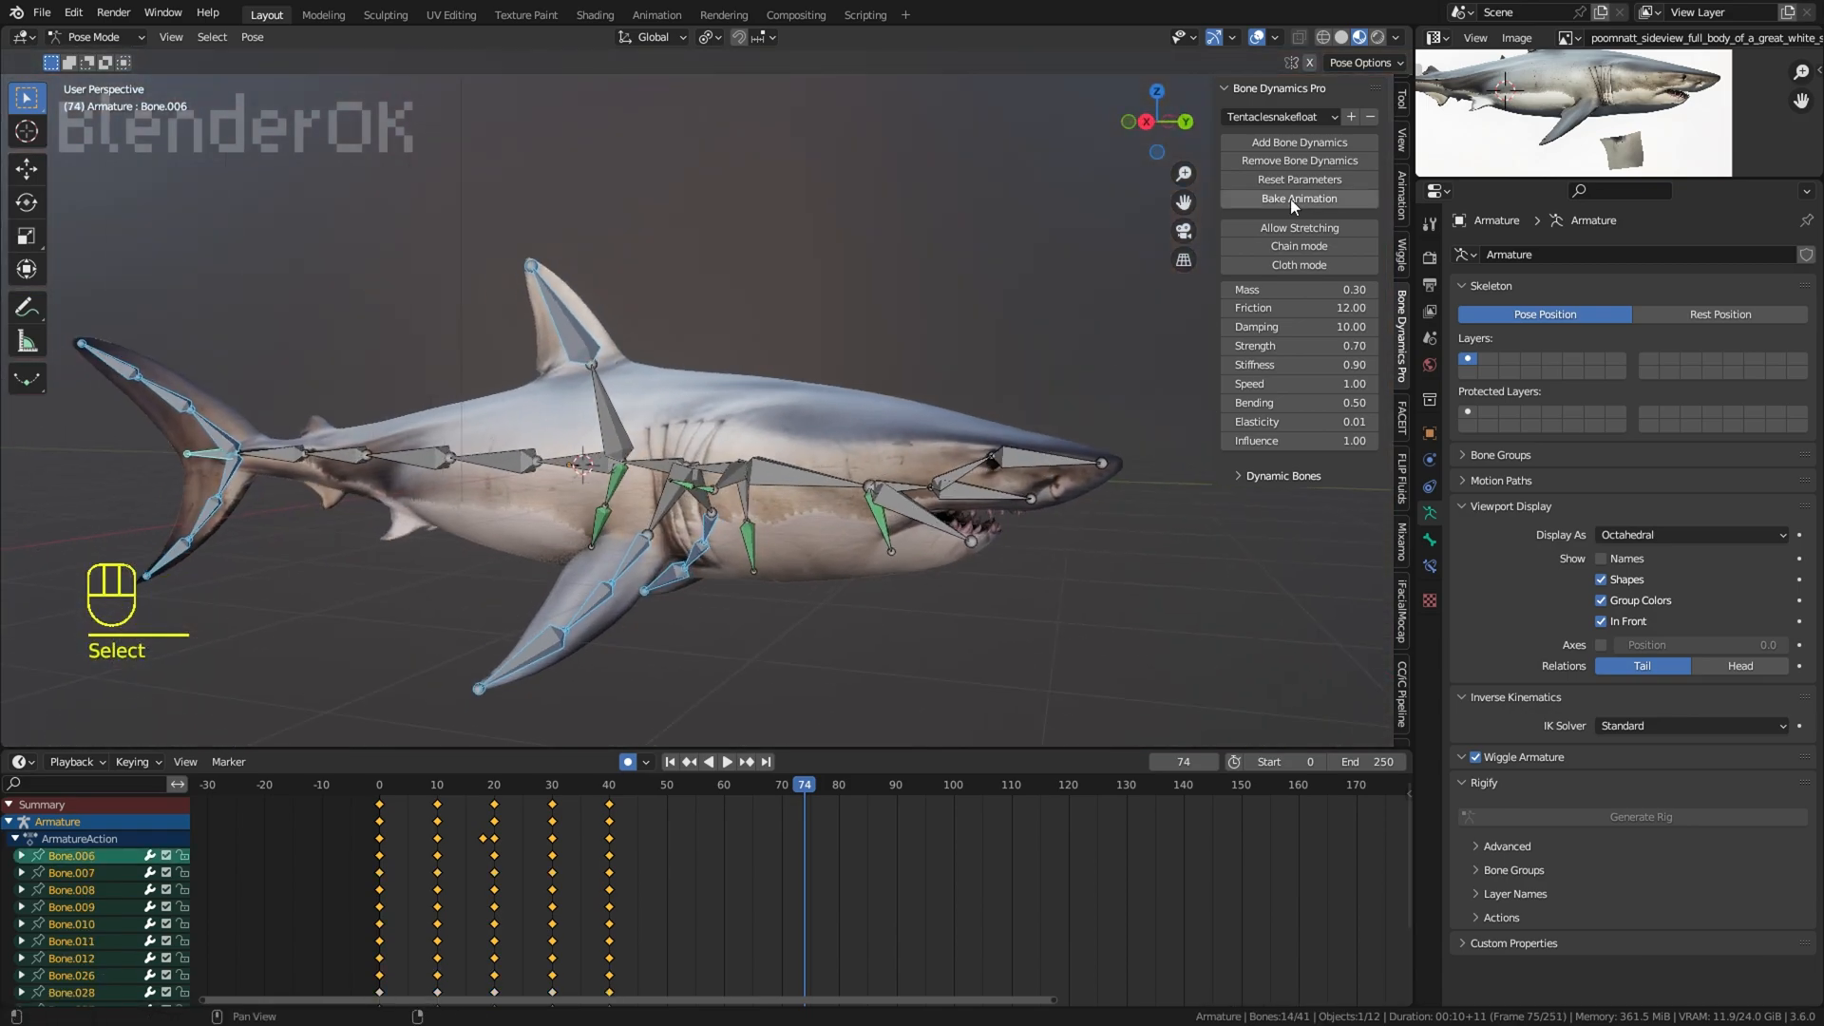
Step: Add Bone Dynamics with the Organiccy preset to the selected fin bones and replay from the start with the overlays hidden
click(1303, 195)
click(1286, 143)
key(space)
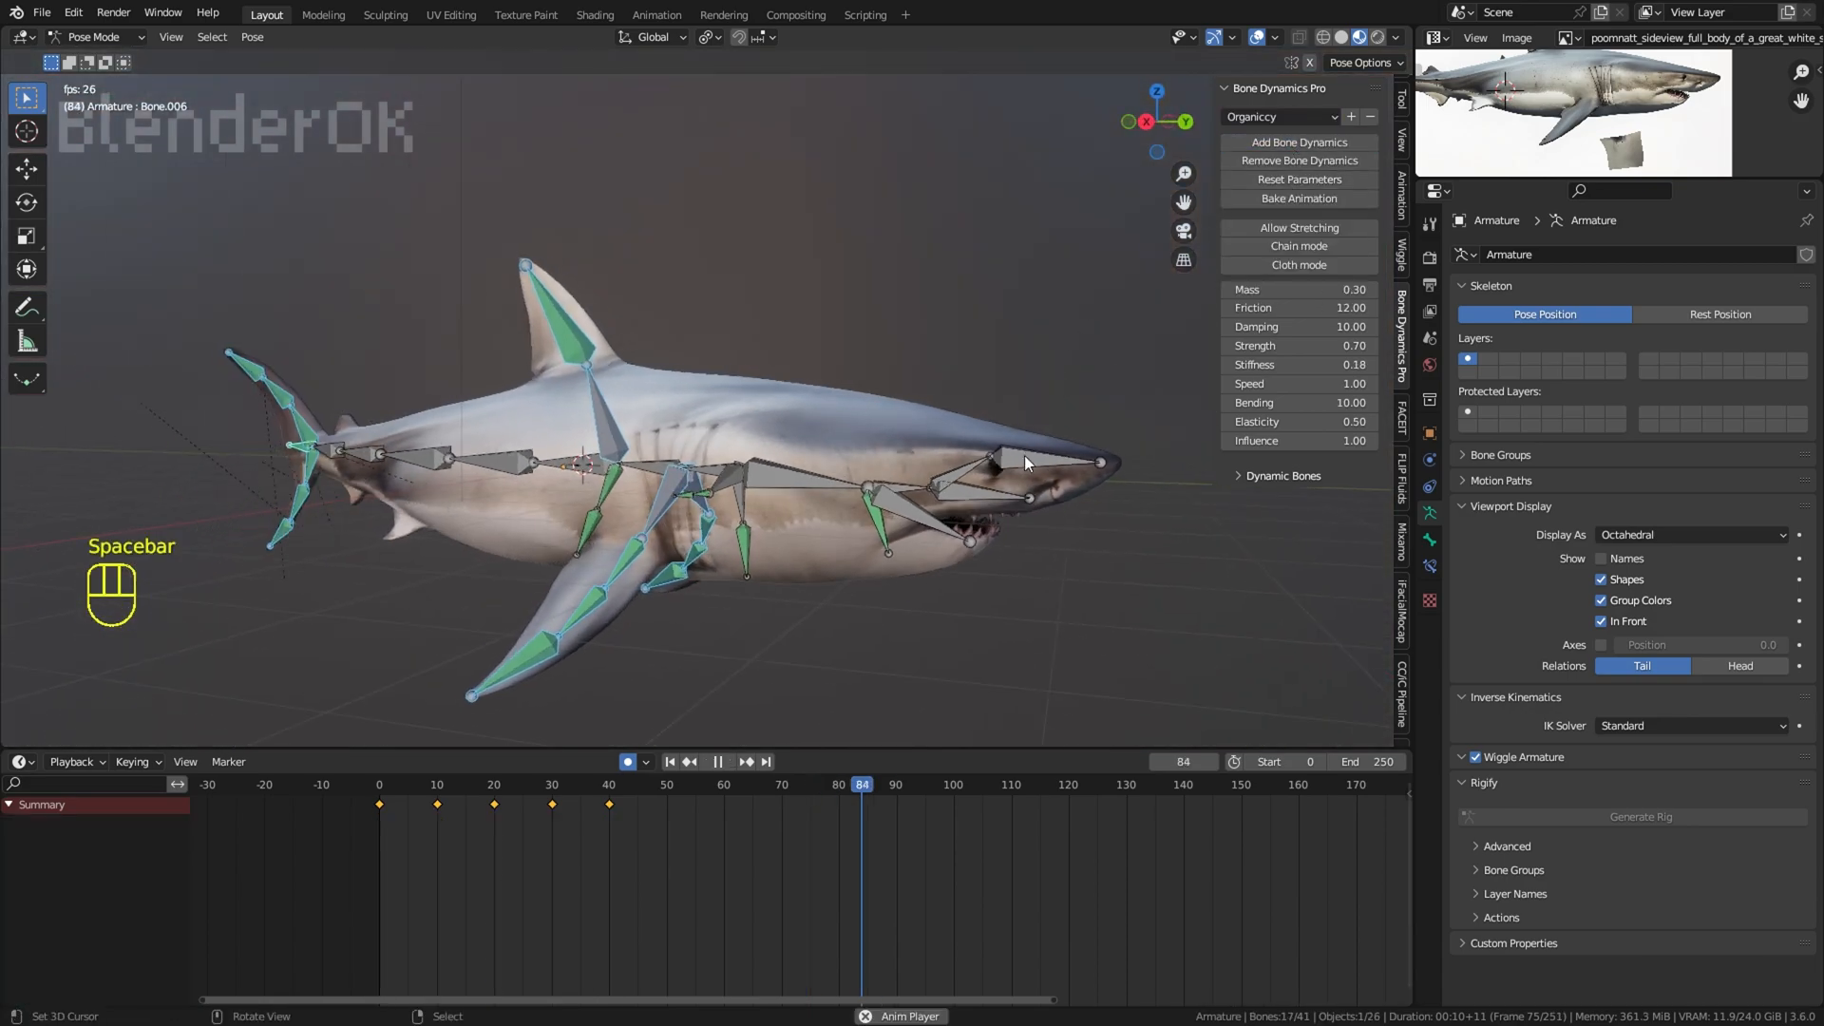
click(671, 762)
click(1256, 38)
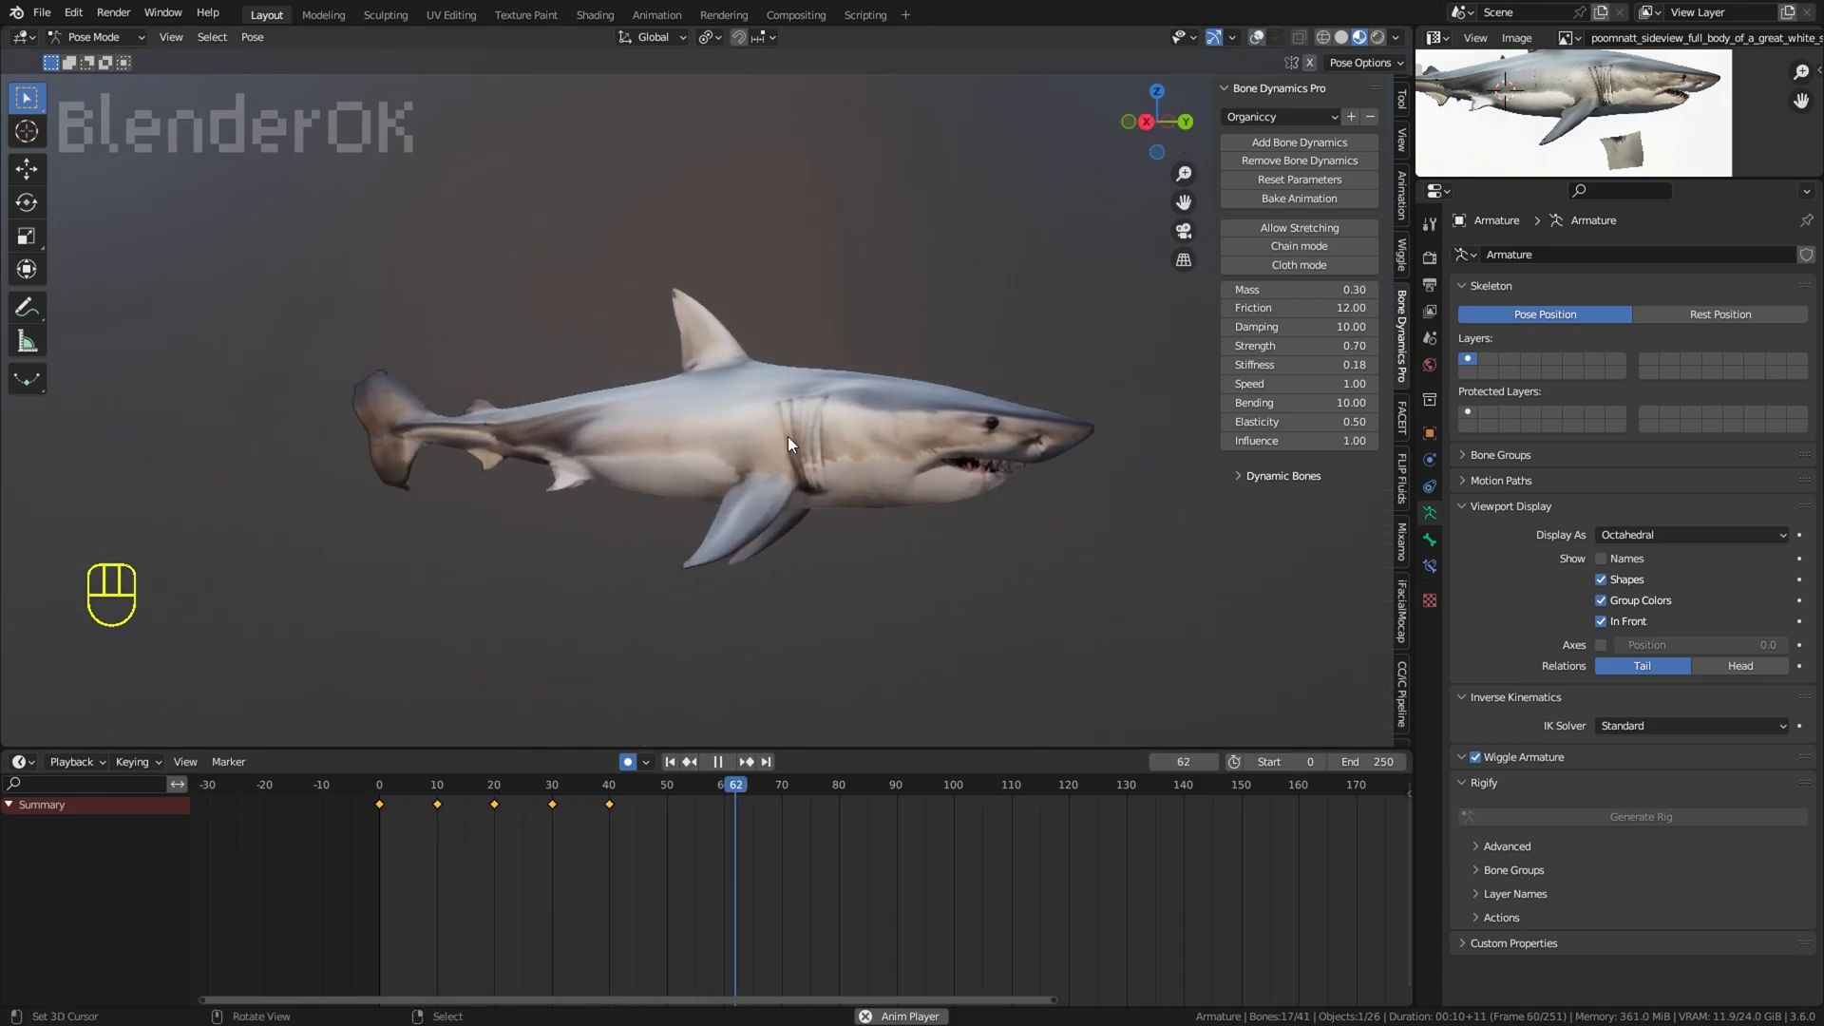
Step: Set the fin bones' dynamics Influence to 0.13 and review the swimming shark from the side and farther away
drag(1289, 441, 1331, 442)
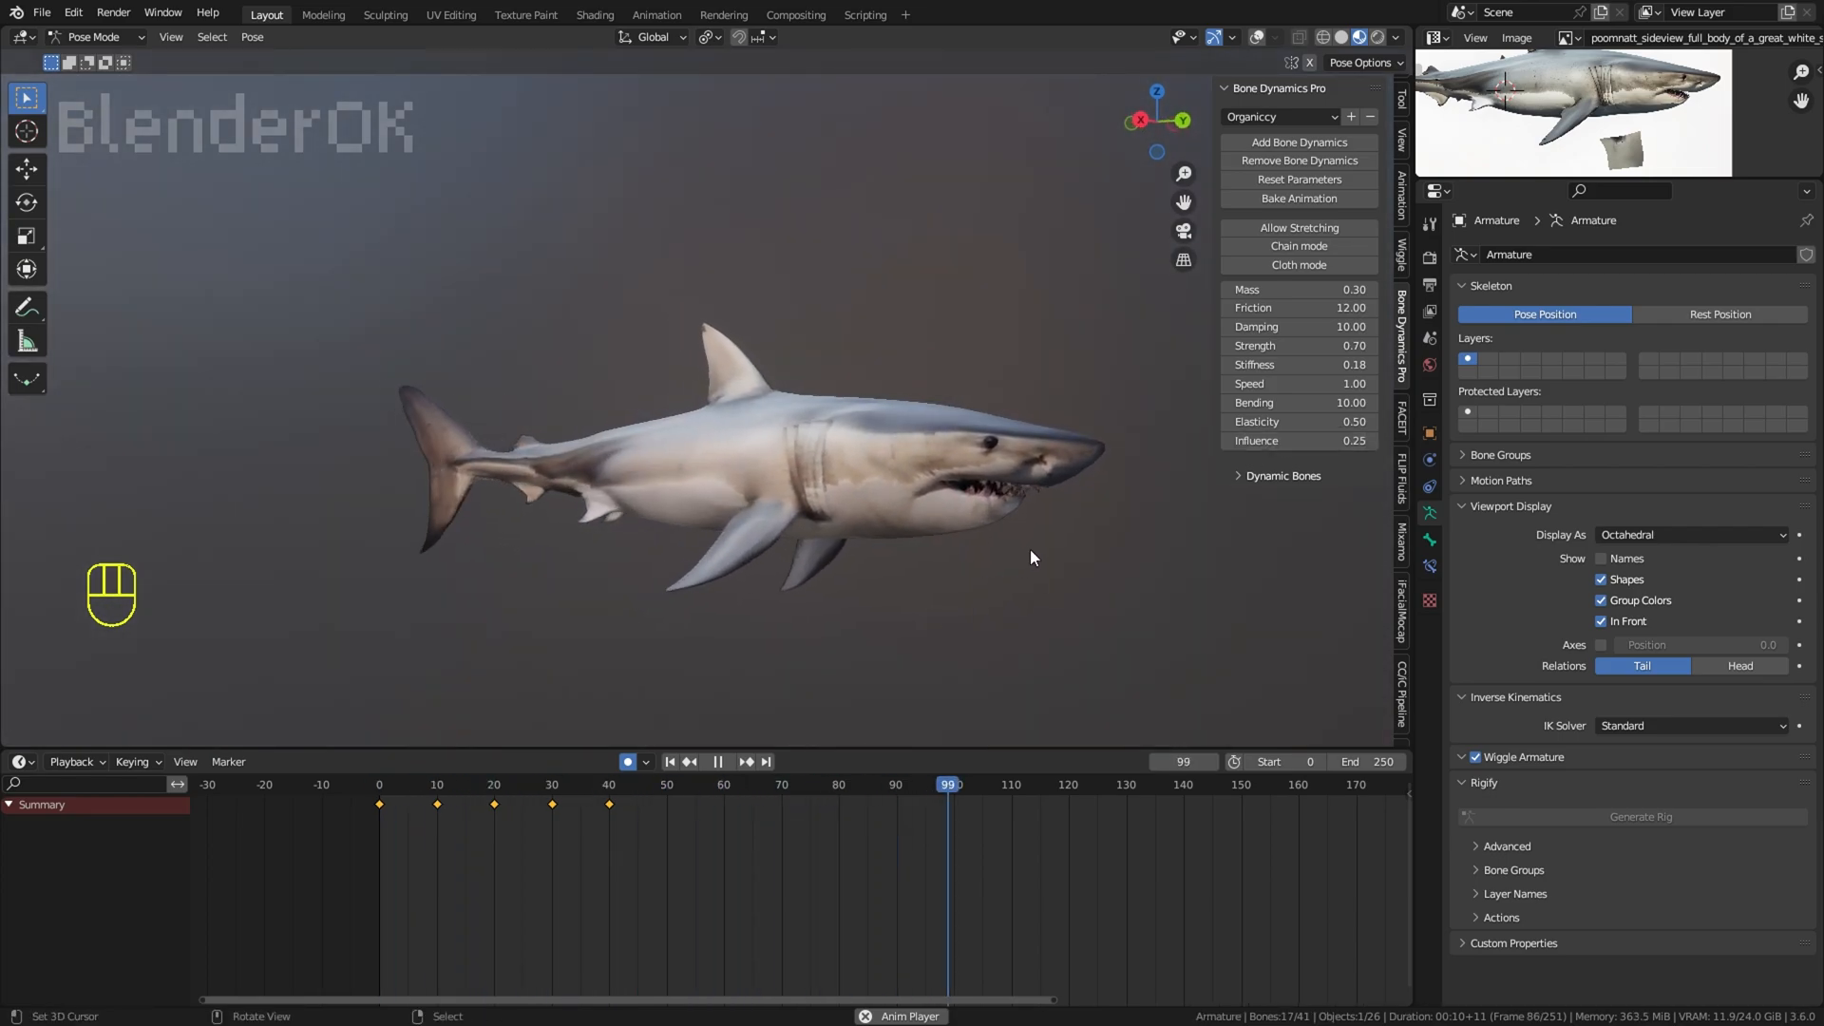
drag(1277, 444, 1258, 444)
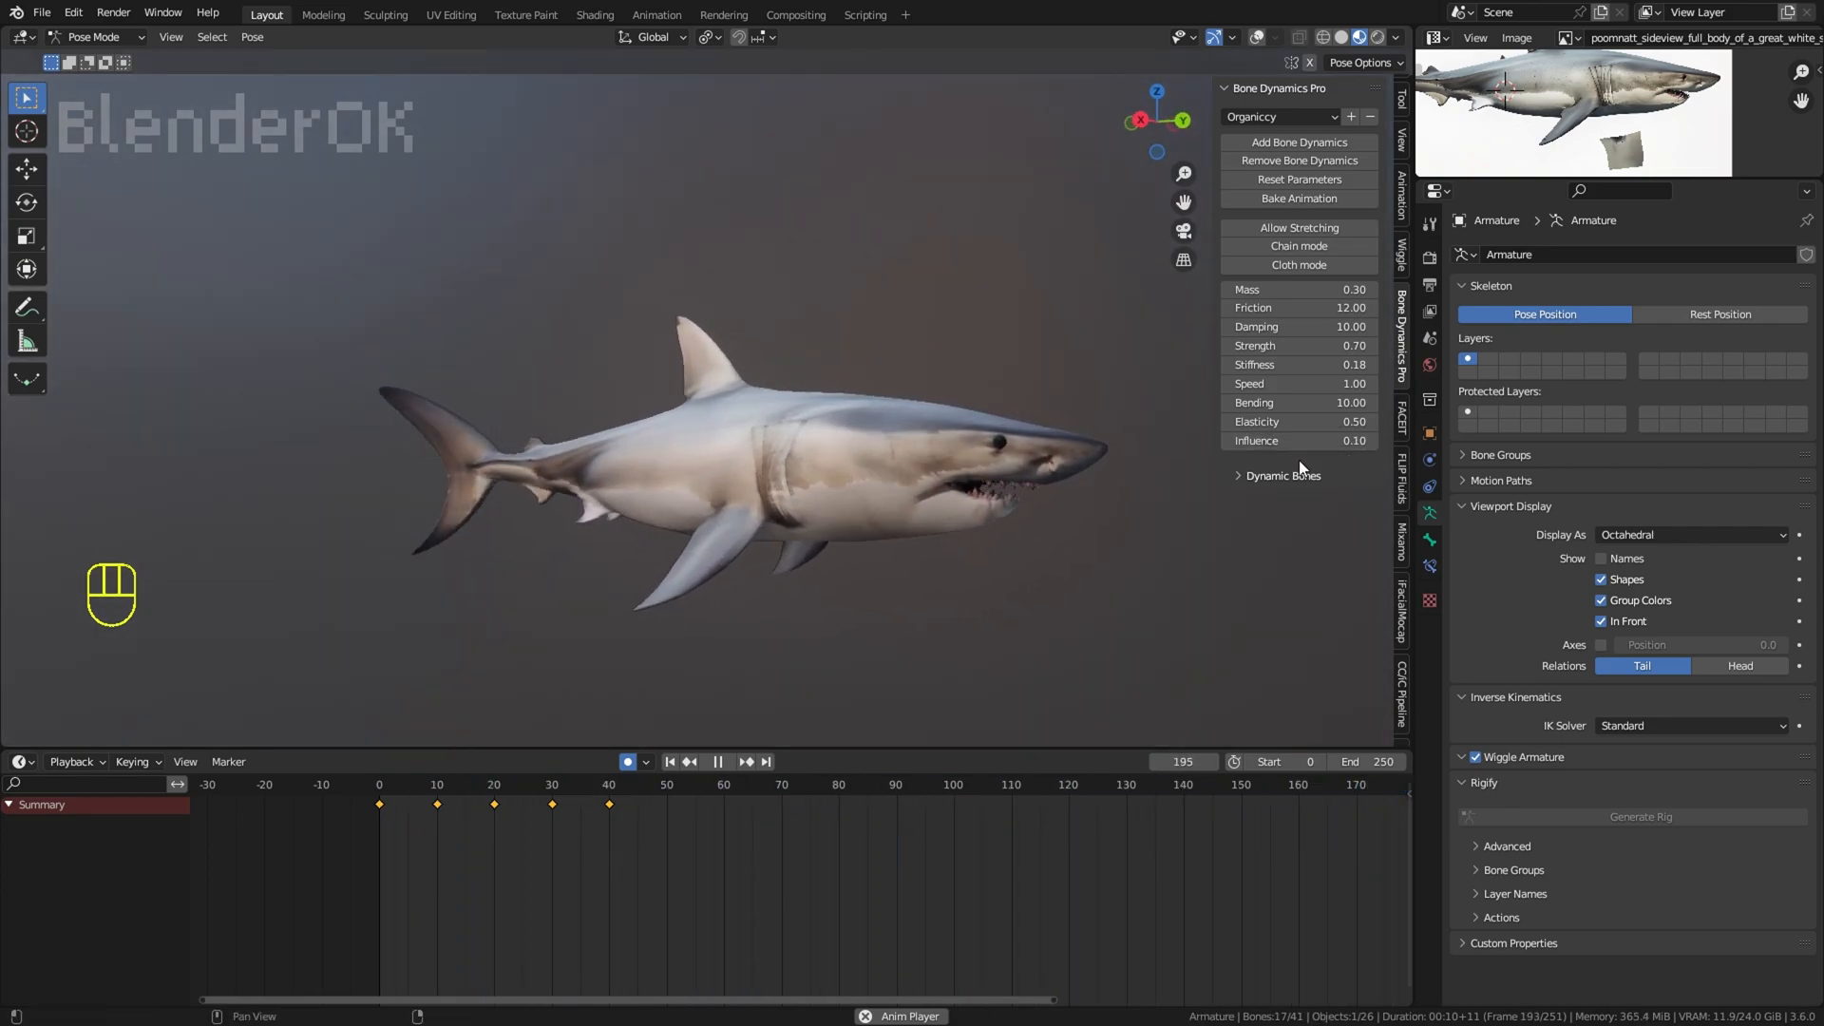
middle_drag(835, 510, 1021, 736)
scroll(946, 282, down, 2)
scroll(1024, 669, down, 2)
middle_drag(1021, 736, 948, 127)
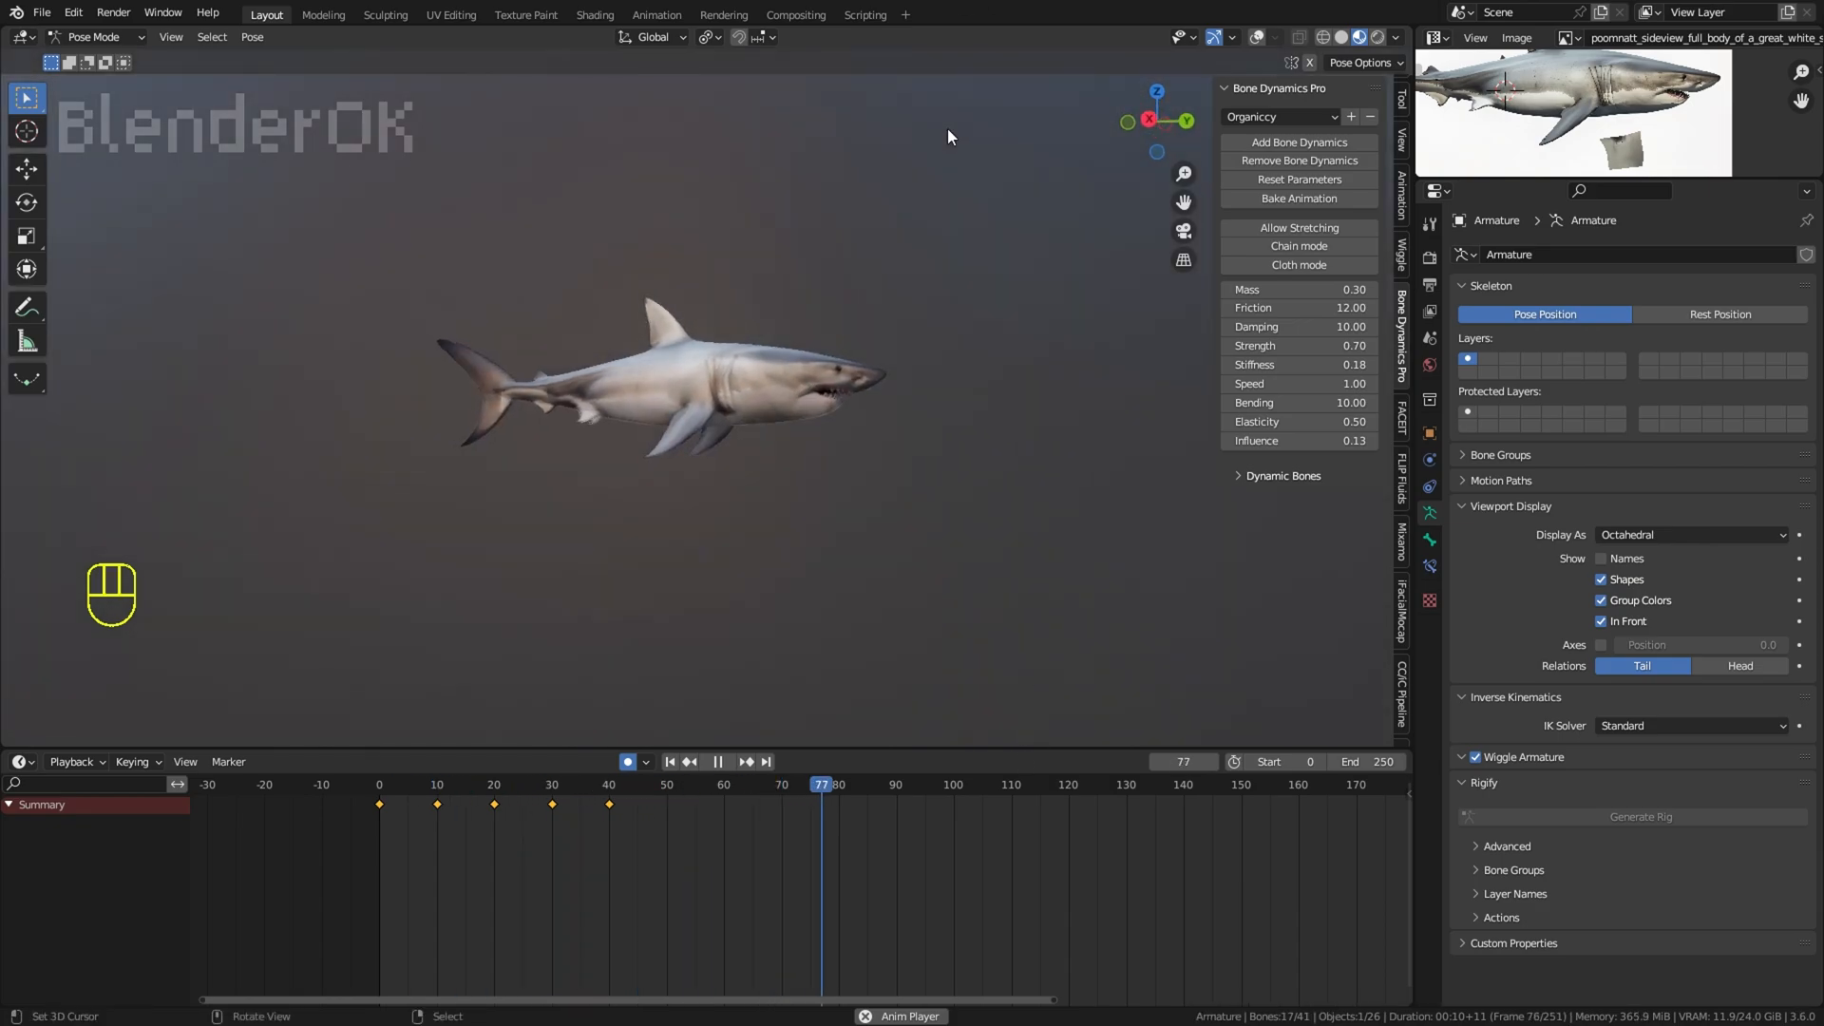
scroll(1193, 131, up, 3)
Step: Select a jaw bone, compare the swim with and without overlays, and switch the armature to Object Mode
click(1254, 38)
right_click(561, 390)
middle_drag(561, 389, 561, 294)
middle_drag(960, 404, 1057, 469)
right_click(918, 437)
right_click(961, 404)
click(1256, 37)
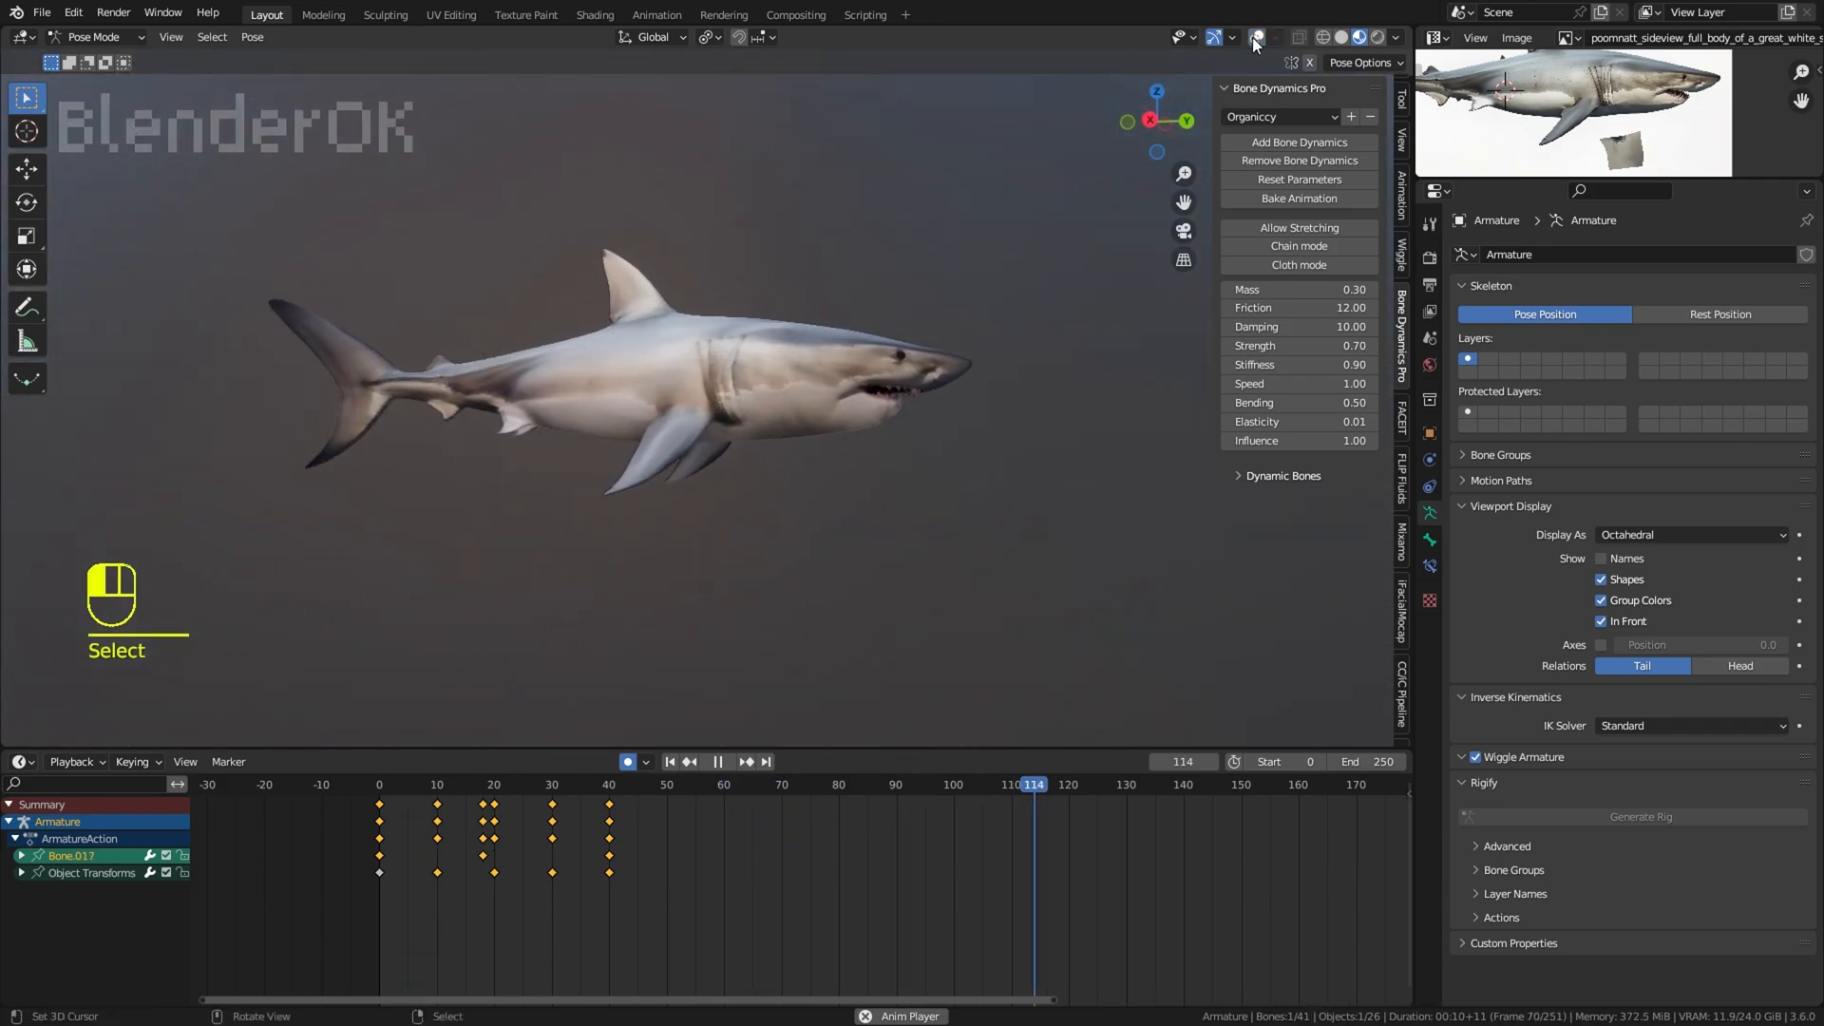
click(1256, 37)
middle_drag(1017, 328, 596, 143)
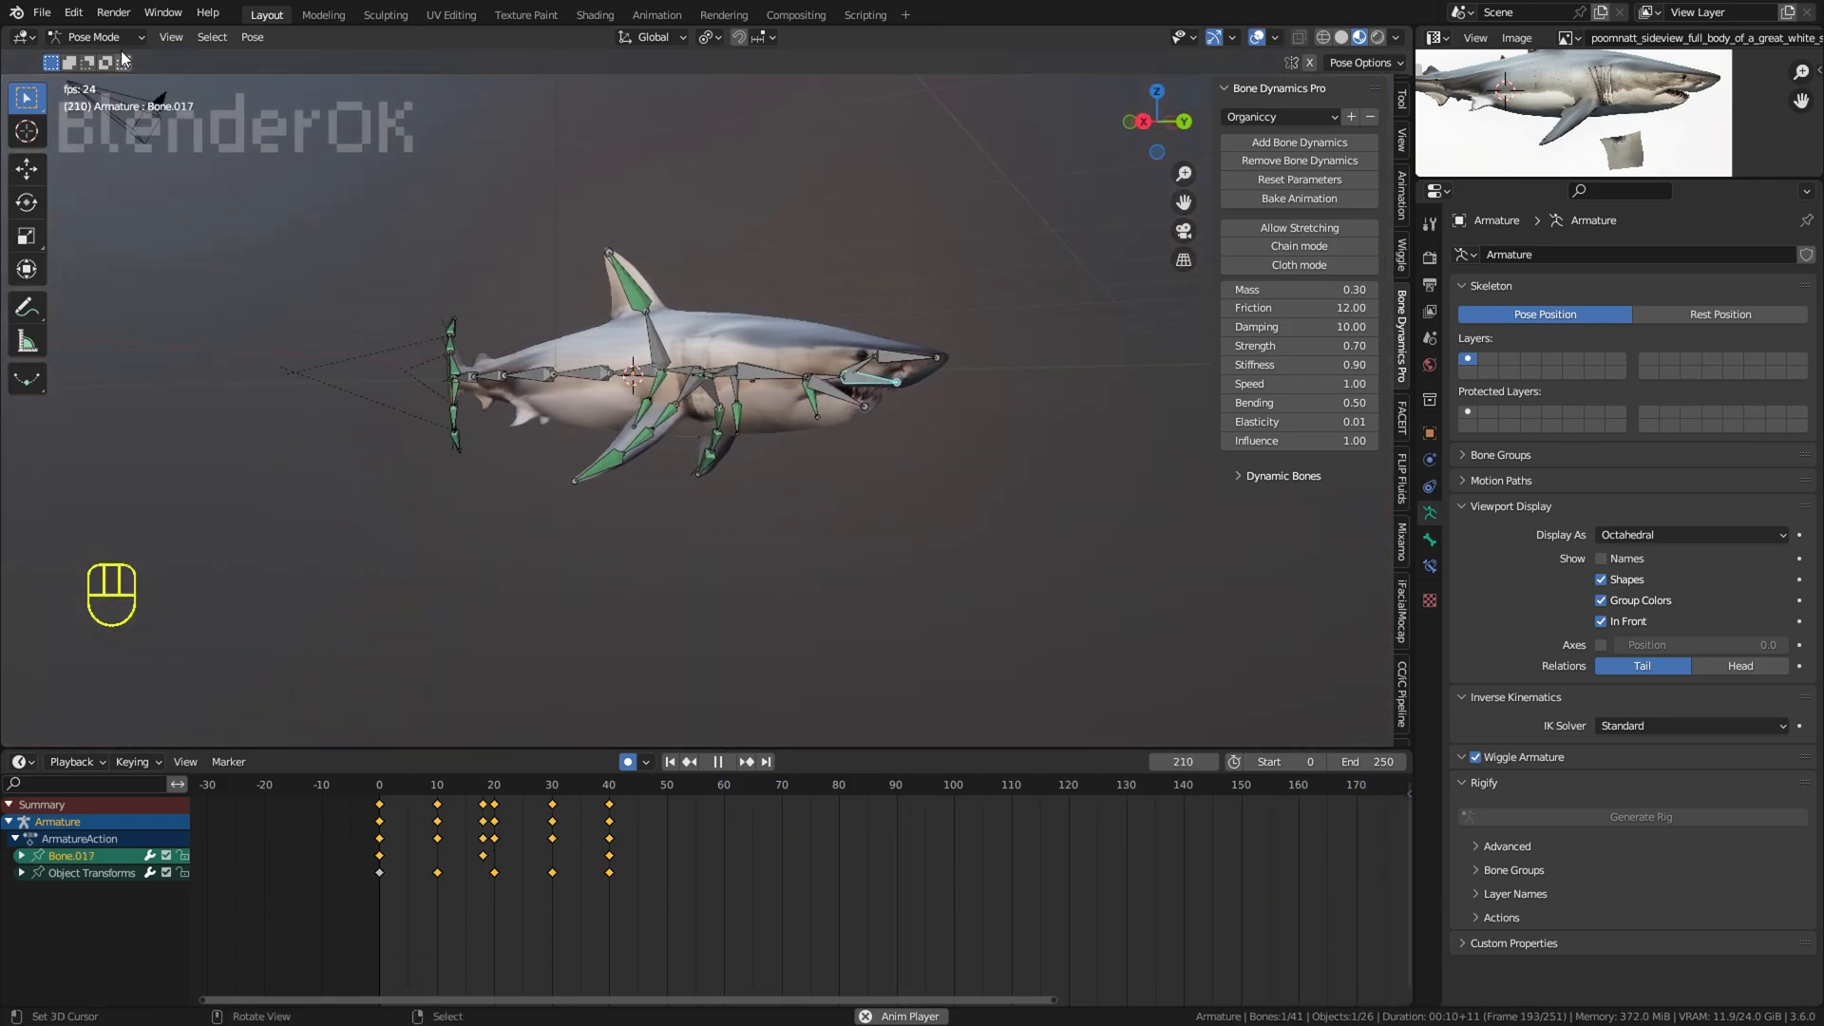
key(ctrl+Tab)
click(1256, 37)
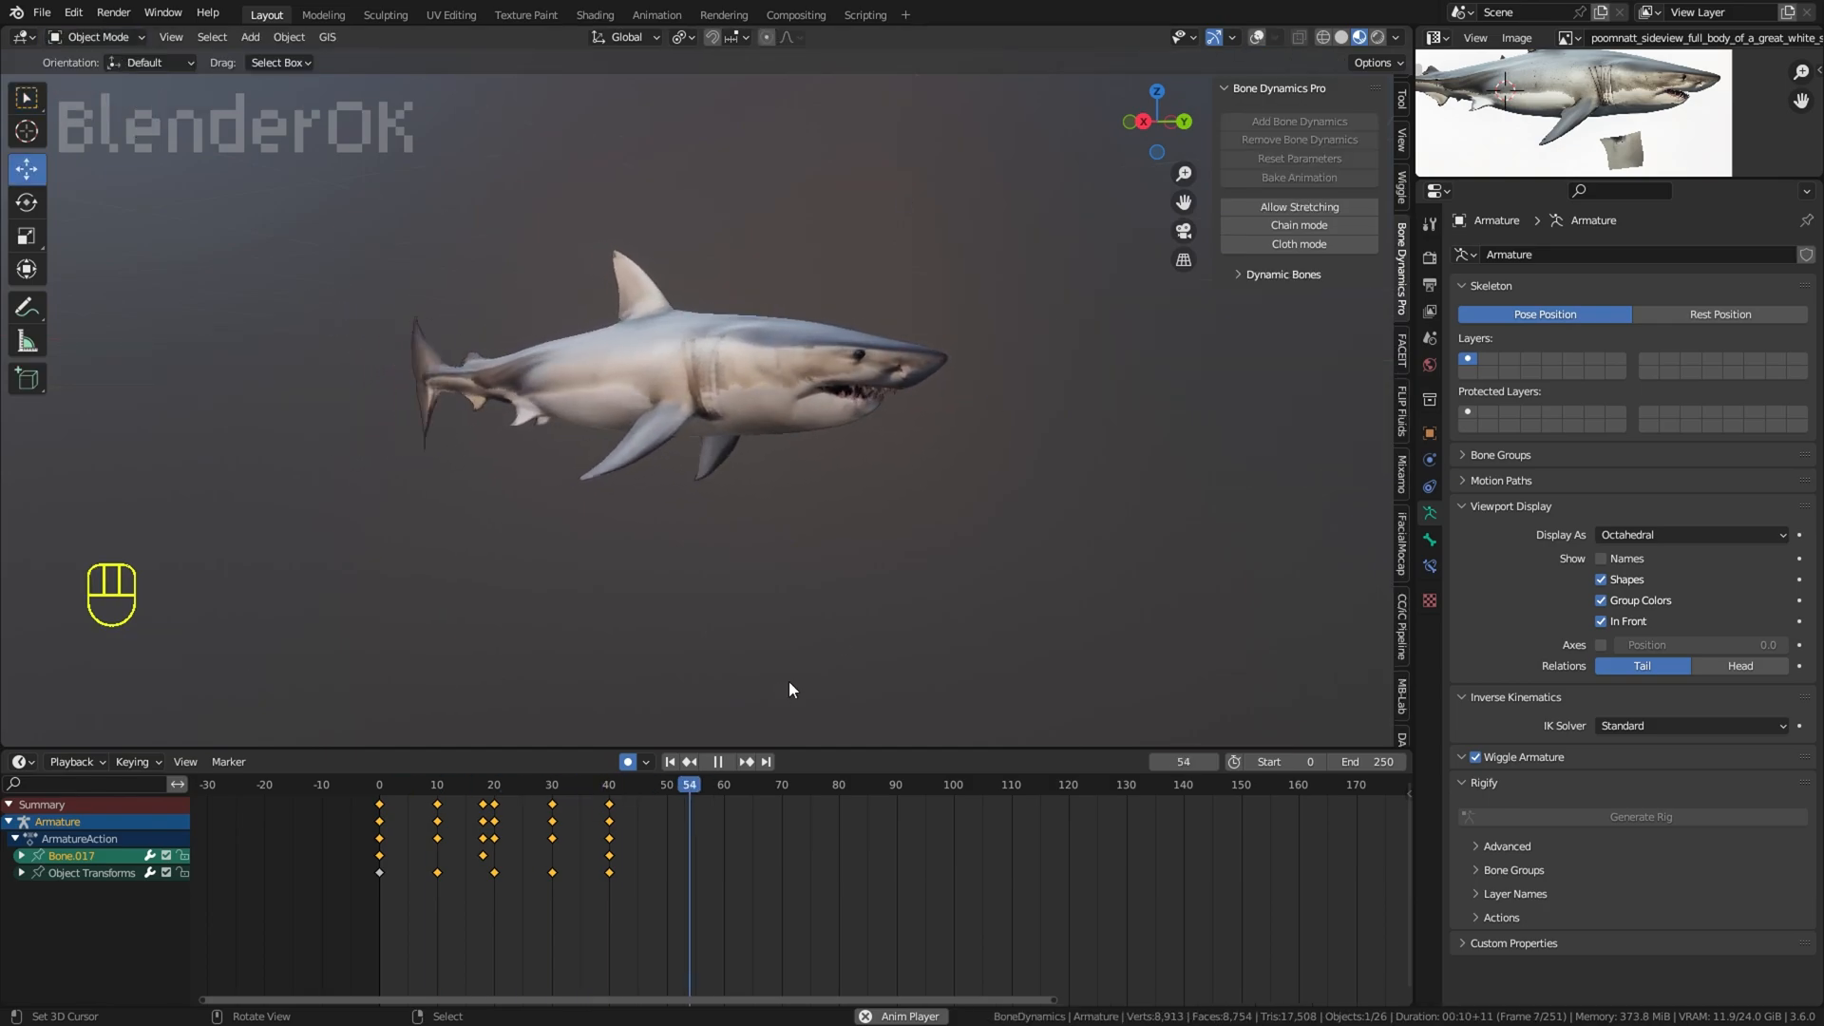
Step: Apply Wiggle to the armature, set its rotation Strength to 0.68 and Speed to 42.80, and watch it with the overlays hidden
click(1399, 189)
key(space)
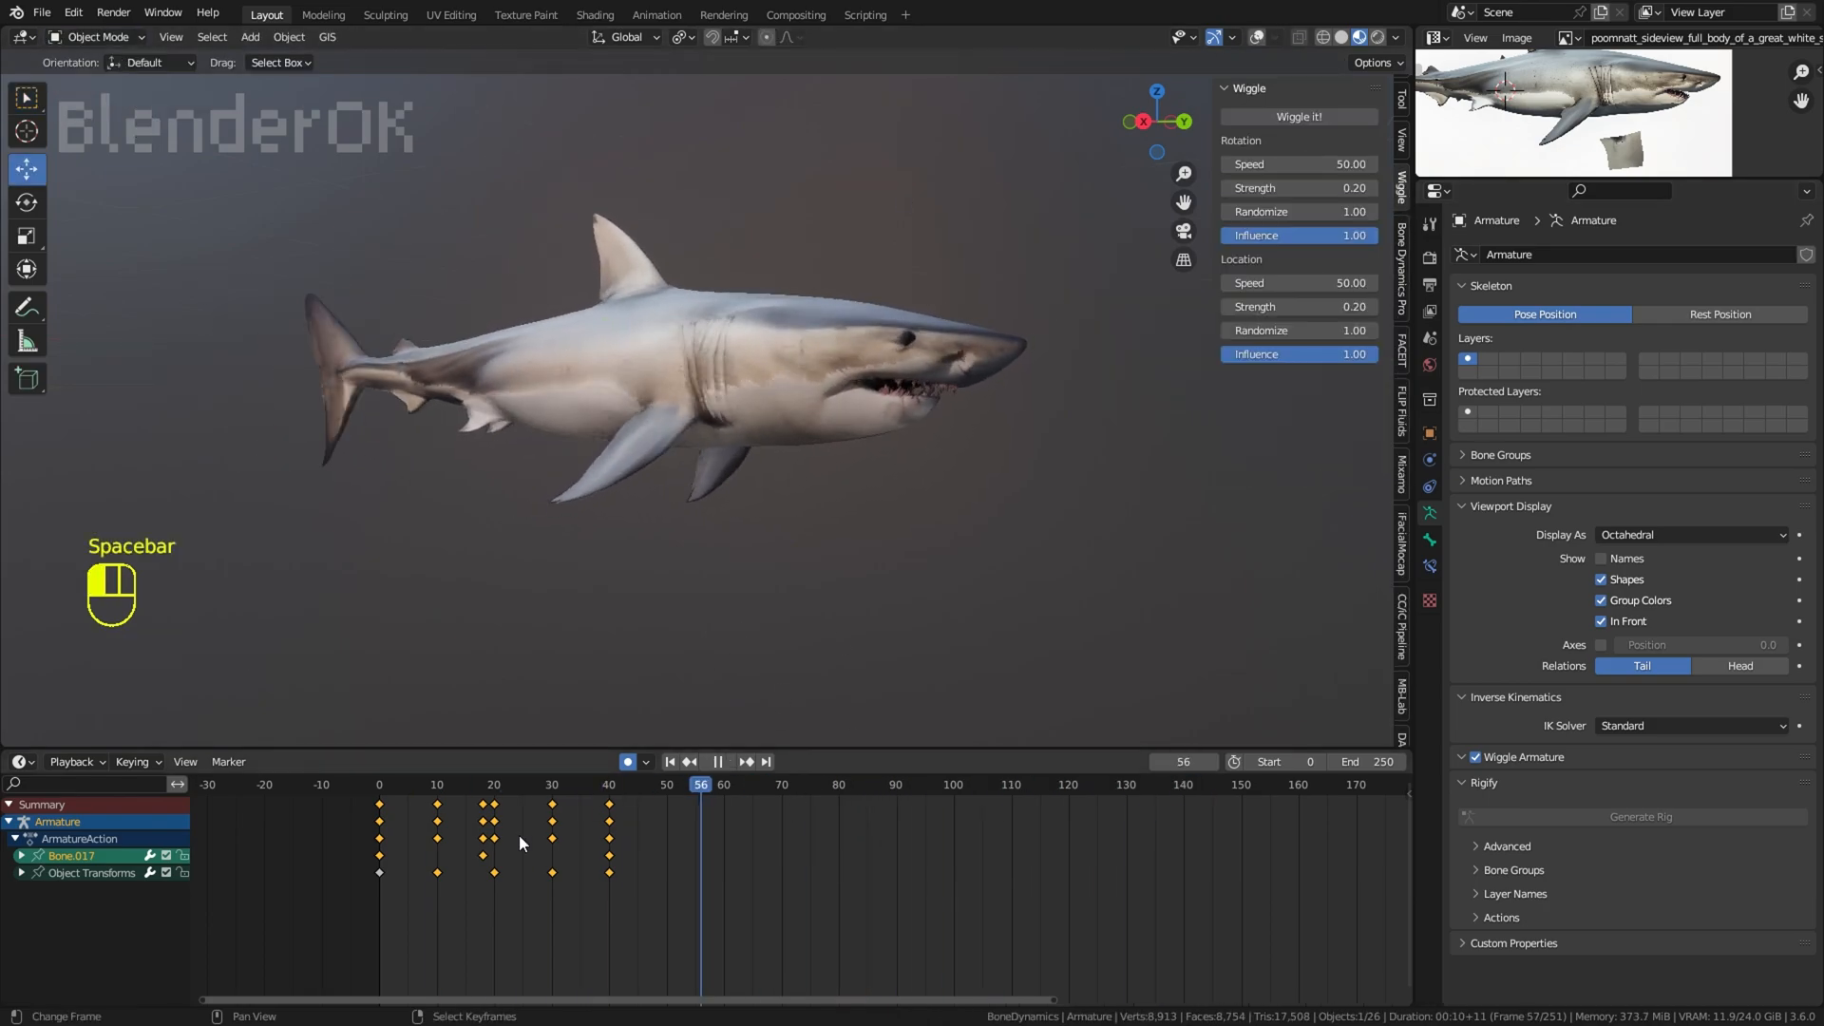
click(1346, 112)
key(space)
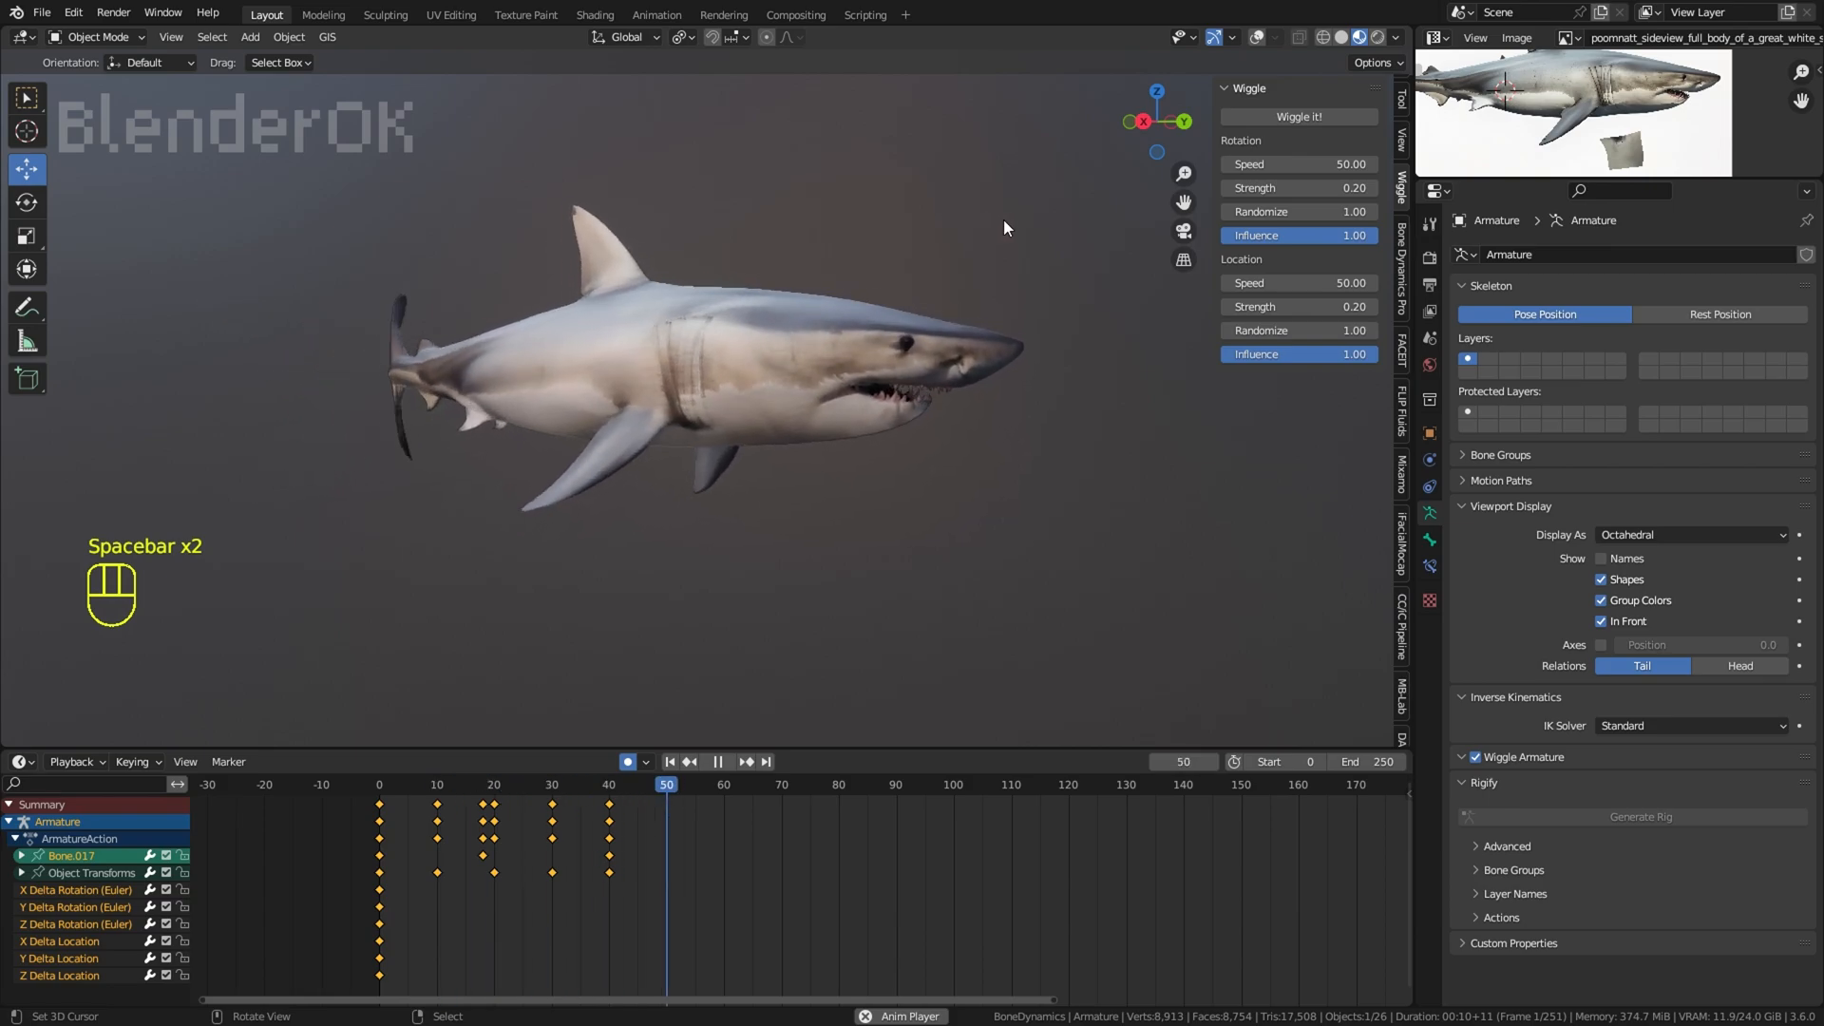
click(1256, 37)
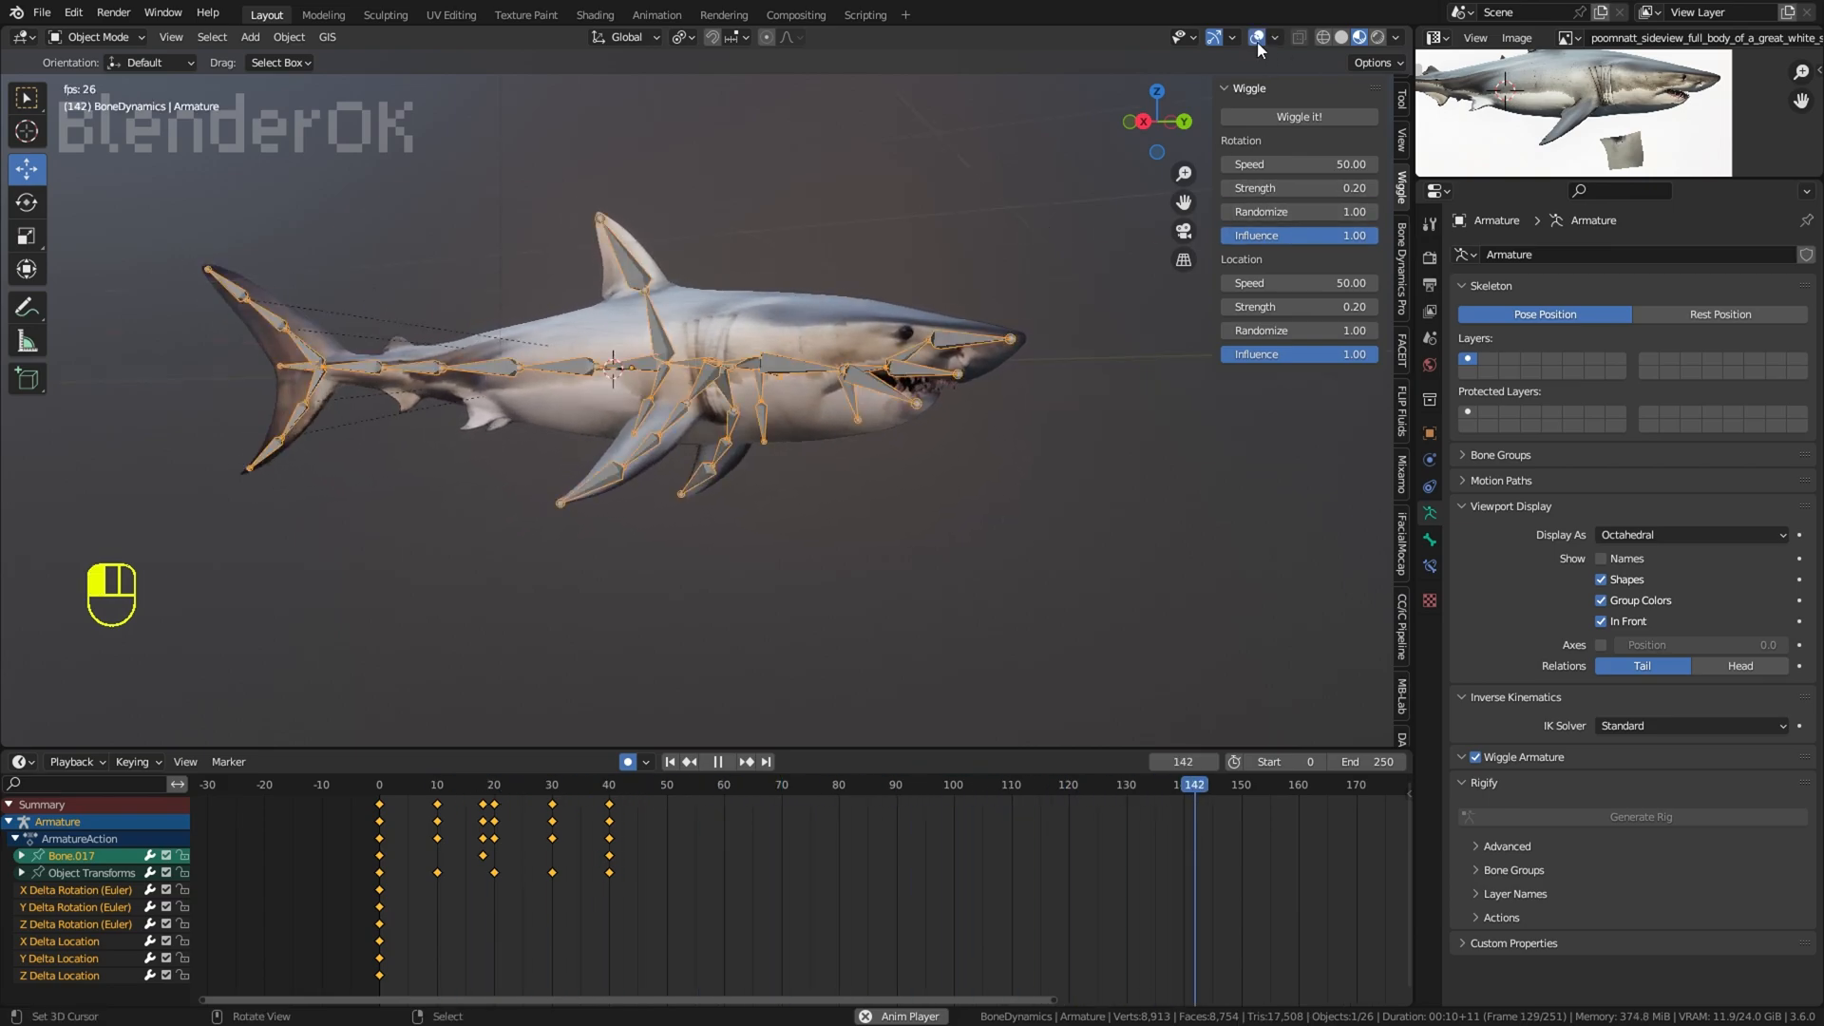
drag(1297, 187, 1340, 187)
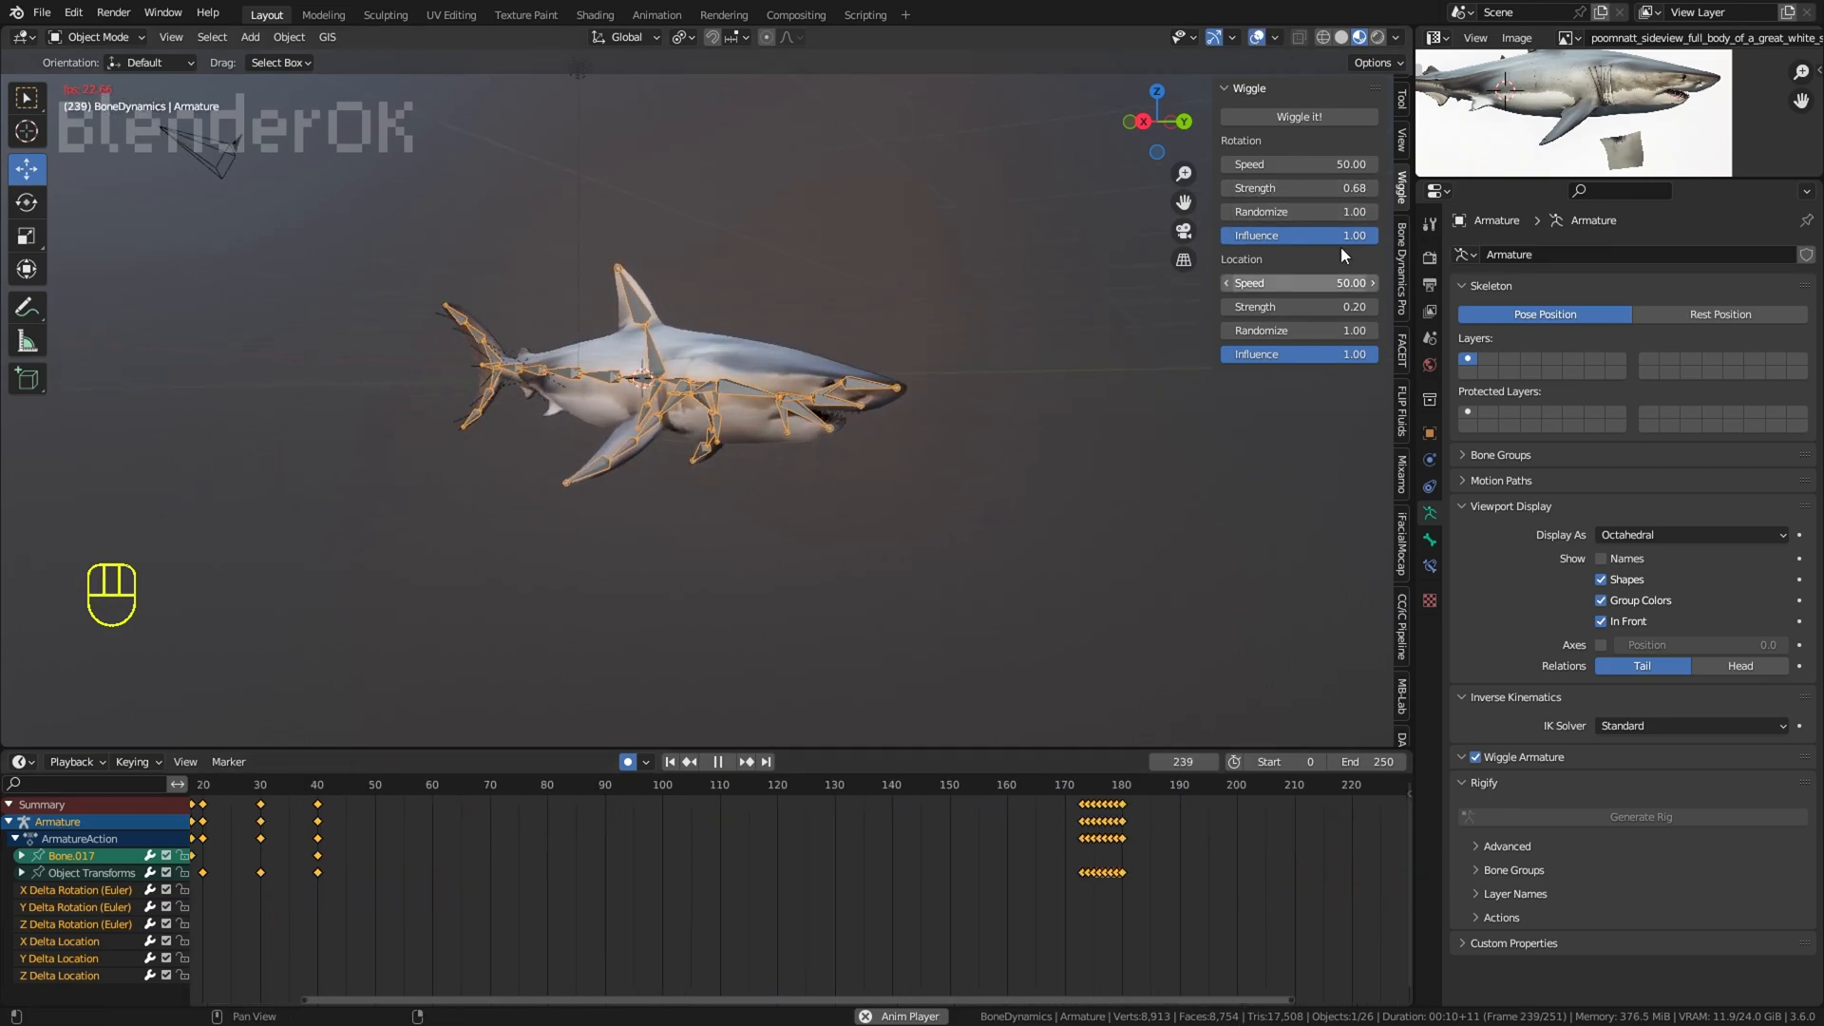
click(1256, 37)
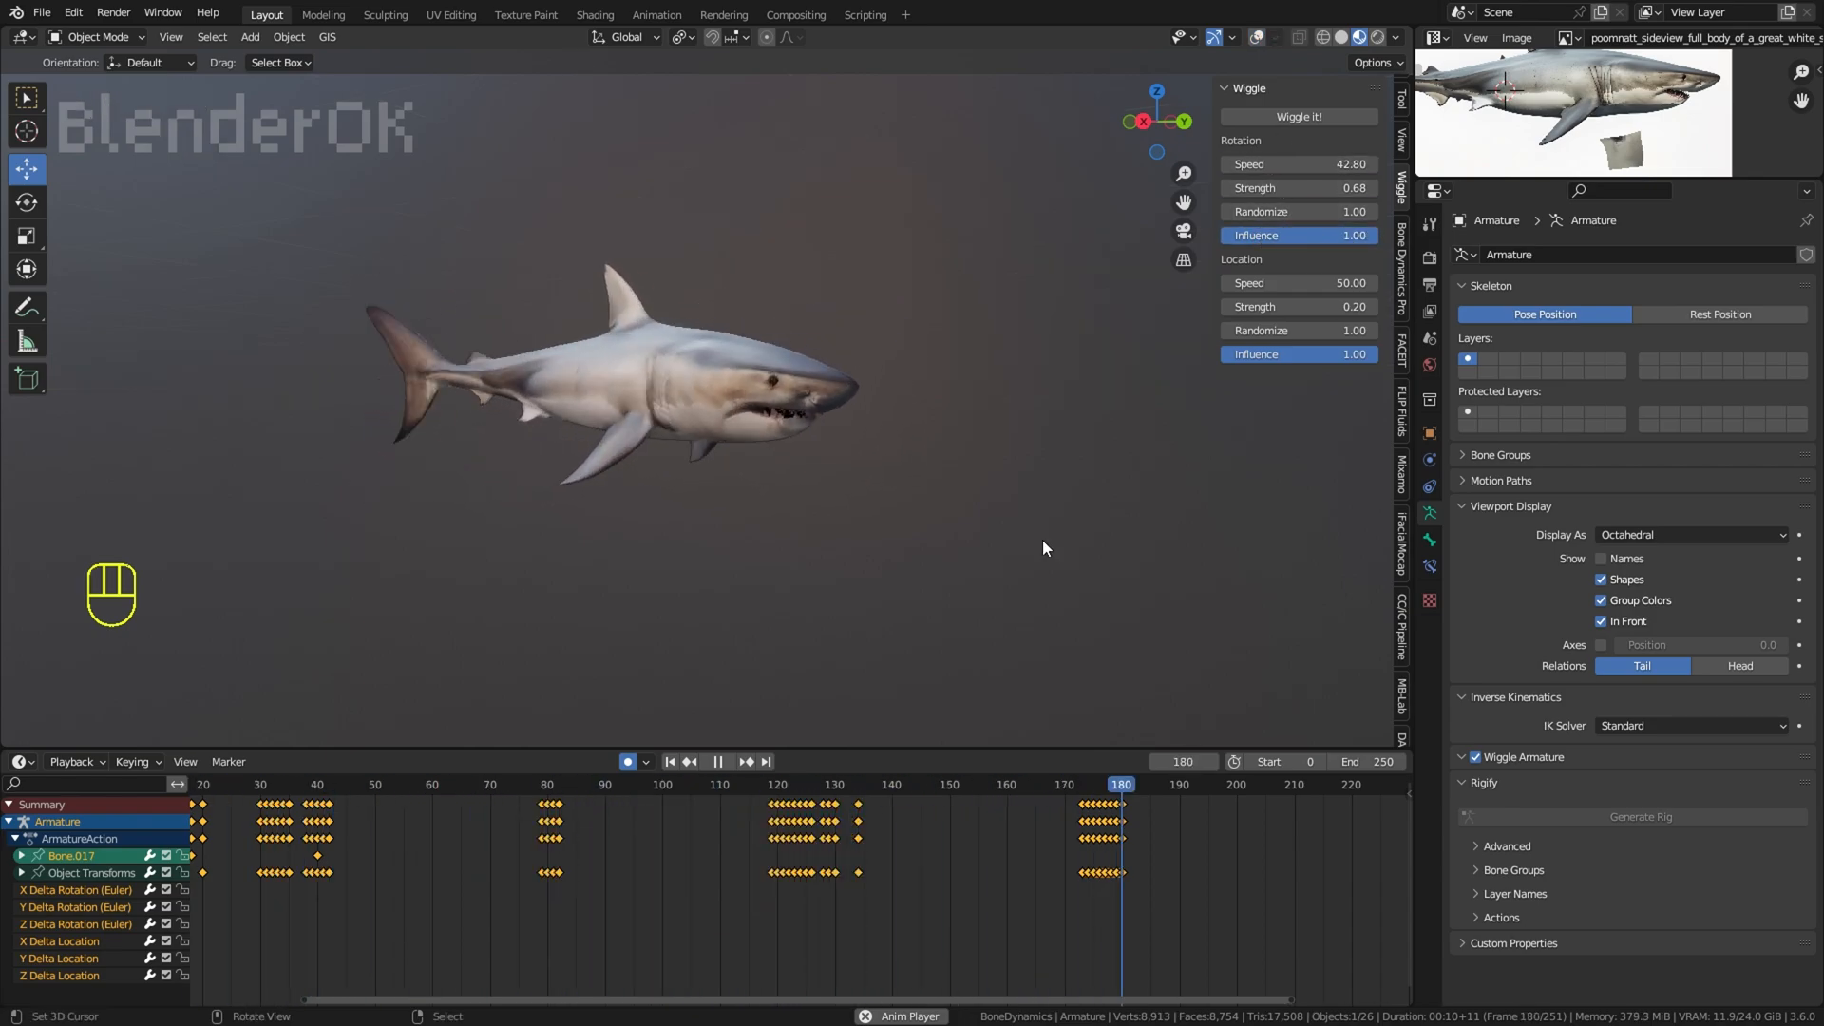
Step: Undo the Wiggle applied to the armature together with its rotation settings
key(ctrl+z)
key(ctrl+z)
key(ctrl+z)
key(ctrl+z)
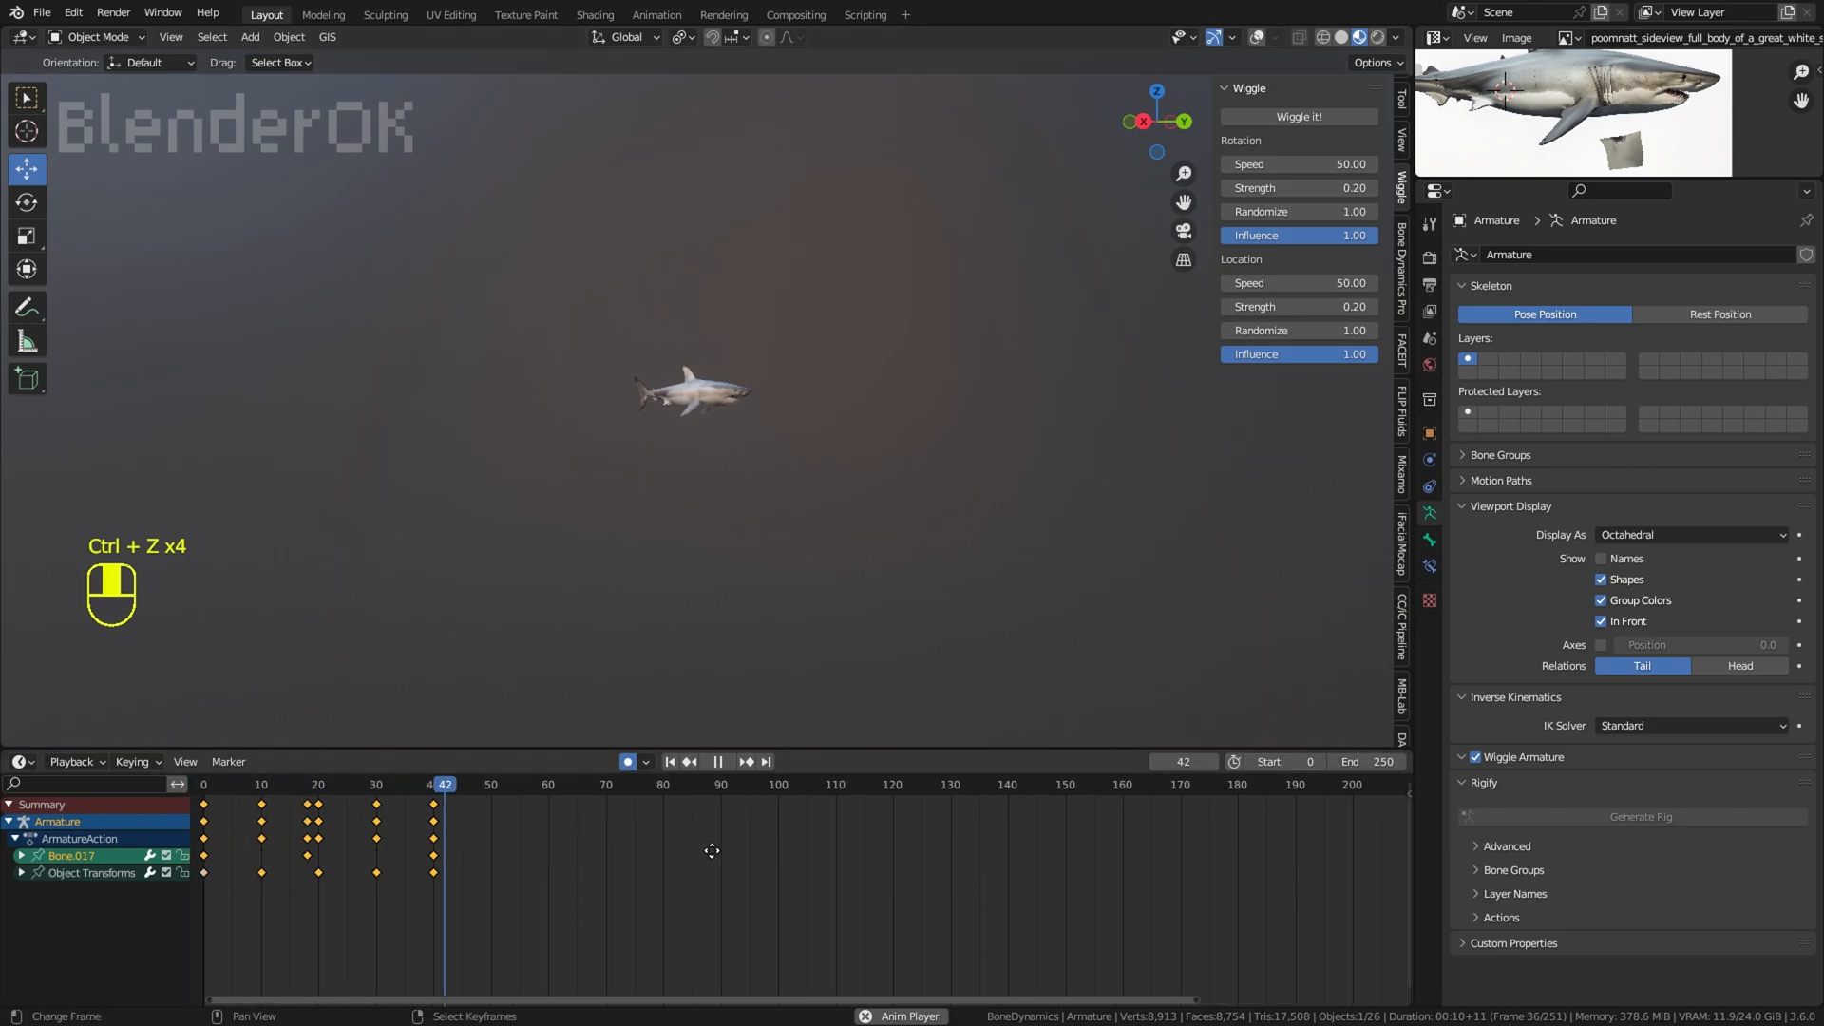
Step: Disable auto keying, reapply Wiggle to the armature, and set rotation Randomize 5.23, rotation Influence 0.61 and location Influence 0.76
middle_drag(711, 850, 847, 885)
scroll(940, 908, down, 12)
scroll(941, 908, up, 4)
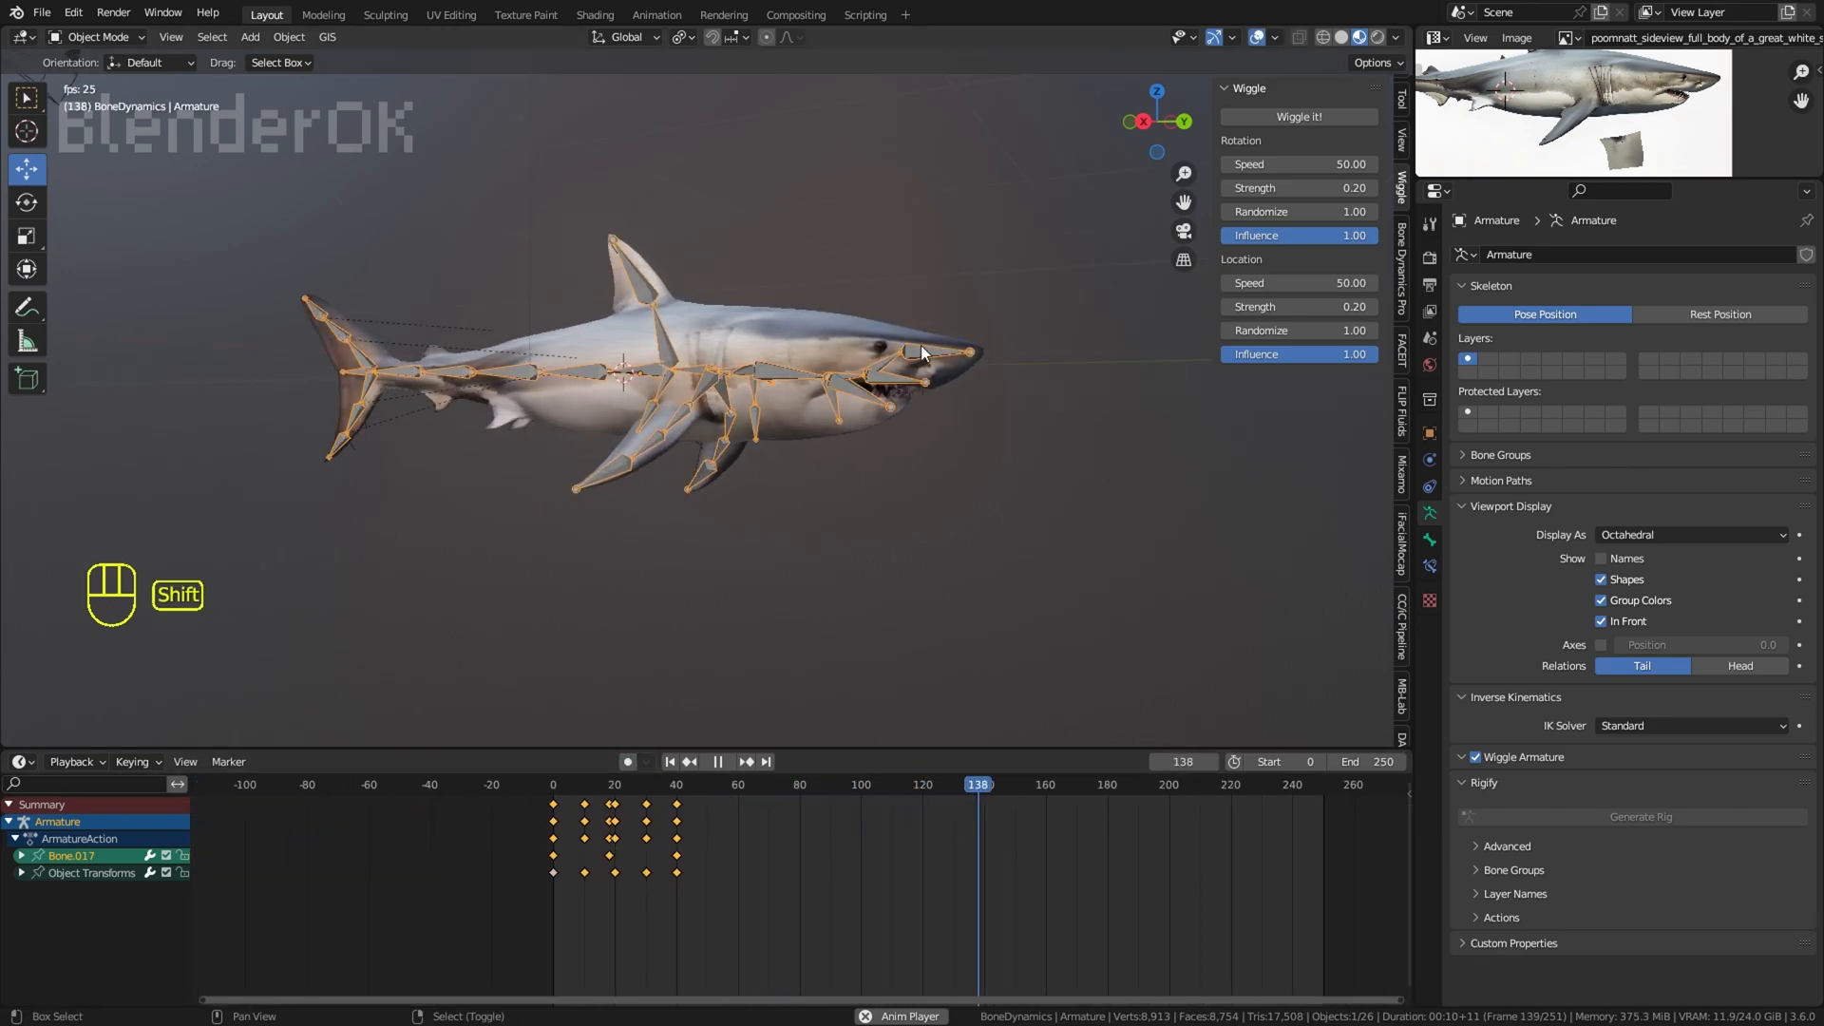
drag(1283, 211, 1326, 211)
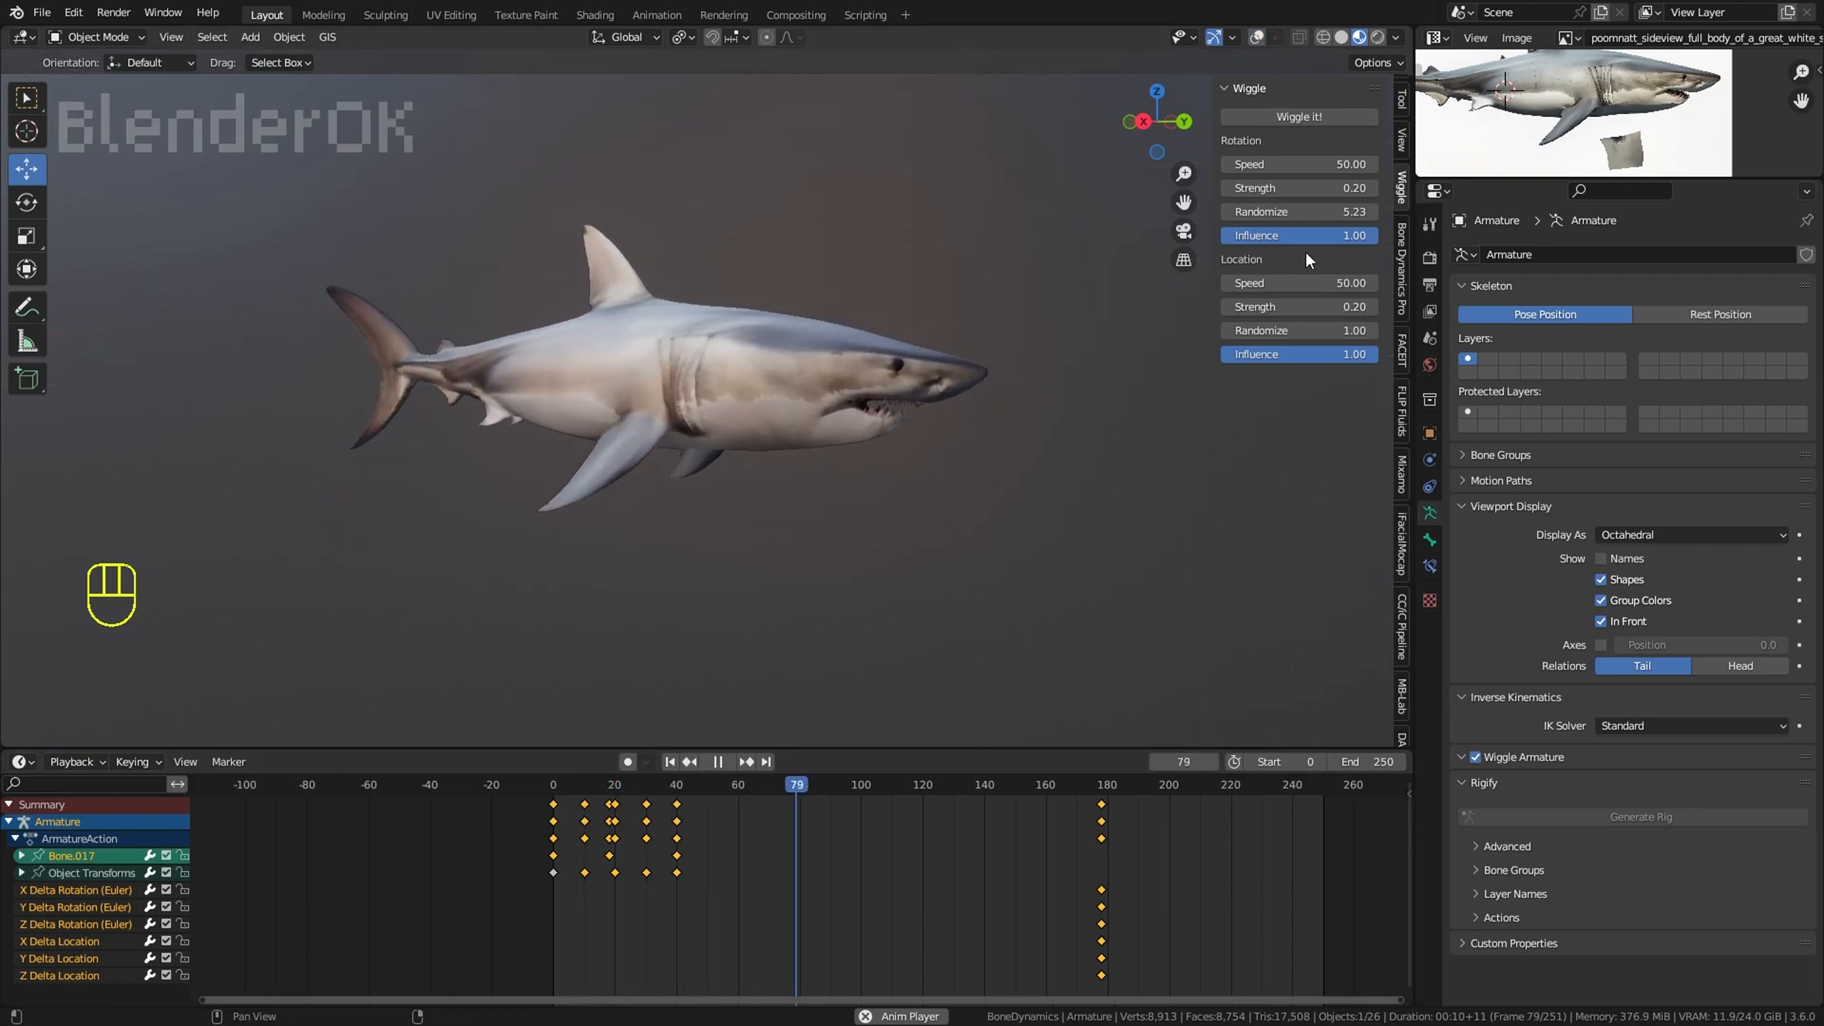
click(1155, 373)
middle_drag(1151, 346, 1037, 480)
shift+middle_drag(1037, 480, 1039, 526)
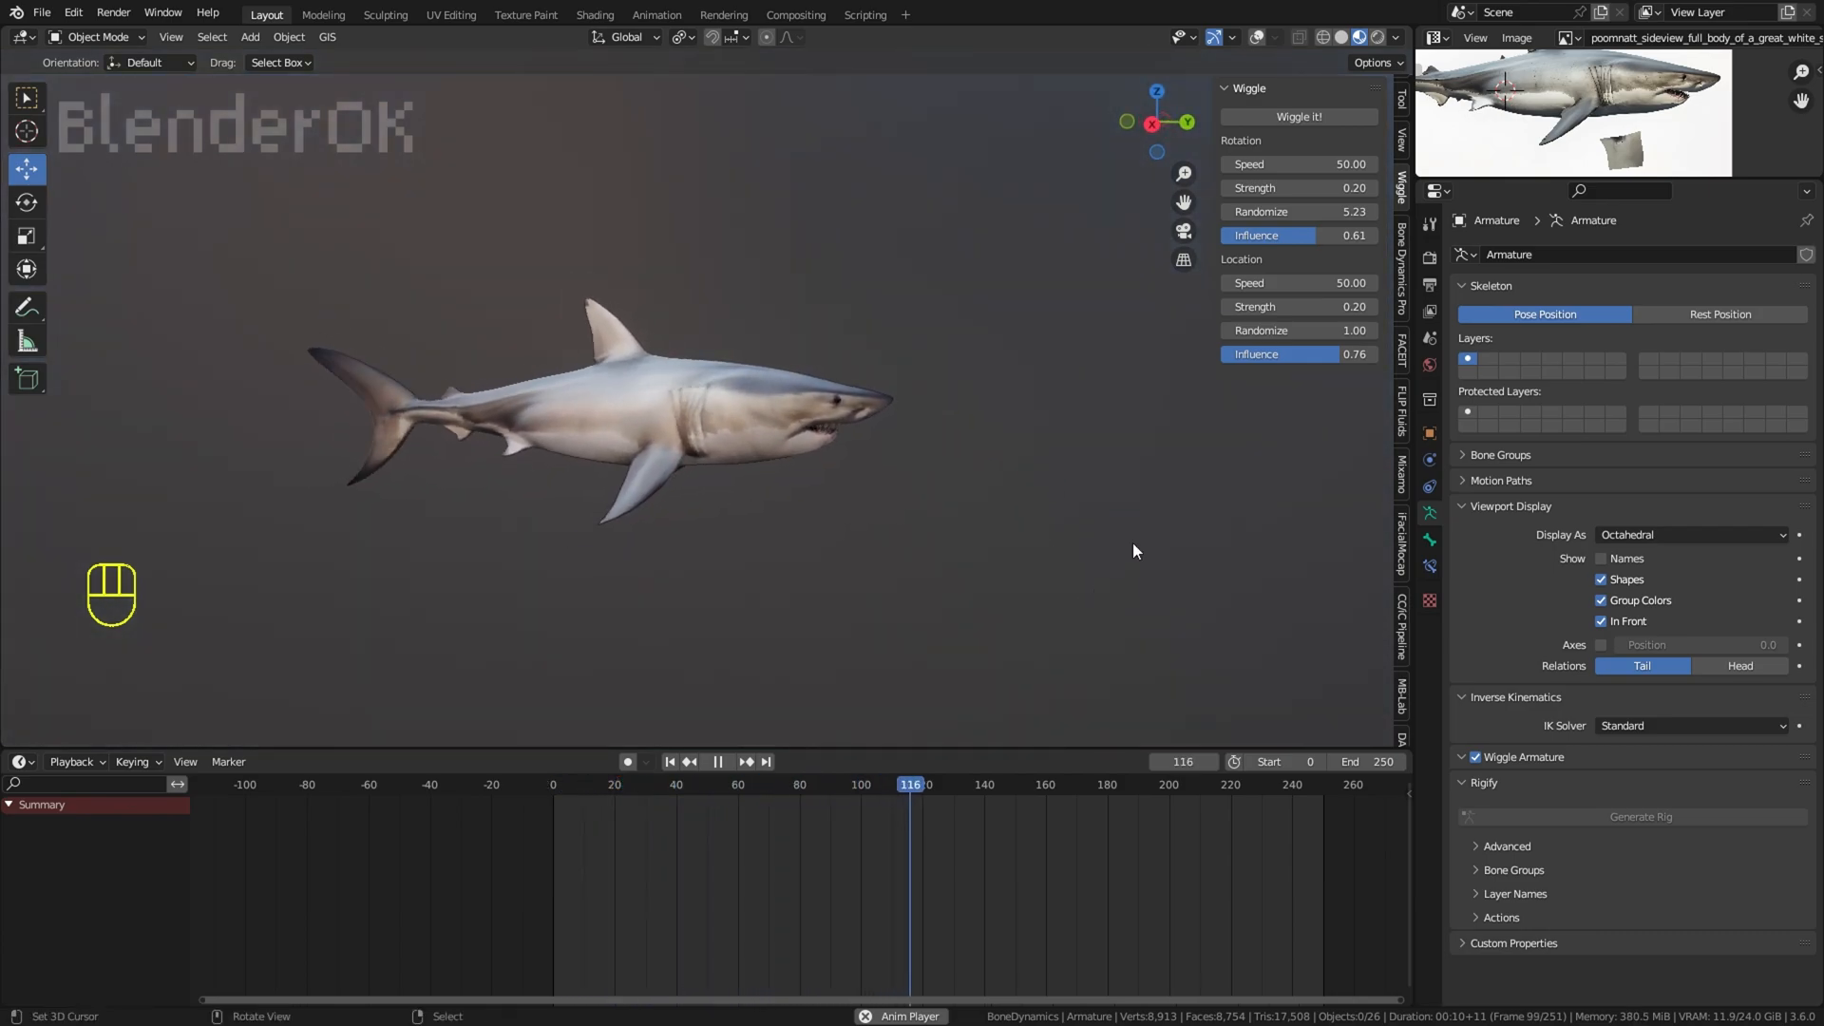
Step: Hide the sidebar, view the shark from above, and select the armature with the overlays shown
key(n)
middle_drag(1073, 371, 1050, 84)
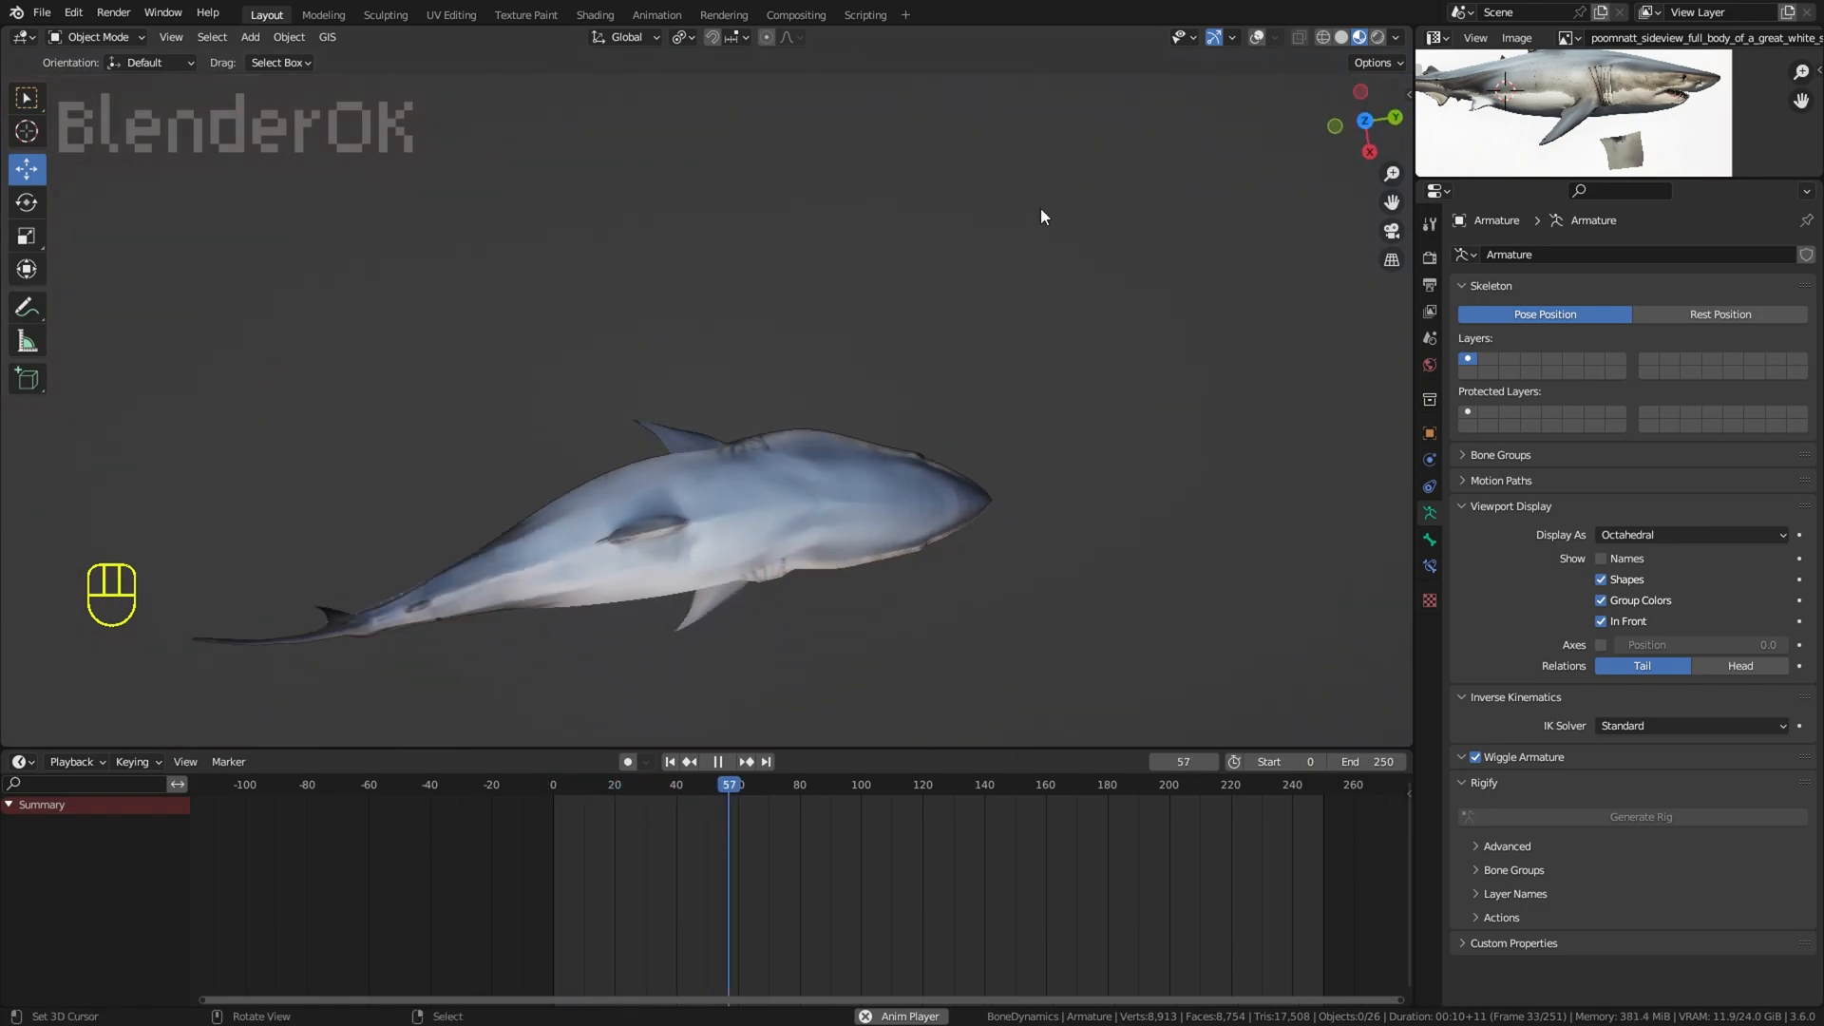
click(1257, 37)
right_click(731, 514)
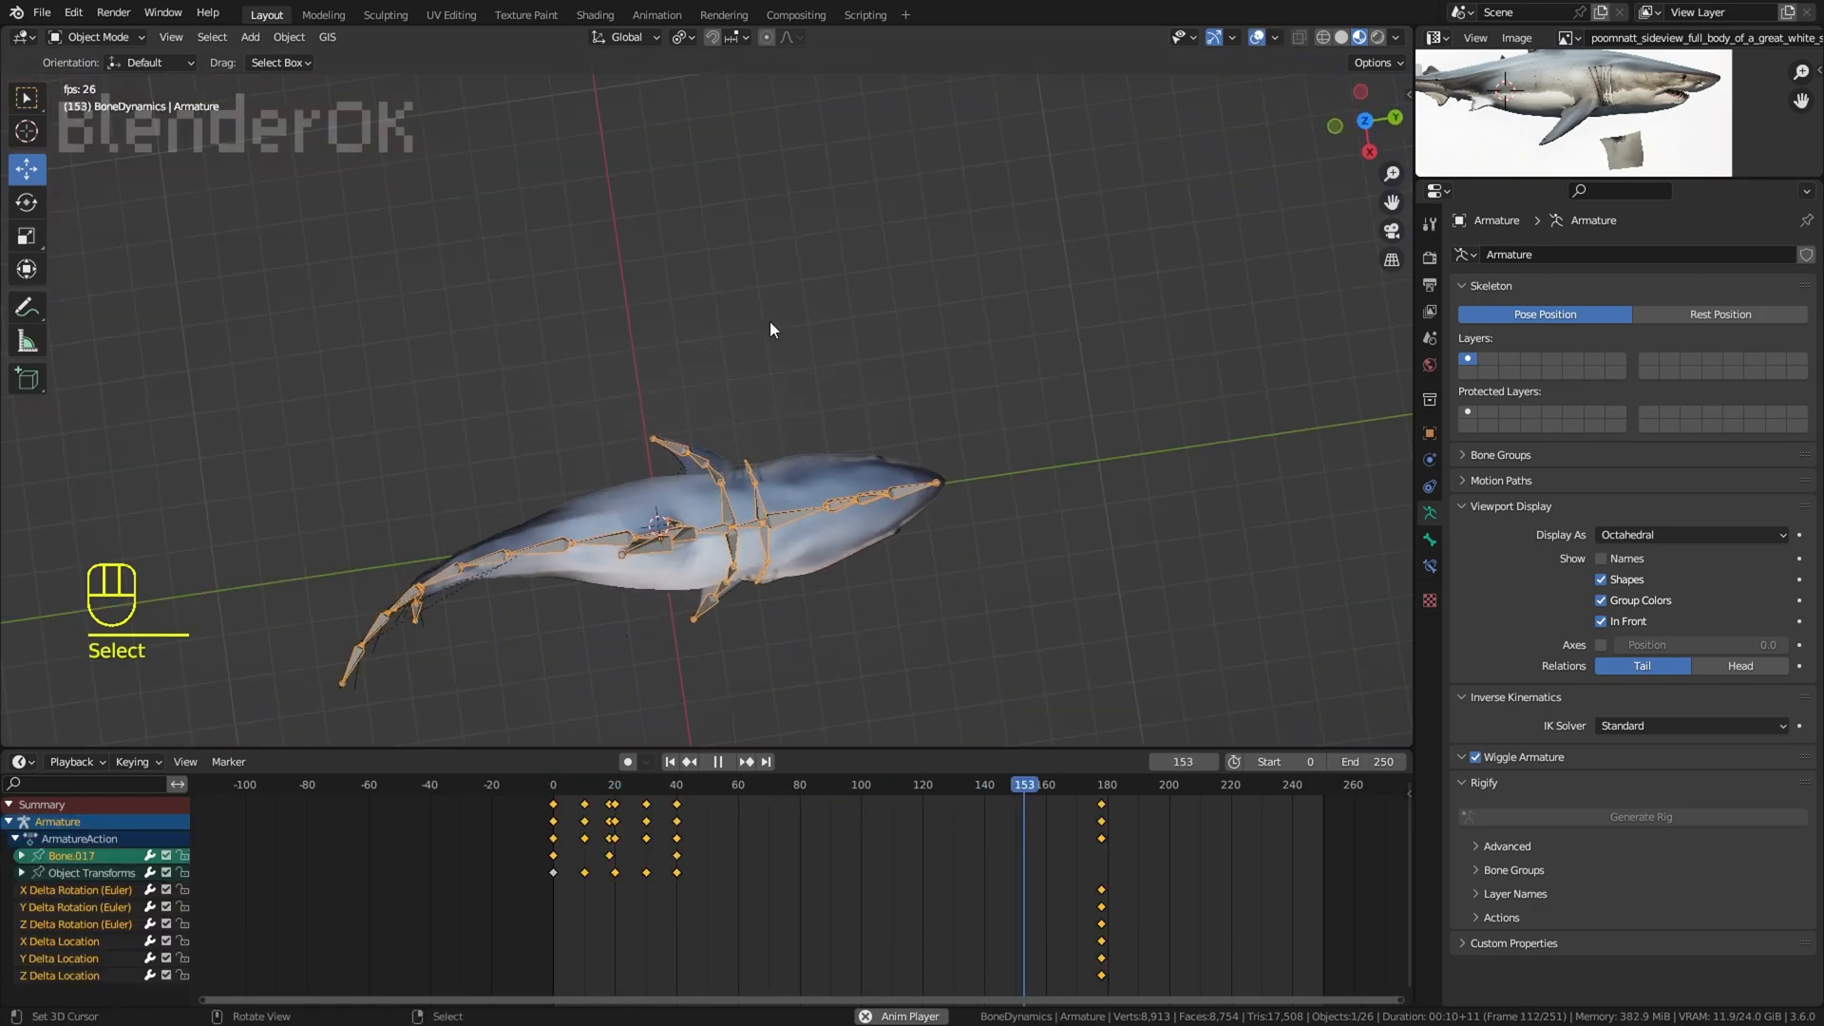
Step: Stop playback, select all the bones in Pose Mode, and return to Object Mode with the armature selected
click(112, 38)
click(103, 101)
key(space)
key(a)
click(97, 38)
click(96, 59)
right_click(608, 547)
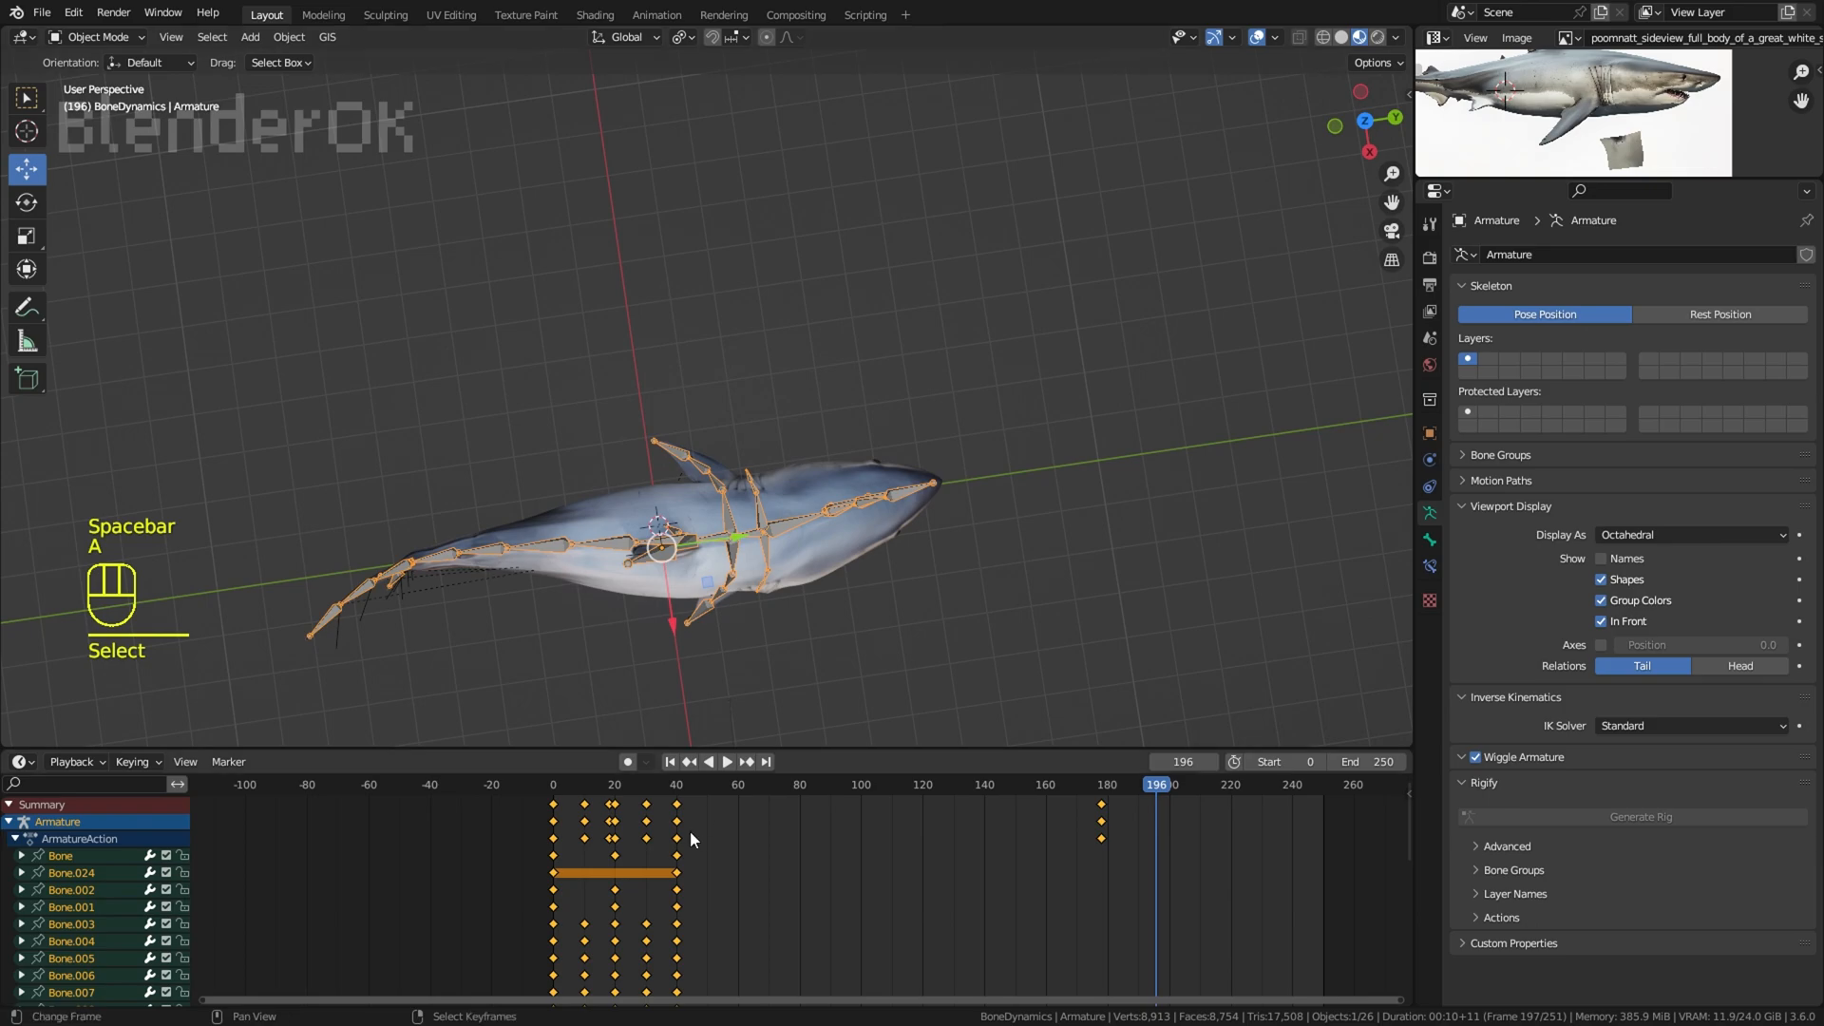
Step: Go to frame 0 and delete the armature's Object Transforms keyframes at frames 30 and 40
middle_drag(692, 840, 684, 860)
click(568, 880)
right_click(570, 880)
scroll(594, 884, up, 1)
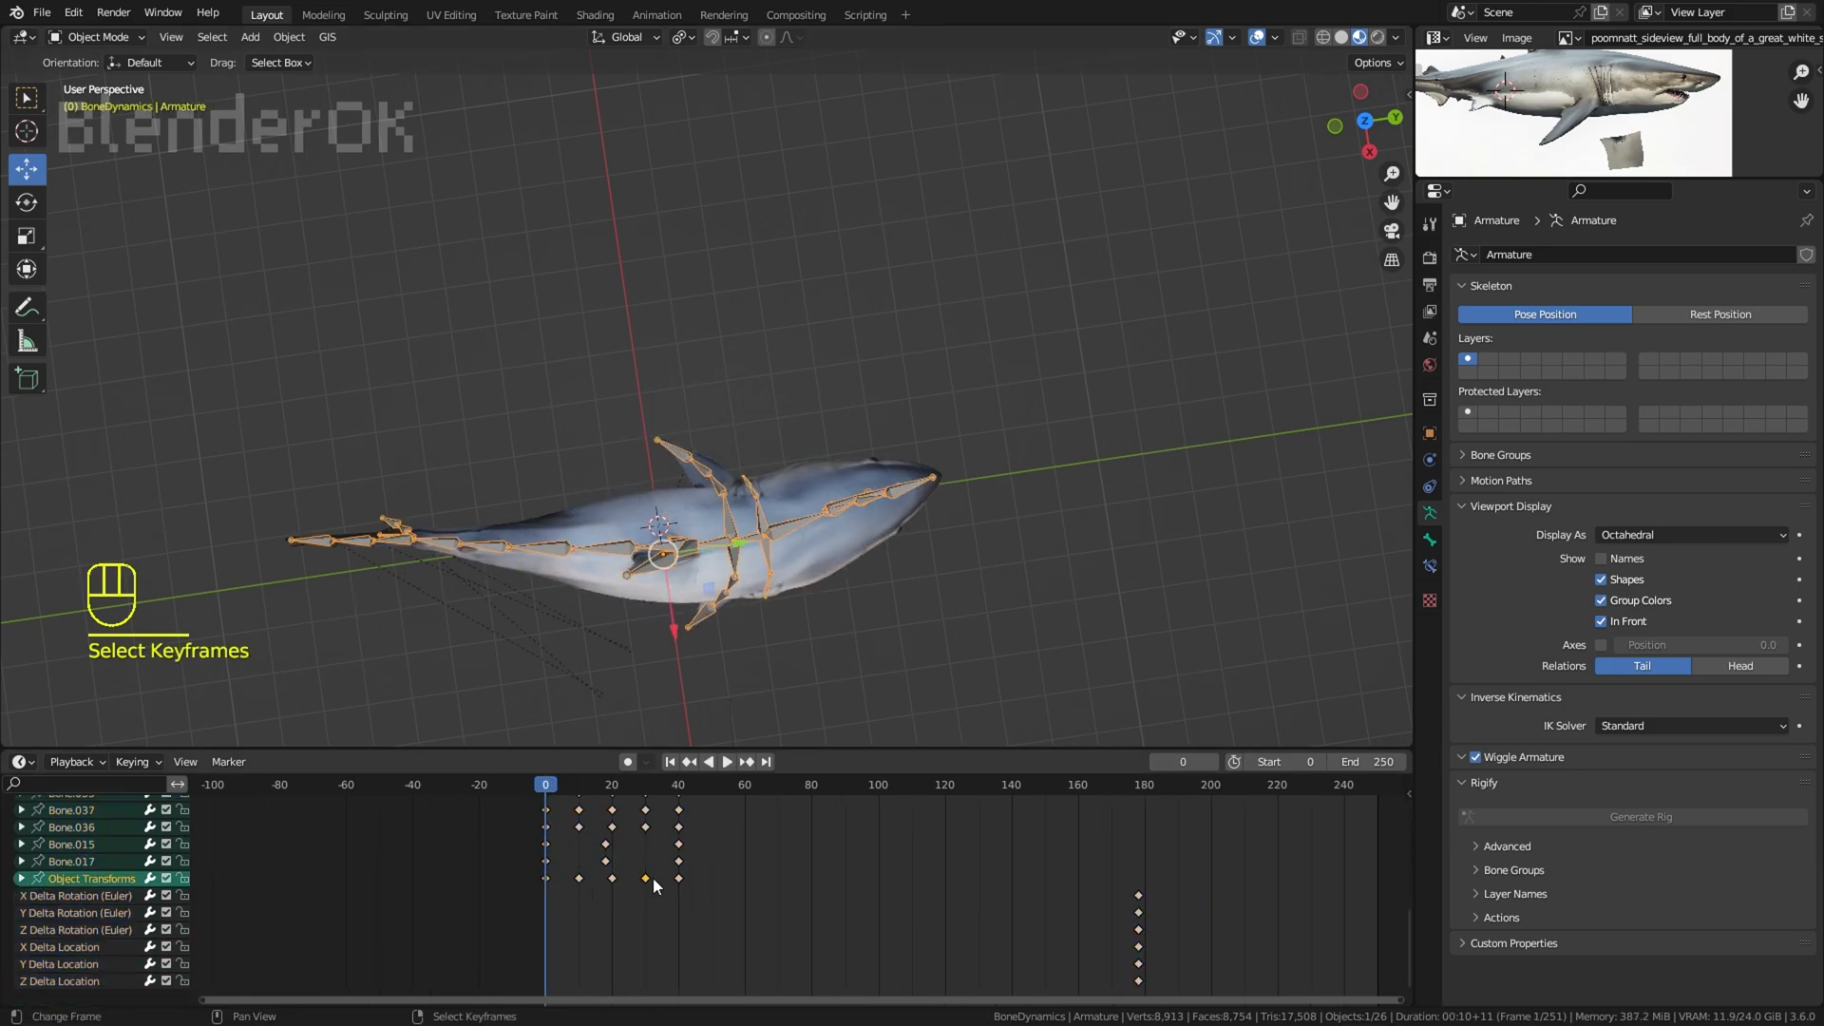
key(x)
key(x)
key(c)
key(c)
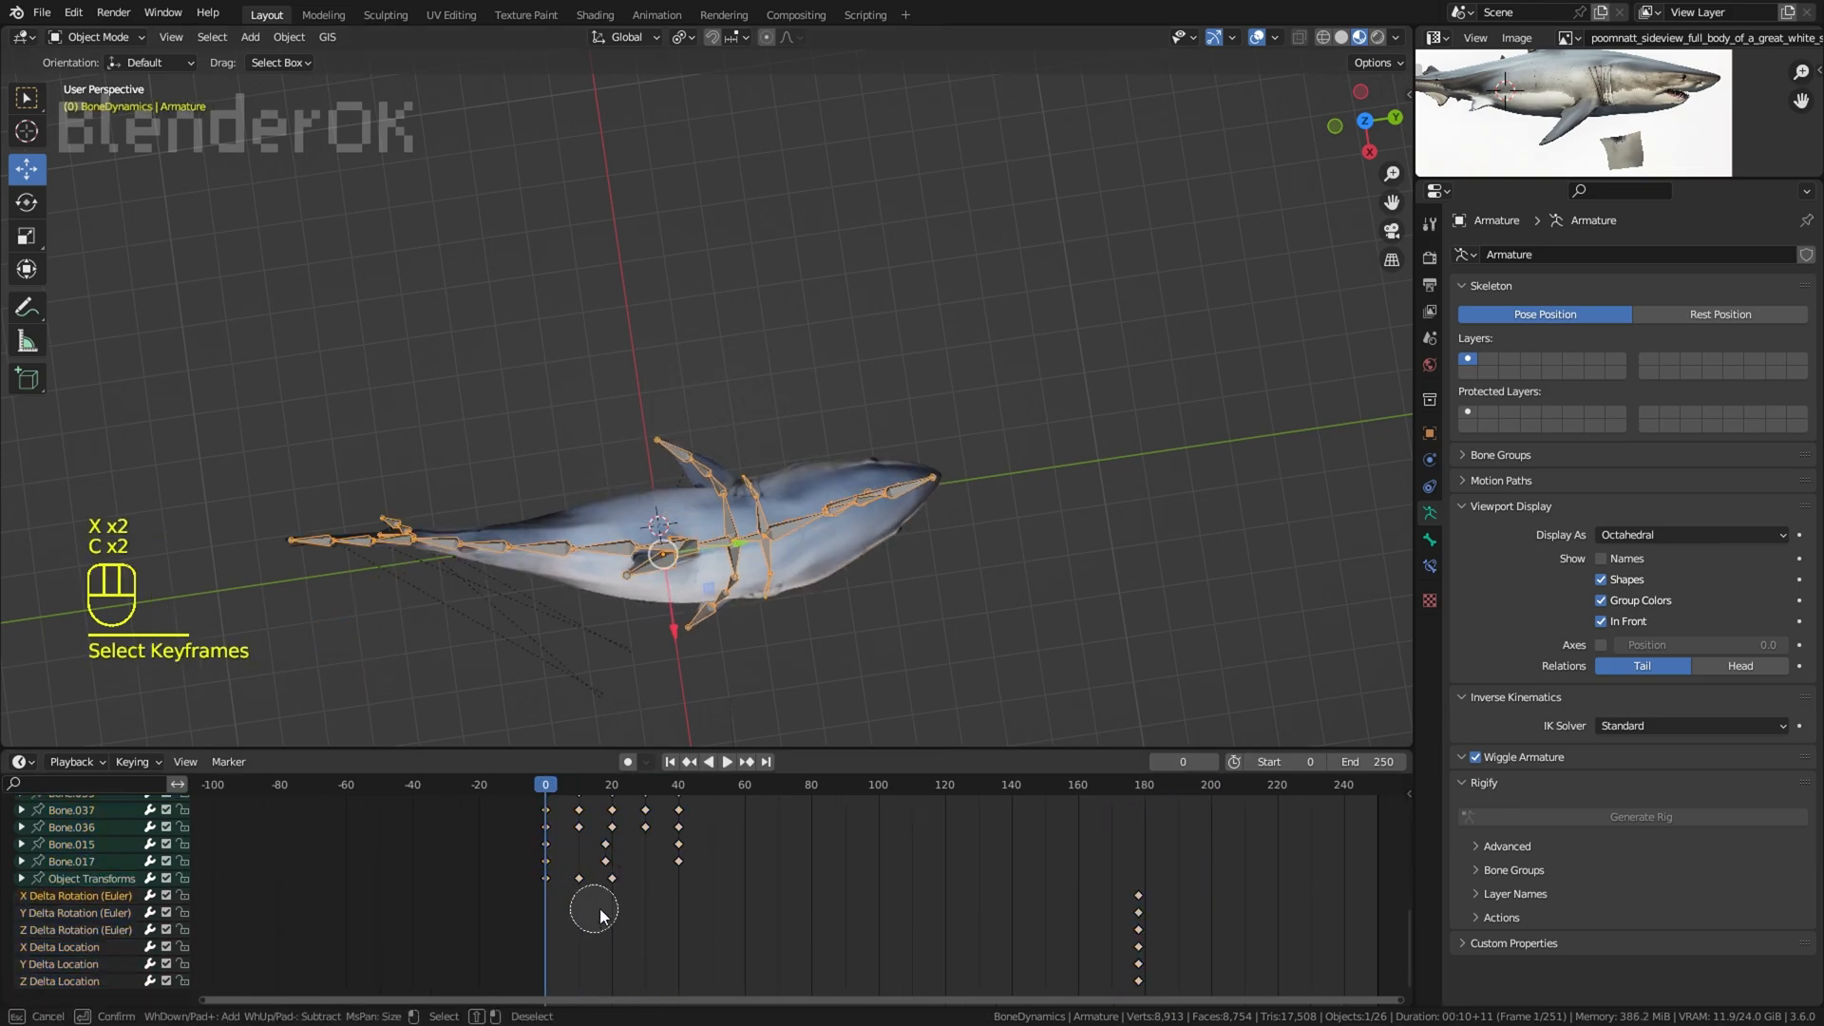
Step: Move the remaining Object Transforms keyframes 20 frames later, duplicate the frame 40 key to frame 0, and play the result
drag(559, 885, 597, 888)
right_click(597, 888)
key(g)
click(659, 898)
right_click(679, 881)
key(shift+d)
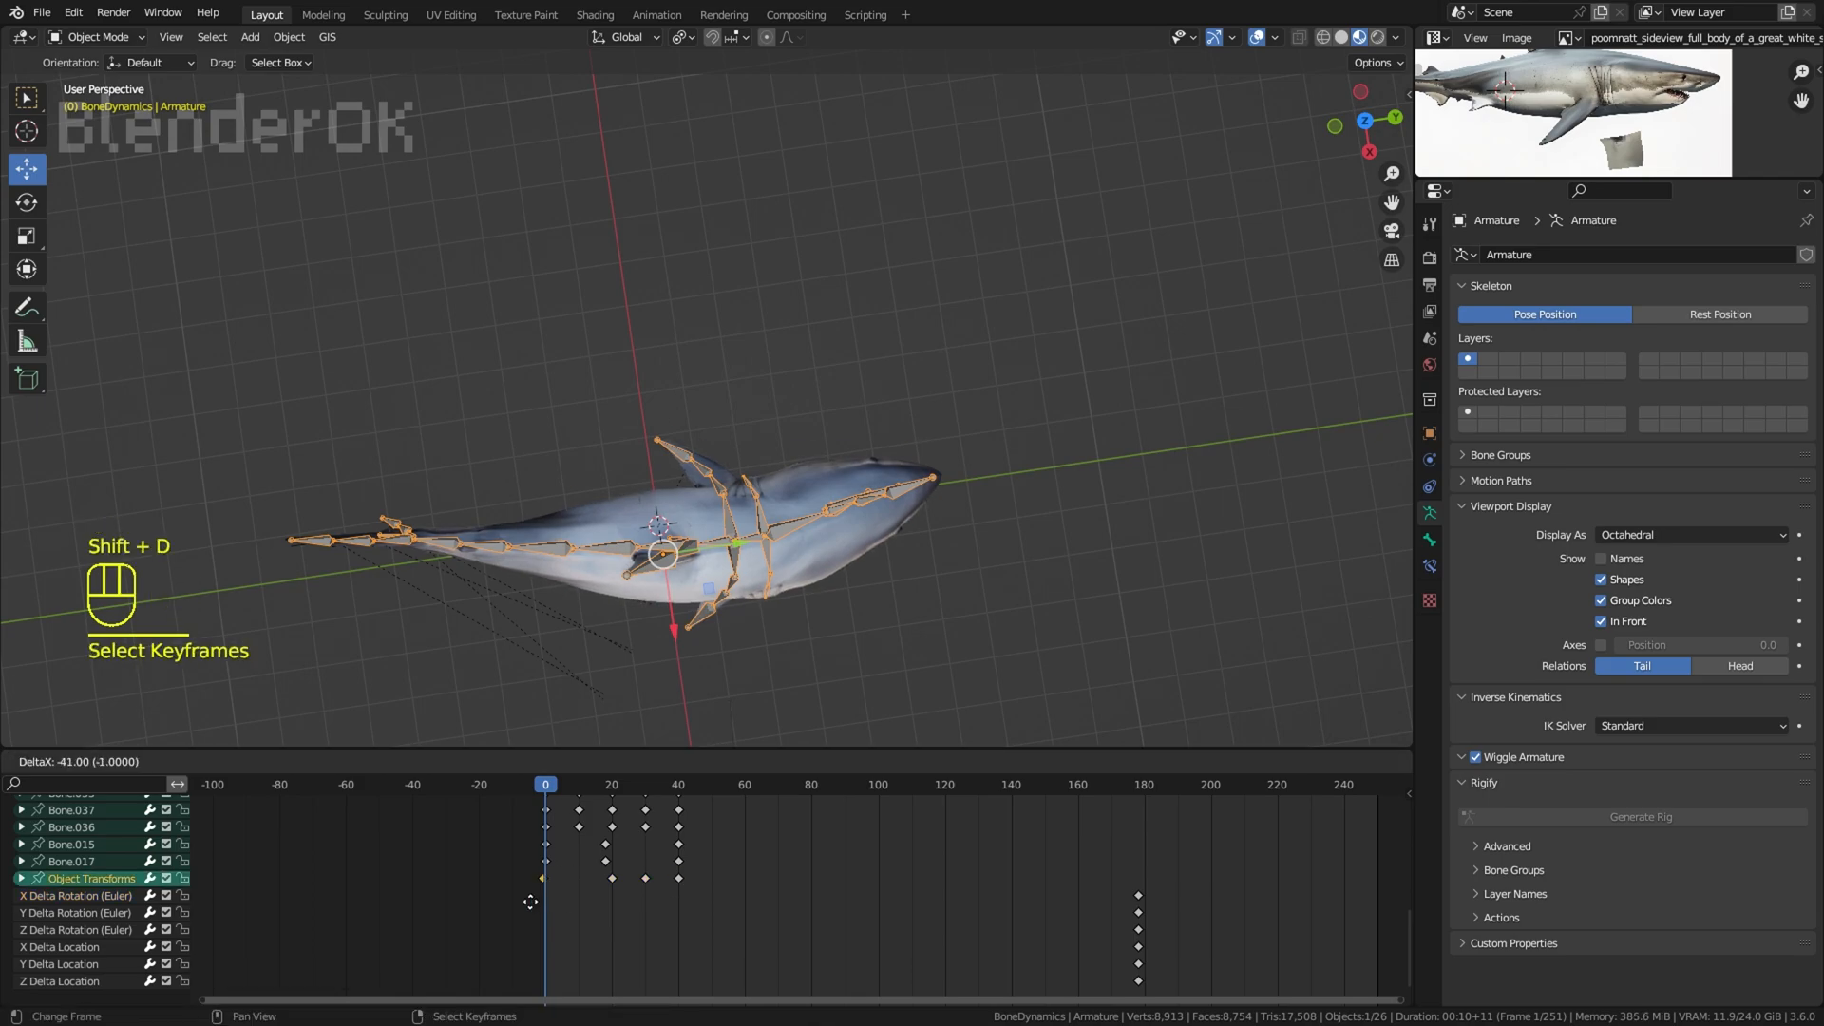
click(534, 903)
key(space)
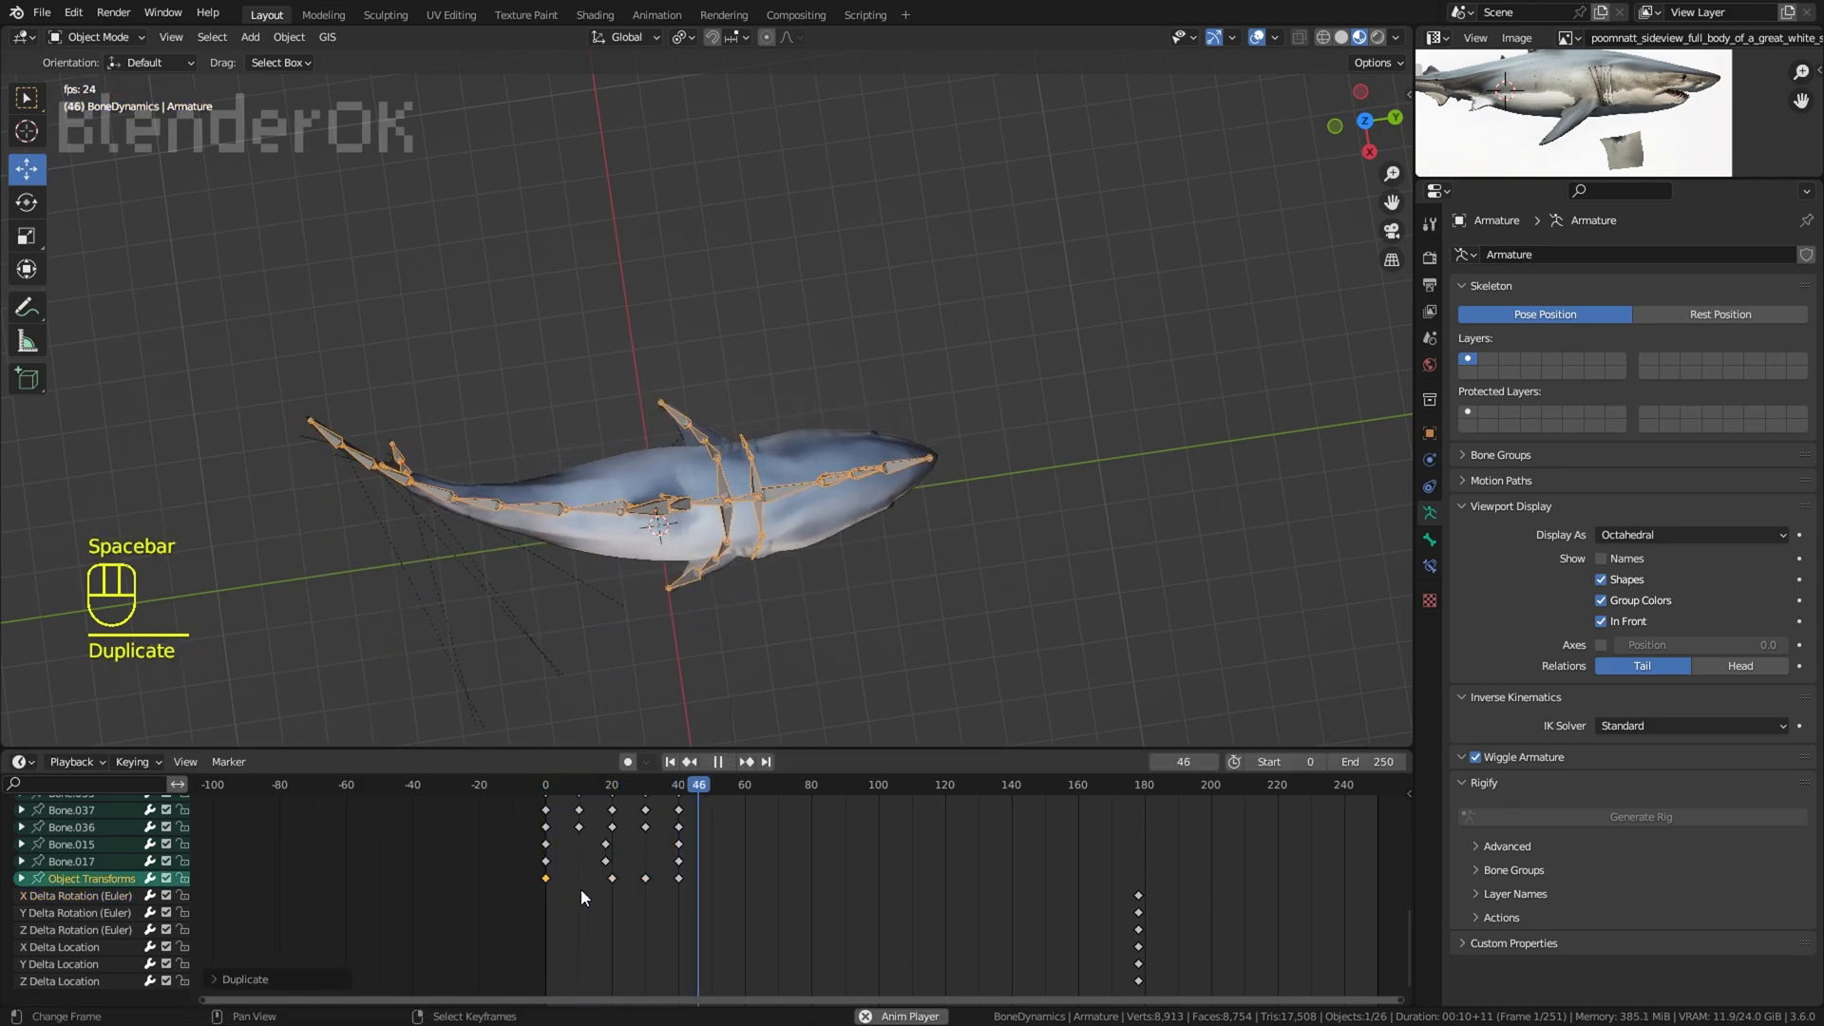
key(space)
Step: Enable auto keying, rotate the armature in front view at frame 10, and play the swim with the overlays hidden
click(580, 887)
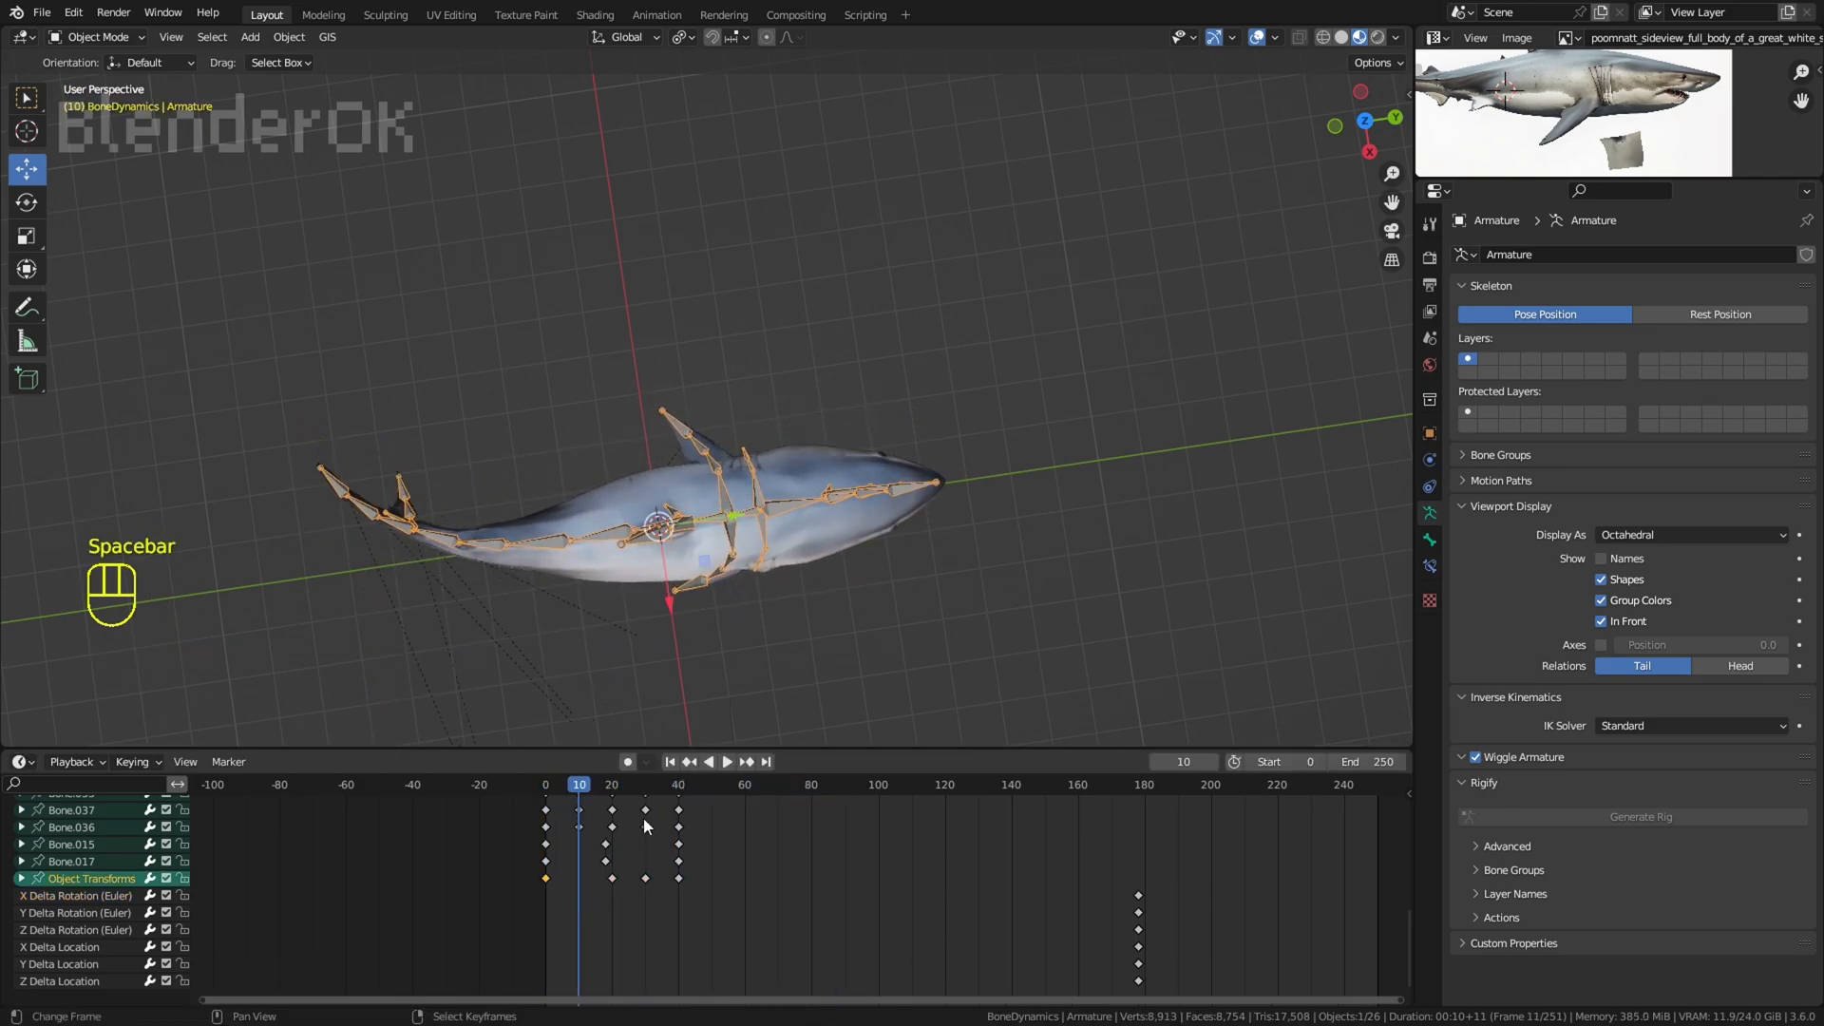
click(627, 762)
middle_drag(784, 591, 1006, 385)
key(r)
click(974, 431)
key(space)
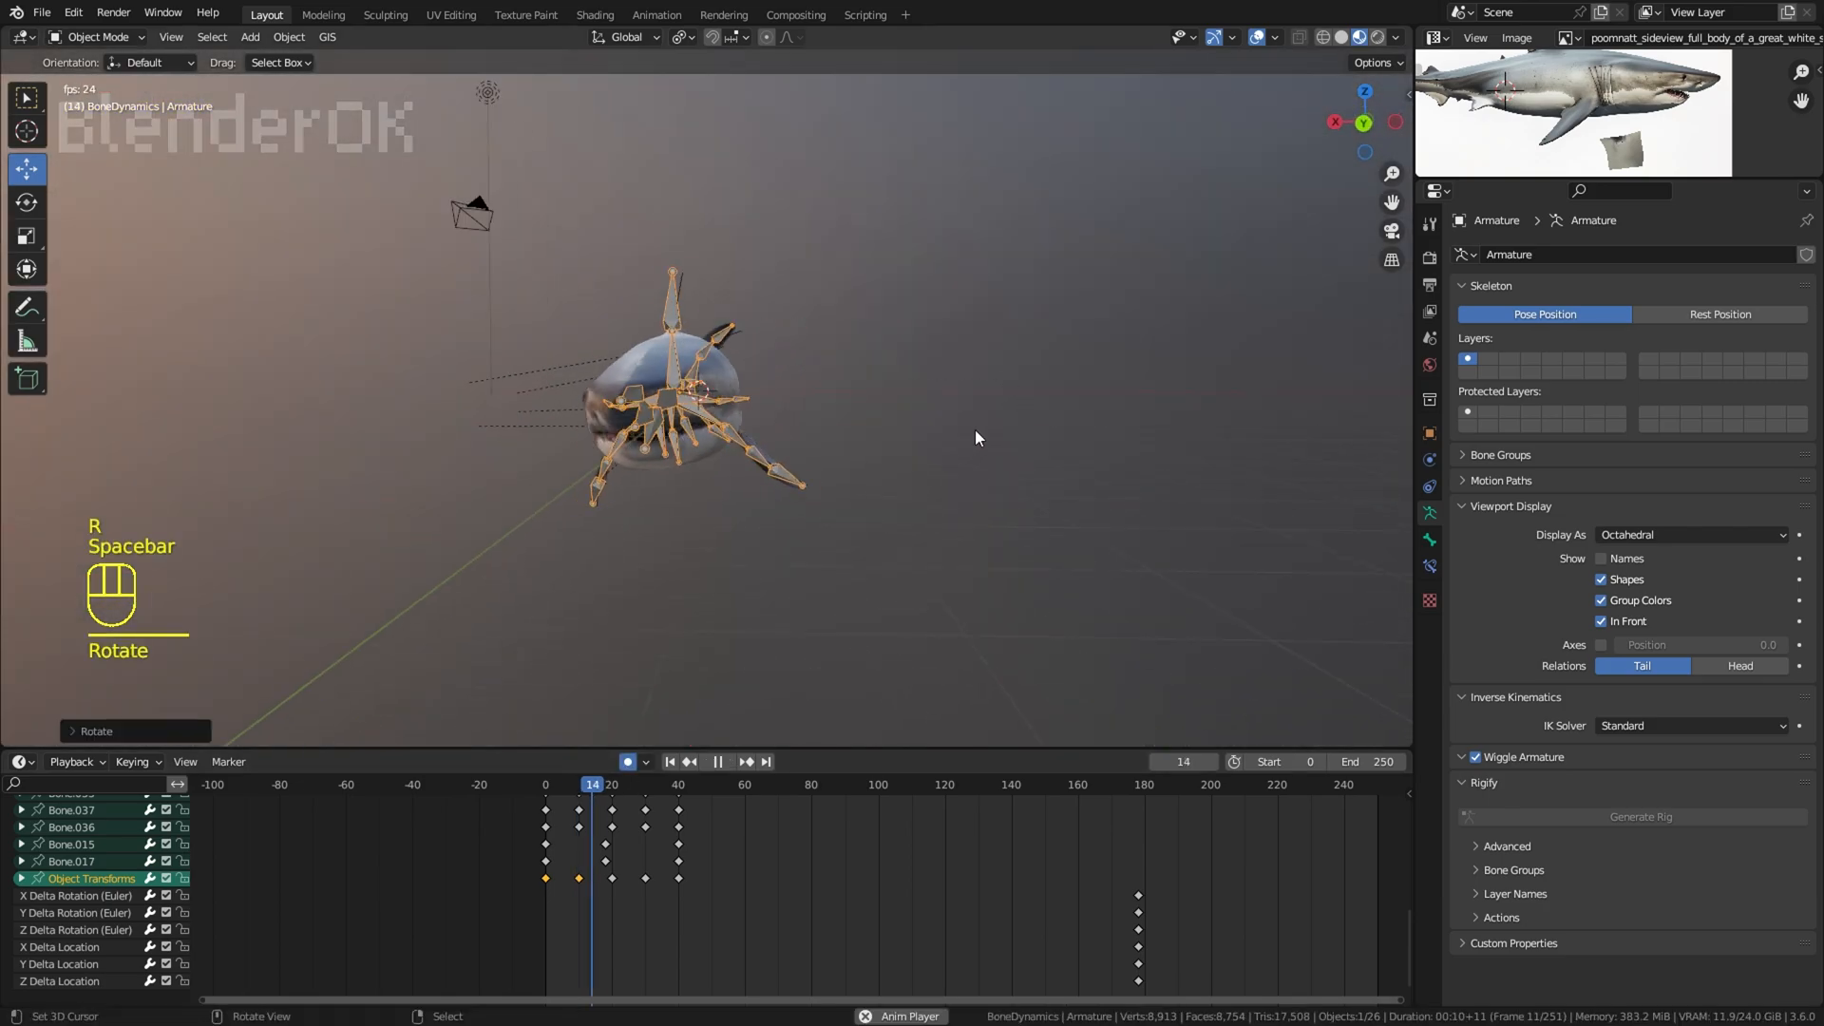
click(1252, 38)
middle_drag(1034, 465, 978, 420)
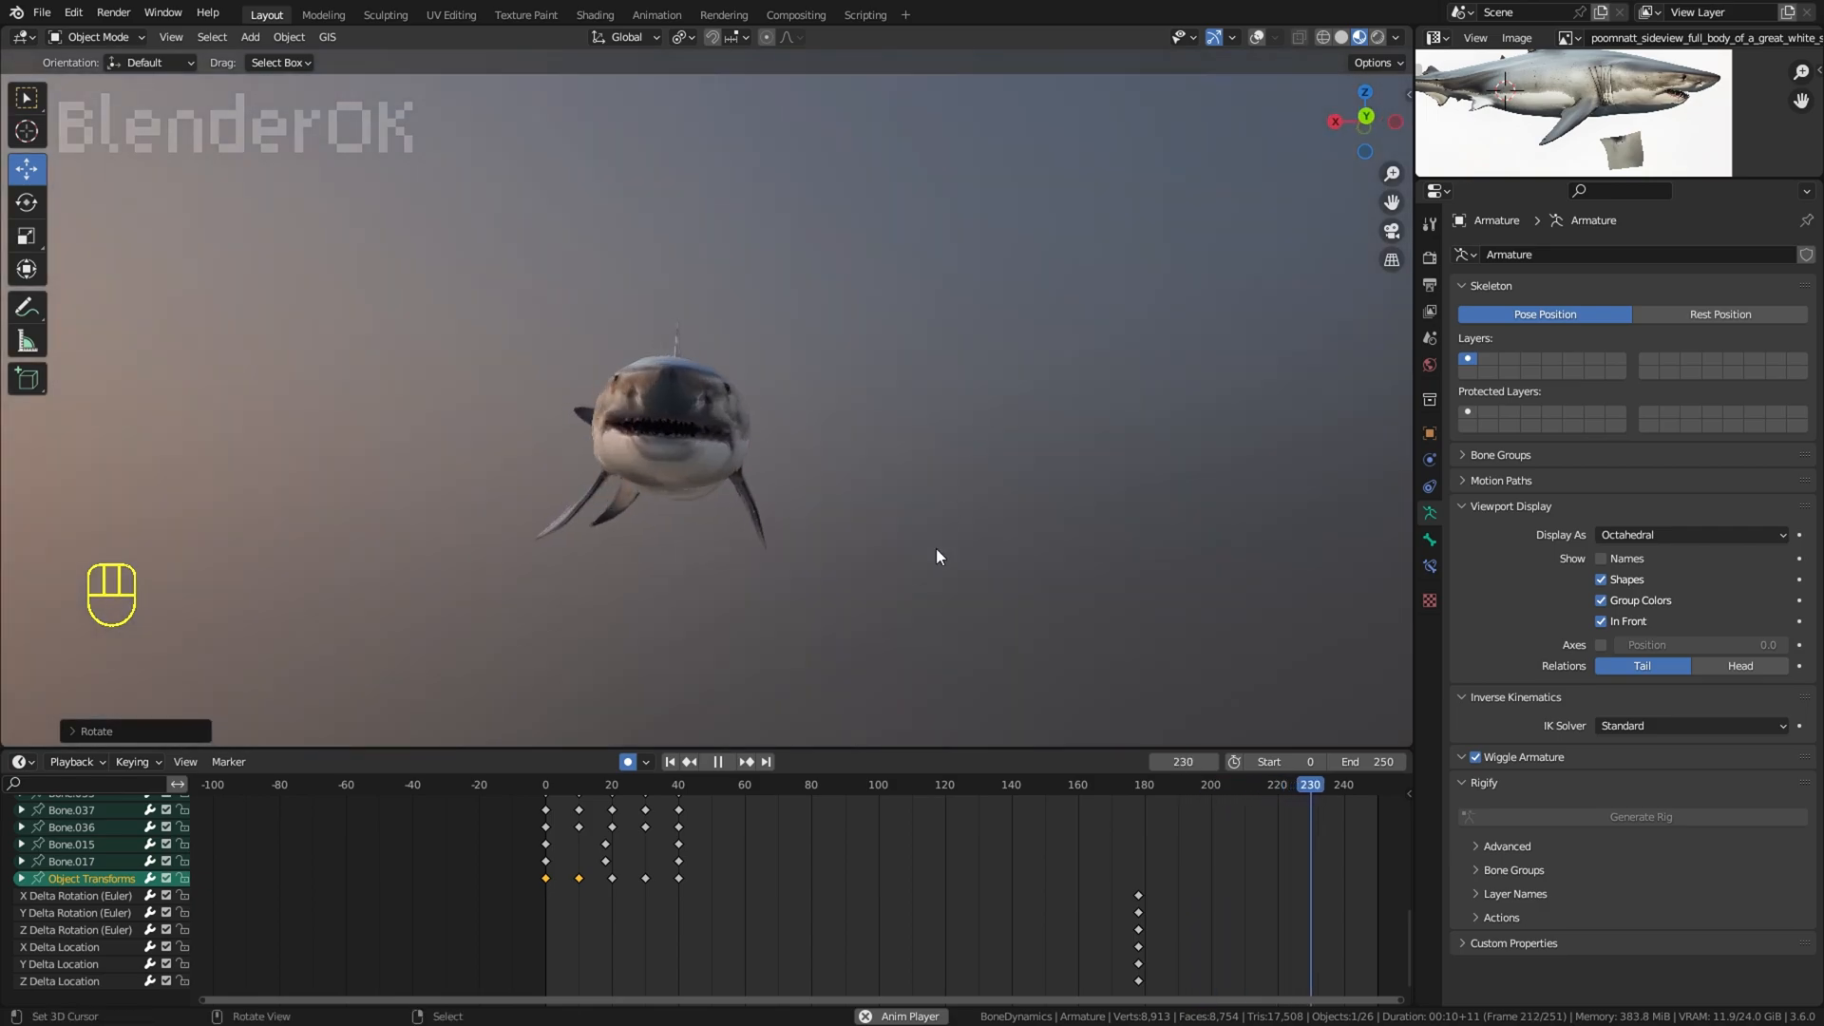
Step: Select all the Object Transforms keyframes from frame 0 to 40 with circle select
right_click(546, 863)
right_click(549, 880)
key(x)
key(c)
drag(699, 880, 554, 884)
right_click(556, 855)
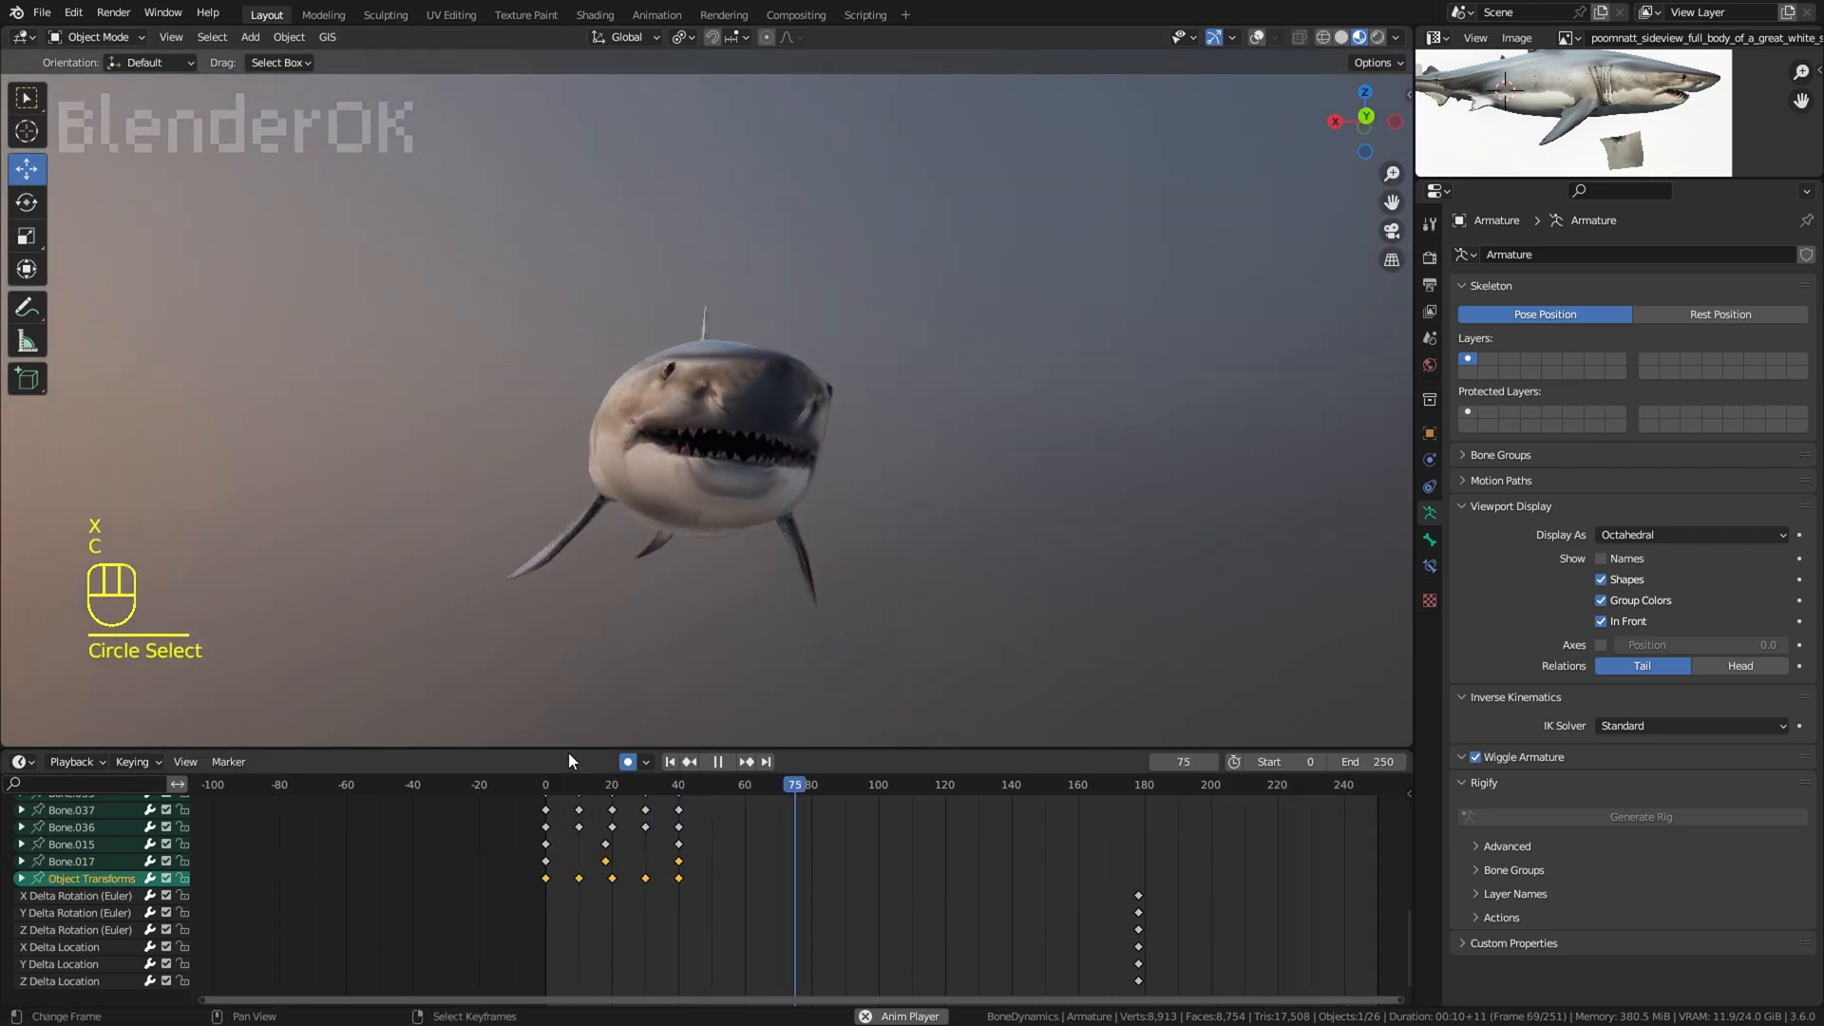
Step: Enlarge the timeline area, switch it to the Graph Editor, stop playback, and set the current frame to 0
drag(570, 749, 475, 482)
click(20, 496)
click(249, 596)
scroll(362, 622, down, 5)
middle_drag(558, 665, 1027, 708)
scroll(883, 729, up, 11)
key(space)
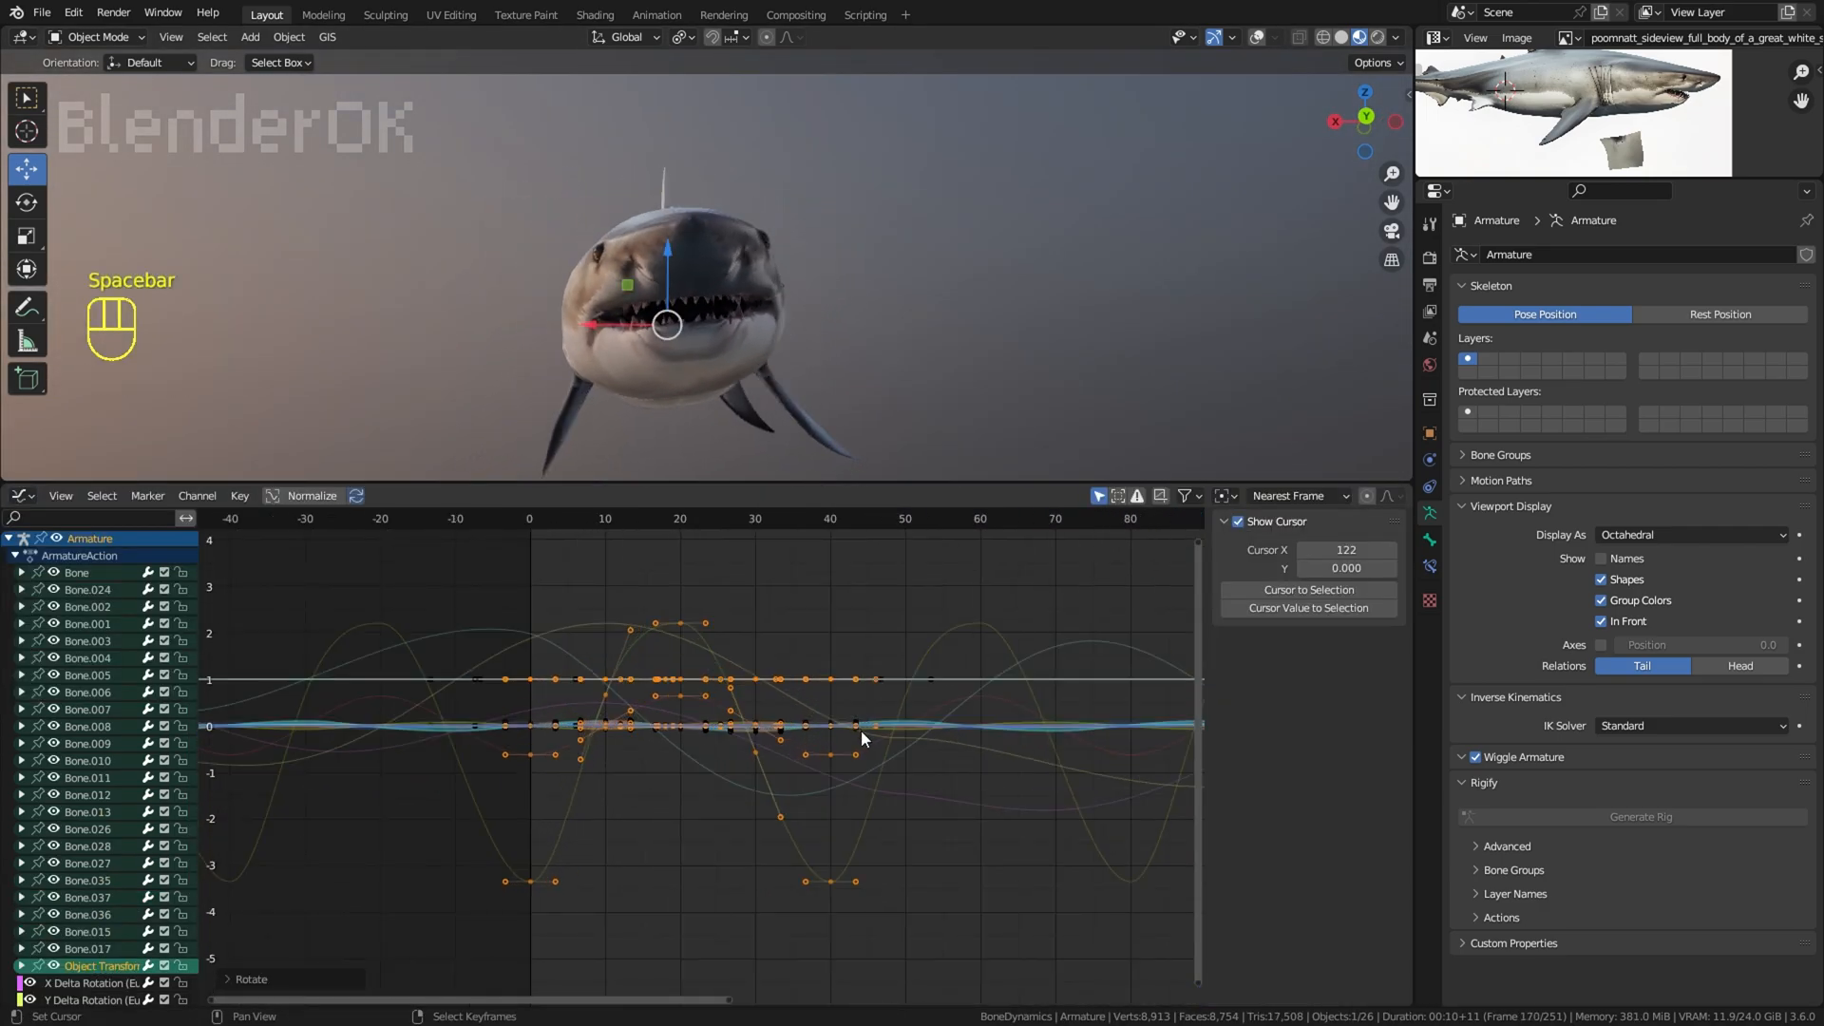
drag(608, 854, 529, 853)
key(s)
key(x)
key(y)
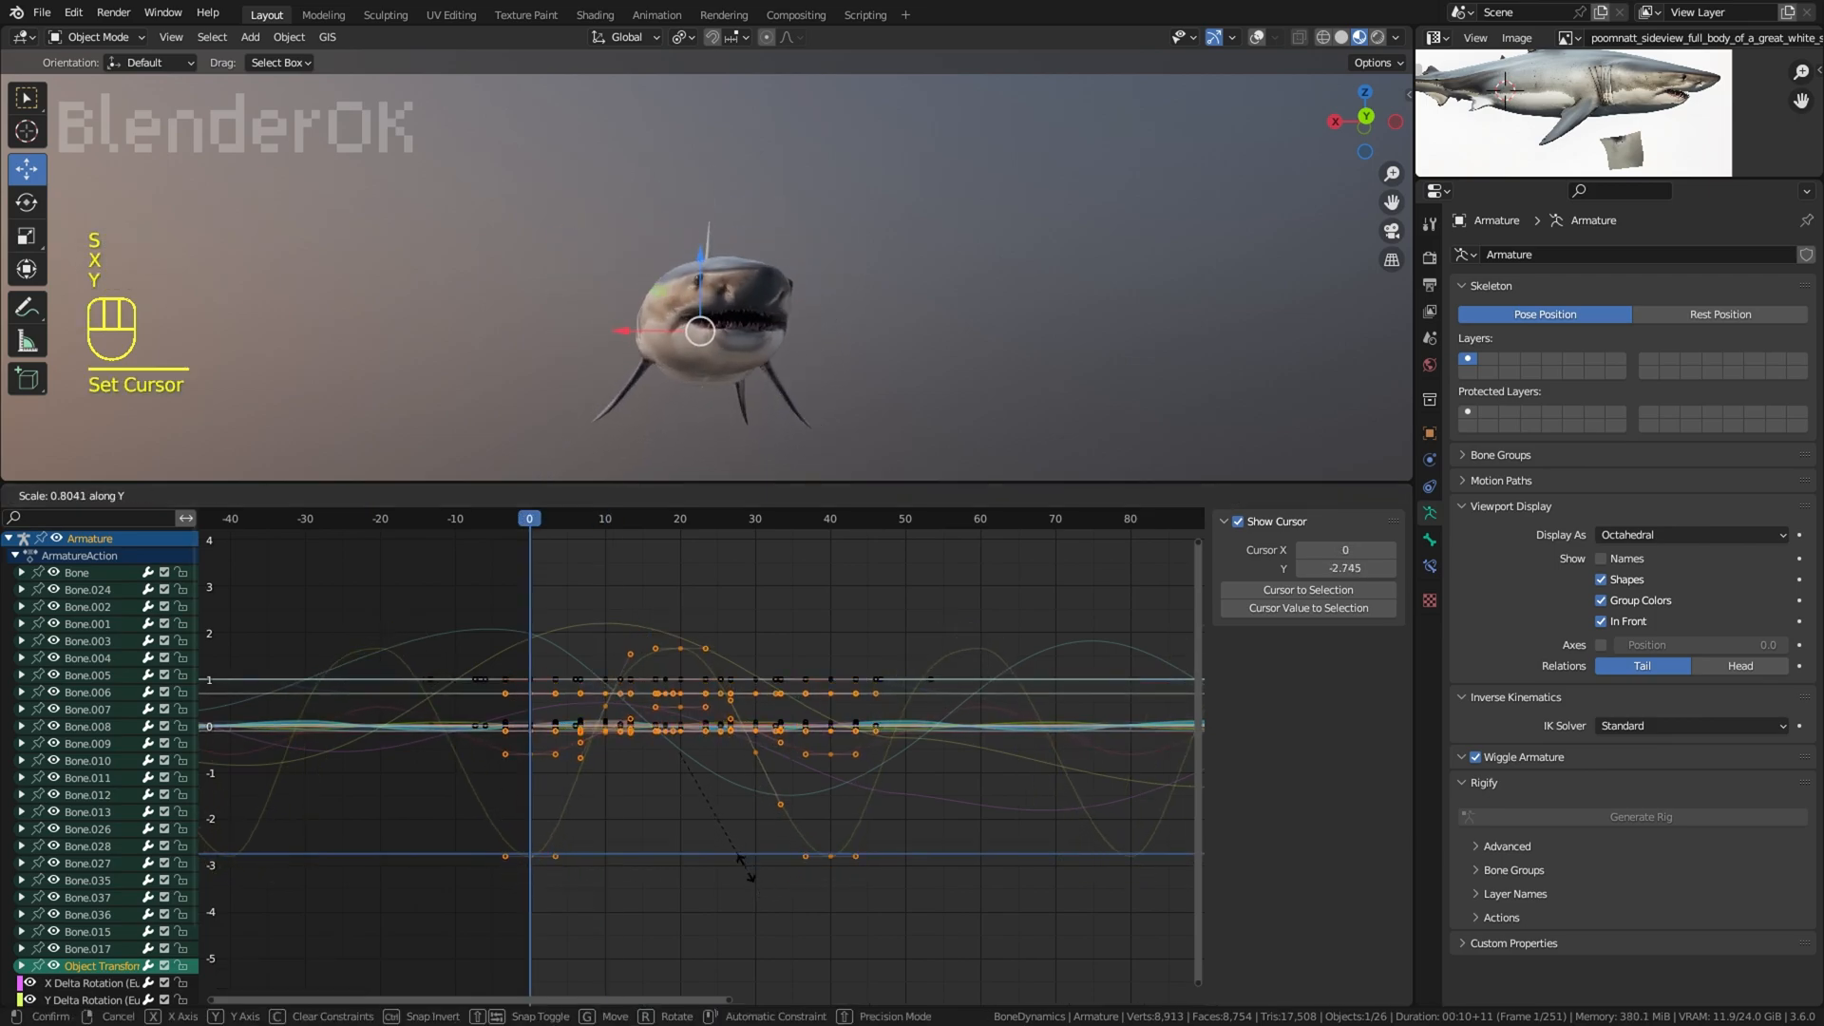
right_click(747, 869)
Step: Lock the X, Y and Z Delta Rotation channels and scale up the values of the selected Object Transforms keyframes
middle_drag(57, 868, 82, 727)
drag(178, 930, 183, 899)
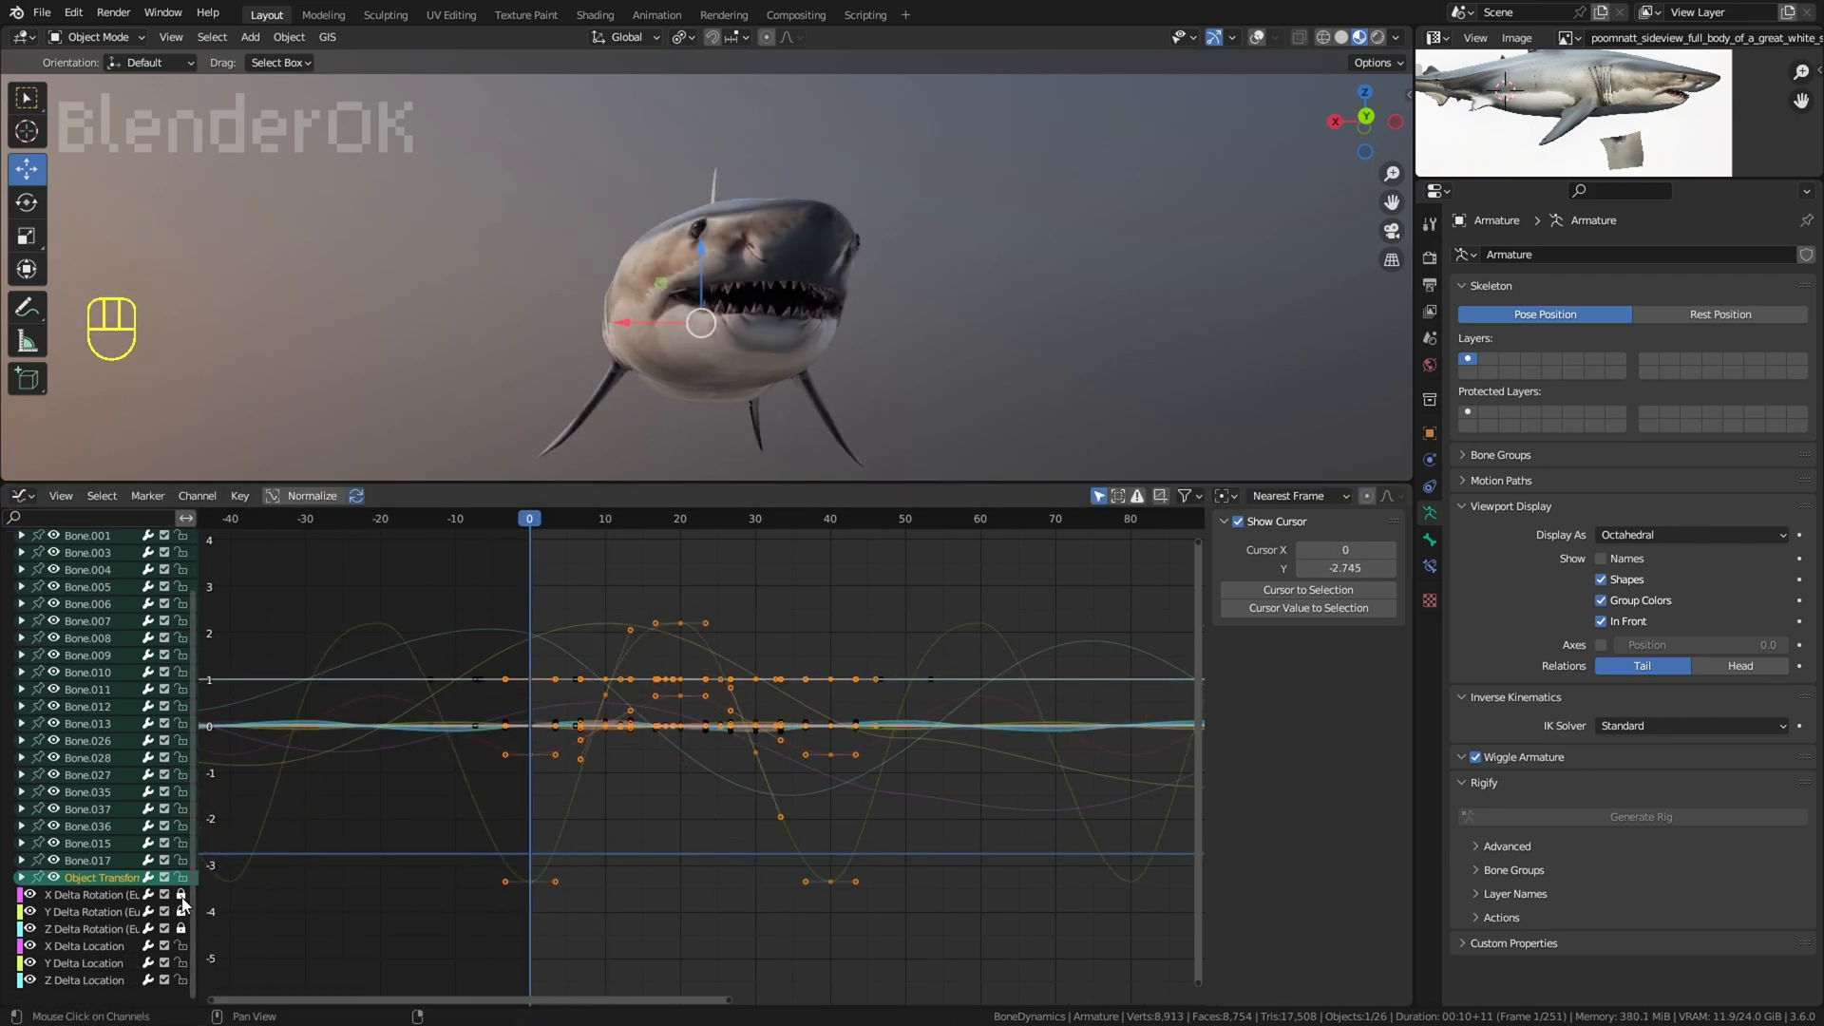
key(s)
key(y)
click(772, 957)
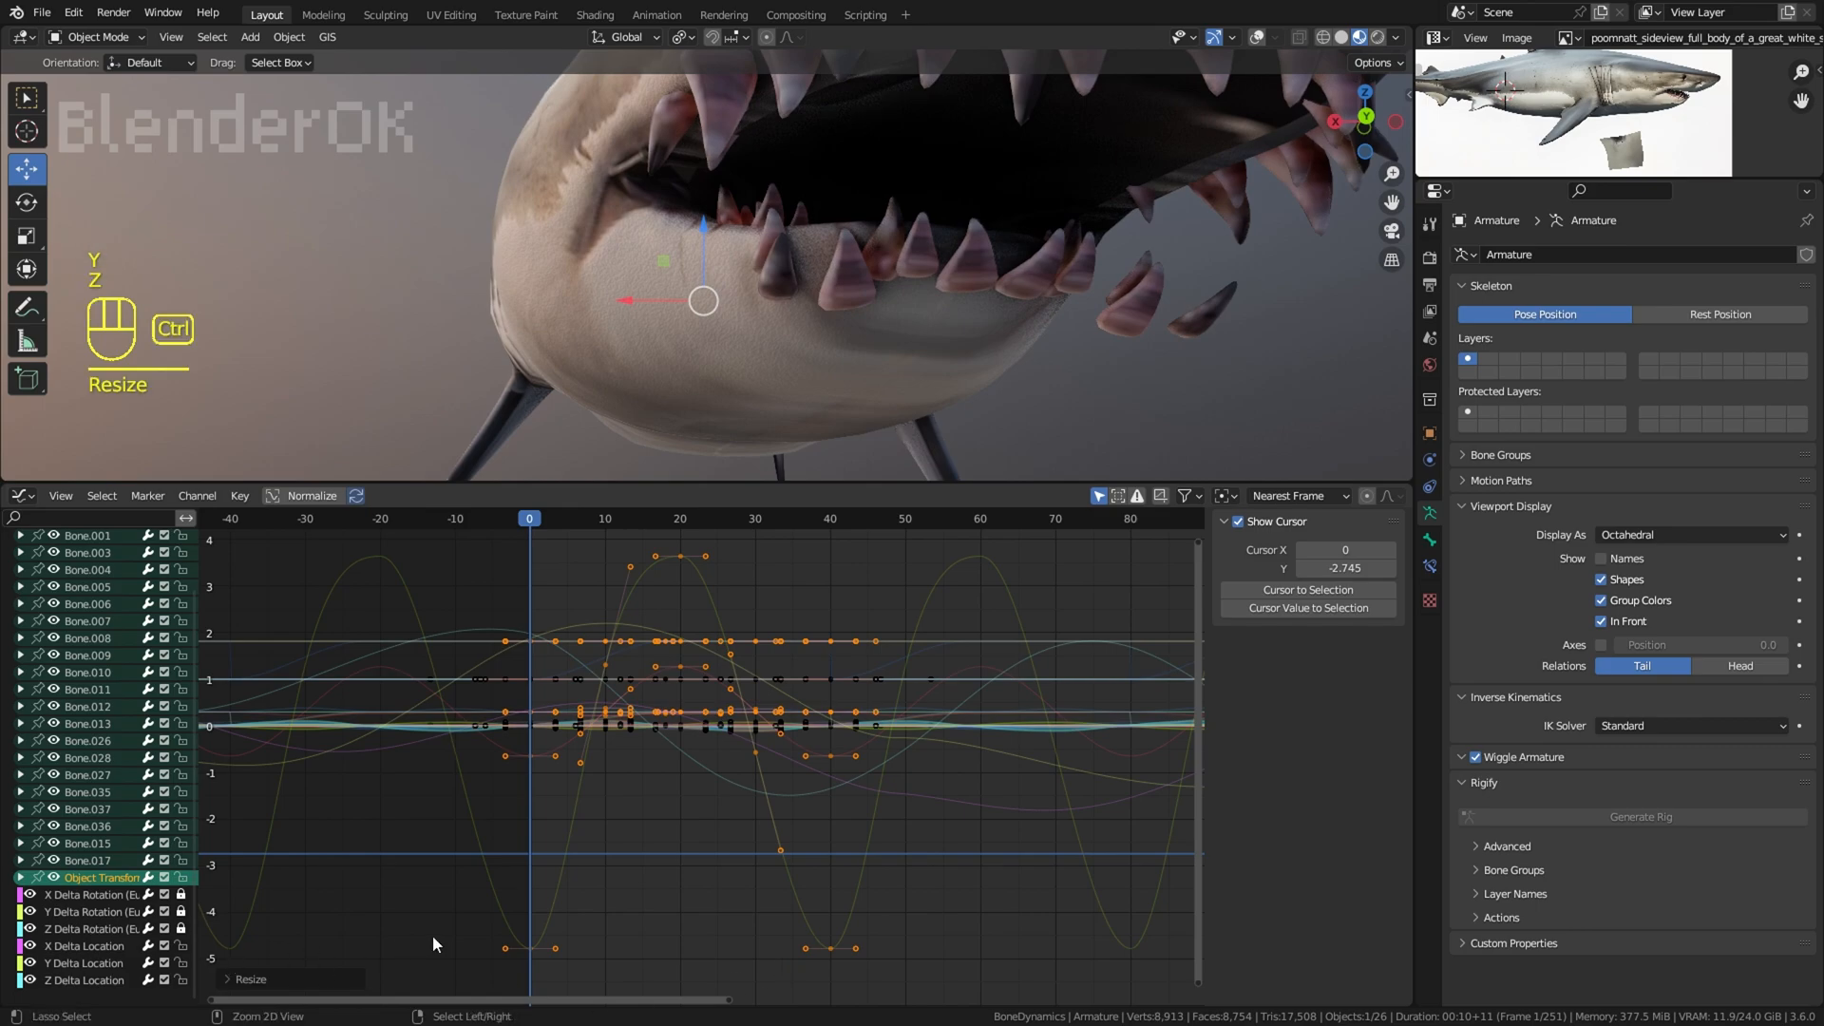
Step: Undo the scaling of the Object Transforms keyframes and switch from the Graph Editor back to the Timeline
key(ctrl+z)
key(ctrl+Tab)
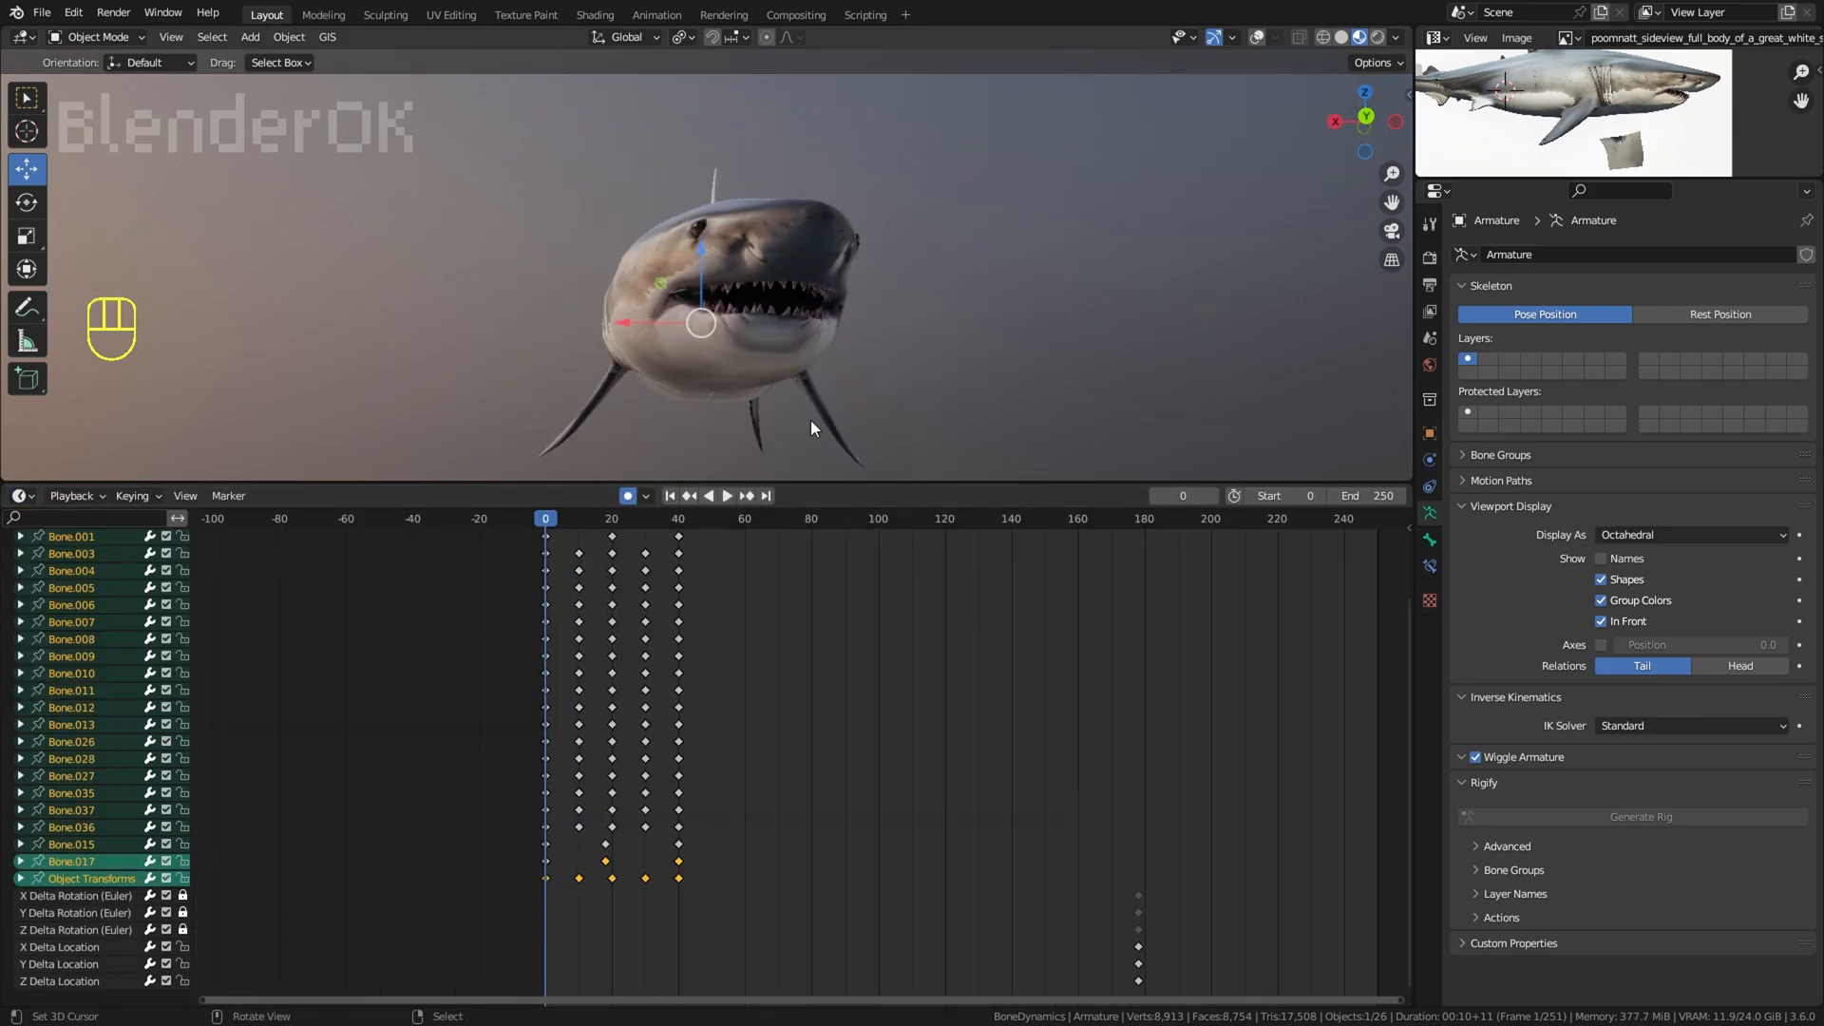
Step: Show the overlays and move the armature slightly along X in top view at frame 0
click(1257, 37)
key(KP_1)
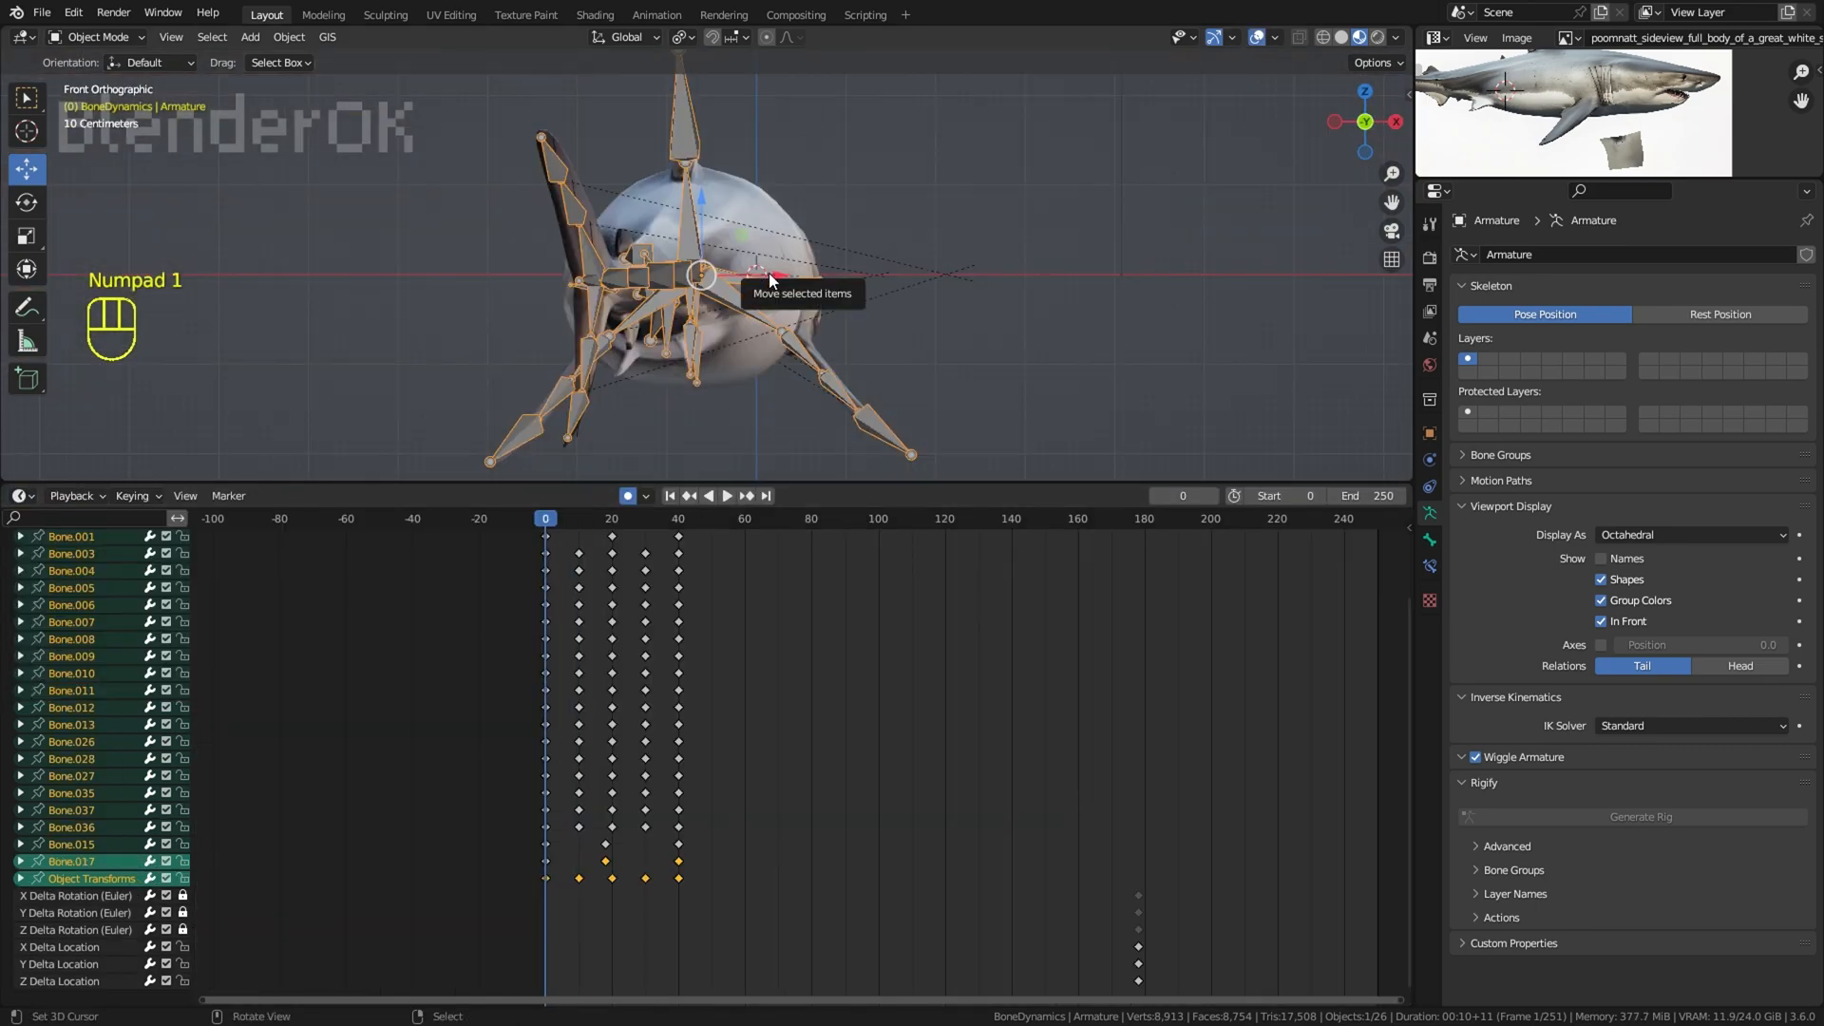
key(KP_7)
shift+middle_drag(824, 350, 819, 201)
scroll(813, 295, up, 5)
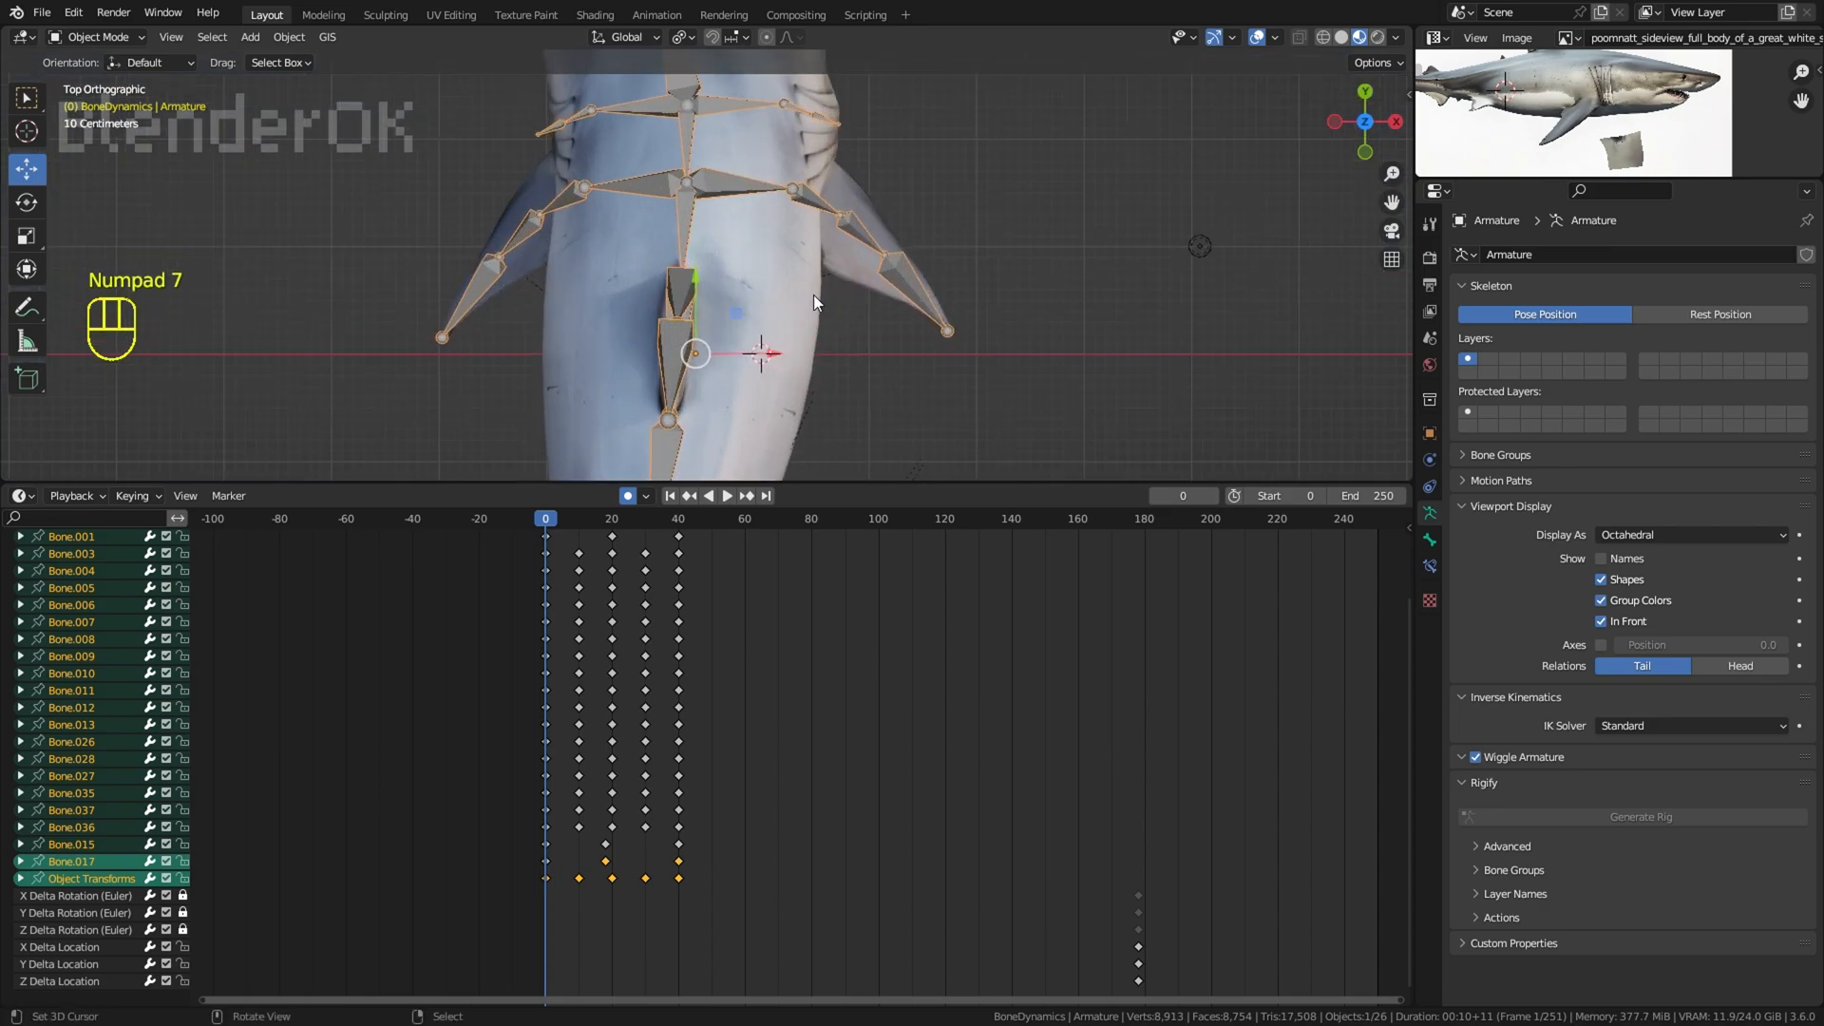
scroll(808, 295, down, 6)
shift+middle_drag(772, 266, 790, 356)
scroll(793, 363, up, 2)
drag(815, 437, 825, 441)
Step: Duplicate the Object Transforms keyframe at frame 0 to frame 40
click(548, 883)
key(shift+d)
click(680, 902)
key(space)
Step: Move the armature back along X in the opposite direction at frame 20 and play the swim
drag(620, 898, 613, 899)
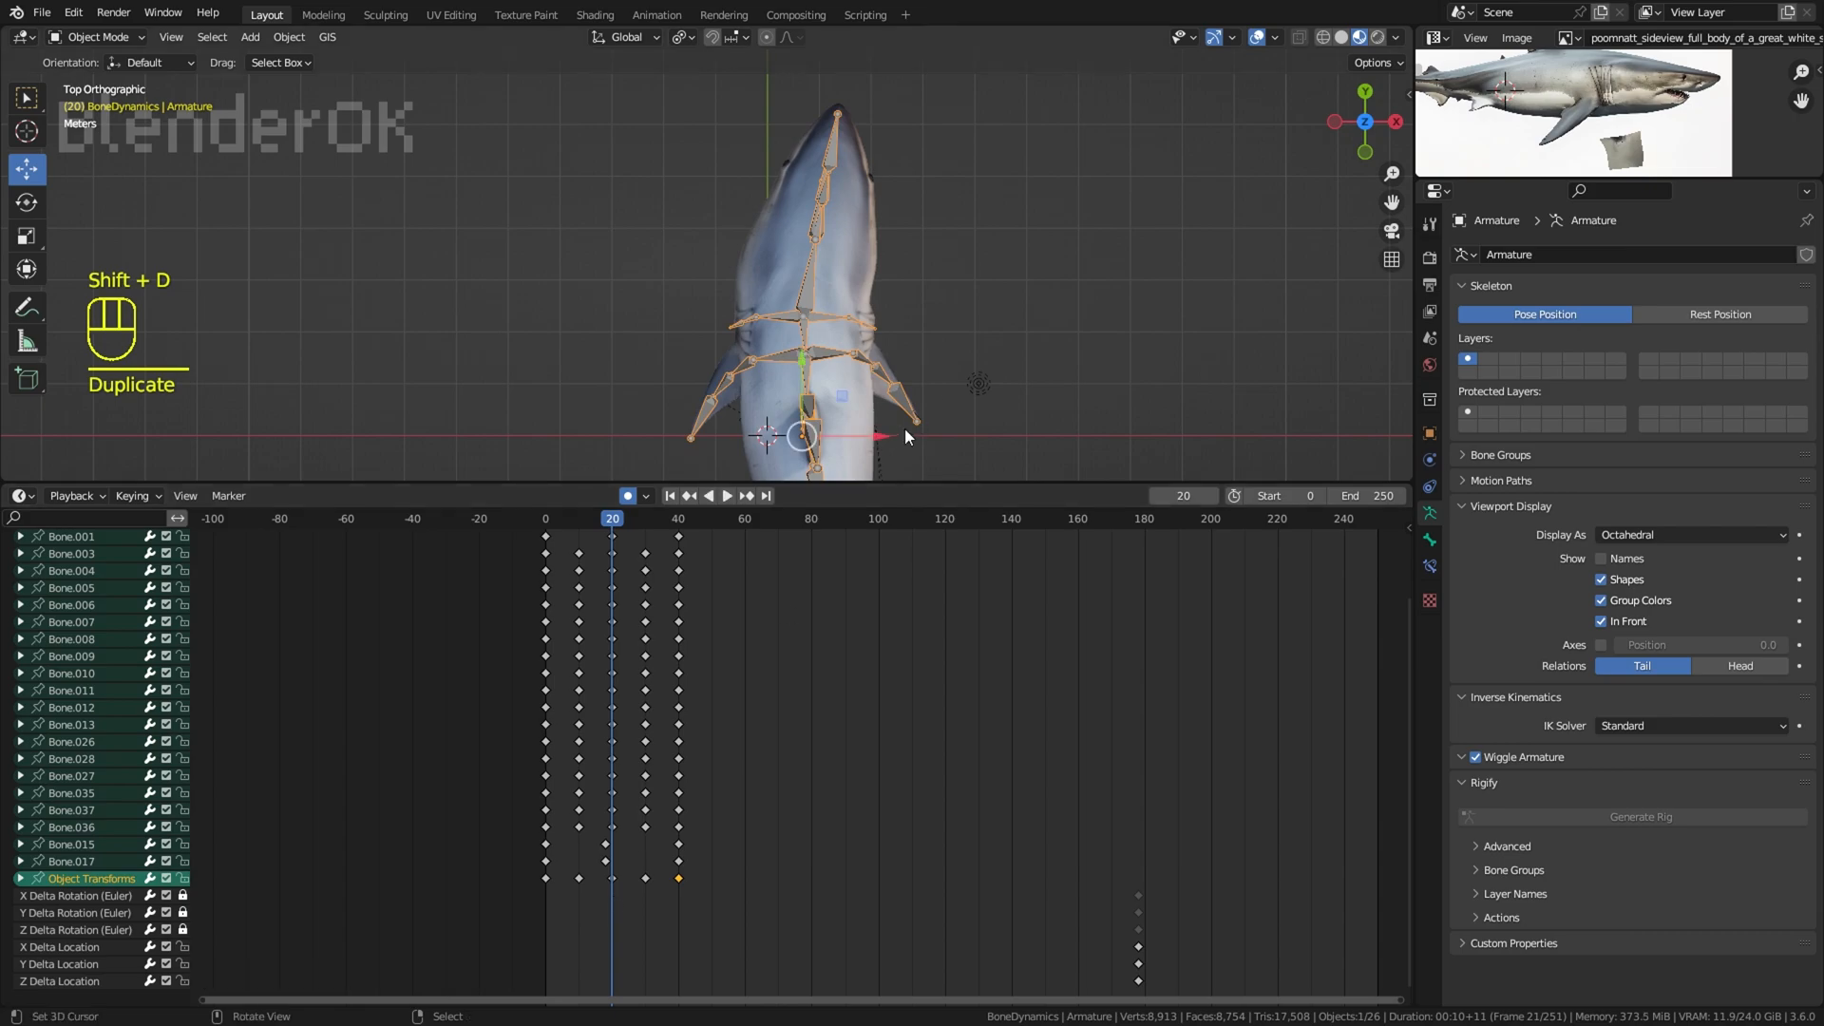
drag(858, 436, 836, 437)
key(space)
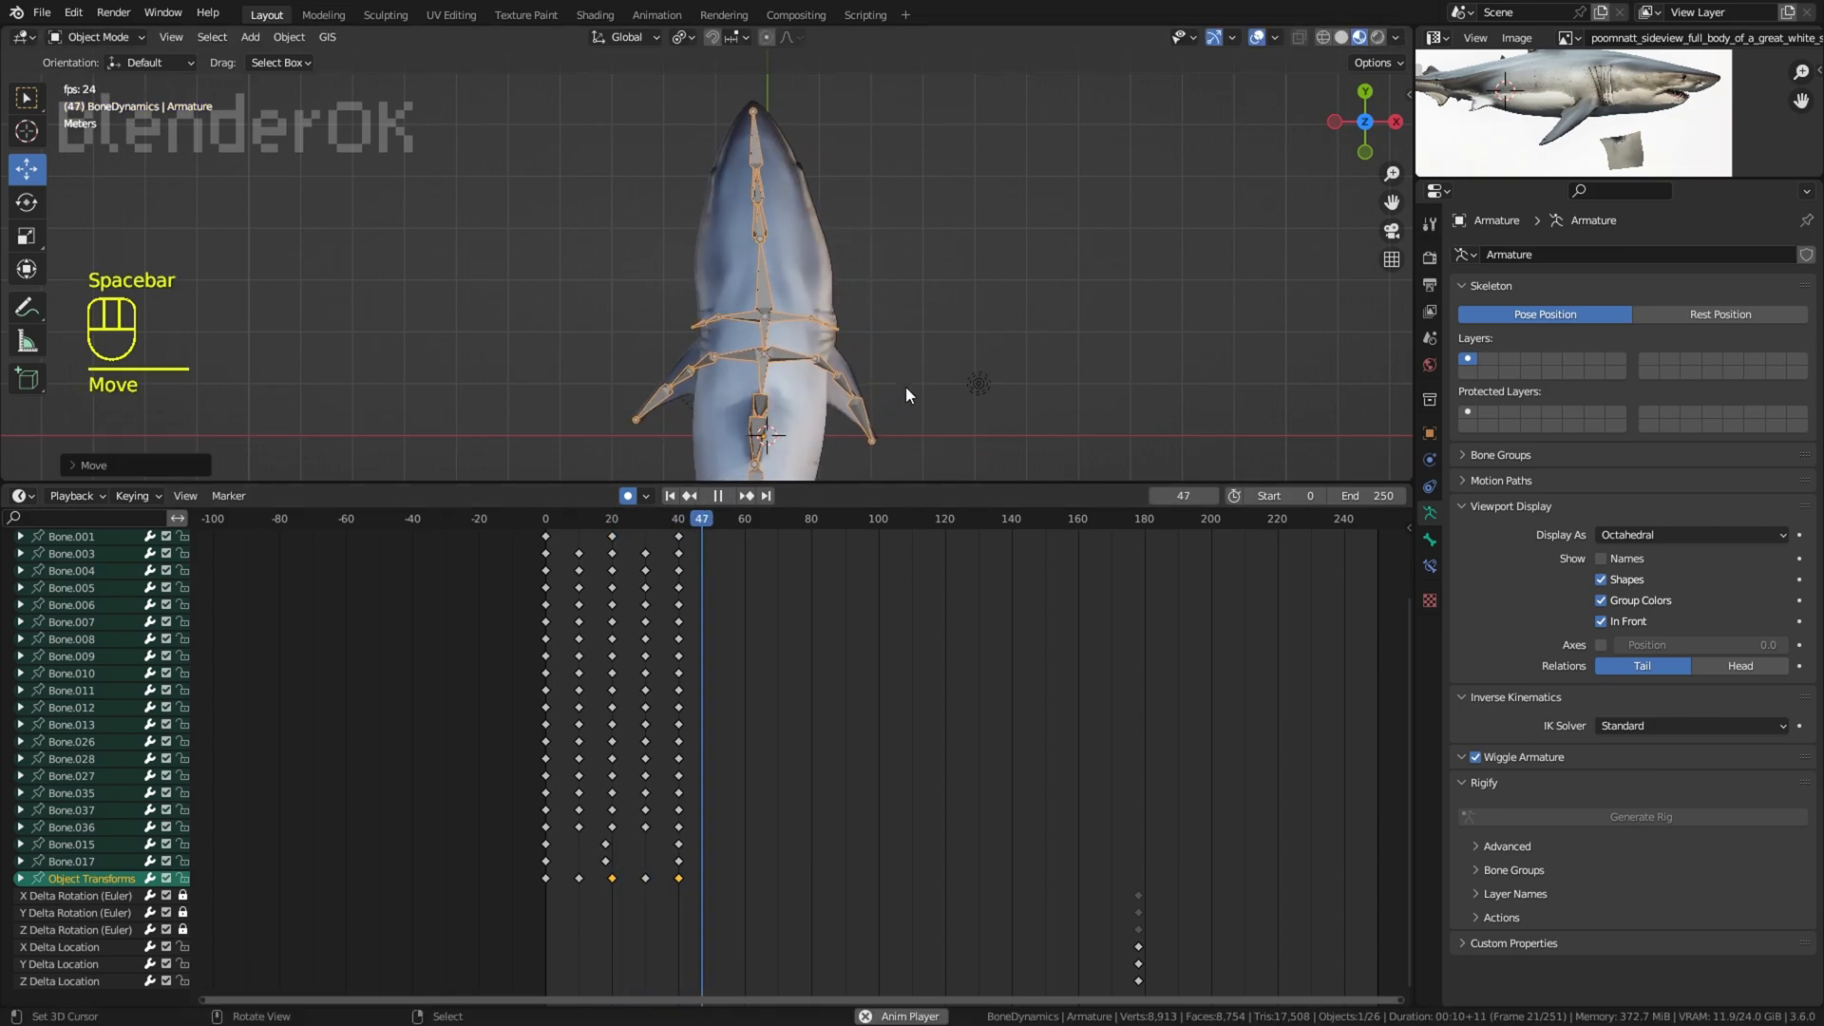
Step: Delete the Object Transforms keyframes at frames 10 and 30, hide the overlays and stop playback
right_click(578, 882)
key(x)
click(578, 882)
right_click(645, 882)
key(x)
click(643, 882)
click(547, 886)
click(1258, 38)
middle_drag(1092, 238, 926, 266)
key(space)
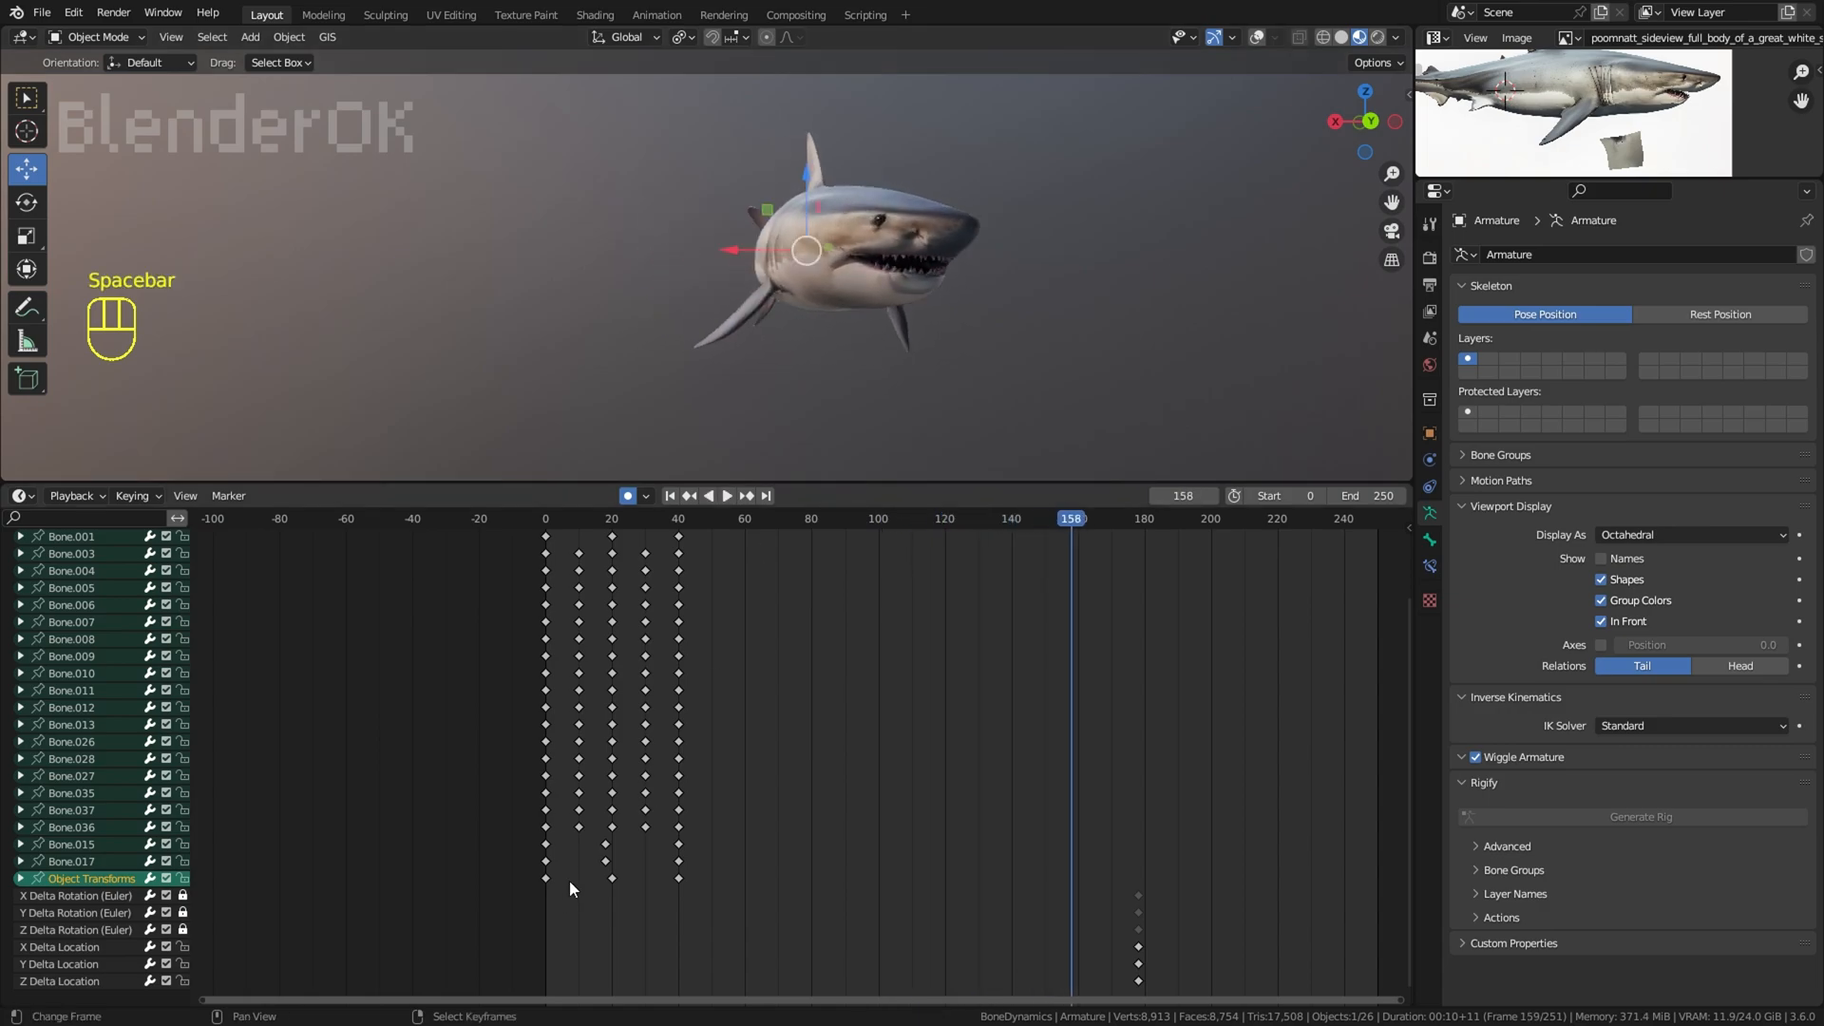
Step: Rotate the armature in opposite directions at frames 10 and 30 to key a body roll, and play the swim
click(577, 881)
middle_drag(1054, 367, 1029, 362)
key(r)
click(1087, 328)
click(637, 819)
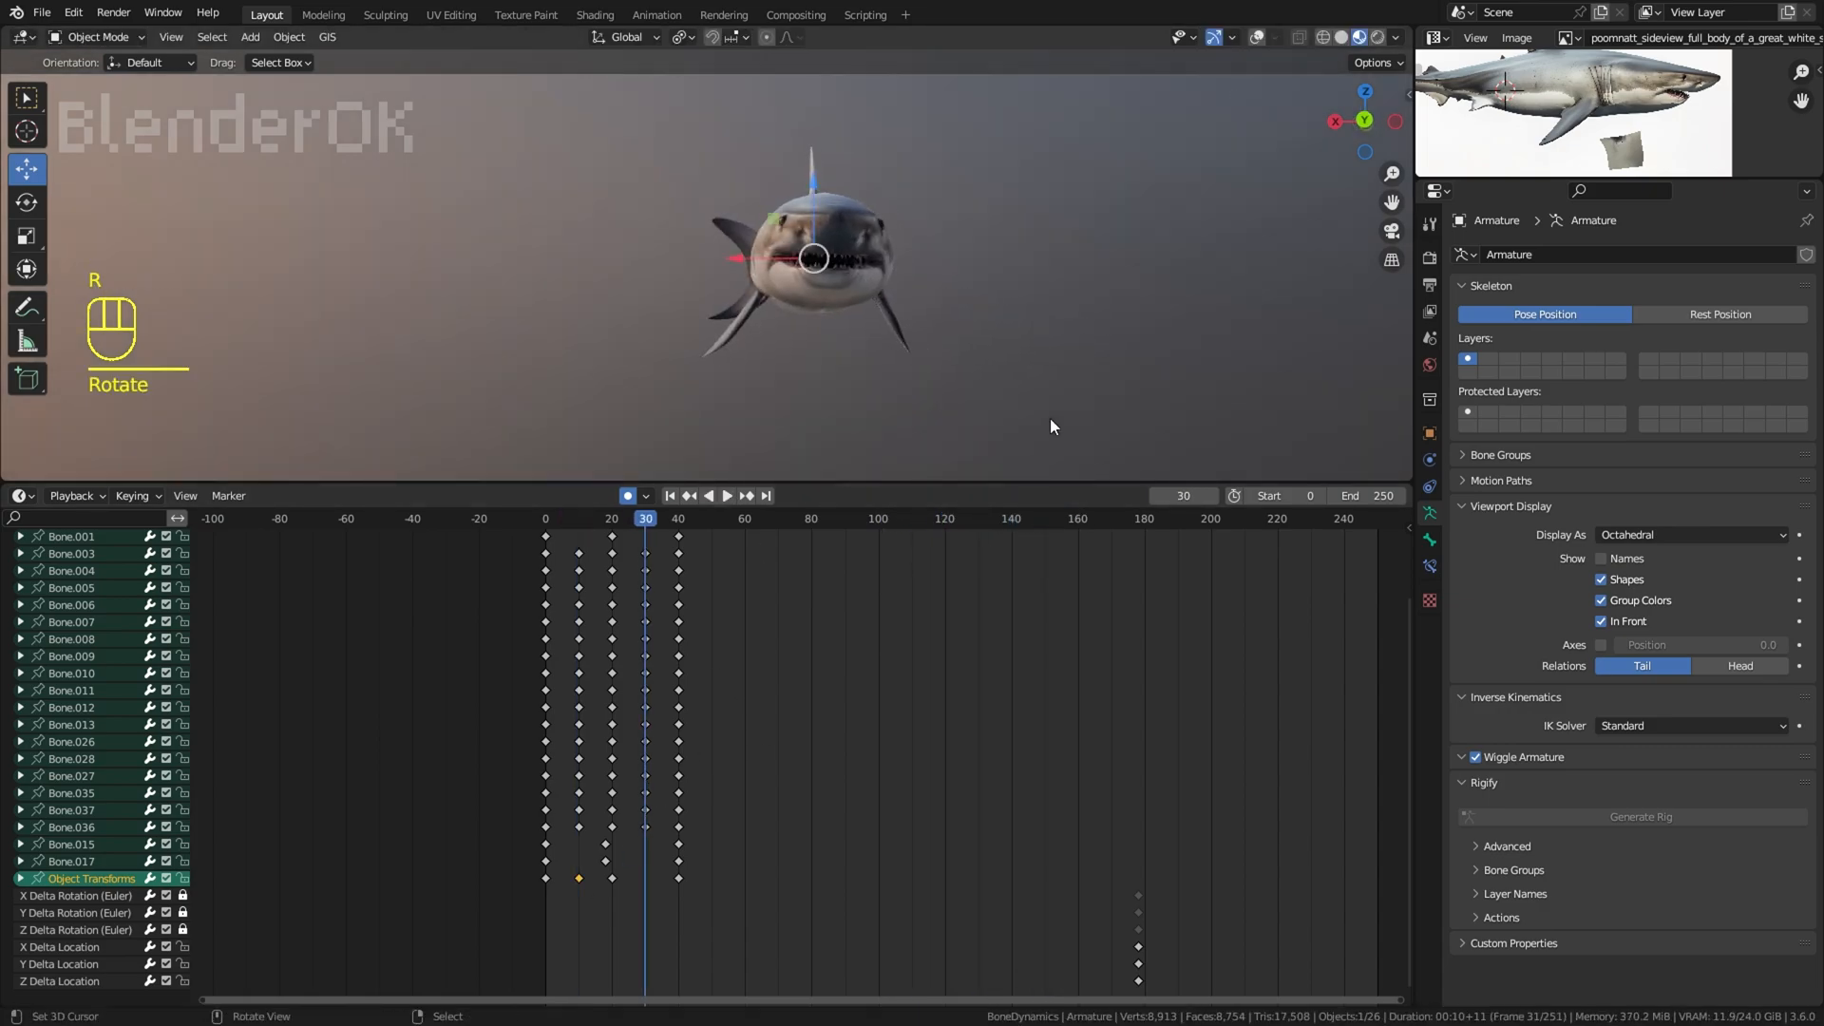
key(r)
click(1054, 390)
key(space)
click(1256, 37)
click(1250, 38)
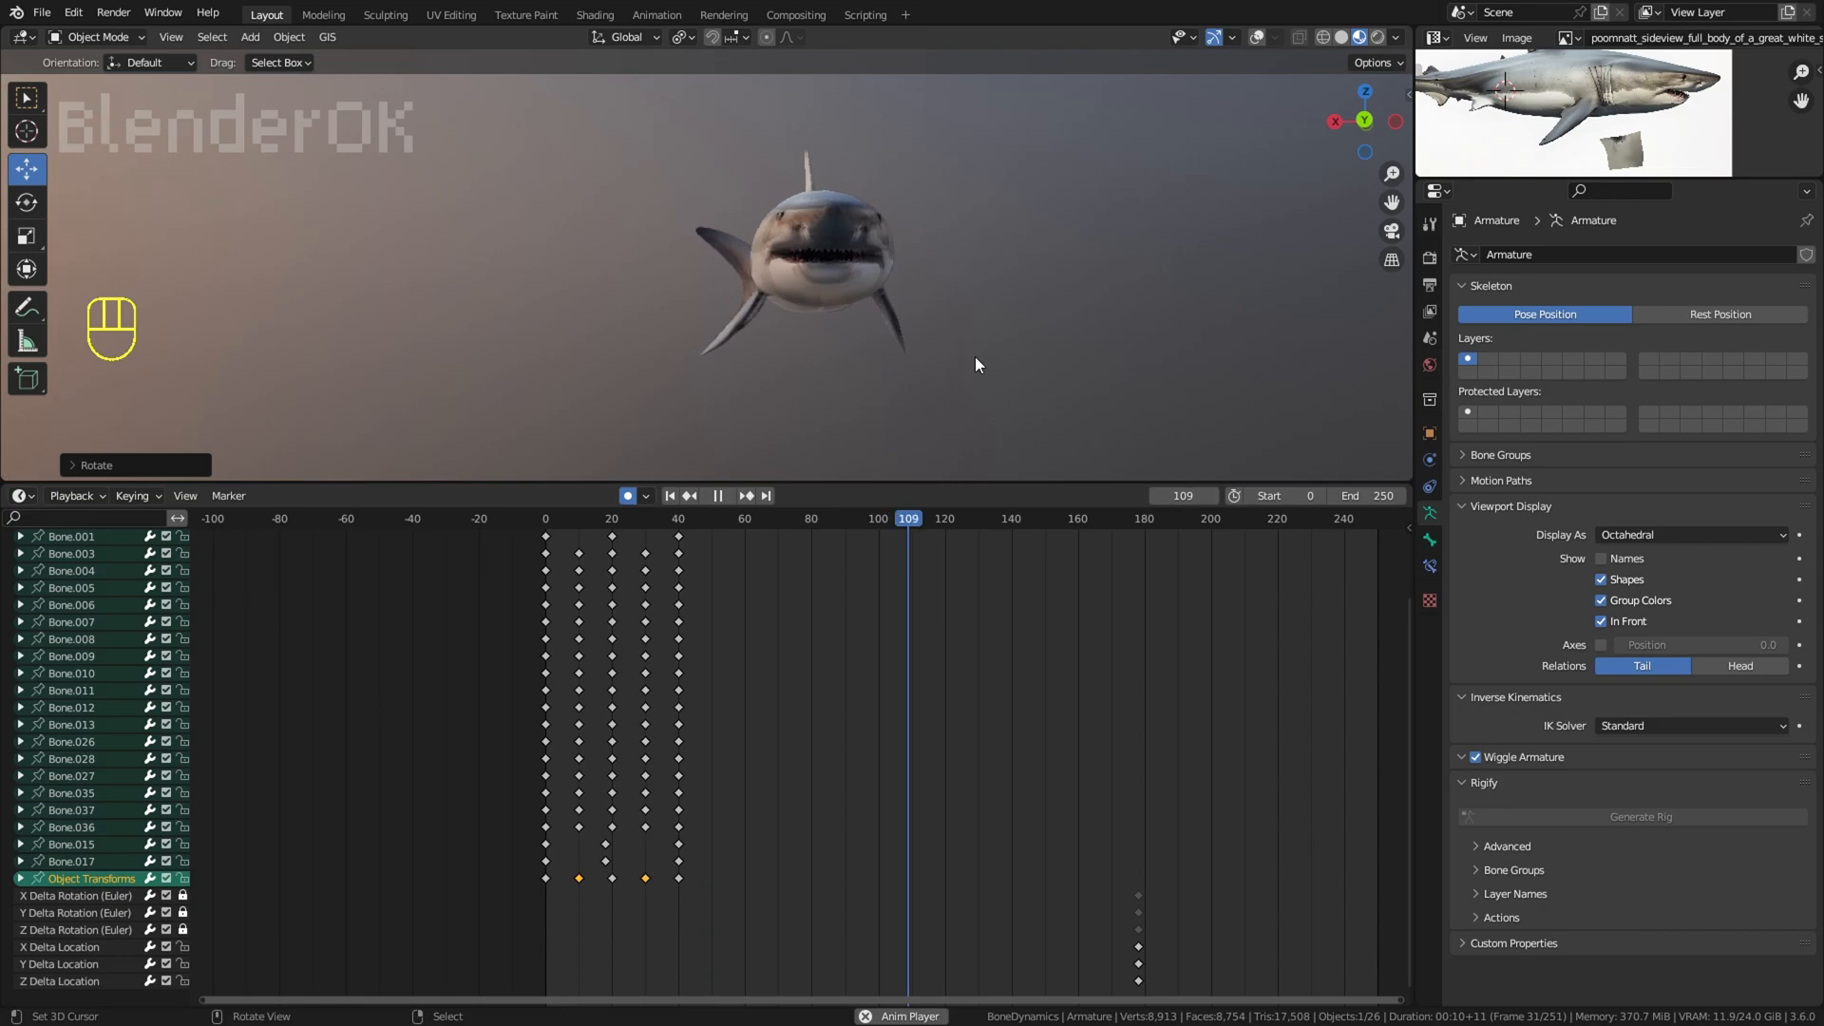
Step: Enlarge the 3D viewport, deselect the armature and save the file
middle_drag(974, 357, 945, 488)
drag(945, 488, 938, 719)
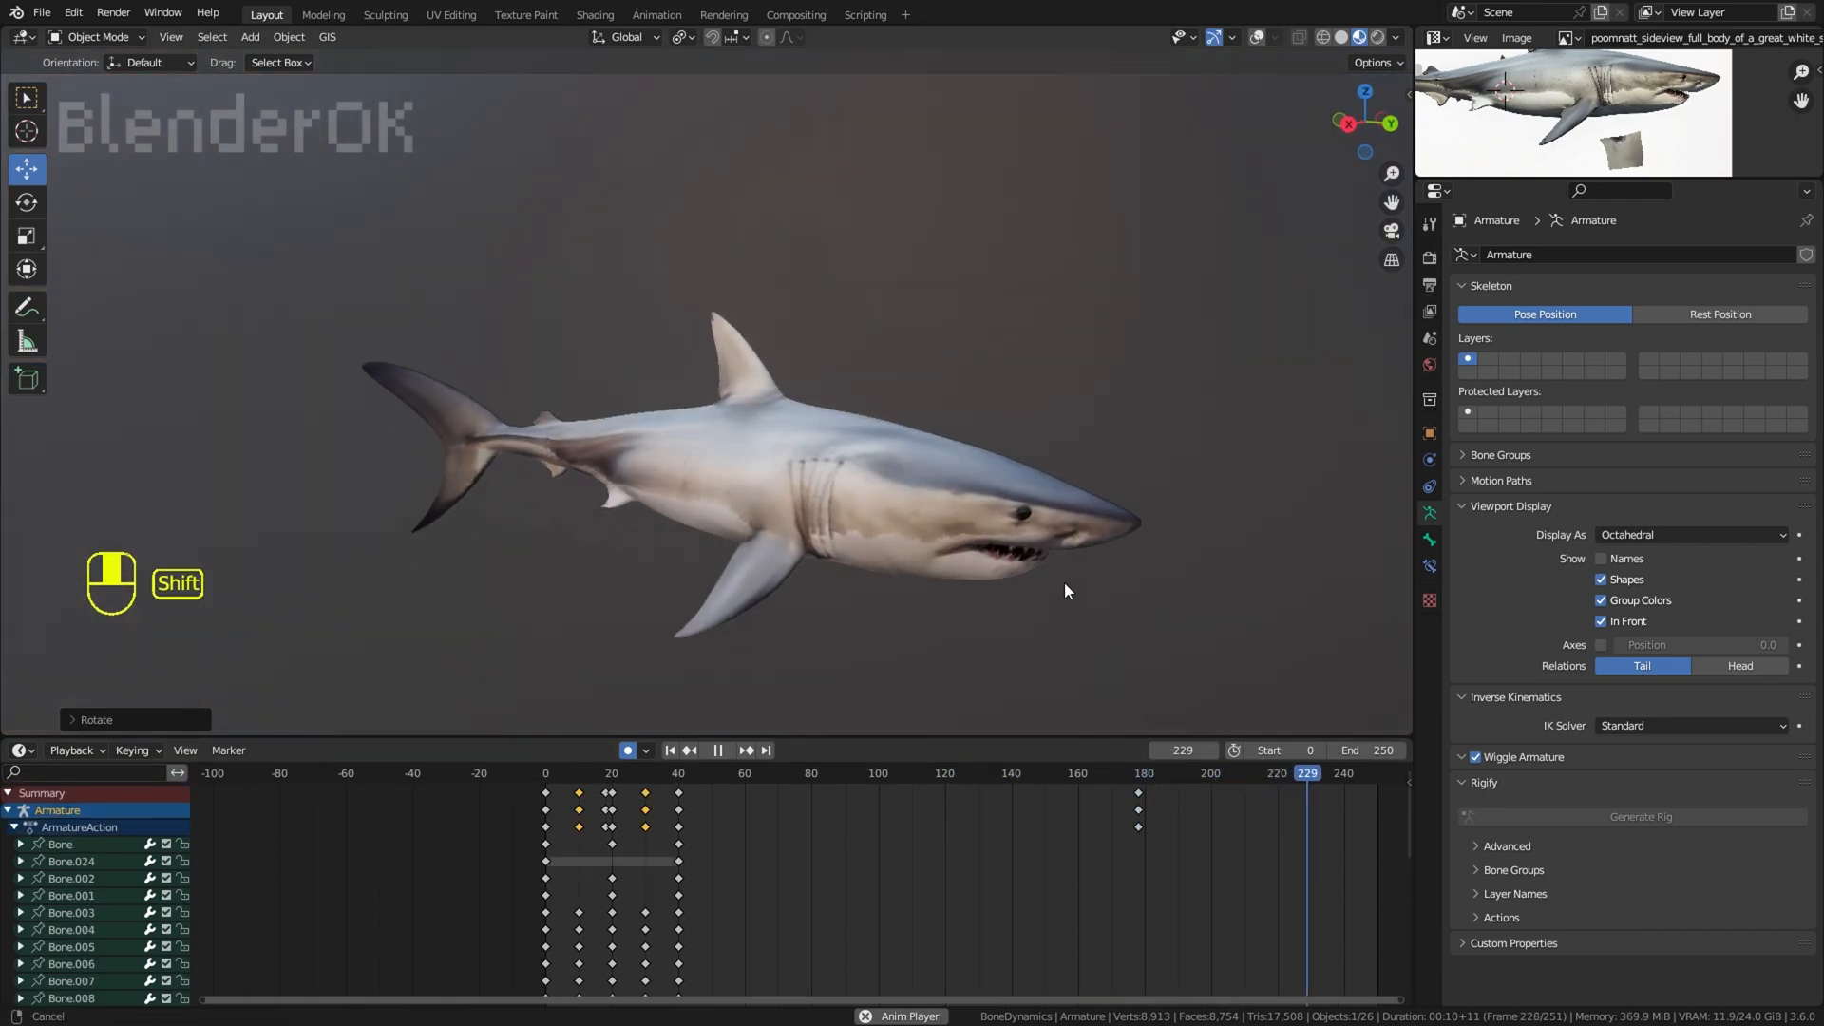
click(1070, 271)
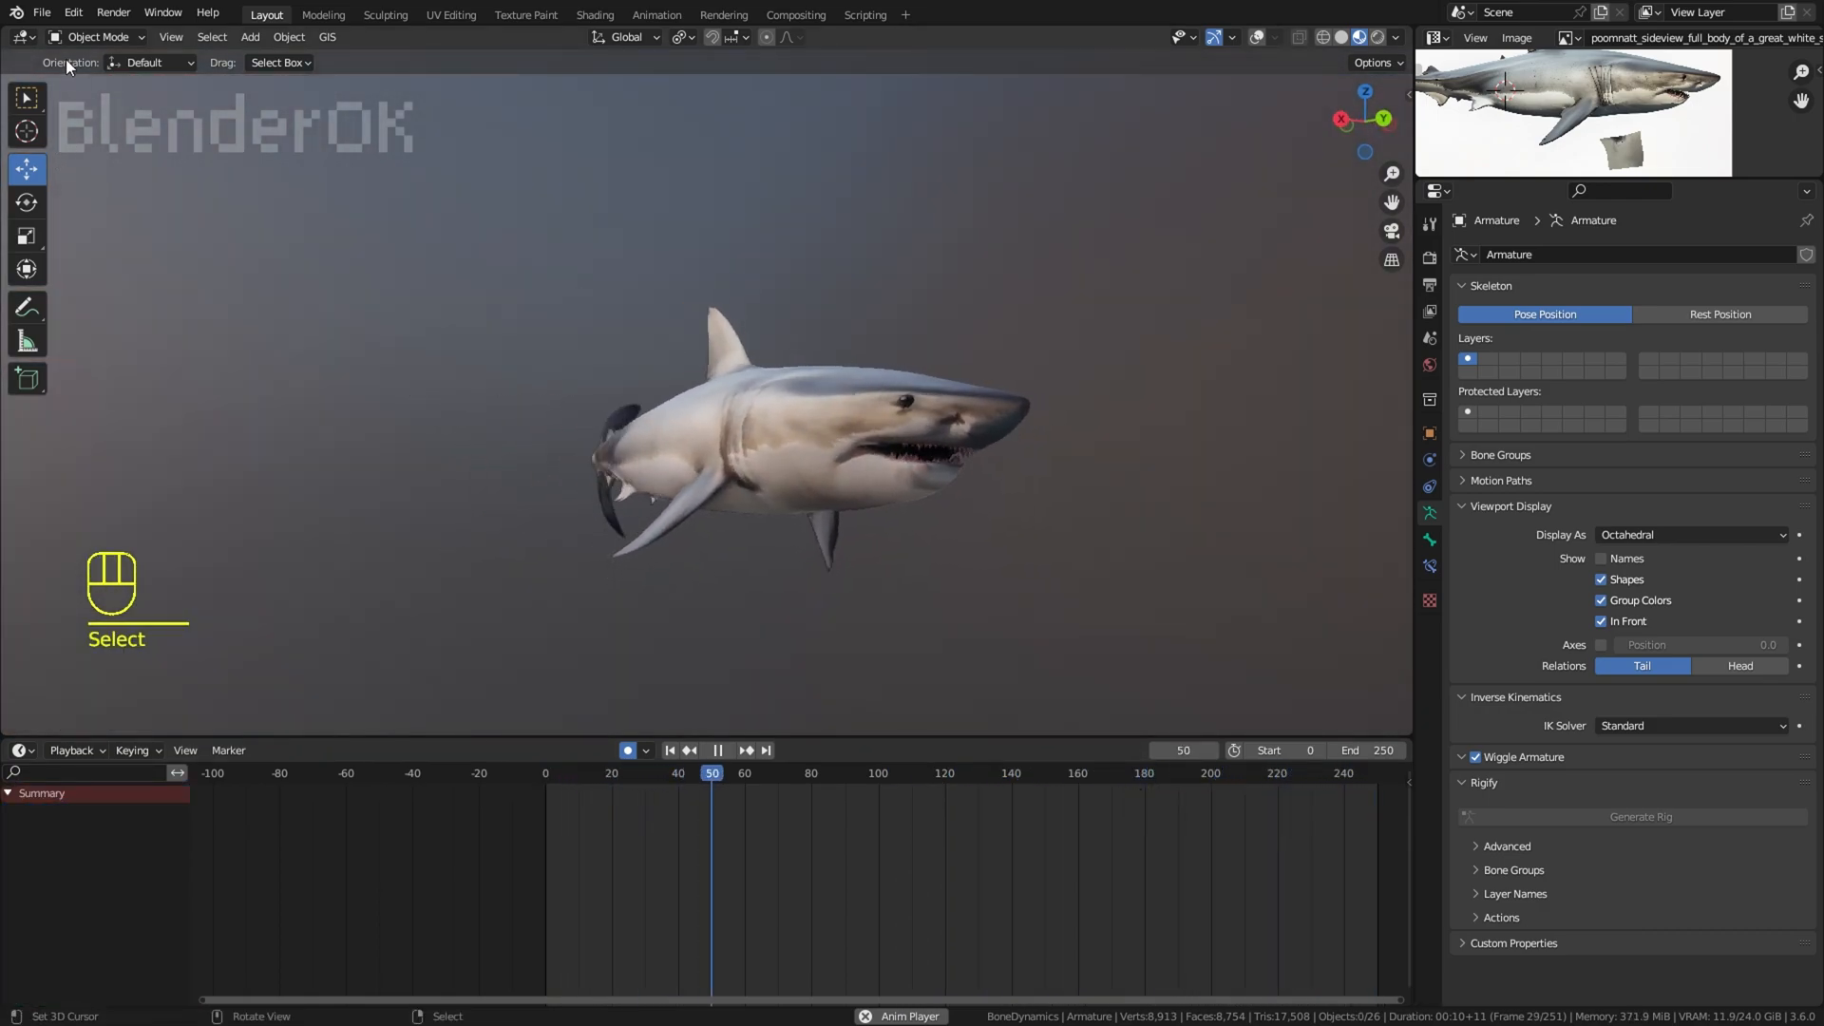
click(42, 11)
Step: Try several studio HDRIs for the viewport shading lighting
click(1395, 38)
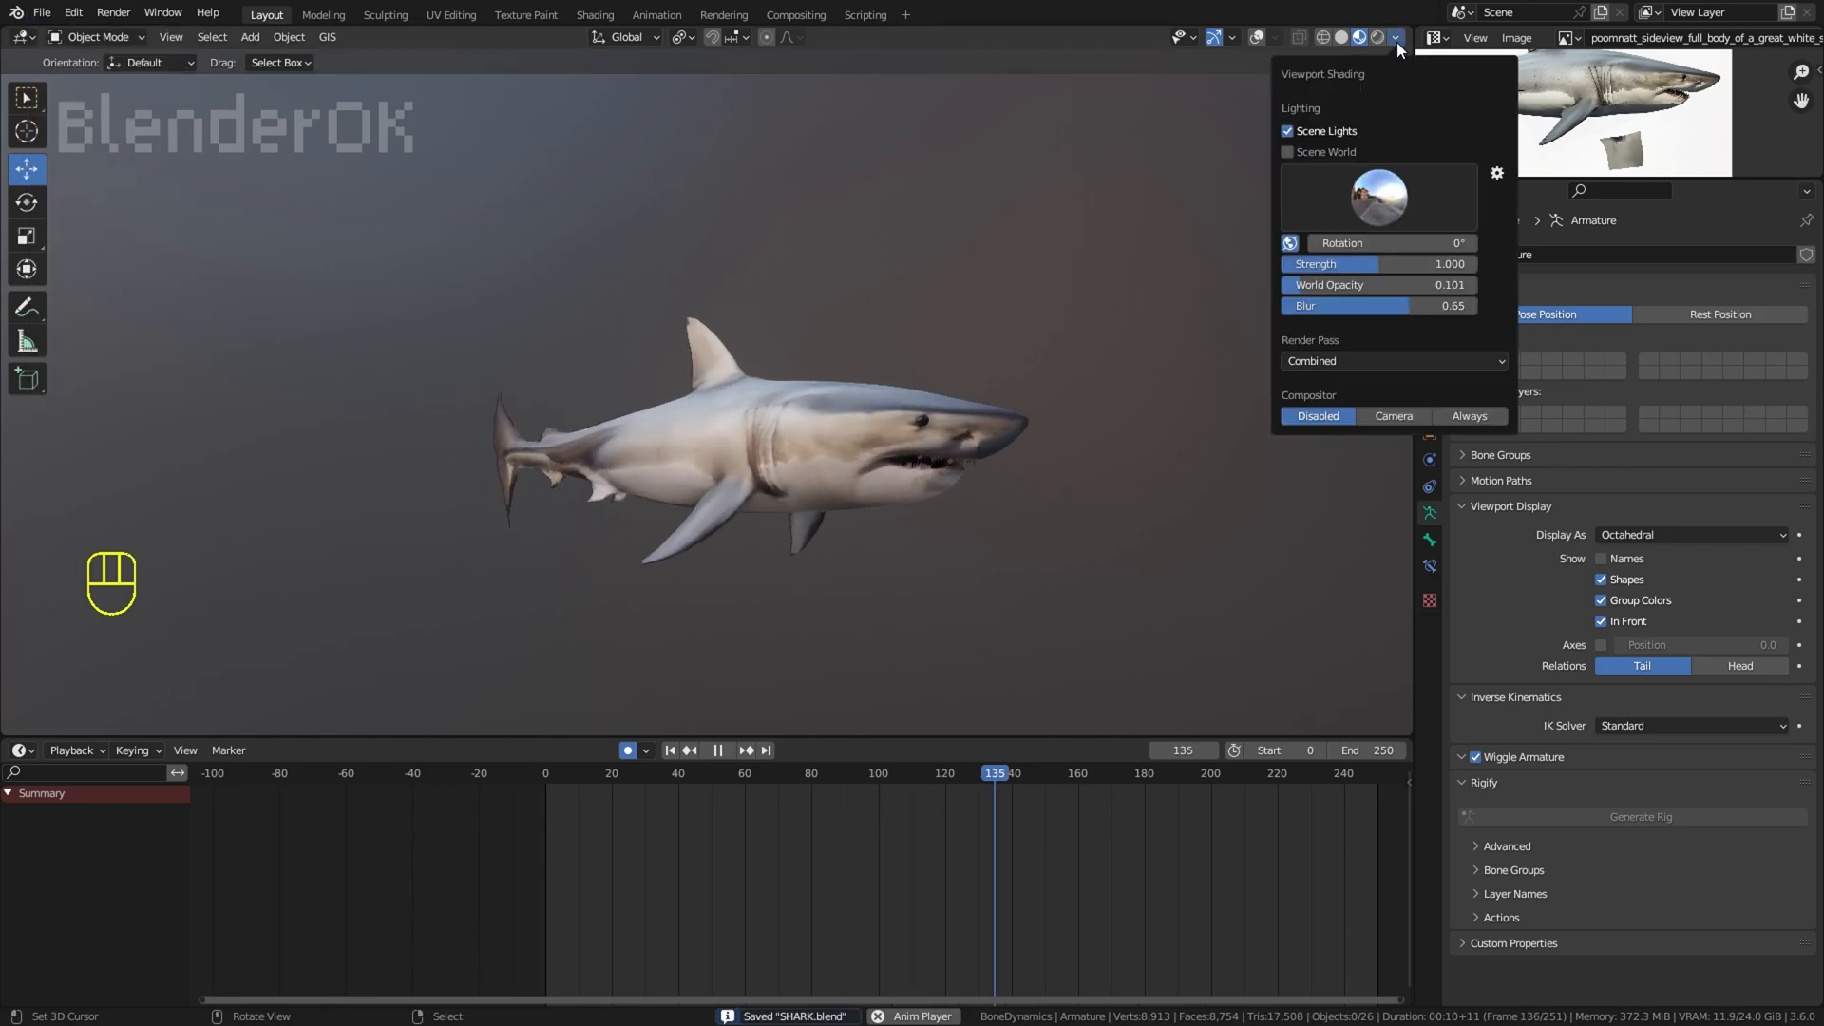
click(1387, 198)
click(1275, 265)
click(1332, 265)
click(1396, 271)
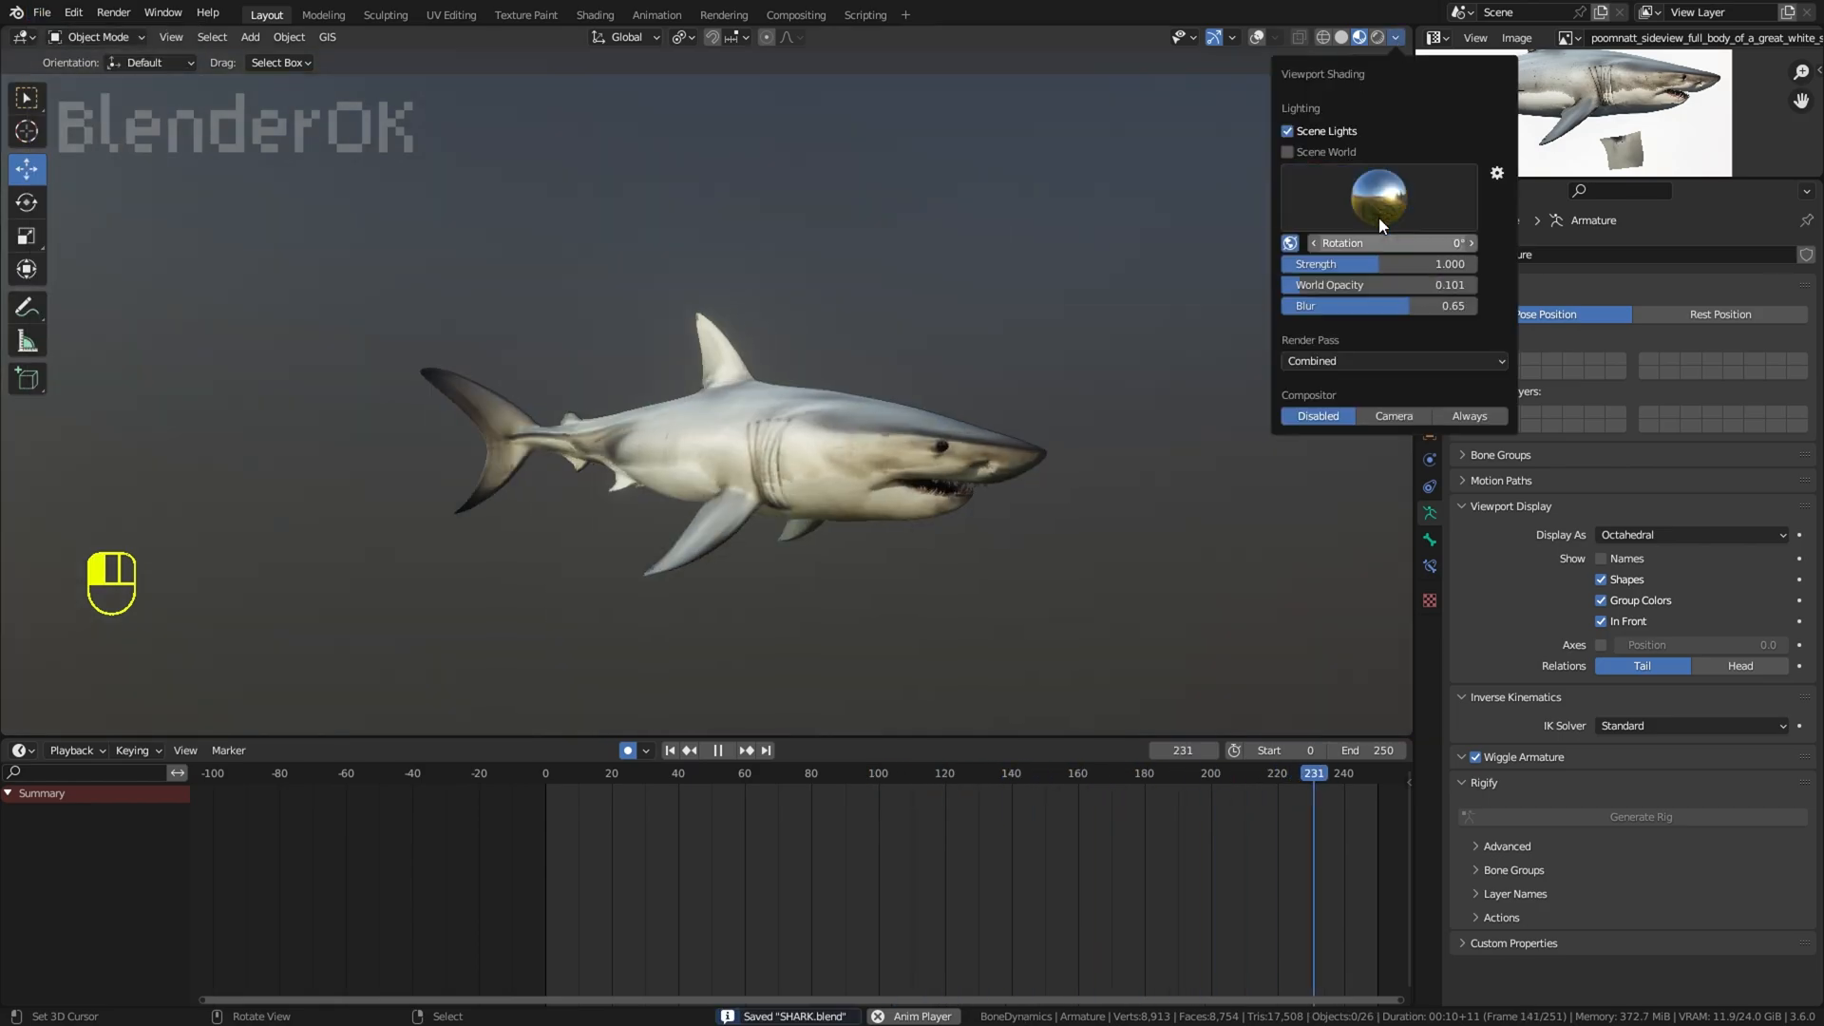
click(1376, 215)
click(1051, 266)
click(1359, 211)
click(1164, 275)
click(1377, 211)
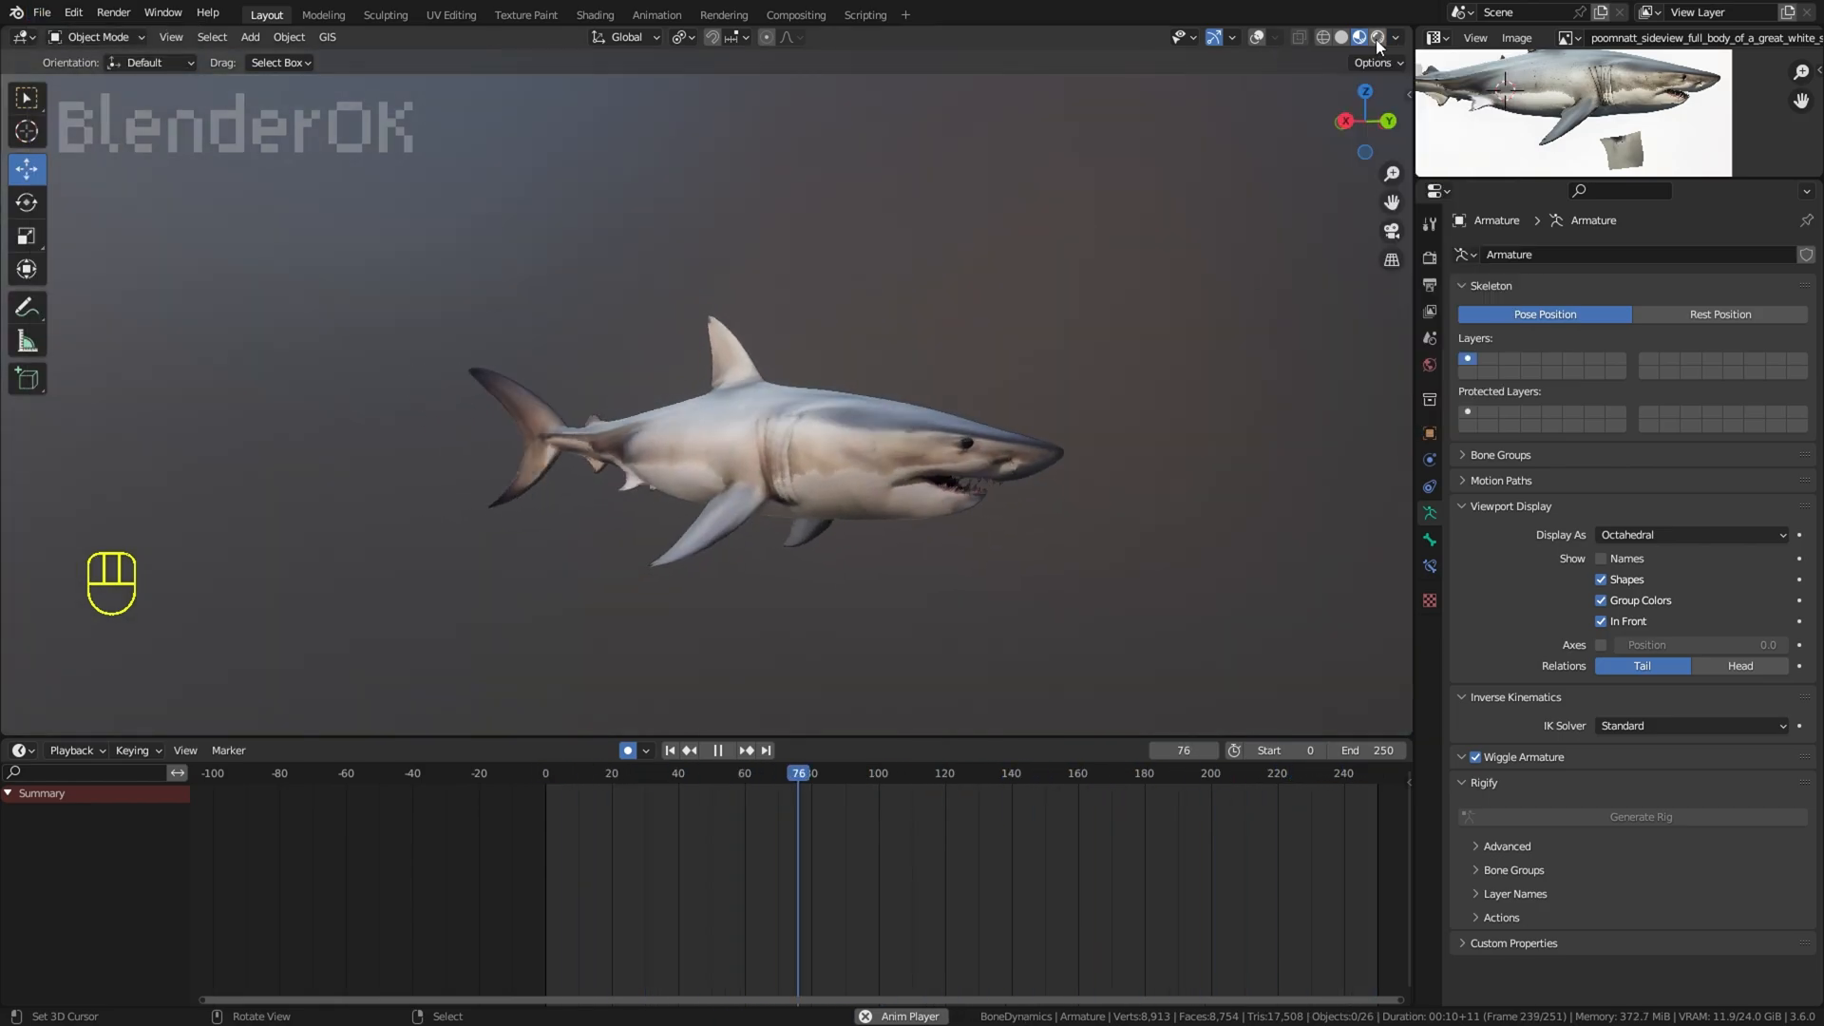
Step: Preview the shark in Rendered shading, save the file, and resume playback in Material Preview shading
click(1377, 37)
mouse_move(1055, 841)
mouse_down()
mouse_move(1069, 849)
mouse_move(967, 855)
mouse_move(1044, 867)
mouse_move(1031, 855)
mouse_up()
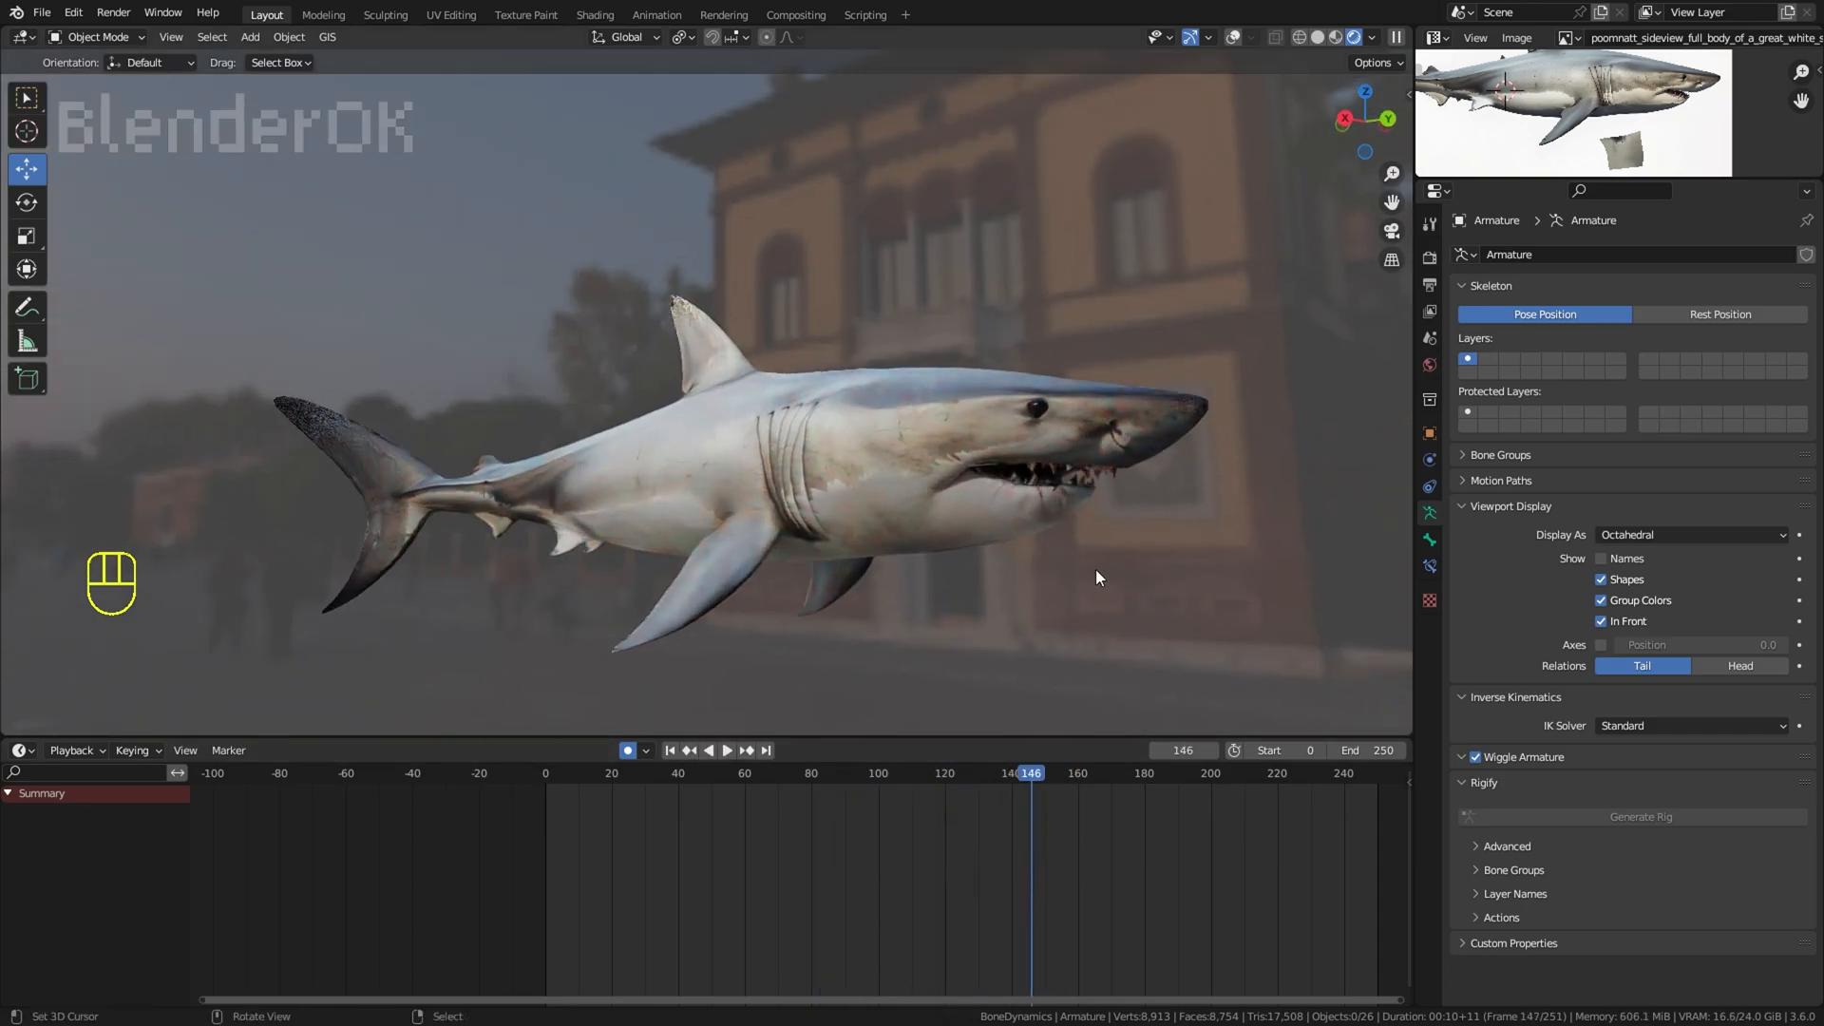
scroll(1314, 540, up, 1)
middle_drag(1314, 539, 1275, 519)
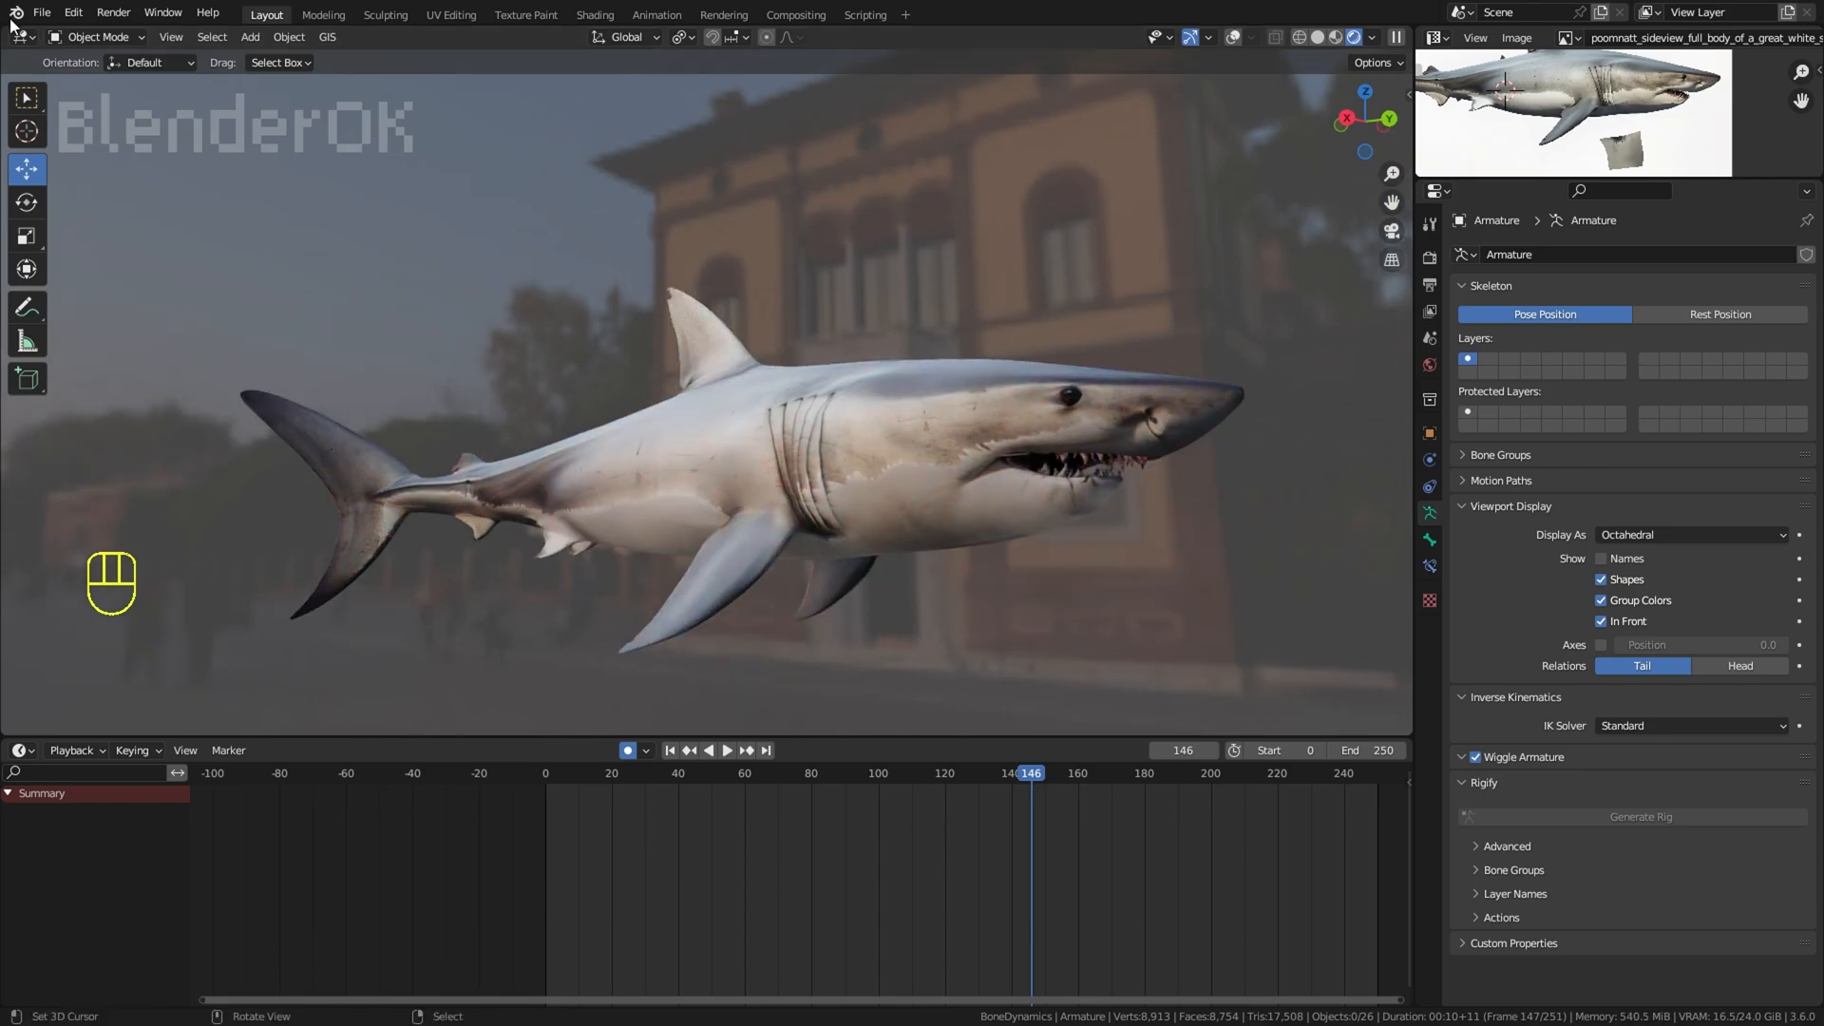
click(41, 13)
click(86, 139)
click(1338, 36)
key(space)
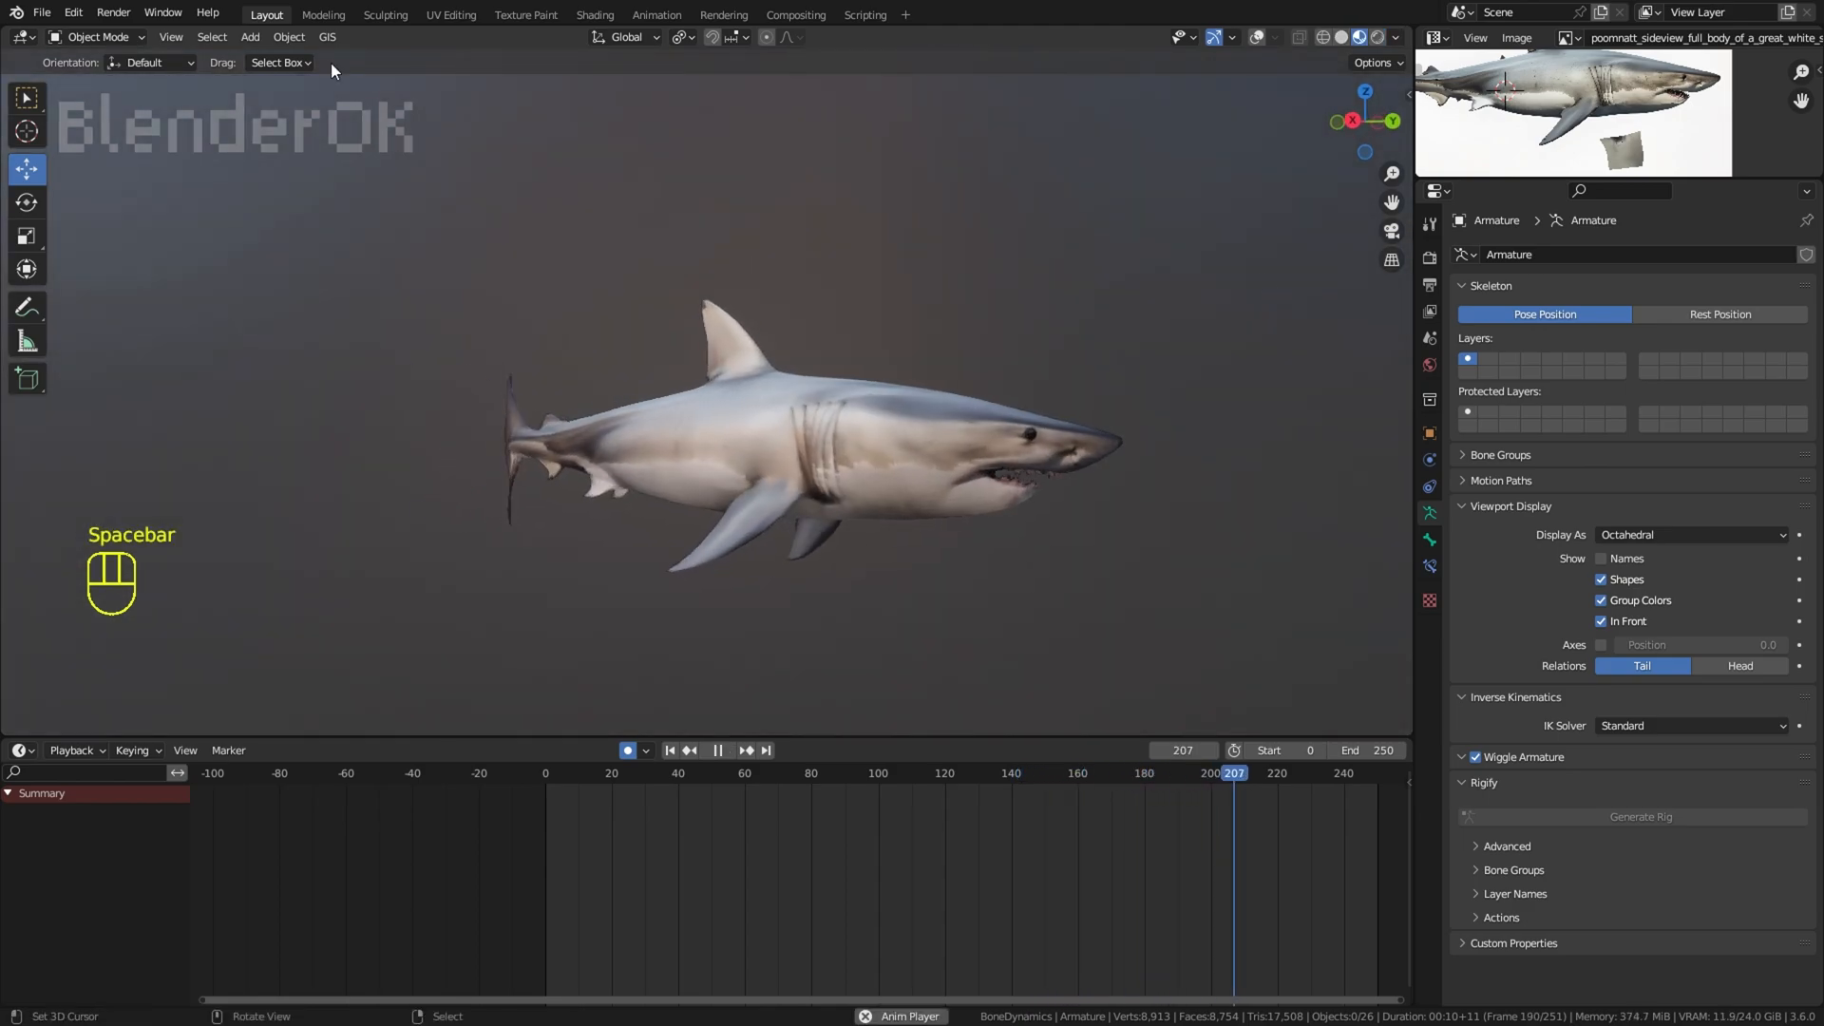
Step: Set the render engine to Eevee and the Ambient Occlusion distance to 7.26 m
click(1430, 257)
click(1644, 255)
click(1646, 272)
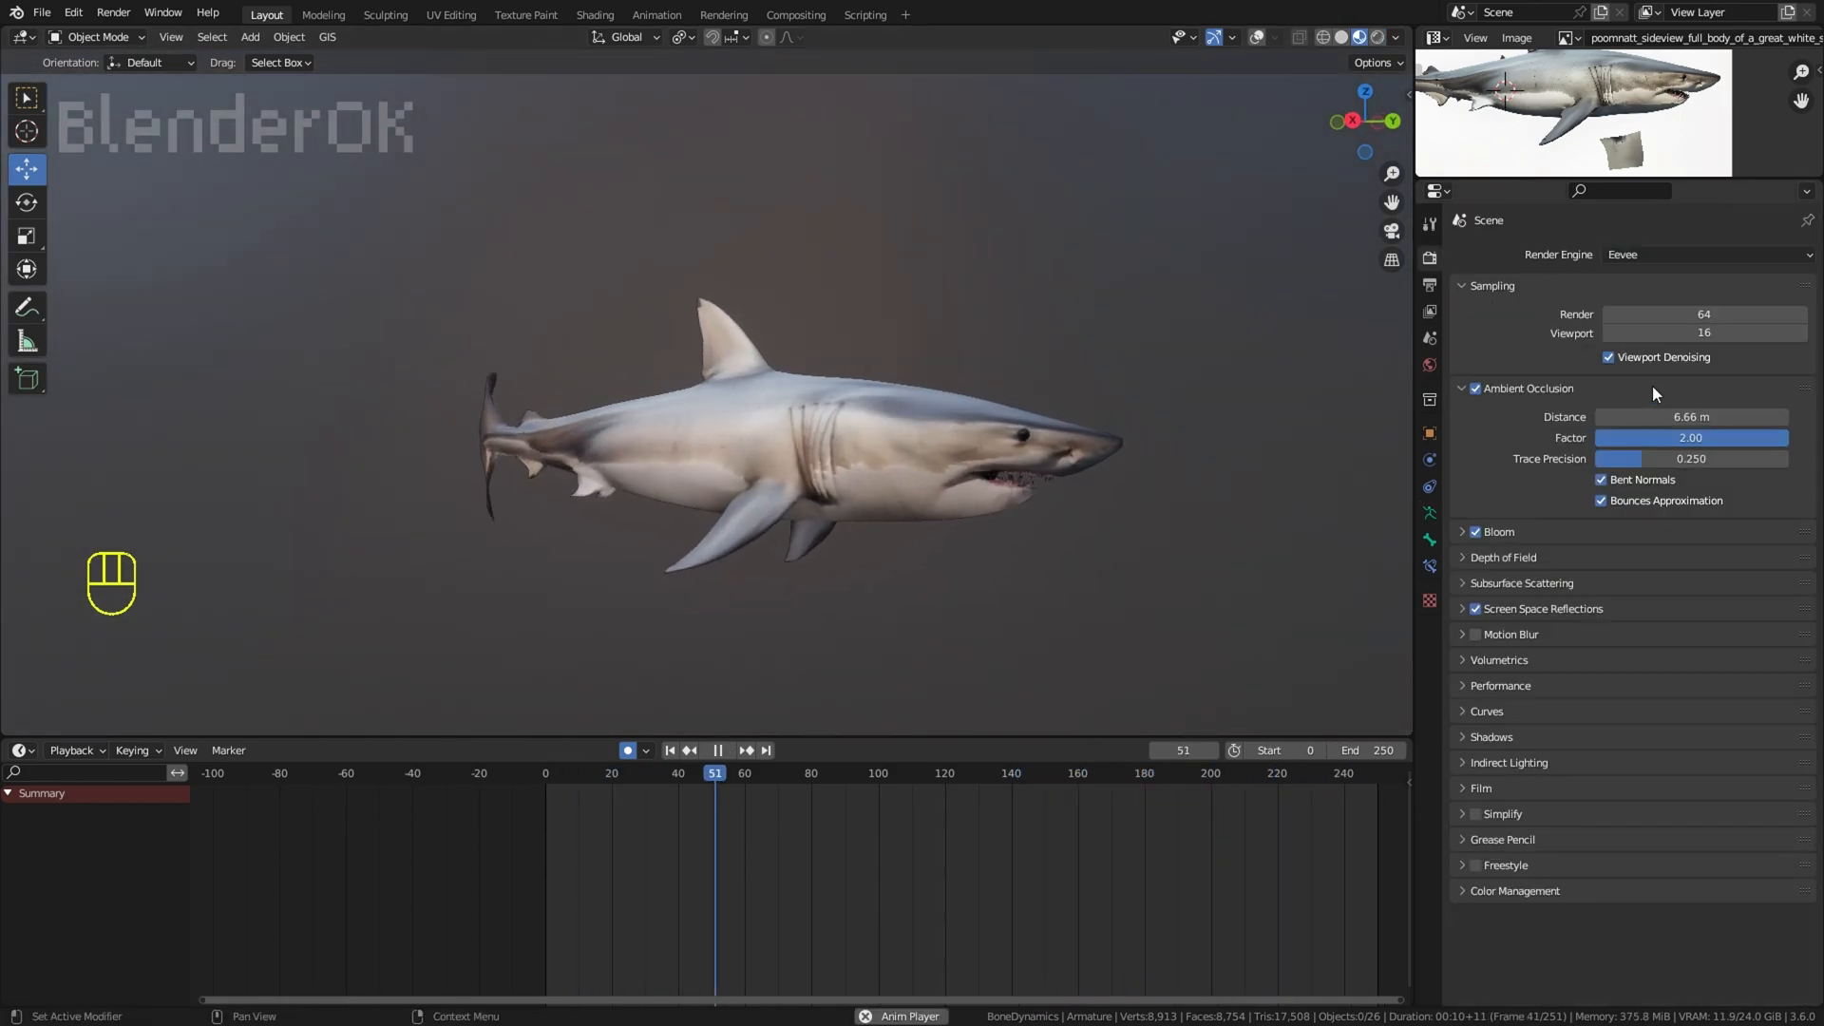
middle_drag(1246, 408, 1241, 405)
click(1396, 37)
Step: Select the point light, enable its Contact Shadows and set their distance to 0.5 m
click(1257, 37)
scroll(679, 247, down, 3)
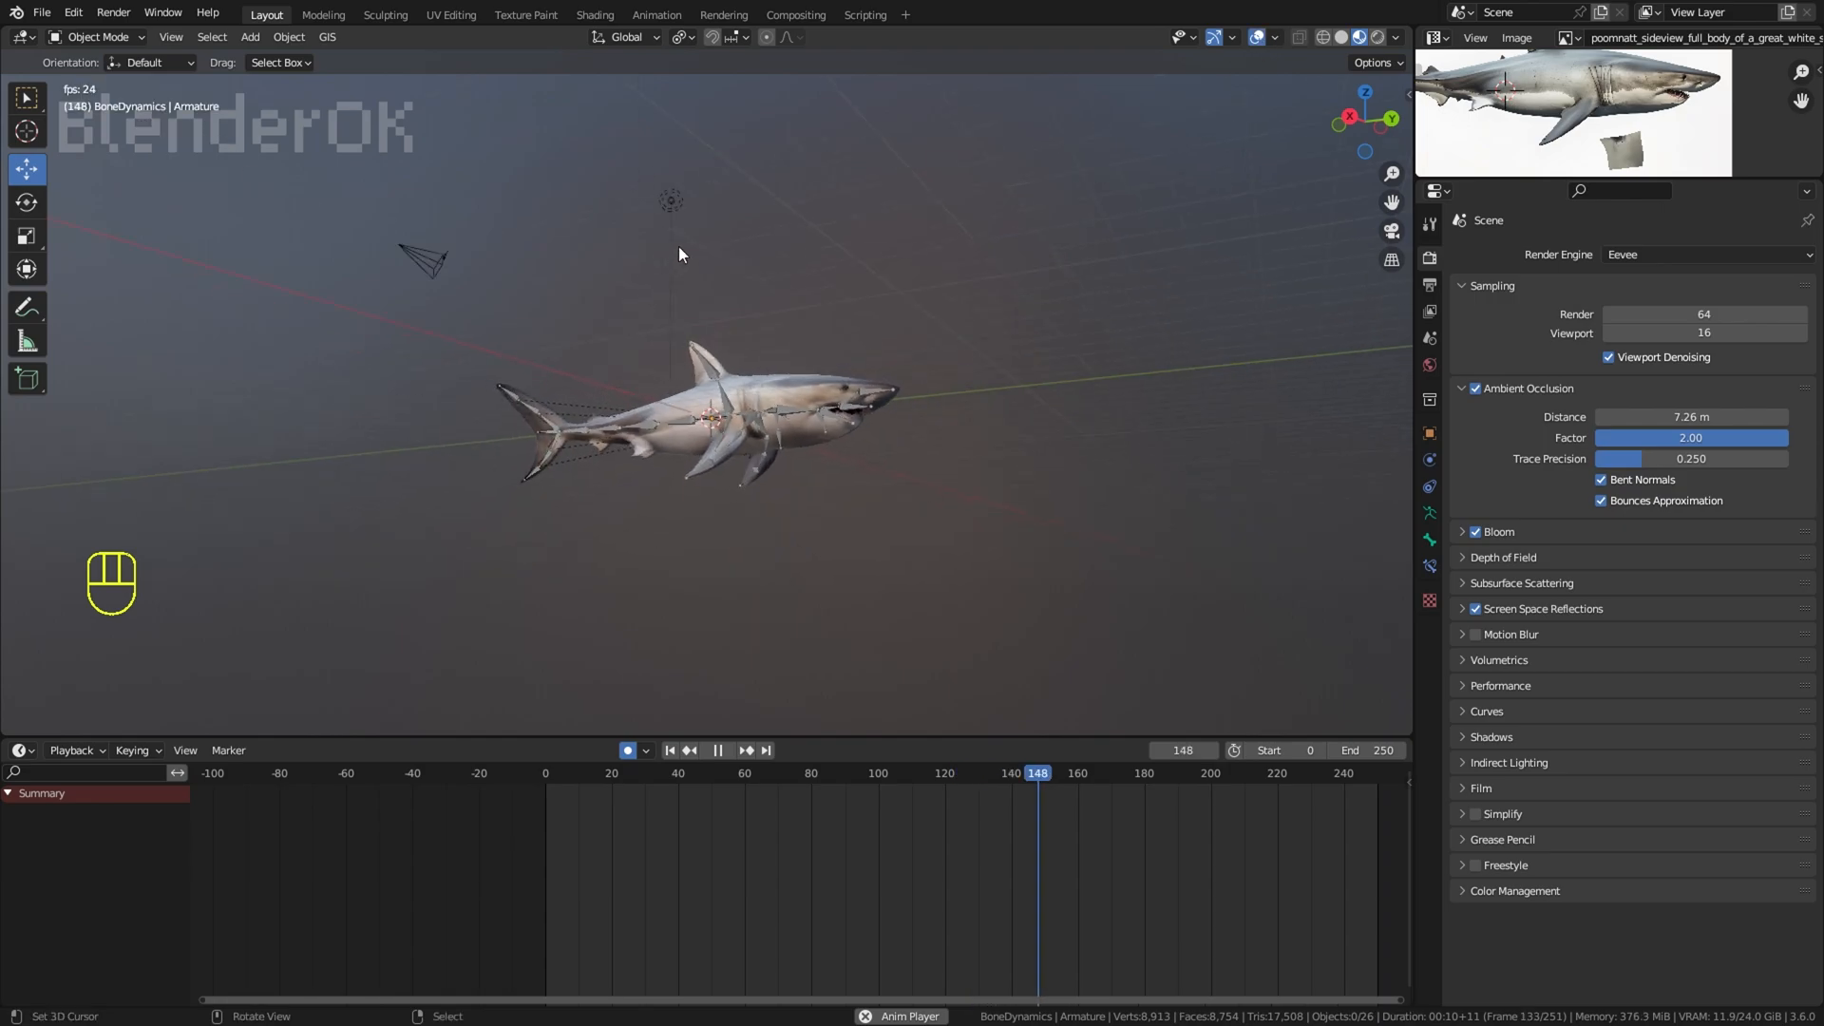
right_click(676, 246)
scroll(675, 246, up, 2)
click(1430, 515)
click(1528, 540)
click(1489, 617)
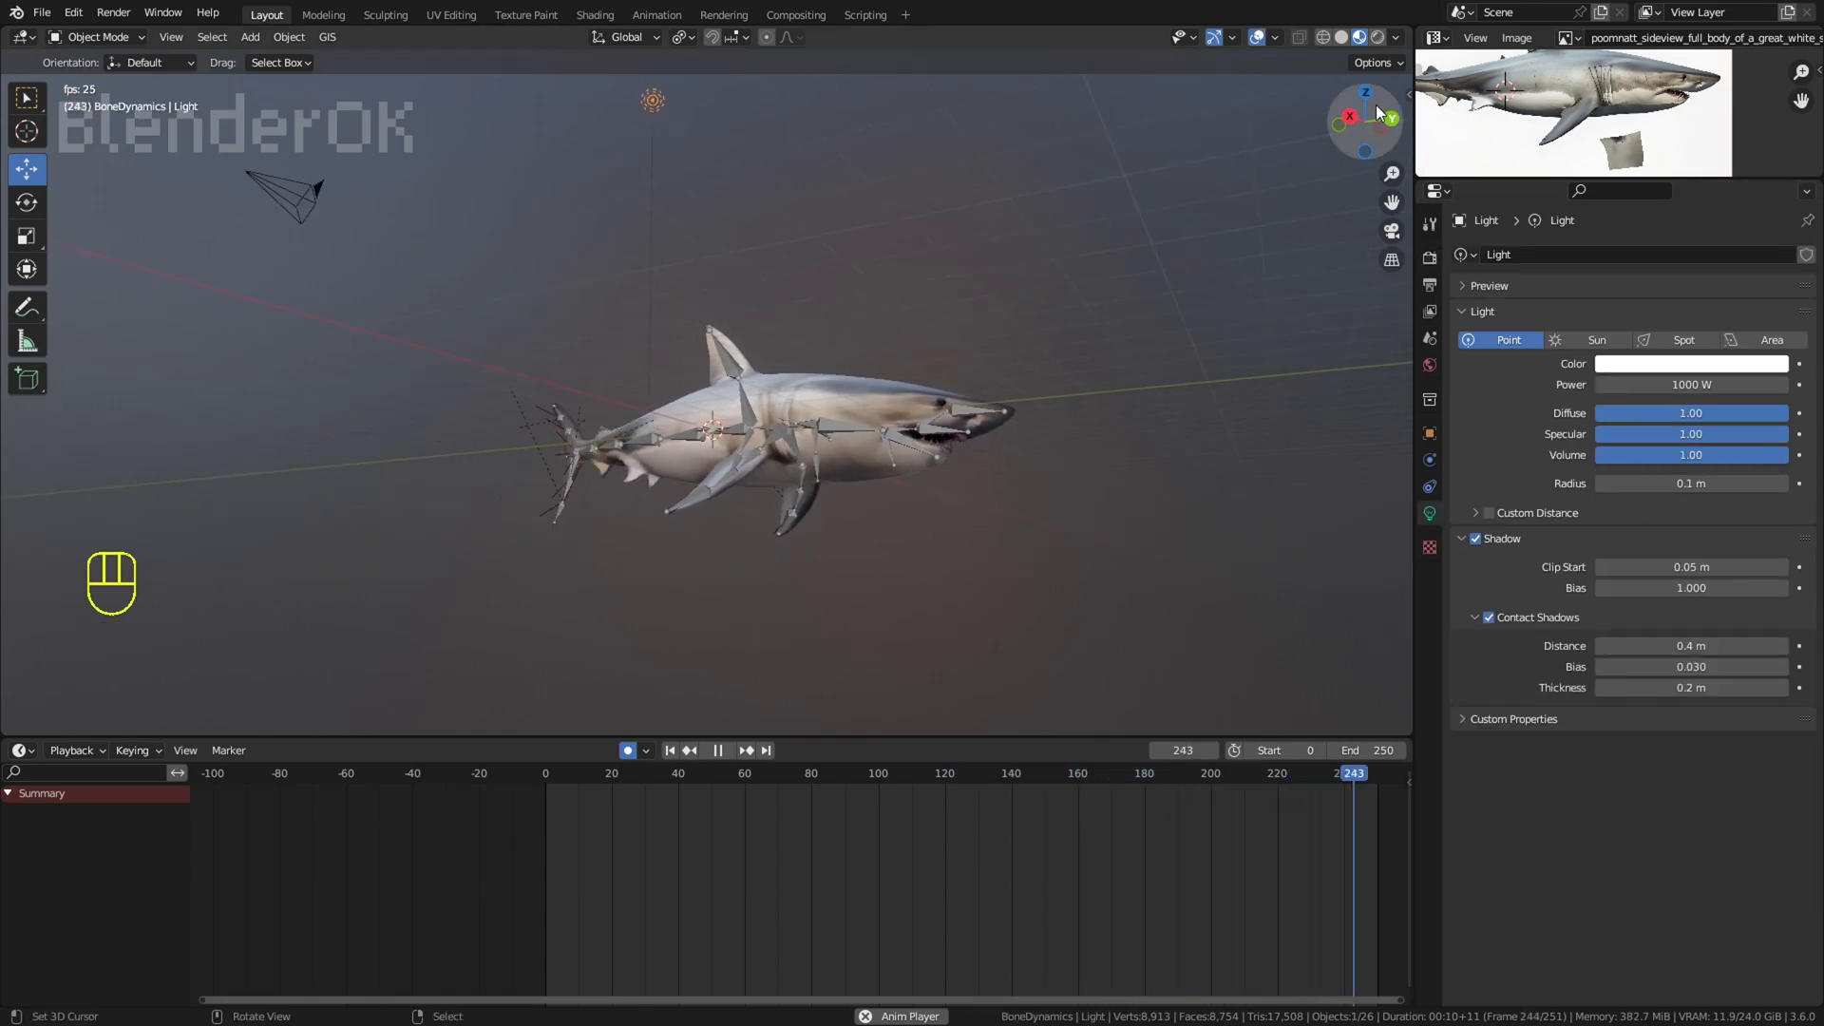
click(1257, 37)
drag(1691, 646, 1489, 590)
Step: Delete the point light's keyframes and disable auto keying
key(shift+s)
click(897, 560)
key(x)
click(798, 846)
click(628, 750)
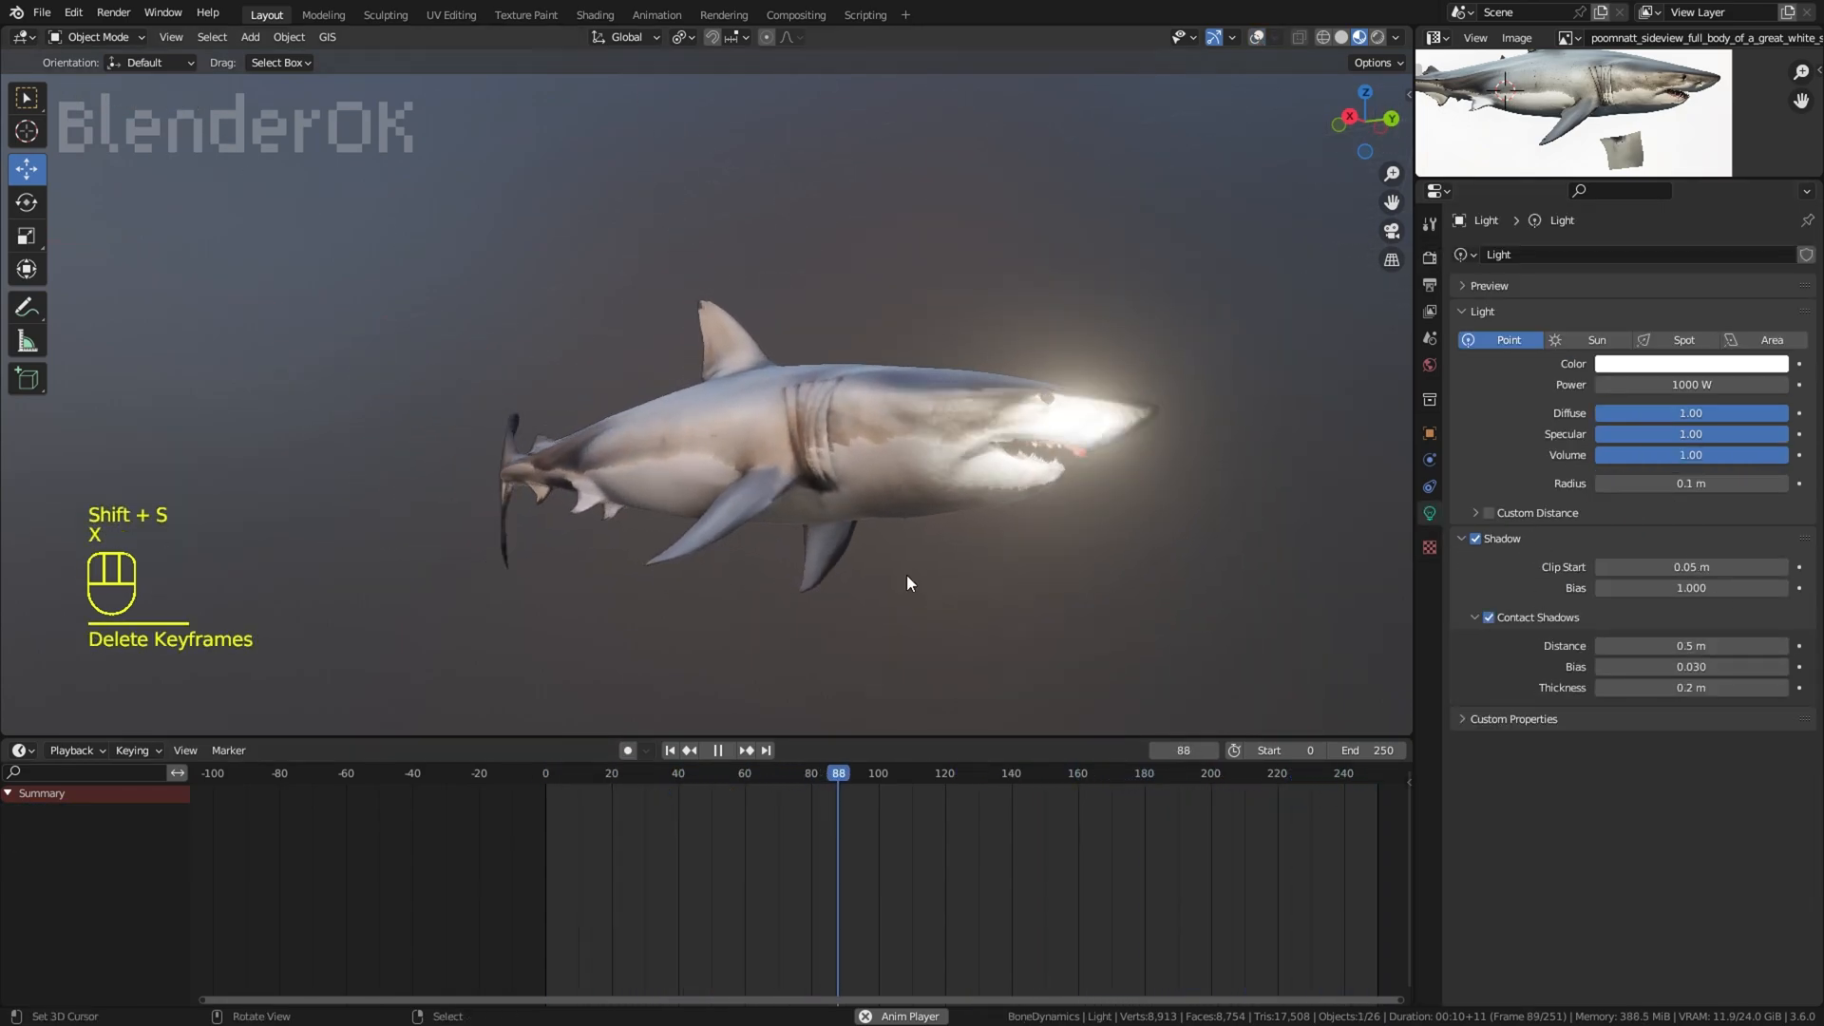
Step: Move the point light up and away from the shark's head, and save the file
key(g)
click(1019, 313)
key(g)
click(1020, 306)
scroll(1023, 295, down, 1)
key(g)
click(1027, 169)
shift+middle_drag(1029, 181, 1031, 237)
scroll(1045, 405, up, 1)
scroll(1024, 285, up, 2)
shift+middle_drag(1011, 340, 1007, 298)
click(42, 13)
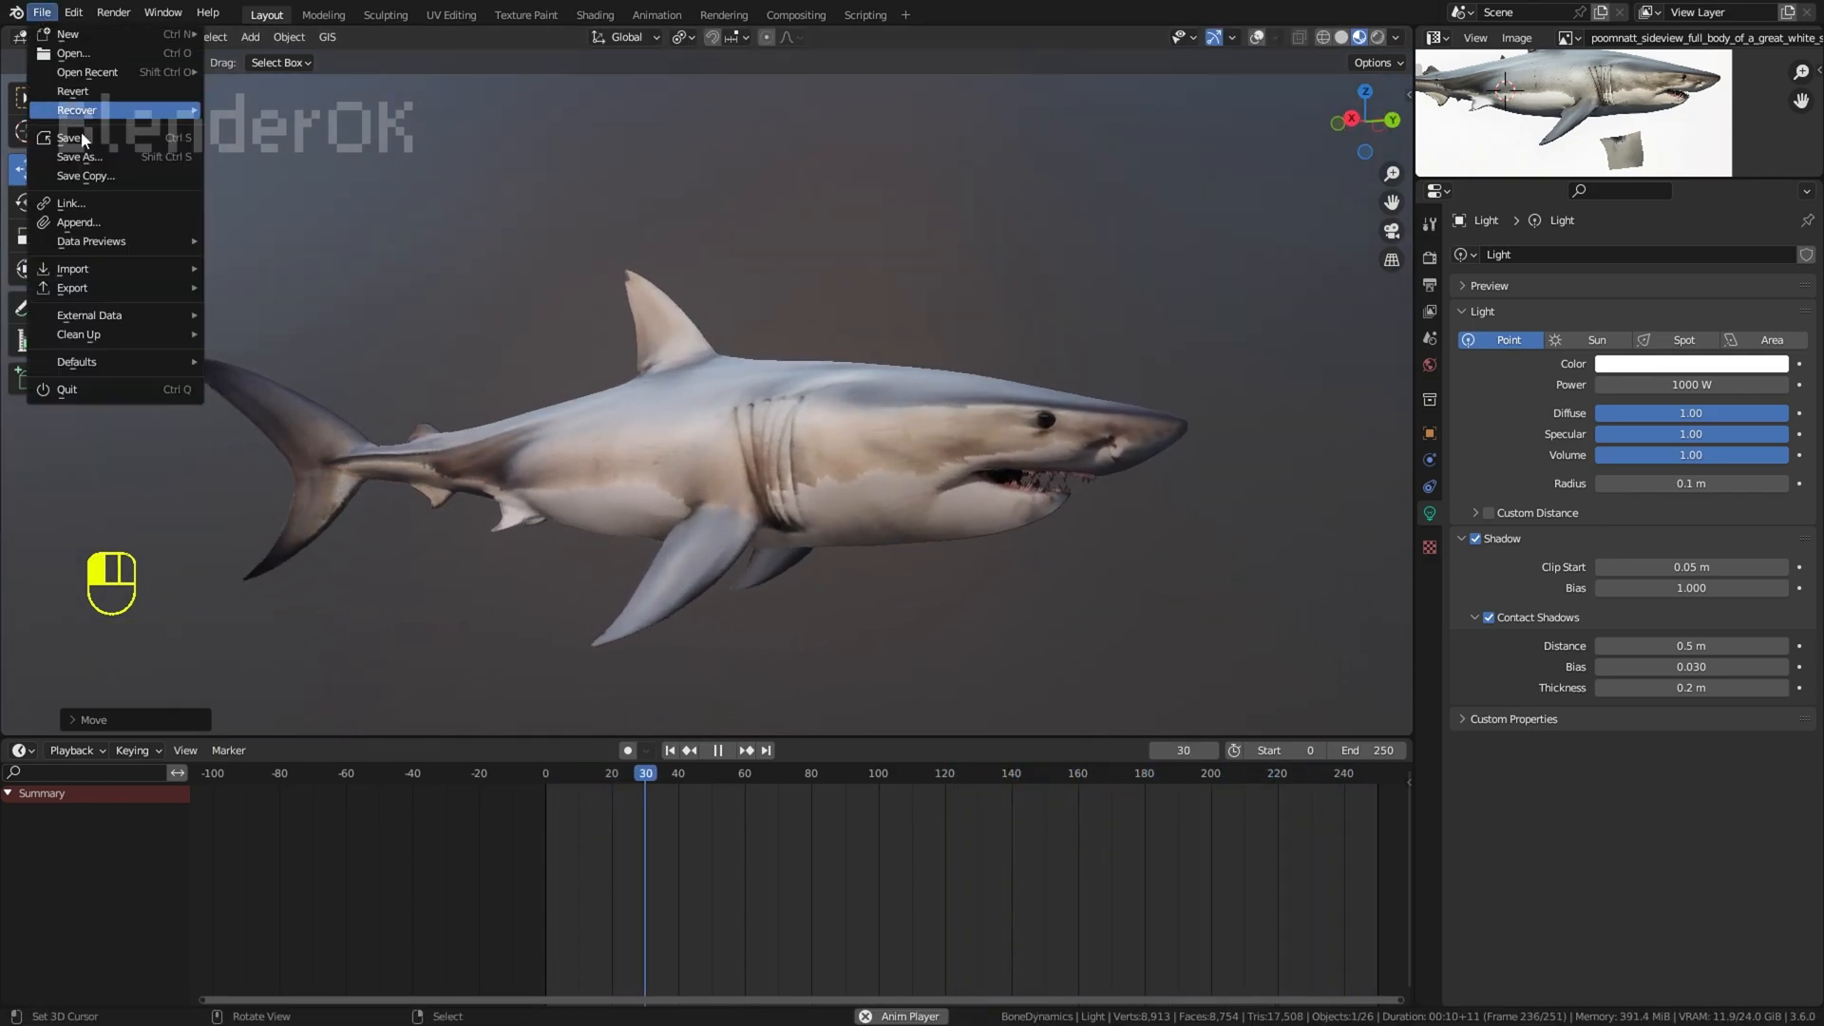
click(78, 139)
Step: Display the gray-background shark image ending in .001 in the Image Editor and enlarge that editor for comparison beside the animated model
click(1568, 38)
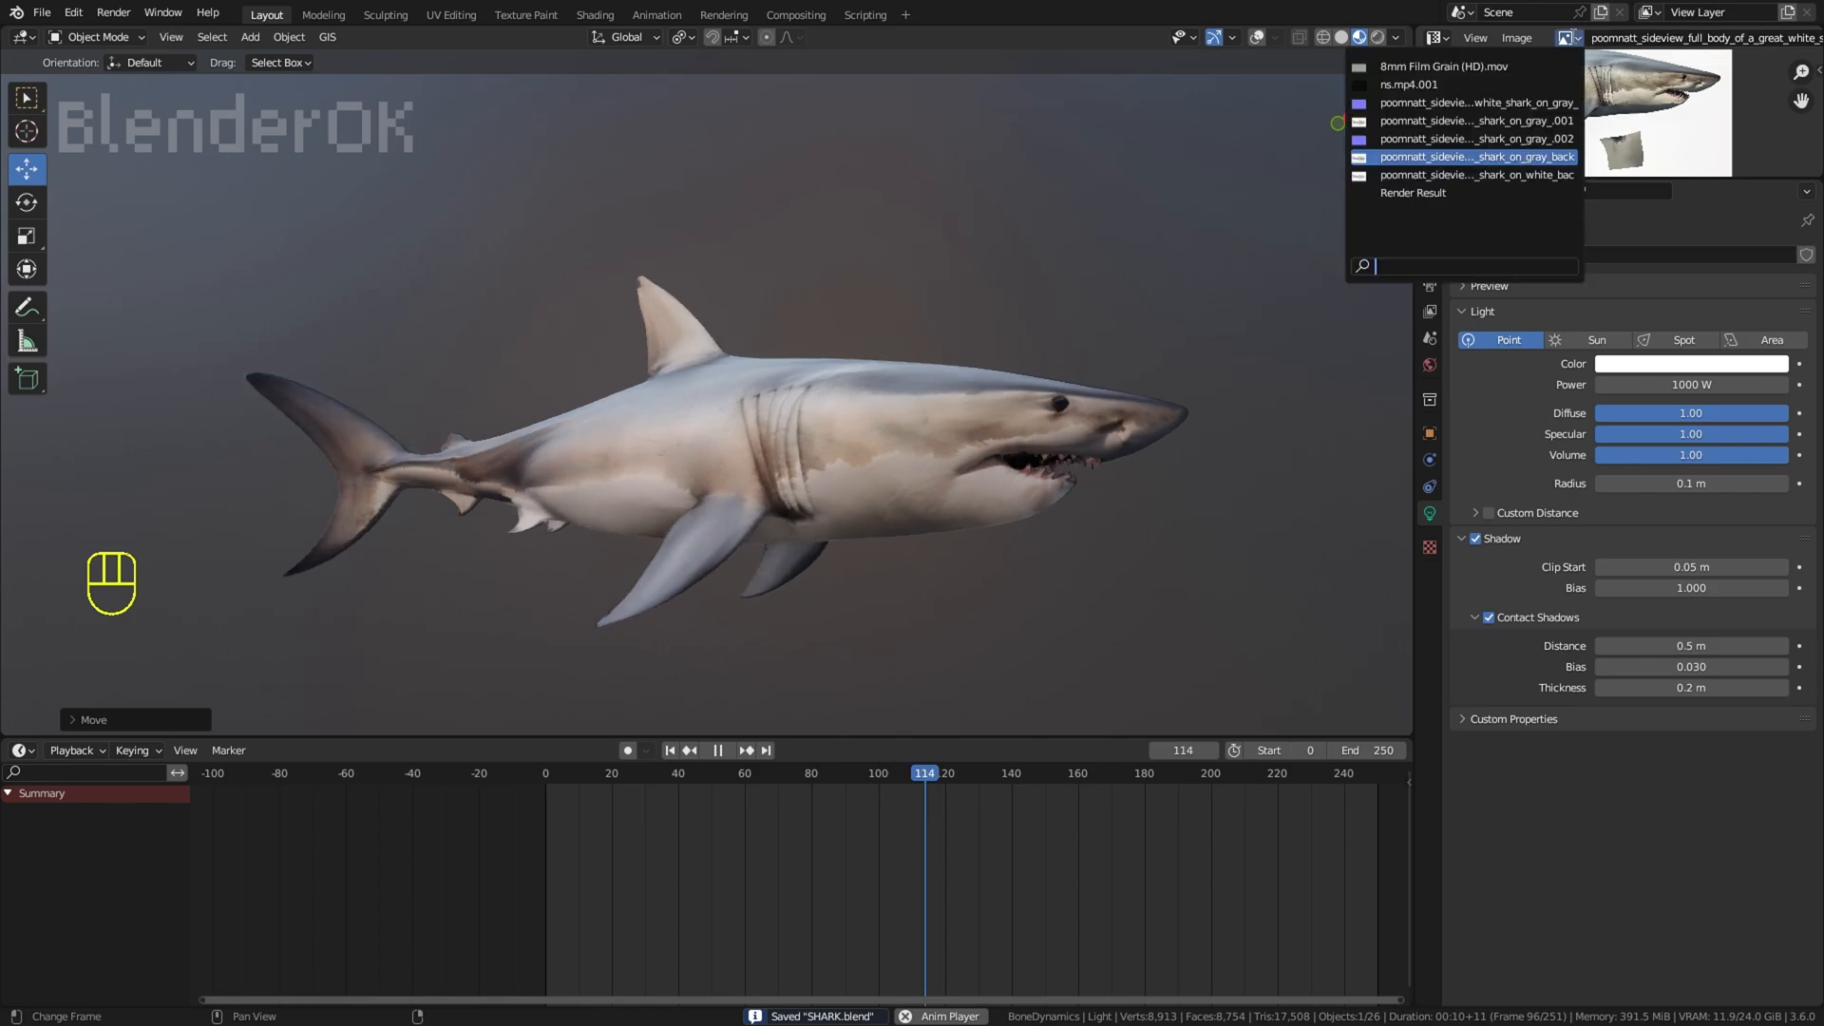
click(1553, 126)
drag(1616, 178, 1596, 667)
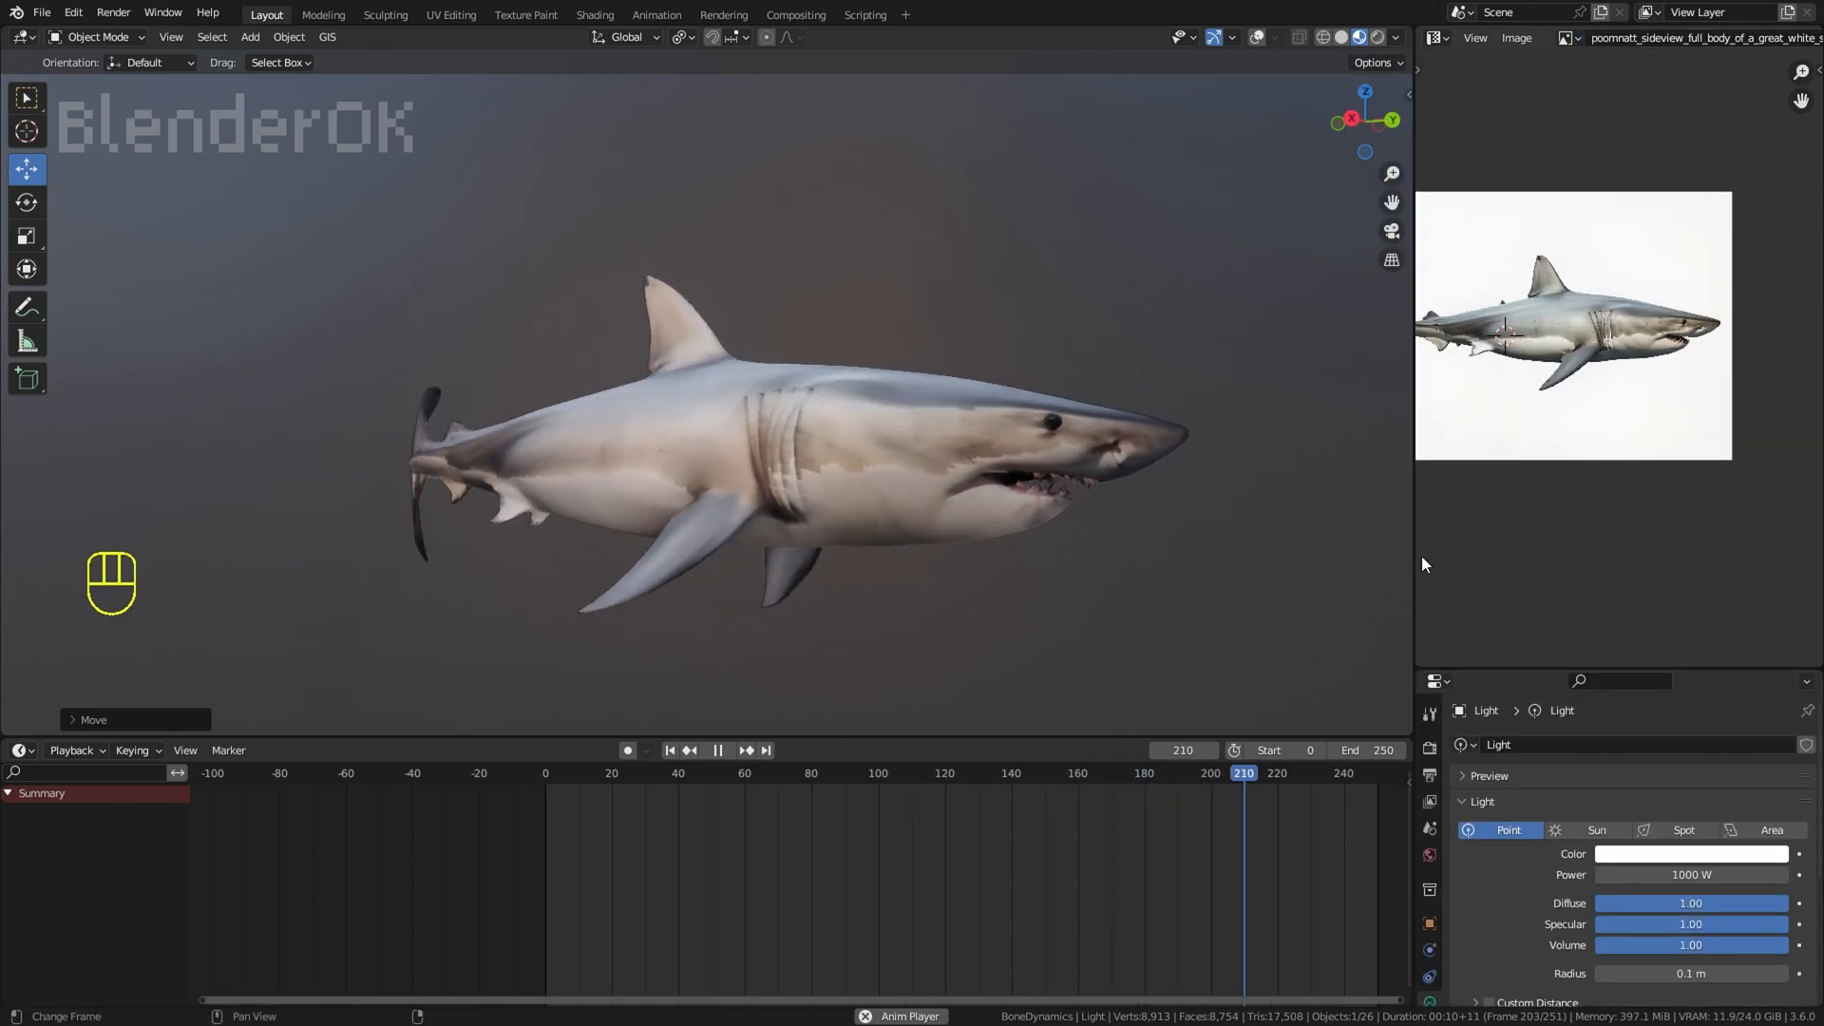
drag(1414, 555, 1007, 503)
scroll(1243, 465, up, 2)
middle_drag(1242, 466, 1426, 578)
scroll(1478, 564, up, 1)
drag(1007, 484, 1094, 485)
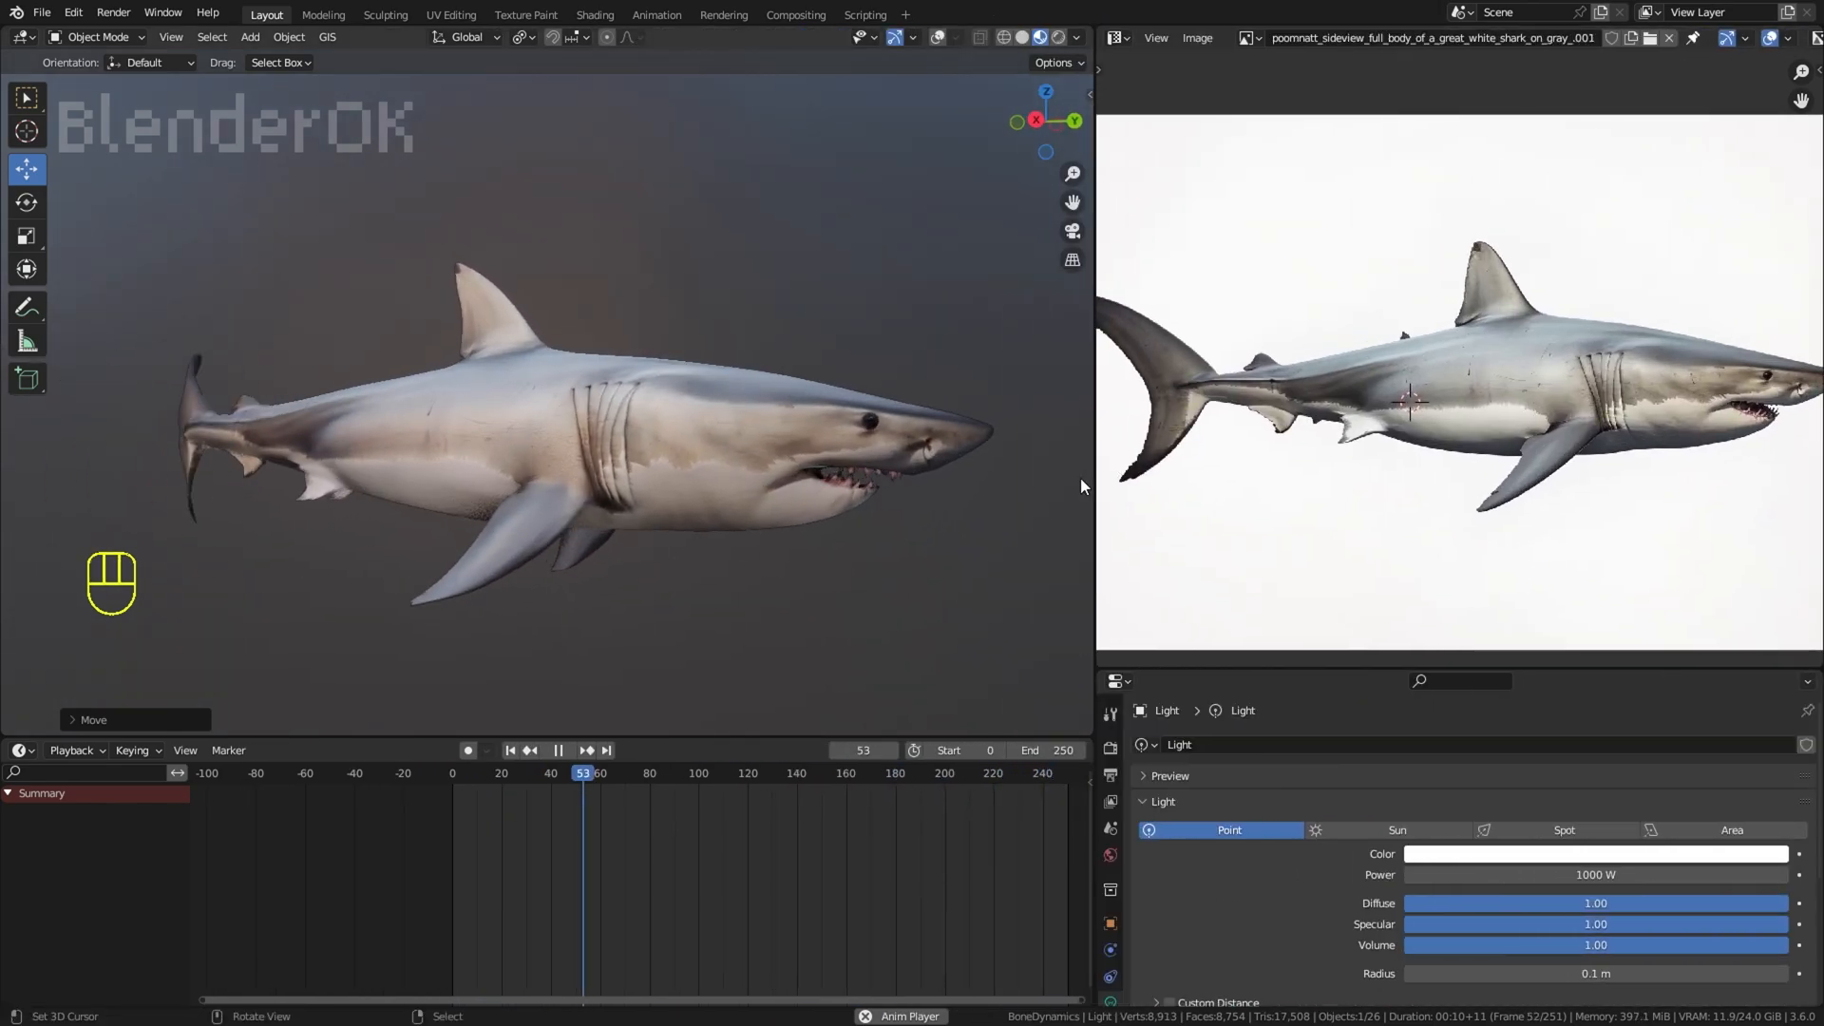
scroll(1245, 486, down, 1)
click(932, 221)
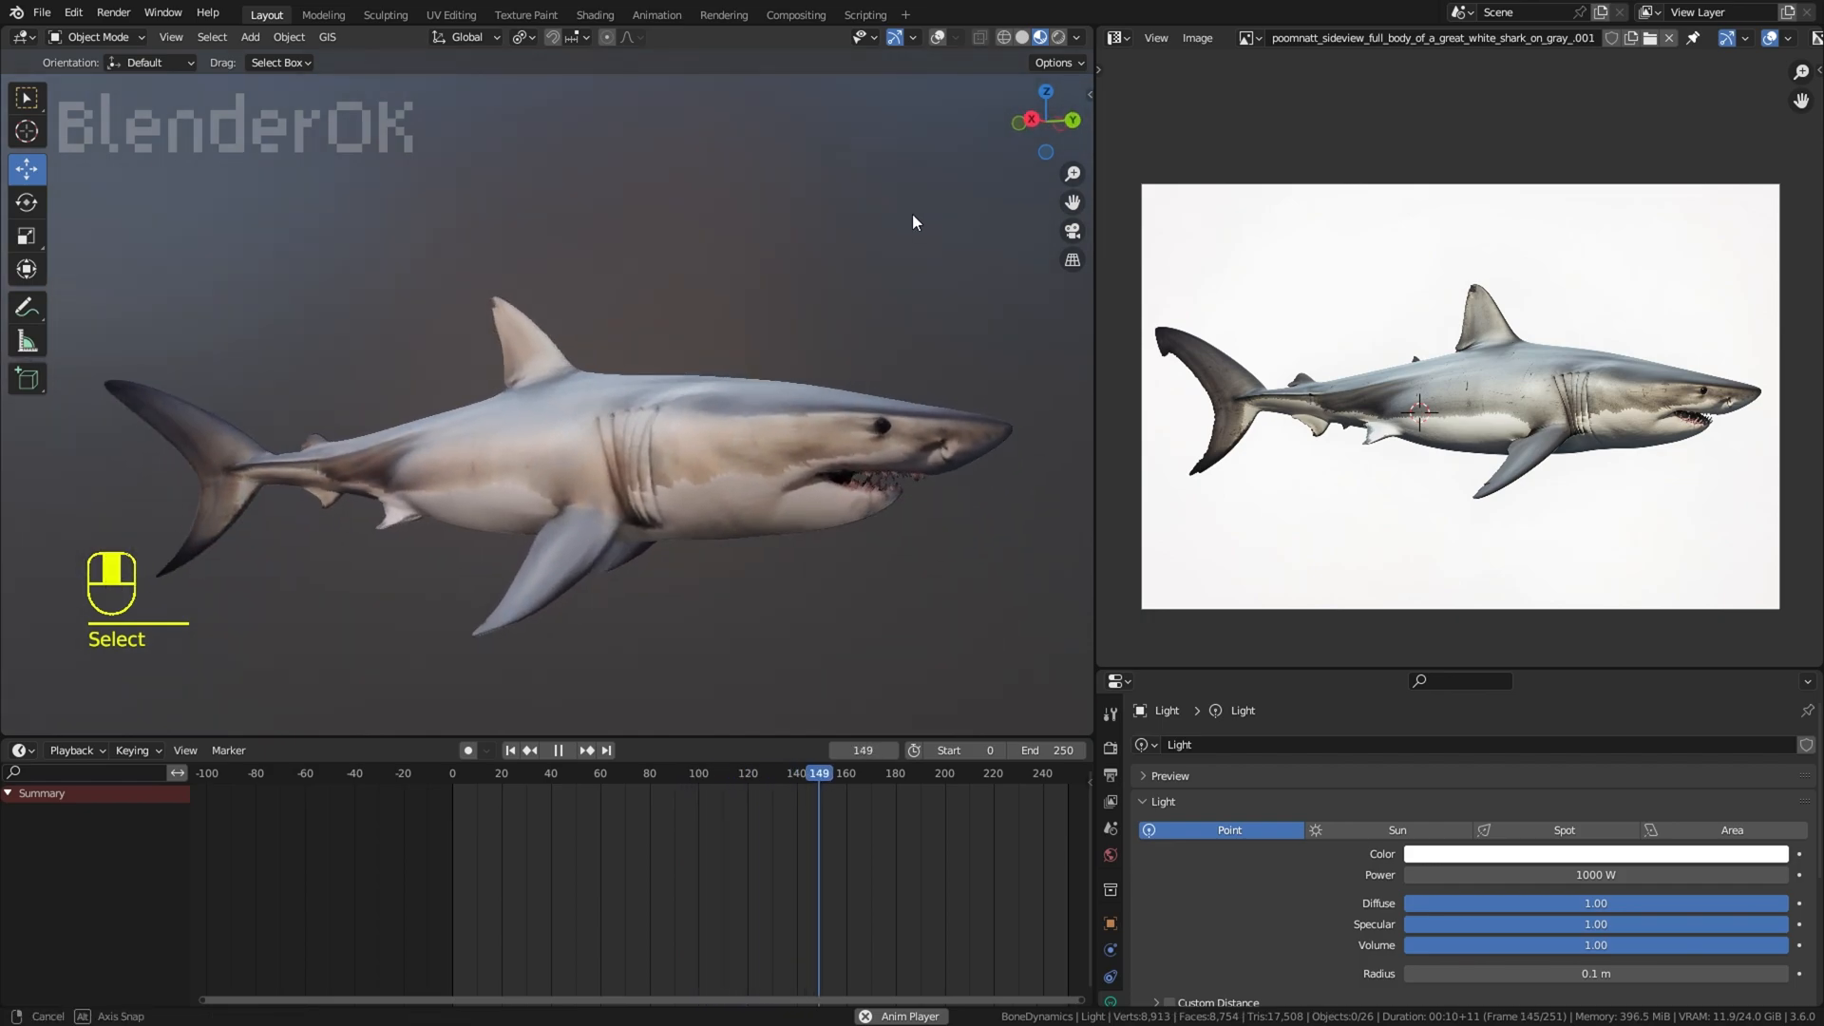